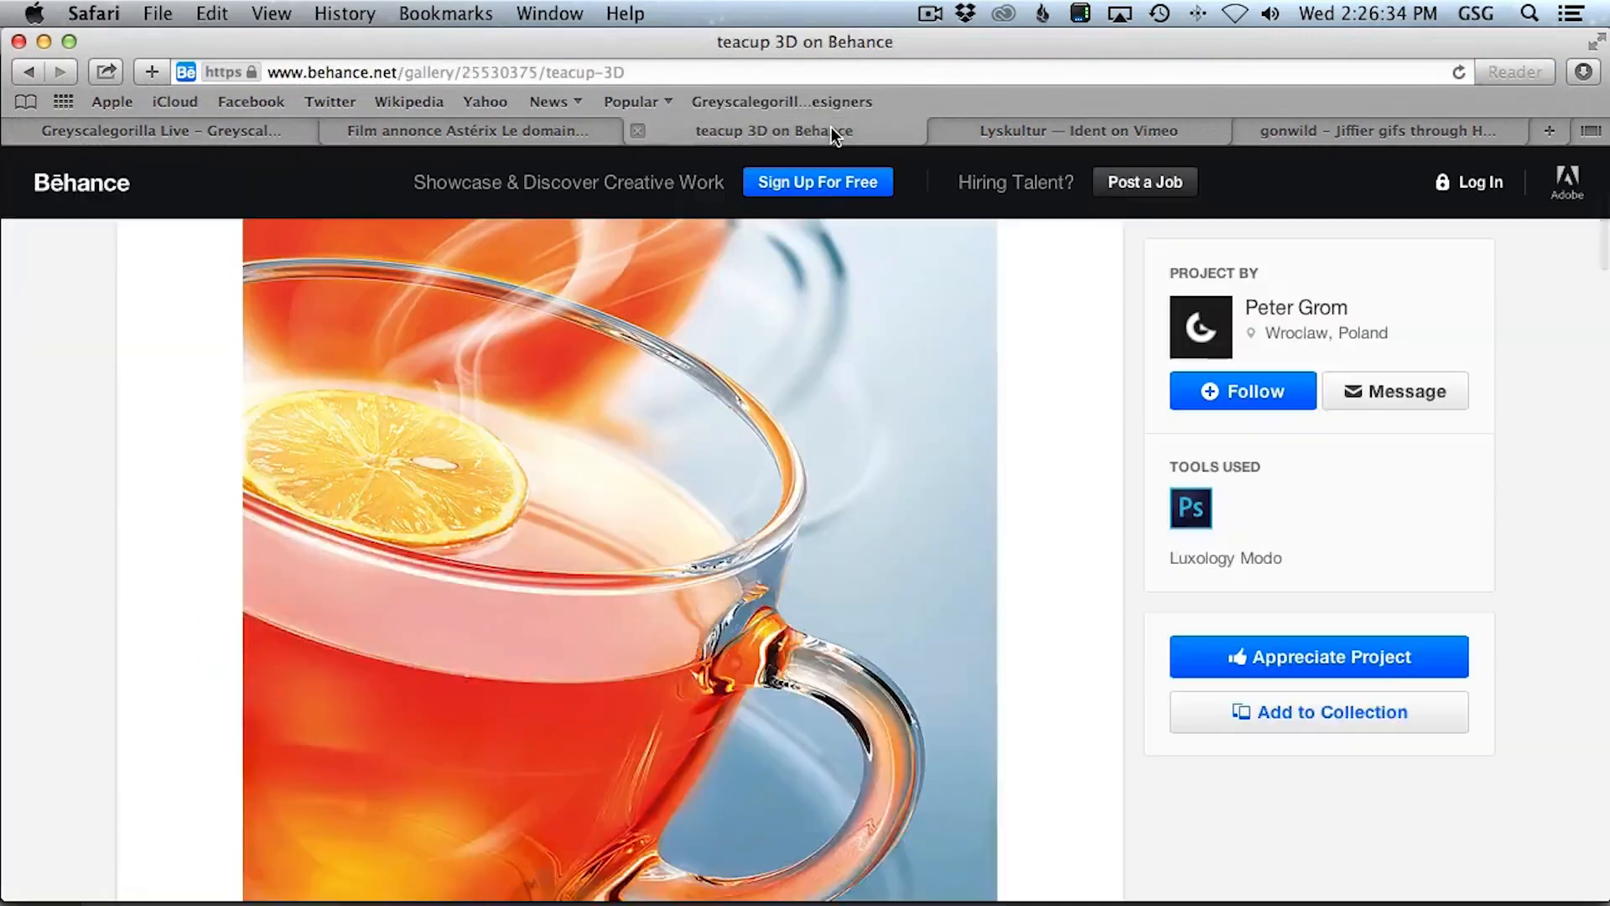
- Examine the glass teacup reference image, including its rim, handle, base and saucer
scroll(939, 294, down, 5)
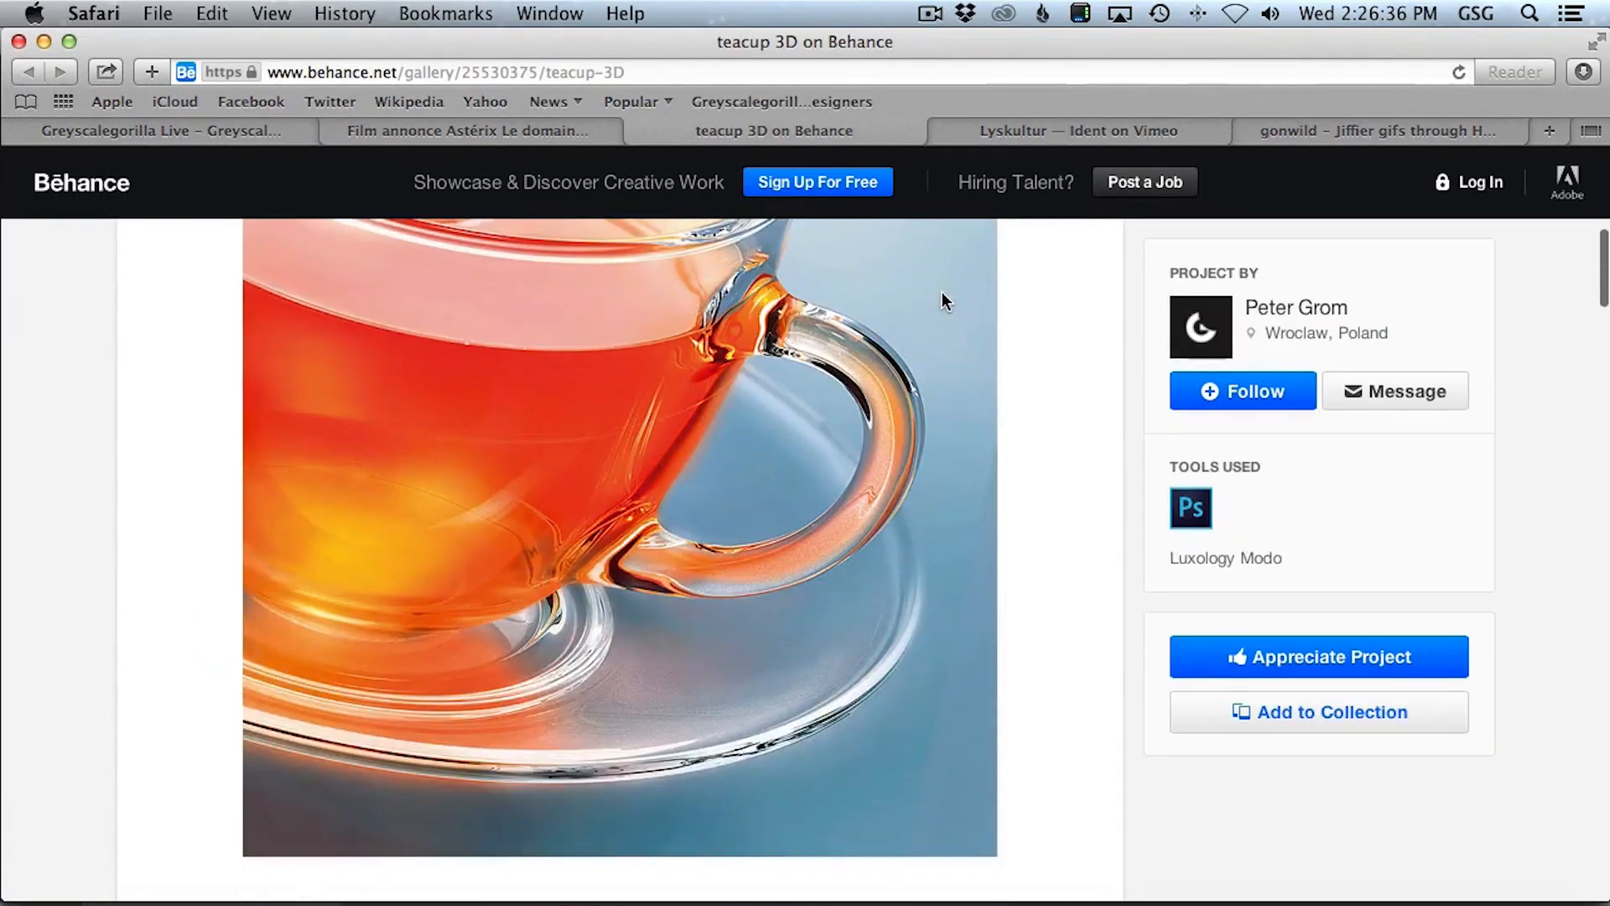
scroll(943, 292, up, 2)
scroll(944, 307, up, 3)
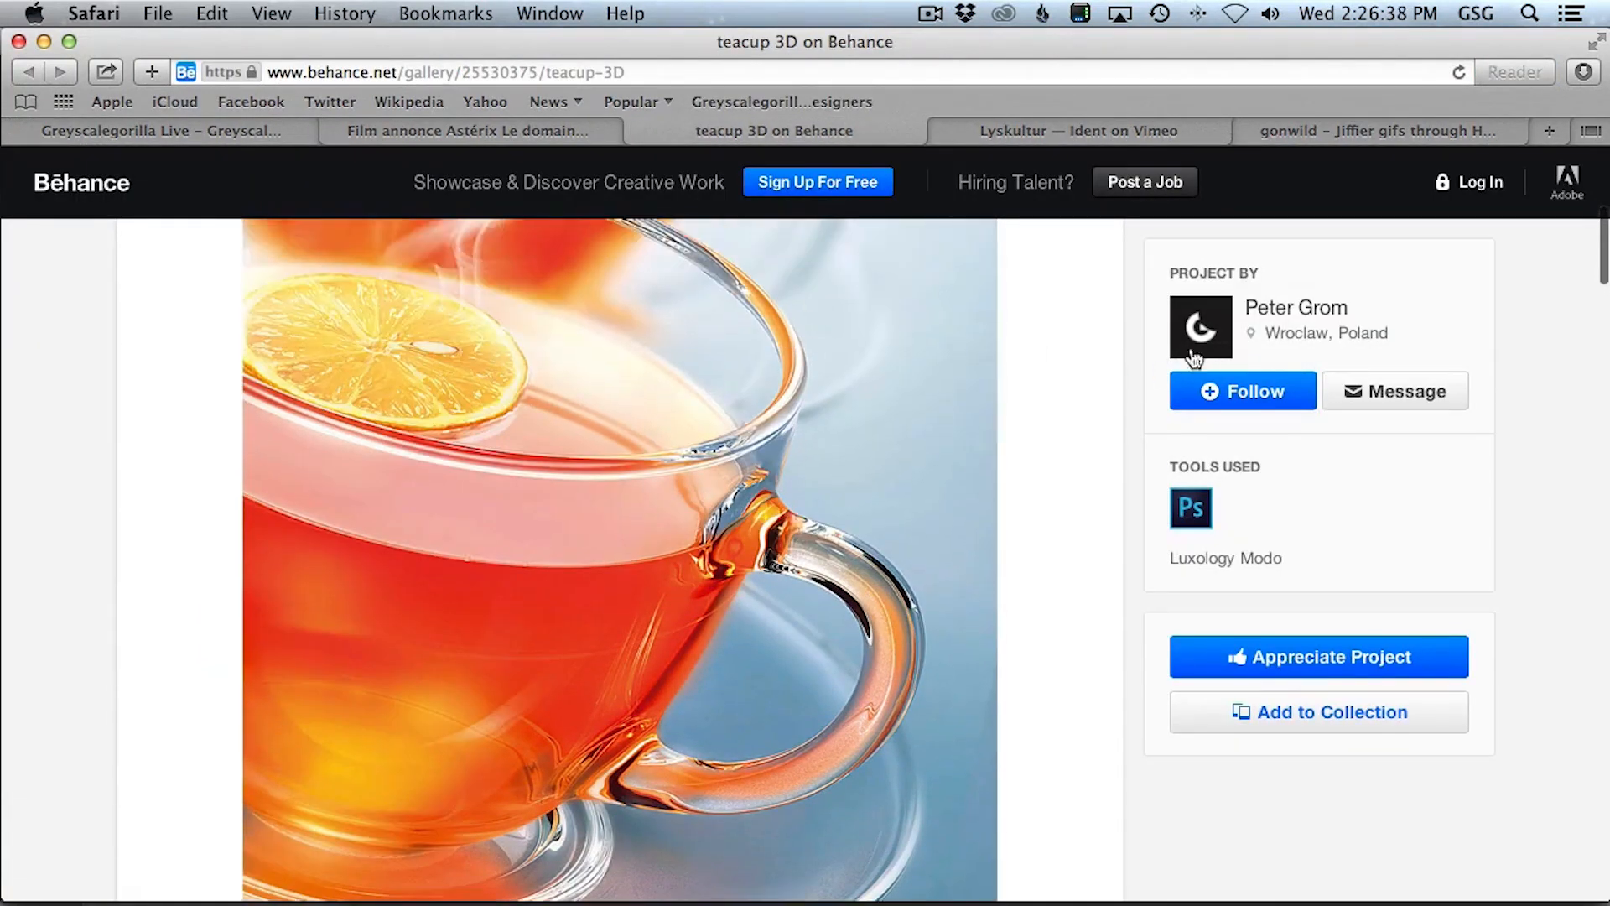
scroll(1312, 323, up, 3)
scroll(992, 369, up, 5)
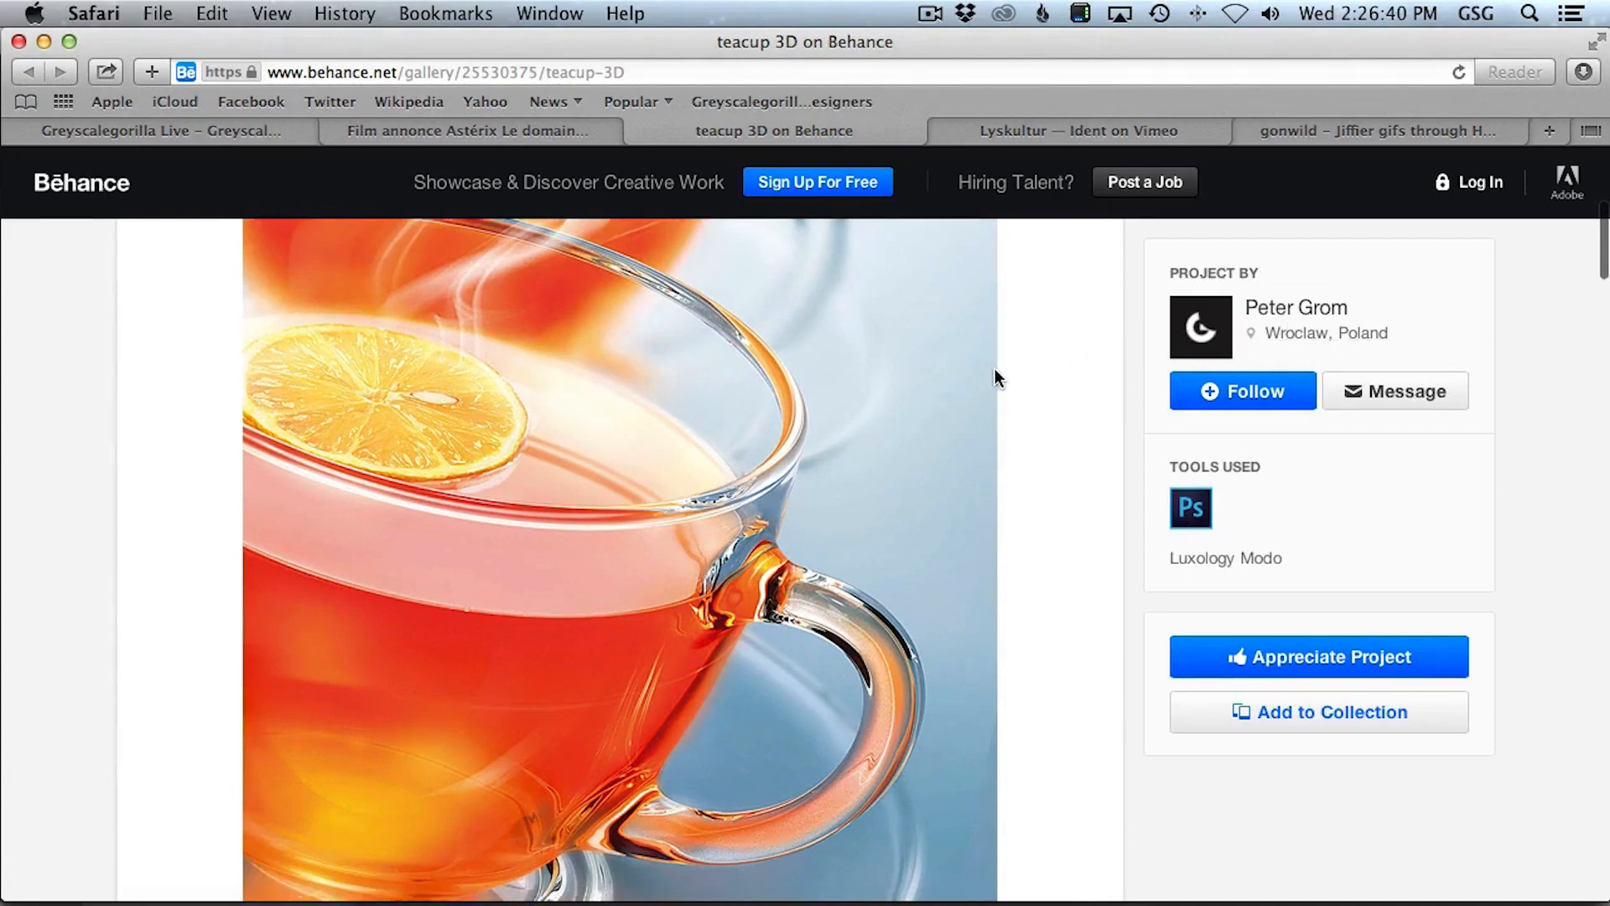
scroll(1037, 382, down, 2)
scroll(1035, 379, down, 6)
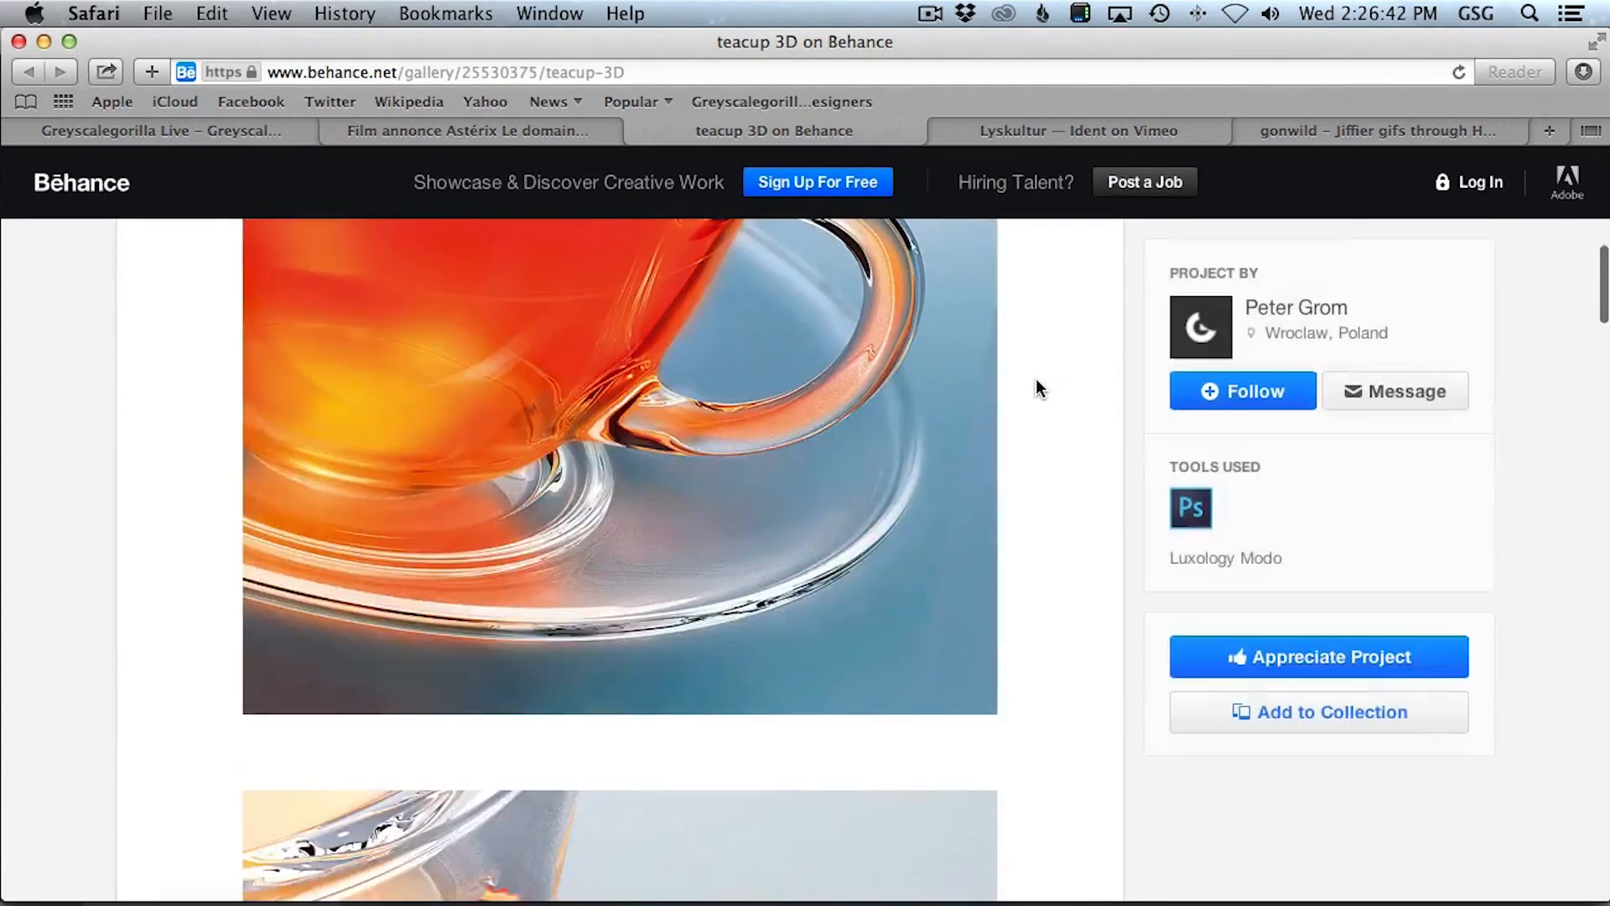
scroll(1035, 379, up, 3)
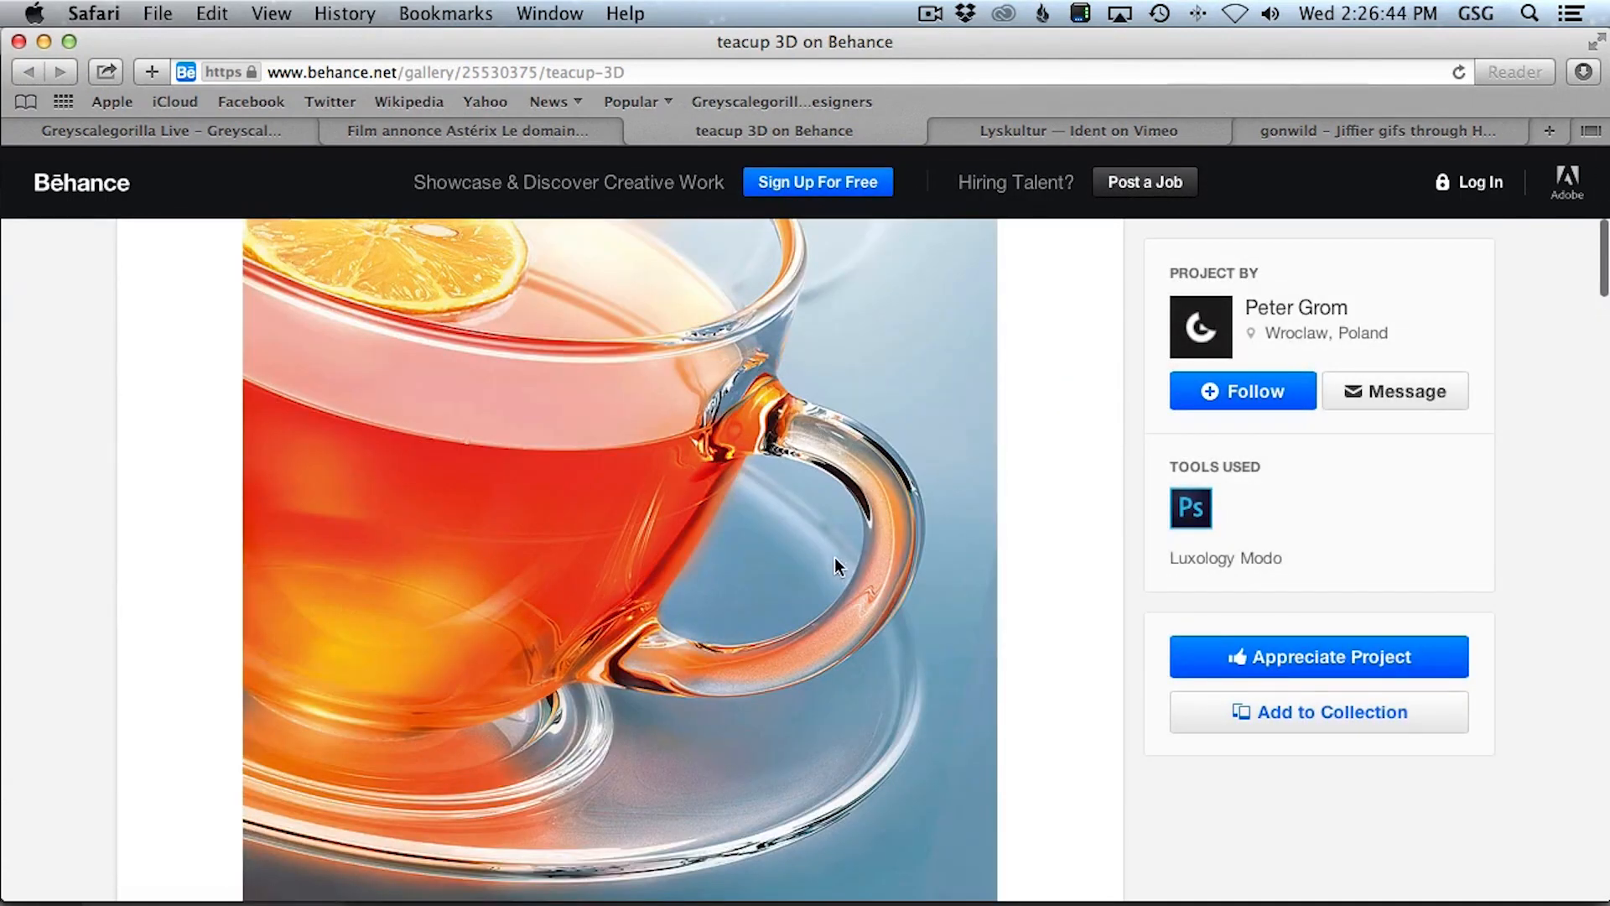
scroll(839, 559, up, 2)
scroll(838, 560, up, 5)
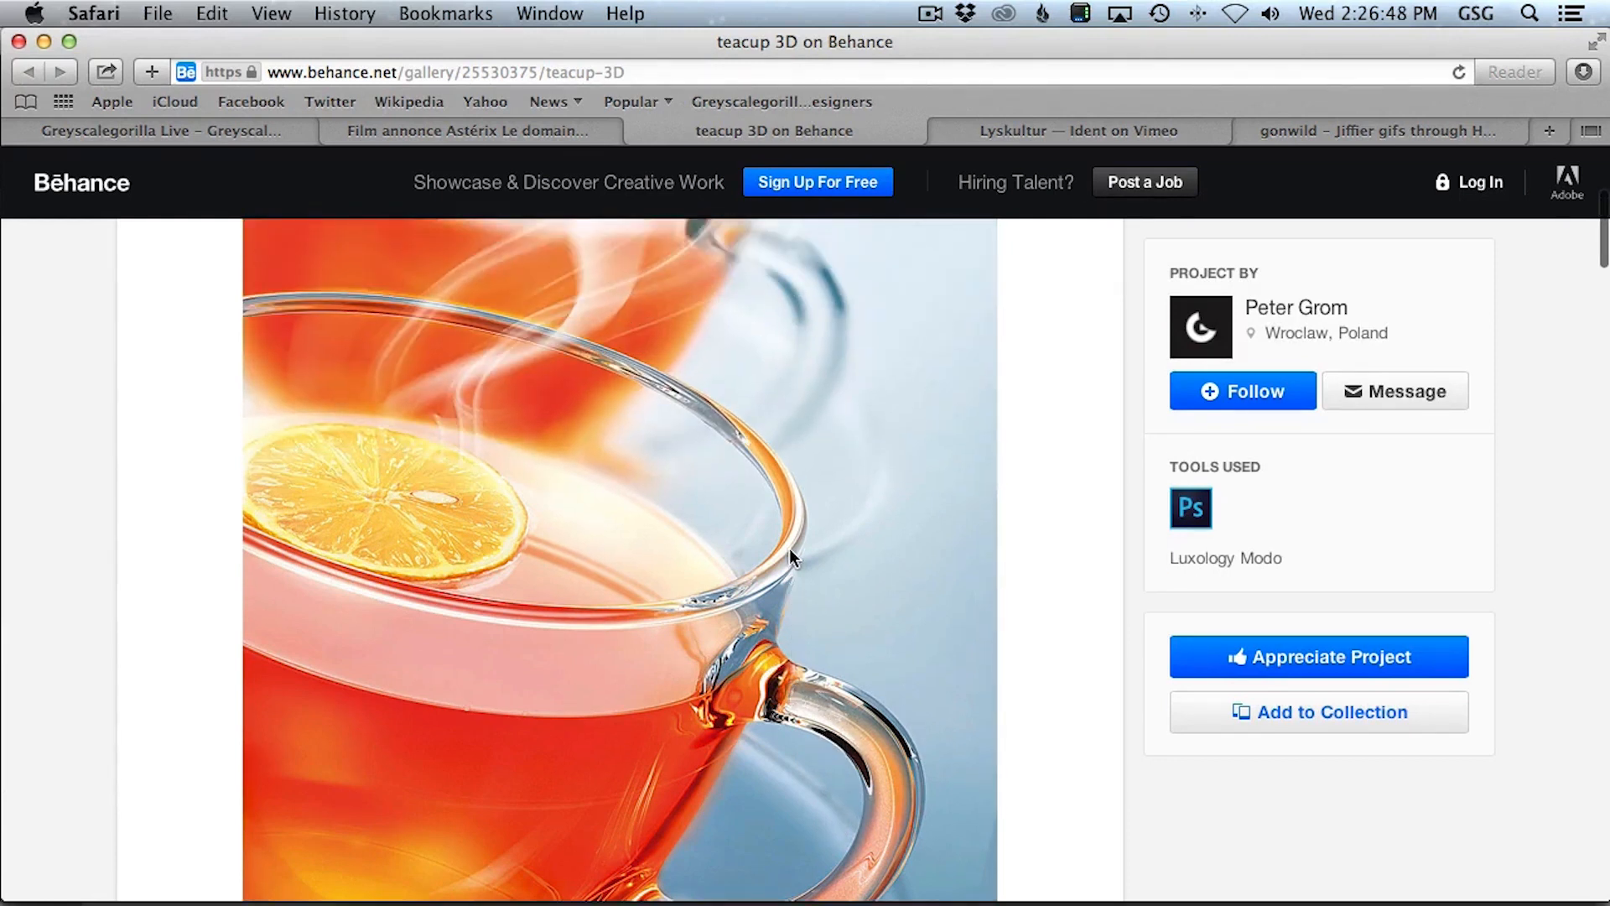
- Switch to Cinema 4D and create a new empty project
key(super+Tab)
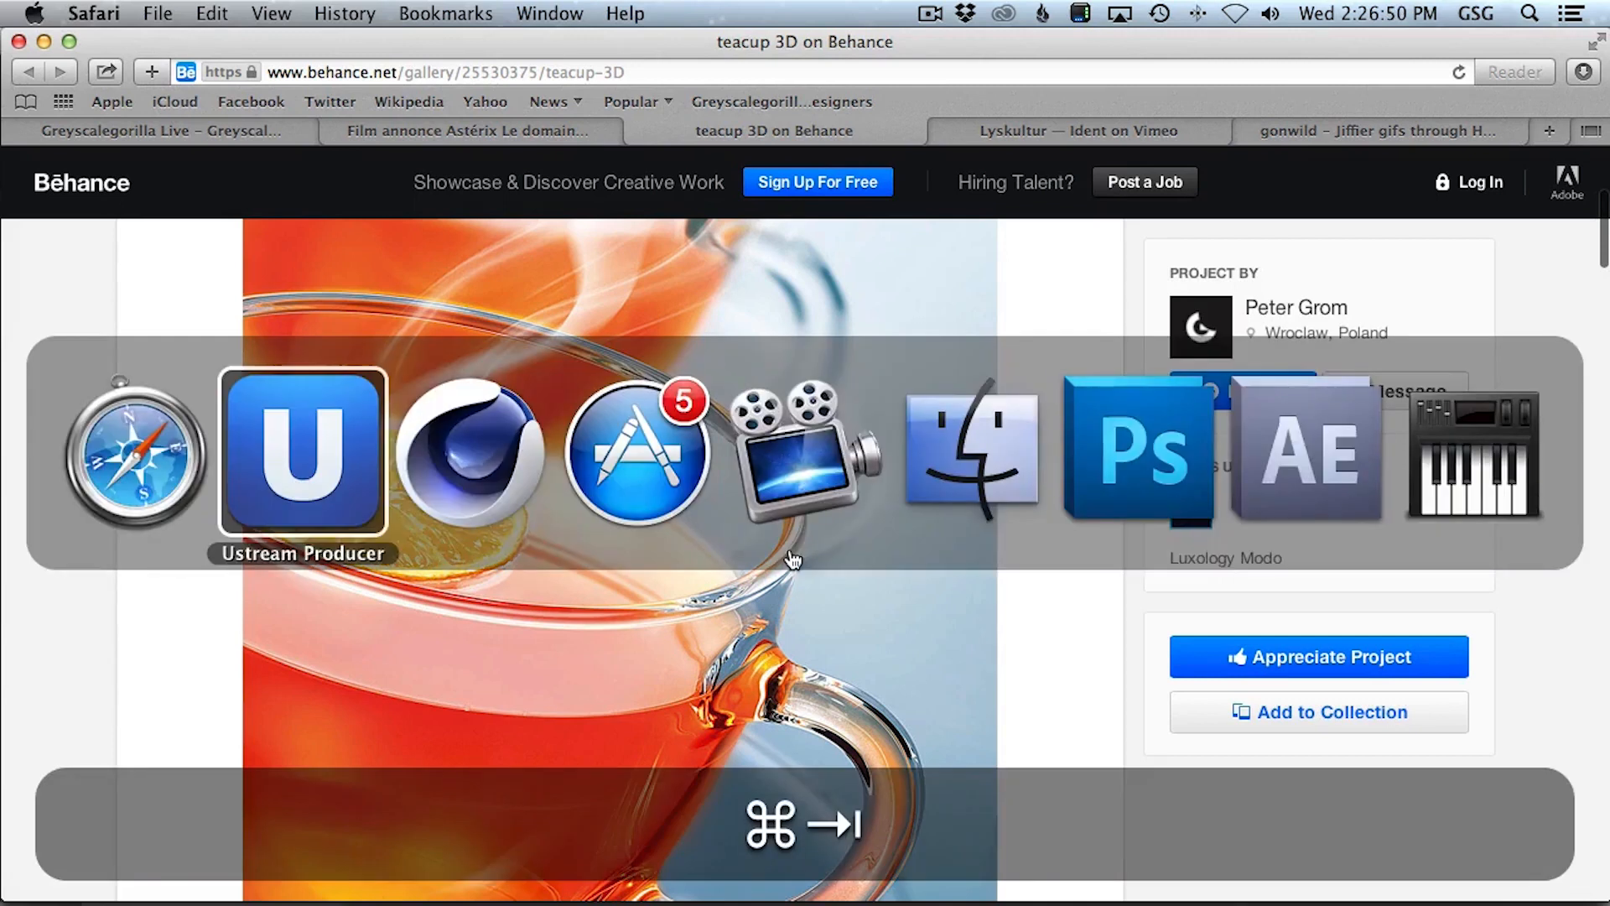
key(super+Tab)
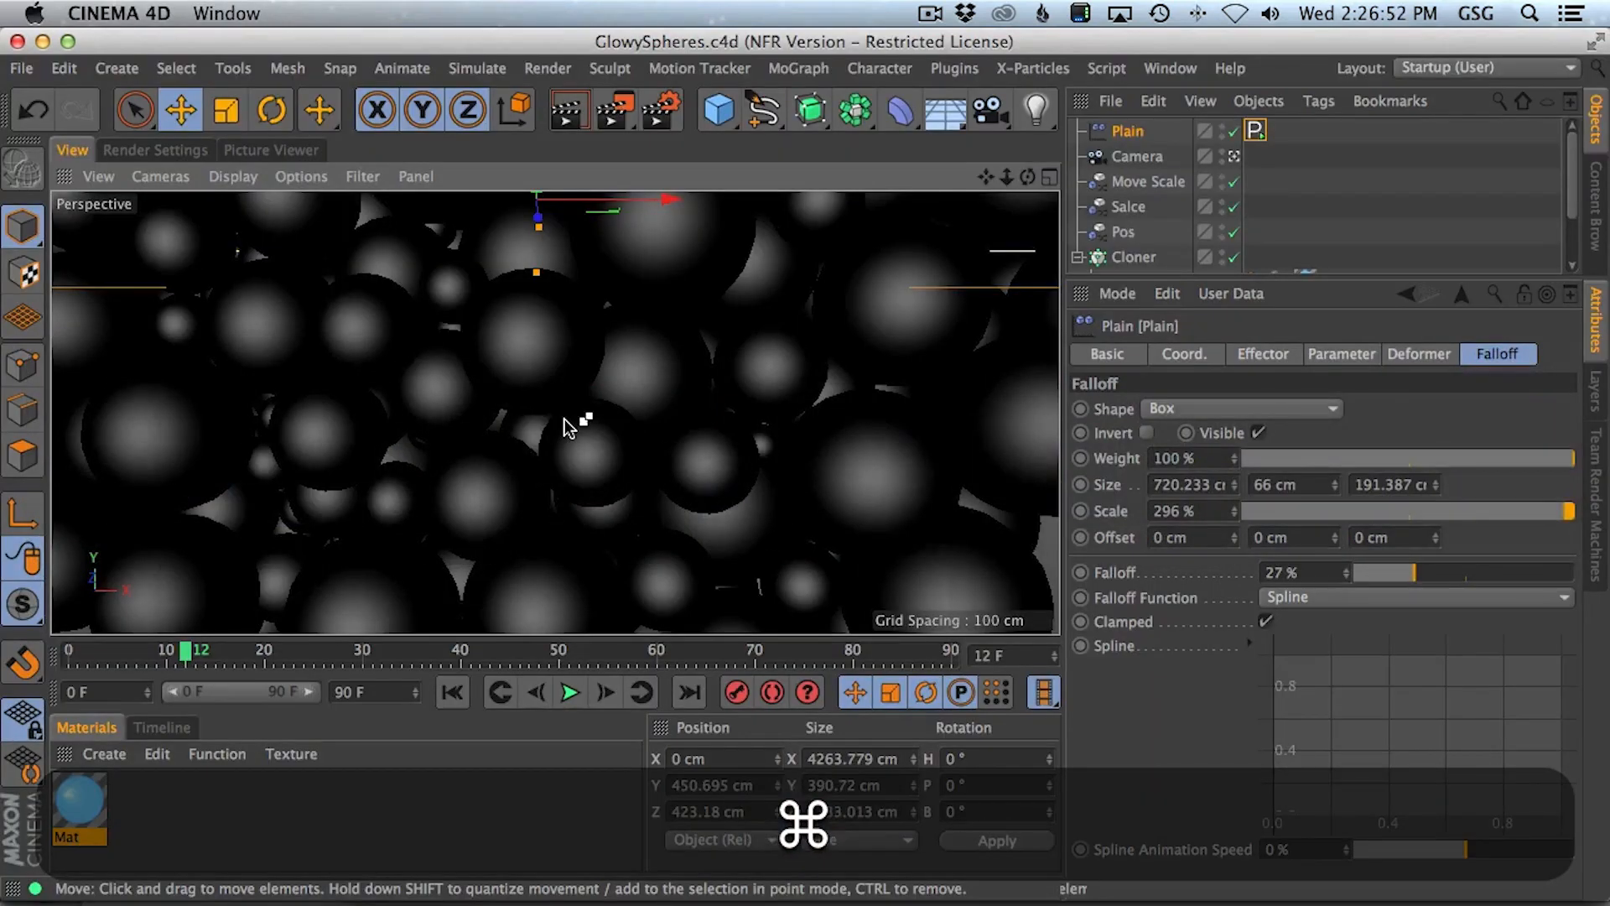
key(super+n)
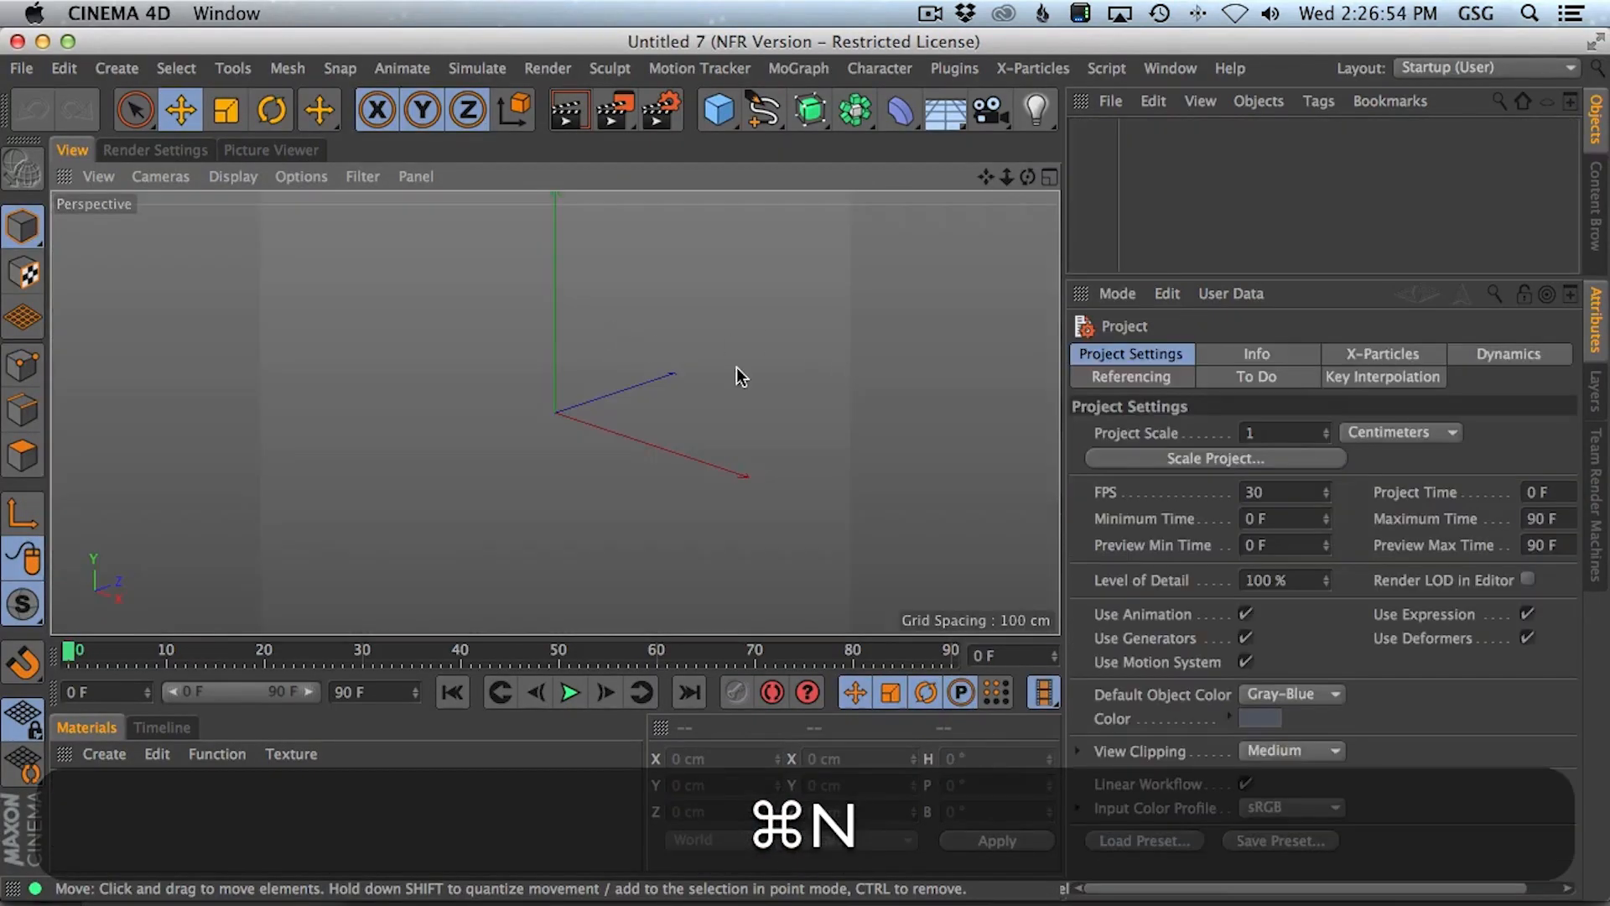
- Re-examine the cup's base and rim profile in the Safari reference image and return to Cinema 4D
key(super+Tab)
scroll(723, 605, down, 10)
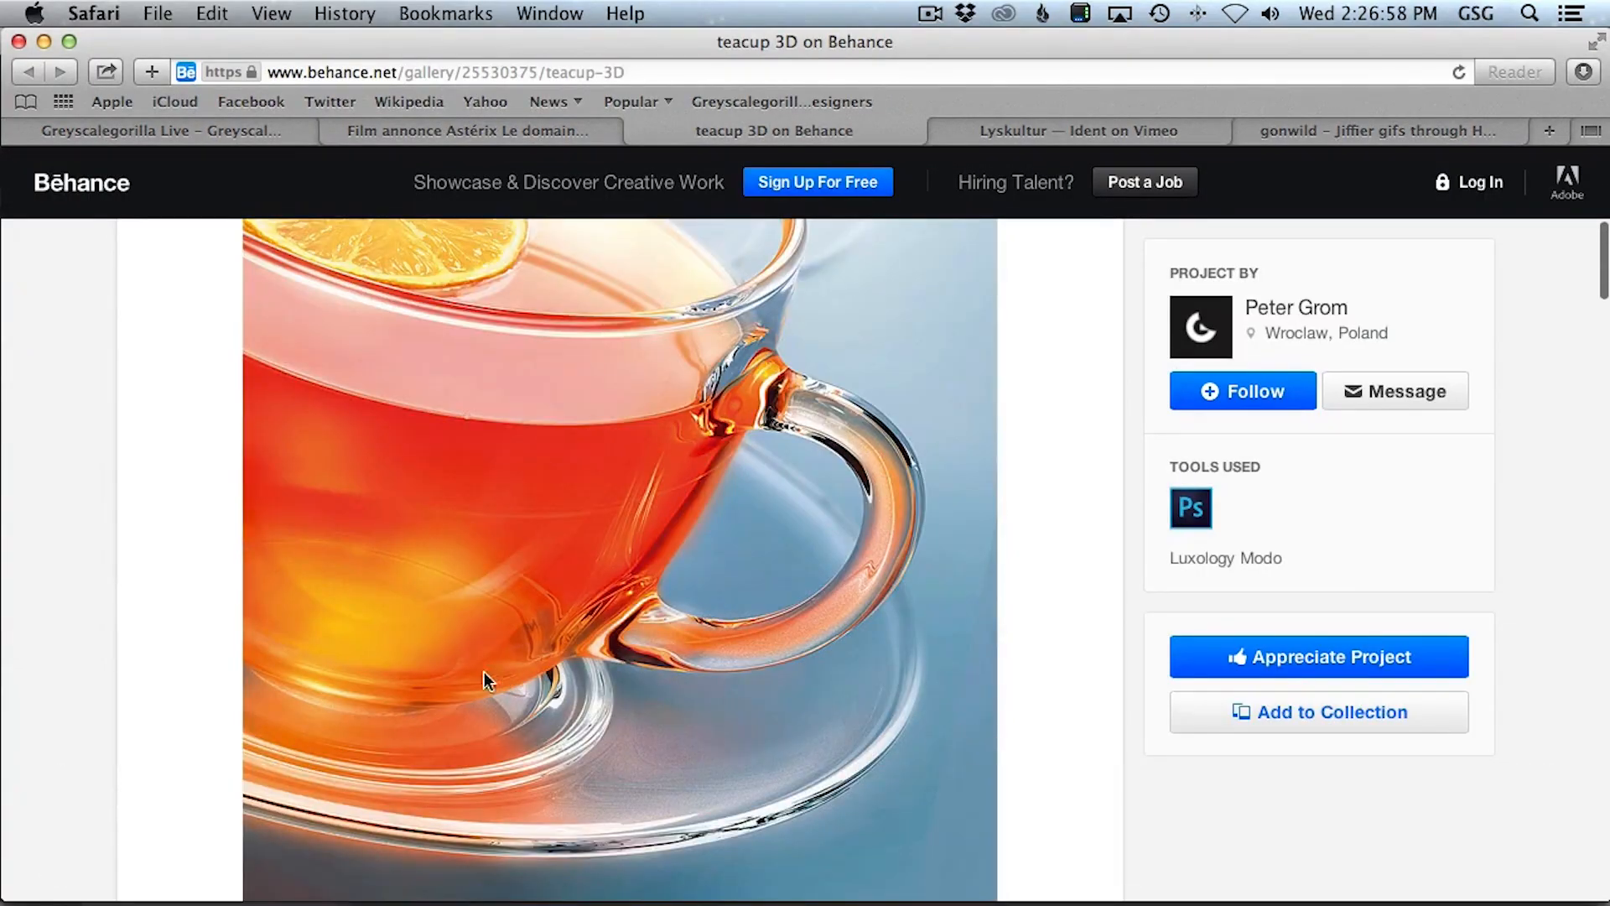
scroll(772, 405, up, 2)
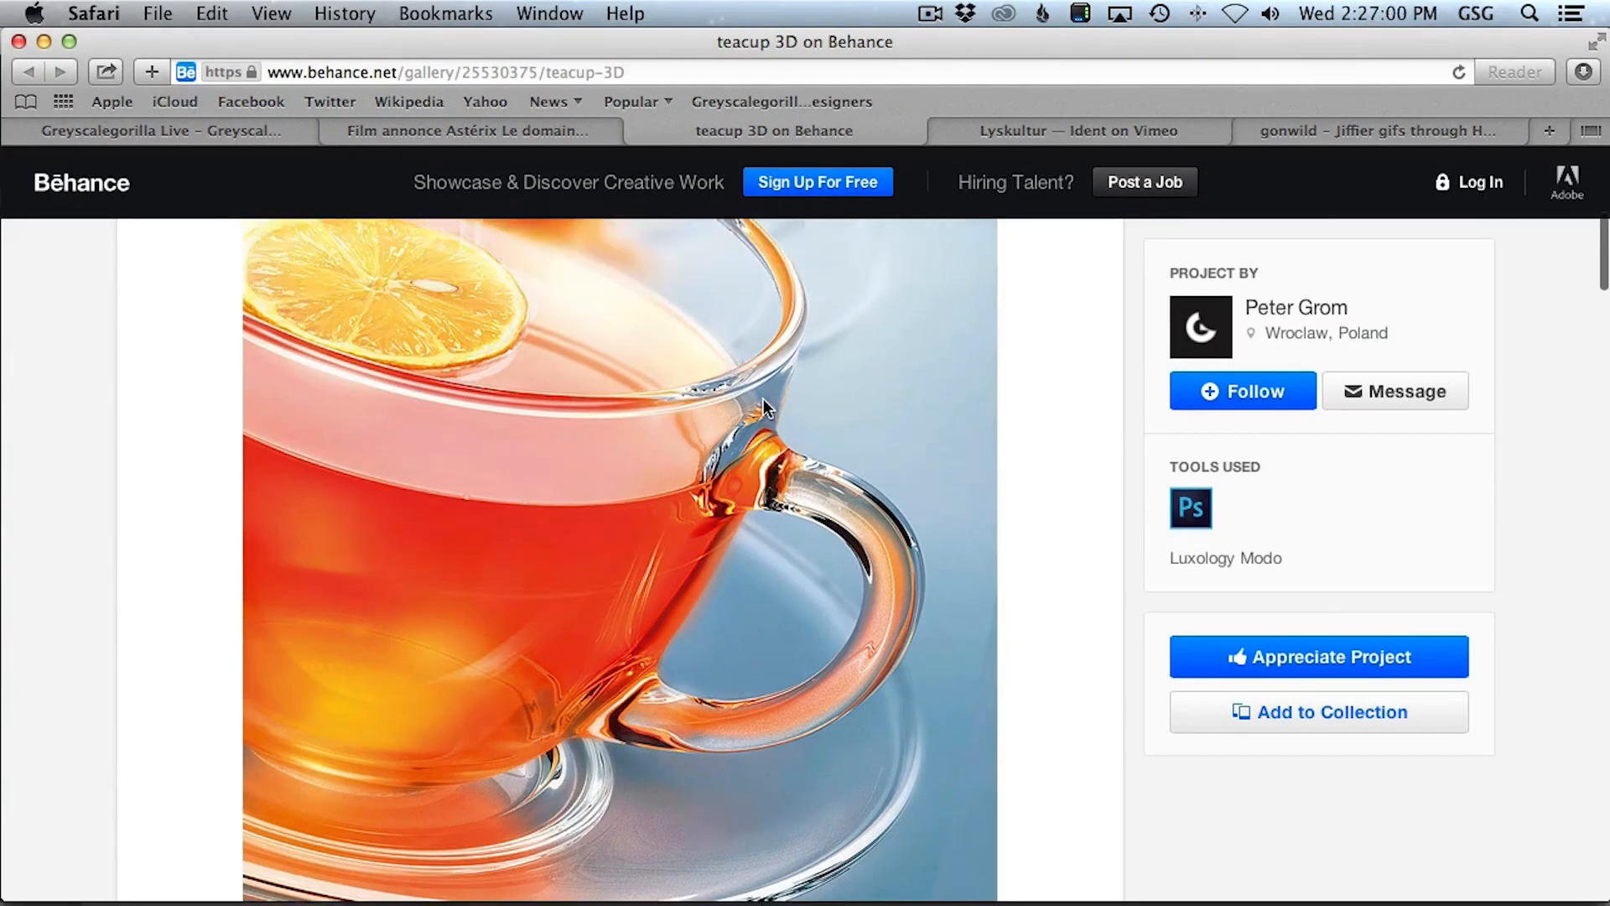
key(super)
key(super+Tab)
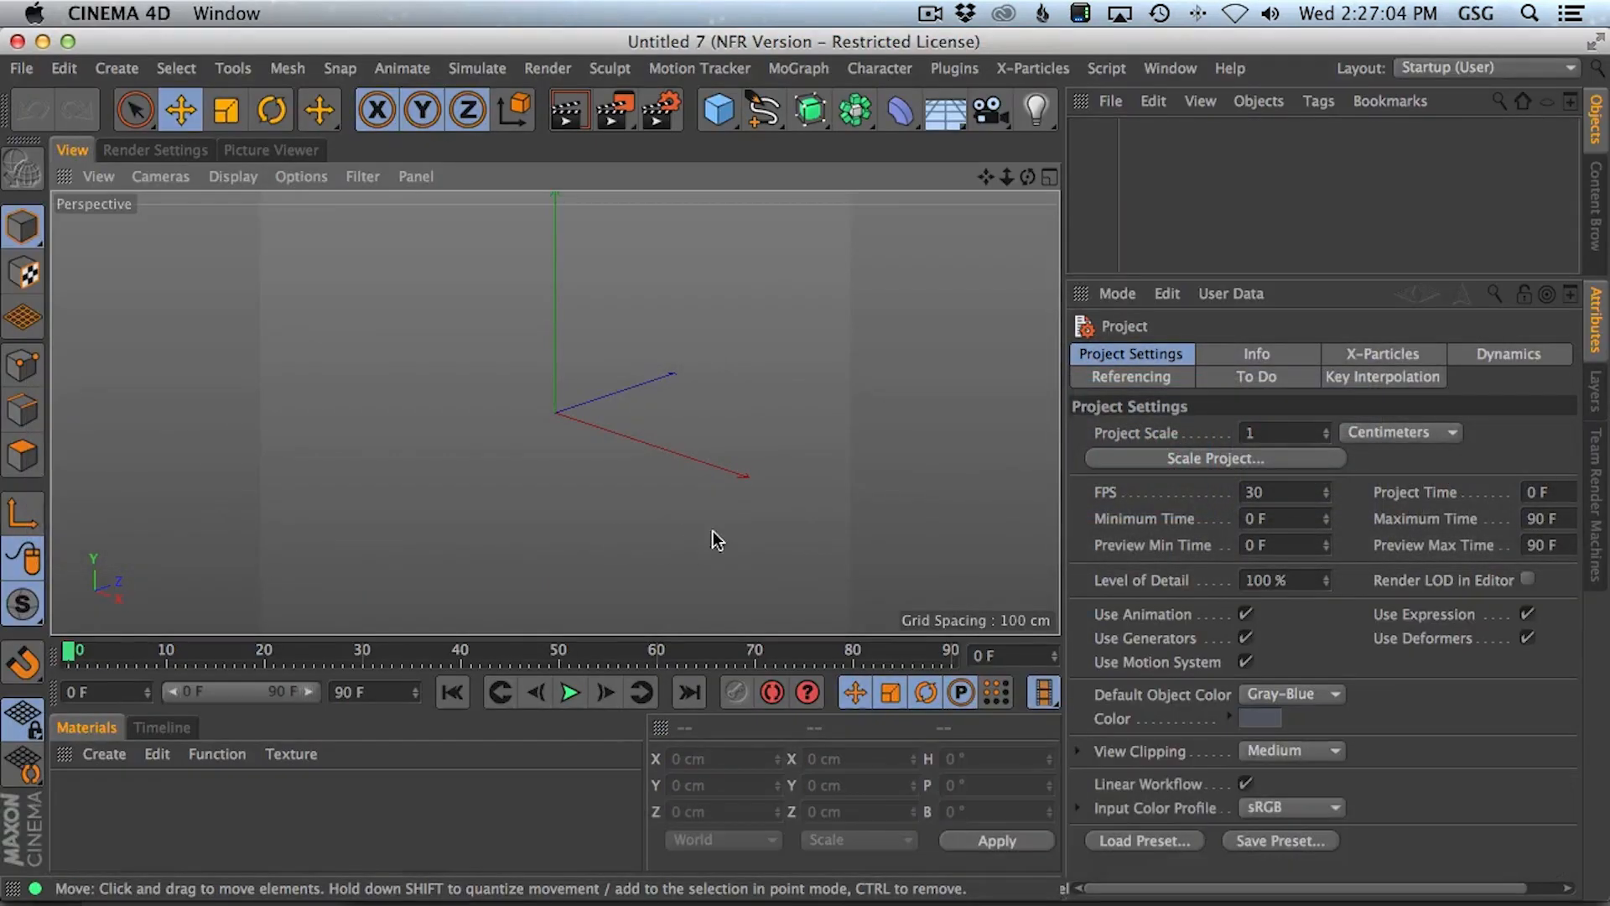
- Switch from the Perspective view to a full-size Front view
click(763, 109)
click(760, 363)
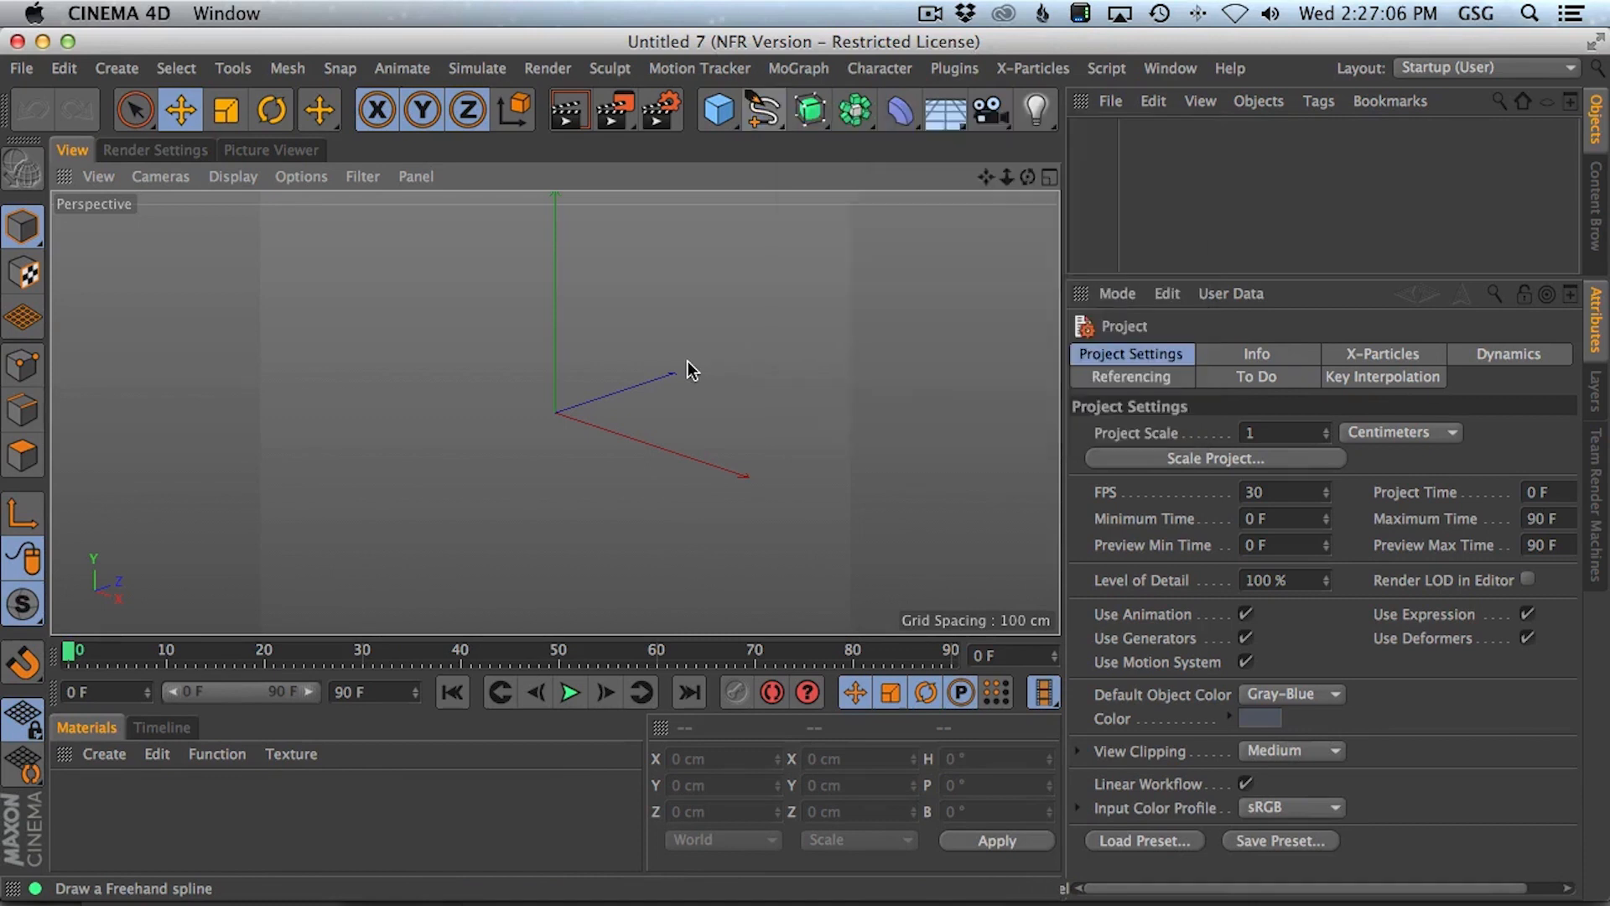
middle_click(687, 364)
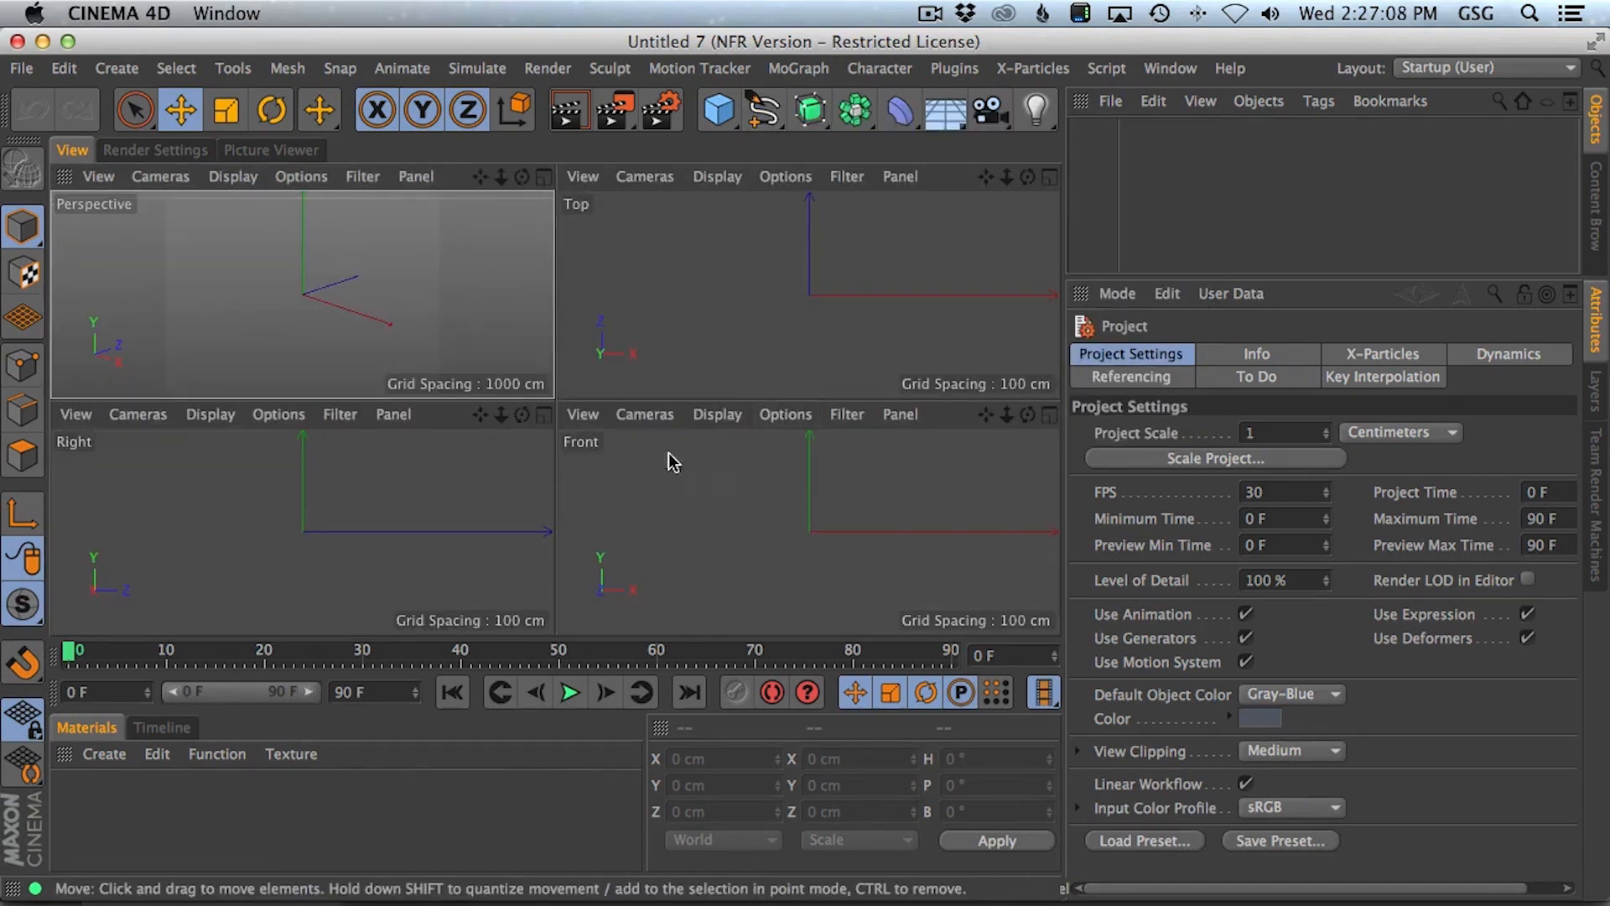
middle_click(757, 518)
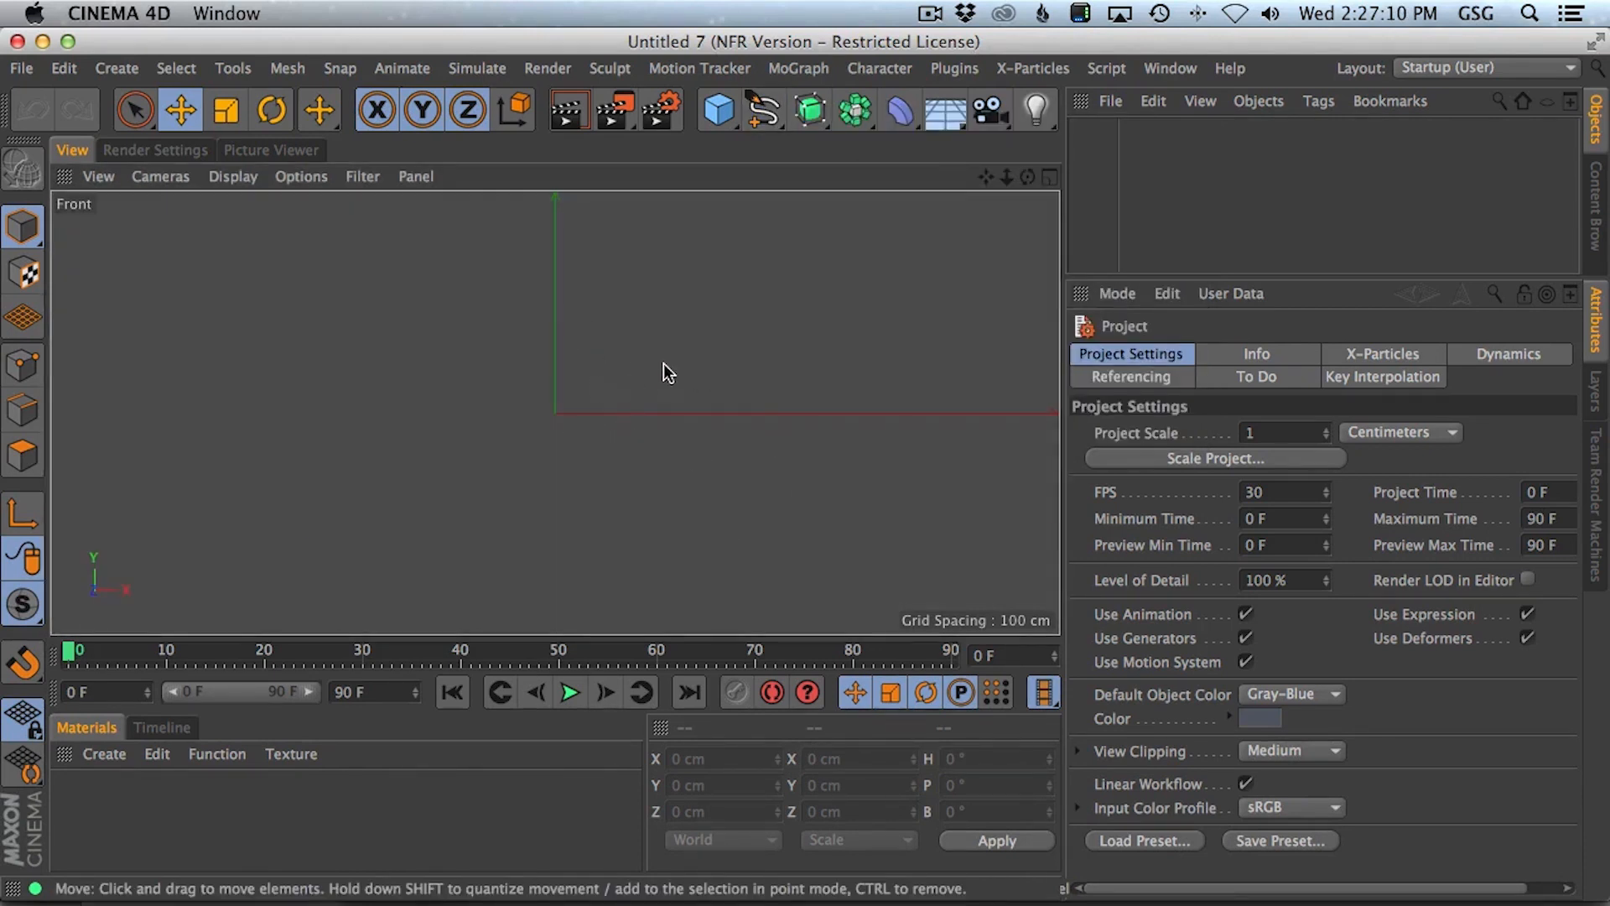
- Draw a Bezier spline for the cup's inner wall, curving from about X 5, Y -76 cm up to about X 224, Y 137 cm
click(763, 112)
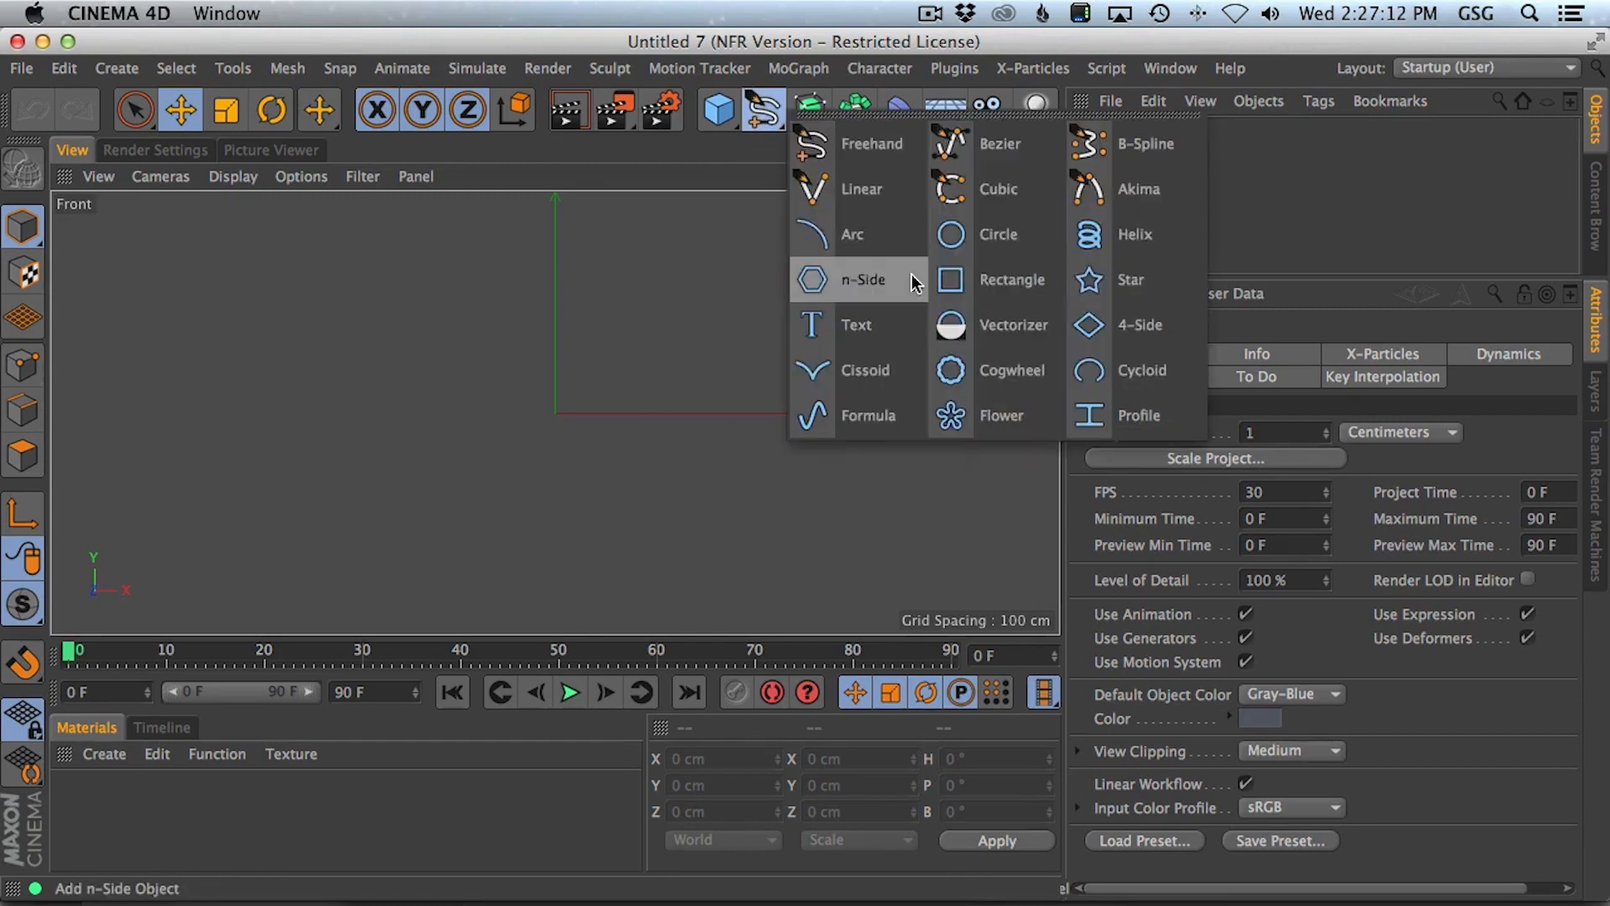
click(973, 155)
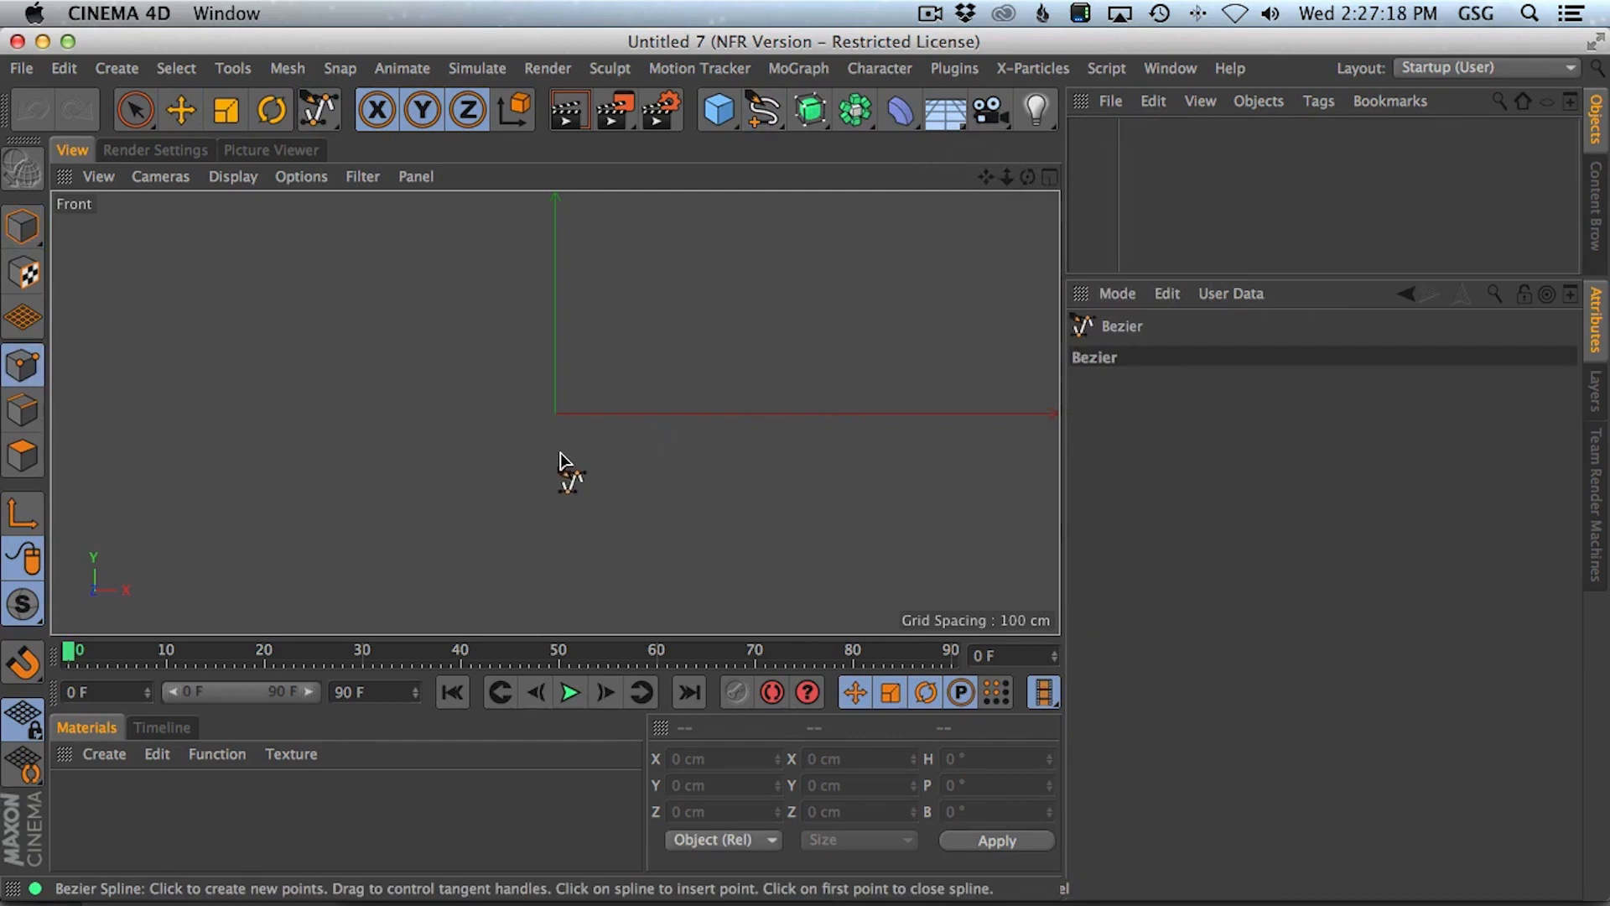
drag(558, 460, 591, 458)
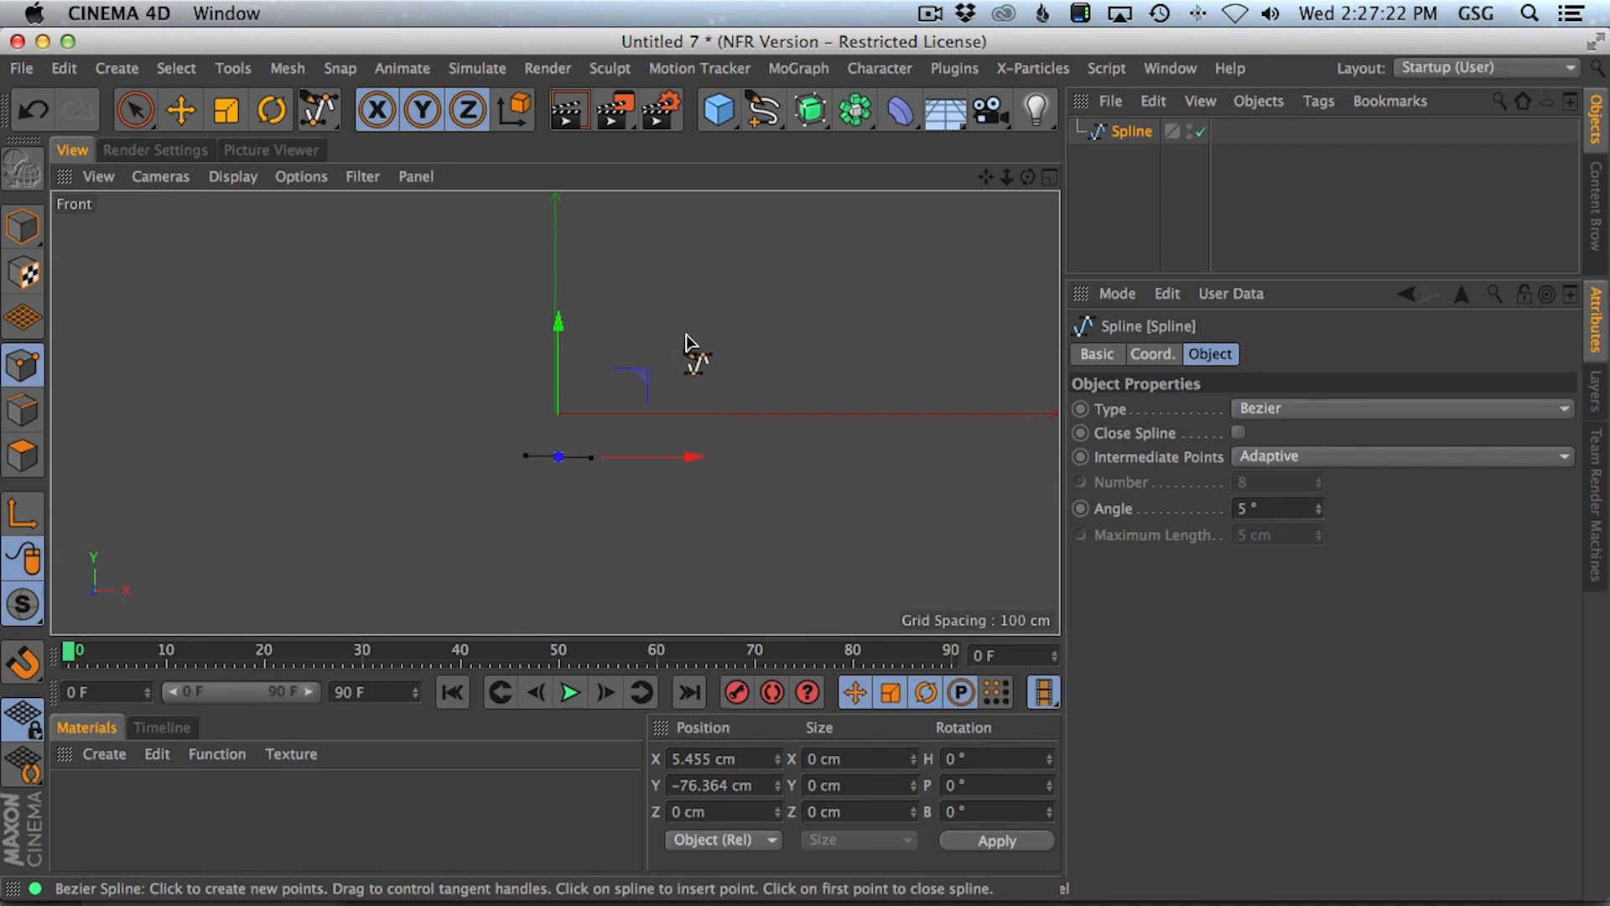
drag(685, 332, 685, 253)
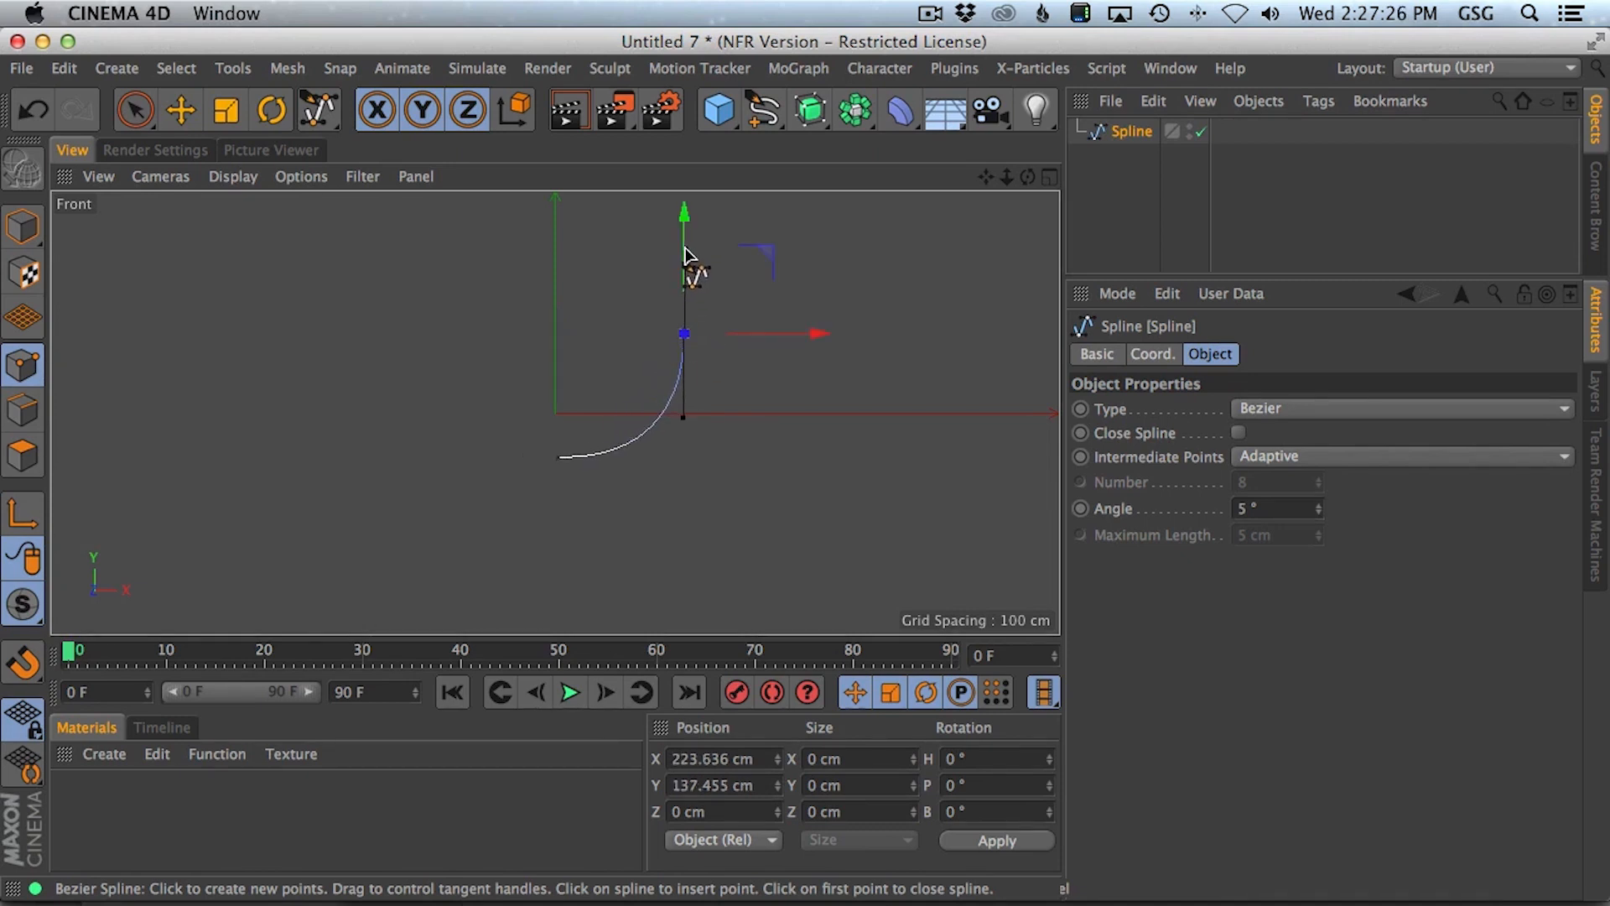
- Hide the axis handles at the spline's upper point in the Front view
key(shift)
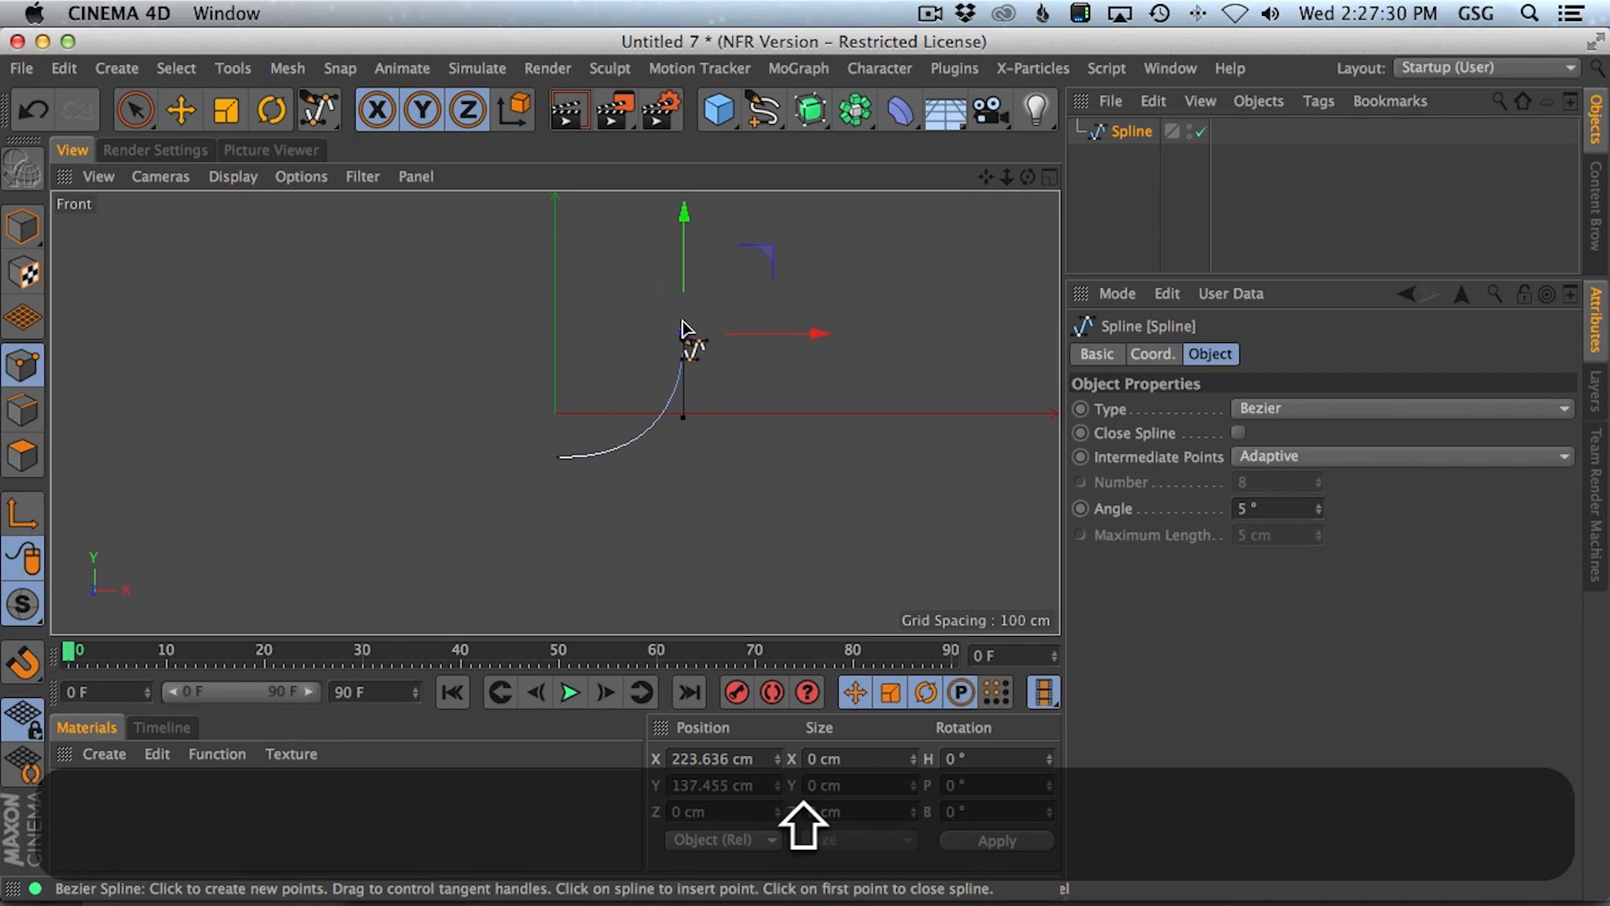
alt+shift+right_drag(690, 345, 806, 309)
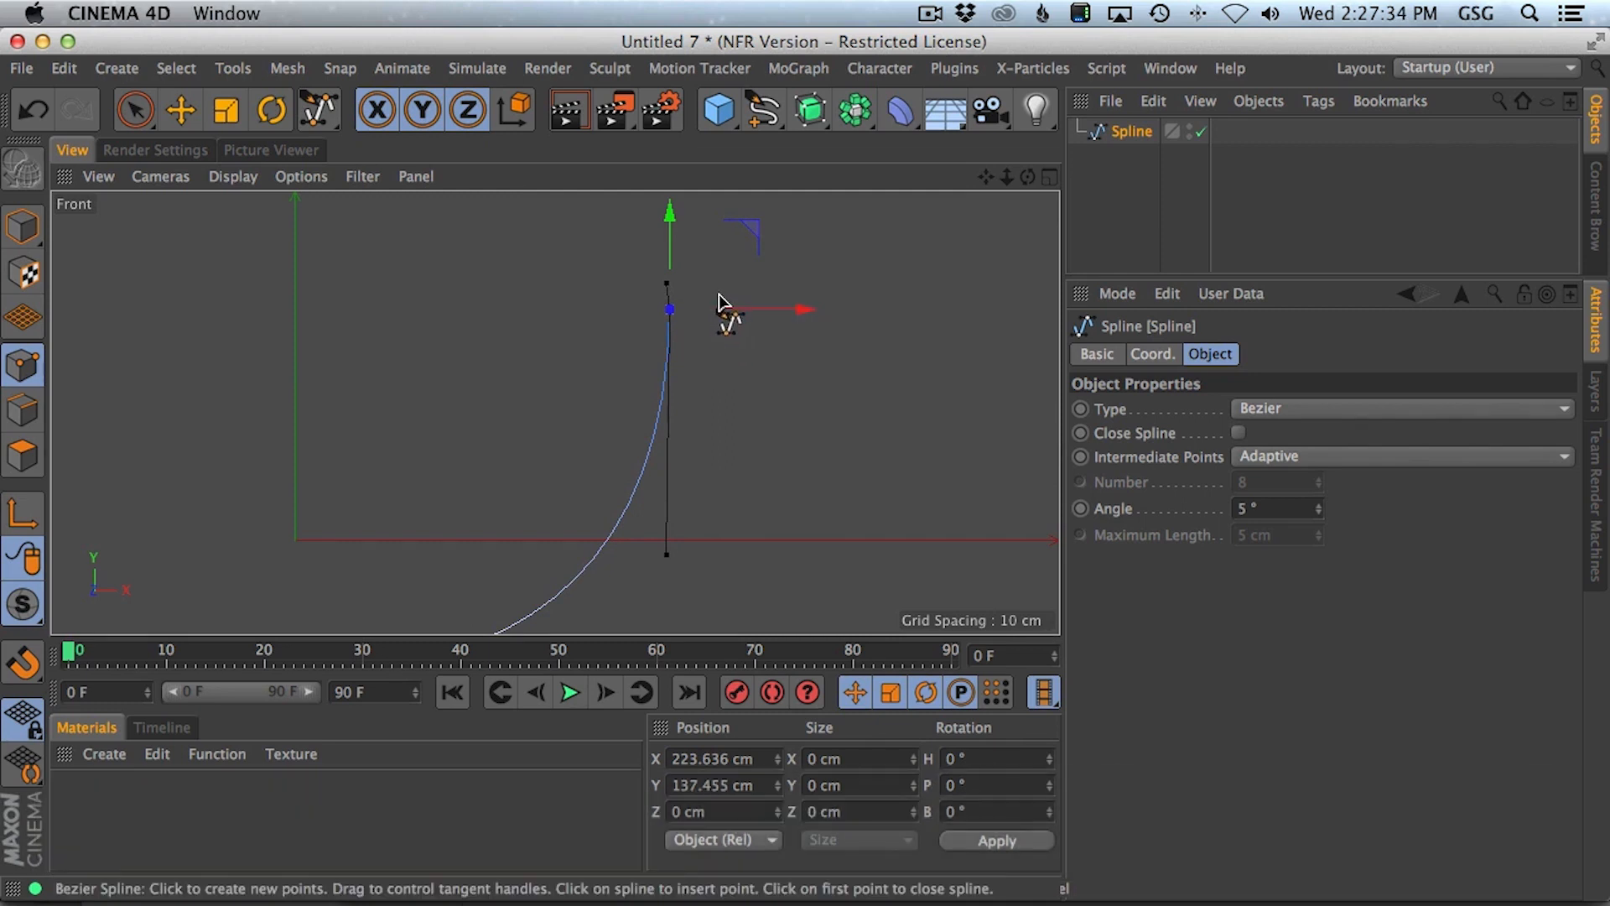
key(alt+a)
key(alt+d)
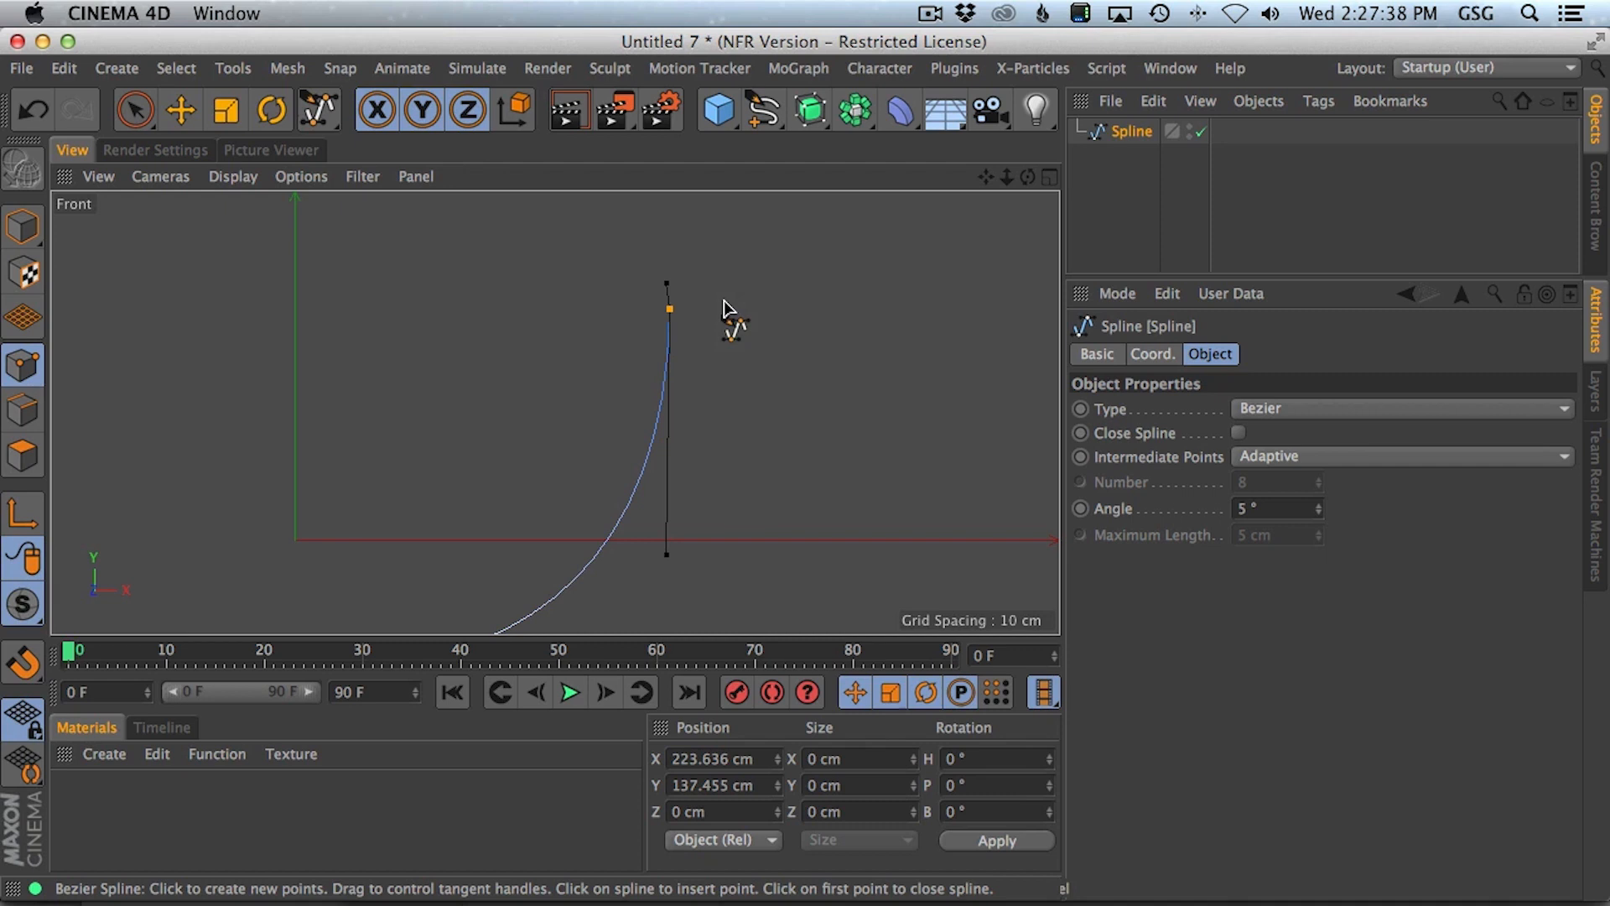
key(alt+d)
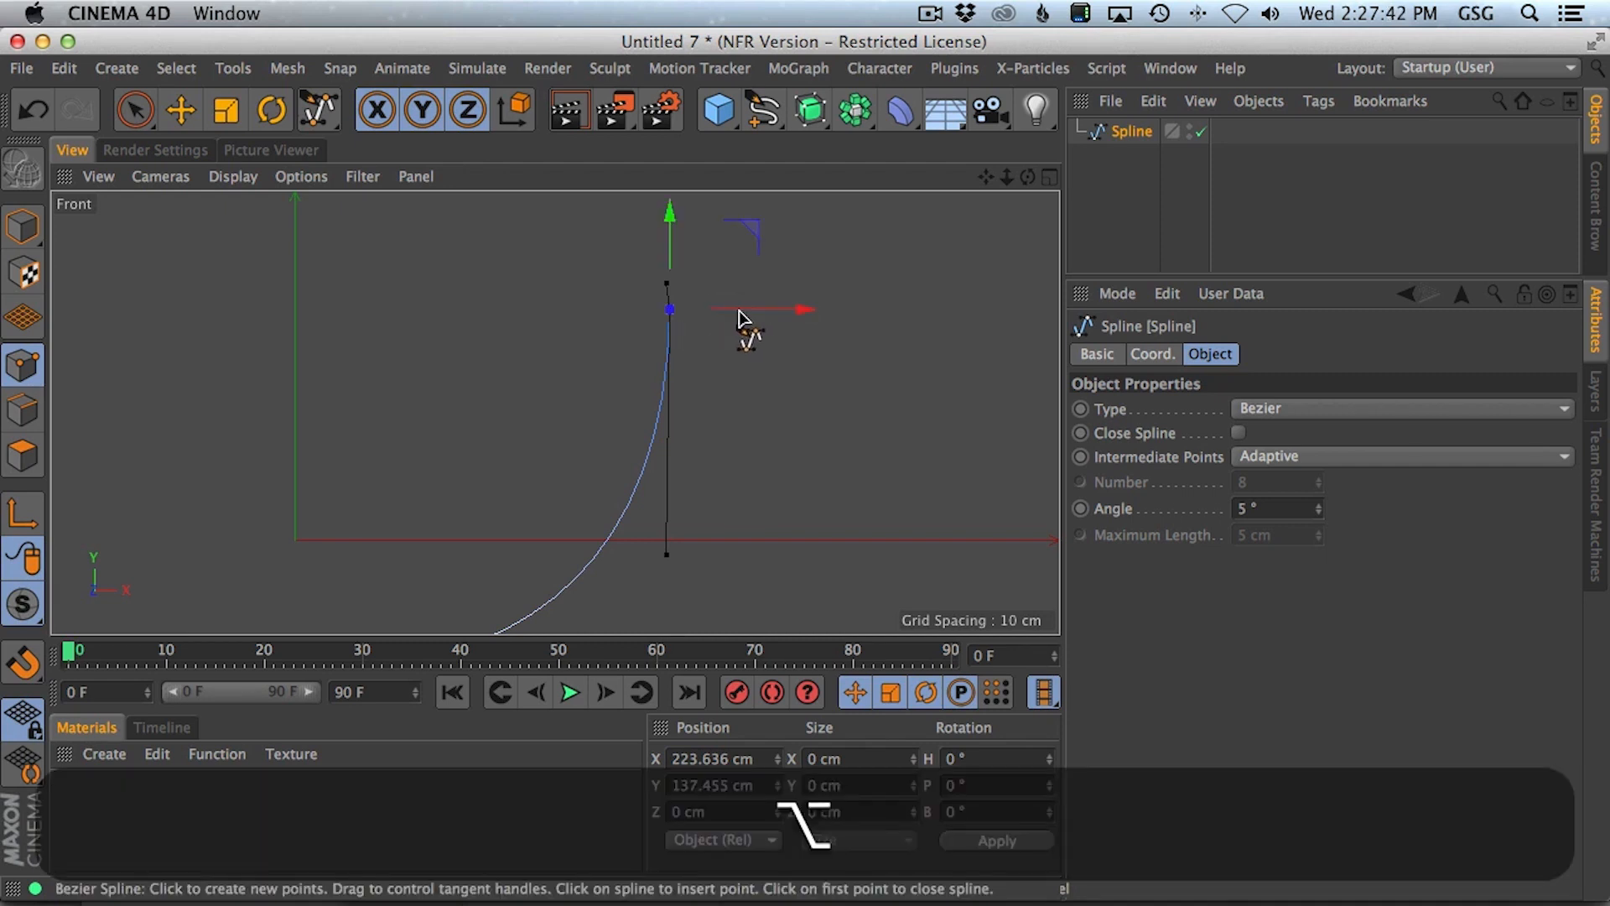
key(alt+d)
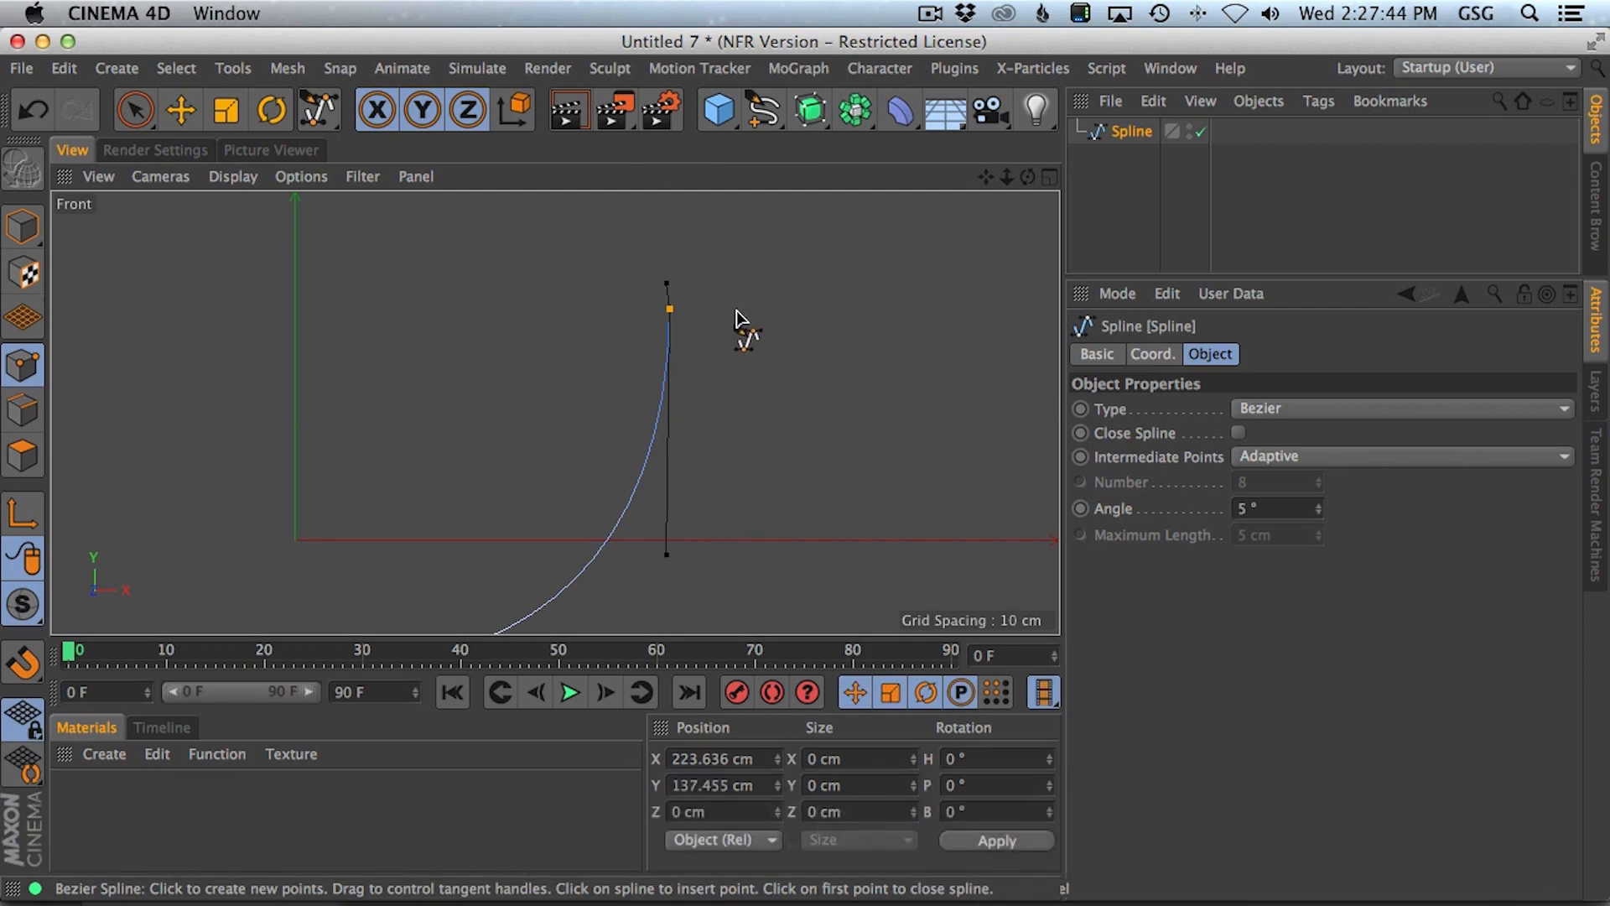
- Continue the spline over a rounded rim to about X 264, Y 137 cm and down the outer wall to about X 157, Y -96 cm
drag(736, 311, 732, 565)
alt+right_drag(798, 514, 716, 450)
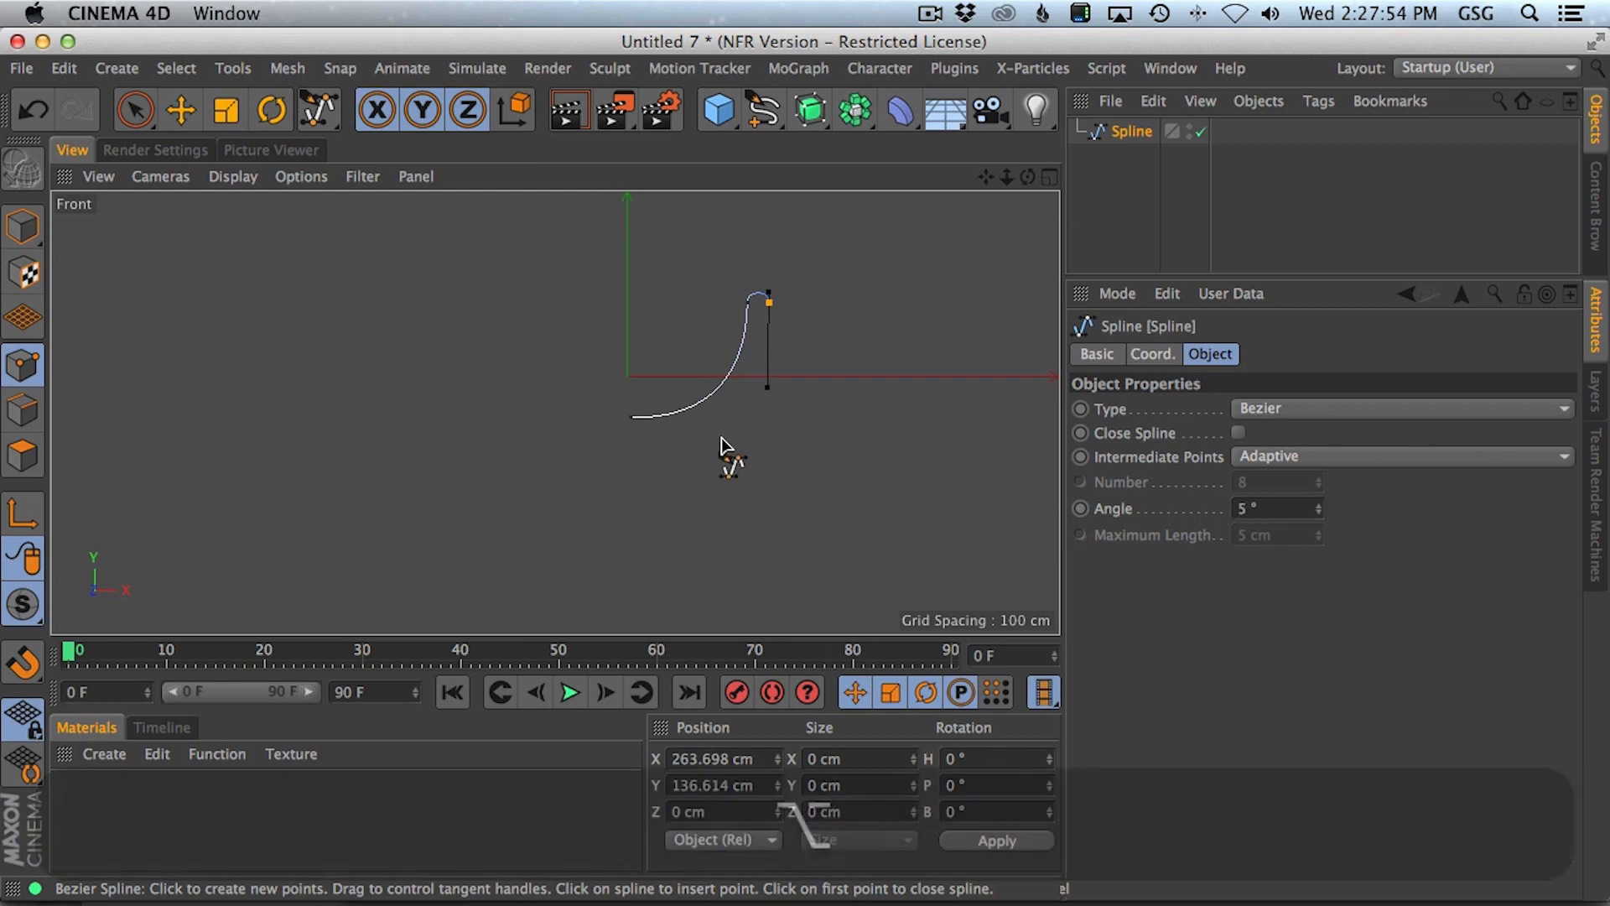
click(709, 430)
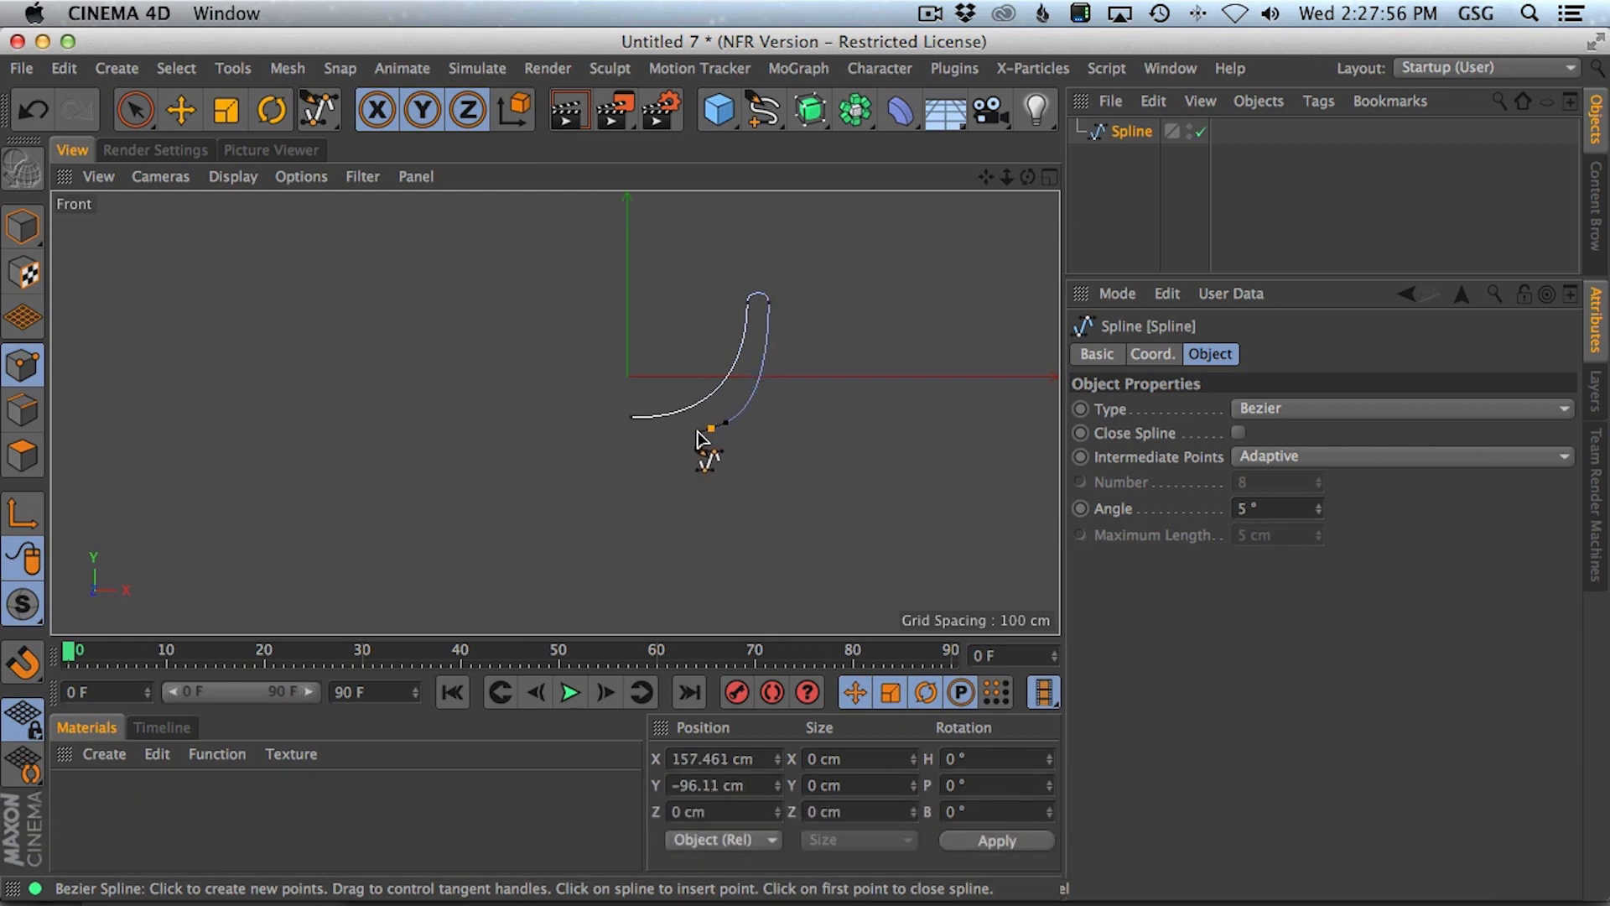
- Extend the spline around a rounded foot at about X 121, Y -143 cm and inward to about X 7, Y -113 cm
mouse_move(704, 455)
alt+right_down()
mouse_move(719, 438)
mouse_move(727, 460)
alt+right_up()
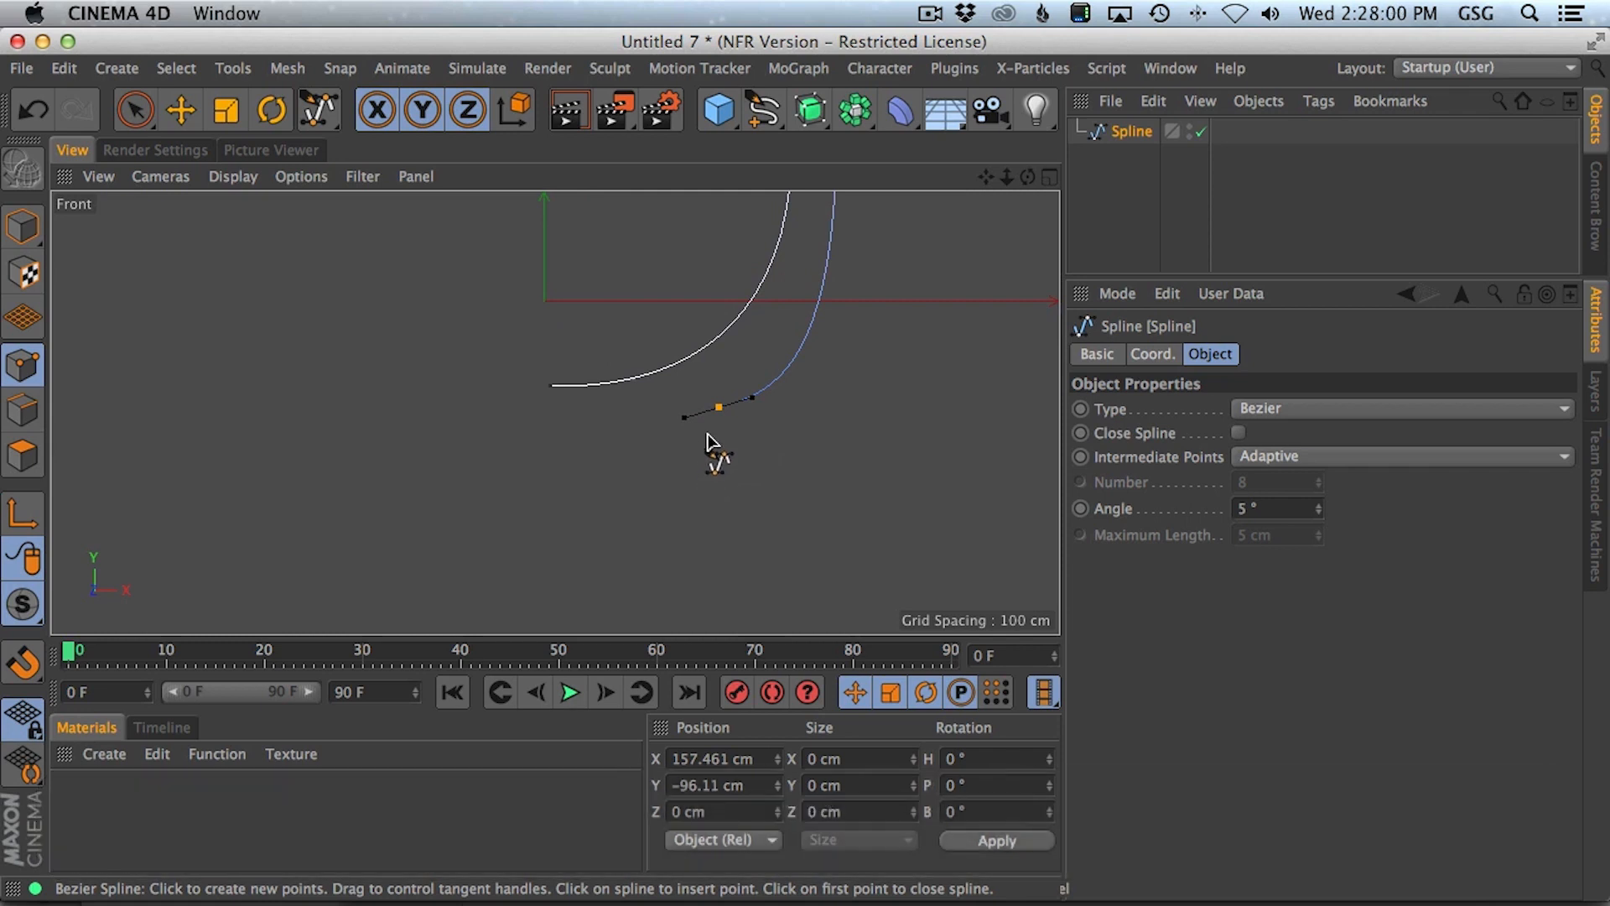
click(704, 439)
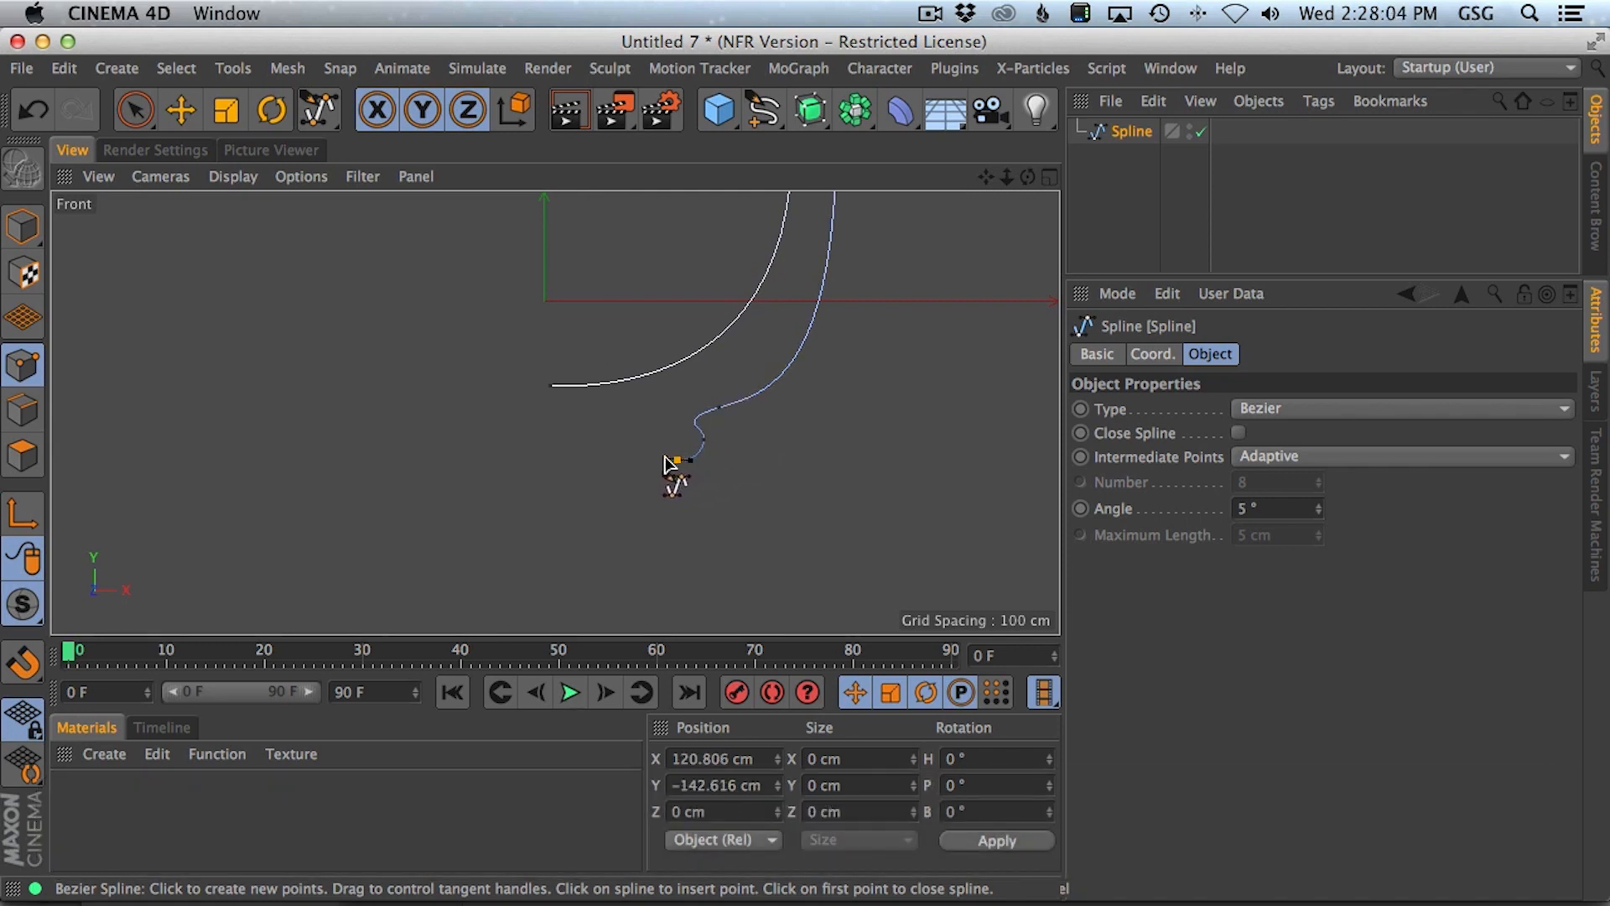
click(642, 420)
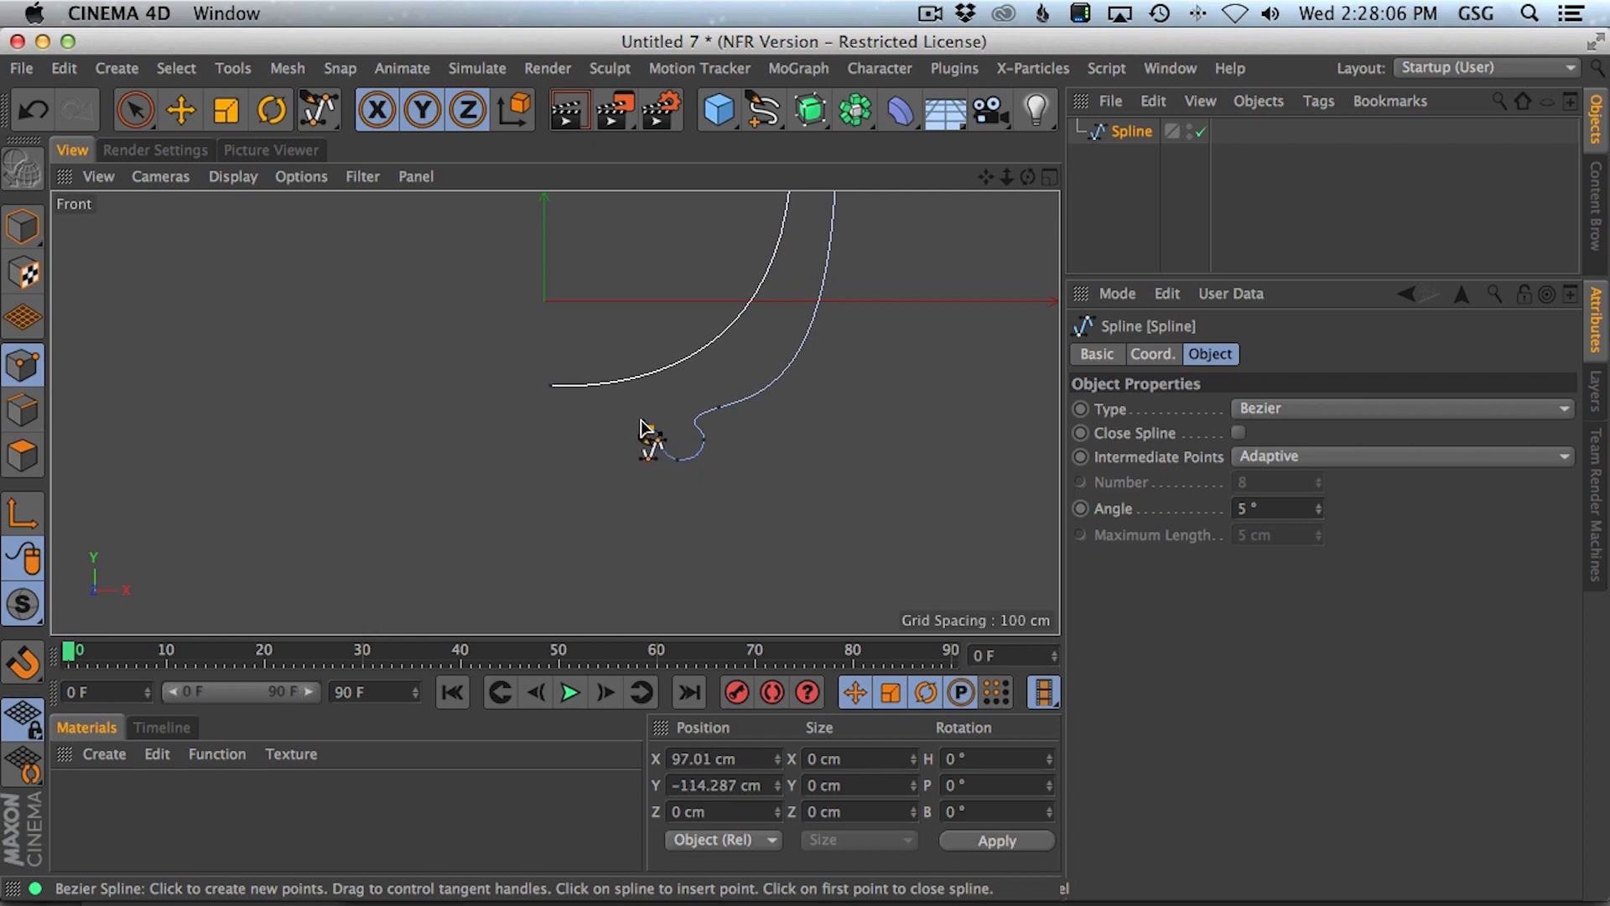
click(551, 427)
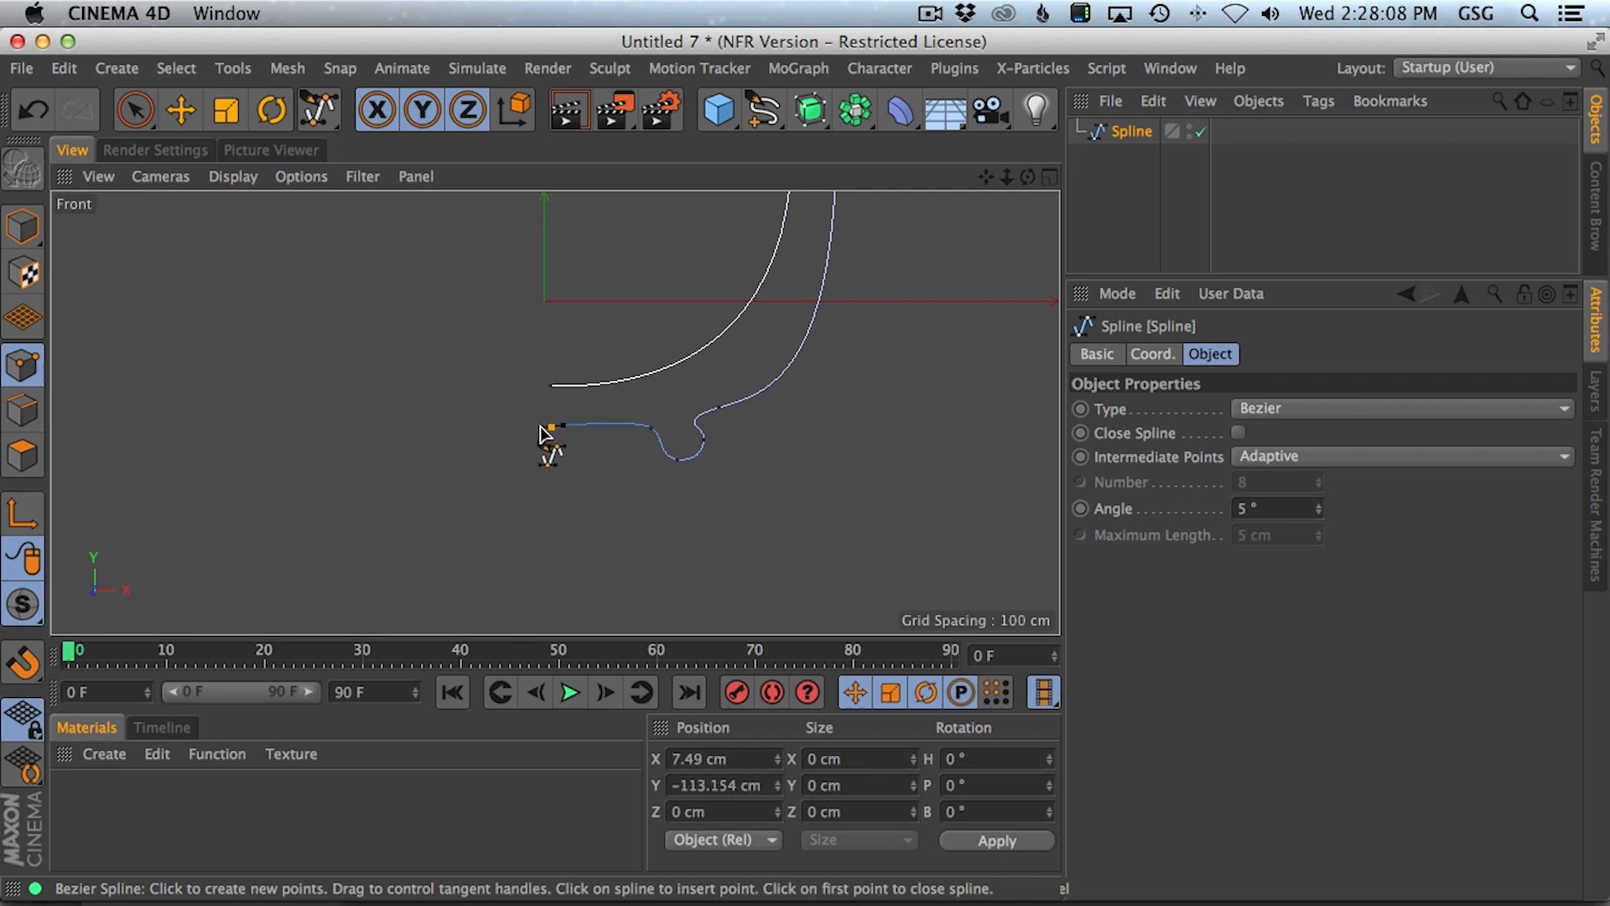
- Set the X position of the spline's end point under the cup to 0 cm
key(space)
drag(553, 355, 557, 453)
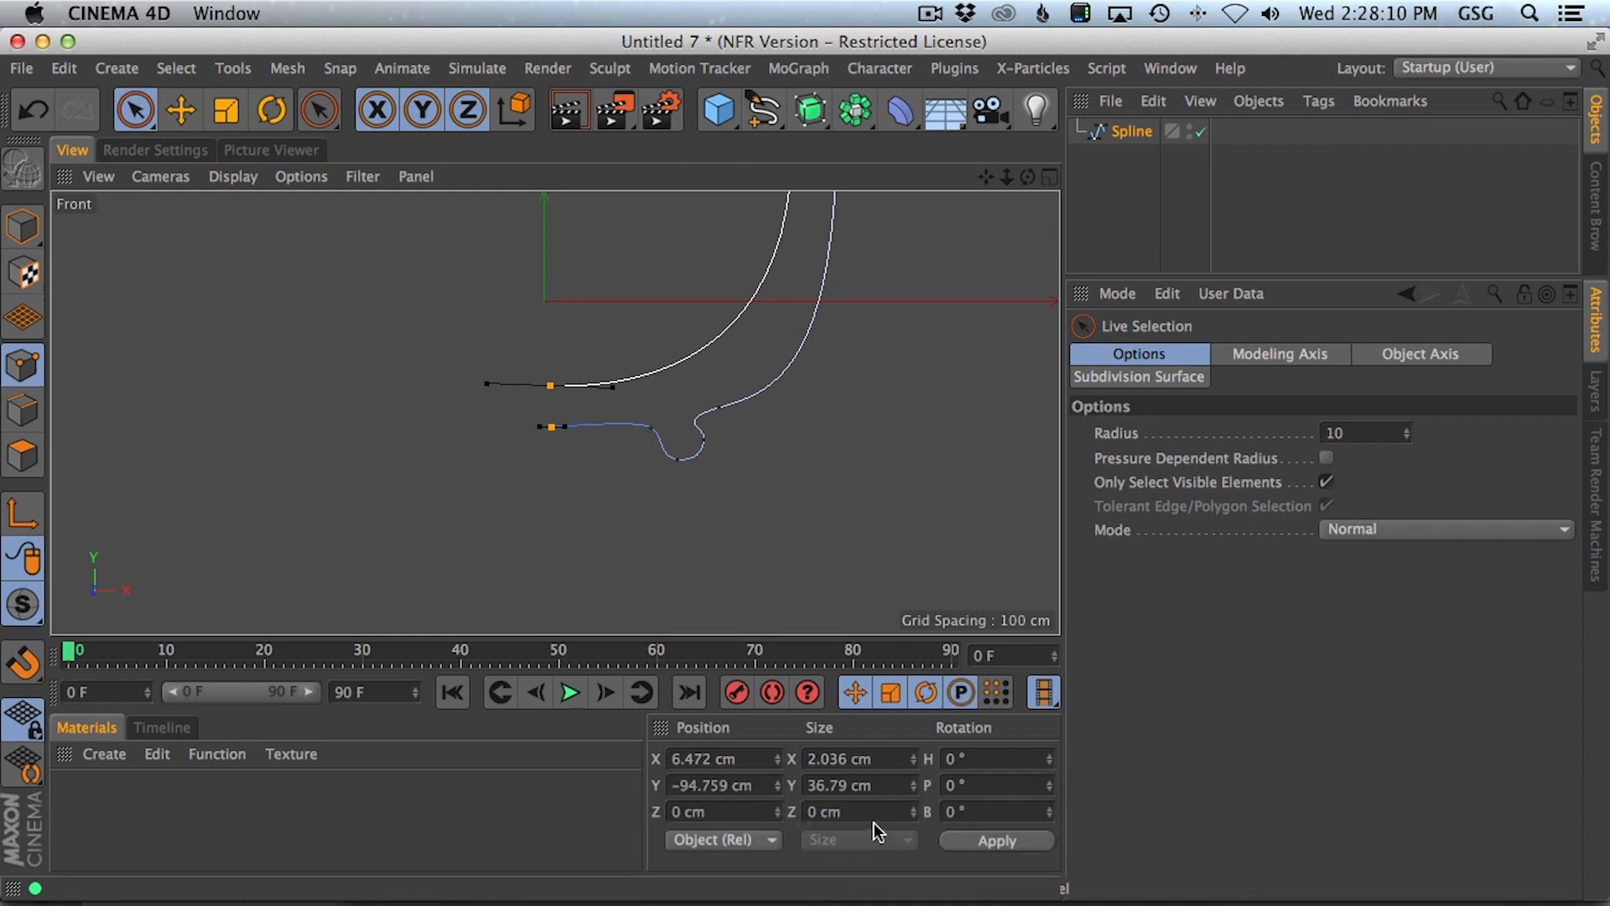
click(551, 427)
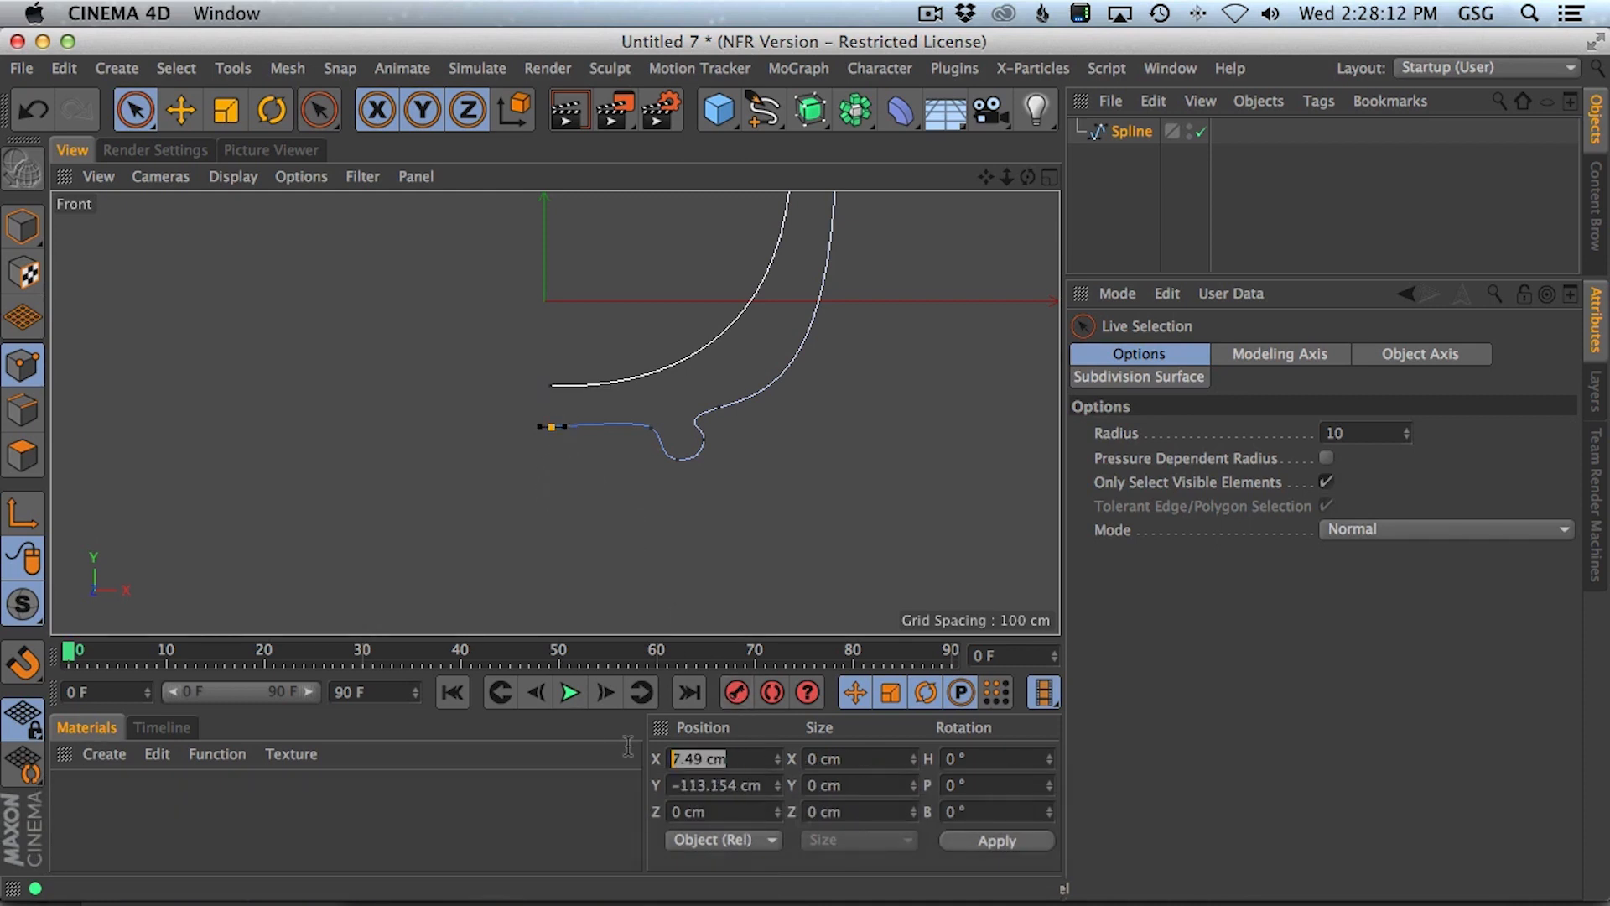
double_click(721, 758)
text(0)
key(Return)
- Set the X position of the inner wall's start point to 0 cm
click(550, 386)
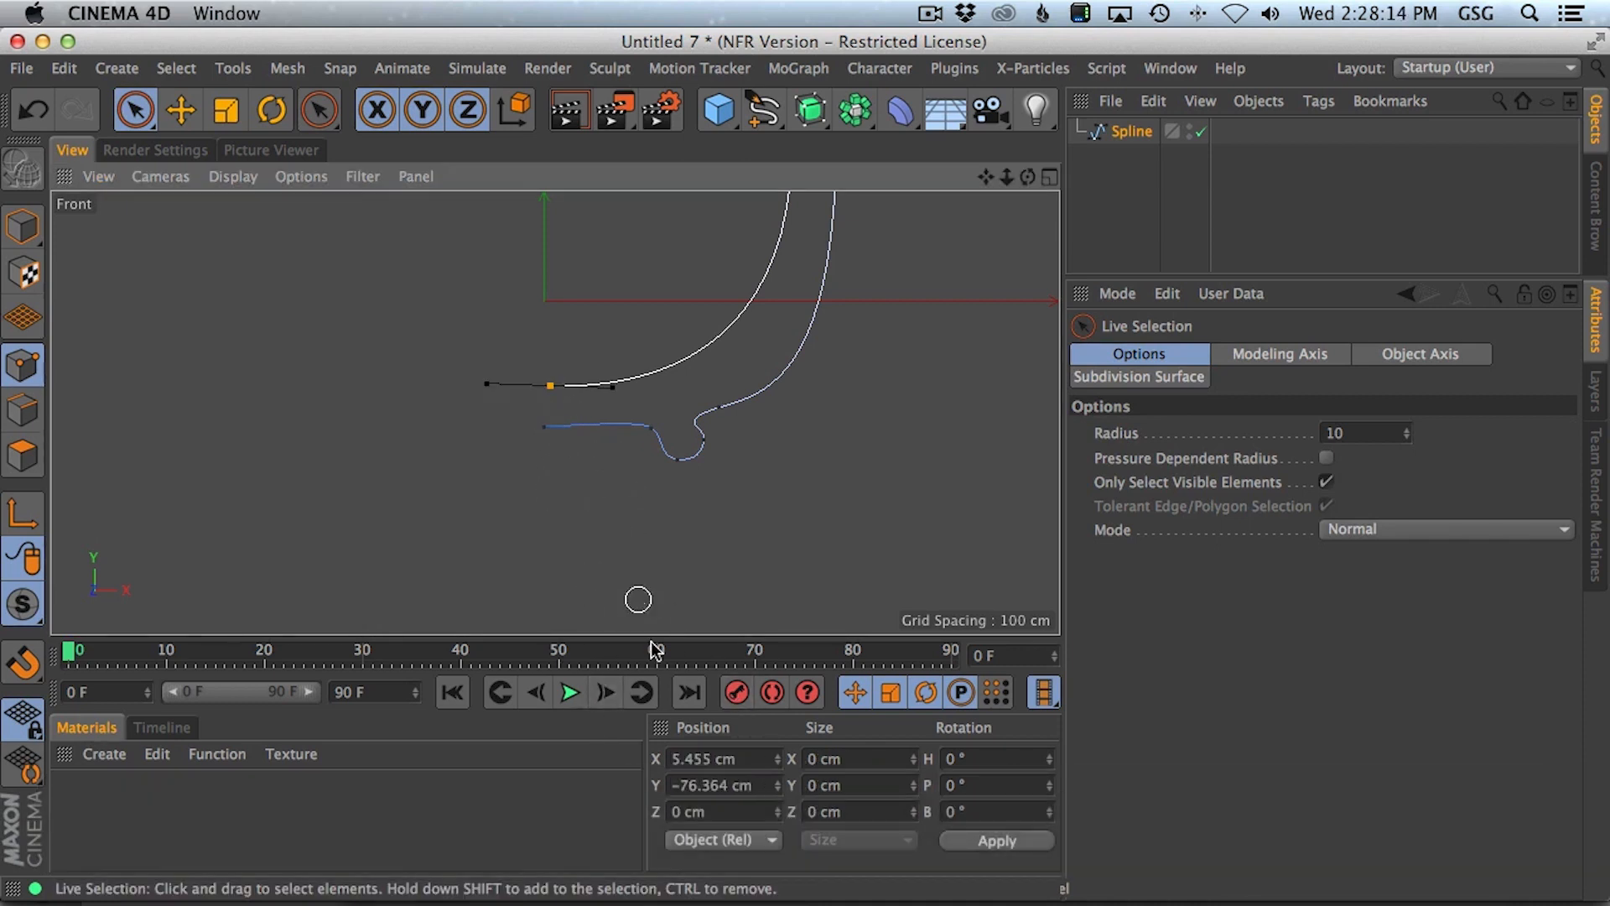
double_click(745, 758)
text(0)
key(Return)
- Move the point joining the cup's outer wall to its foot to about X 172, Y -85 cm
click(718, 407)
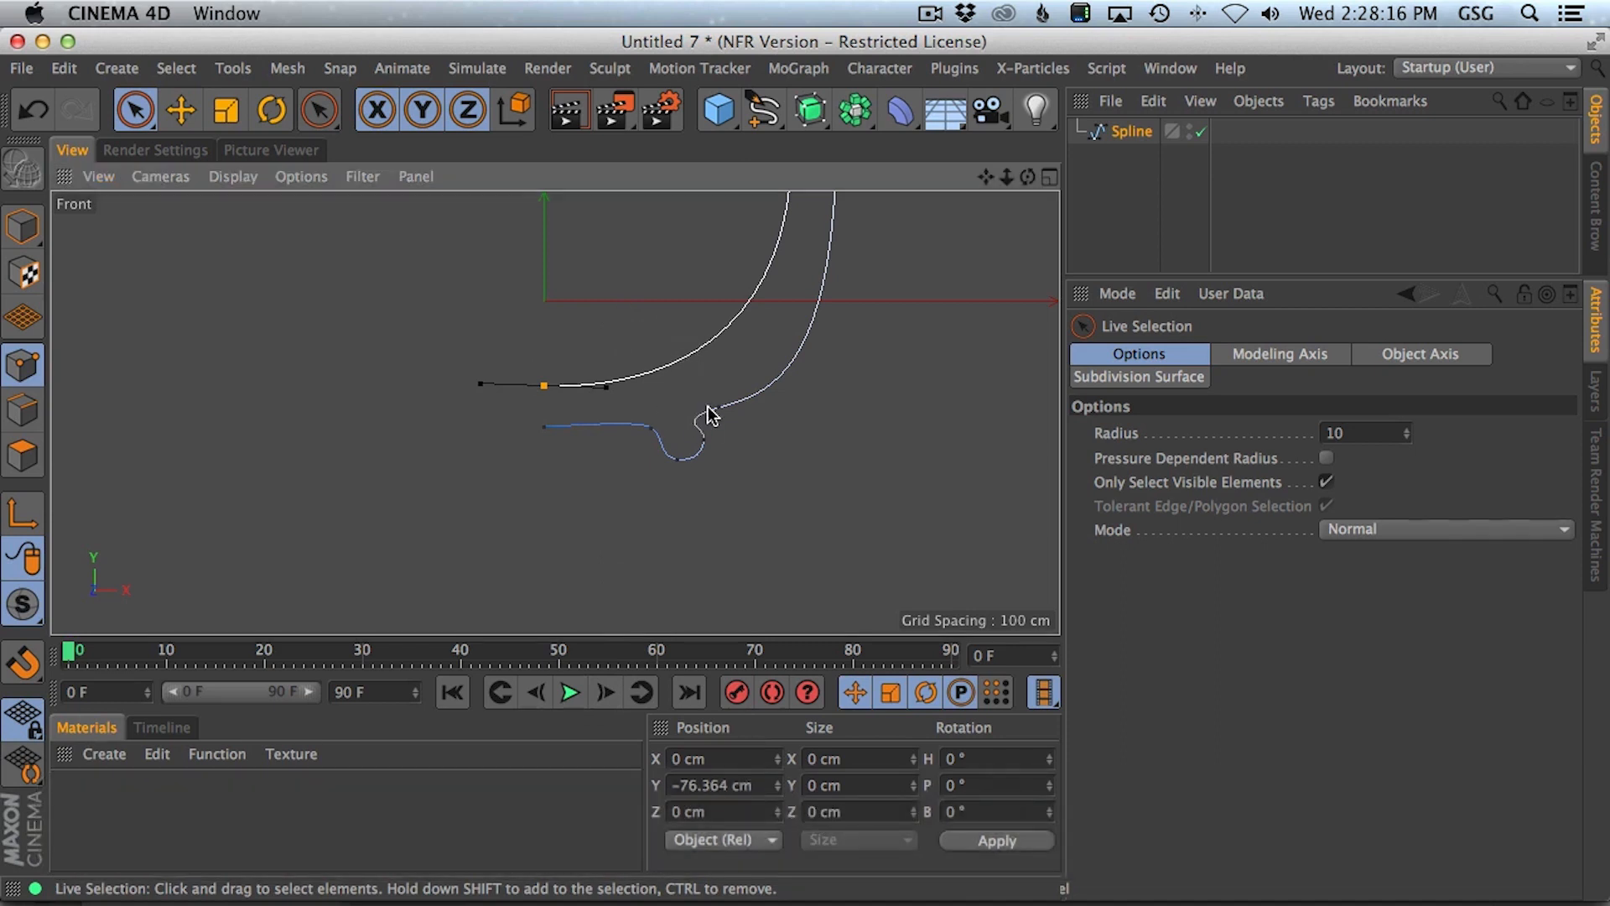
key(e)
key(alt+e)
key(alt+d)
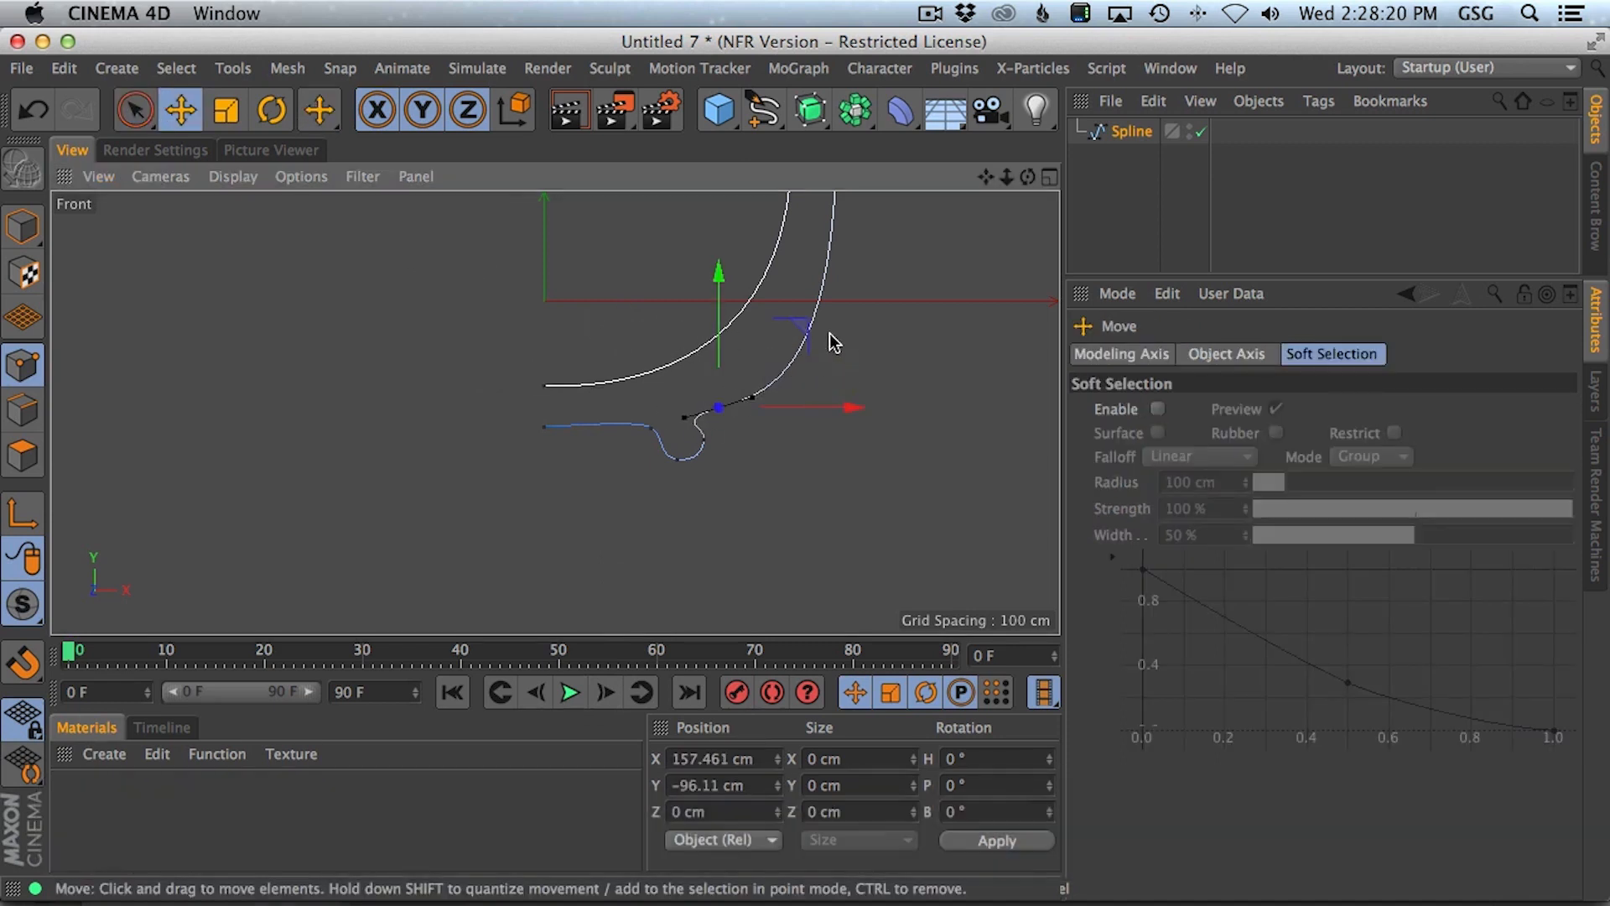
drag(798, 324, 820, 316)
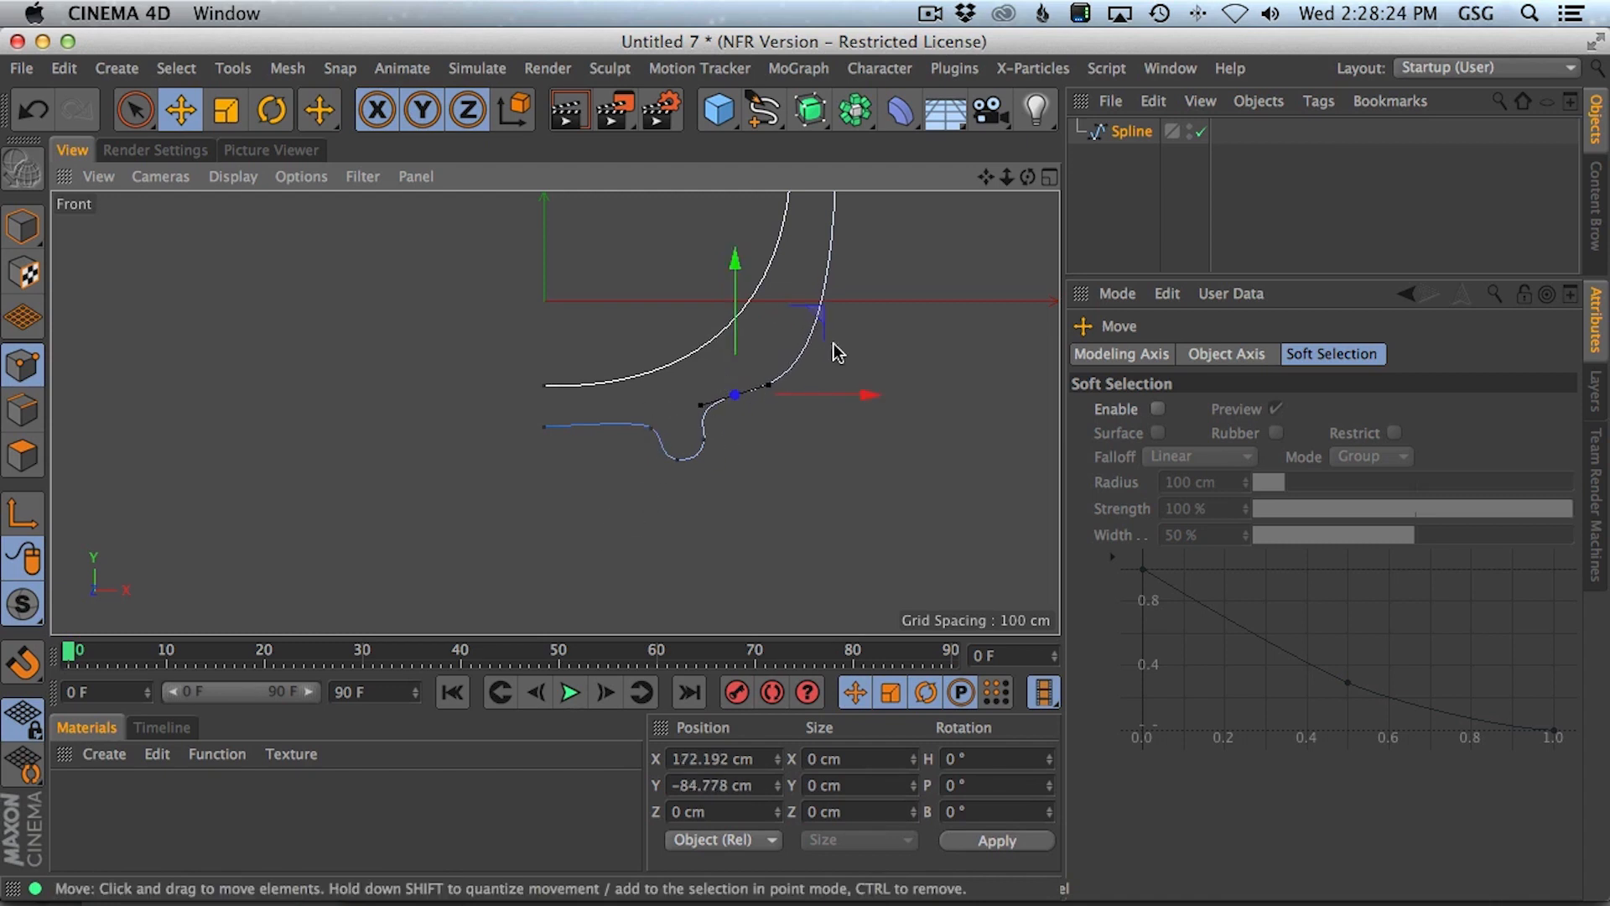
- Rotate the tangents of the wall-to-foot point steeper and shorten them, nudging the point slightly inward
key(t)
key(r)
mouse_move(792, 336)
mouse_down()
mouse_move(776, 326)
mouse_move(801, 320)
mouse_up()
key(t)
drag(897, 307, 723, 405)
alt+middle_drag(803, 305, 773, 416)
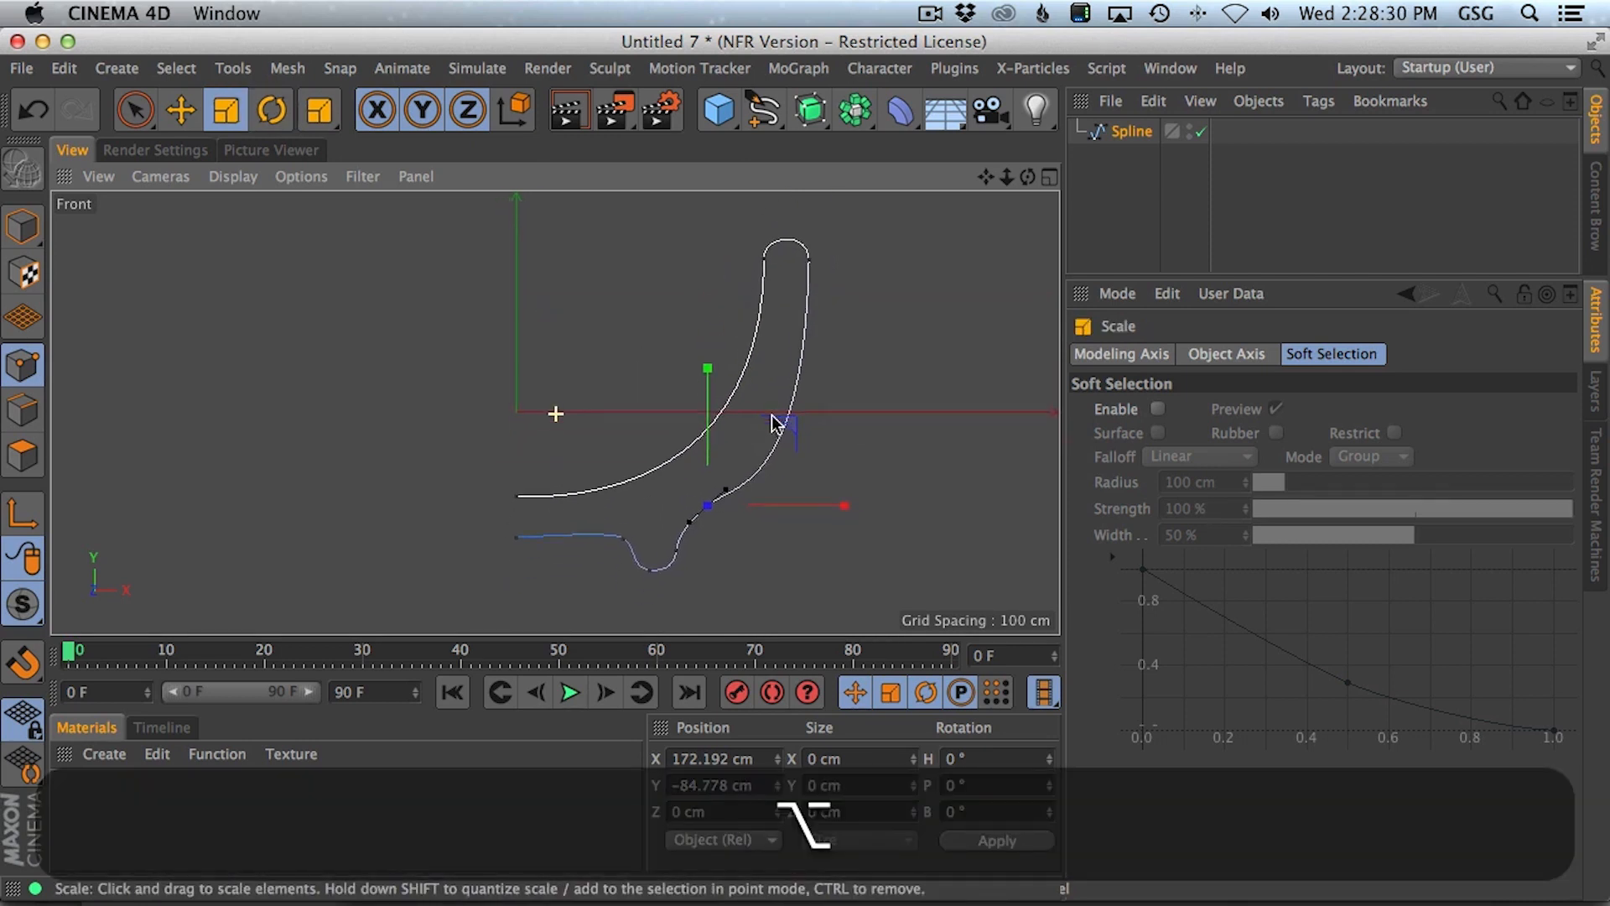
key(e)
drag(787, 424, 777, 425)
- Shorten the tangents of the cup's outer rim point
click(810, 260)
key(t)
drag(837, 344, 708, 406)
- Raise the cup's two rim points together to about Y 263 cm
alt+right_drag(708, 406, 797, 403)
key(9)
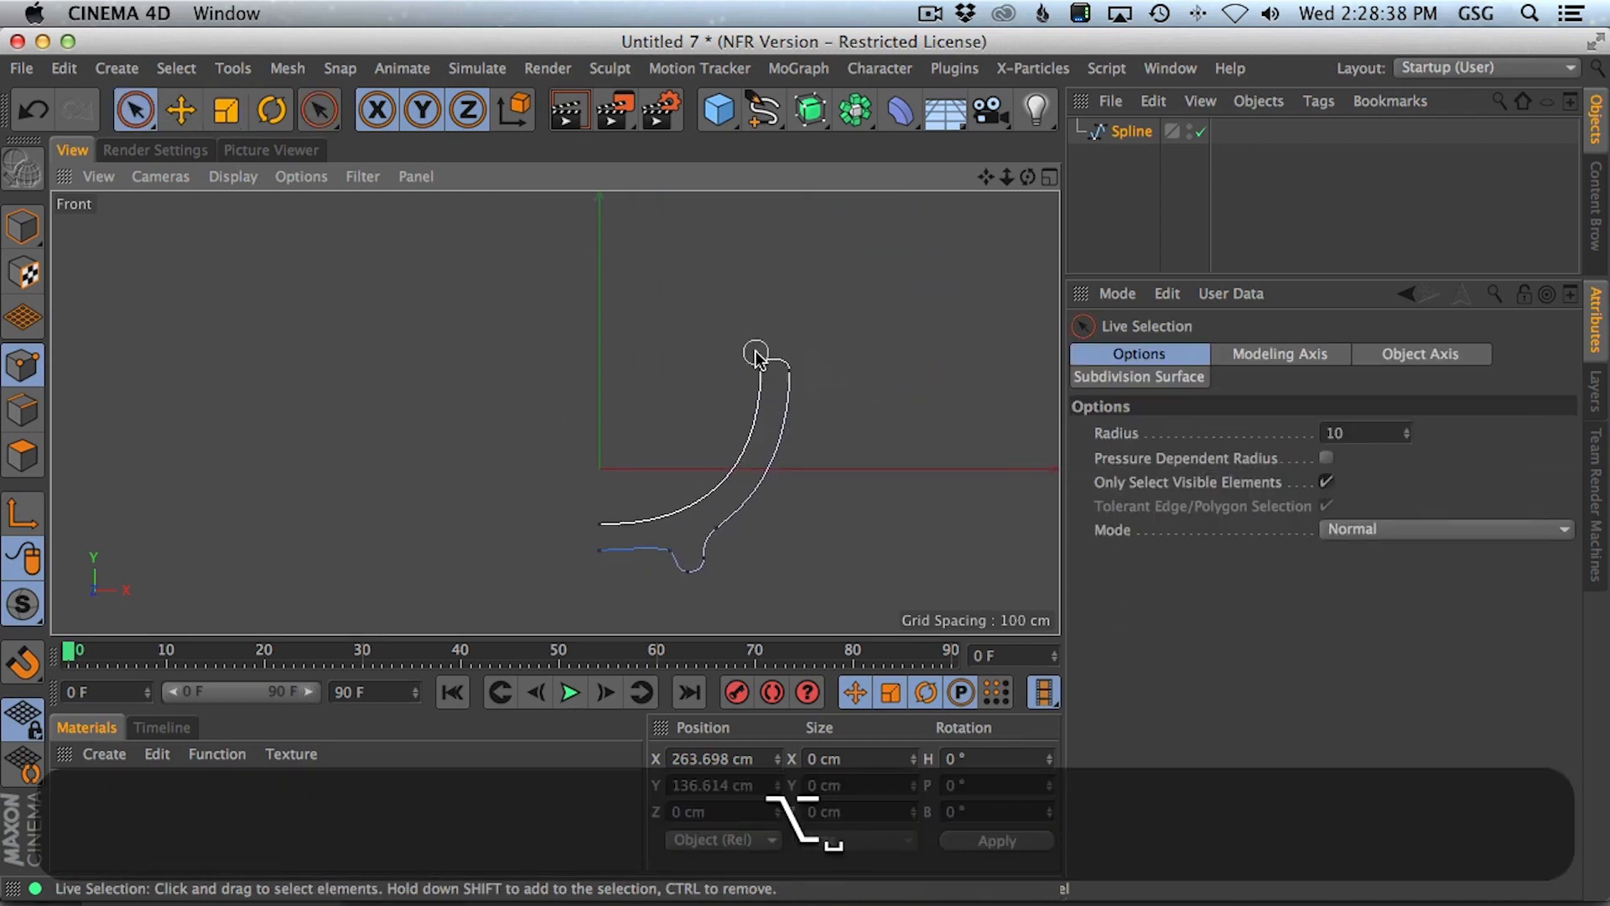
click(758, 355)
drag(773, 224, 776, 145)
- Rescale the tangents of the inner rim point and the inner bottom point to round out the cup's inner wall
click(762, 279)
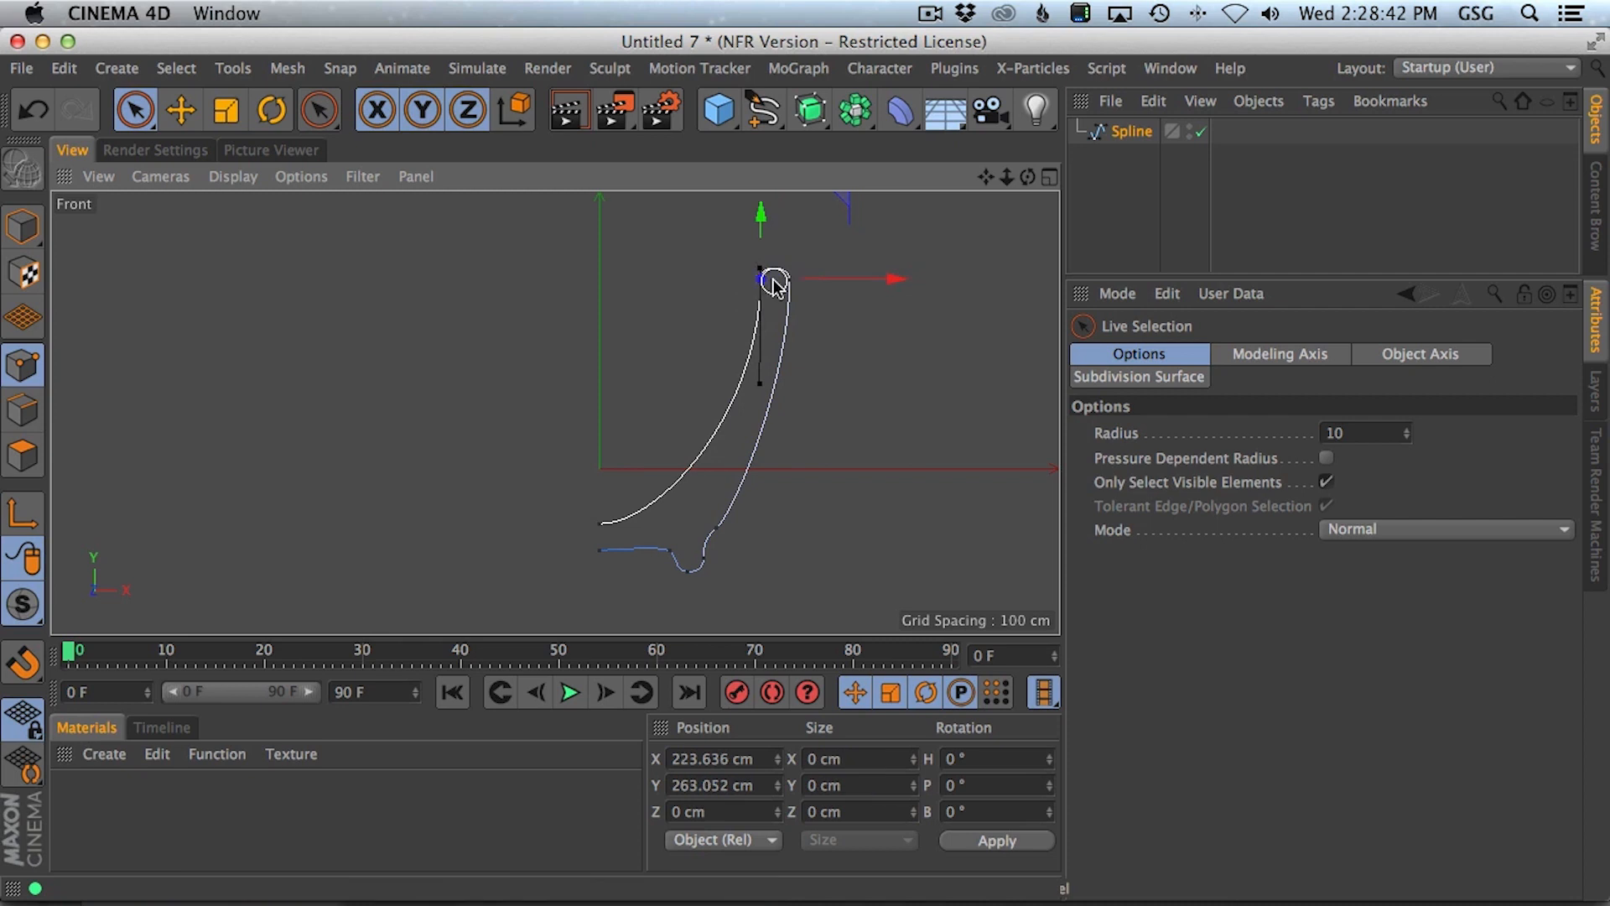
key(t)
drag(632, 406, 489, 562)
click(599, 523)
drag(598, 578, 826, 377)
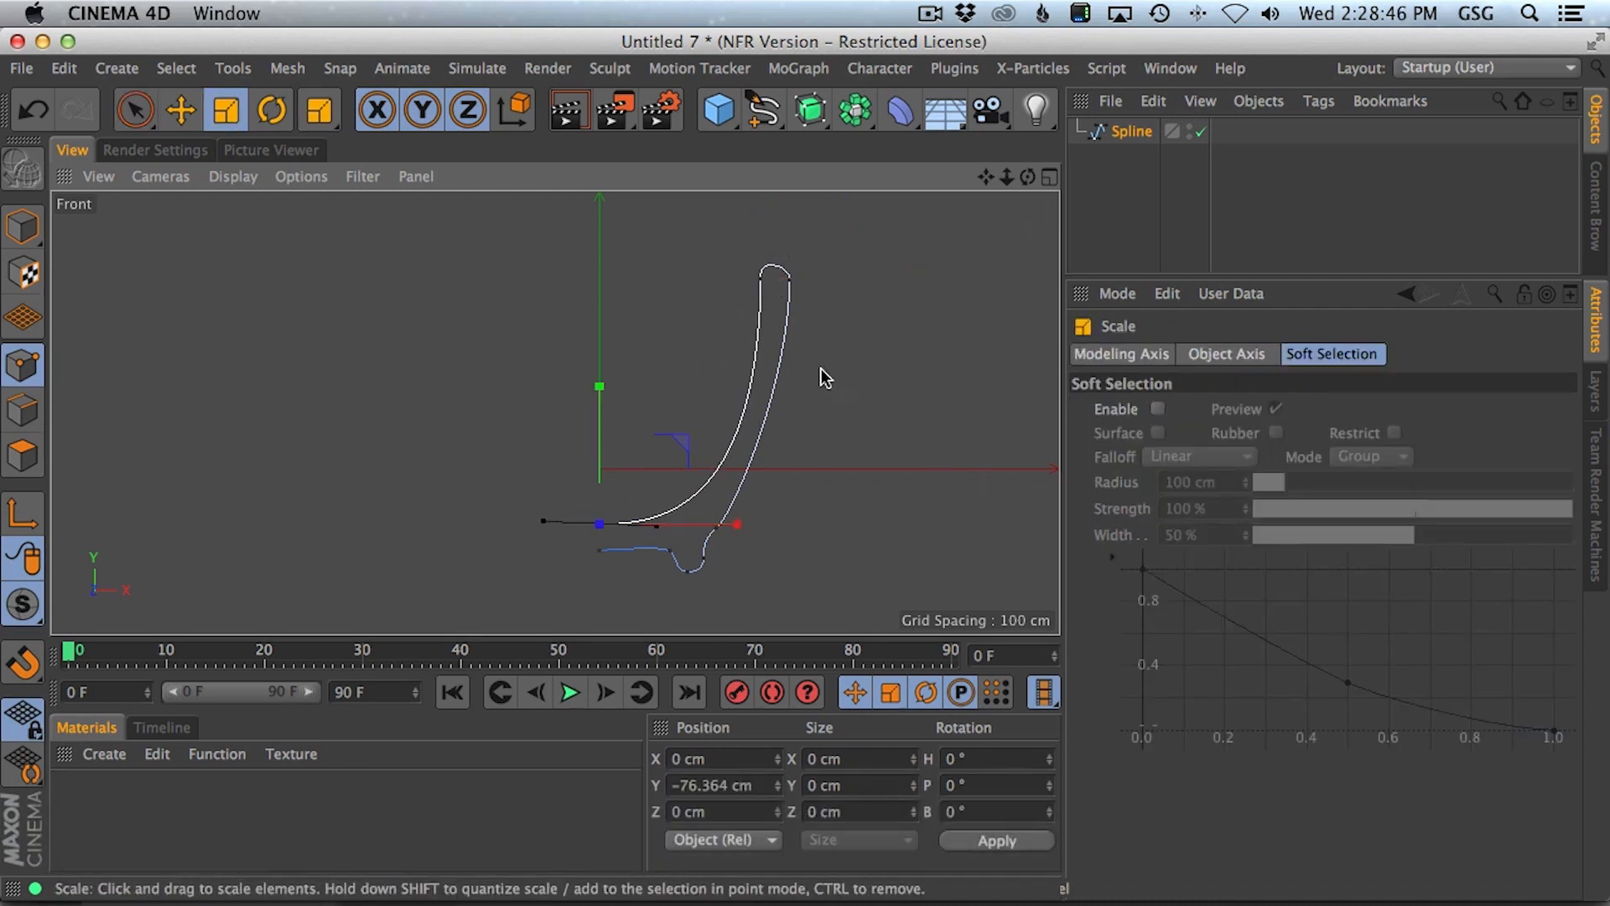
click(760, 278)
drag(766, 278, 766, 359)
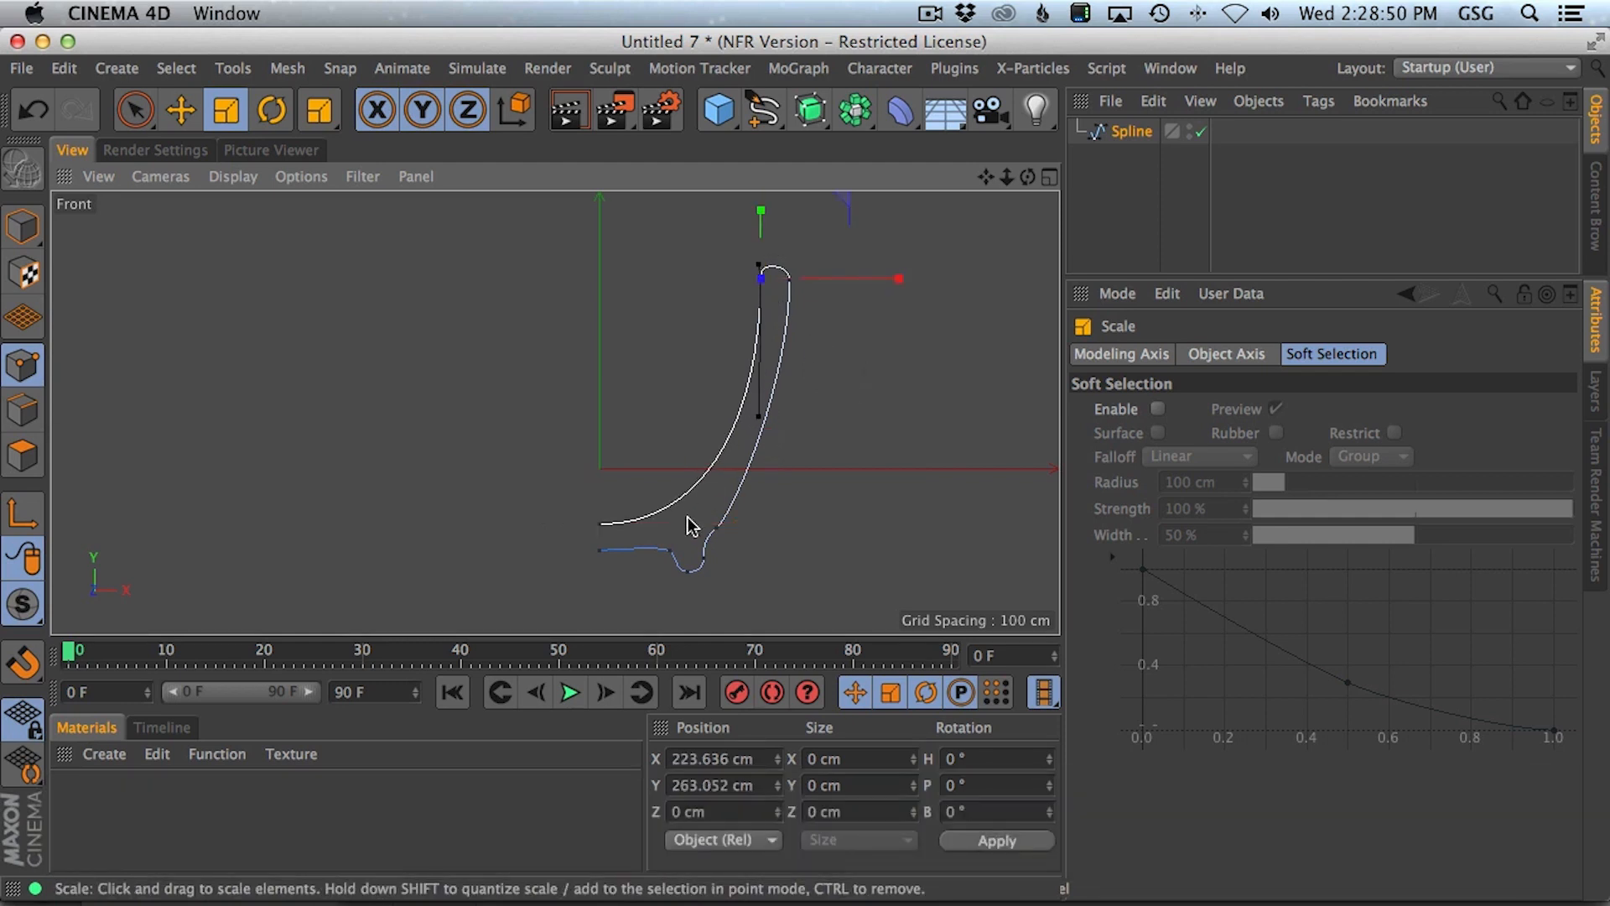
- Try to raise the inner wall's bottom point along the Y axis
key(9)
click(599, 523)
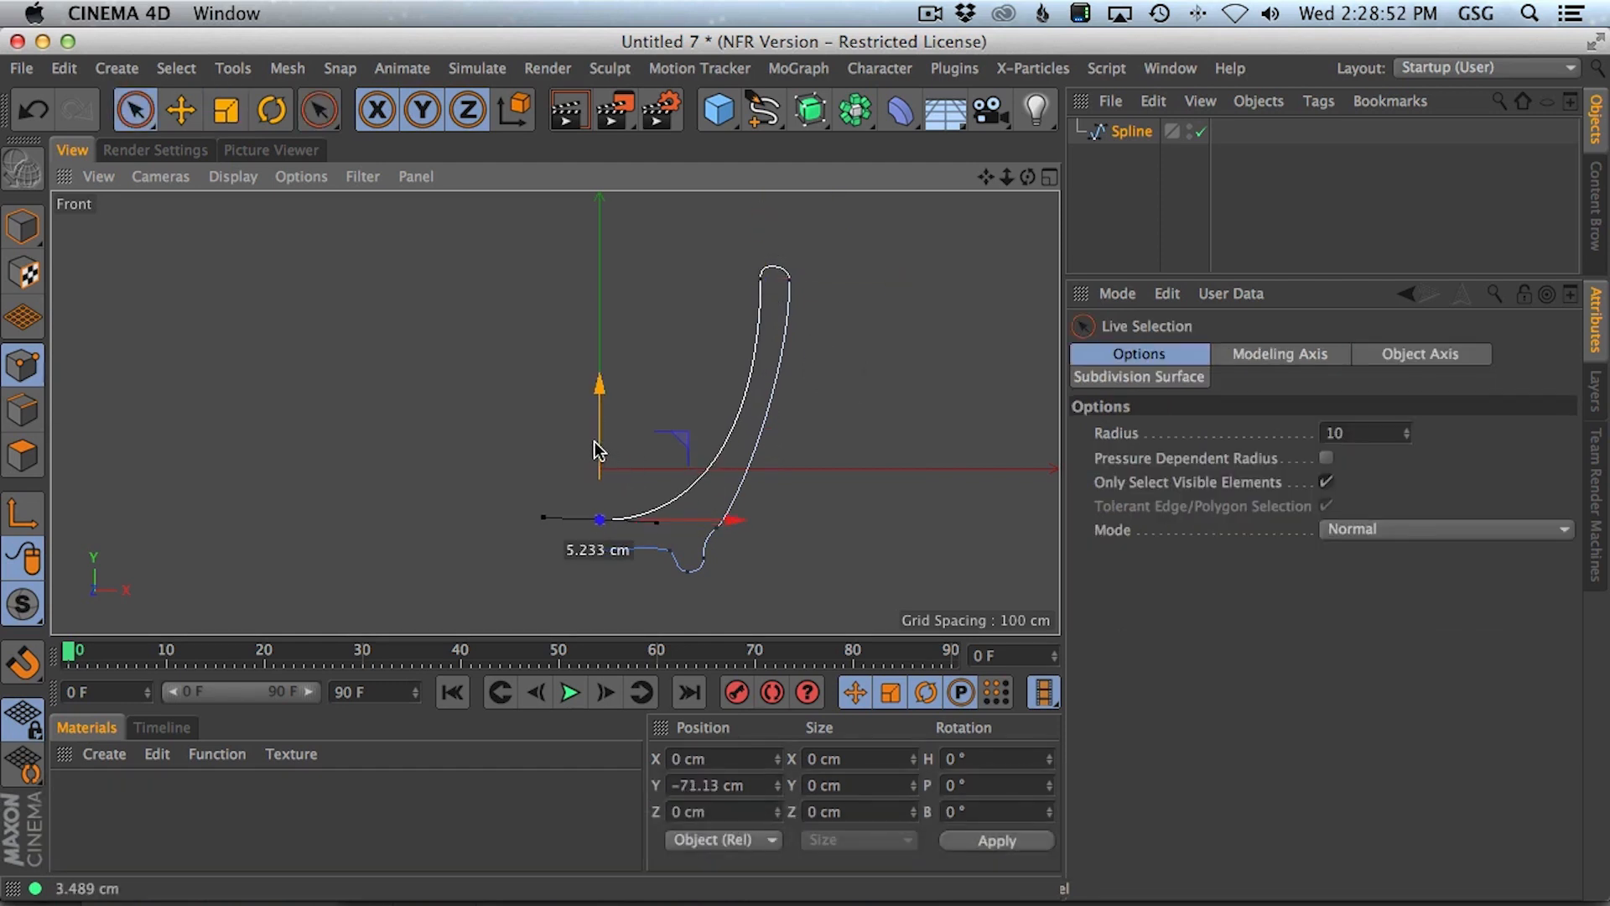
alt+right_drag(808, 446, 768, 445)
alt+middle_drag(762, 449, 676, 371)
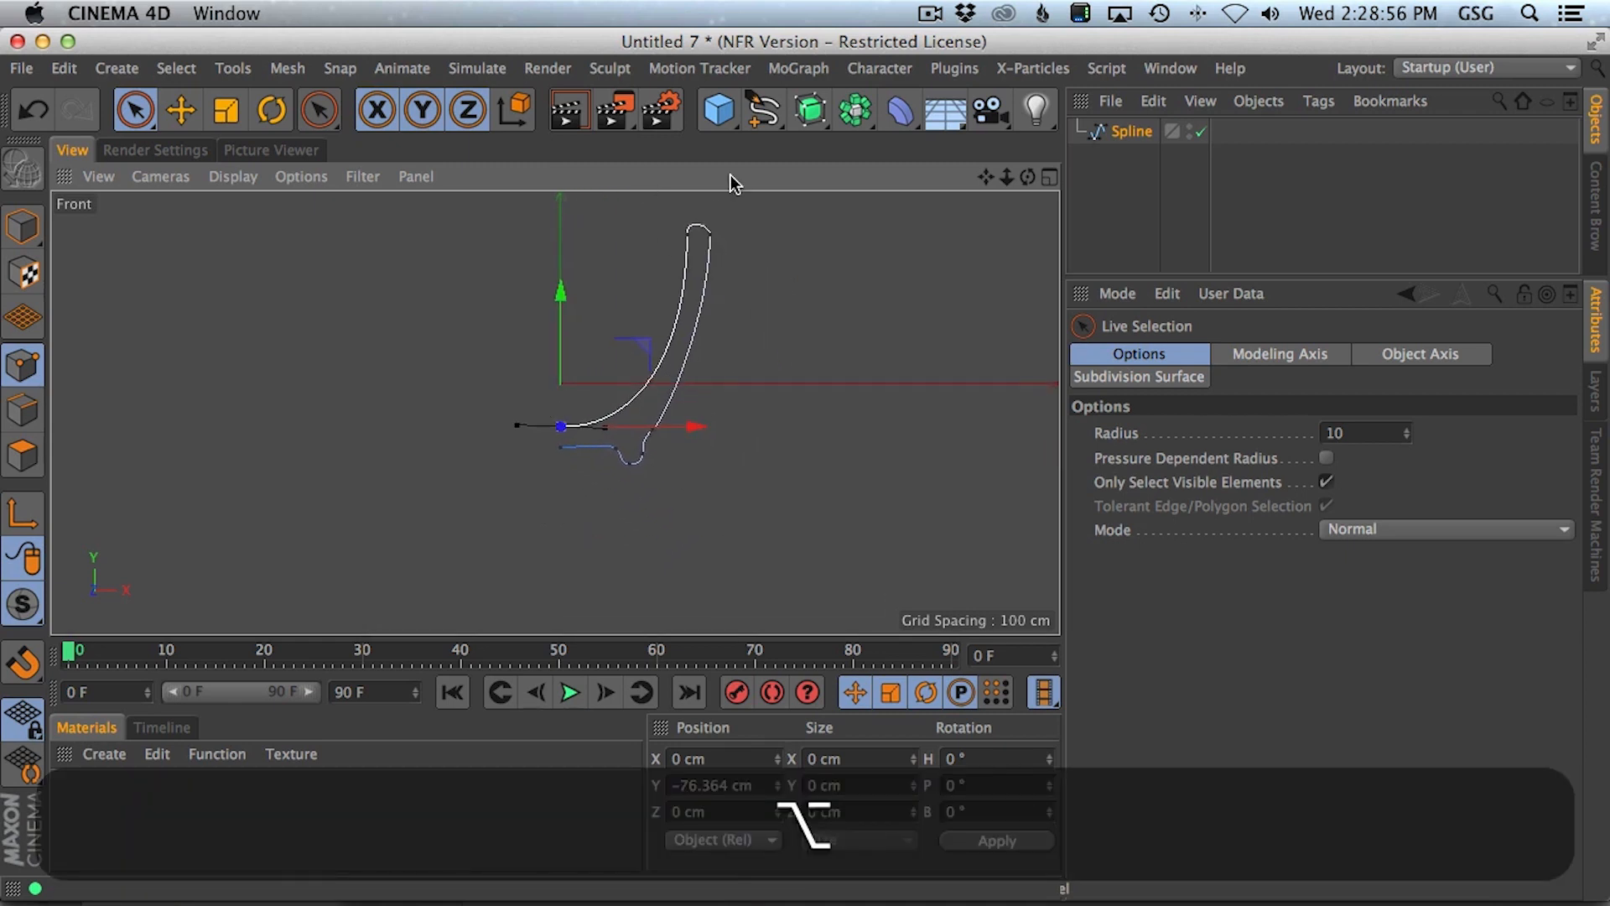
- Start a separate Bezier spline for the saucer below the cup, placing its first point at about X 9, Y -214 cm
click(768, 118)
click(859, 66)
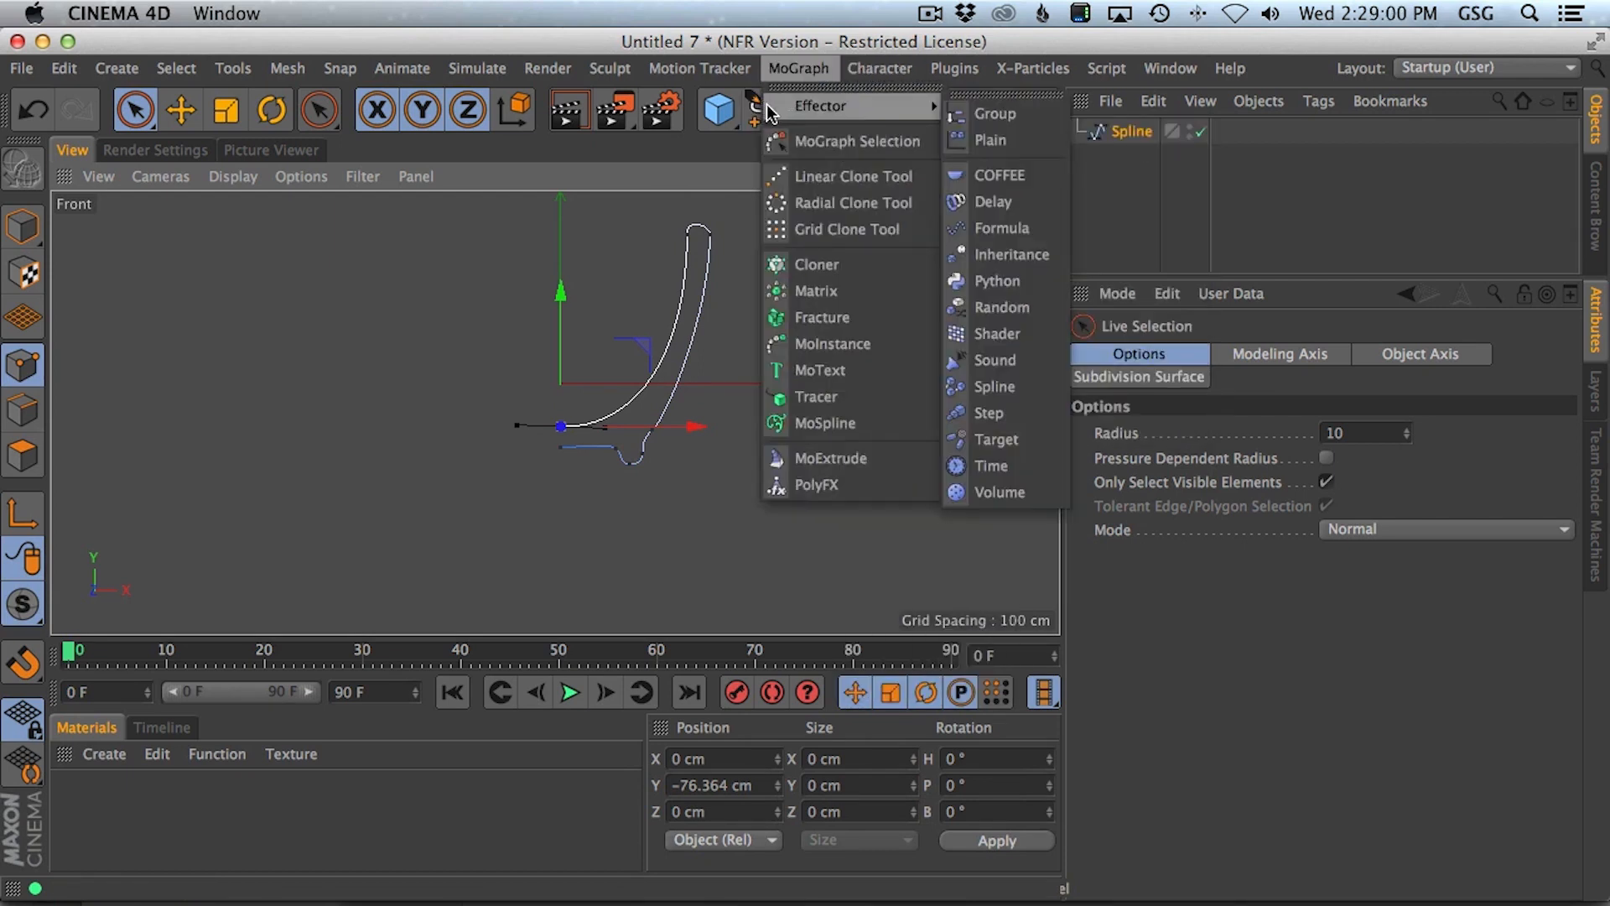
click(738, 41)
drag(762, 110, 997, 146)
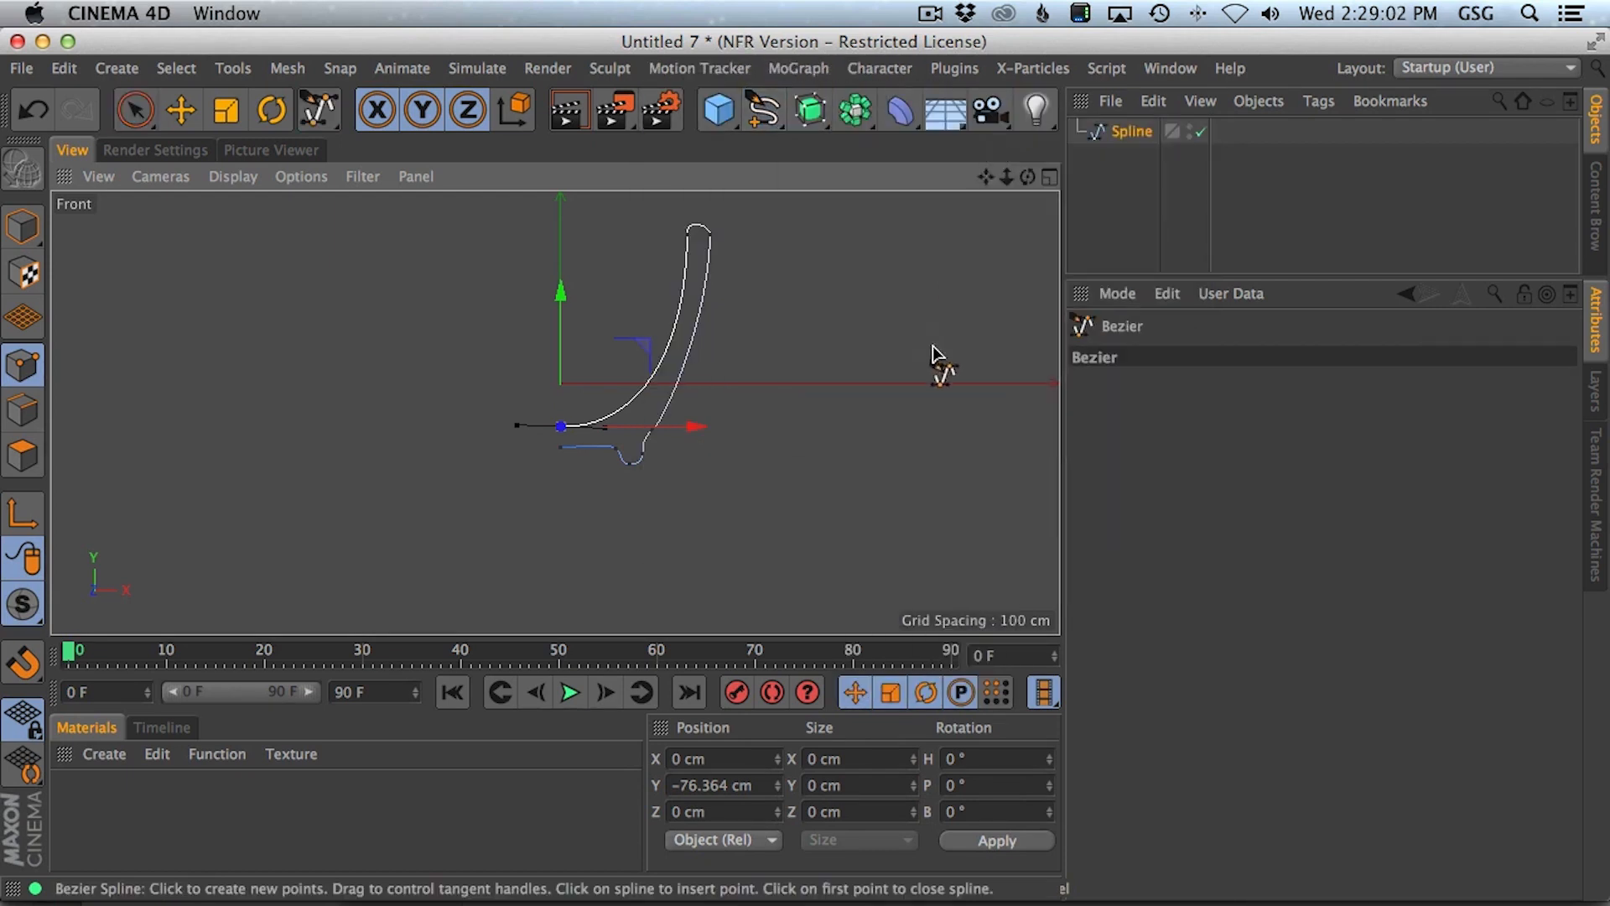
click(1138, 164)
drag(763, 113, 983, 147)
alt+middle_drag(705, 452, 691, 405)
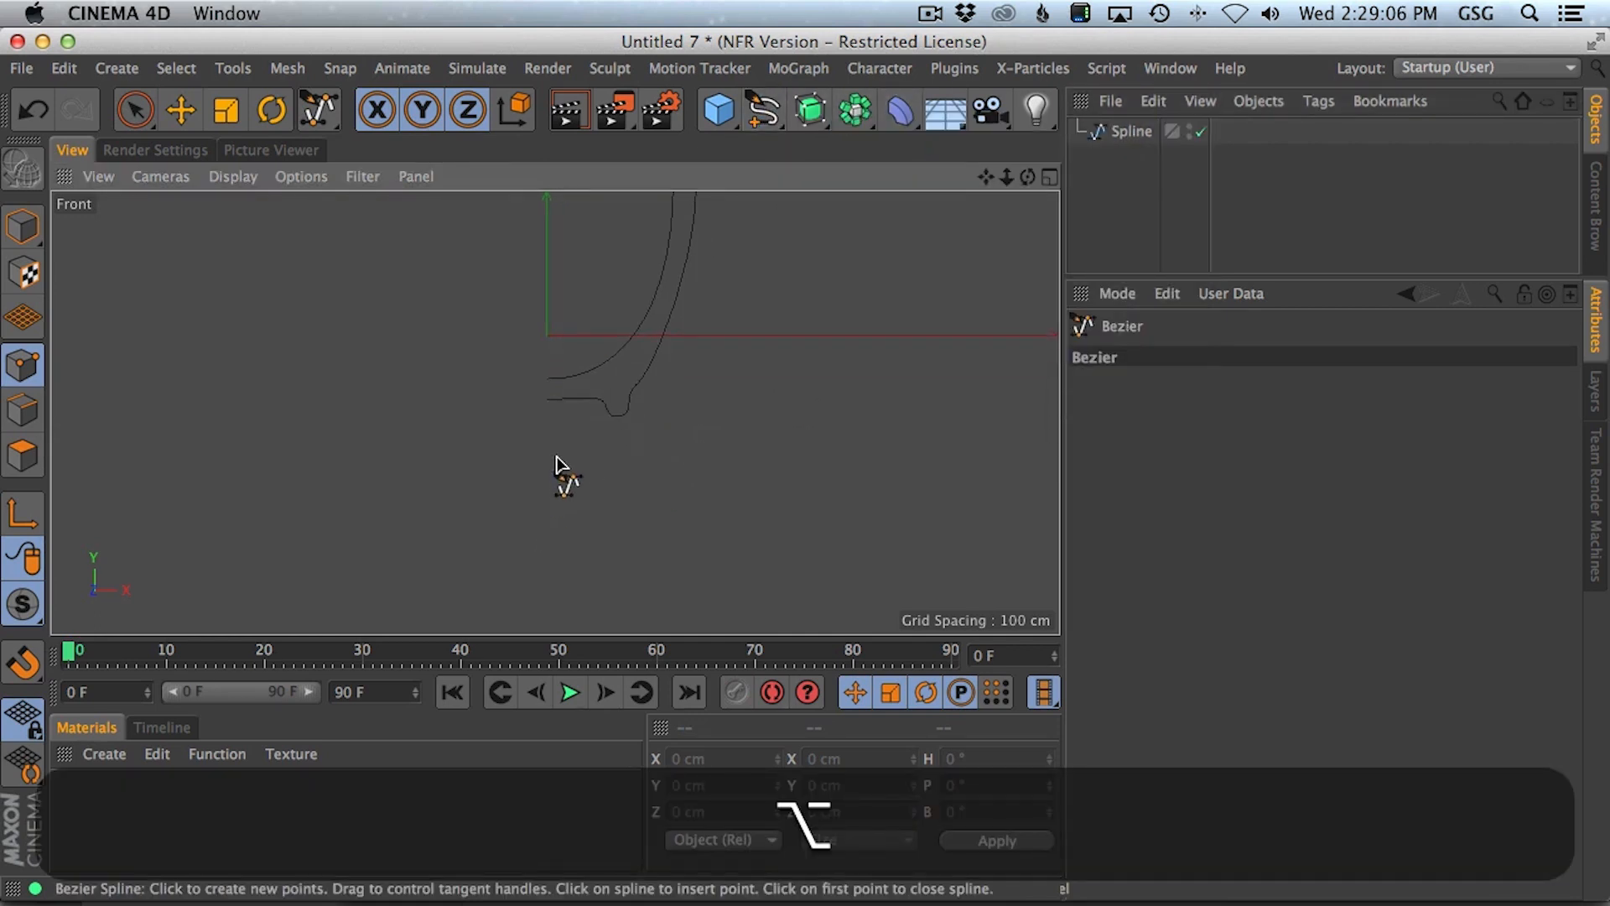
drag(552, 456, 587, 458)
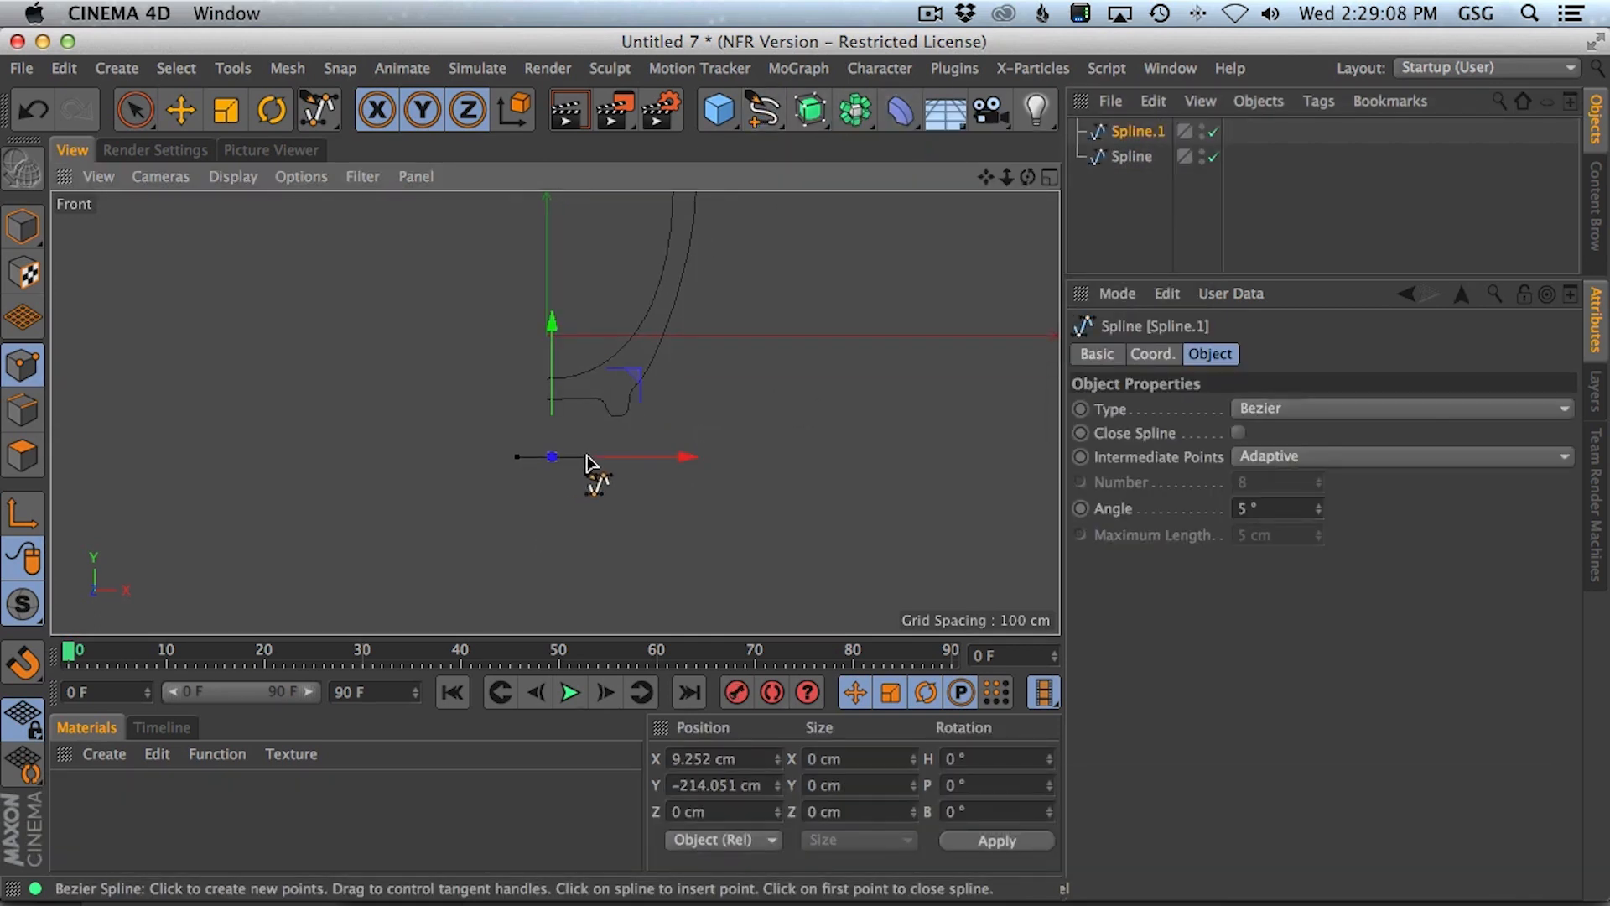
key(alt+d)
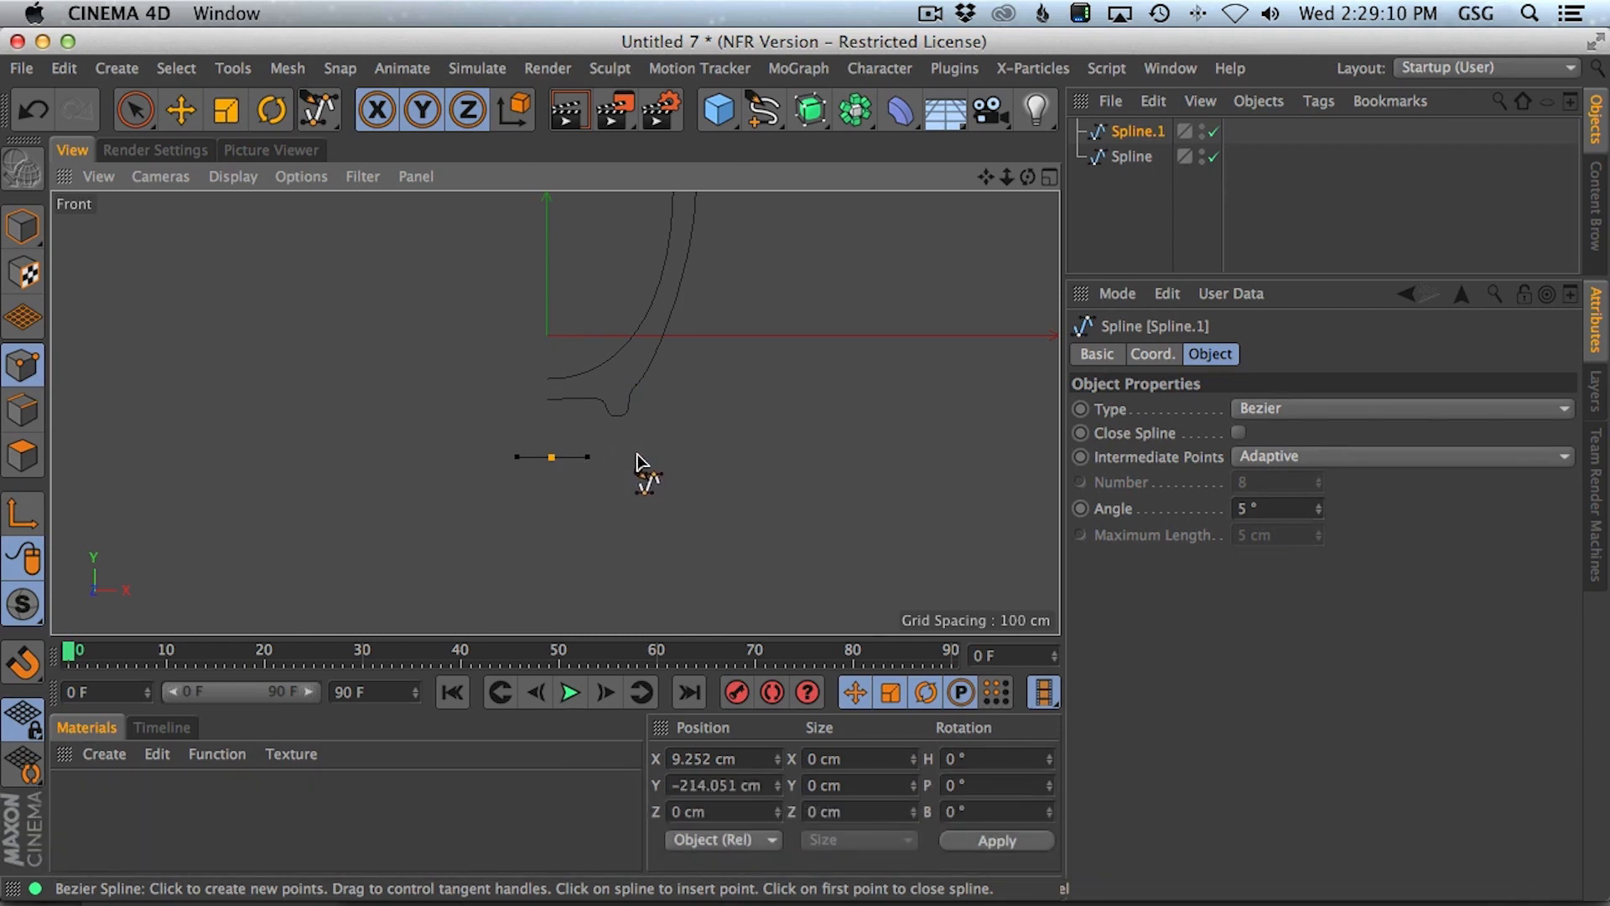
- Following the teacup reference, extend the saucer spline to about X 129, Y -214 cm and up to about X 165, Y -199 cm
key(cmd+Tab)
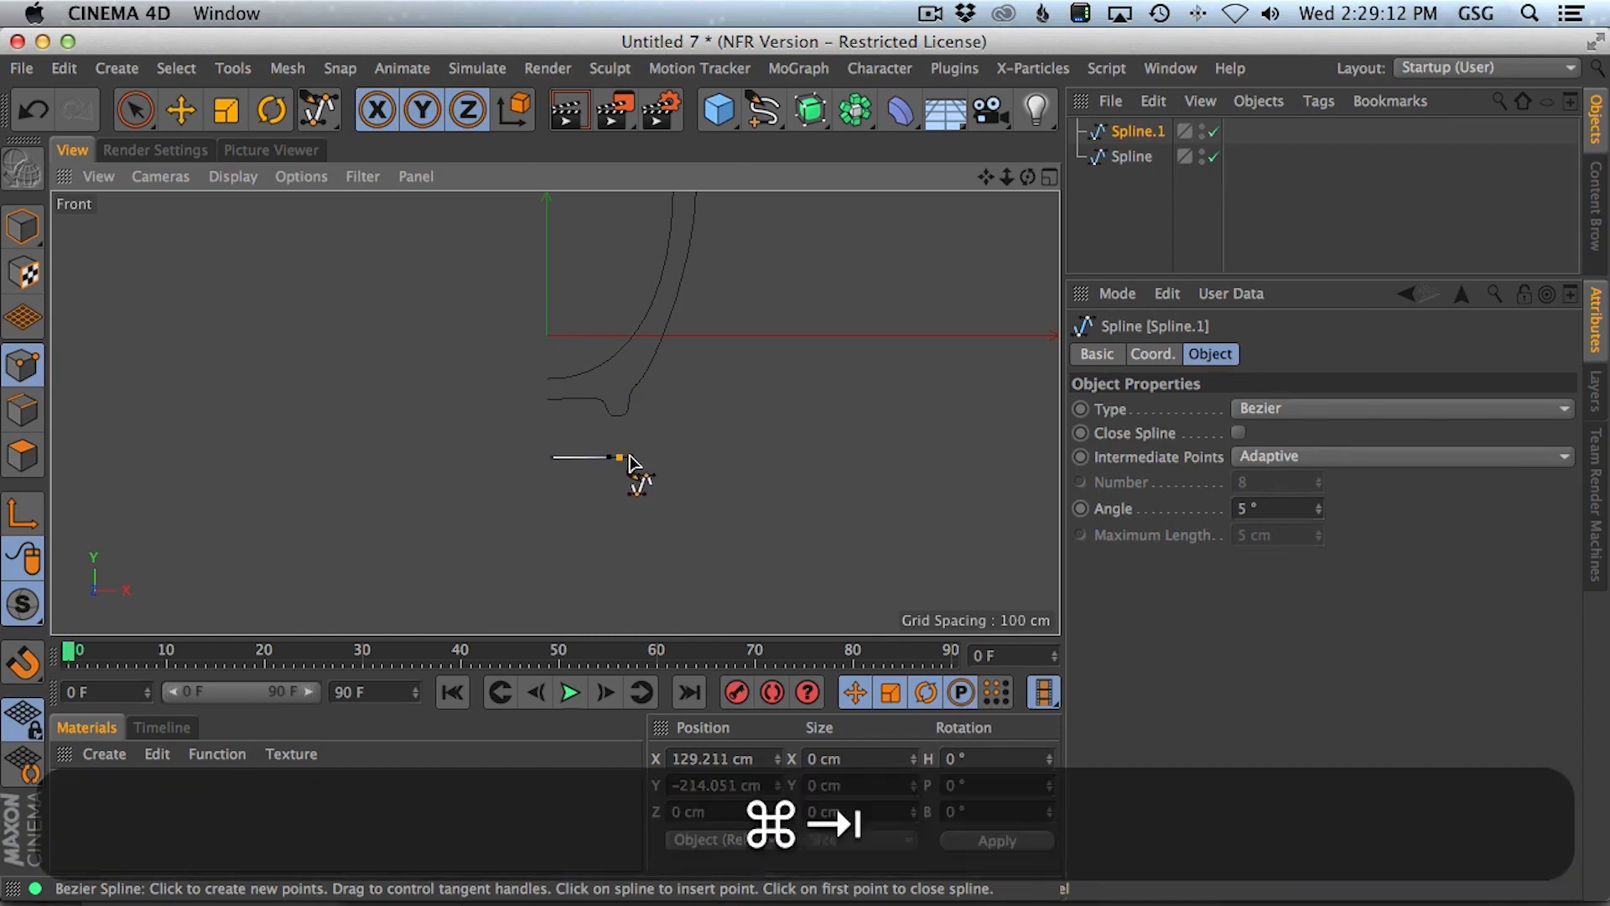
key(super+Tab)
click(639, 452)
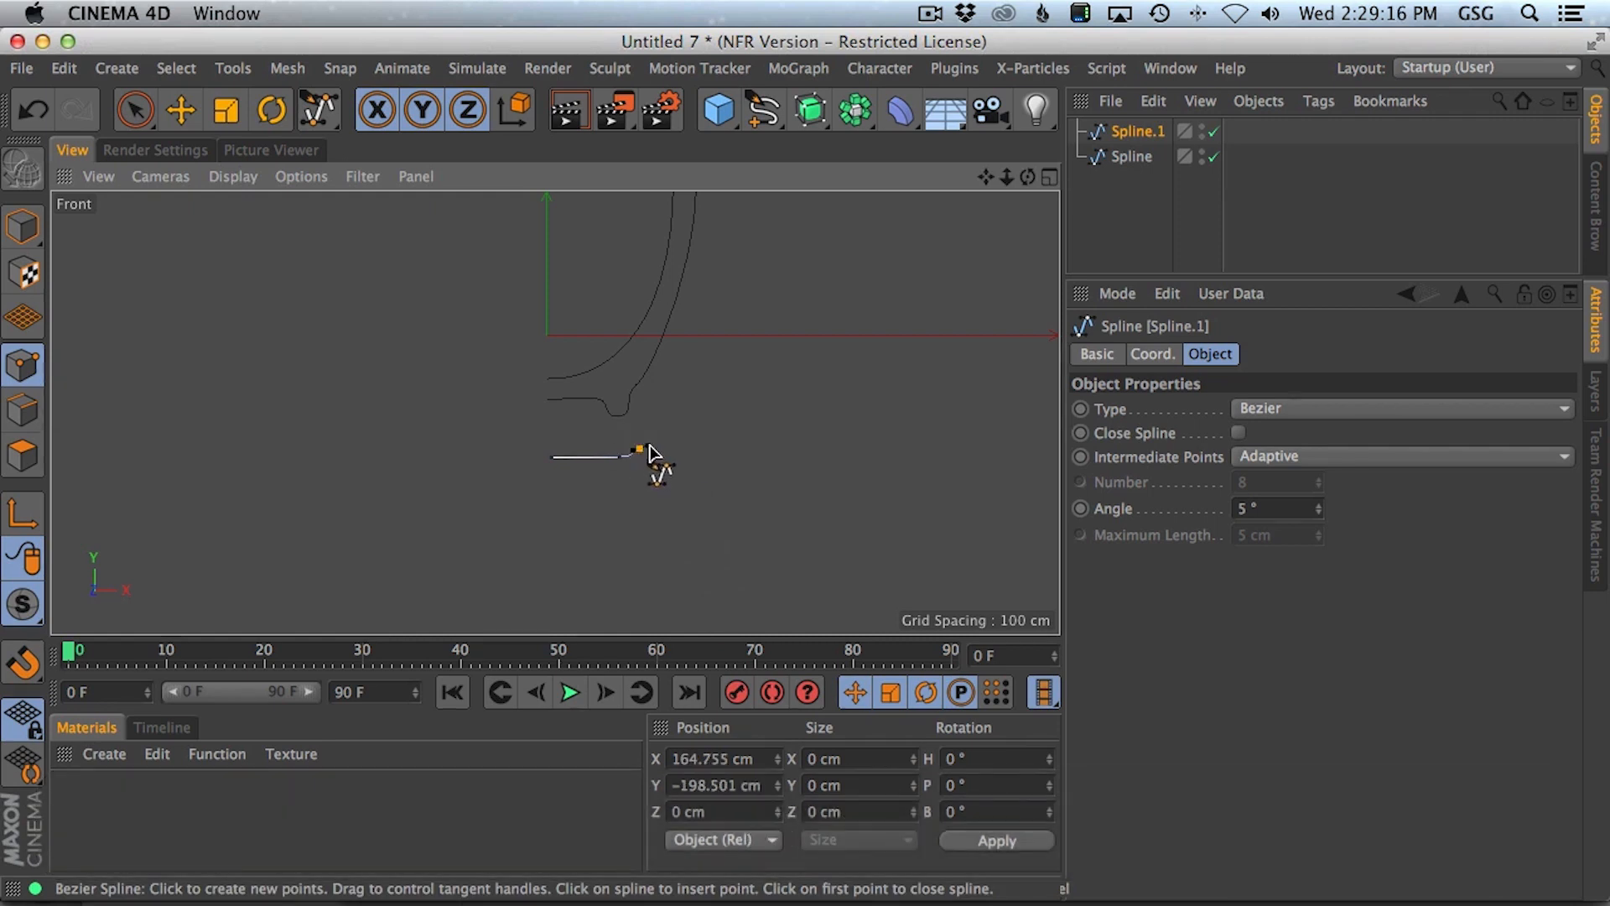
key(super+Tab)
key(super+Tab)
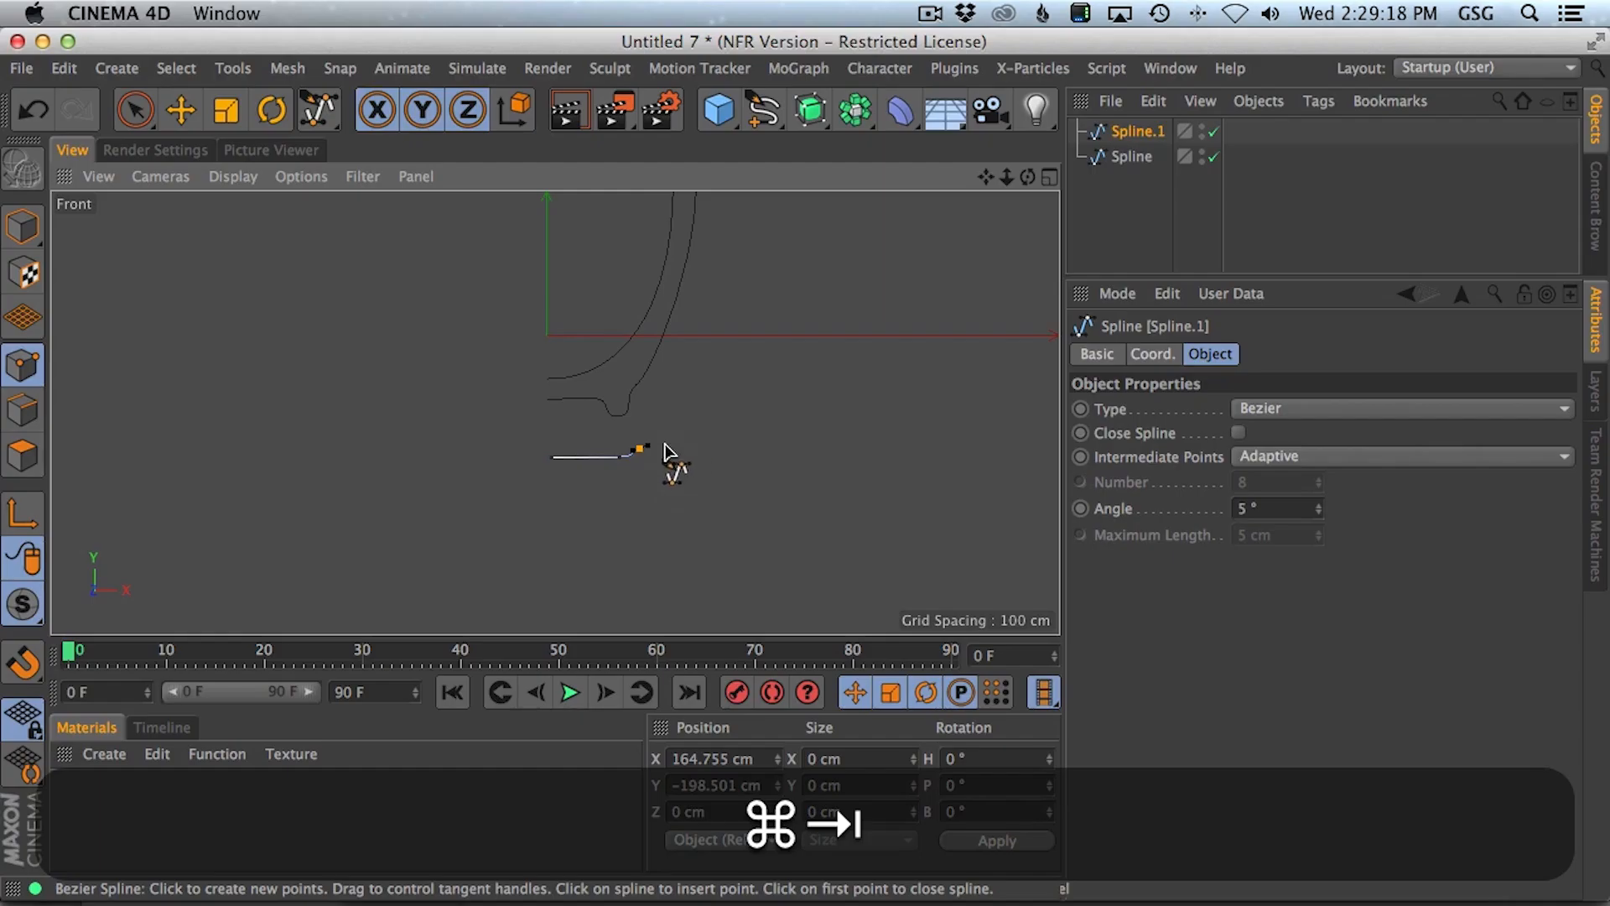
- Continue the saucer's upper profile through a dip, over a ridge at about X 287, Y -150 cm, and down to about X 356, Y -179 cm
click(668, 446)
key(super+Tab)
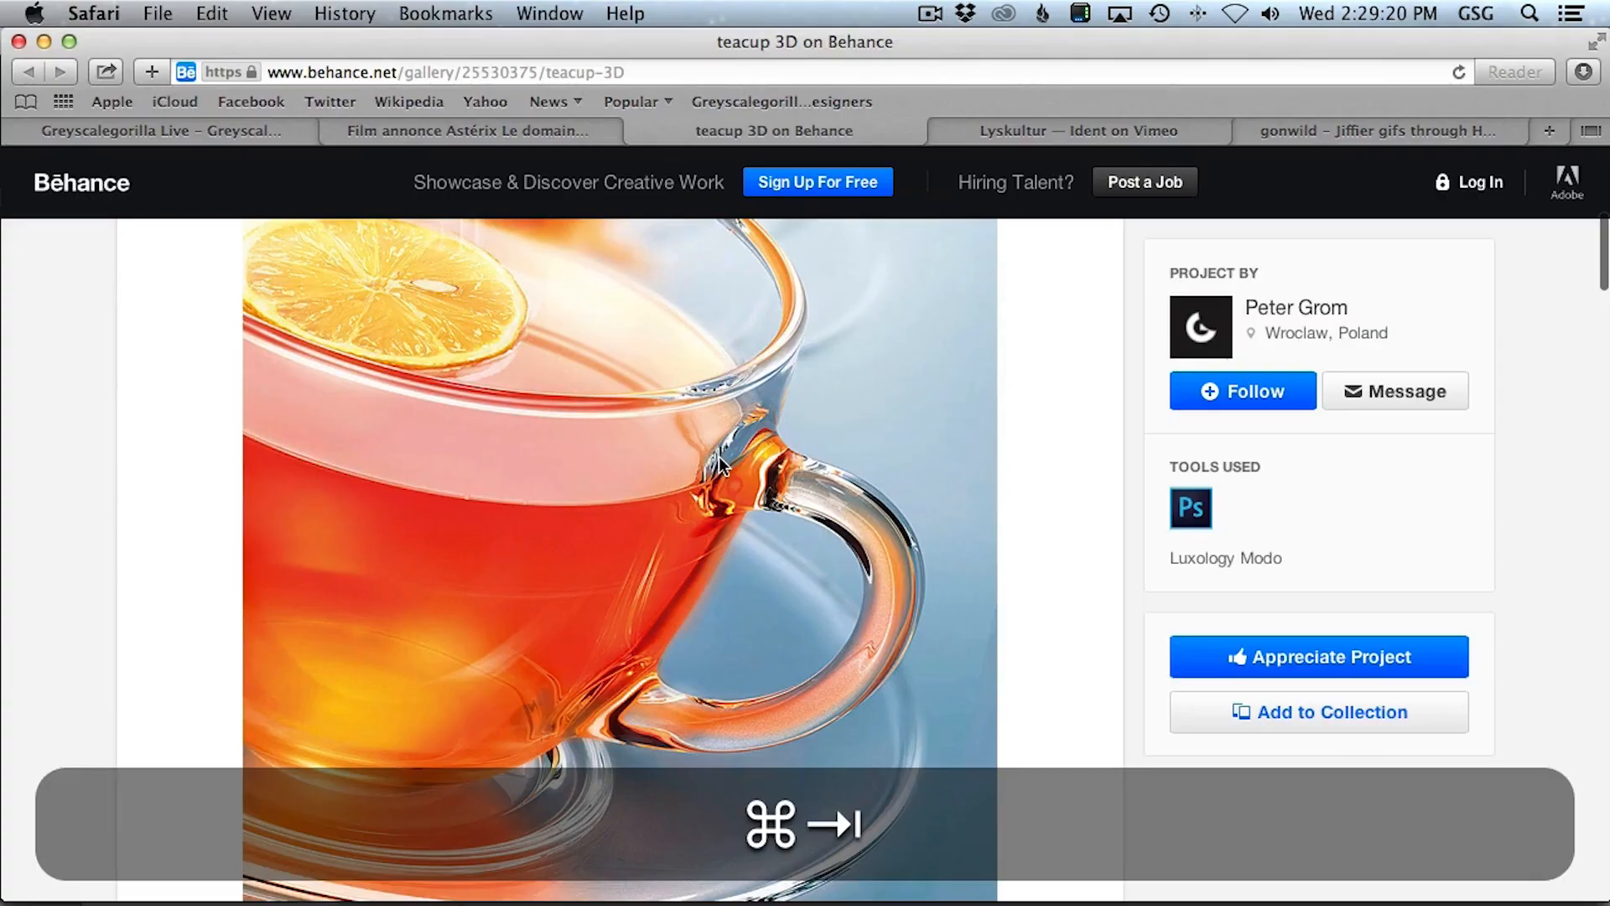
key(super+Tab)
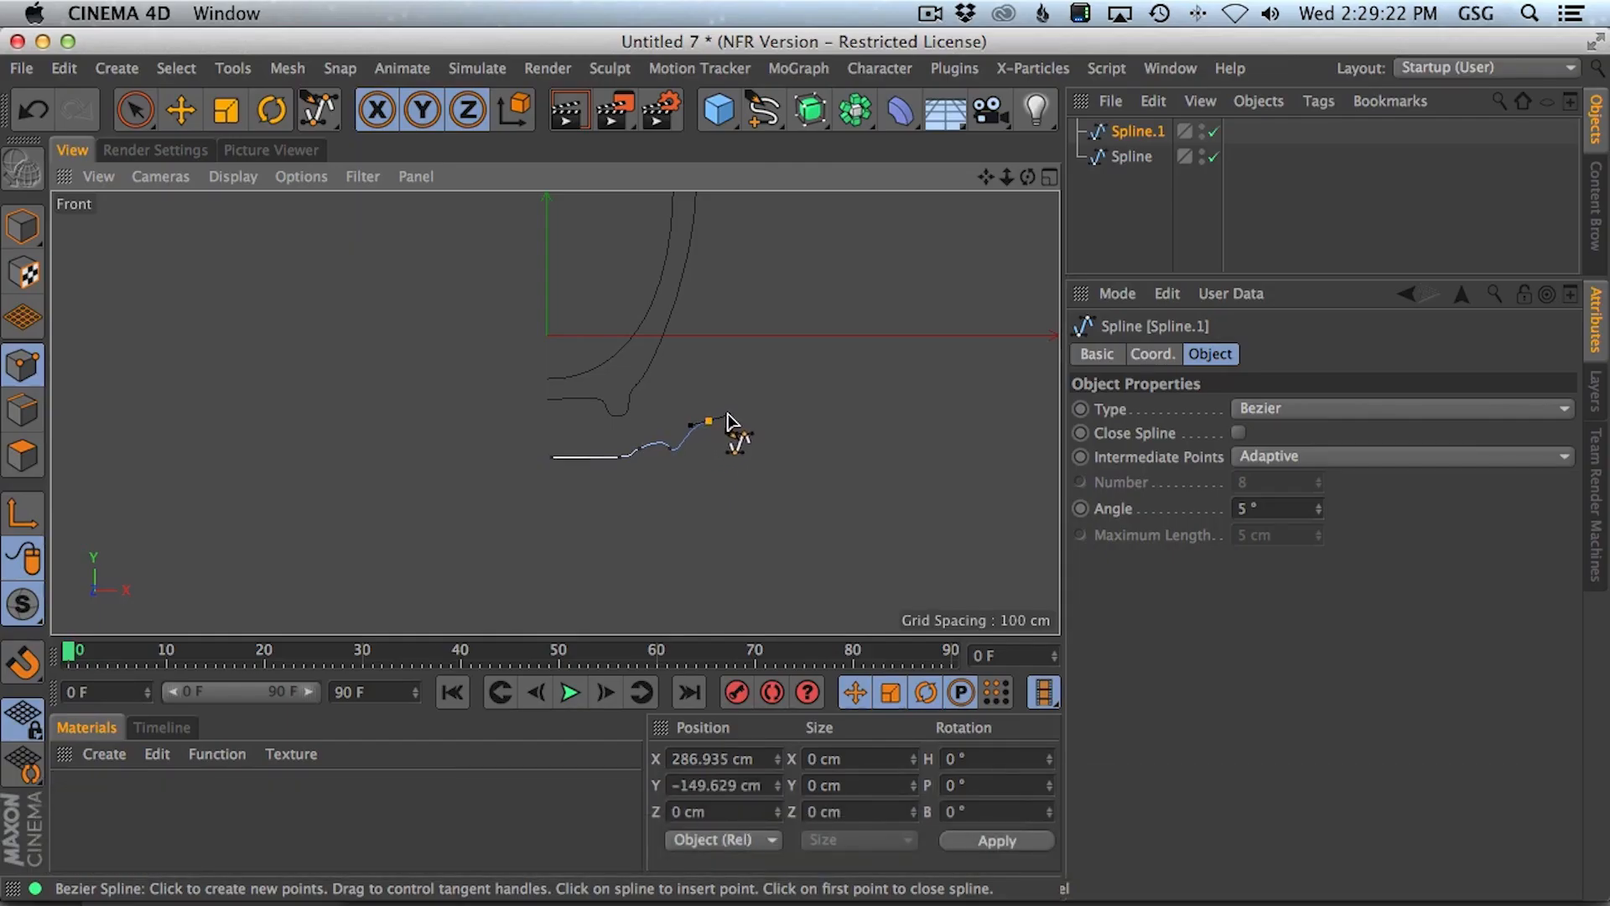
key(super+Tab)
key(super+Tab)
click(747, 436)
key(super+Tab)
key(super+Tab)
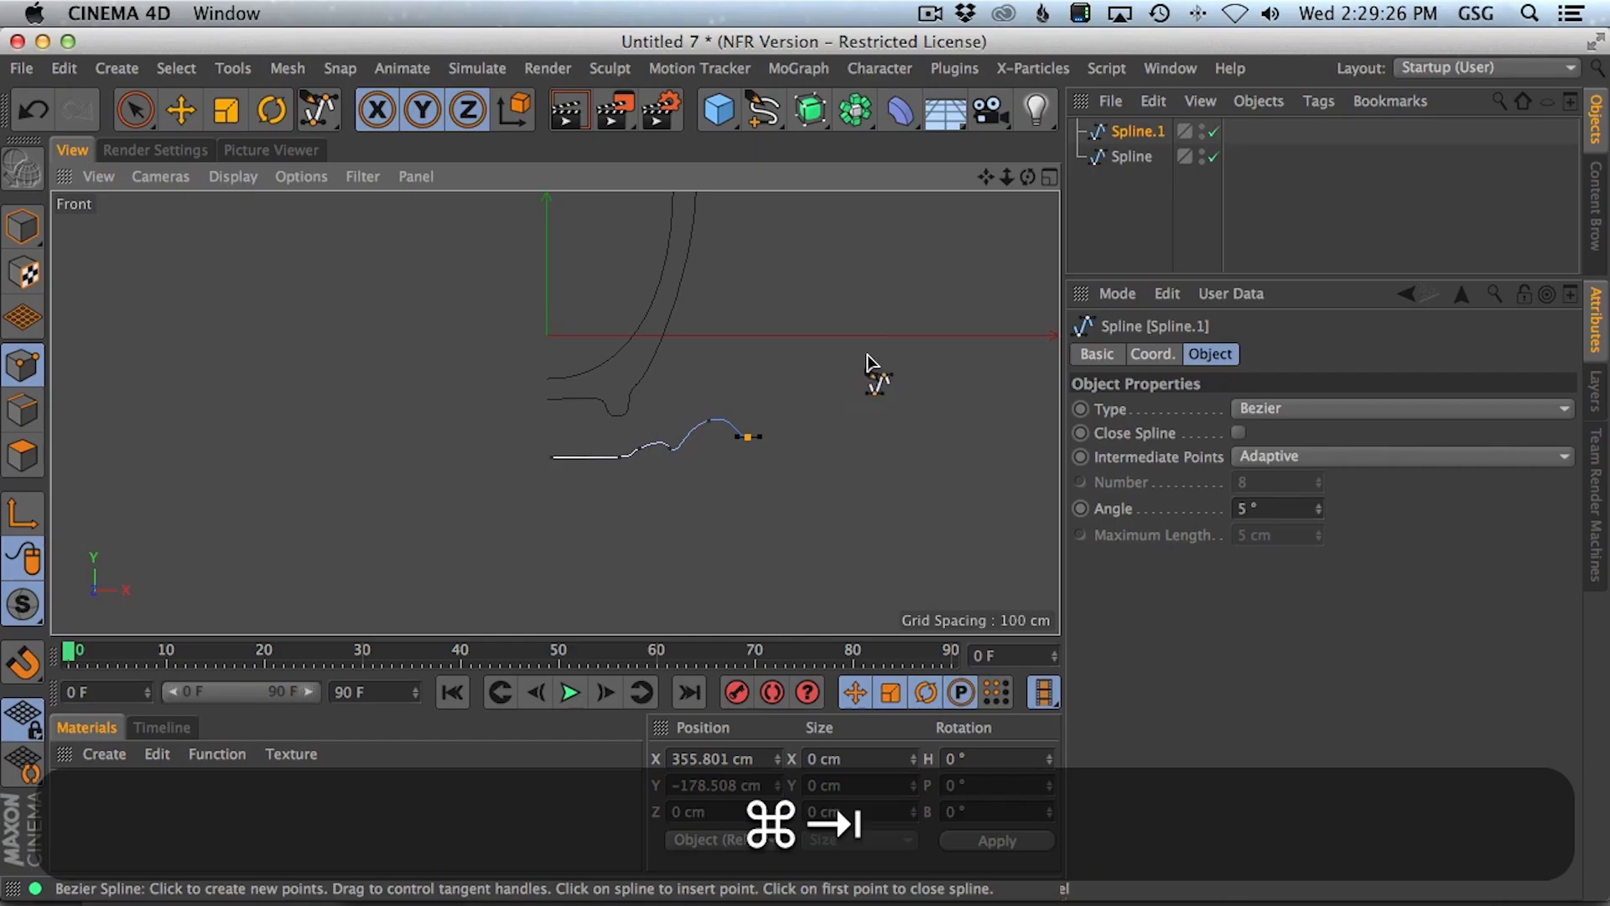
- Extend the spline outward to about X 658, Y -1 cm and round the saucer's rim back to about X 700, Y -41 cm
drag(919, 336, 944, 323)
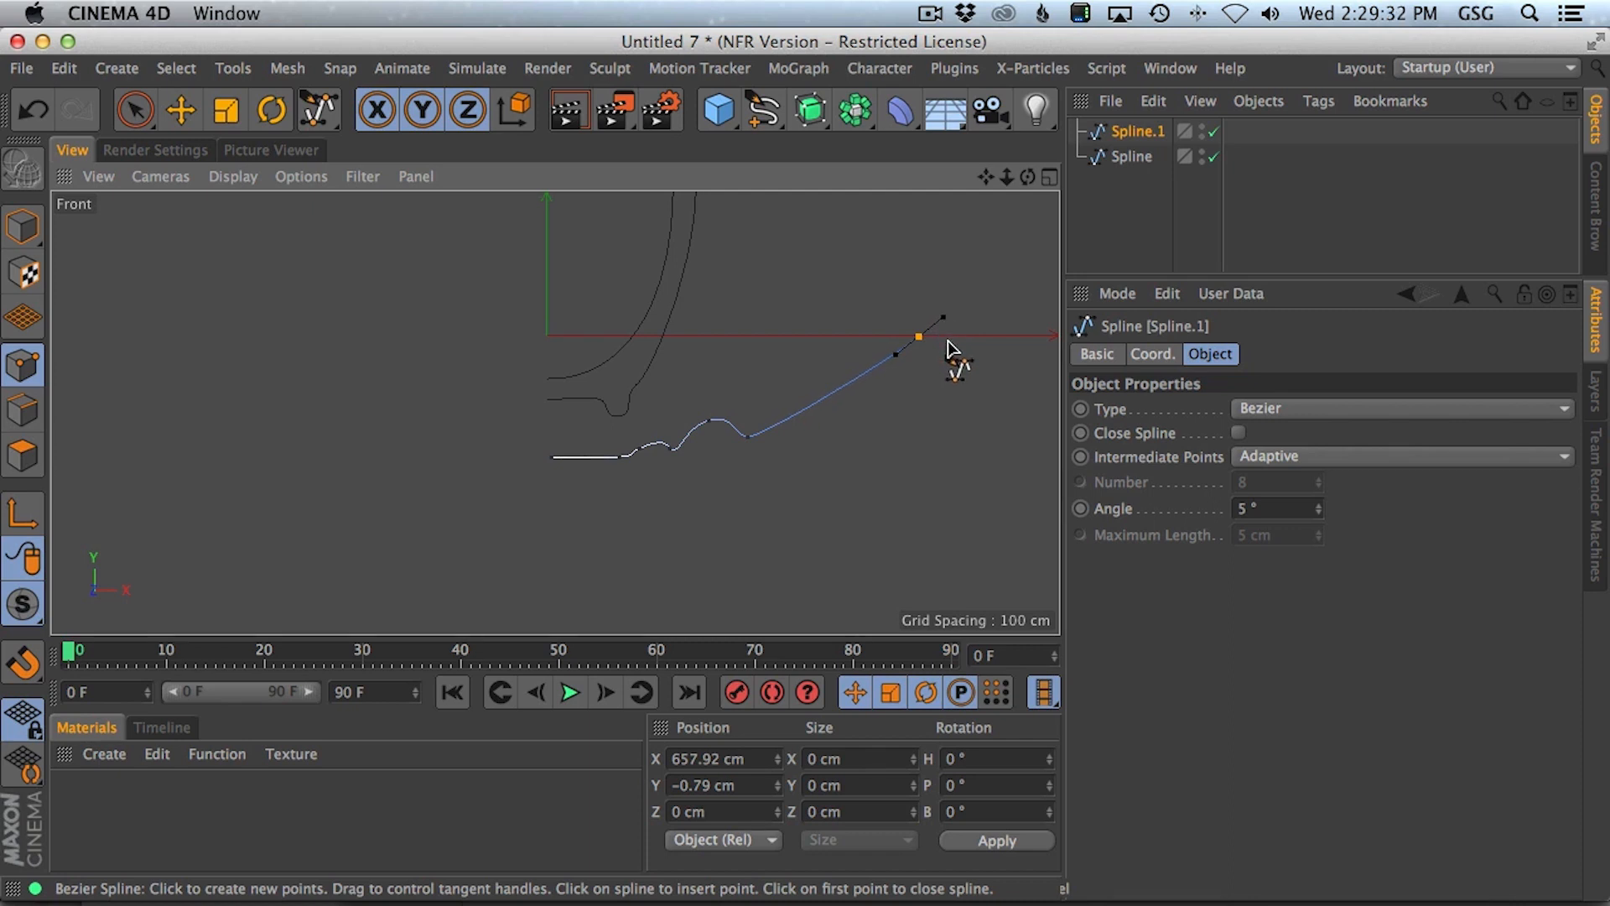
click(943, 358)
drag(942, 369, 939, 361)
key(super+Tab)
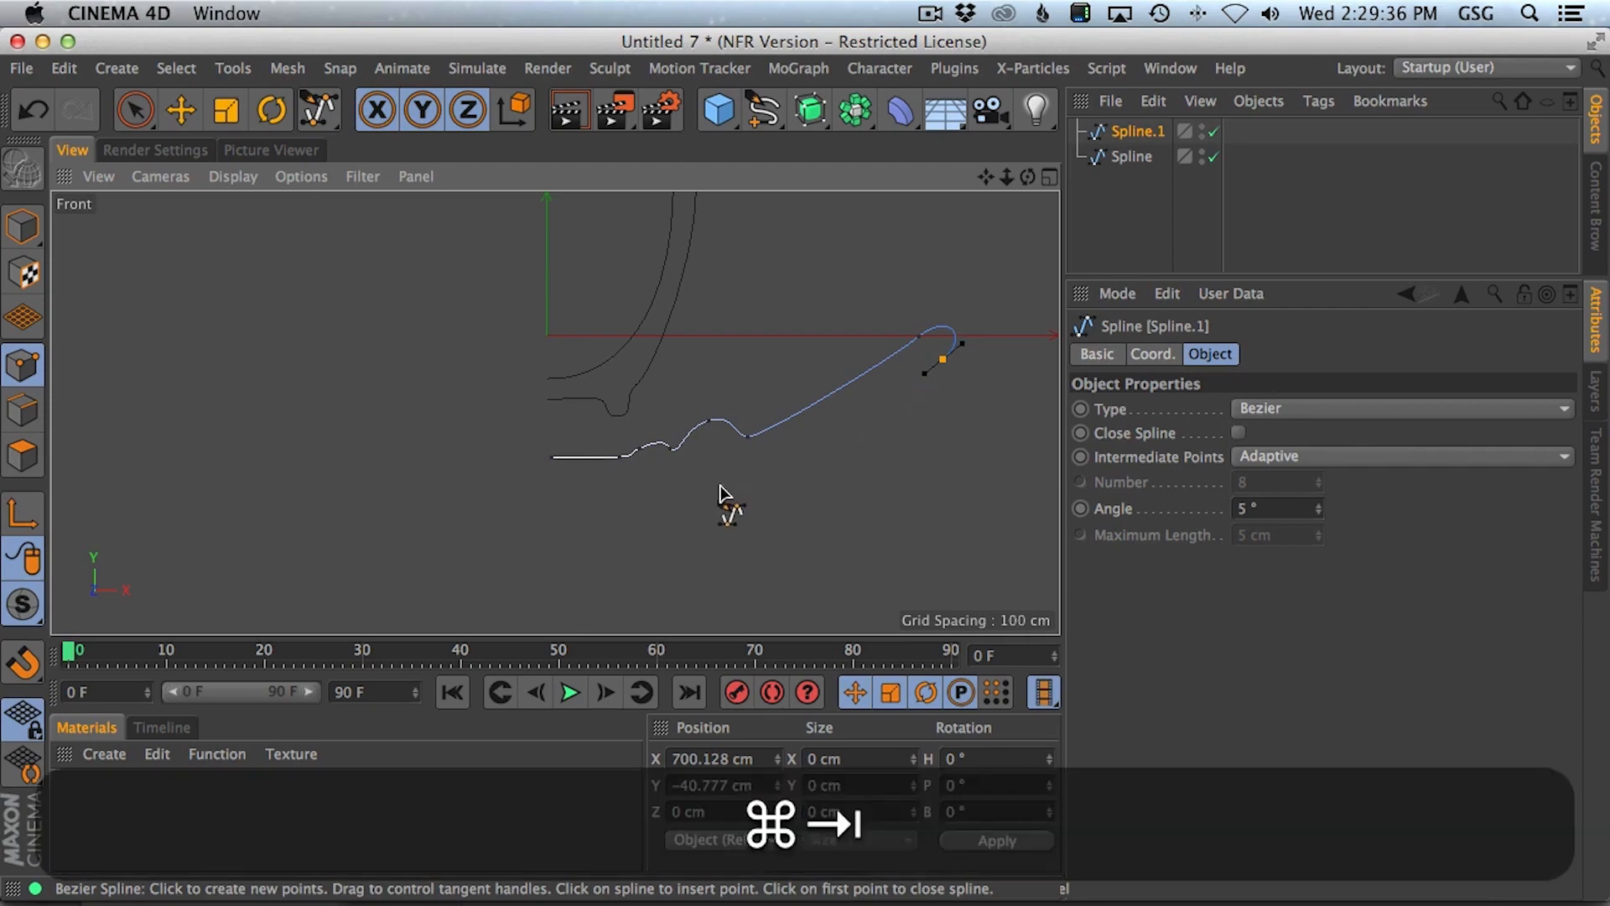
key(super+Tab)
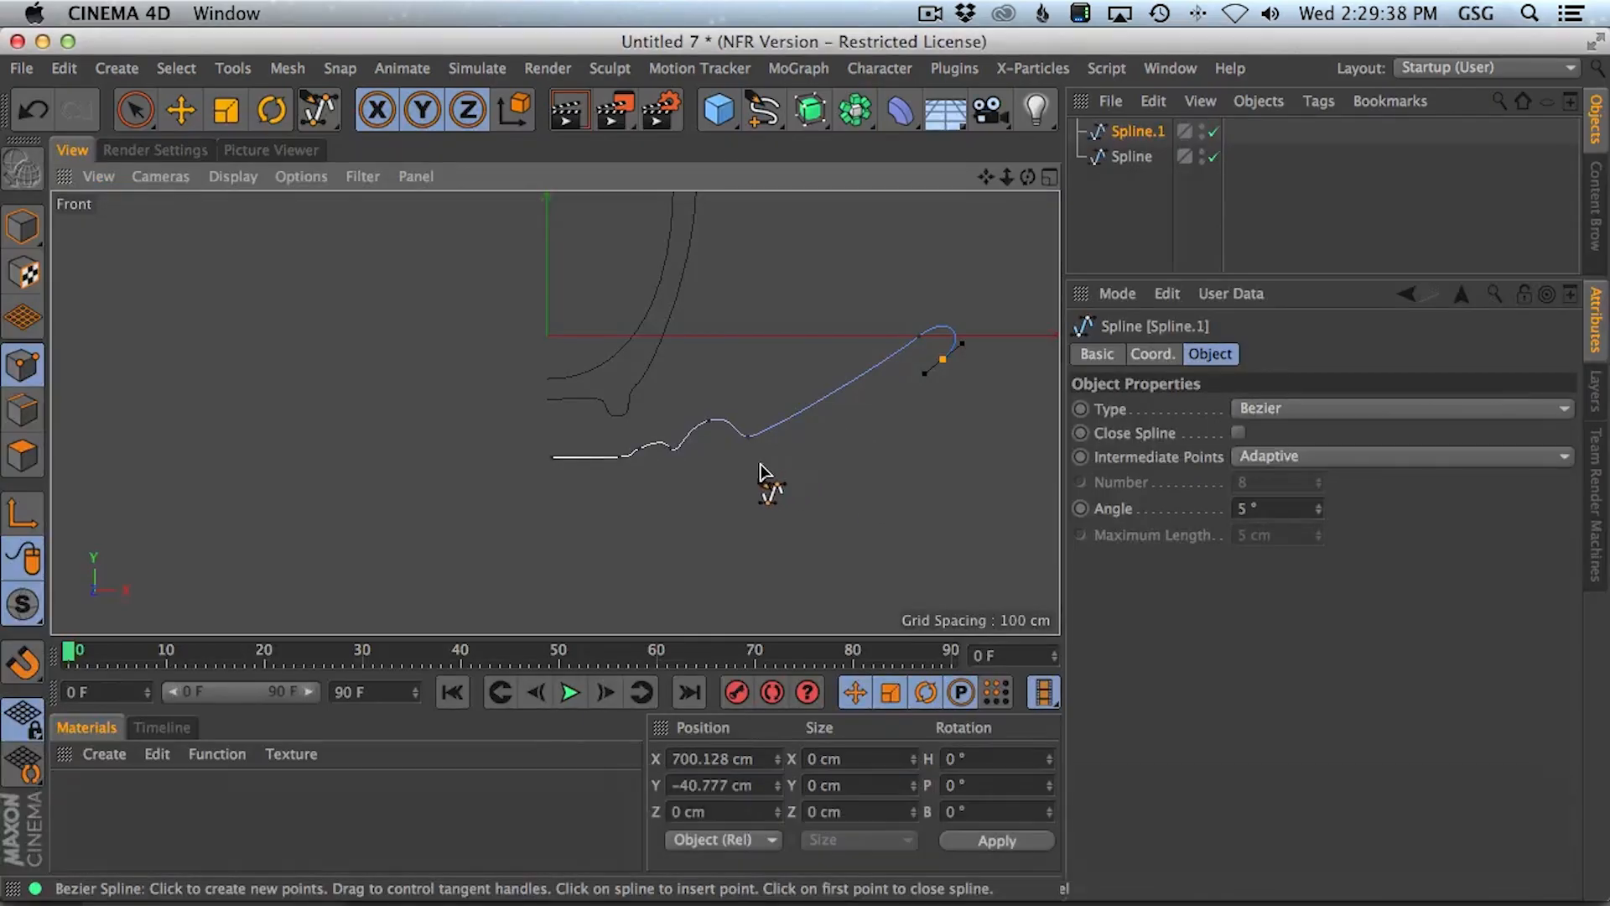
- Draw the saucer's underside back from the rim, around a foot with a point at about X 196, Y -352 cm, and inward to the central axis
drag(703, 480, 643, 497)
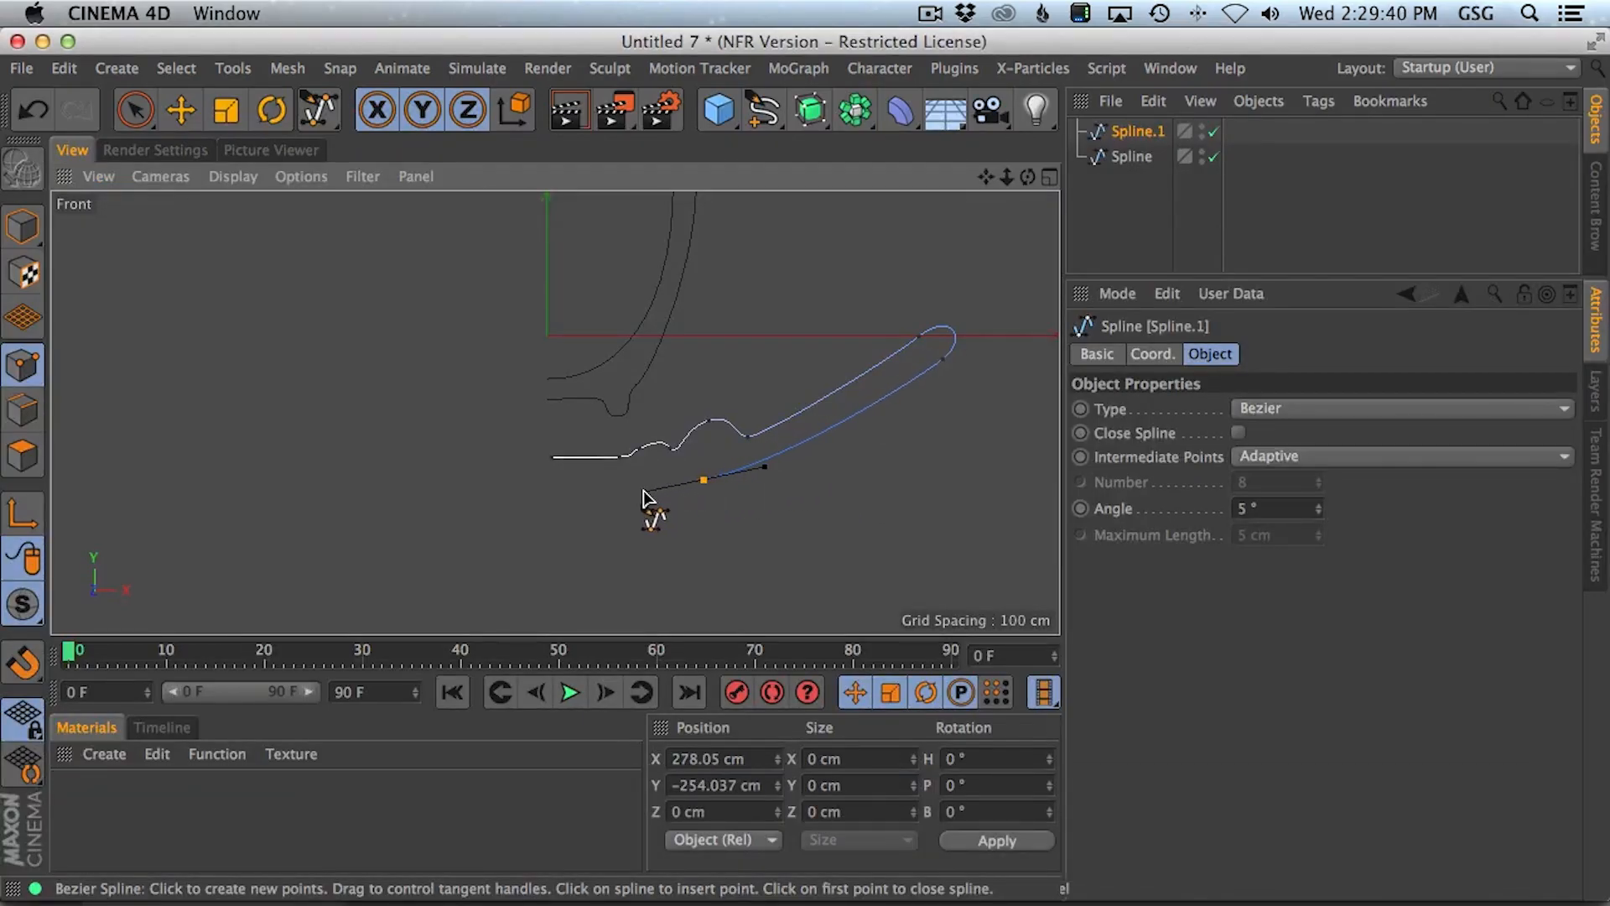
key(super+z)
drag(752, 478, 693, 537)
click(659, 535)
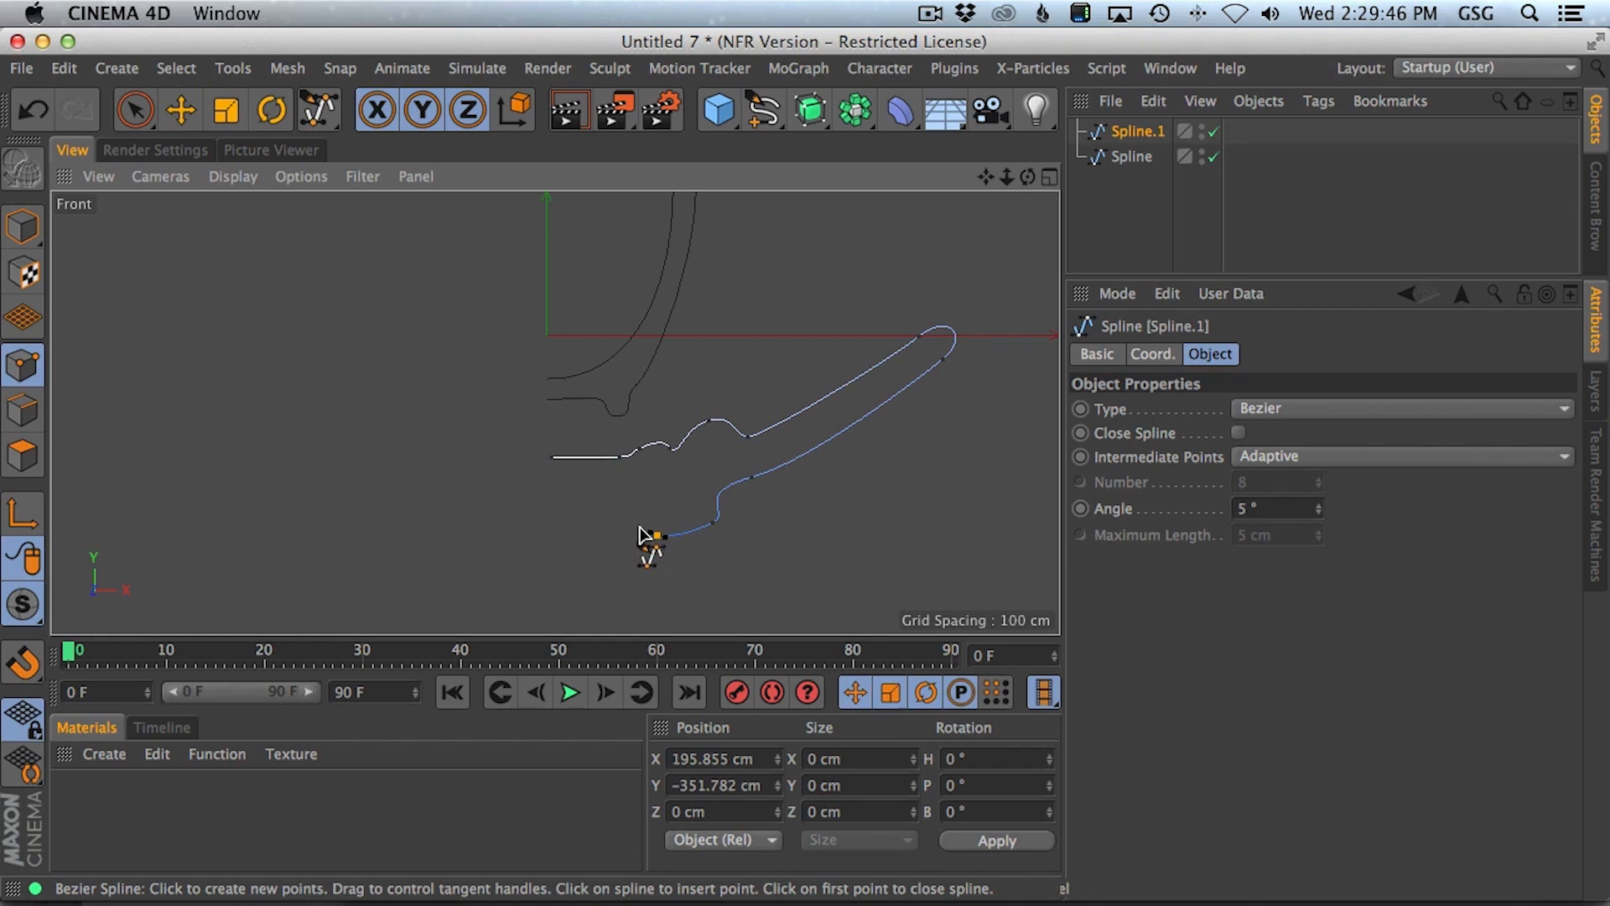
click(618, 501)
click(553, 498)
- Set the X position of the saucer spline's start and end points to 0 cm
key(space)
click(553, 459)
drag(752, 758, 671, 752)
text(0)
key(Return)
click(551, 503)
text(0)
key(Return)
- Move the first bump's point to about X 171, Y -189 cm and rotate the tangents of the adjacent dip point to slope gently upward
alt+right_drag(660, 456, 767, 427)
key(e)
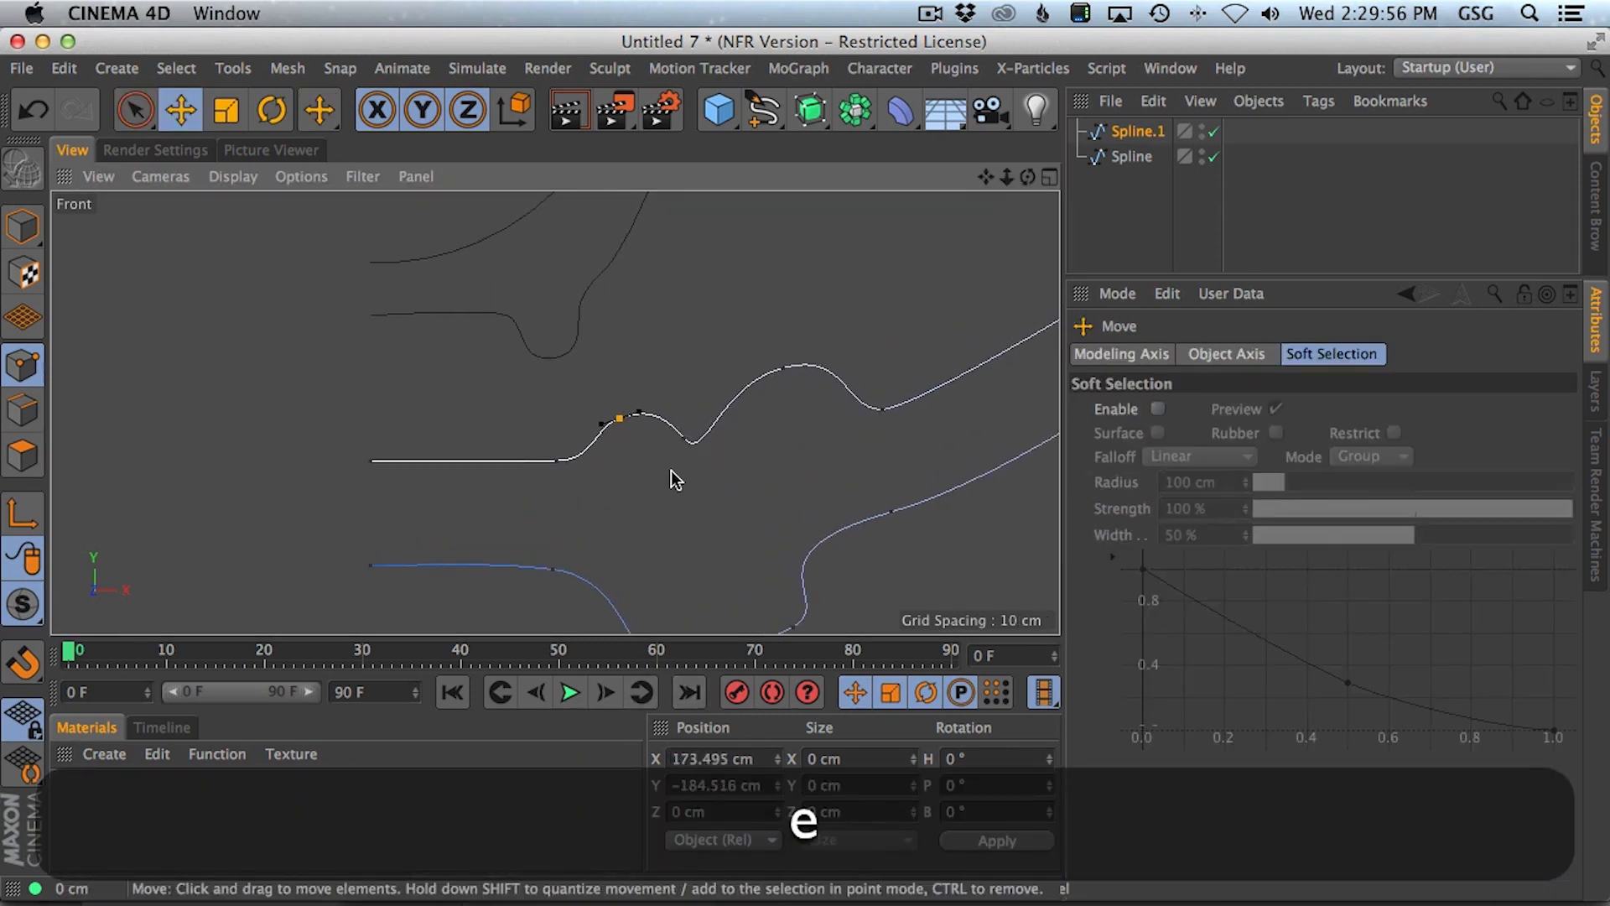
drag(676, 479, 678, 484)
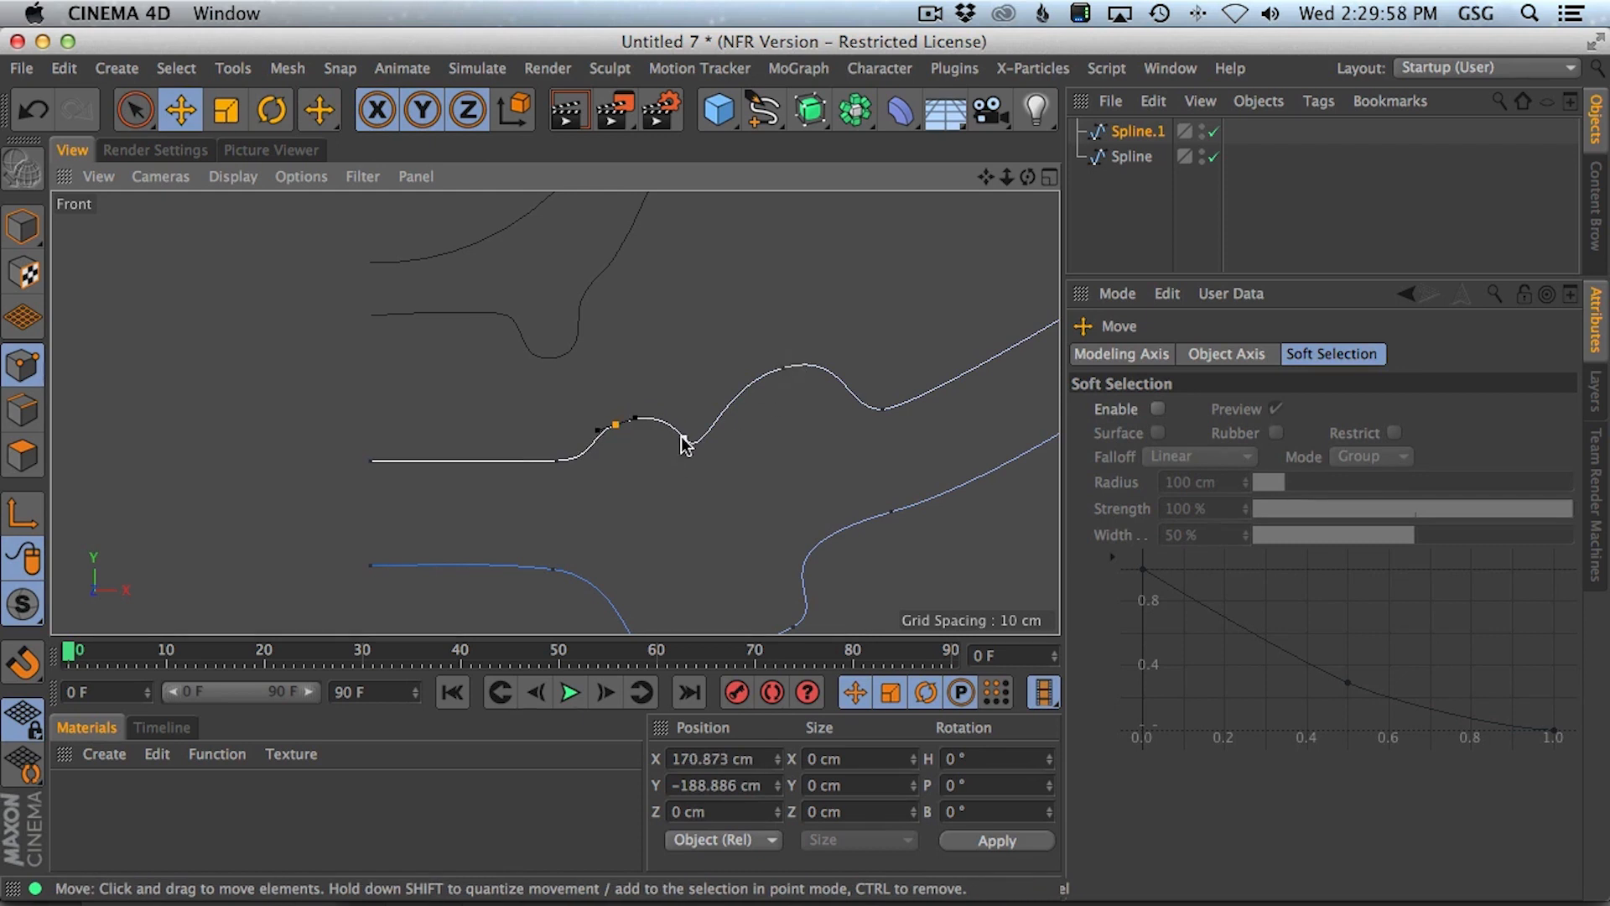
key(t)
key(r)
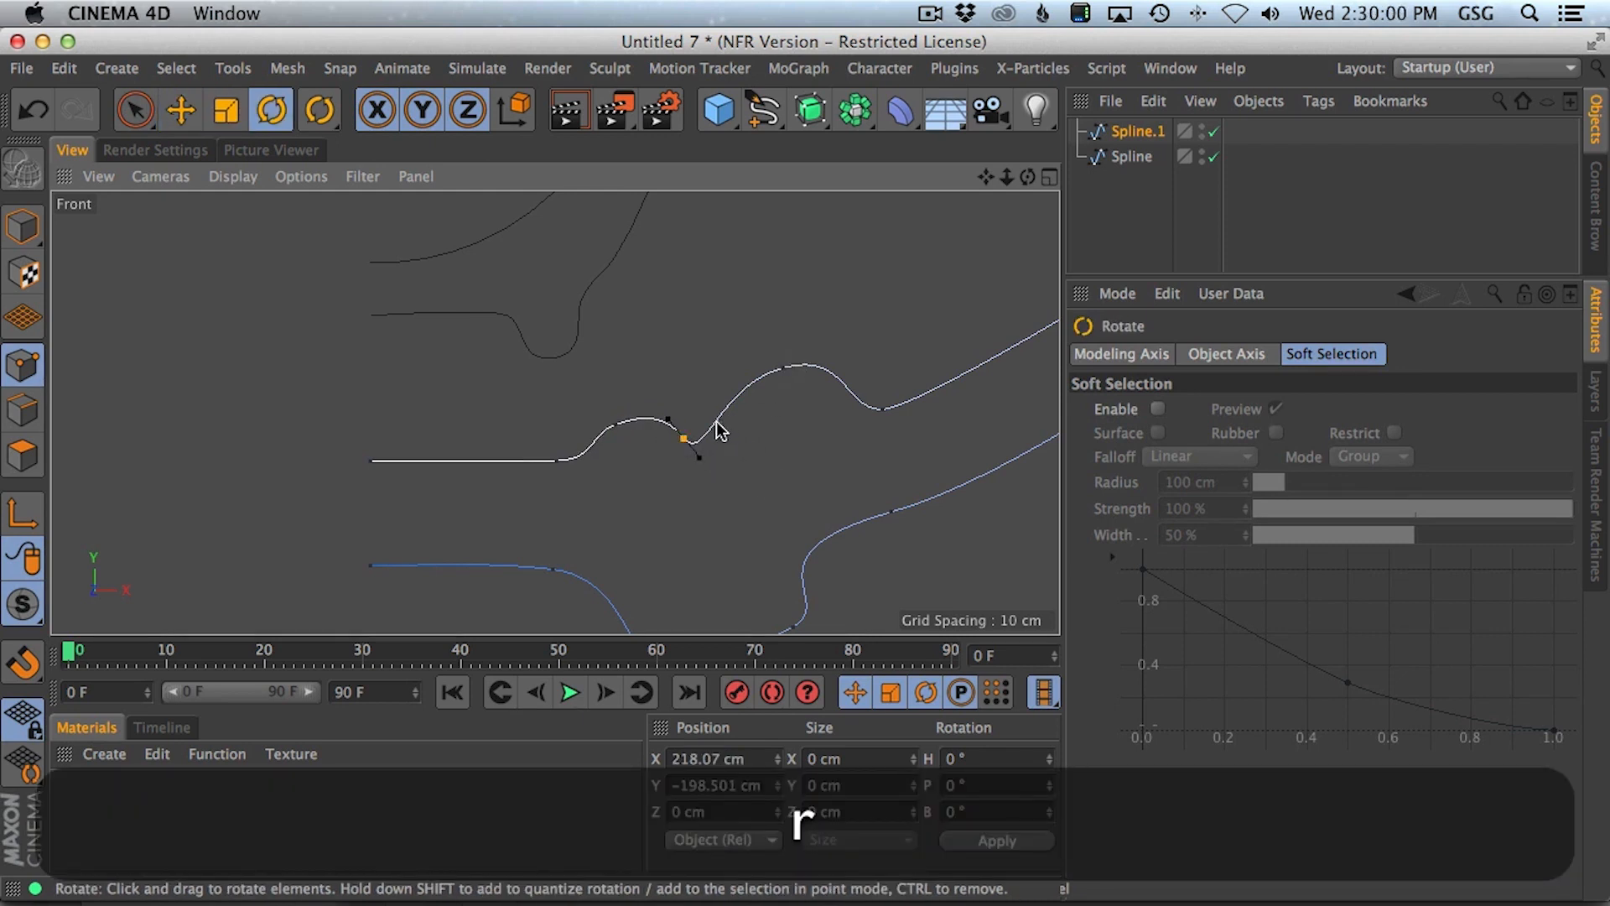
drag(713, 438, 668, 381)
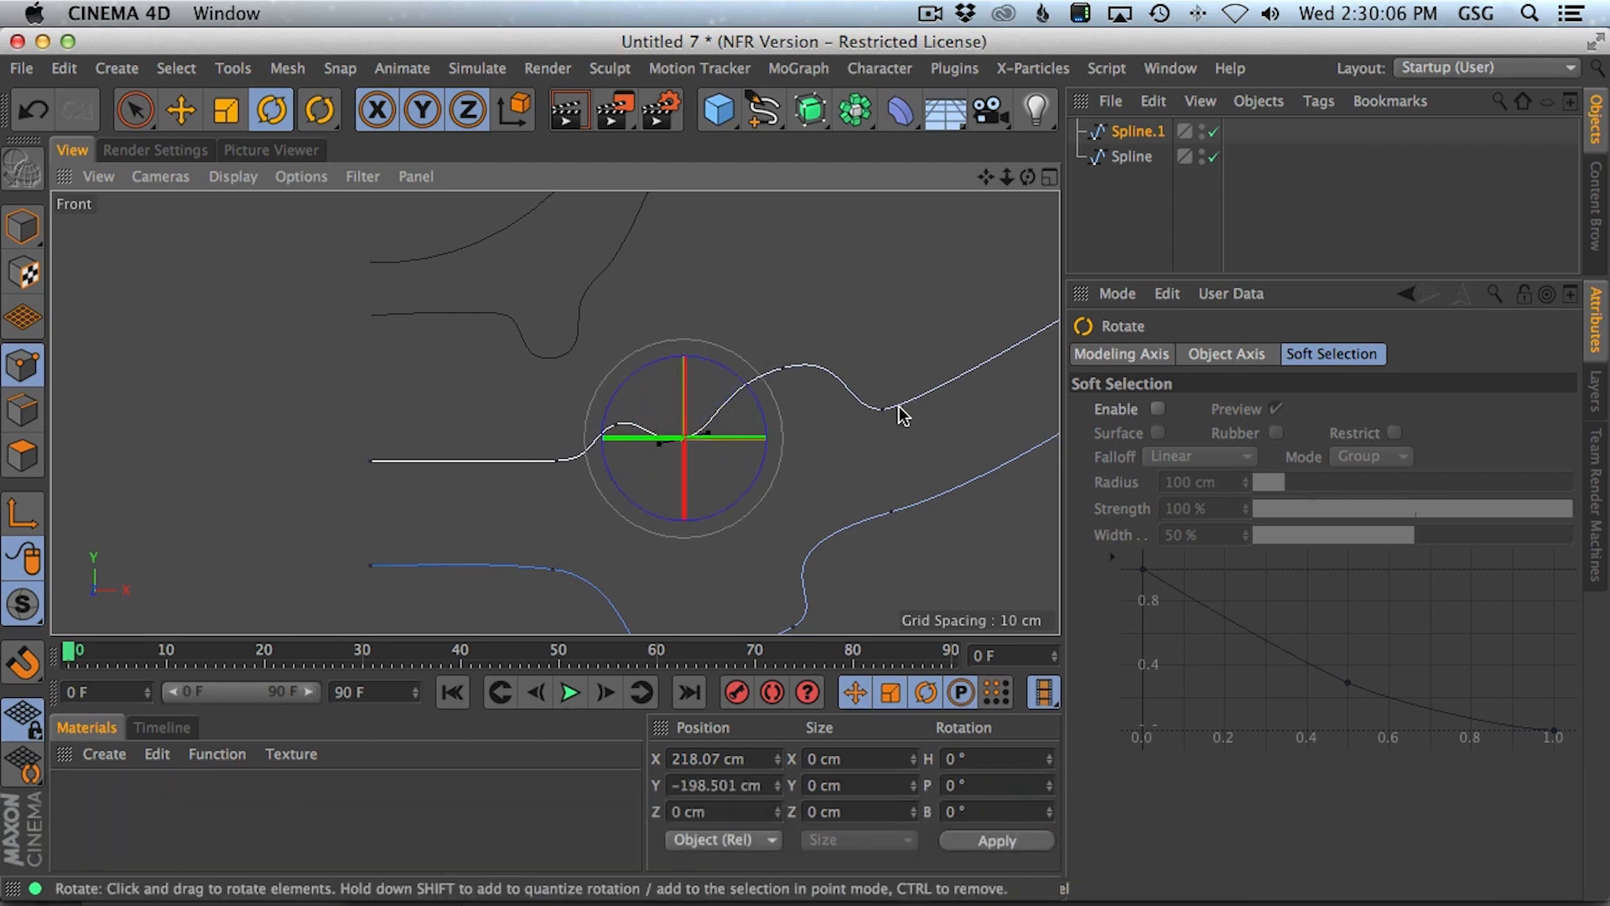
- Move the outer bottom point of the saucer's foot inward and down to narrow and level the foot
key(alt)
alt+right_drag(929, 445, 827, 467)
key(space)
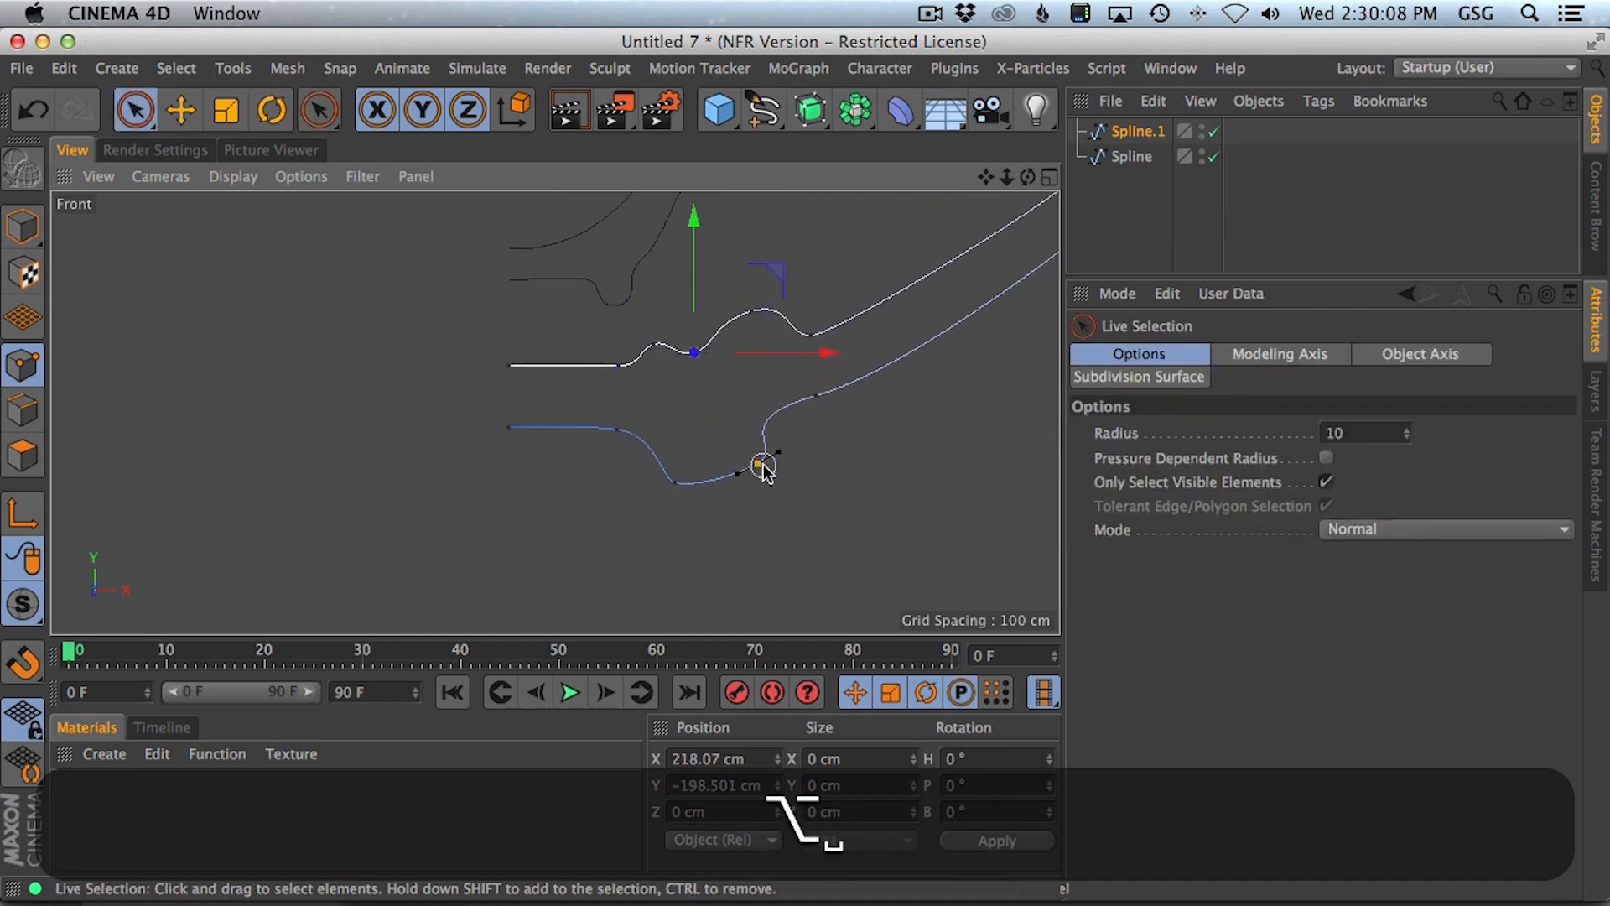
drag(819, 401, 834, 392)
alt+right_drag(834, 392, 900, 384)
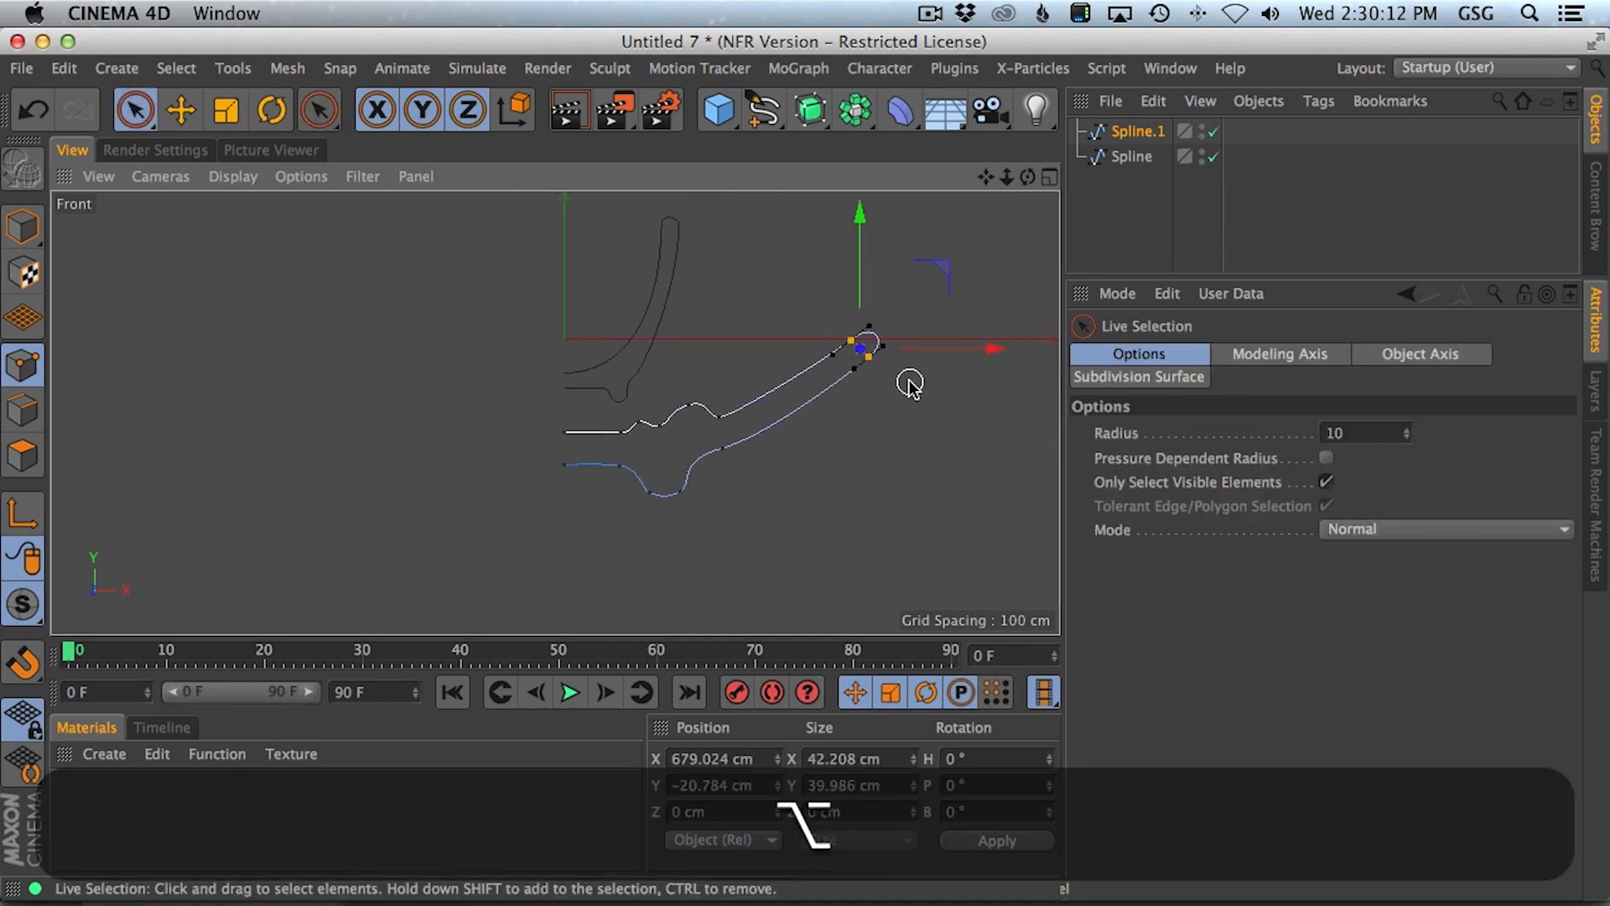
- Rotate the saucer's two rim points and shift them outward so the pair centers at about X 708, Y -18 cm
key(r)
drag(909, 294, 946, 277)
key(e)
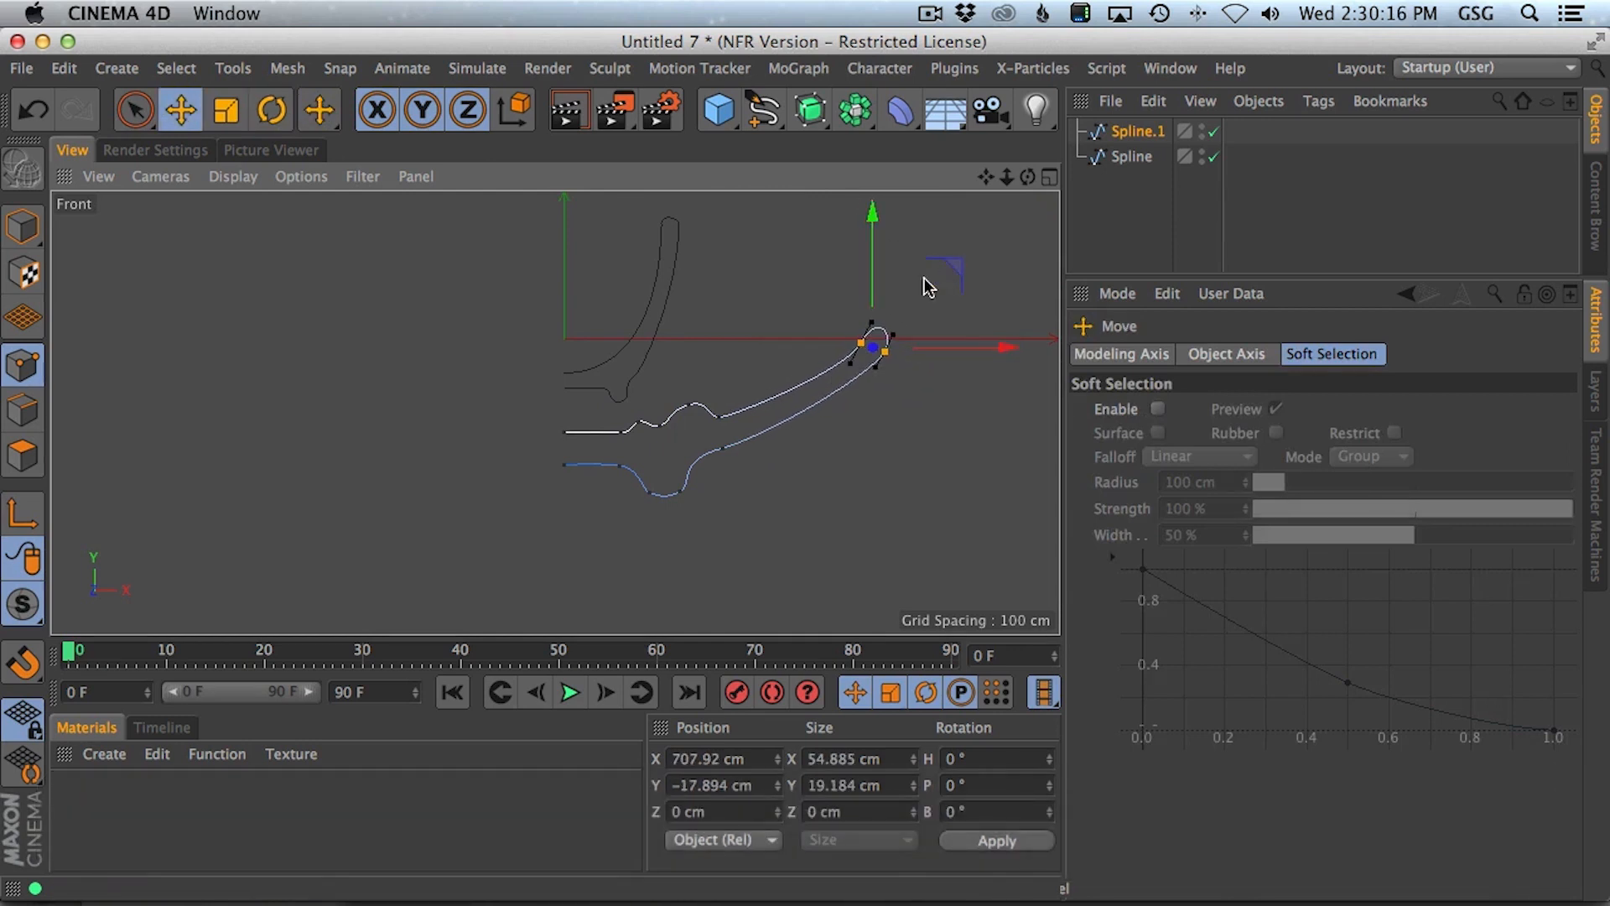
- Move the saucer's inner rim point to about X 657, Y -11 cm and slightly lower the points of the upper center profile
key(9)
click(874, 340)
drag(948, 262, 937, 264)
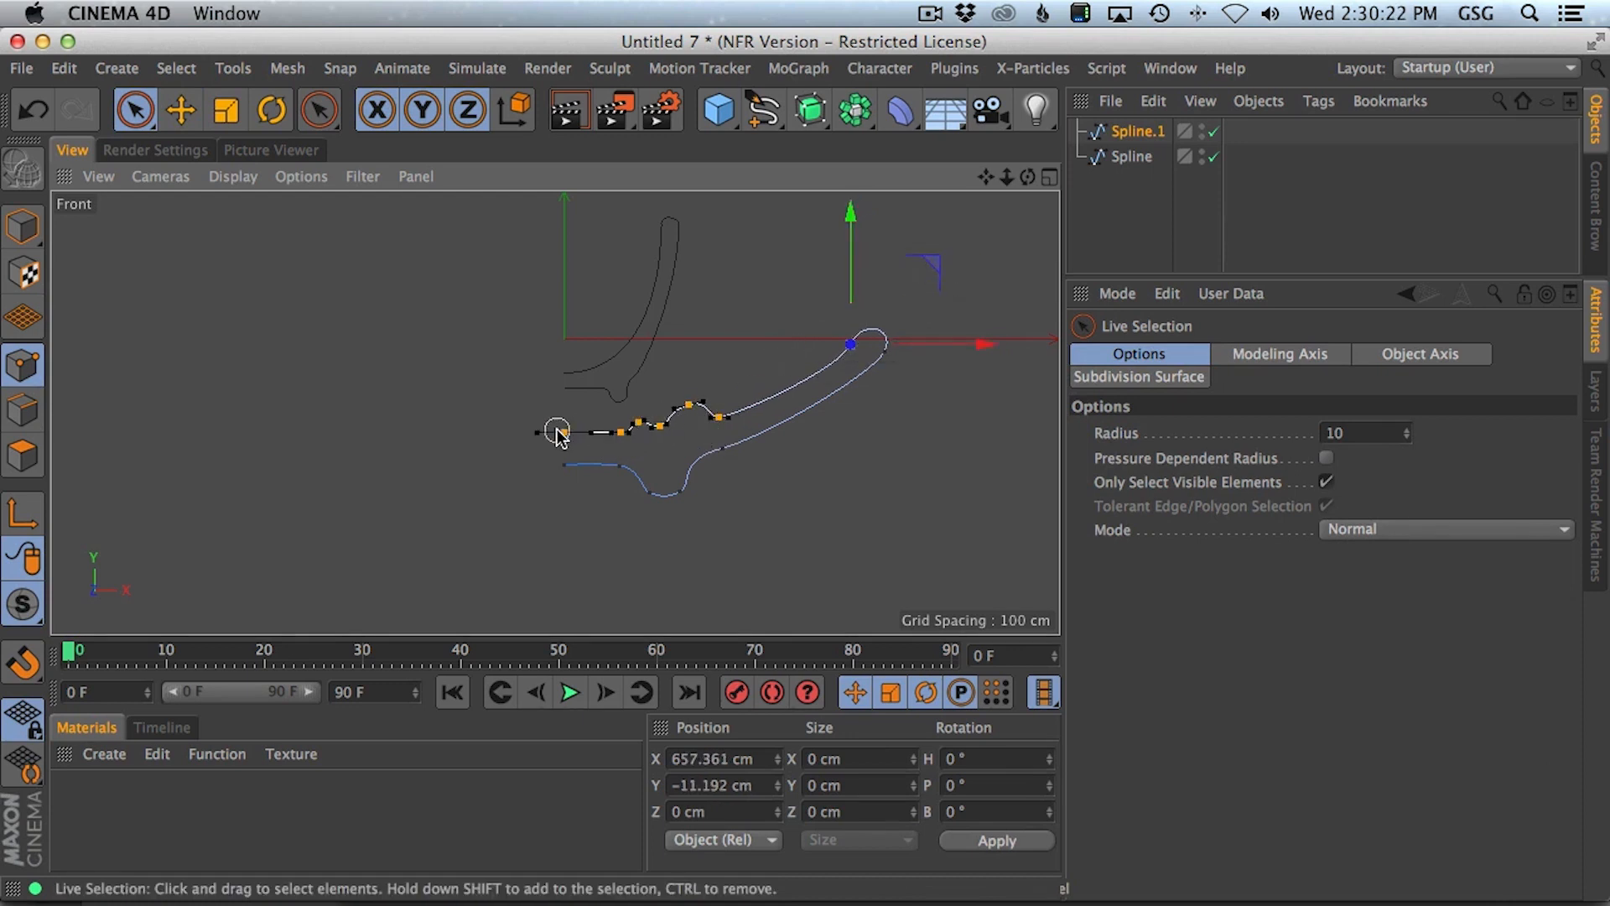
drag(643, 322, 643, 326)
click(874, 540)
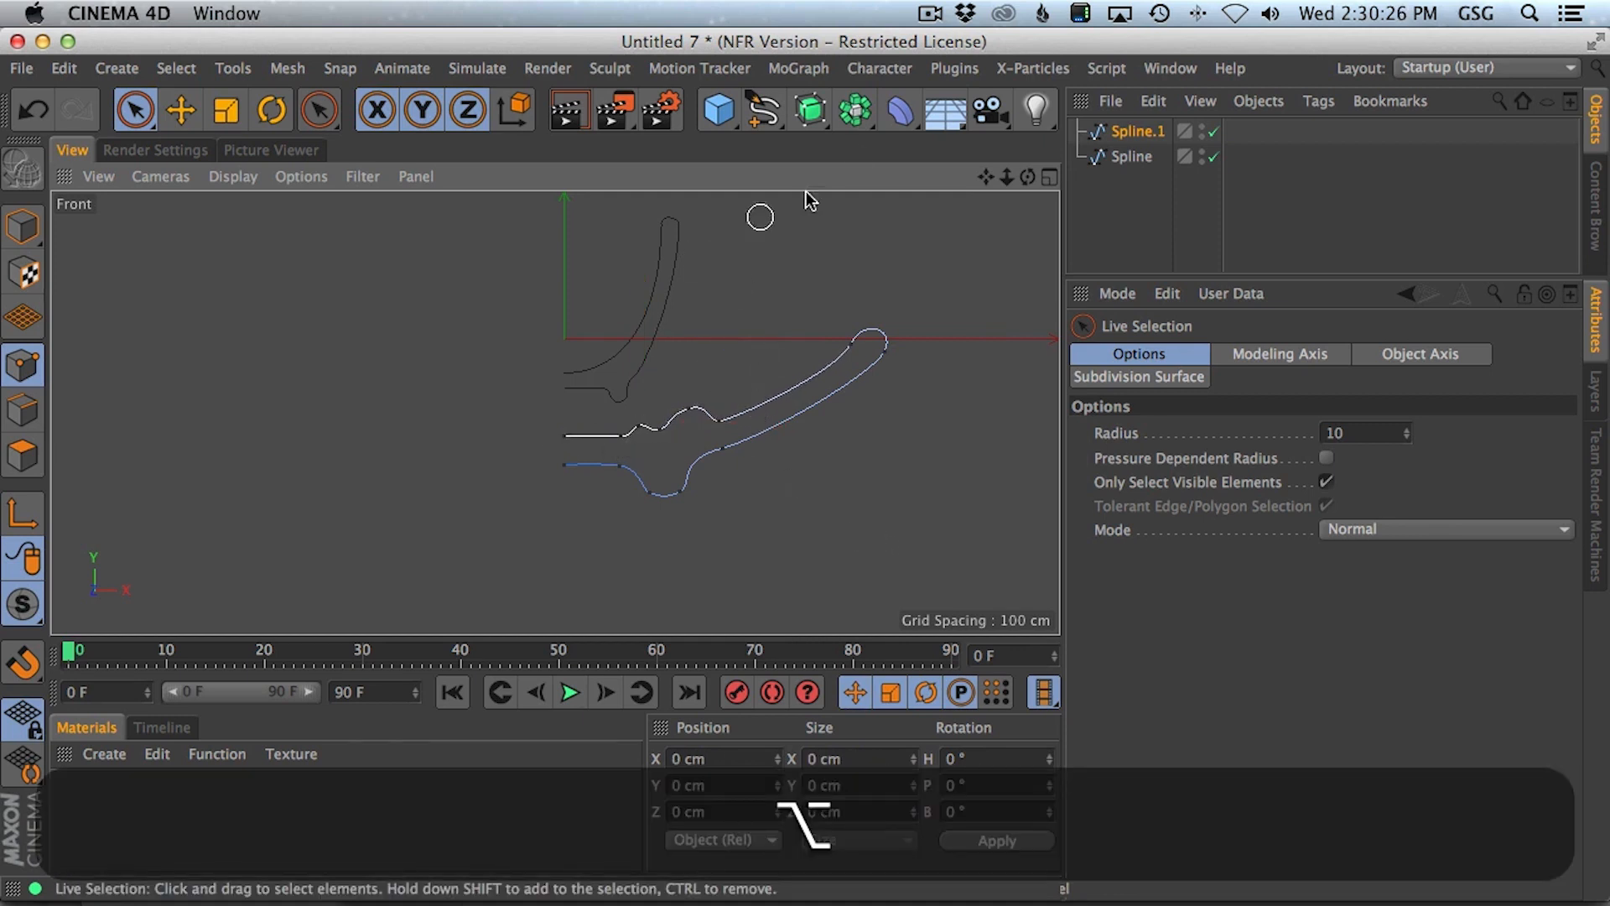
- Revolve the cup and saucer profiles into solid forms by placing each spline under its own Lathe object
middle_click(651, 261)
middle_click(447, 299)
alt+right_drag(619, 336, 651, 381)
alt+middle_drag(651, 380, 504, 361)
alt+drag(504, 361, 541, 394)
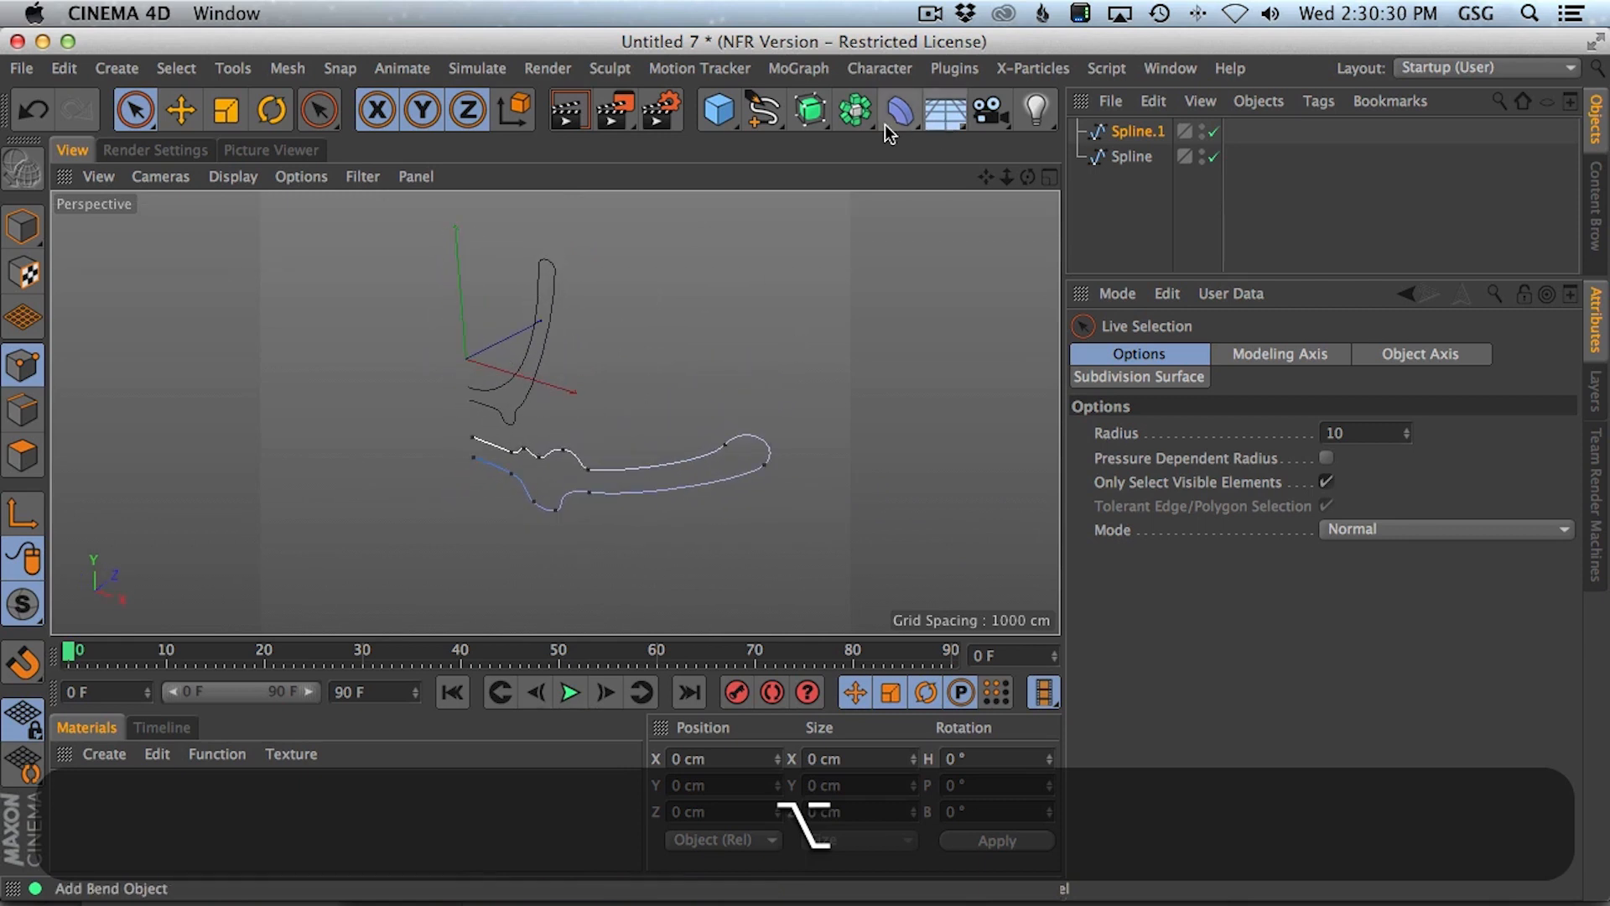
click(806, 110)
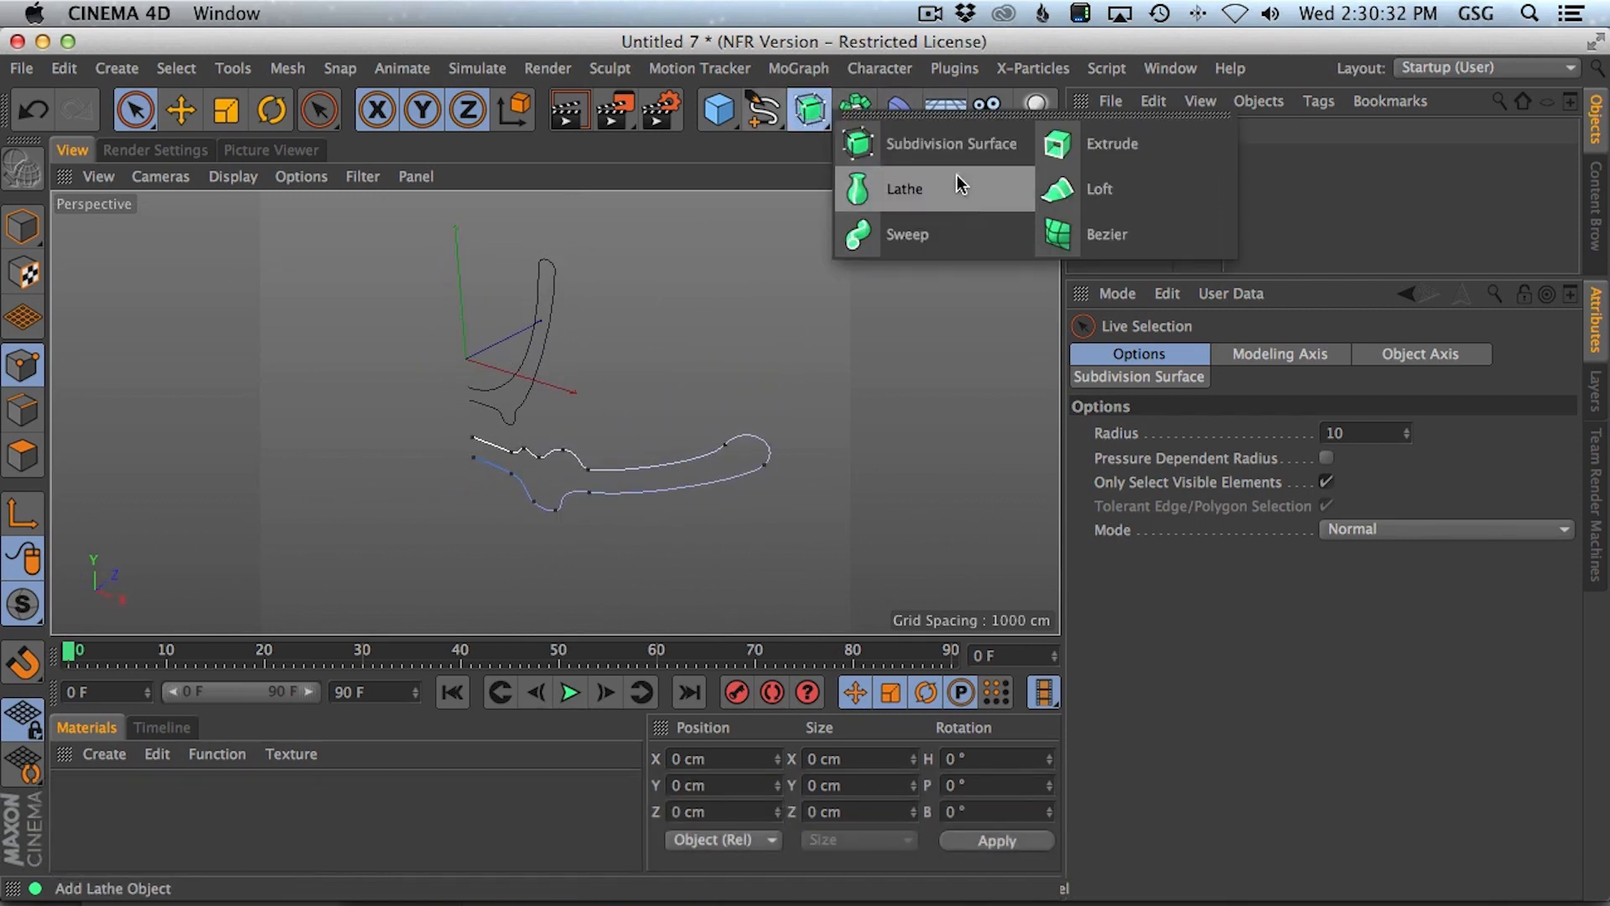
click(891, 187)
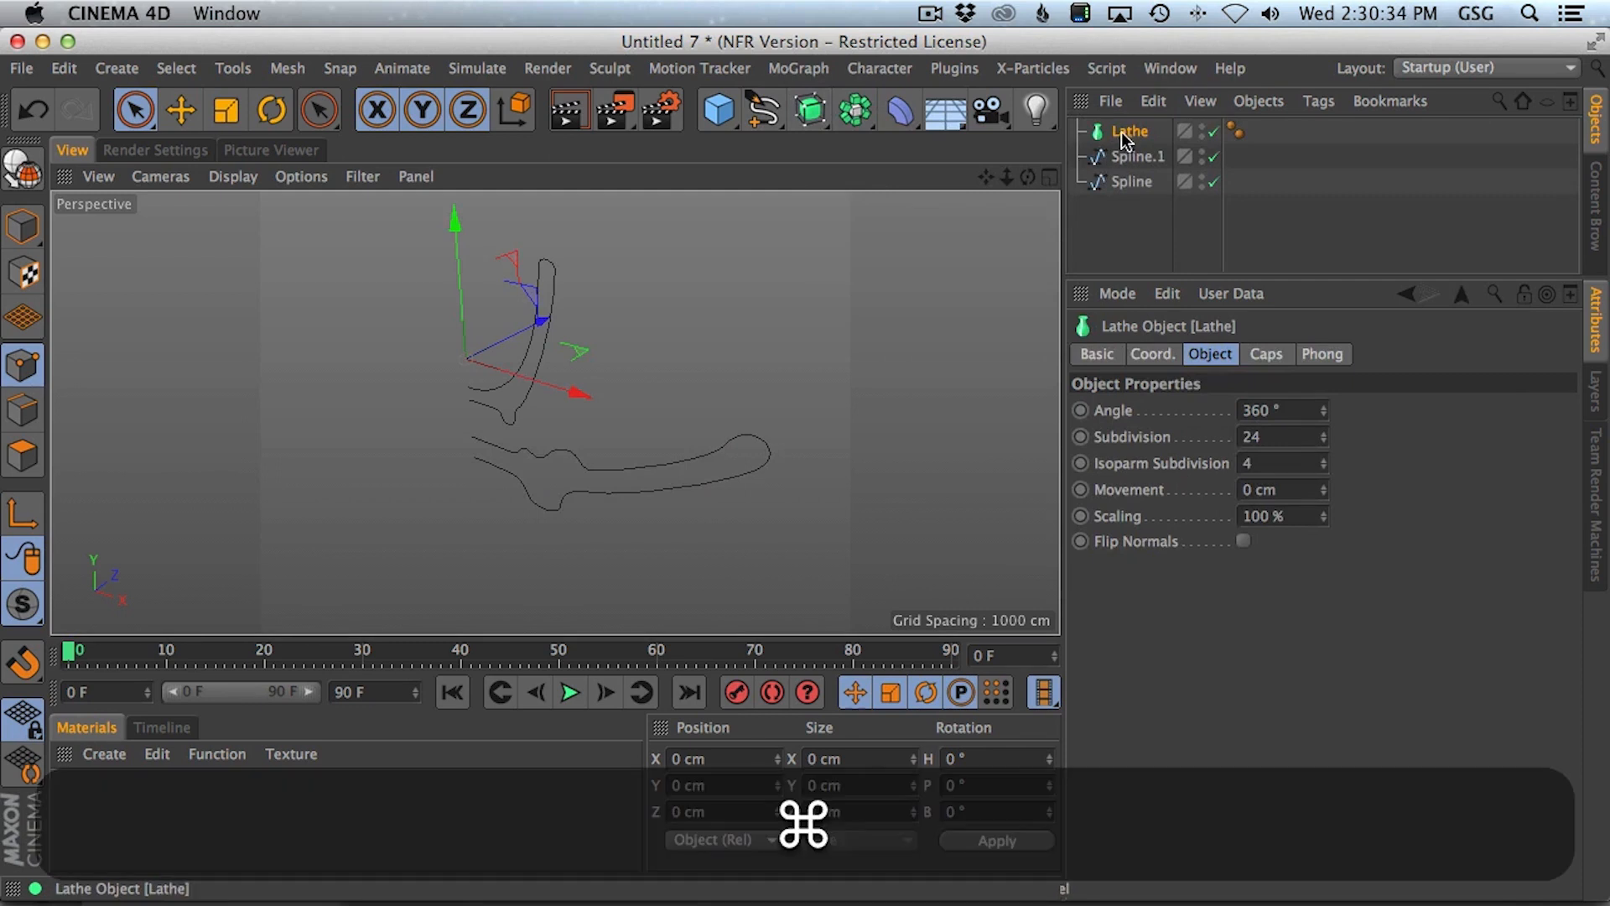
key(super+c)
mouse_move(1137, 180)
mouse_down()
mouse_move(1140, 135)
mouse_move(1141, 181)
mouse_up()
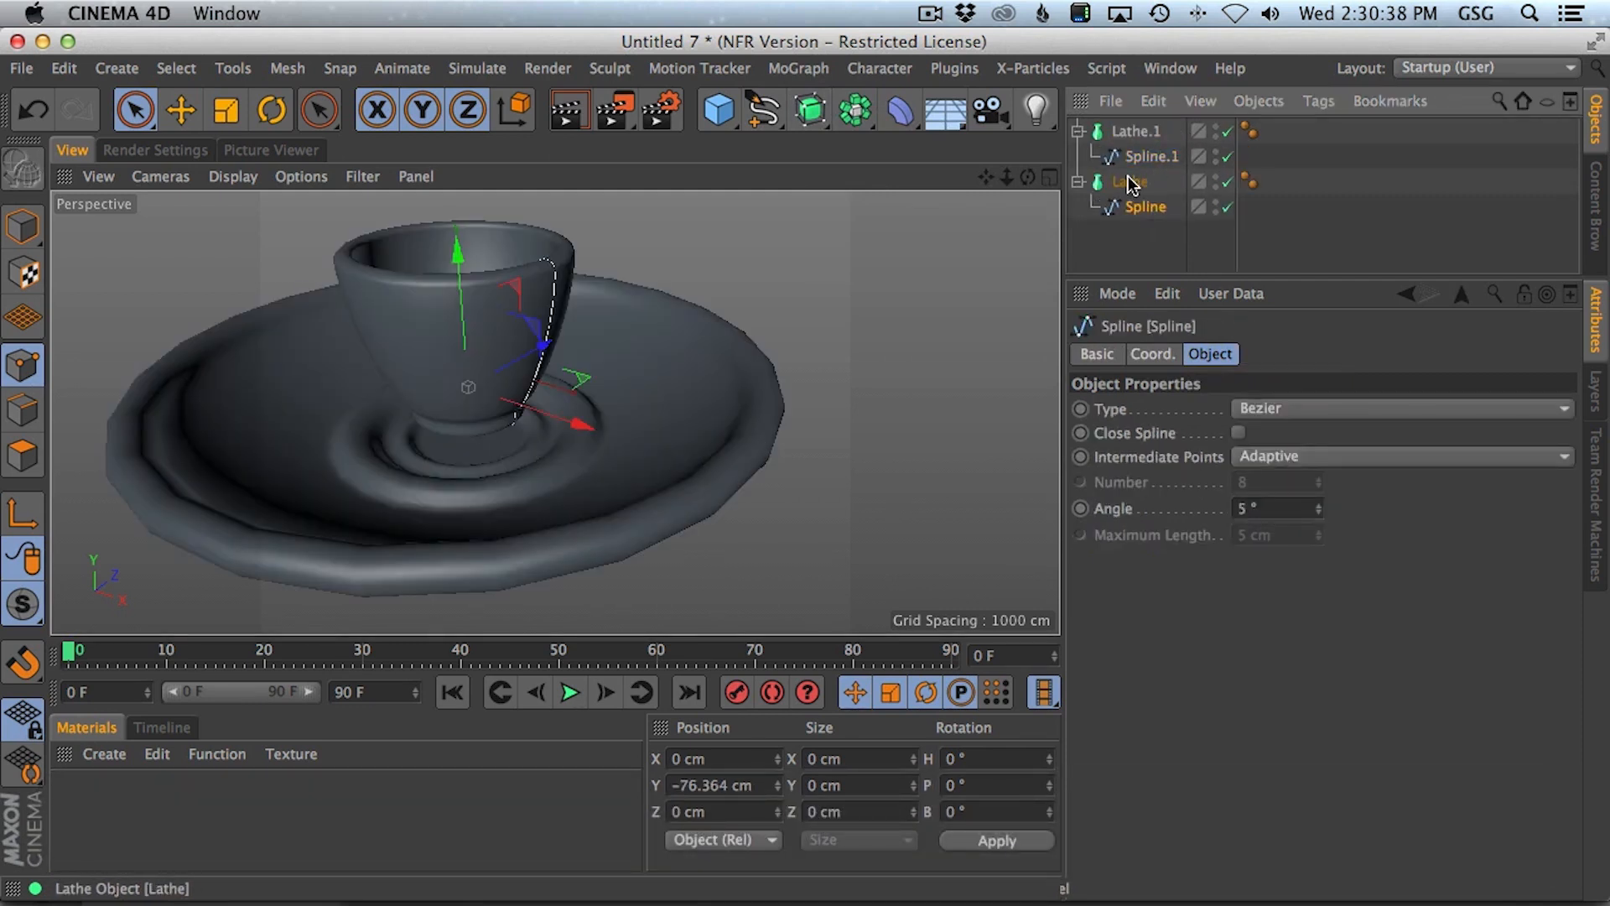
- Scale the saucer's spline object down uniformly to about 496 × 242 cm so it fits the cup
alt+drag(733, 309, 851, 333)
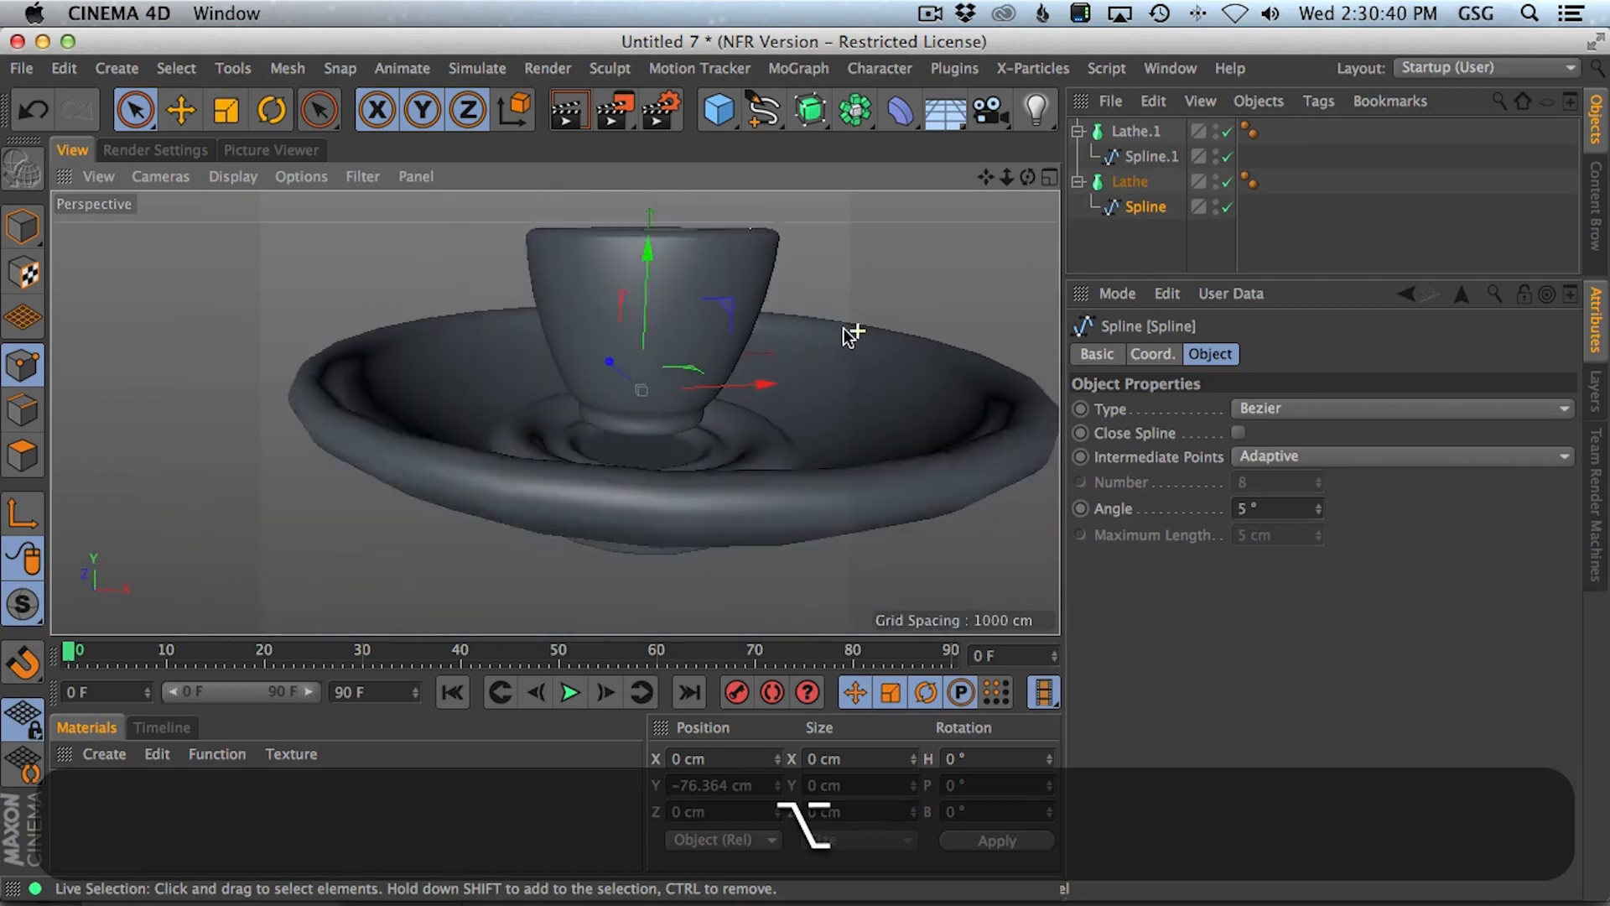
alt+right_drag(851, 333, 715, 387)
alt+drag(708, 385, 756, 430)
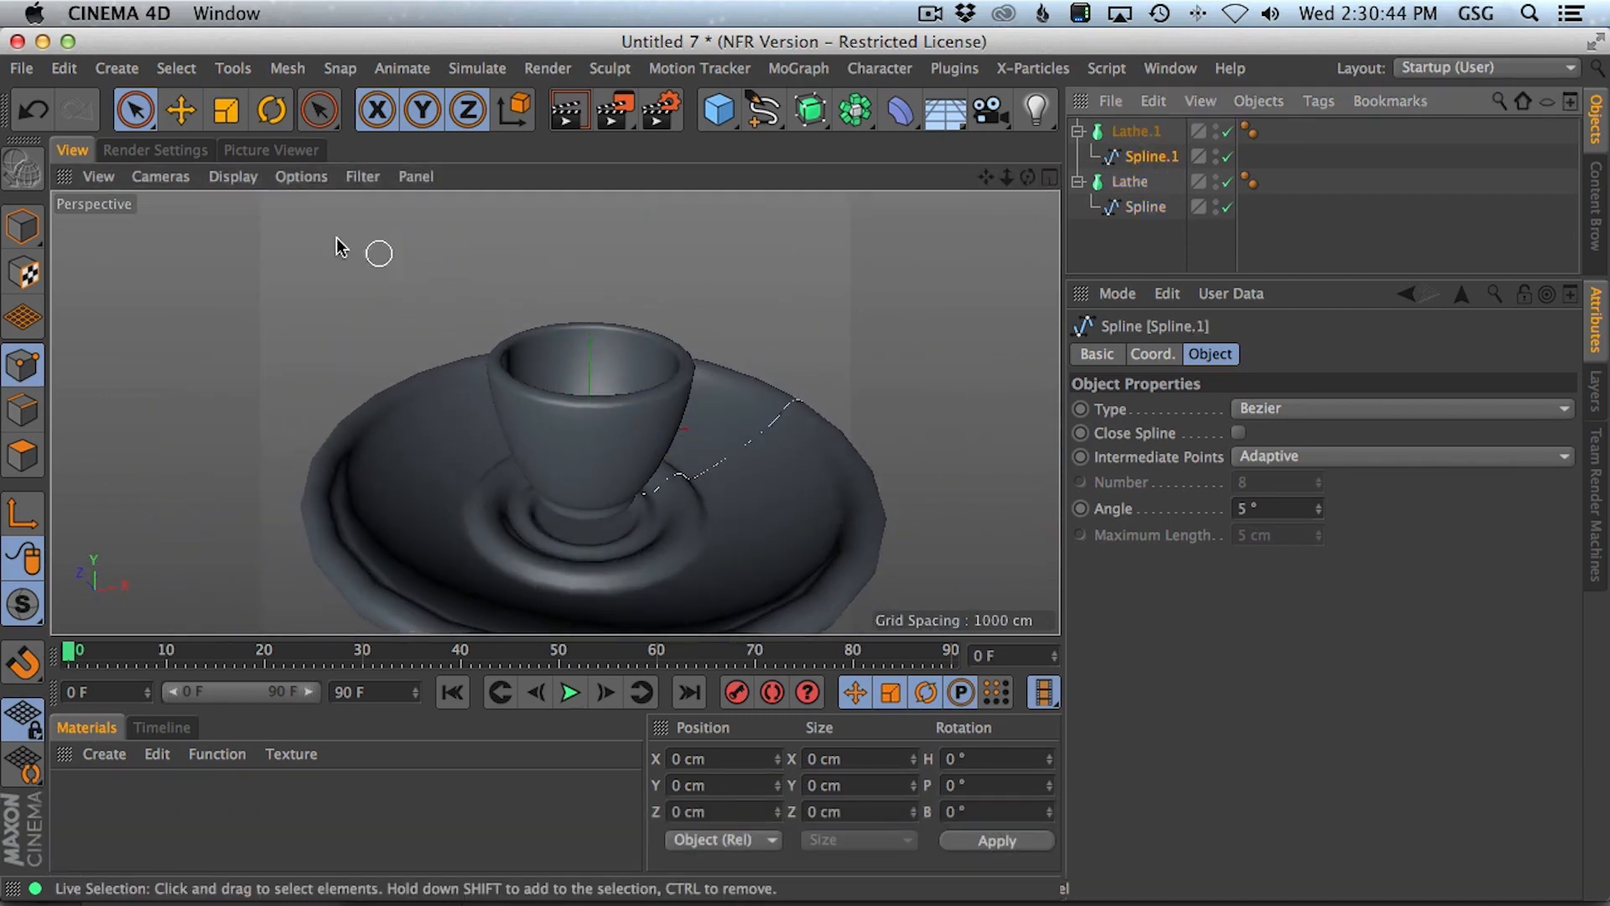
key(t)
click(22, 226)
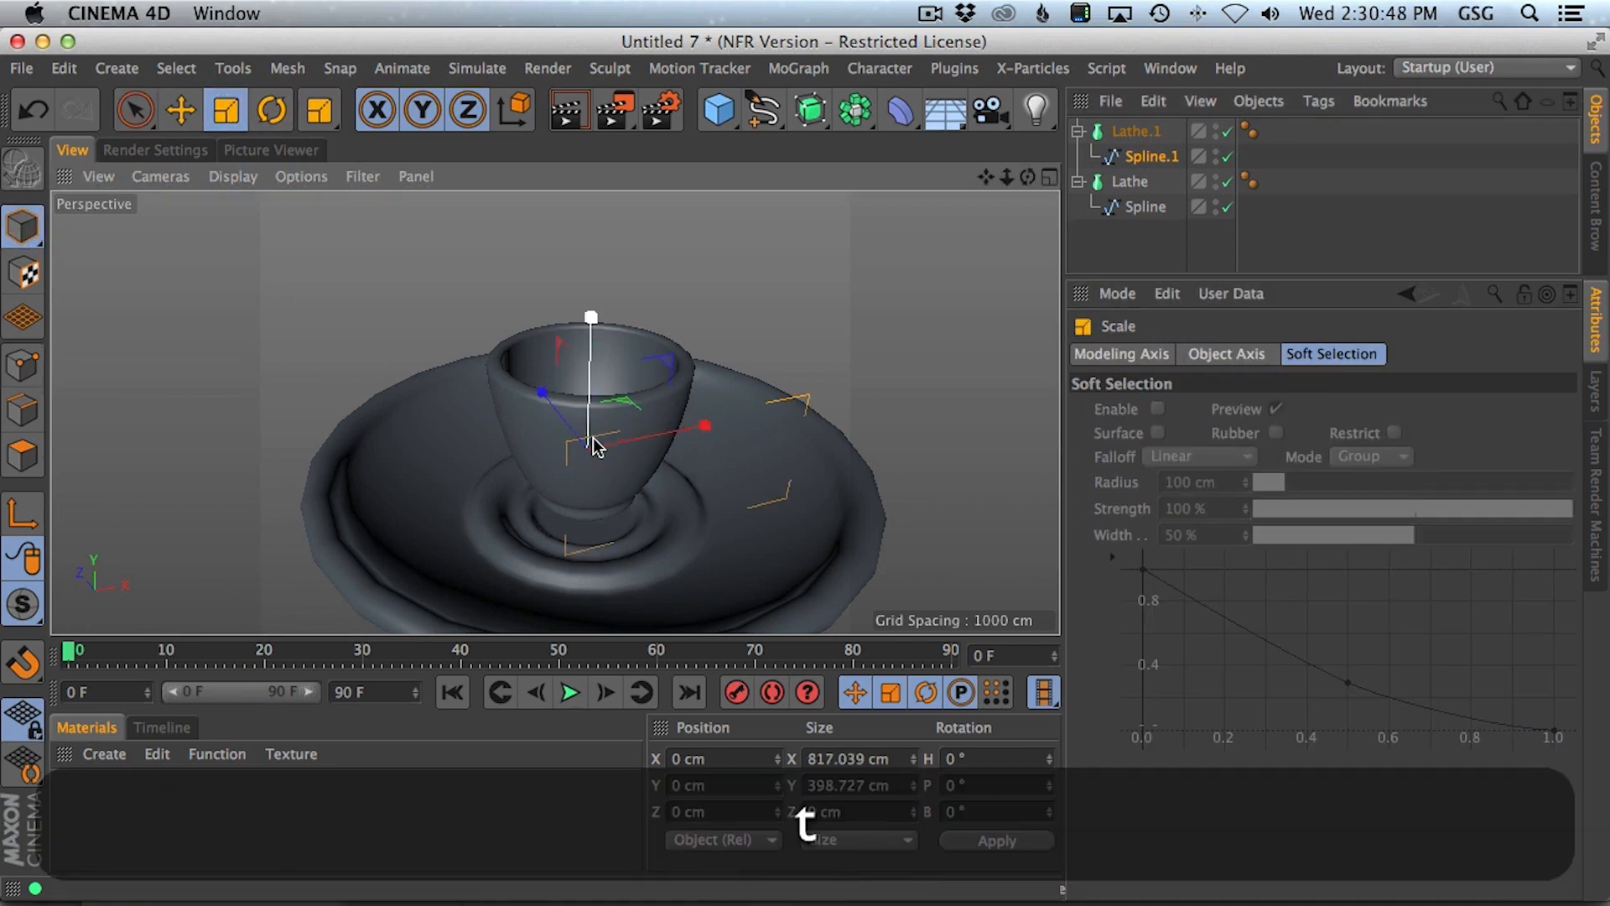
drag(805, 389, 442, 496)
- Rotate the saucer's two rim points and move the pair outward to about X 581, Y -20 cm in the front view
middle_click(856, 374)
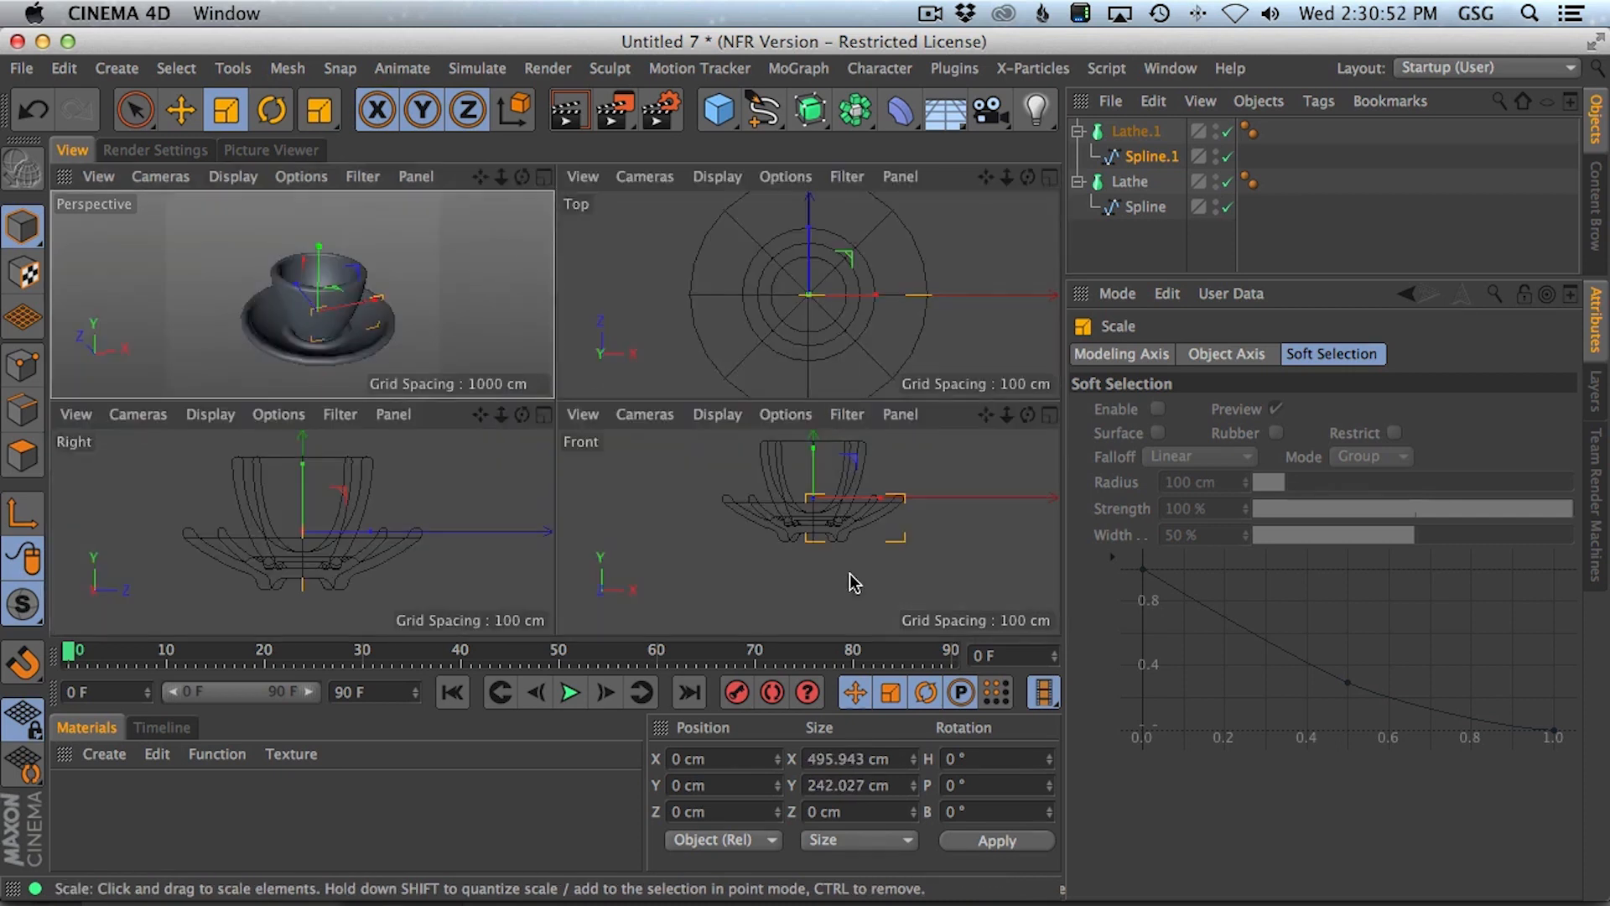
middle_click(847, 570)
alt+right_drag(809, 457, 814, 301)
click(1149, 158)
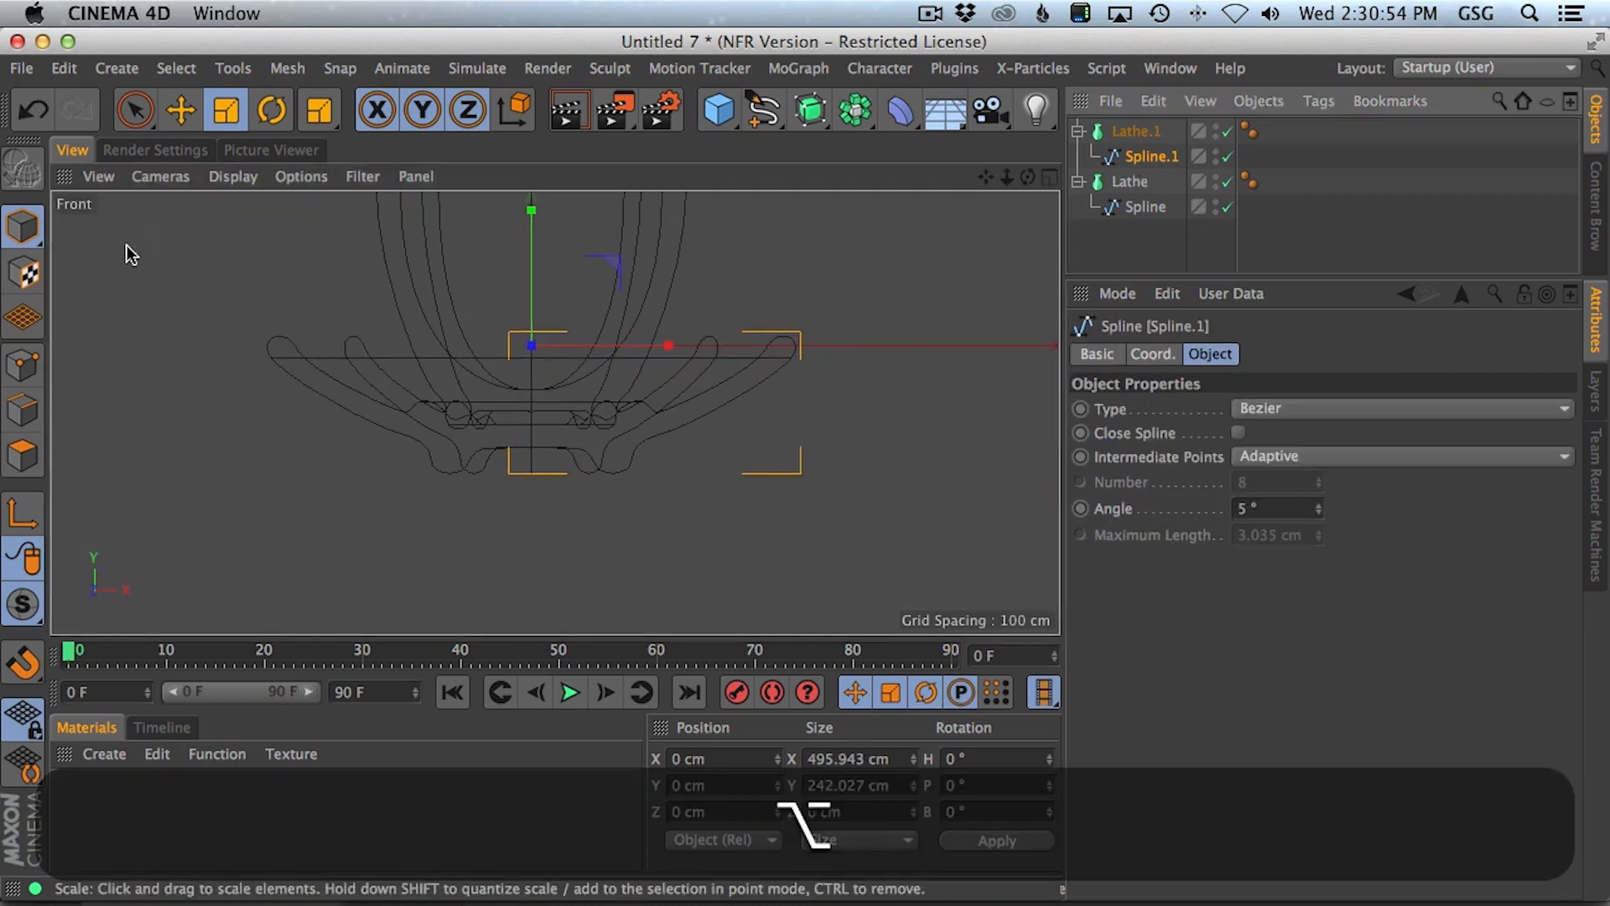
click(22, 365)
key(alt+super+a)
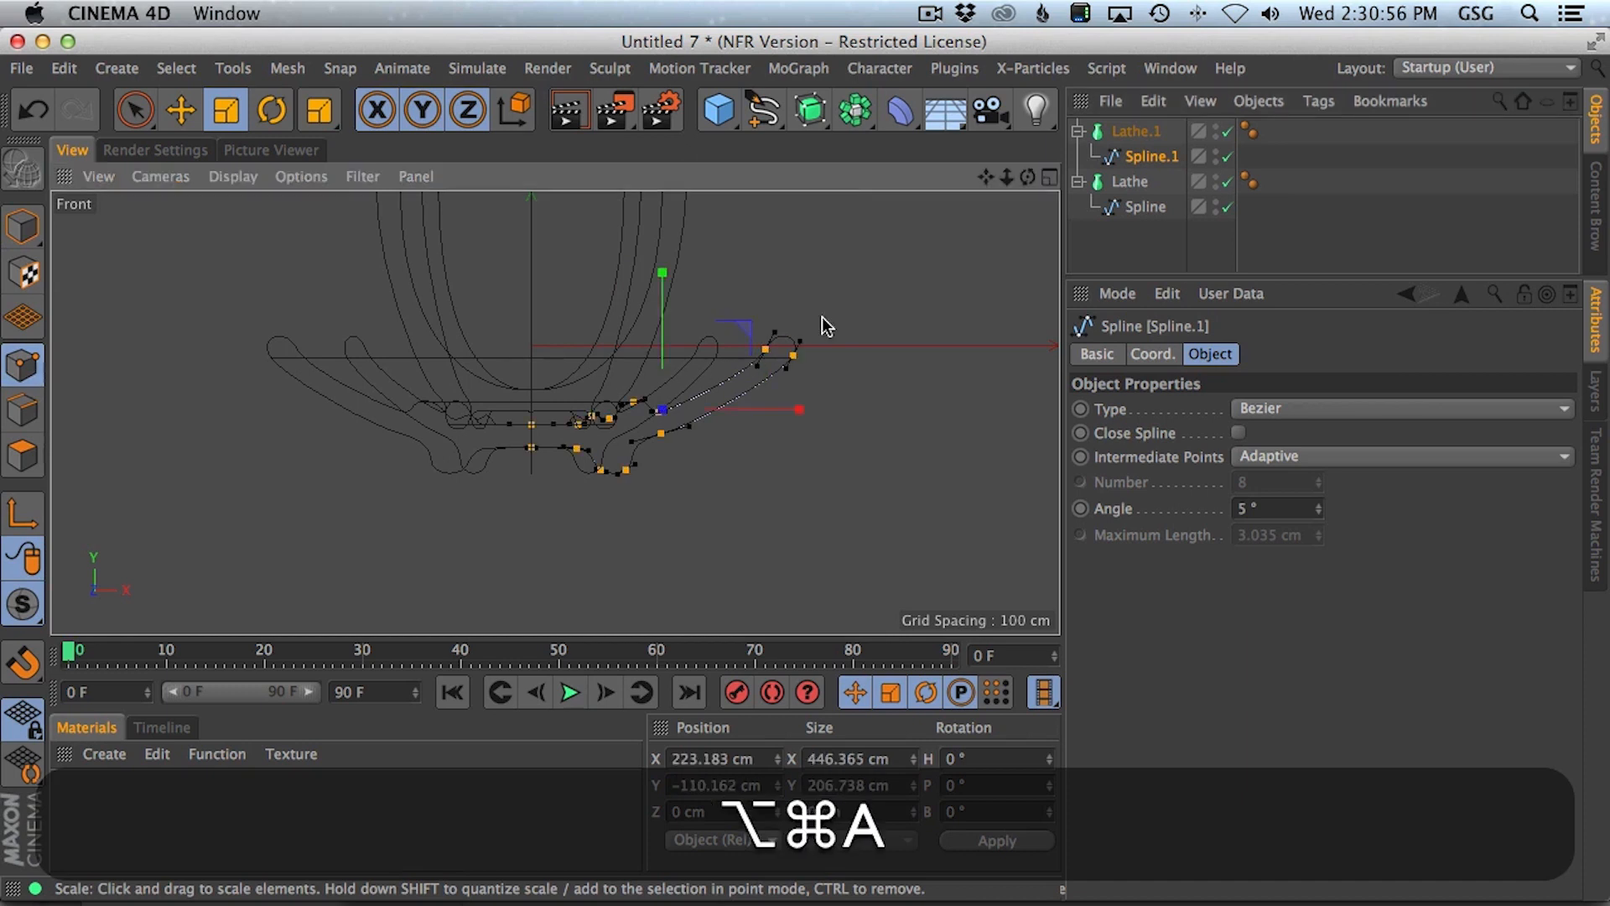
key(space)
drag(761, 348, 795, 356)
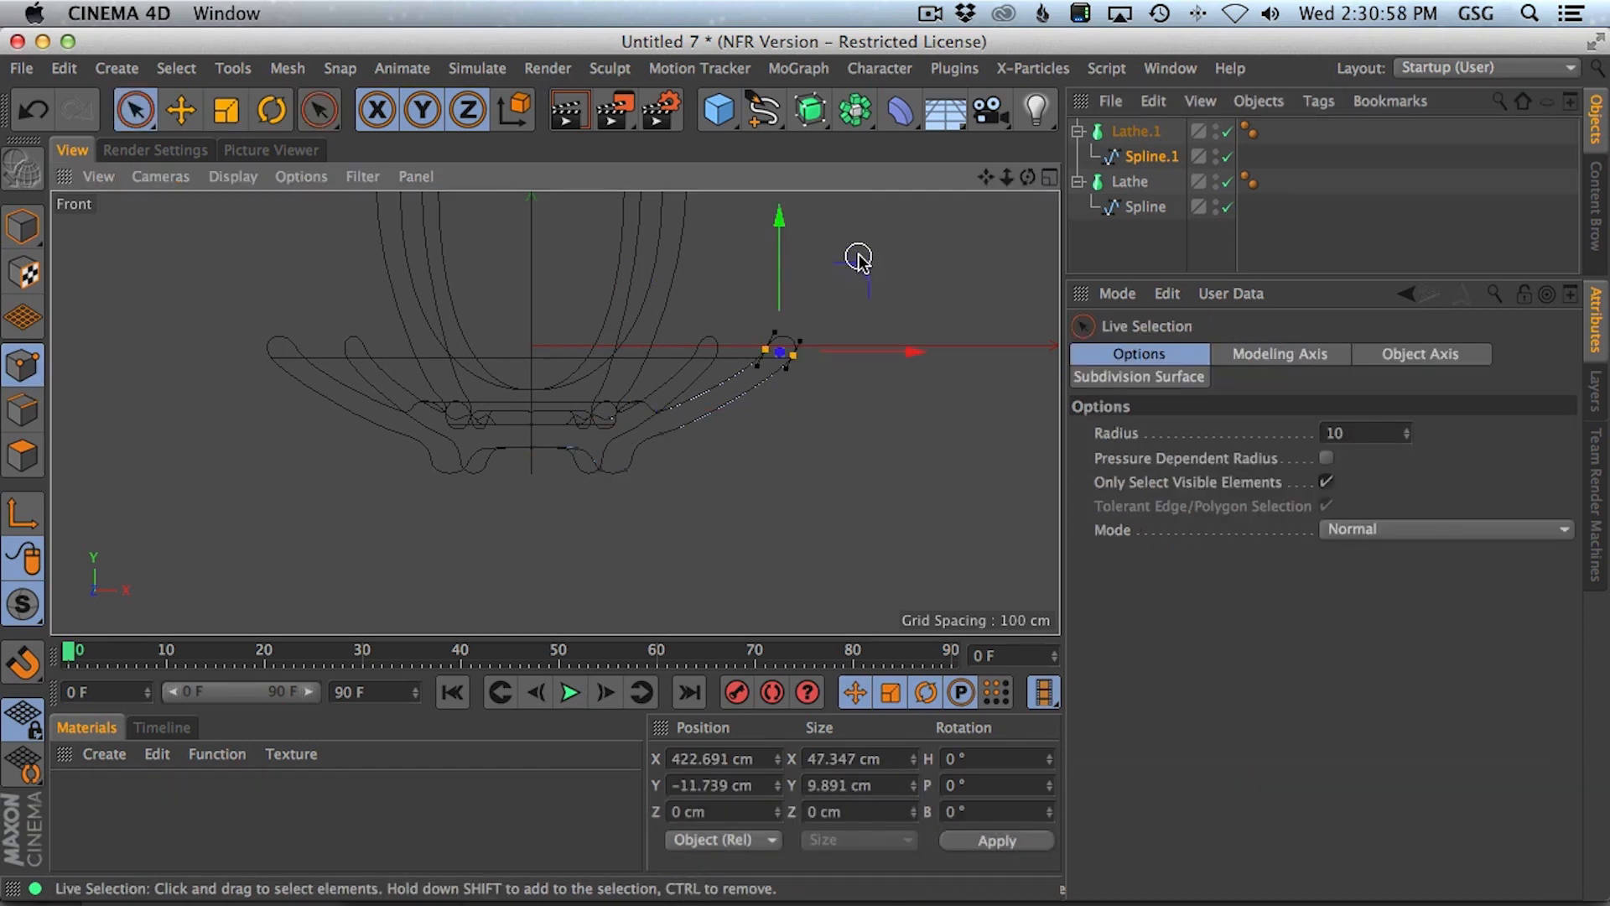
key(r)
drag(832, 299, 952, 278)
key(e)
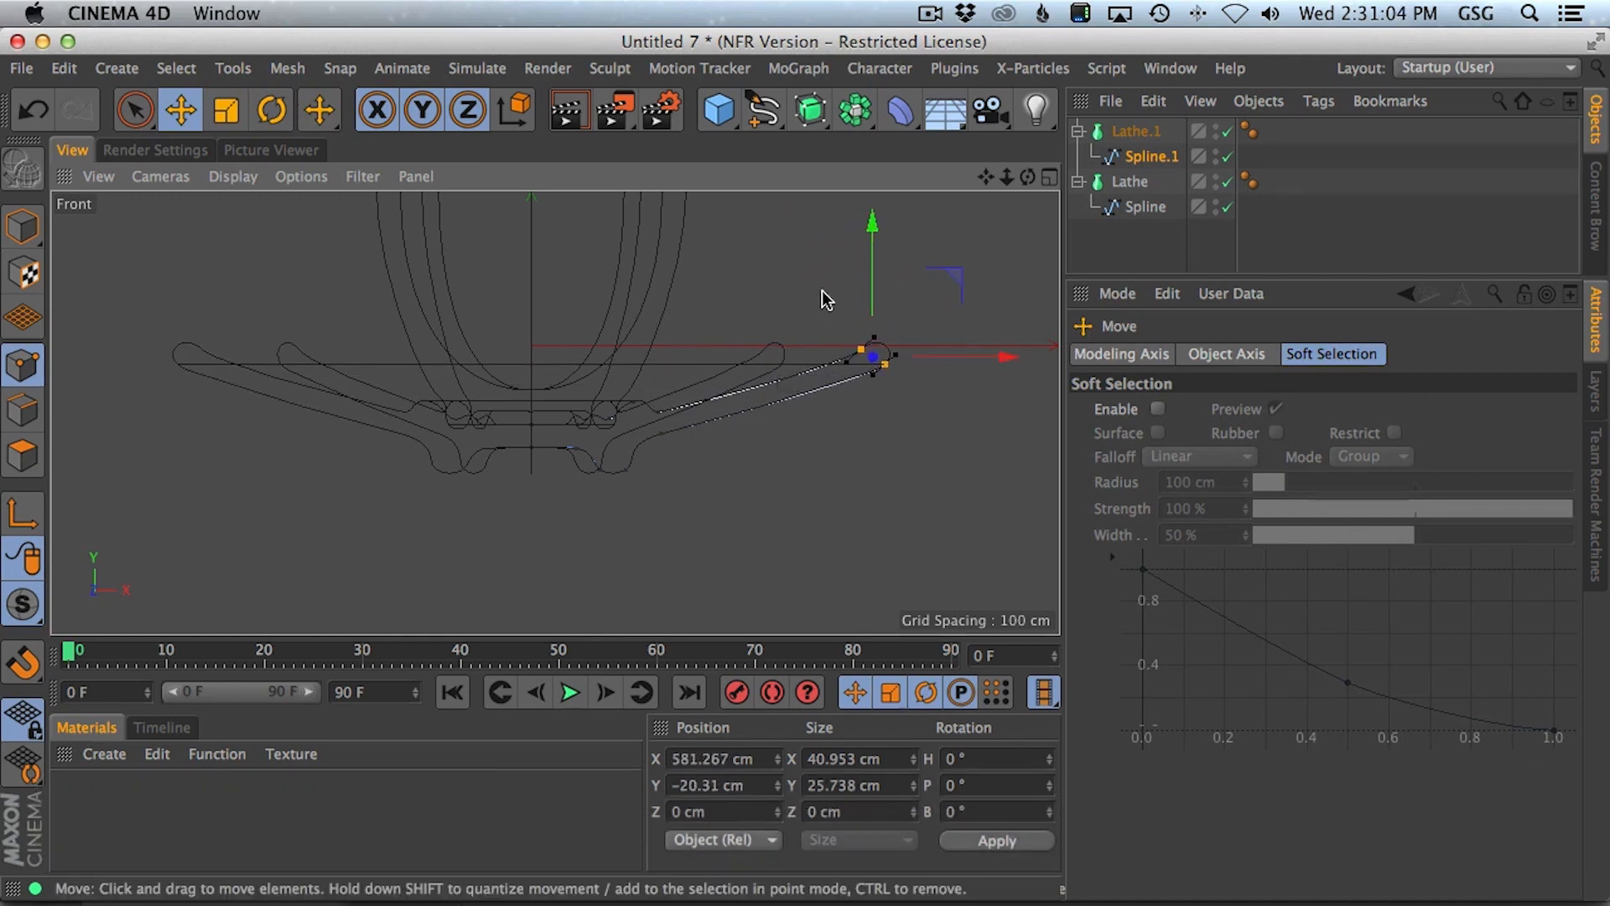
- Shift the saucer's rim point pair inward and down to about X 436, Y -48 cm and compare the shape with the reference image
middle_click(839, 302)
middle_click(446, 266)
alt+drag(552, 369, 622, 327)
alt+drag(790, 361, 755, 381)
key(super+Tab)
key(super+Tab)
middle_click(712, 405)
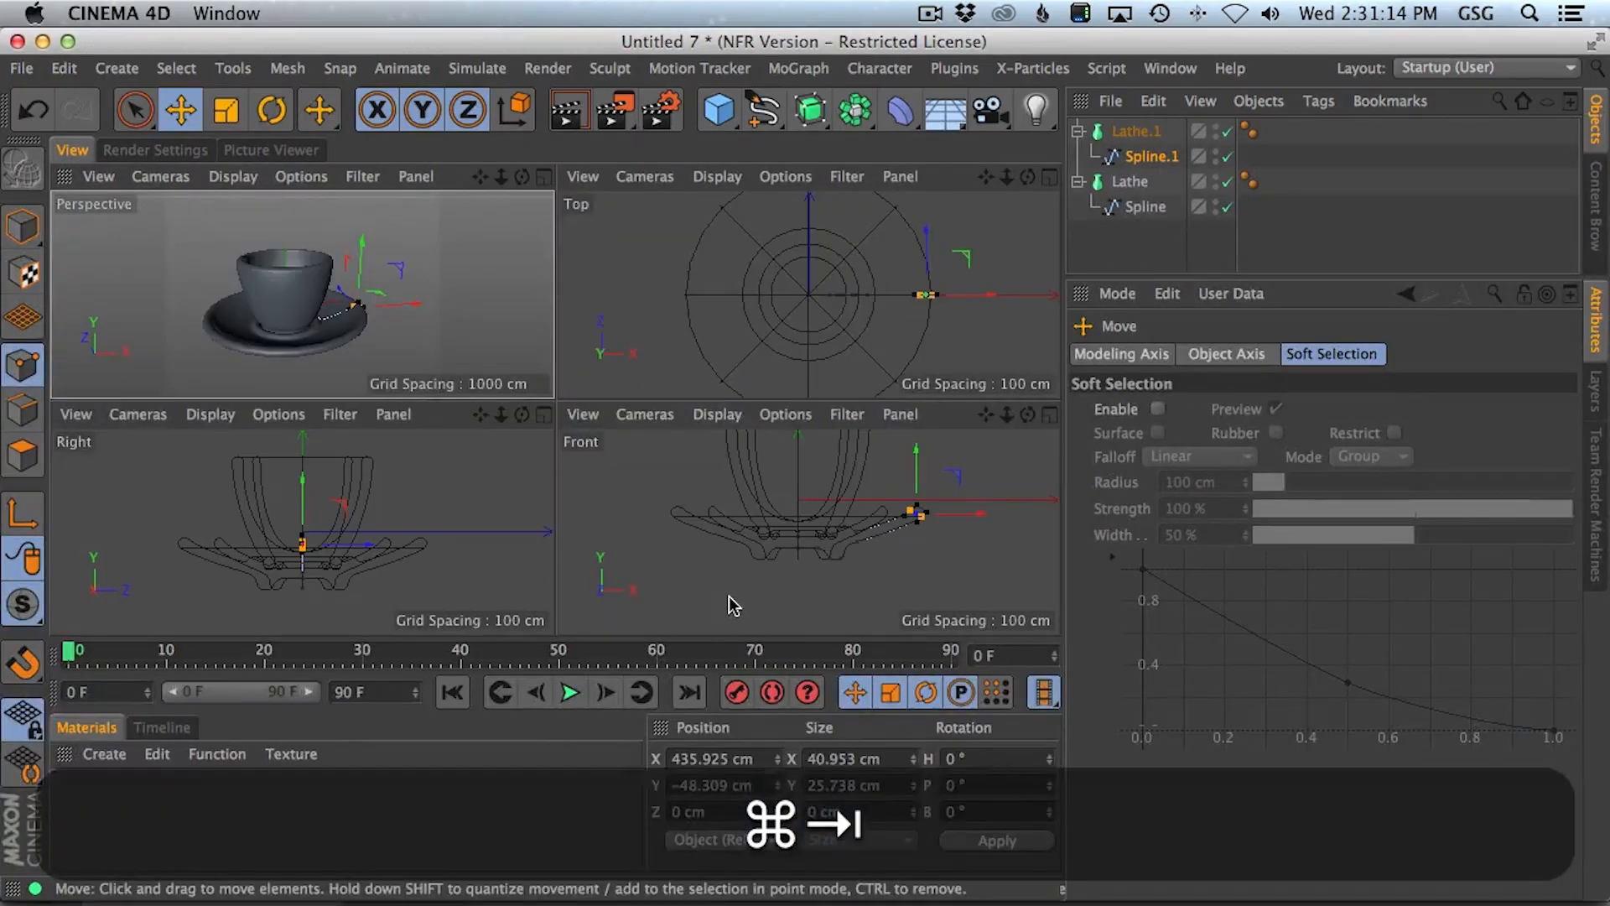
- Scale down the group of bump and dip points on the saucer's upper profile and move it outward to about X 209, Y -116 cm
middle_click(729, 601)
drag(658, 403, 564, 425)
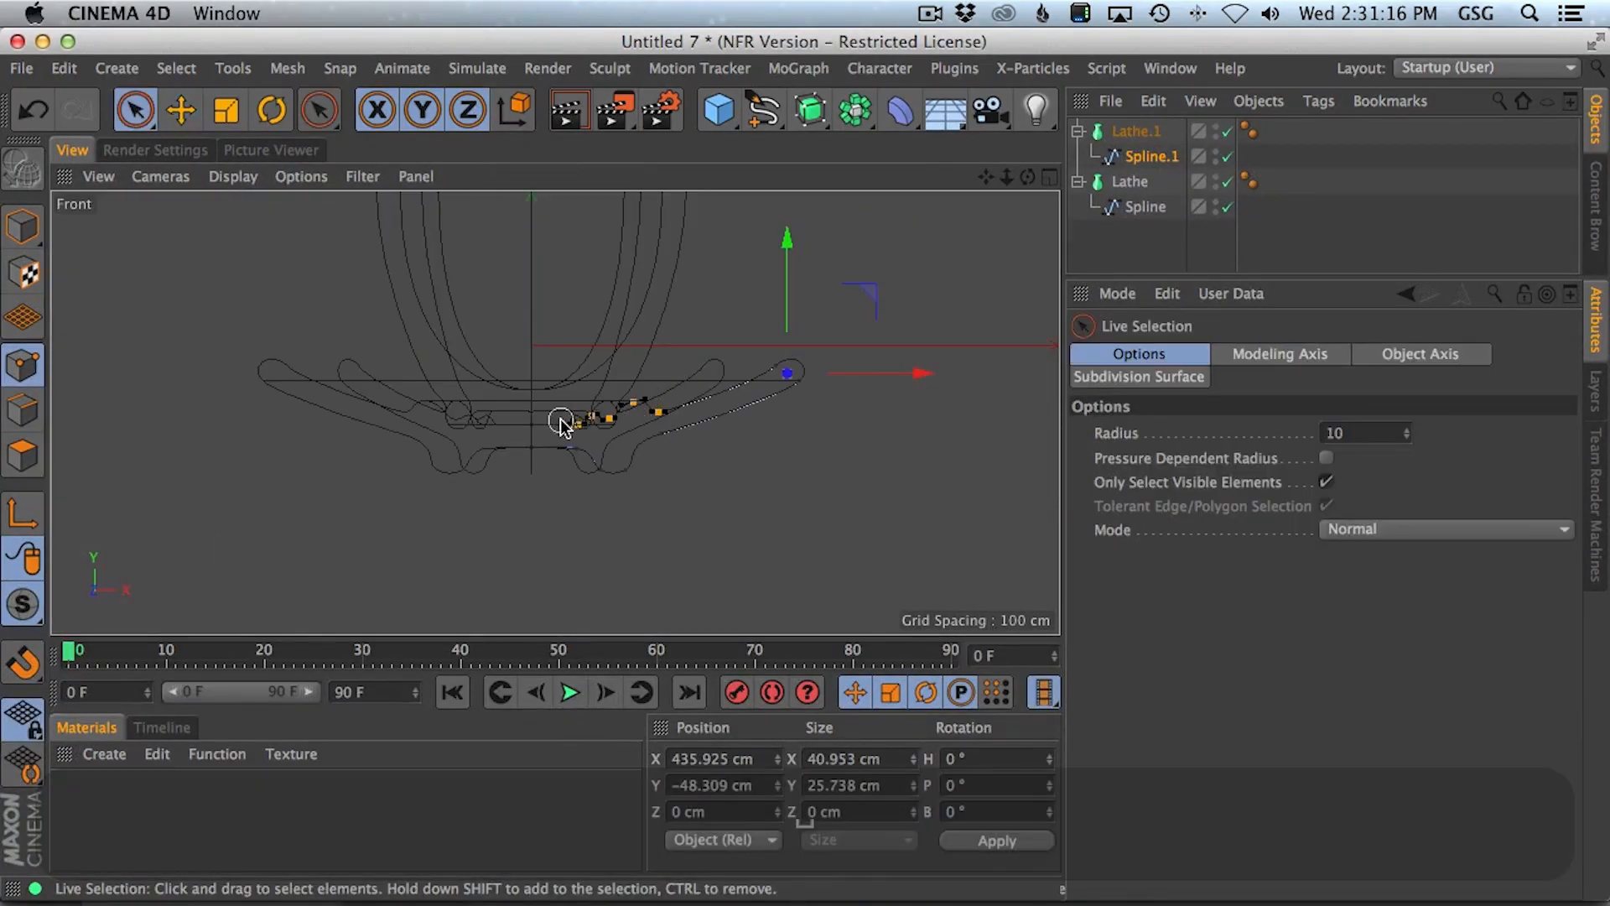
key(t)
drag(844, 392, 564, 493)
key(e)
drag(704, 343, 734, 338)
- Disable the saucer's Lathe, rotate the bump point group and move it to about X 191, Y -121 cm beside the cup's foot
click(1226, 132)
alt+right_drag(769, 363, 847, 362)
alt+middle_drag(761, 381, 787, 363)
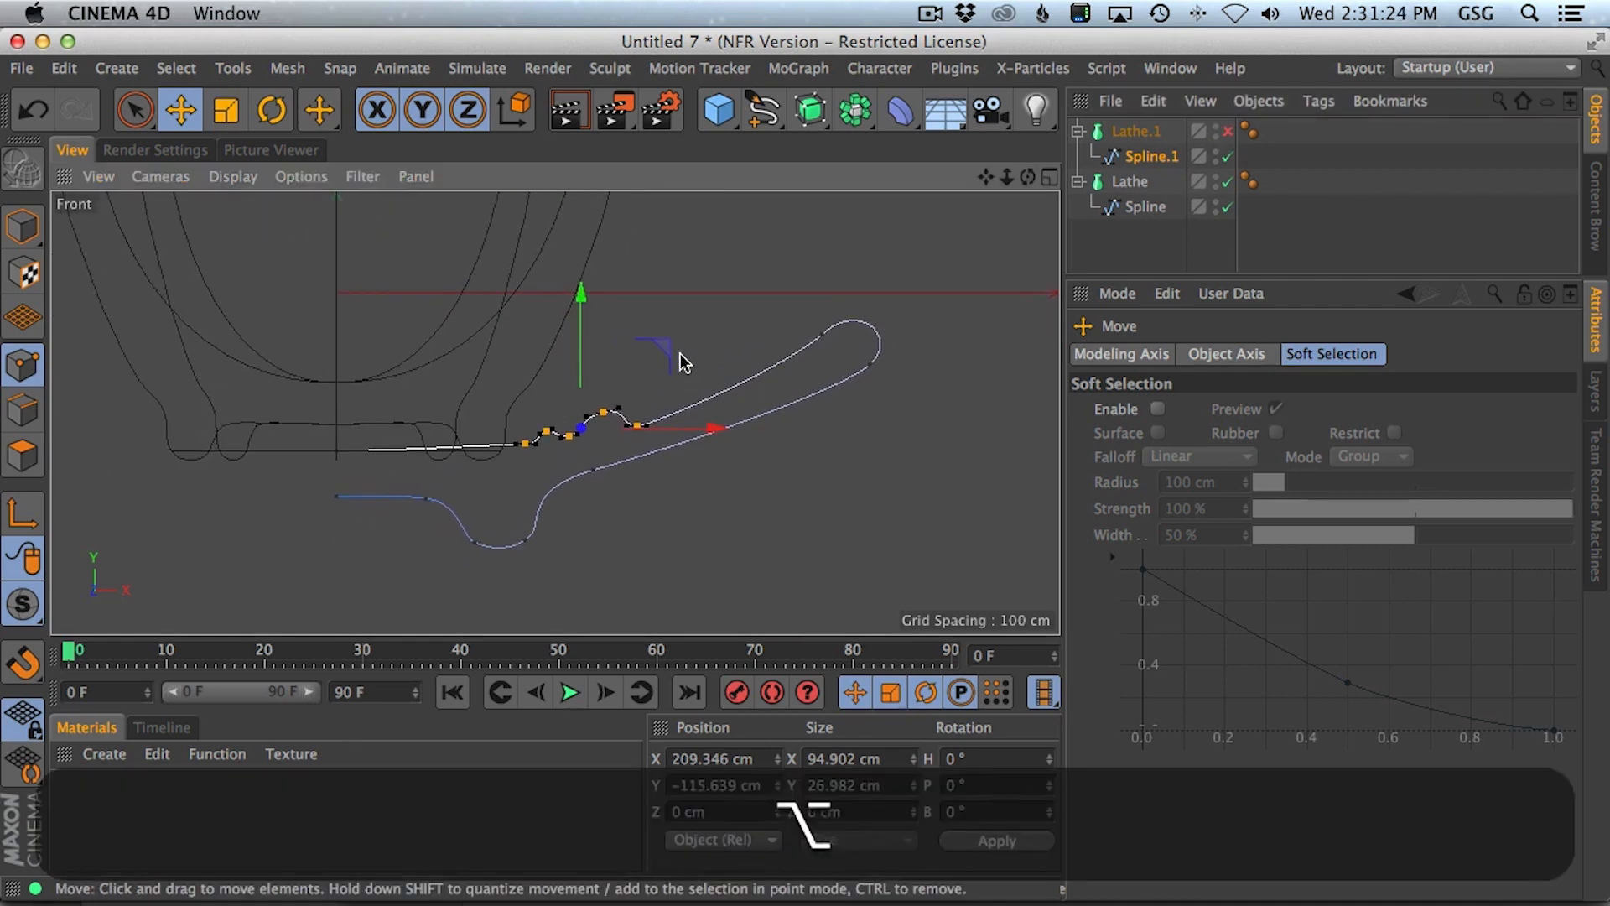
key(r)
drag(665, 360, 639, 359)
key(e)
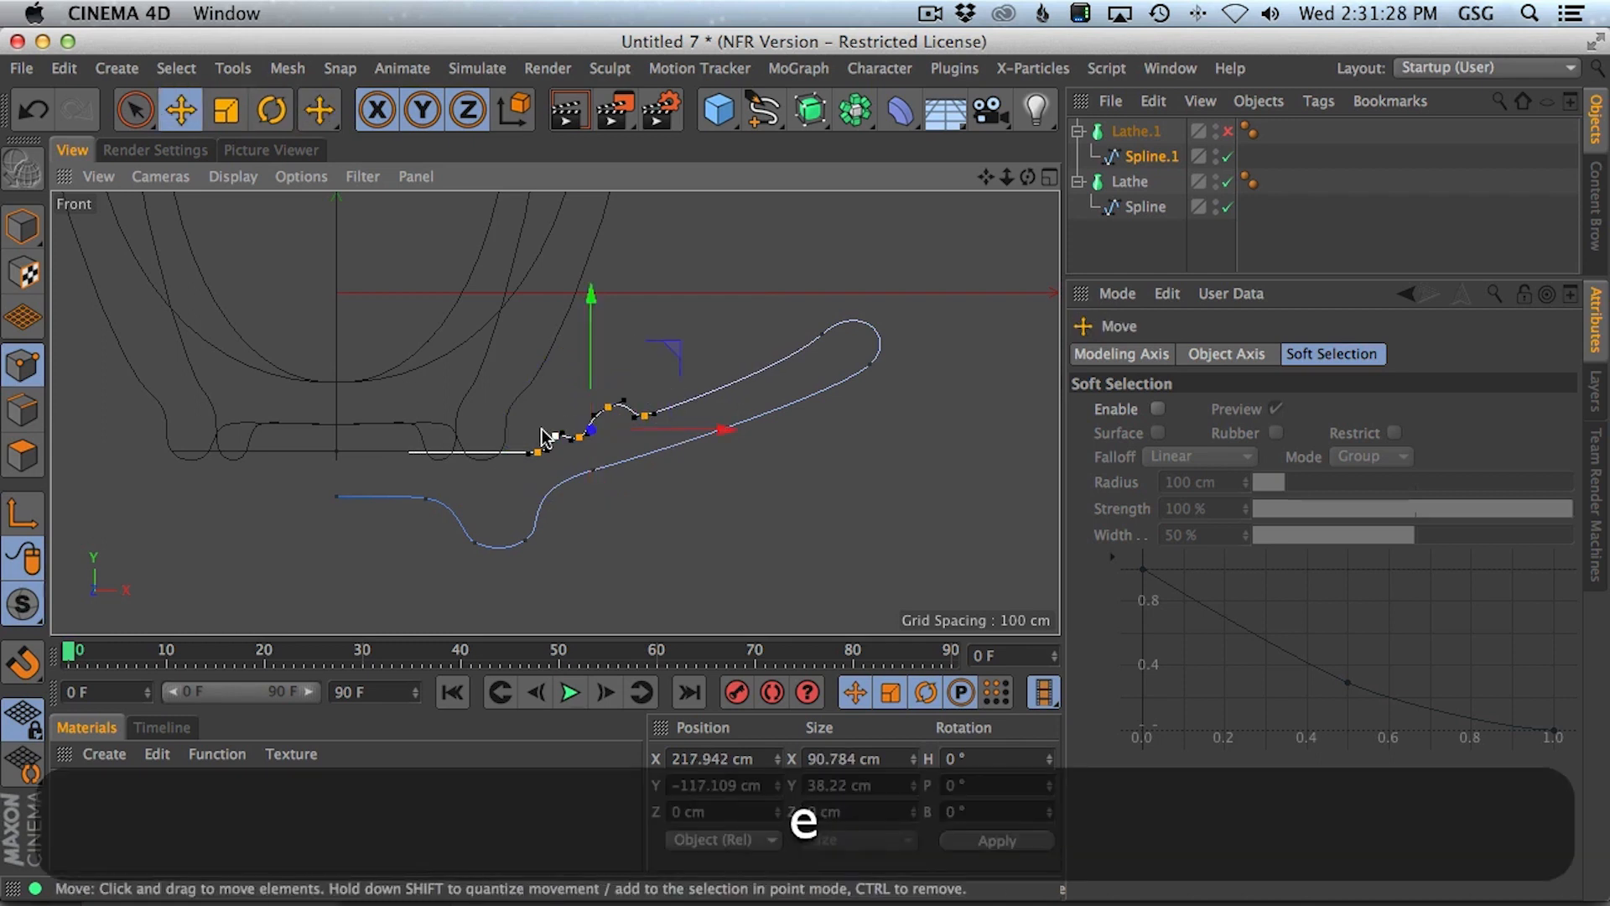
drag(666, 337, 640, 357)
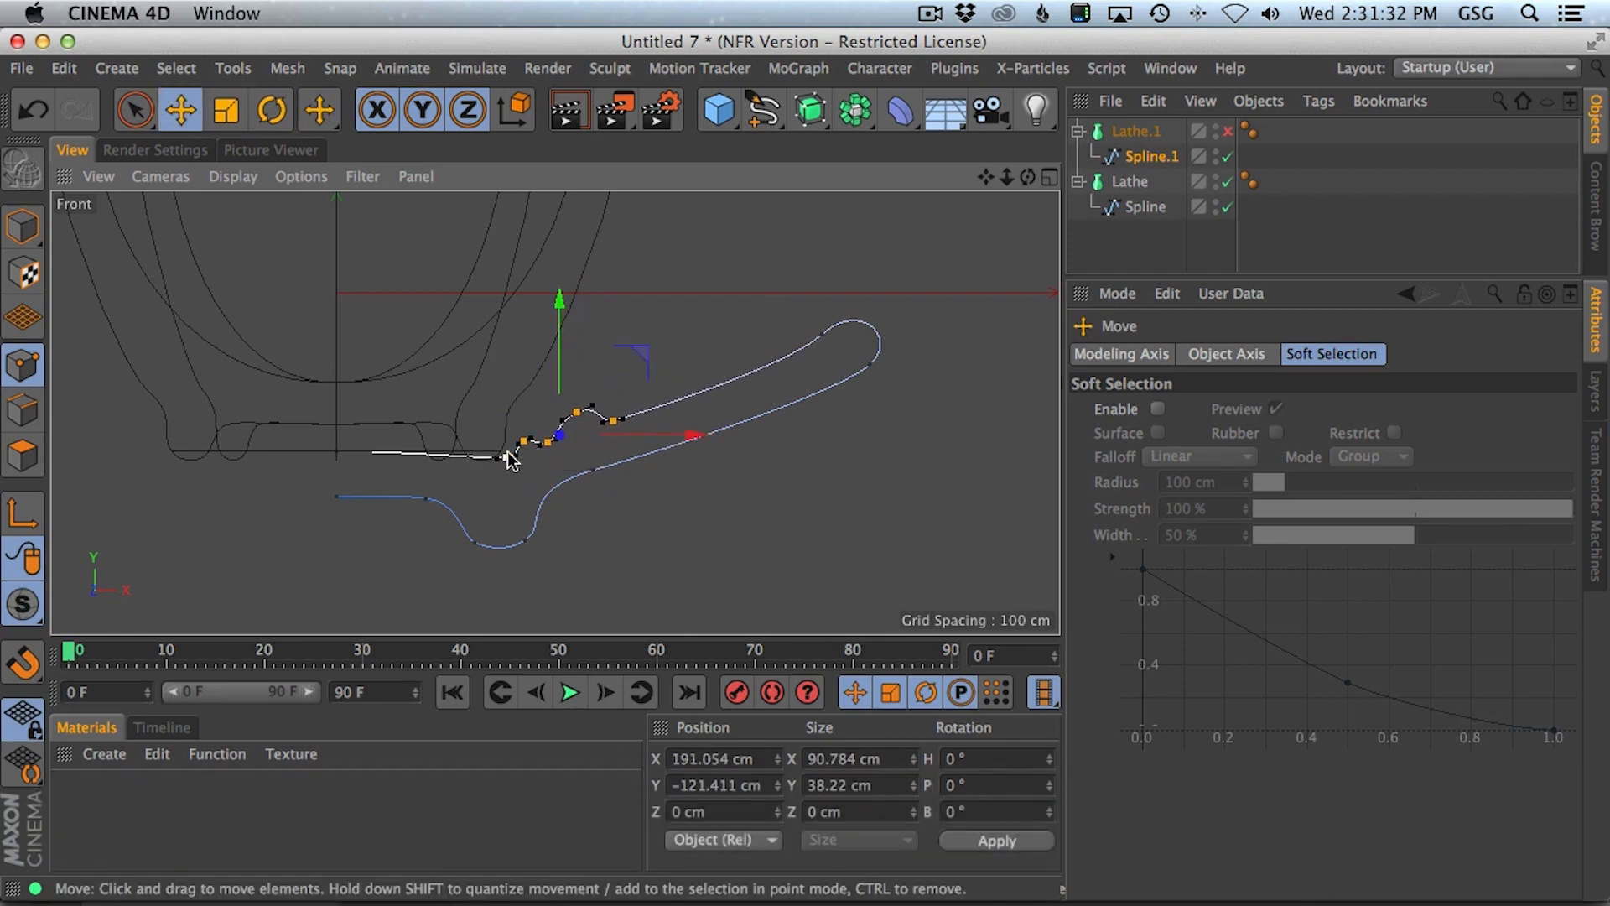
- Move the saucer's upper center point on the axis to about Y -144 cm and scale the tangents of the dip between the bumps
key(space)
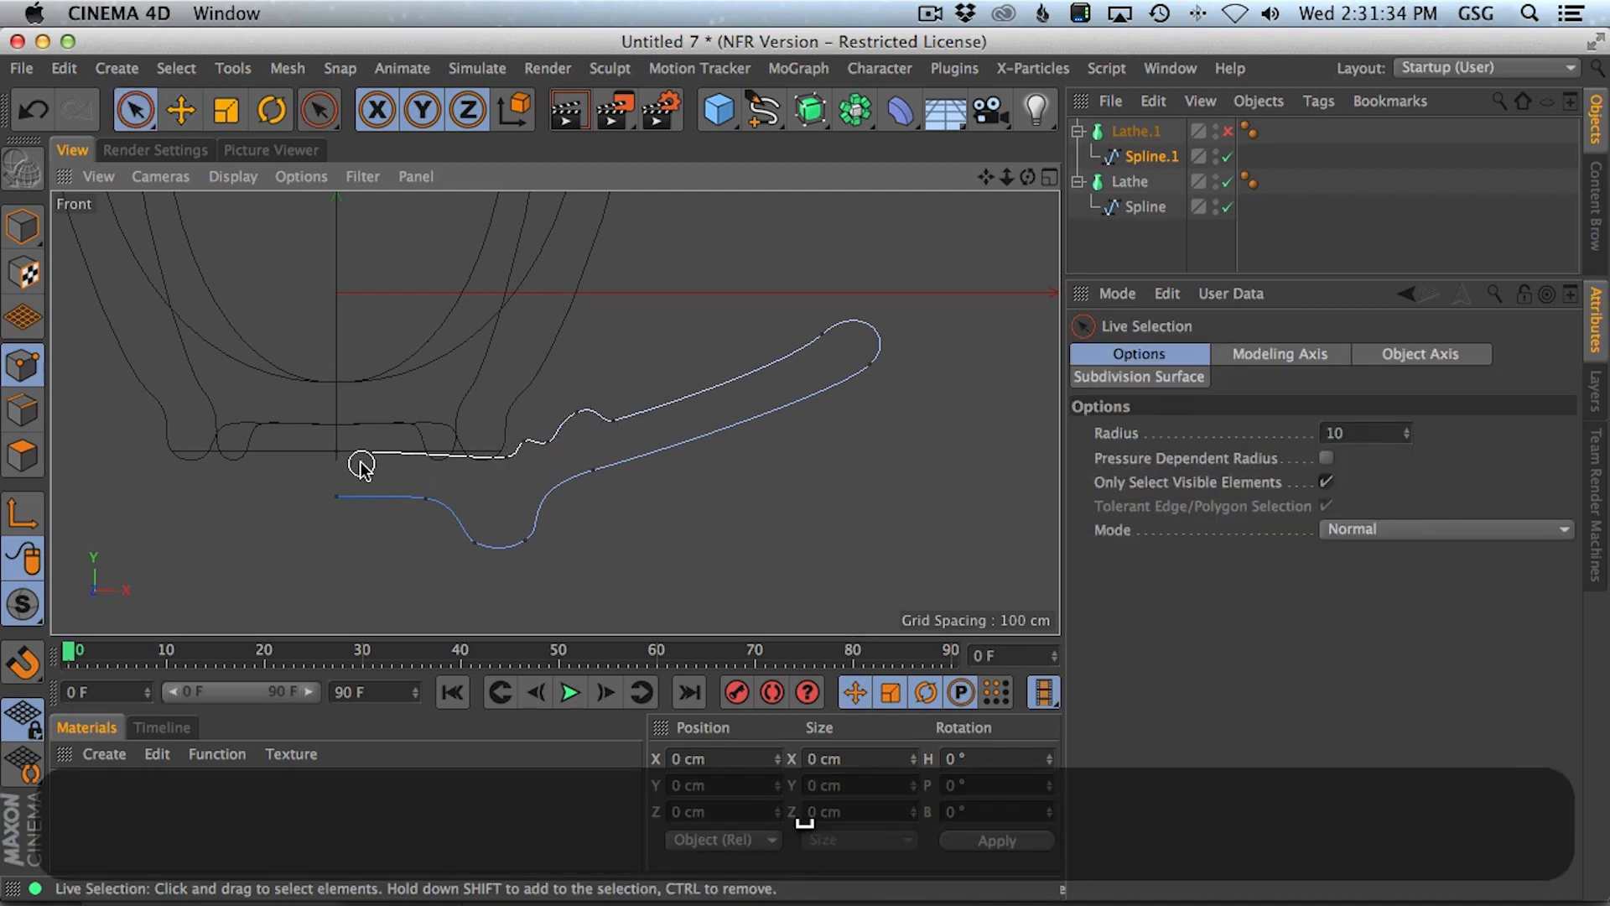
click(337, 459)
drag(326, 359, 334, 375)
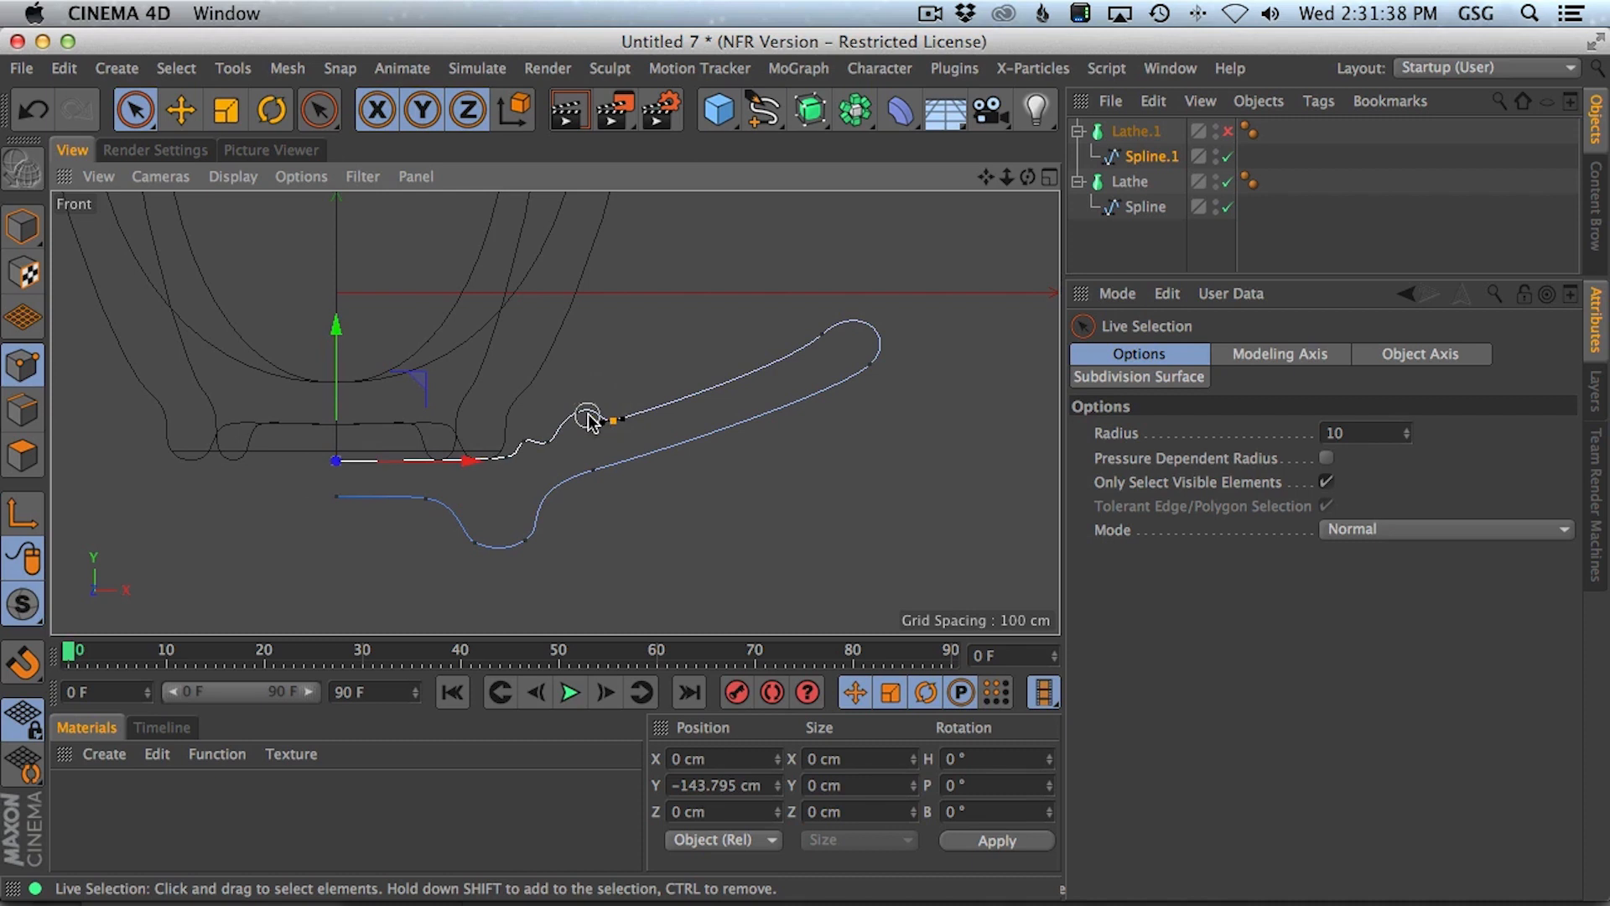
click(557, 449)
key(t)
drag(564, 467, 757, 424)
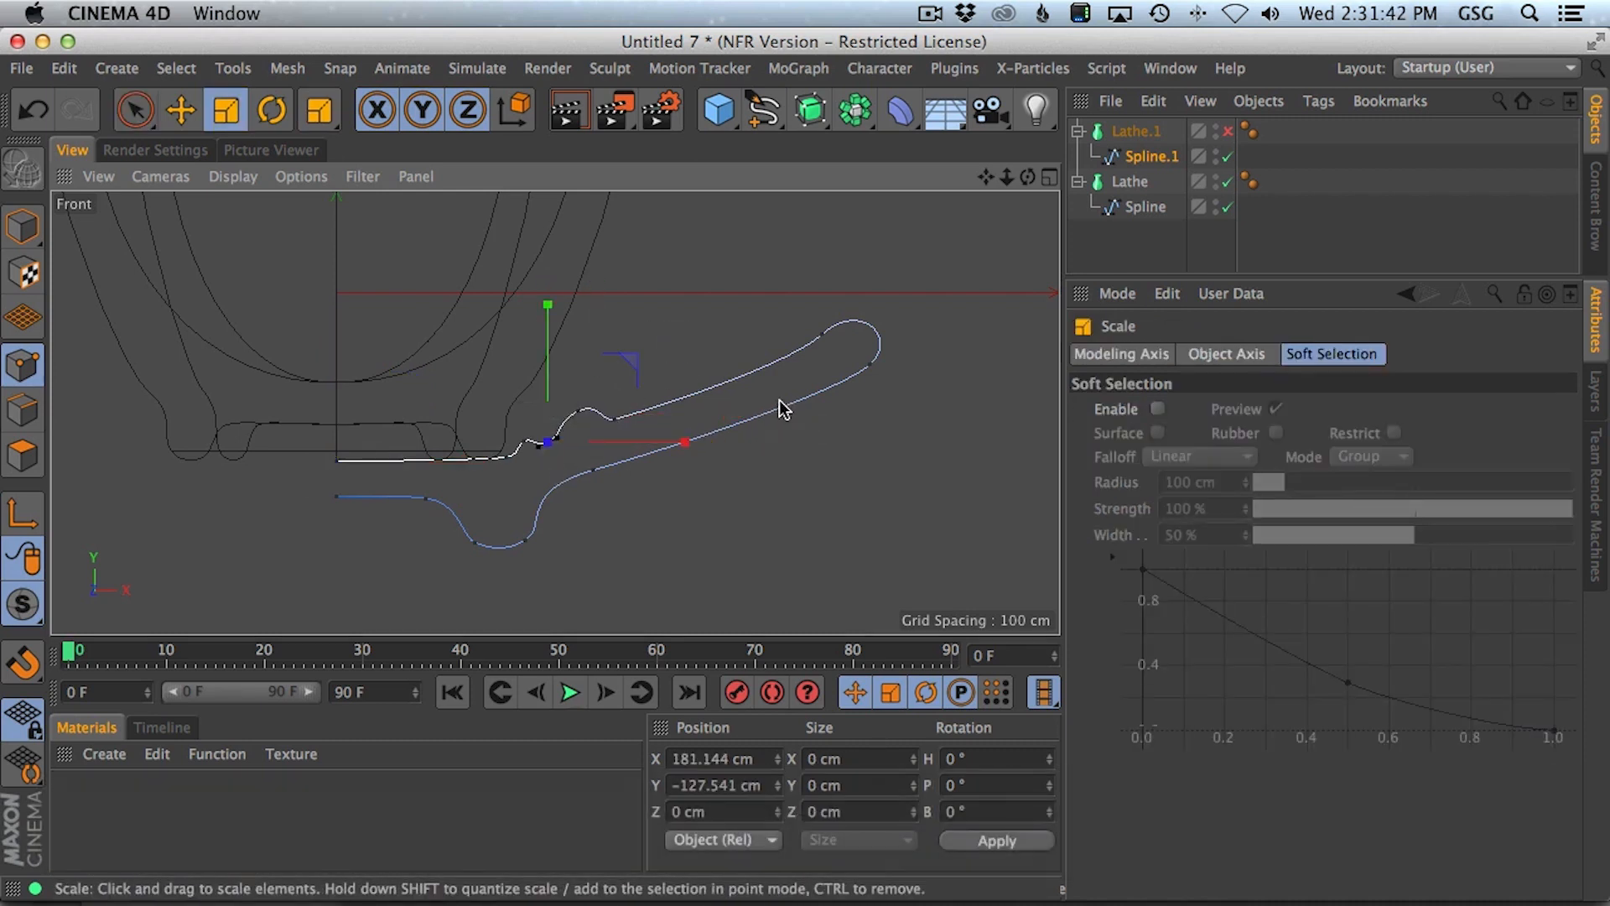
- Re-enable the saucer's Lathe and check the cup and saucer together in perspective
middle_click(757, 381)
middle_click(460, 309)
click(1228, 131)
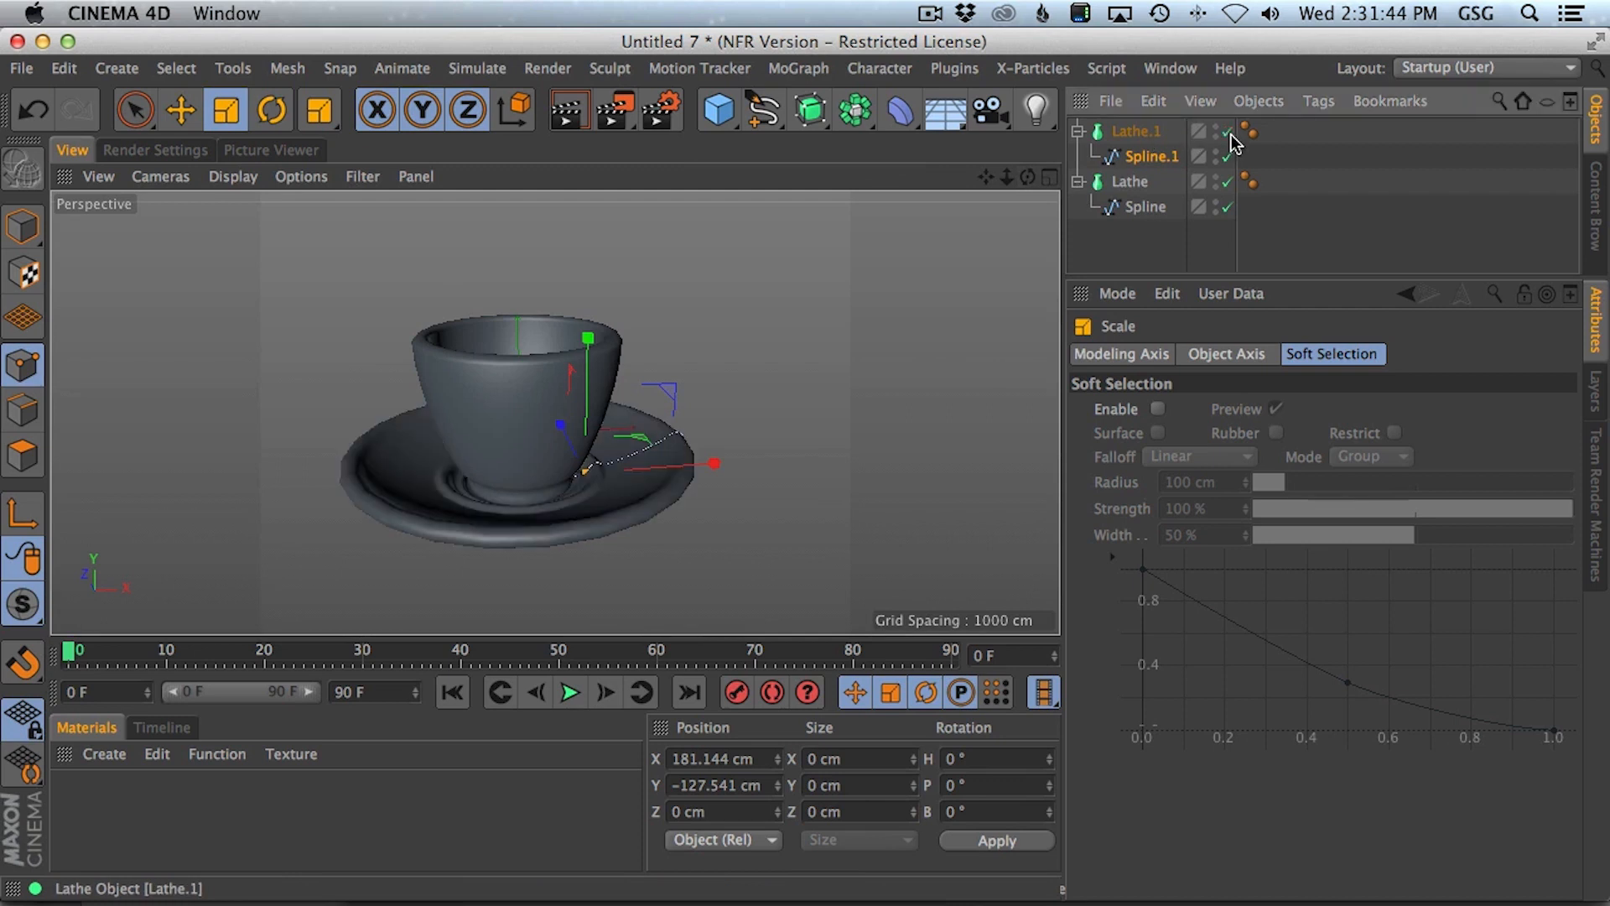
alt+drag(763, 335, 611, 413)
- Cut both walls of the cup's profile at mid-height with the Knife and move the new points outward to about X 246, Y 96 cm
click(1134, 208)
middle_click(880, 487)
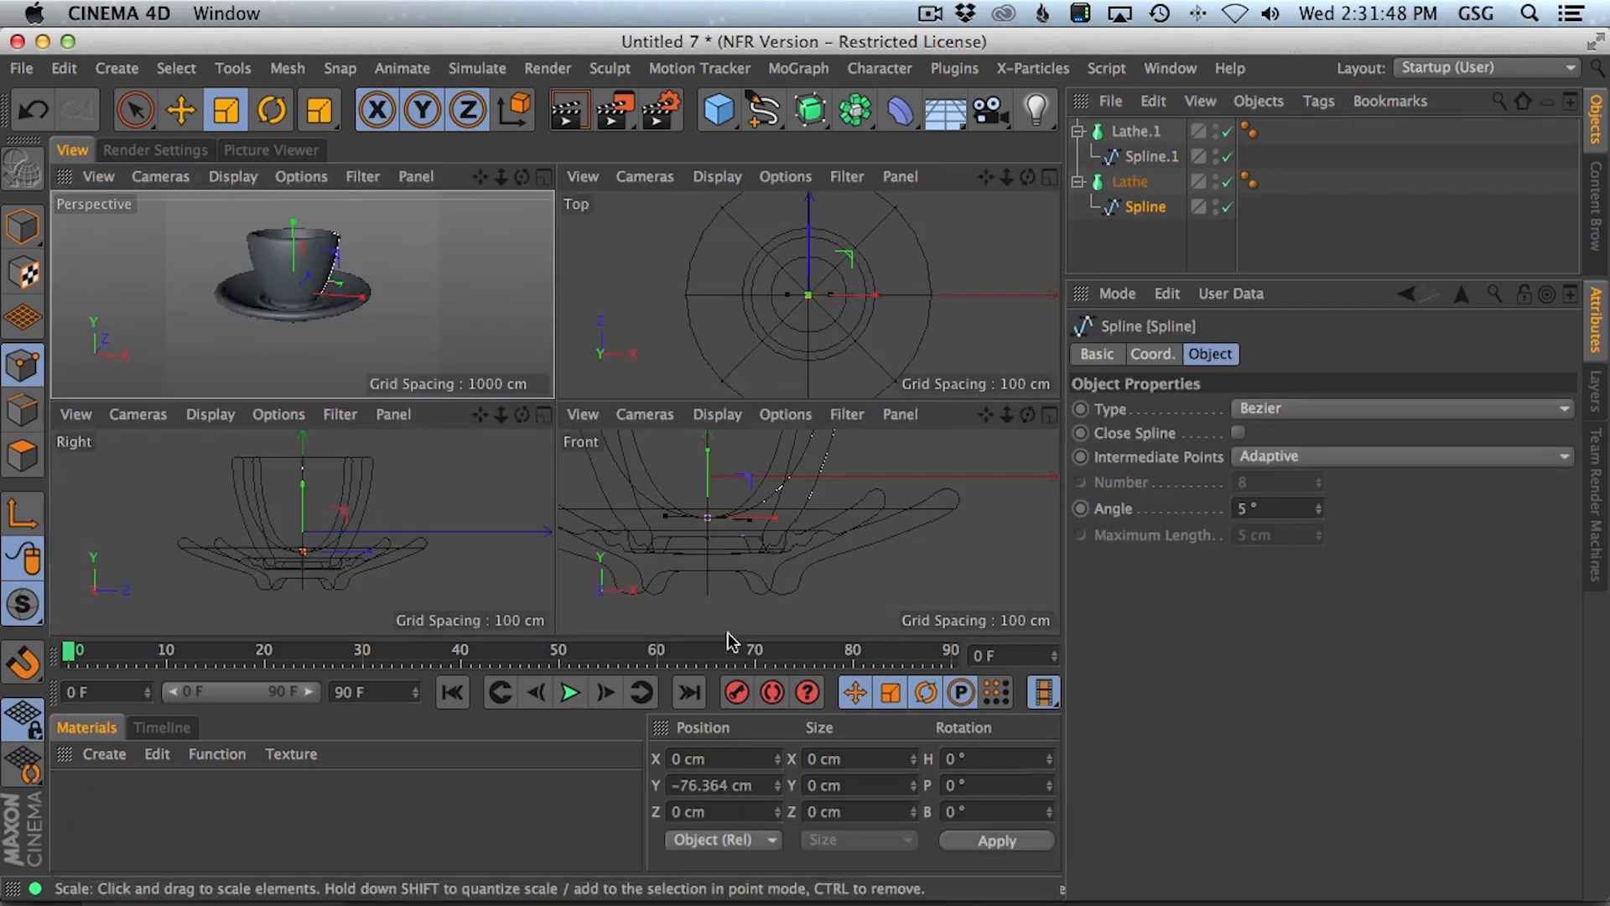
middle_click(749, 568)
scroll(755, 532, up, 5)
alt+middle_drag(658, 466, 665, 484)
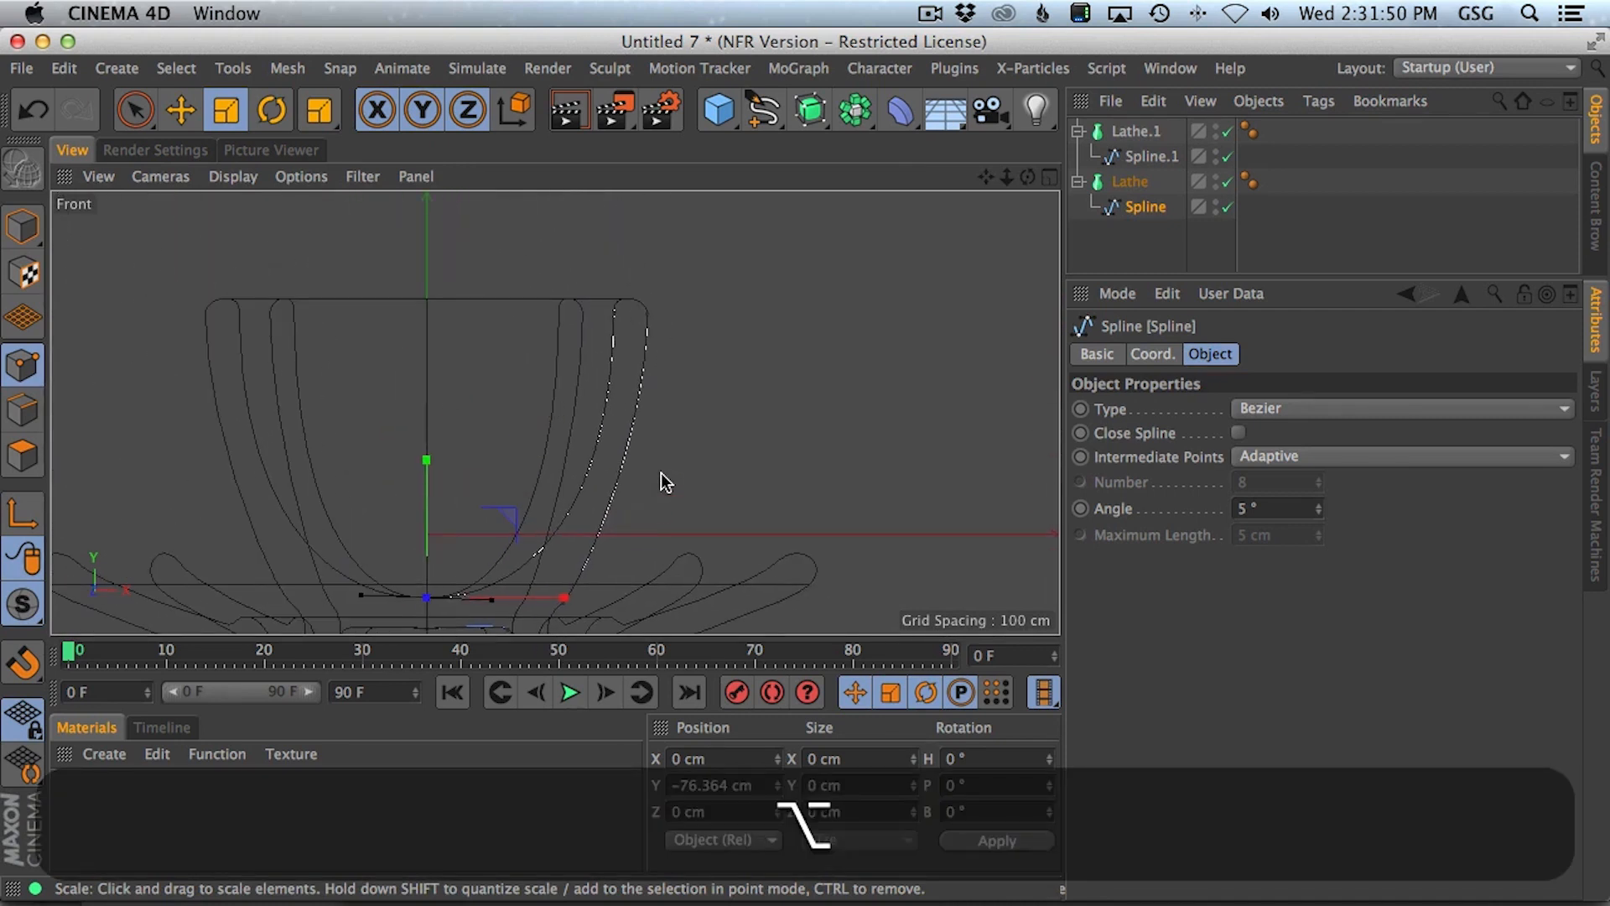
key(alt+k)
drag(406, 419, 387, 436)
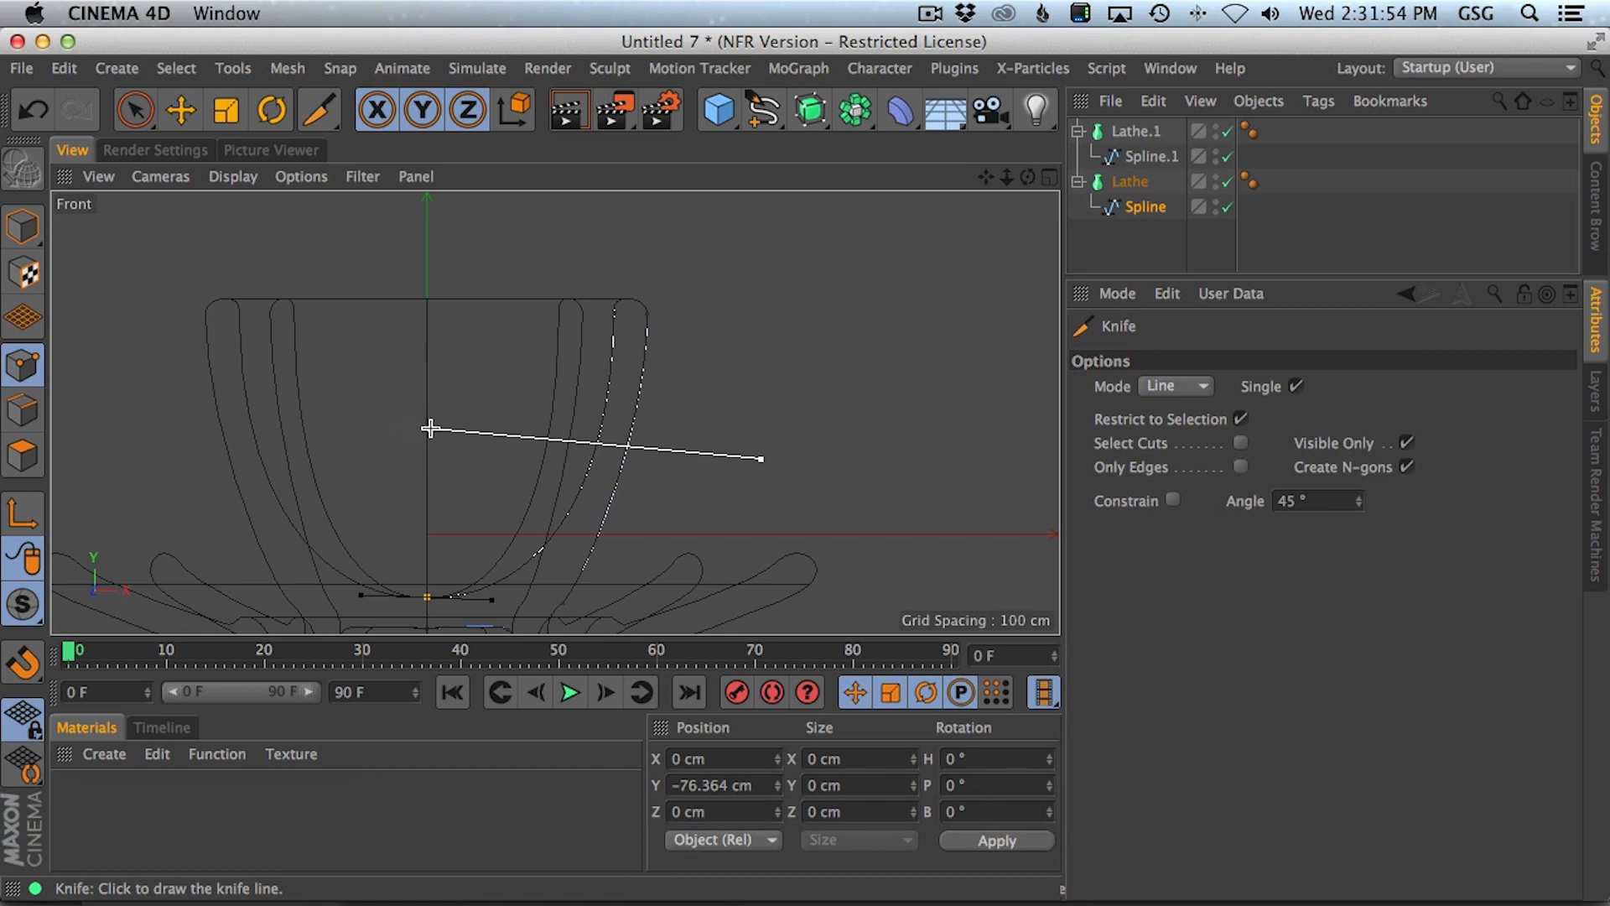
key(space)
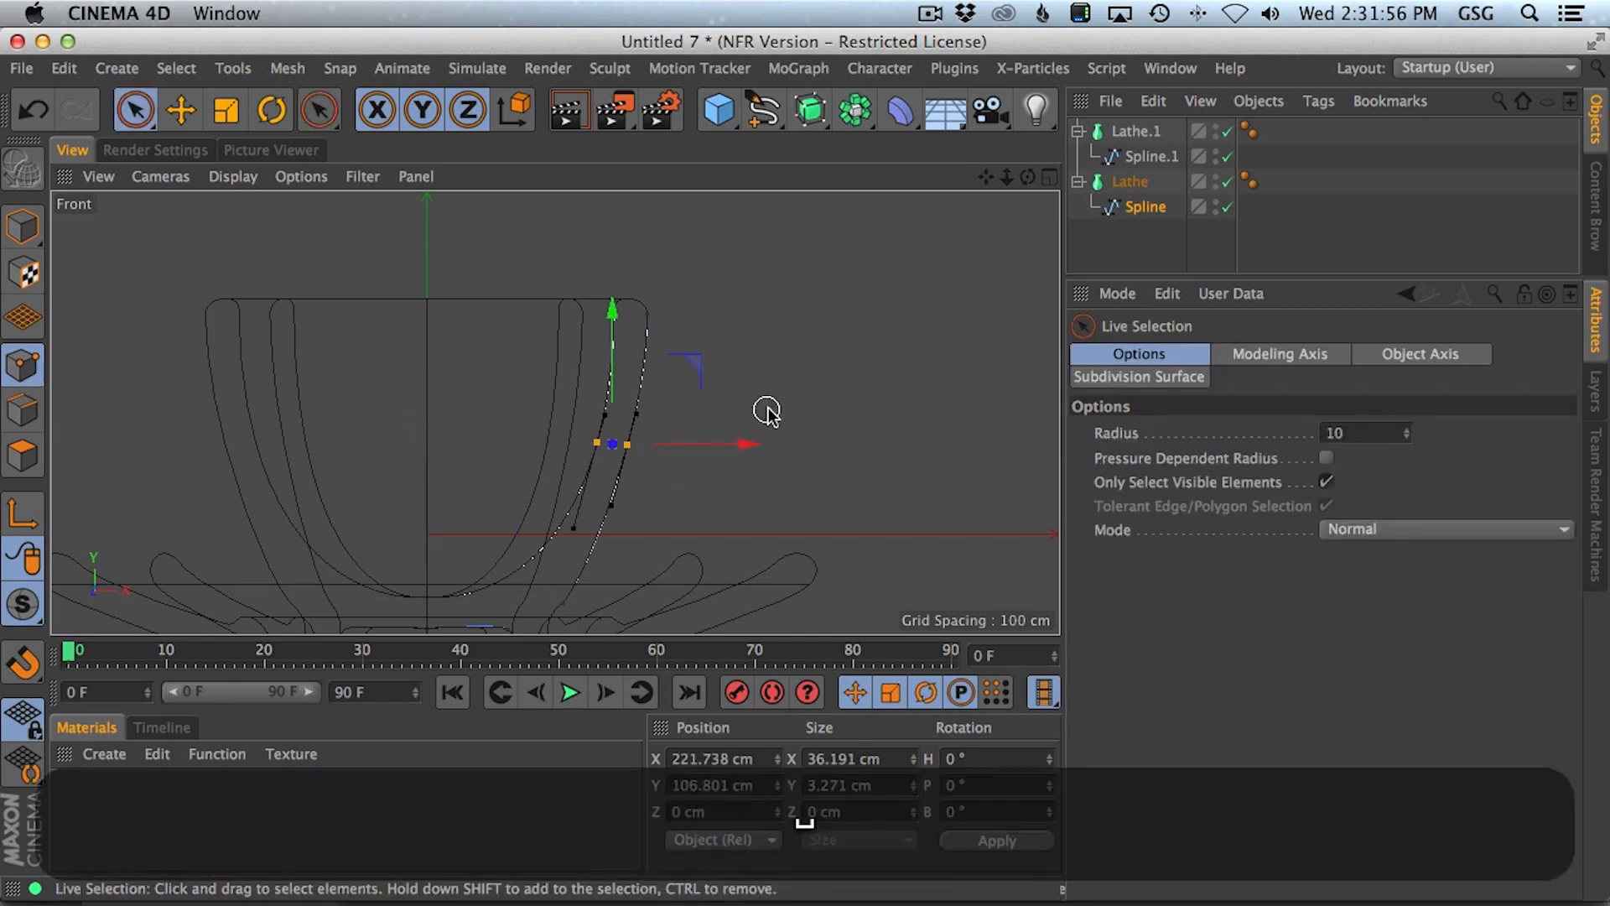
drag(694, 359, 721, 382)
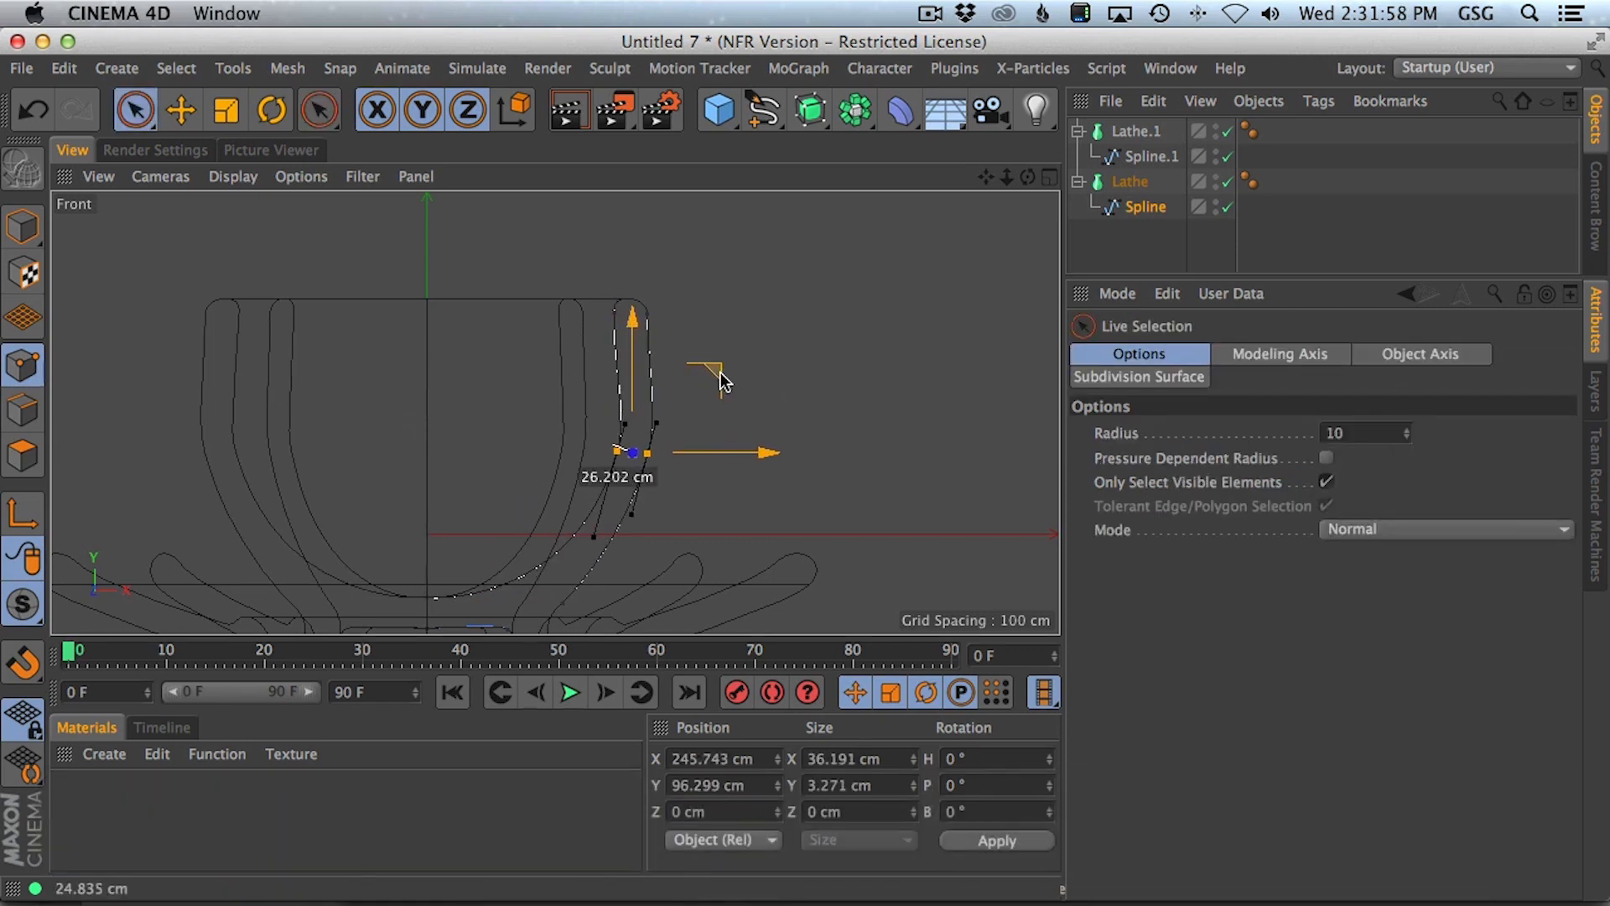
- Move the two rim points of the cup's profile outward to about X 274, Y 258 cm to widen the opening
key(space)
key(space)
drag(730, 234, 741, 237)
key(cmd+z)
key(space)
key(space)
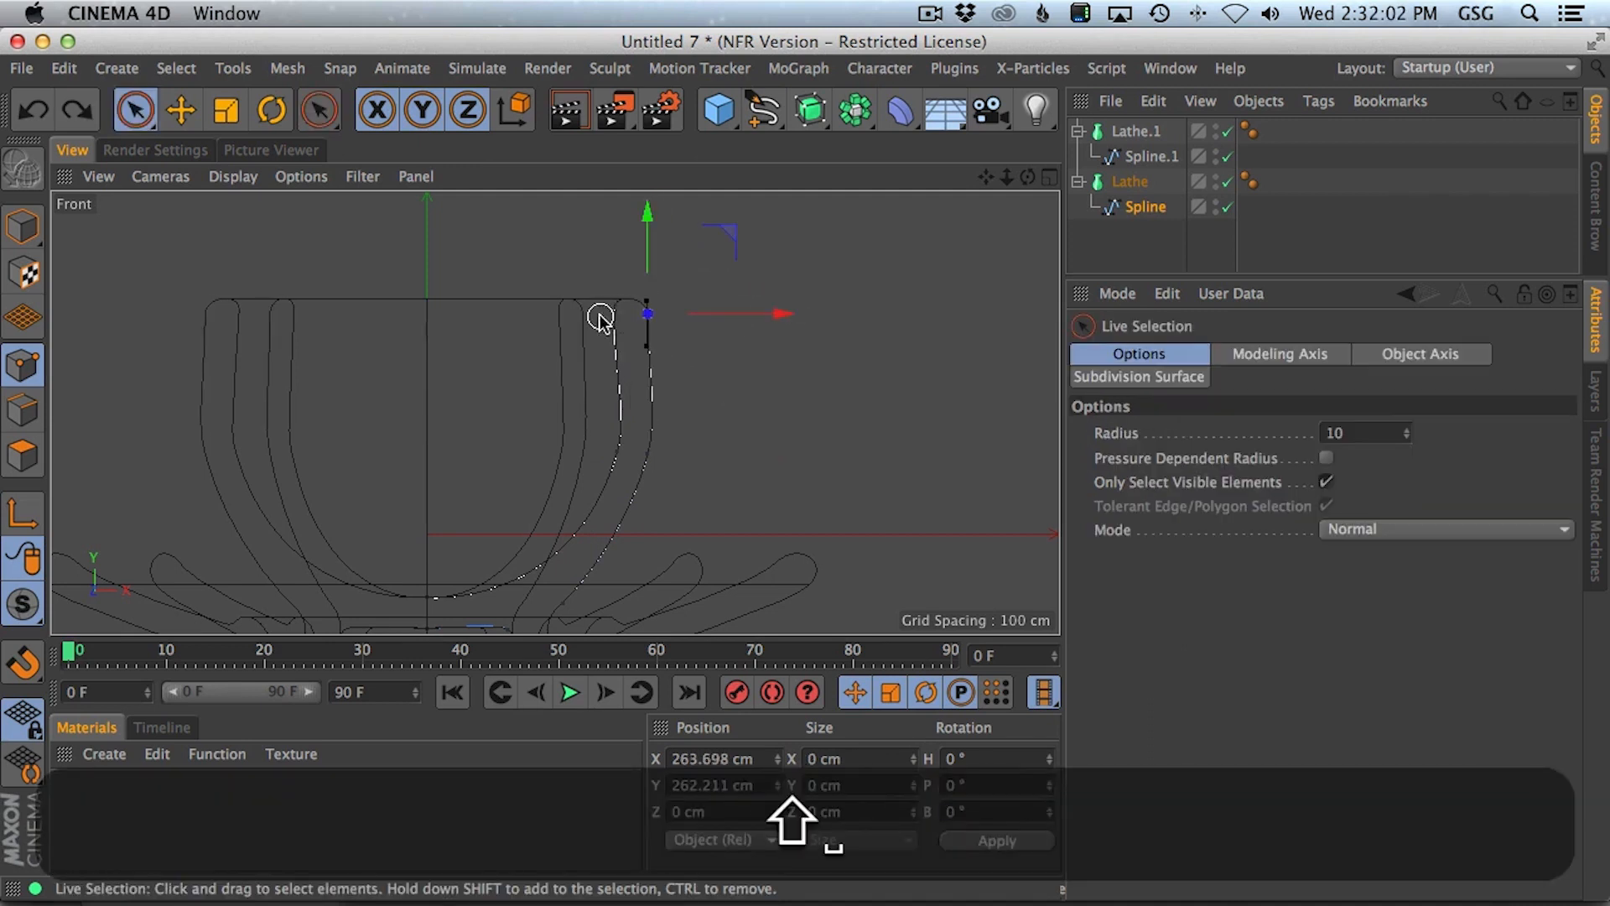
drag(713, 258, 738, 261)
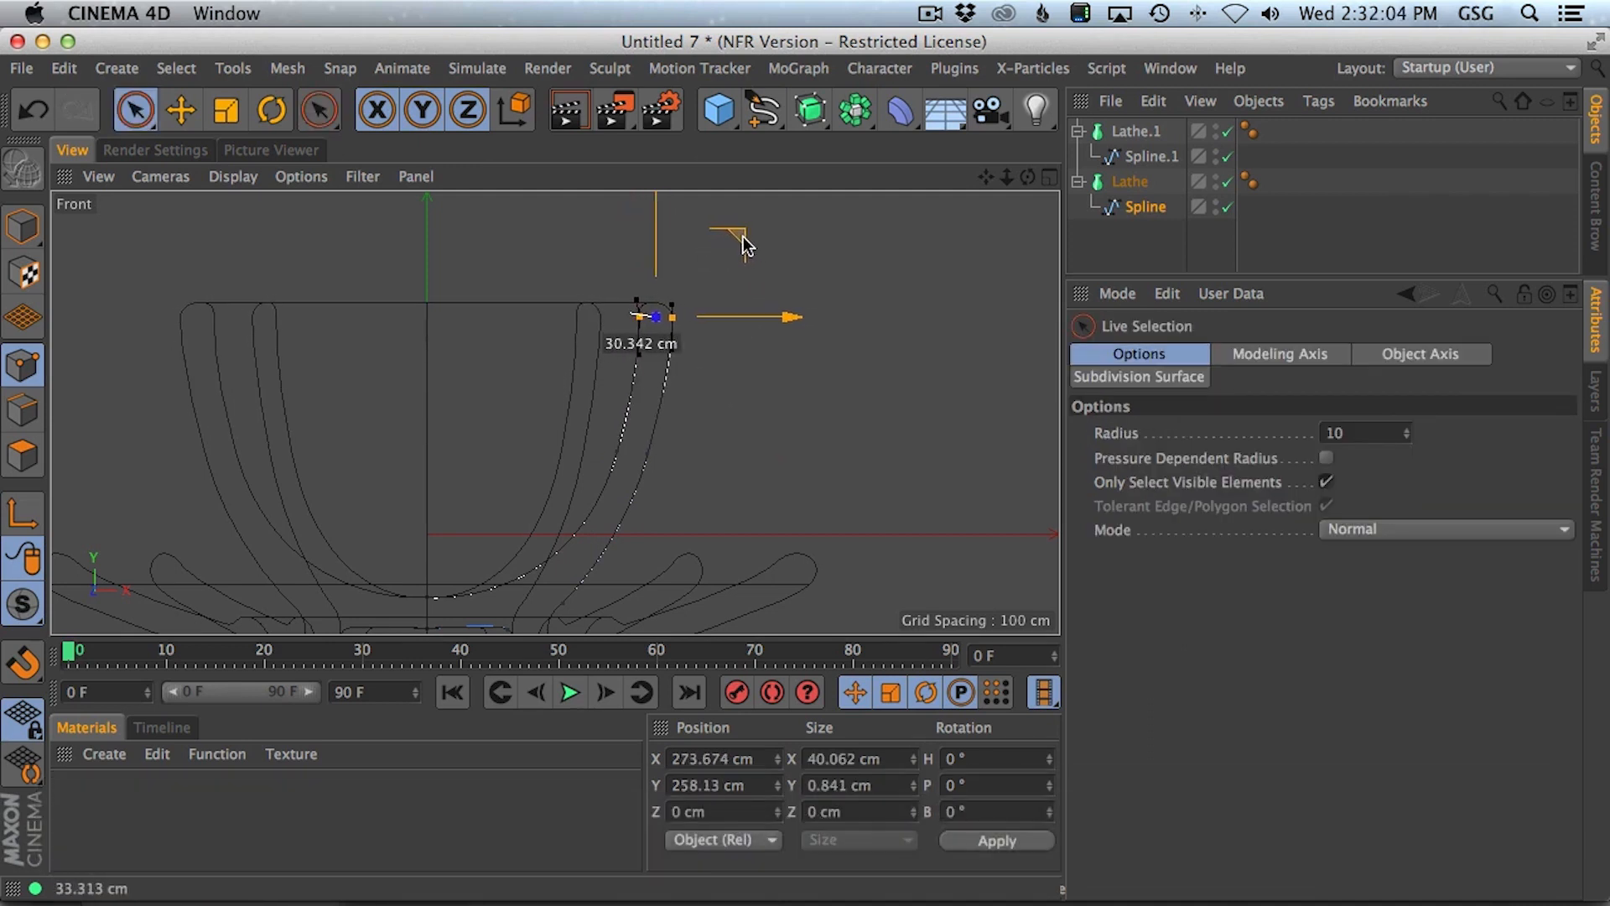
- Shift the rim and mid-wall points of the cup's profile together slightly outward to widen the cup
middle_click(650, 285)
middle_click(413, 269)
alt+drag(647, 310, 625, 370)
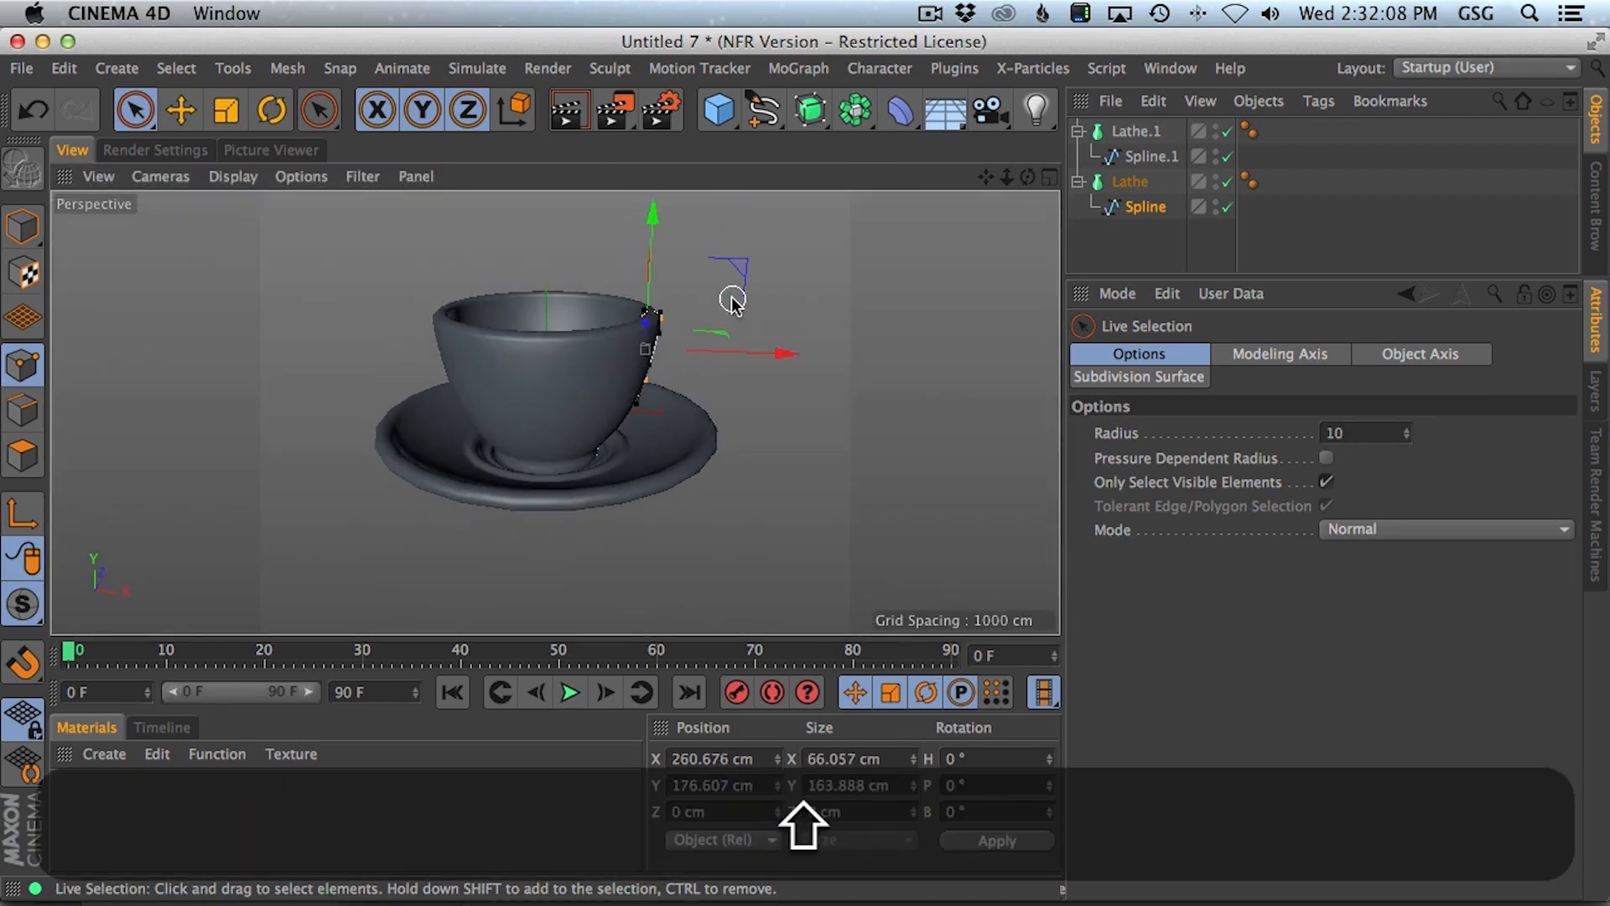
drag(734, 269, 763, 261)
alt+drag(680, 287, 741, 320)
click(607, 376)
- Display the model shaded with wireframe lines and adjust the rotational subdivision of both Lathe objects
super+click(1136, 131)
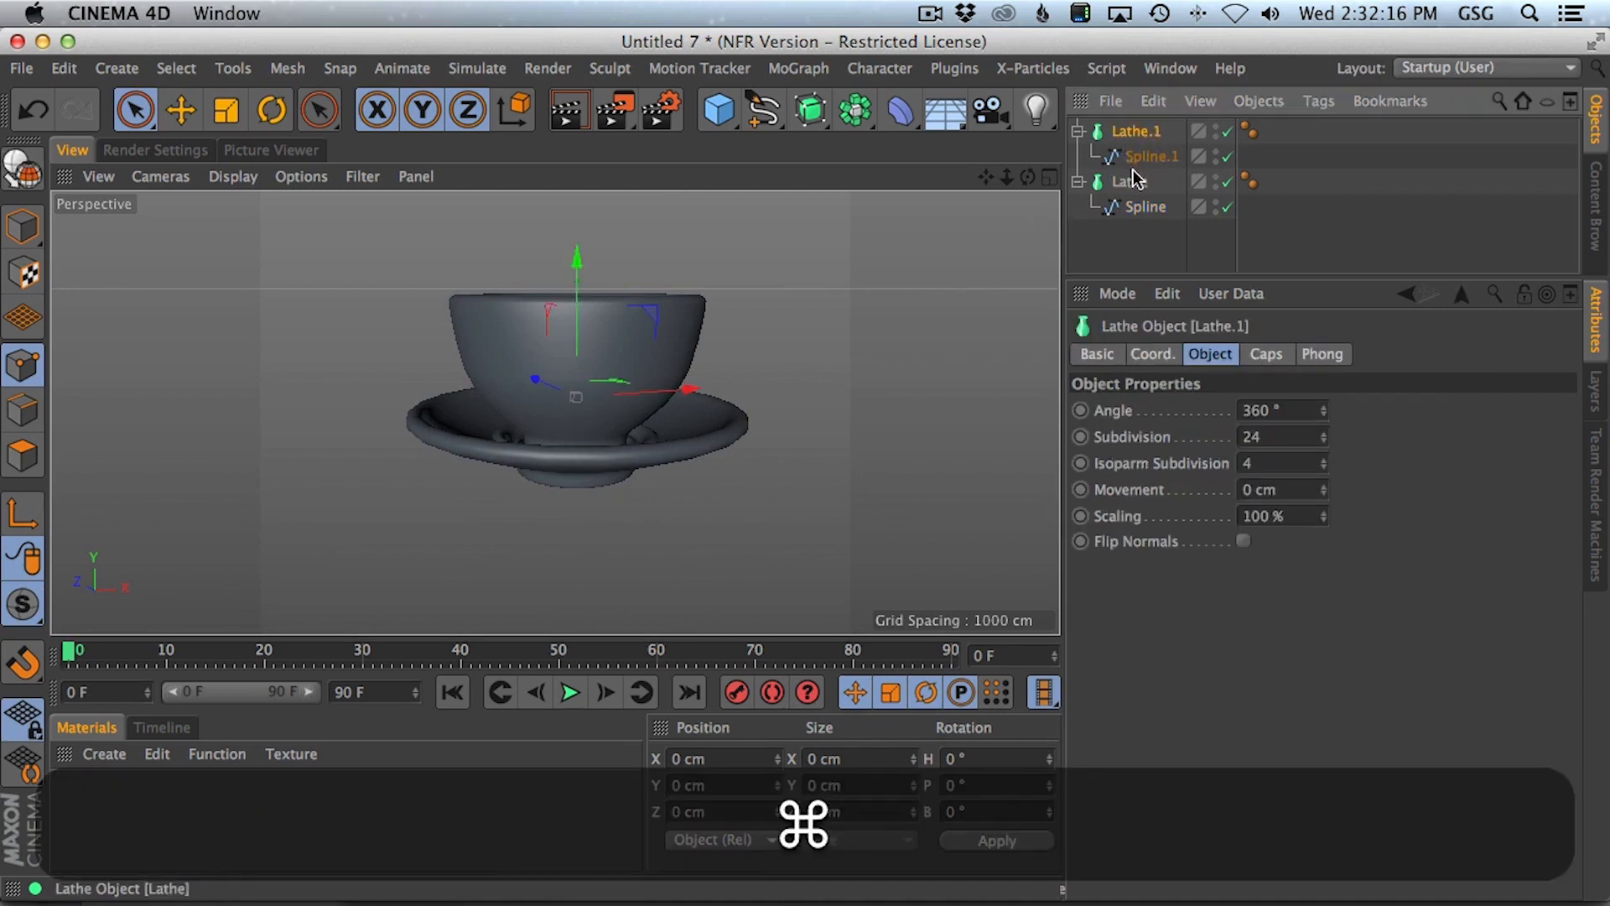
click(243, 177)
click(309, 240)
mouse_move(604, 335)
alt+mouse_down()
mouse_move(640, 470)
mouse_move(644, 437)
mouse_move(641, 479)
alt+mouse_up()
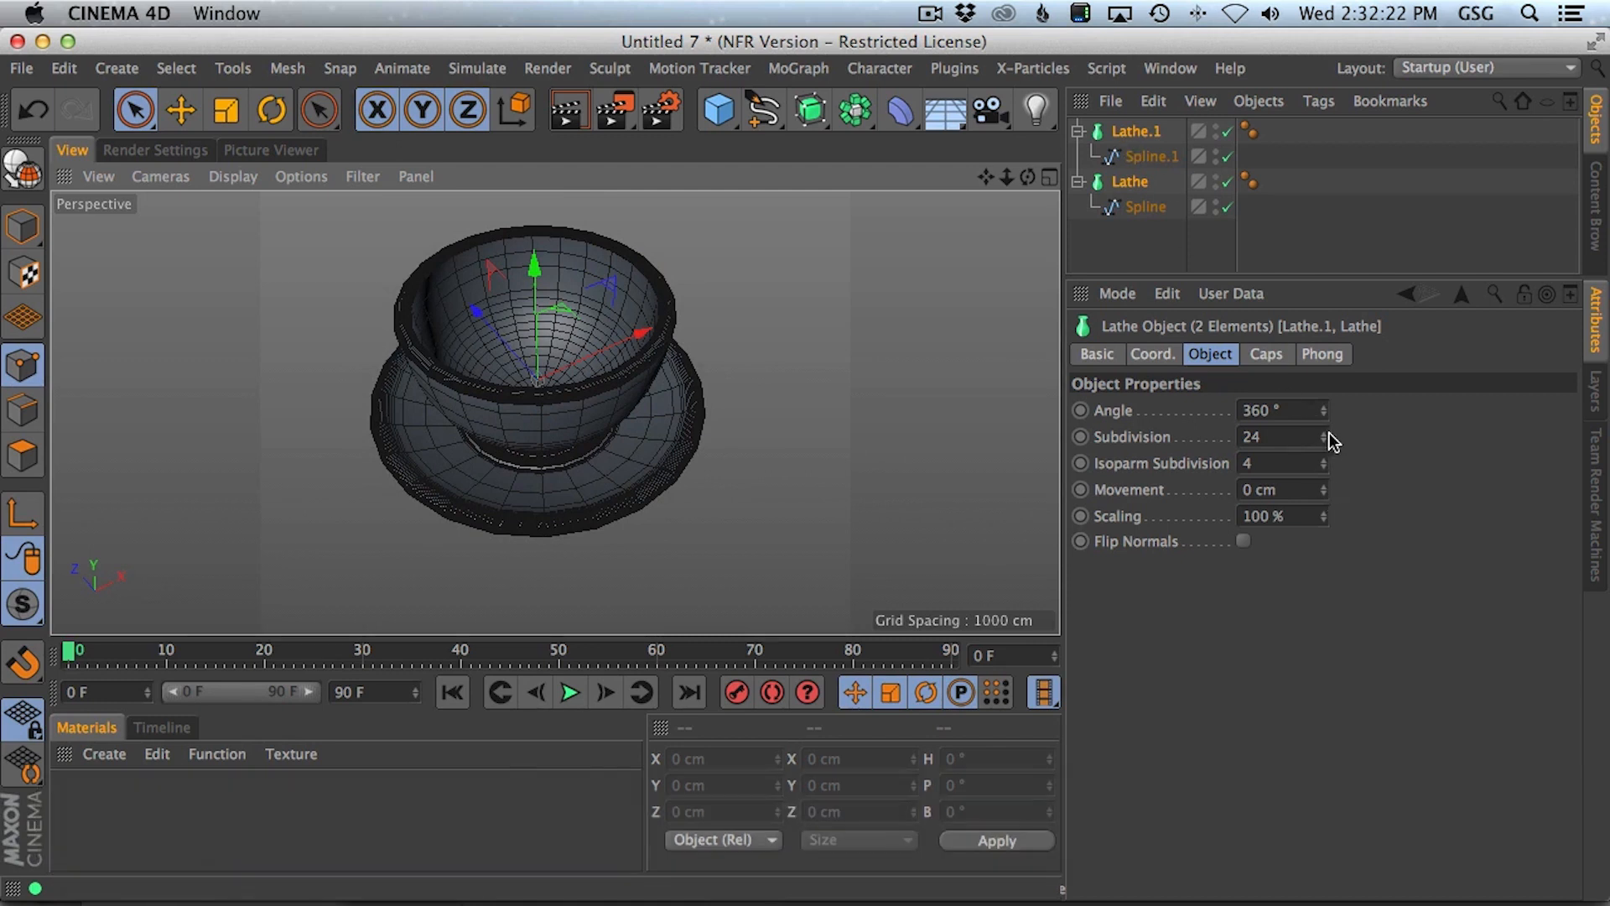
mouse_move(1324, 437)
mouse_down()
mouse_move(1362, 427)
mouse_move(1319, 437)
mouse_up()
alt+drag(650, 360, 759, 273)
- Set the intermediate points of both the cup and saucer splines to Uniform for an even mesh
click(1145, 157)
super+click(1146, 206)
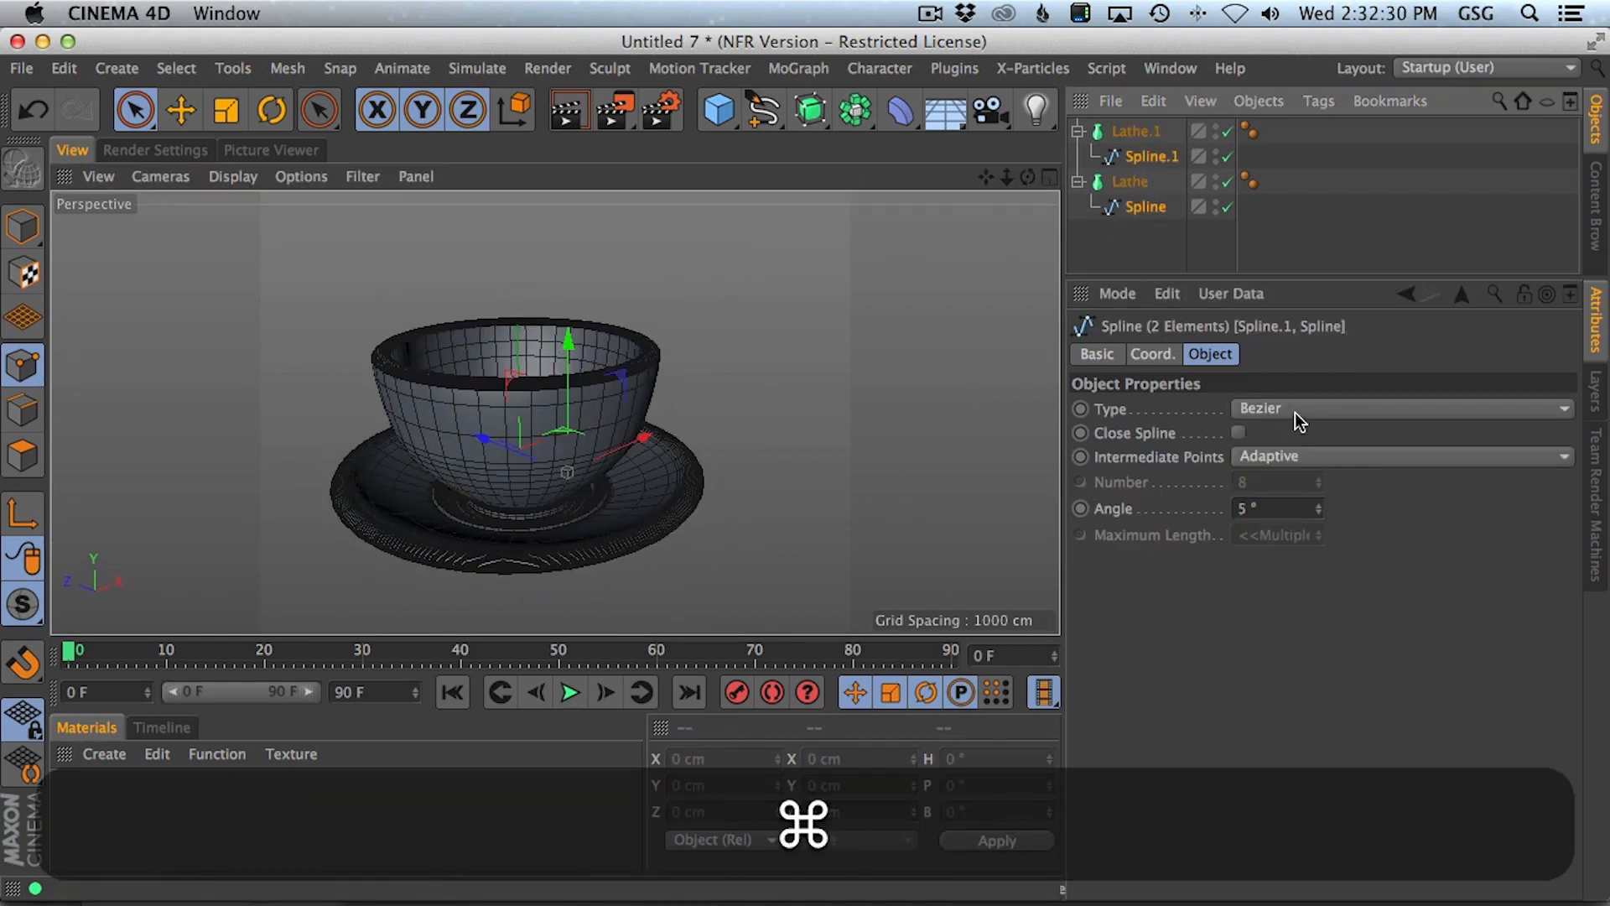
alt+drag(579, 465, 600, 416)
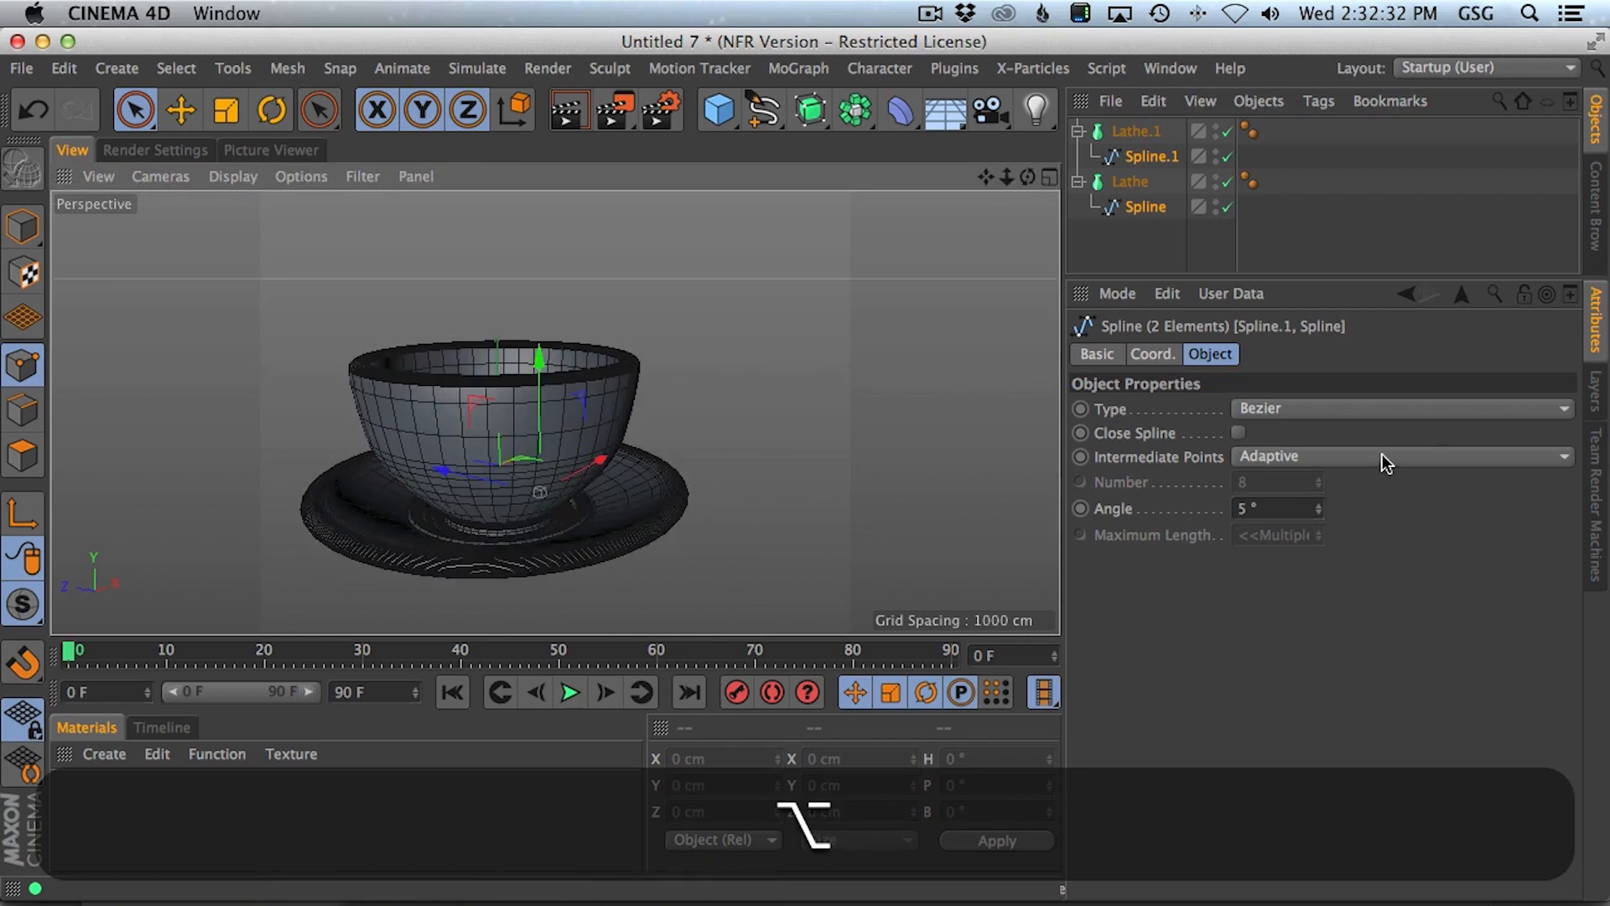
click(1287, 456)
click(1313, 535)
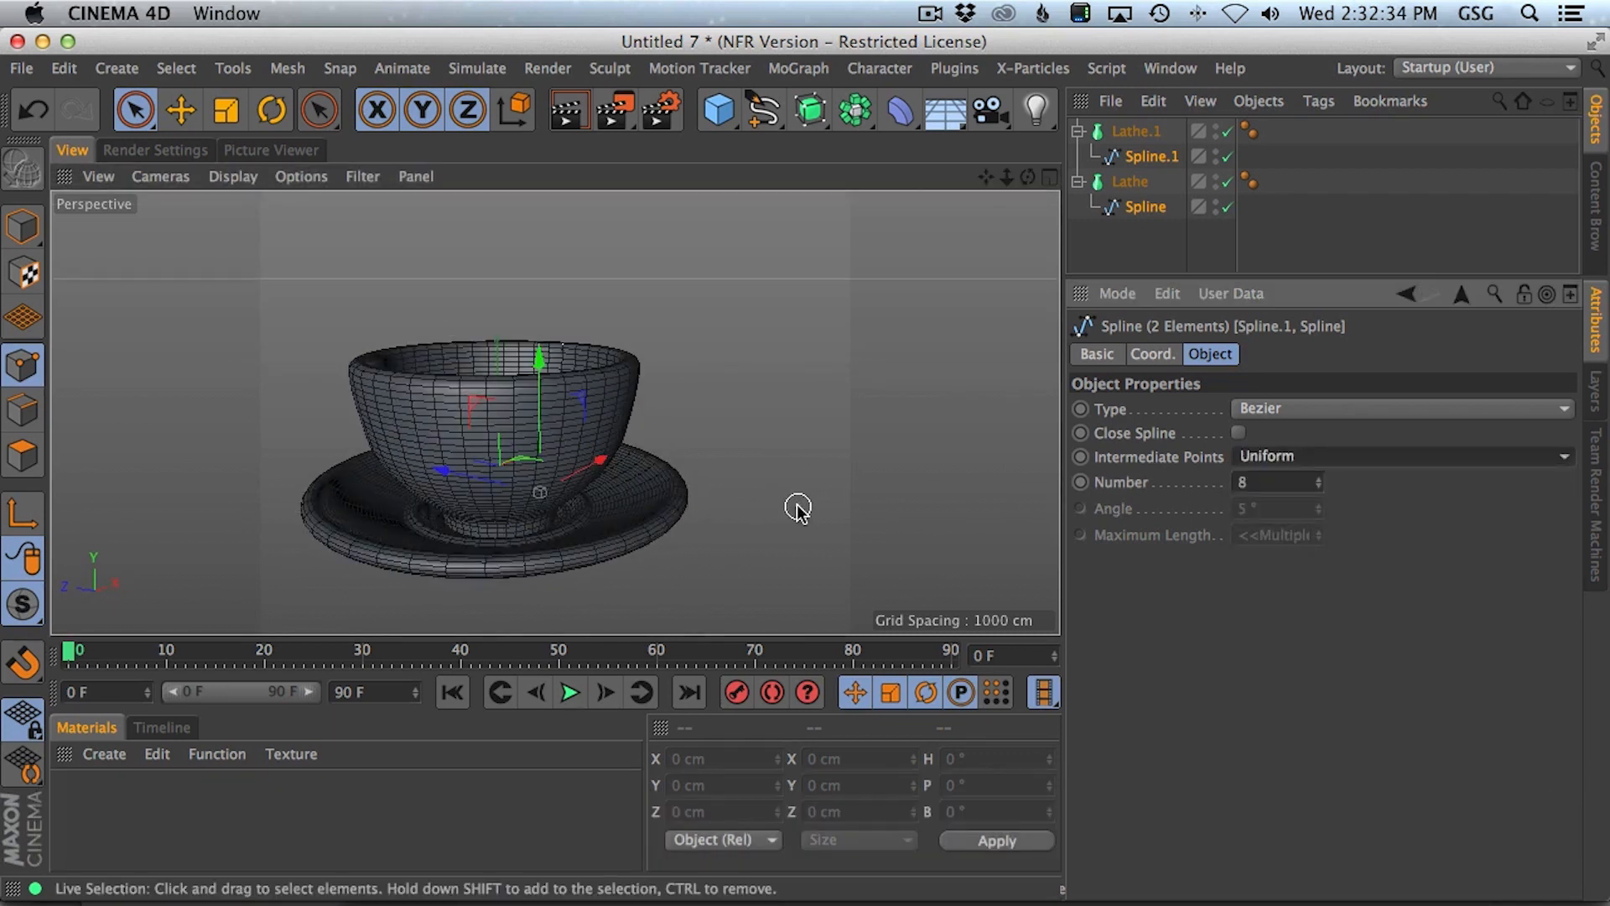
alt+drag(566, 392, 663, 480)
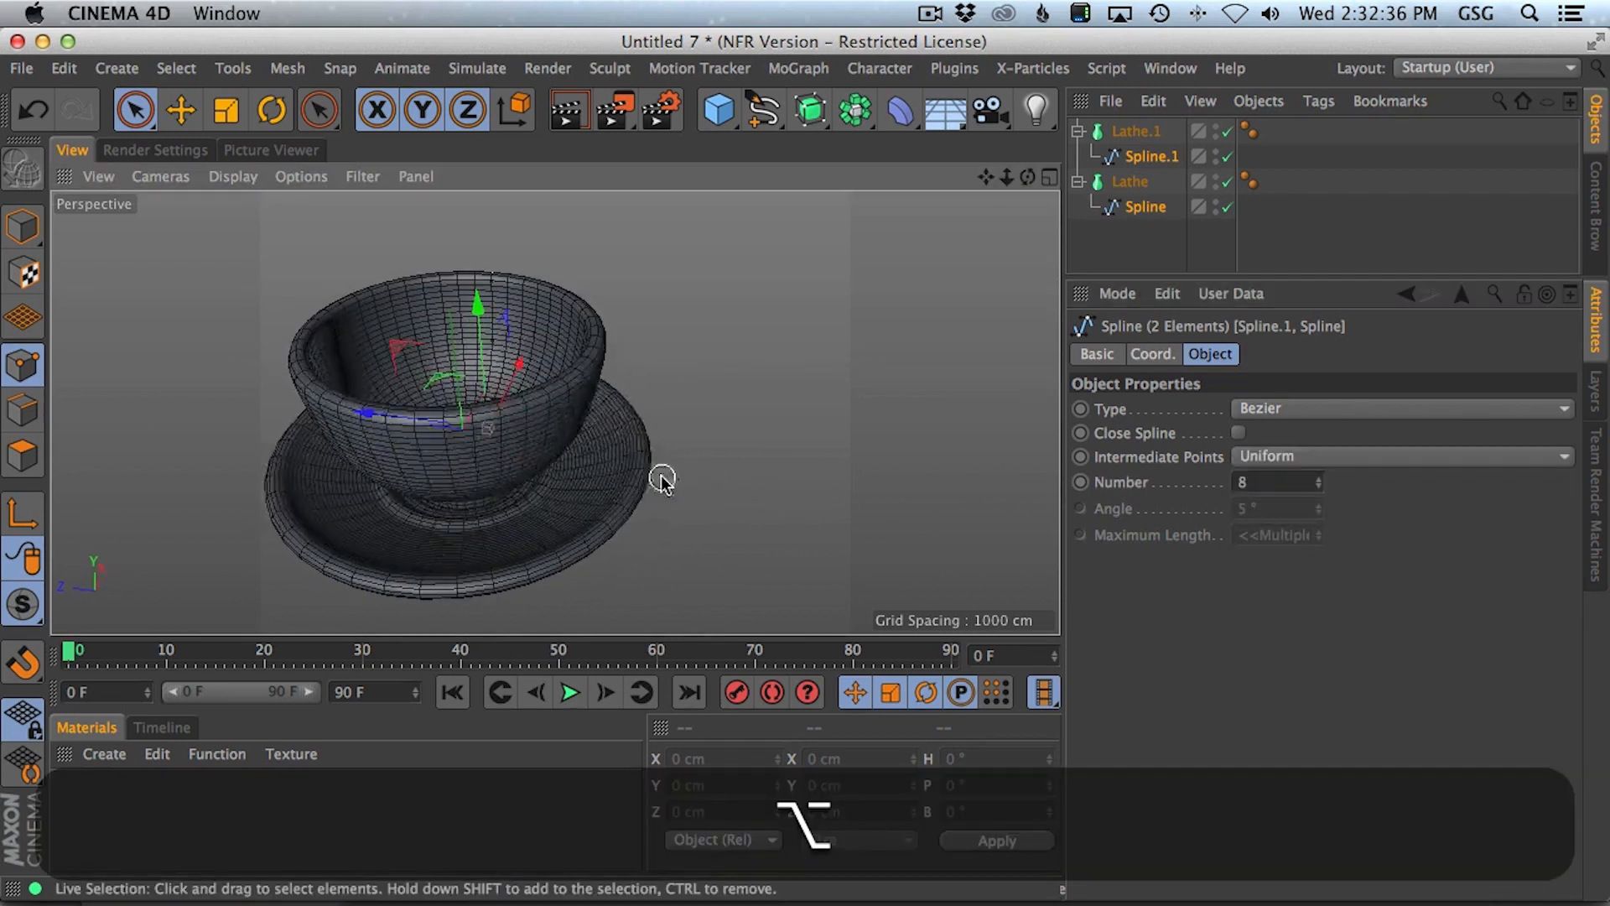
- Move the foot points of the saucer's profile outward, centring them at about X 191, Y -177 cm
alt+drag(569, 426, 586, 298)
middle_click(755, 546)
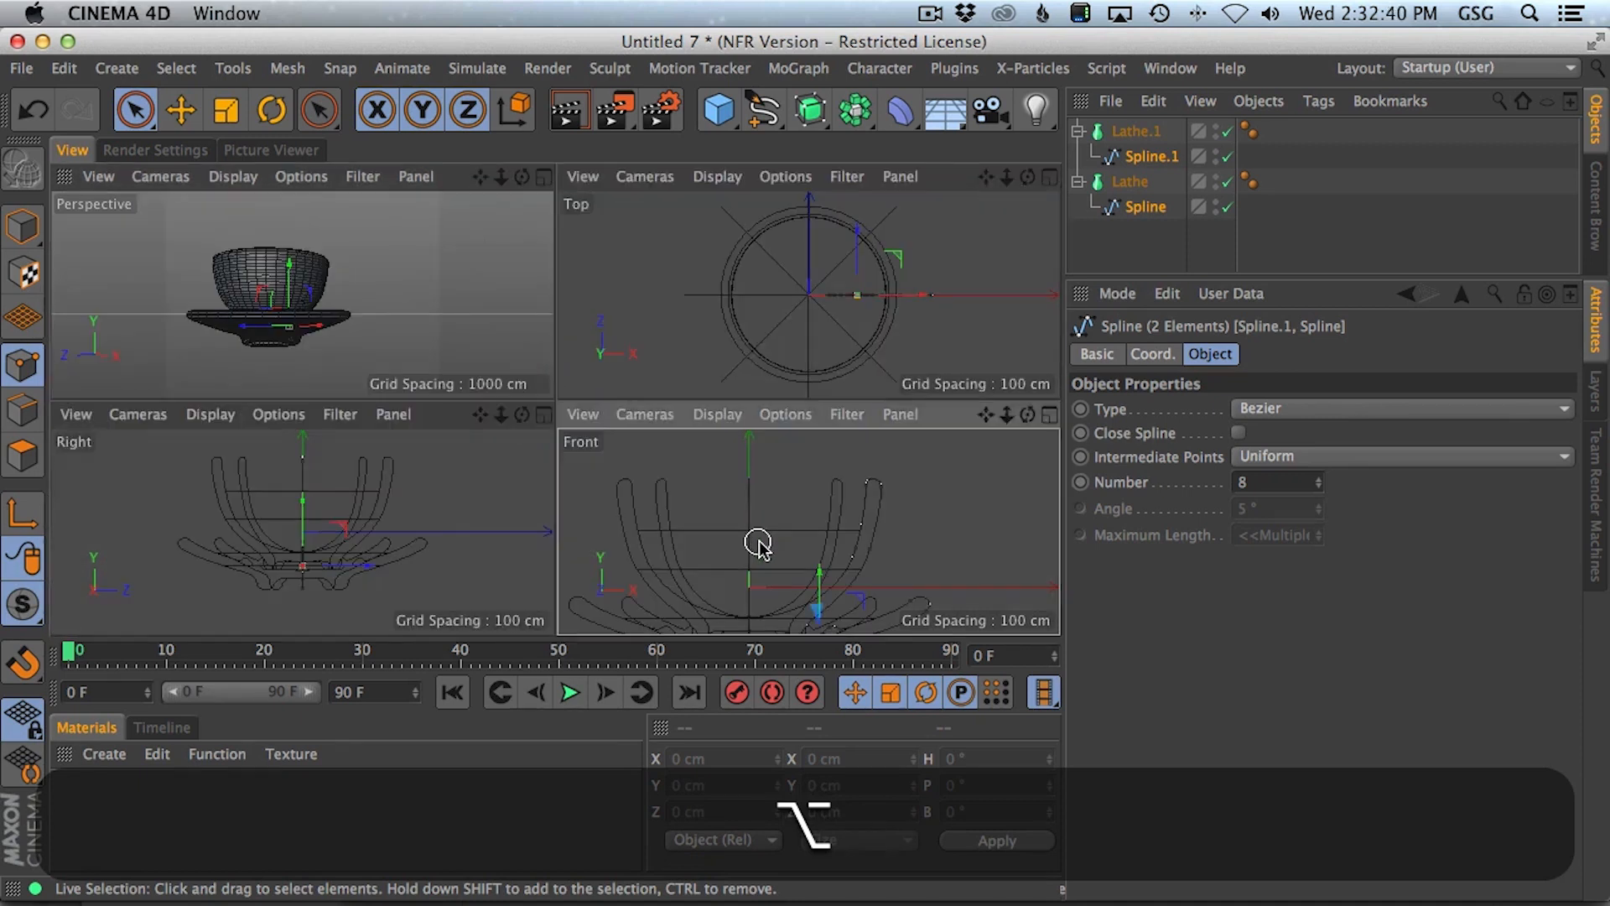
middle_click(755, 546)
alt+drag(717, 348, 728, 310)
click(1151, 156)
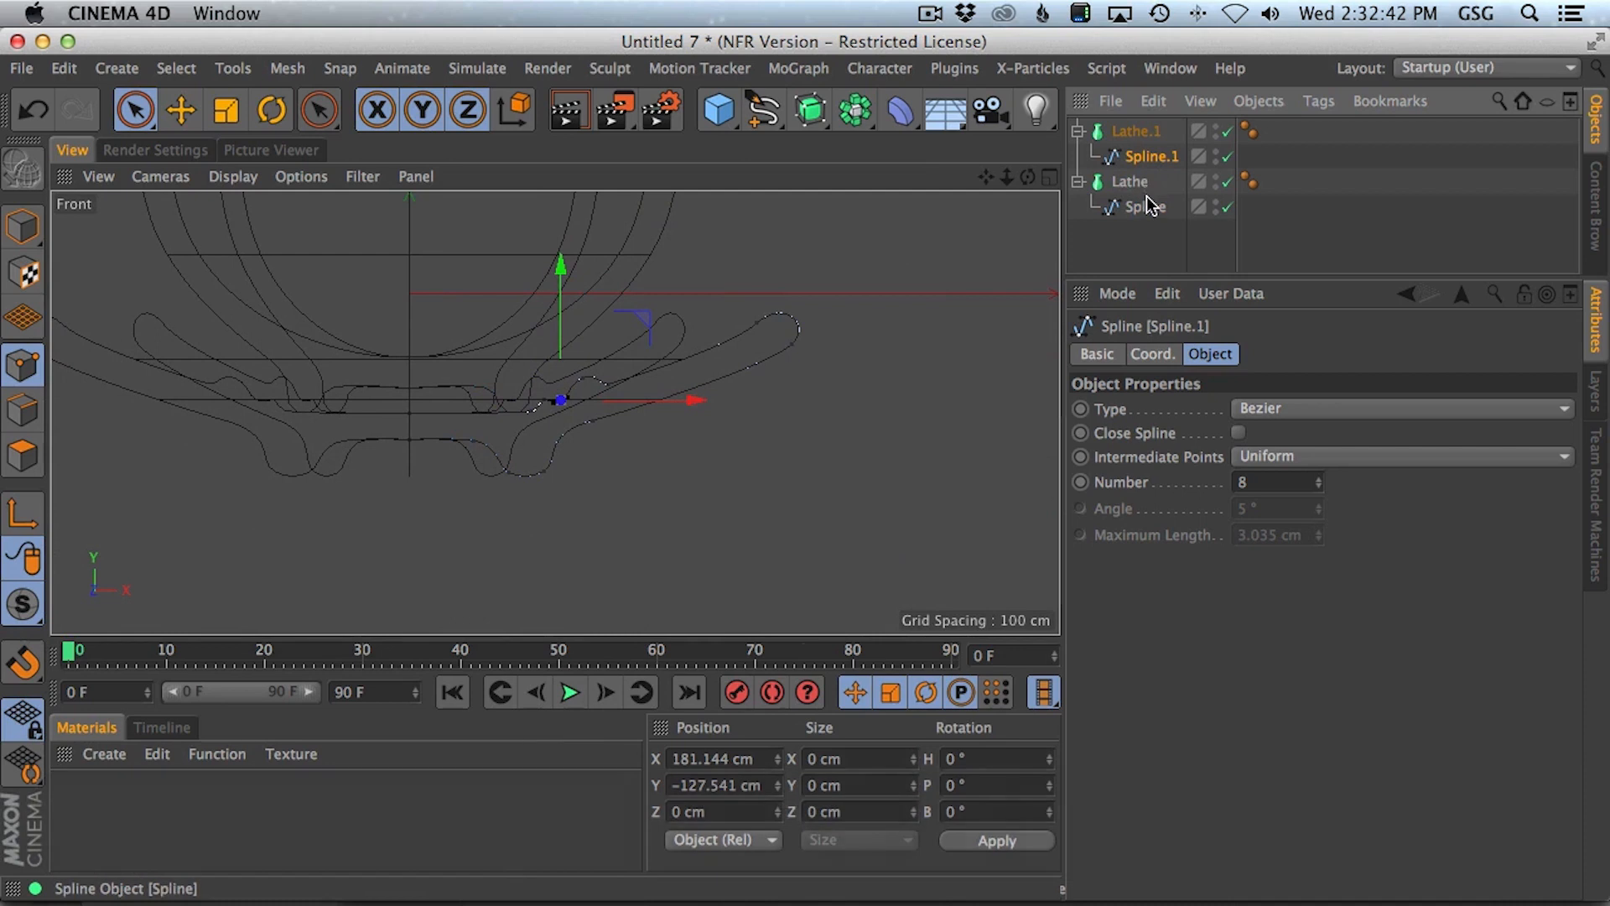
key(space)
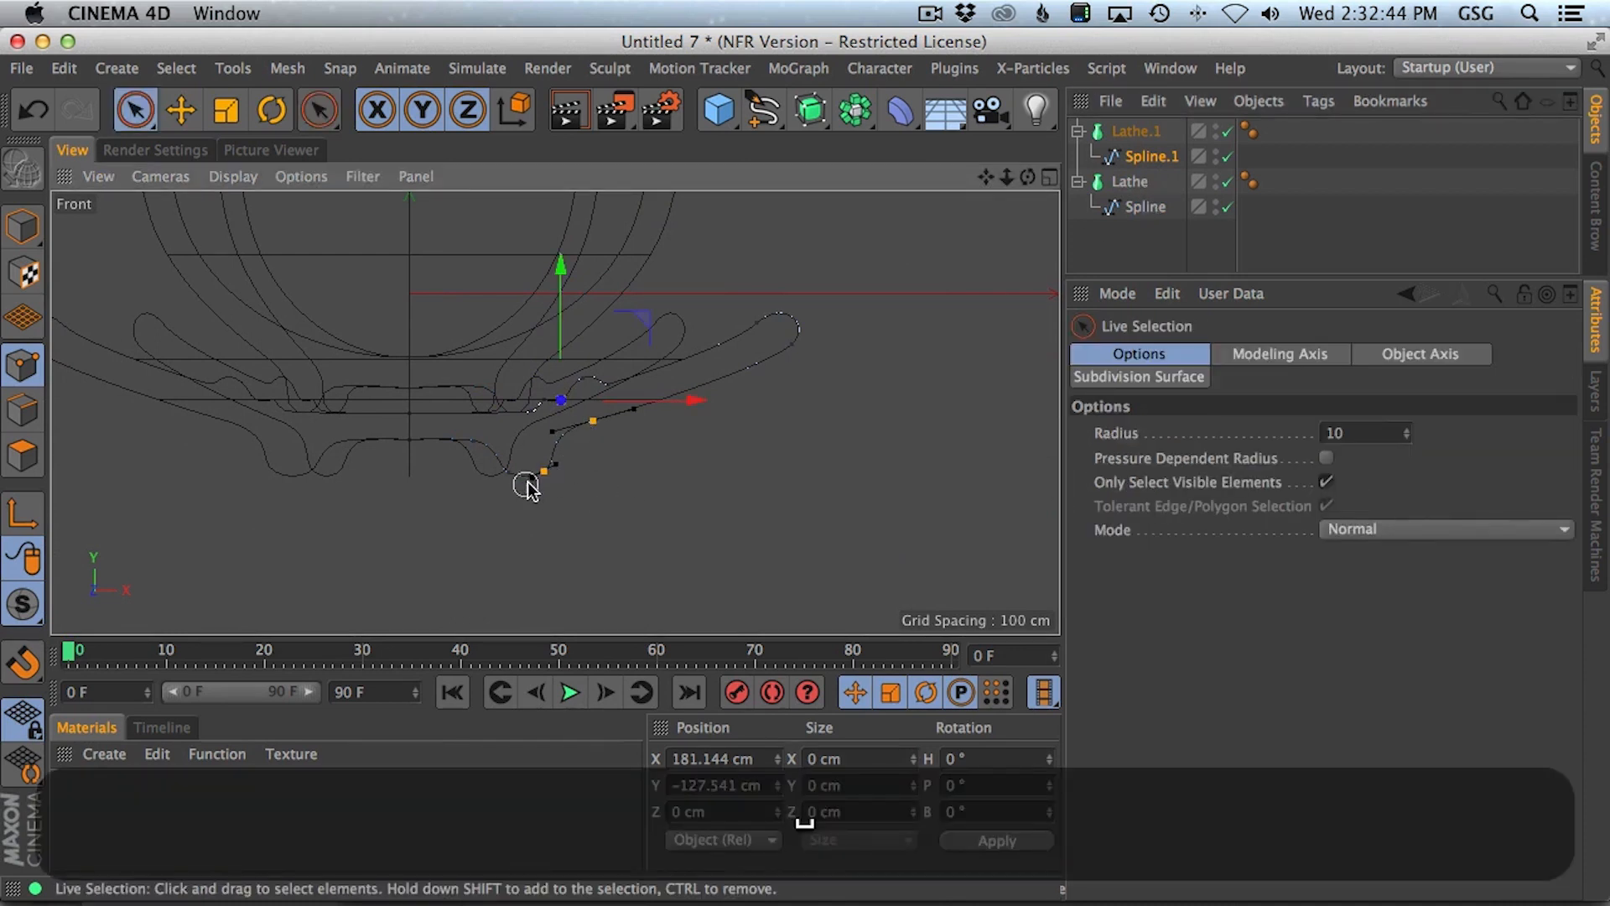
drag(527, 486, 474, 444)
drag(618, 360, 655, 373)
- Raise the centre, foot and underside points of the saucer's profile slightly to make the saucer thinner
middle_click(540, 353)
middle_click(439, 331)
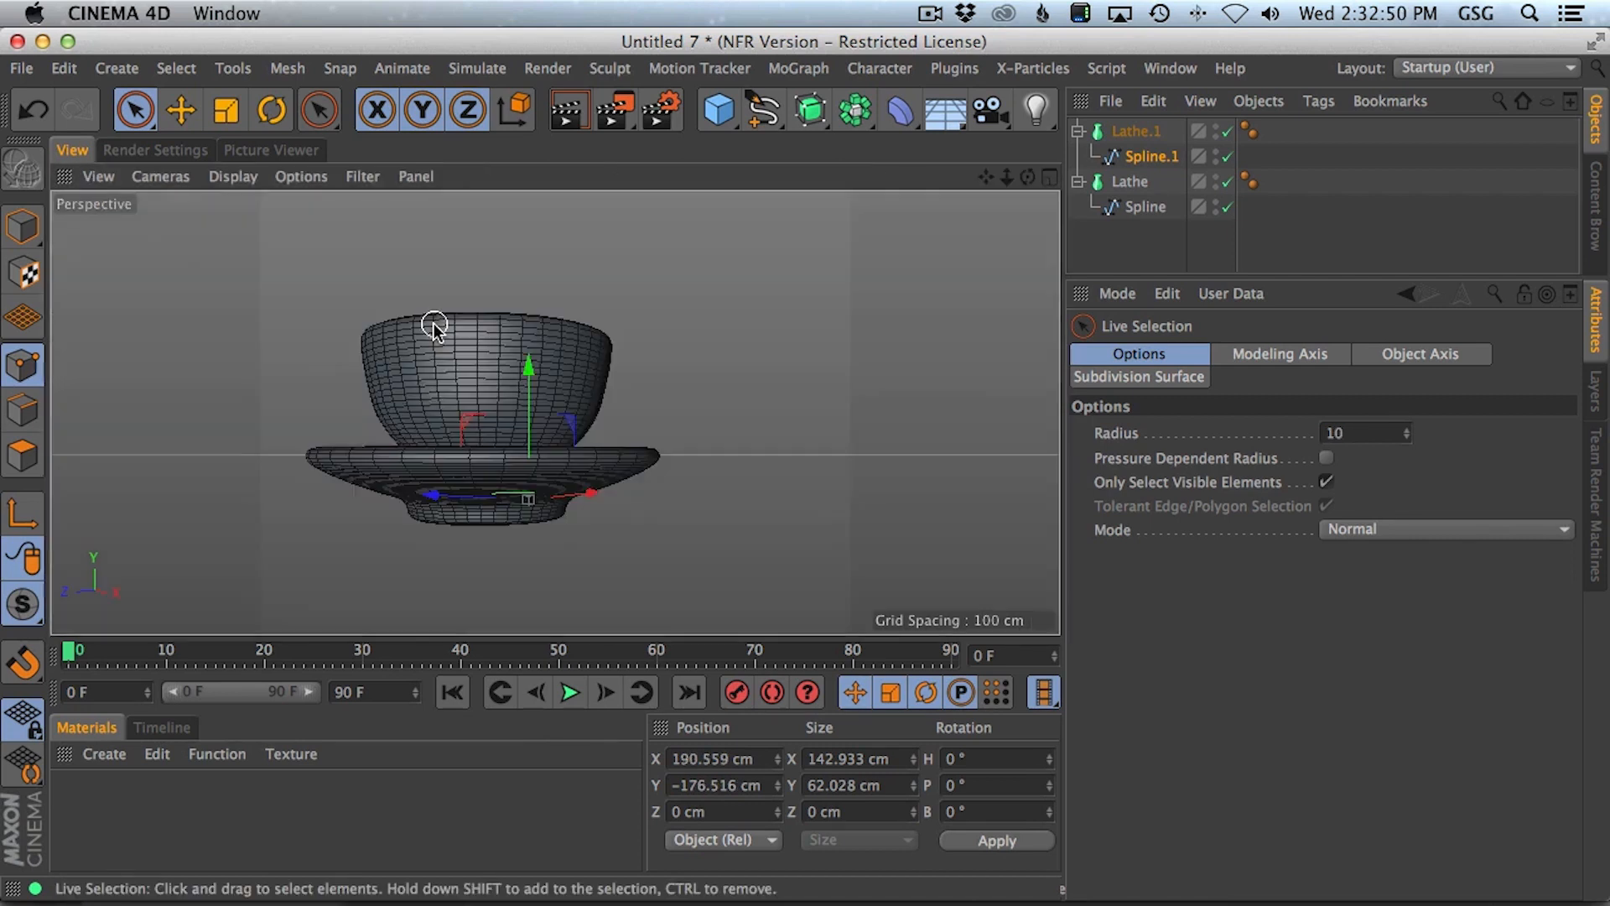
key(alt)
mouse_move(497, 497)
alt+mouse_down()
mouse_move(540, 492)
mouse_move(507, 504)
mouse_move(493, 478)
alt+mouse_up()
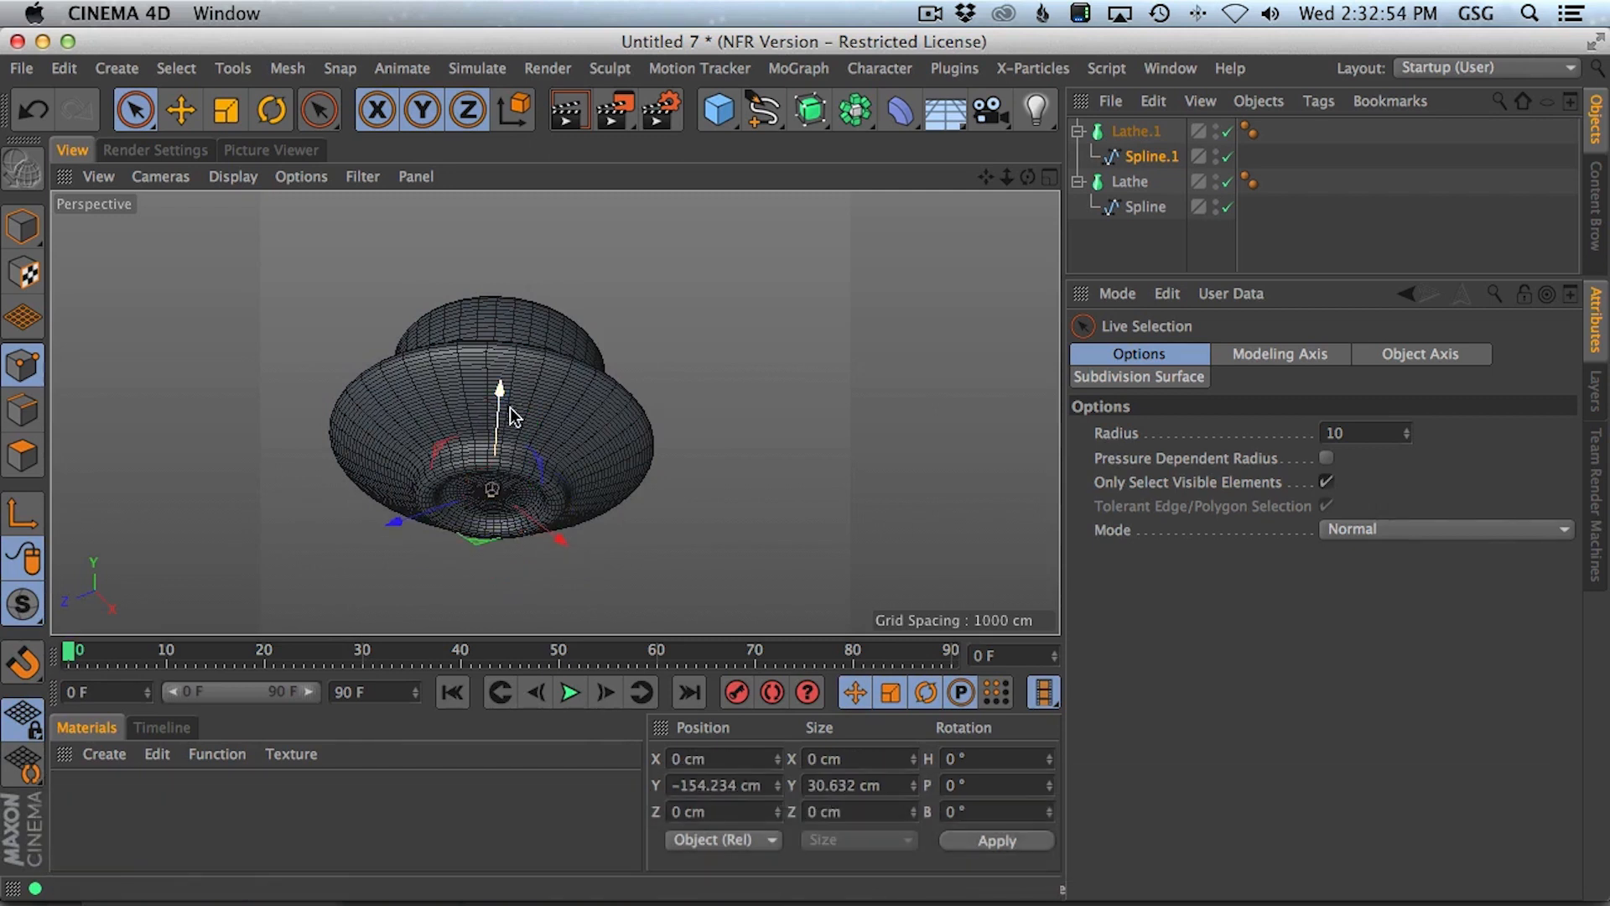
middle_click(604, 461)
middle_click(730, 553)
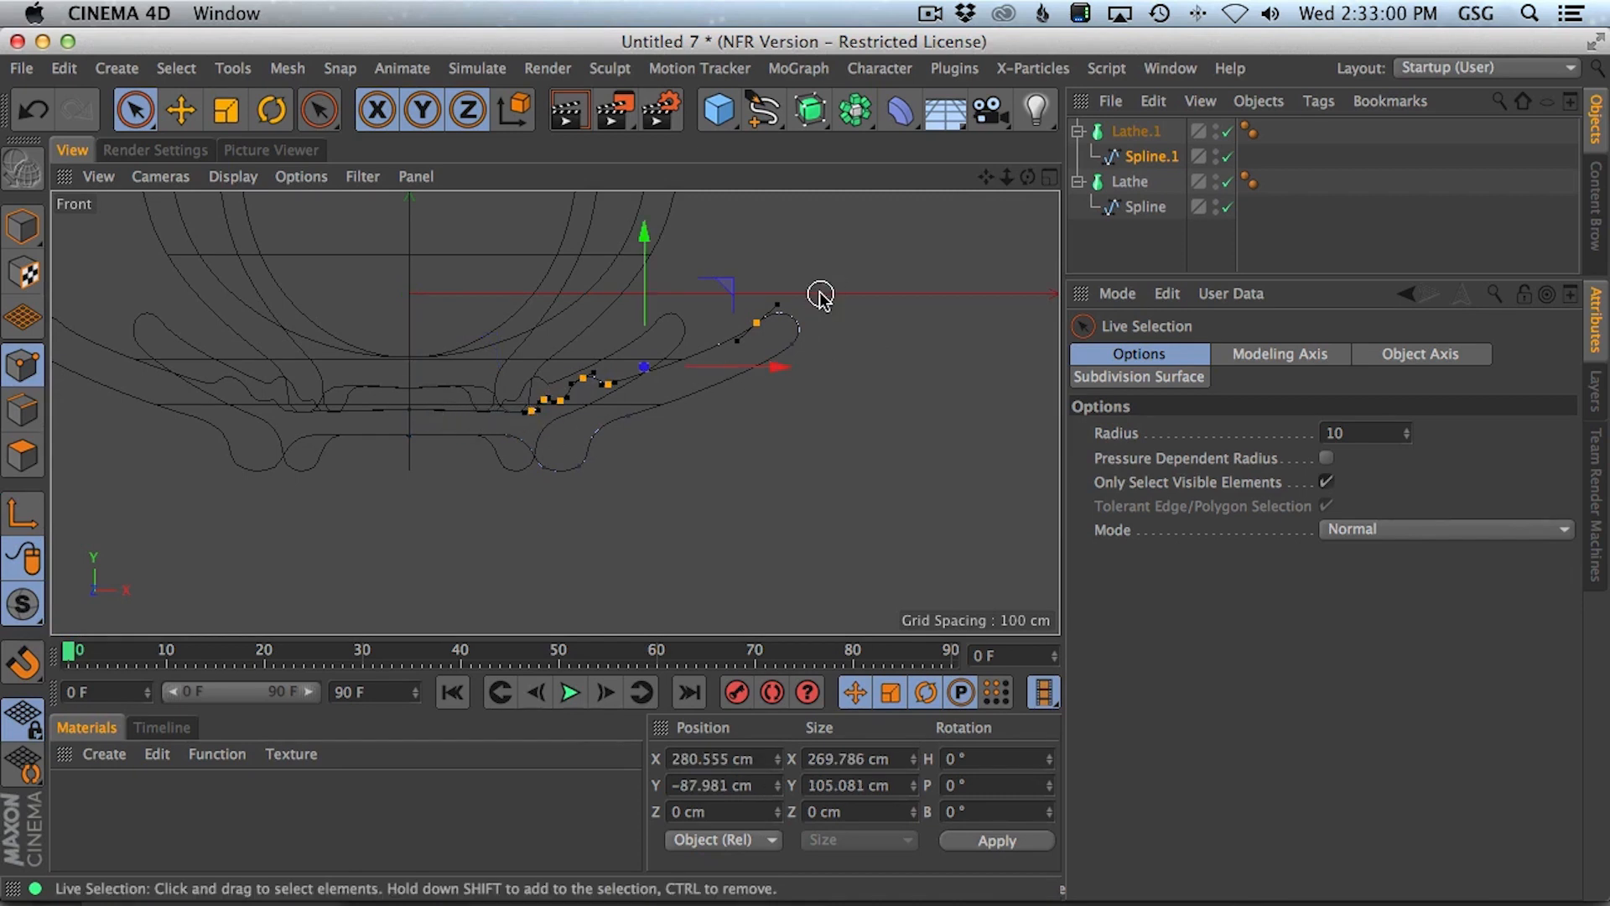
key(shift)
key(i)
drag(596, 303, 597, 294)
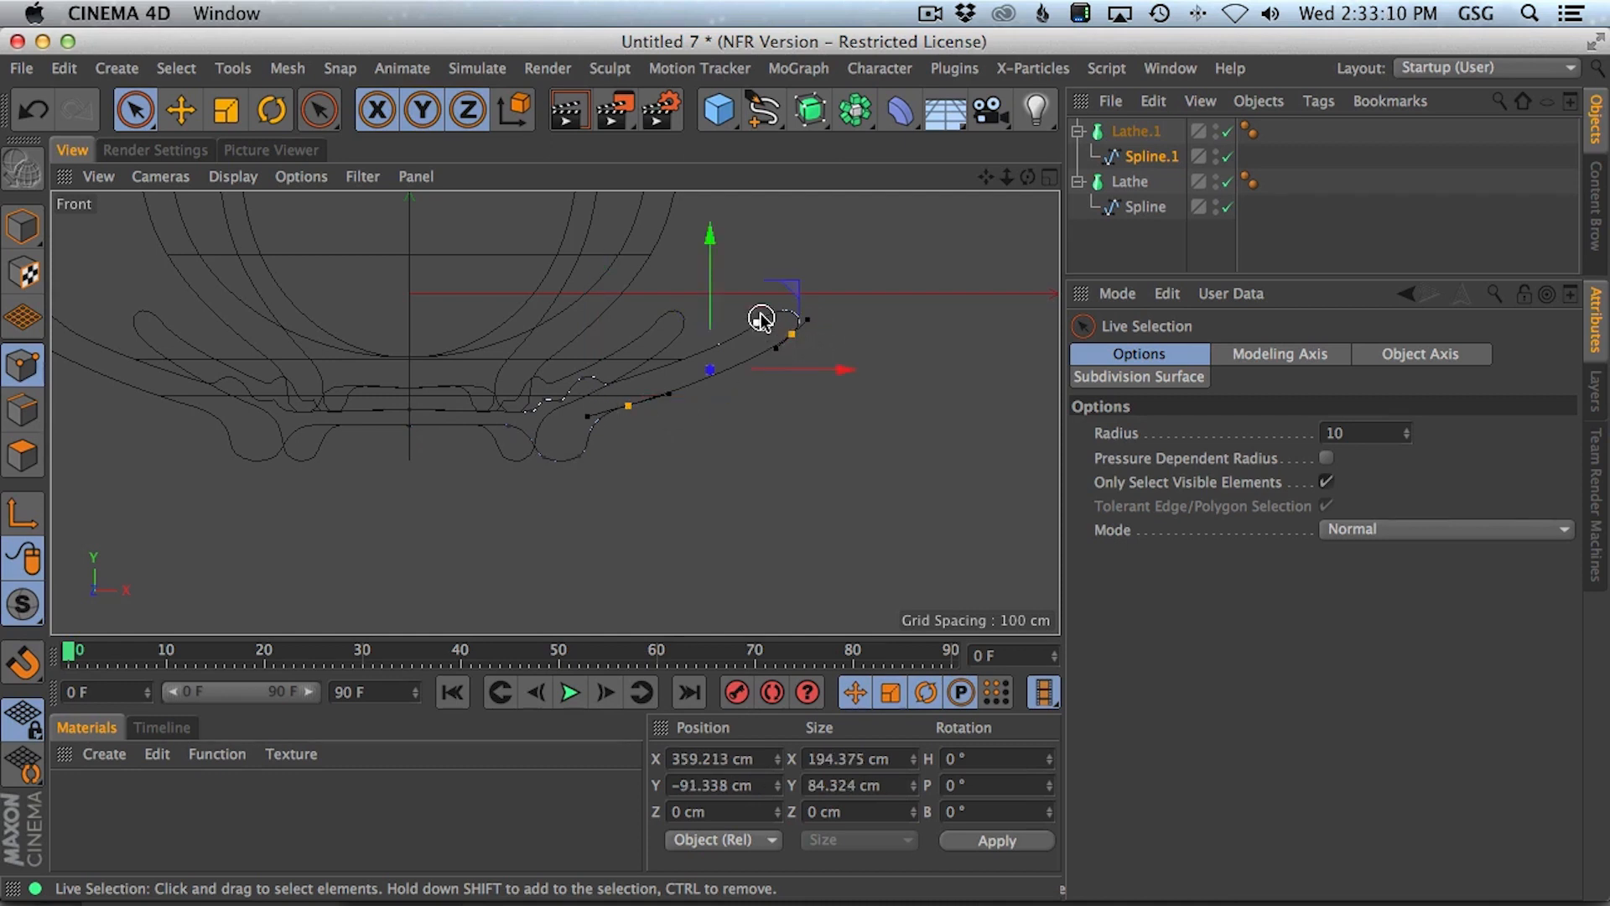
drag(712, 275, 711, 267)
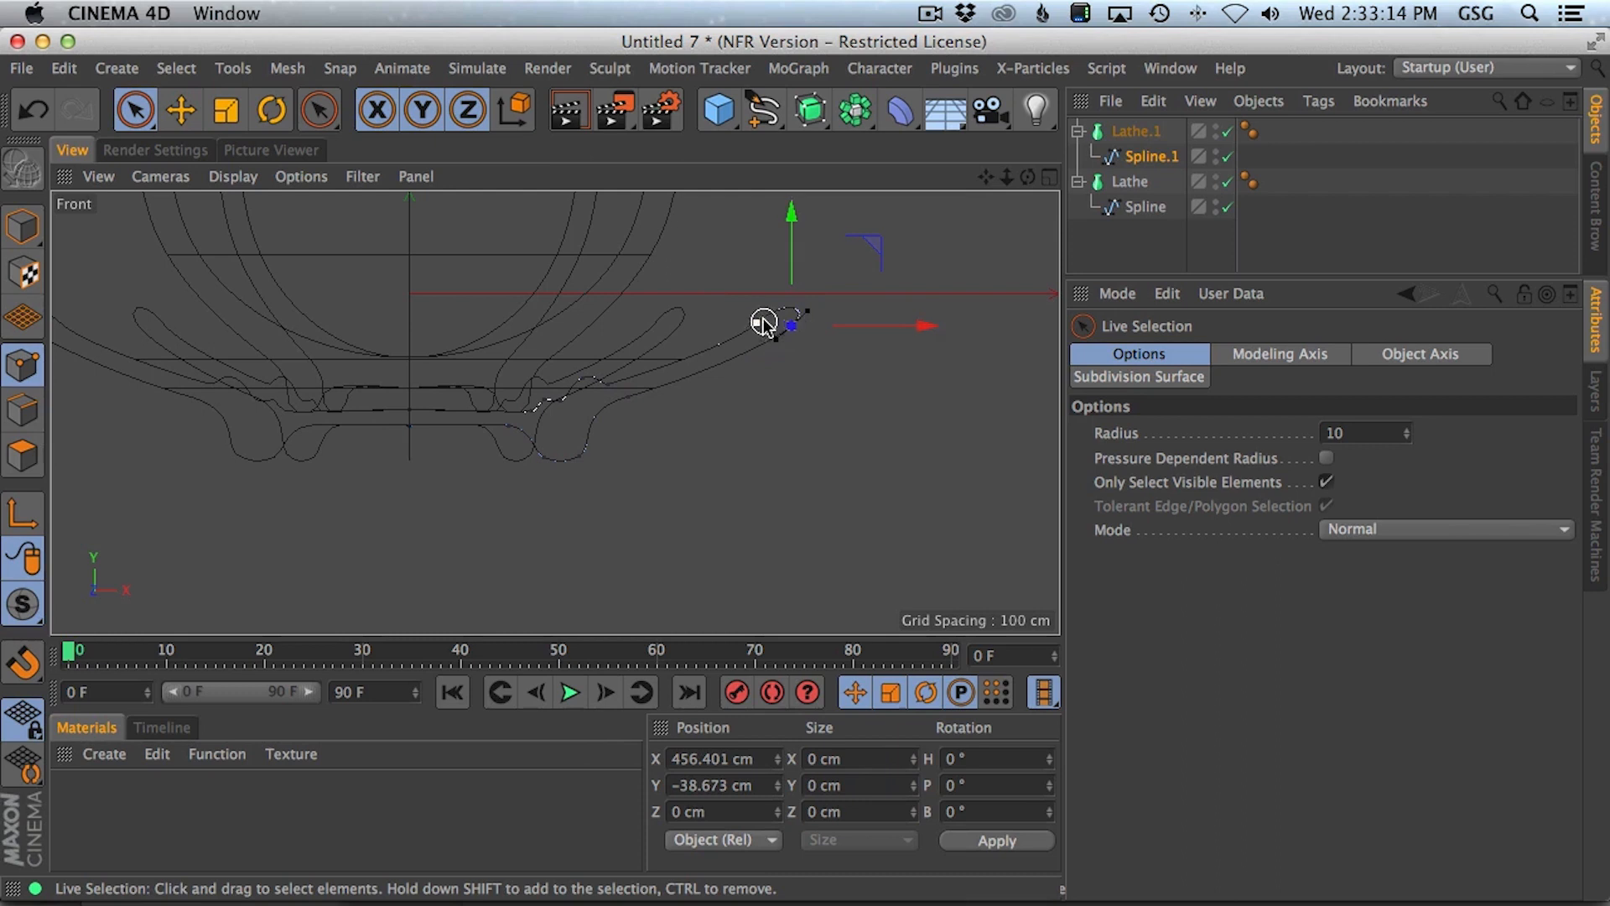
- Shorten the Bezier handles of the saucer's two rim points and move the outer point to about X 446, Y -45 cm
key(t)
drag(892, 381, 581, 495)
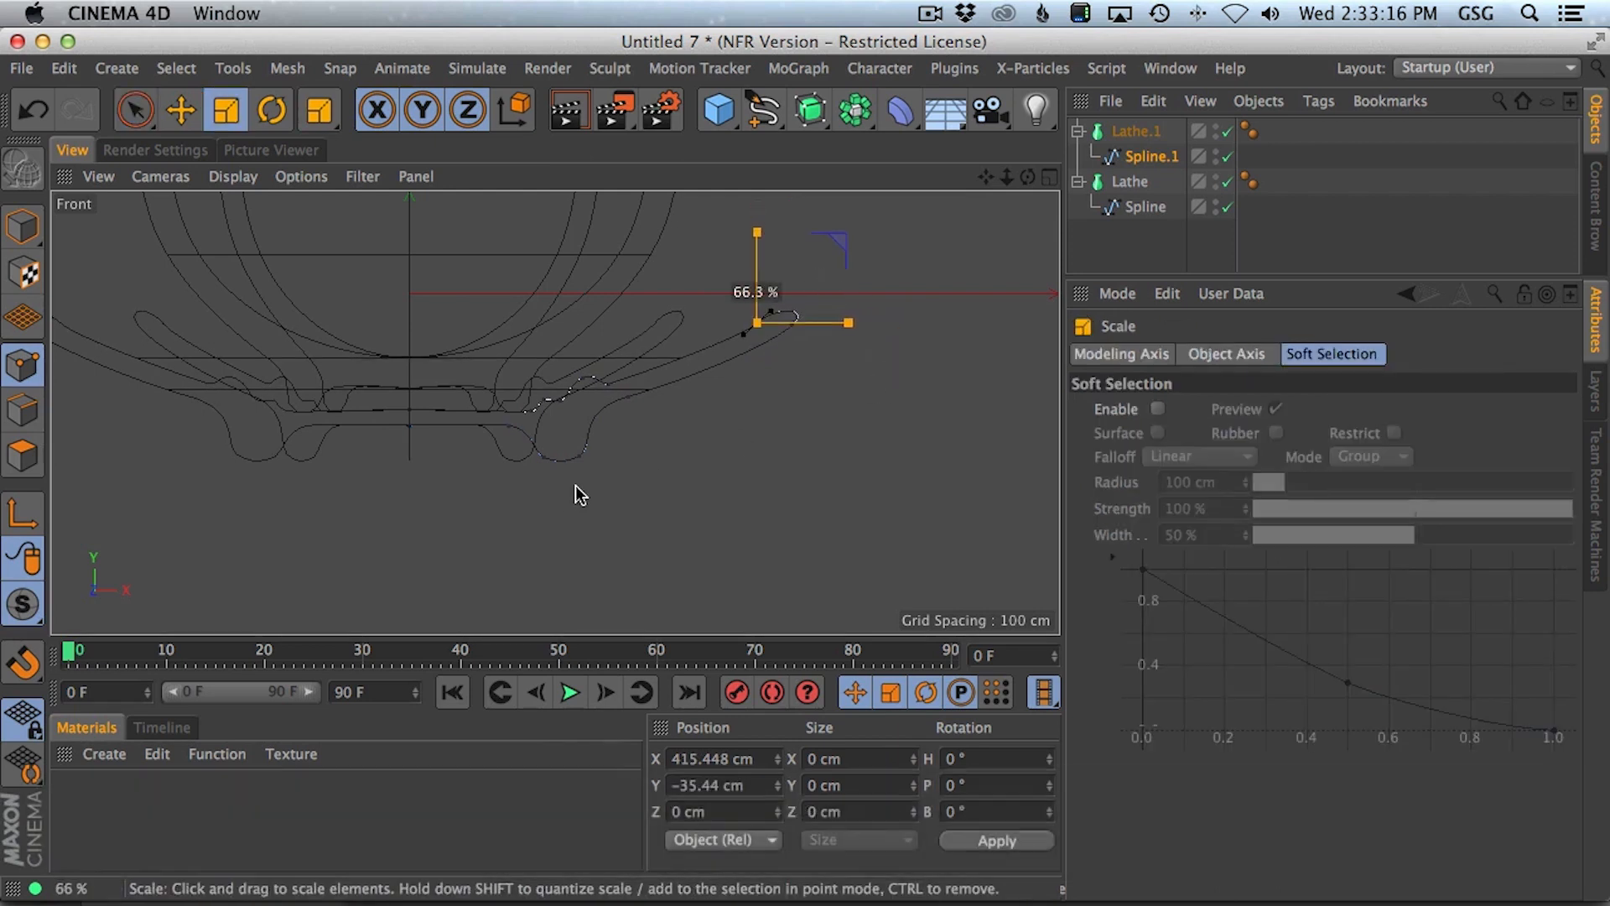
key(space)
click(792, 331)
key(t)
mouse_move(793, 331)
mouse_down()
mouse_move(705, 460)
mouse_move(640, 496)
mouse_move(798, 324)
mouse_up()
key(e)
drag(868, 247, 859, 252)
- Lower the inner rim point and inner bottom point of the cup's profile together by about 18.6 cm
alt+middle_drag(719, 269, 784, 428)
click(1124, 207)
alt+right_drag(786, 327, 739, 365)
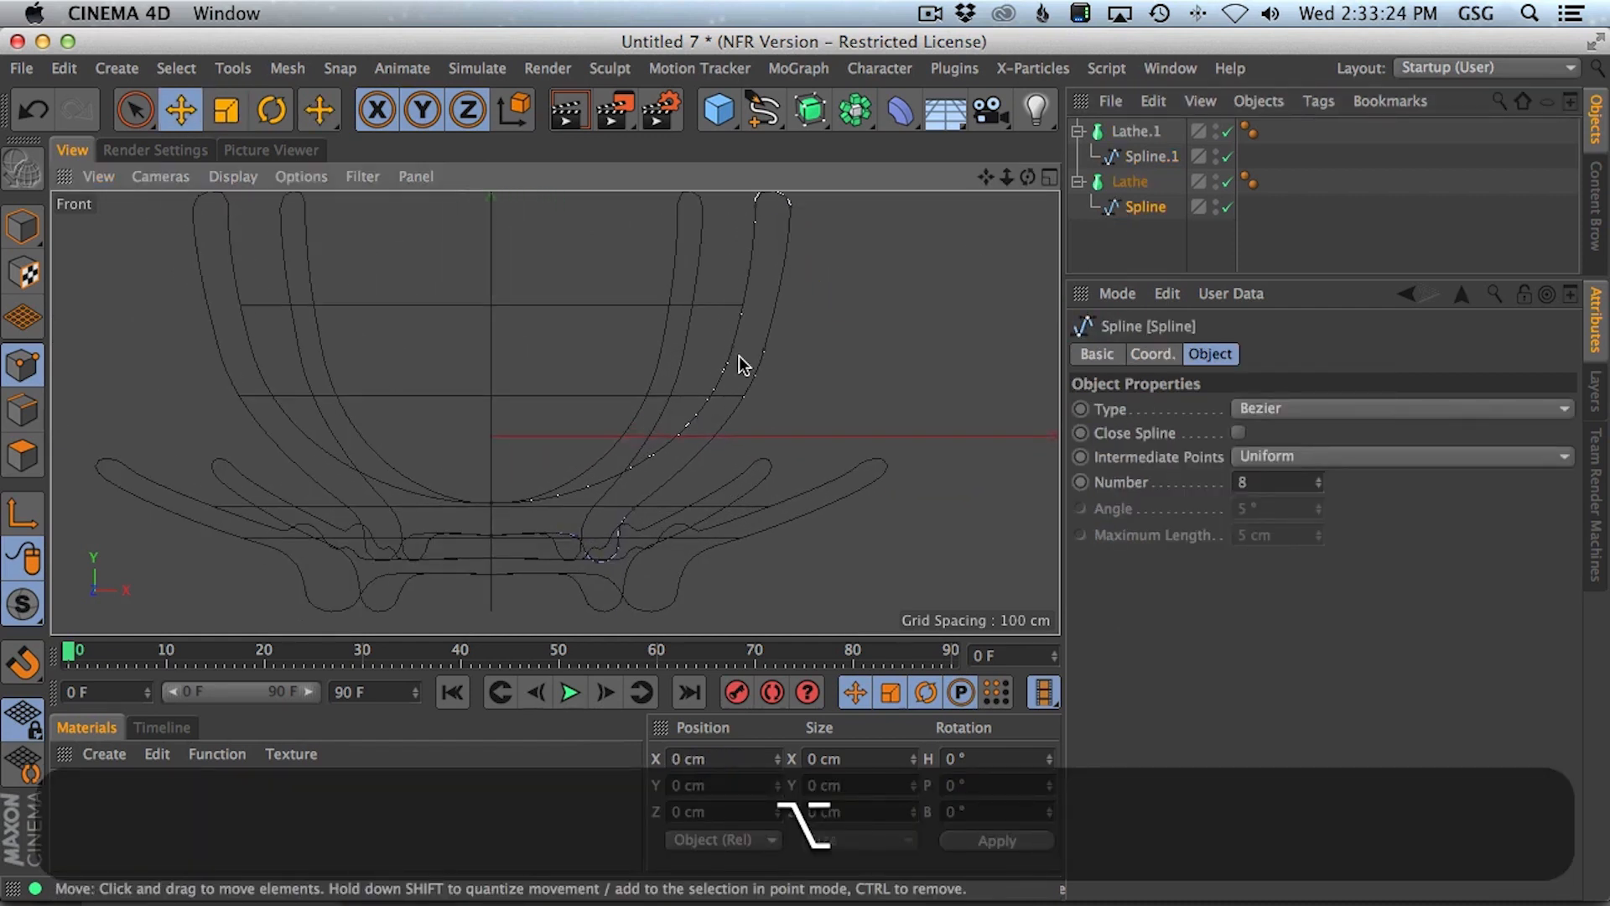
key(9)
scroll(775, 239, down, 2)
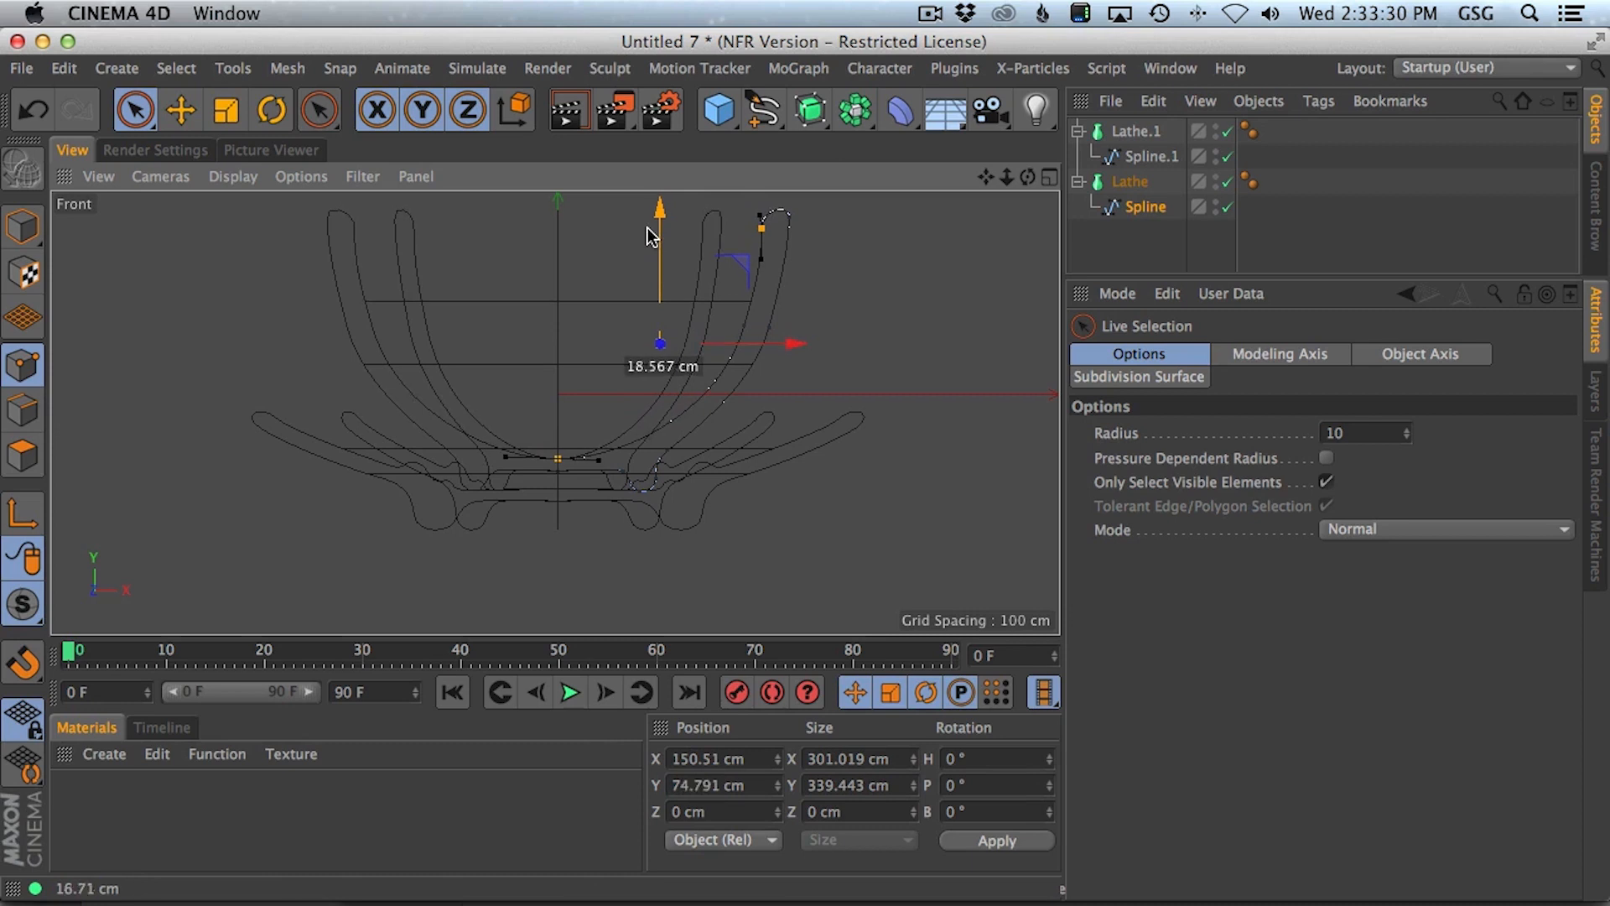
key(super+z)
key(space)
key(space)
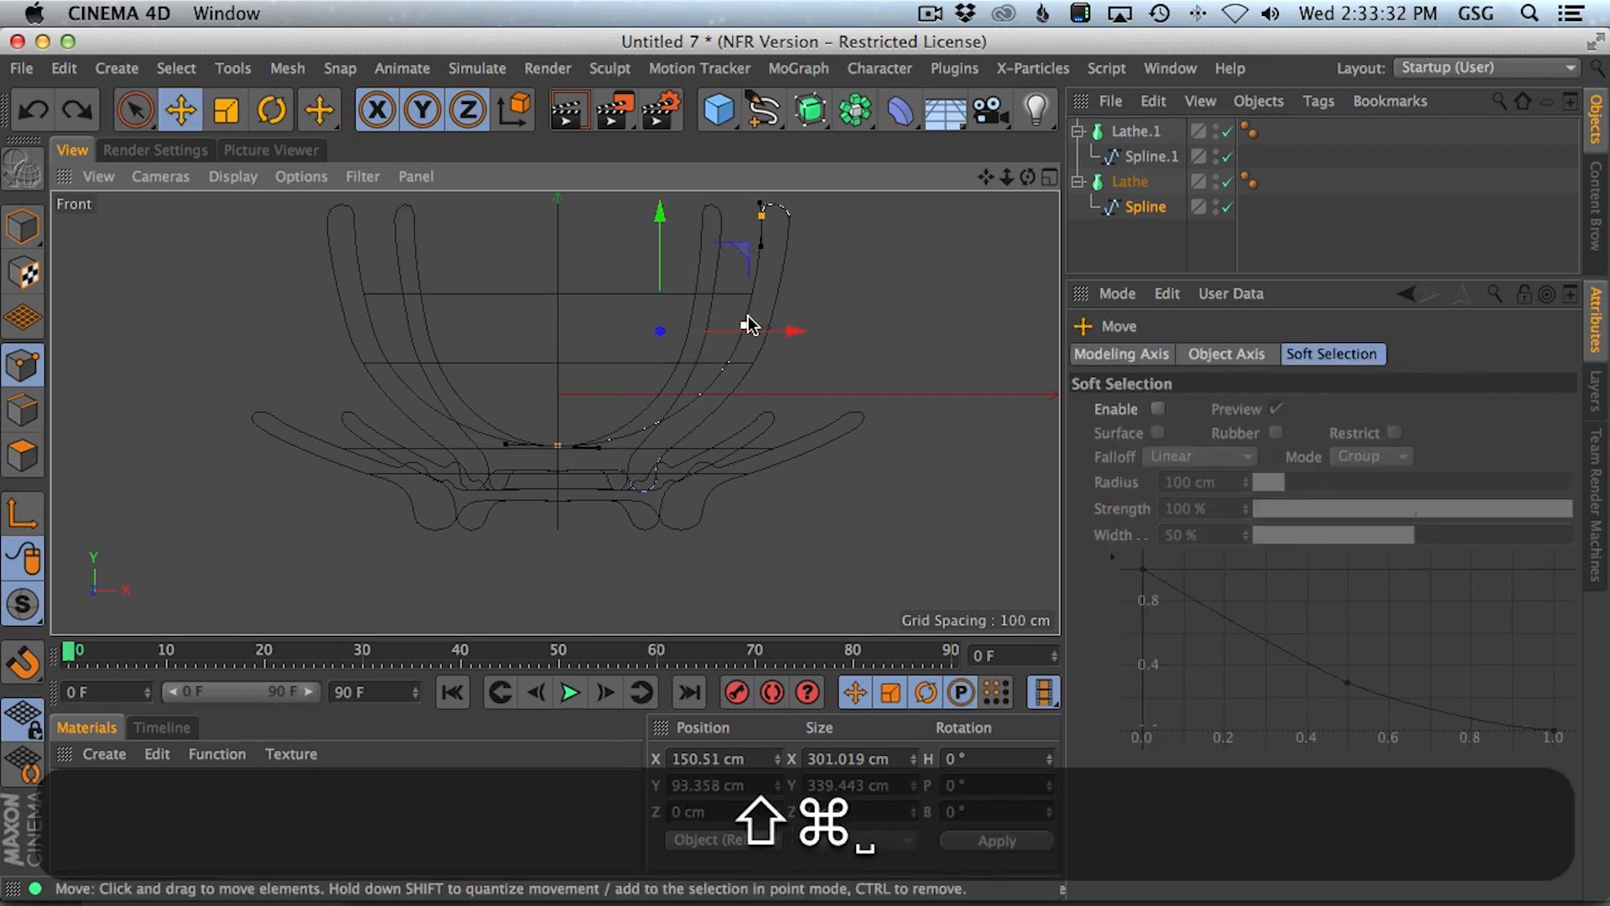
drag(659, 225, 651, 239)
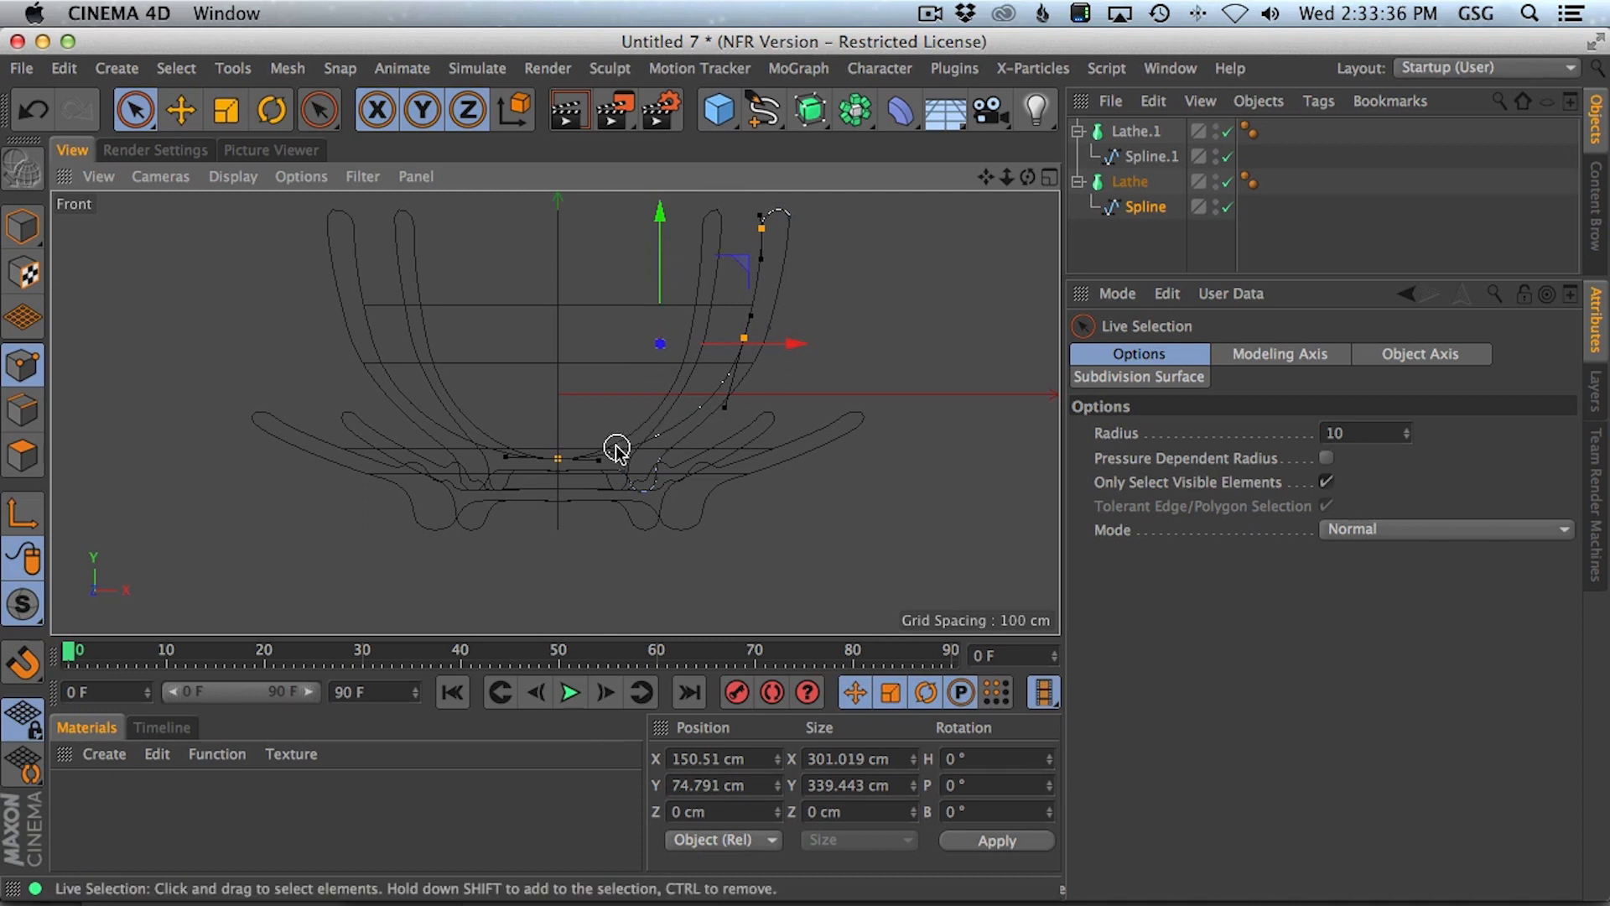
- Adjust the position of the inner rim point on the cup's profile to refine the lip
alt+middle_drag(843, 217, 810, 327)
click(809, 244)
key(super+z)
mouse_move(798, 252)
mouse_down()
mouse_move(822, 256)
mouse_move(798, 270)
mouse_up()
- Rotate the handles of the cup profile's inner mid-wall point and move it to about X 281, Y 102 cm
key(r)
key(9)
click(712, 446)
key(r)
key(e)
key(r)
drag(762, 377, 765, 382)
key(e)
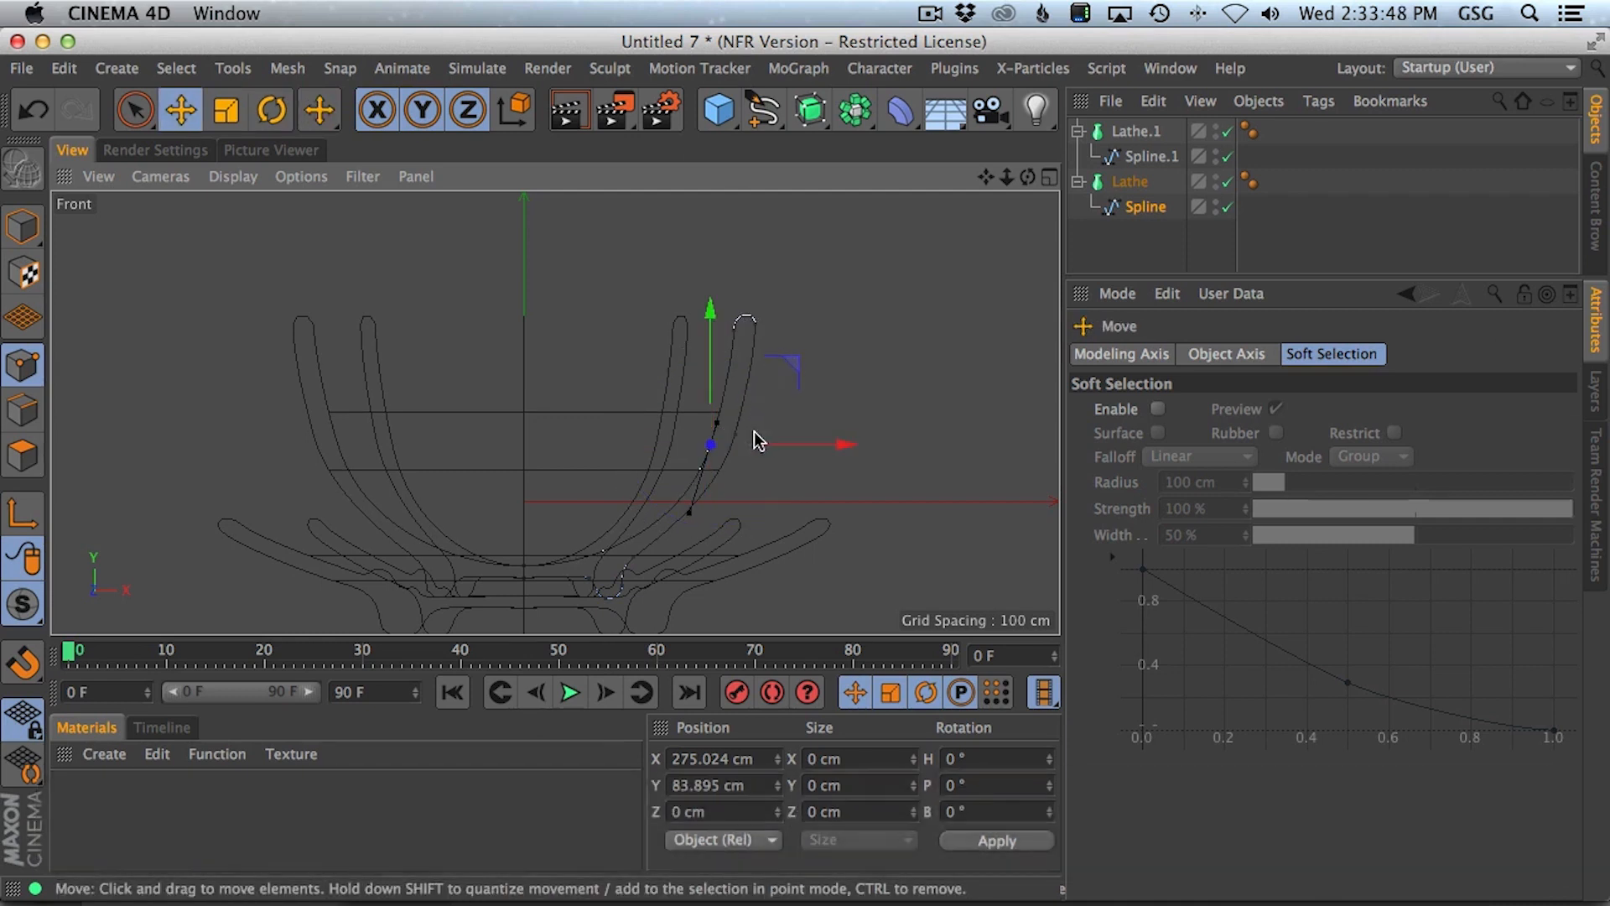
key(space)
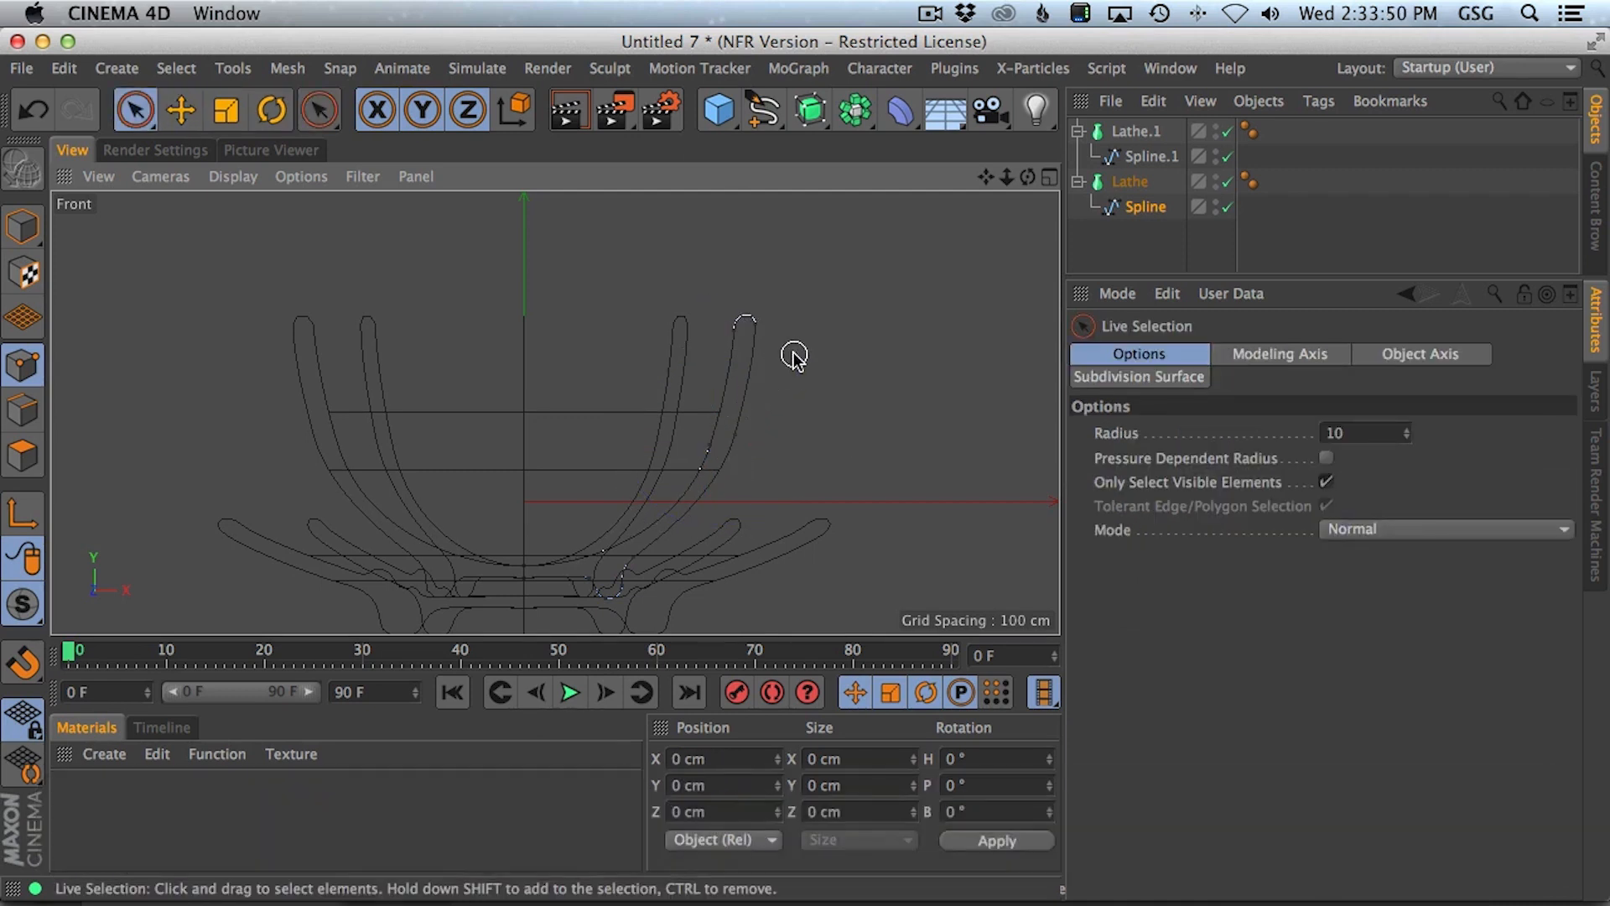
key(super+z)
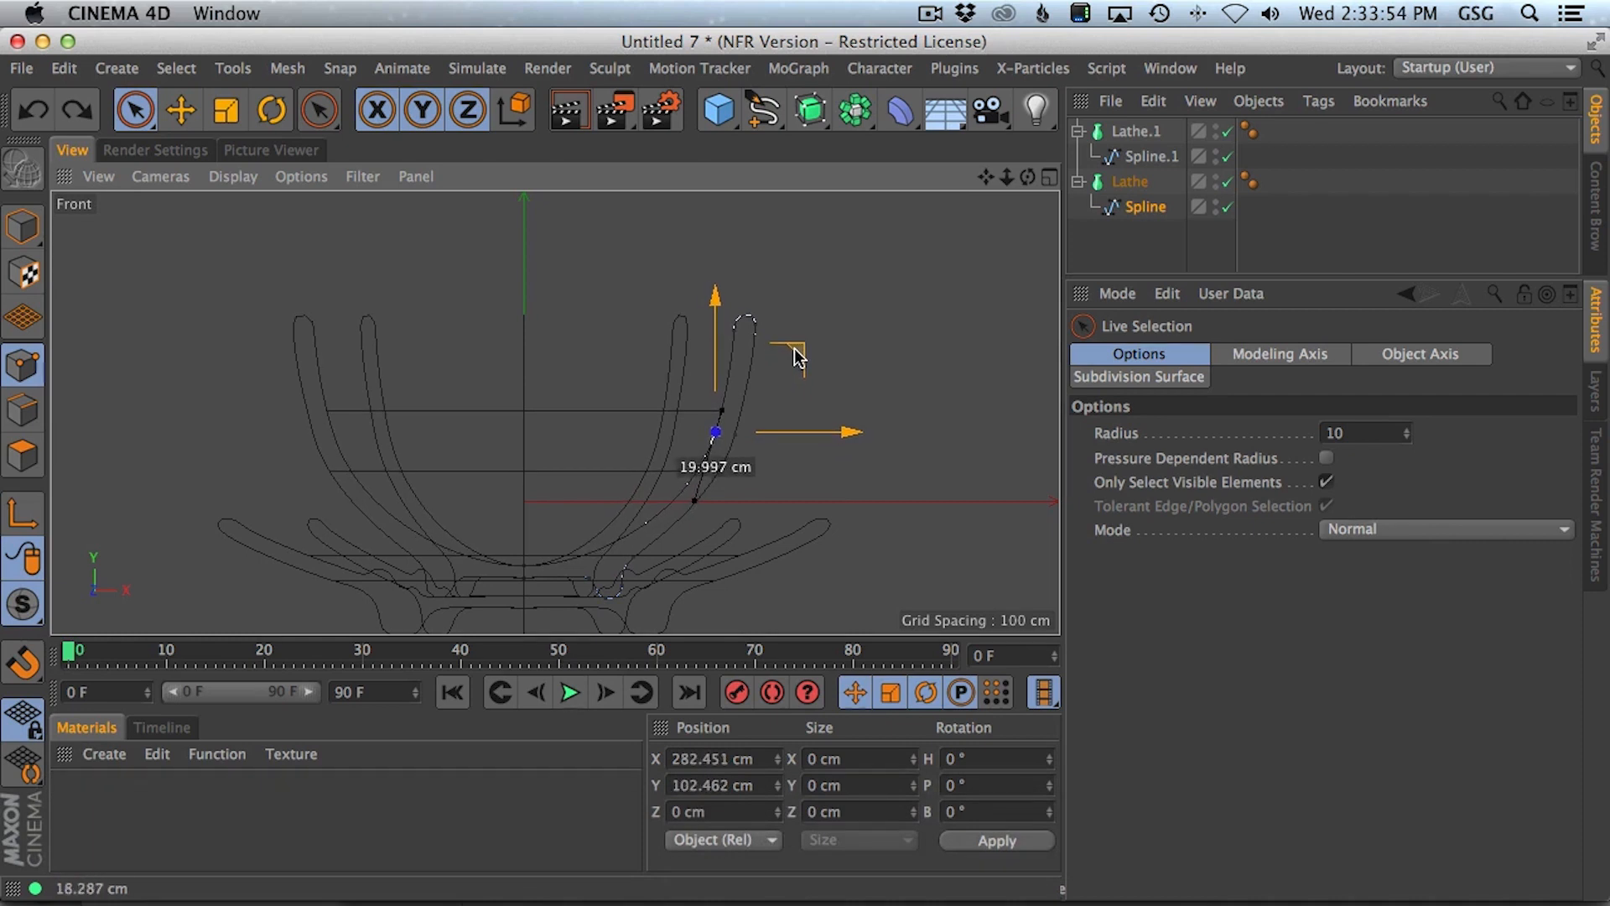
drag(795, 349, 793, 349)
- Try a rotational subdivision of 24 on both Lathe objects and undo it
middle_click(588, 344)
middle_click(444, 318)
alt+drag(453, 323, 537, 436)
click(1139, 172)
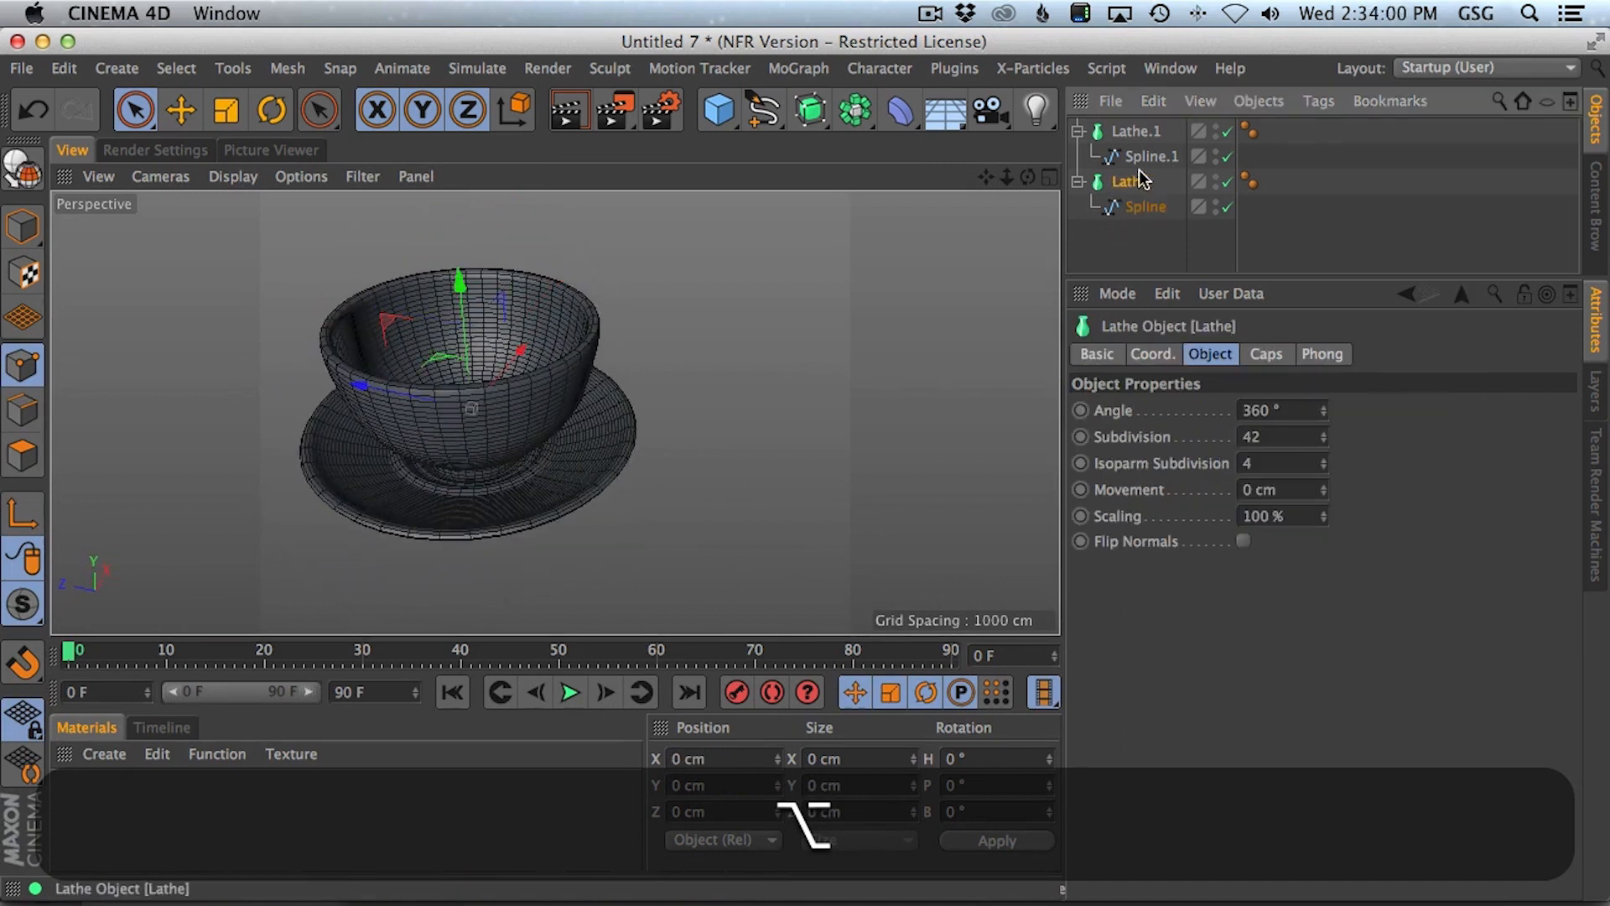
super+click(1149, 128)
click(1283, 437)
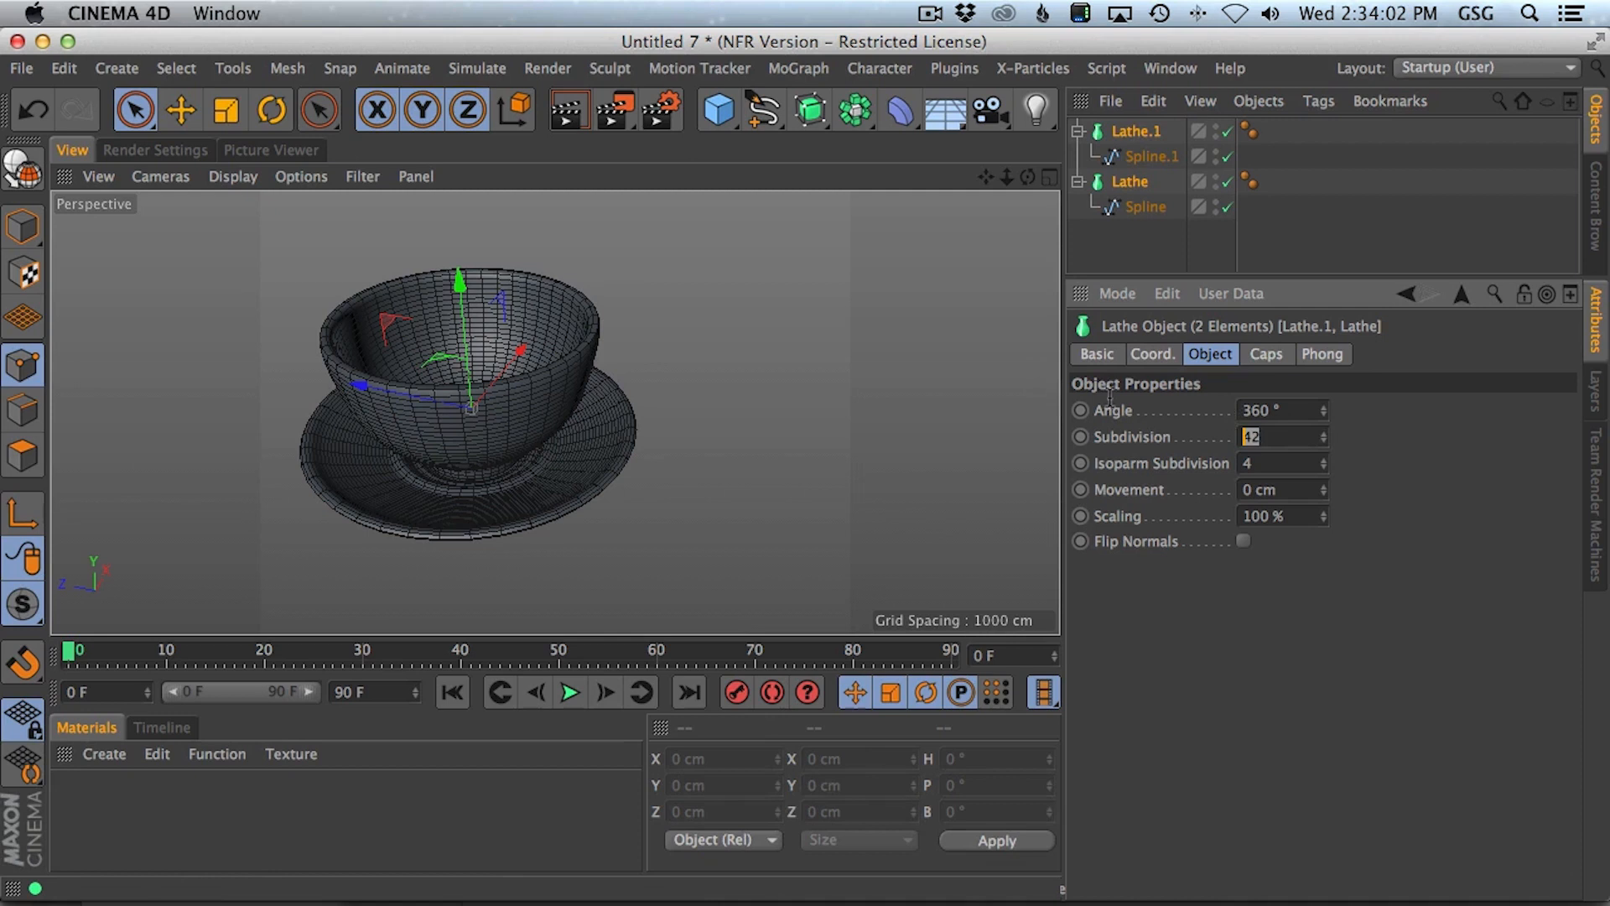
text(24)
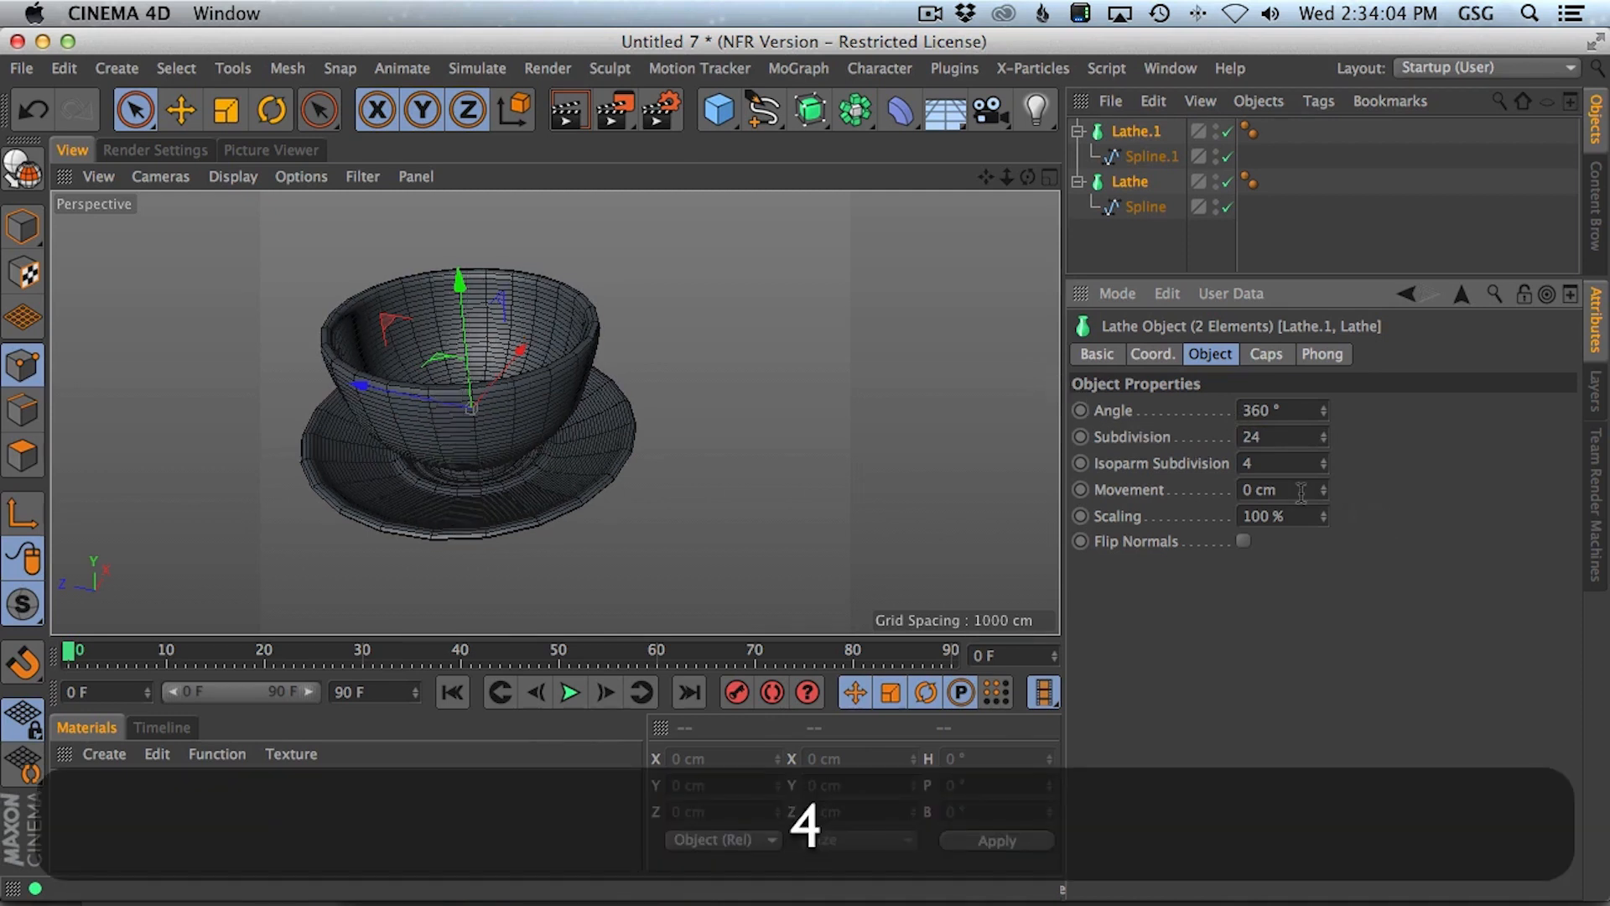
key(super+z)
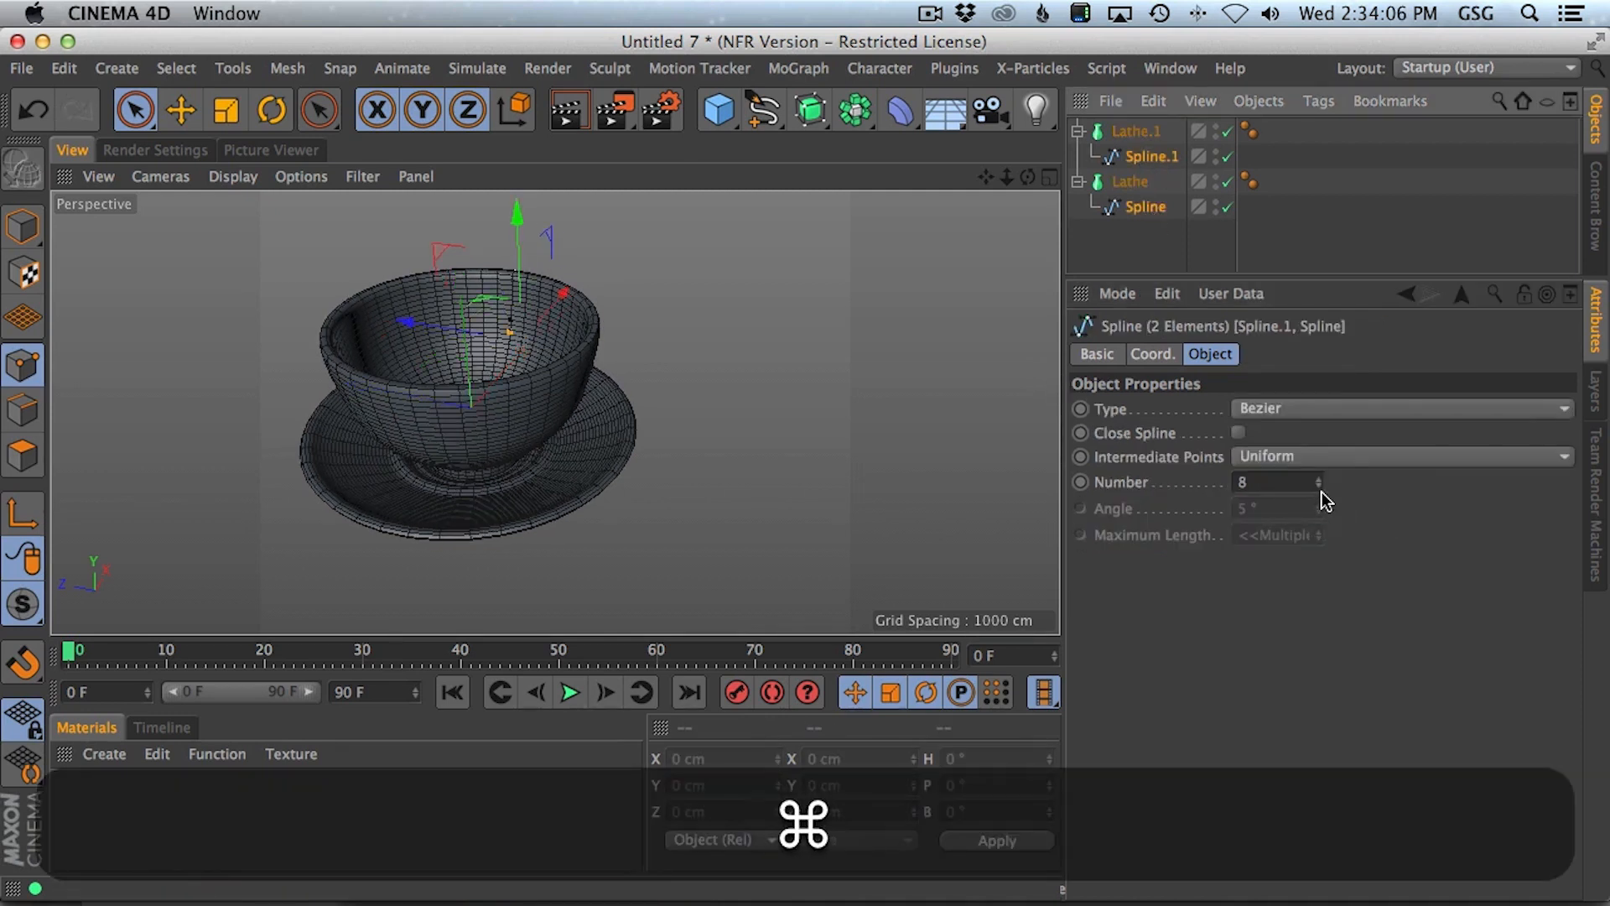
- Set the number of intermediate points to 6 for both the cup and saucer splines
click(1317, 488)
click(1319, 487)
click(1320, 487)
click(1320, 487)
click(1320, 488)
click(1320, 488)
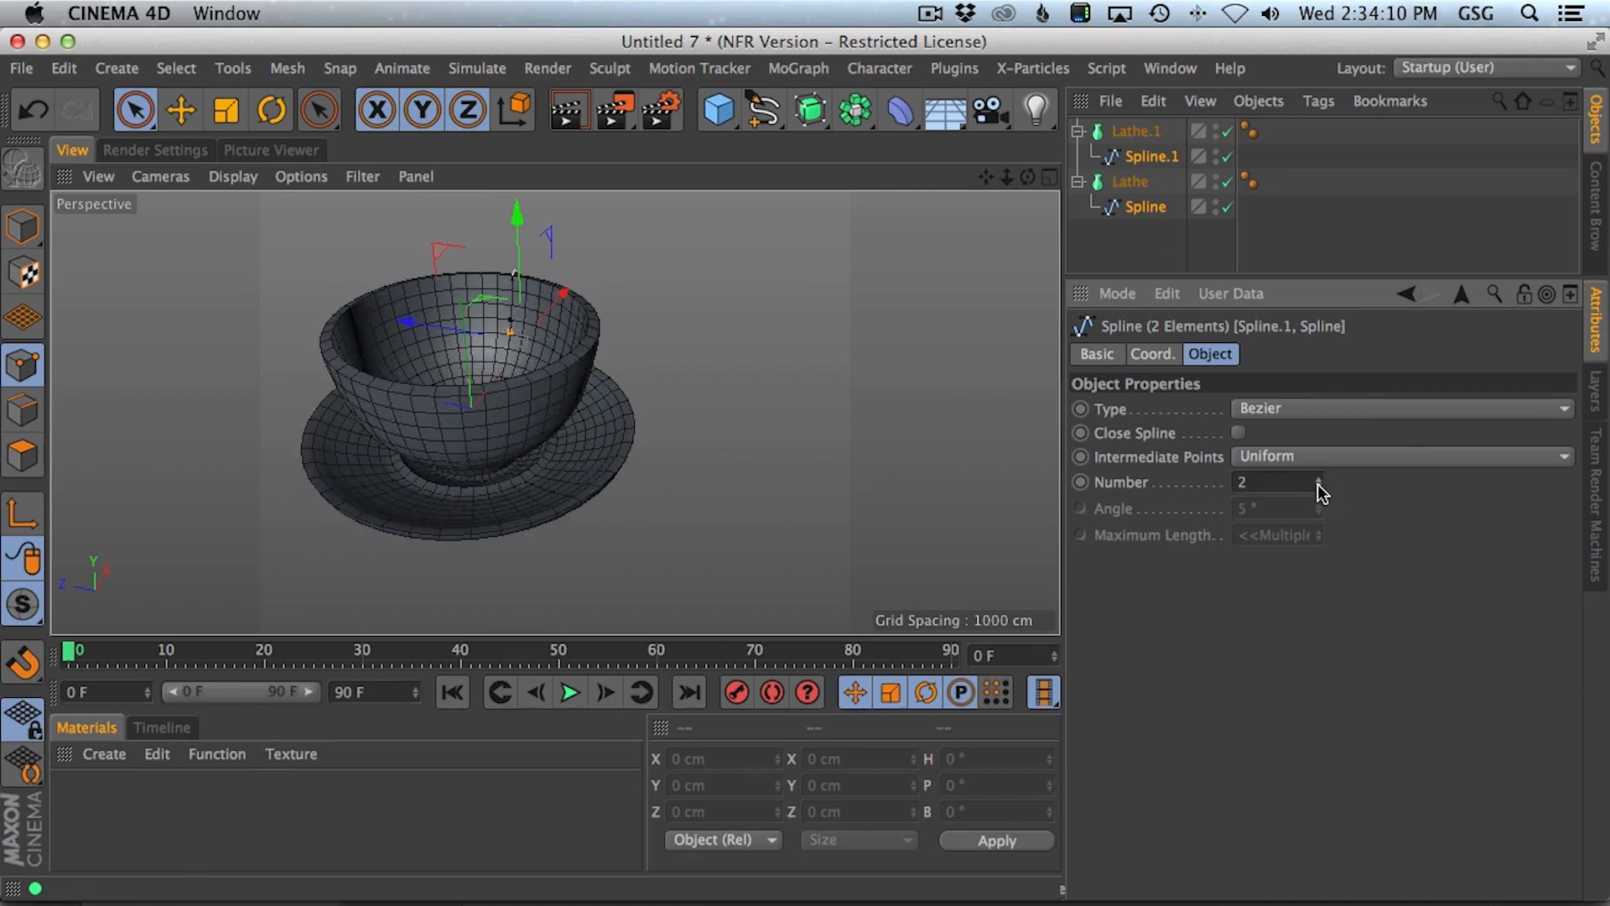
click(1319, 487)
click(1319, 479)
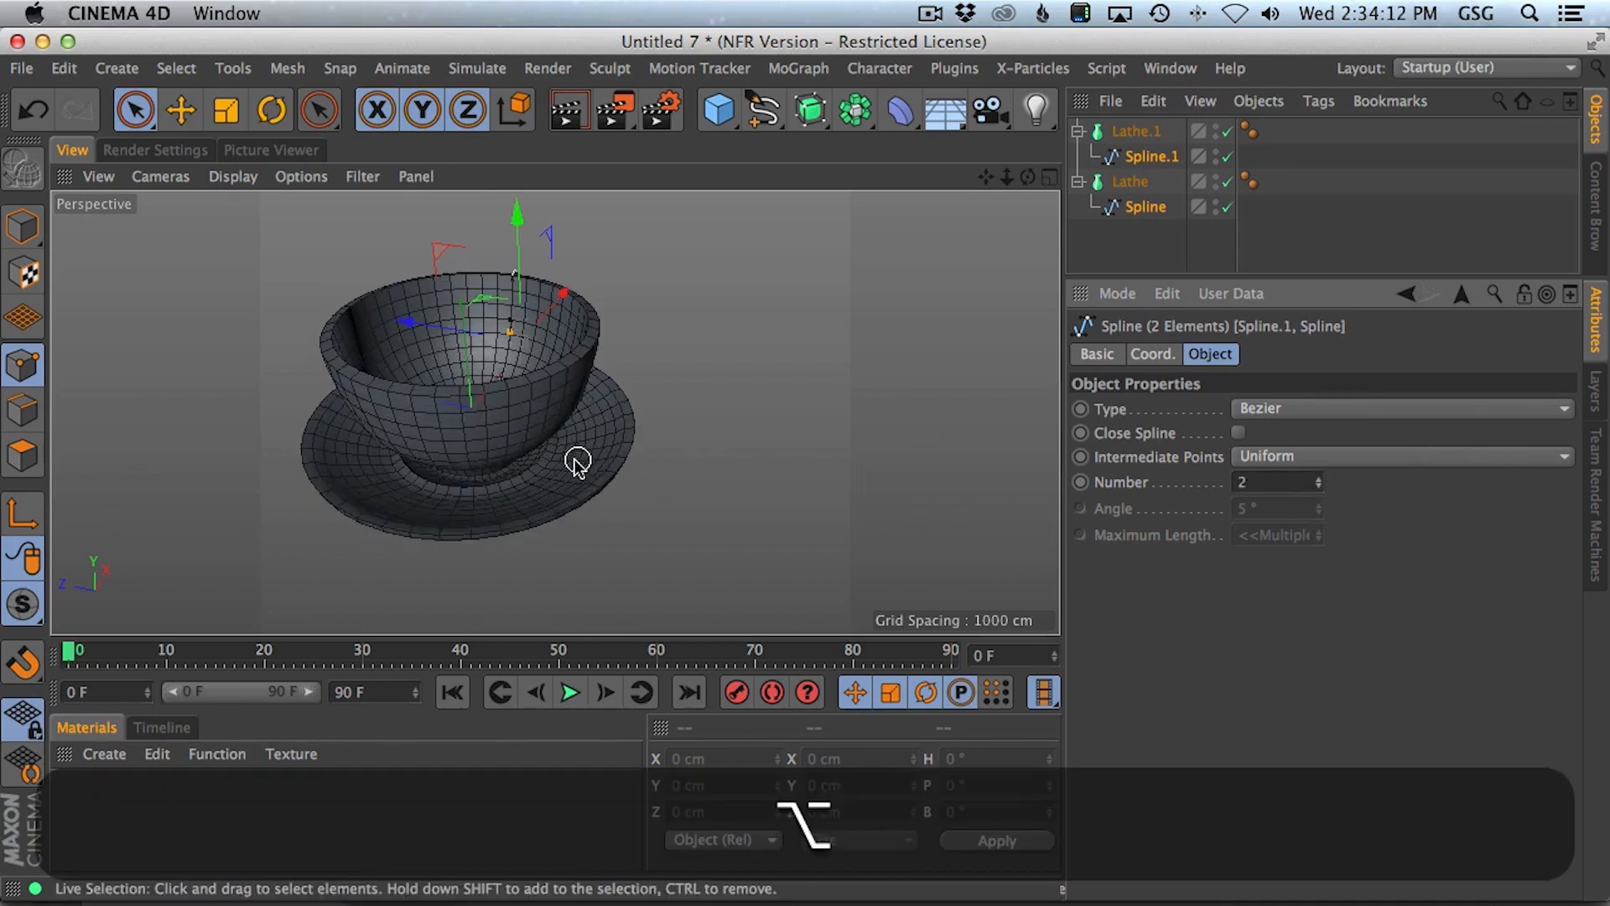
click(1319, 478)
click(1319, 478)
click(1319, 478)
click(1319, 478)
alt+drag(454, 456, 663, 419)
- Try placing the cup's Lathe above the saucer's and lowering its spline's intermediate points to 2 or fewer
click(1124, 185)
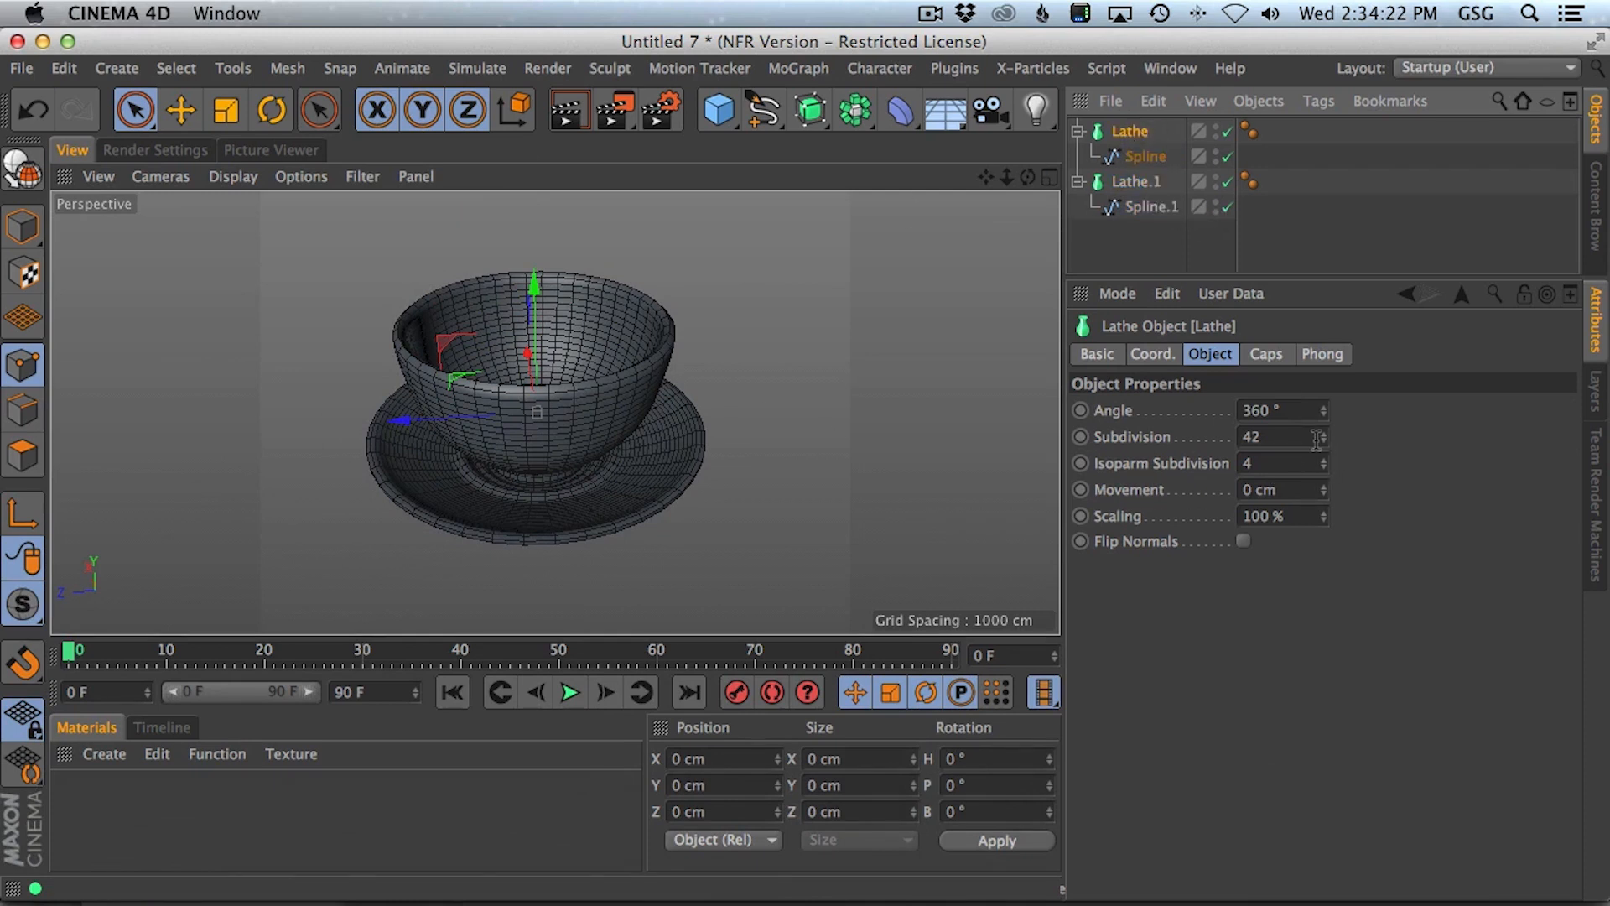
click(1104, 158)
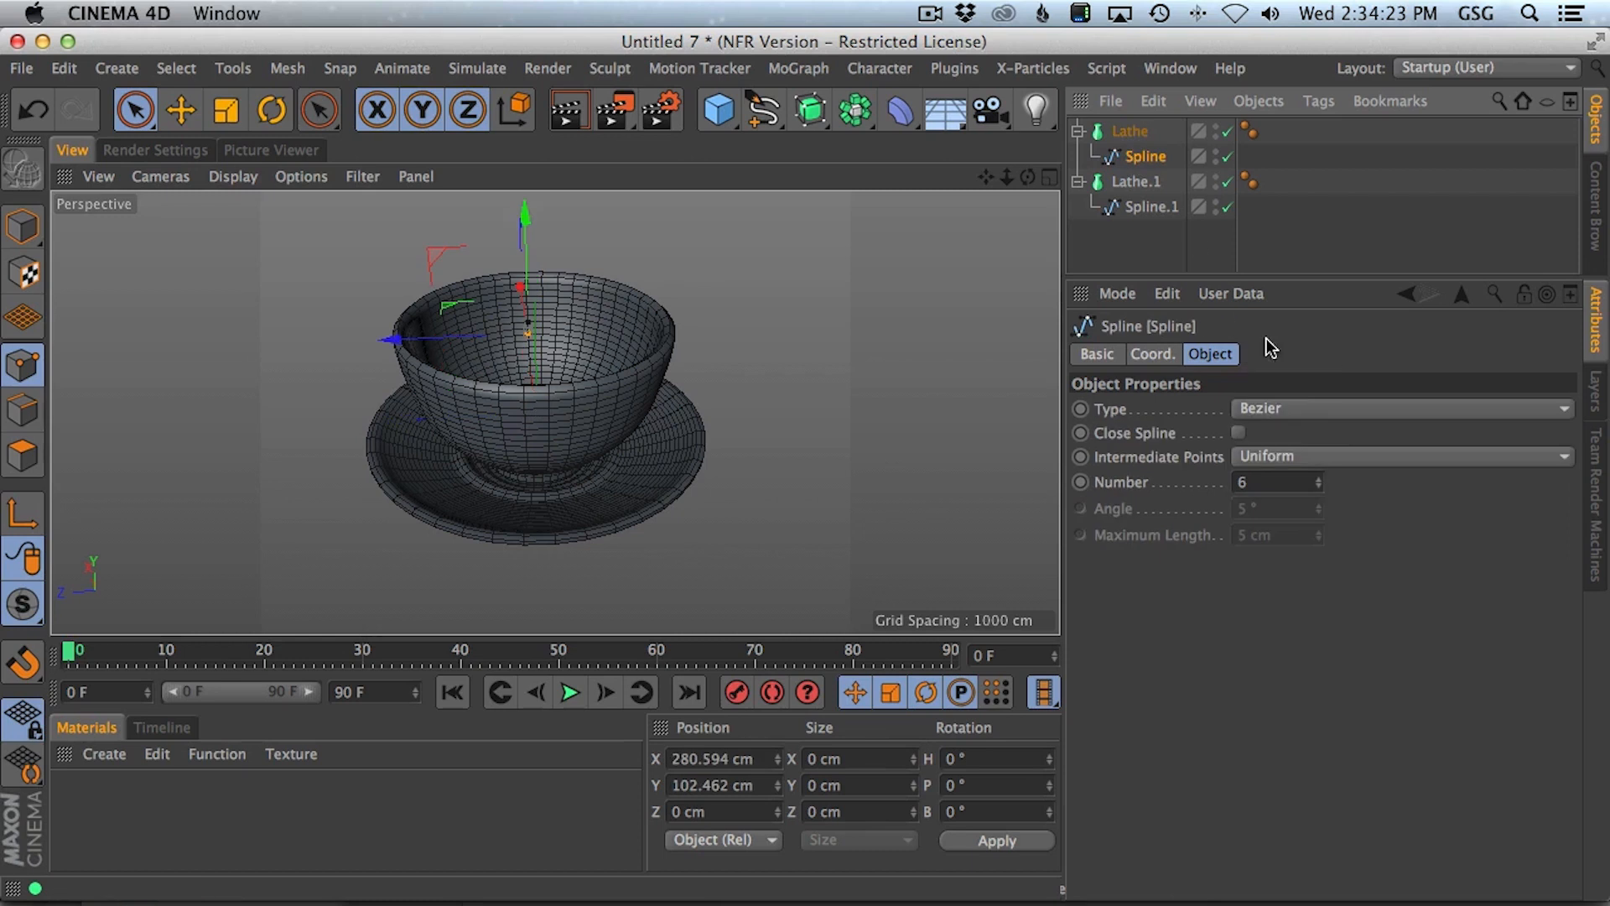
click(1318, 486)
click(1319, 486)
click(1318, 487)
click(1319, 487)
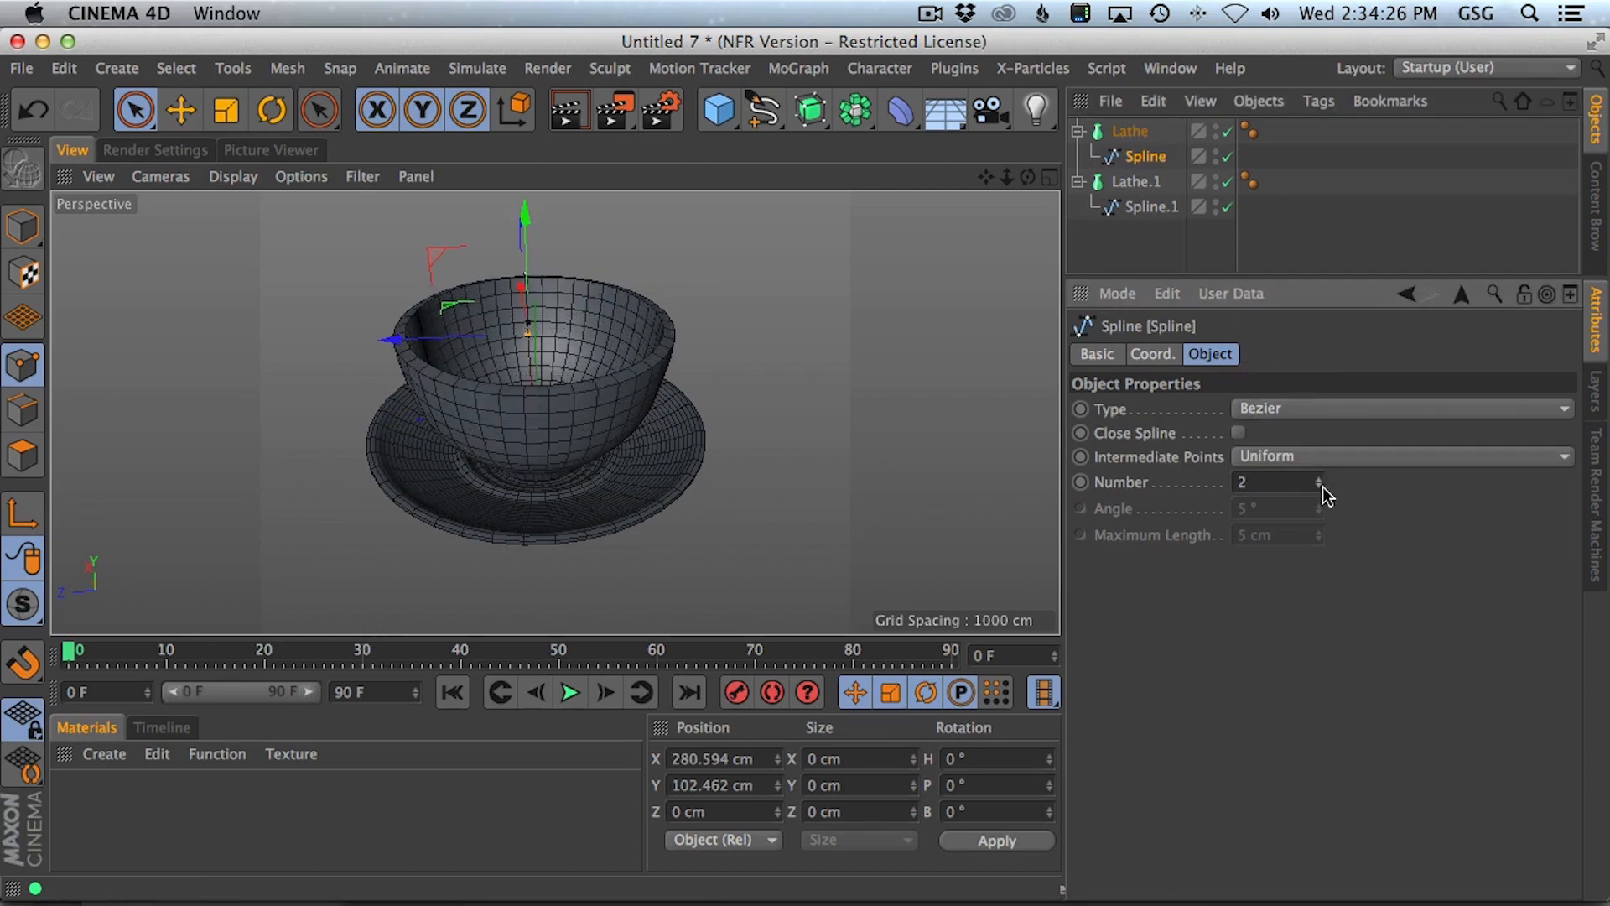
alt+drag(500, 438, 588, 413)
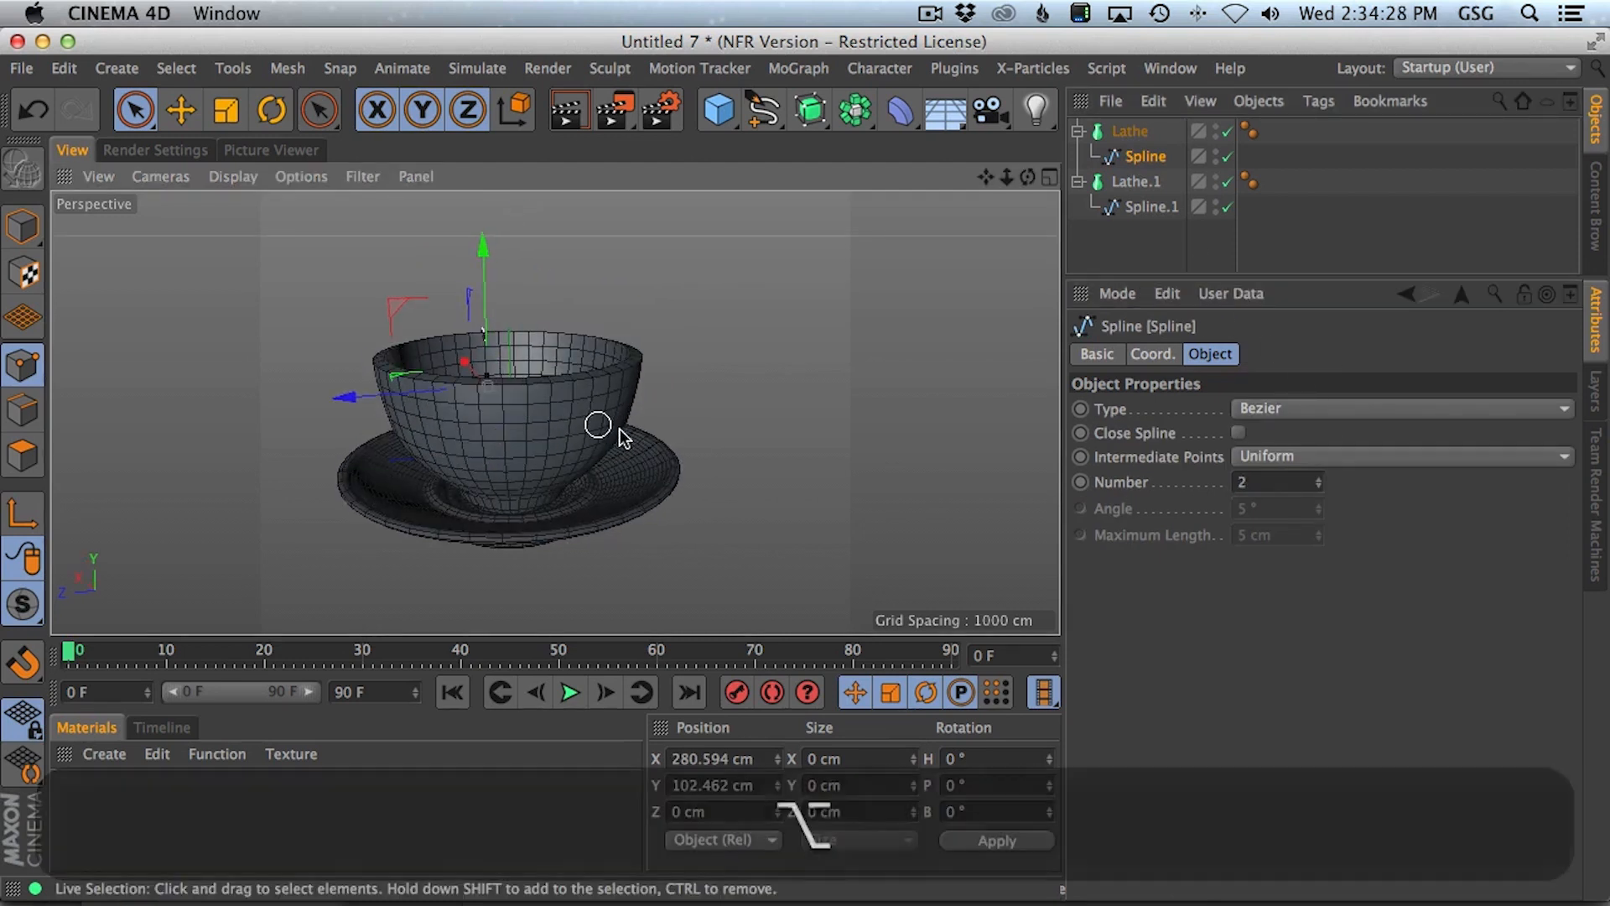
click(1319, 488)
alt+drag(553, 410, 701, 420)
- Undo the cup's point reduction and reordering, and try fewer intermediate points on the saucer's spline
key(alt+super+z)
key(super+z)
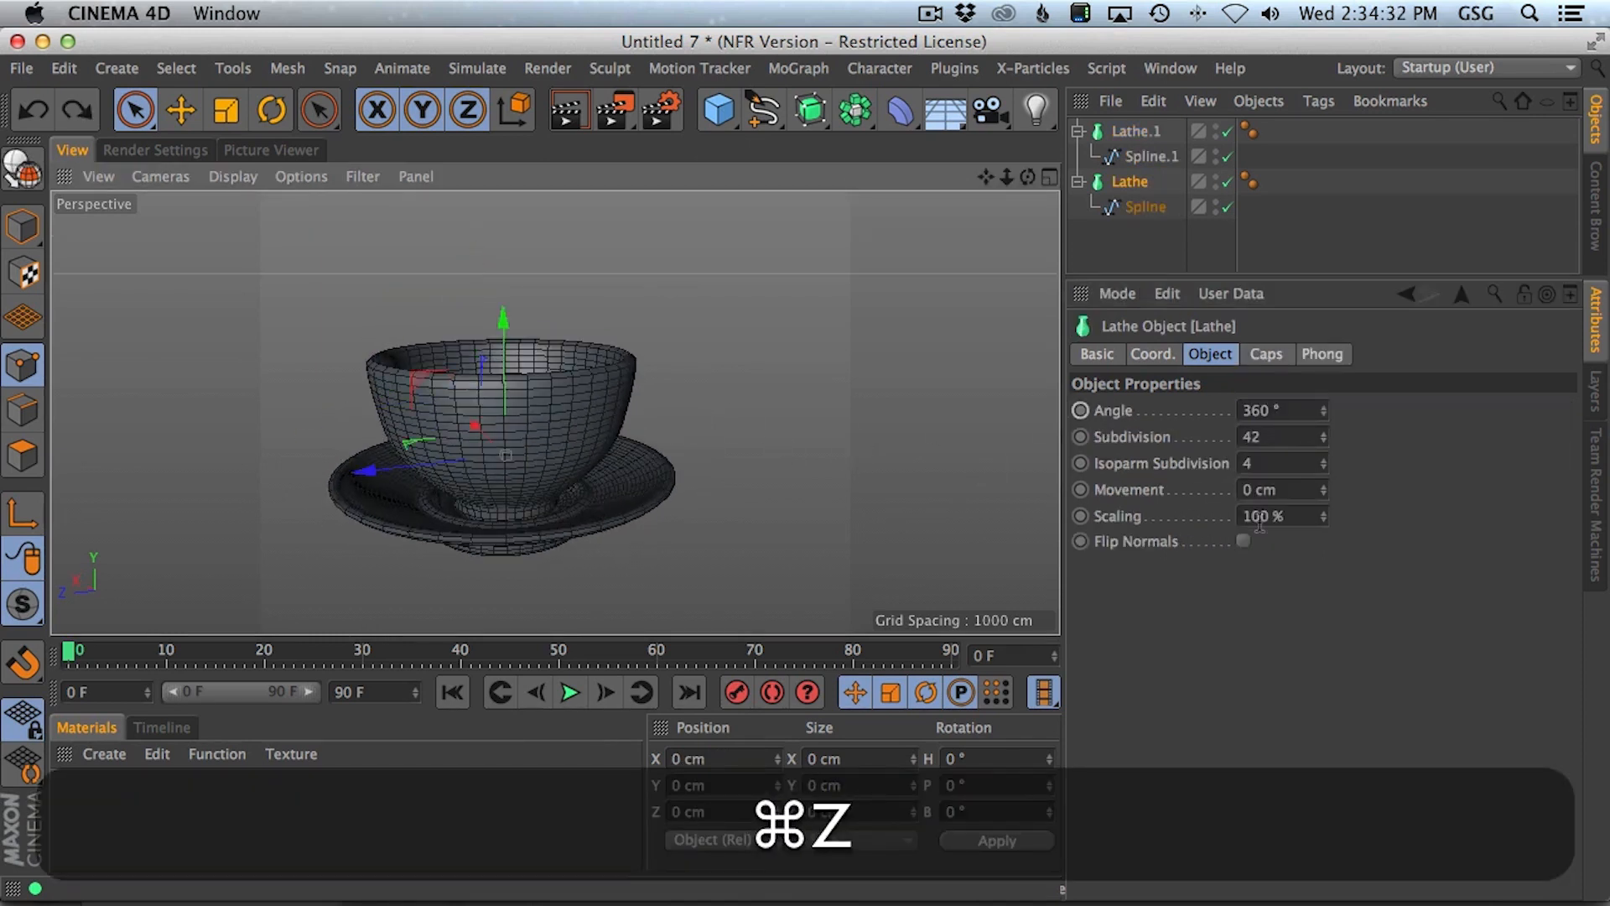
alt+drag(608, 428, 692, 503)
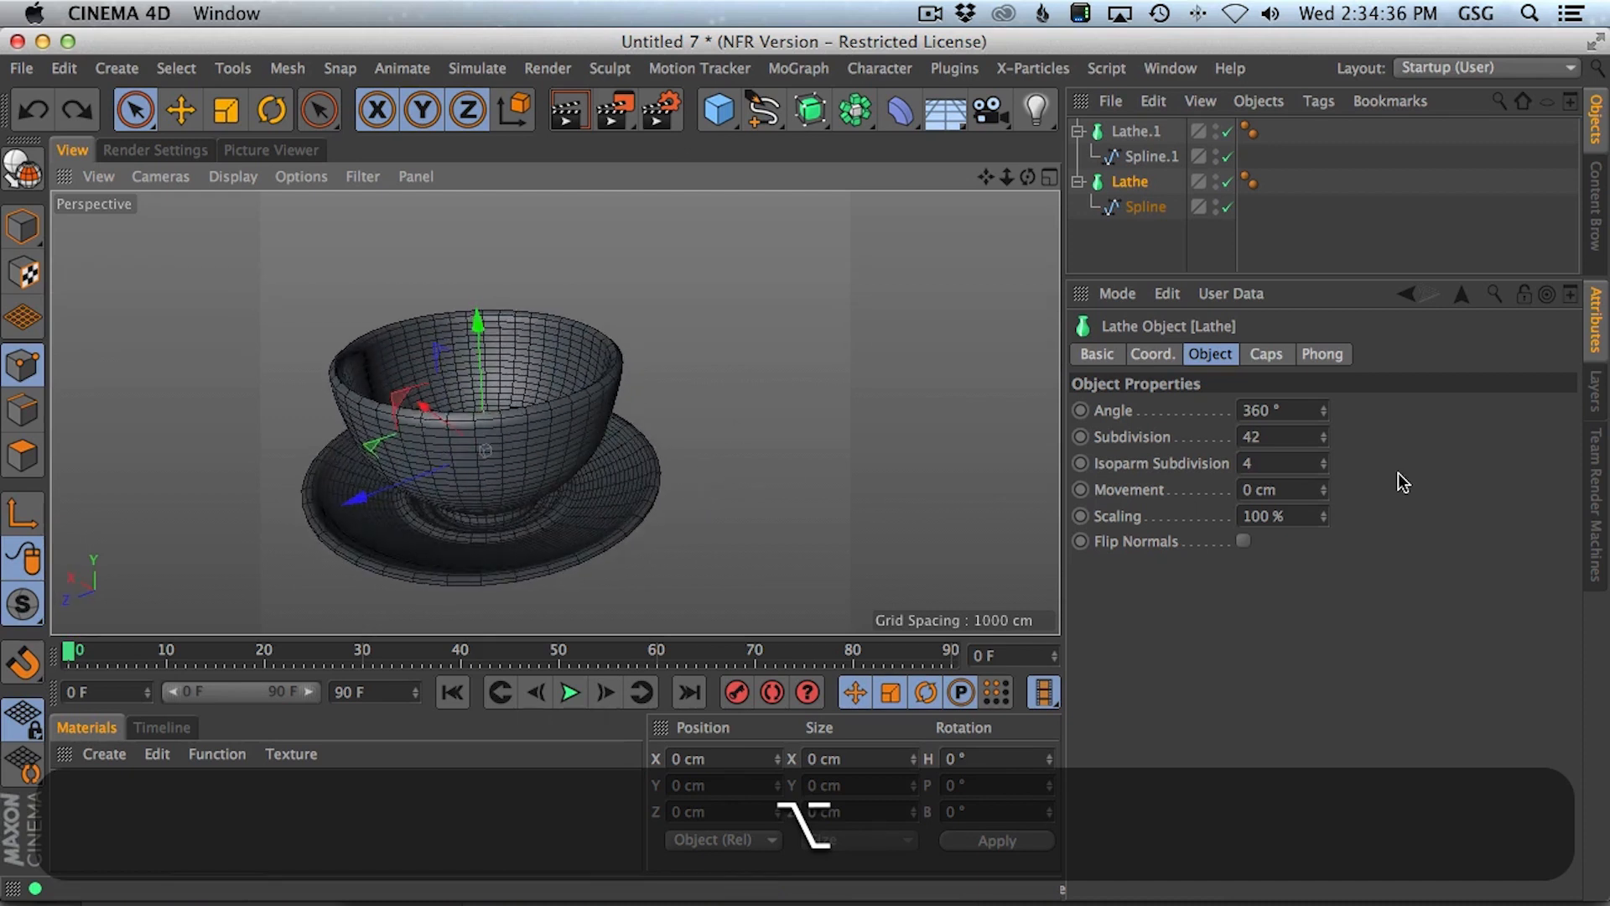
click(1151, 158)
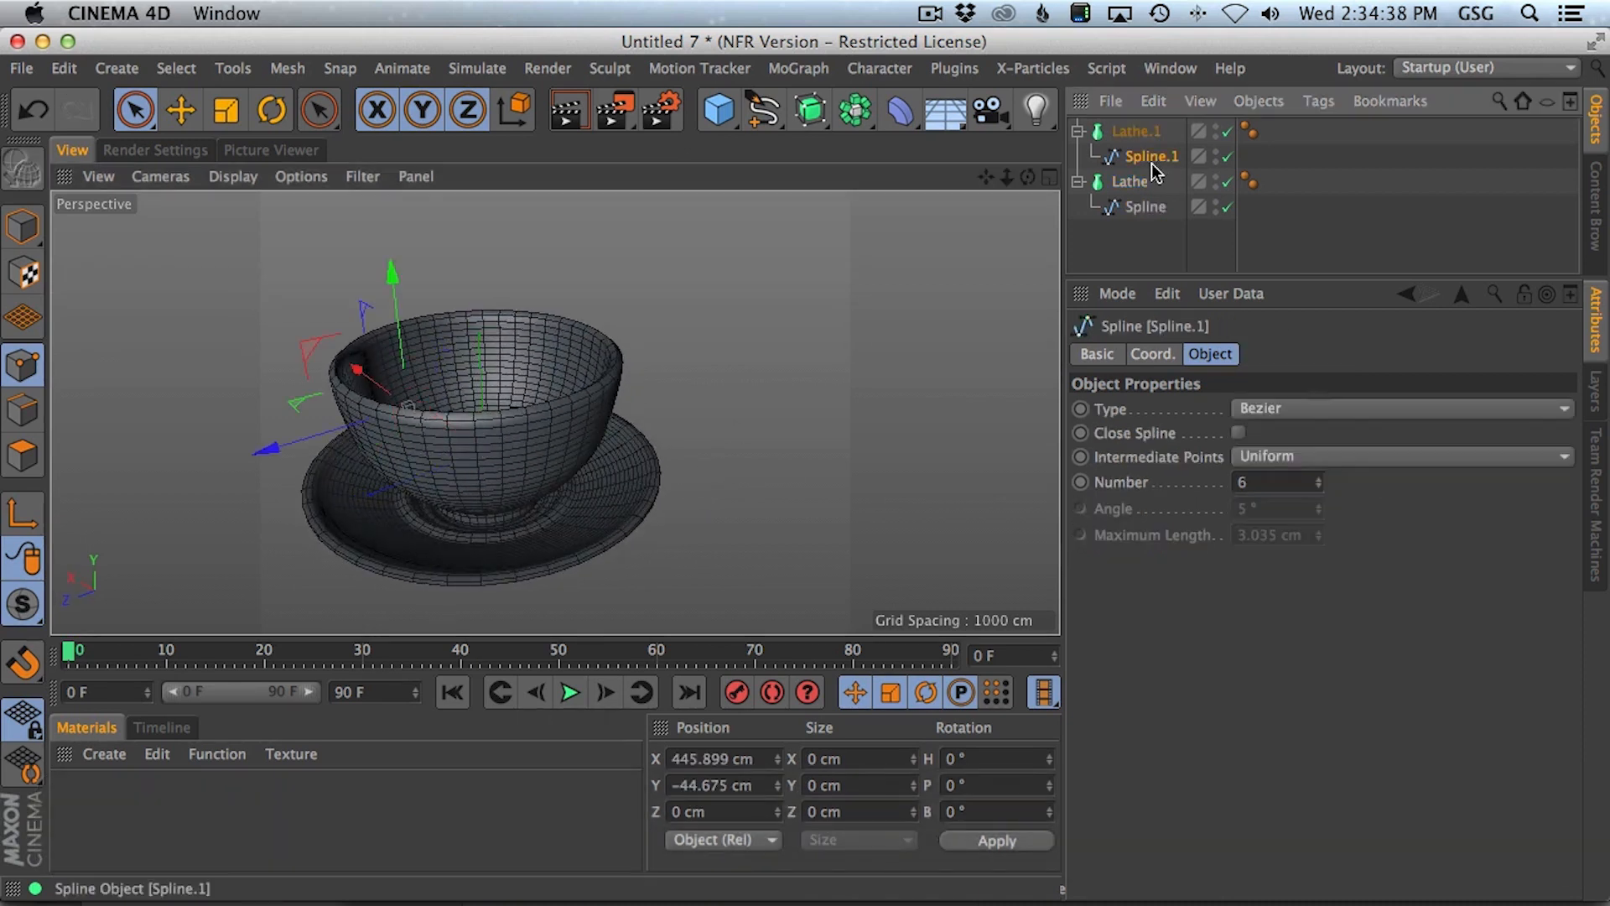
key(super+z)
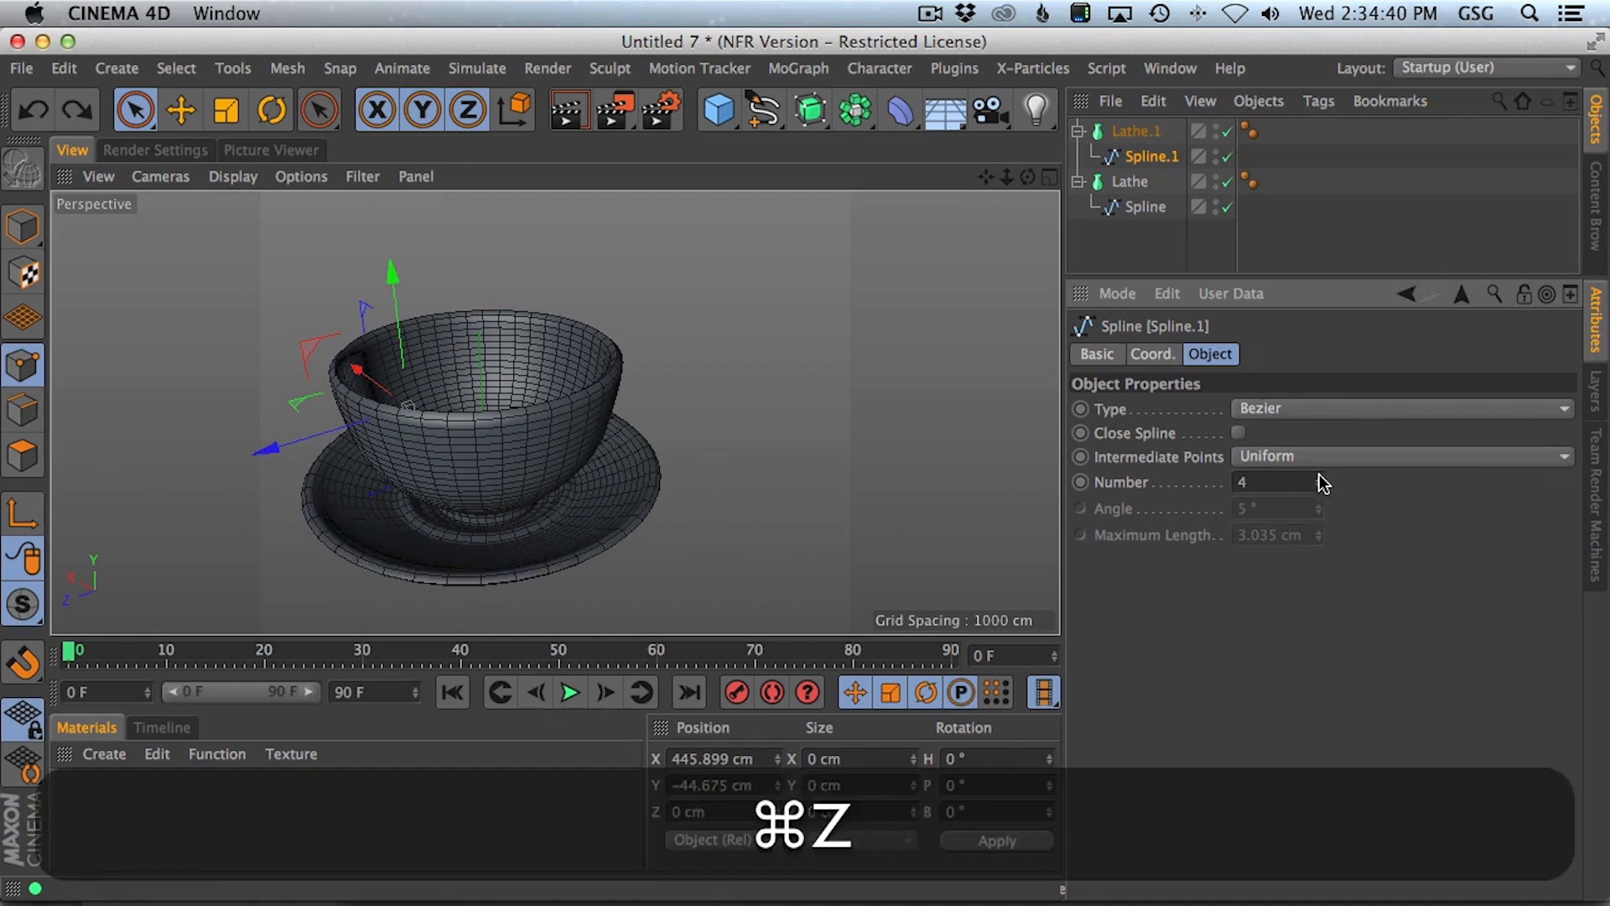
- Place the cup's Lathe above the saucer's in the hierarchy and set the cup spline's intermediate points to 3
drag(1131, 179, 1130, 126)
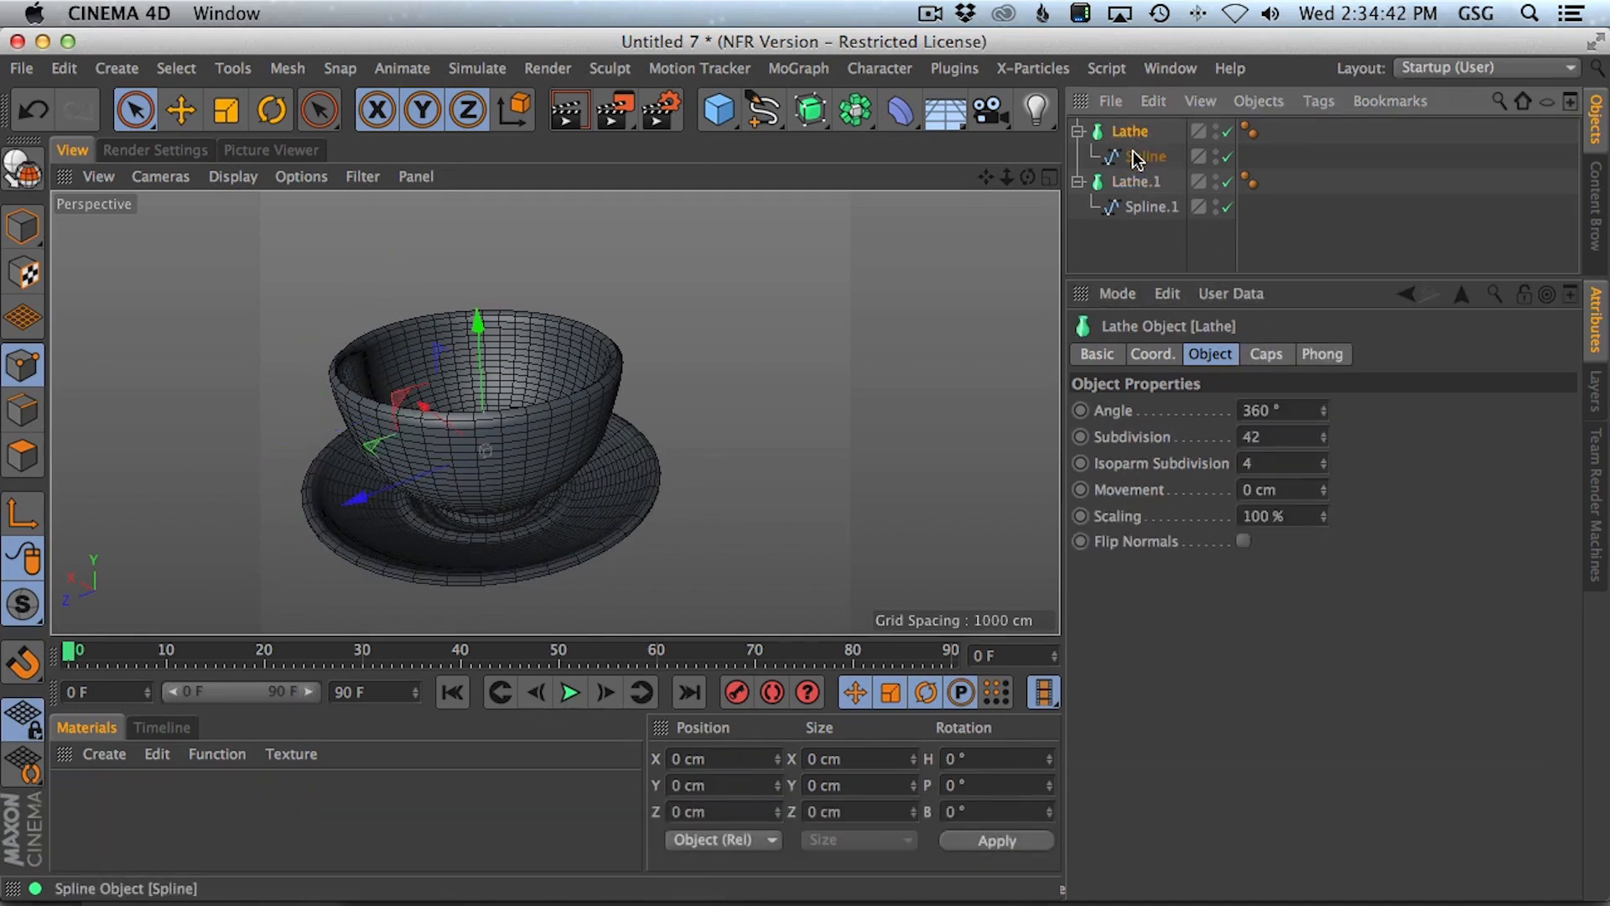
click(1136, 155)
click(1318, 489)
click(1318, 489)
click(1318, 489)
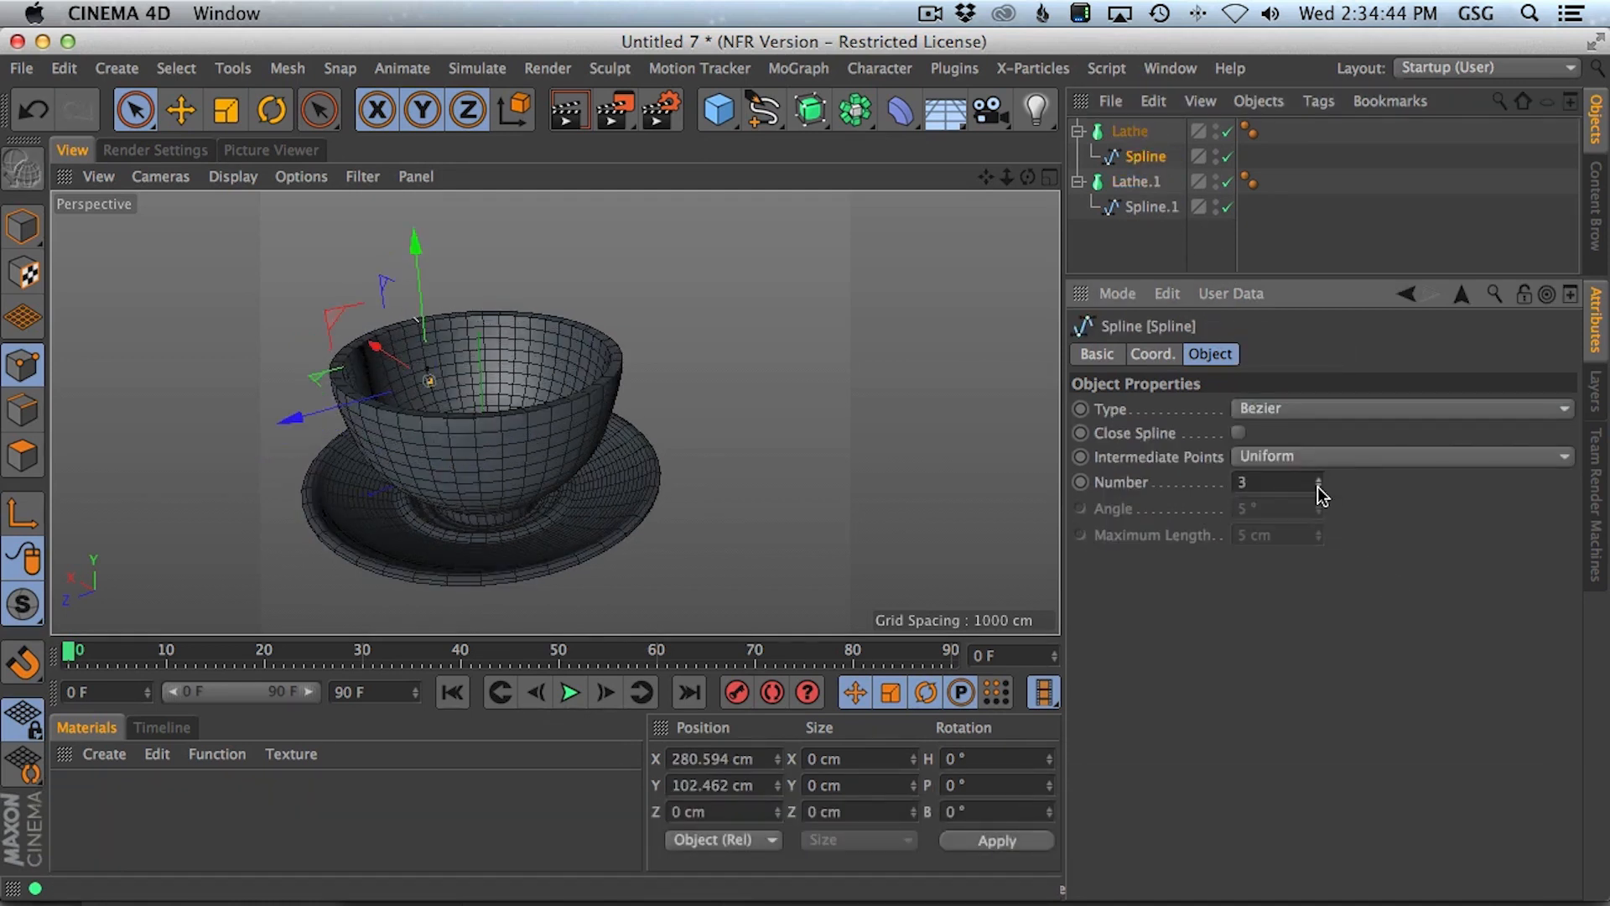
alt+drag(743, 468, 640, 439)
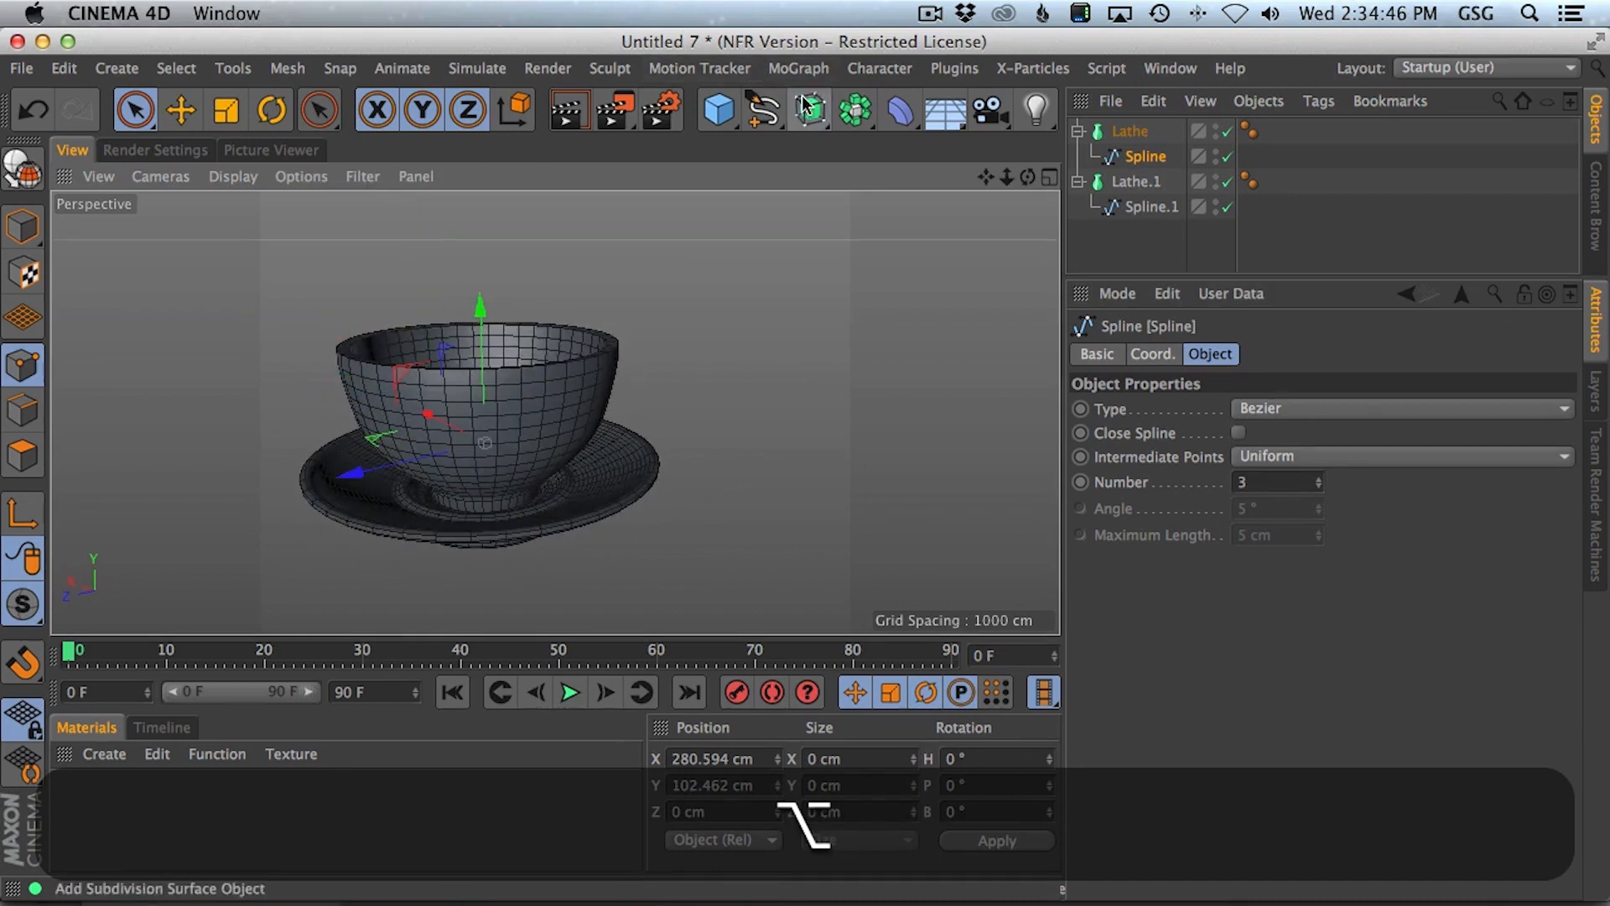
- Nest the cup's Lathe in a new Subdivision Surface object and switch the smoothing off
click(810, 109)
drag(1147, 166, 1148, 136)
alt+drag(709, 347, 730, 504)
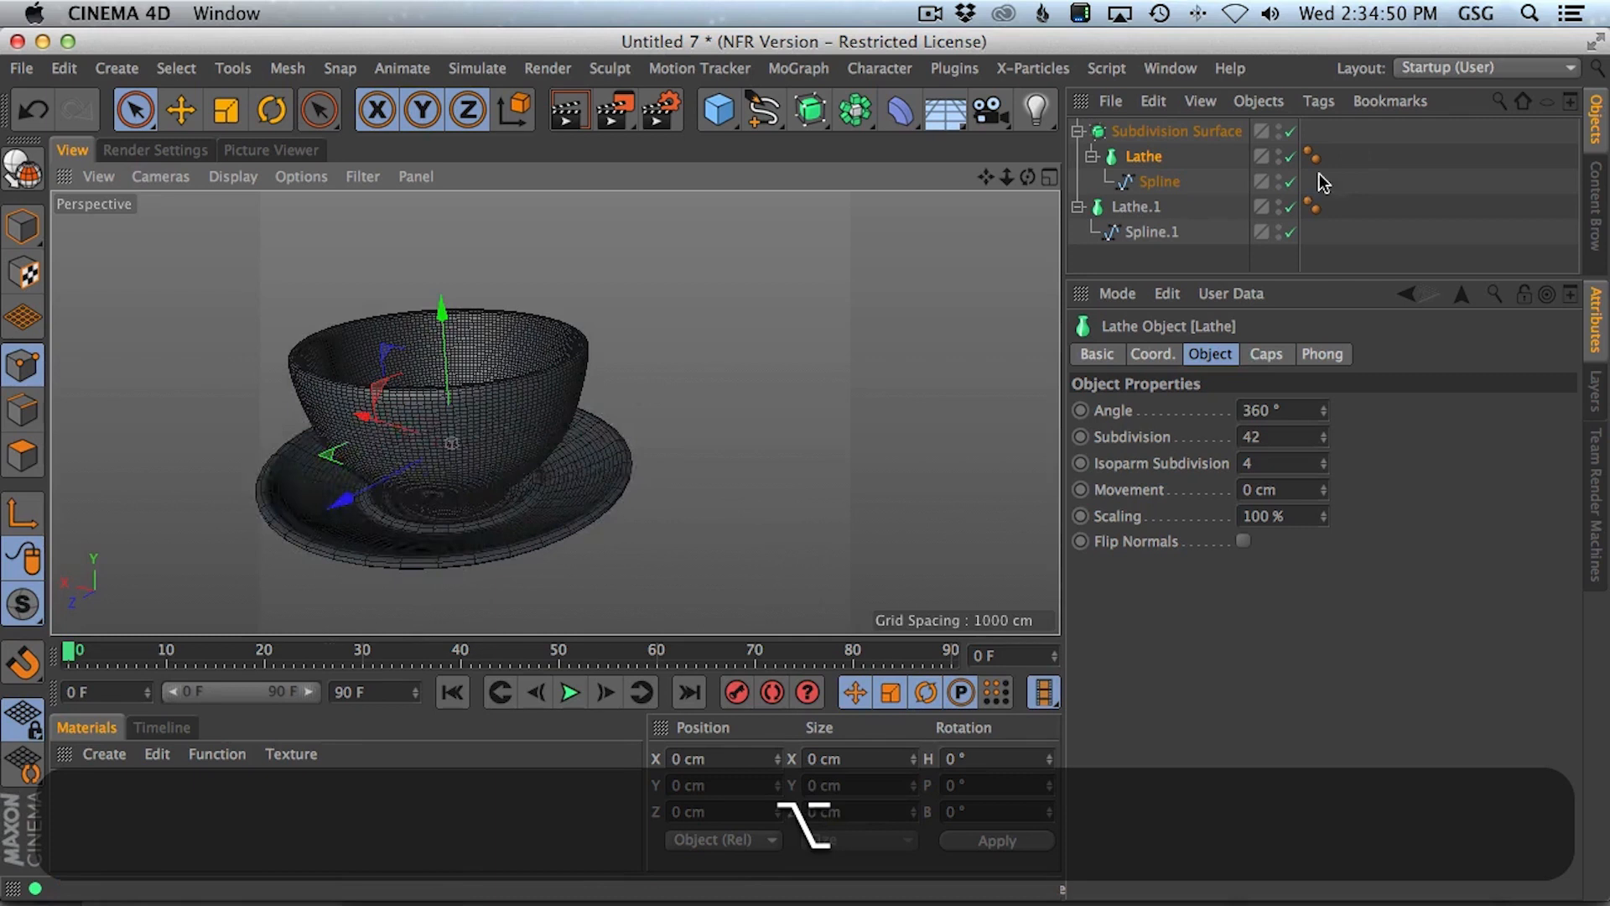
click(1291, 131)
alt+drag(536, 420, 562, 438)
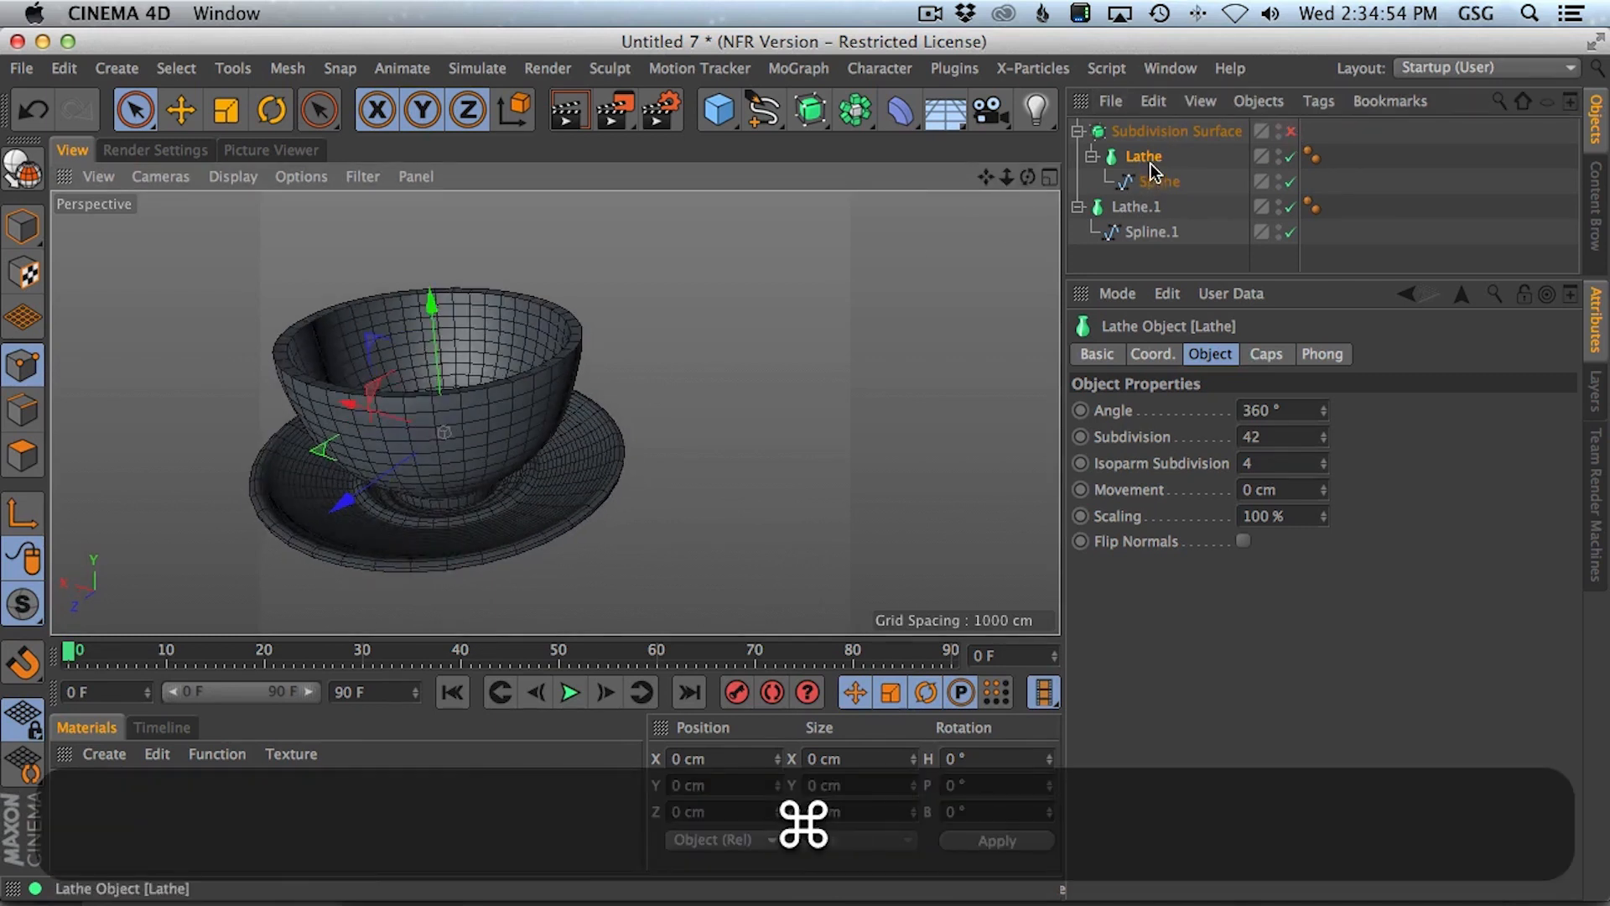
- Keep a switched-off copy of the cup's Lathe as a backup inside a hidden null named "Dead"
key(super+v)
drag(1296, 154, 1300, 123)
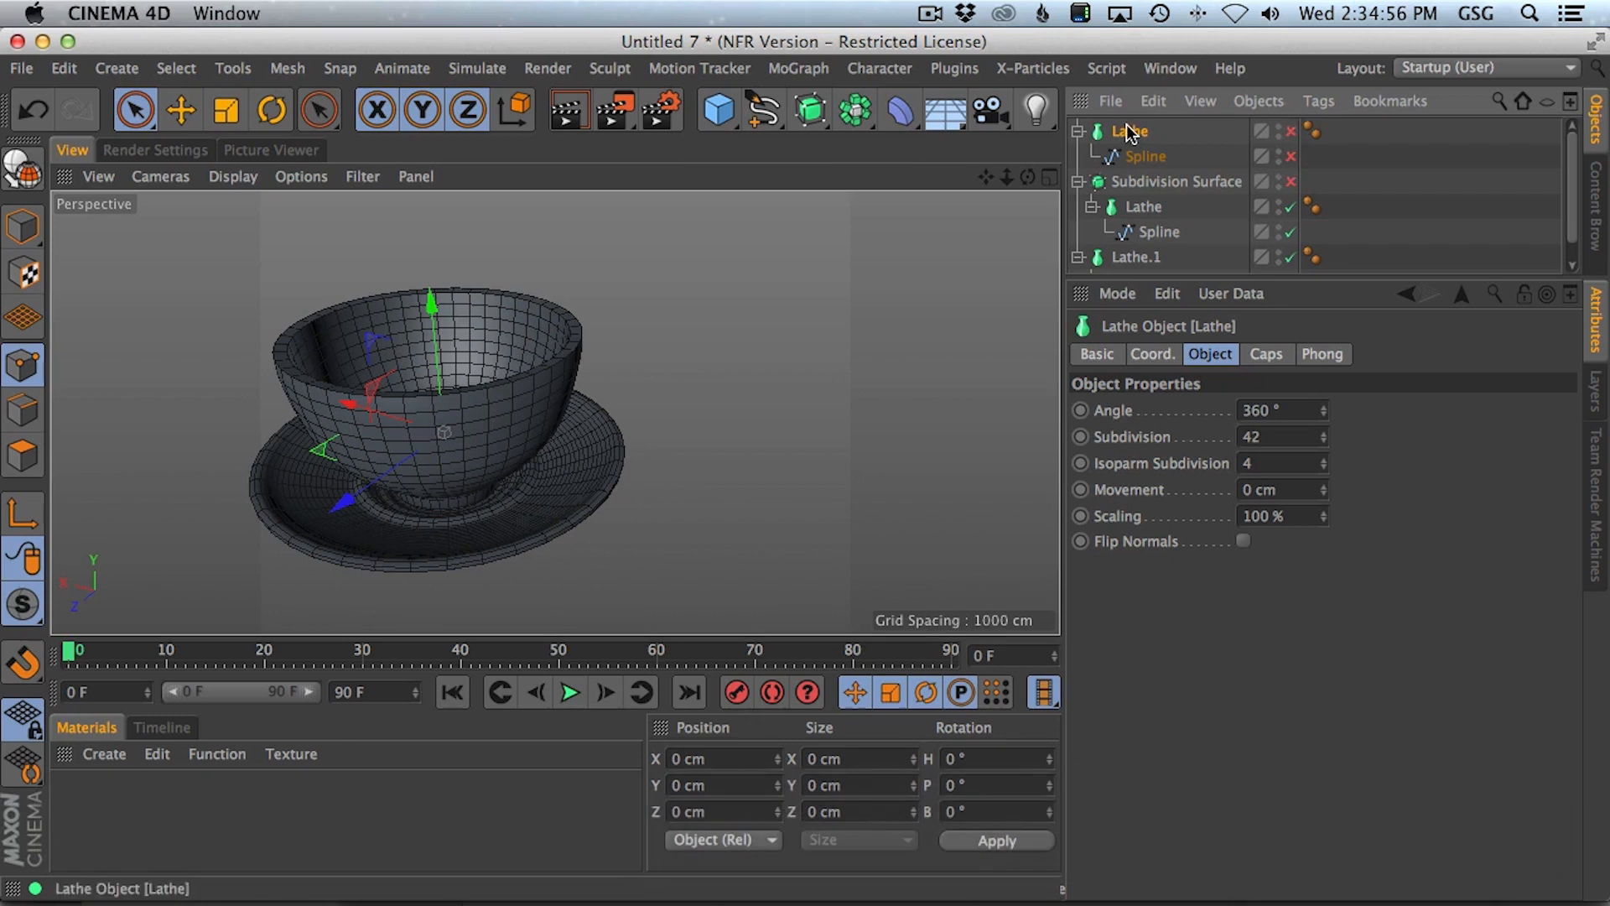
key(alt+g)
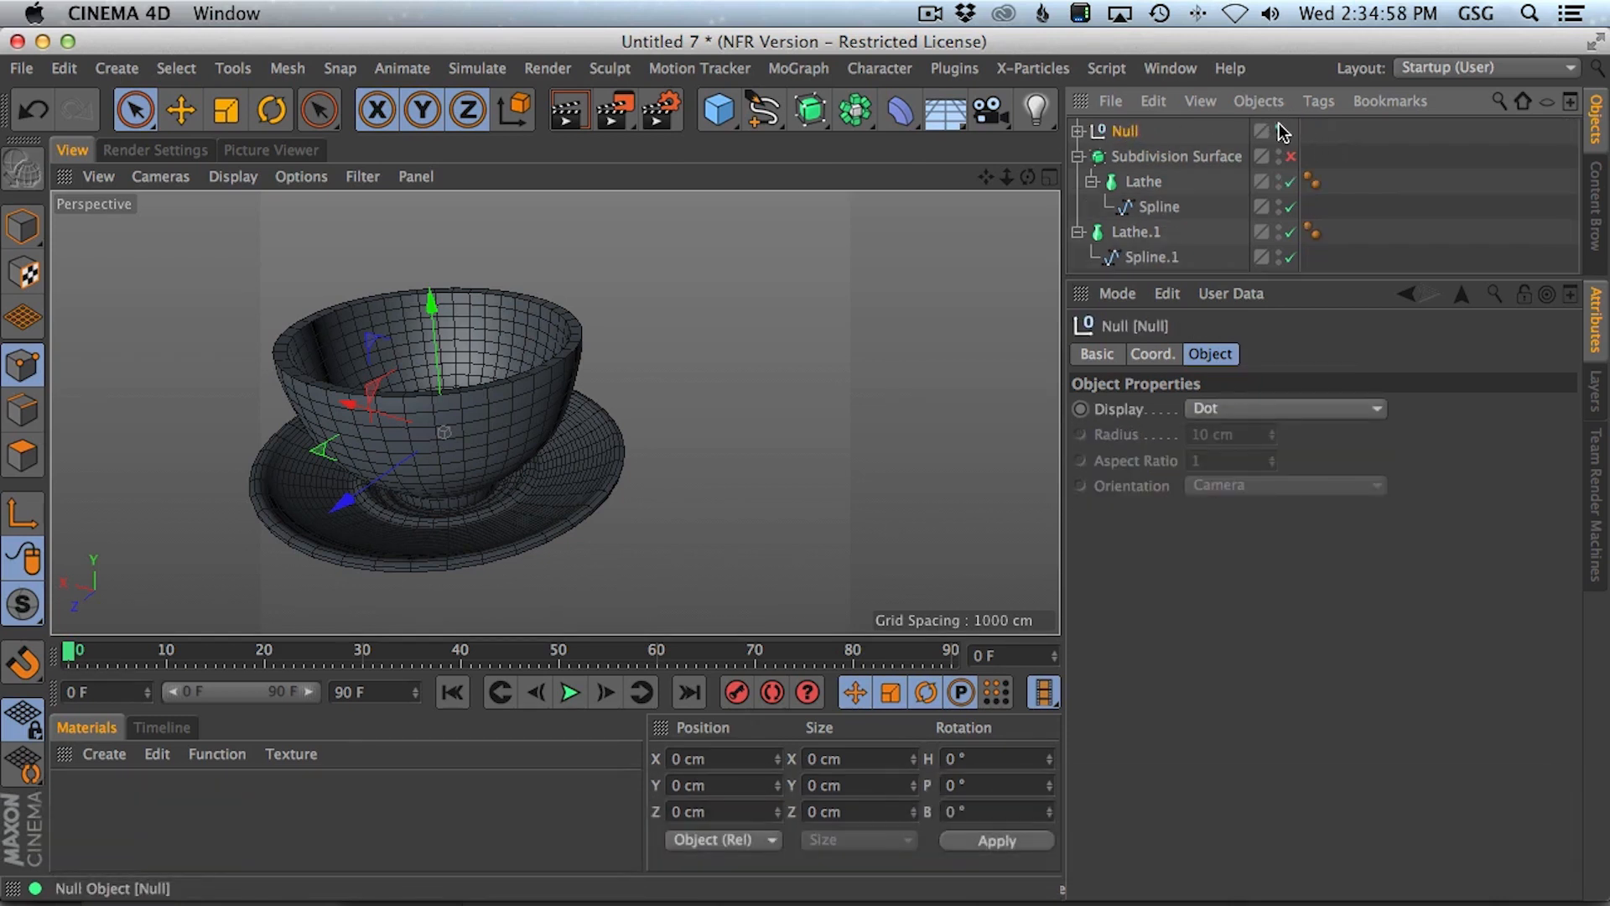
double_click(1122, 132)
text(Dead)
key(Return)
- Convert the nested cup Lathe to an editable polygon object and switch to polygon editing
click(1161, 186)
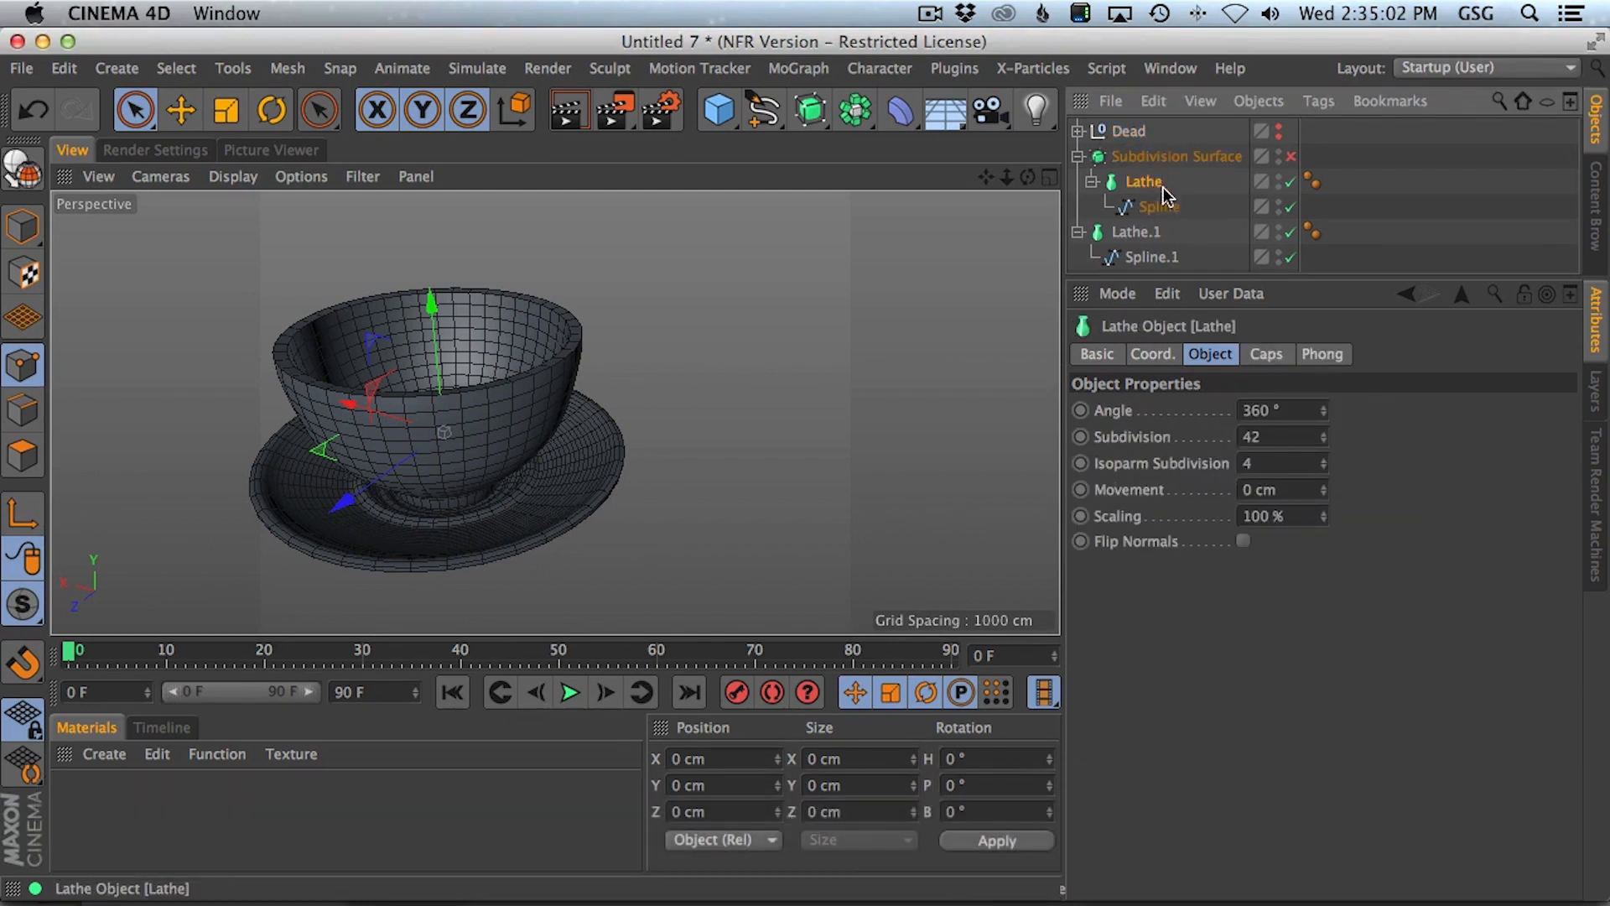
key(c)
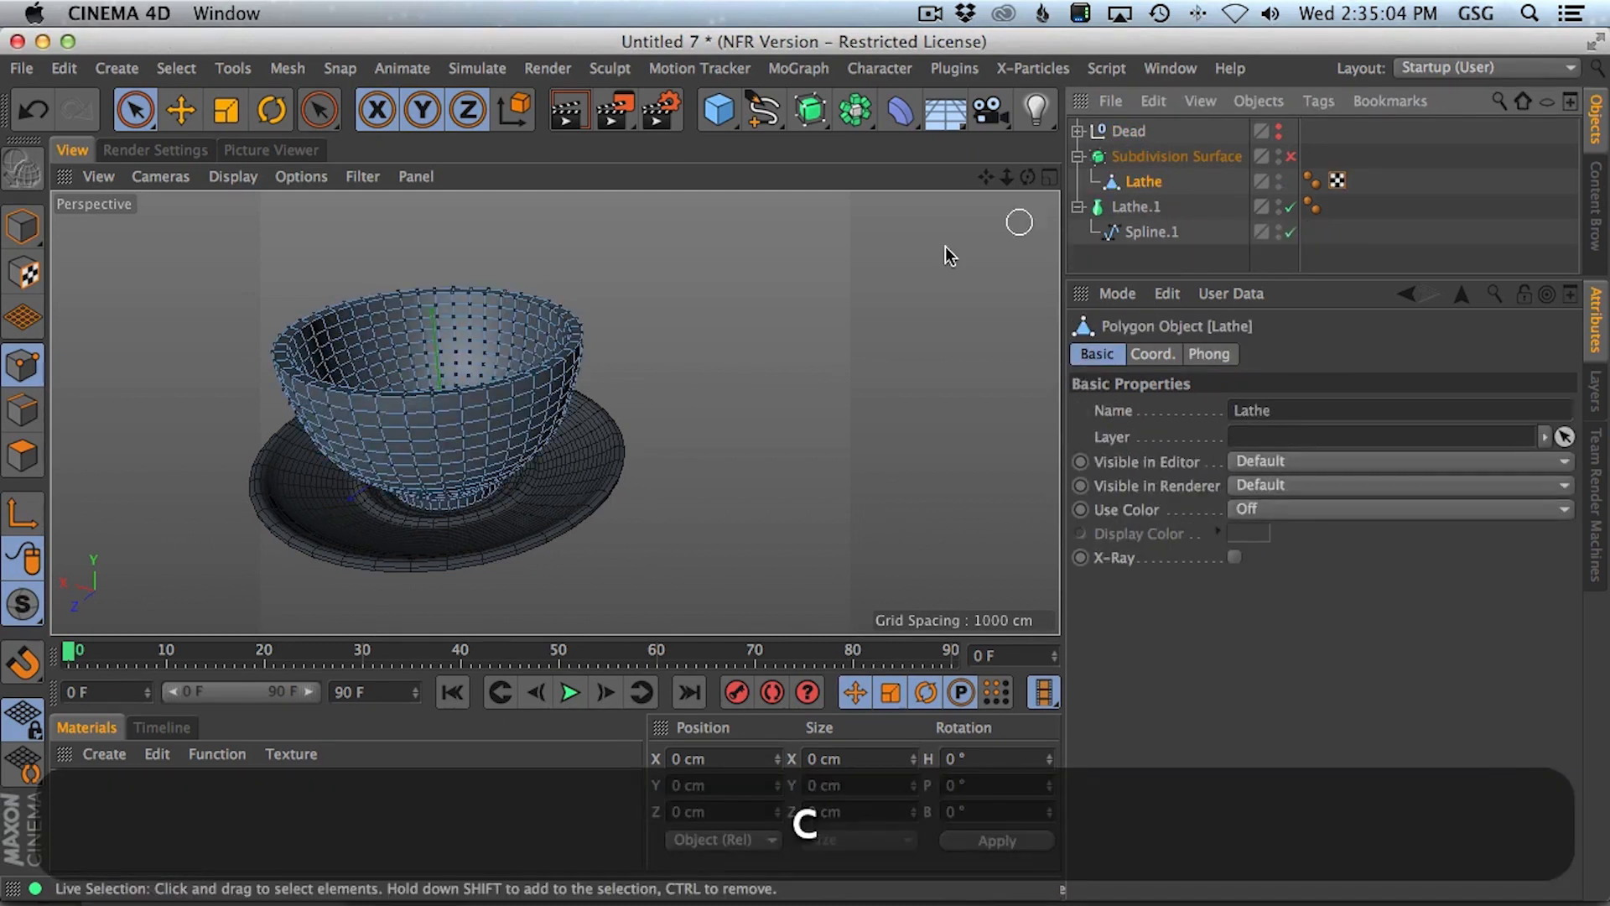
click(23, 456)
alt+drag(682, 406, 609, 401)
alt+right_drag(614, 388, 683, 346)
alt+middle_drag(653, 369, 597, 464)
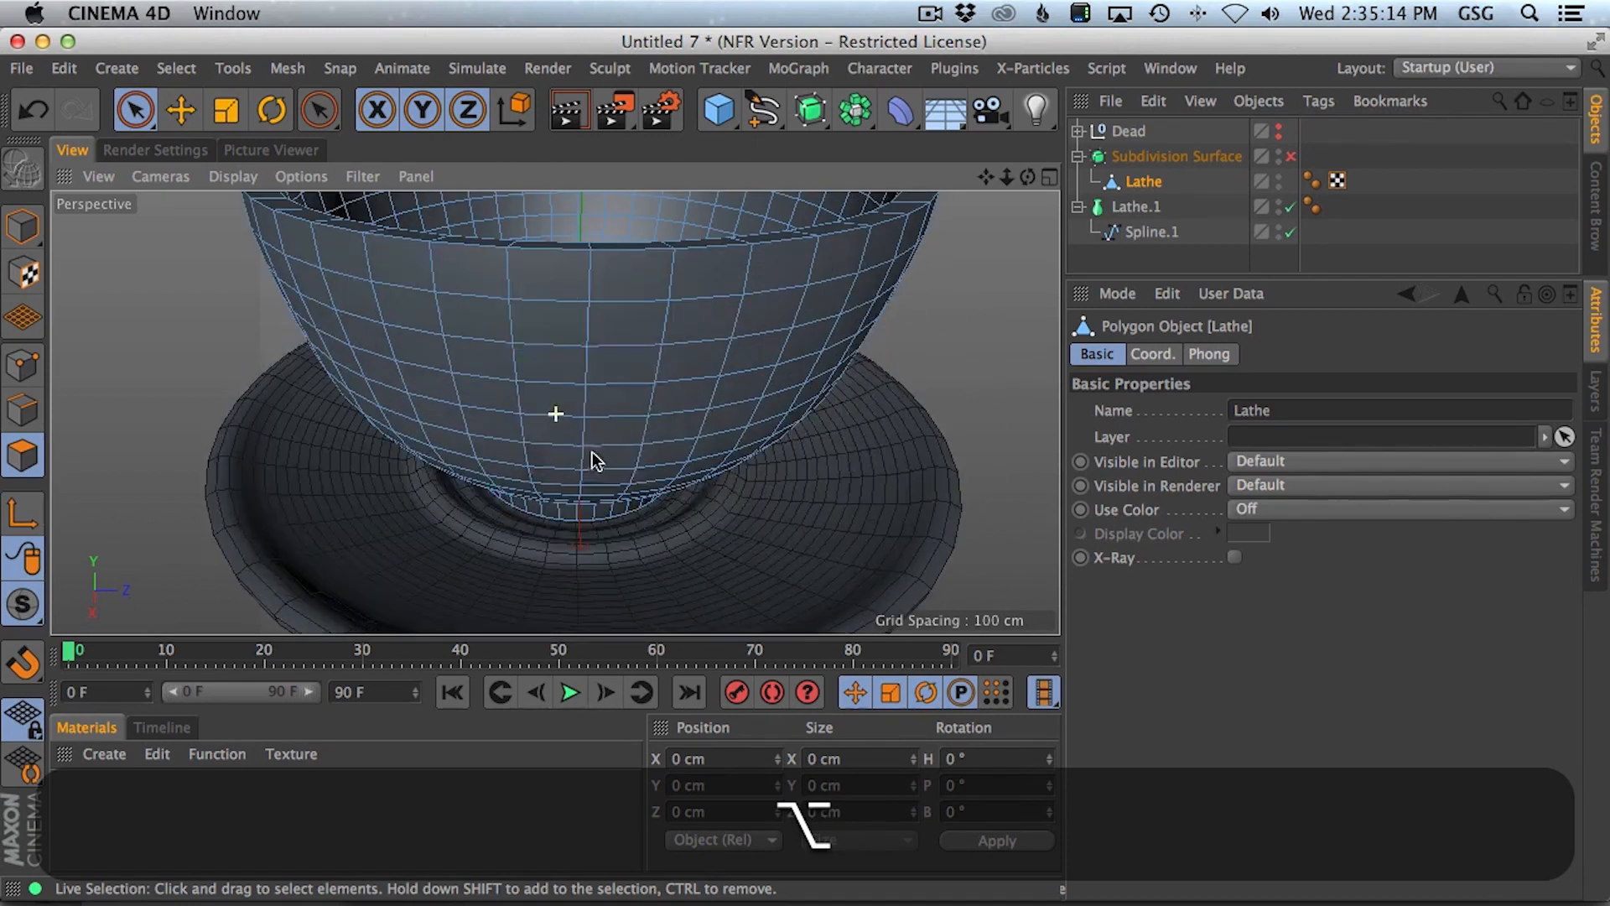
- Select polygon patches near the cup's rim and near its base on one side, and extrude both outward with an offset of about -70 cm
drag(568, 331, 698, 405)
key(super+Tab)
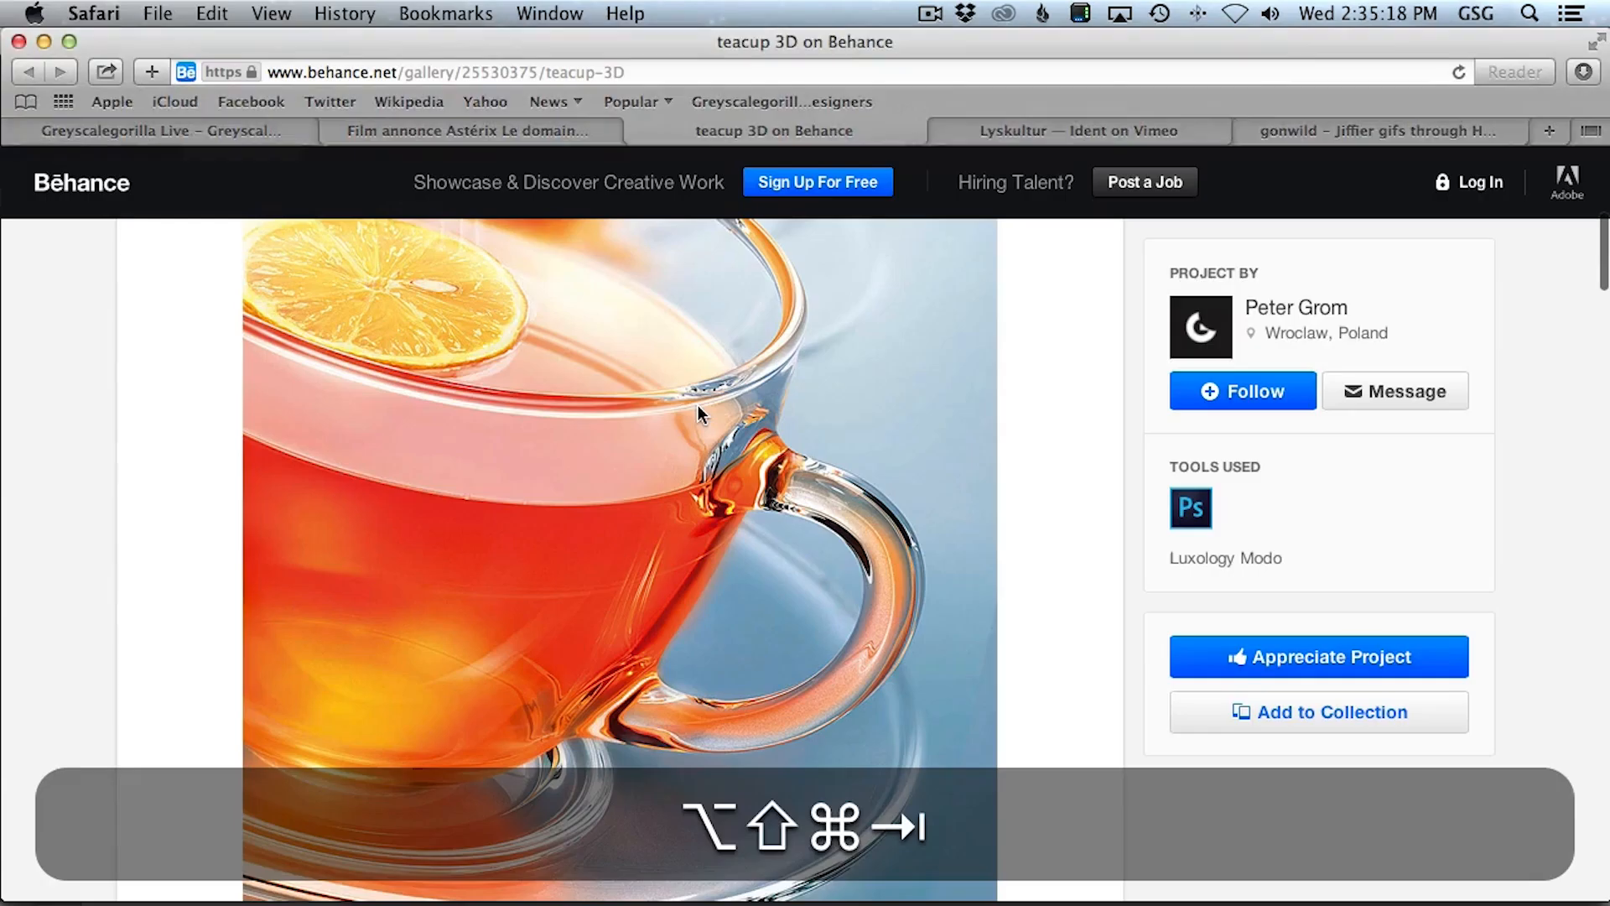
key(super+Tab)
scroll(700, 570, down, 5)
alt+drag(636, 553, 713, 460)
key(alt+d)
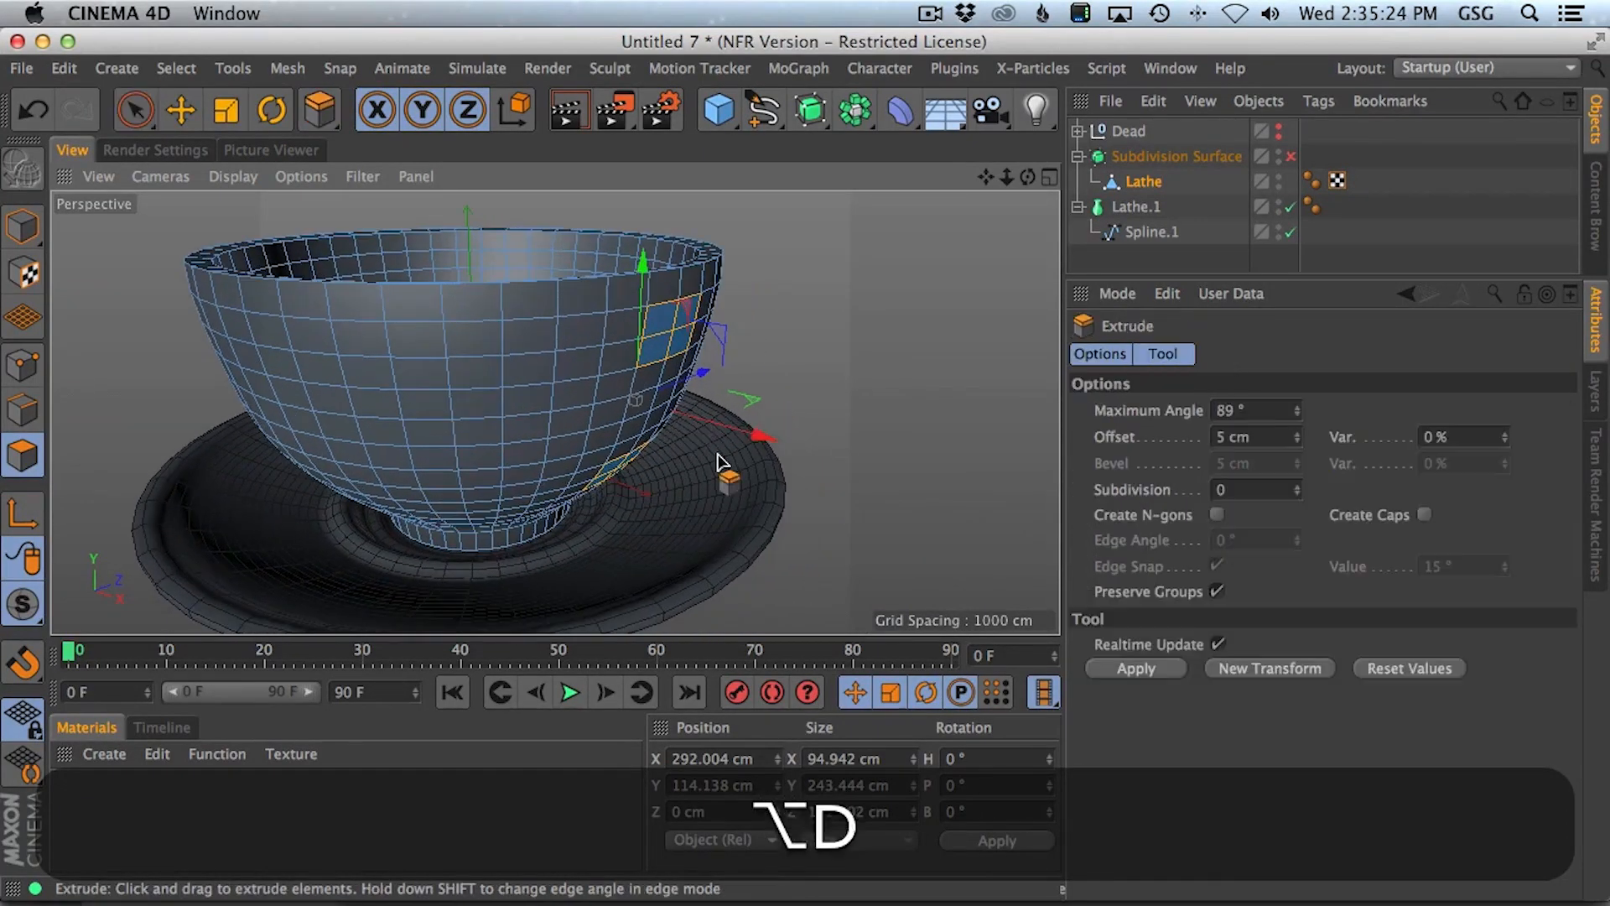
drag(636, 400, 677, 435)
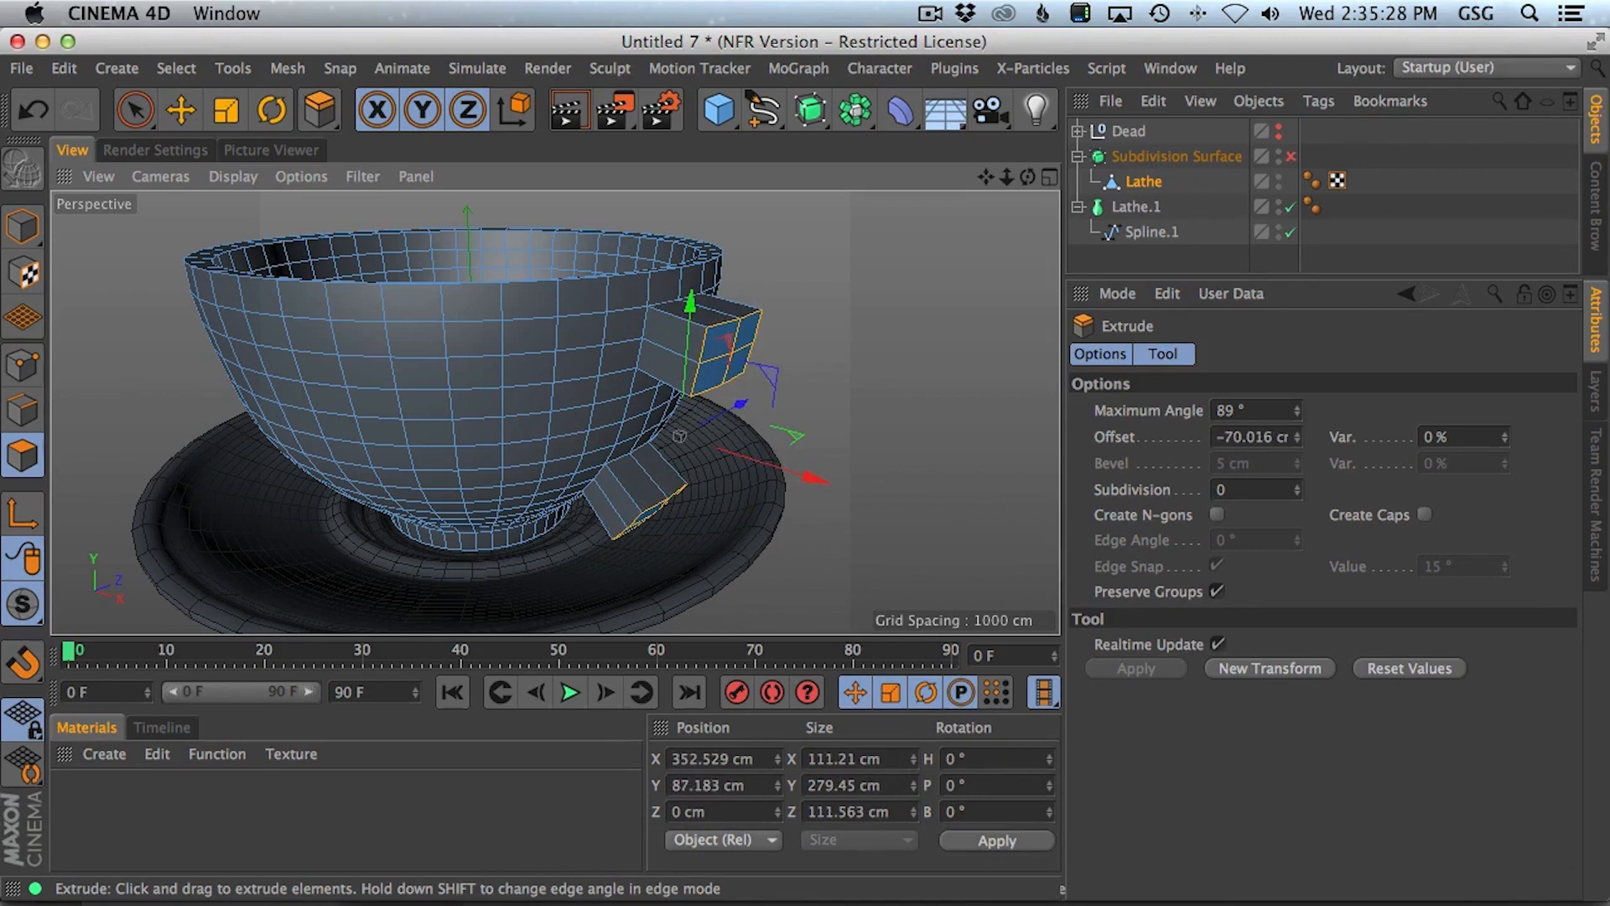
- Scale down the end faces of the upper and lower handle extrusions one after the other
key(space)
alt+drag(735, 359, 783, 359)
alt+right_drag(784, 359, 832, 383)
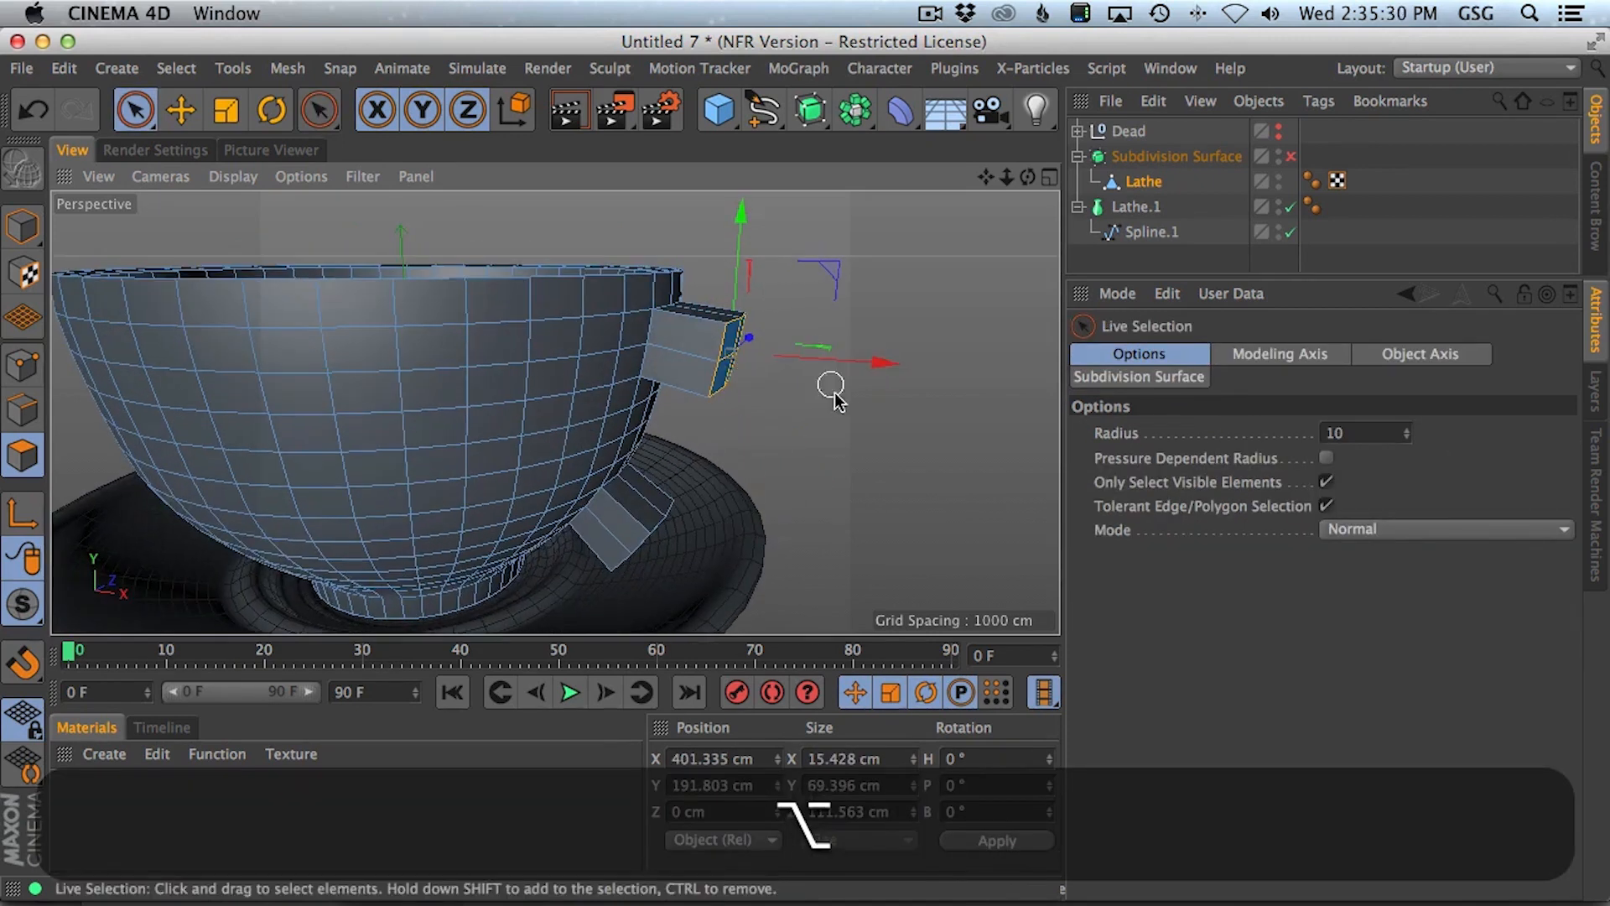
key(t)
alt+drag(728, 483, 746, 369)
key(space)
mouse_move(588, 444)
mouse_down()
mouse_move(622, 409)
mouse_move(671, 421)
mouse_move(646, 419)
mouse_up()
key(t)
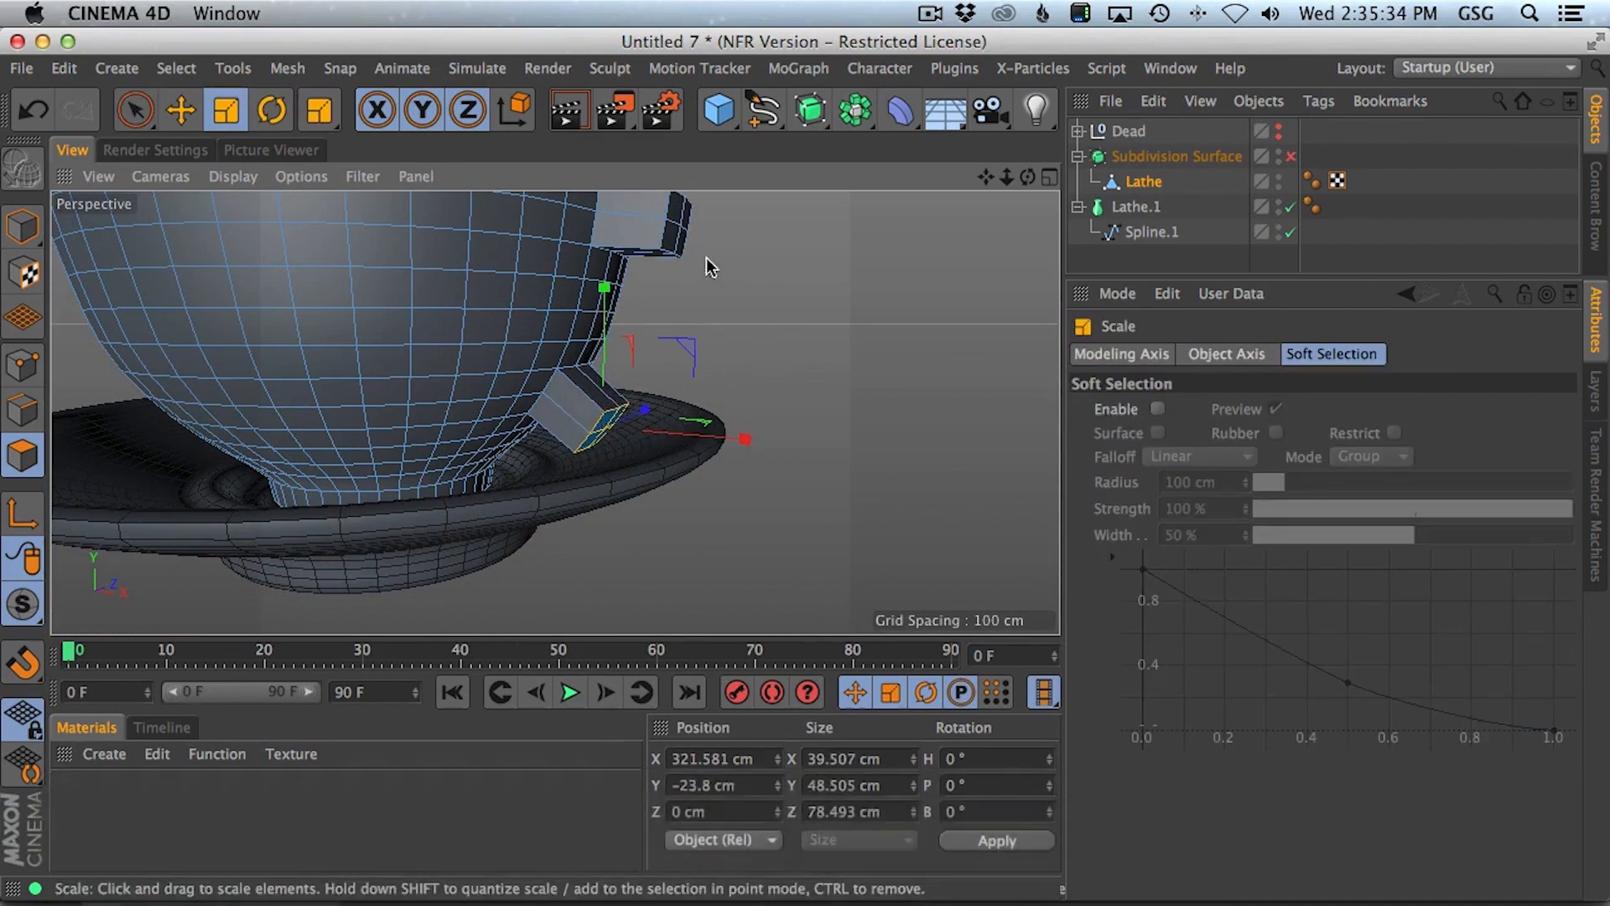
- Extrude the end faces of both handle stubs again with an offset of about -118 cm
key(space)
key(shift+d)
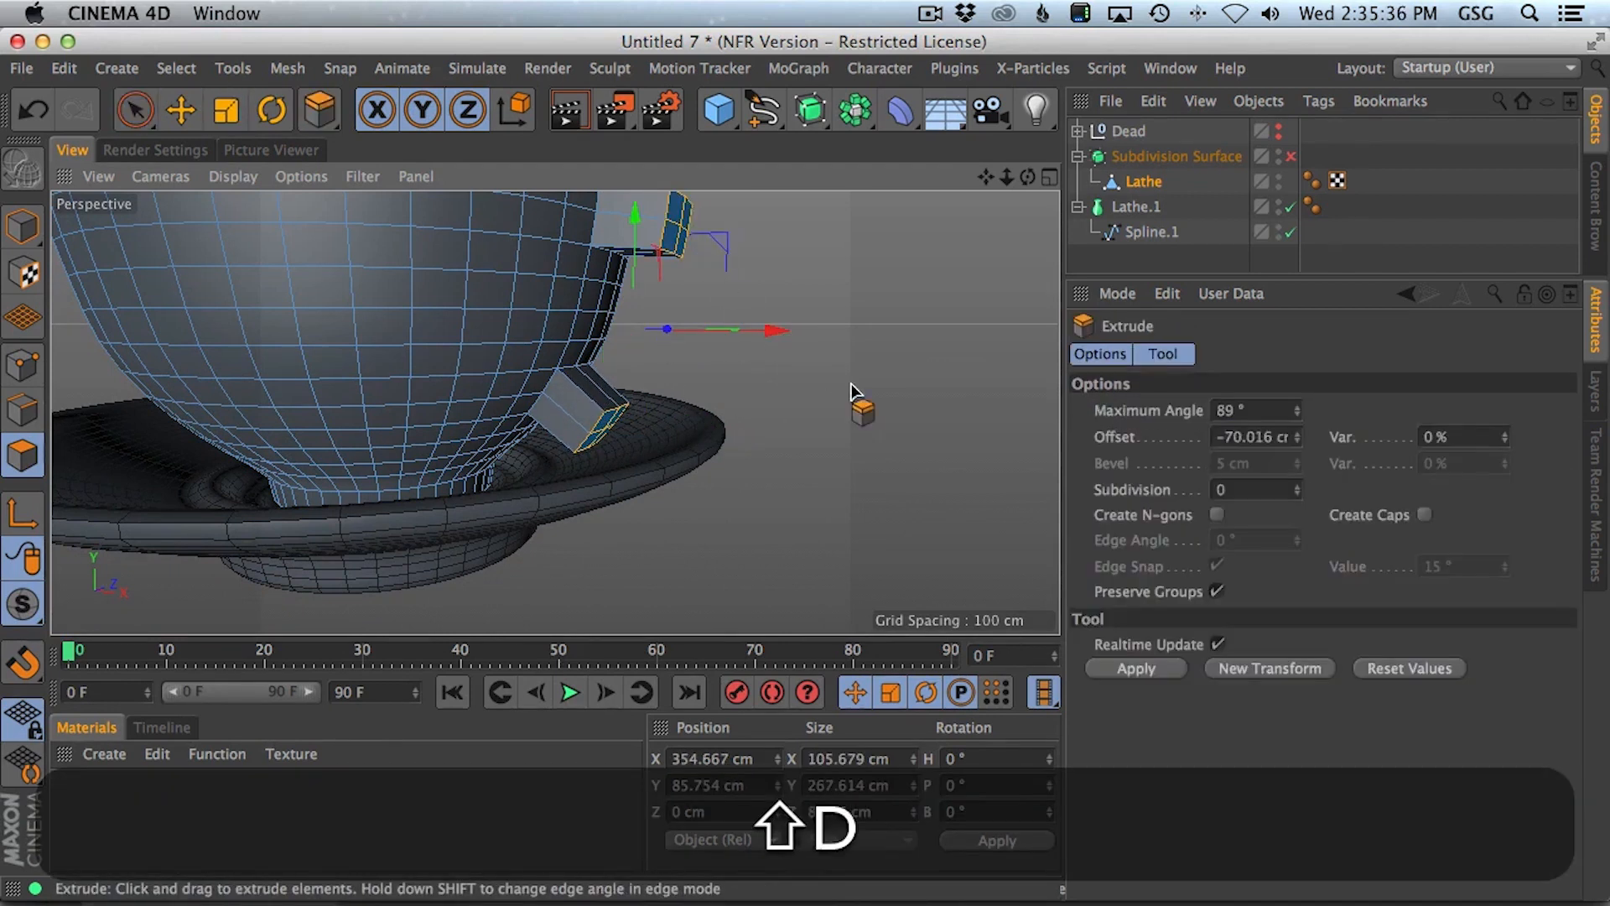
drag(863, 406, 786, 406)
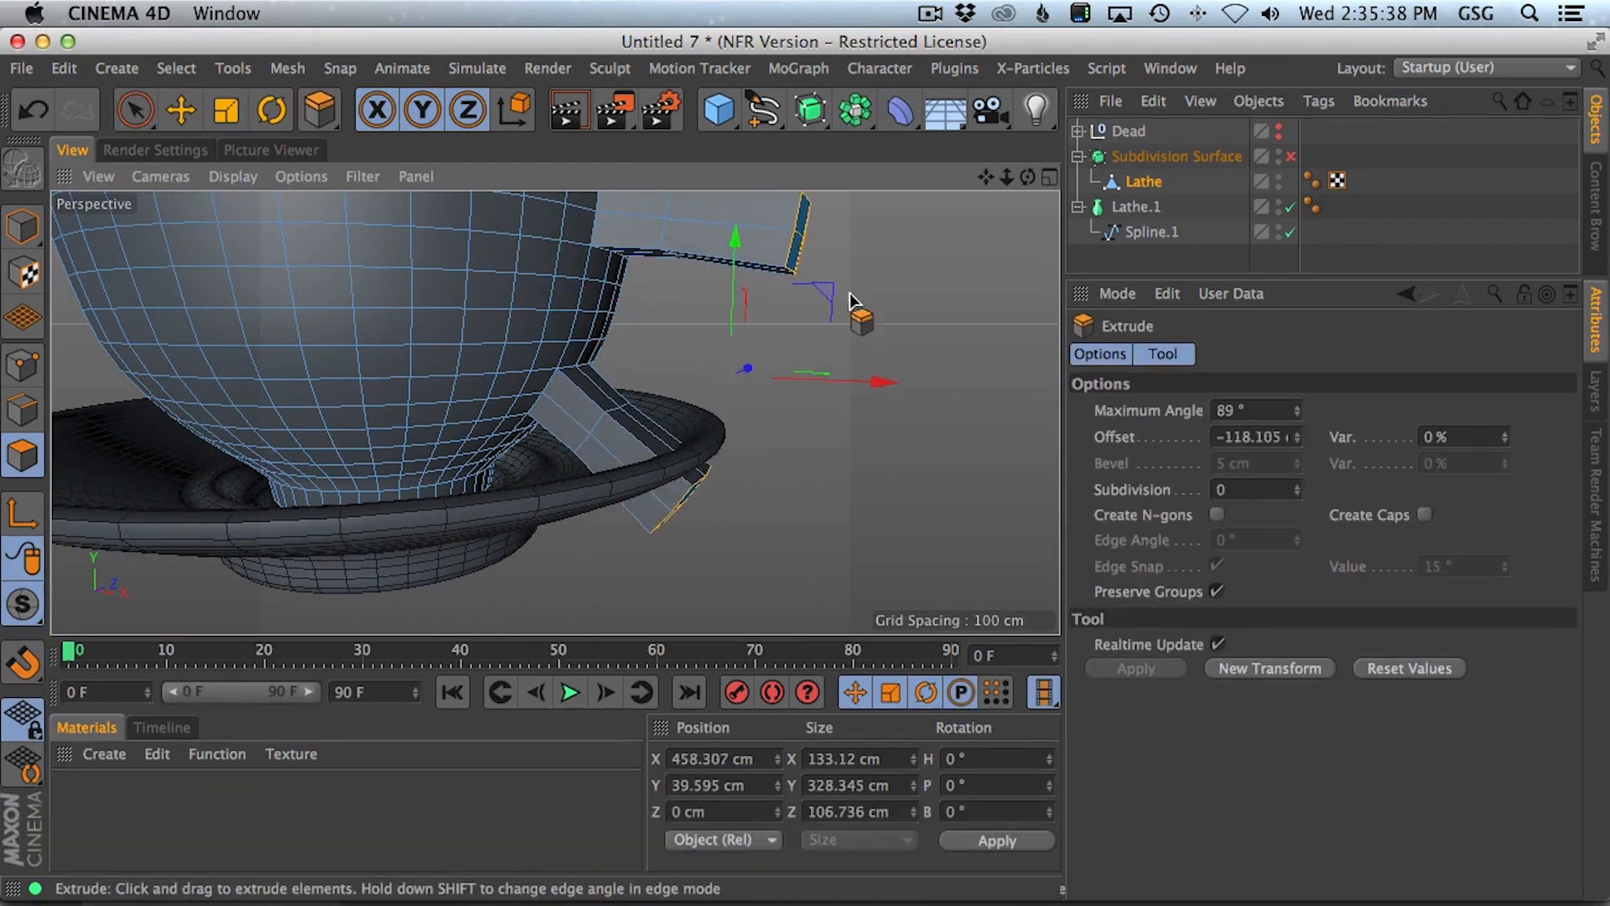
- Try scaling the extruded handle ends, and undo the attempts
key(space)
alt+drag(801, 243, 870, 350)
key(r)
key(t)
drag(723, 411, 837, 361)
key(super+z)
key(super+z)
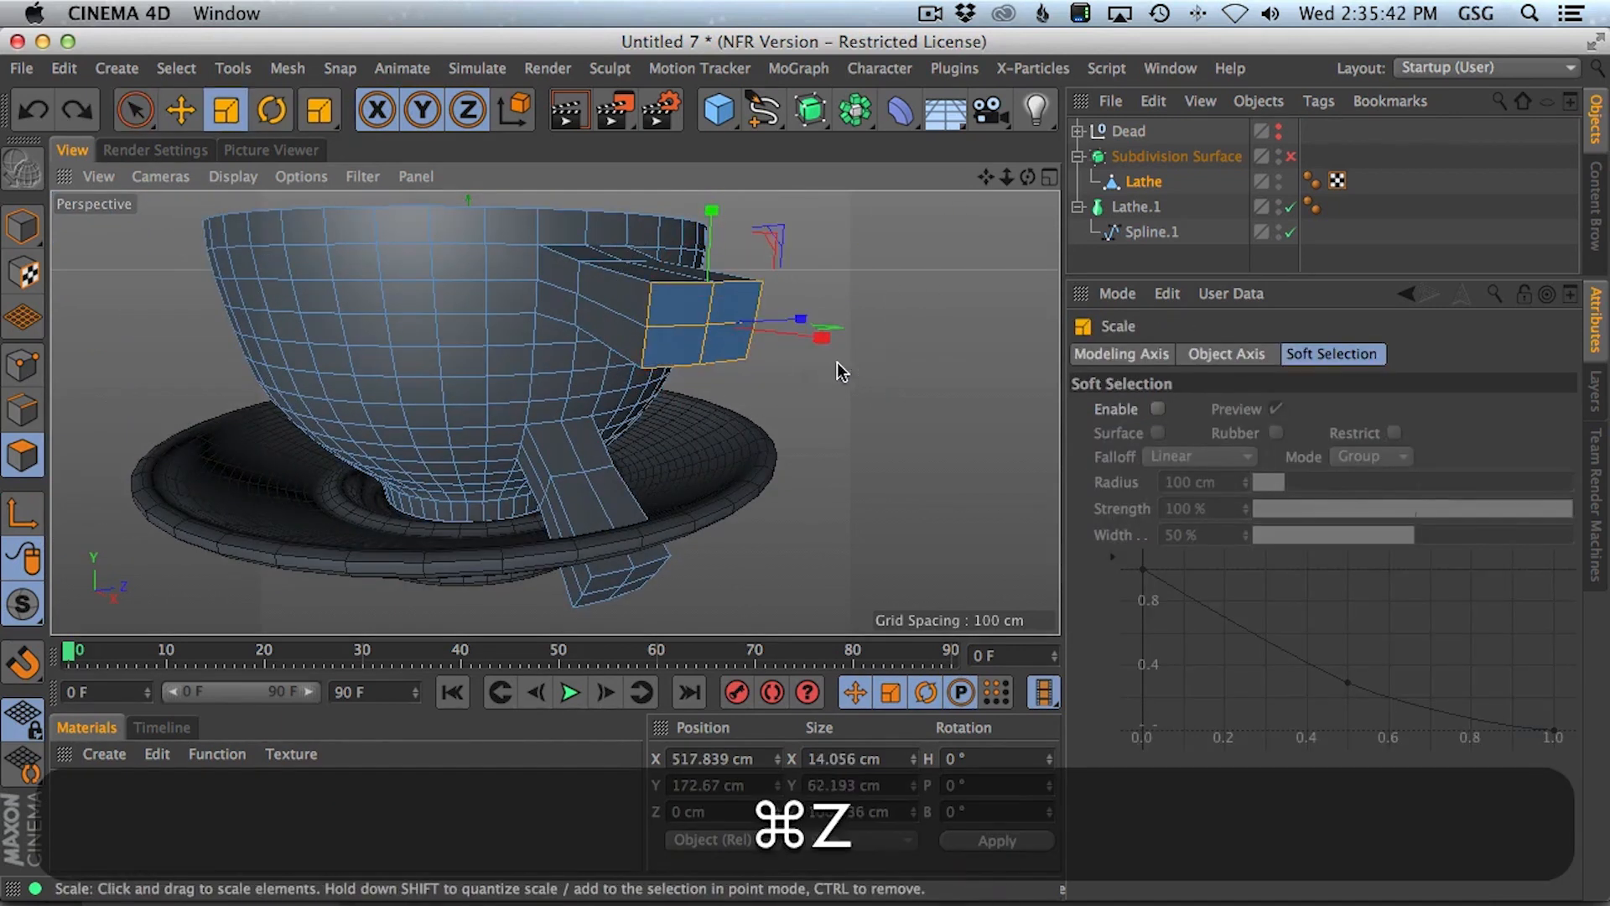
key(space)
click(707, 333)
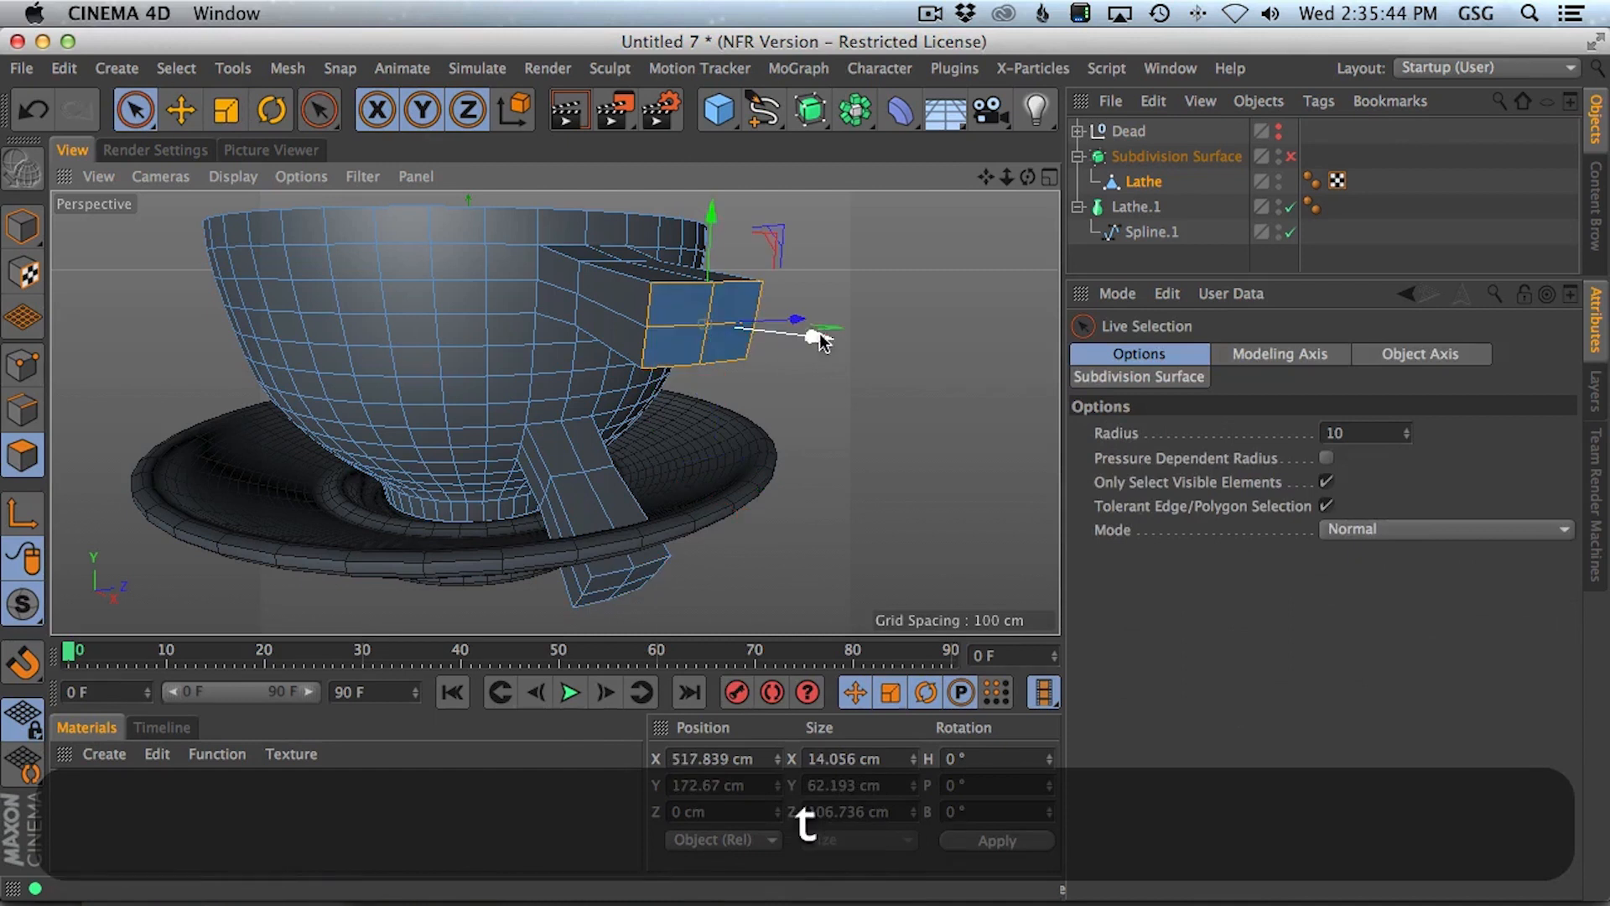
key(t)
drag(904, 374, 804, 405)
key(super+z)
key(super+z)
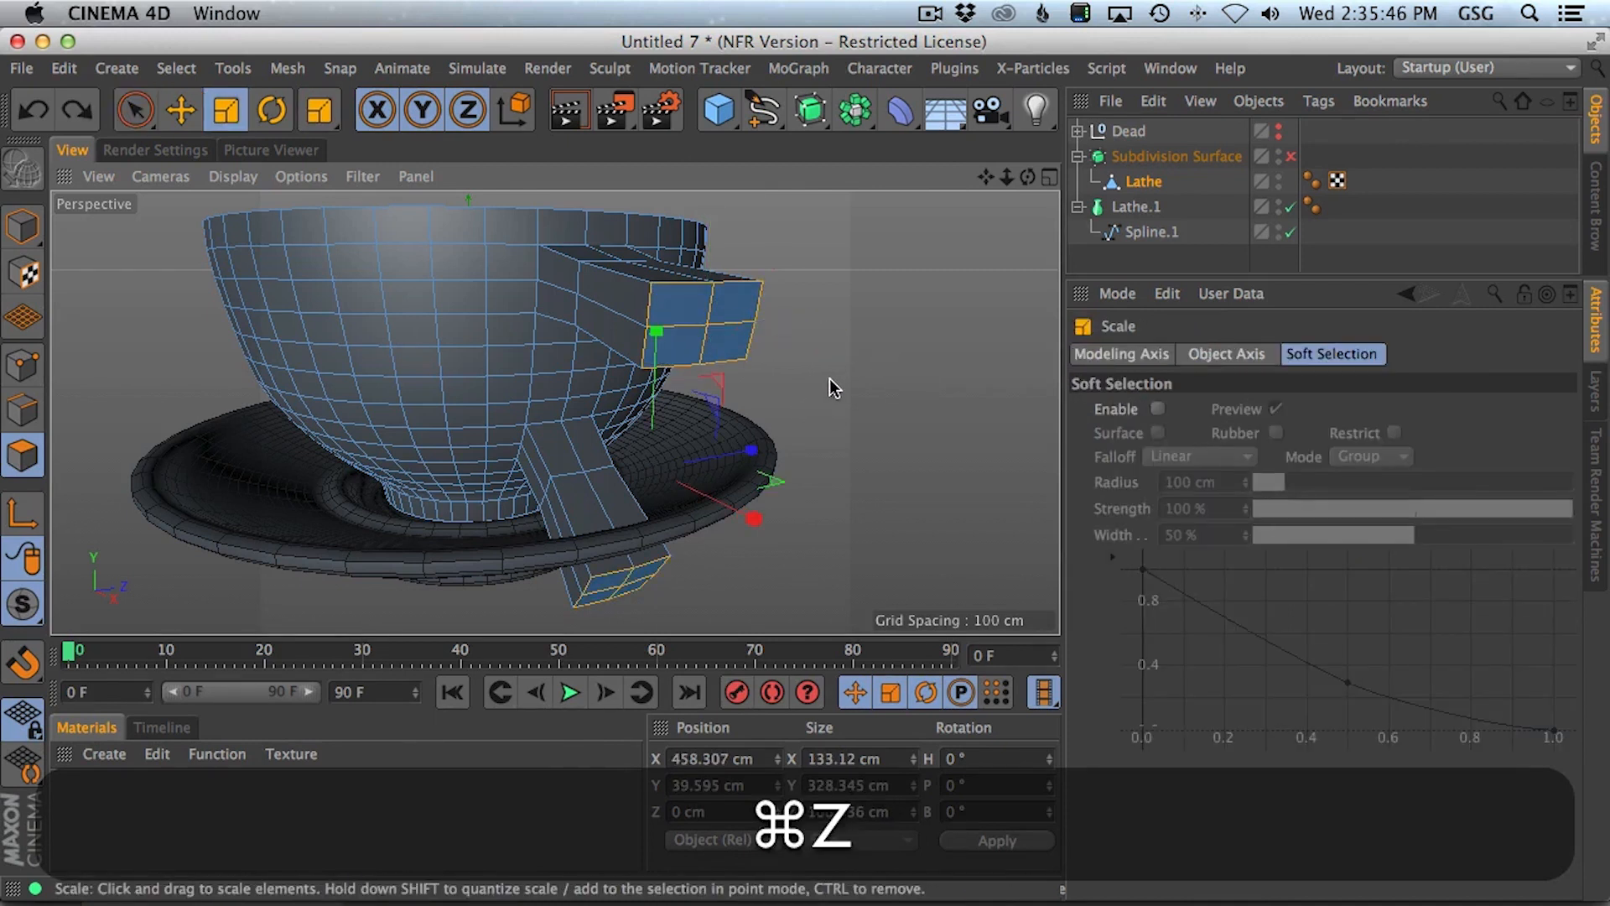
- Scale down the end faces of the upper handle extrusion only
key(space)
click(713, 329)
key(t)
mouse_move(859, 286)
mouse_down()
mouse_move(687, 356)
mouse_move(812, 420)
mouse_move(834, 389)
mouse_up()
- Move, rotate and scale the end faces of the lower handle extrusion so the segment bends upward, away from the saucer
key(space)
click(721, 470)
drag(685, 388, 637, 300)
key(r)
key(t)
mouse_move(737, 313)
mouse_down()
mouse_move(764, 361)
mouse_move(737, 370)
mouse_move(779, 292)
mouse_move(776, 338)
mouse_move(833, 348)
mouse_move(765, 317)
mouse_up()
key(e)
key(t)
- Rotate the end faces of the upper handle extrusion downward and move them toward the lower one, to about X 464 cm, Y 143 cm
key(space)
click(760, 312)
key(t)
key(r)
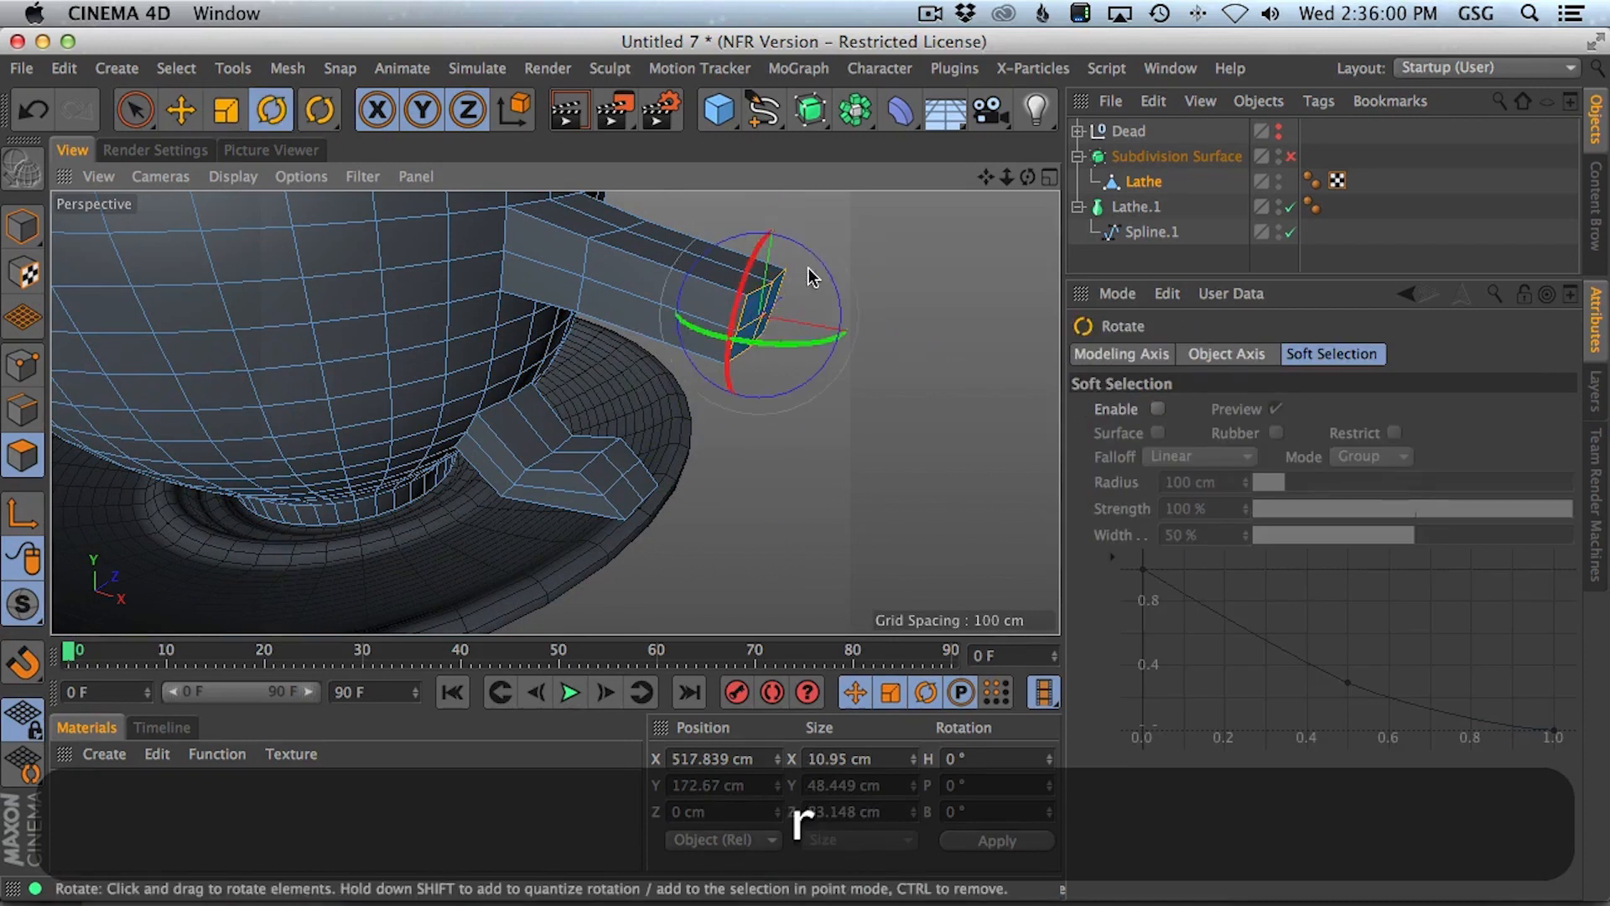
drag(819, 265, 827, 329)
key(e)
alt+drag(820, 413, 647, 492)
- Bridge the end faces of the upper and lower handle extrusions to close the handle
key(space)
shift+click(609, 512)
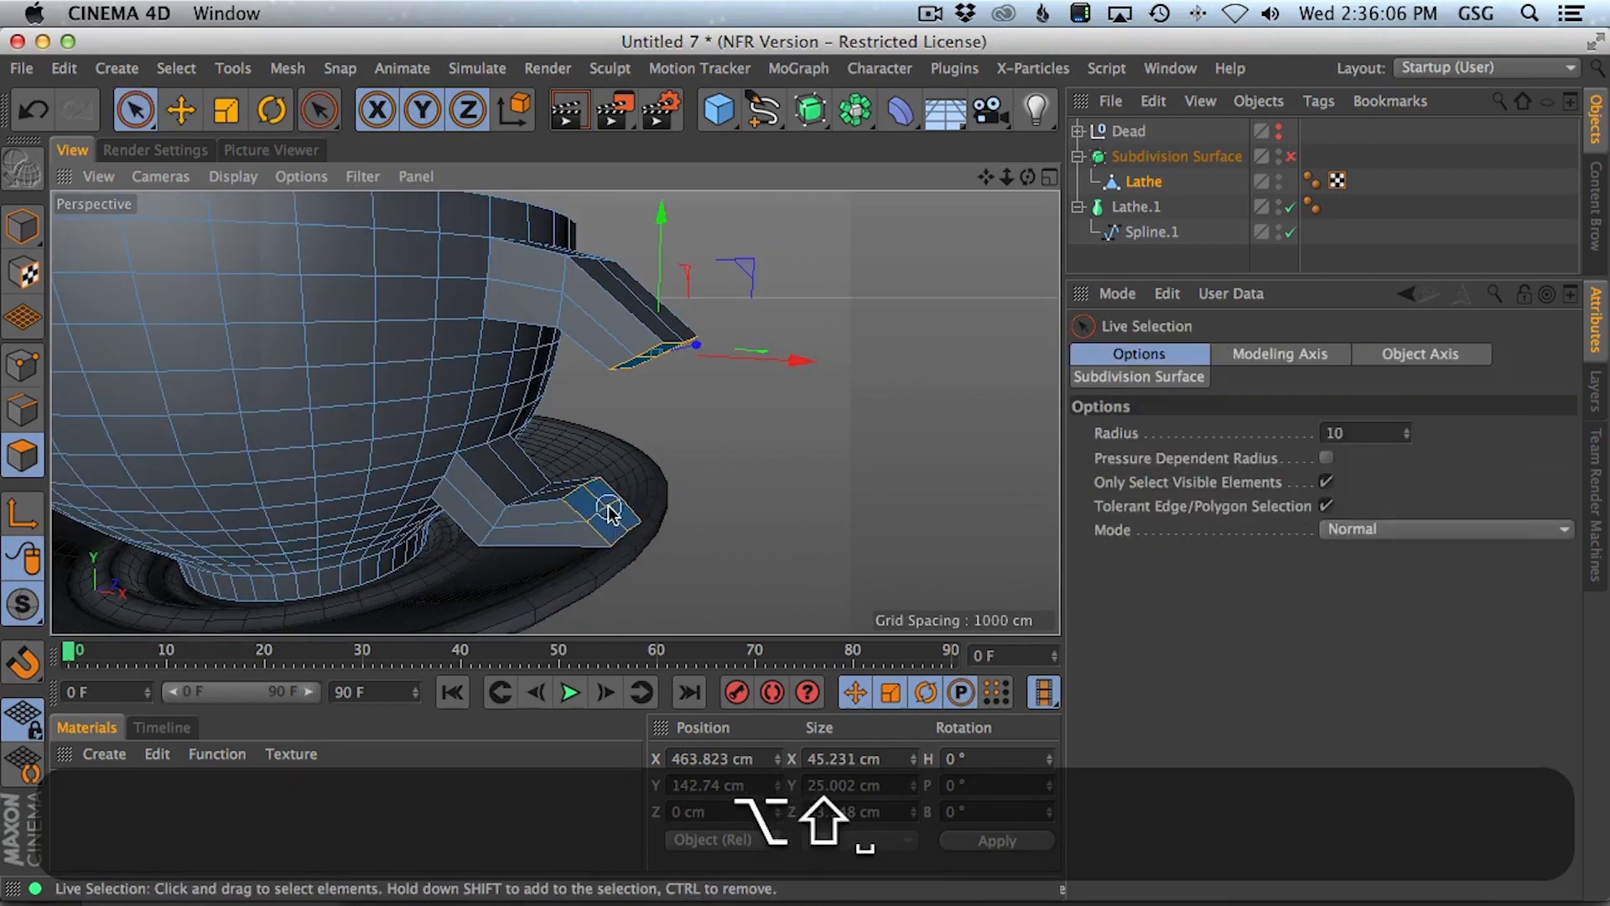
key(alt+b)
alt+drag(788, 443, 686, 401)
drag(665, 340, 777, 449)
key(space)
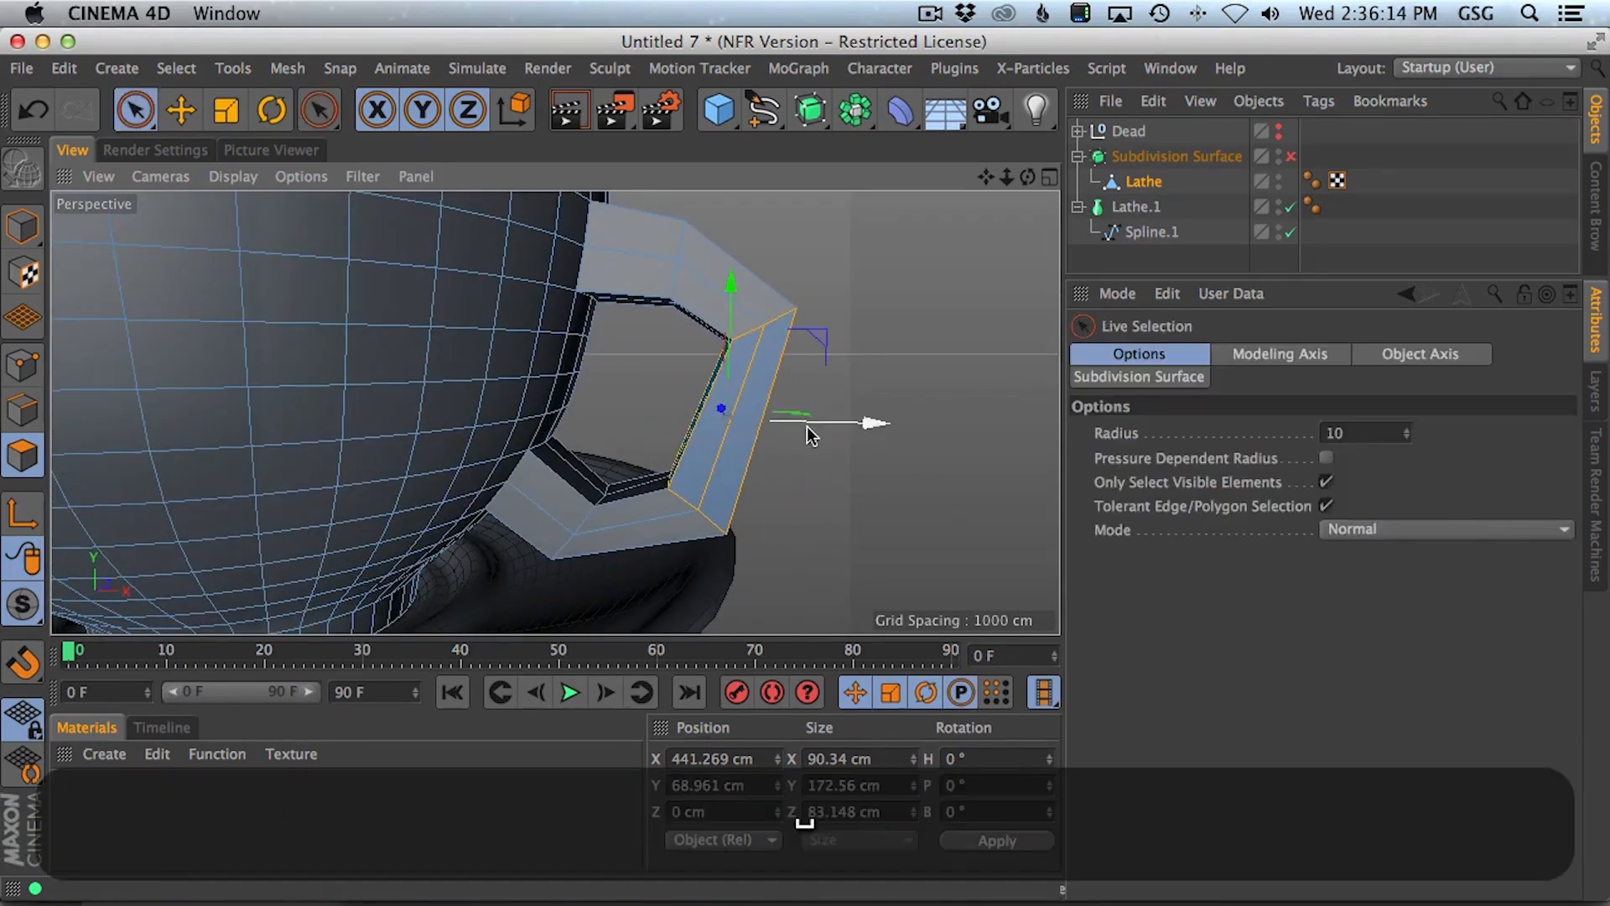
- Select all long edges of the bridged handle section, including hidden ones, and cut them with Edge Cut at subdivision 1 without N-gons
click(26, 410)
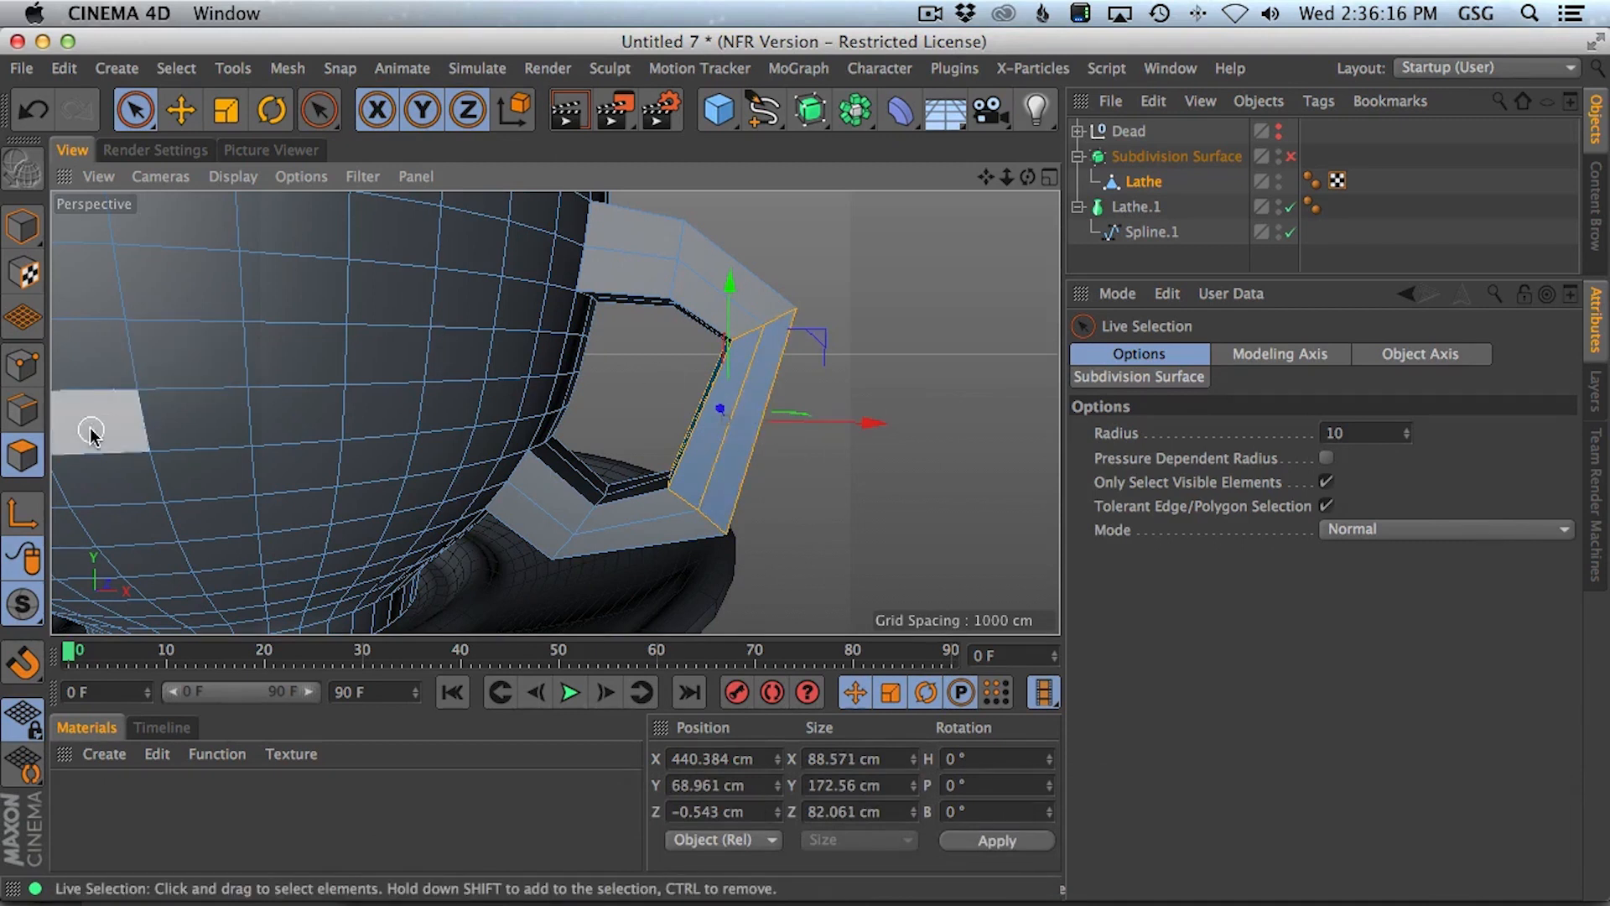
click(1327, 482)
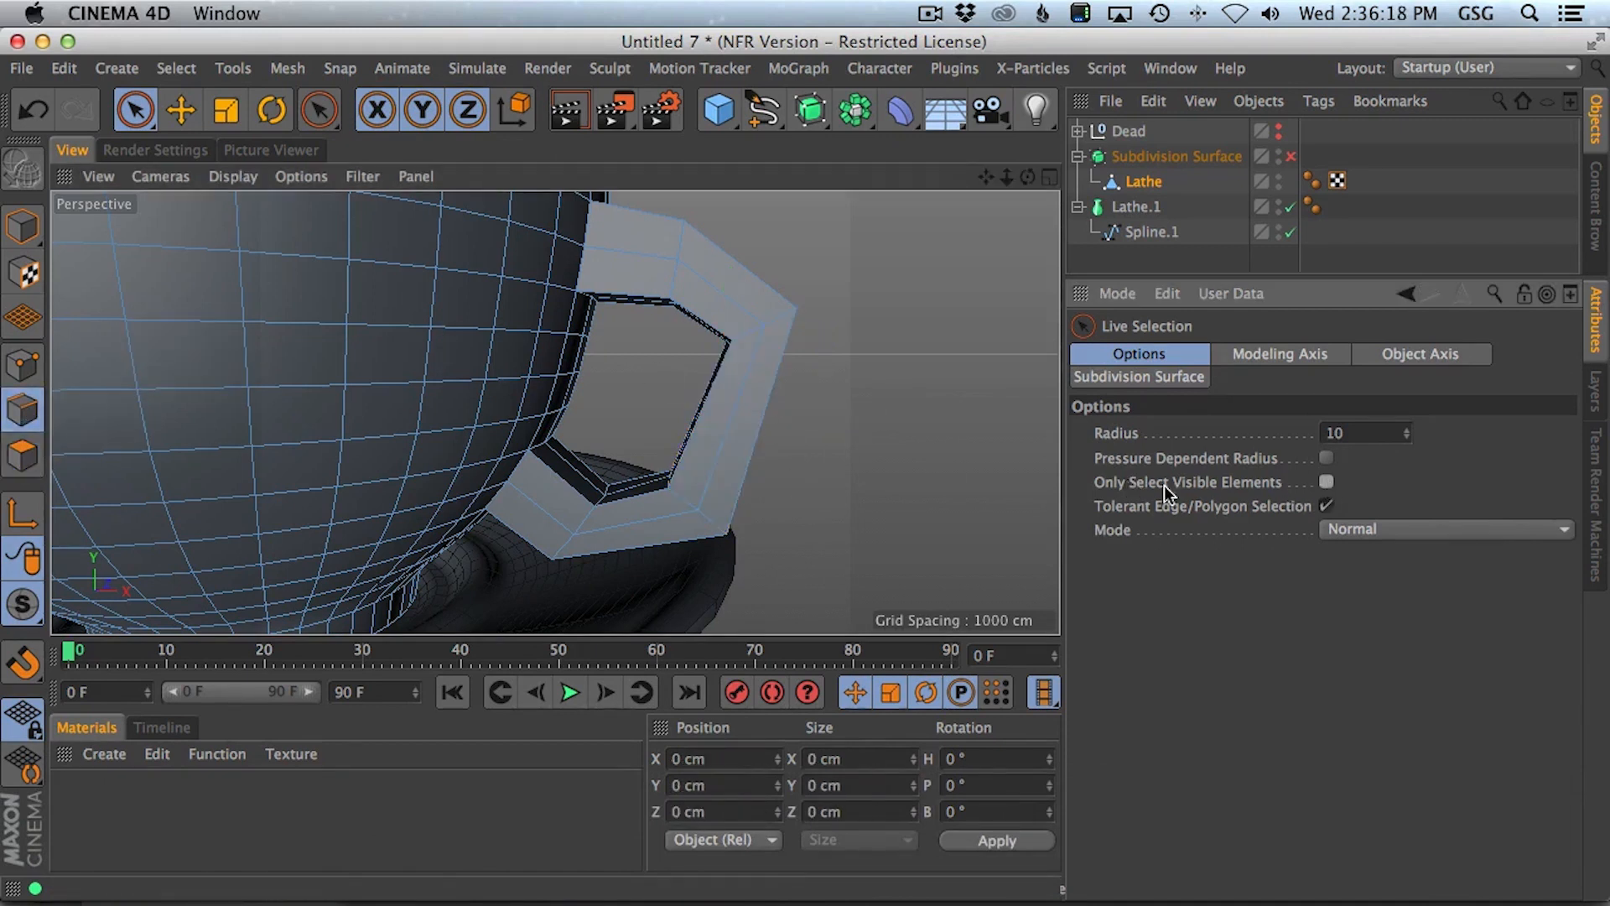
mouse_move(762, 427)
mouse_down()
mouse_move(554, 411)
mouse_move(765, 423)
mouse_up()
key(m)
key(f)
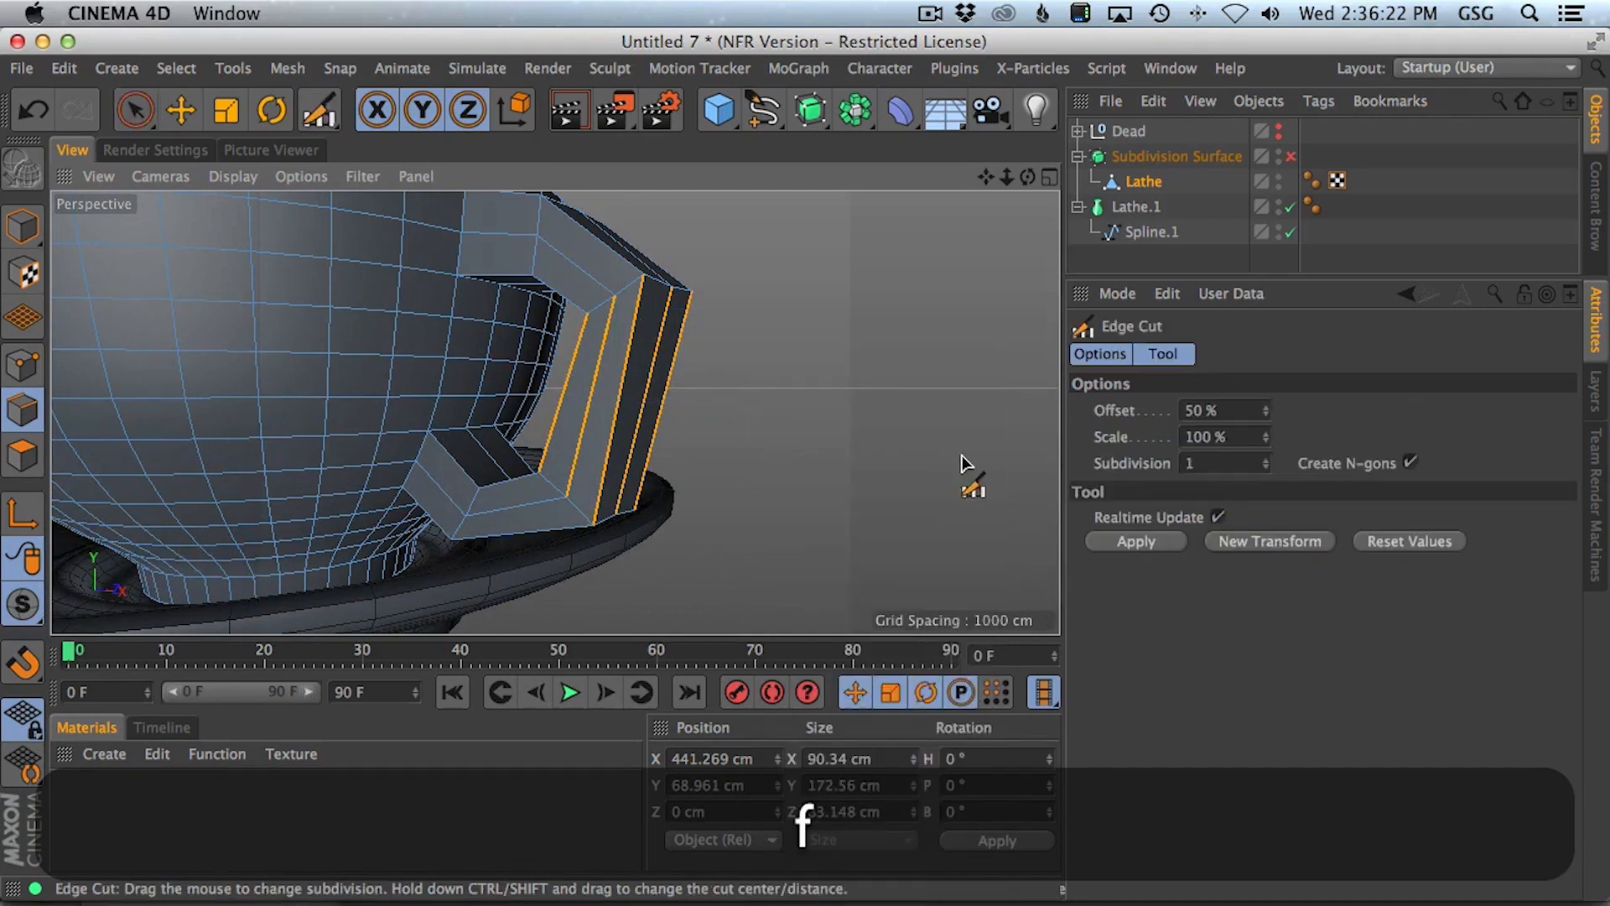
click(1413, 464)
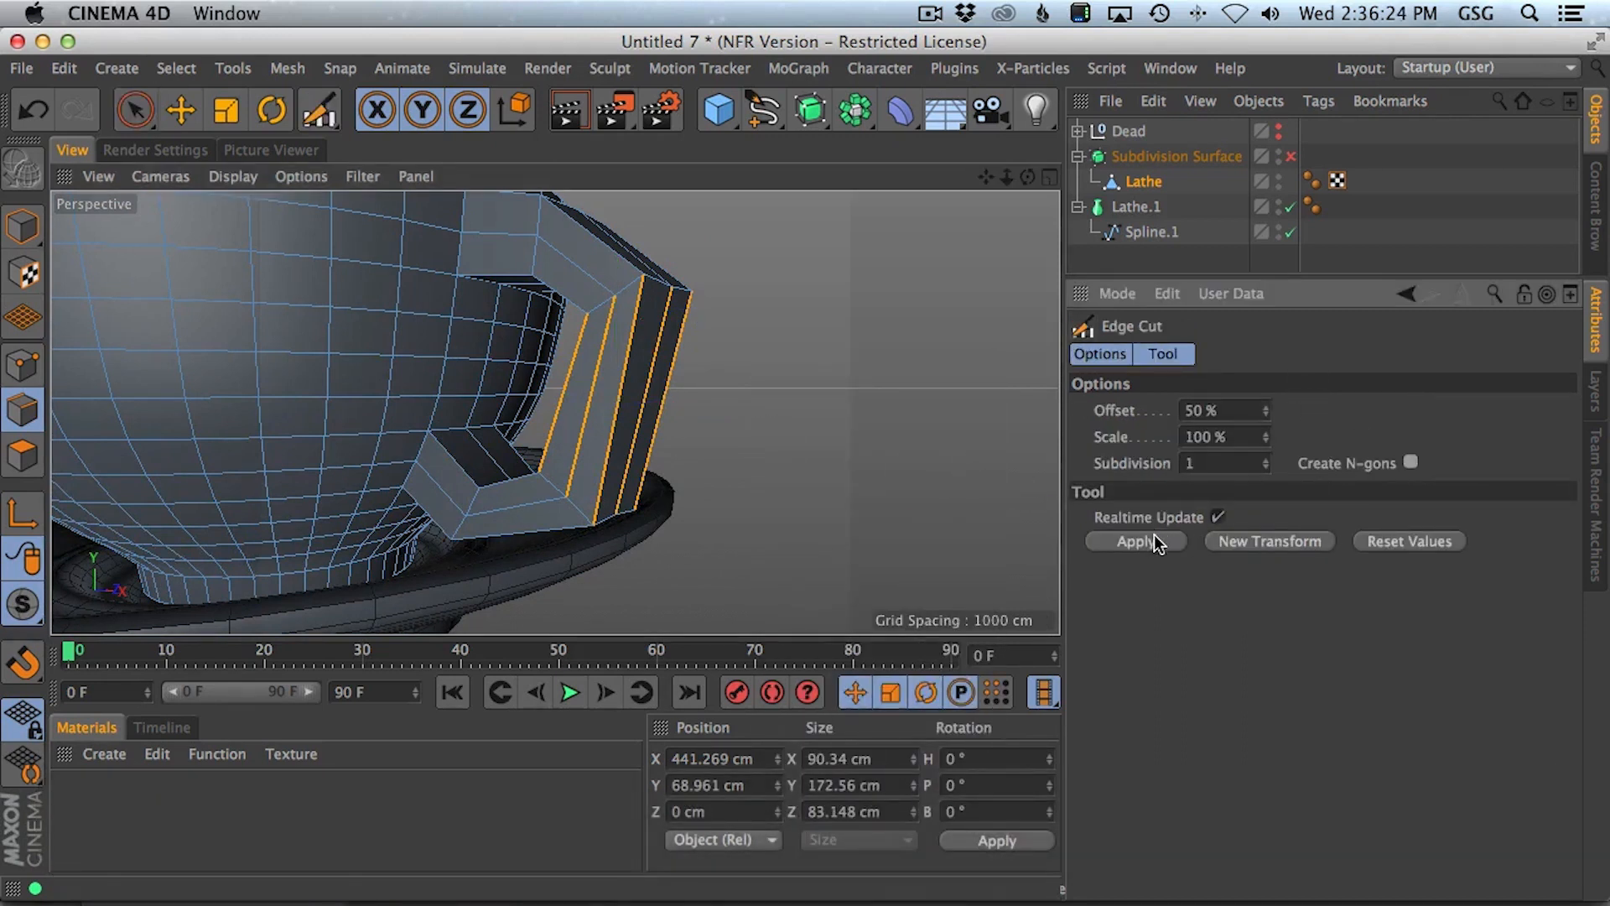
- Isolate the new edge loop across the handle's middle and move it outward to about X 462 cm, Y 63 cm
alt+drag(643, 431, 695, 410)
key(alt+space)
drag(686, 404, 648, 398)
key(super+z)
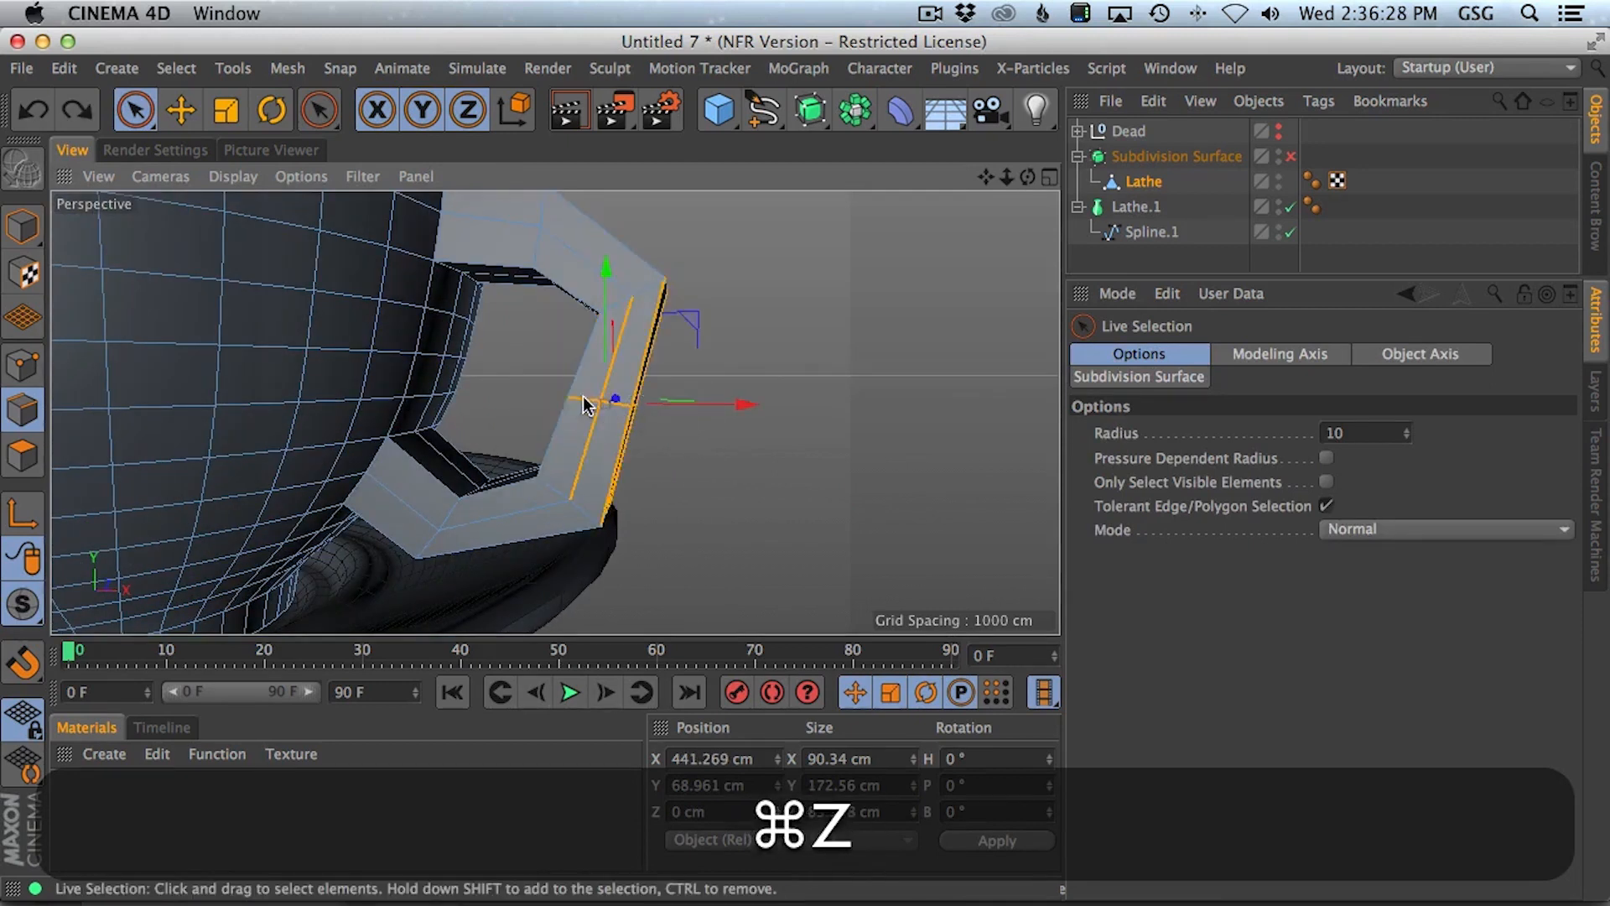
super+click(564, 340)
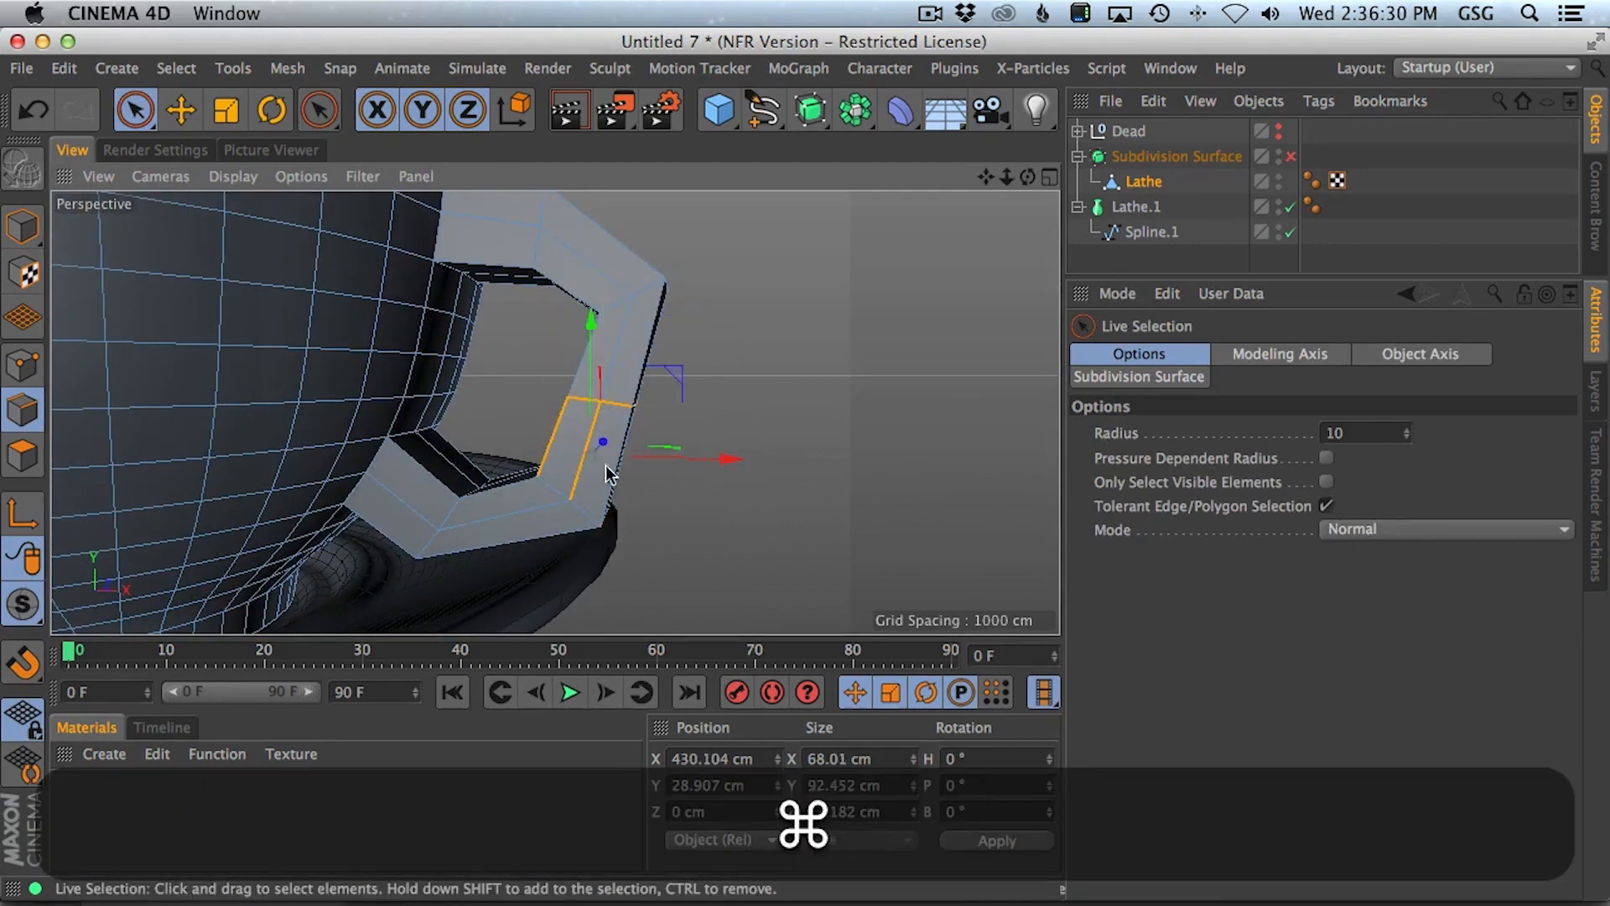
mouse_move(707, 331)
alt+super+mouse_down()
mouse_move(690, 316)
mouse_move(714, 328)
alt+super+mouse_up()
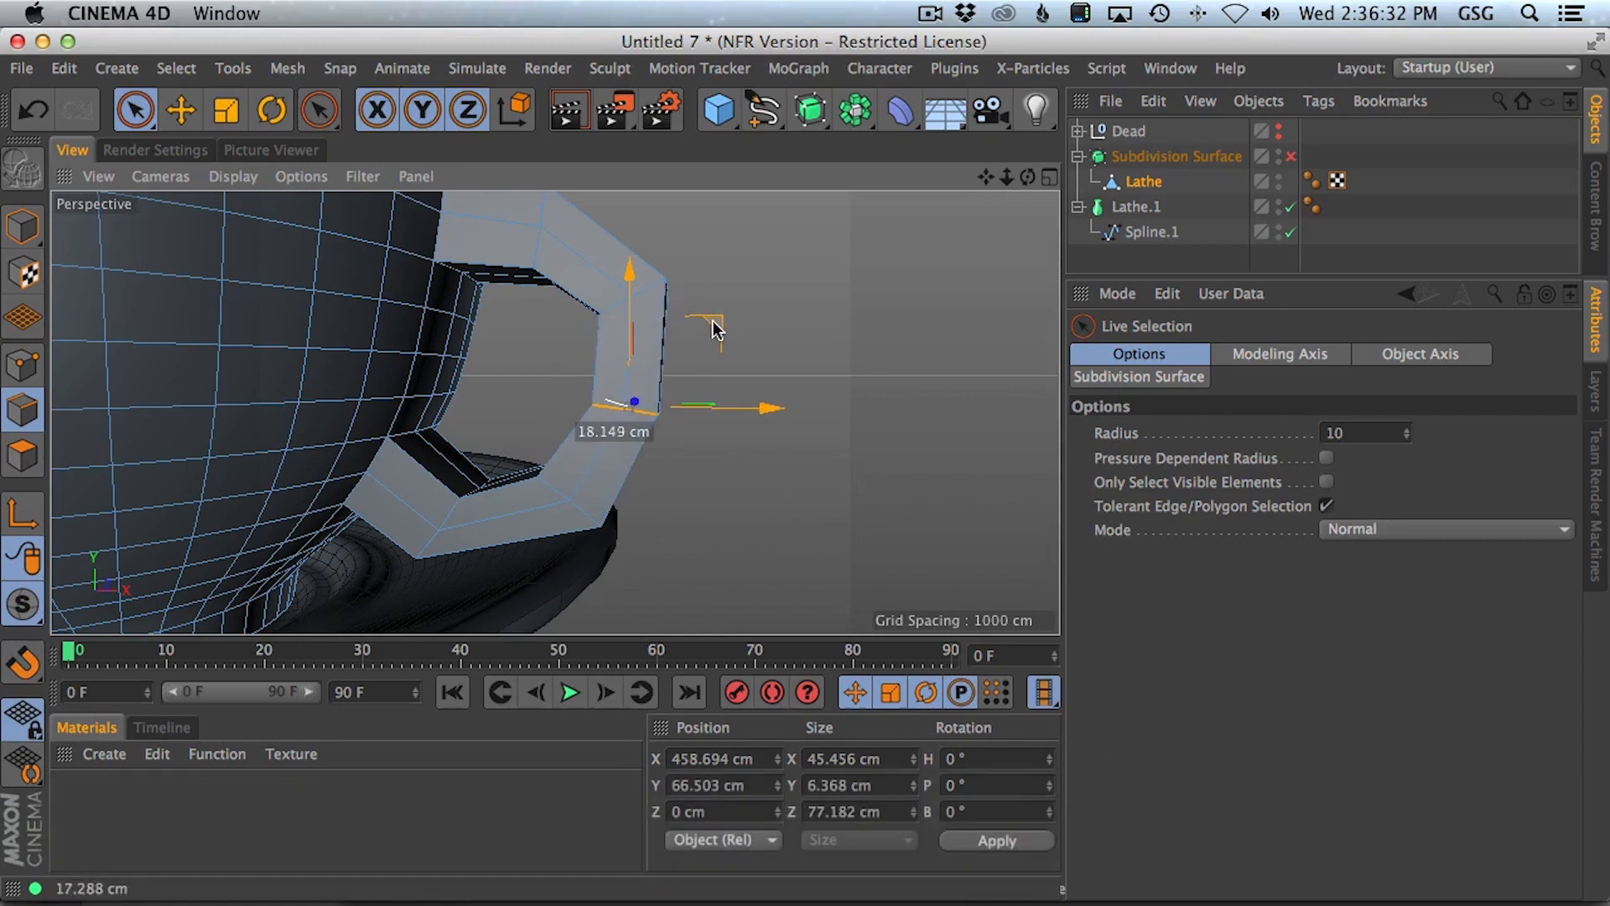
alt+drag(738, 408, 522, 490)
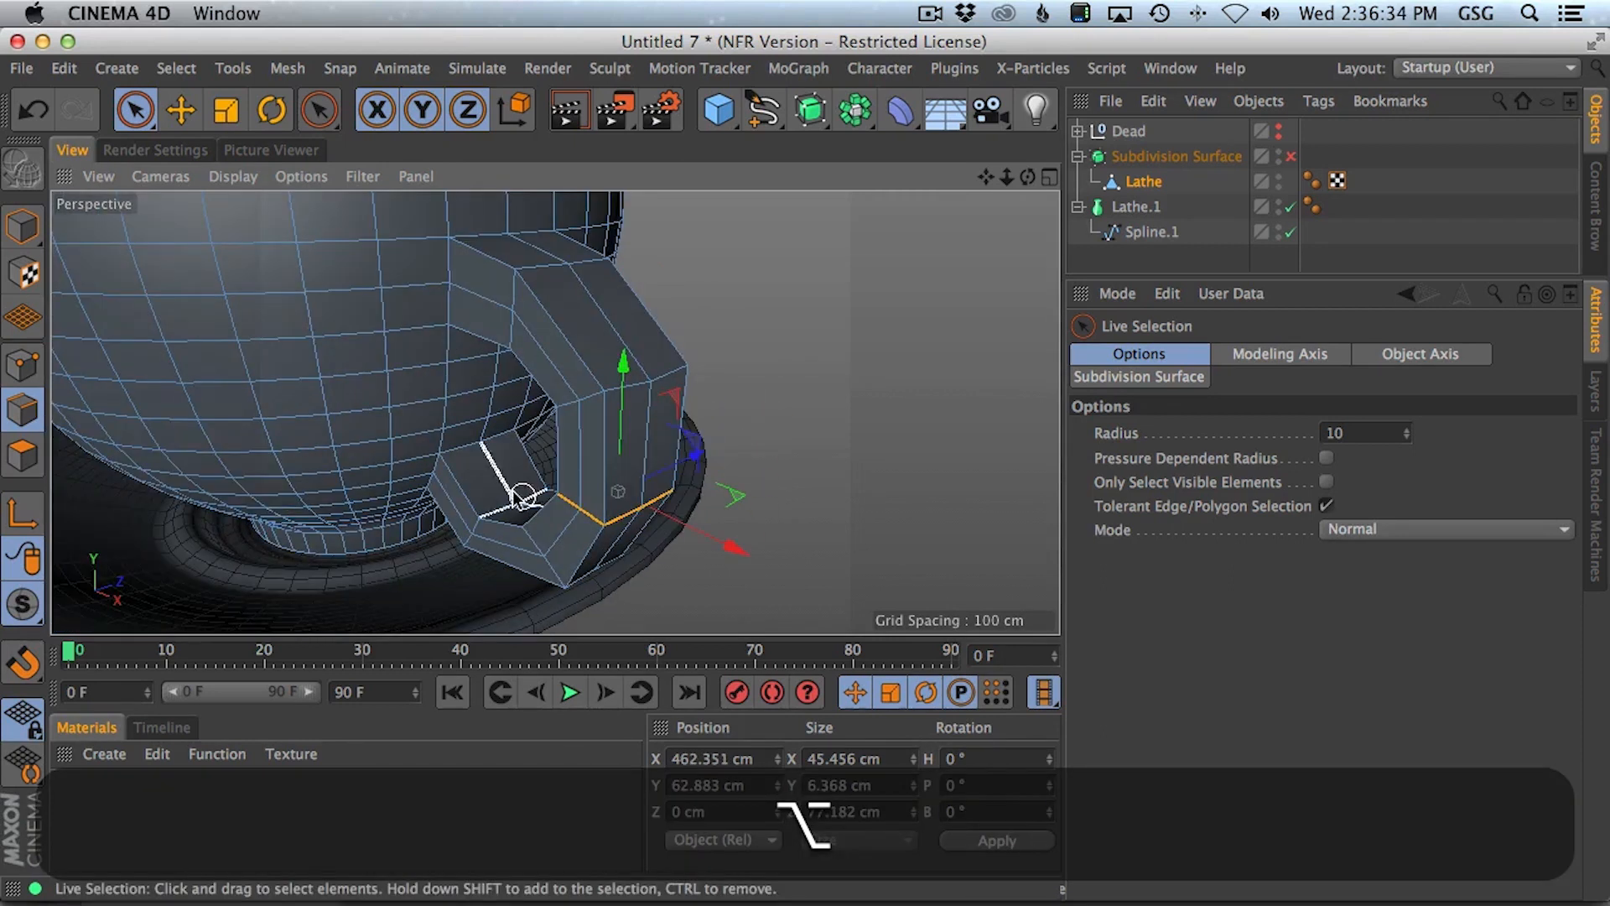
- Select all of the cup's polygons and reverse their normals
click(22, 454)
key(super+a)
alt+right_drag(481, 322, 438, 379)
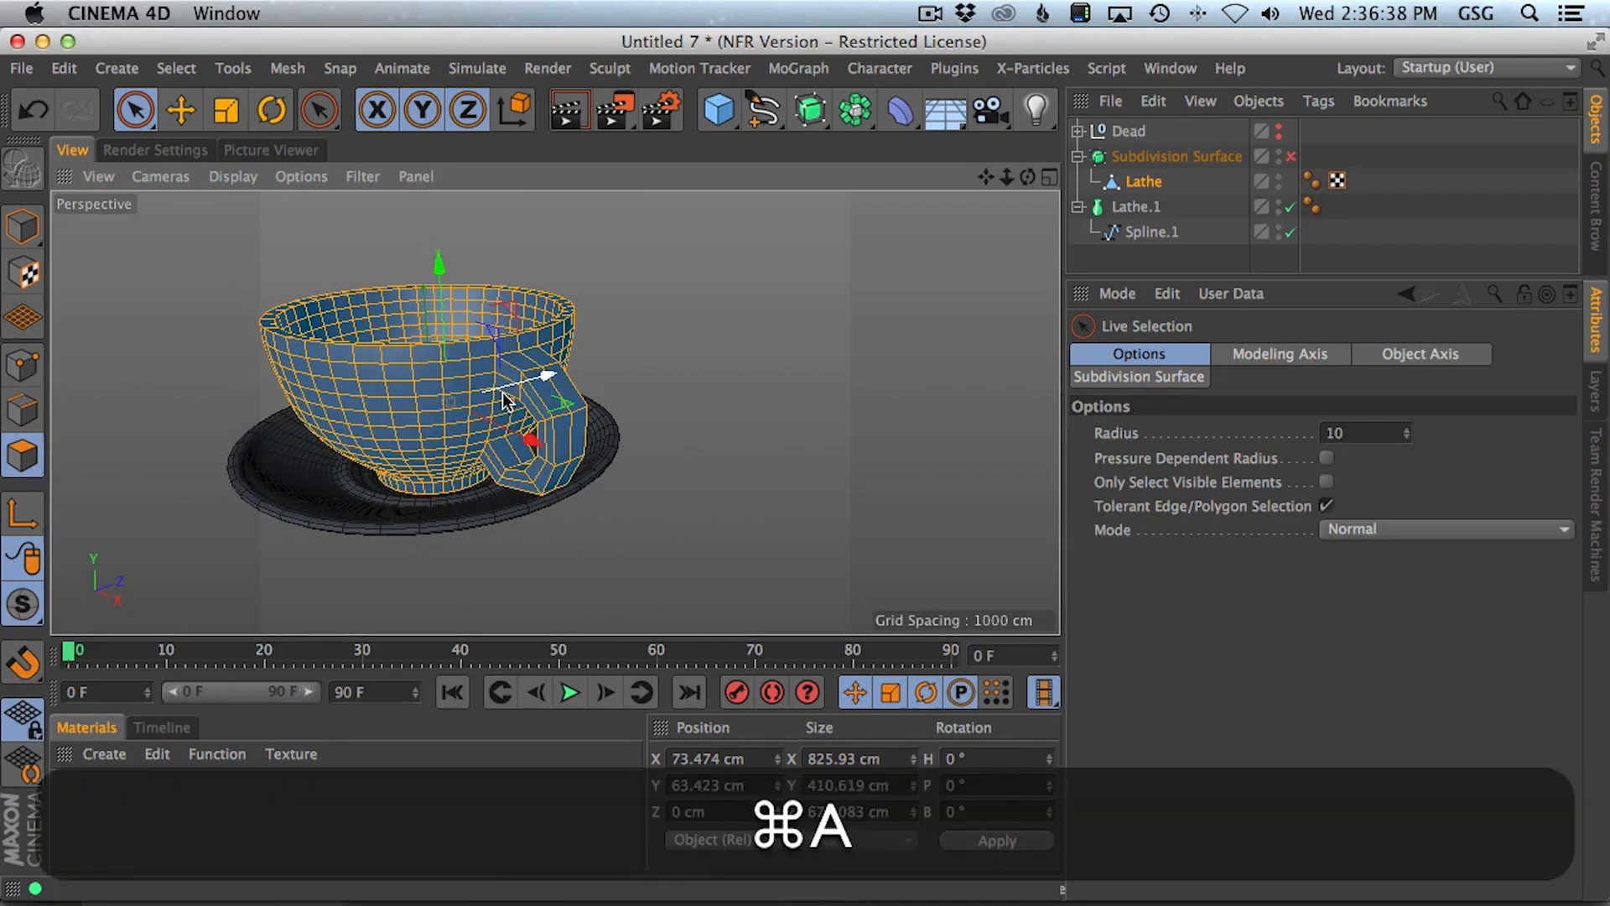
key(super+u)
key(r)
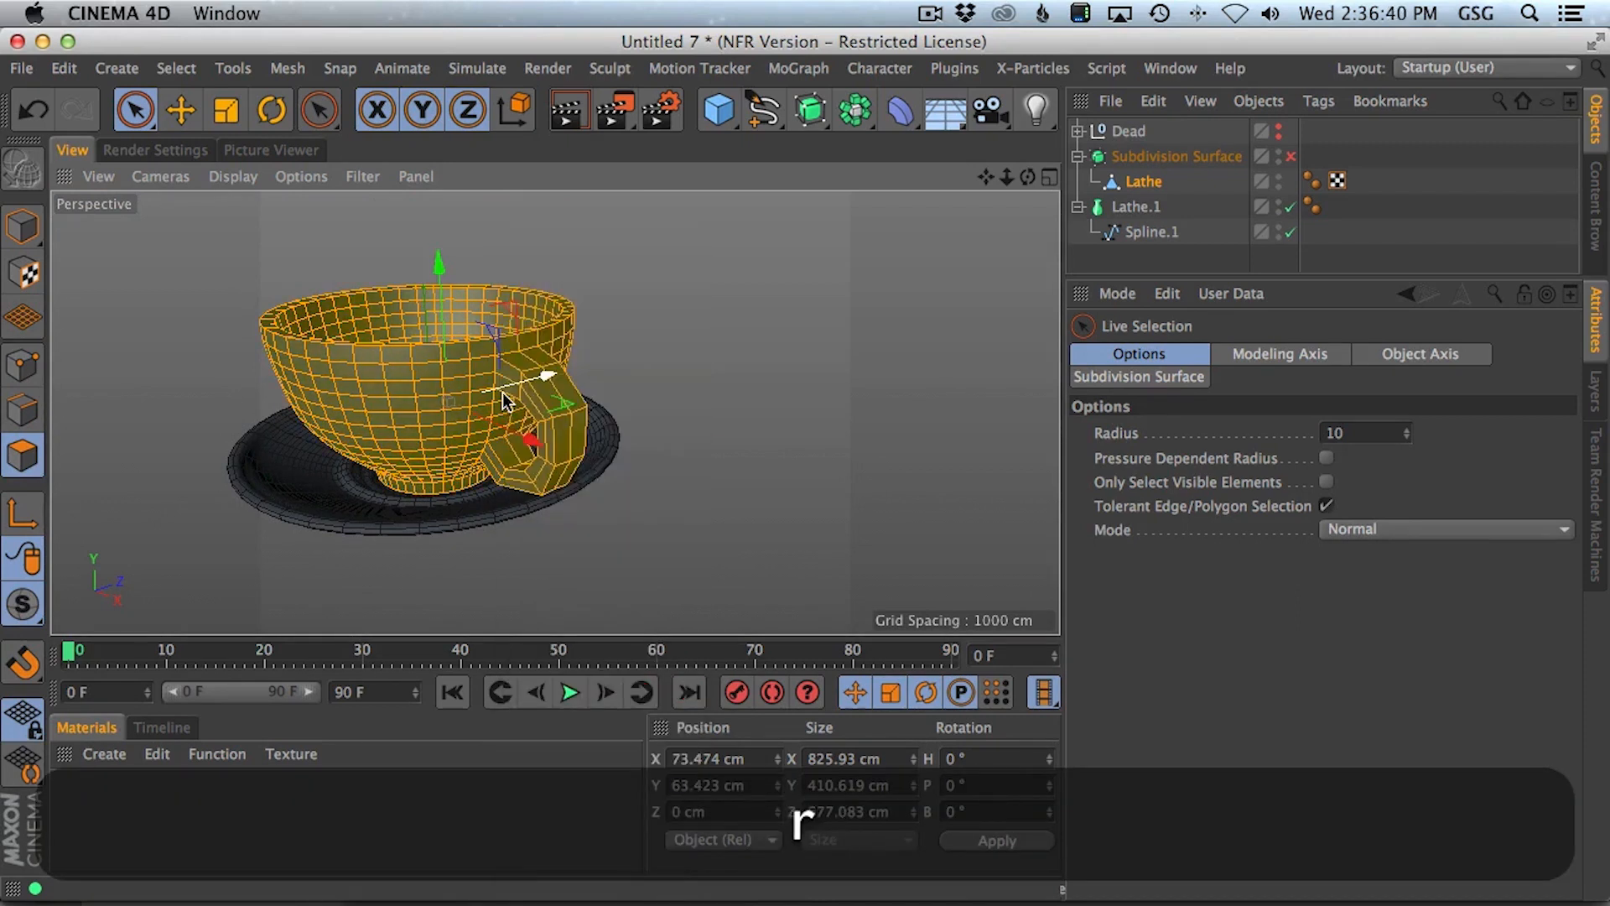
alt+drag(628, 400, 746, 404)
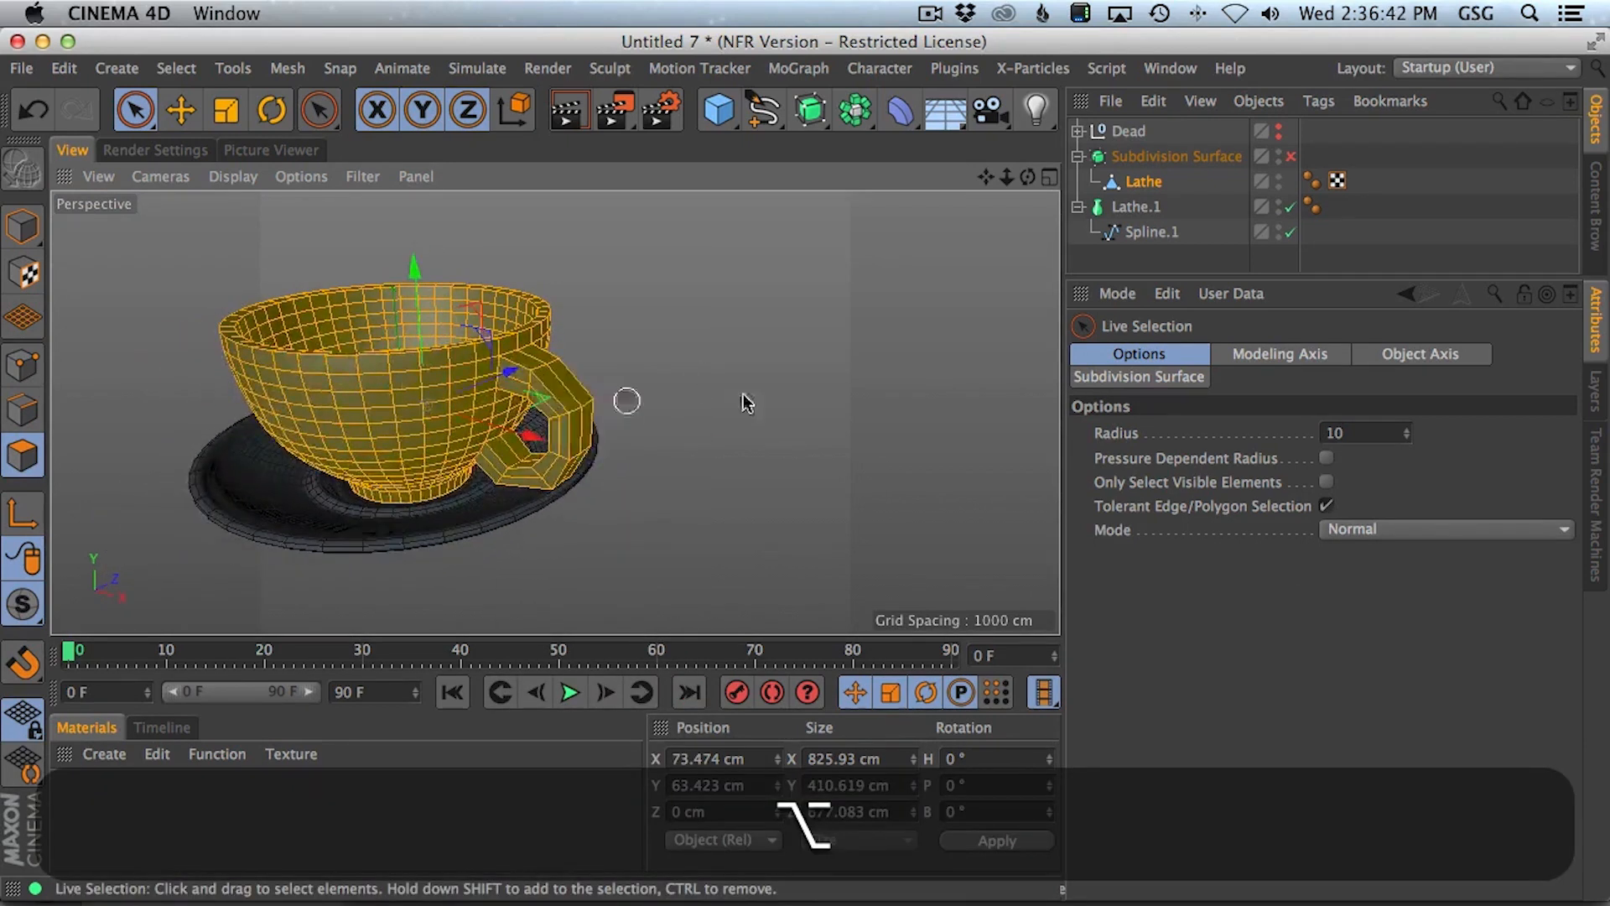
- Switch the cup's Subdivision Surface on and compare the smoothed handle with the teacup reference image
click(1289, 156)
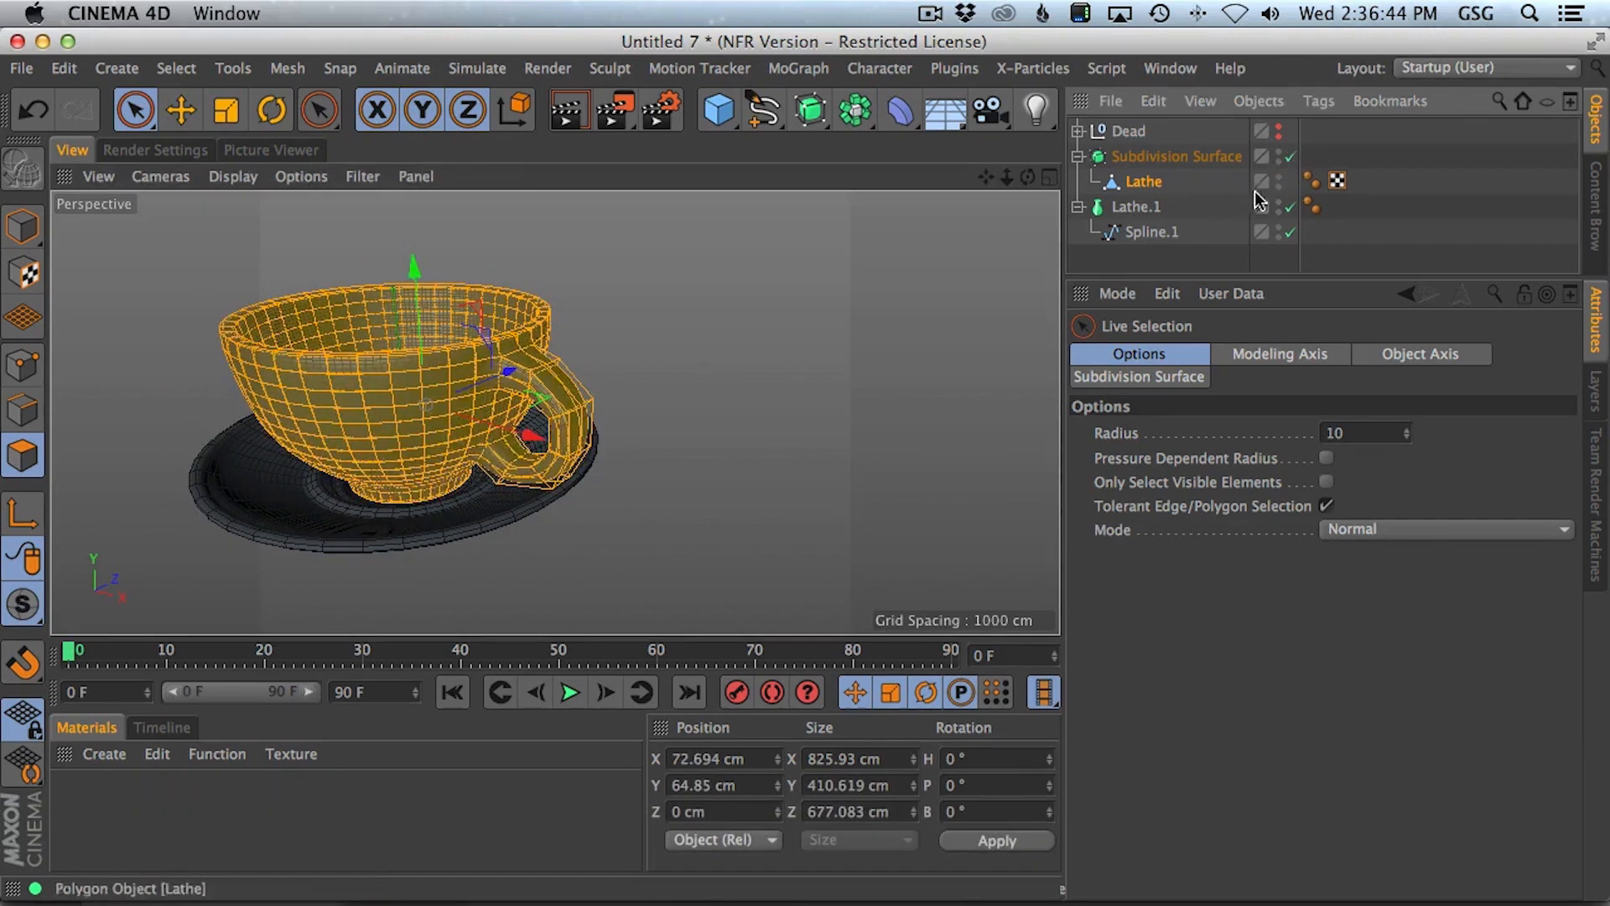
click(895, 302)
alt+drag(572, 373, 502, 380)
alt+drag(507, 498, 575, 420)
key(alt+super+Tab)
key(super+Tab)
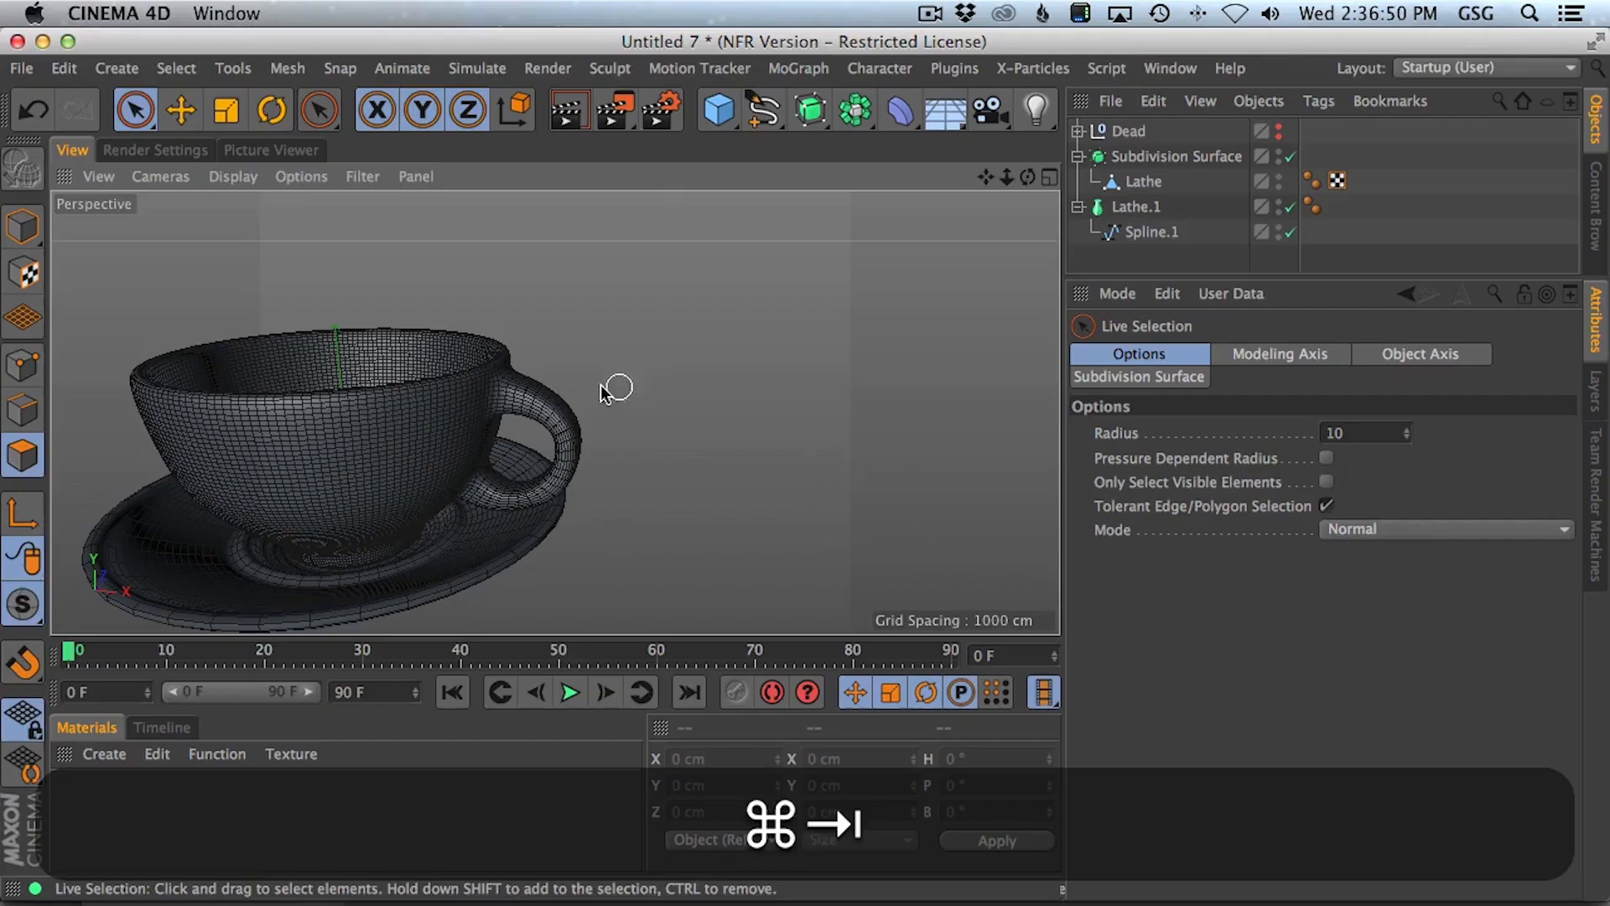
- Select the cup mesh's edge loop at the handle's upper bend and move it to about X 413 cm, Y 210 cm
click(1143, 181)
alt+drag(546, 313, 655, 320)
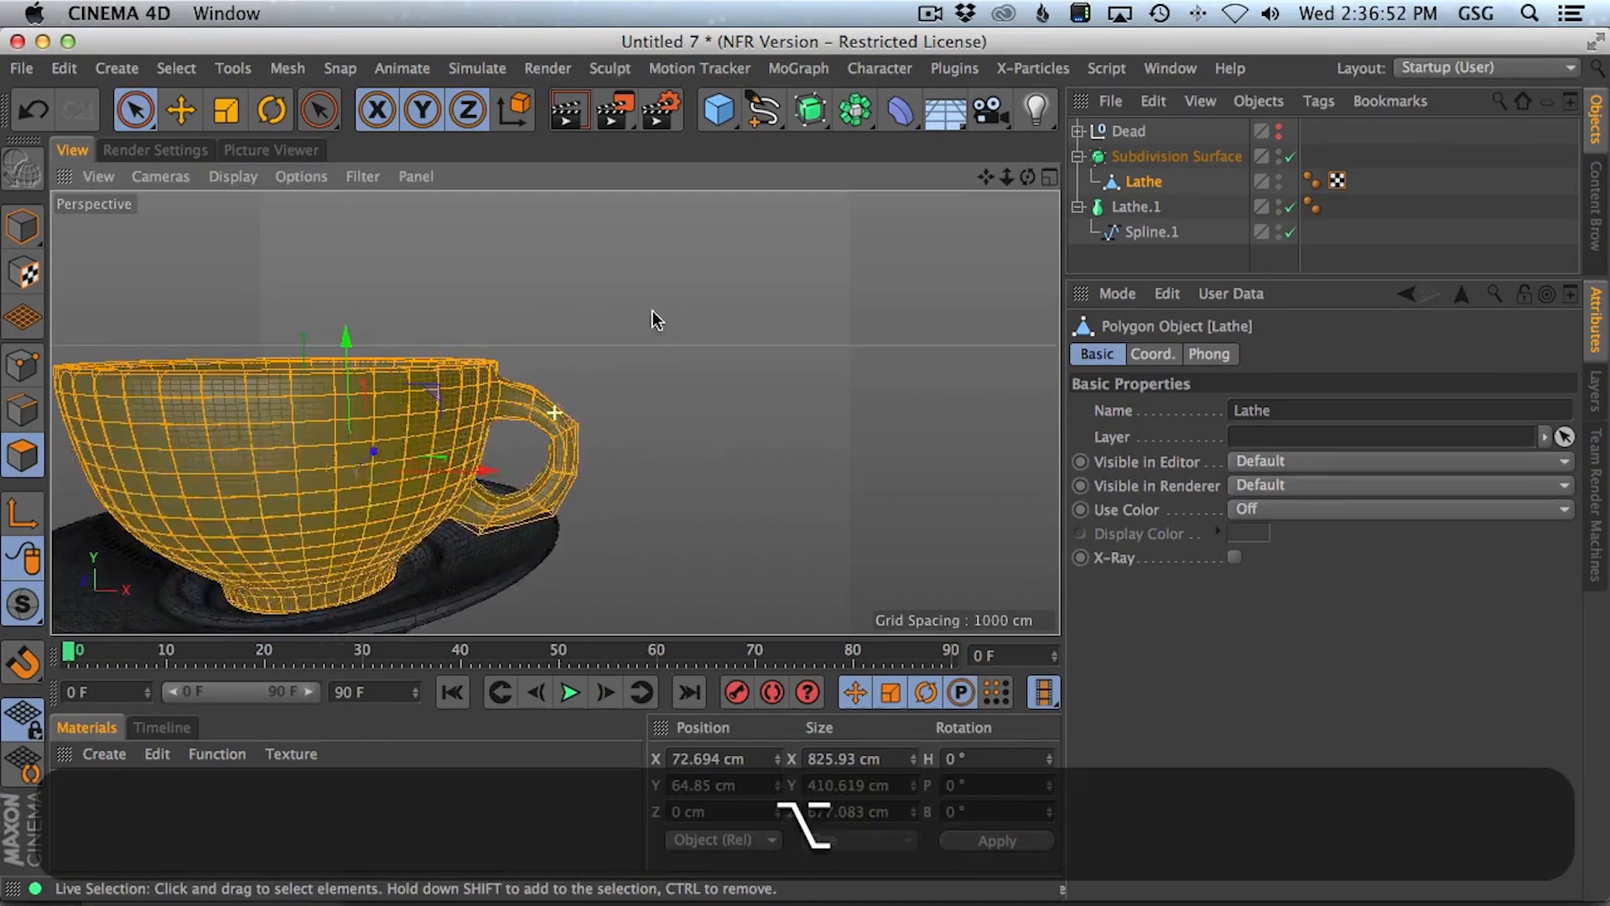
alt+drag(561, 421, 519, 375)
click(22, 411)
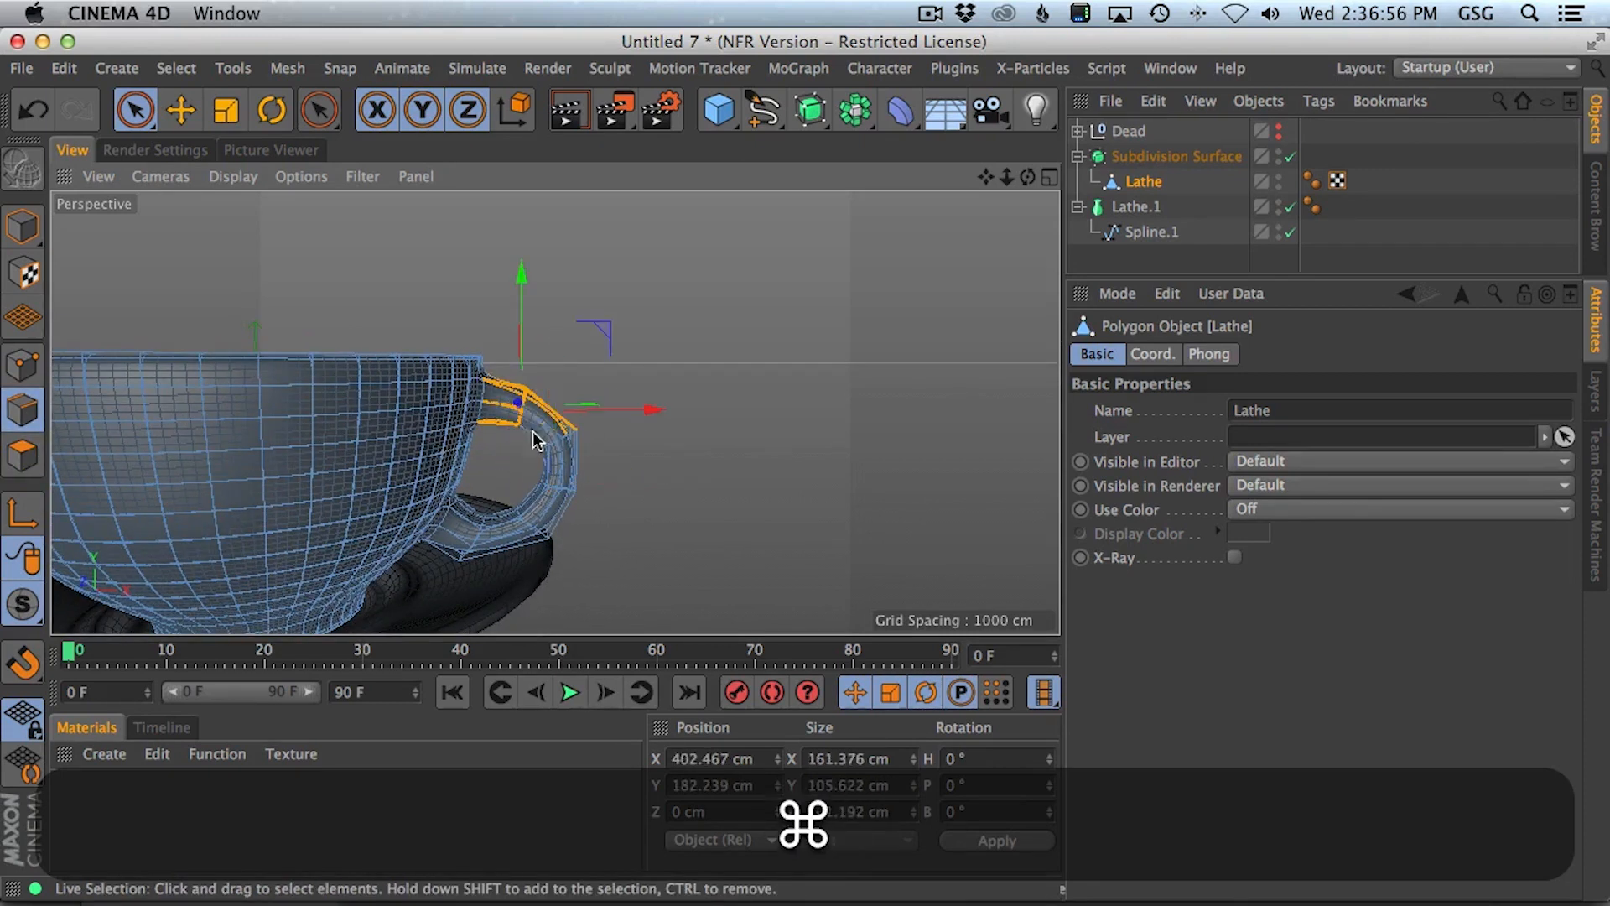
drag(585, 321, 610, 319)
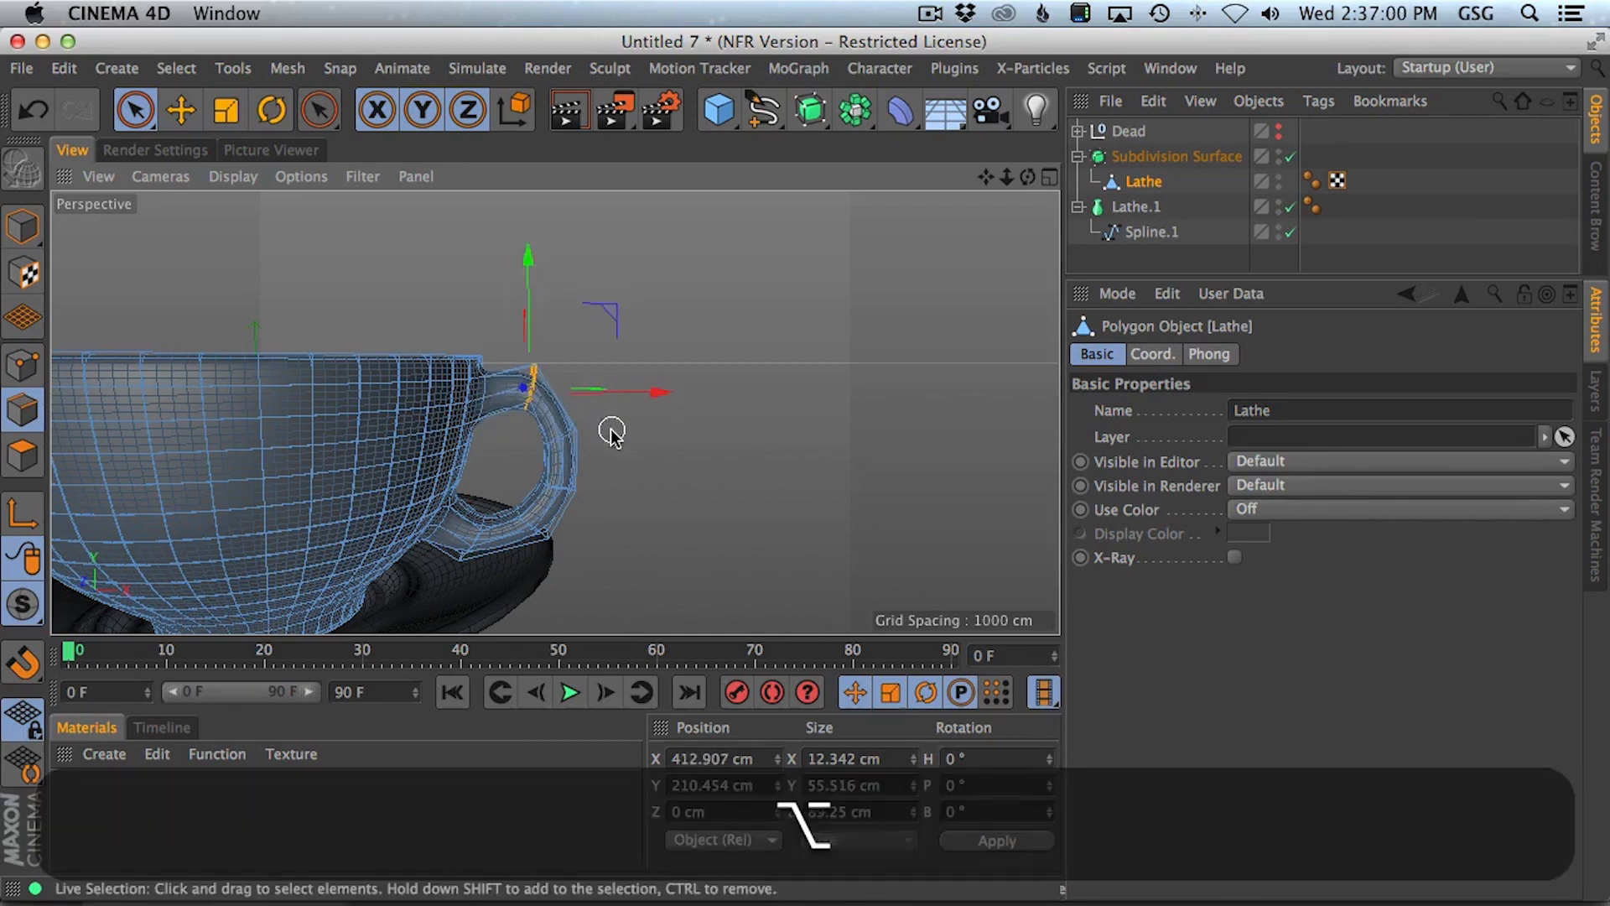
- Move the edge loop below the handle's upper bend outward to about X 472 cm, Y 160 cm, and check the reference image
mouse_move(557, 441)
mouse_down()
mouse_move(529, 475)
mouse_move(575, 466)
mouse_up()
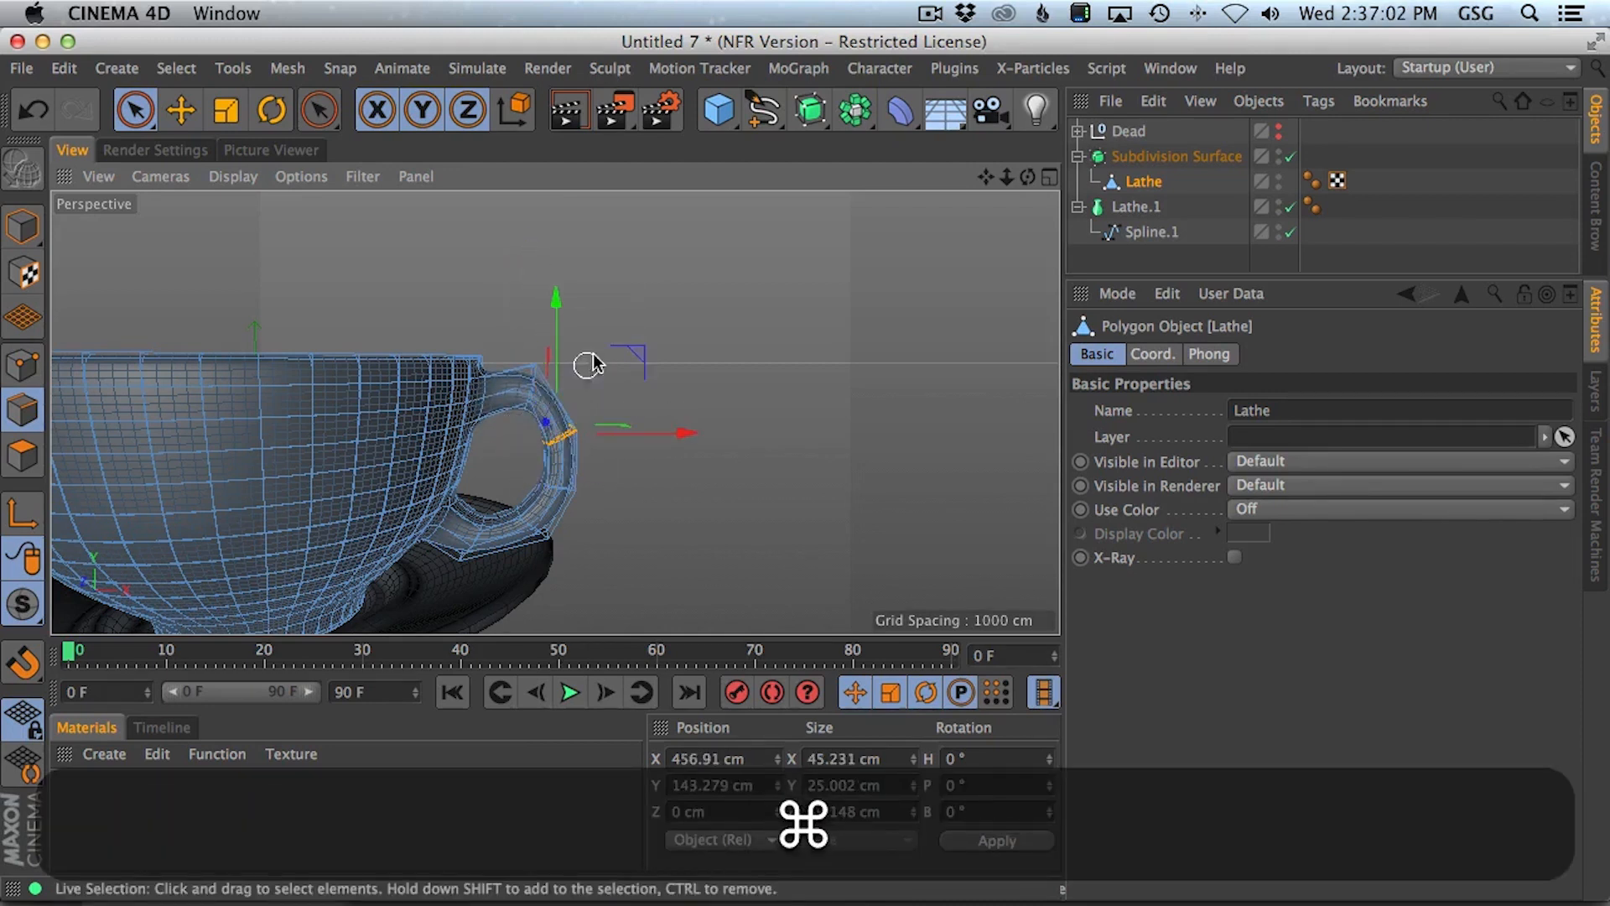
drag(646, 353, 653, 347)
key(super+Tab)
key(super+Tab)
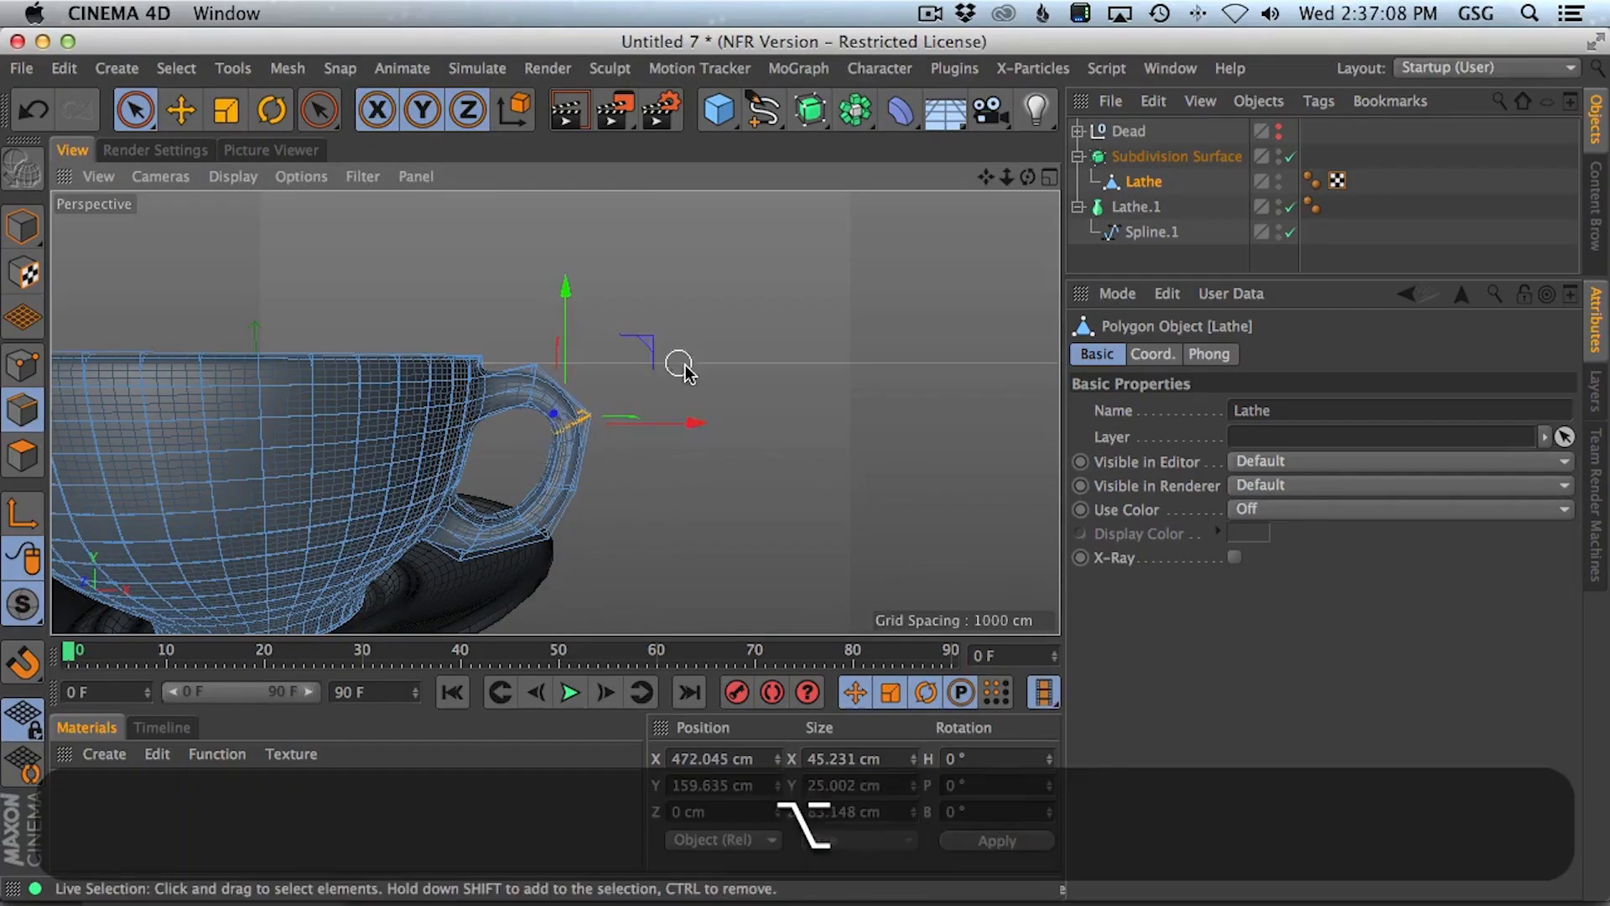
- Loop-select the two outer polygon sections of the handle and scale them narrower along Z
alt+right_drag(679, 363, 586, 417)
alt+drag(585, 417, 475, 480)
alt+right_drag(475, 480, 595, 423)
alt+middle_drag(595, 423, 597, 385)
click(23, 456)
key(u)
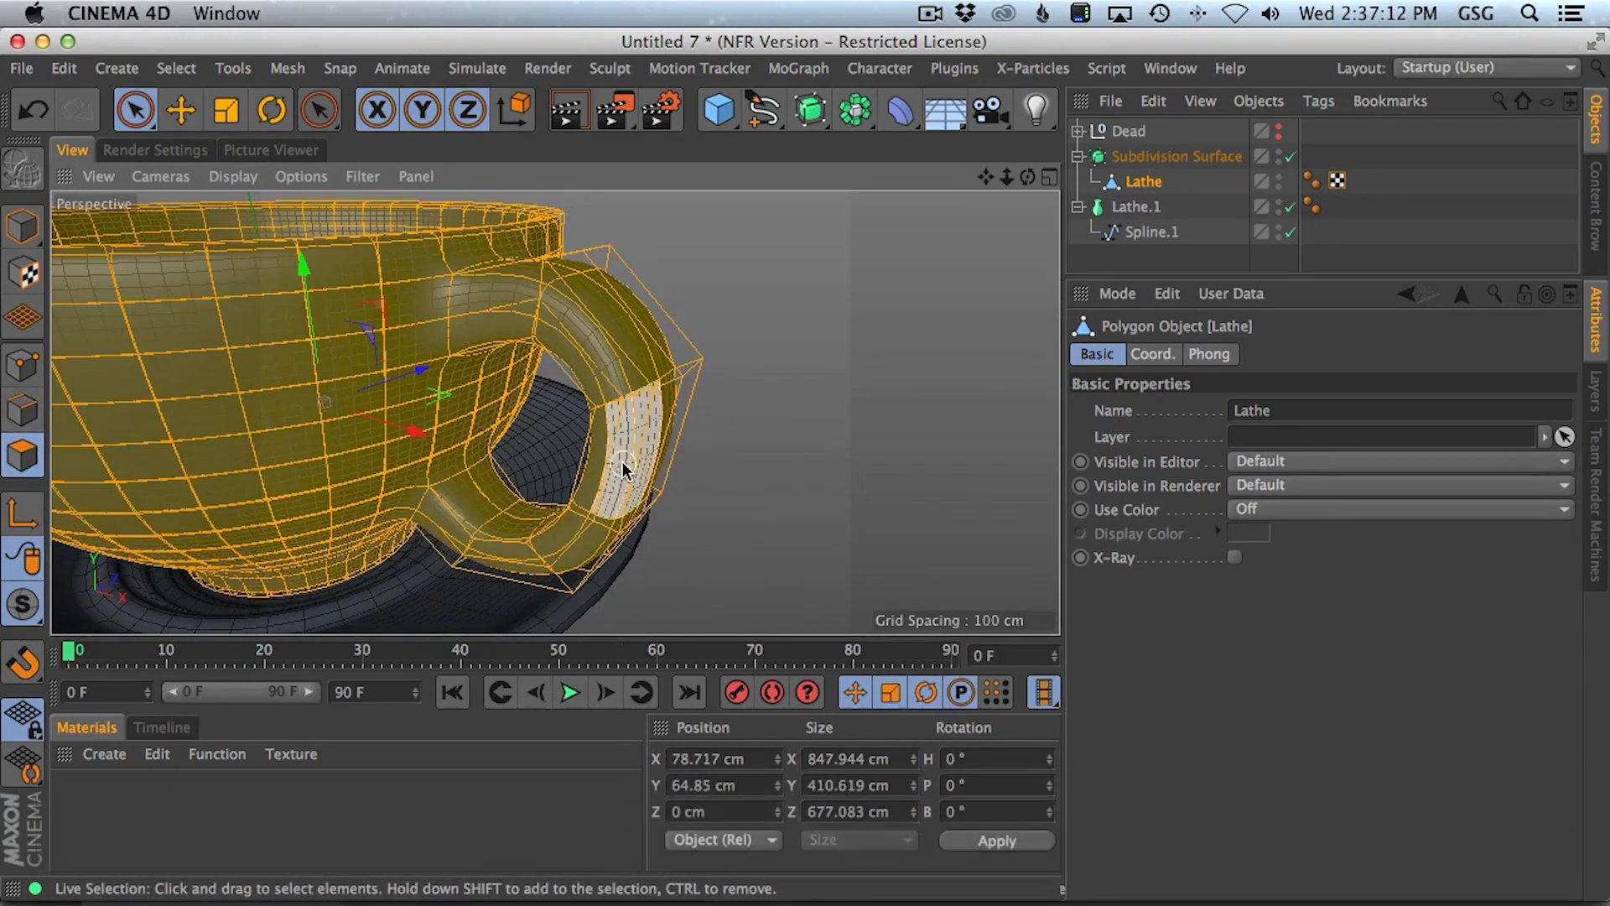
key(l)
click(640, 455)
shift+click(580, 540)
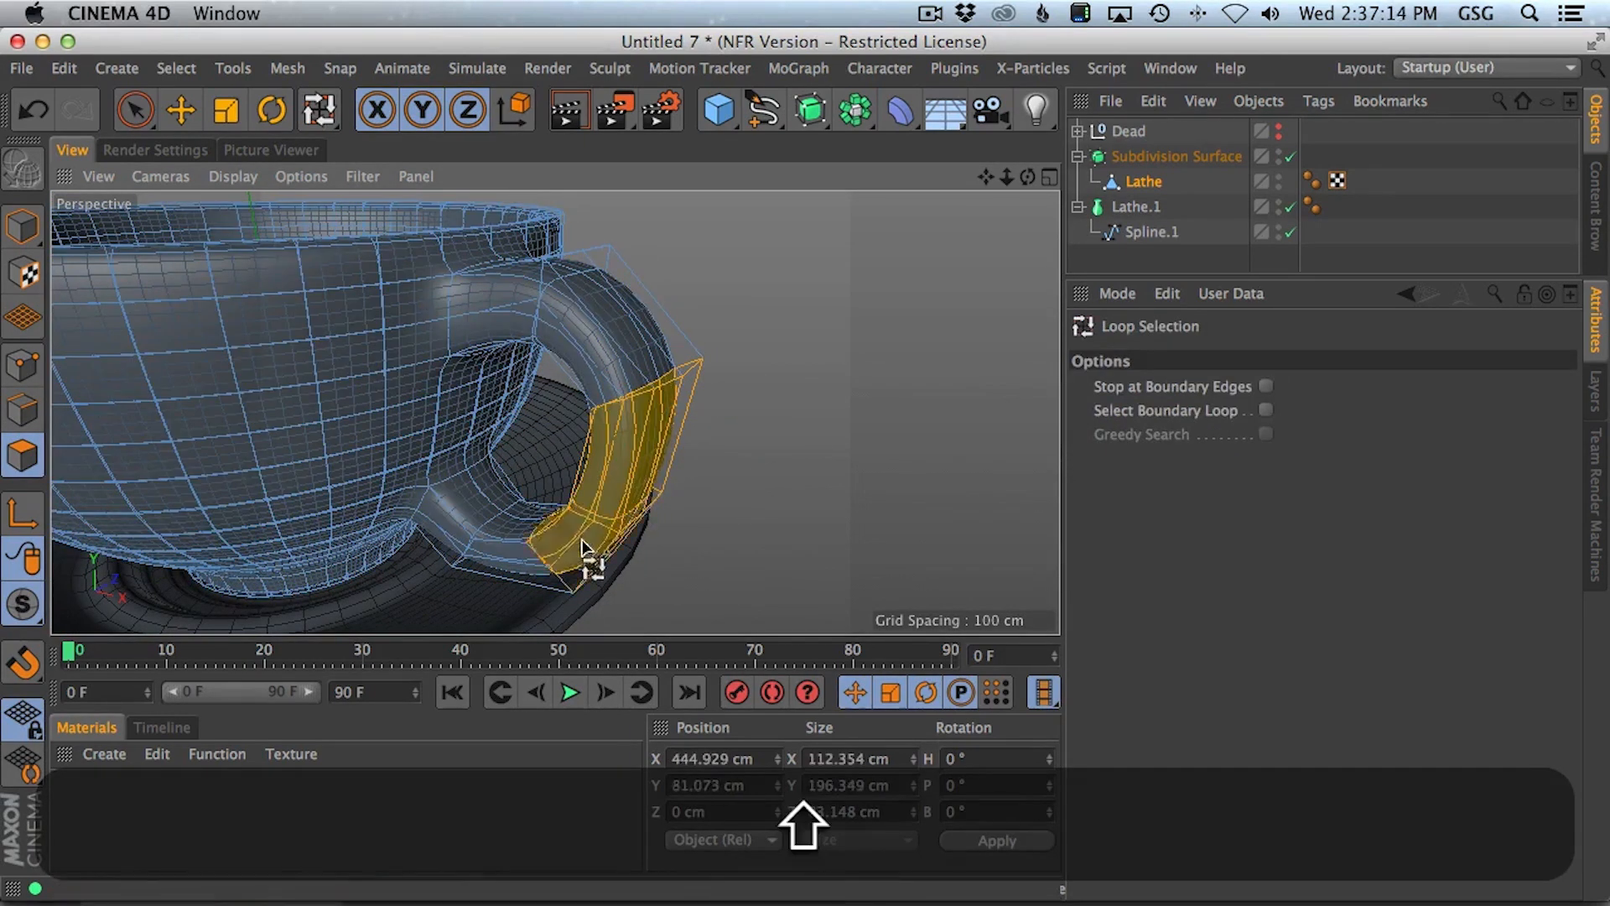
key(t)
drag(674, 434, 622, 410)
- Grow the handle selection and try to move the polygons on the cup's inner wall behind the handle
key(u)
key(y)
key(y)
alt+drag(622, 410, 649, 346)
key(space)
drag(391, 354, 394, 366)
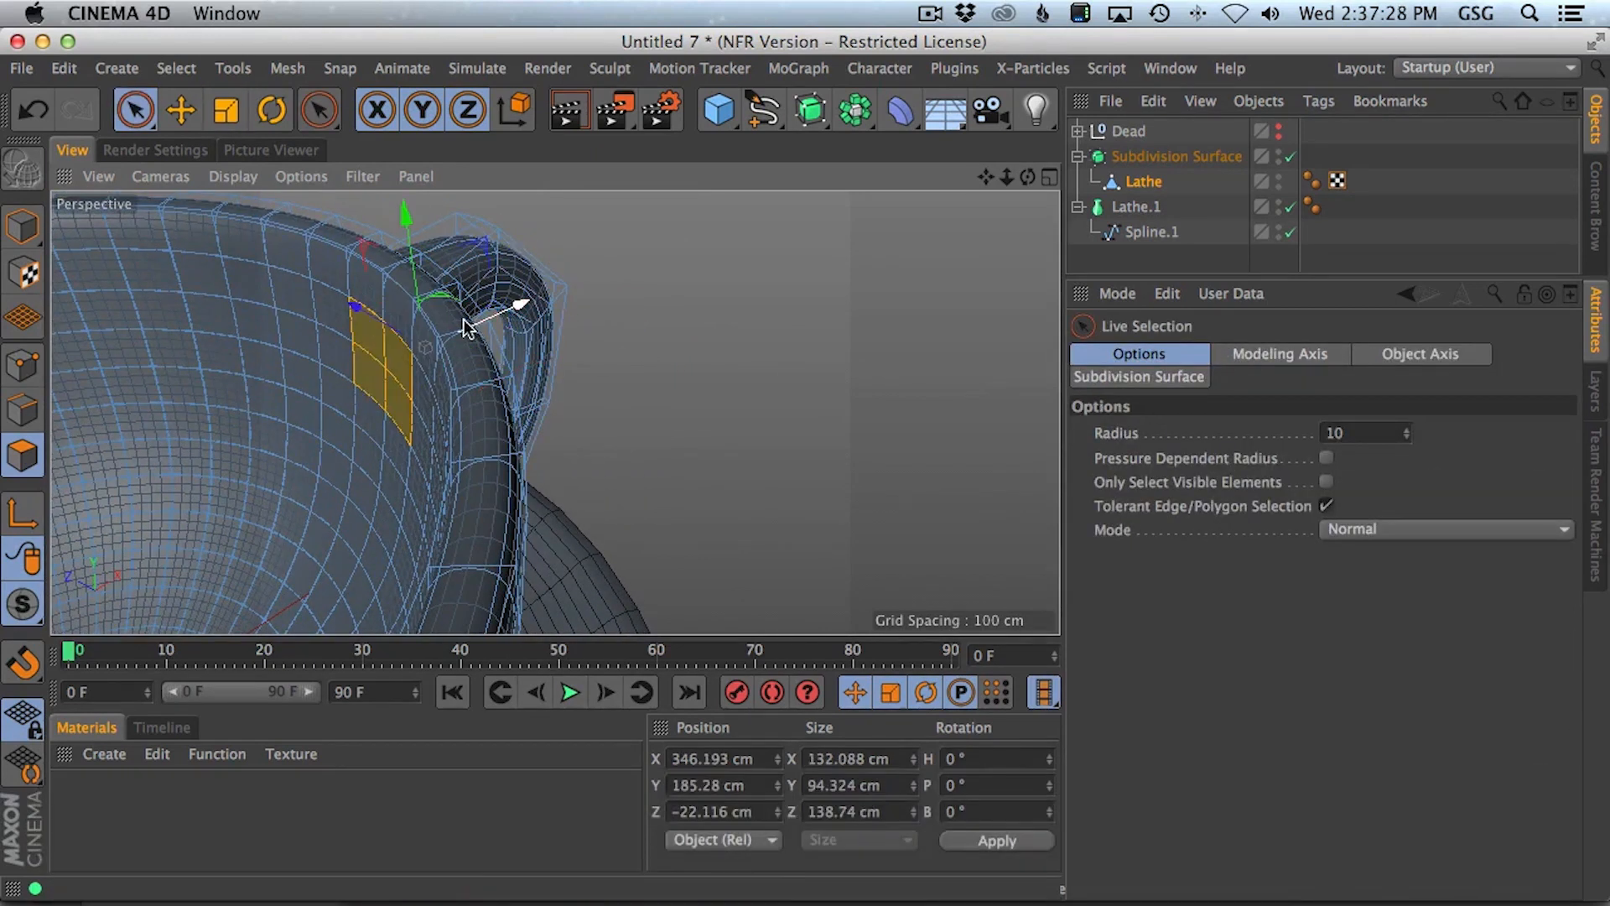
key(super+z)
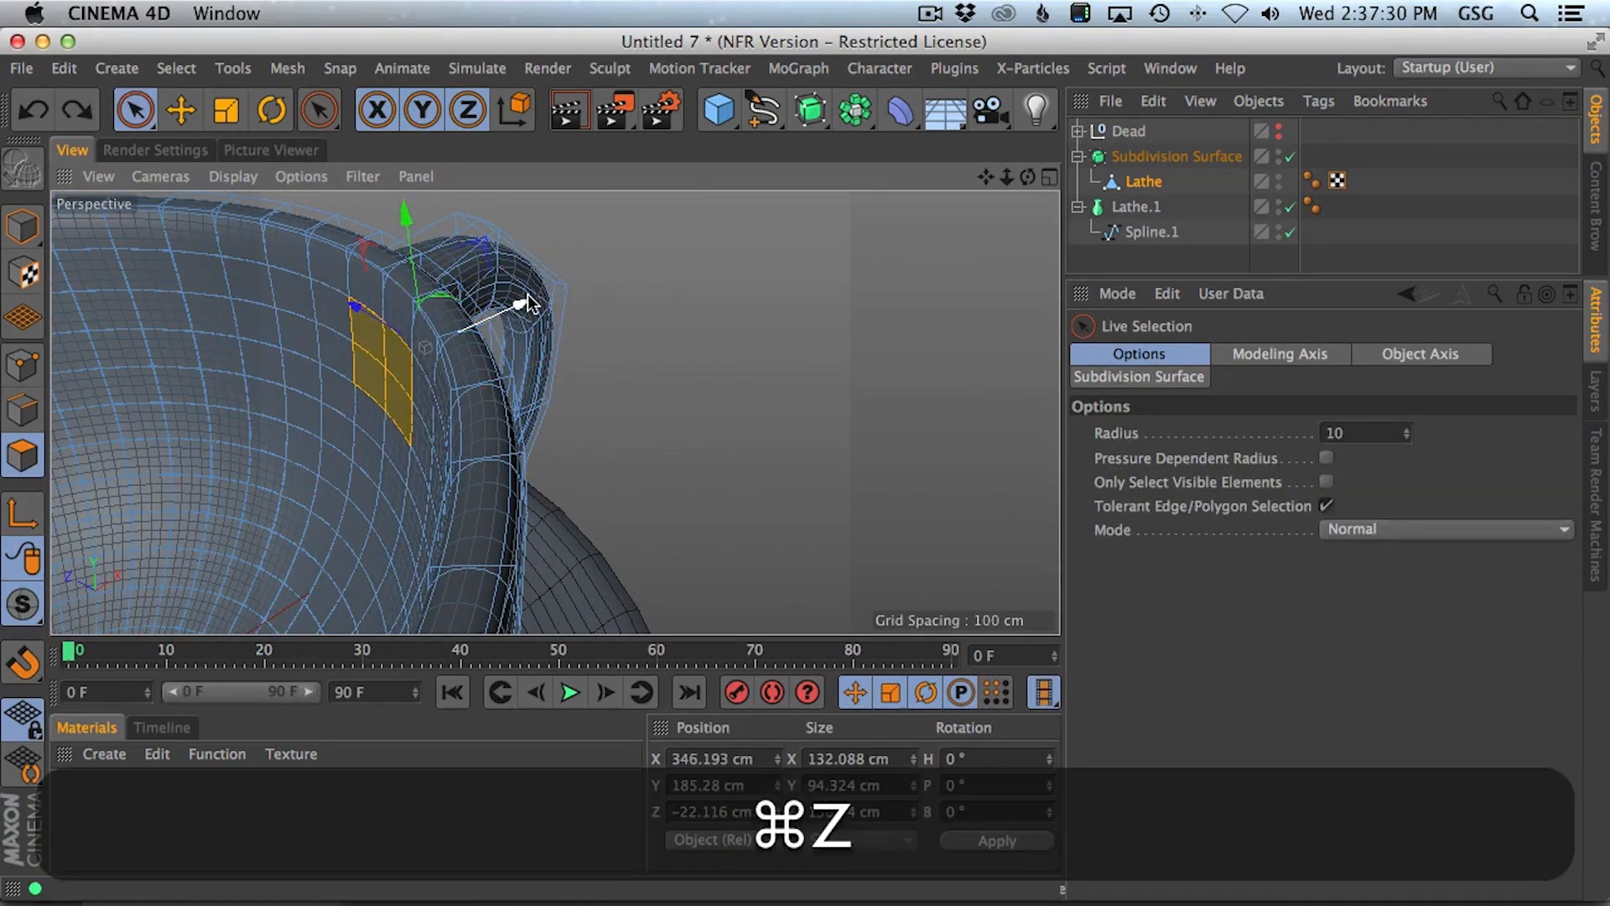
- Loop-select the handle's outer polygon sections again
alt+drag(582, 280, 511, 198)
key(u)
key(l)
click(654, 460)
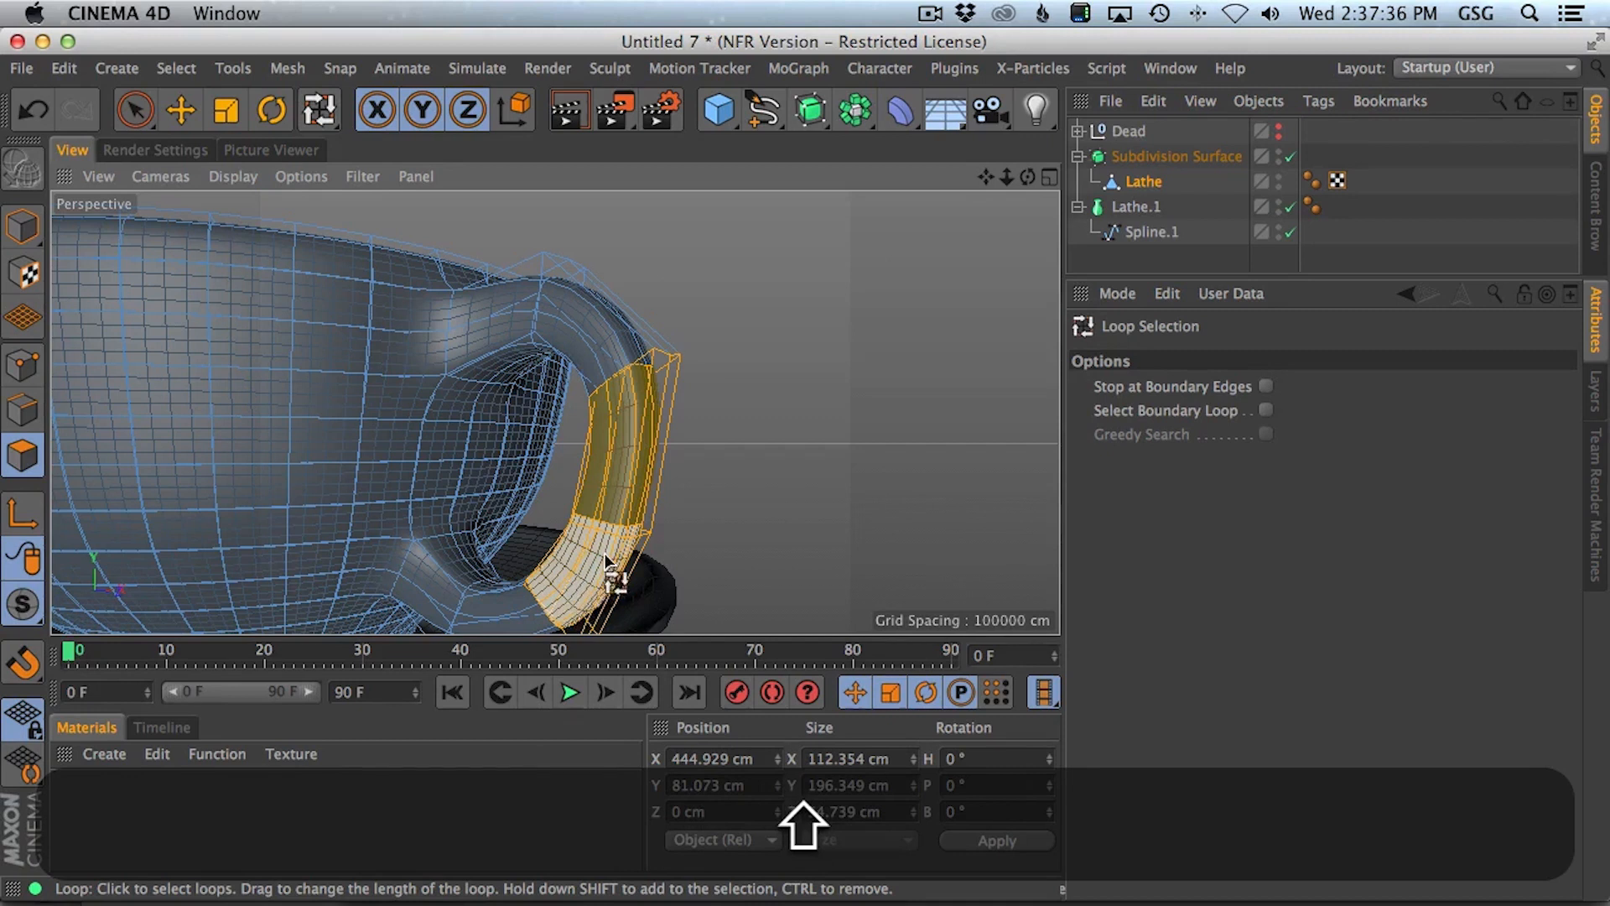
- Try to smooth the selected outer handle sections with the Iron tool
key(m)
key(g)
drag(609, 554, 645, 541)
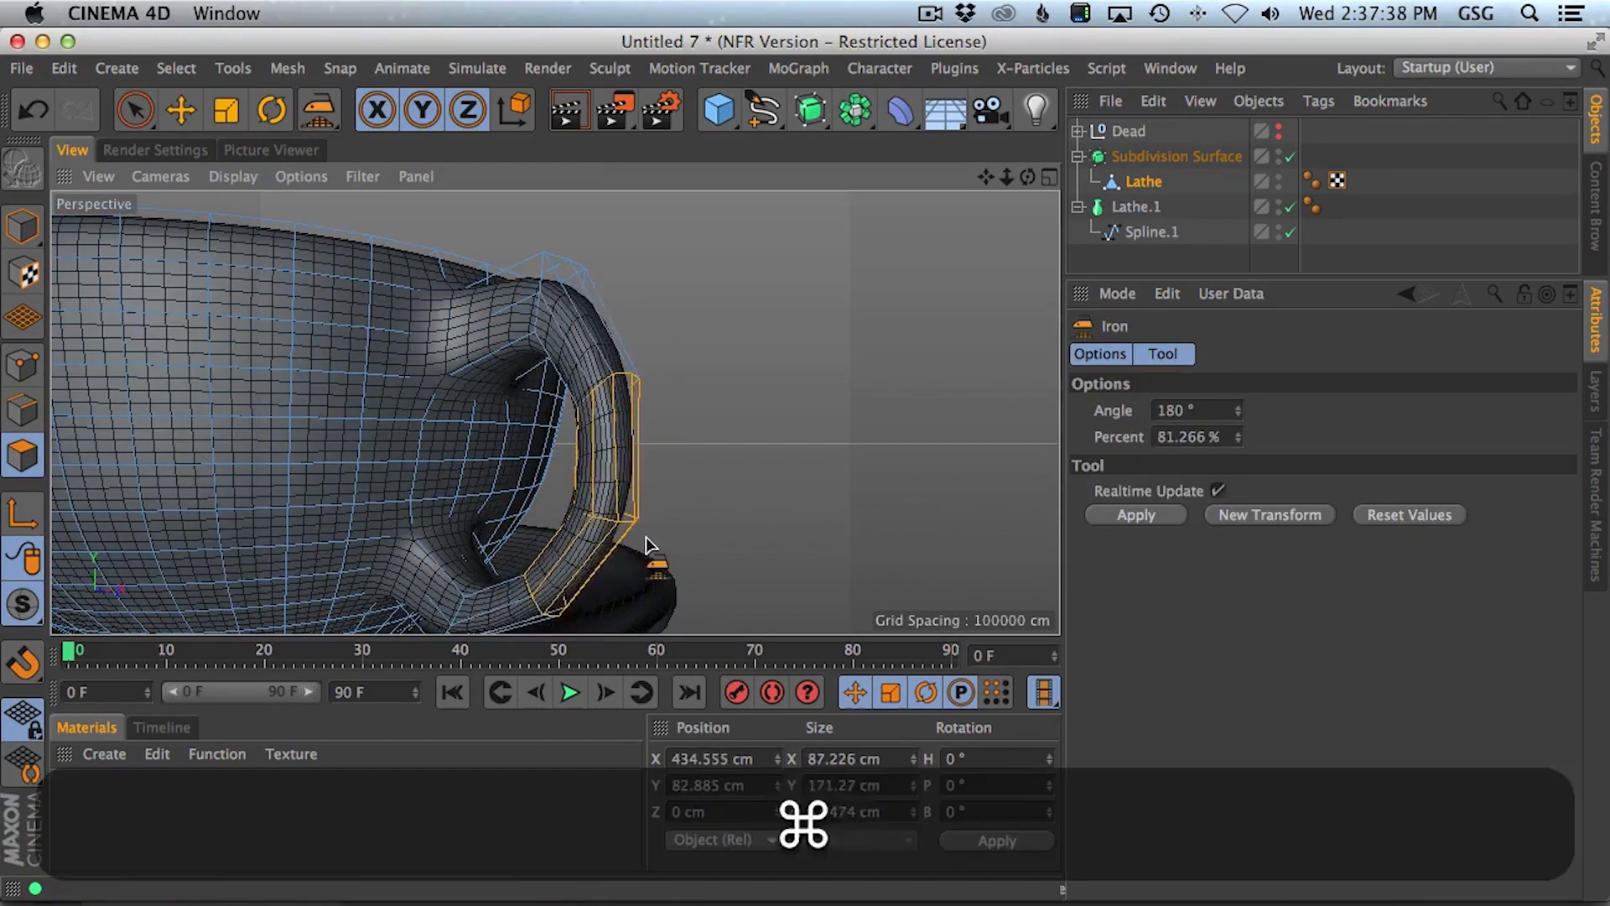
key(super+z)
- Grow the selection to the neighbouring handle sections and smooth them with the Iron tool
key(u)
key(y)
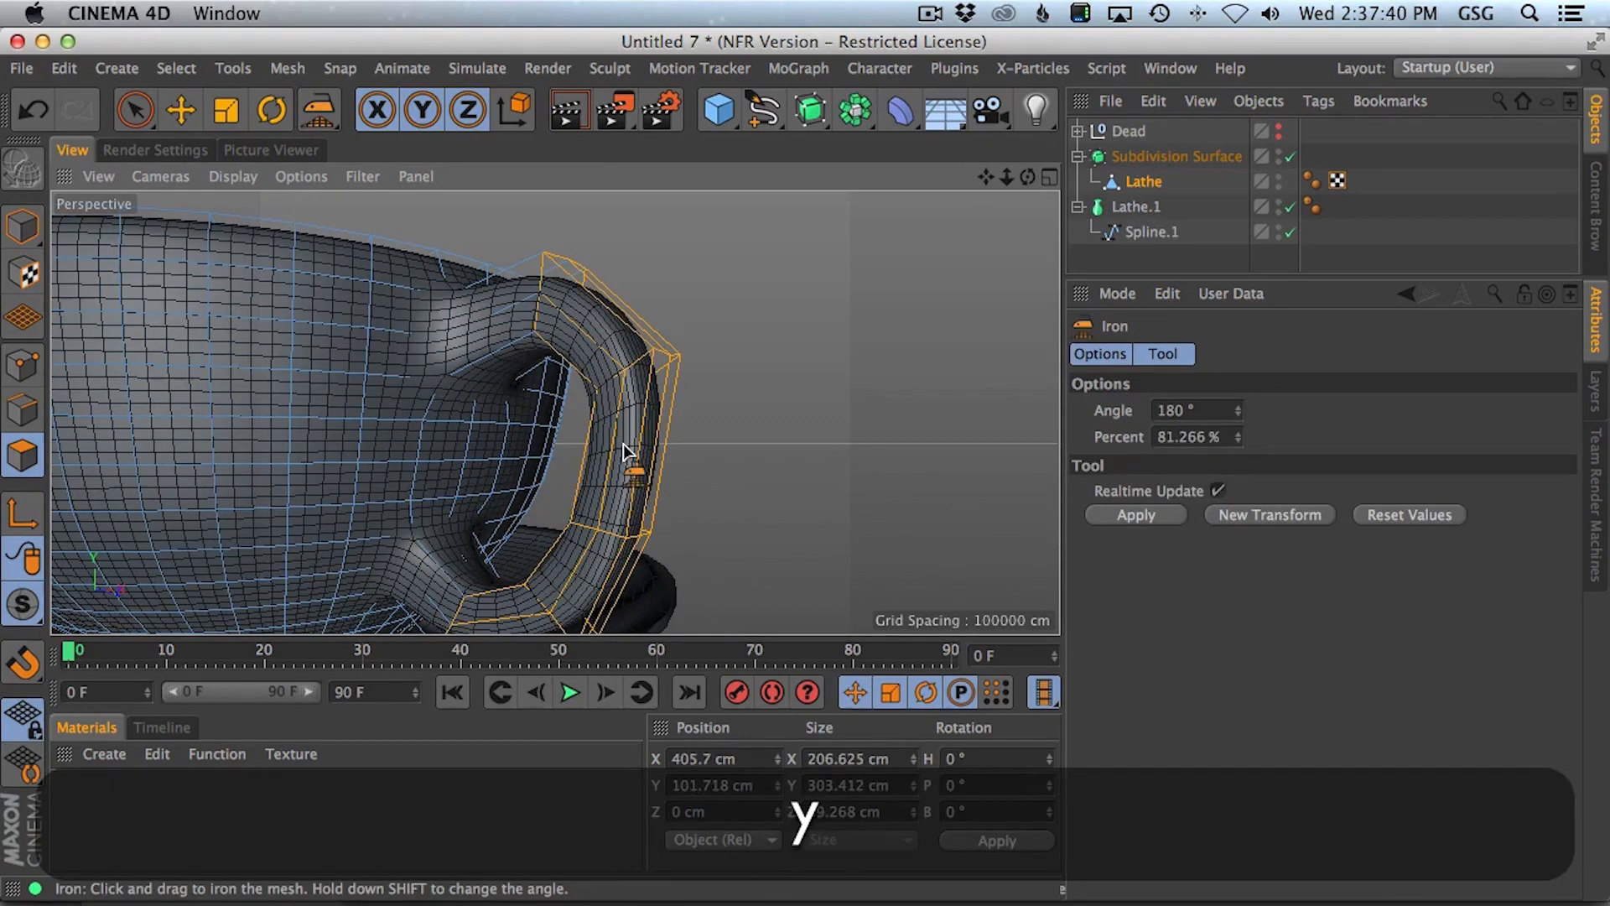
key(m)
key(g)
alt+drag(708, 403, 433, 321)
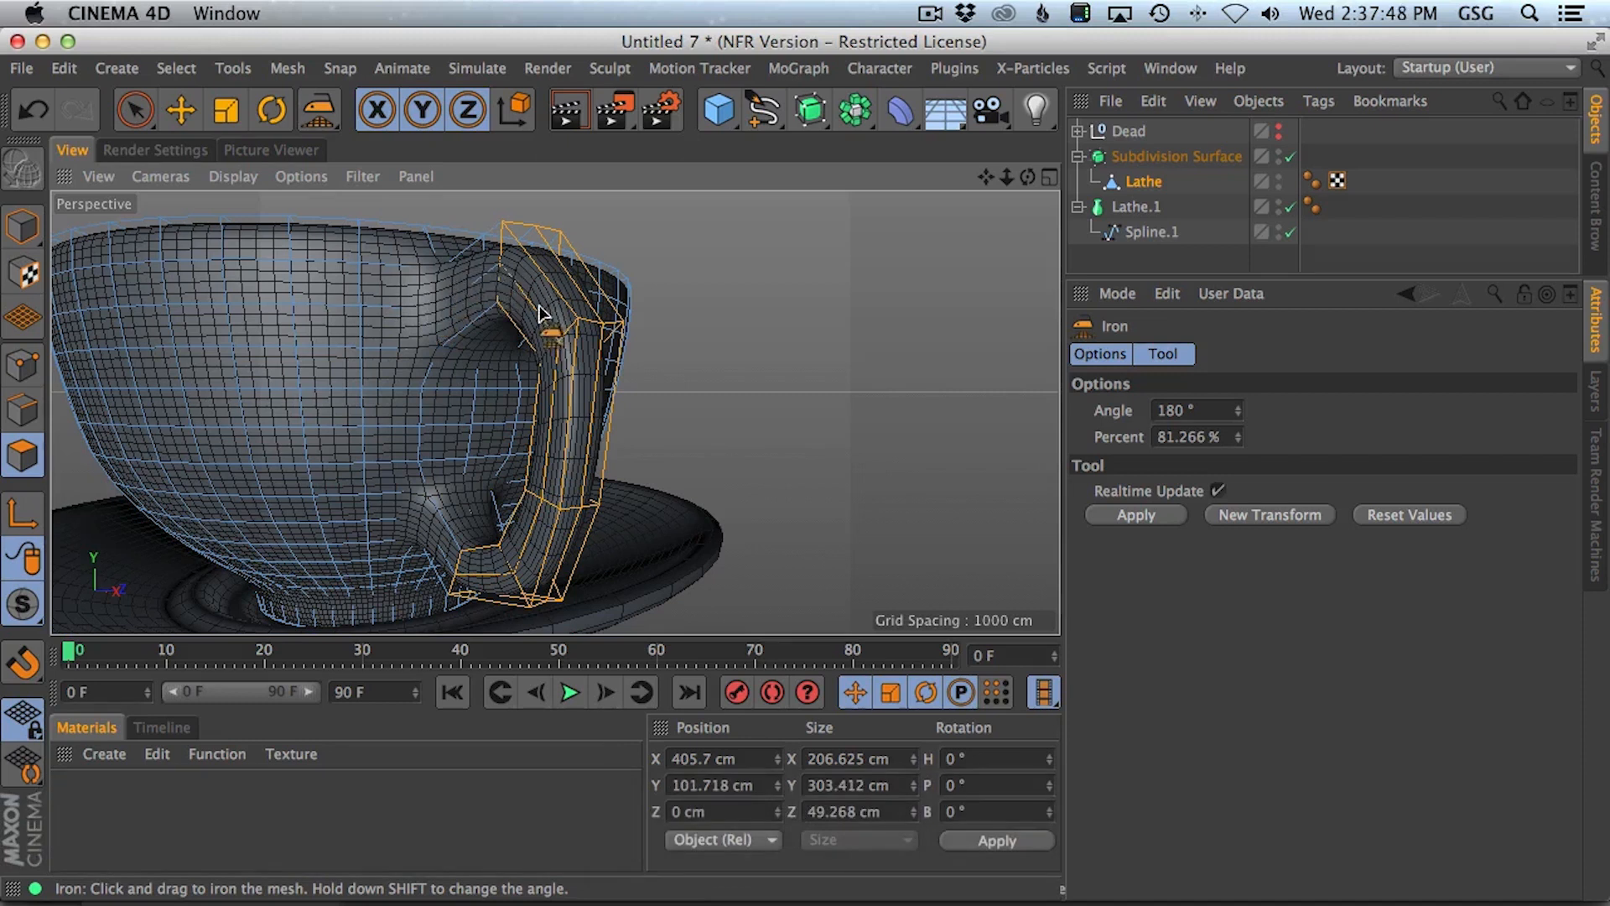
drag(561, 444, 747, 444)
- Scale the ironed handle sections up to about 163 × 268 × 63 cm and move them to about X 418 cm, Y 120 cm
alt+drag(567, 453, 515, 479)
key(t)
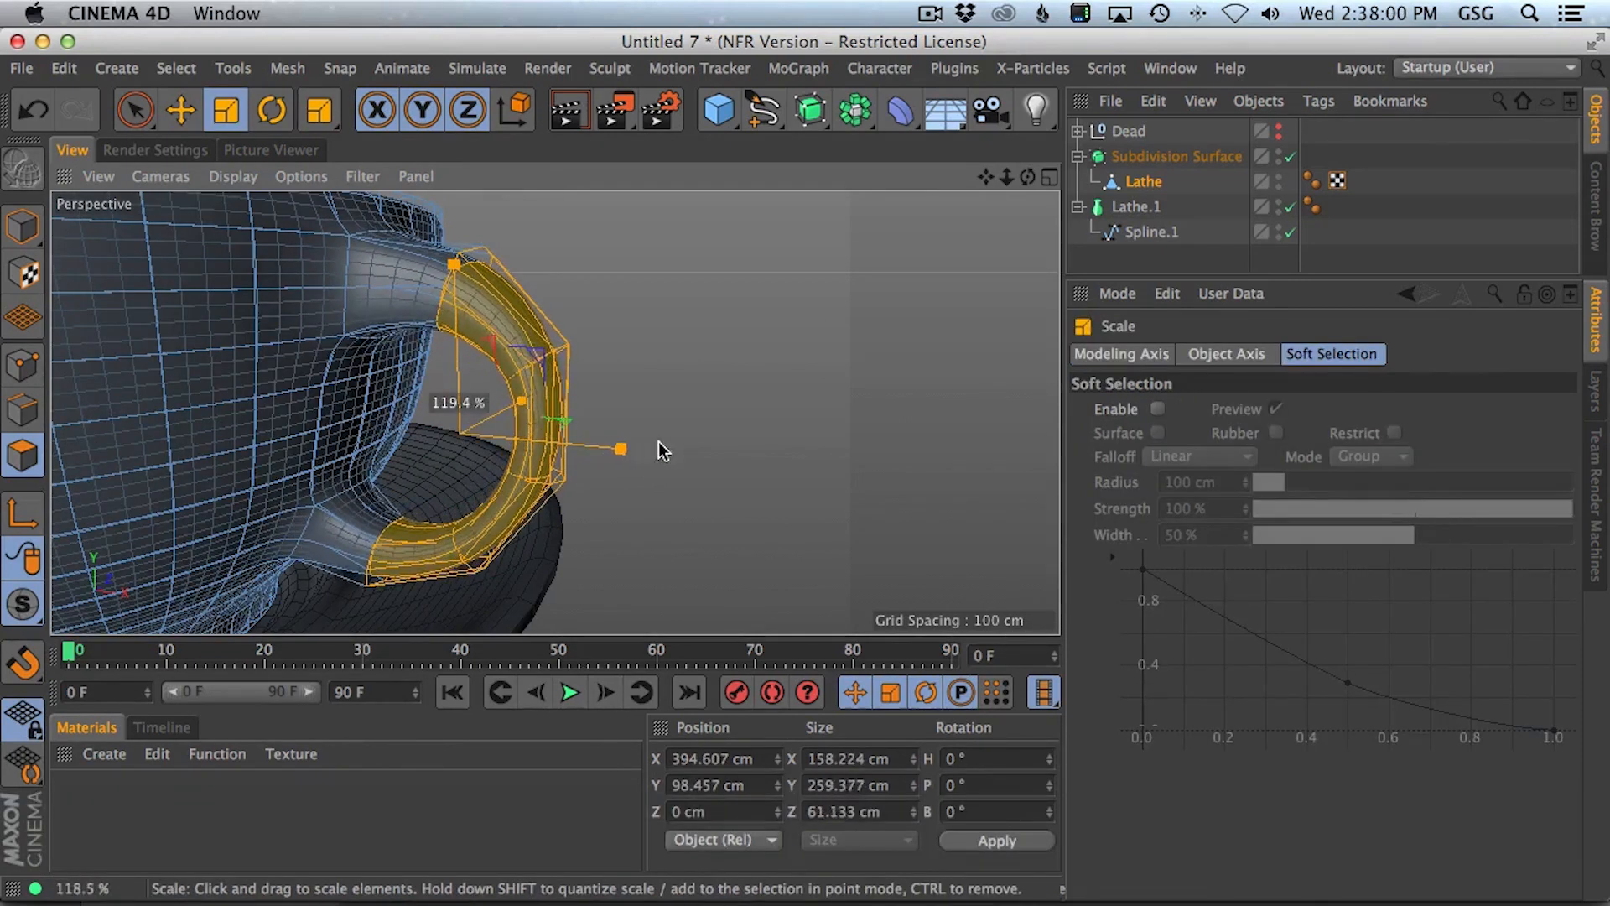
drag(660, 453, 696, 450)
key(e)
drag(551, 366, 530, 311)
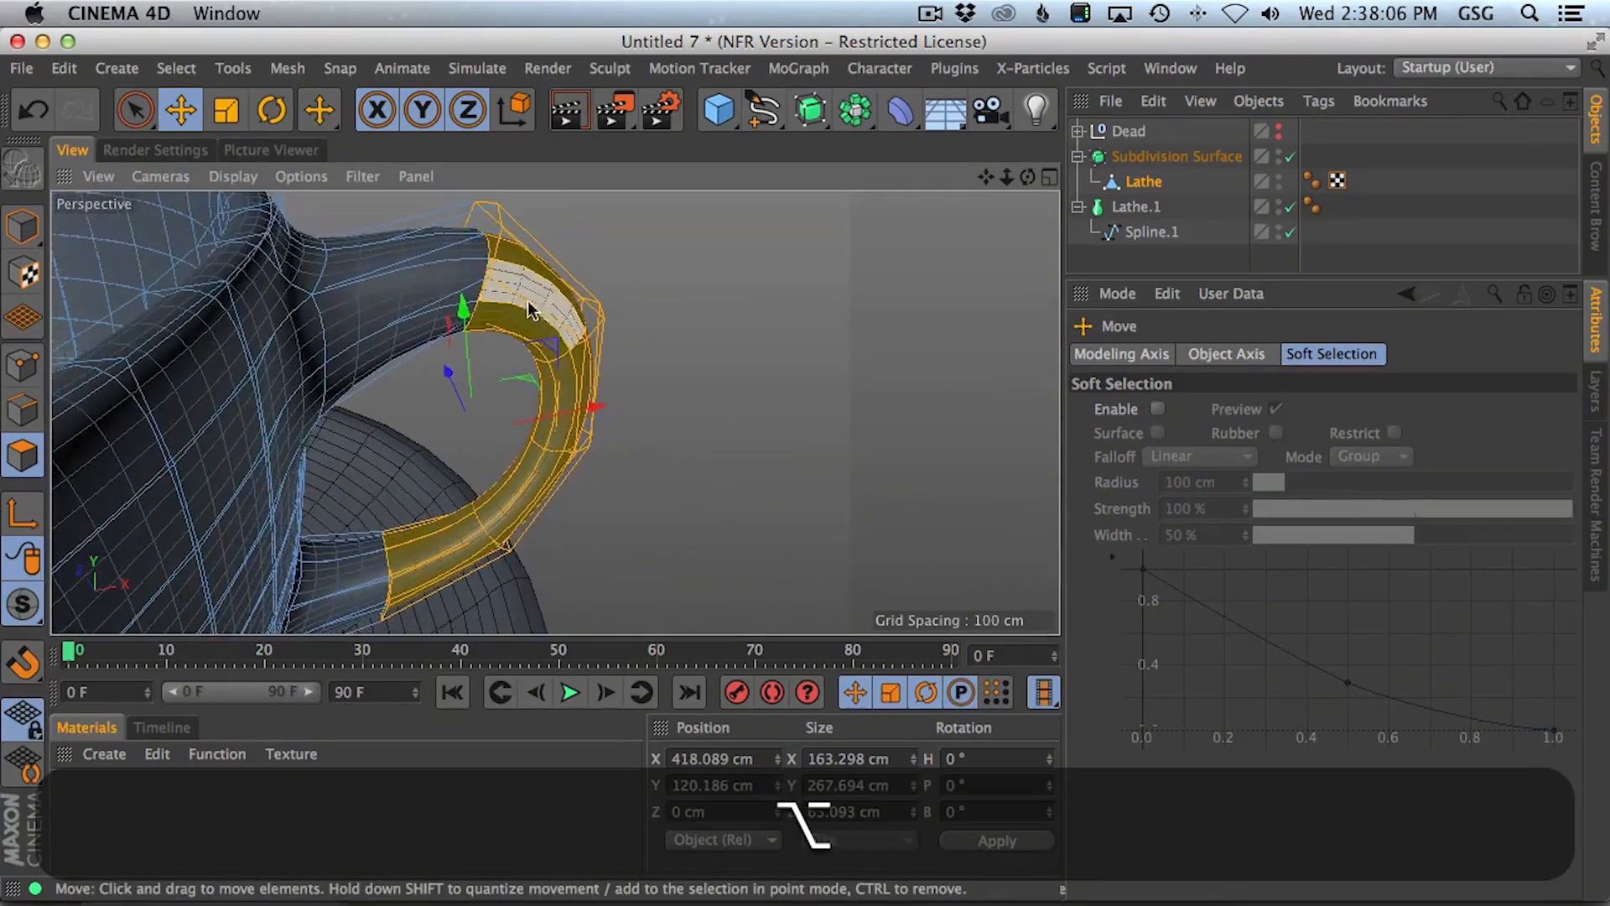
- Loop-select the lower outer section of the handle and try to scale it up
alt+scroll(385, 302, down, 8)
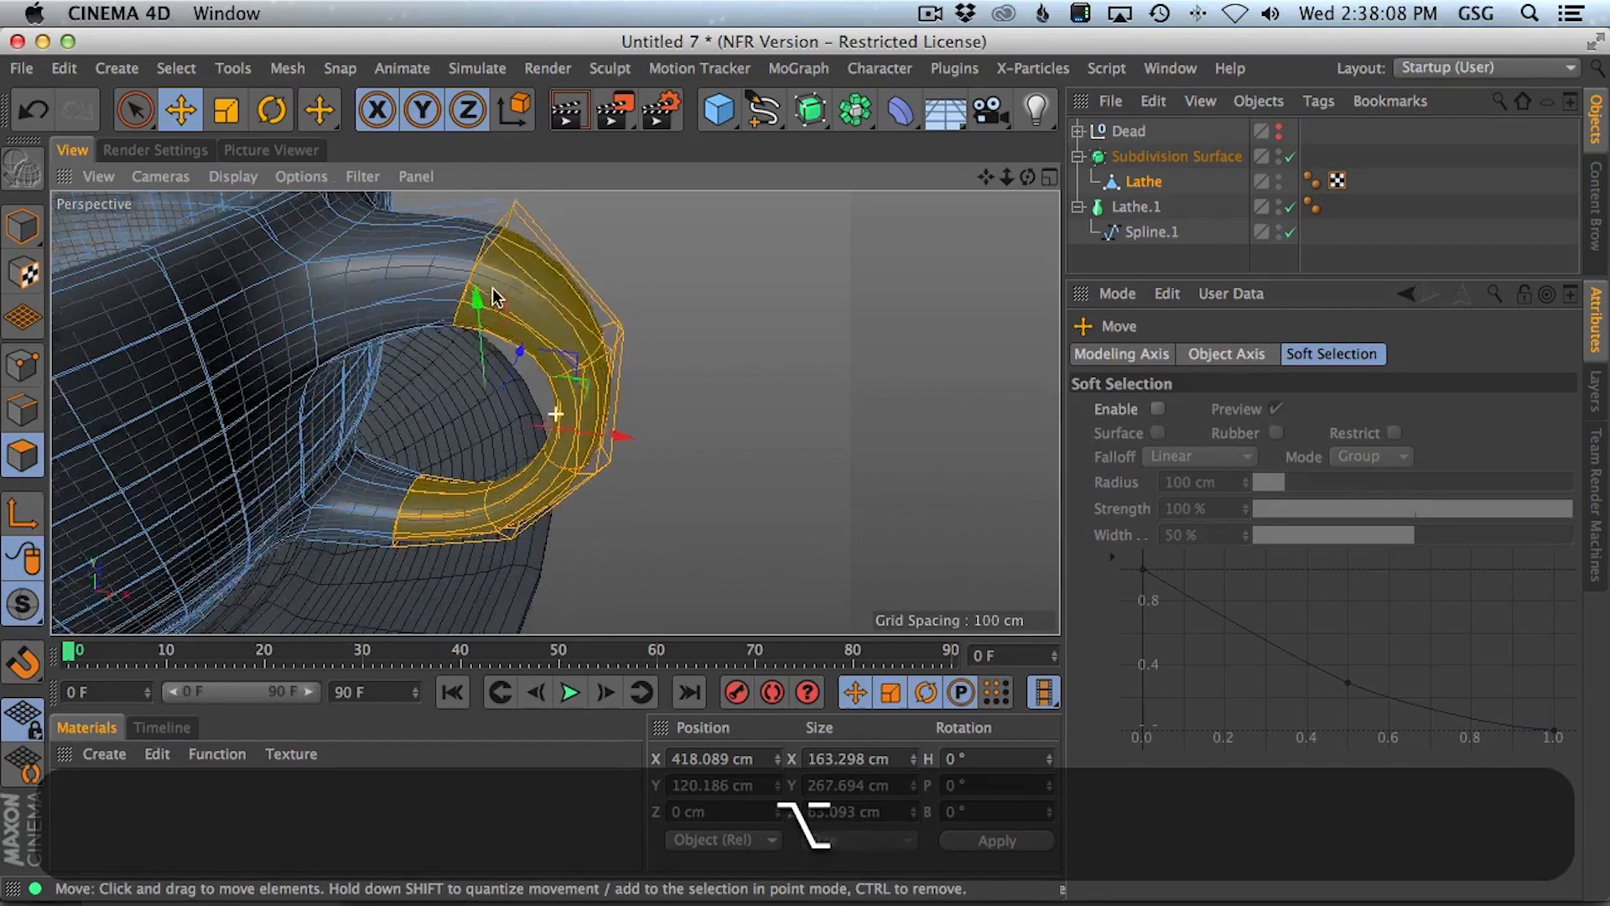
alt+drag(431, 344, 602, 372)
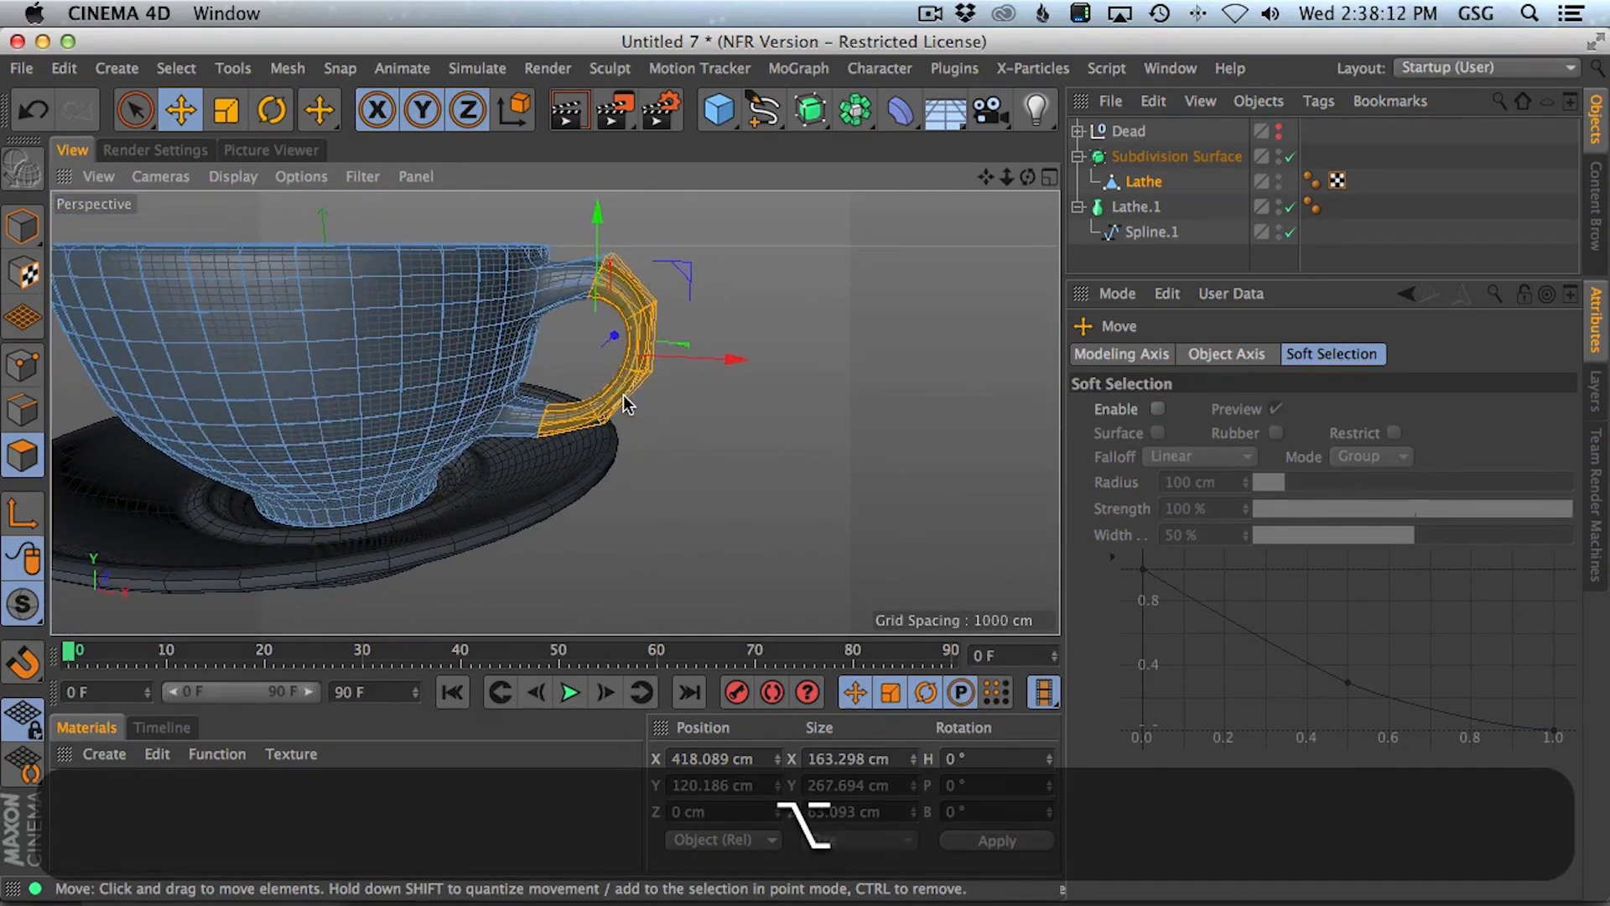
key(u)
key(l)
key(t)
drag(619, 435, 759, 401)
alt+drag(614, 406, 617, 464)
key(alt+super+z)
- Frame the whole cup and saucer and preview them with a viewport render
alt+right_drag(594, 374, 661, 428)
alt+drag(661, 427, 618, 518)
key(alt+super+r)
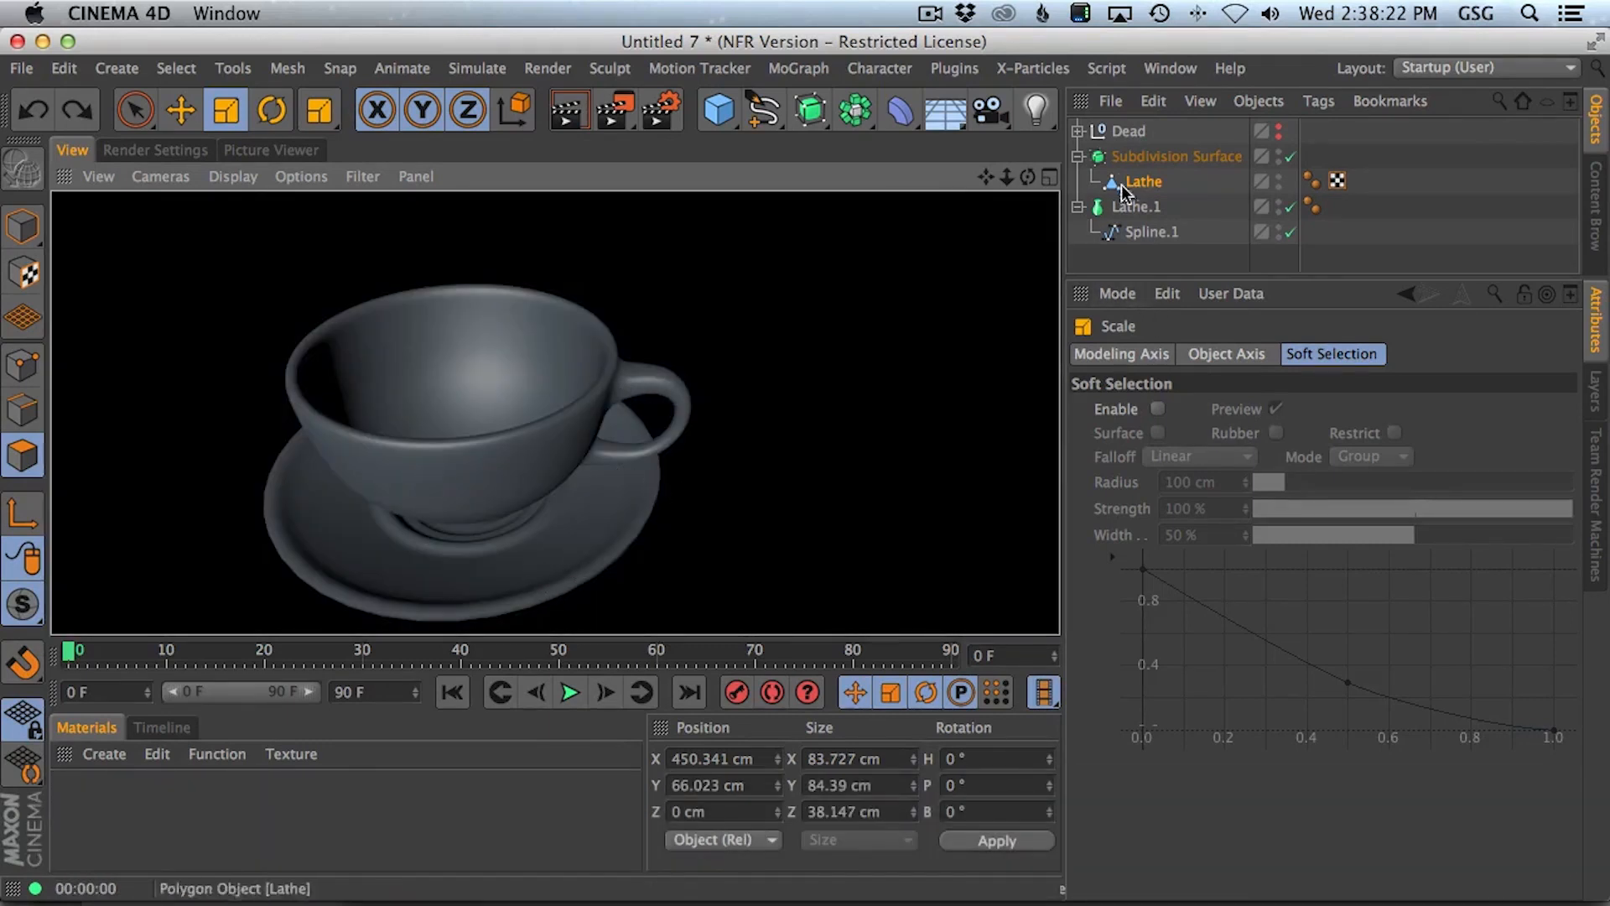
- Set the cup's Subdivision Surface renderer subdivision to 2 and render the view again
click(1141, 157)
click(1331, 463)
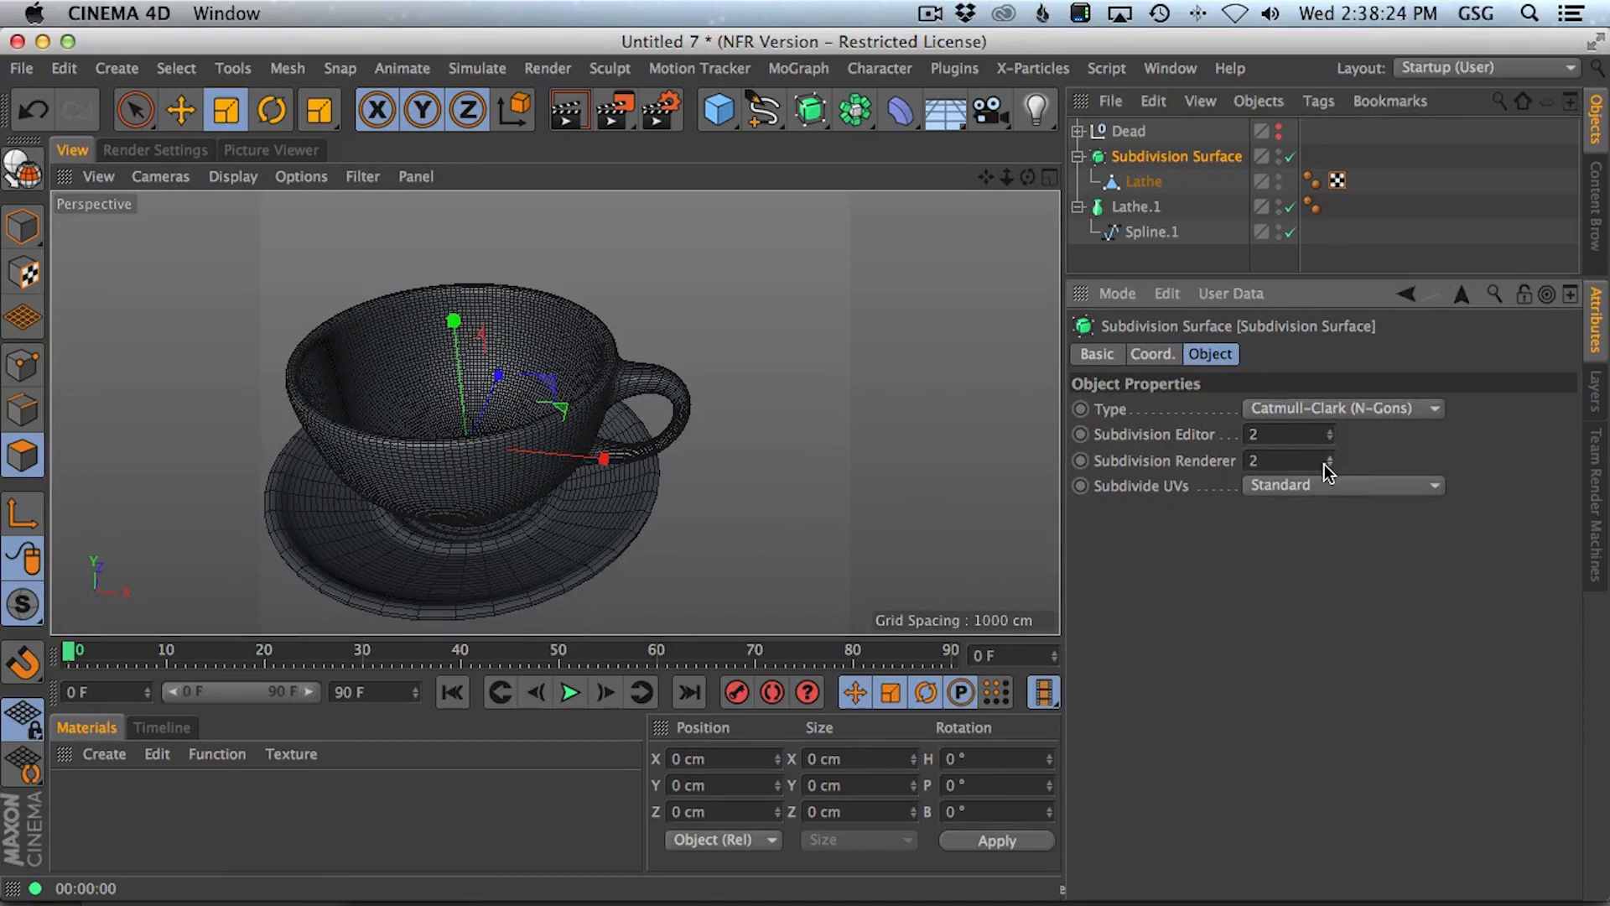
key(super+r)
- Add a second Subdivision Surface, adjust its editor subdivision, and place the saucer's Lathe.1 inside it
click(1122, 156)
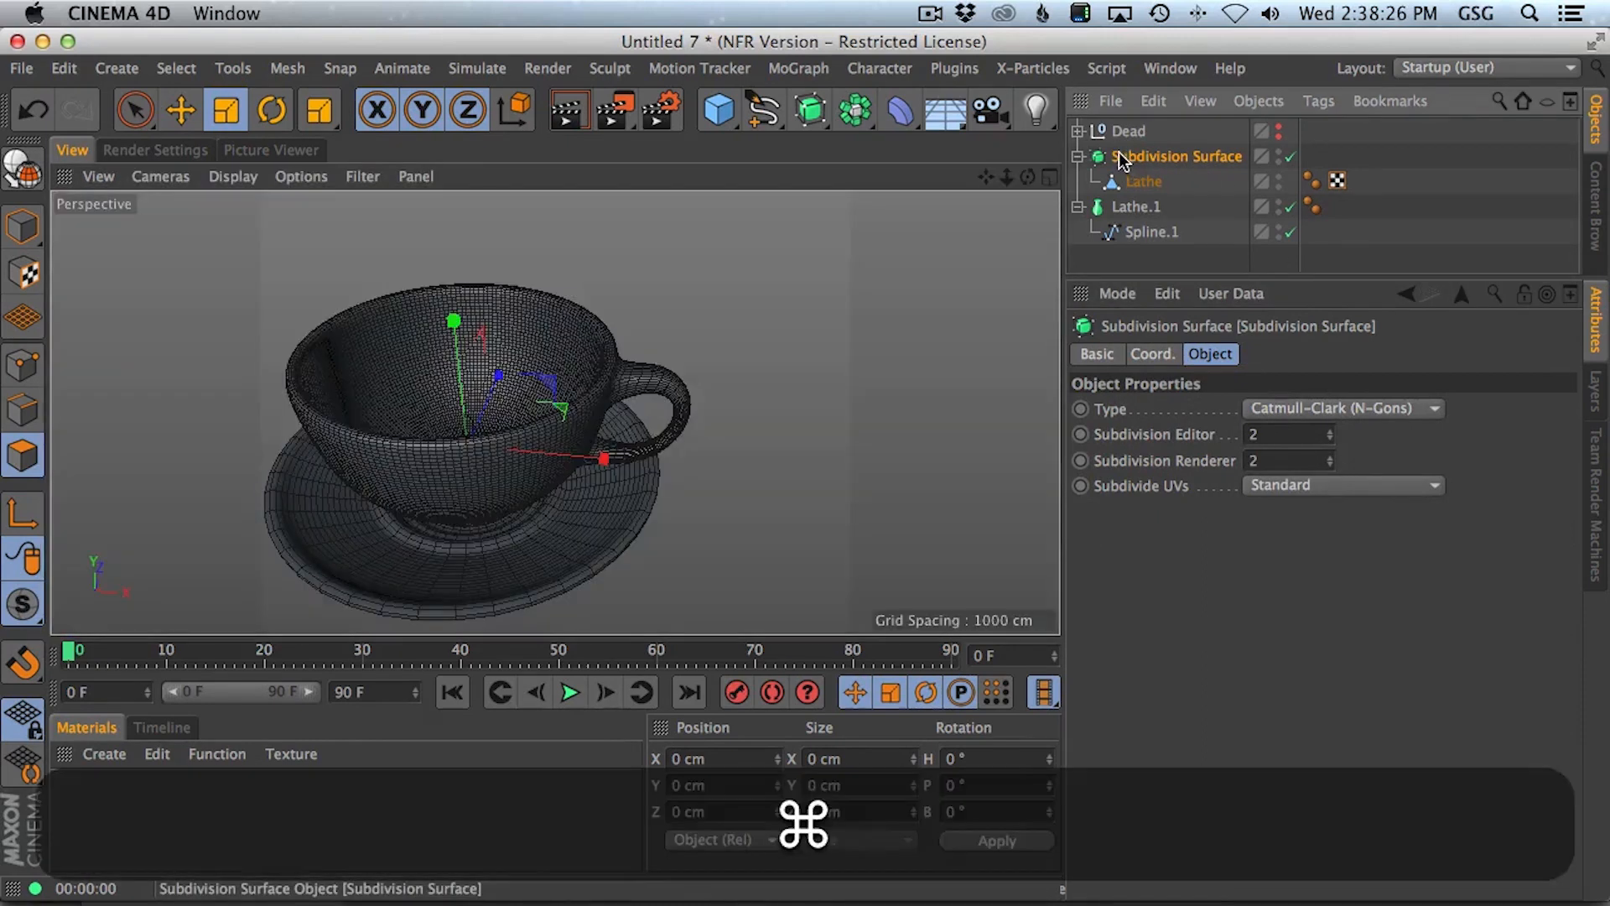
click(811, 112)
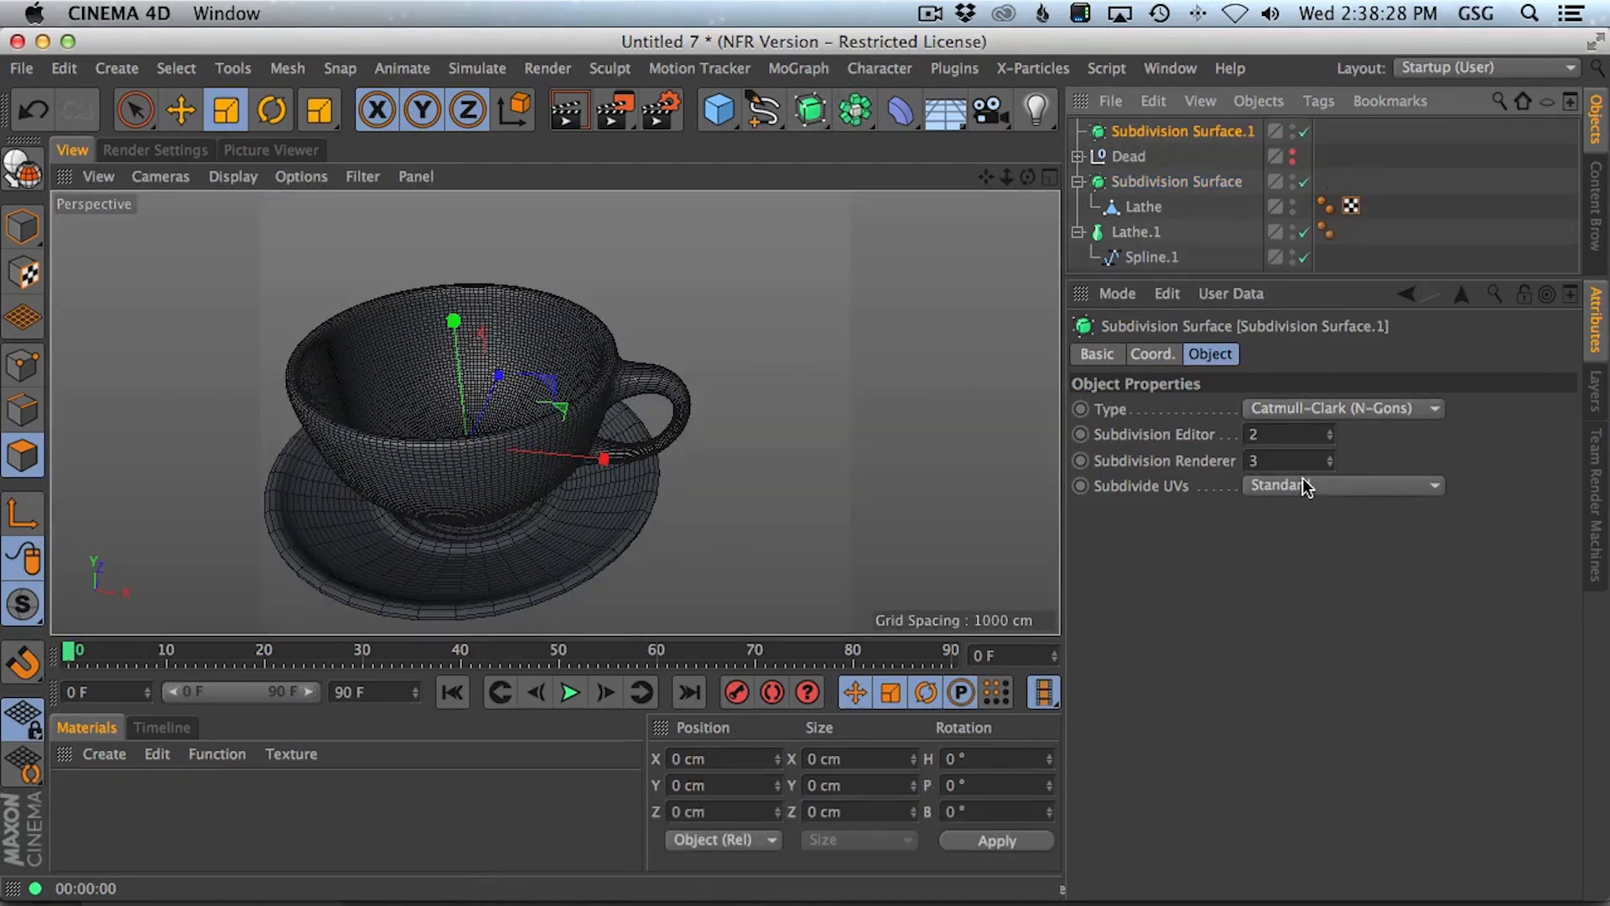
click(1330, 438)
drag(1132, 231, 1149, 139)
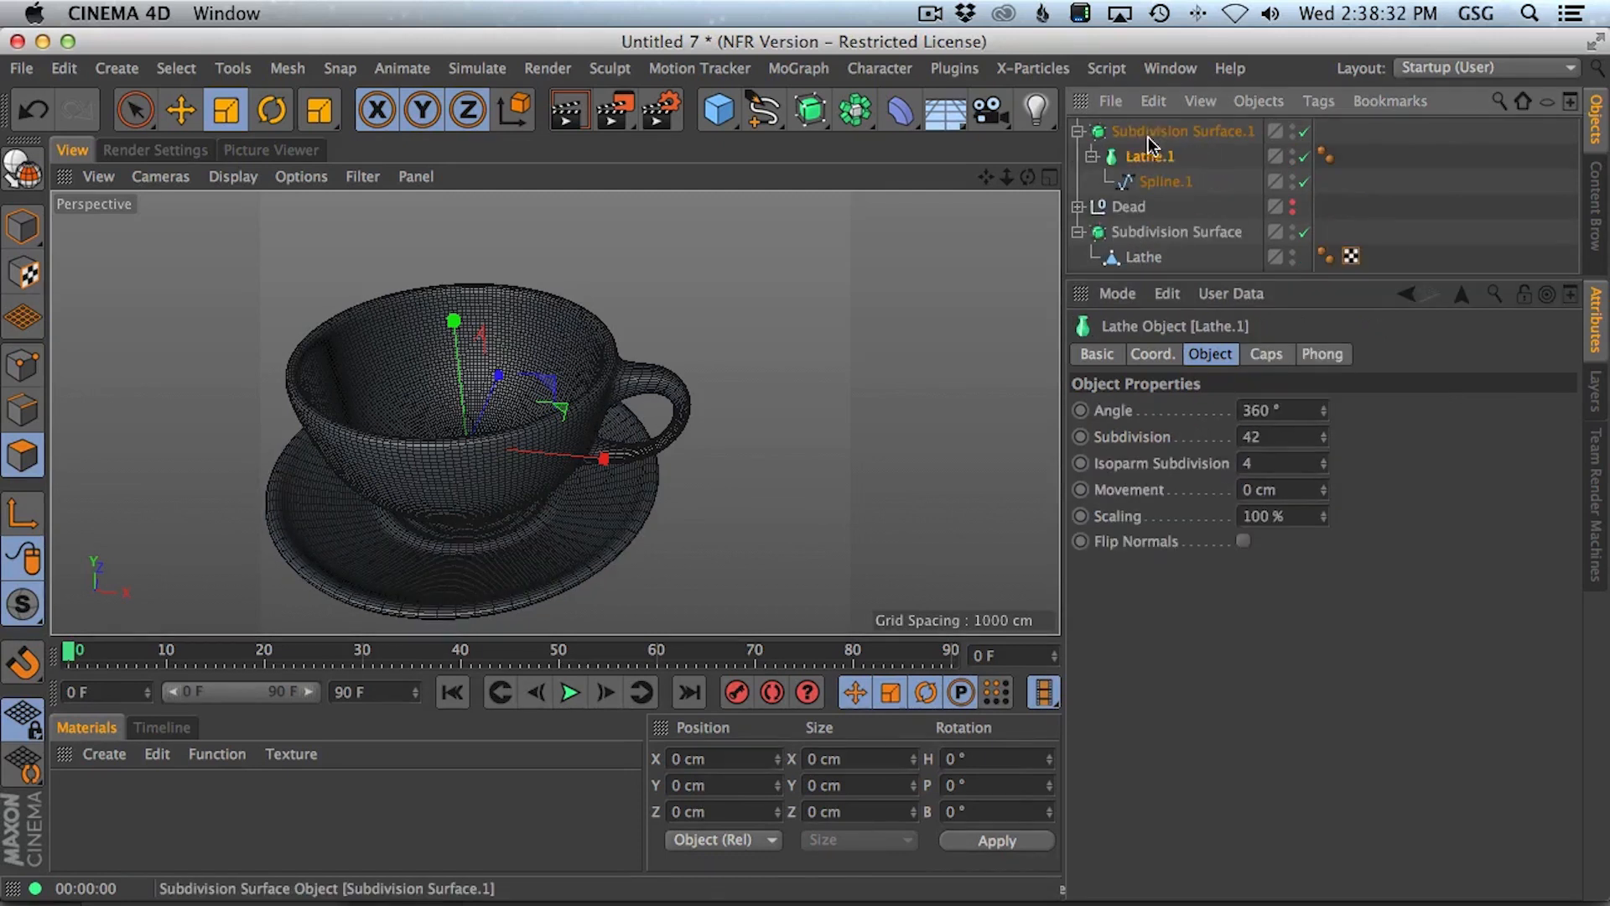
- Zoom in on the cup's base and handle and preview the smoothed saucer with a viewport render
alt+right_drag(597, 536, 676, 505)
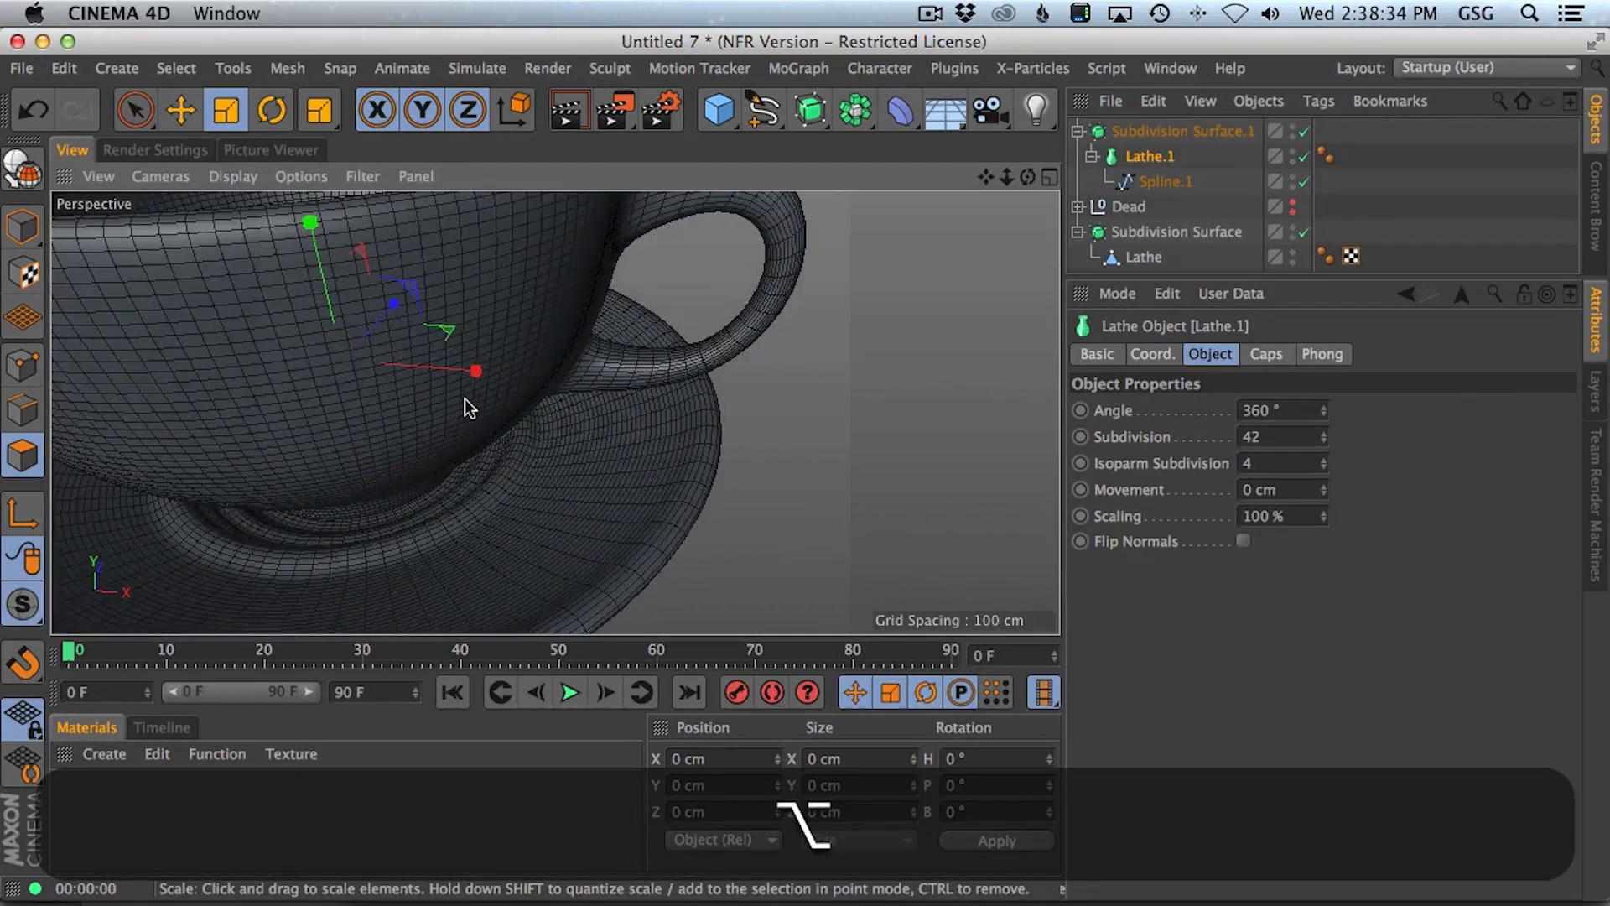
mouse_move(499, 449)
alt+right_down()
mouse_move(550, 540)
mouse_move(539, 445)
mouse_move(578, 432)
alt+right_up()
key(alt+super+r)
- Try to move the saucer's Subdivision Surface upward under the cup
click(1136, 134)
key(alt+e)
alt+drag(647, 385, 662, 348)
drag(495, 298, 495, 270)
key(super+z)
- Nudge the saucer's Subdivision Surface slightly along Y in the Front view and check its fit in Perspective
middle_click(573, 337)
middle_click(792, 531)
alt+right_drag(671, 498, 485, 272)
drag(449, 279, 445, 284)
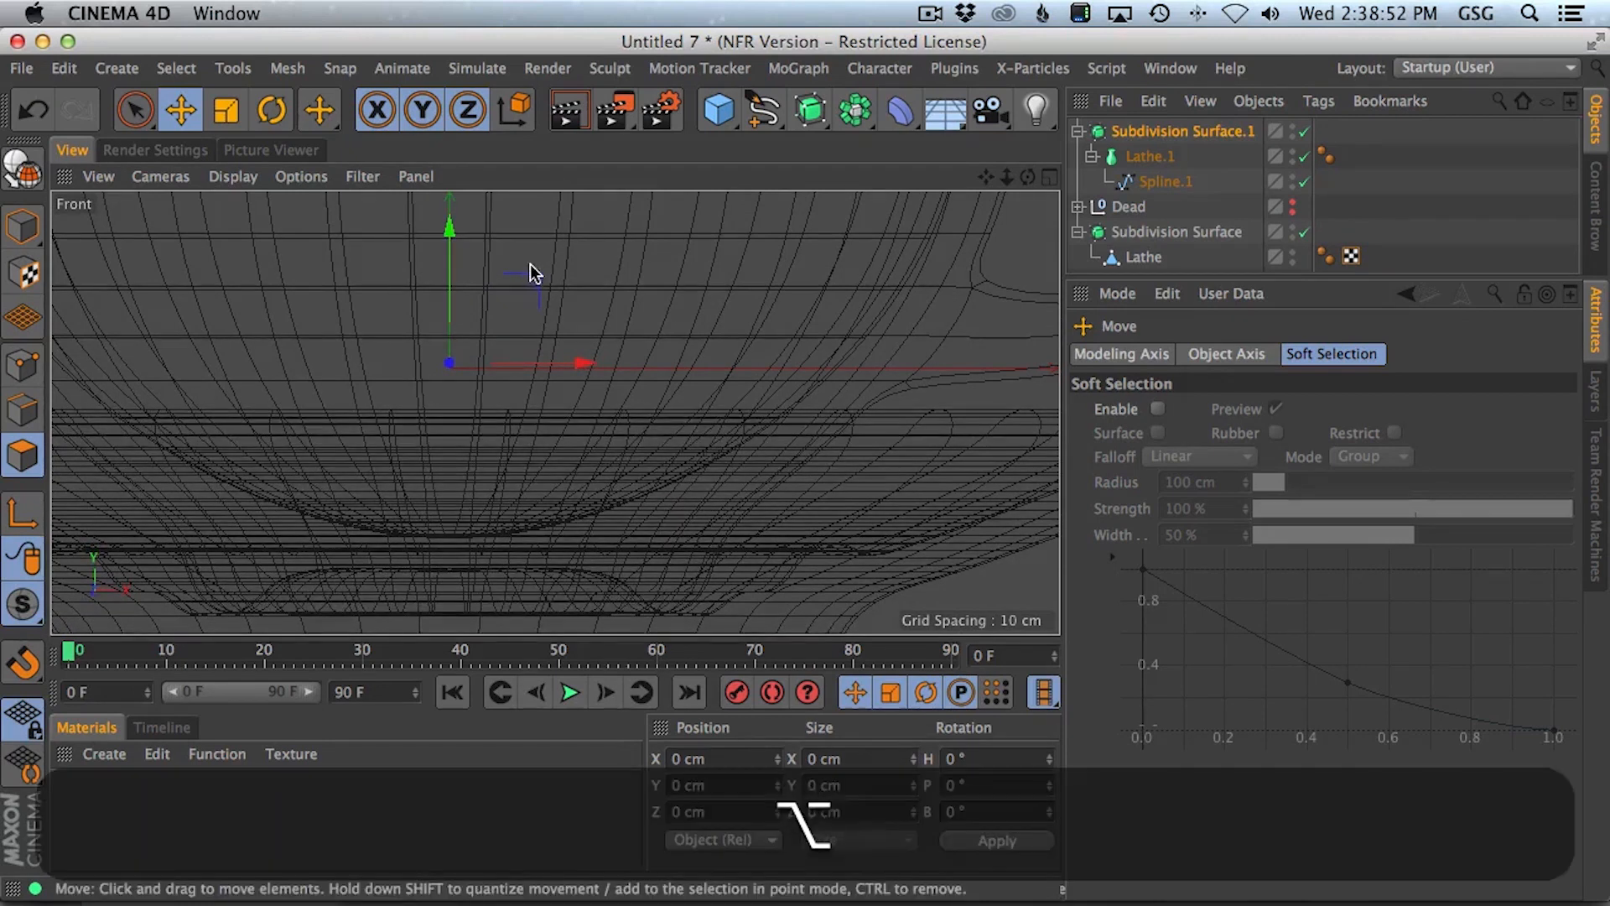
alt+right_drag(530, 263, 350, 339)
middle_click(350, 338)
middle_click(456, 273)
alt+right_drag(457, 274, 564, 345)
alt+middle_drag(564, 345, 532, 407)
alt+right_drag(532, 408, 579, 360)
alt+middle_drag(579, 360, 587, 409)
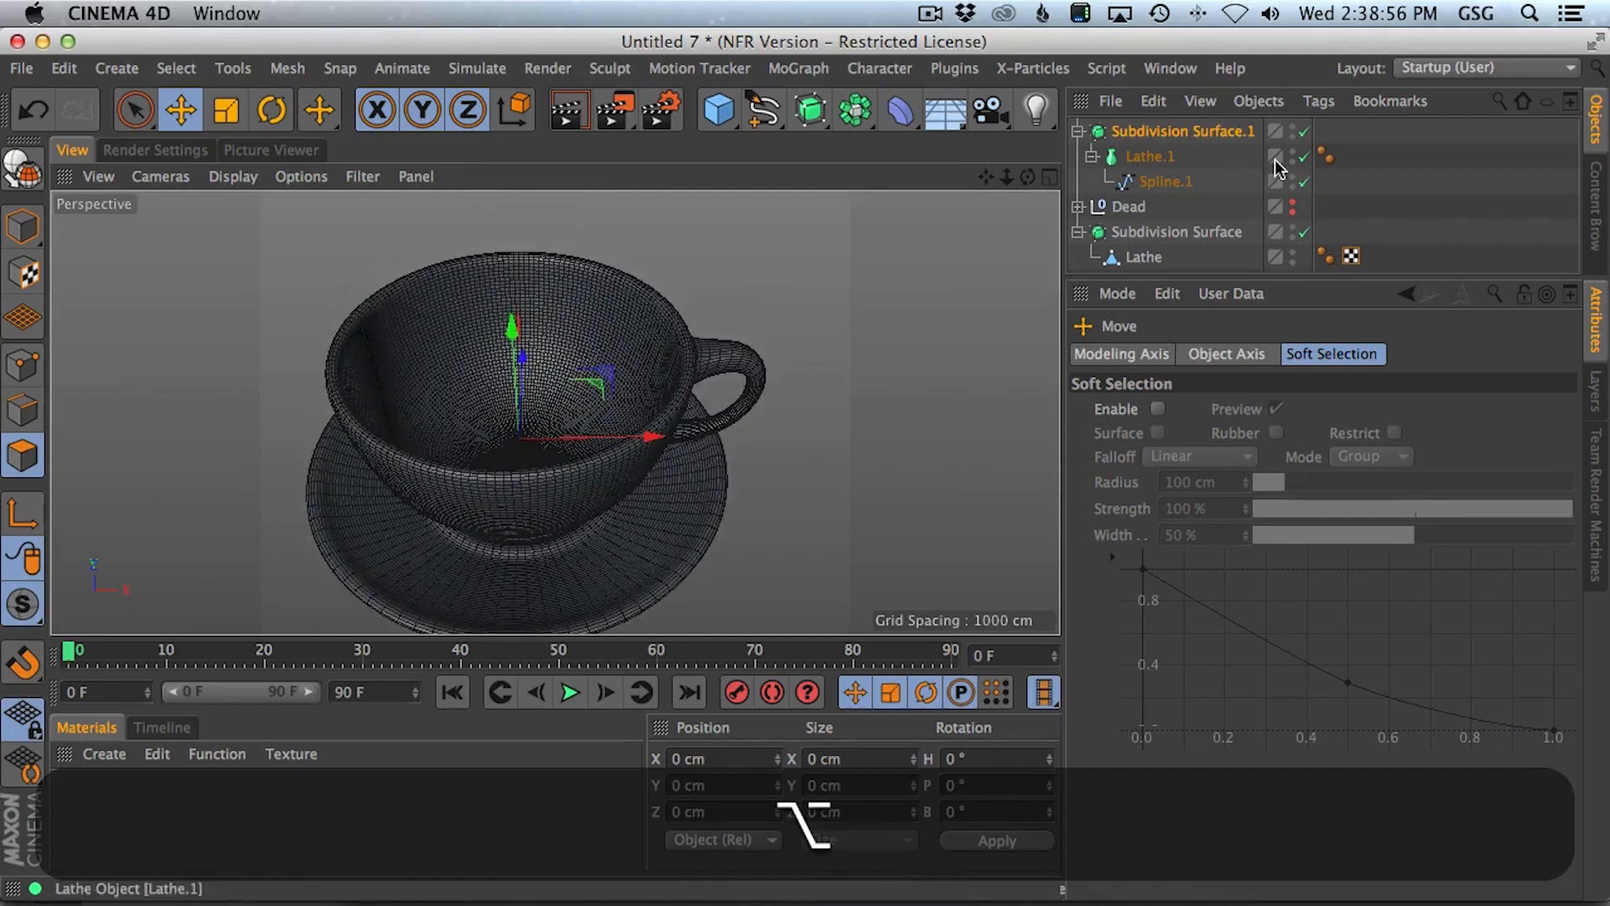
- Copy the original Lathe from the Dead group and paste a duplicate into the scene
click(1157, 234)
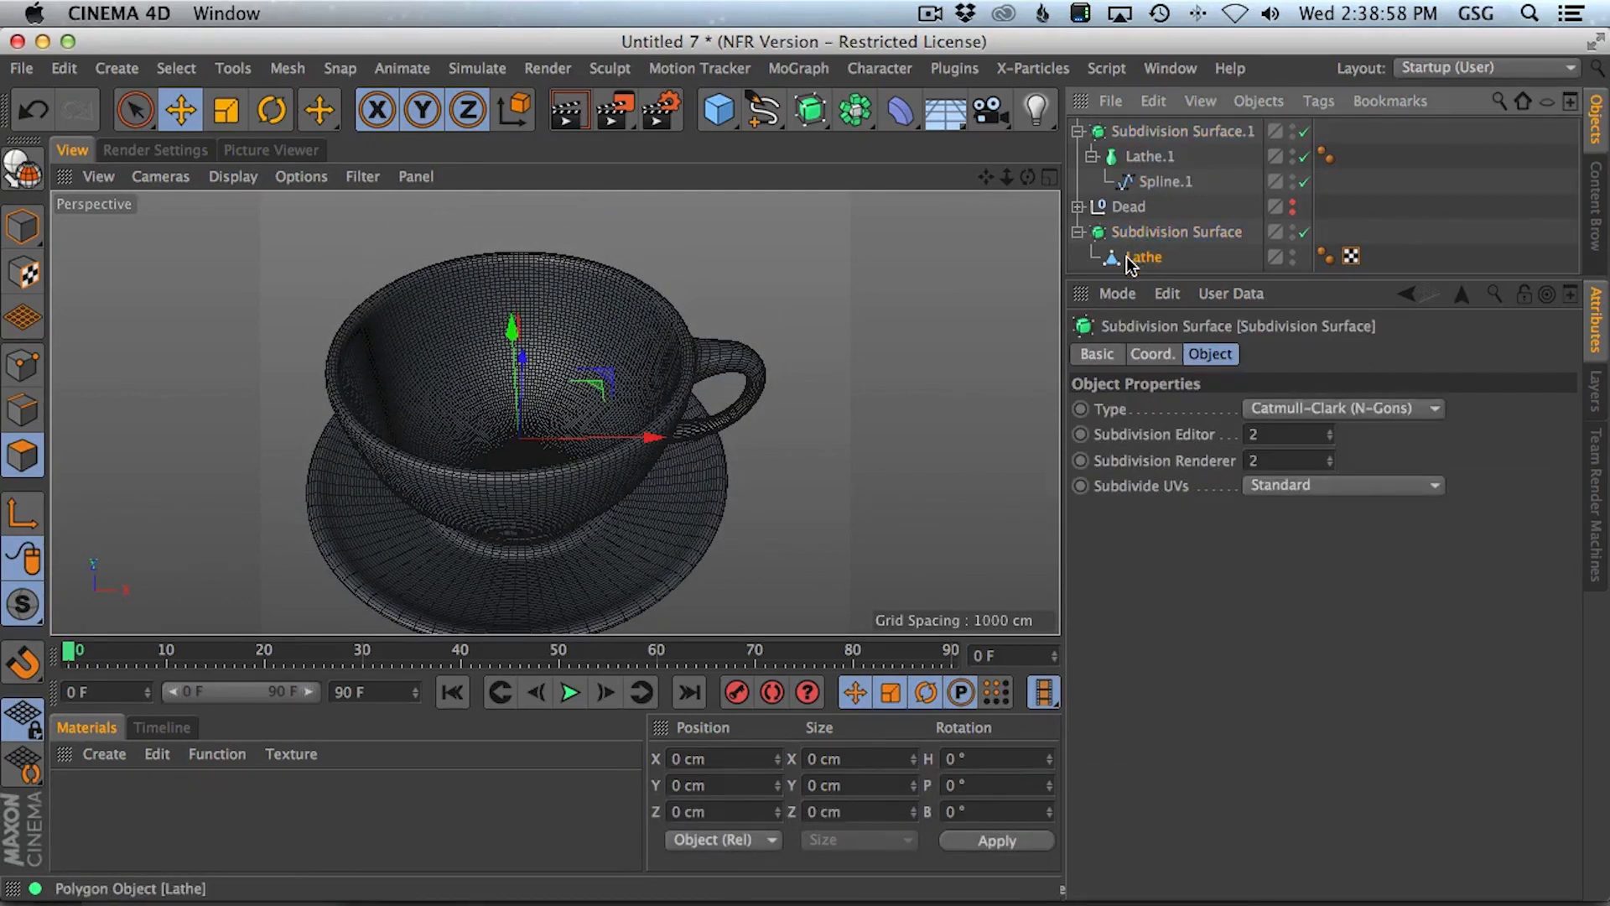
click(1142, 257)
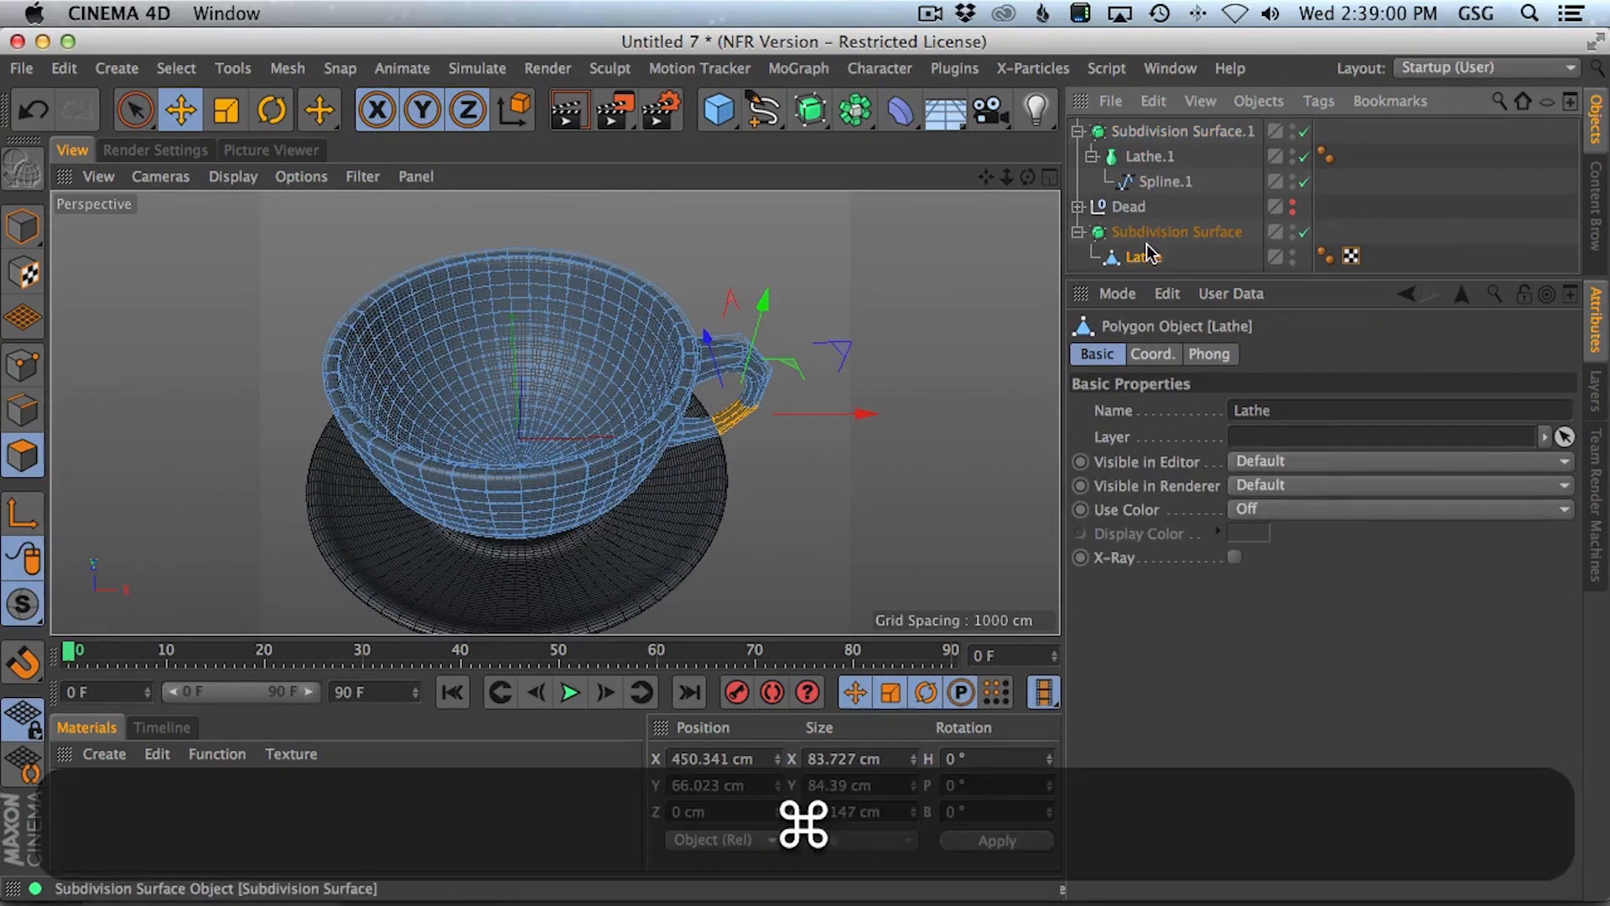
drag(1169, 282, 1172, 306)
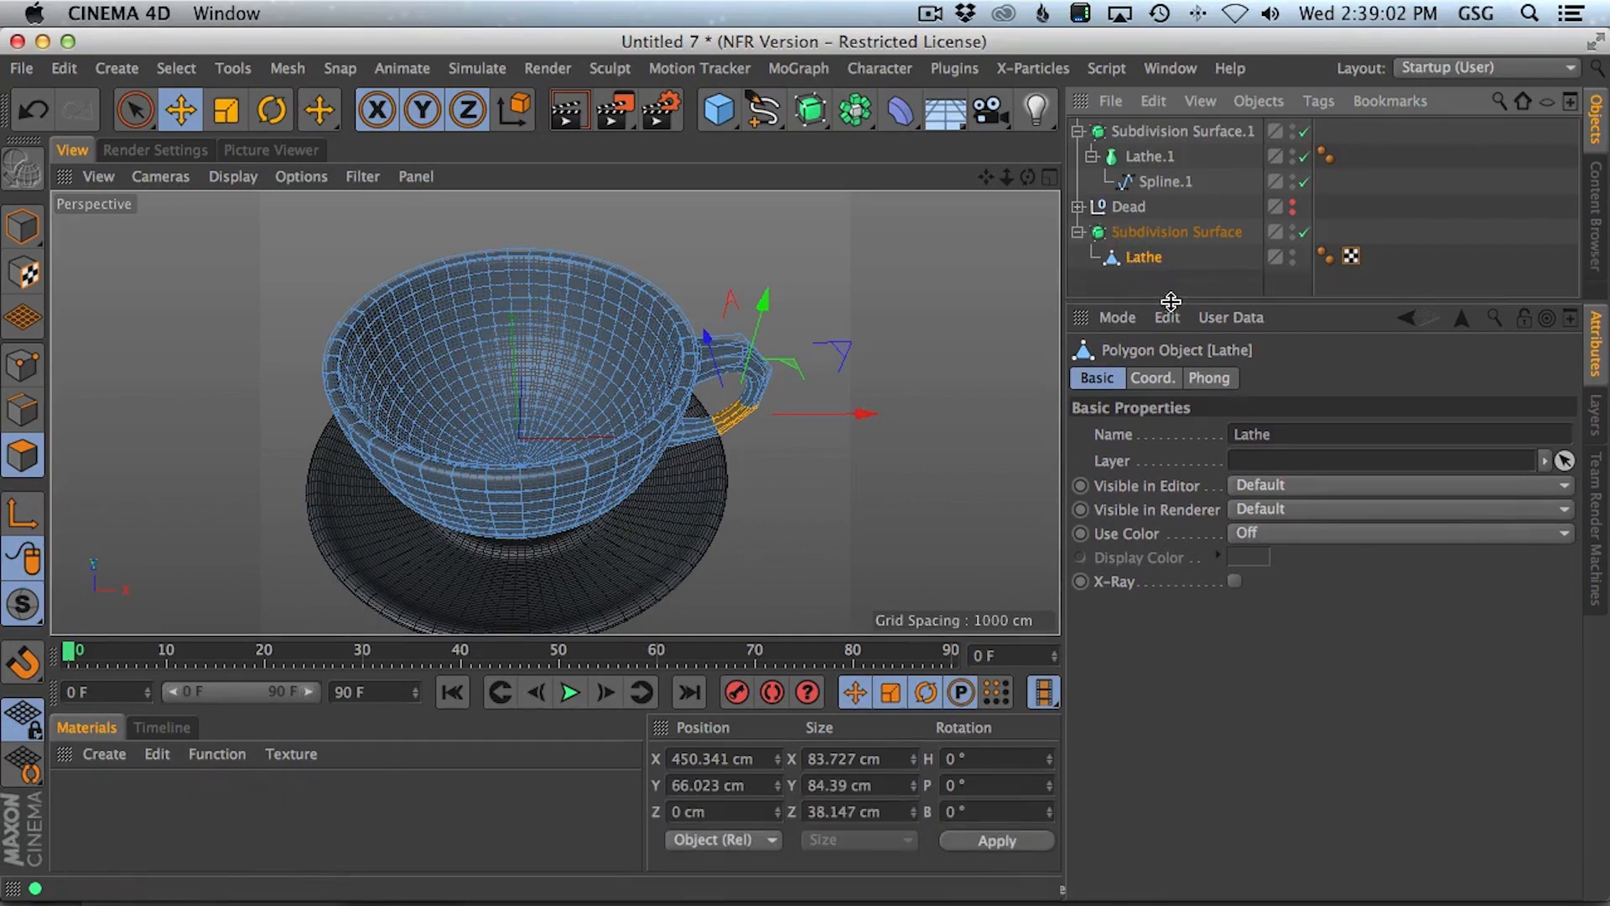
click(1080, 207)
click(1143, 232)
key(super+c)
key(super+v)
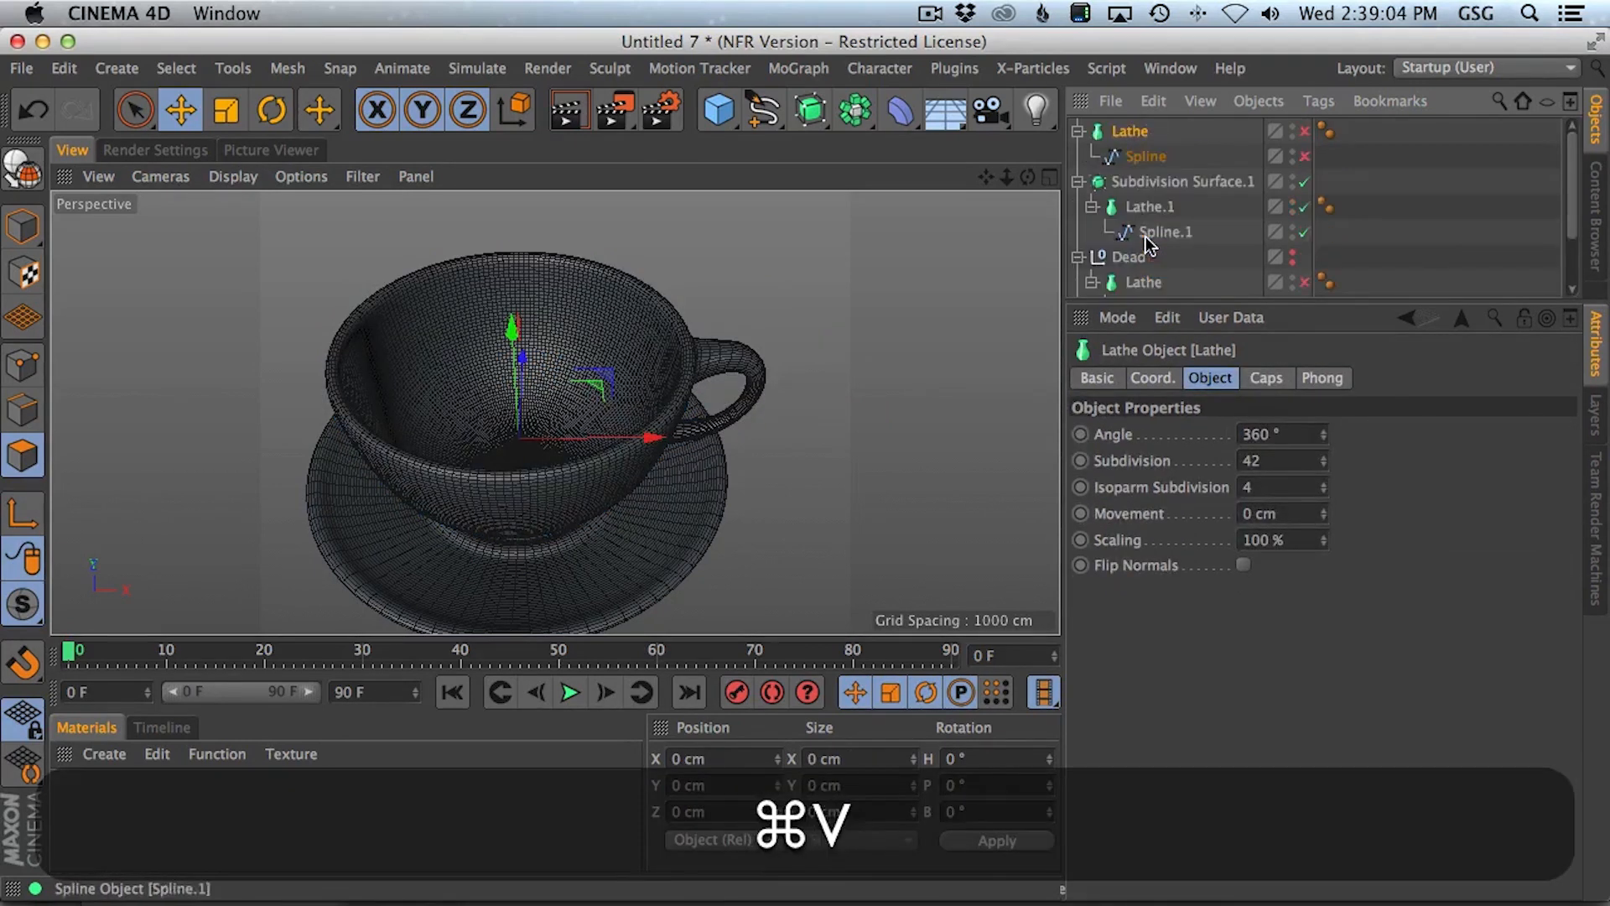
- Enable the pasted Lathe and set up its Spline for point editing with Live Selection in the Front view
click(1146, 156)
click(18, 365)
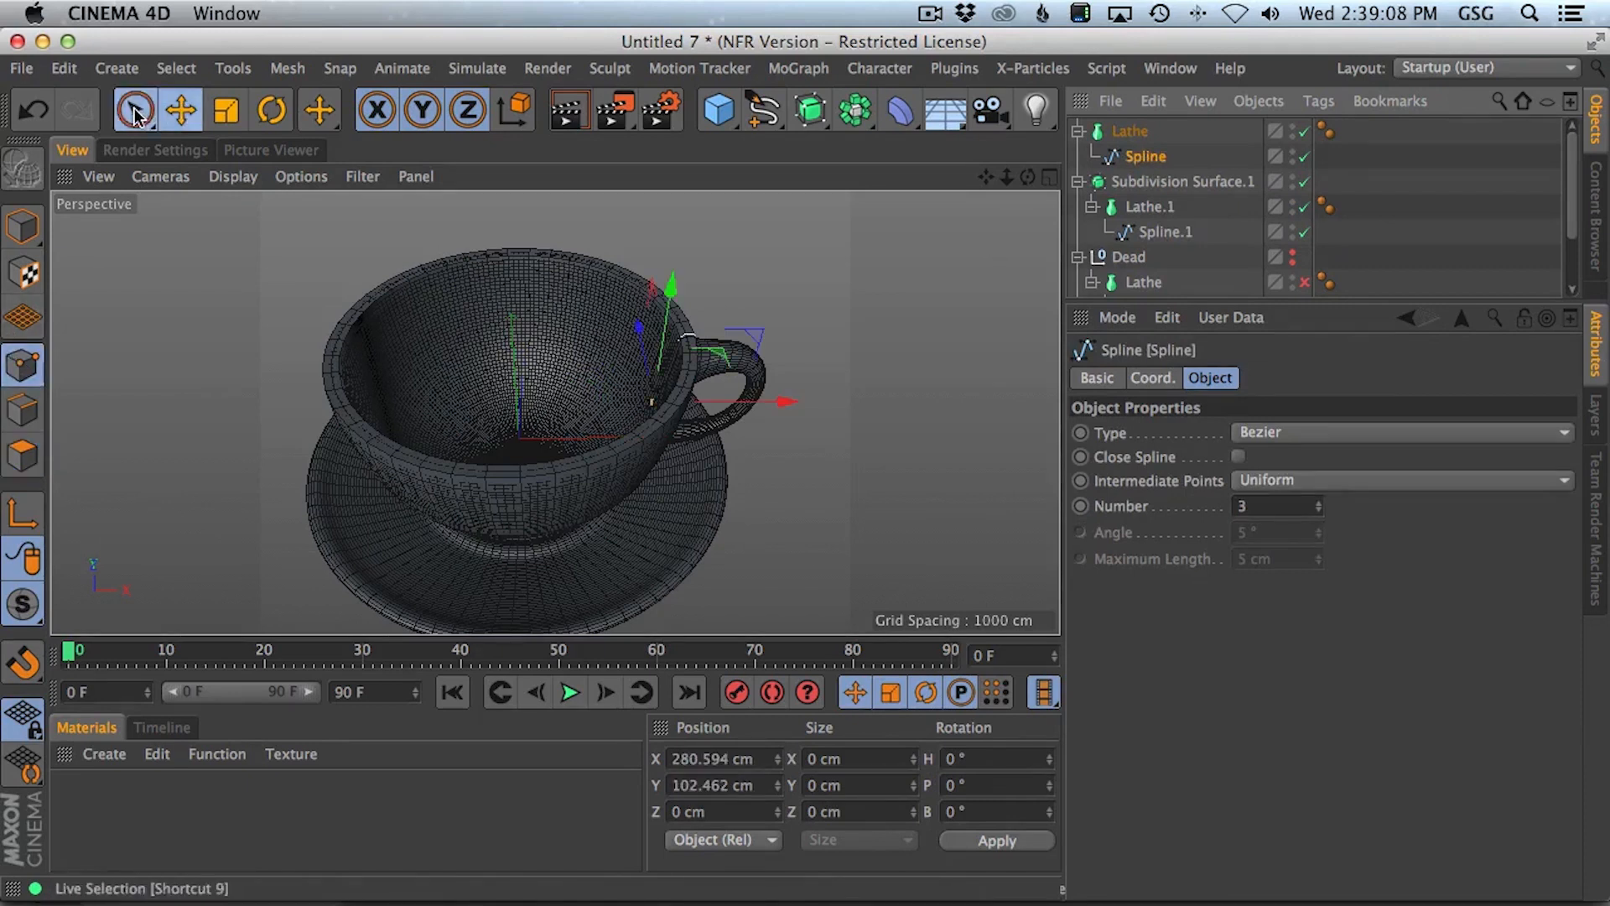
click(135, 109)
middle_click(562, 315)
middle_click(734, 489)
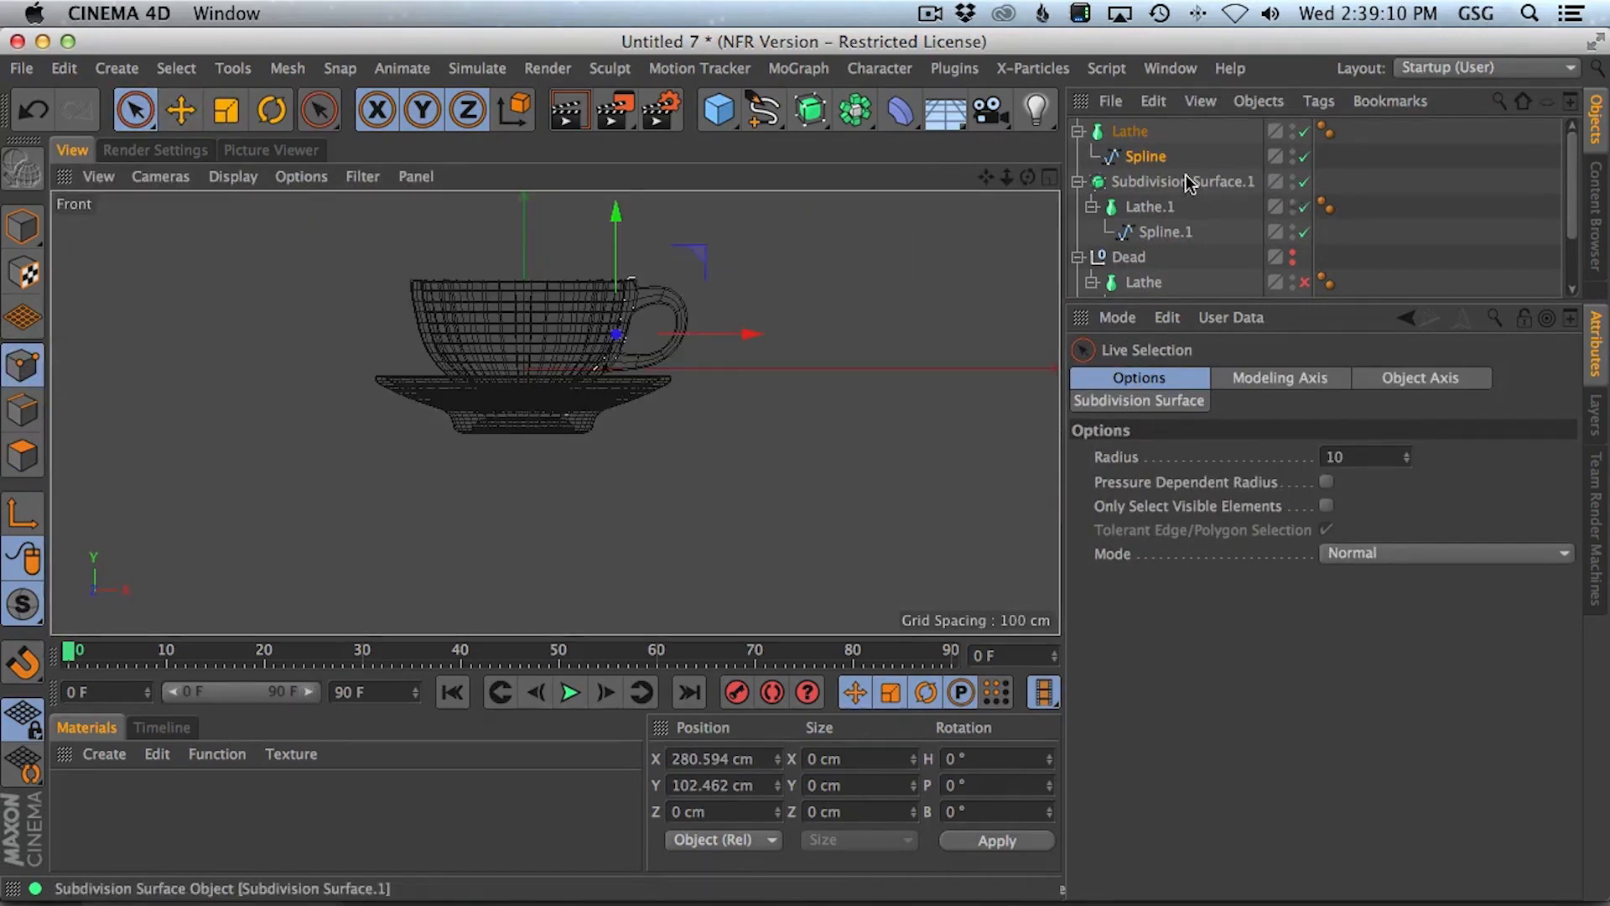
- Collapse the other object groups and hide both the cup's and the saucer's Subdivision Surfaces in the viewport
click(1079, 181)
click(1079, 207)
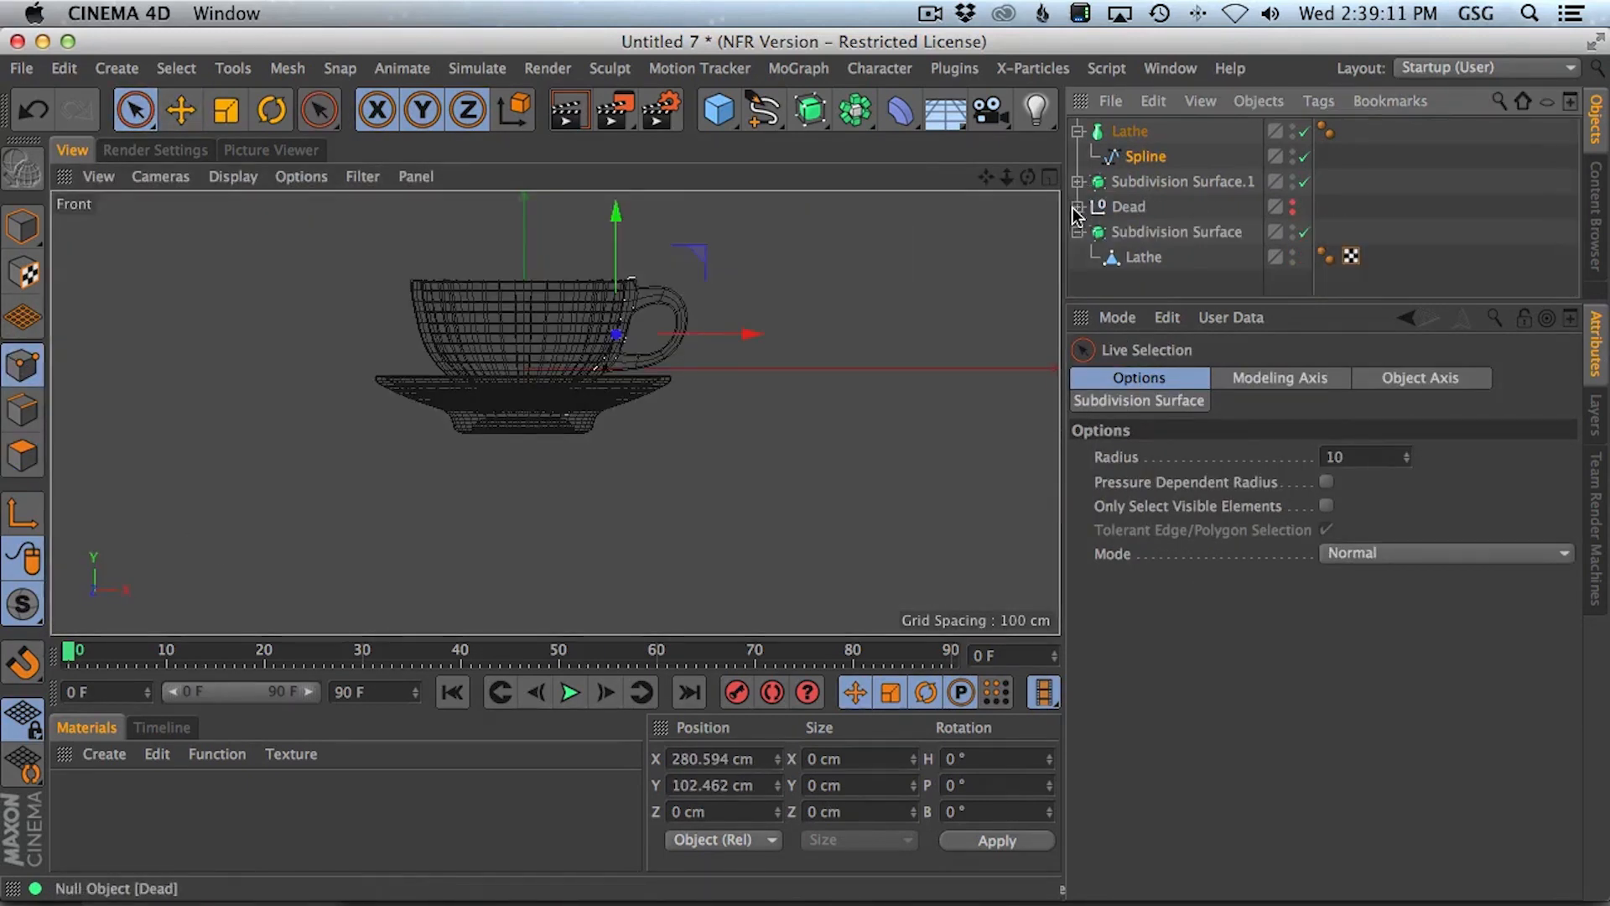
click(1293, 178)
click(1292, 228)
- Delete the outer-wall, rim and foot points of the pasted Lathe's Spline, keeping only the cup's inner profile
alt+right_drag(655, 331, 693, 330)
alt+middle_drag(693, 331, 770, 414)
alt+right_drag(760, 281, 780, 282)
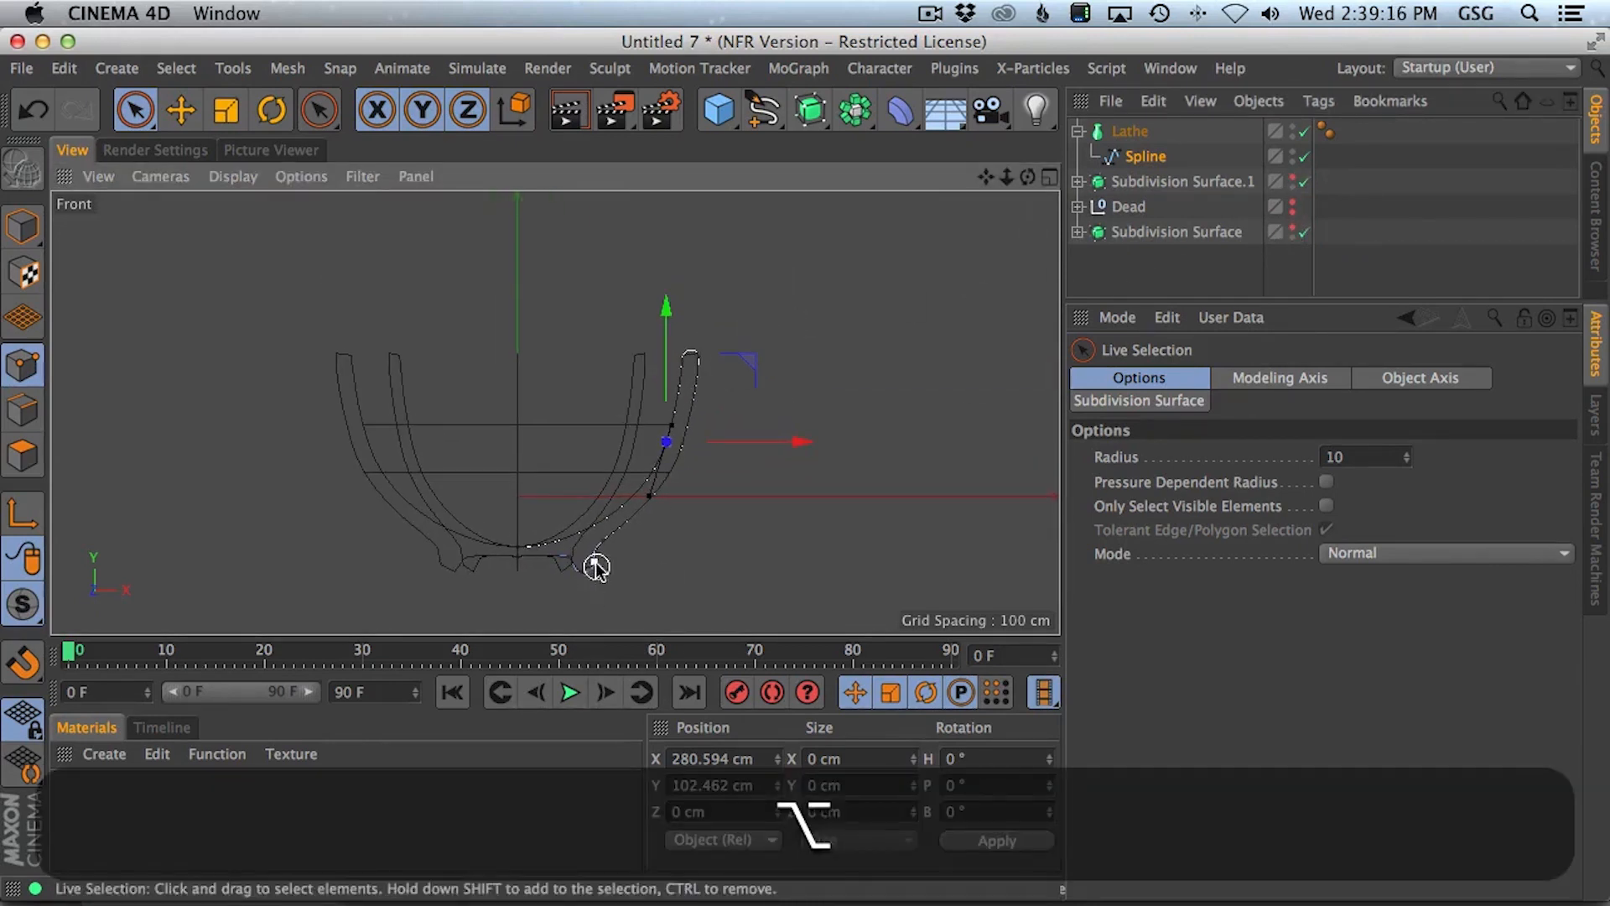
click(593, 571)
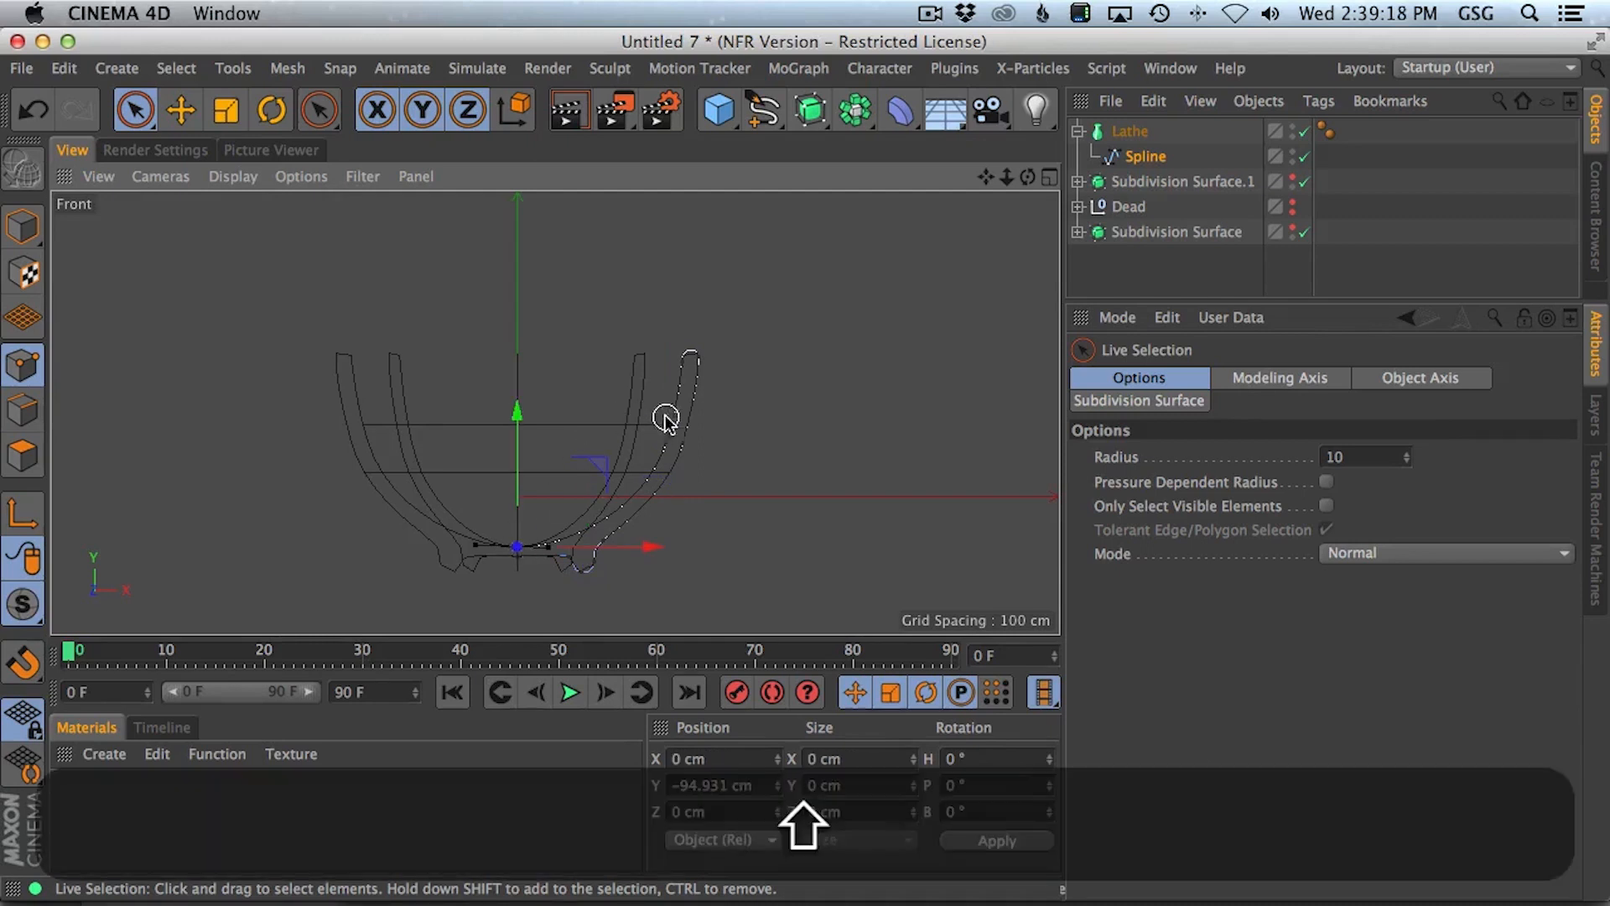
shift+drag(683, 366, 676, 460)
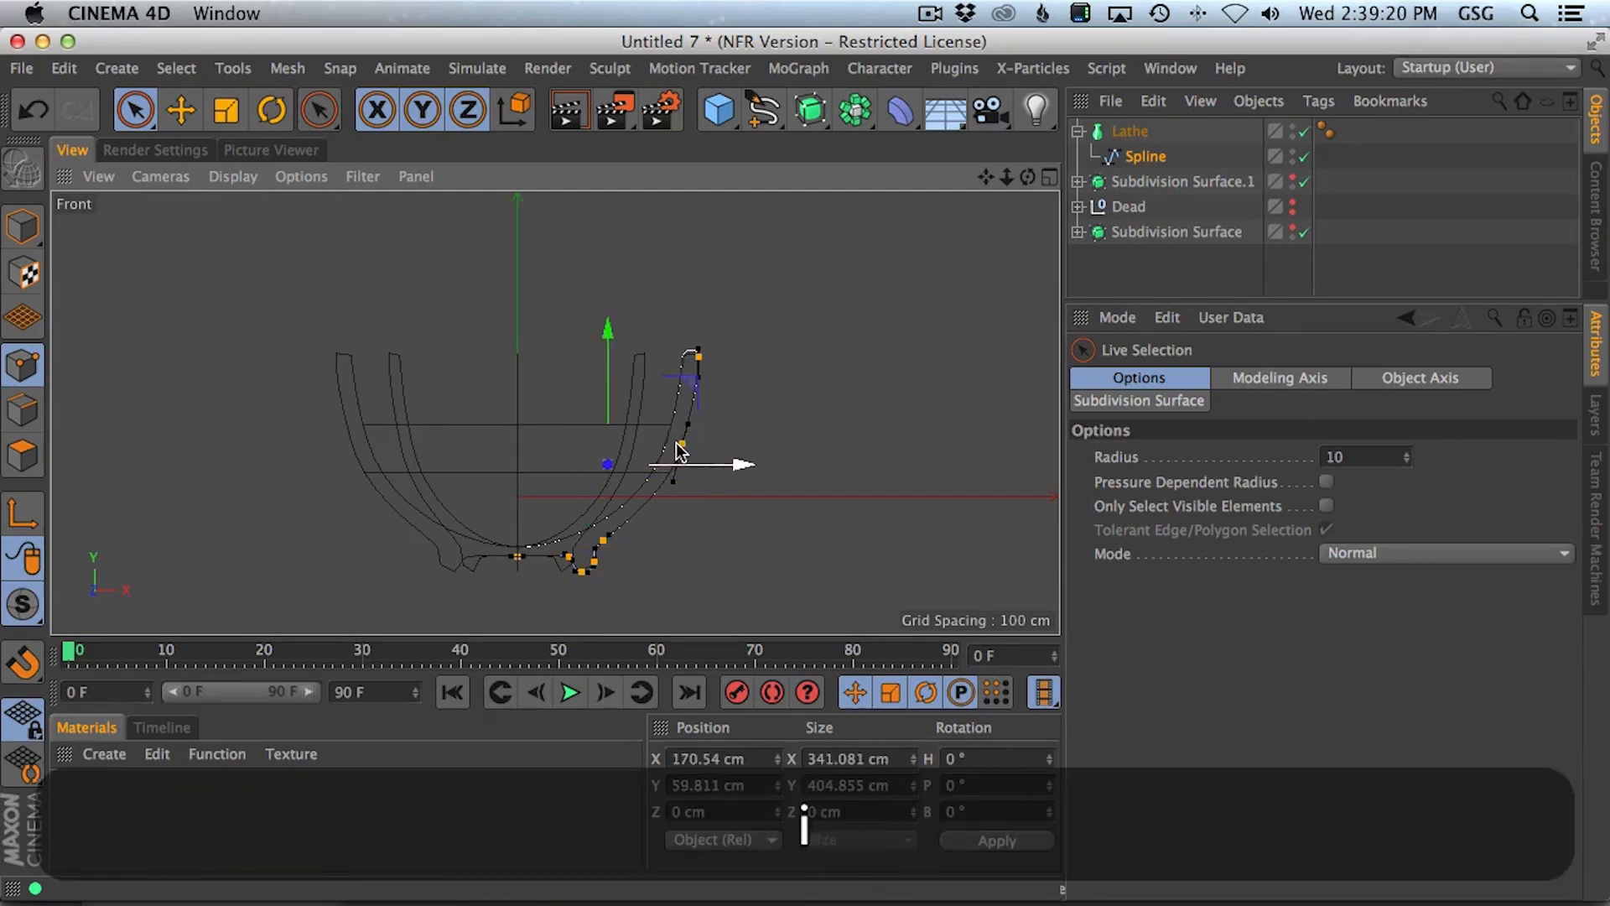
key(BackSpace)
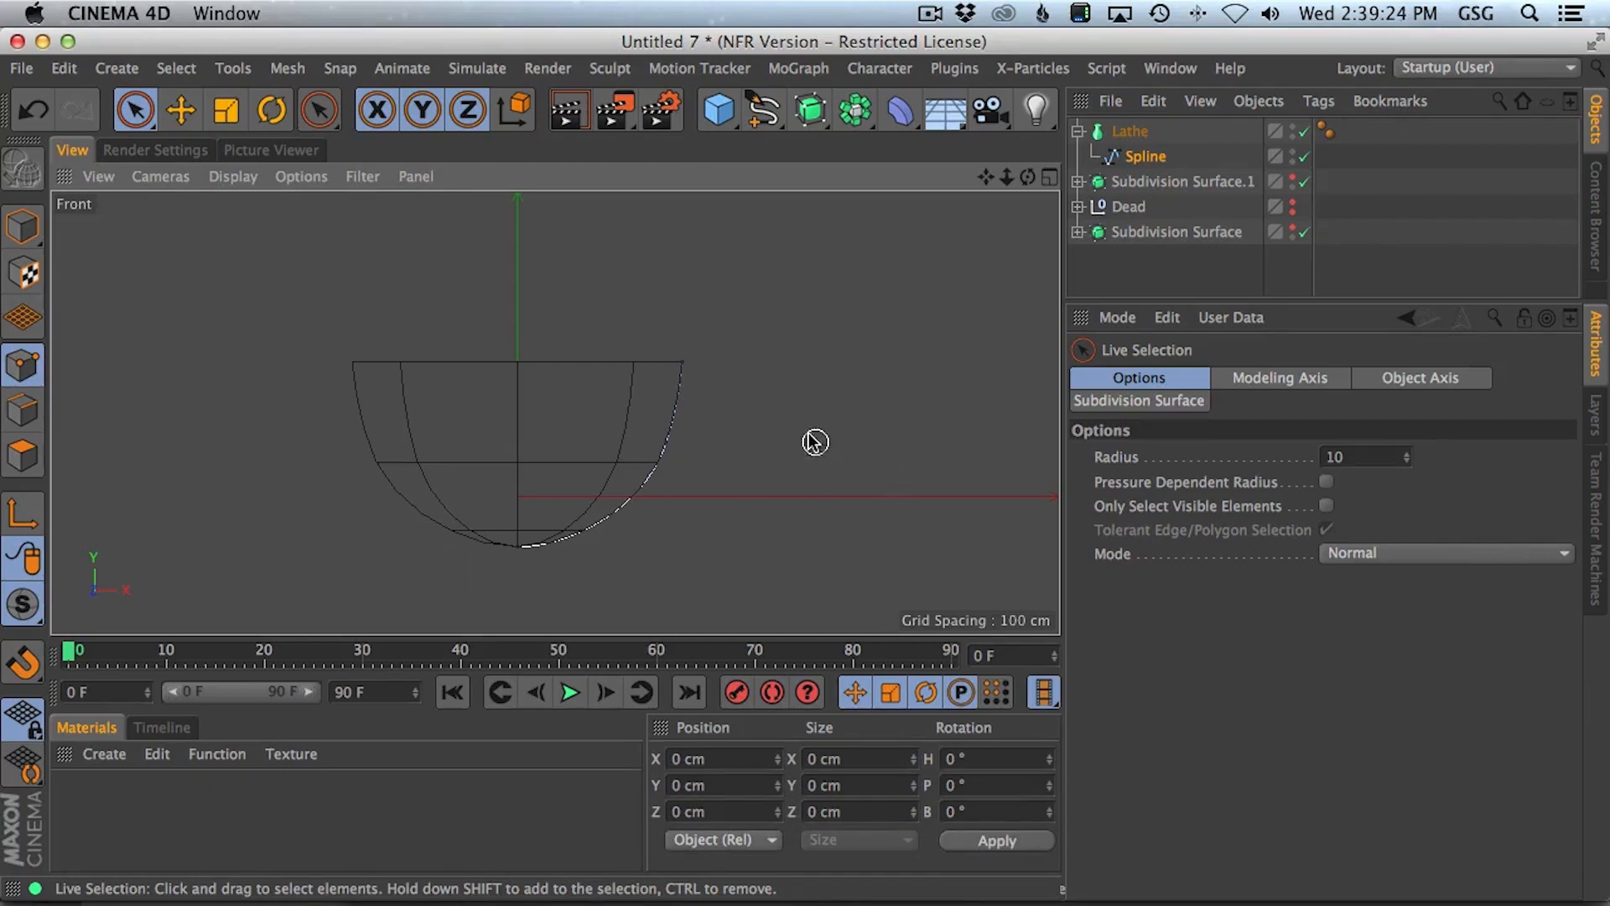
- Cut a new point below the rim end of the inner profile with the Knife and delete the original end point
key(k)
key(Escape)
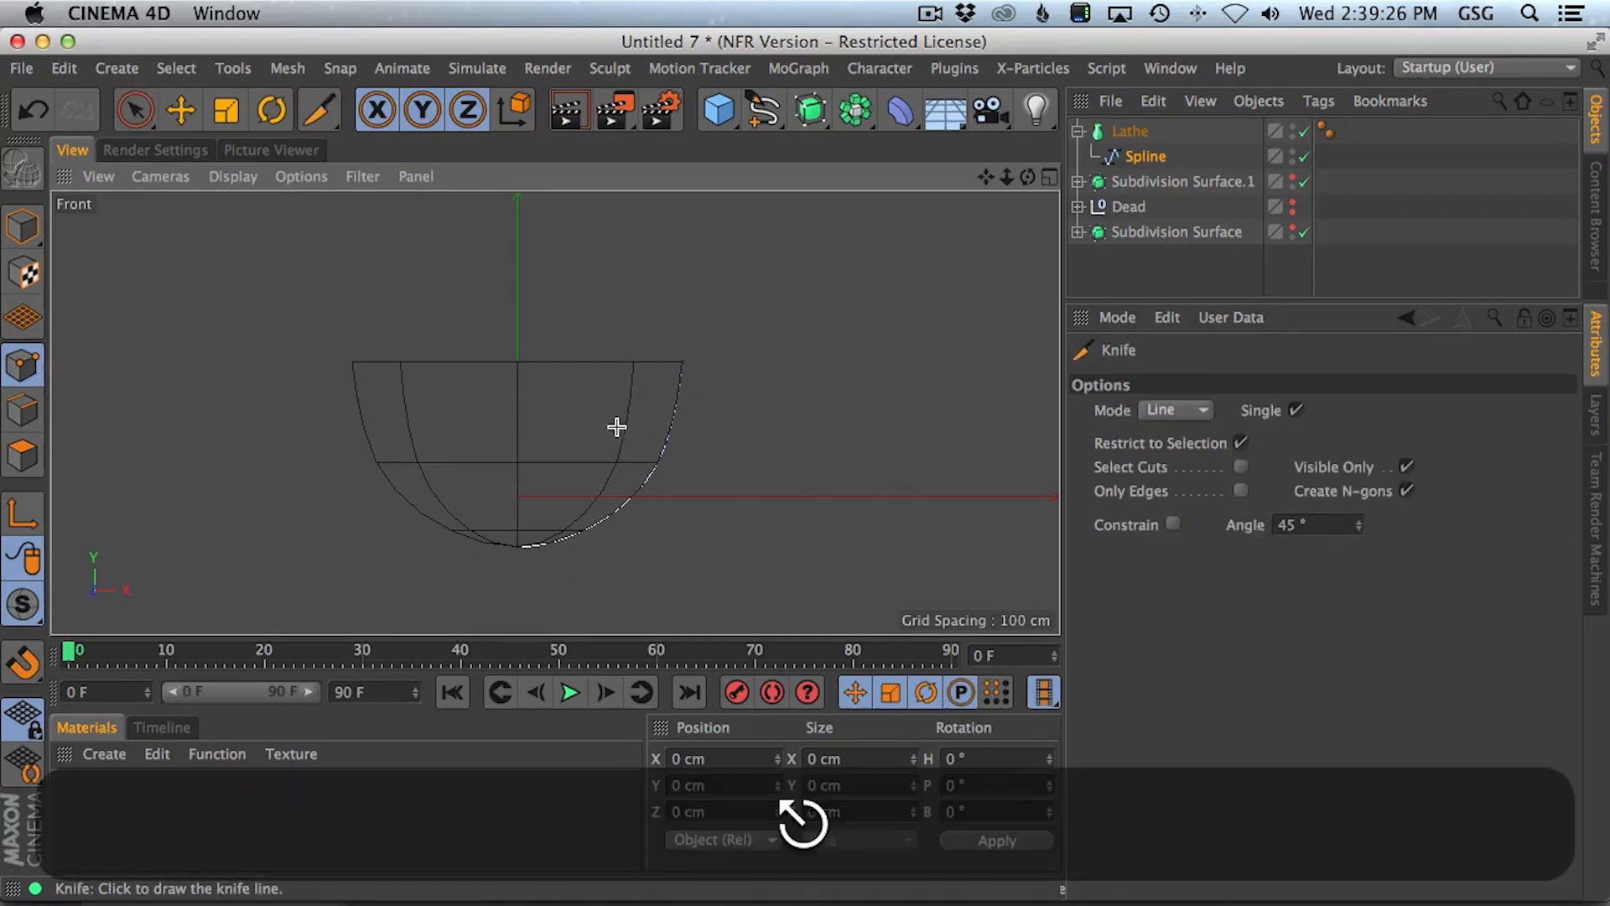
key(super+Tab)
key(super+Tab)
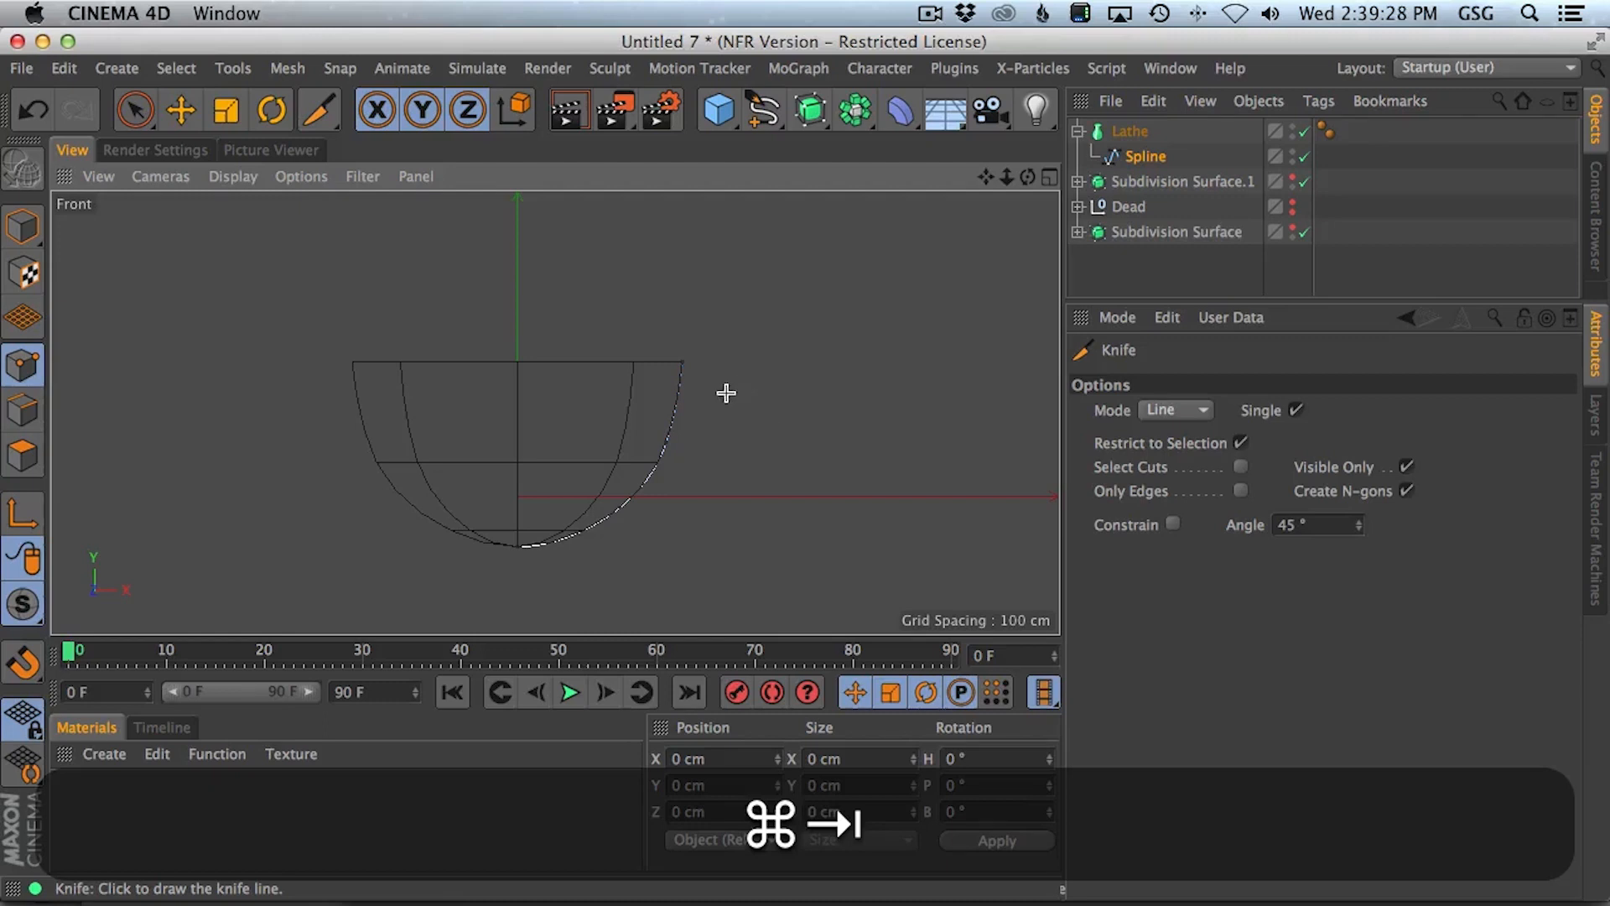
click(700, 406)
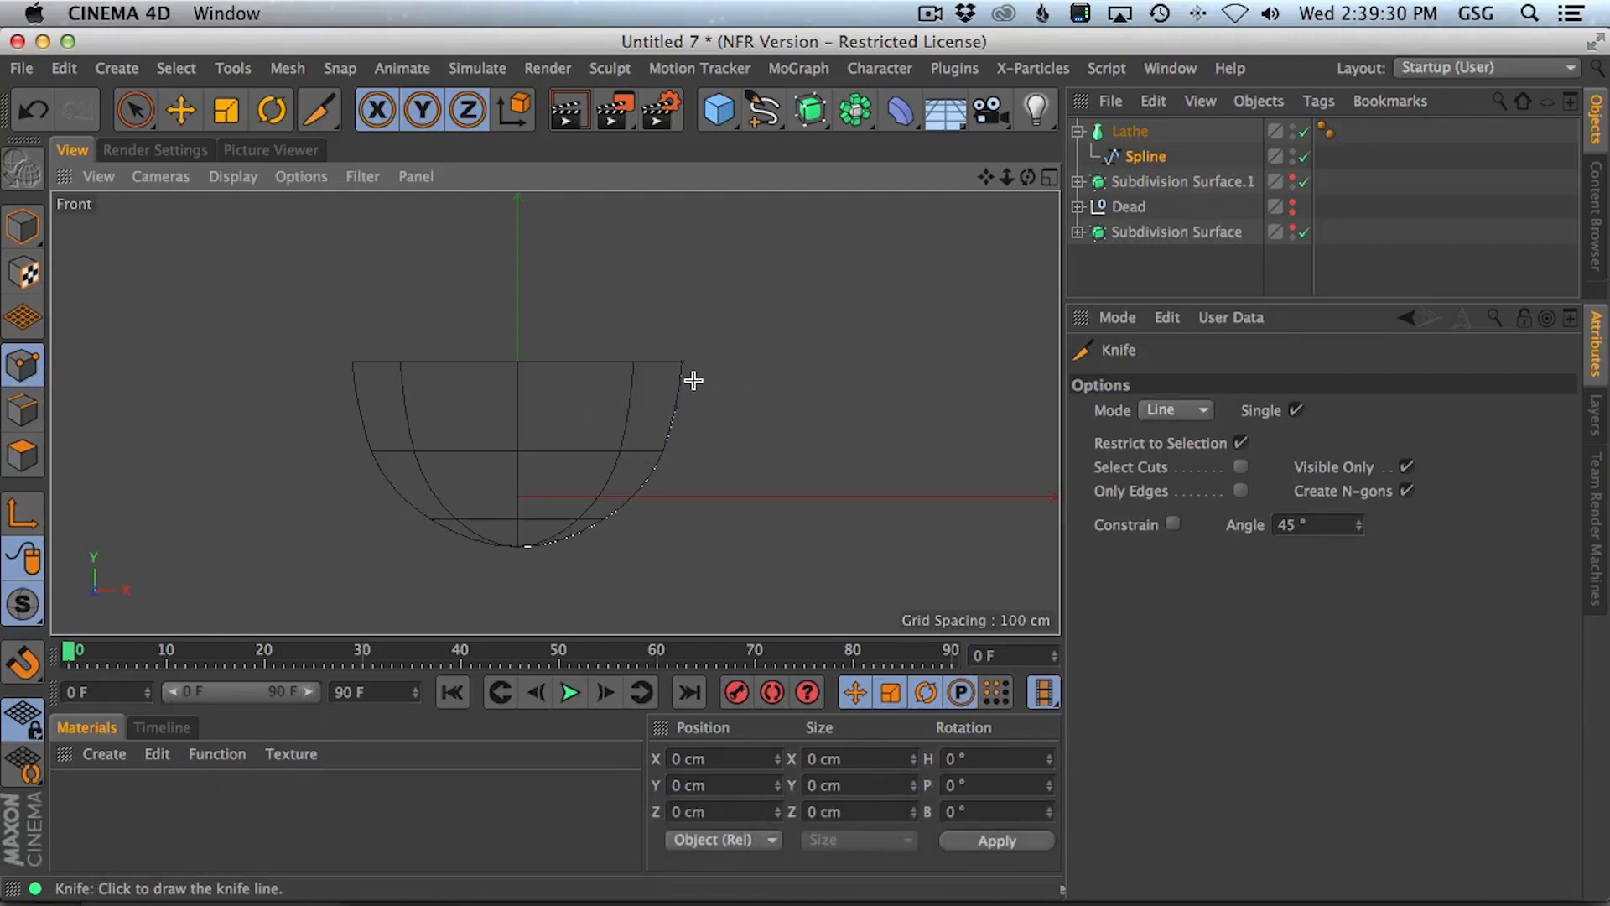
key(space)
click(681, 362)
key(BackSpace)
- Move all points of the inner profile spline down about 5 cm along Y
alt+right_drag(651, 445, 733, 418)
alt+middle_drag(735, 426, 805, 330)
alt+right_drag(805, 330, 756, 347)
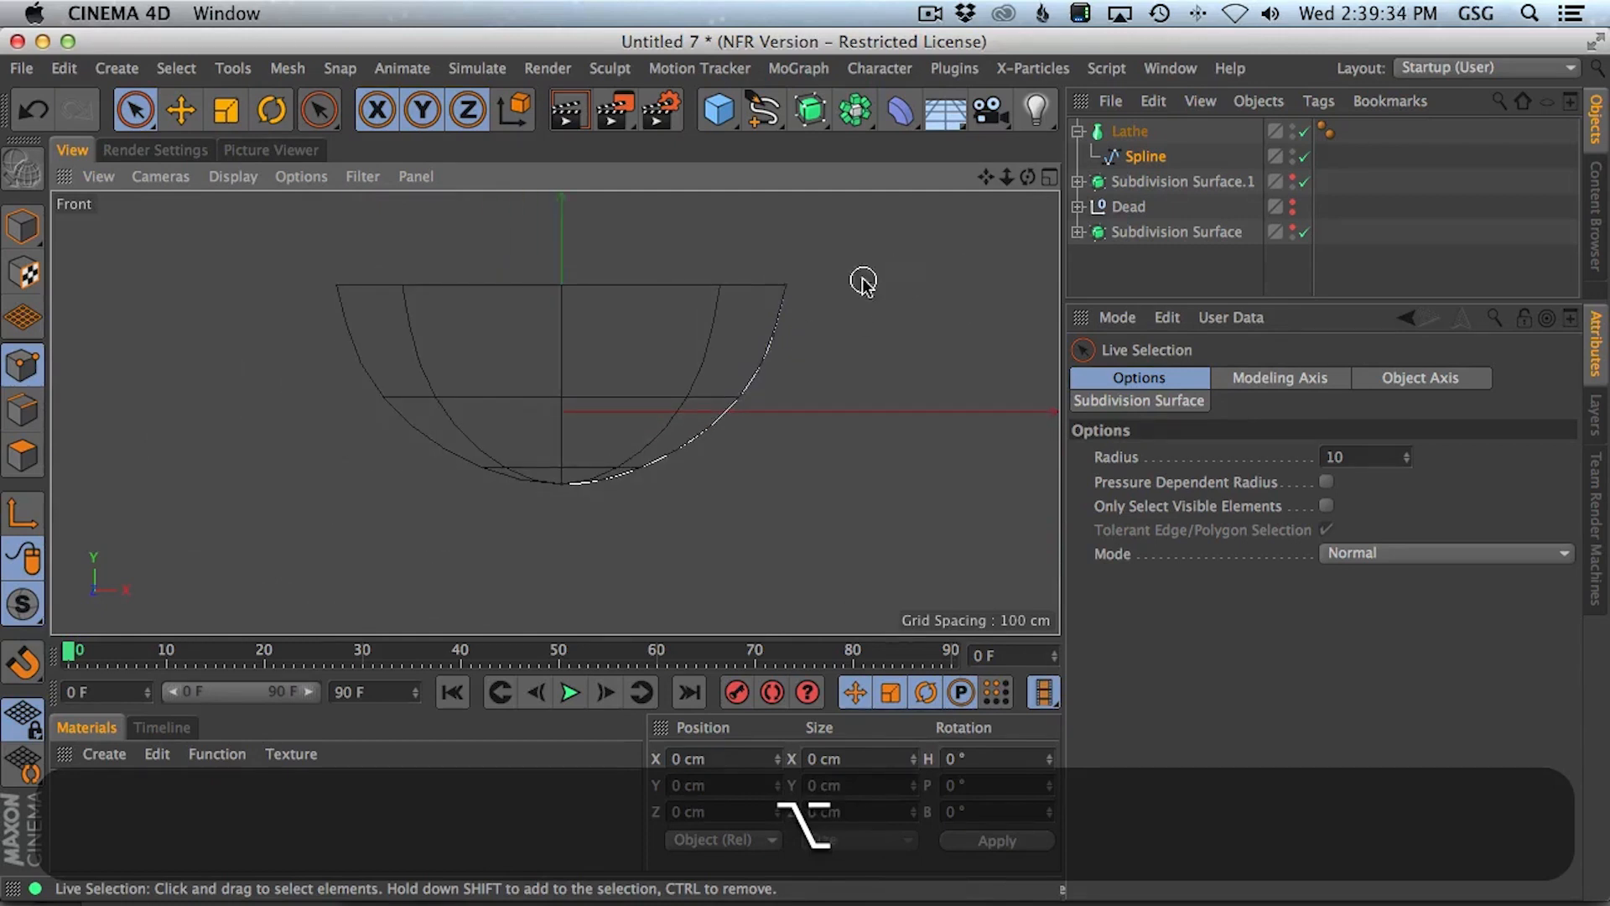
key(super+a)
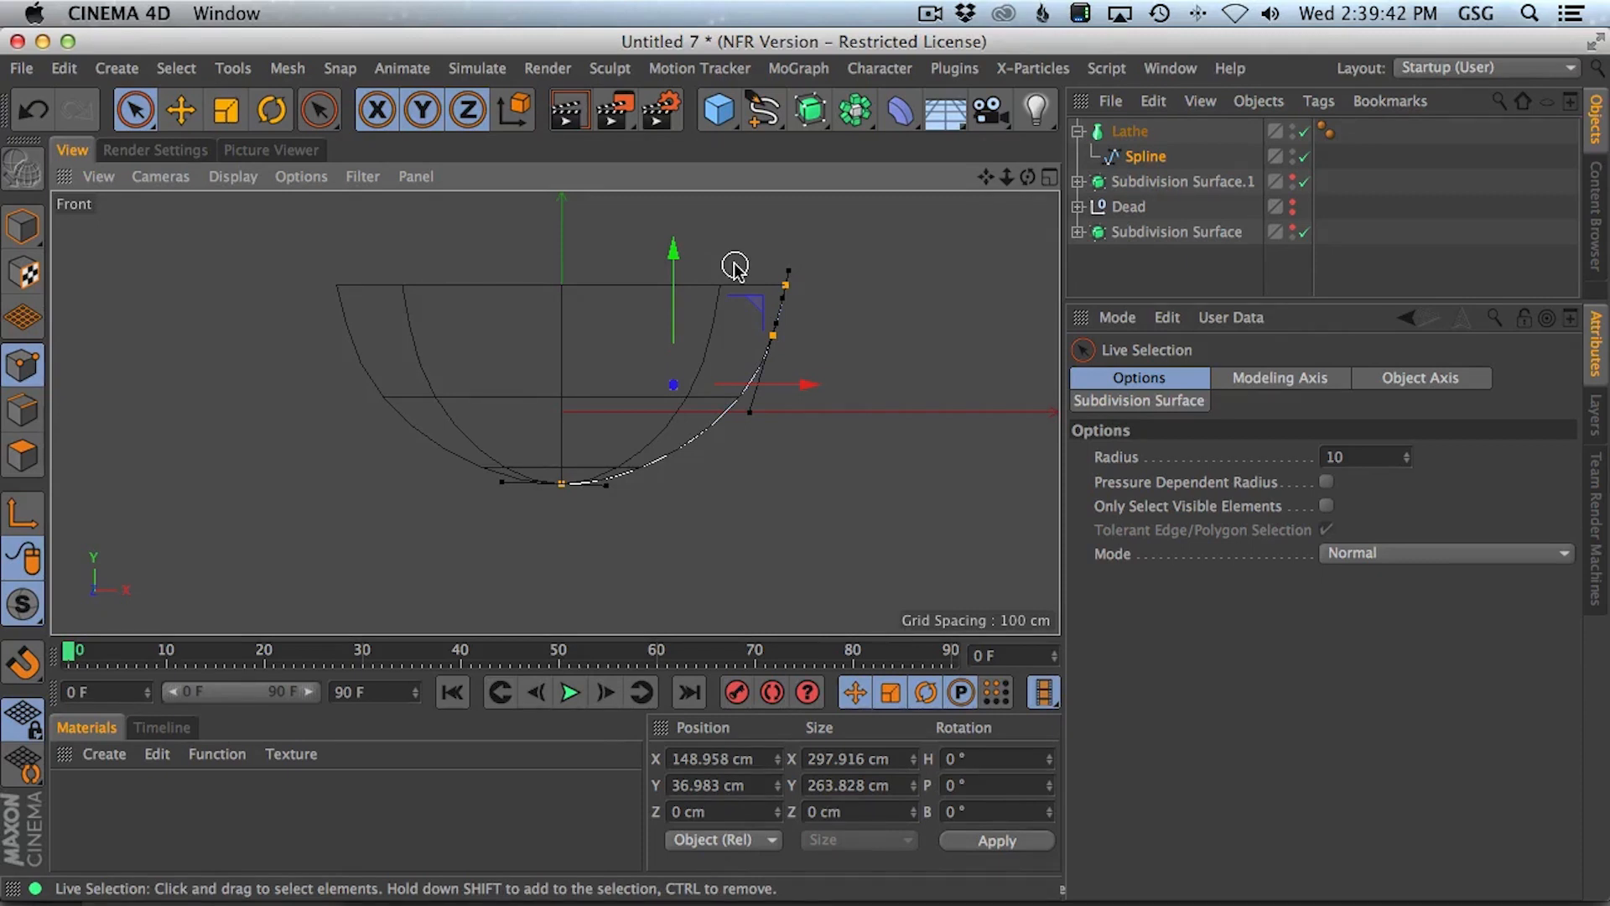
drag(676, 258, 676, 258)
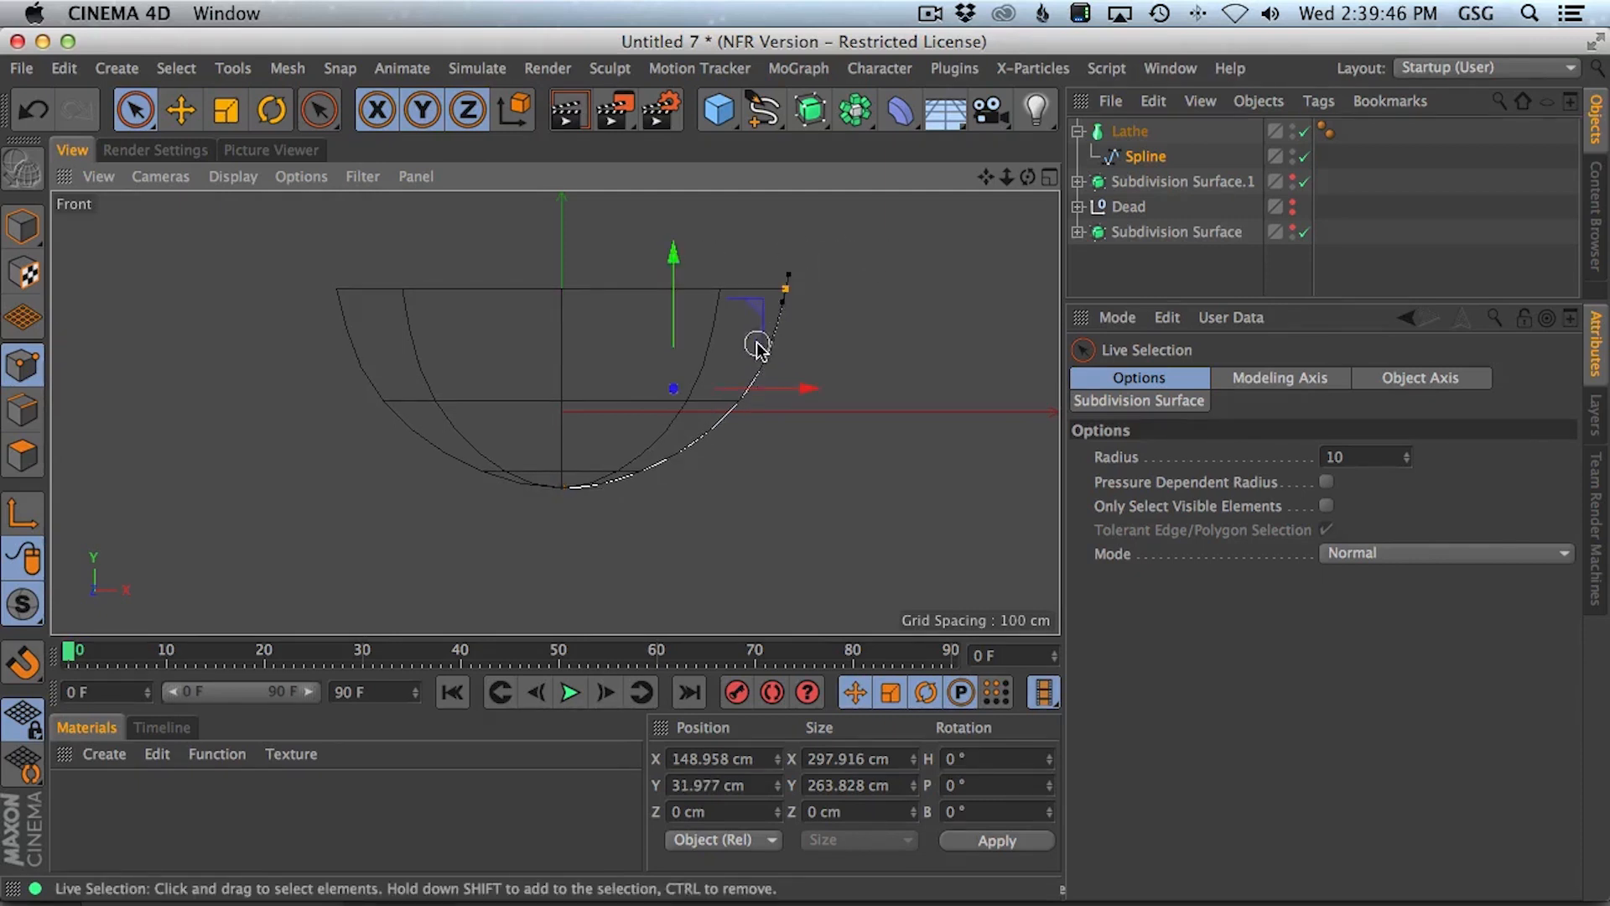
- Shift the spline's two upper points outward to about X 292.6 cm and slightly scale up the bottom point's tangent
click(780, 314)
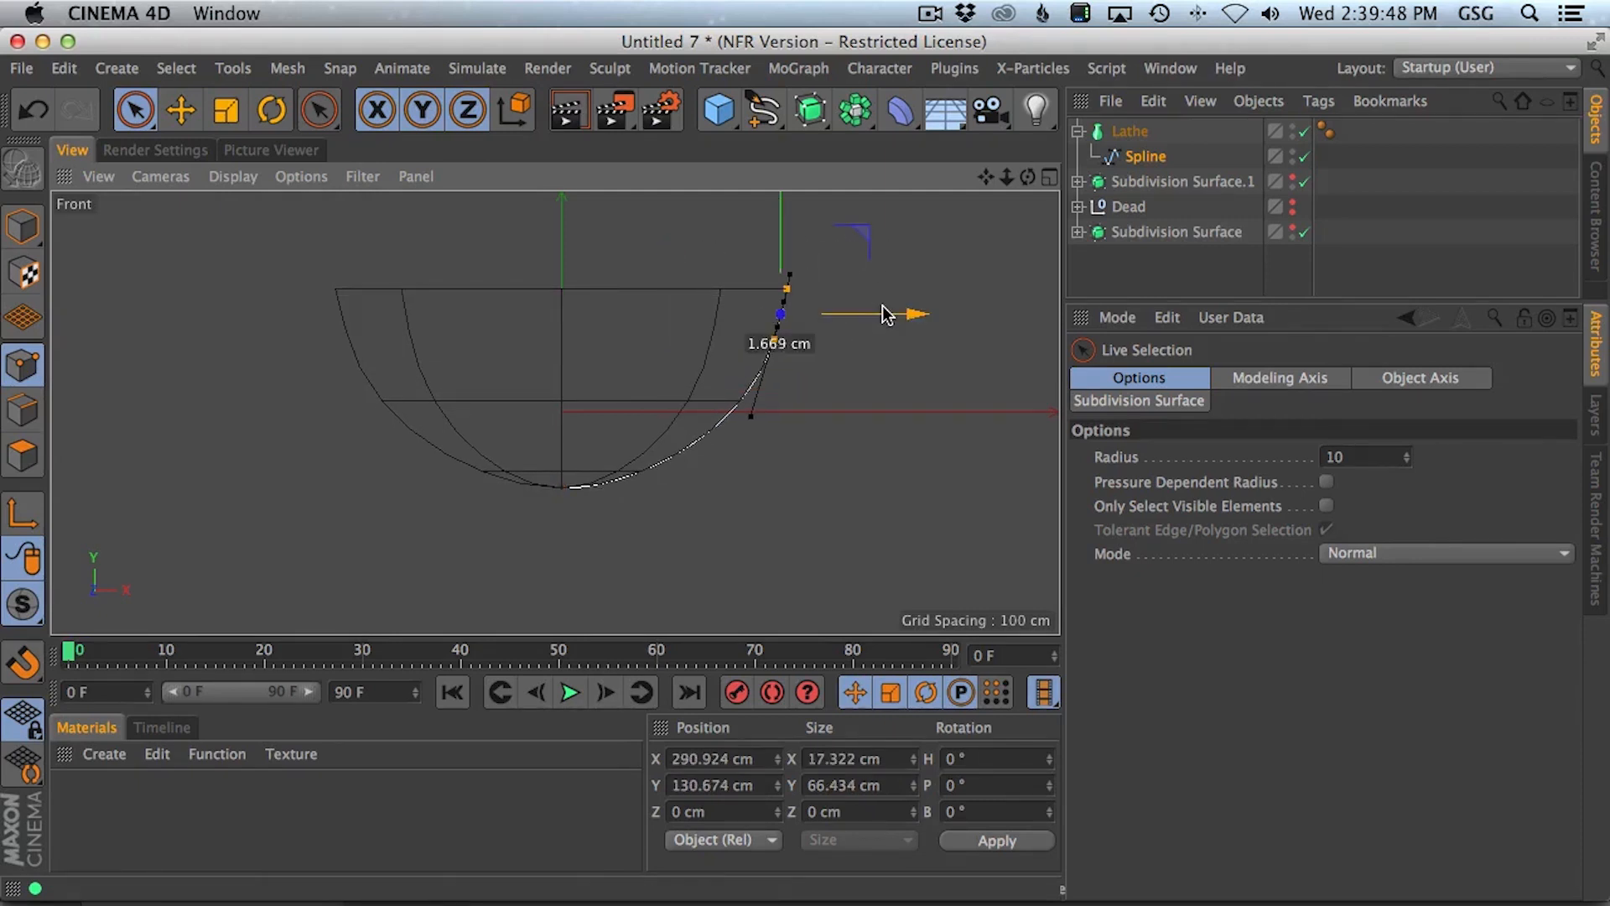
drag(888, 312, 798, 335)
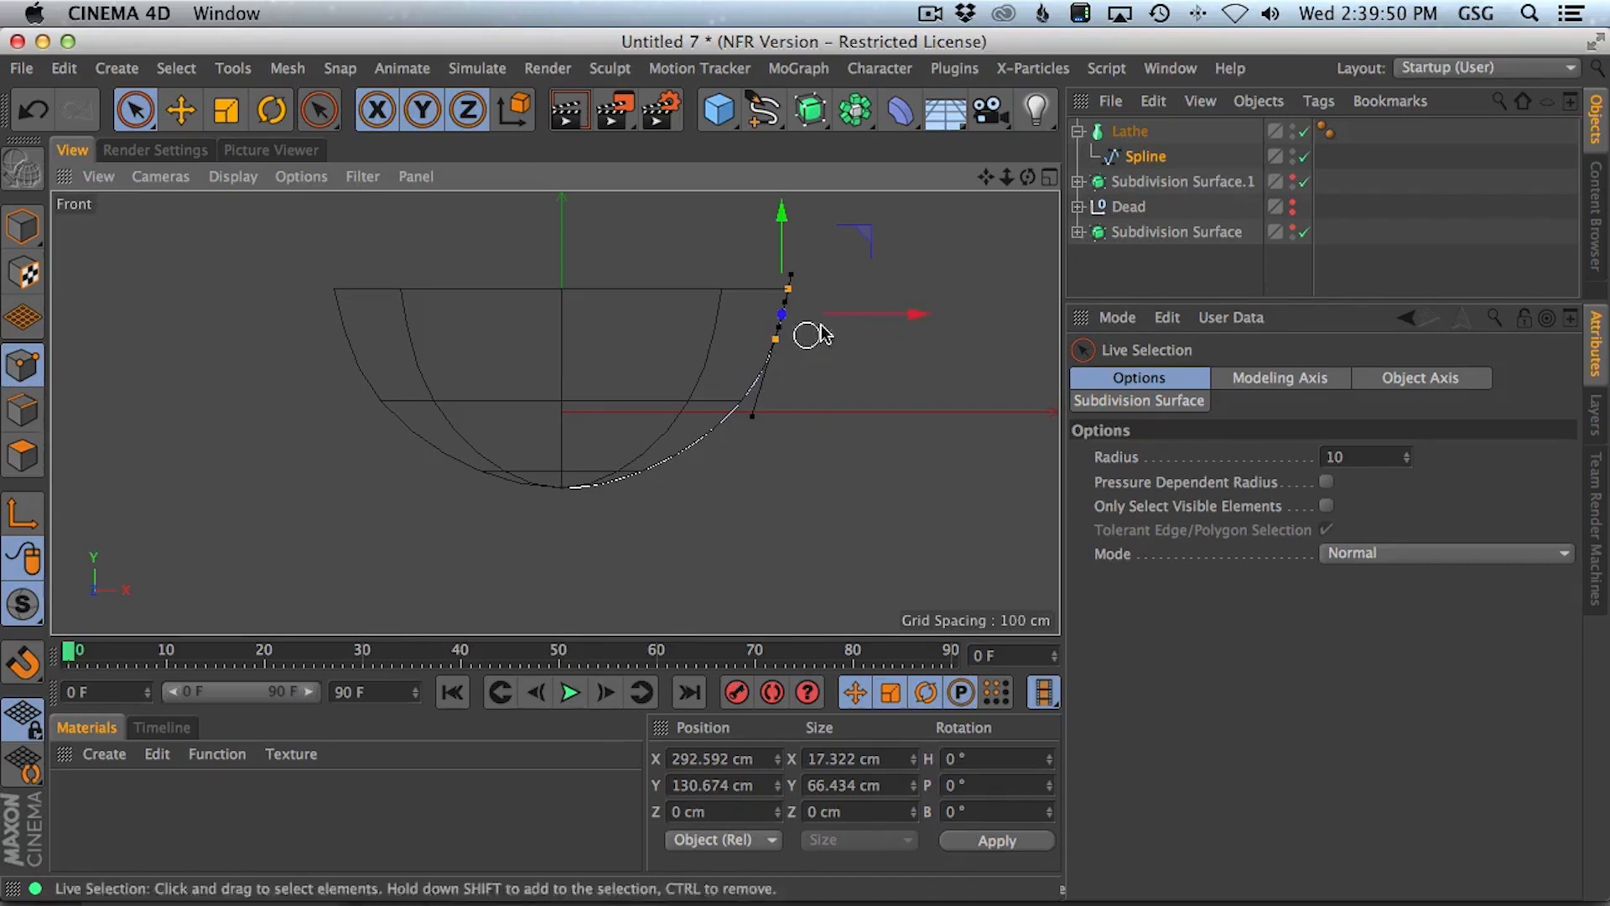
click(562, 502)
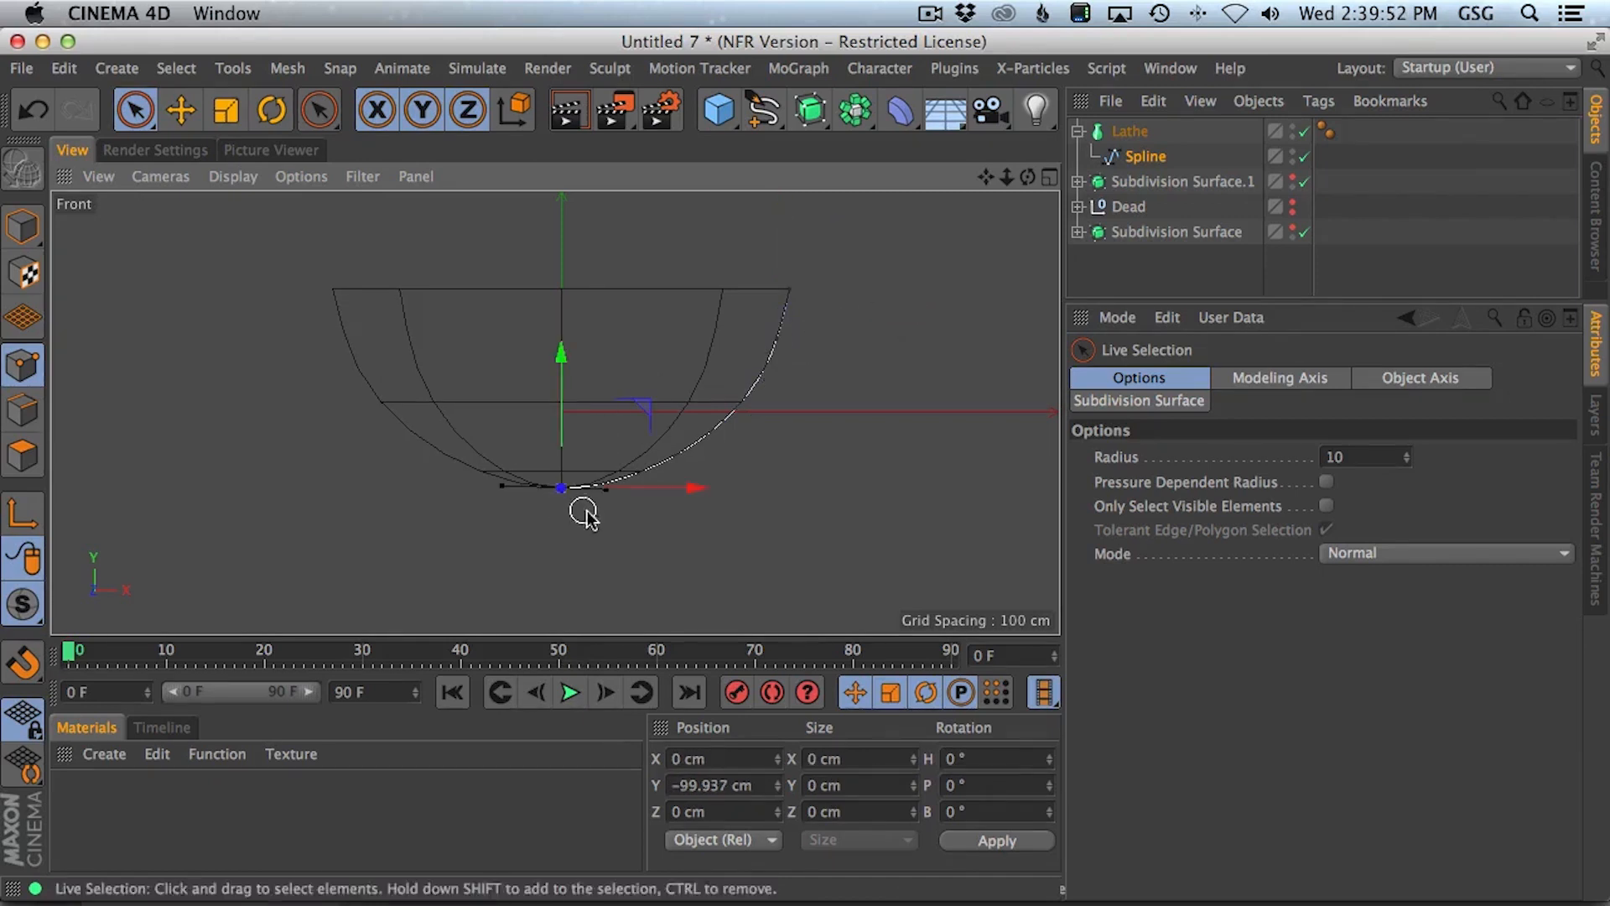
key(t)
drag(659, 546, 668, 547)
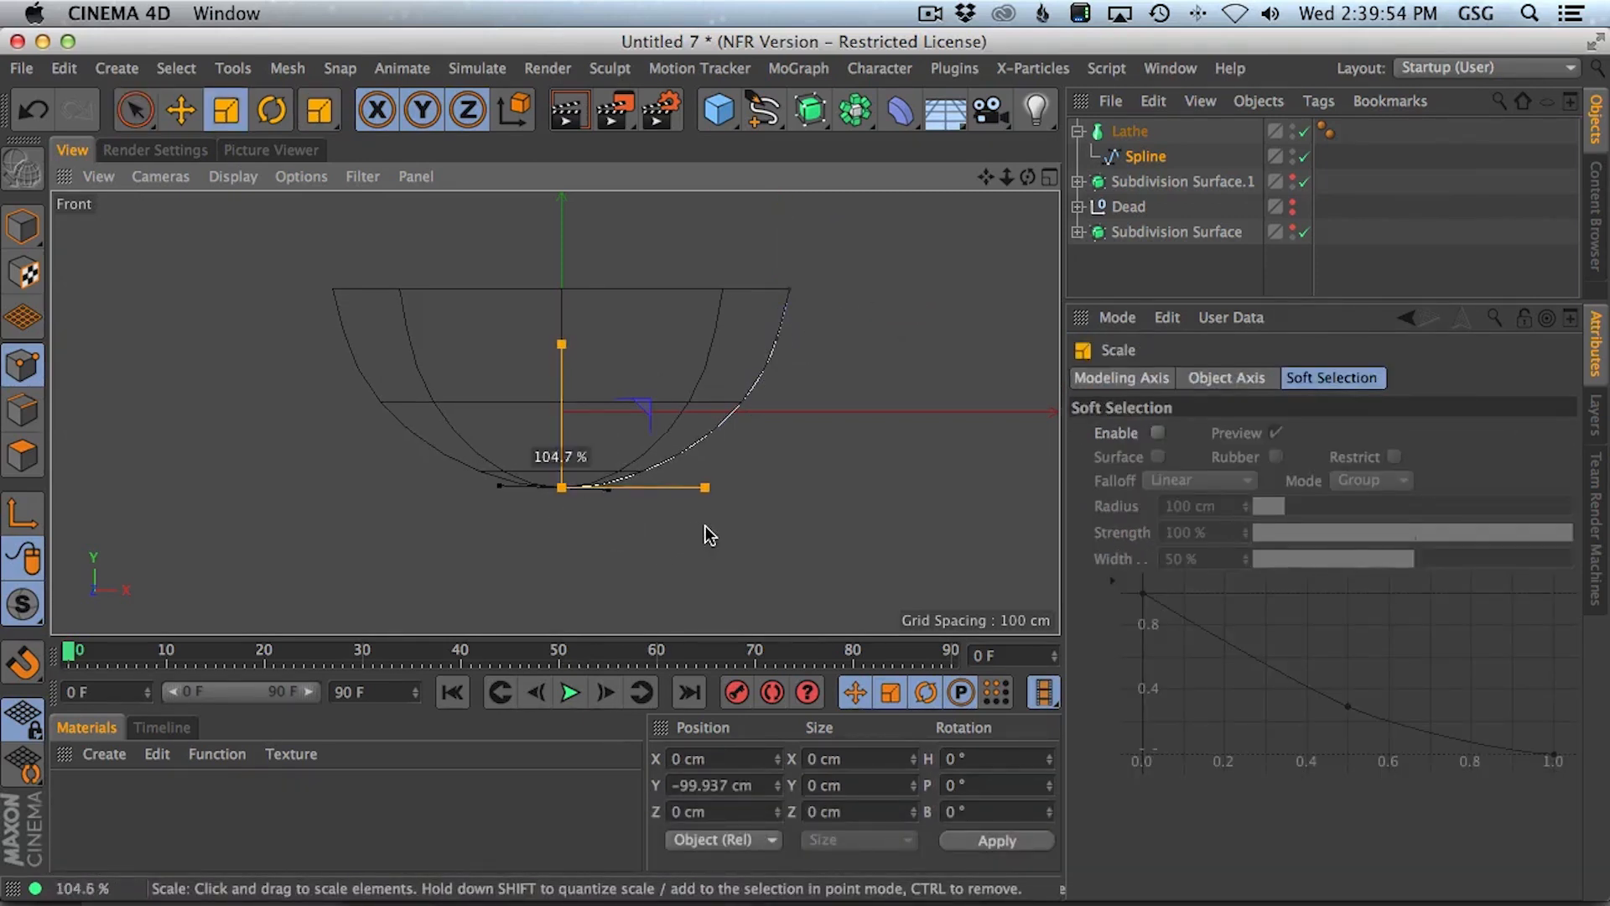
- Show the saucer's Subdivision Surface in the viewport again
click(1296, 178)
click(1300, 182)
click(1300, 182)
- Rename the cup's Subdivision Surface as Cup and place it above the saucer's Subdivision Surface in the object hierarchy
click(1197, 182)
click(1182, 232)
double_click(1183, 231)
text(Bup)
key(Return)
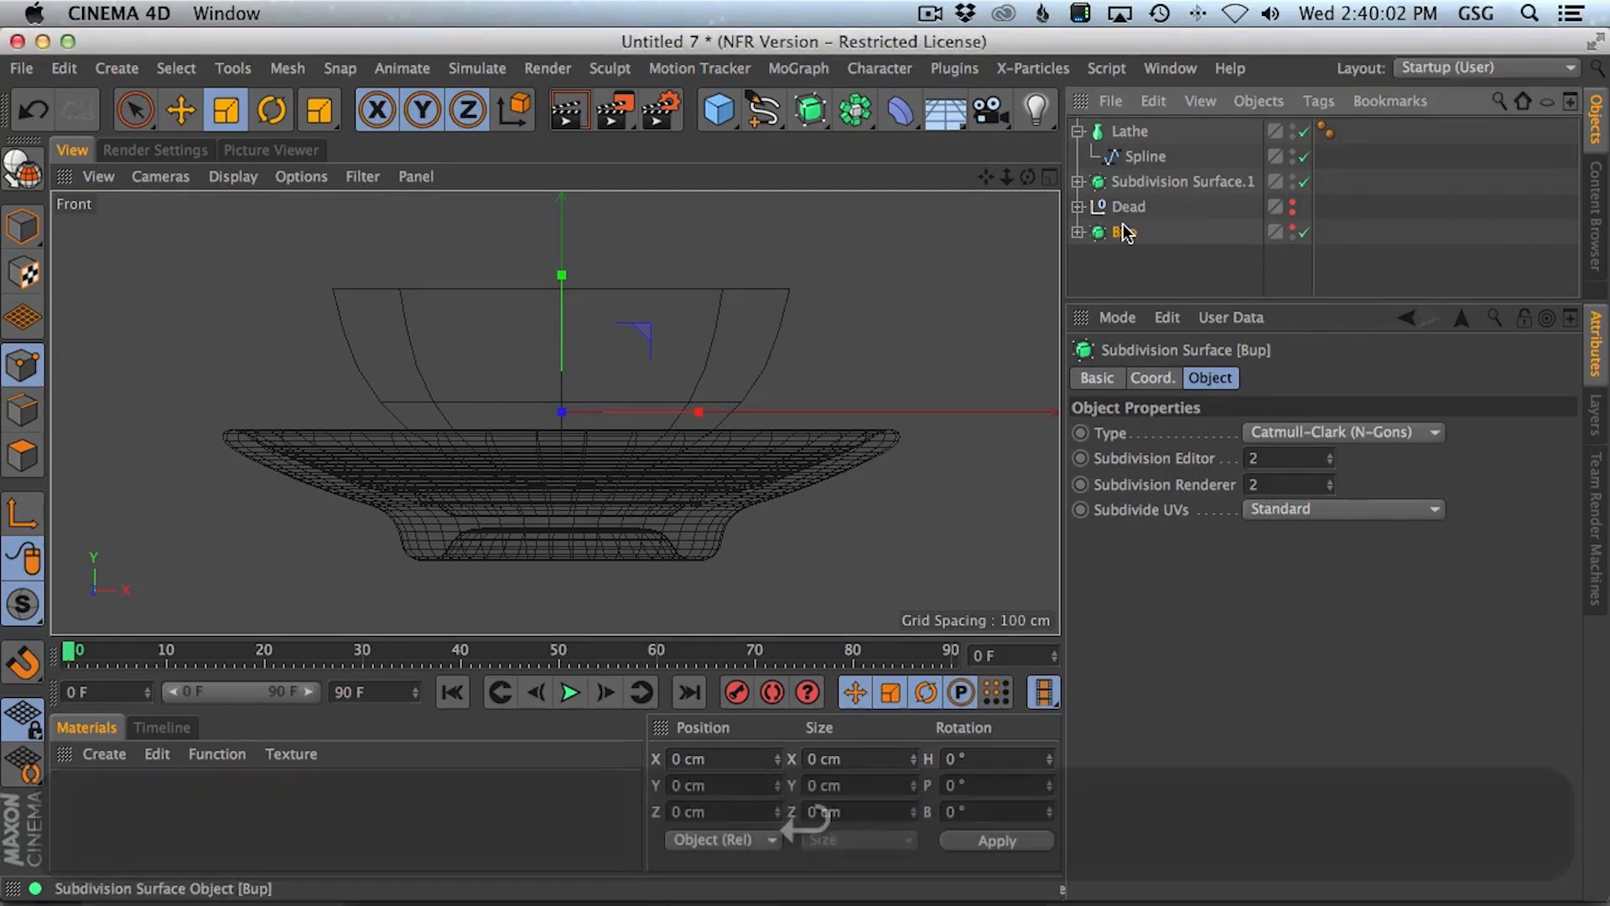
double_click(1157, 232)
text(Cu[)
key(BackSpace)
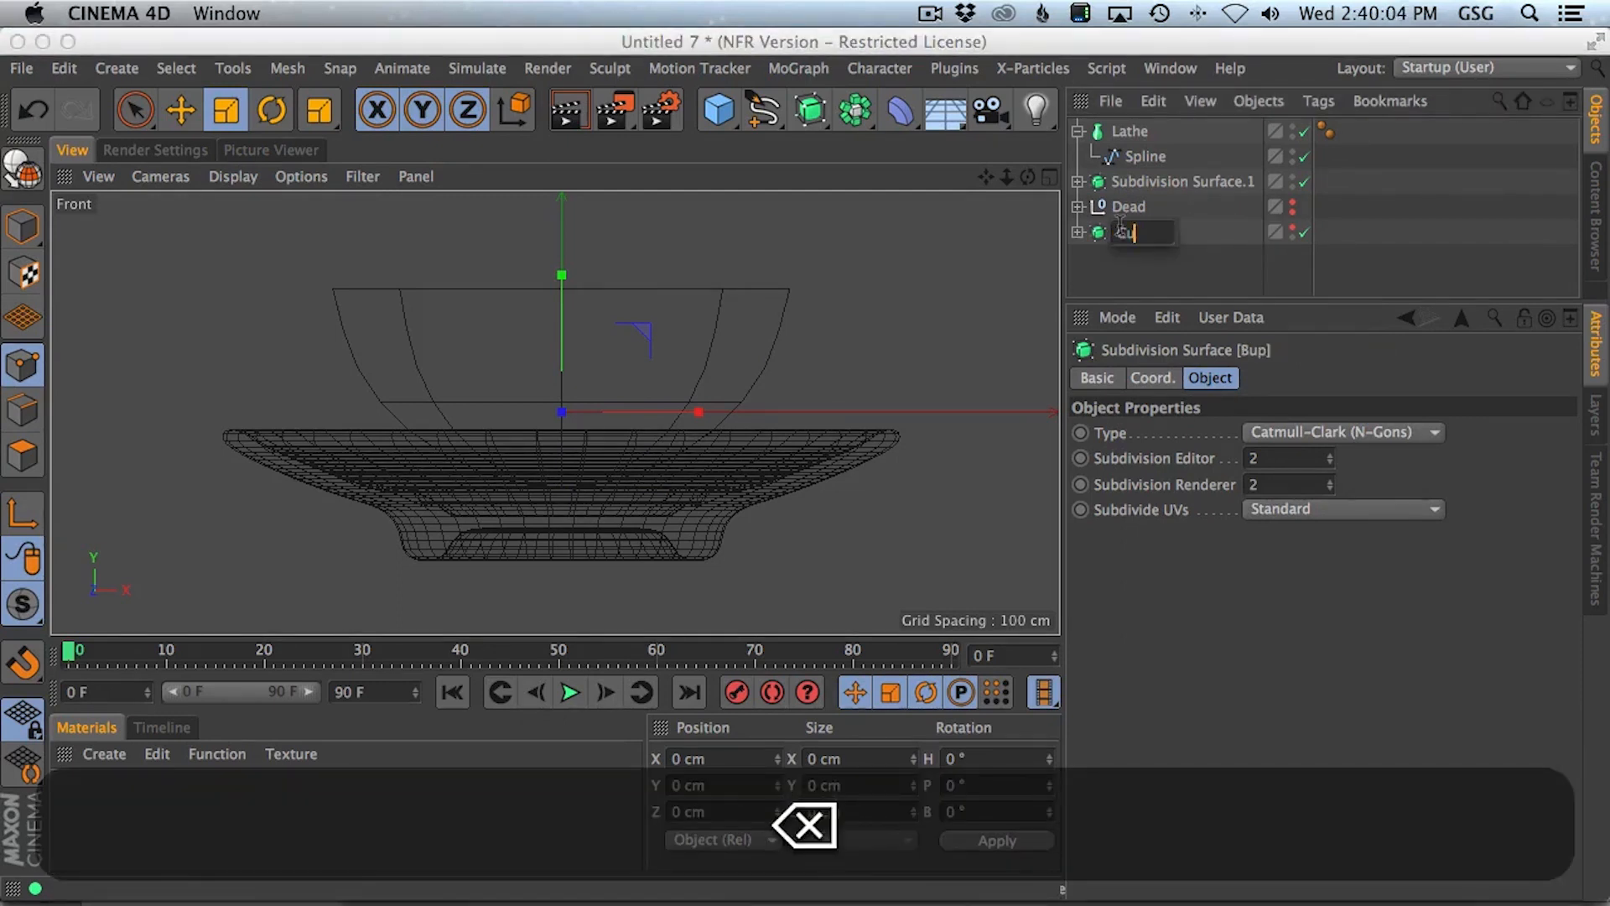
text(p)
key(Return)
drag(1120, 182, 1121, 179)
- Rename the inner Lathe as Liquid and collapse its hierarchy
double_click(1134, 132)
text(Liquid)
key(Return)
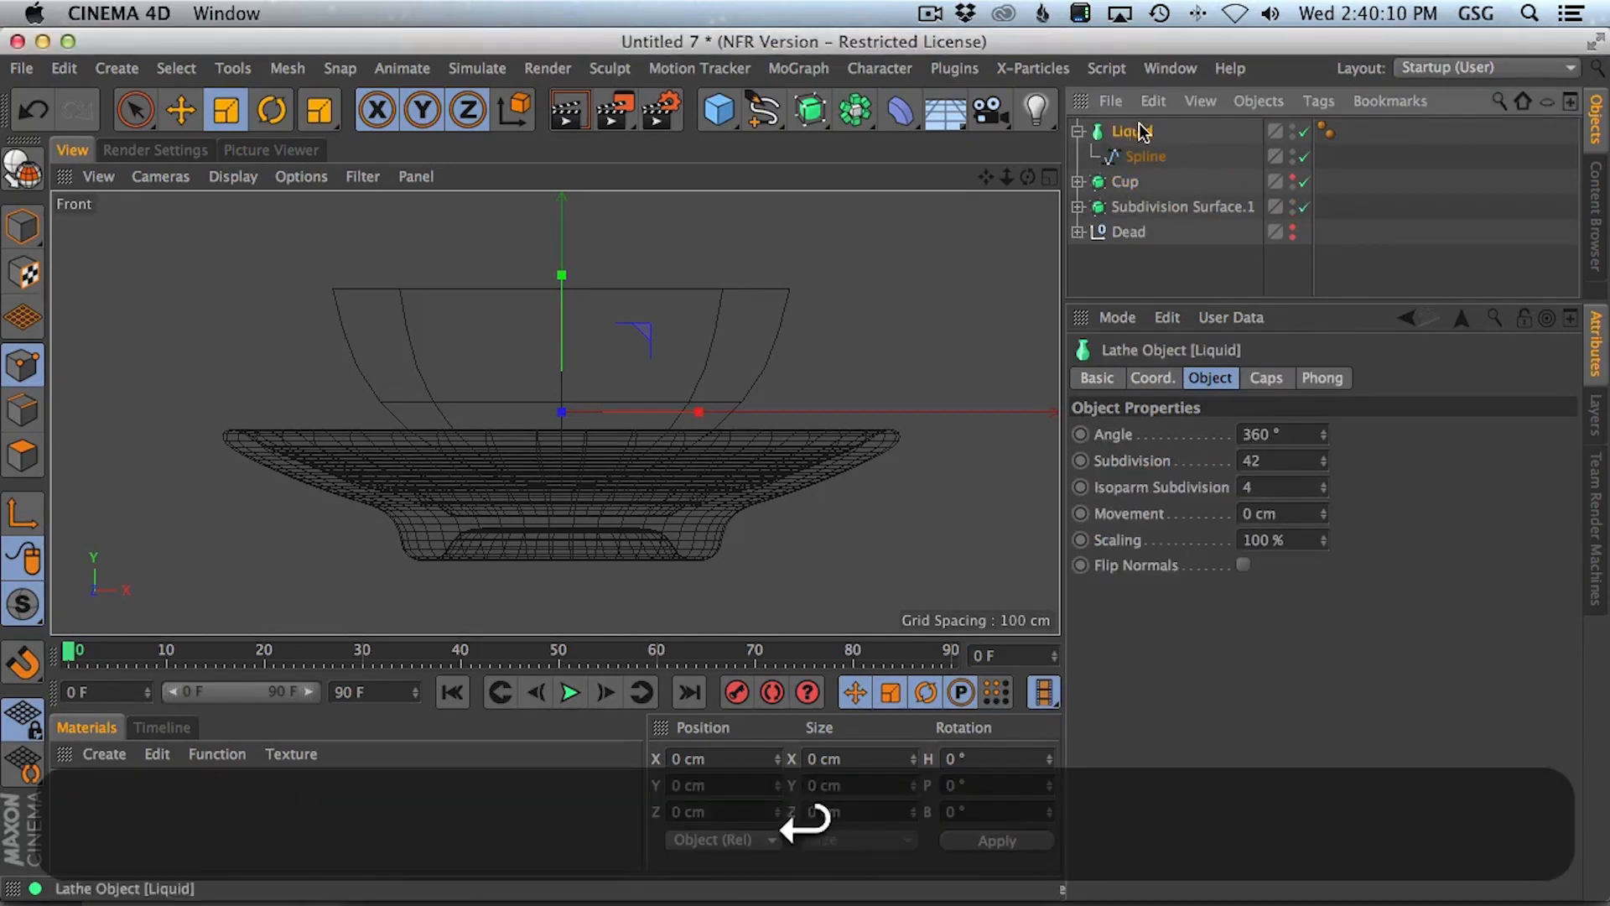
click(1080, 132)
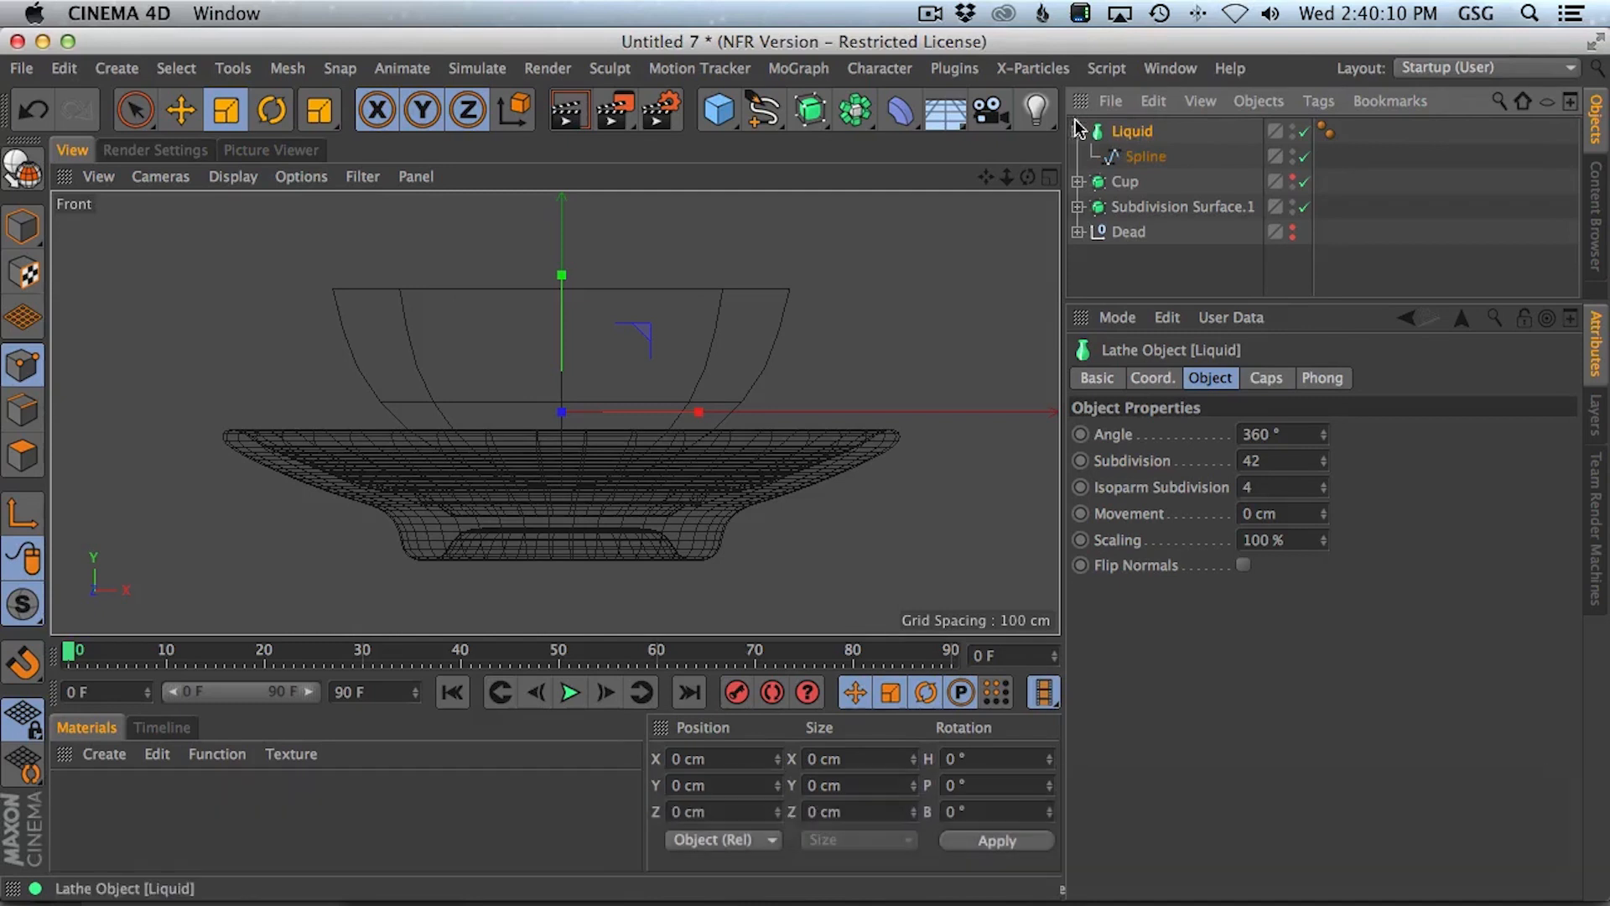
- Show the Cup again and check how the Liquid fits inside it in the Front and Perspective views
click(1294, 153)
alt+right_drag(780, 281, 884, 243)
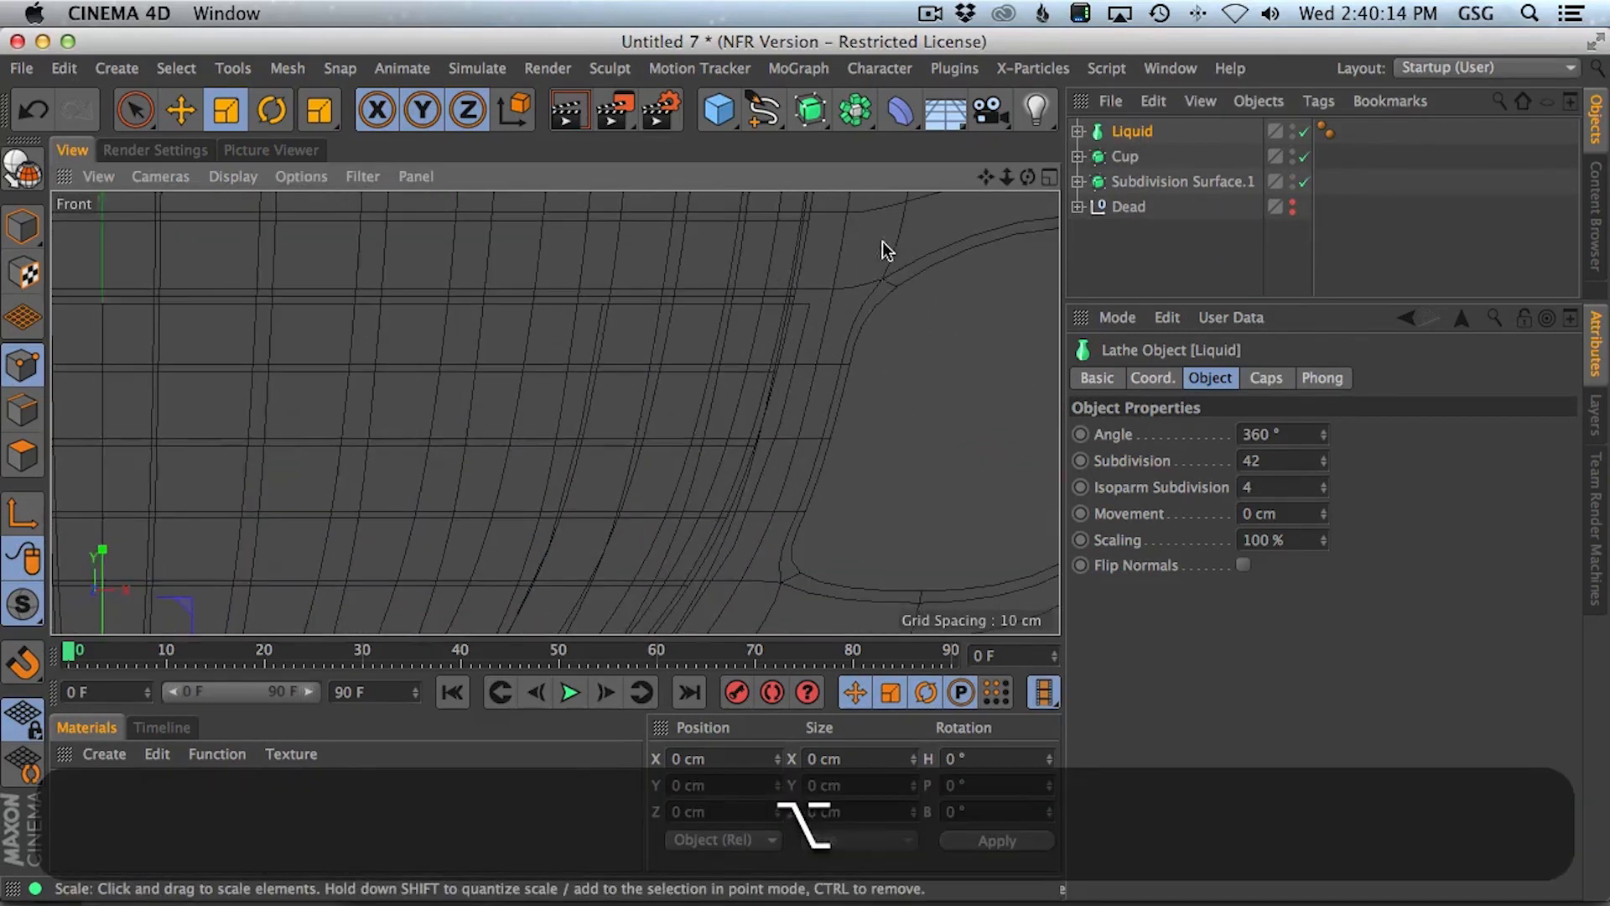
alt+right_drag(801, 295, 862, 222)
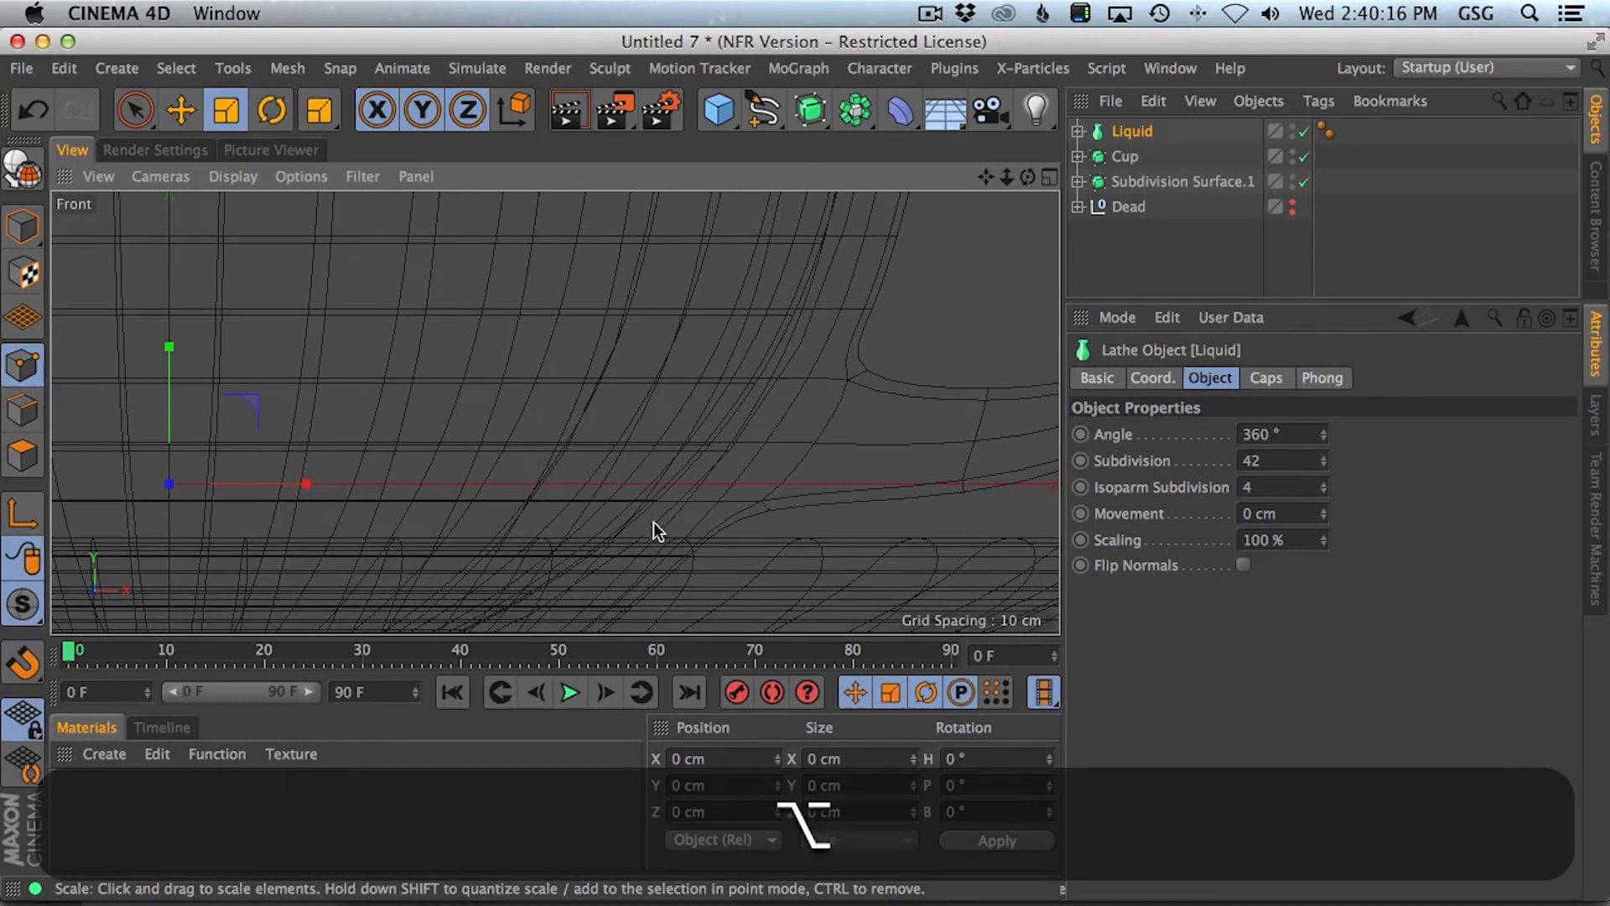
alt+right_drag(653, 485, 532, 430)
middle_click(531, 429)
middle_click(420, 283)
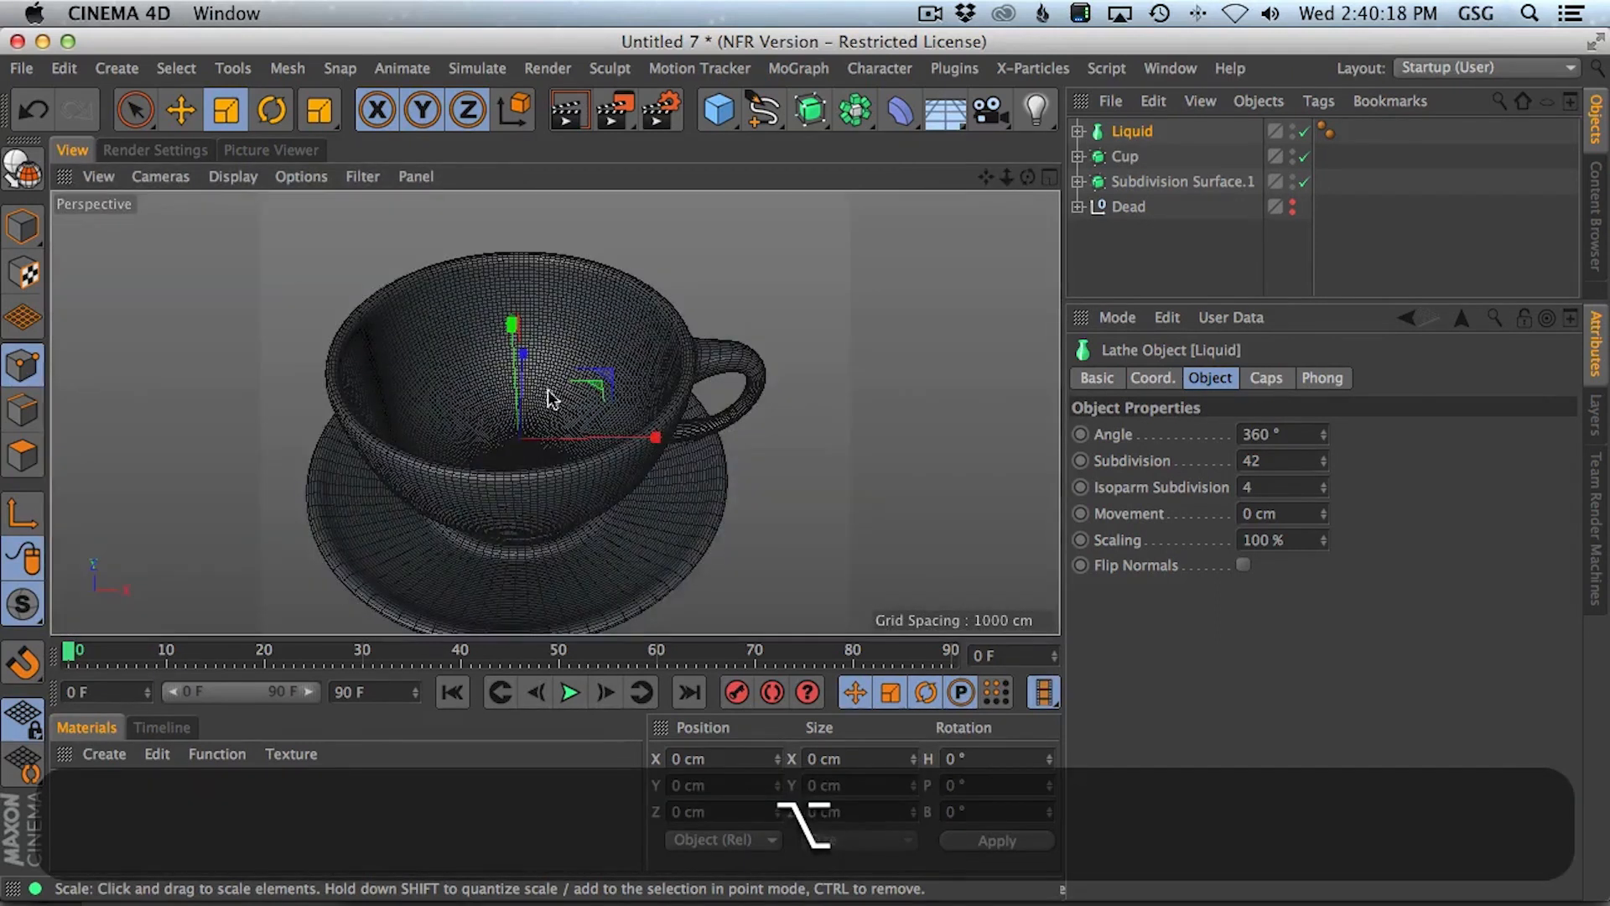
- Examine the Liquid lathe's Object and Caps settings and its Spline's properties with the cup seen from above
click(1079, 130)
click(1146, 156)
alt+drag(651, 345, 676, 420)
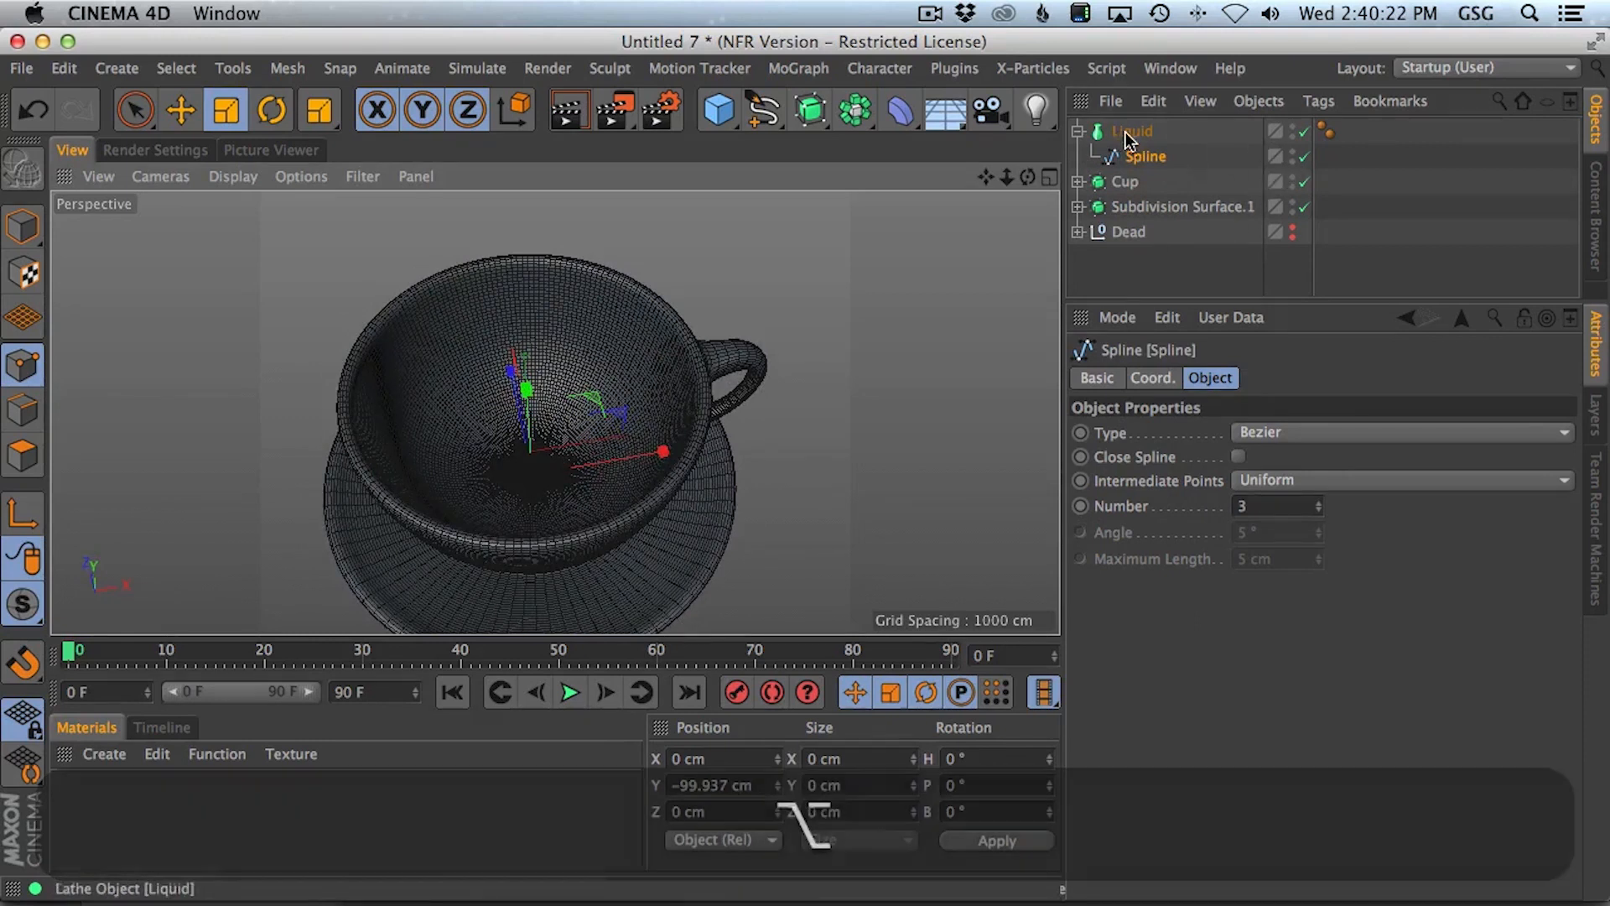
click(1128, 134)
click(1146, 158)
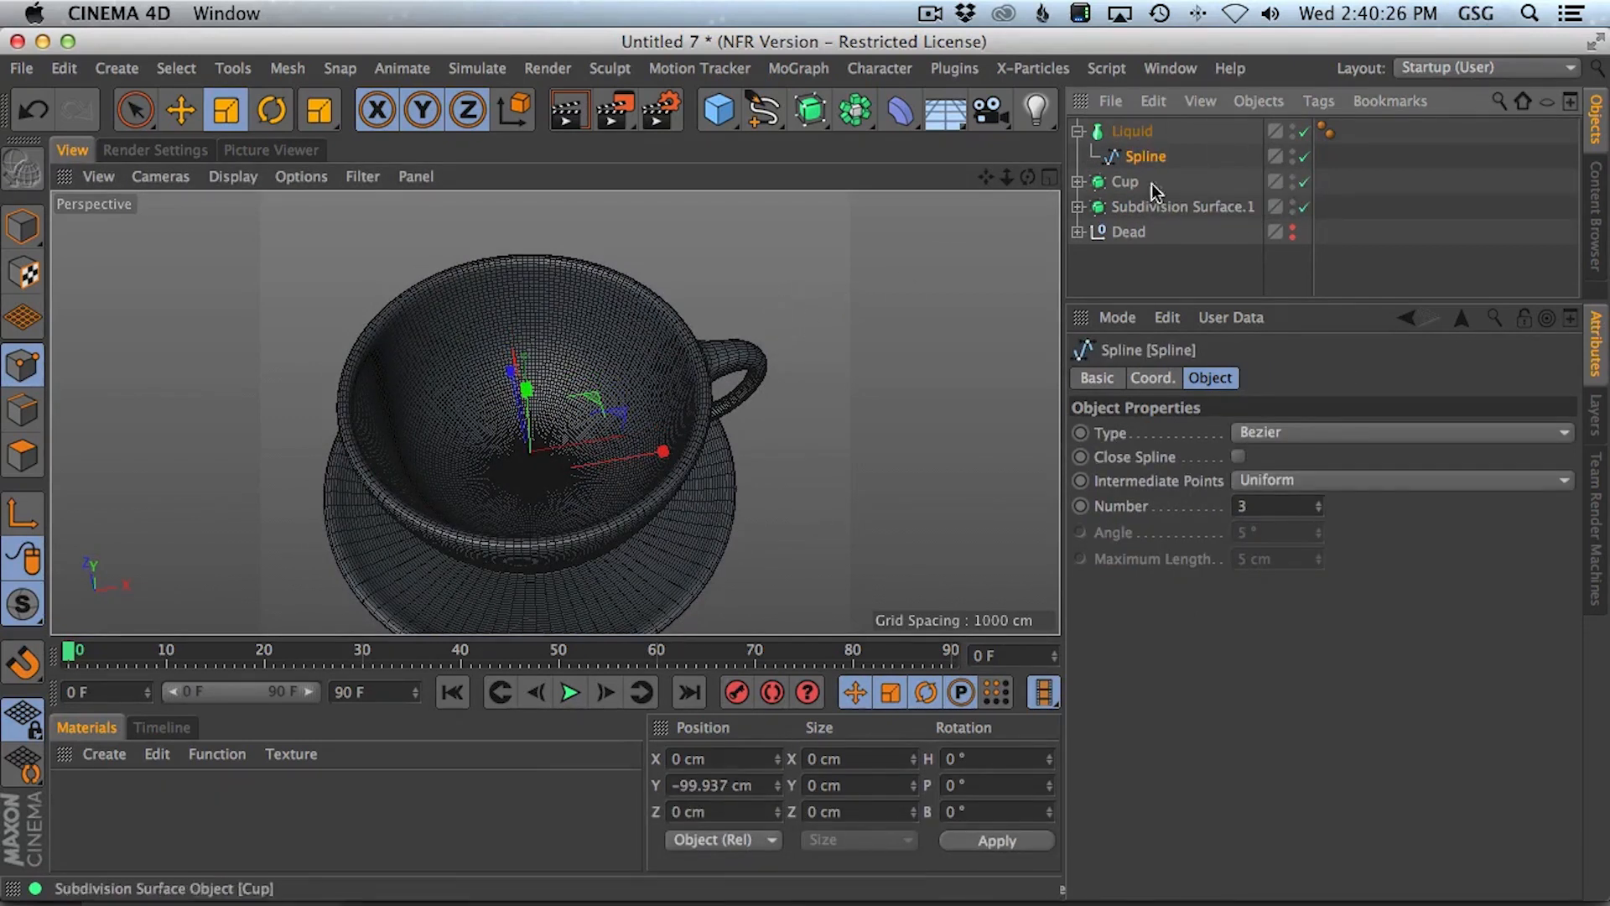
click(1131, 133)
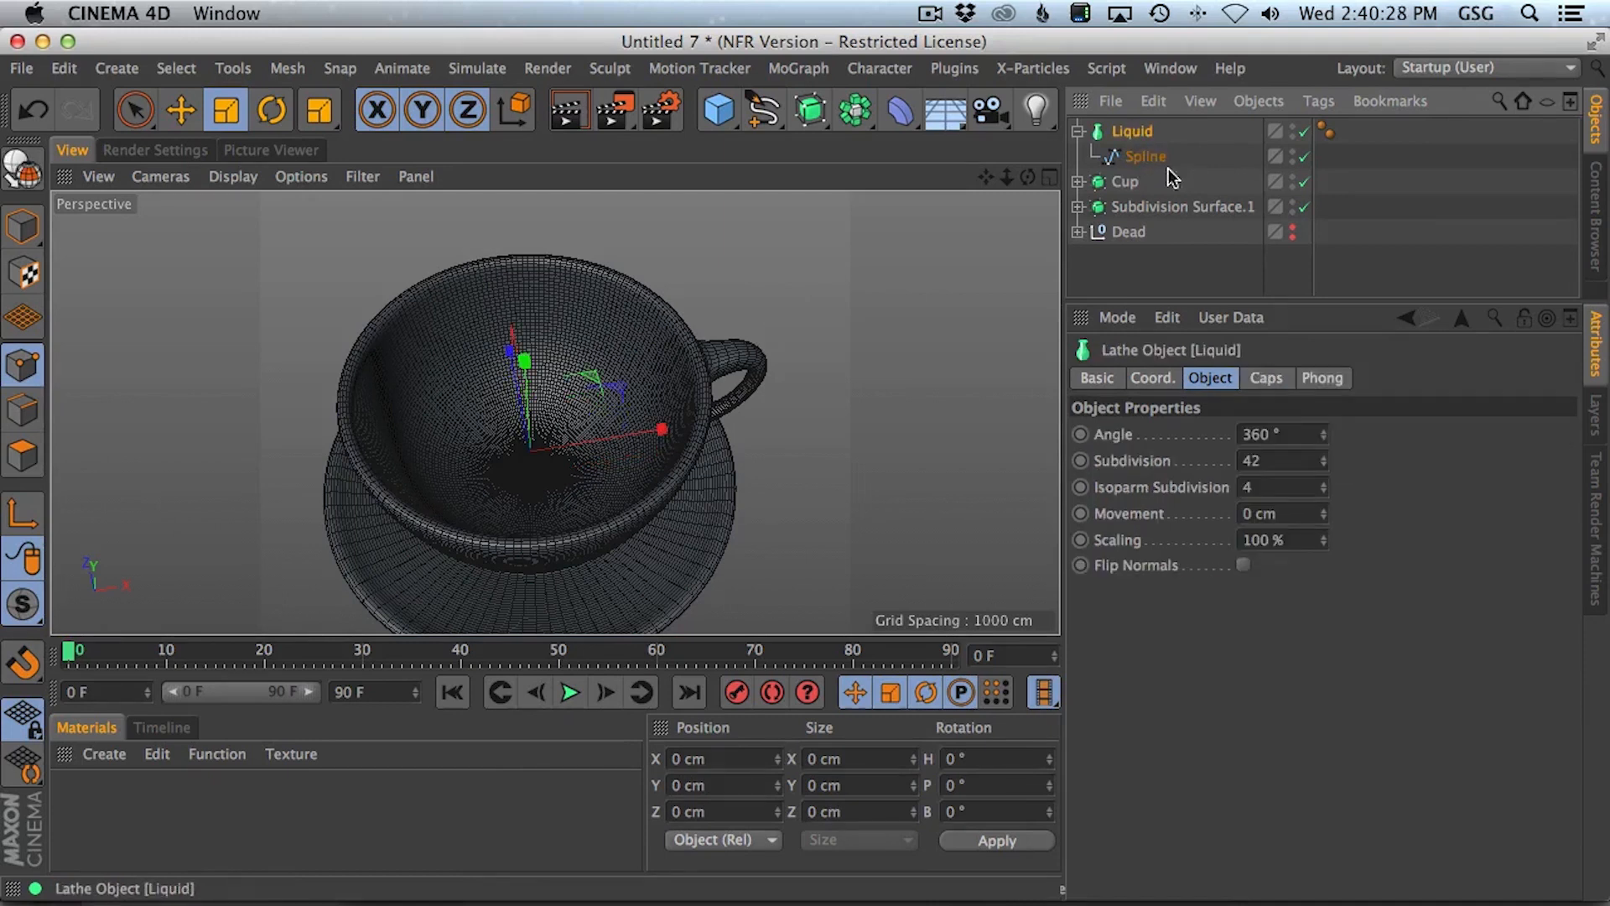
click(1260, 379)
click(1209, 377)
- Hide the Cup in the Front view and cut a new point just below the top end of the Liquid's Spline with the Knife
key(F5)
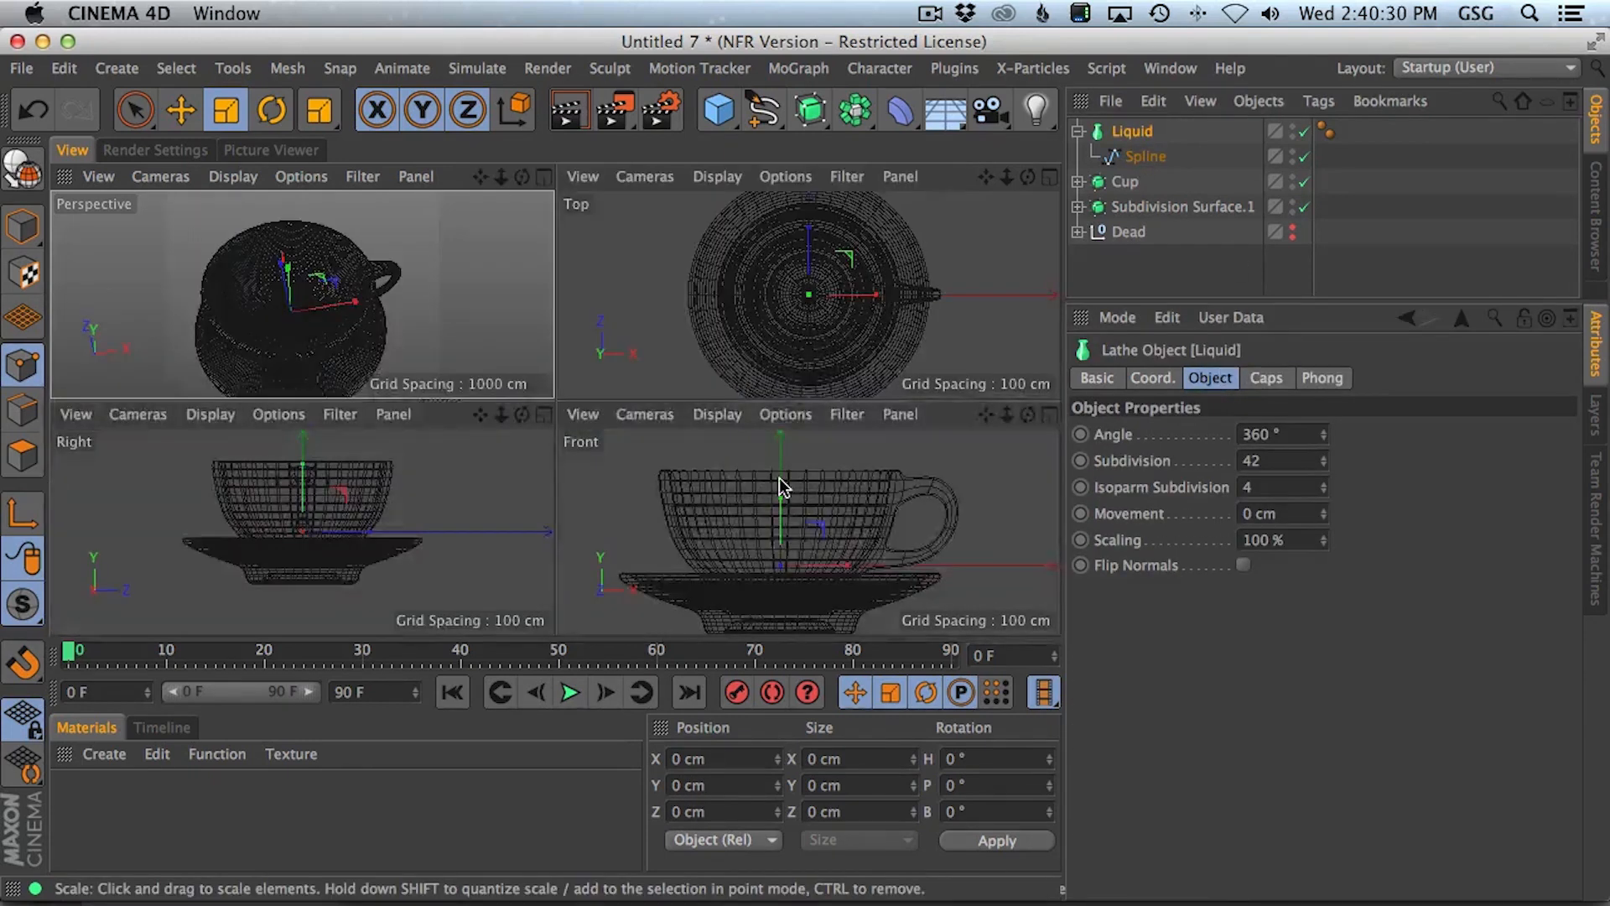
key(F4)
double_click(1293, 178)
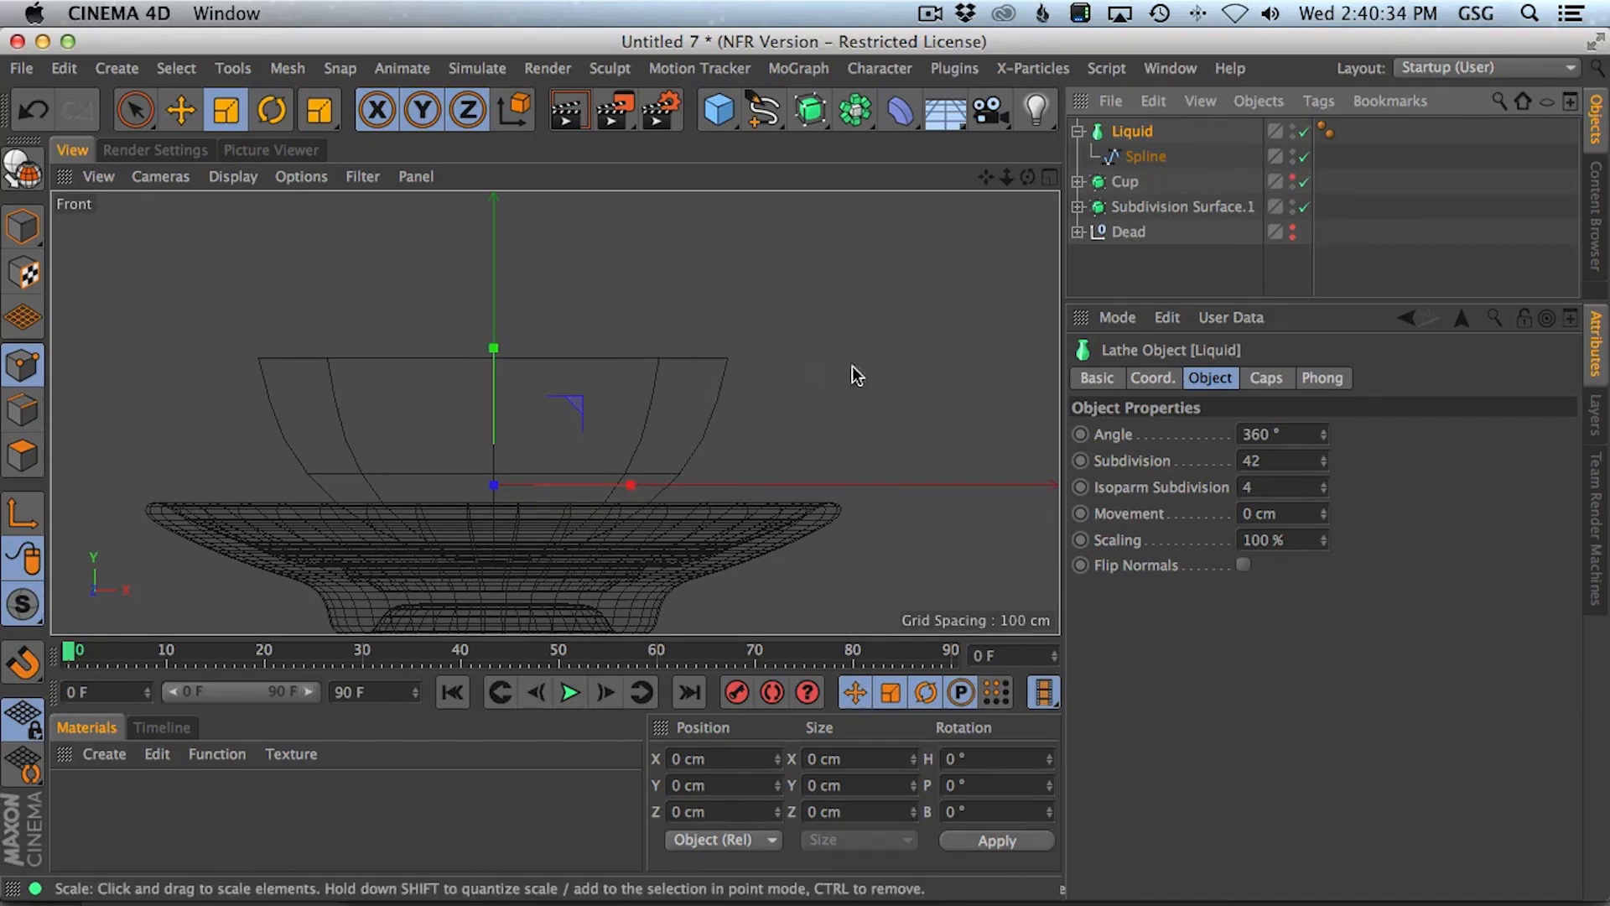
click(1144, 158)
alt+right_drag(489, 388, 587, 367)
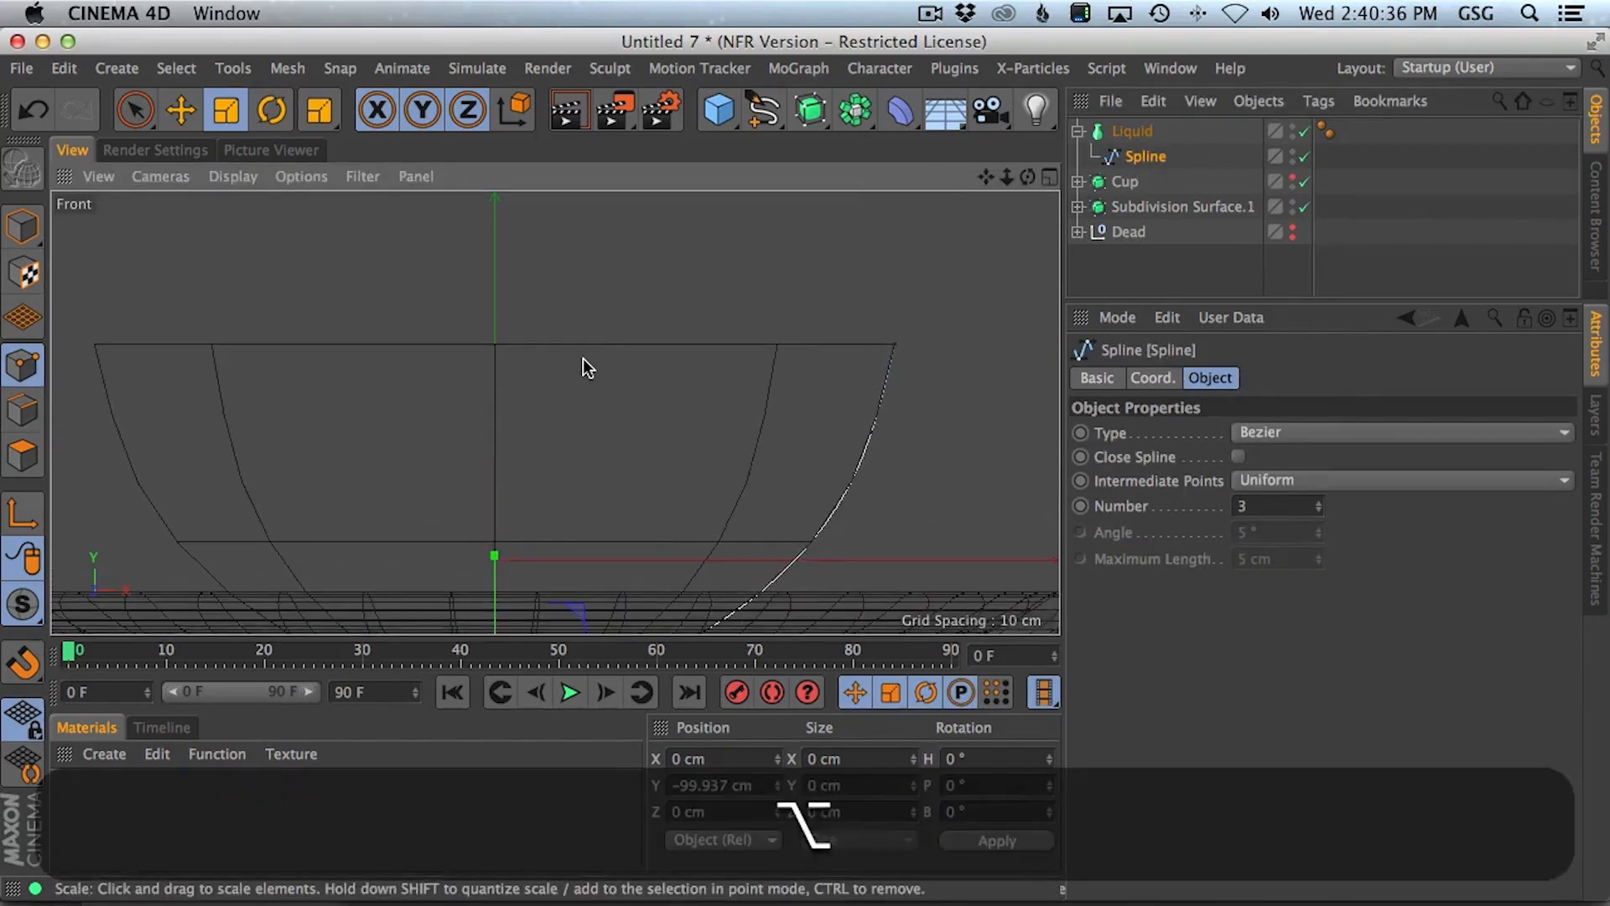
key(k)
key(k)
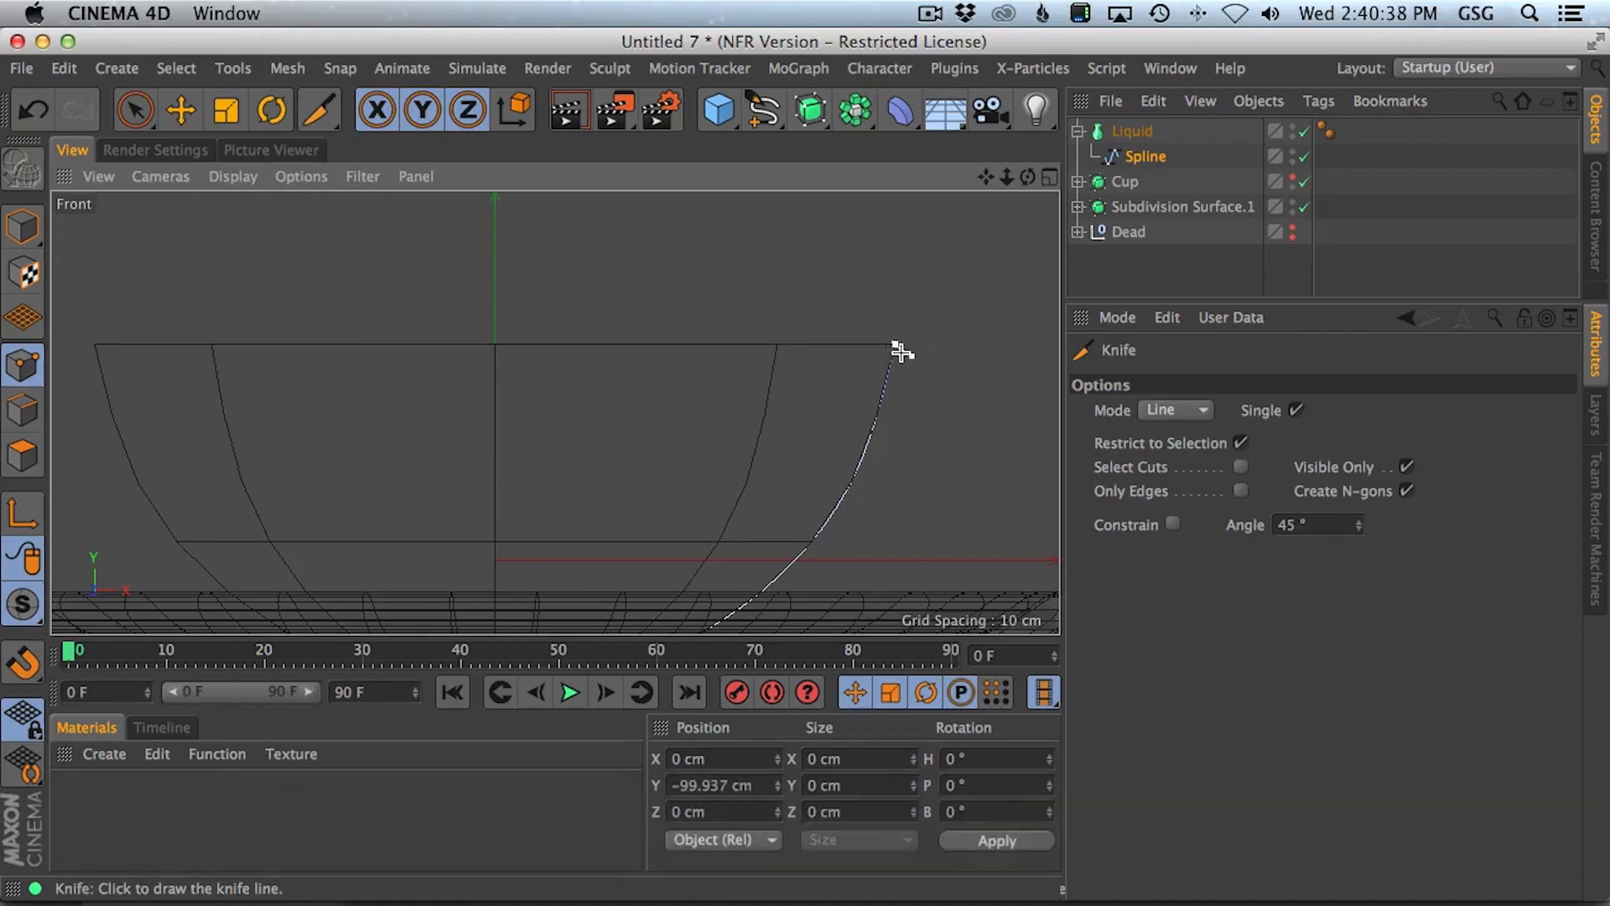
- Set the X position of the spline's top end point to 0 cm, closing the liquid's surface at the centre axis
key(space)
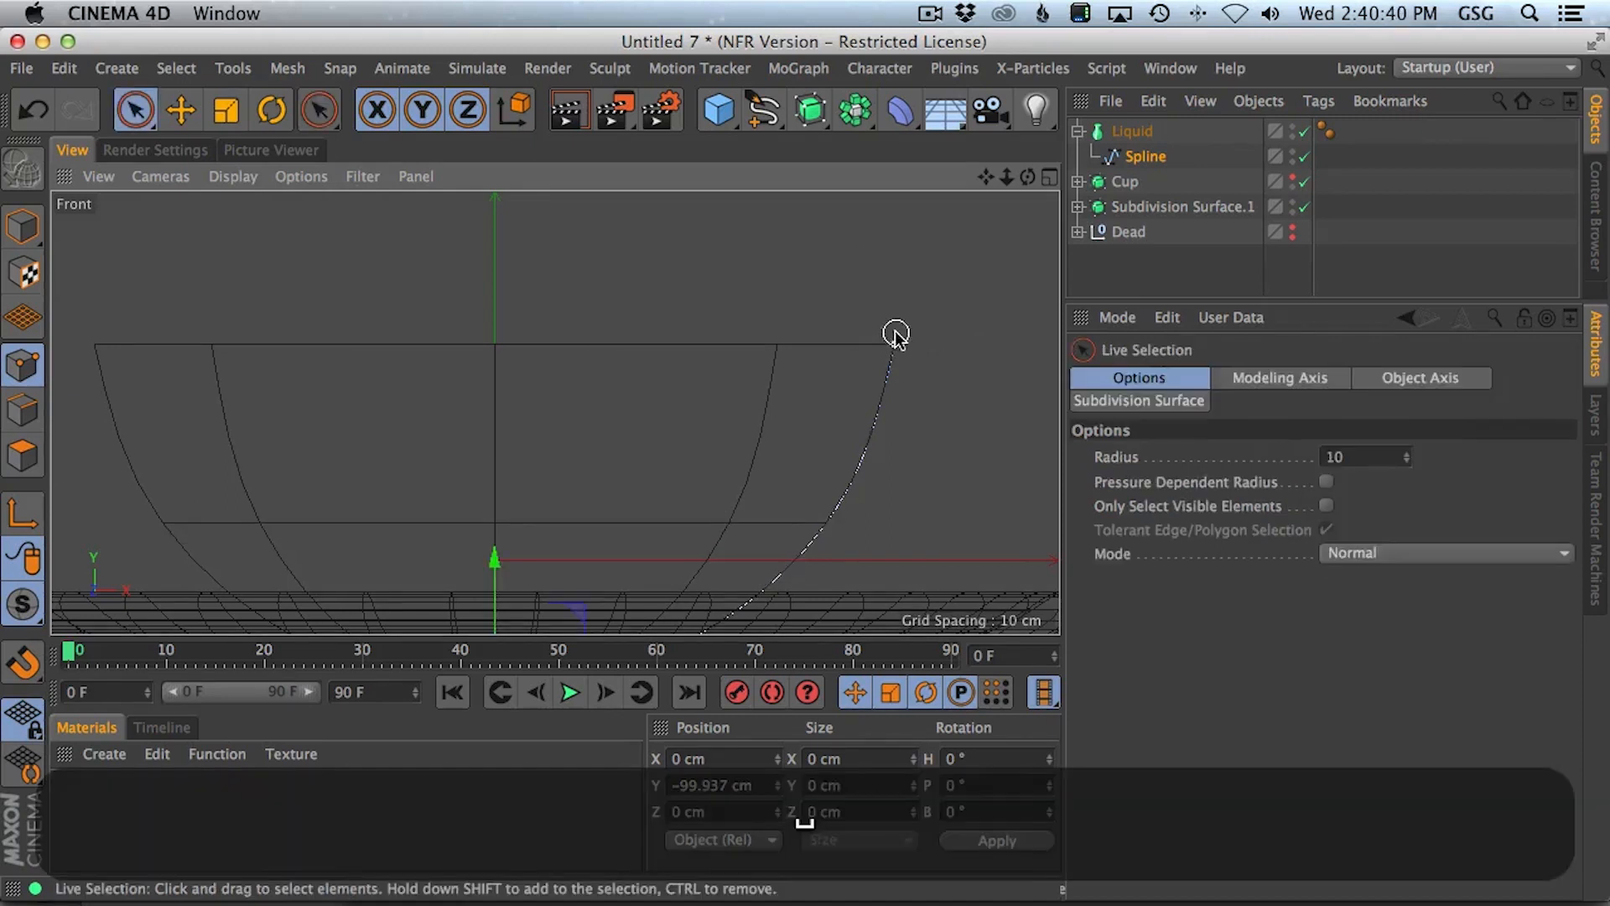
click(901, 335)
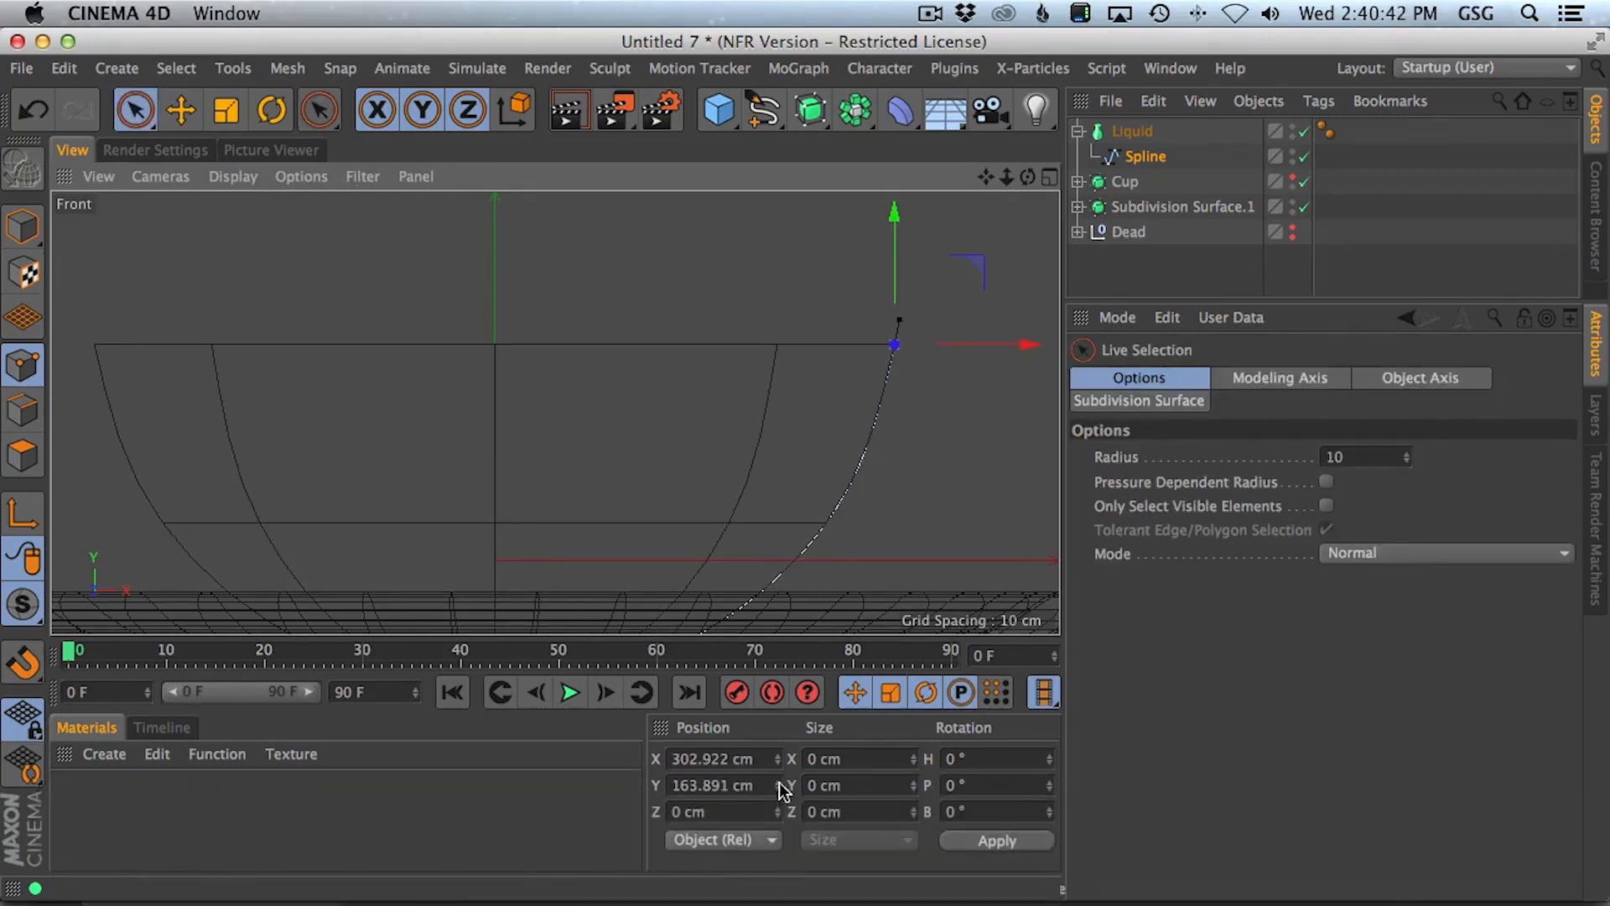
click(721, 759)
text(0)
key(Return)
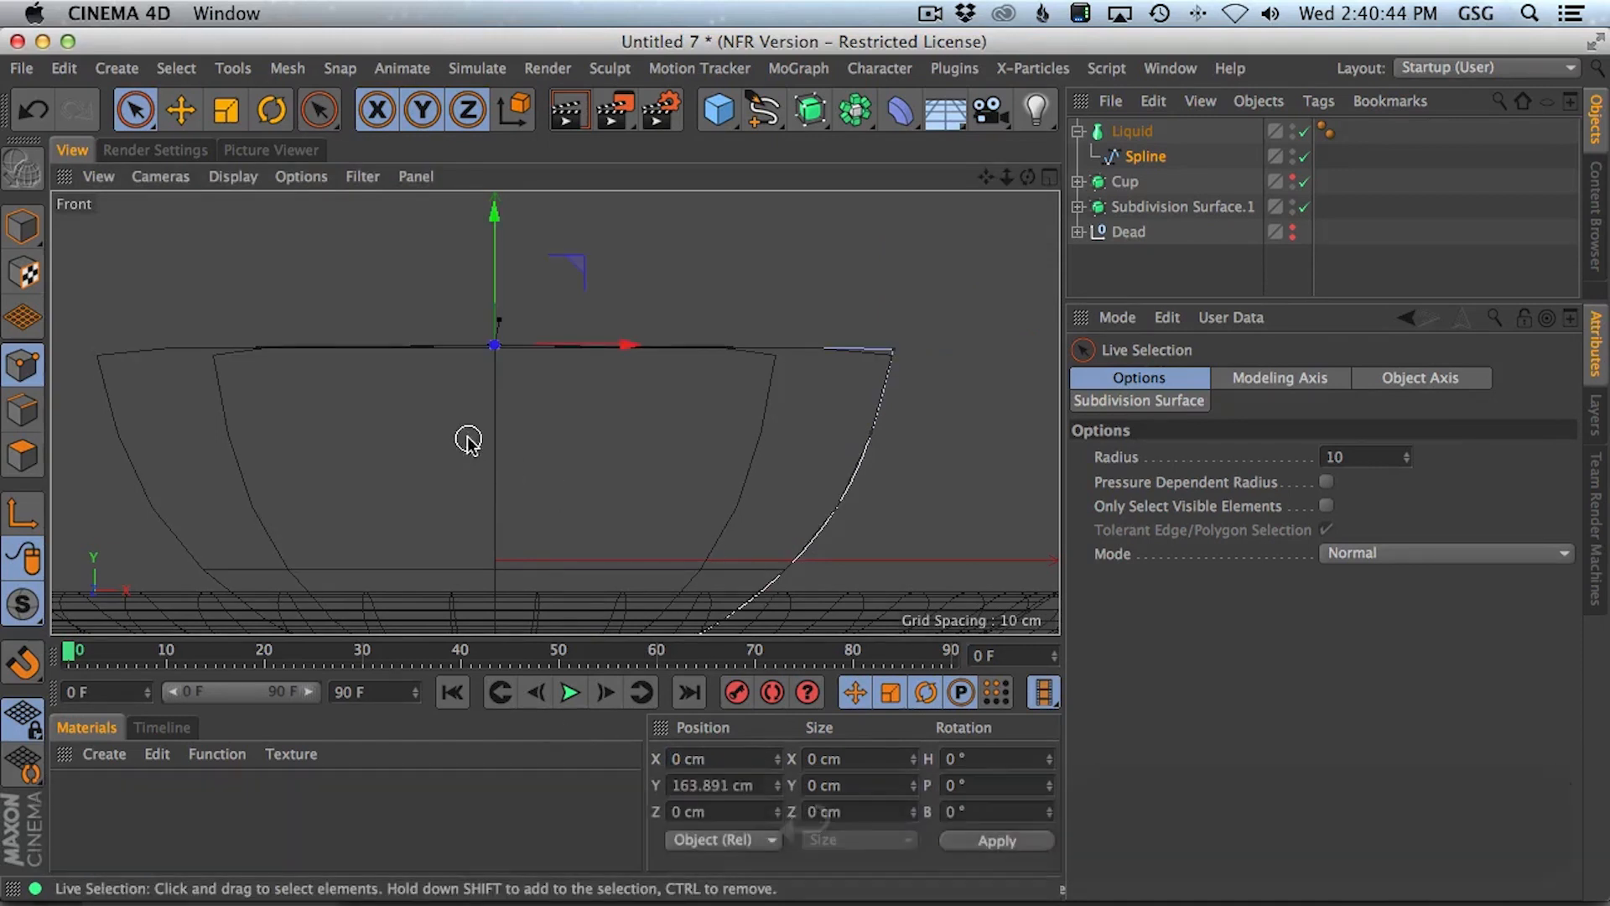
- Cut points on both sides of the liquid profile's outer top corner with the Knife and delete the corner point to round it
click(891, 347)
alt+right_drag(885, 399, 958, 324)
alt+middle_drag(958, 324, 821, 475)
alt+right_drag(778, 458, 862, 386)
alt+middle_drag(863, 386, 788, 481)
alt+right_drag(752, 474, 792, 452)
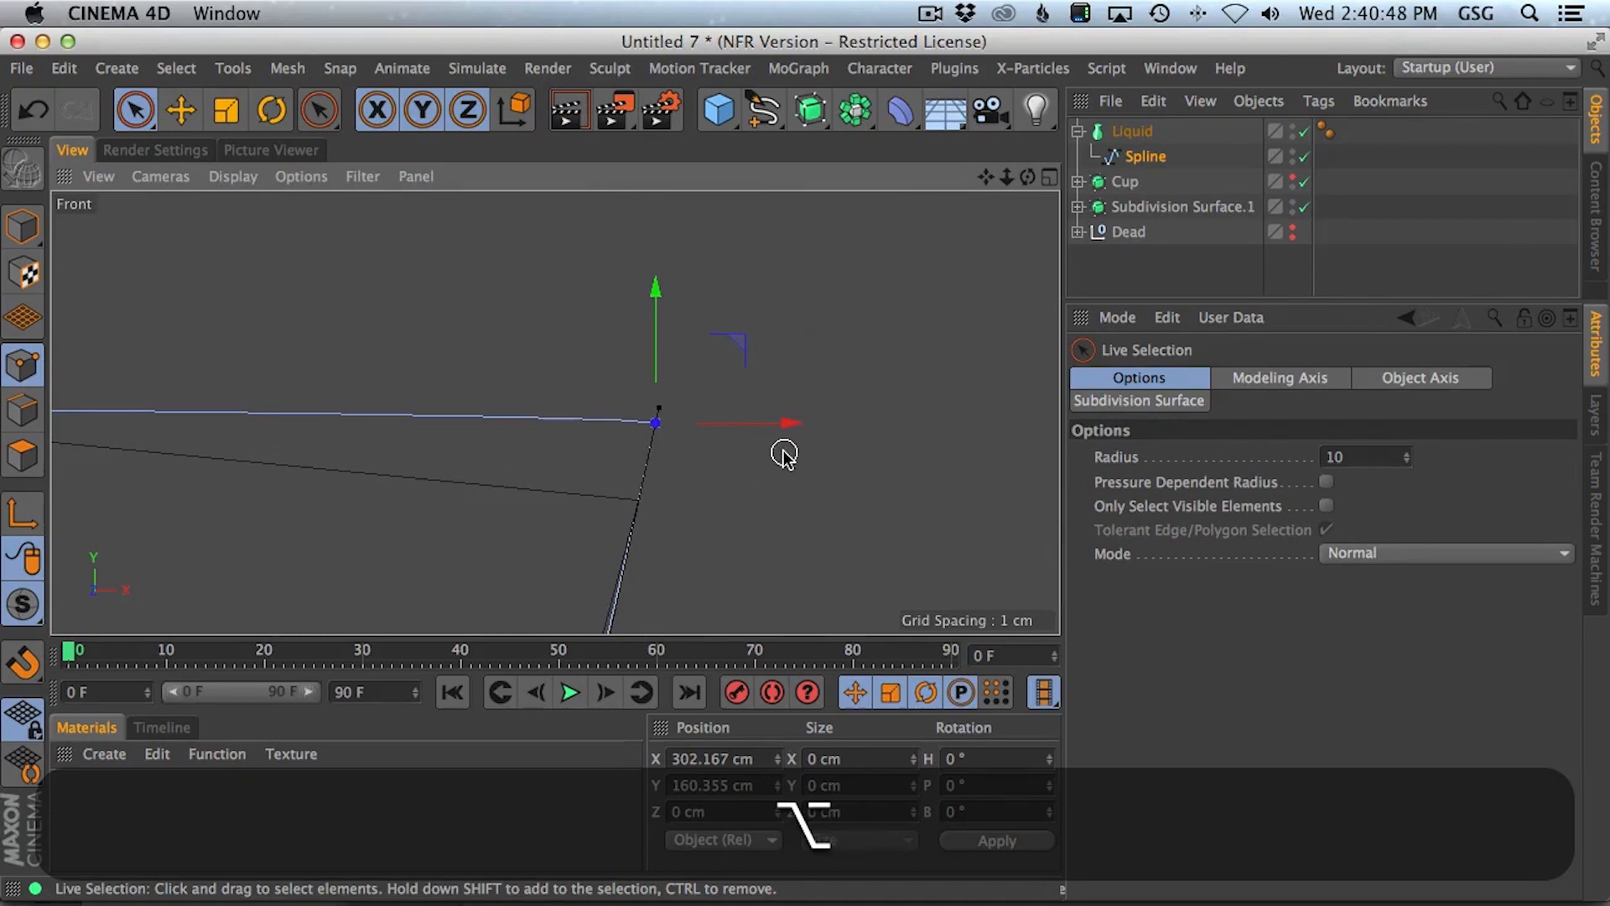
key(k)
drag(694, 485, 582, 374)
key(space)
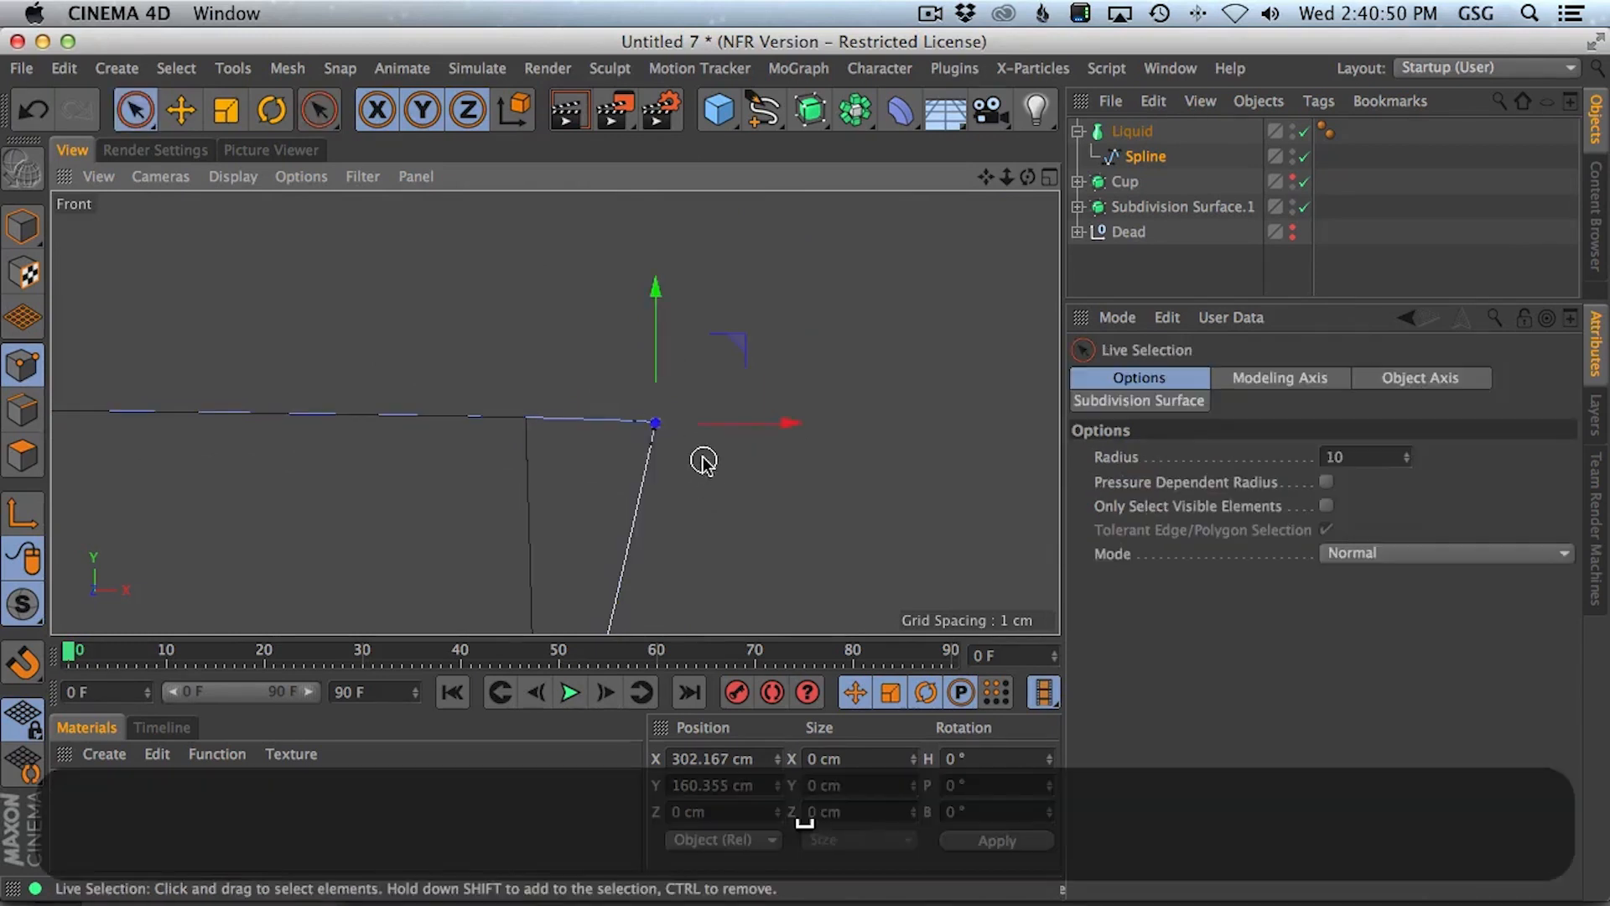
key(BackSpace)
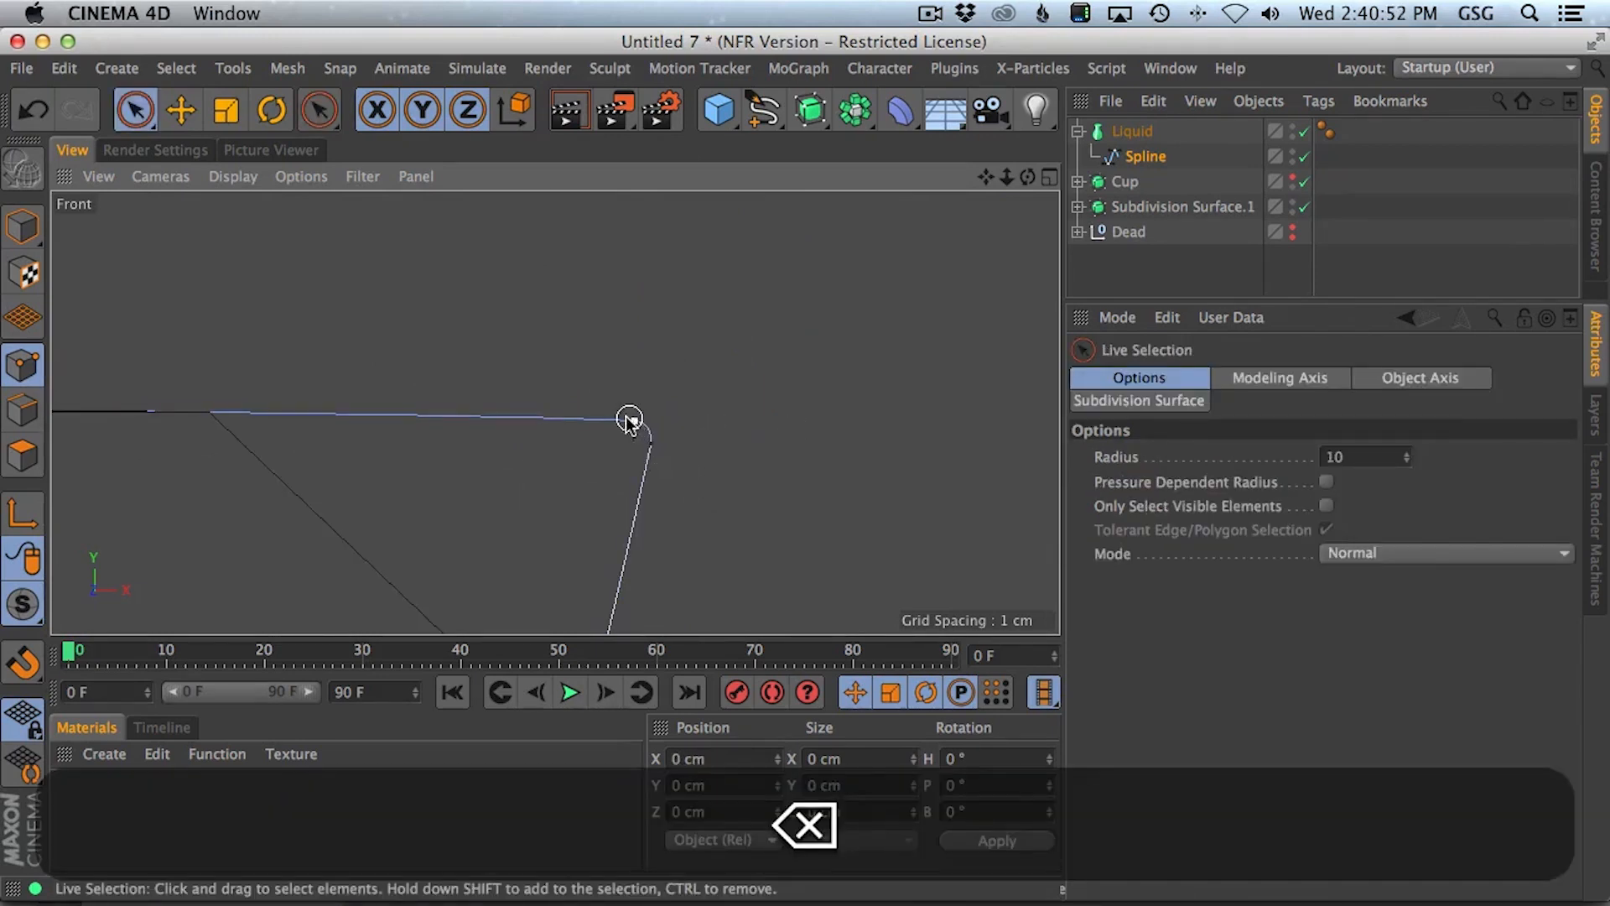
- Rotate the tangent of the liquid spline's centre end point until it lies horizontal along the liquid's surface
alt+right_drag(640, 435, 611, 480)
alt+middle_drag(642, 488, 662, 400)
alt+right_drag(675, 419, 593, 416)
click(304, 401)
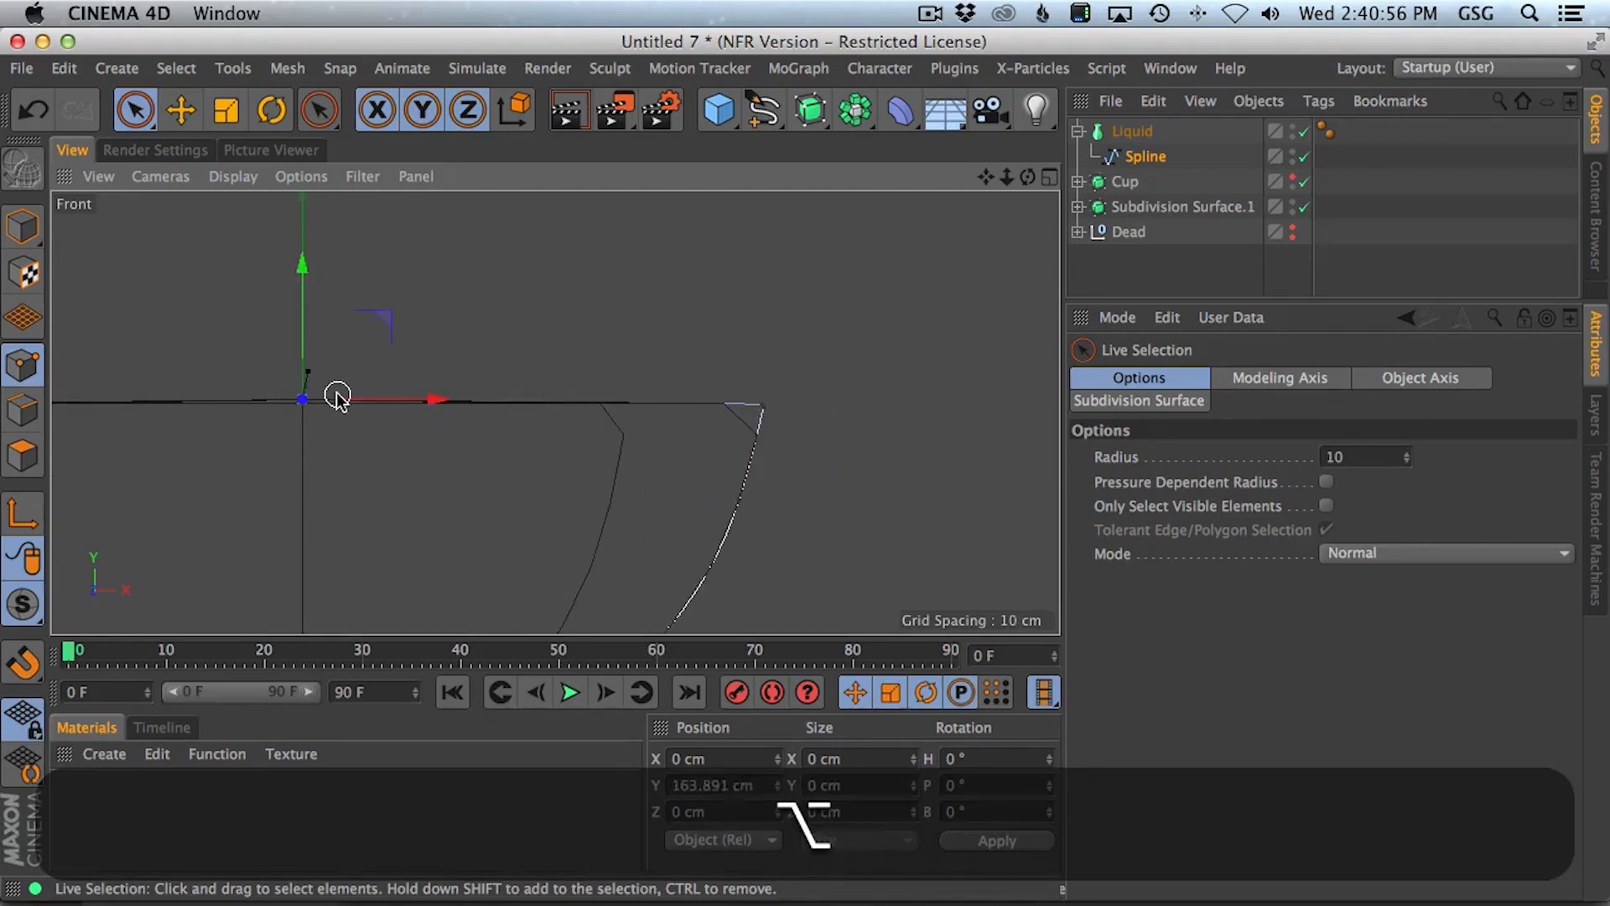
key(r)
drag(375, 358, 427, 471)
key(e)
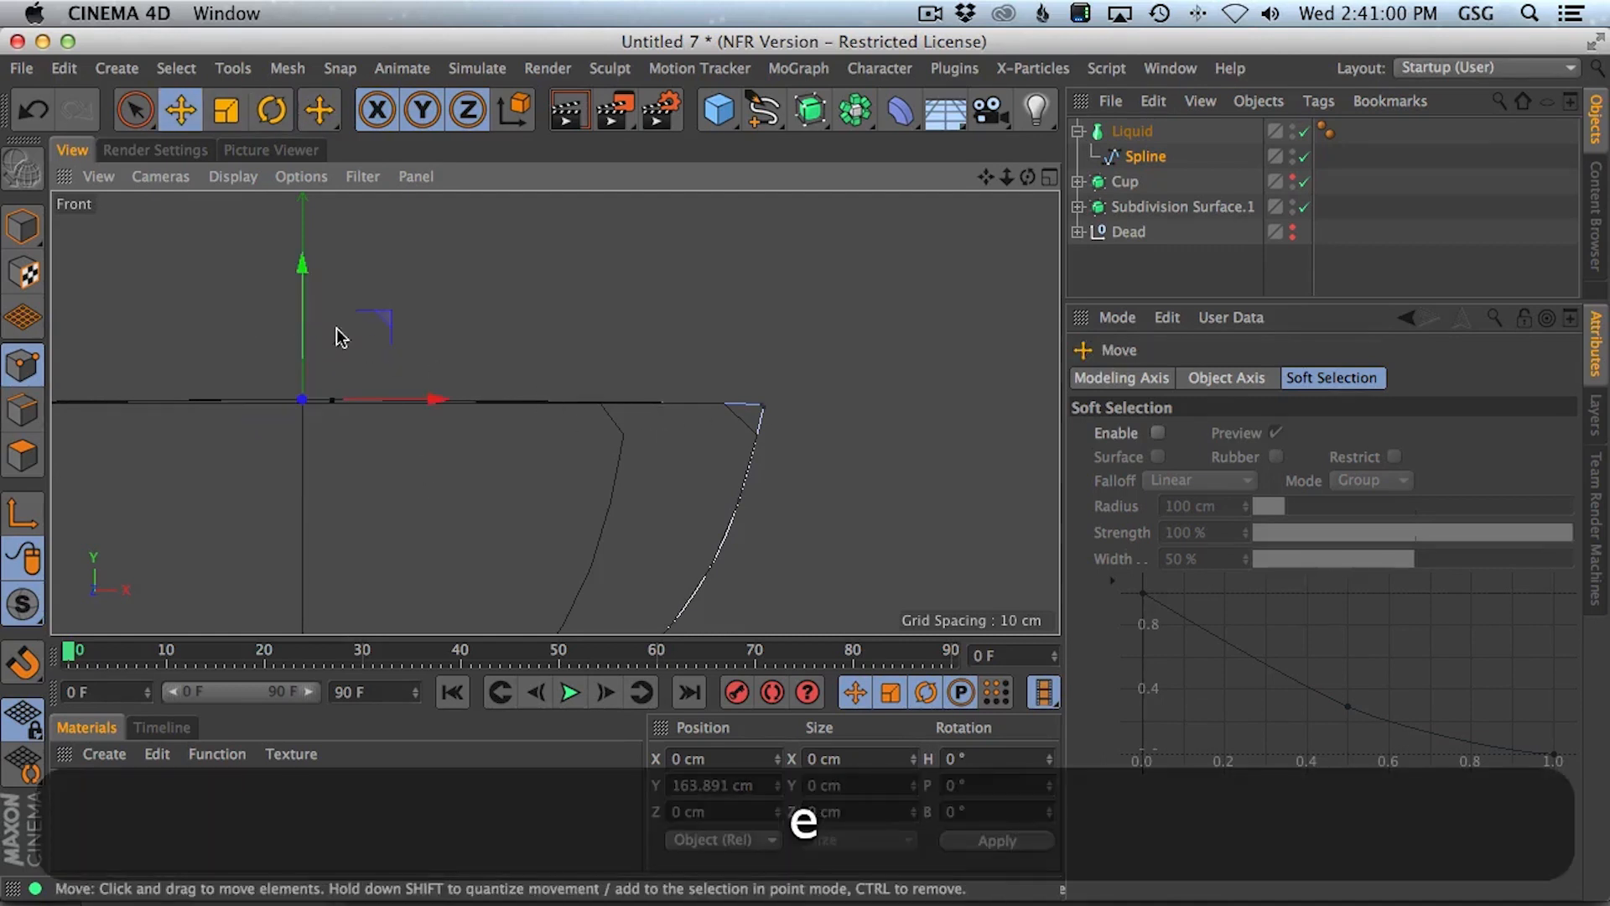
mouse_move(302, 326)
mouse_down()
mouse_move(303, 353)
mouse_move(312, 324)
mouse_up()
- Raise the Liquid Spline's number of intermediate points to 20 to smooth the outer top corner
alt+right_drag(773, 377, 941, 360)
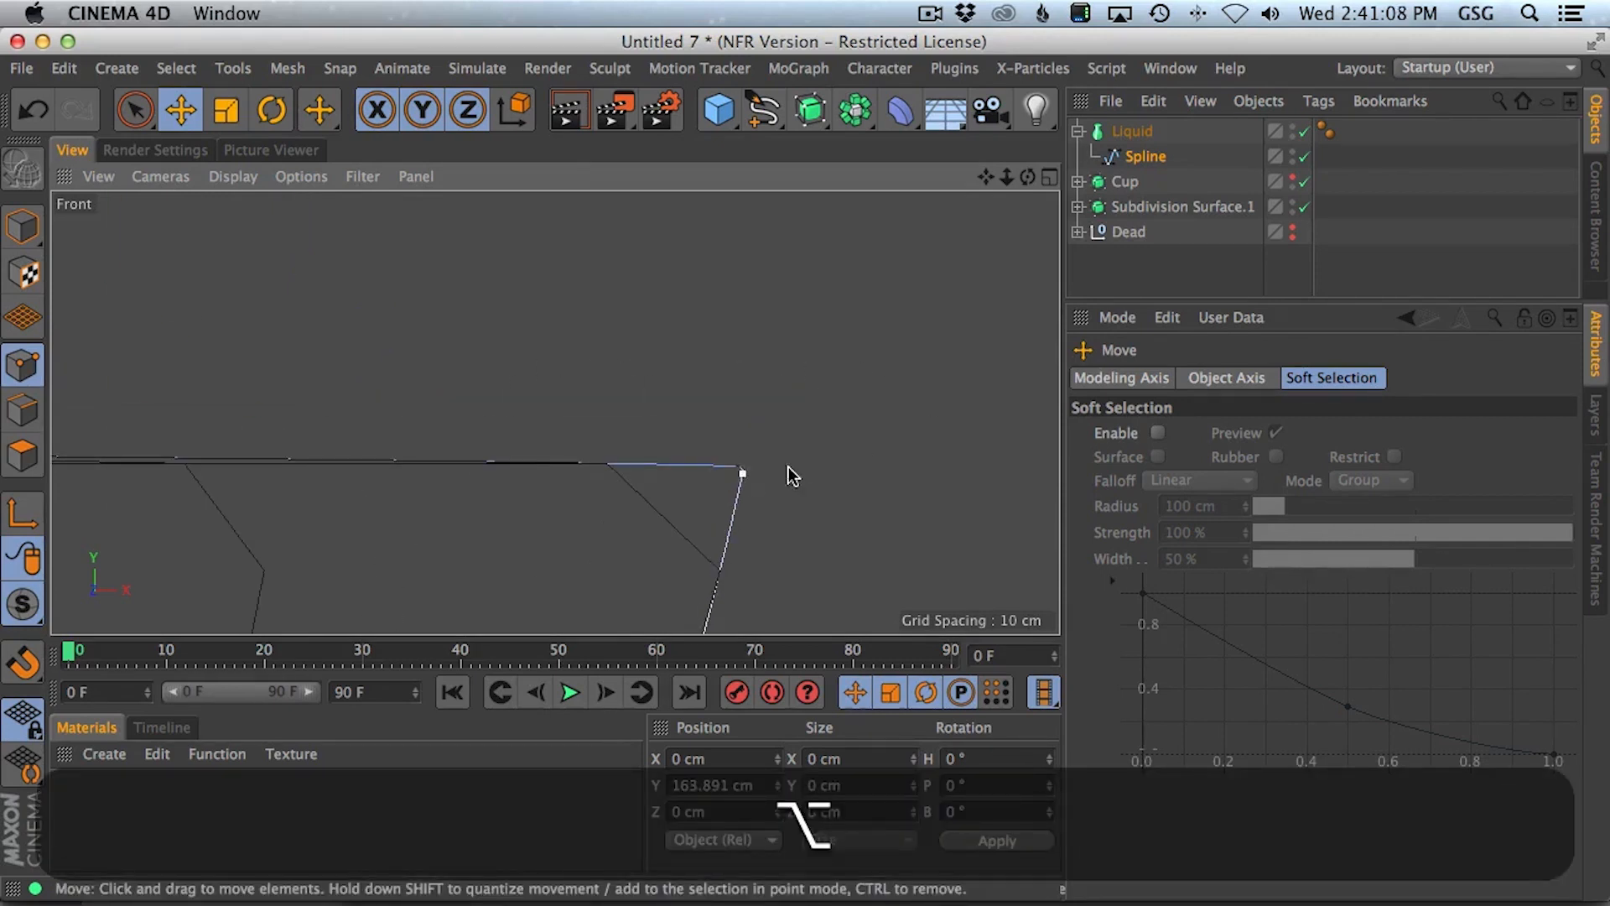
alt+right_drag(757, 451, 726, 445)
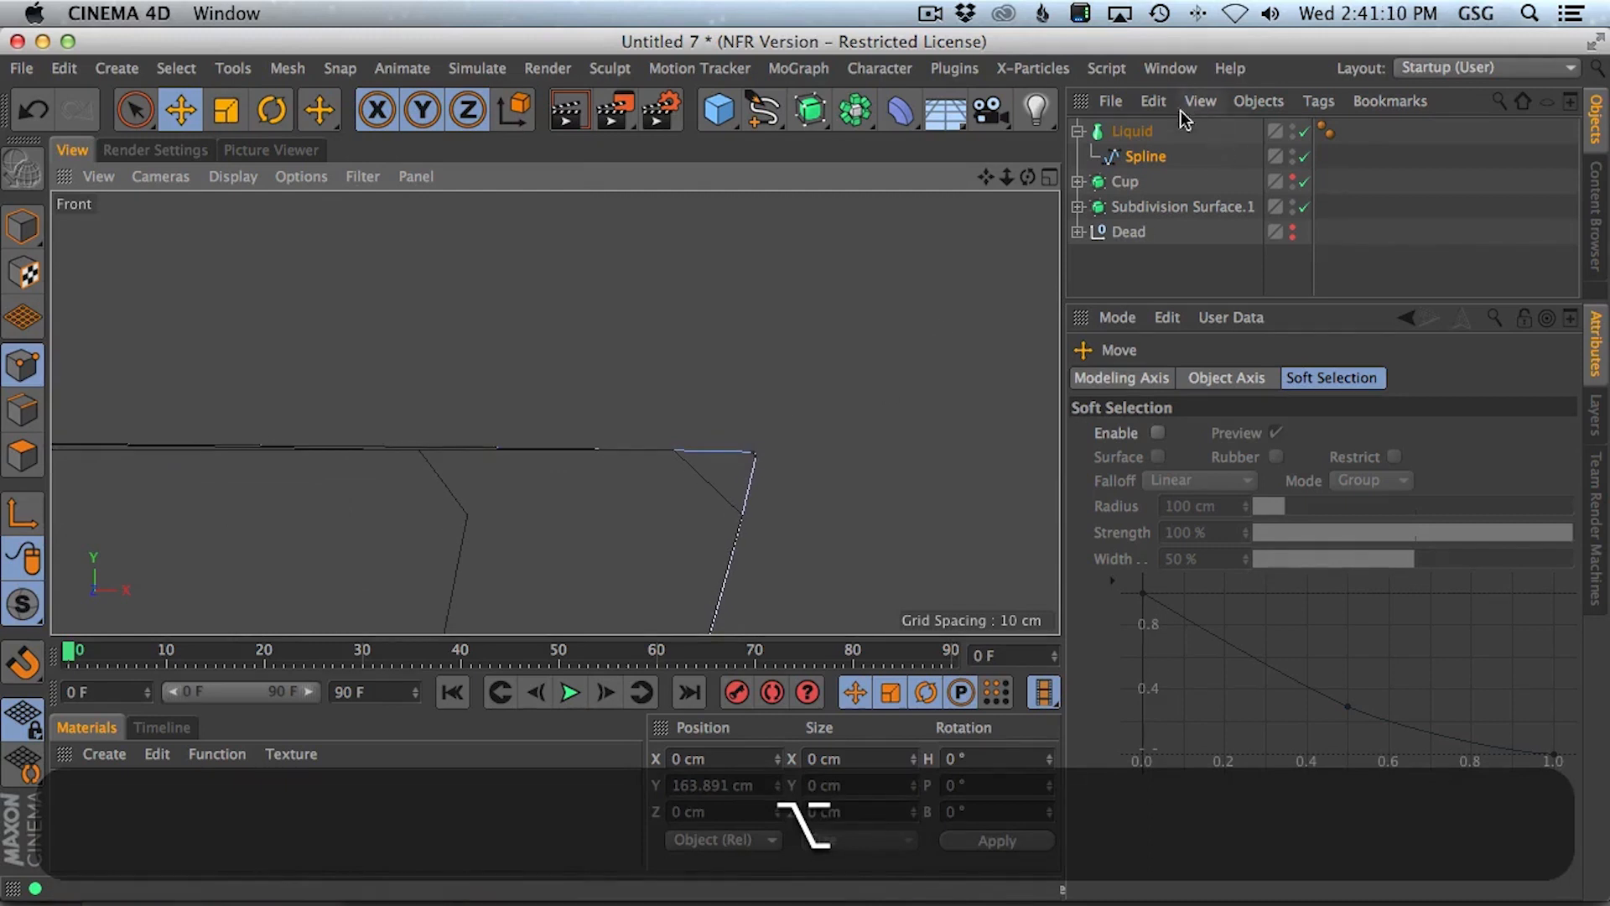
click(1134, 132)
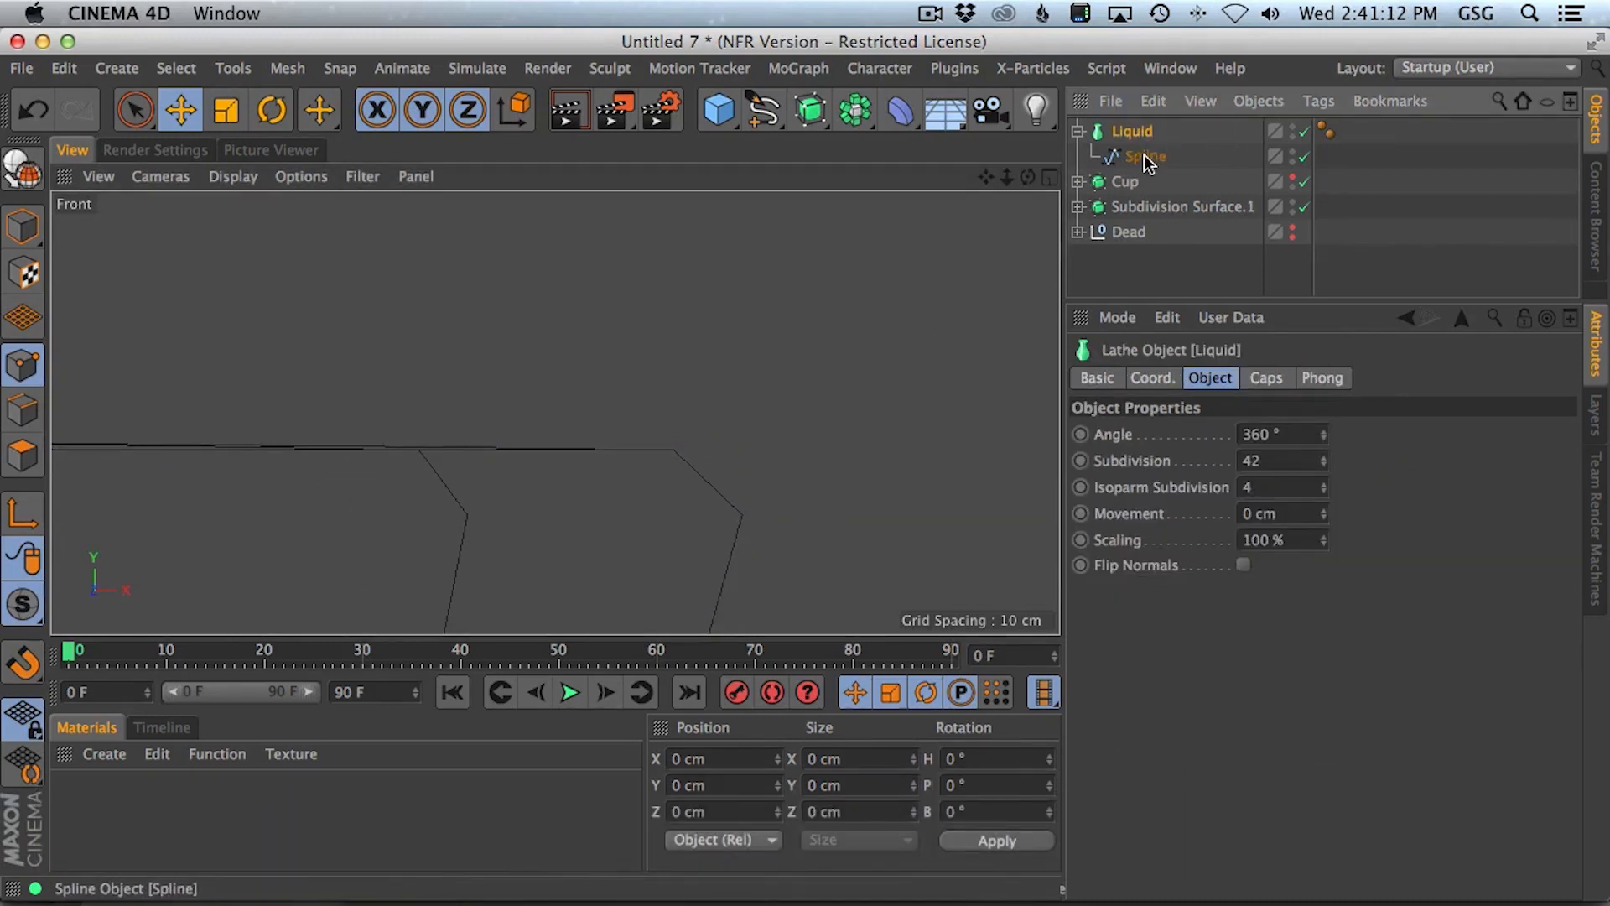
click(1134, 159)
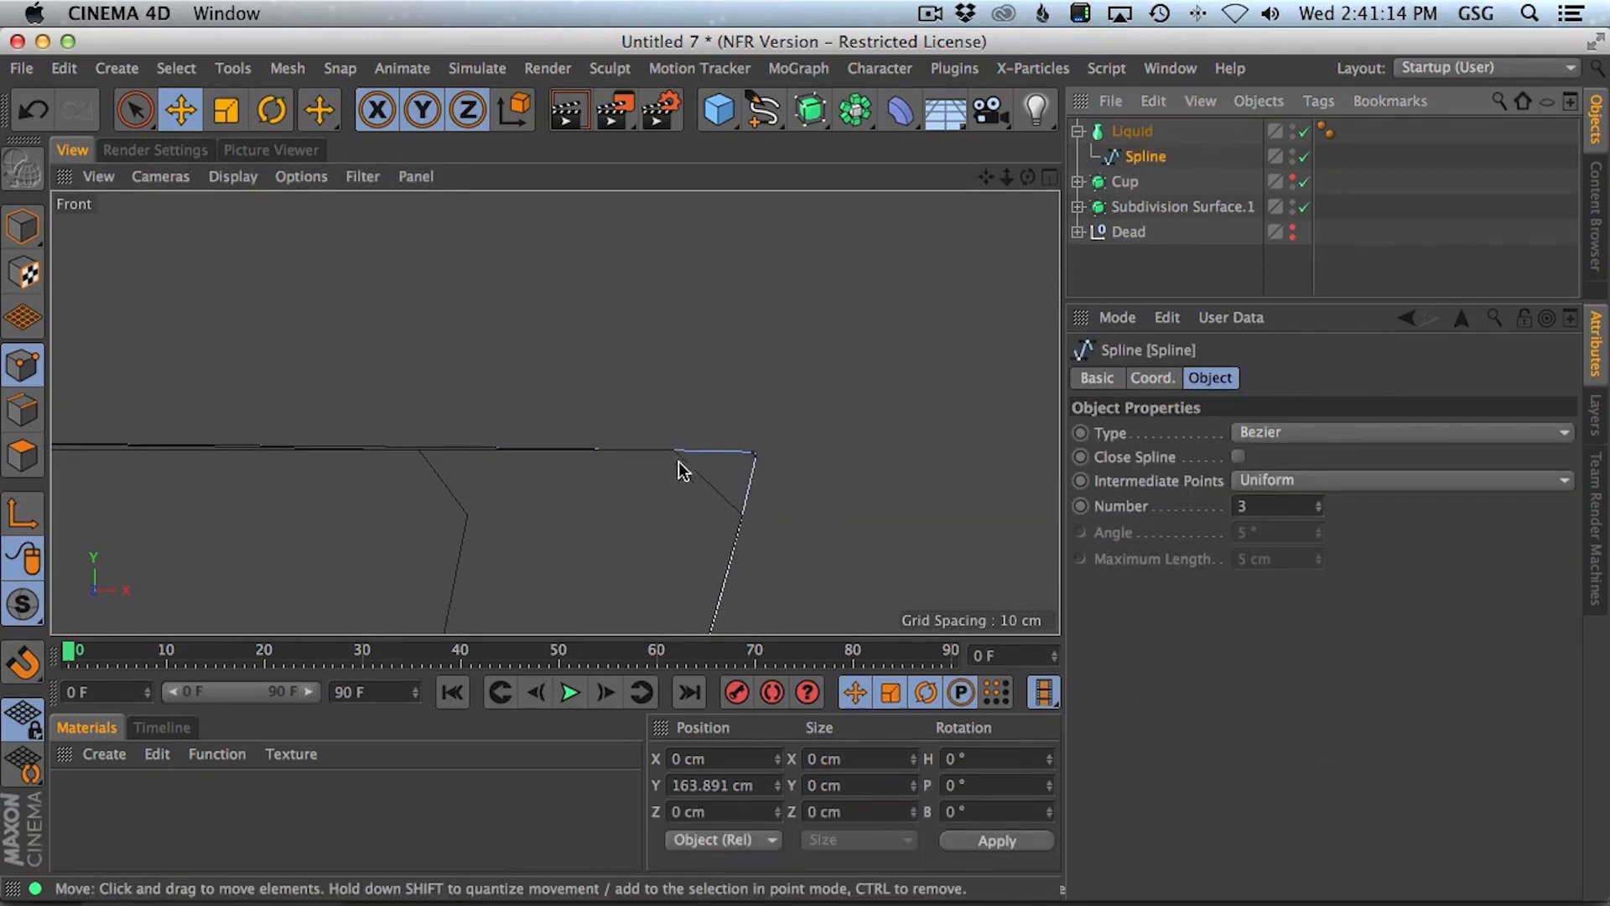
click(1134, 132)
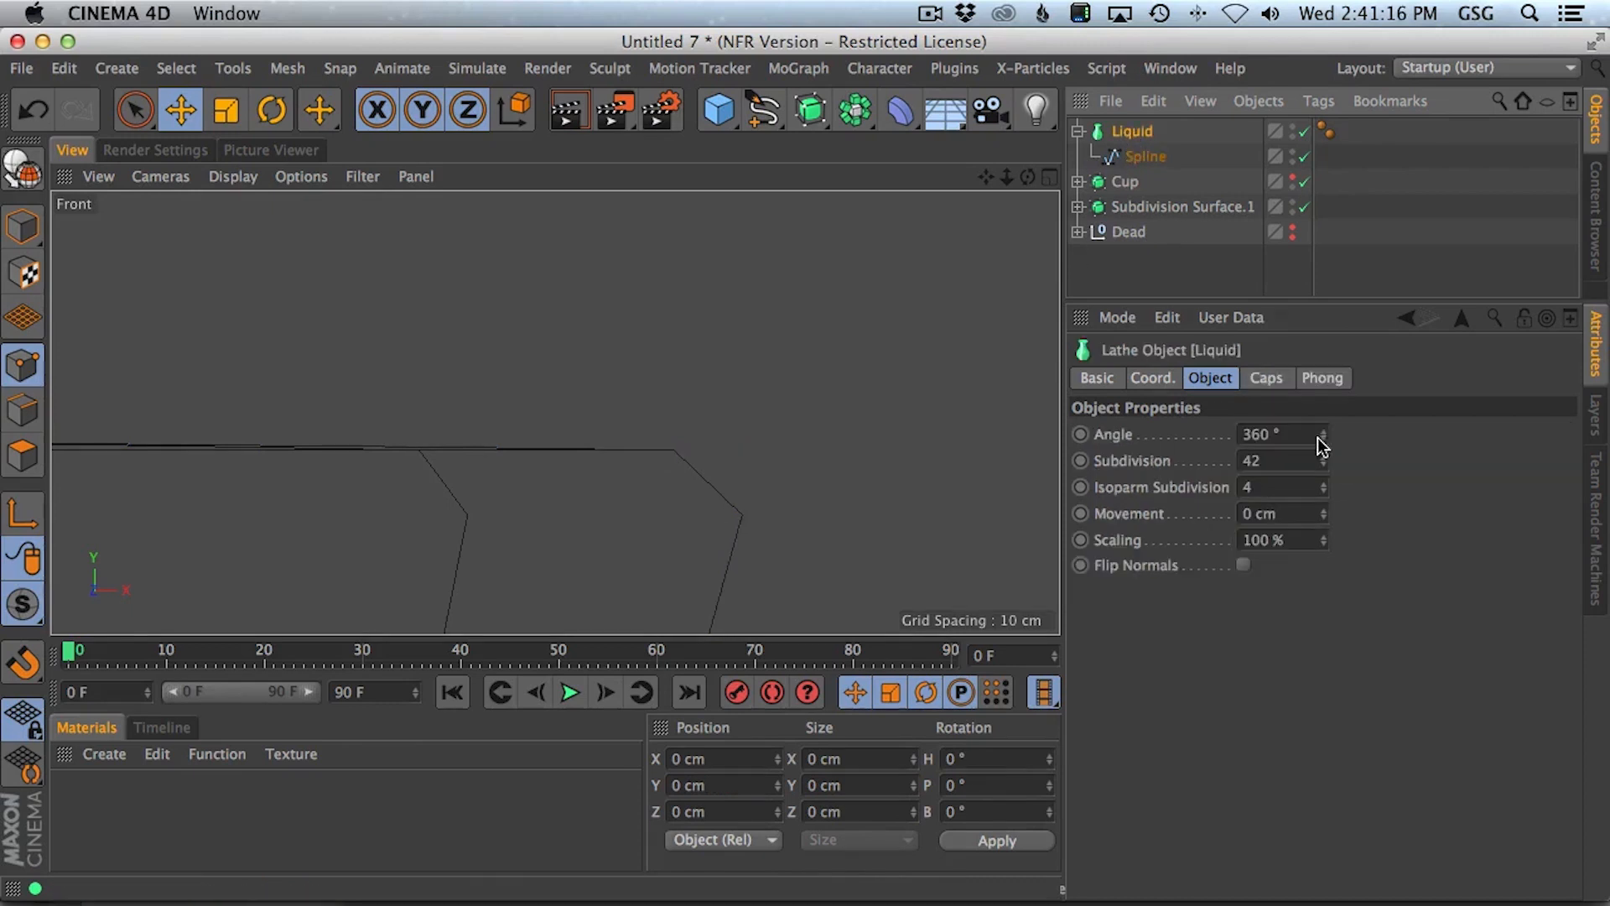
click(1148, 156)
click(1315, 498)
click(1315, 498)
click(1315, 498)
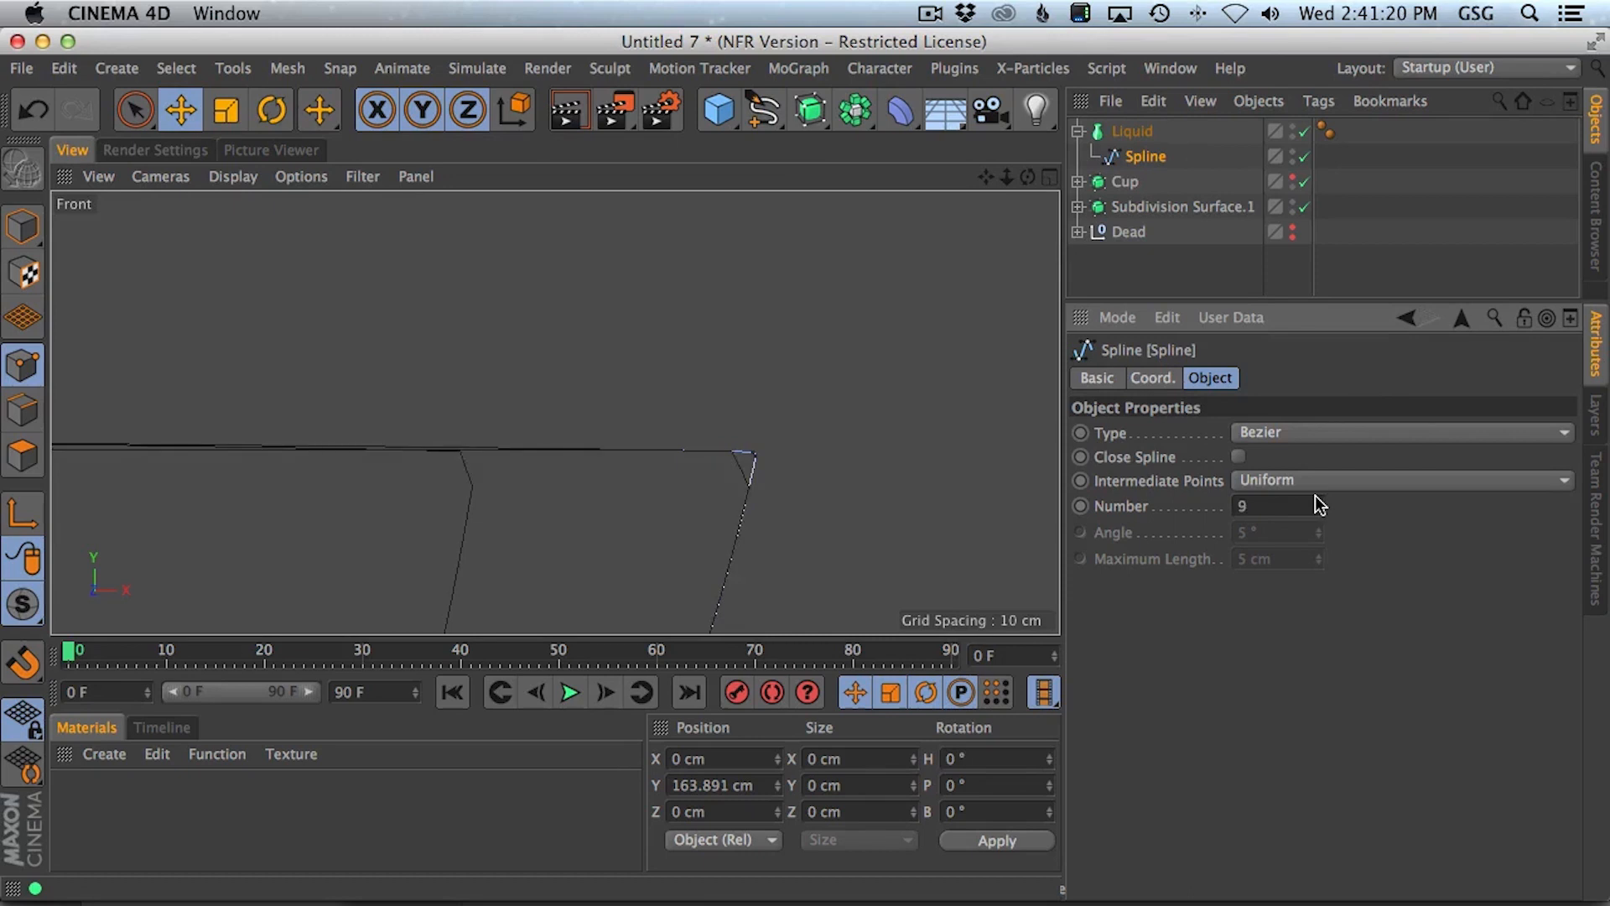
click(1319, 500)
click(1319, 500)
click(1318, 500)
click(1319, 500)
- Set the Liquid Spline's number of intermediate points to 10, checking the mesh density in the Perspective view
middle_click(967, 442)
middle_click(461, 377)
alt+drag(461, 379, 671, 335)
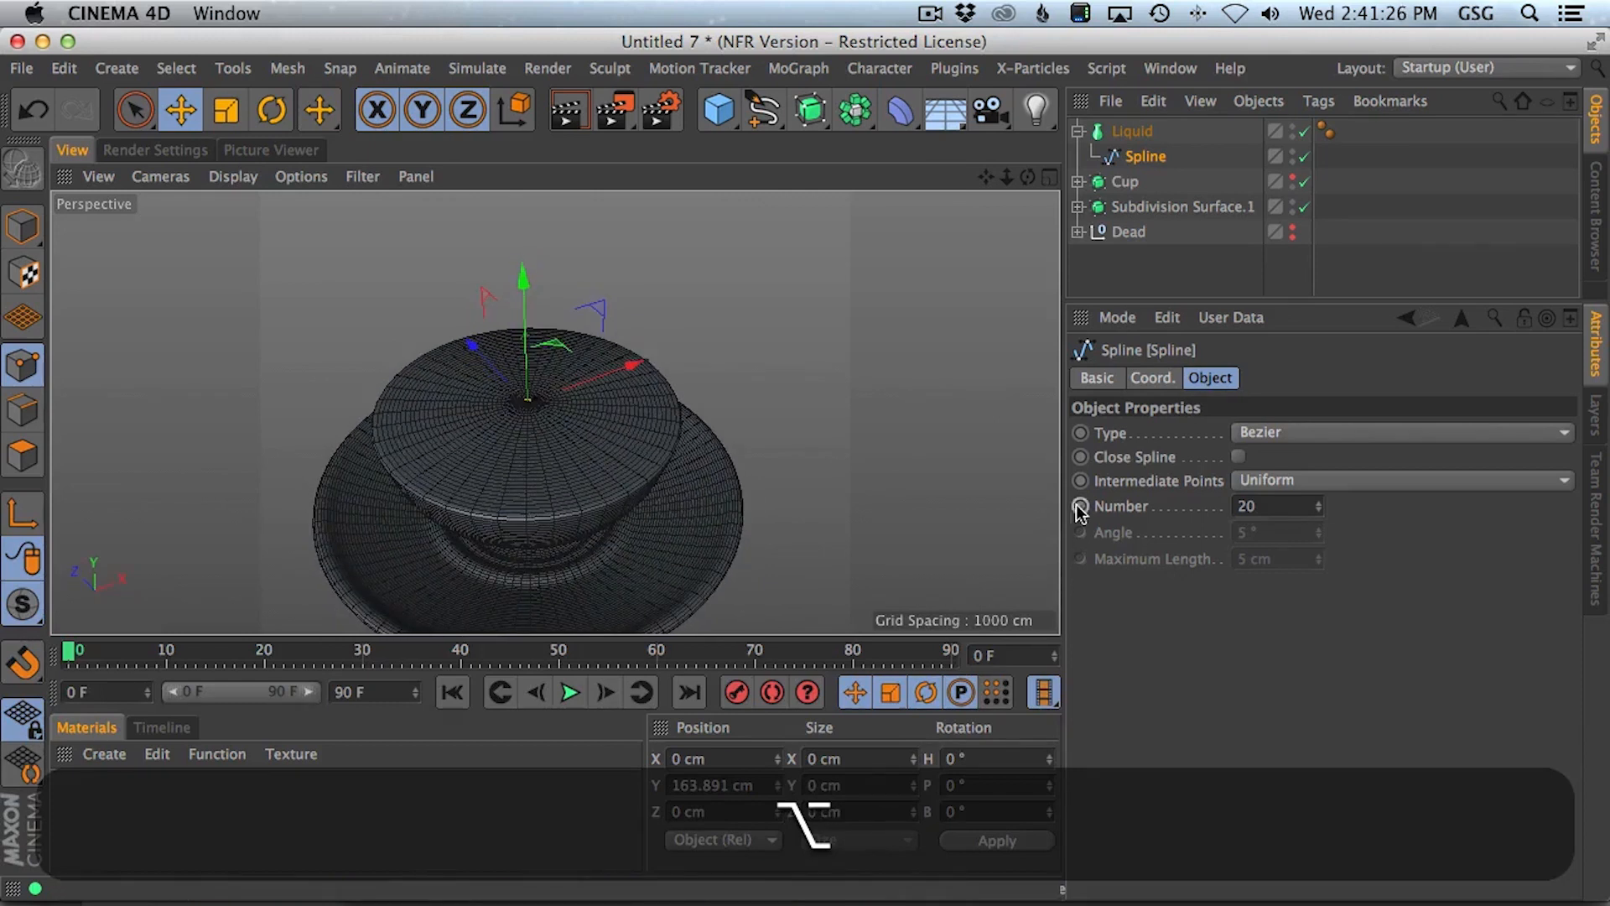
alt+right_drag(604, 505, 696, 471)
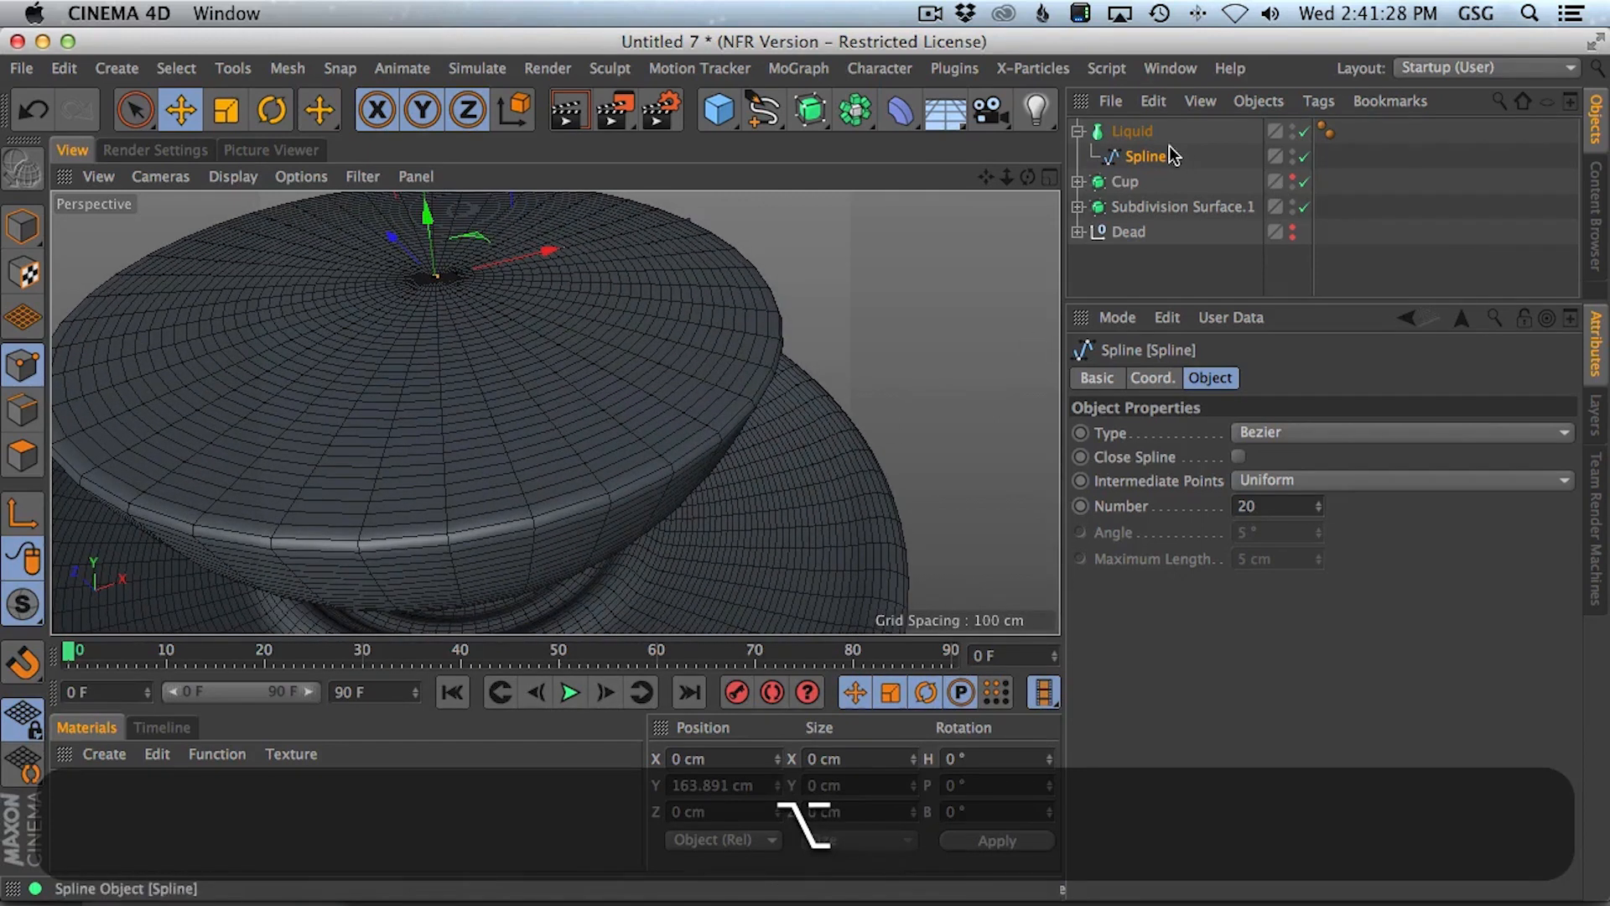
double_click(1305, 506)
text(10)
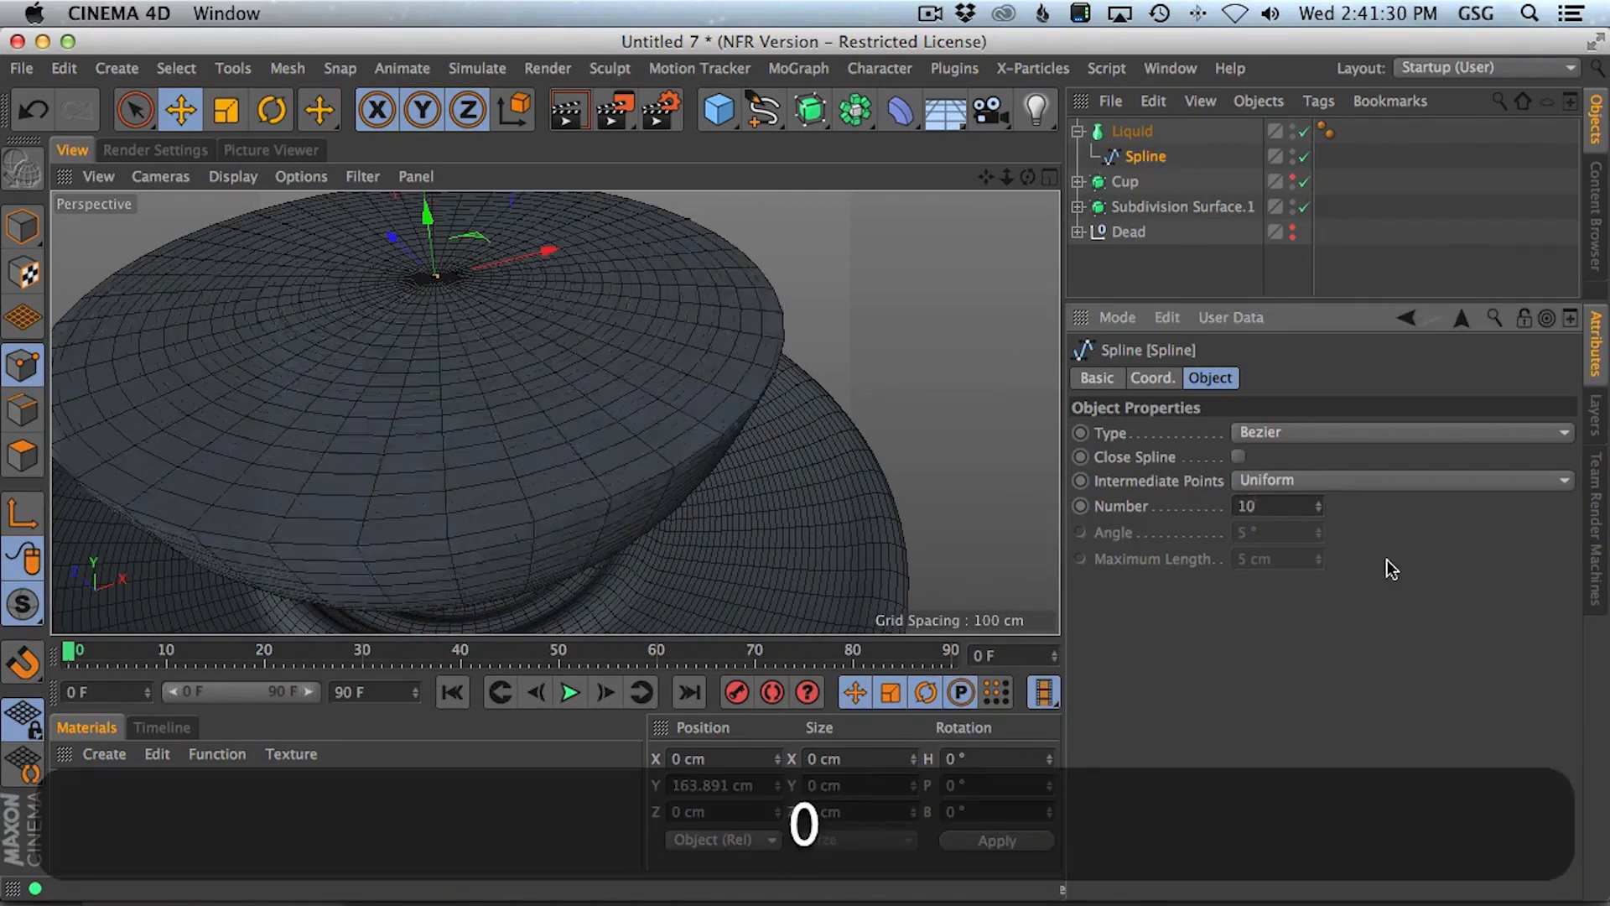
- Place the Liquid lathe inside a new Subdivision Surface and set its Subdivision Renderer value to 2
click(818, 122)
drag(1128, 156, 1132, 132)
click(1137, 133)
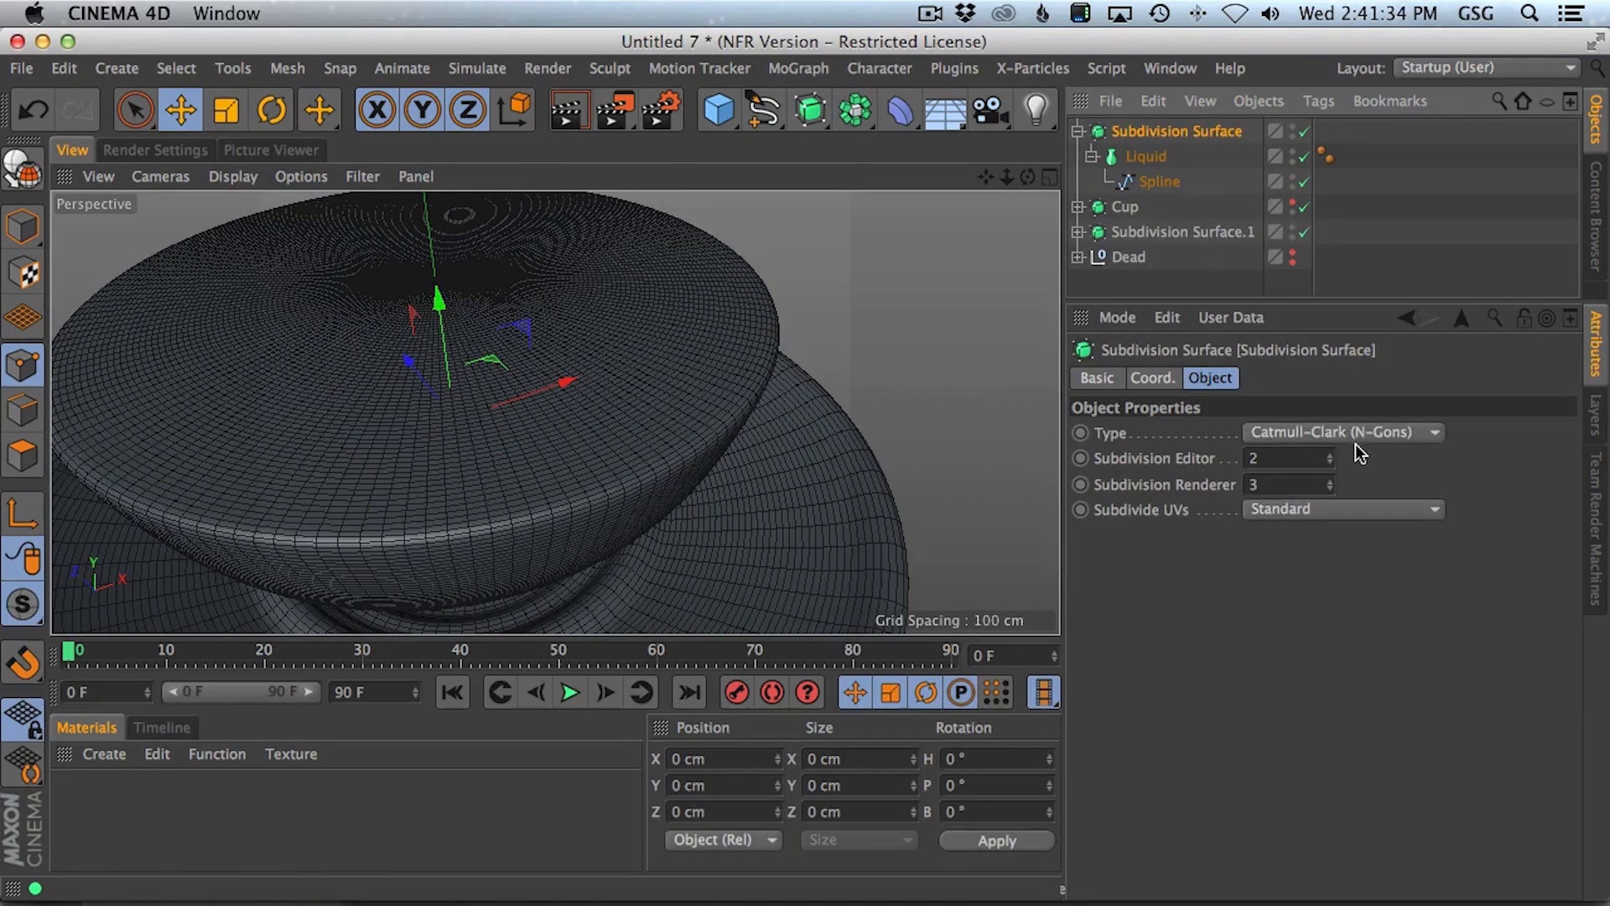
click(1330, 489)
- Examine the liquid's mesh around its centre pole and the position of the Spline's end point there
alt+drag(607, 401, 640, 398)
alt+right_drag(640, 397, 546, 383)
alt+drag(546, 383, 557, 417)
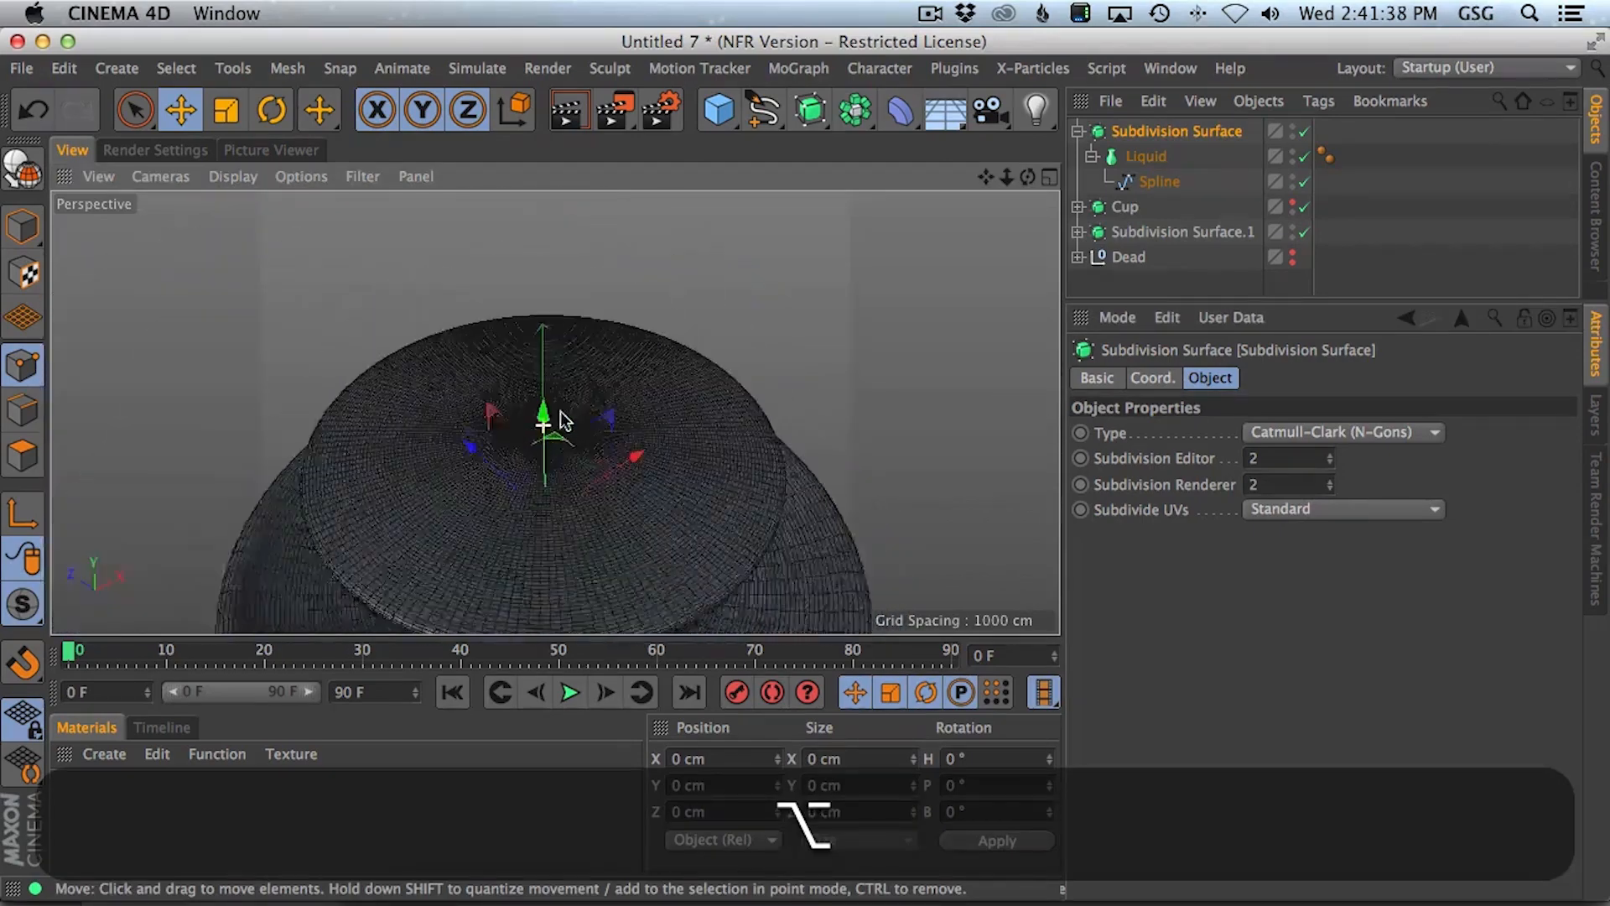
alt+right_drag(557, 417, 769, 392)
alt+drag(585, 497, 693, 500)
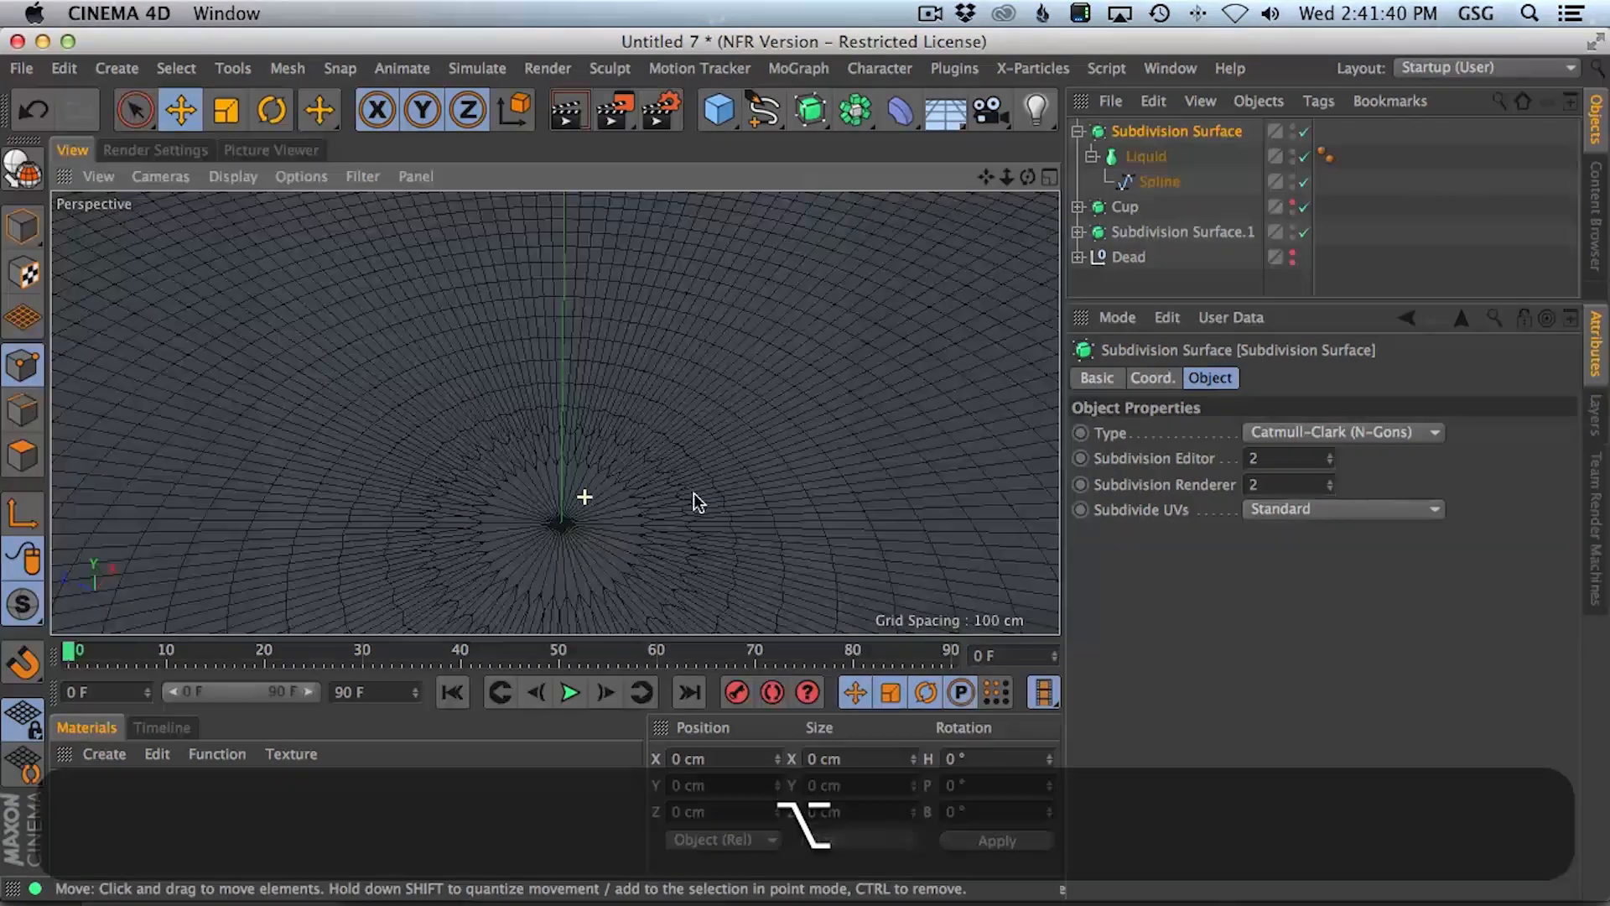
click(1149, 182)
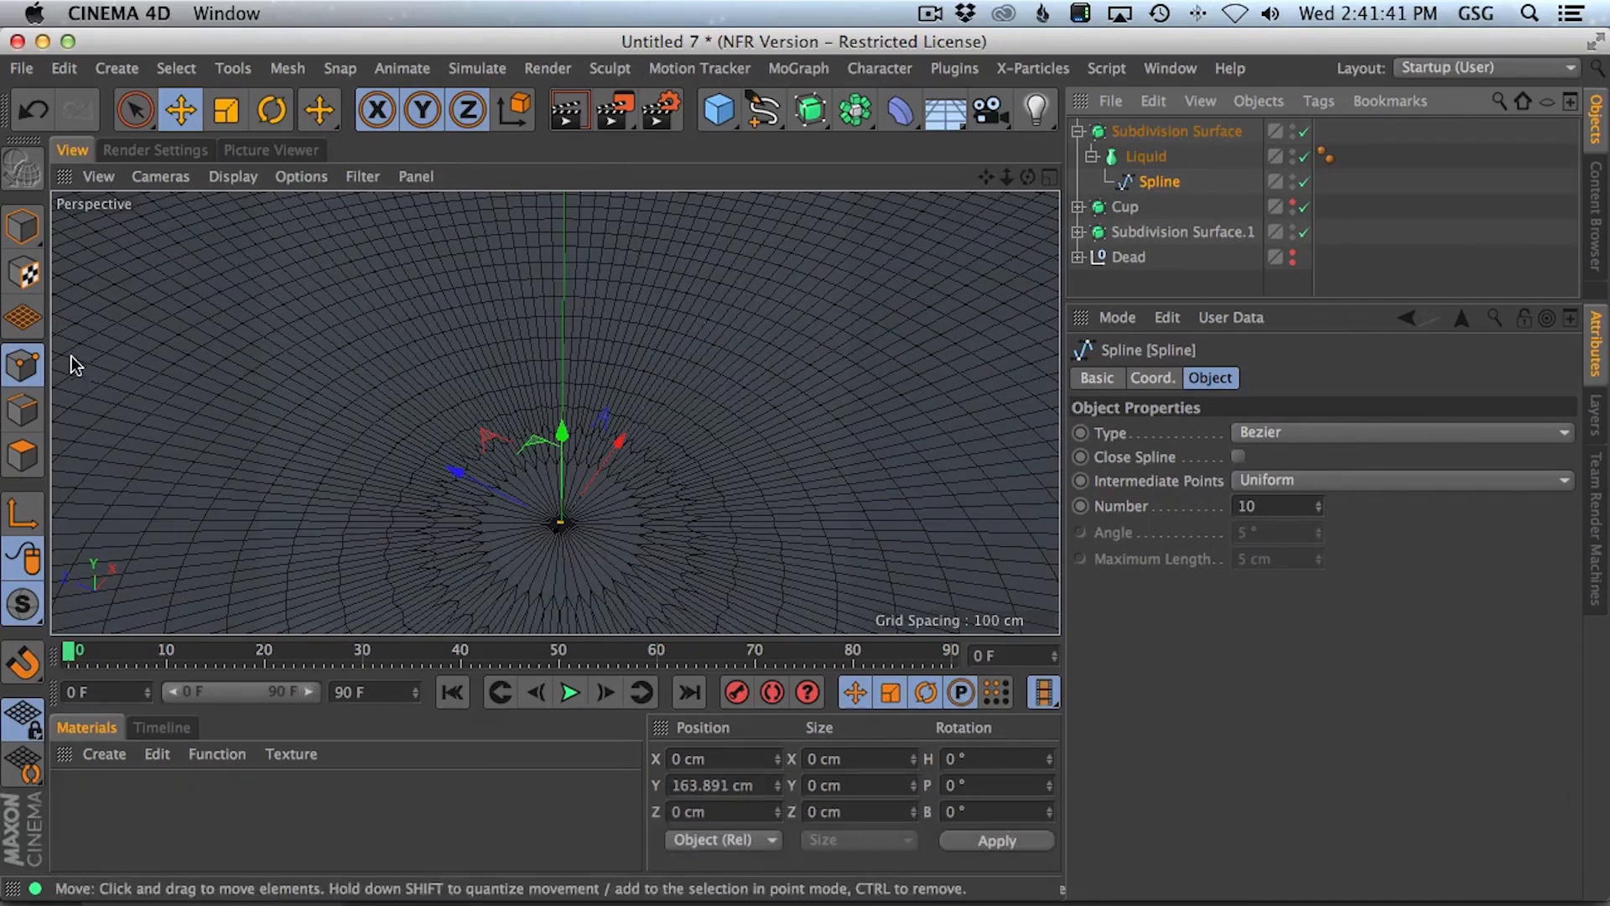
click(134, 109)
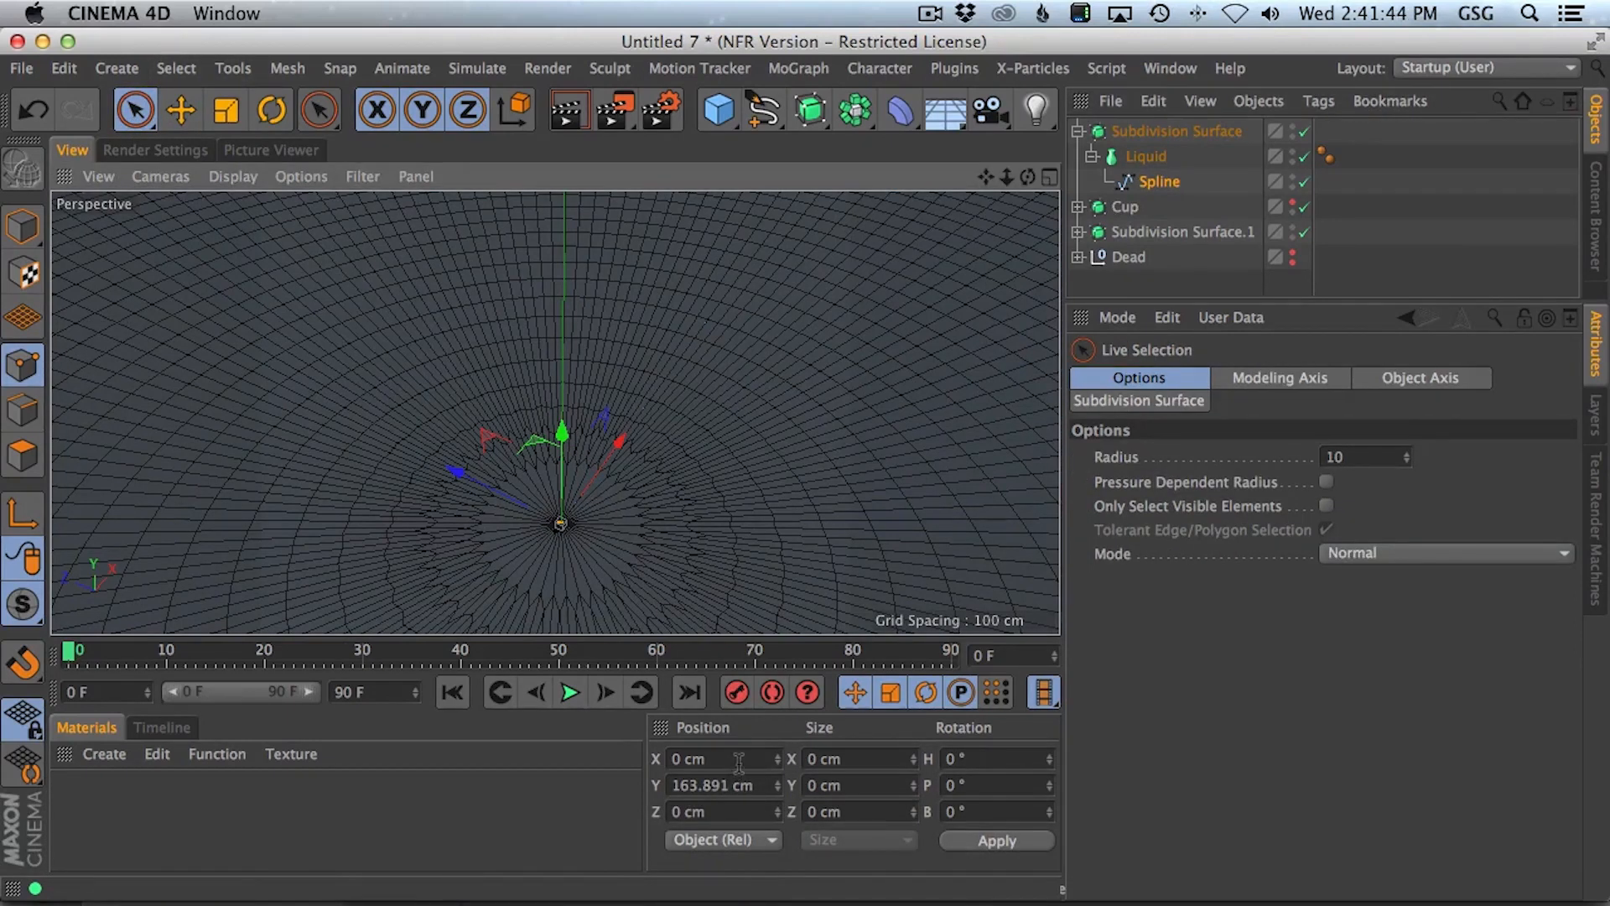
alt+drag(688, 536, 743, 327)
alt+right_drag(742, 328, 823, 425)
mouse_move(823, 425)
alt+mouse_down()
mouse_move(755, 374)
mouse_move(813, 406)
alt+mouse_up()
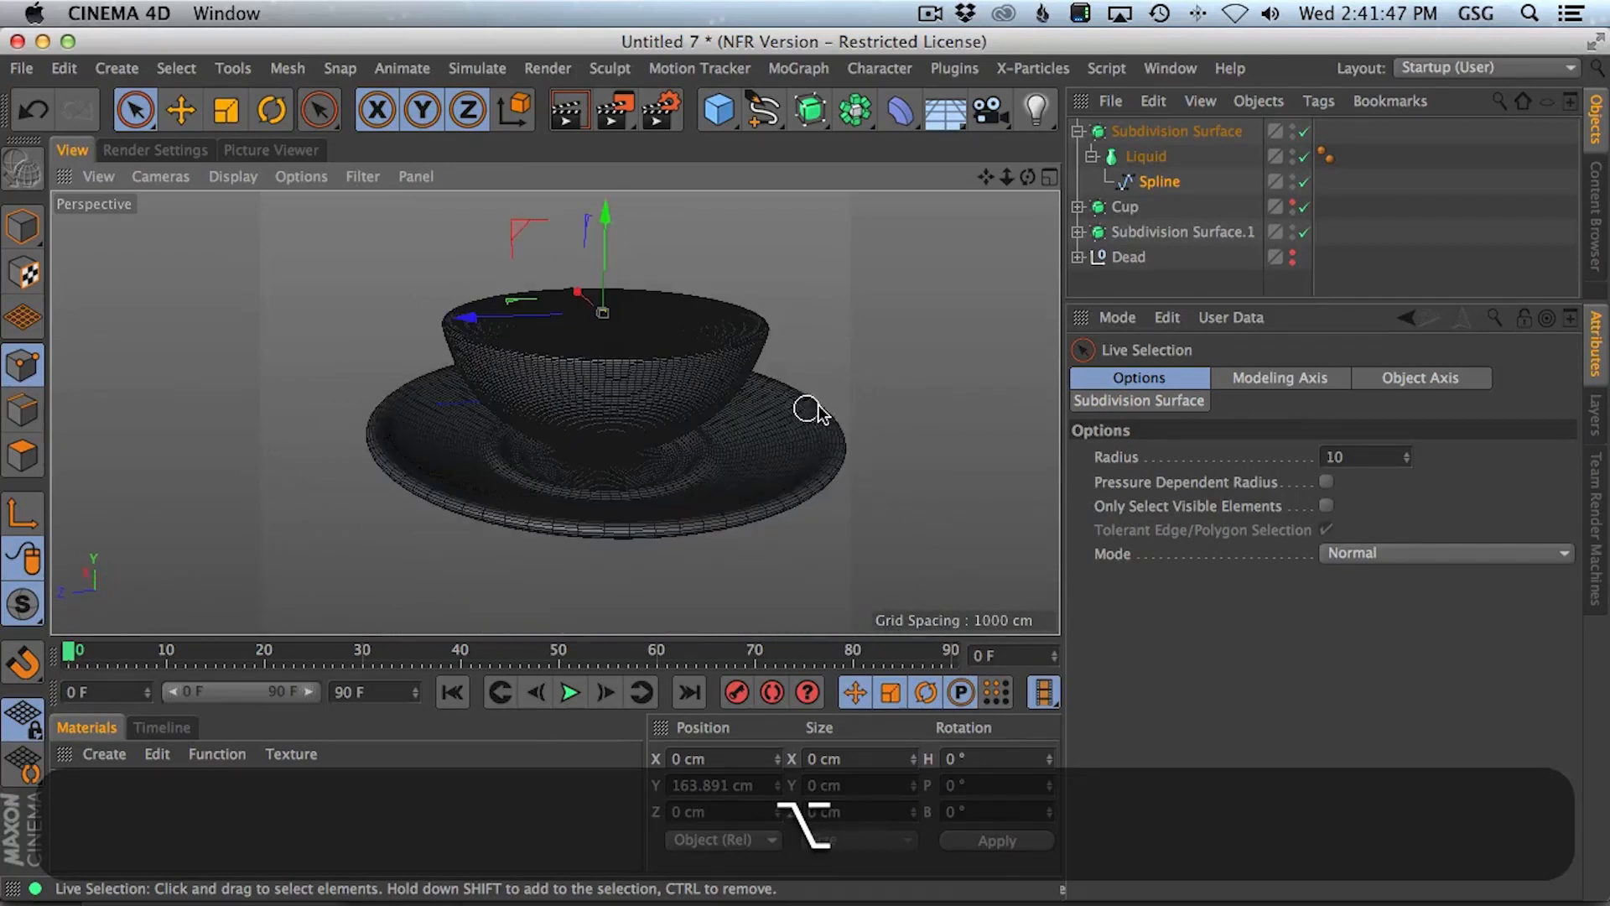
- Make the Cup visible again and inspect it together with the liquid and saucer from several angles
click(1291, 202)
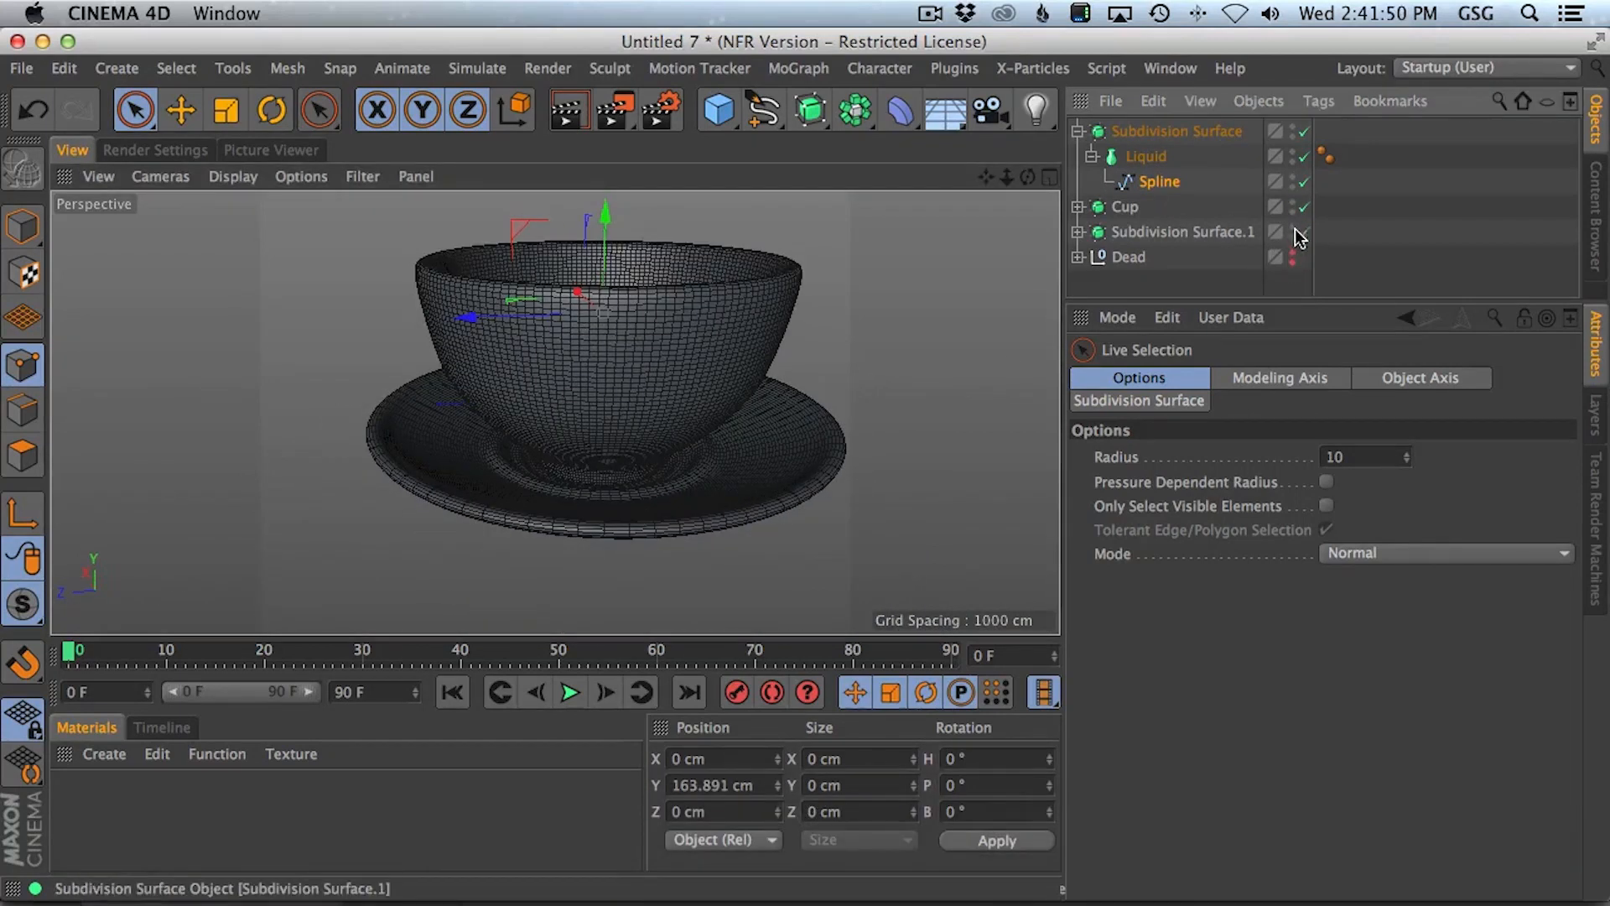
alt+drag(917, 342, 557, 414)
alt+right_drag(557, 413, 809, 385)
alt+drag(808, 385, 539, 411)
alt+right_drag(540, 410, 734, 382)
- Save the scene as Cup.c4d and save a second version as Cup2.c4d
click(1124, 257)
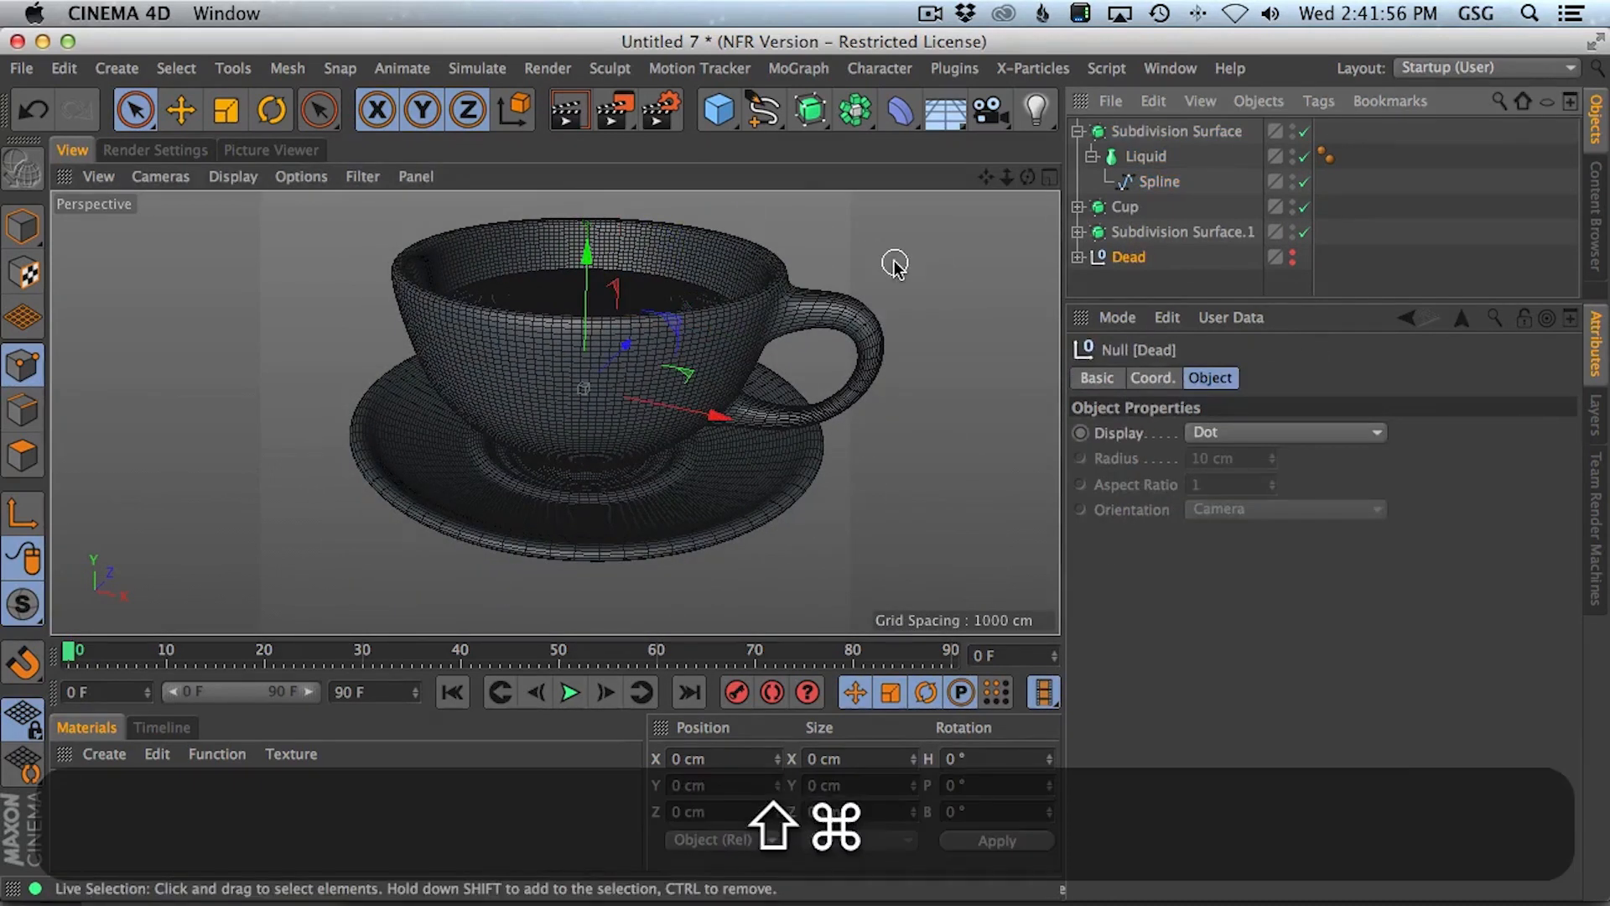
key(super+shift+s)
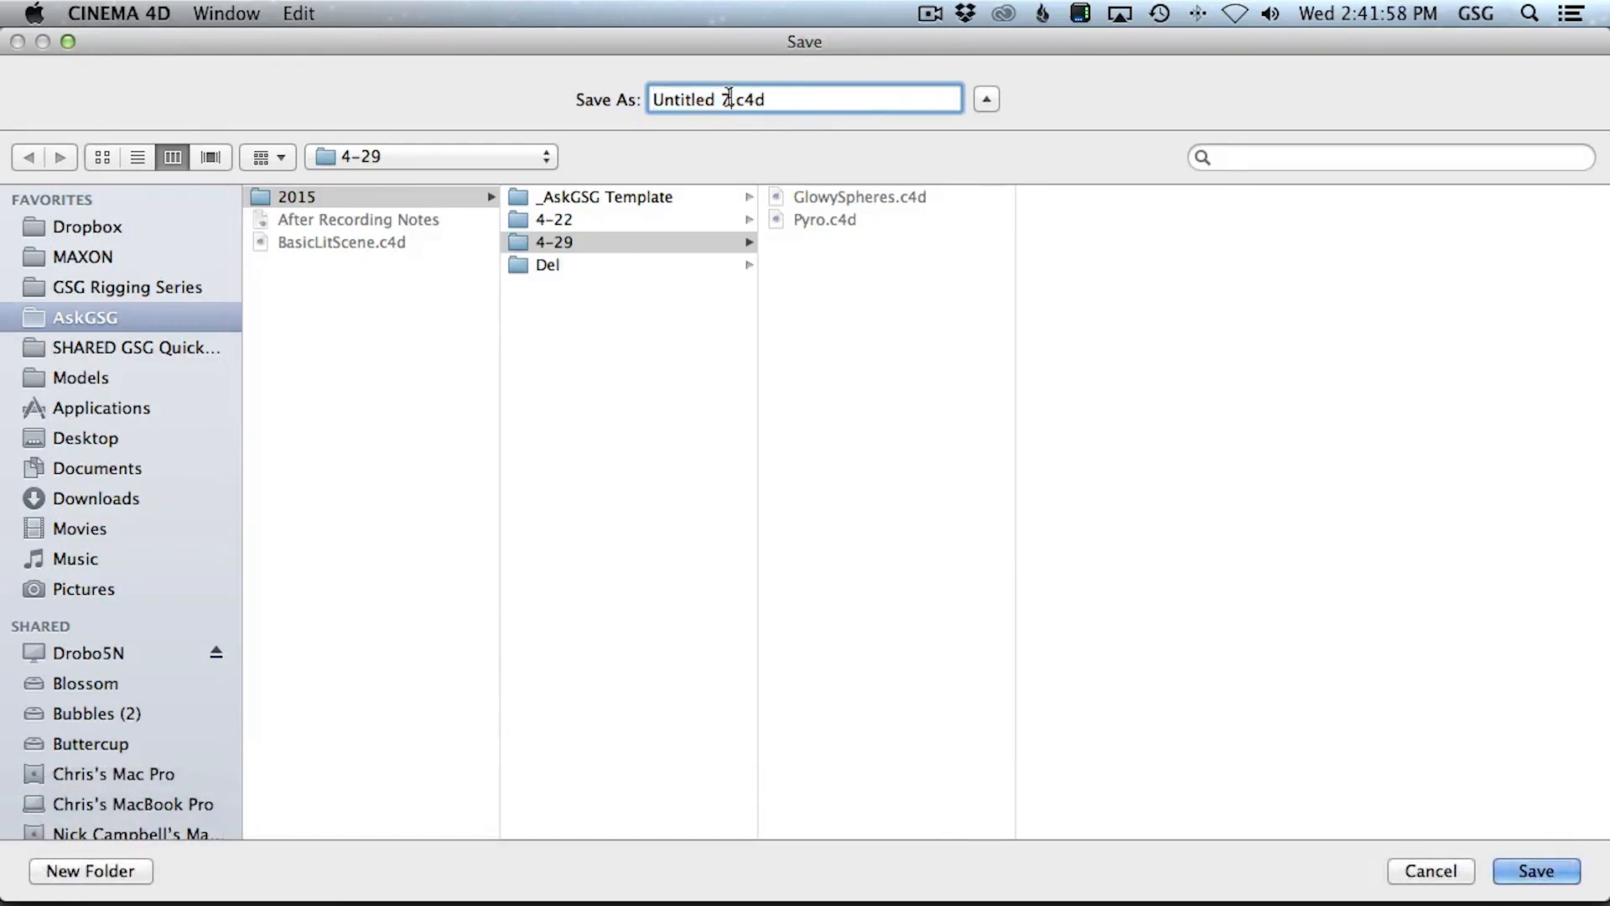
text(Cup)
key(Return)
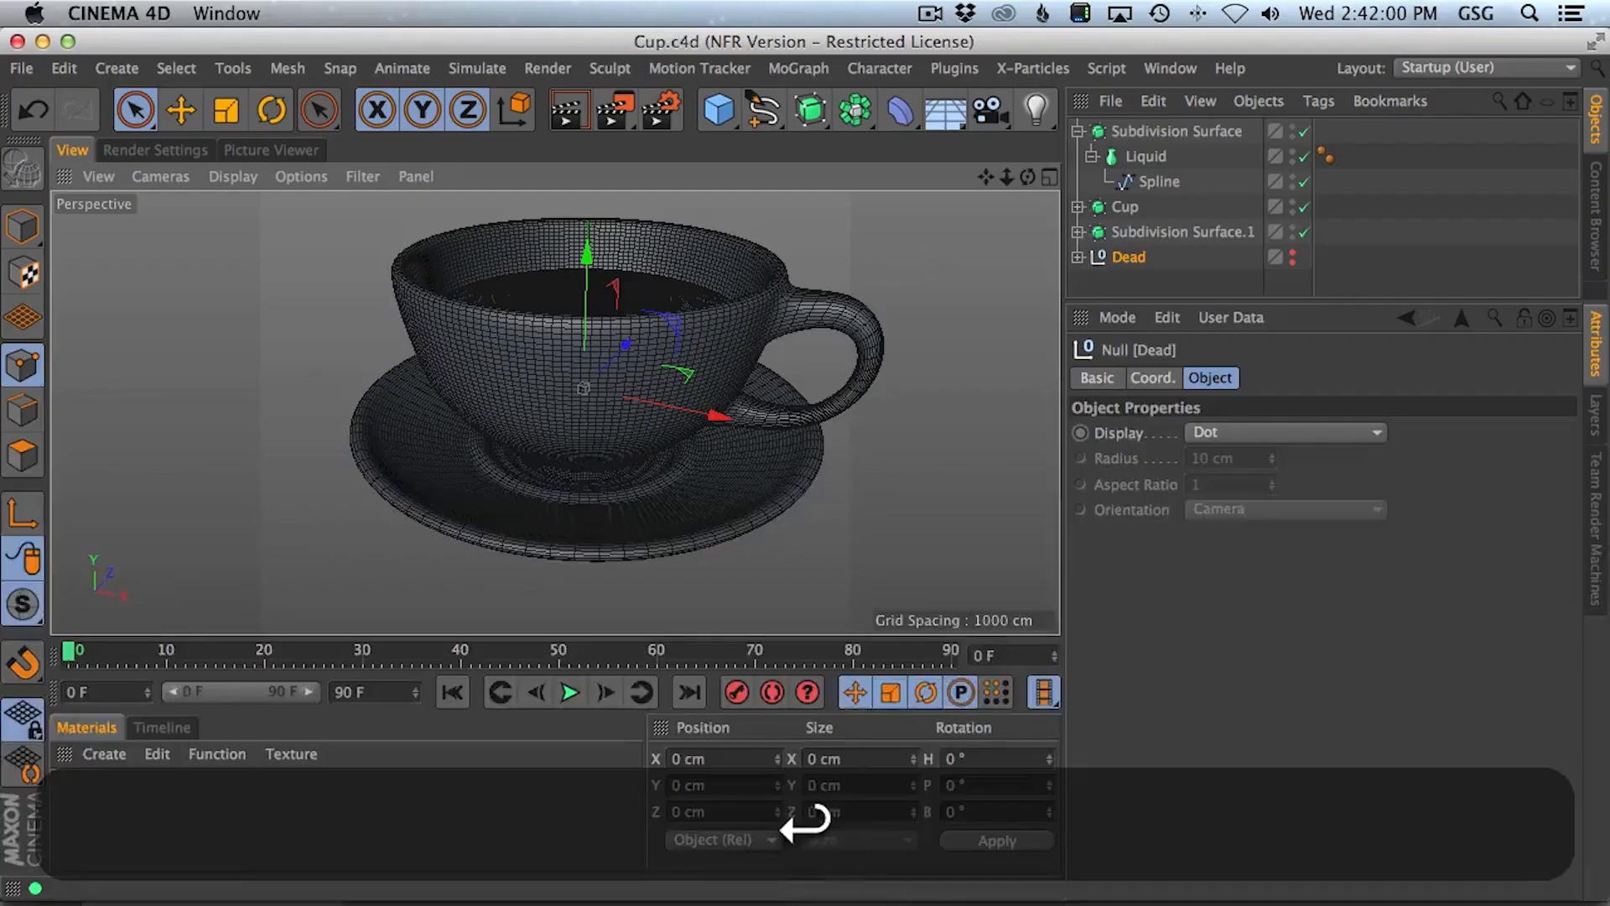
key(super+shift+s)
click(675, 100)
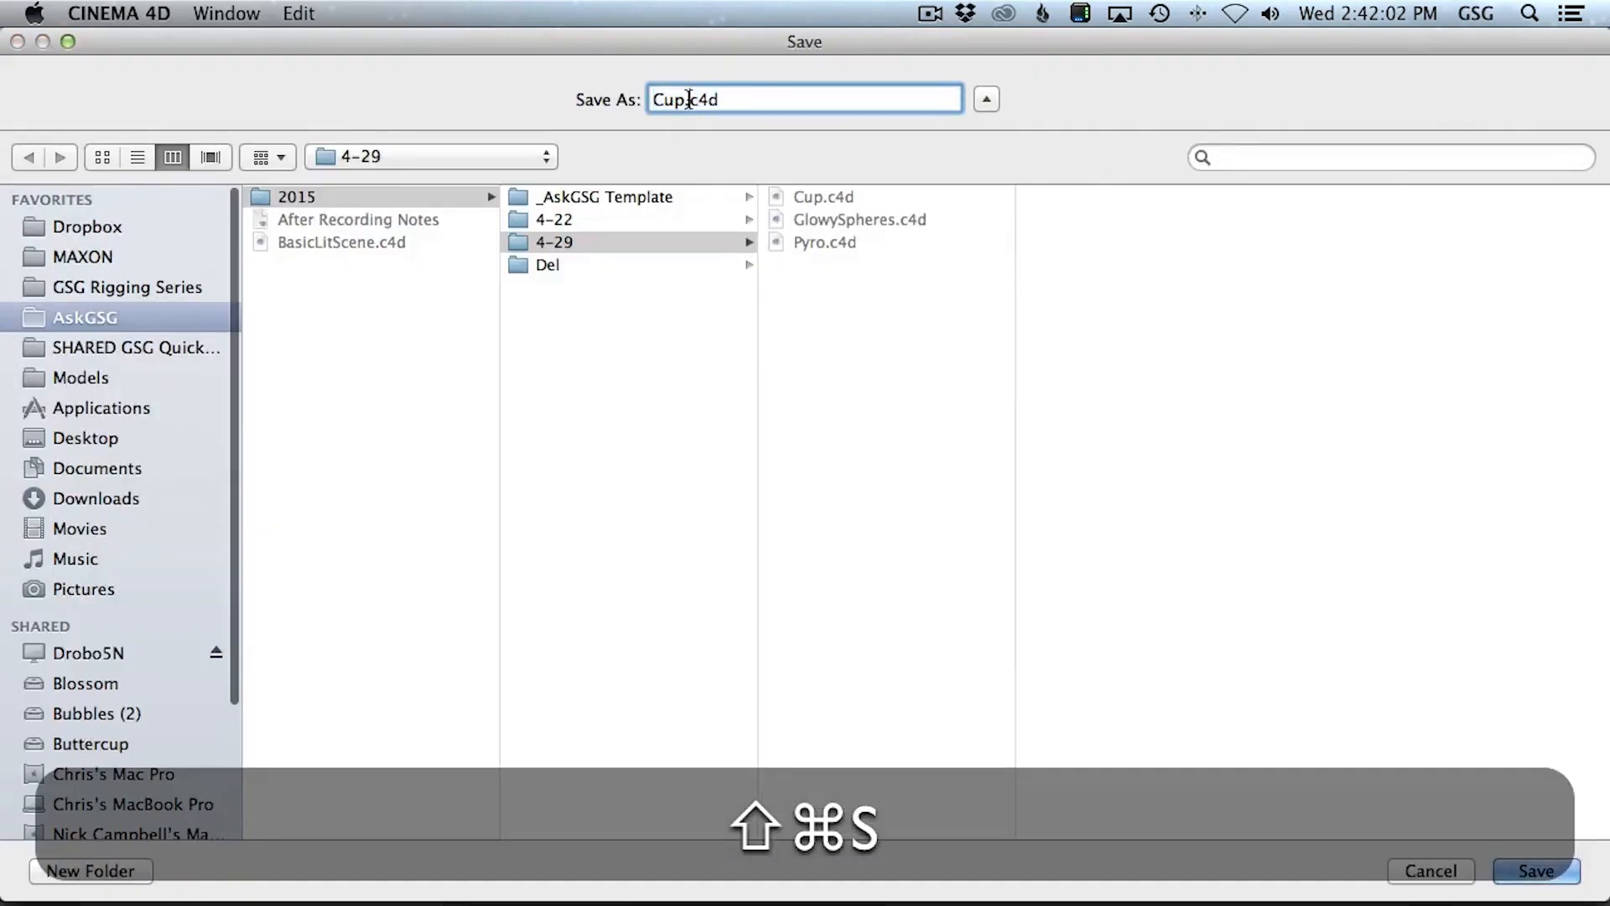
text(2)
key(Return)
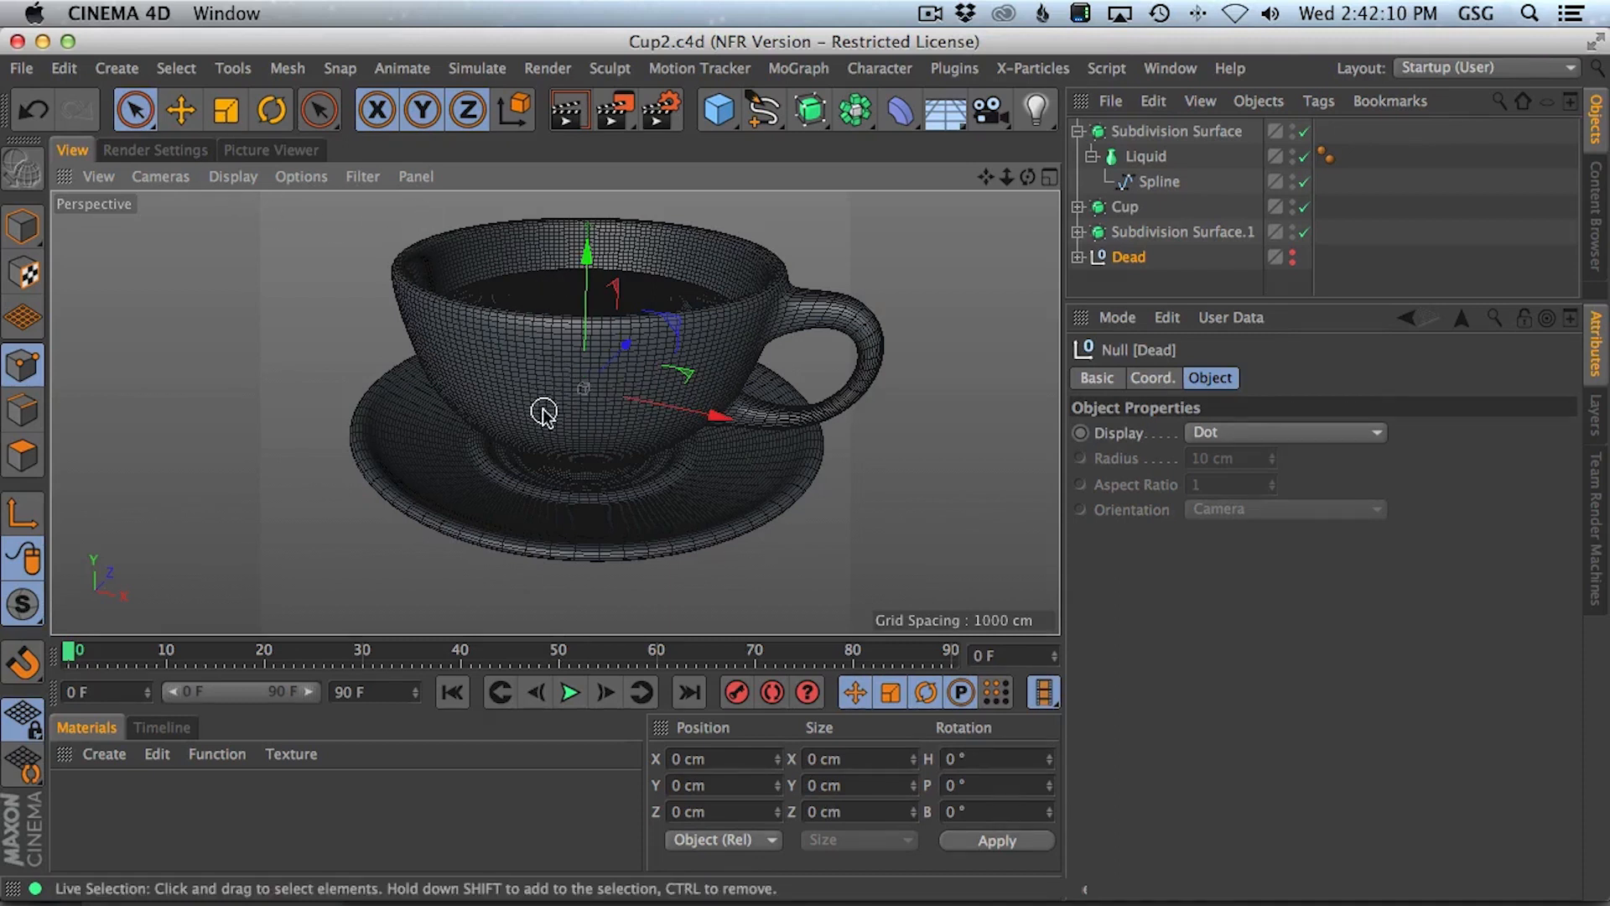
- Collapse the liquid's Subdivision Surface hierarchy, clear the object selection and display the Team Render machines list
click(1079, 130)
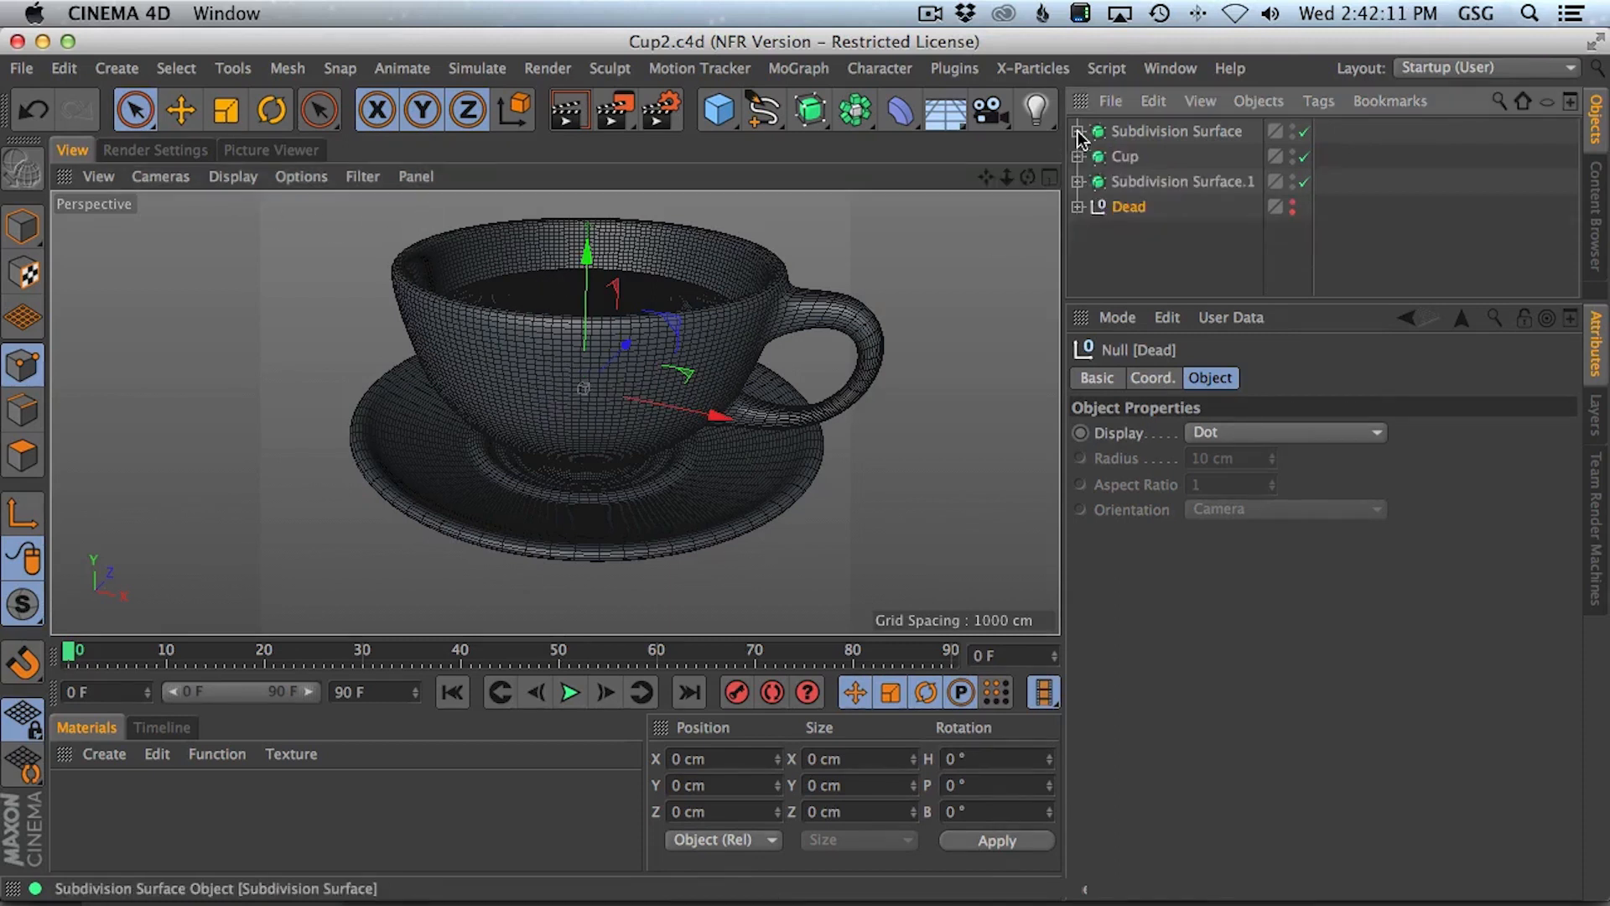
click(1142, 277)
click(1598, 494)
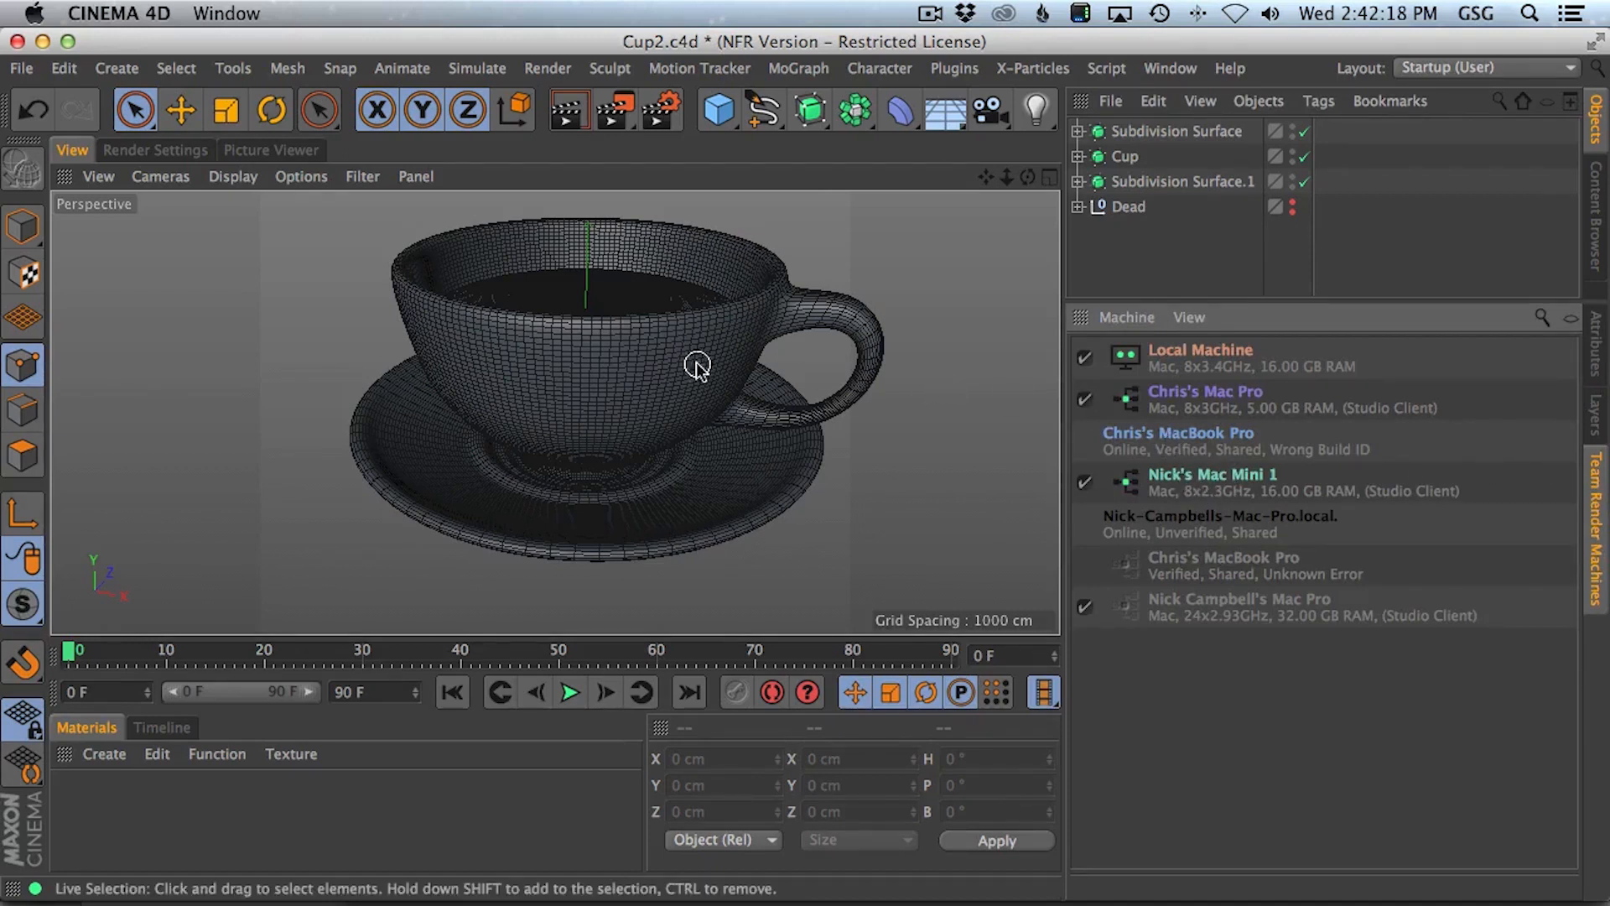
key(3)
drag(604, 395, 663, 379)
key(1)
drag(663, 379, 627, 376)
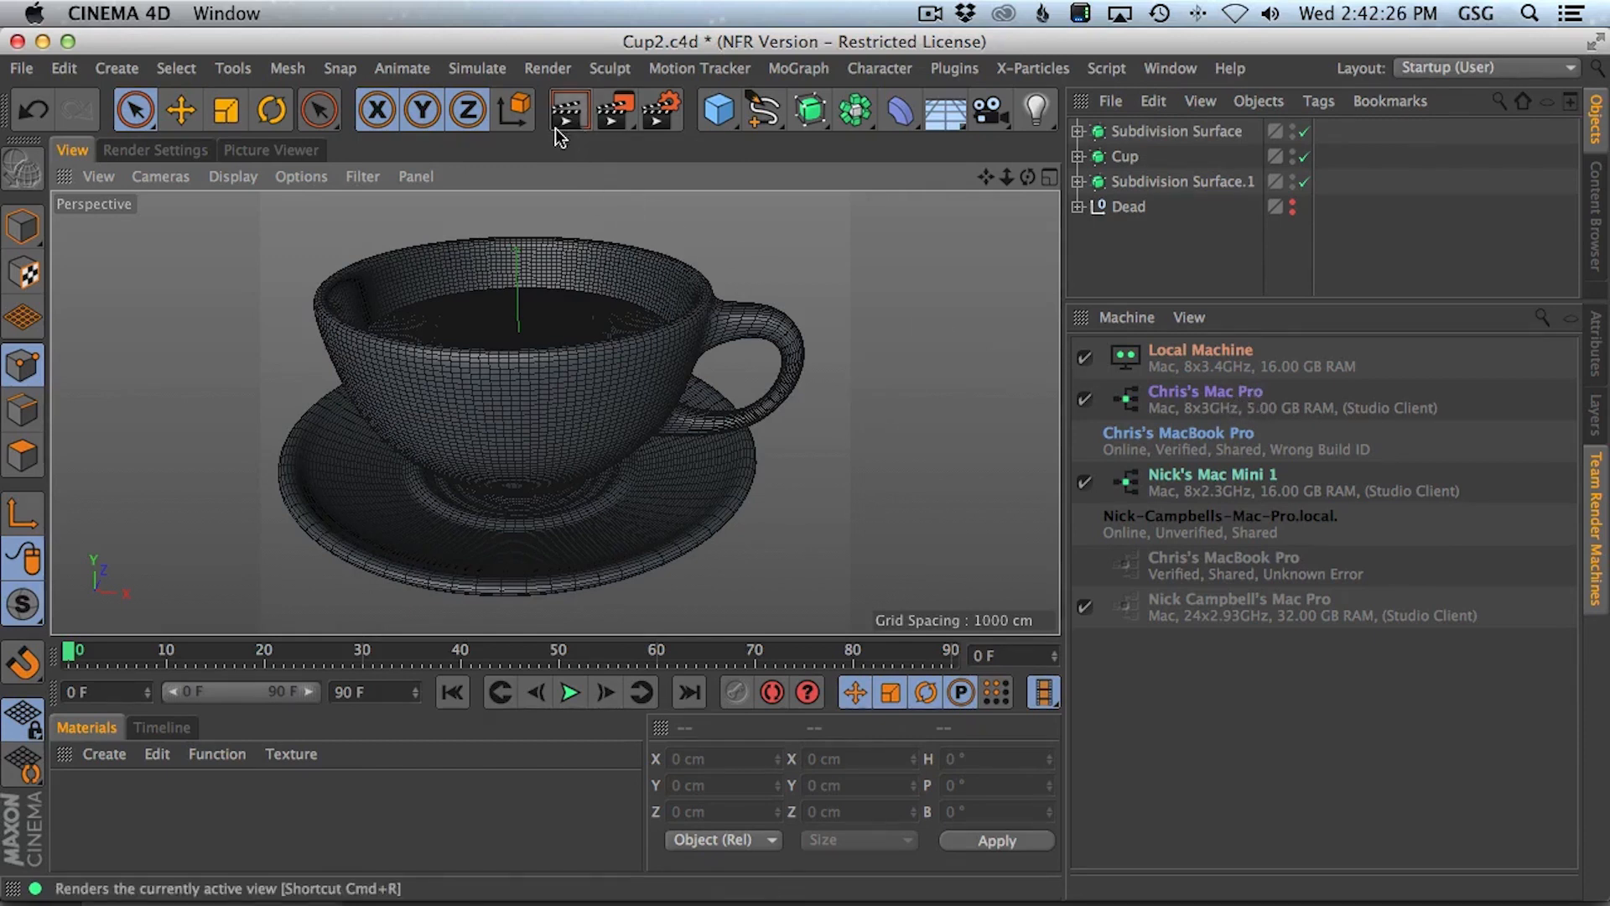
- Create a new material and apply it to both the cup and the saucer
click(104, 761)
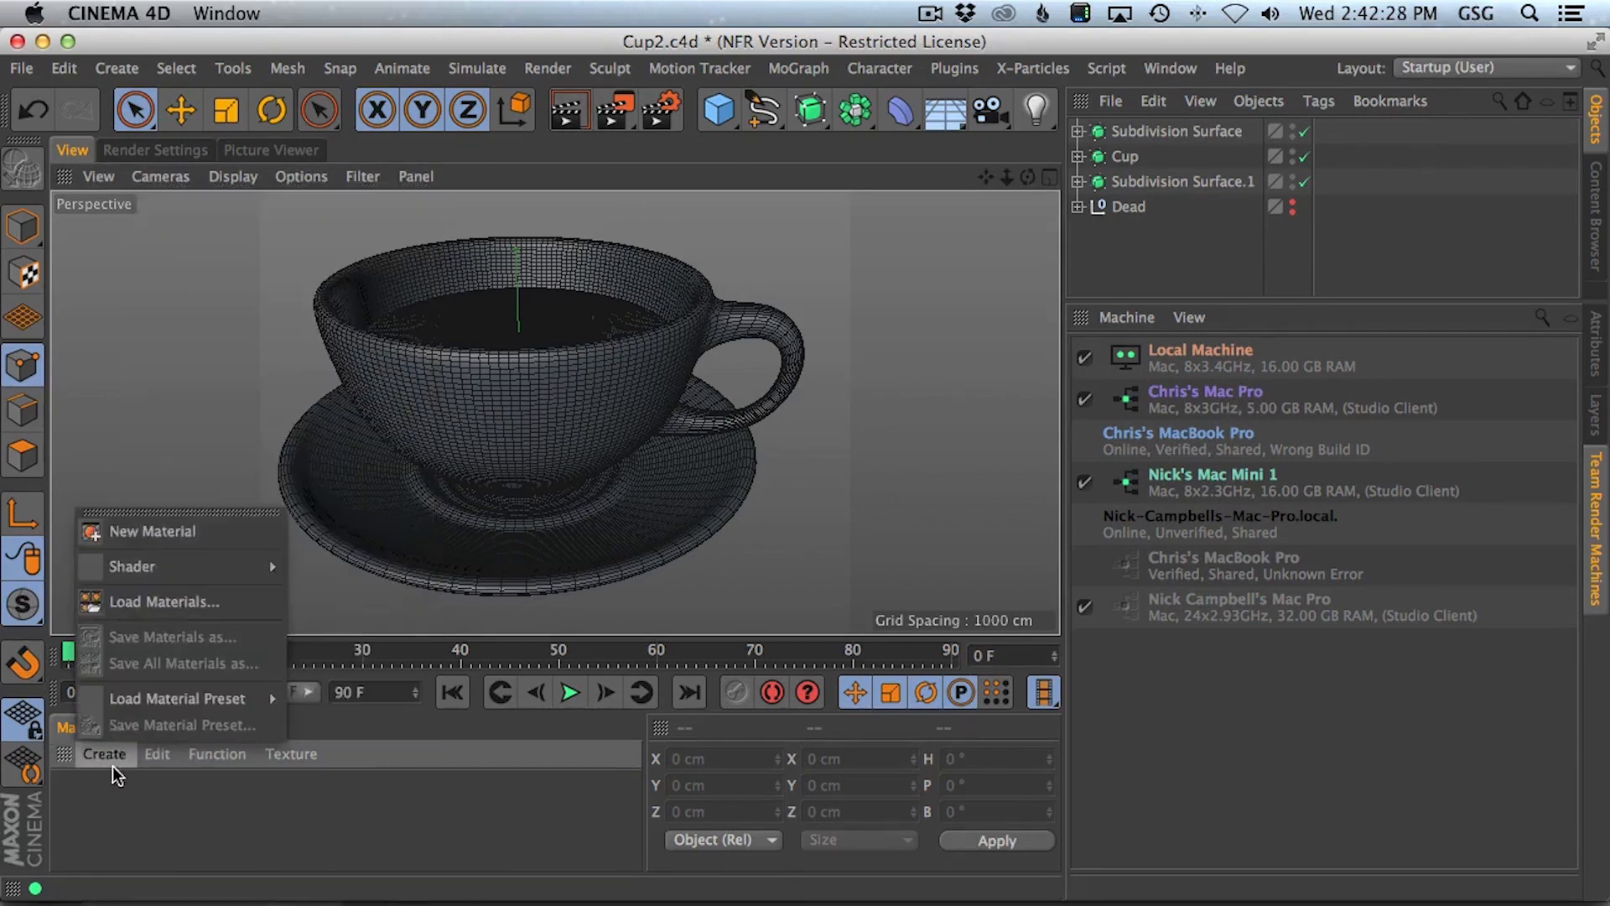
click(126, 533)
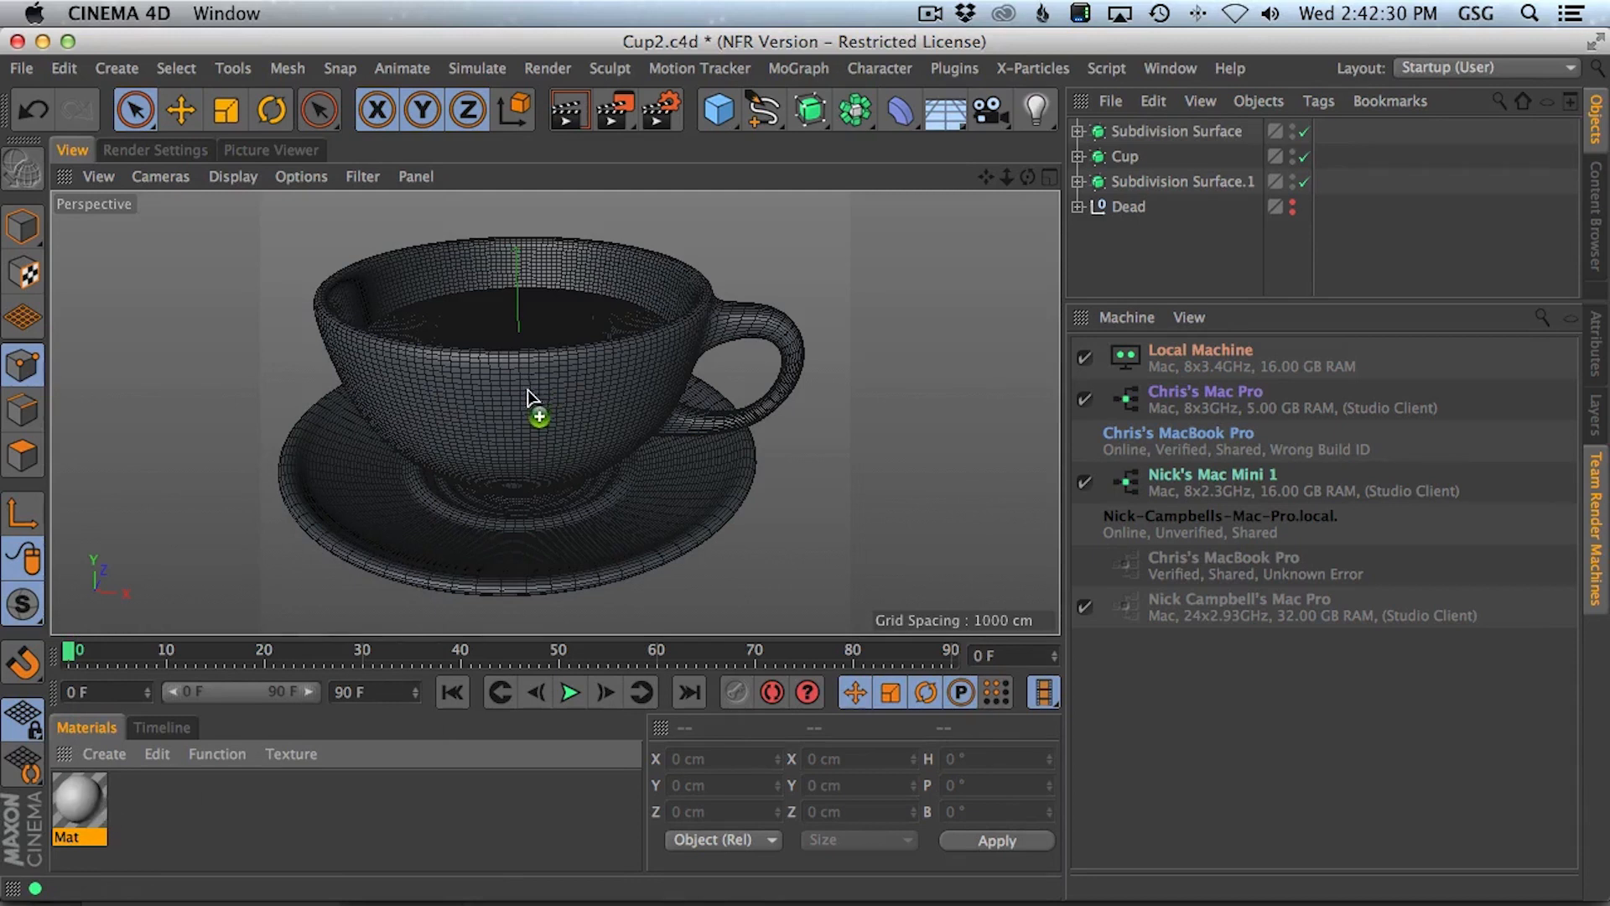
drag(528, 398, 516, 470)
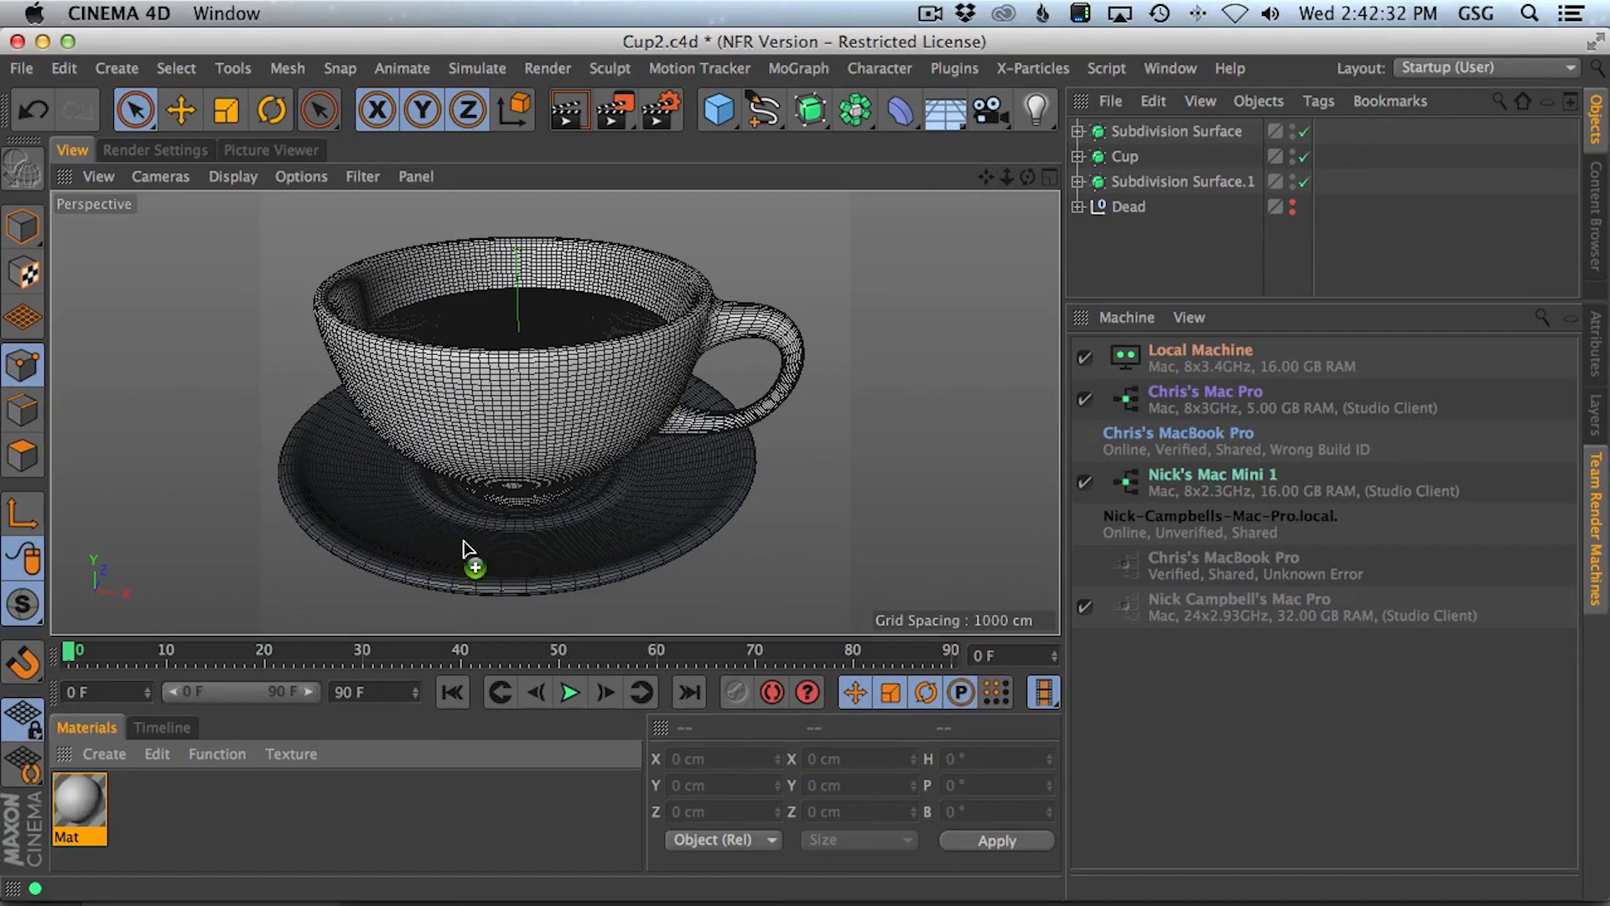
drag(464, 550, 465, 552)
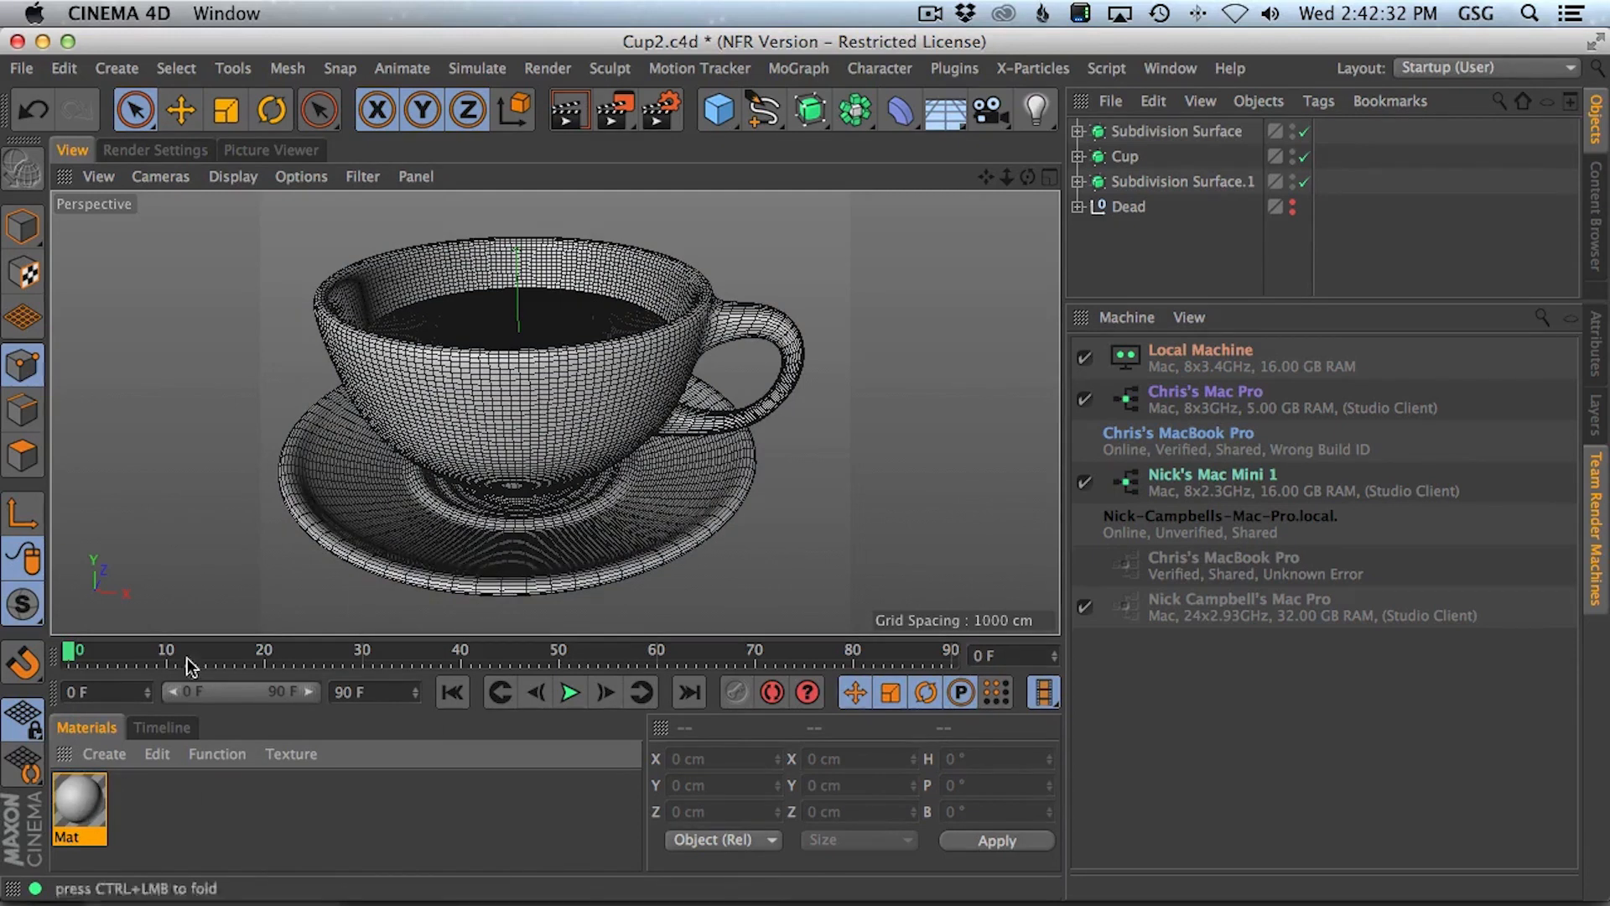
- Duplicate the cup's material and apply the copy to the liquid's surface inside the cup
right_click(84, 815)
click(155, 517)
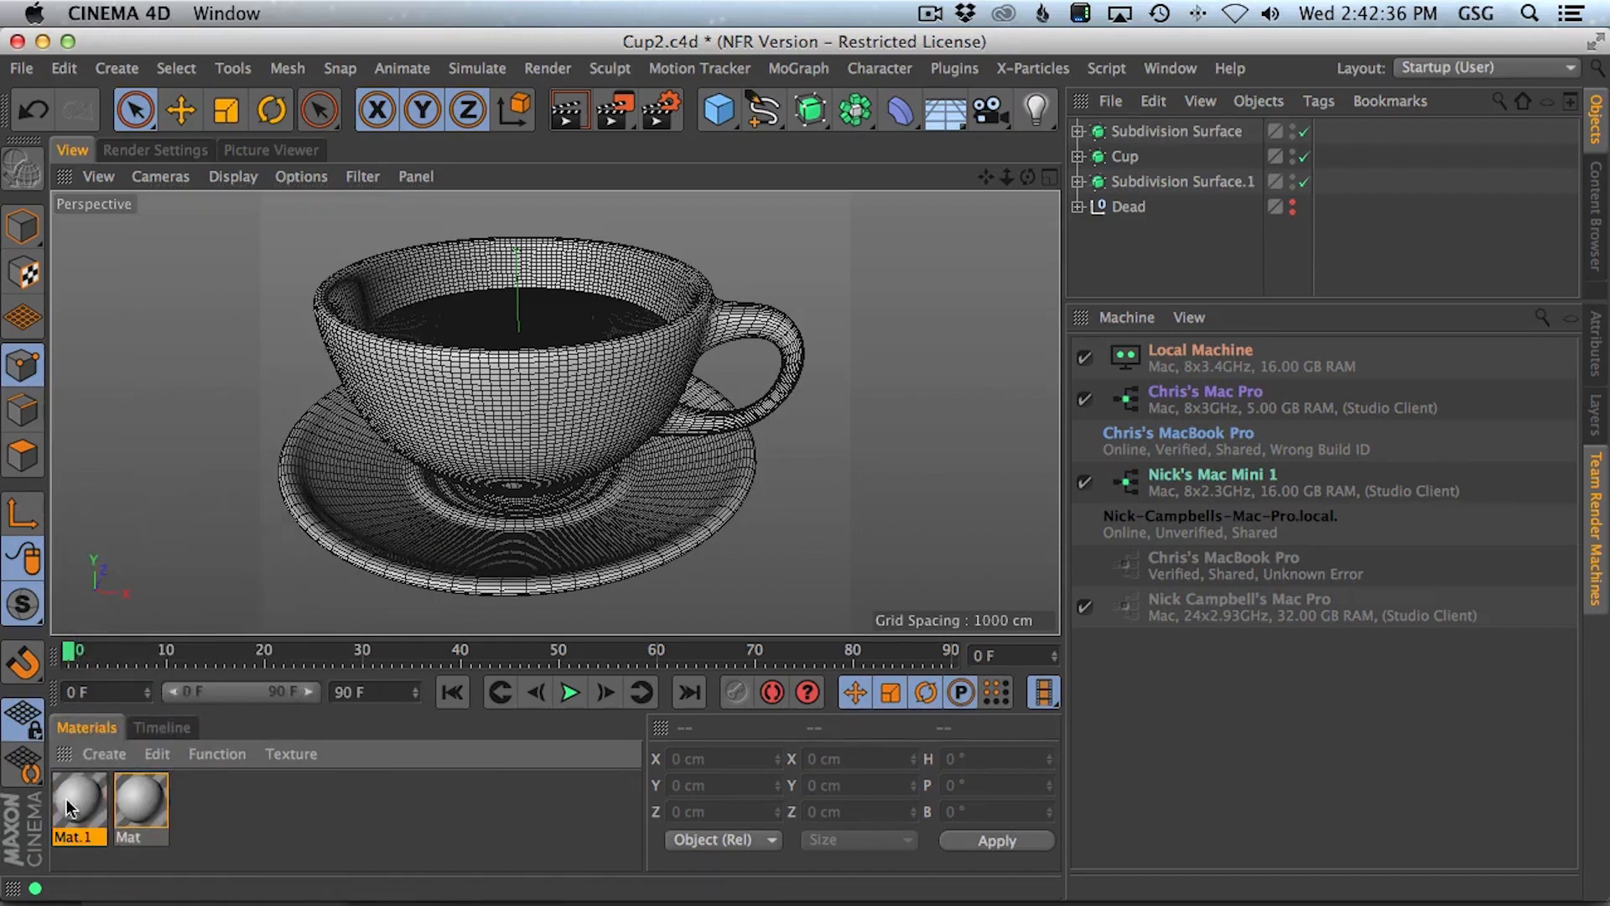
drag(487, 299, 488, 300)
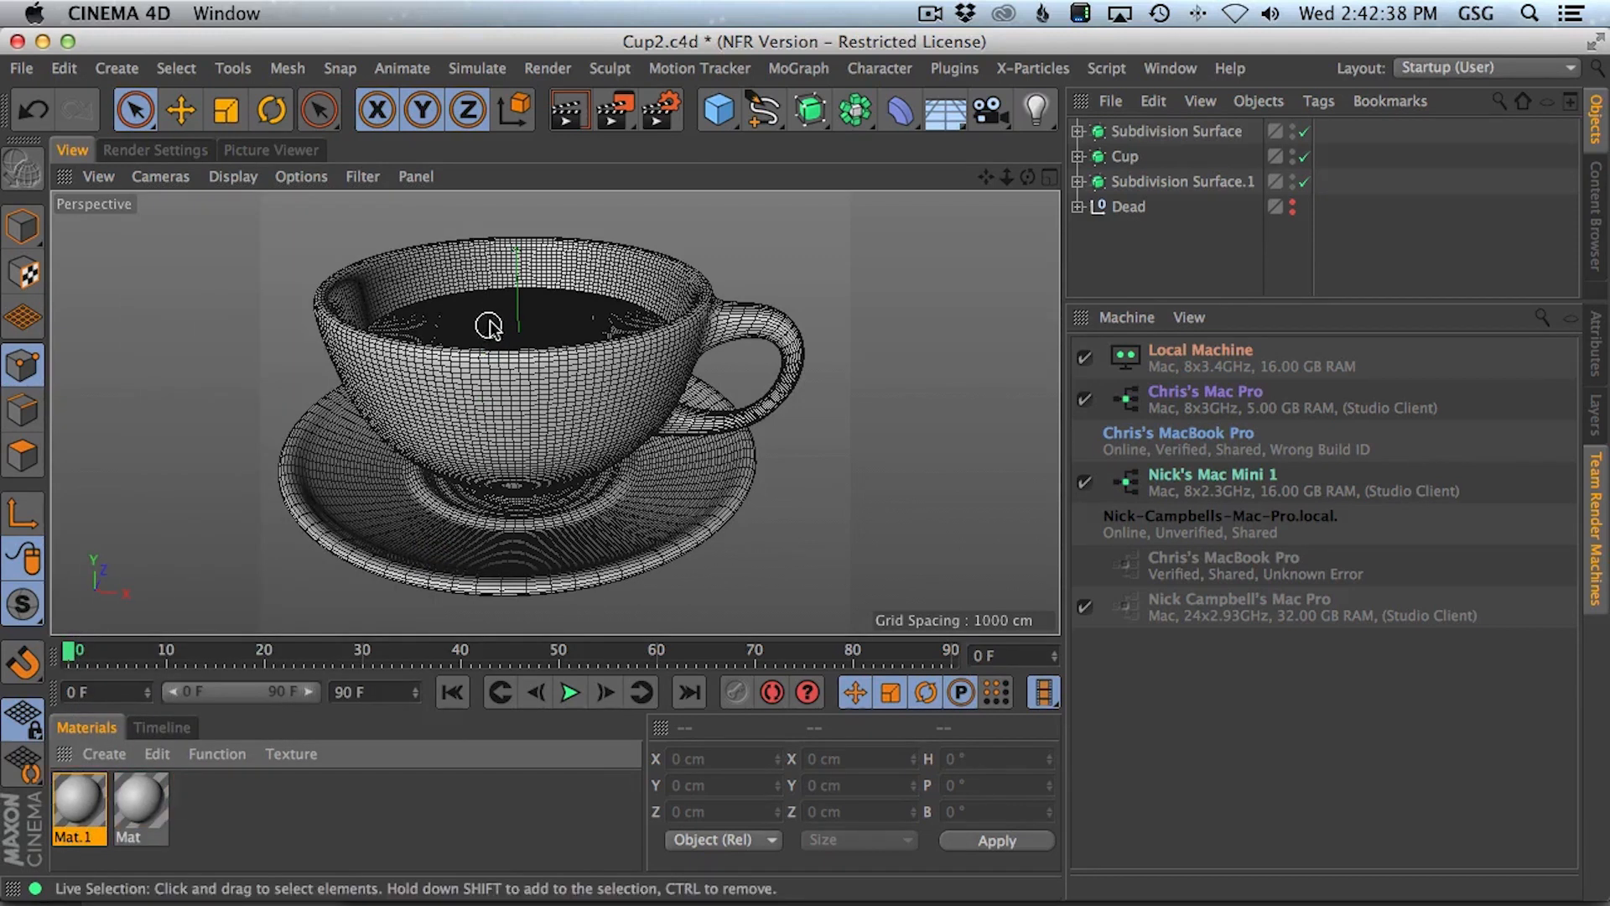
- In the liquid's material, turn off Color, enable Luminance and make the luminance colour orange
double_click(76, 796)
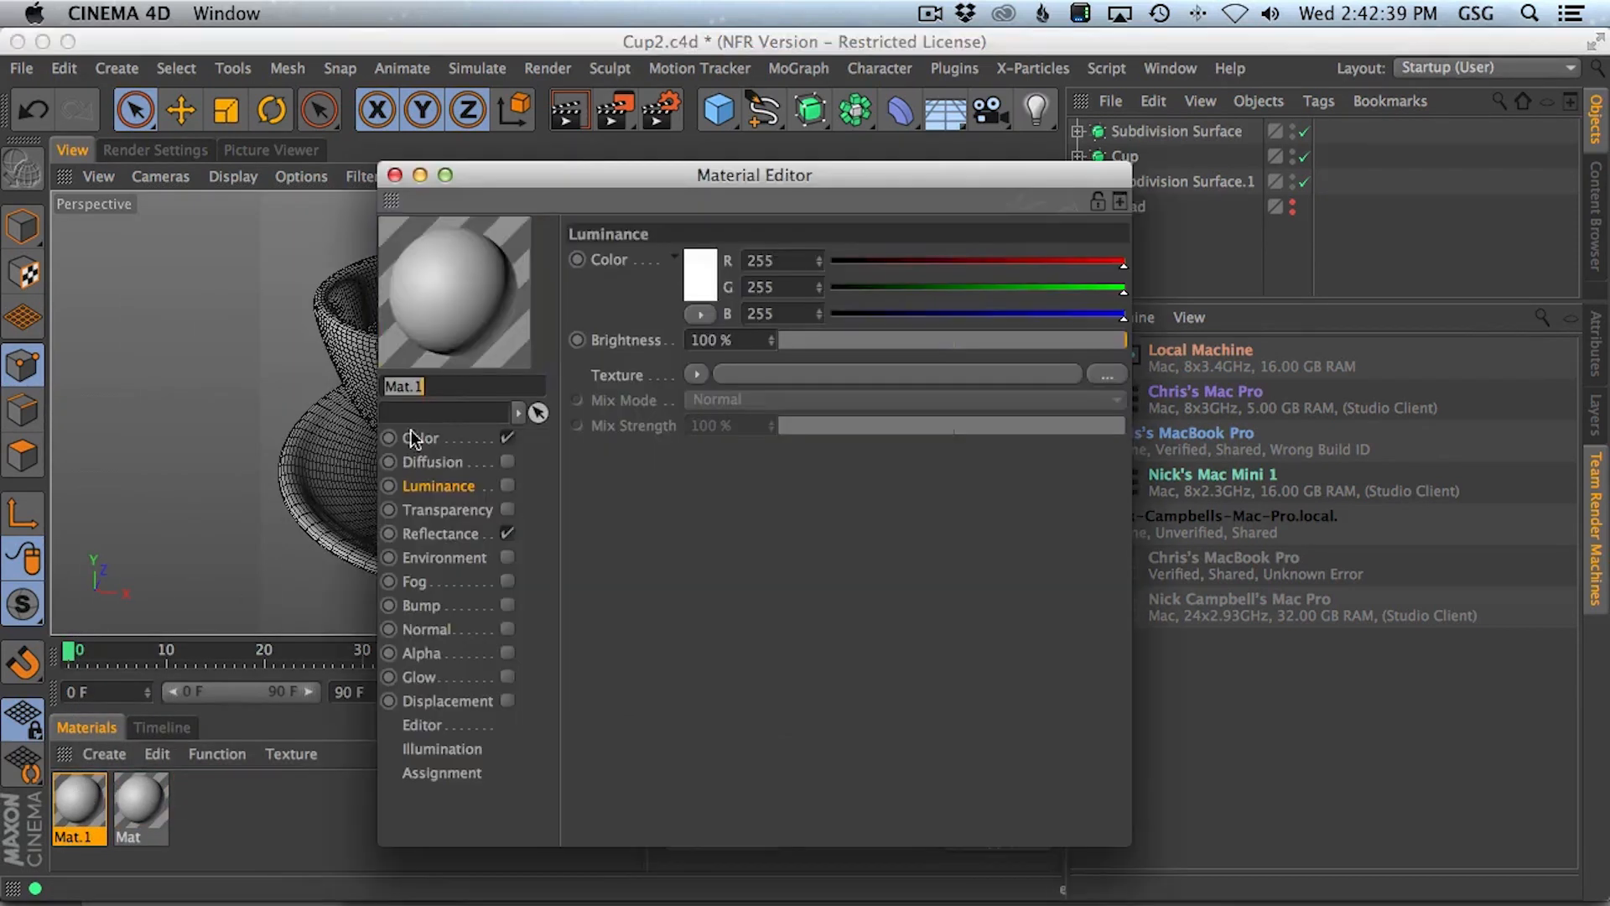
click(507, 486)
click(507, 437)
click(852, 316)
click(949, 289)
click(395, 175)
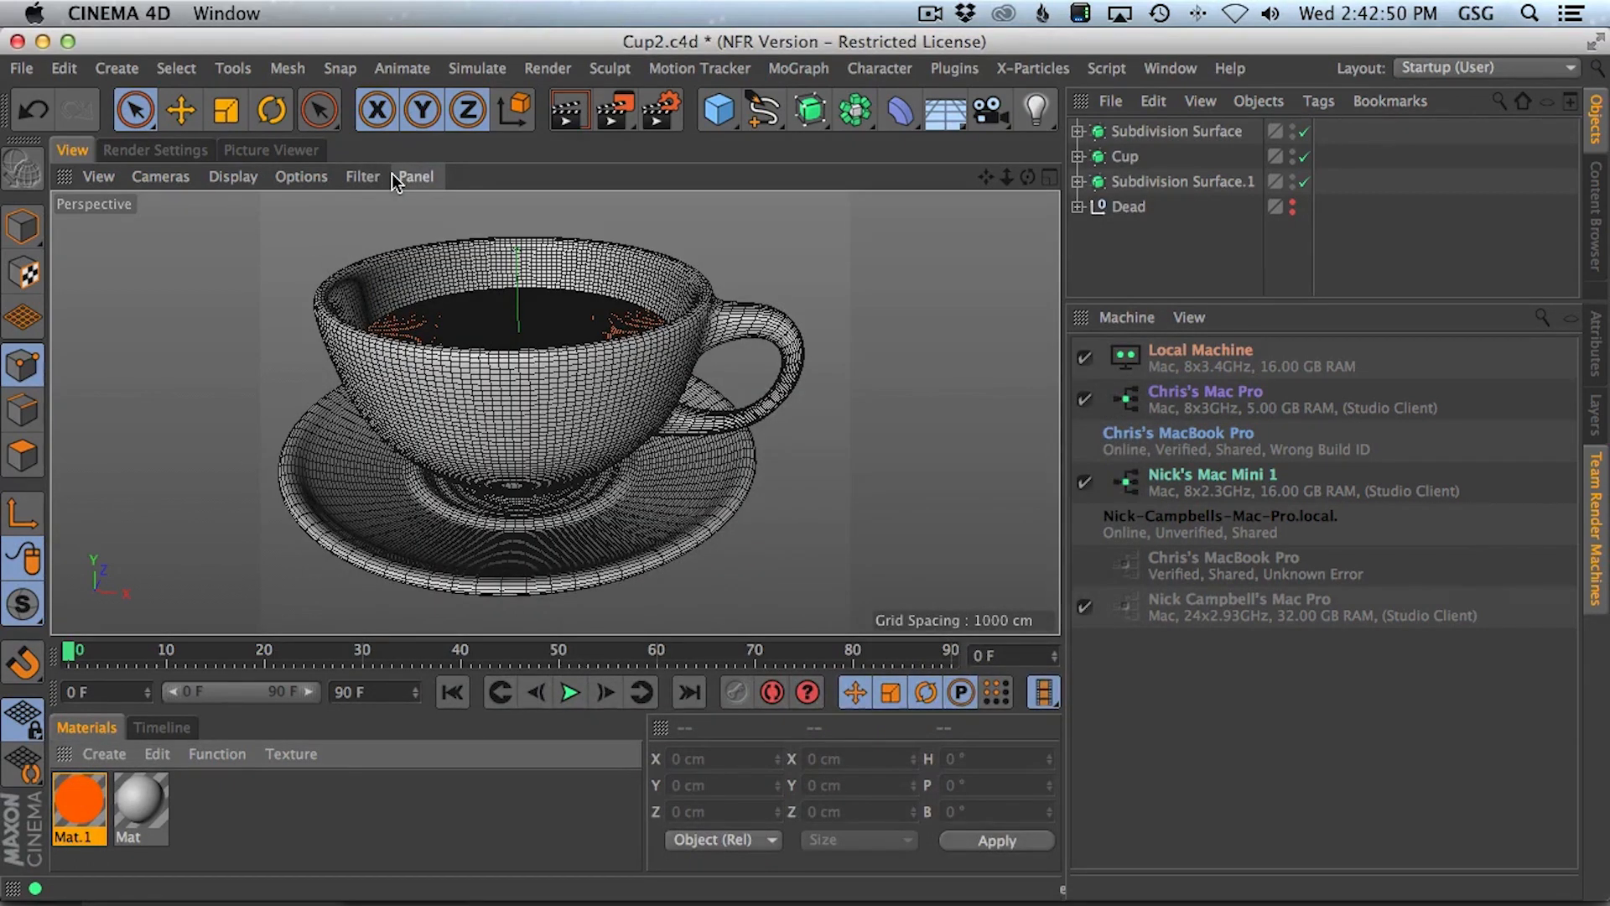
key(3)
drag(612, 486, 600, 426)
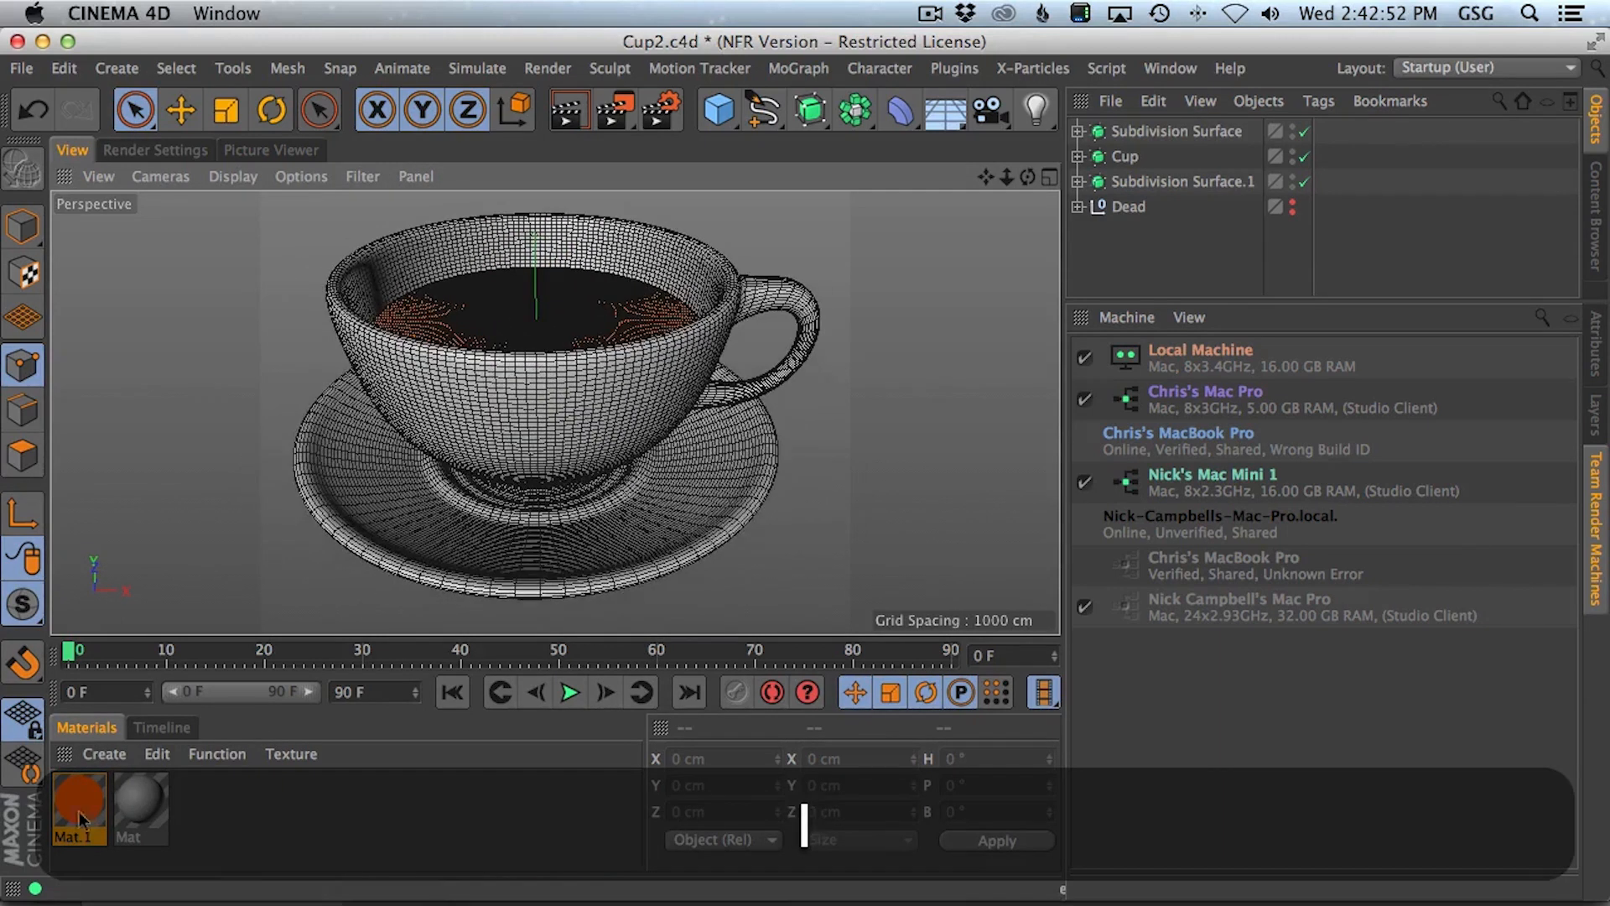
- In the cup and saucer's material, turn off Color and enable Transparency
double_click(140, 801)
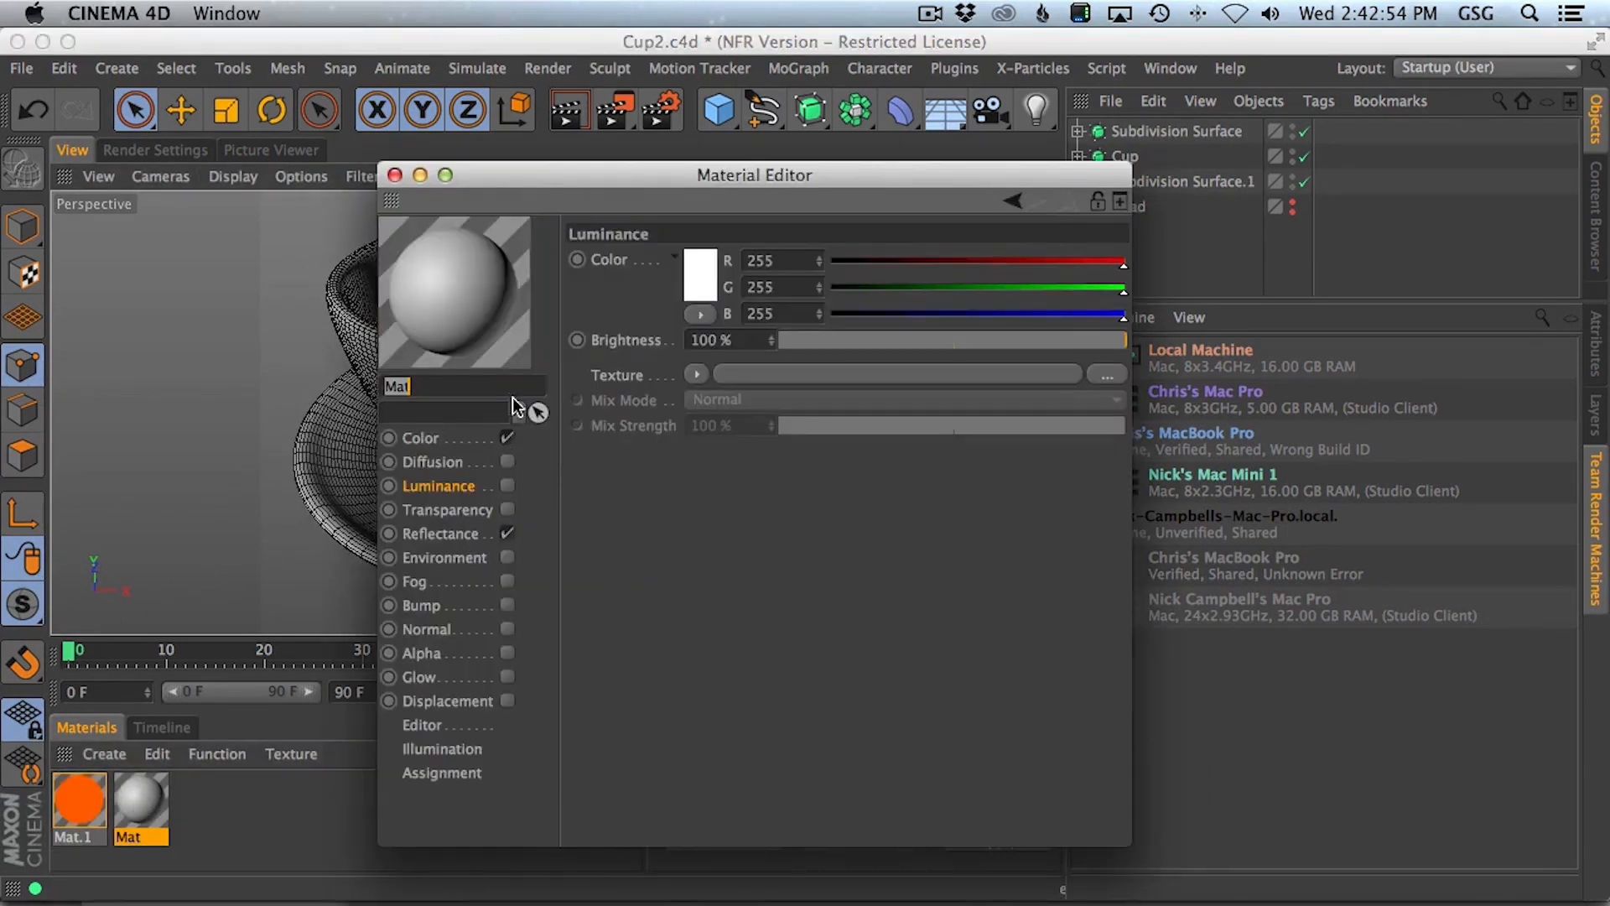
drag(543, 172, 901, 122)
click(832, 391)
click(865, 389)
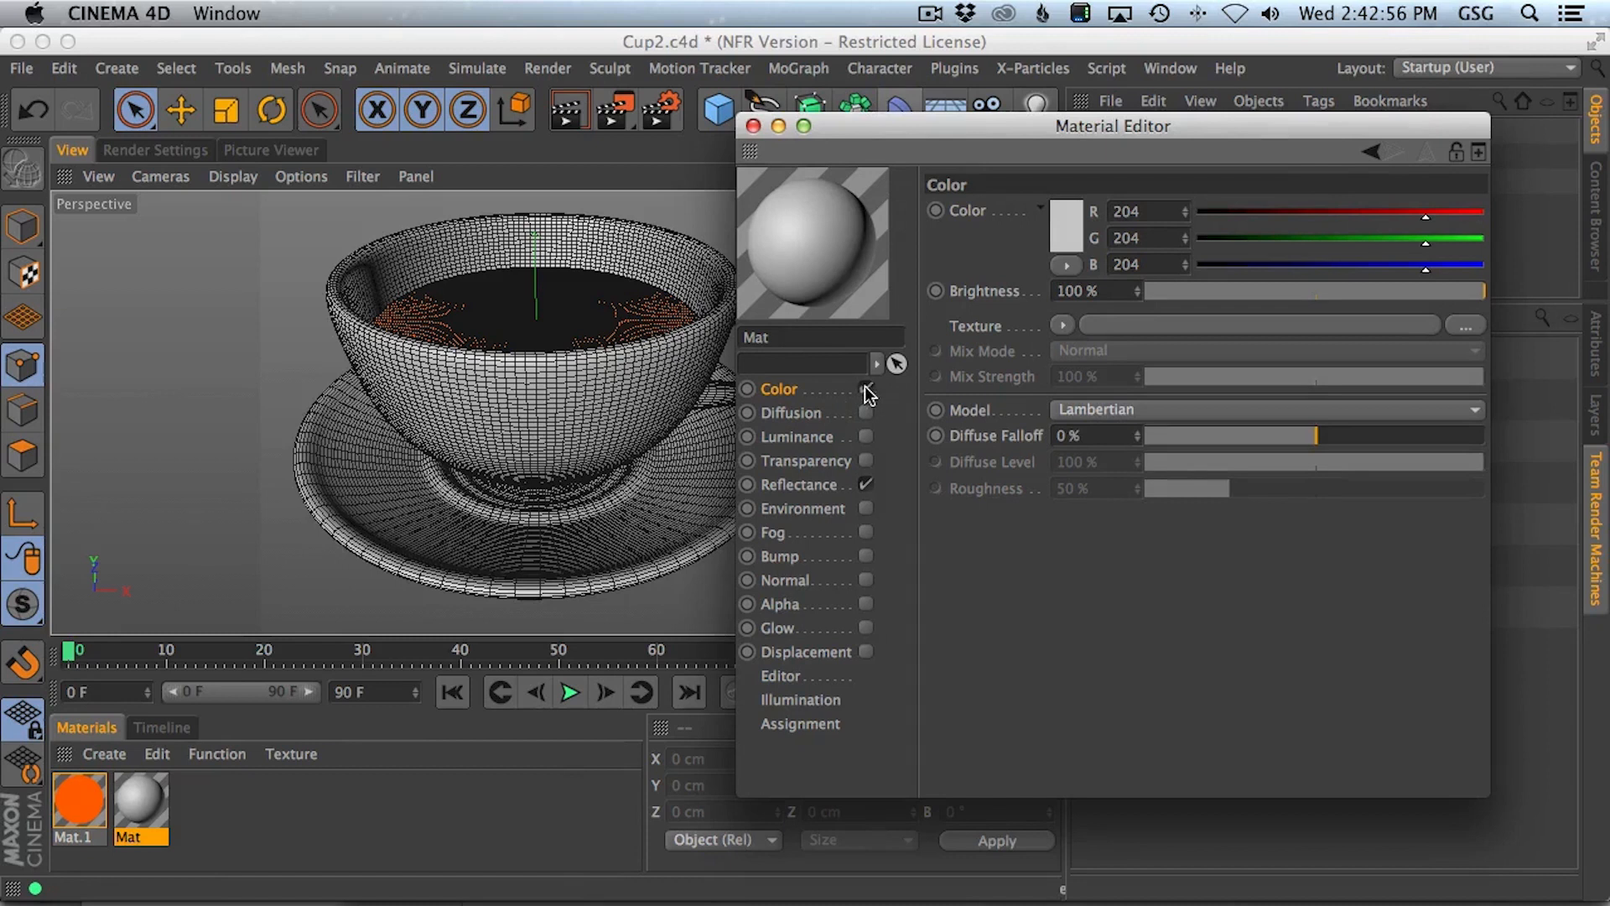
click(866, 461)
click(842, 461)
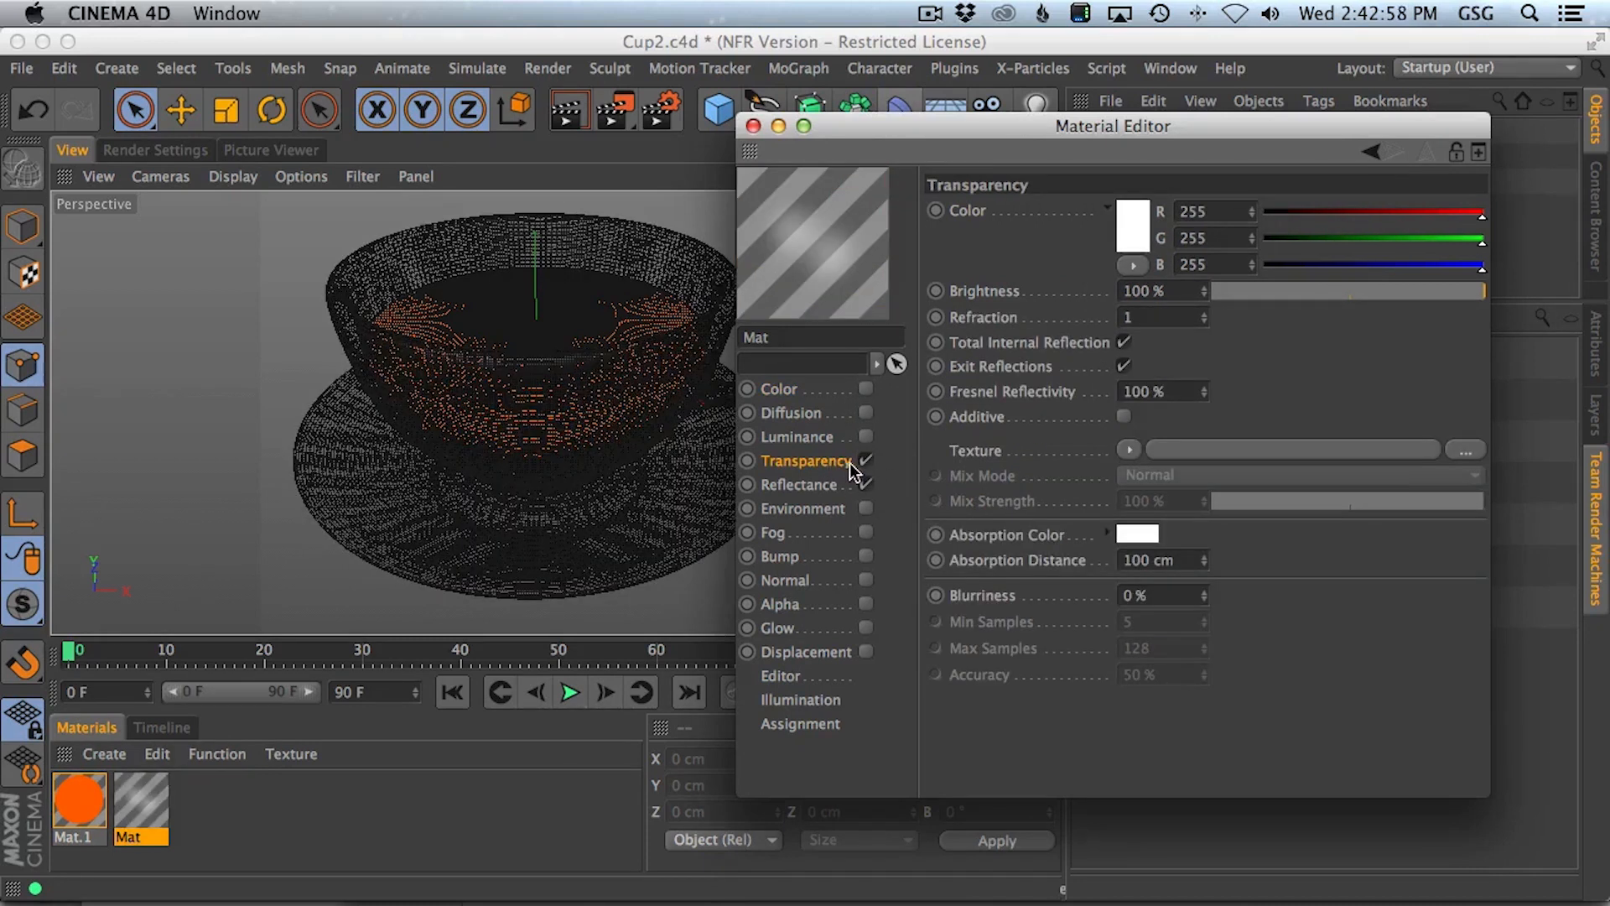
- Set the cup material's transparency brightness to 95% and display its Reflectance settings
drag(1481, 290, 1474, 290)
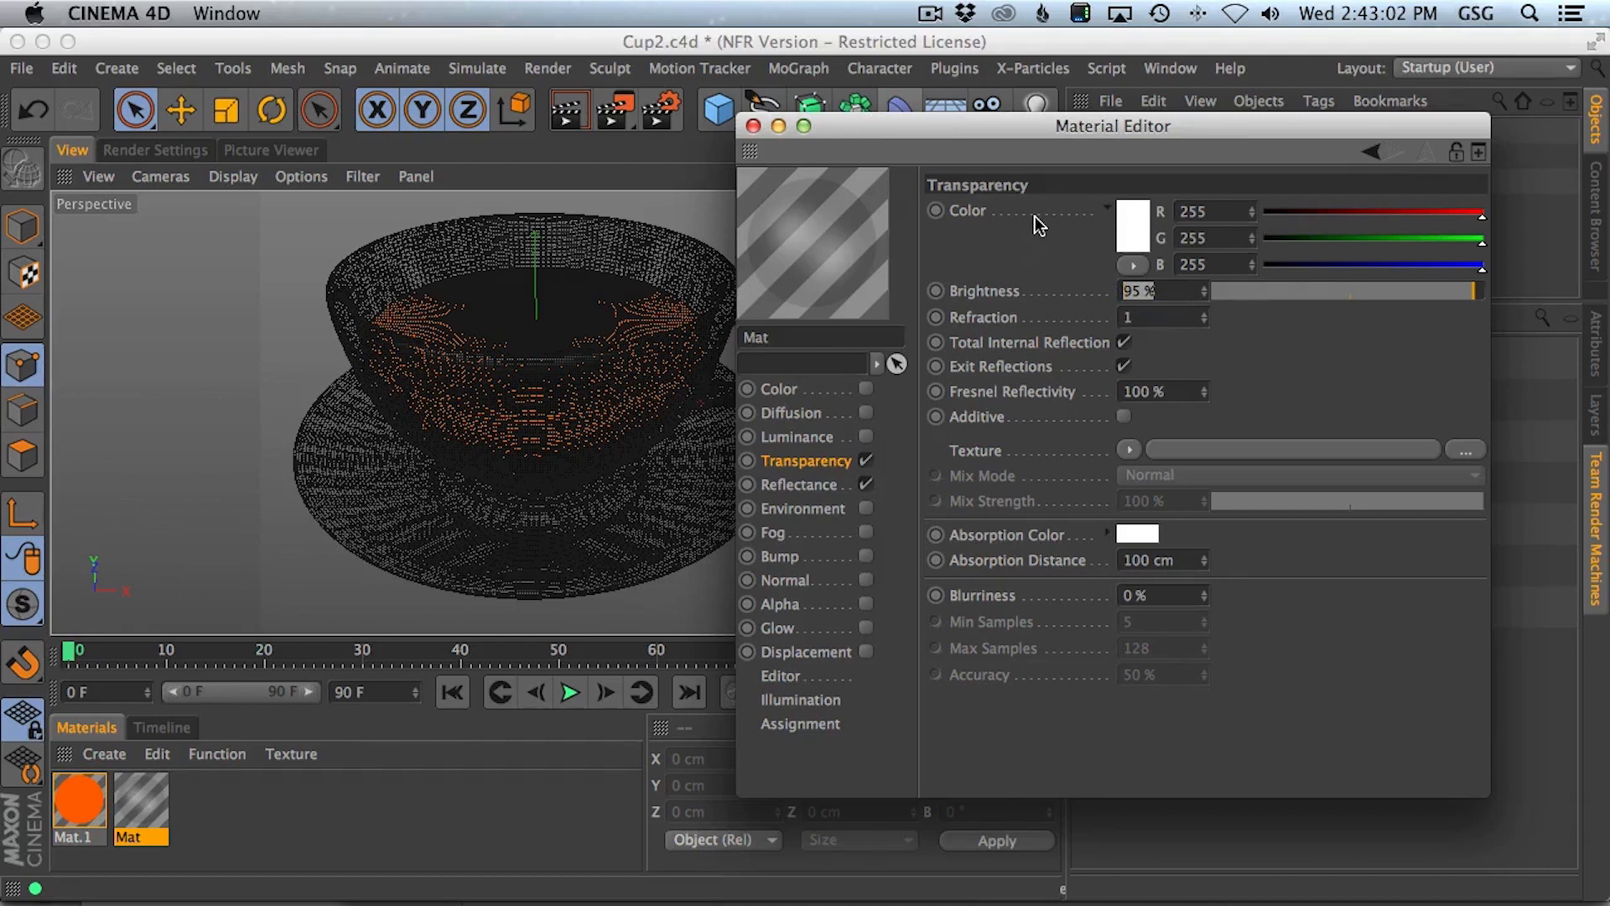
text(95)
key(Return)
click(824, 490)
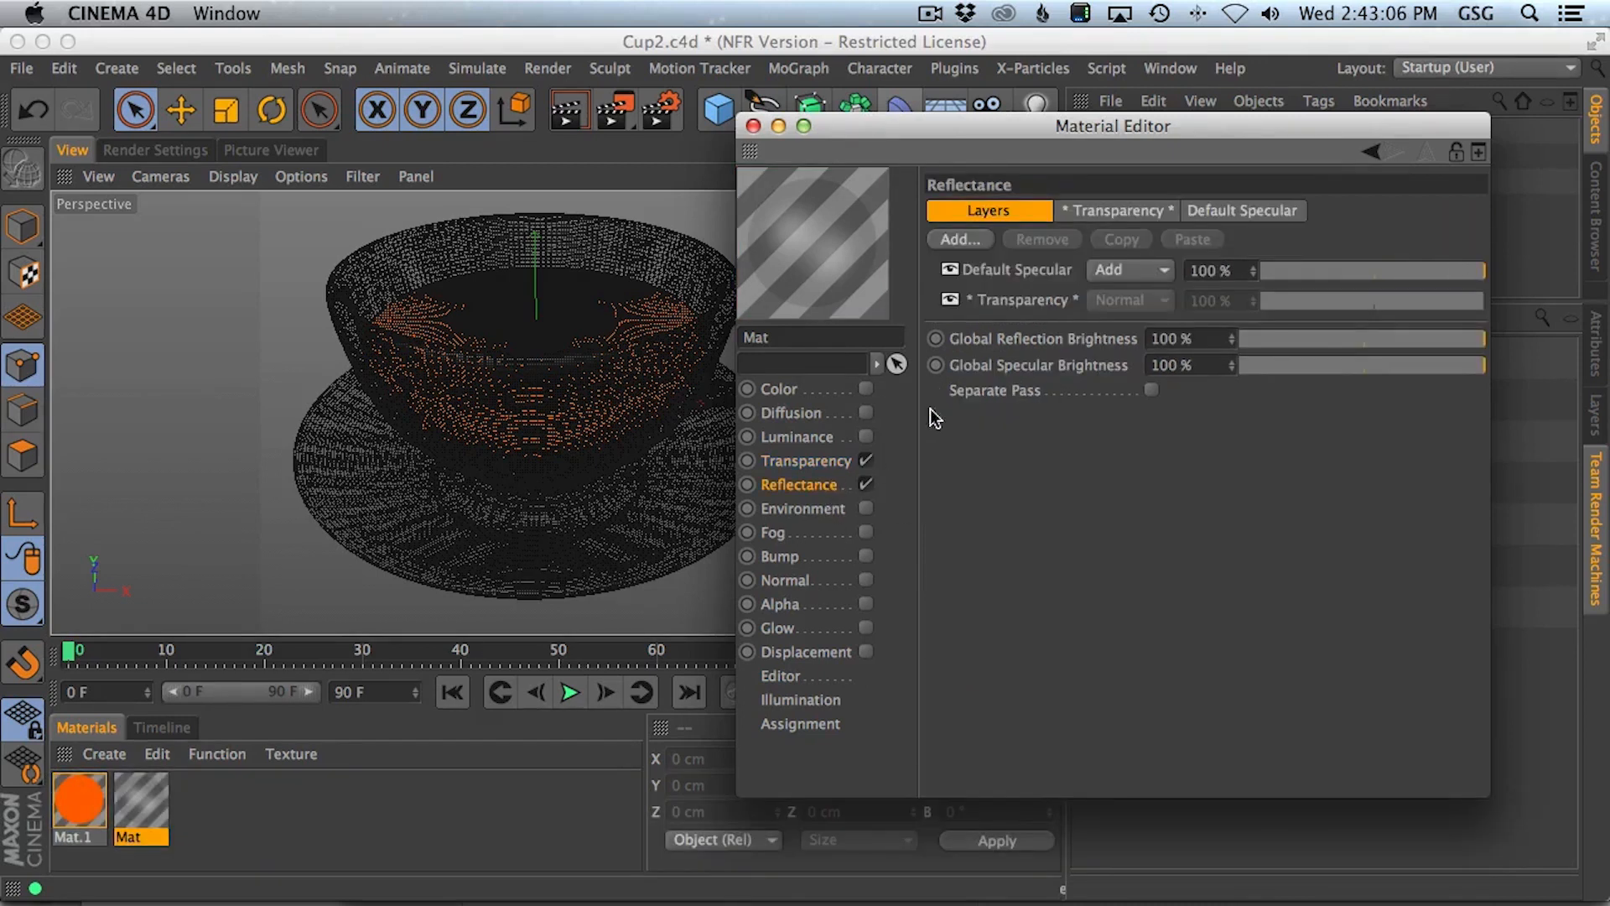
- Set the cup material's transparency refraction to 1.52 and close the Material Editor
click(815, 461)
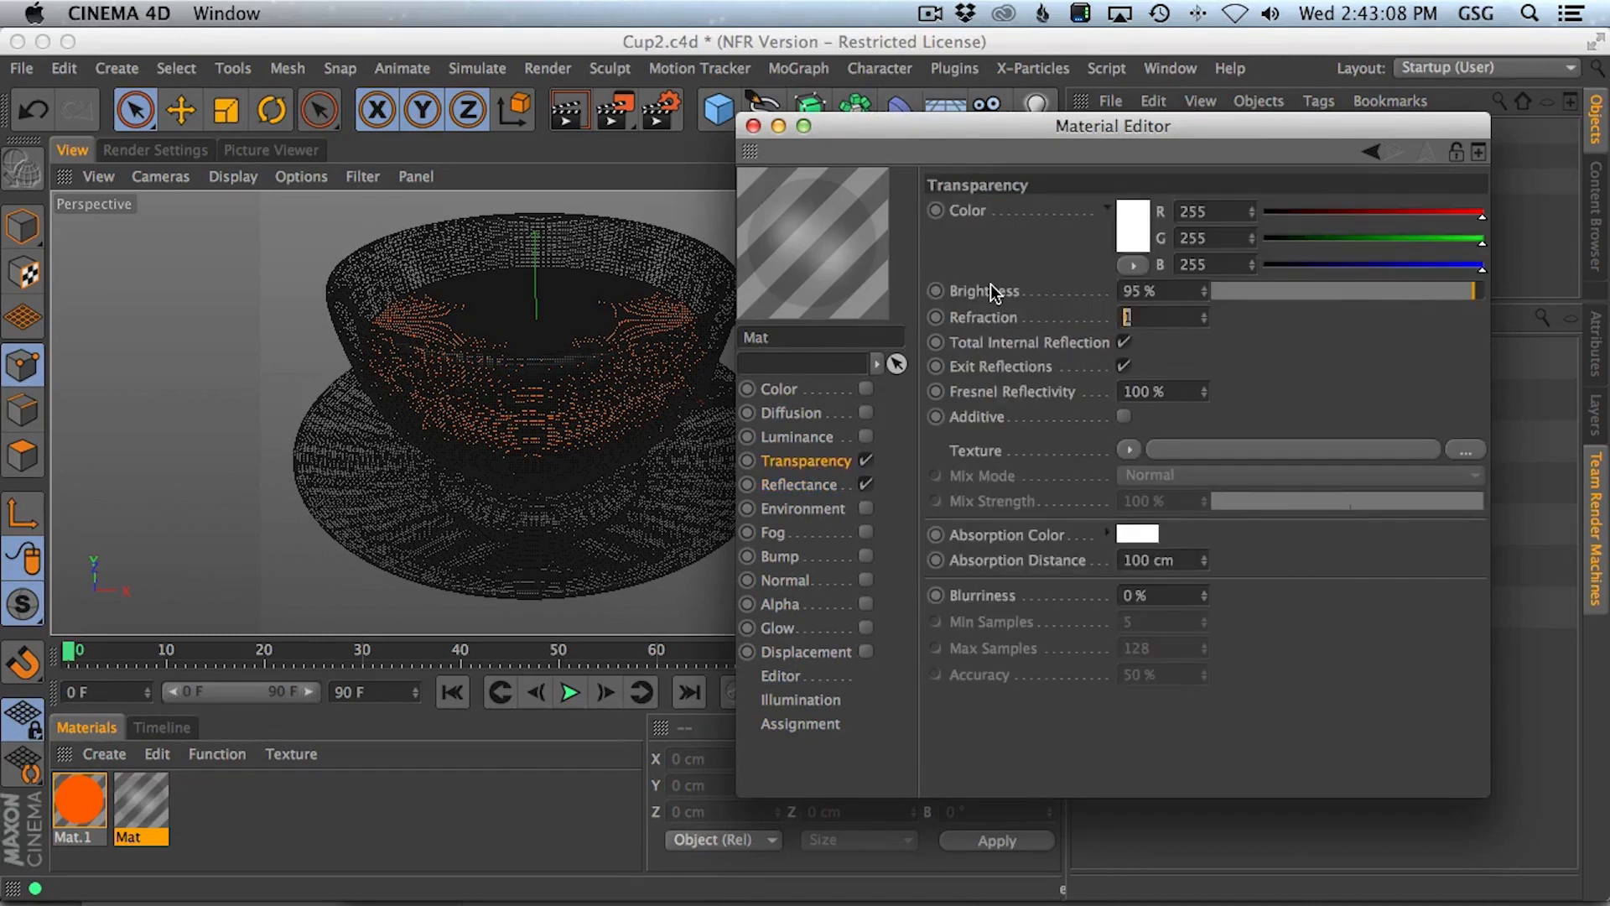
text(1.4)
key(Return)
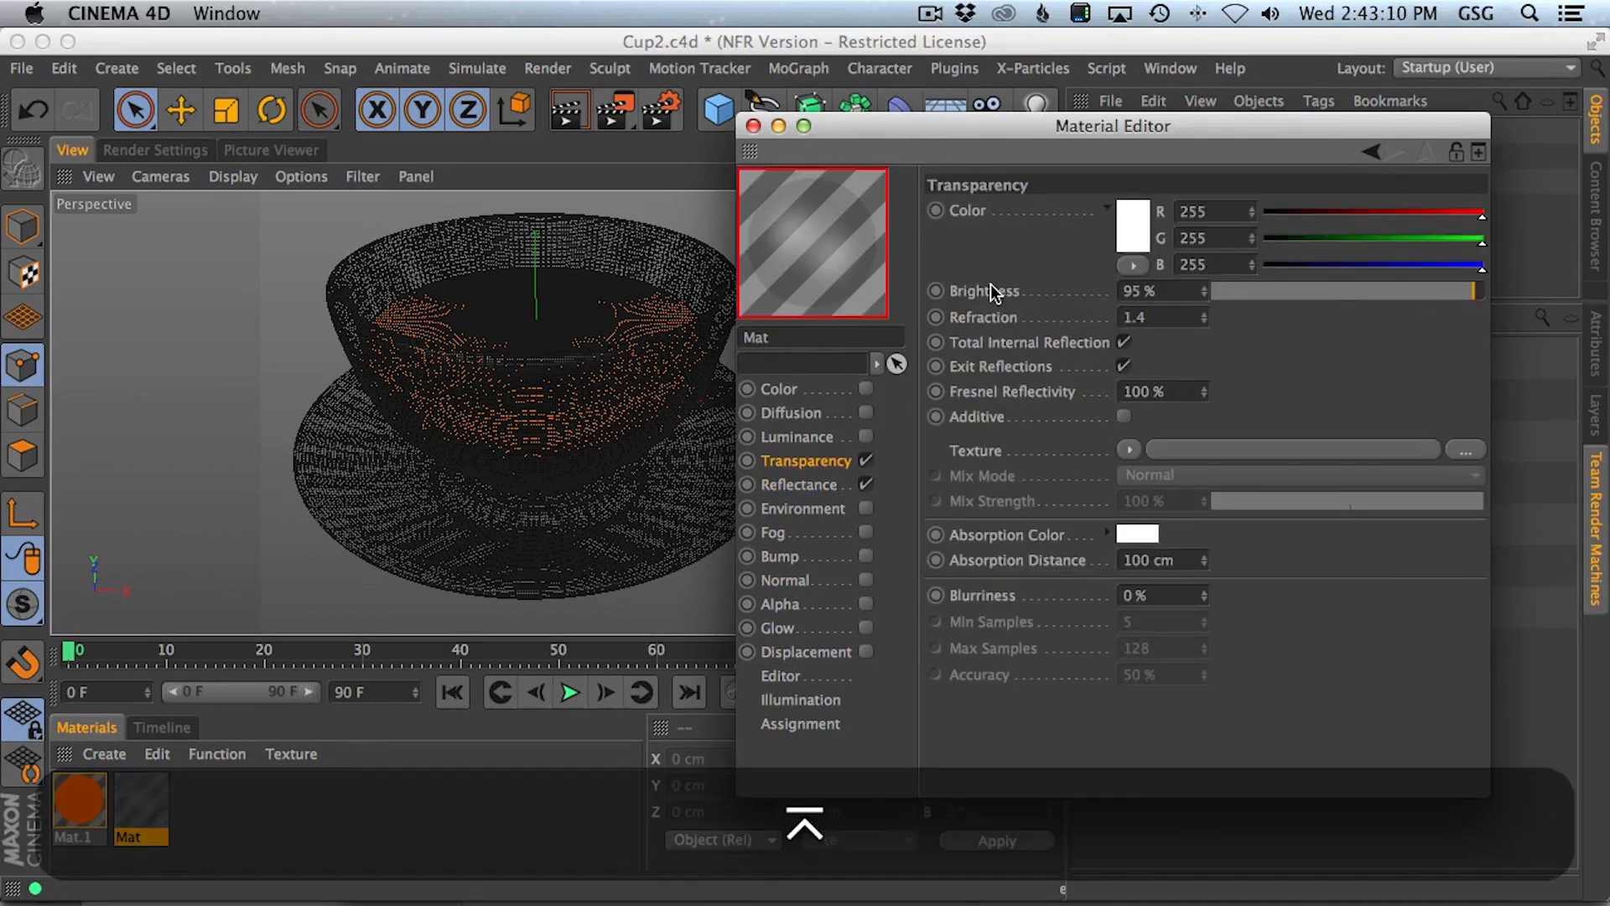
key(BackSpace)
key(BackSpace)
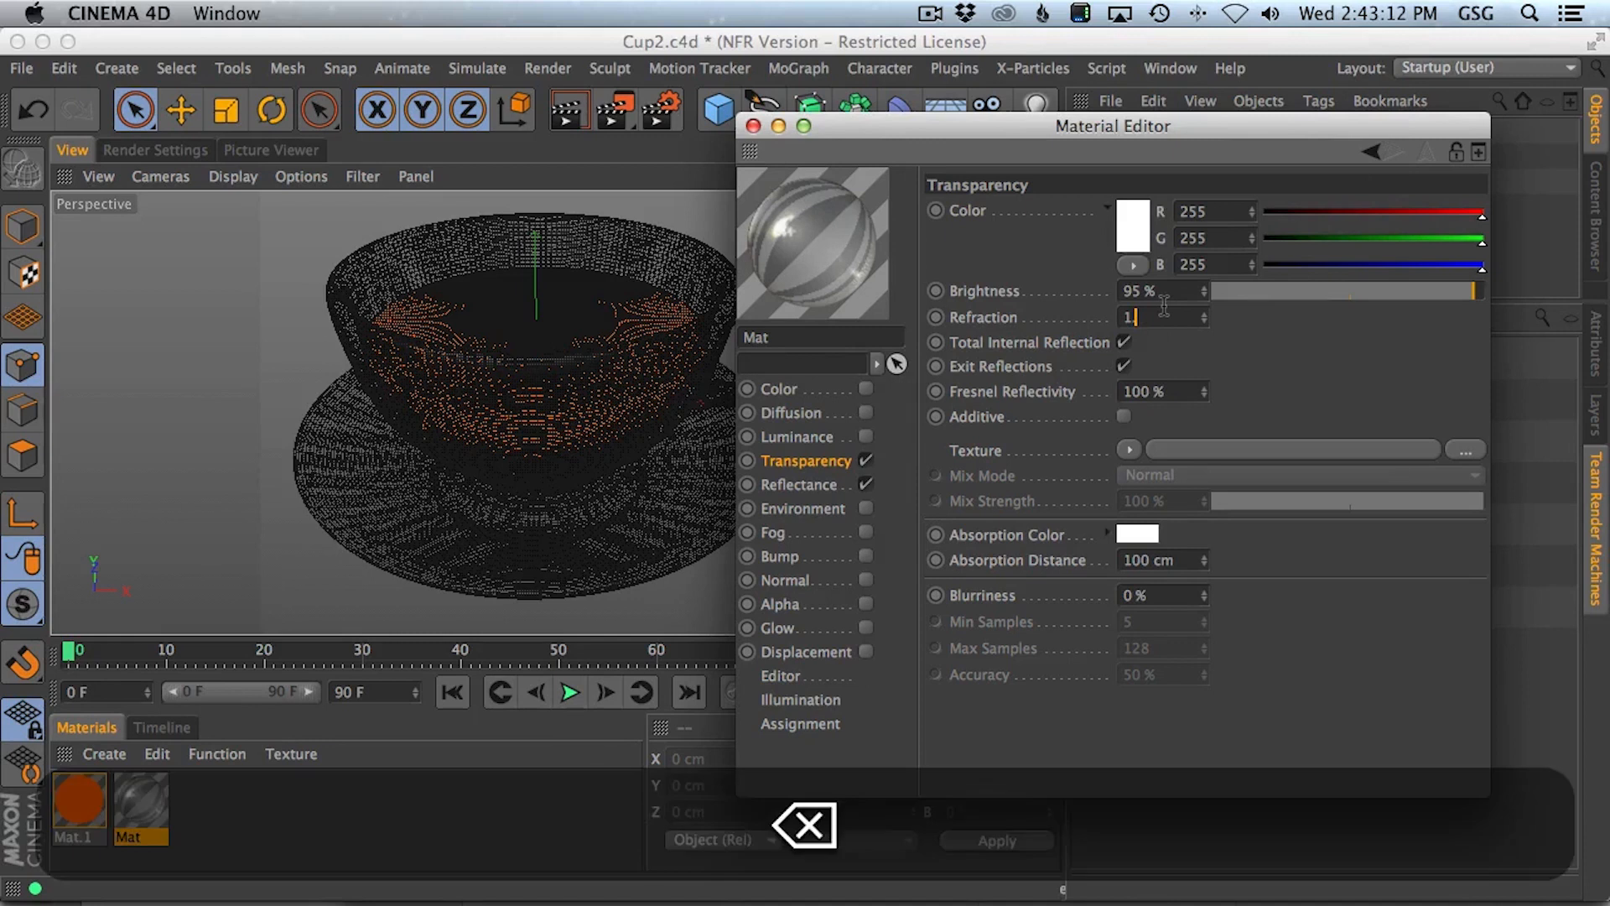
key(BackSpace)
text(2)
key(Return)
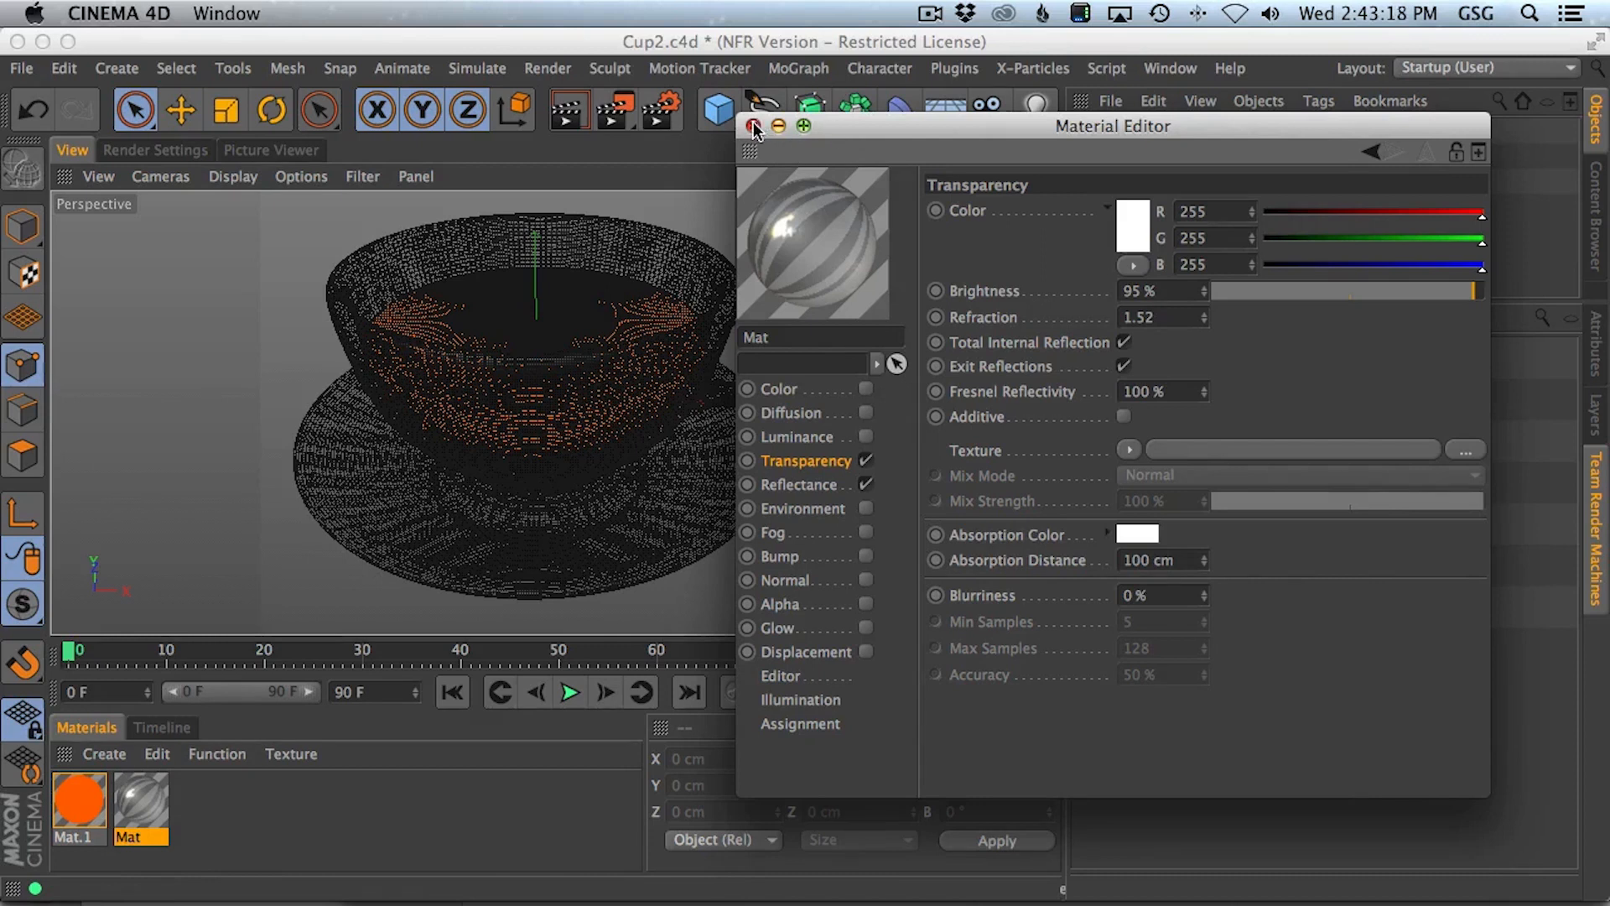
click(753, 126)
- Turn off Default Light in the render options, rendering the view before and after the change
click(569, 110)
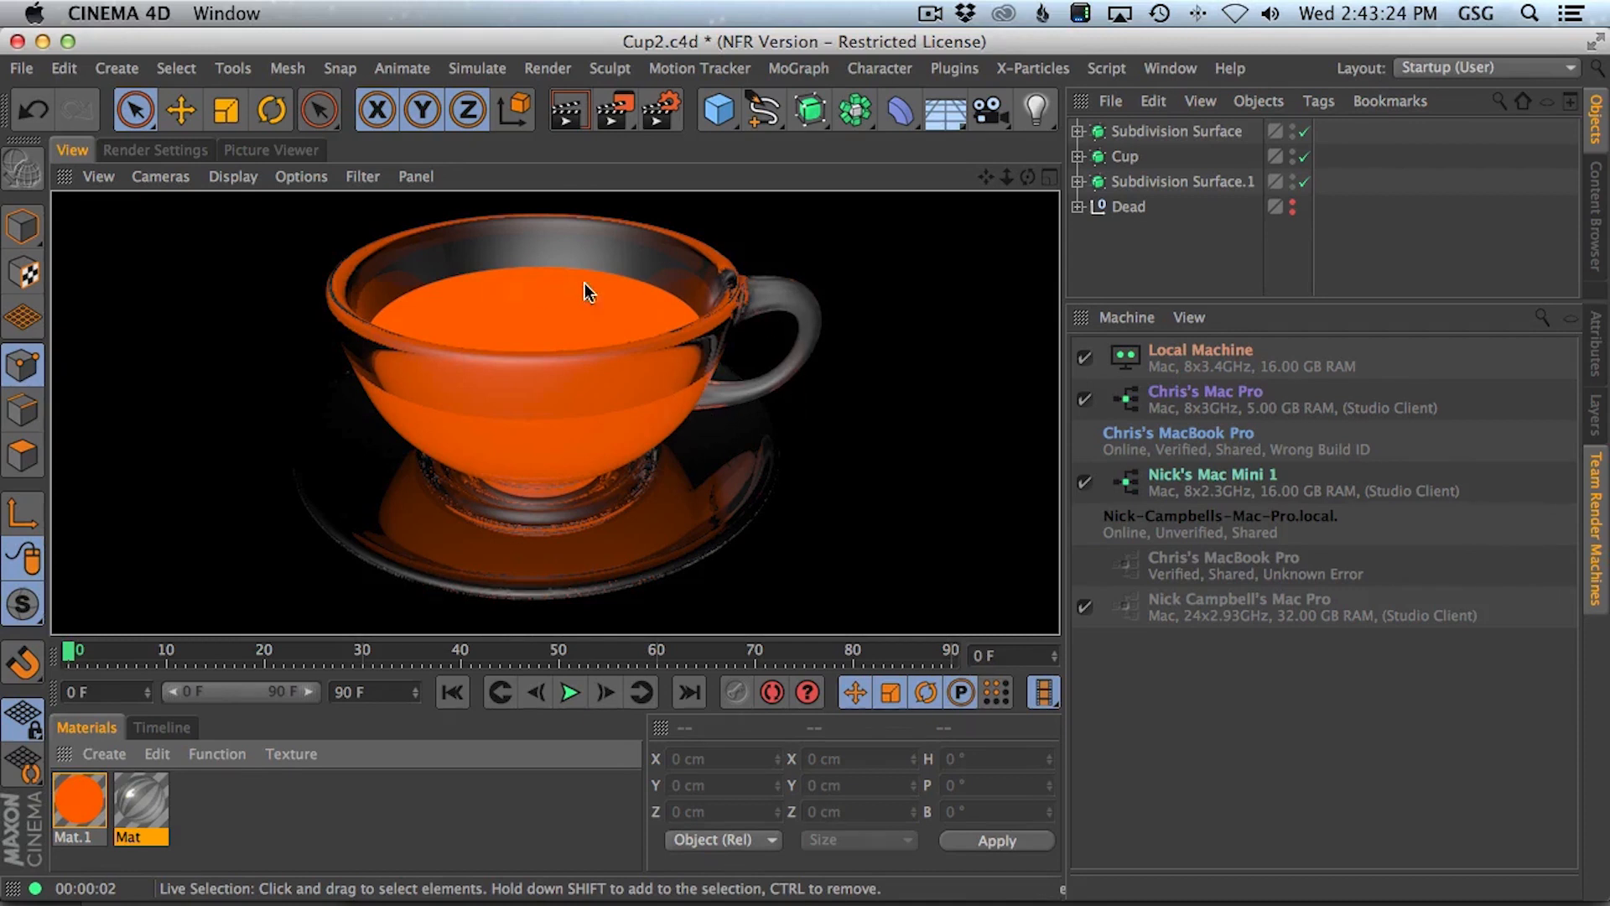
click(172, 156)
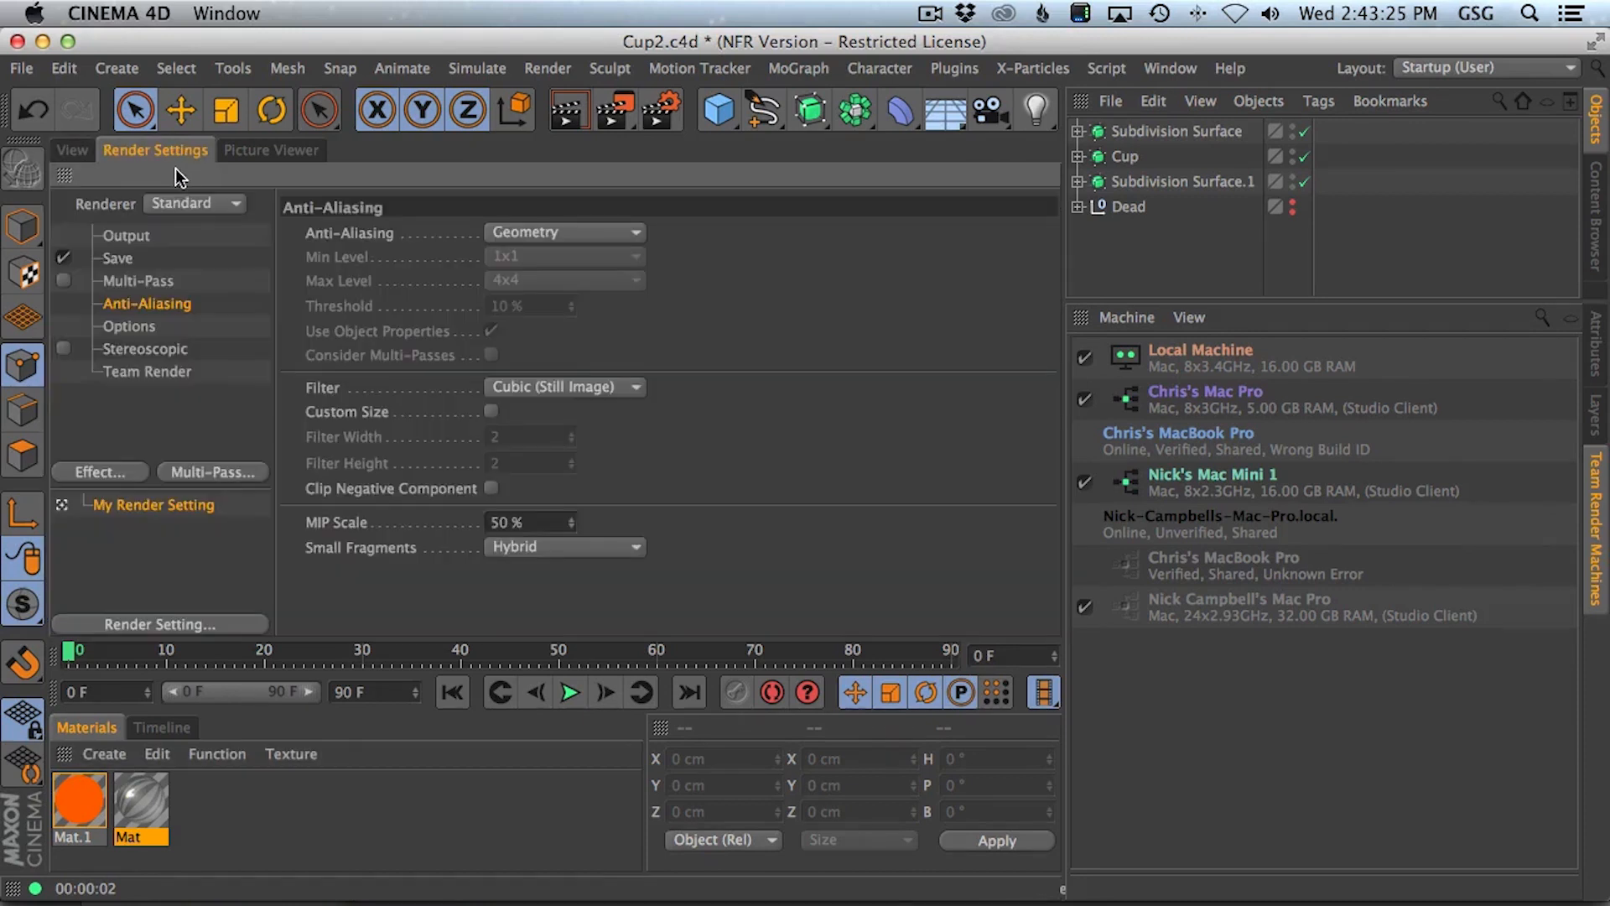
click(128, 329)
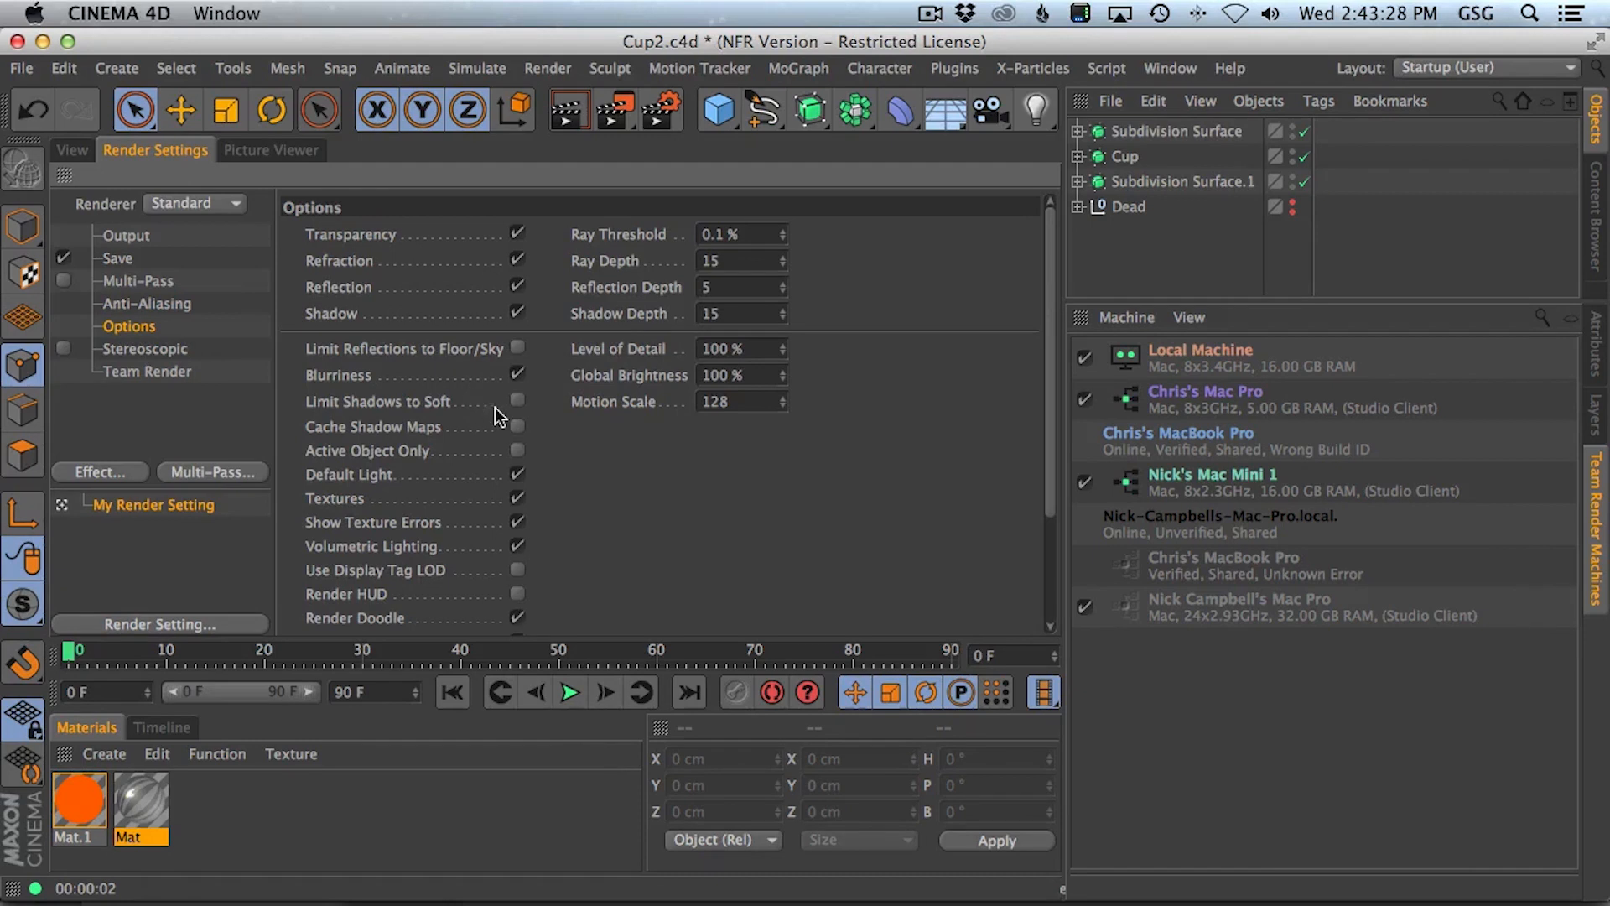
click(516, 476)
click(67, 154)
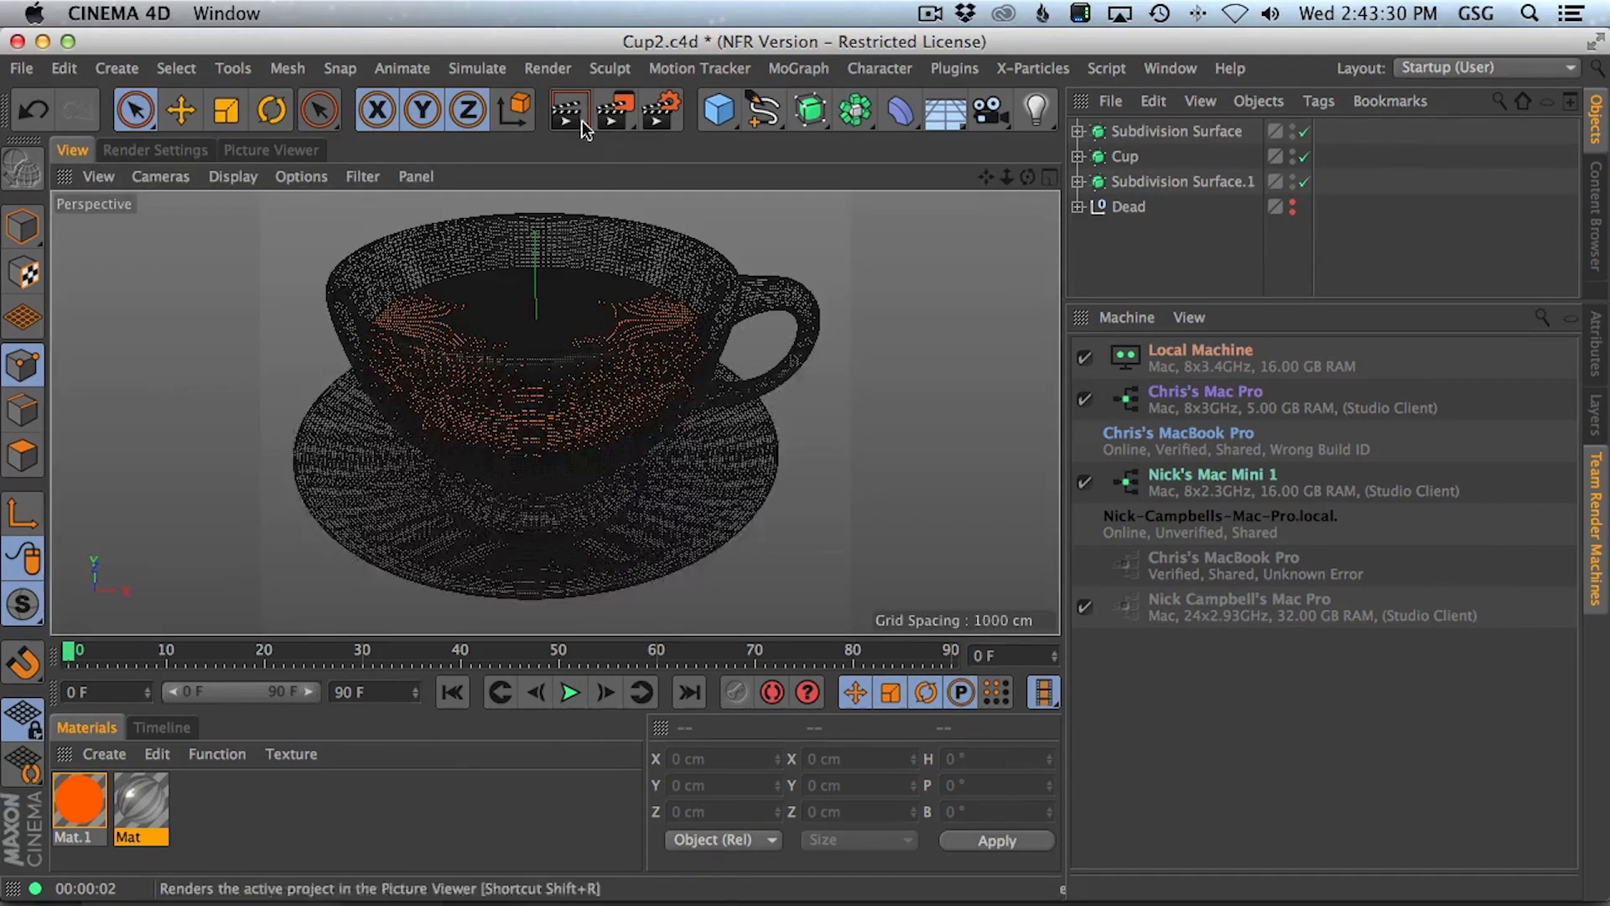
click(570, 117)
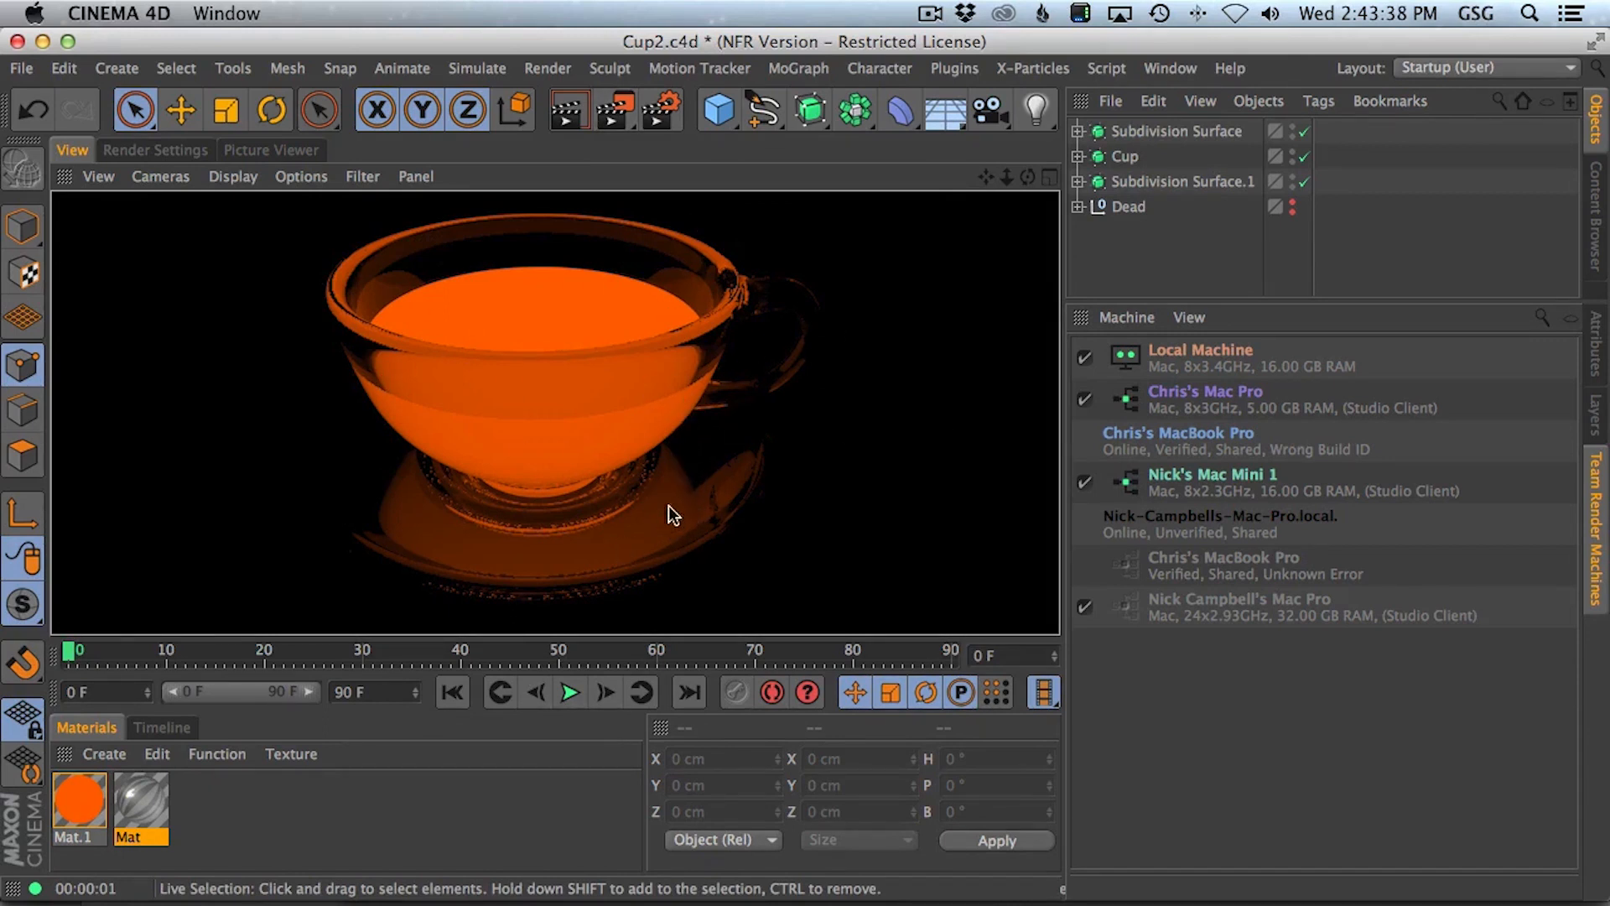
- Switch to Safari to examine the glass, handle and liquid in the Behance teacup reference, and return to Cinema 4D
key(super+Tab)
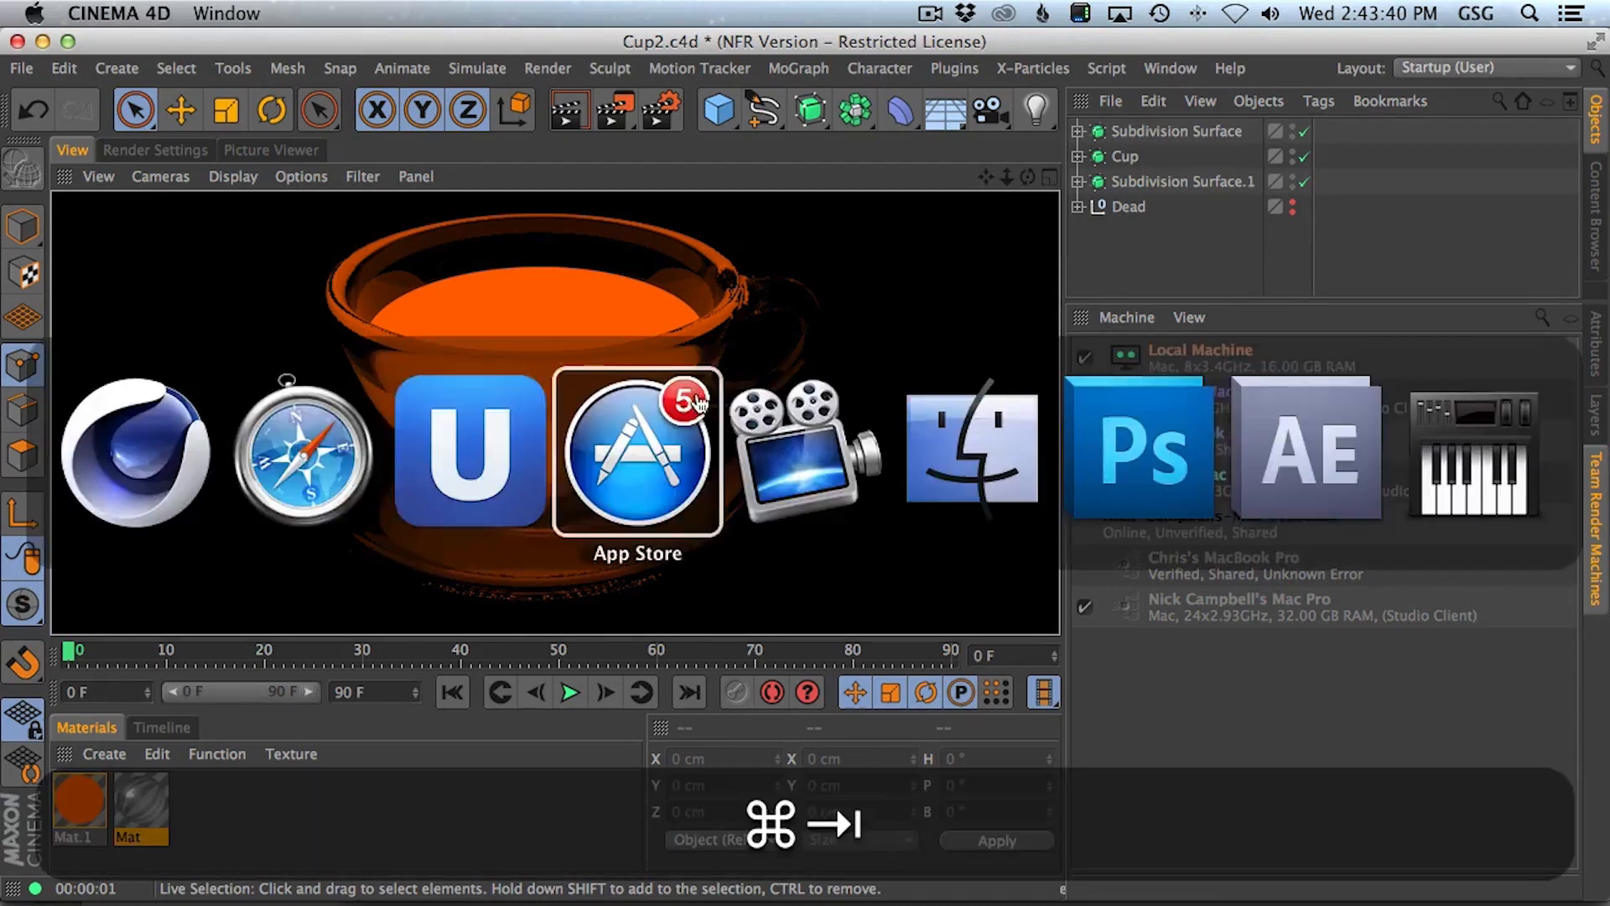
click(292, 464)
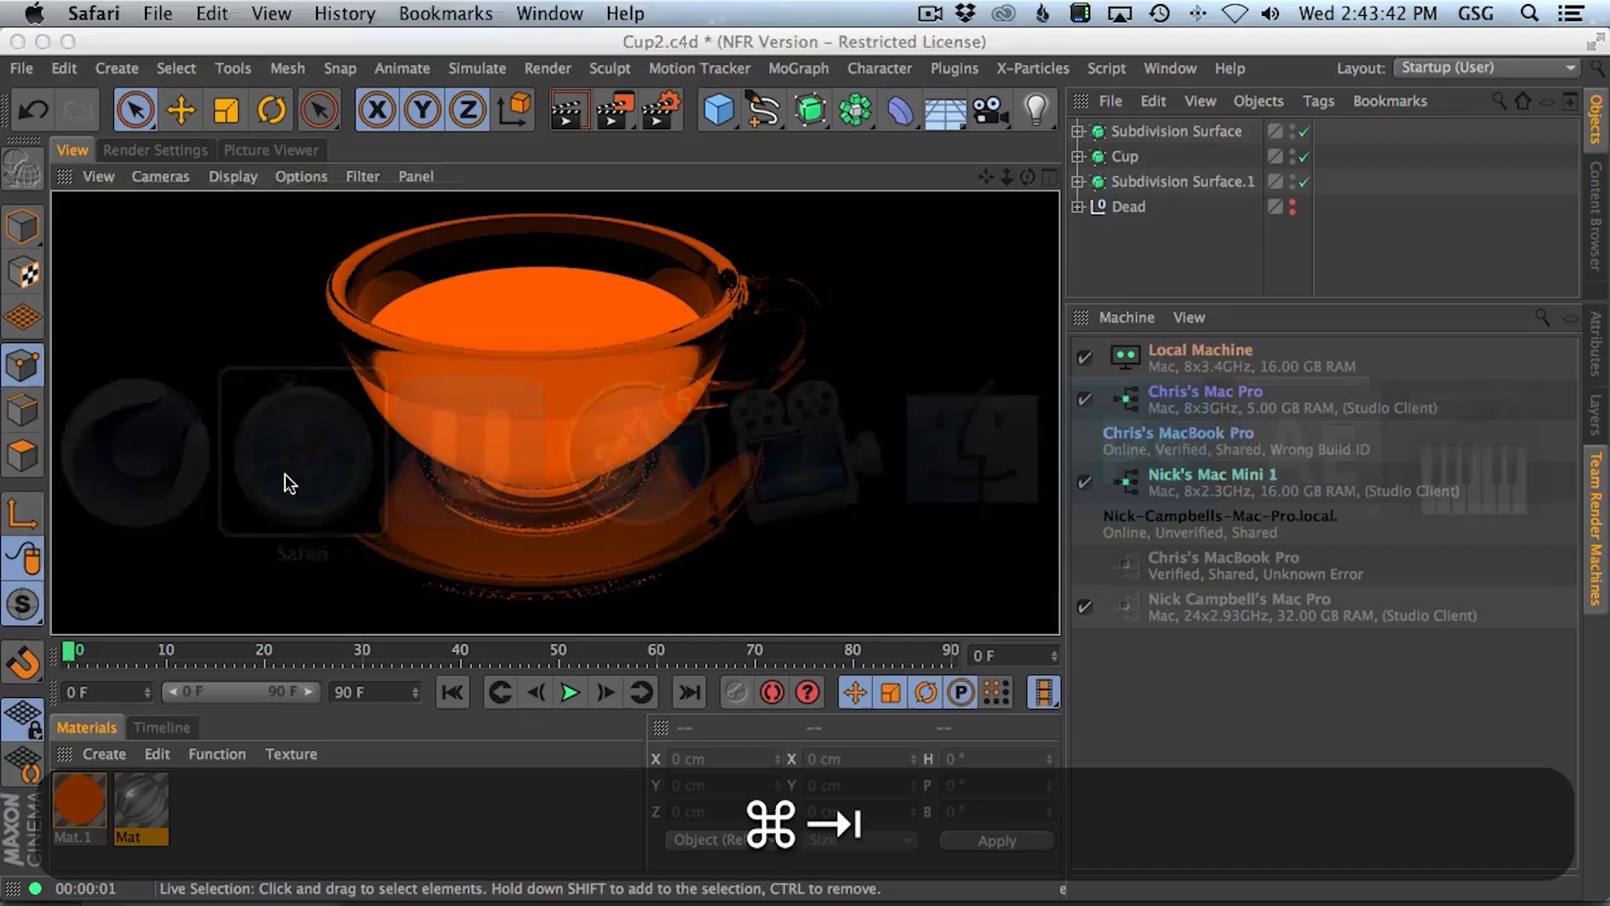
key(super+Tab)
key(super+Tab)
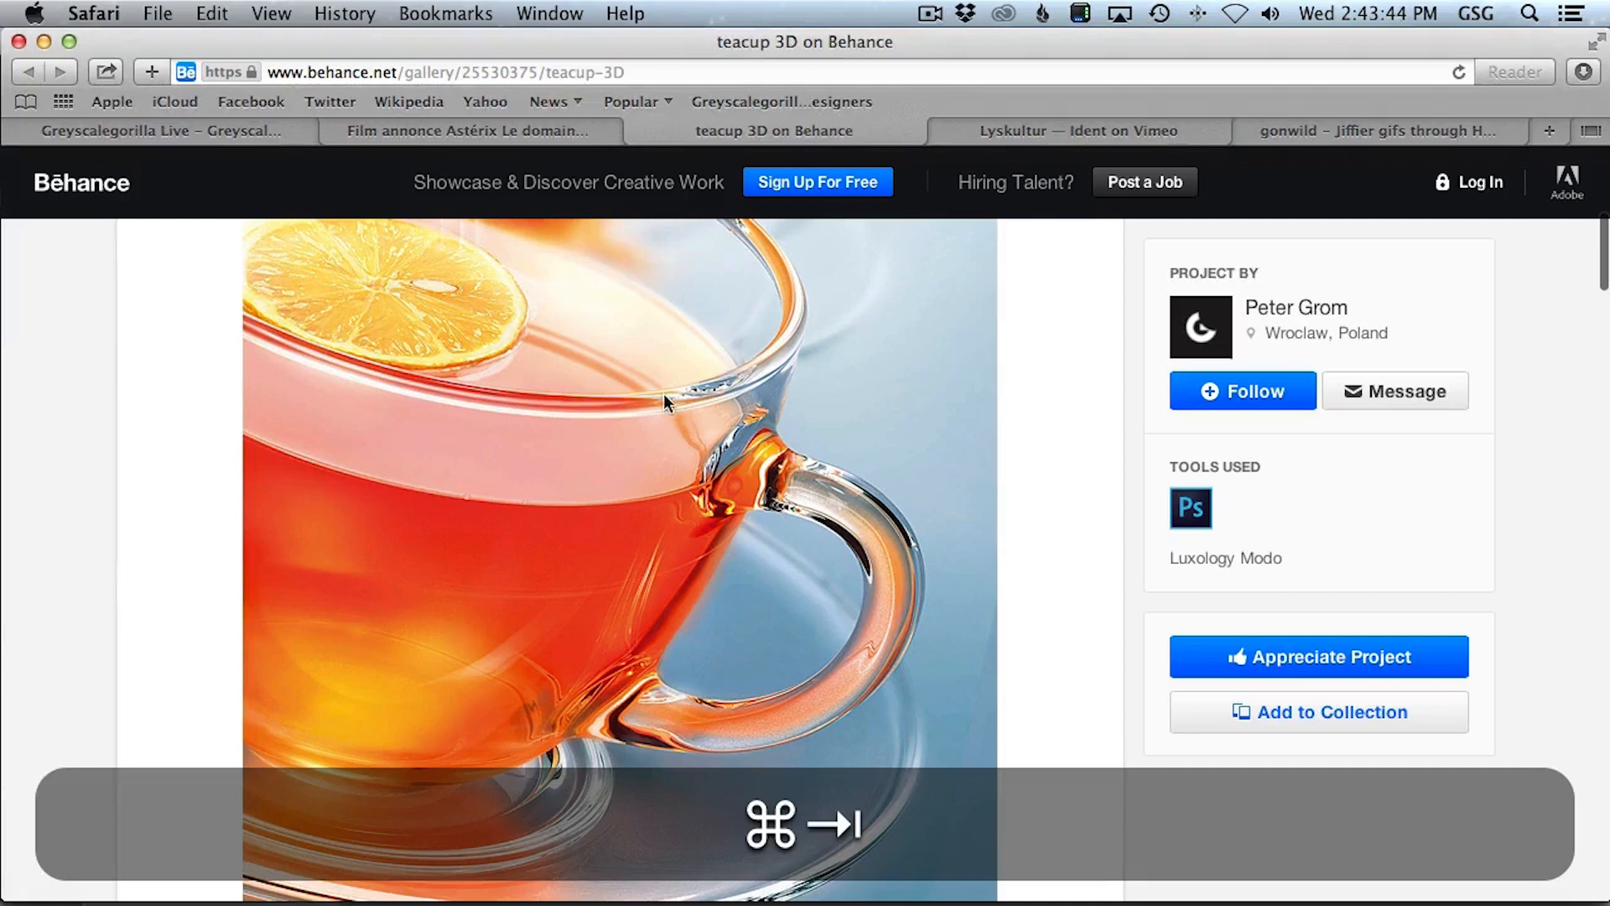
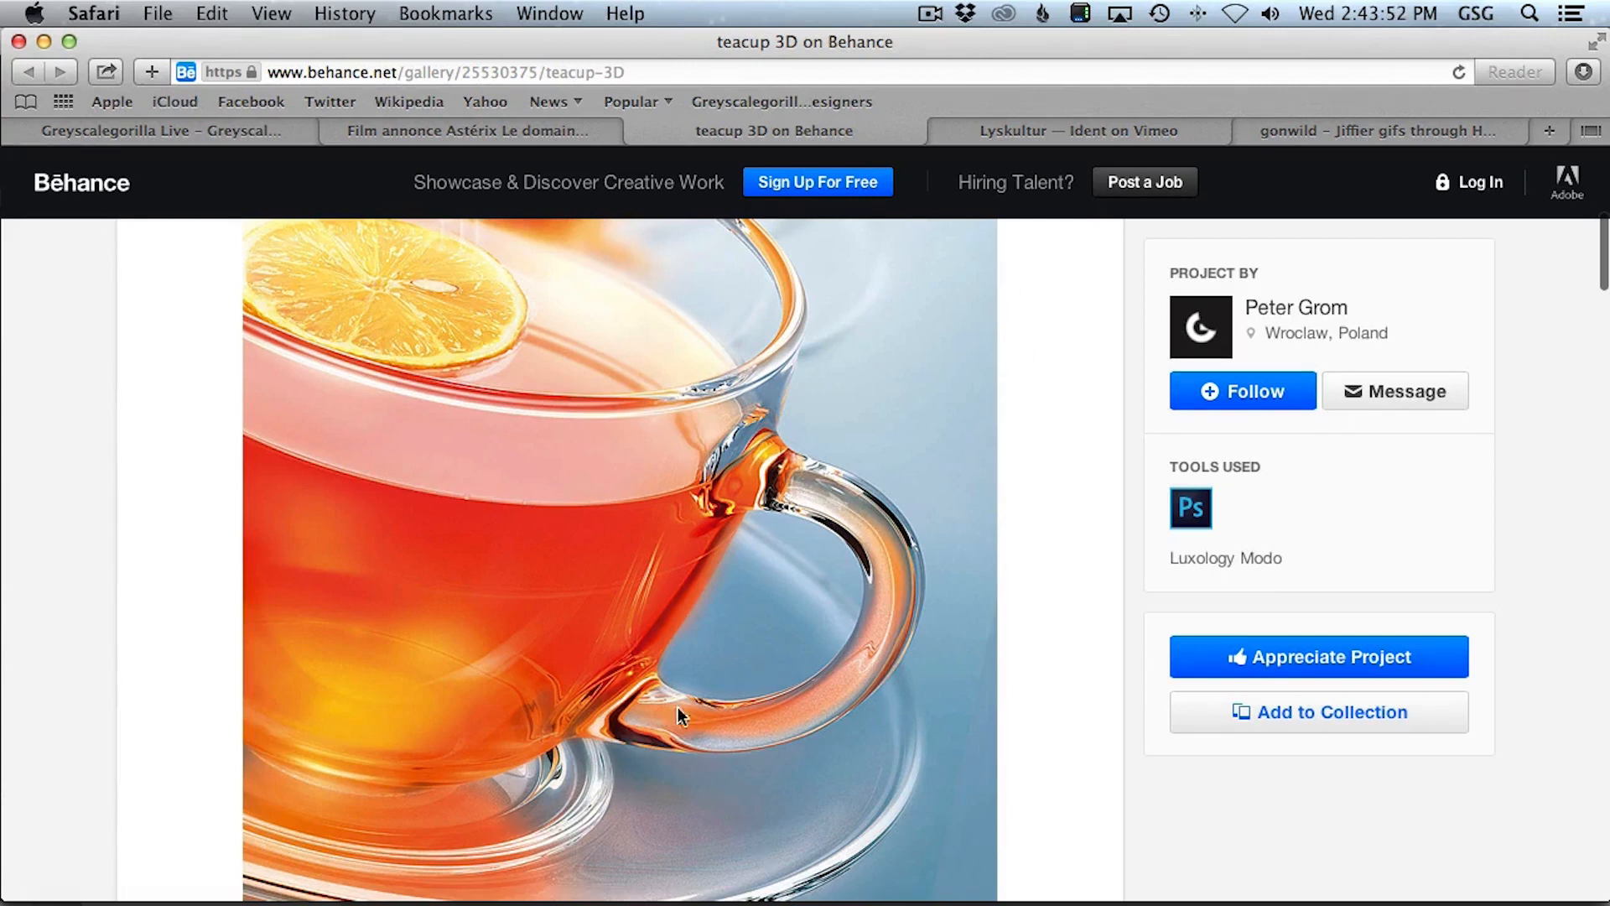
key(super+Tab)
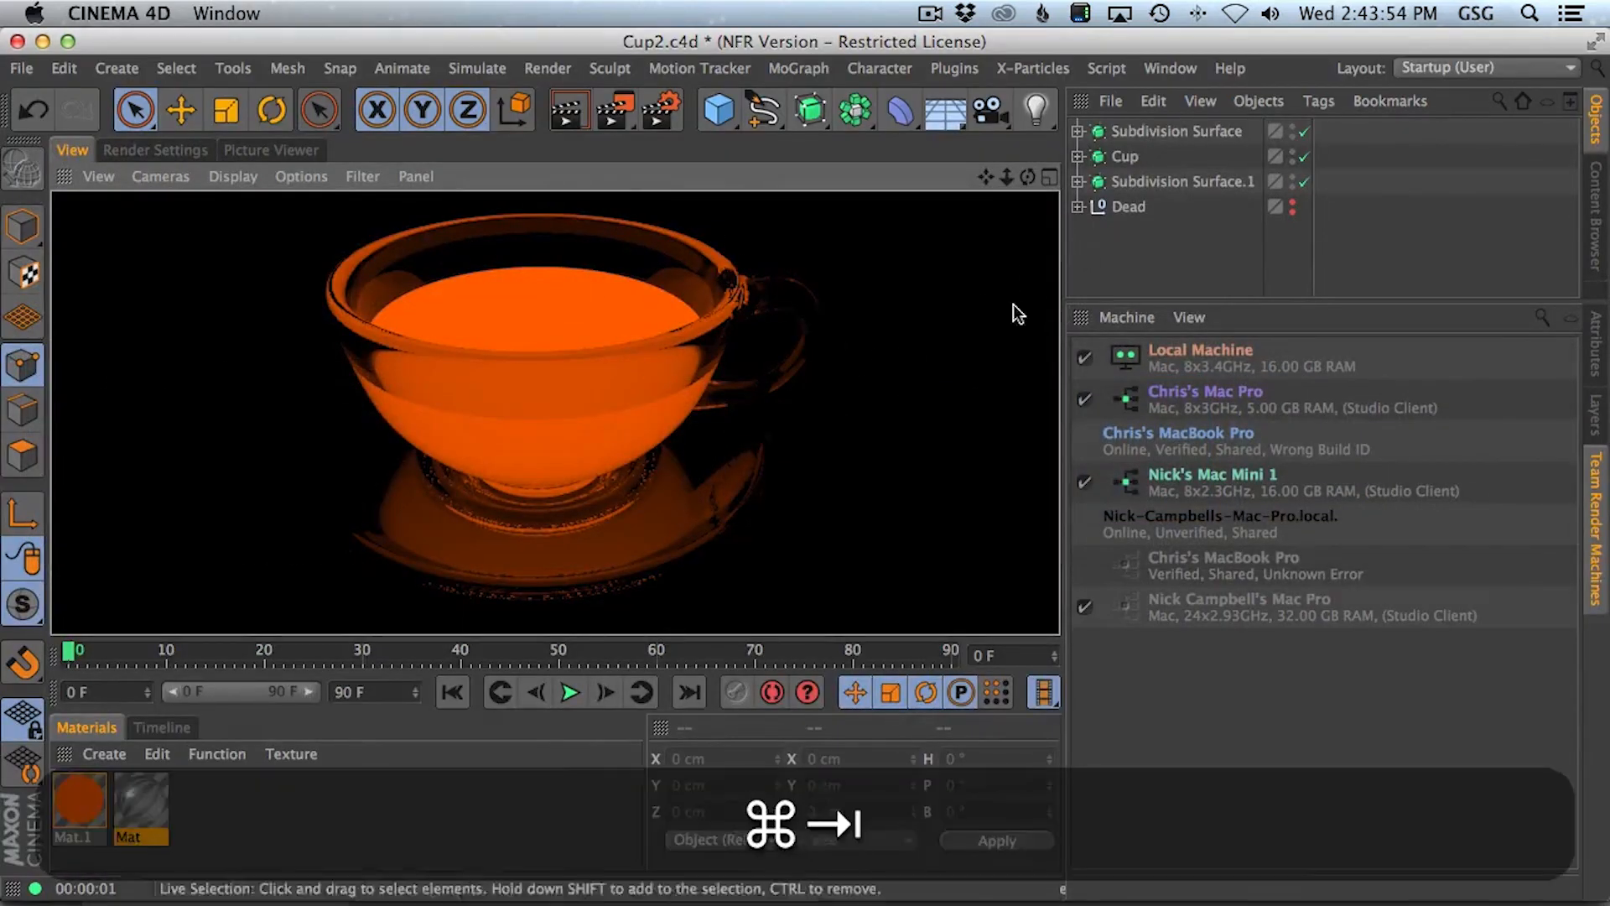
key(super+Tab)
key(super+Tab)
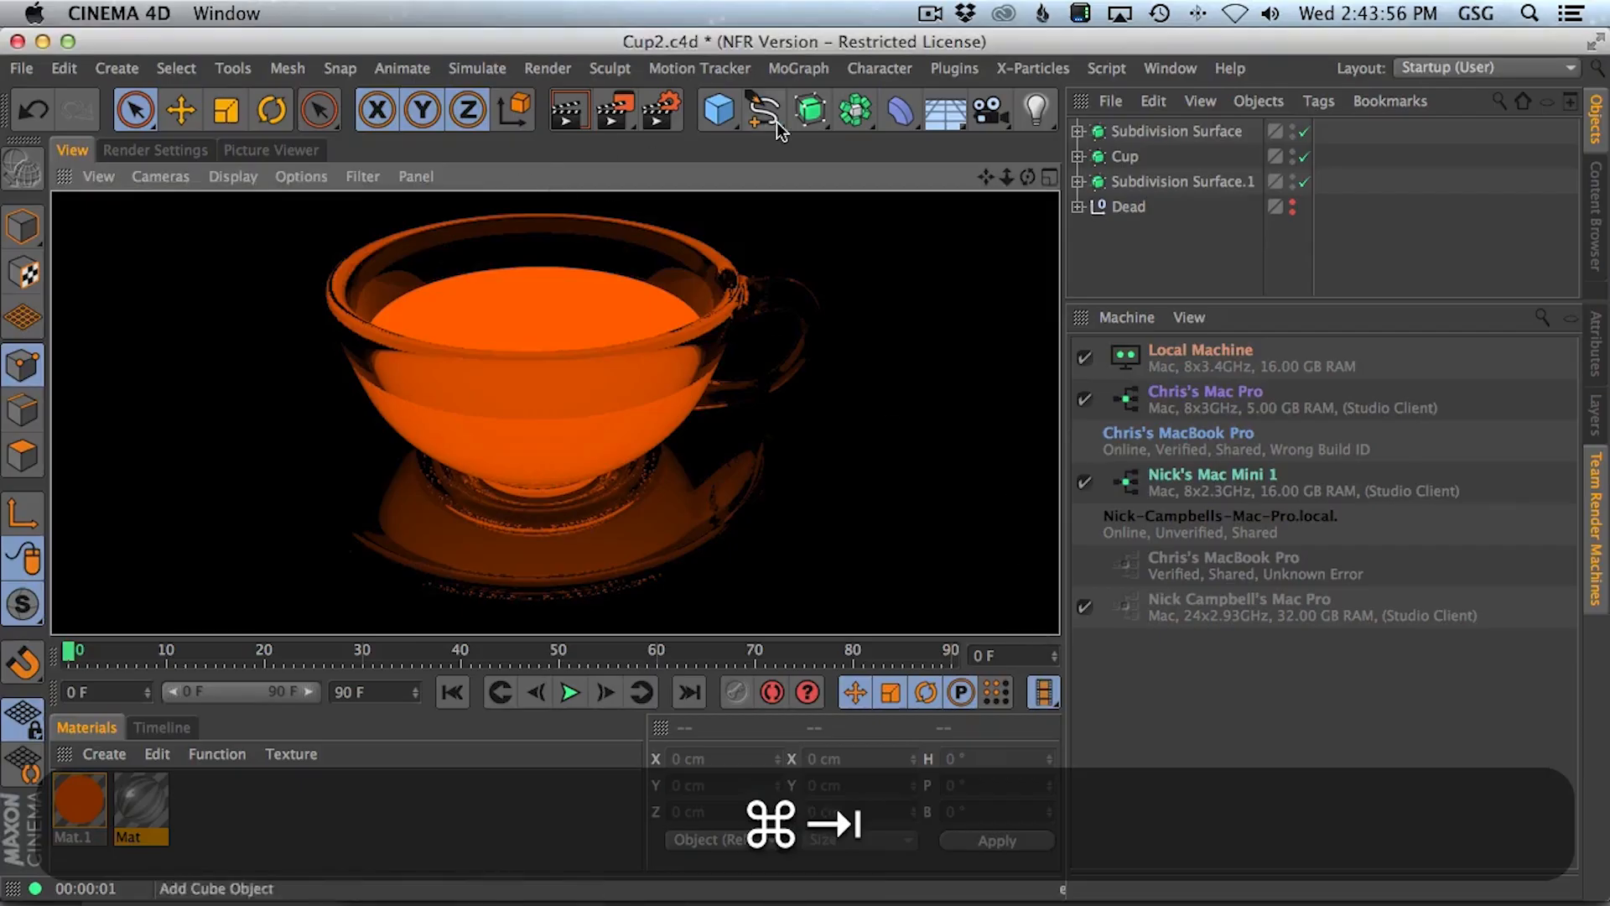
- Add a Plane primitive to the scene as a surface for the cup and saucer
click(718, 109)
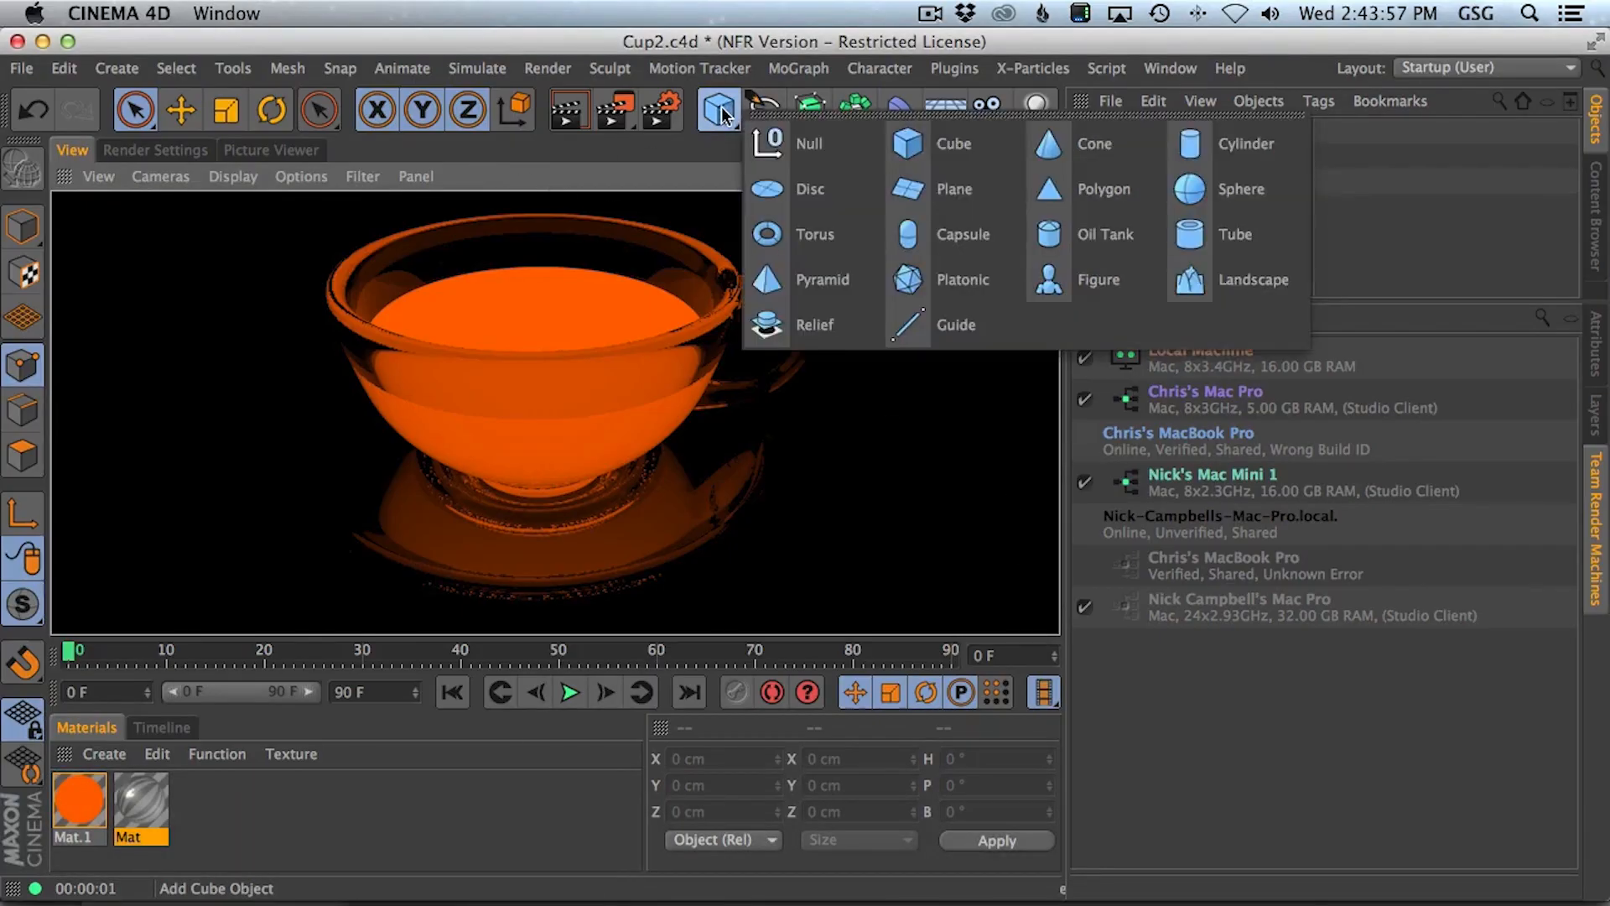
click(956, 191)
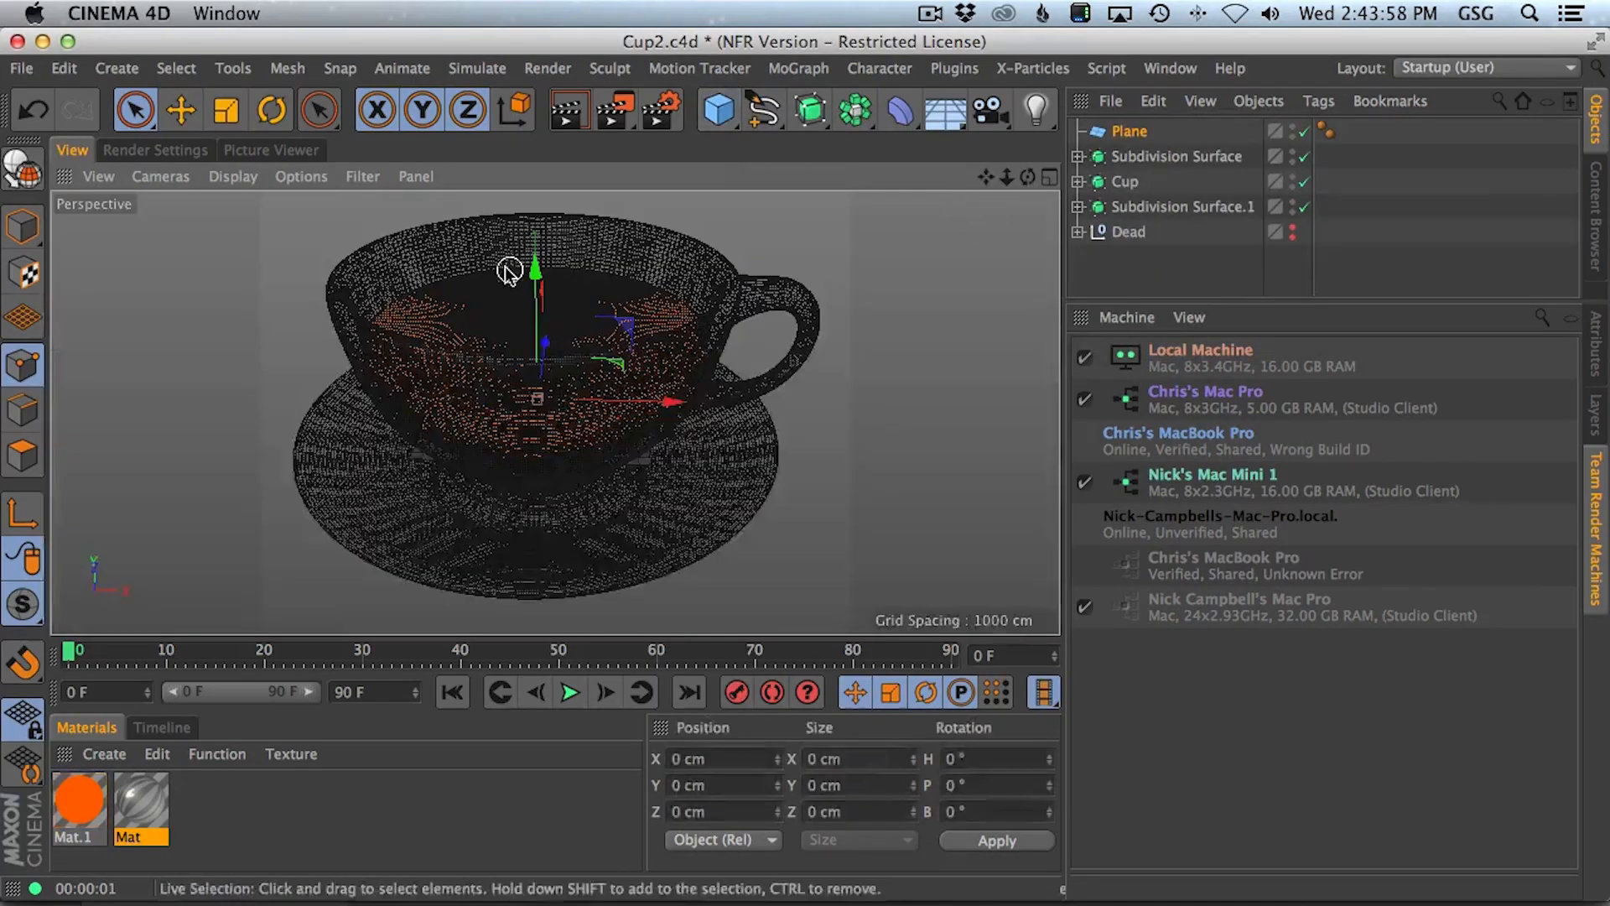
click(225, 108)
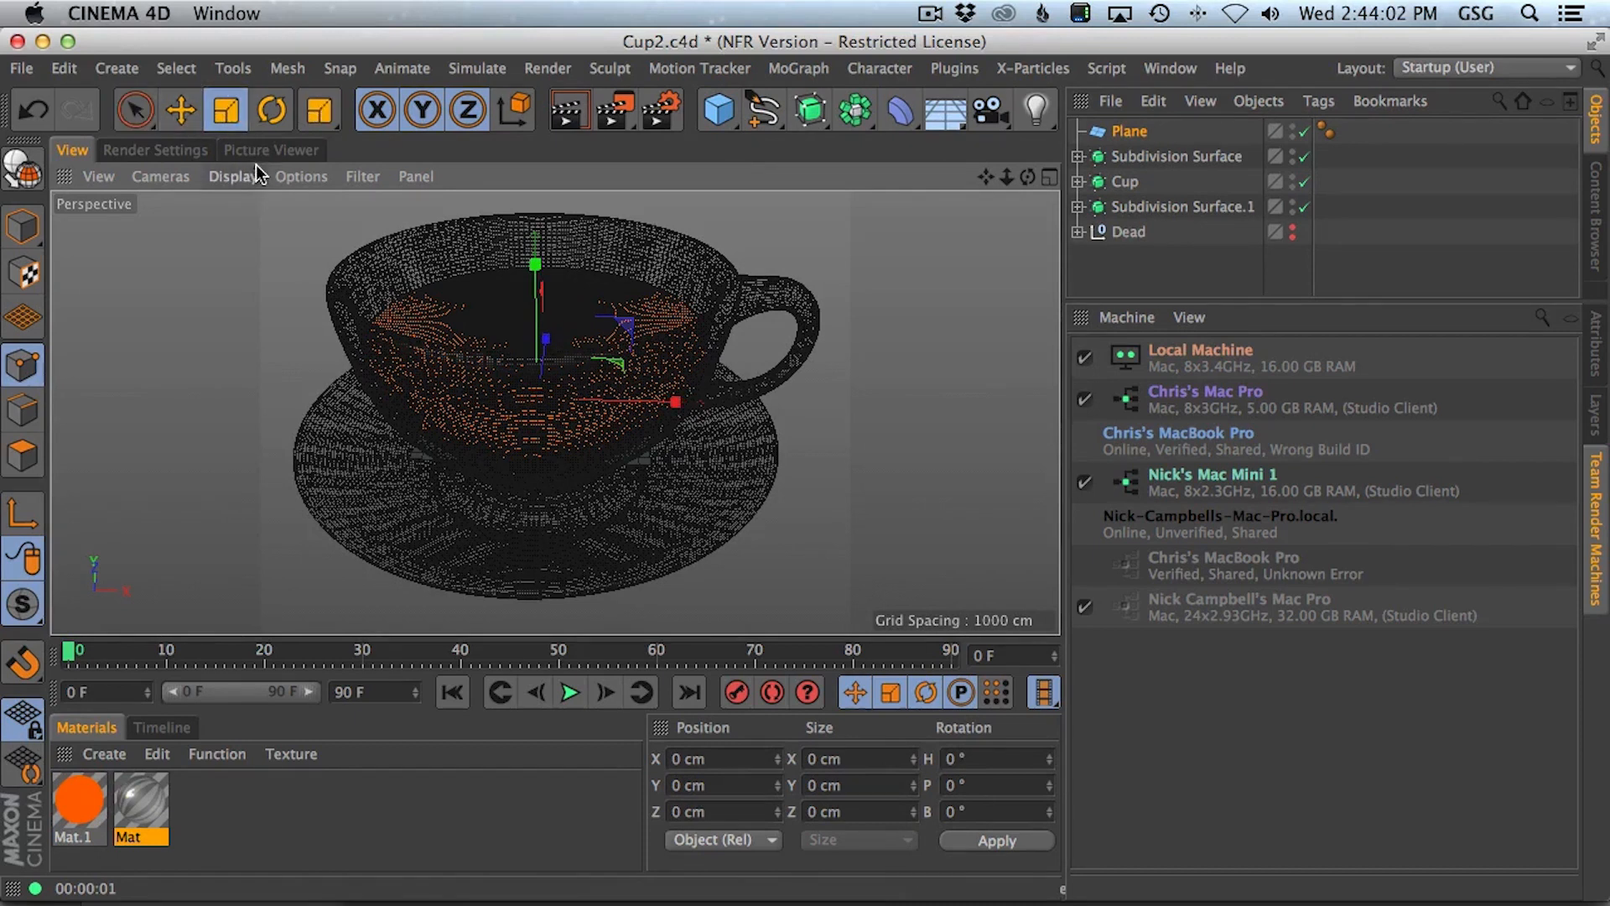
- Add a null and group both Subdivision Surface objects and the Cup under it
click(717, 115)
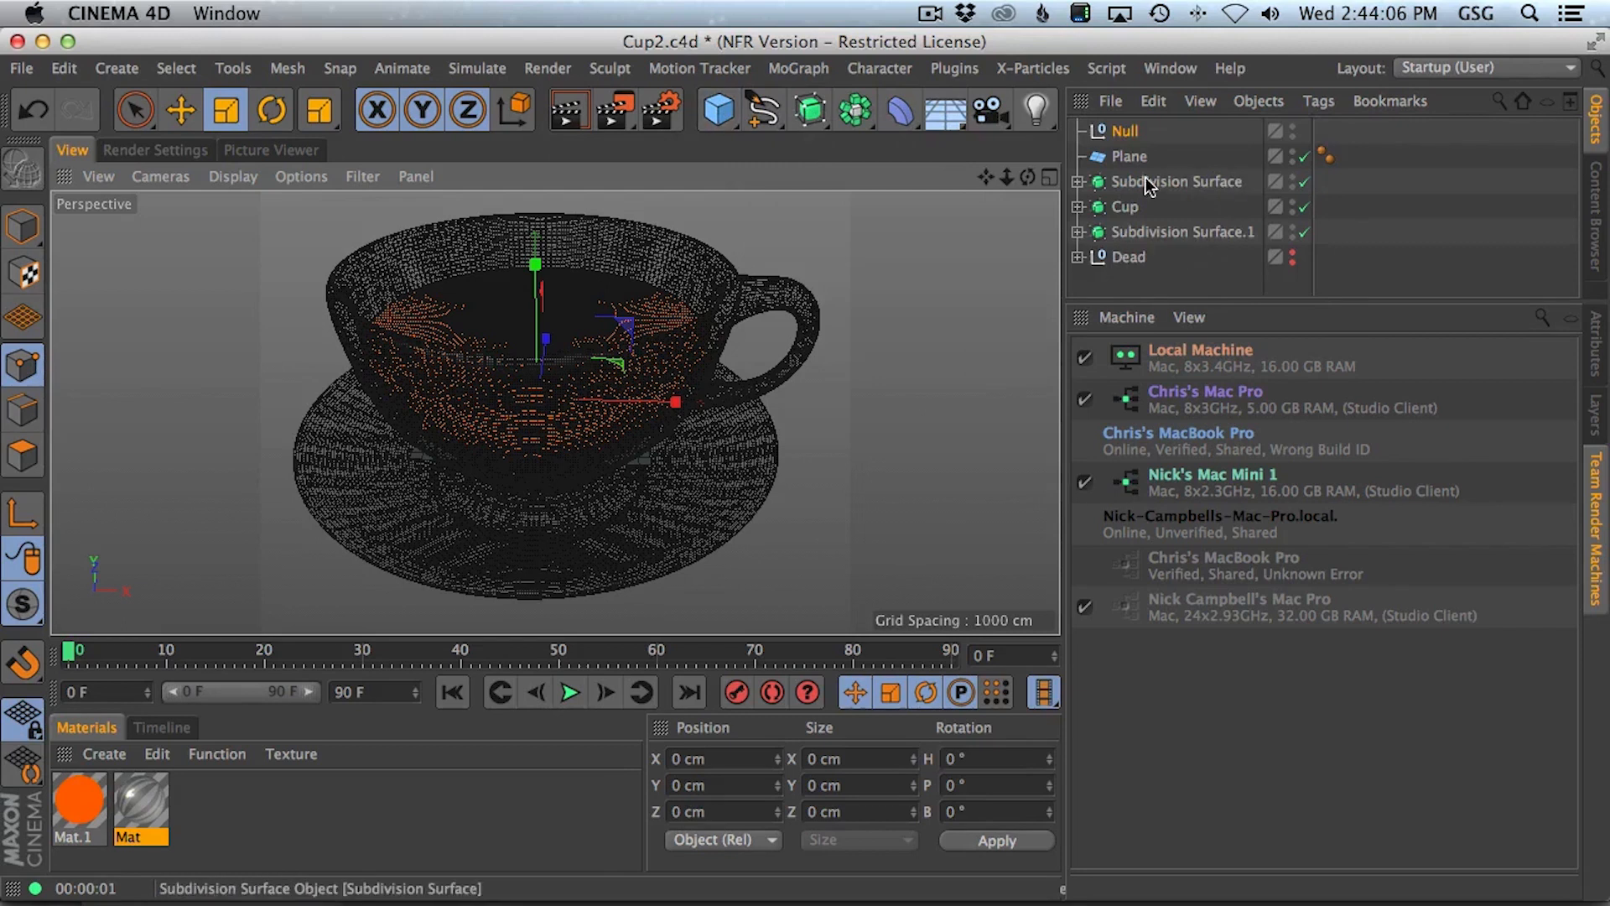
shift+click(1138, 233)
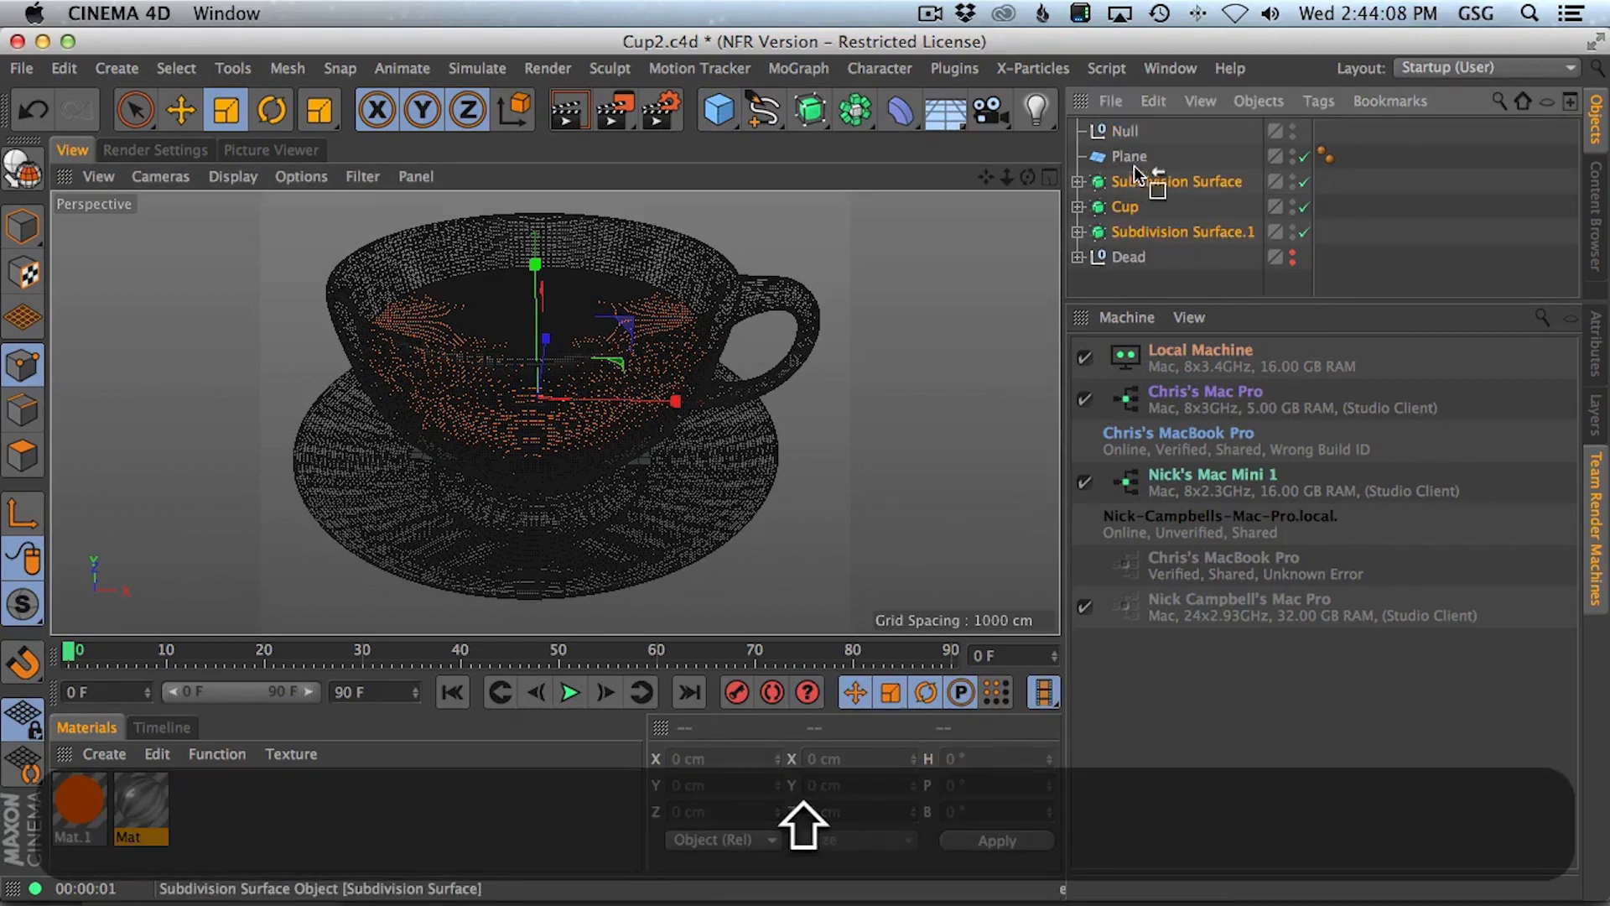
drag(1132, 136, 1126, 131)
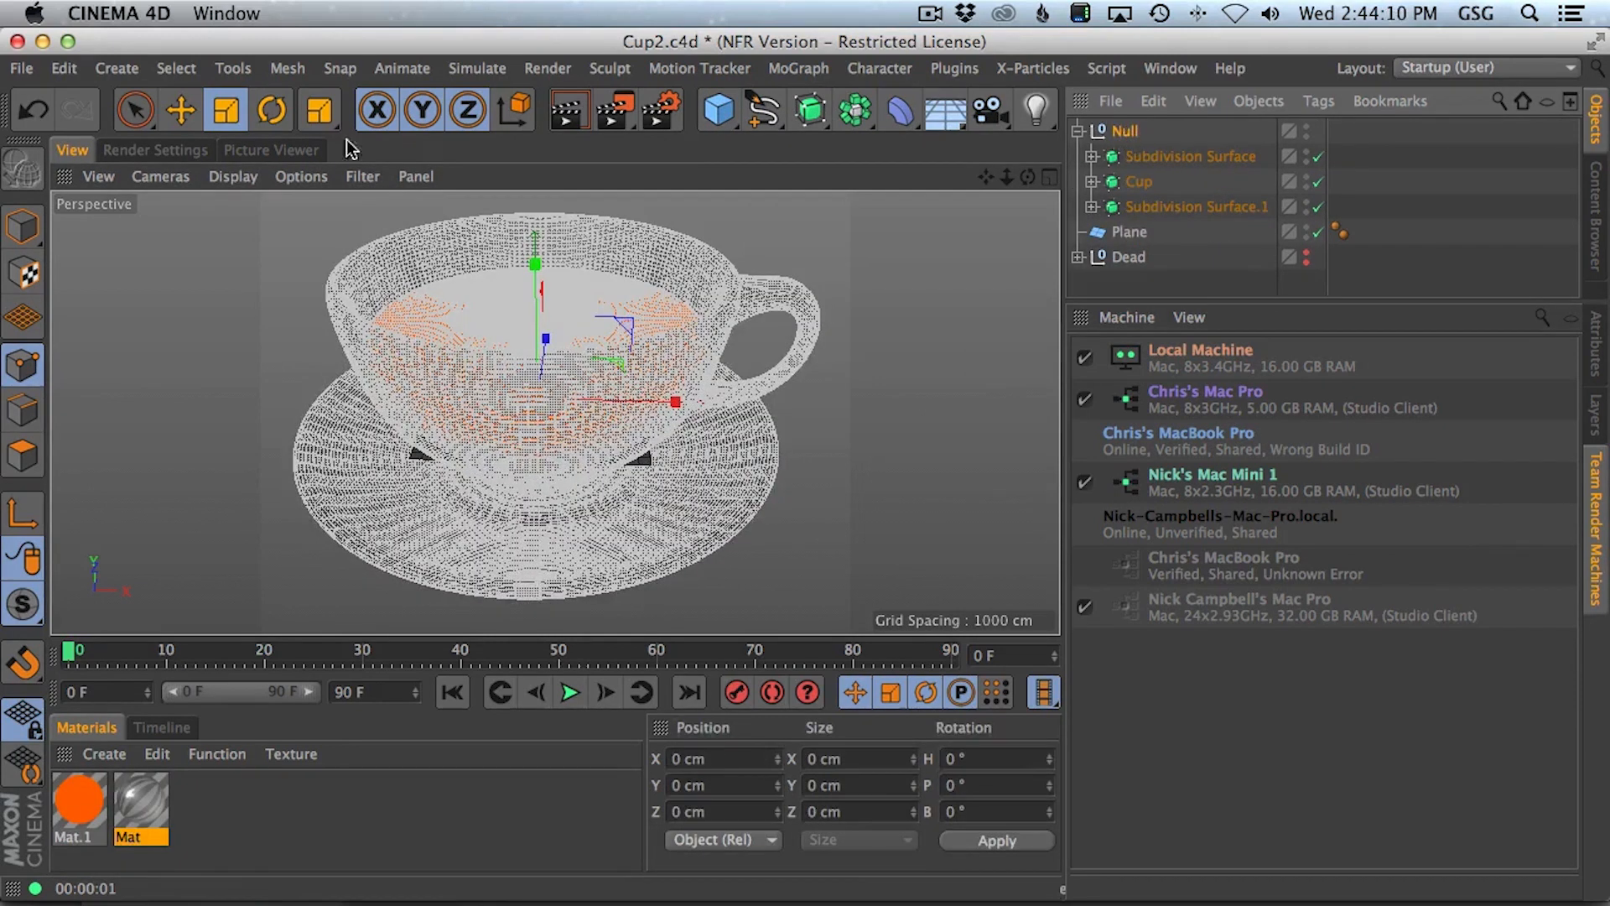
- Scale the null with the cup, saucer and liquid down so the set fits on the plane
drag(394, 352, 151, 453)
drag(532, 325, 363, 423)
click(1122, 133)
key(2)
drag(601, 387, 637, 388)
key(1)
drag(496, 439, 643, 411)
key(3)
key(1)
key(2)
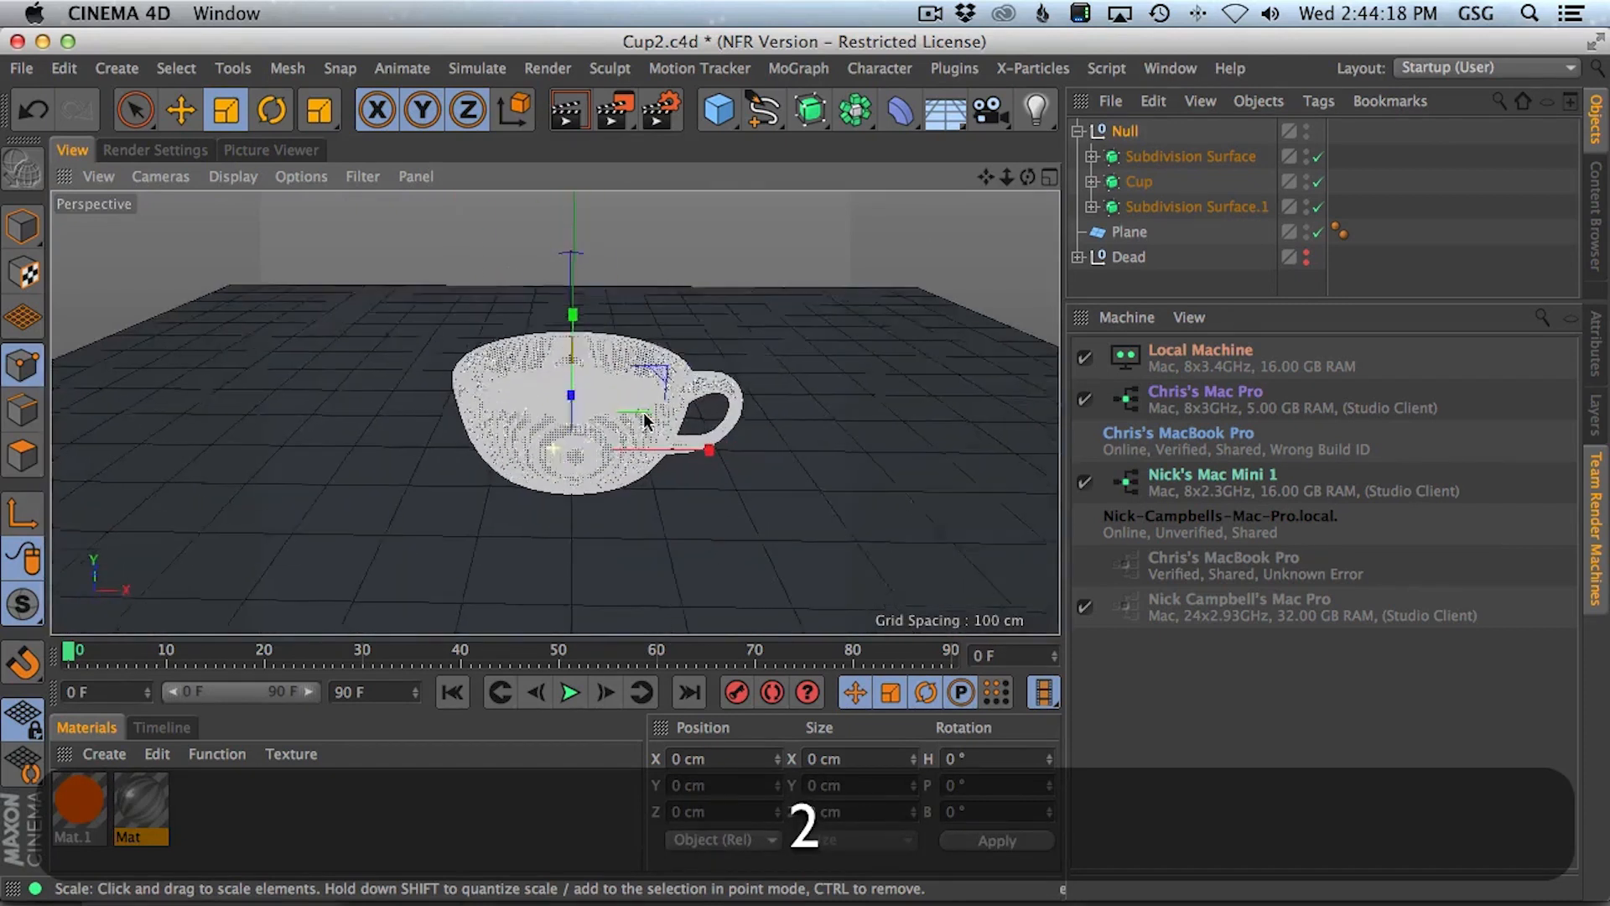
- Move the null group upward along its vertical axis until the saucer's base rests on the plane
click(180, 109)
drag(568, 331, 597, 266)
key(3)
drag(568, 370, 566, 416)
key(3)
drag(529, 473, 590, 288)
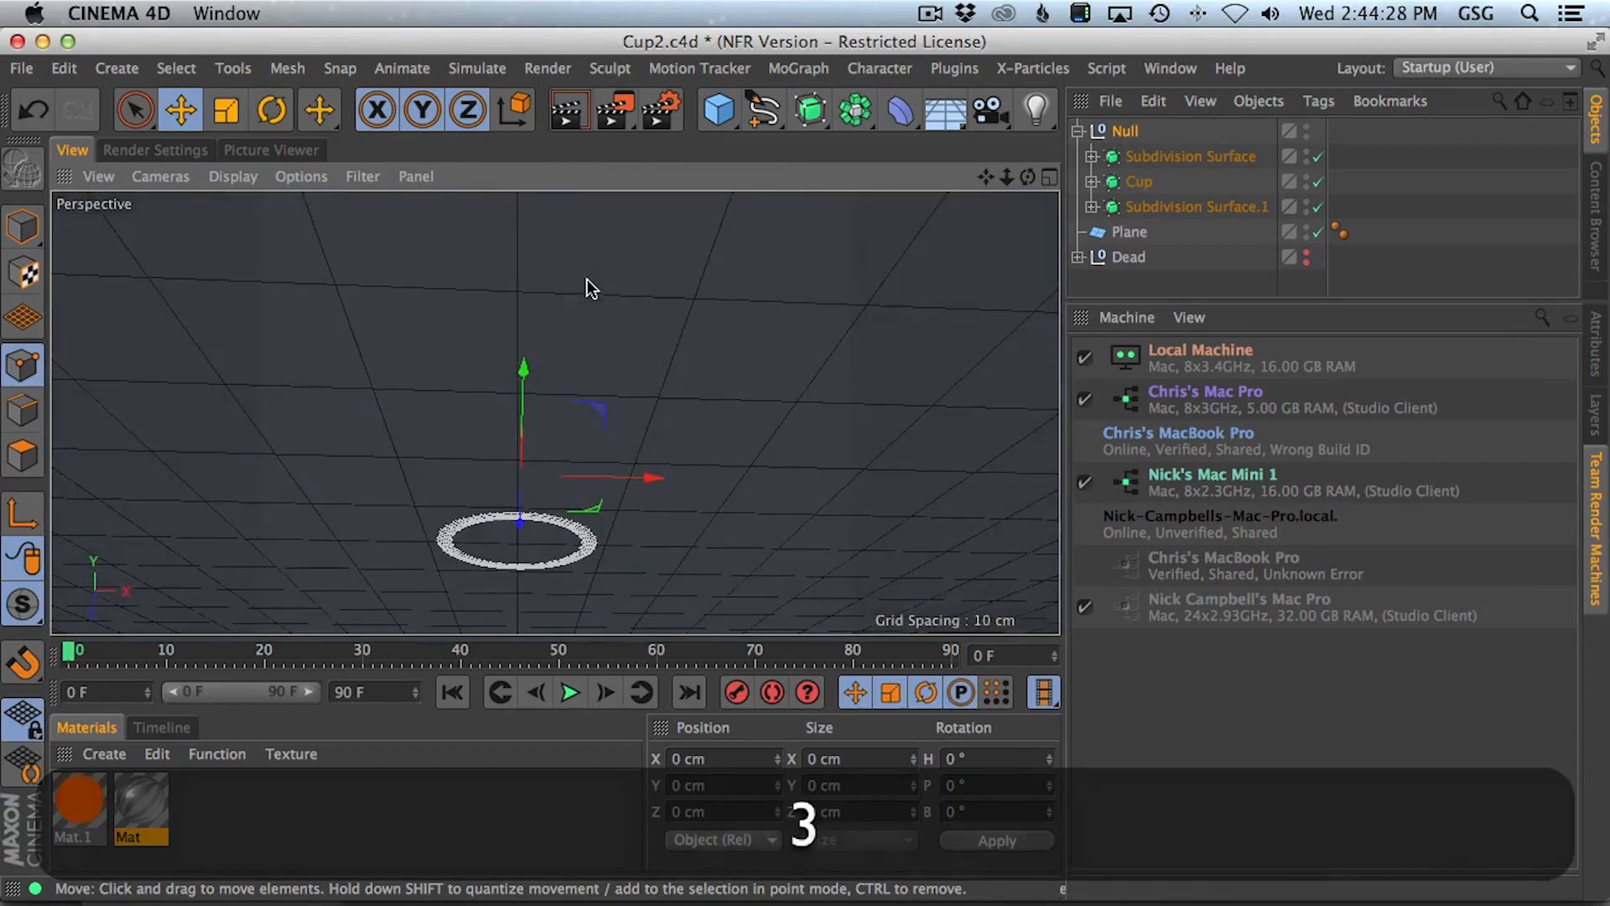
drag(525, 370, 646, 420)
key(3)
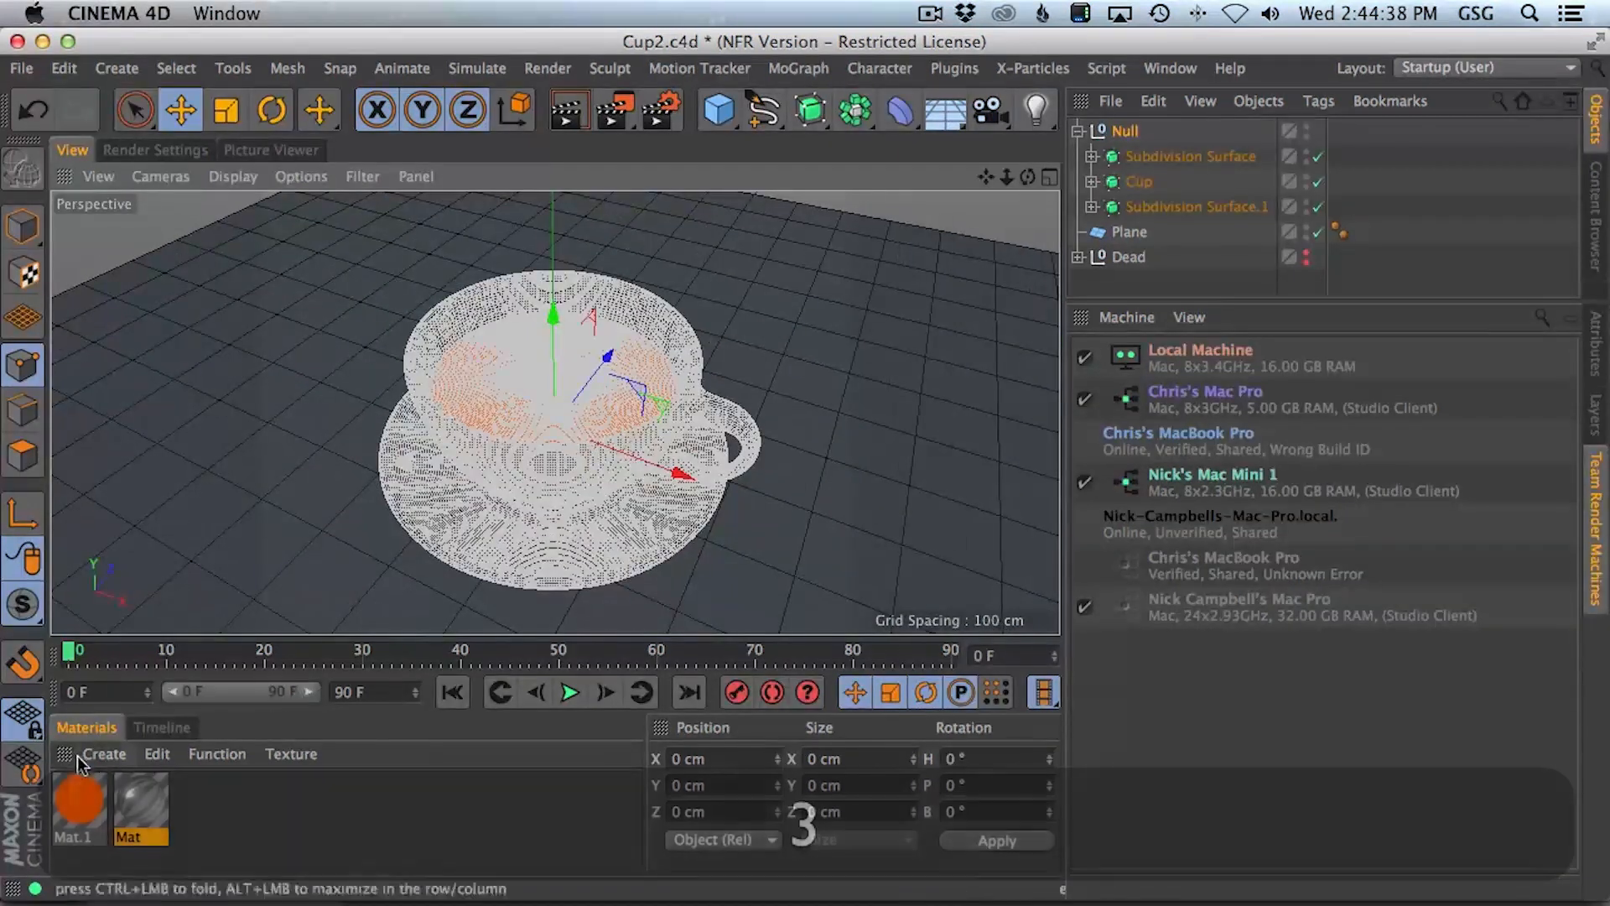
- Create a new default material and apply it to the floor plane beneath the cup
click(90, 754)
click(148, 532)
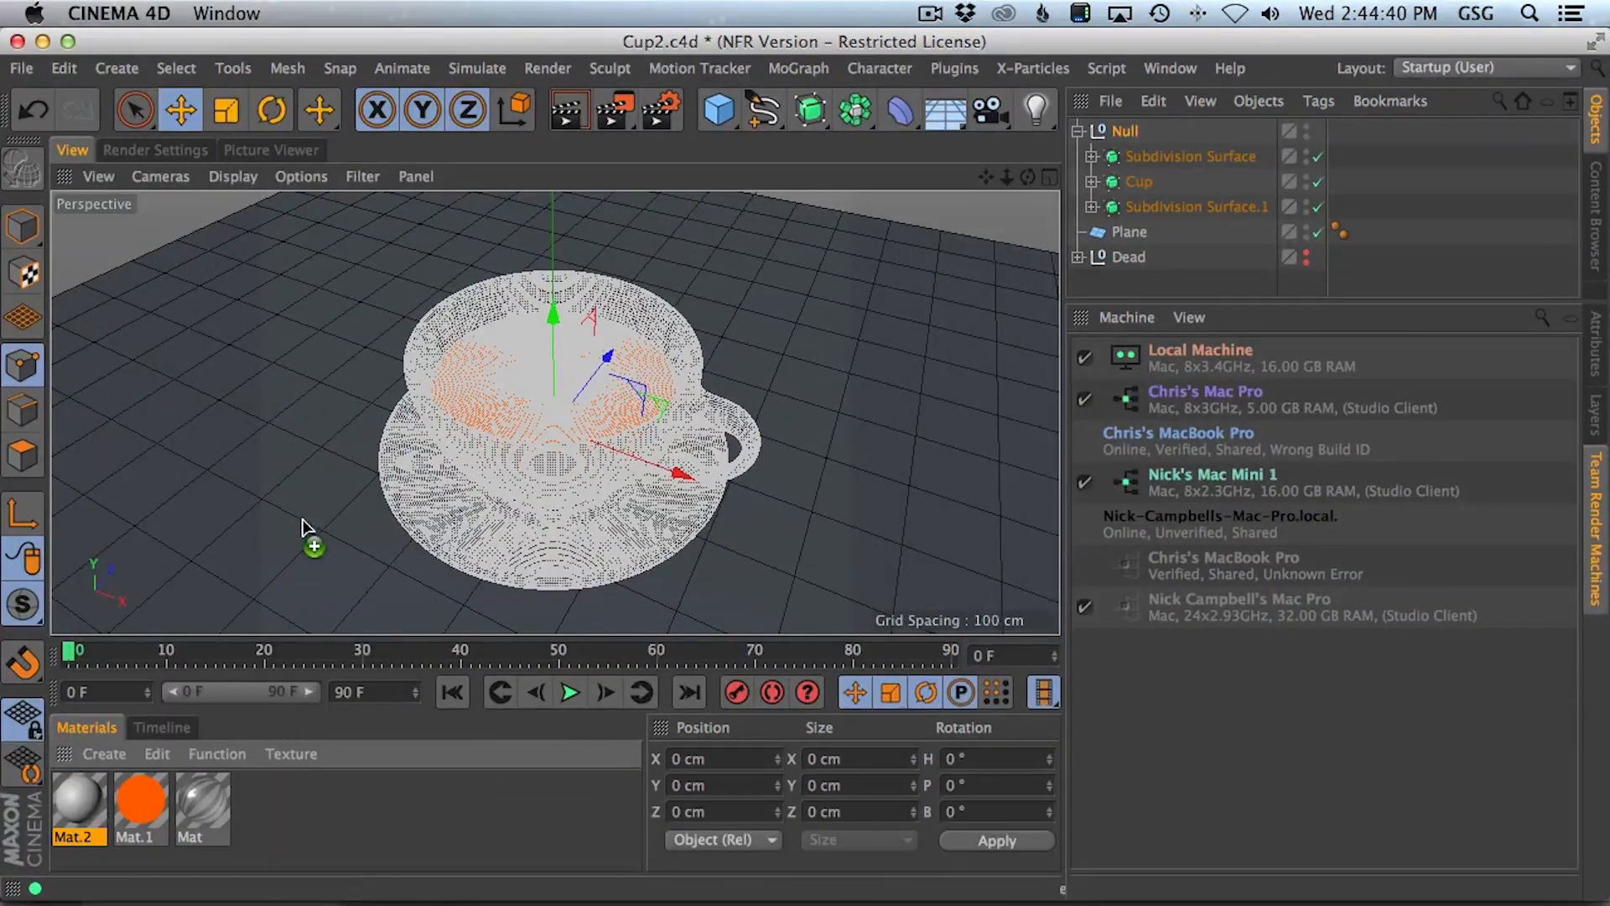
drag(301, 520, 301, 521)
drag(565, 460, 611, 442)
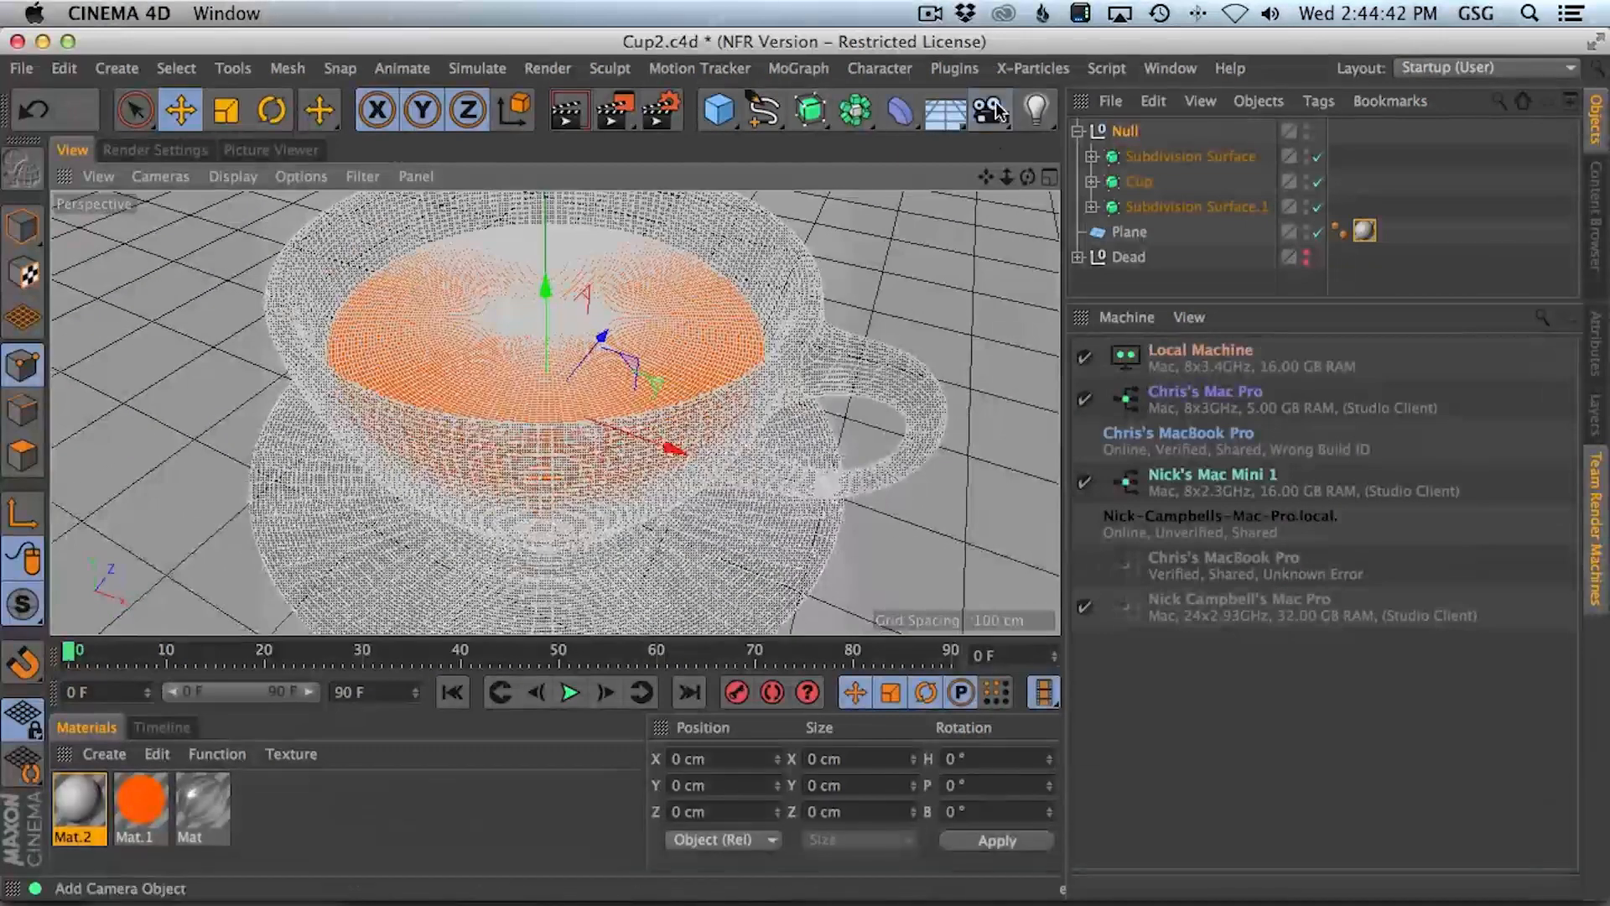
- Switch to Safari and examine the glass, liquid, steam and framing of the teacup 3D reference on Behance
click(994, 111)
key(super+Tab)
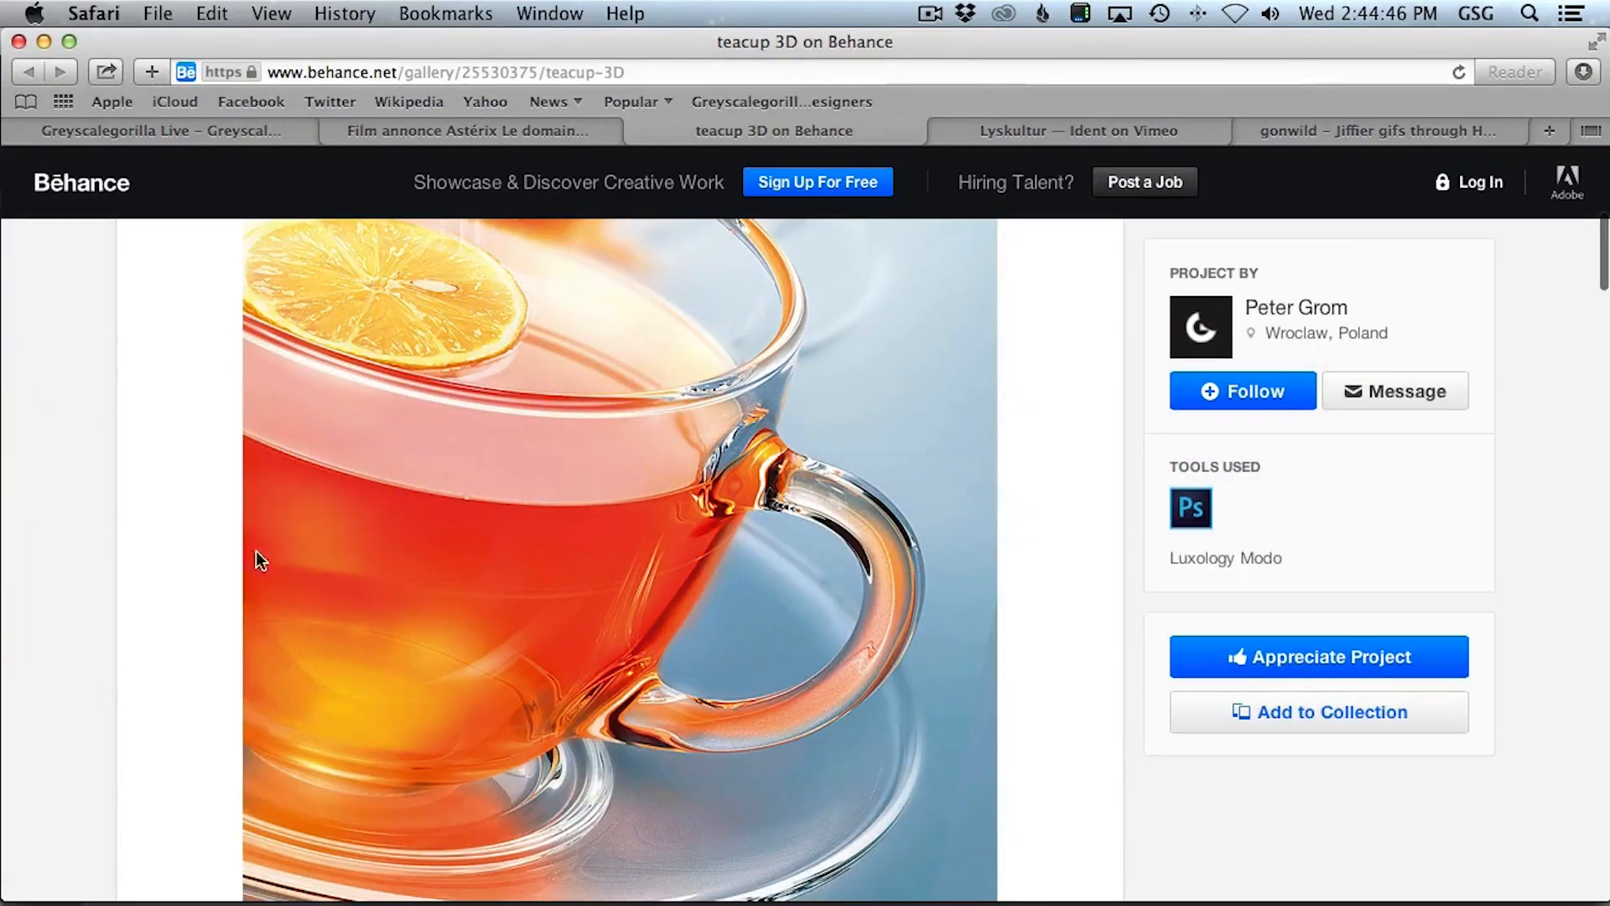
scroll(143, 518, up, 7)
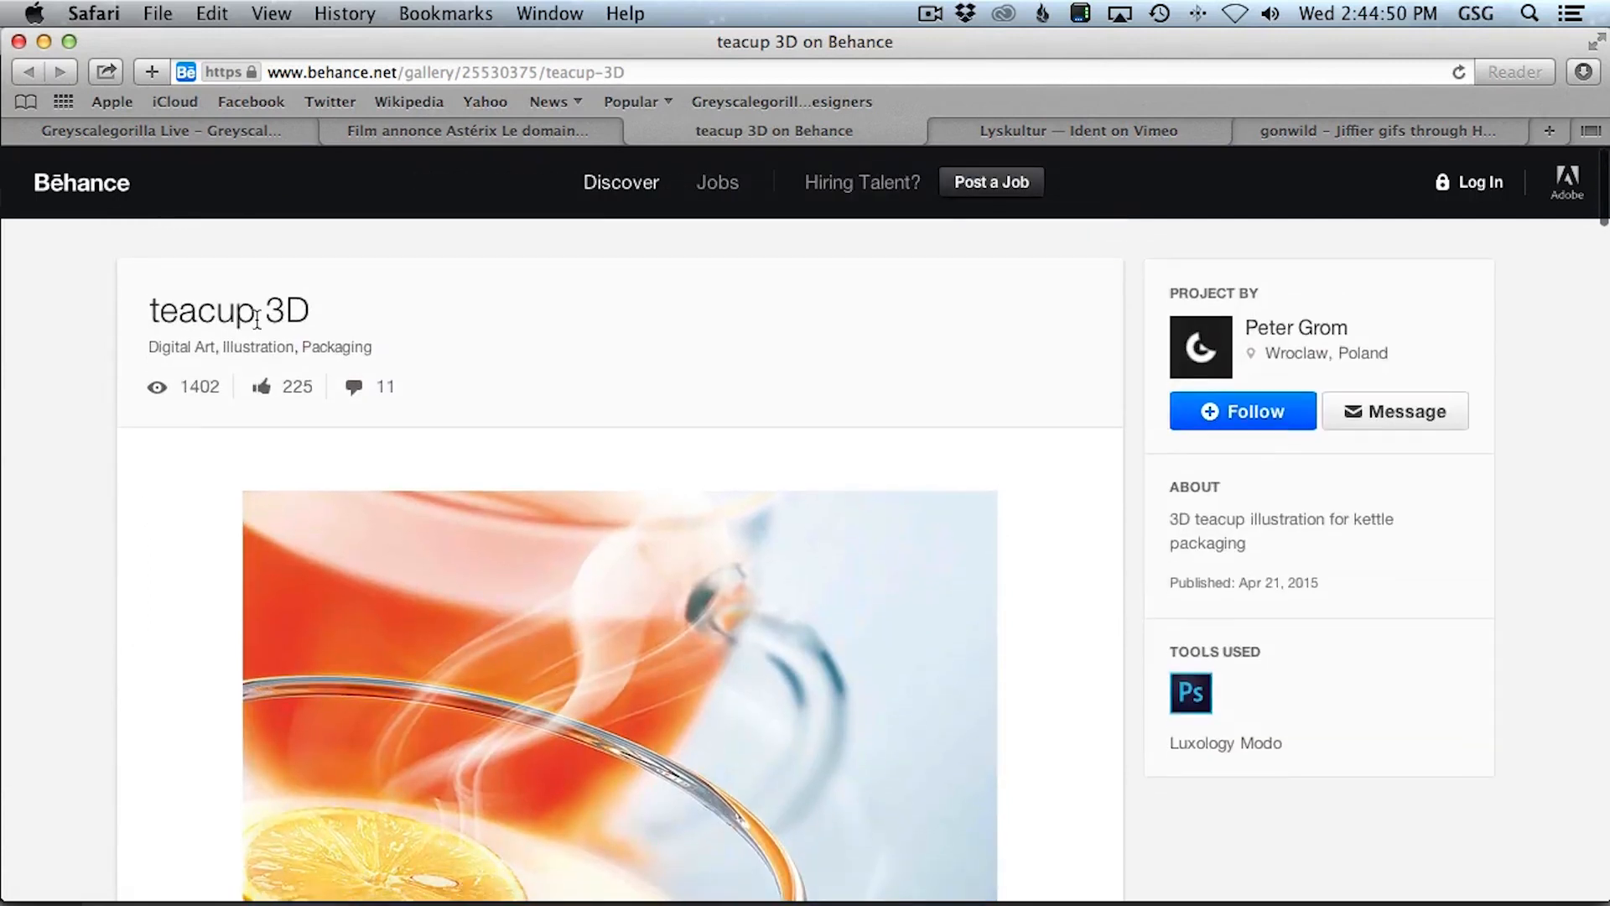
scroll(92, 503, down, 3)
scroll(89, 509, down, 5)
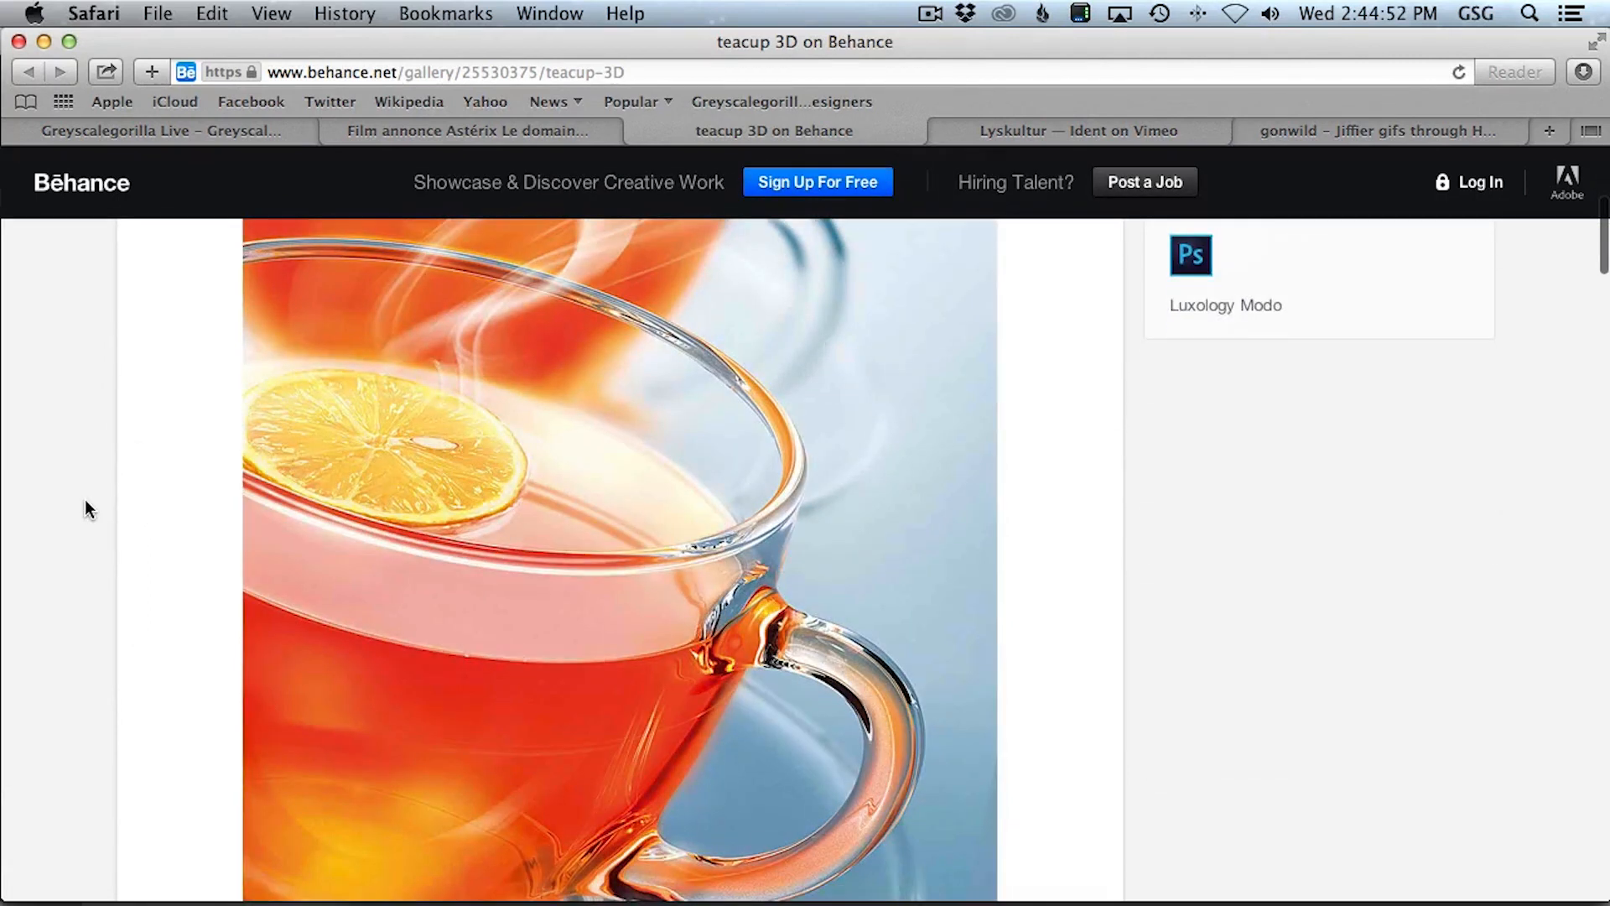
scroll(88, 509, down, 3)
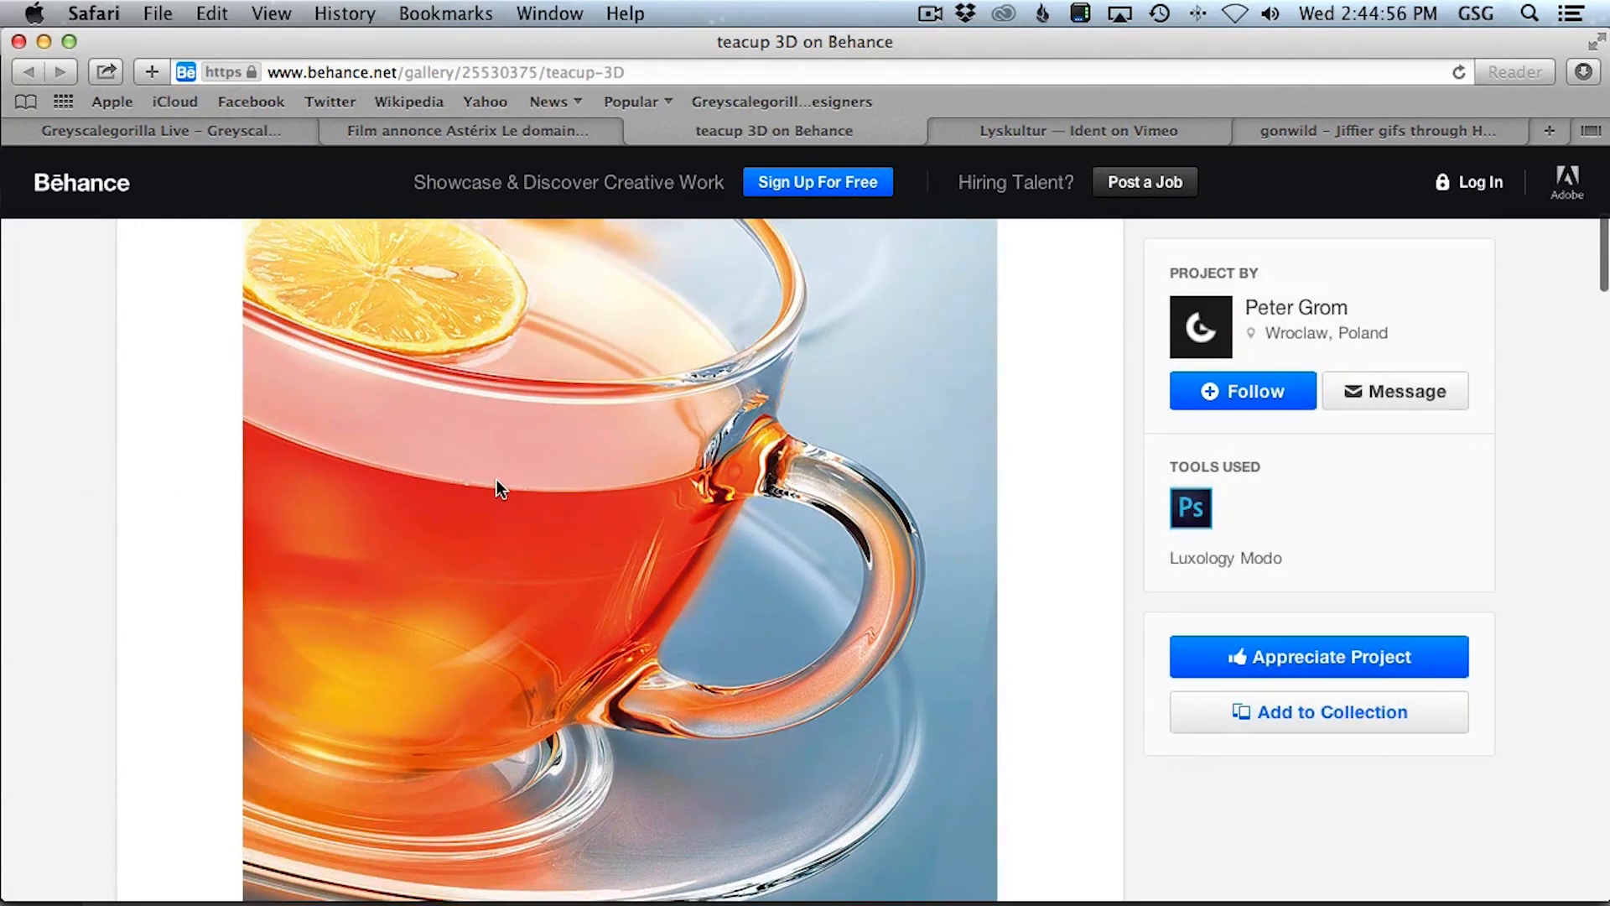
scroll(496, 480, up, 8)
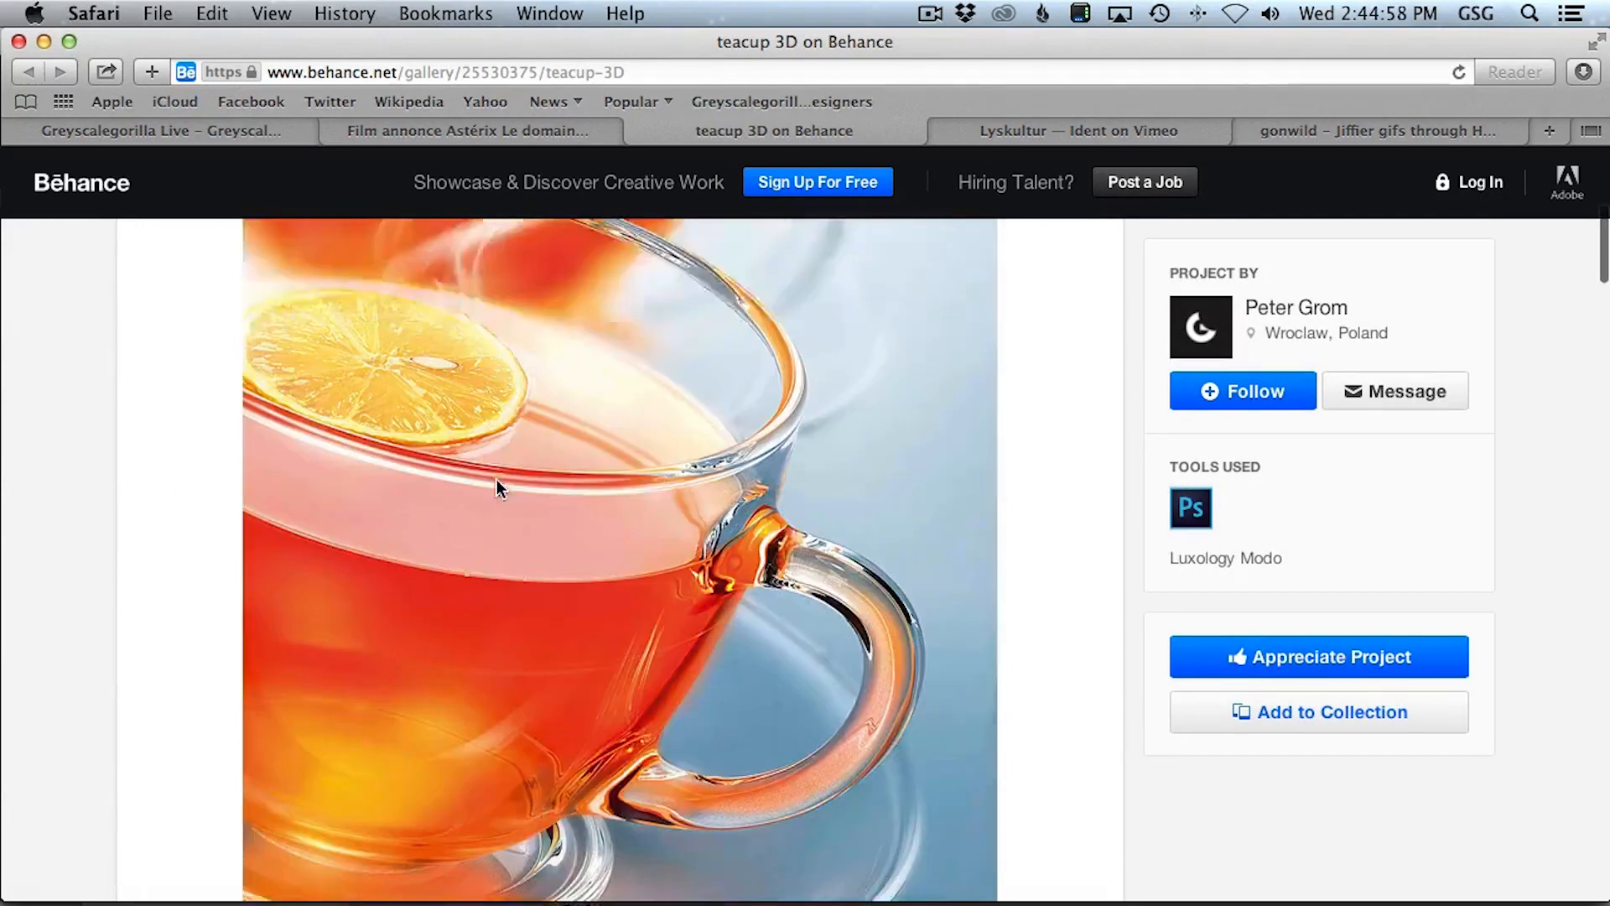
scroll(497, 479, down, 3)
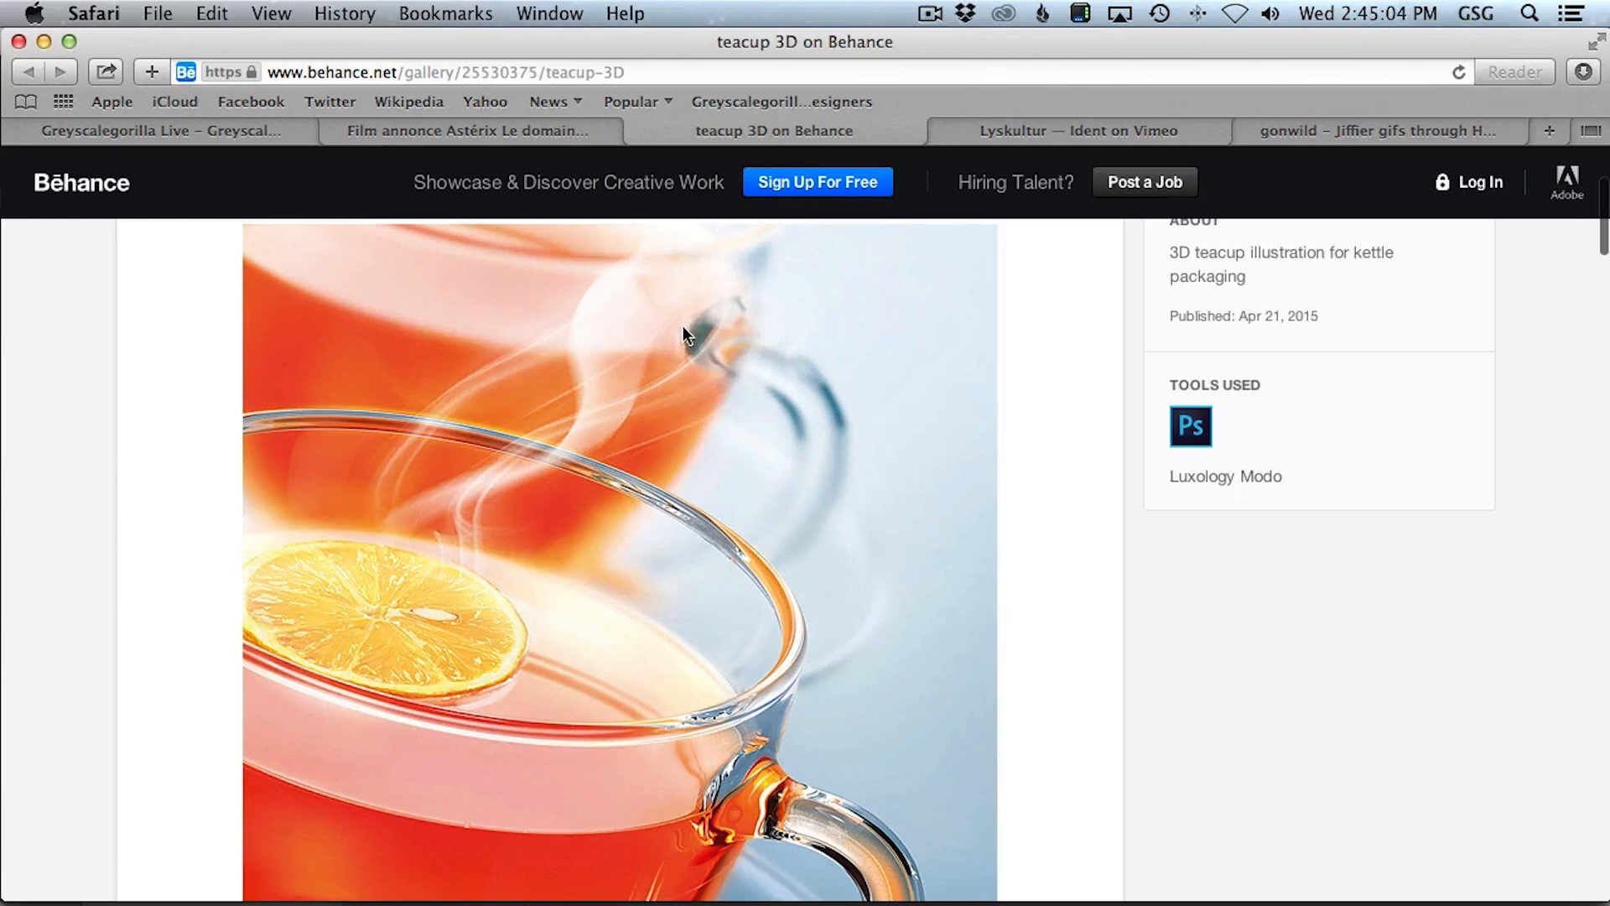
scroll(478, 524, down, 1)
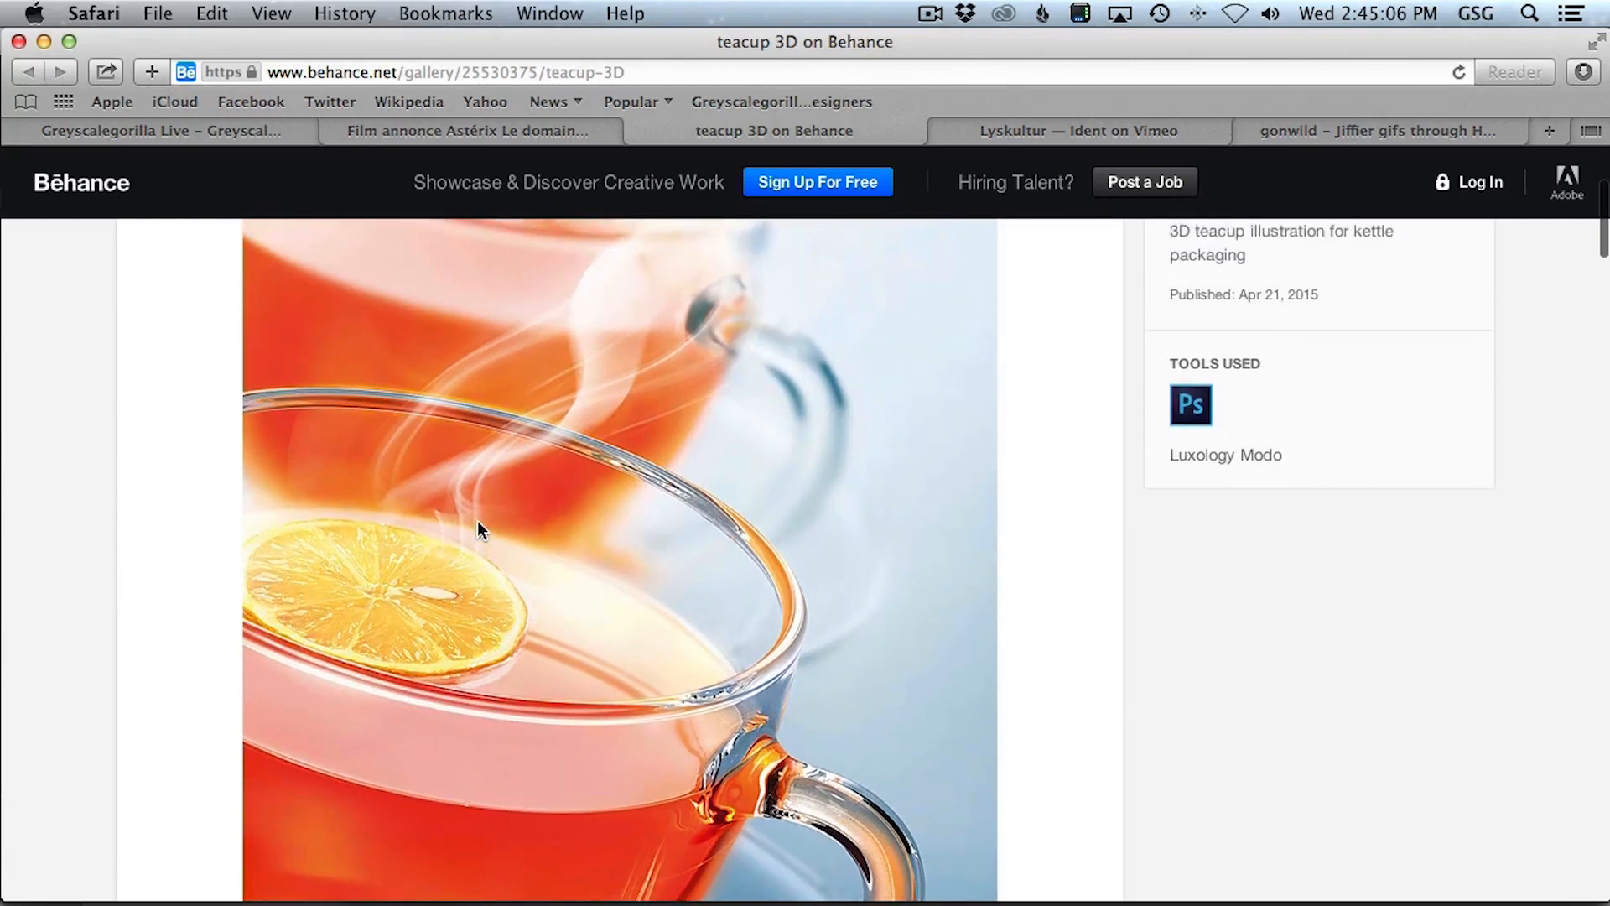
scroll(477, 520, up, 5)
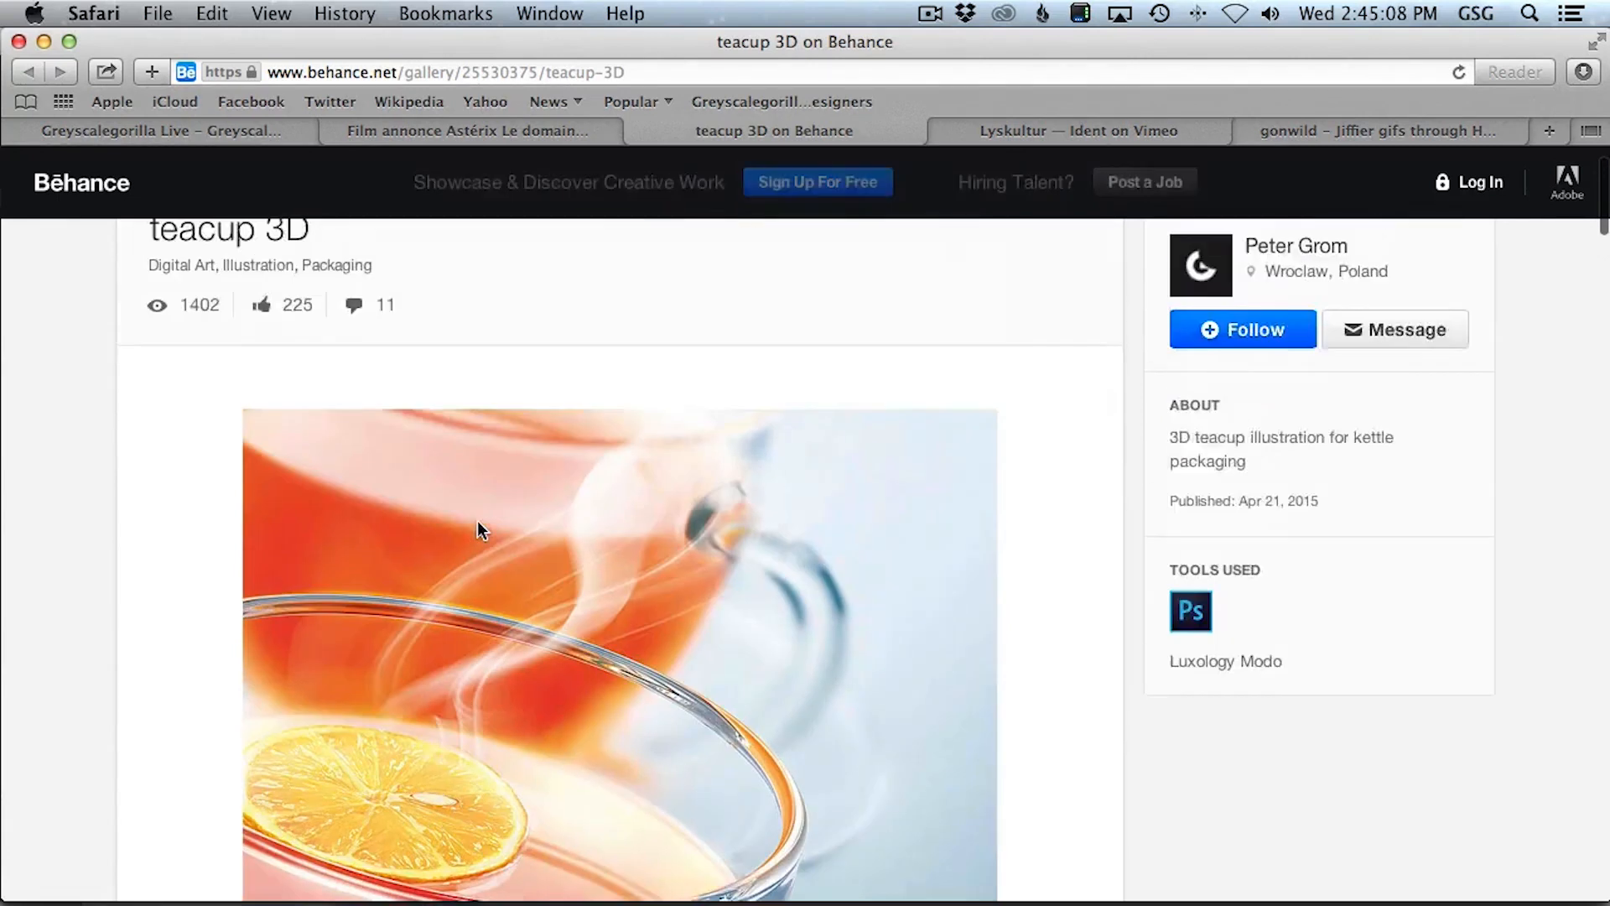
scroll(477, 520, down, 2)
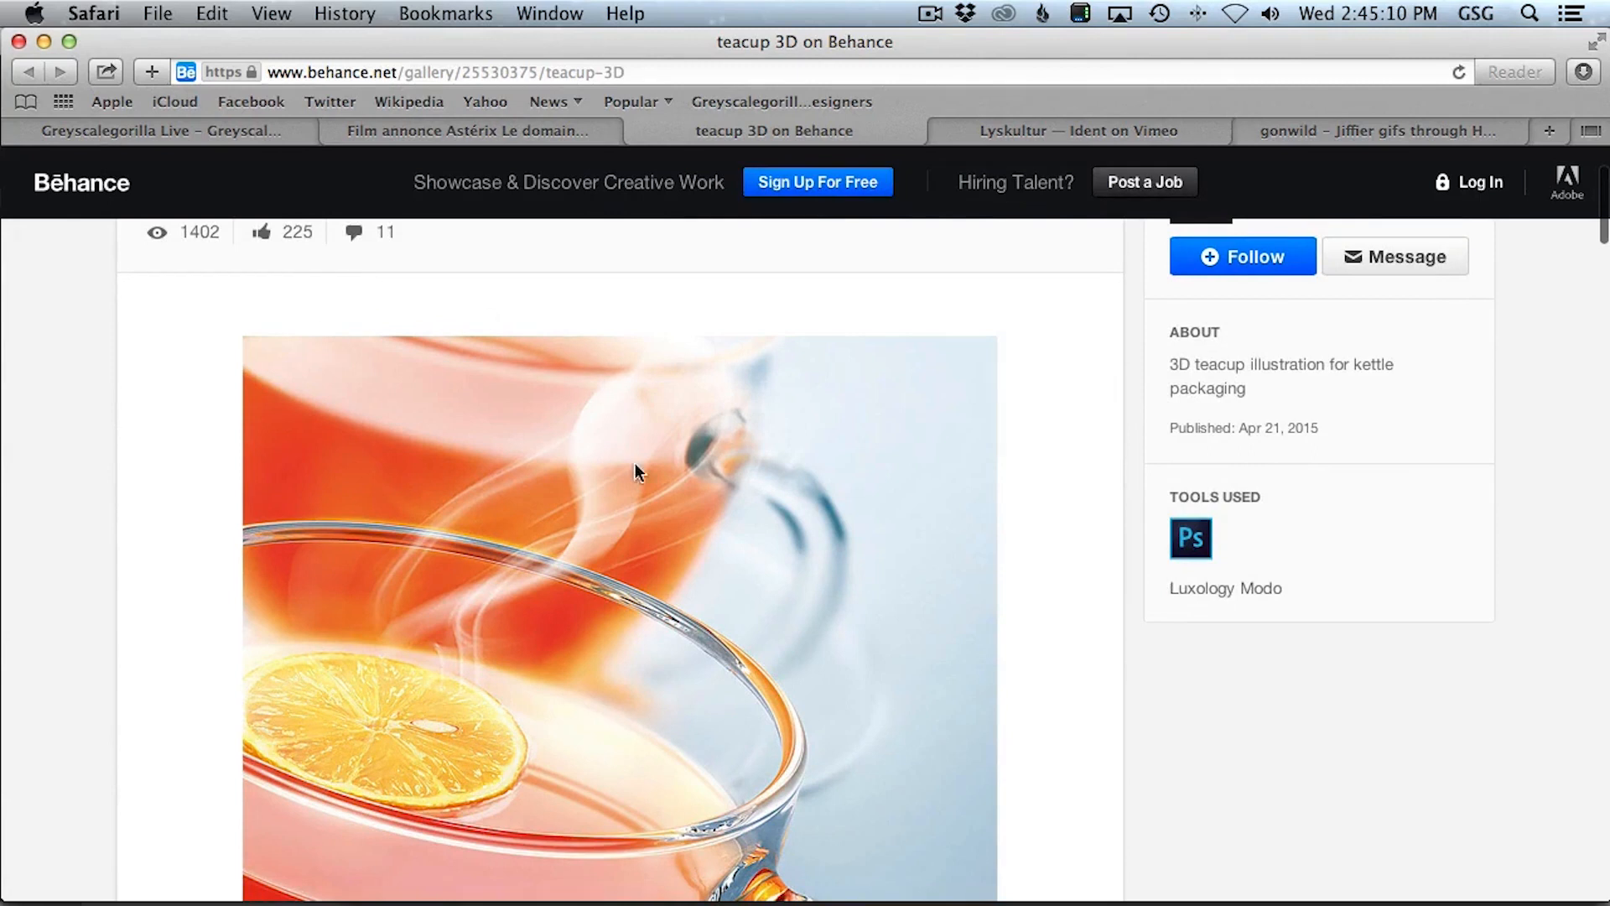
scroll(457, 444, down, 4)
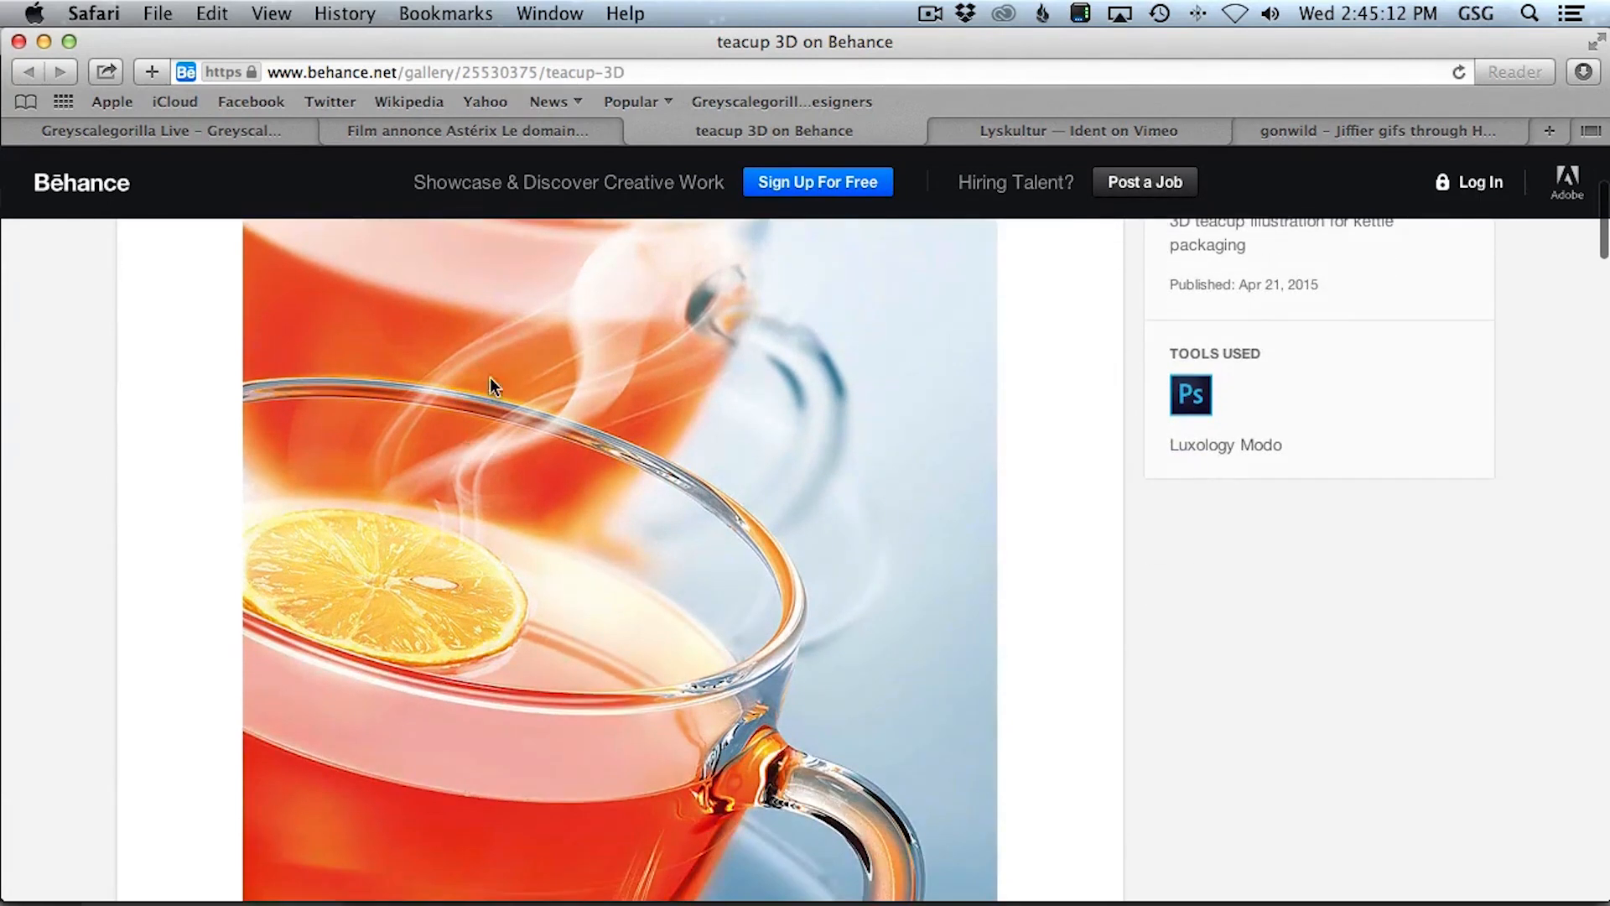
- Switch back to Cinema 4D, add a camera to the scene and set its focal length to 100
key(super+Tab)
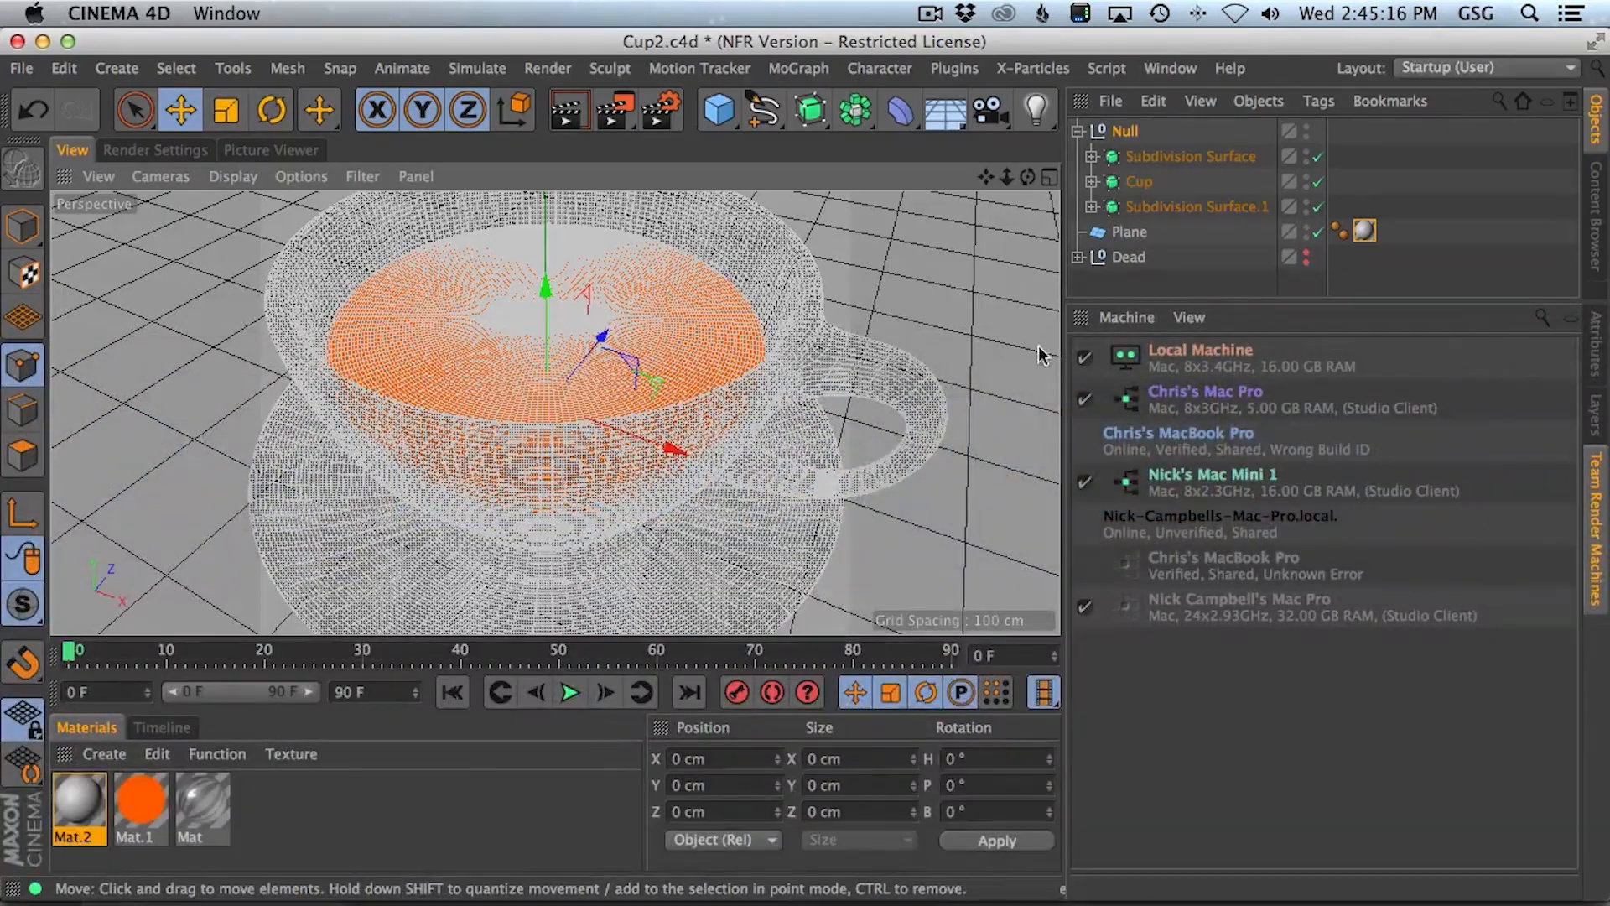
drag(990, 110, 1145, 134)
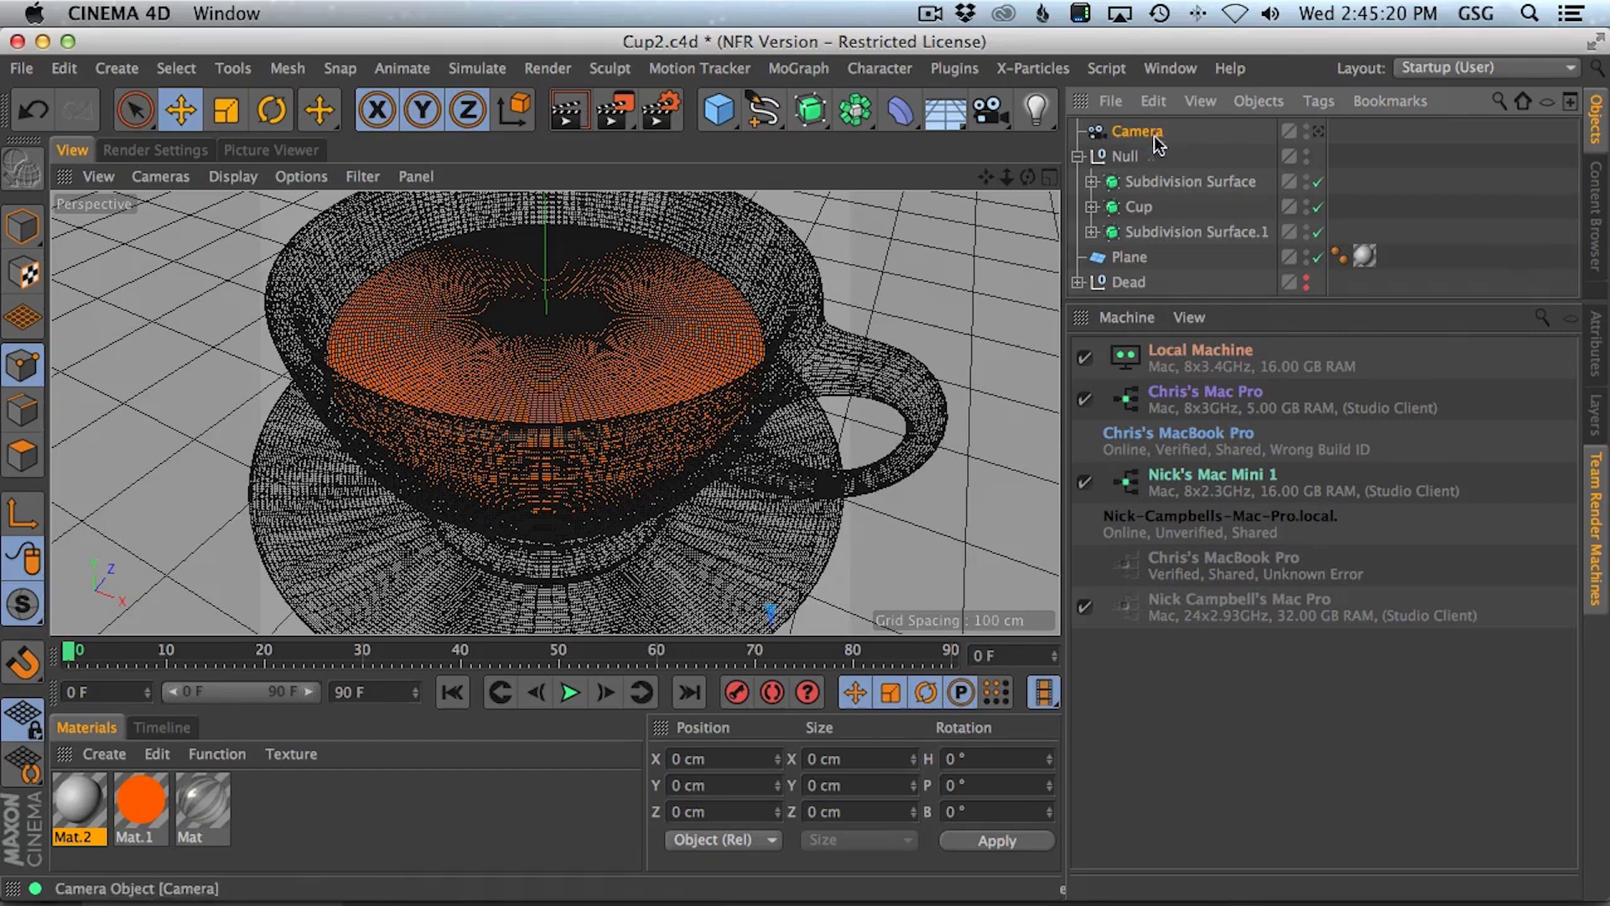
click(1595, 345)
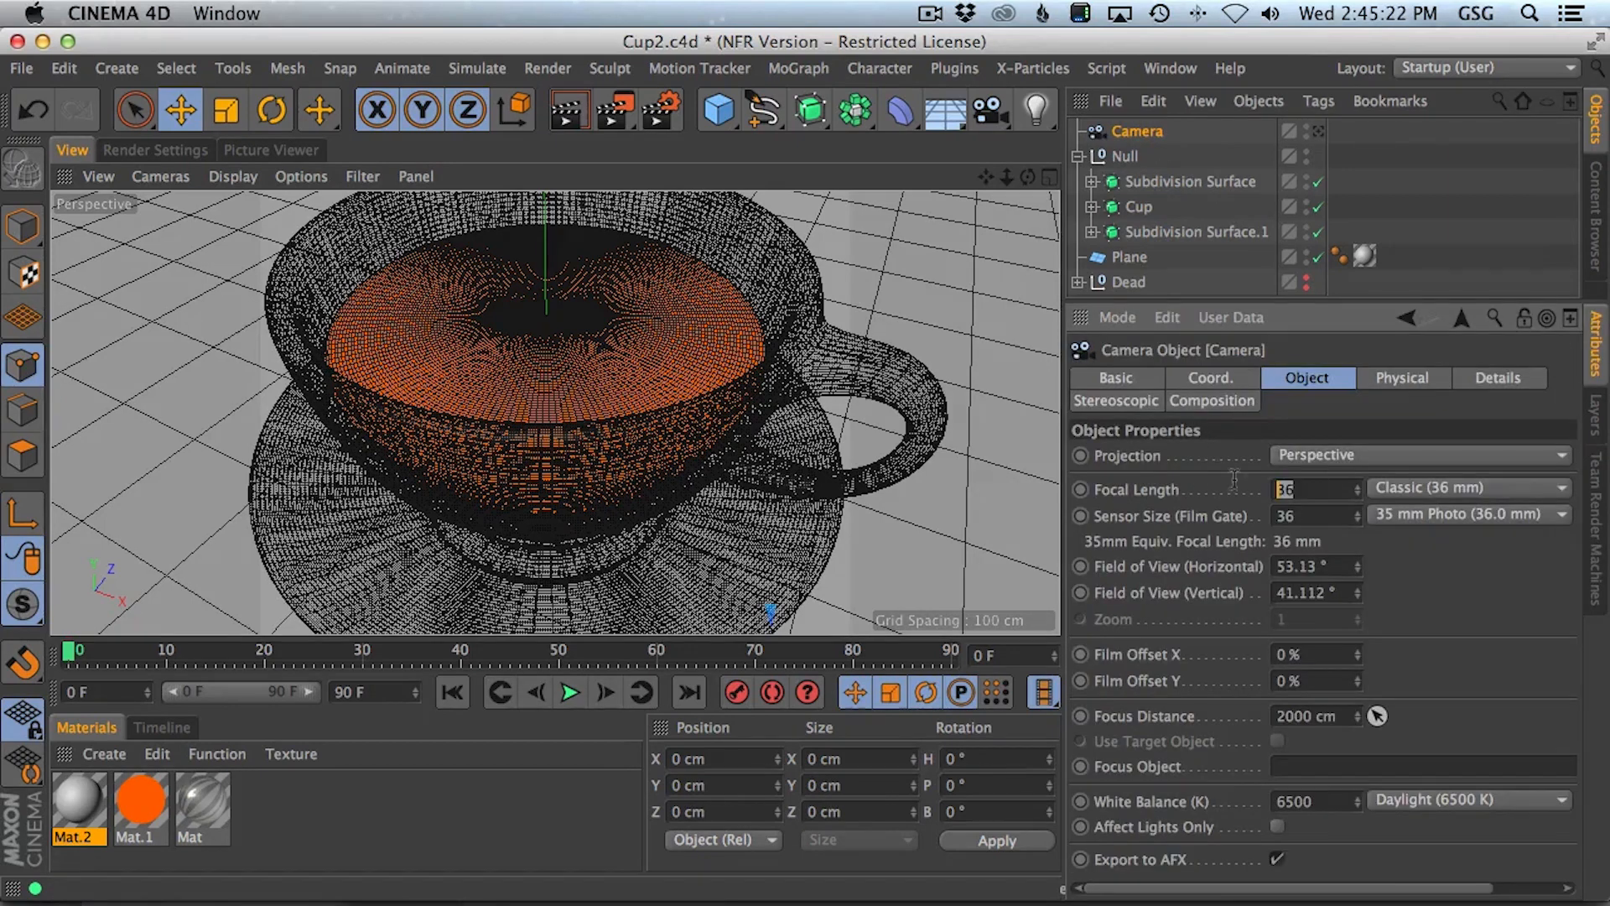
text(100)
key(Return)
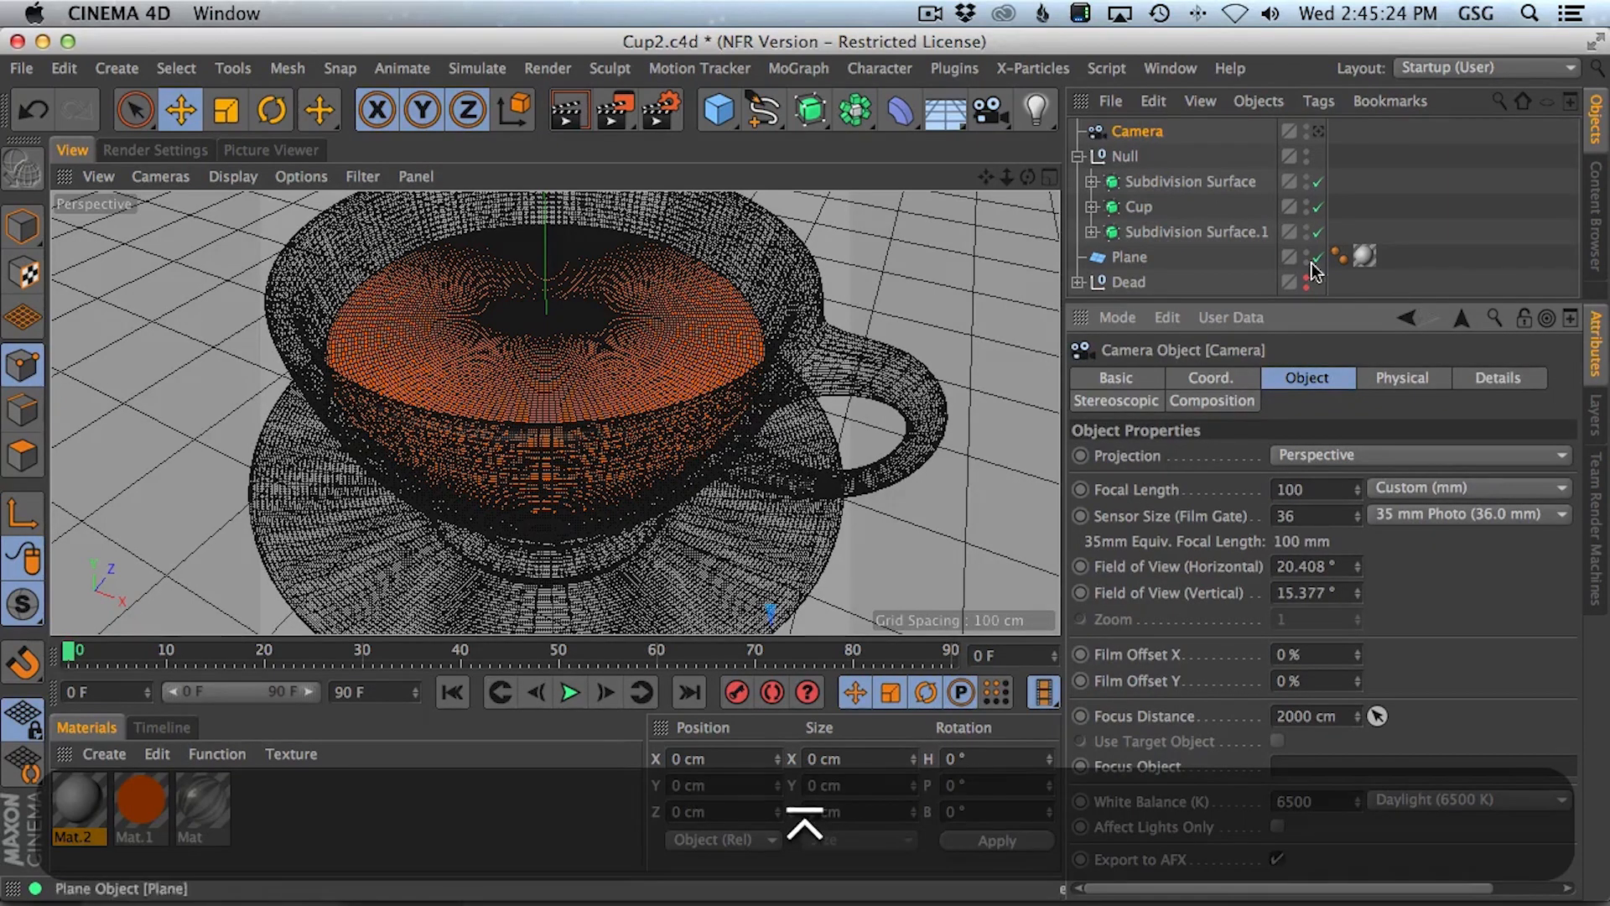
- Look through the new camera and frame a close-up of the cup from slightly above with its handle in view
click(1319, 130)
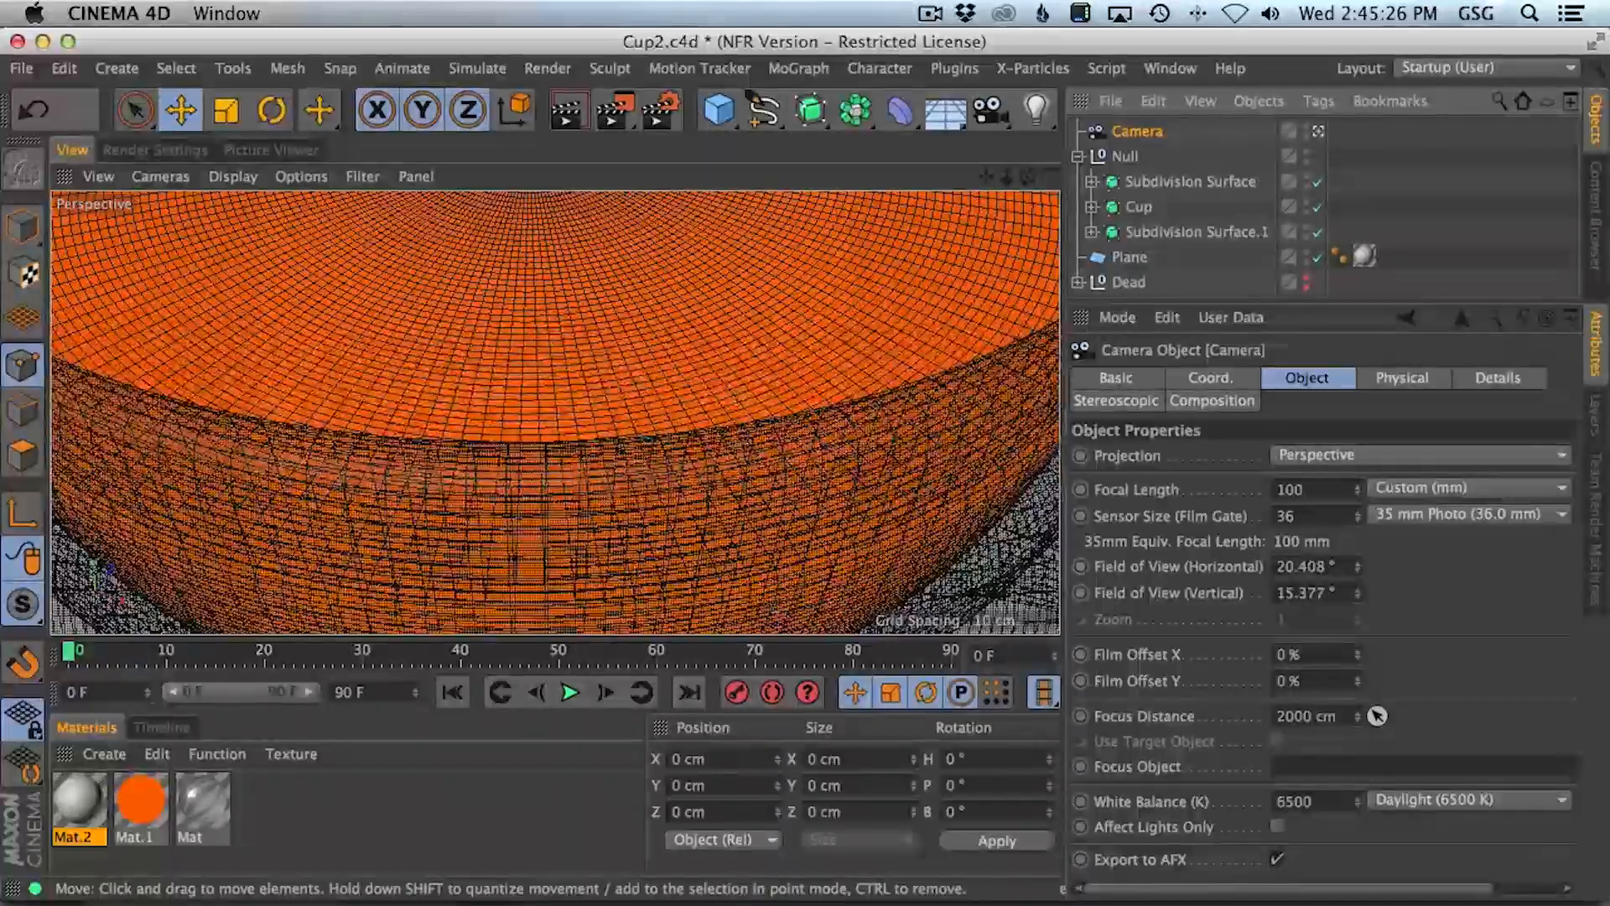
drag(621, 405, 504, 481)
key(1)
key(3)
drag(613, 432, 620, 361)
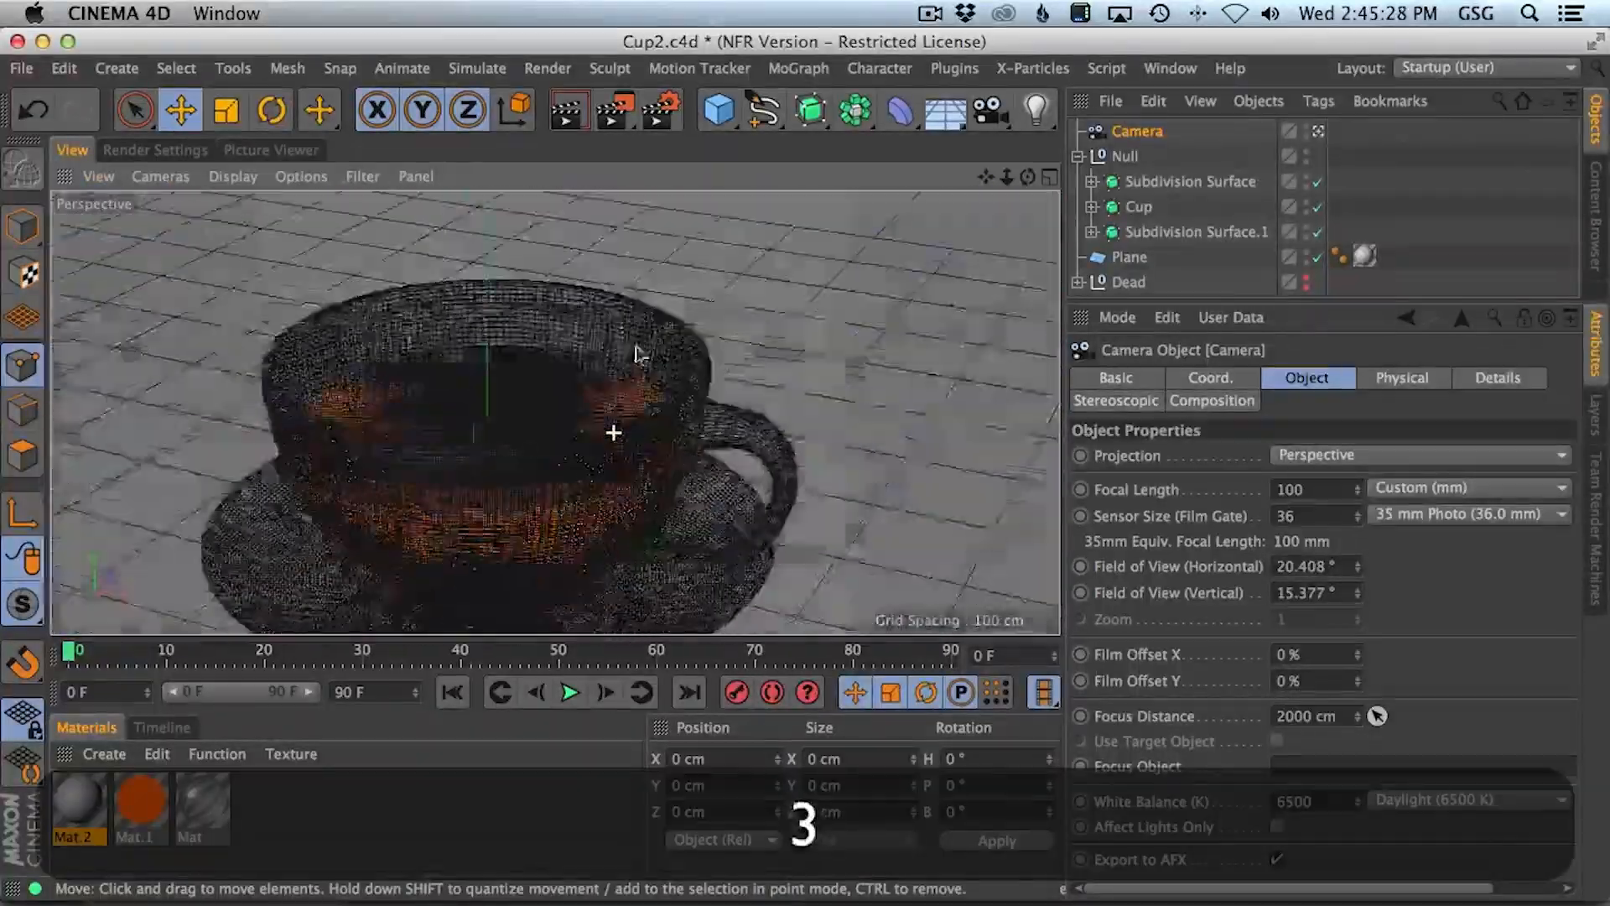
key(2)
key(2)
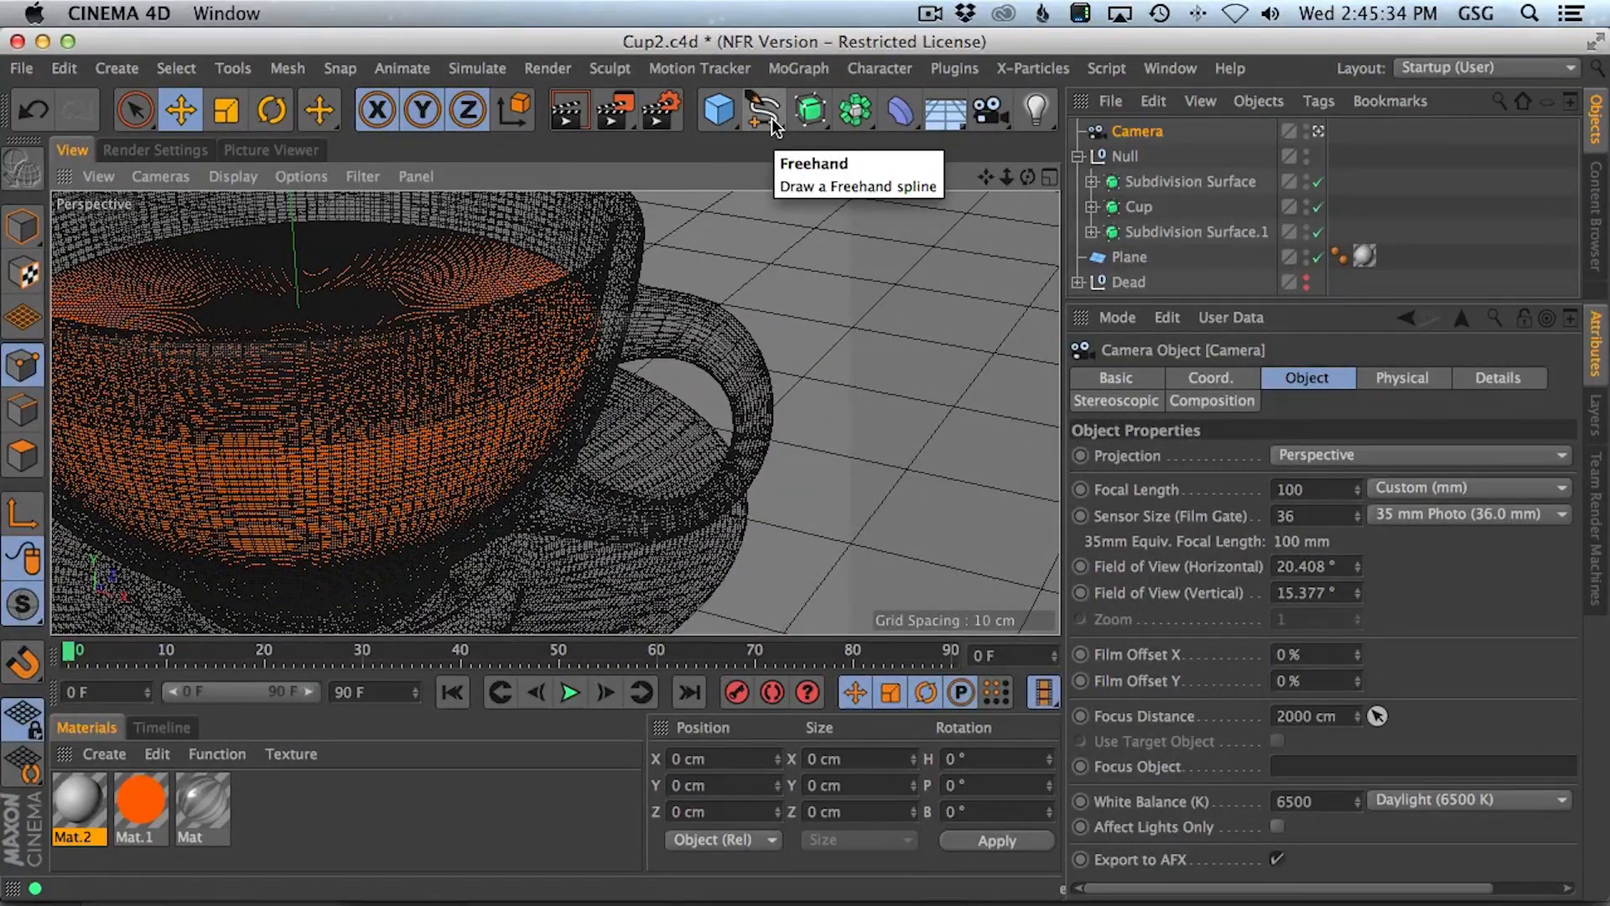
key(1)
drag(550, 444, 525, 422)
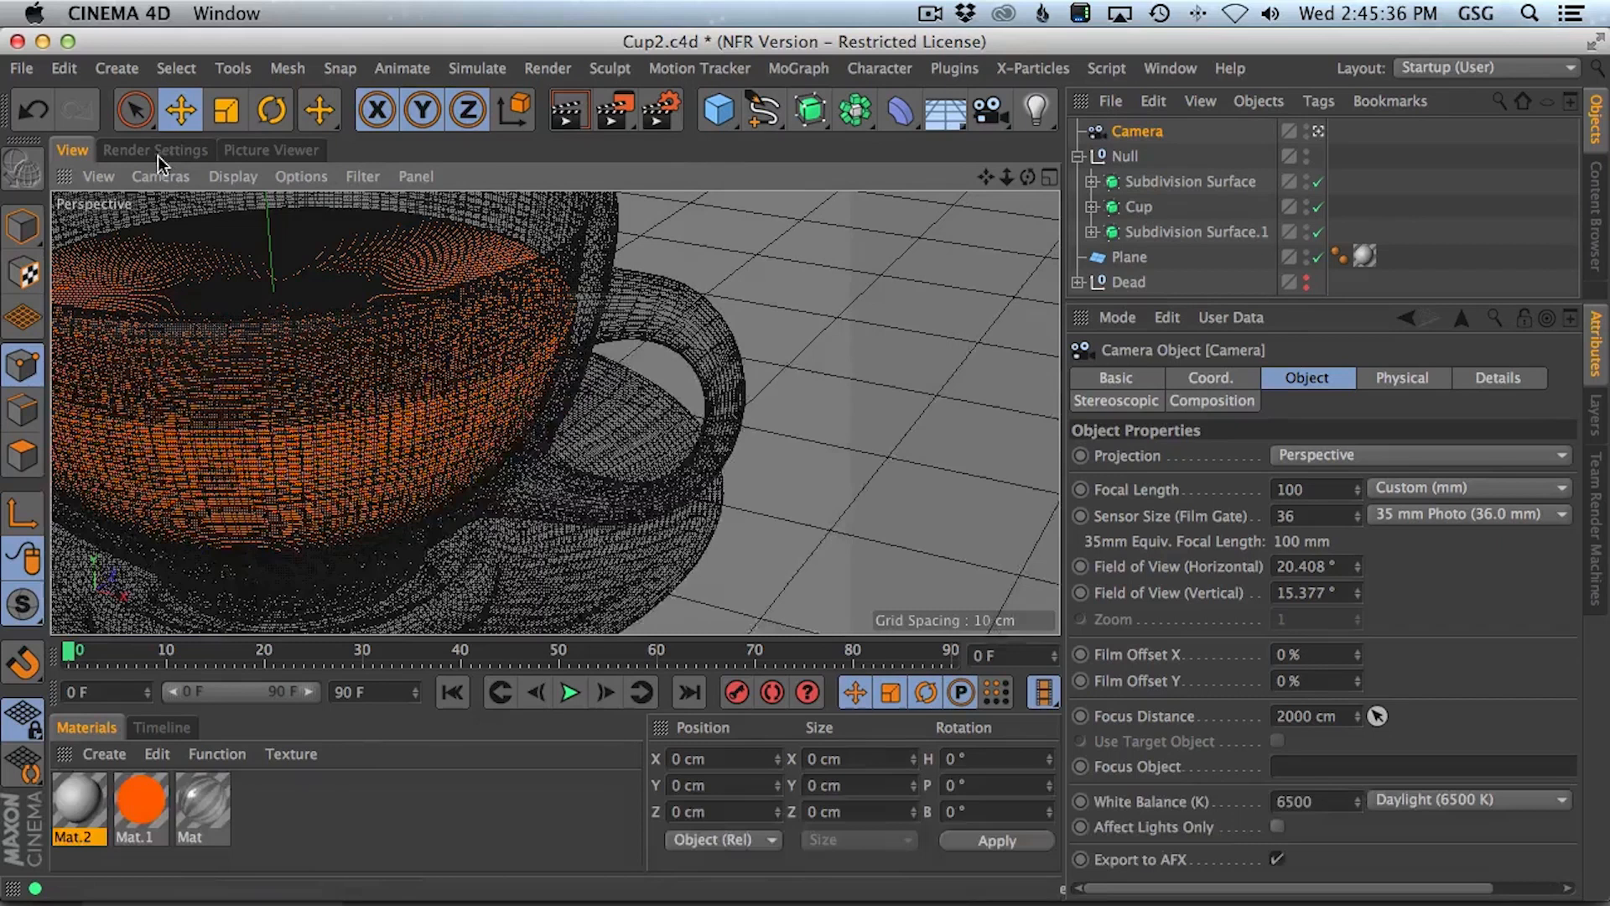
- Set the render output width to 500 pixels with the ratio locked, and choose the Physical renderer
click(156, 151)
click(120, 238)
click(431, 310)
text(500)
key(Return)
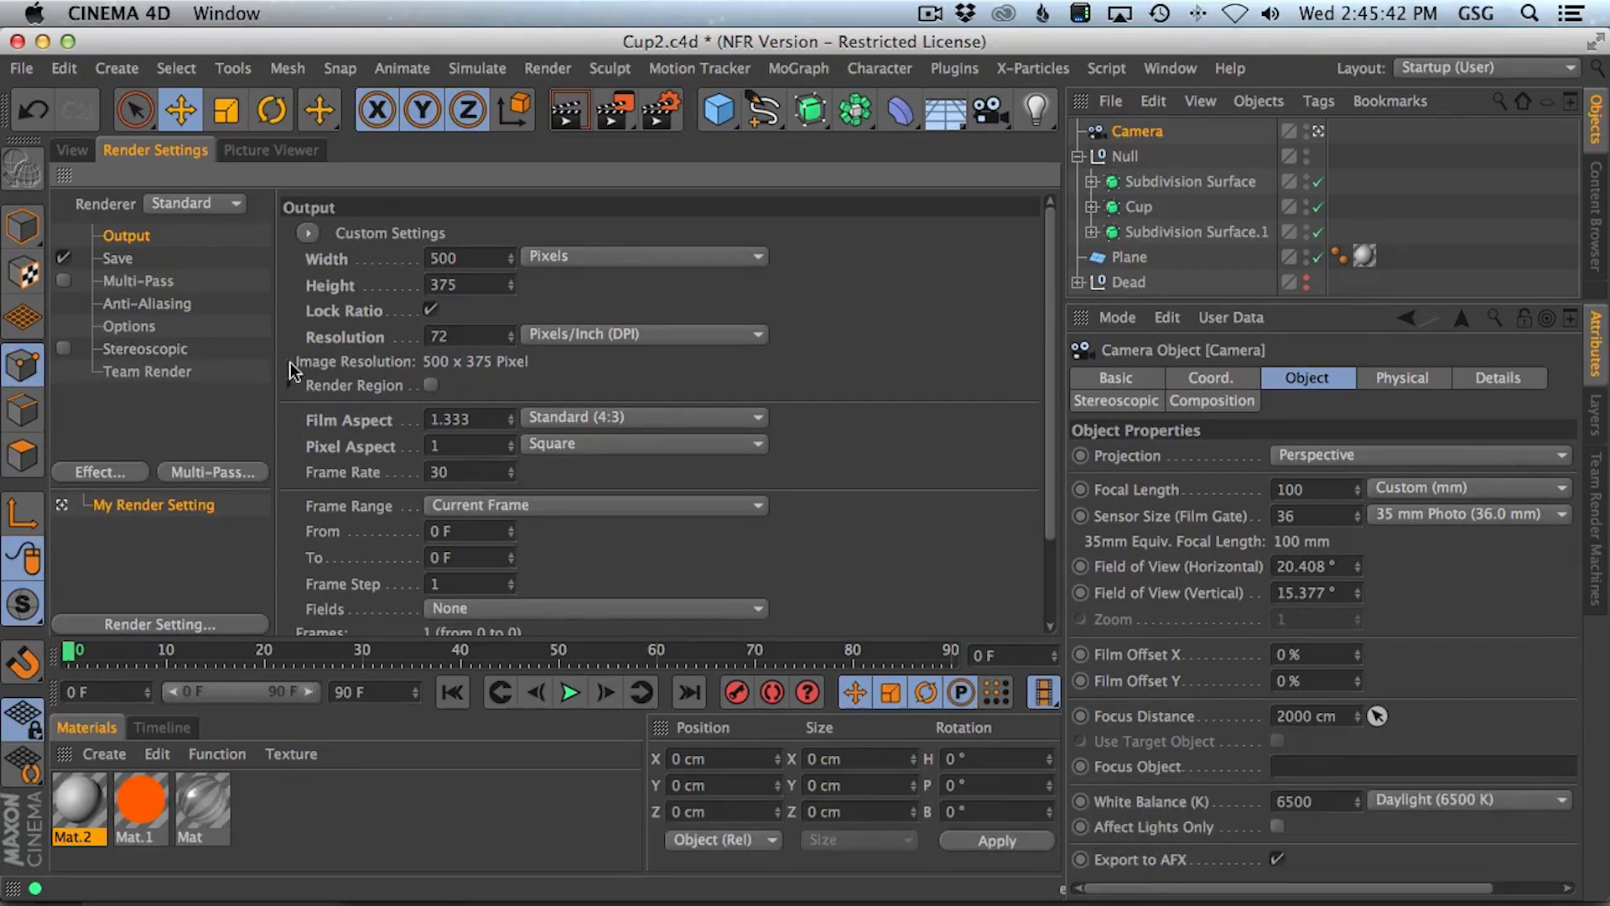
click(179, 211)
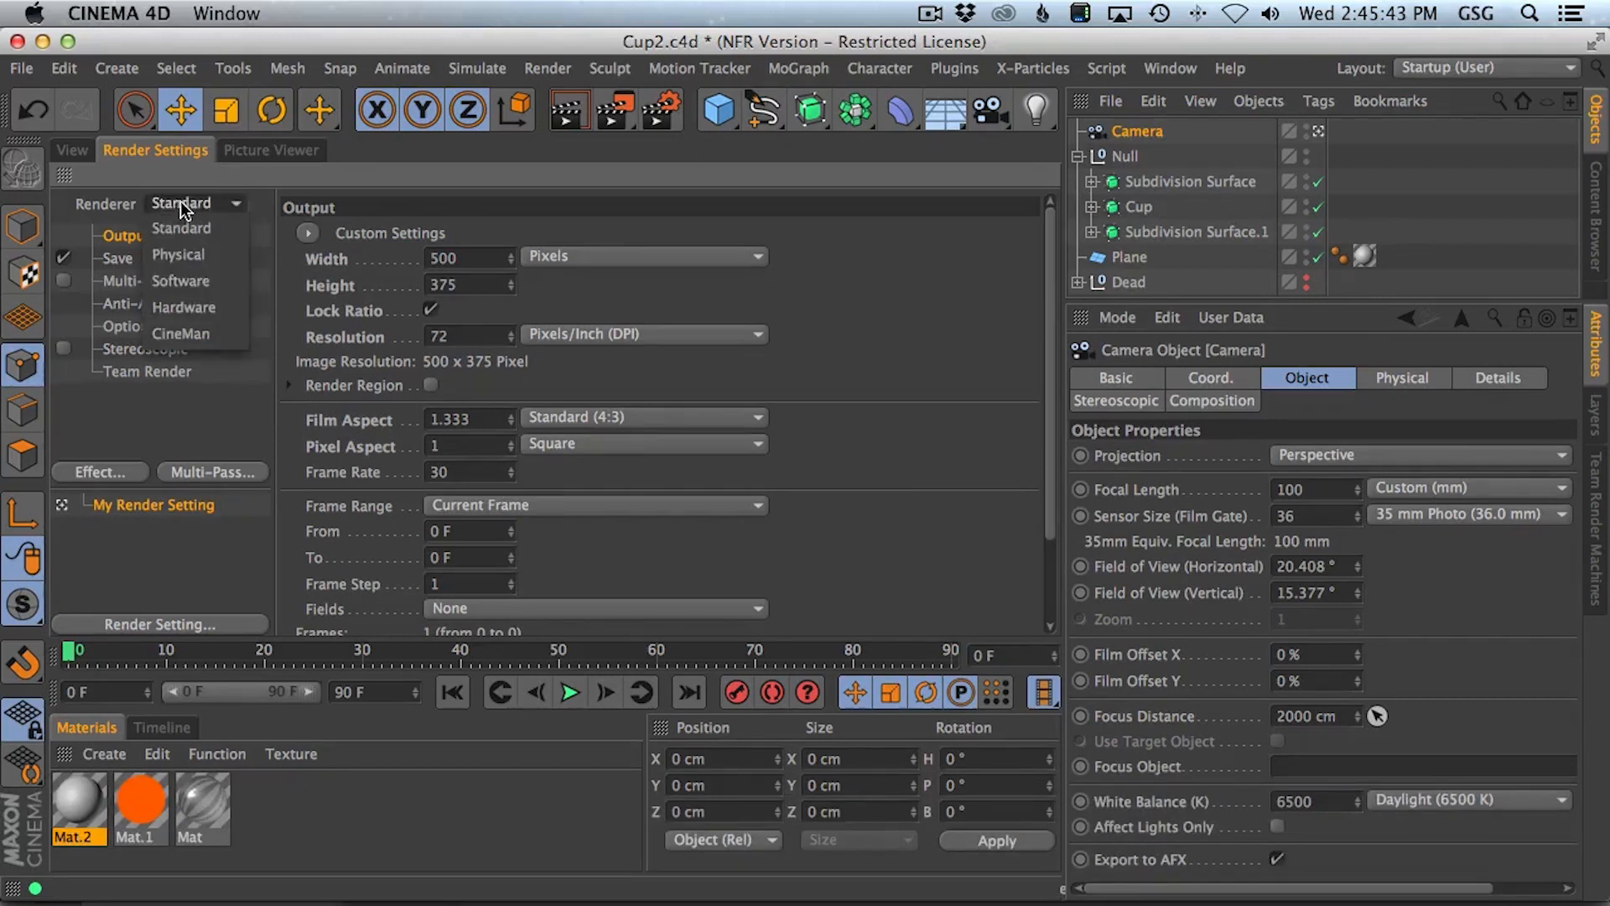
click(206, 260)
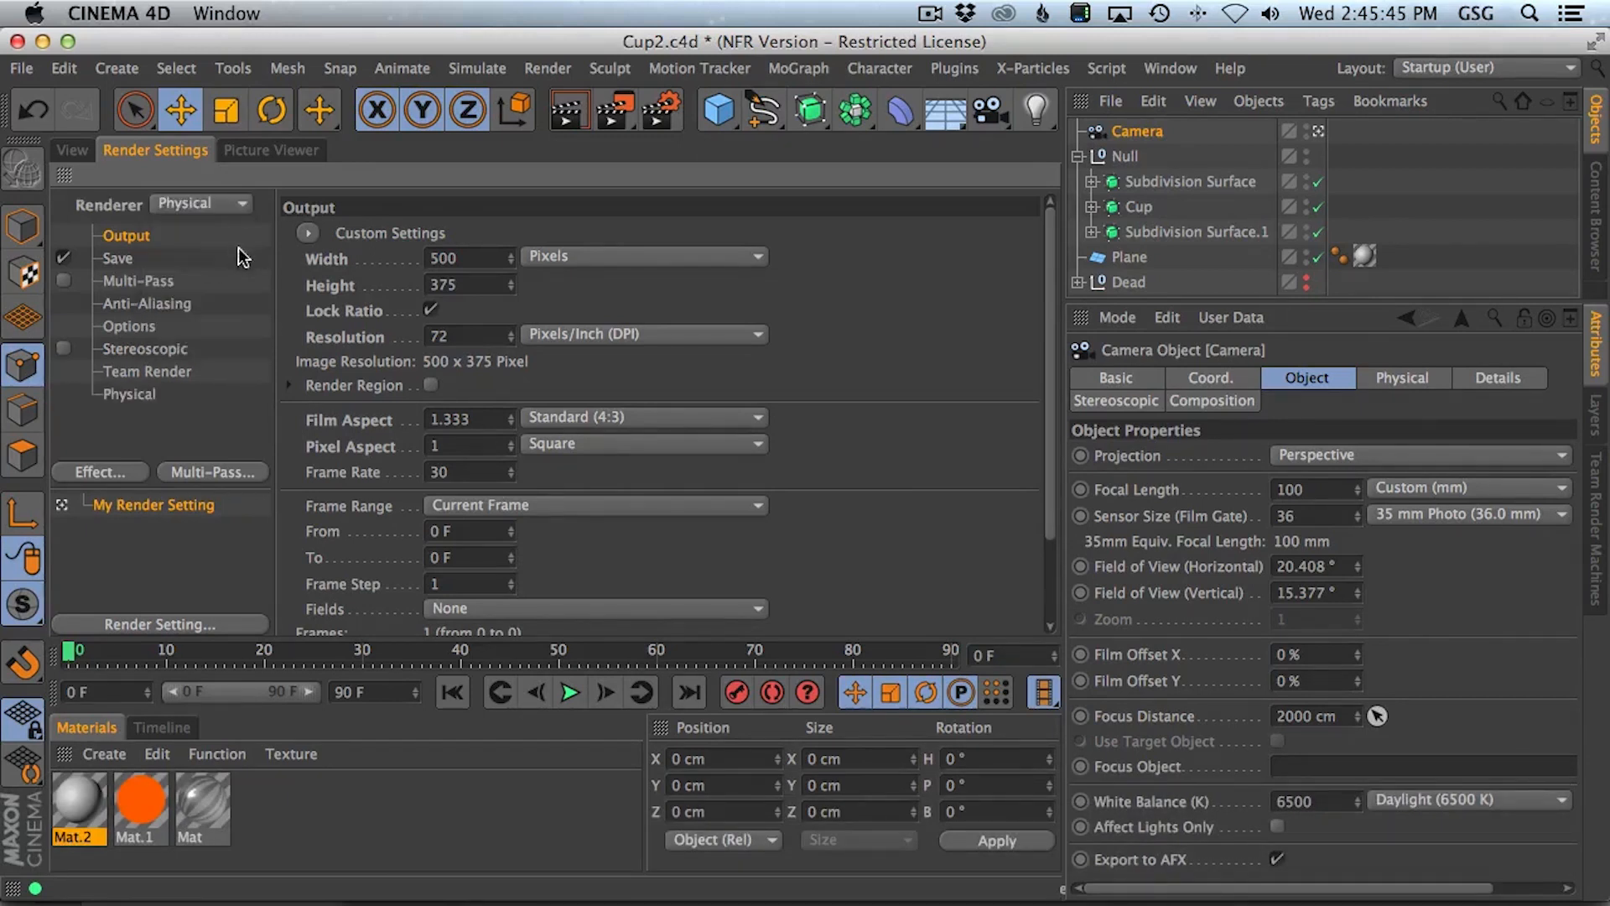
- Render the camera view to the Picture Viewer and inspect the cup's body and handle at 100% zoom
click(87, 158)
key(shift+r)
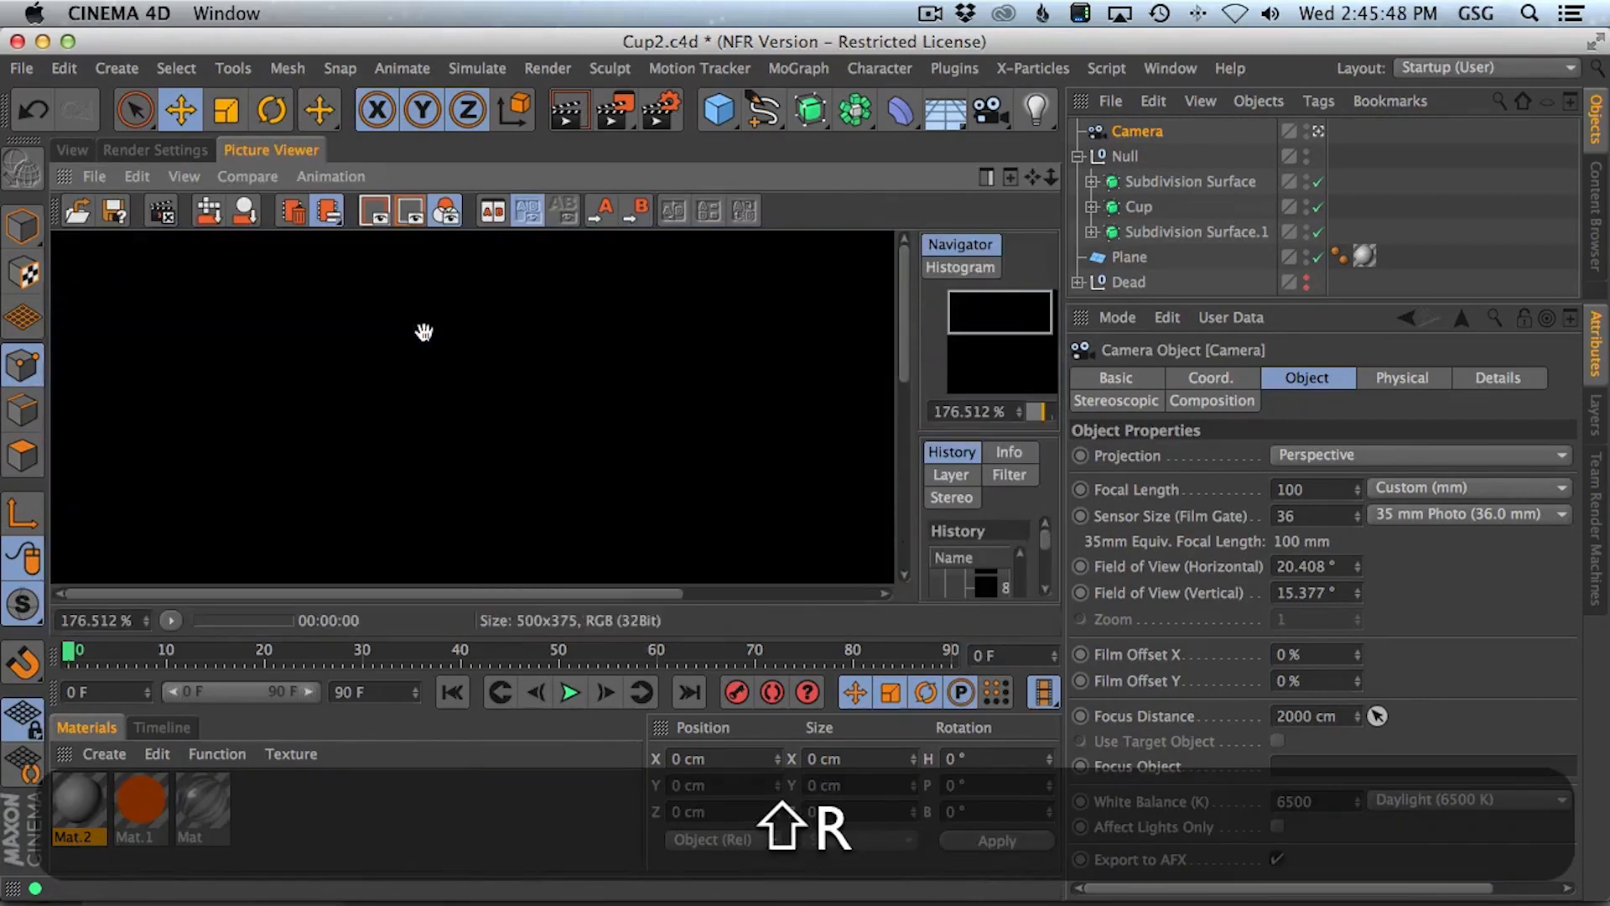
click(134, 620)
text(100)
key(Return)
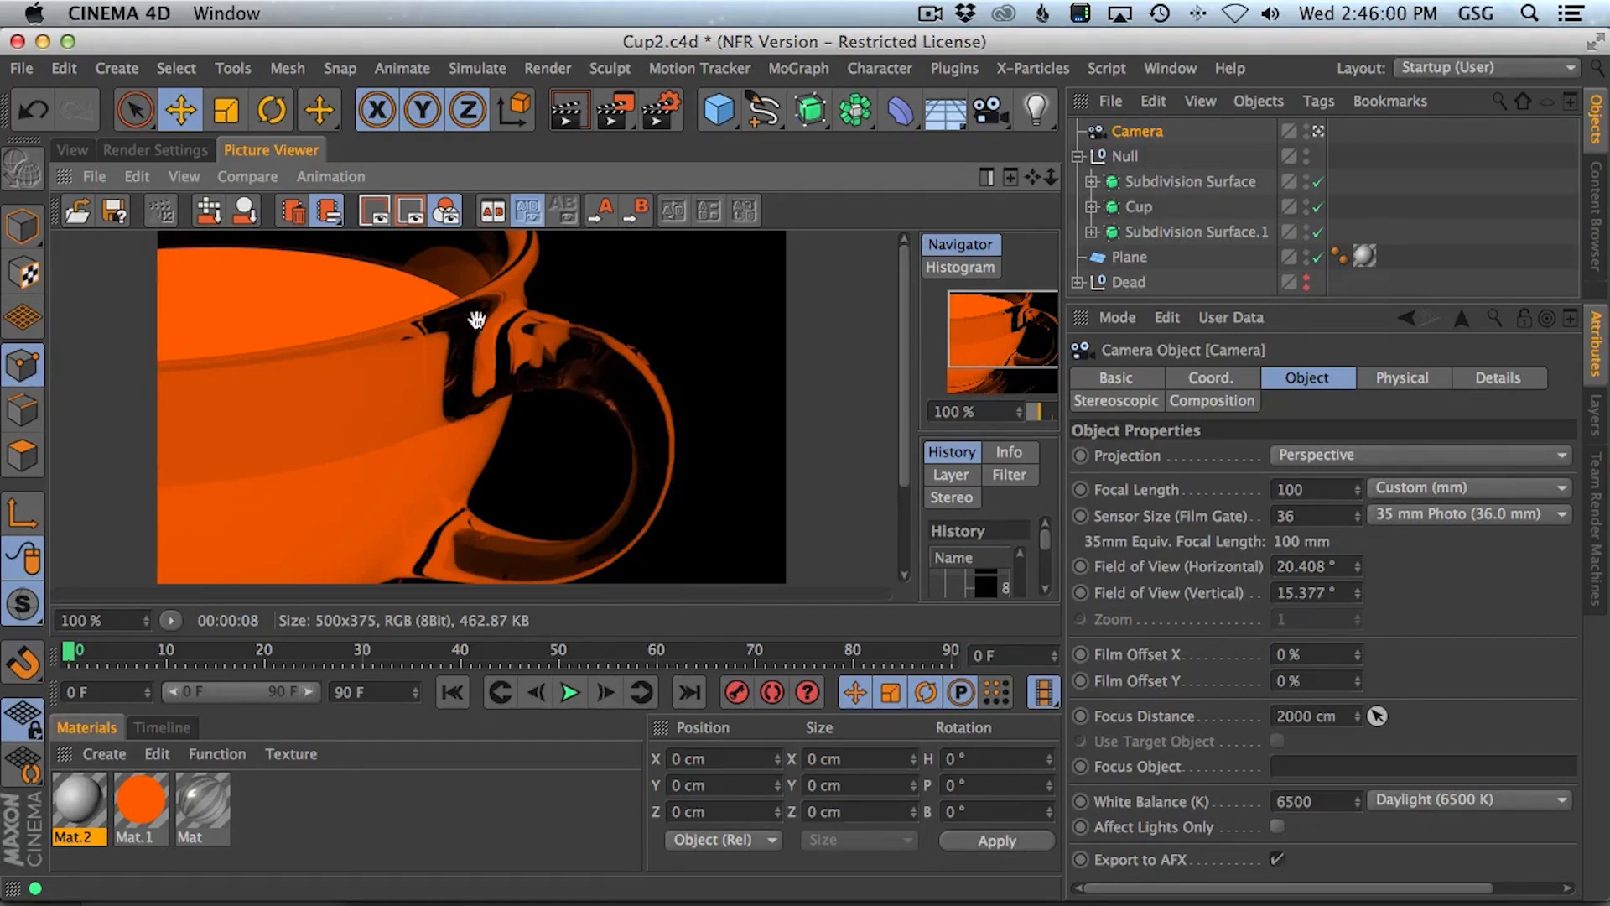
drag(448, 556, 579, 383)
click(72, 151)
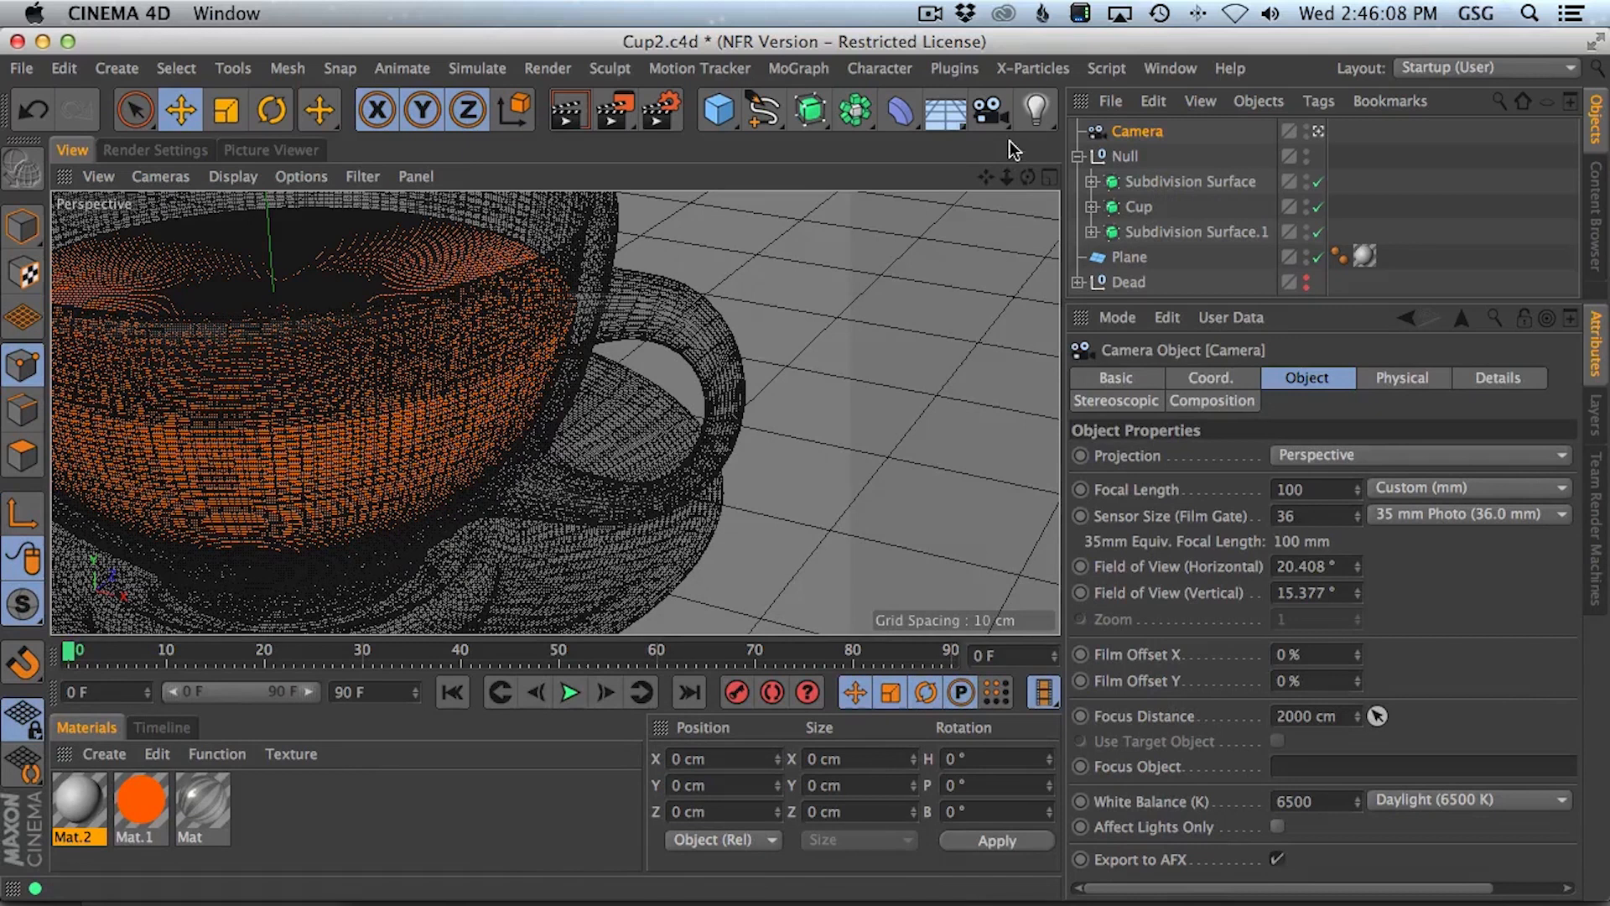
- Open the HDRStudioRig.c4d preset scene from the library and copy its HDR Studio Rig object
click(1596, 195)
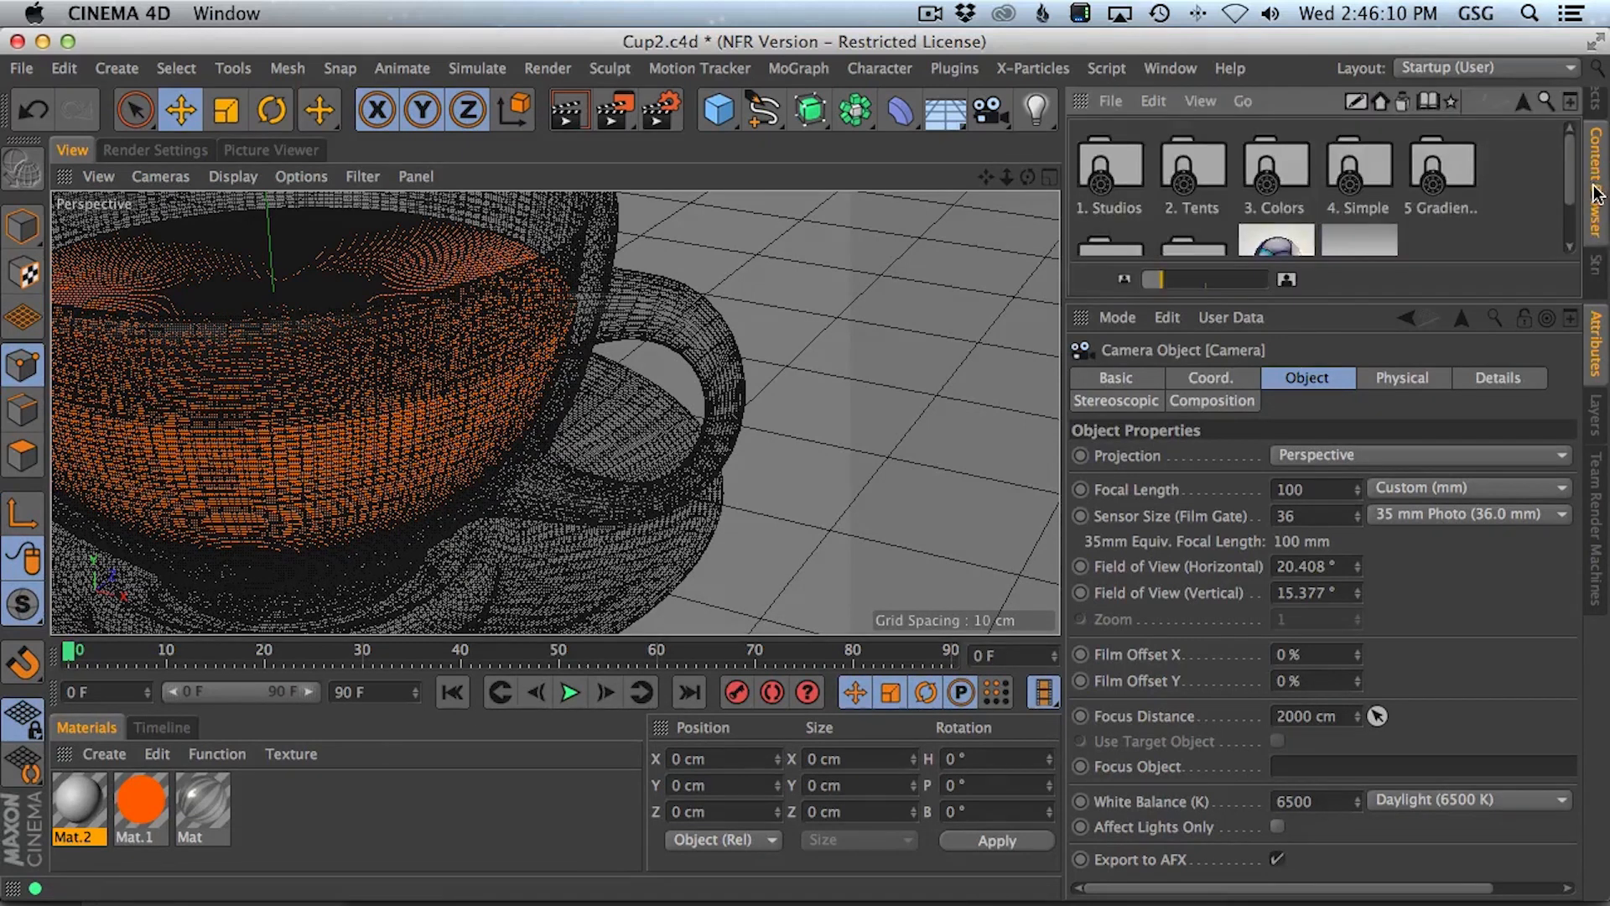
double_click(1281, 245)
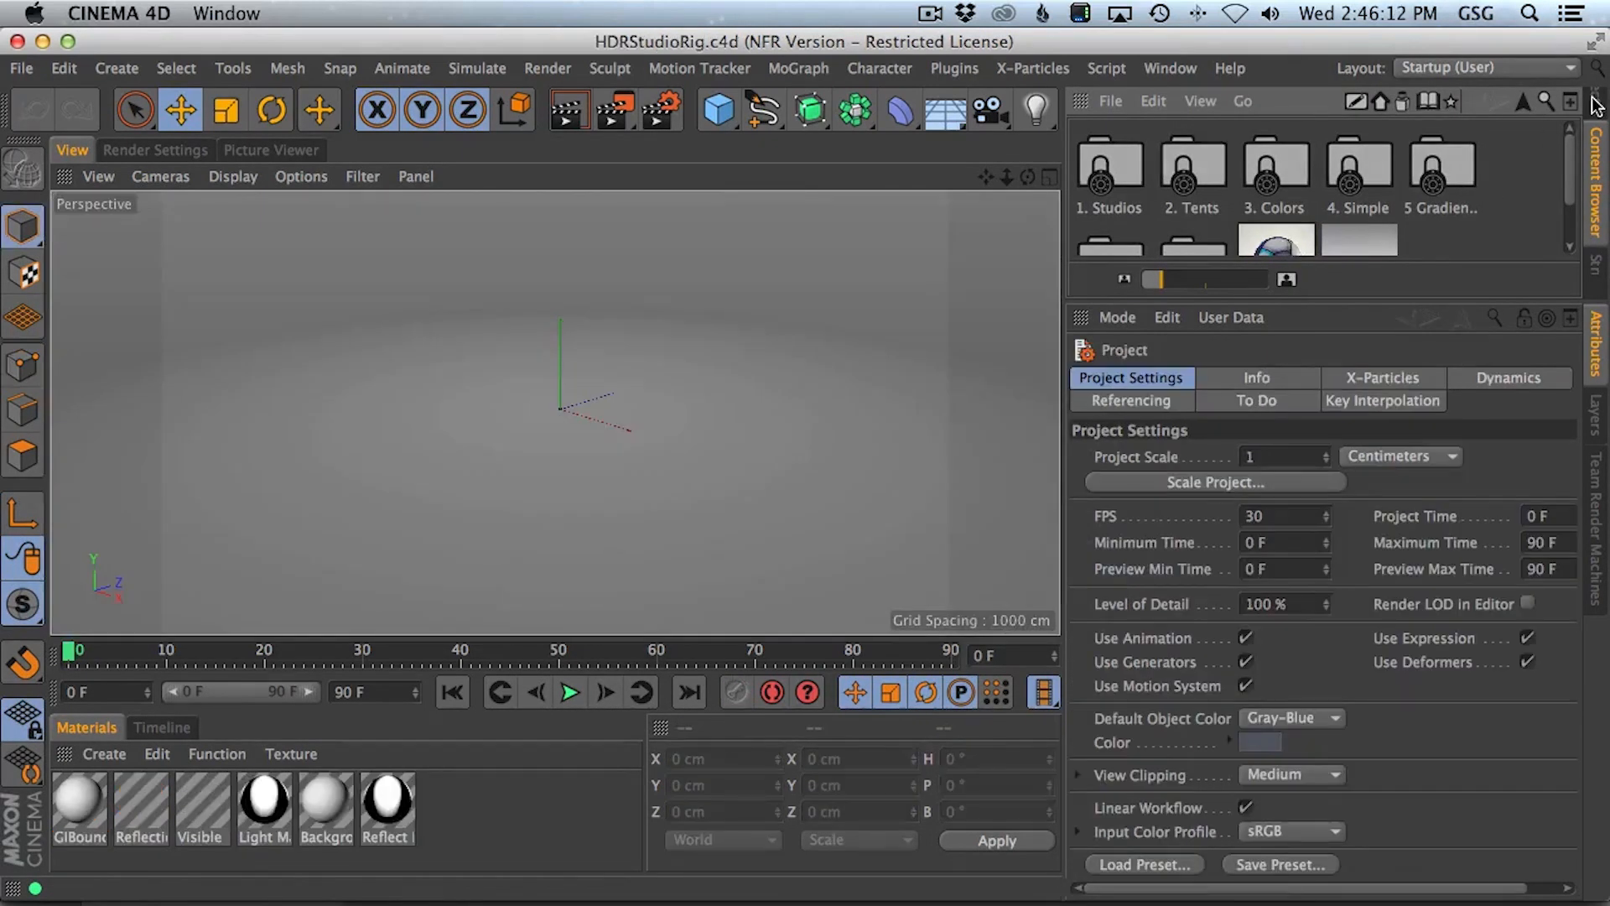
click(1592, 124)
click(1151, 133)
key(super+c)
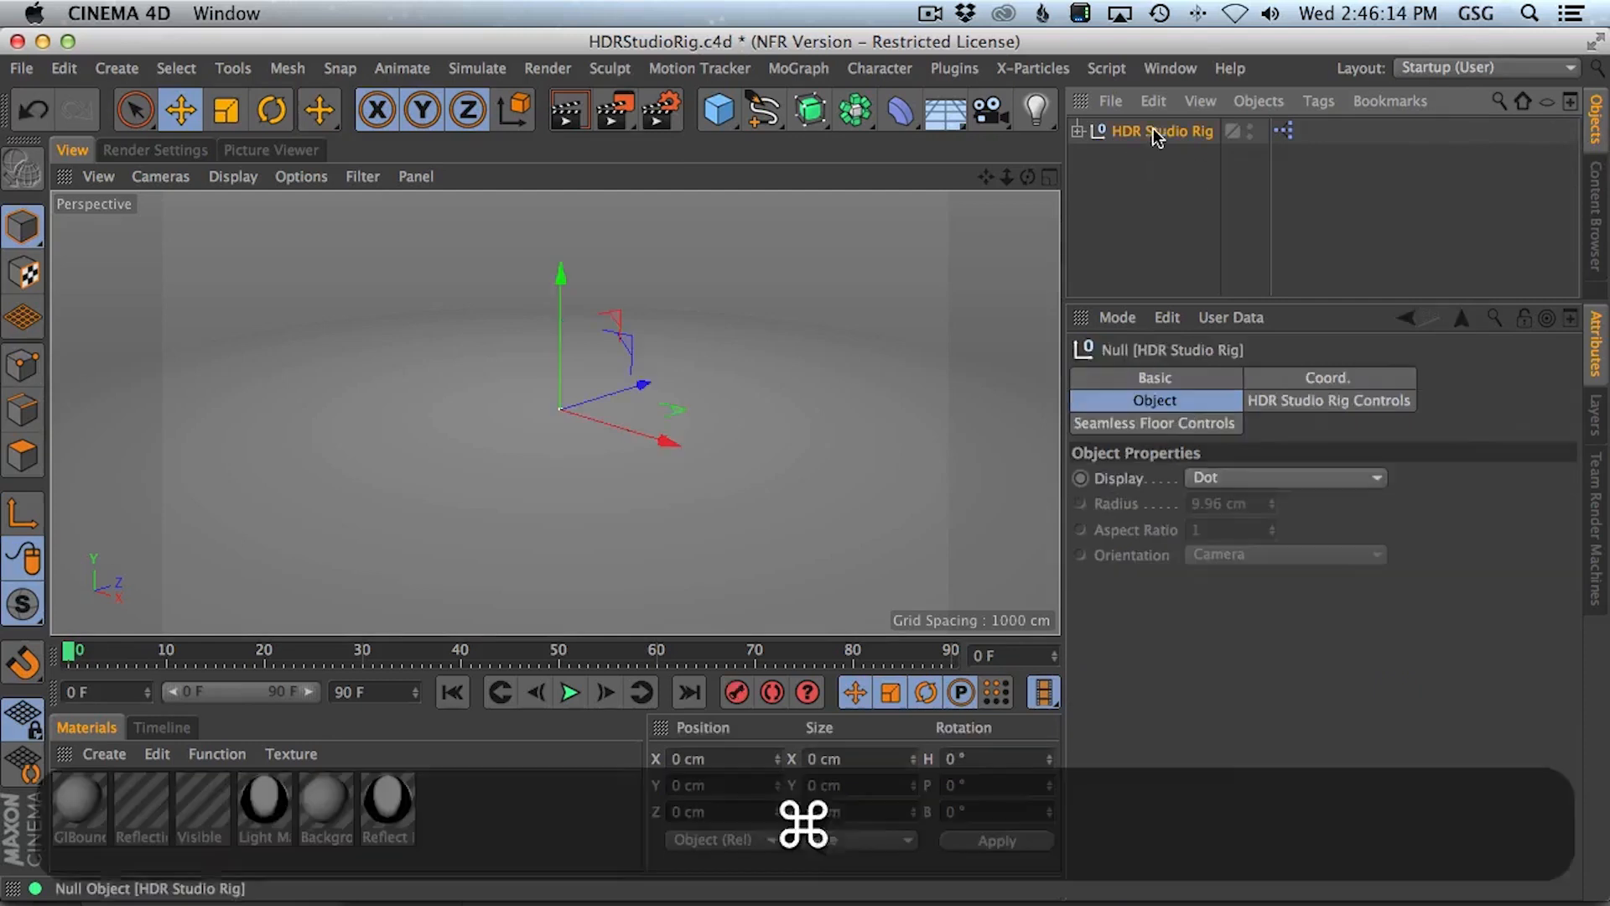
- Paste the HDR Studio Rig into the Cup2.c4d scene
click(1170, 68)
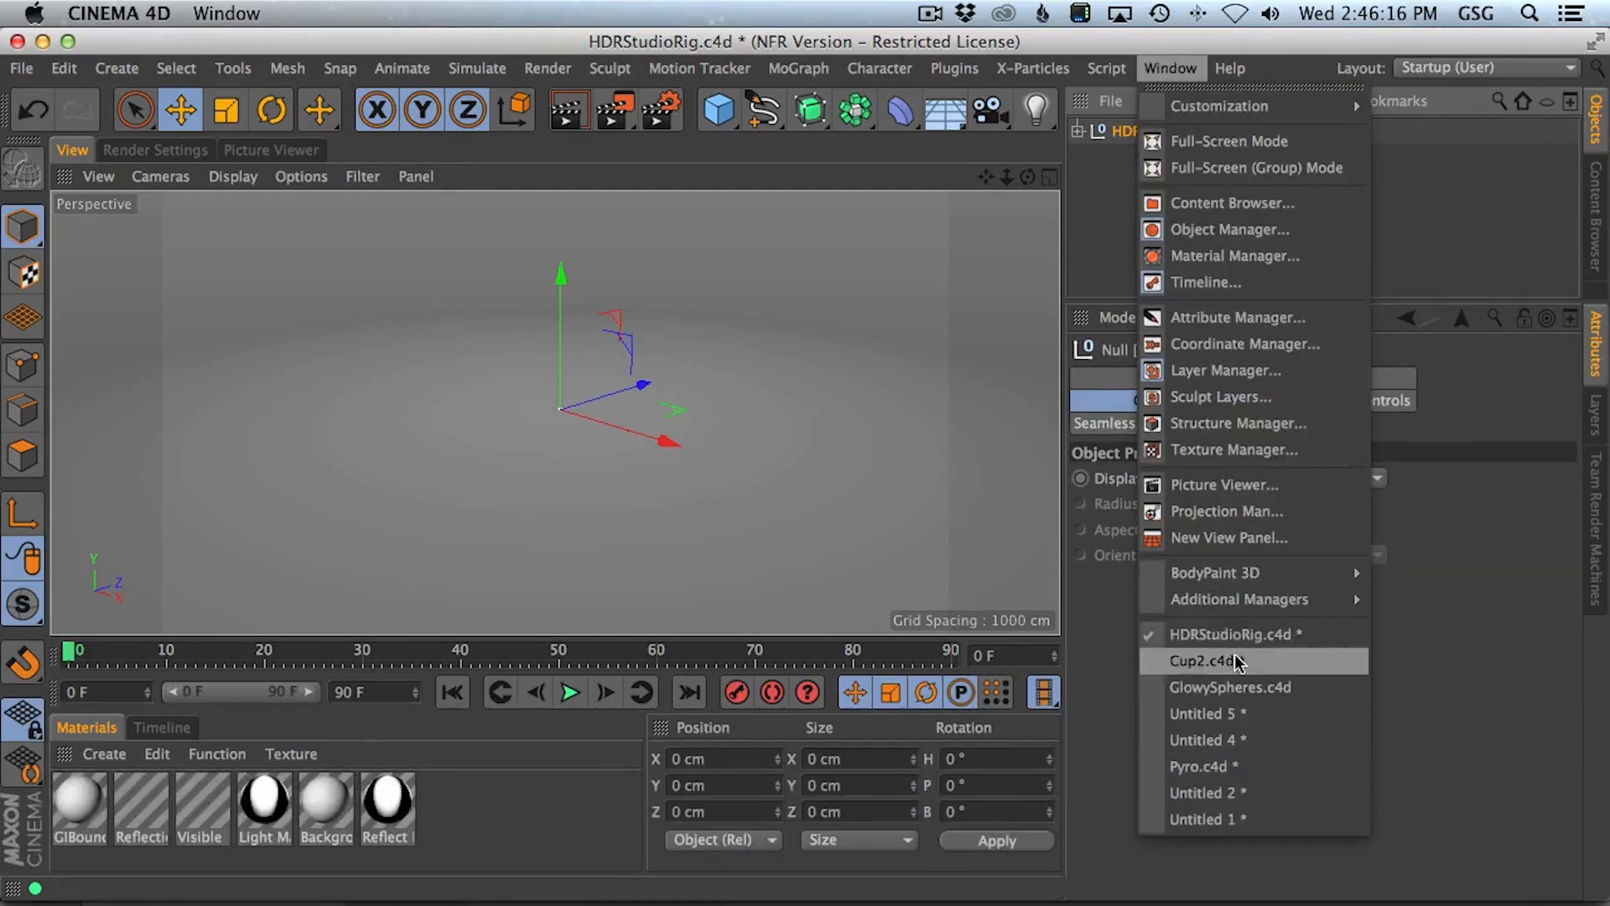
click(1208, 660)
key(super+v)
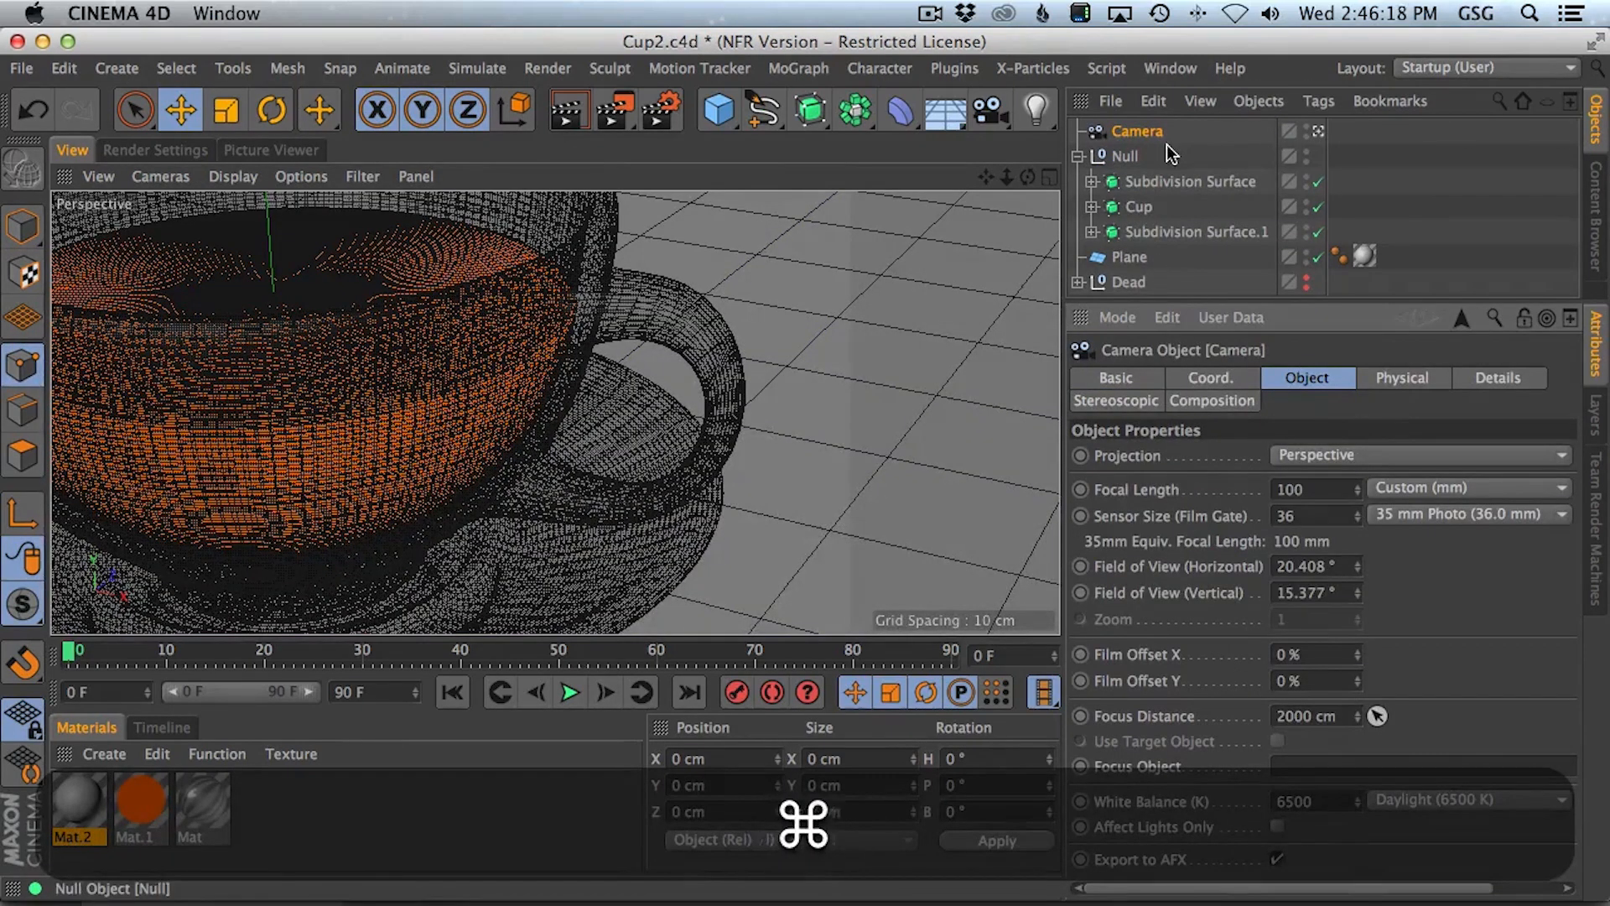
key(super+v)
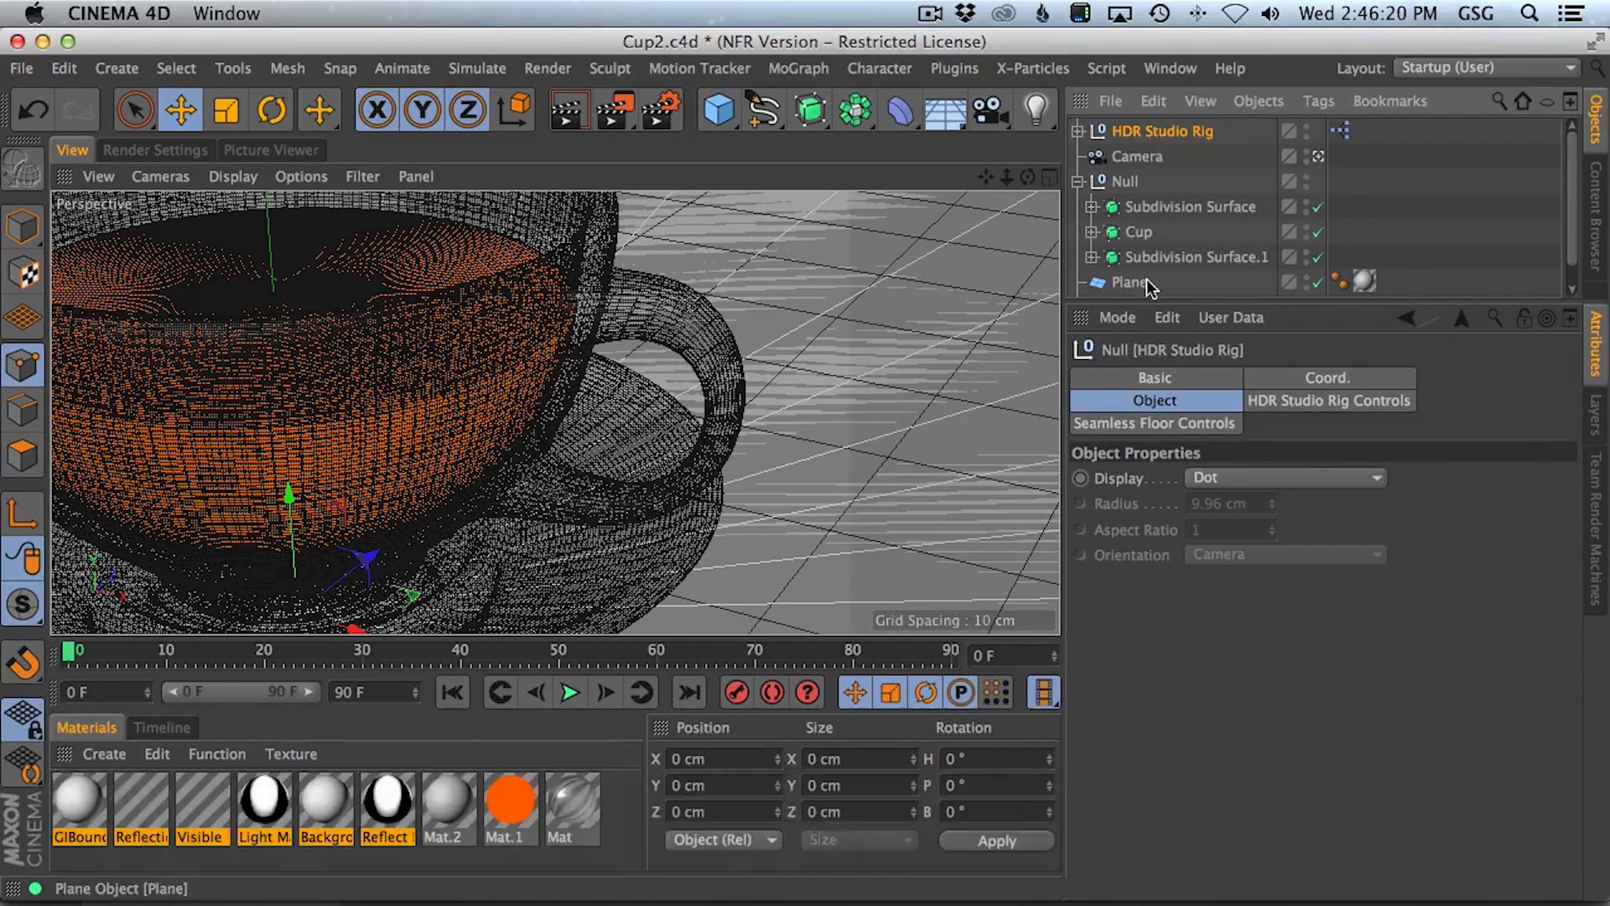
- Hide the old floor plane in both the editor and the renderer
scroll(1585, 210, down, 1)
scroll(1588, 201, up, 1)
scroll(1588, 210, down, 1)
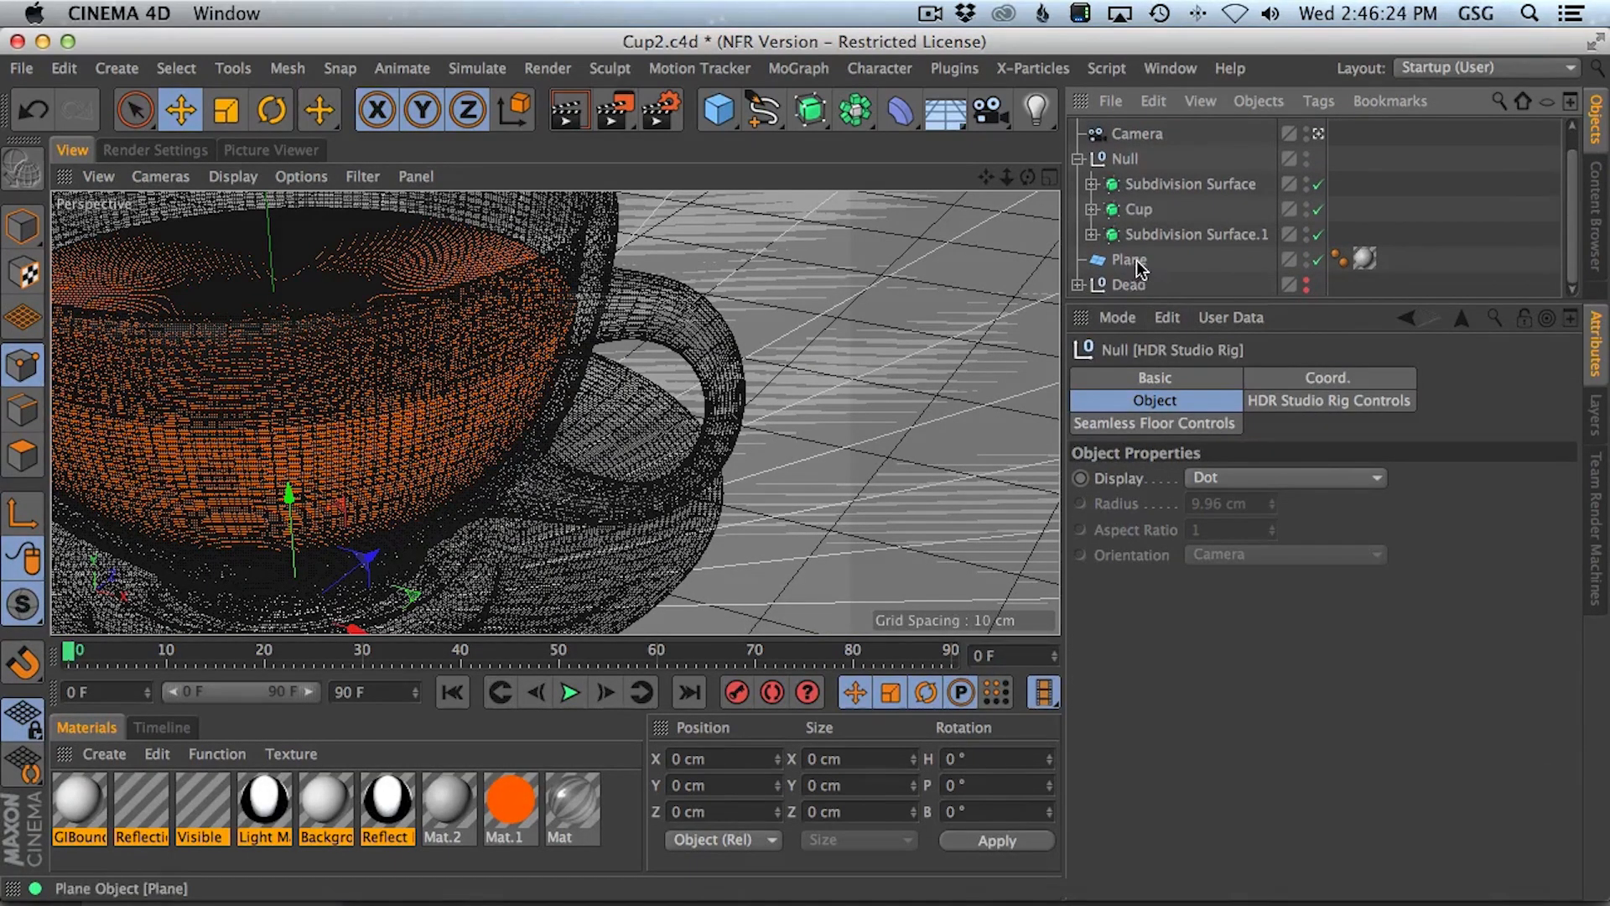
alt+click(1306, 262)
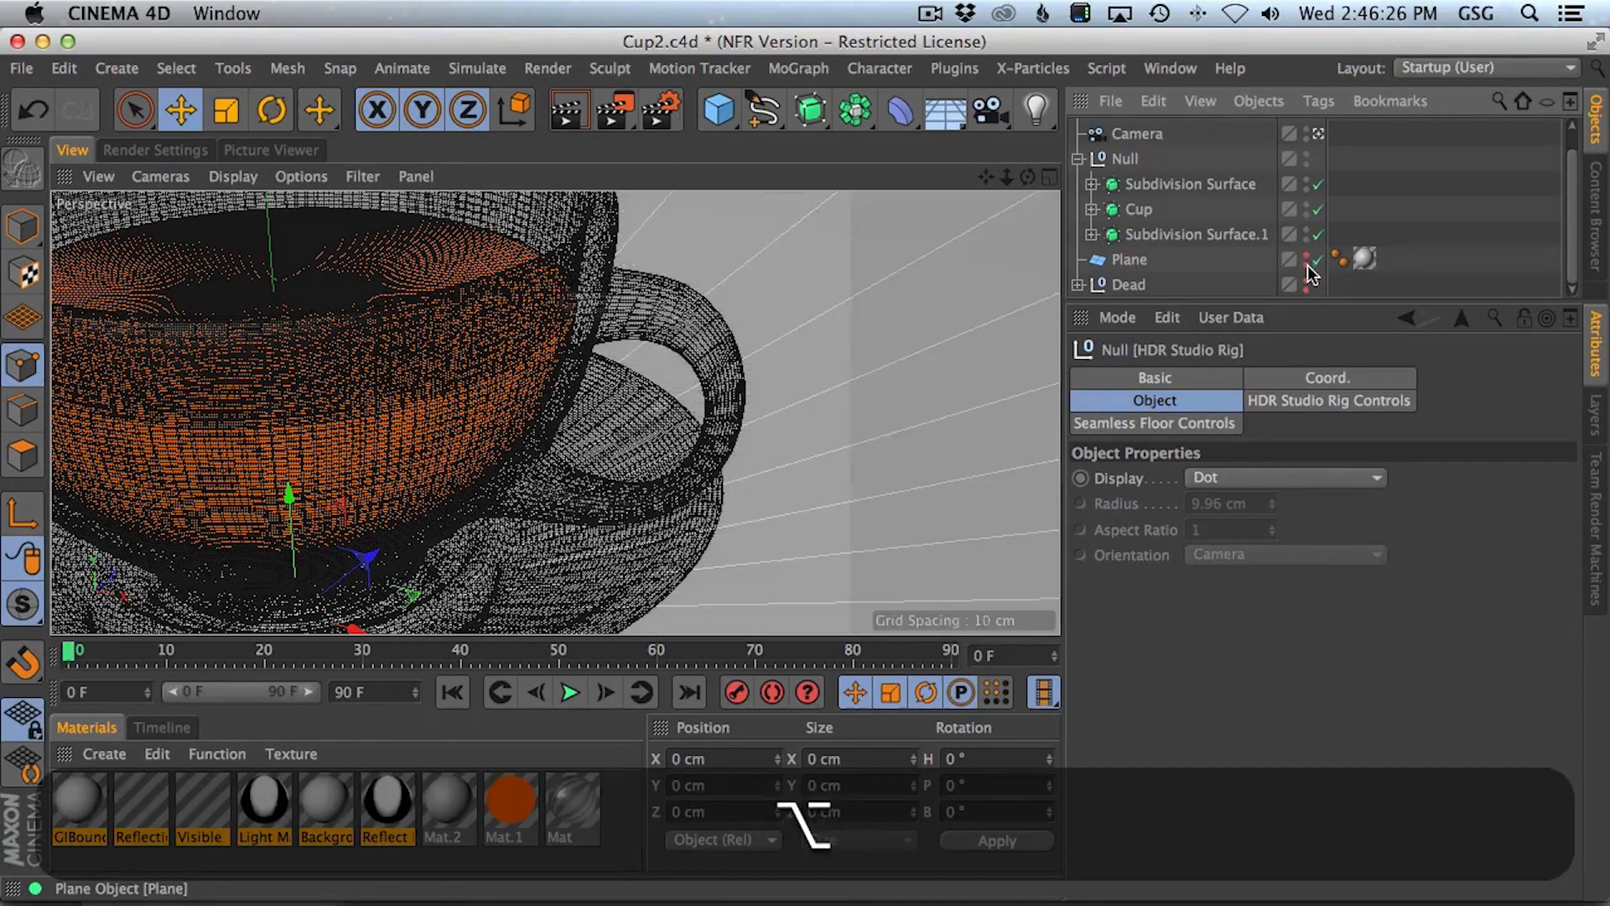
- Reframe the camera on the cup's handle, render it to the Picture Viewer, and compare it with the Behance teacup reference
key(1)
drag(698, 354, 629, 352)
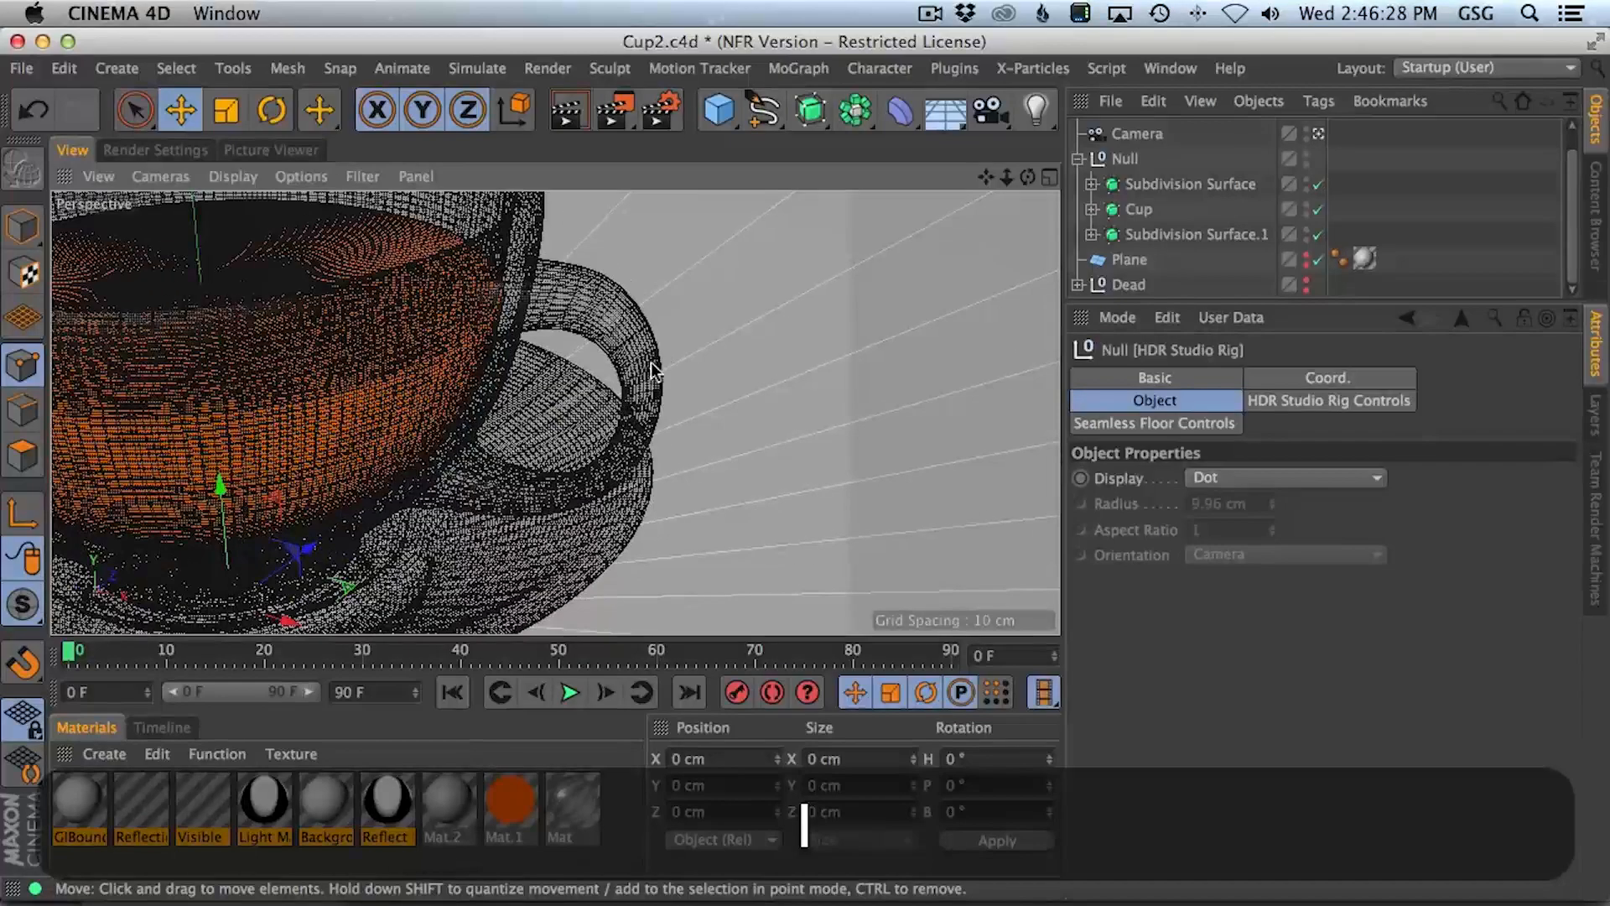
key(shift+r)
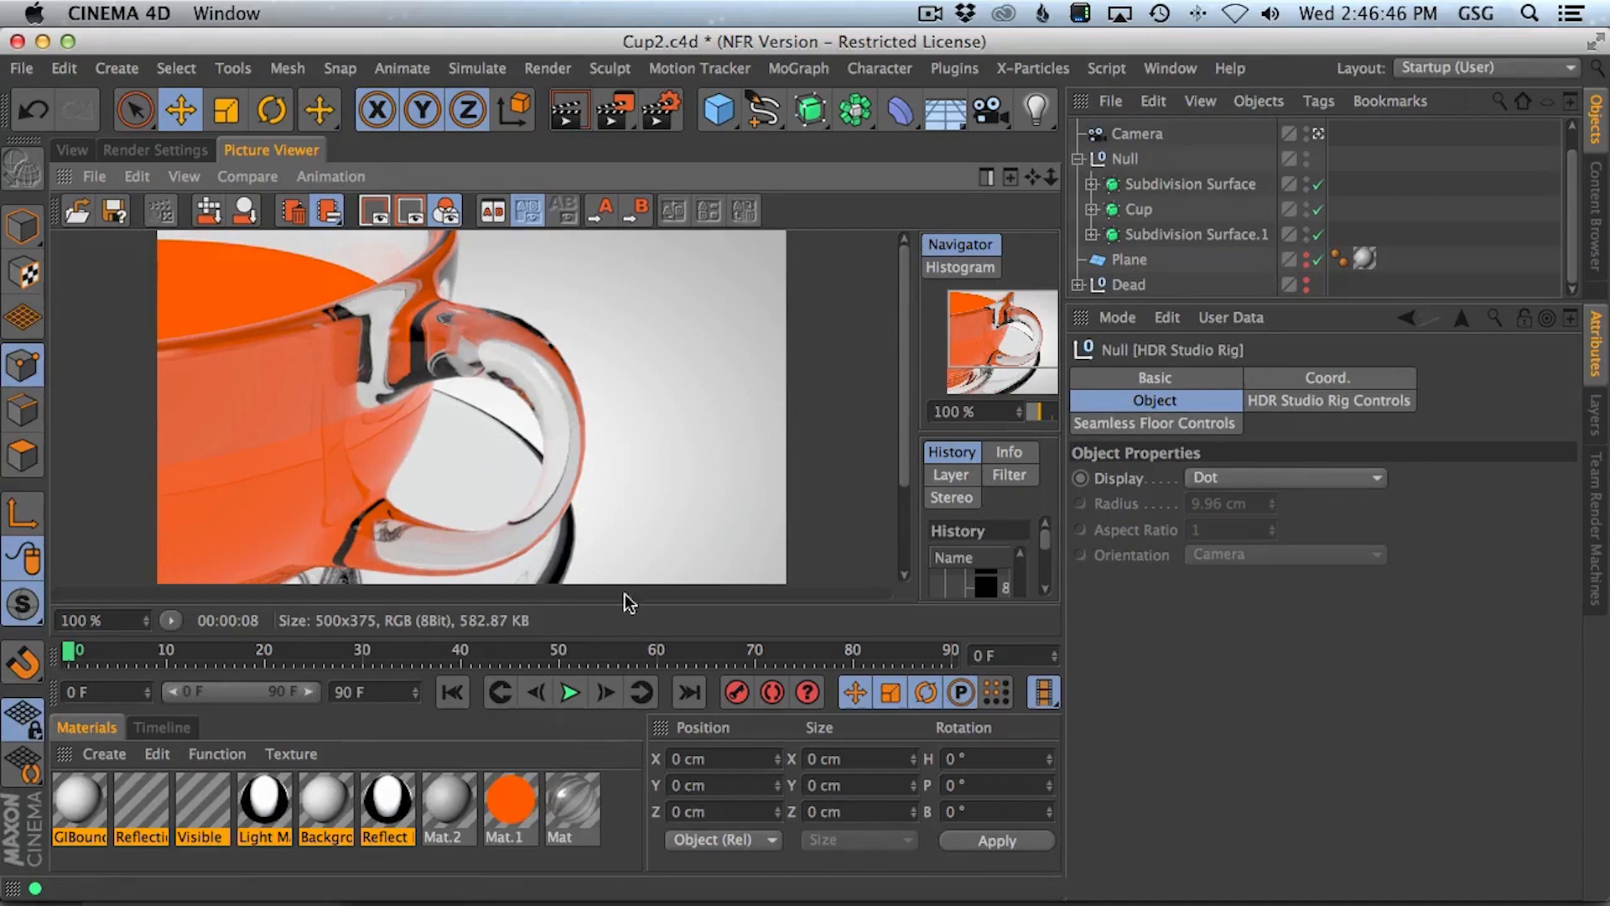
key(super+Tab)
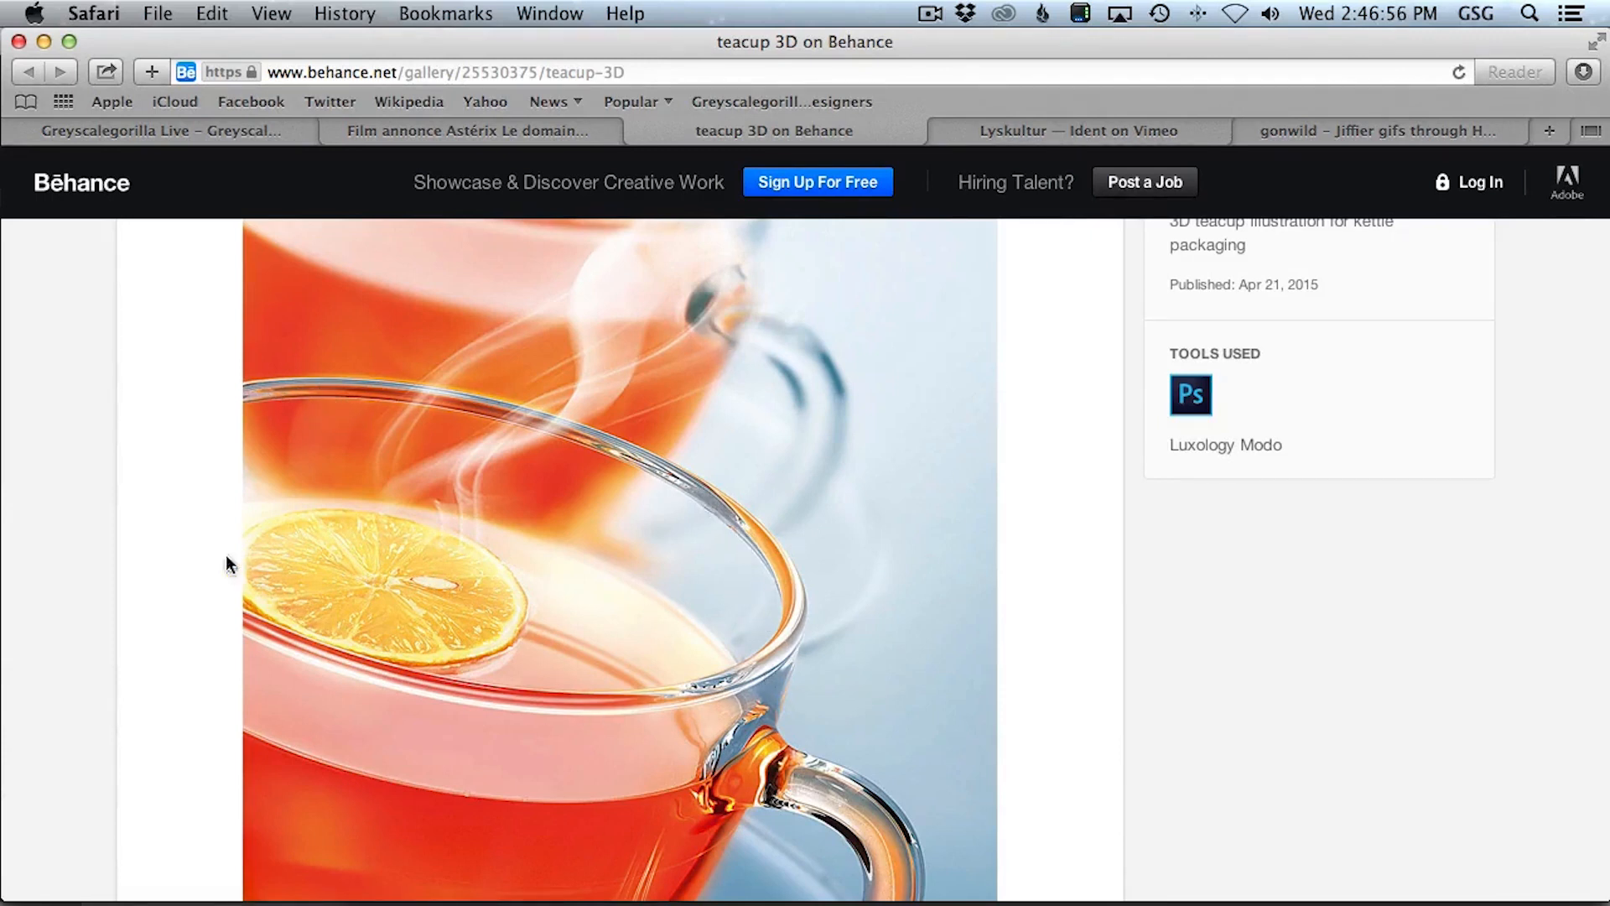
key(super+Tab)
- Add a Beckmann reflectance layer to the orange liquid material Mat.1 and enable its Reflectance channel
click(520, 802)
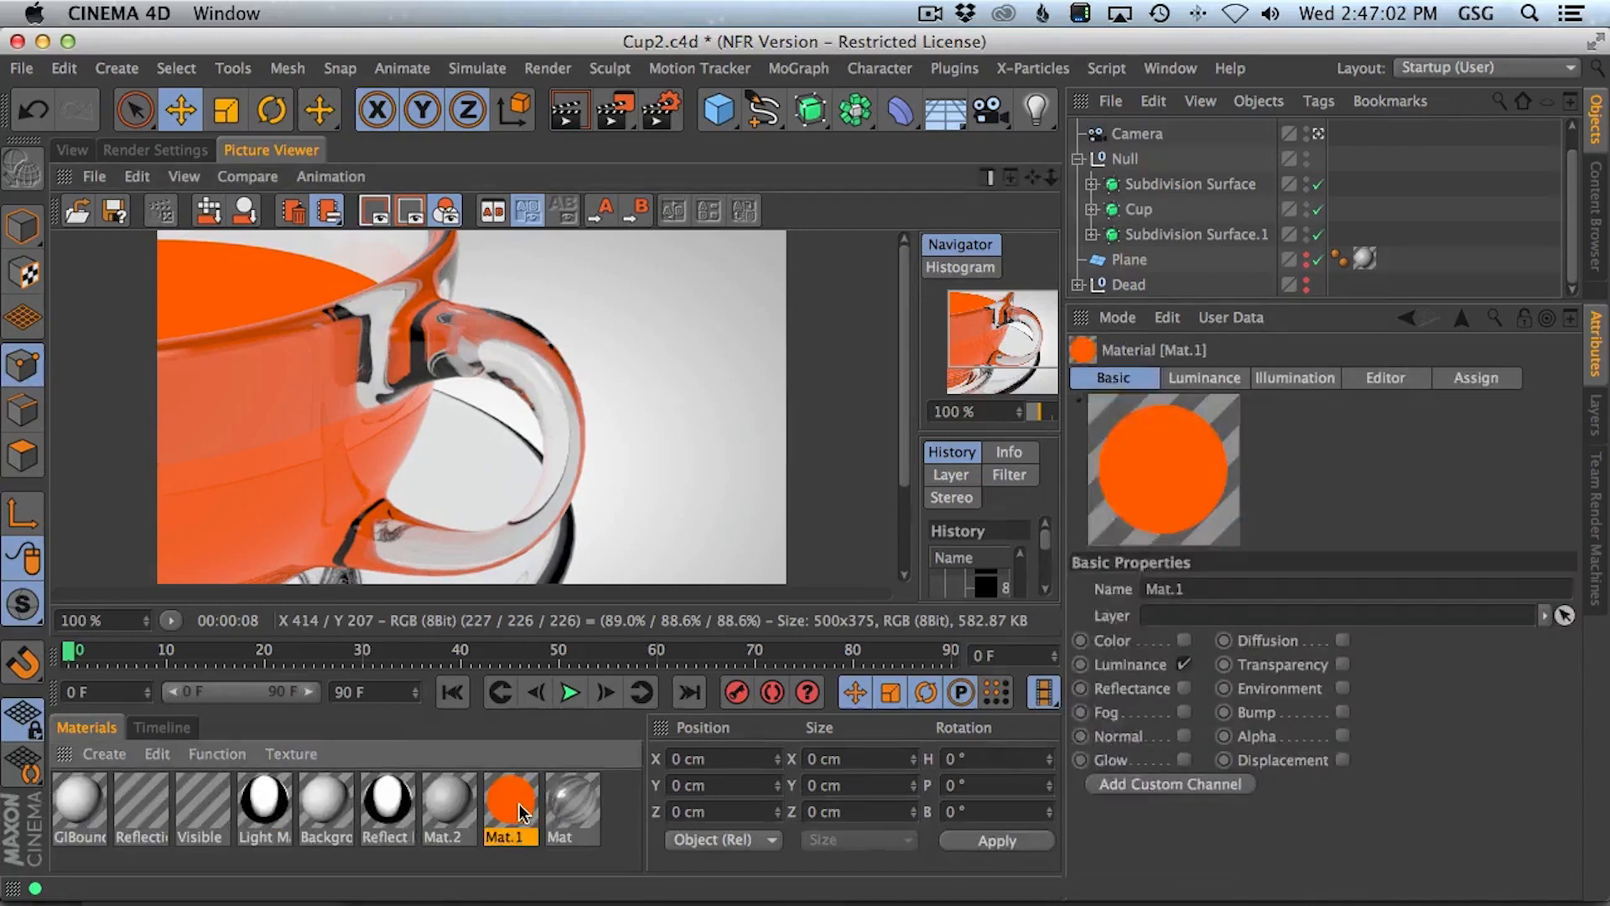
double_click(520, 802)
click(487, 534)
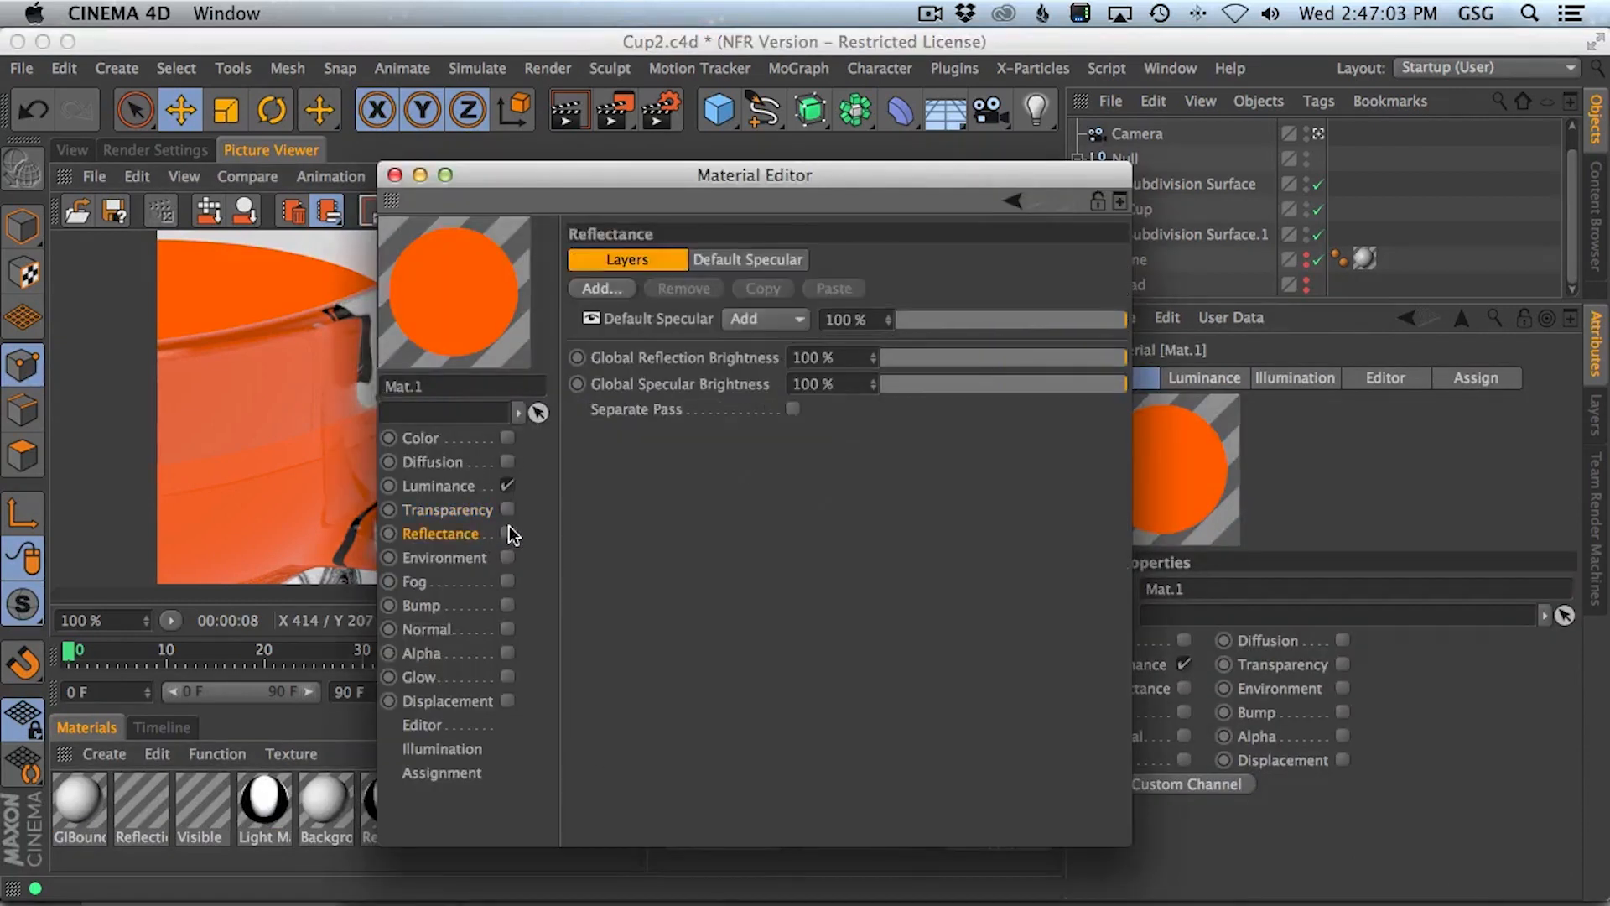
click(600, 288)
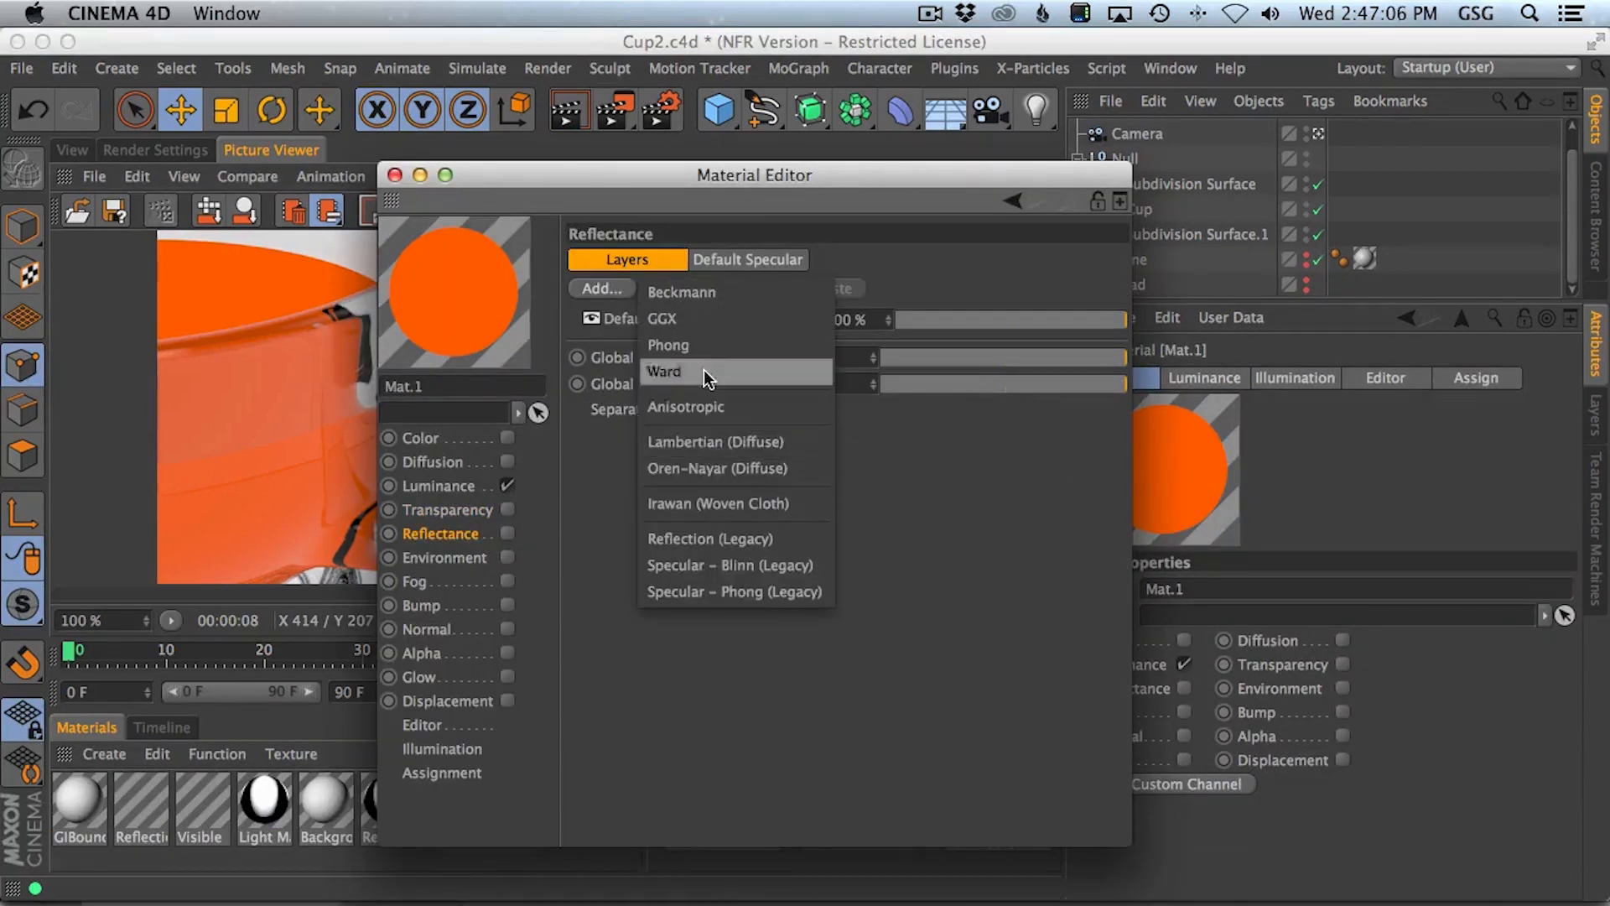
click(704, 295)
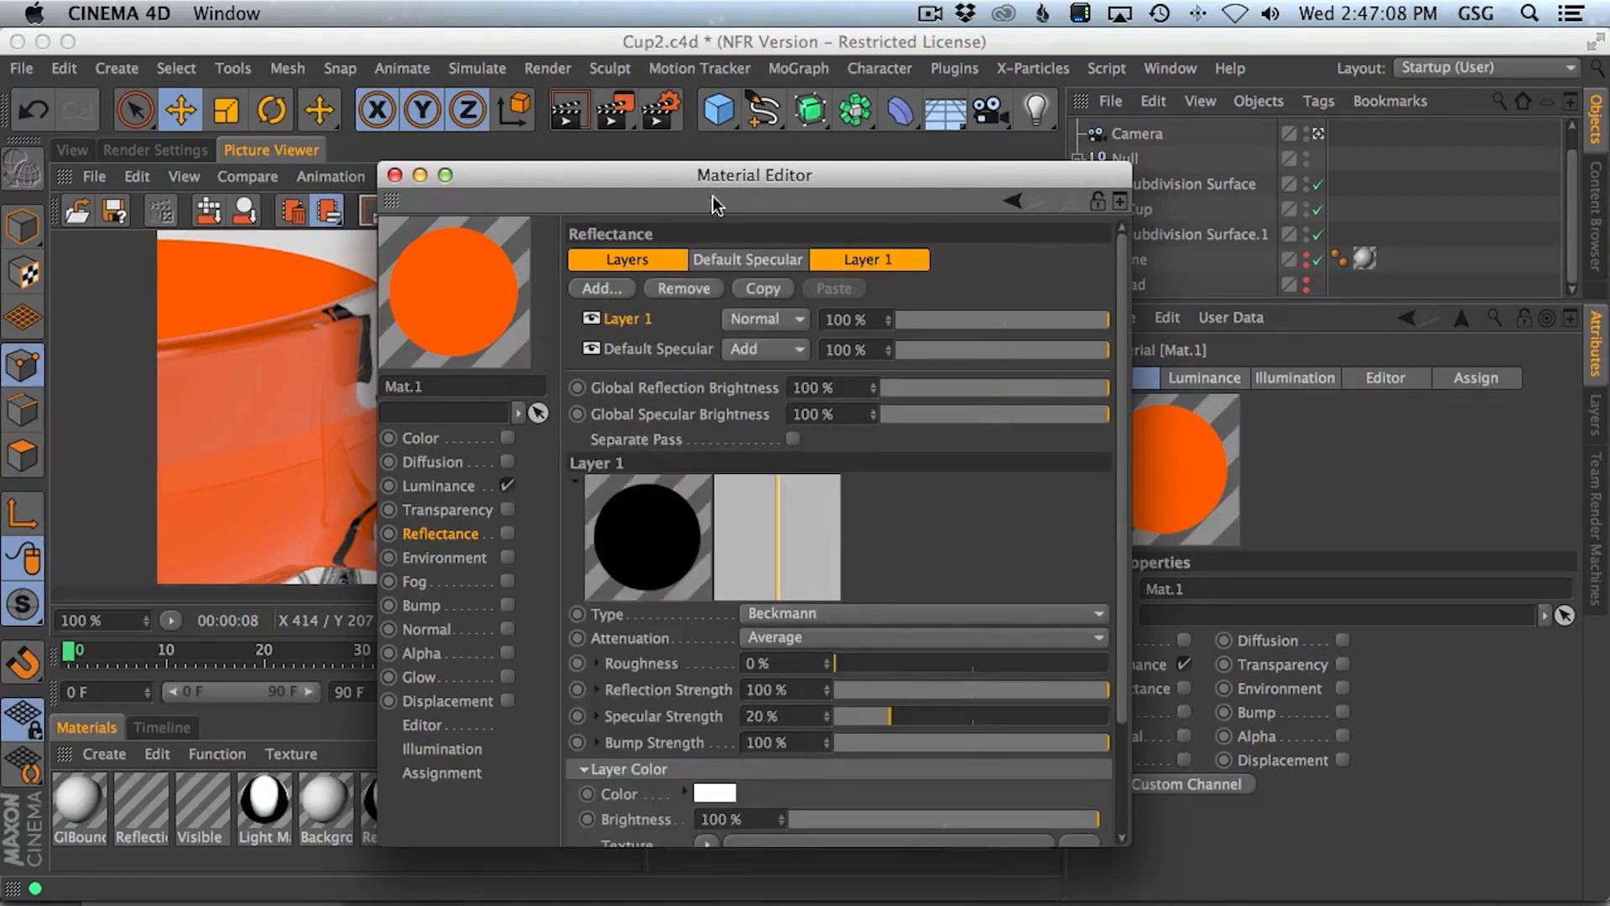
drag(713, 174, 799, 41)
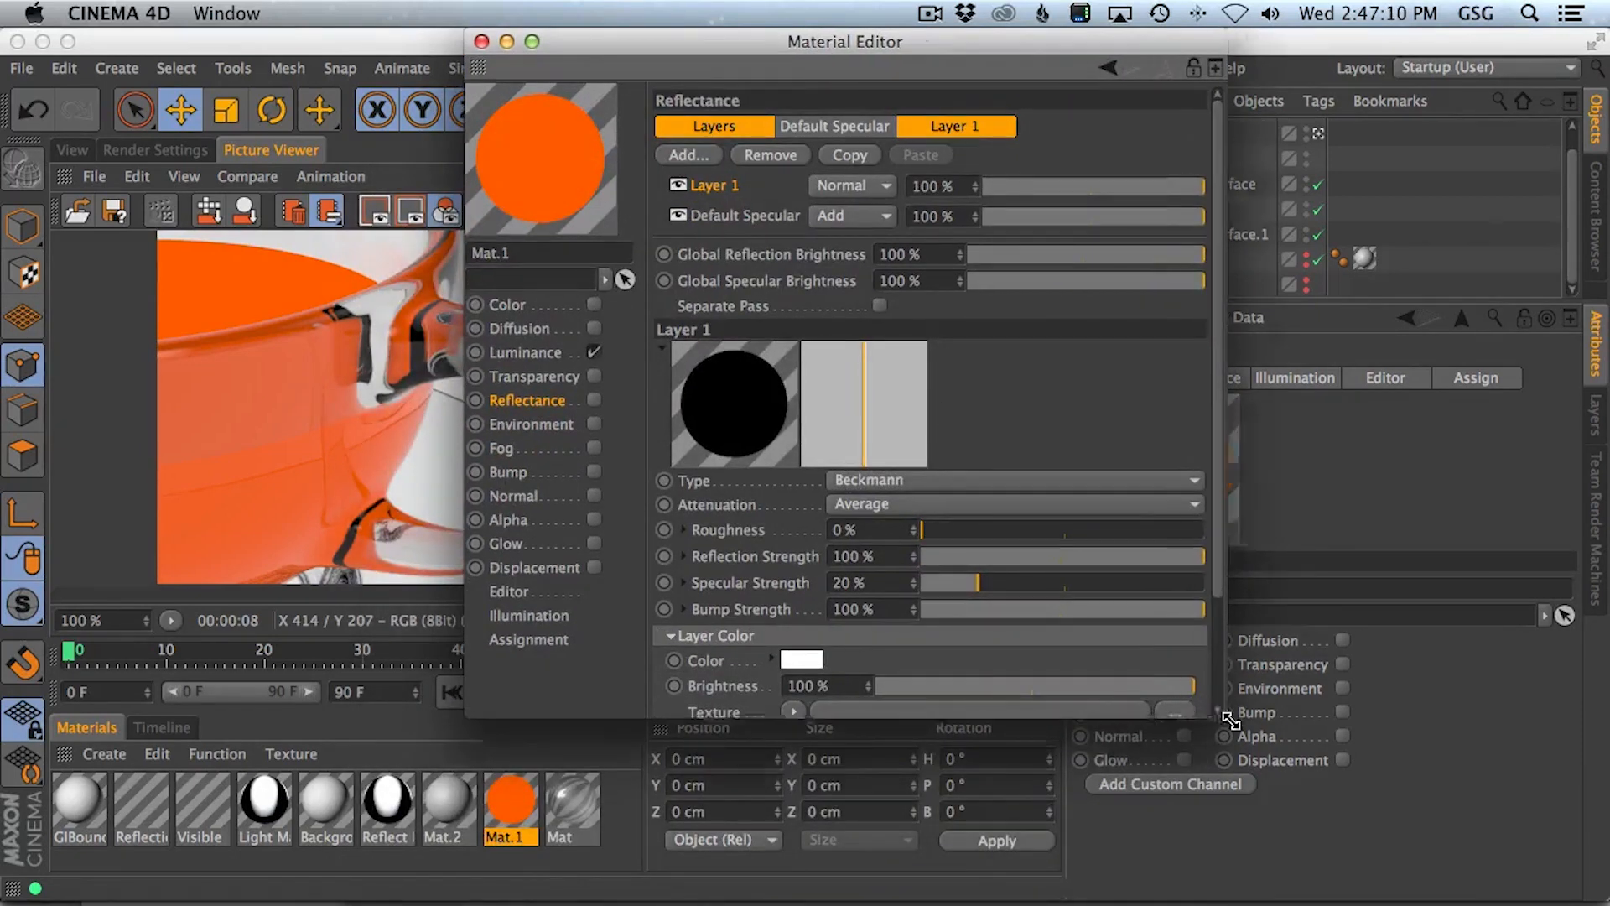
drag(1215, 712, 1432, 814)
click(594, 400)
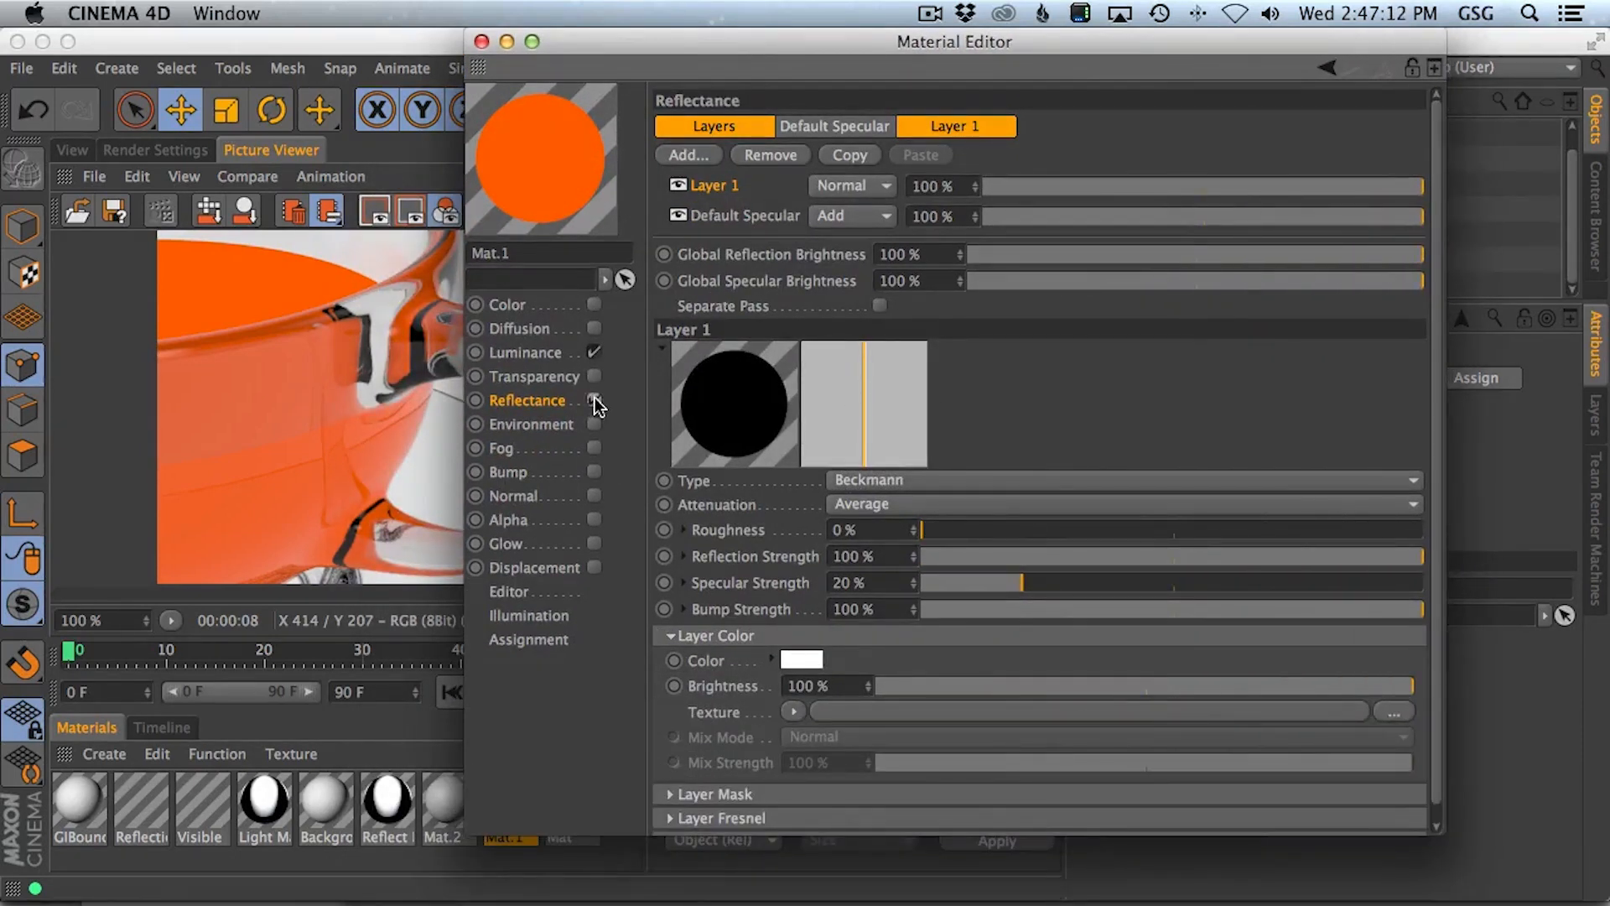
- Set the Layer Fresnel of Mat.1's Beckmann layer to Dielectric
click(695, 804)
click(673, 795)
click(738, 820)
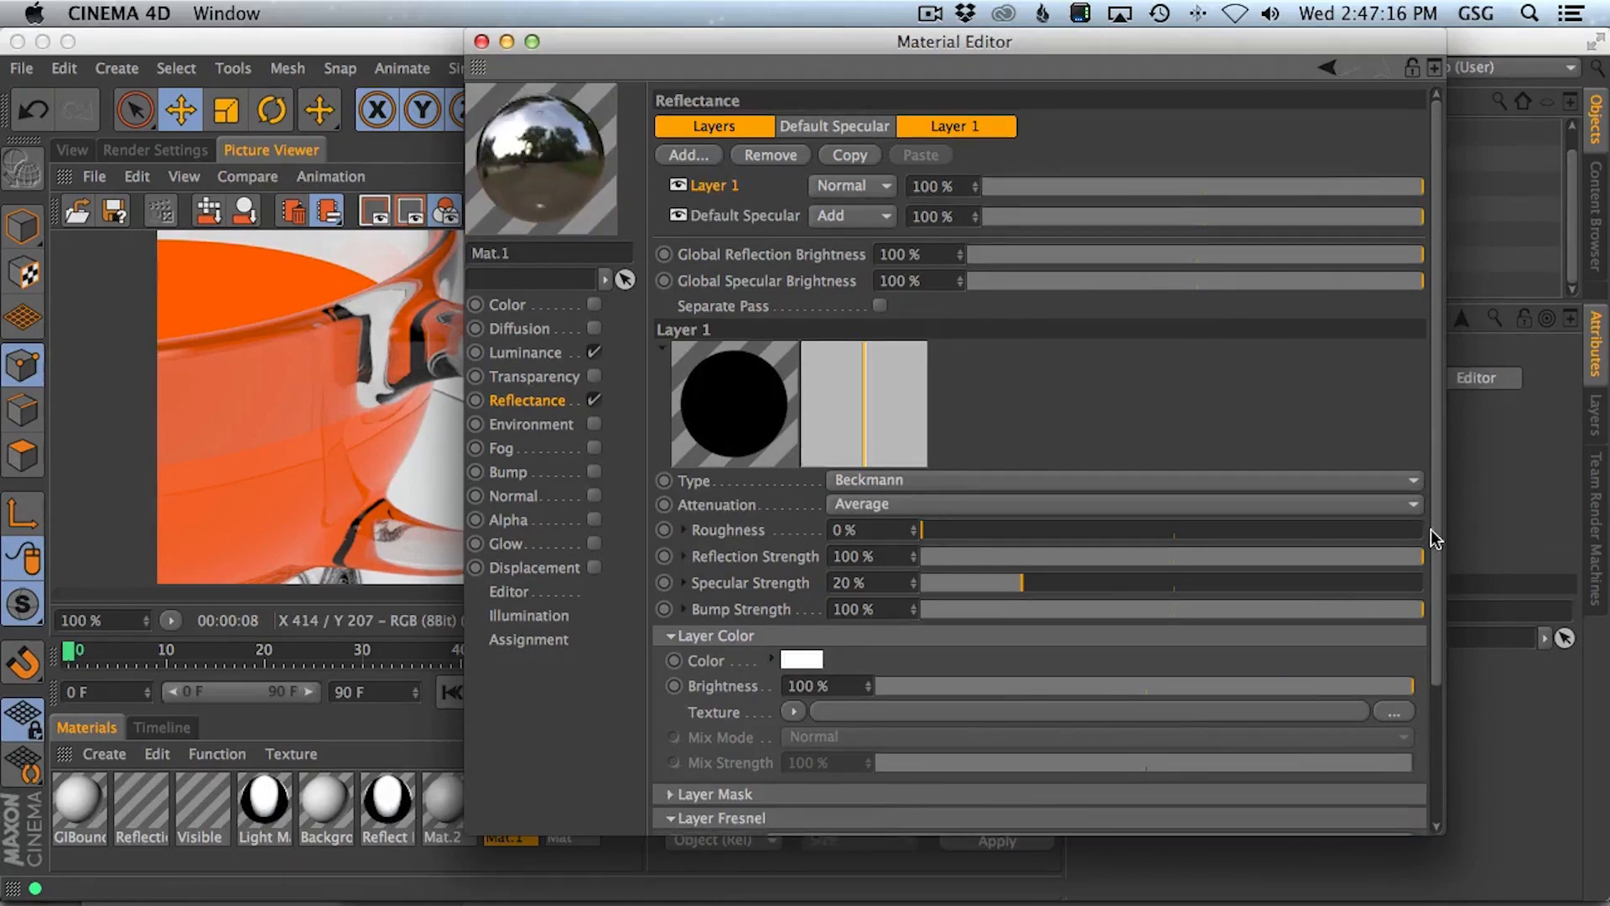
scroll(1431, 530, down, 3)
click(819, 671)
click(822, 719)
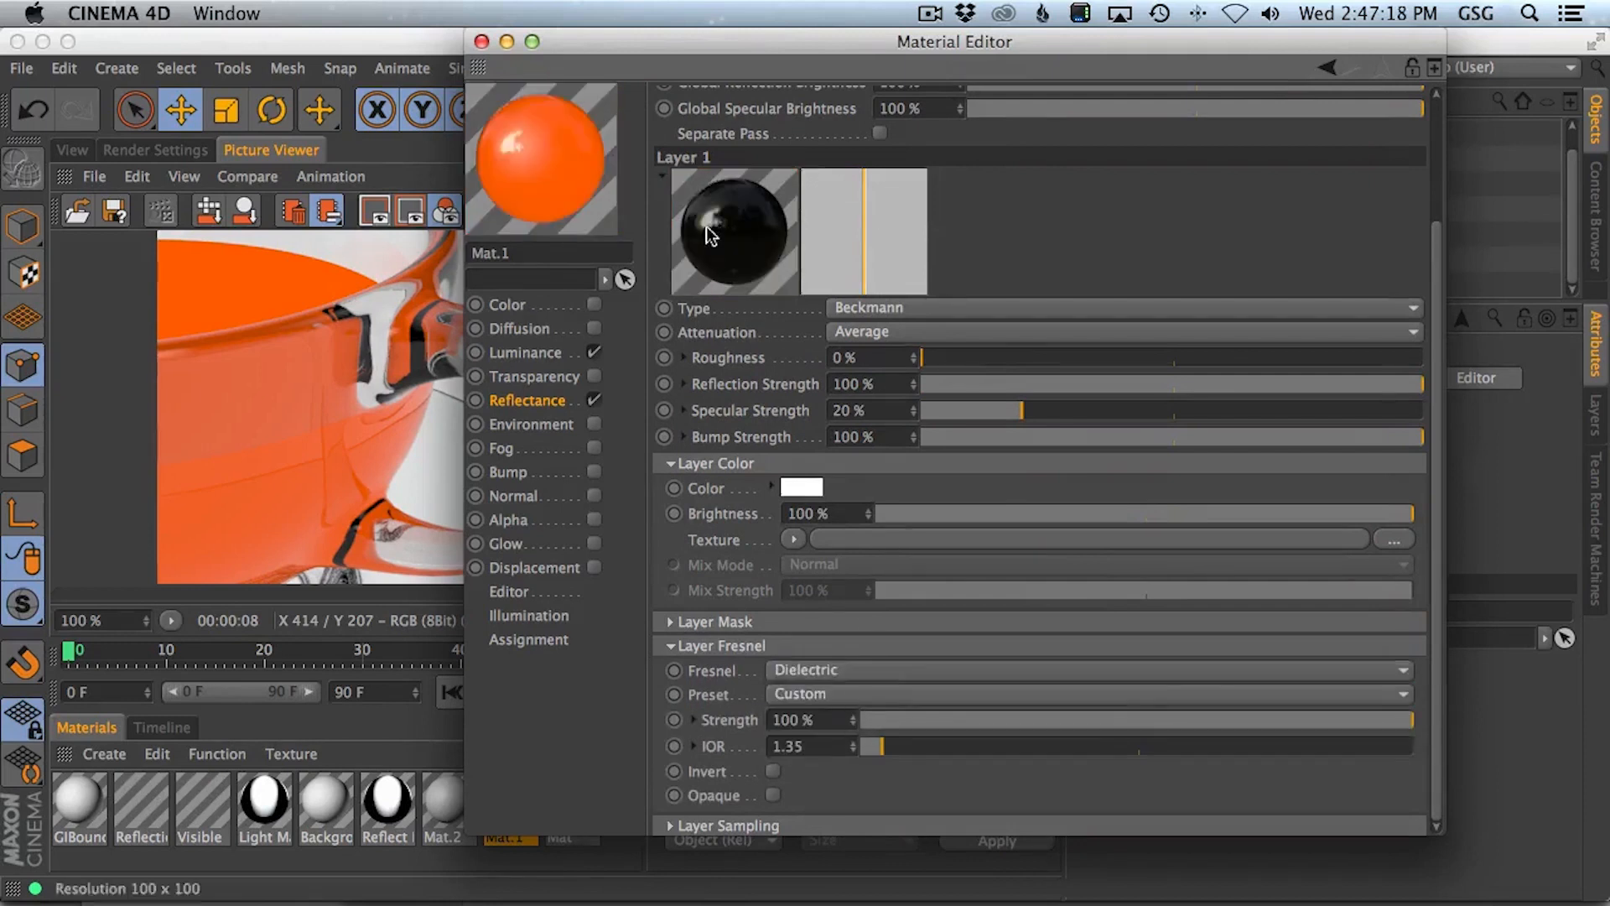
drag(720, 45, 726, 152)
- Compare the liquid with the Behance teacup reference and render the cup again to the Picture Viewer
key(super+Tab)
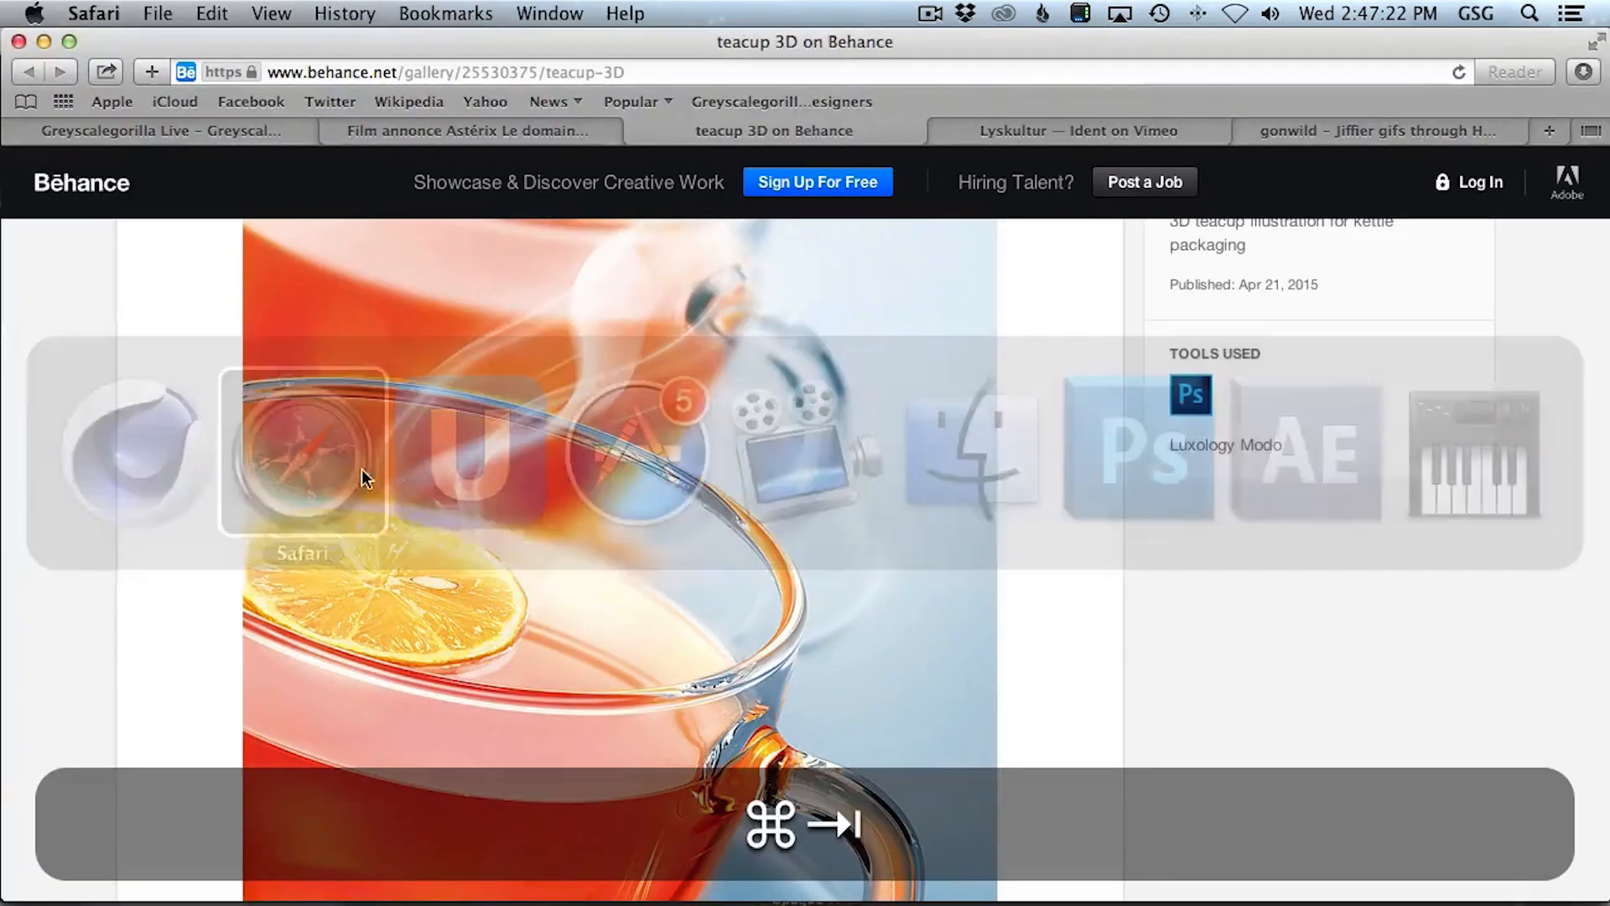
scroll(122, 601, down, 5)
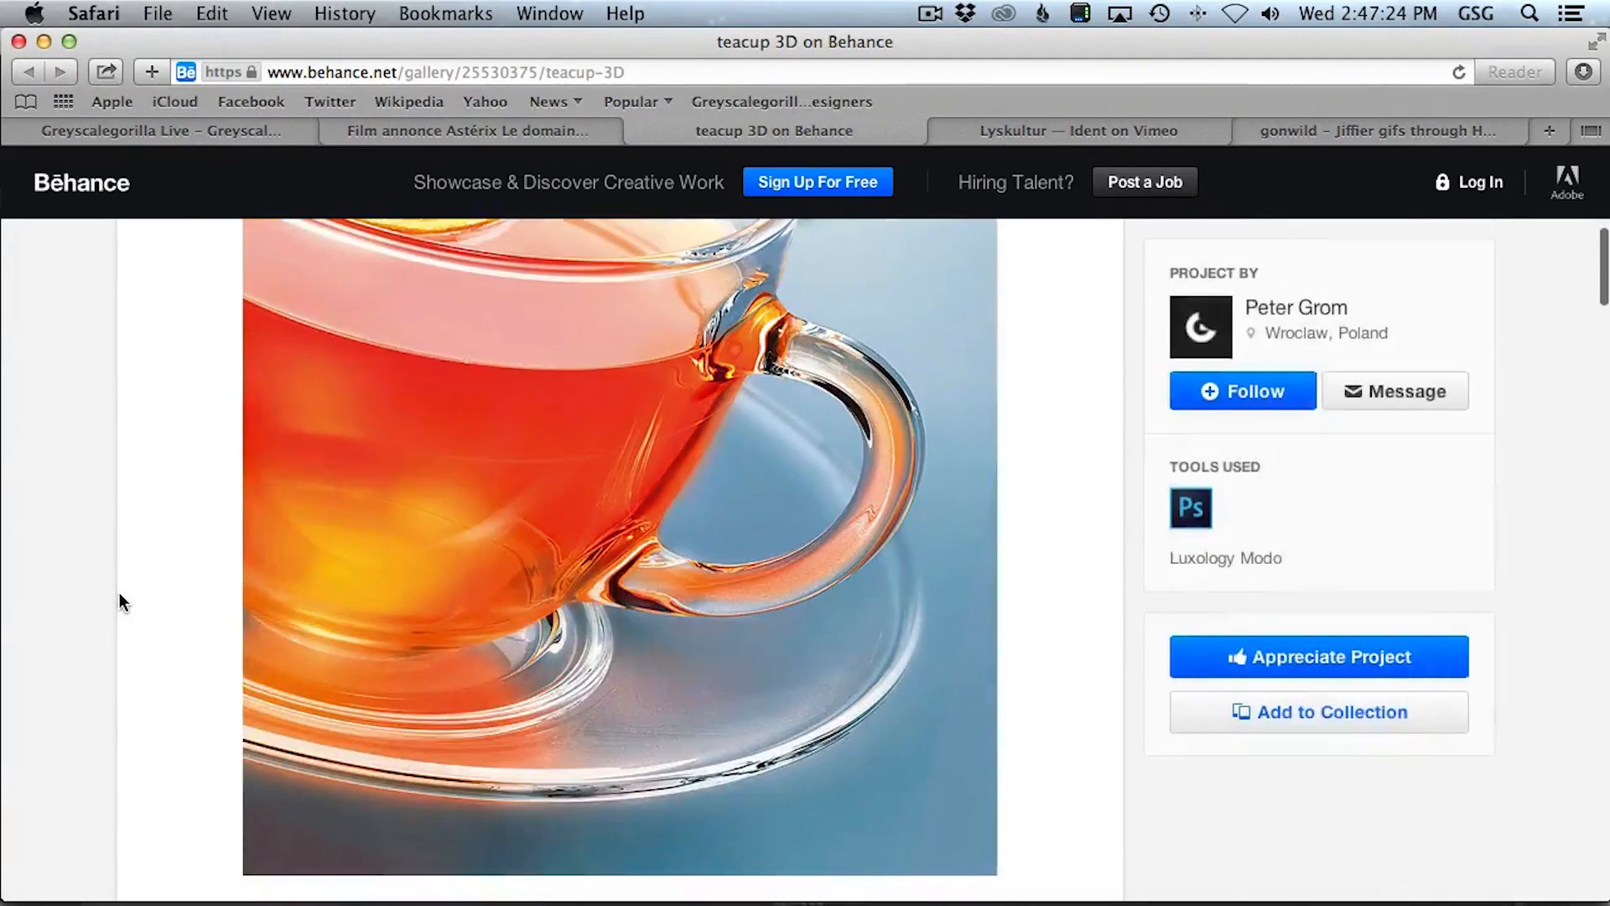
scroll(119, 592, up, 1)
key(super+Tab)
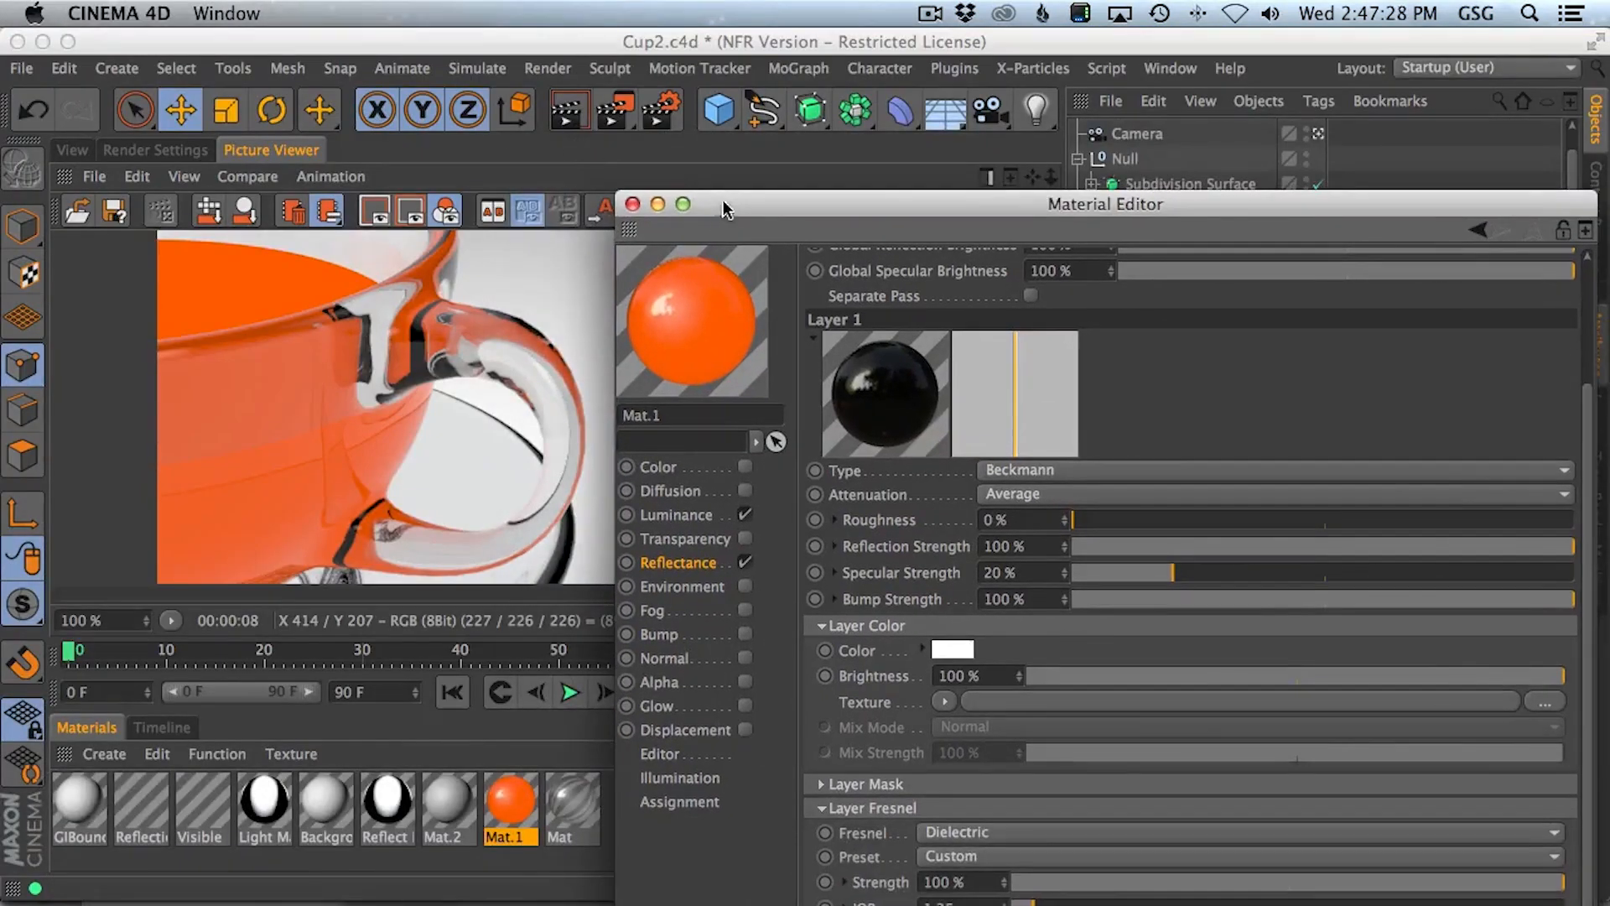
mouse_move(726, 210)
mouse_down()
mouse_move(779, 206)
mouse_move(706, 198)
mouse_up()
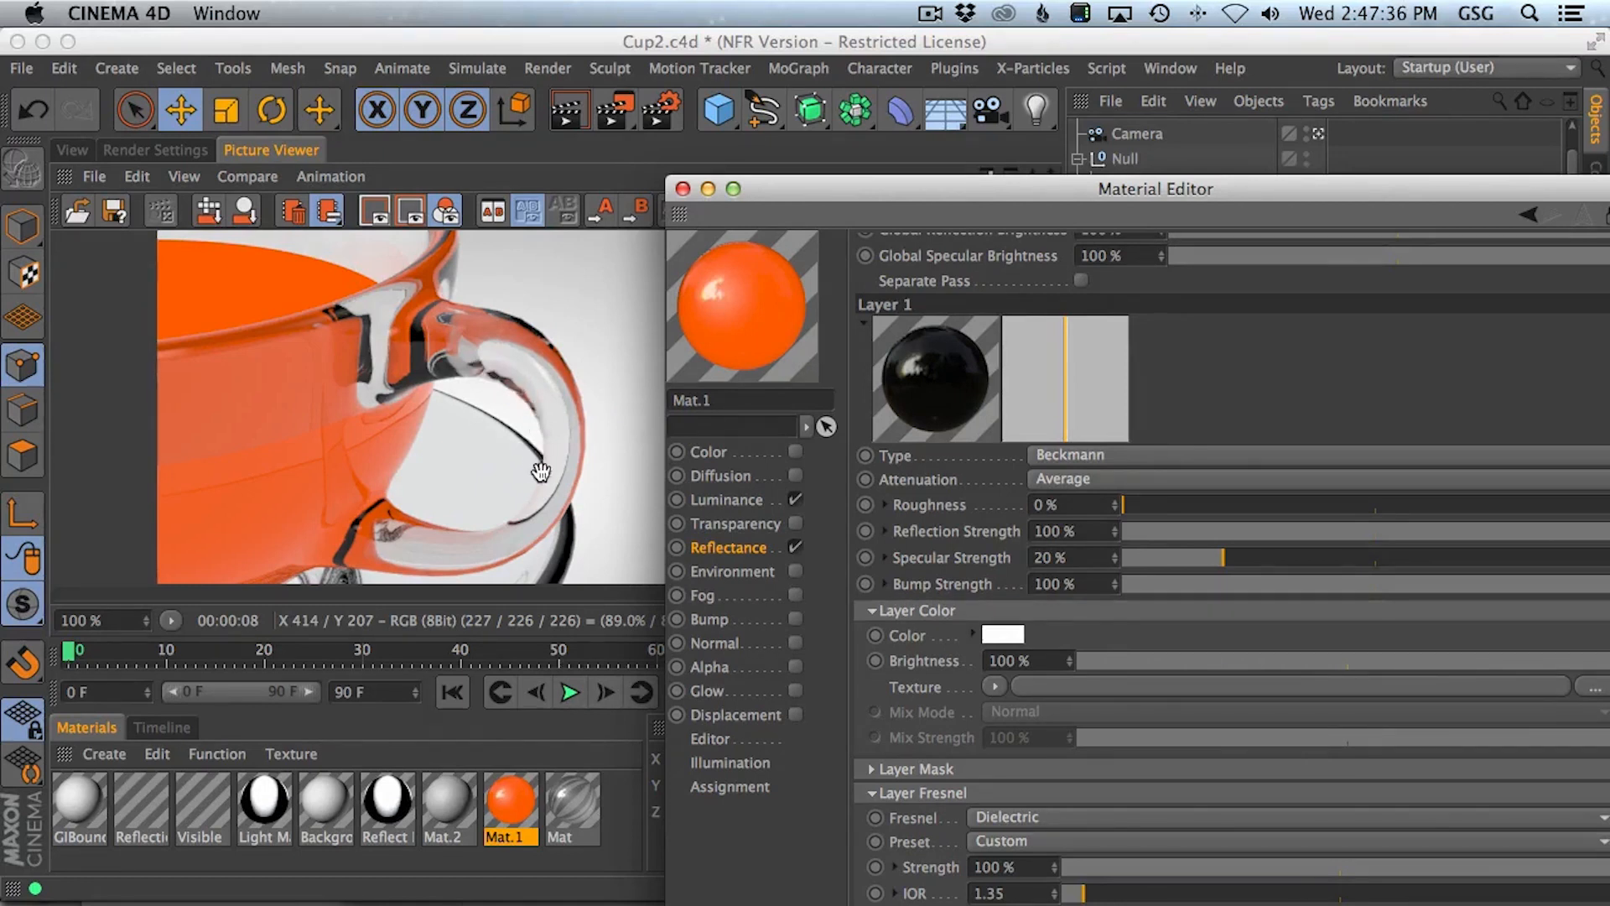
click(684, 191)
key(shift+r)
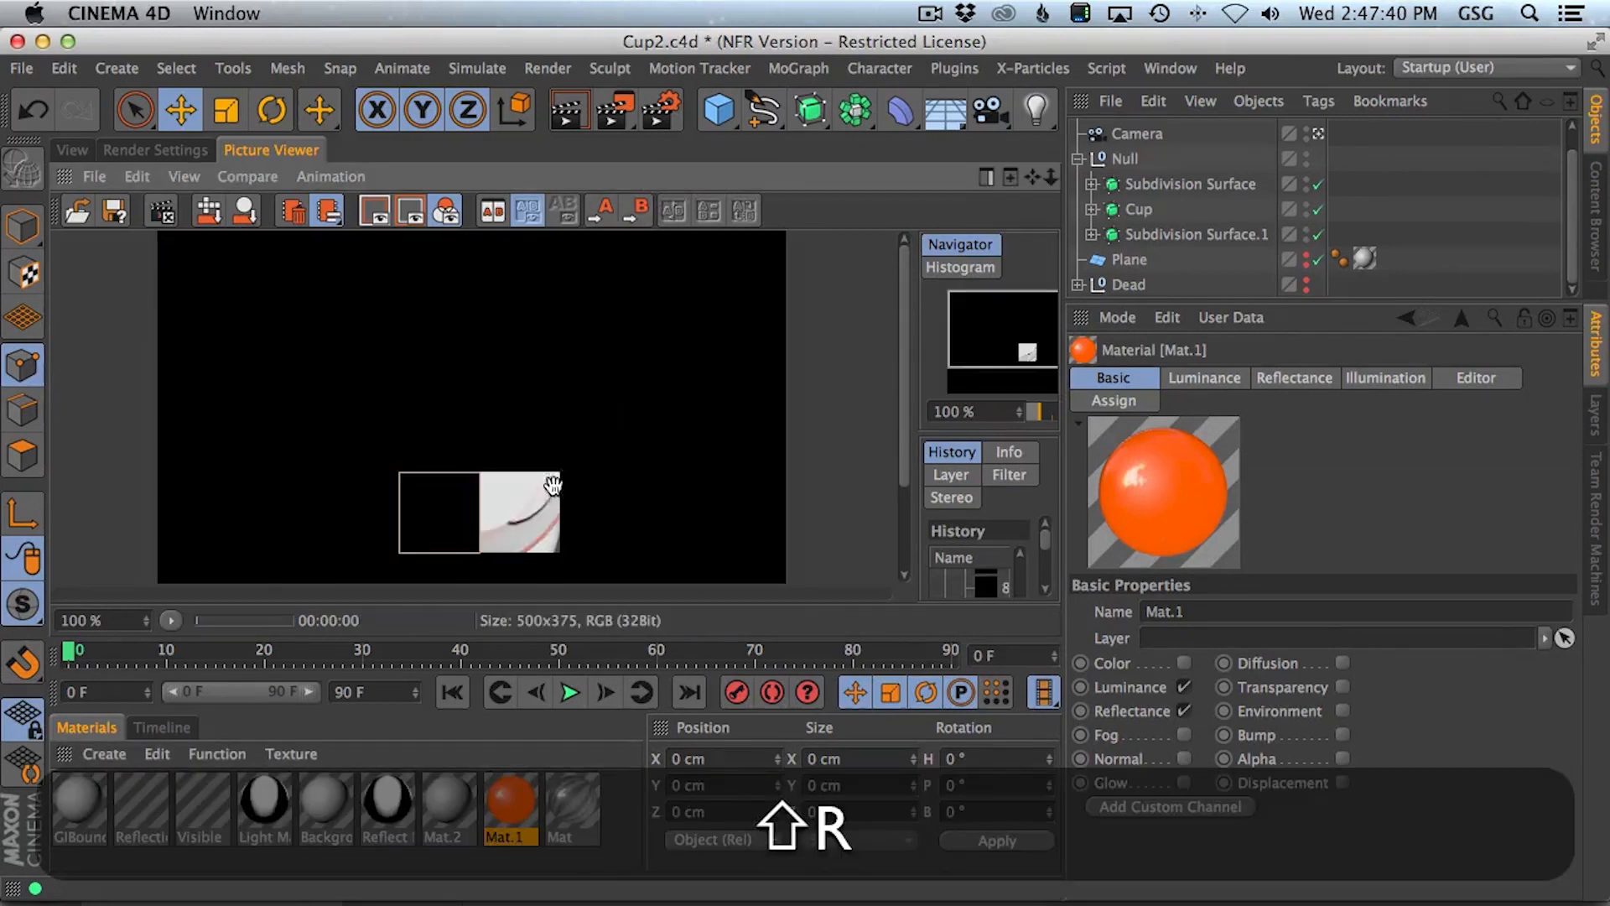
- Set the Cup subdivision surface to 3 for both editor and renderer, and re-render the image
click(1160, 183)
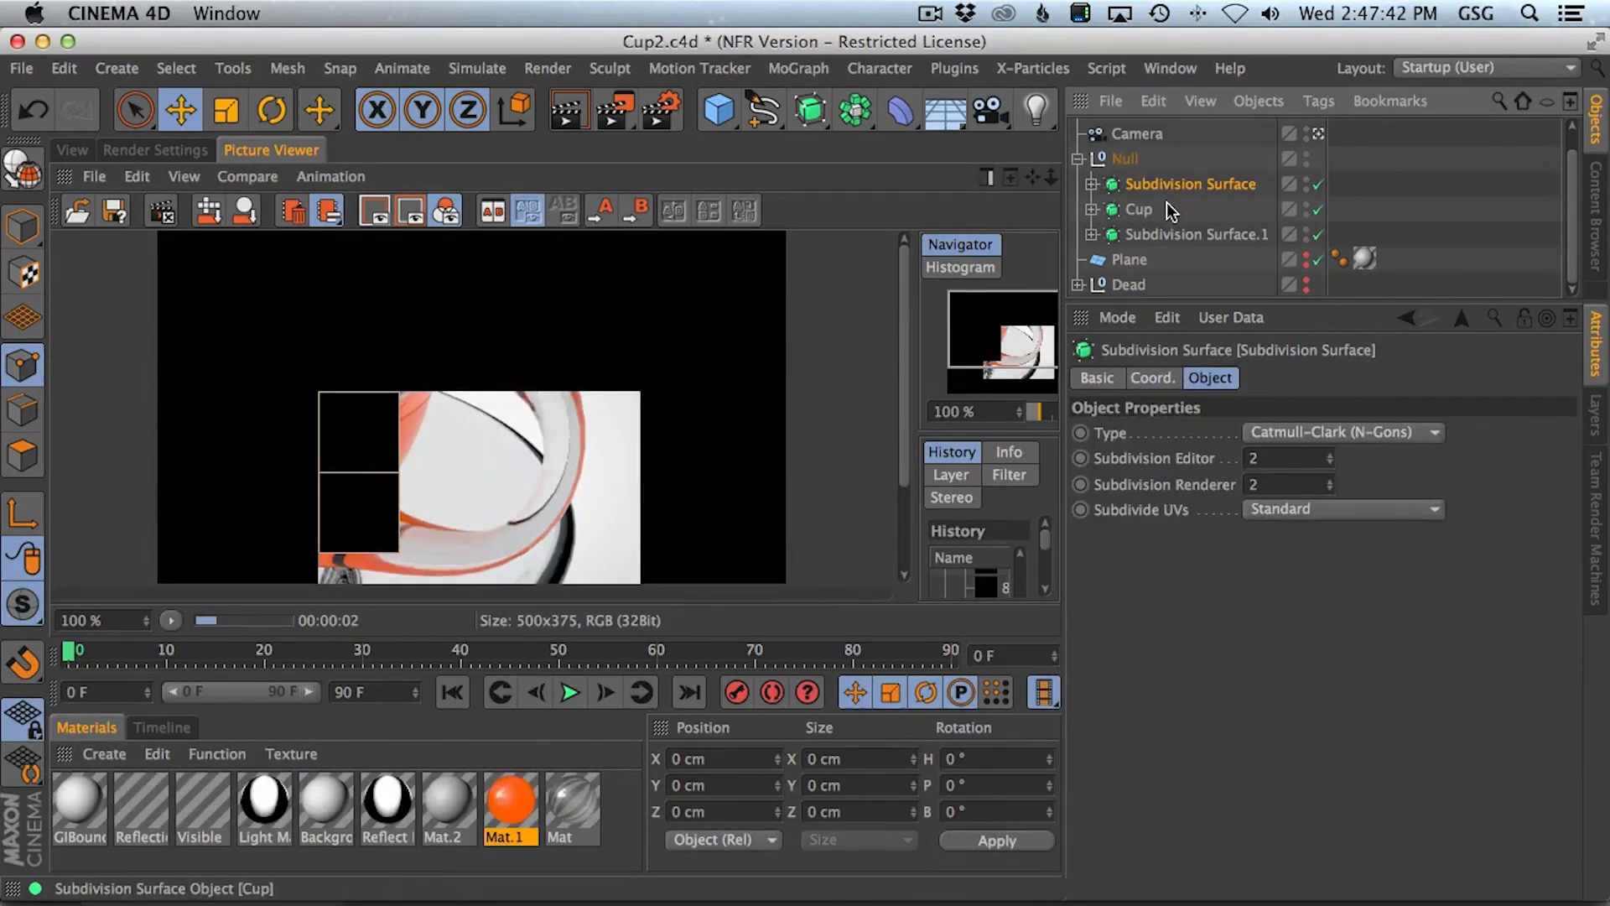
click(1156, 209)
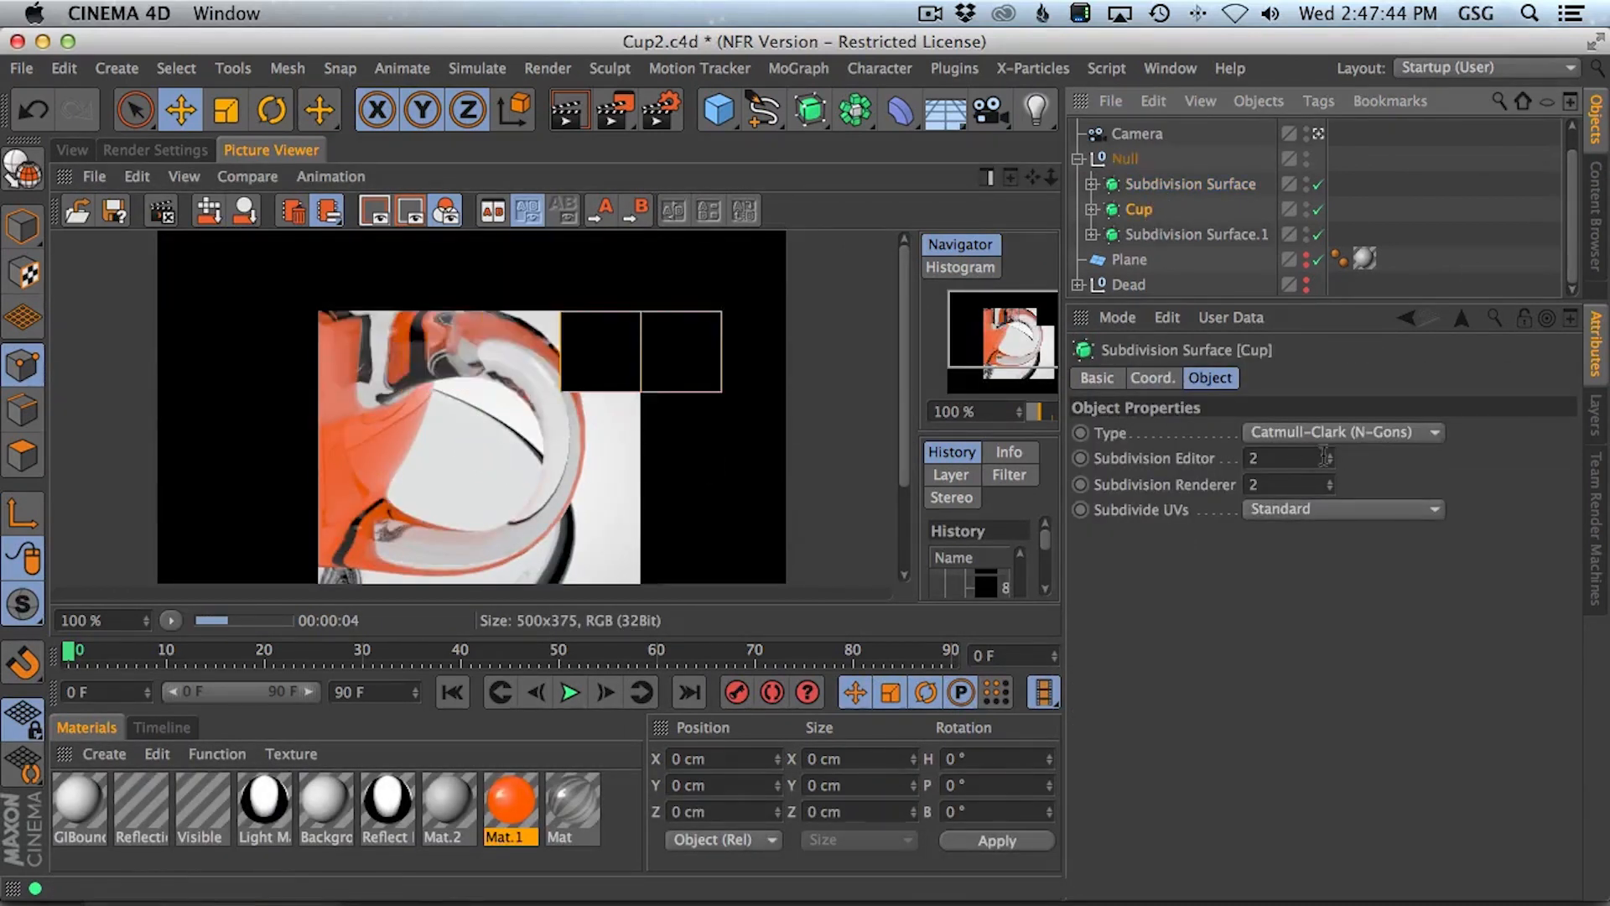
double_click(1267, 458)
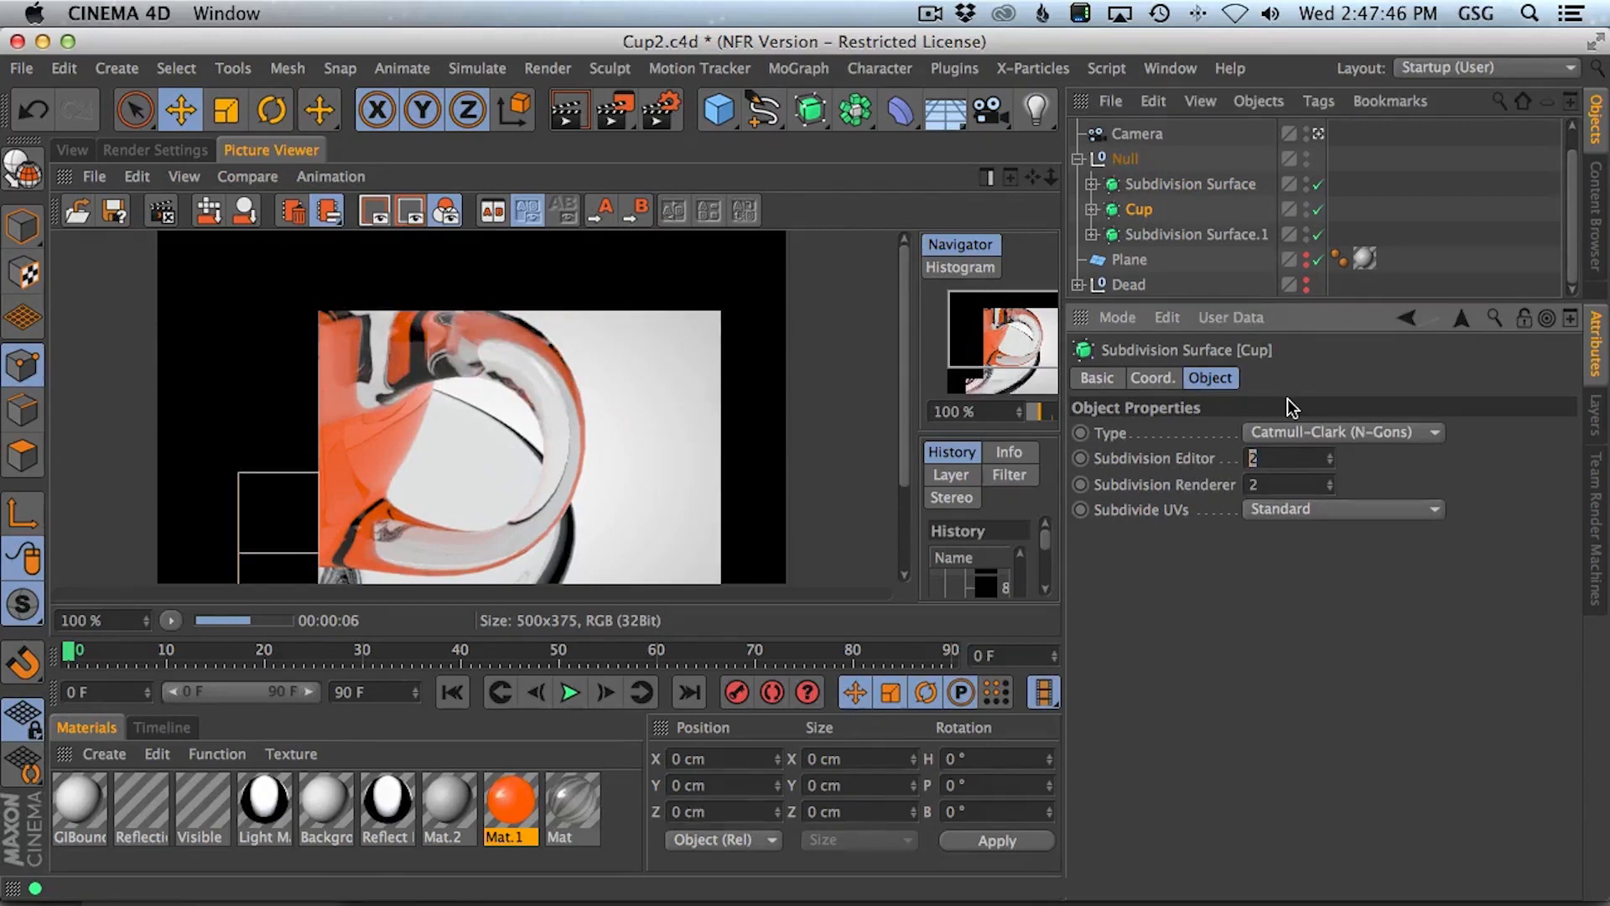
text(3)
key(Tab)
text(3)
key(Return)
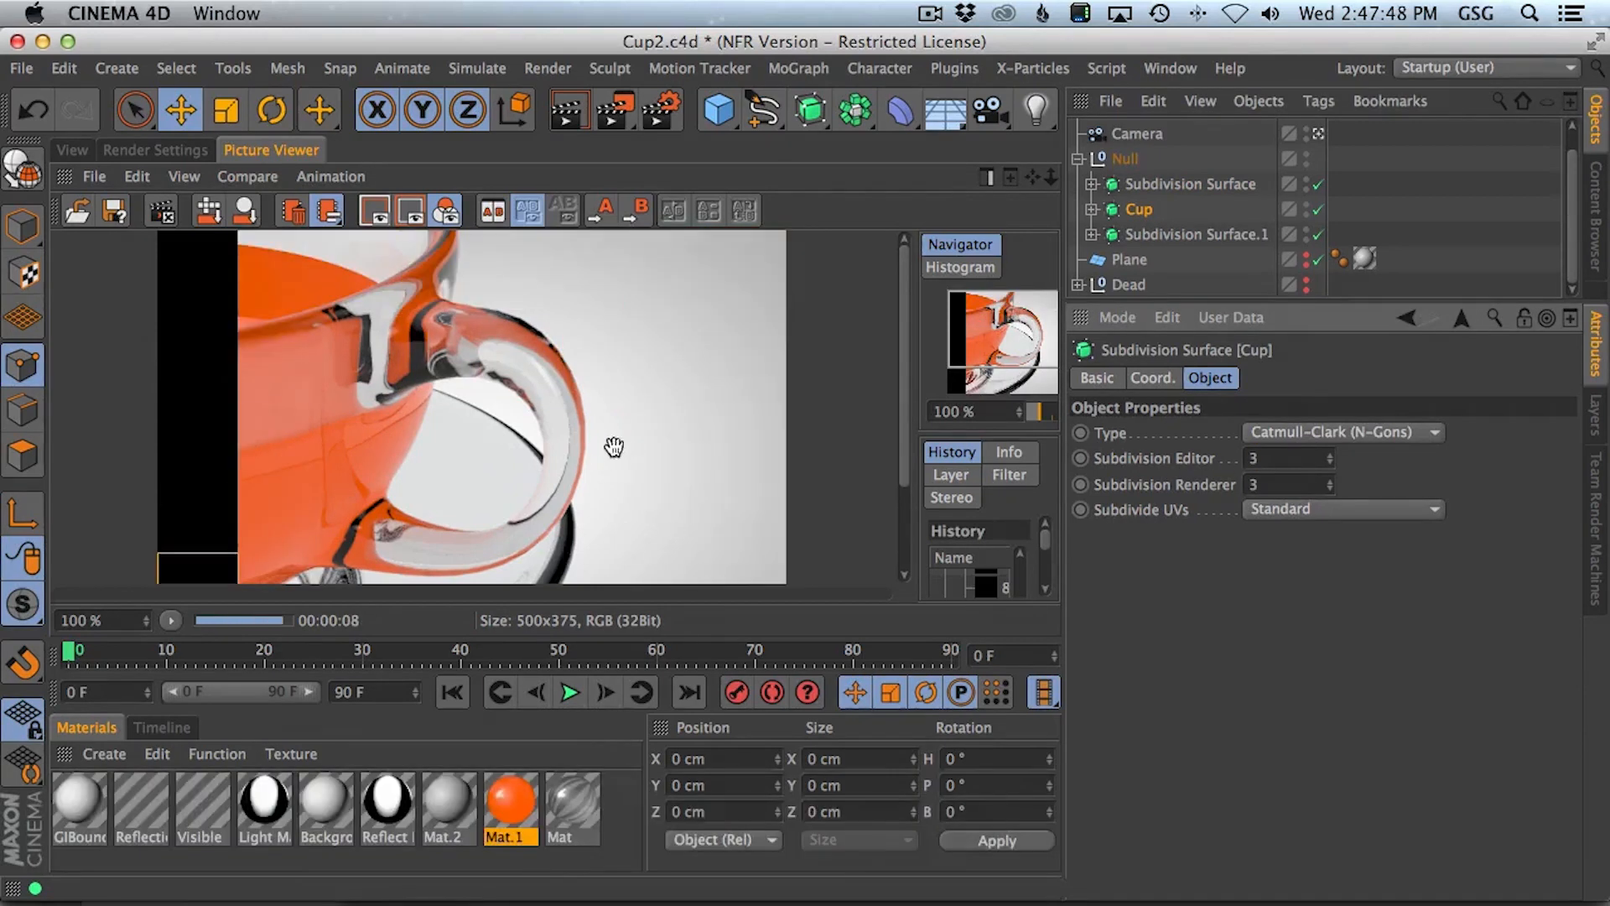
key(shift+r)
click(988, 350)
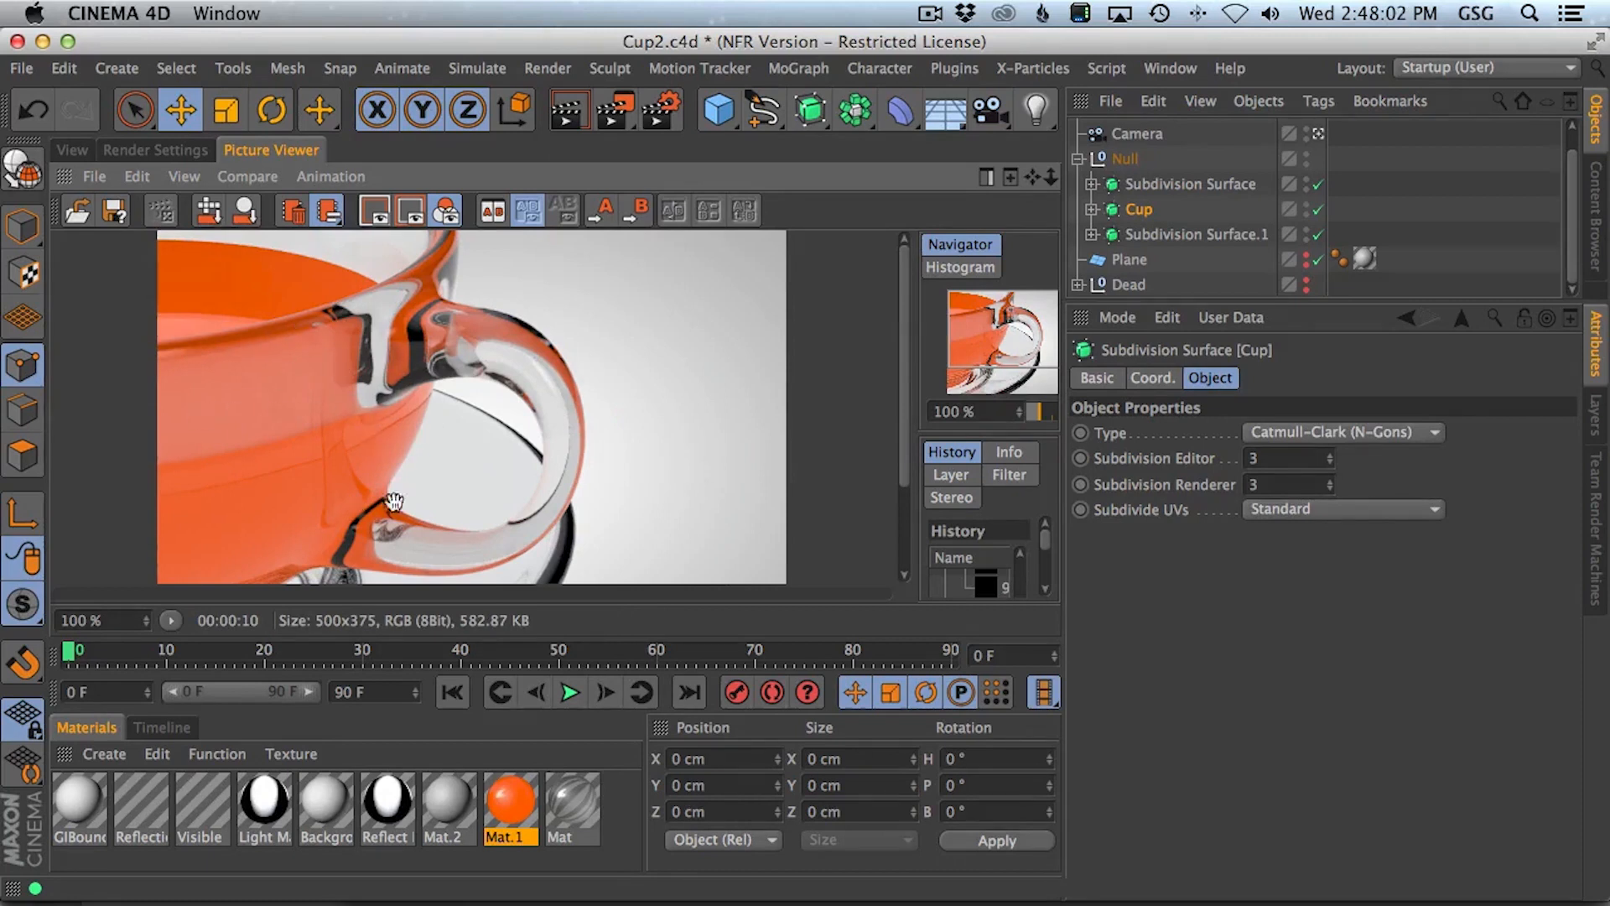
- Open the Reflectance settings of the transparent glass material Mat
double_click(505, 801)
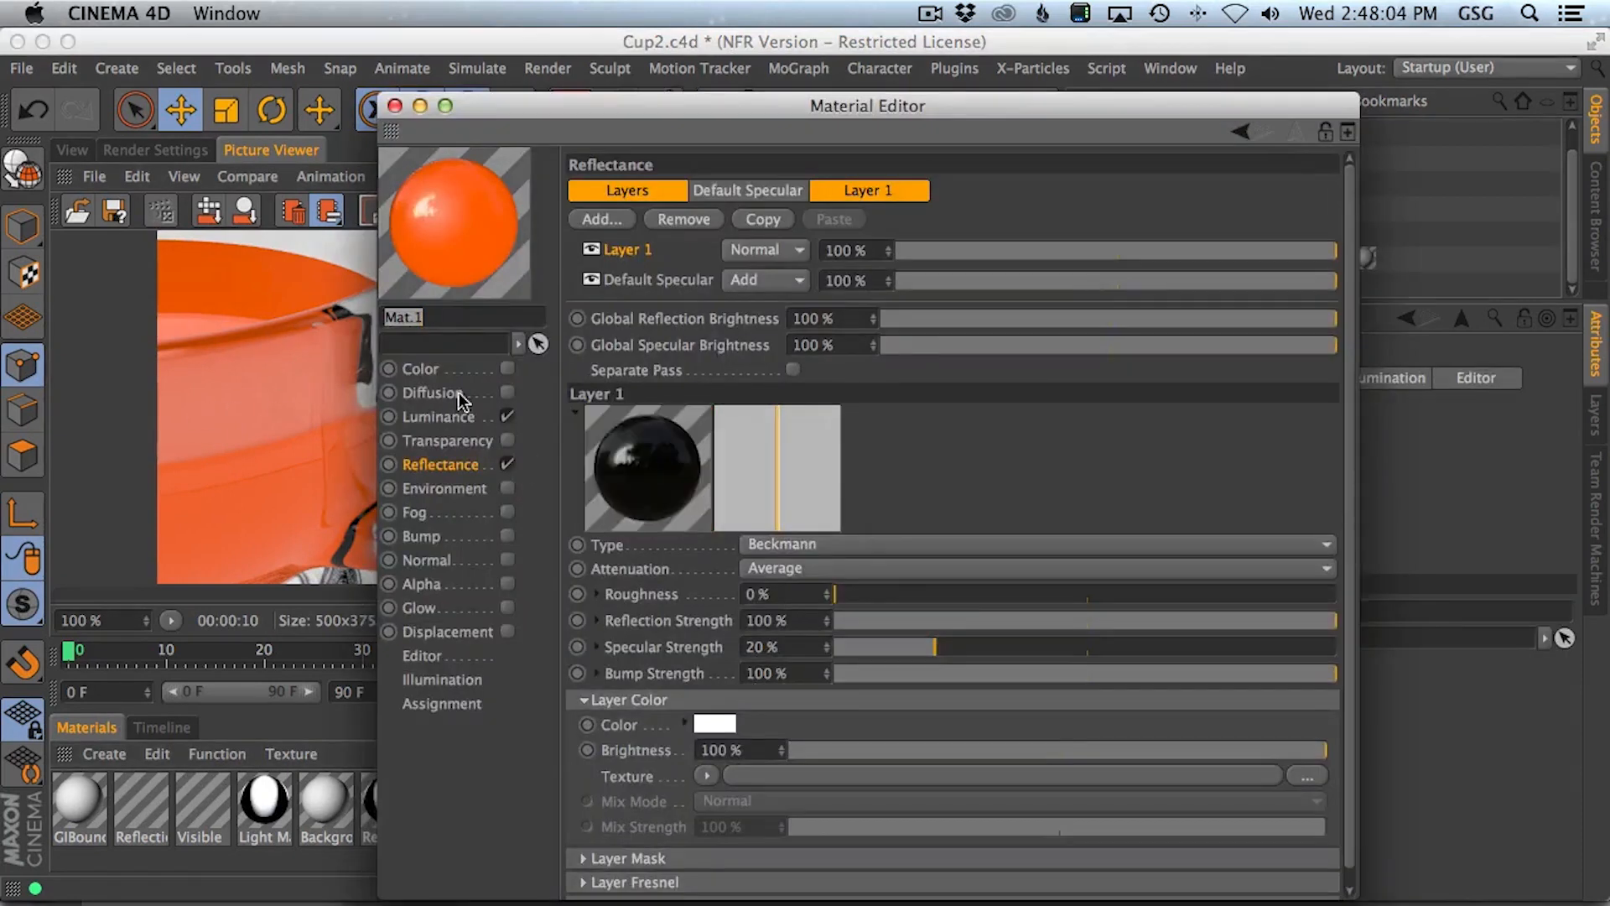
click(388, 117)
double_click(579, 804)
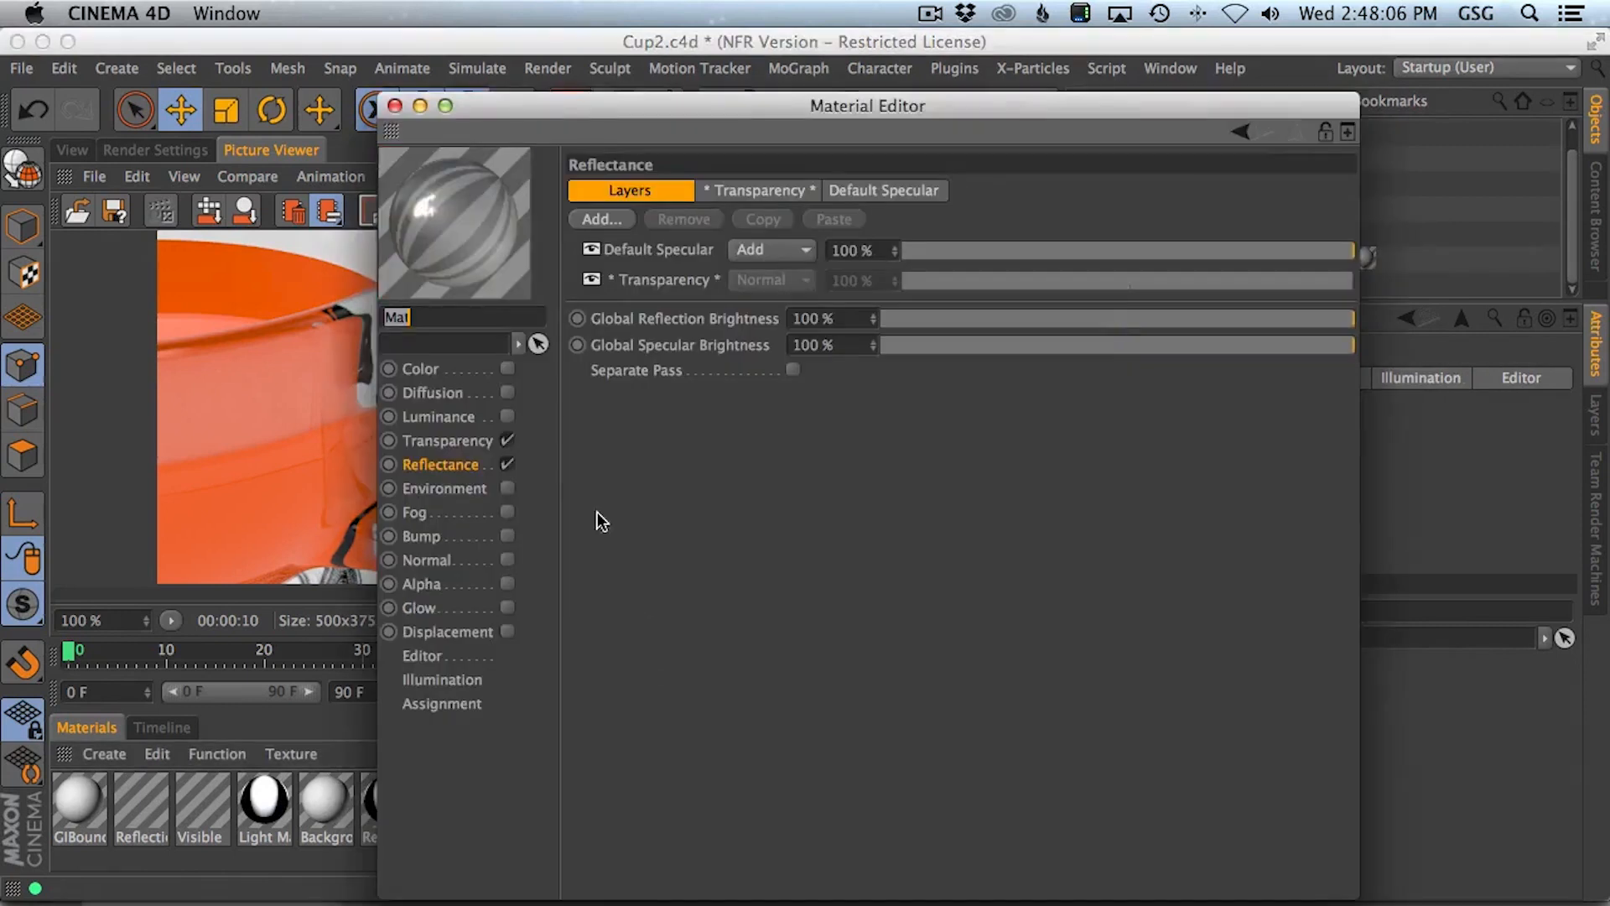
click(656, 250)
key(BackSpace)
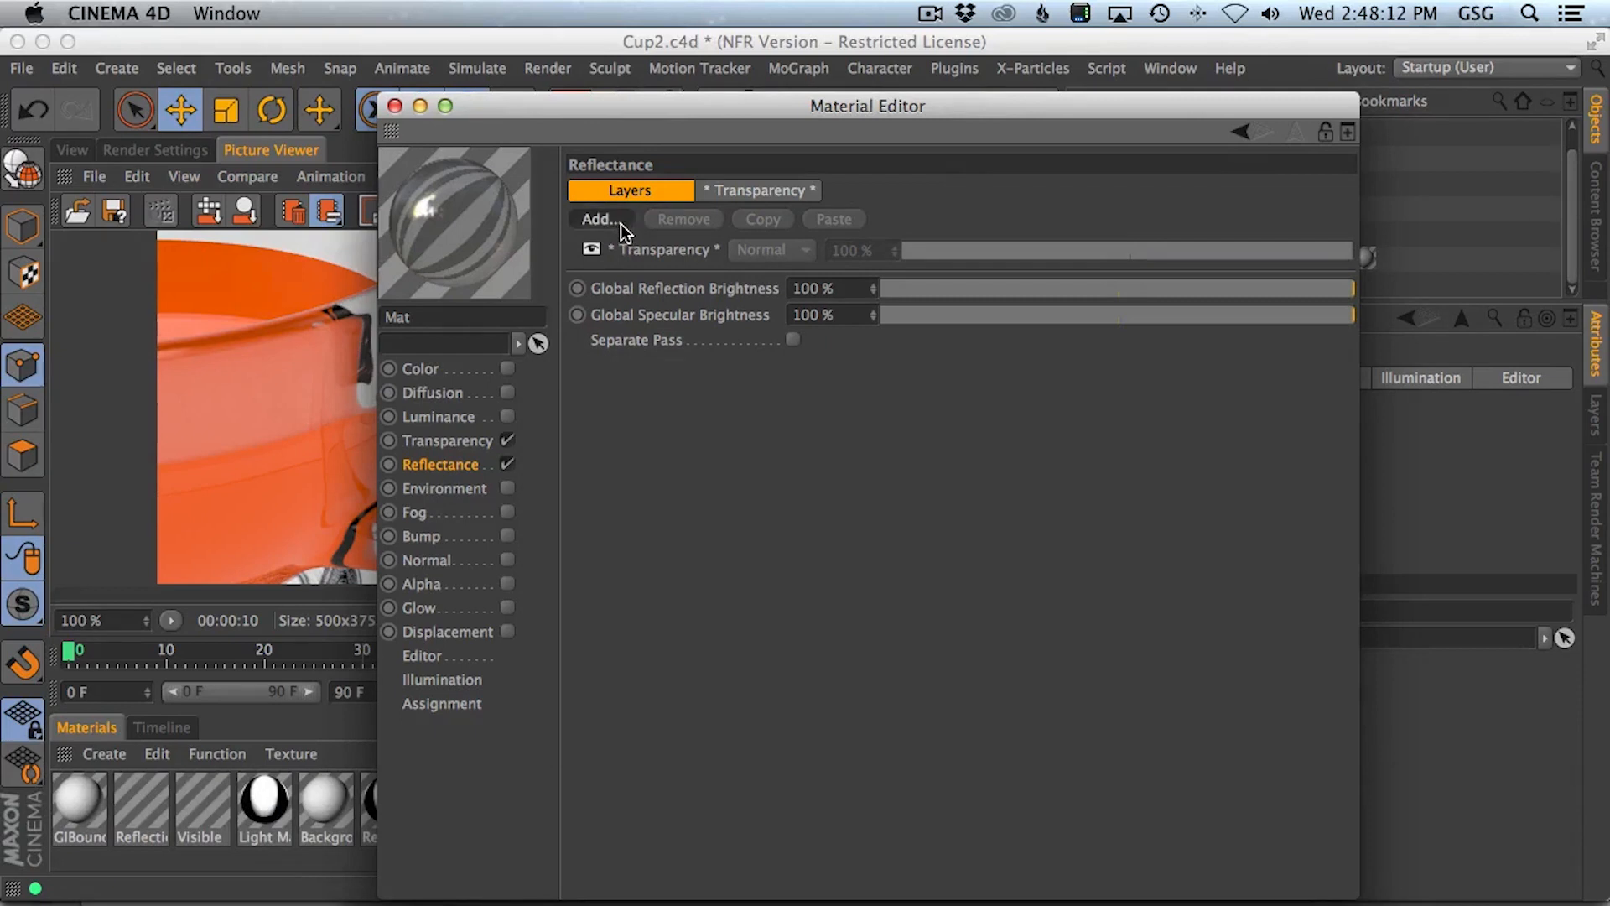
key(cmd+z)
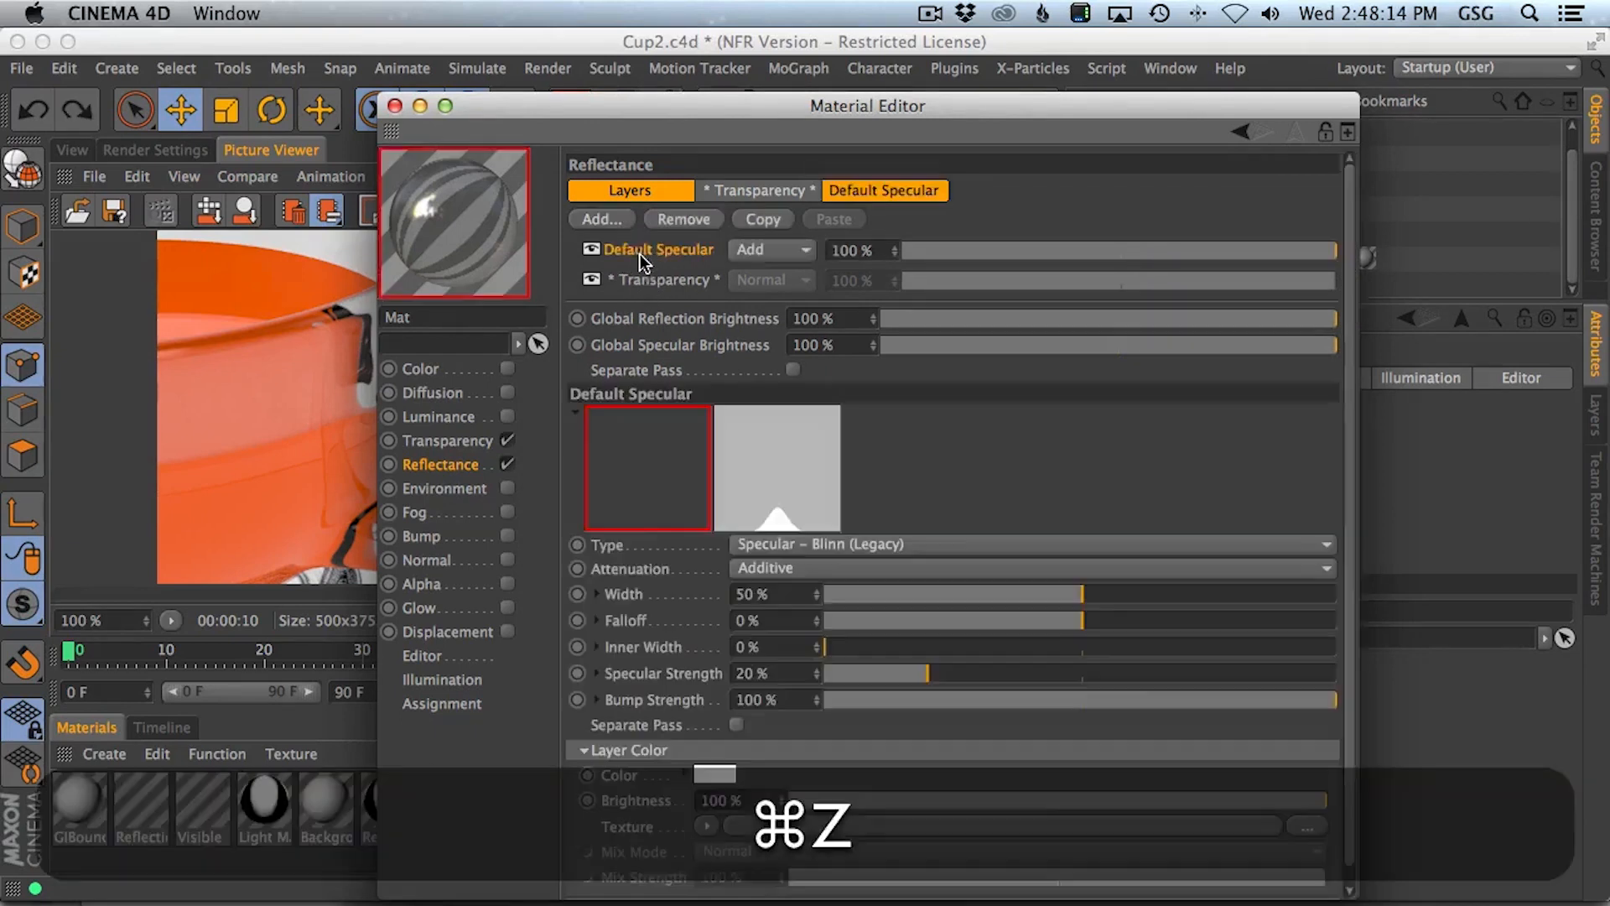
- Add a Beckmann reflectance layer to the glass material Mat and re-render the cup
click(619, 221)
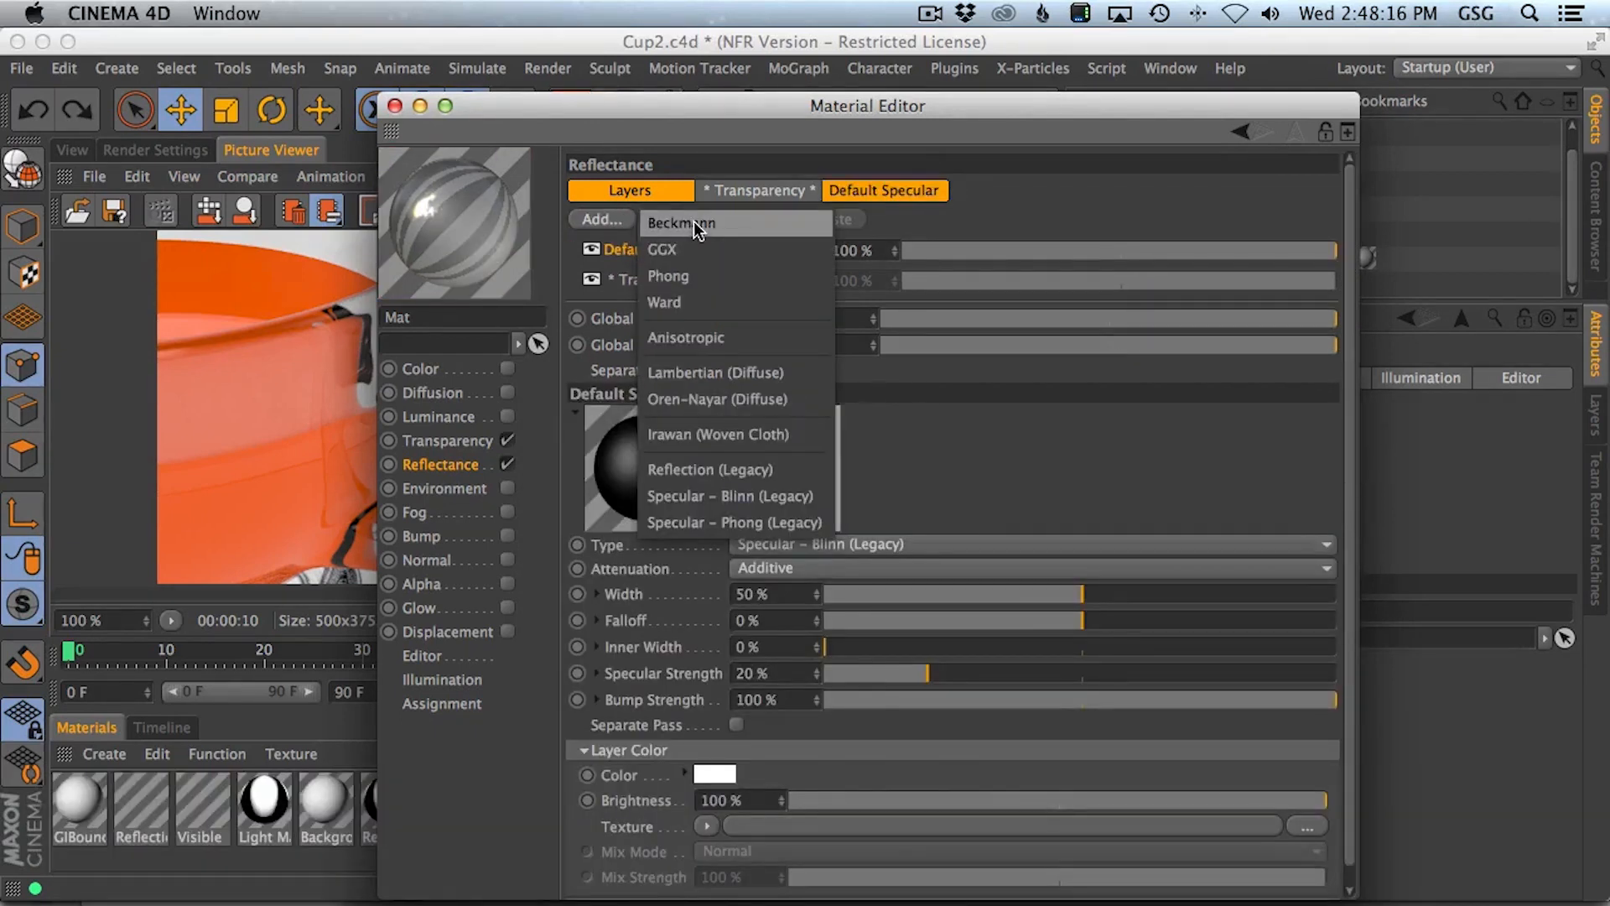
click(696, 223)
drag(651, 105, 823, 40)
key(shift+r)
drag(695, 41, 911, 684)
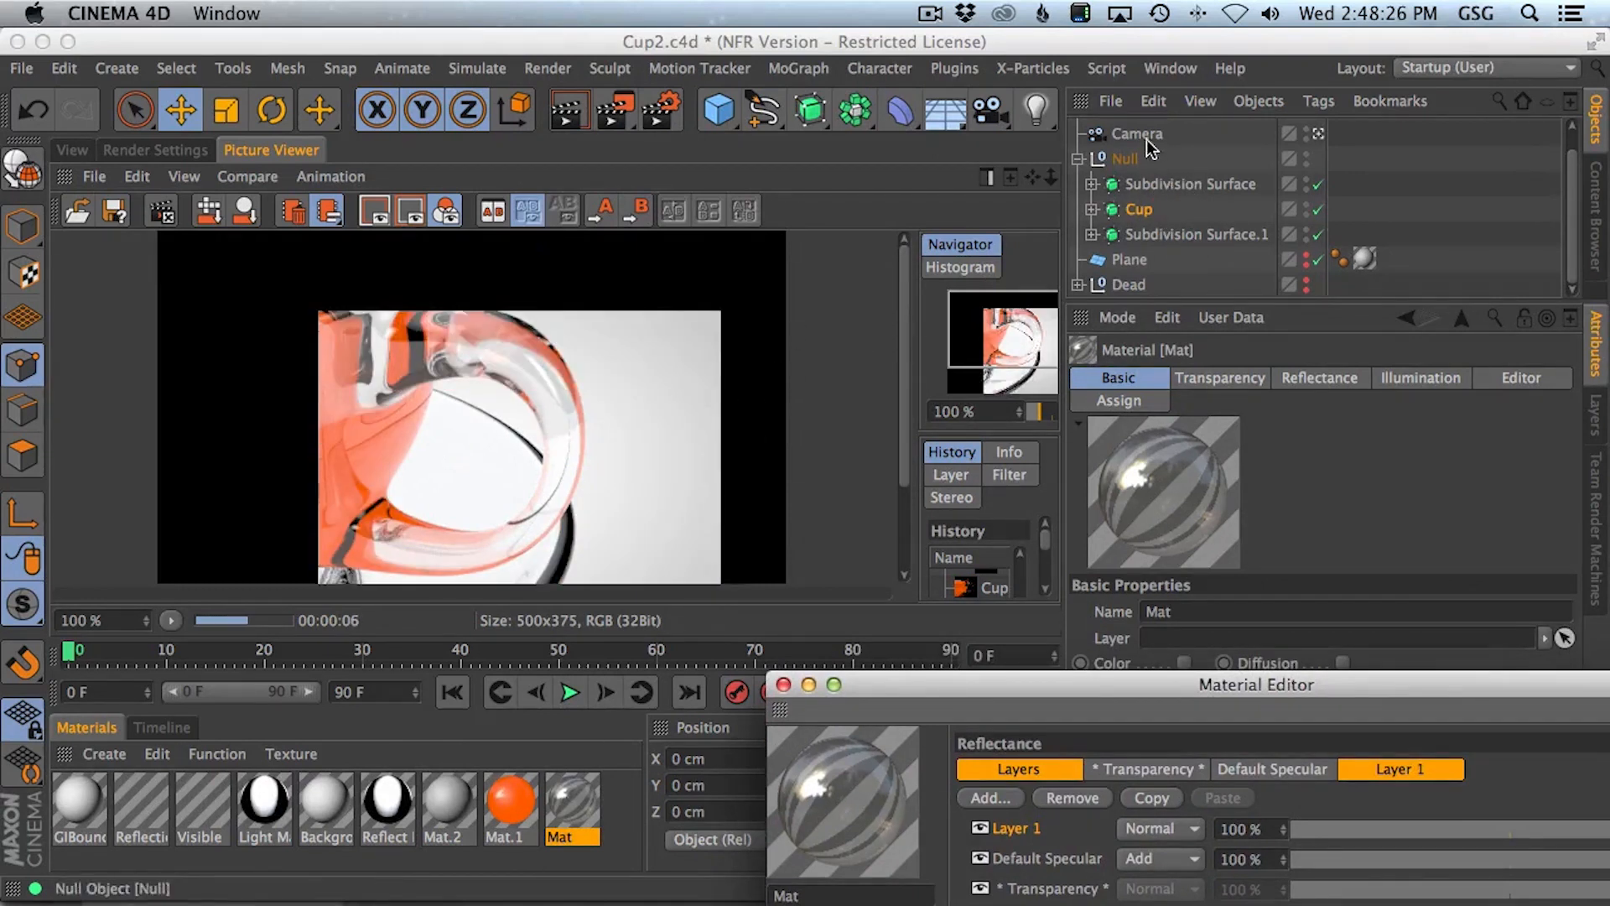
- Select the HDR Studio Rig and leave the scene camera to view the whole studio floor in the viewport
drag(1573, 176, 1572, 151)
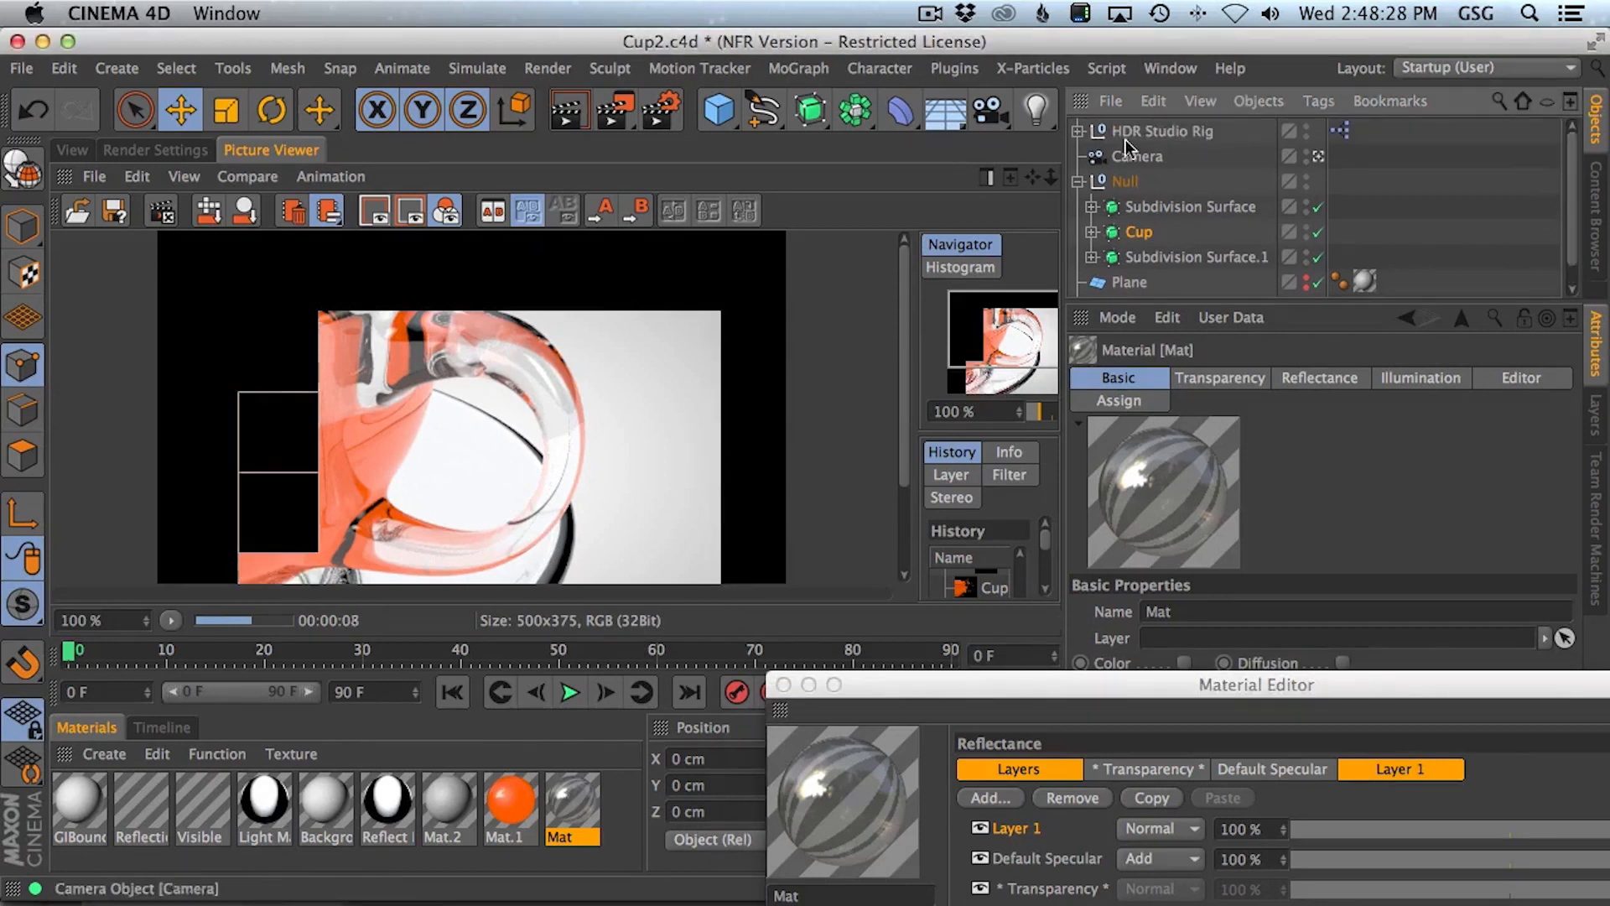
click(1163, 131)
click(783, 685)
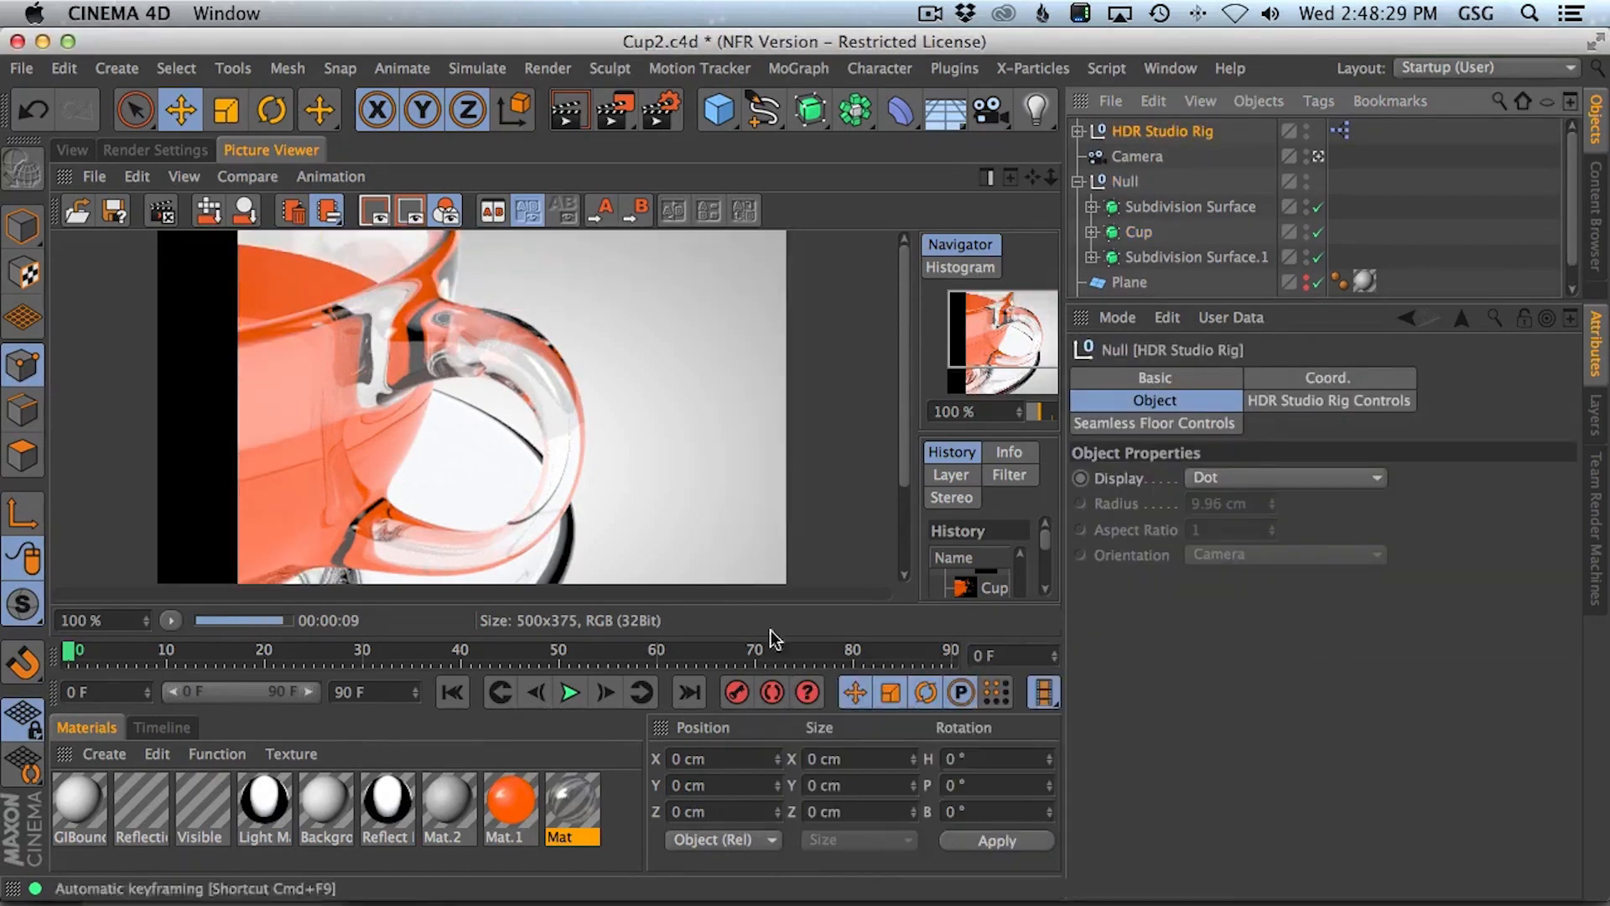
click(82, 151)
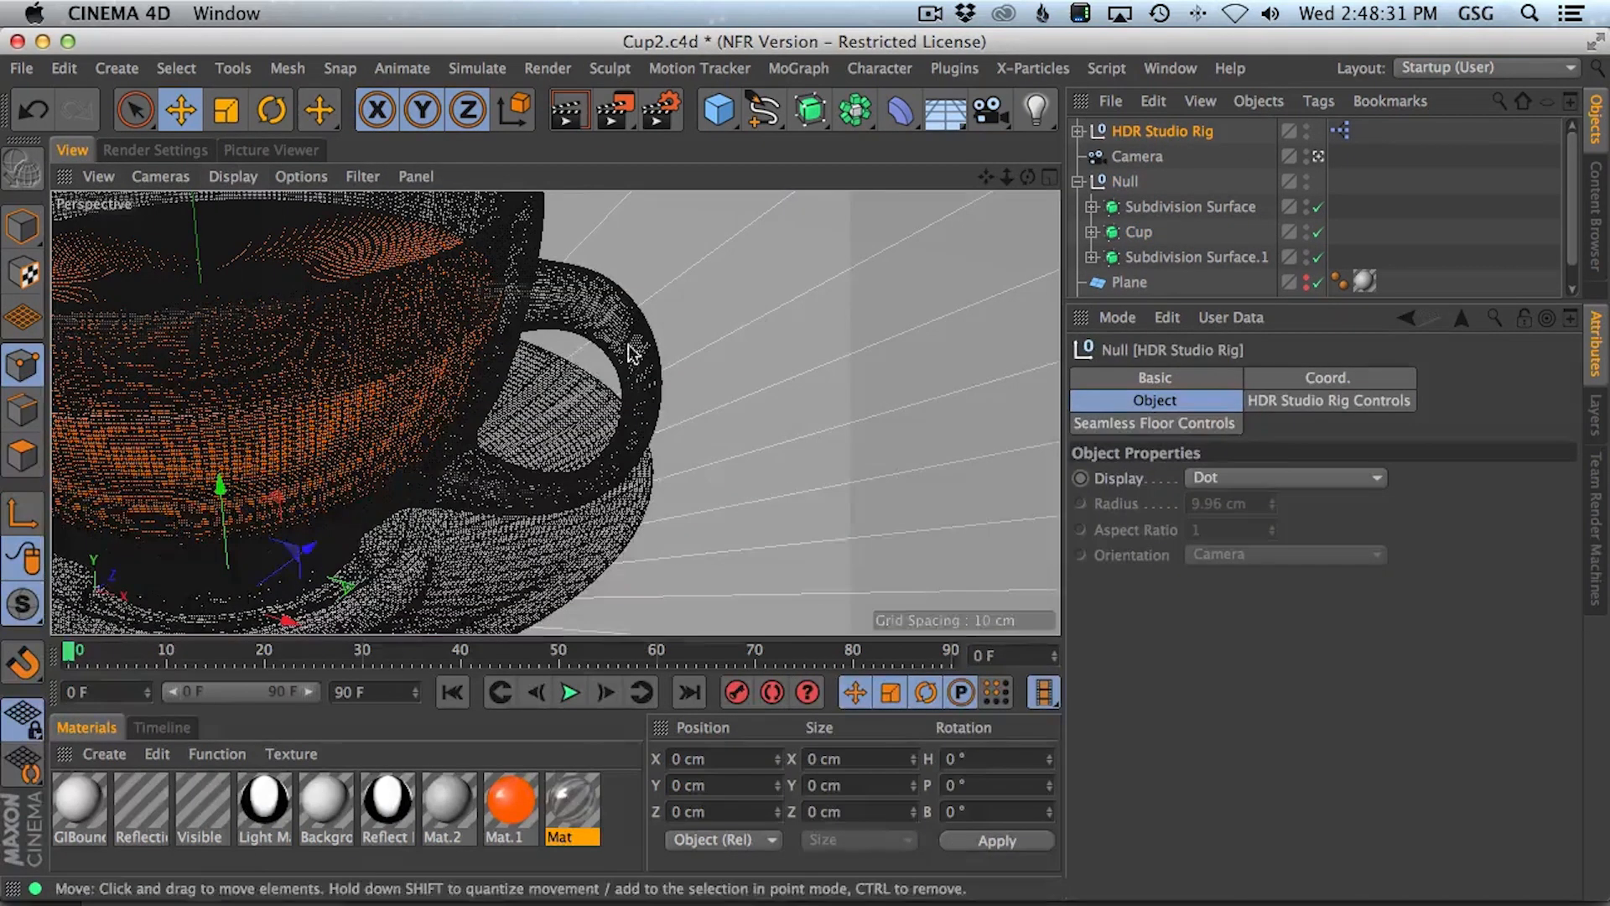
click(1318, 156)
key(2)
drag(773, 349, 561, 399)
key(1)
key(3)
drag(560, 400, 643, 336)
- Reduce the HDR Studio Rig's seamless Floor Size to 340
click(1330, 401)
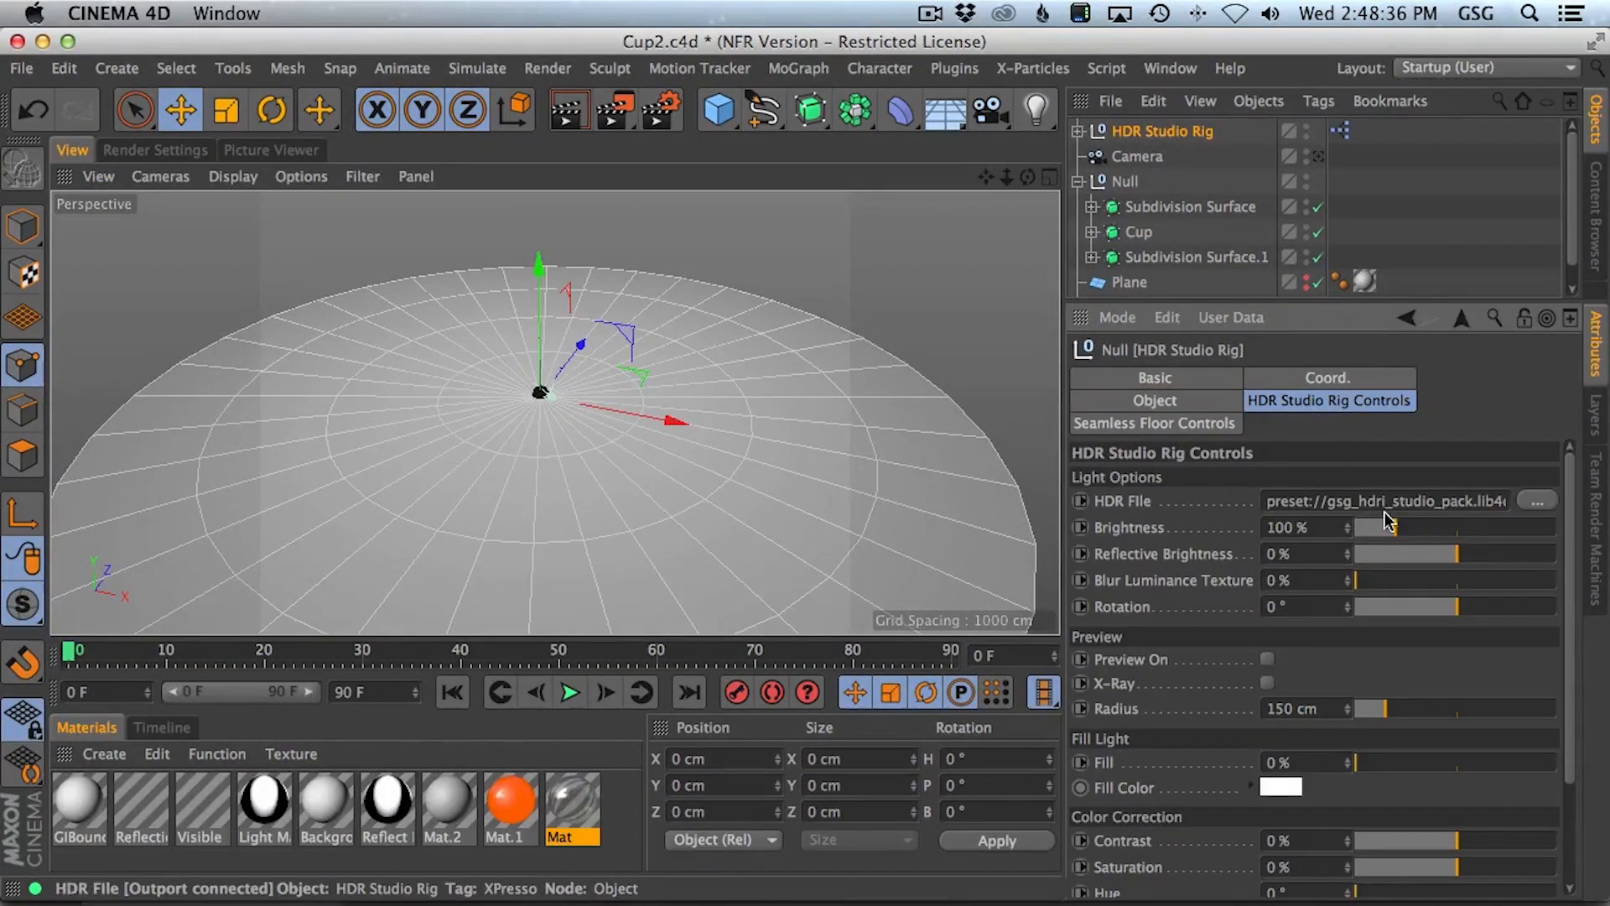
click(1183, 428)
drag(1384, 482, 1340, 481)
key(3)
drag(547, 374, 812, 376)
drag(1340, 480, 1346, 485)
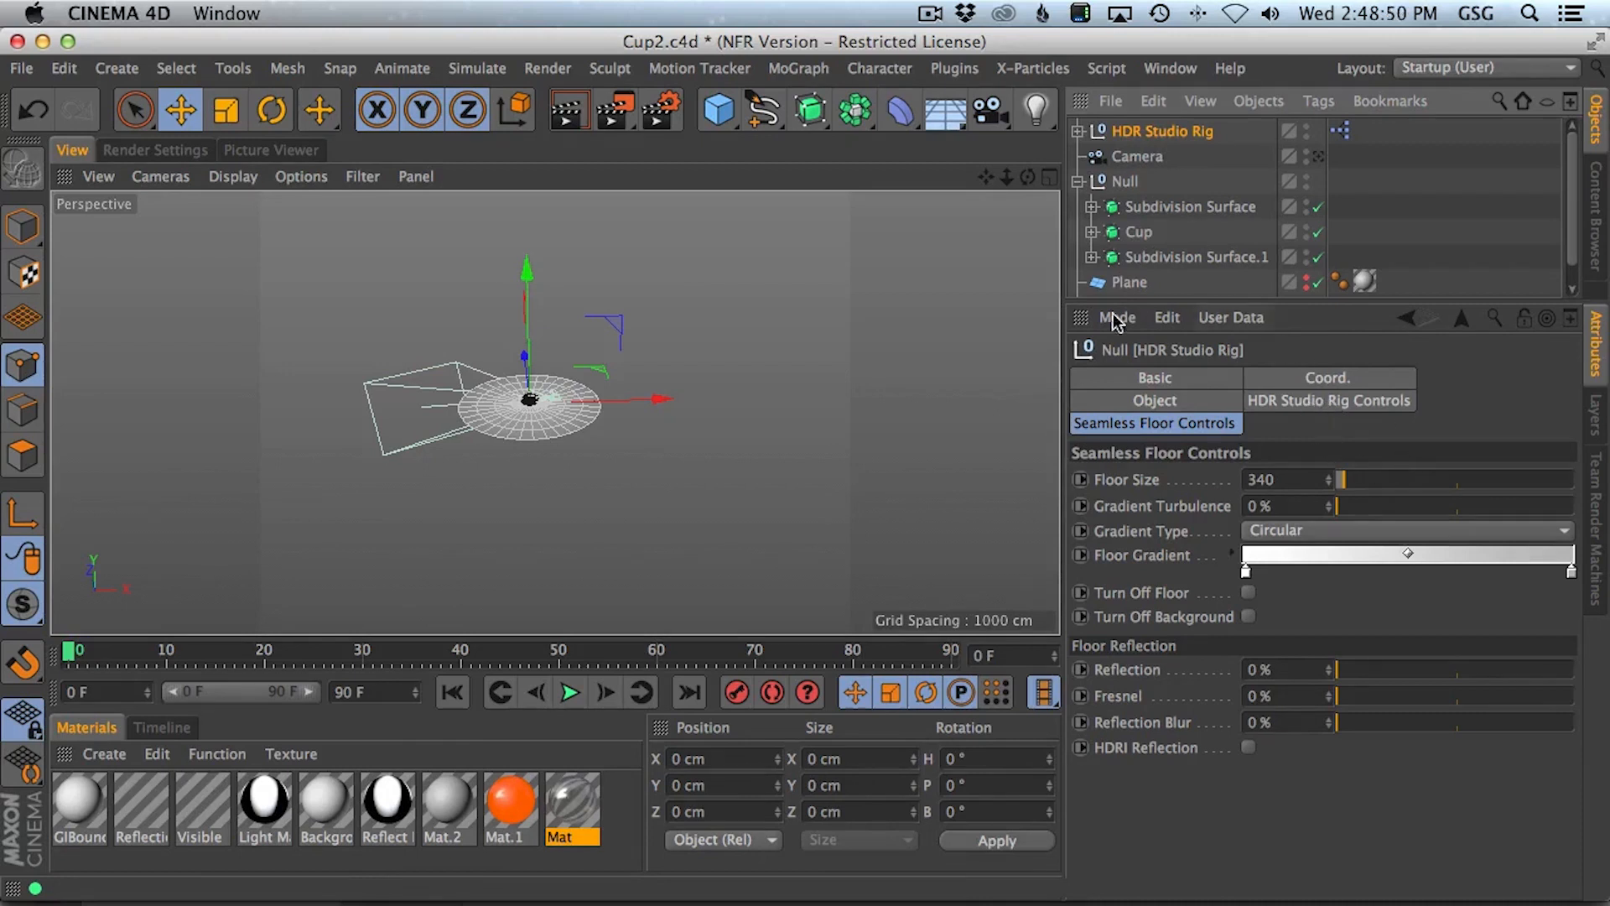
- Darken the first color knot of the seamless floor's circular gradient to a medium grey
drag(536, 407, 335, 452)
drag(588, 390, 485, 457)
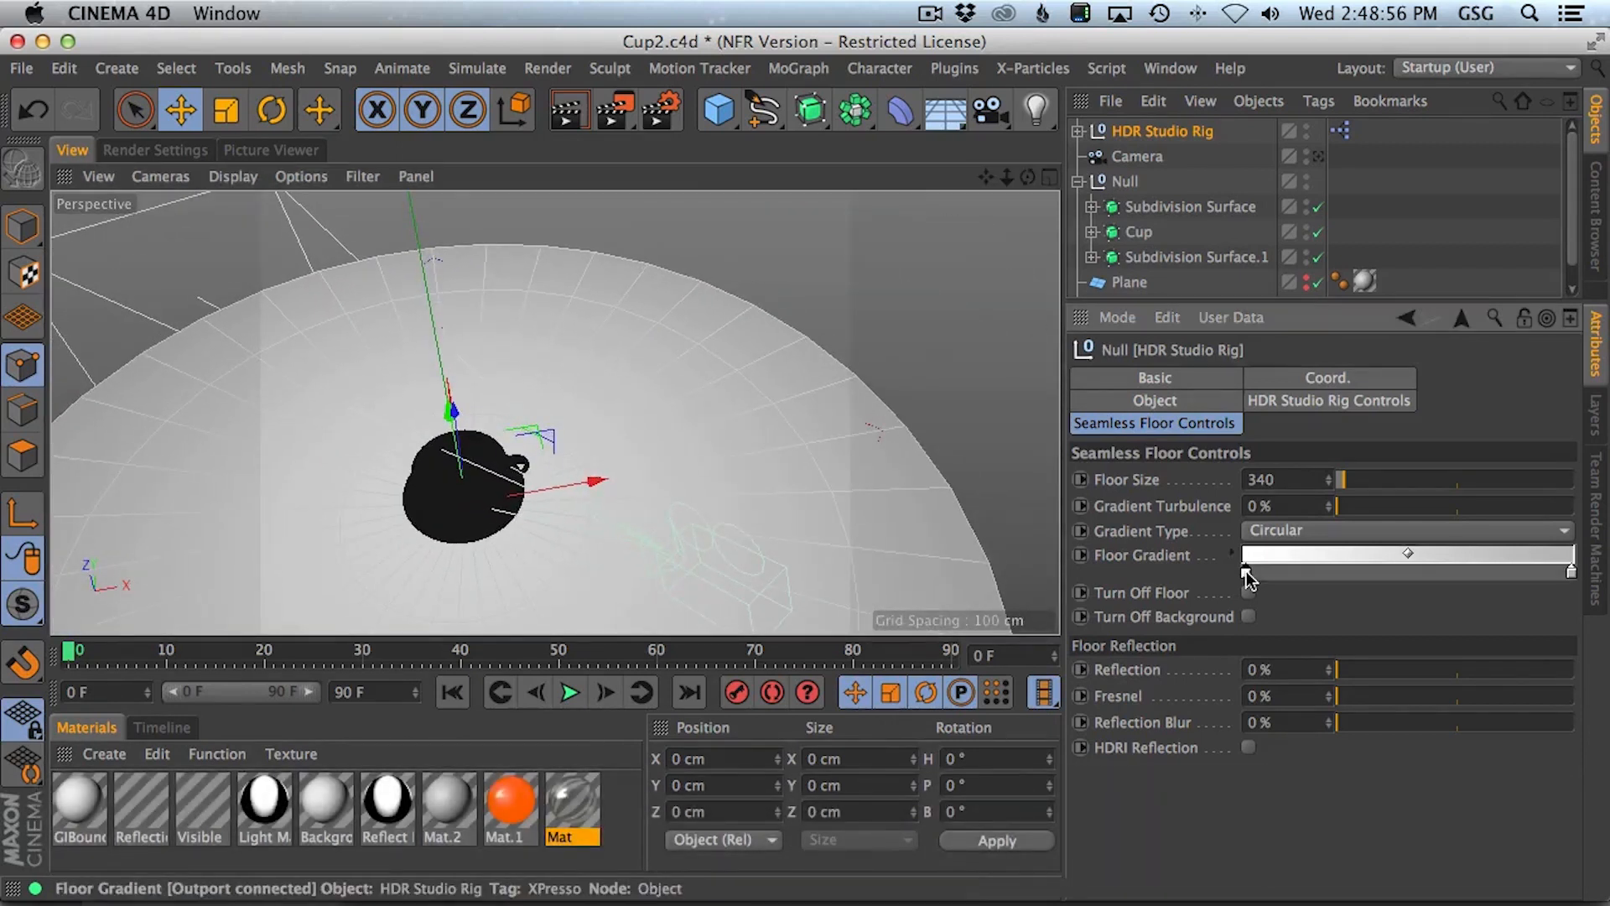
double_click(1247, 572)
drag(916, 266, 920, 340)
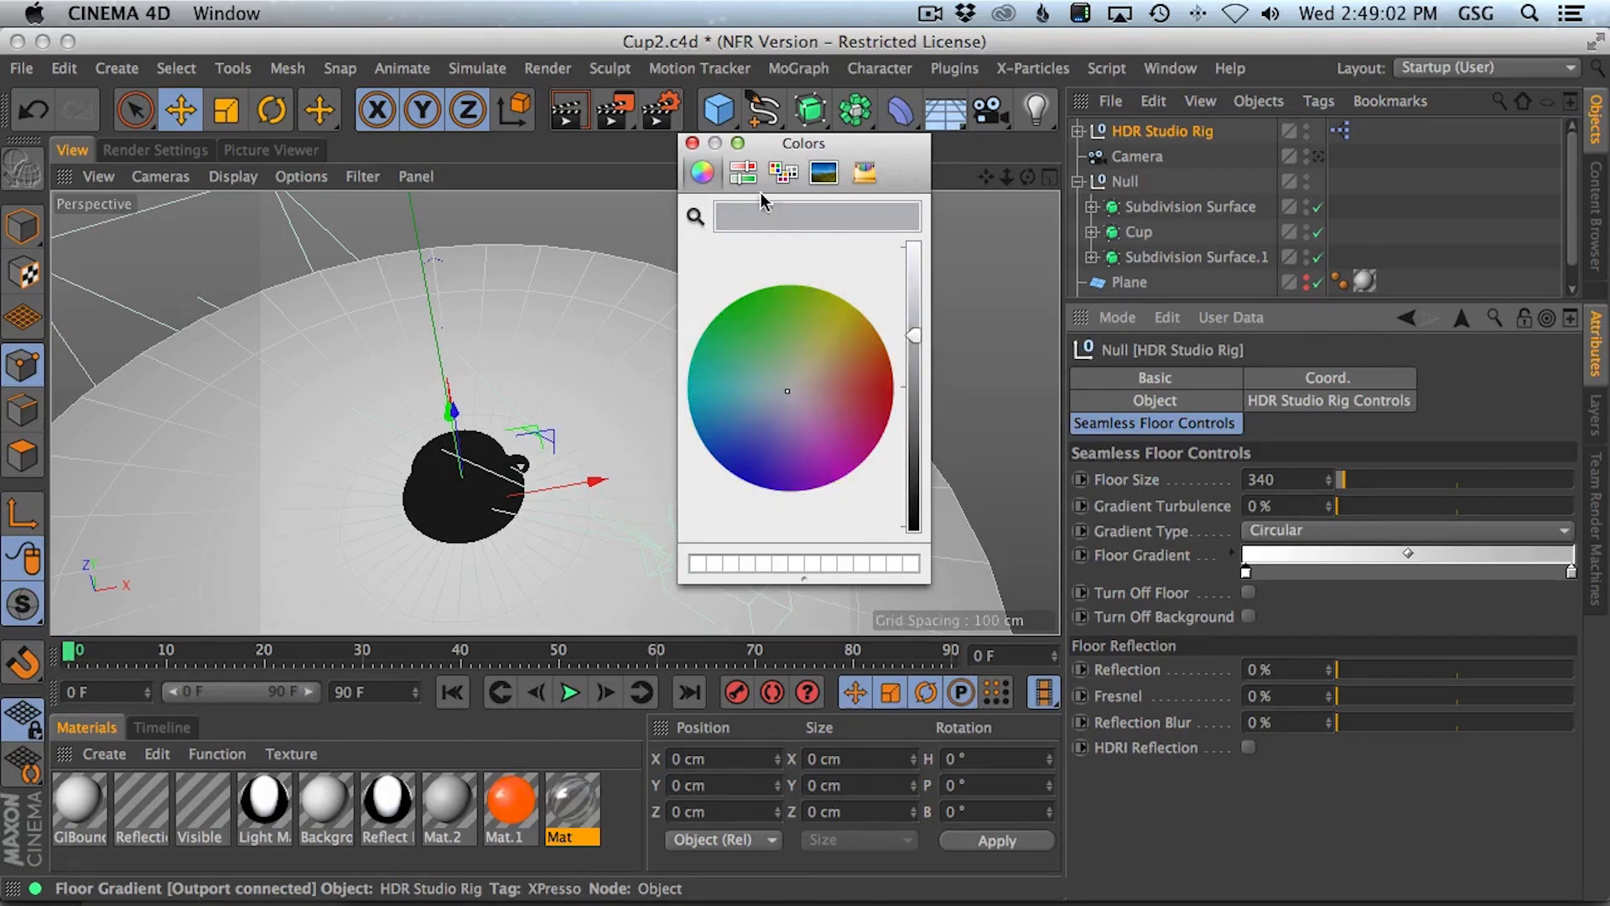
click(693, 143)
- Copy the seamless floor gradient's first knot to near the outer end and darken the copy to dark grey
super+drag(1246, 572, 1524, 574)
double_click(1525, 574)
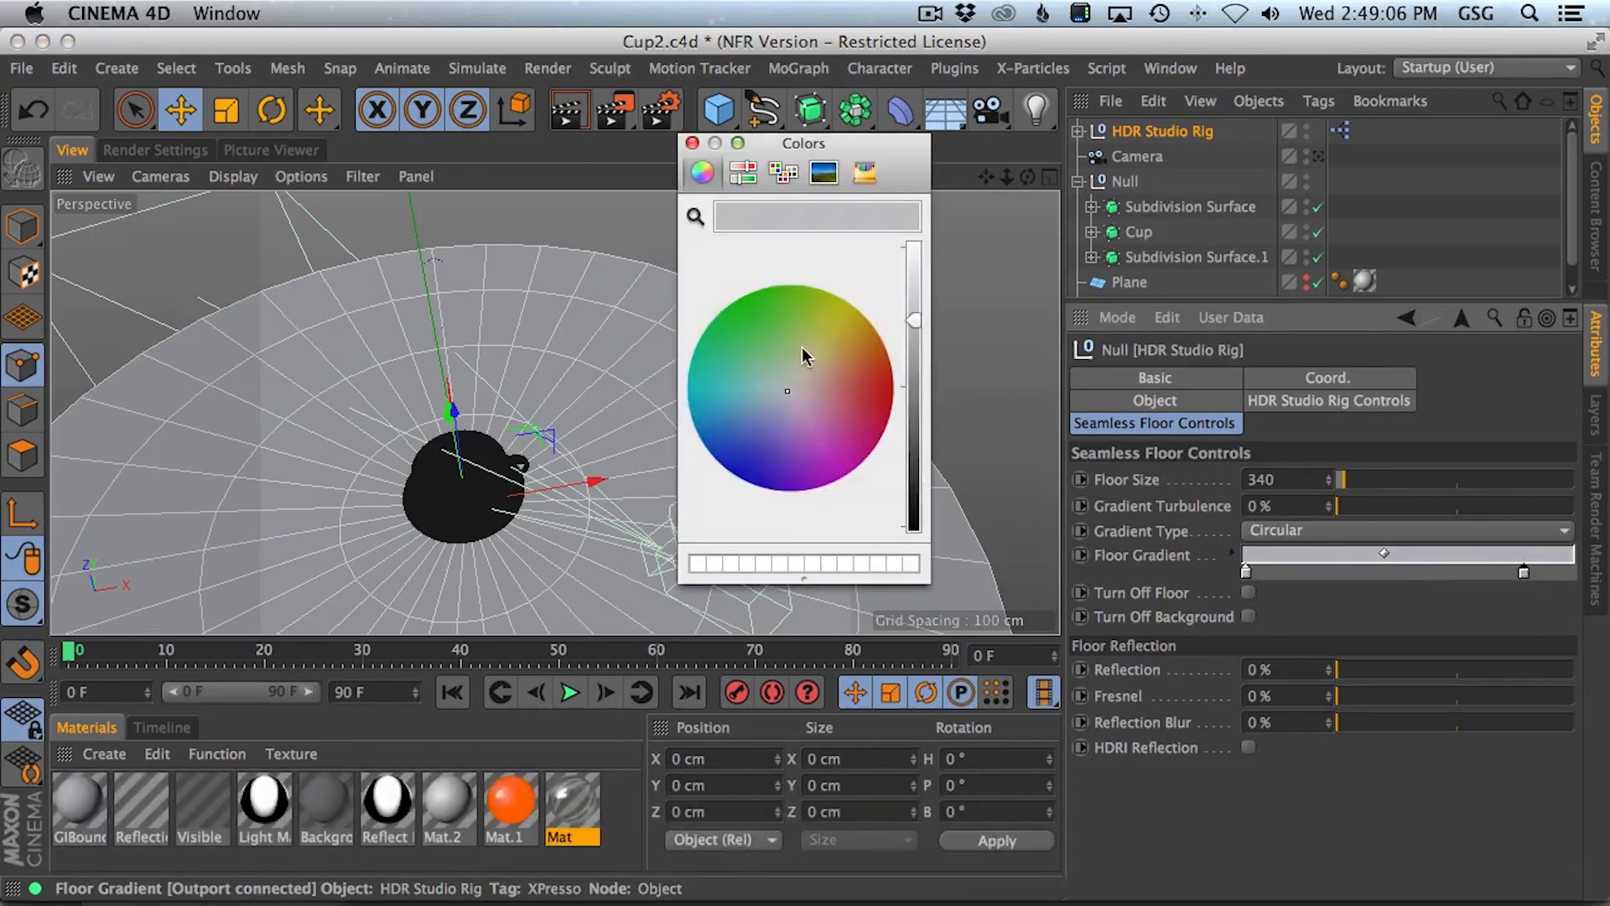
click(788, 406)
drag(915, 320, 916, 435)
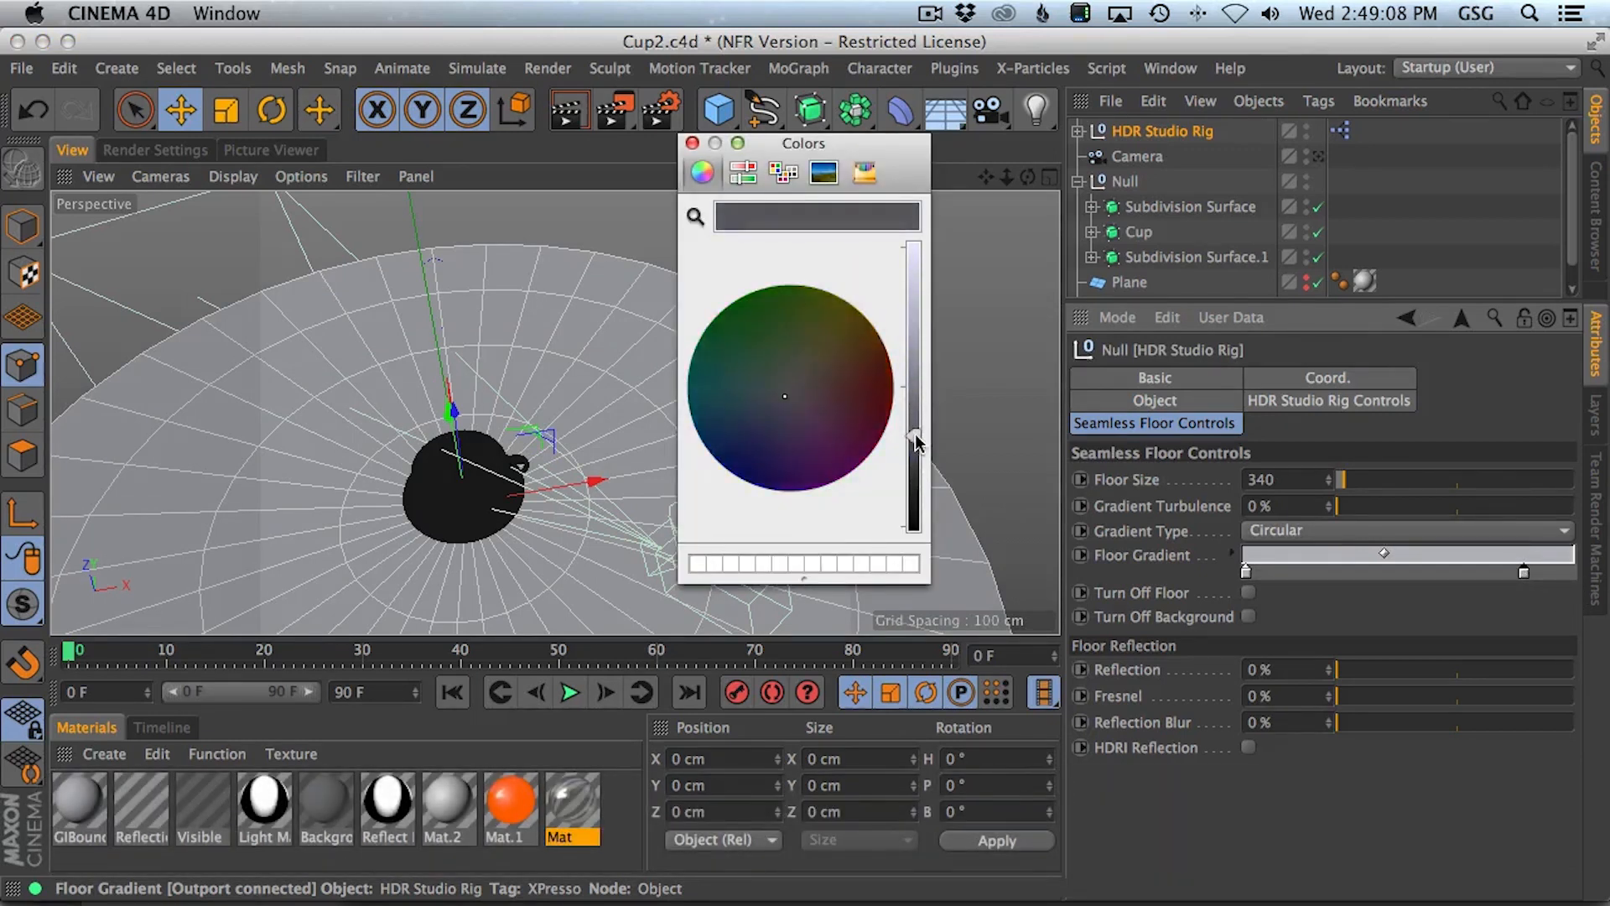
click(693, 145)
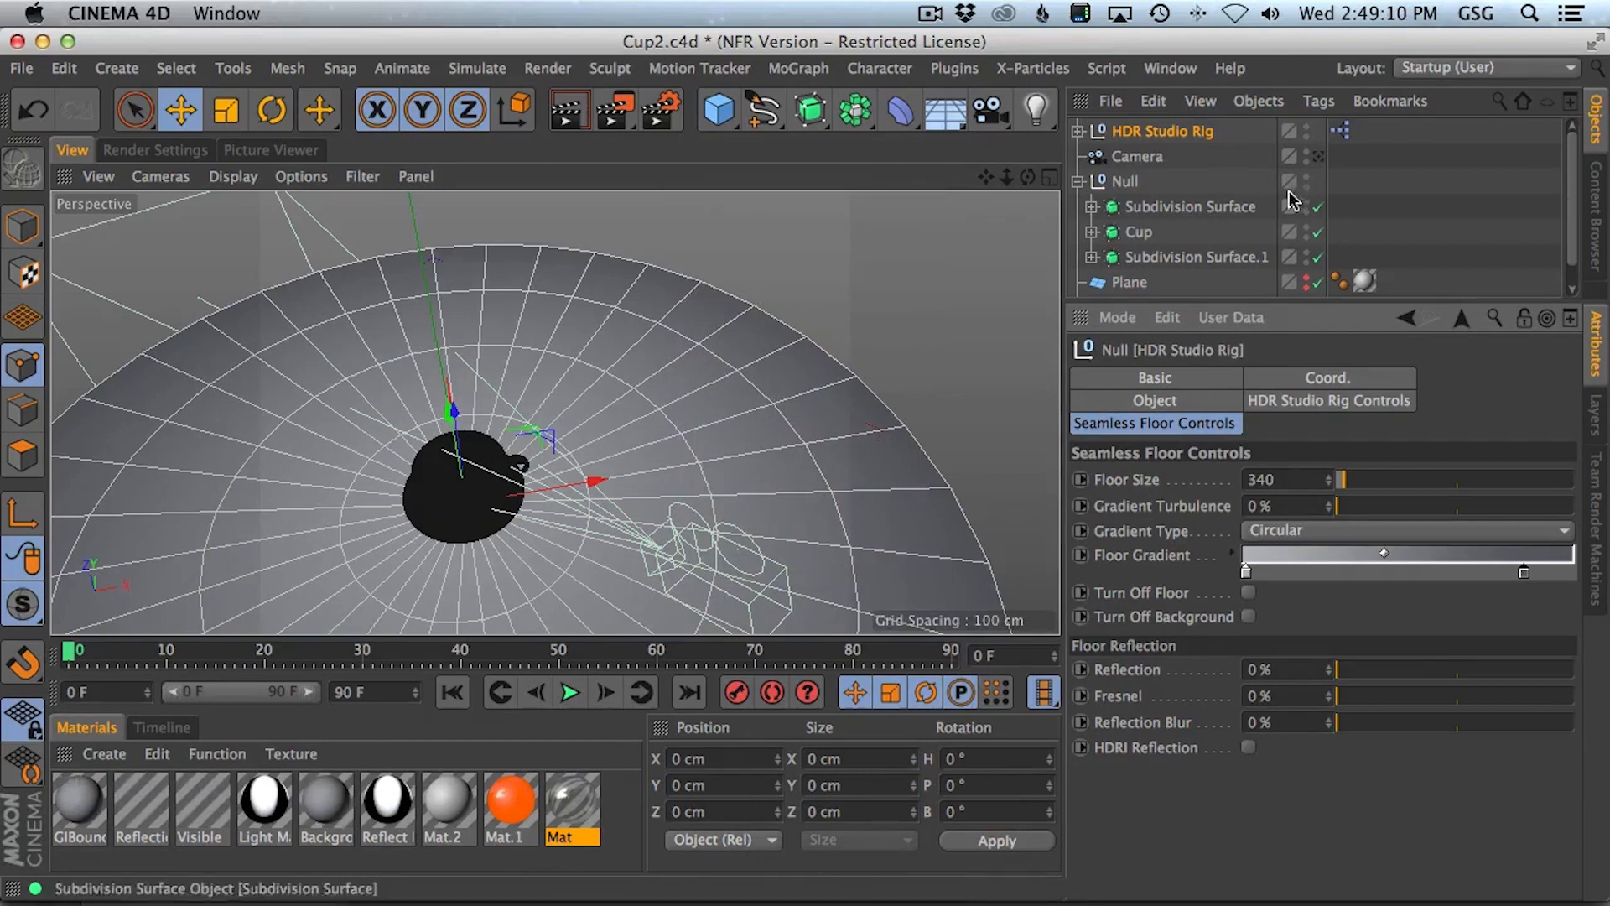
- Look through the scene camera again, render the cup to the Picture Viewer, and return to the viewport
click(1319, 156)
key(shift+r)
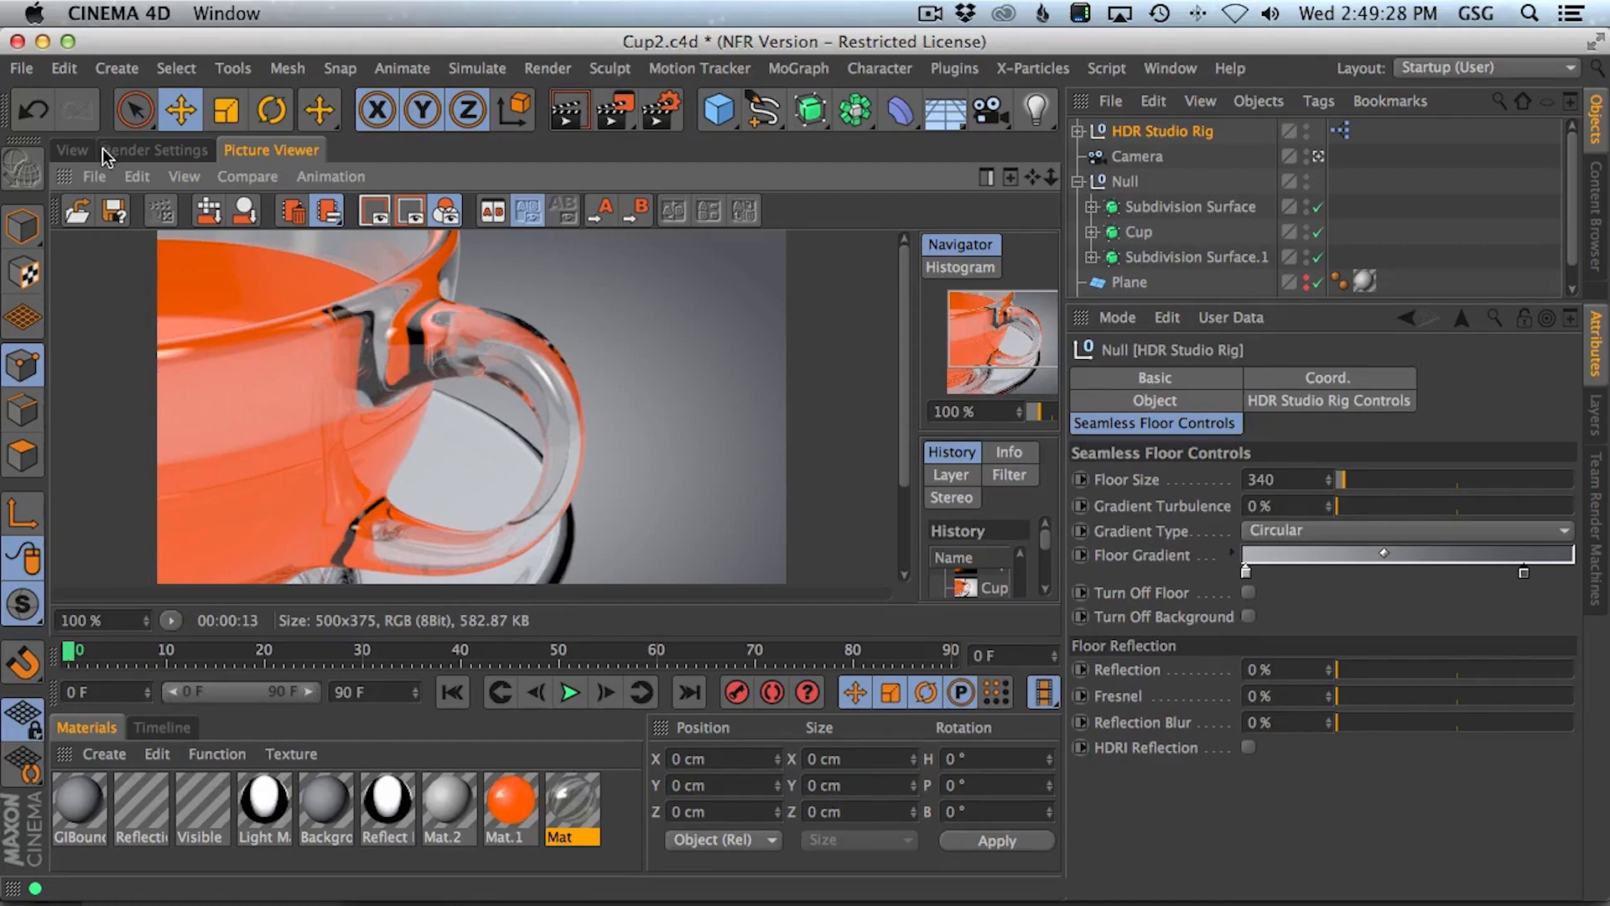
click(74, 150)
drag(504, 352, 526, 382)
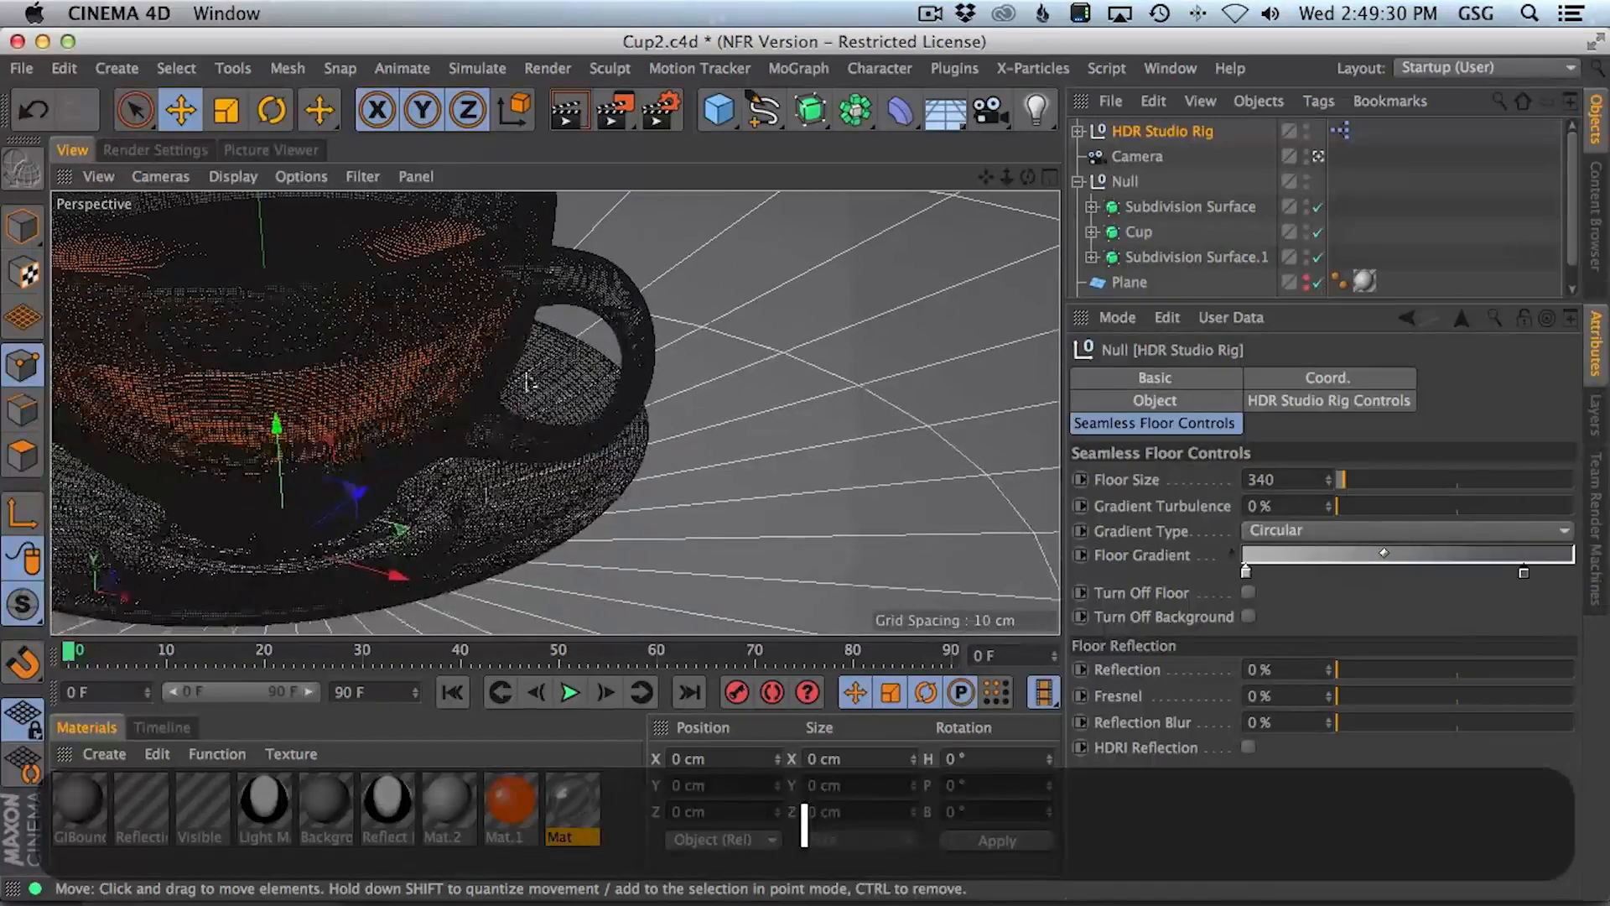
- Open the orange liquid material Mat.1 and load a Gradient shader as its Luminance texture
double_click(510, 804)
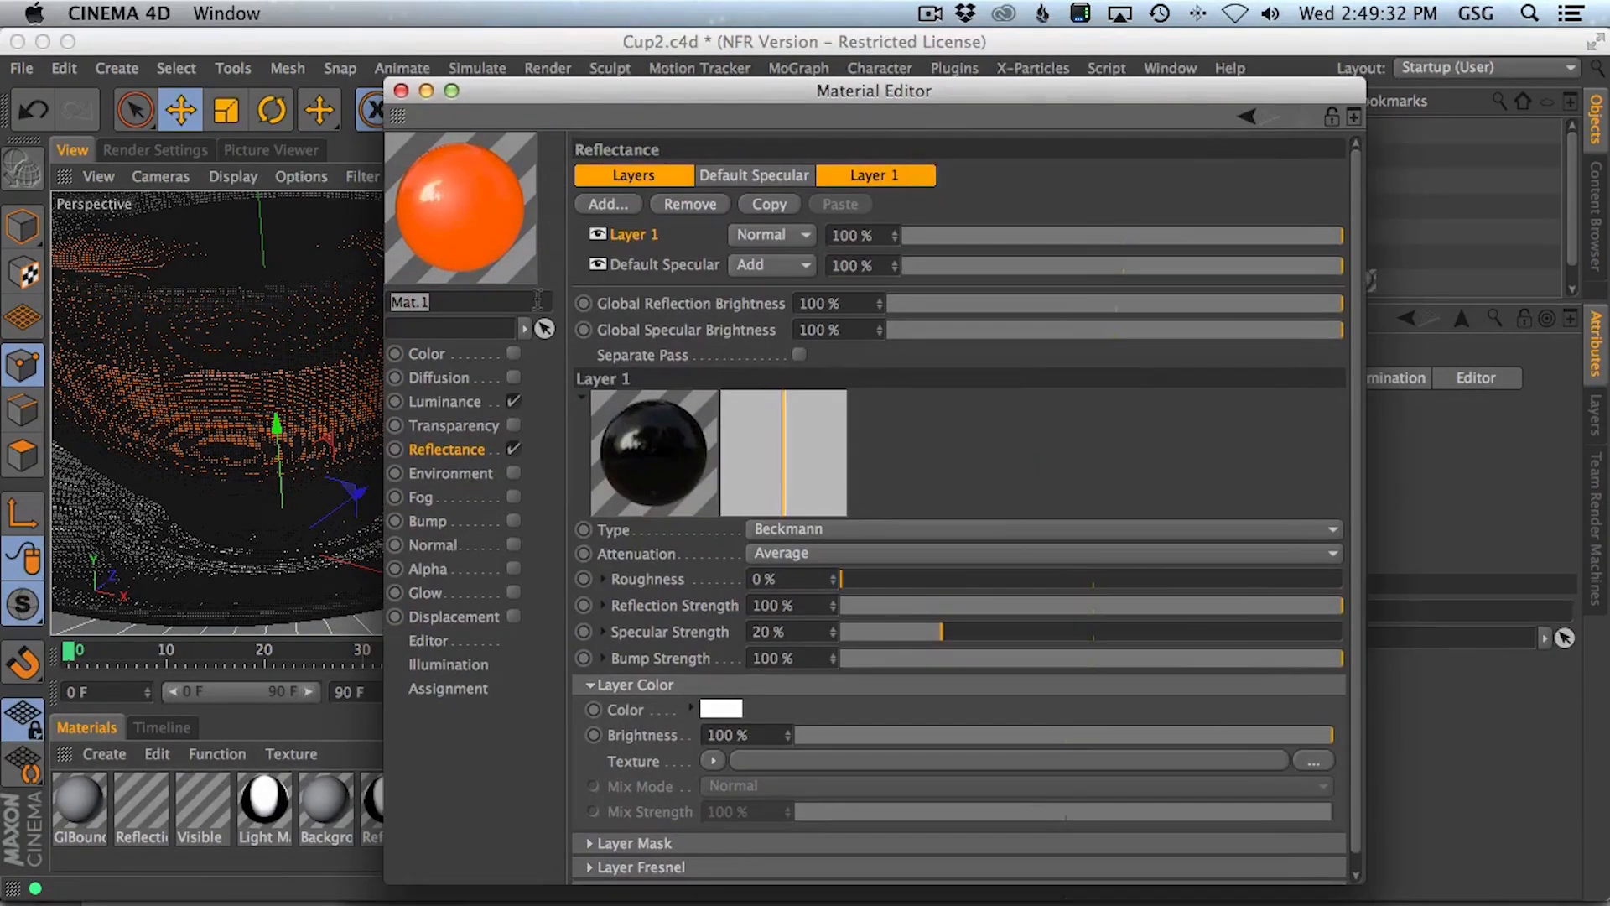
click(444, 401)
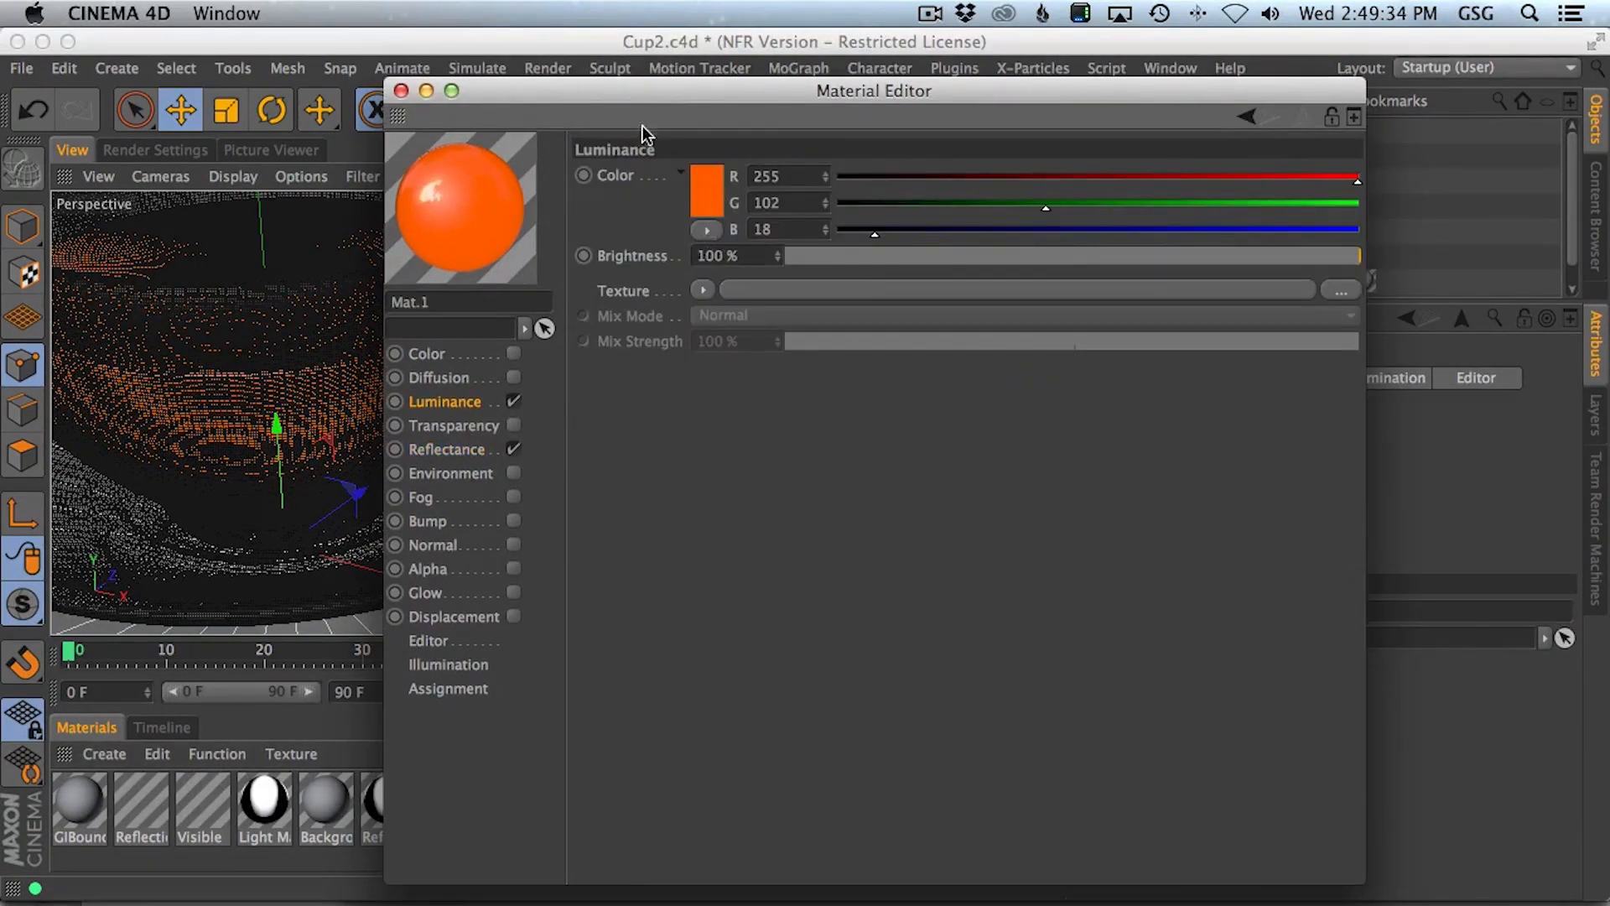
click(739, 290)
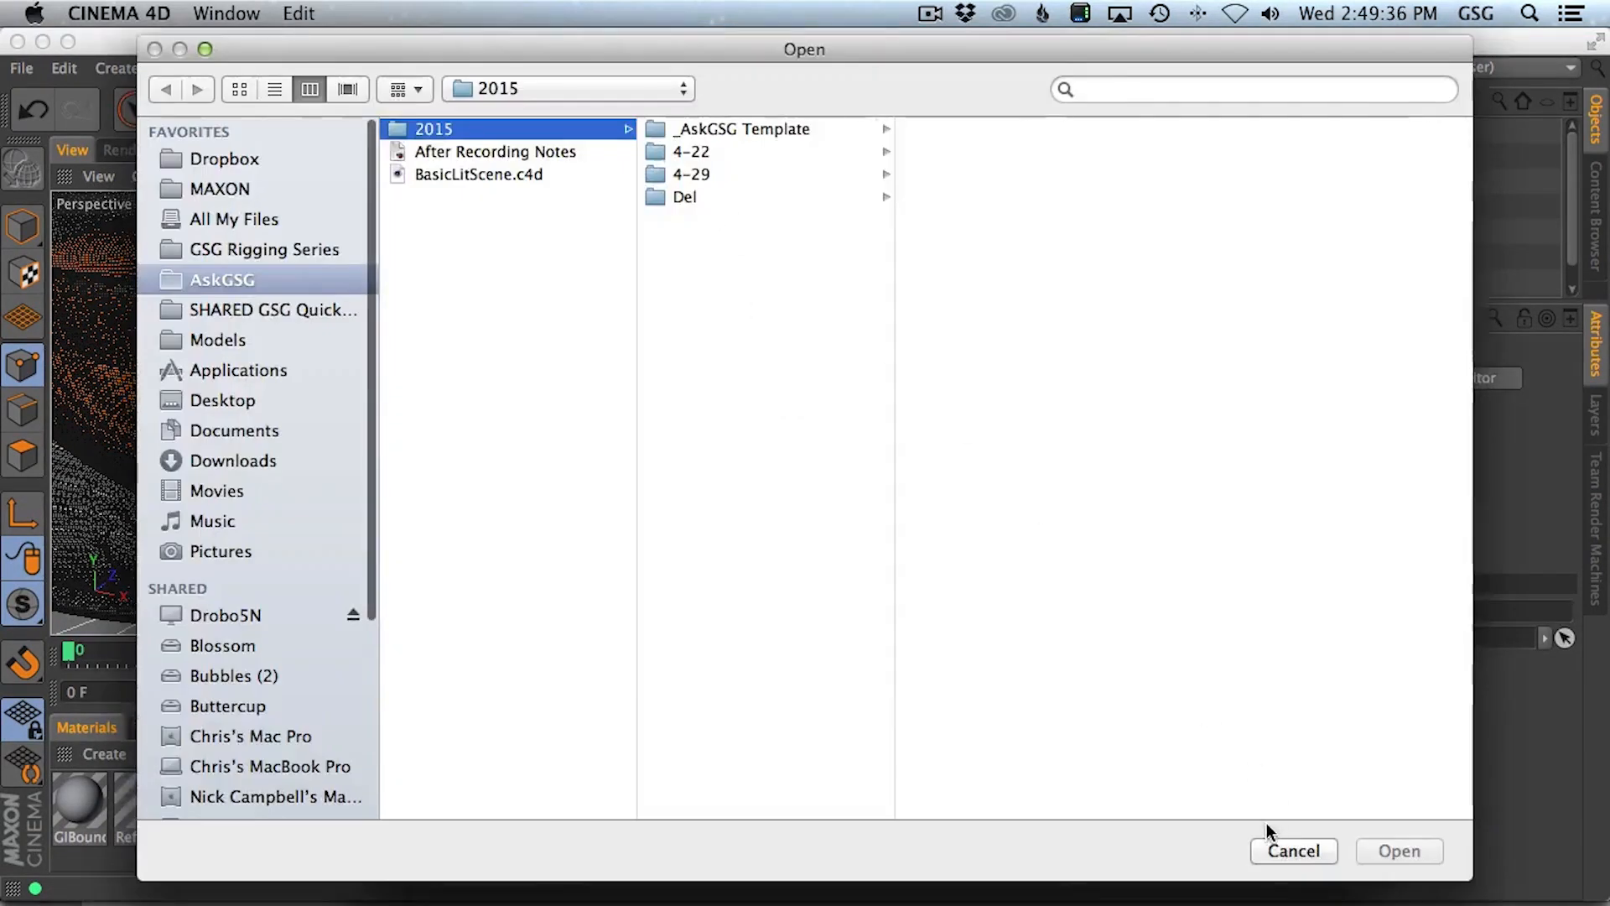
click(1291, 850)
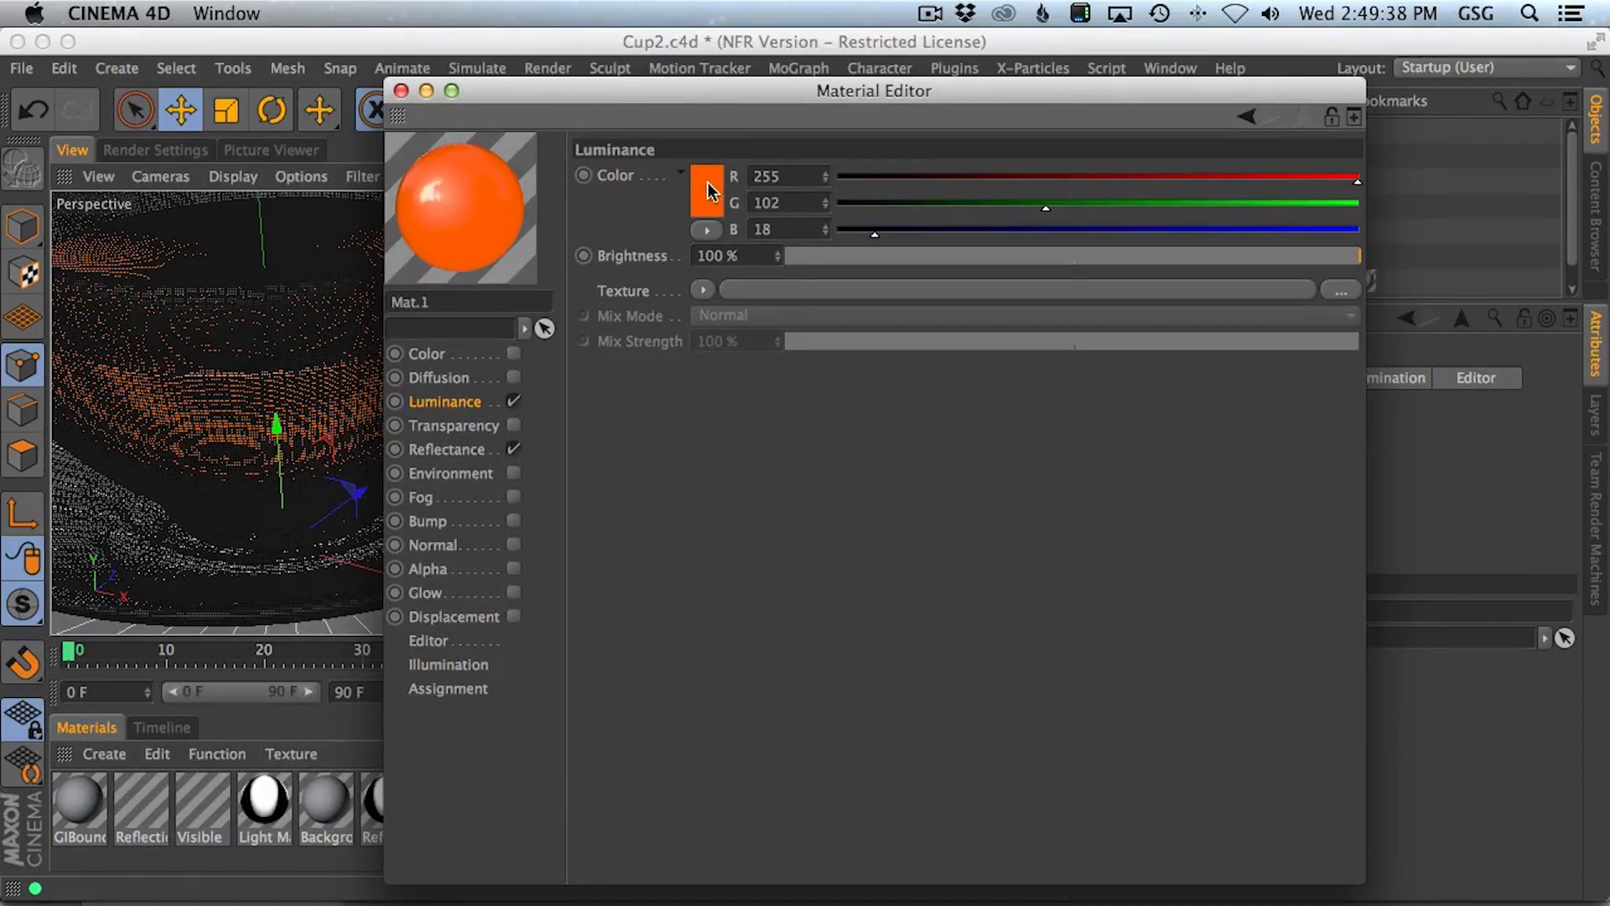
click(706, 294)
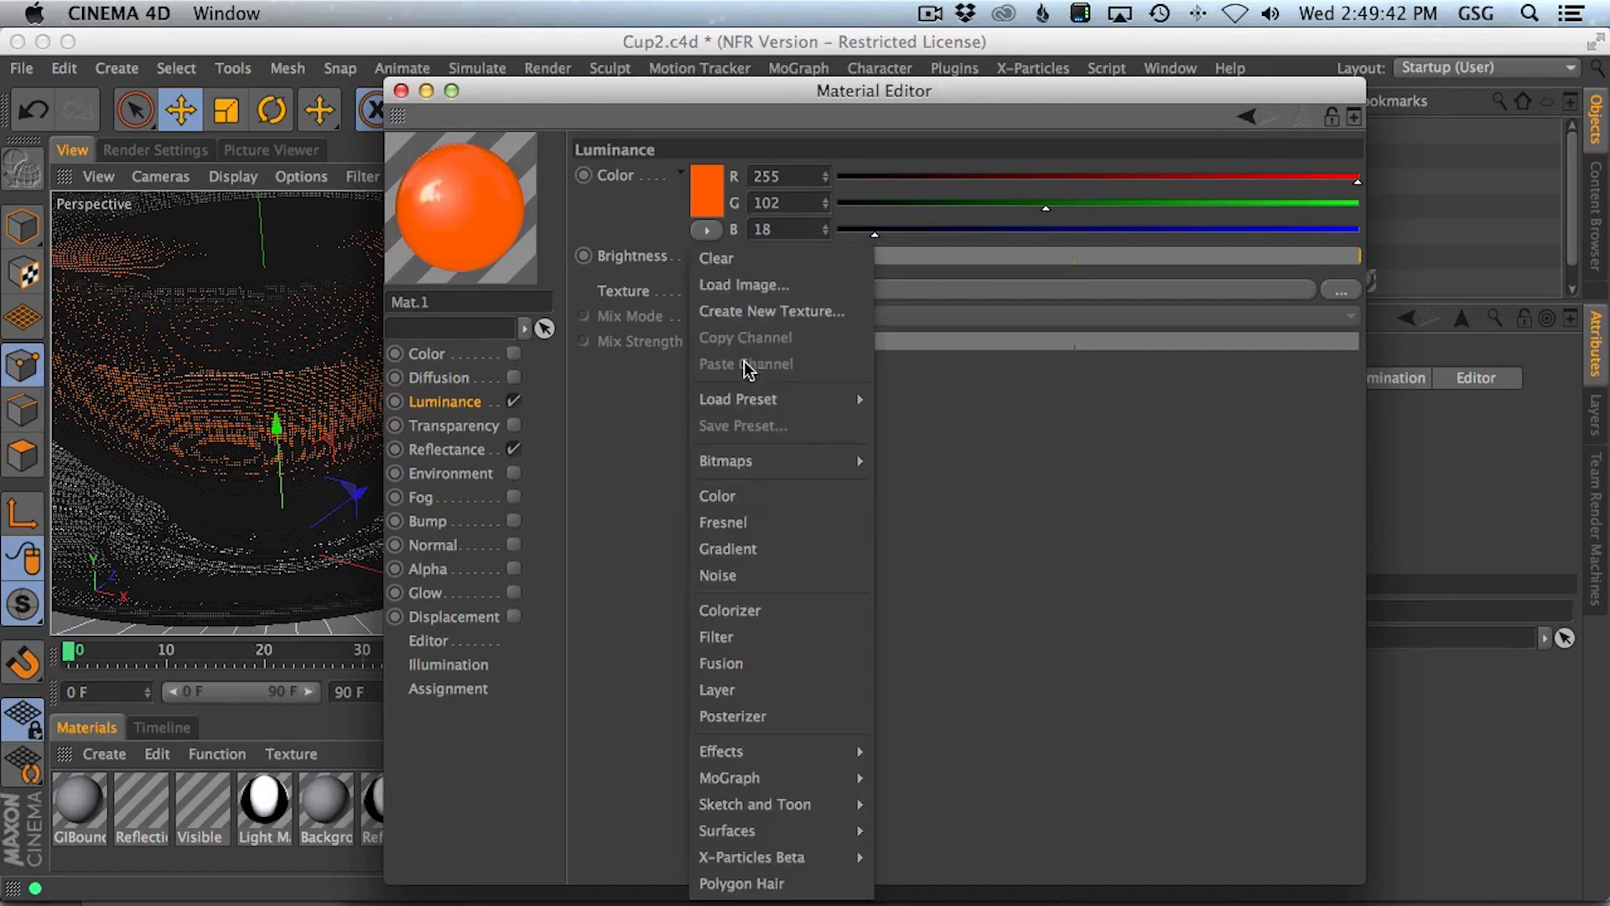
click(755, 546)
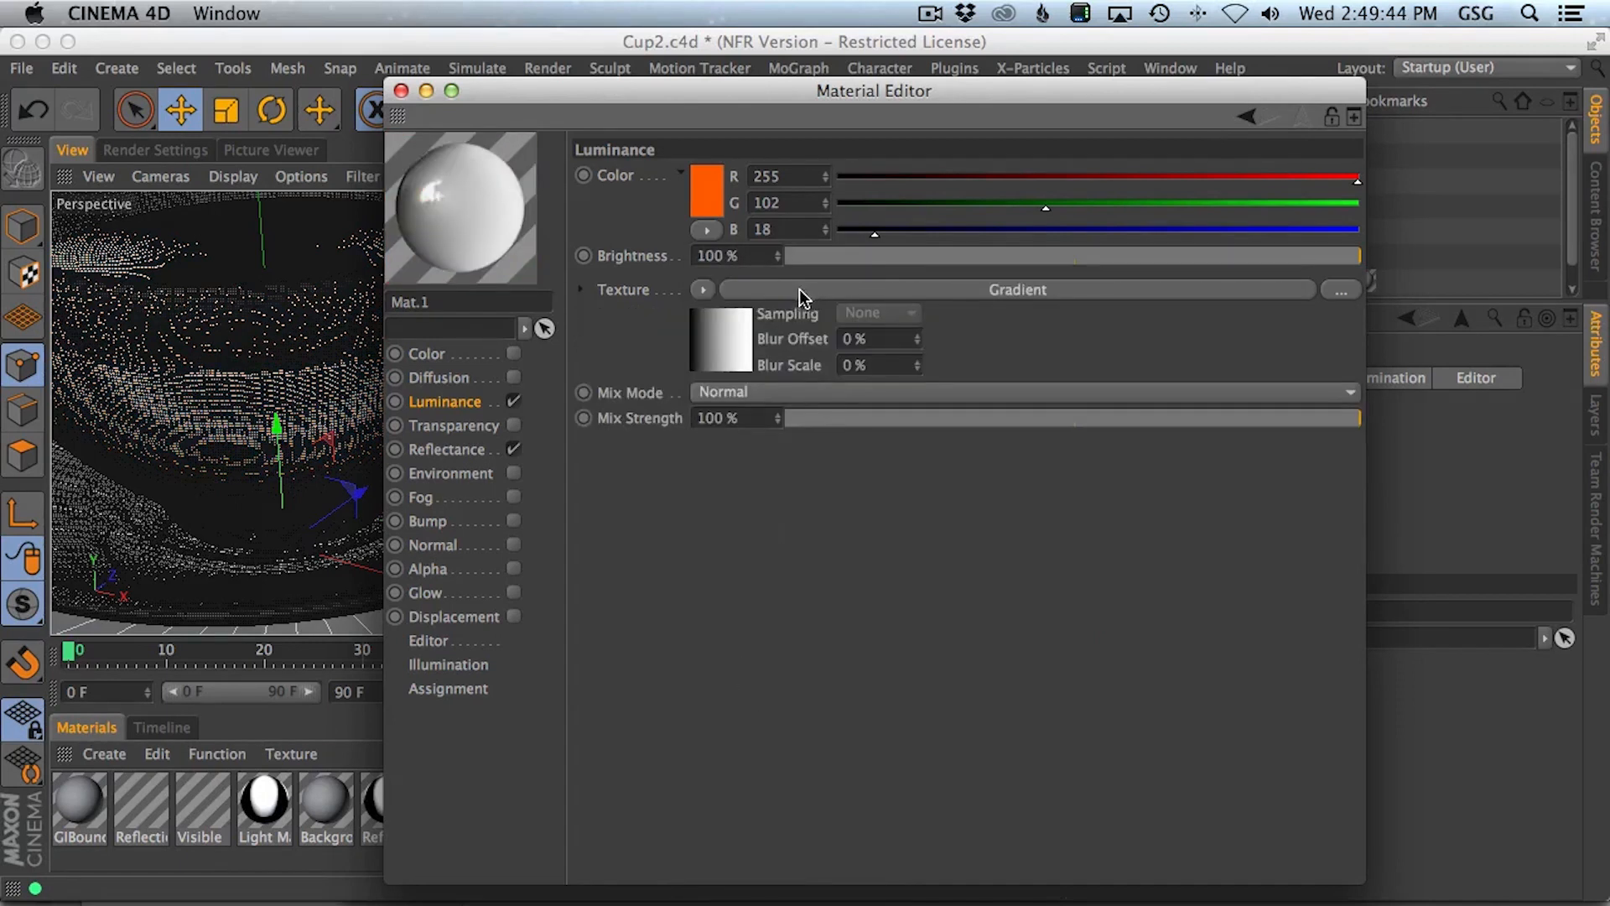
drag(640, 97, 714, 69)
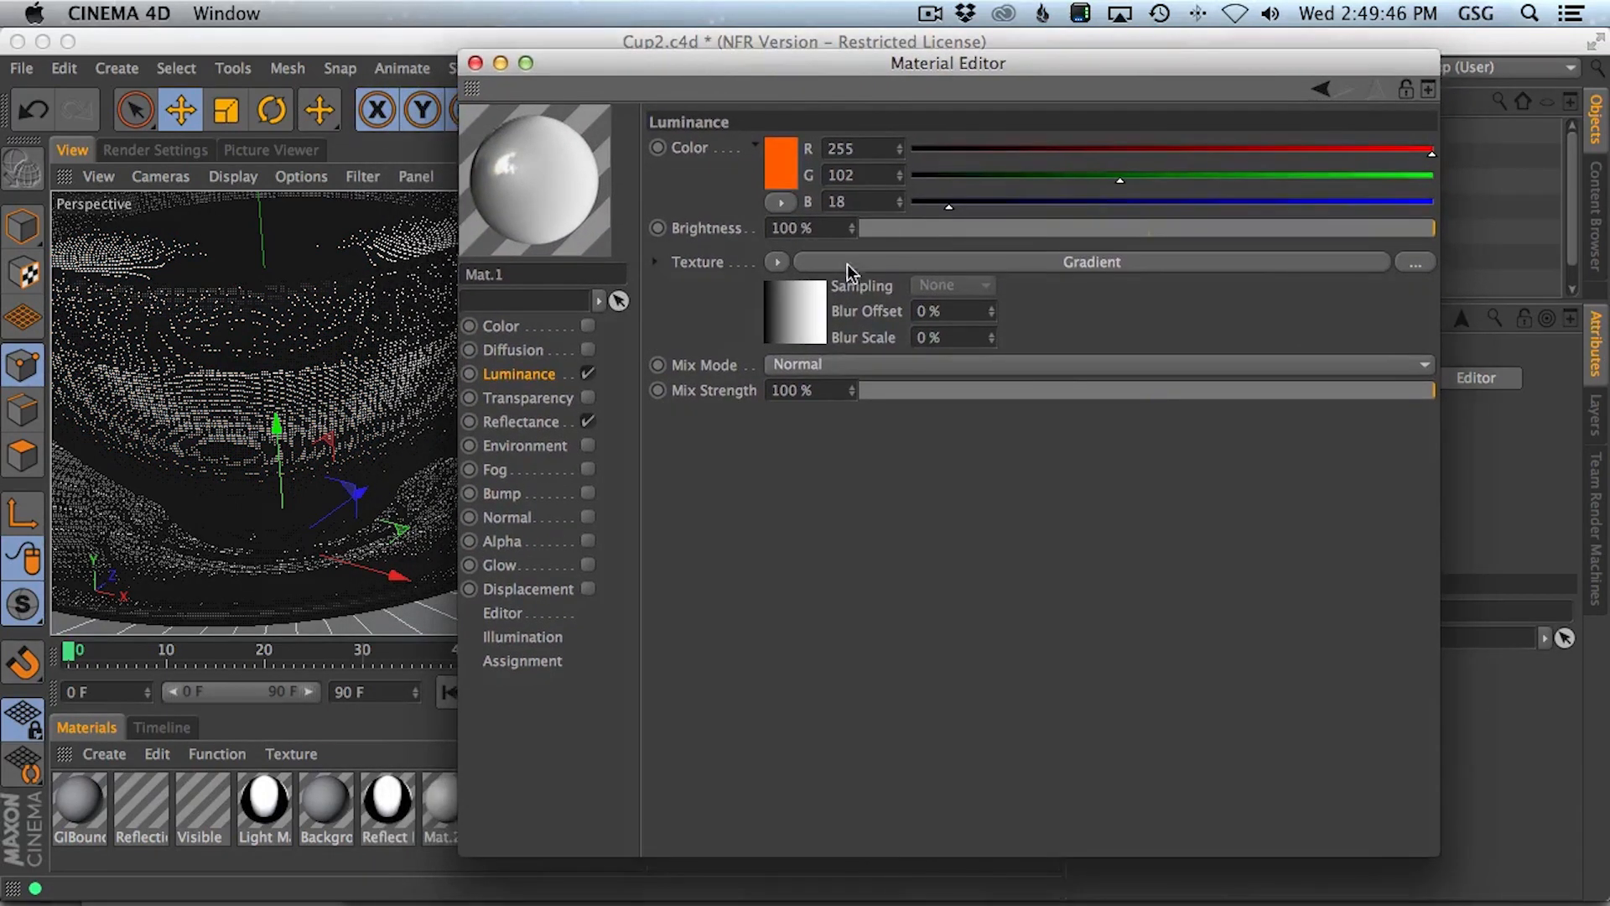
- Disable Luminance on Mat.1 and enable its Transparency channel instead
click(586, 375)
click(551, 426)
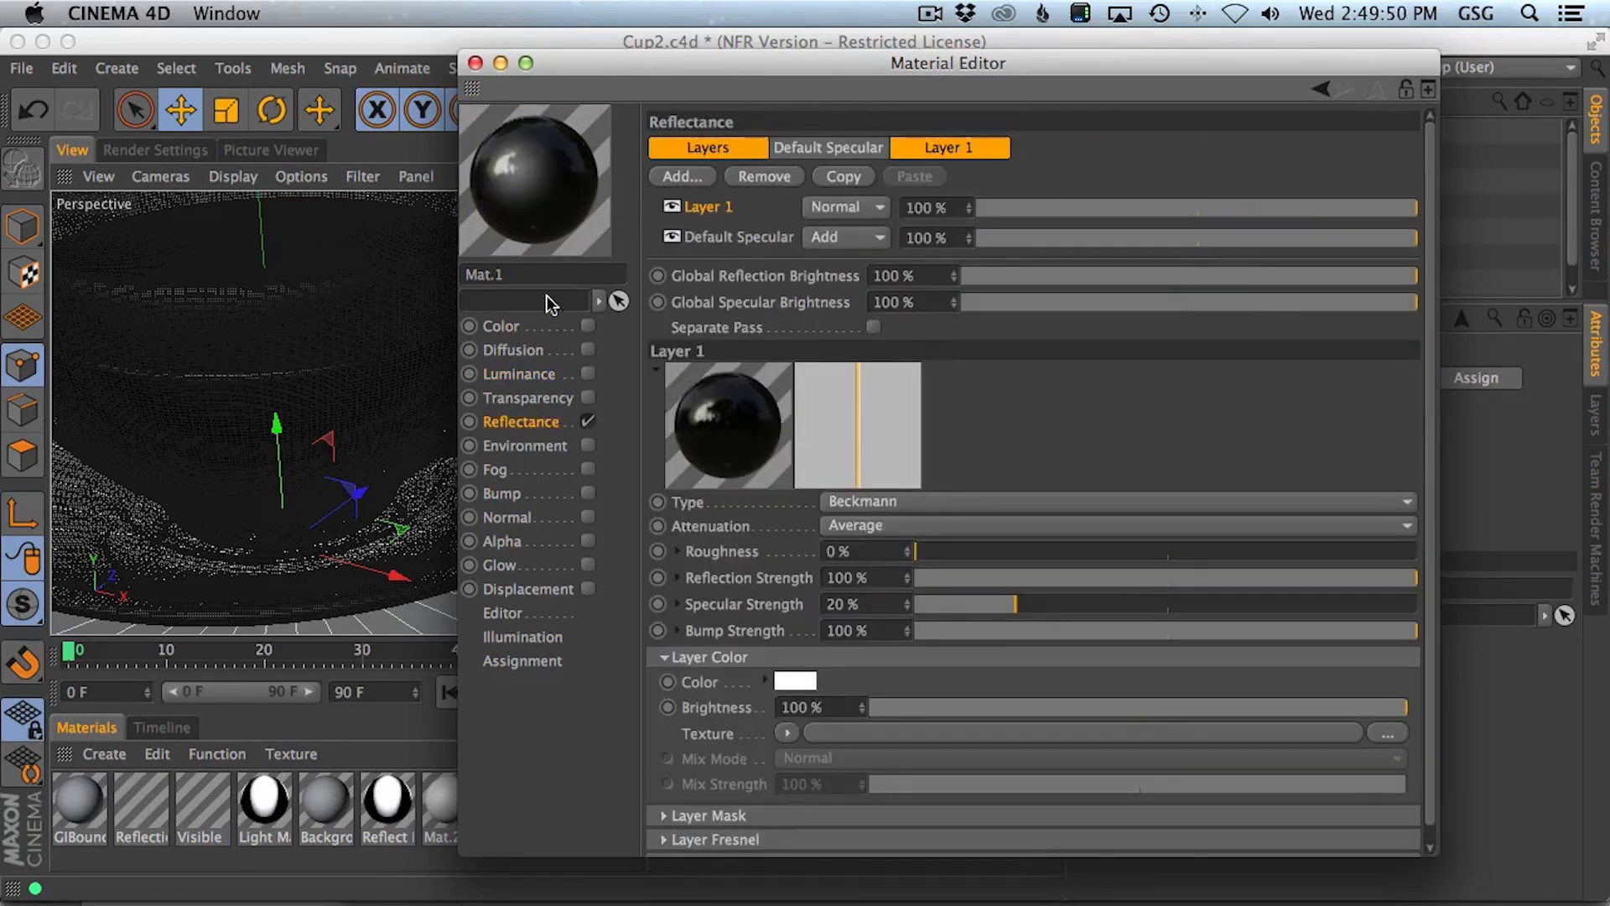
click(601, 403)
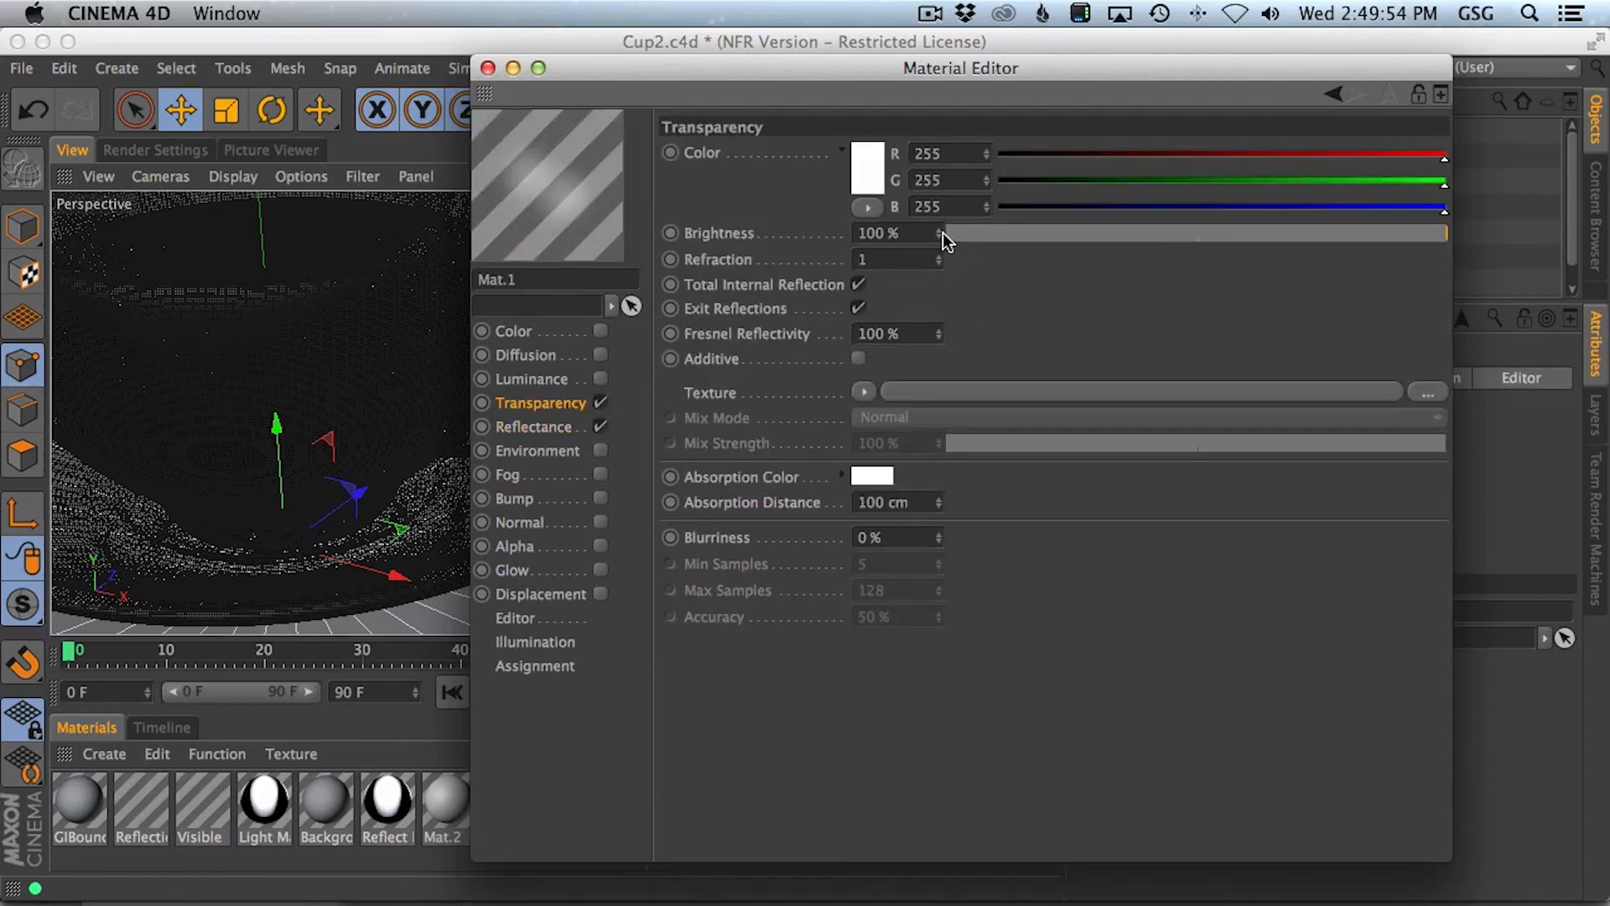
- Set Mat.1's transparency Absorption Color to orange and its Absorption Distance to 50 cm
click(878, 477)
click(841, 317)
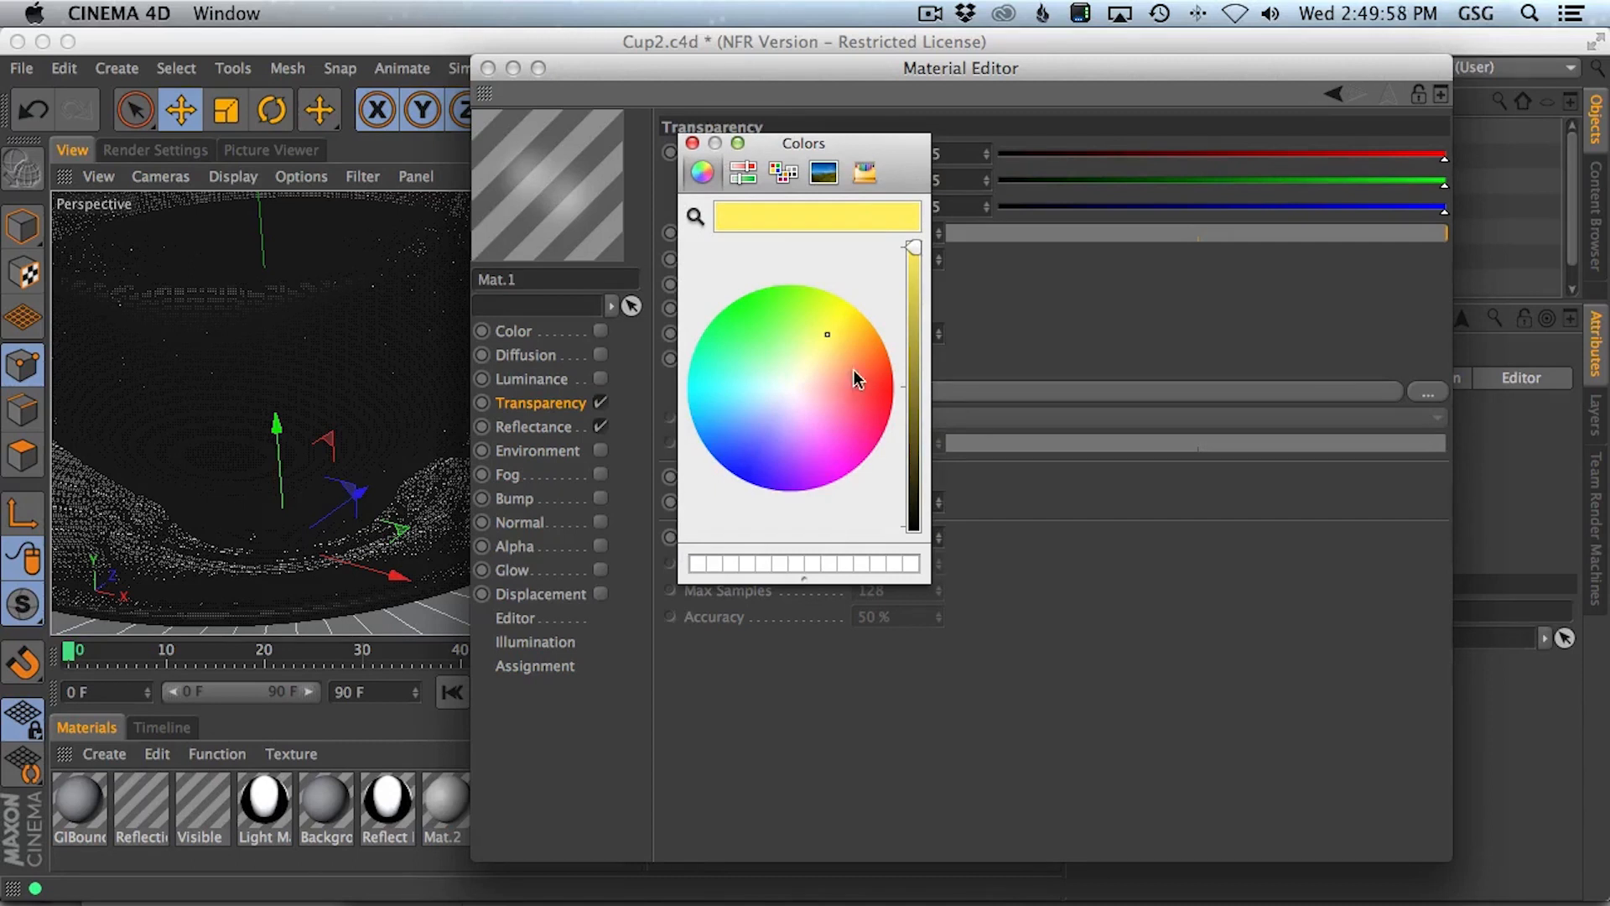
drag(853, 371, 864, 341)
click(692, 142)
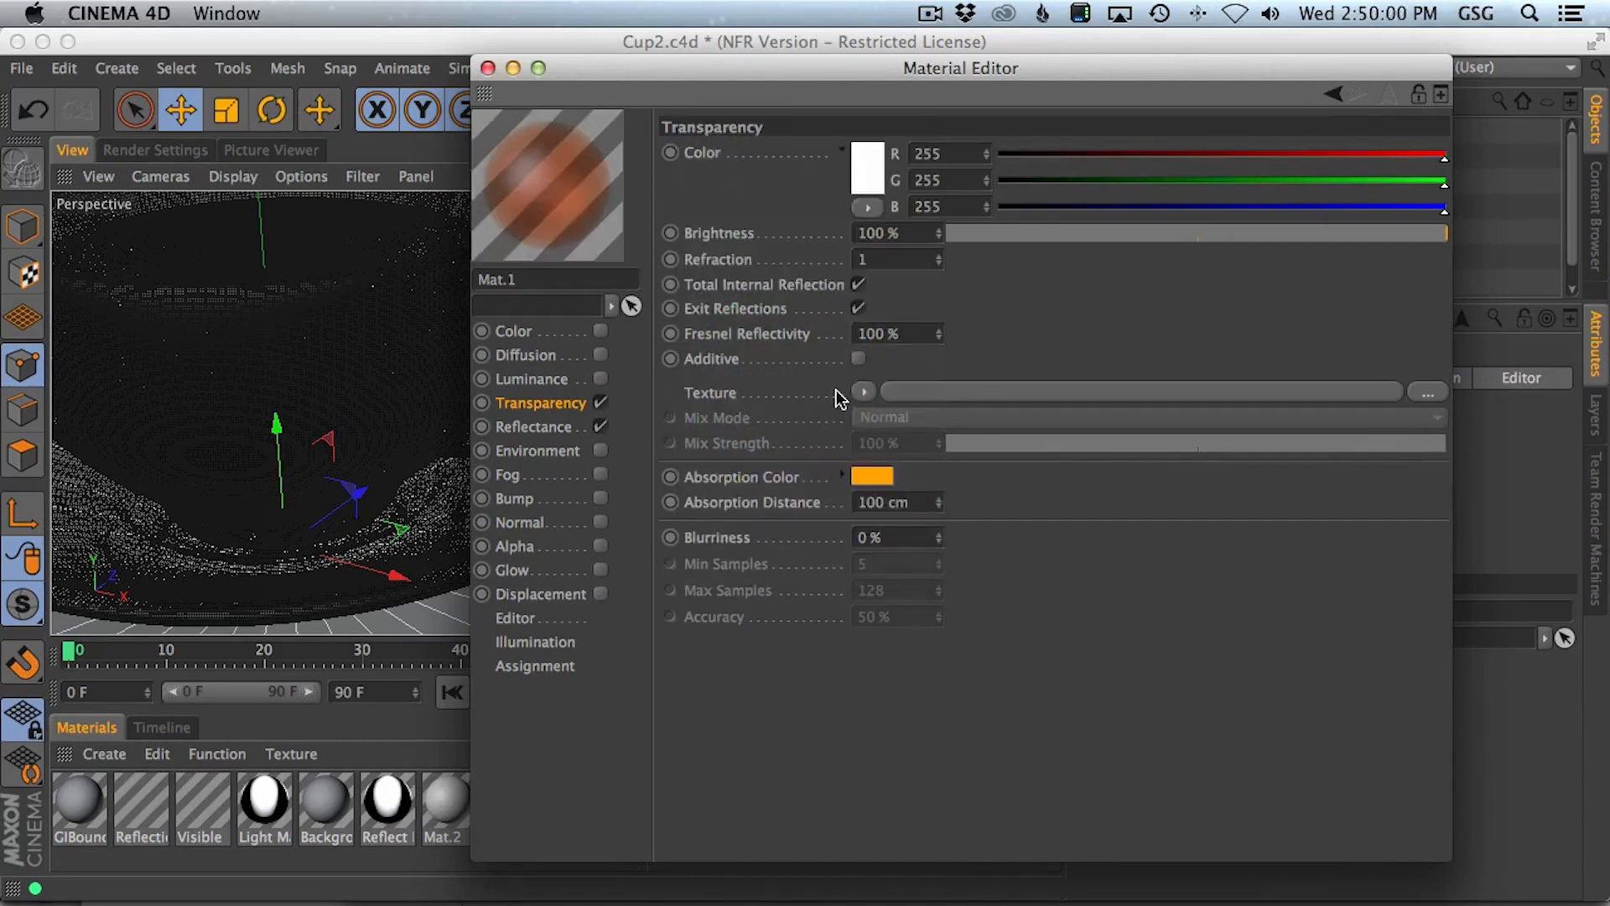
click(918, 501)
text(50)
key(Return)
- Preview-render the viewport and set Mat.1's transparency Refraction to 1.3
drag(577, 79, 836, 122)
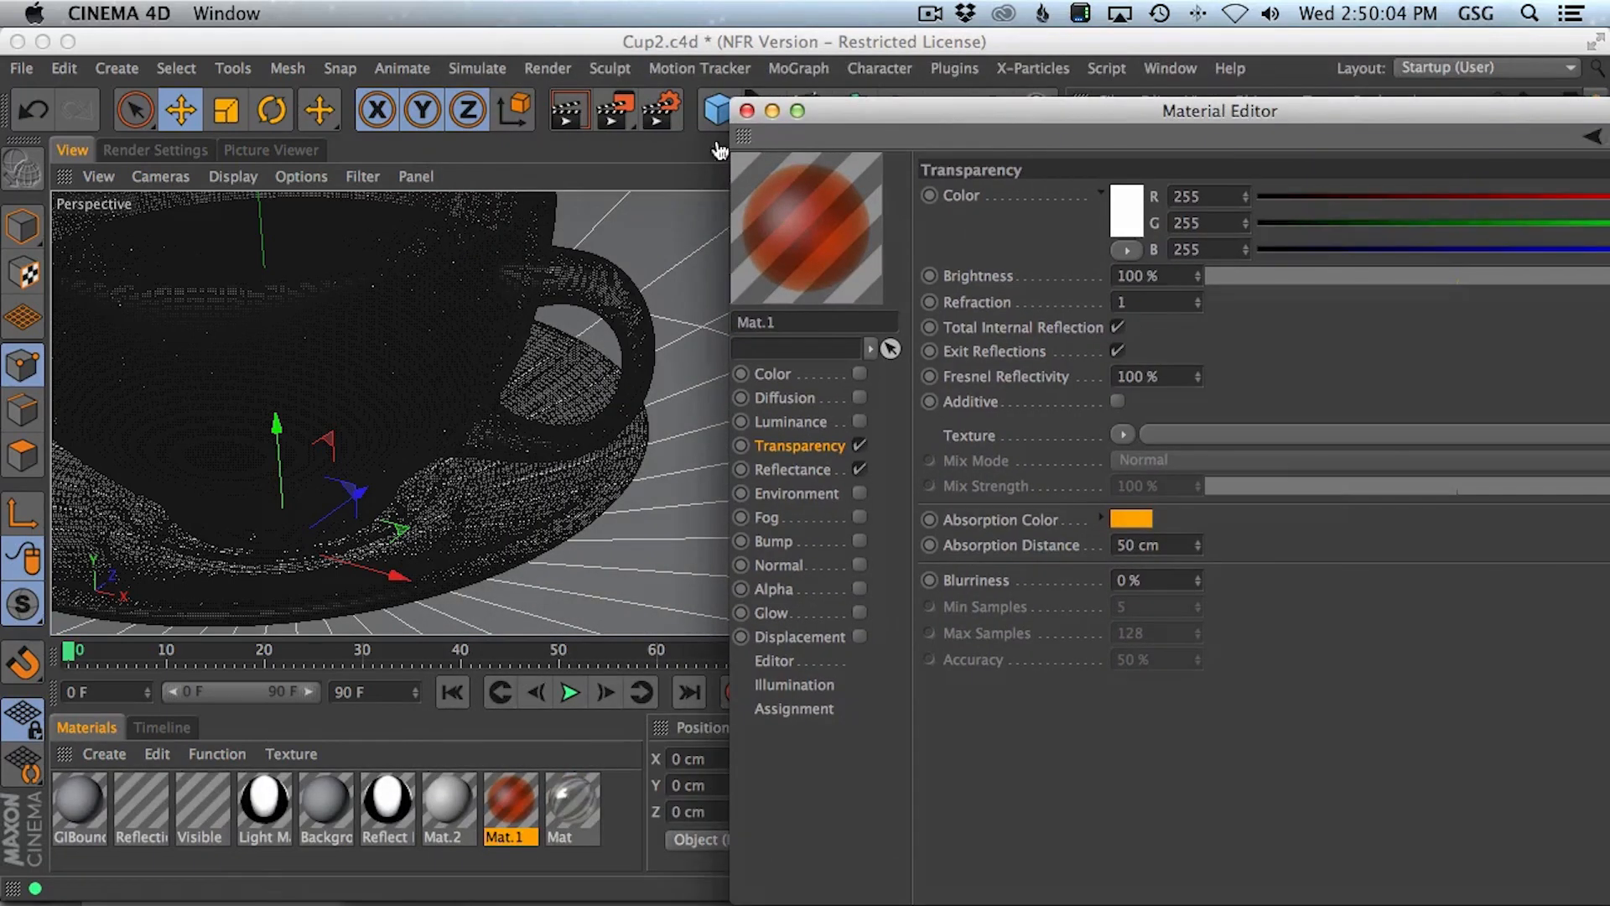
click(566, 109)
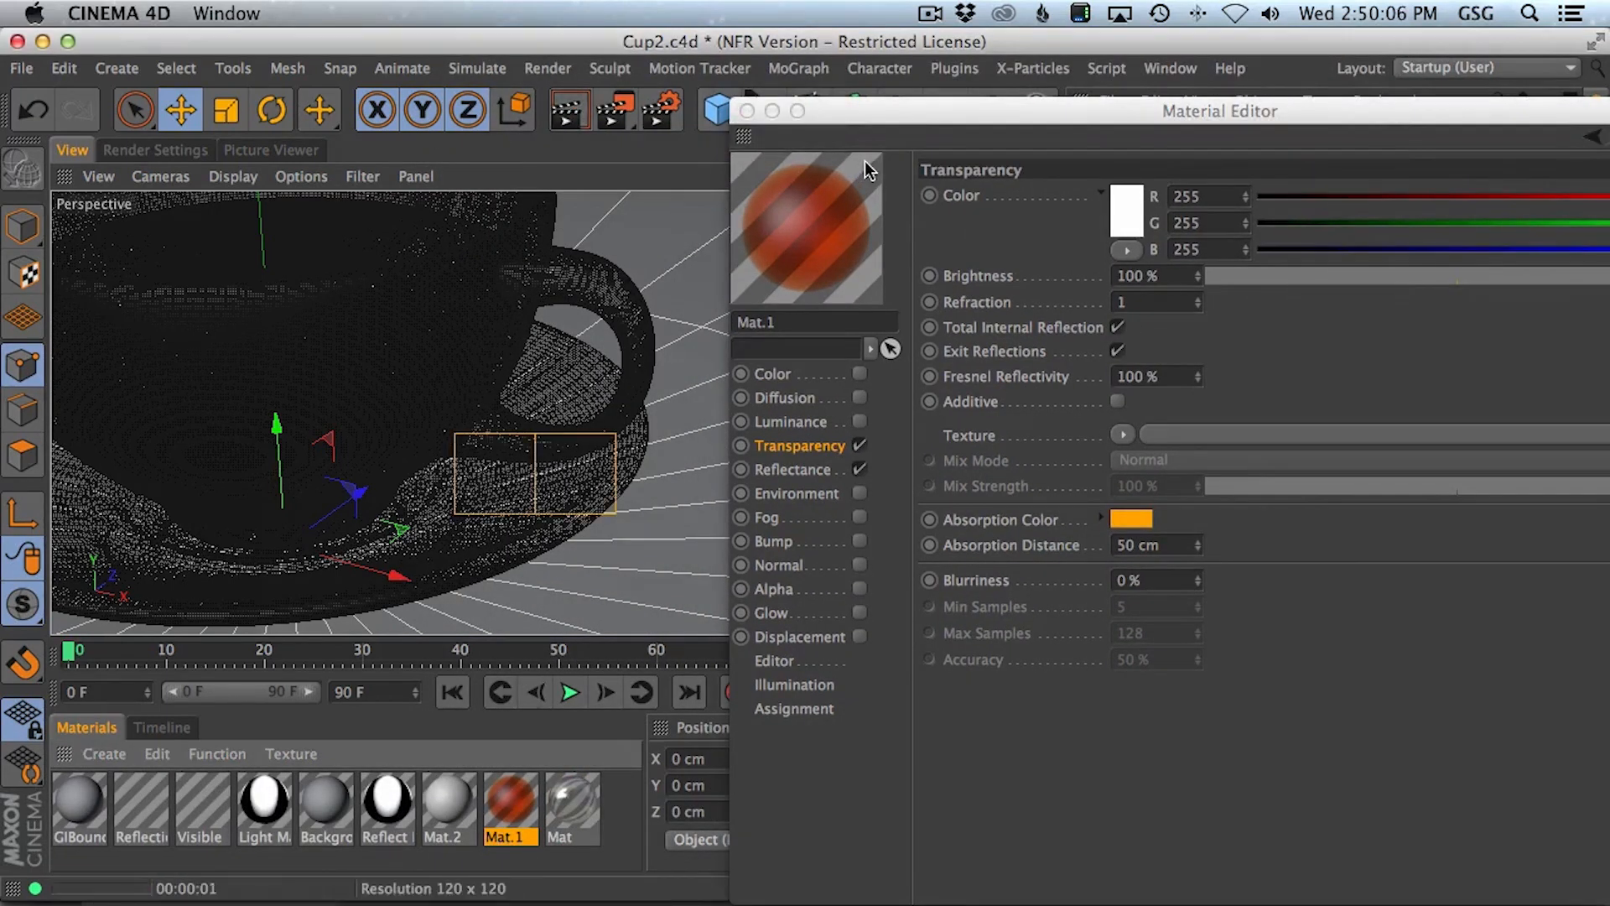
click(1122, 302)
text(.3)
key(Return)
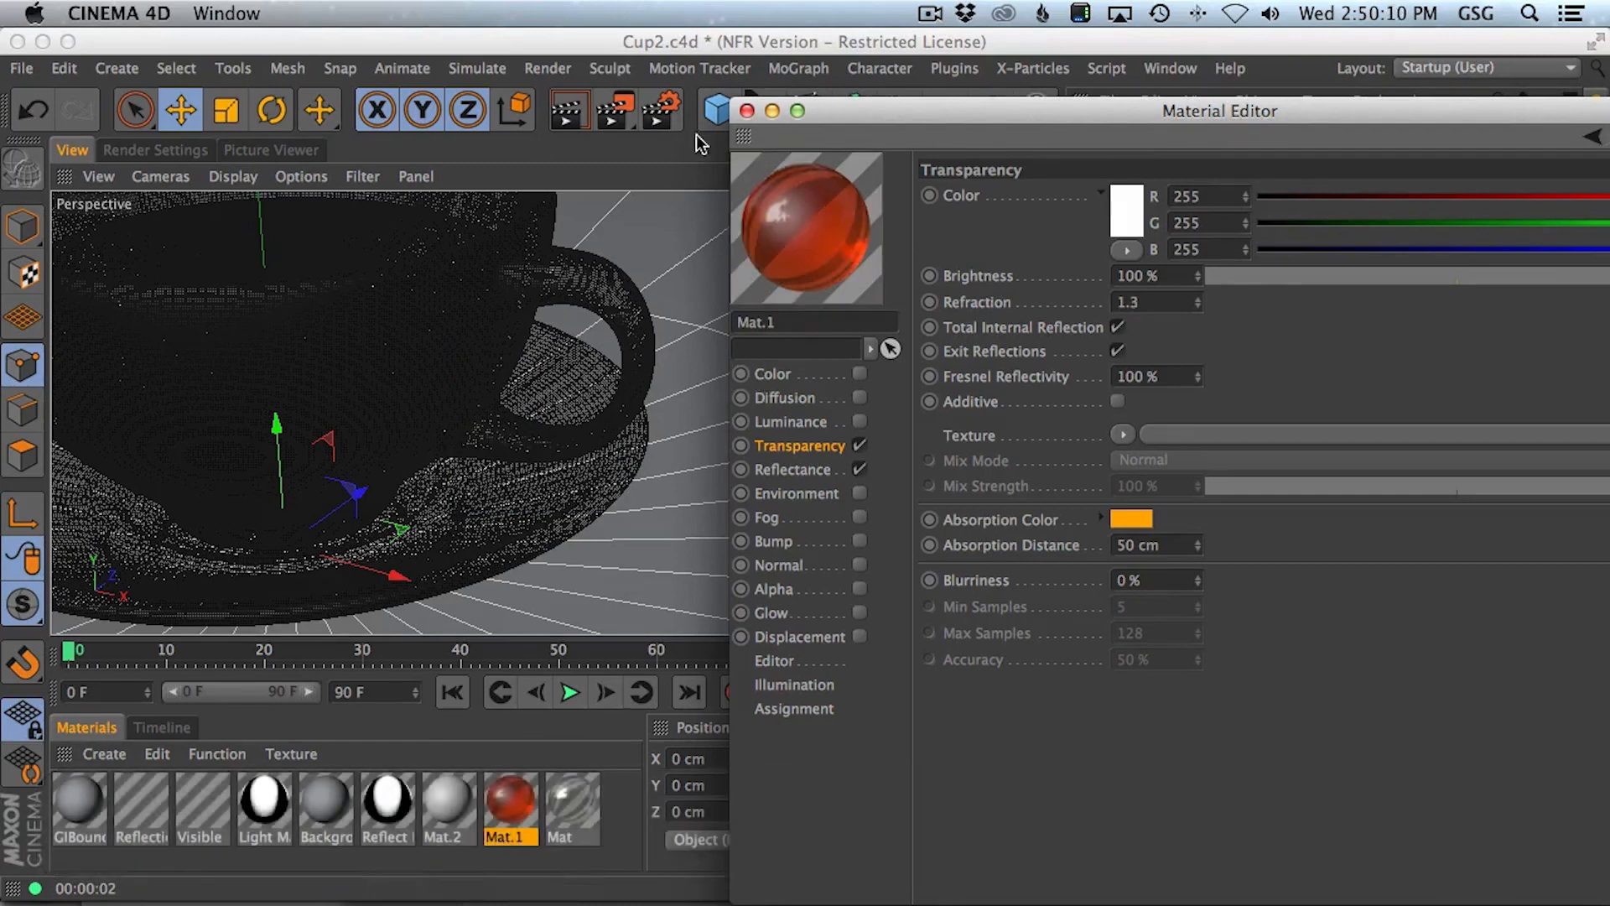
- Close Mat.1's material settings and render the cup to the Picture Viewer
click(747, 110)
key(1)
drag(625, 390, 579, 439)
key(shift+r)
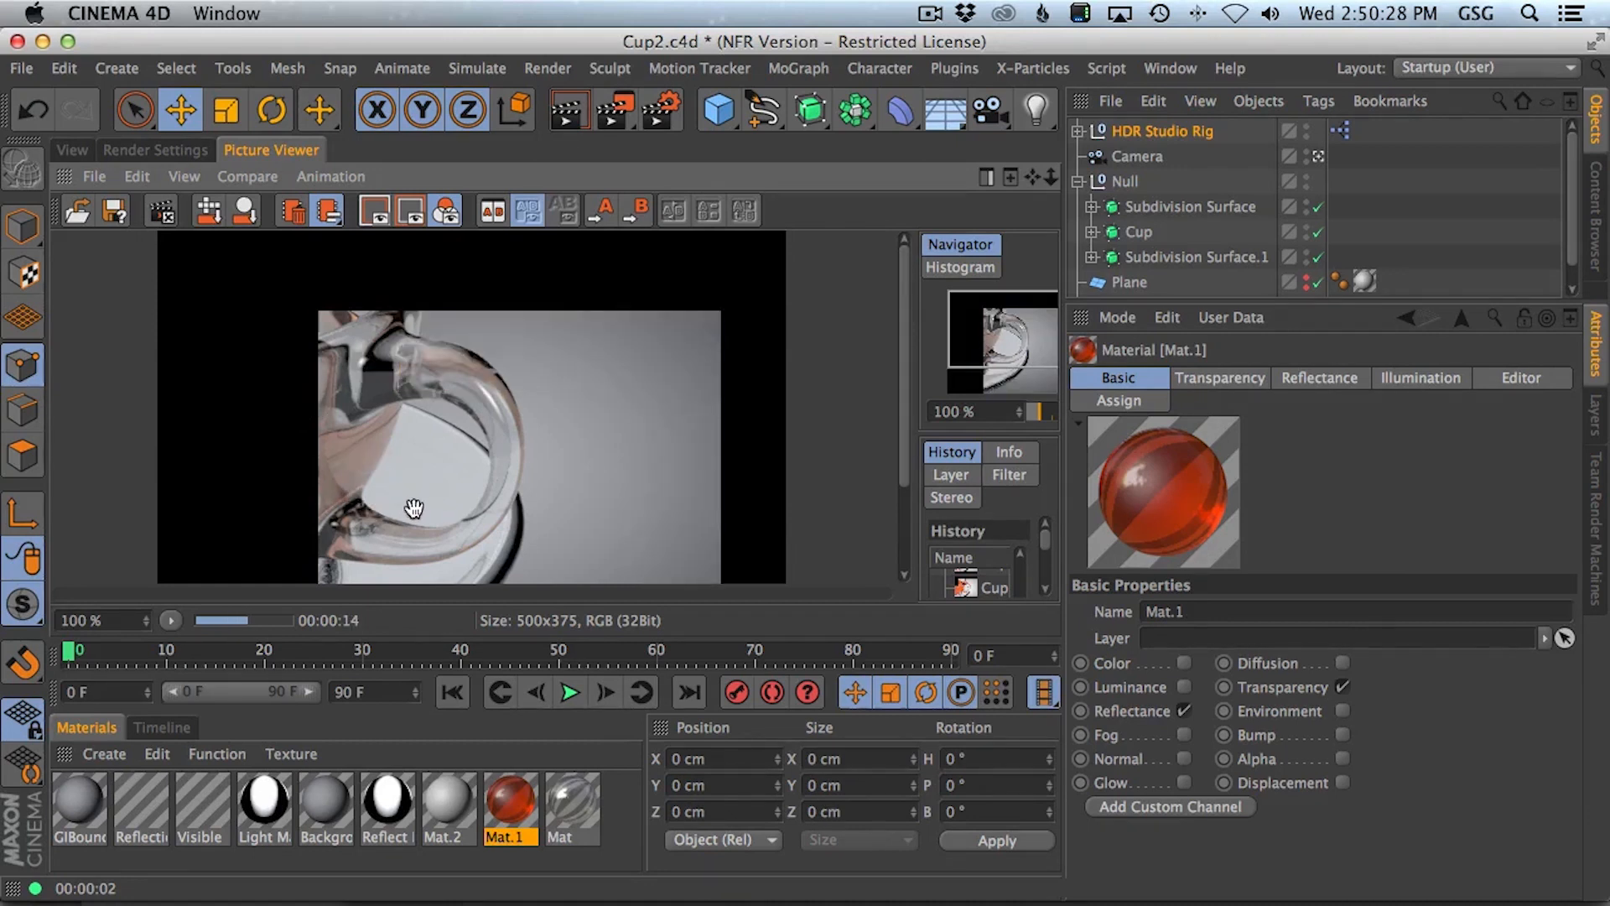
- Set the Reflection Depth in the render options to 2
click(147, 151)
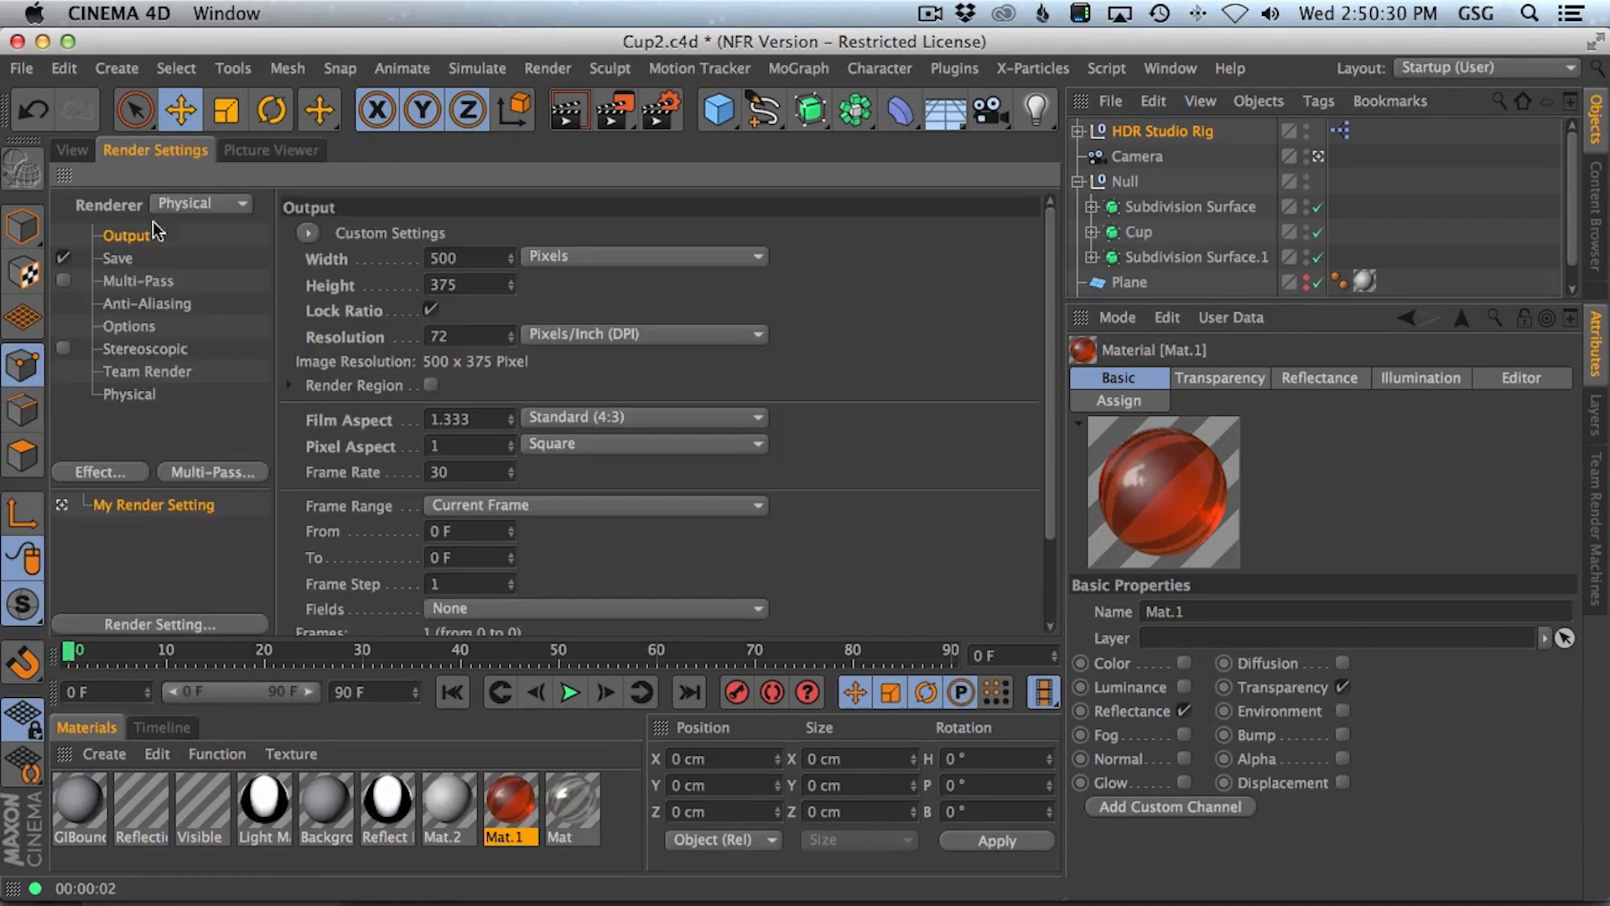
click(134, 395)
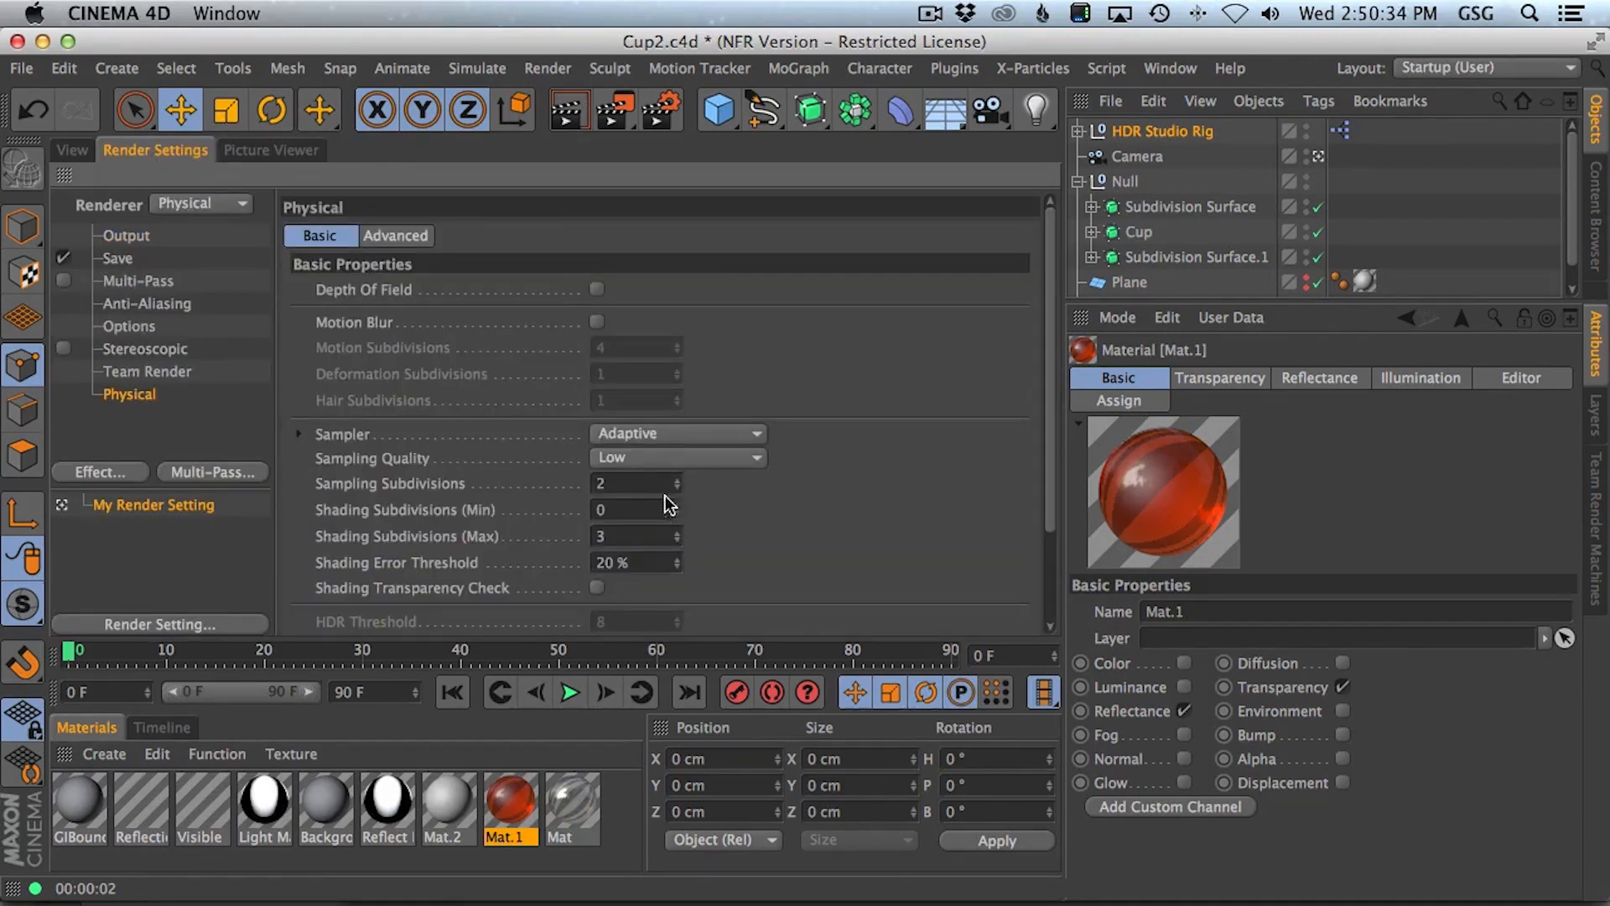
click(148, 306)
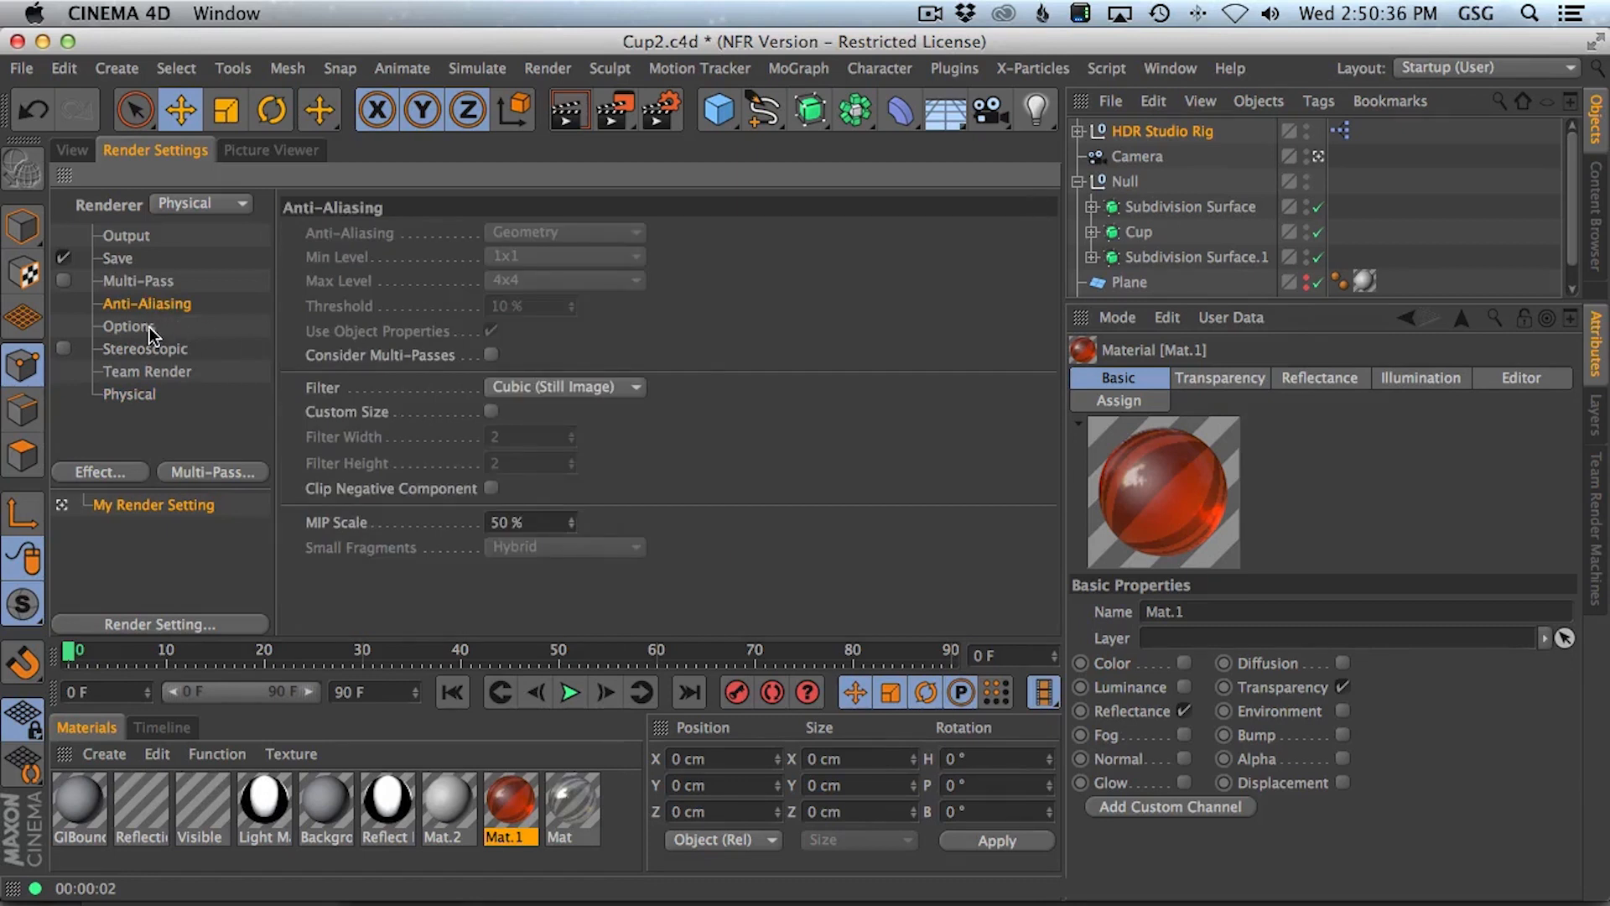
click(149, 327)
drag(738, 284, 631, 233)
text(2)
key(Return)
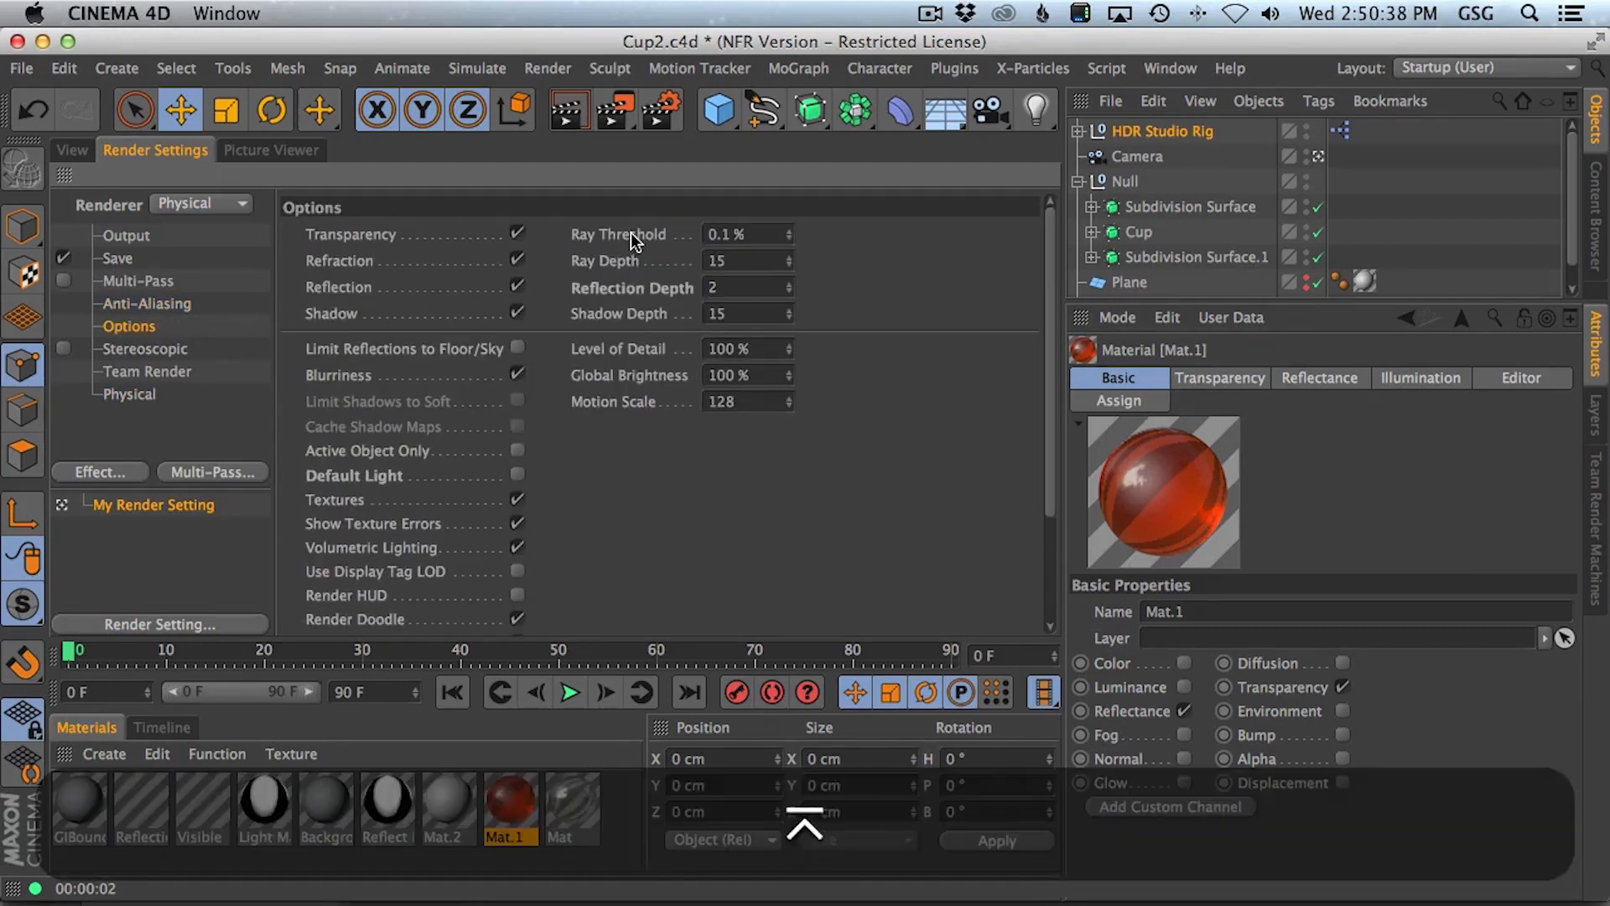
- Switch the Physical renderer's Sampler to Fixed and set Sampling Subdivisions to 0
click(131, 394)
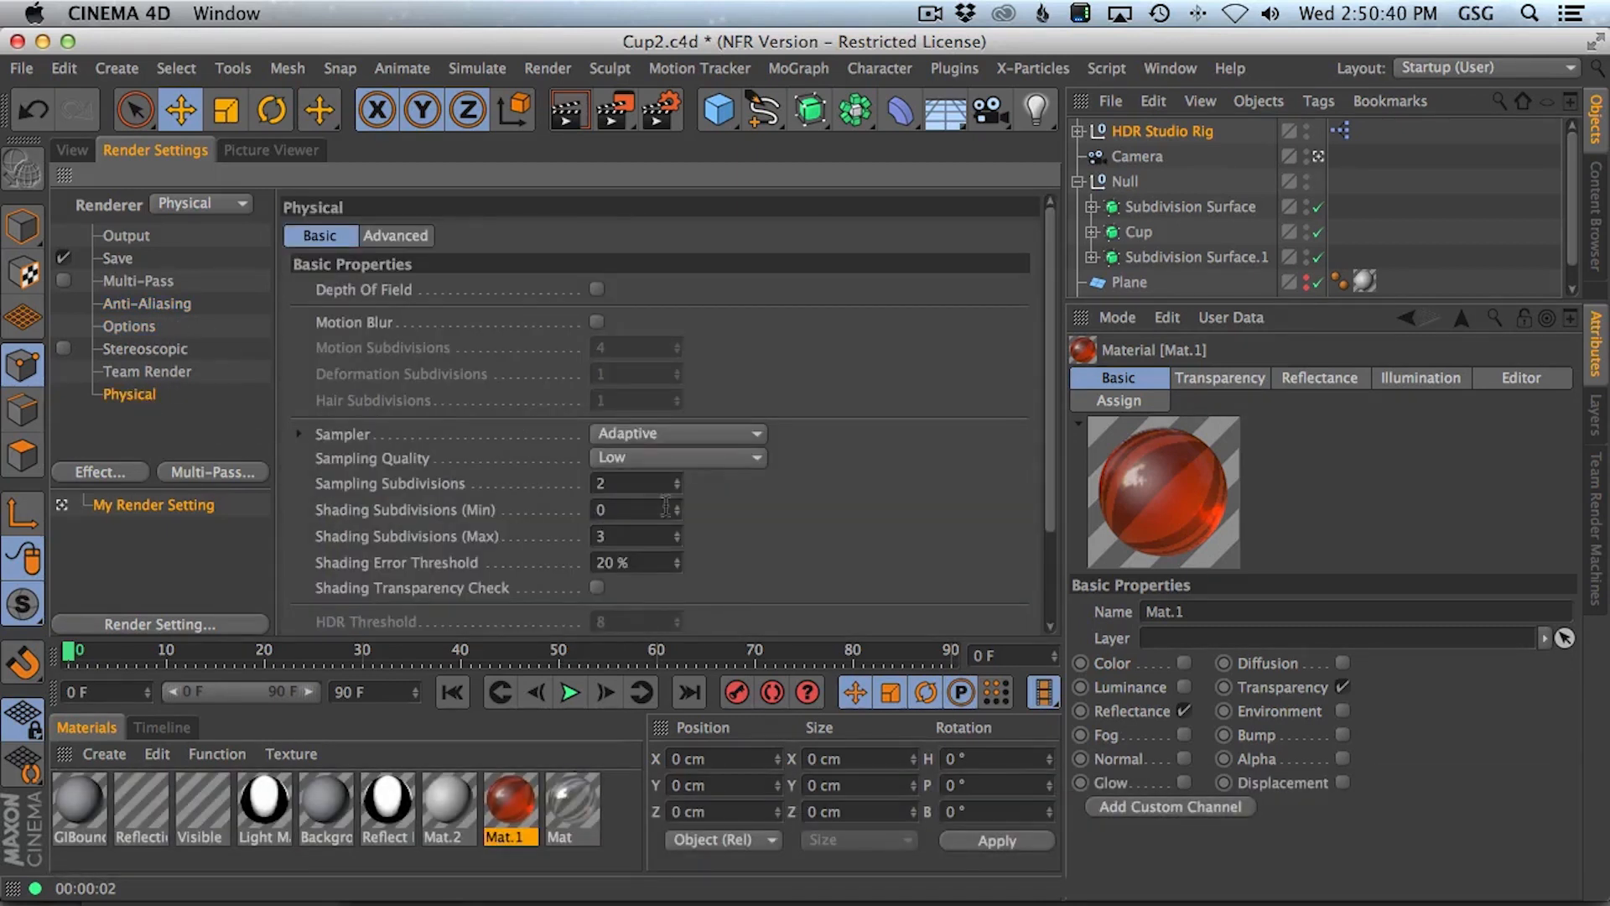
click(712, 434)
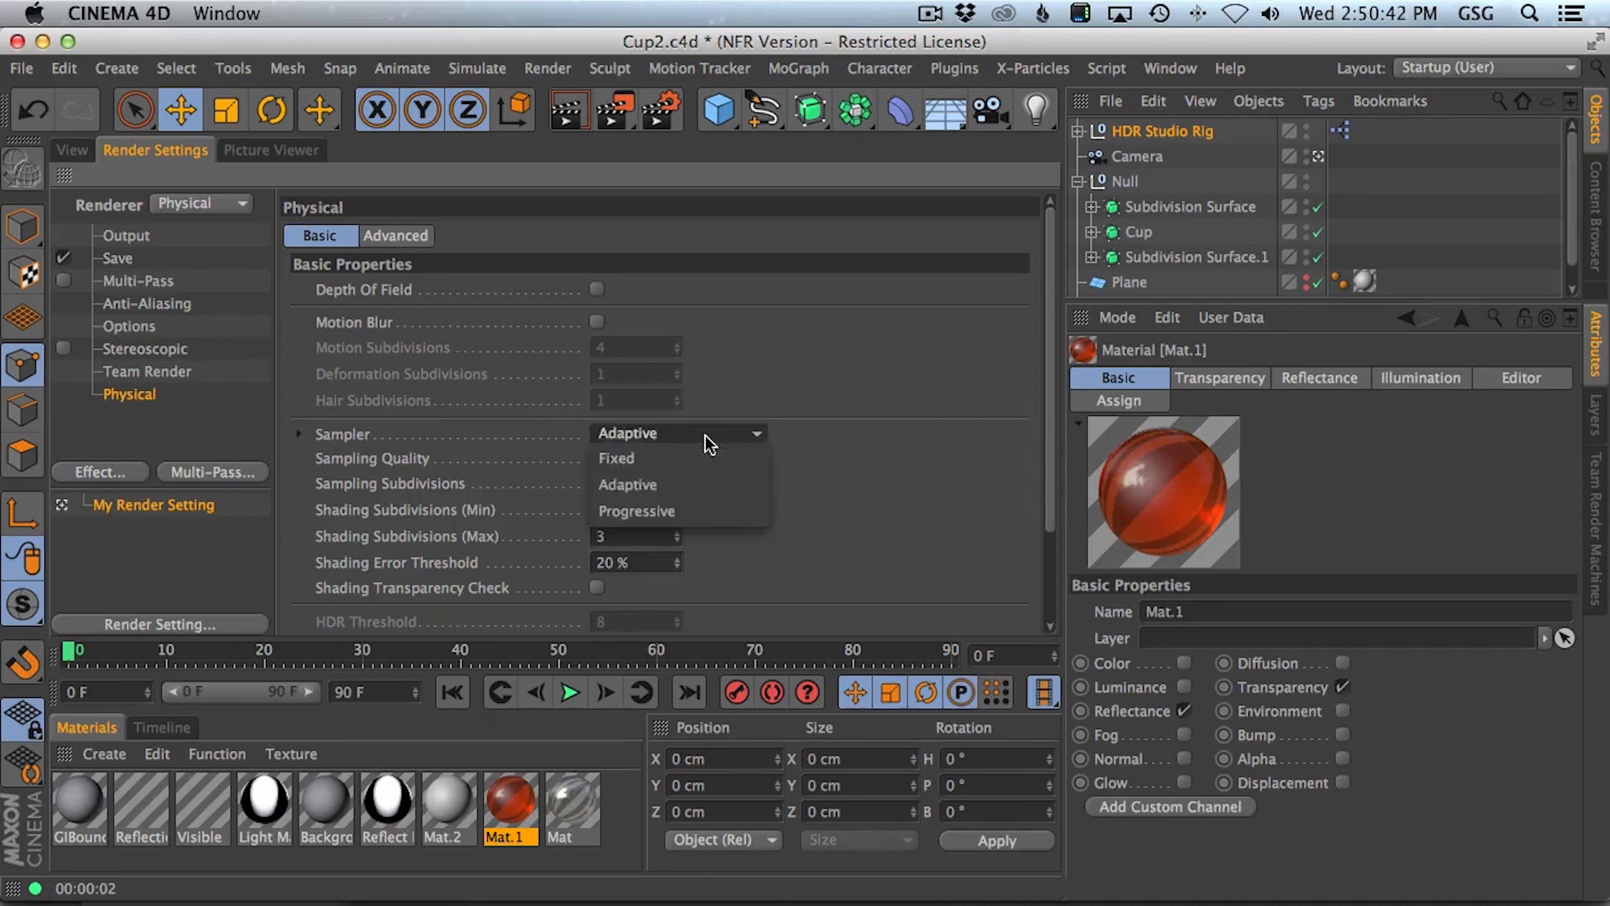
click(709, 459)
double_click(640, 485)
text(0)
key(Return)
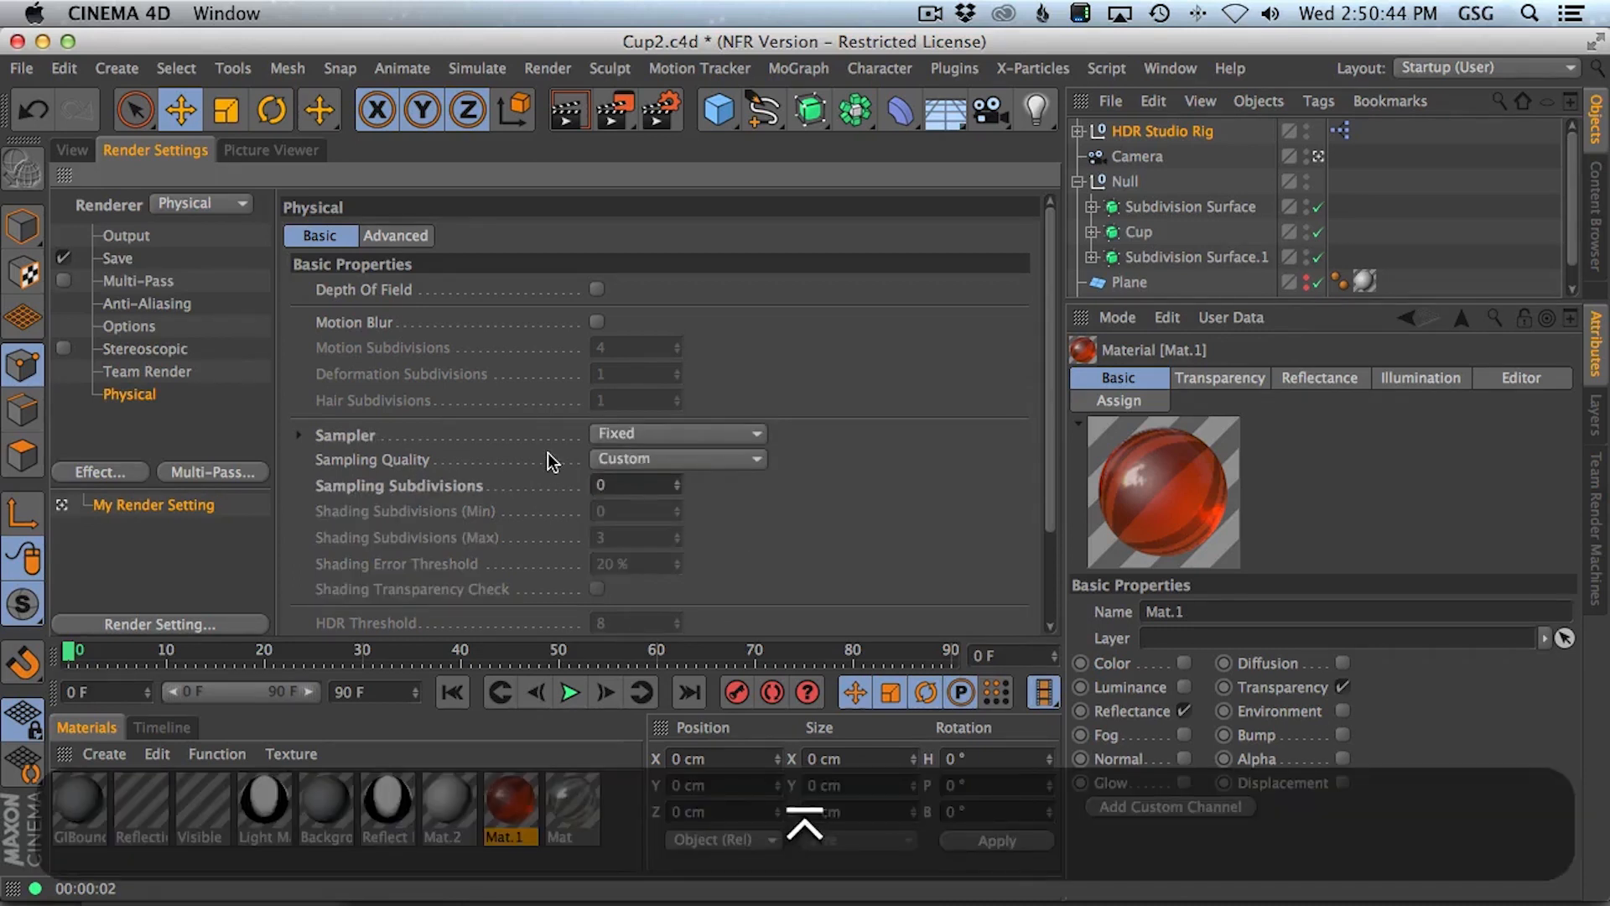
- Re-render the cup to the Picture Viewer with the lower-quality sampling settings
click(90, 150)
key(shift+r)
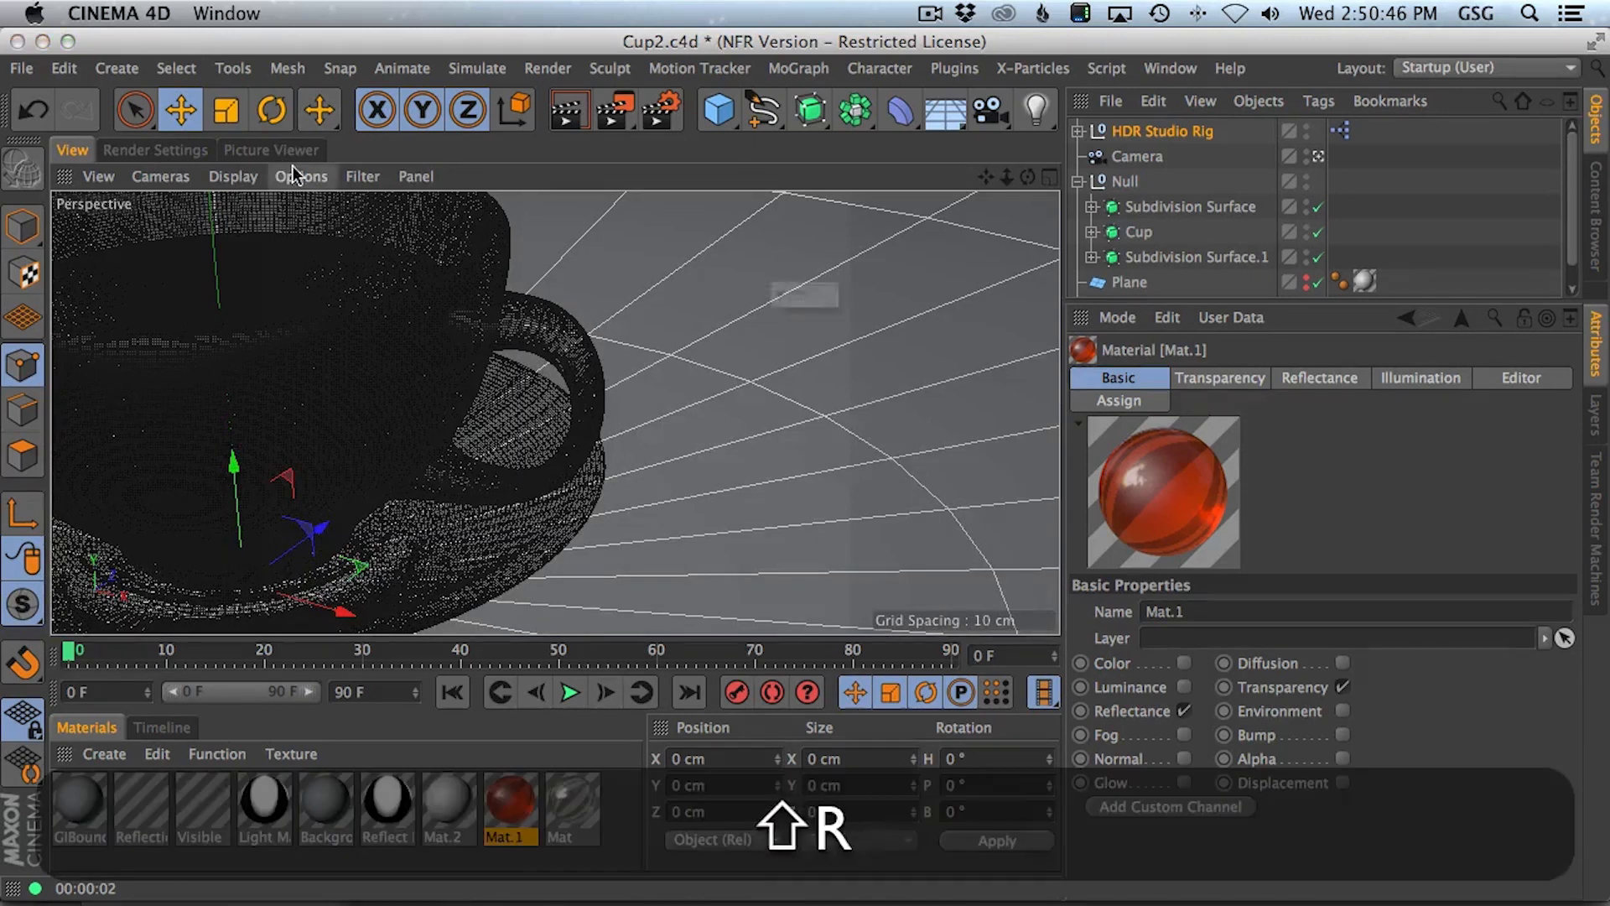
click(993, 354)
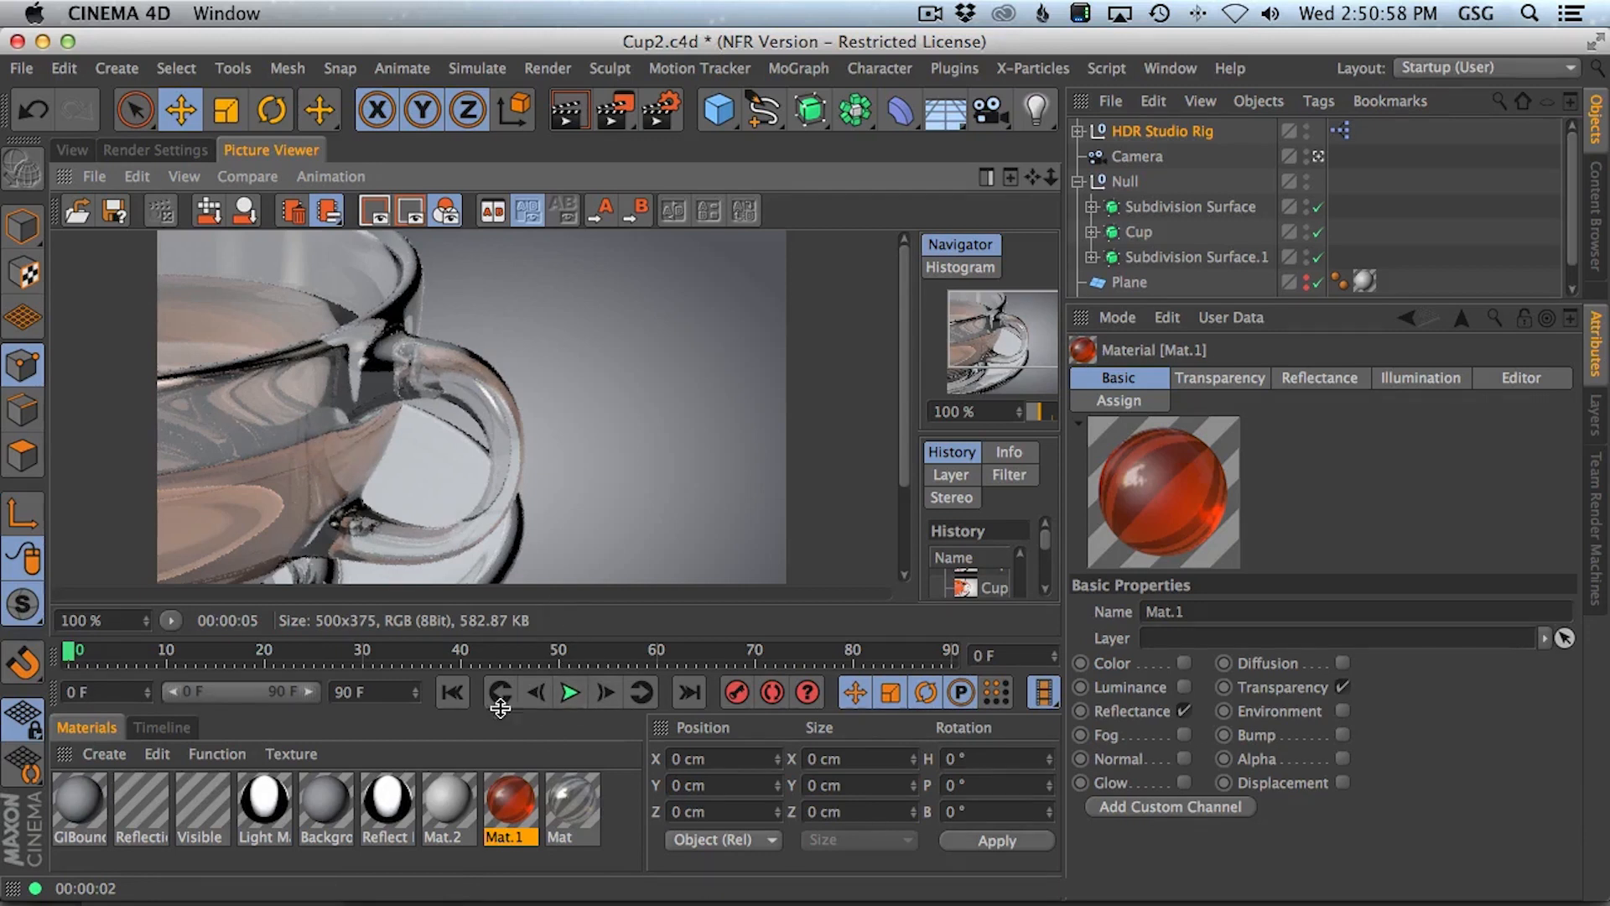
- Try tinting Mat.1's Transparency color orange with G 117 and B 55, and undo the tint
double_click(511, 804)
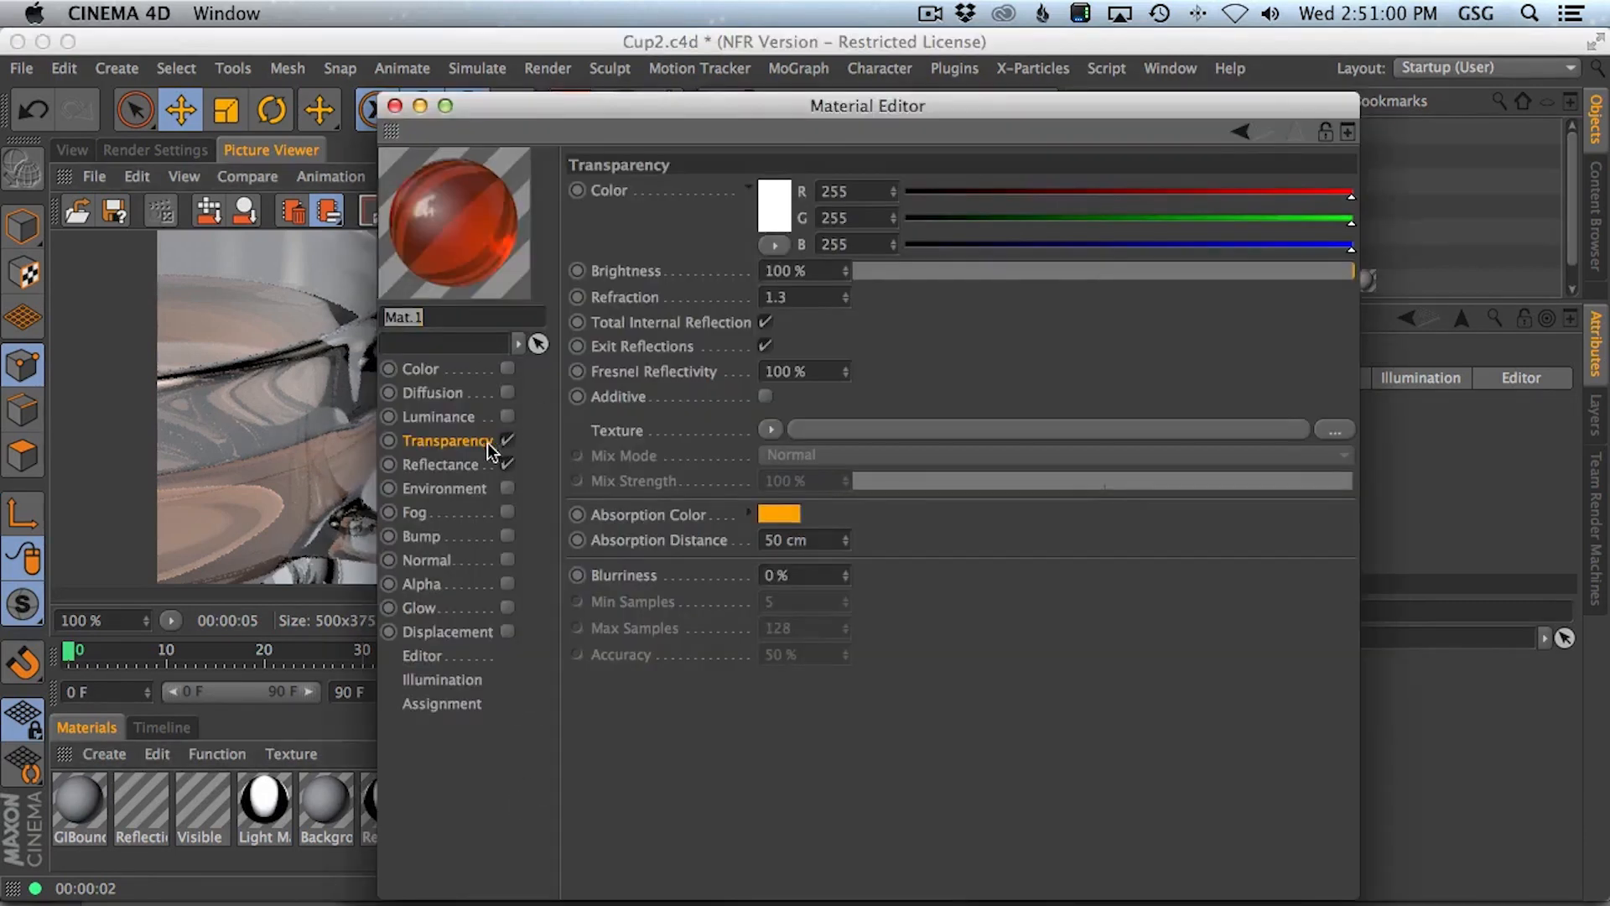
drag(1211, 219, 973, 243)
drag(1220, 225, 1110, 223)
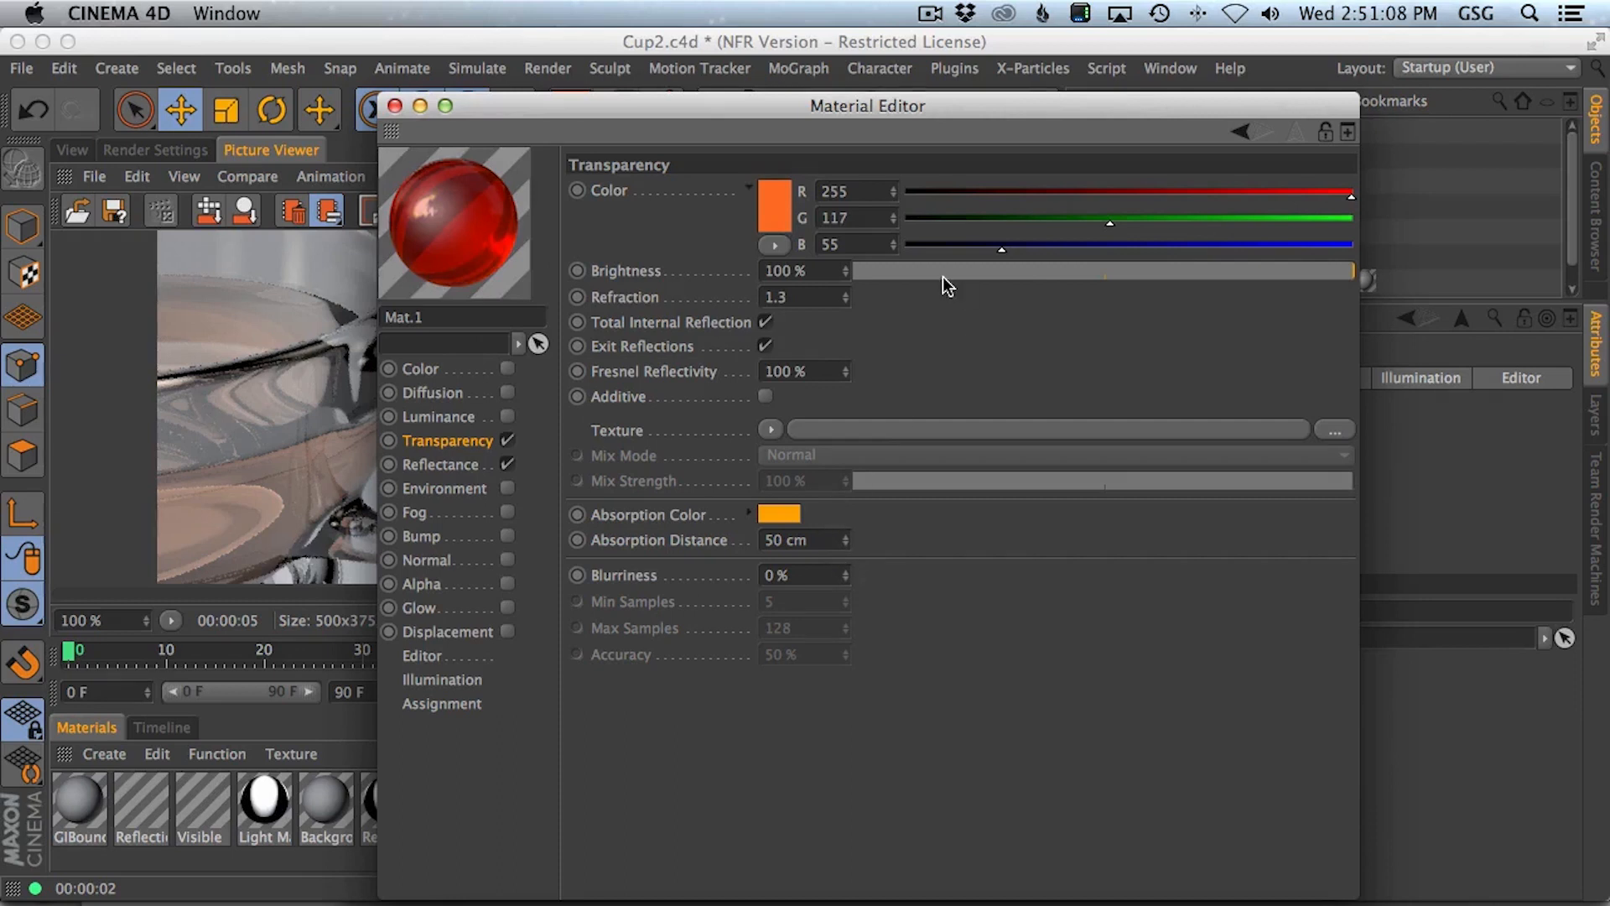
key(super+z)
- Set Mat.1's Absorption Distance to 2 cm and re-render the cup
click(818, 538)
text(2)
key(Return)
drag(622, 110, 1250, 271)
key(shift+r)
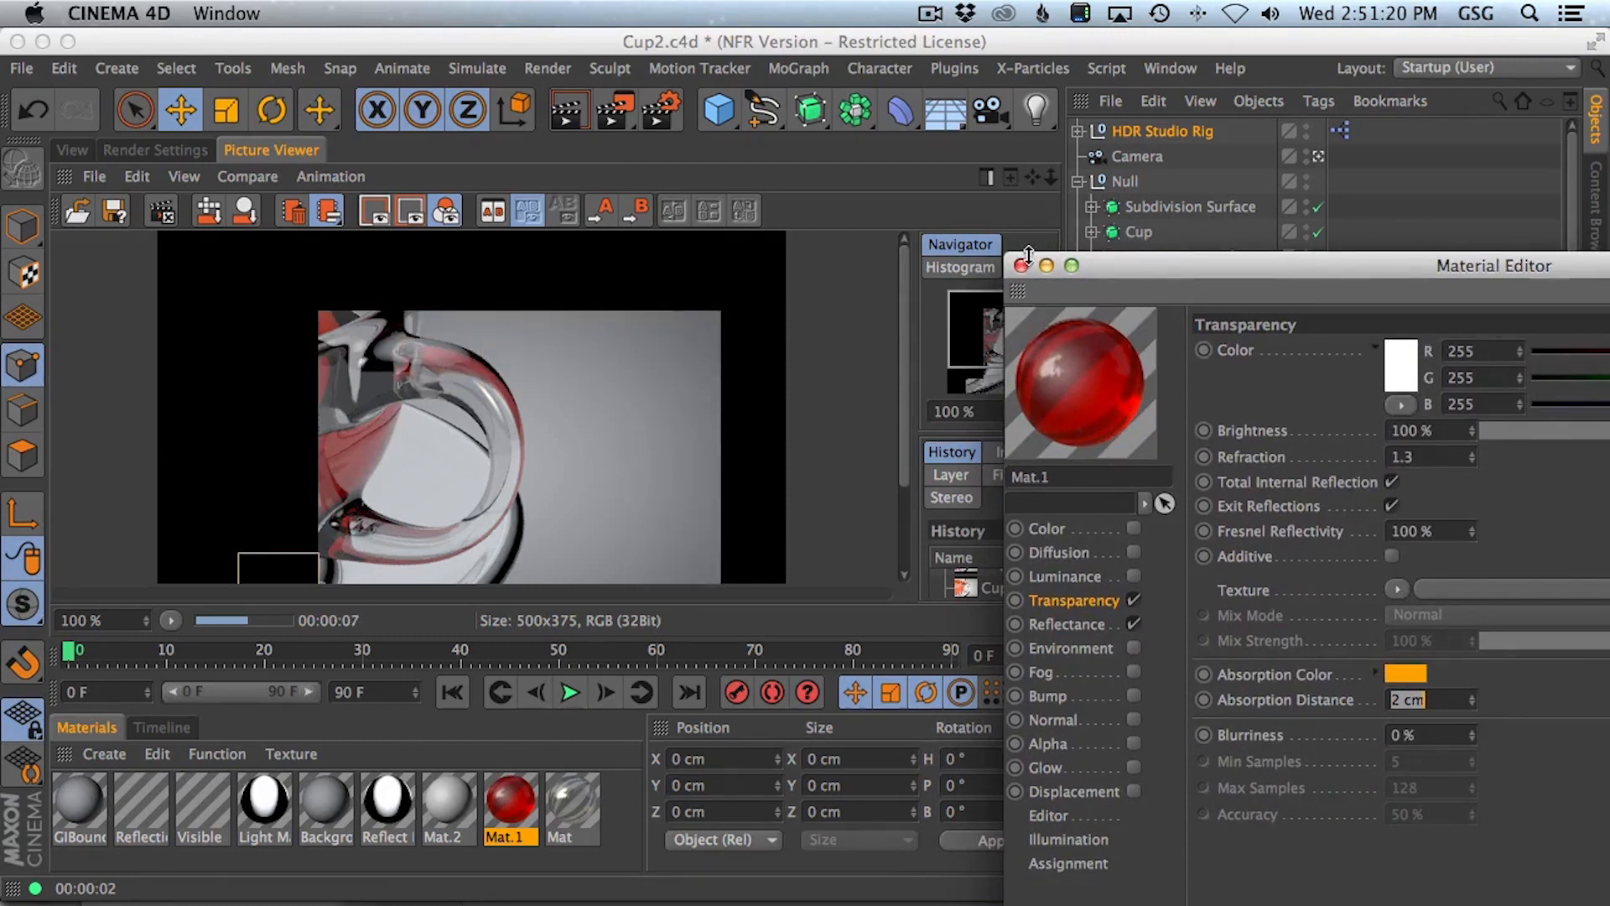
drag(1114, 265, 1103, 260)
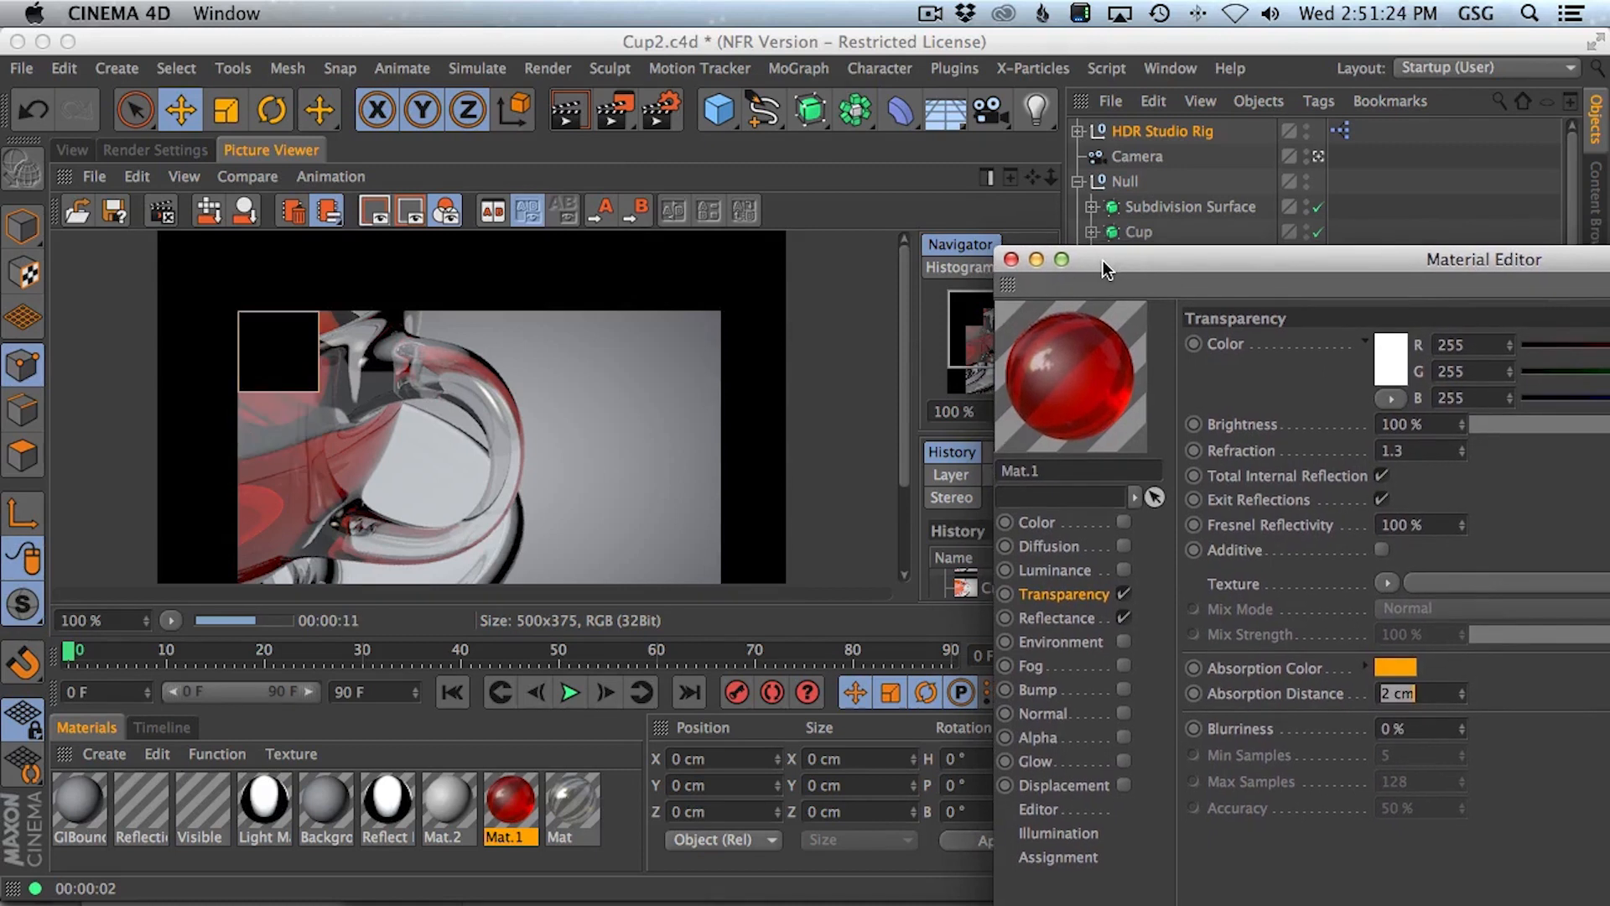
drag(1104, 260, 635, 145)
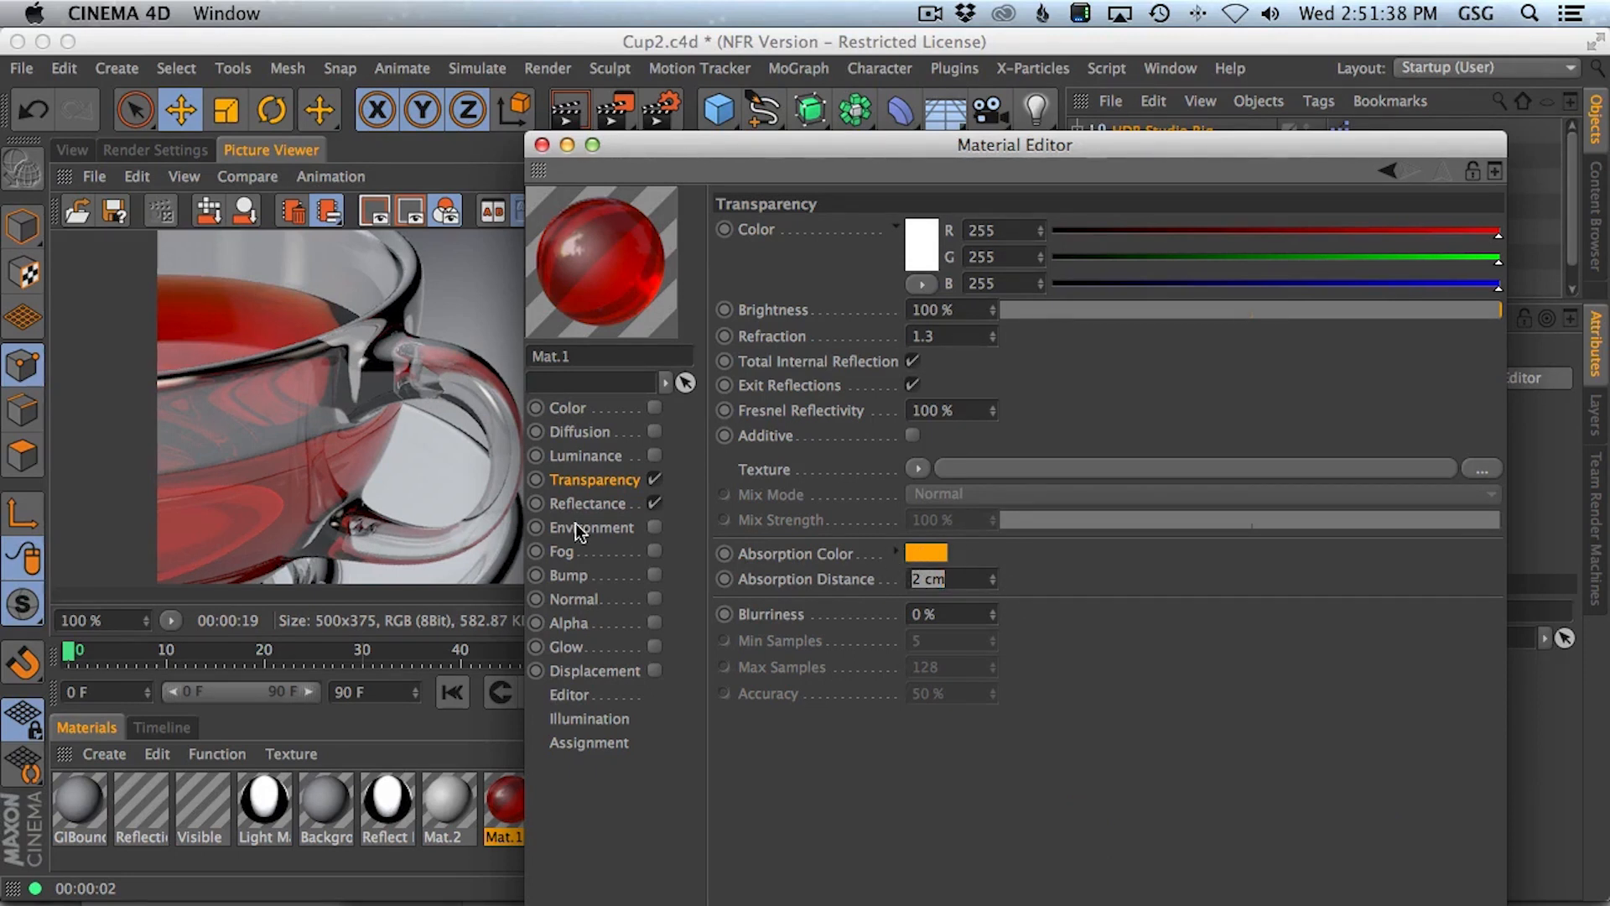
- Tint Mat.1's Transparency color orange with RGB values 255, 94 and 1
click(591, 502)
click(597, 479)
click(610, 454)
click(608, 431)
click(606, 479)
drag(1081, 282, 1055, 284)
mouse_move(1208, 257)
mouse_down()
mouse_move(1186, 260)
mouse_move(1218, 257)
mouse_up()
- Change Mat.1's Absorption Color to yellow, set its Absorption Distance to 1 cm and close the material editor
click(935, 557)
click(844, 307)
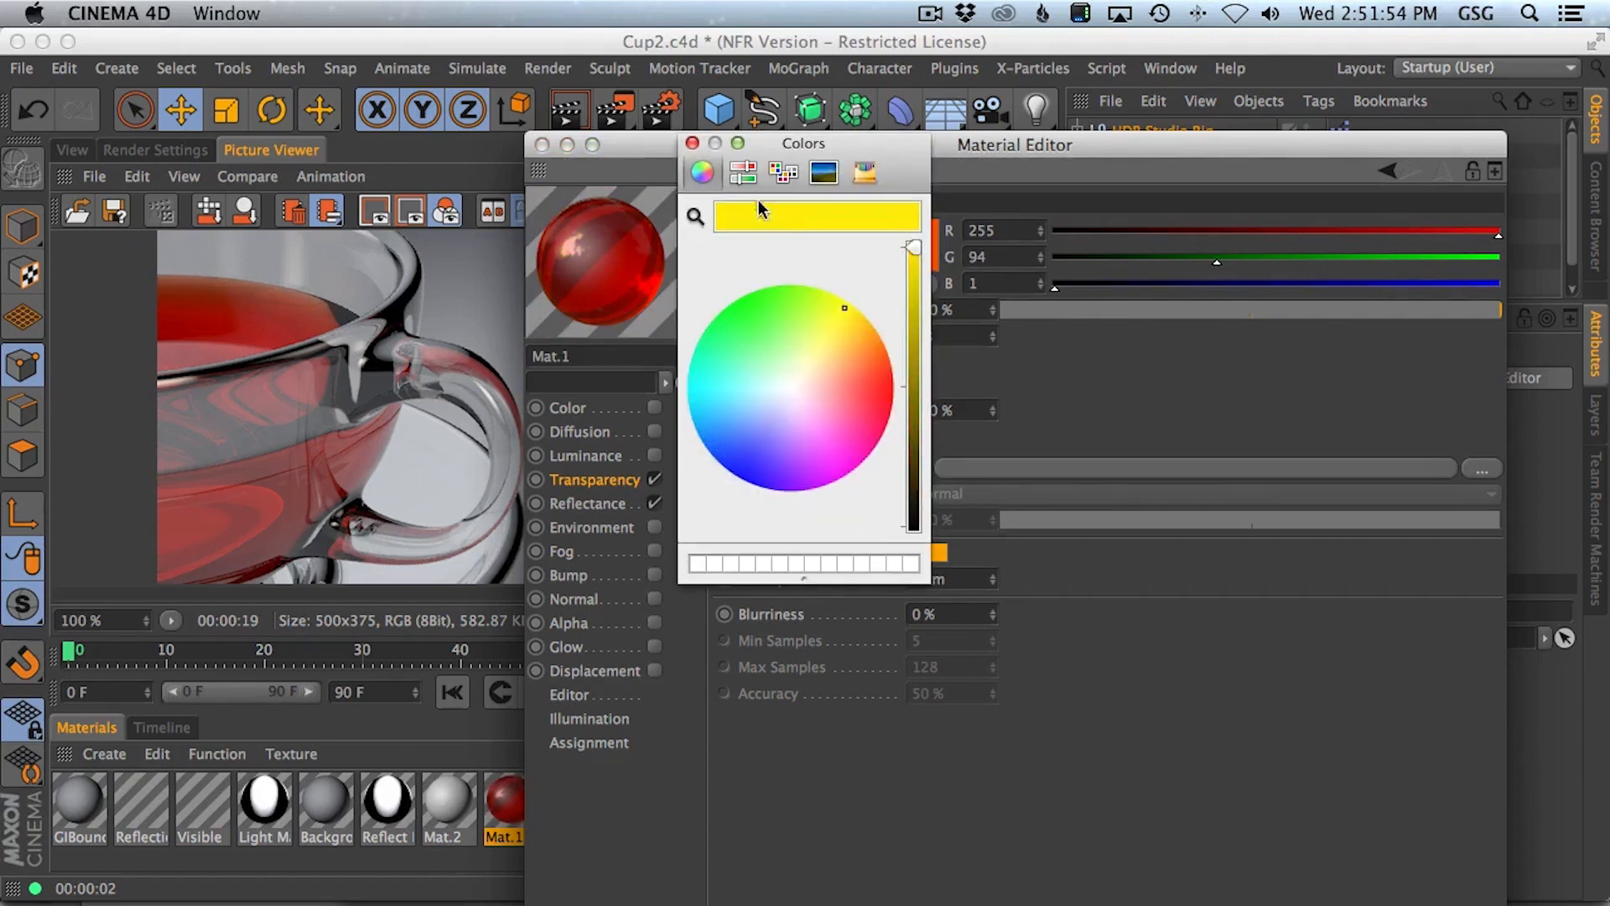
click(692, 143)
key(Return)
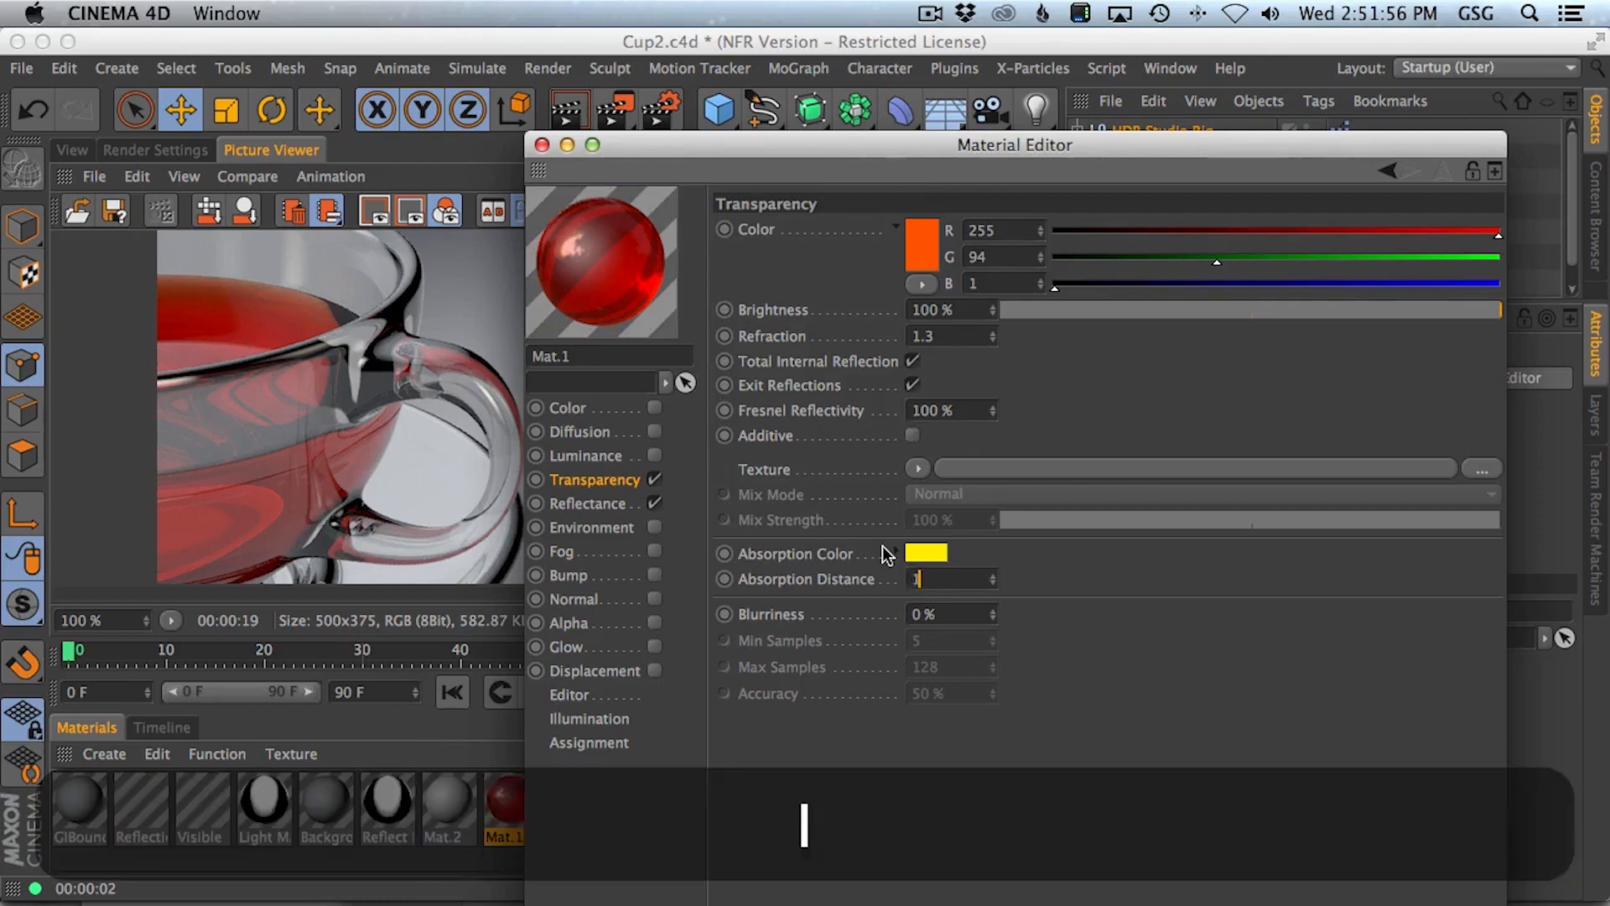
click(542, 144)
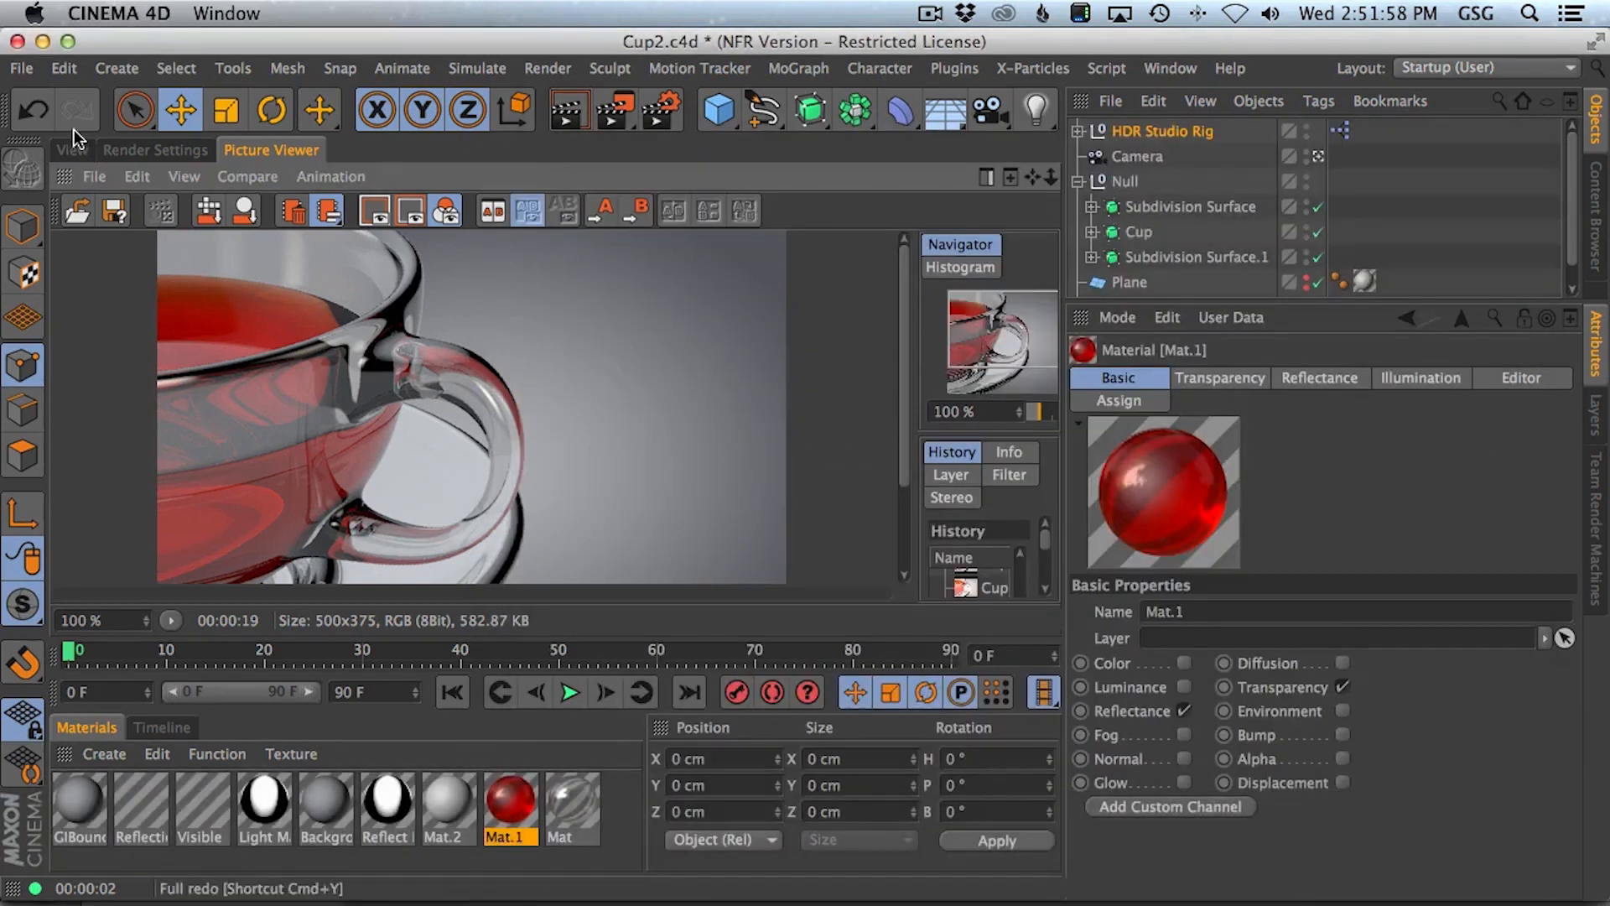
- Reframe the camera to zoom out and bring the whole cup into frame, and render it to the Picture Viewer
click(69, 145)
key(2)
drag(545, 370, 399, 369)
key(1)
drag(398, 369, 646, 377)
key(shift+r)
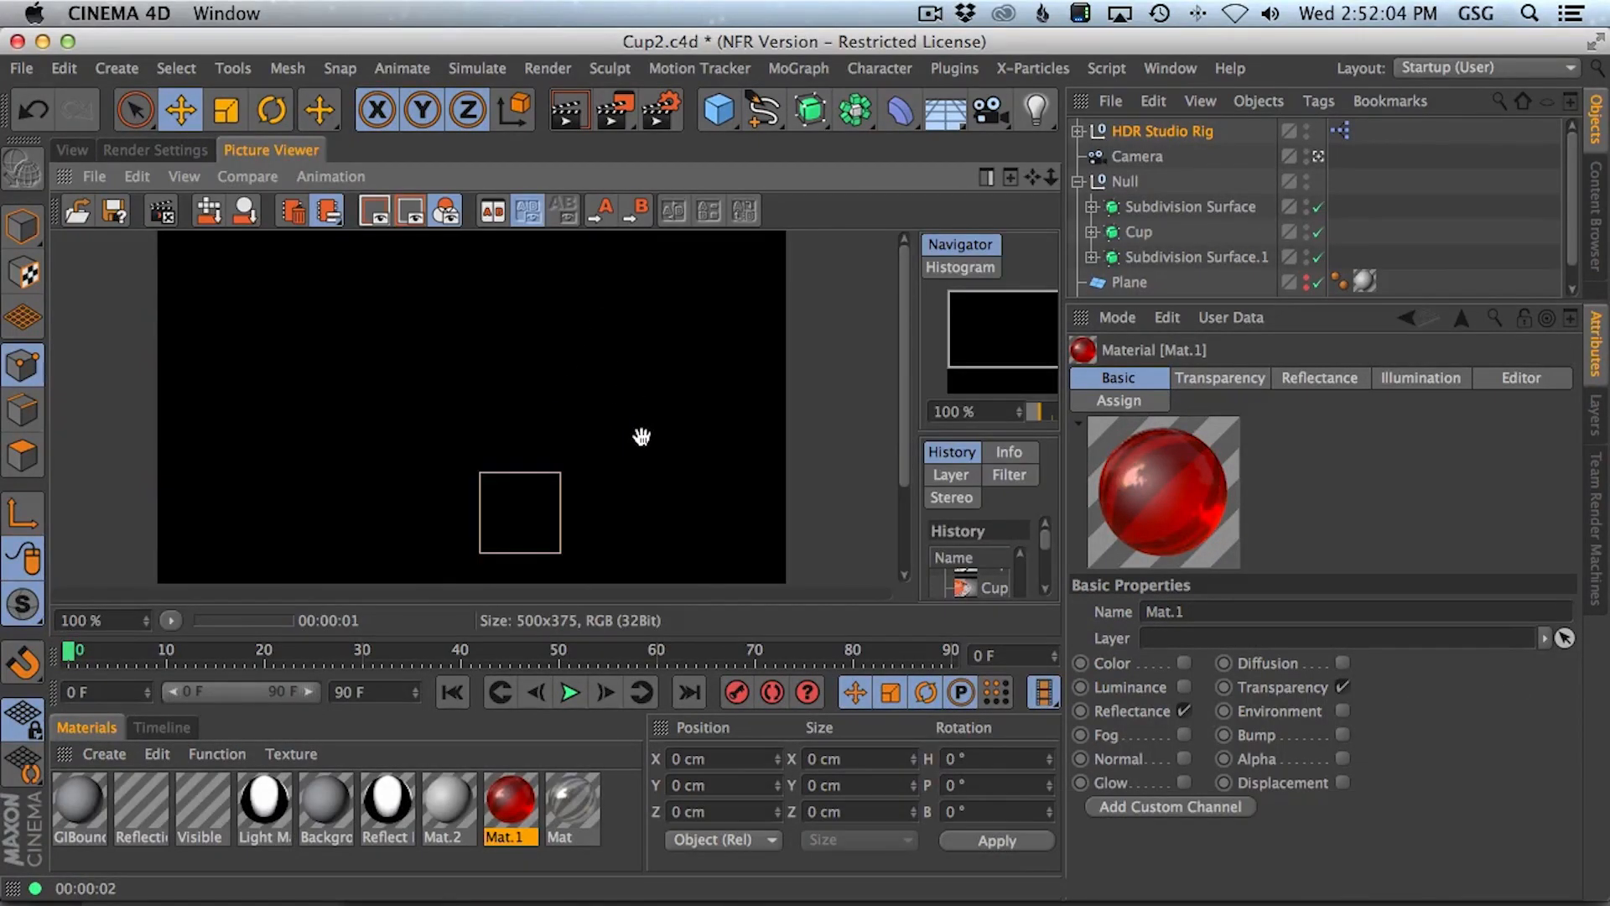
- Switch to Safari to compare the liquid color in the Behance teacup reference, and return to Cinema 4D
key(super+Tab)
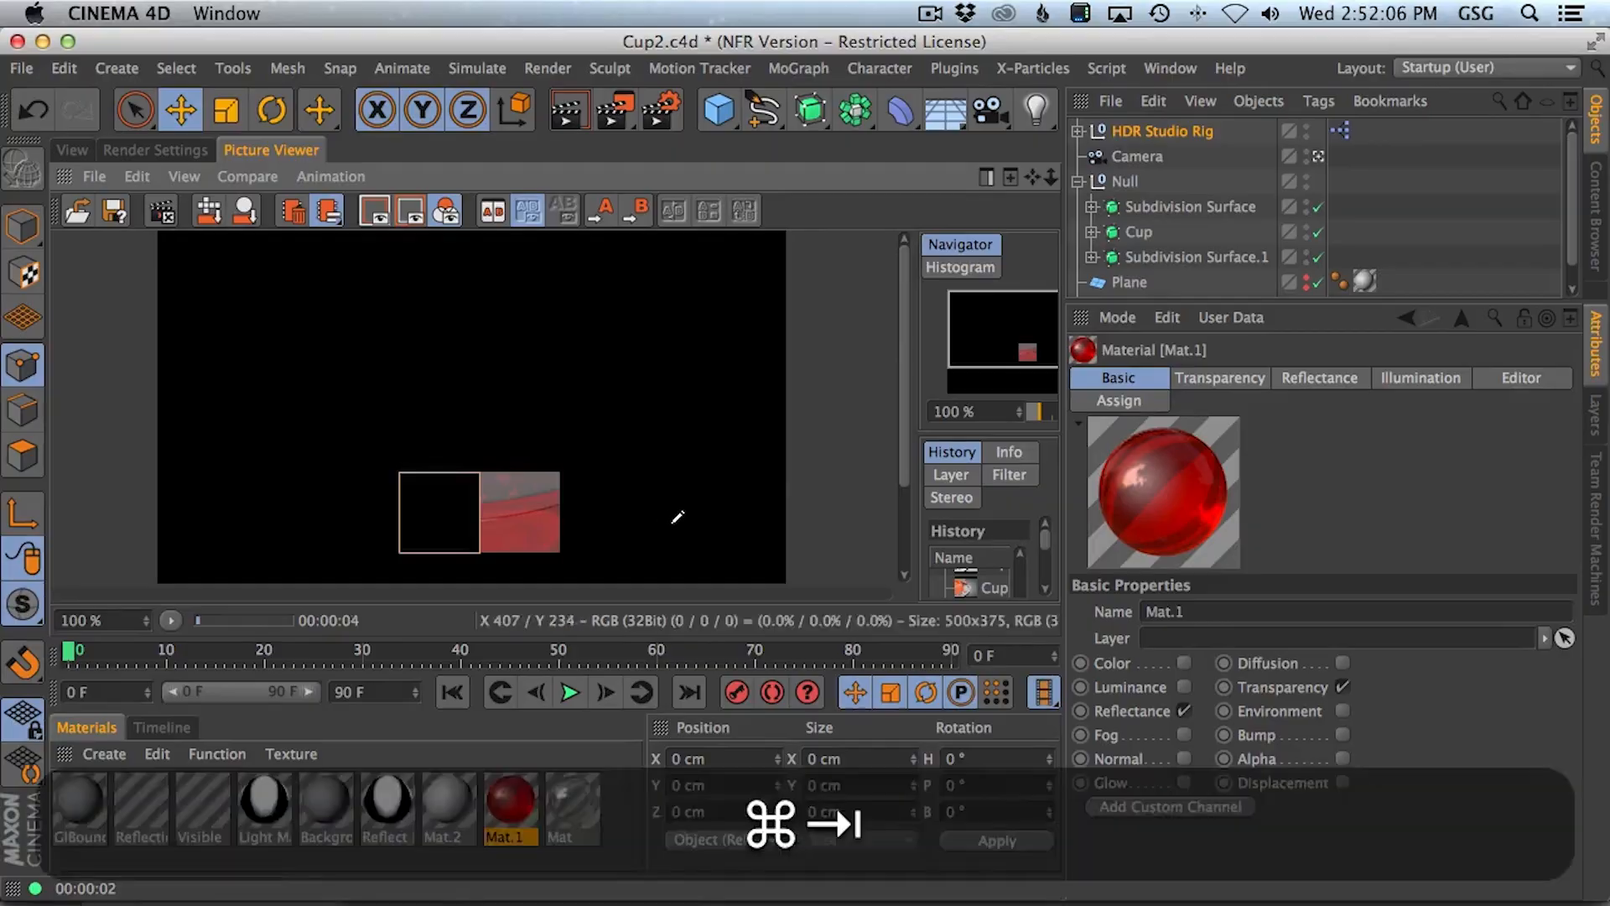
key(super+Tab)
key(super+Tab)
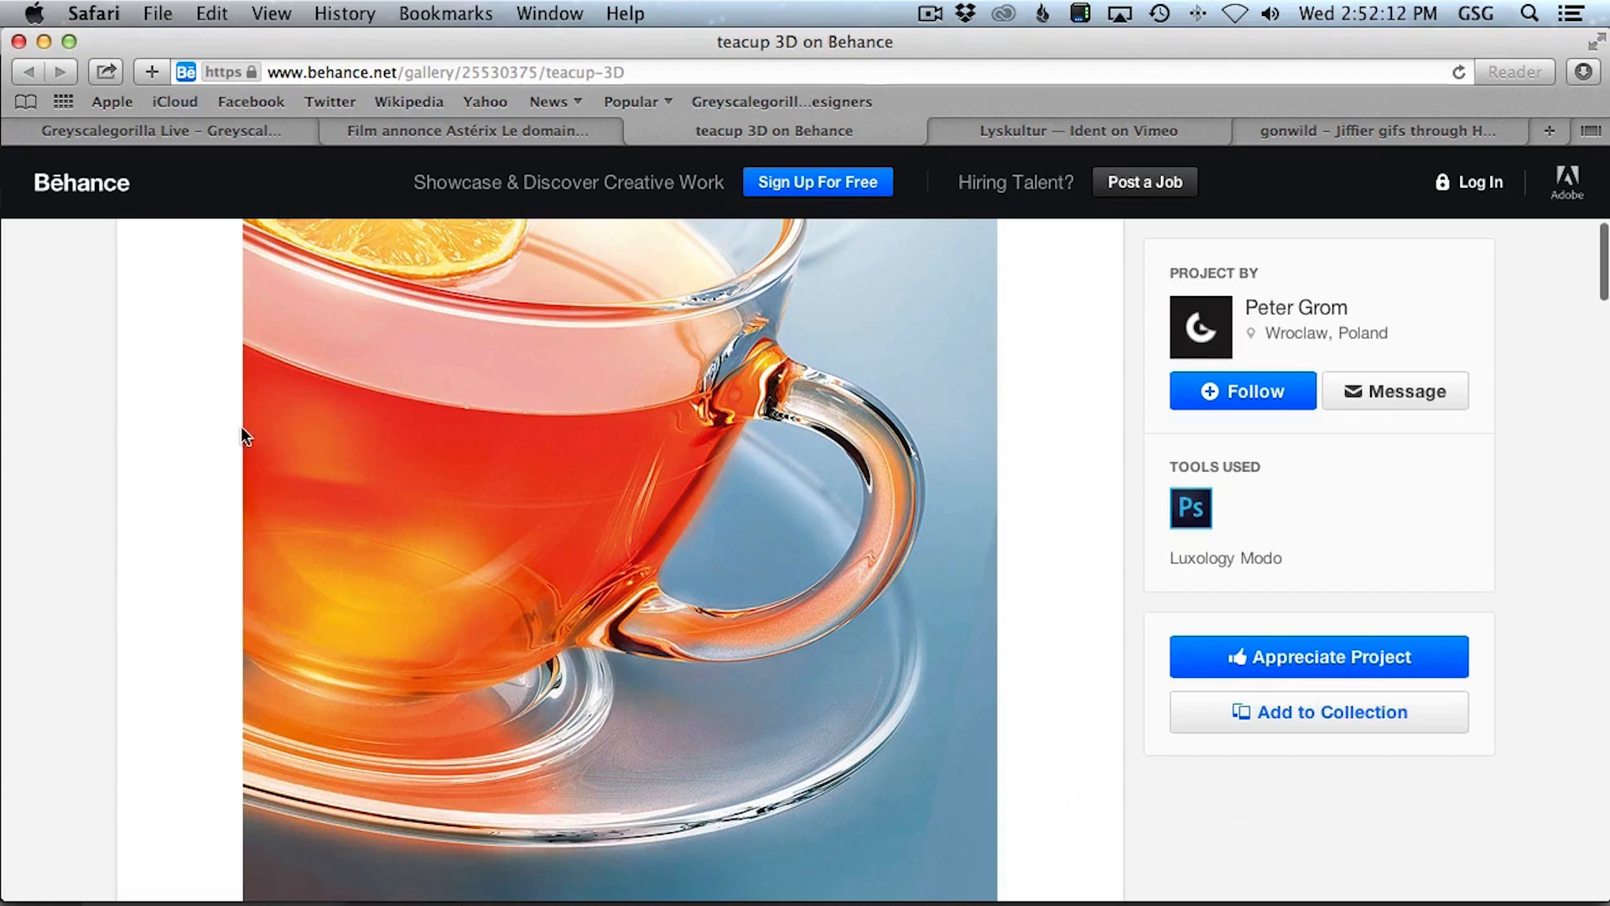
key(super+Tab)
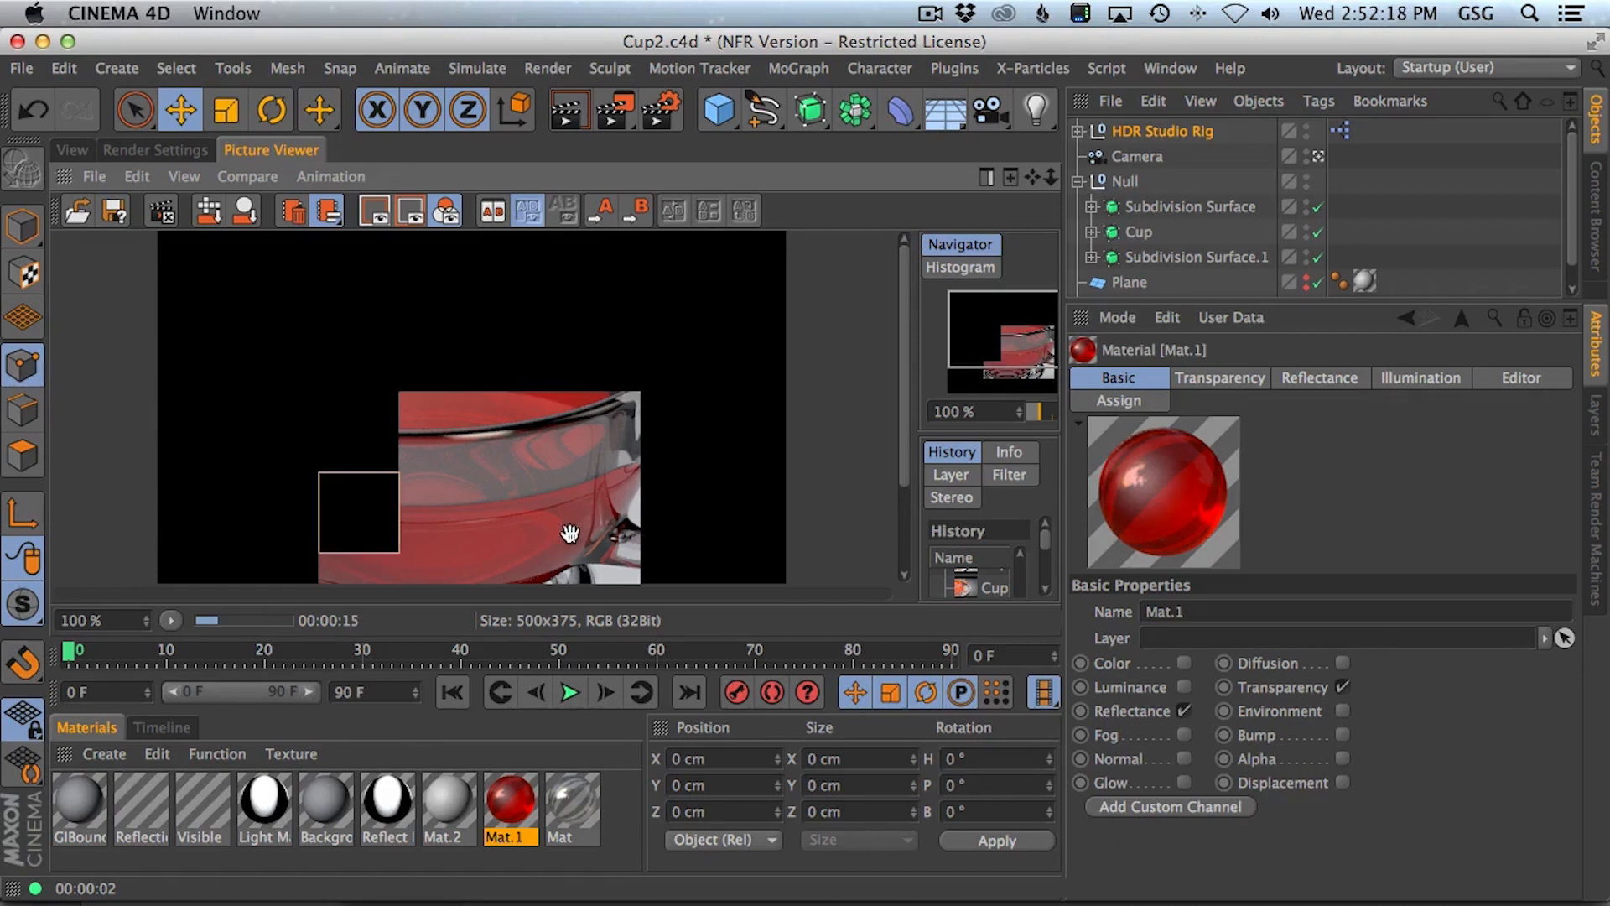
- Set Mat.1's Absorption Distance to 5 cm and re-render the cup
double_click(510, 799)
drag(640, 117, 946, 58)
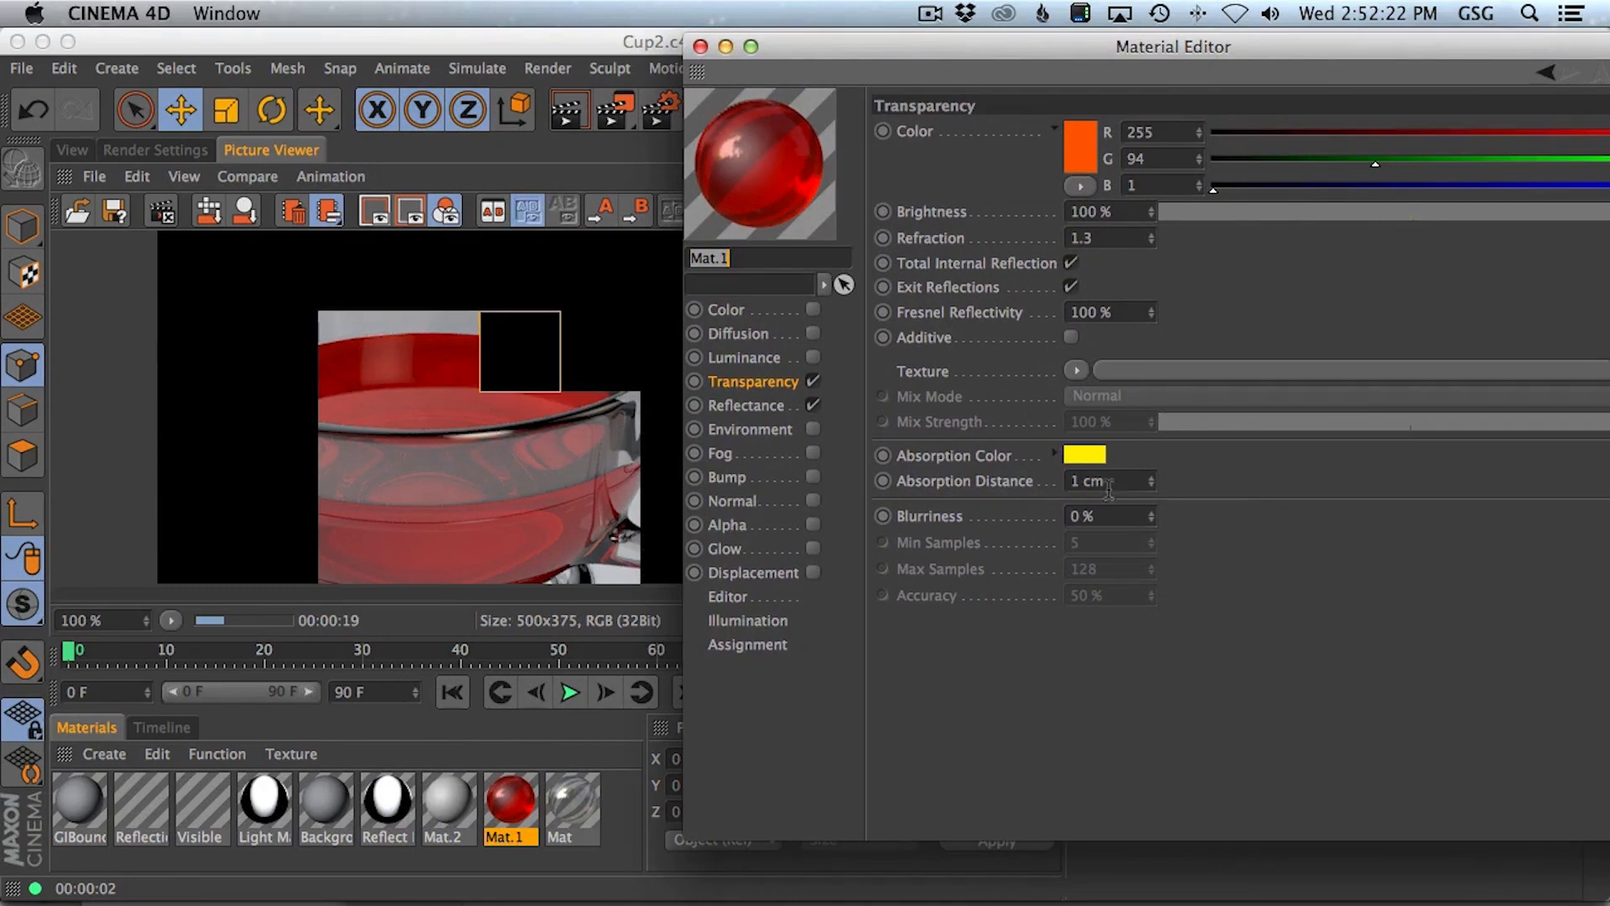
click(1120, 482)
text(5)
key(shift+r)
click(1009, 364)
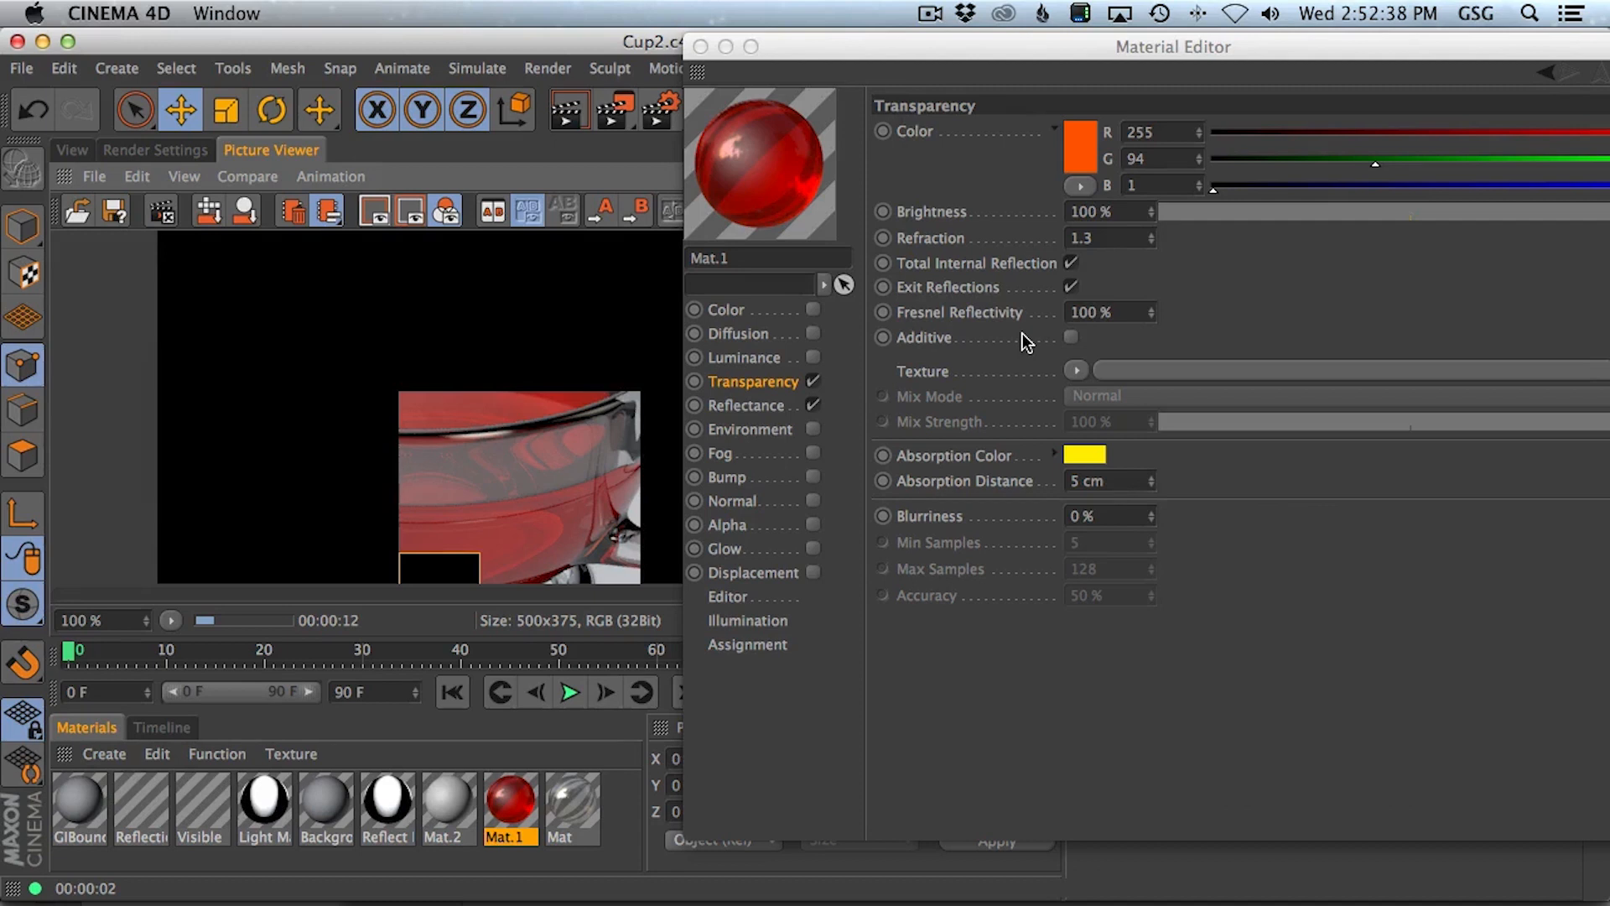
- Examine the glass handle and its reflections in Safari's teacup reference, and return to Cinema 4D
drag(1265, 46, 997, 32)
key(super+Tab)
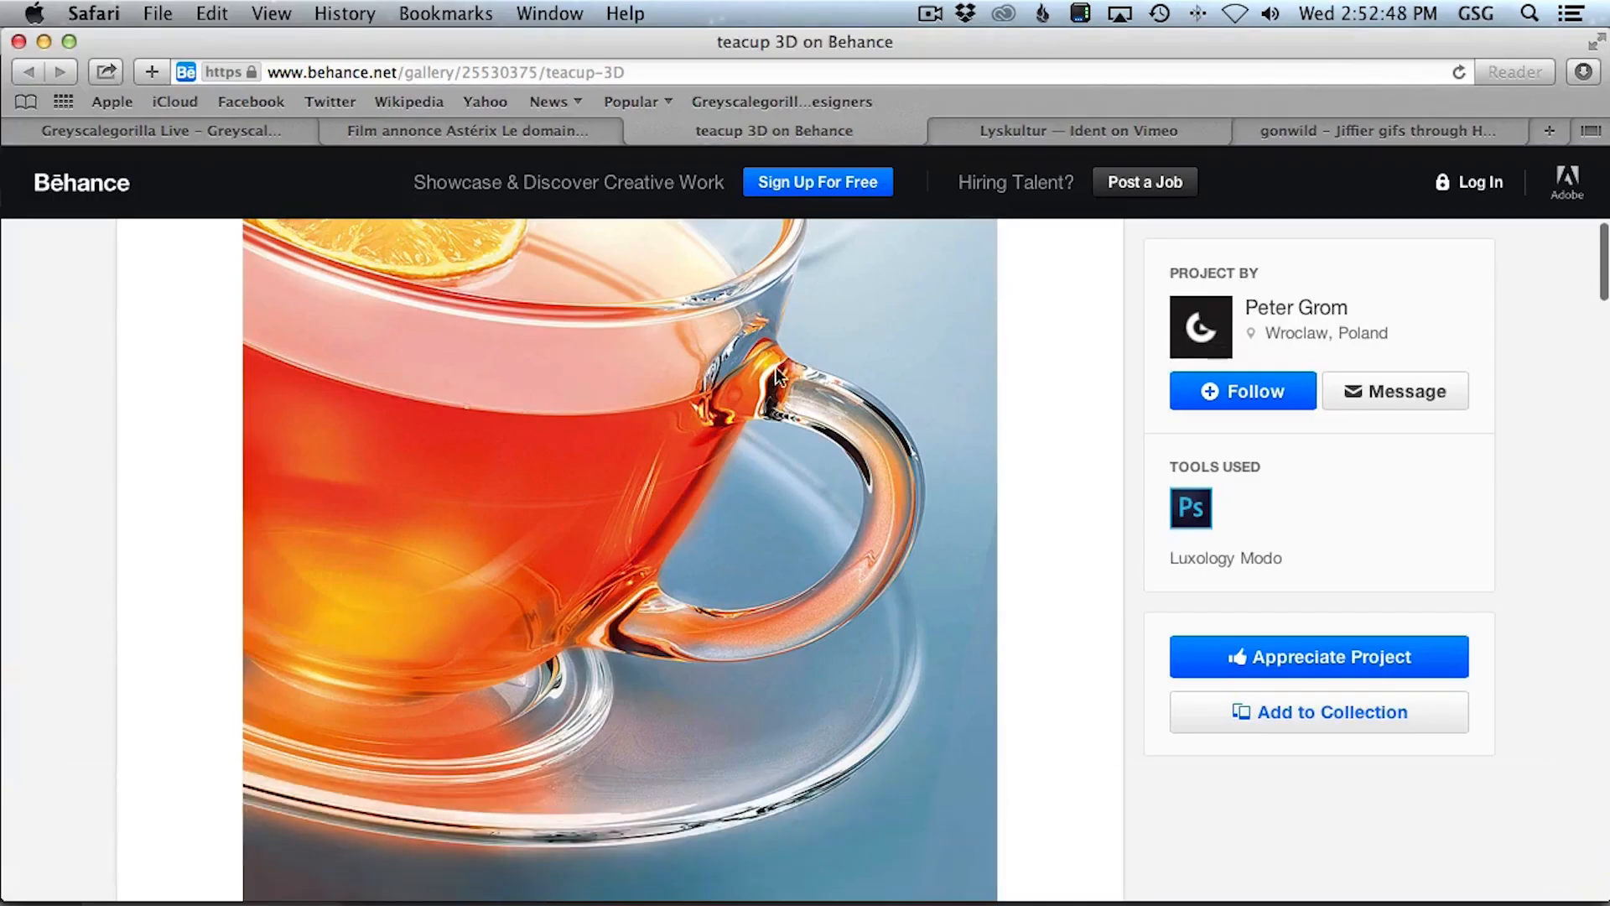
key(super+Tab)
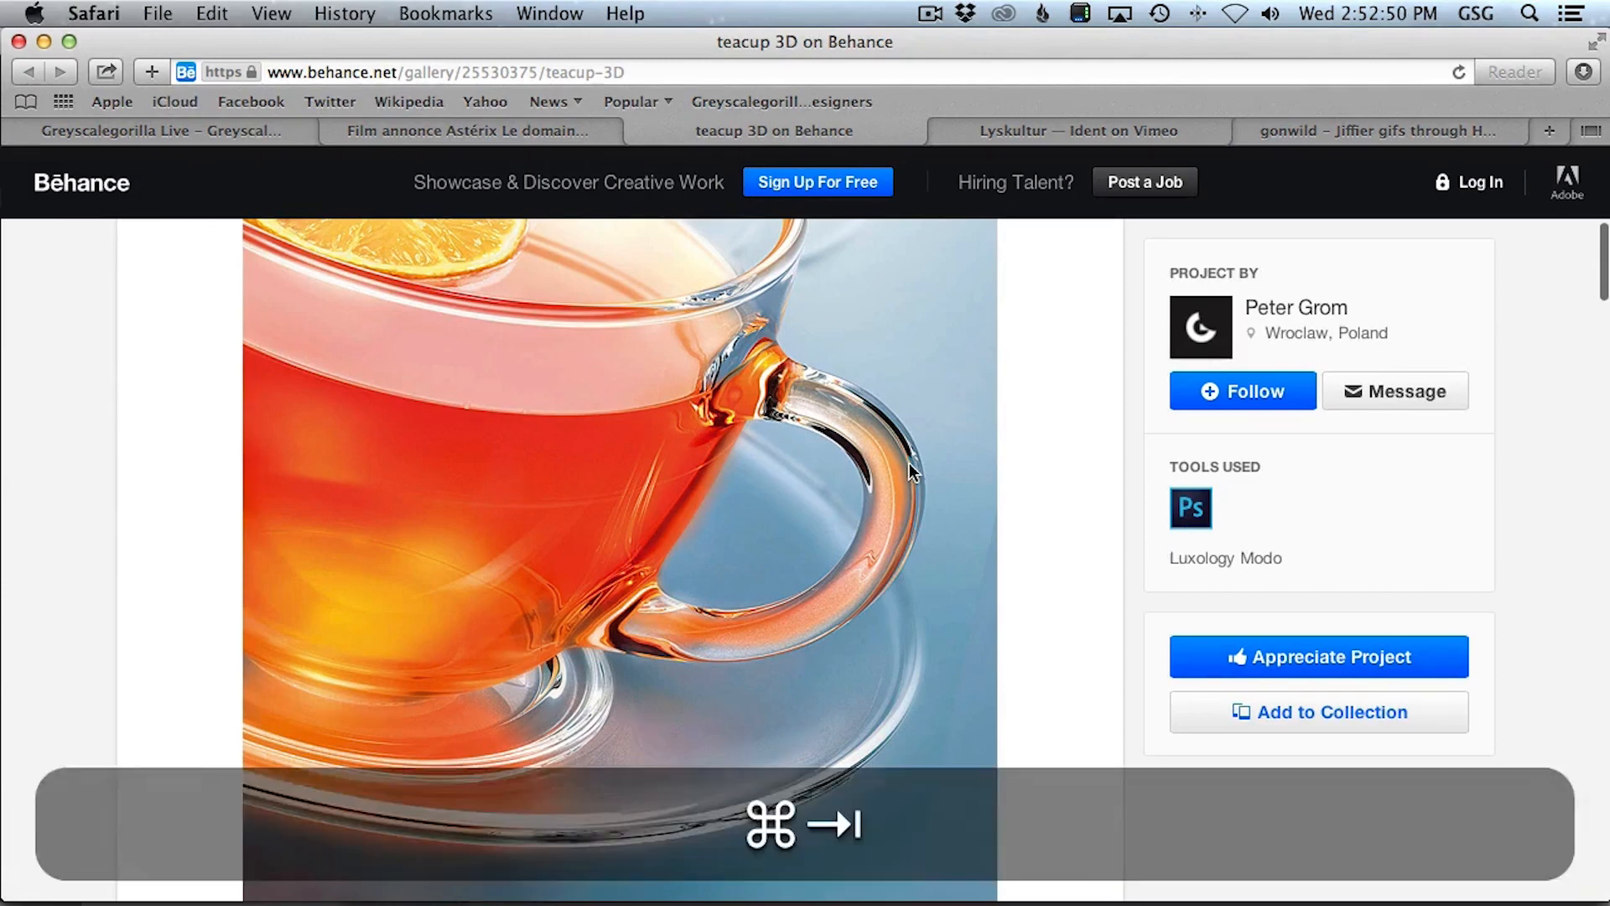
key(super+Tab)
key(super+Tab)
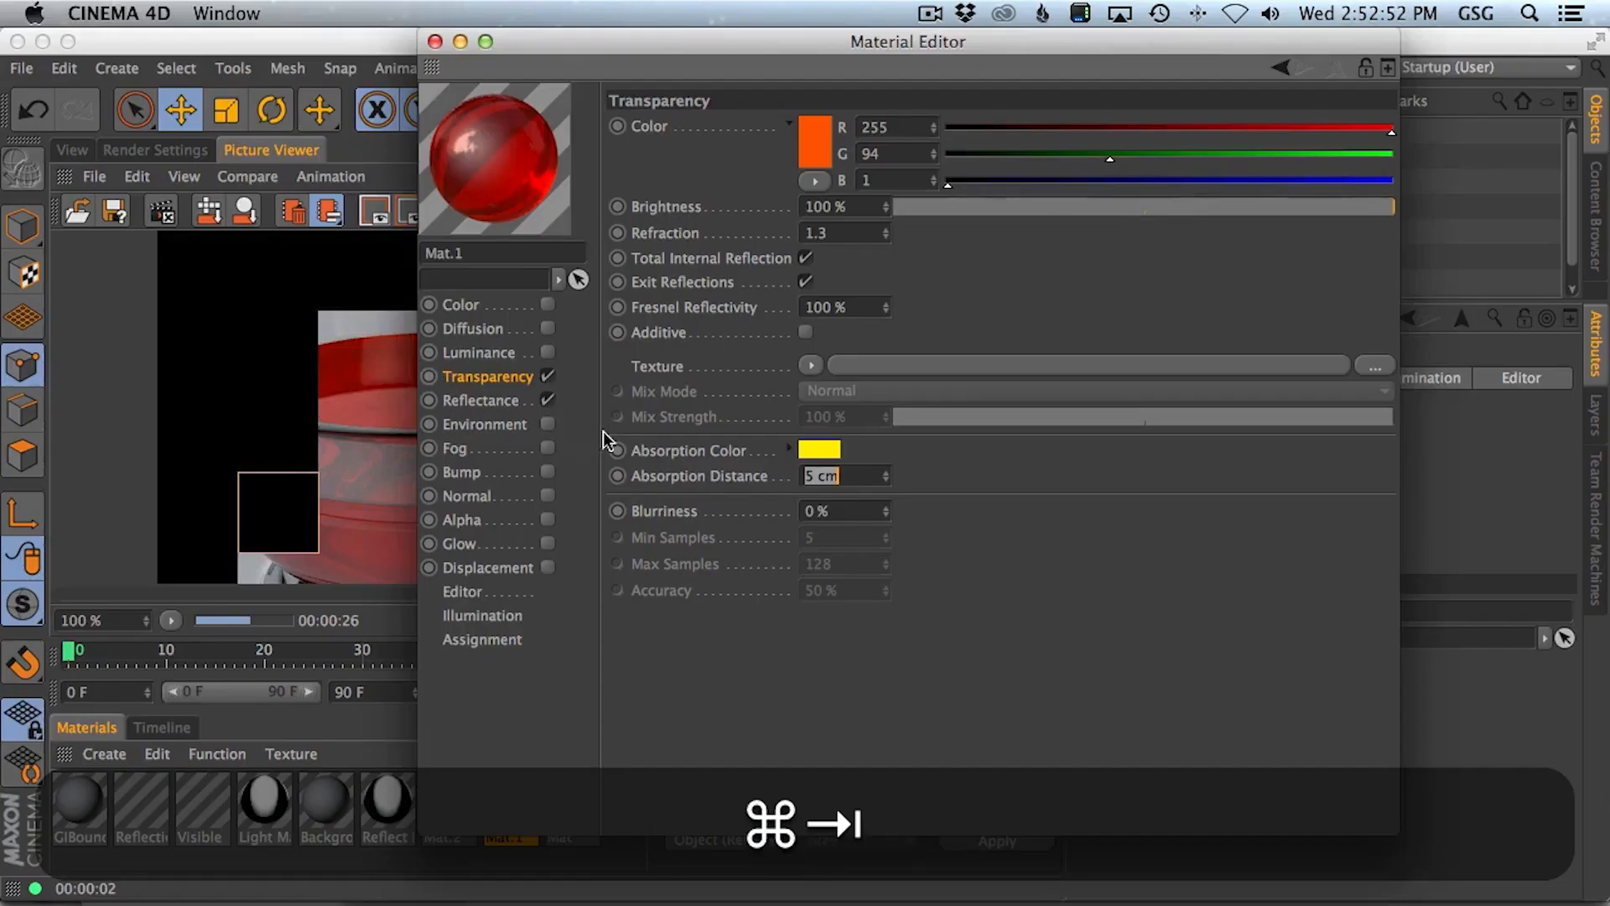
- Disable Exit Reflections in the Transparency of the glass material Mat and re-render the cup
drag(652, 42, 1068, 239)
click(576, 809)
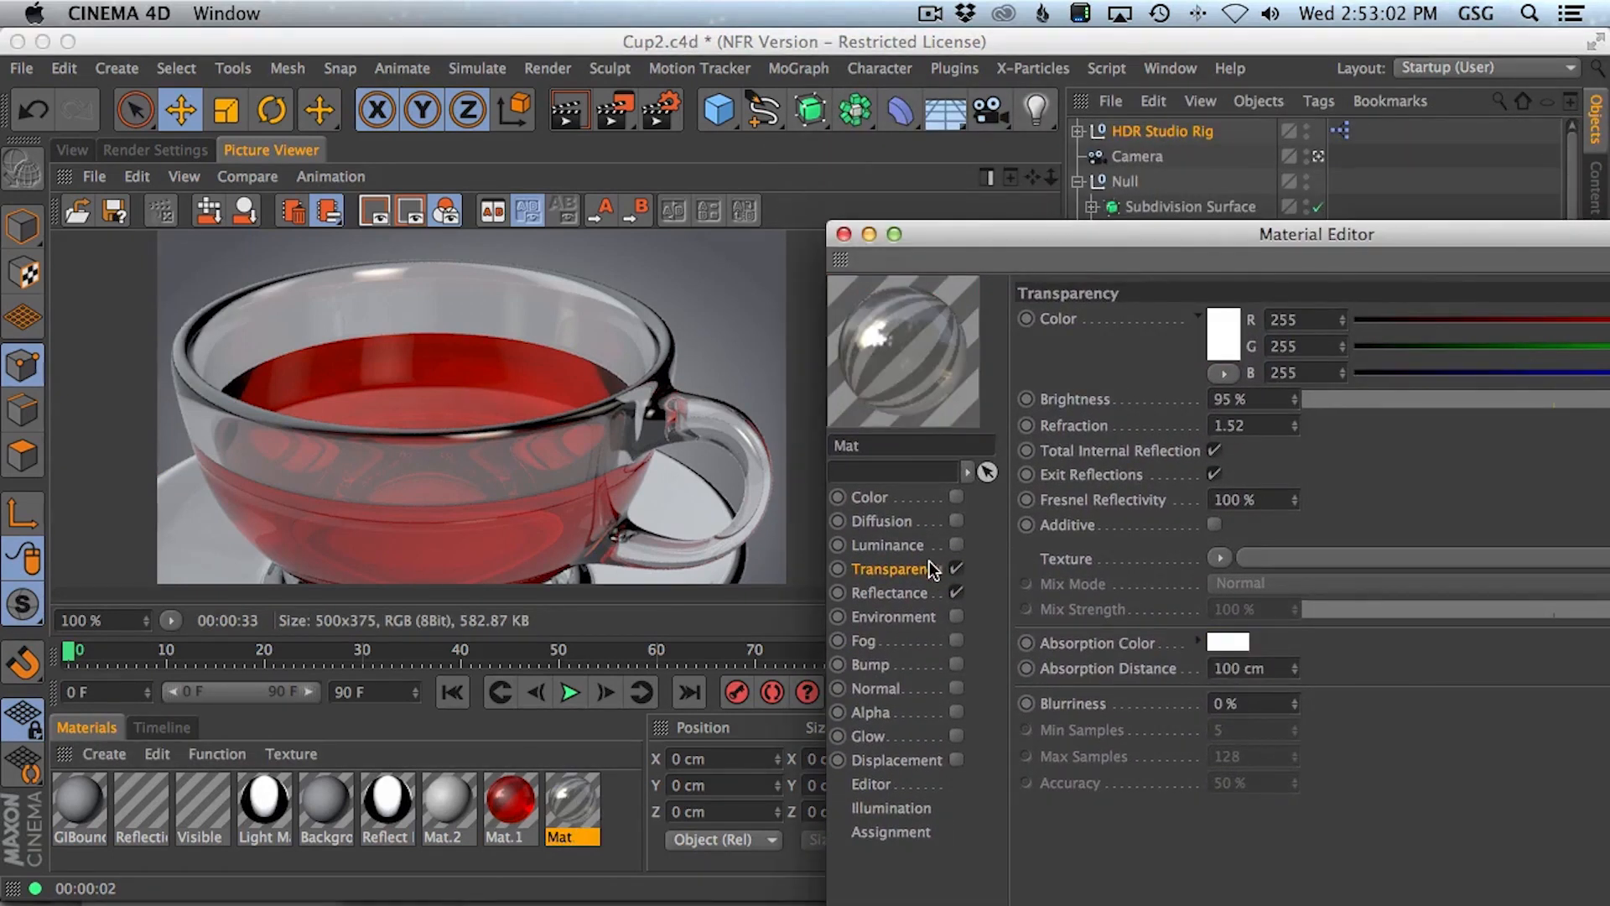
click(1216, 473)
drag(929, 234, 981, 220)
key(shift+r)
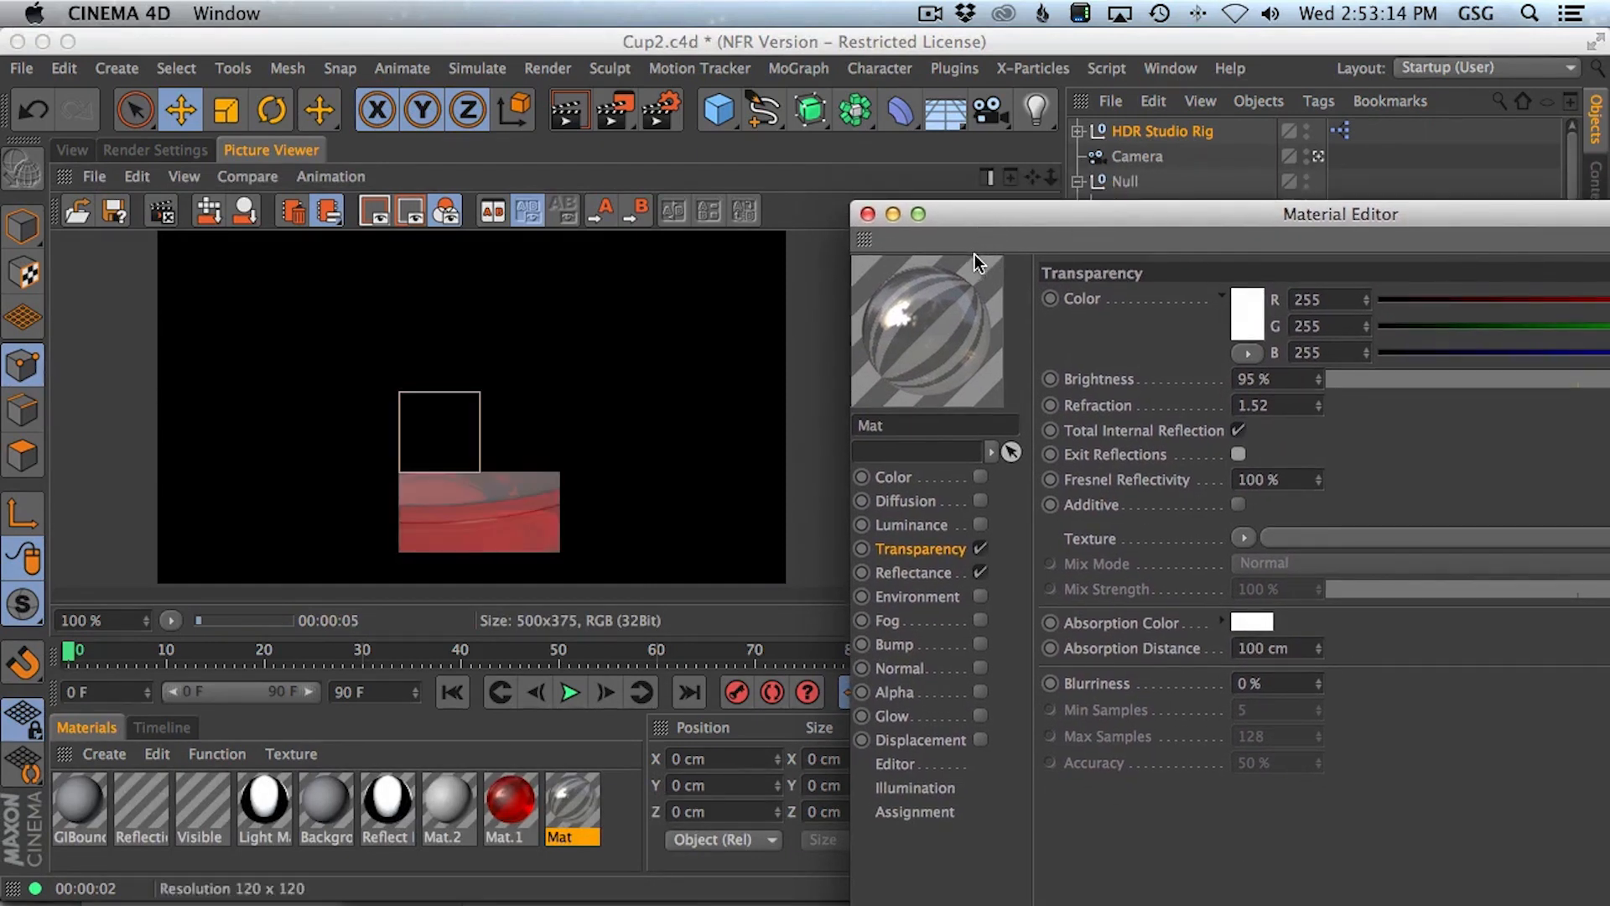
drag(1009, 220, 1015, 262)
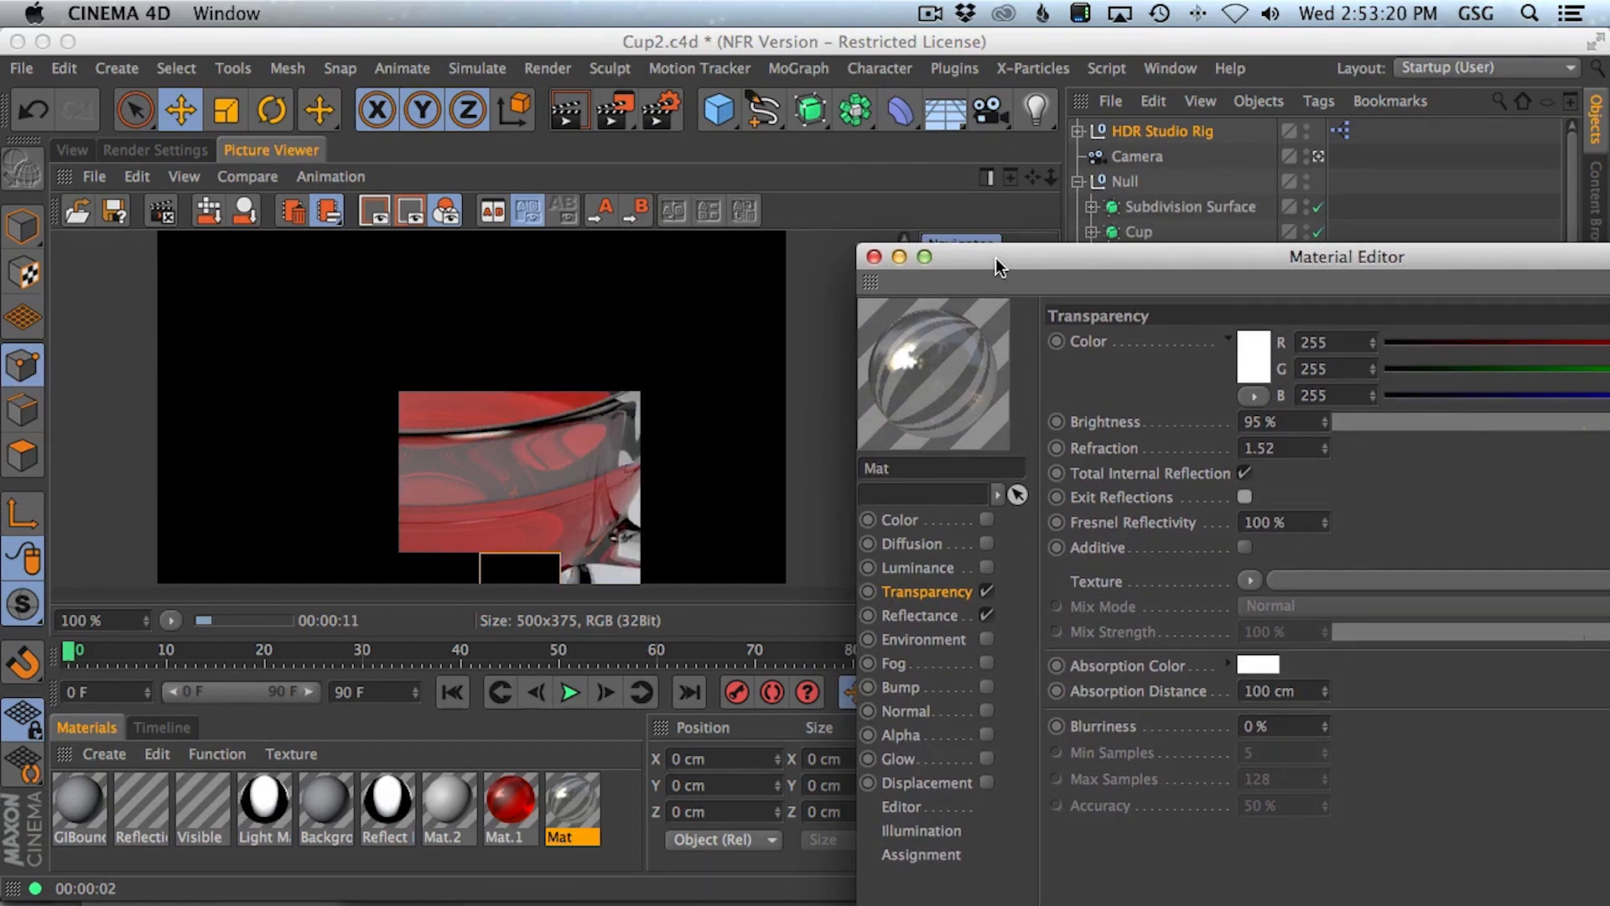
- Uncover the render history and compare the latest cup renders by switching back and forth between them
drag(995, 258, 1340, 534)
drag(1043, 534, 1041, 630)
click(996, 536)
key(Down)
key(Up)
key(Down)
key(Up)
key(Down)
key(Up)
key(Down)
key(Up)
key(Down)
key(Up)
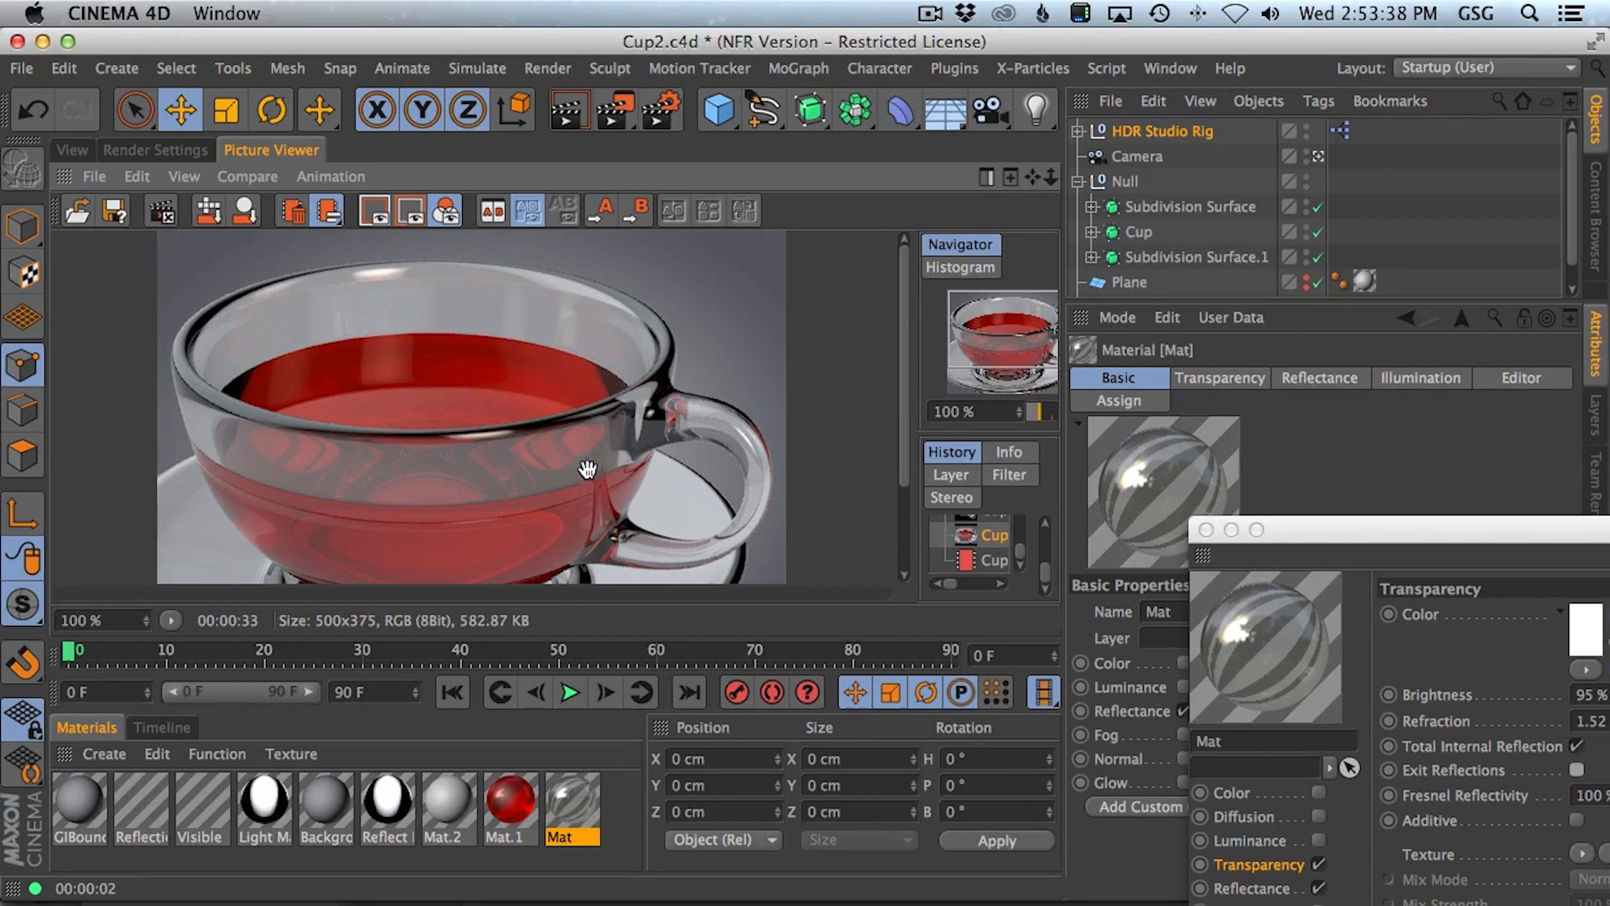
click(165, 152)
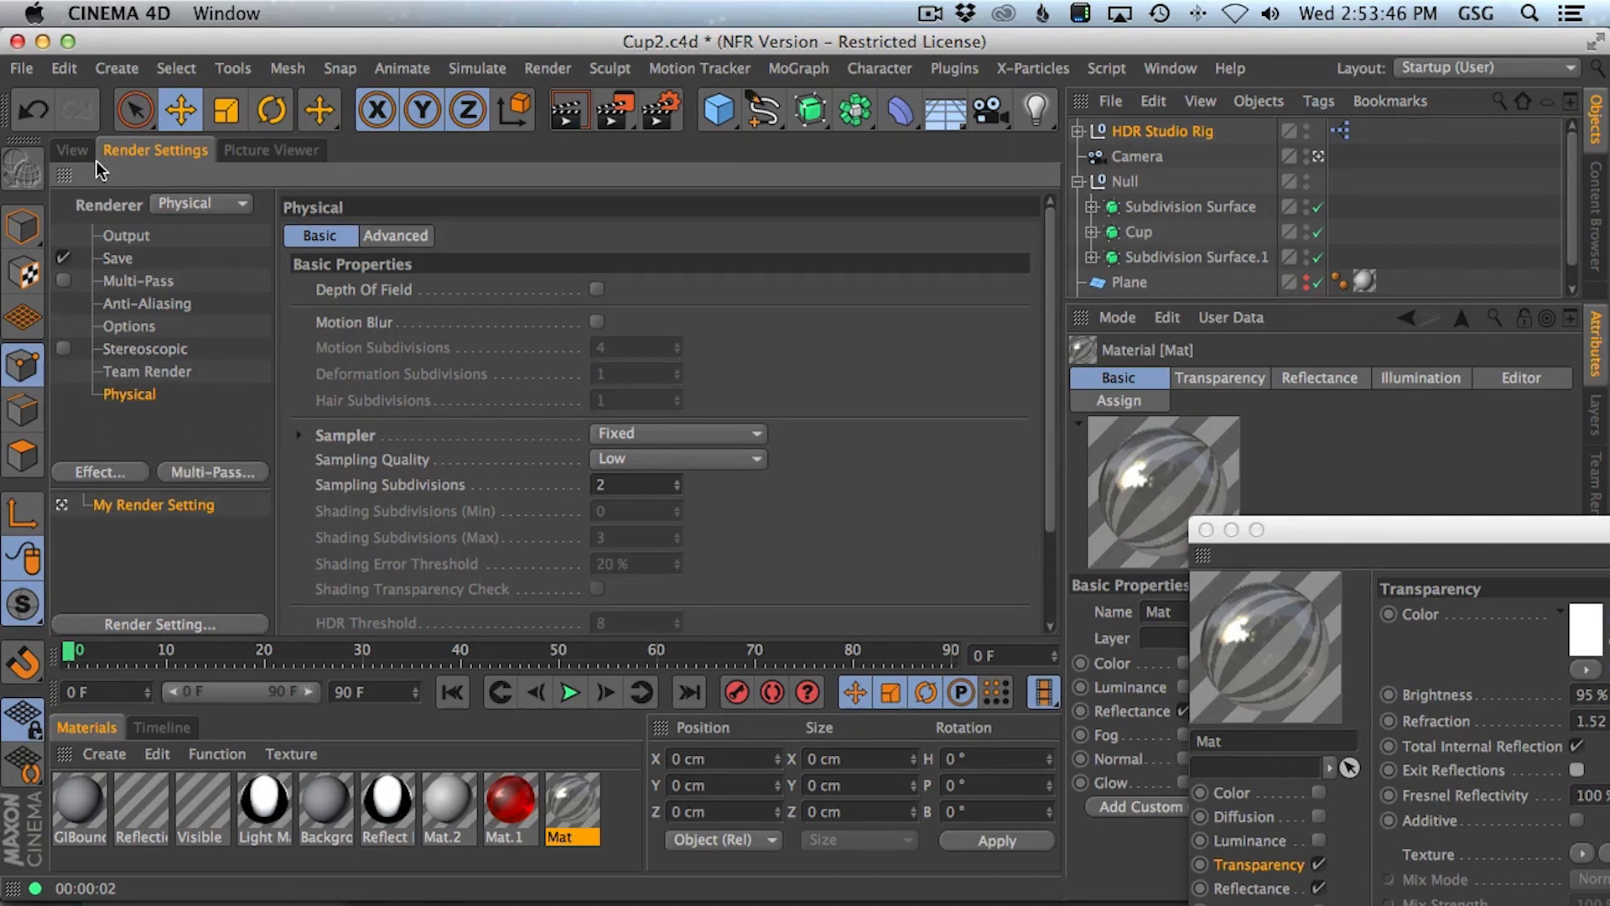
click(76, 148)
click(262, 147)
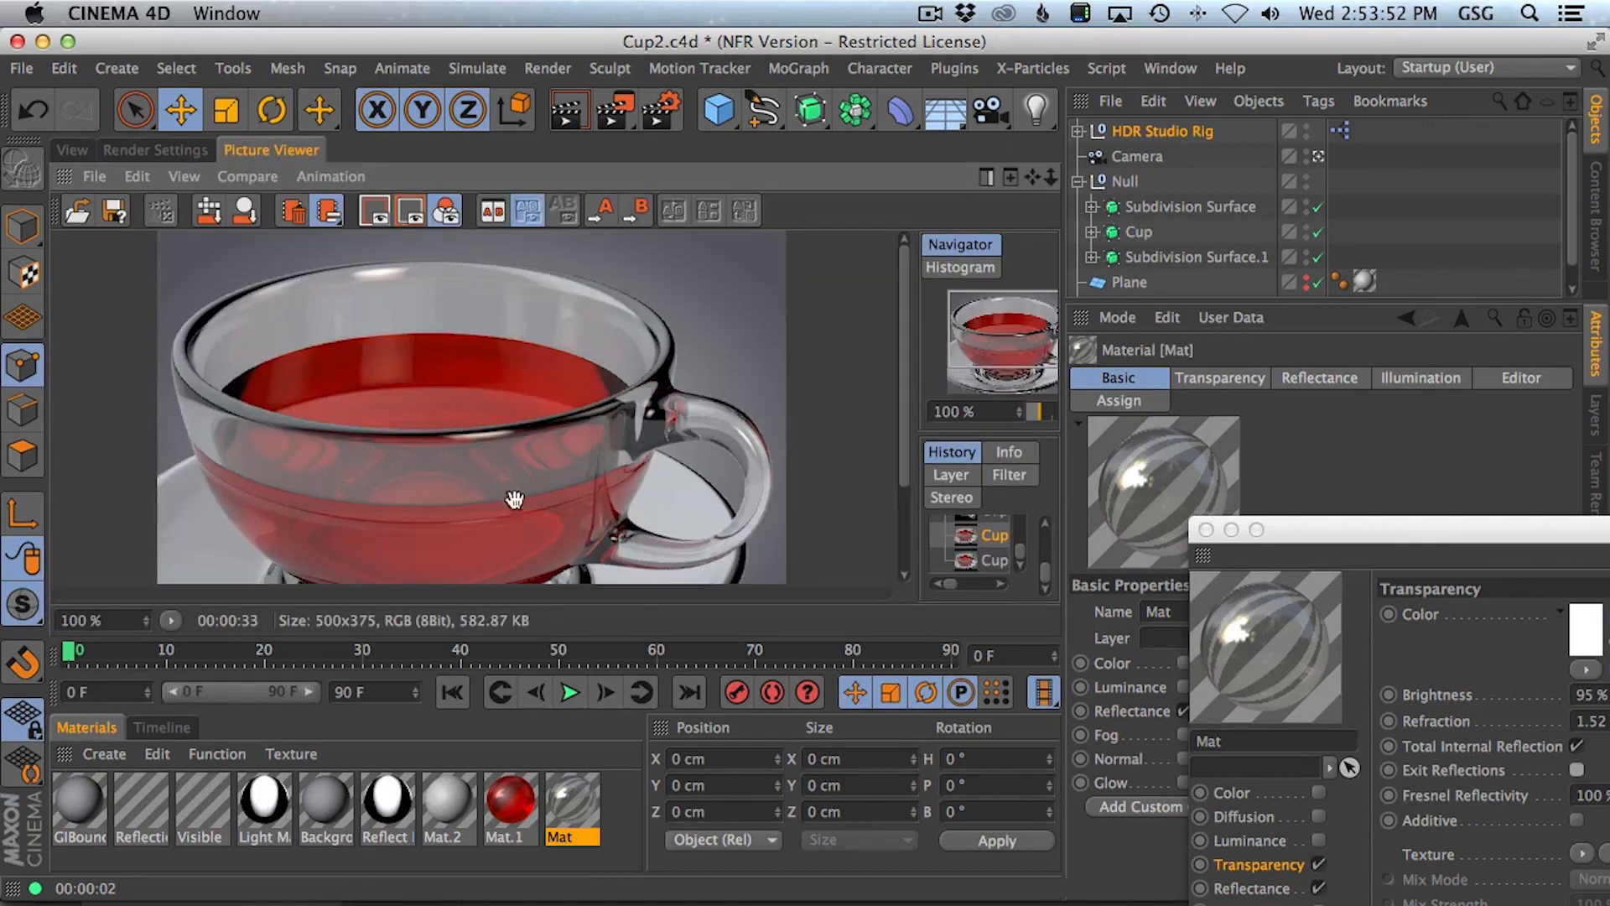
- Turn on the HDR Studio Rig's lighting preview and set its preview radius to 52 cm
click(72, 151)
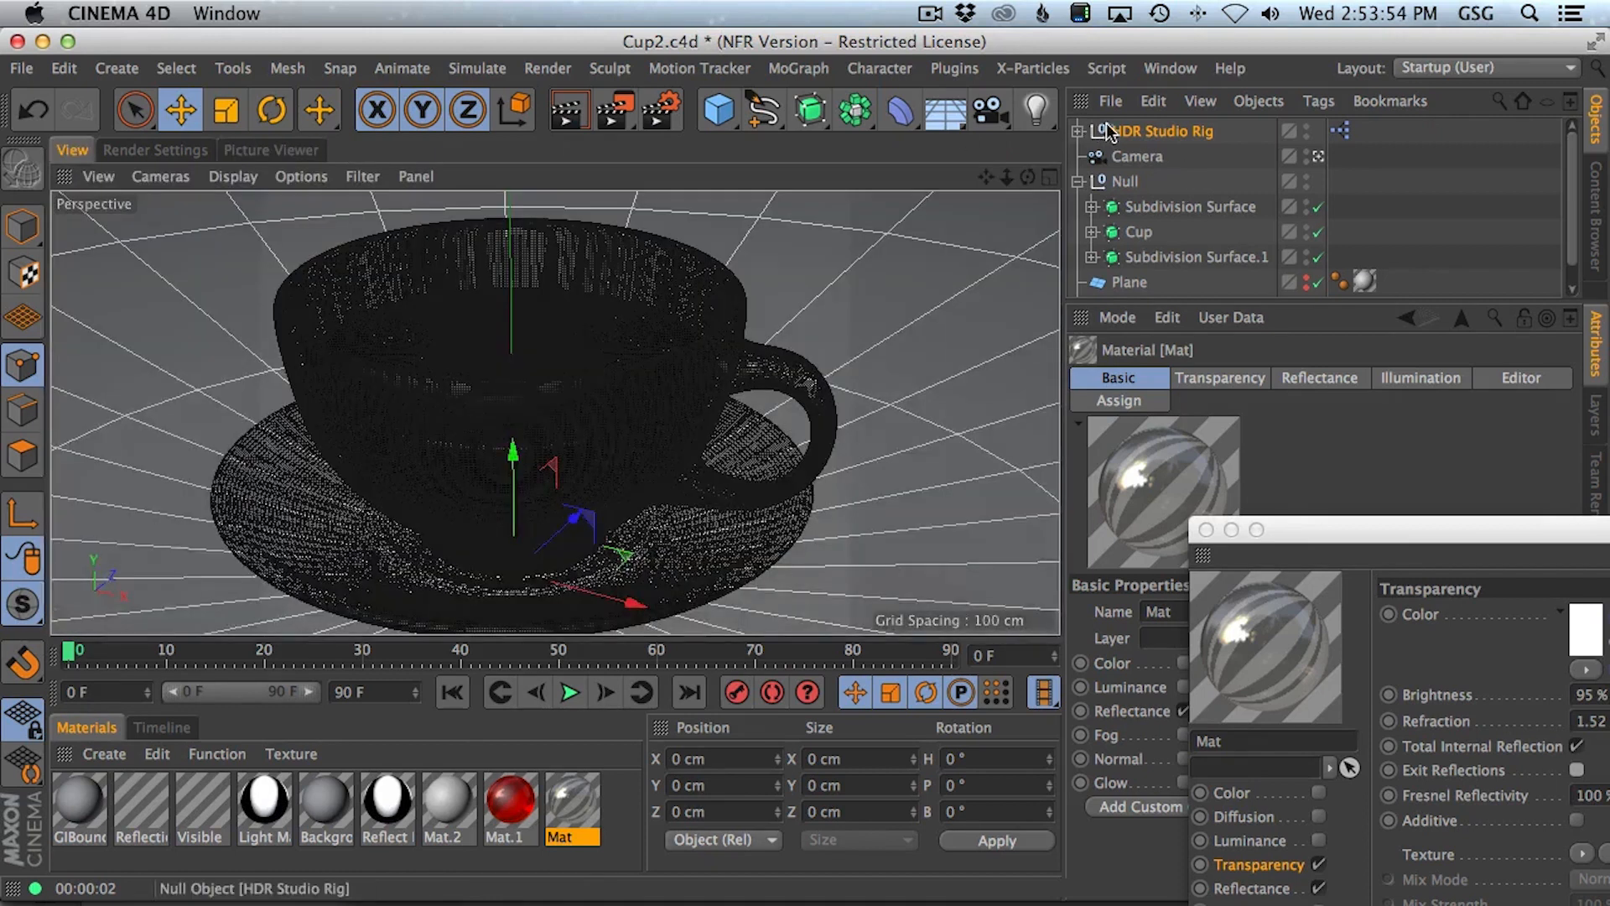
click(1166, 132)
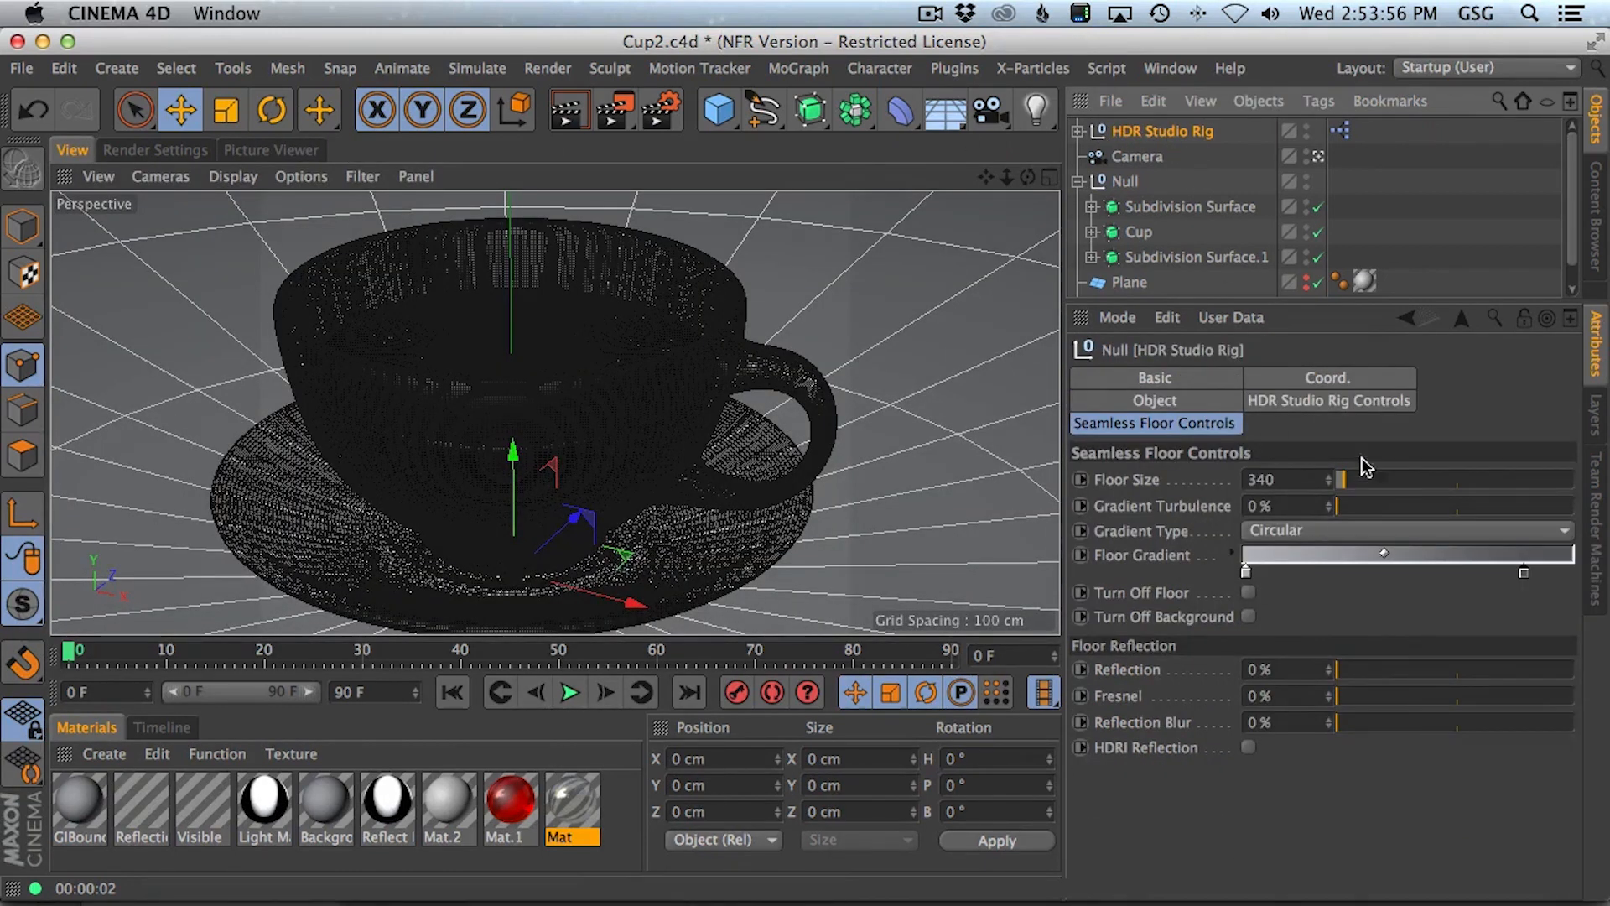
click(1352, 403)
click(1267, 659)
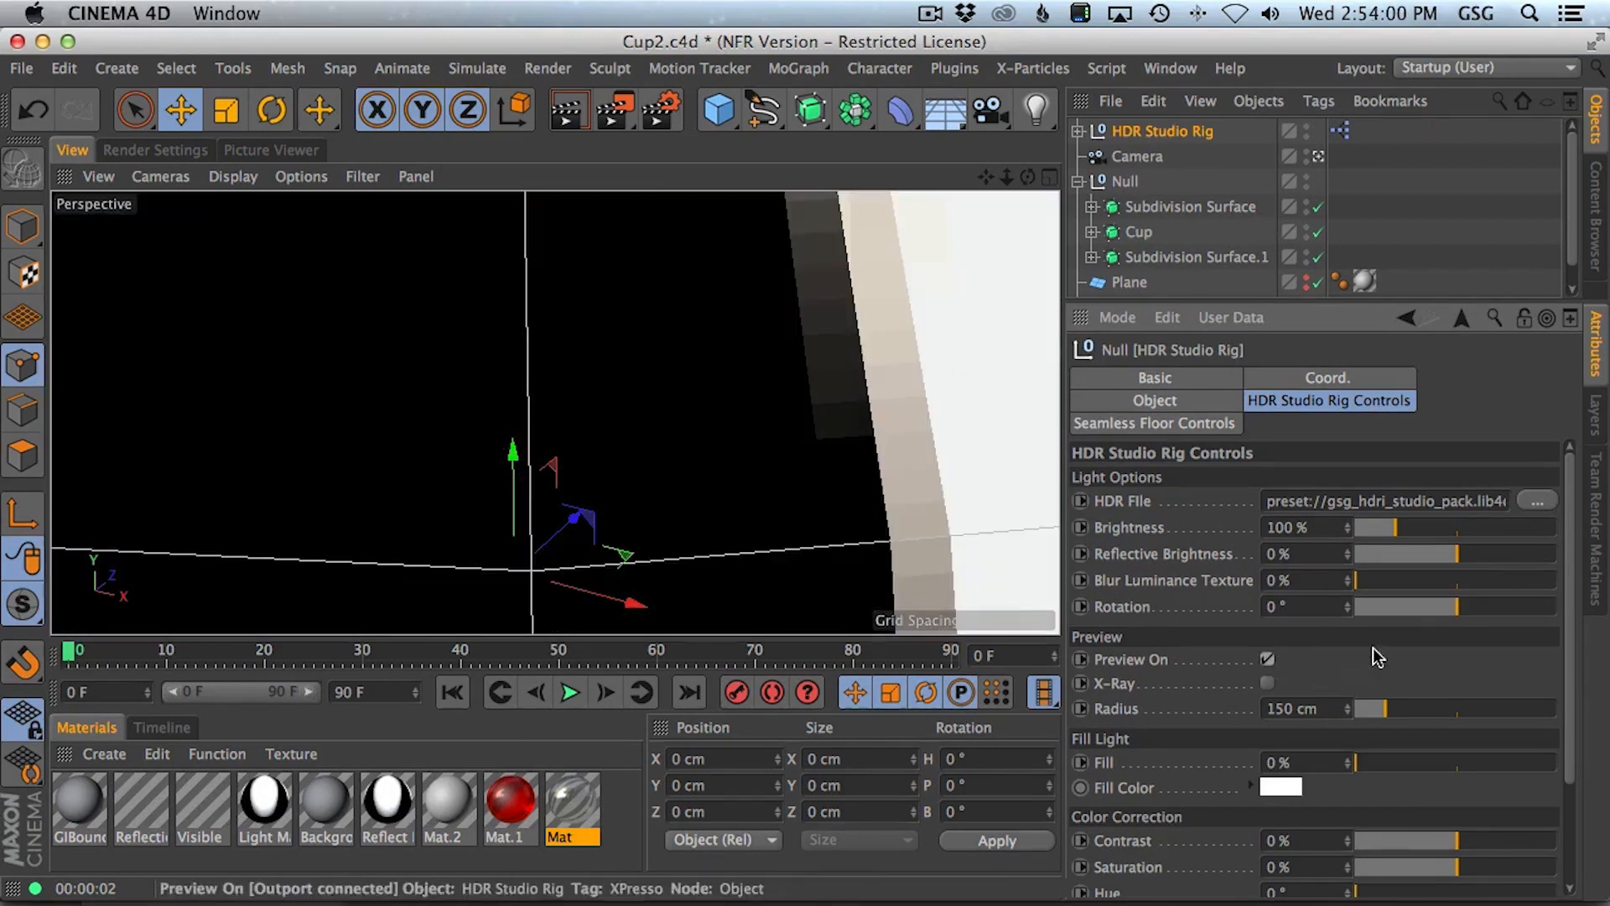
drag(1385, 709, 1367, 716)
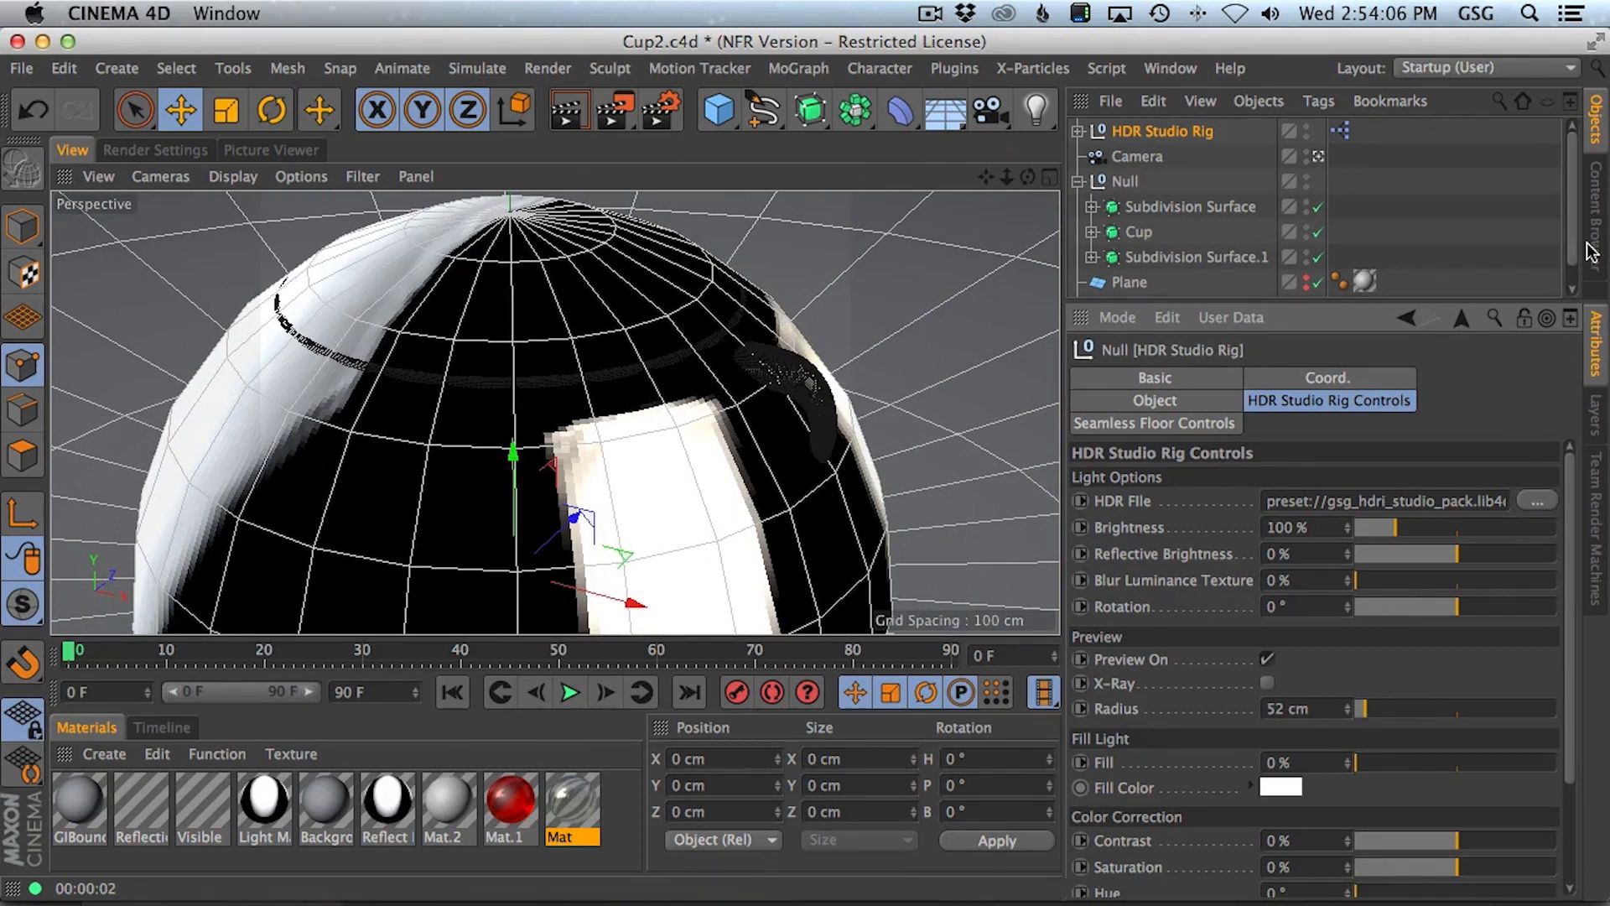
- Load the blue, orange and white soft-light HDR from the 3. Colors folder into the HDR Studio Rig and rotate it to 110°
click(1596, 204)
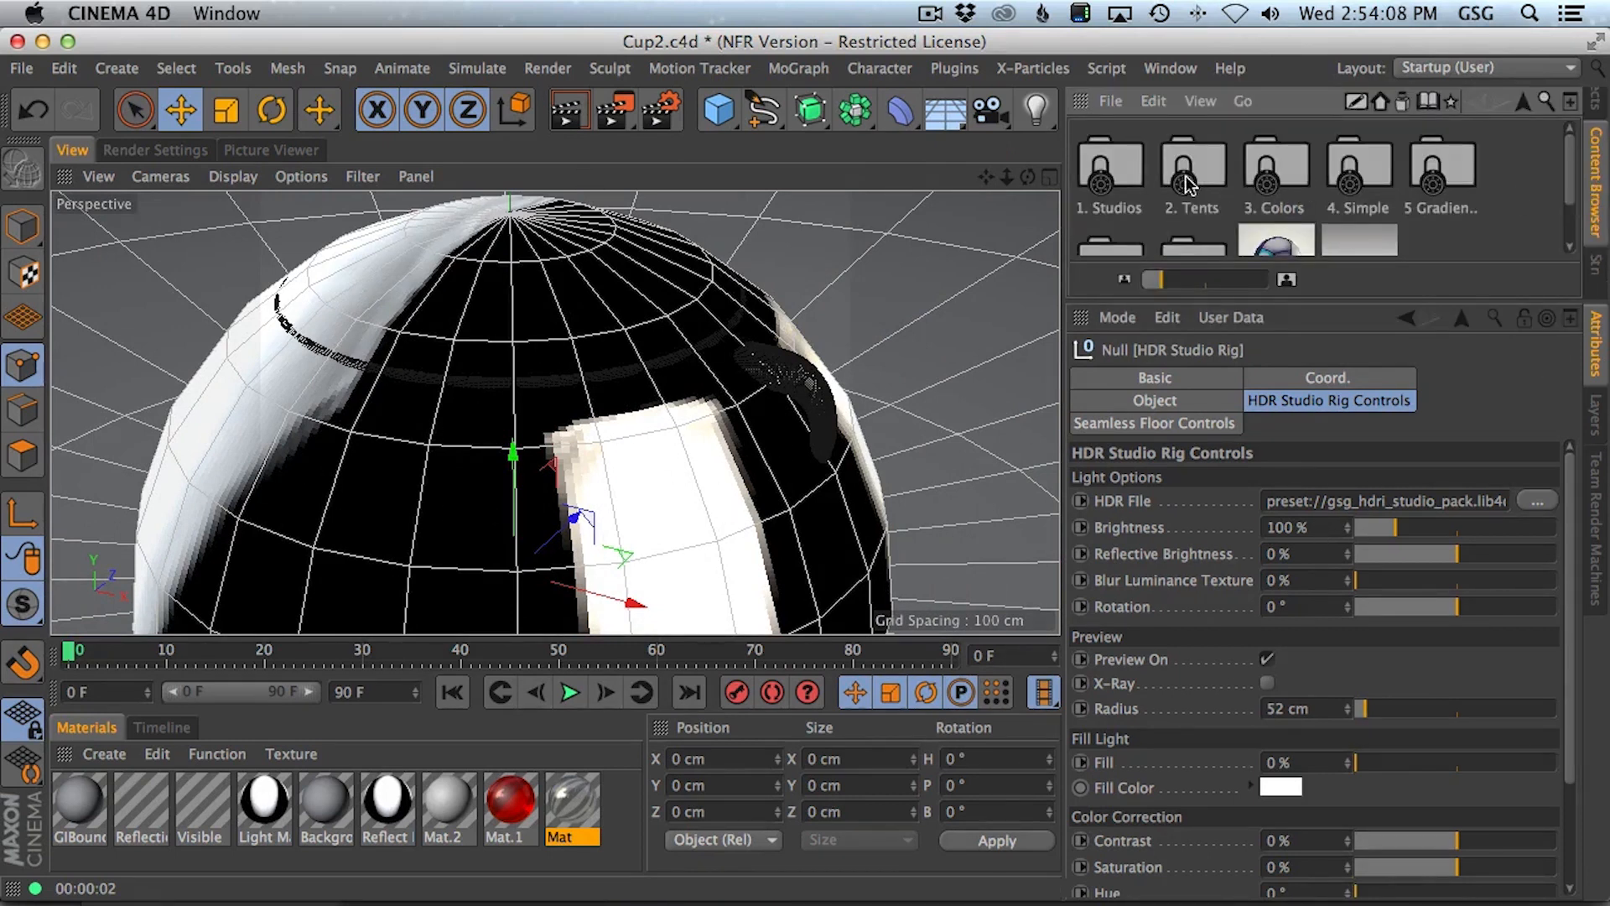
double_click(1273, 179)
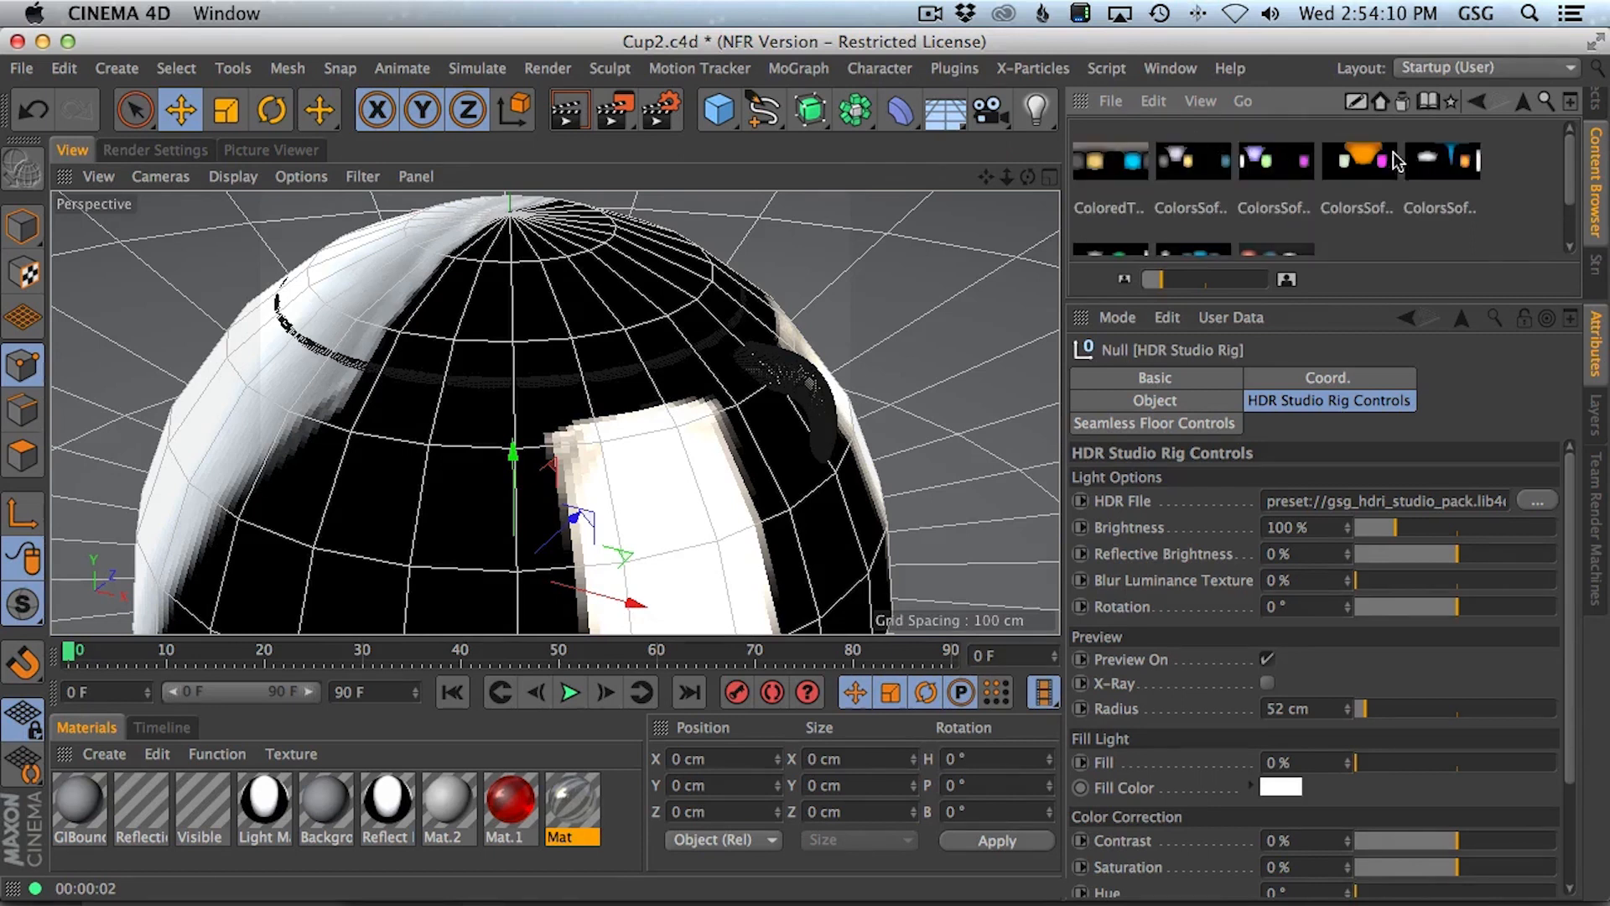
drag(1446, 162, 1441, 504)
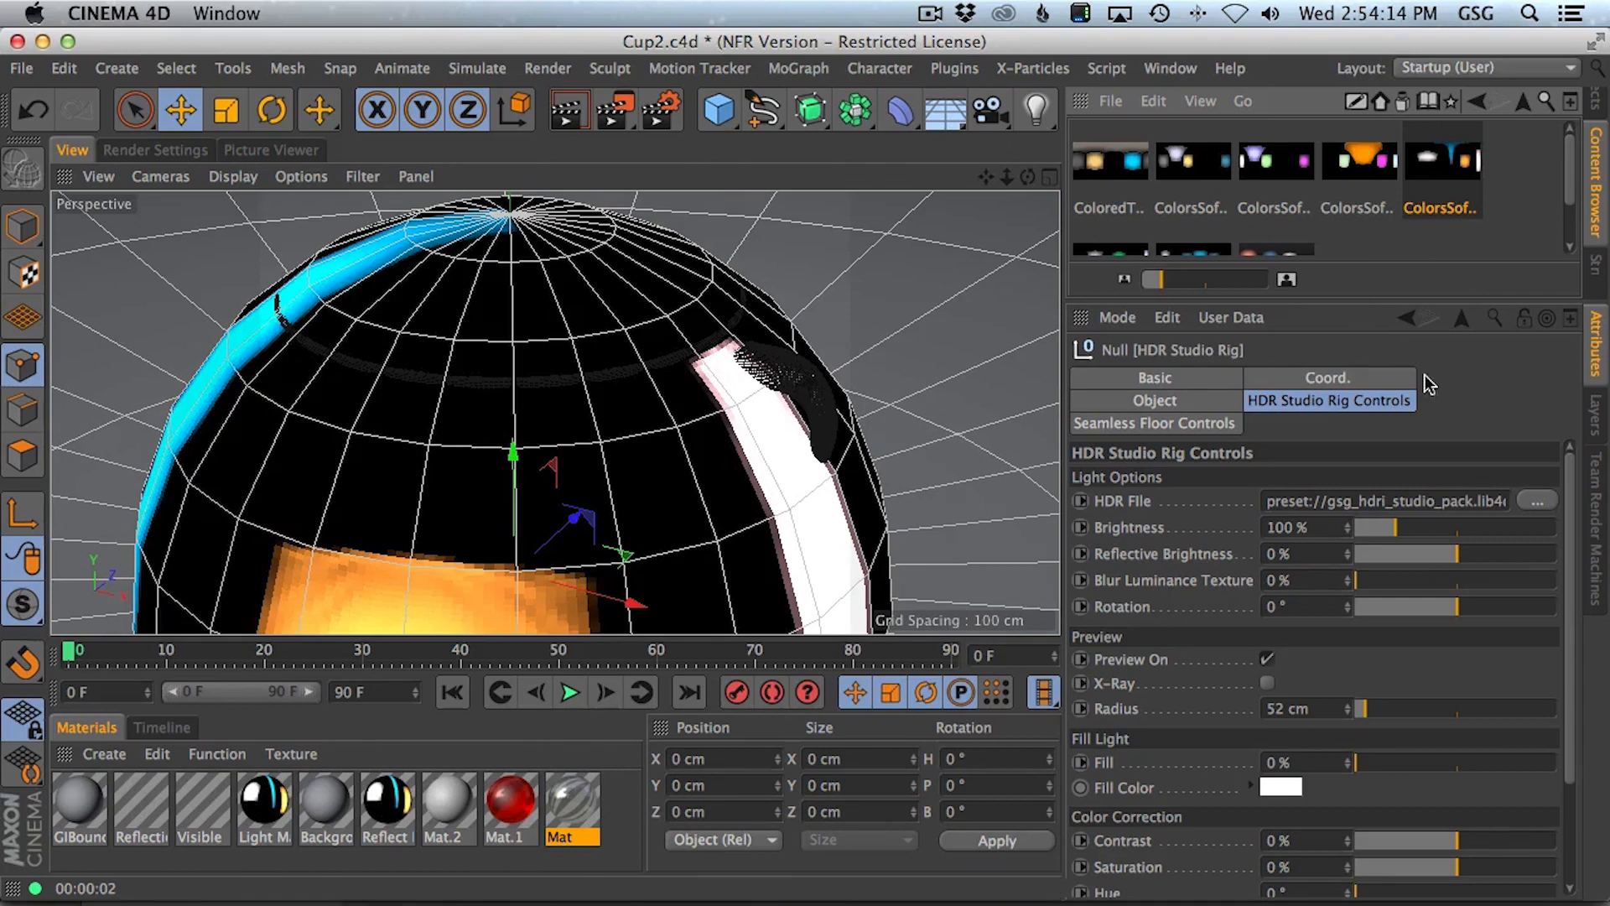
drag(1457, 607, 1520, 618)
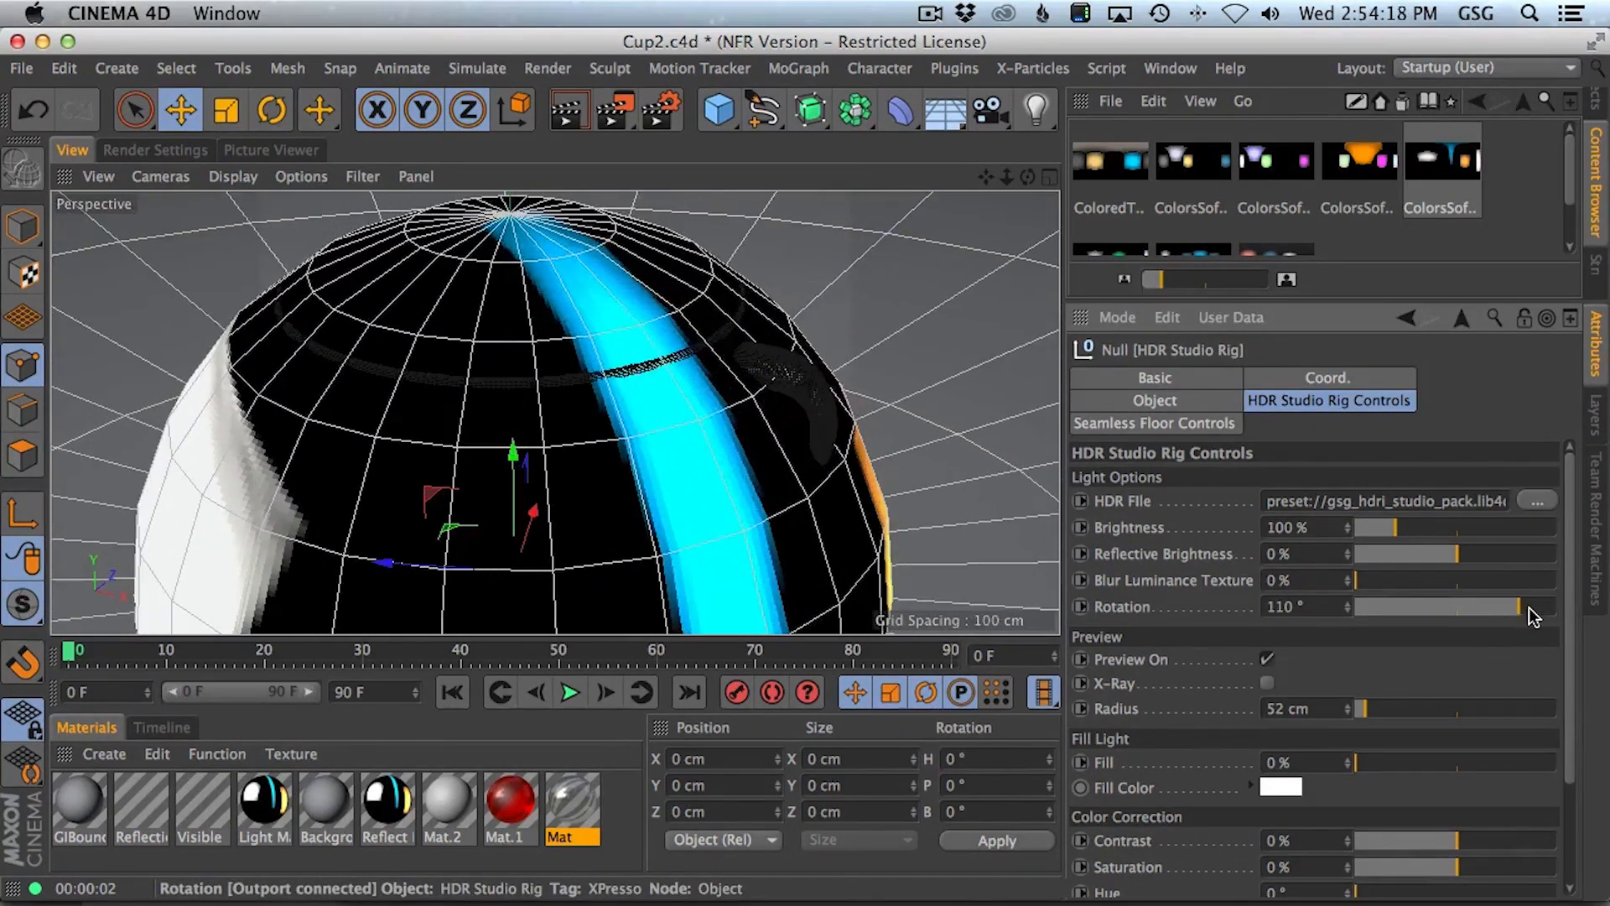
- Render the cup with the colored HDR lighting and compare it with the previous render in the history
key(shift+r)
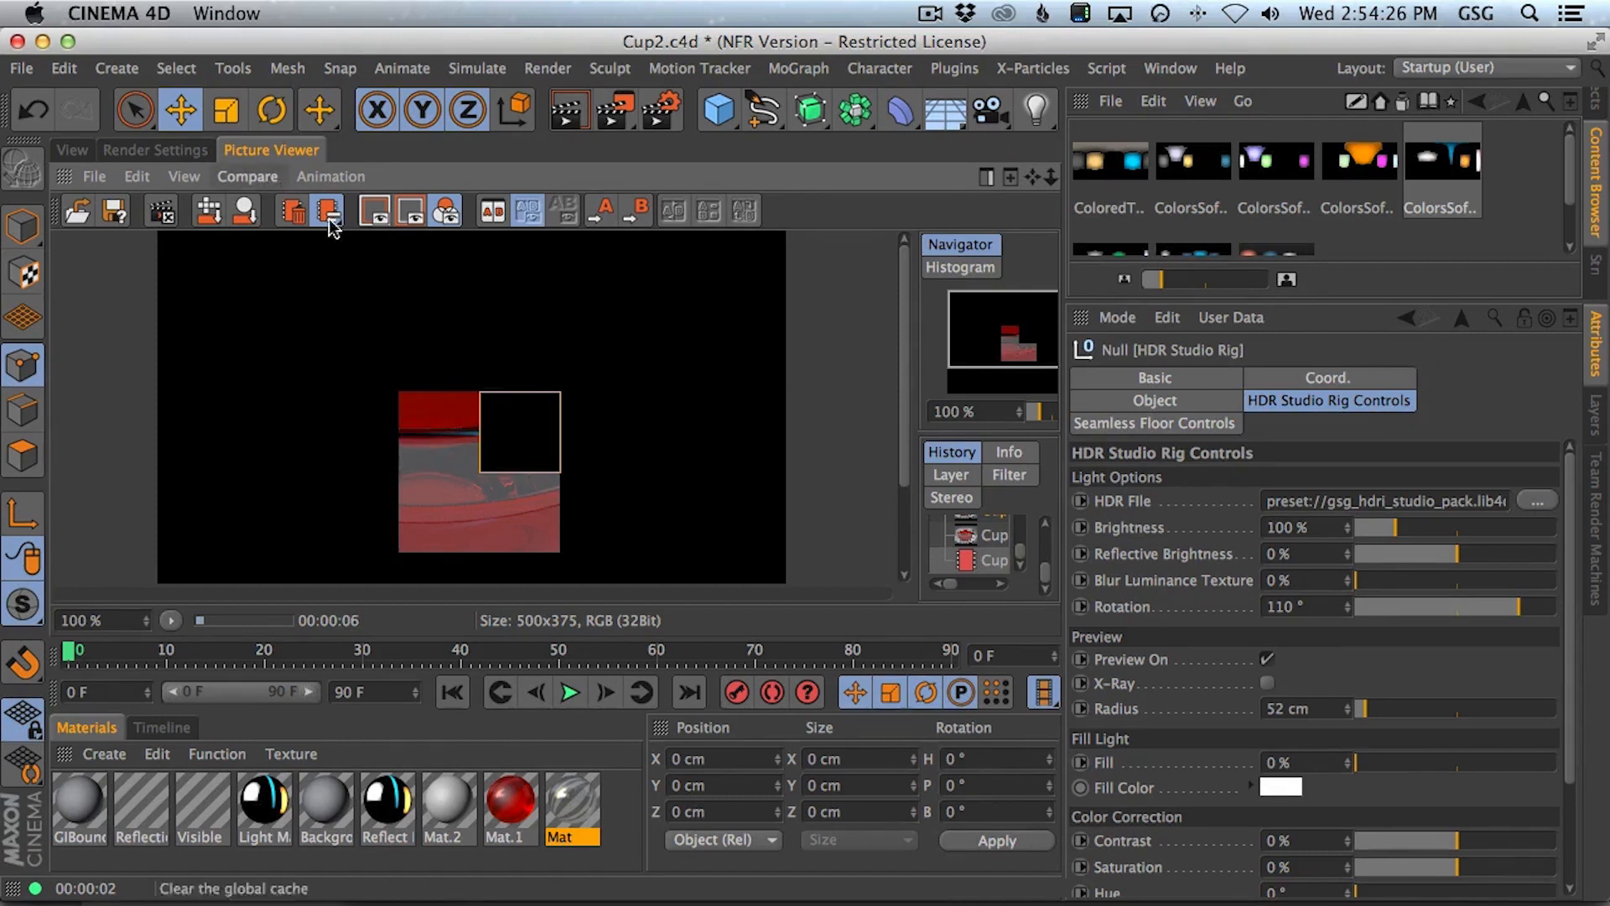
click(994, 536)
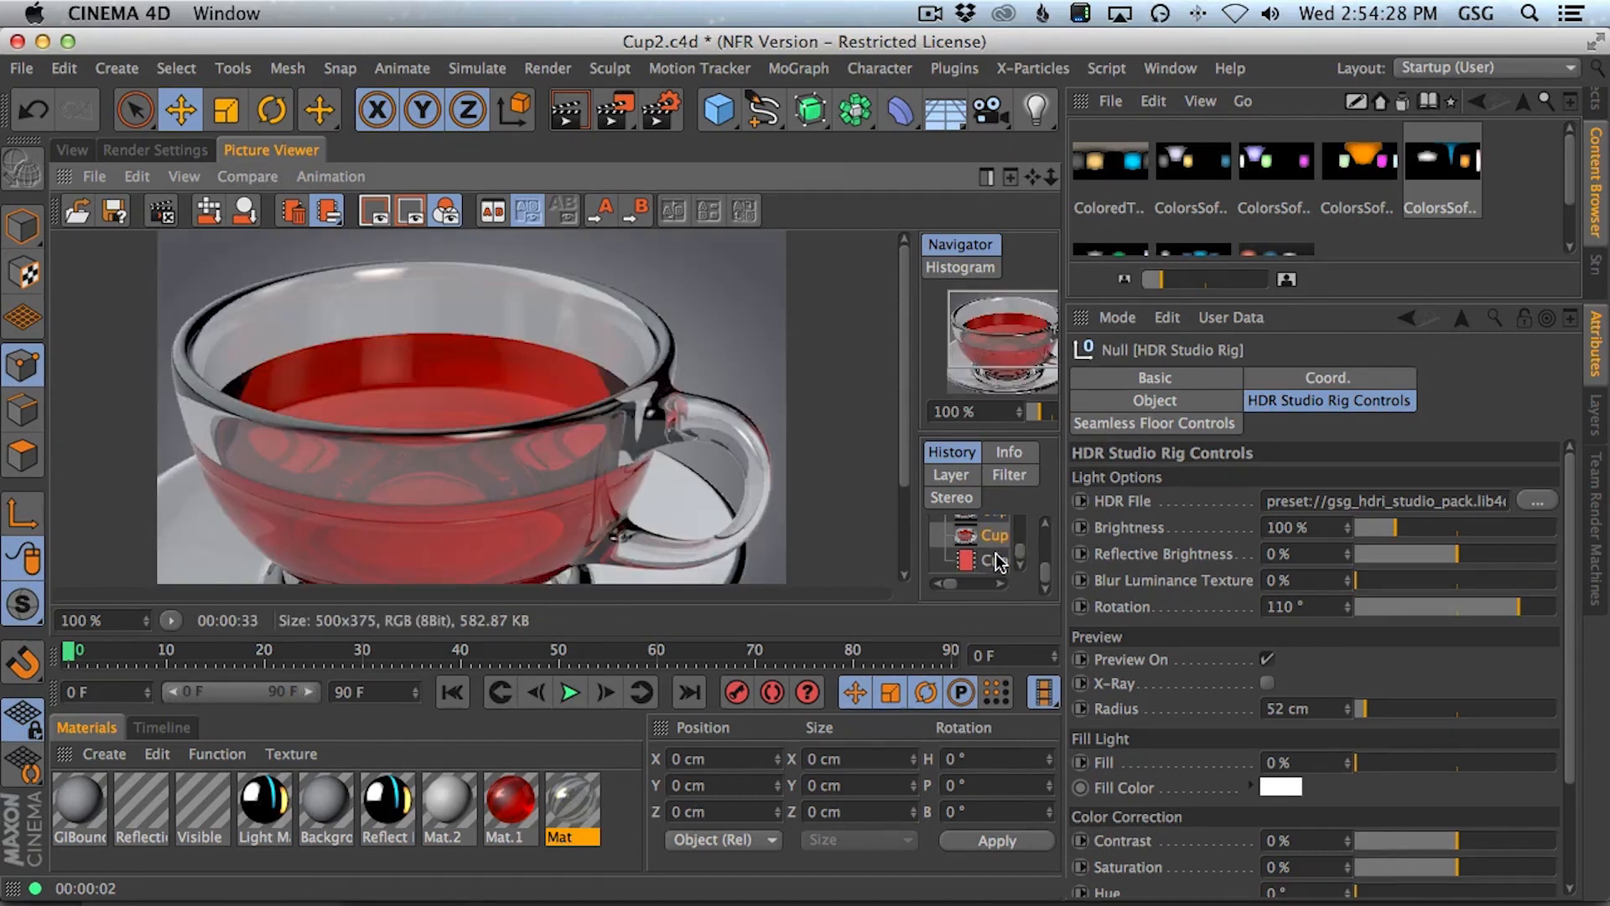
click(995, 560)
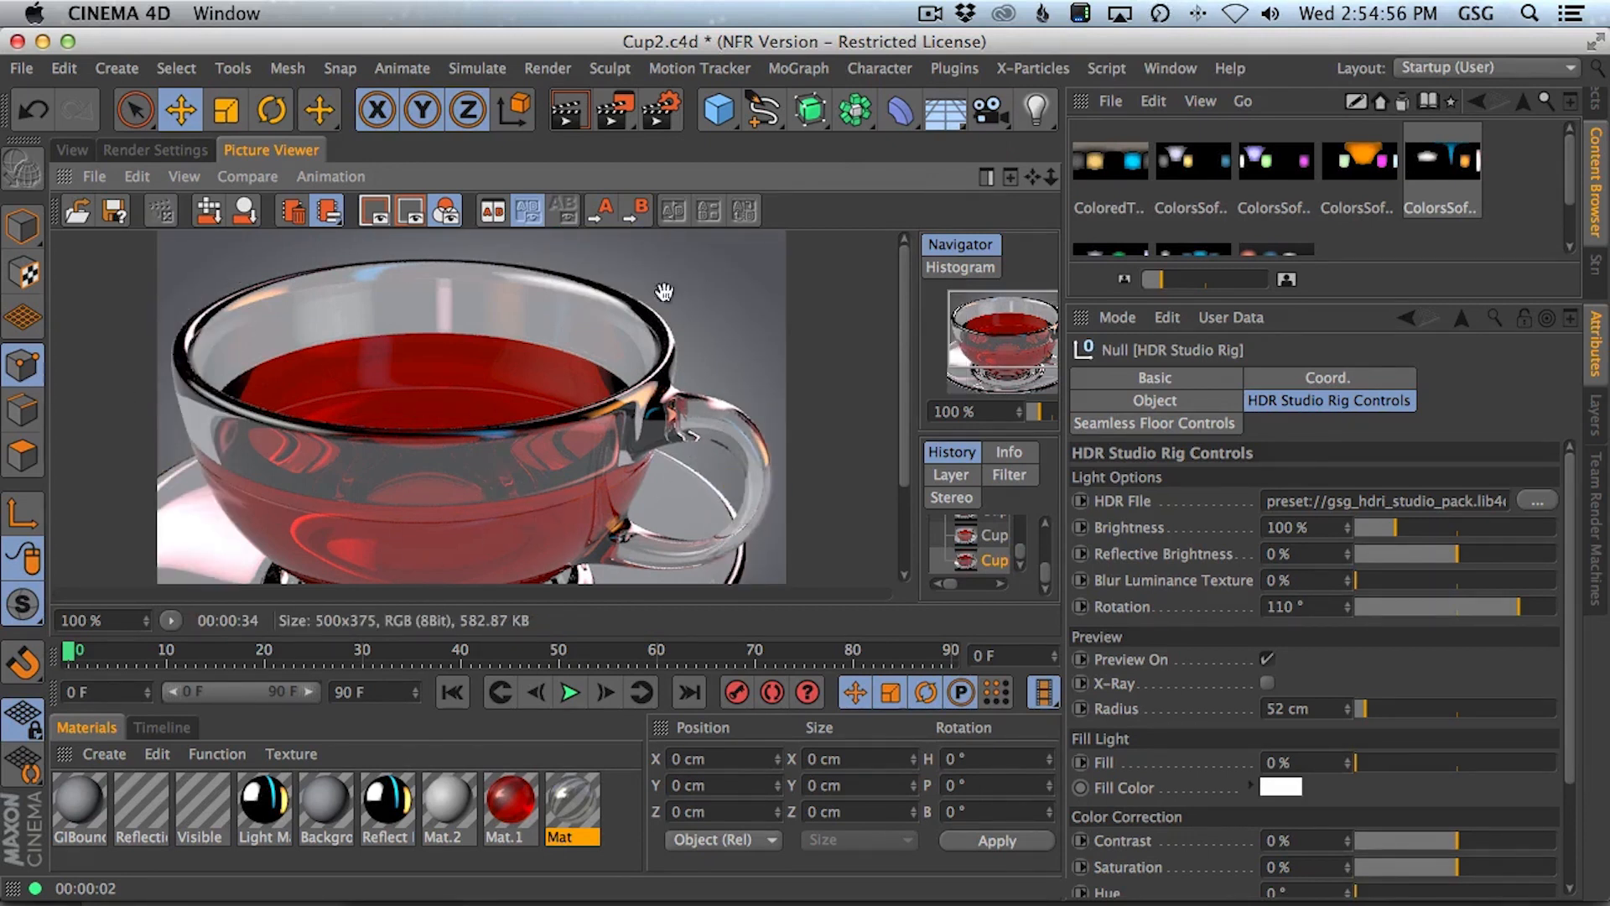
- Set the render options' Reflection Depth to 4 and re-render the cup to the Picture Viewer
click(156, 151)
click(151, 330)
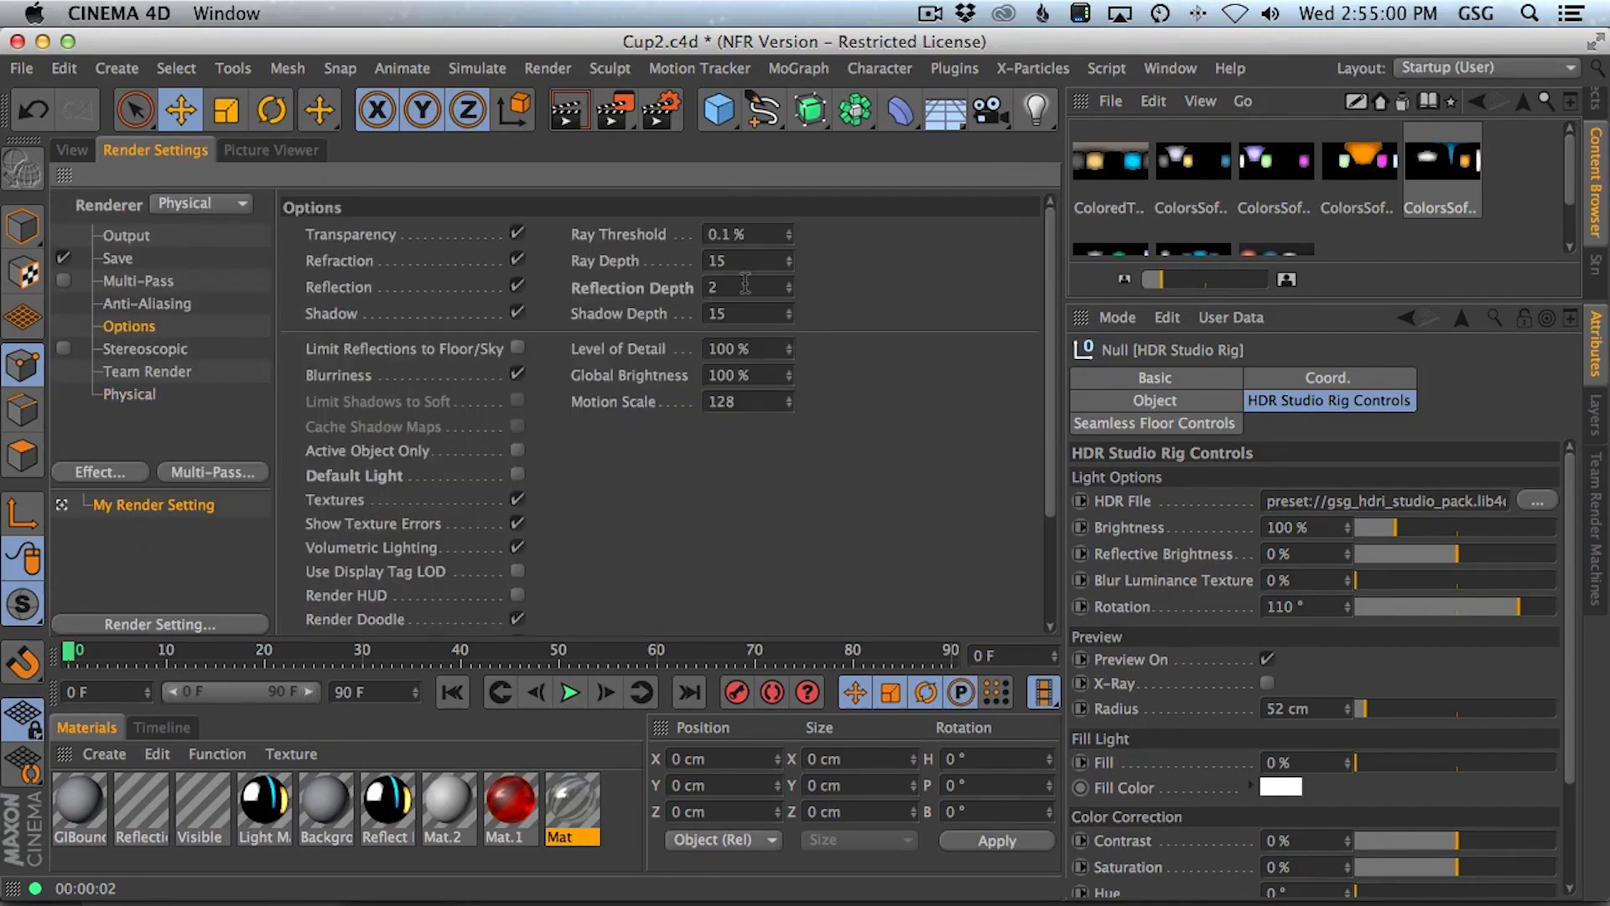
text(5)
key(BackSpace)
text(4)
key(Return)
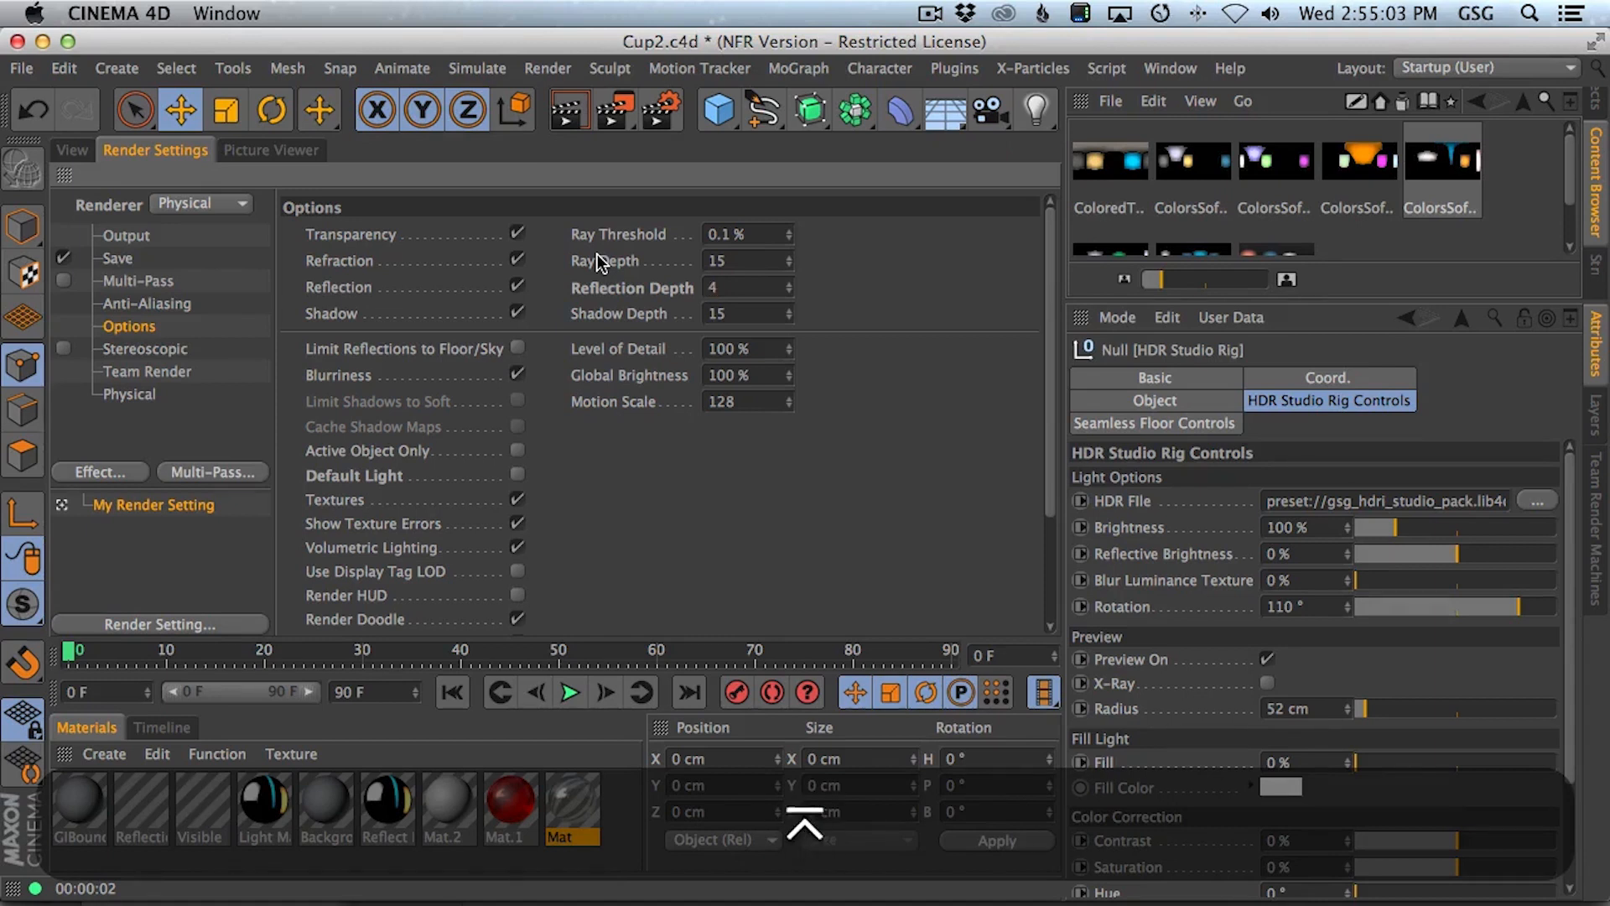
click(71, 147)
key(shift+r)
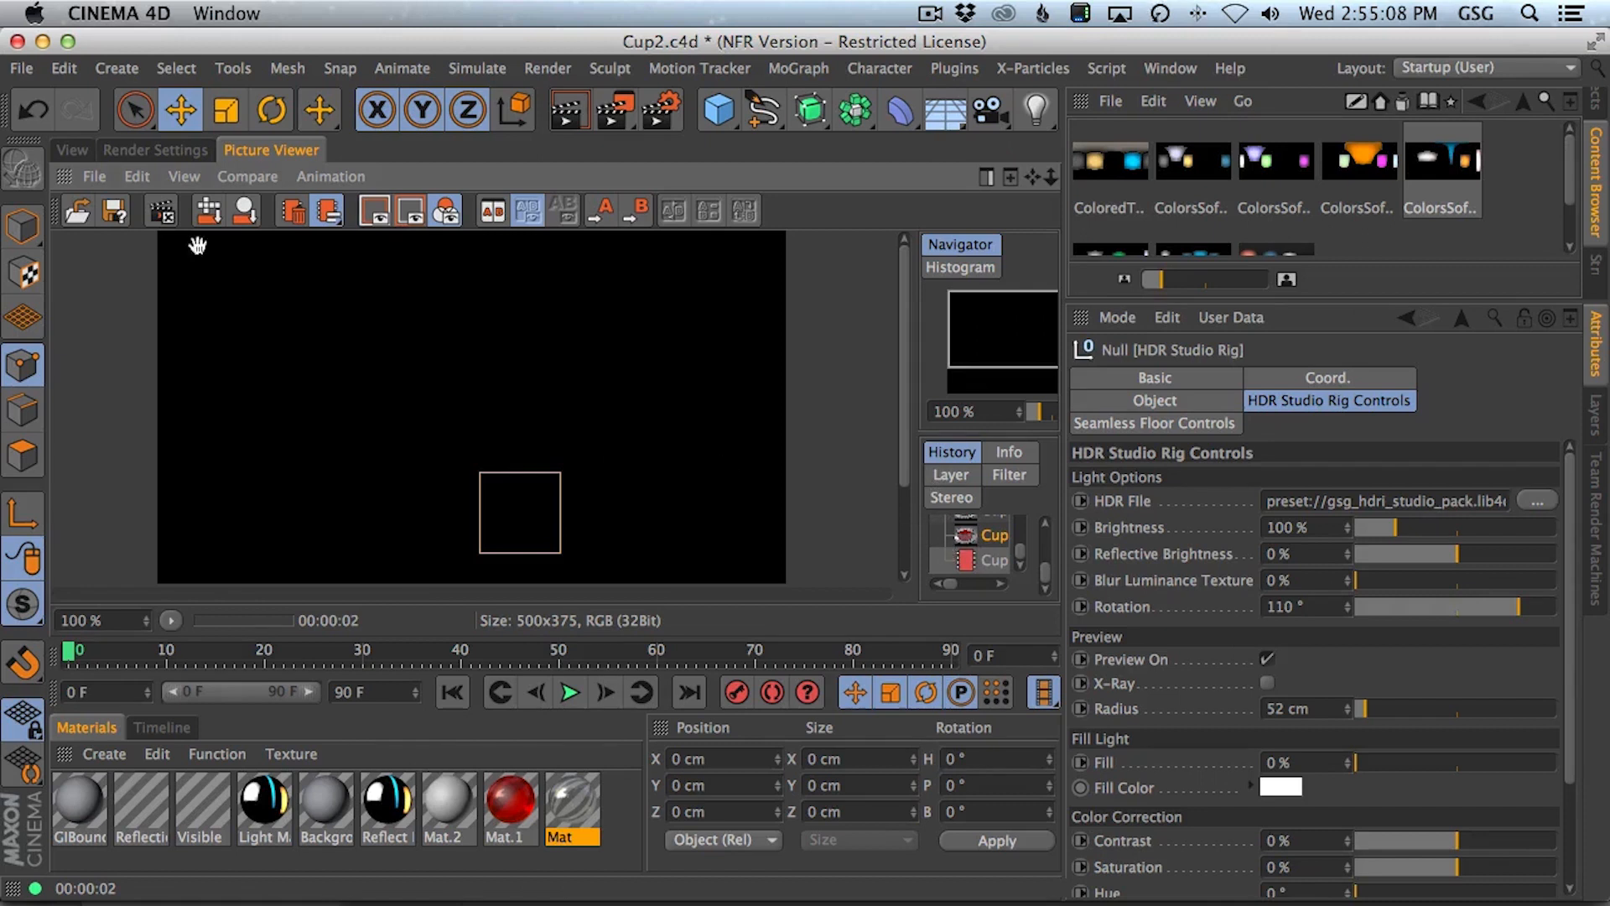
- Set the Physical renderer's Sampling Subdivisions to 0 in the render settings
click(168, 151)
click(138, 395)
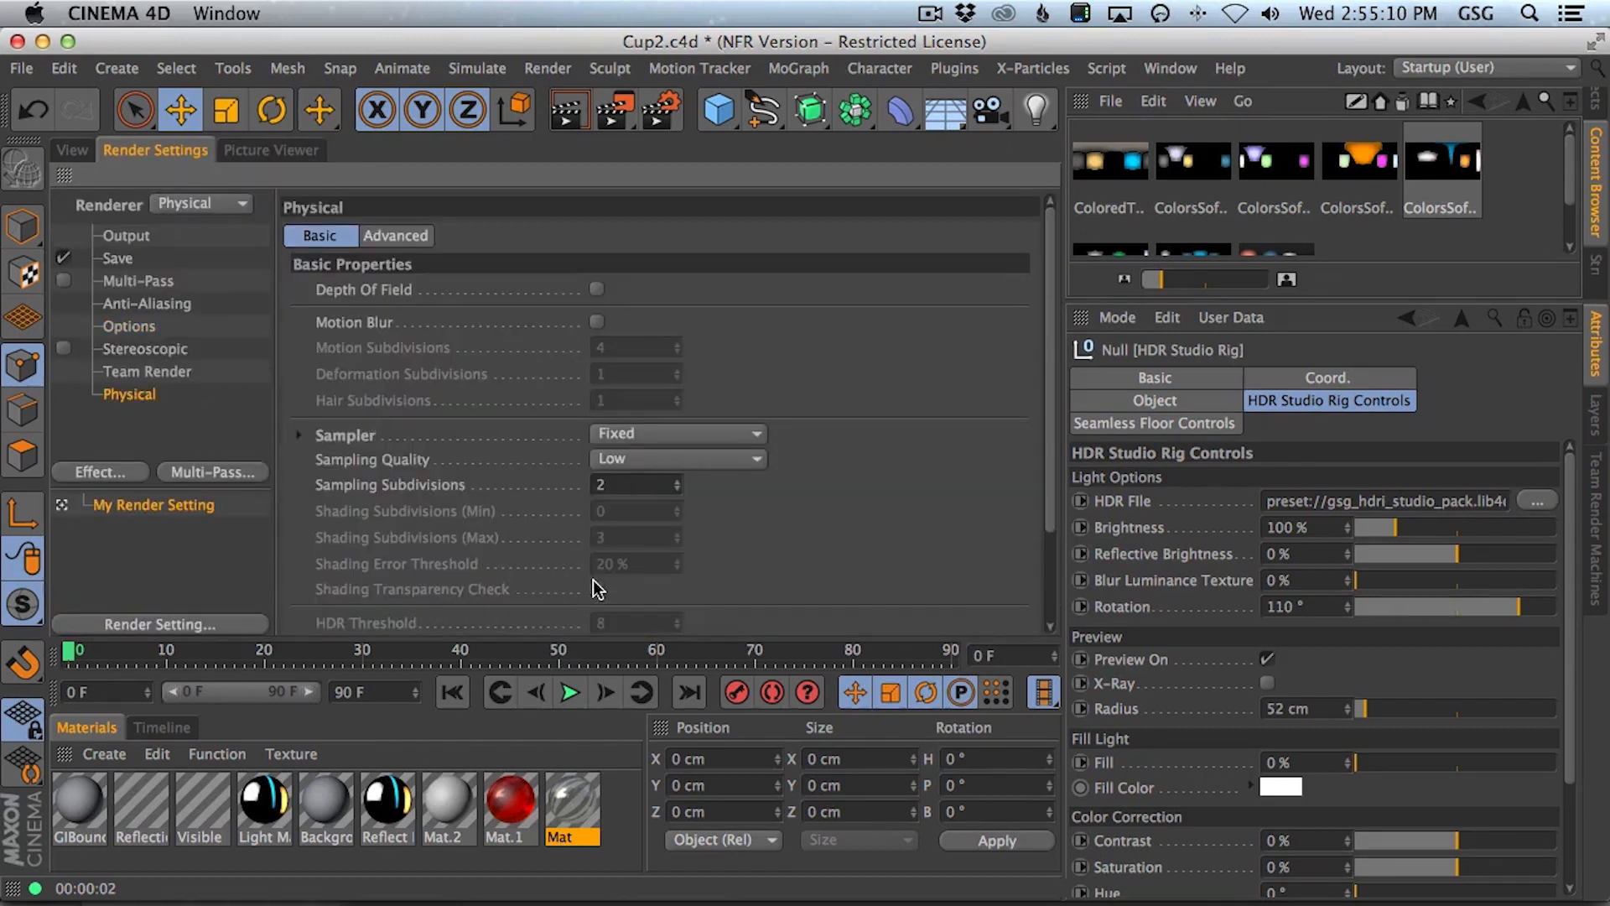
scroll(993, 581, down, 3)
scroll(992, 580, up, 3)
text(0)
key(Return)
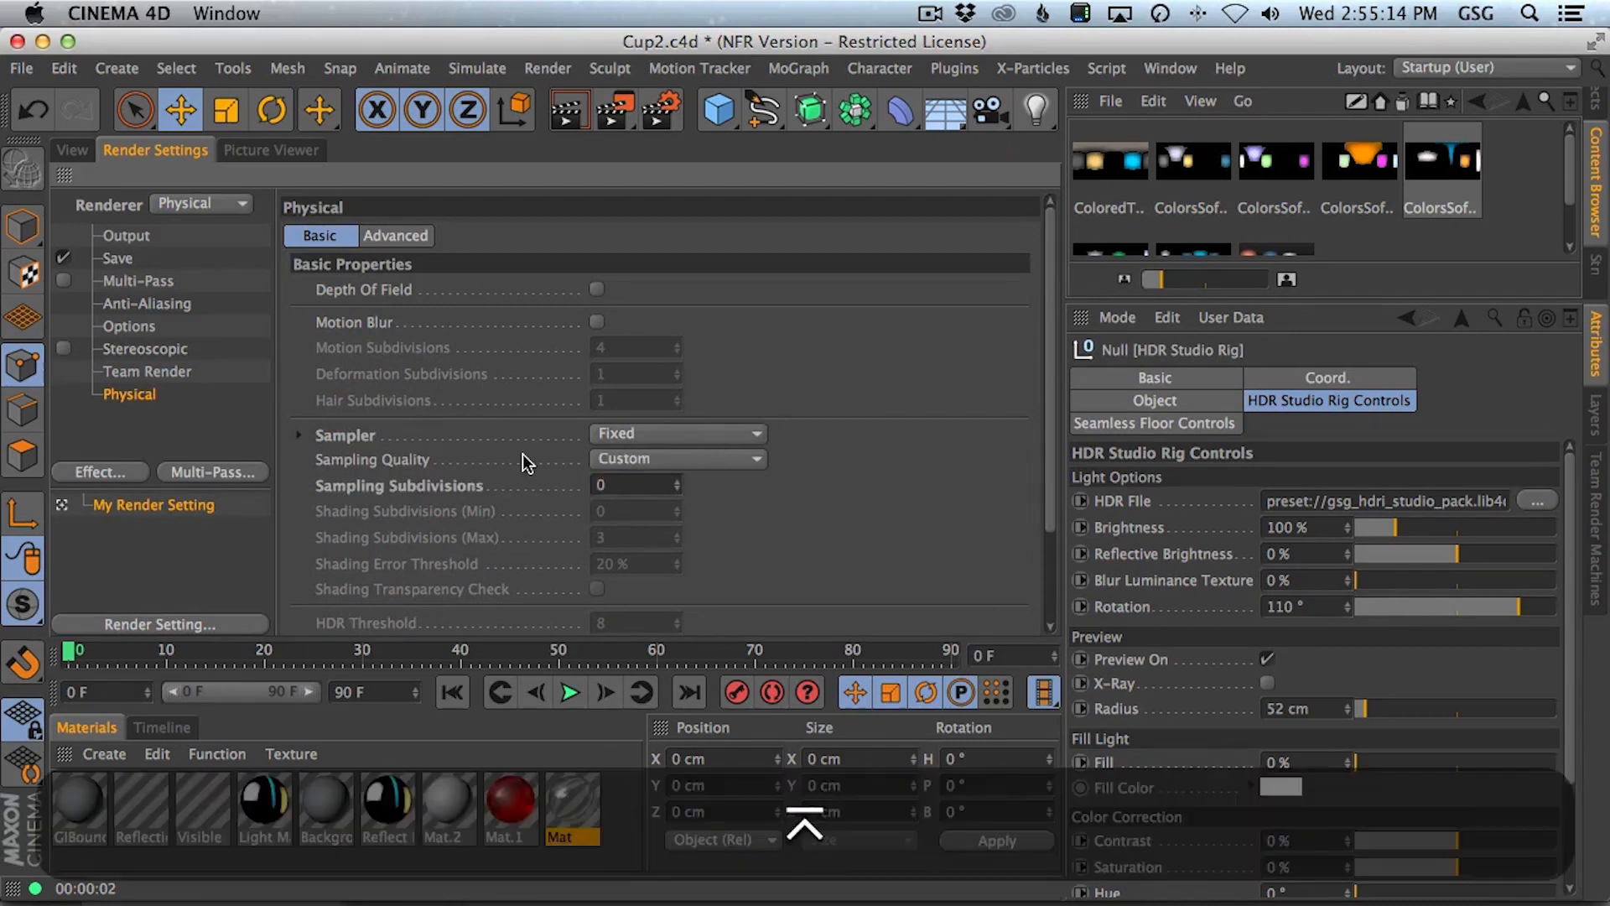
- Set the Physical renderer's maximum Blurriness, Shadow, Ambient Occlusion and Subsurface Scattering Subdivisions all to 0
scroll(655, 528, down, 3)
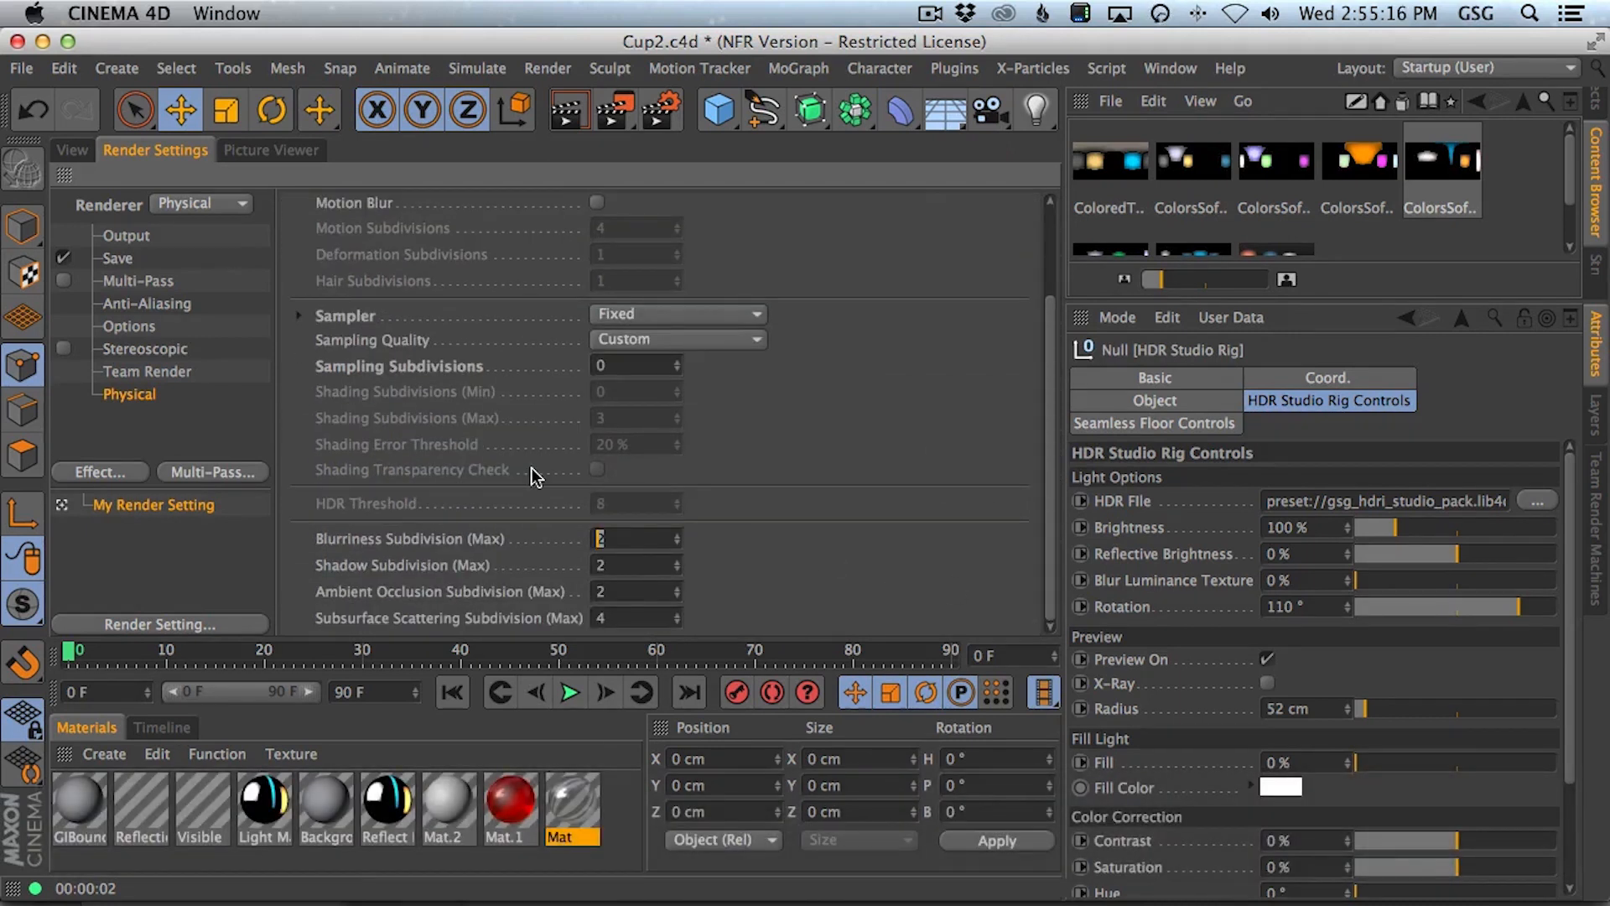
text(0)
key(Tab)
text(0)
key(Tab)
text(0)
key(Tab)
text(0)
key(Return)
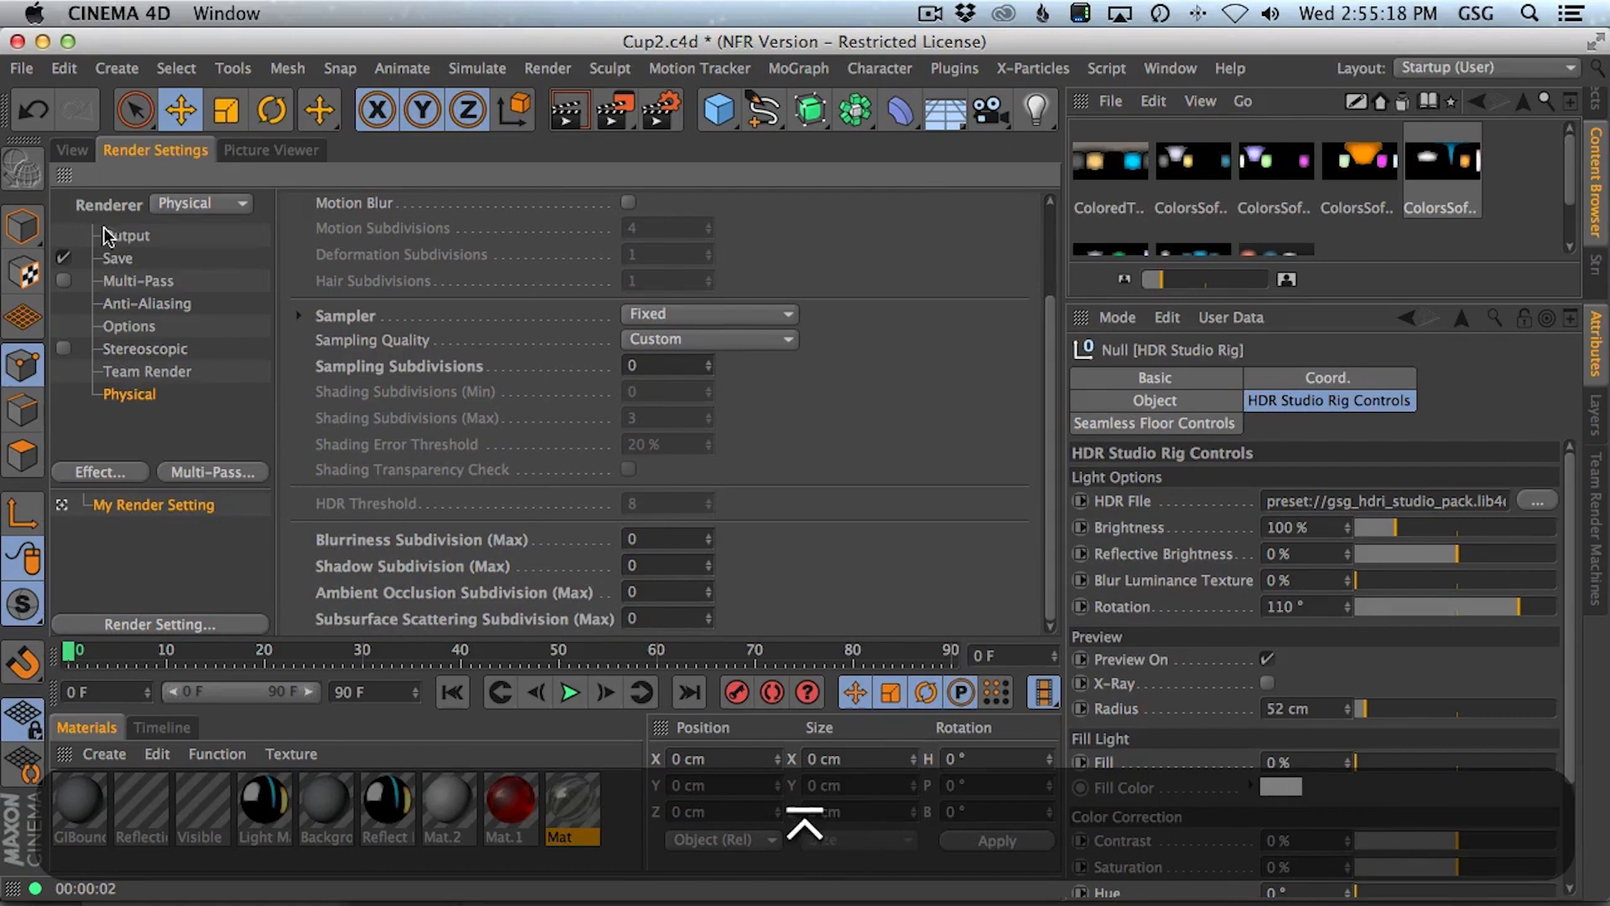
- Re-render the cup to the Picture Viewer with the reduced sampling settings and review it against the render history
click(72, 150)
click(270, 150)
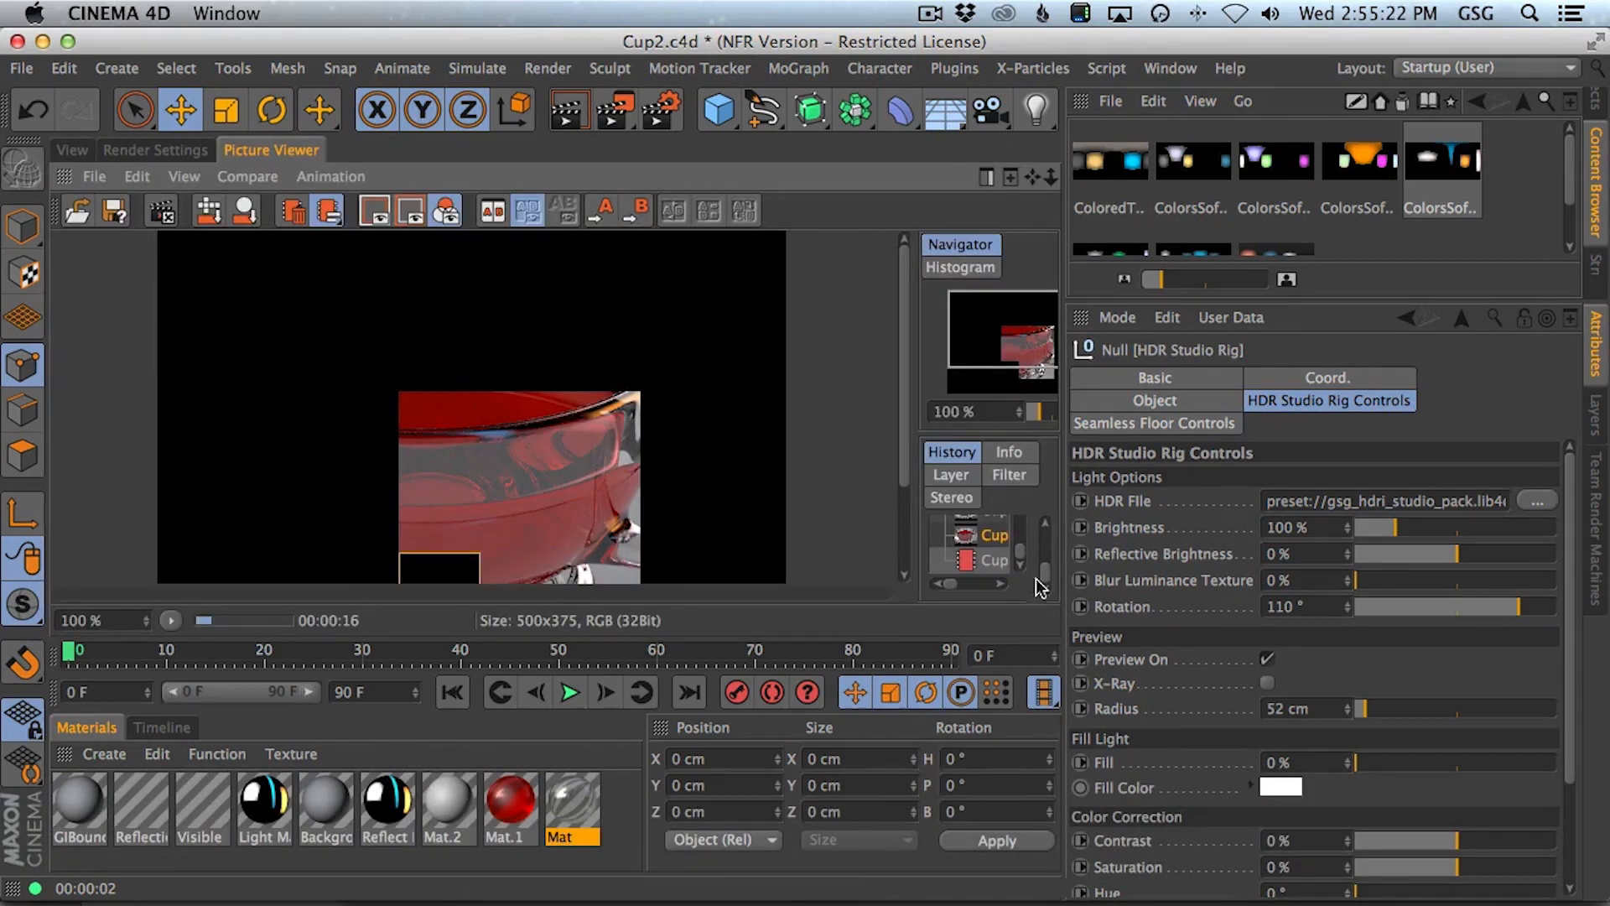
click(994, 537)
key(Down)
key(shift+r)
click(994, 354)
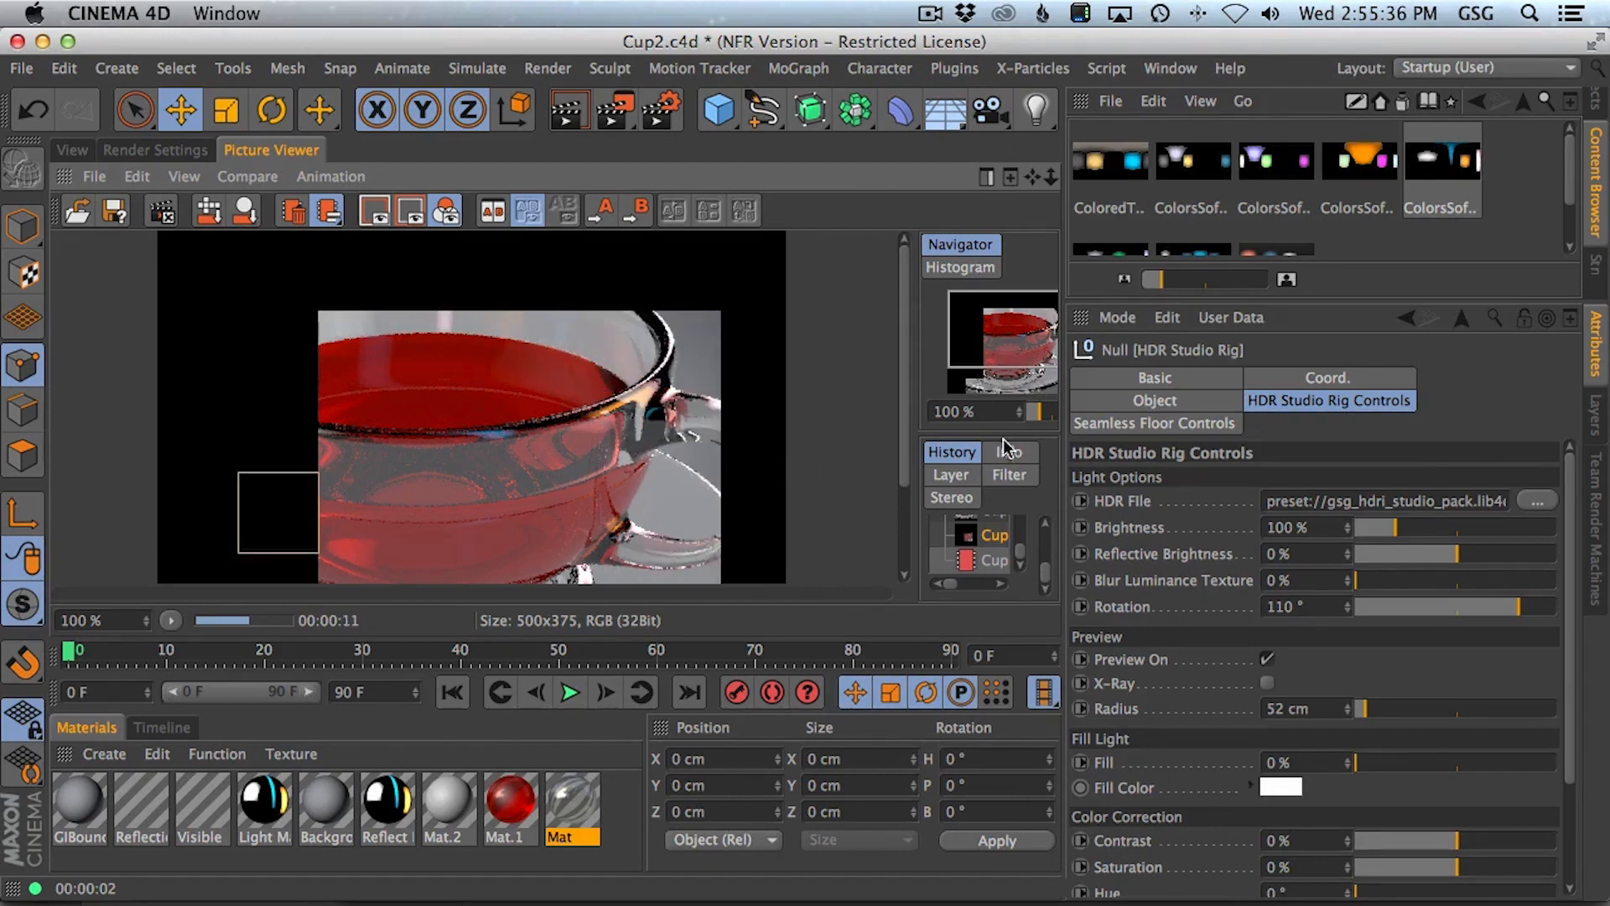
- Load GazeboInSantaFe.hdr from Dropbox's 3D Assets/GSGHDRI/OriginalJPG folder into the HDR Studio Rig
click(1535, 502)
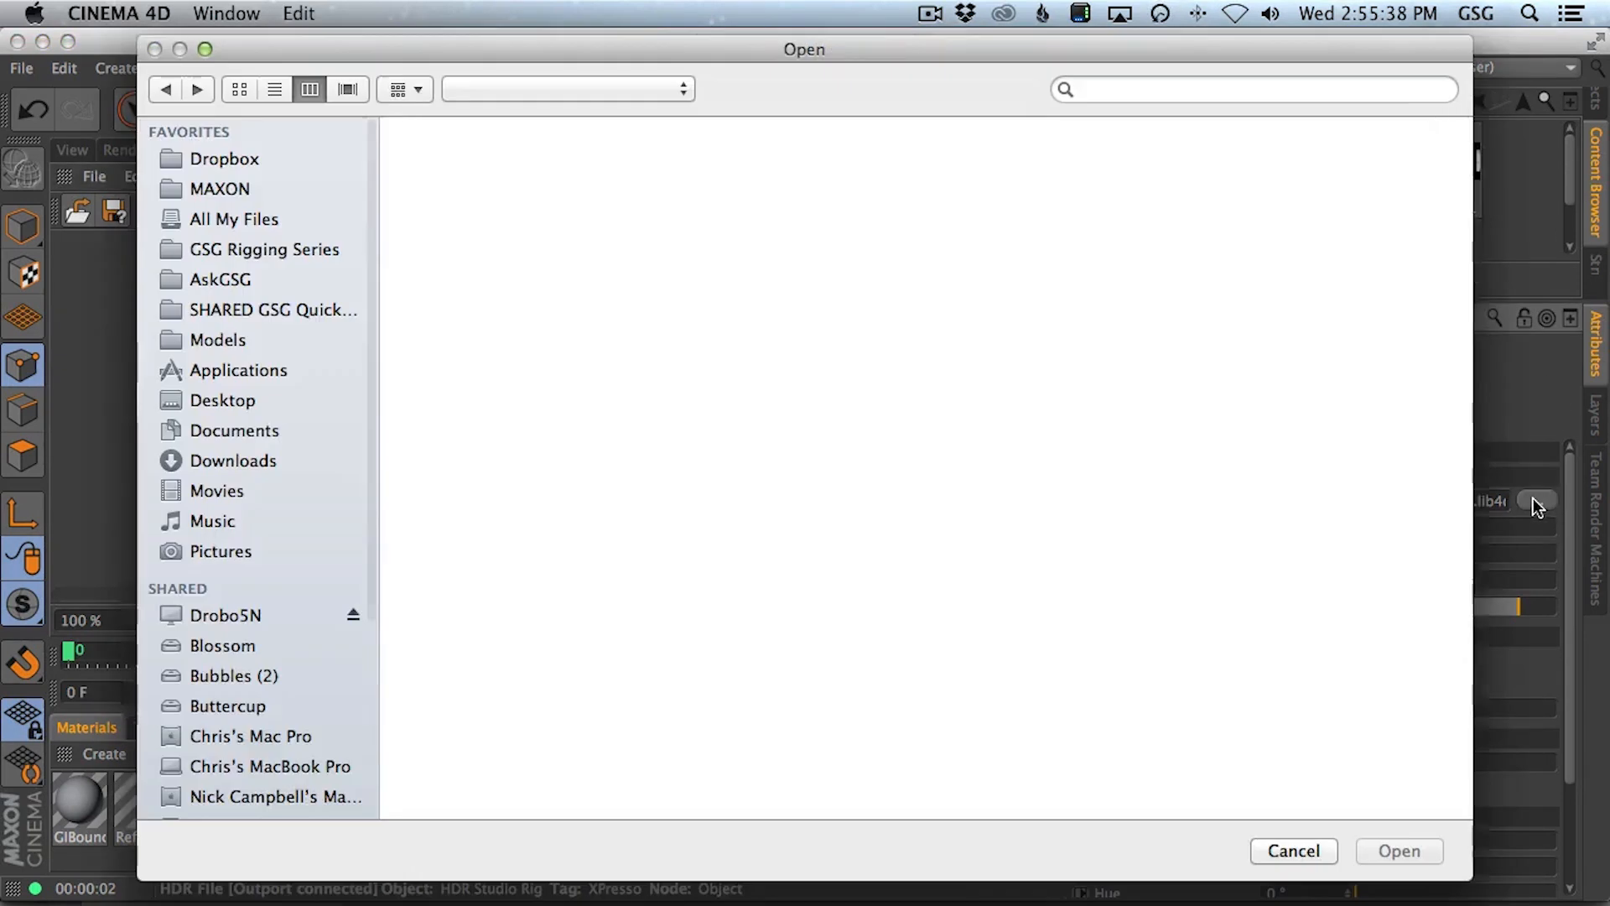
click(282, 164)
click(472, 221)
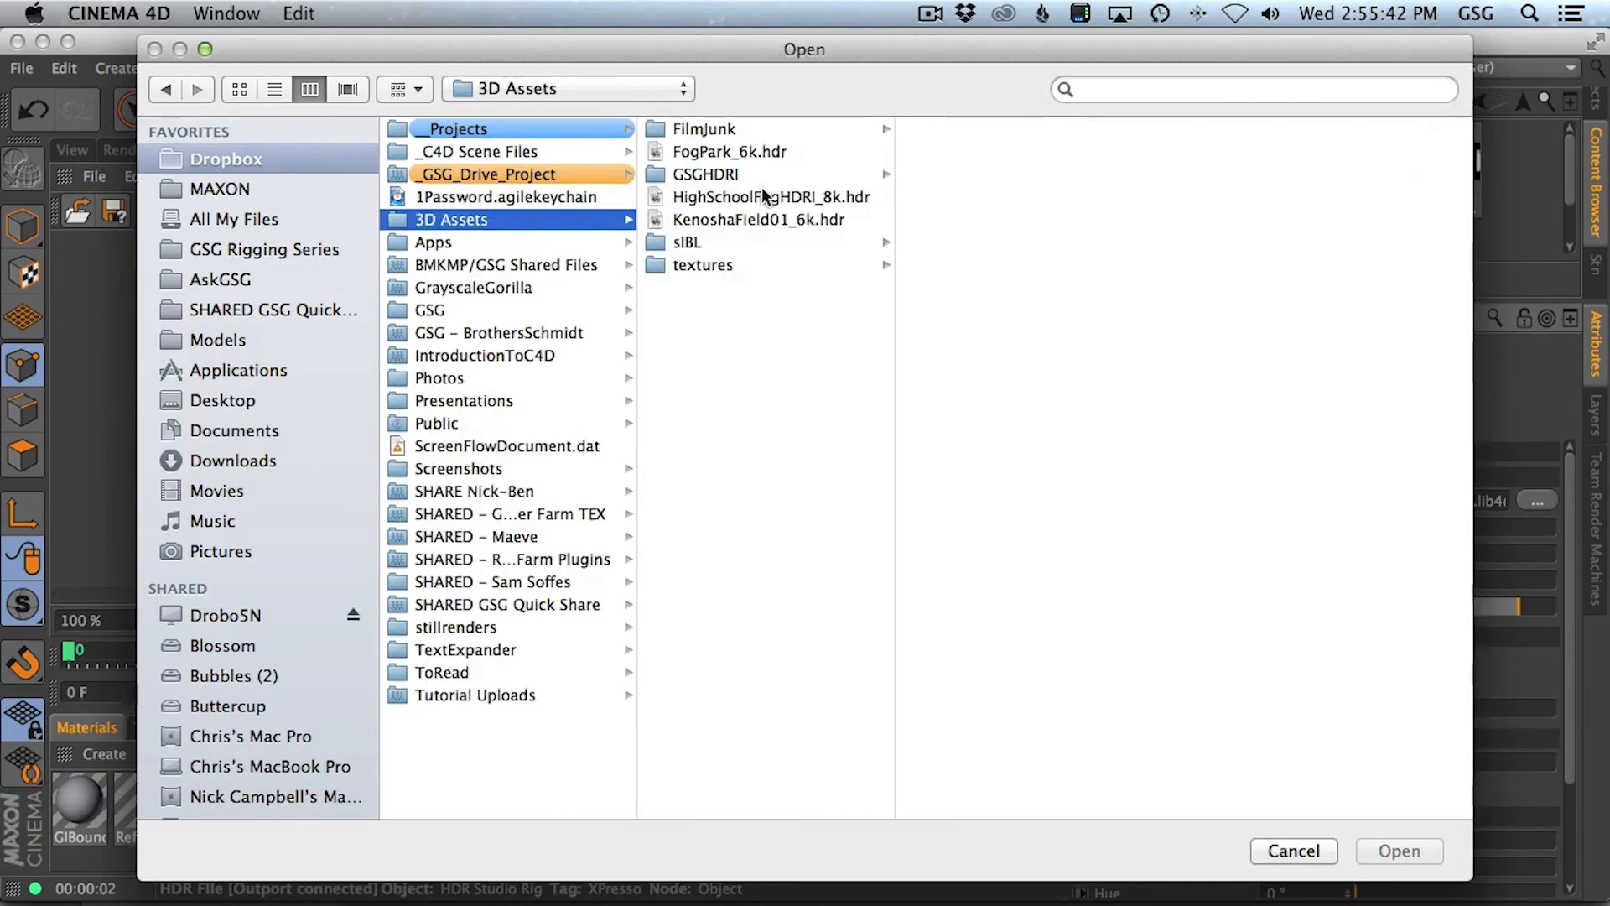
click(763, 175)
click(1034, 288)
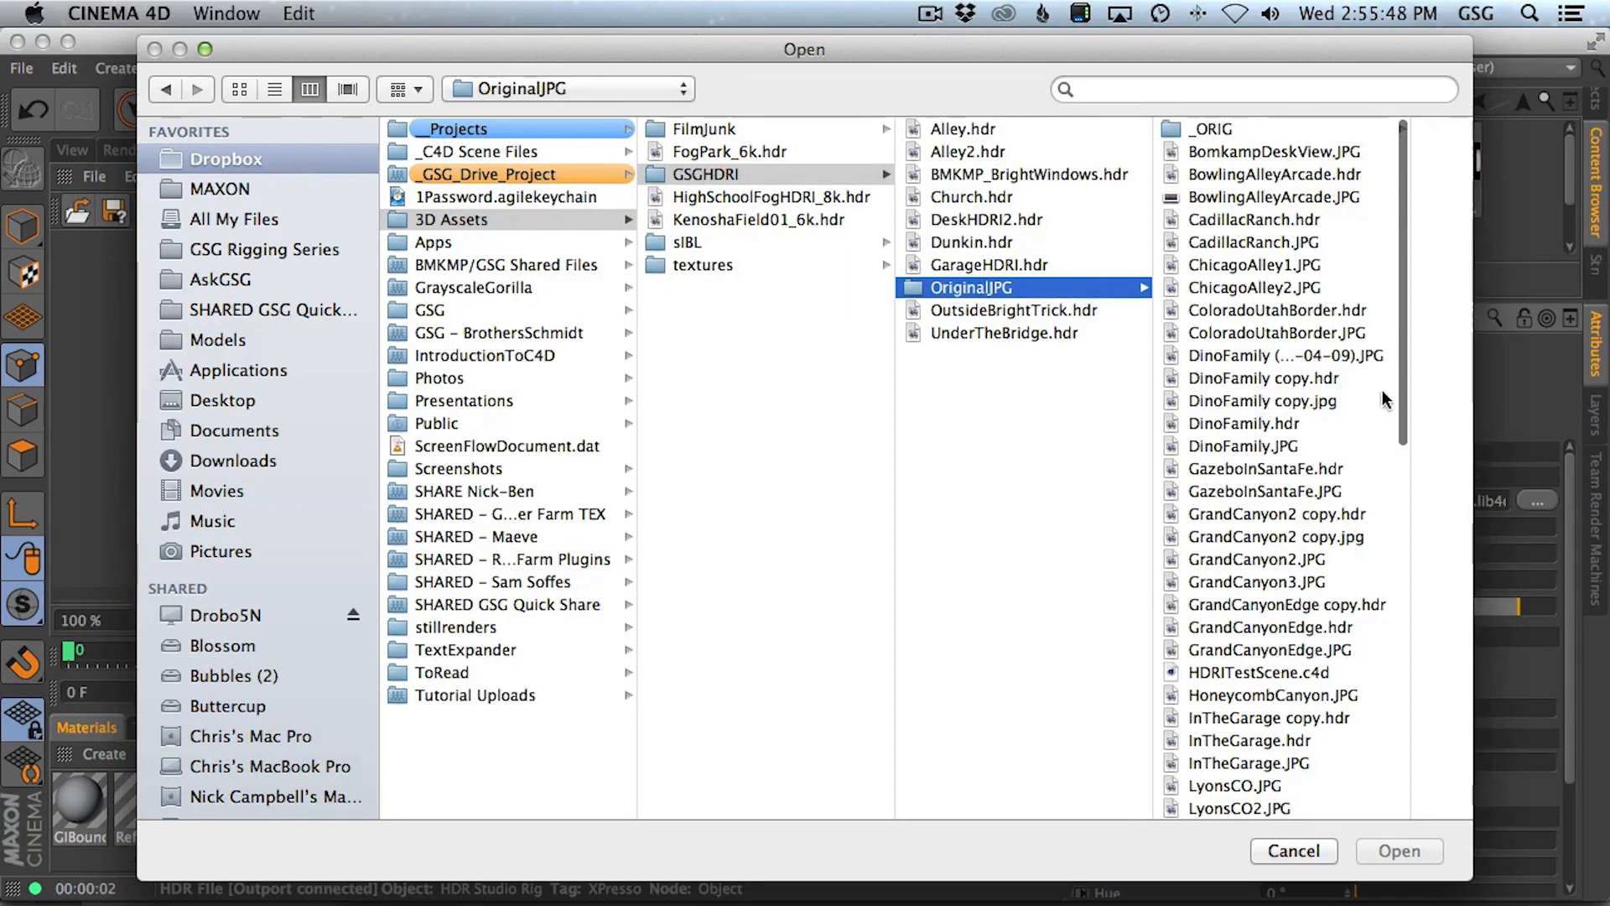
scroll(1393, 419, down, 3)
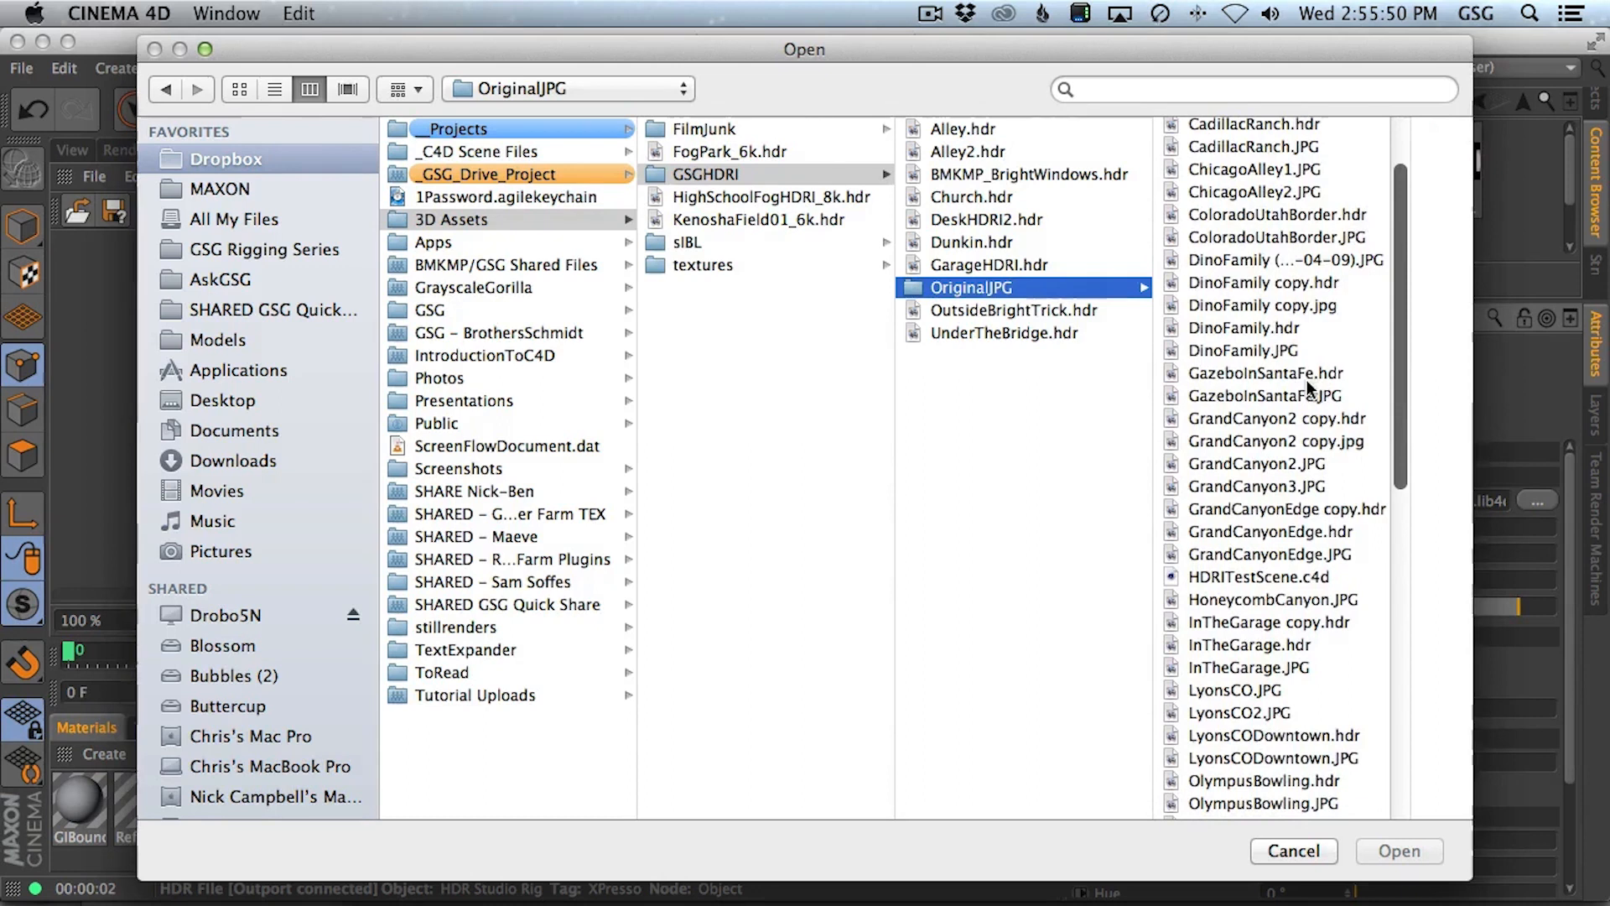
click(1276, 376)
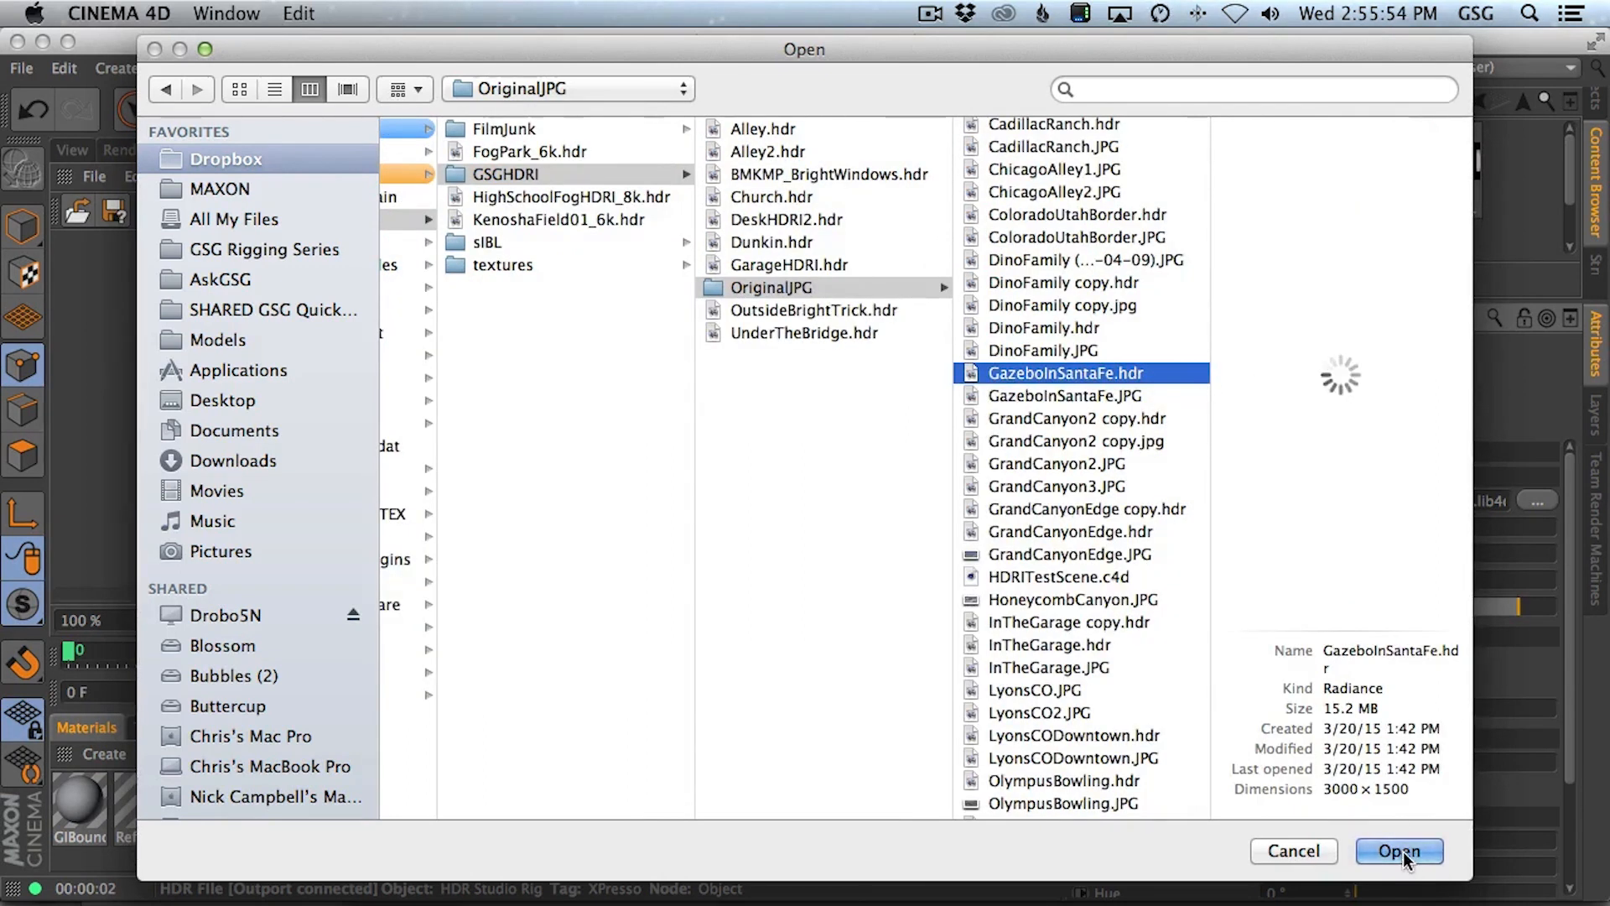
click(1409, 854)
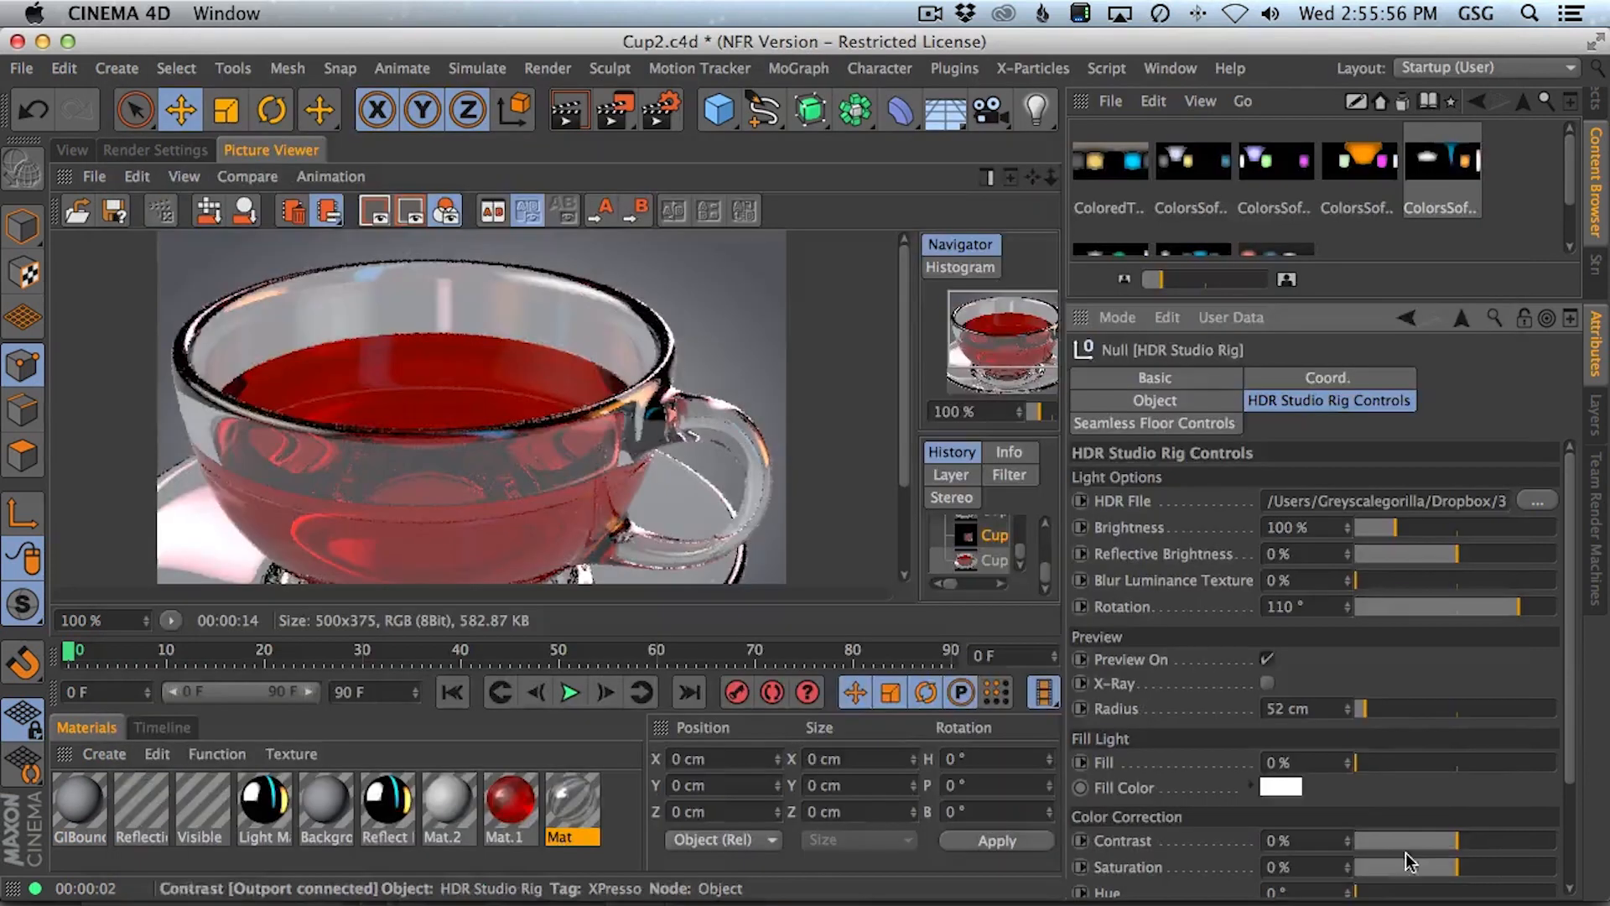
- Rotate the HDR Studio Rig's lighting to 6° while previewing the light dome in the viewport
click(72, 153)
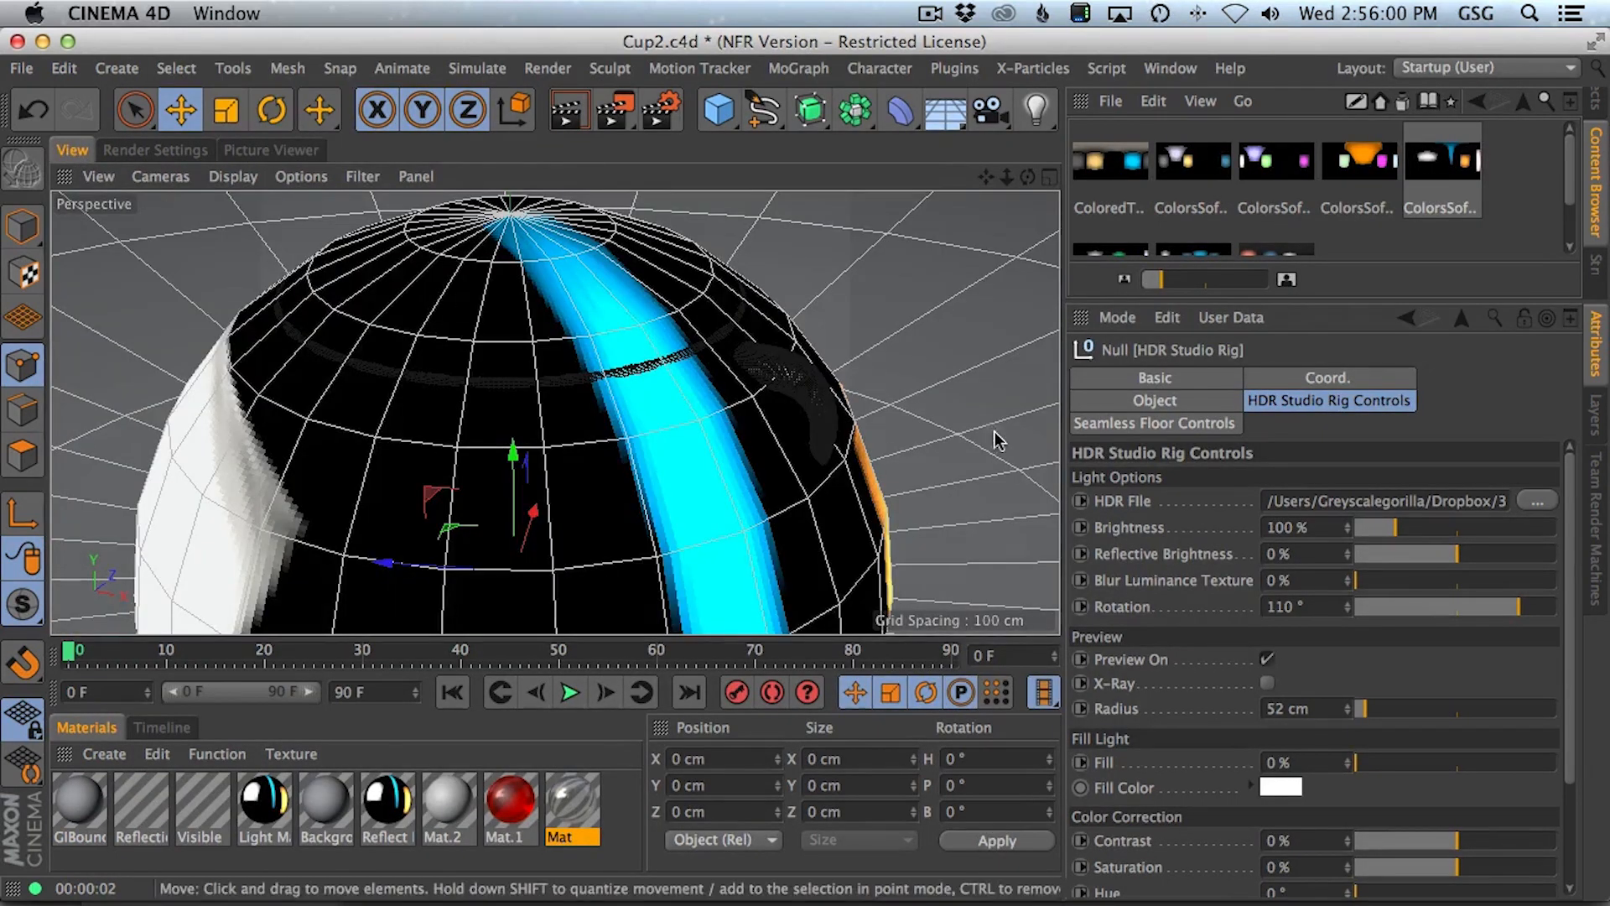
click(1594, 111)
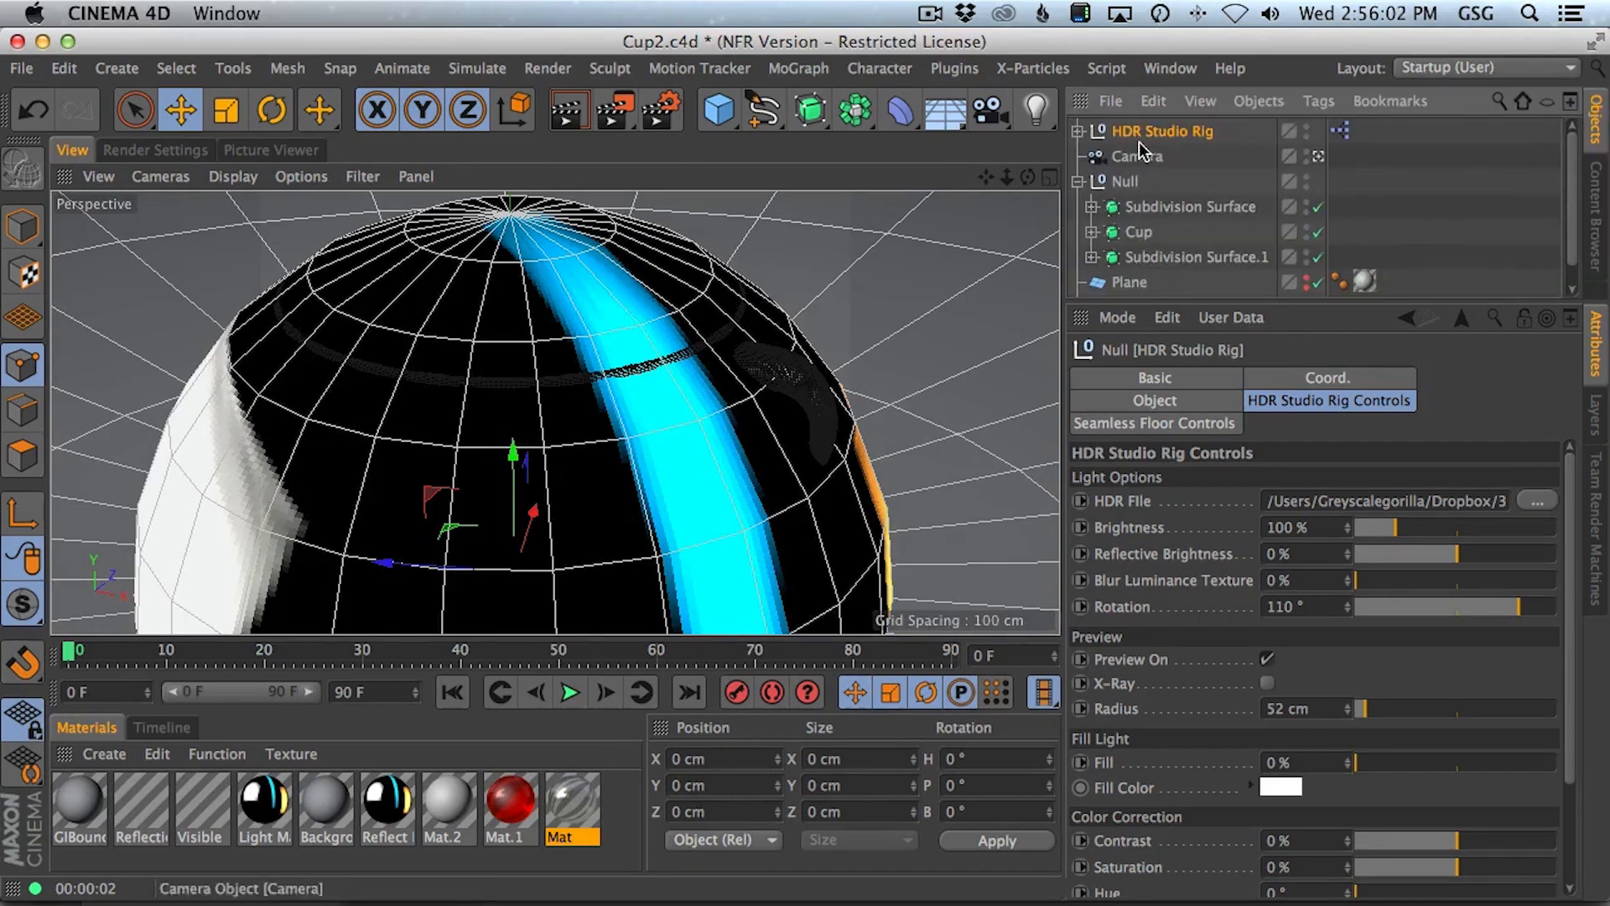
drag(1501, 611, 1461, 619)
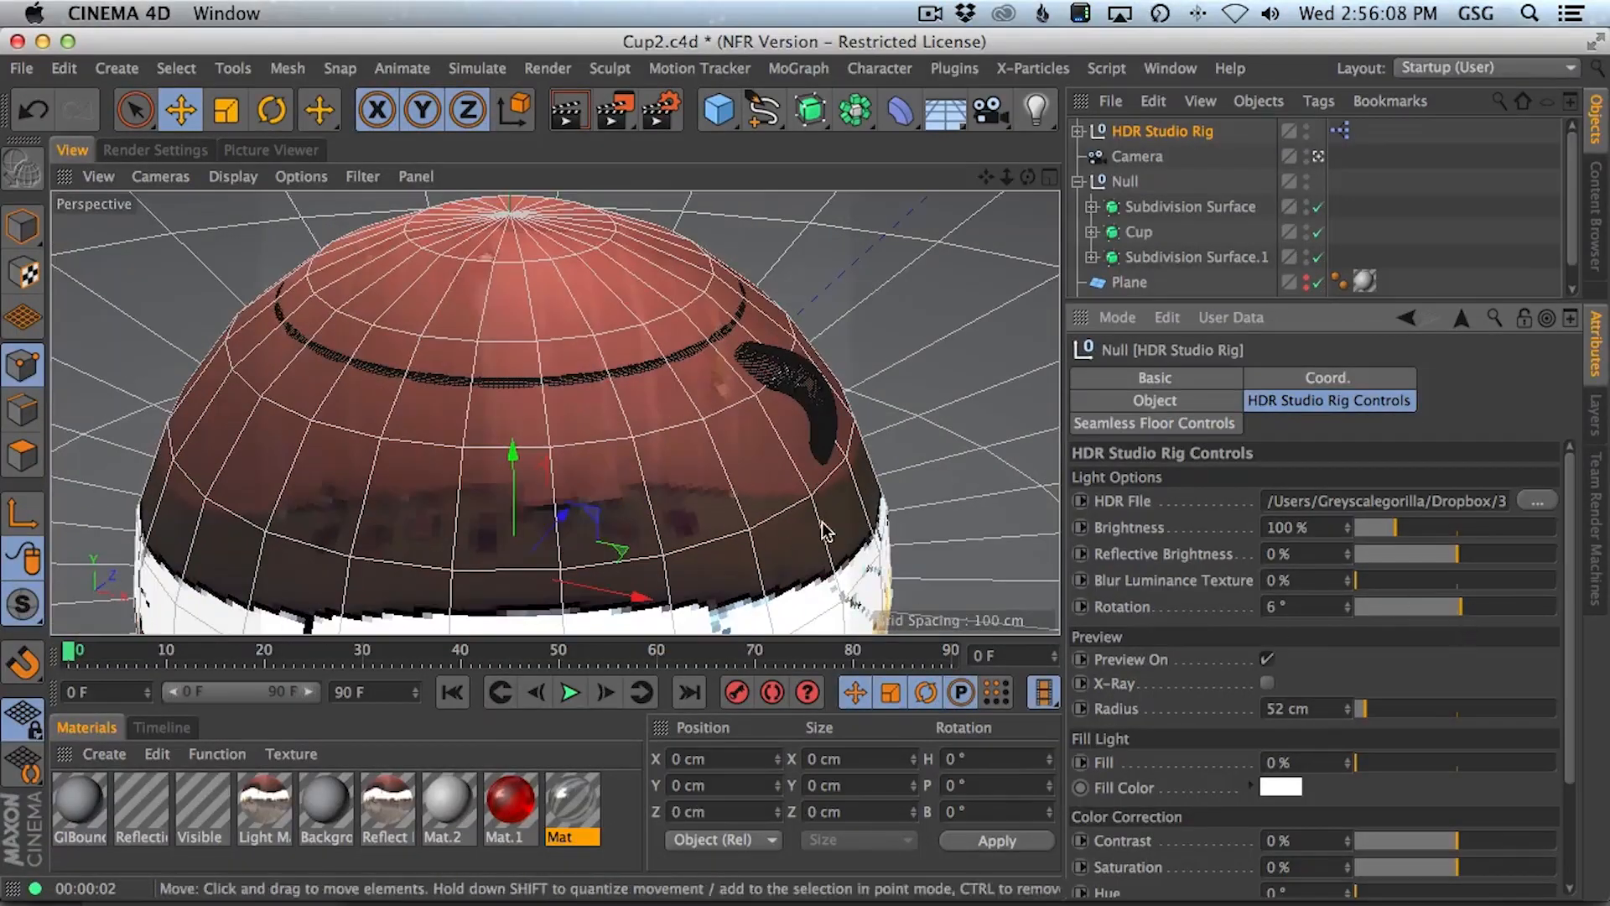
- Leave the scene camera to inspect the HDR preview dome from other angles, and return to the original camera view
click(1318, 156)
key(3)
drag(809, 395, 671, 377)
key(2)
drag(500, 535, 604, 411)
drag(1396, 526, 1382, 532)
key(super+z)
key(super+z)
key(super+z)
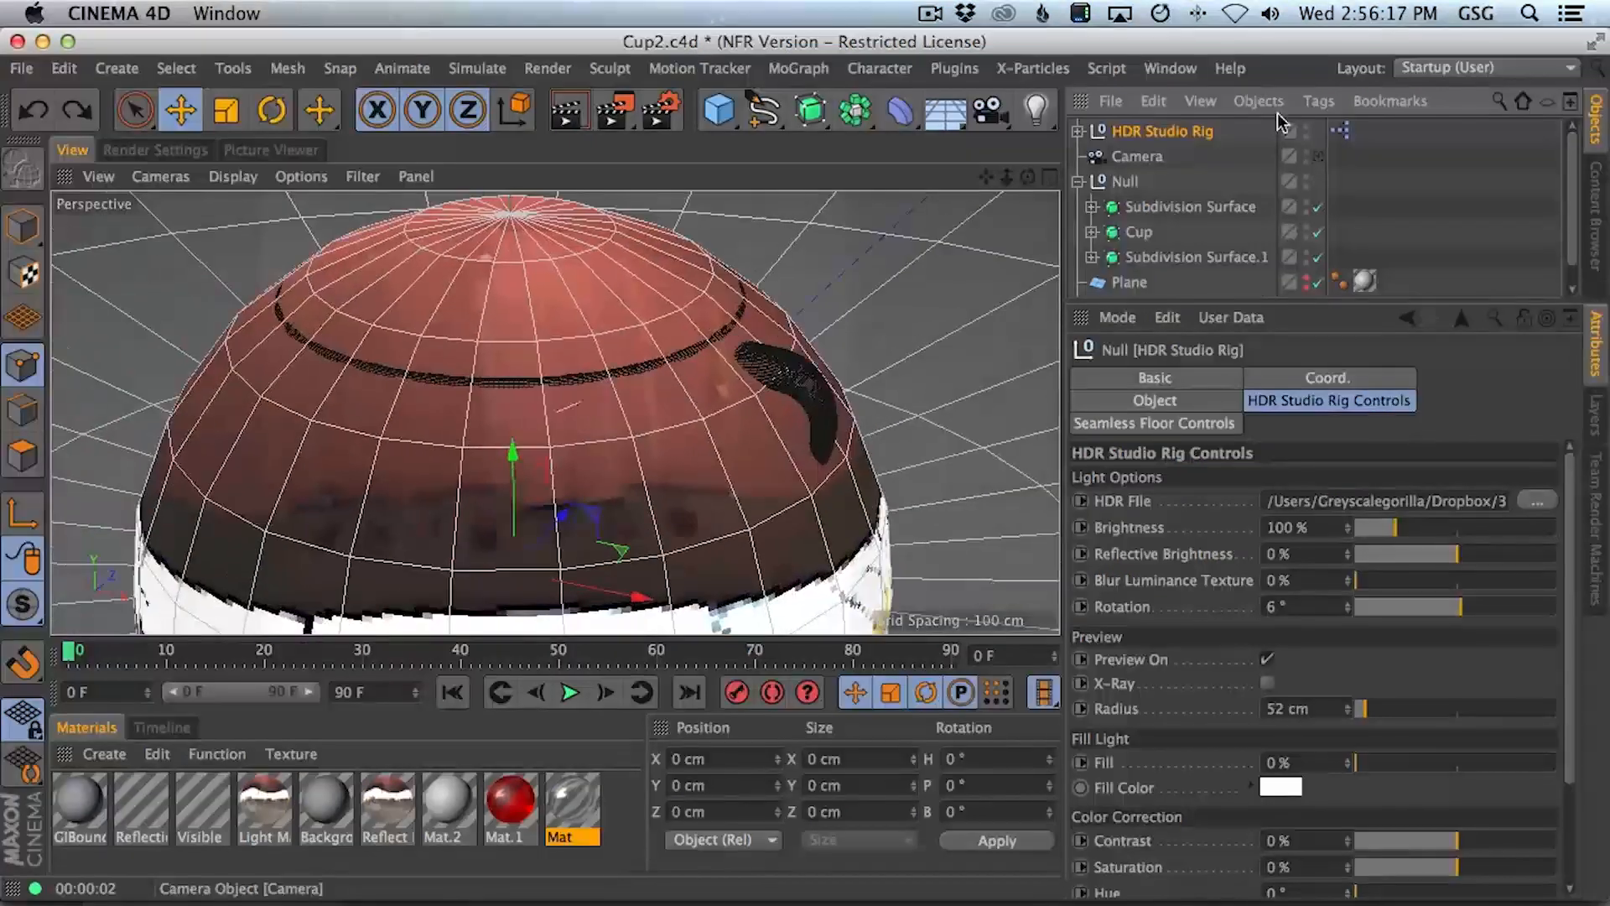
click(1317, 156)
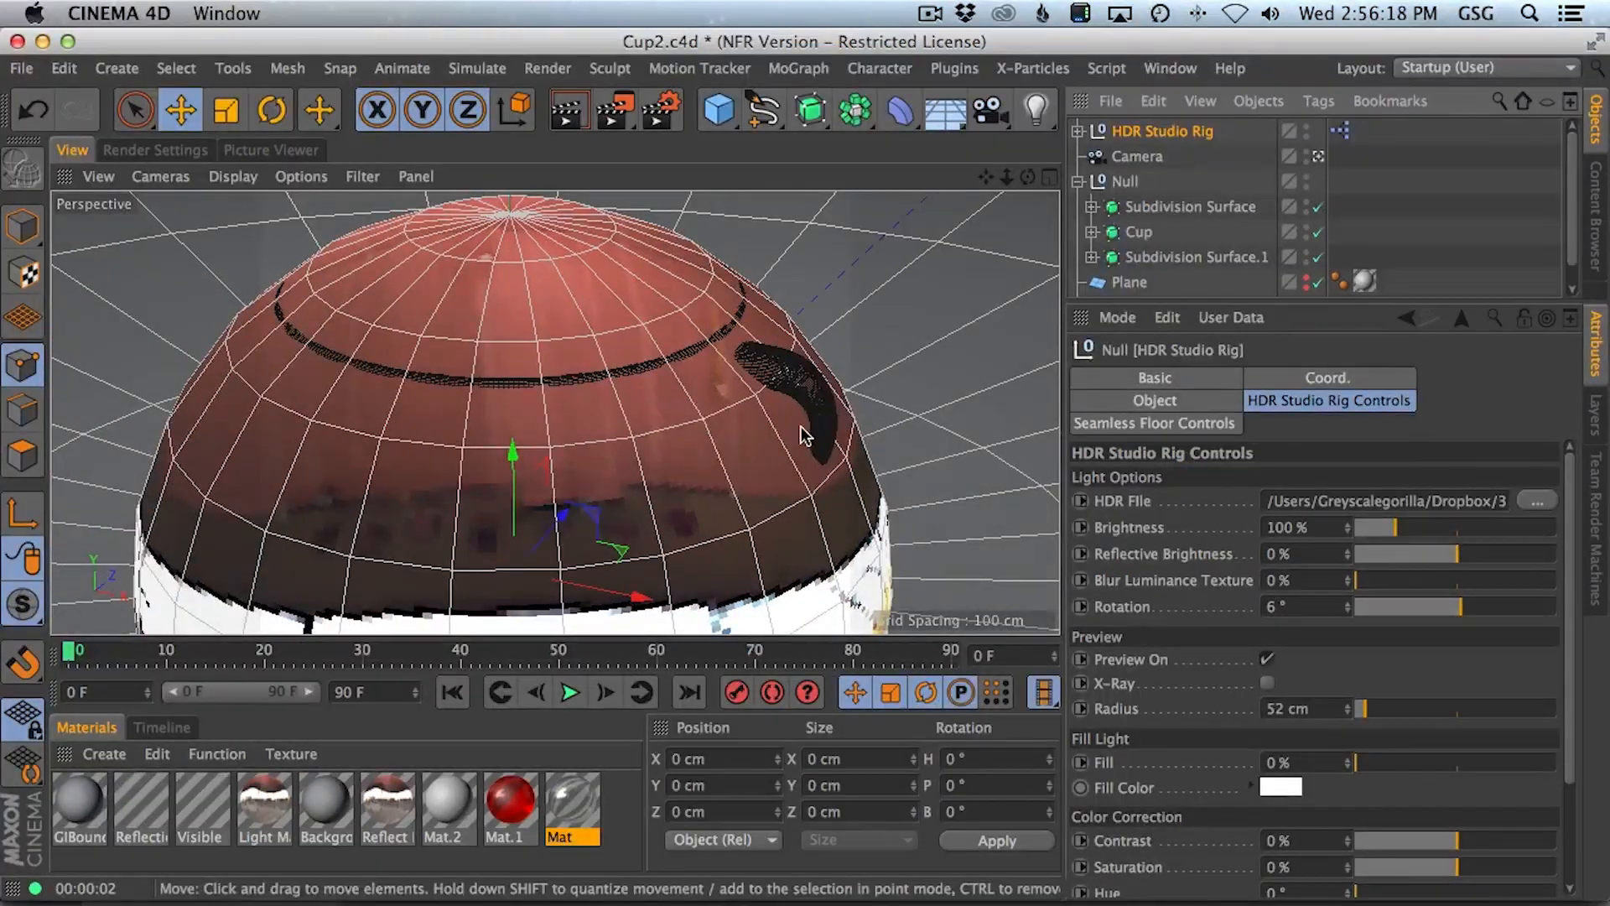
- Check the loaded HDR file's name and render the cup with the GazeboInSantaFe lighting
click(1502, 502)
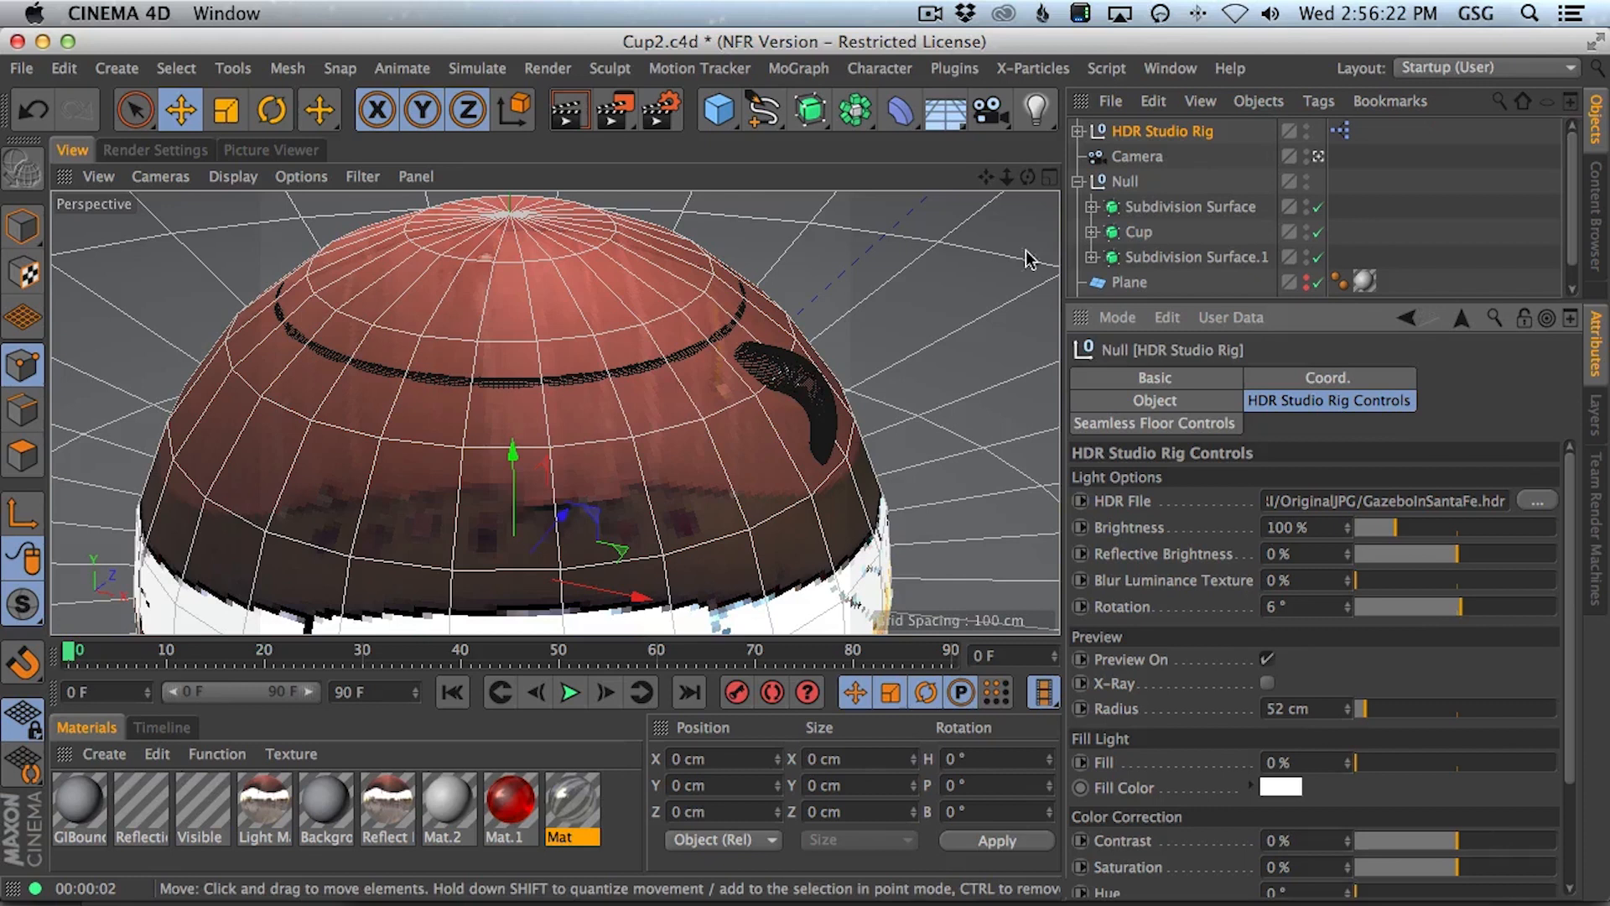
key(shift+r)
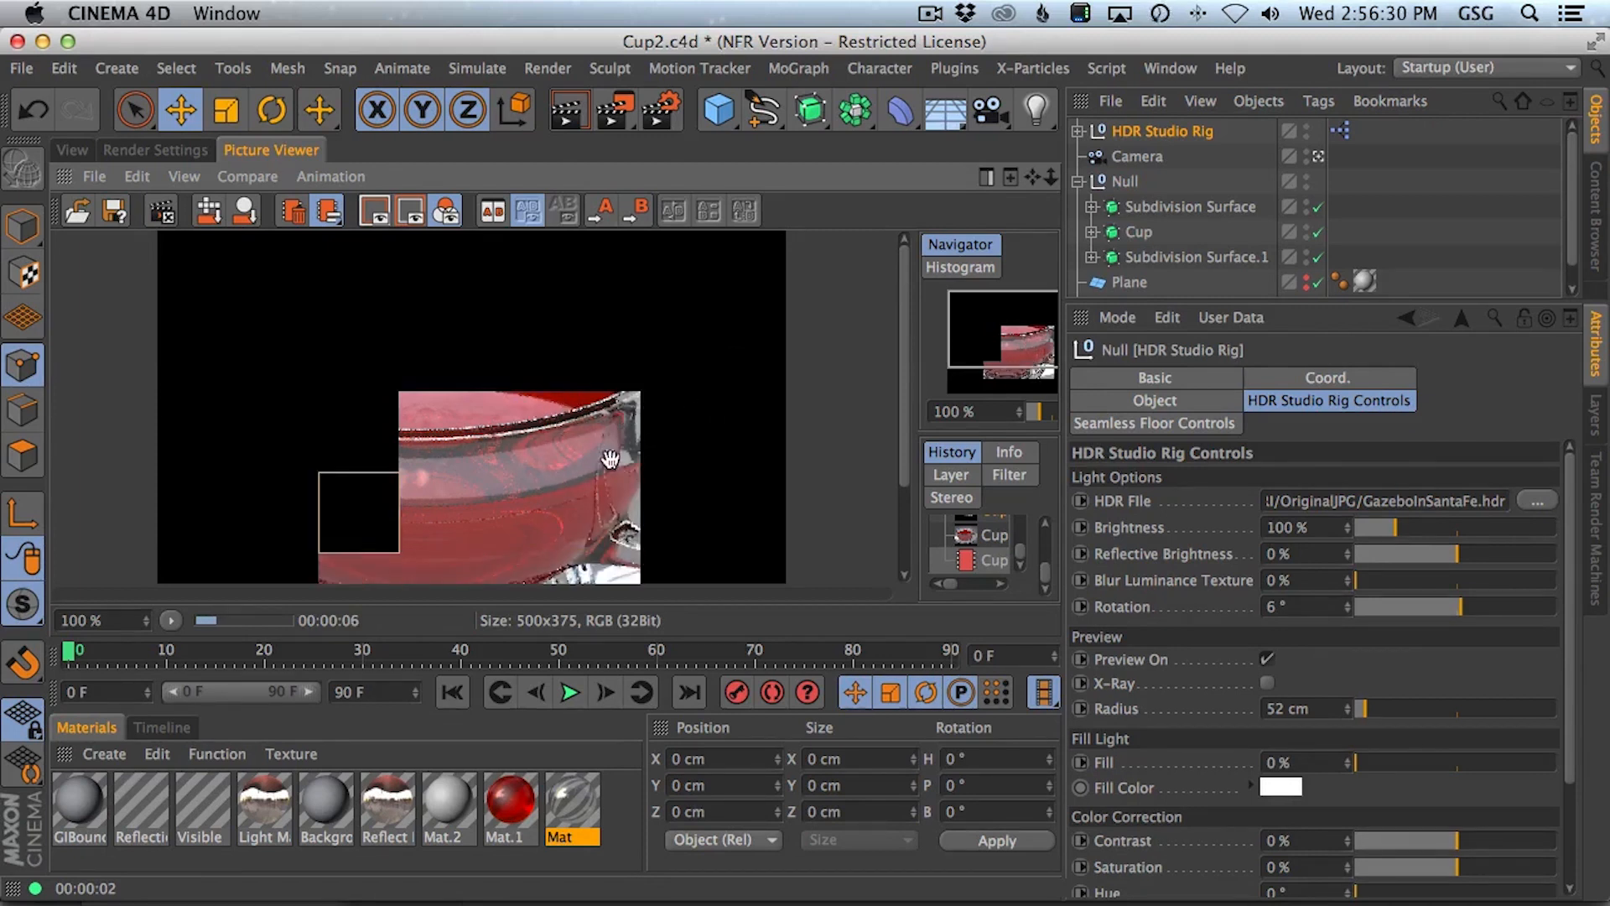
- Load GrandCanyon2 copy.hdr from the OriginalJPG folder into the HDR Studio Rig
click(1537, 501)
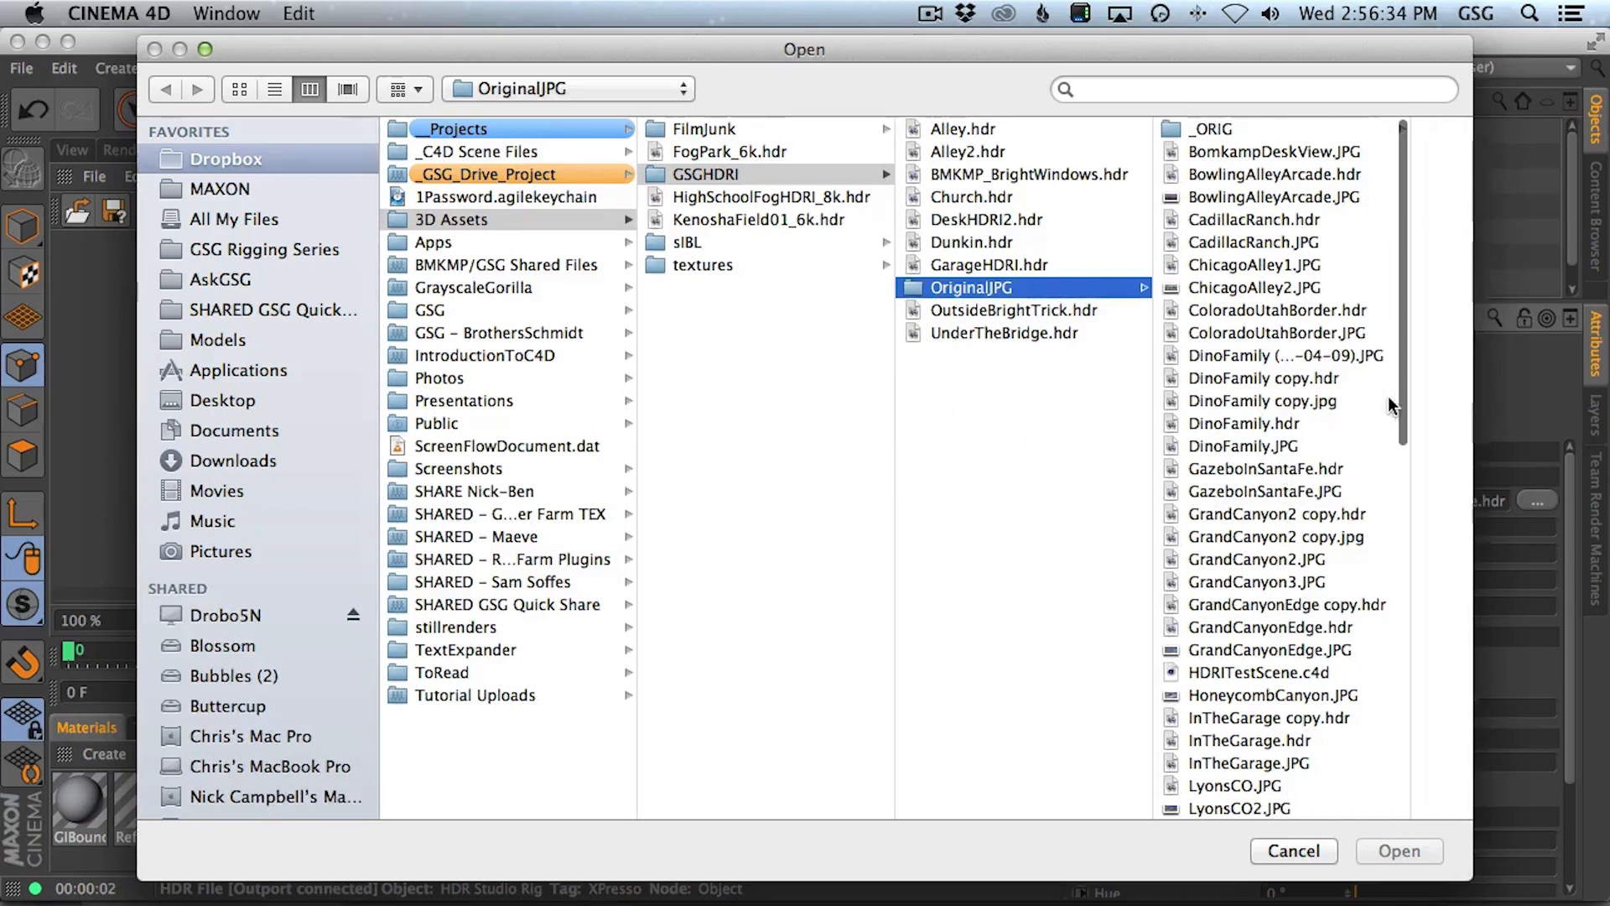
scroll(1406, 455, down, 5)
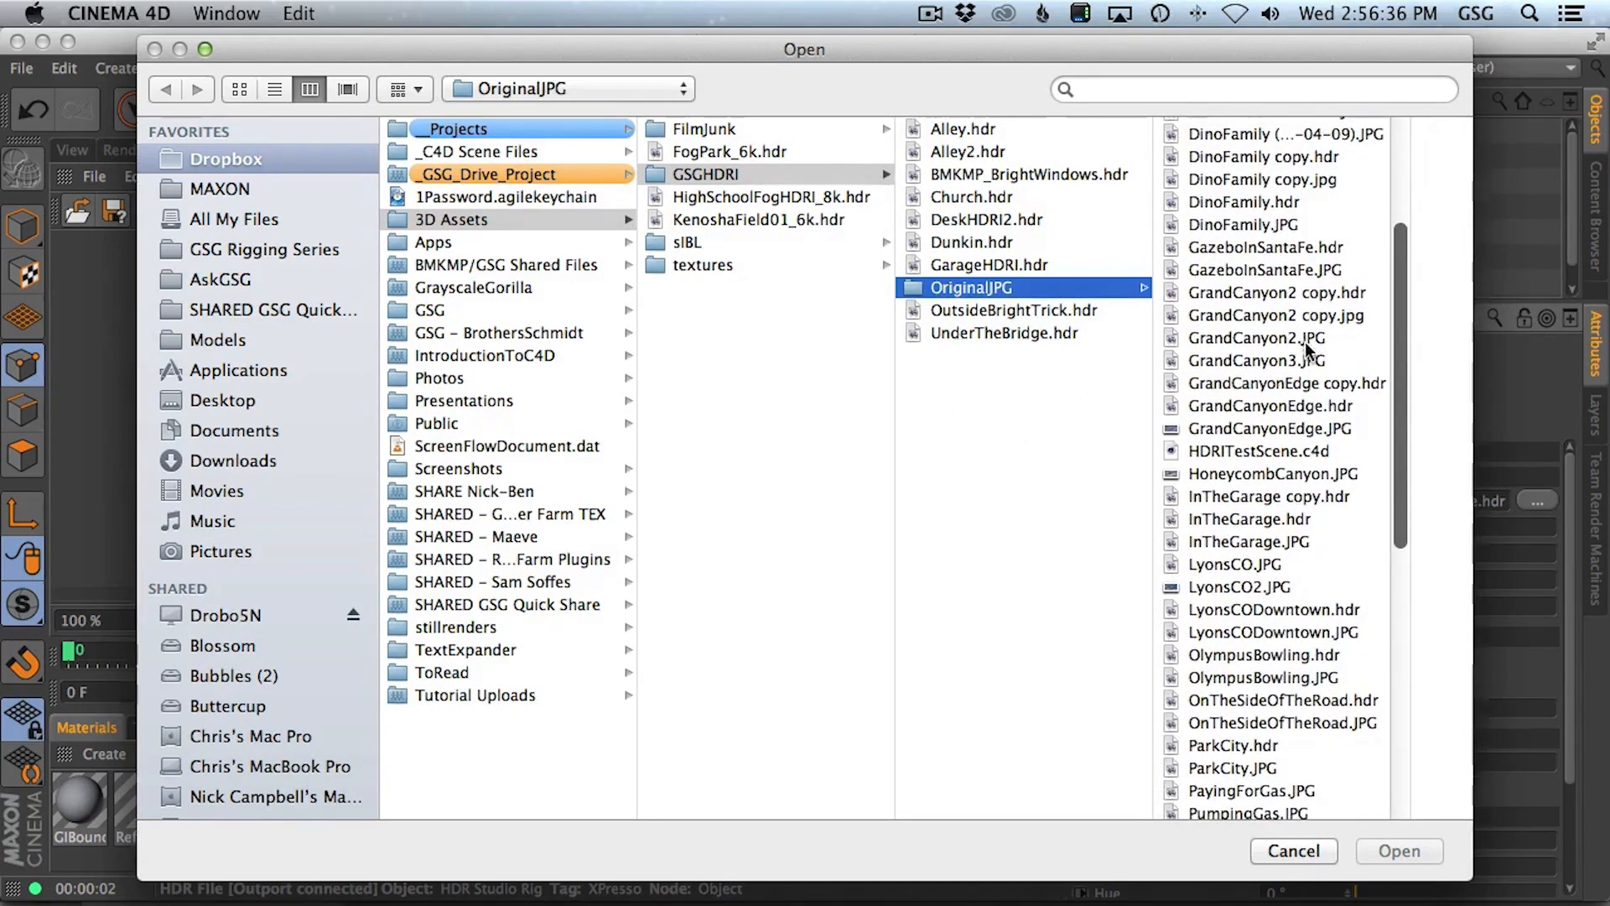
click(1305, 293)
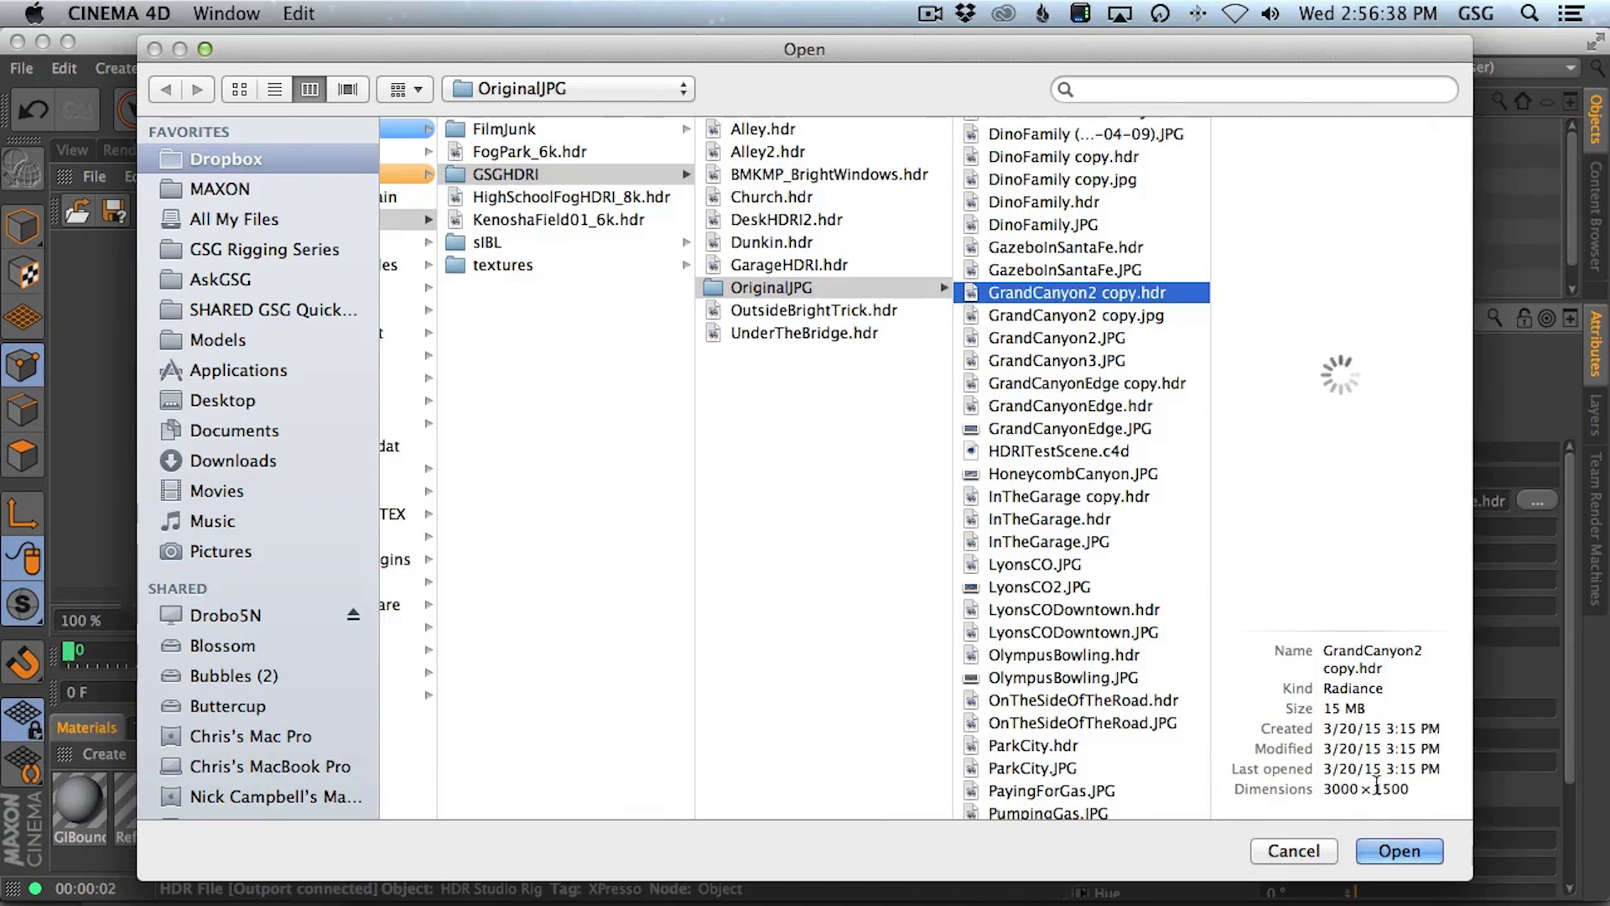
click(1398, 849)
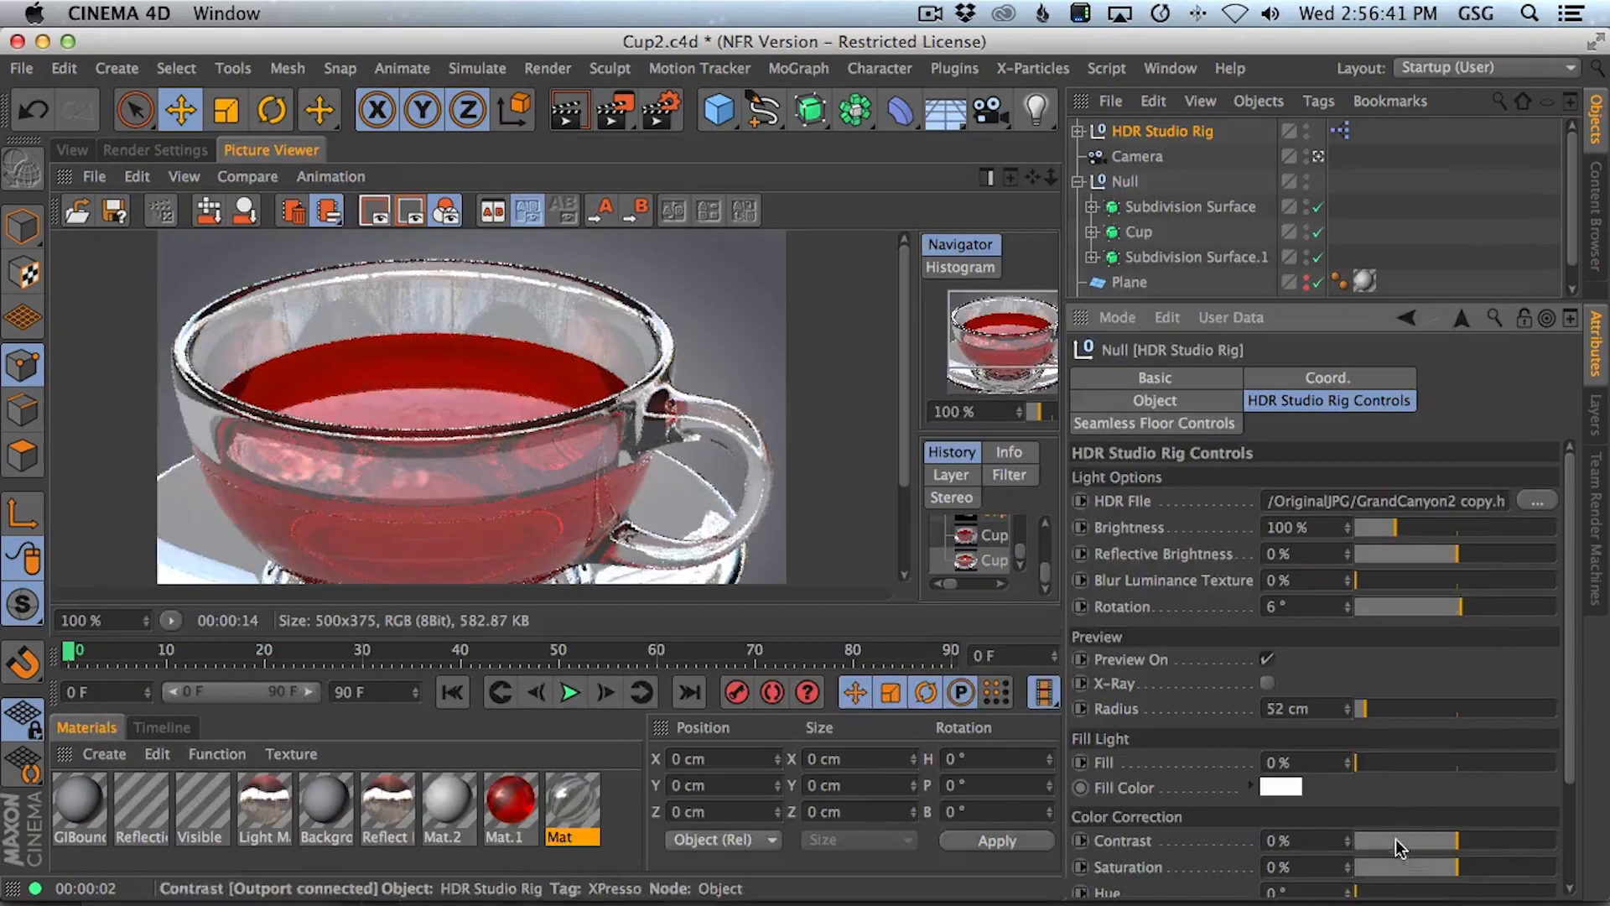
- Rotate the Grand Canyon HDR lighting to -39° and render the cup to the Picture Viewer
click(87, 148)
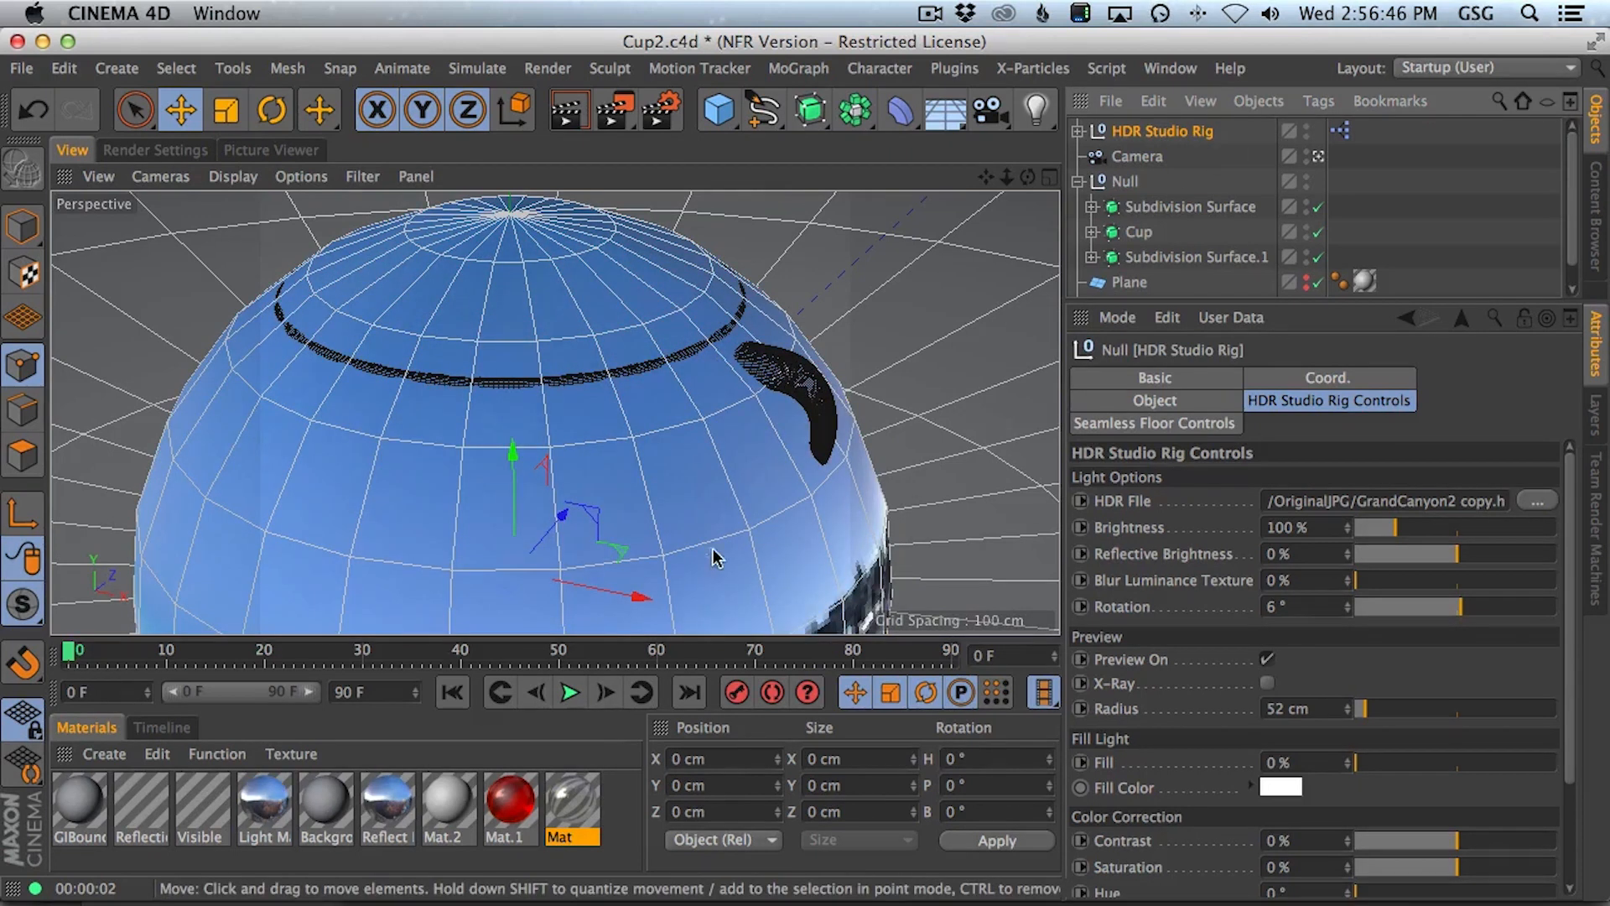
drag(1461, 606, 1436, 607)
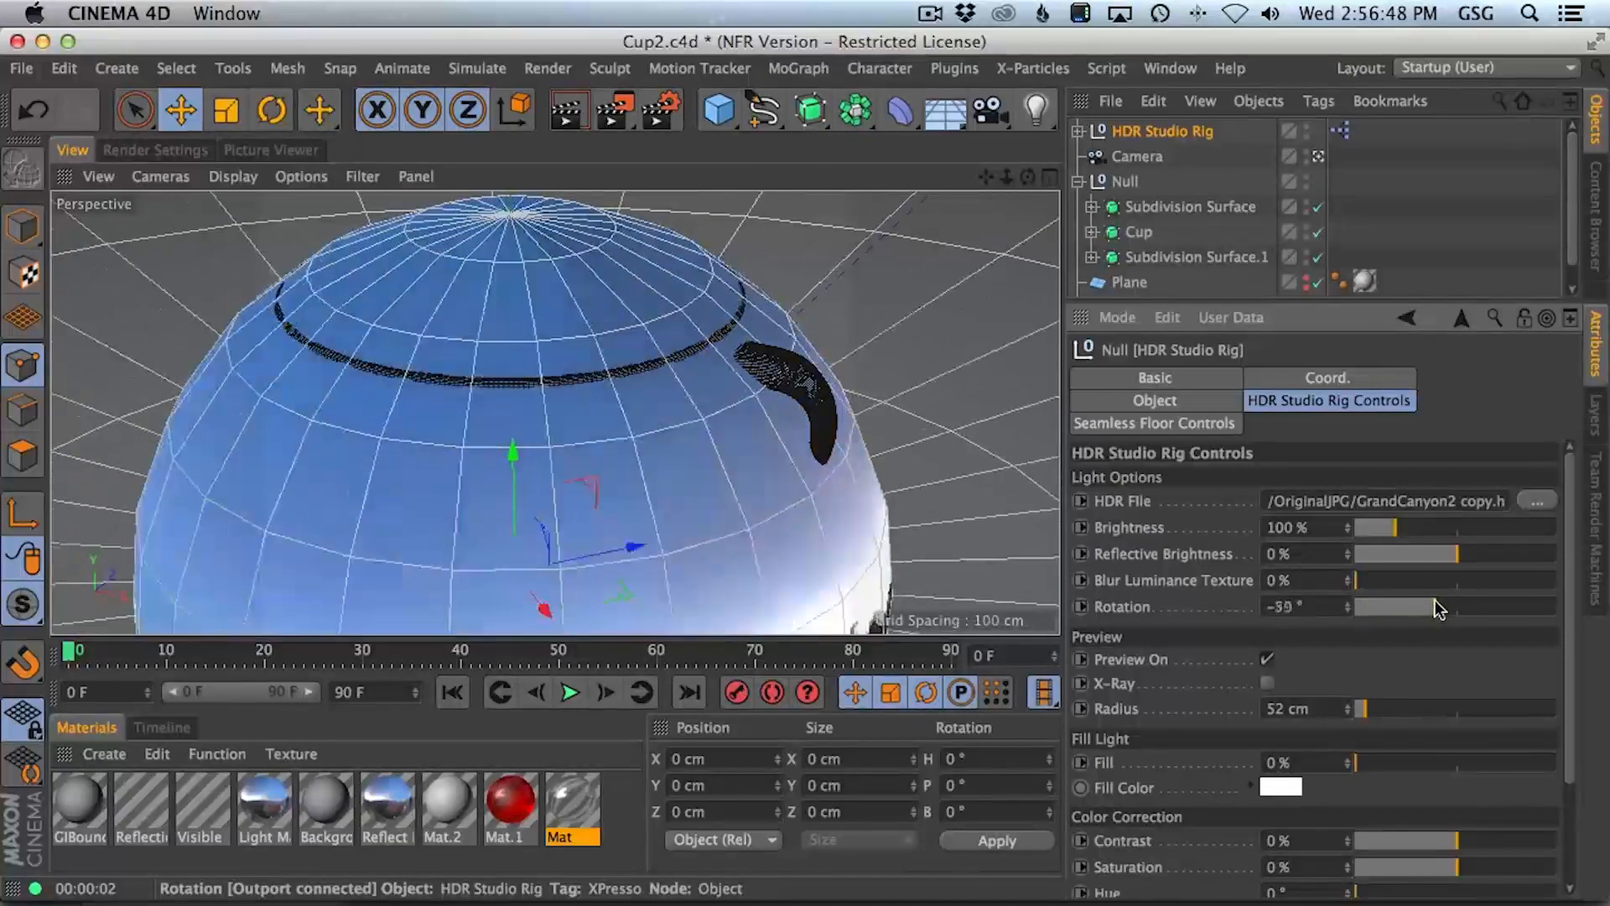
key(shift+r)
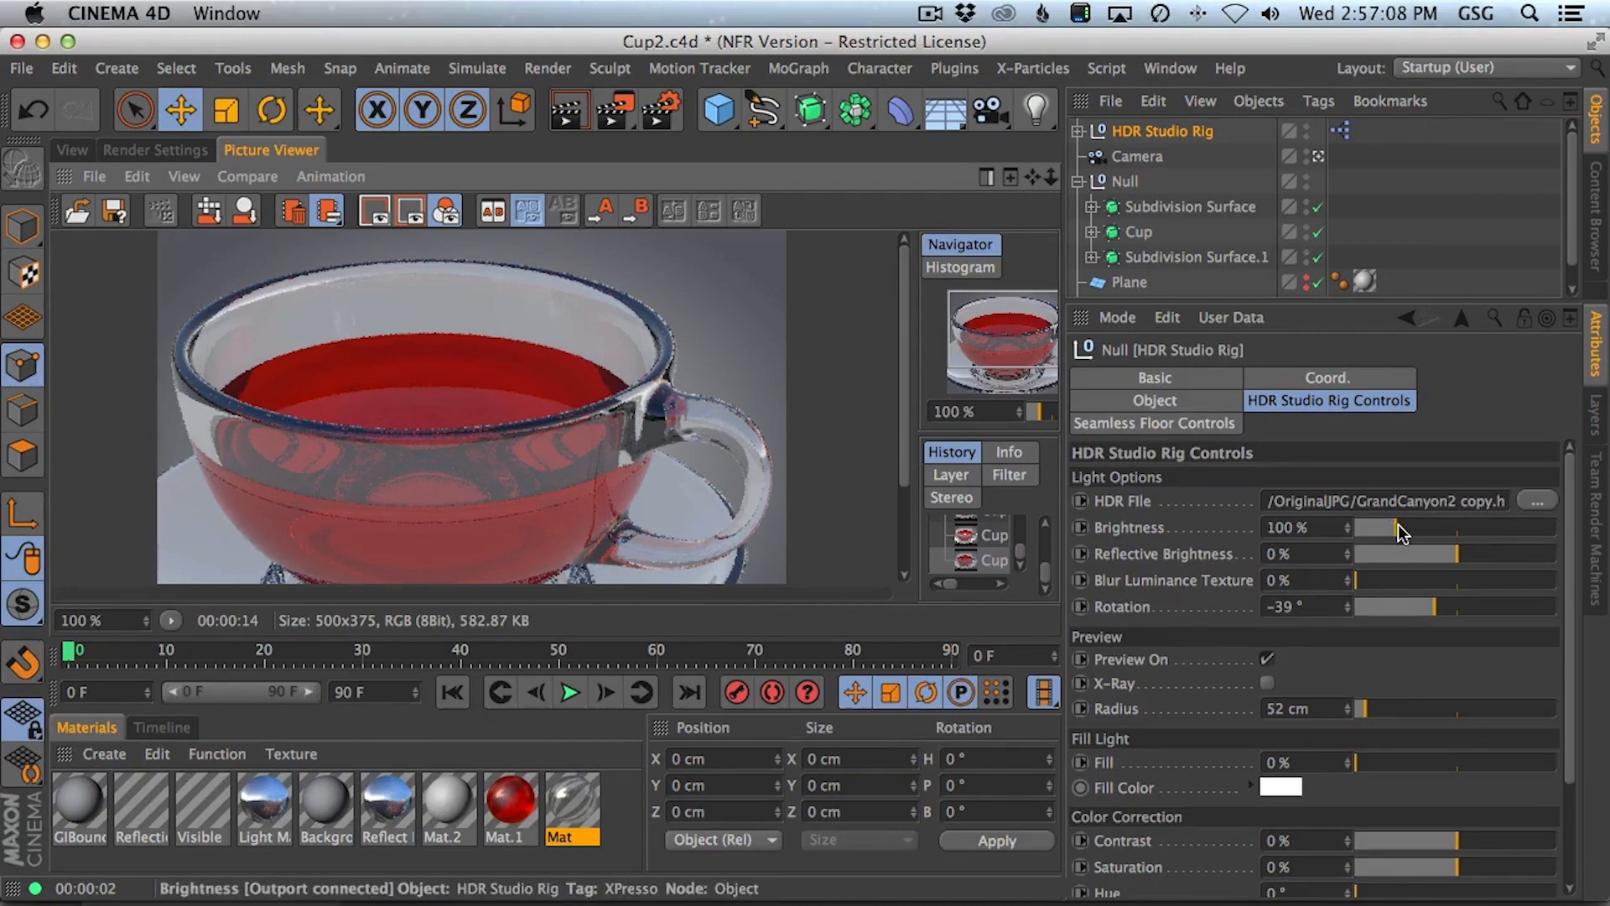
- Raise the HDR Studio Rig's Brightness to 131% and render the cup from a lower, nearly side-on camera angle
drag(1397, 530, 1408, 531)
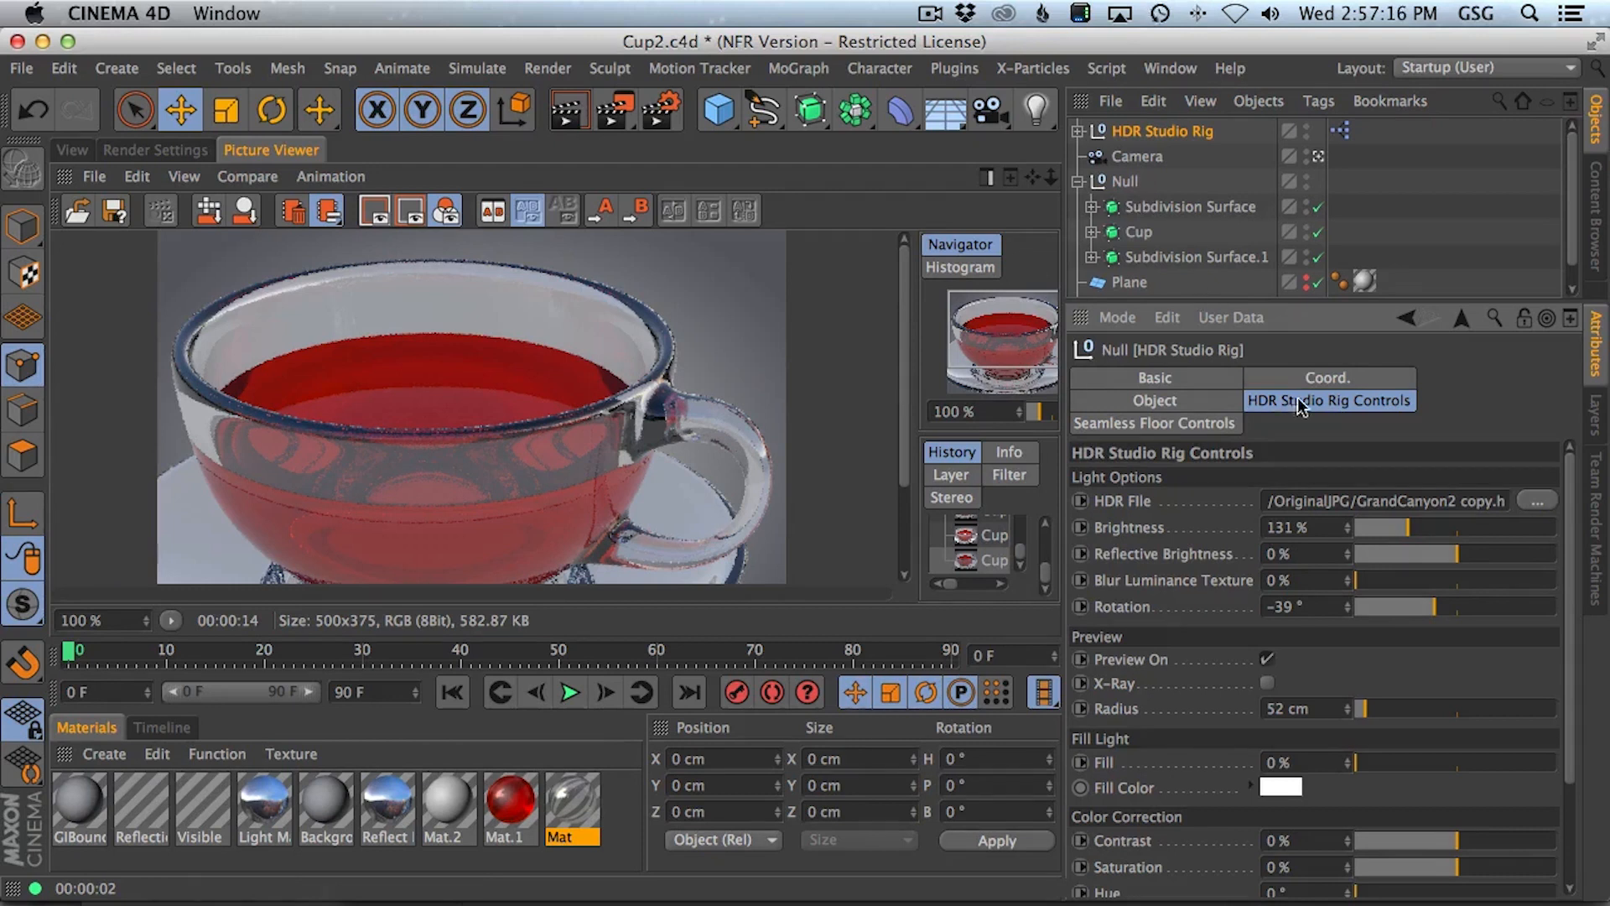
click(1169, 137)
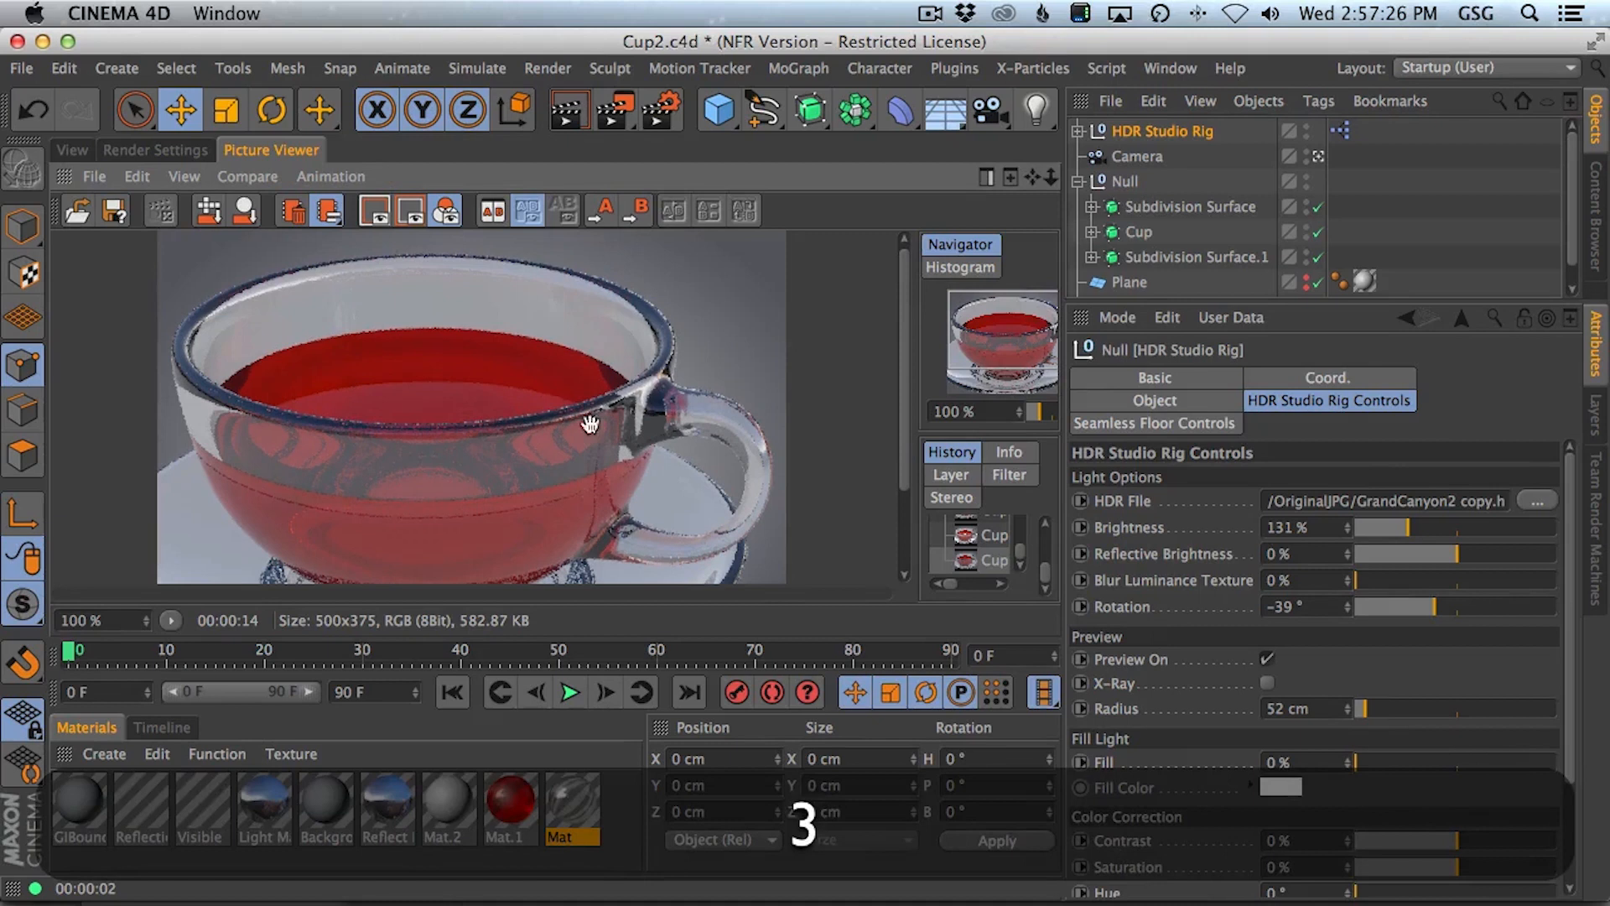
click(72, 150)
drag(495, 442, 592, 369)
key(shift+r)
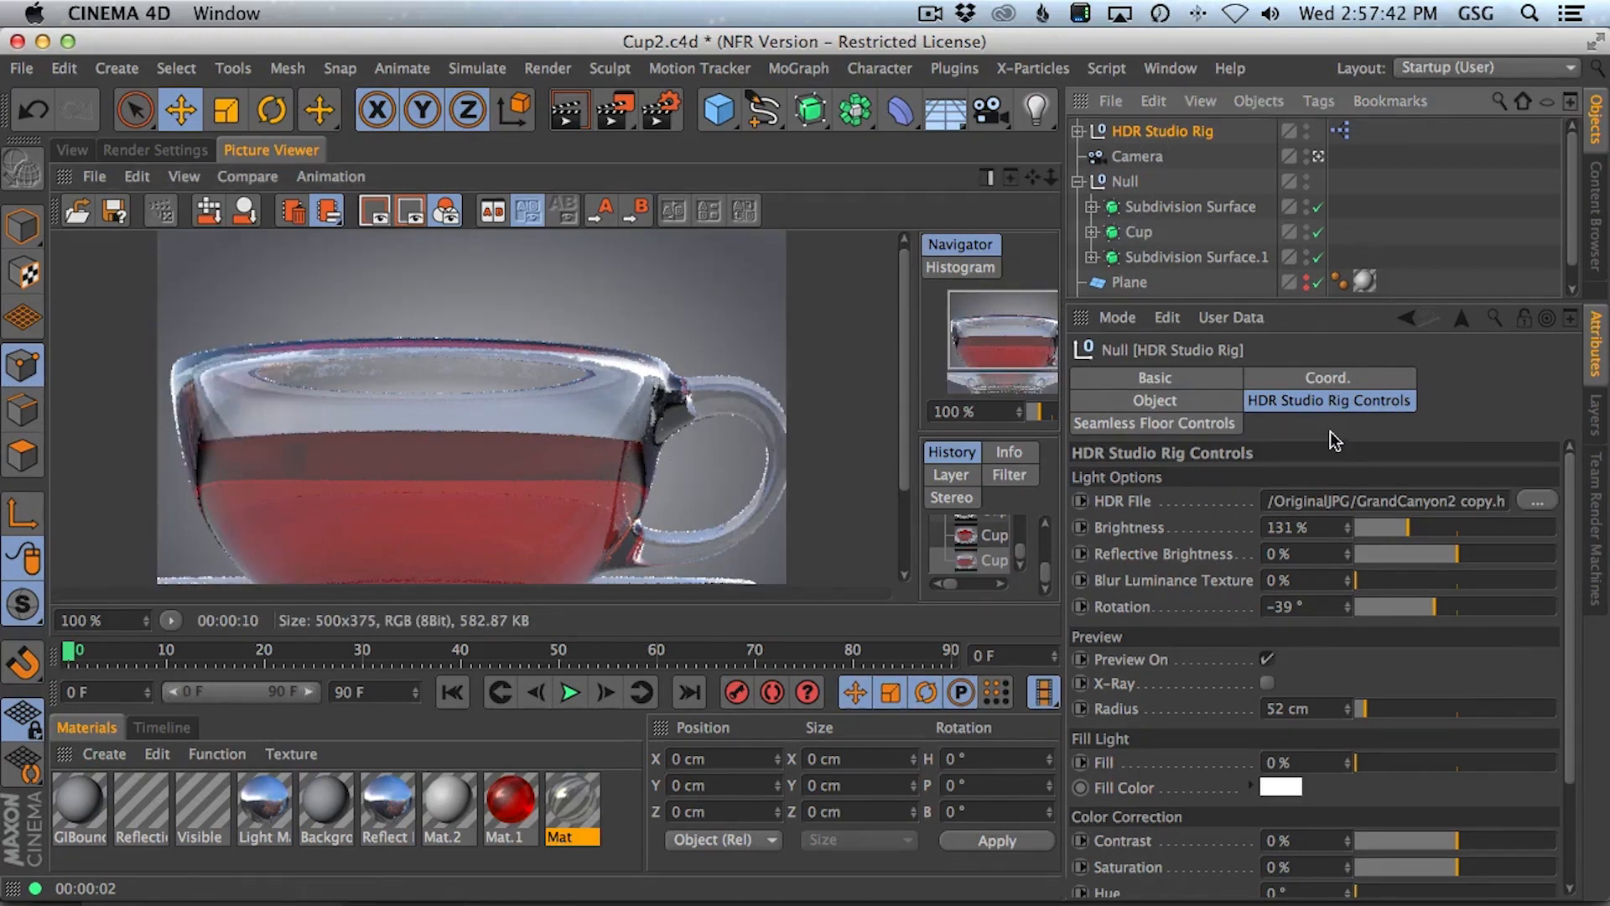
- Expand the HDR Studio Rig hierarchy and show the Tag properties of the Reflection Sky's compositing tag
scroll(1575, 231, down, 1)
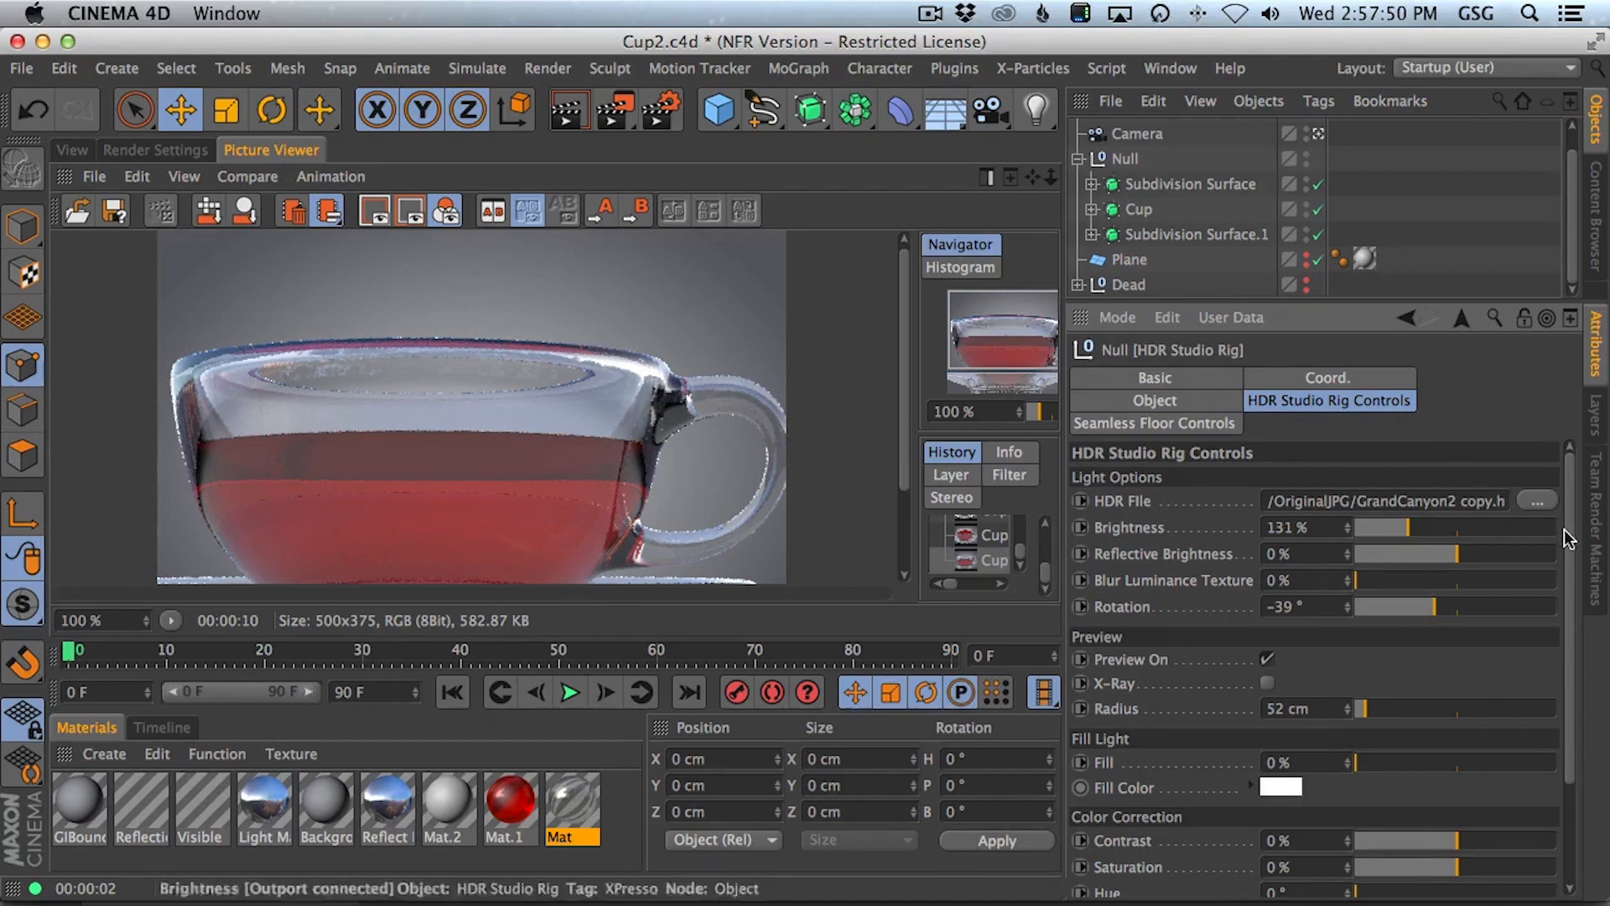
scroll(1575, 140, up, 1)
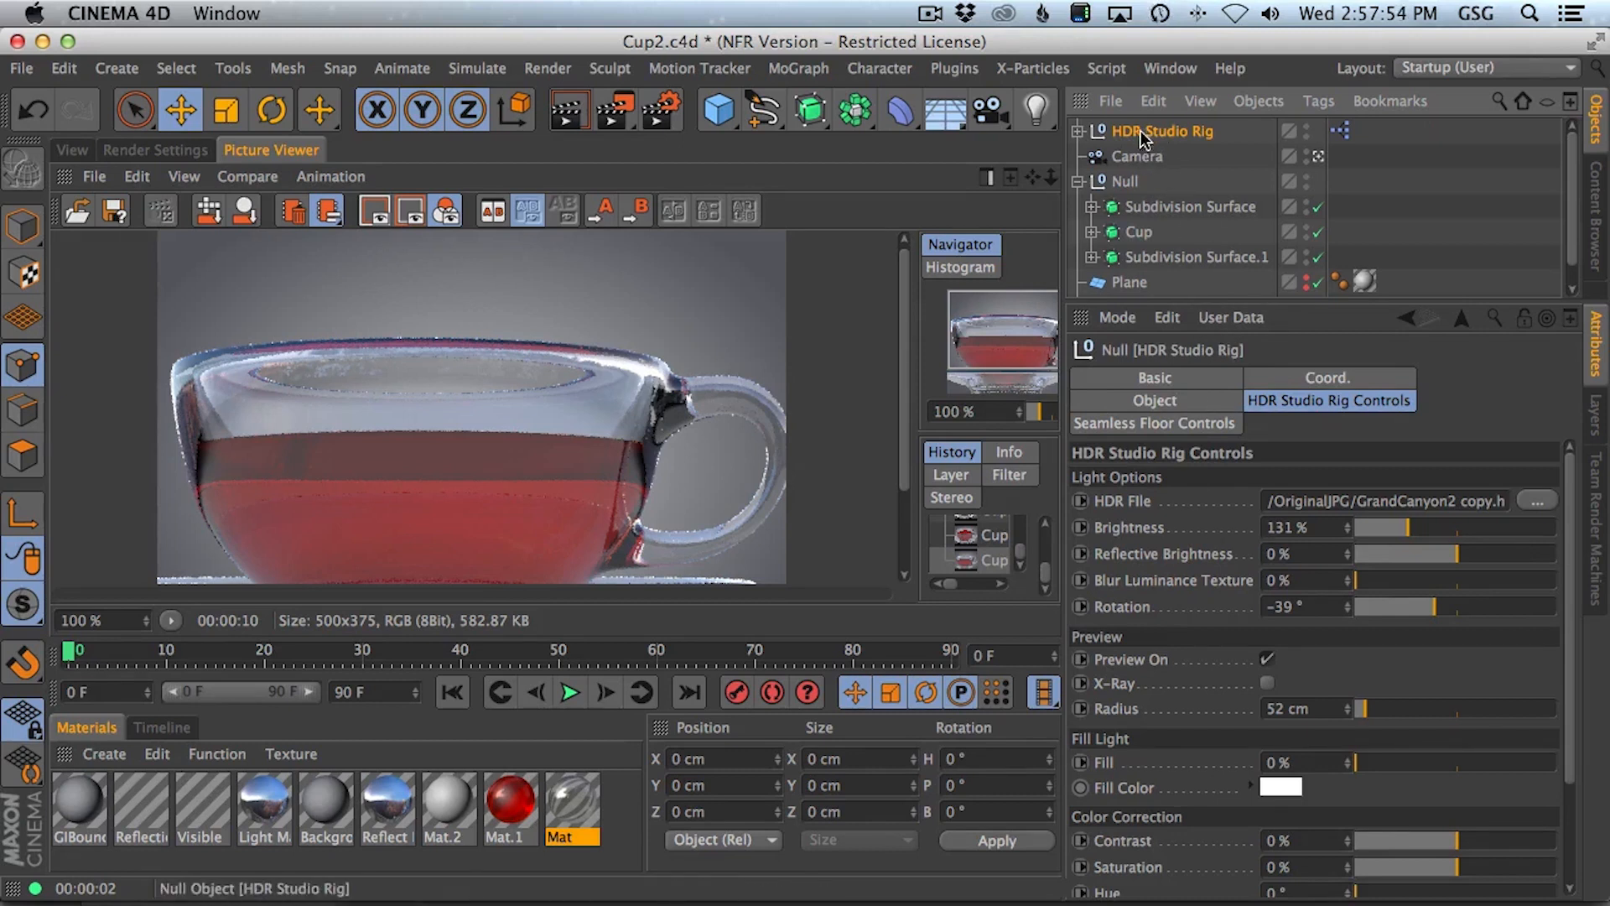
click(1080, 132)
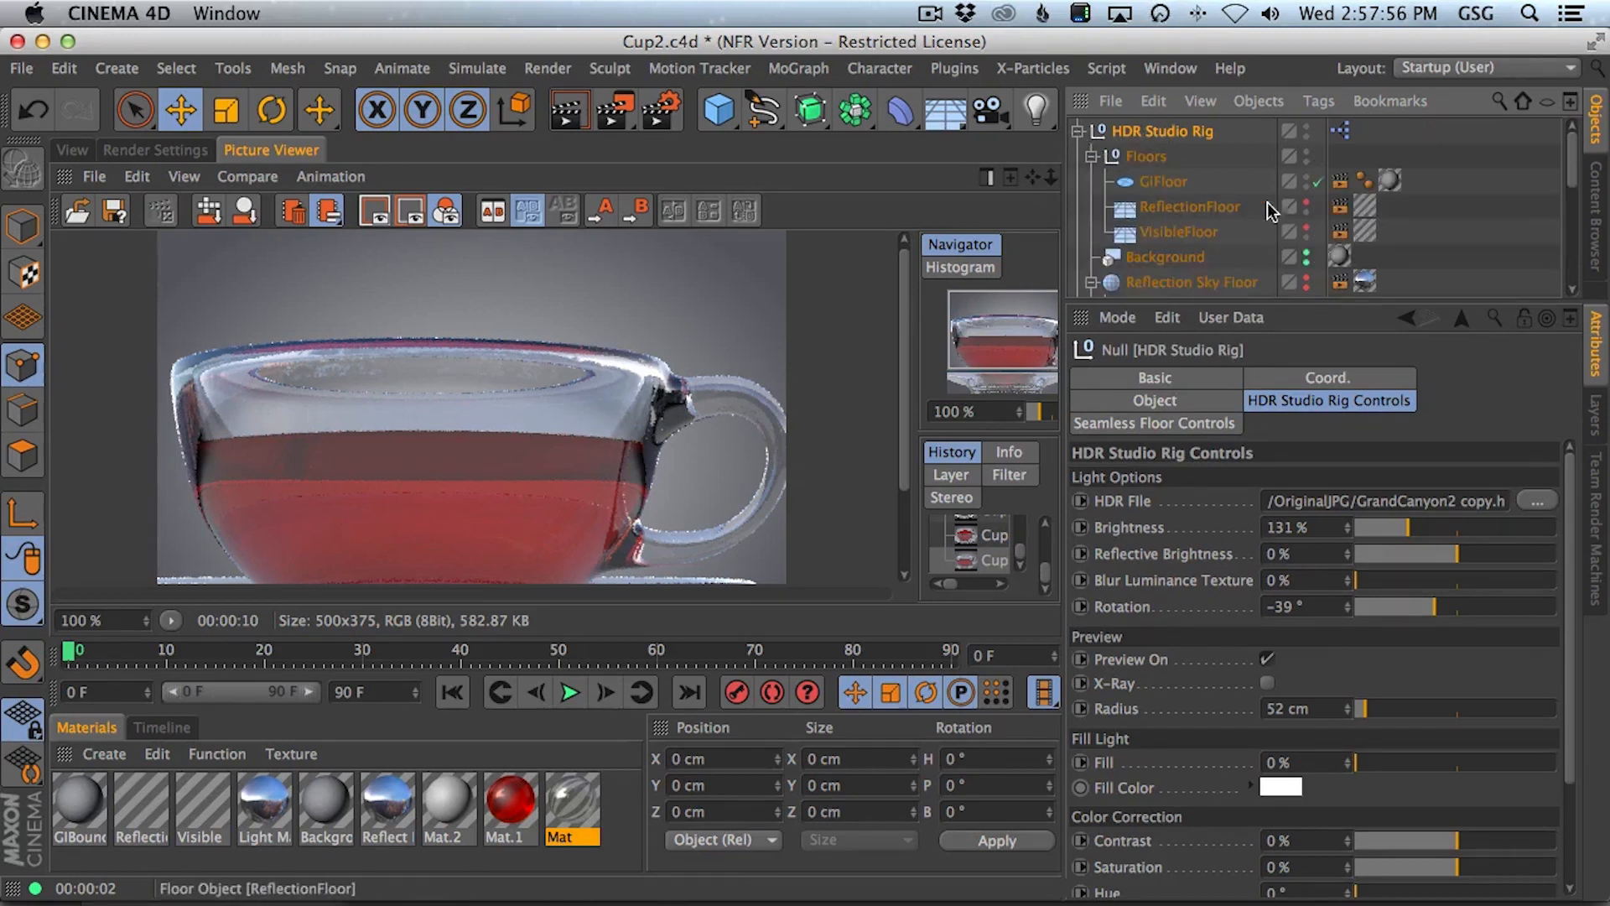
drag(1574, 174, 1579, 217)
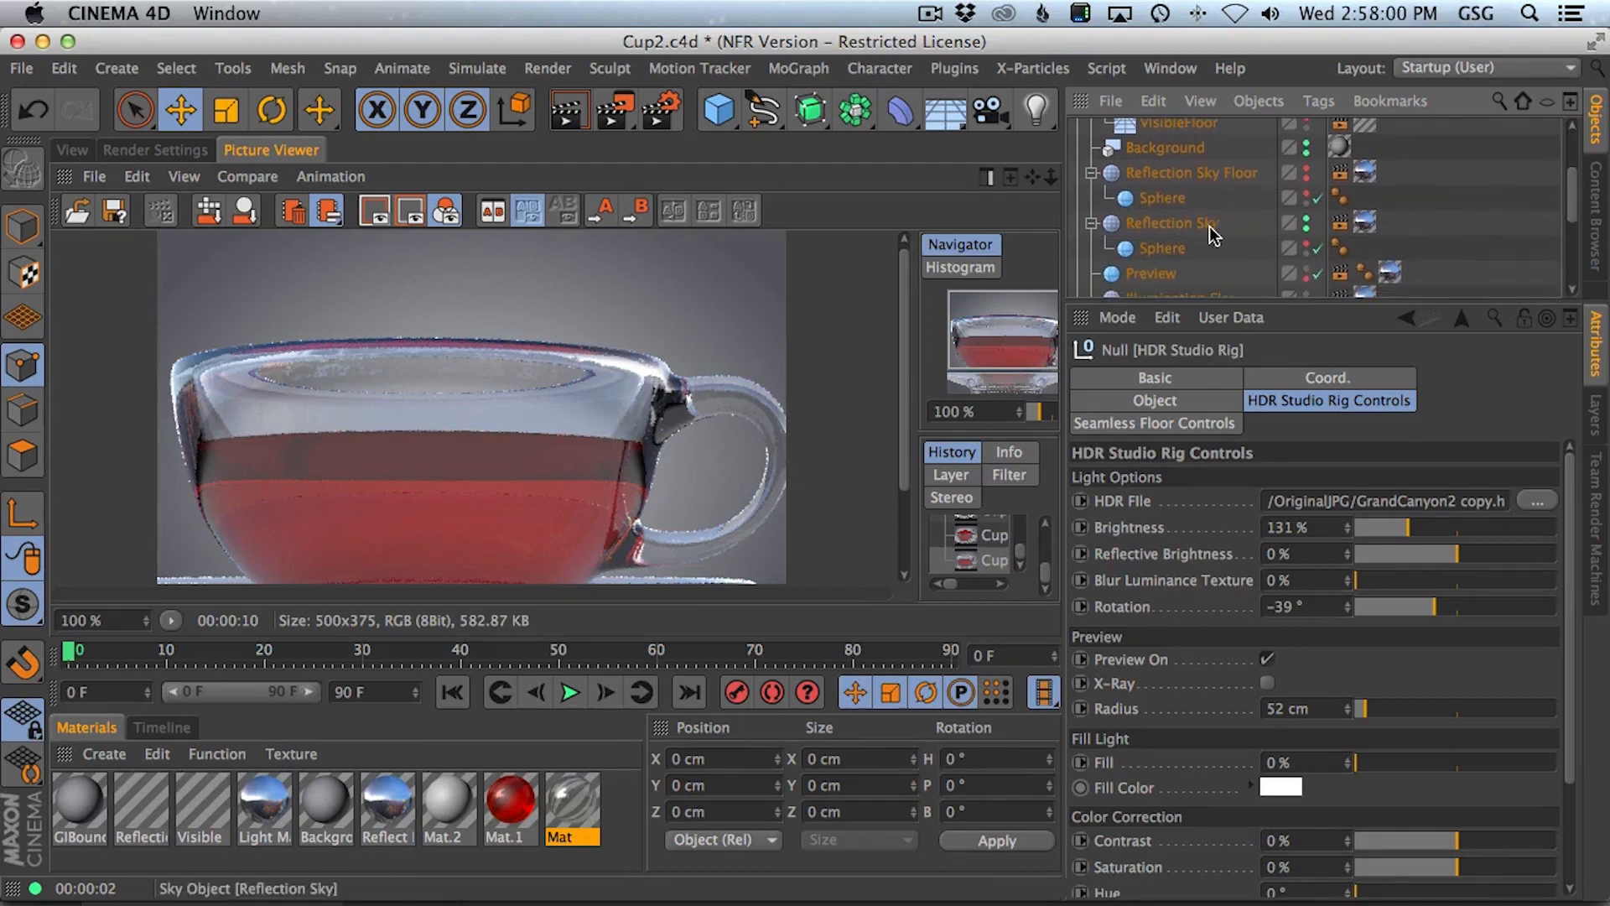
click(1339, 225)
click(1300, 379)
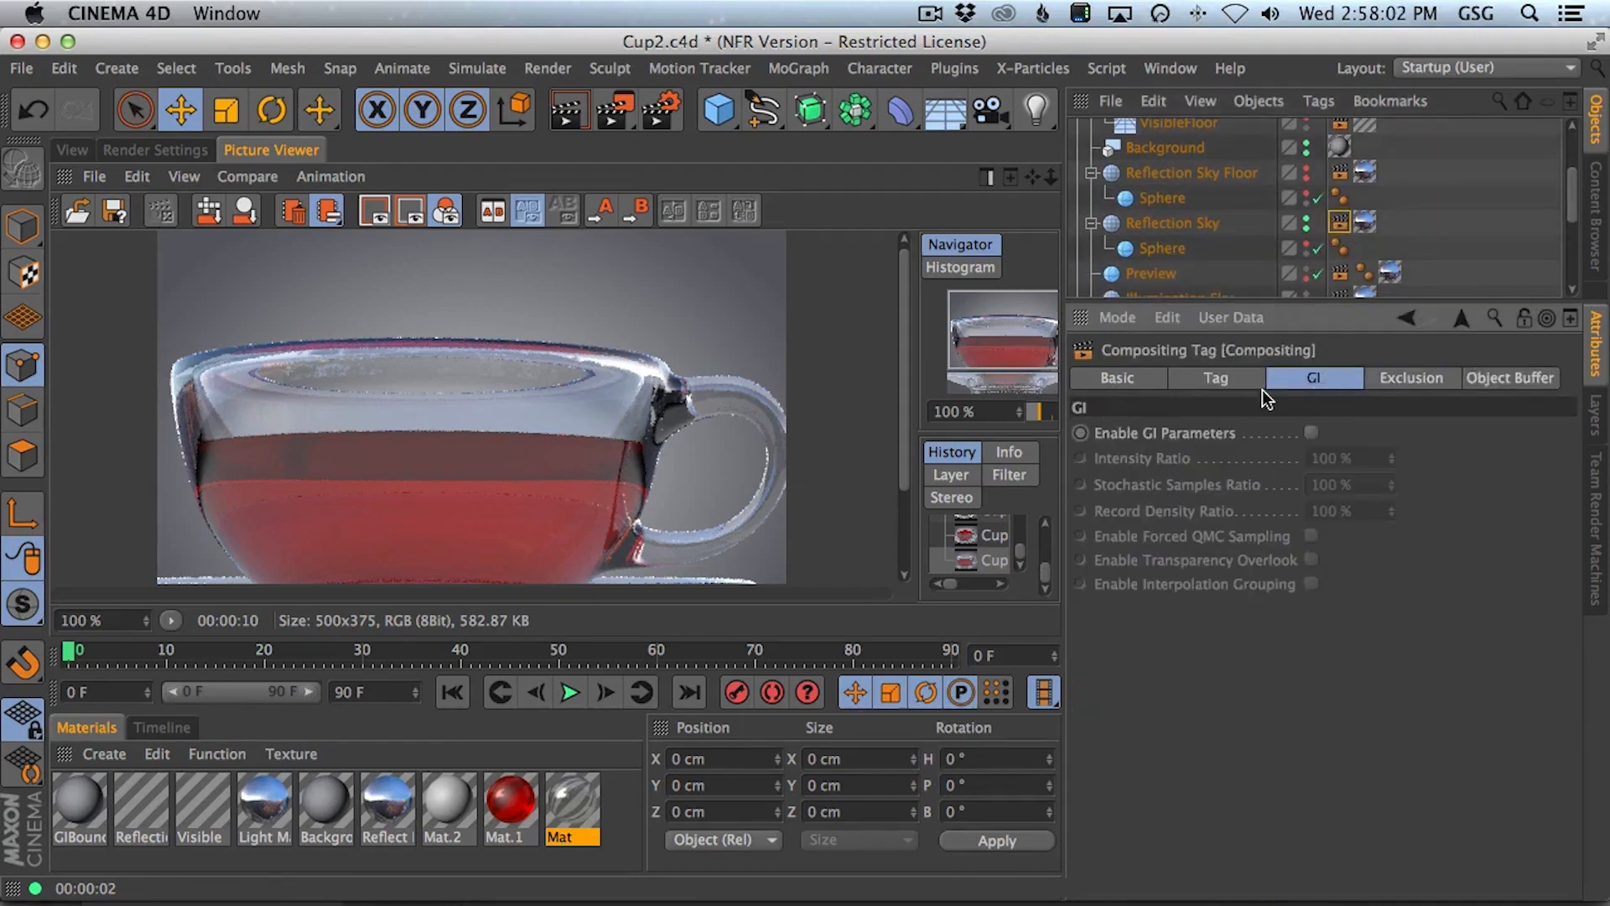
click(1217, 378)
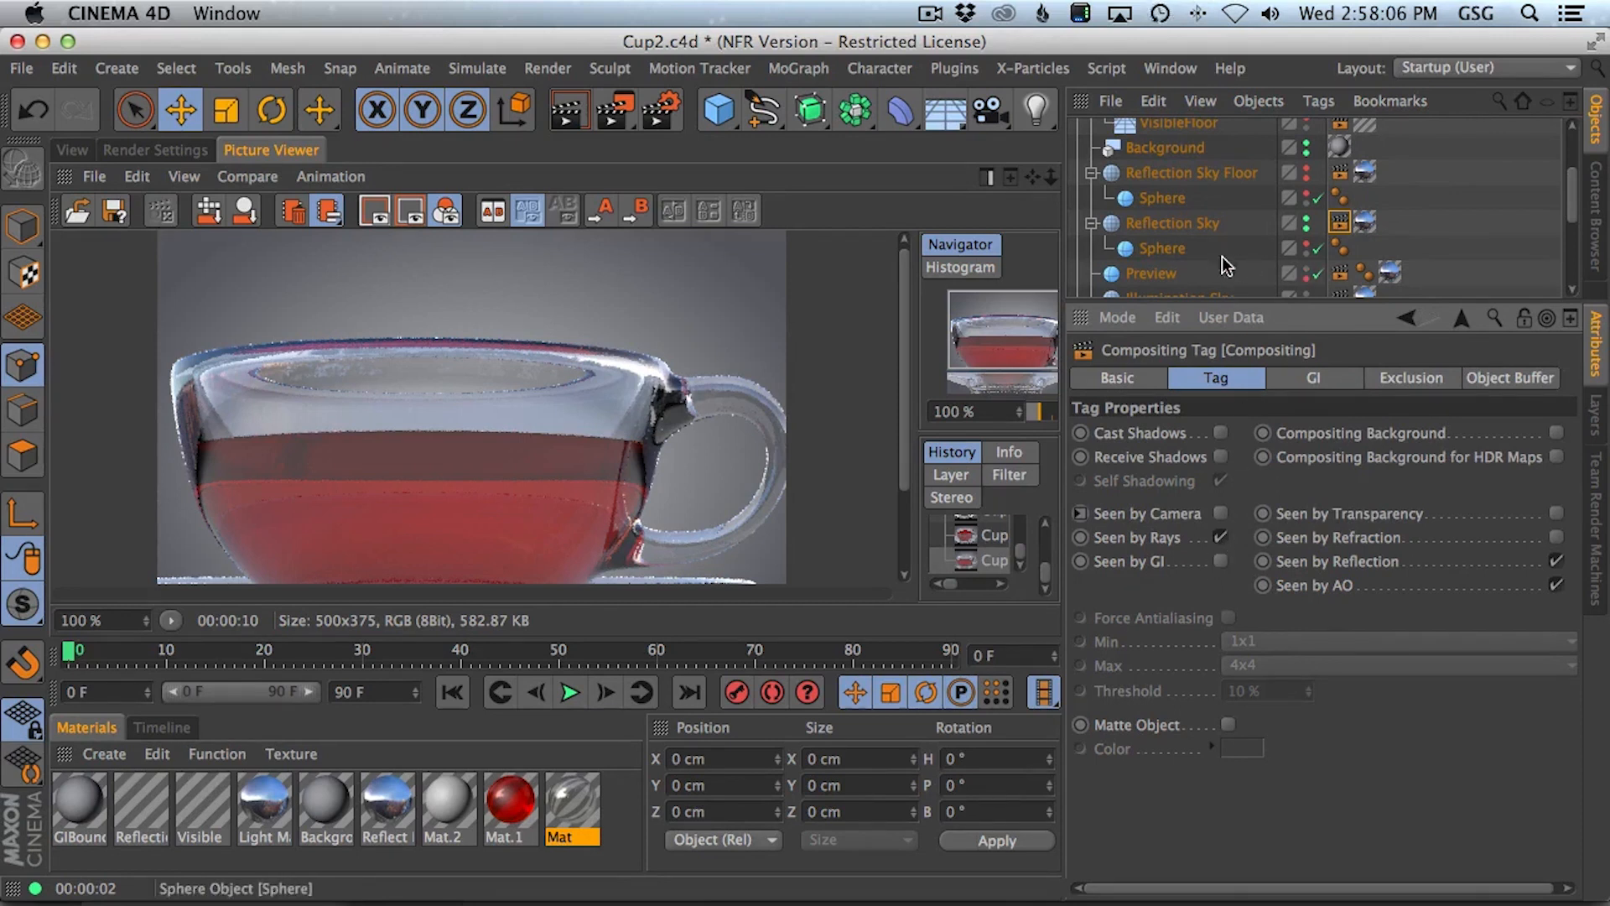
- Make the Reflection Sky seen by transparency and refraction in its compositing tag, and render the cup to the Picture Viewer
scroll(1349, 252, down, 3)
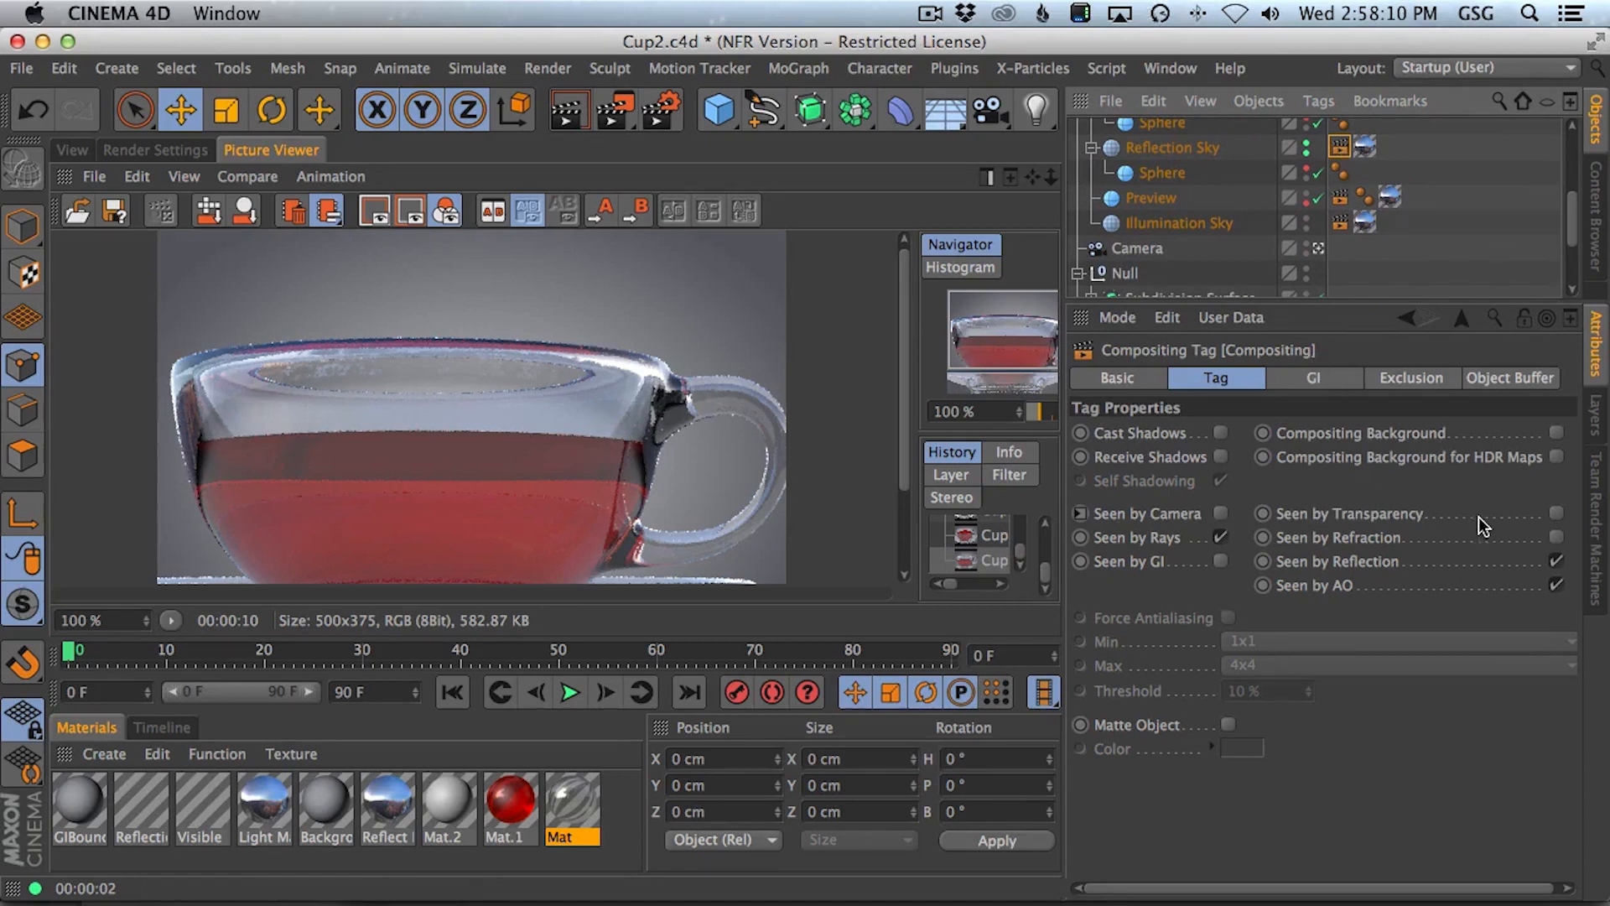
click(1556, 513)
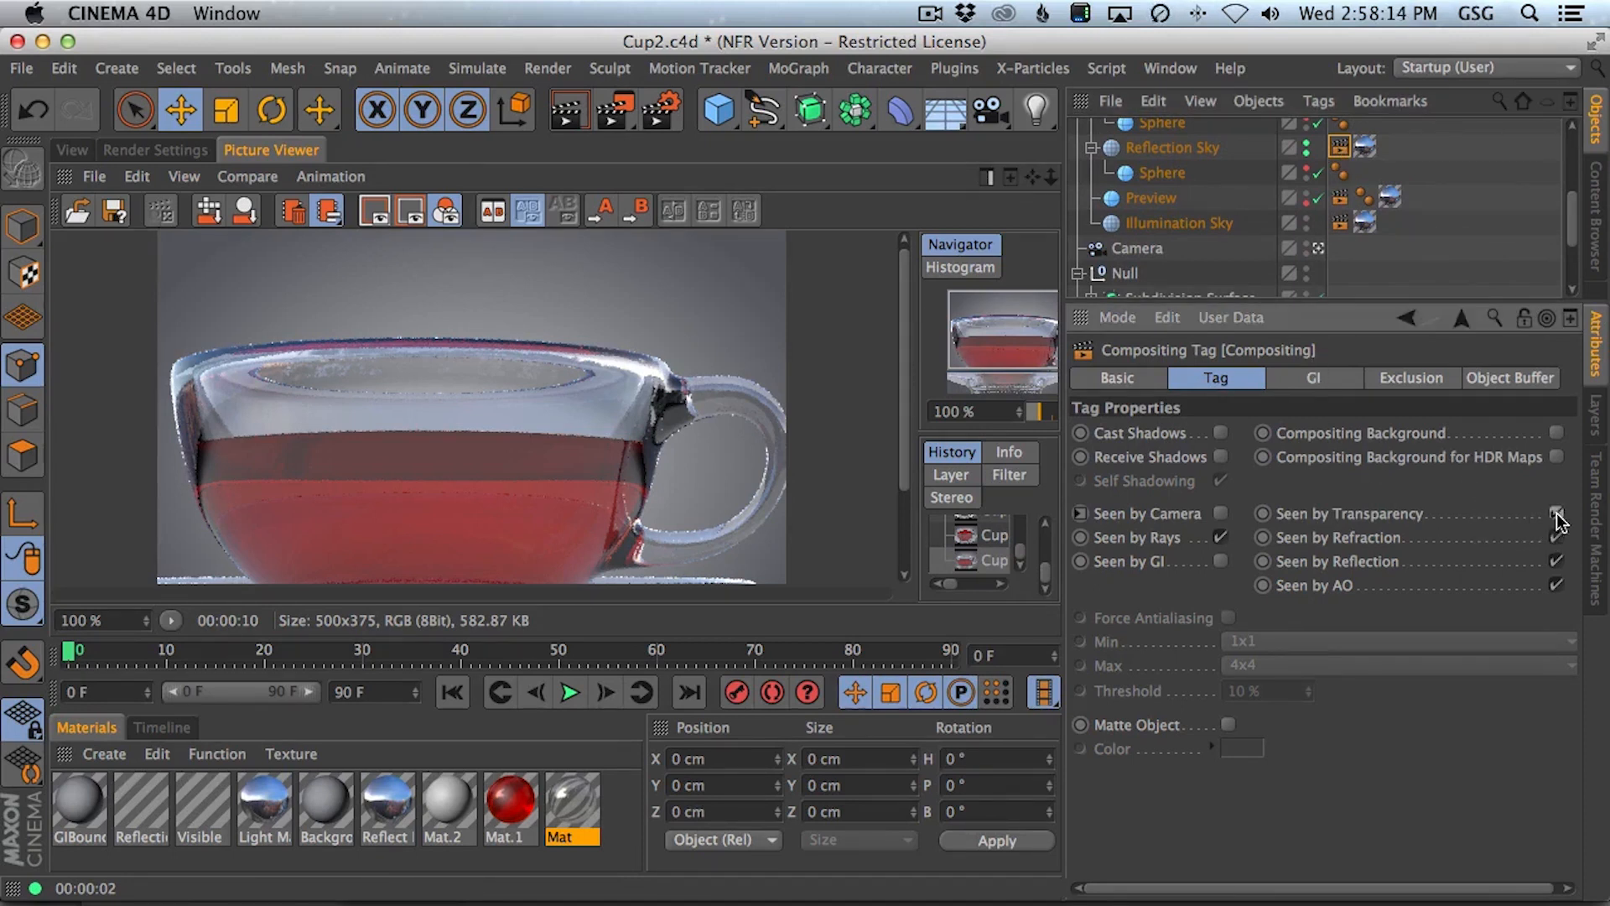
key(shift+r)
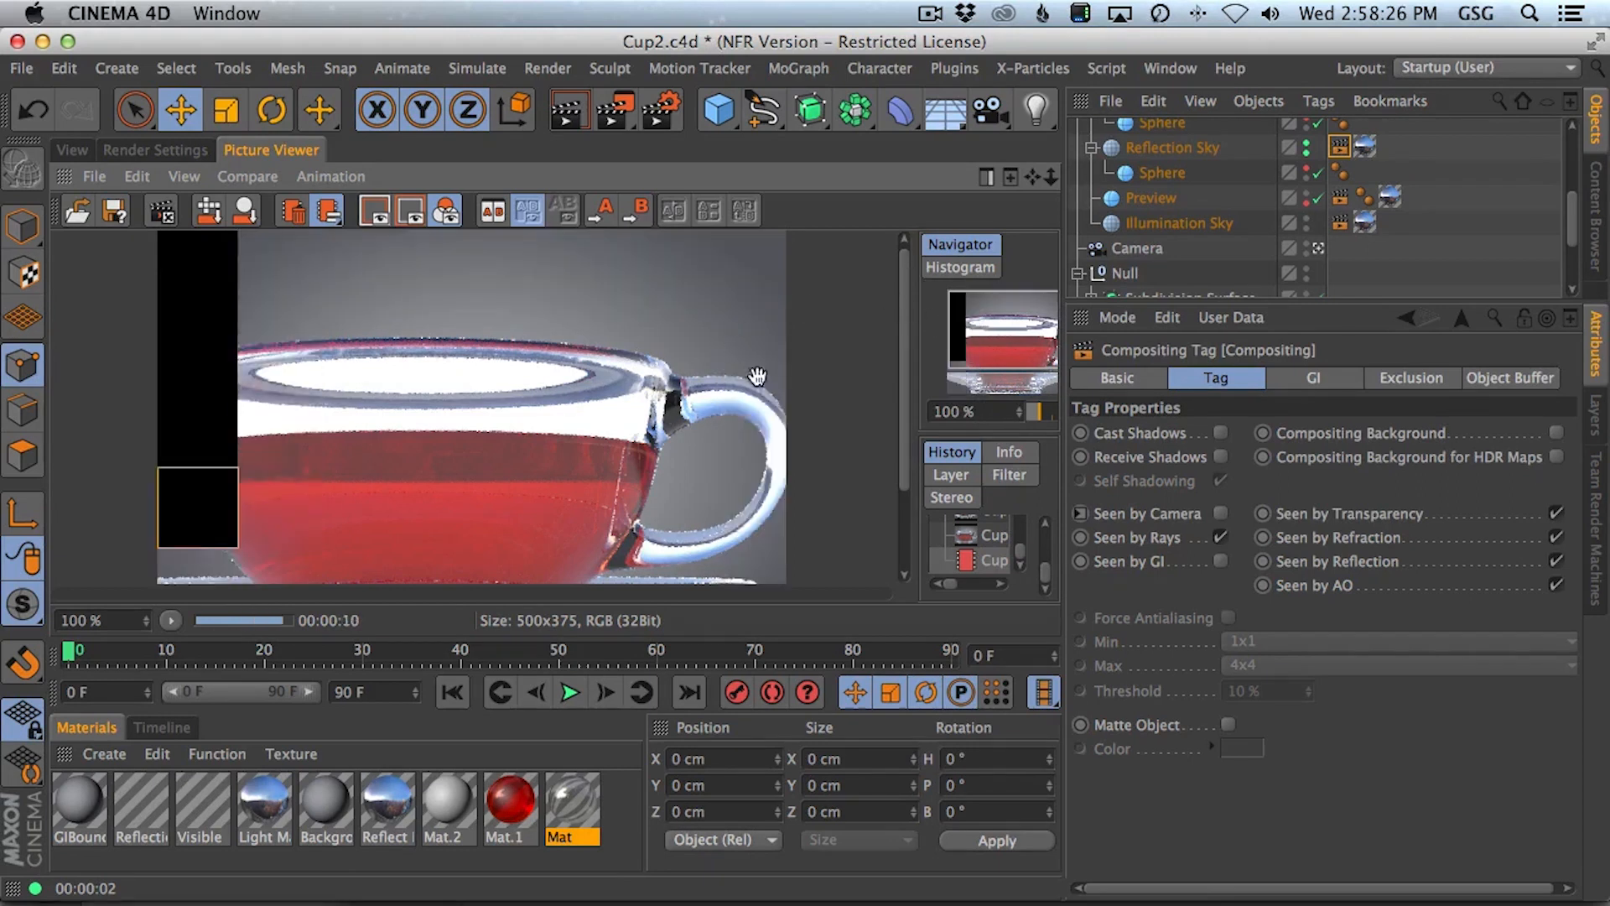
- Reframe the camera as a closer, higher view of the cup's handle side and render it to the Picture Viewer
click(80, 151)
key(3)
drag(744, 436, 631, 429)
key(1)
key(2)
key(shift+r)
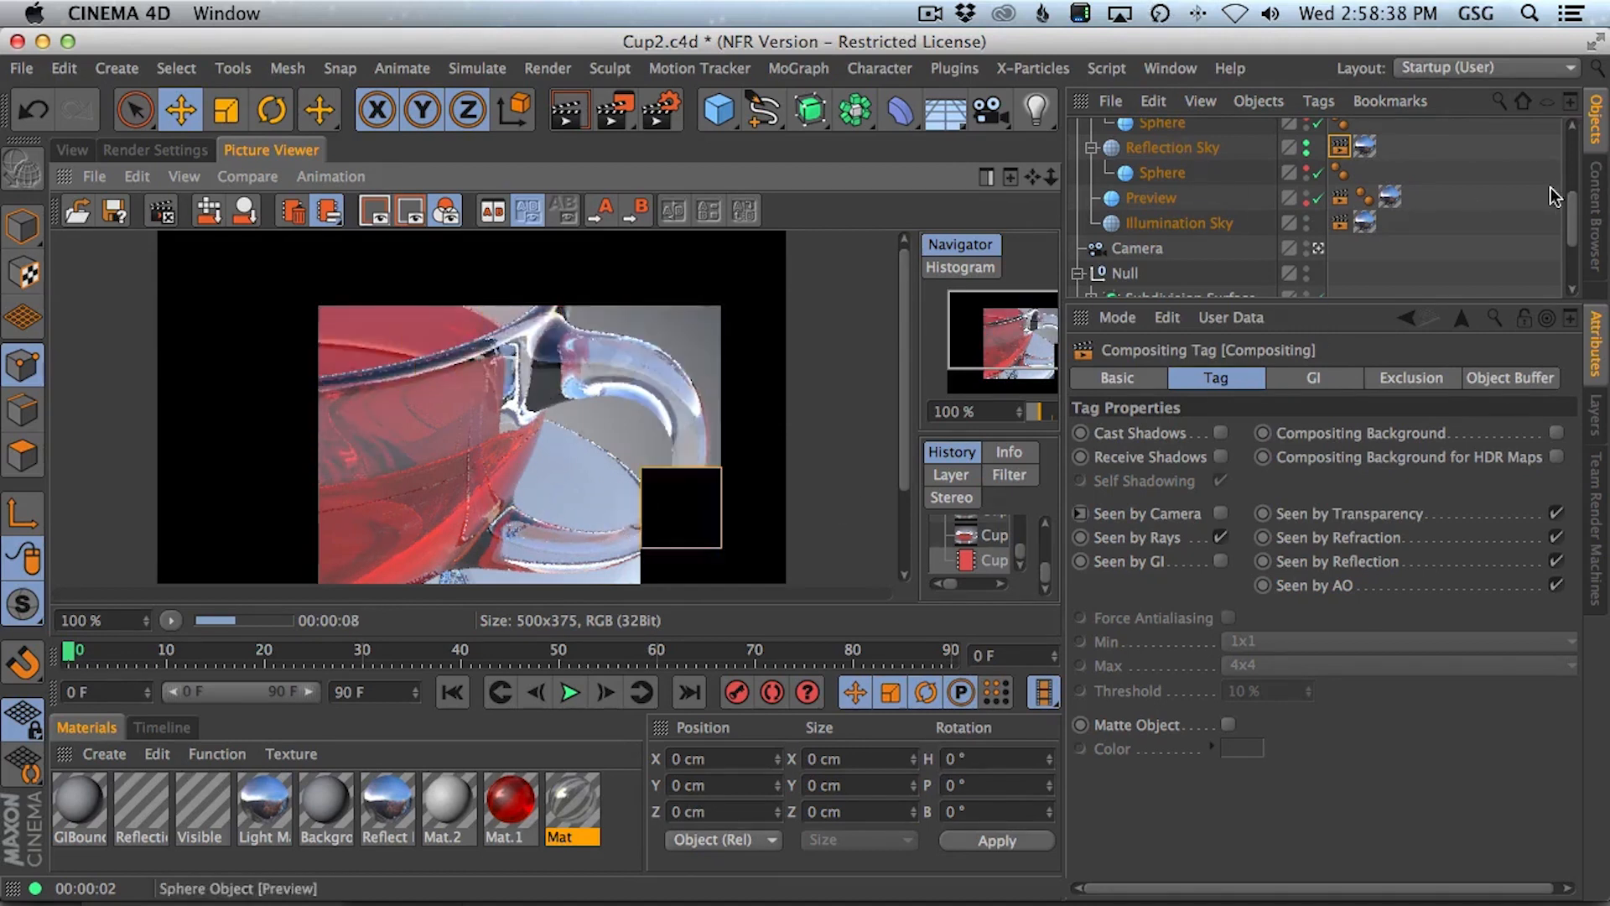
- Lower the HDR Studio Rig's light Brightness to 94% and render the cup again
scroll(1560, 195, up, 5)
click(1166, 131)
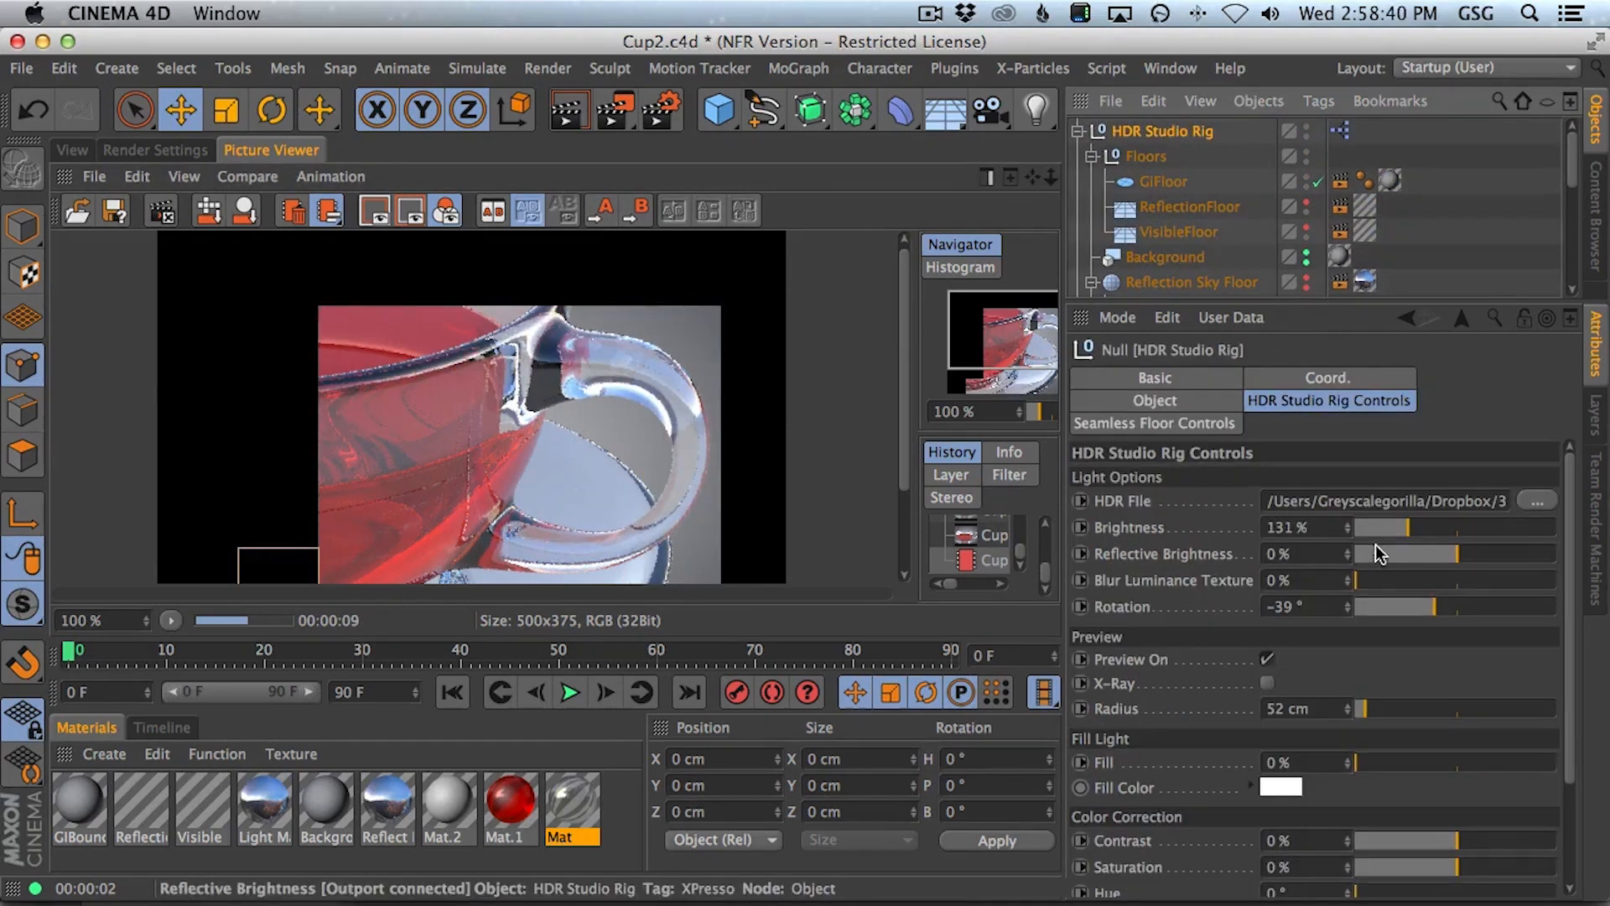
click(1395, 529)
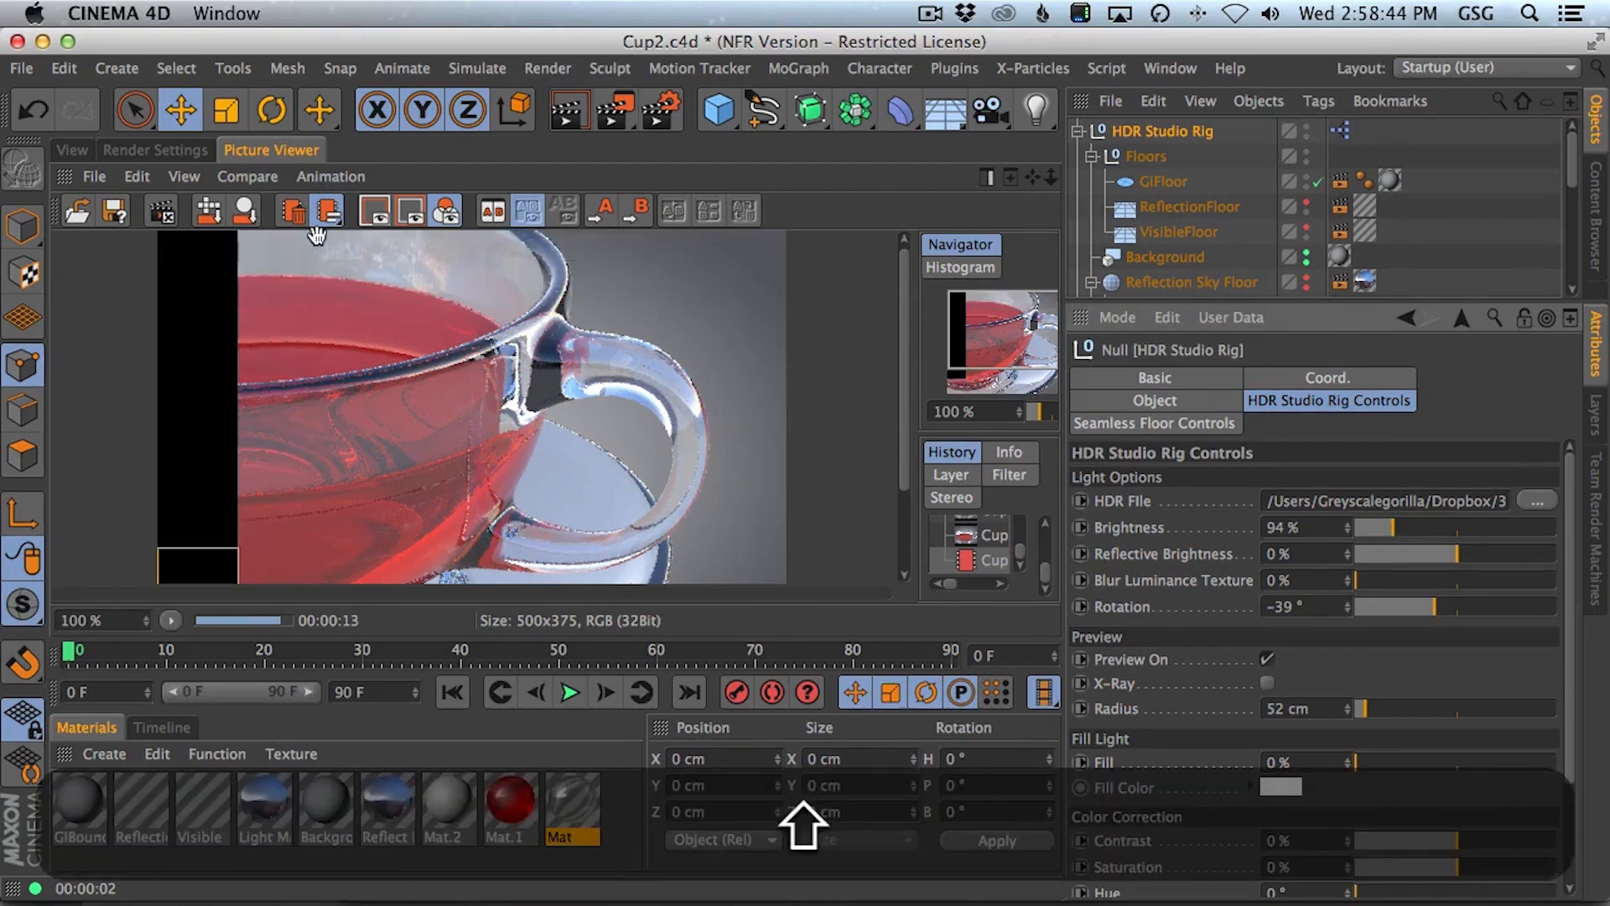
key(shift+r)
click(973, 349)
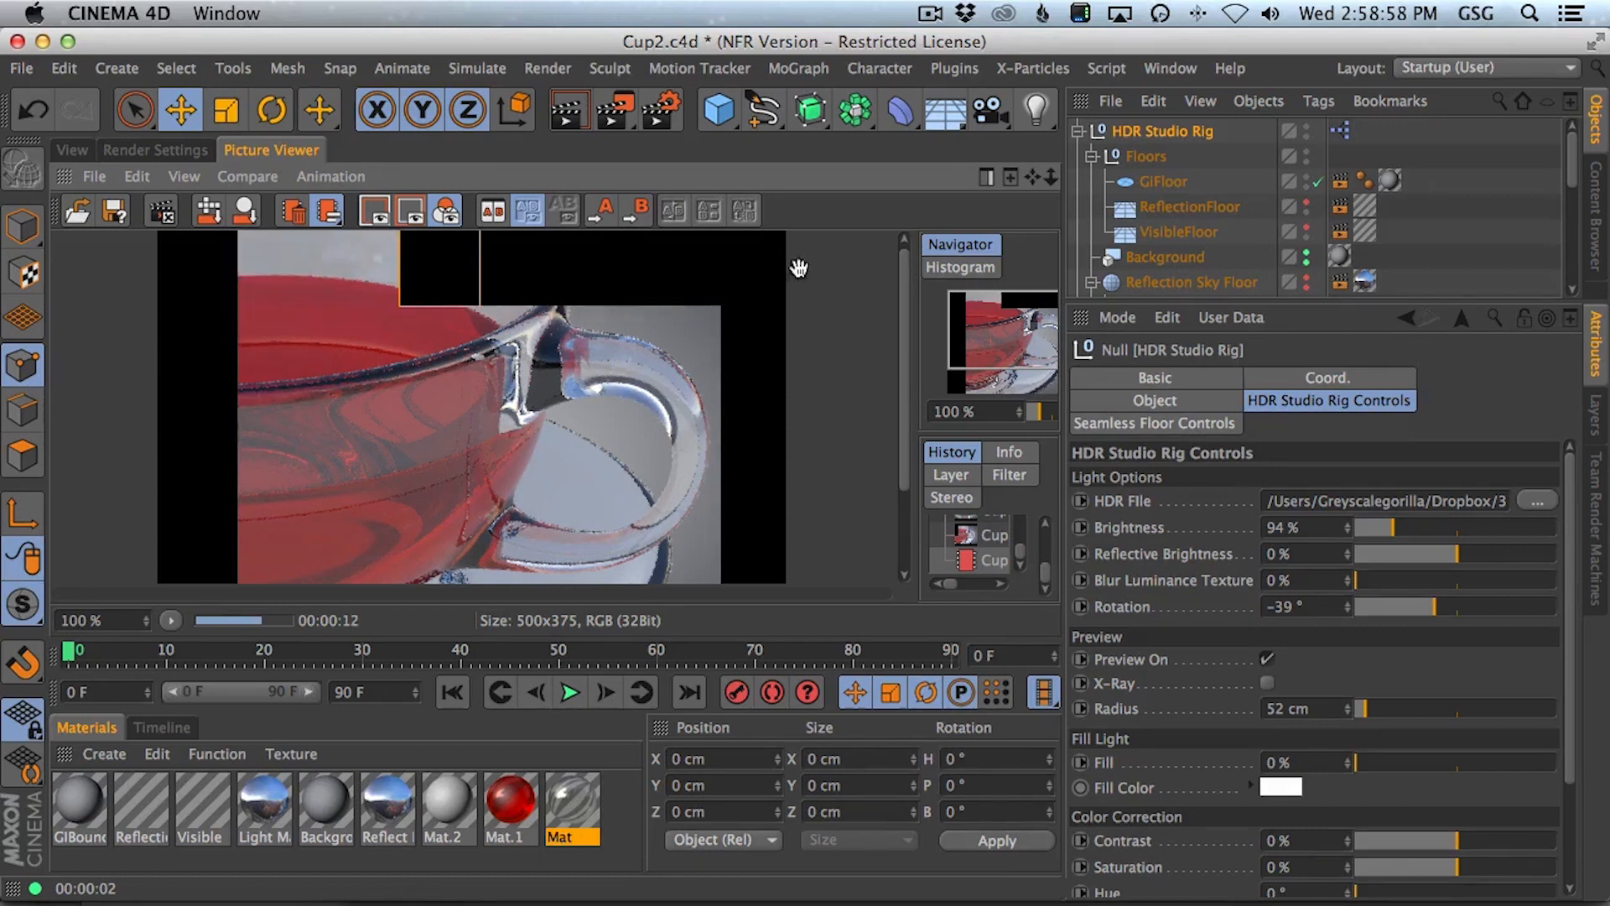
- Enable HDRI Reflection with 18% Reflection Blur in the rig's Seamless Floor Controls and render the cup
click(1079, 132)
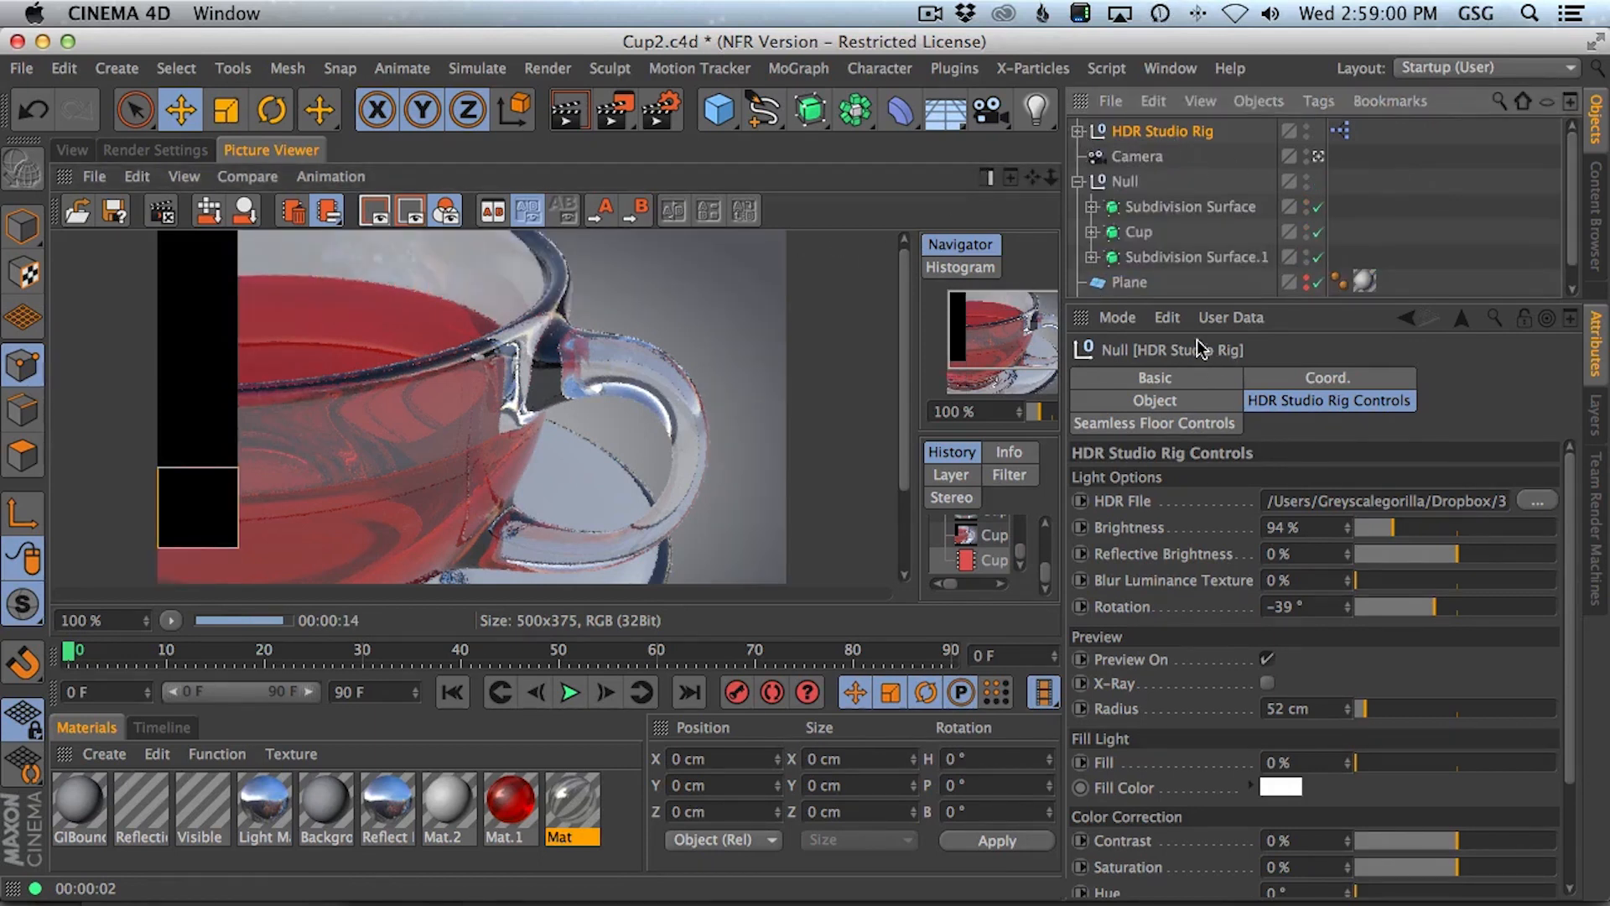
click(1571, 290)
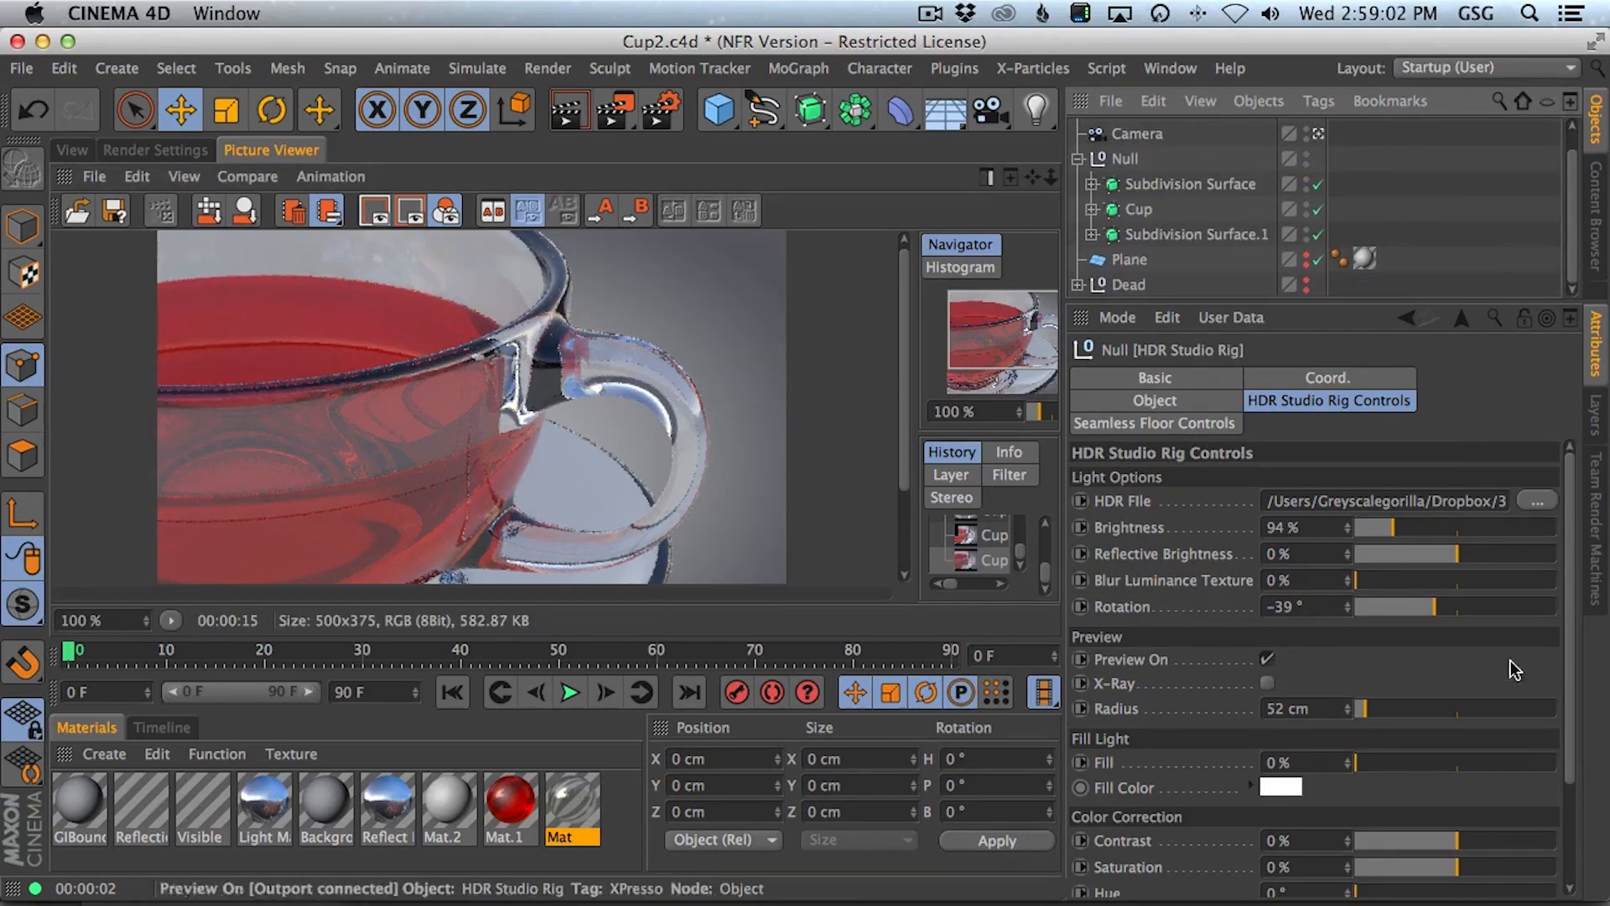
scroll(1577, 662, down, 3)
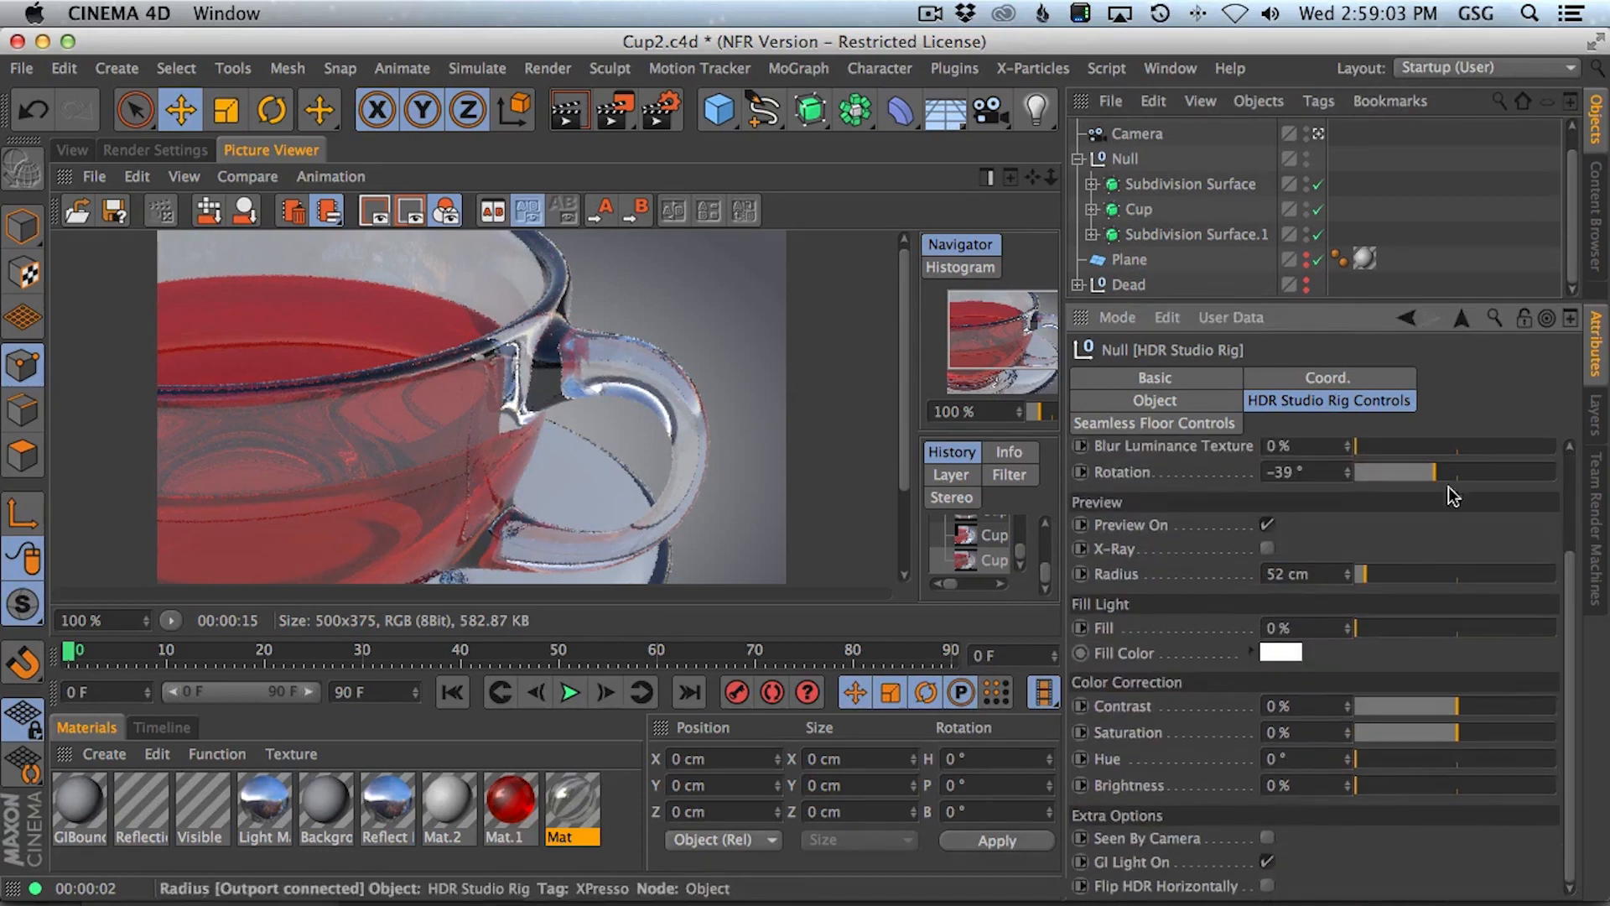
click(1178, 424)
click(1249, 747)
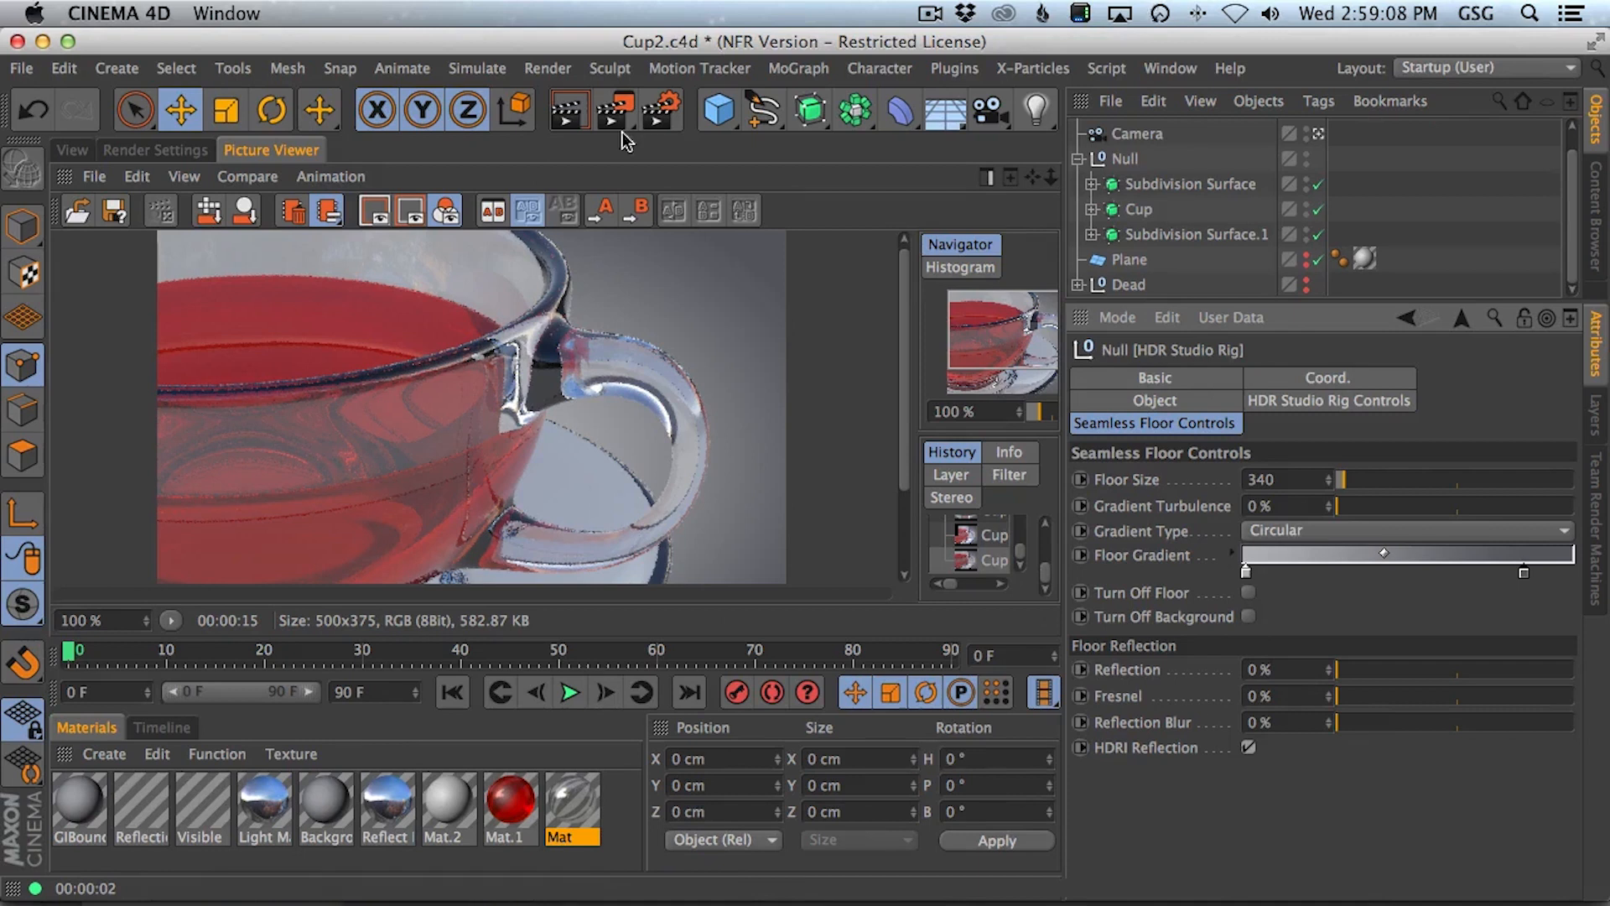
drag(1361, 722, 1381, 722)
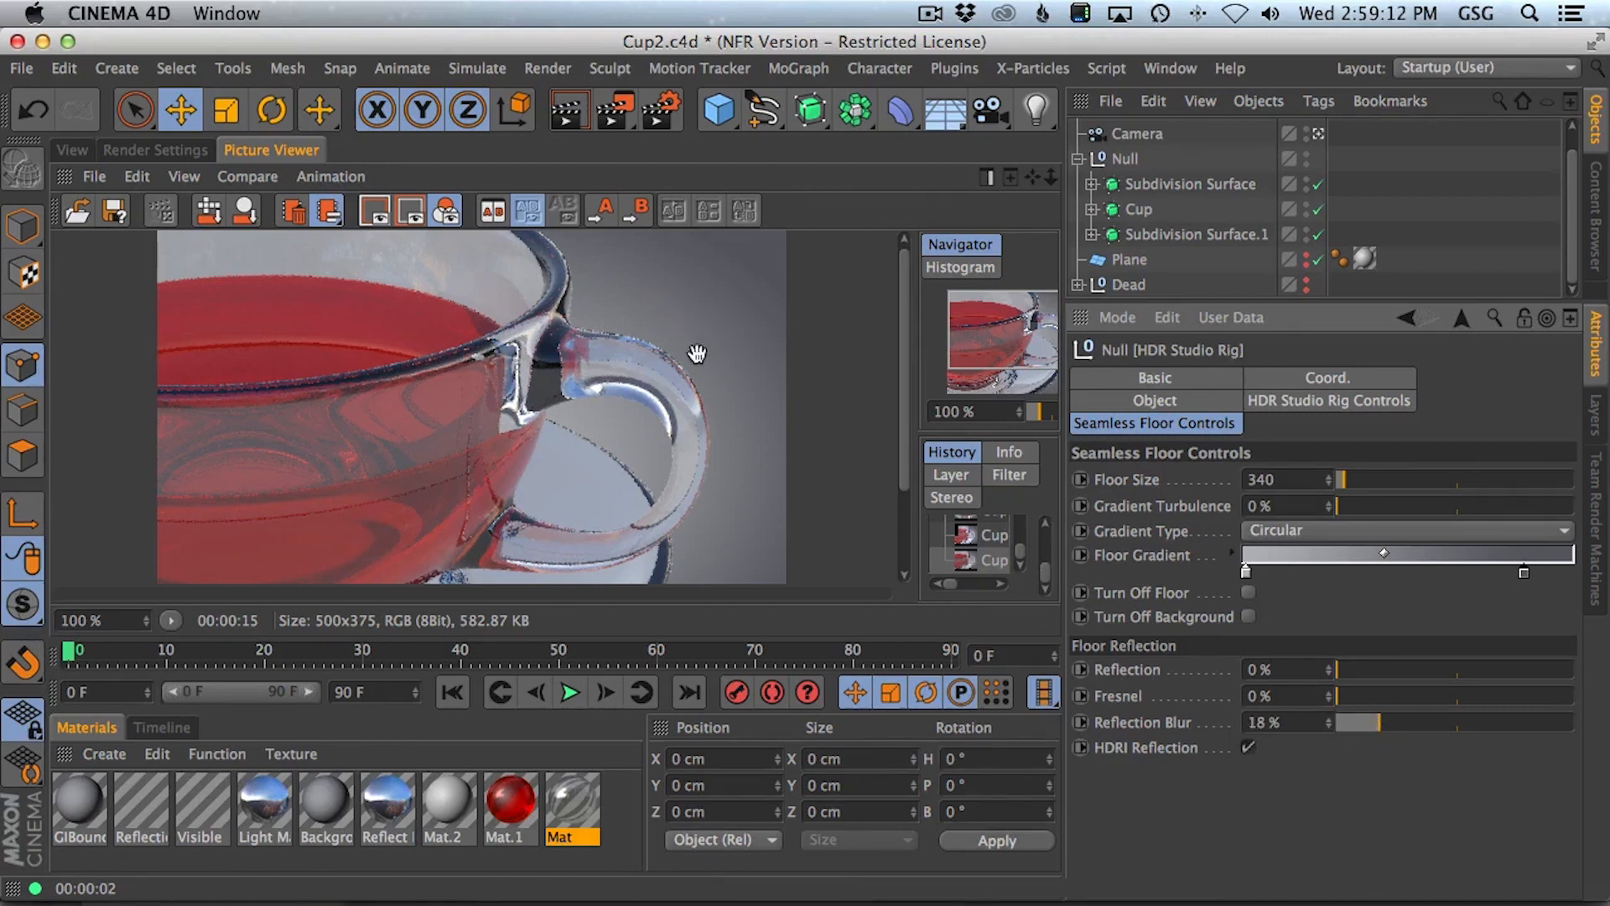
key(shift+r)
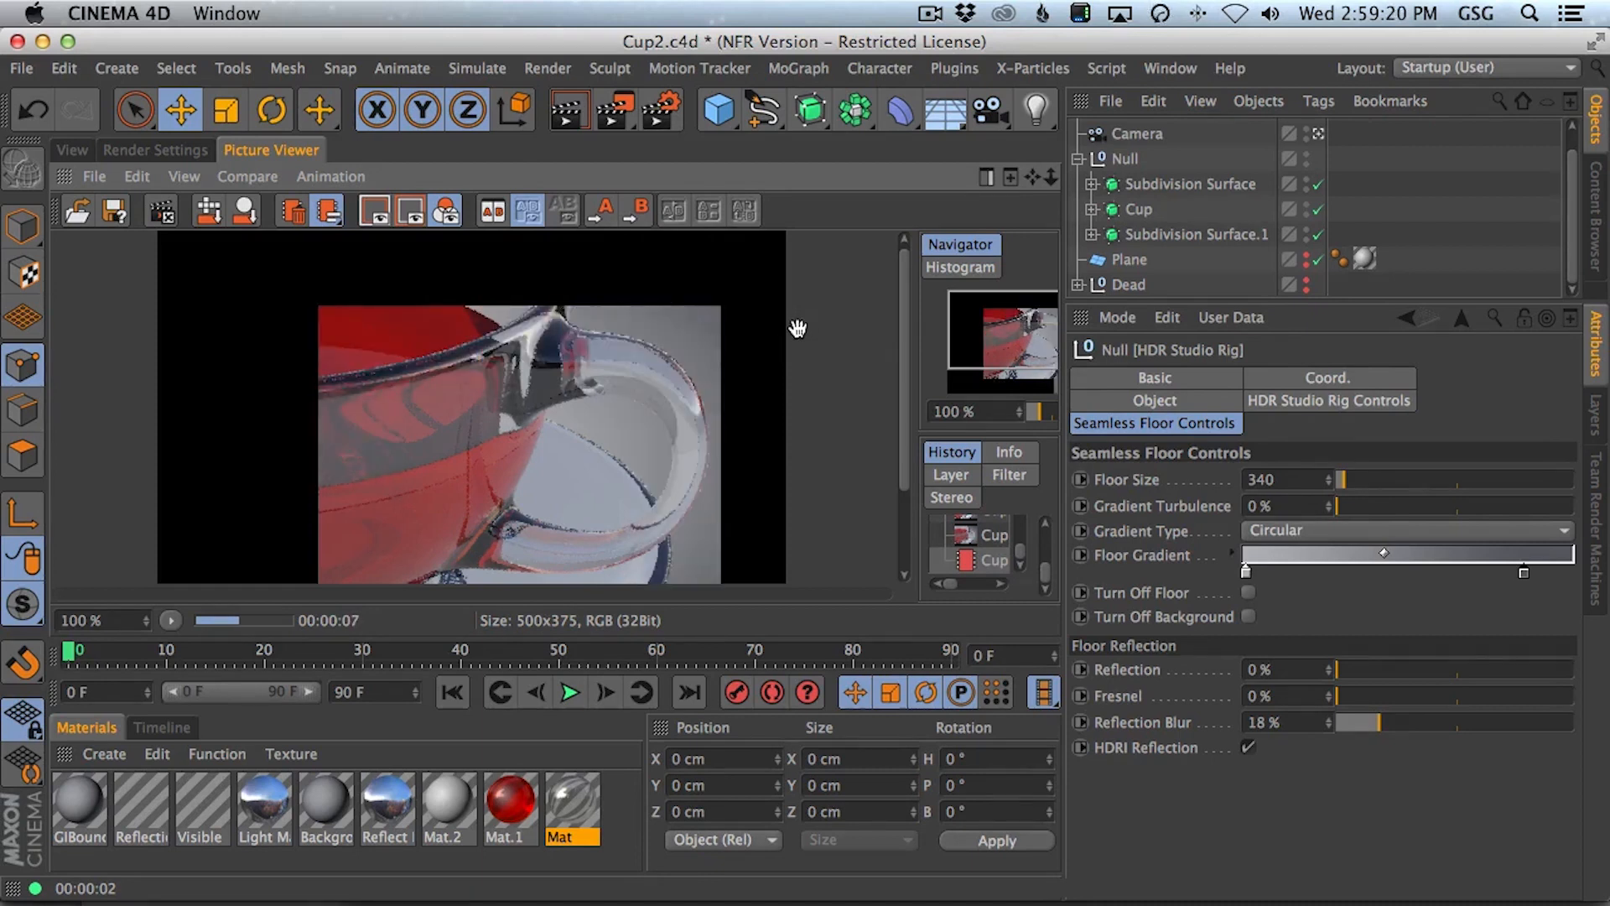
- Compare the recent renders in the Picture Viewer history and set the floor's Reflection Blur to 23%
drag(1377, 723, 1411, 723)
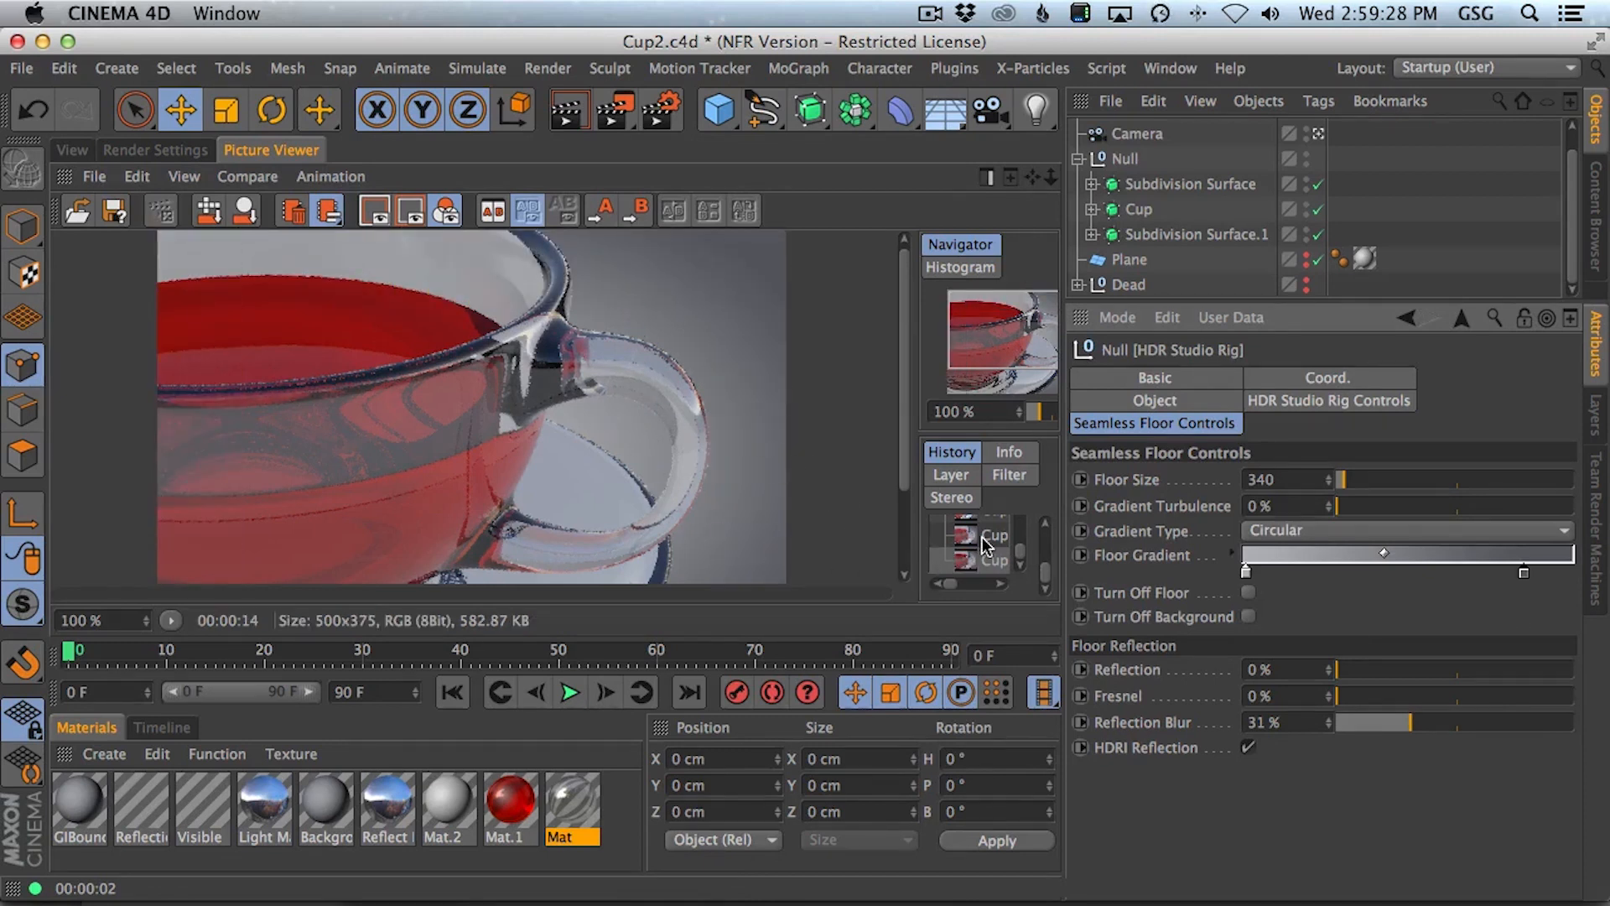
key(Up)
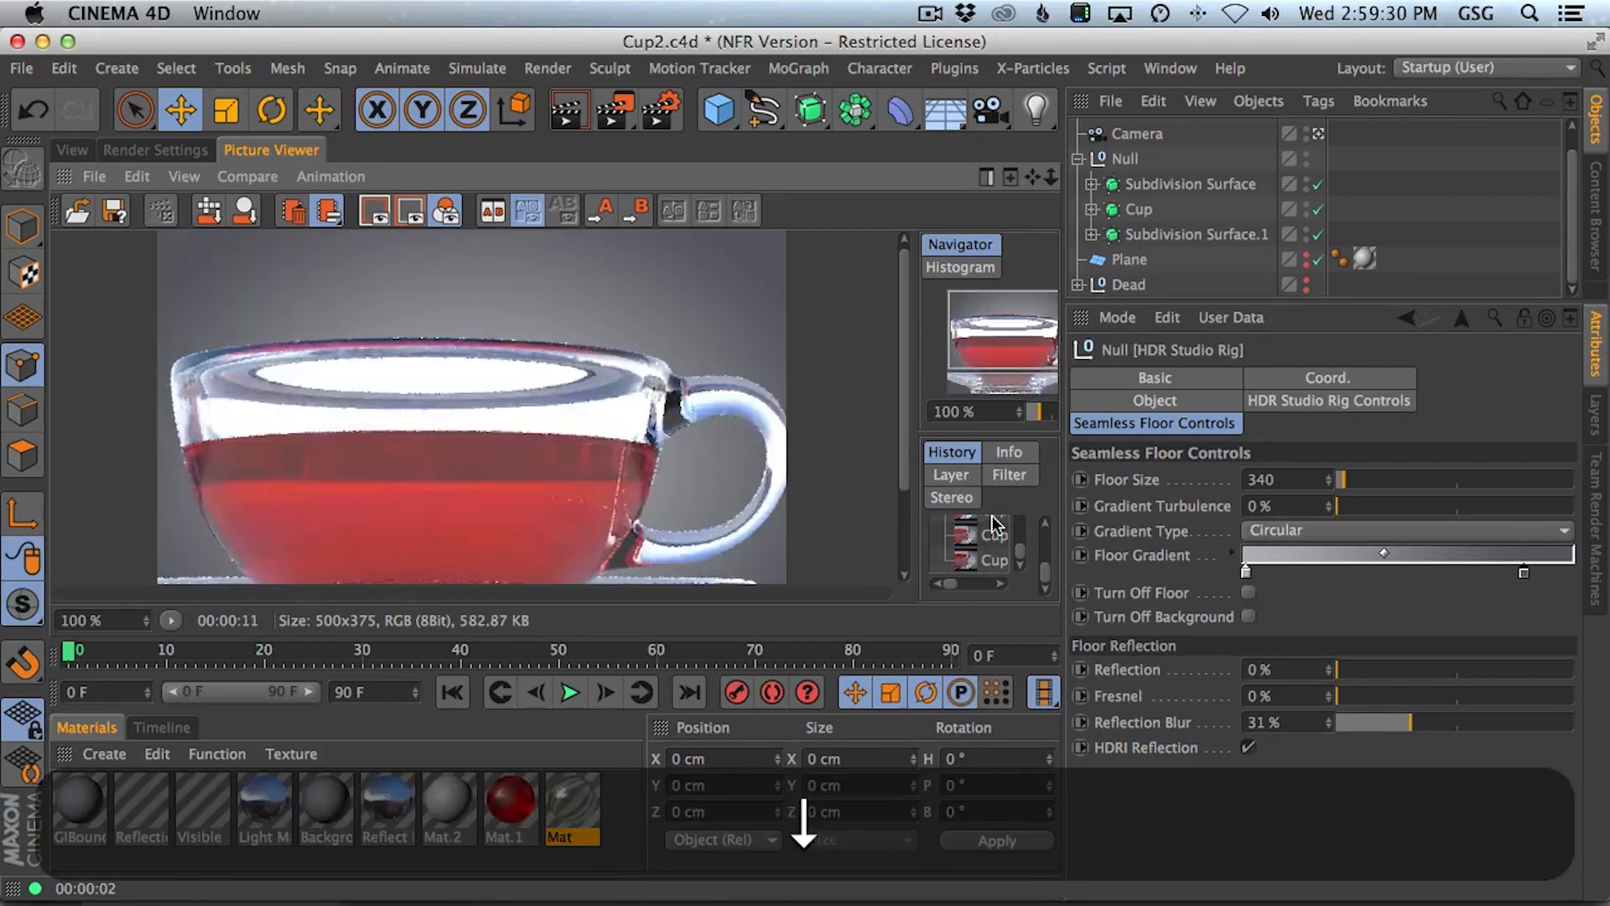
key(Down)
drag(1411, 723, 1436, 721)
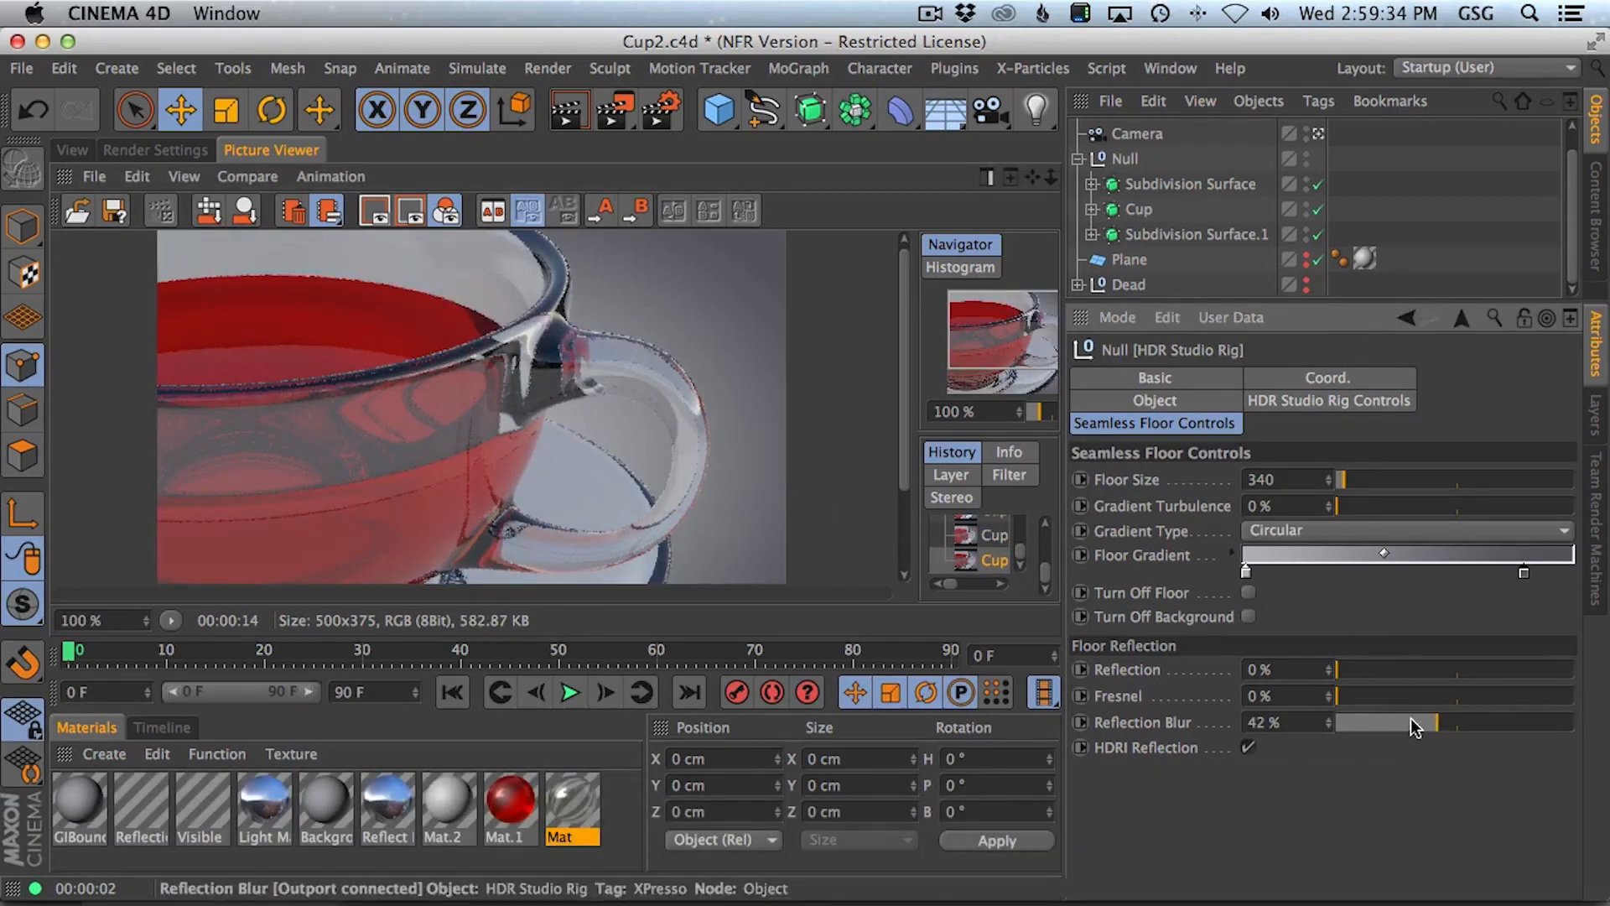
drag(1392, 724, 1390, 723)
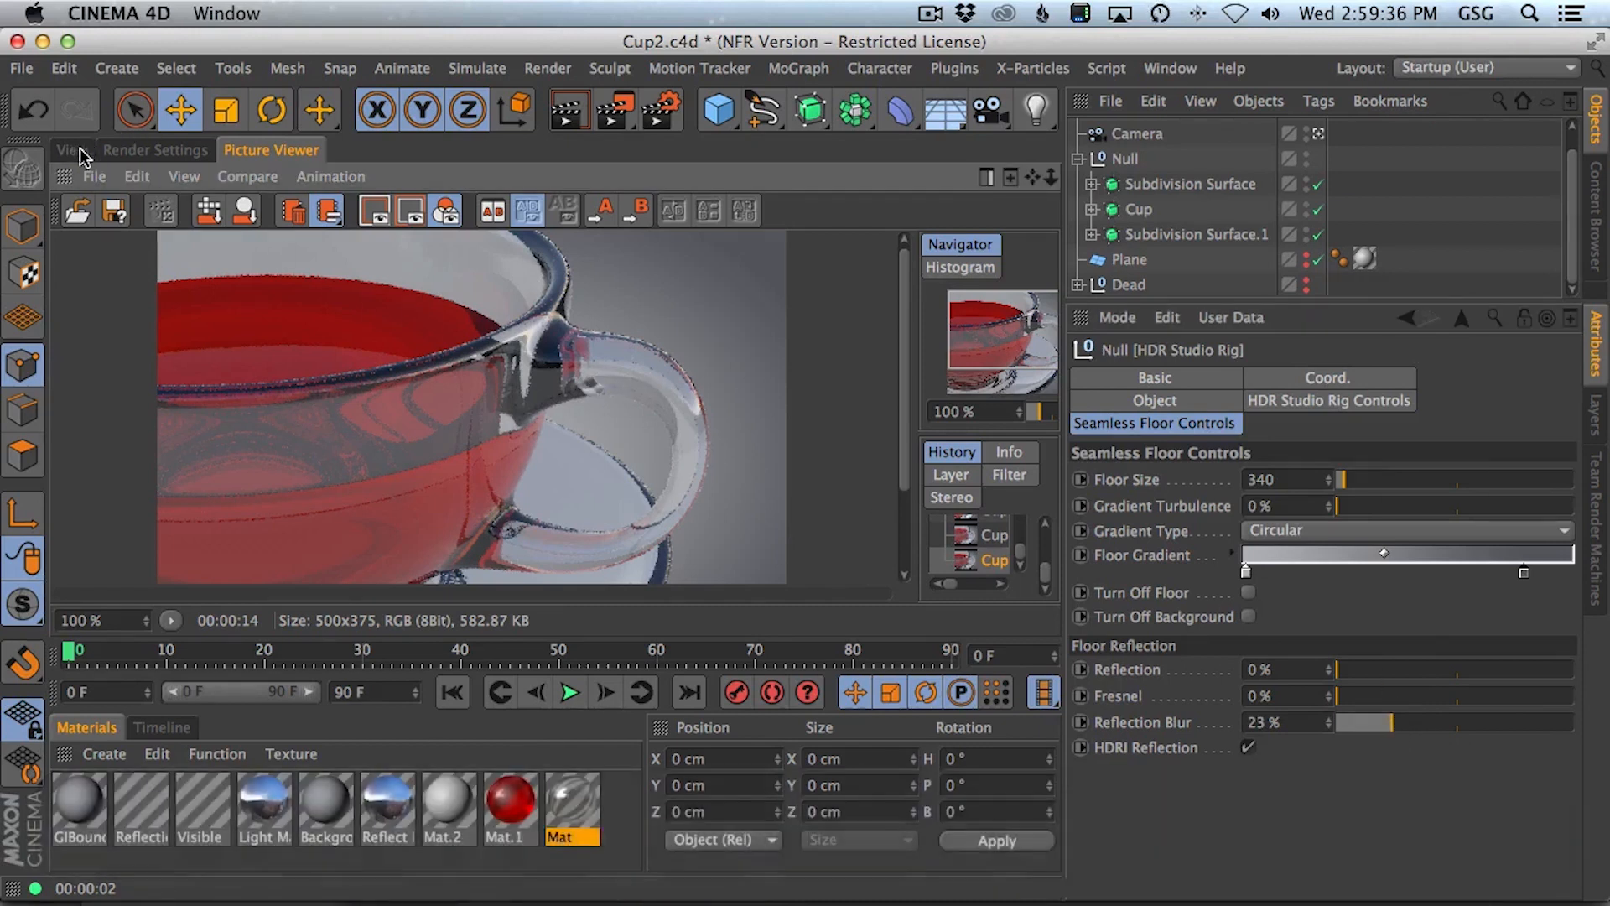
- Reframe the camera around the cup's handle side and review the Physical renderer's sampling settings
click(76, 149)
key(2)
drag(672, 366, 542, 420)
key(1)
key(3)
key(2)
click(149, 152)
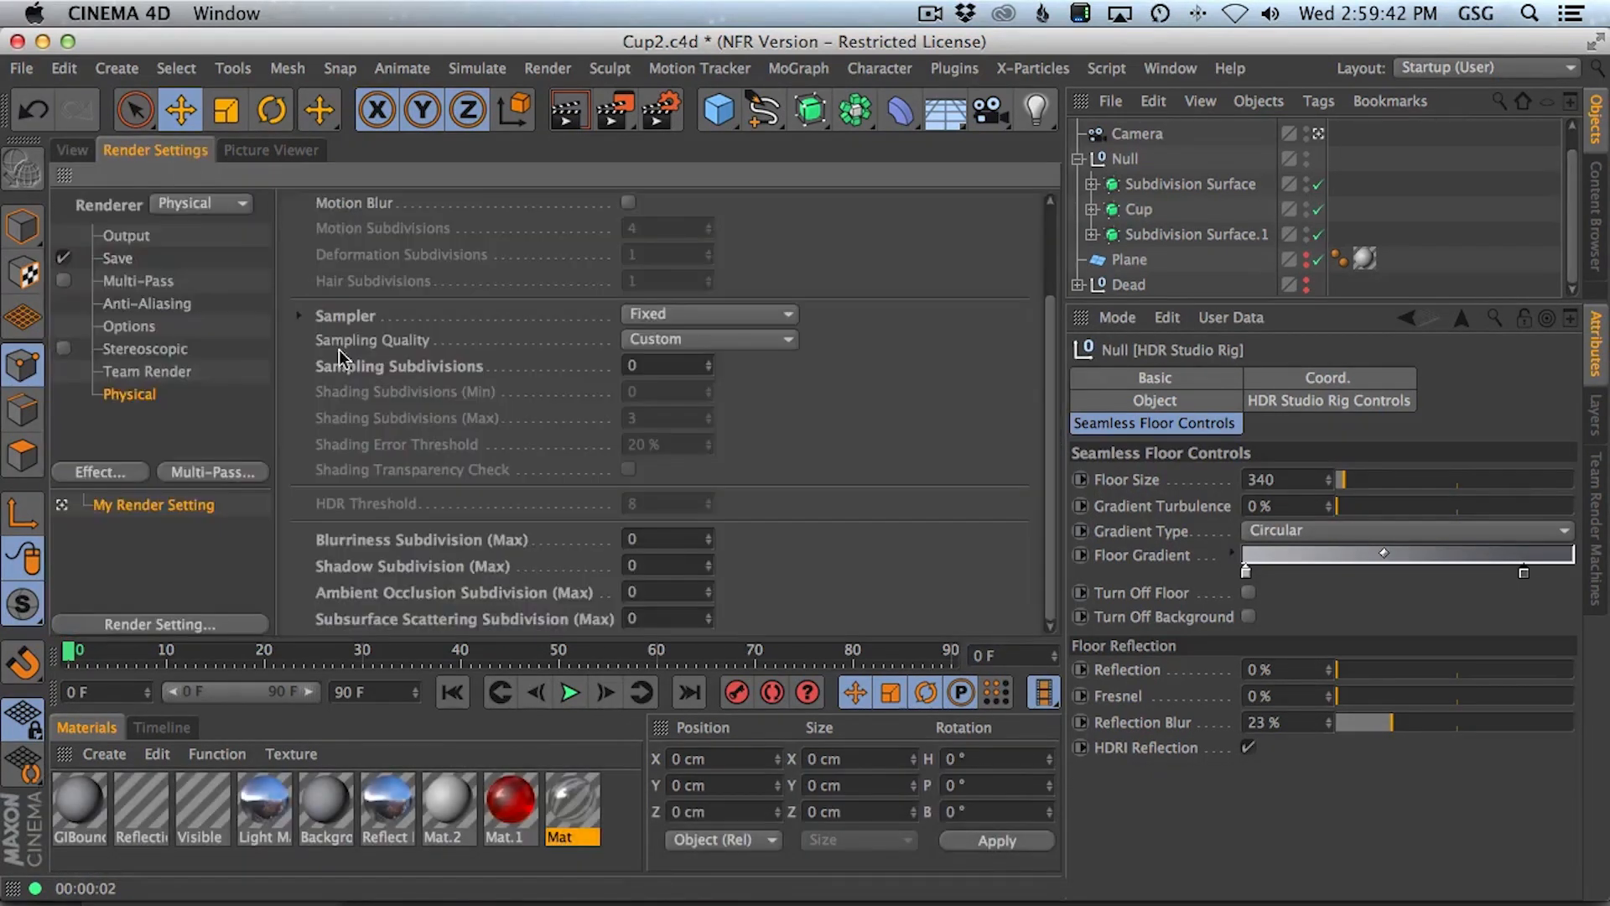
click(276, 155)
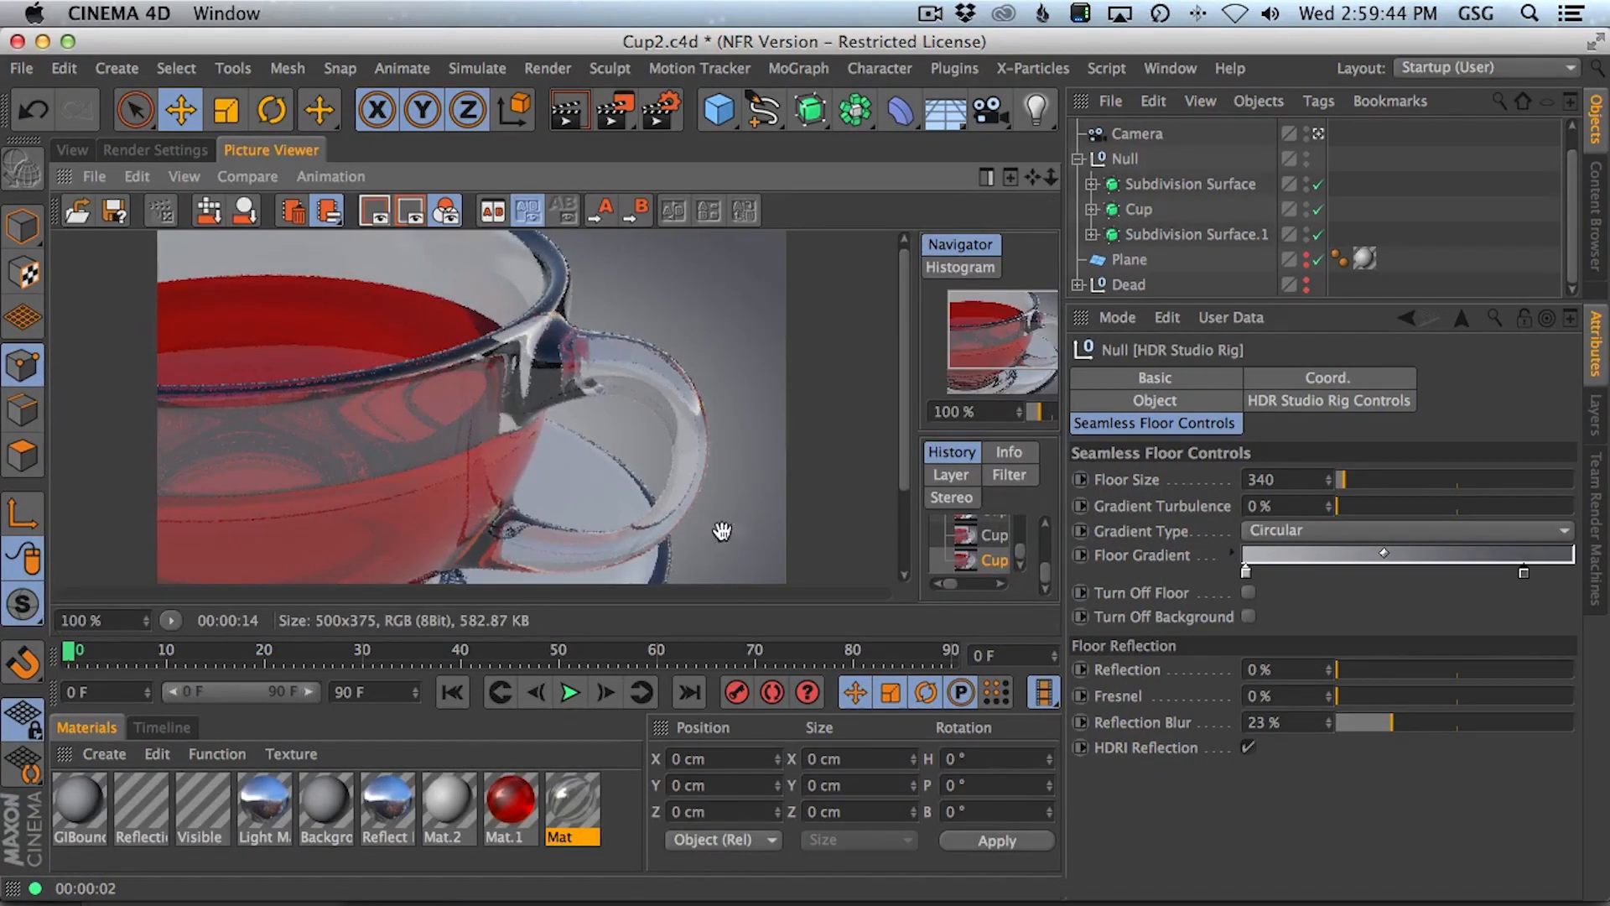
- Set both the Transparency Color (RGB 255, 255, 255) and the Absorption Color of the liquid material Mat.1 to white
double_click(524, 797)
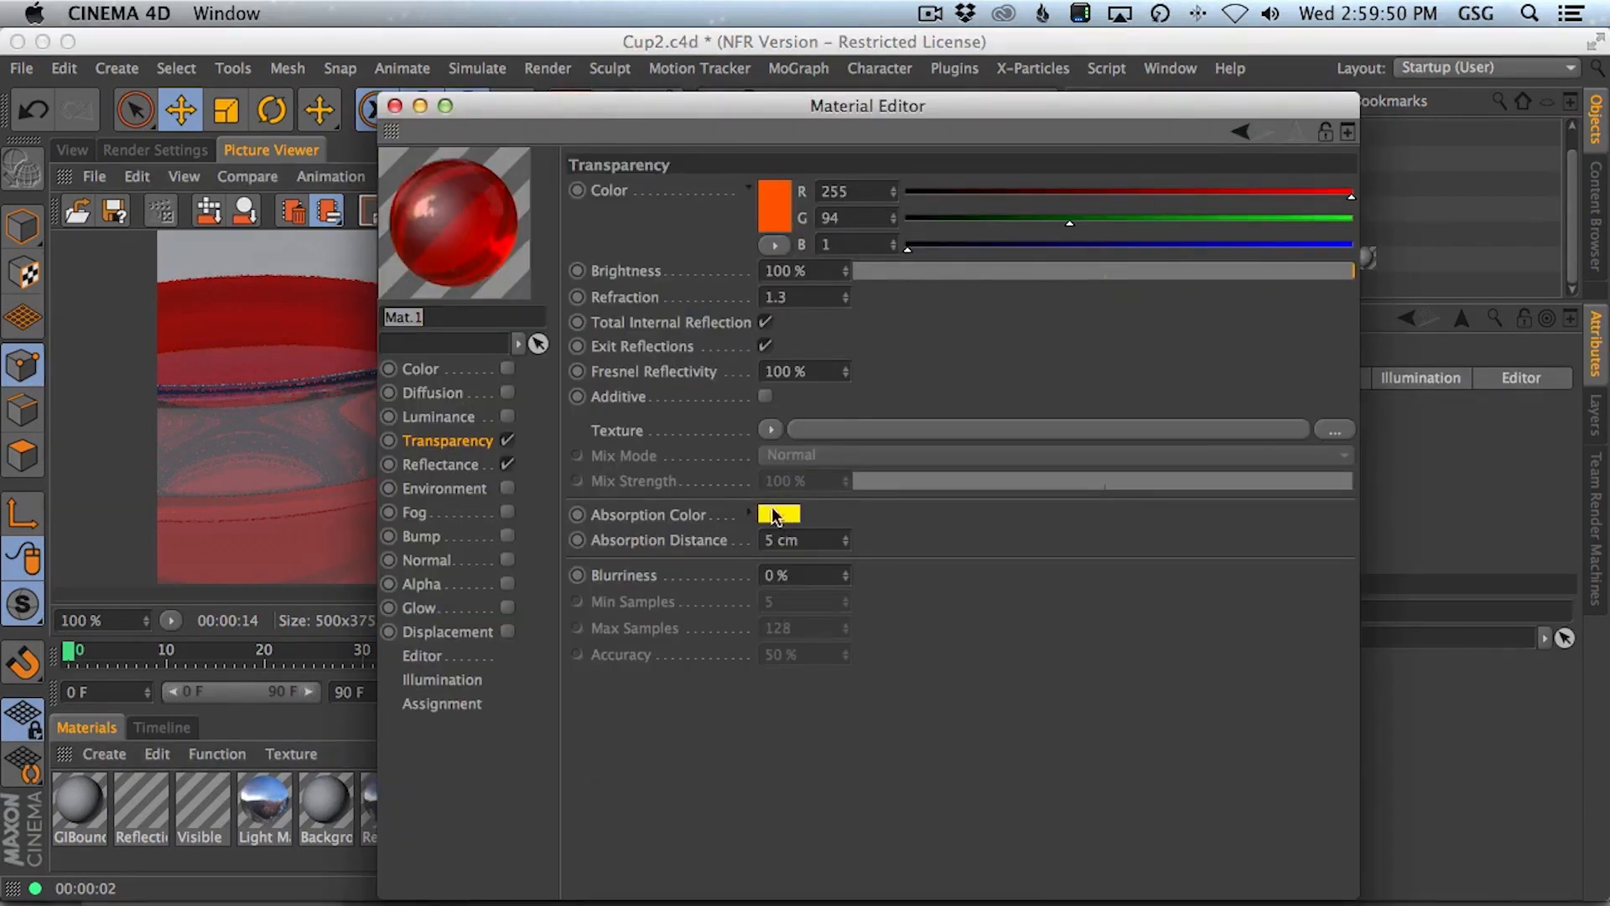
drag(572, 106, 731, 112)
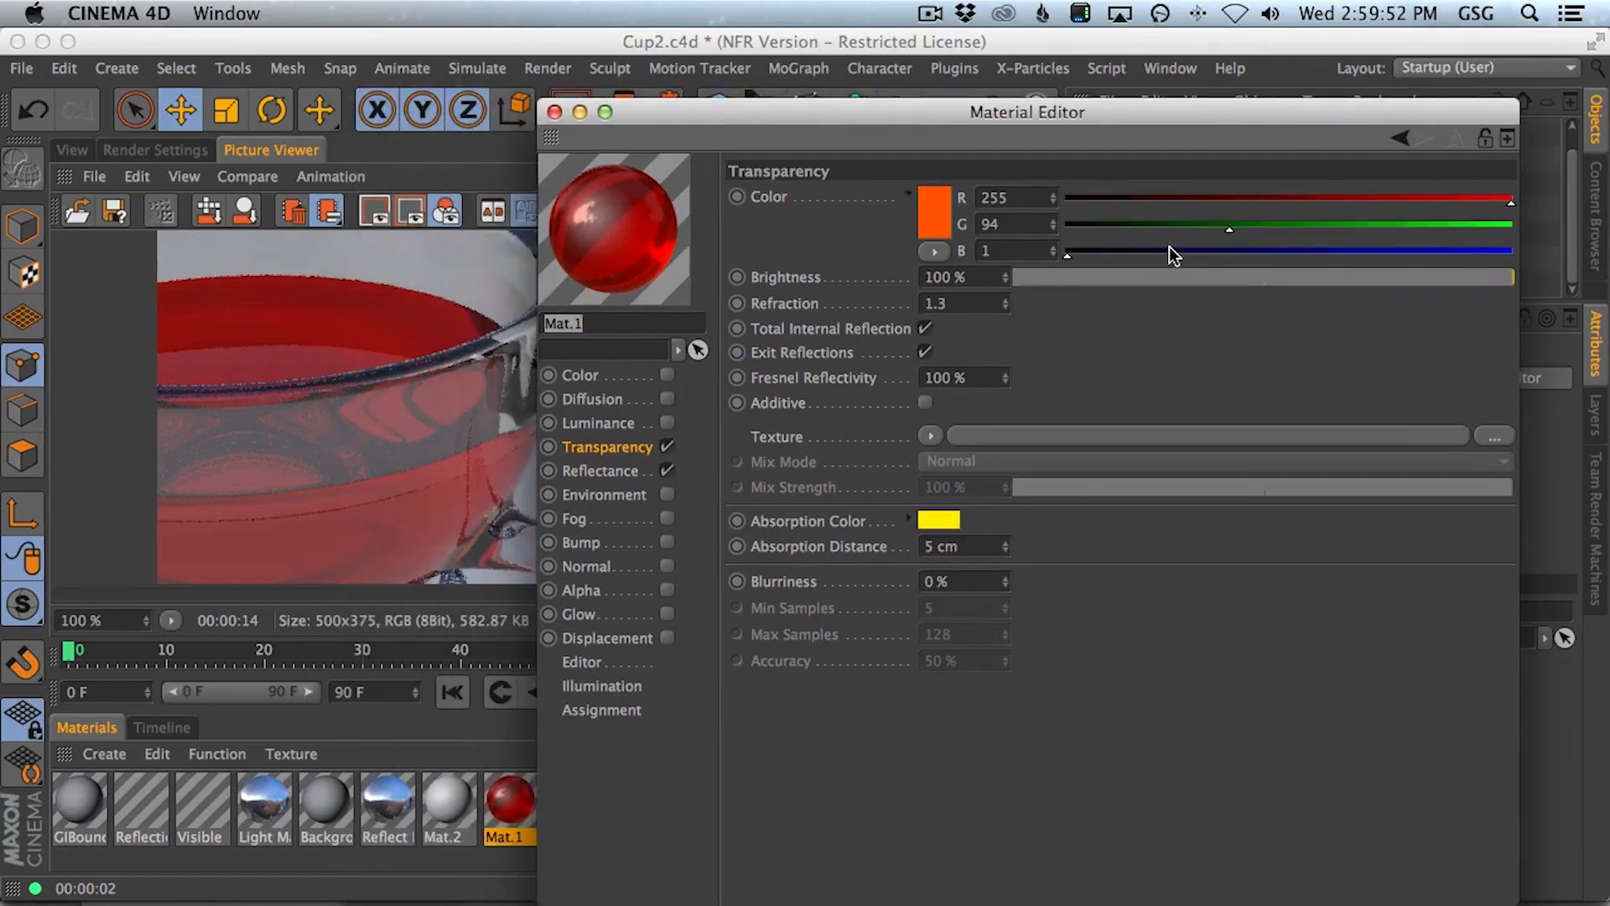
drag(1172, 254, 1514, 251)
click(939, 521)
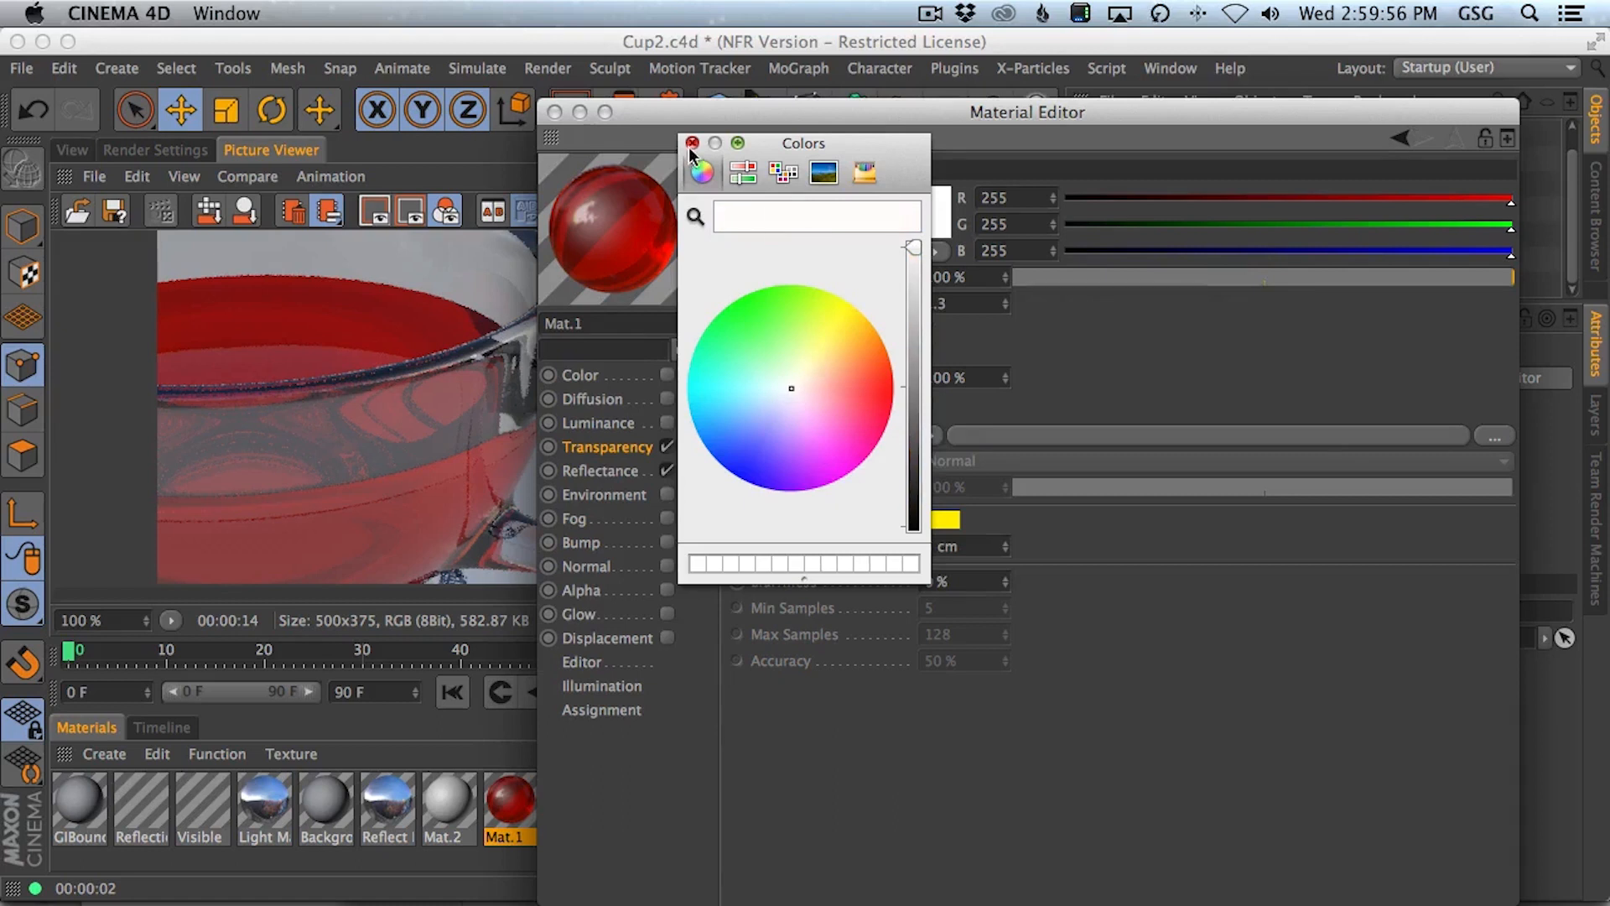
click(692, 144)
click(949, 521)
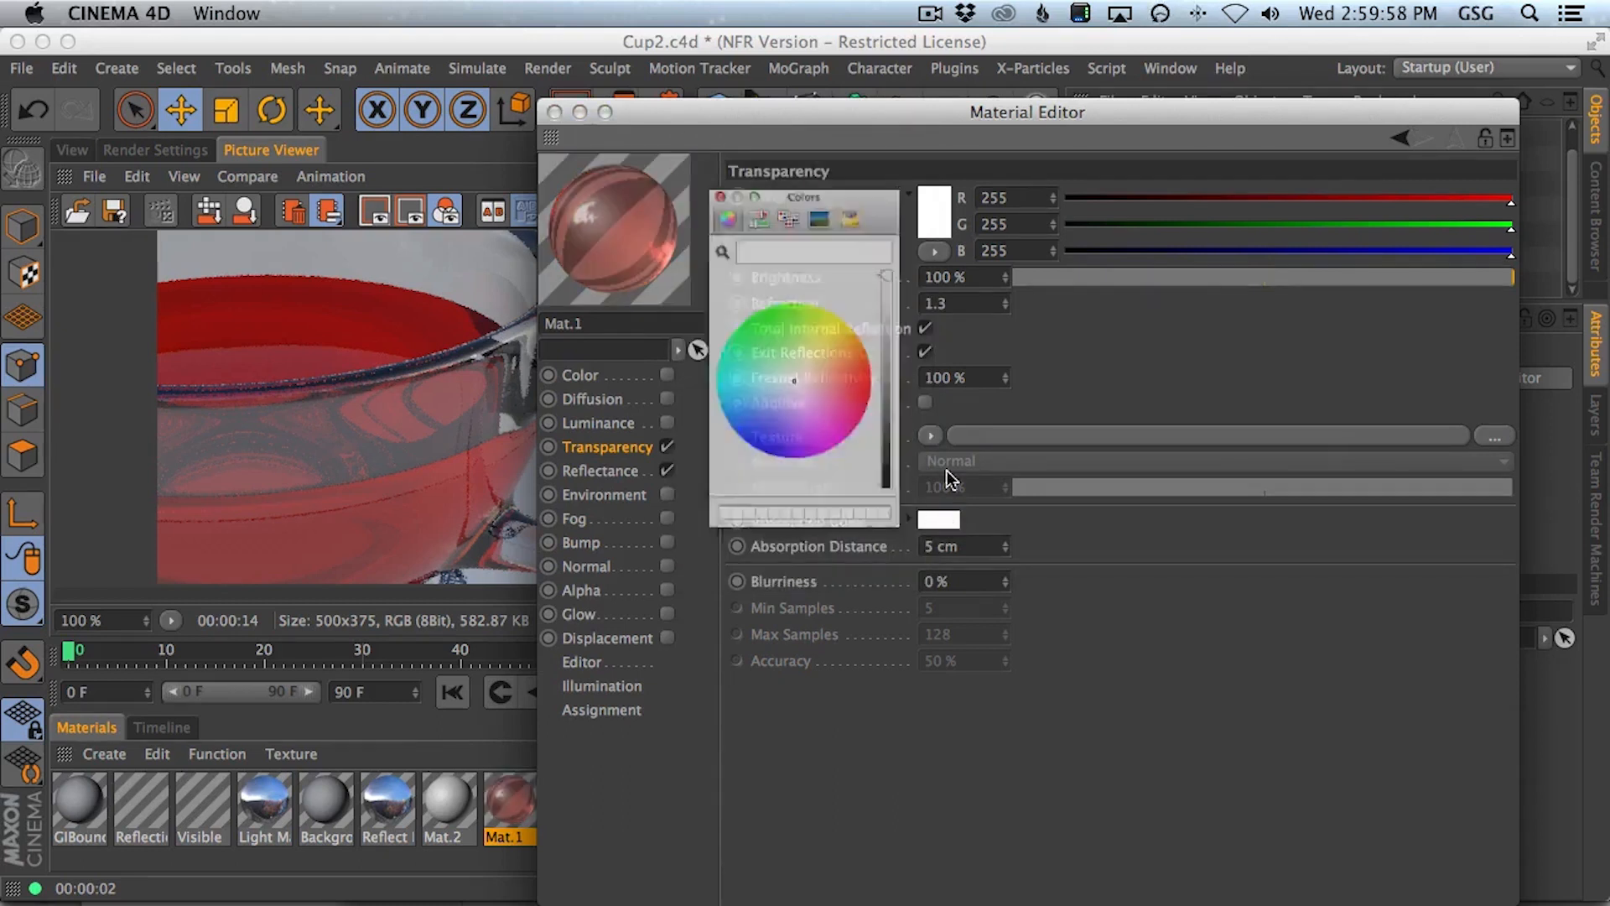
click(692, 144)
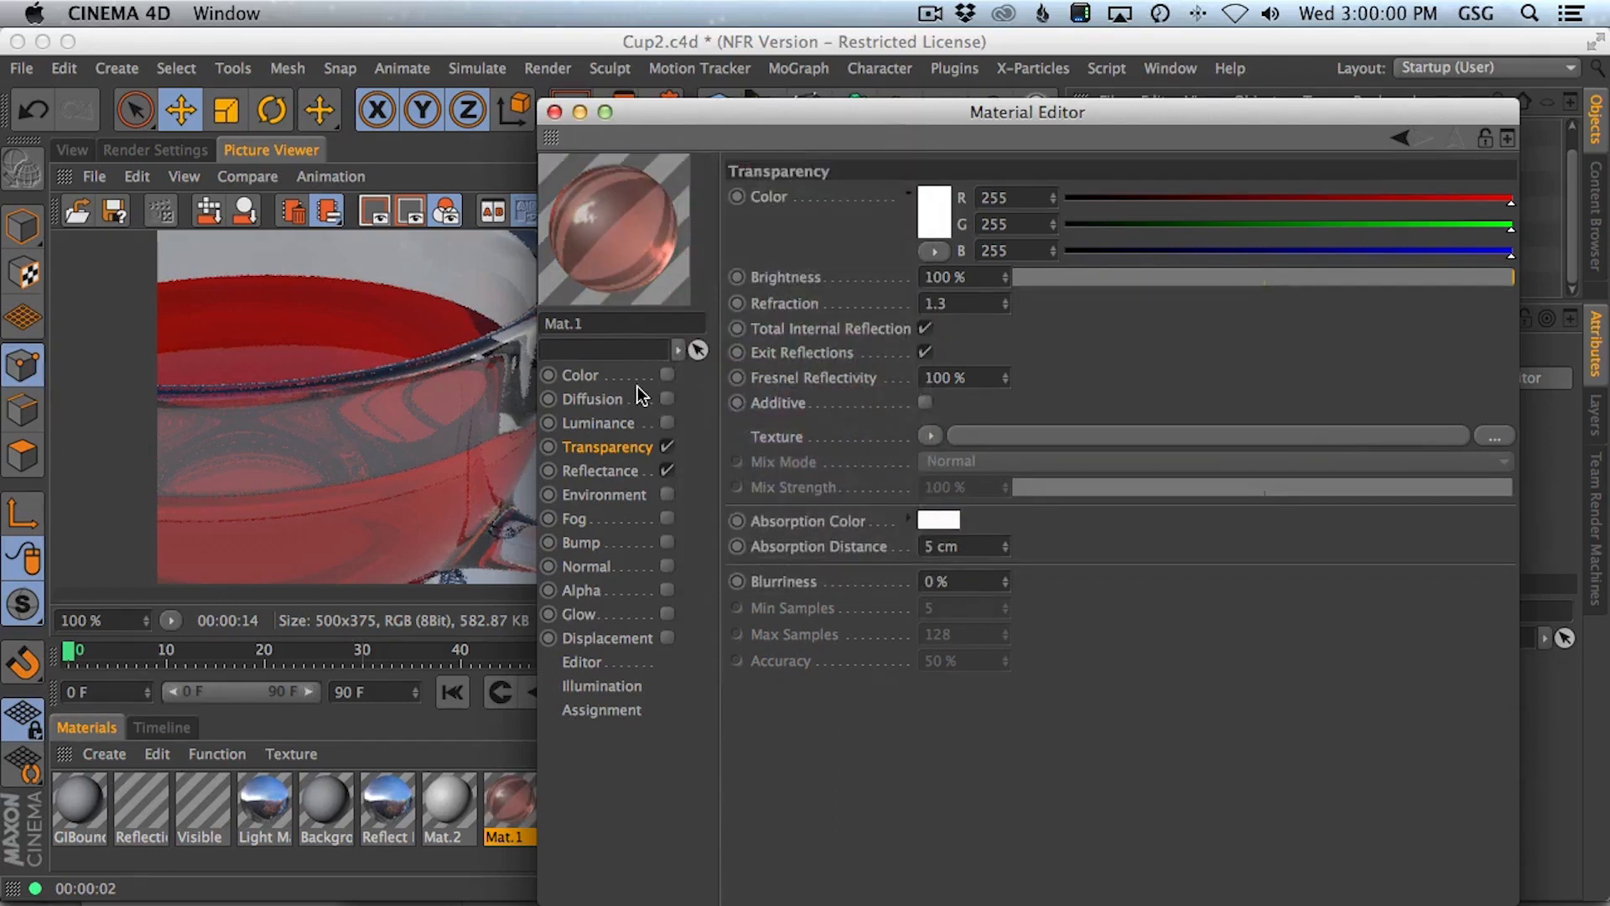
- Toggle Mat.1's Reflectance channel off and back on, and render the untinted liquid to the Picture Viewer
click(651, 395)
click(651, 376)
click(651, 423)
drag(1198, 254, 1513, 252)
drag(1258, 225, 1513, 225)
click(625, 471)
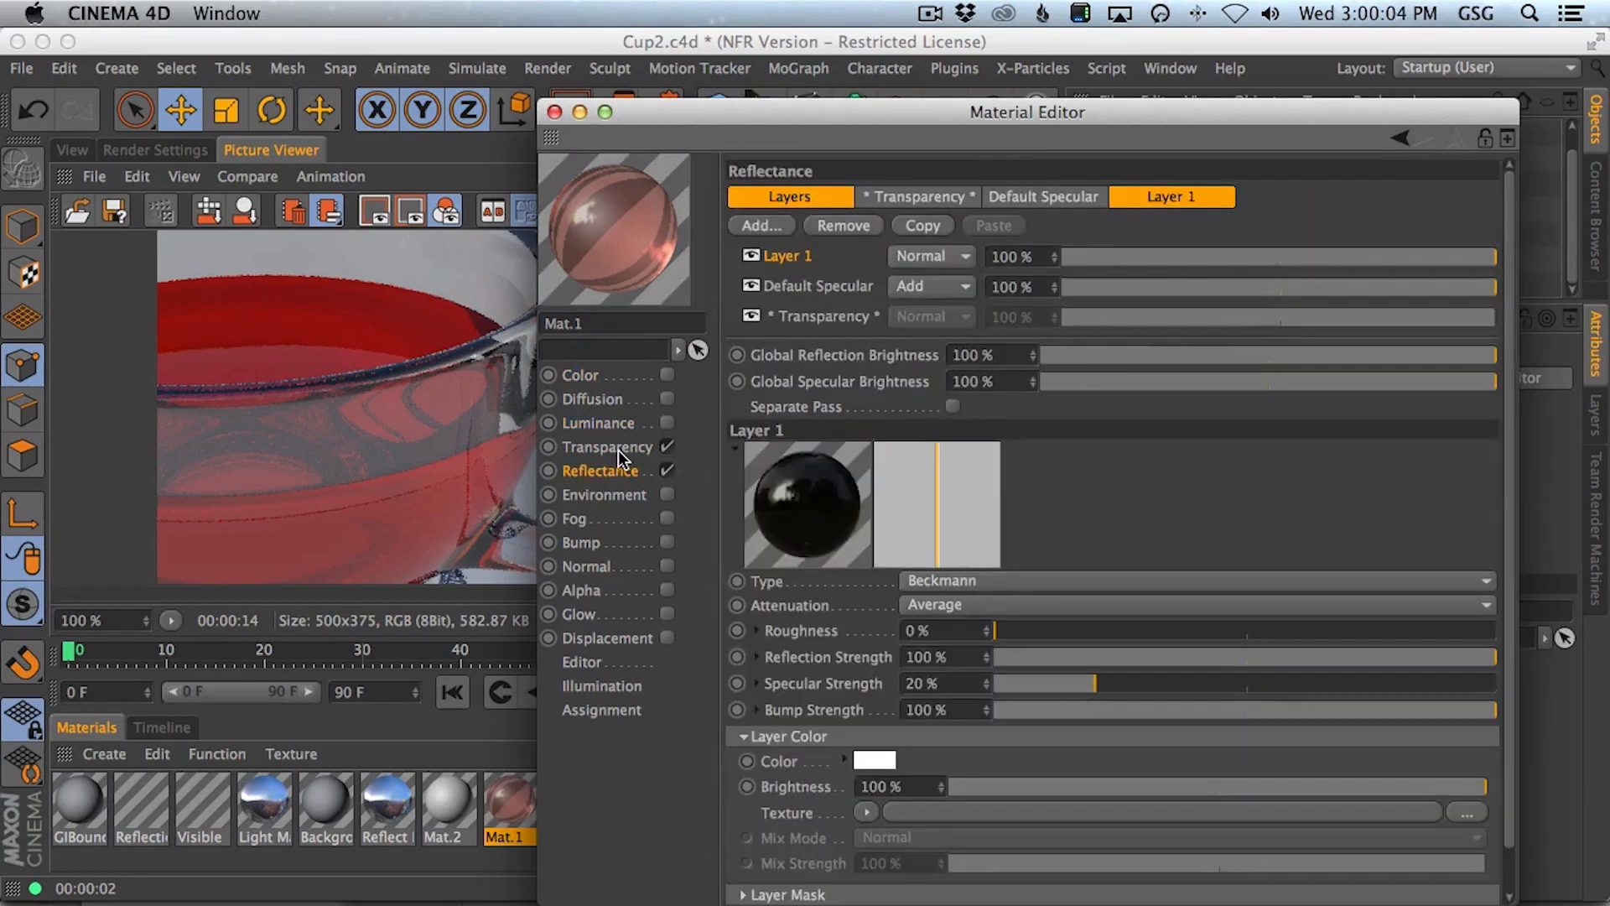
click(620, 451)
click(625, 475)
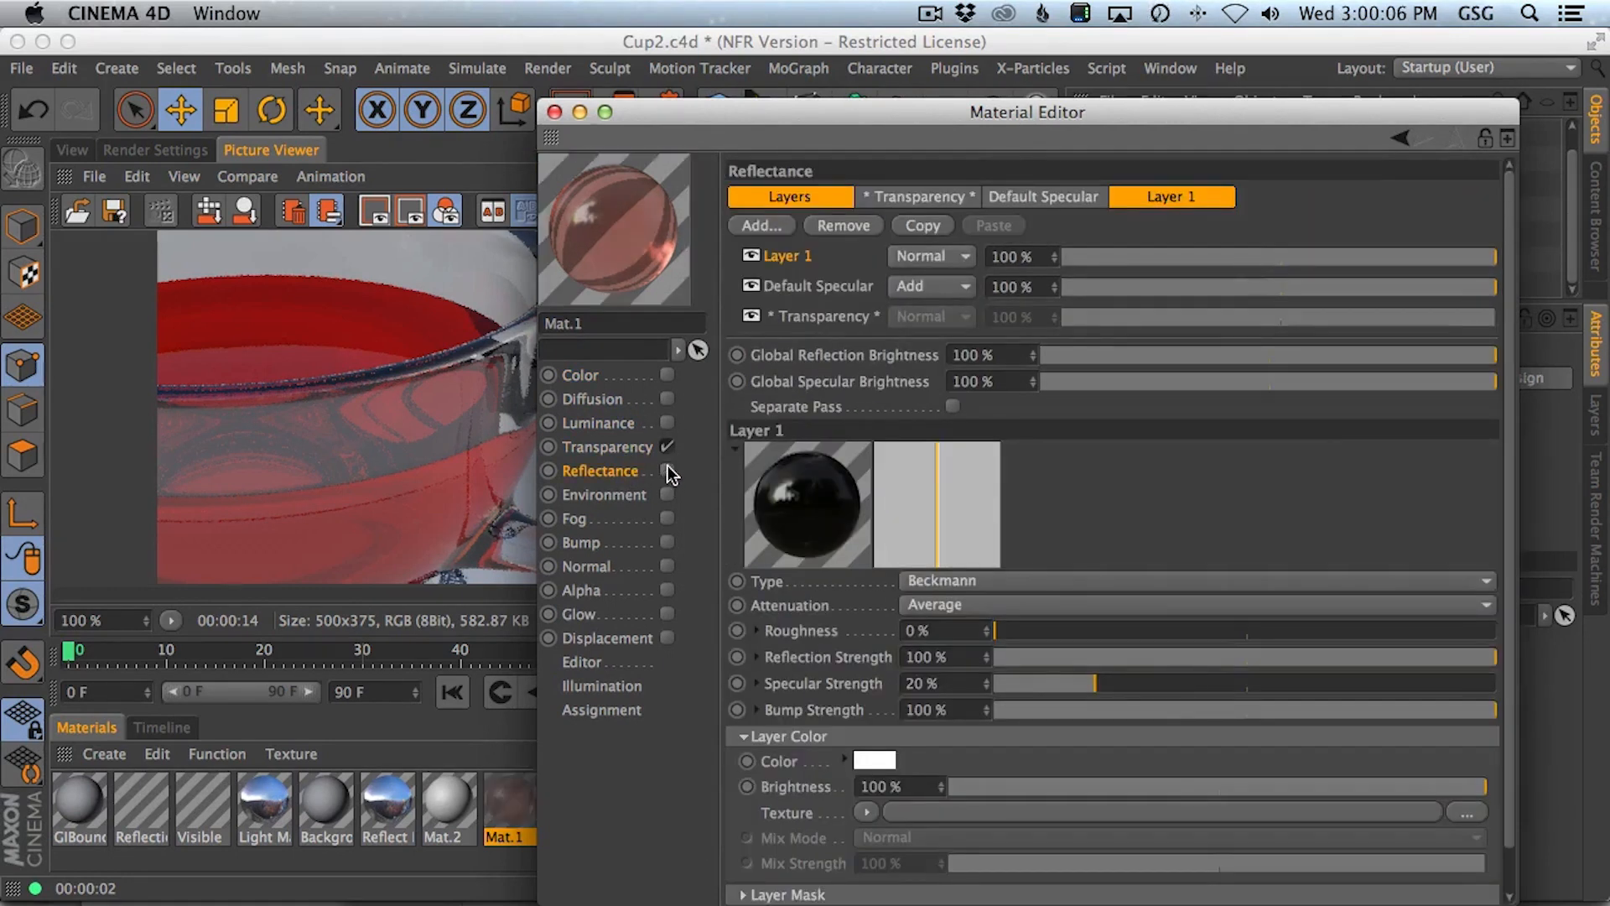
click(635, 453)
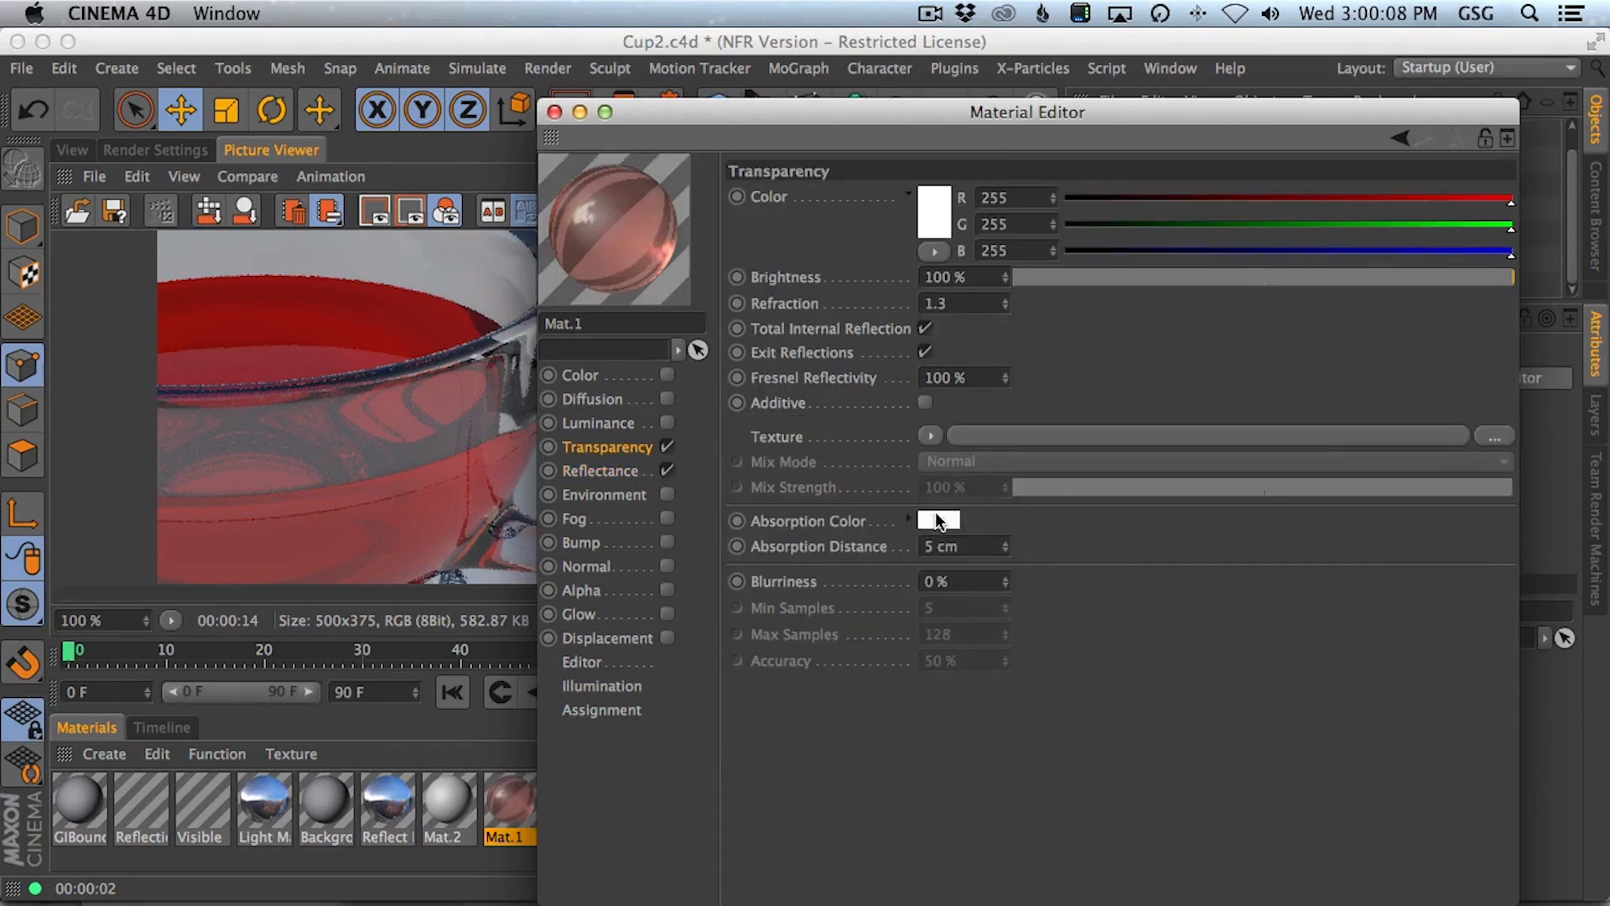
key(shift+r)
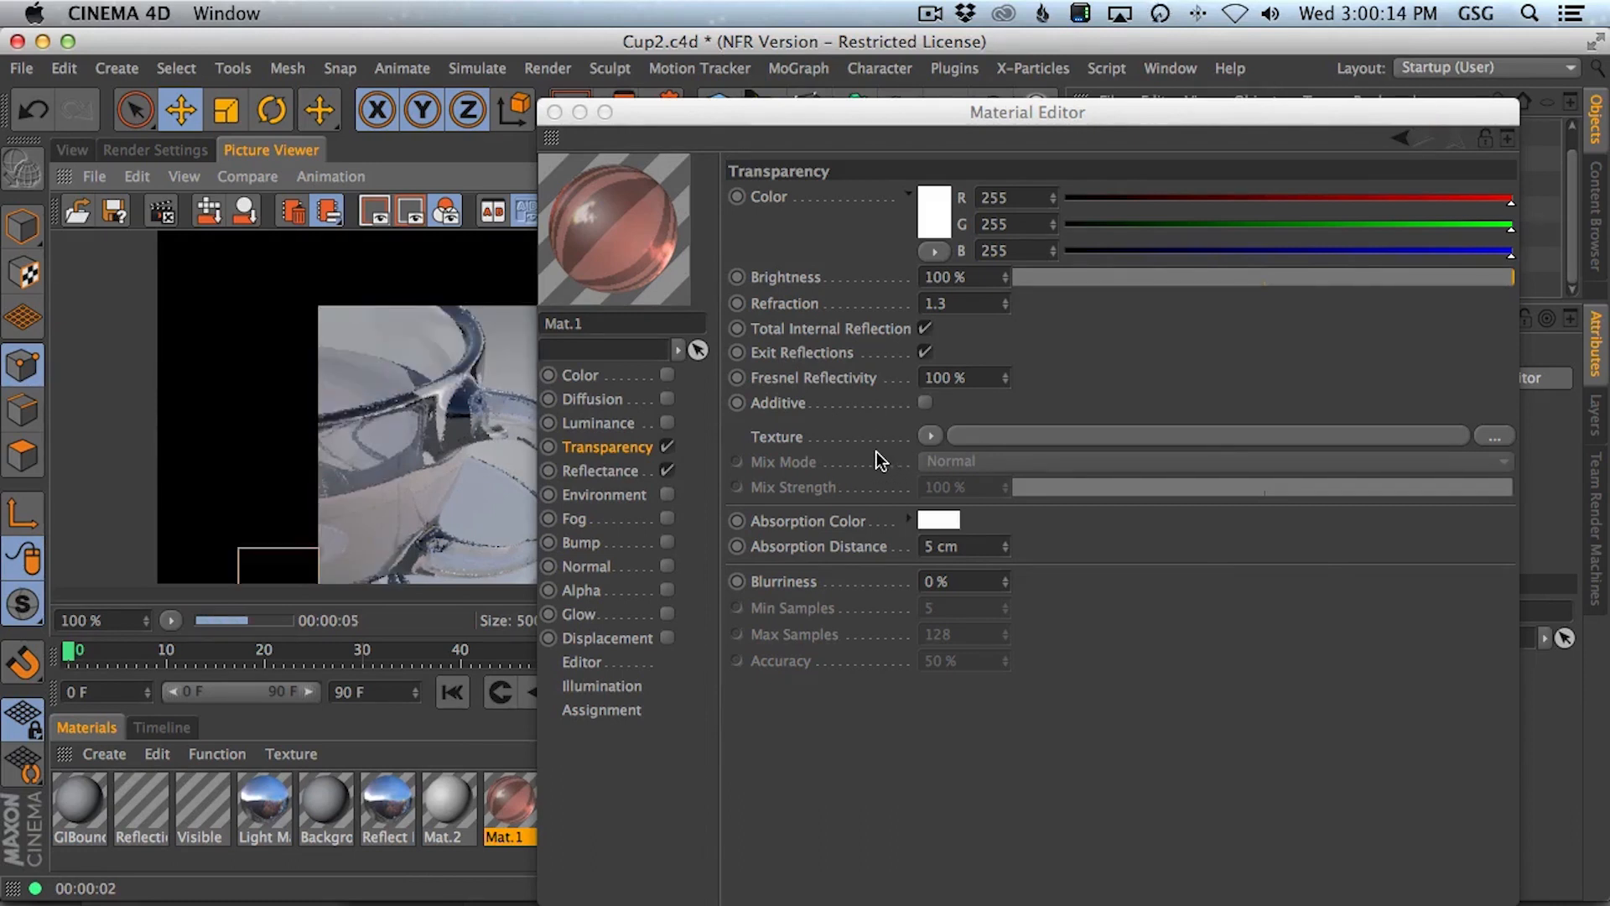
- Check Mat.1's Reflectance channel and set its transparency Absorption Color to pale yellow
click(624, 473)
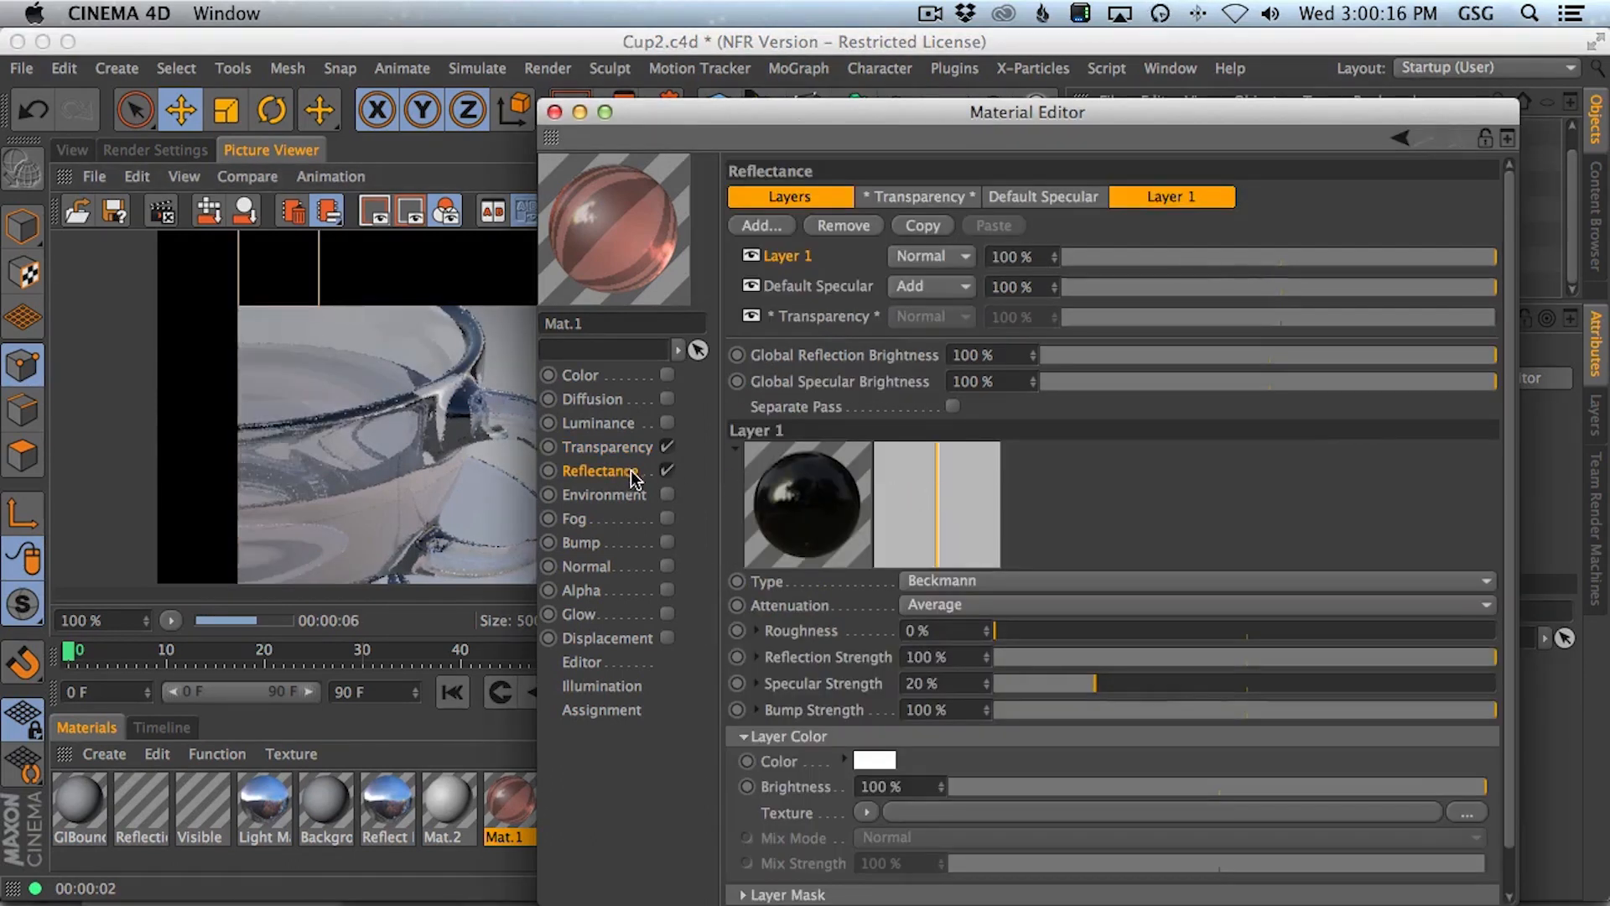
click(607, 447)
click(963, 515)
click(788, 312)
drag(789, 312, 863, 261)
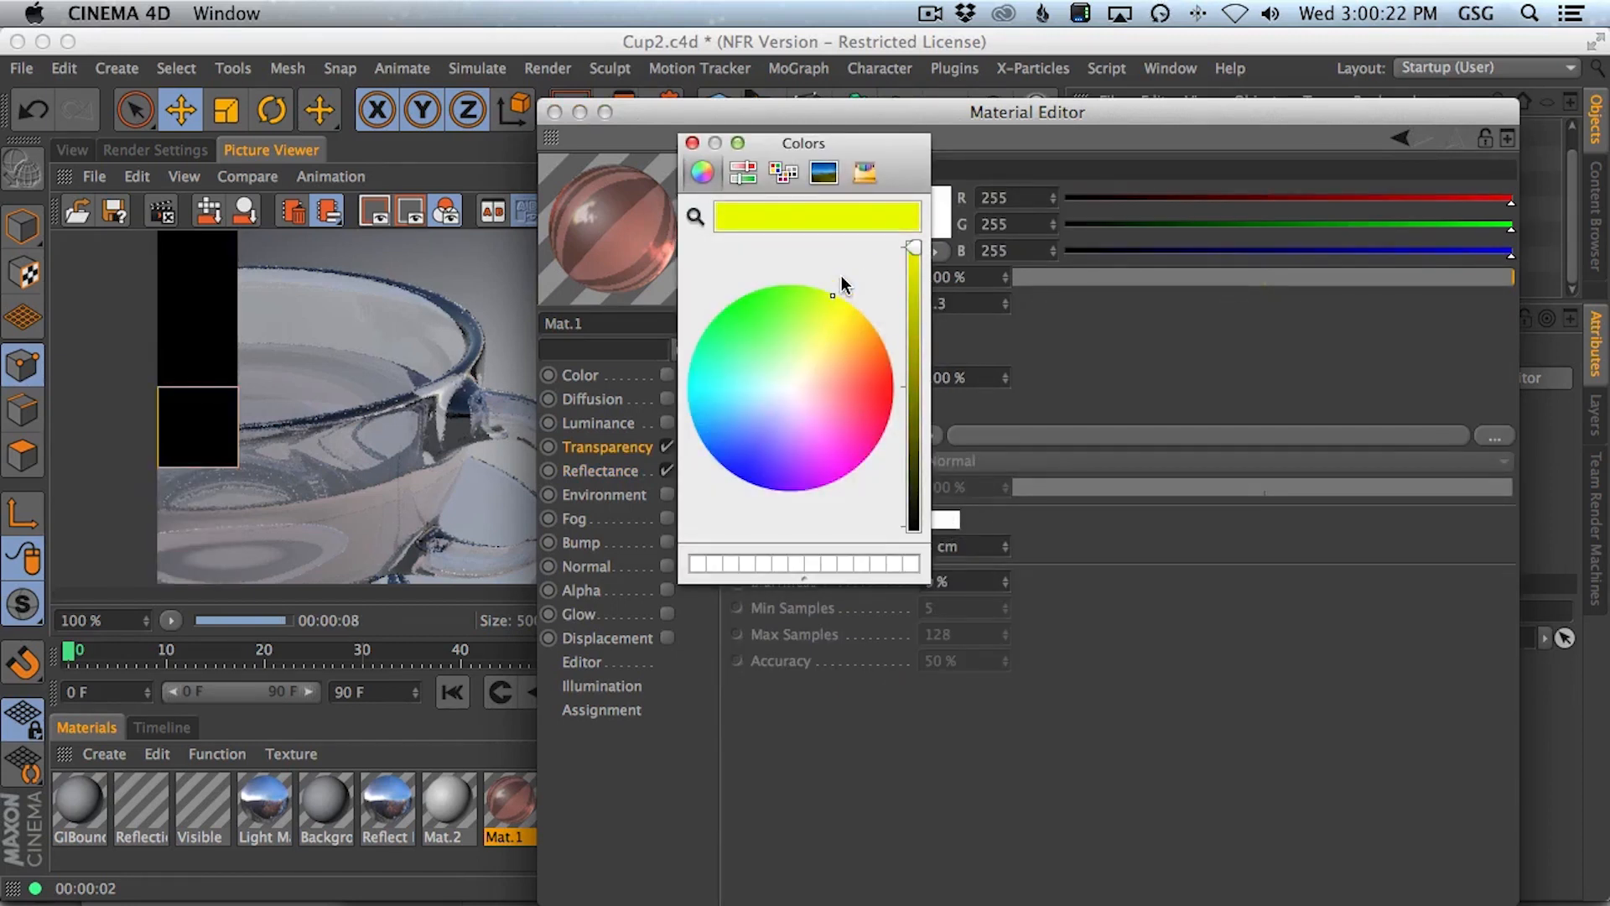
click(800, 349)
click(692, 142)
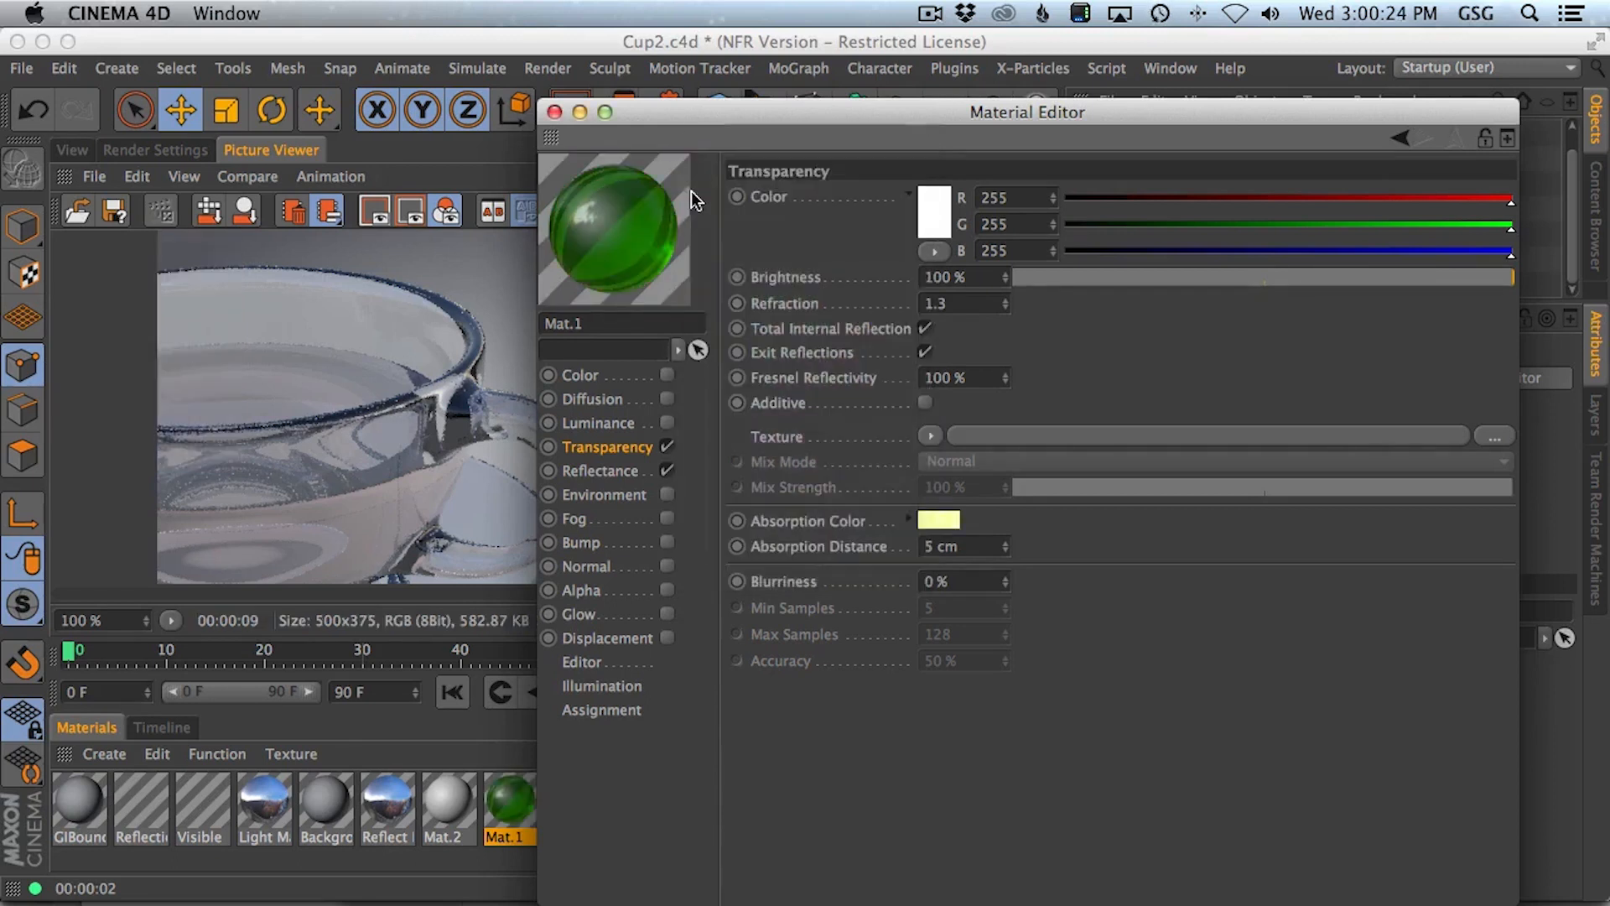
- Shift Mat.1's transparency Absorption Color to a pale warm yellow and render the tea to the Picture Viewer
click(935, 522)
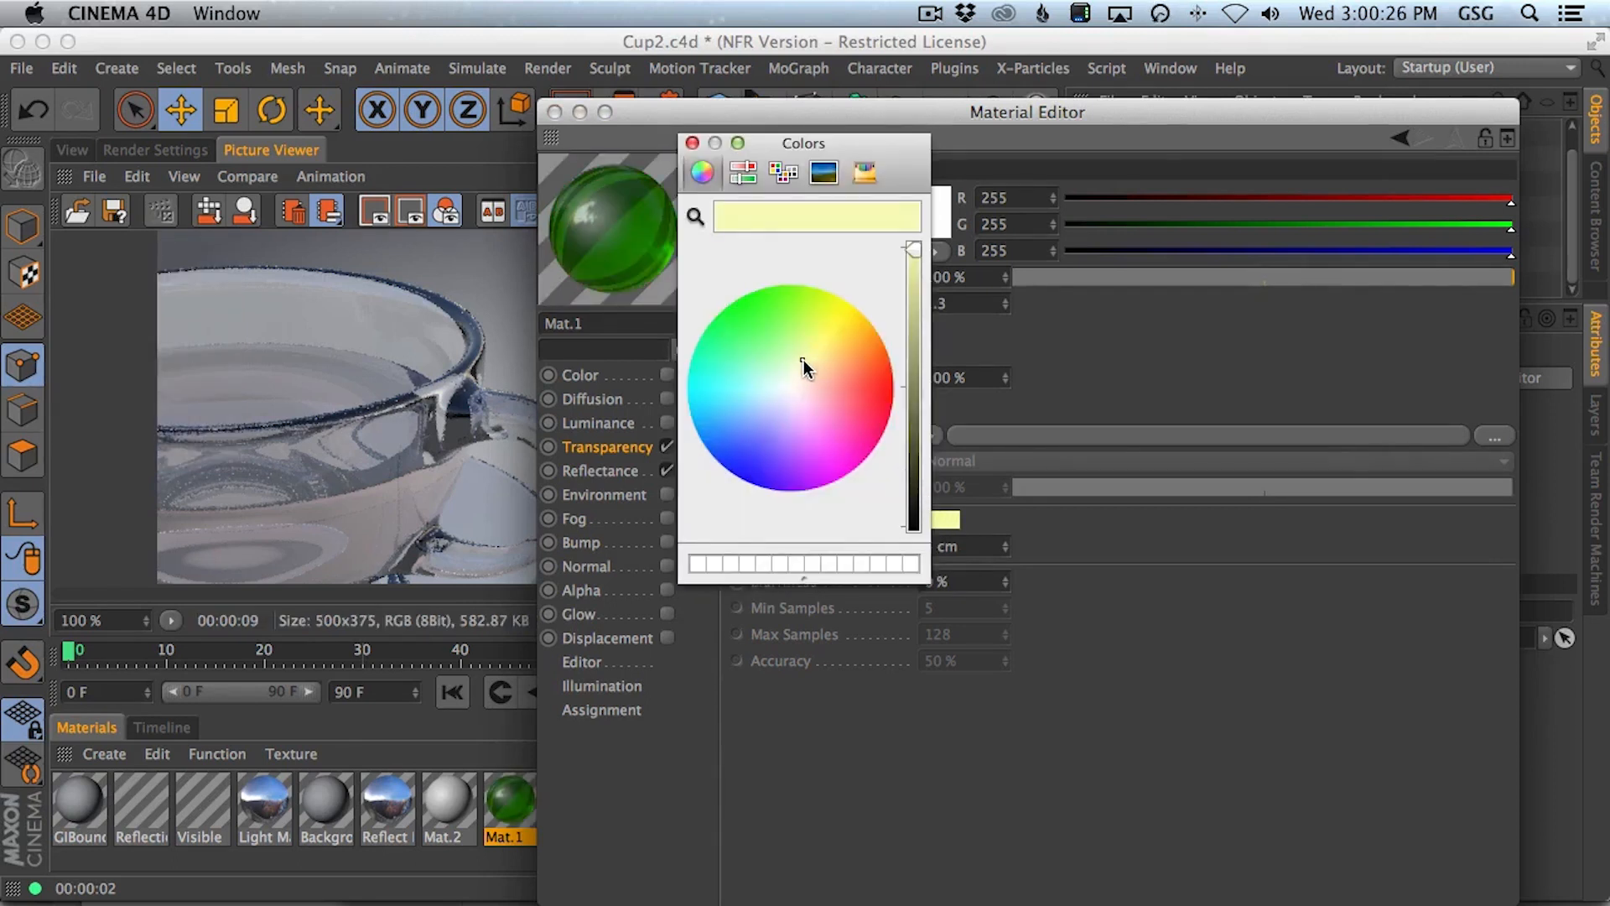
click(819, 369)
drag(818, 369, 822, 372)
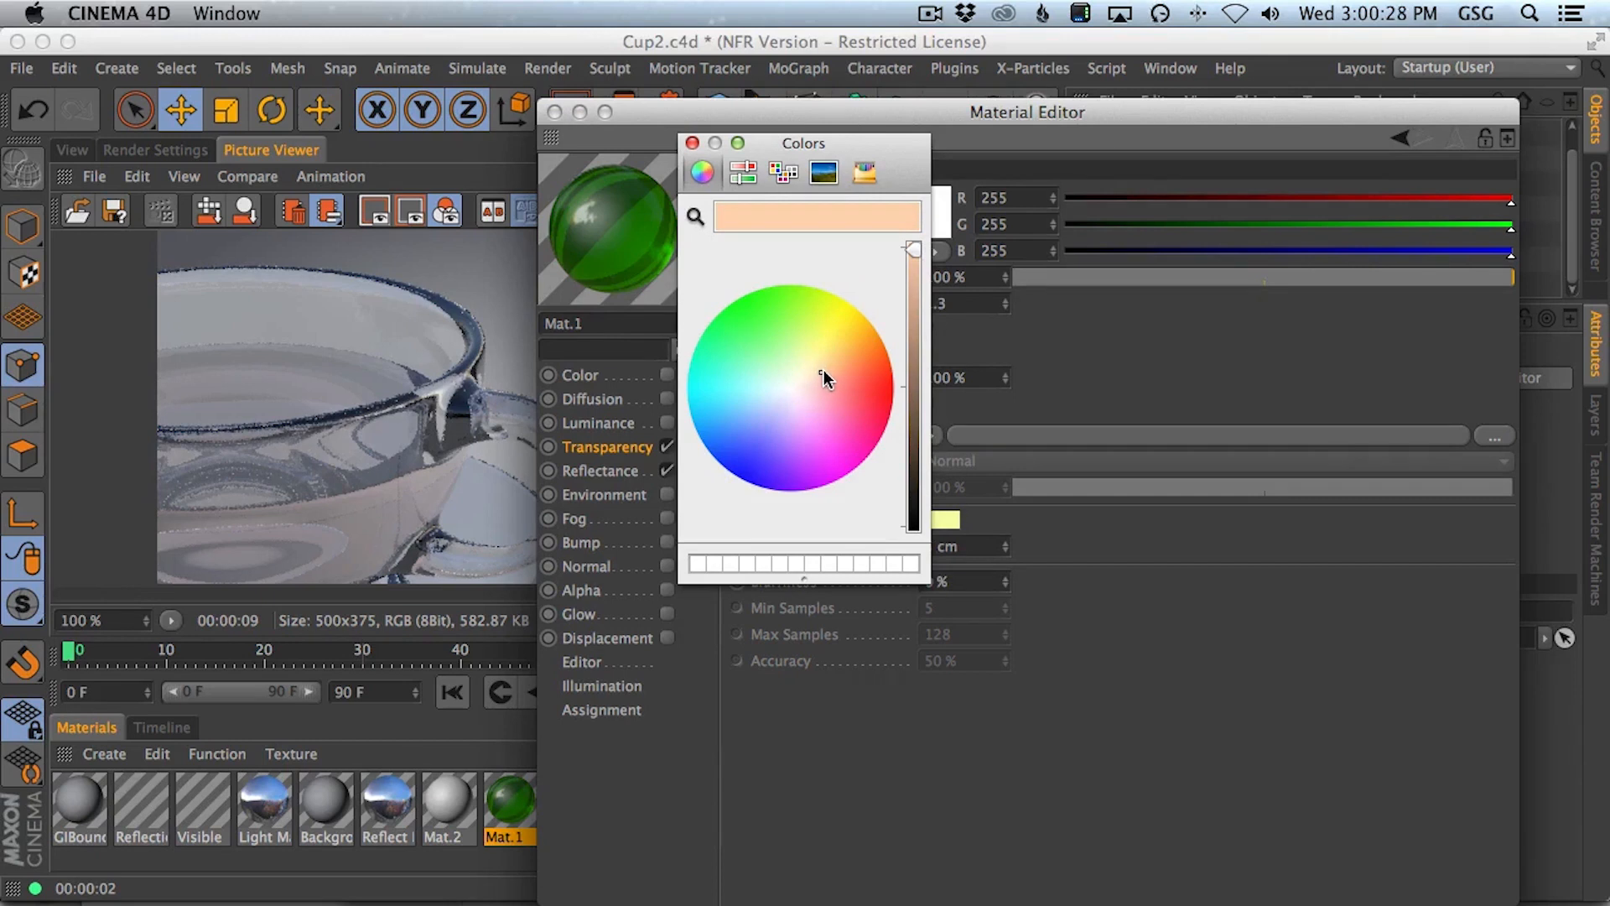
click(692, 145)
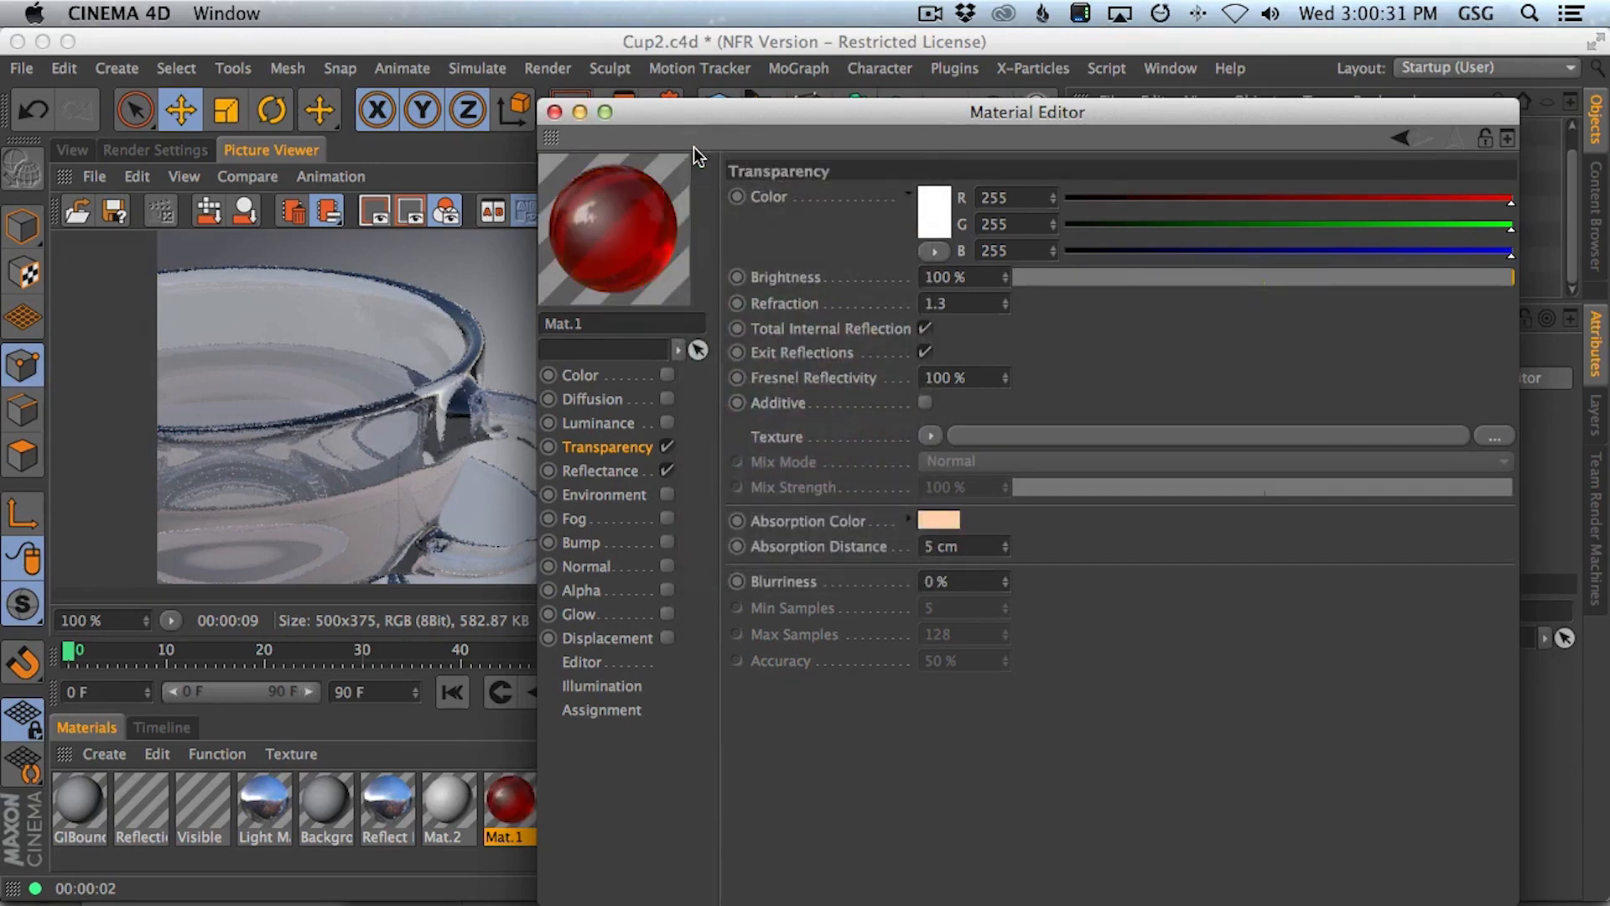
click(935, 527)
click(817, 364)
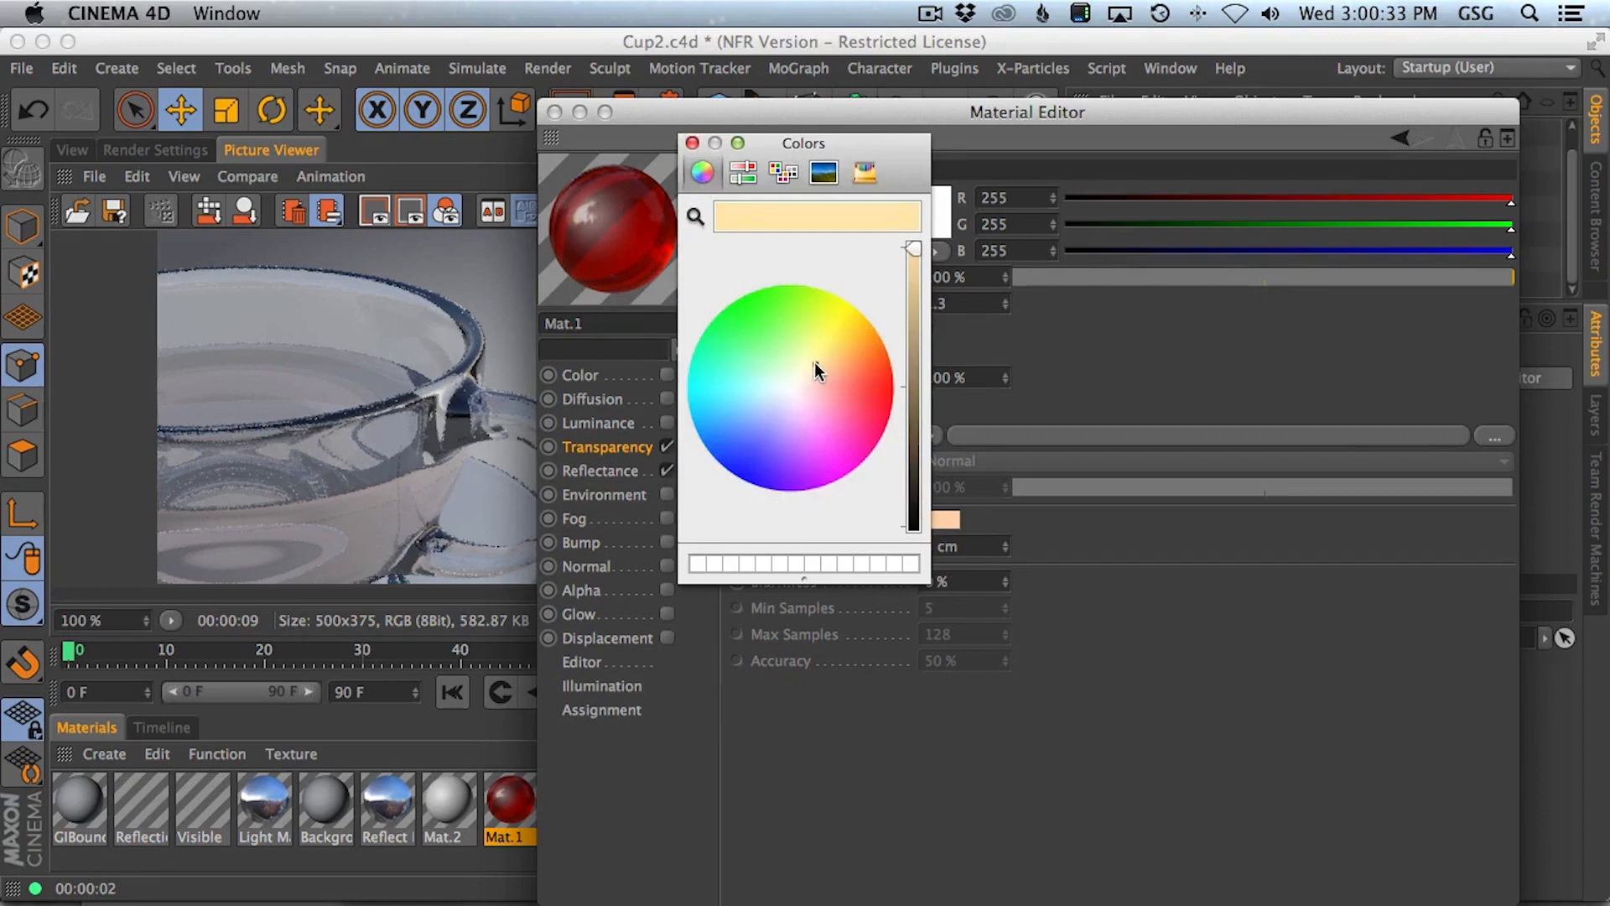
click(692, 143)
click(945, 520)
click(810, 357)
click(692, 143)
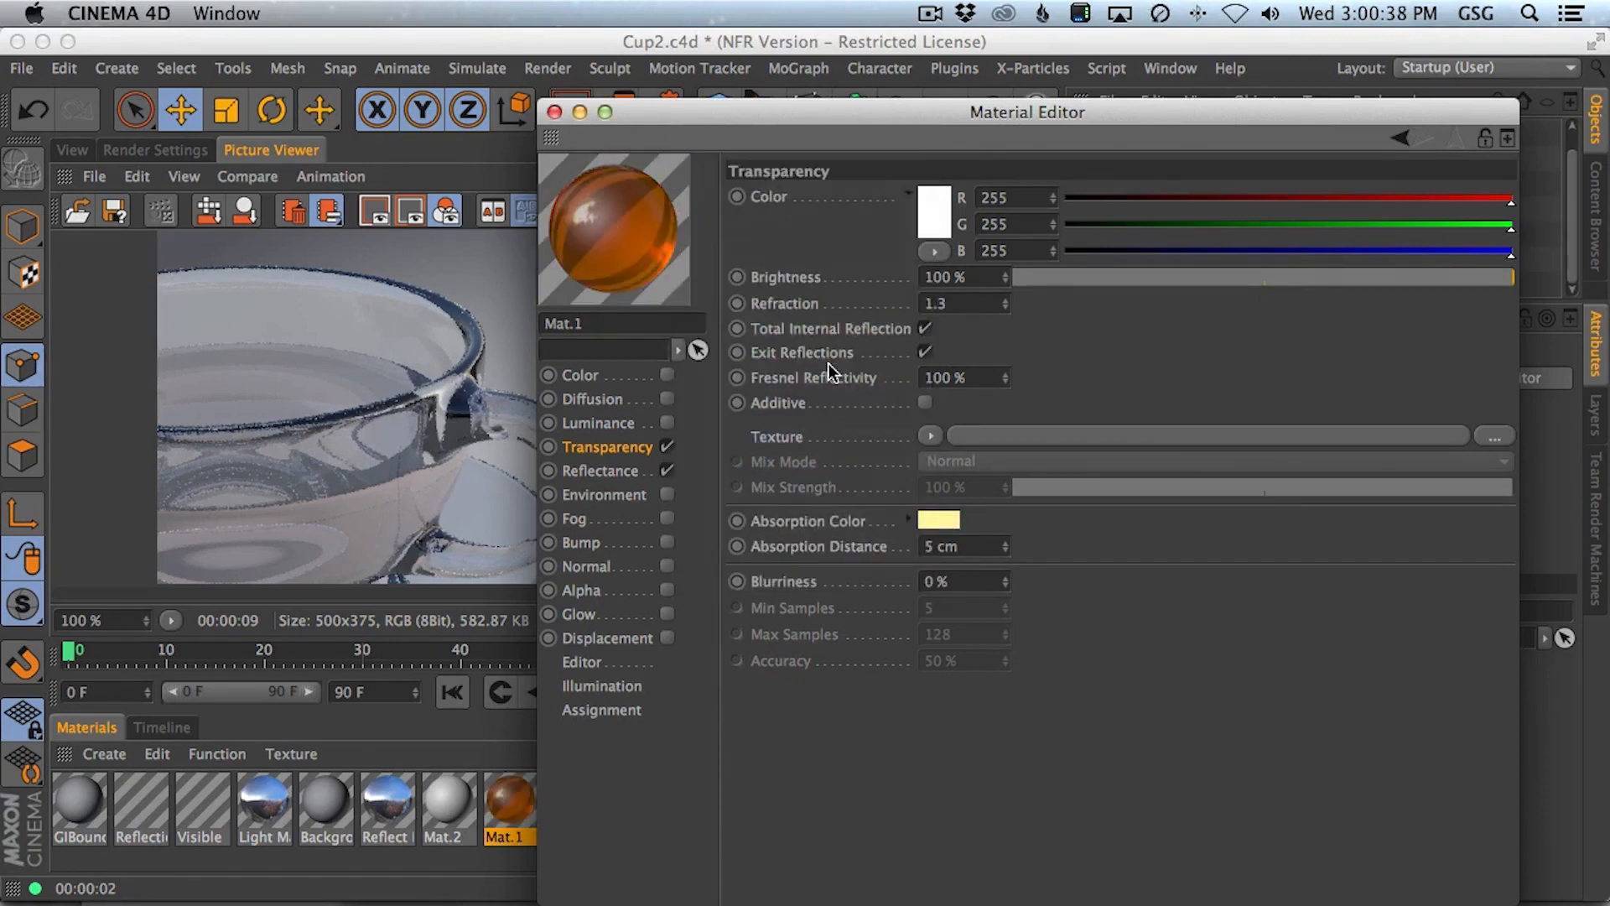
key(shift+r)
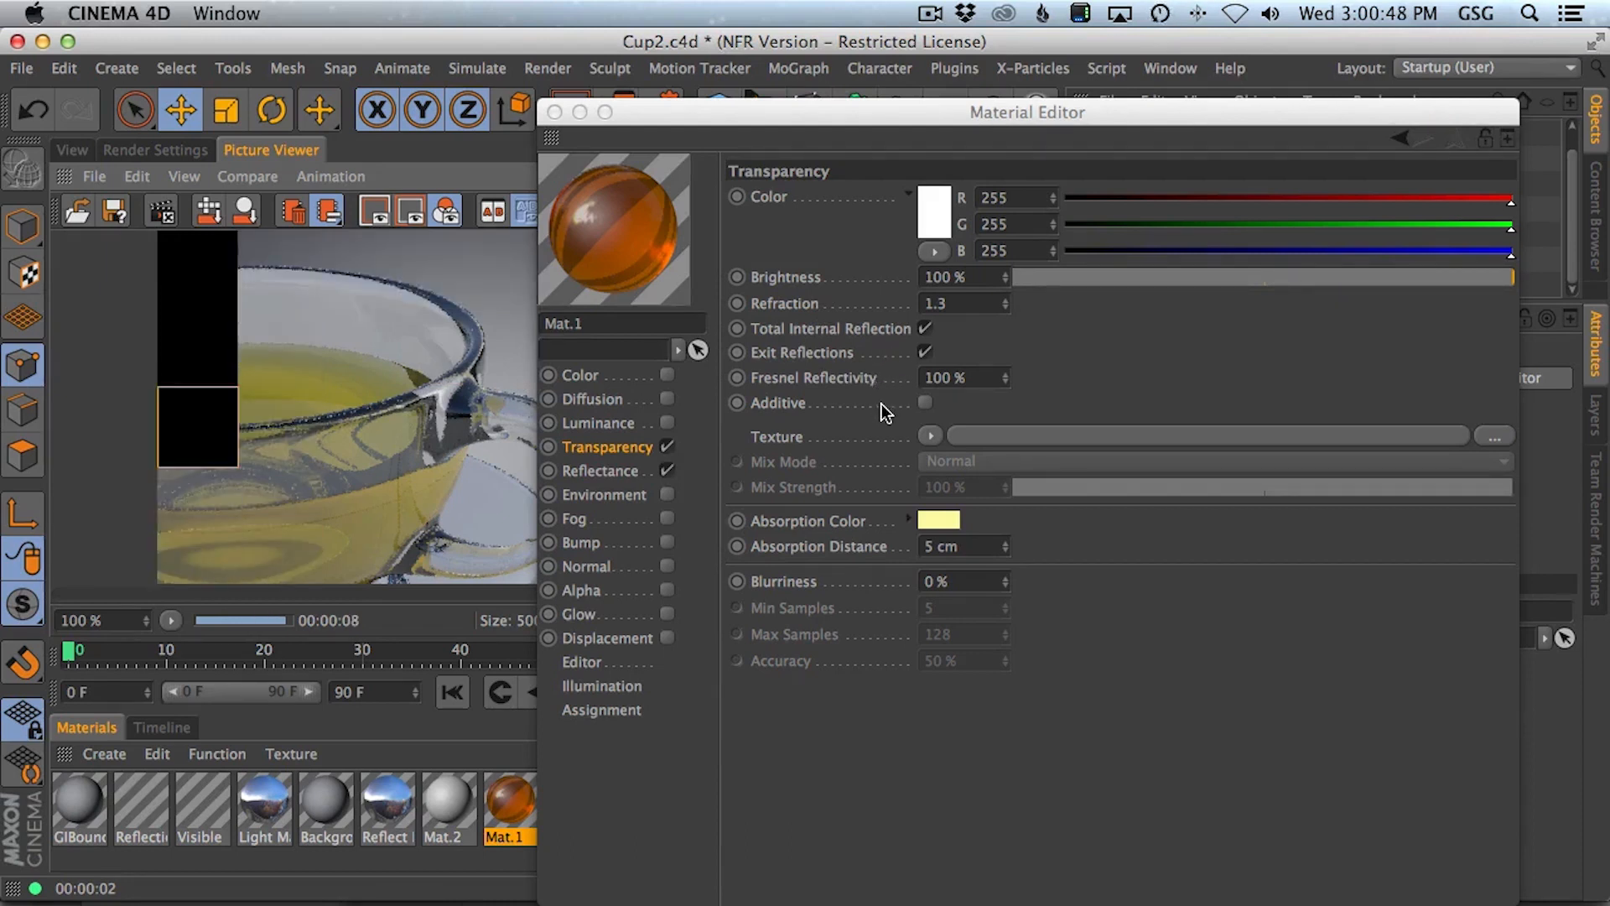
- Warm Mat.1's Absorption Color slightly towards orange, set its Absorption Distance to 2 cm, and render again
click(934, 520)
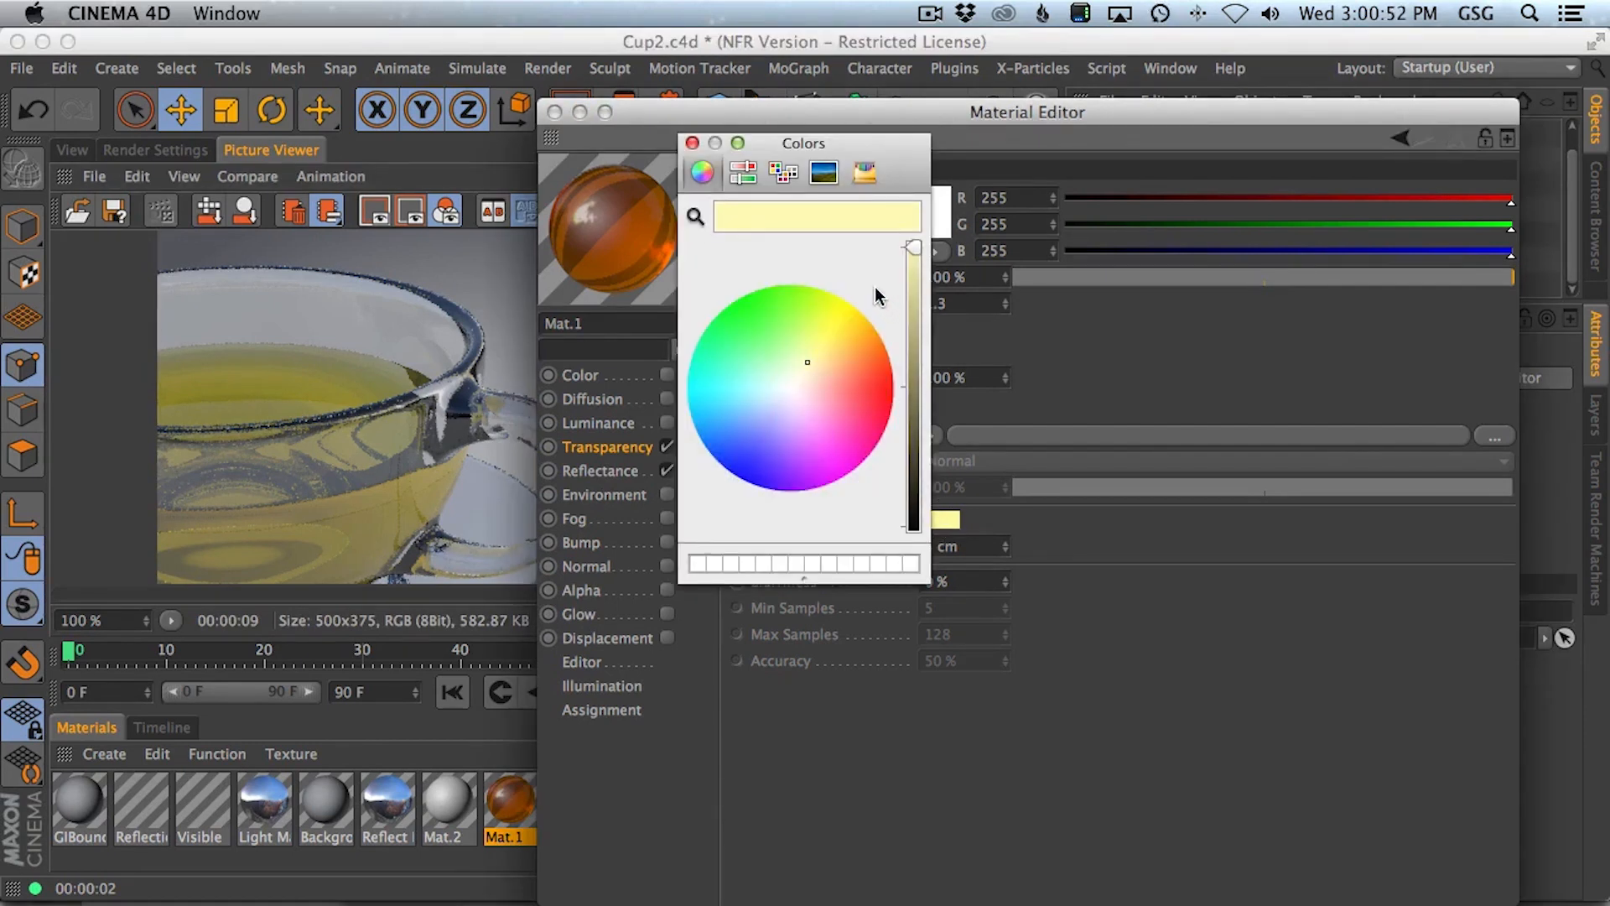
click(743, 172)
click(695, 172)
click(692, 142)
text(2)
key(Return)
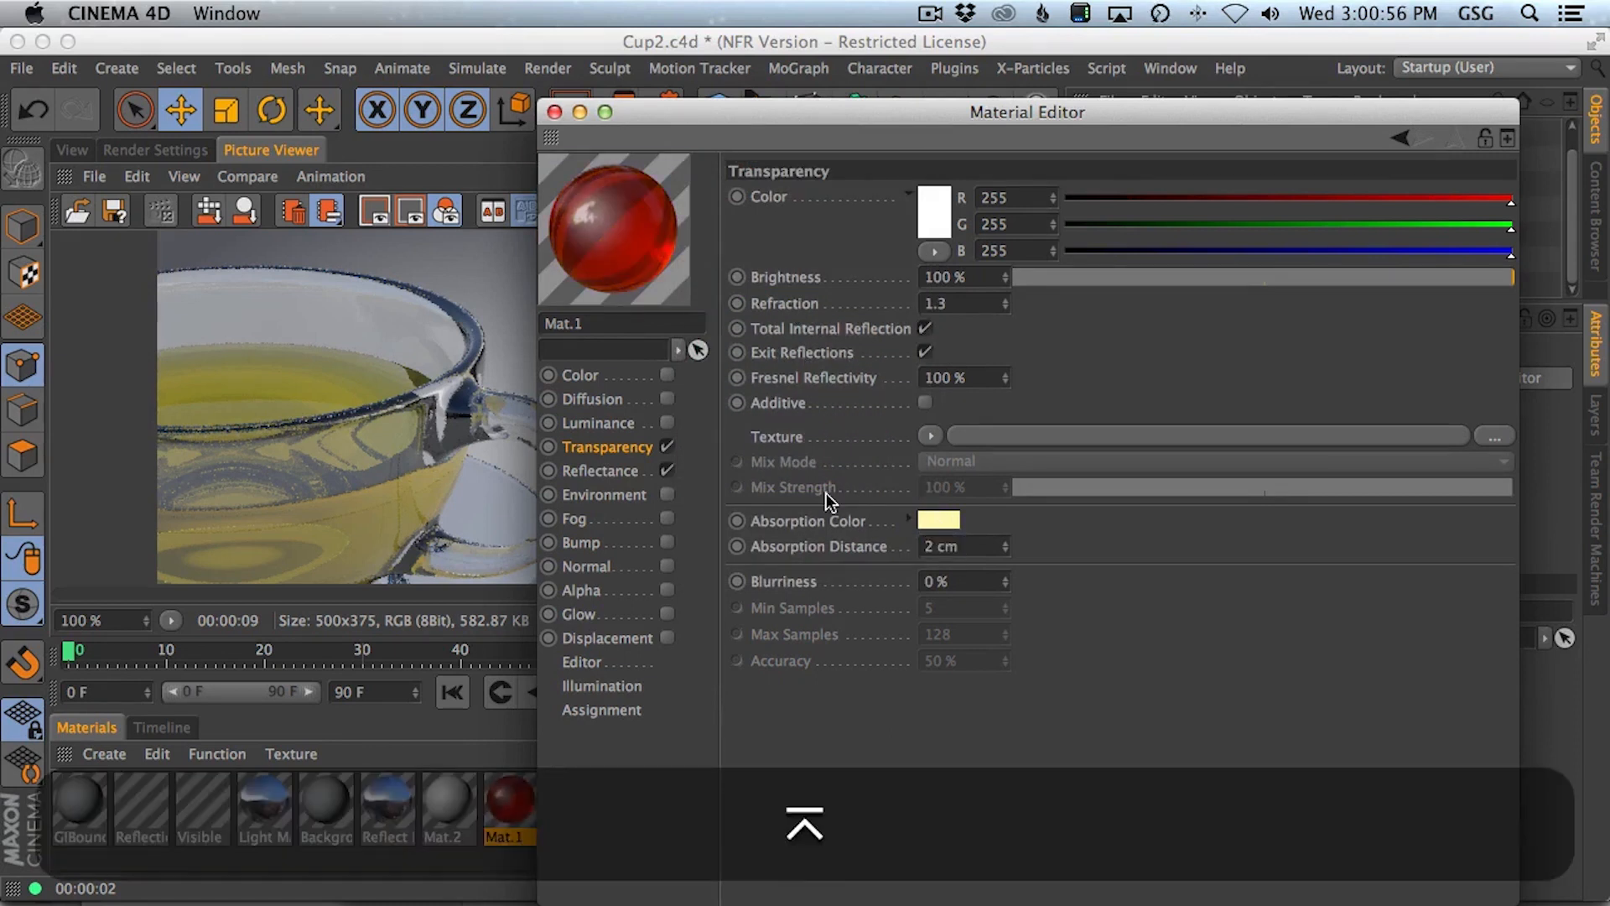
key(shift+r)
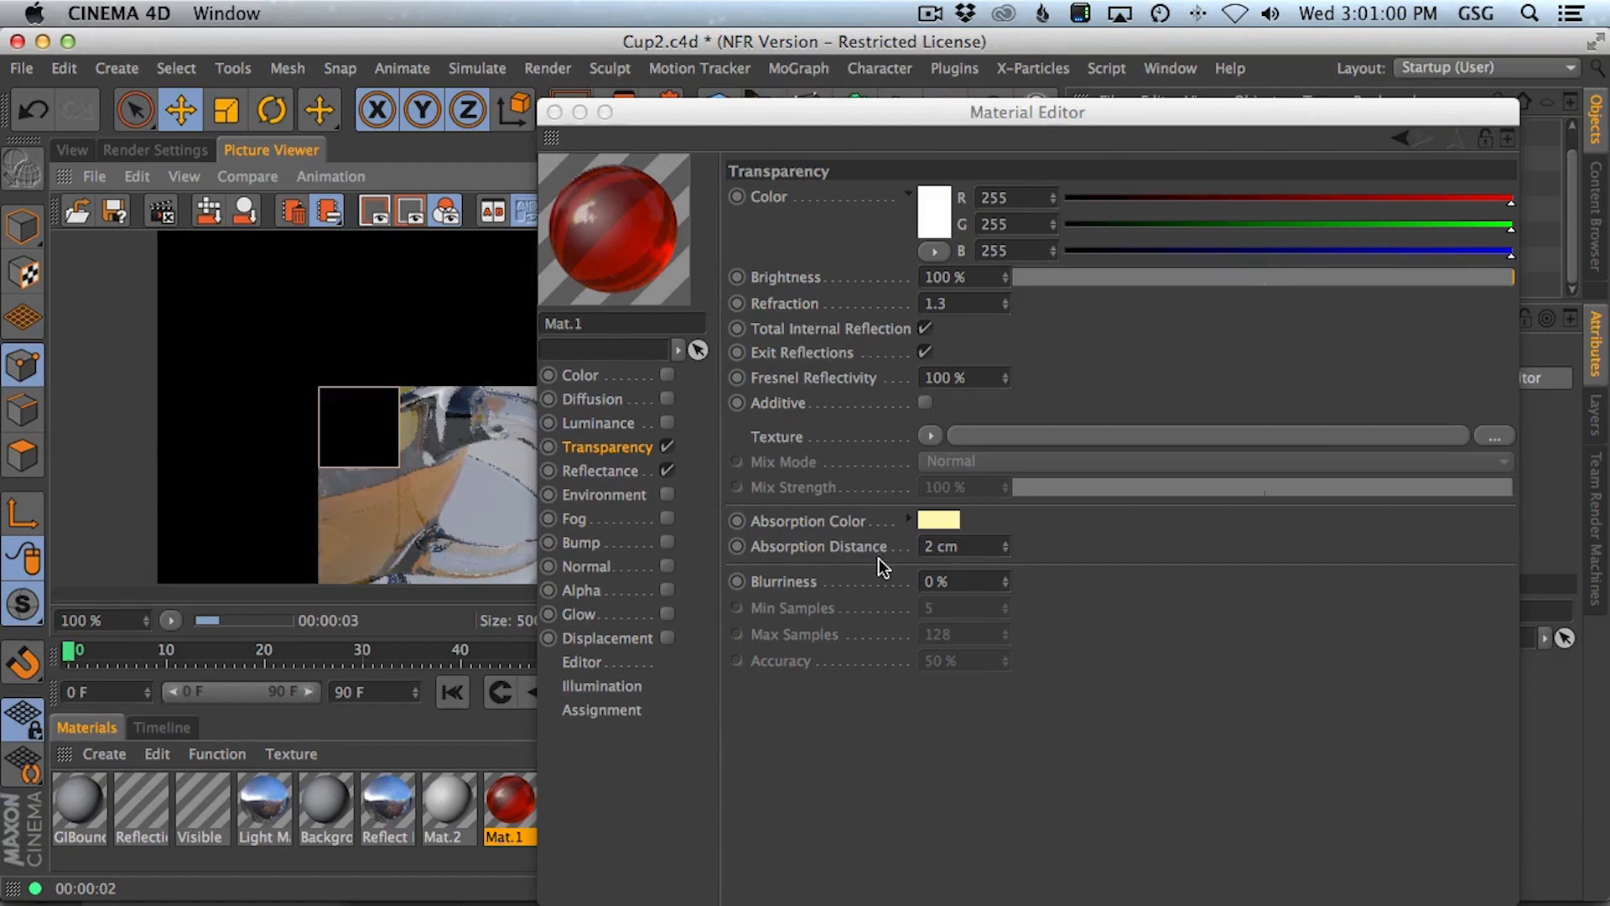
- Set Mat.1's Absorption Distance to 1 cm and restart the Picture Viewer render, stopping the one in progress
drag(726, 109, 856, 63)
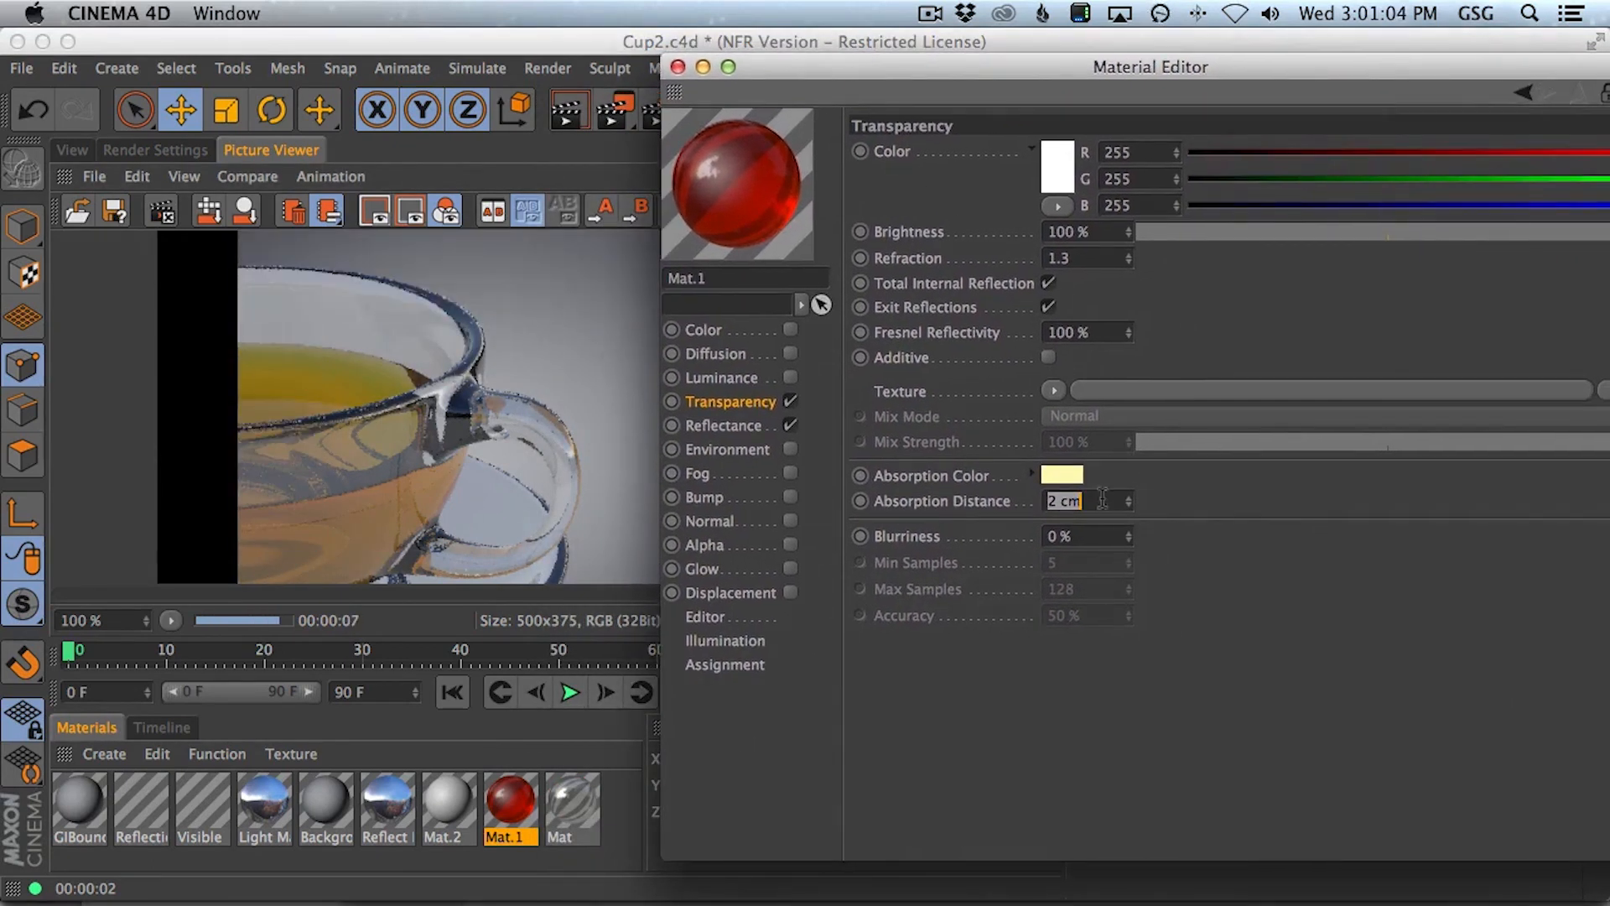
text(1)
key(Return)
key(shift+r)
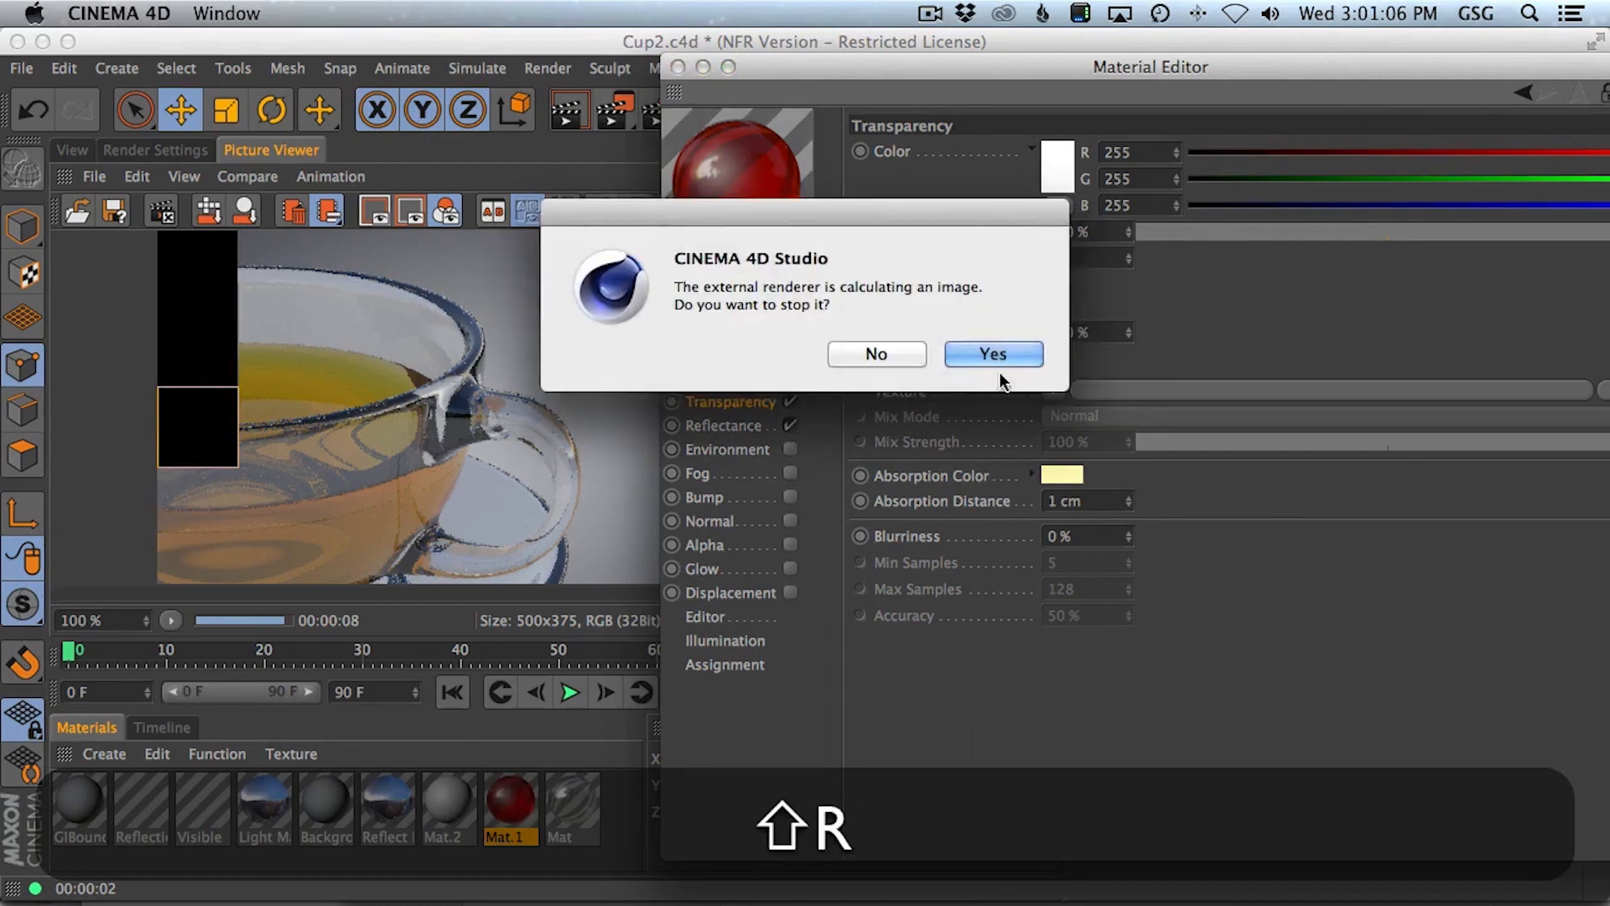
click(995, 356)
- Uncover the Picture Viewer and compare the recent tea renders in its History
drag(877, 73, 892, 75)
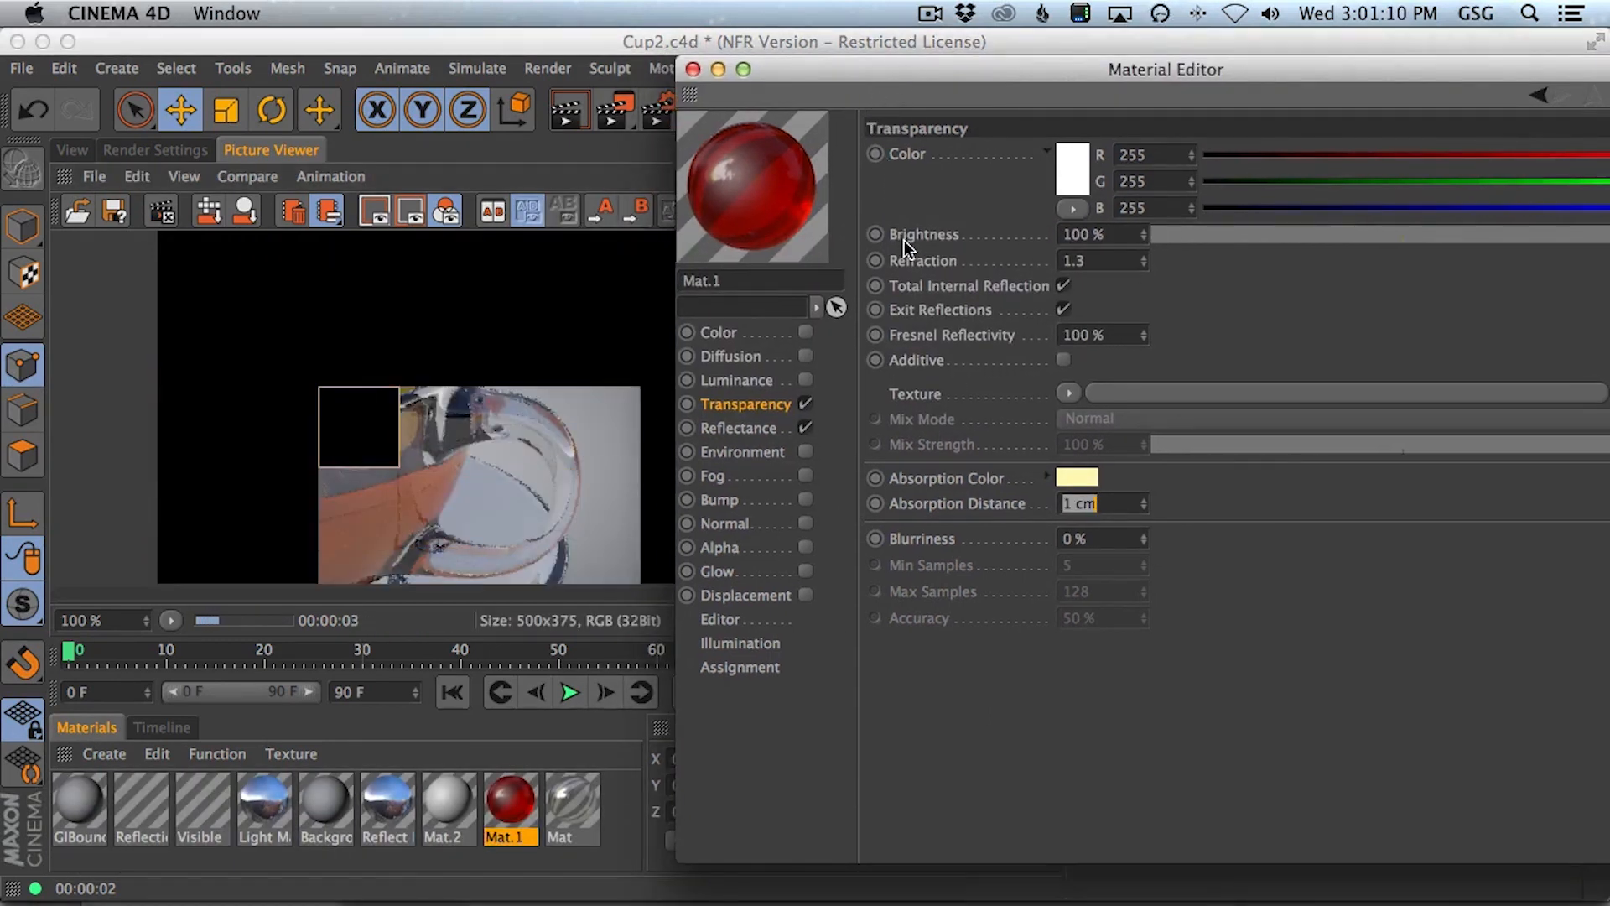
drag(853, 84, 1212, 162)
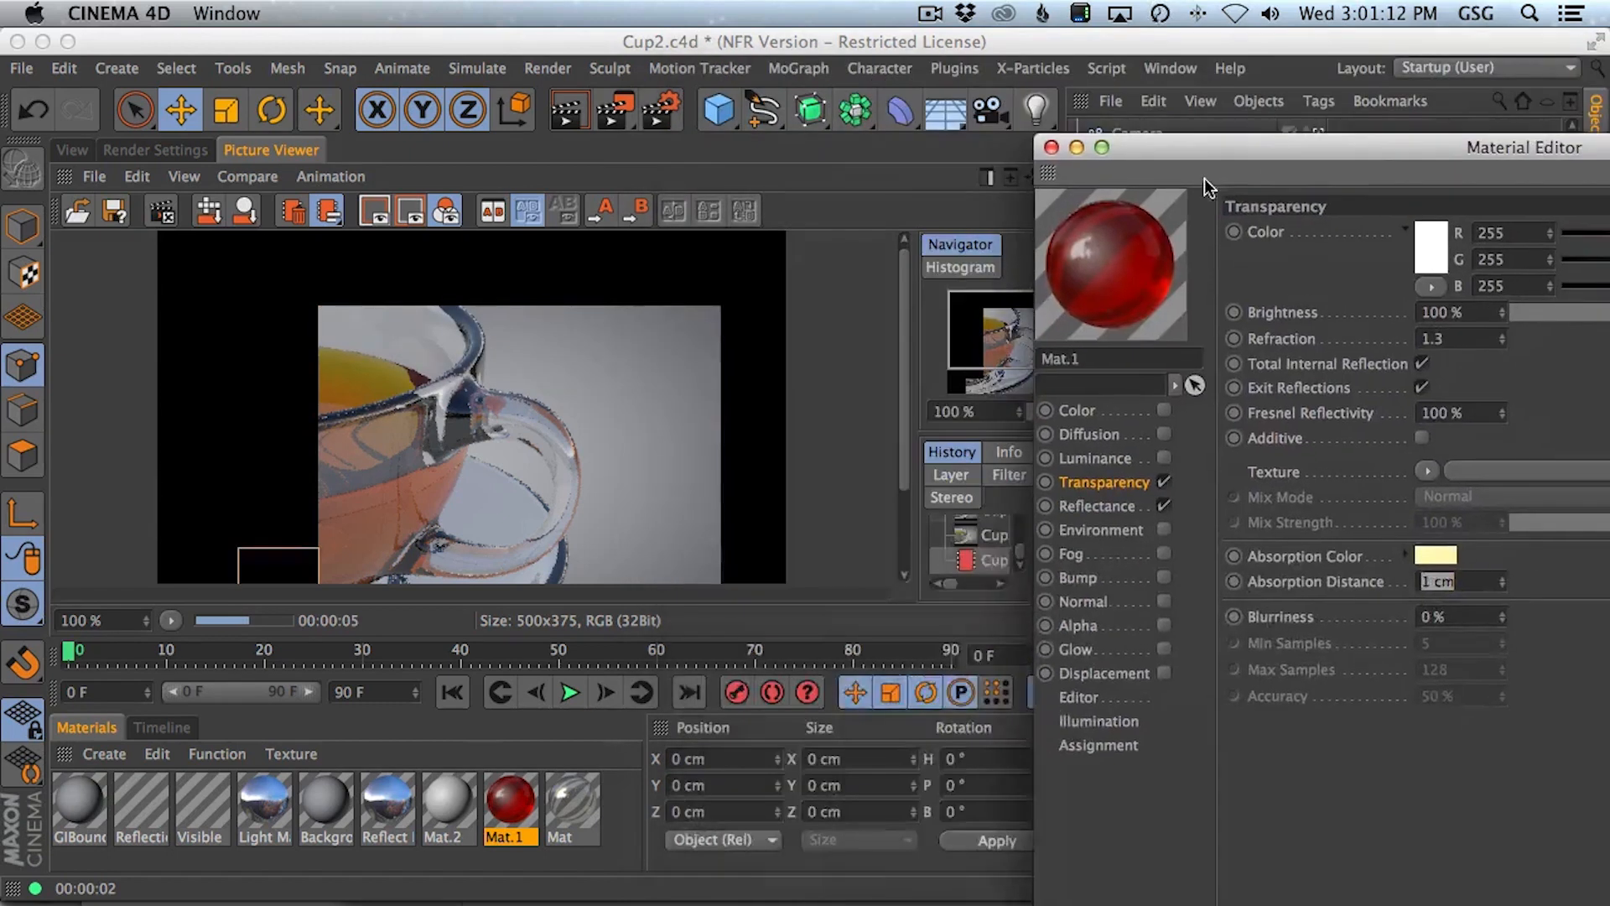
click(975, 530)
key(Up)
key(Up)
key(Down)
key(Down)
key(Down)
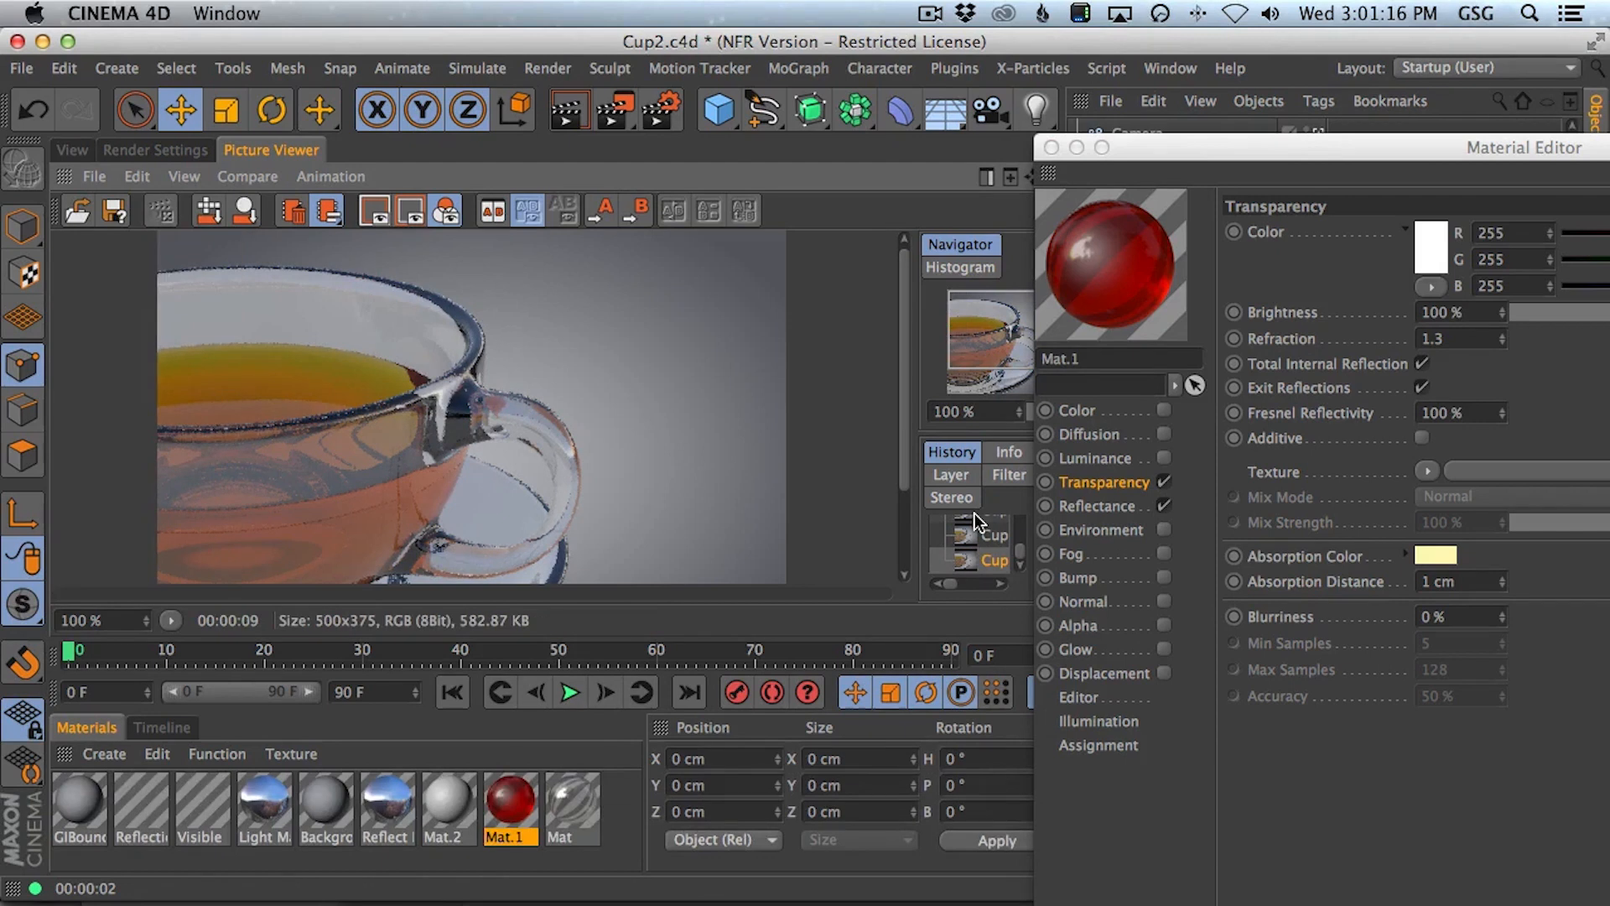
key(Down)
- Set Mat.1's Absorption Distance to 0.5 cm, render to the Picture Viewer, and close the Material Editor
click(1474, 577)
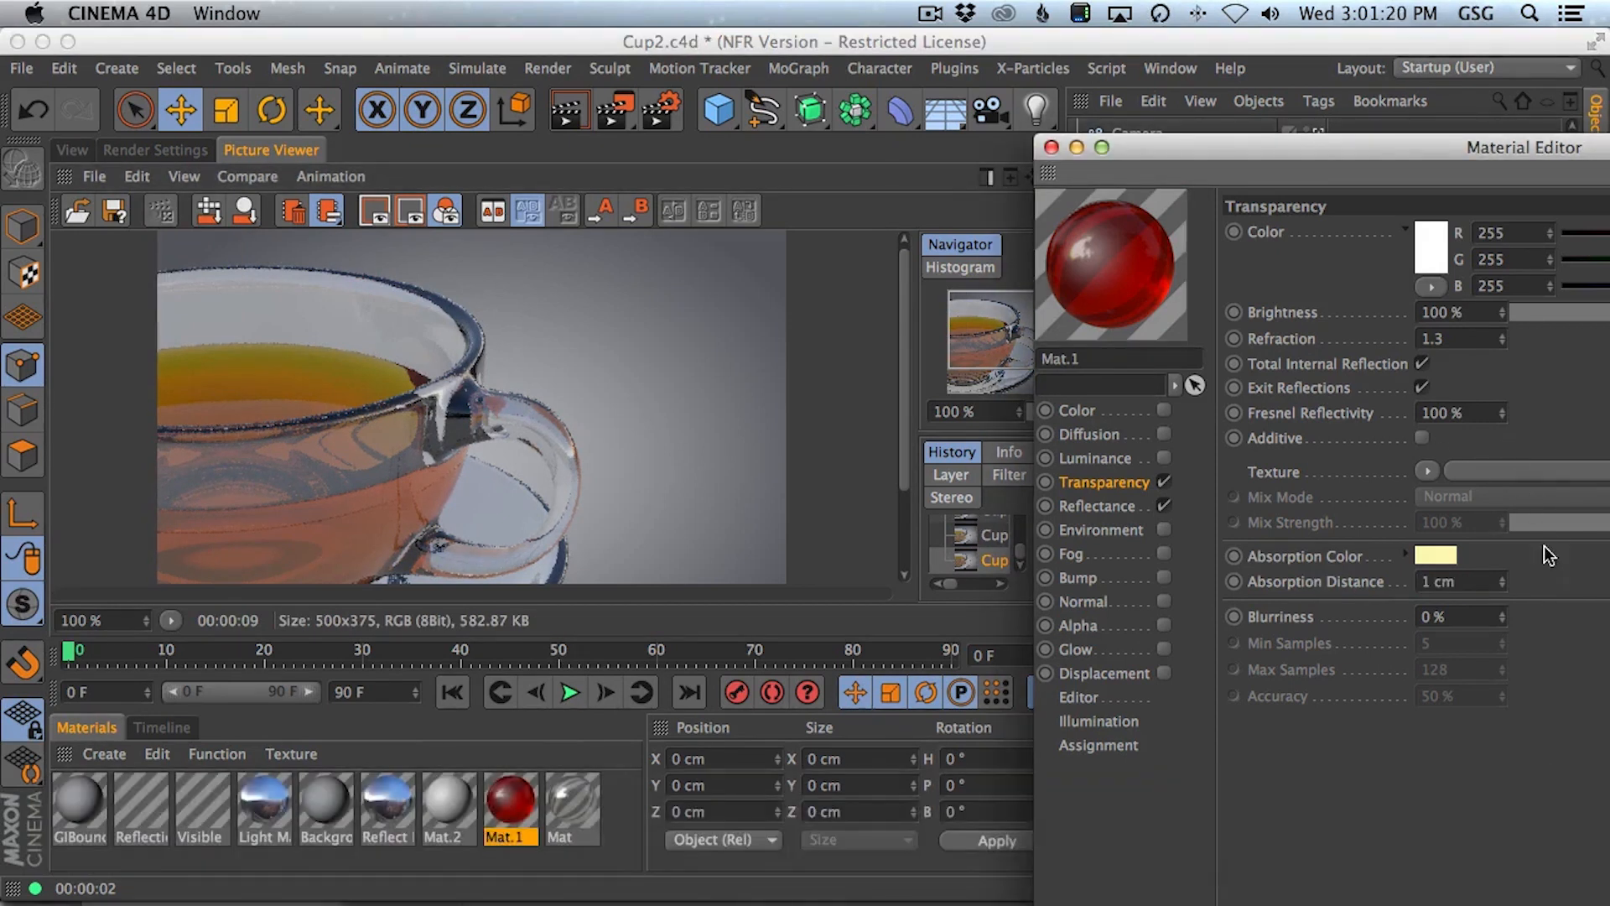
text(0.5)
key(shift+r)
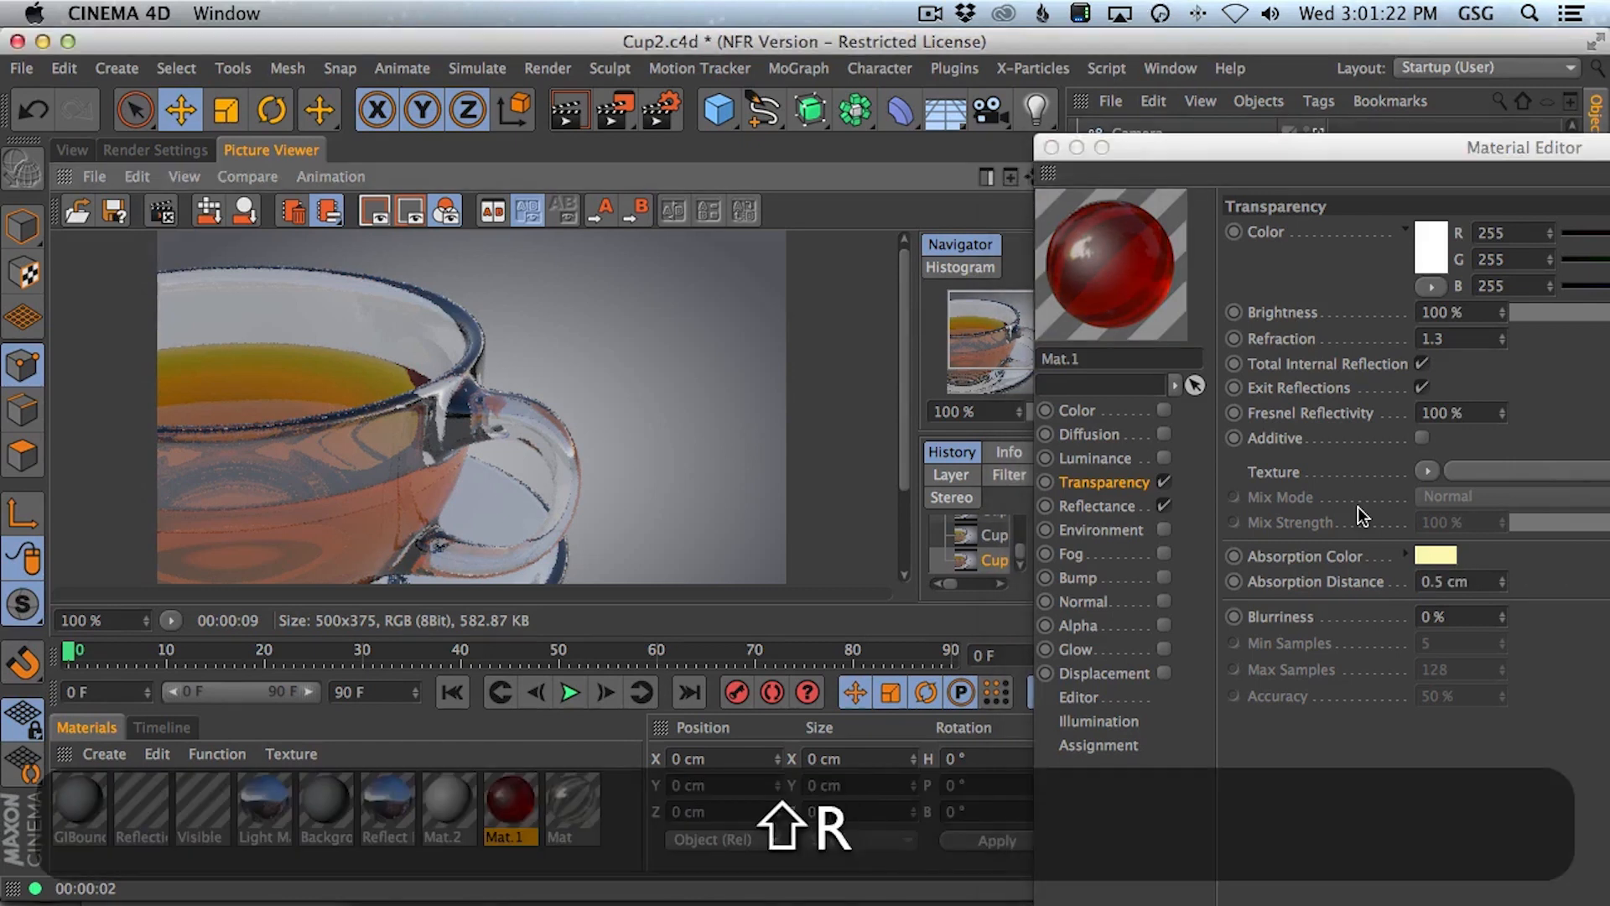
drag(1154, 144, 974, 271)
click(873, 273)
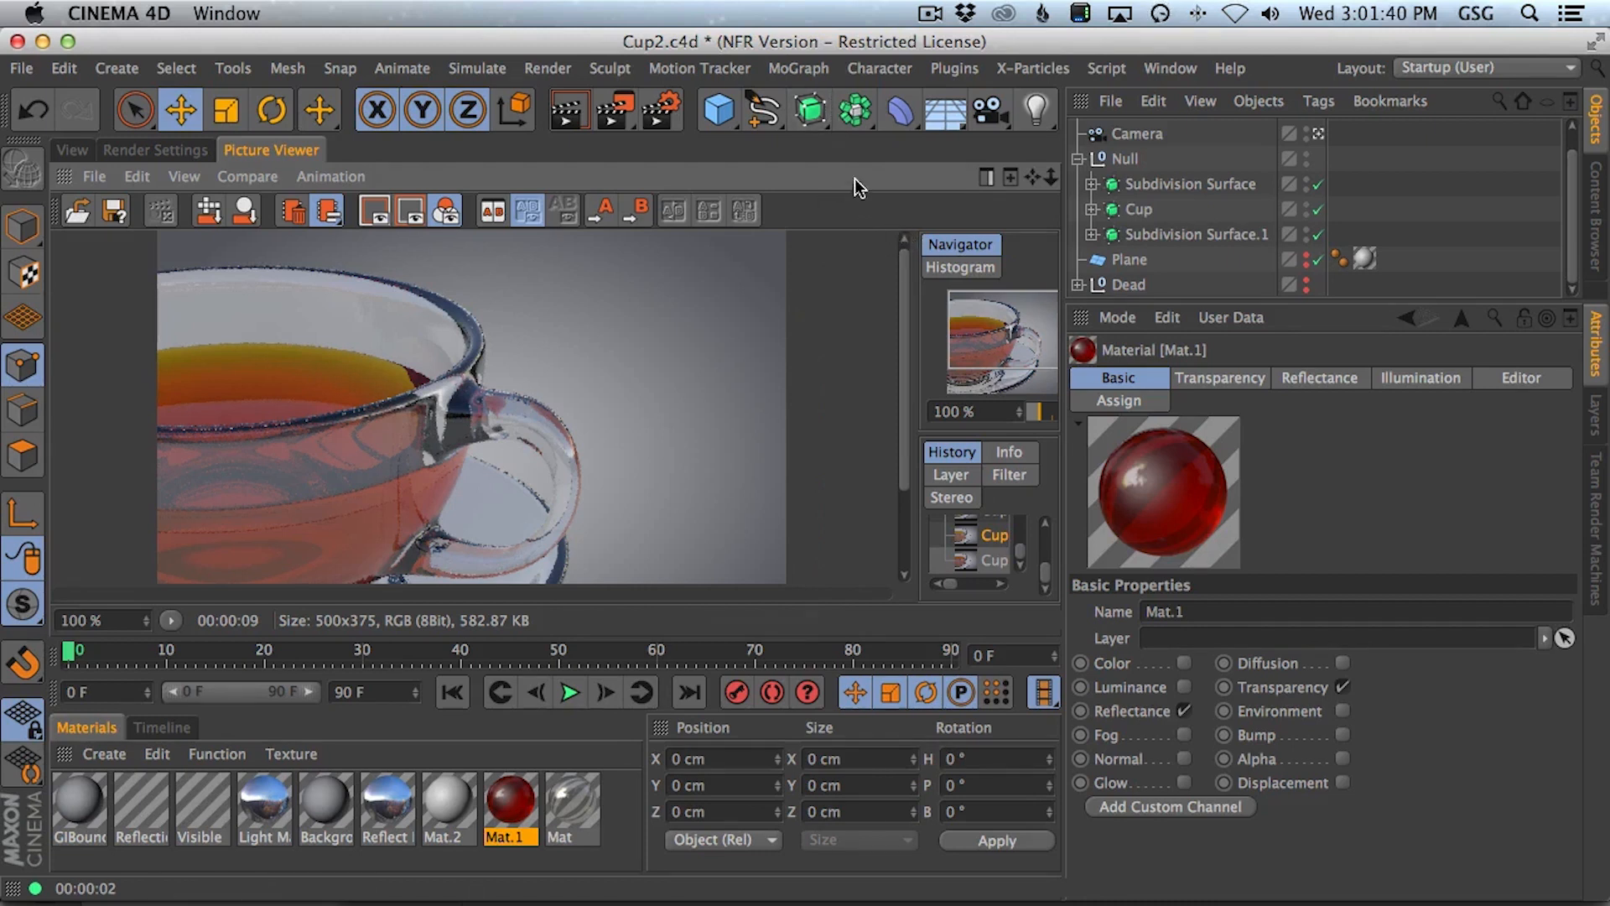
- Turn off Preview On in the HDR Studio Rig's controls to uncover the cup in the perspective view
click(77, 149)
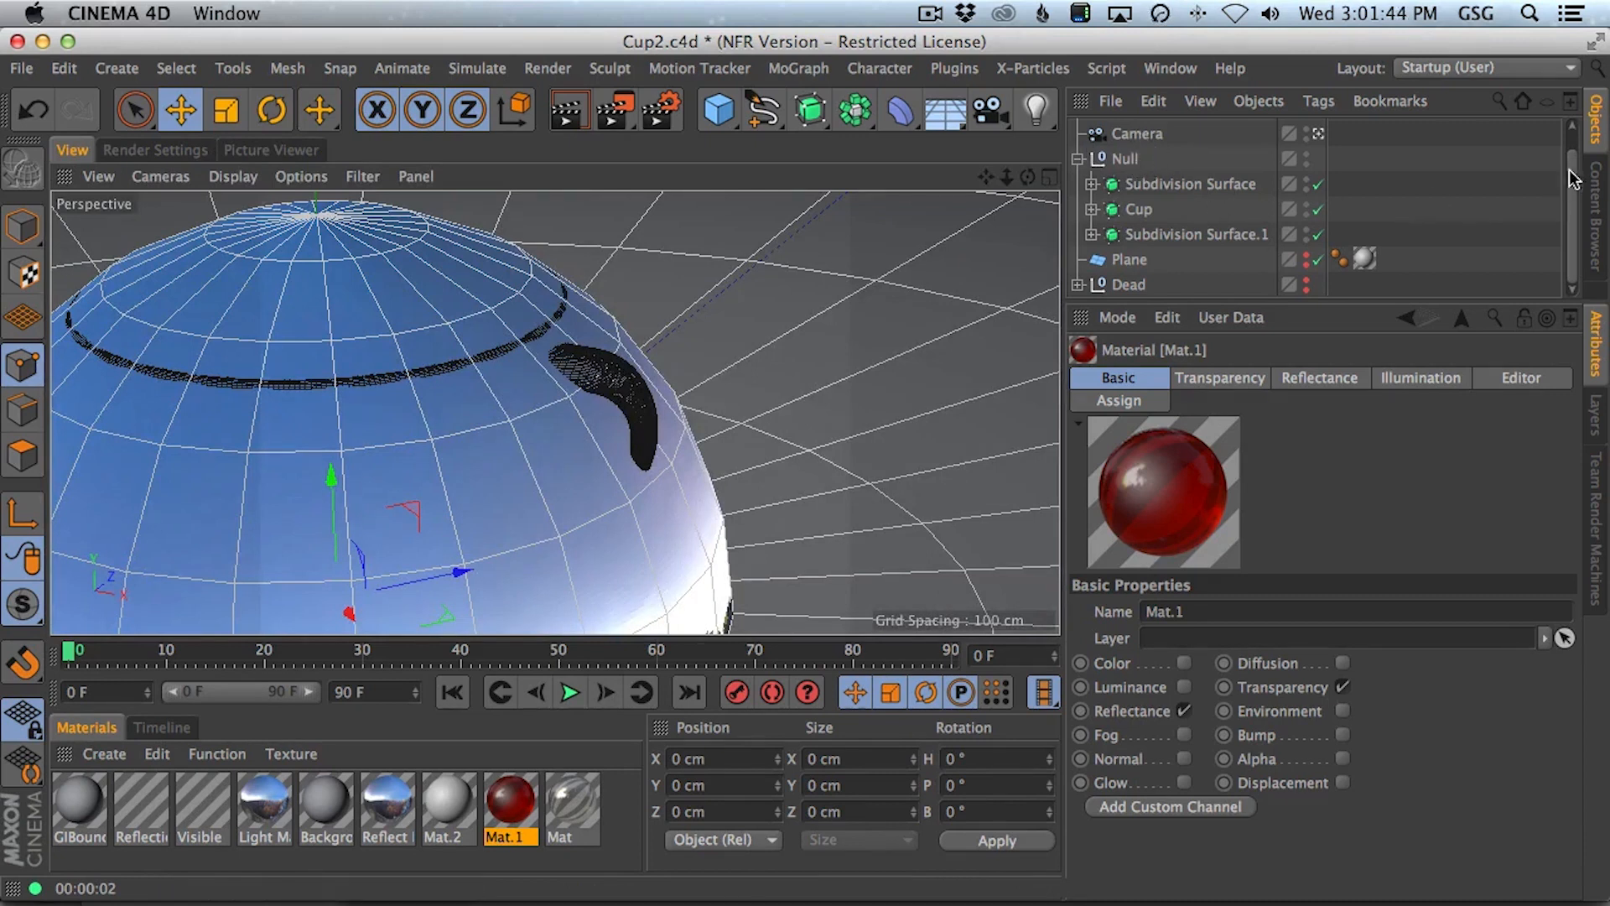
drag(1571, 170, 1565, 122)
click(1176, 131)
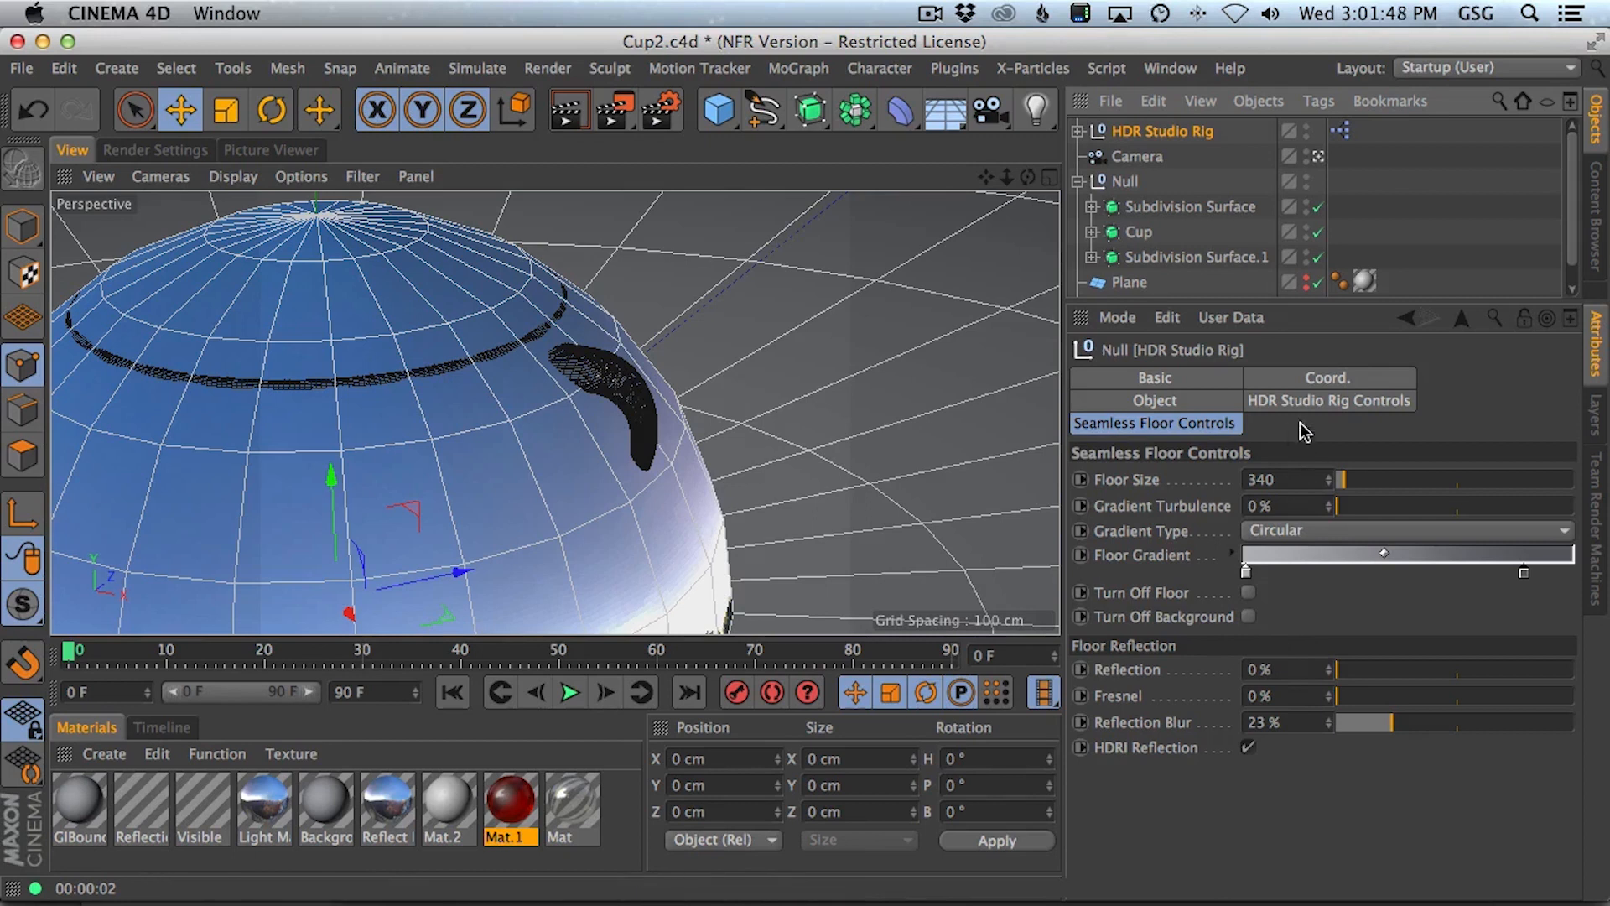
click(1321, 401)
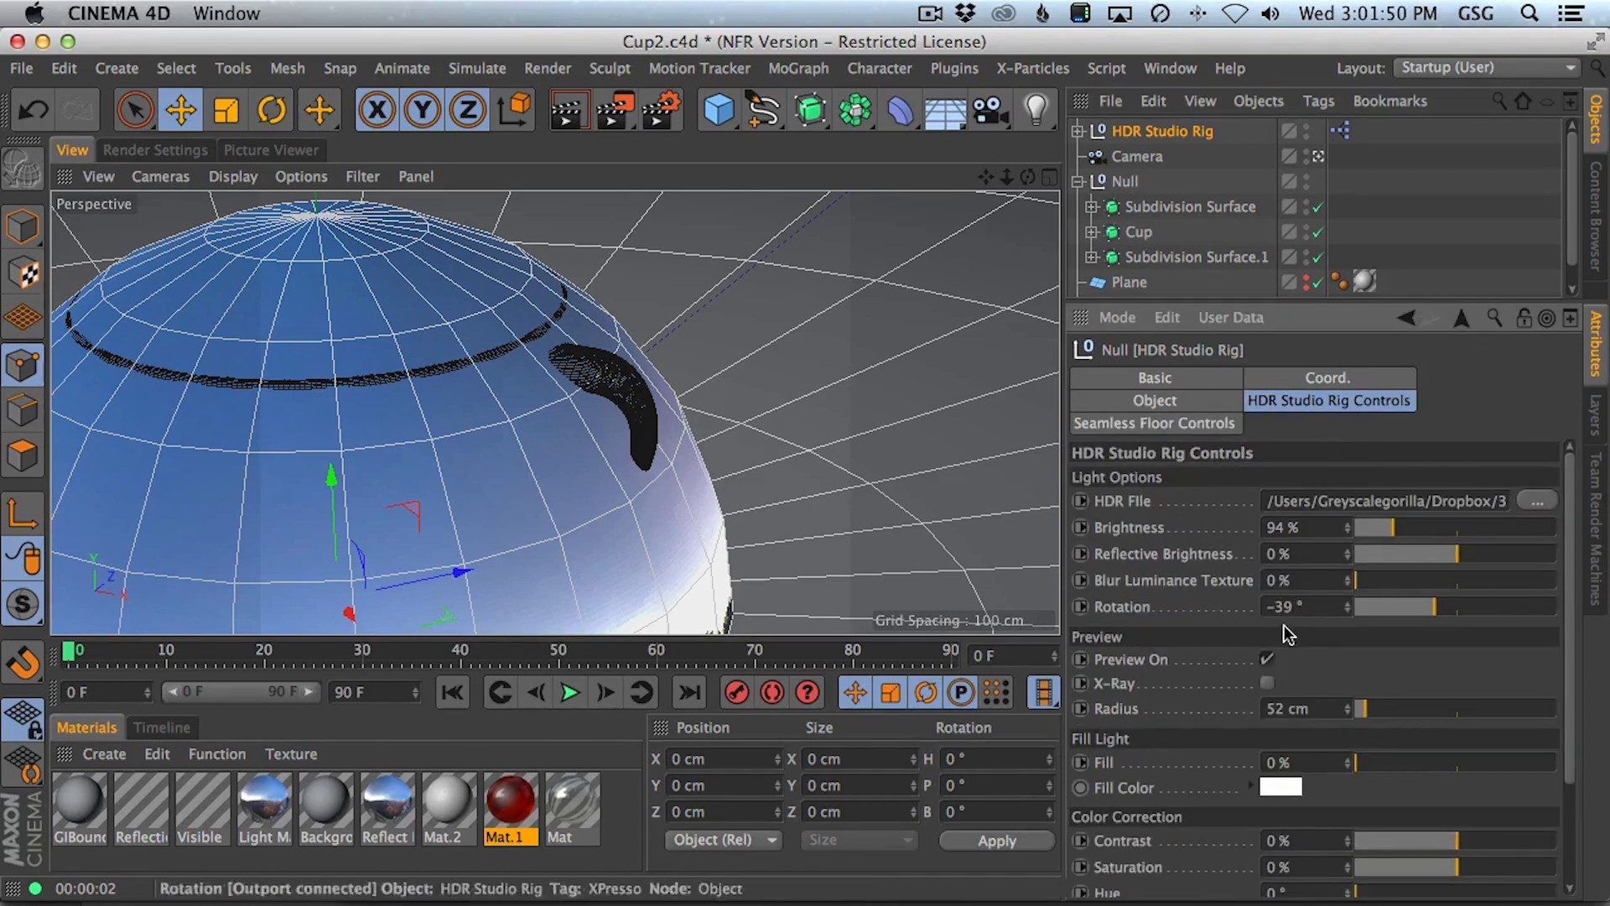
click(1266, 661)
- Duplicate the Null group holding the cup and saucer, and place the copy behind the original cup
click(1124, 182)
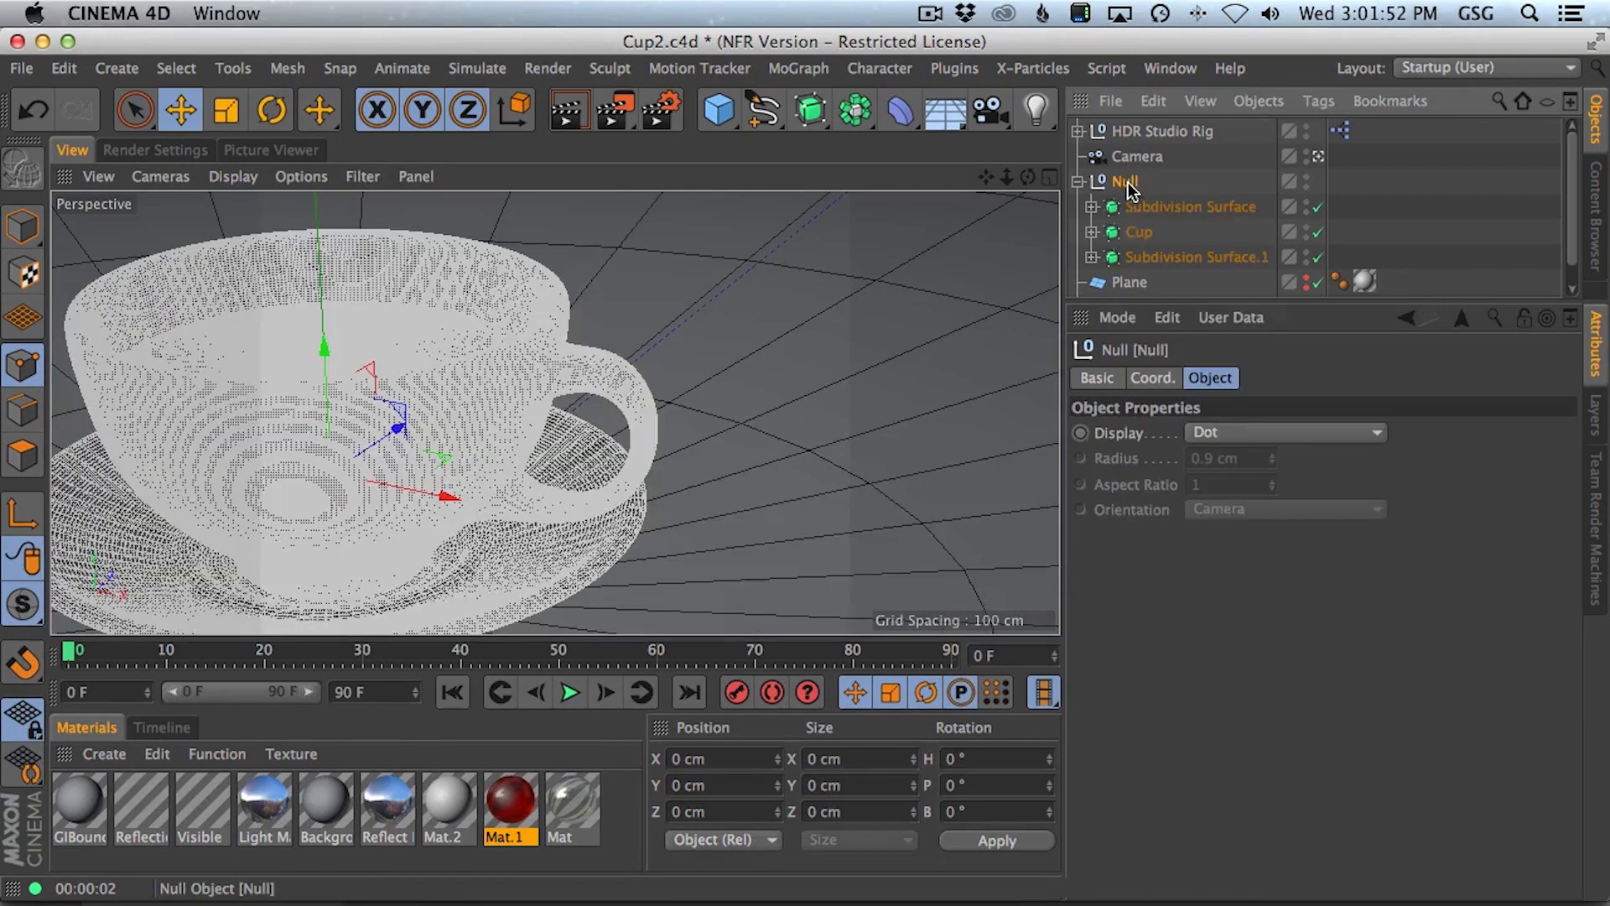
key(super+v)
drag(395, 437, 633, 216)
drag(750, 283, 547, 259)
key(2)
drag(557, 411, 518, 422)
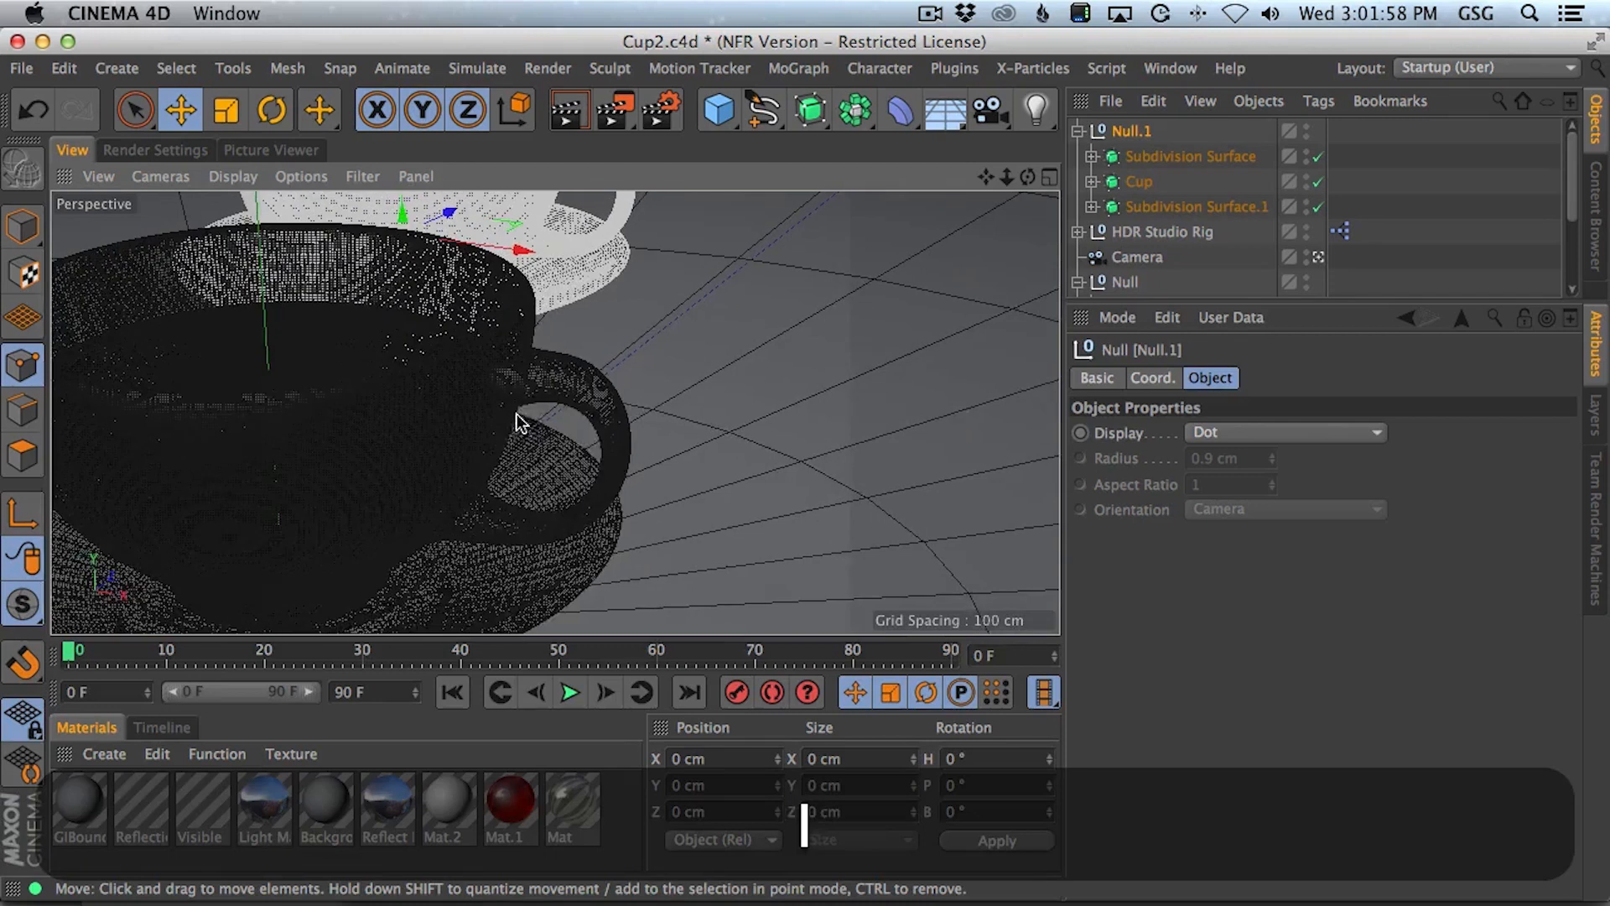
- Rotate the duplicated cup group about its vertical axis to turn its handle away from the original's direction
key(r)
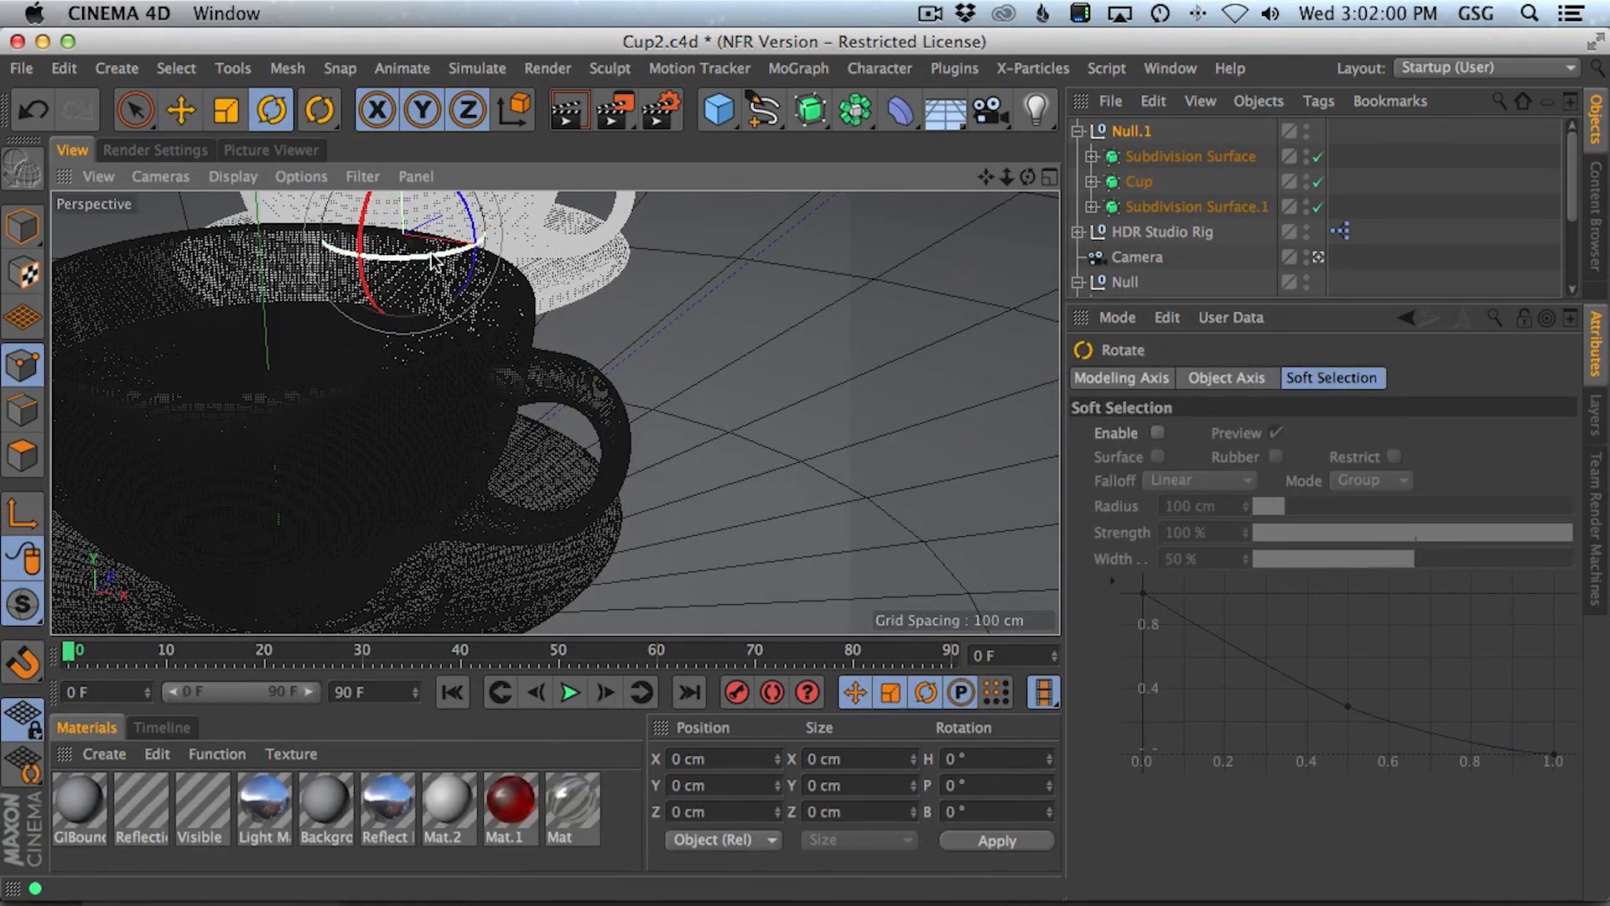
drag(436, 260, 395, 260)
key(2)
drag(436, 349, 541, 271)
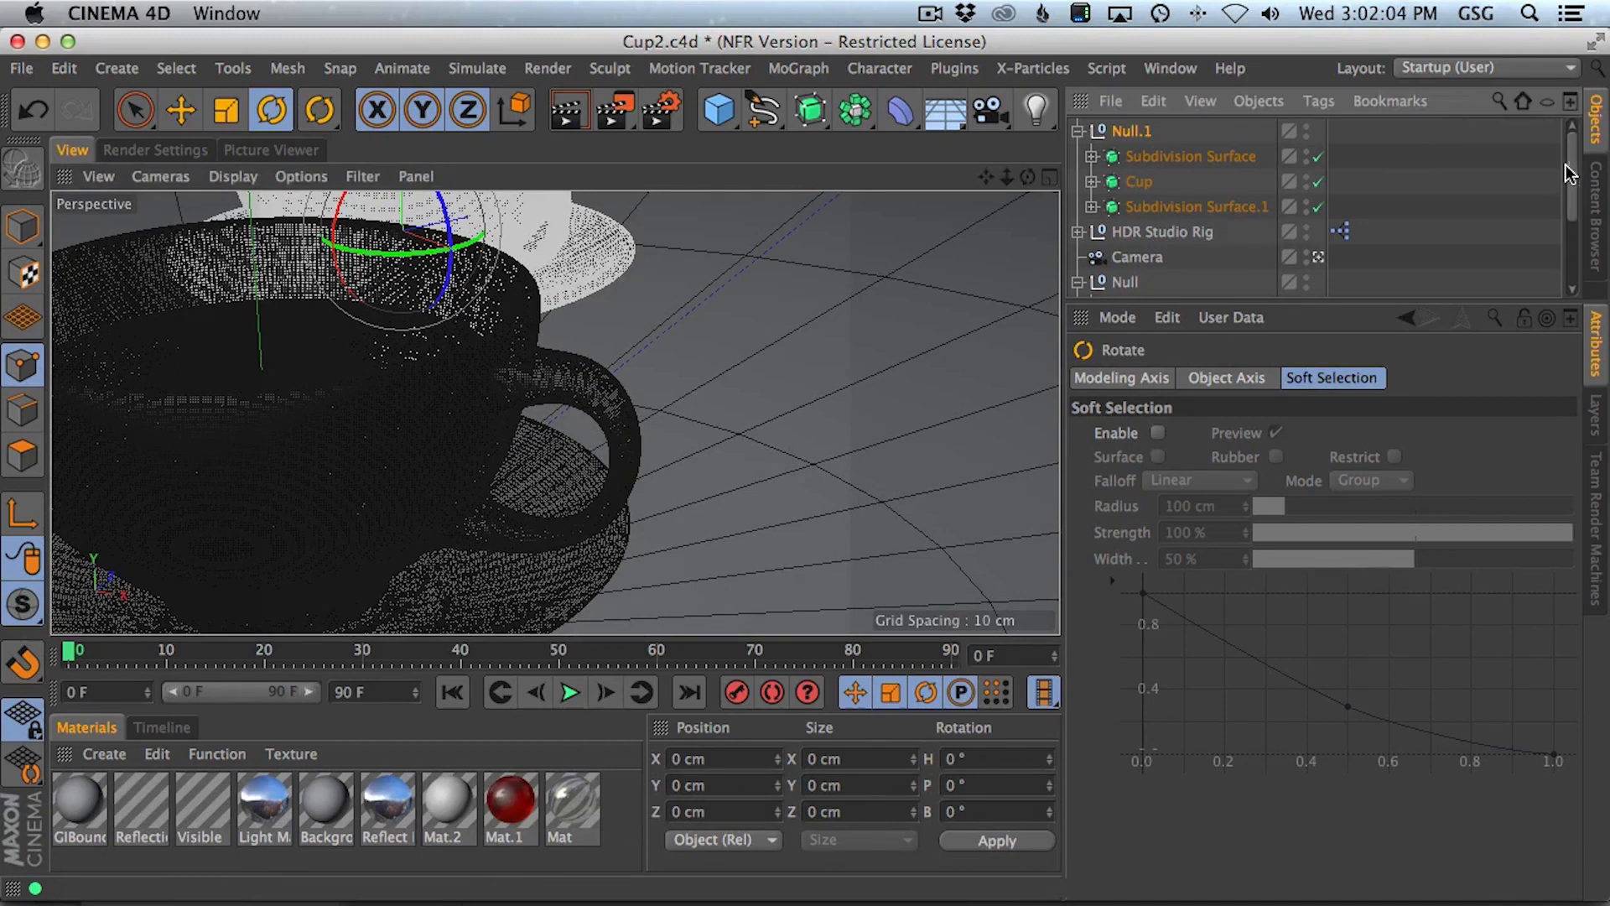
- Select the Camera and check the teacup reference image's framing on Behance in Safari
click(1124, 257)
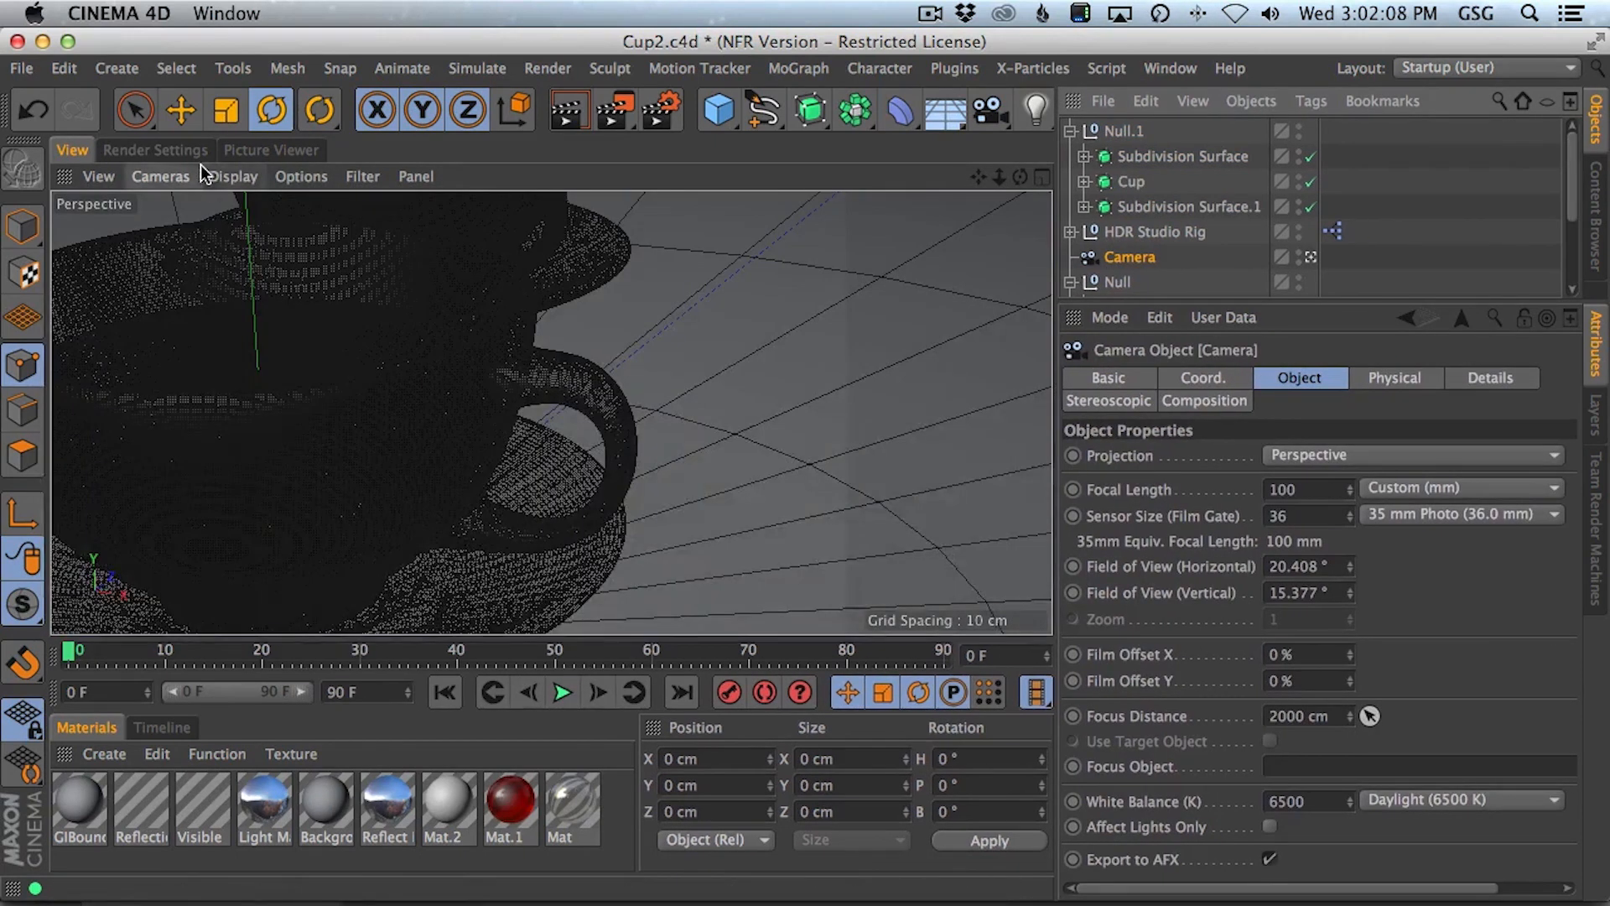
key(super+Tab)
scroll(535, 617, up, 3)
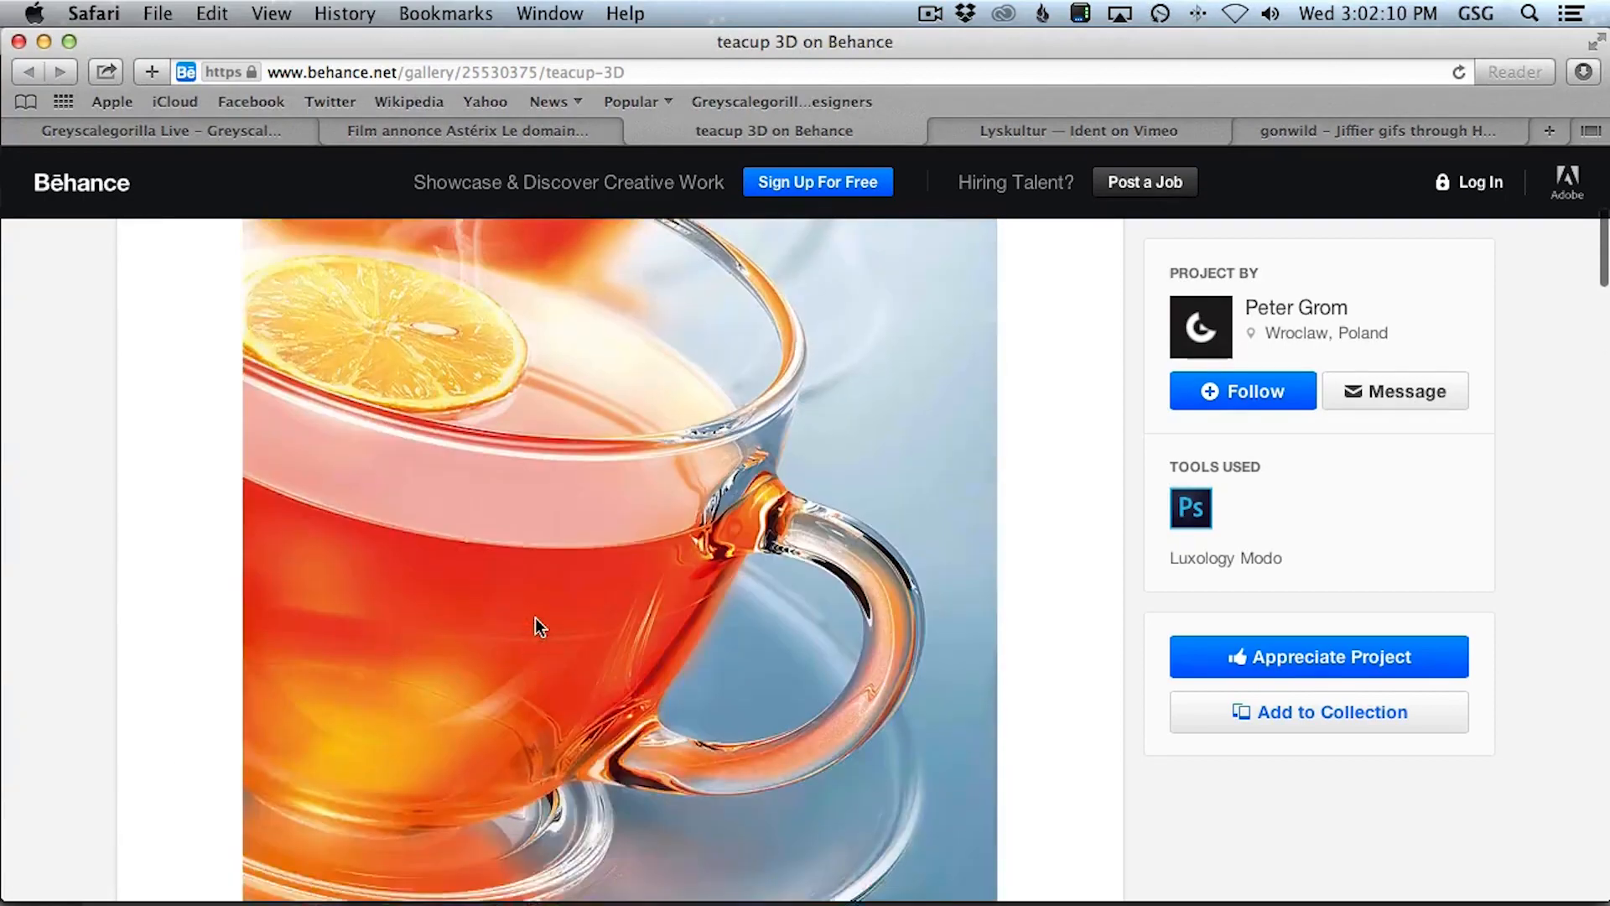
key(super+Tab)
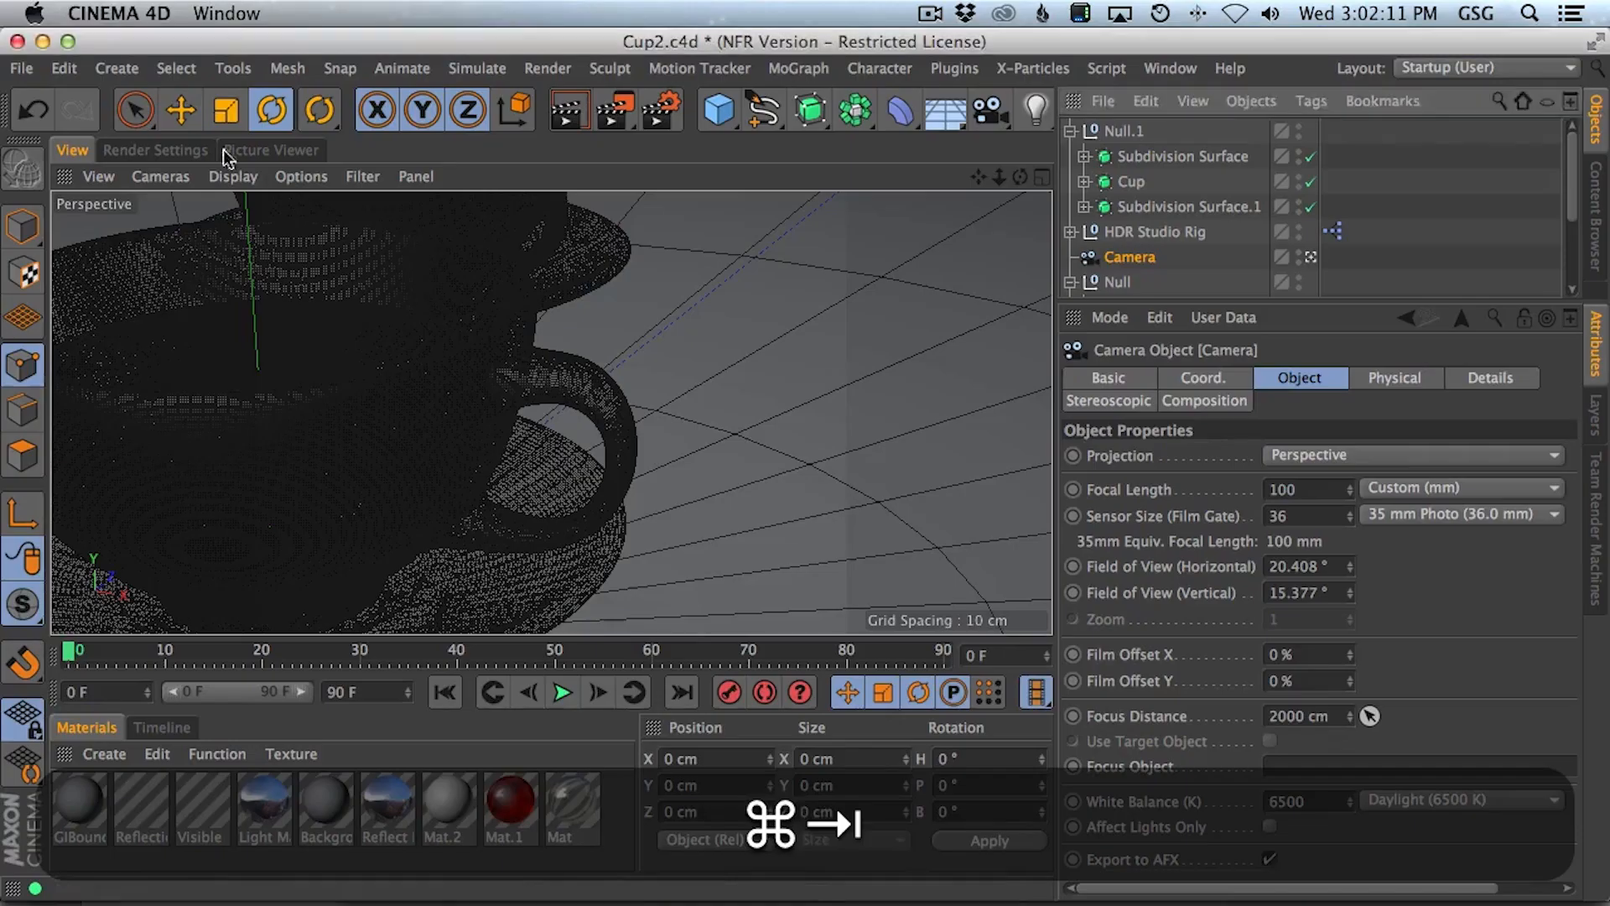
- Set the render output width to 300 and the height to 400 pixels with Lock Ratio enabled
click(153, 151)
click(126, 237)
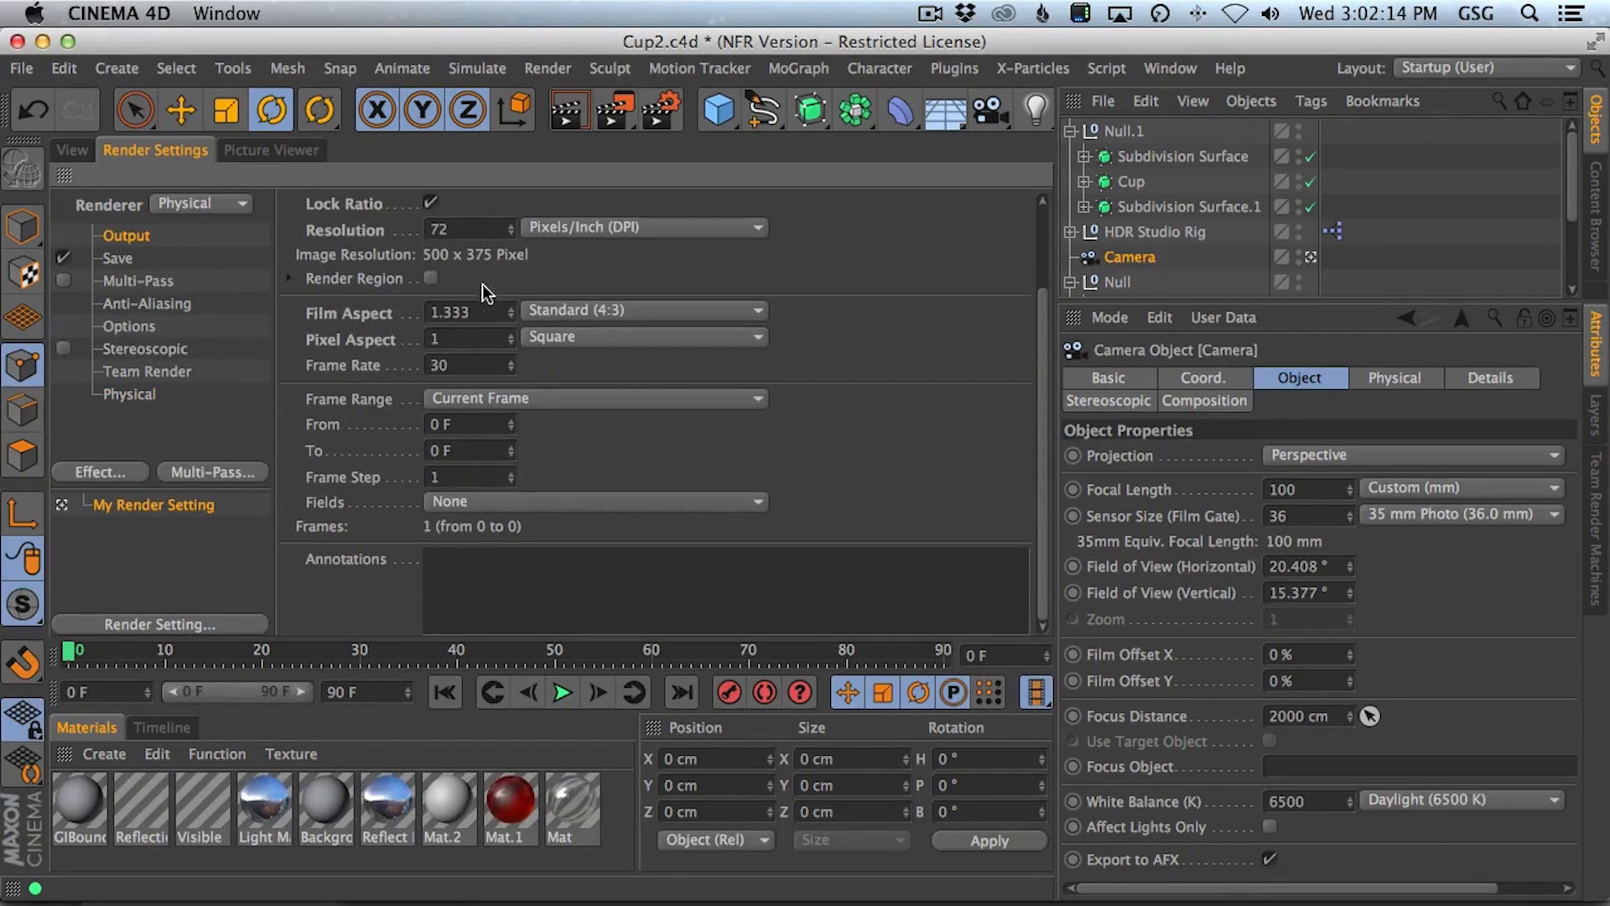
click(125, 255)
click(131, 237)
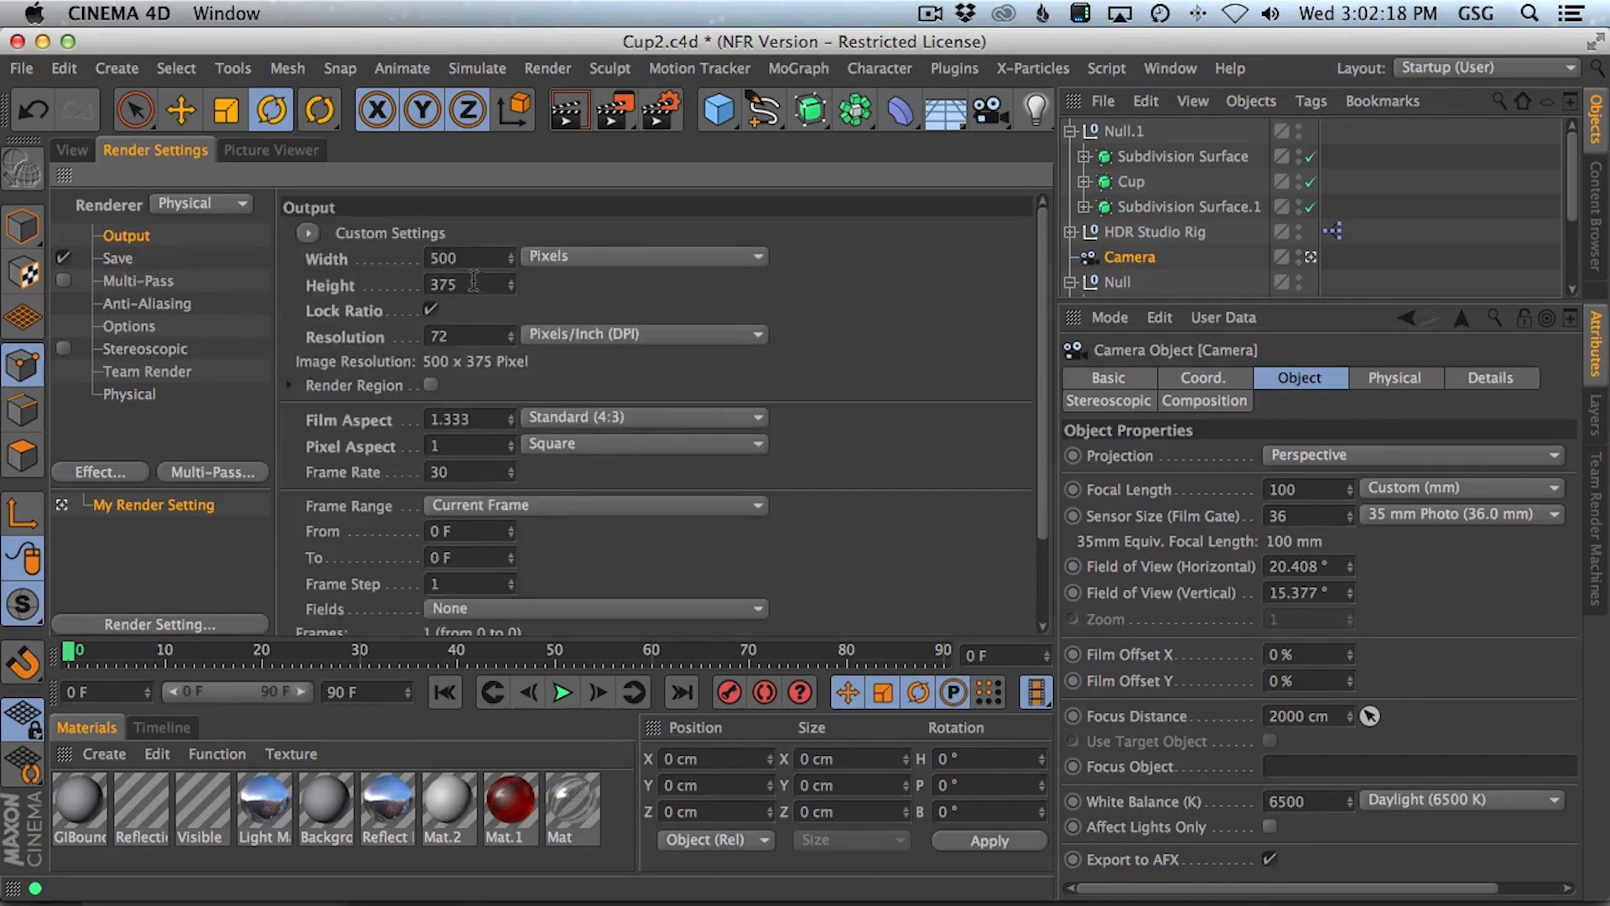
text(300)
key(Tab)
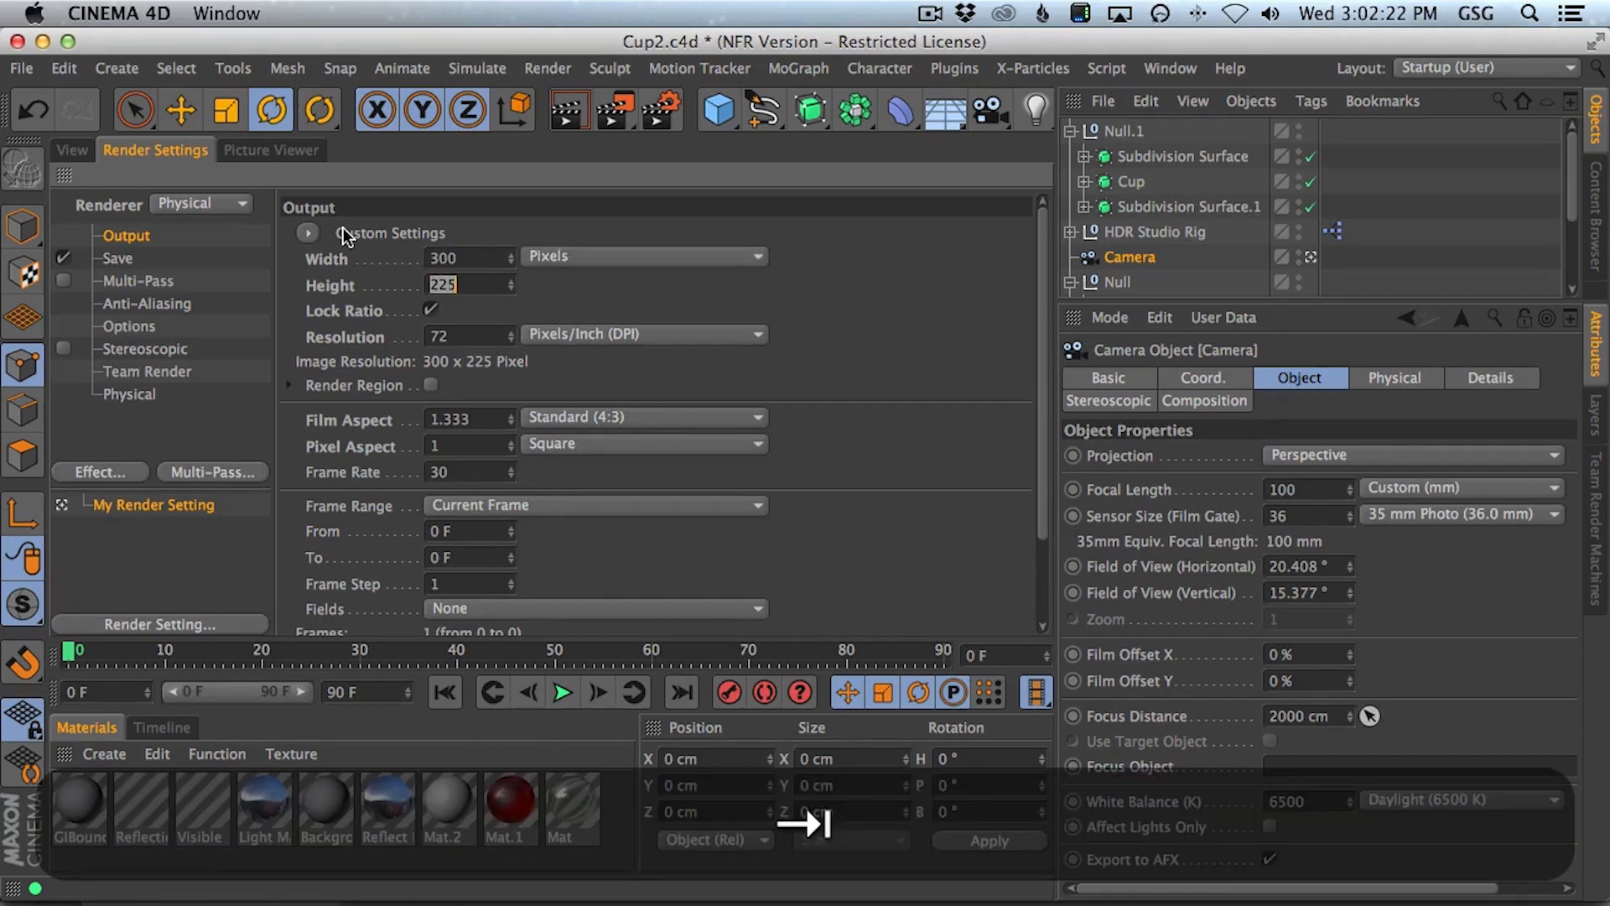
text(400)
key(Return)
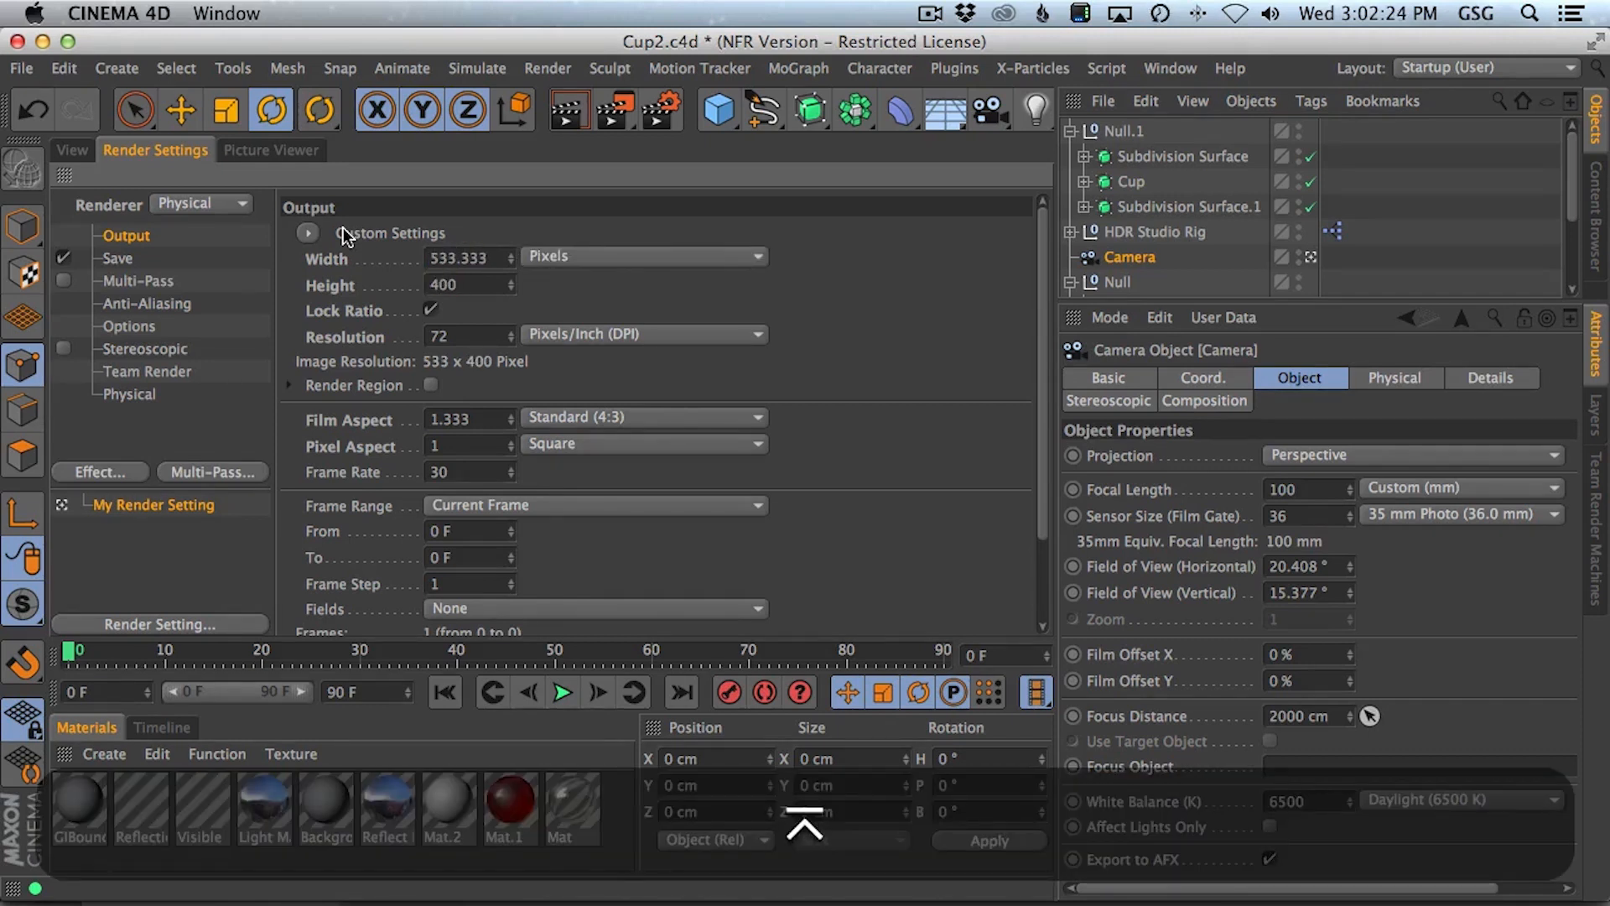
- Disable Lock Ratio and set the render output width to 300 pixels for a portrait format
click(429, 309)
drag(488, 258, 327, 203)
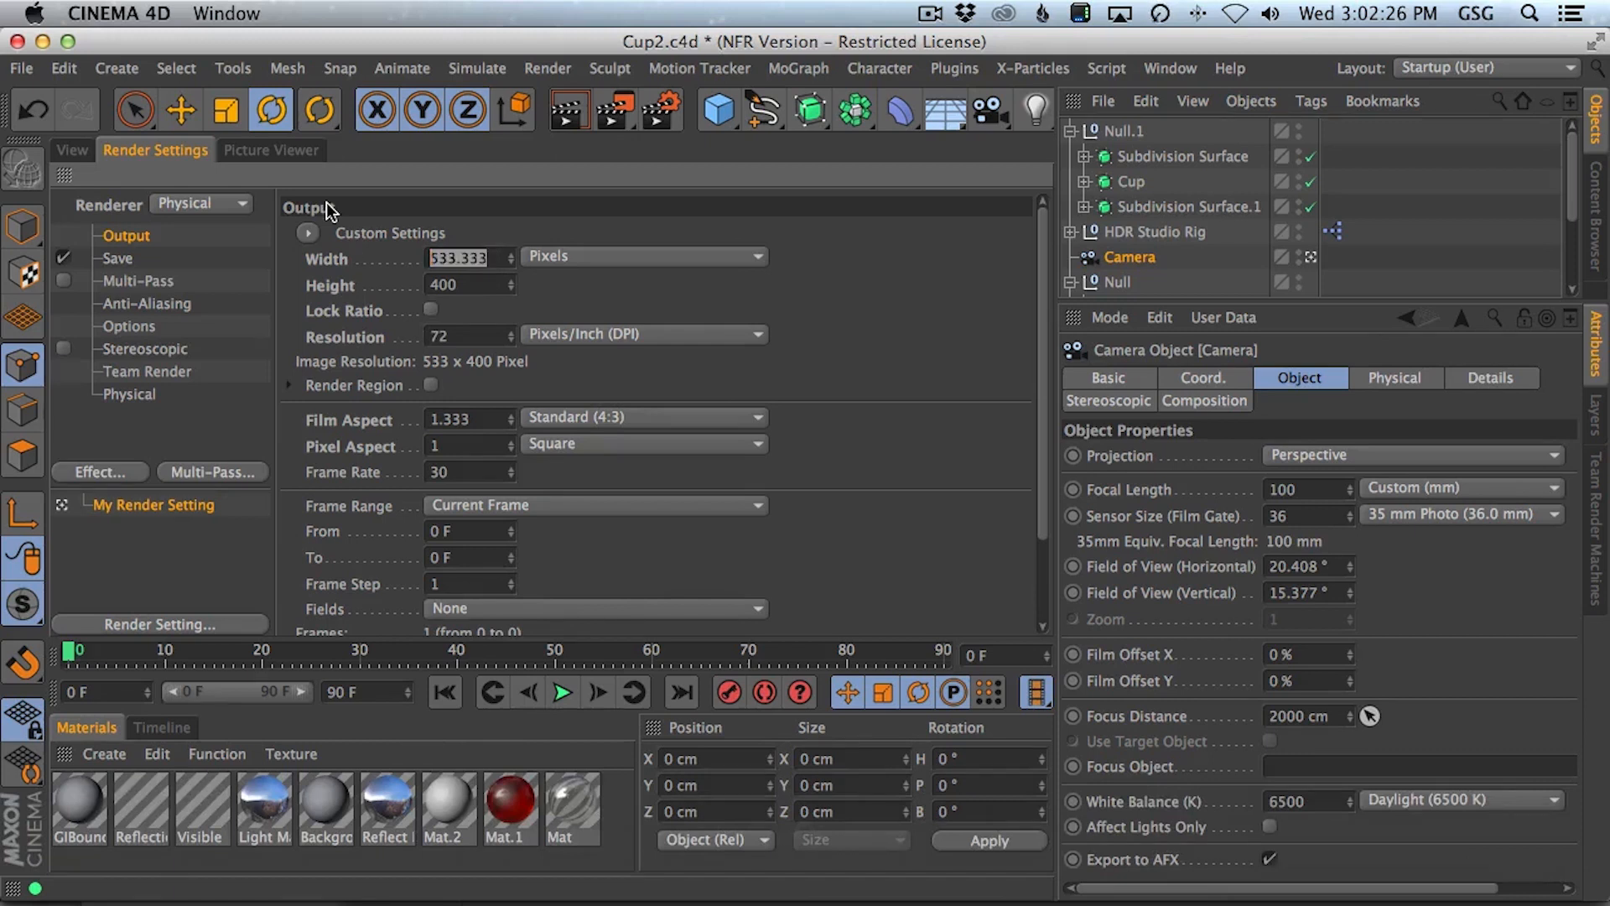
text(300)
key(Return)
- Reframe the camera closer to the two cups for the portrait output in the perspective view
click(72, 150)
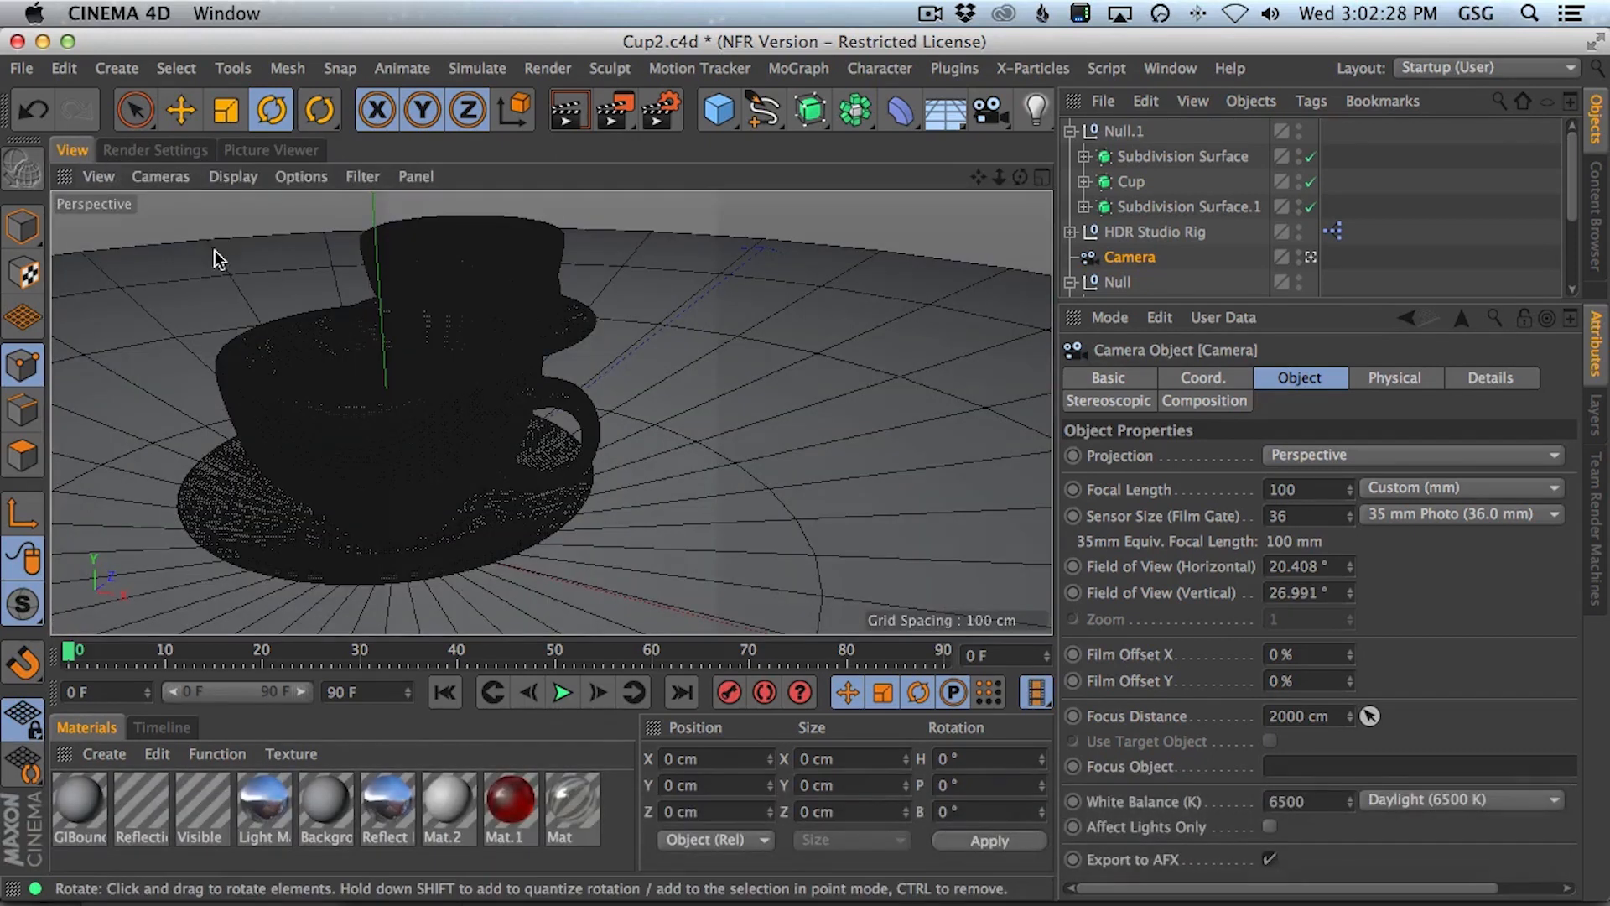
key(2)
drag(420, 374, 453, 373)
key(1)
key(2)
- Recheck the teacup reference in Safari, then bank the camera to -22° and reframe it closer to the cups in Cinema 4D
key(super+shift+Tab)
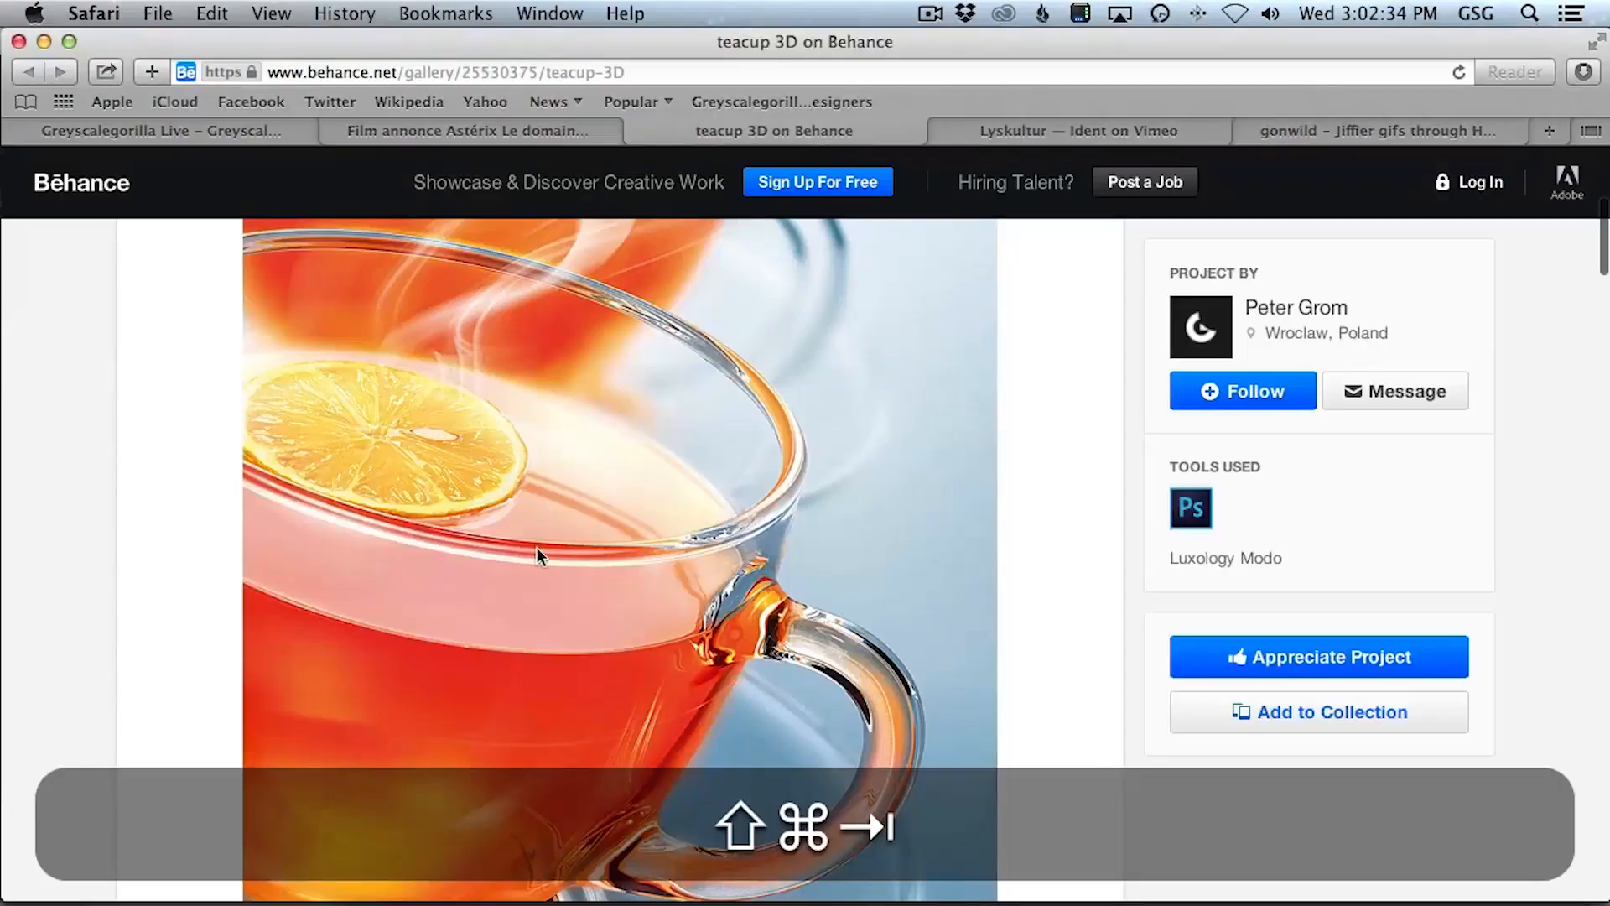
key(super+Tab)
click(1204, 378)
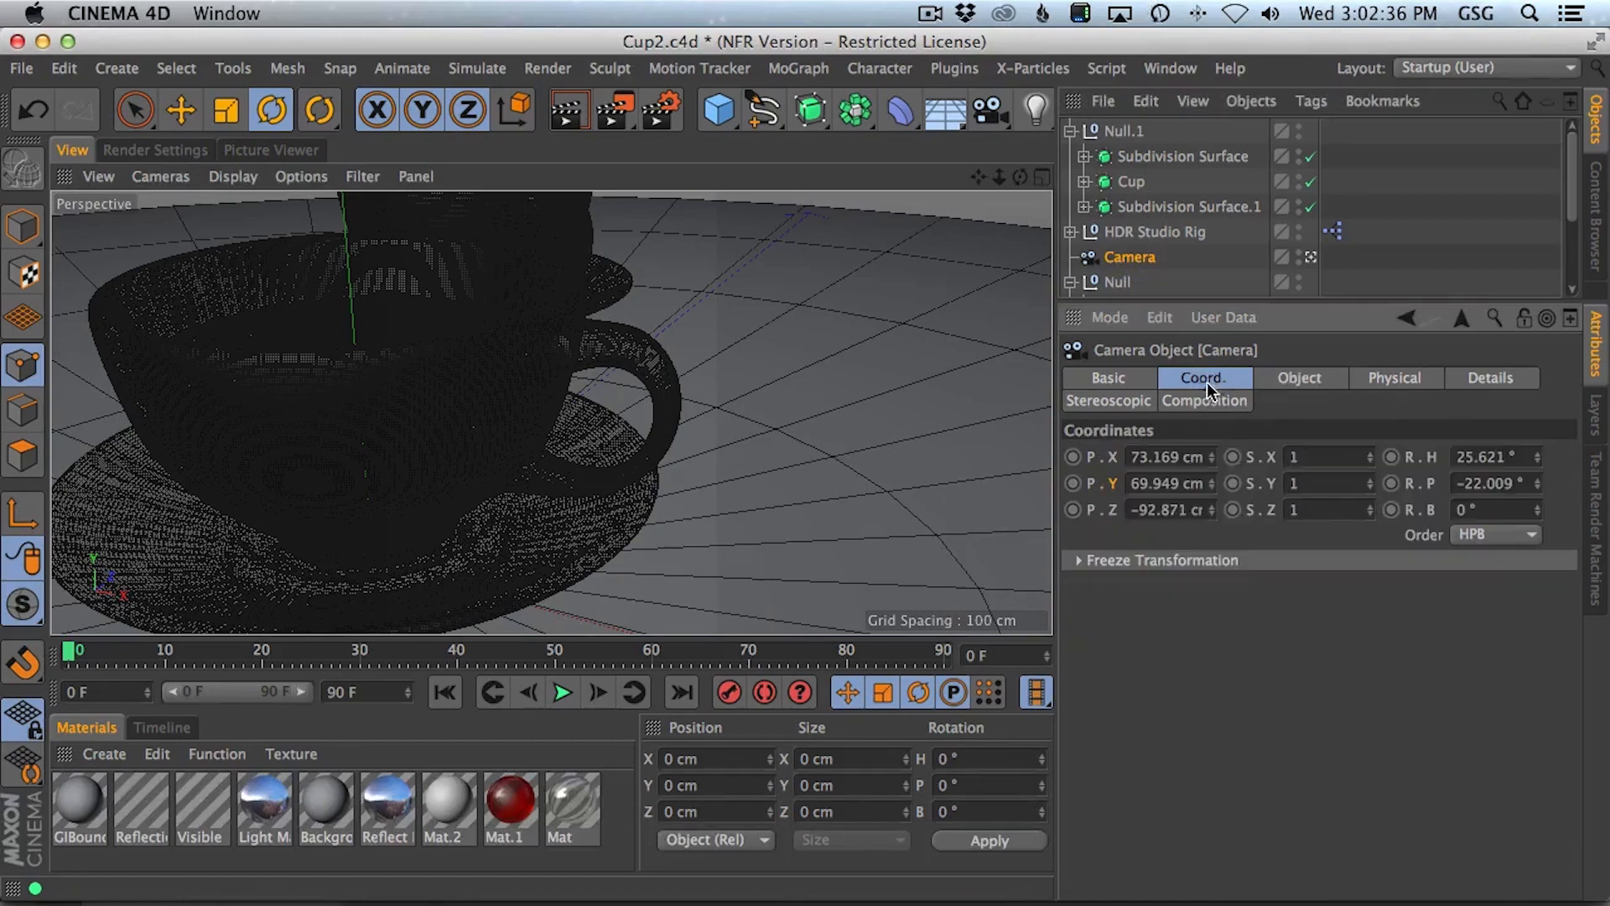
drag(1538, 509, 1530, 546)
key(2)
drag(559, 384, 467, 381)
key(1)
key(2)
key(3)
key(shift)
- Render the banked camera angle to the Picture Viewer and inspect the full portrait frame
key(shift+r)
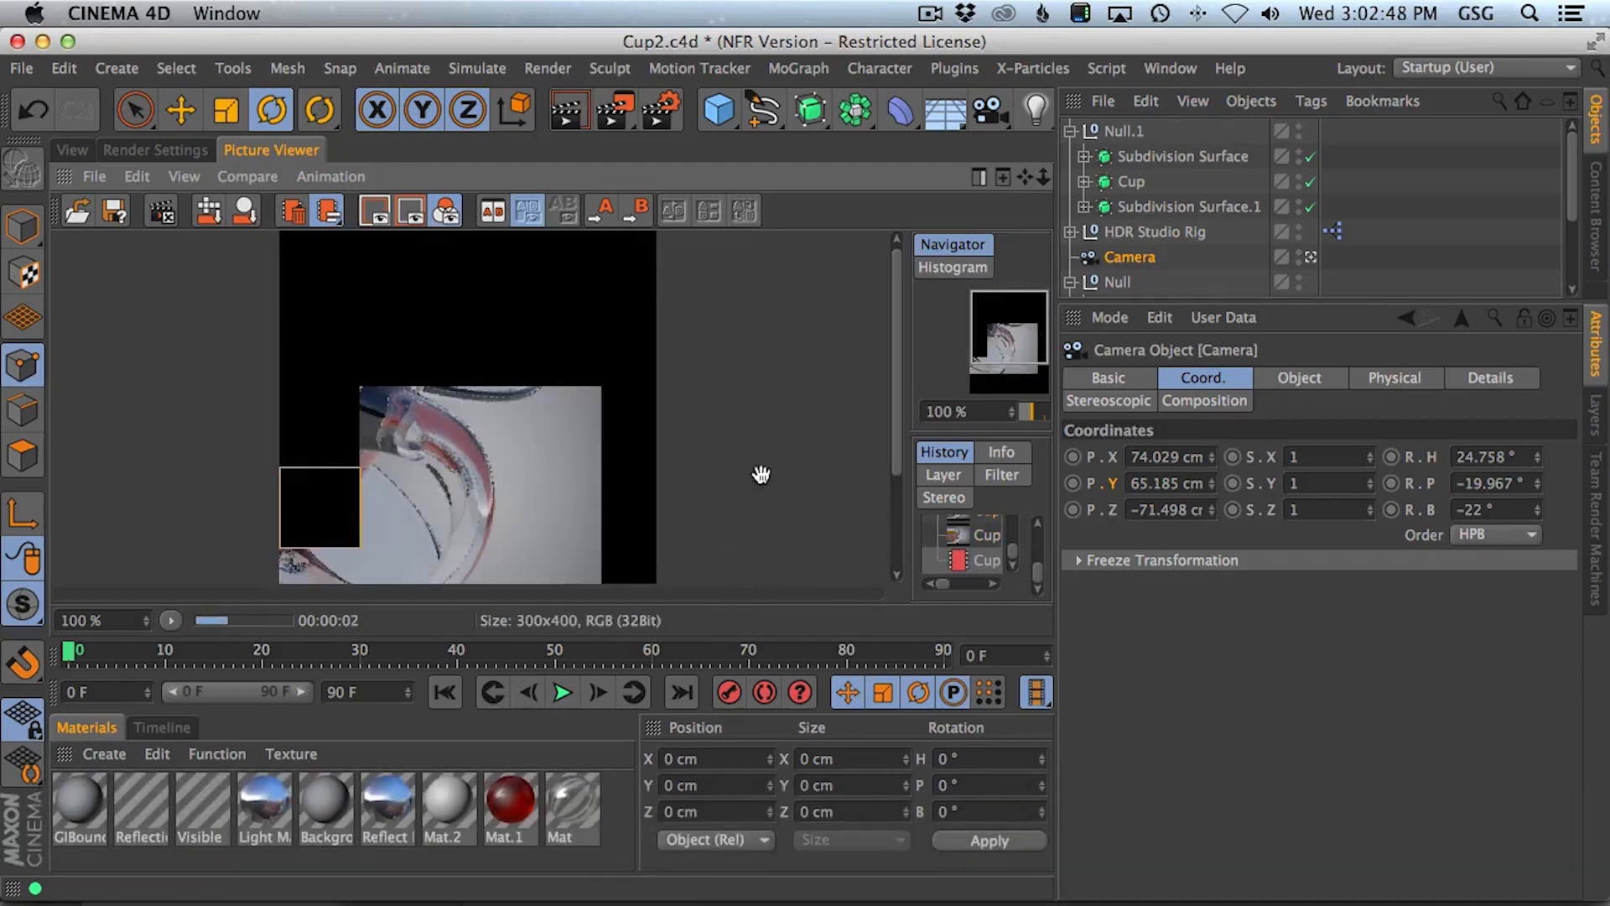
mouse_move(870, 638)
mouse_down()
mouse_move(872, 550)
mouse_move(851, 639)
mouse_up()
key(ctrl+Tab)
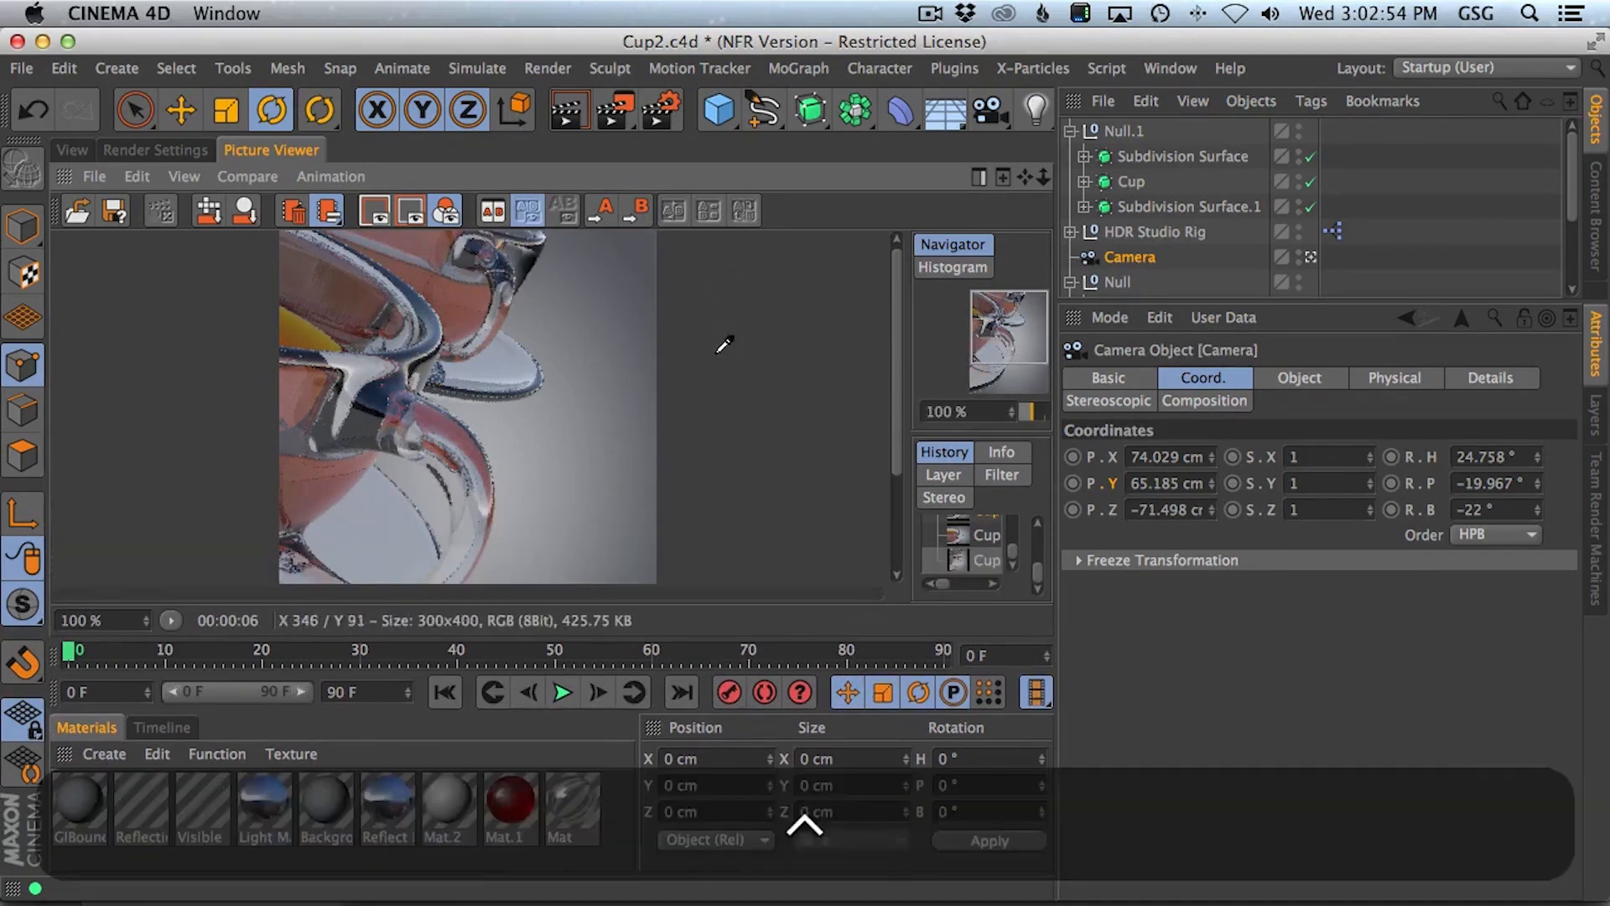
key(ctrl+Tab)
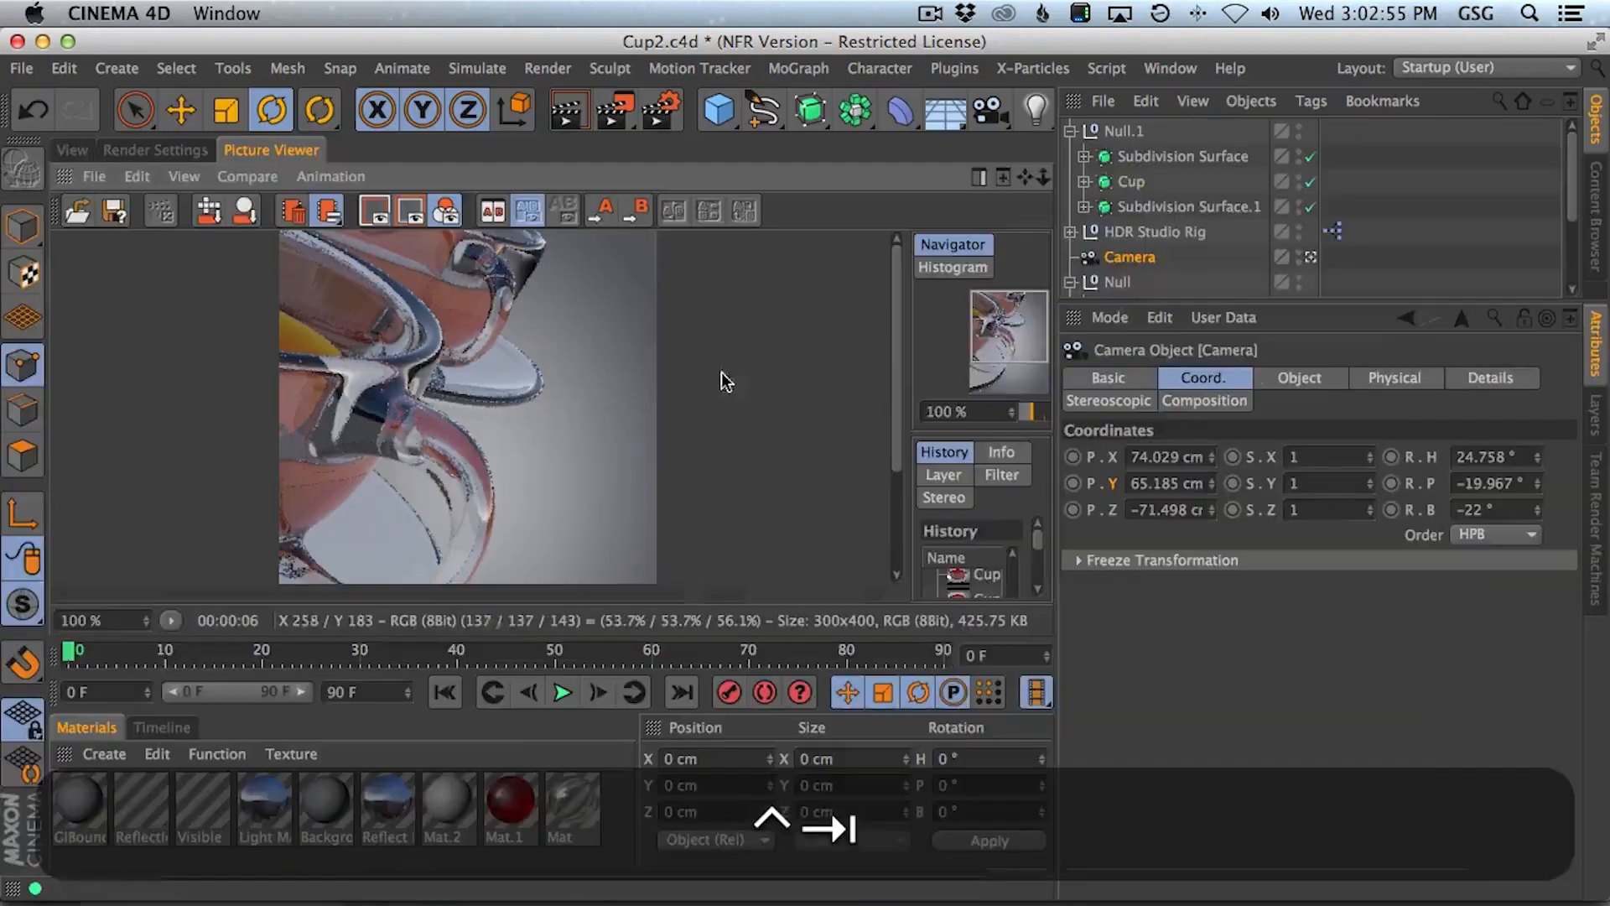
- Shift the camera framing sideways and set the viewport's tinted border opacity to 63%
click(72, 149)
alt+middle_drag(463, 432, 546, 420)
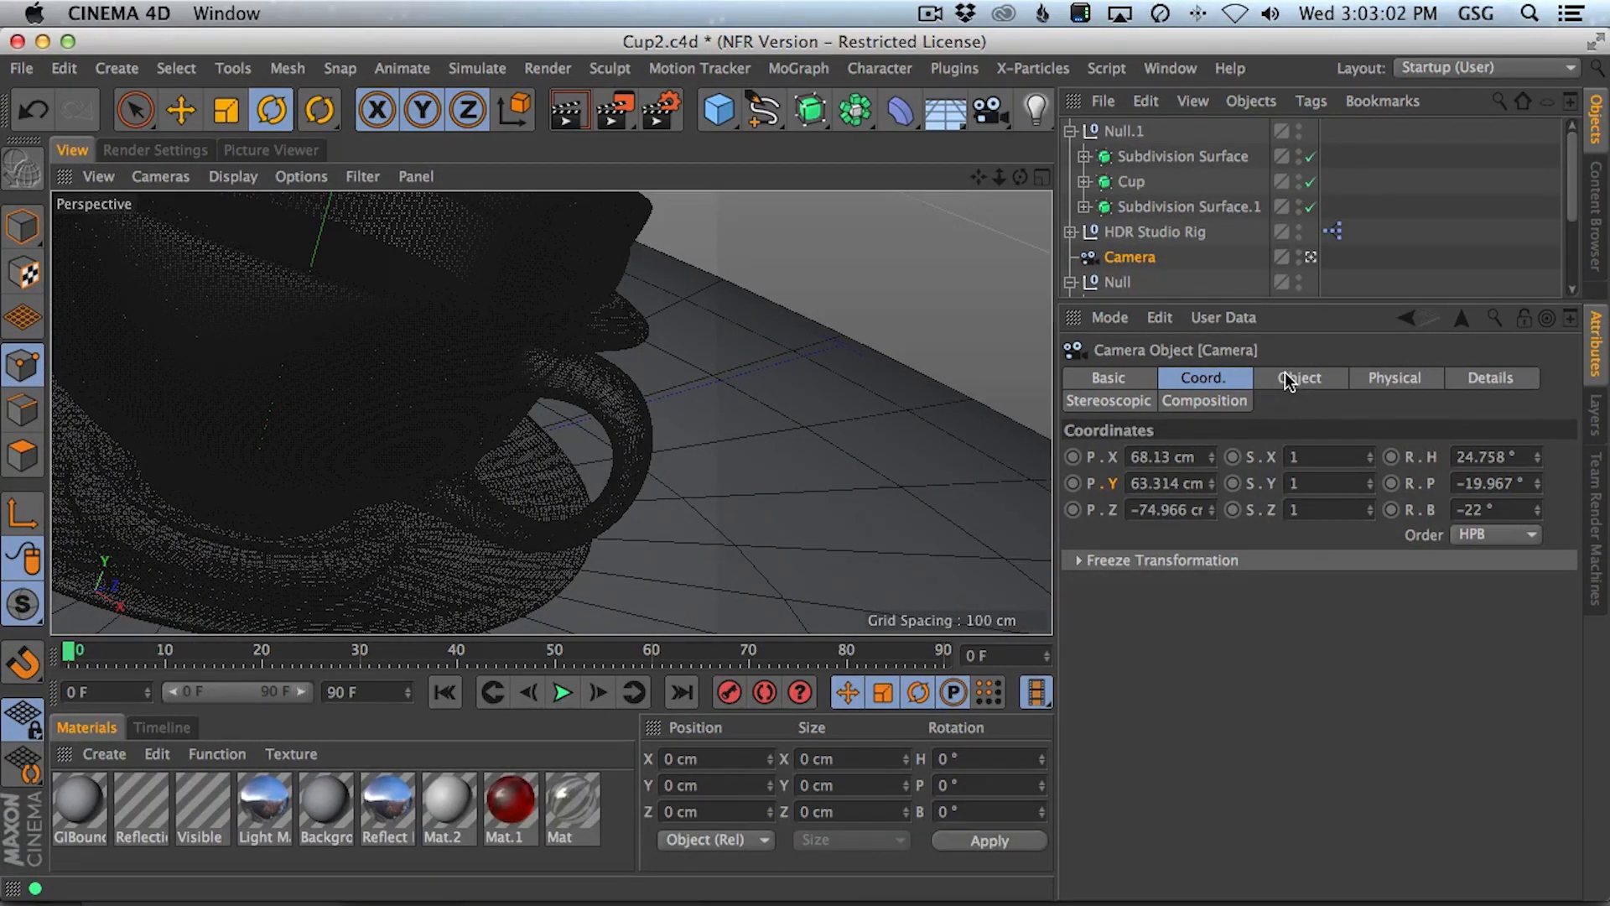
key(alt+v)
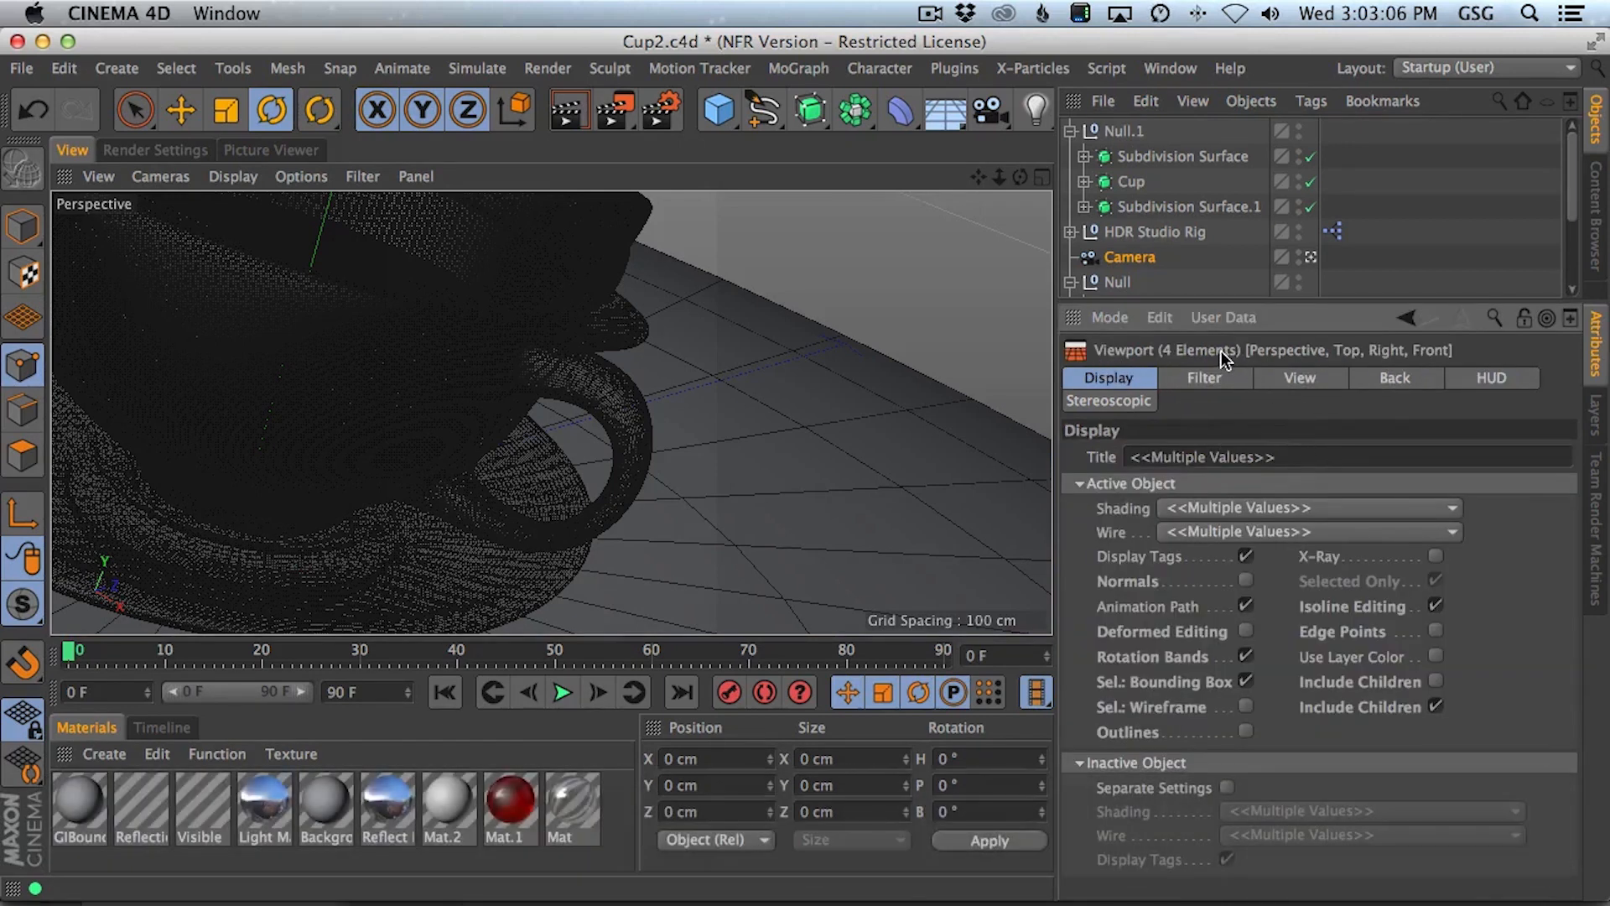
click(1215, 384)
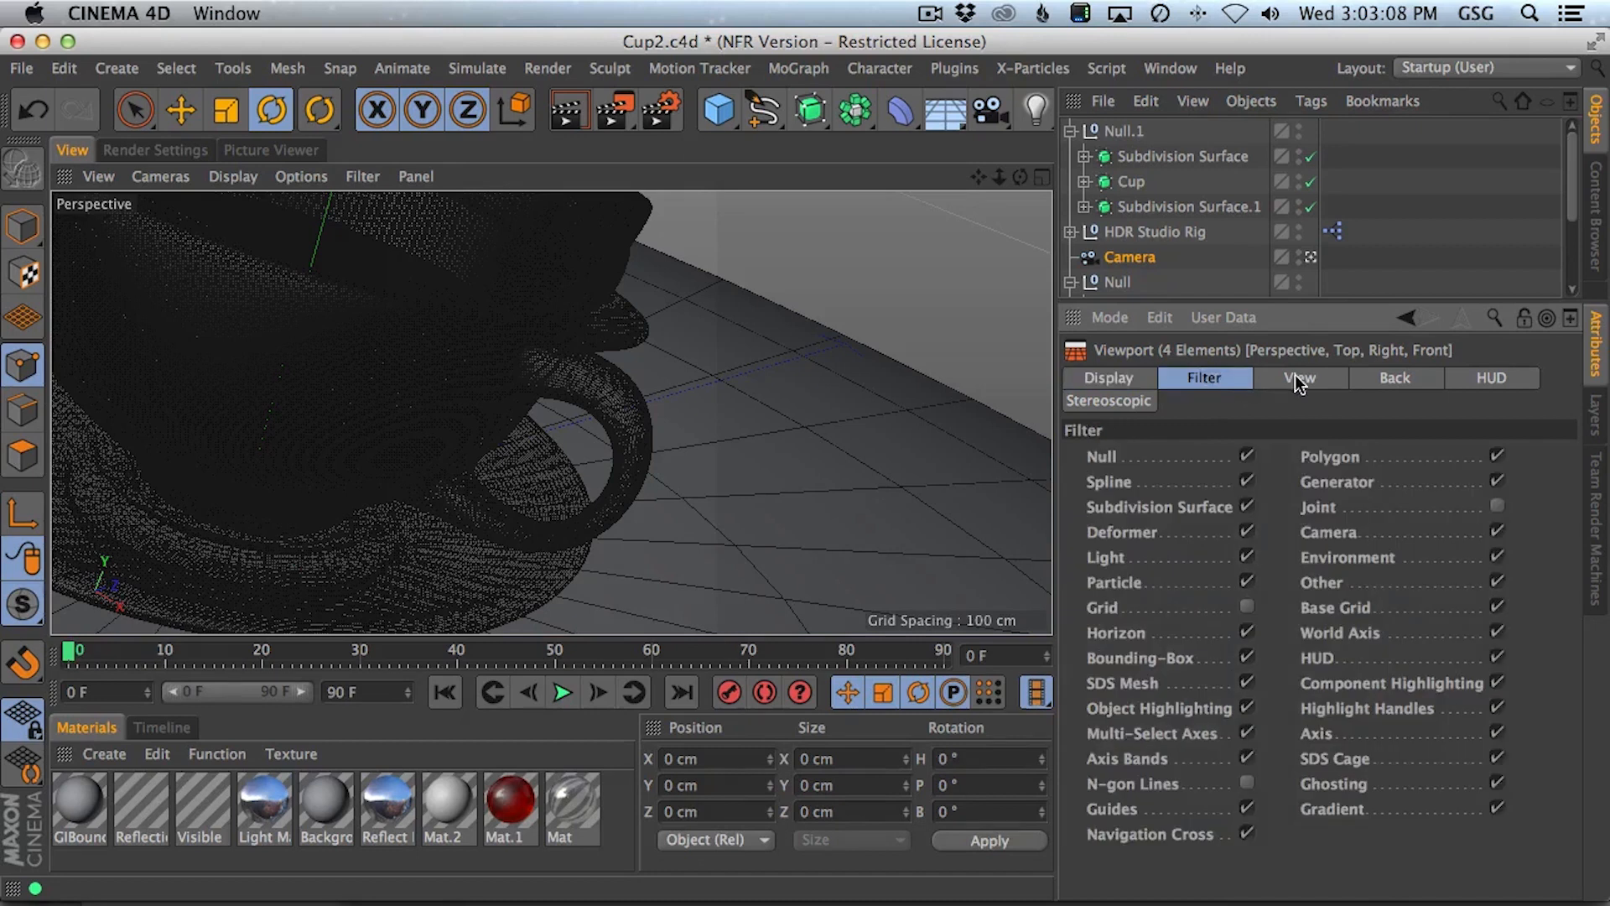
click(1329, 380)
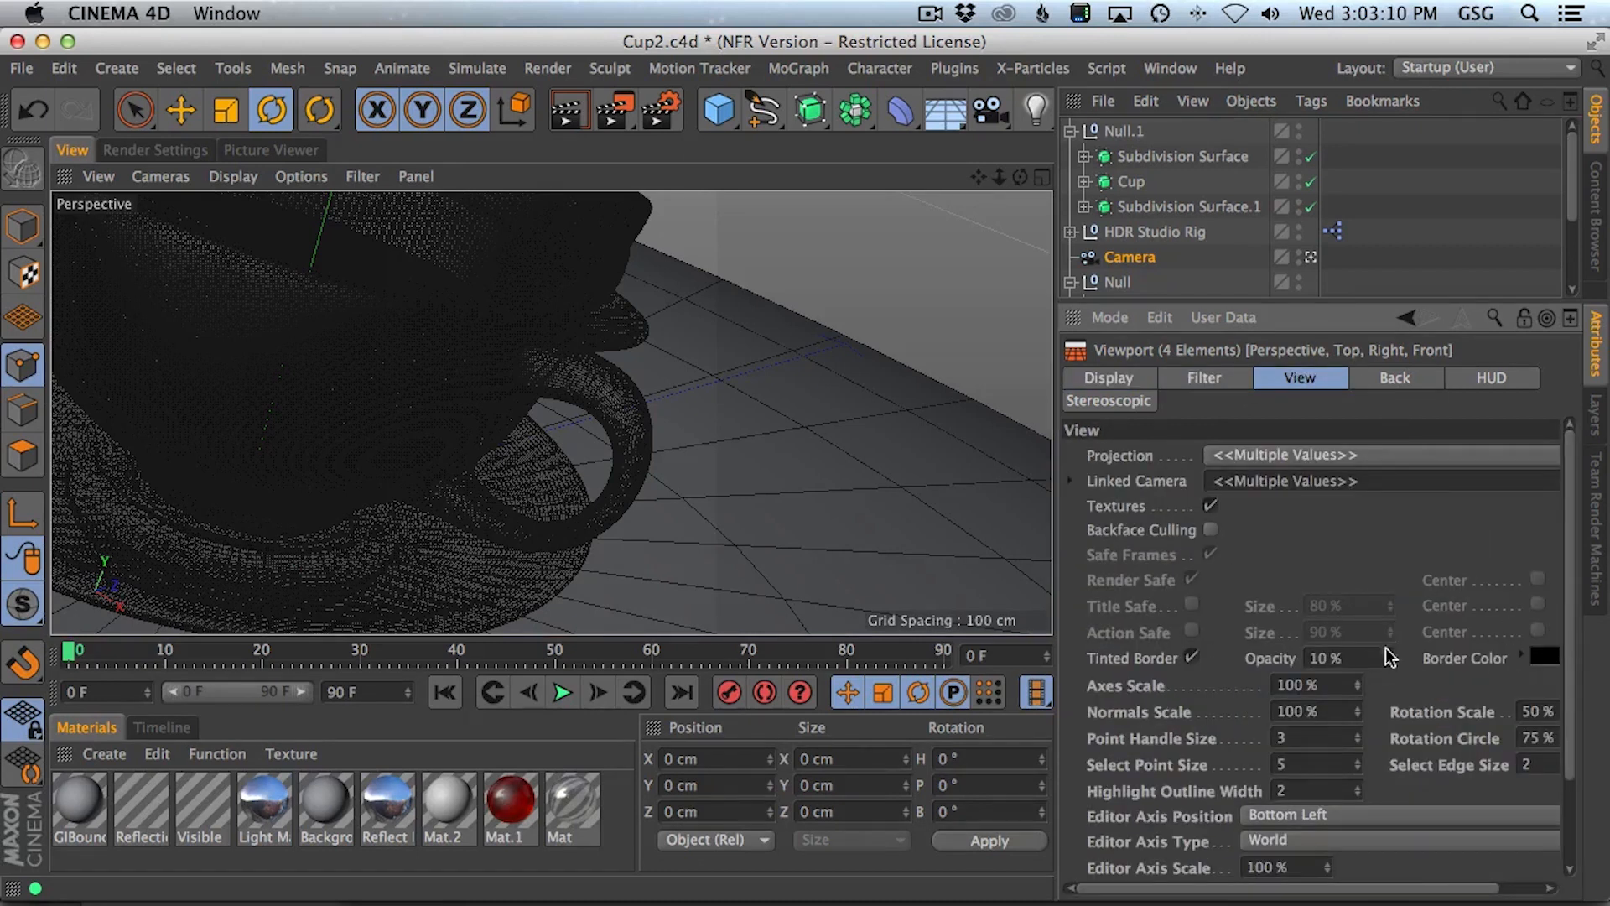
drag(1392, 657, 1392, 588)
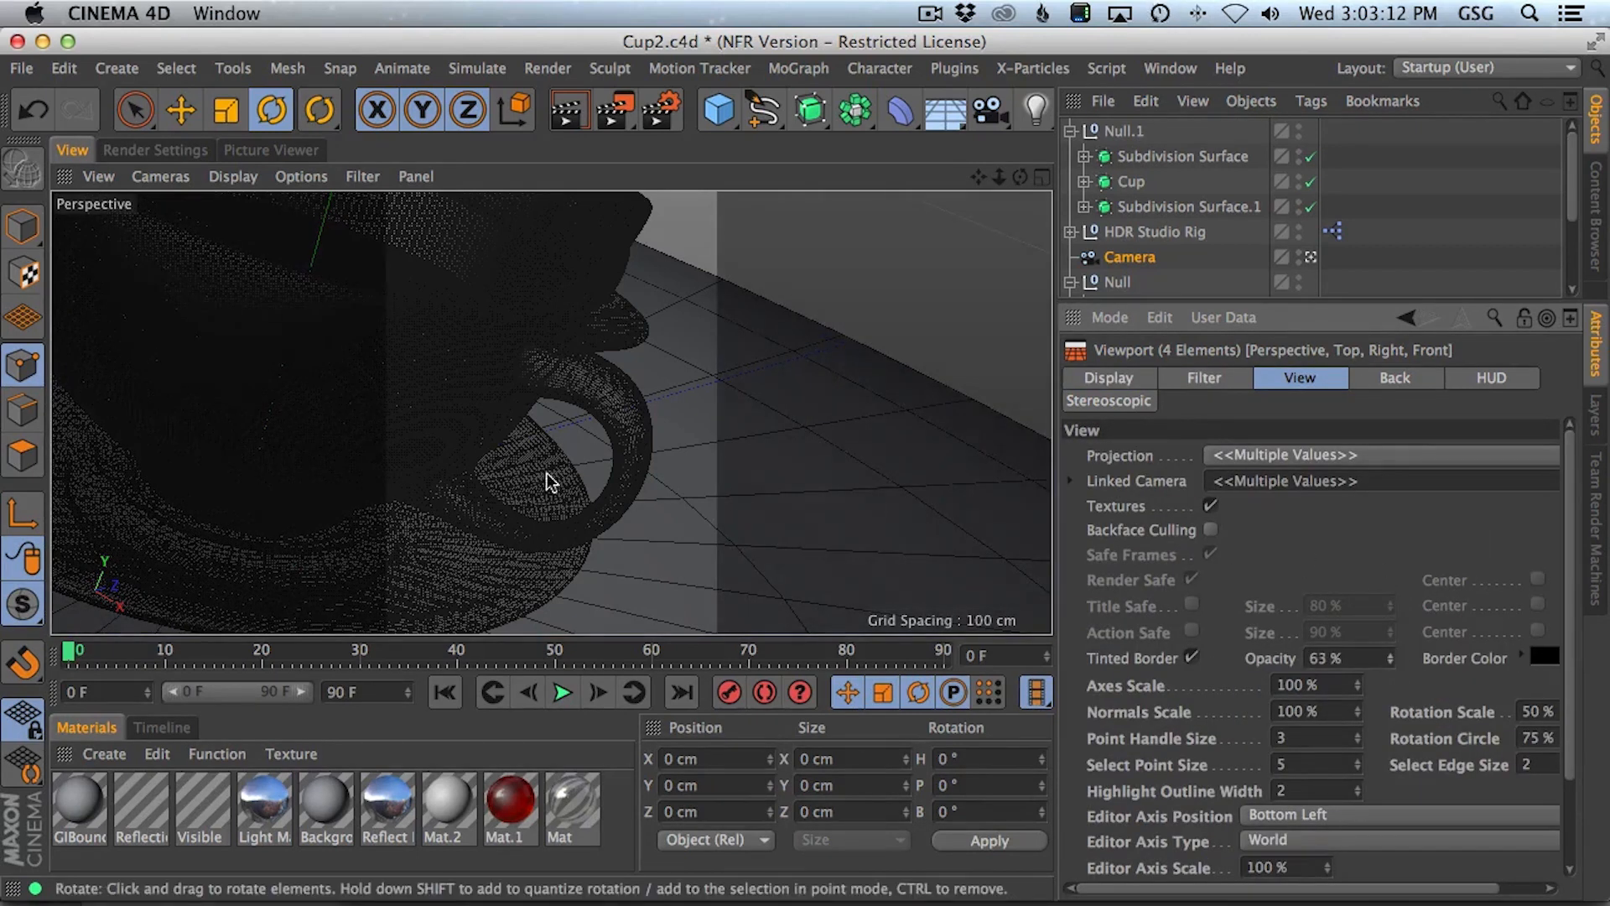
- Reframe the perspective camera so the front cup's rim and handle sit inside the portrait render area
drag(533, 475, 539, 467)
drag(564, 455, 552, 469)
key(1)
drag(553, 413, 563, 476)
key(3)
key(3)
key(2)
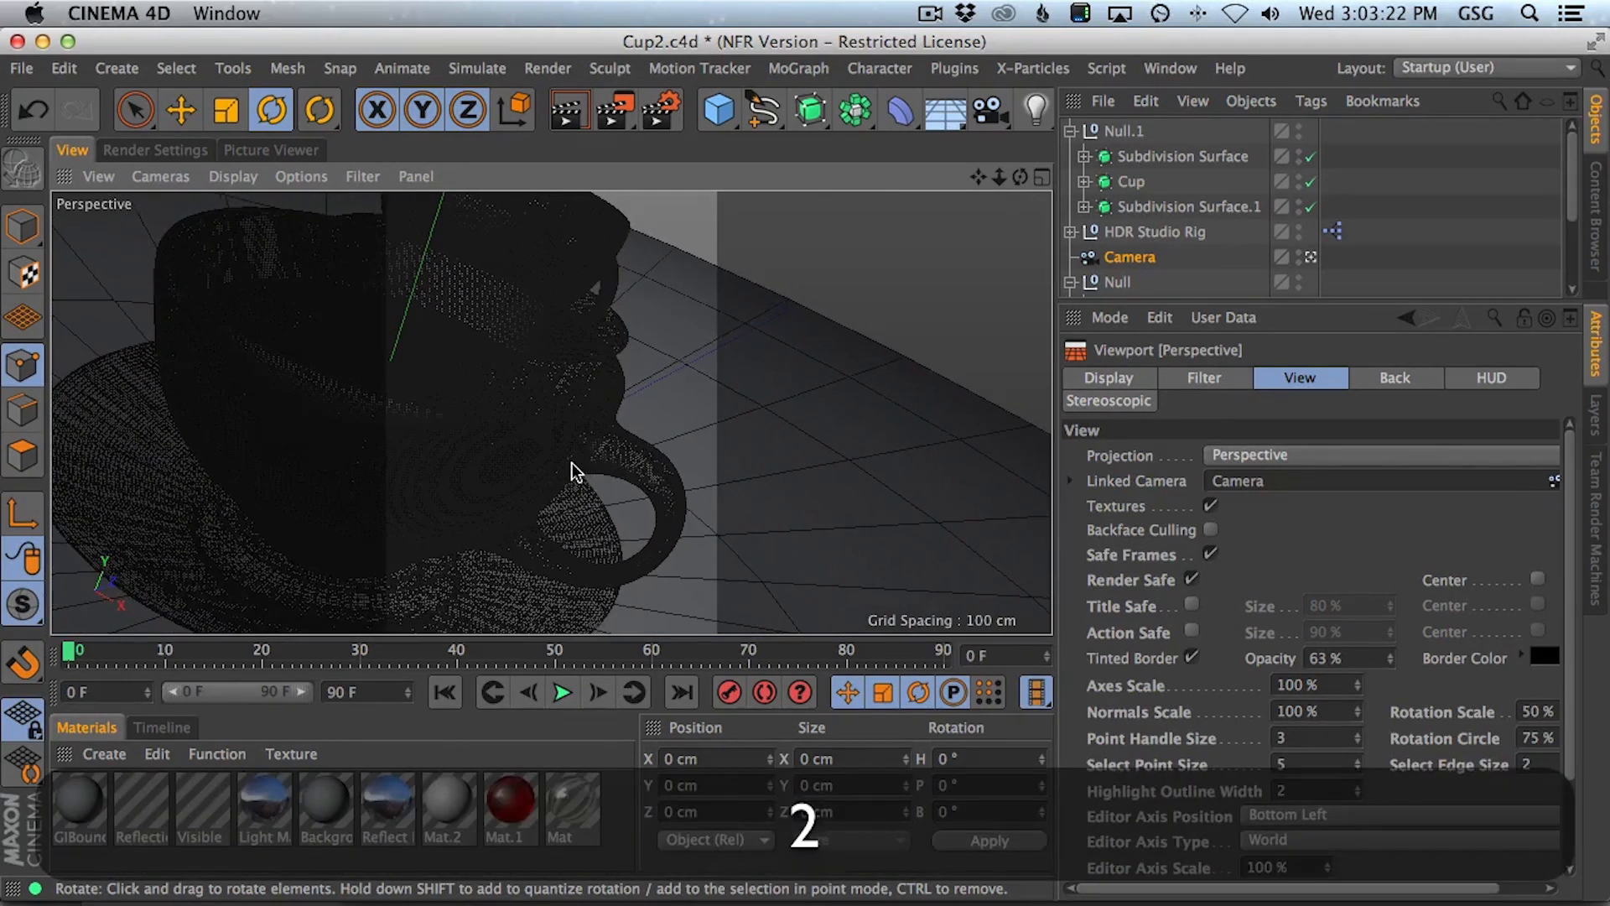
- Render the new framing to the Picture Viewer and compare the cup, handle and saucer with the Behance reference in Safari
key(shift+r)
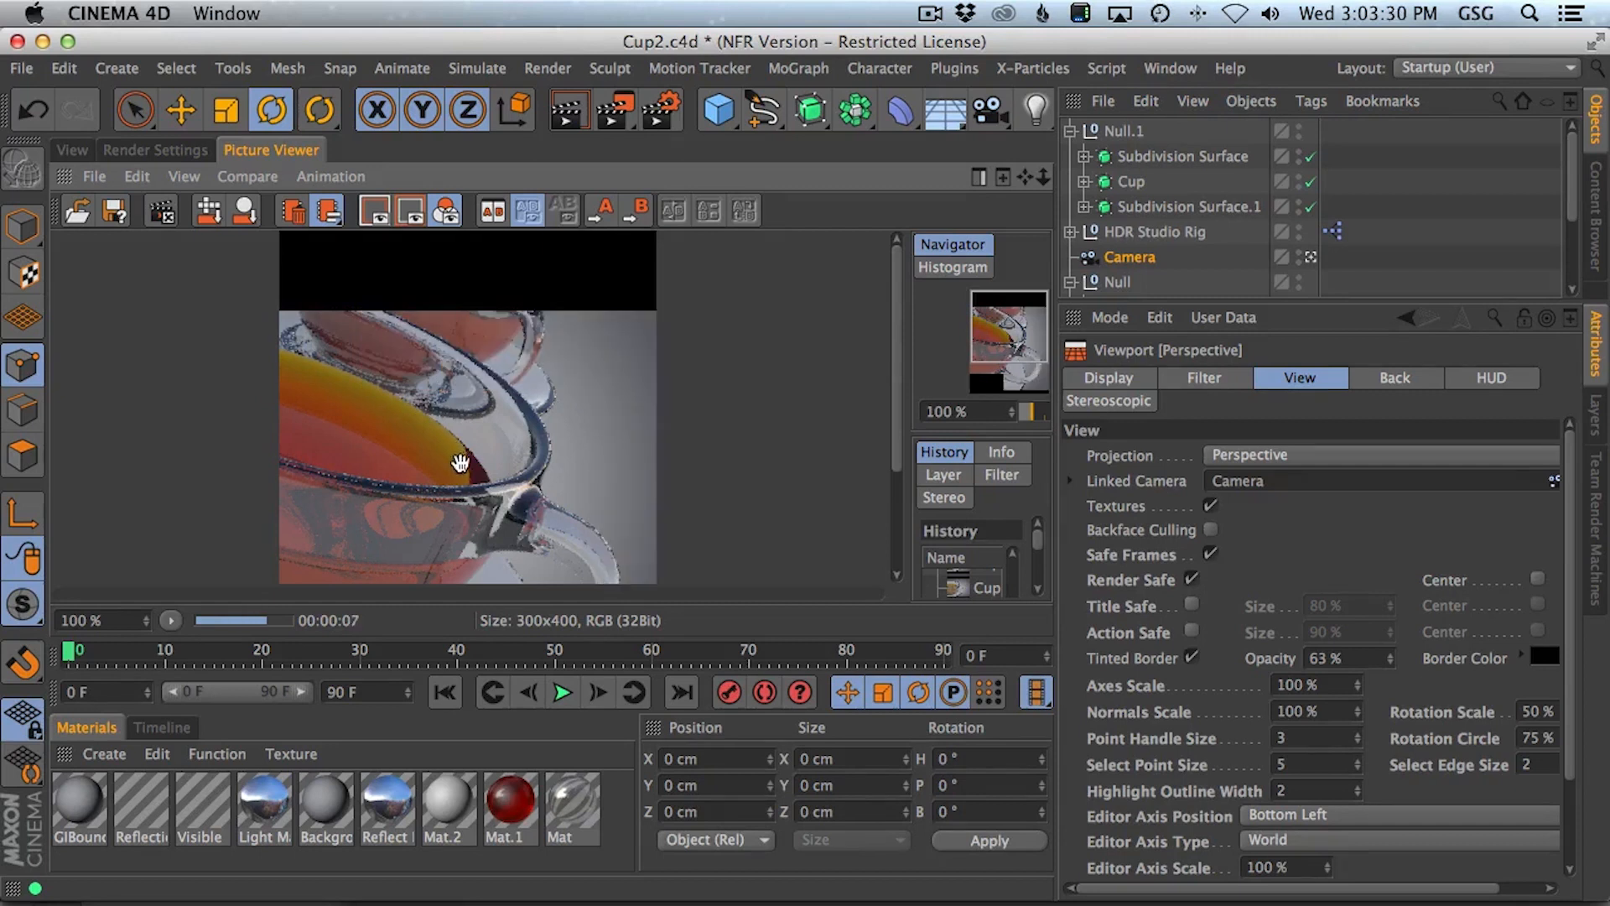
key(ctrl+Tab)
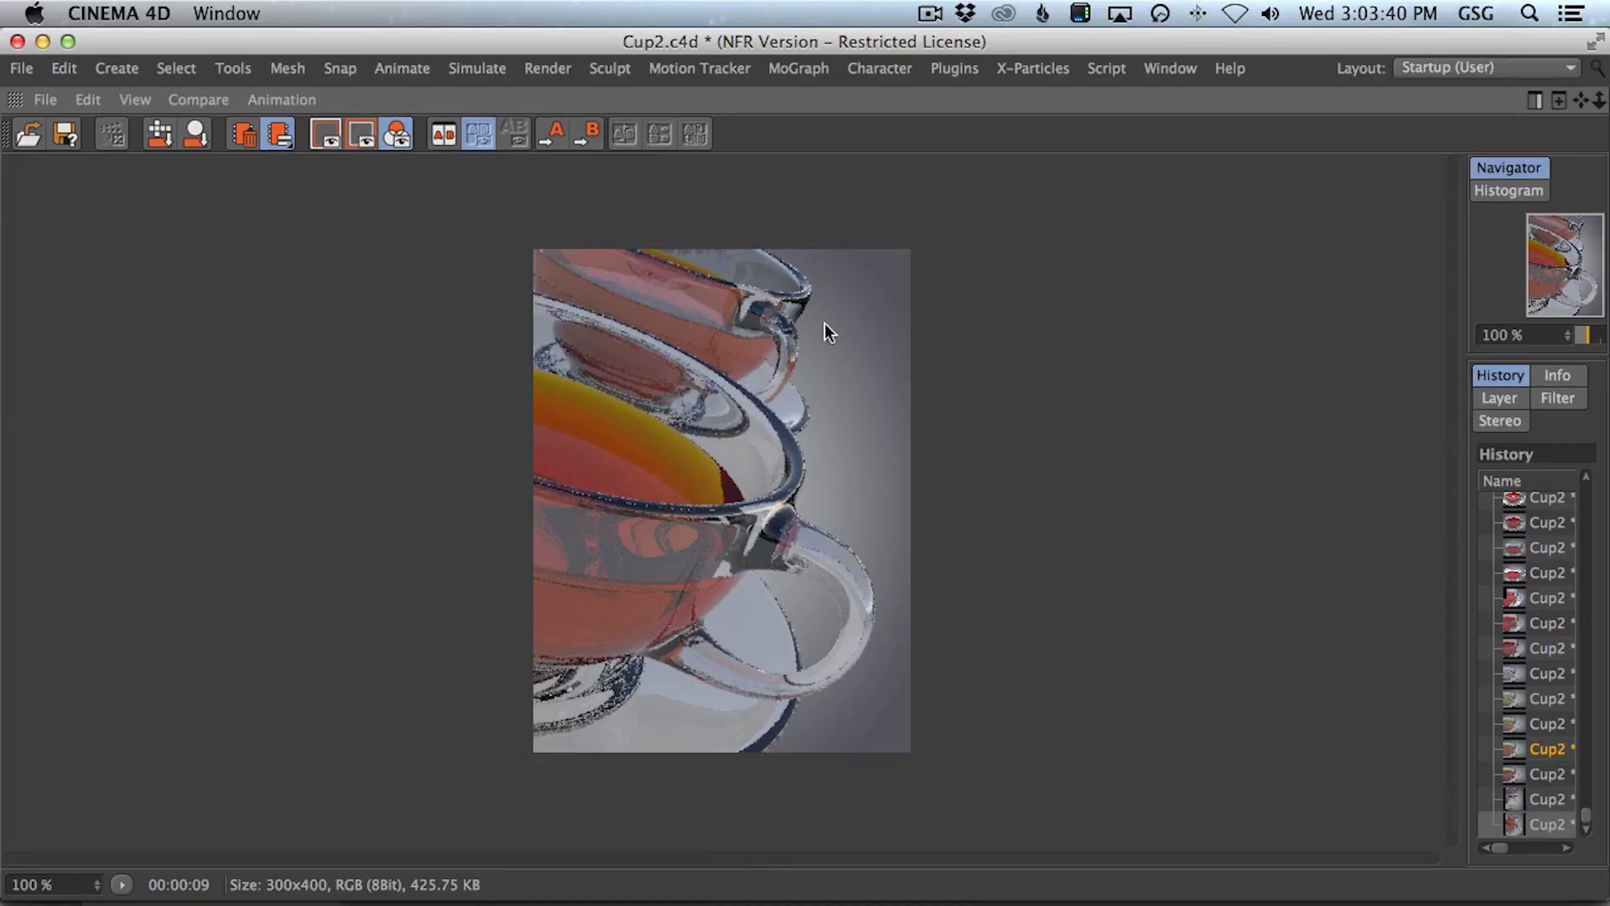
key(super+Tab)
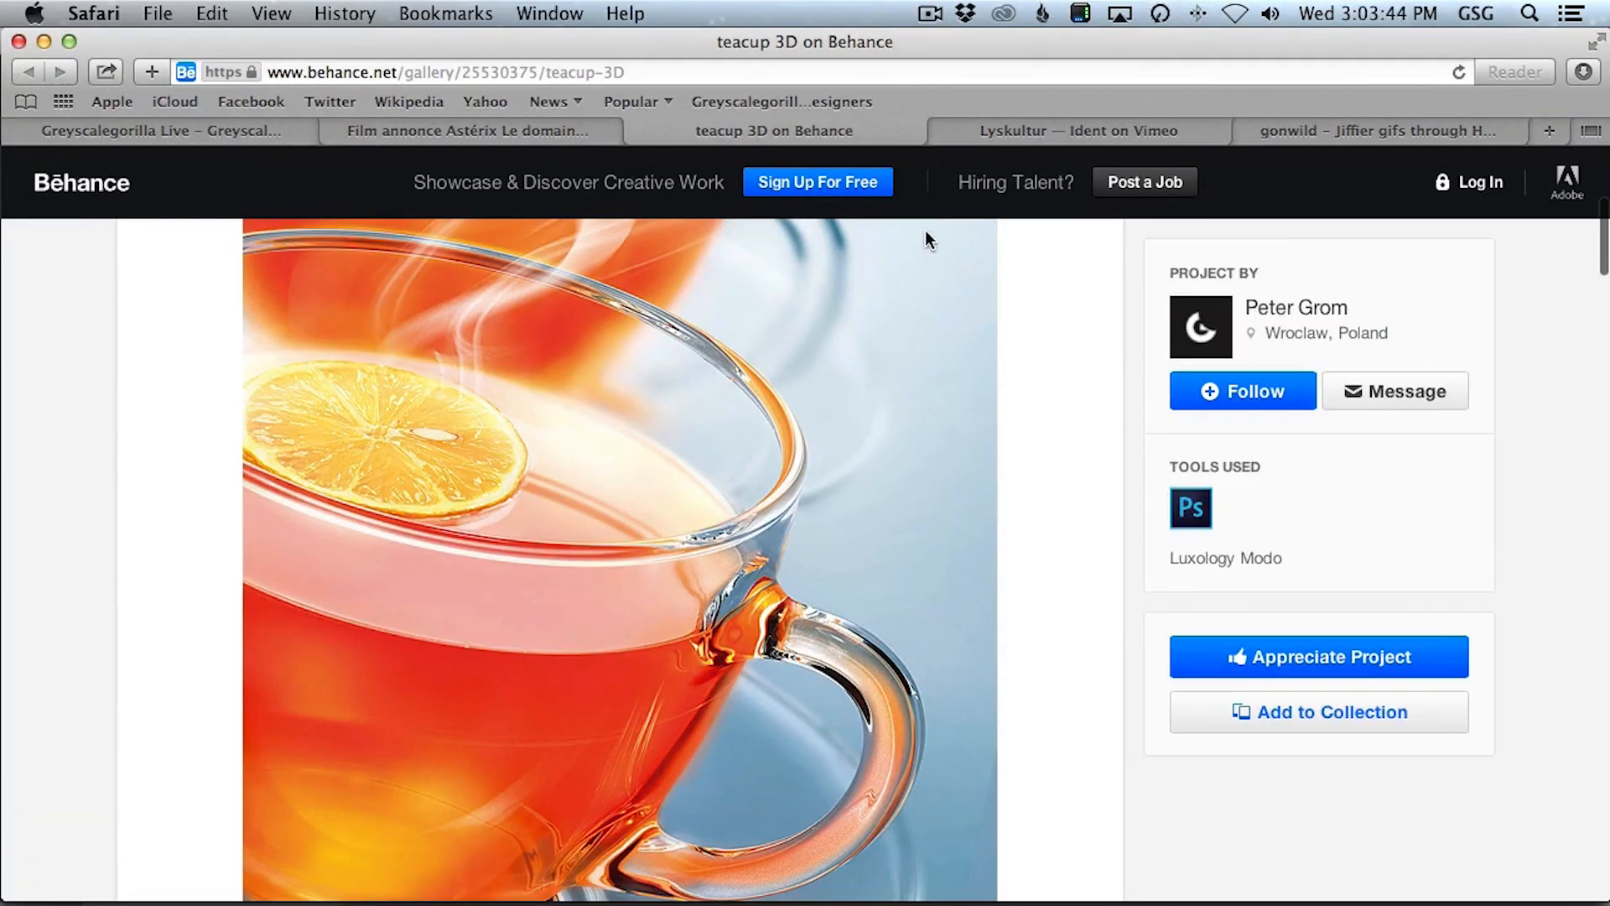
scroll(842, 499, down, 5)
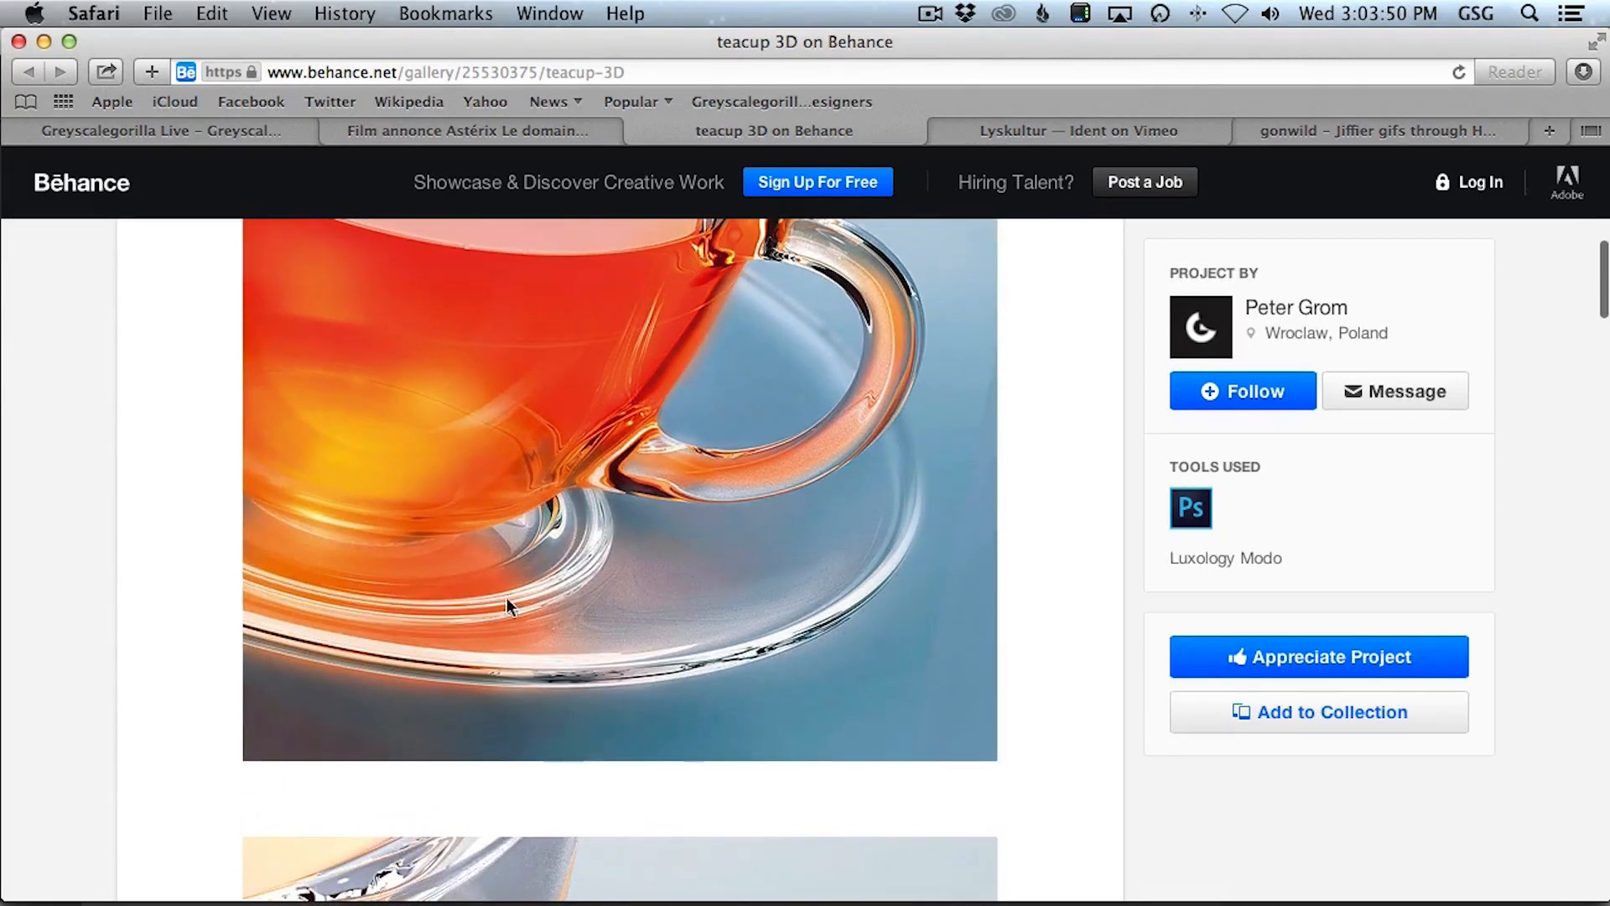
key(super+Tab)
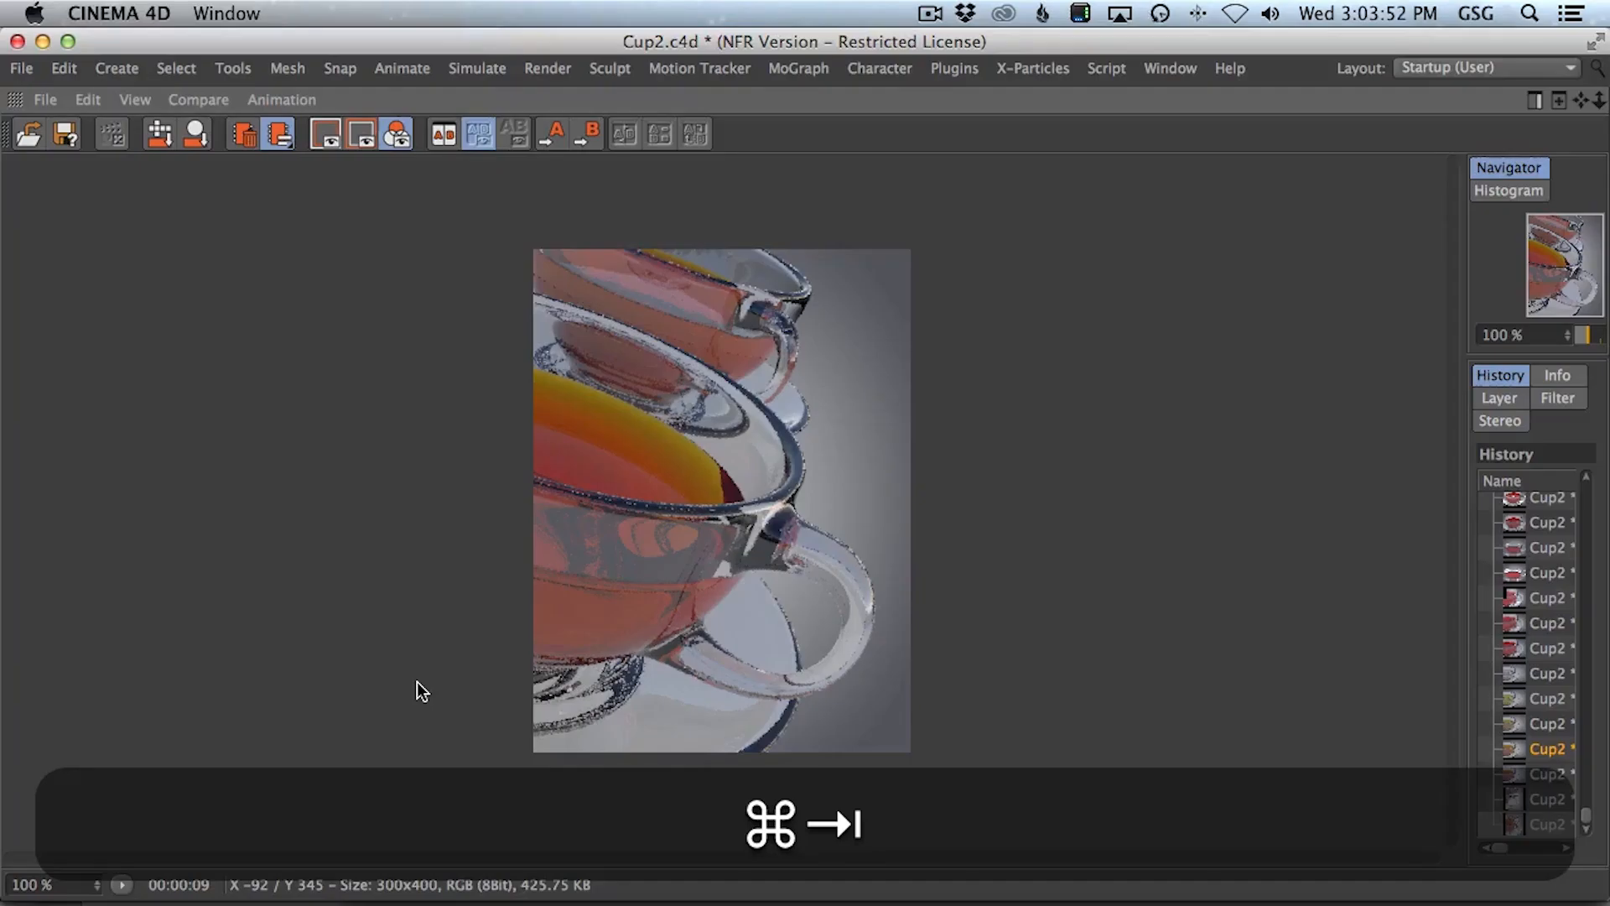
key(super+Tab)
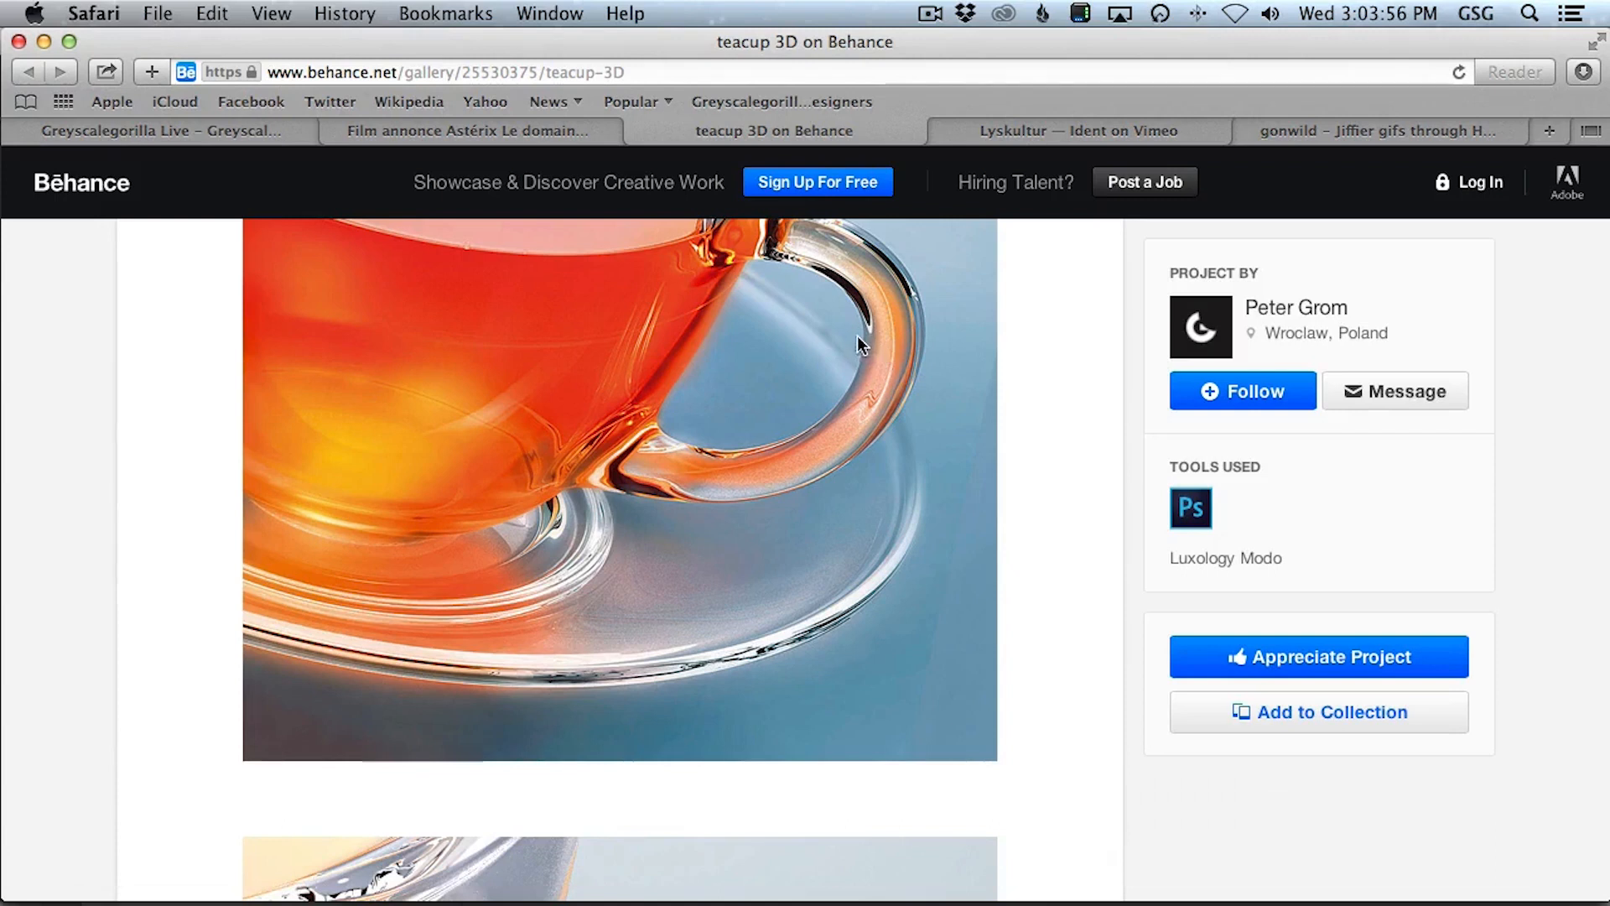
key(super+Tab)
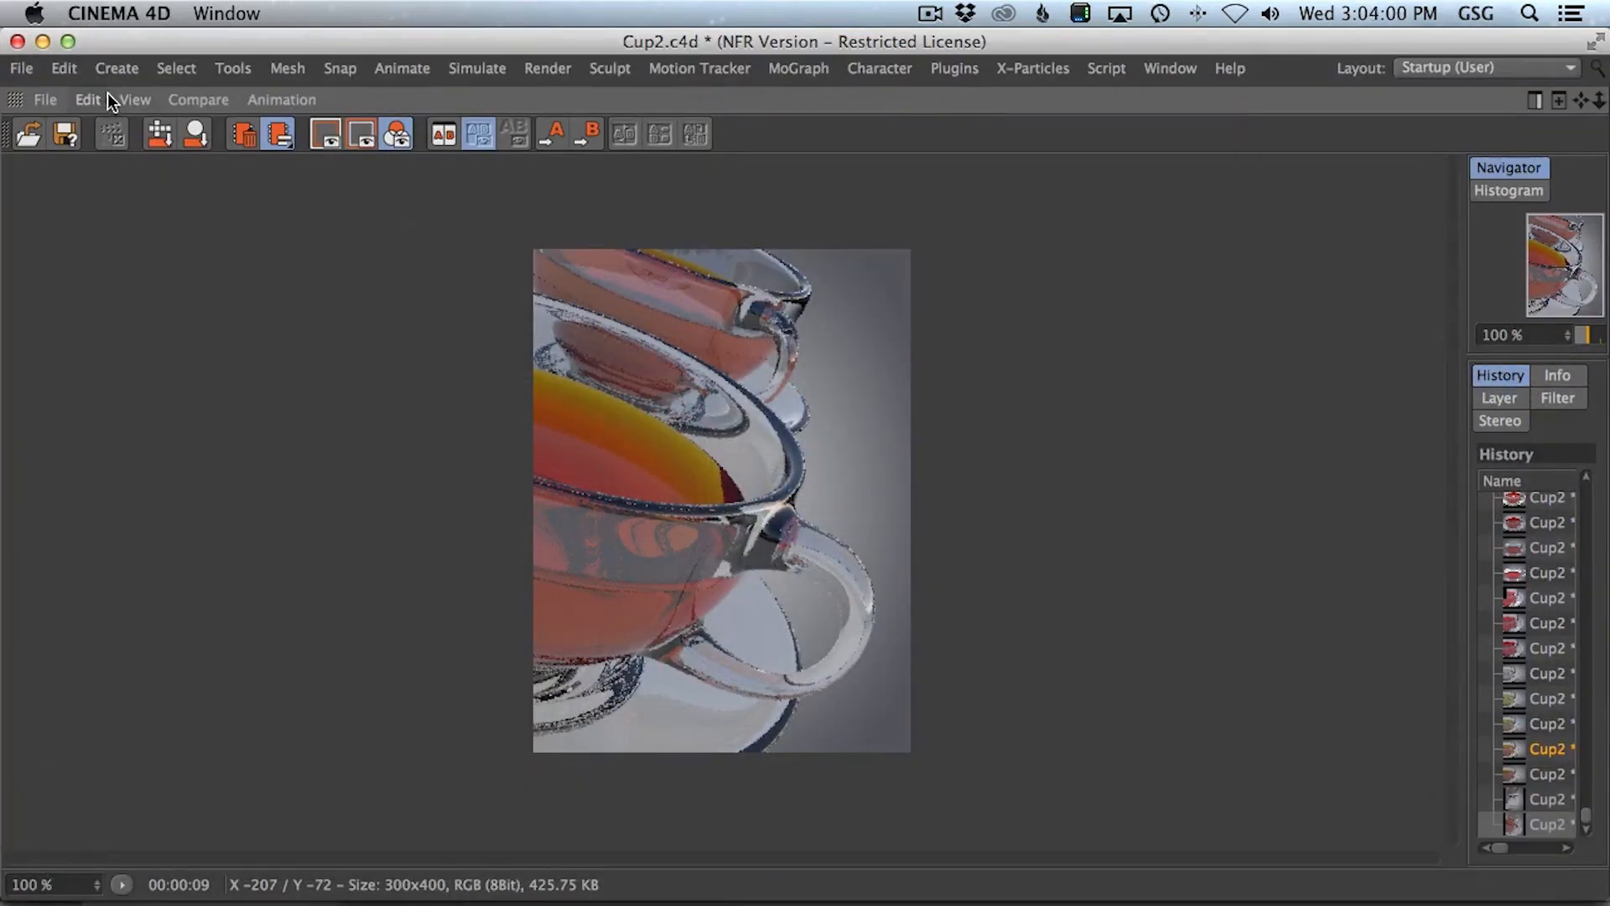
key(ctrl+alt+Tab)
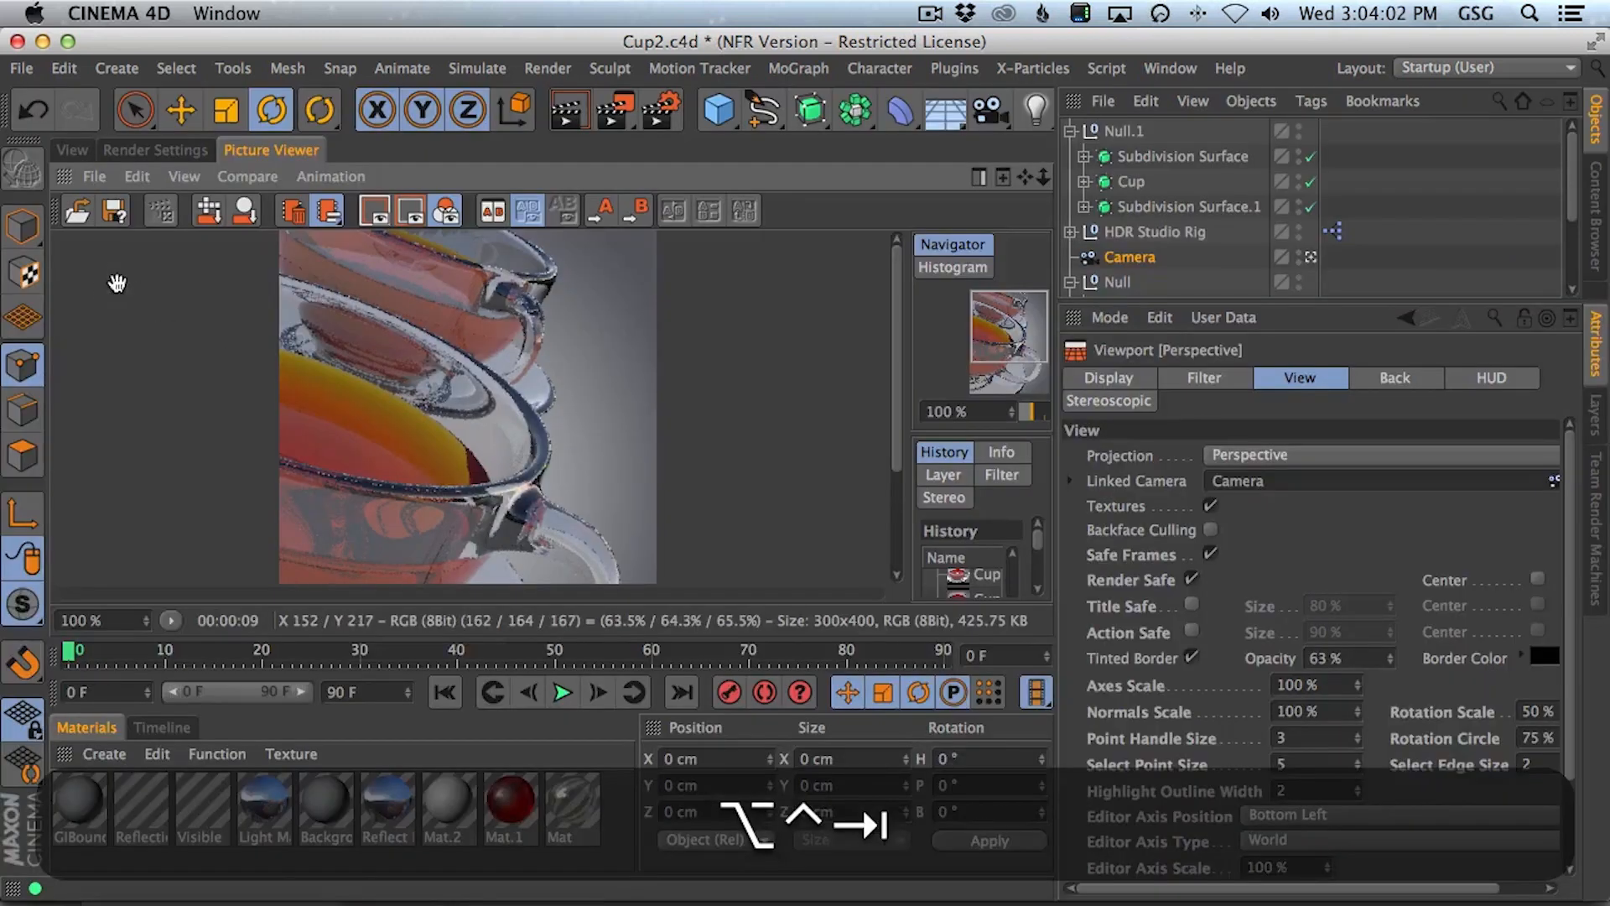
- Collapse the Null.1 group and turn off the floor and background in the HDR Studio Rig's Seamless Floor Controls
click(72, 150)
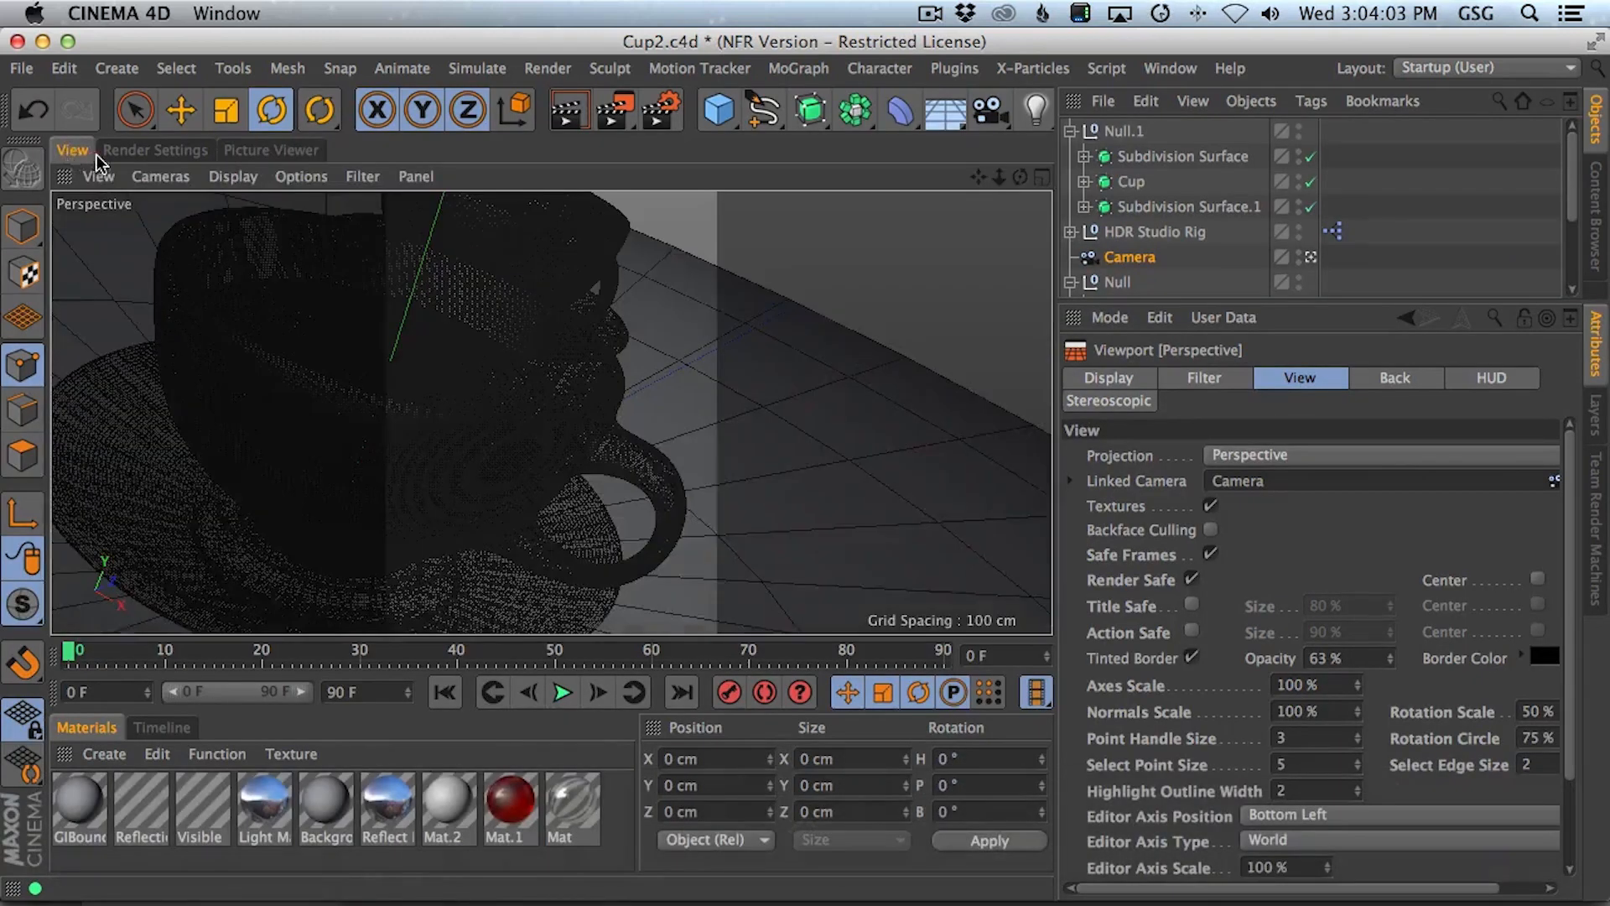
click(1124, 131)
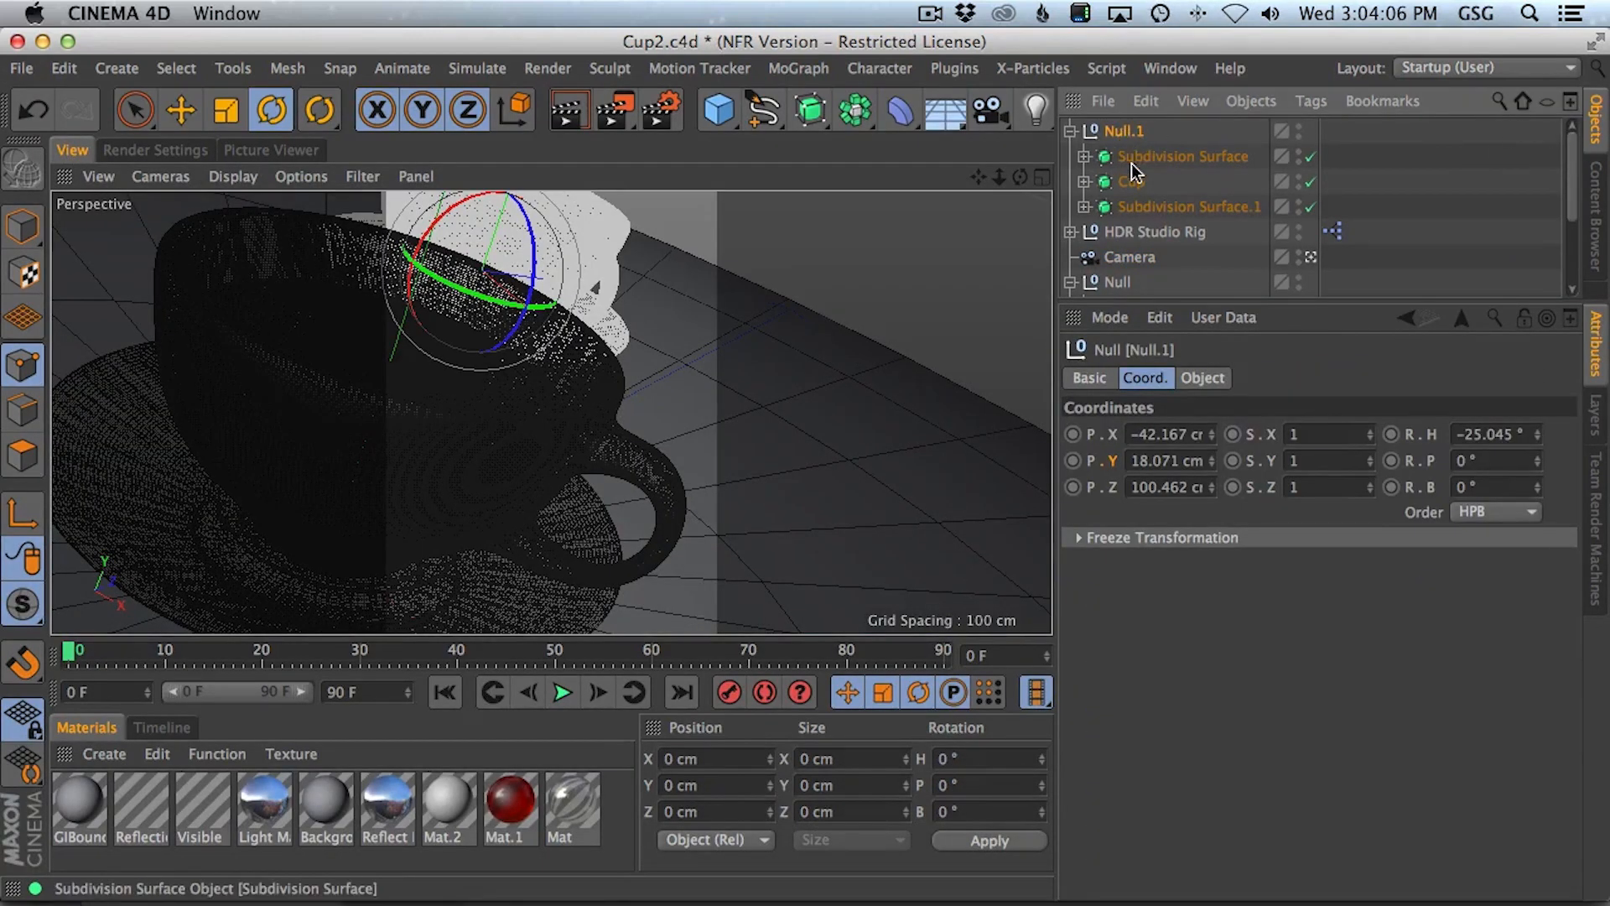
click(1072, 131)
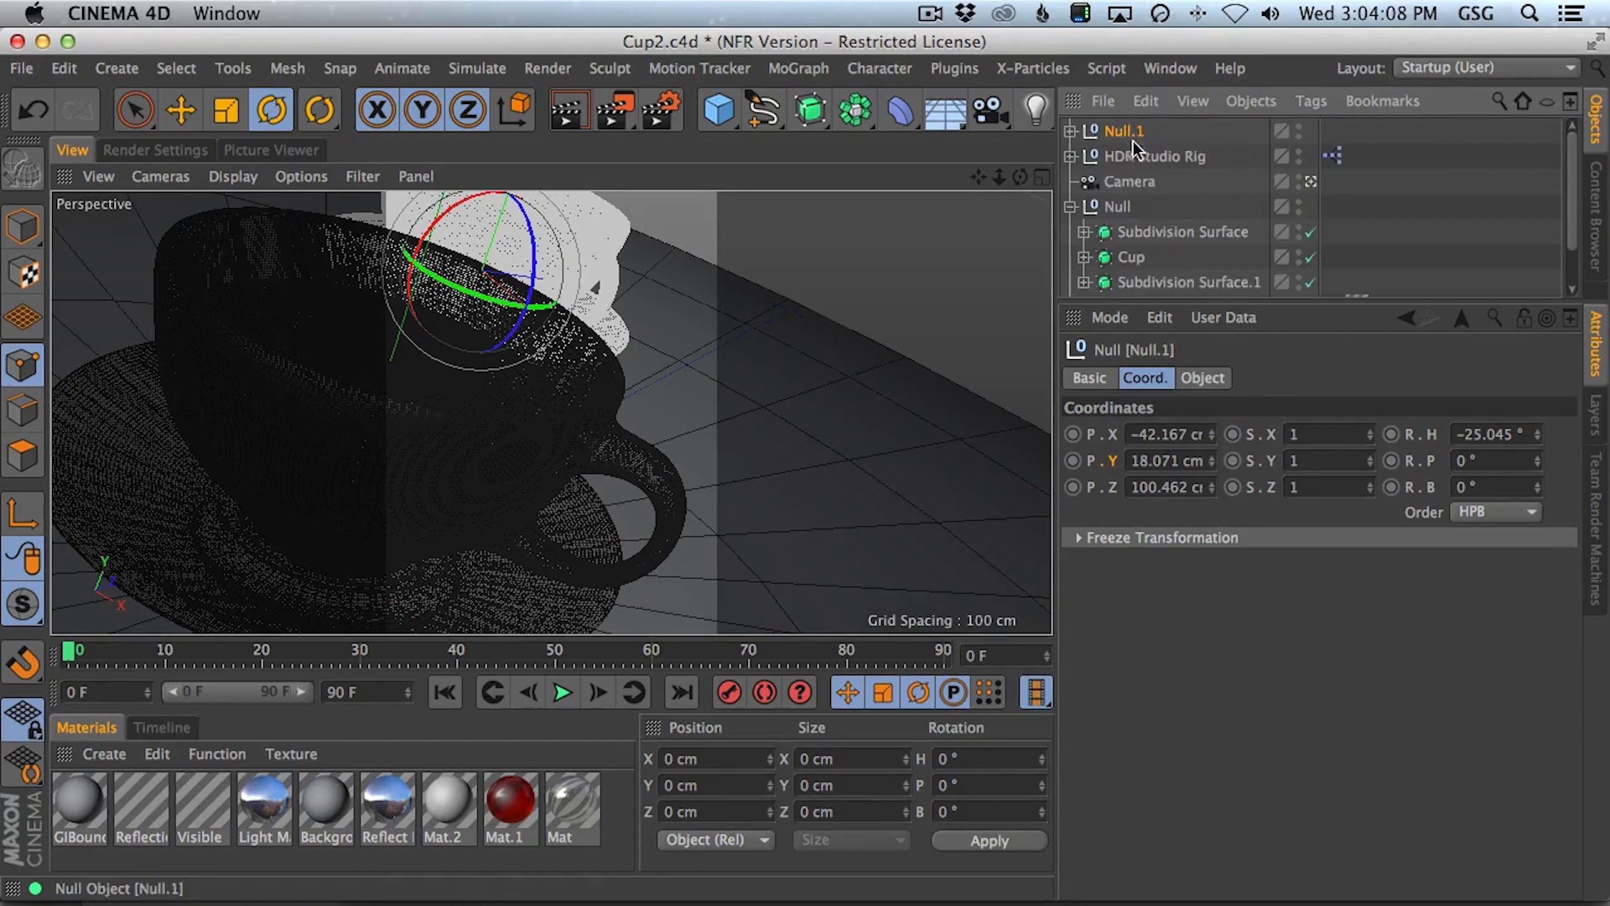
click(1141, 156)
click(1342, 401)
click(1196, 422)
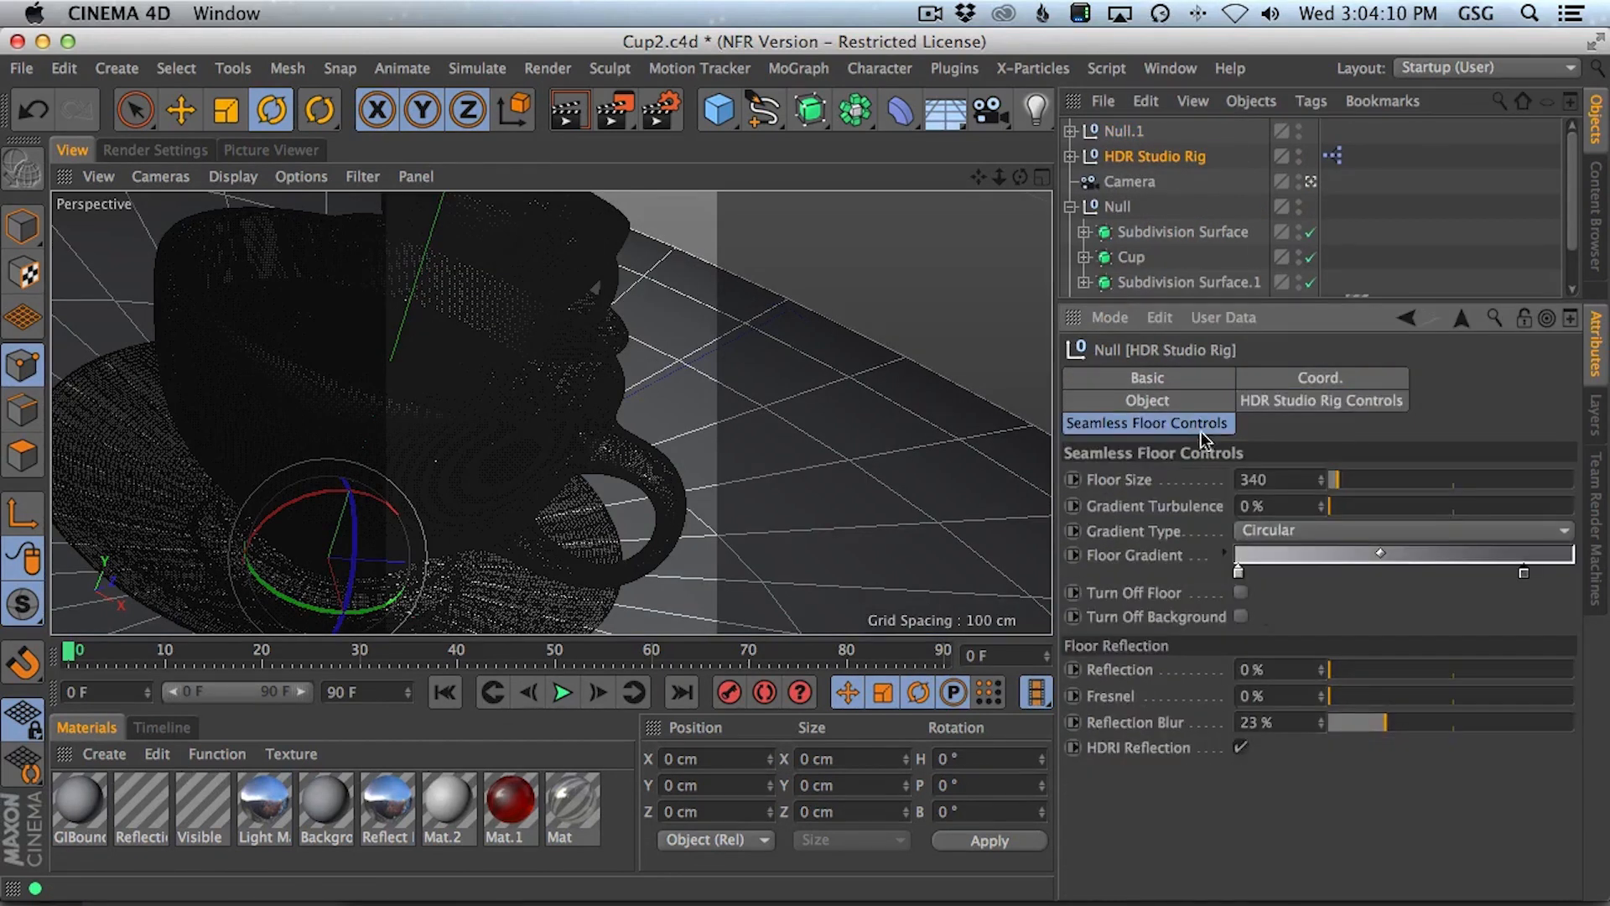
click(1242, 593)
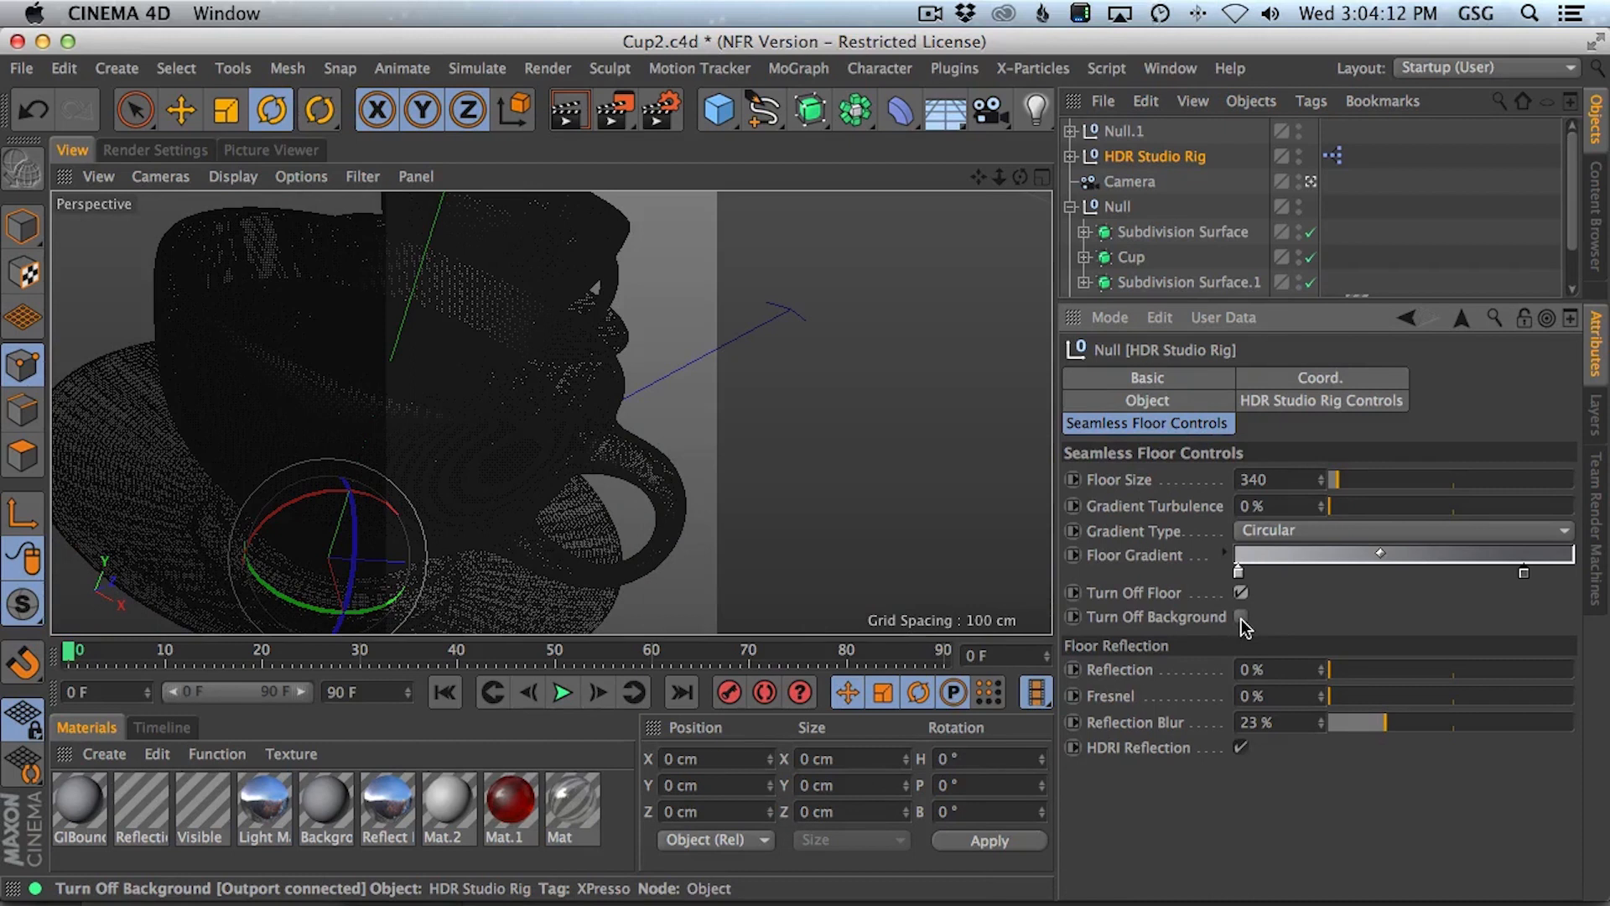
click(1241, 618)
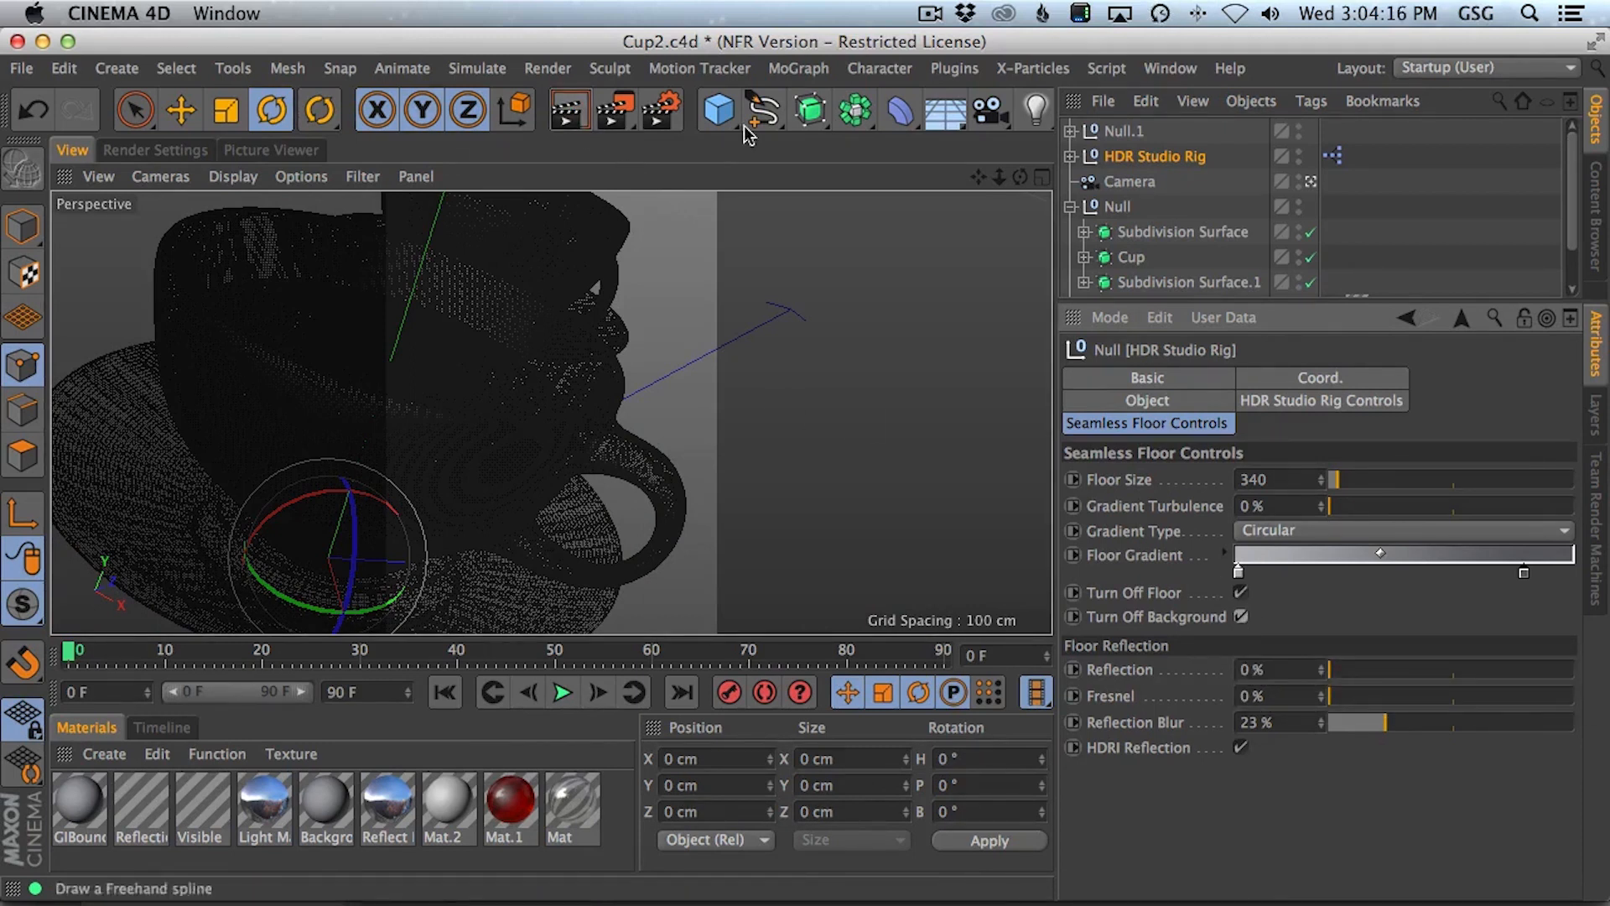
- Make the hidden Plane visible and scale it up to about 1625 cm in width and height
scroll(1565, 174, down, 2)
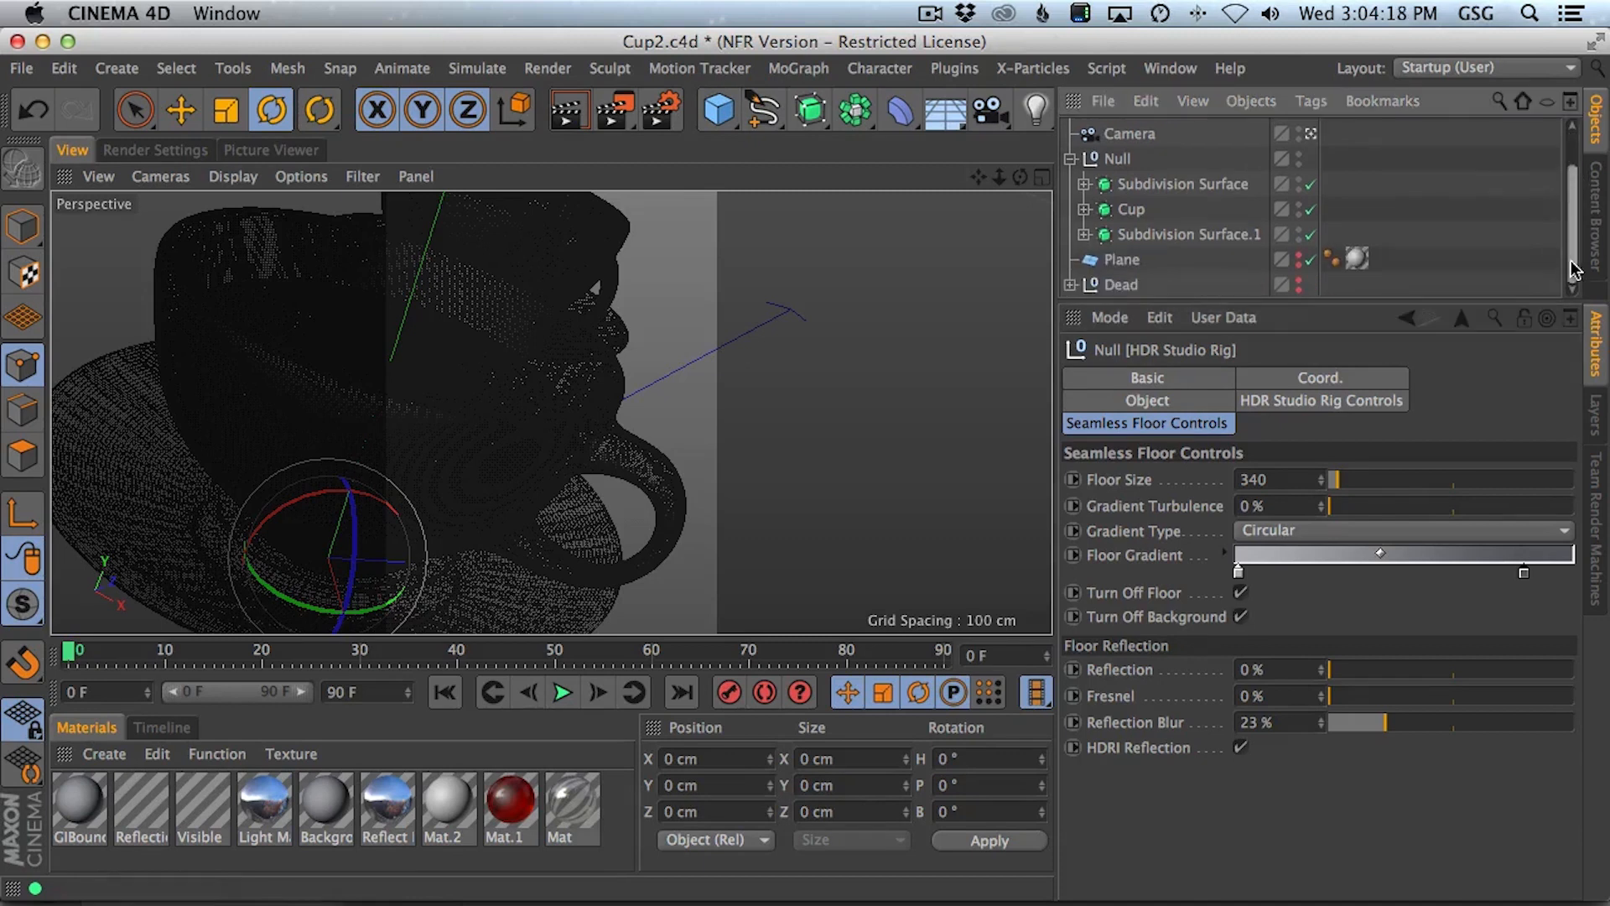
super+click(1299, 260)
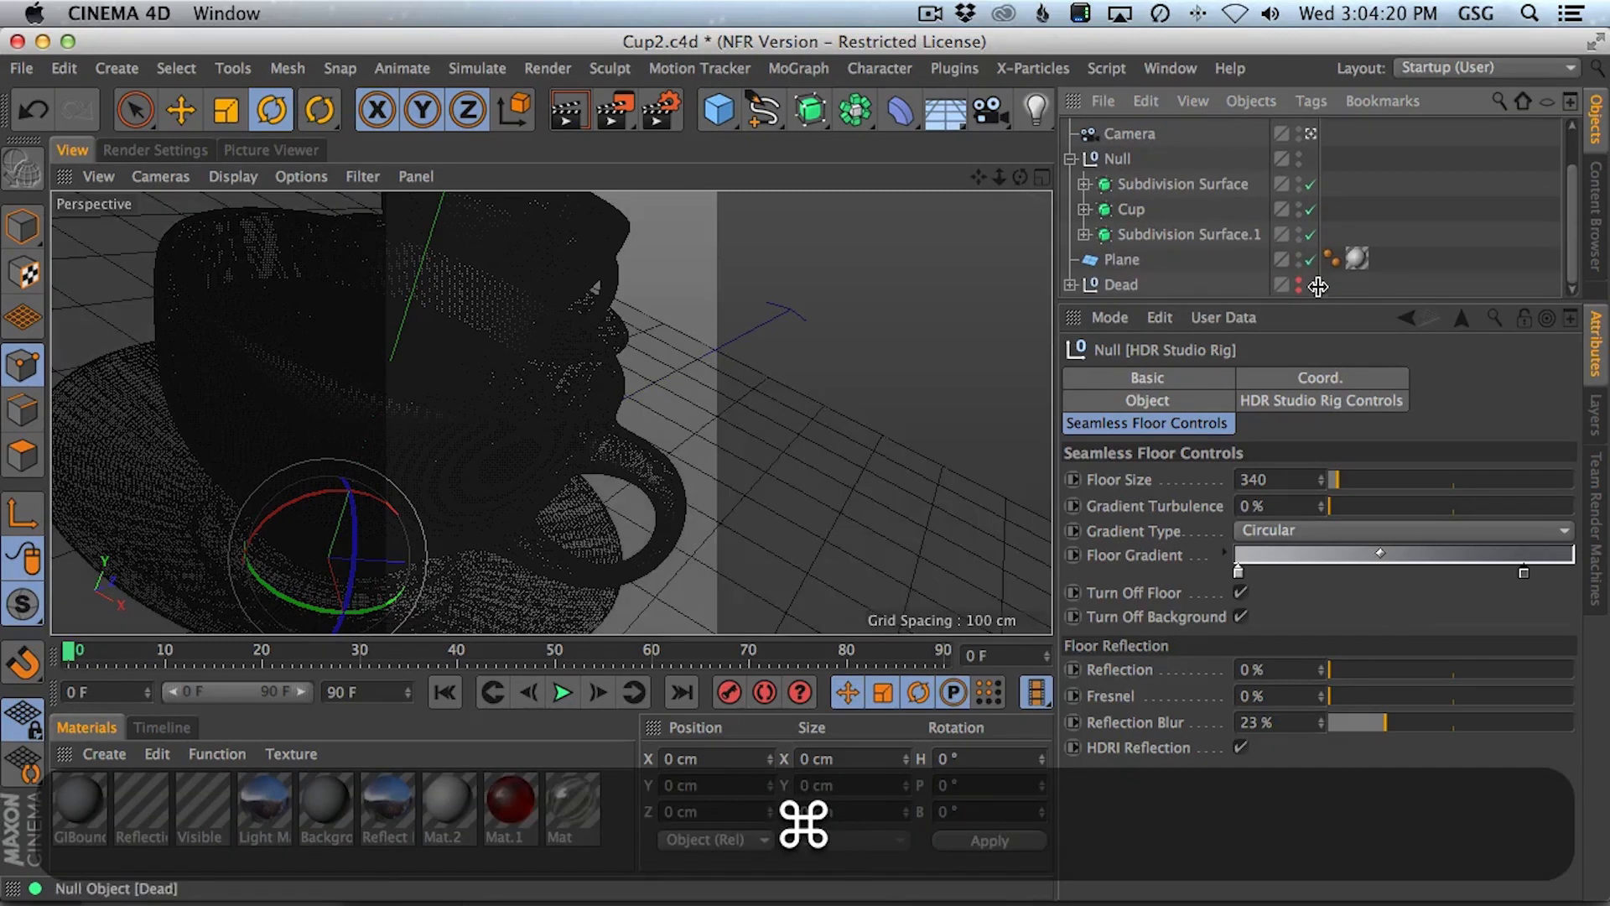
click(225, 112)
drag(532, 237, 625, 318)
key(super+z)
click(1124, 259)
drag(553, 275, 868, 393)
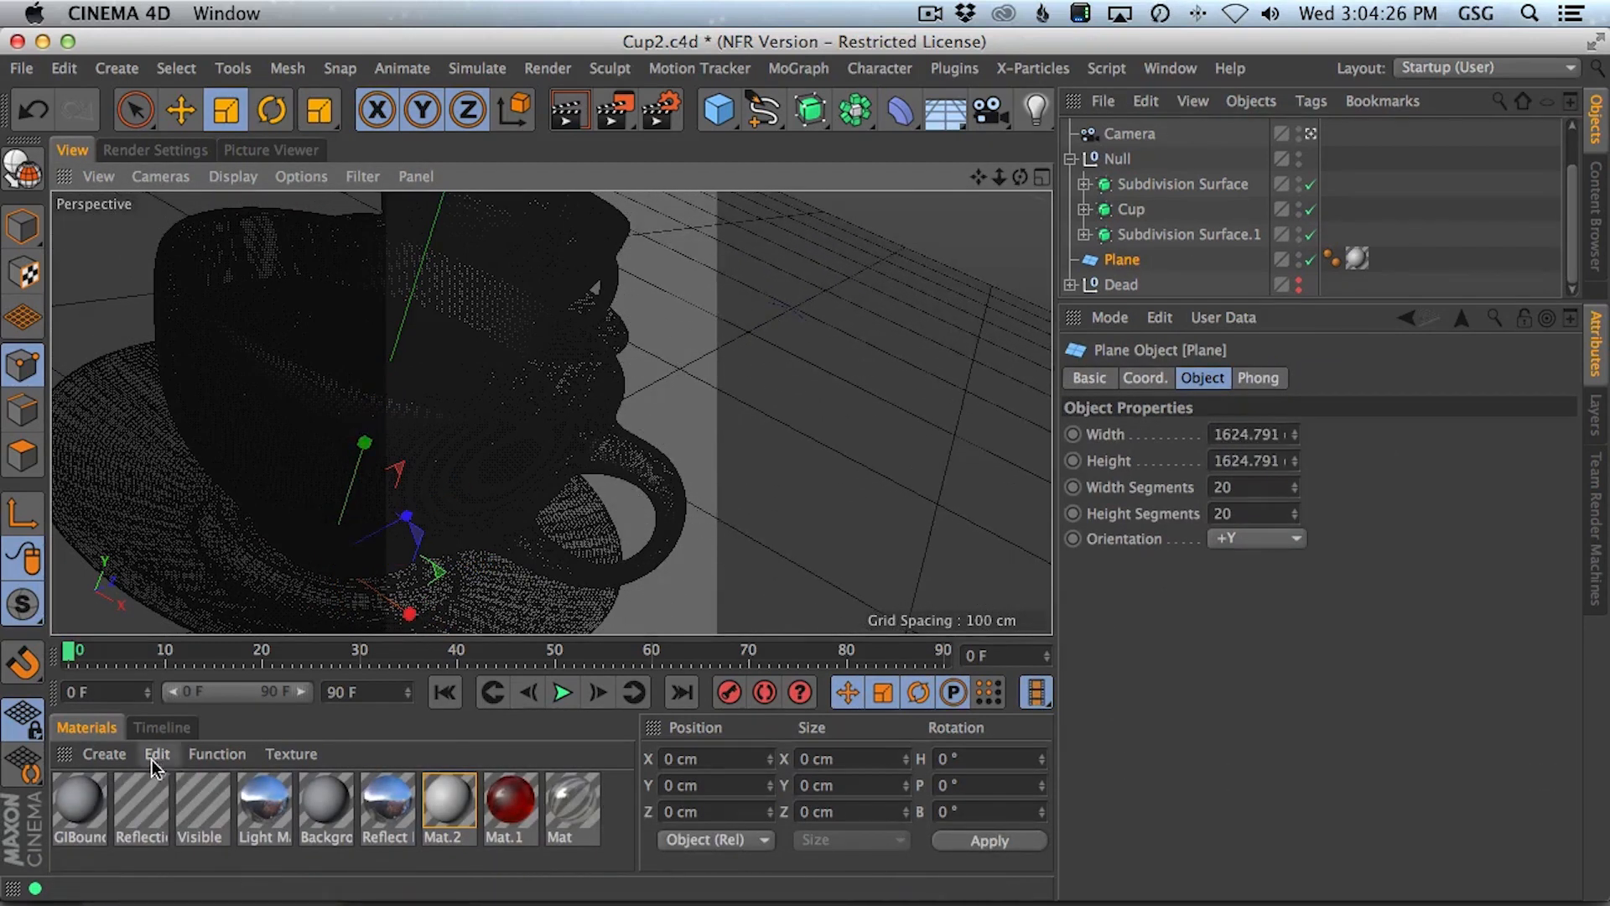
- Create a new material and apply it to the Plane
click(104, 754)
click(145, 532)
drag(80, 801, 688, 359)
click(80, 809)
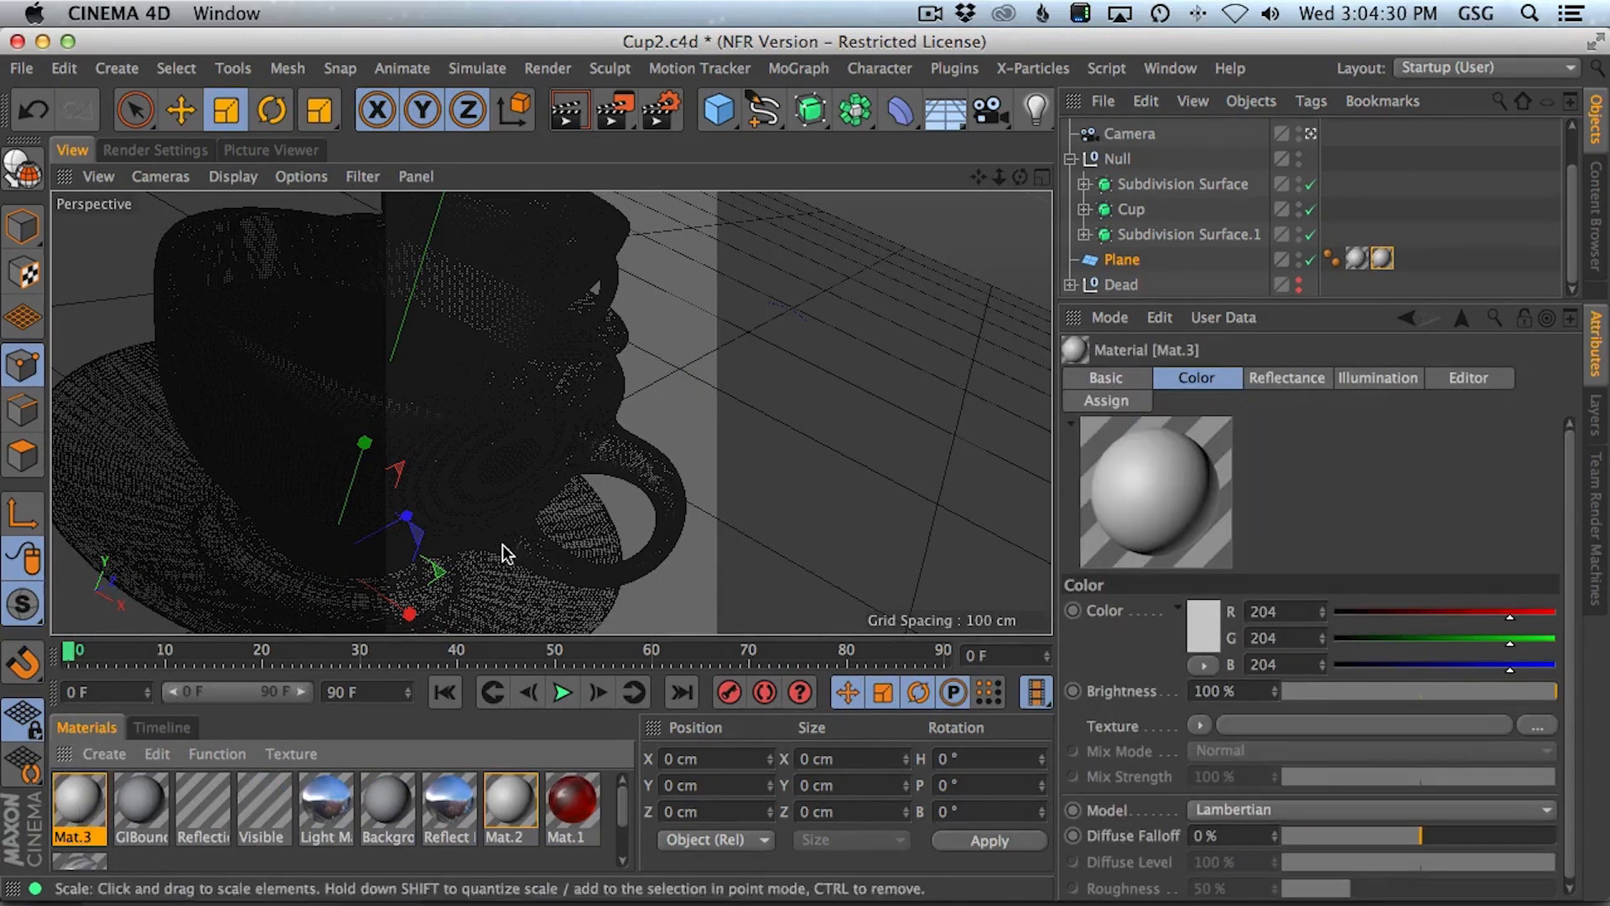
- Add a Beckmann layer to the Reflectance channel of the Plane's new material in the Material Editor
double_click(88, 809)
drag(585, 109, 816, 84)
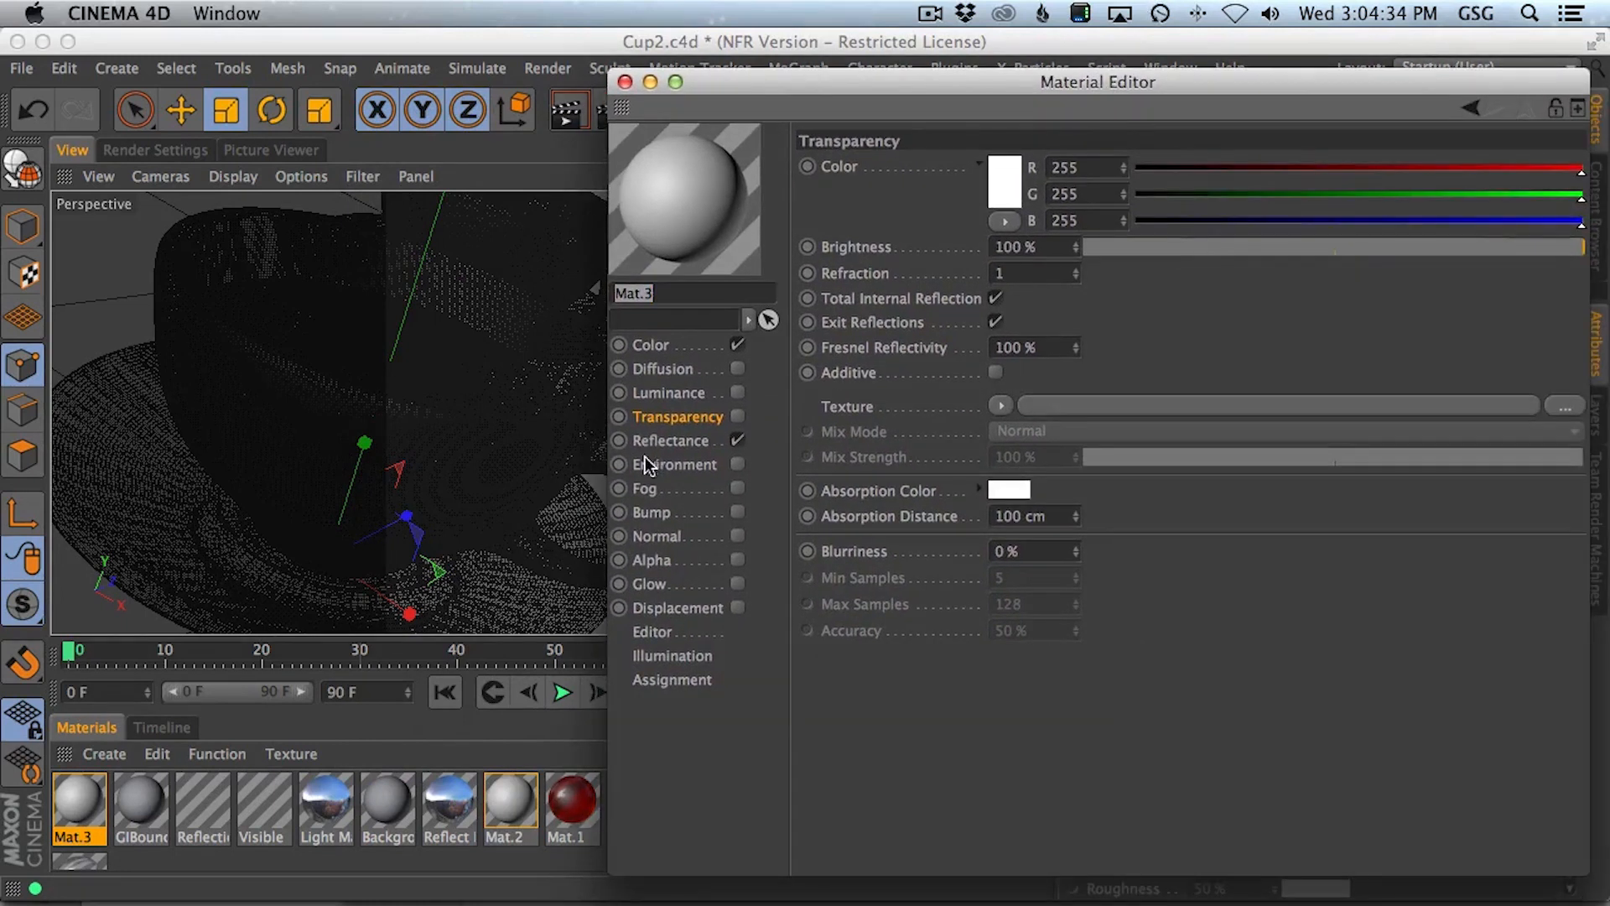
click(663, 441)
drag(950, 81, 442, 256)
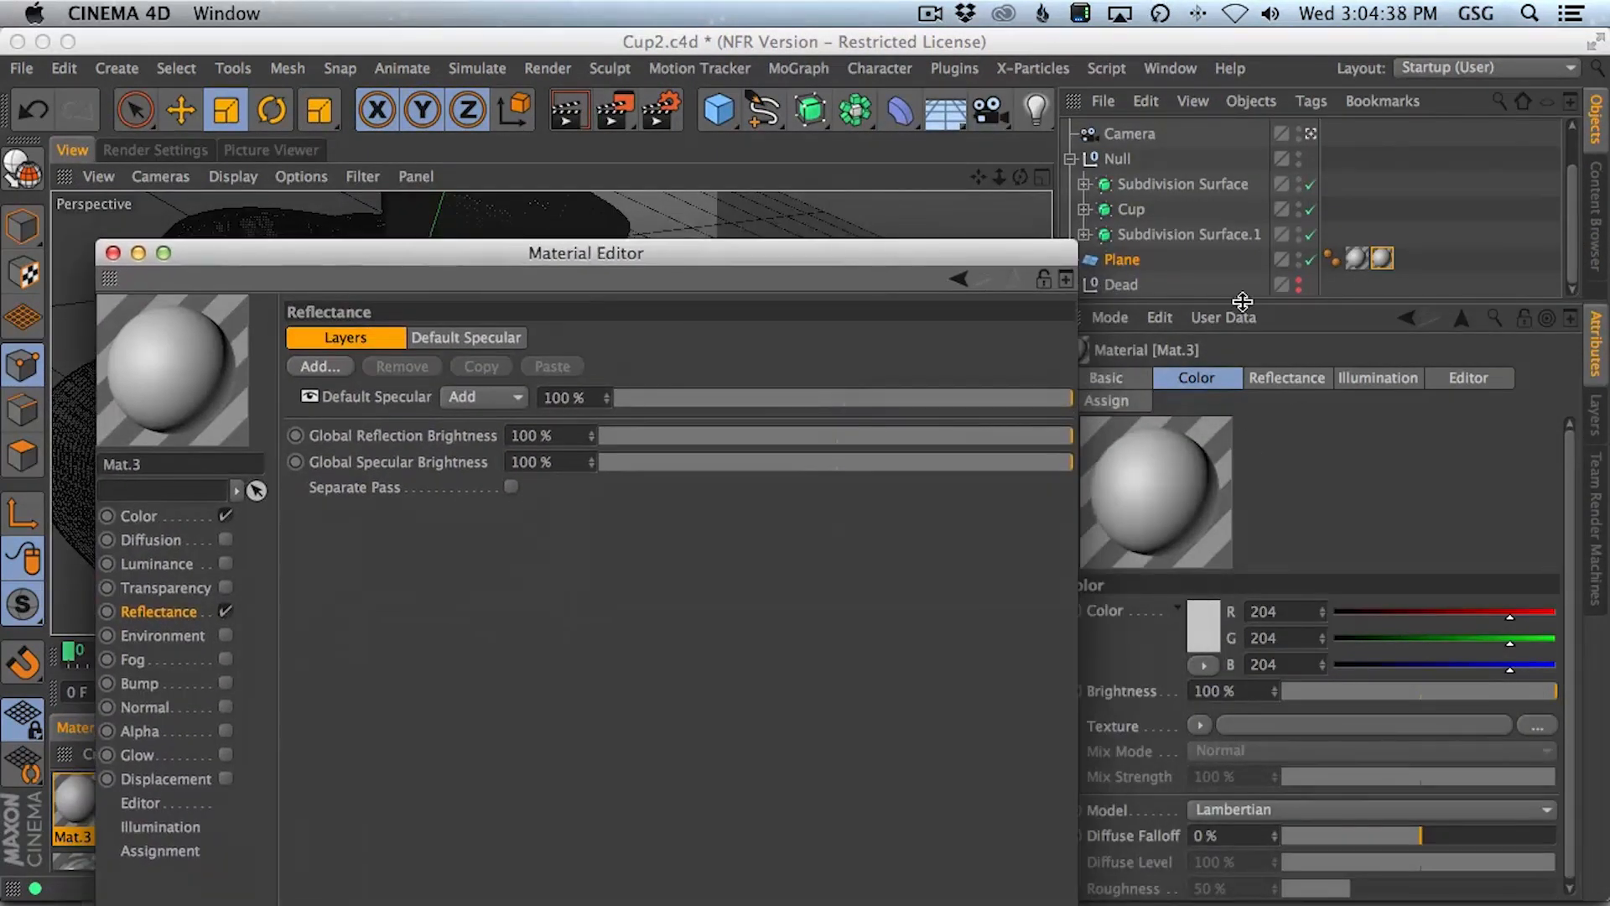
drag(882, 253, 1146, 72)
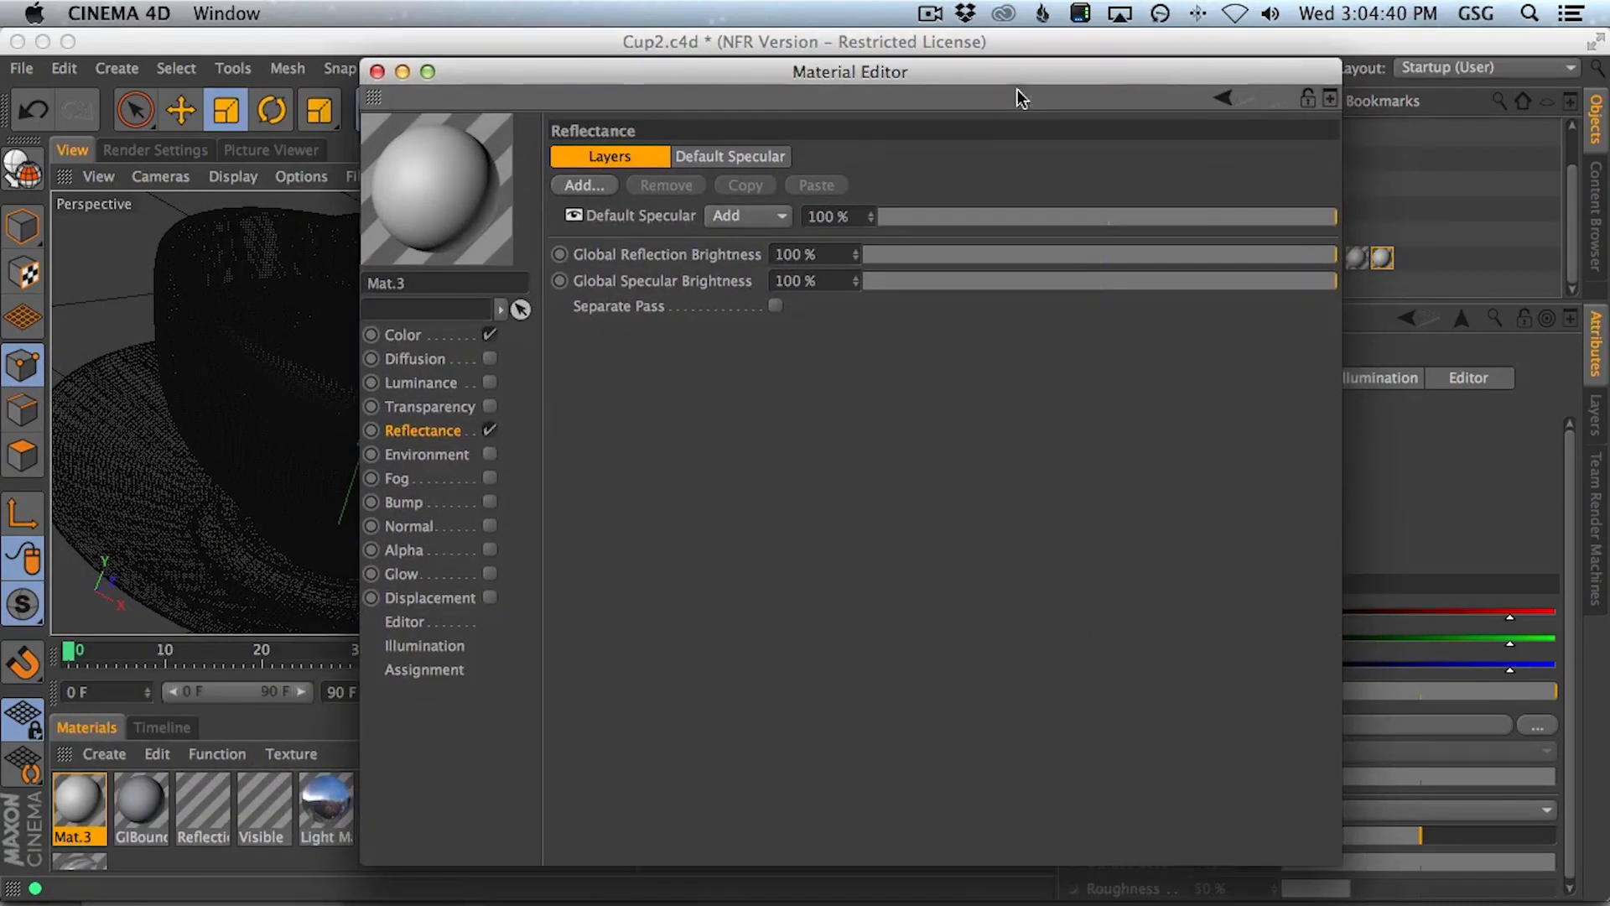
drag(658, 74, 937, 145)
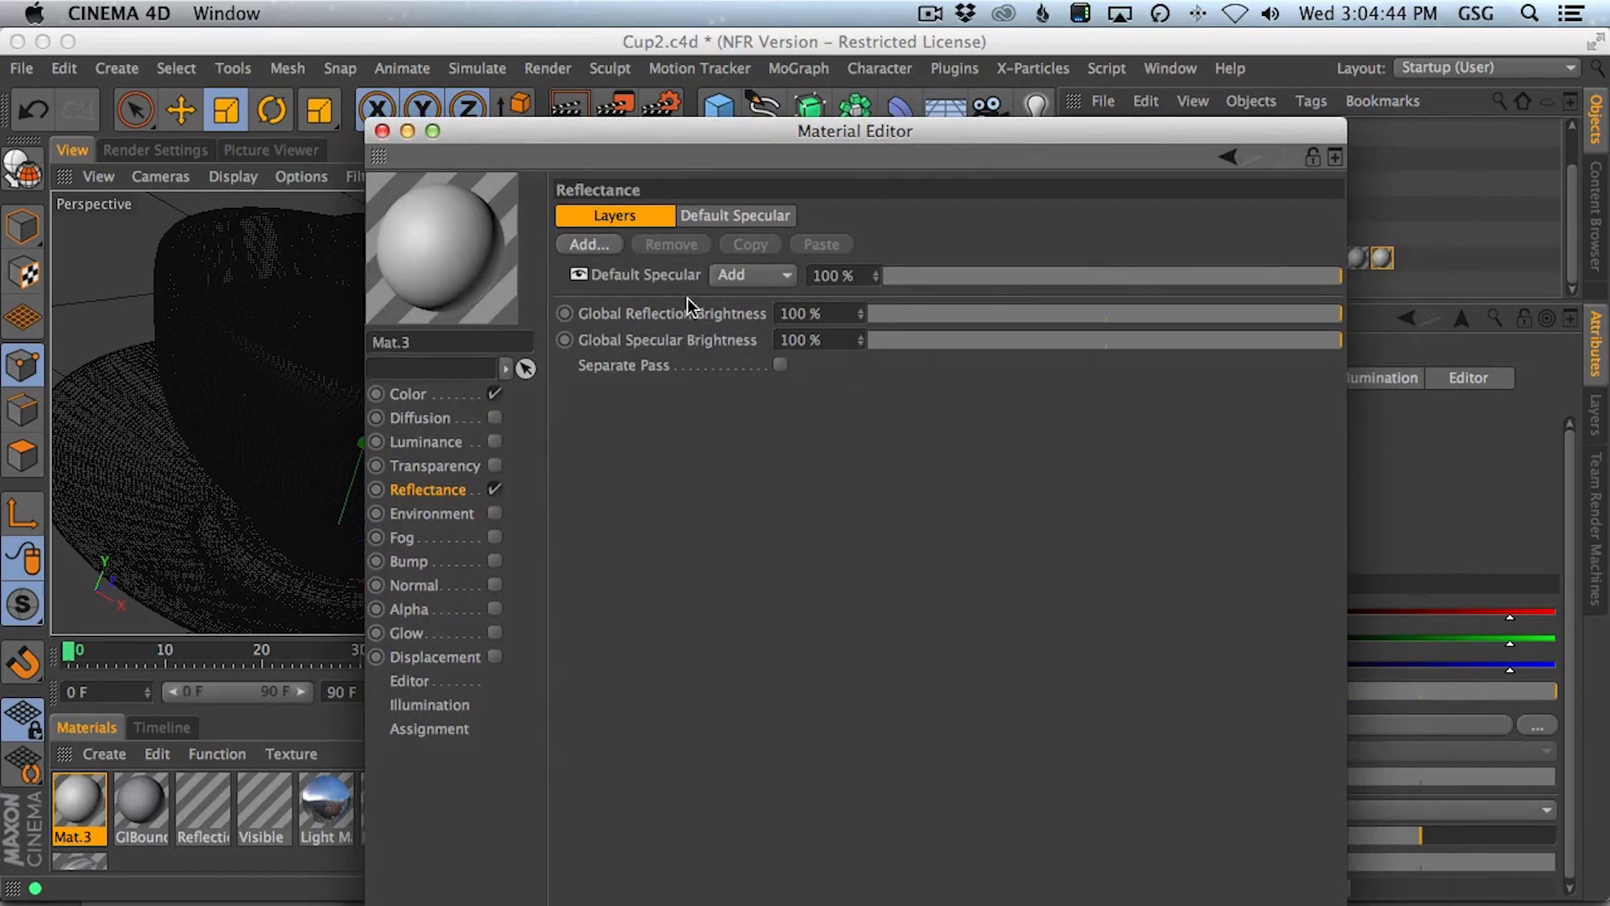
click(589, 244)
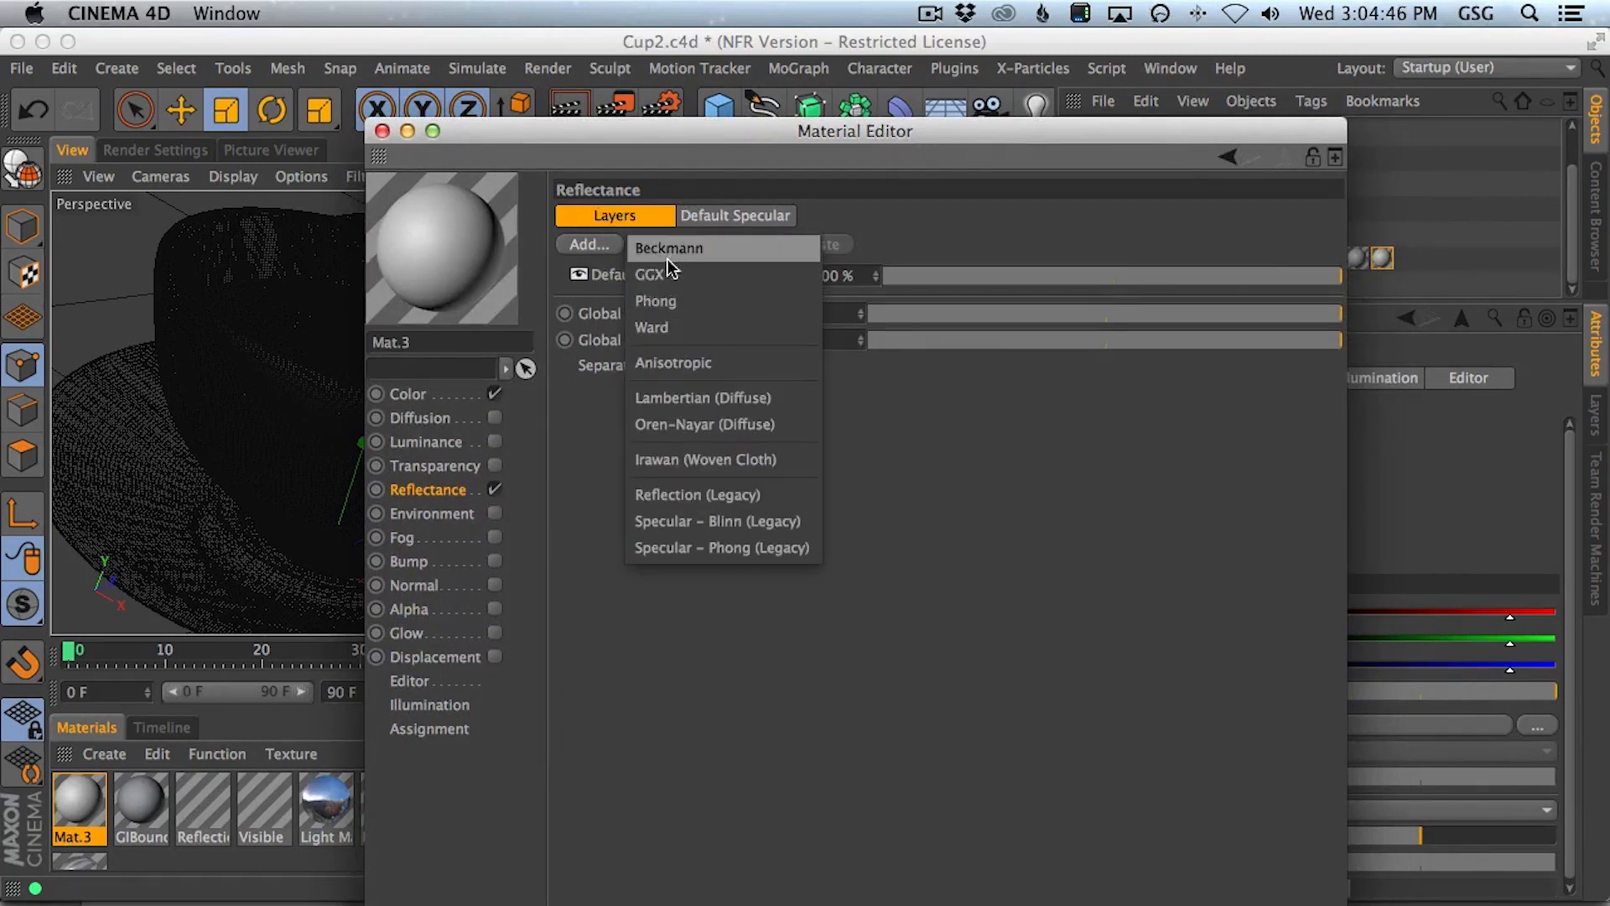
click(667, 249)
scroll(1332, 486, down, 2)
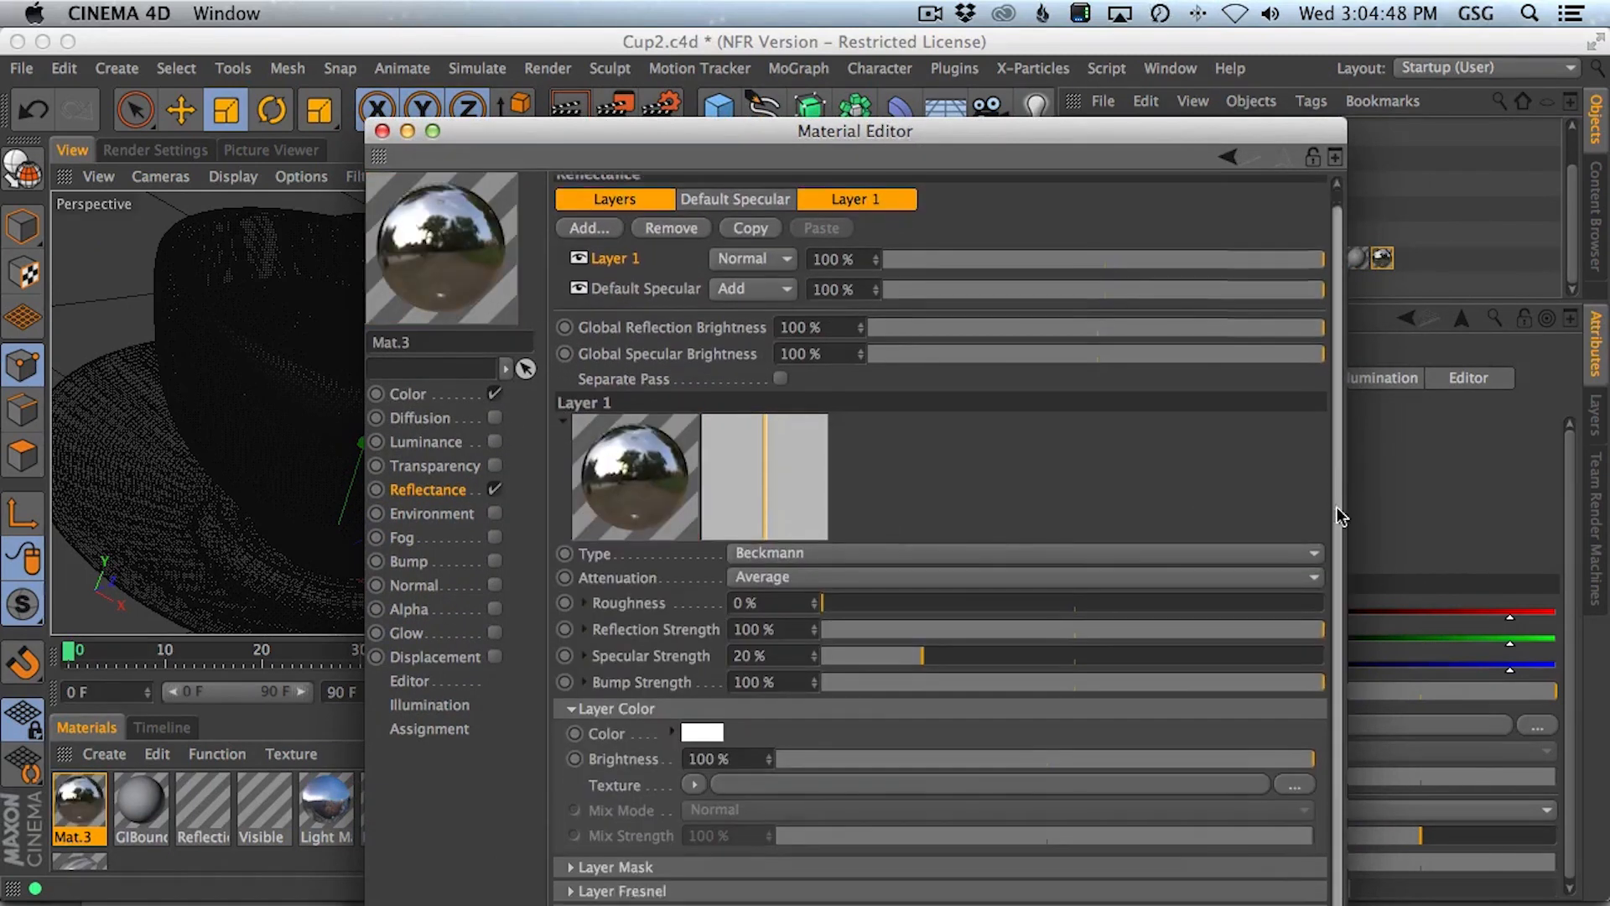
- Set the Plane material's Beckmann layer to 18% roughness and 0% specular strength, and expand its Layer Mask settings
click(573, 869)
scroll(1332, 688, down, 5)
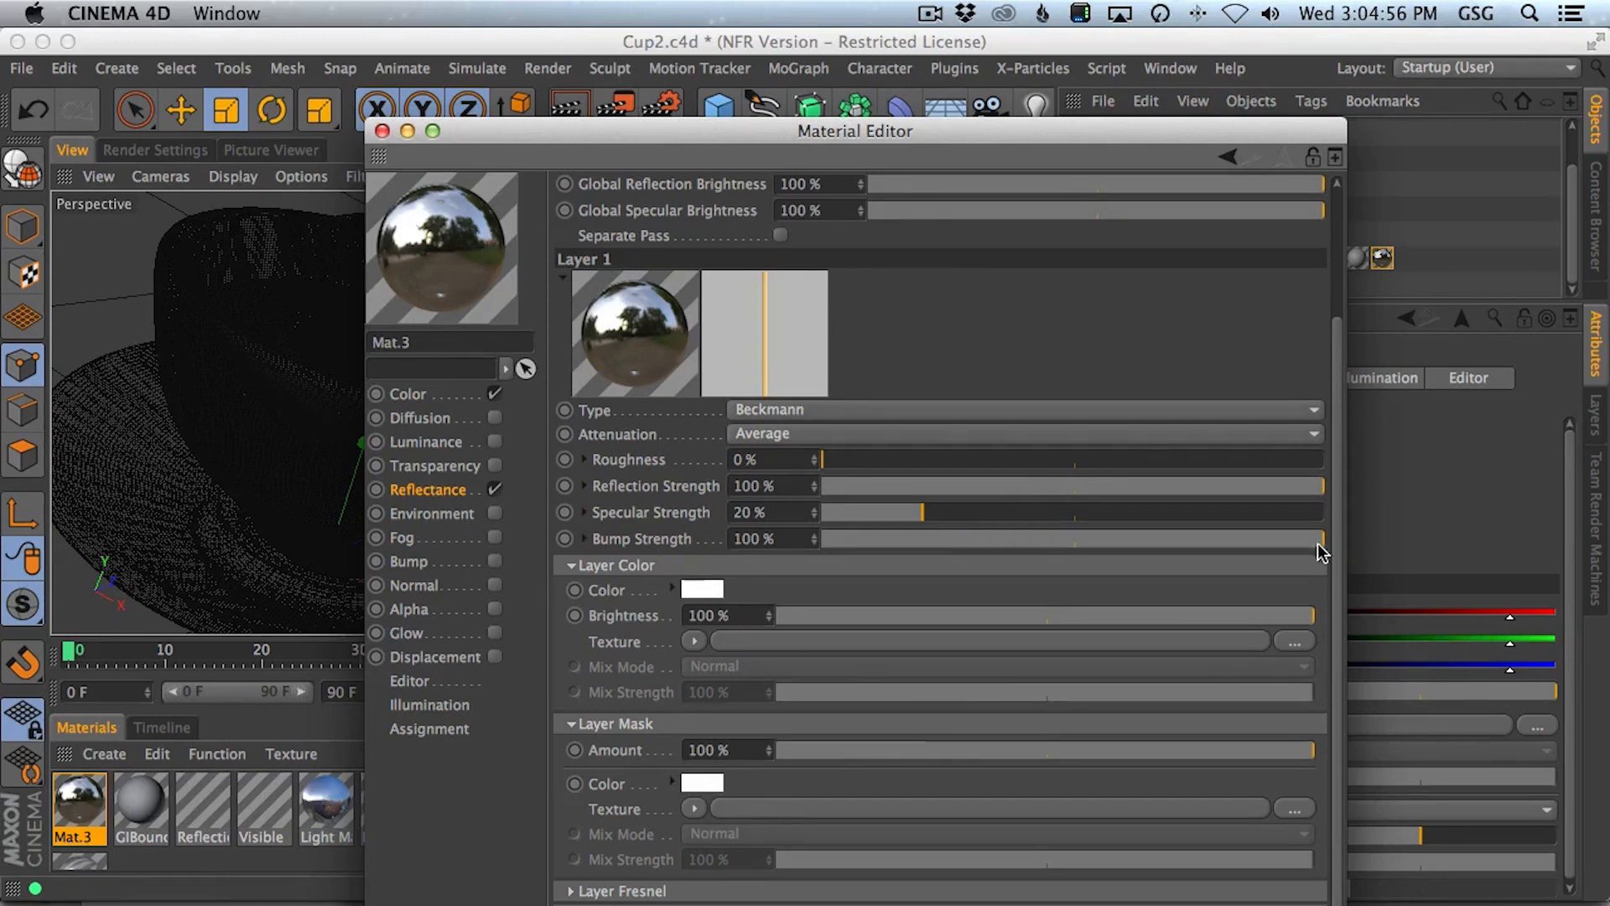
scroll(1337, 541, up, 6)
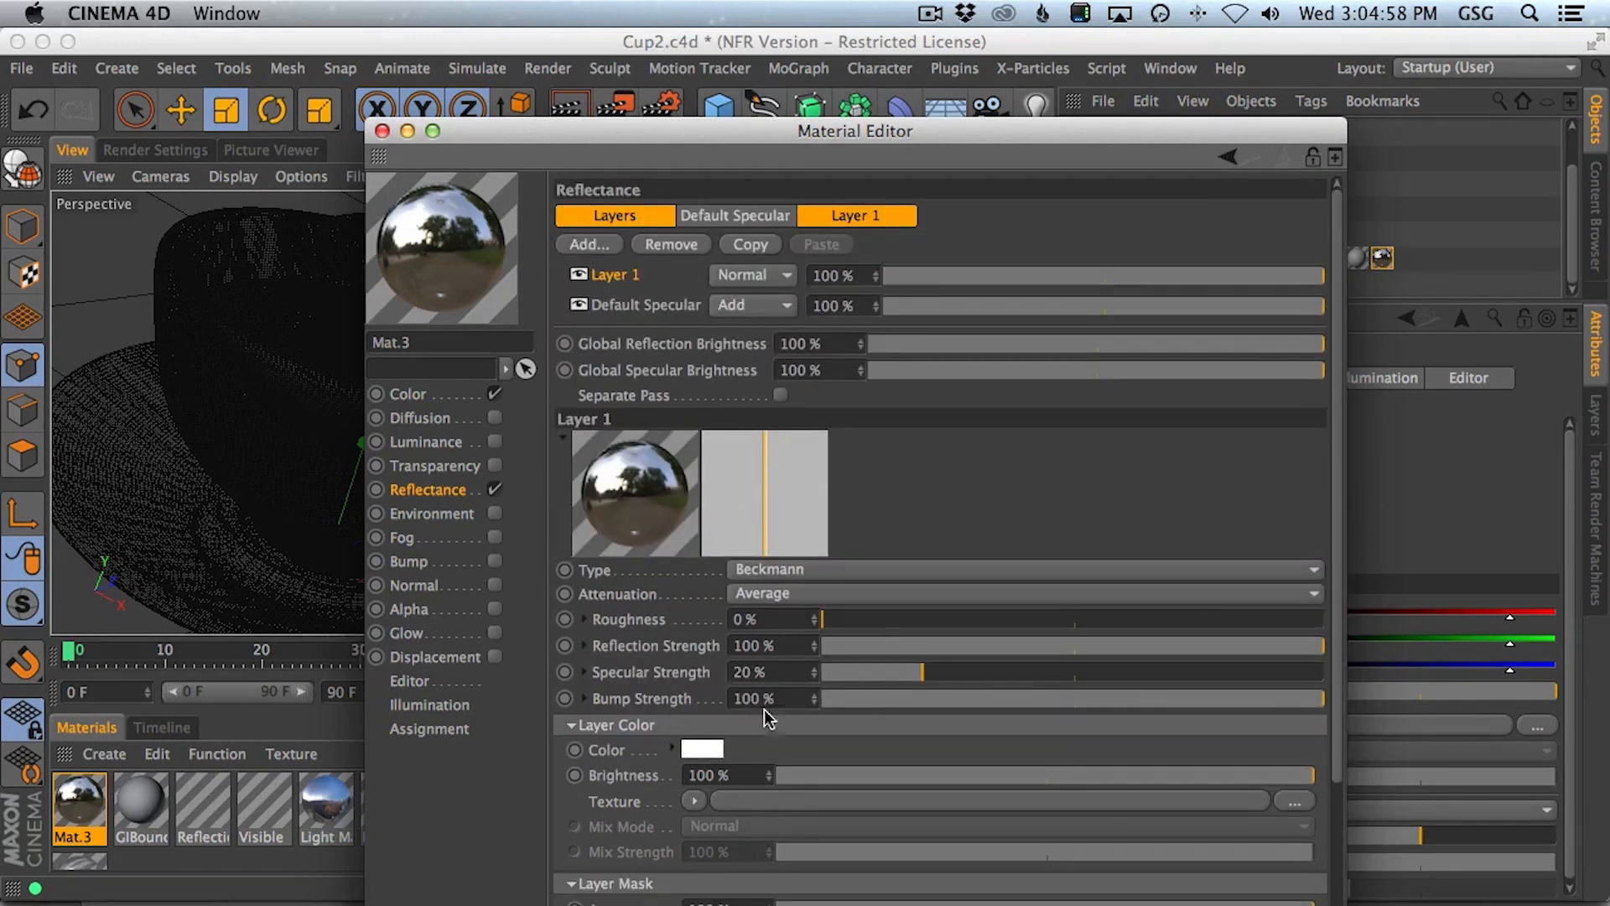
click(913, 619)
drag(923, 672, 821, 672)
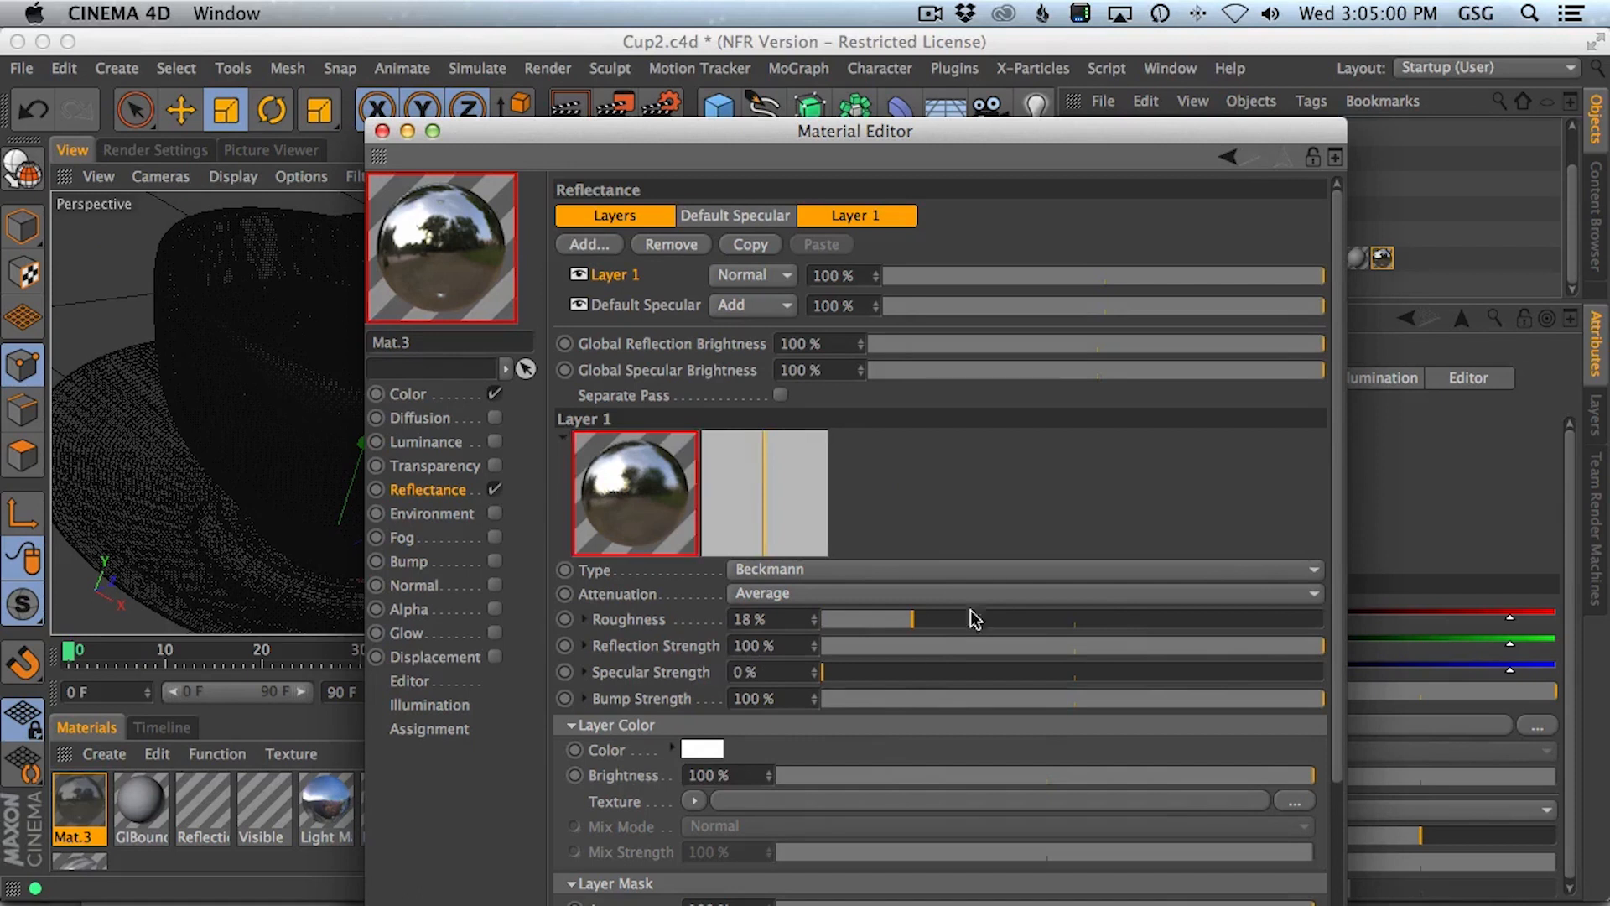
- Set the Layer Fresnel of the Plane material's Beckmann layer to Dielectric
drag(1337, 543, 1293, 773)
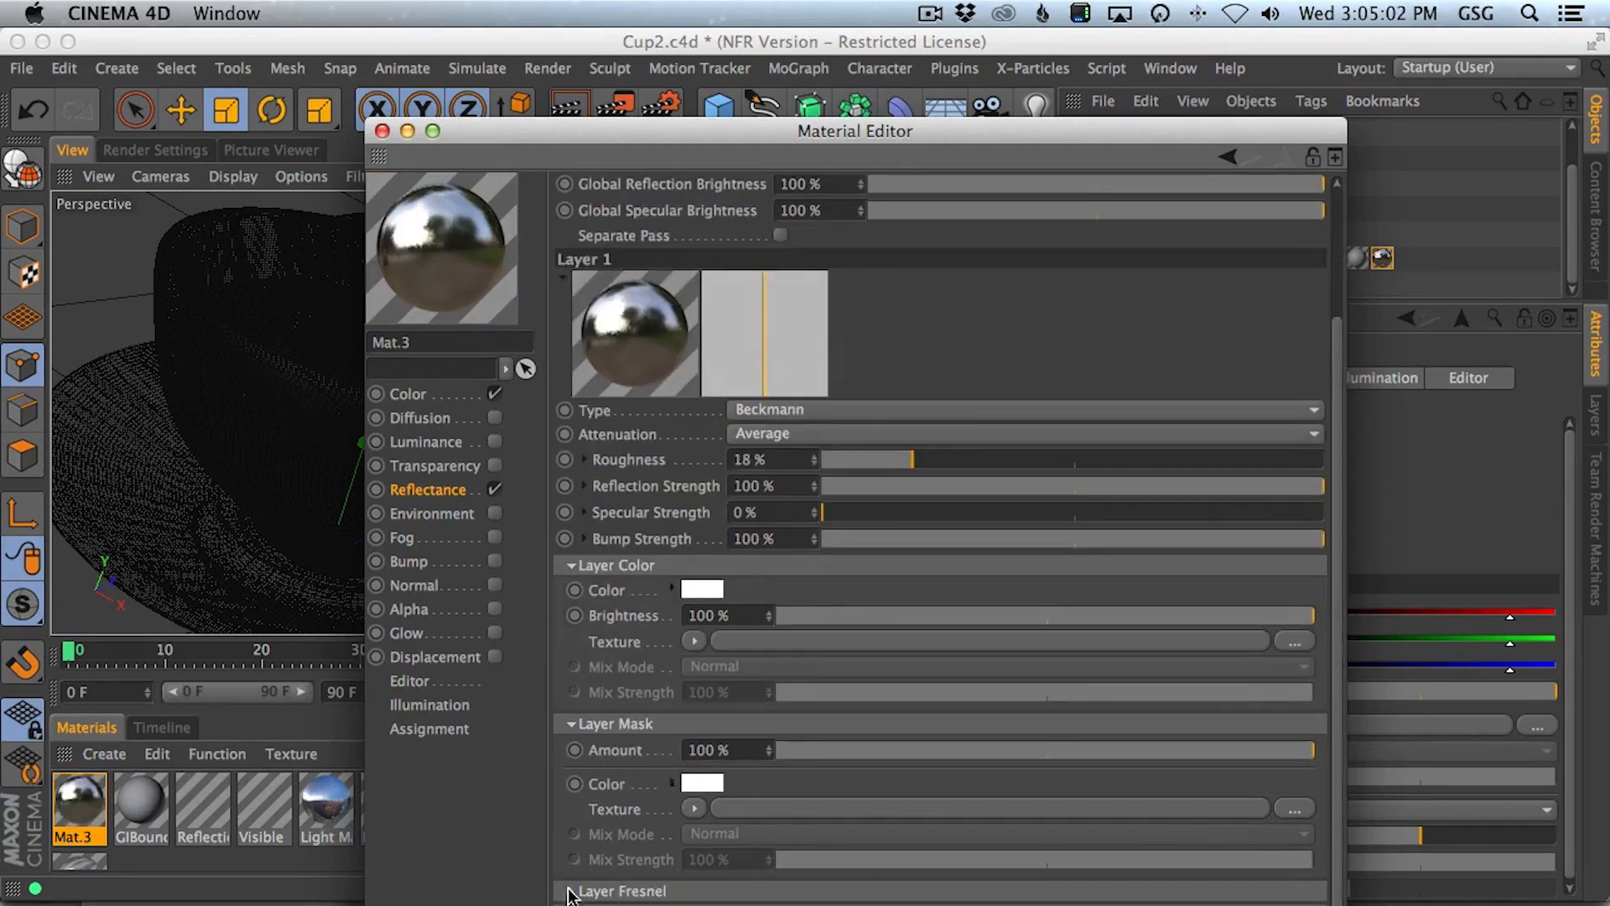
click(568, 892)
drag(1337, 636, 1337, 722)
click(761, 807)
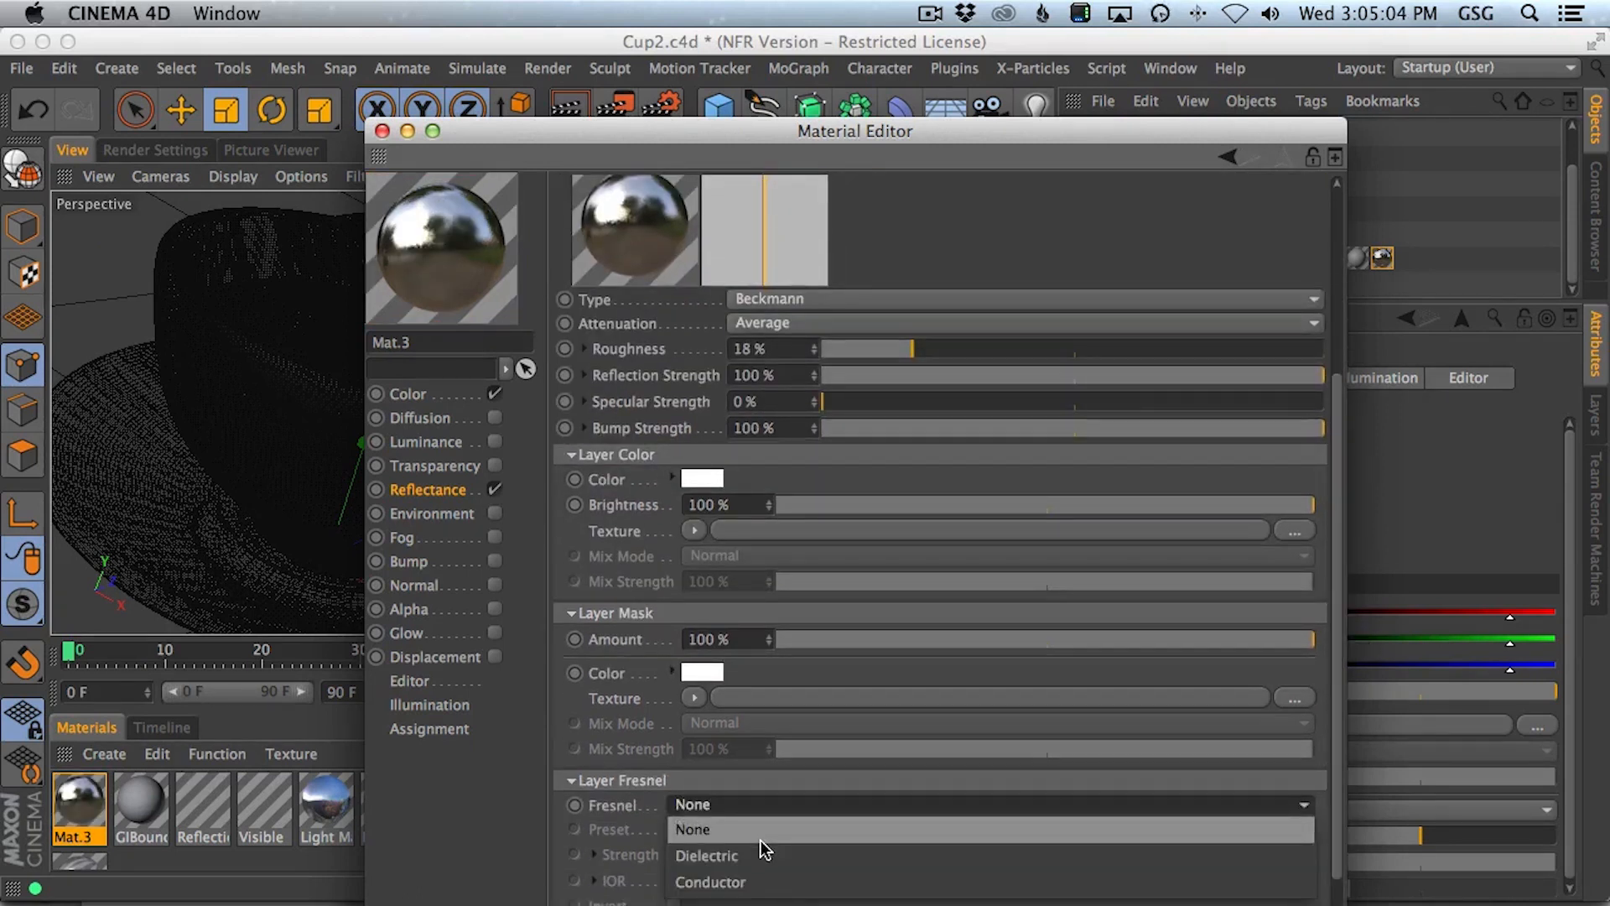
click(762, 854)
- Replace the Plane material's Color channel with Luminance at 37% brightness and render the scene to the Picture Viewer
drag(648, 132, 686, 234)
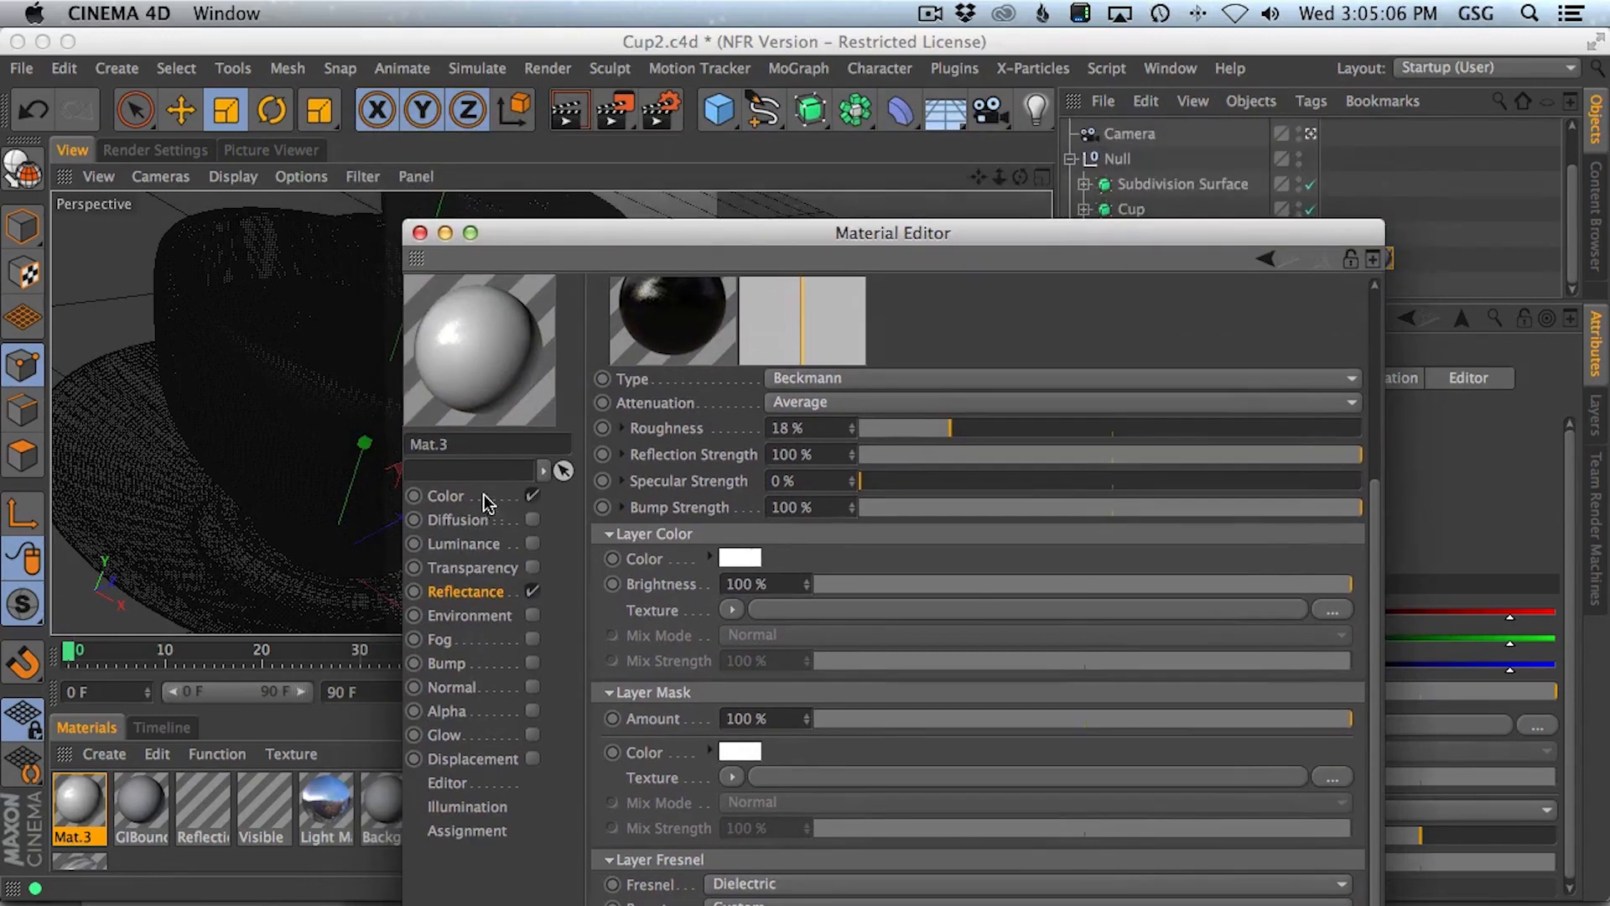
click(488, 547)
click(533, 543)
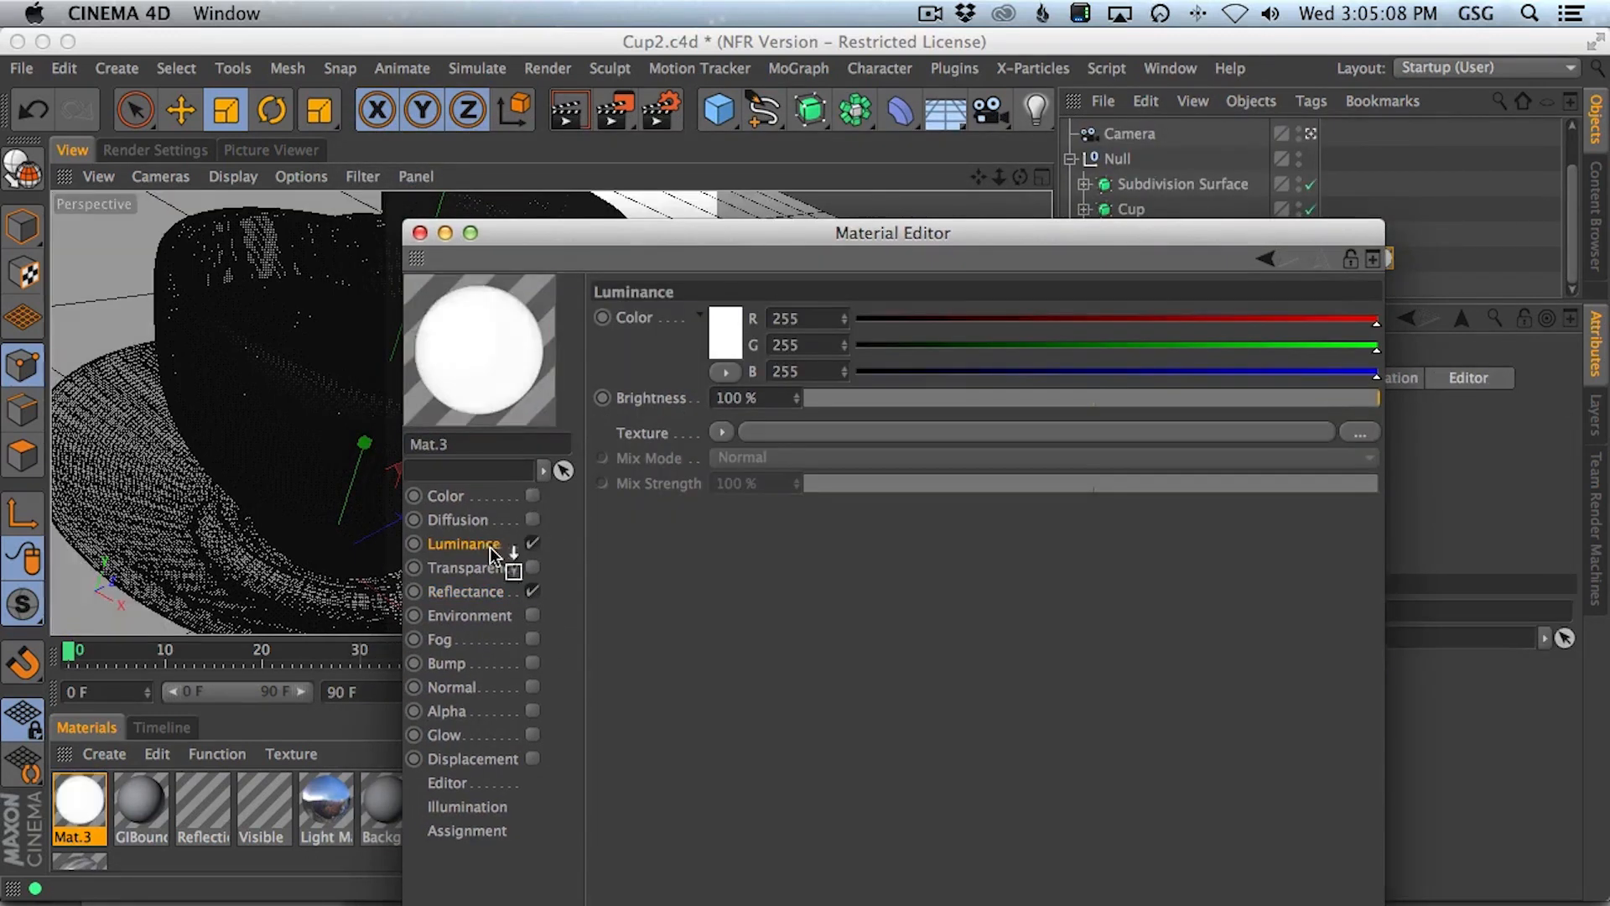
drag(575, 236, 584, 222)
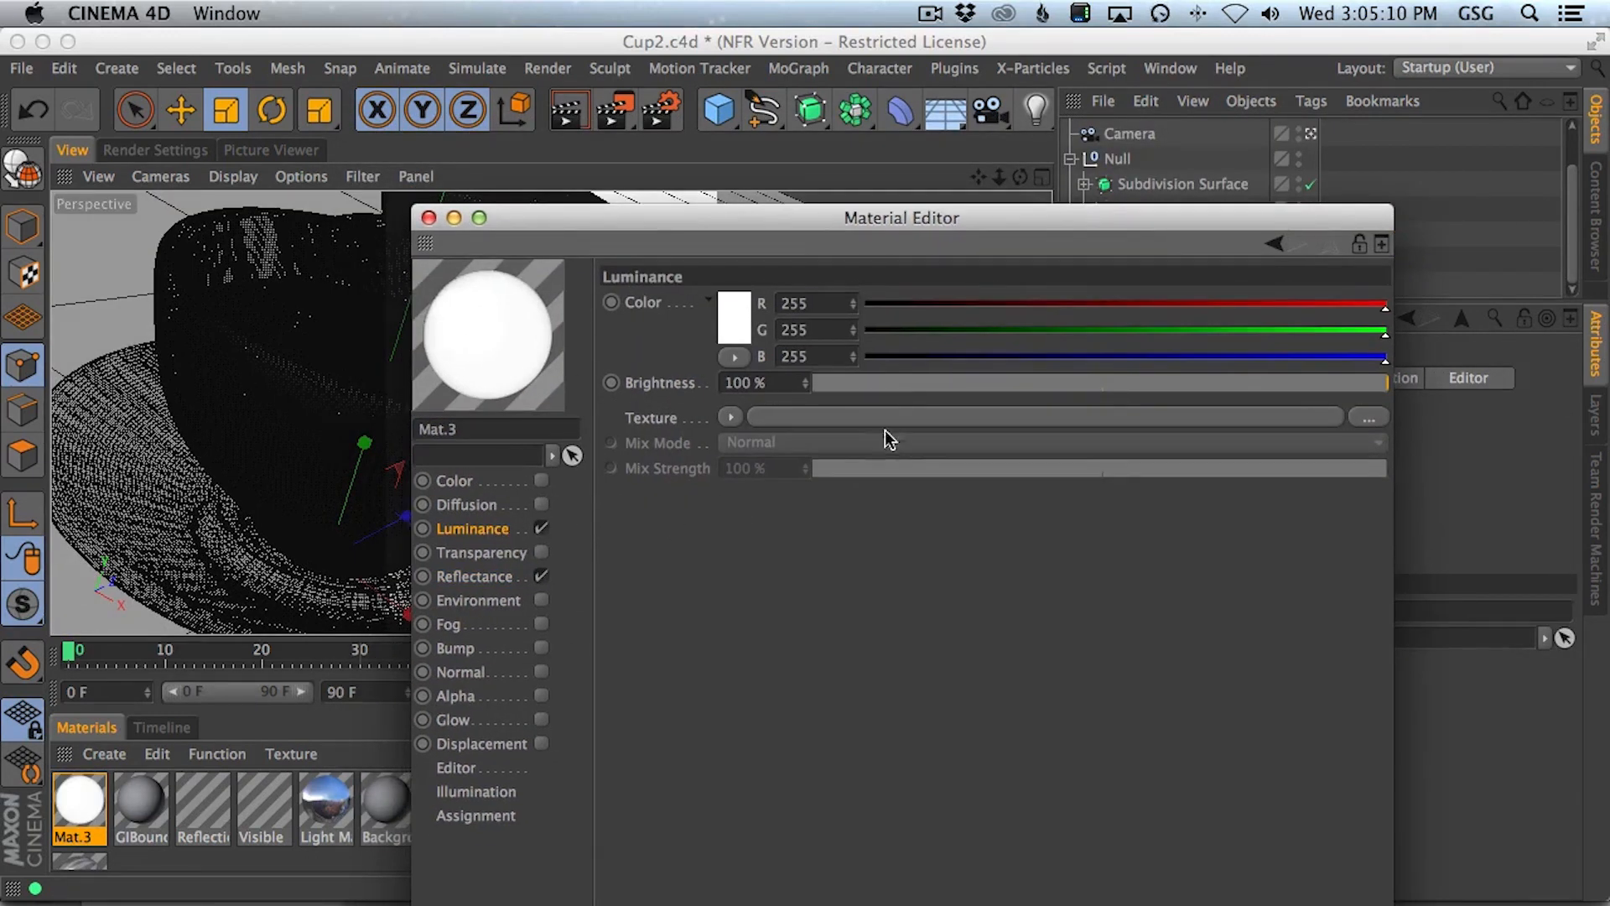
drag(923, 383, 1027, 392)
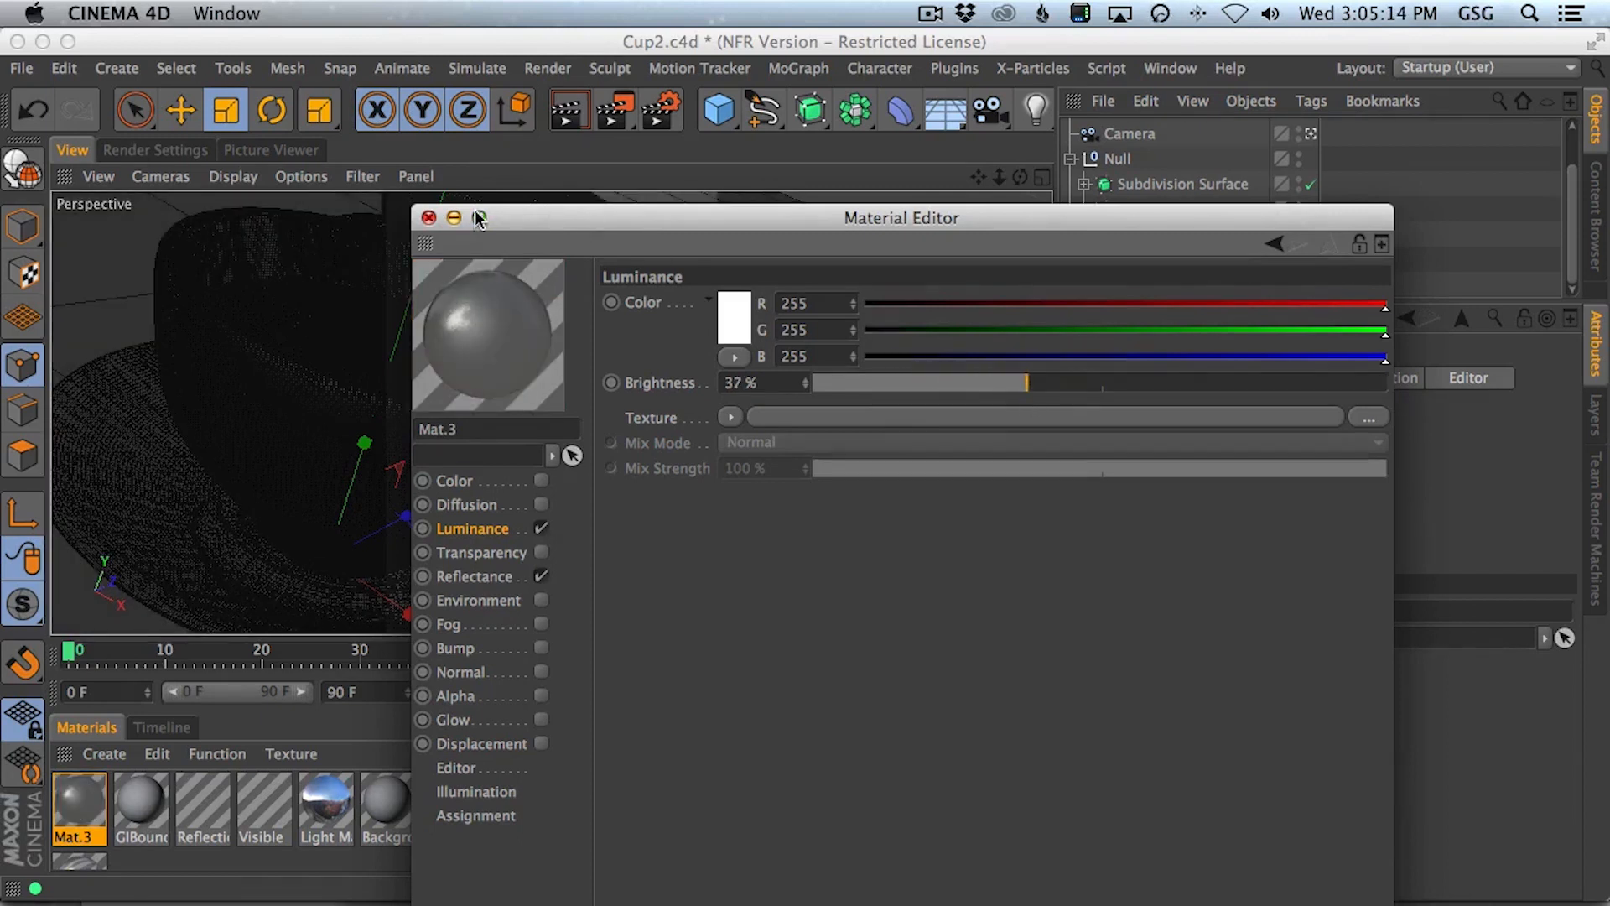
click(428, 219)
key(shift+r)
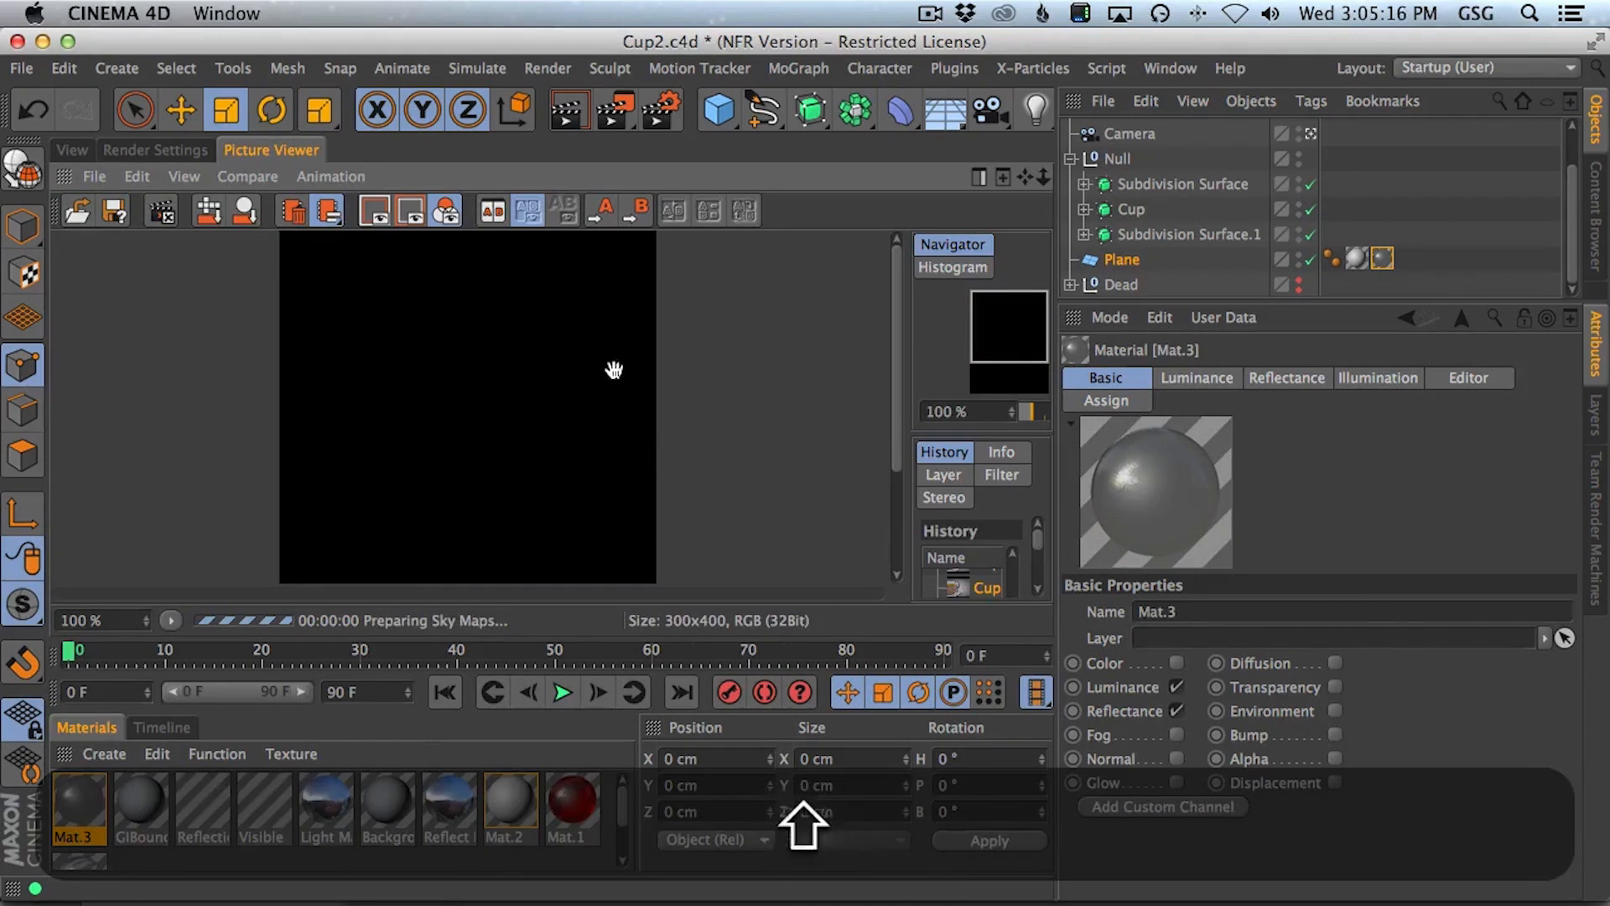
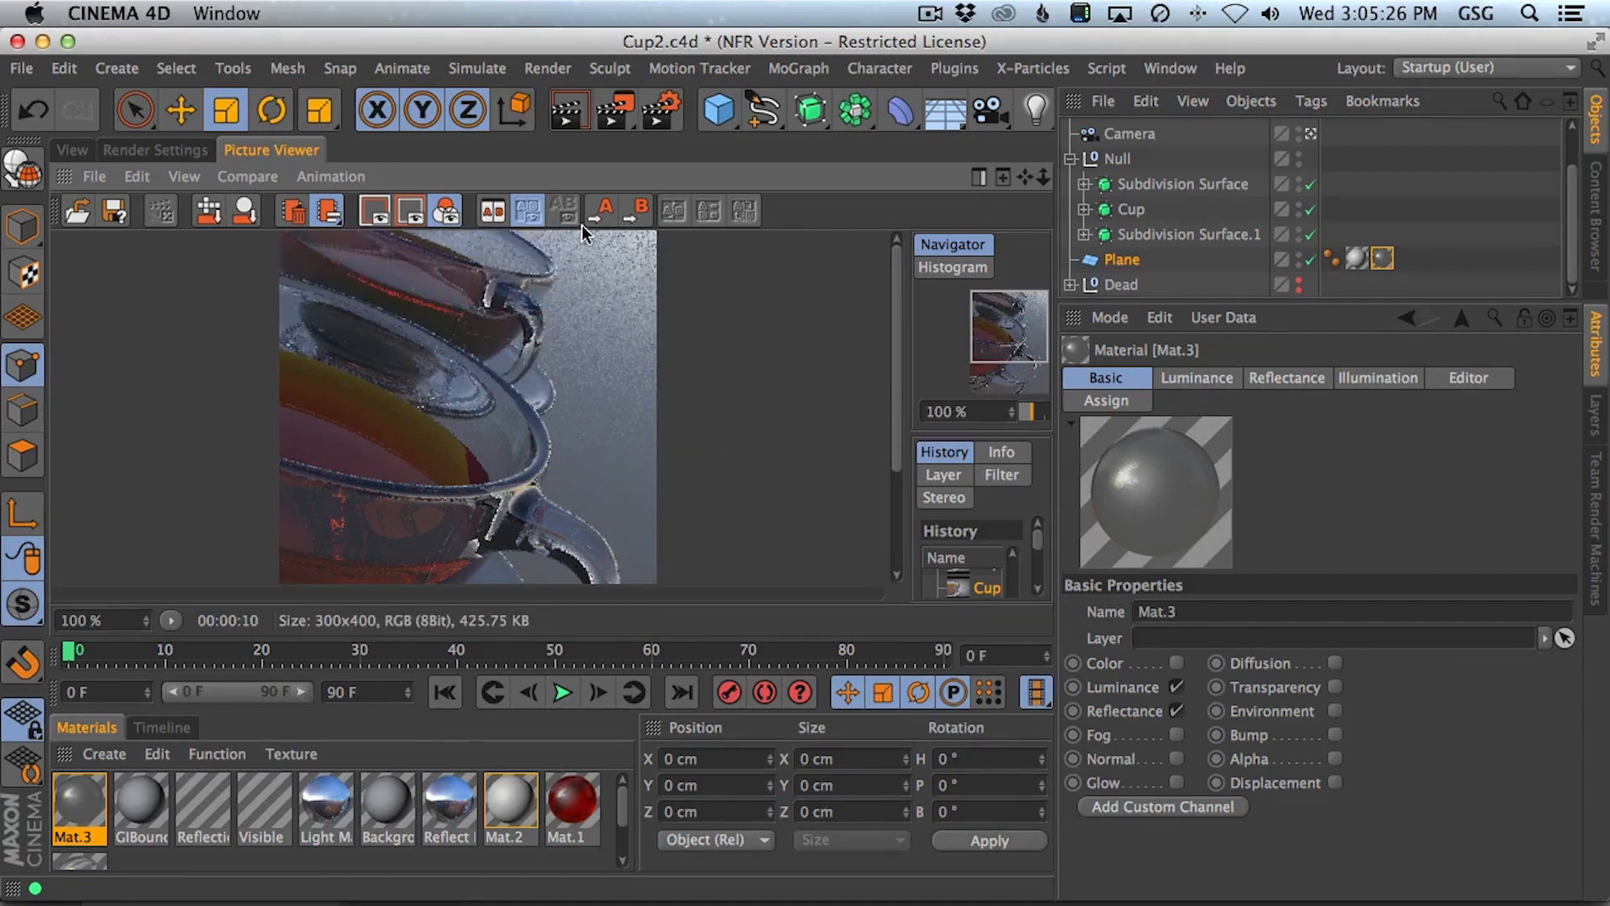
drag(615, 486, 587, 436)
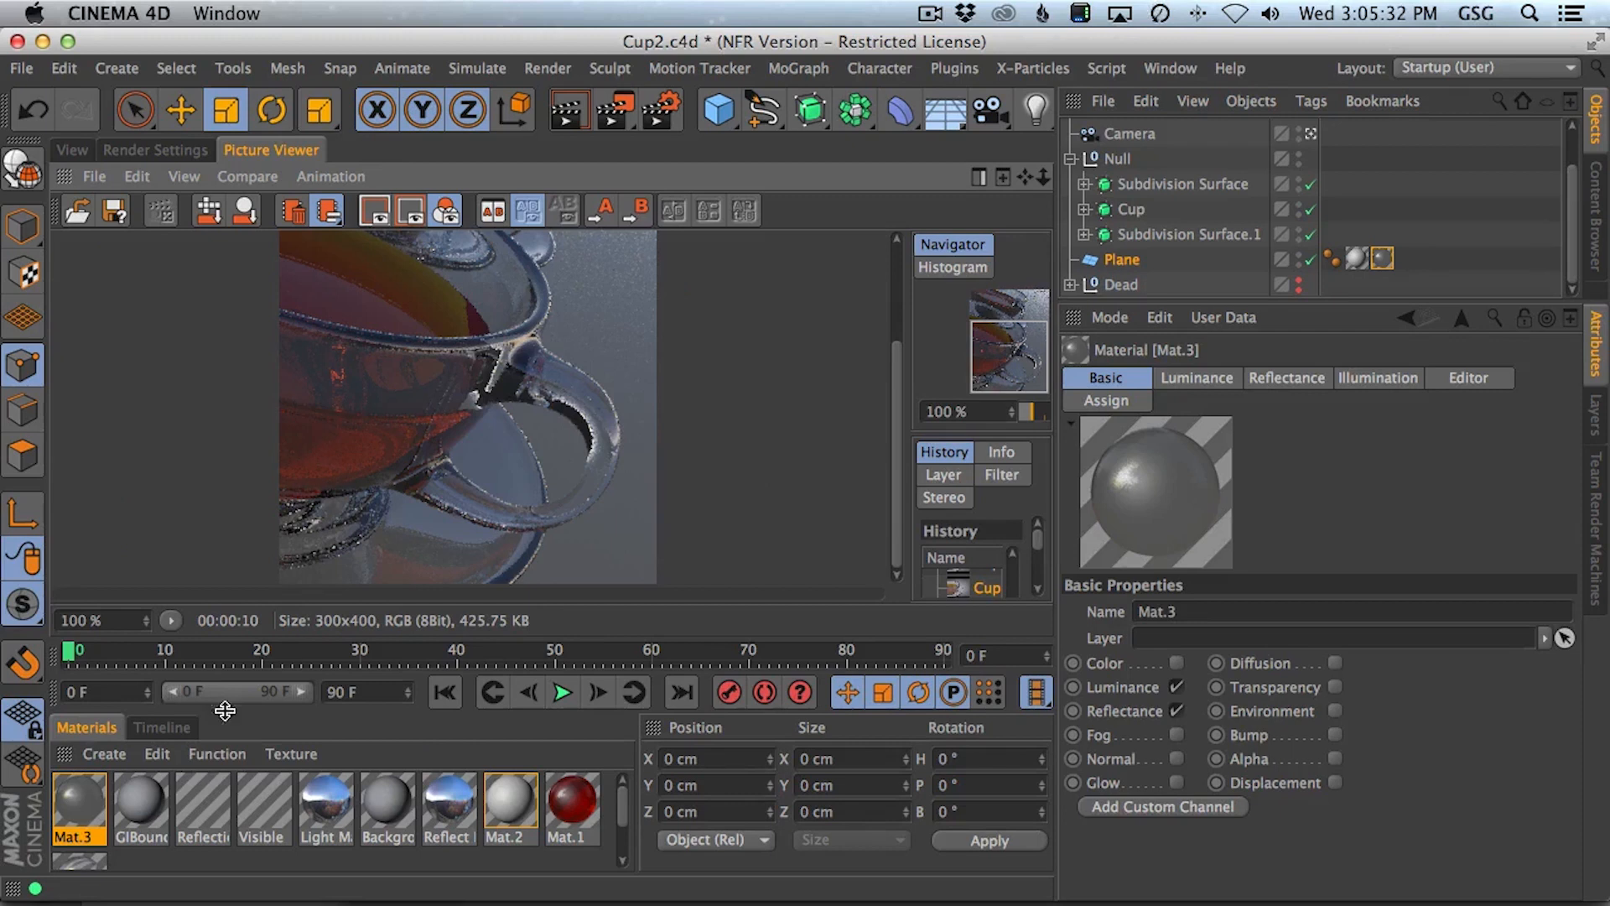
- Enable Luminance on the red tea material Mat.1, clear its Gradient texture and set the color to orange, about R 255, G 105, B 0
double_click(573, 808)
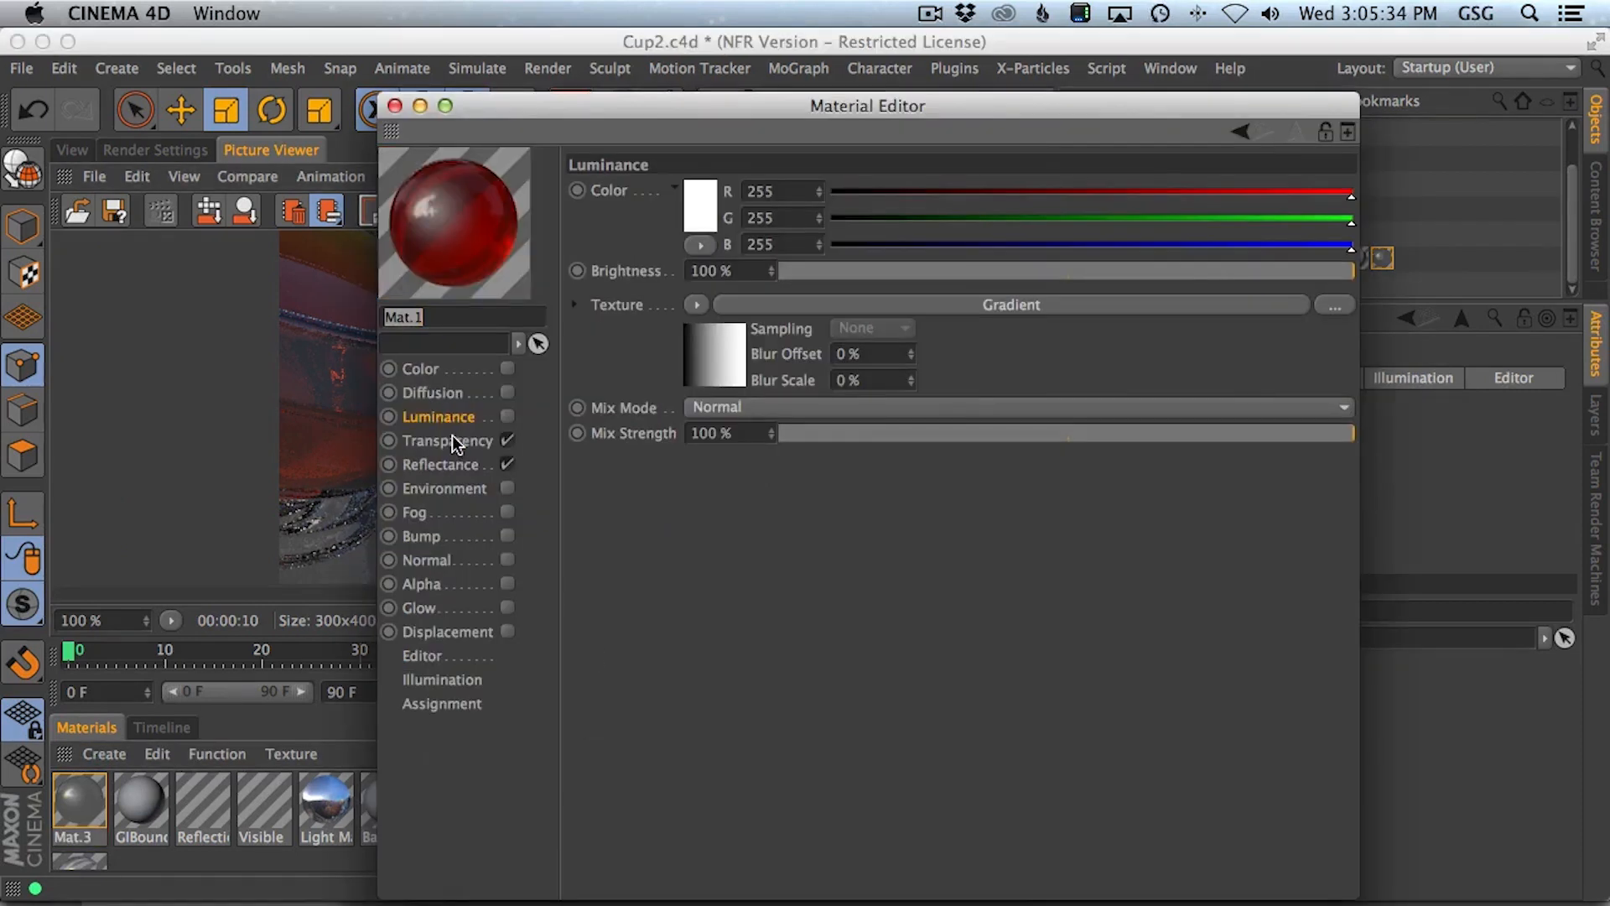
click(451, 396)
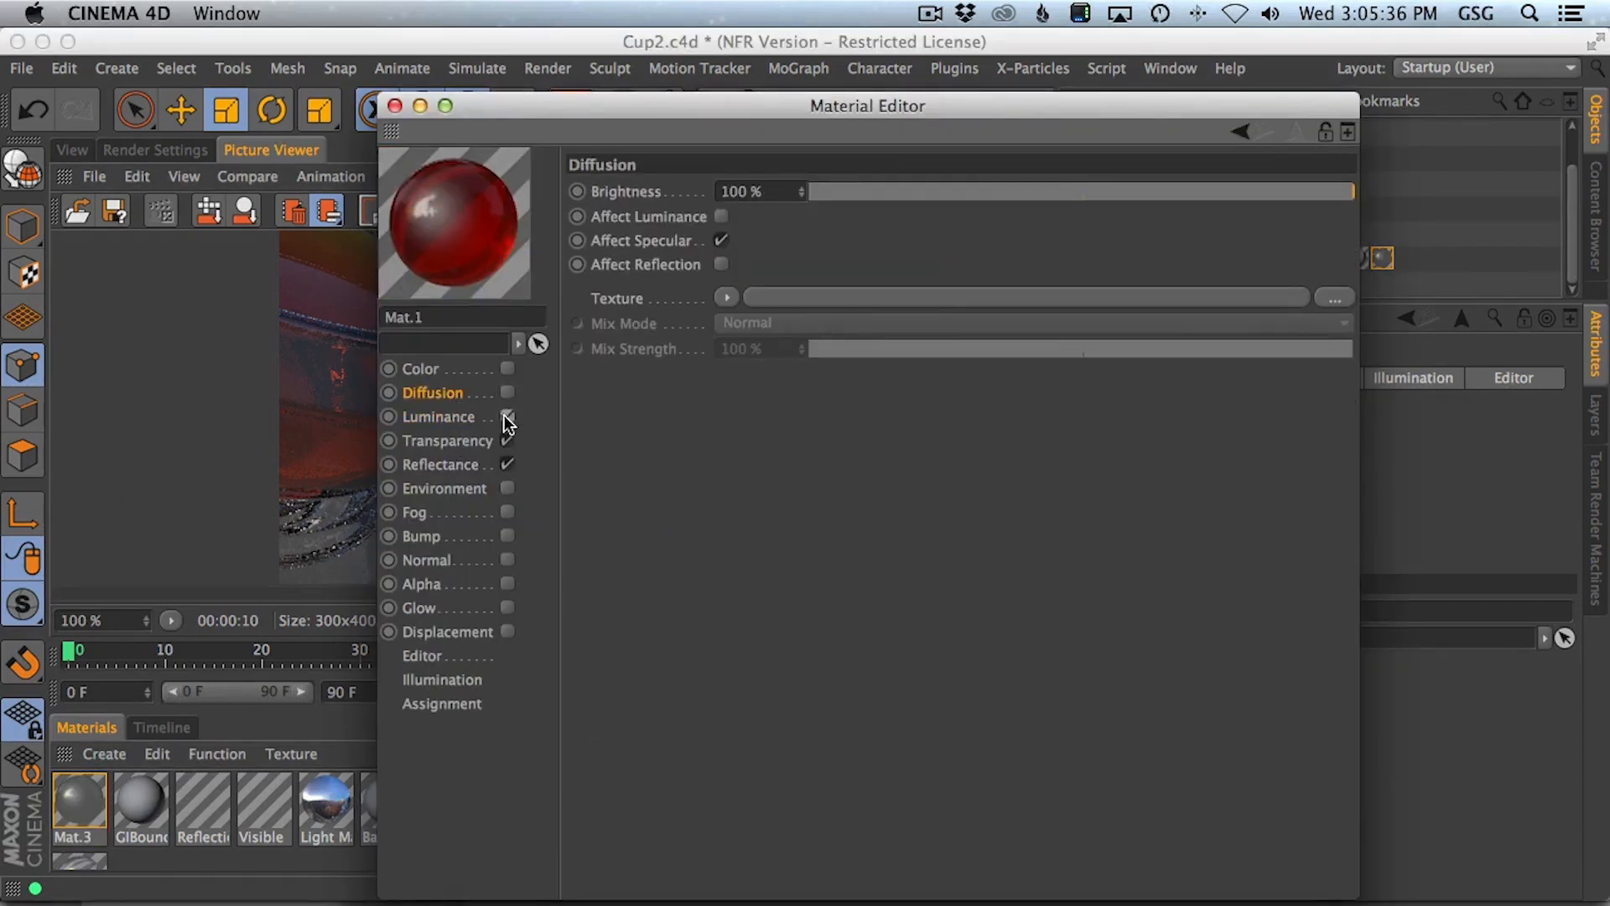
click(508, 417)
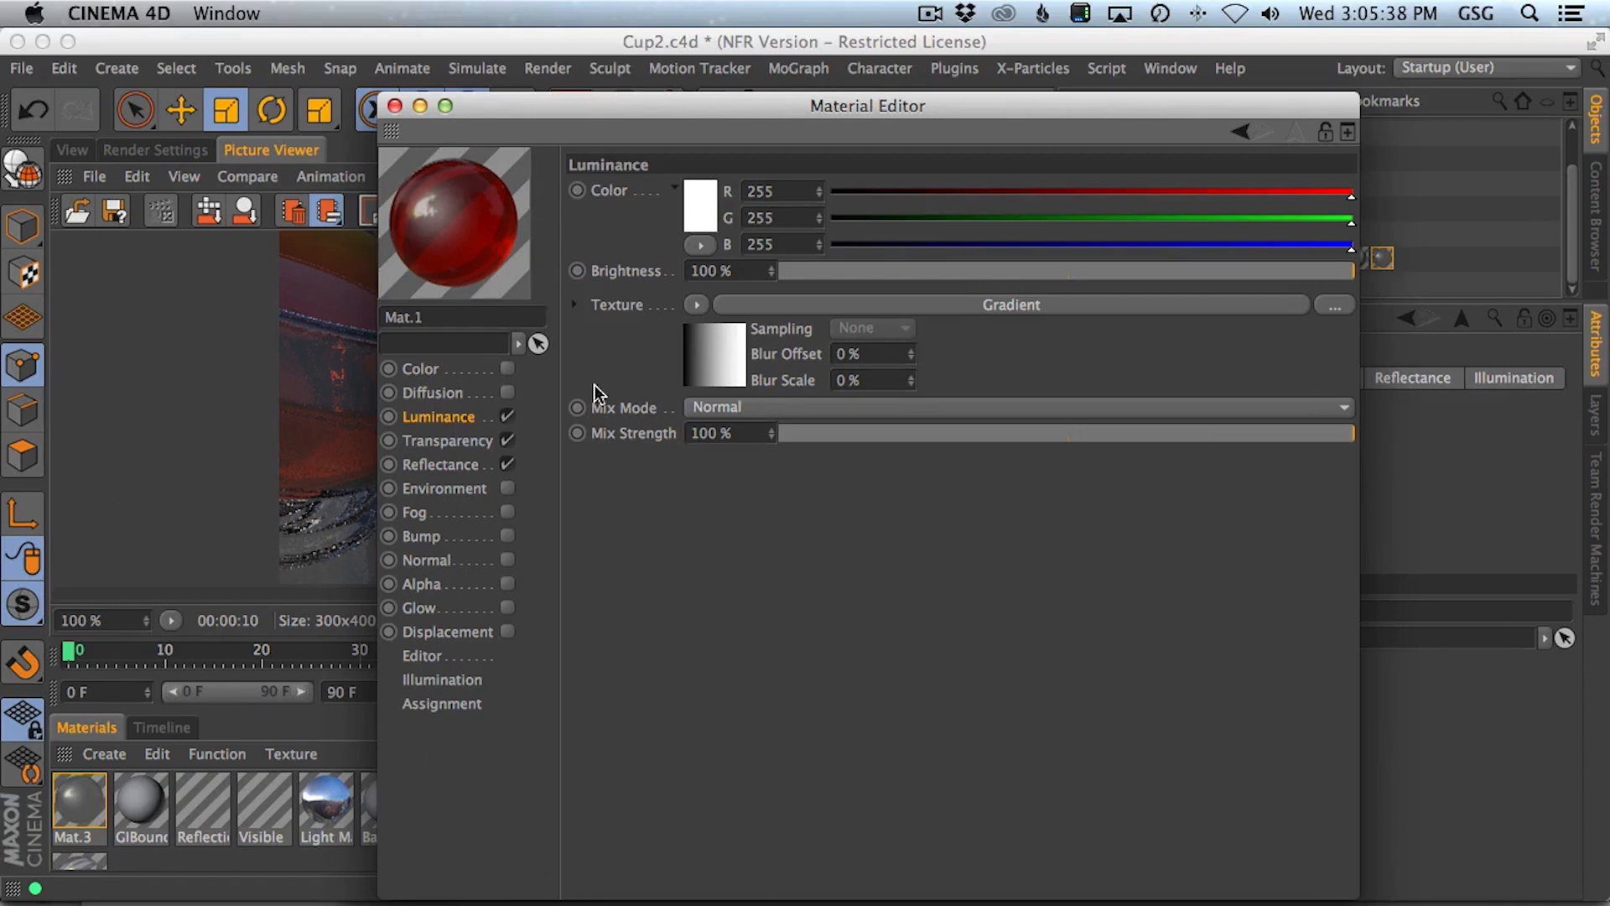
click(704, 307)
click(722, 223)
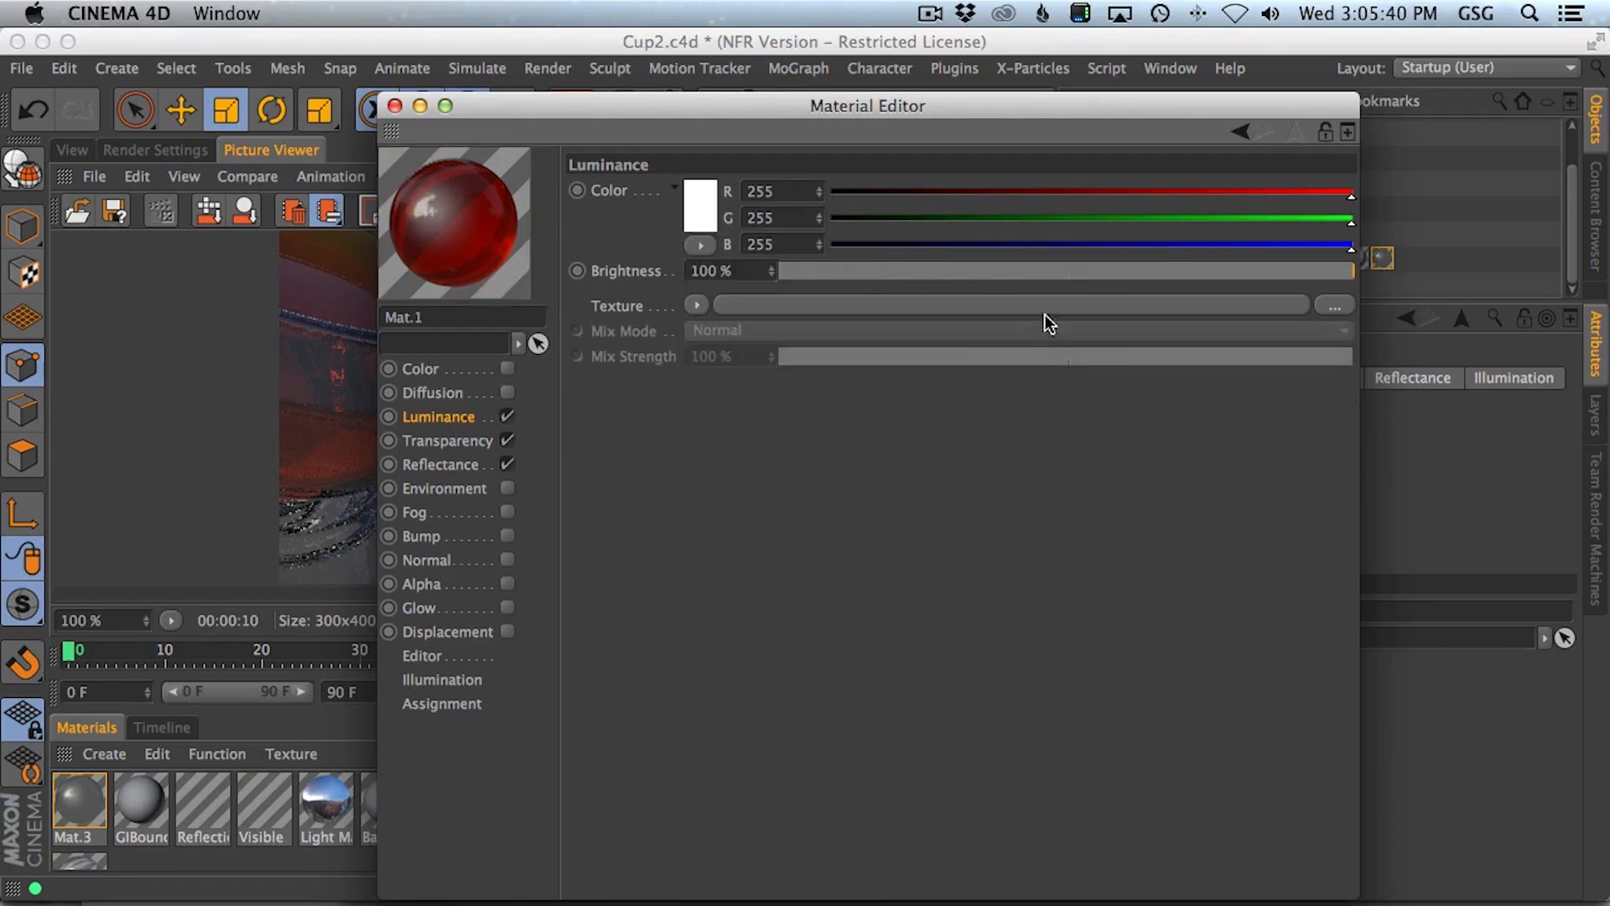
drag(1089, 243, 773, 206)
drag(931, 217, 1072, 222)
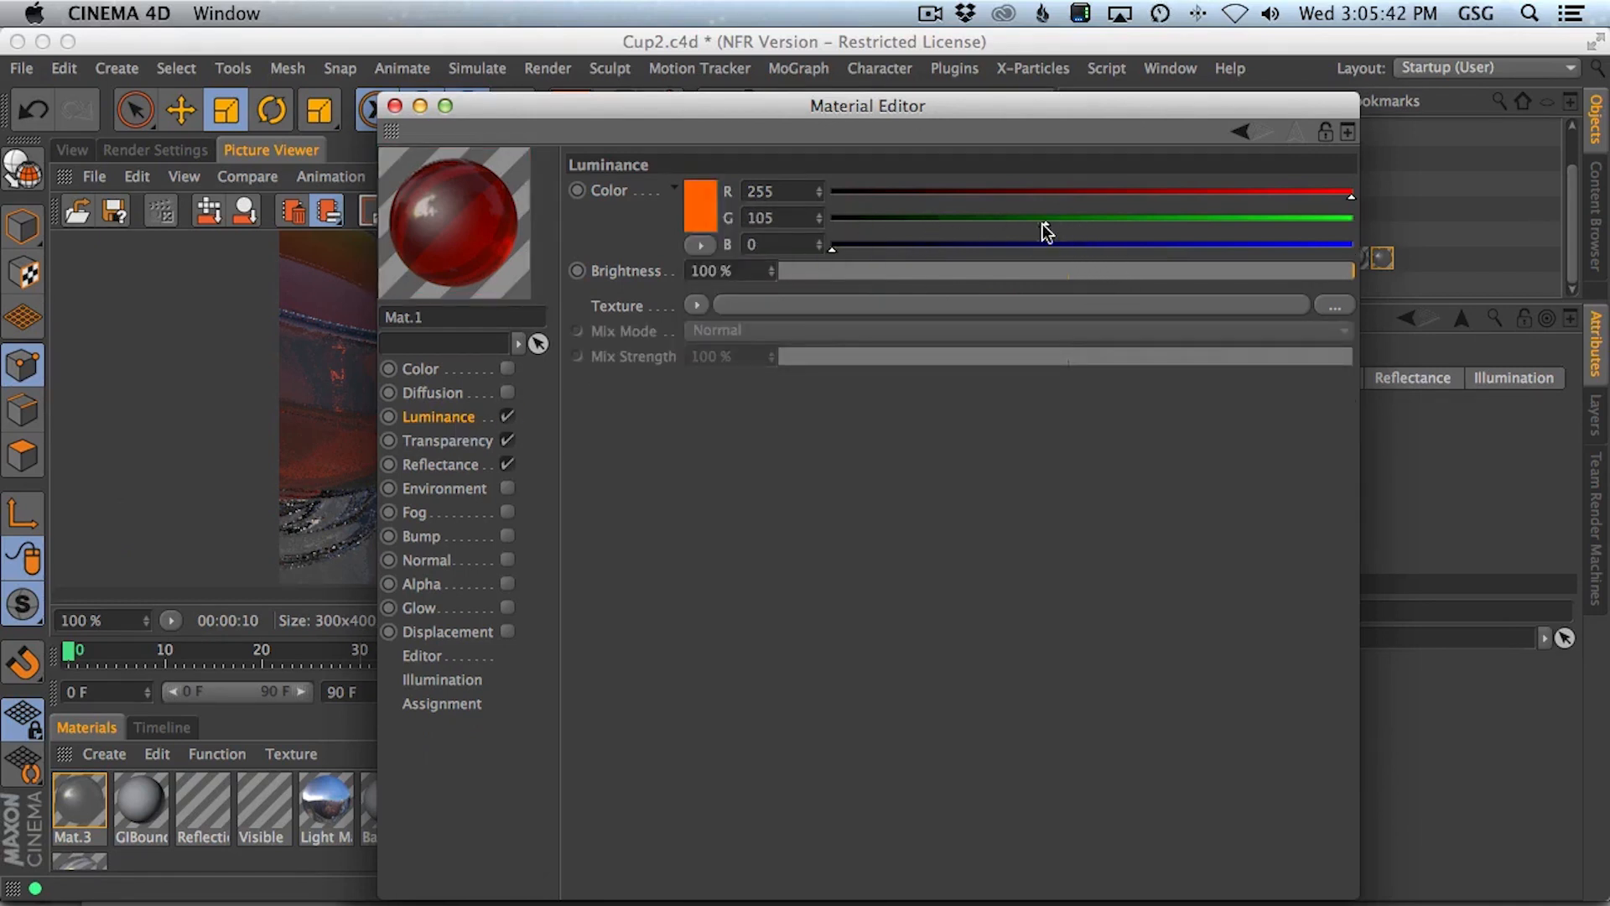
- Set the Transparency brightness of the tea material Mat.1 to 95% and close its editor
click(507, 440)
click(465, 442)
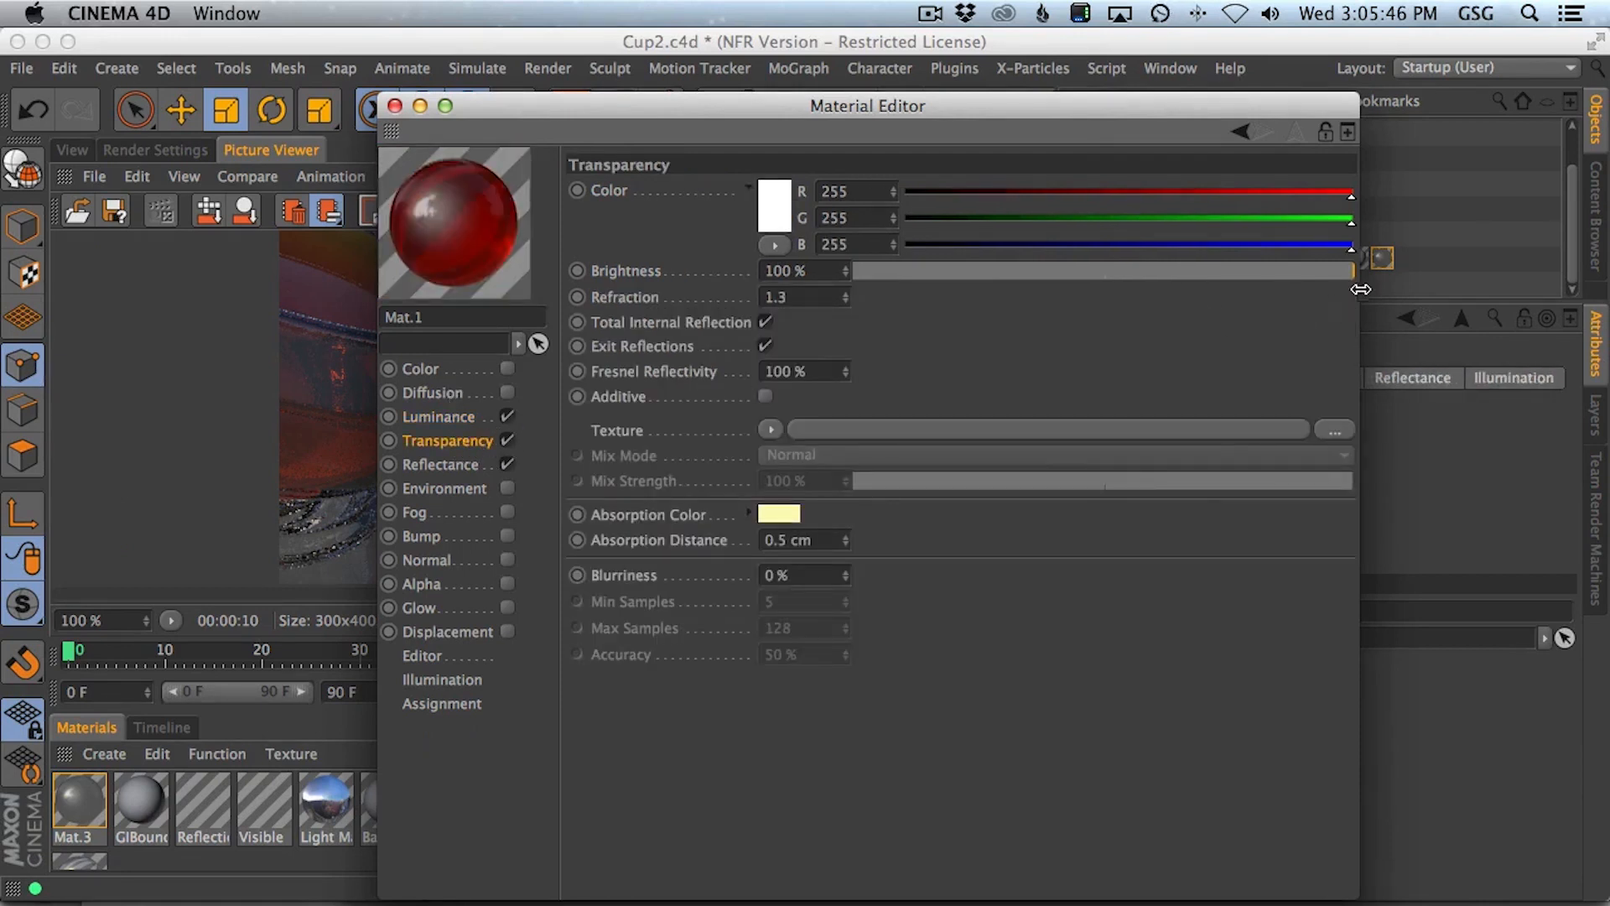
drag(1349, 279, 1332, 279)
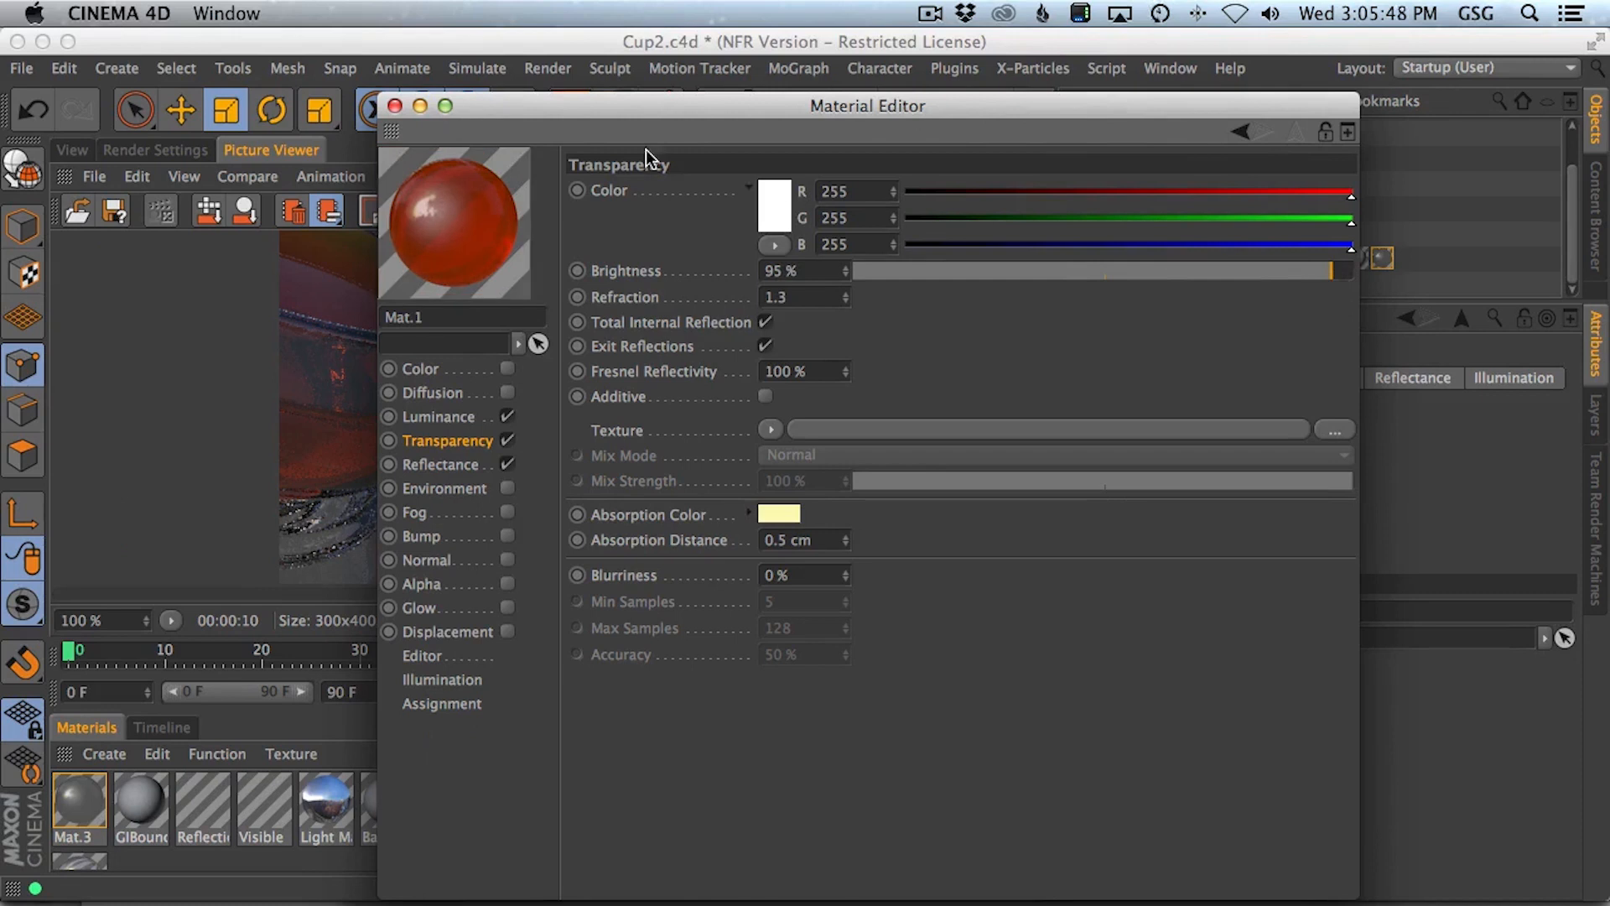
click(396, 104)
- Render the scene to the Picture Viewer and examine the tea, the cup rims and the handle
key(shift+r)
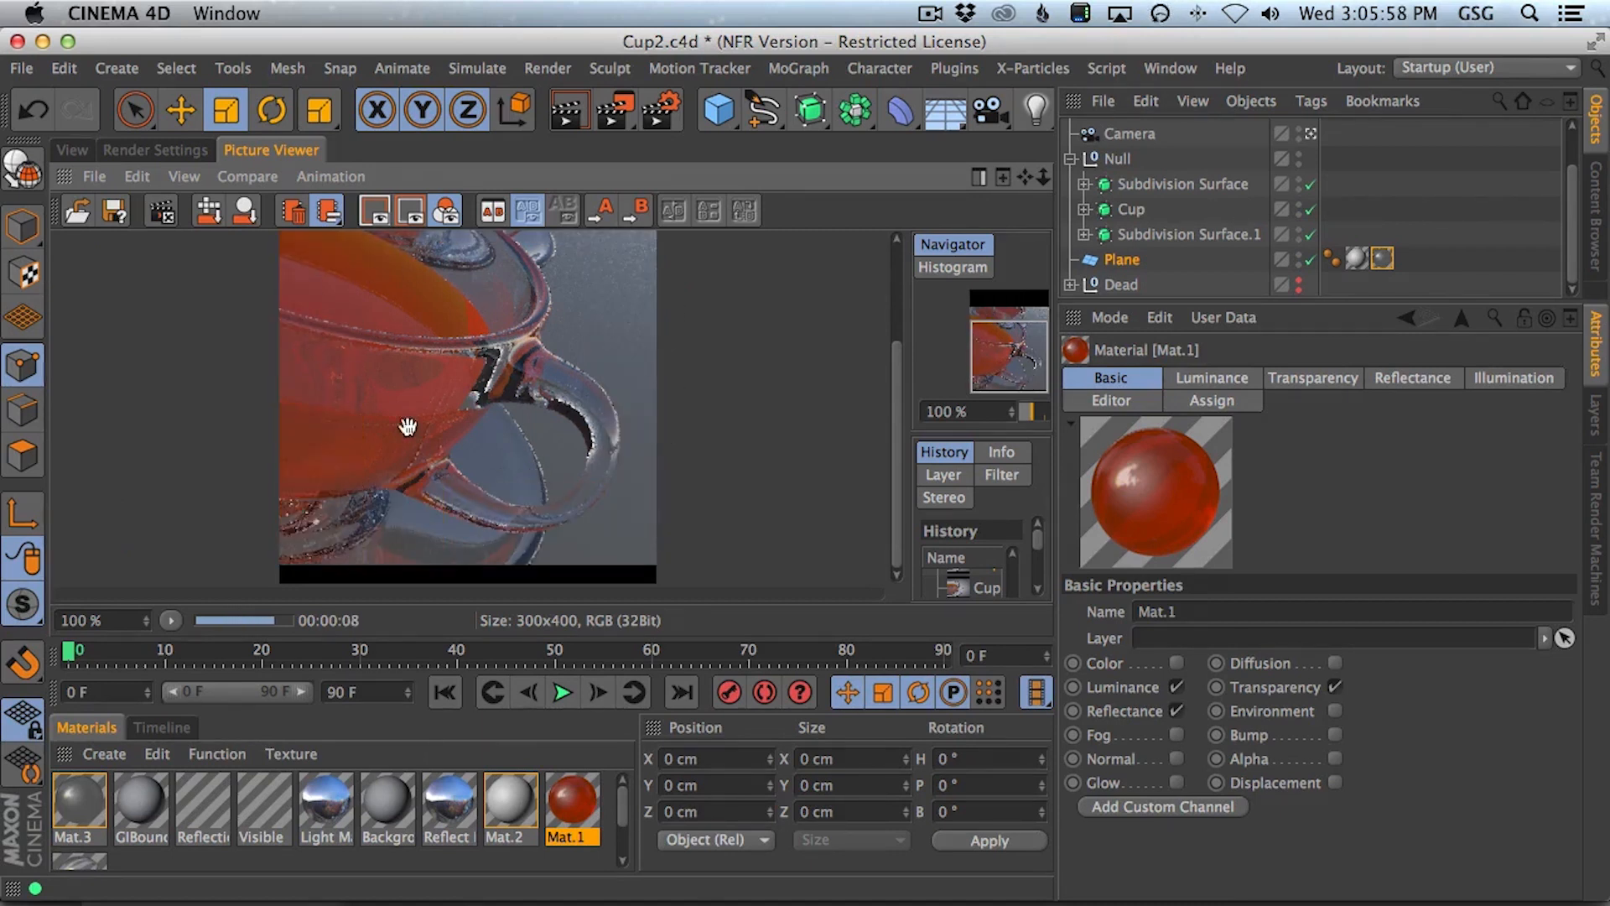
drag(738, 407, 718, 568)
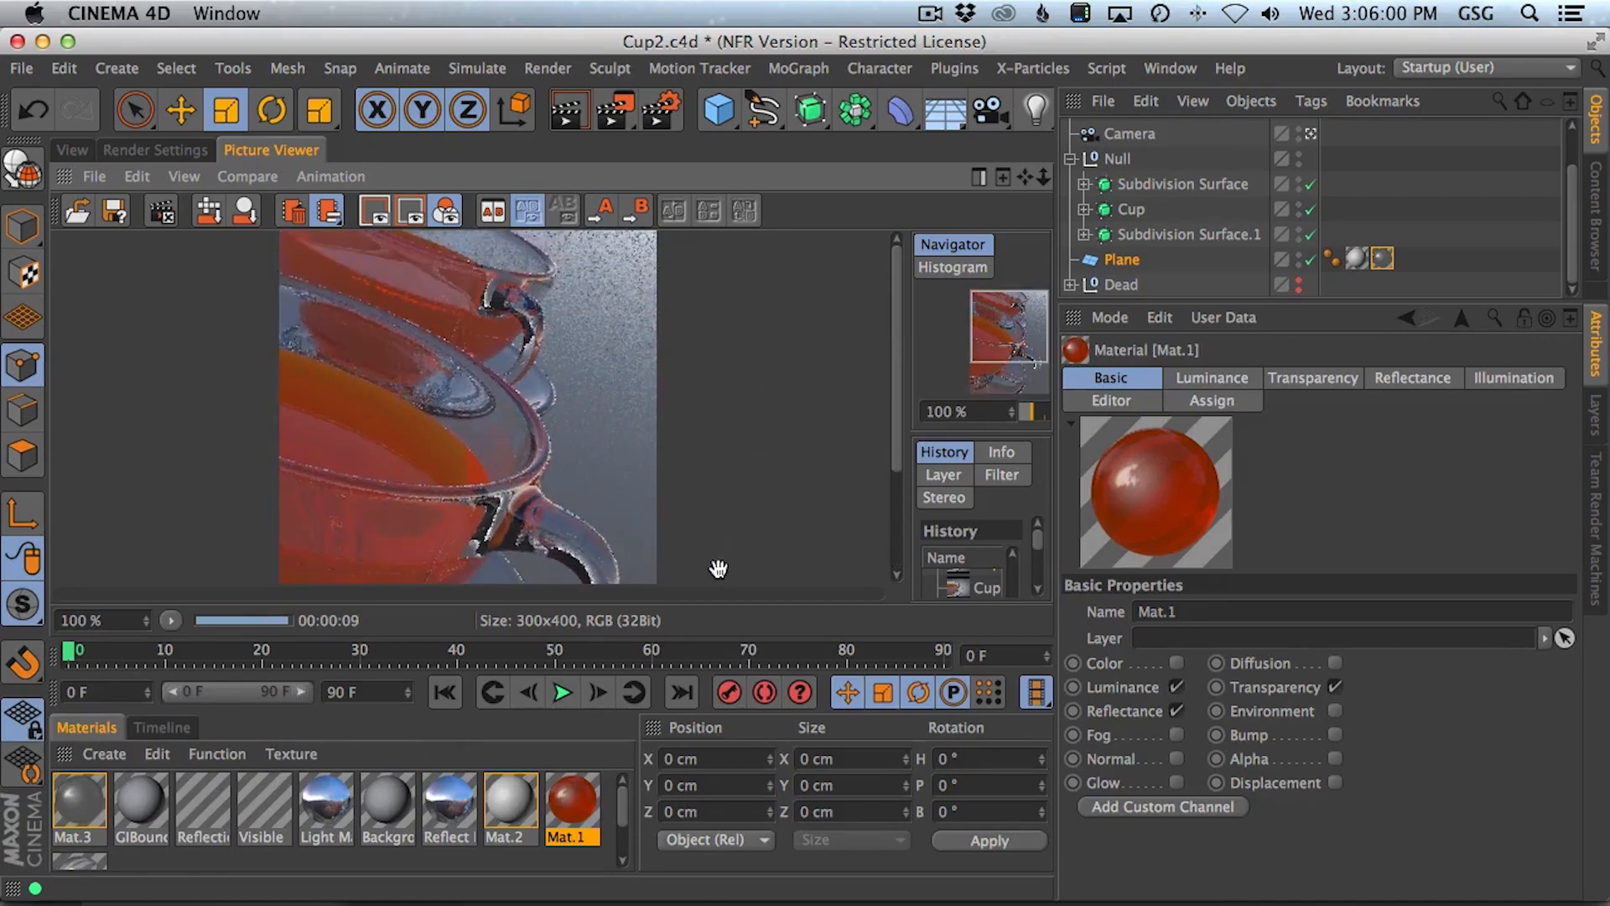
drag(578, 465, 502, 308)
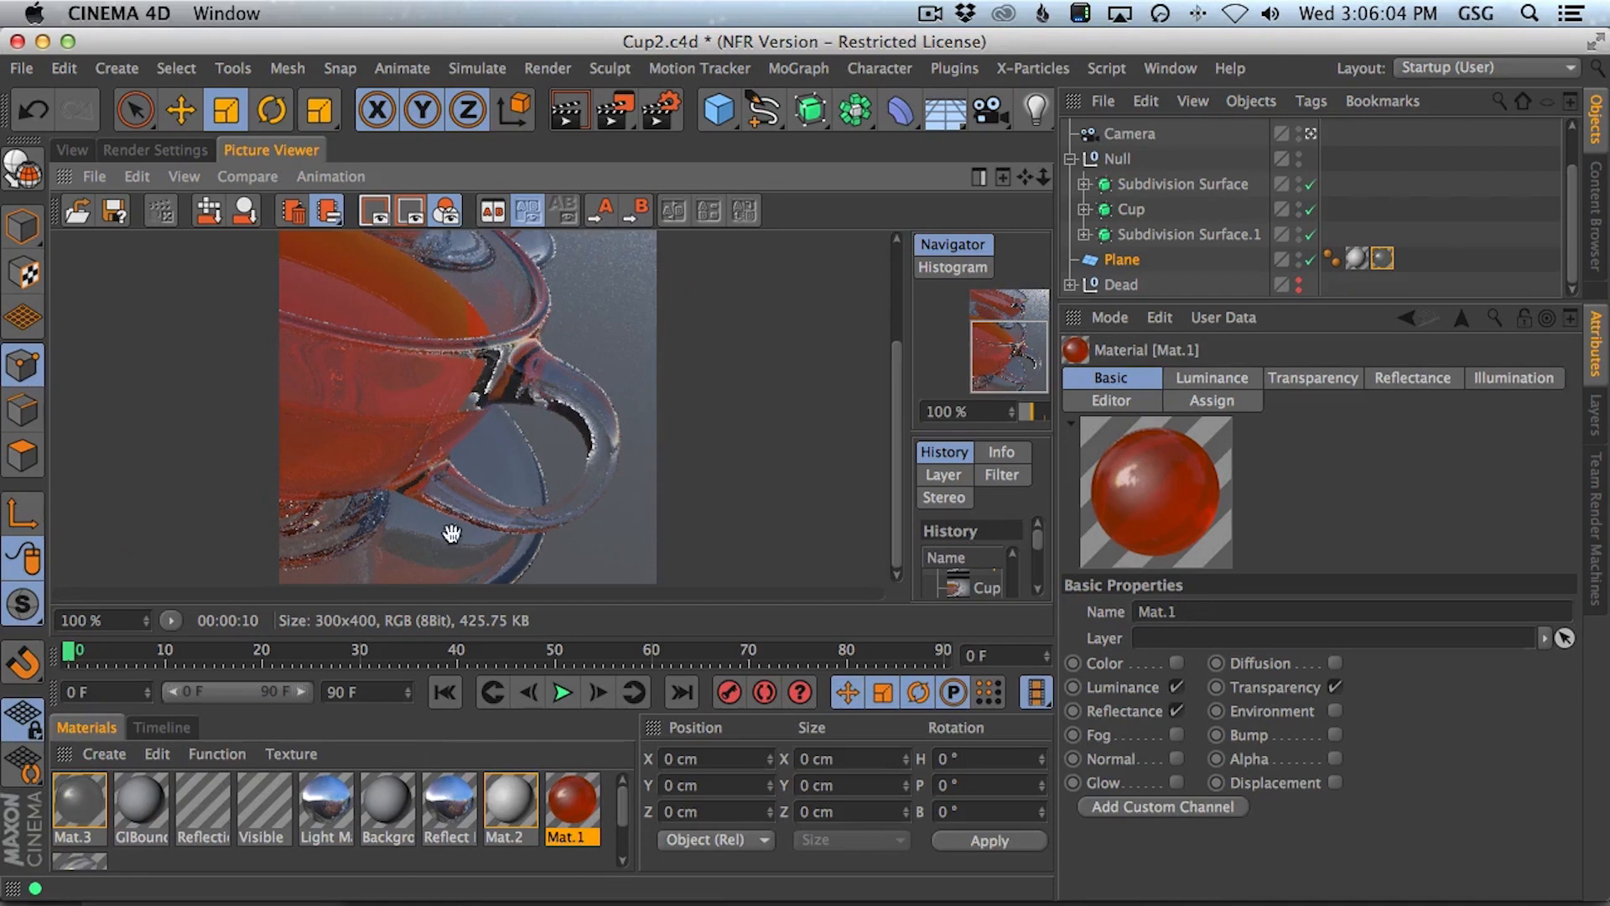
- Reframe the camera view to show more of the saucer below the cup and render the scene to the Picture Viewer
click(74, 148)
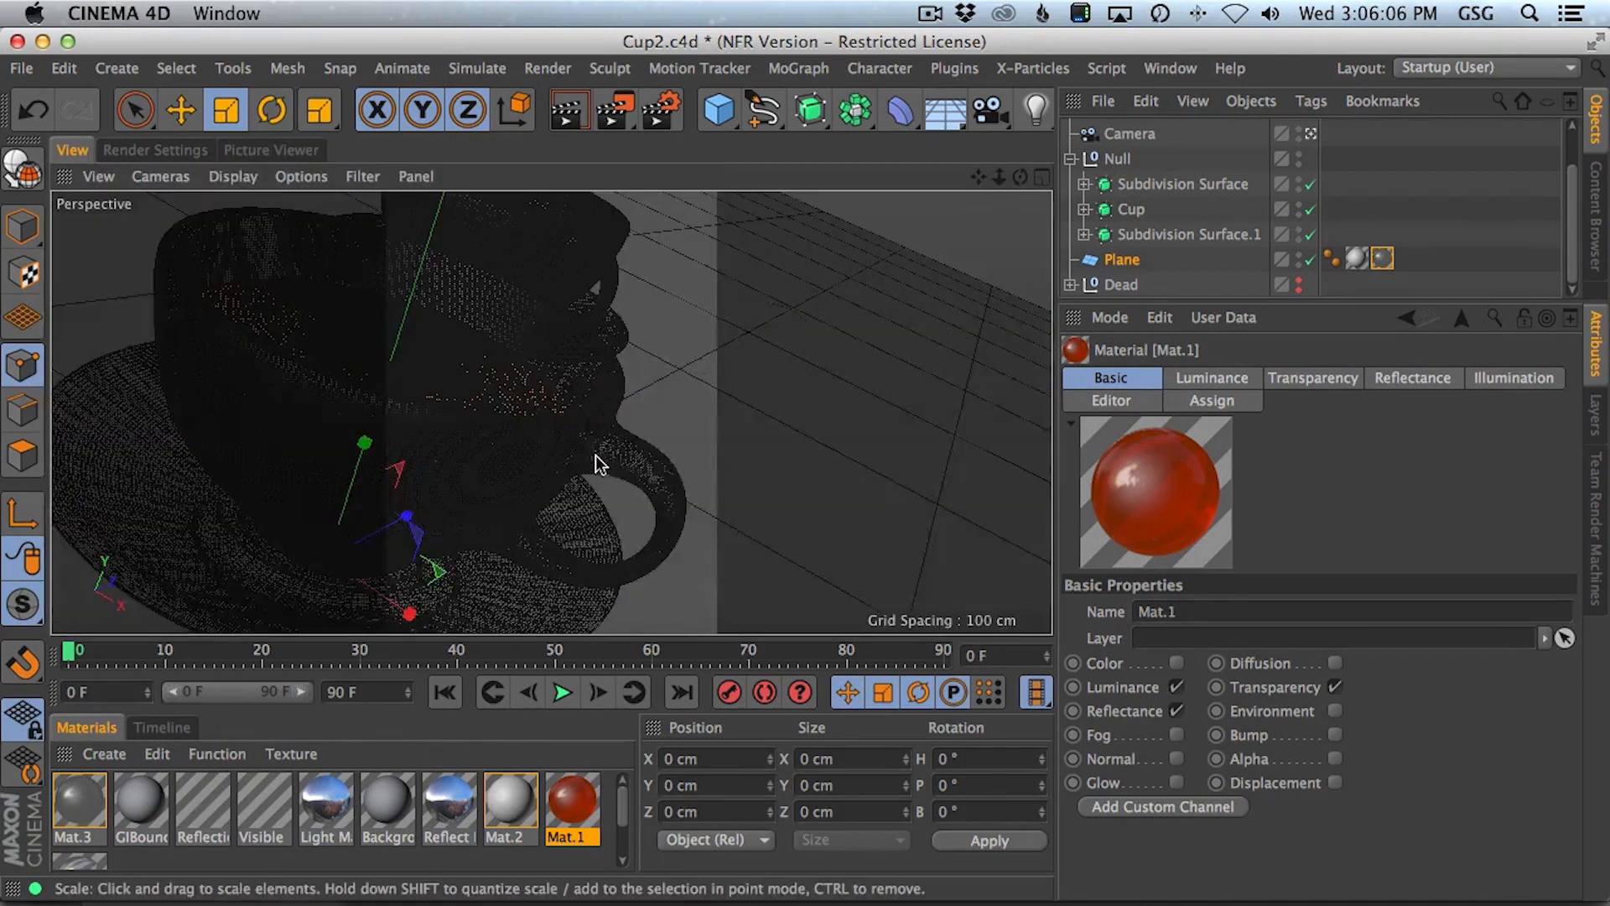
scroll(557, 420, up, 3)
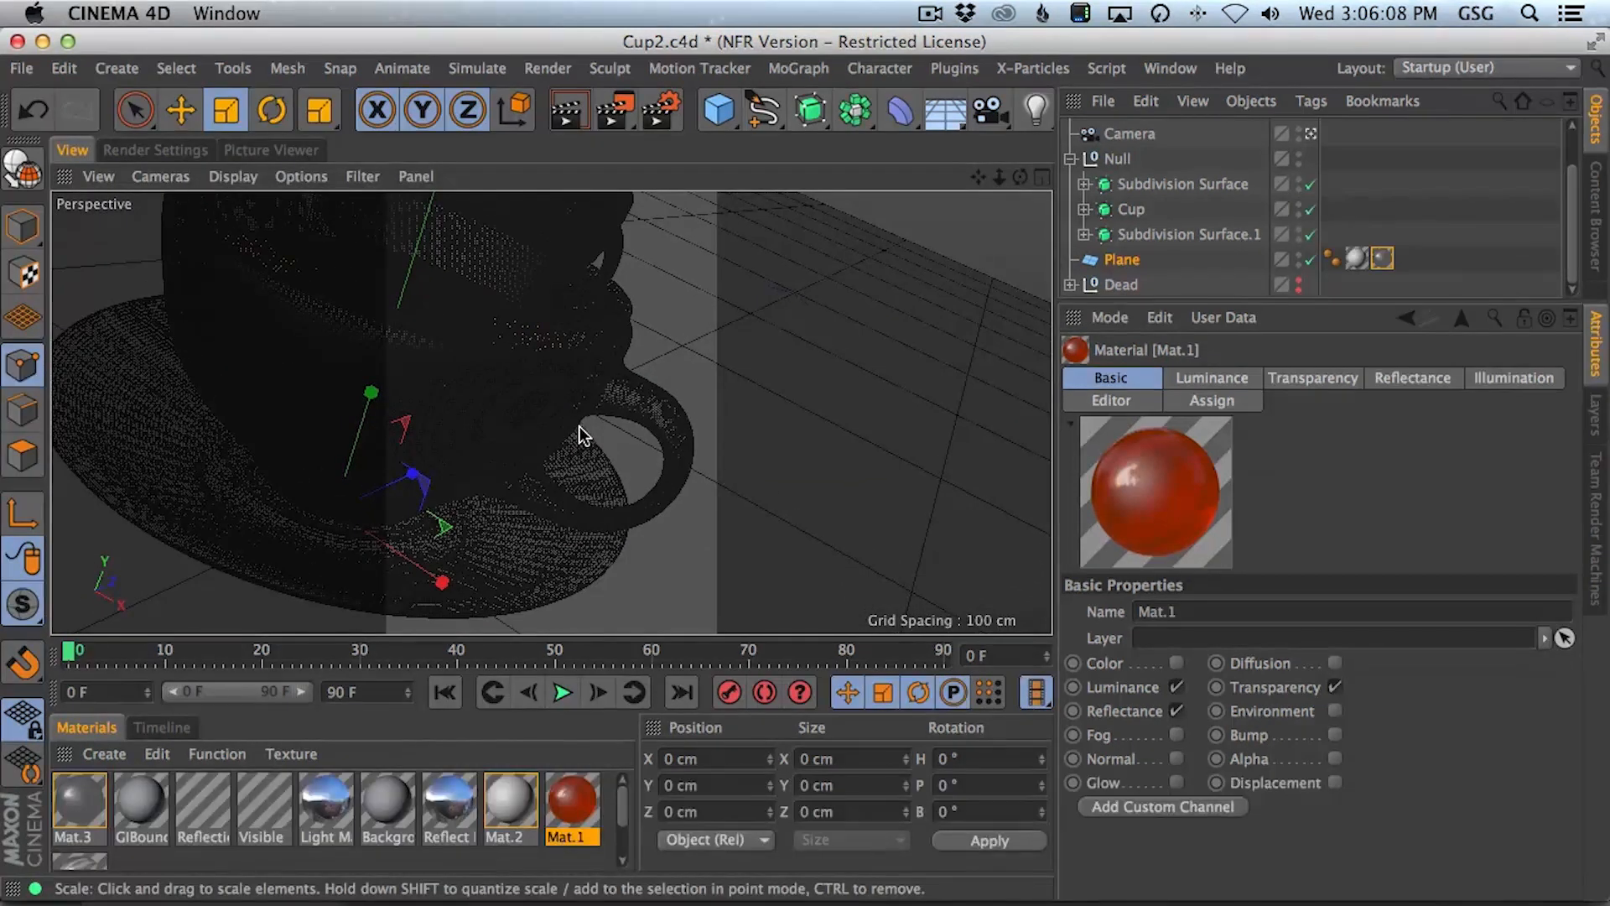
key(shift+r)
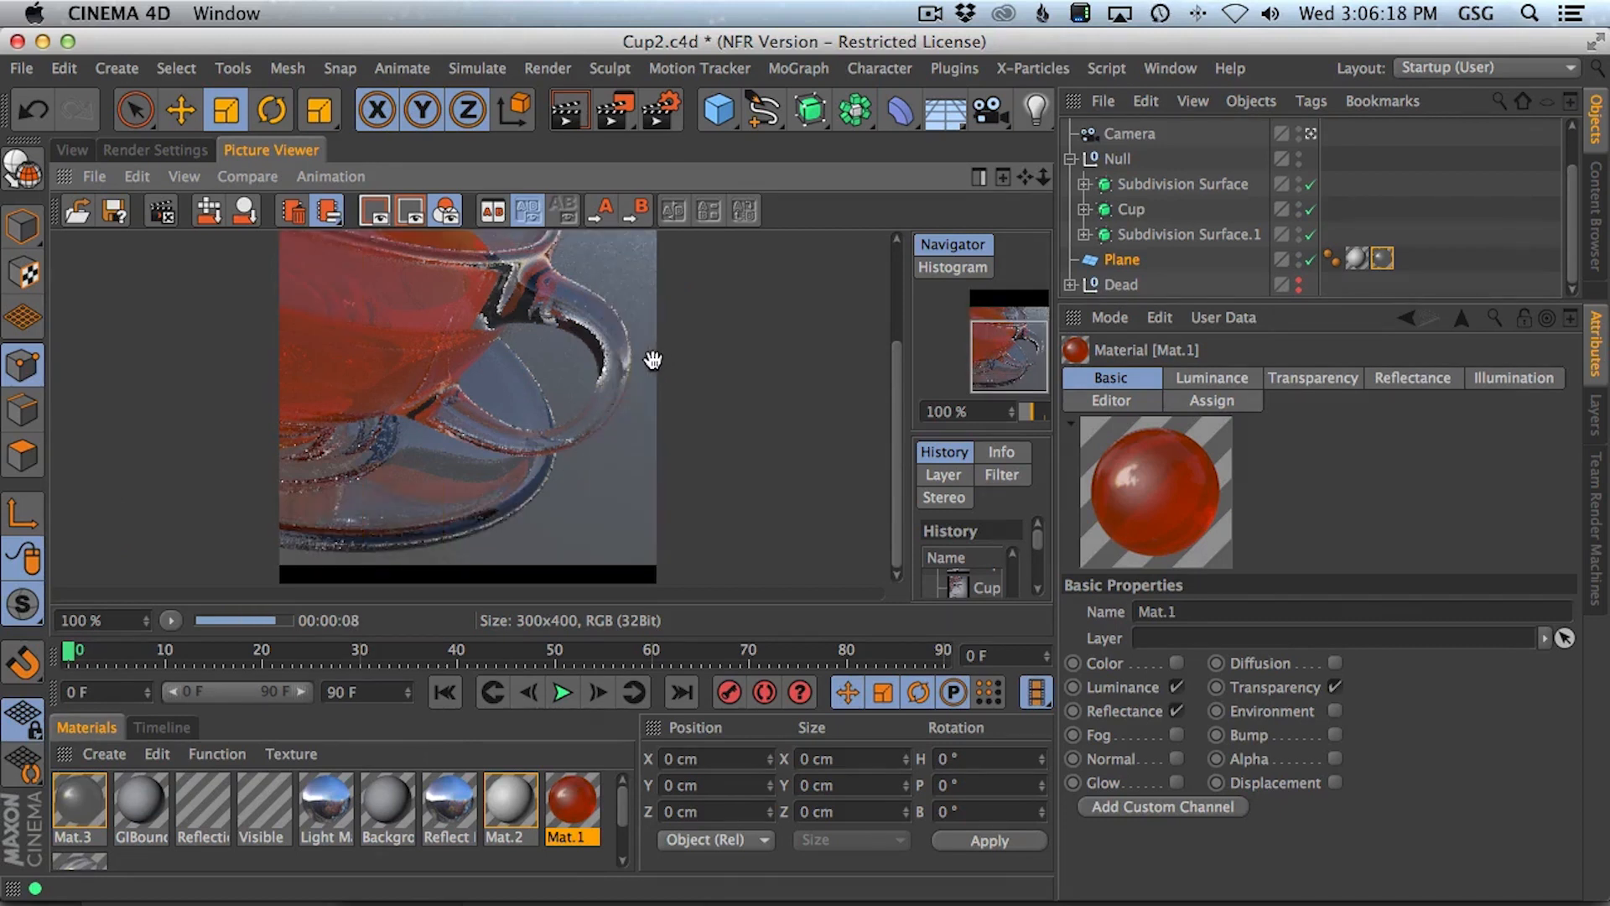
drag(645, 533, 665, 358)
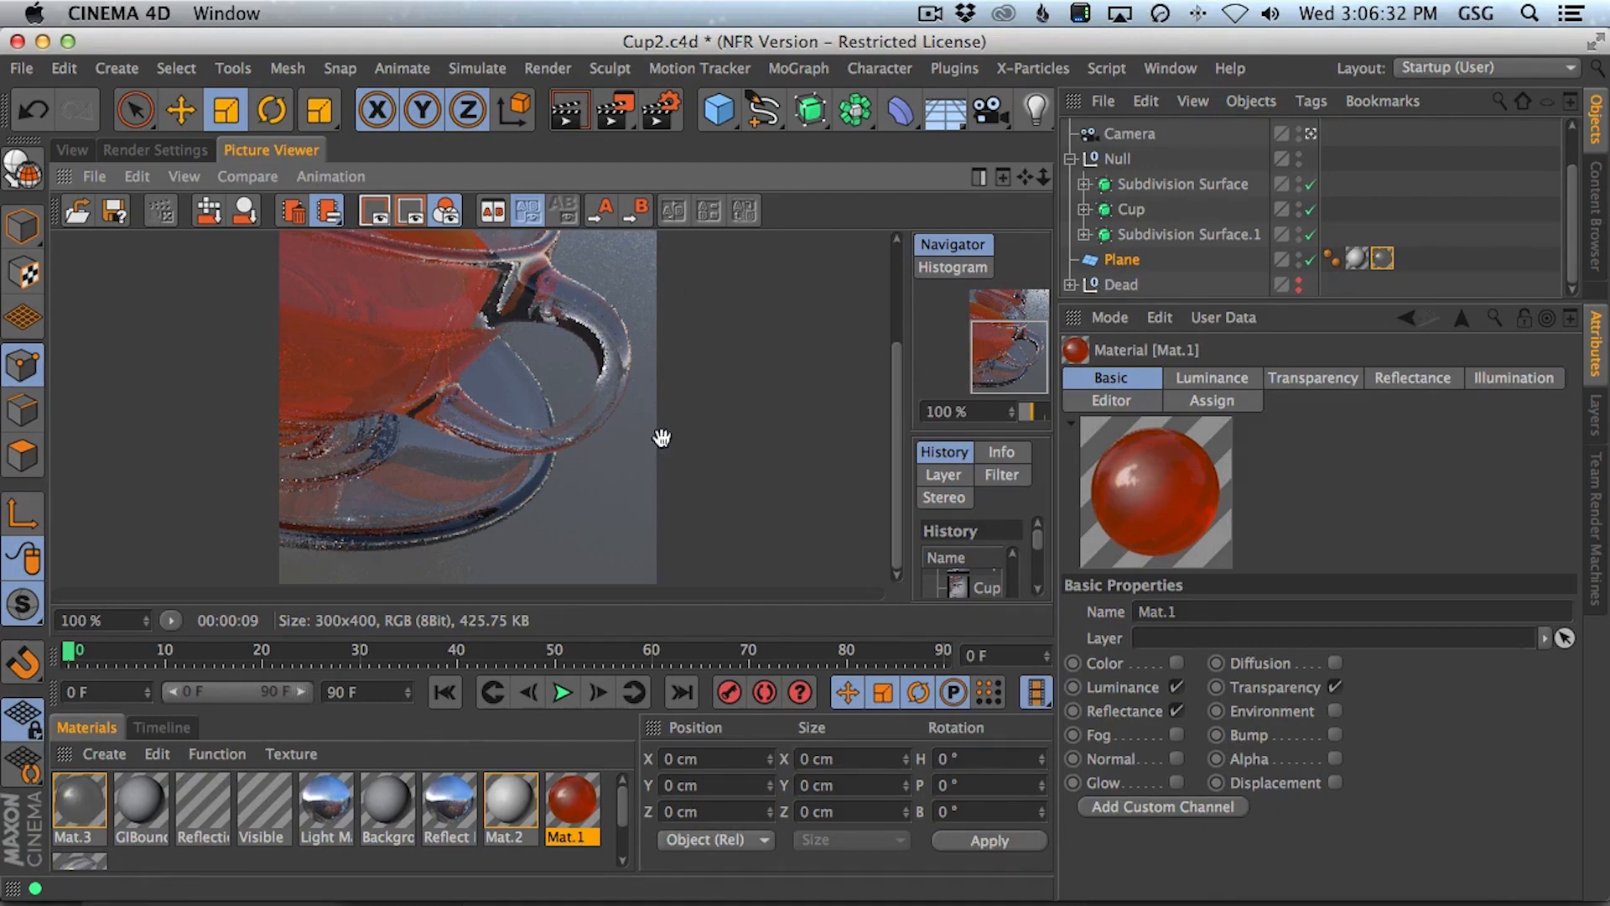
drag(712, 584, 728, 242)
- Switch to Safari to compare the render with the Behance teacup reference, and return to Cinema 4D
key(super+Tab)
key(super+Tab)
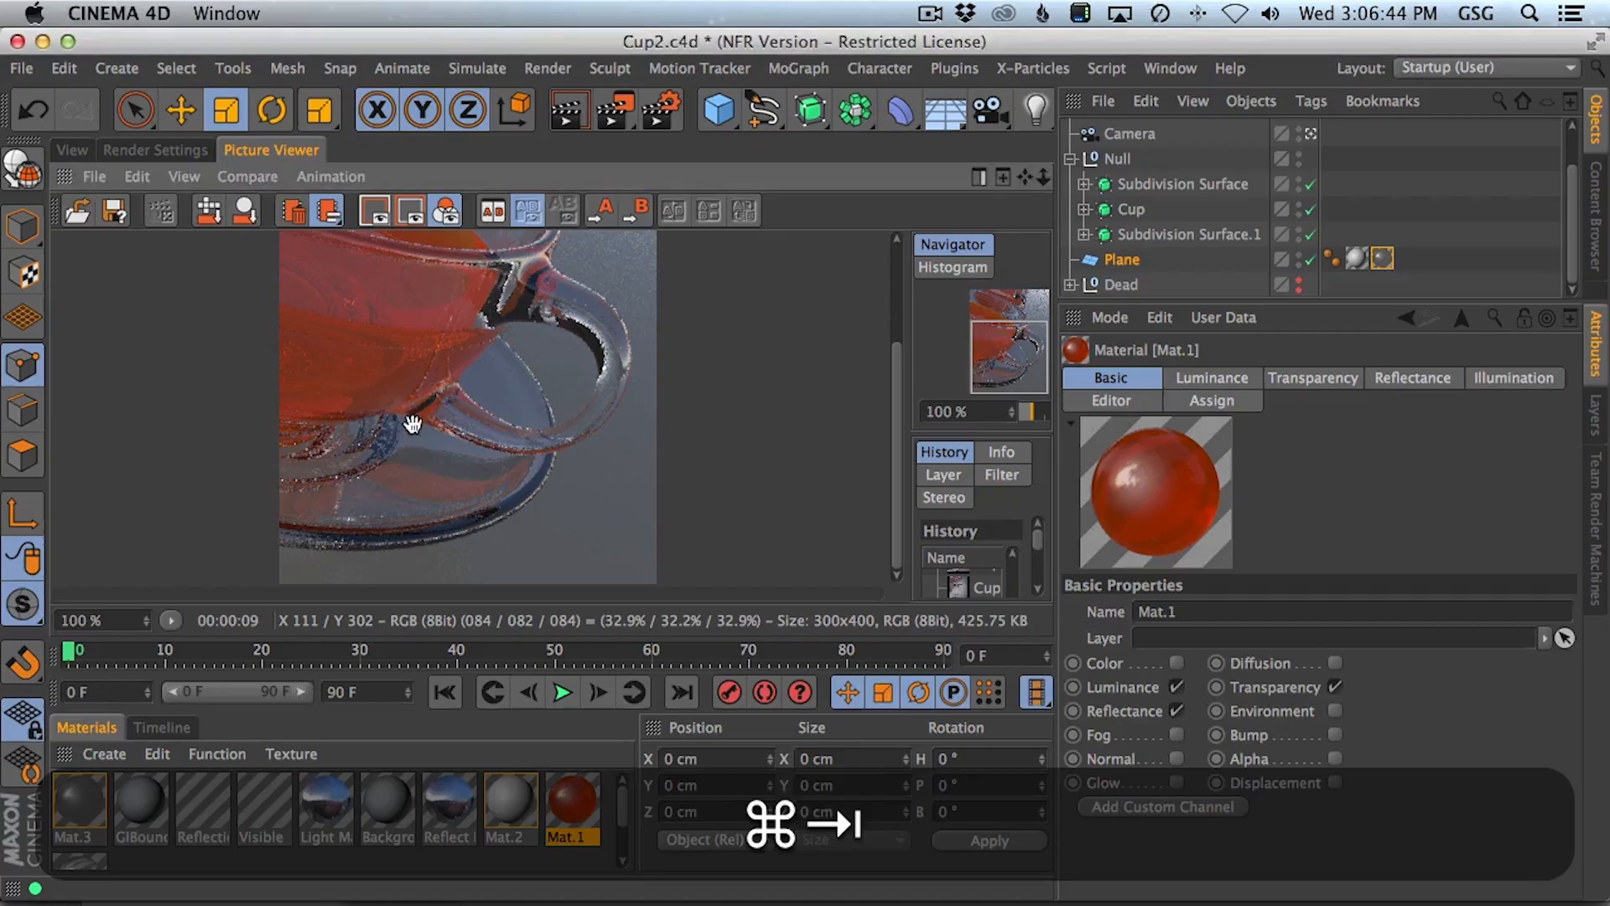
key(super+Tab)
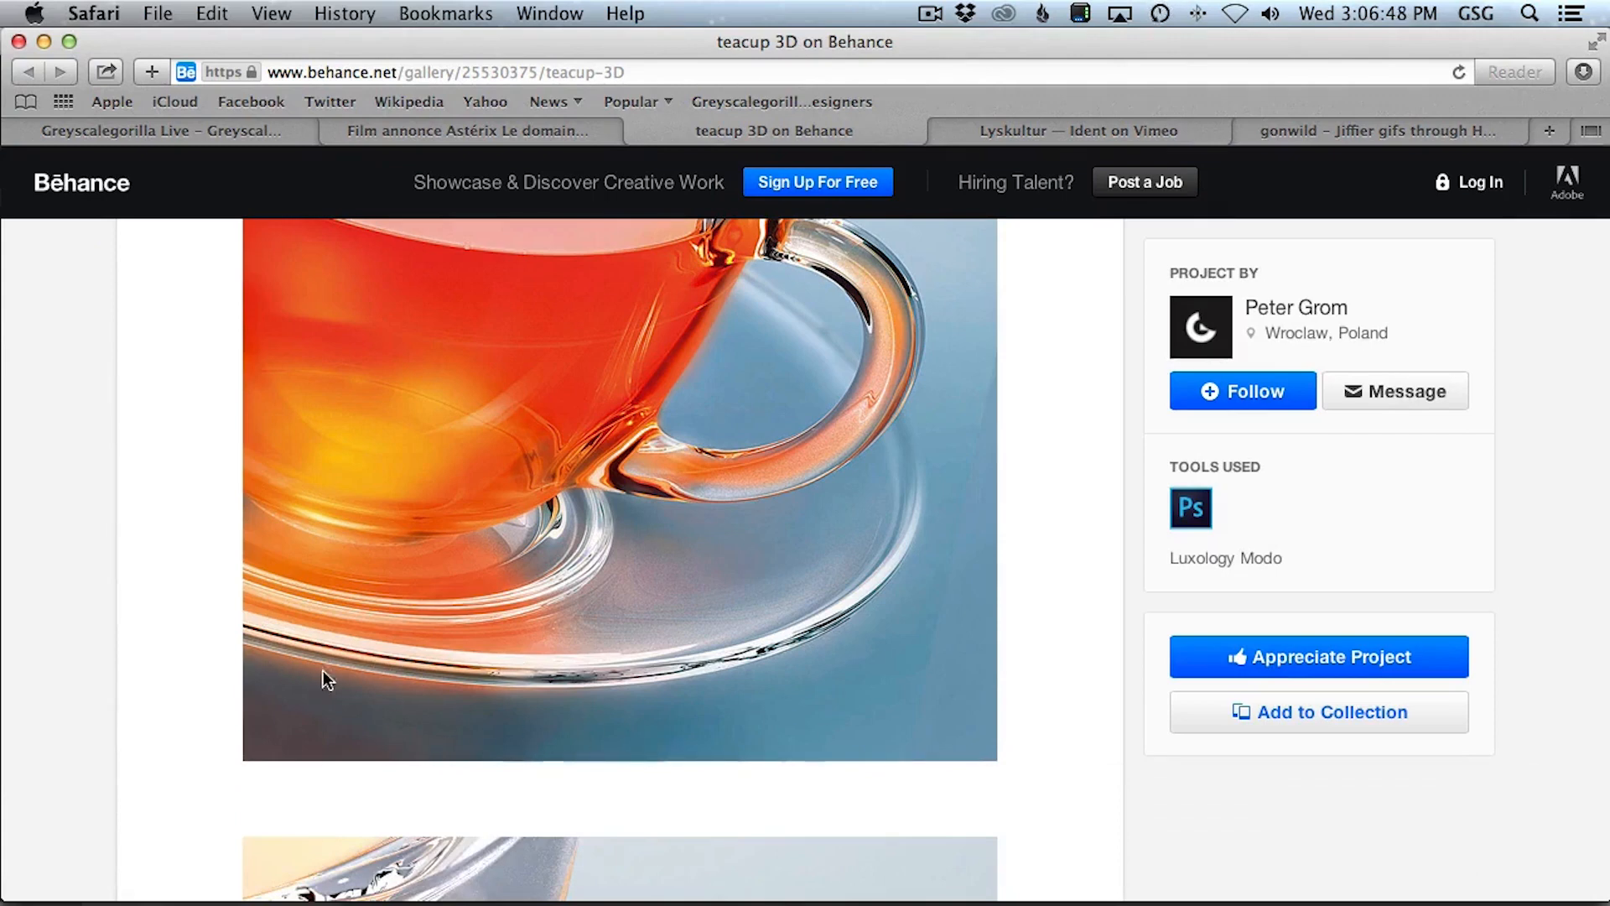
key(super+Tab)
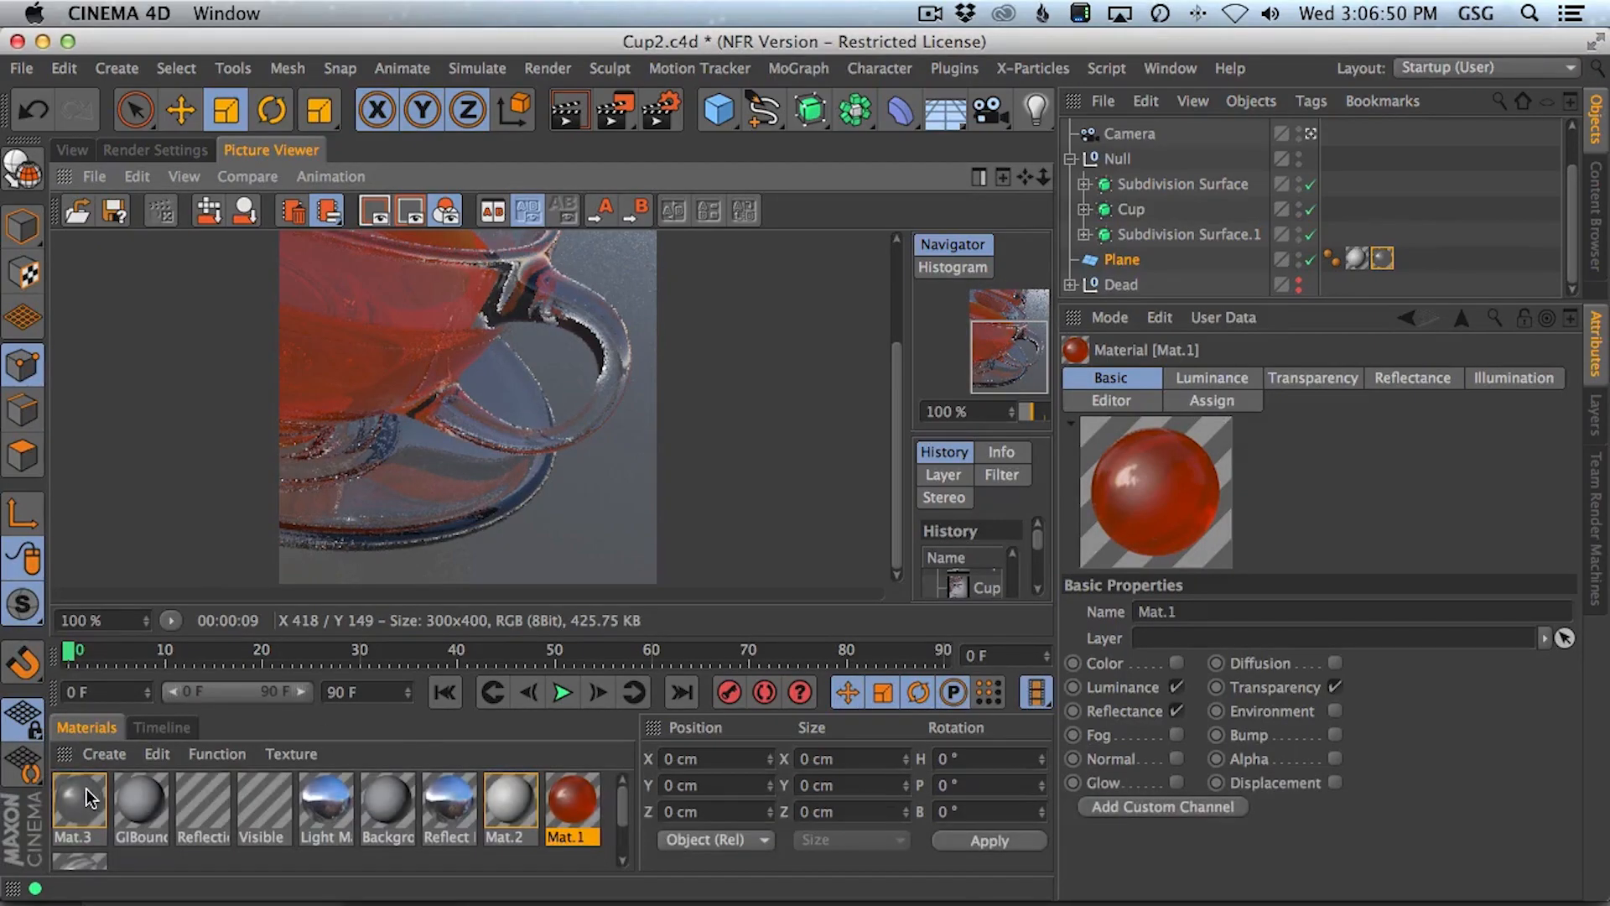
- Lower the Luminance brightness of the Plane material Mat.3 to 11% and render the scene again
double_click(95, 809)
click(438, 416)
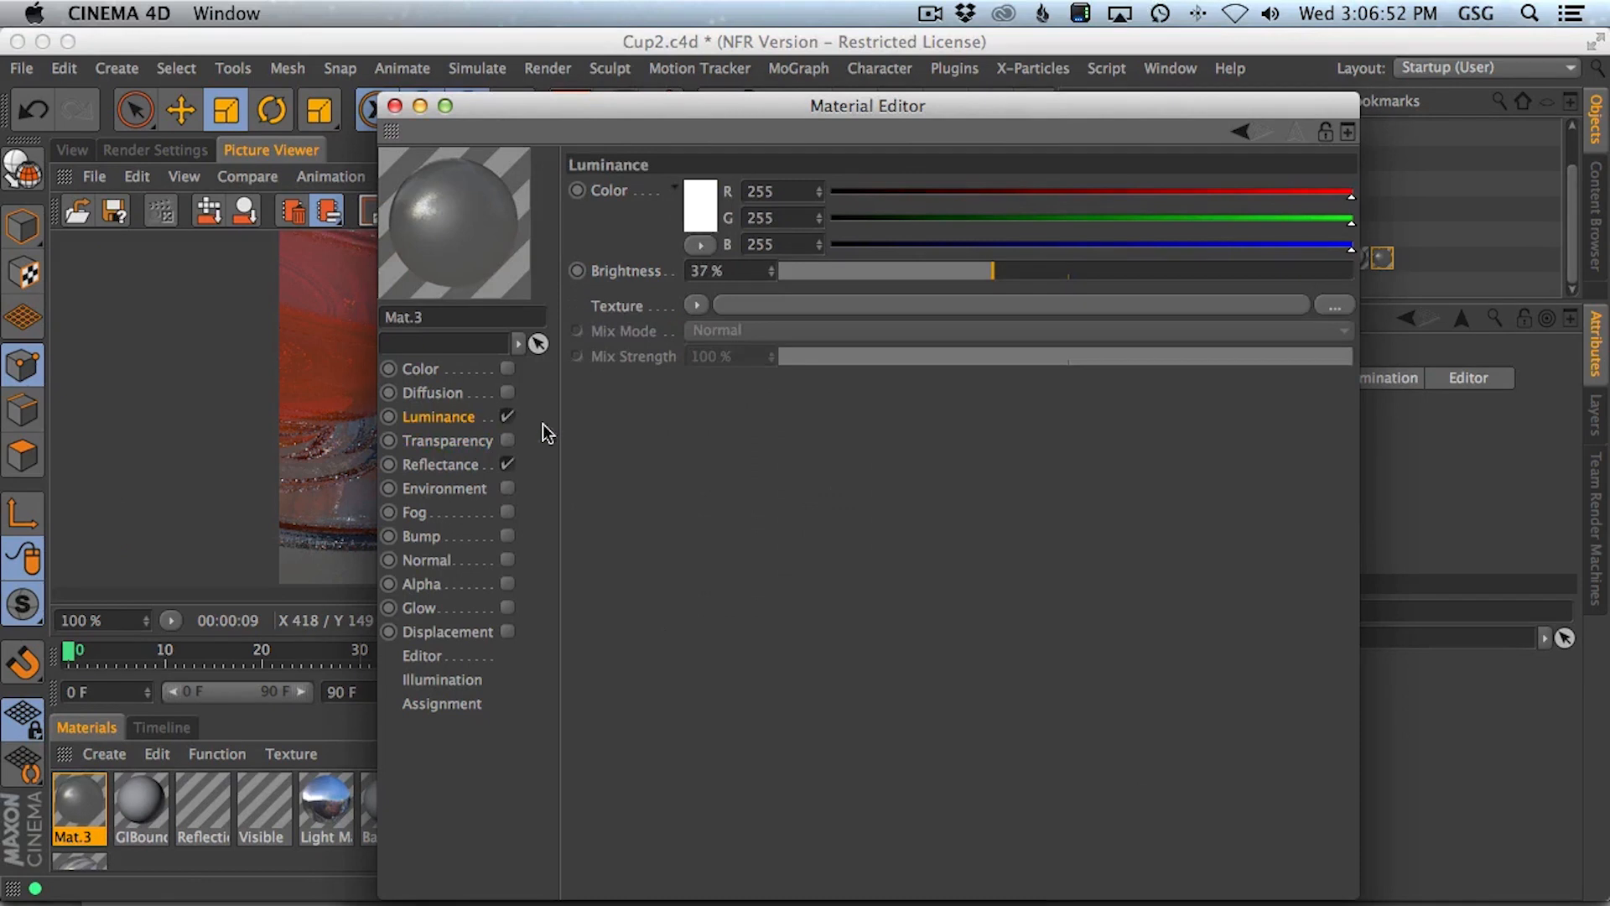
drag(858, 280, 849, 280)
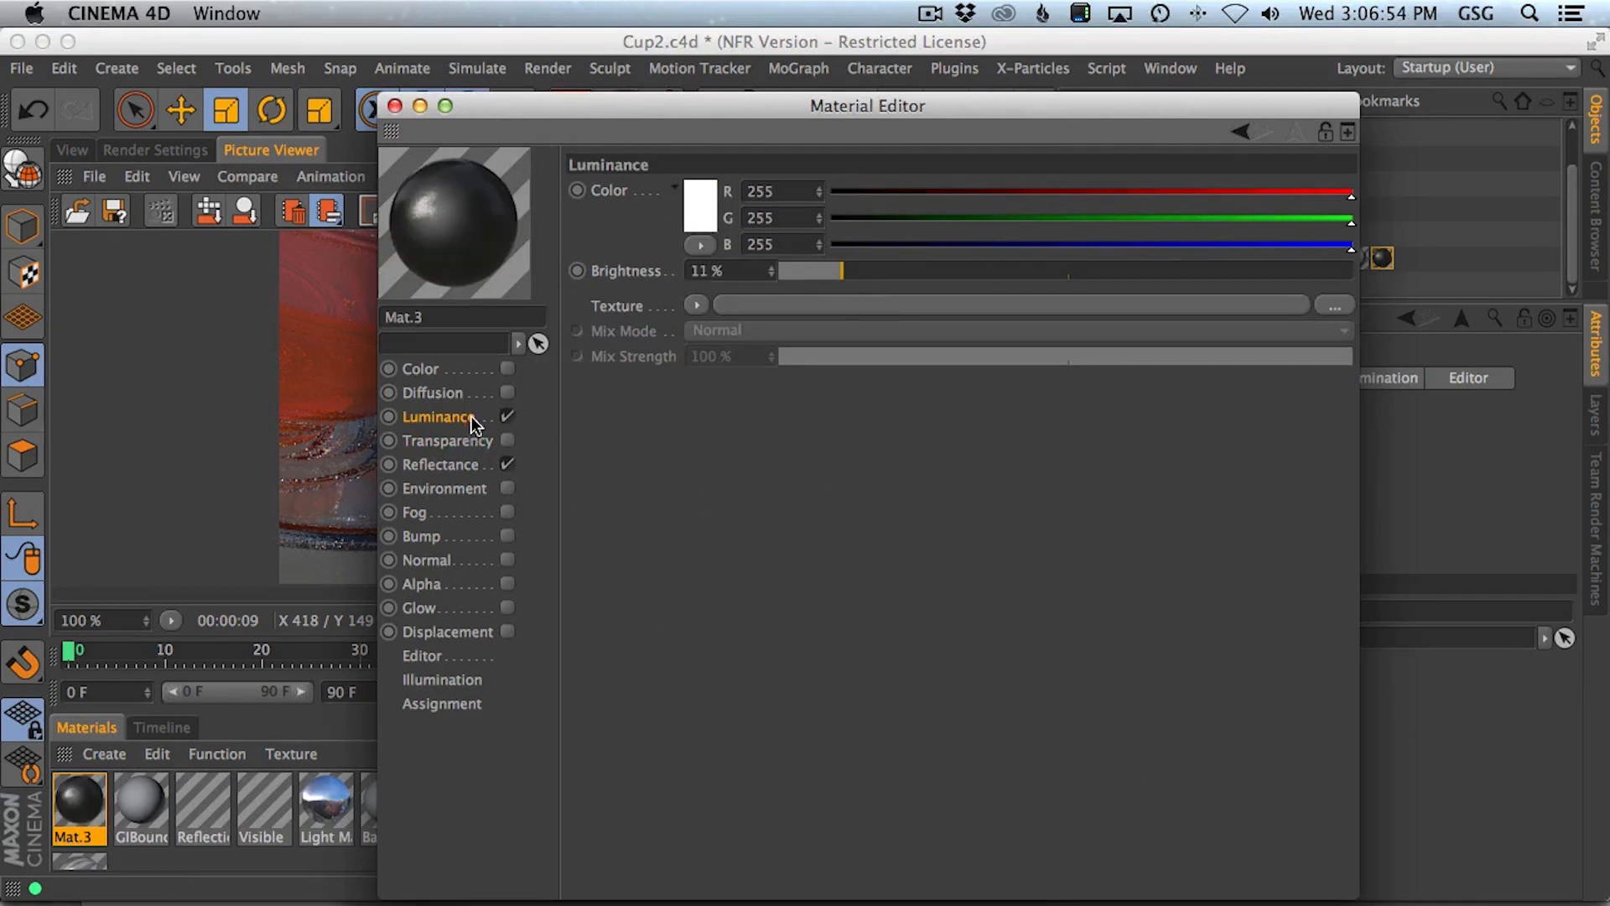
drag(495, 107, 767, 503)
key(shift+r)
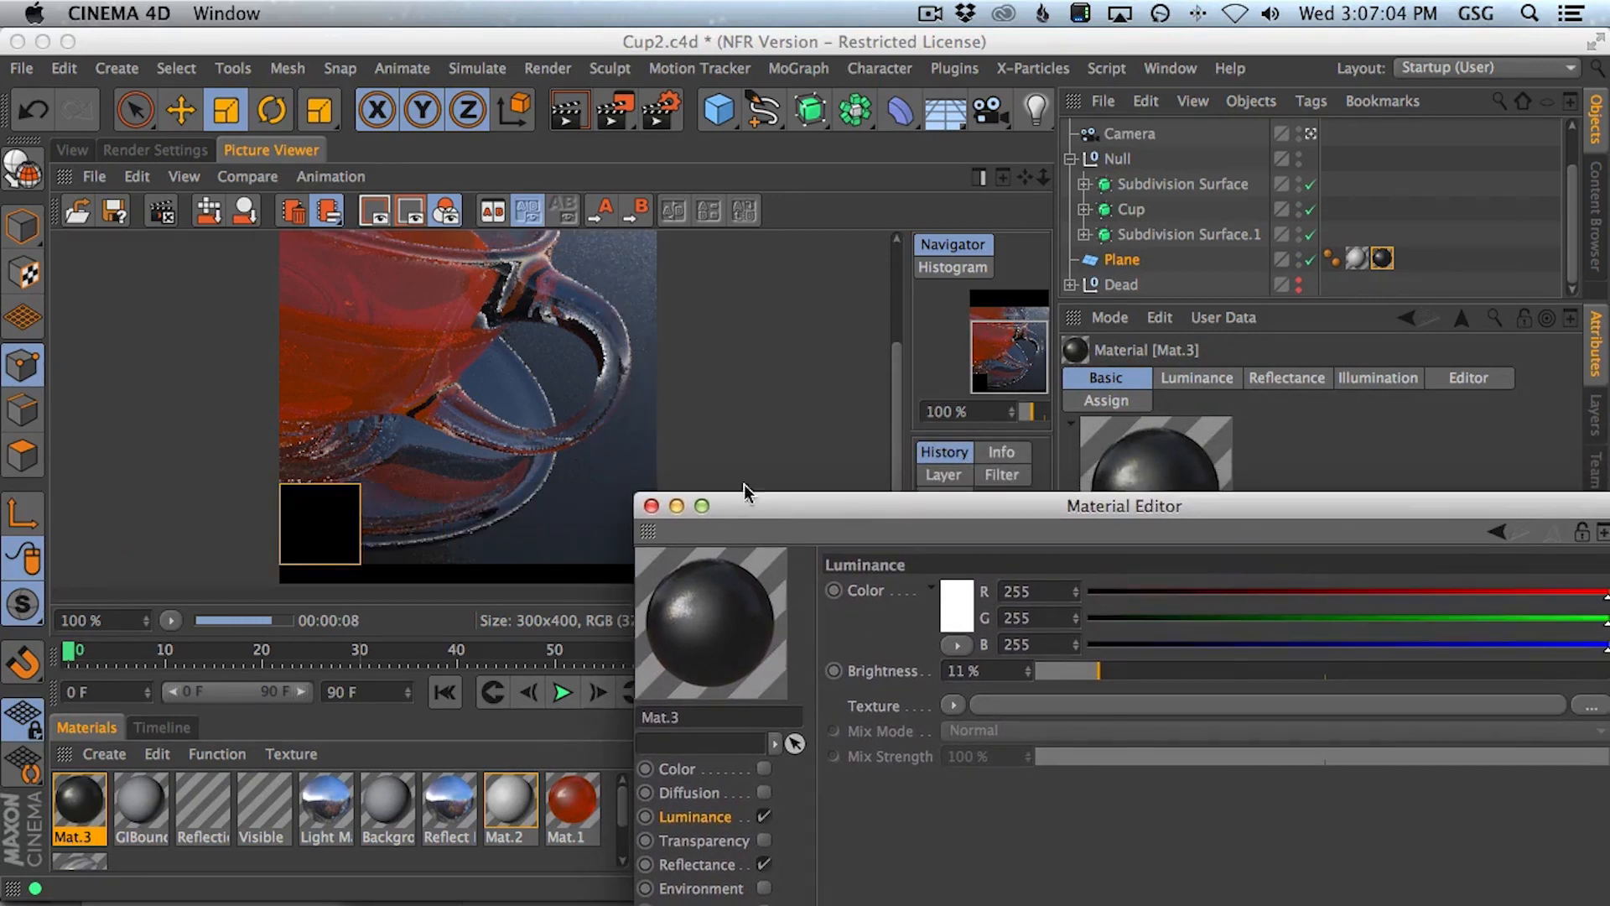
- Move the Material Editor window clear of the Picture Viewer and inspect the cup render
click(491, 643)
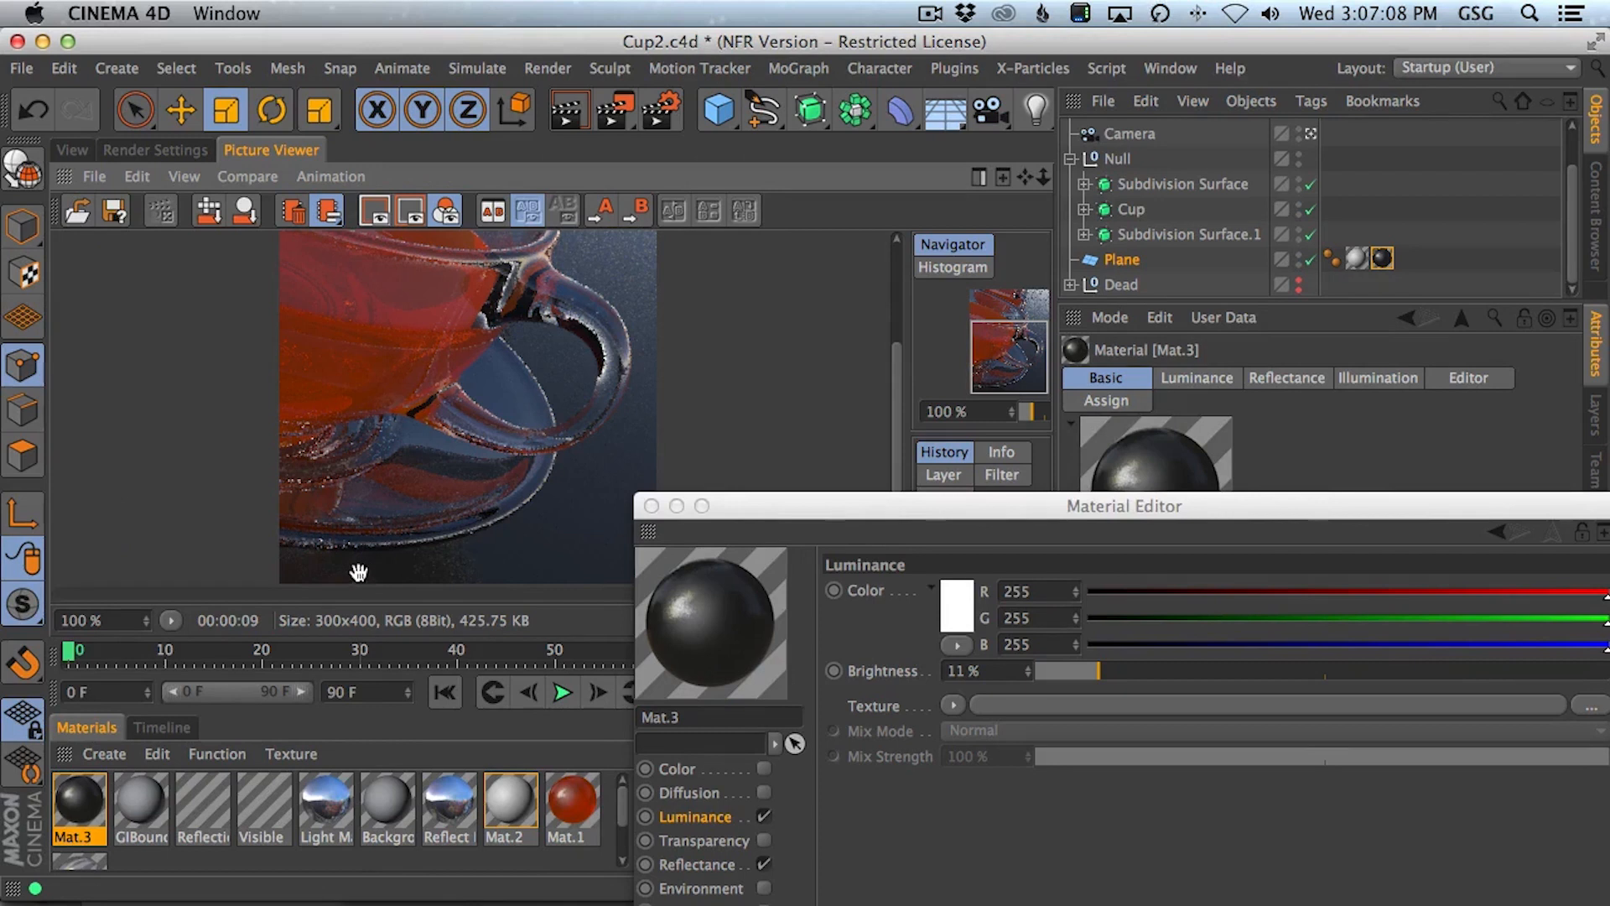
drag(767, 515, 653, 720)
drag(612, 314, 601, 551)
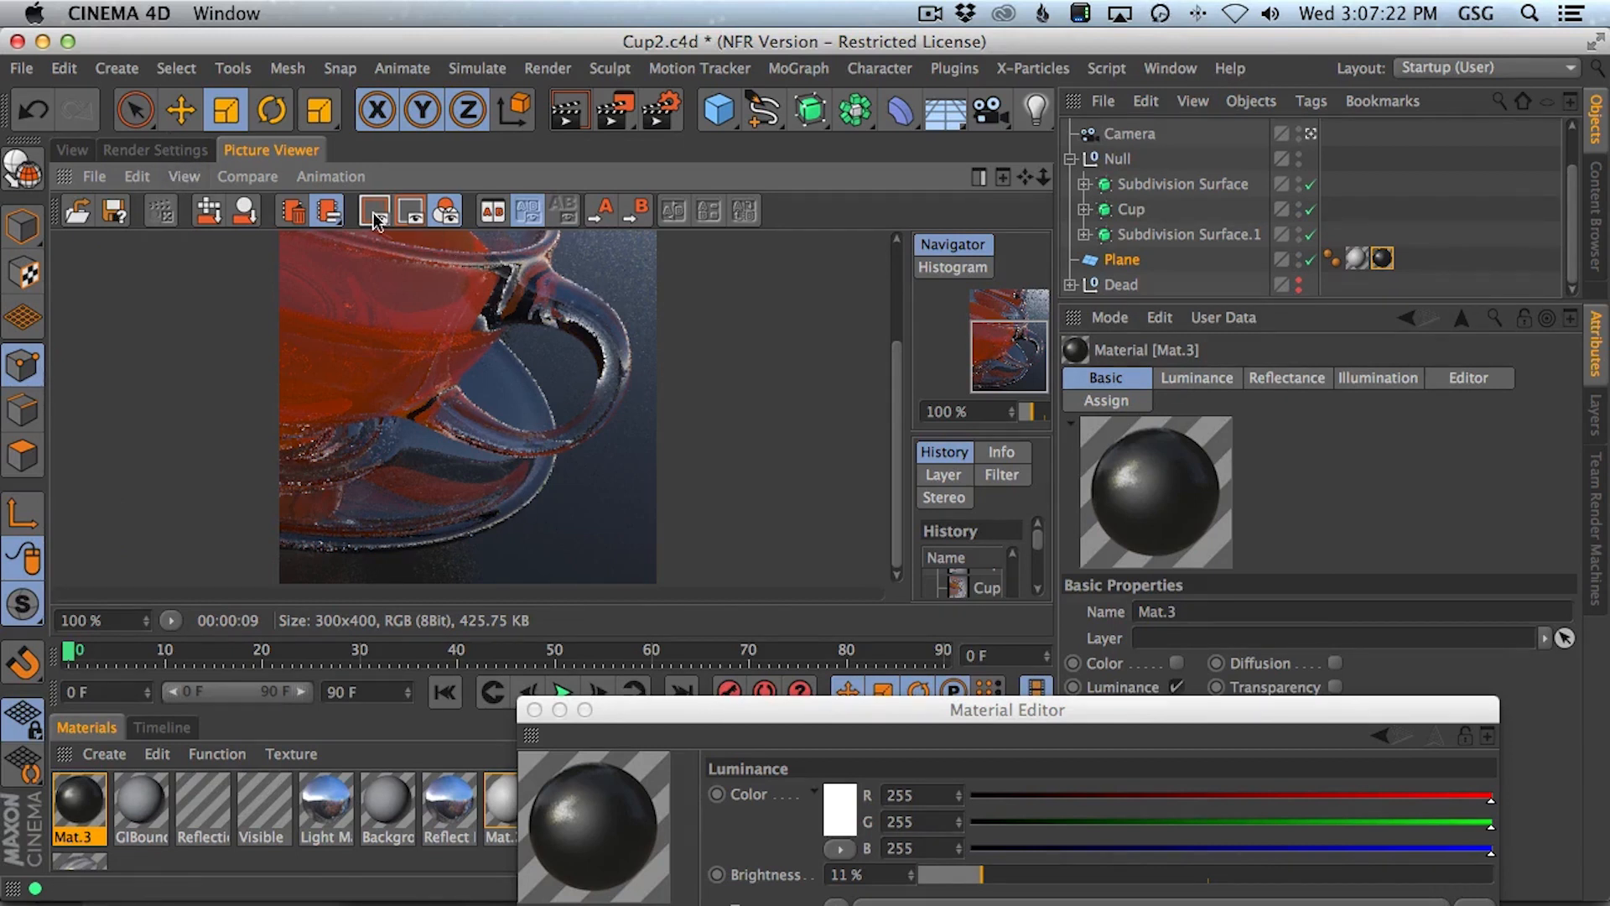
click(156, 151)
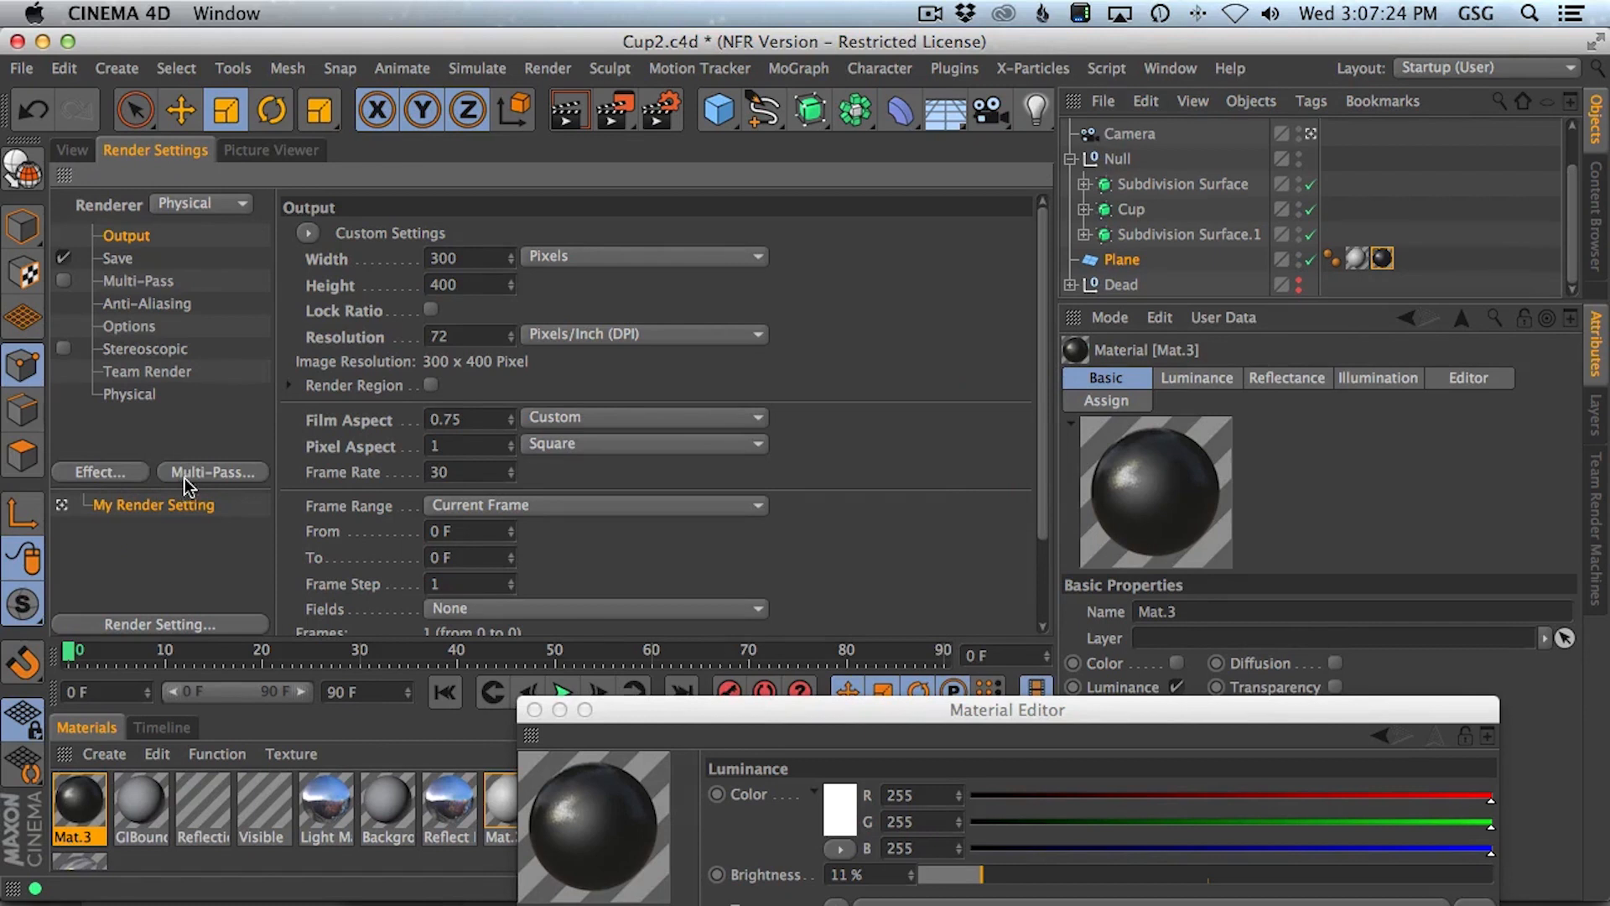
click(127, 472)
click(205, 542)
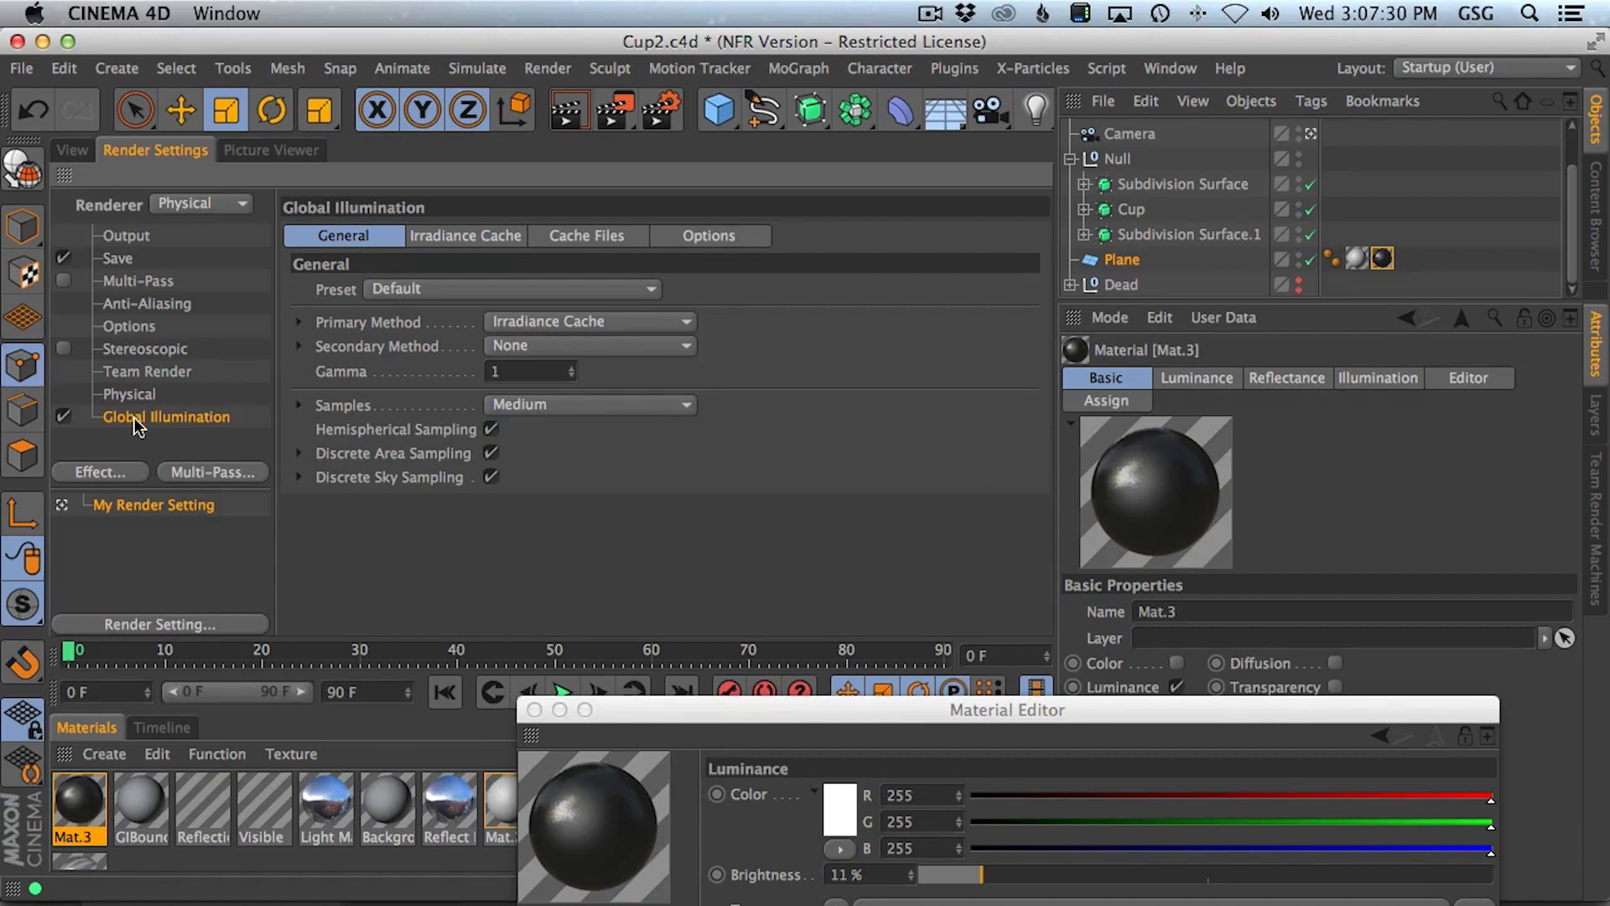
key(BackSpace)
- Render the scene to the Picture Viewer again and widen its Navigator and History area
click(77, 150)
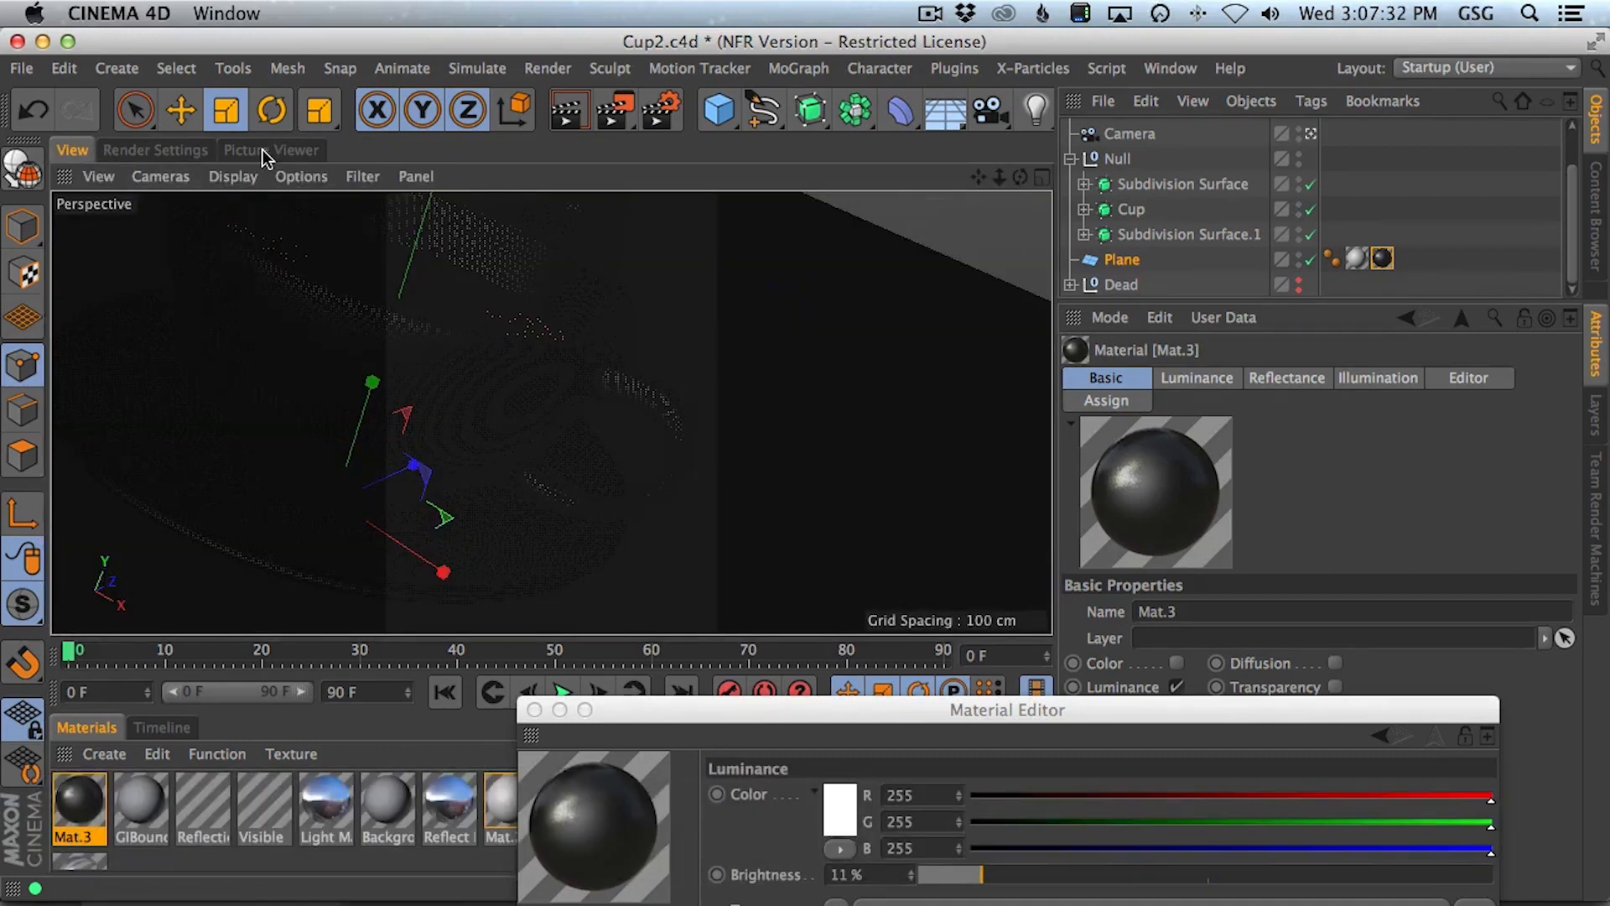
key(shift+r)
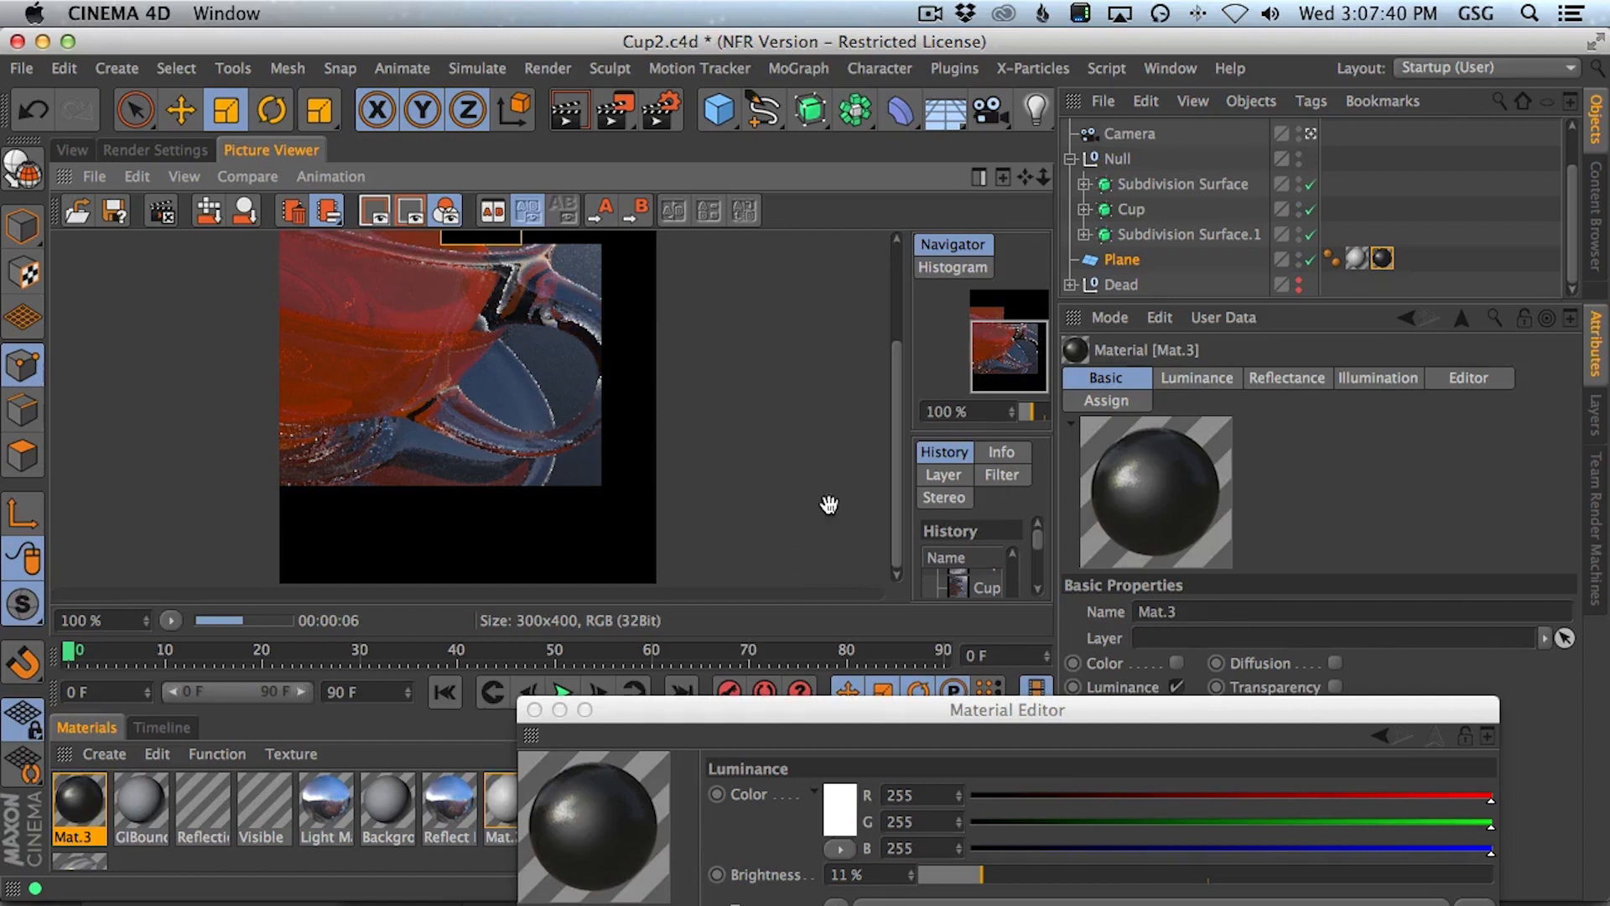
drag(908, 407, 669, 406)
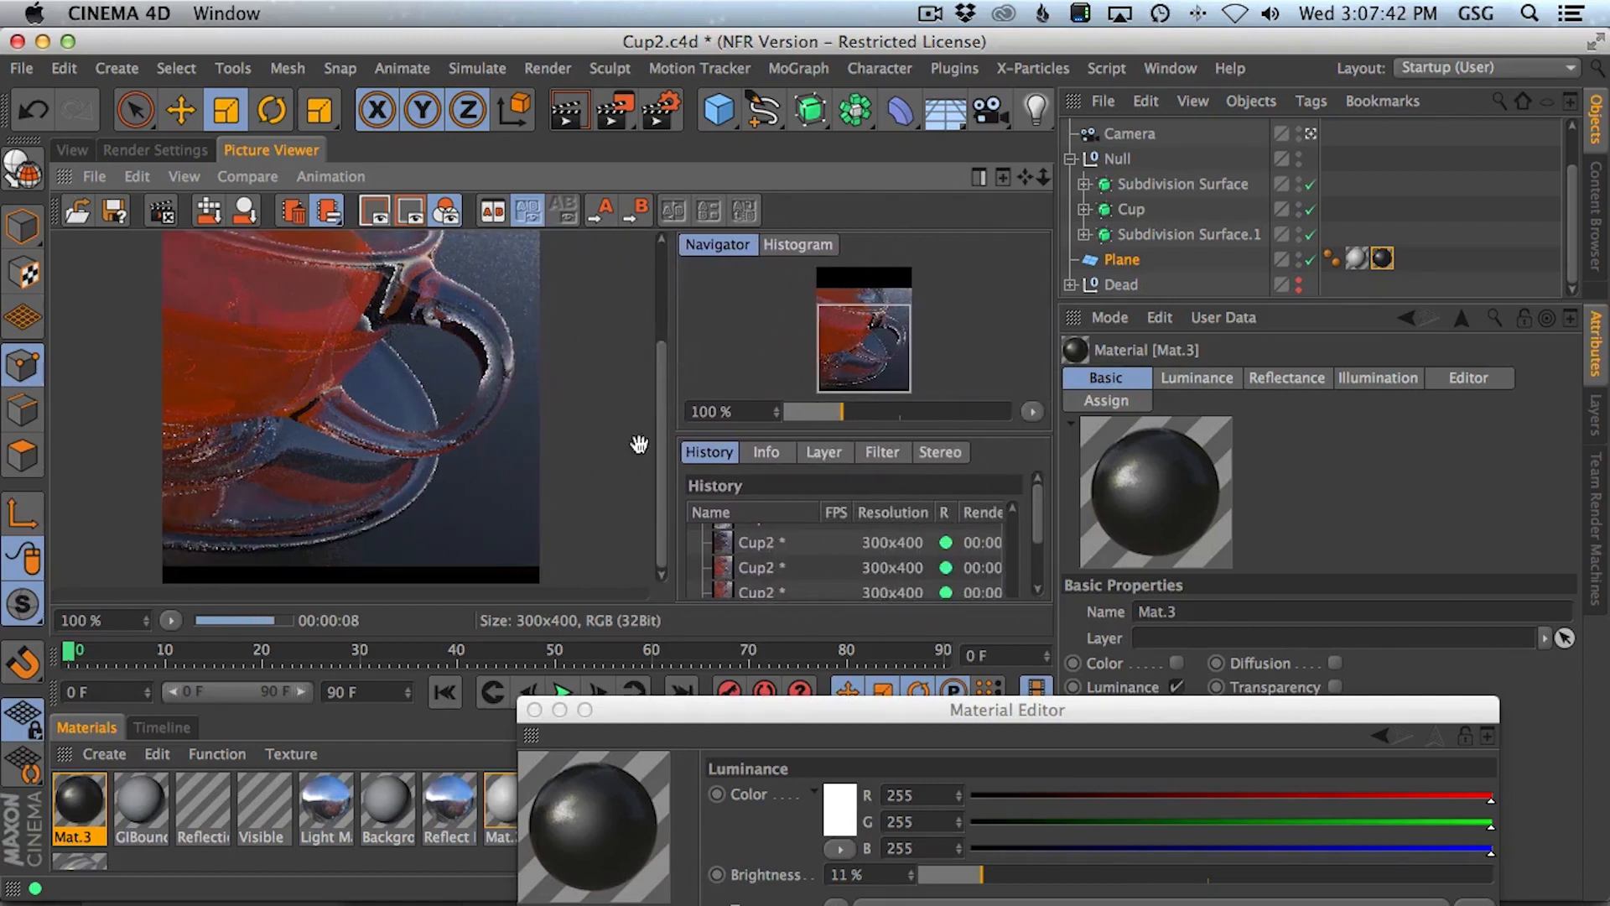
- Enable the render filter in the Picture Viewer with exposure 0.9 and gamma 1.06
click(888, 453)
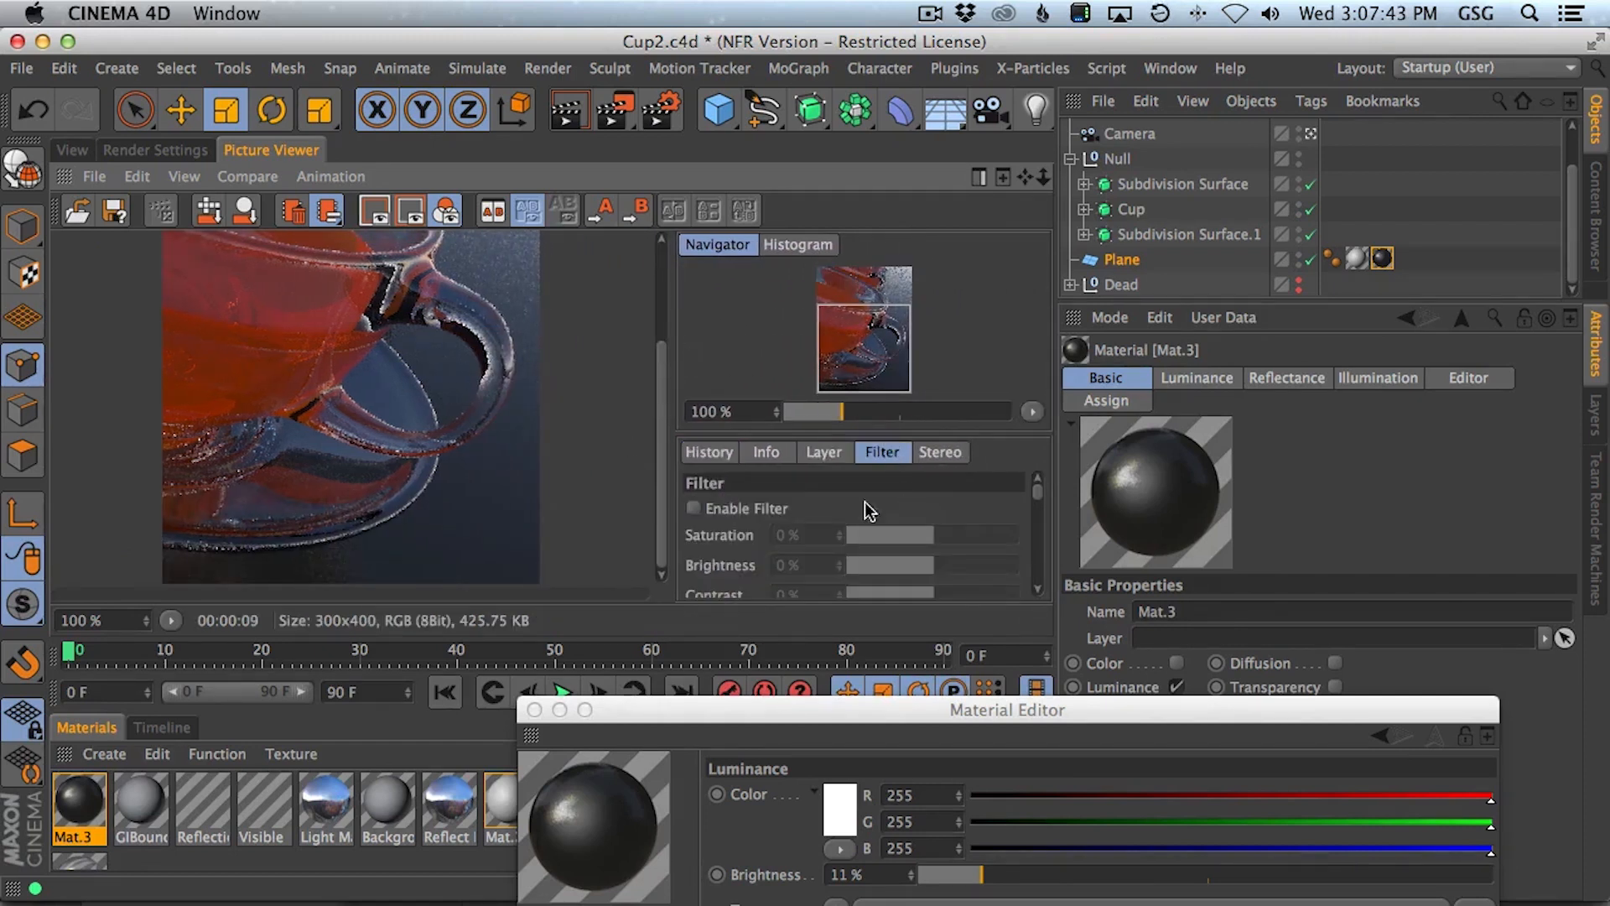
click(694, 509)
drag(1040, 501, 1040, 510)
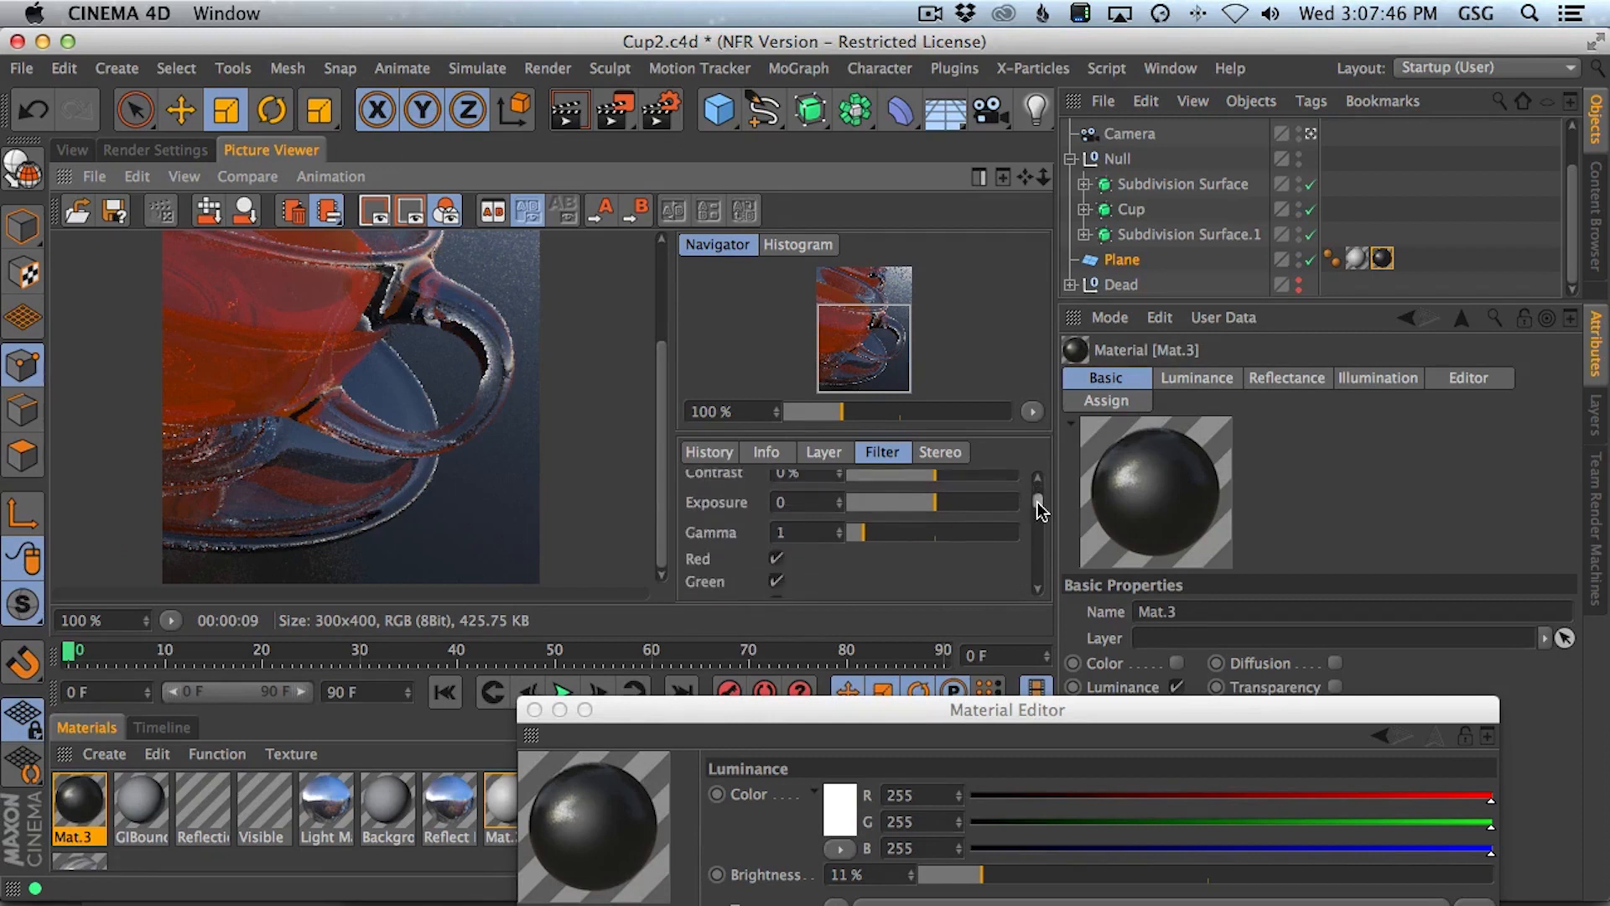
drag(938, 510, 946, 513)
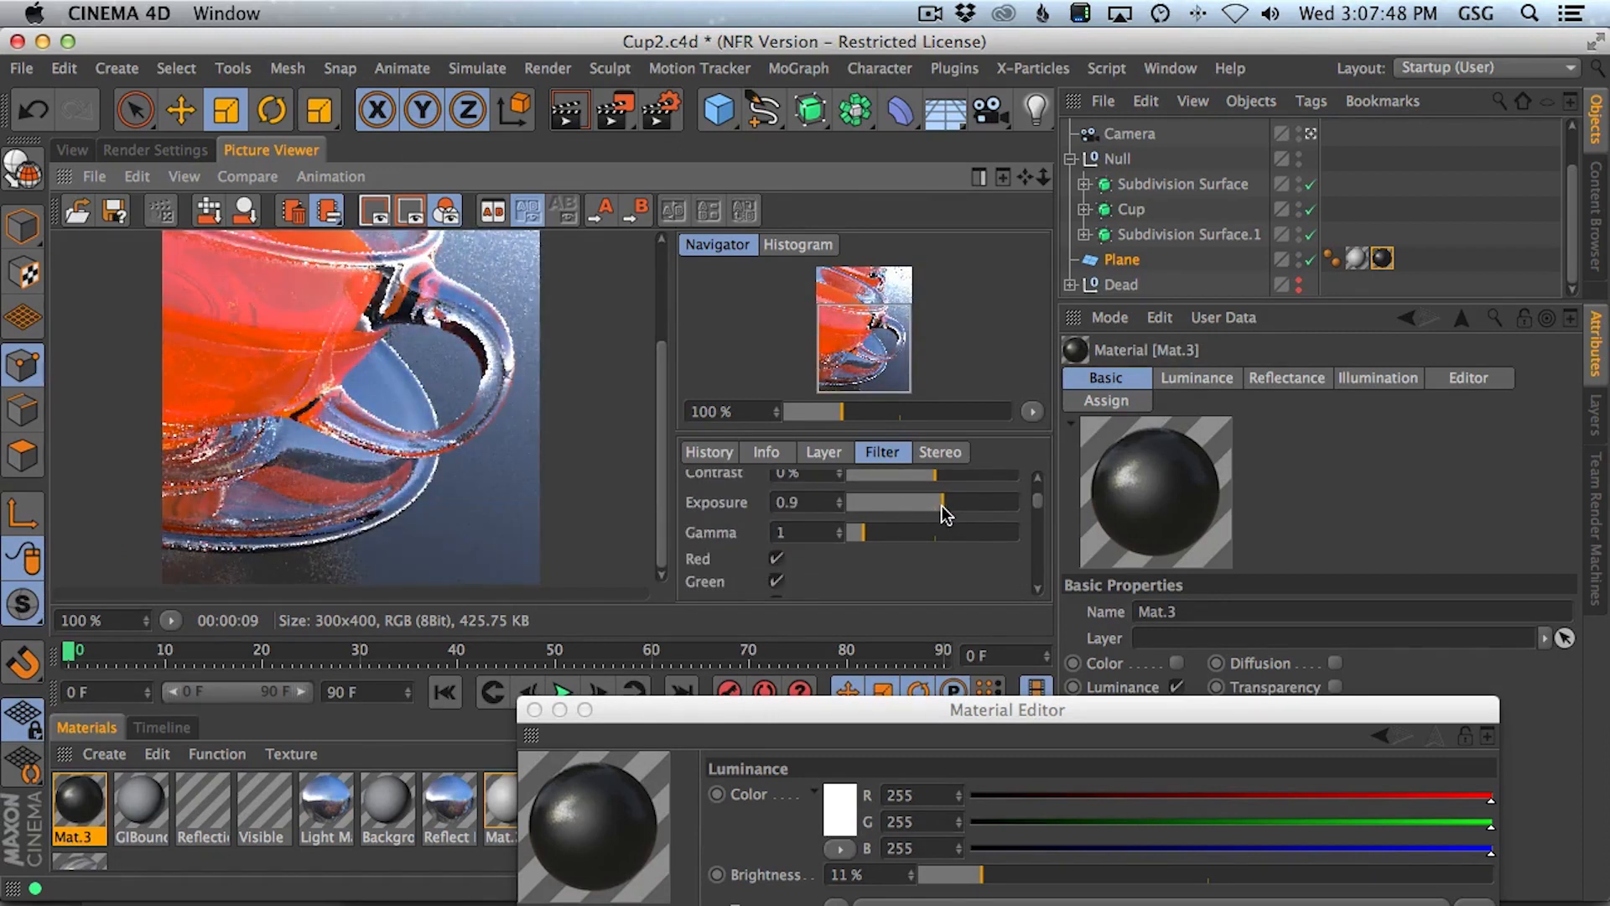
drag(868, 539, 862, 541)
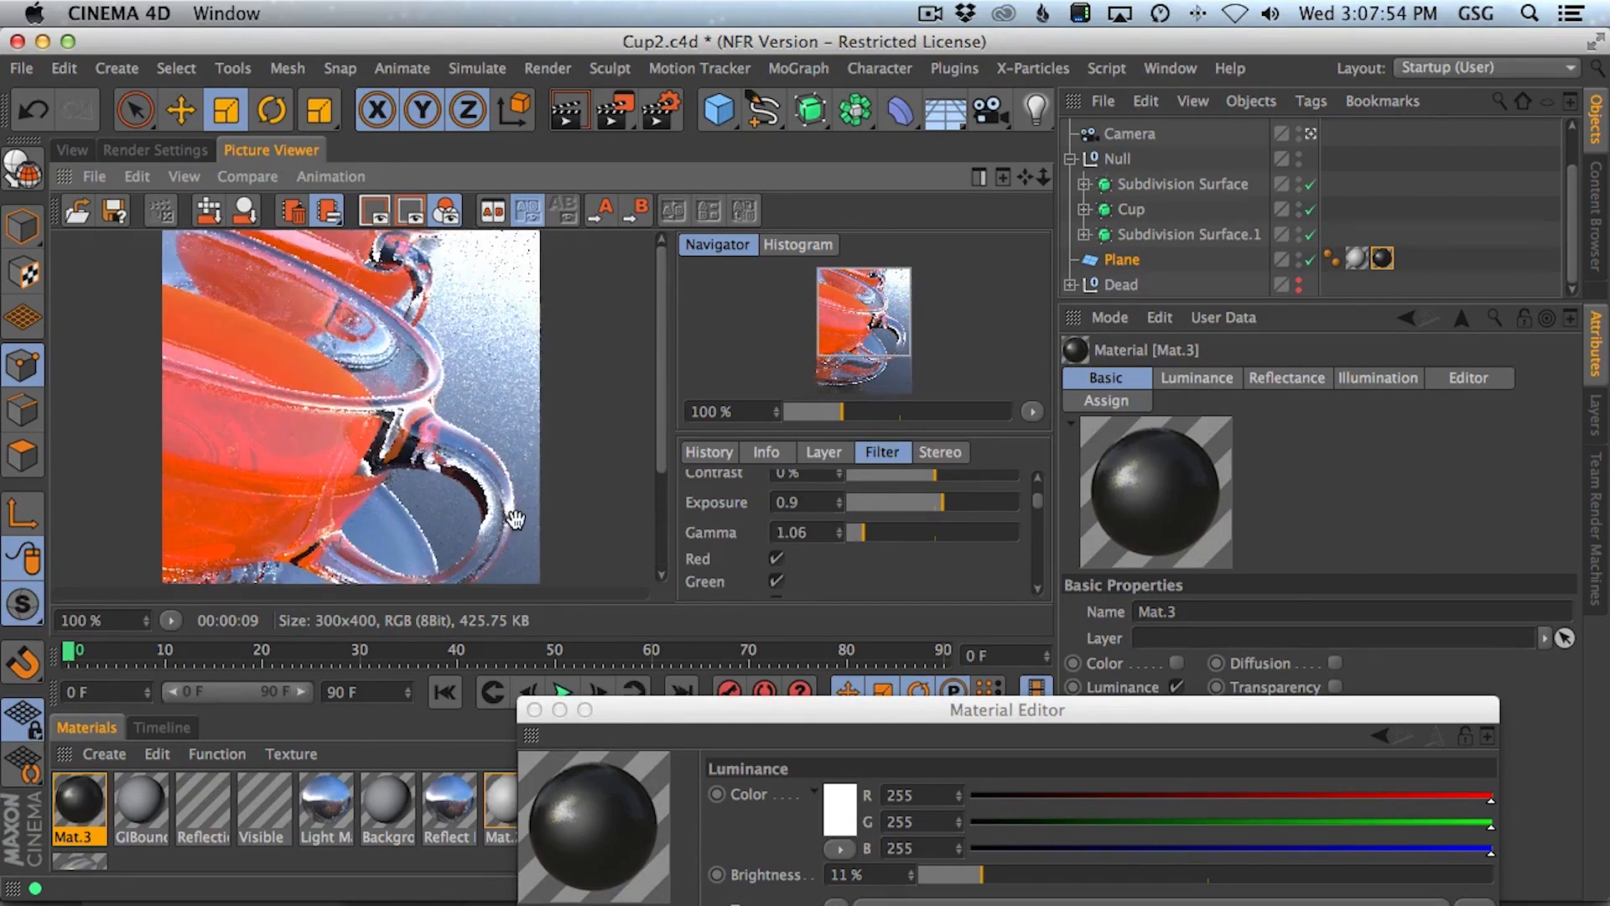
- Set the HDR Studio Rig's rotation to 95° and render the scene to the Picture Viewer
click(72, 151)
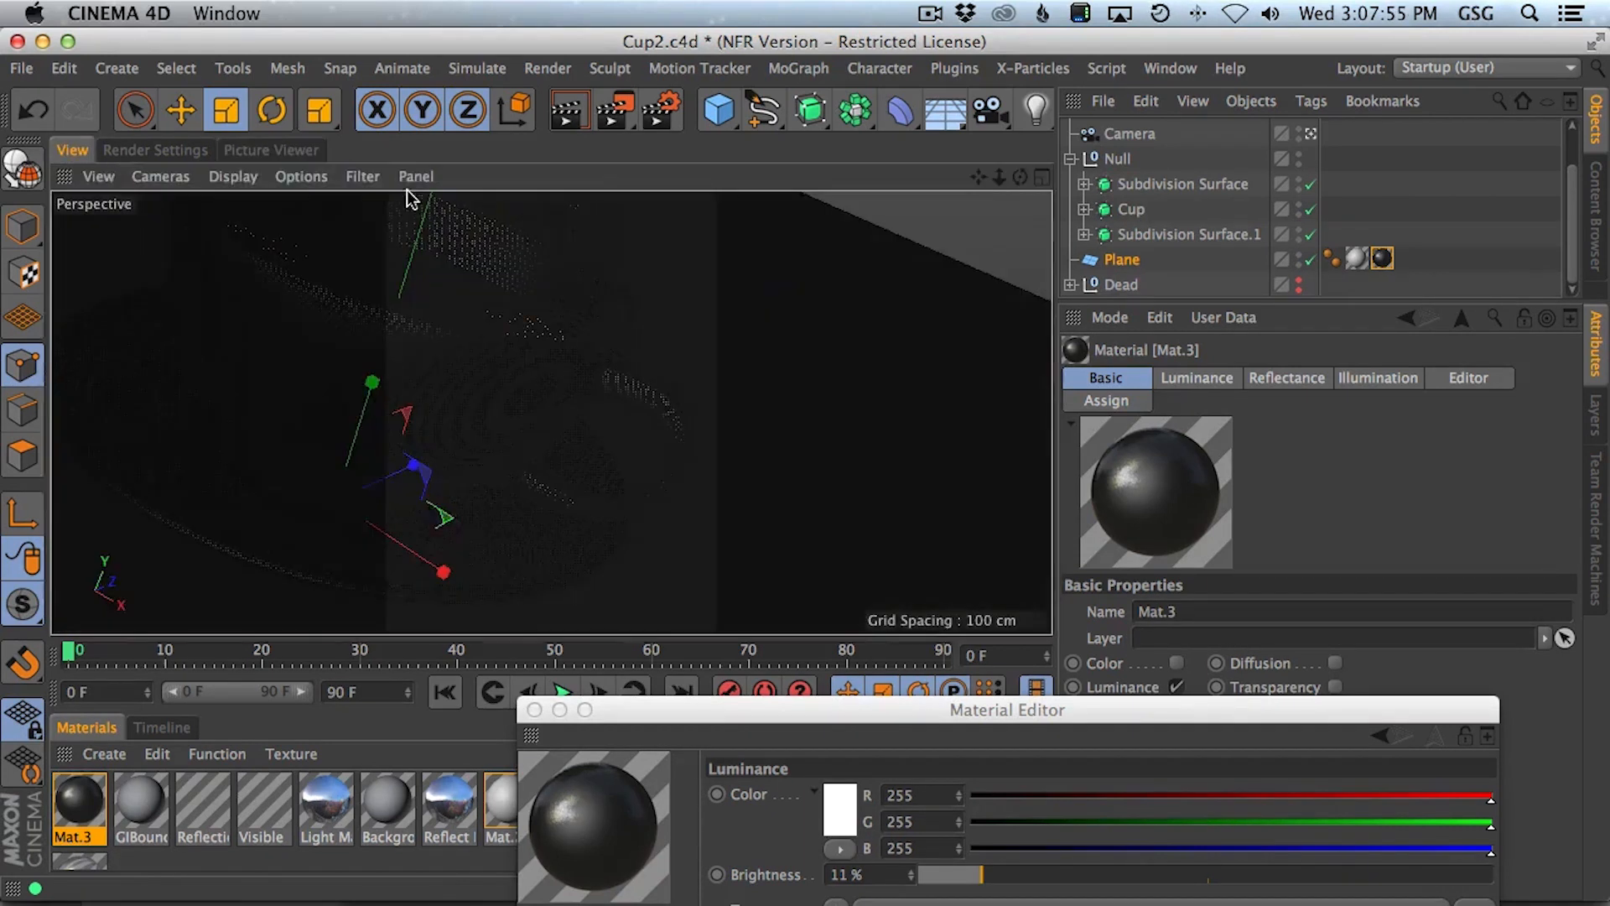
click(1128, 160)
click(1124, 285)
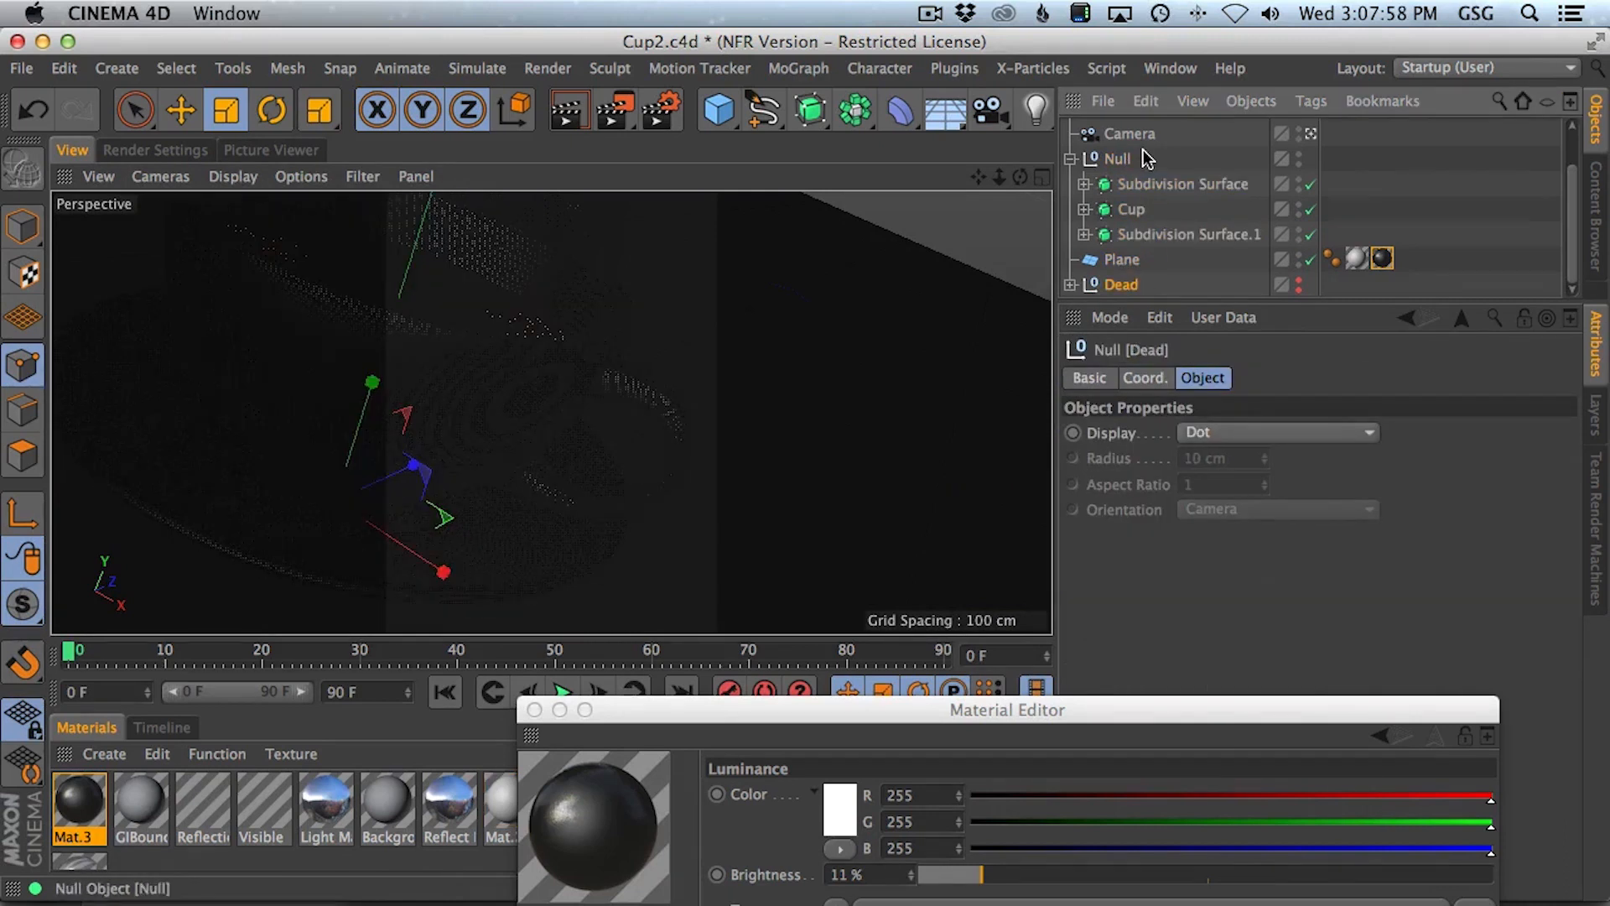
click(1073, 160)
click(1149, 156)
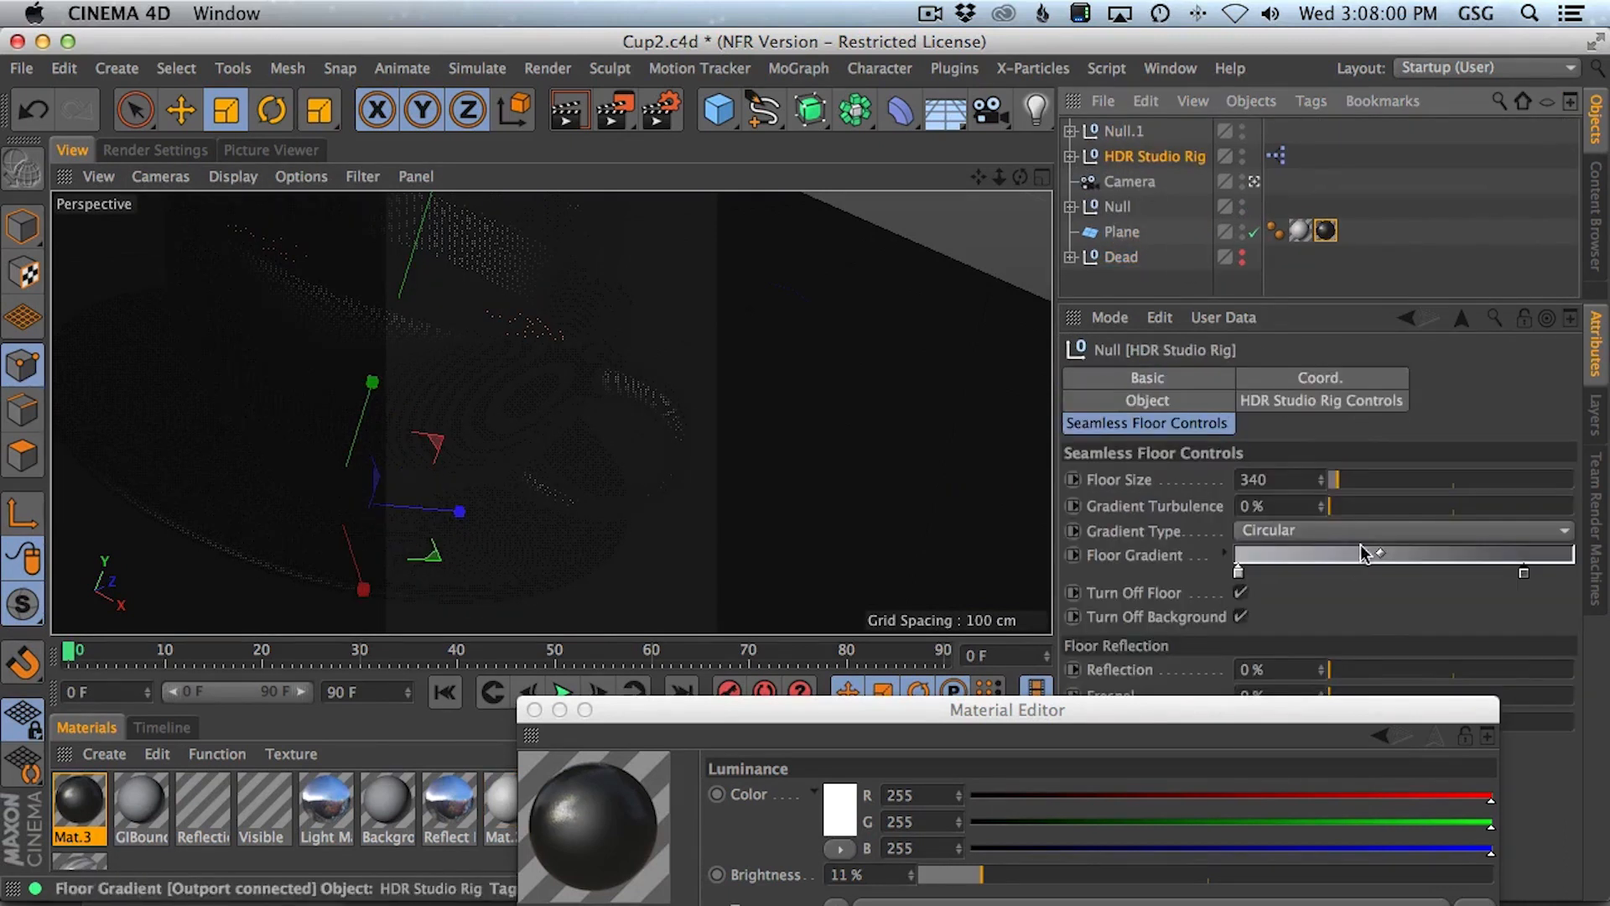
click(1298, 403)
drag(1450, 608, 1510, 612)
key(shift+r)
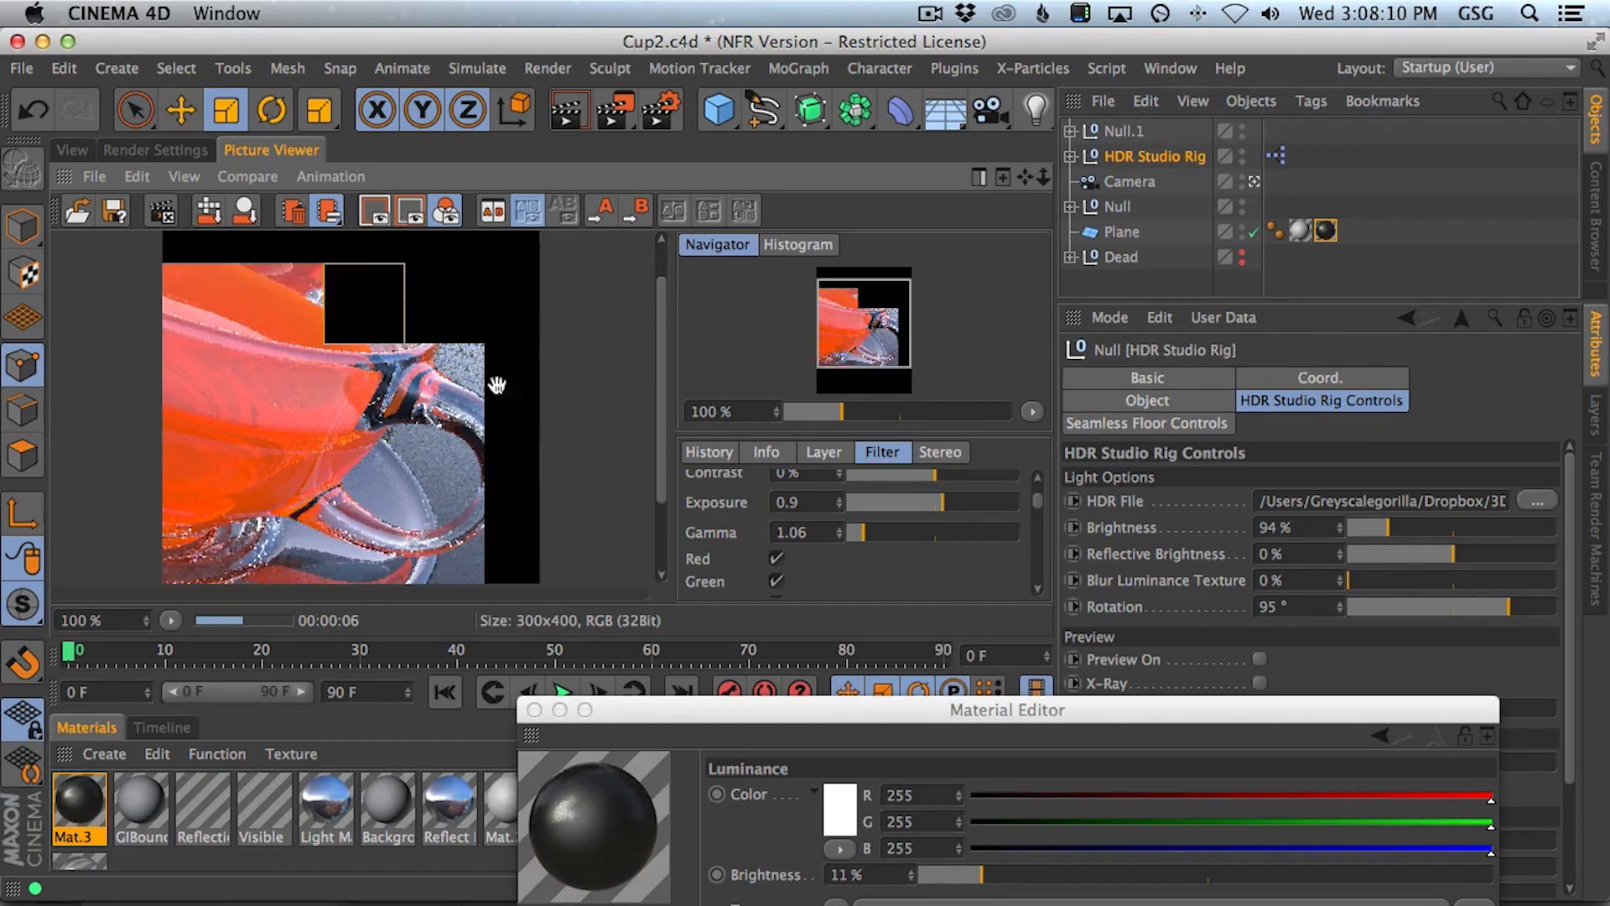
- Inspect the new cup render and compare it with the filter switched off and on
drag(420, 500, 433, 366)
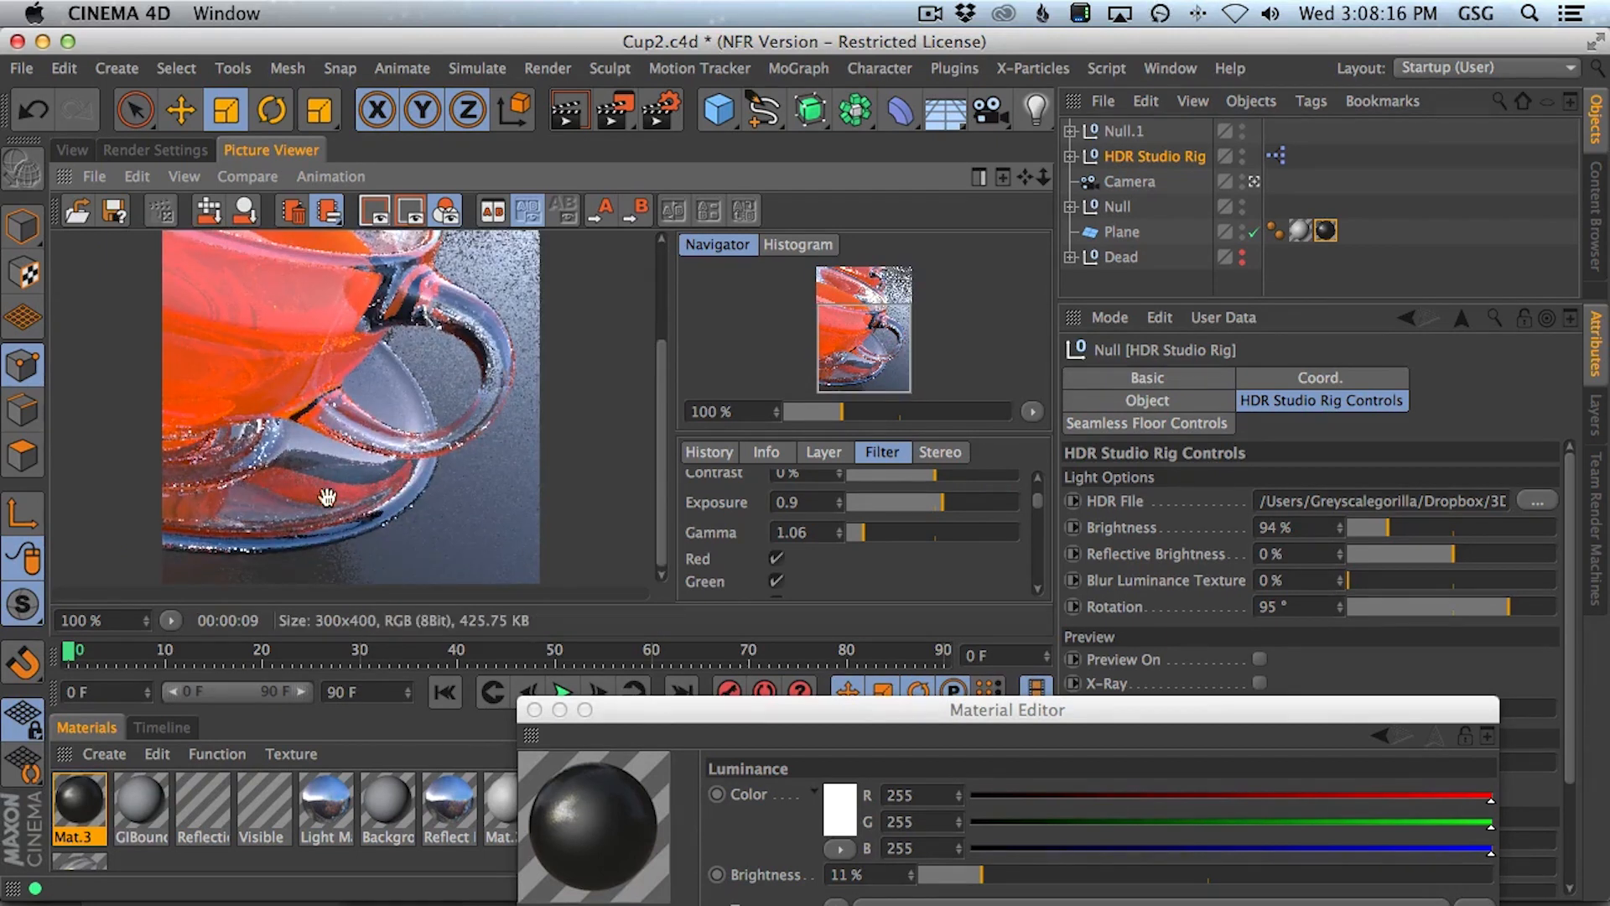
drag(497, 484, 501, 435)
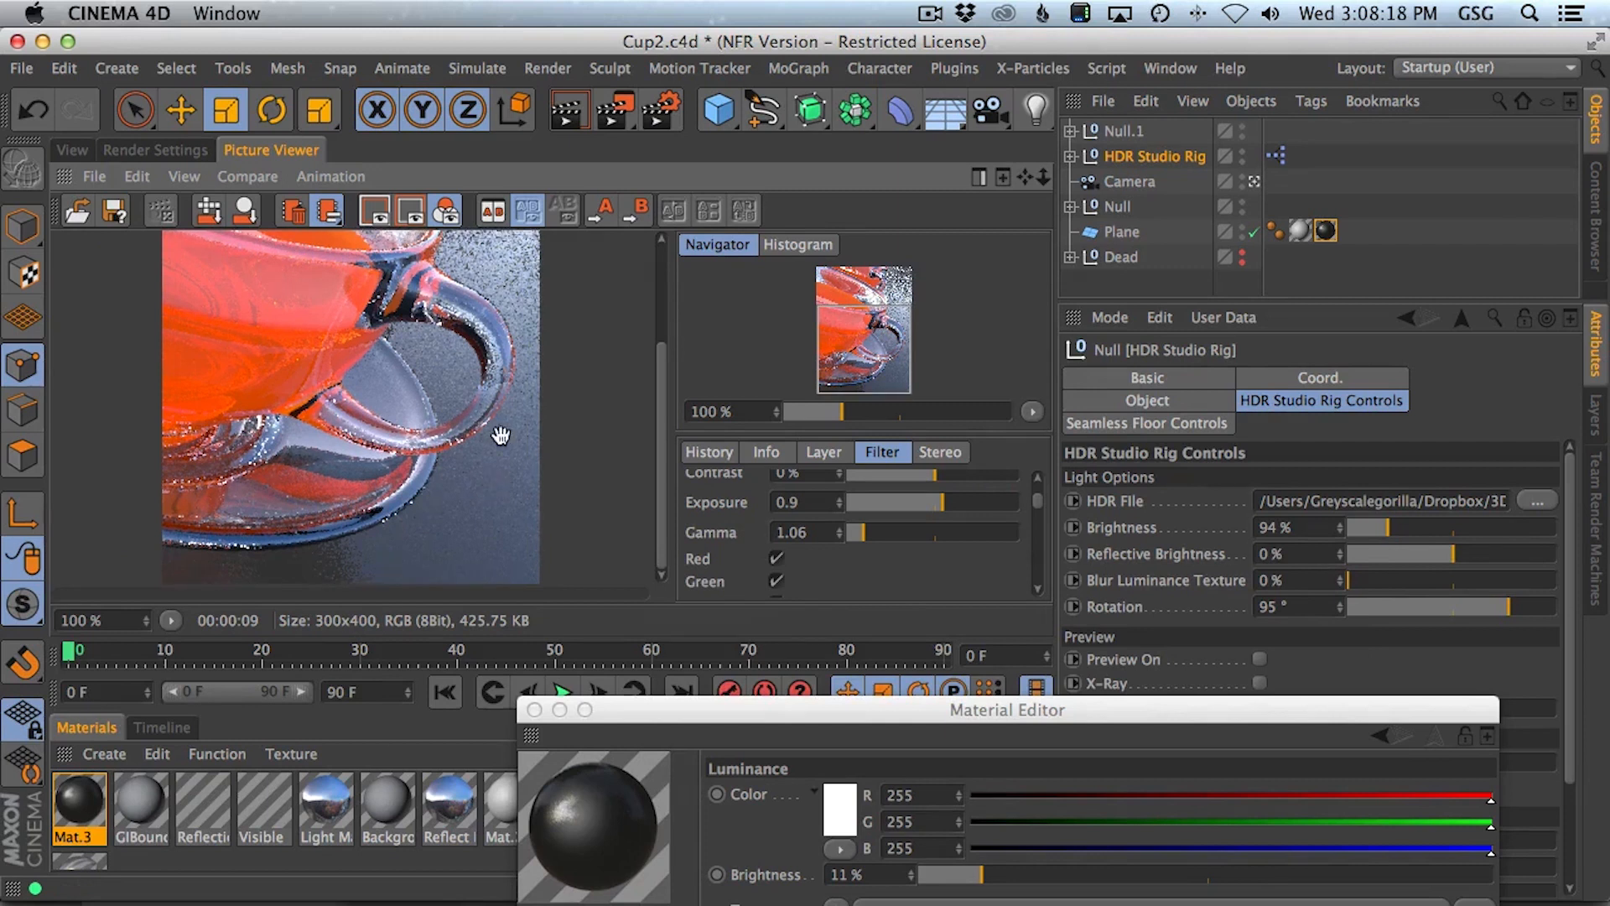
drag(1039, 505, 1037, 473)
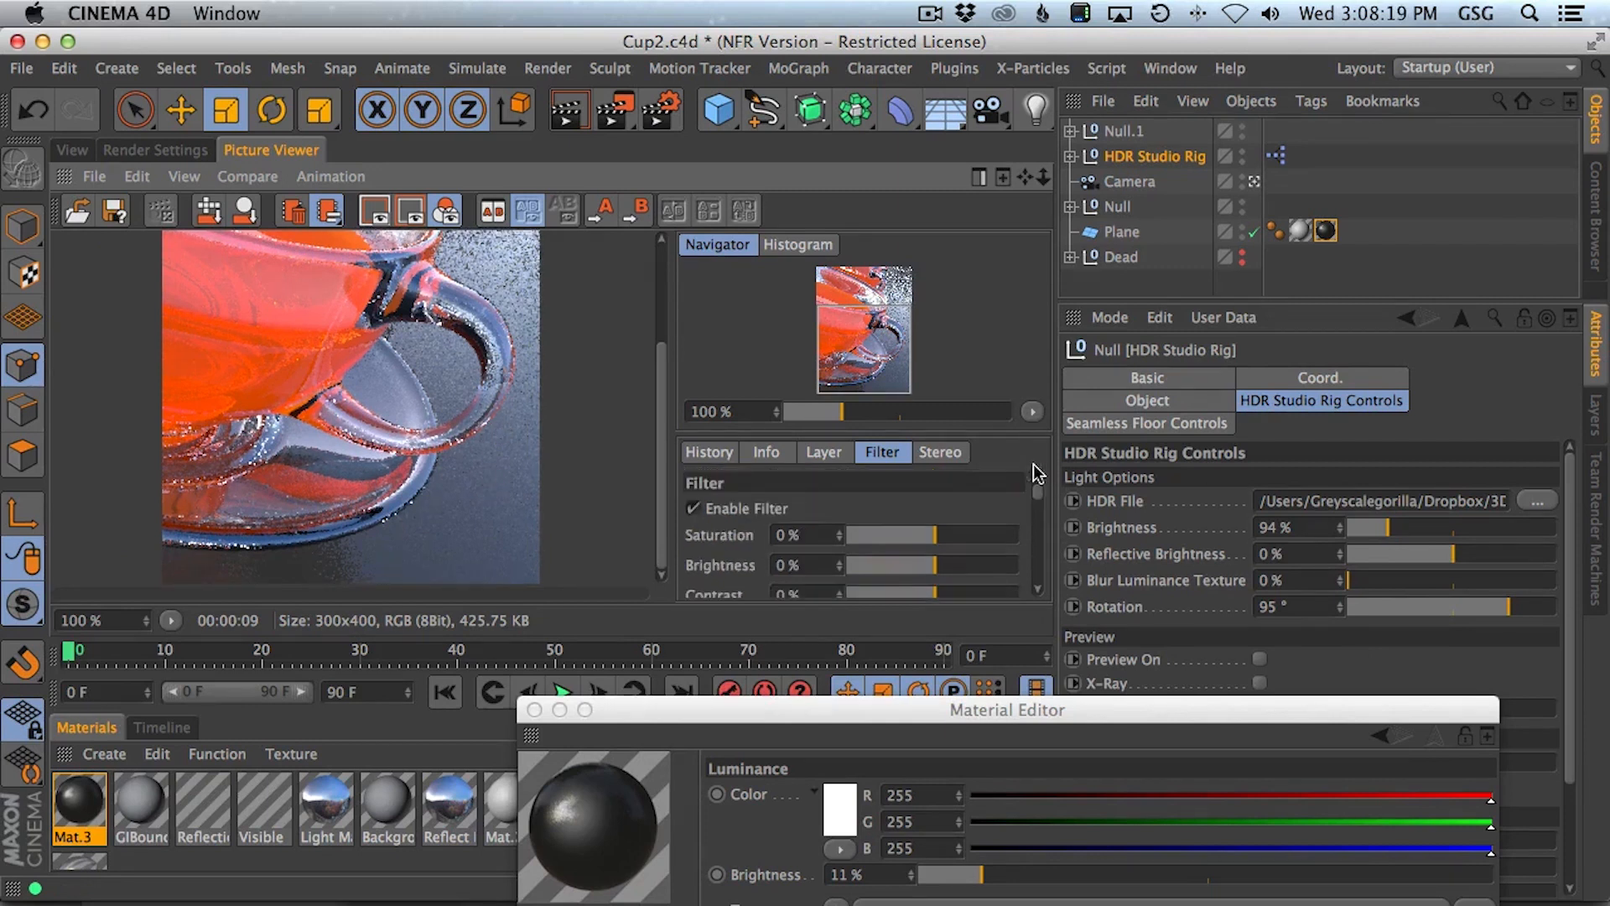
click(694, 509)
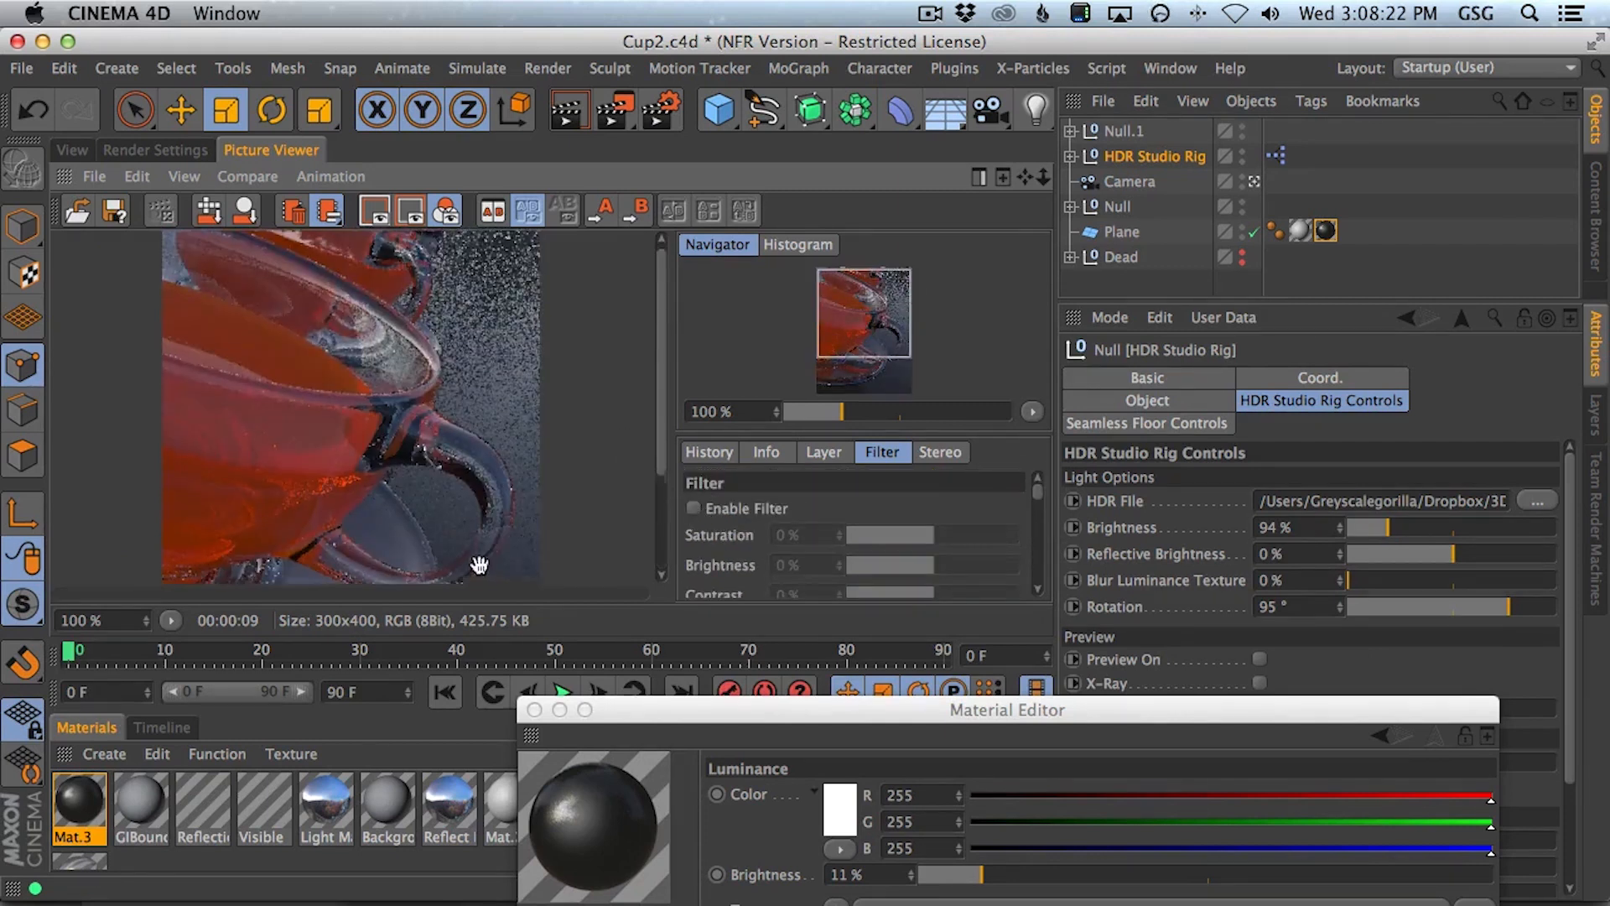
click(694, 509)
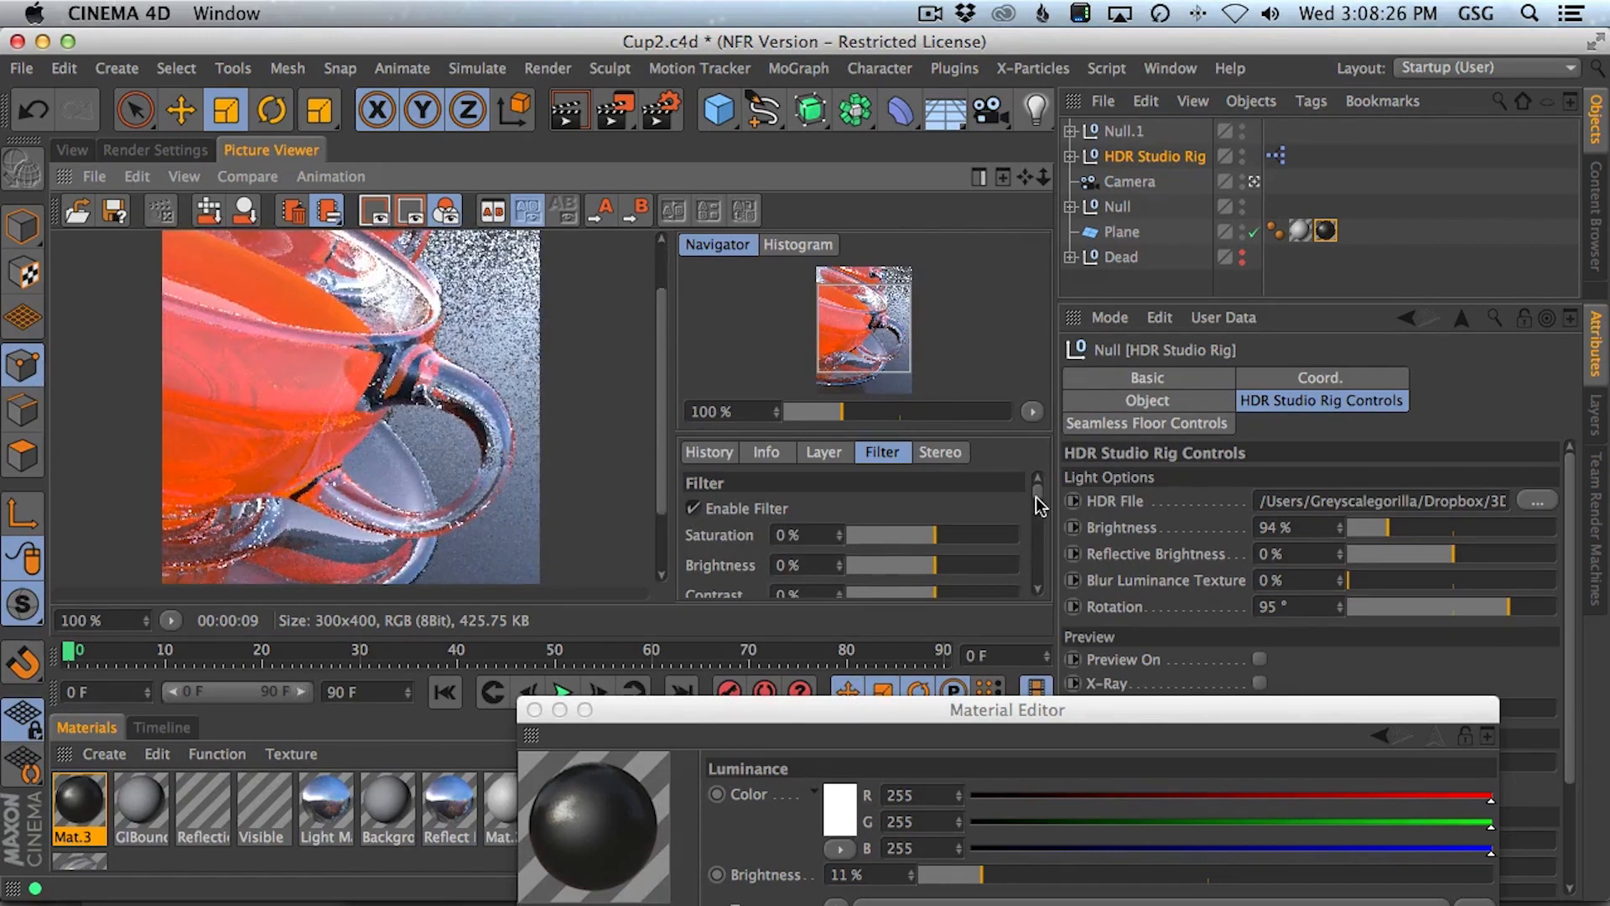
- Set the render filter's gamma to 1 and exposure to 0.6, then check the whole cup image
scroll(1039, 503, down, 5)
drag(868, 521, 703, 500)
key(super+z)
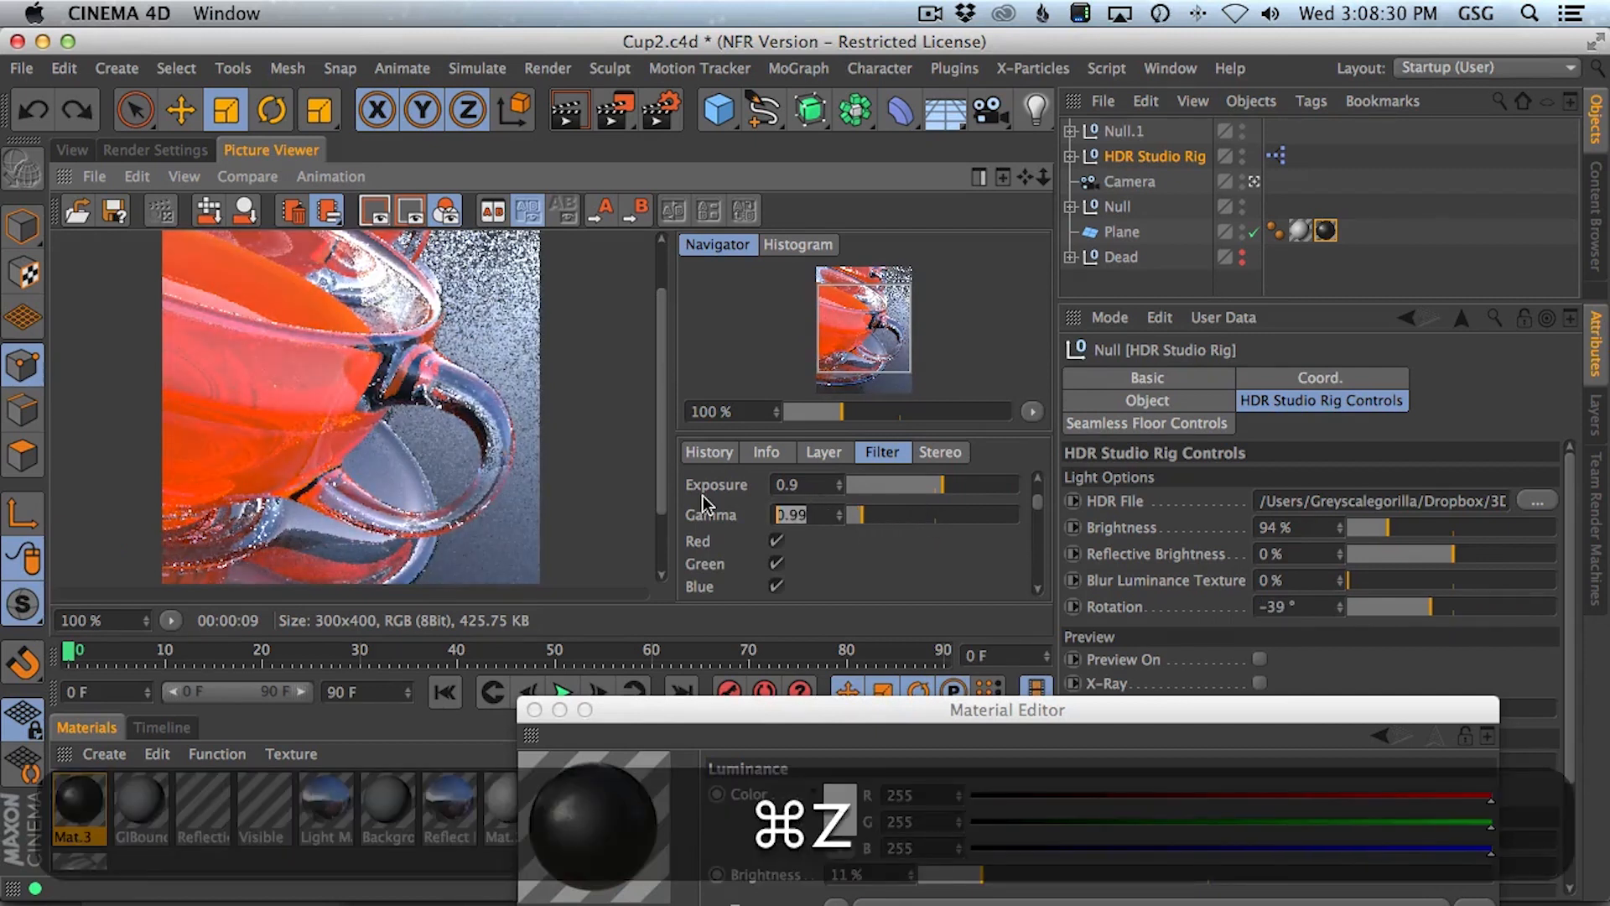
text(1)
key(Return)
drag(944, 484, 940, 483)
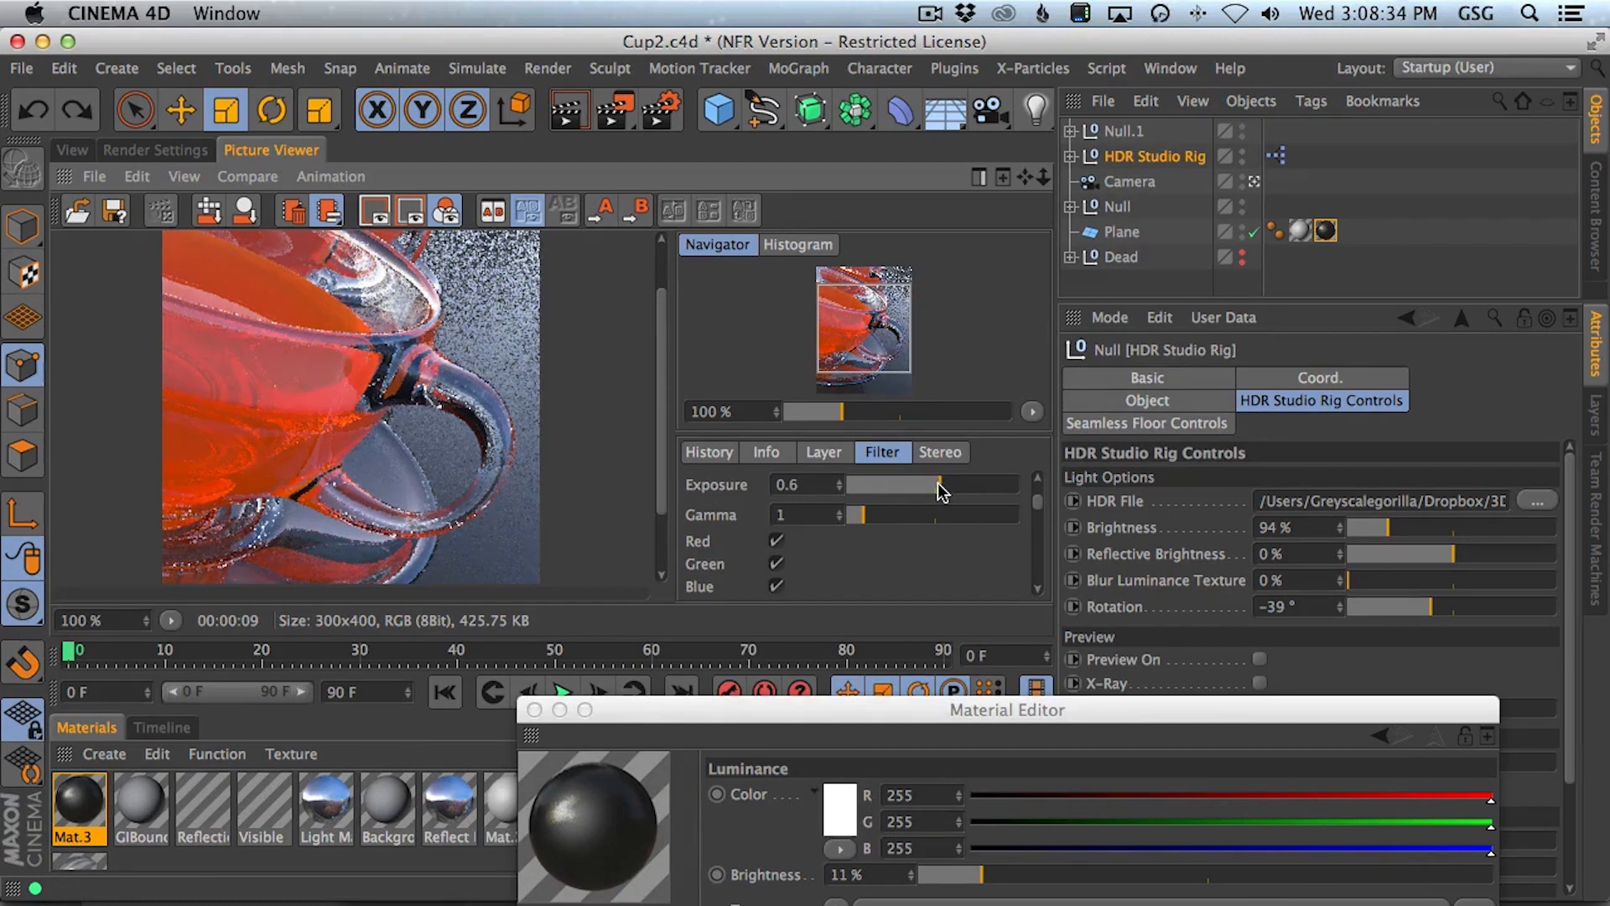
scroll(658, 489, down, 5)
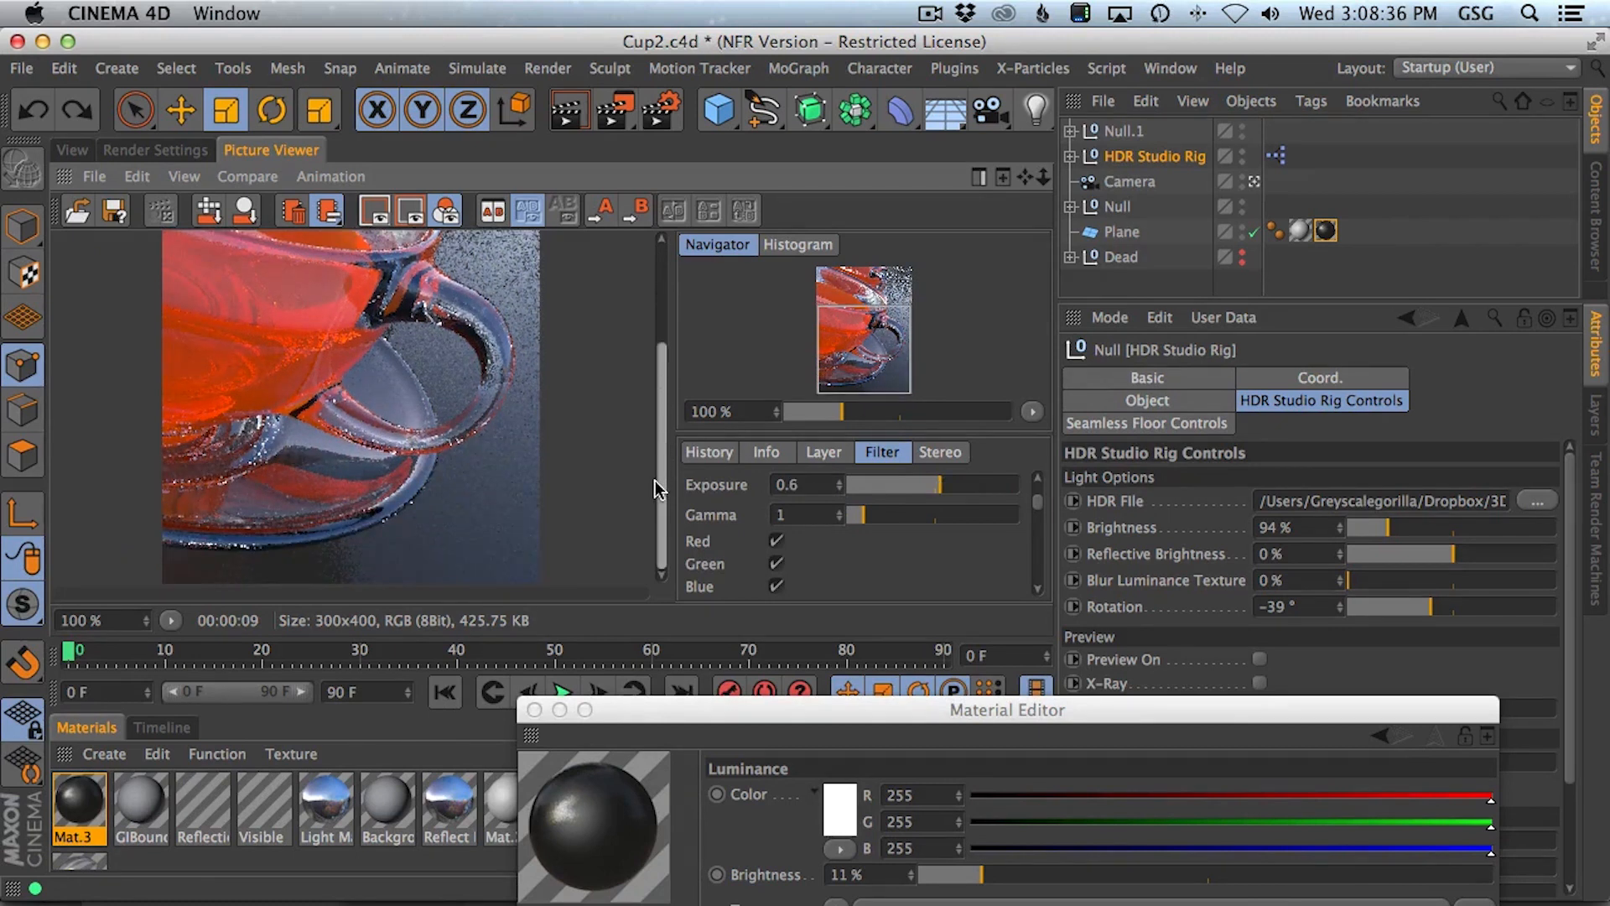
scroll(658, 489, up, 5)
scroll(661, 306, down, 5)
- Reopen Mat.3 in the Material Editor and add a Beckmann layer to its Reflectance channel
click(534, 710)
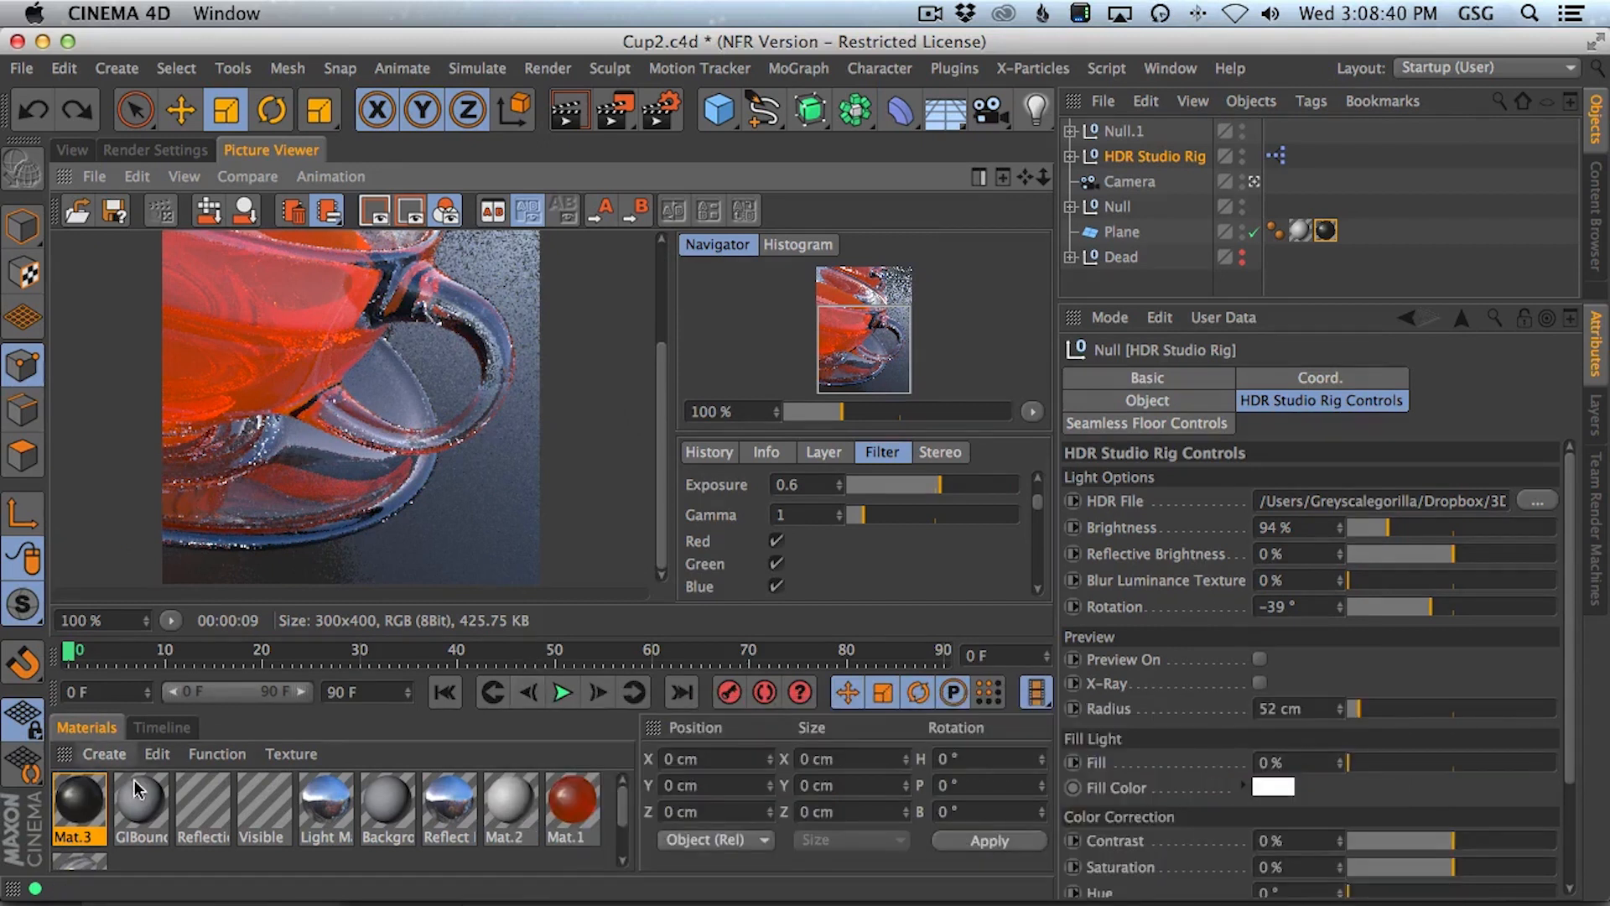
double_click(79, 802)
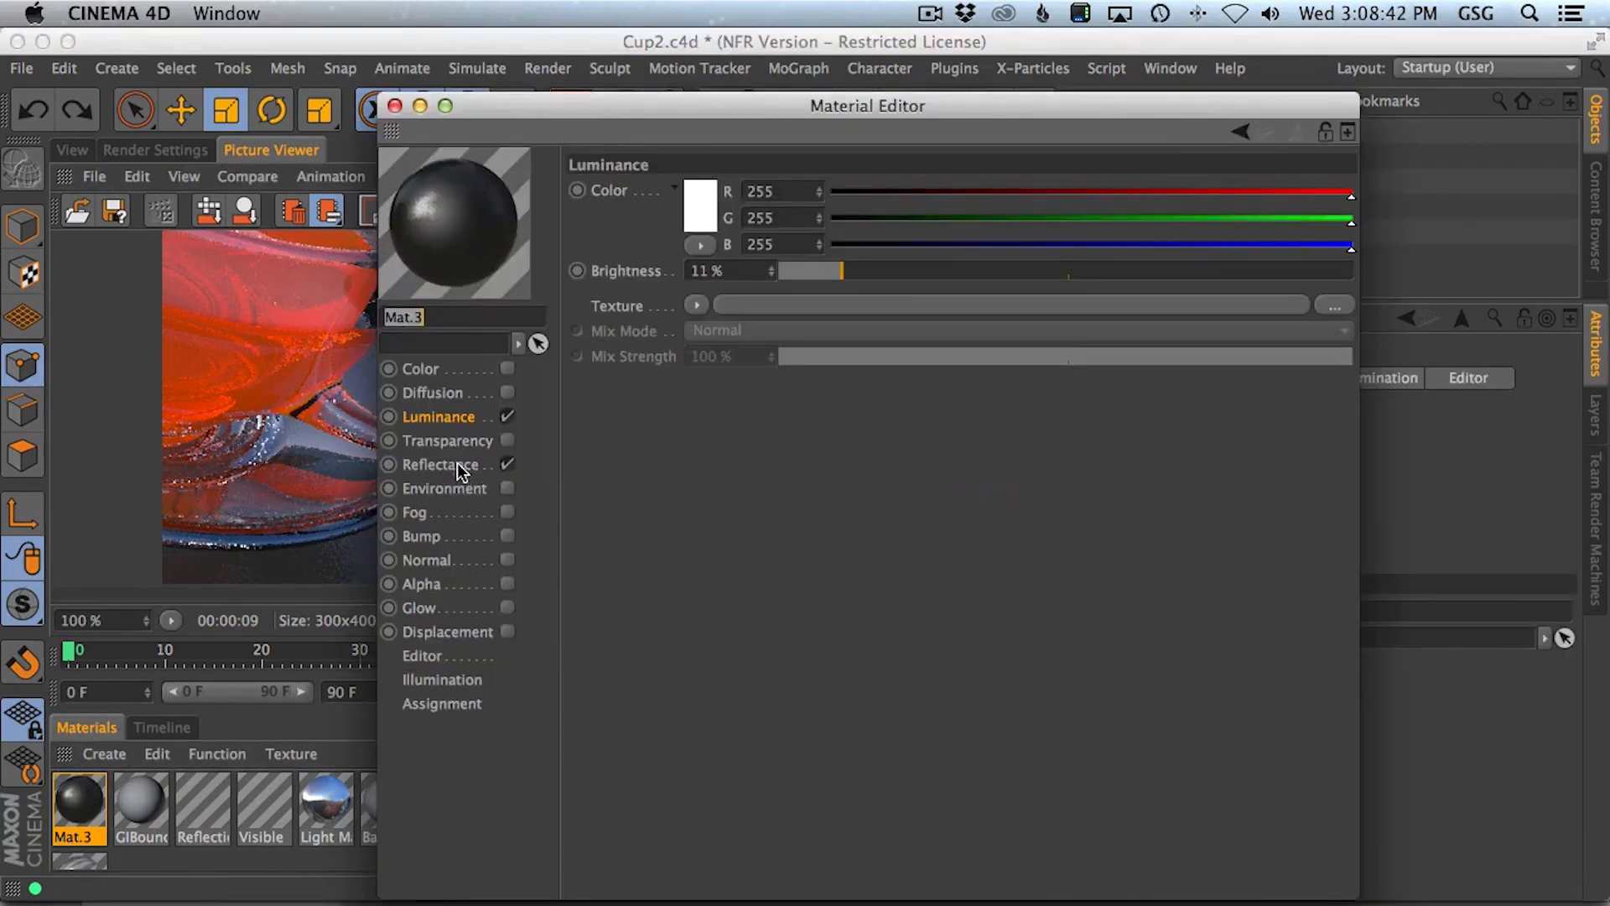
click(440, 465)
drag(687, 122, 686, 120)
click(599, 217)
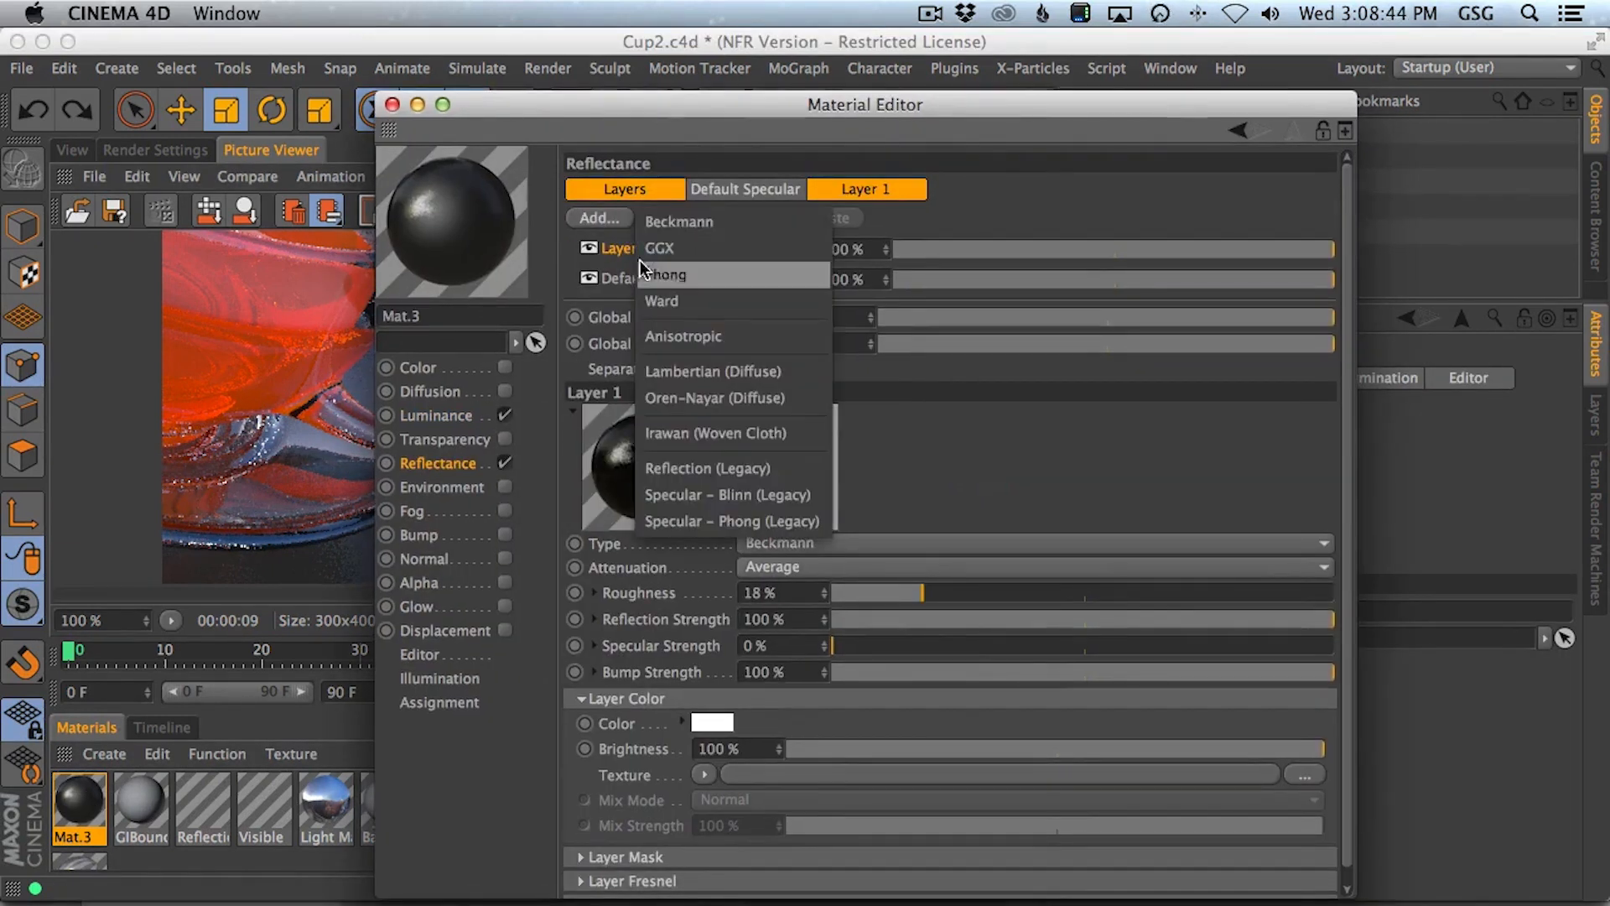
click(671, 227)
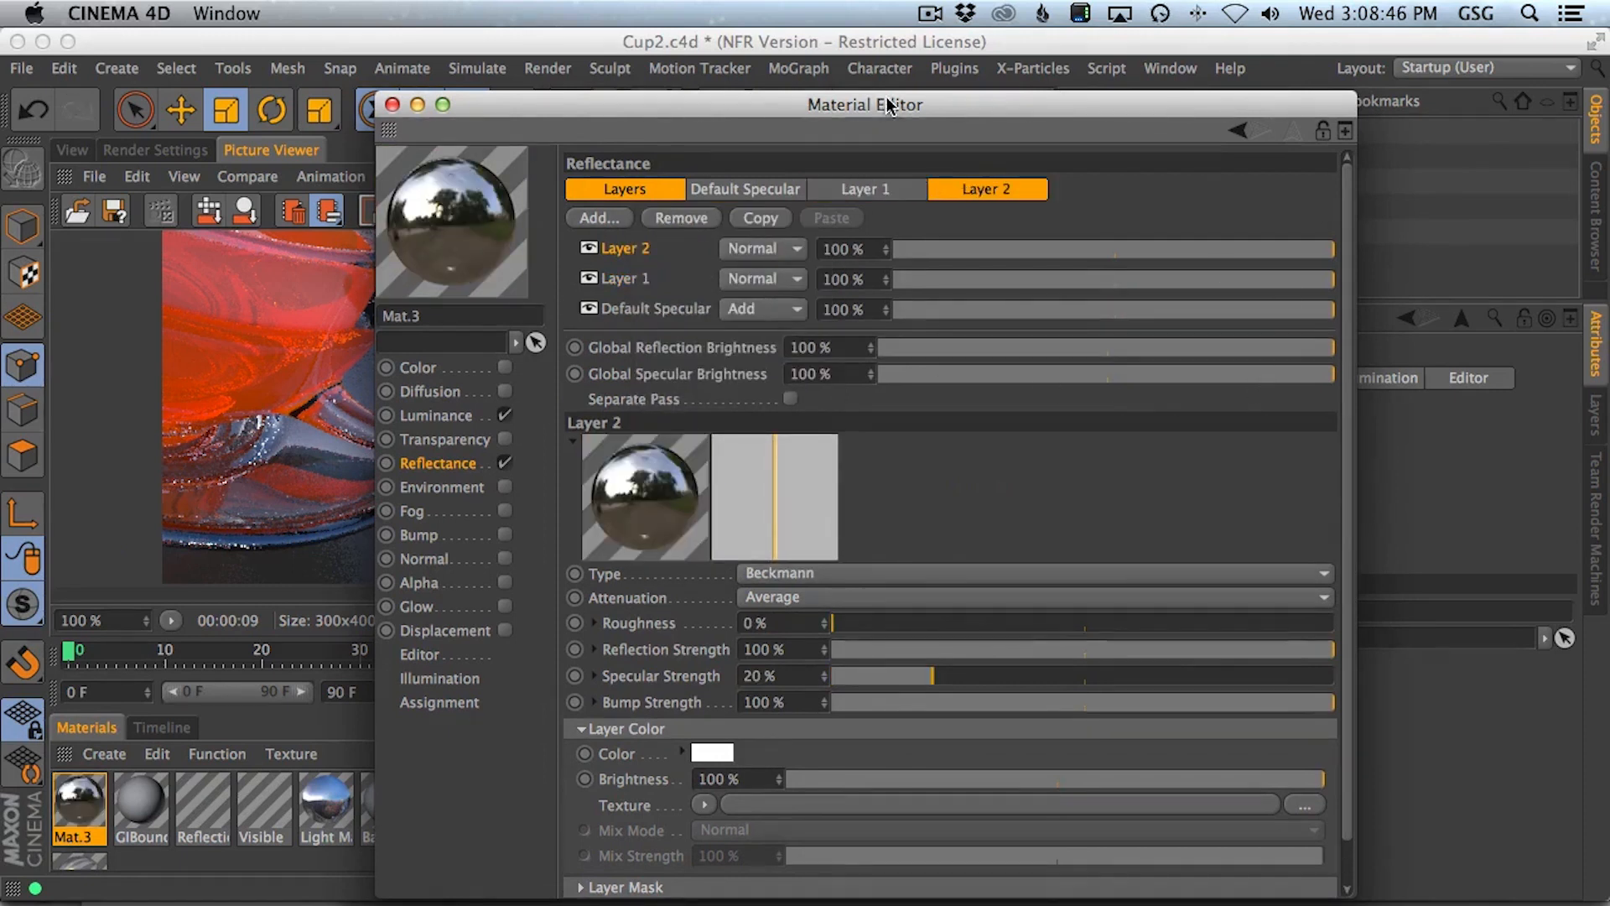
- Set the Layer Fresnel of Mat.3's new Beckmann reflectance layer to Dielectric
drag(891, 105, 983, 42)
click(671, 824)
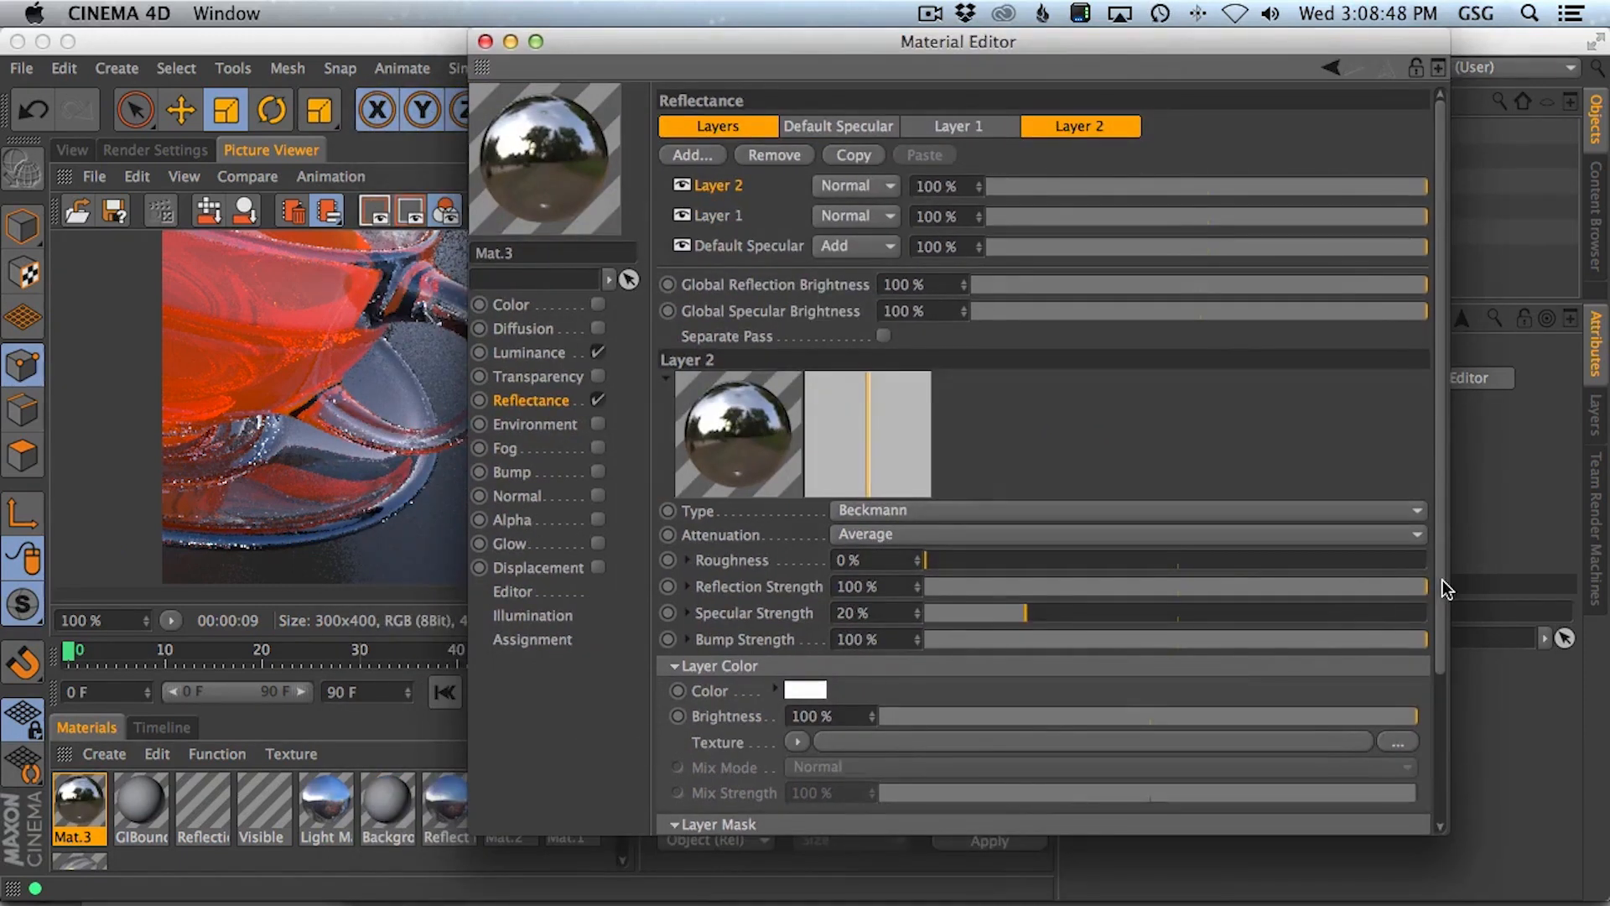
scroll(1099, 742, down, 5)
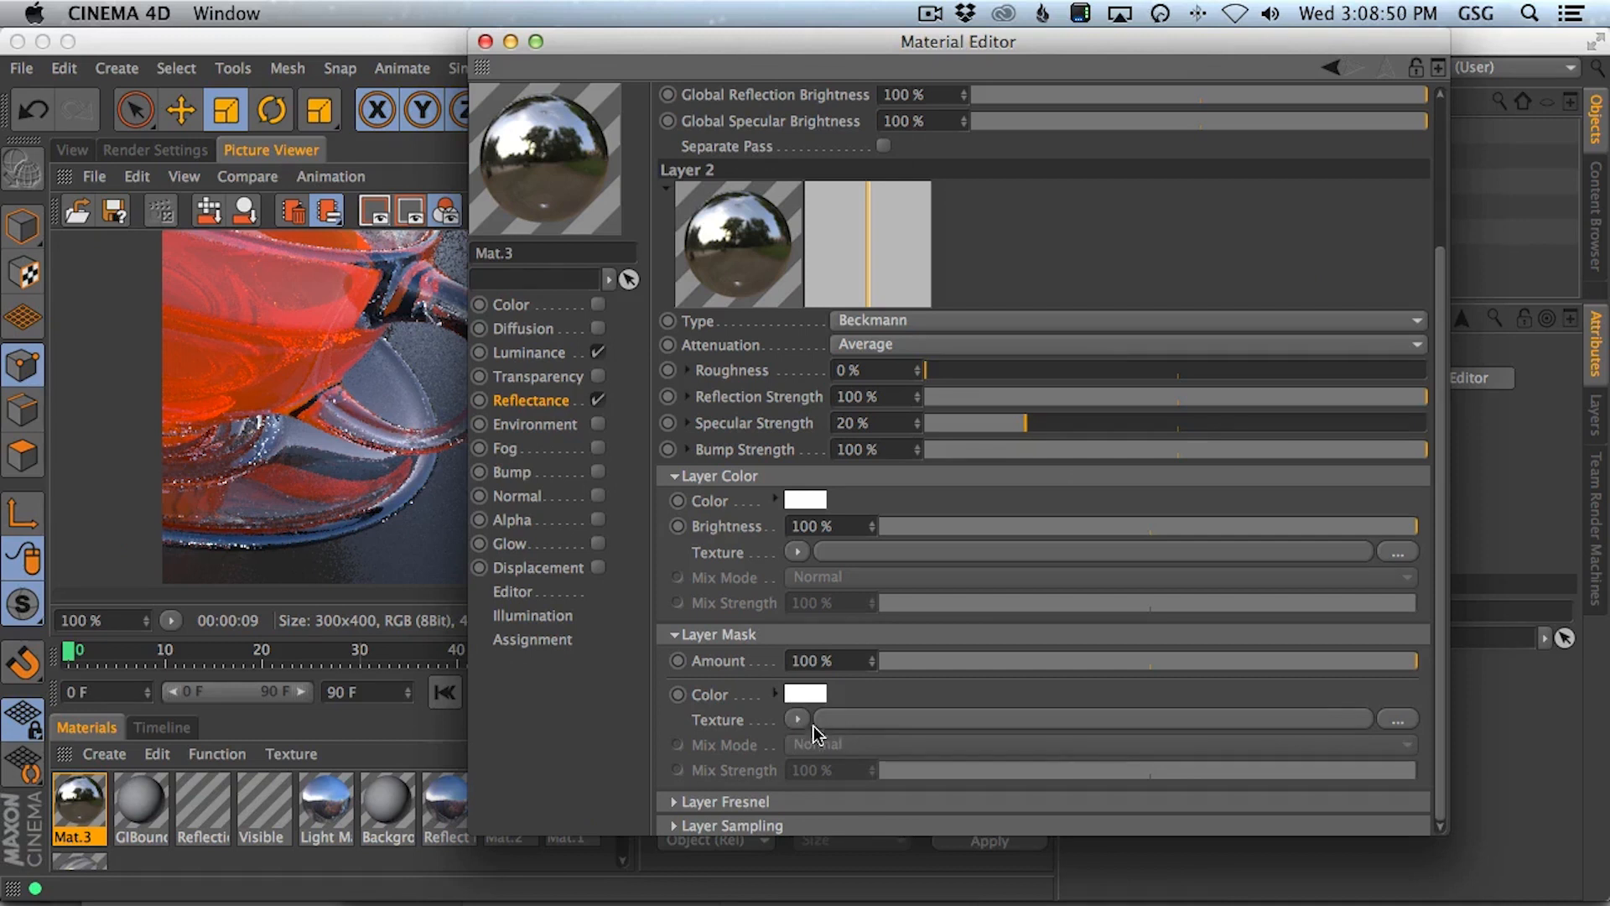
click(672, 802)
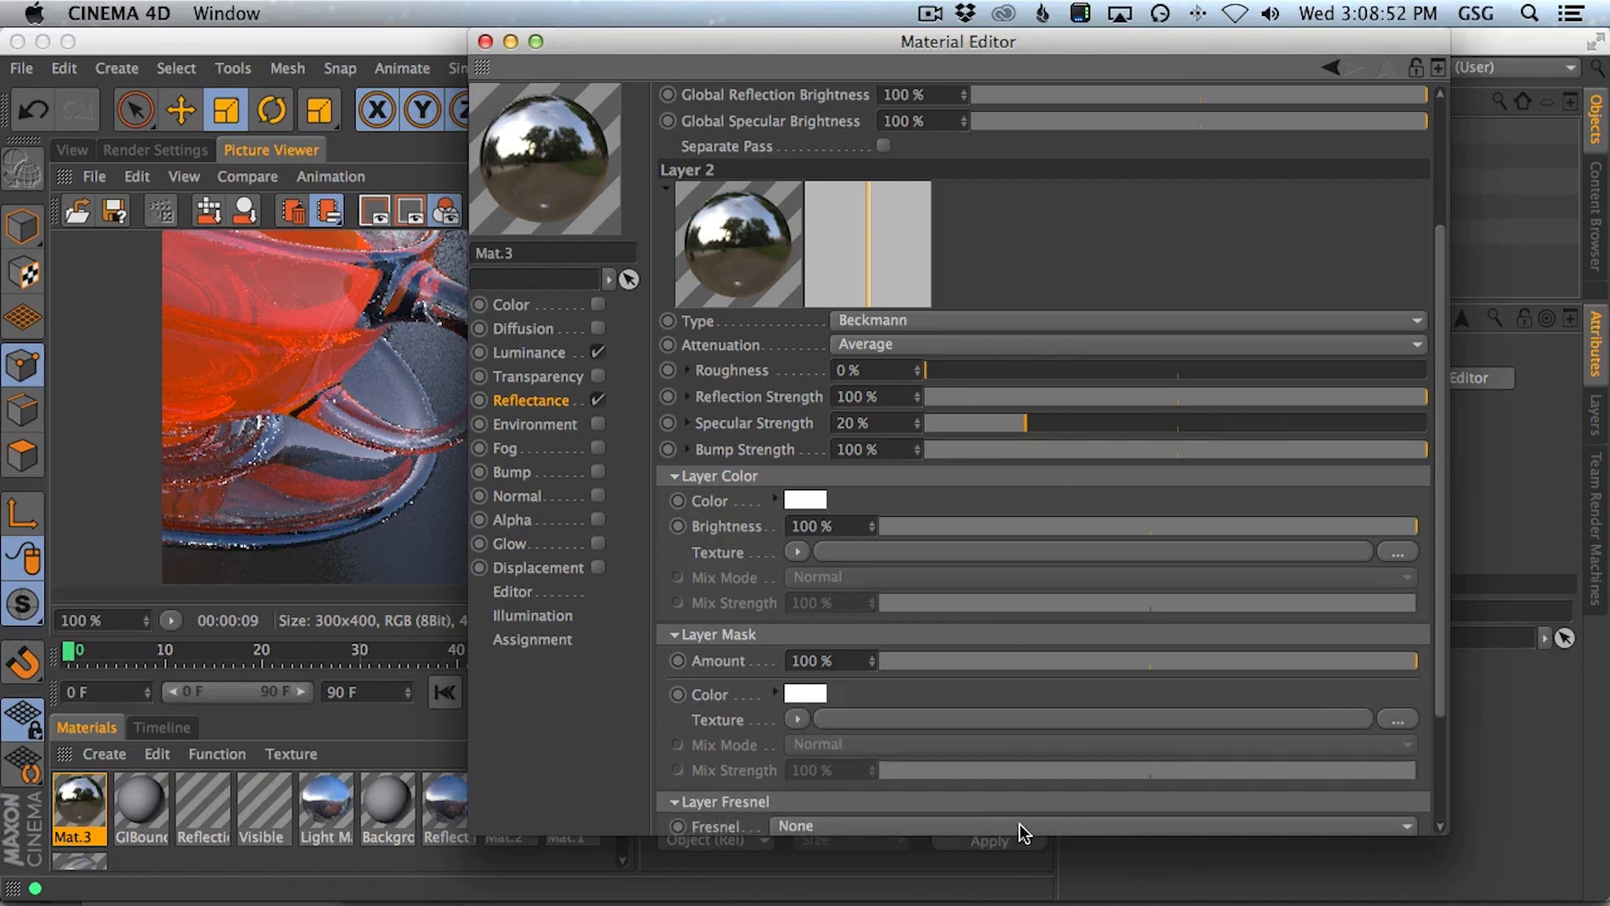
click(1020, 829)
click(1037, 776)
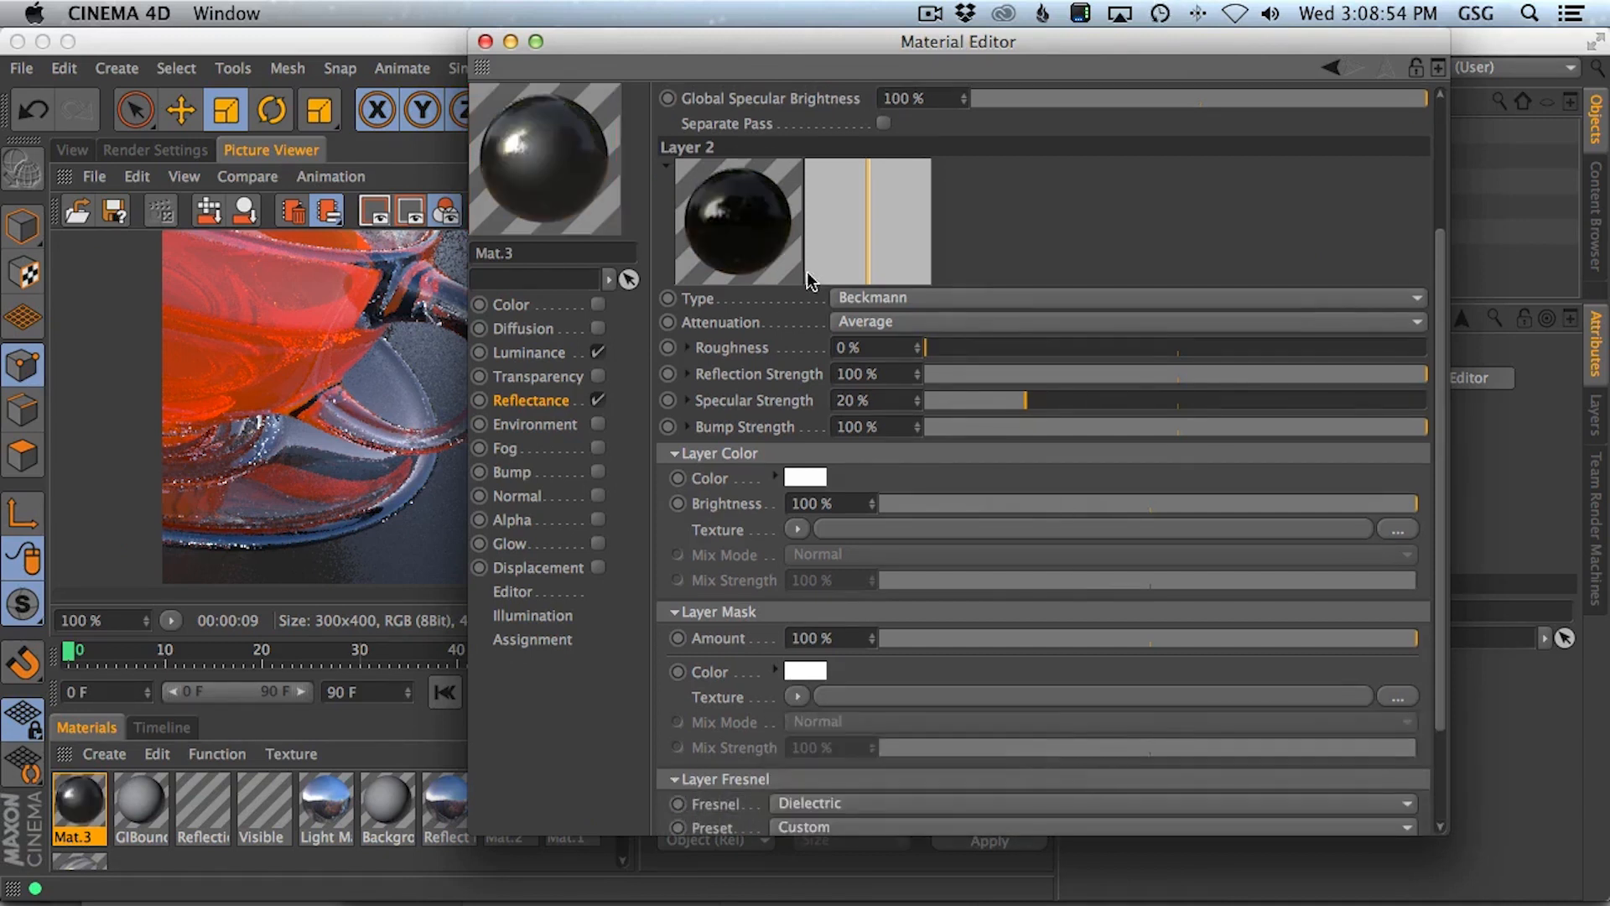
- Review Mat.3's reflectance layer list and open the material's Environment channel settings
drag(1436, 436, 1436, 165)
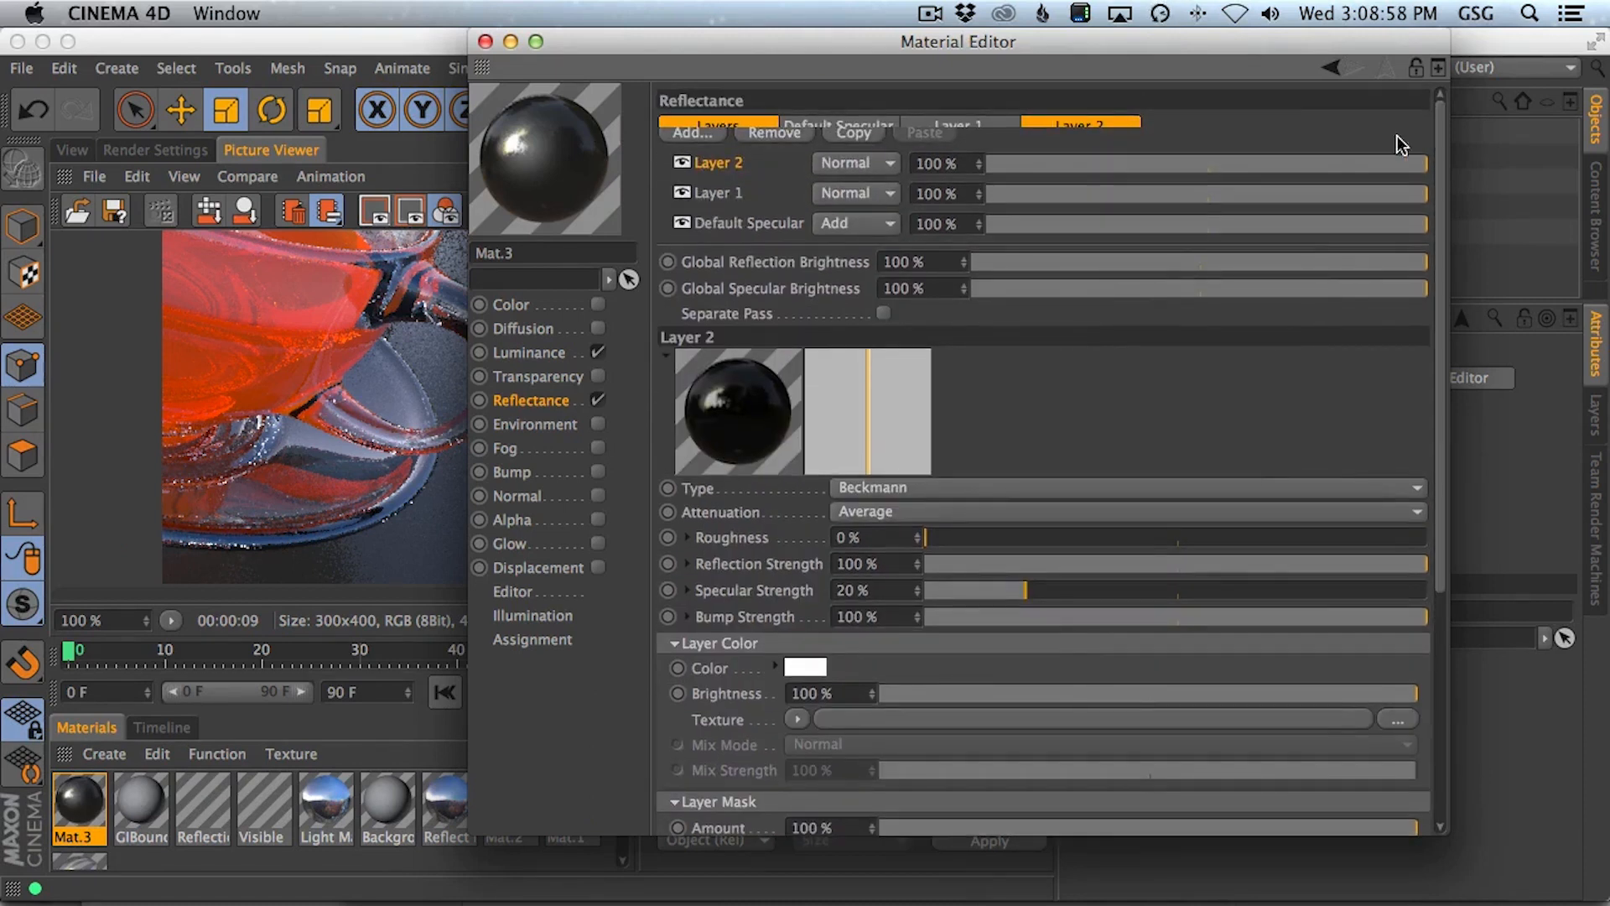
click(693, 132)
click(730, 183)
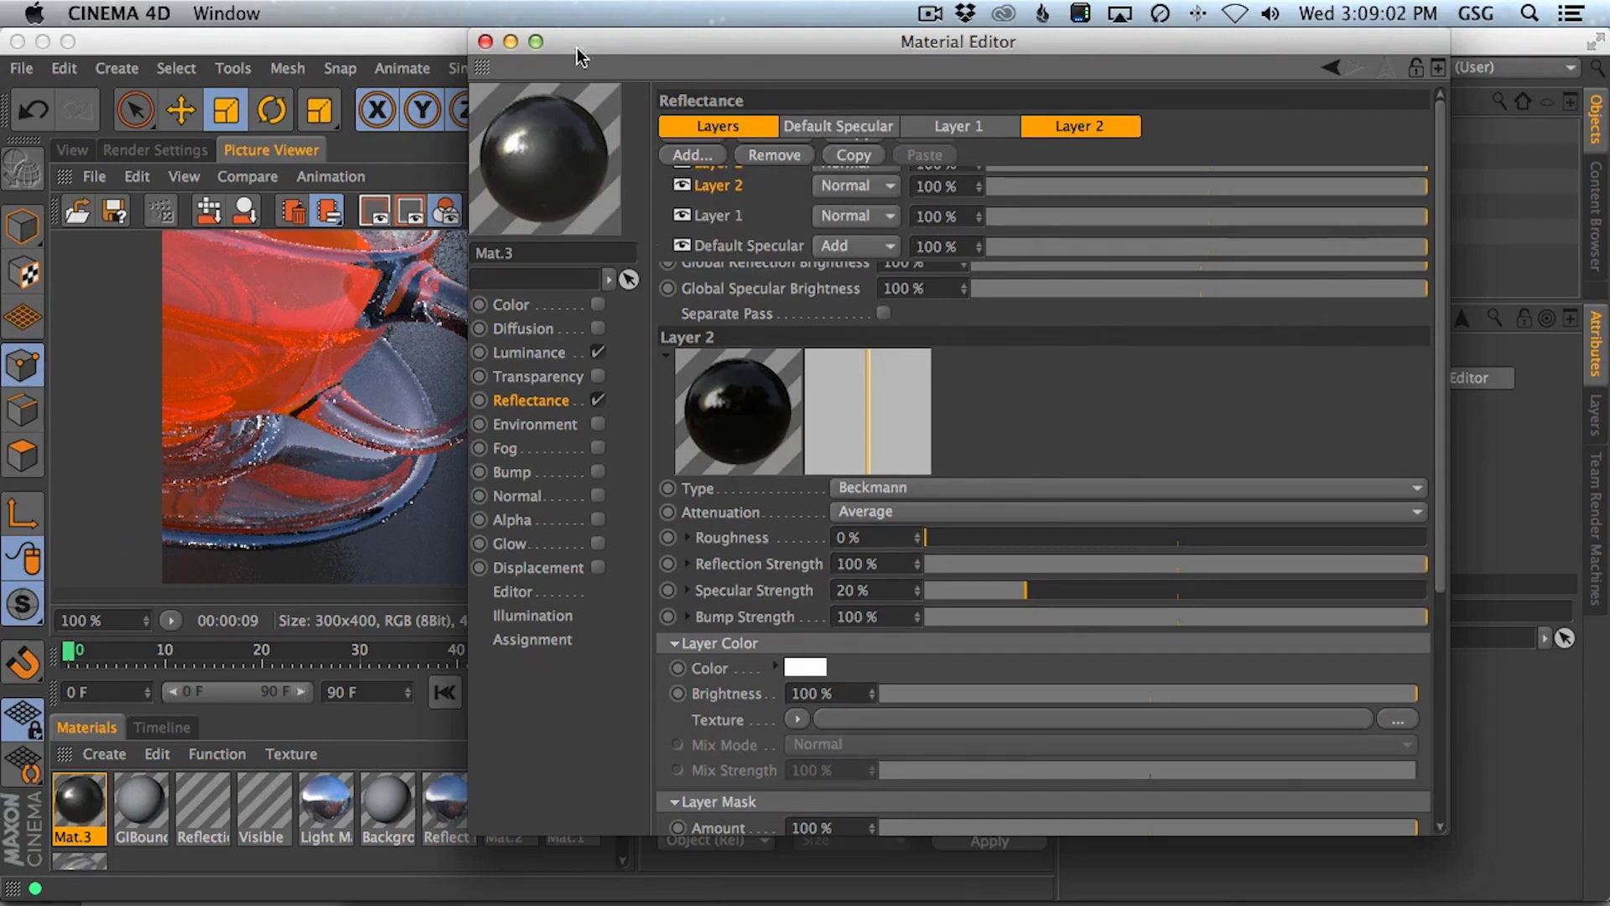
drag(526, 46, 464, 52)
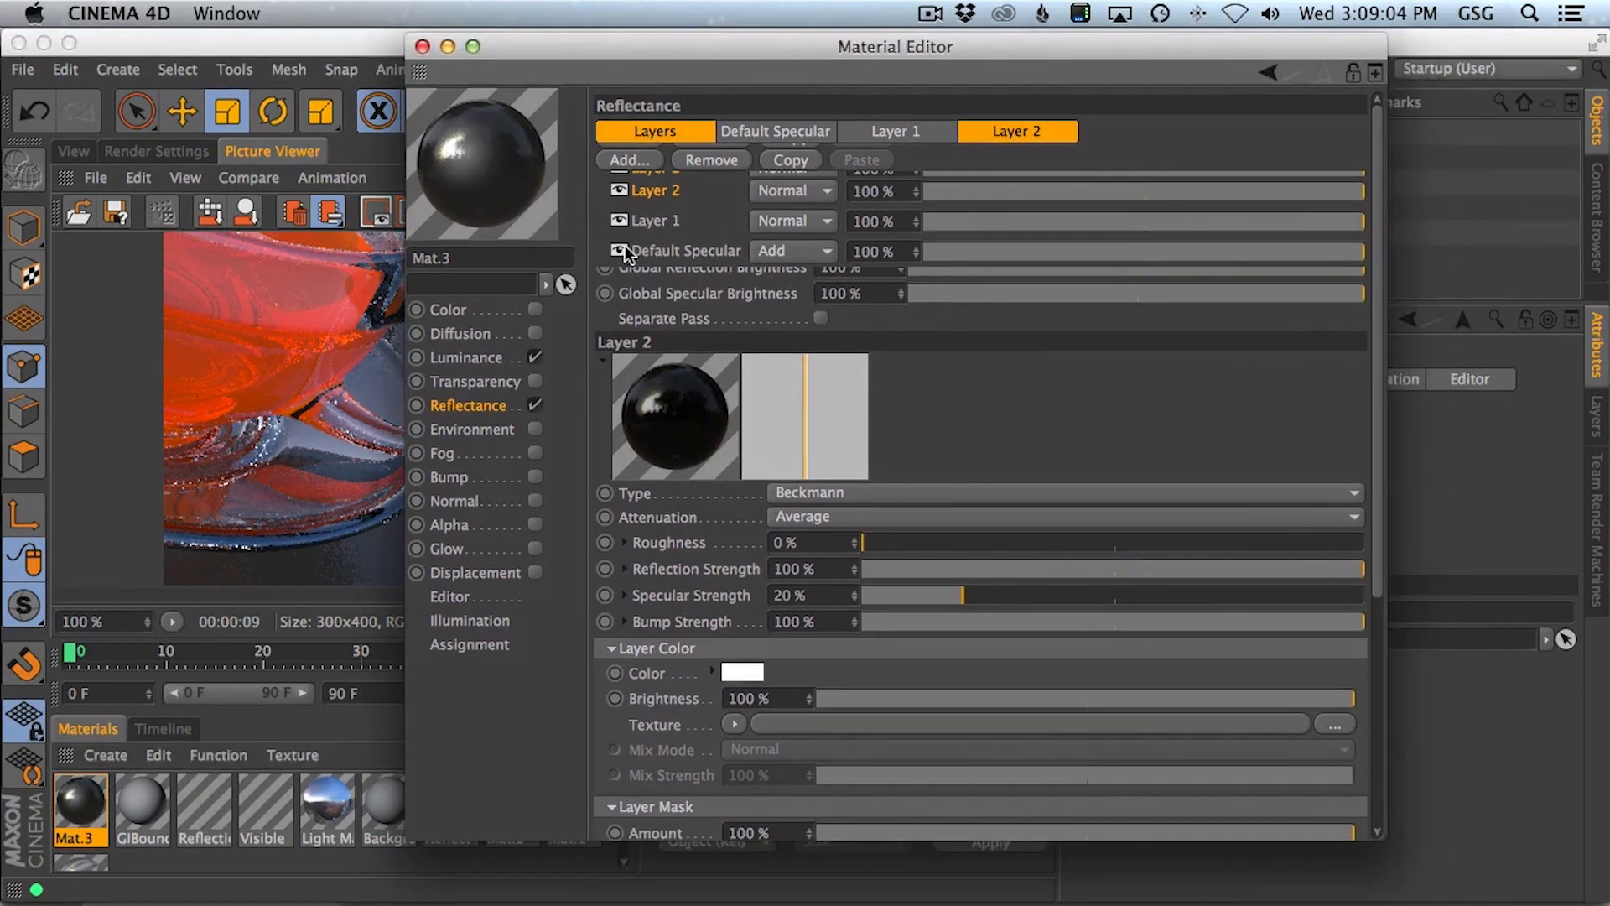
click(442, 424)
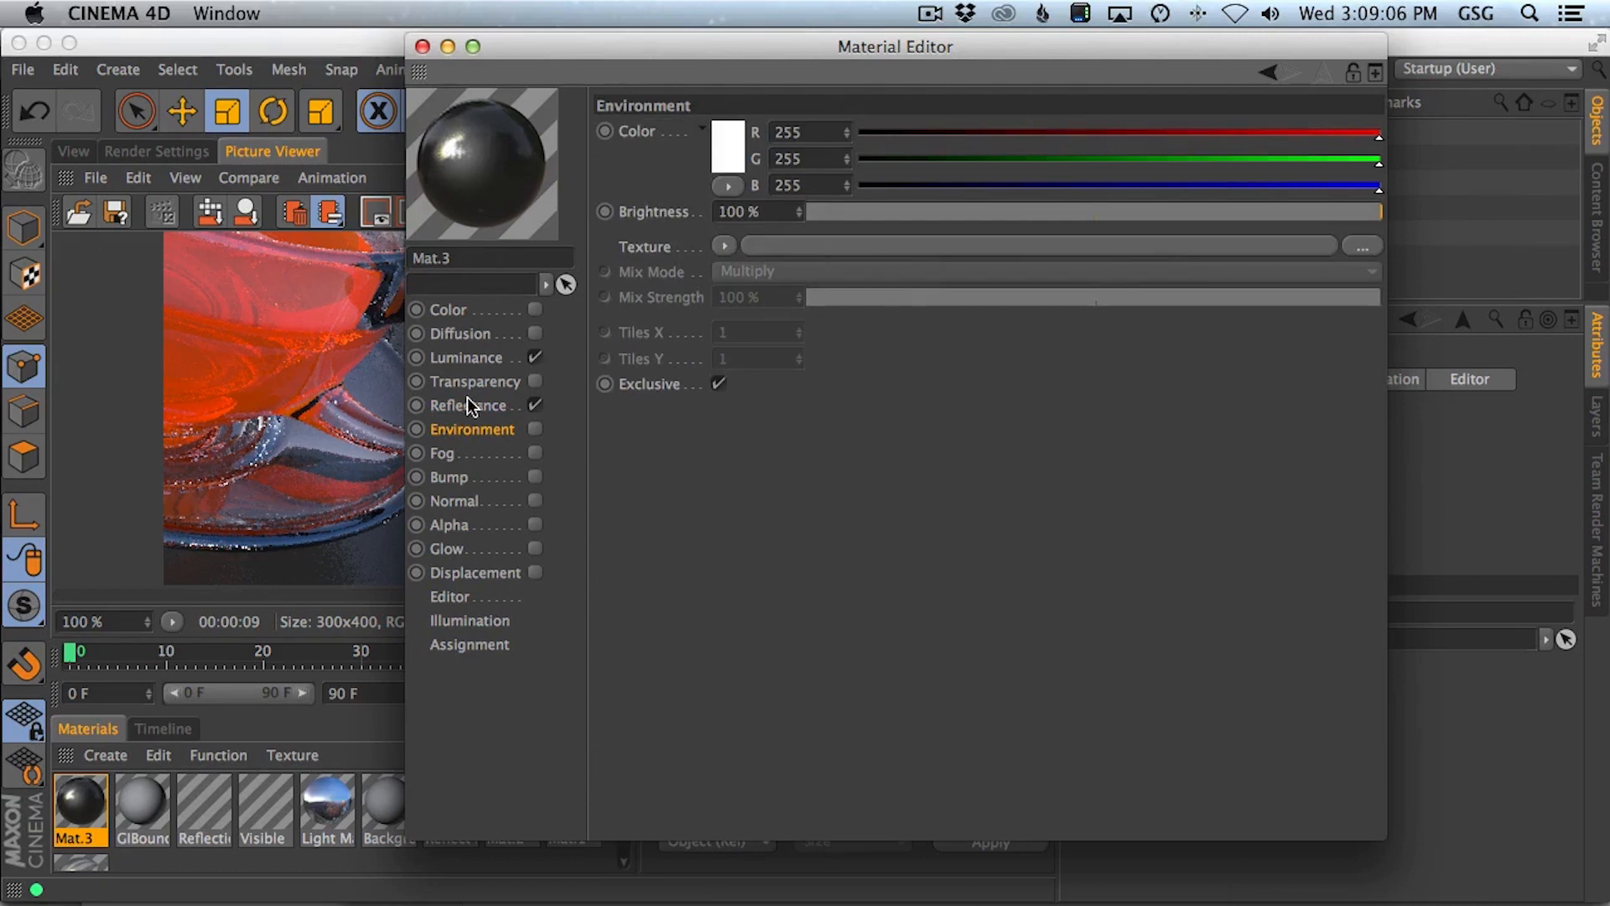
- Try the Normal blend mode on the Default Specular layer of Mat.3's Reflectance channel, and remove that layer
click(466, 405)
click(792, 251)
click(782, 232)
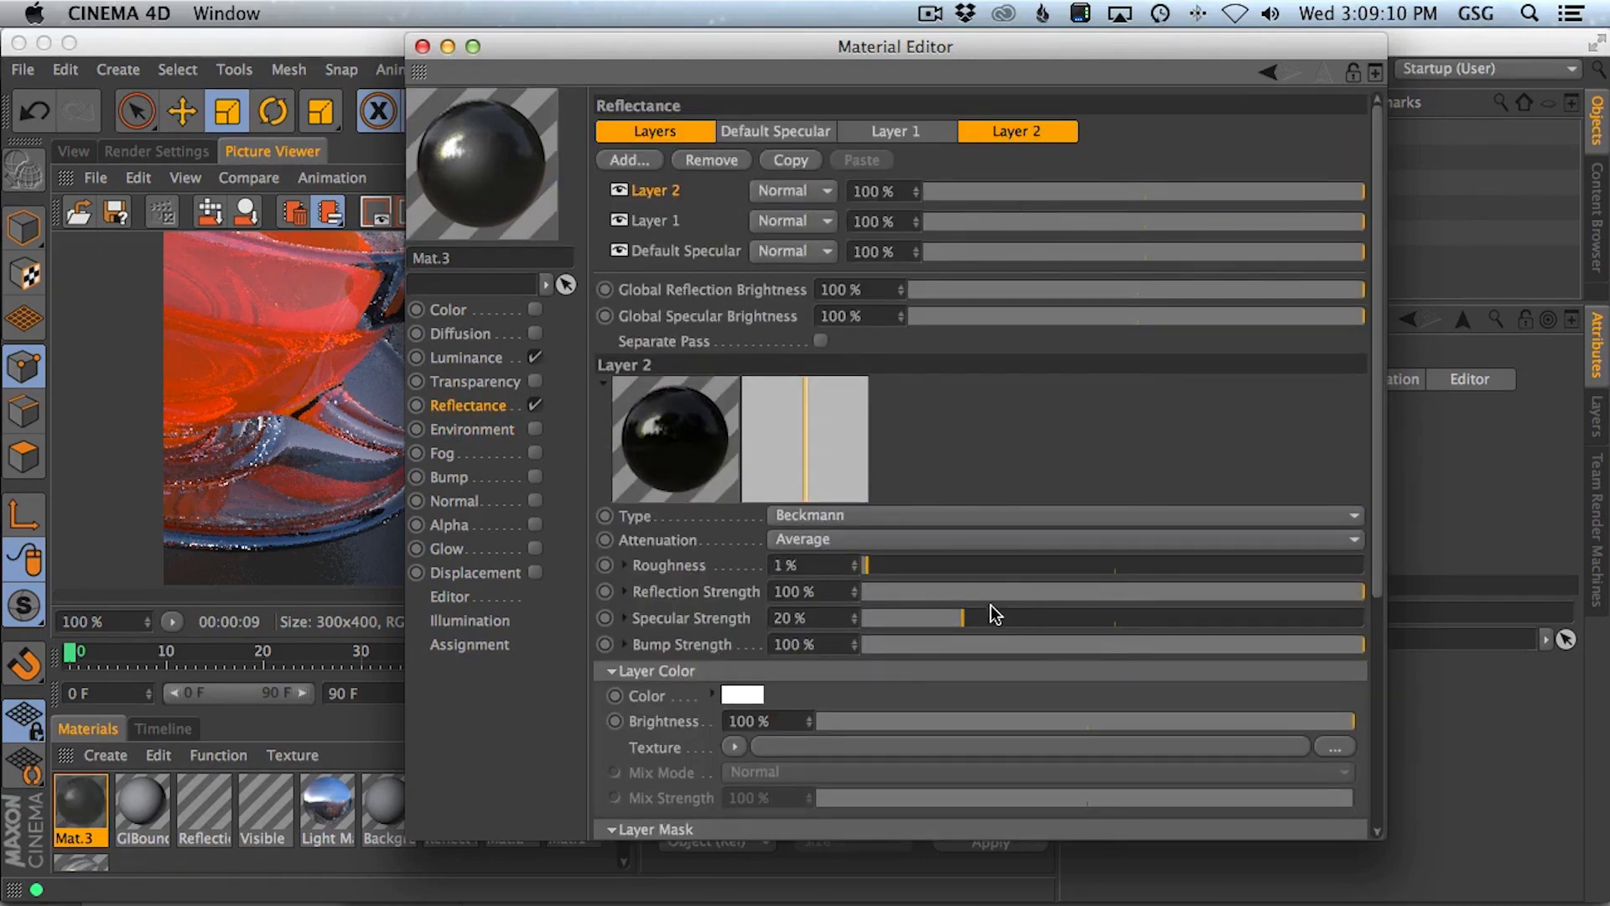
key(super+z)
click(1037, 592)
drag(1055, 604, 1067, 601)
click(708, 252)
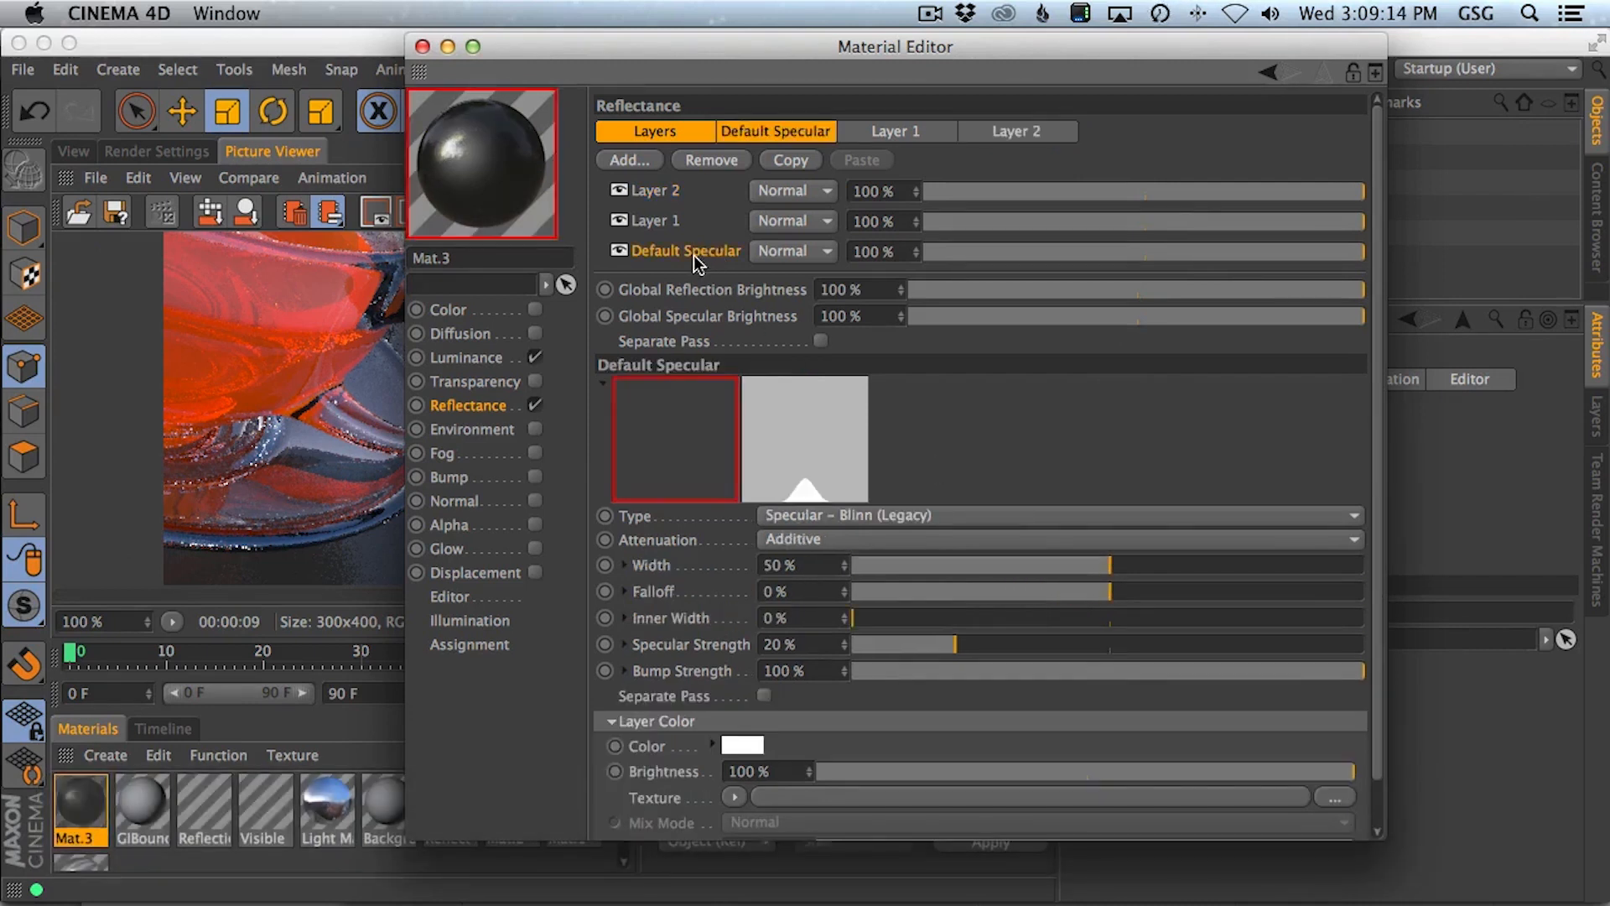
key(BackSpace)
- Fine-tune the luminance brightness of Mat.3, close its editor and render the cup scene to the Picture Viewer
click(466, 356)
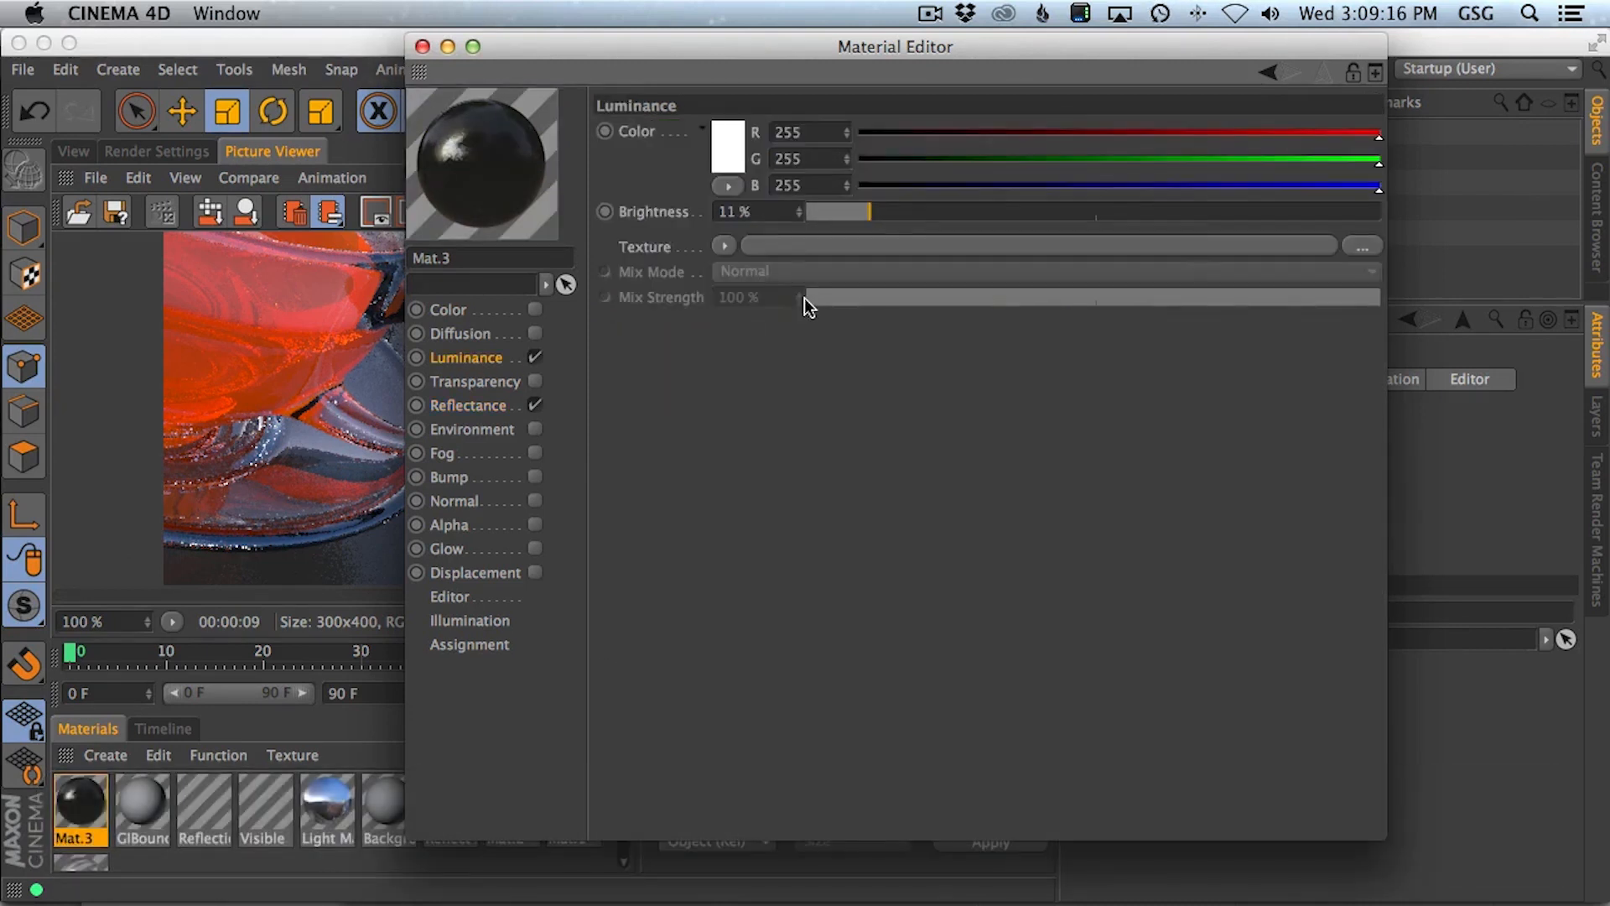
drag(880, 220, 876, 215)
click(422, 48)
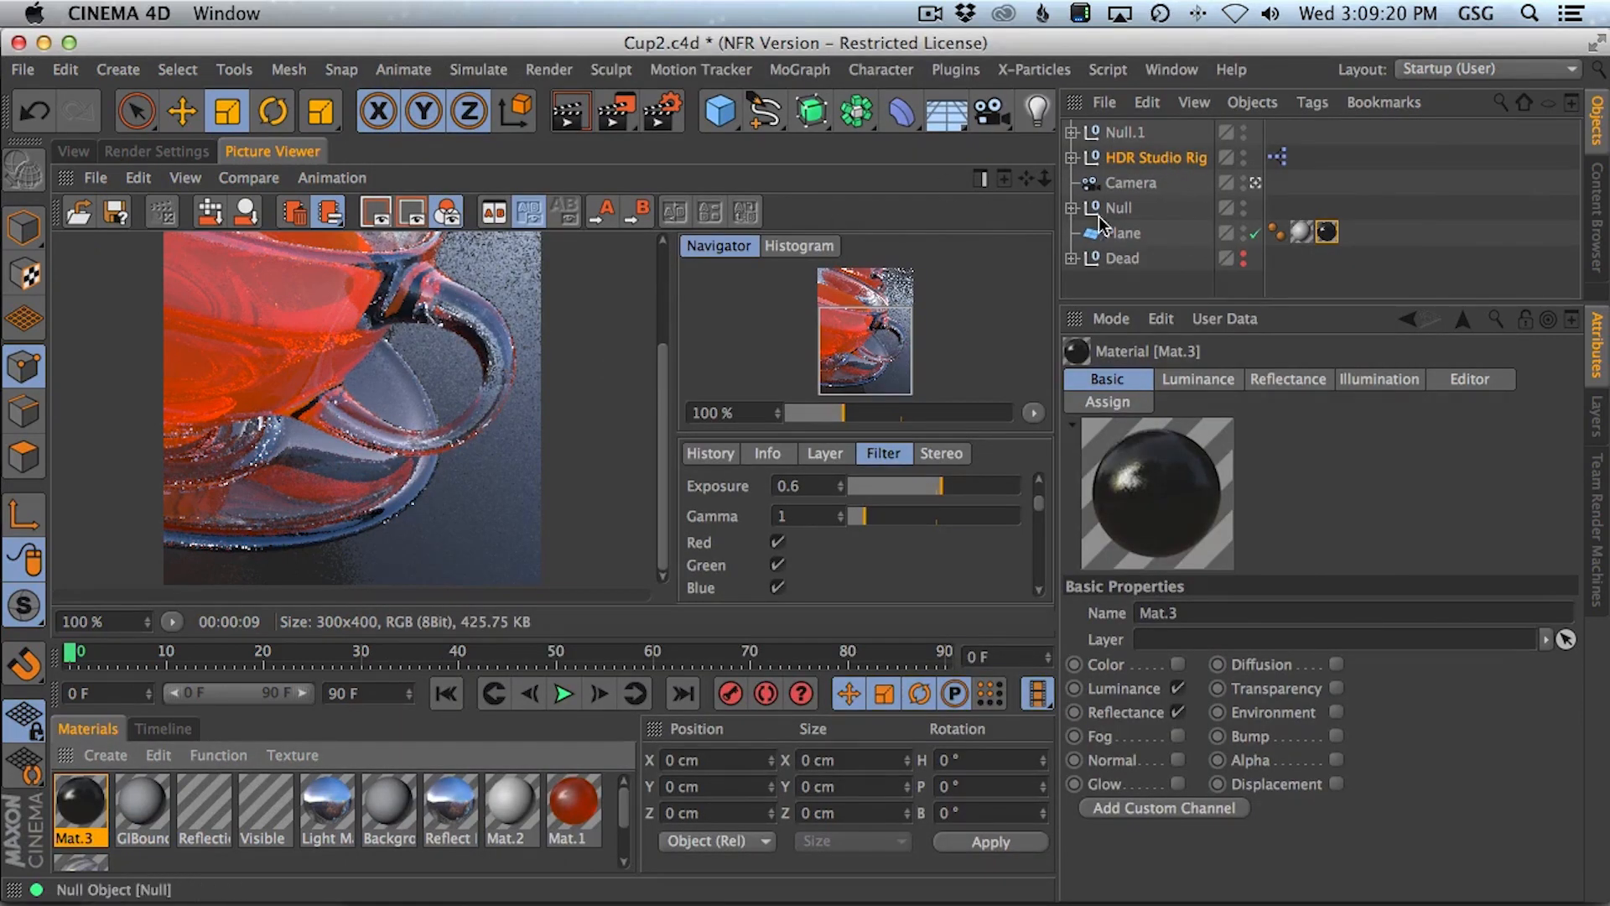
key(shift+r)
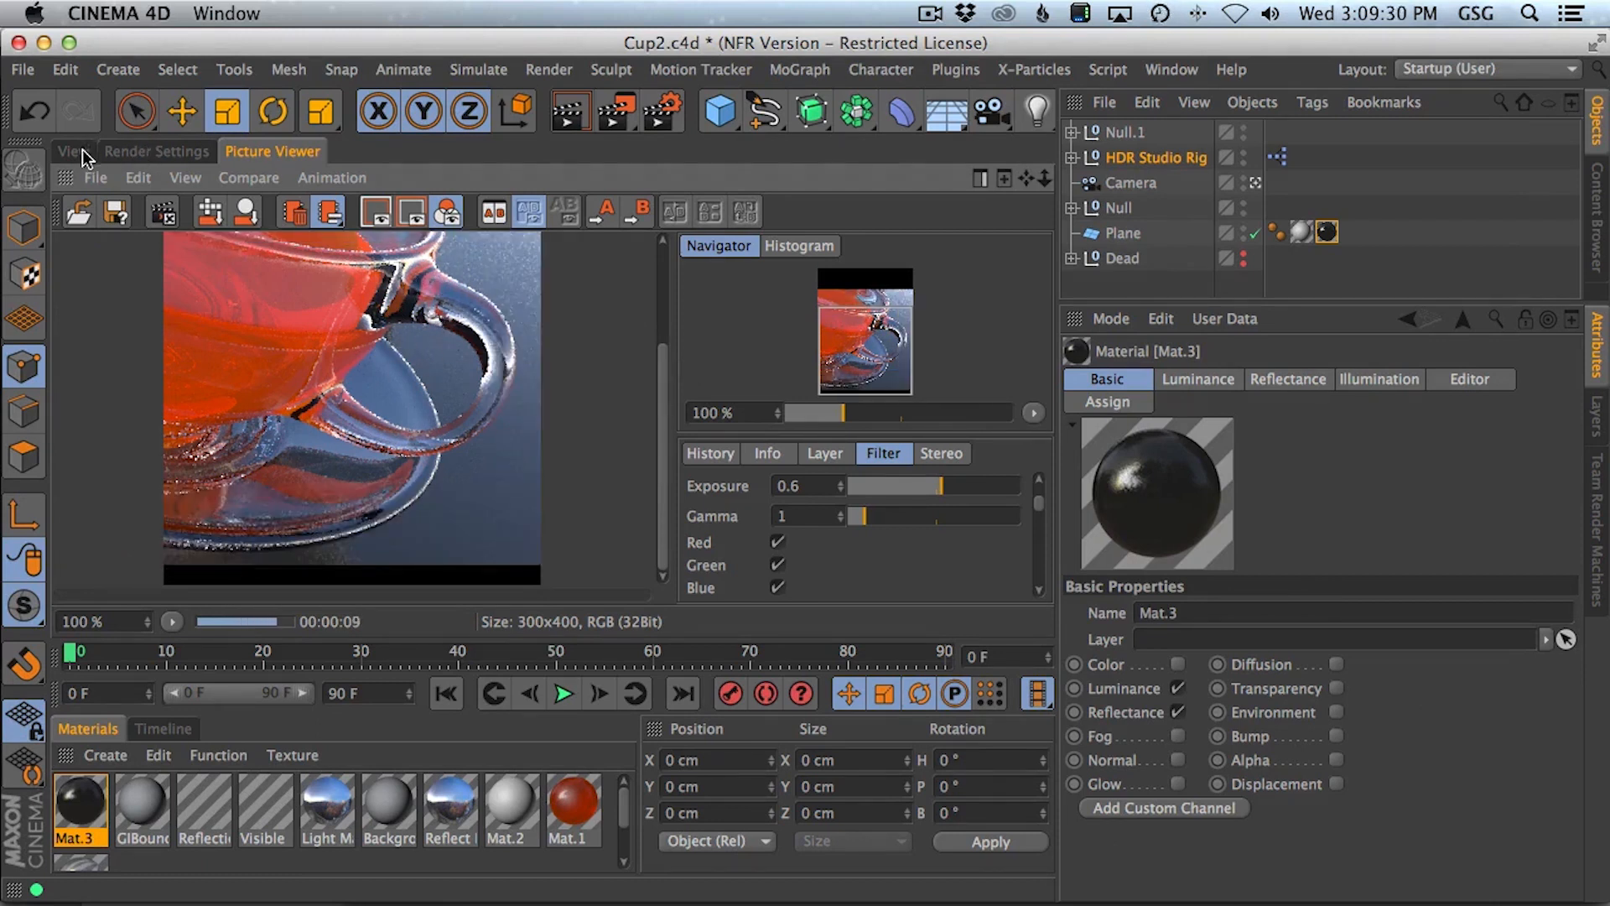
- Set the Reflection Depth in the render options to 1 and start a test render
click(147, 153)
click(126, 328)
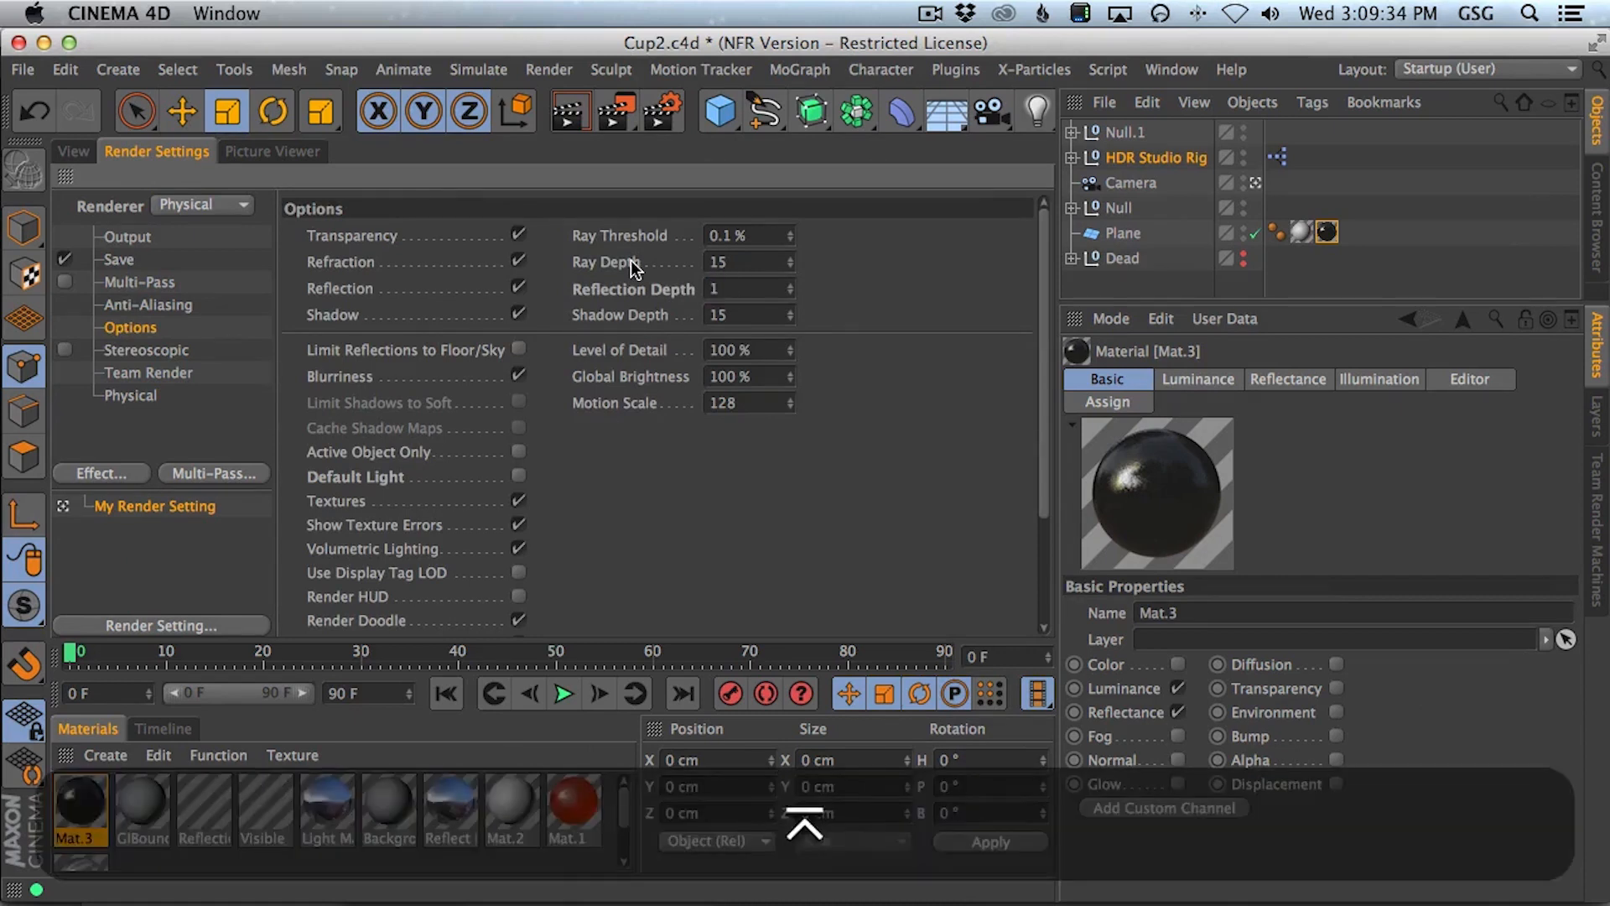
key(shift+r)
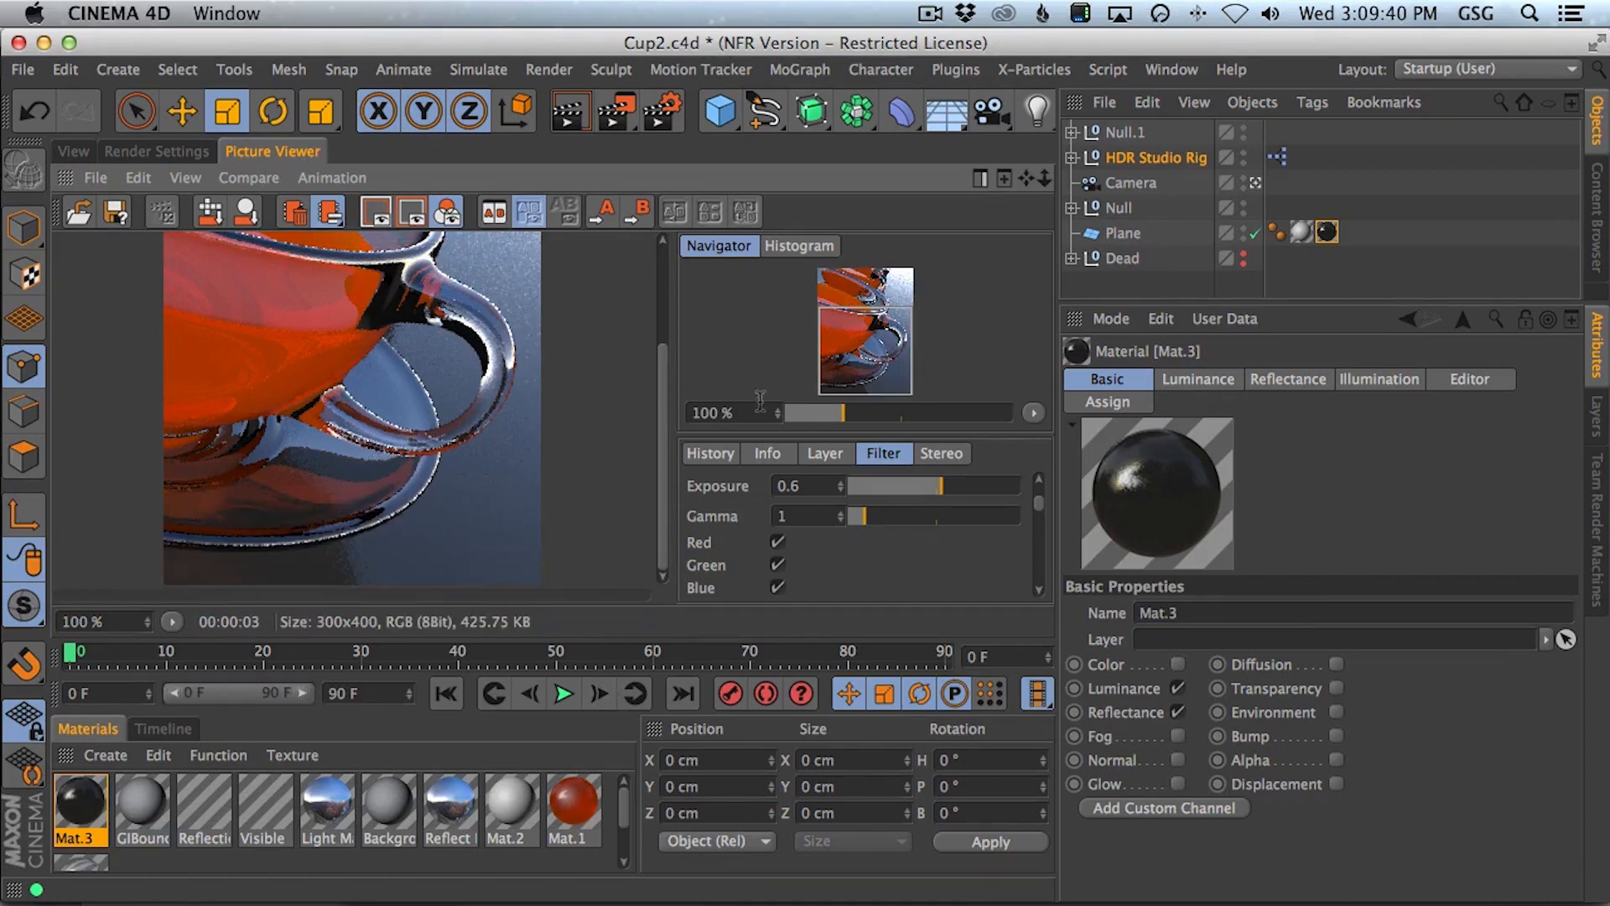
- Compare the low reflection depth render with the previous one in the Picture Viewer history
click(713, 454)
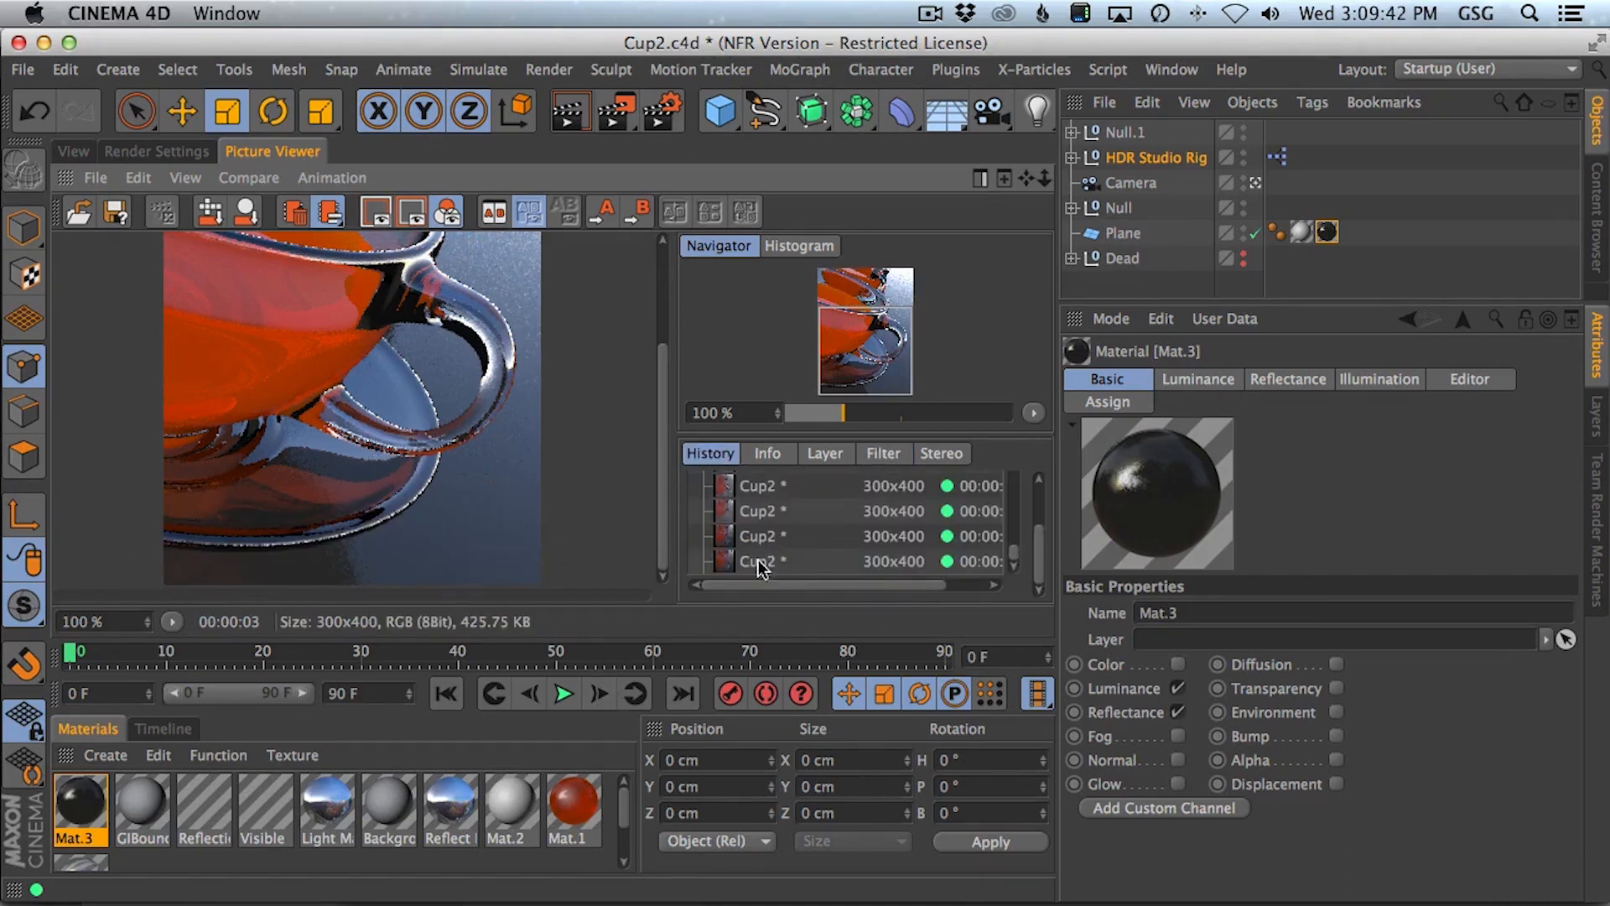
key(Down)
key(Down)
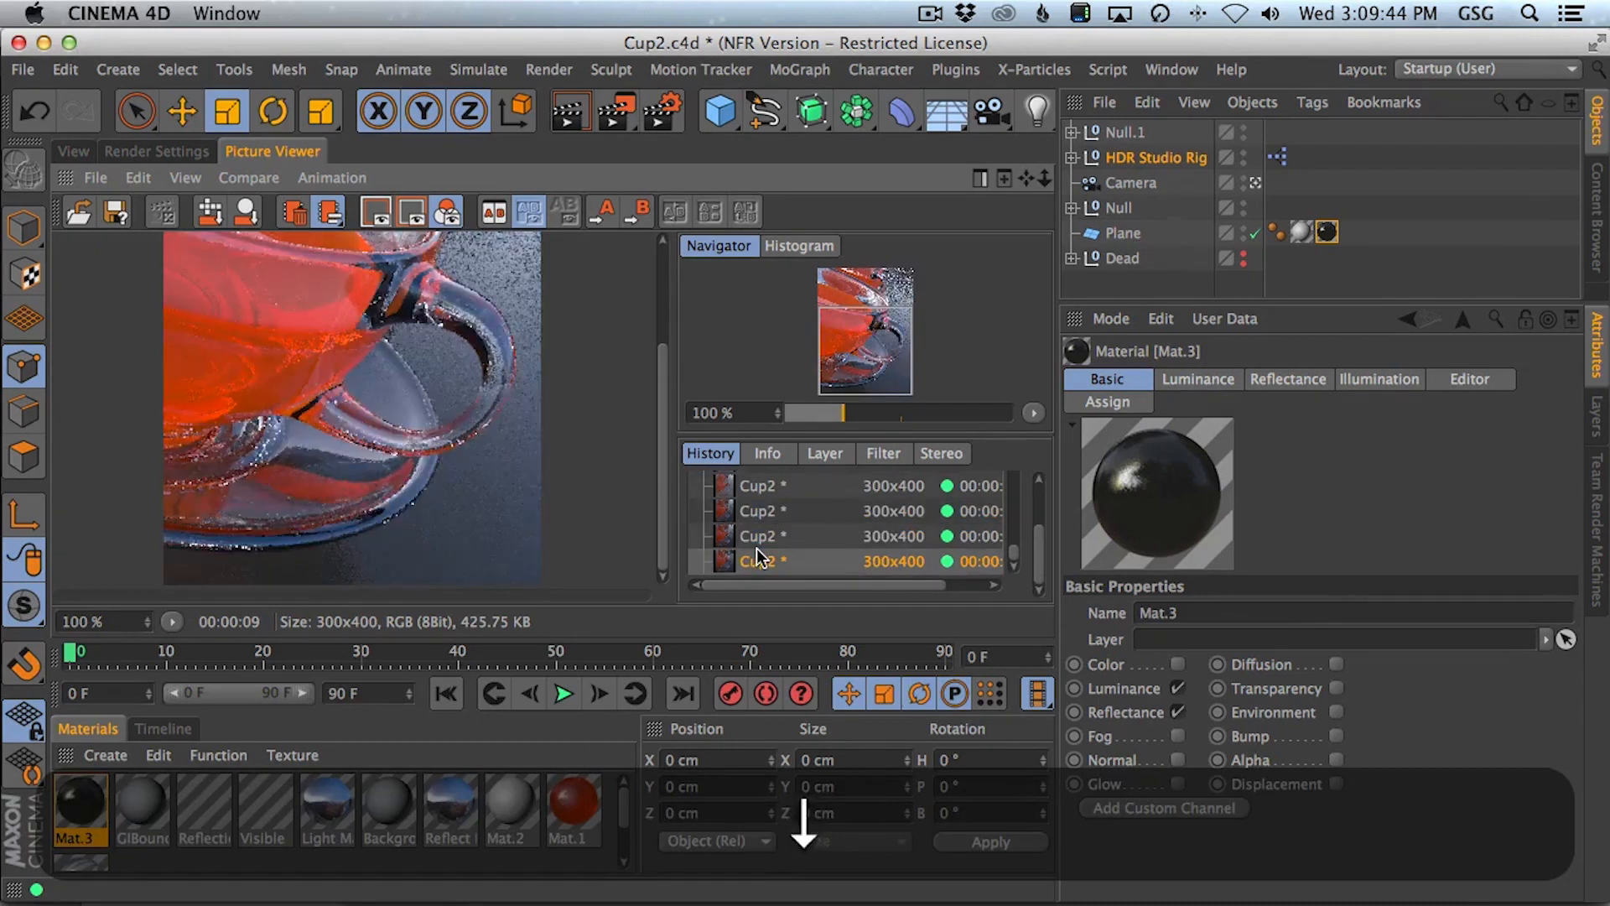
- Examine the render options and the Physical renderer's Basic and Advanced settings for anything affecting the dark glass reflections
click(73, 151)
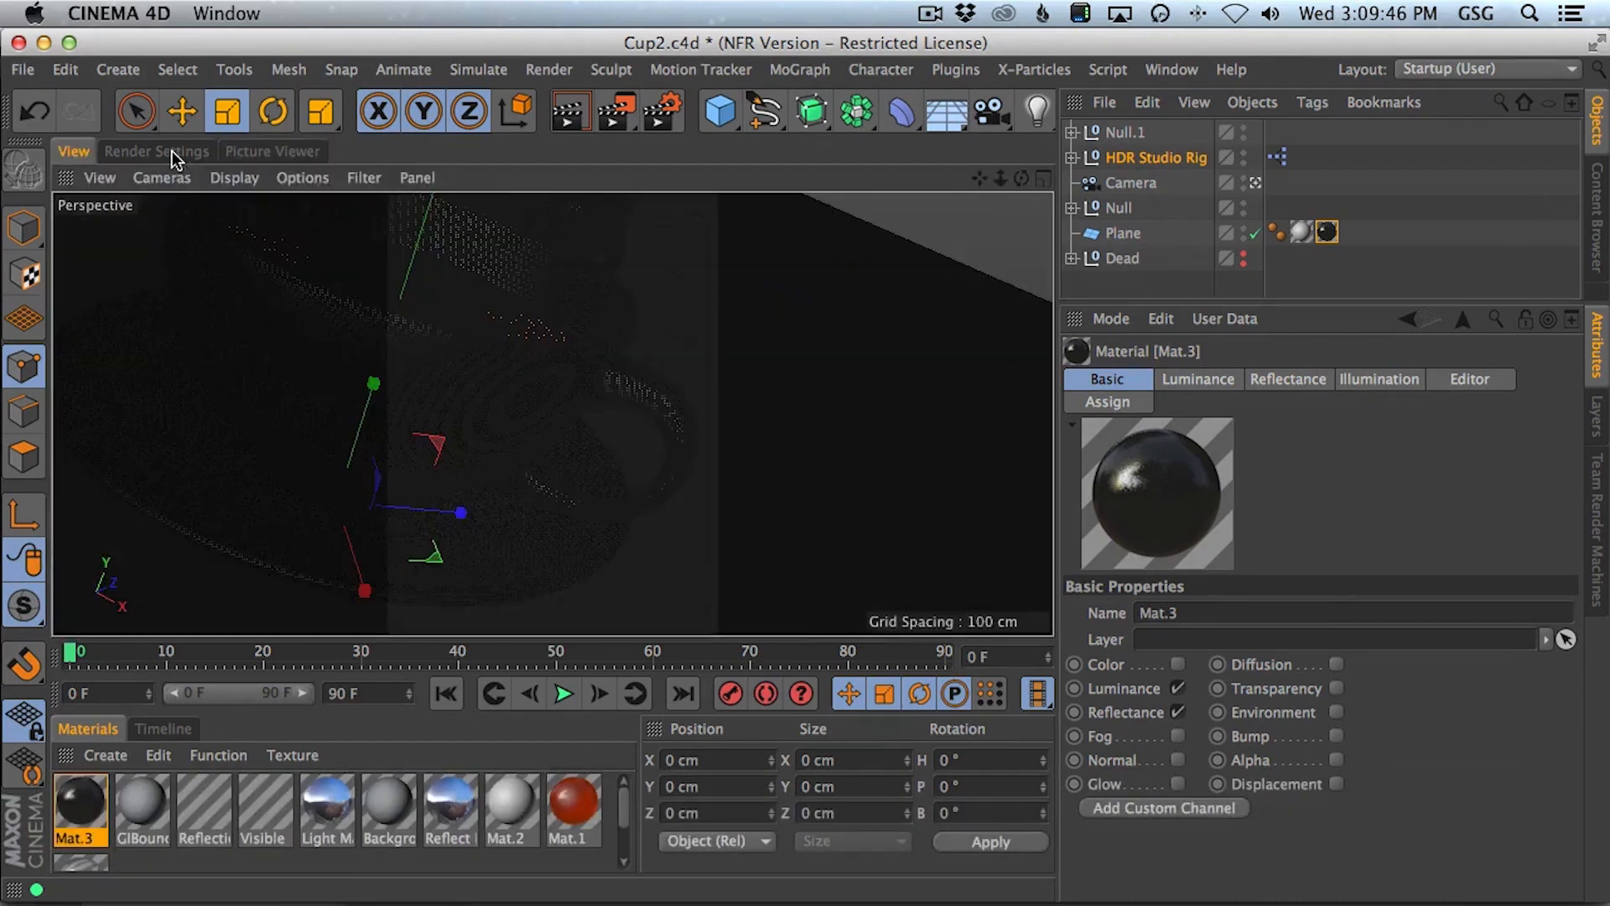
click(173, 153)
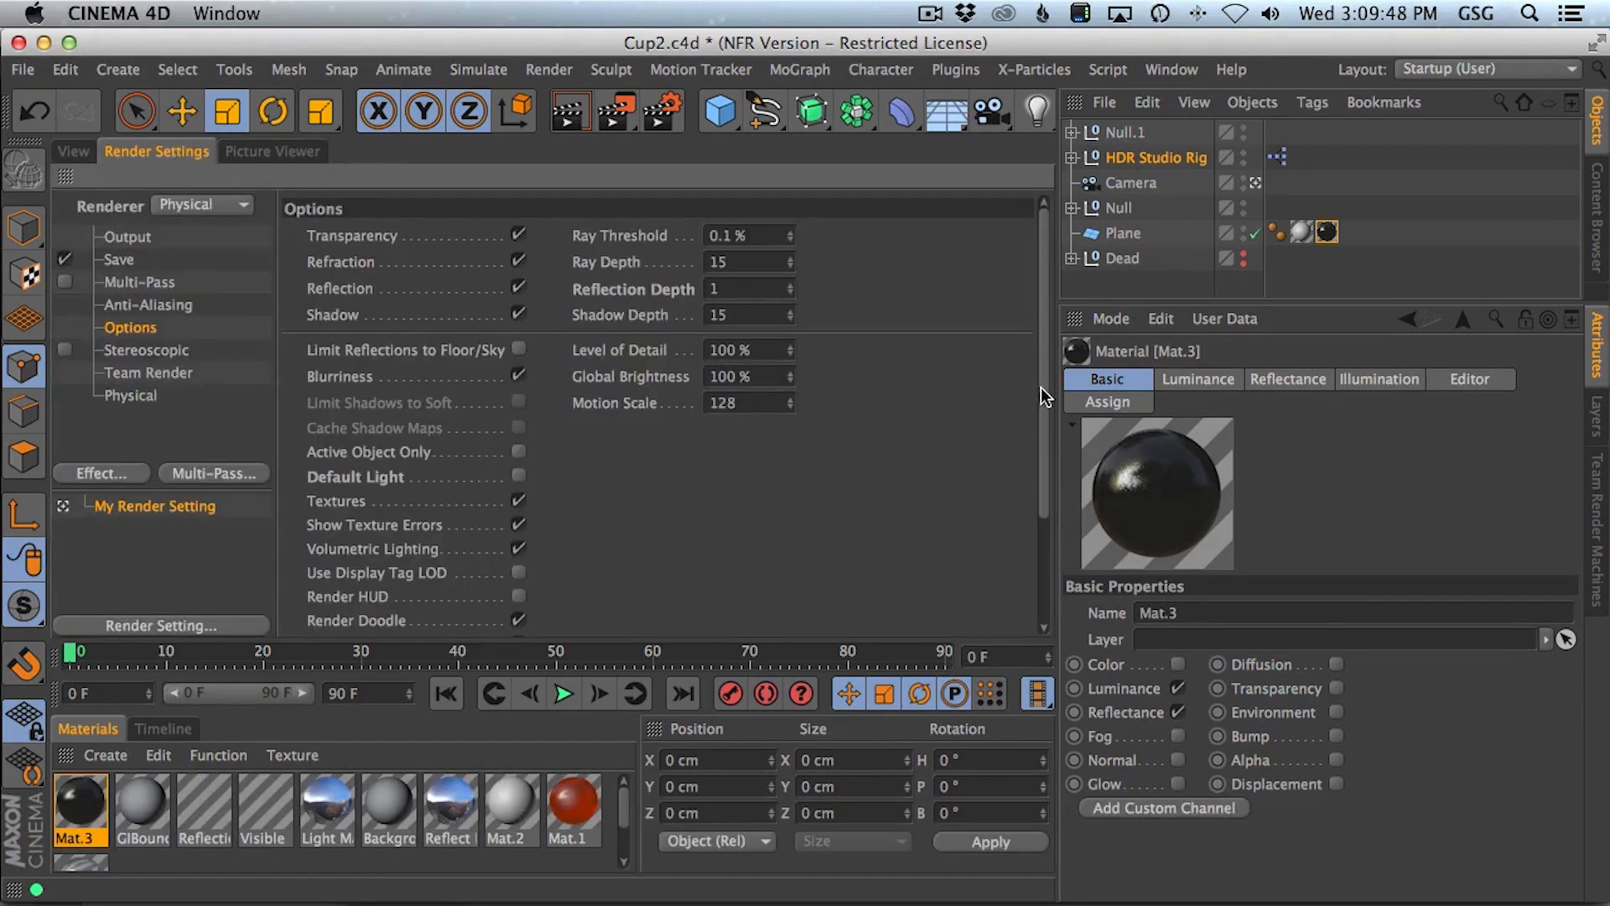
drag(1041, 388, 1018, 545)
scroll(1013, 580, up, 5)
scroll(1017, 367, down, 4)
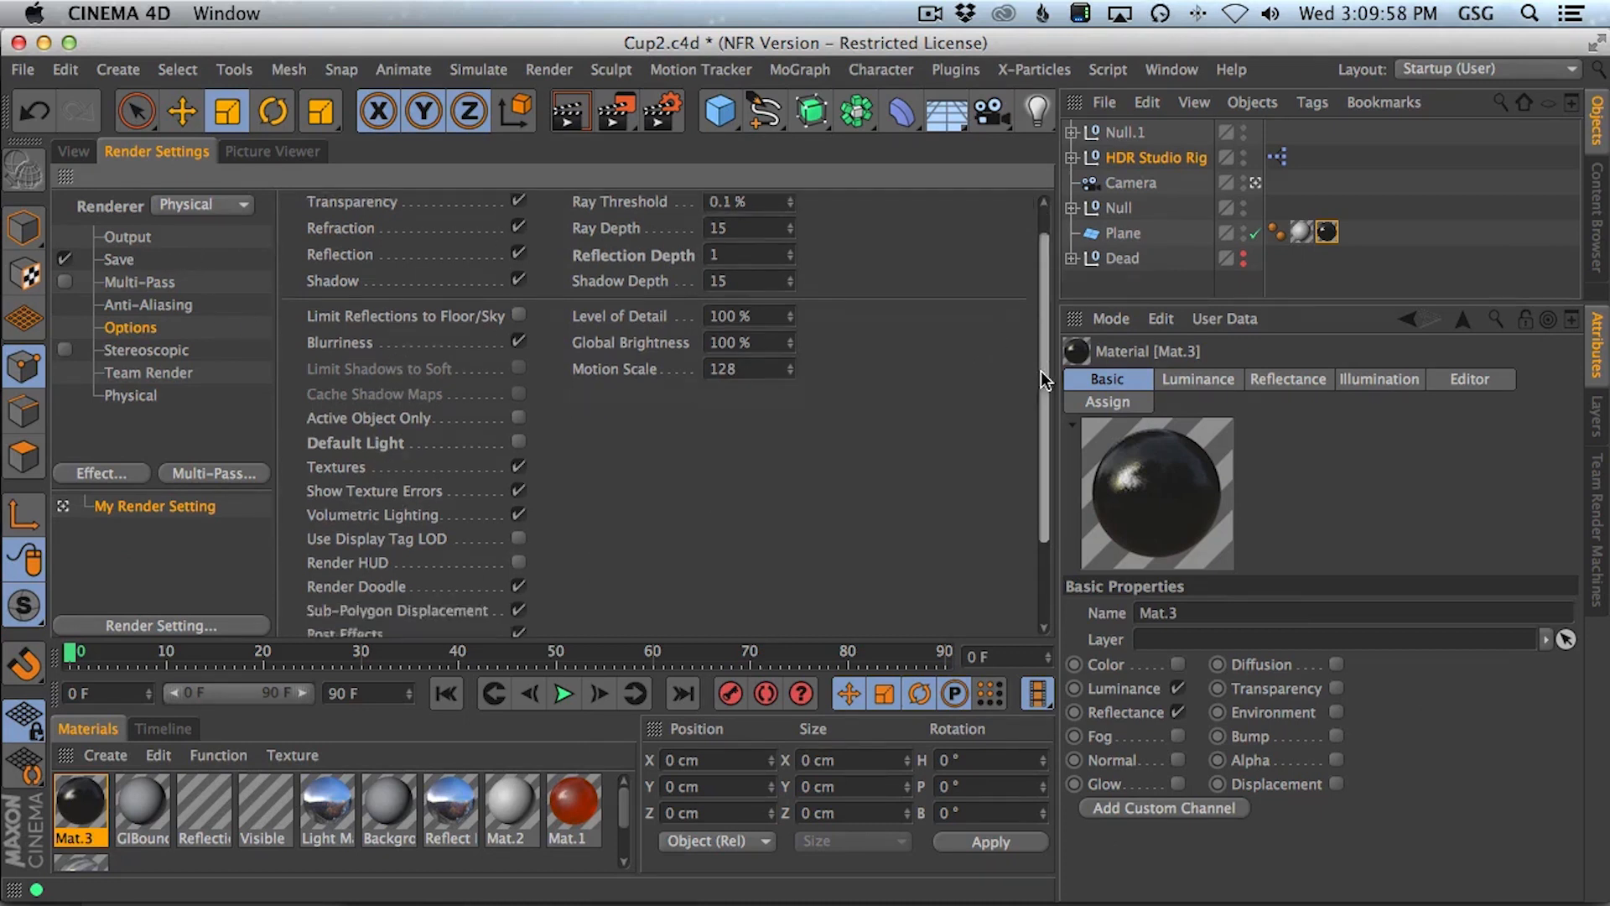
scroll(1022, 545, up, 4)
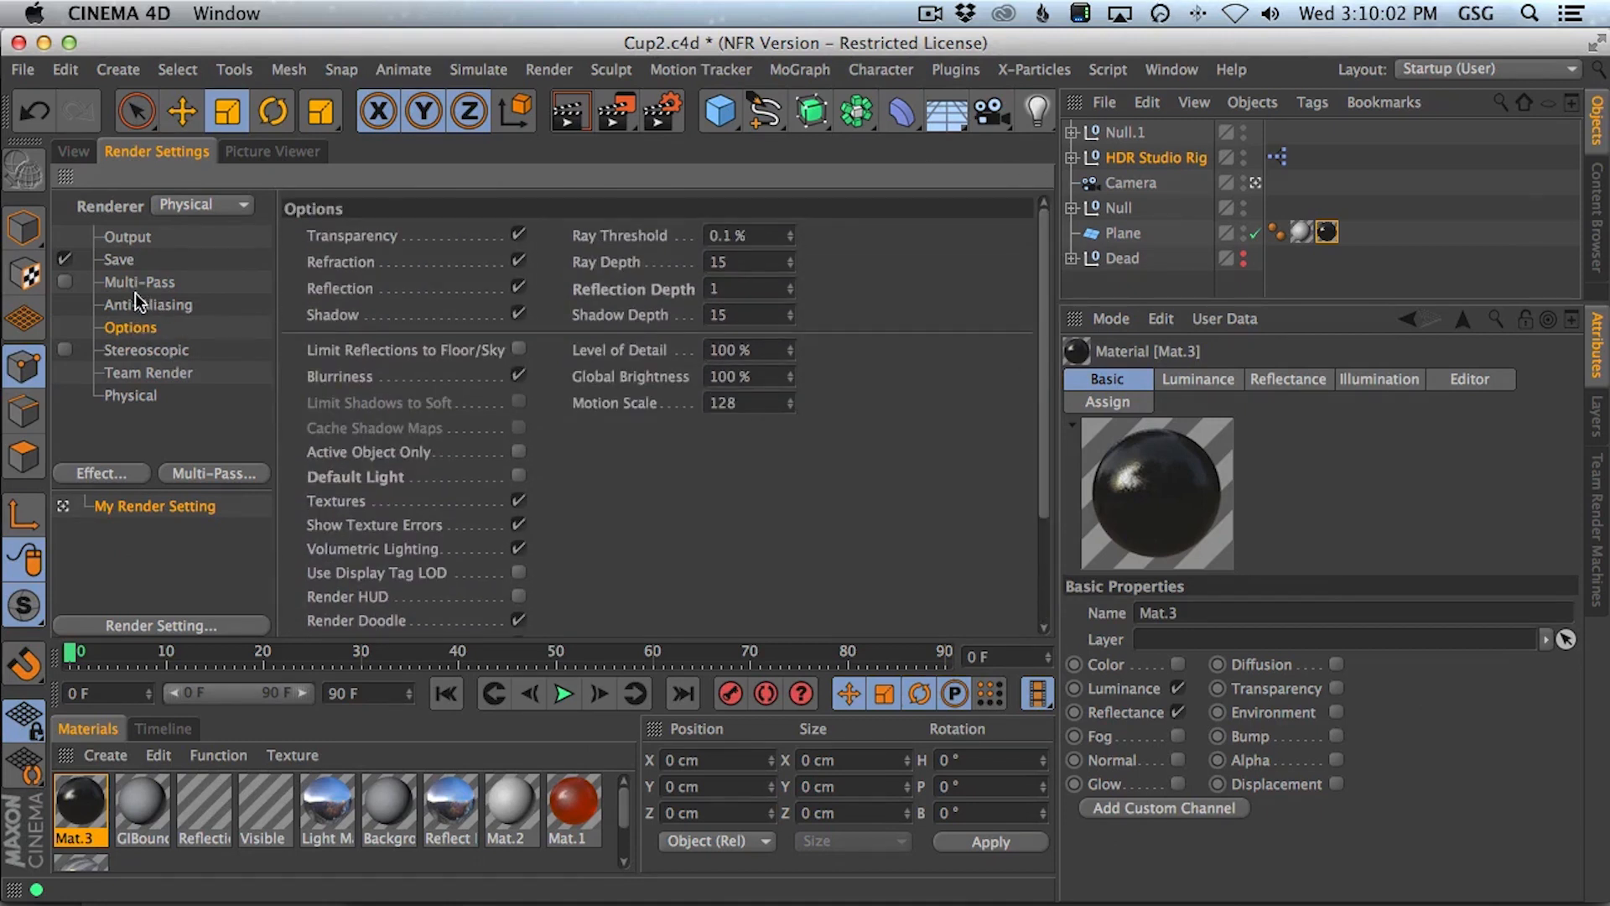
click(139, 397)
click(393, 234)
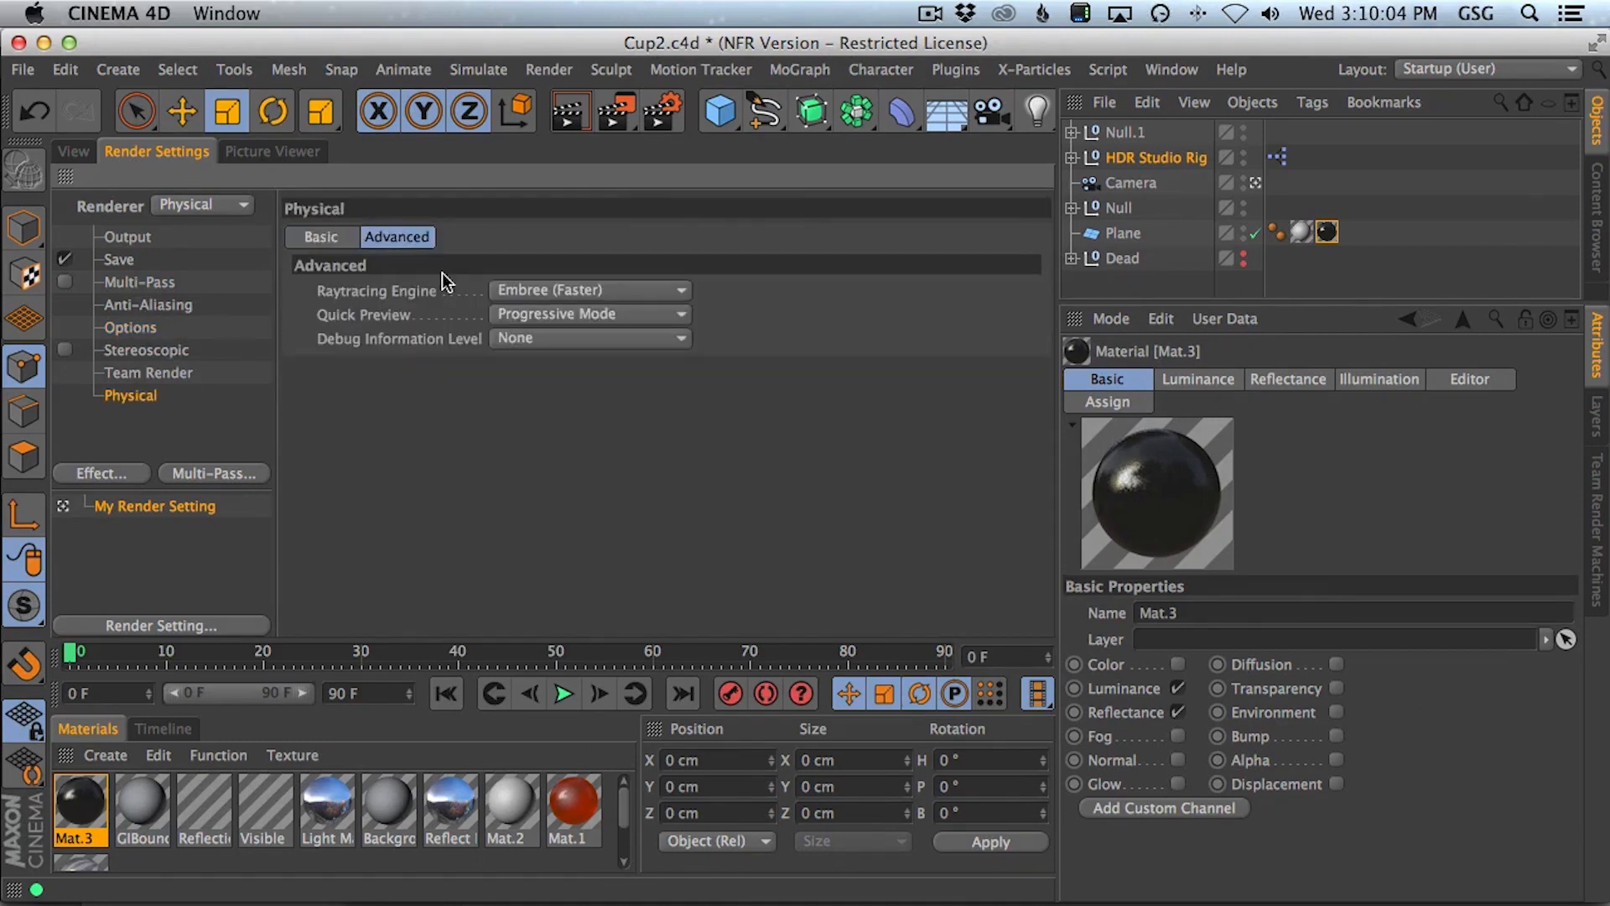
click(327, 240)
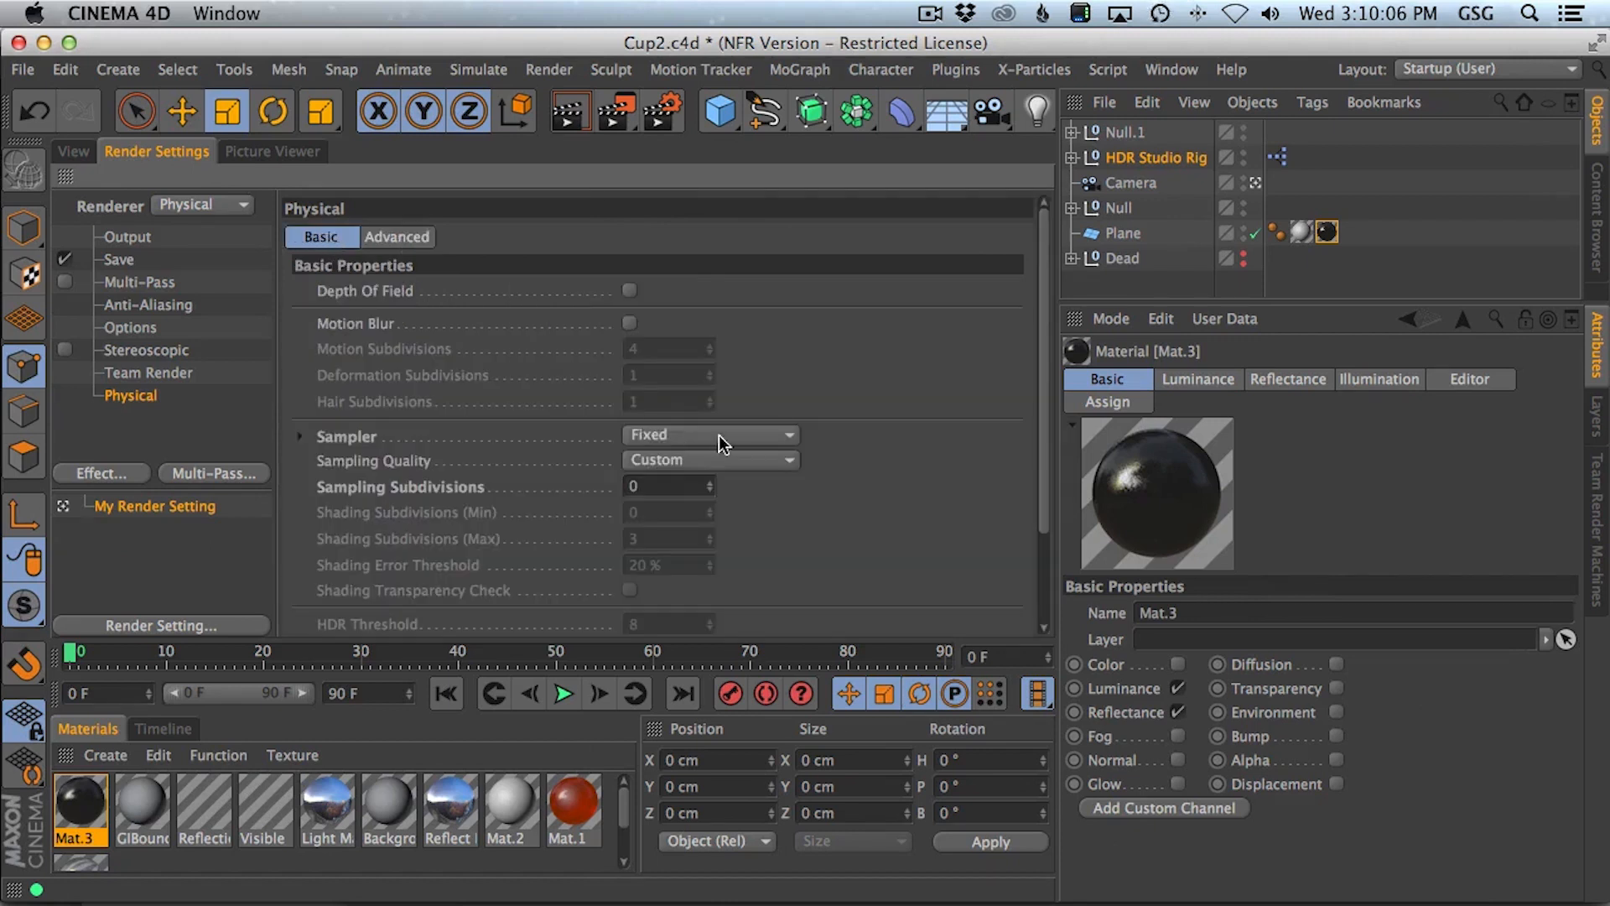
scroll(1025, 564, down, 3)
scroll(1022, 377, up, 3)
- Open the glass material Mat, review its Transparency channel and expand the Layer Sampling settings of its Transparency reflectance layer
scroll(596, 839, down, 2)
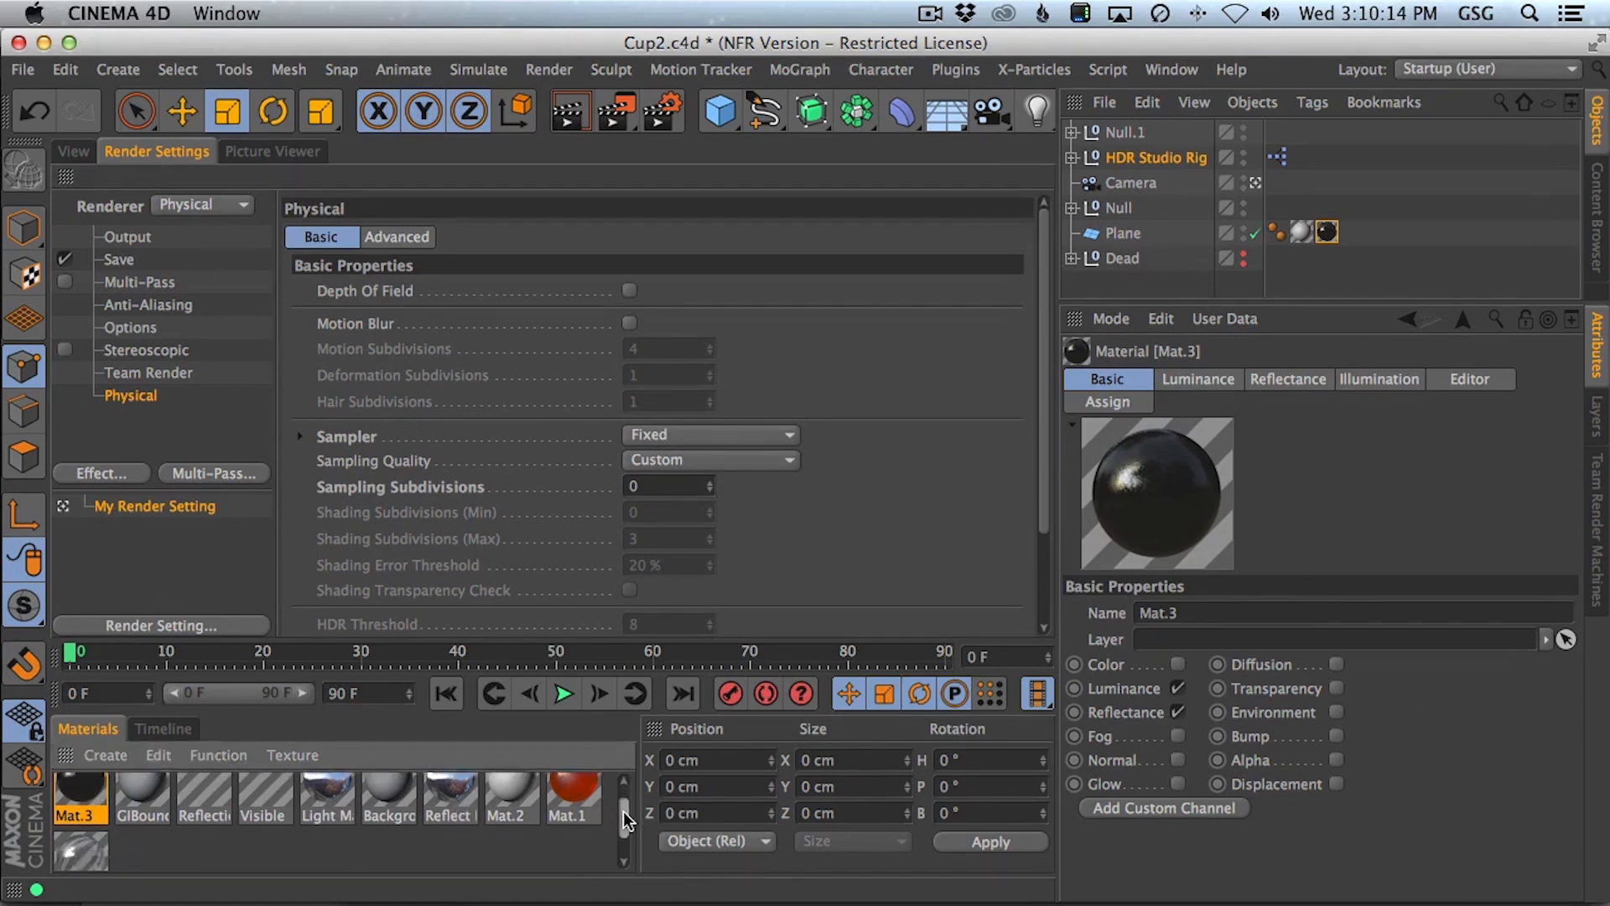
double_click(81, 826)
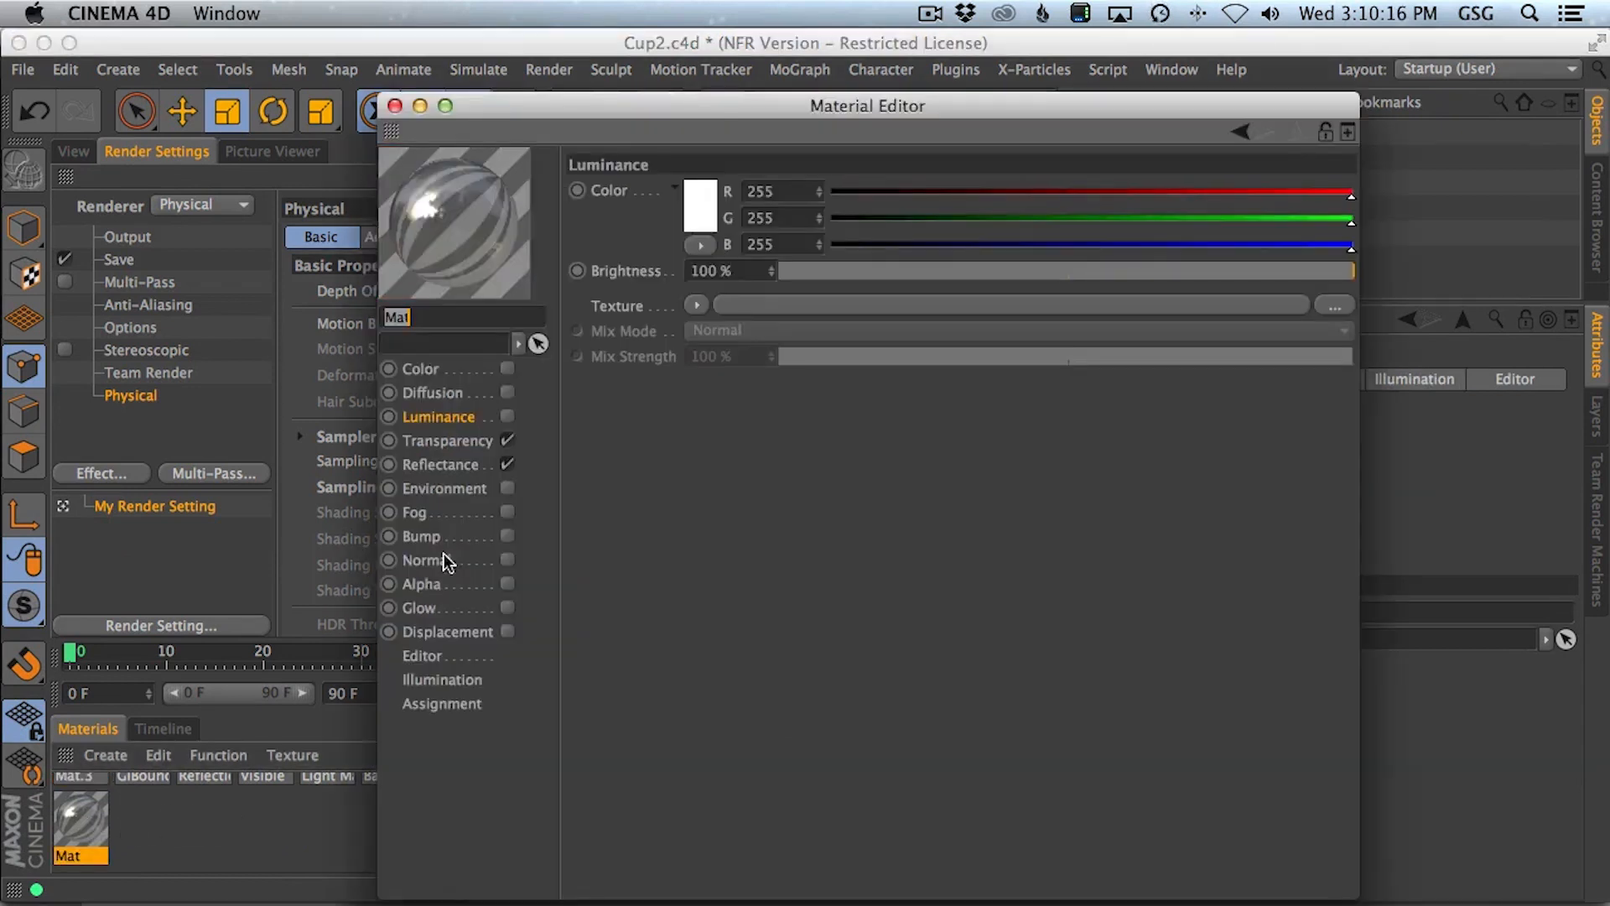
click(447, 441)
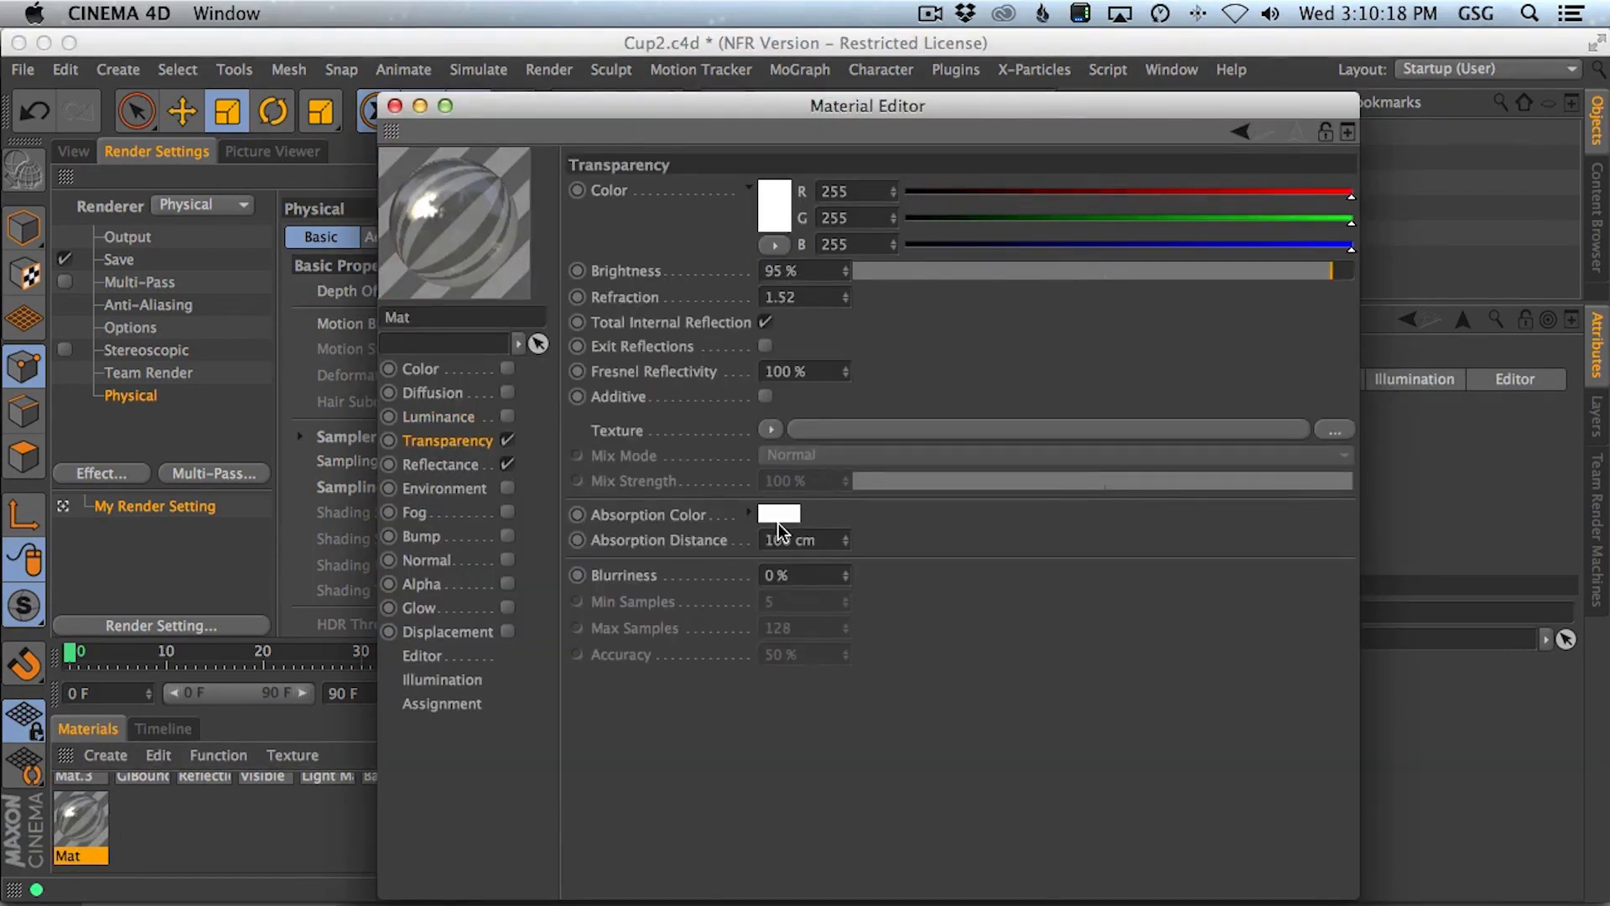
click(445, 464)
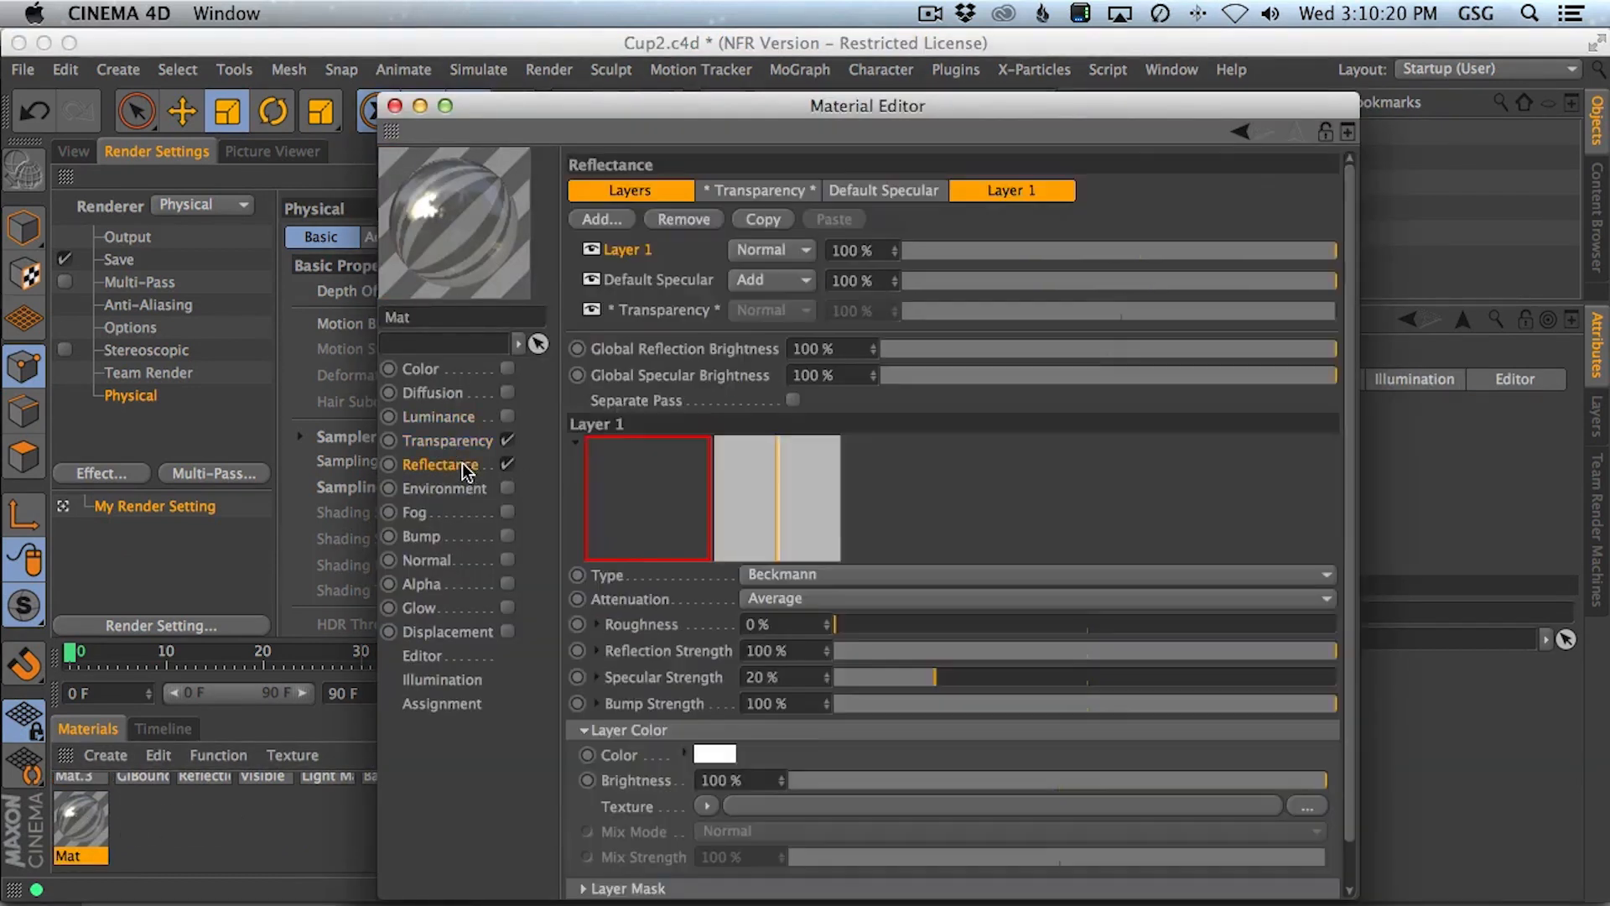
click(654, 310)
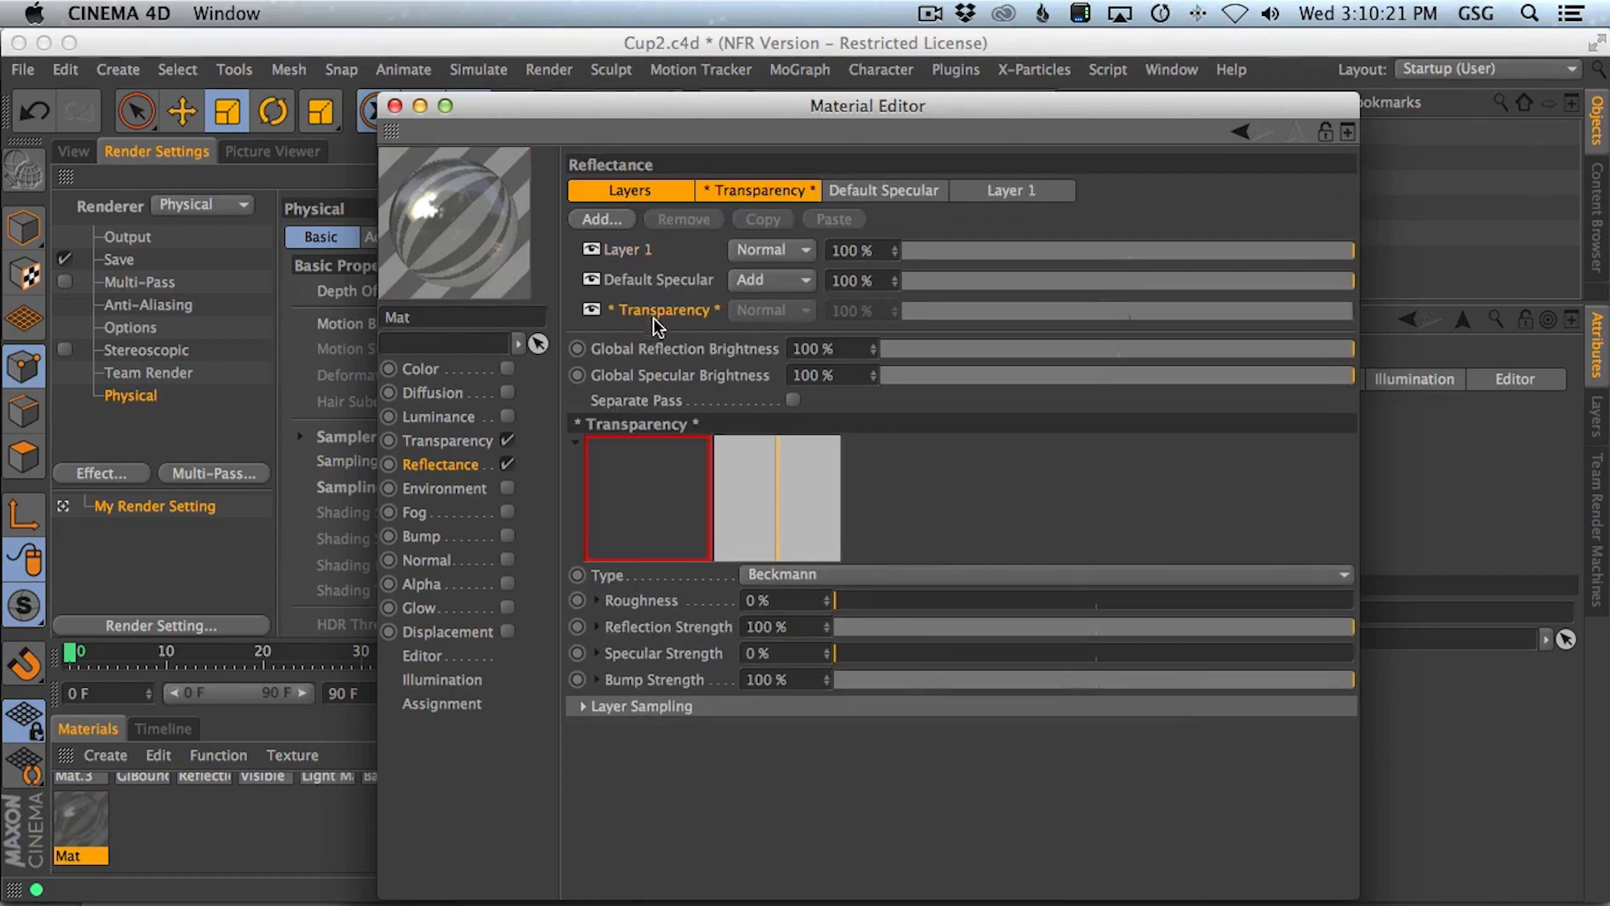
click(583, 707)
- Check the Behance teacup reference in Safari, and set the Exit Color of Mat's Transparency layer to a saturated orange-red
click(780, 809)
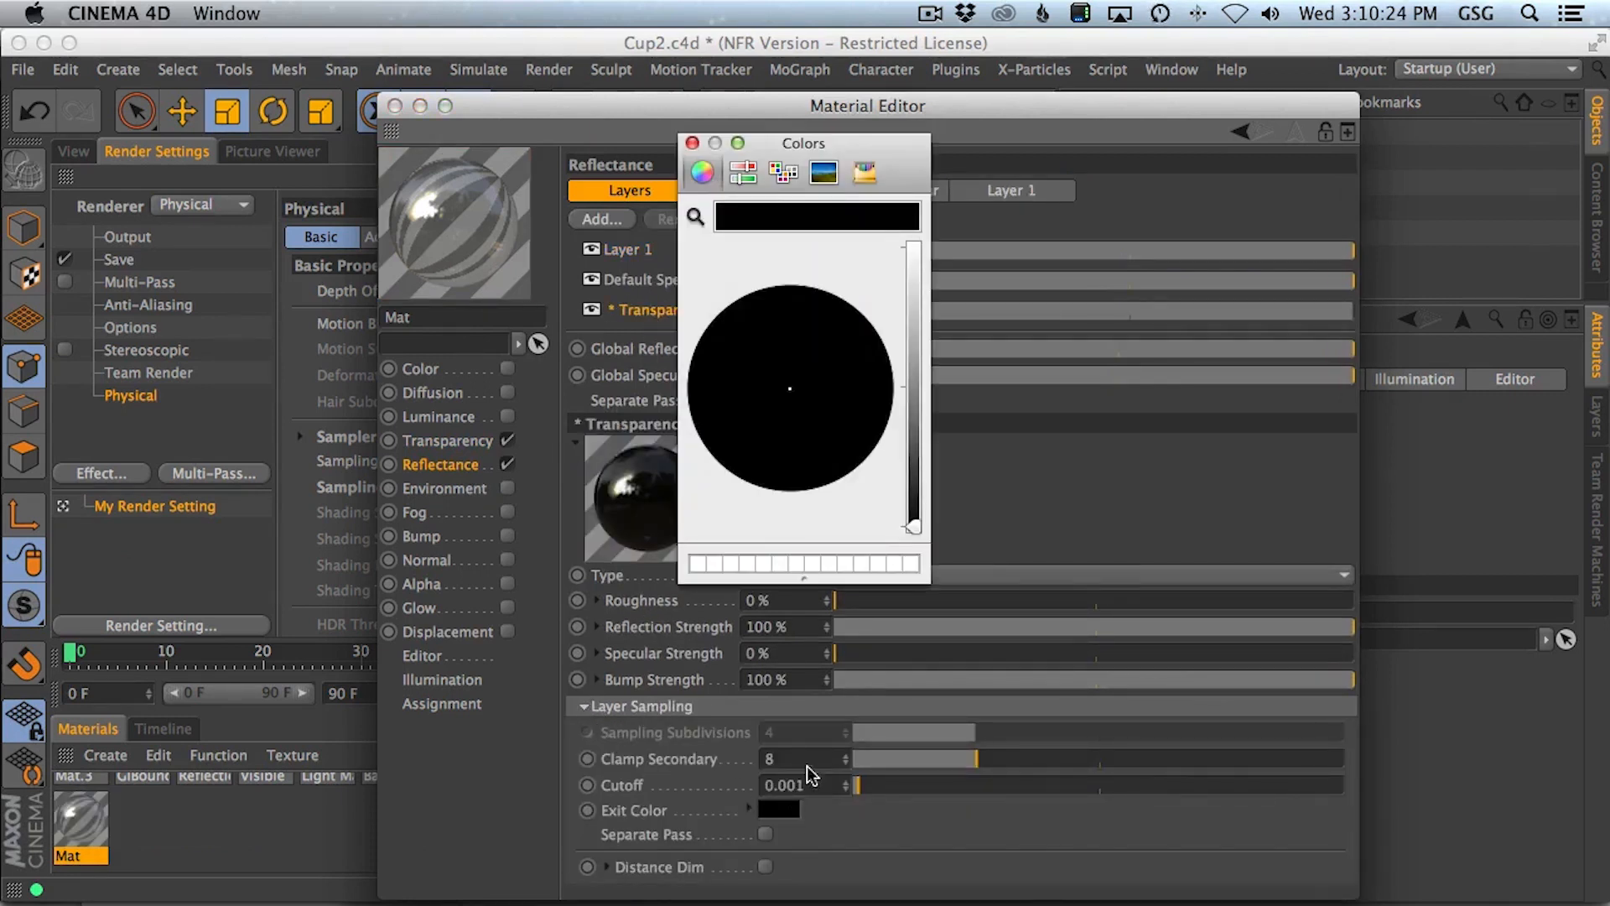
drag(895, 188, 1308, 148)
key(super+Tab)
key(super+Tab)
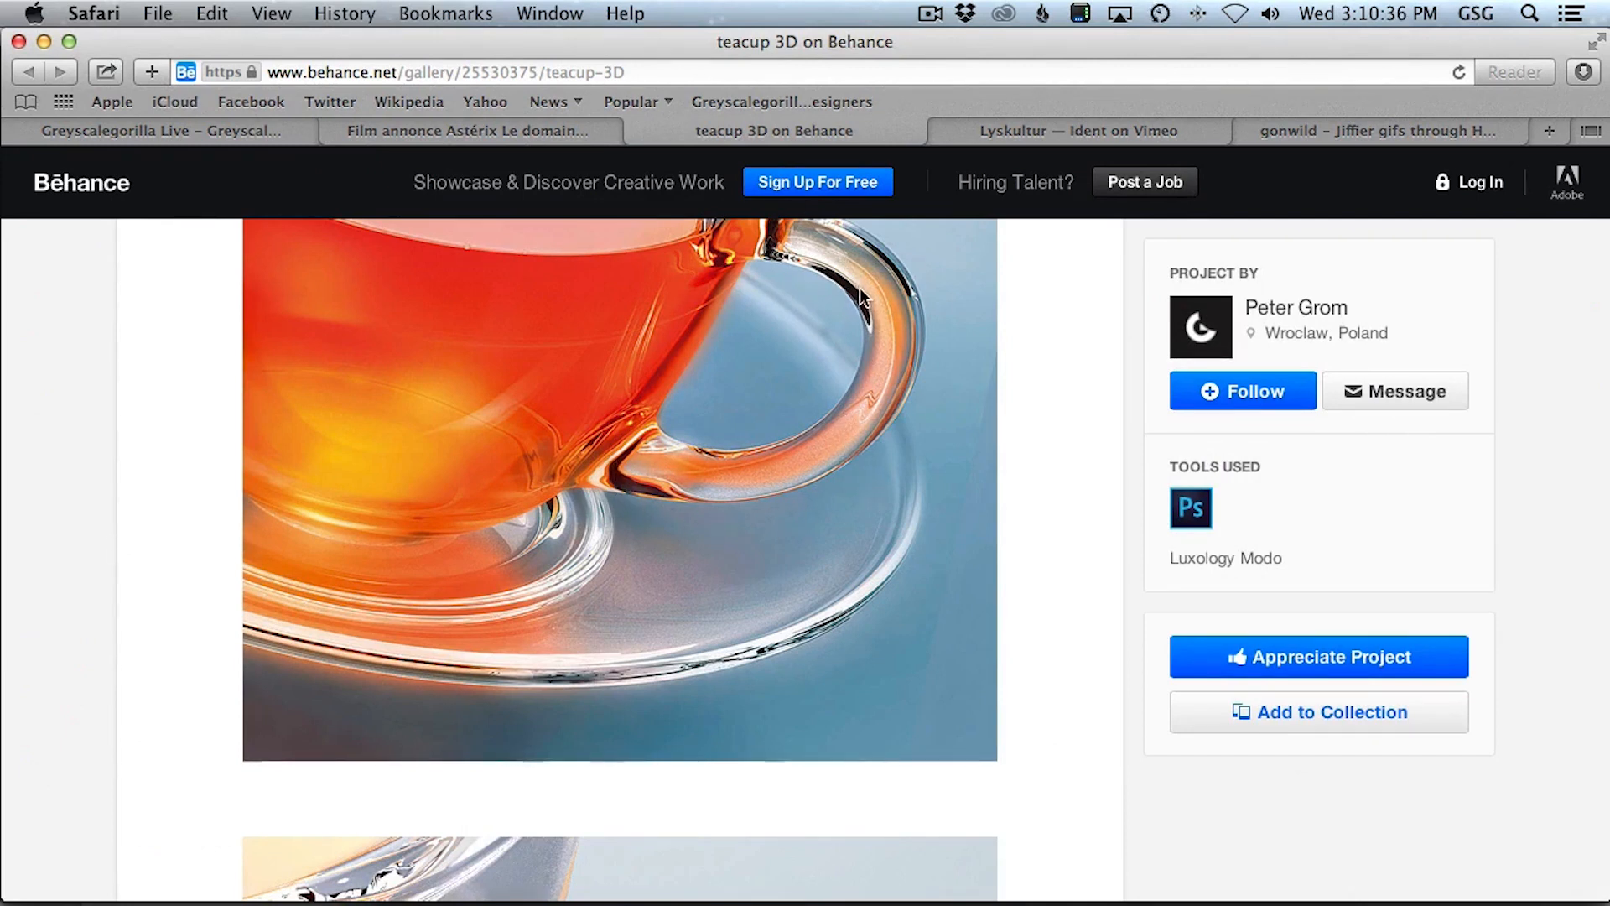
key(super+Tab)
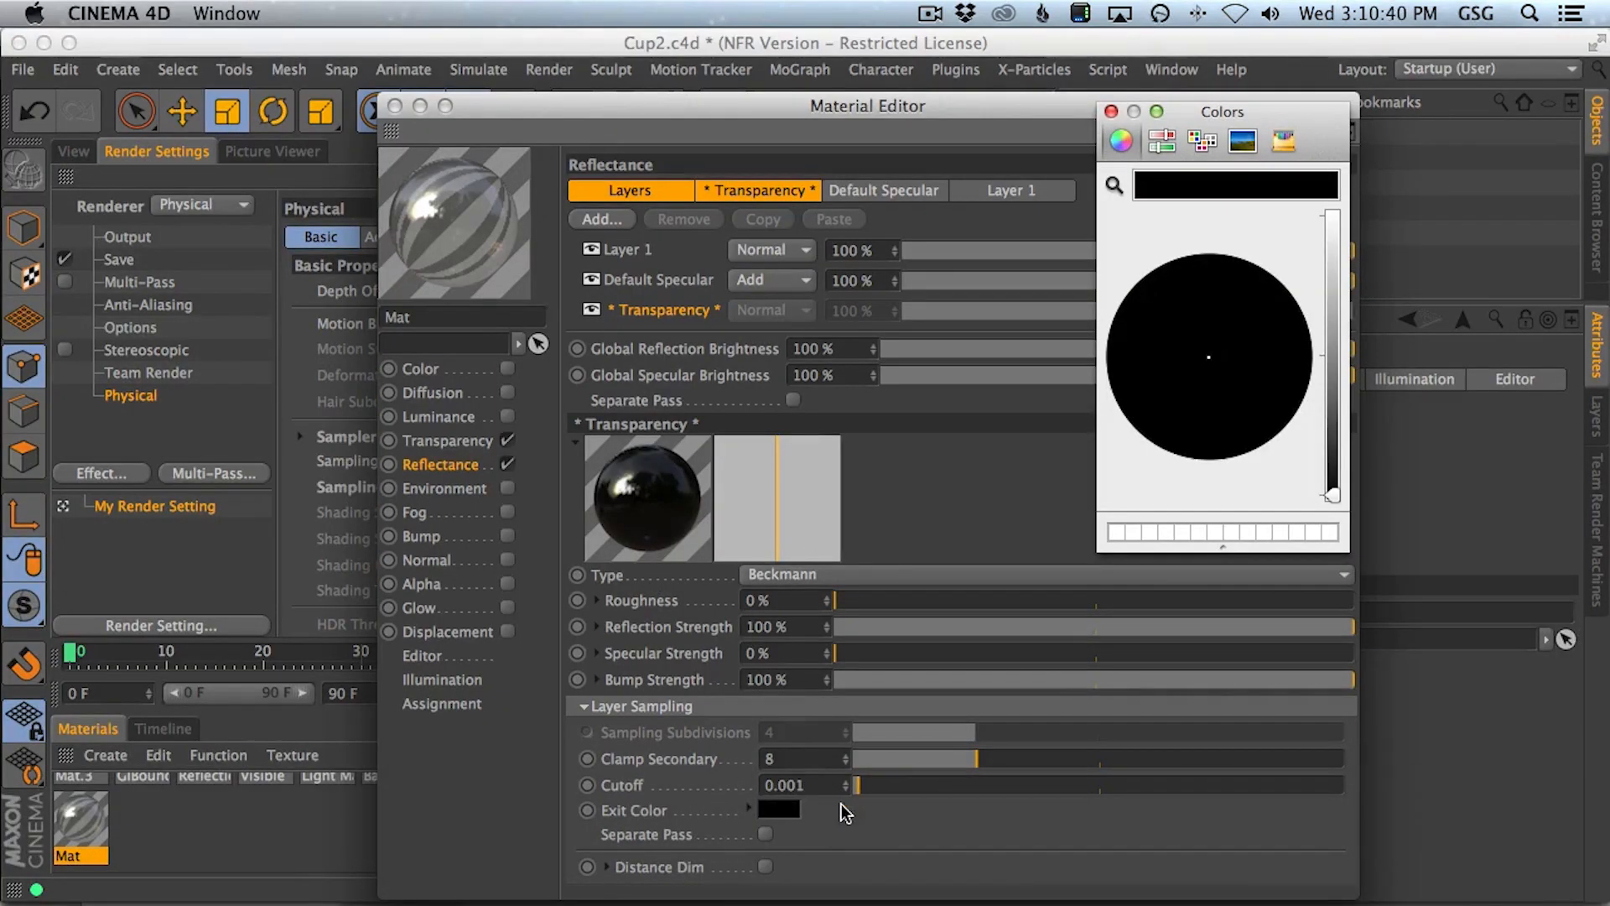
click(1334, 248)
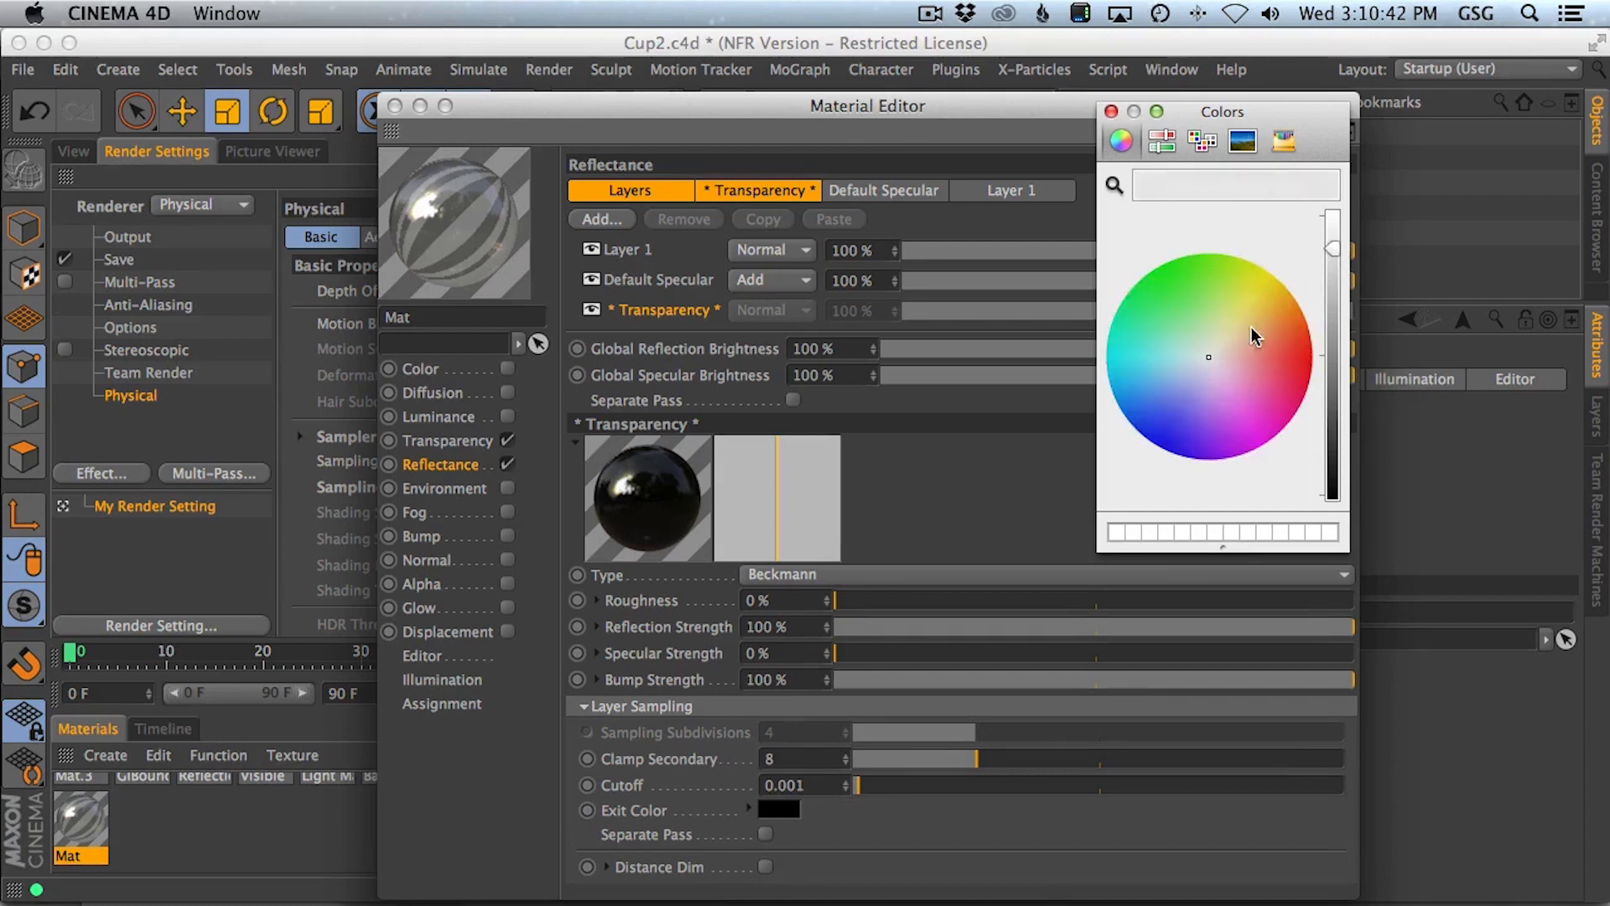
drag(1246, 325, 1311, 332)
click(1111, 112)
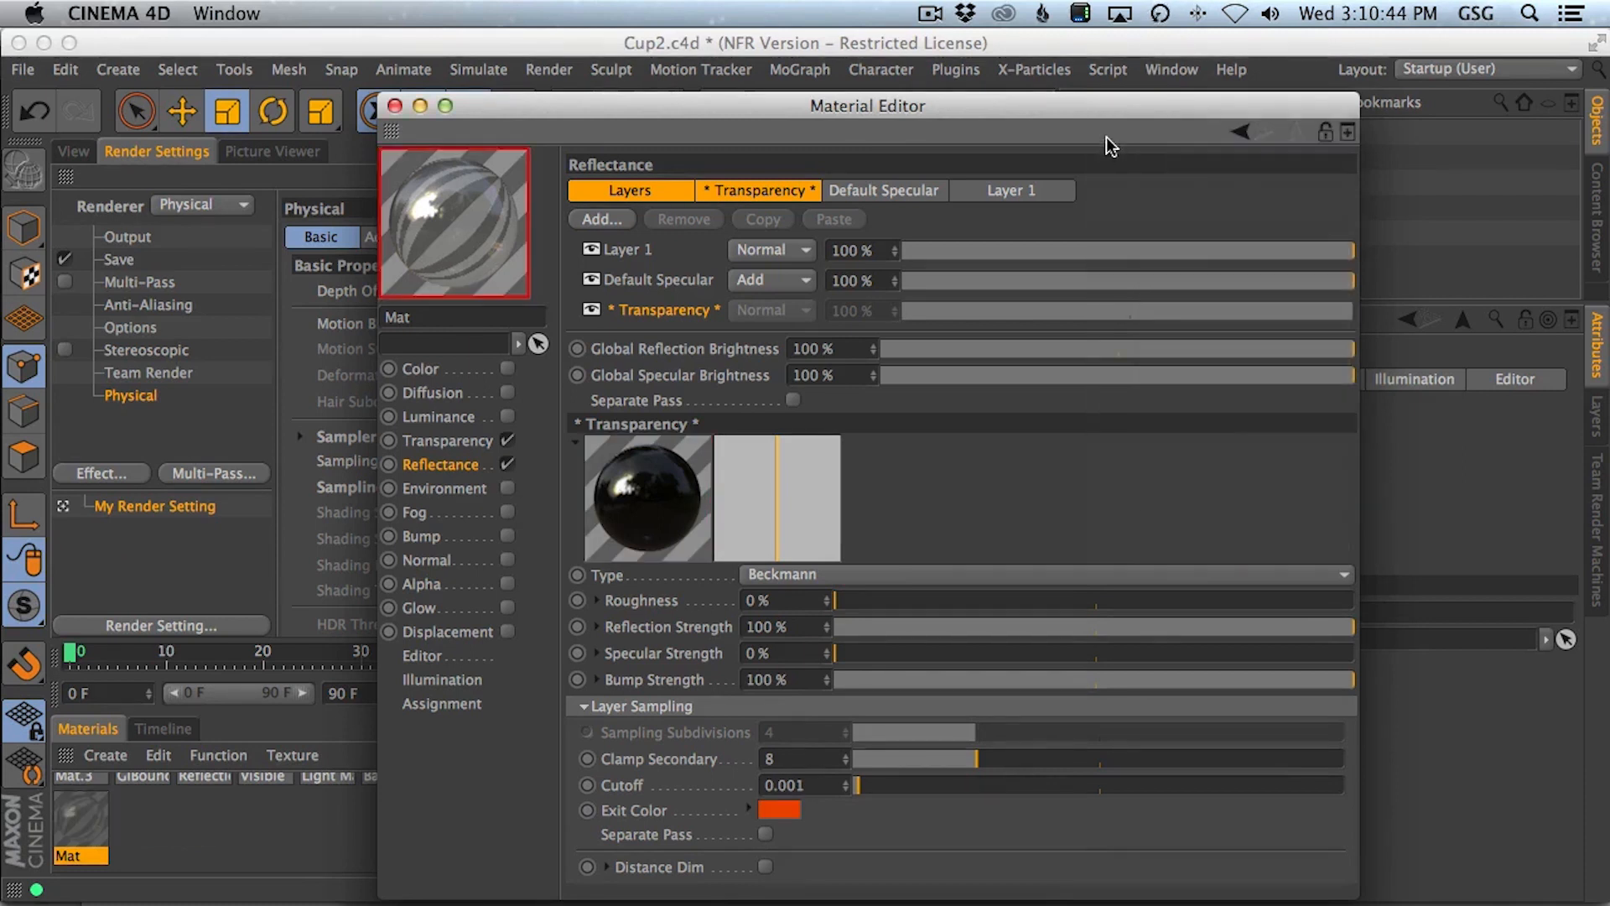
- Render the scene with the orange-red exit color and compare the image with the previous render, keeping the Material Editor aside
key(shift+r)
drag(487, 106, 1249, 217)
click(723, 577)
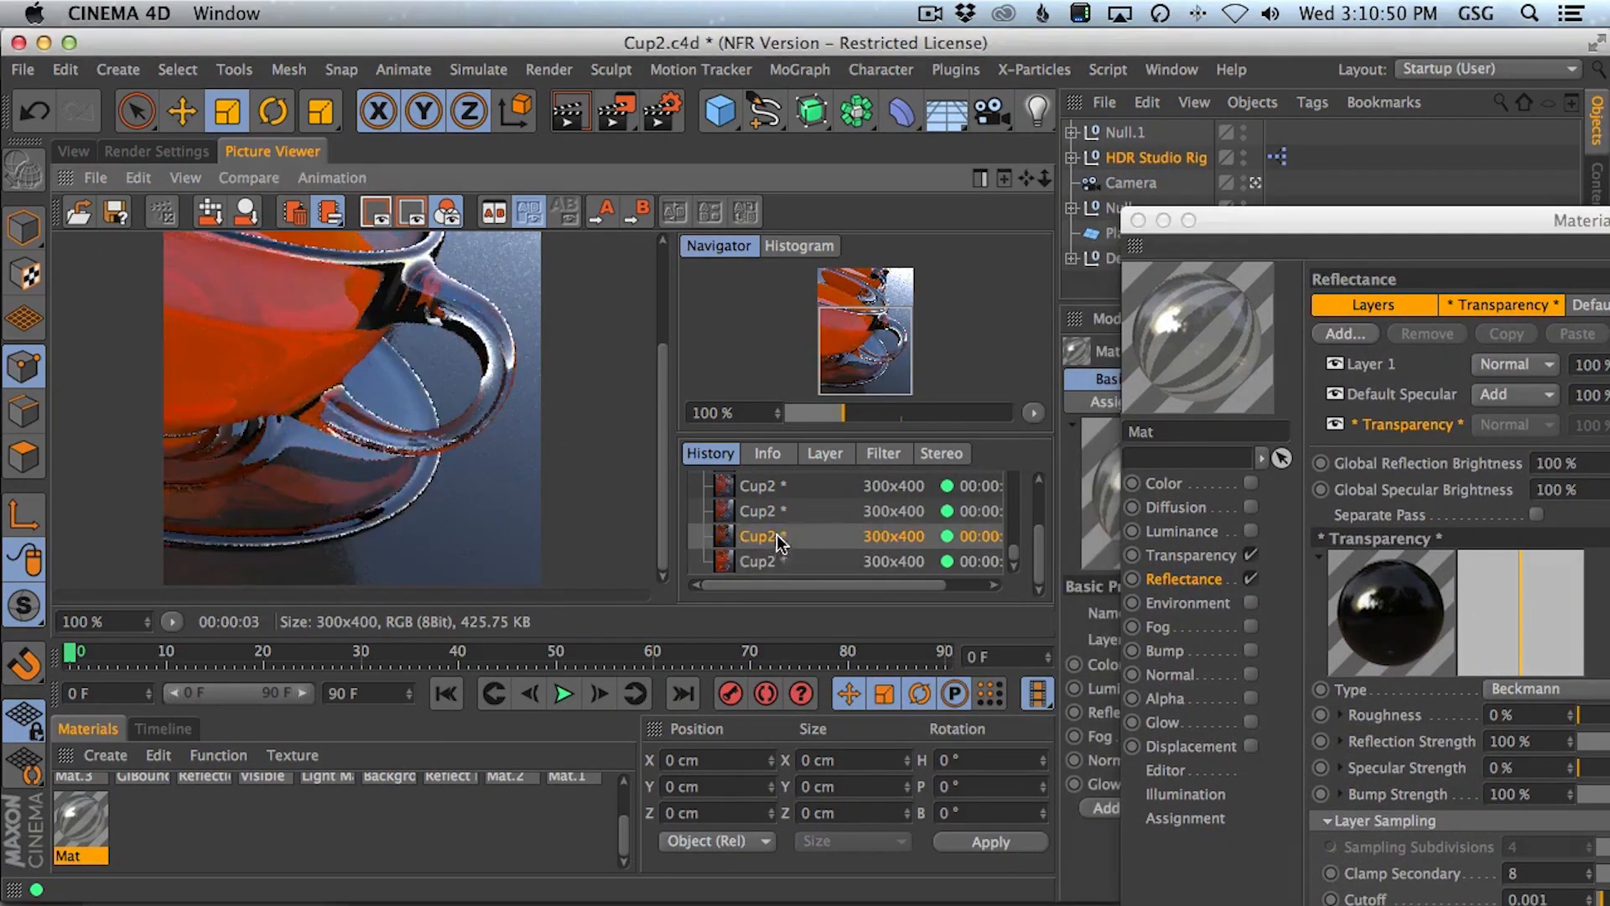
key(Up)
key(Down)
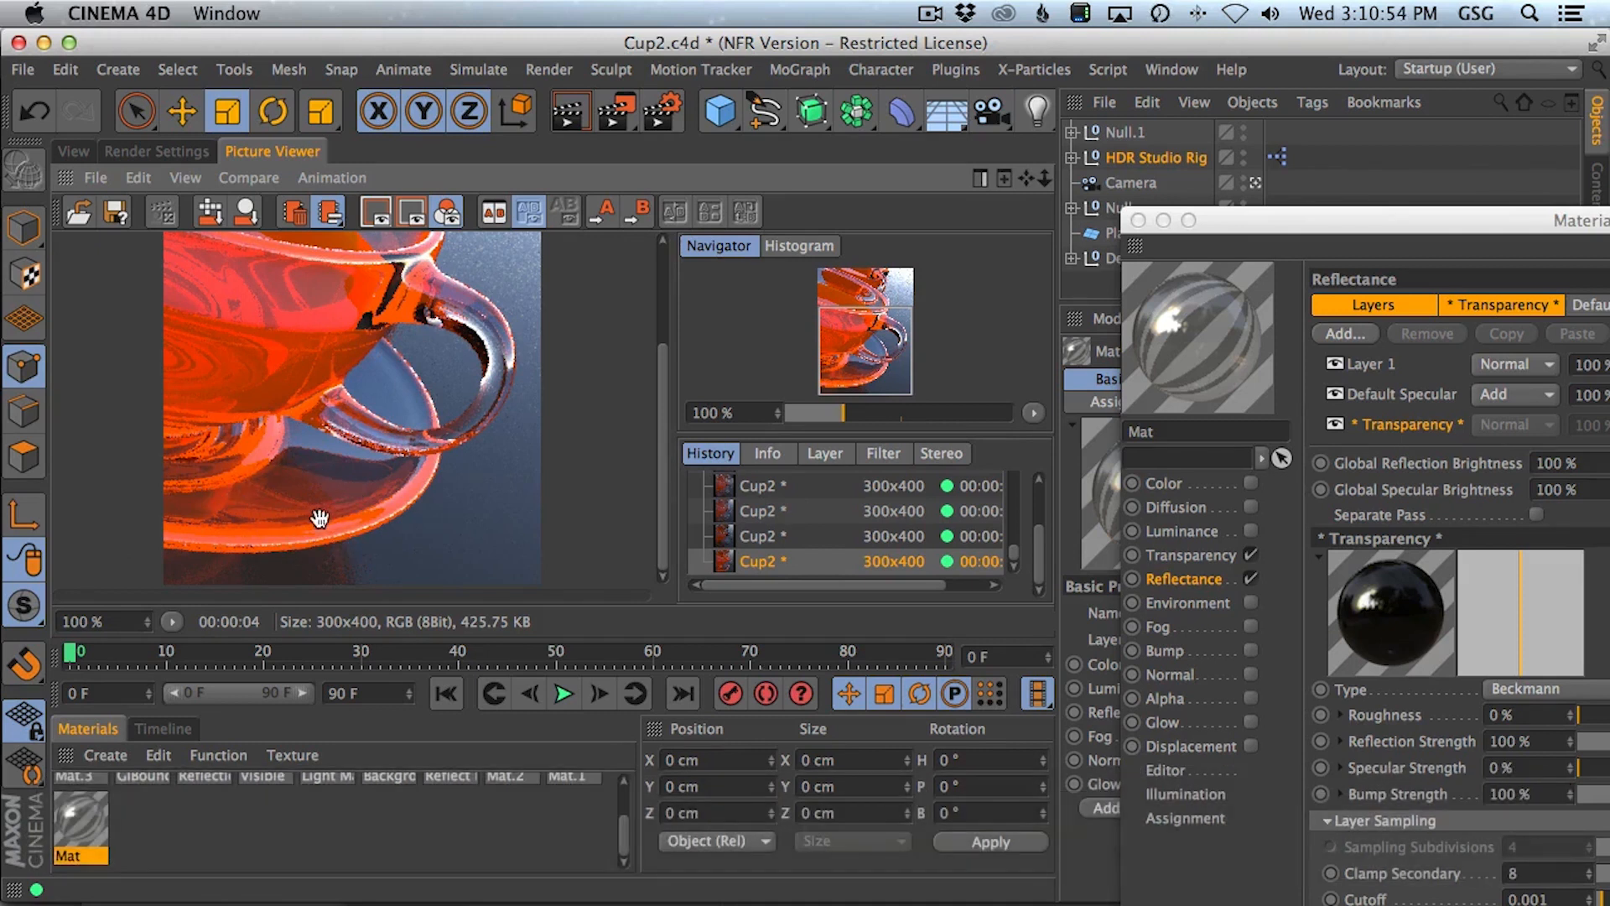
- Raise the Reflection Depth in the render options and view a new test render from the history
click(151, 152)
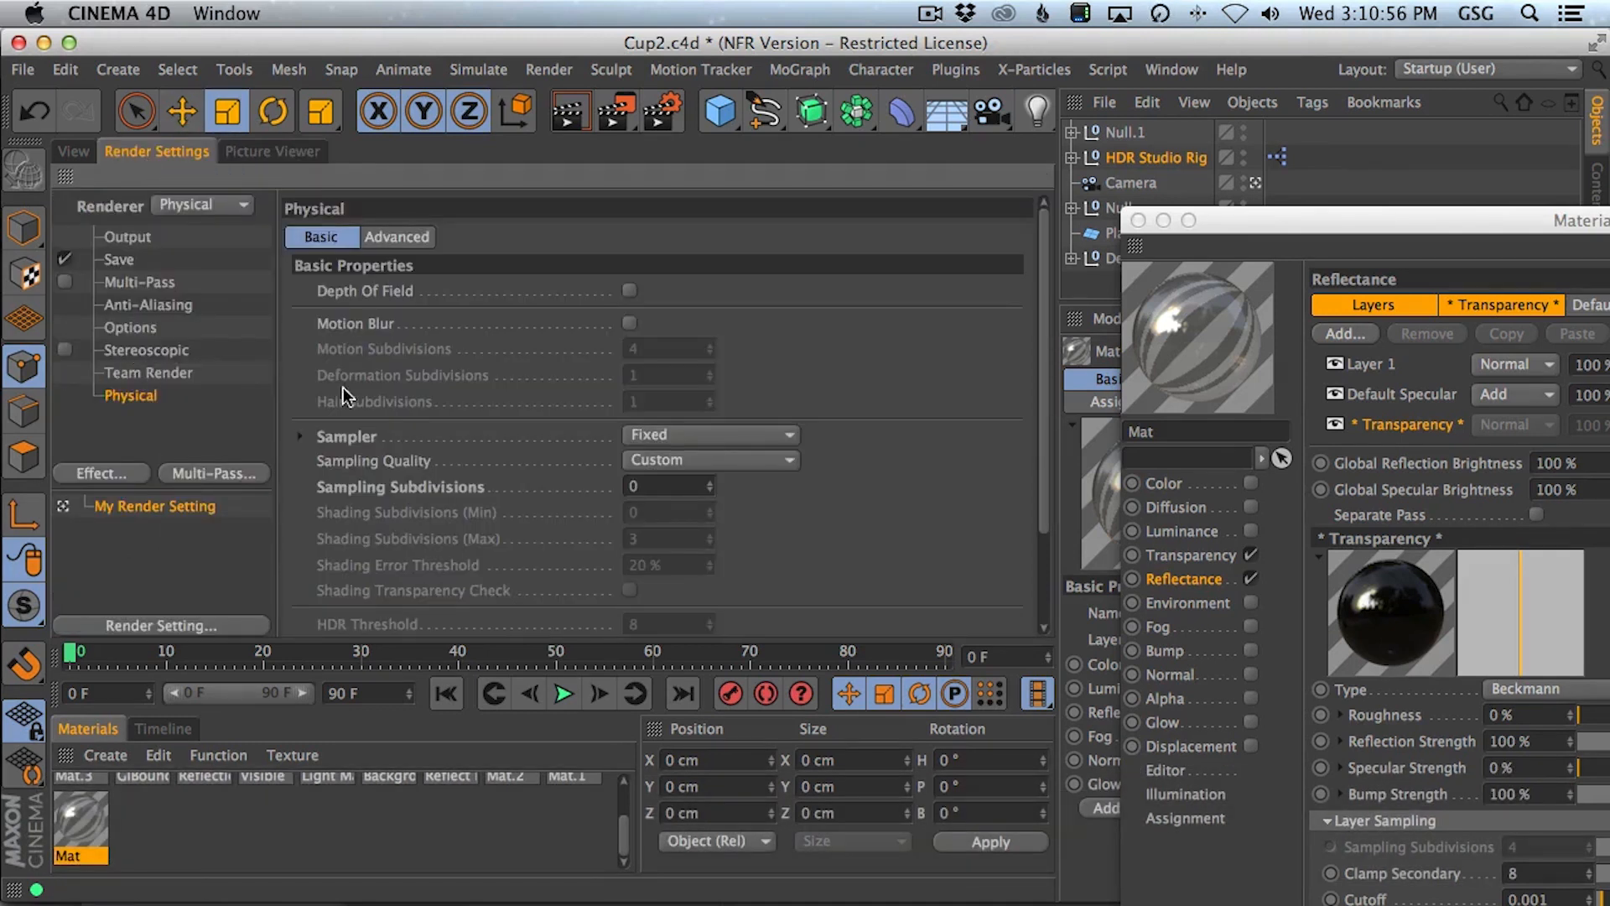
click(130, 330)
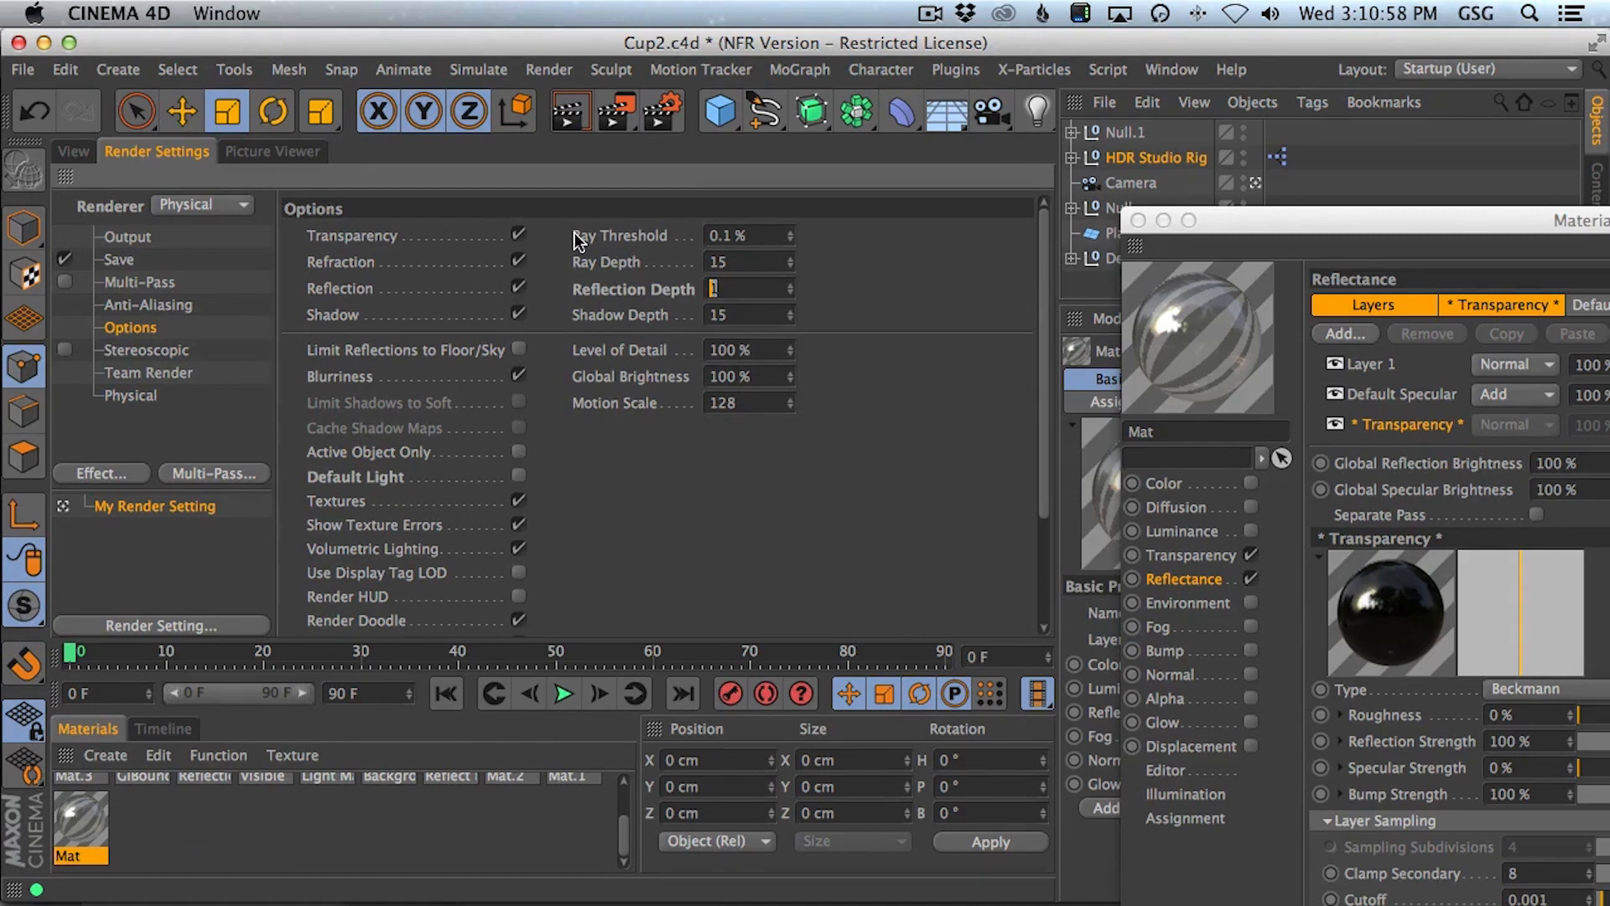
key(shift+r)
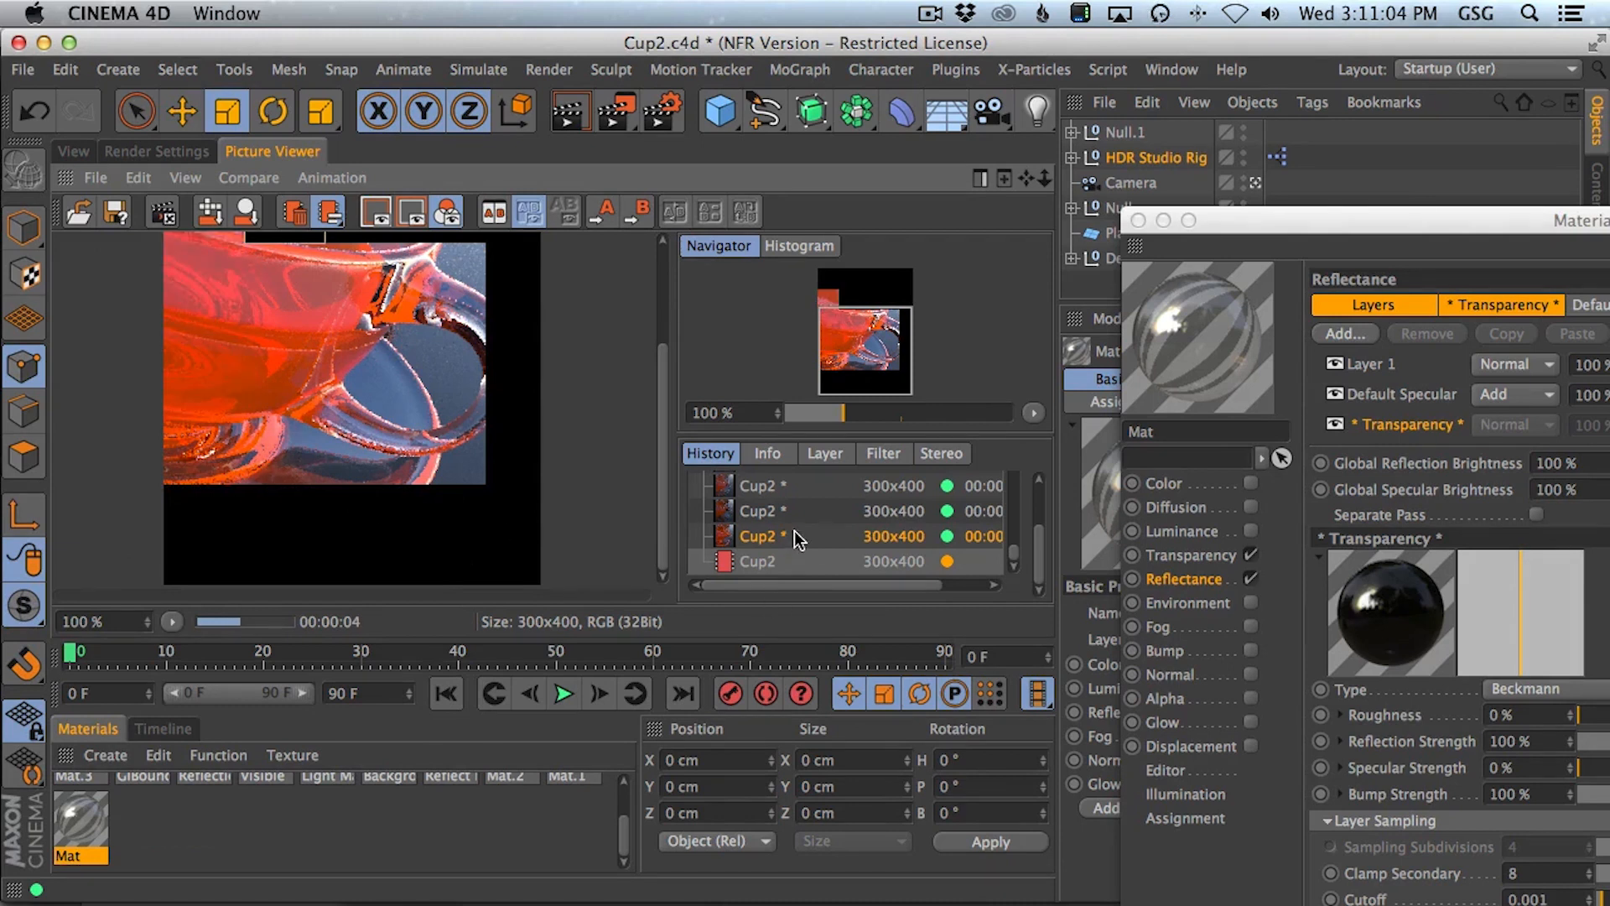
key(Down)
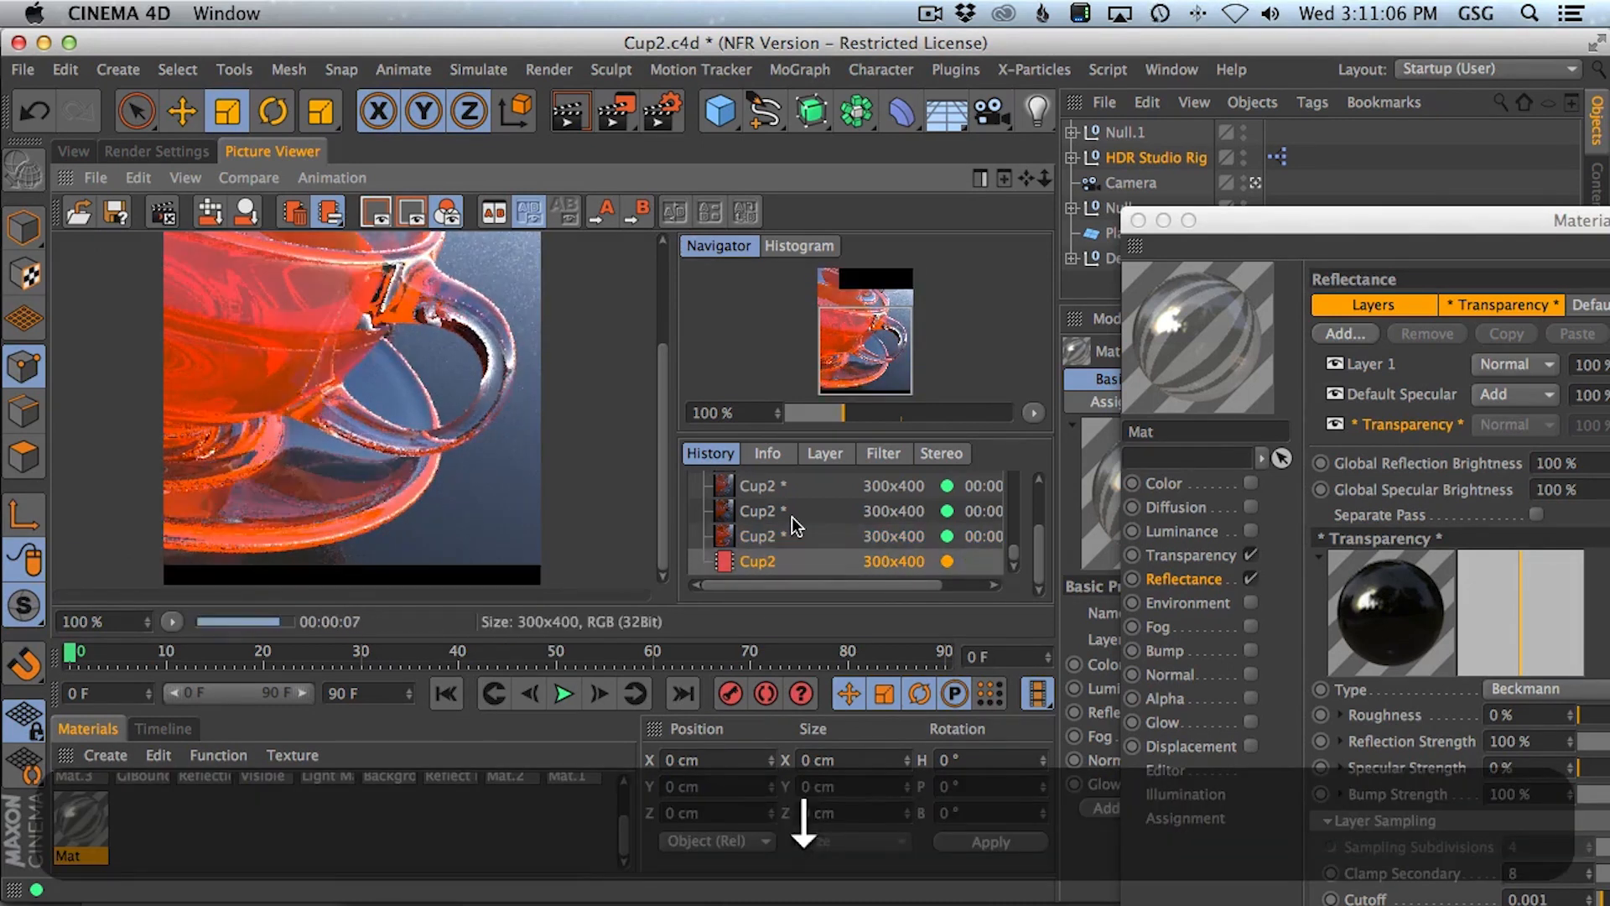
- Set the Reflection Depth to 3, render again and compare the cup with the earlier renders in the history
click(156, 151)
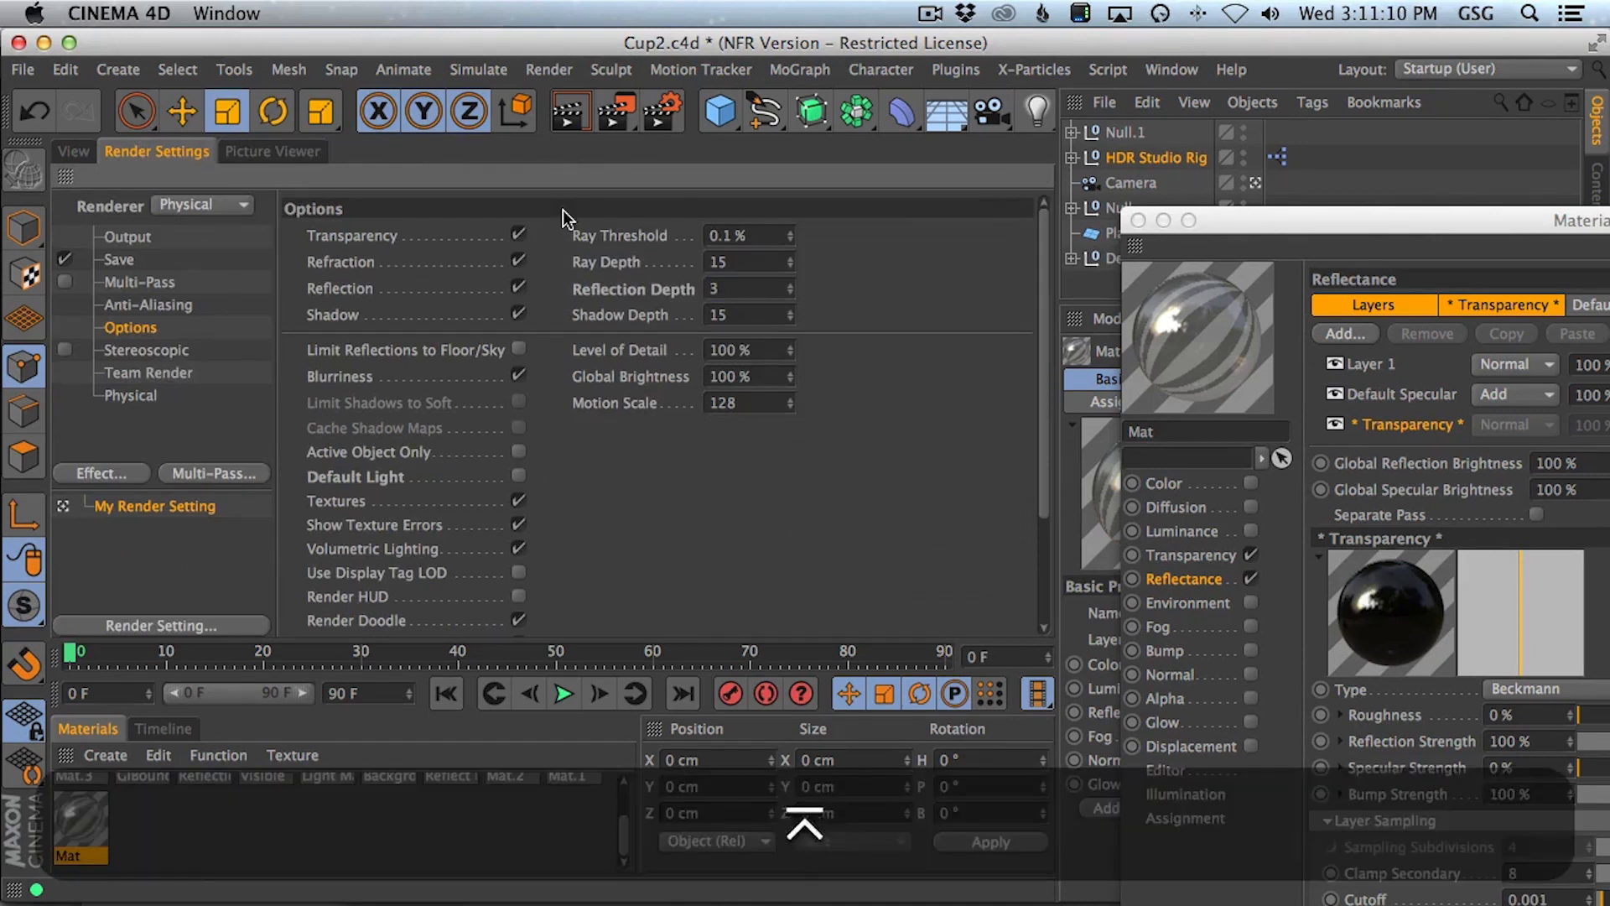
key(shift+r)
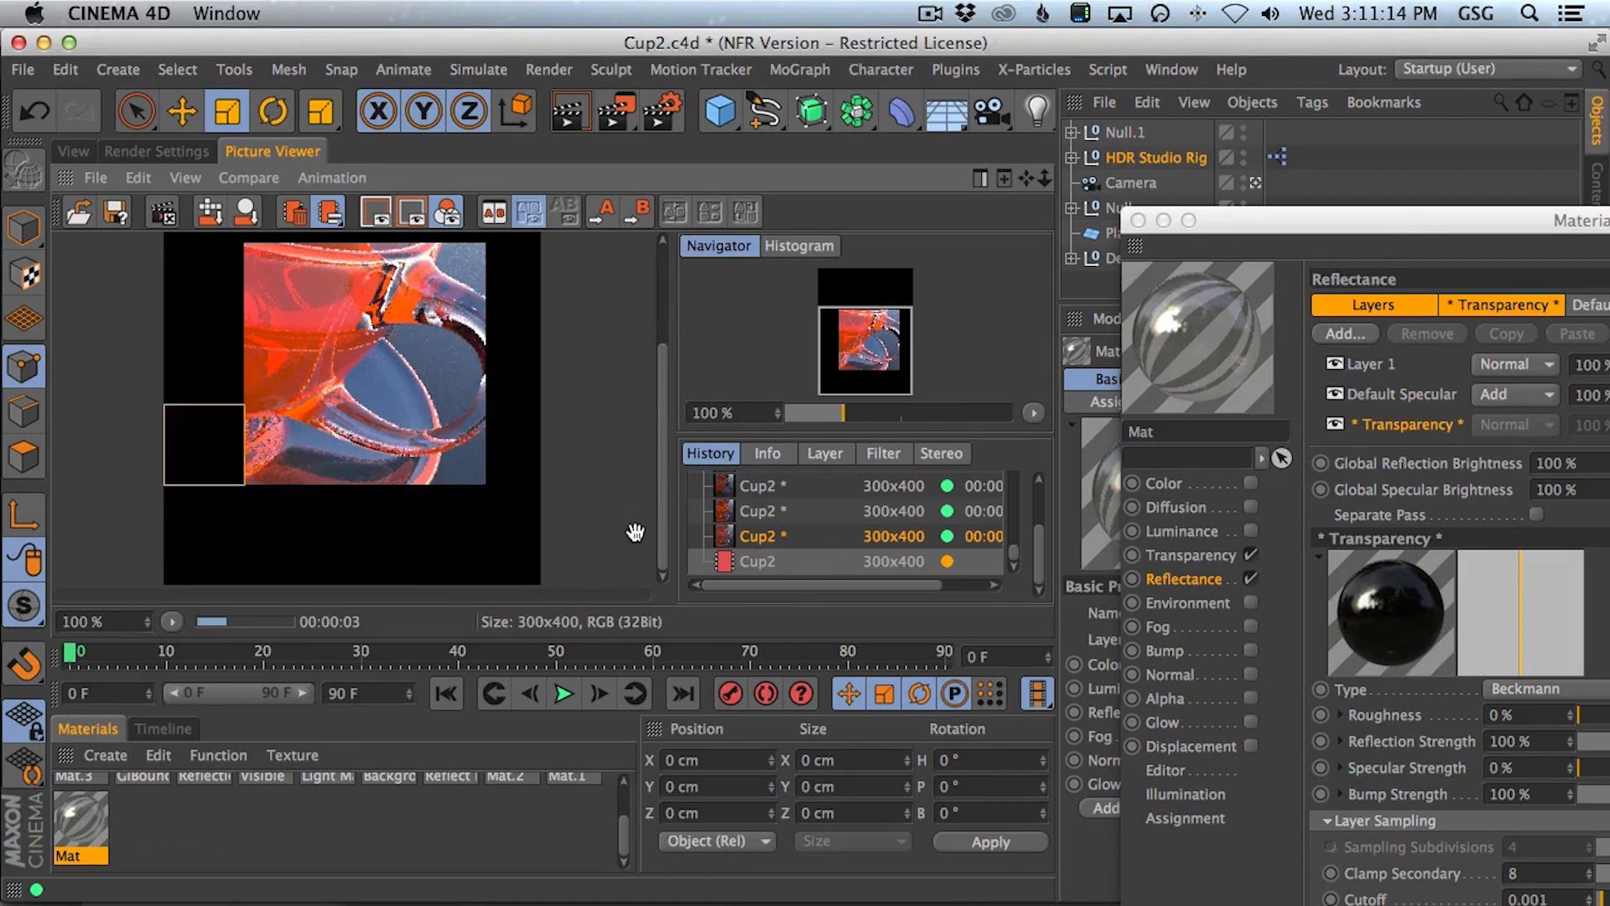
click(762, 536)
key(Up)
key(Down)
key(Down)
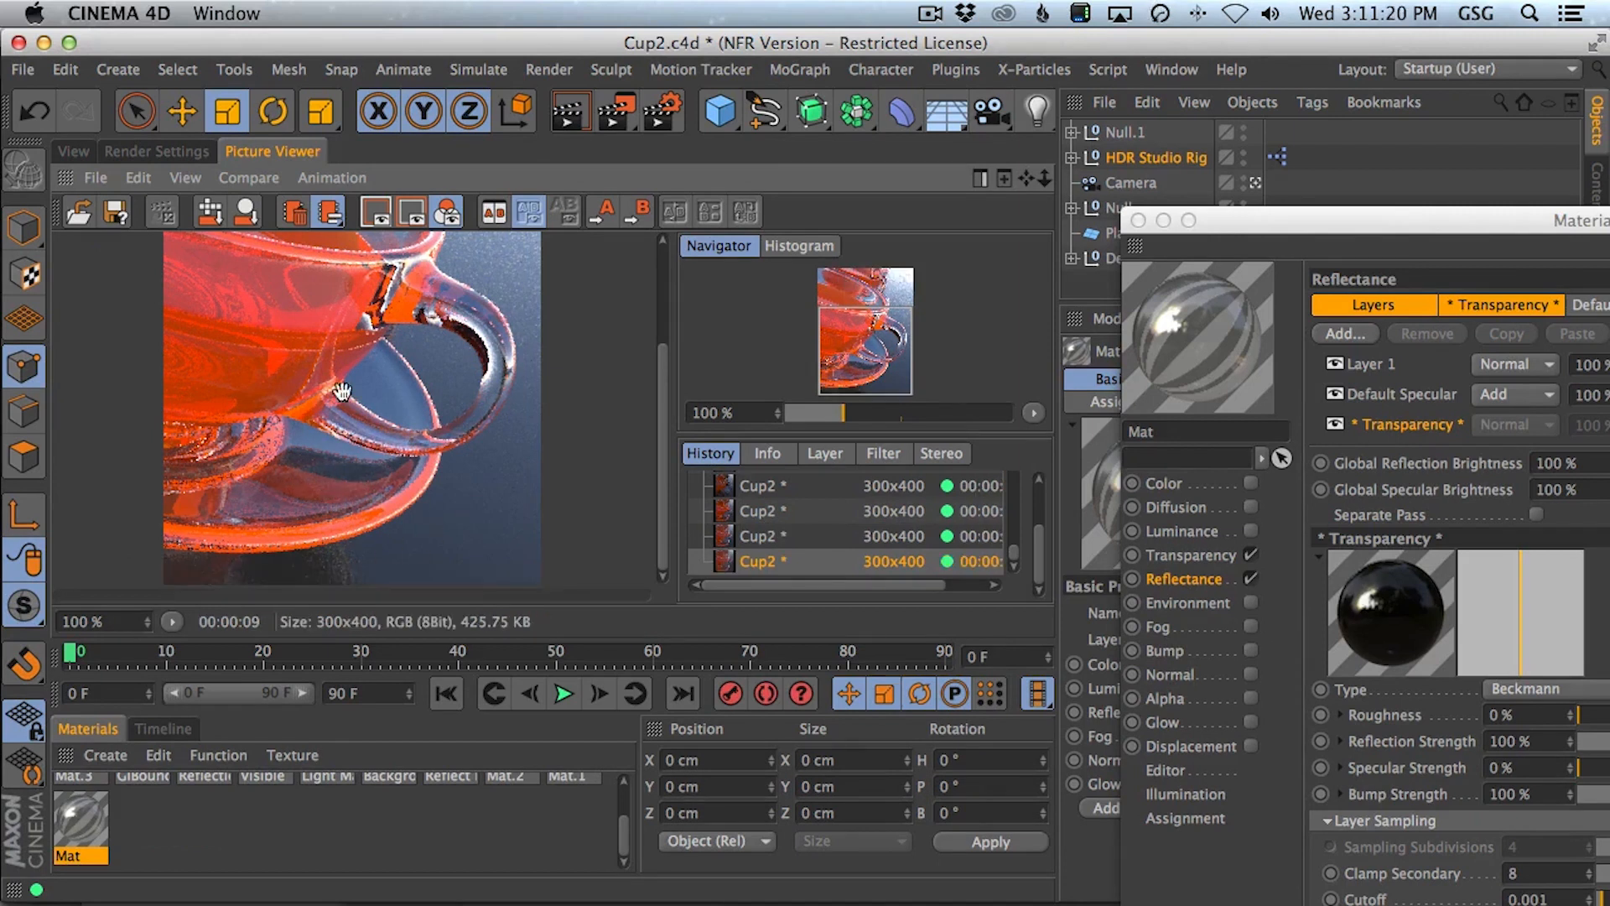
drag(485, 402, 489, 573)
drag(464, 507, 443, 290)
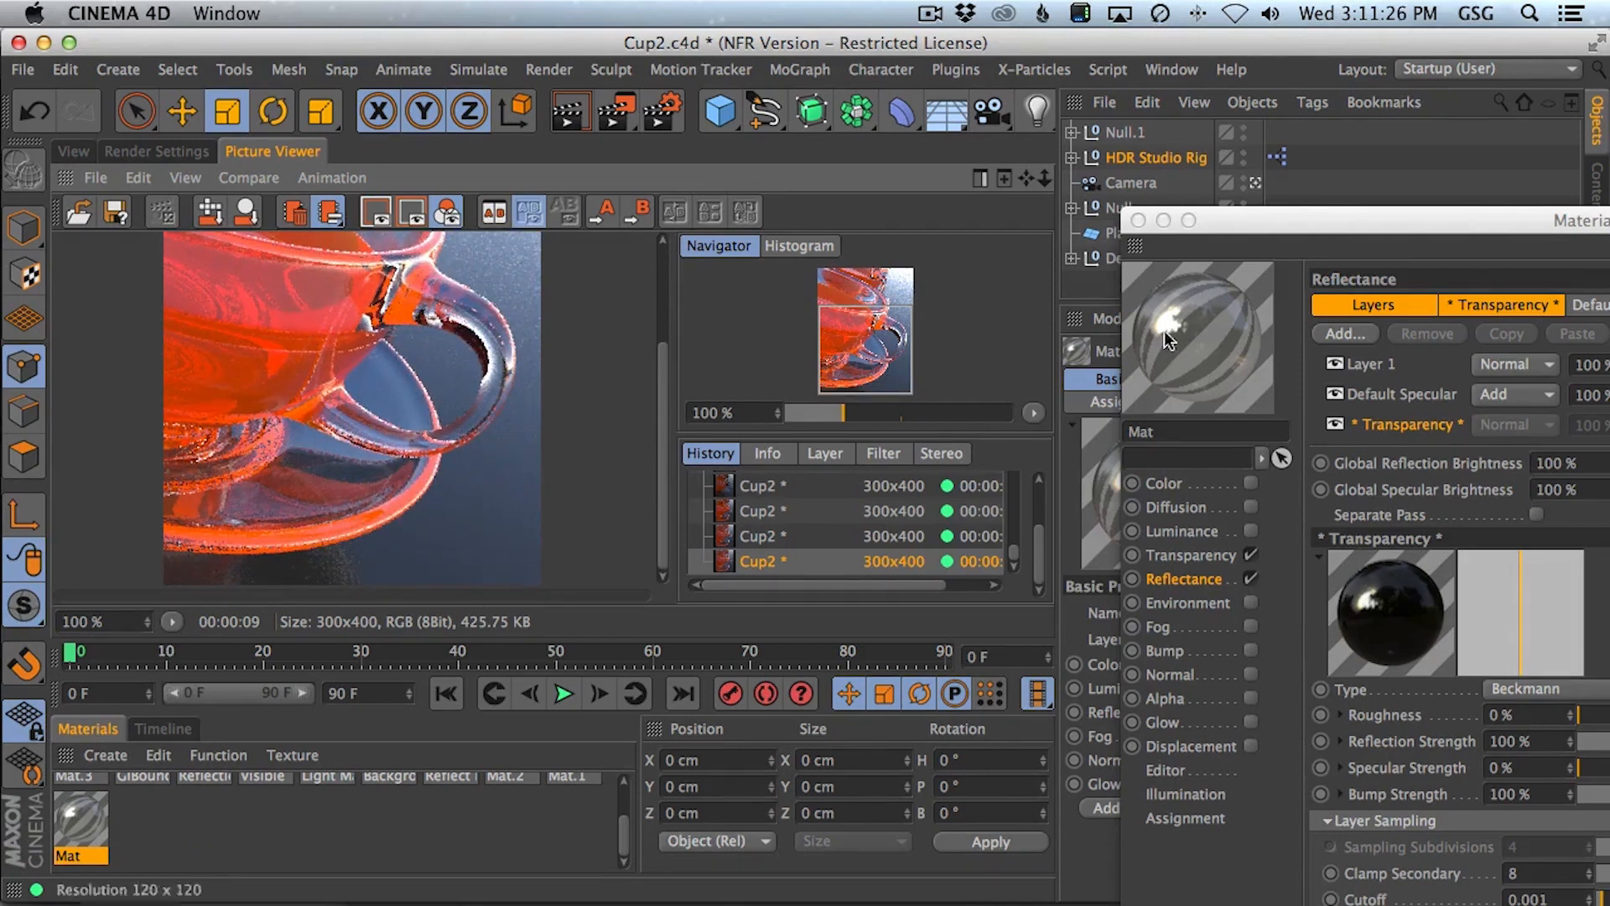
- Darken the Exit Color of Mat's Transparency layer to a burnt orange and render the scene
drag(1271, 224, 1226, 212)
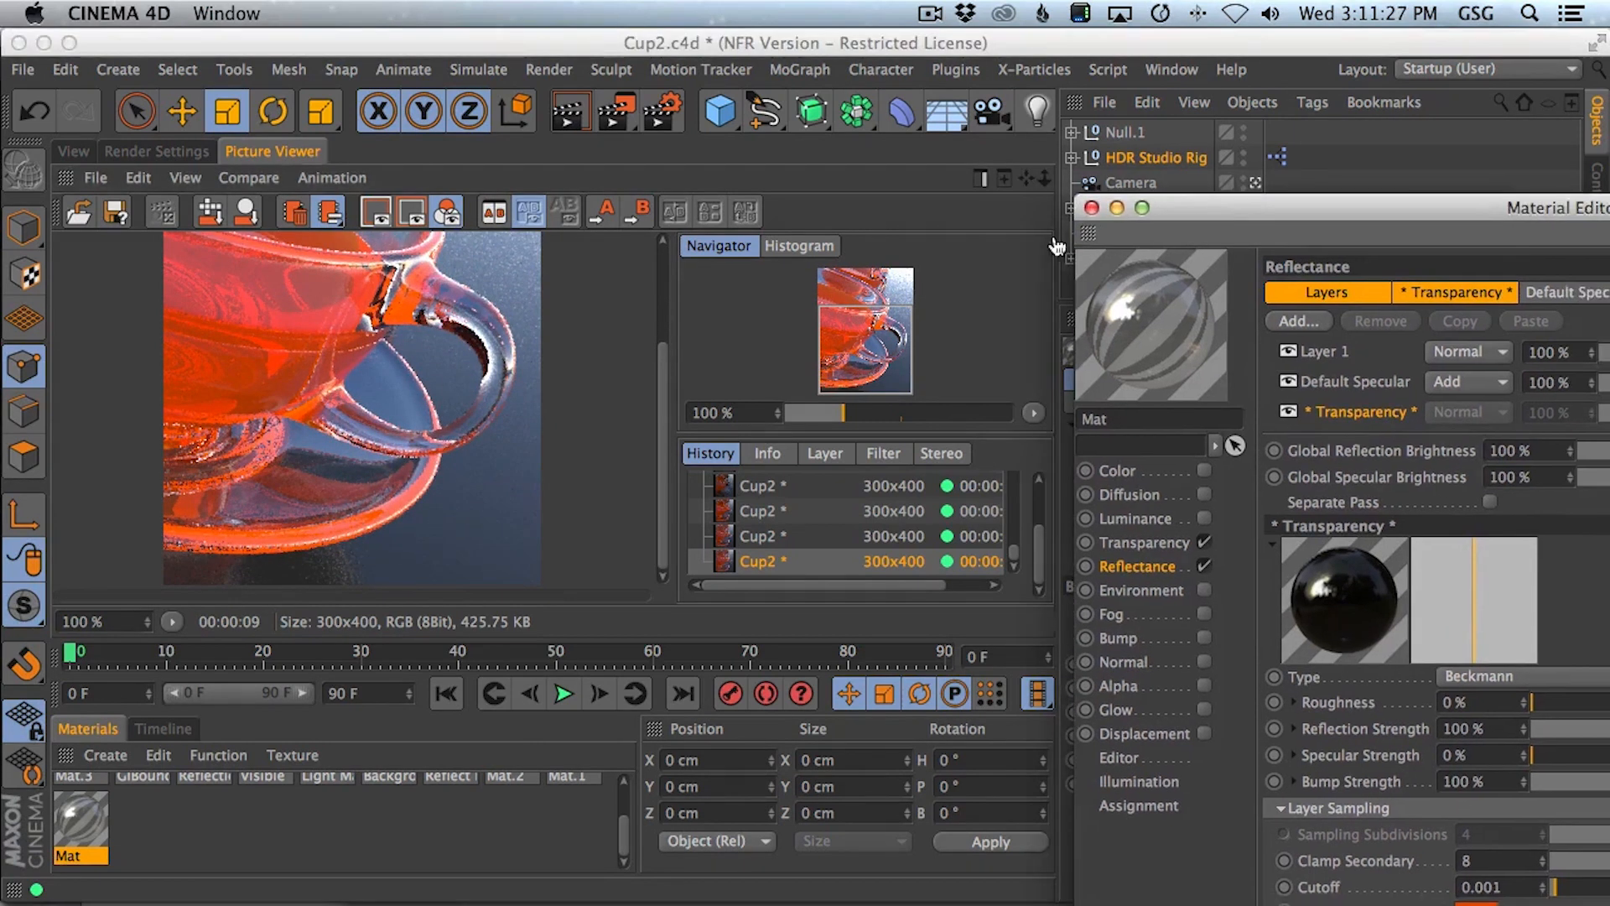
click(1092, 208)
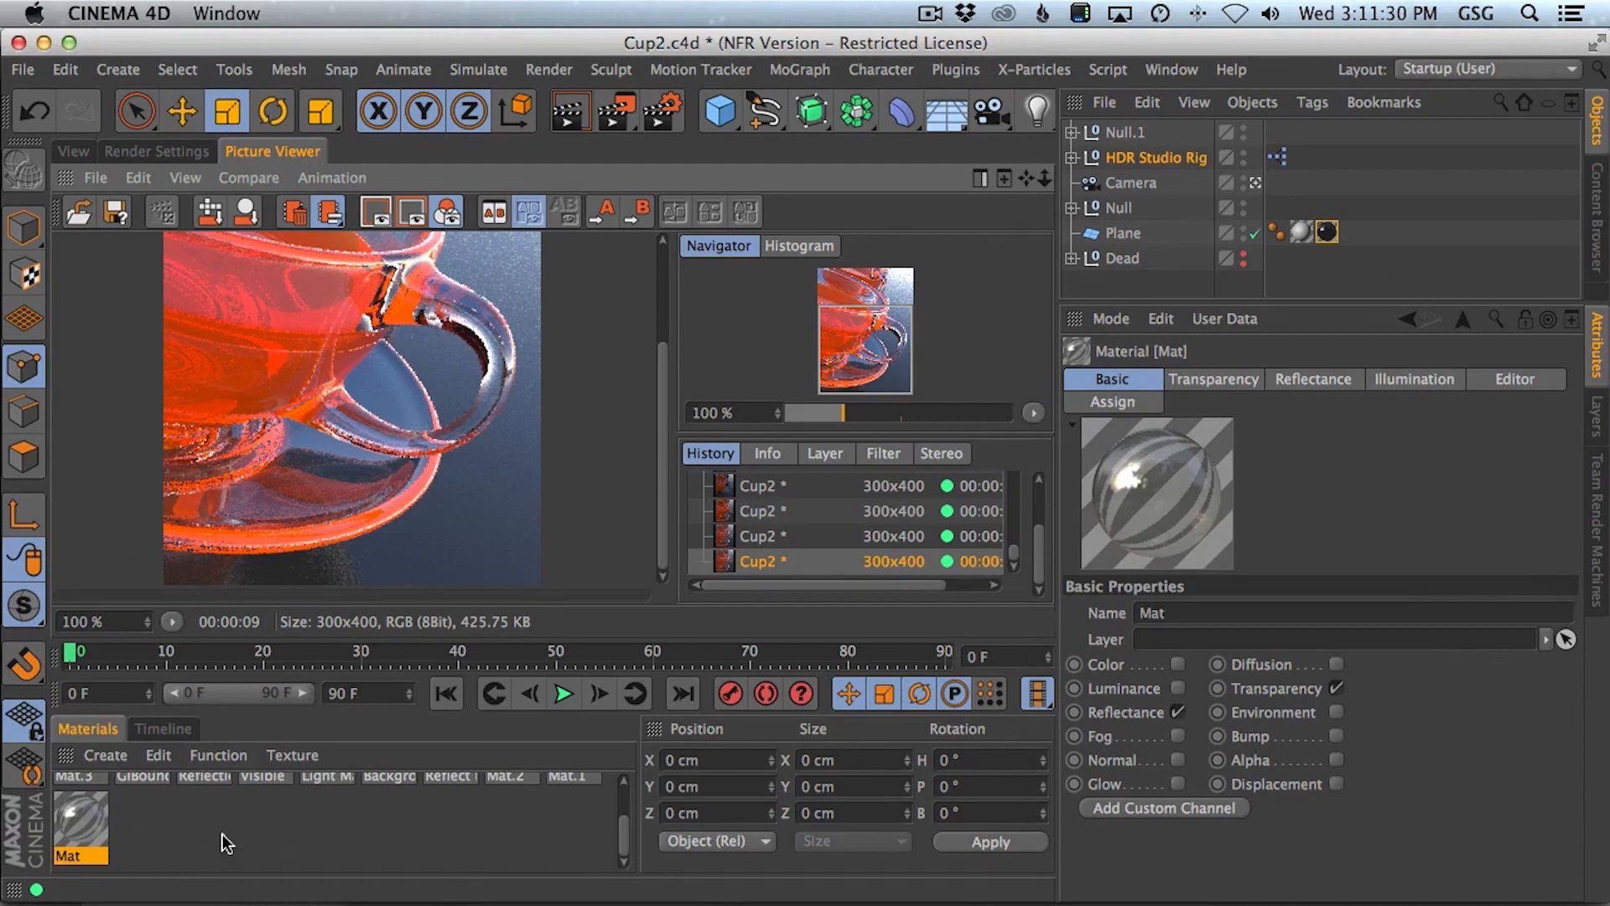
double_click(80, 822)
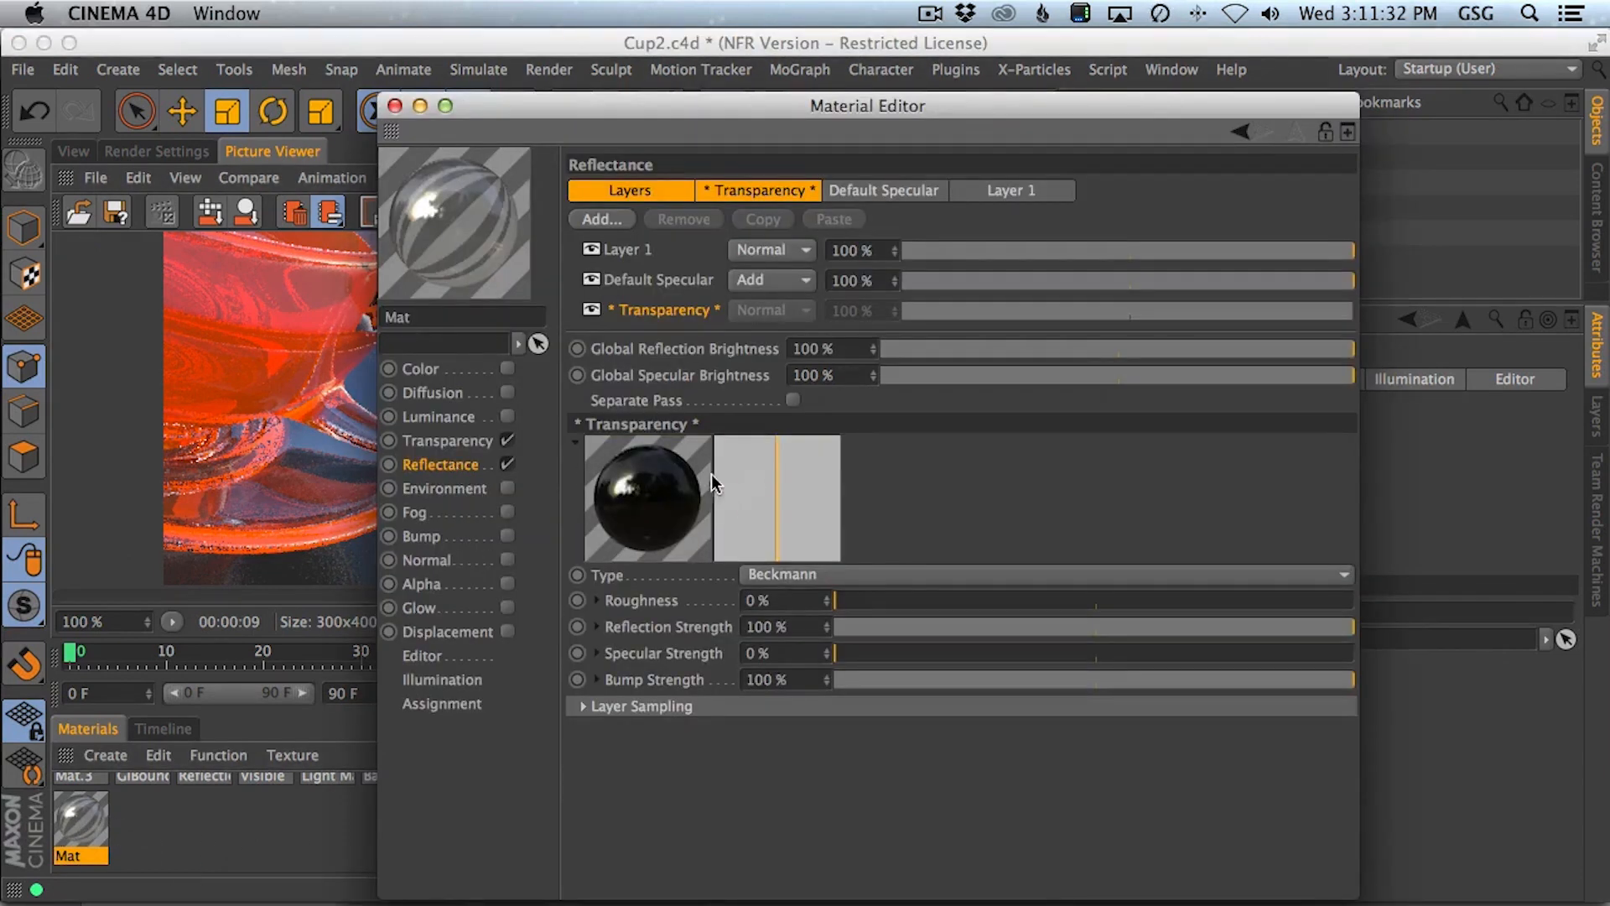
click(581, 707)
click(793, 812)
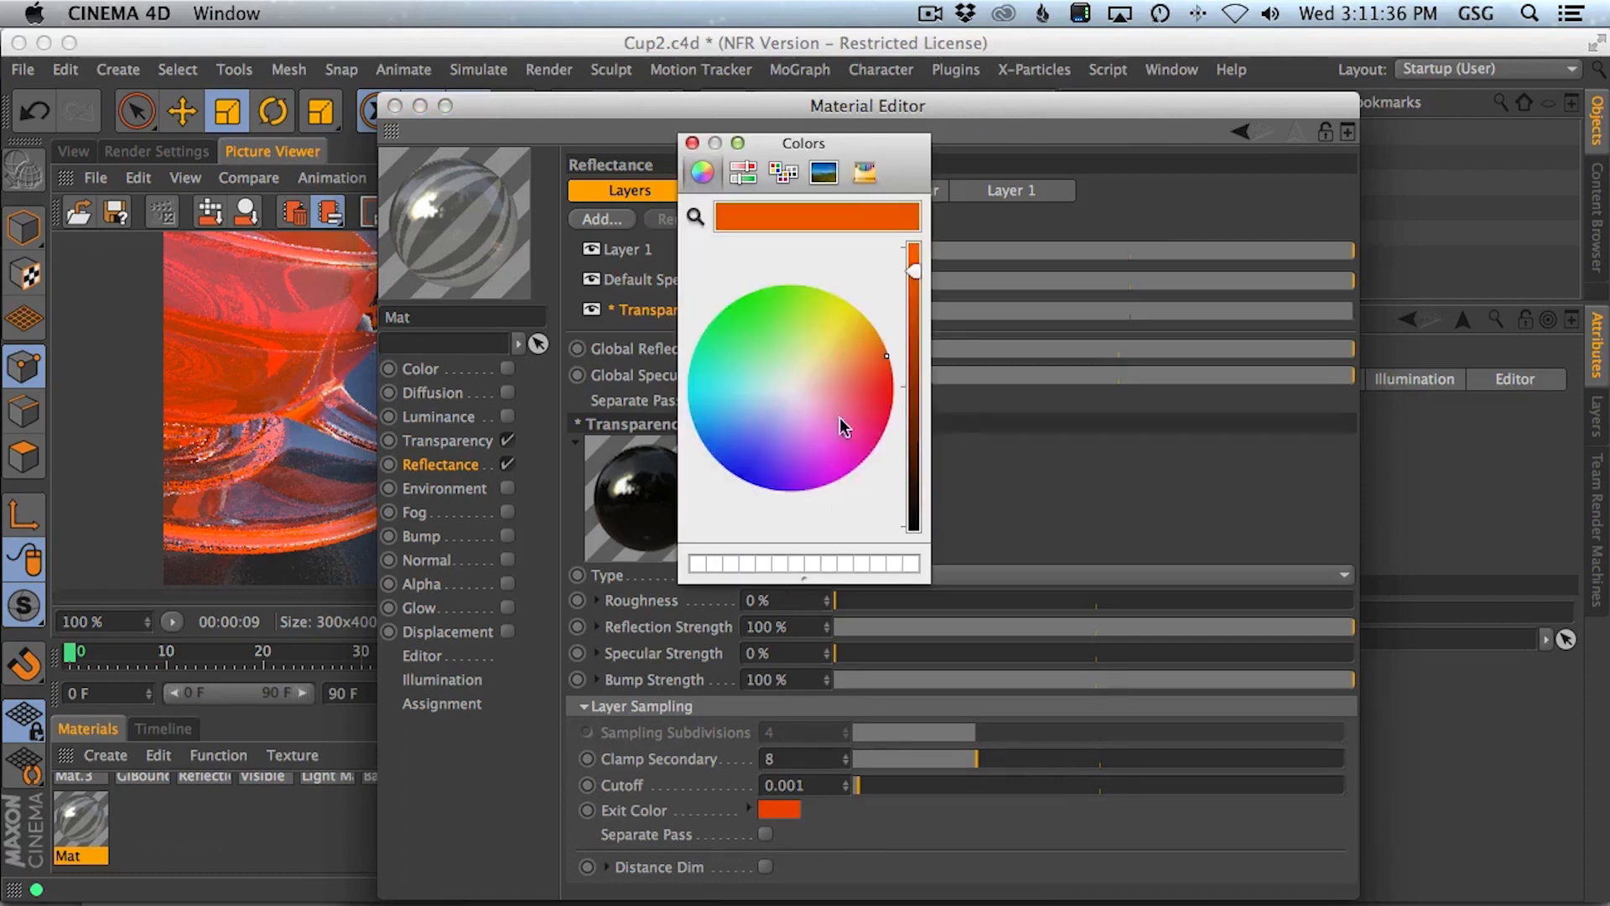
drag(921, 291, 919, 319)
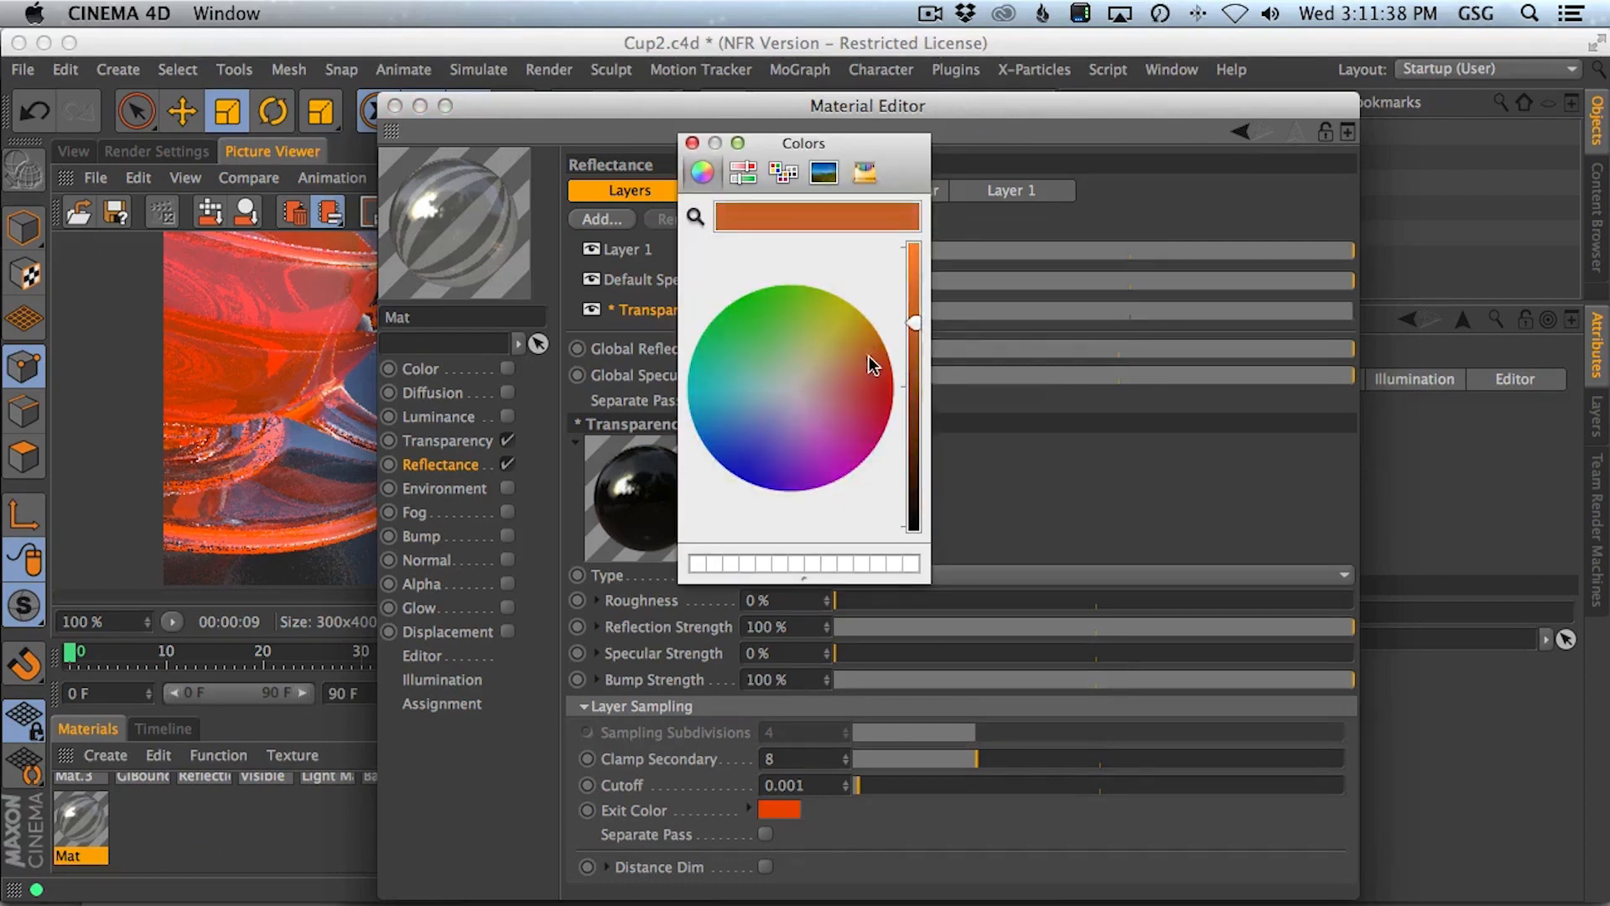
click(693, 143)
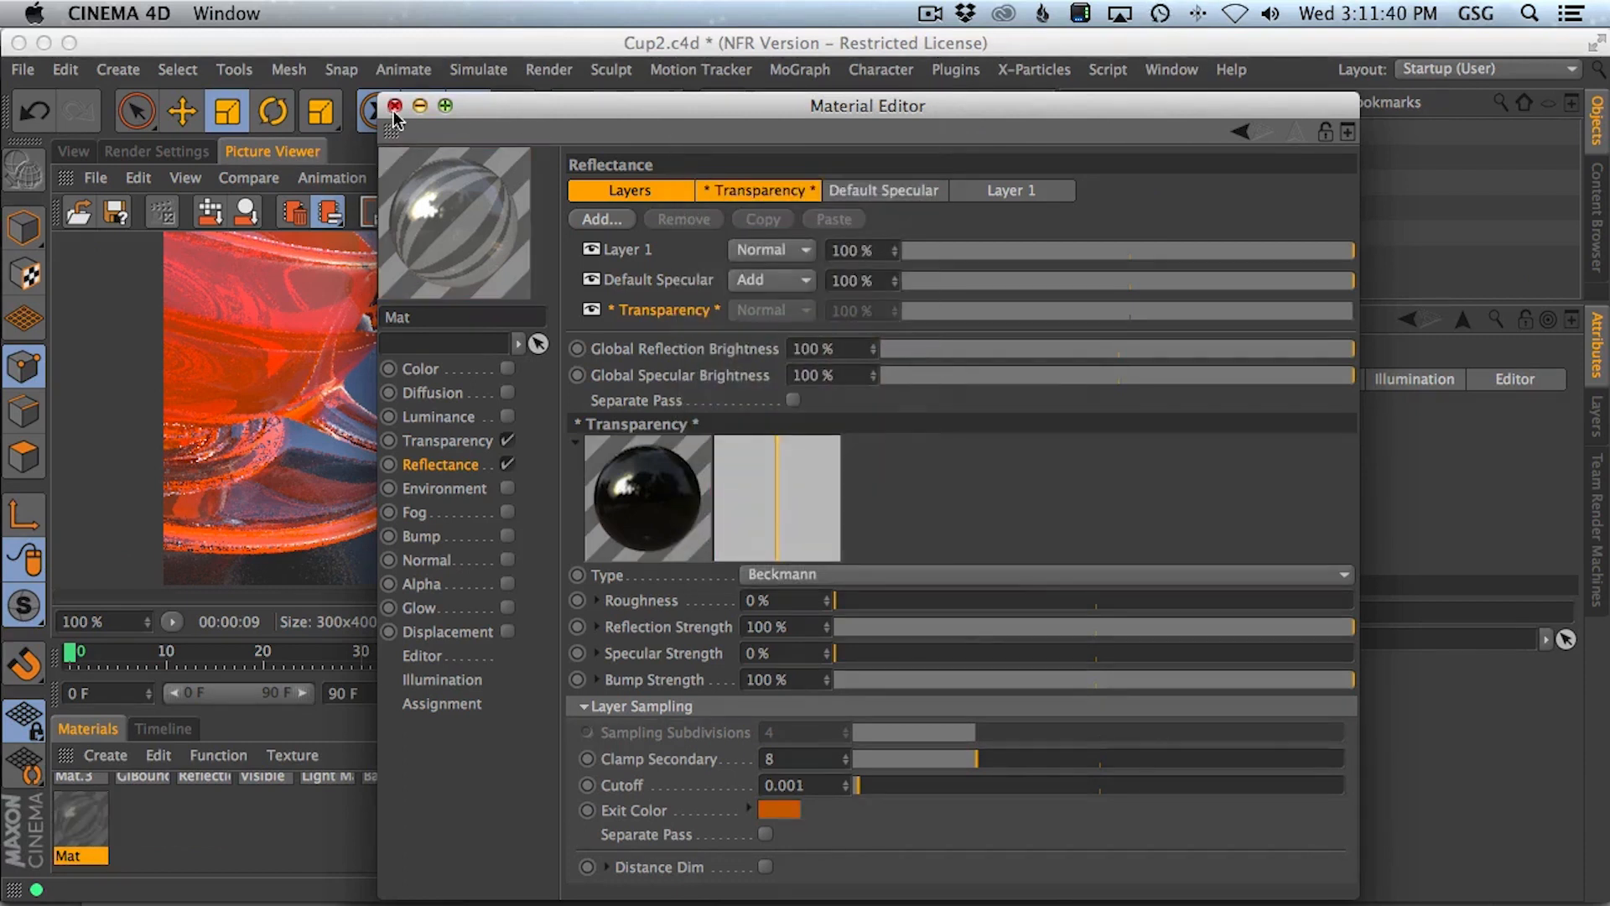
click(395, 105)
key(shift+r)
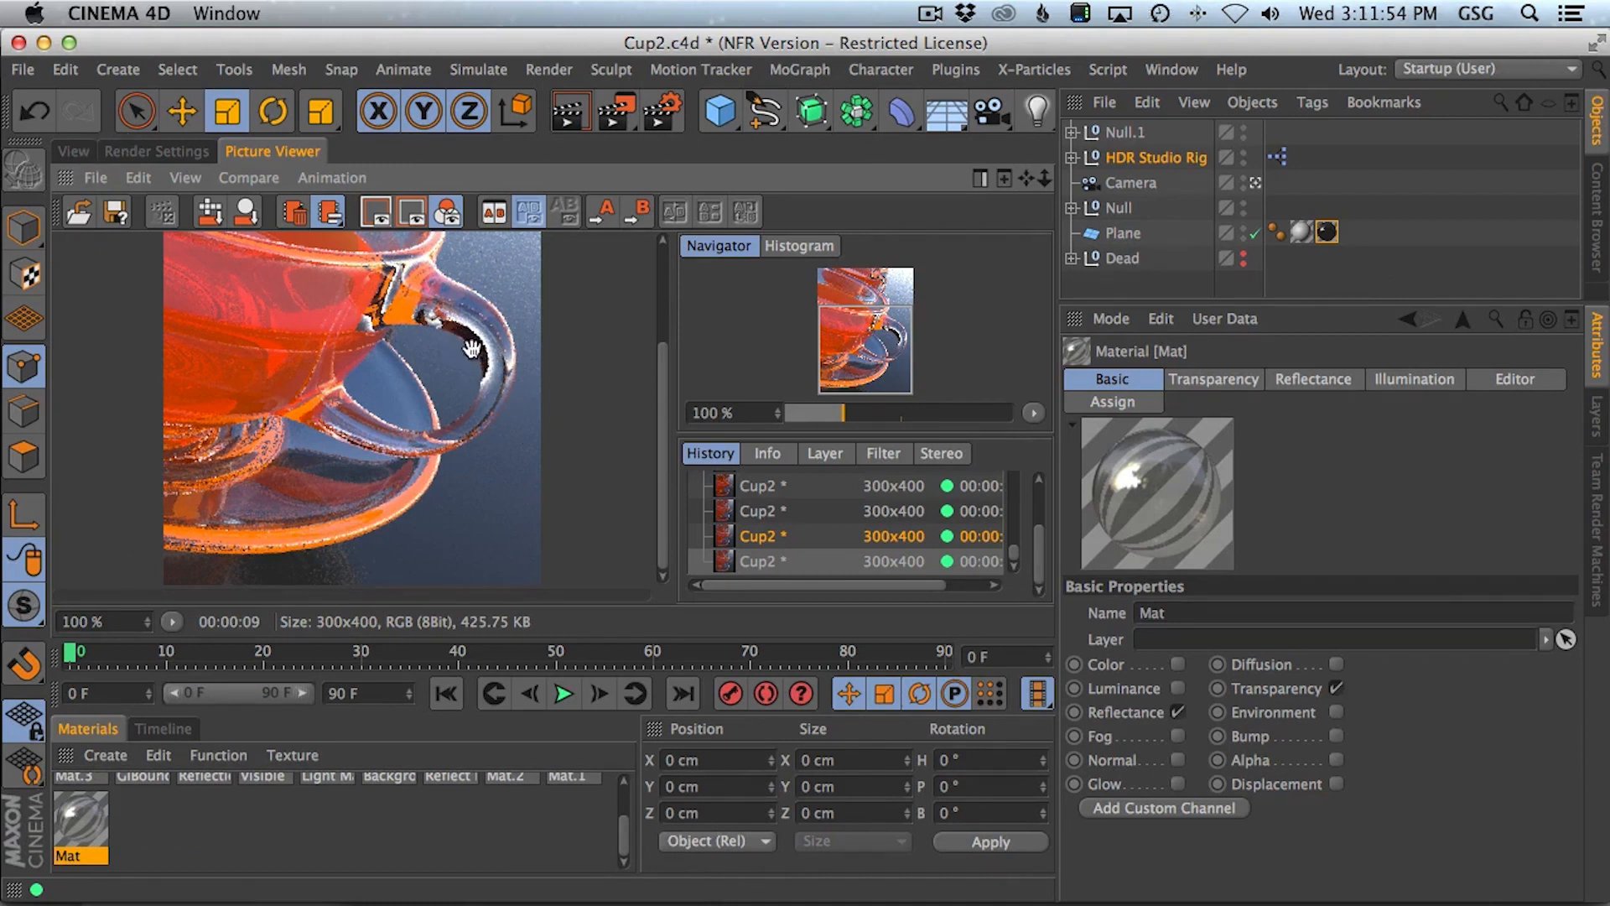
- Load ParkCity.hdr from the OriginalJPG folder as the HDR File of the HDR Studio Rig and render the scene
click(74, 149)
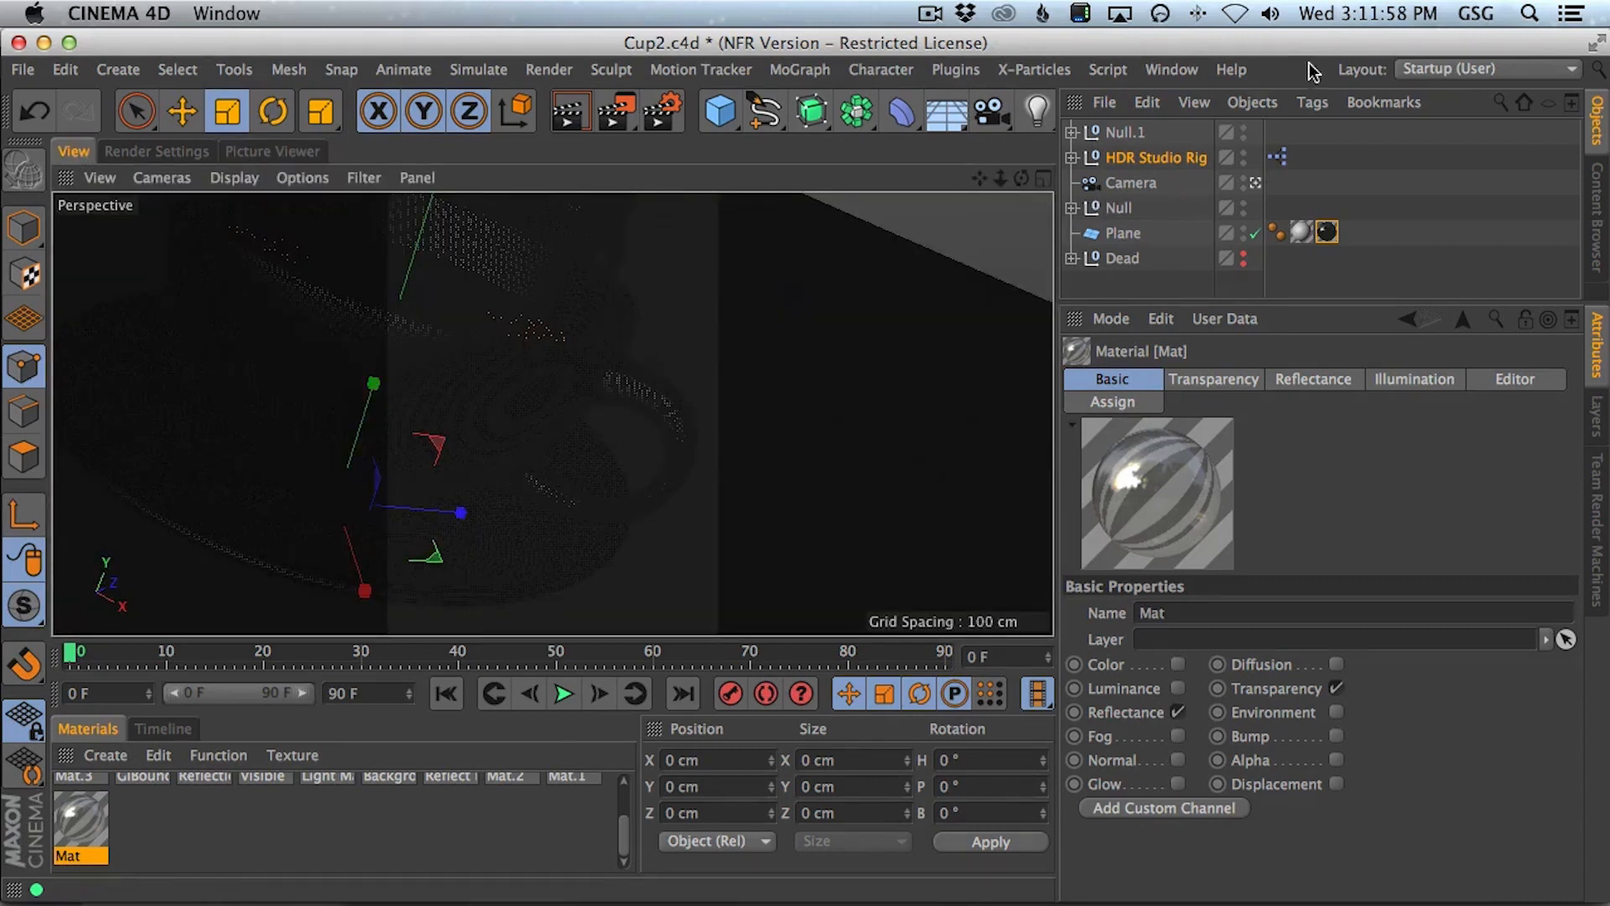
click(1156, 158)
click(1539, 501)
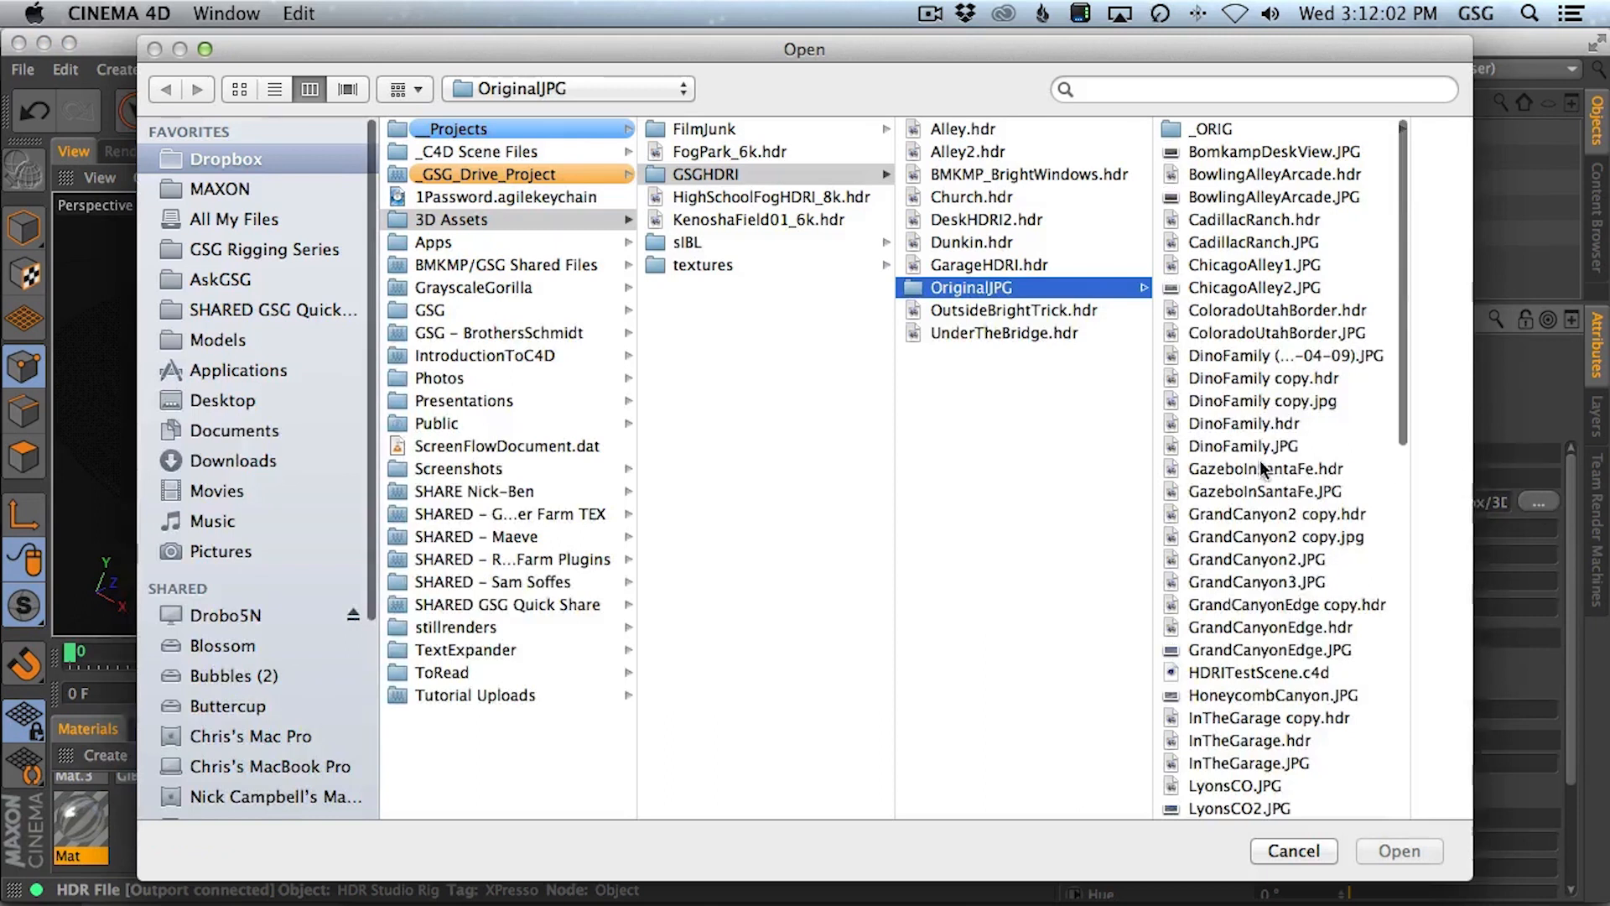
drag(1403, 405, 1394, 602)
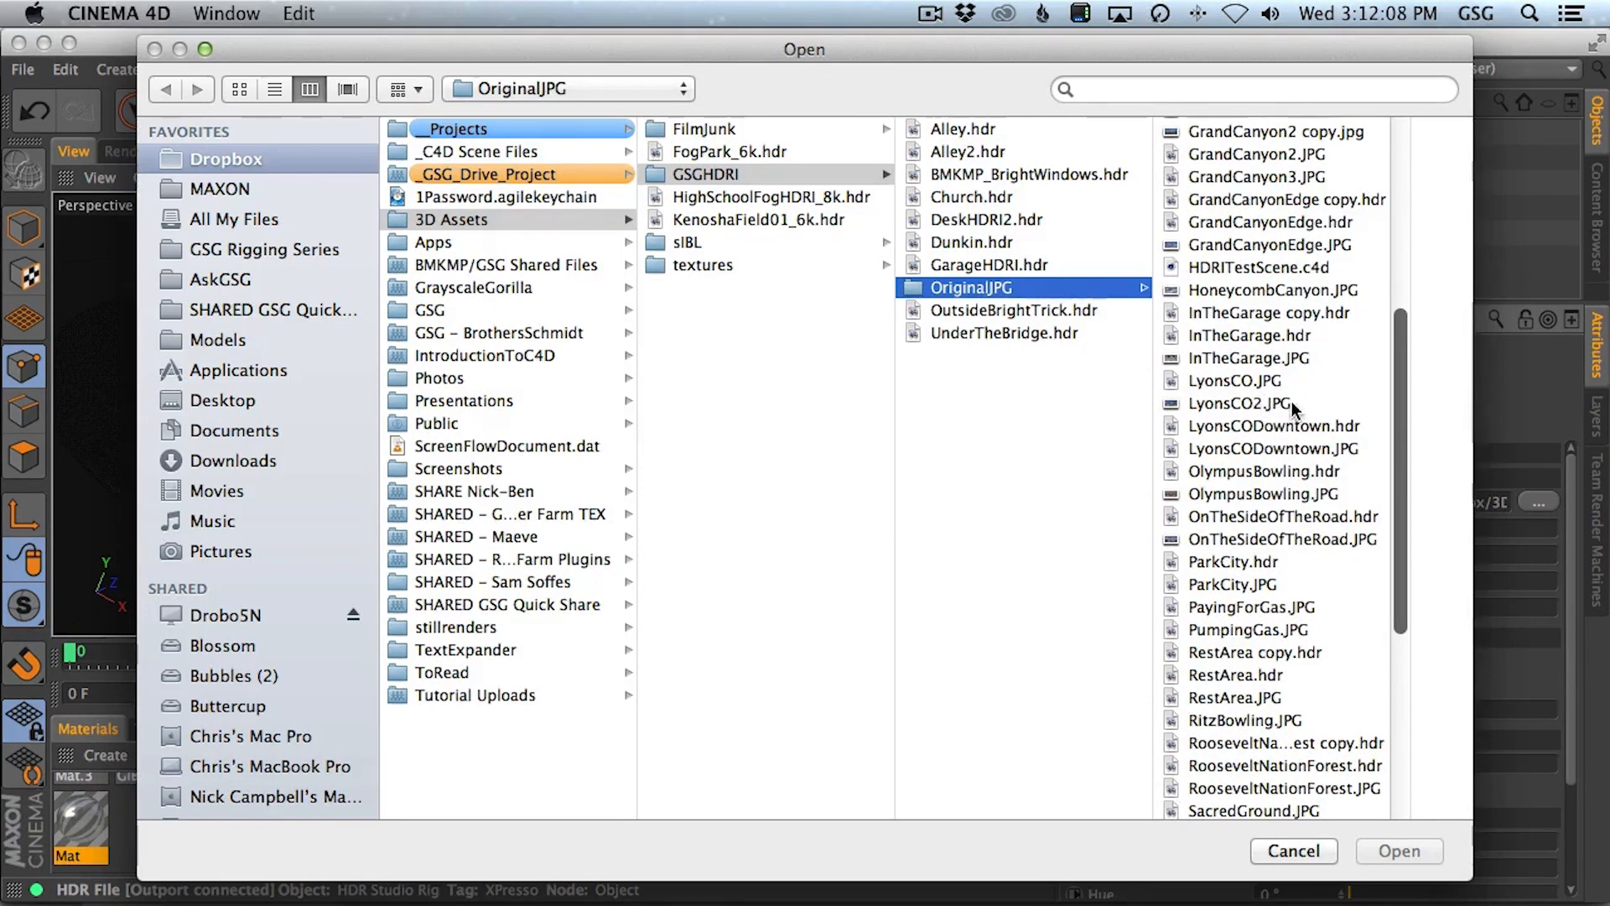
drag(1401, 390, 1396, 454)
click(1286, 420)
click(1400, 850)
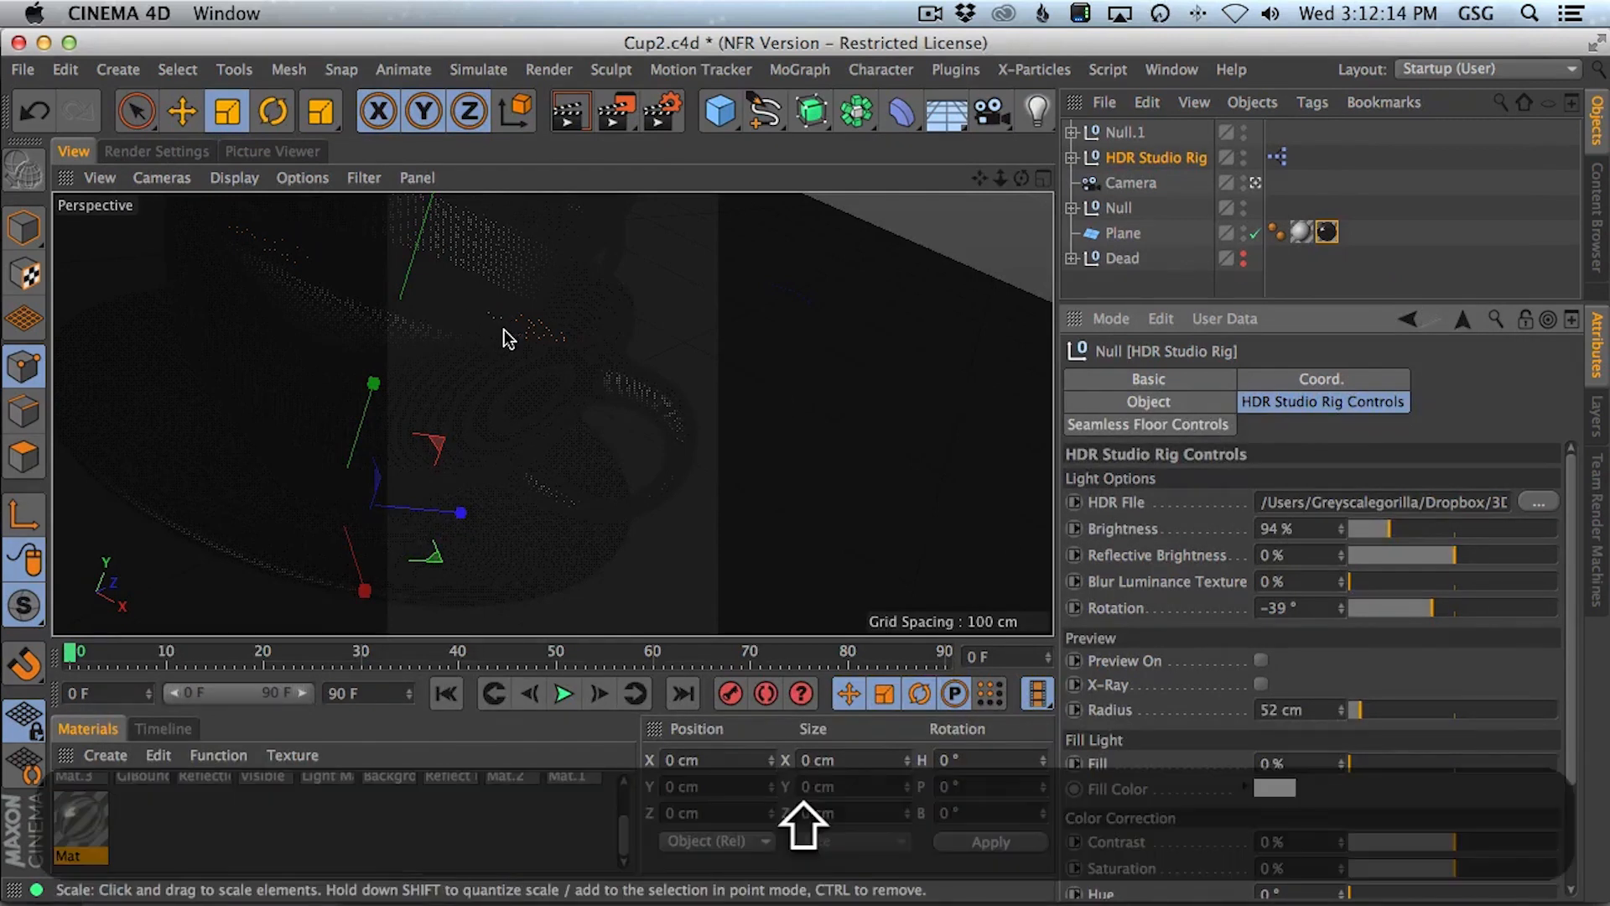
key(shift+r)
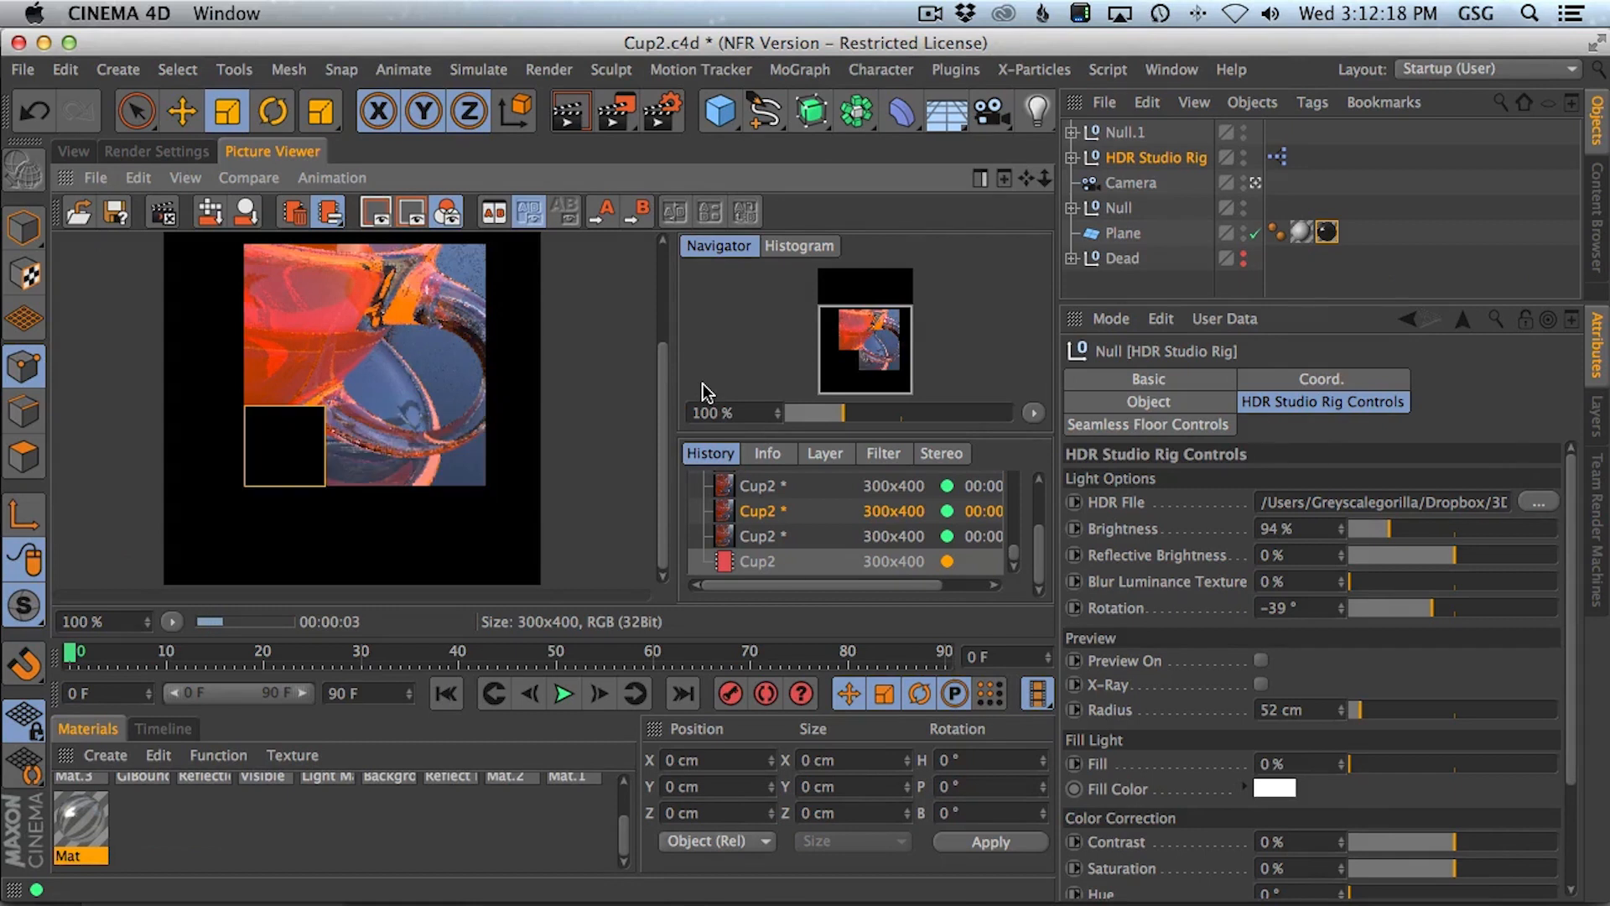
- Turn on the HDR Studio Rig's preview, set its Rotation to 134° and render the scene
click(73, 151)
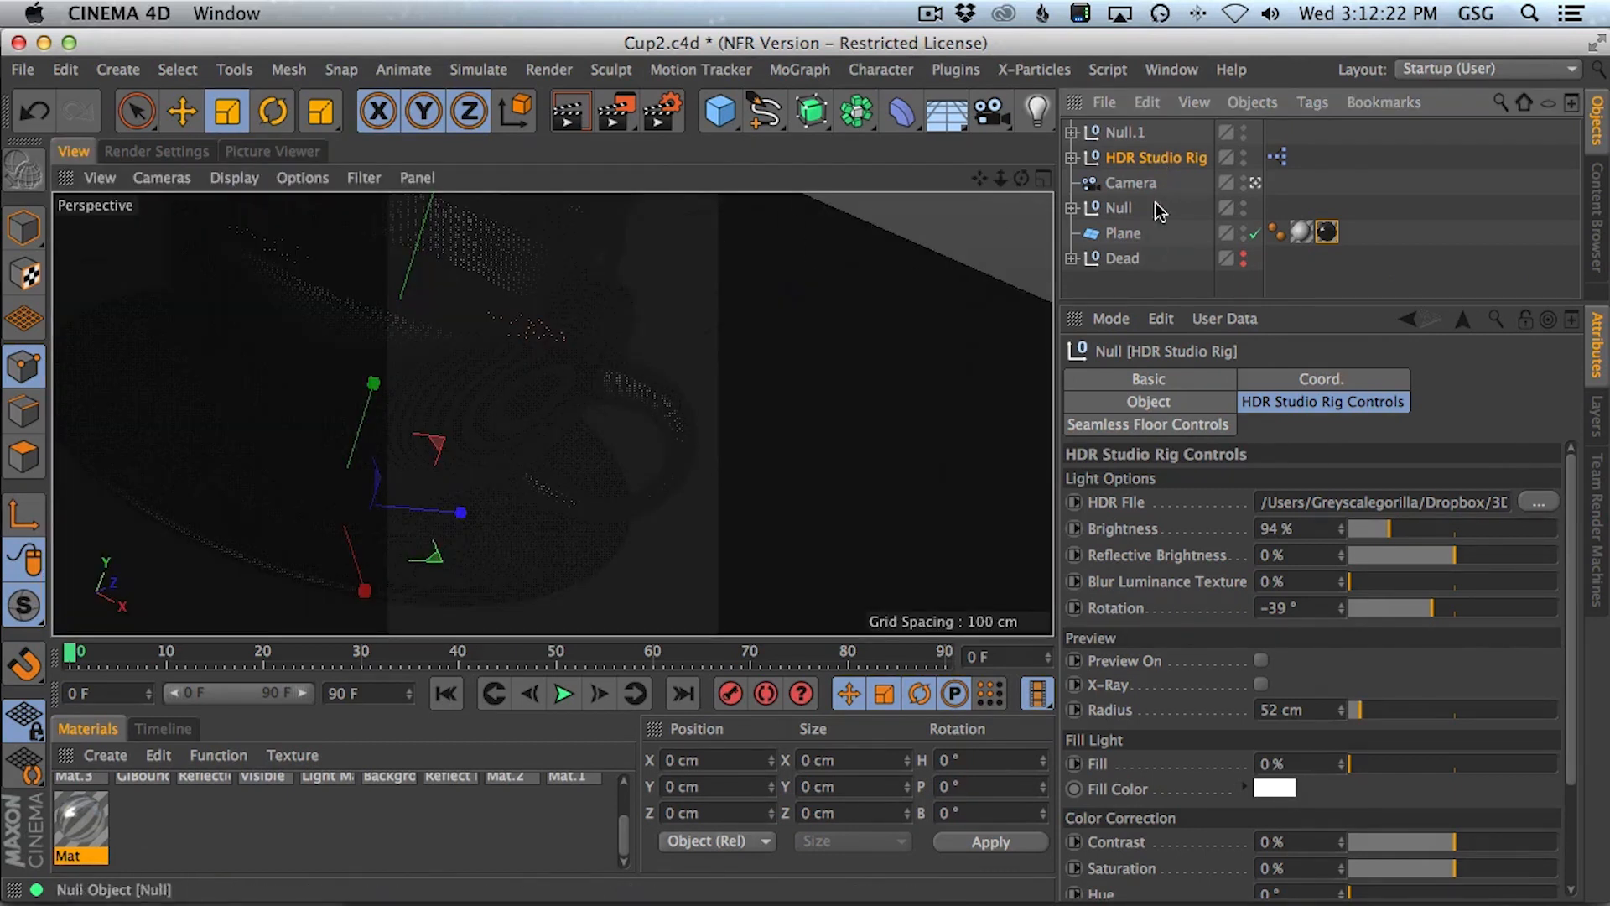
click(1261, 660)
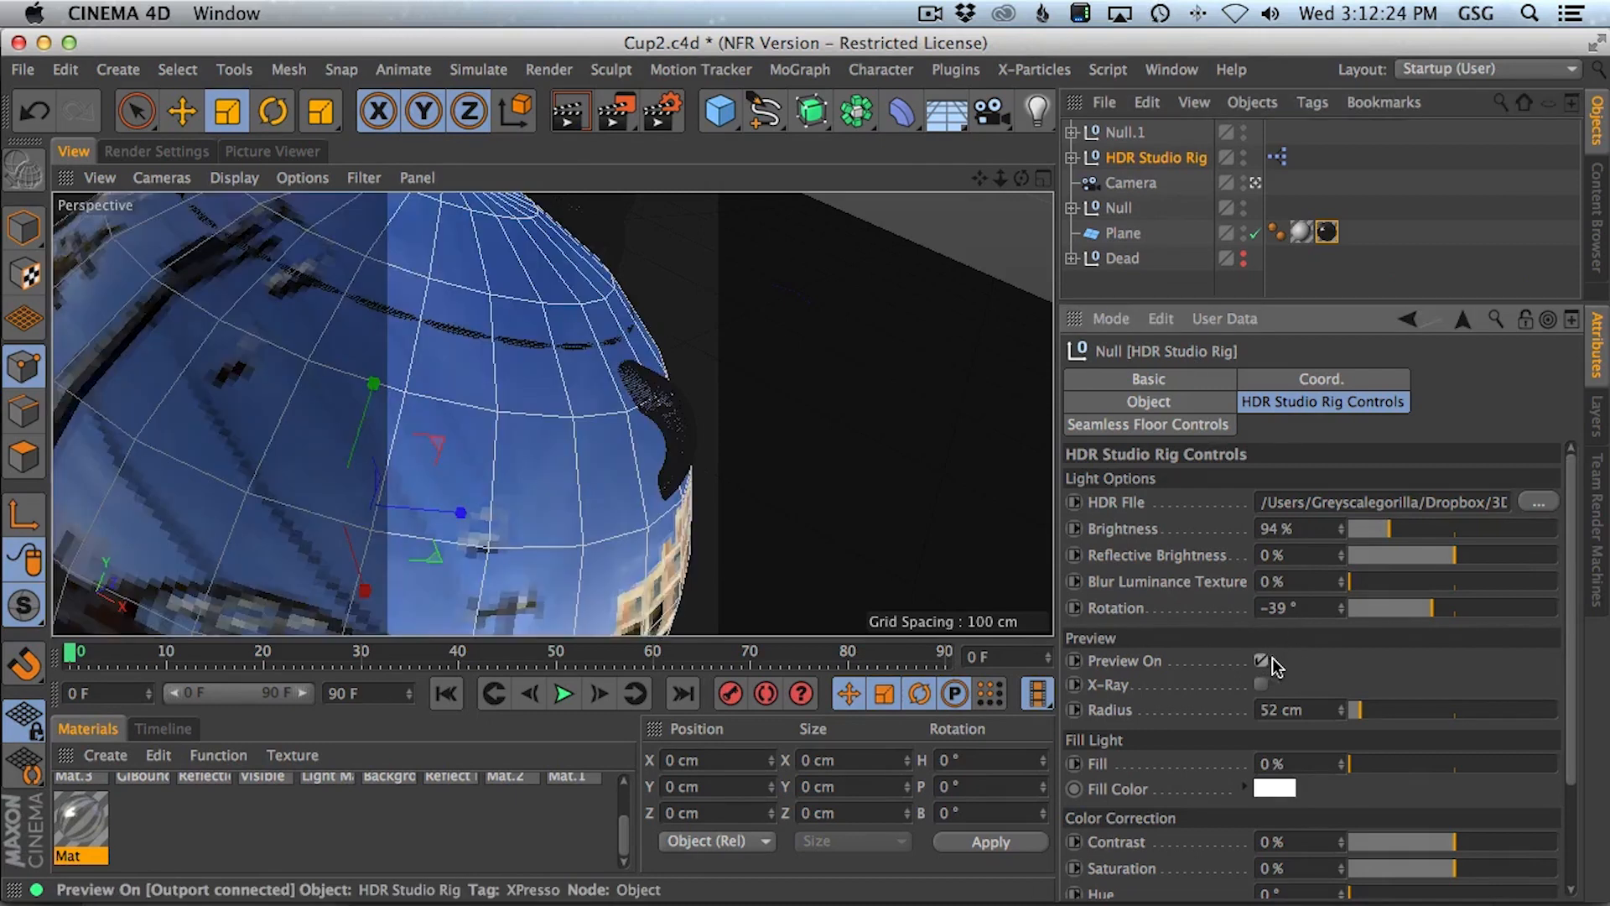
drag(1432, 615, 1532, 617)
key(shift+r)
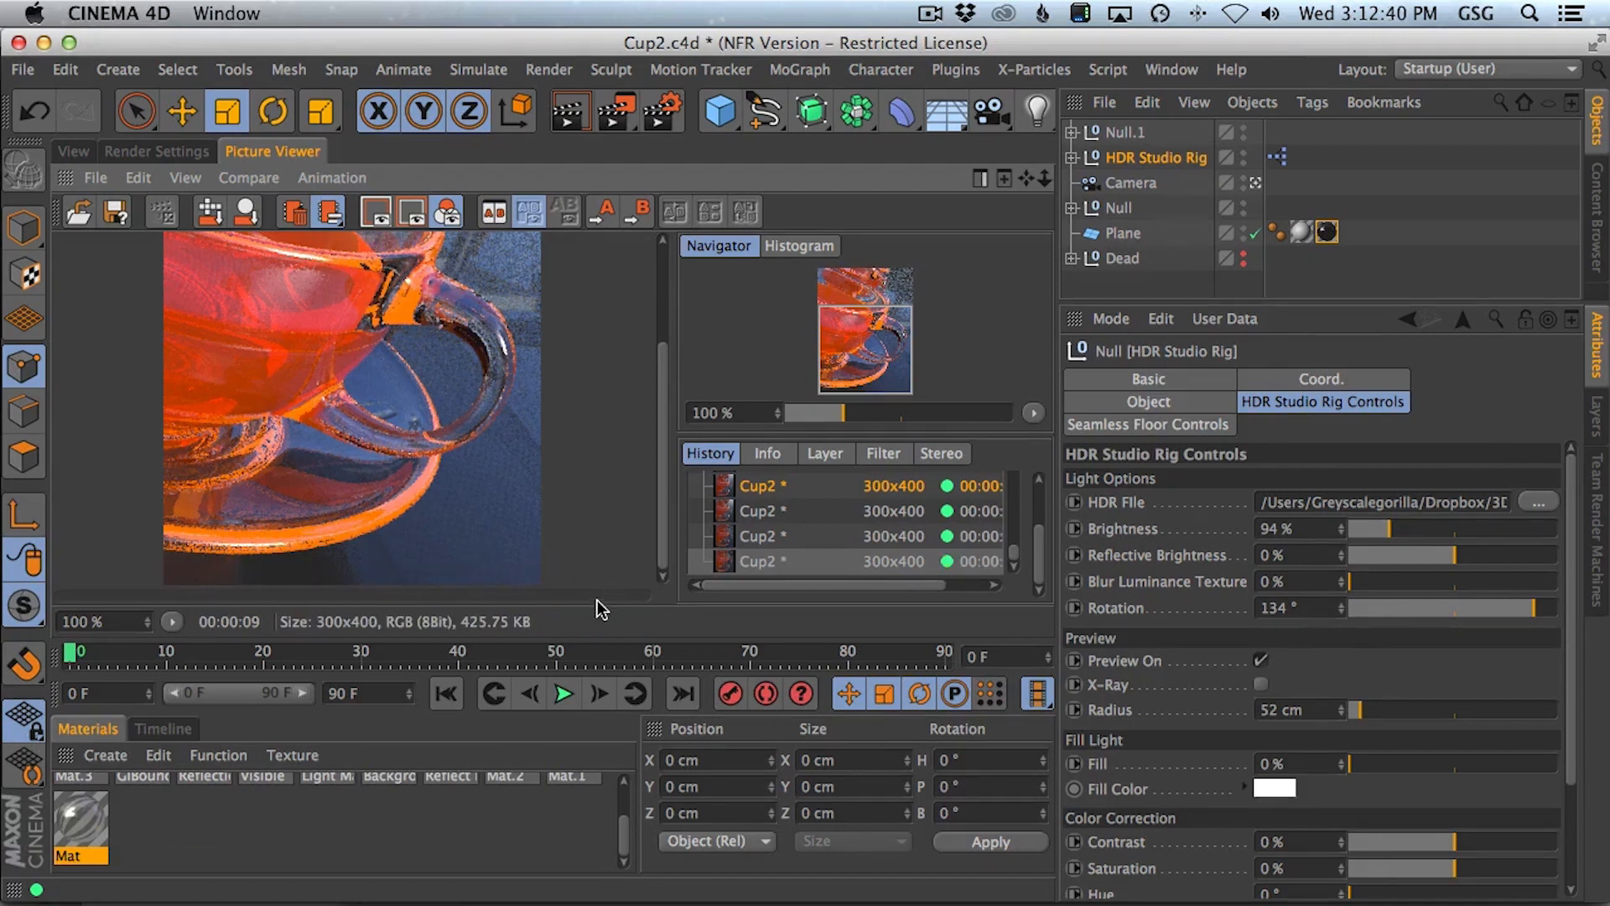
- Compare the cup rim and handle in the new render with the earlier renders in the history
drag(463, 366, 444, 479)
click(759, 537)
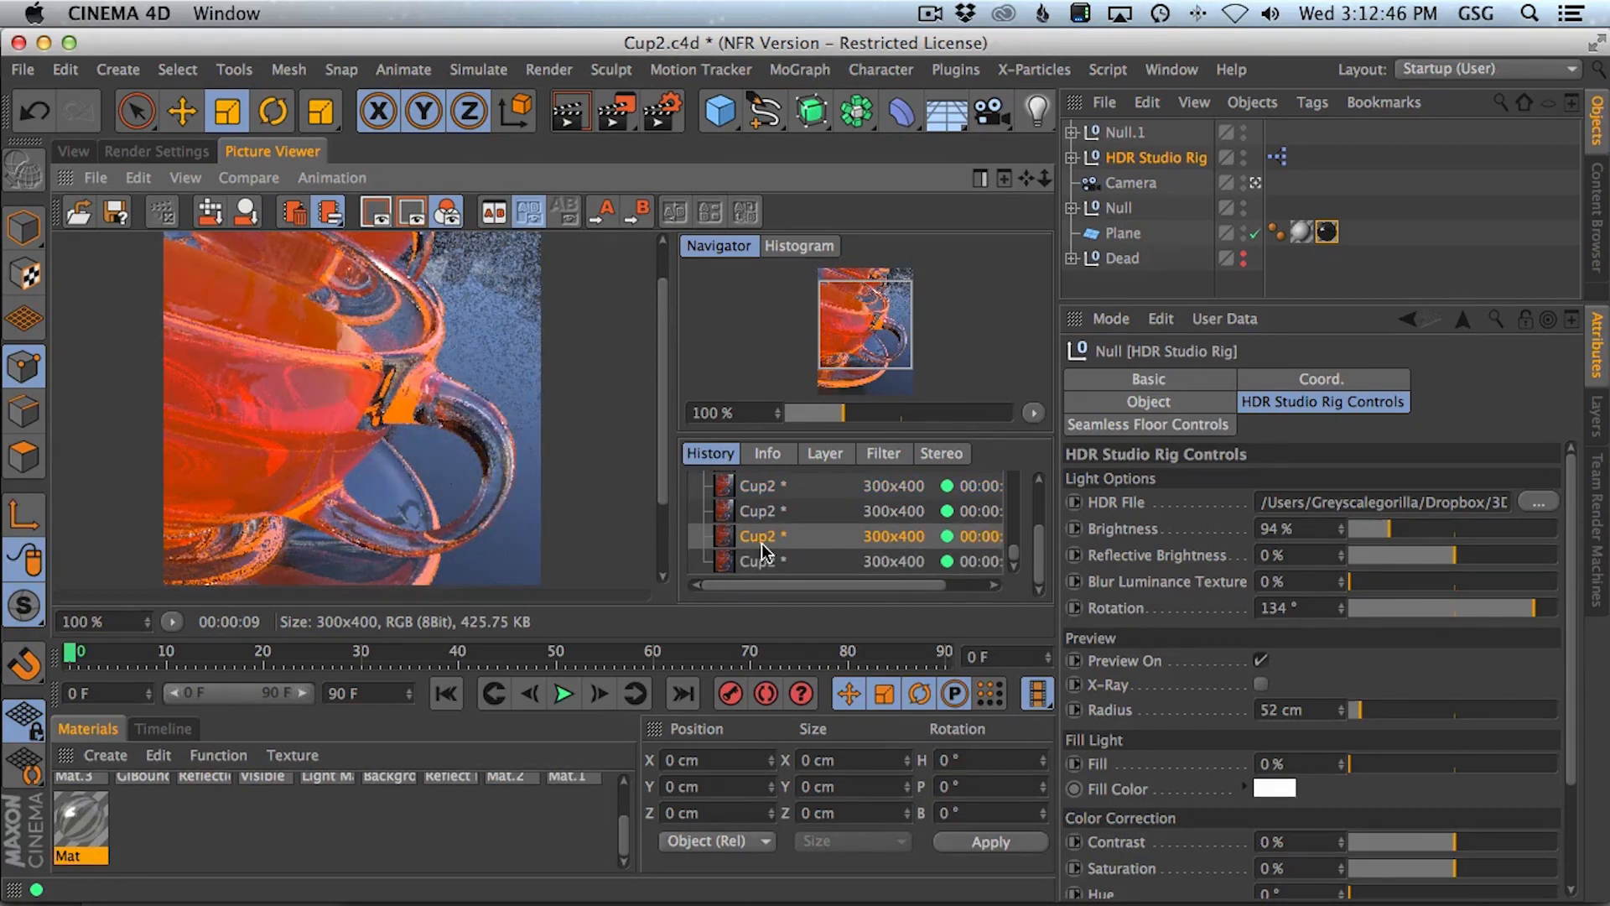
key(Up)
key(Down)
key(Up)
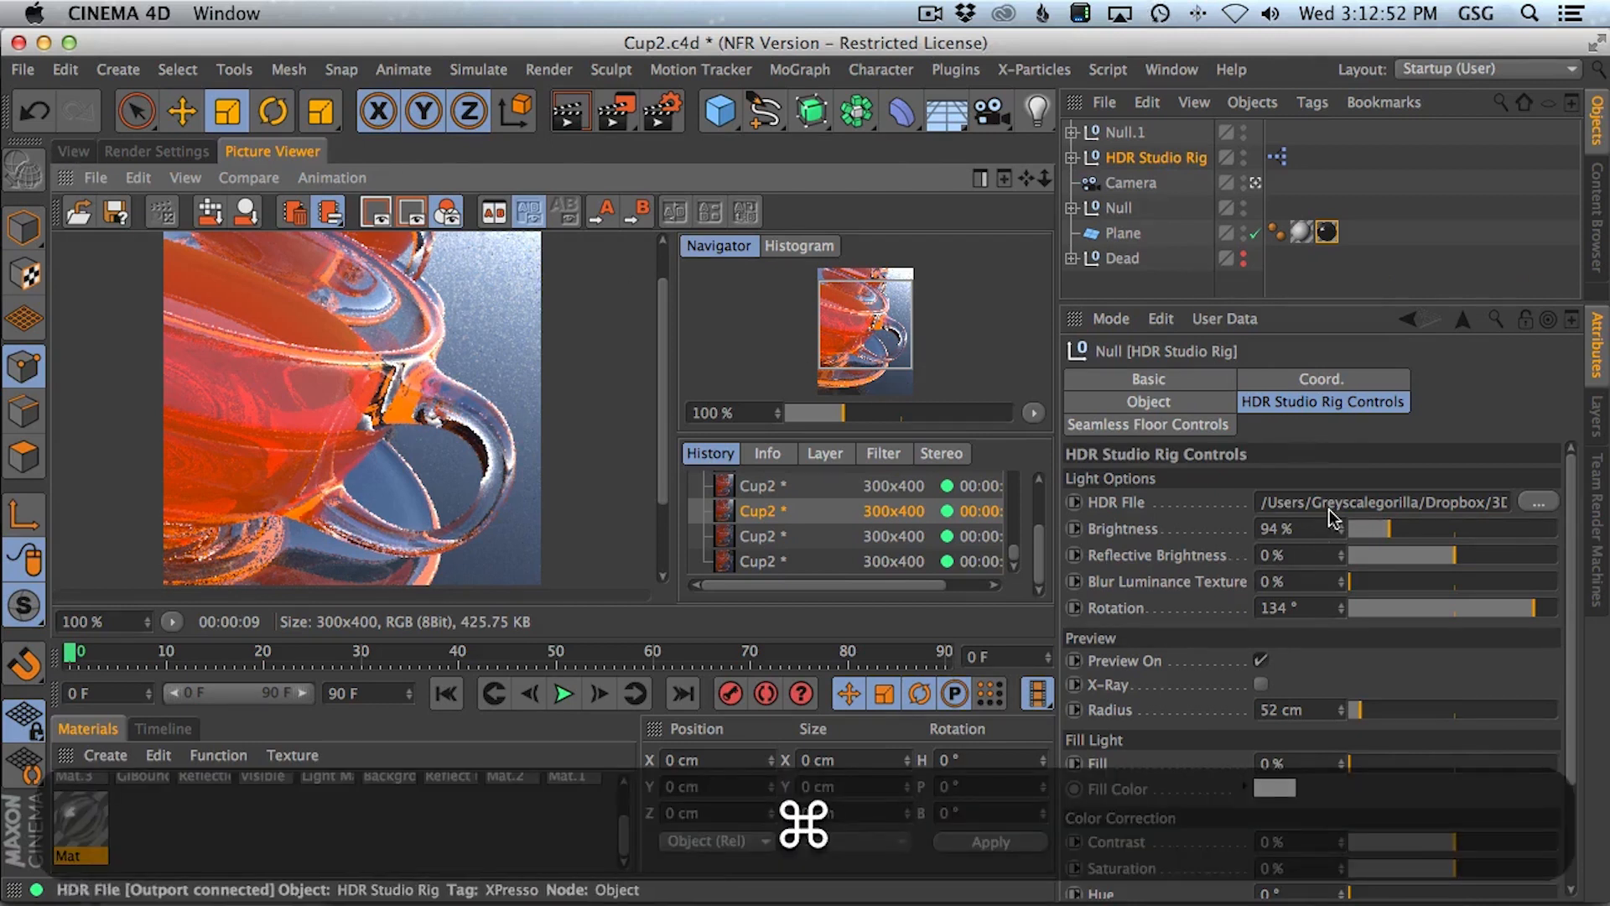
- Undo the HDR Studio Rig's rotation, preview and HDR file changes back to GrandCanyon2 copy.hdr
drag(1051, 453, 651, 452)
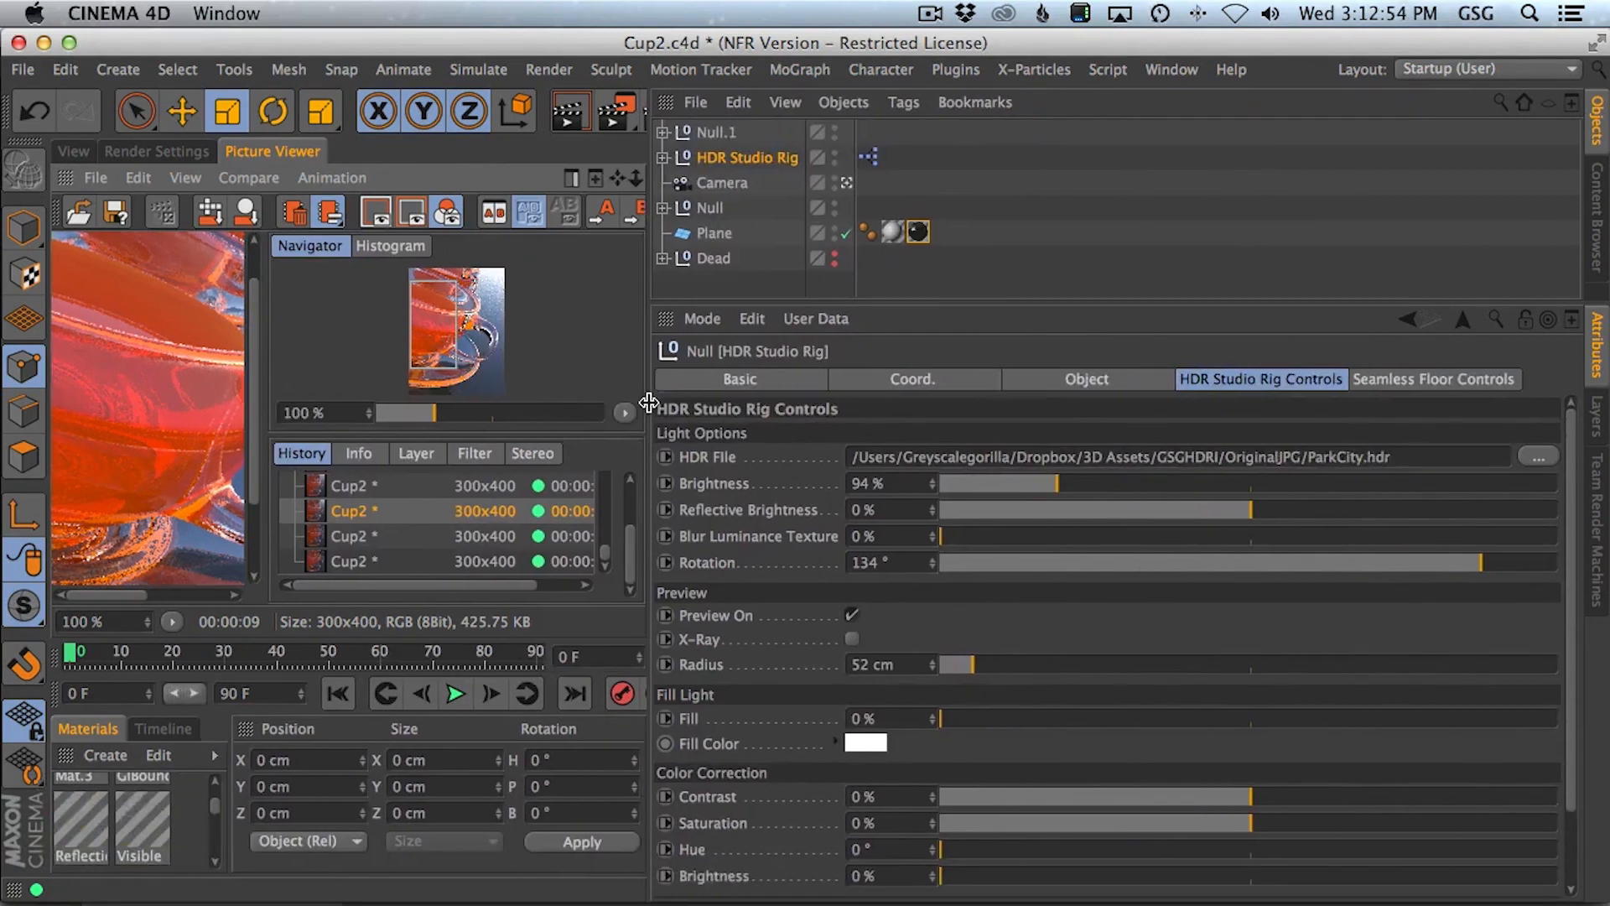
key(super+z)
key(super+z)
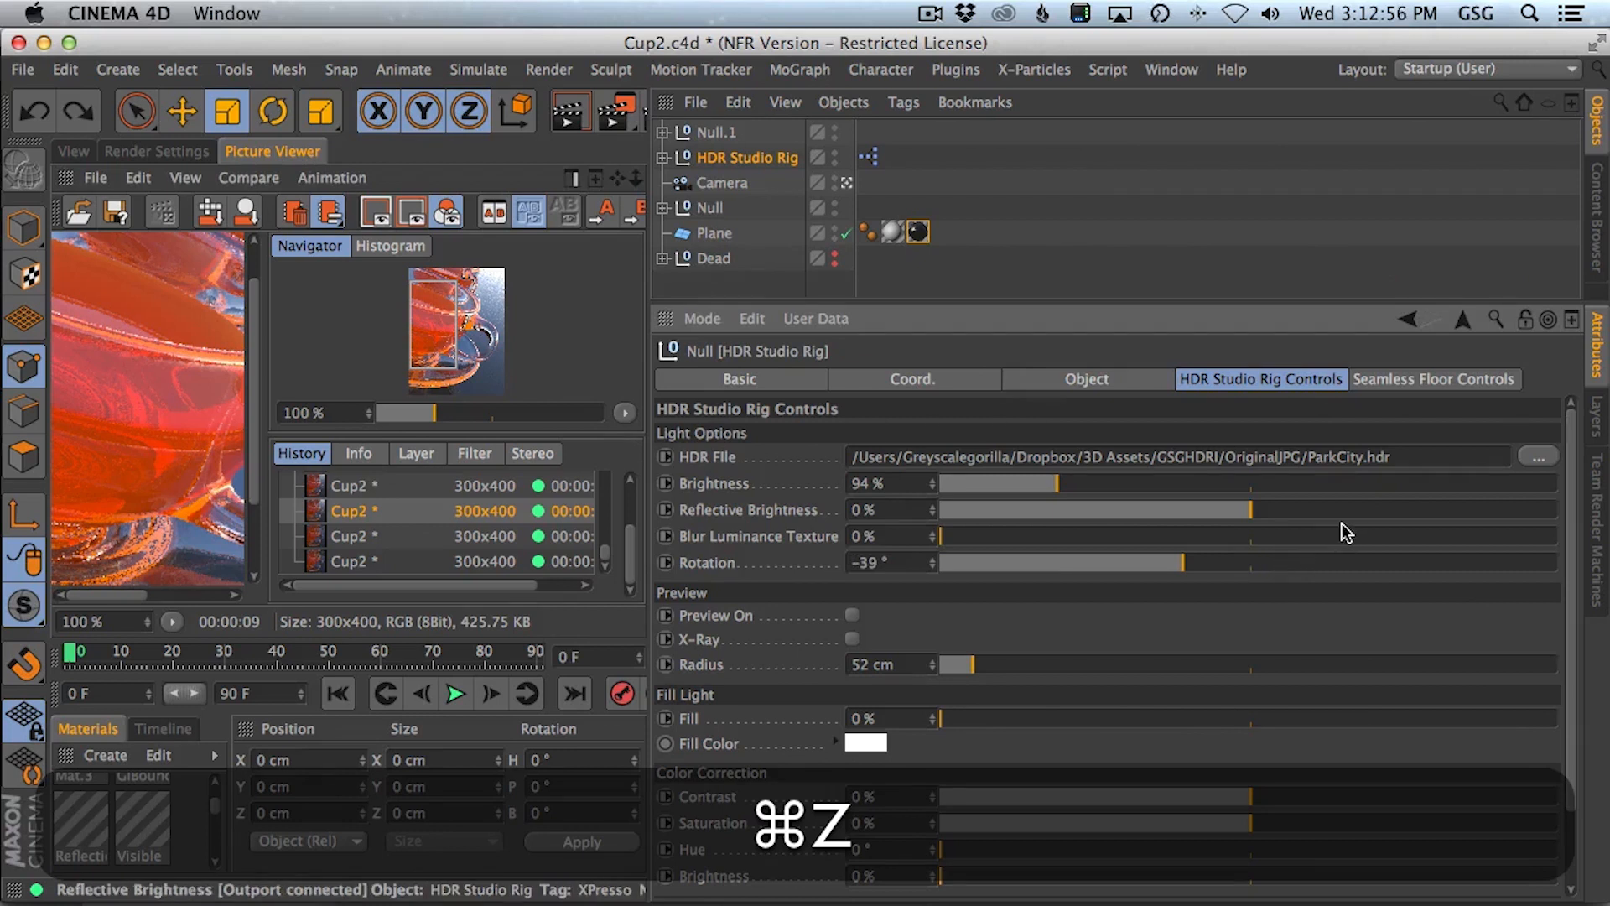
key(super+z)
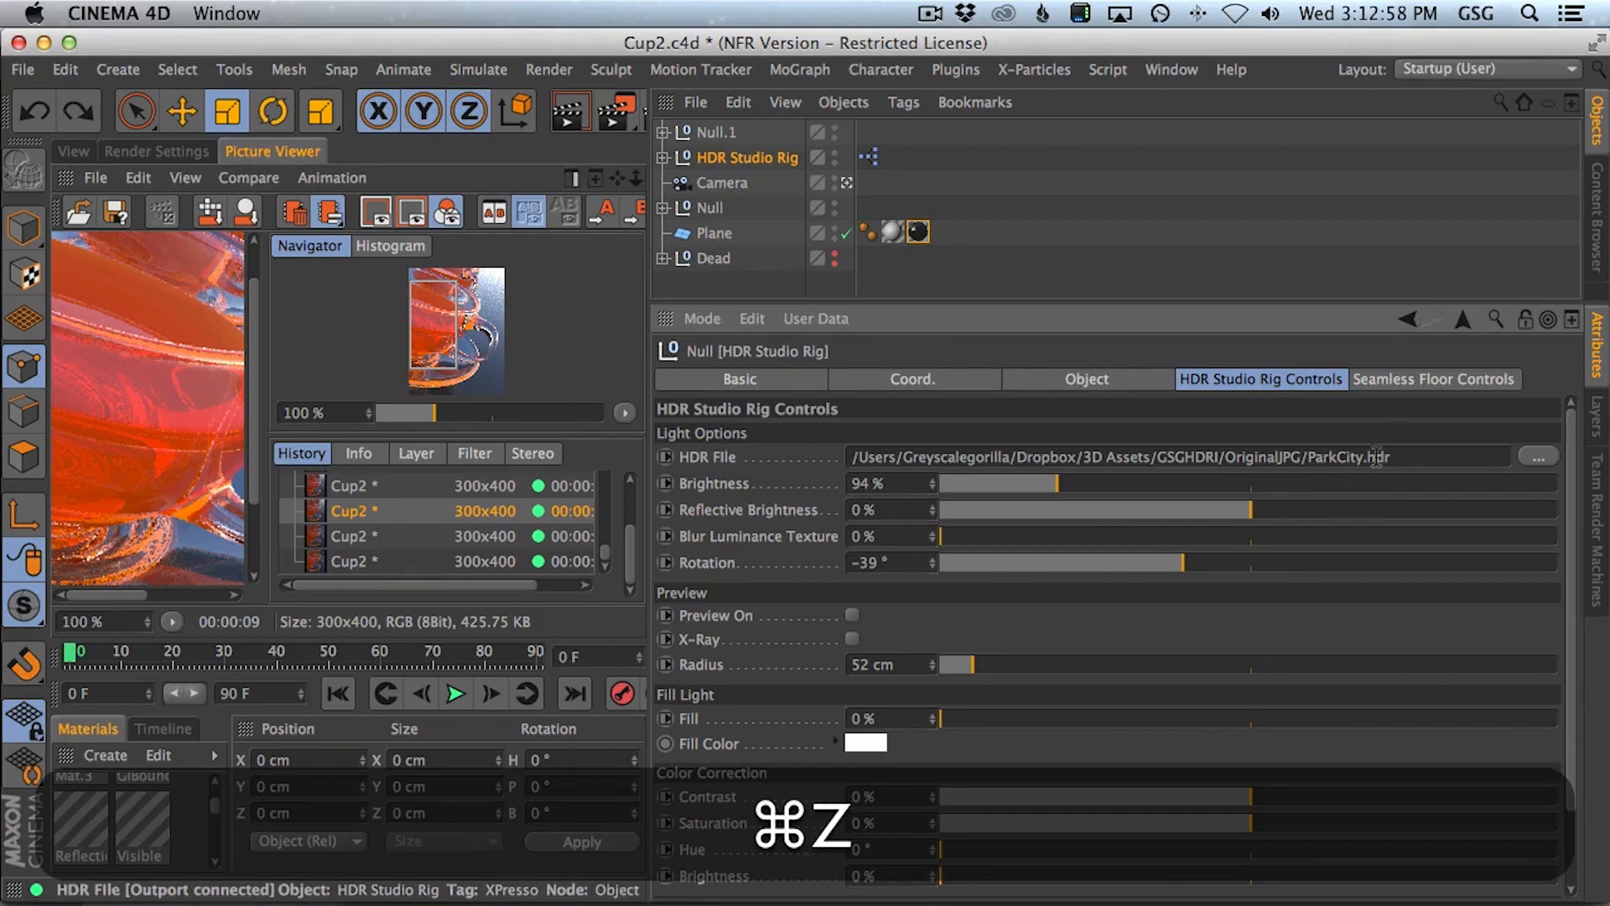
key(super+z)
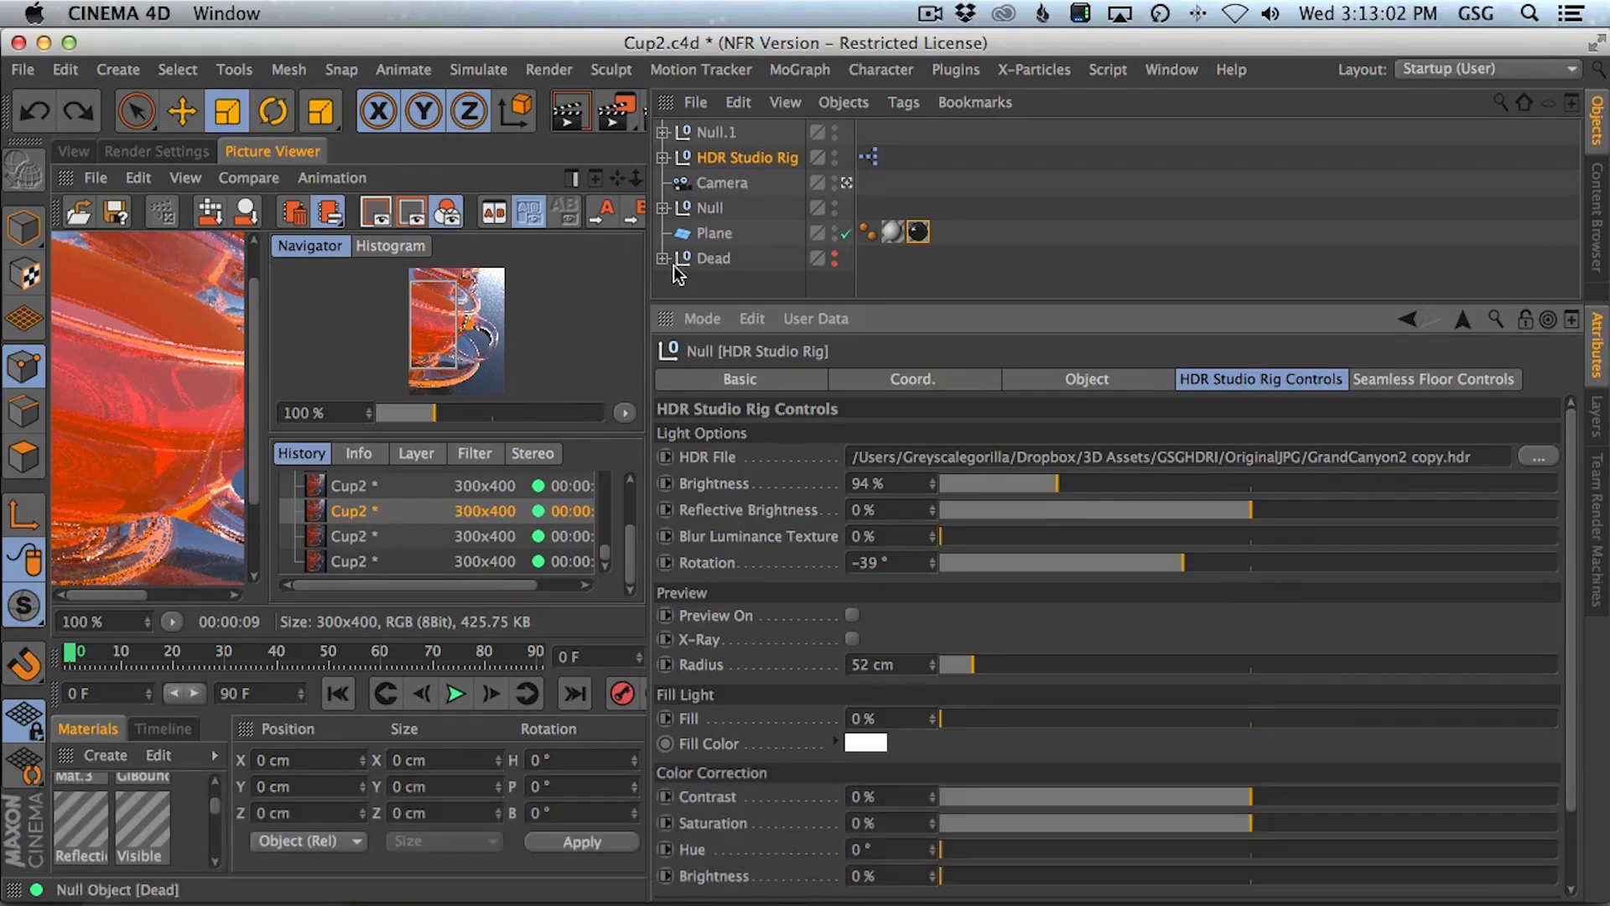
drag(649, 259, 1263, 330)
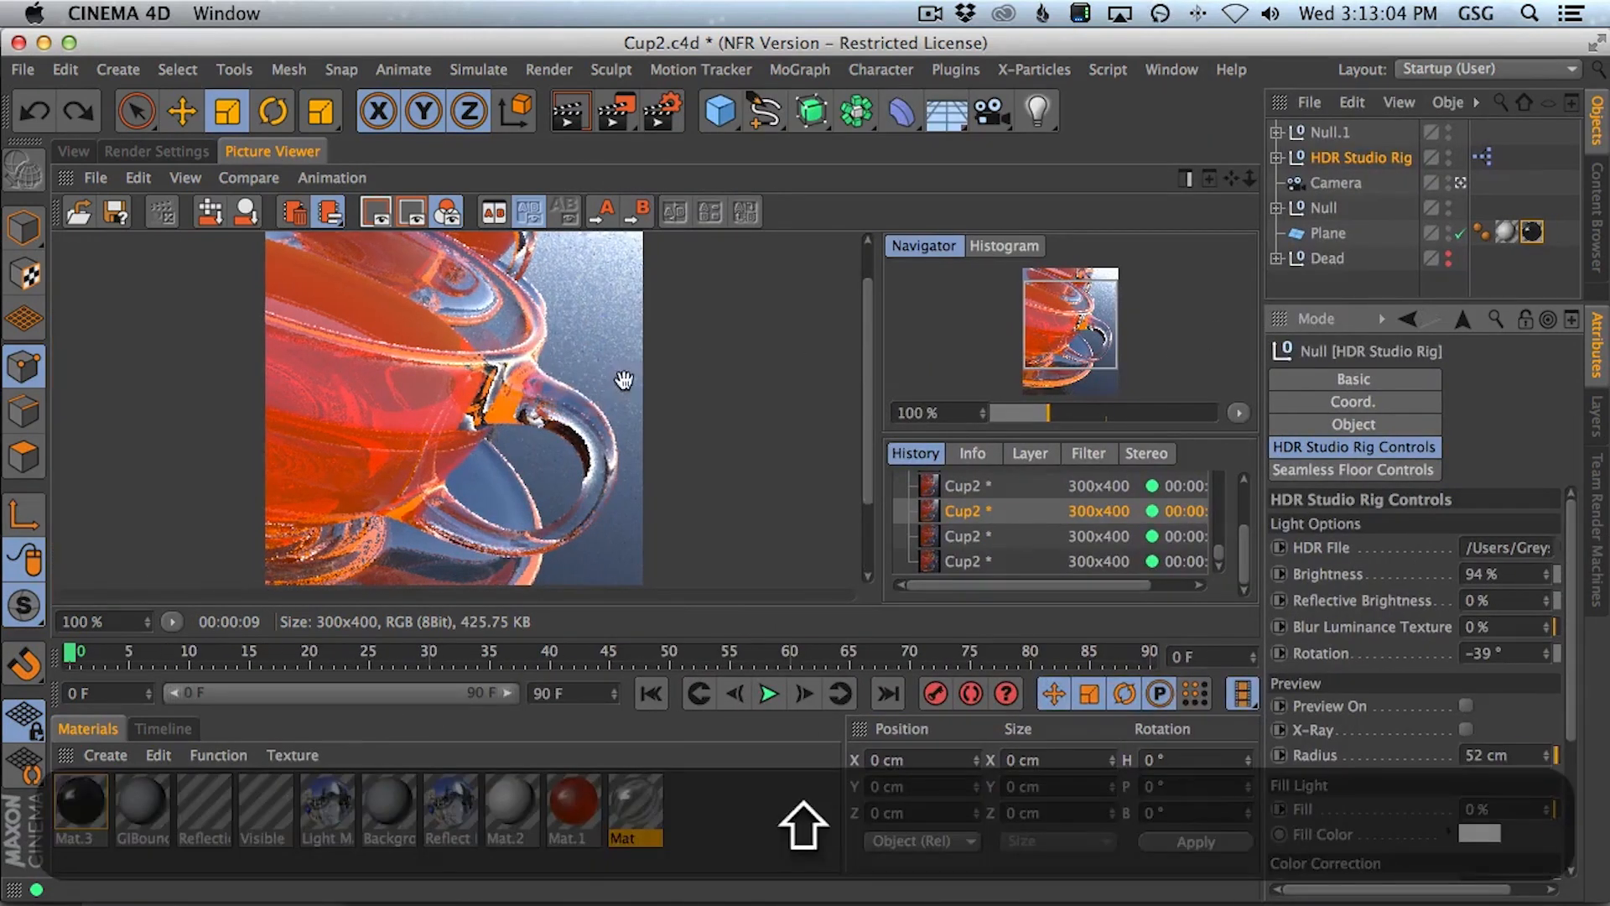
- Set the HDR Studio Rig's Color Correction Brightness to 2.7 % and start new test renders
key(shift+r)
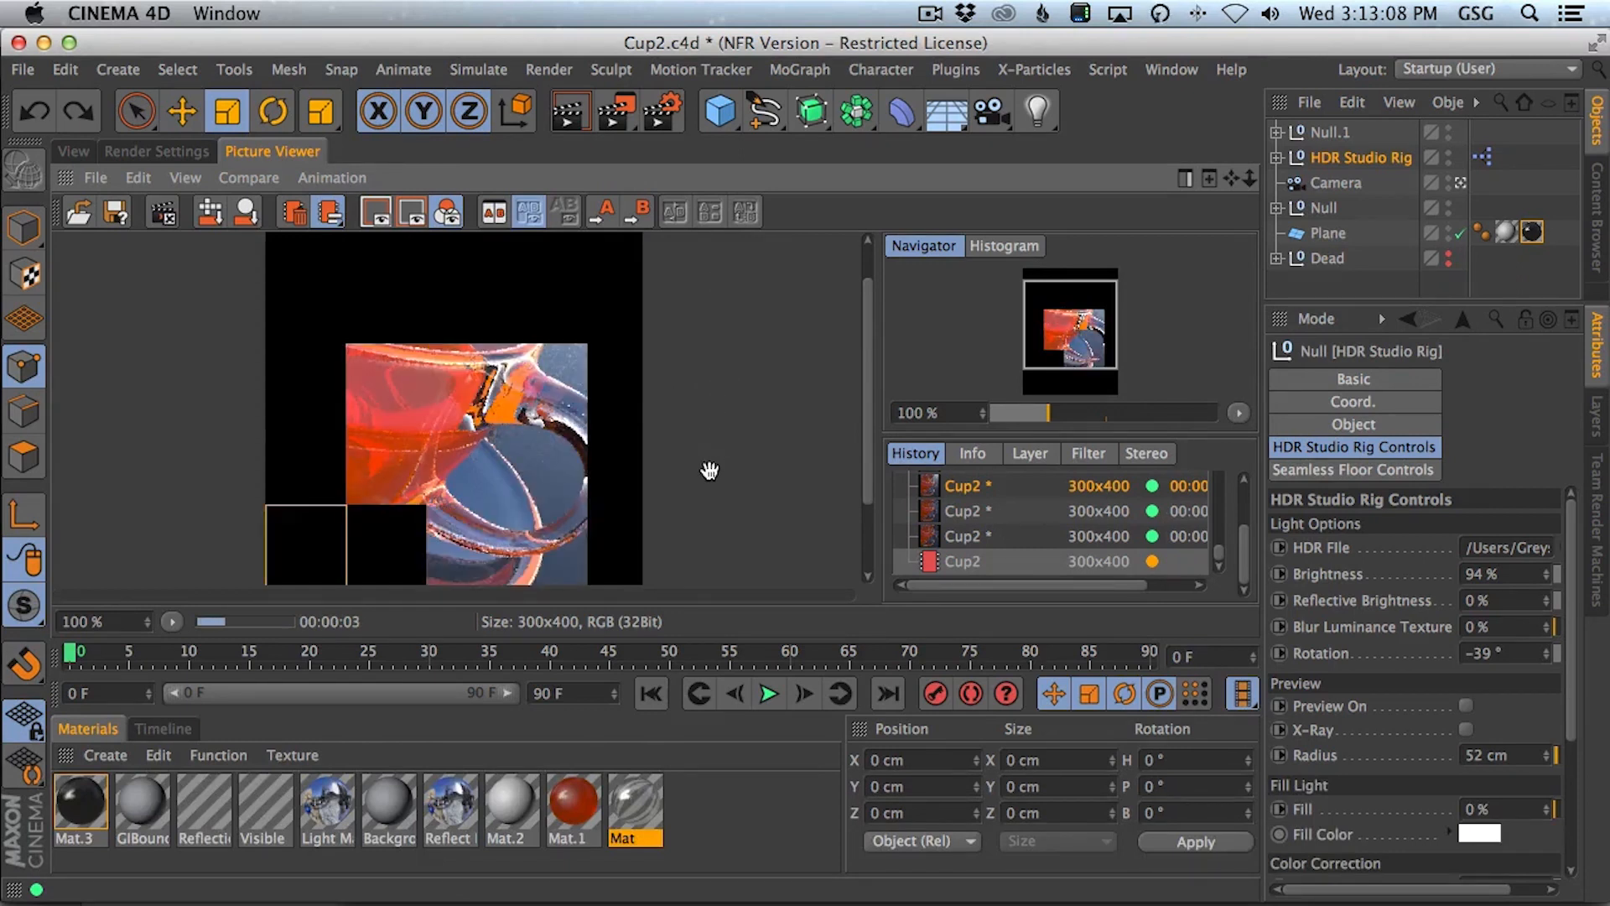
drag(1569, 596, 1568, 715)
drag(1263, 591, 1057, 587)
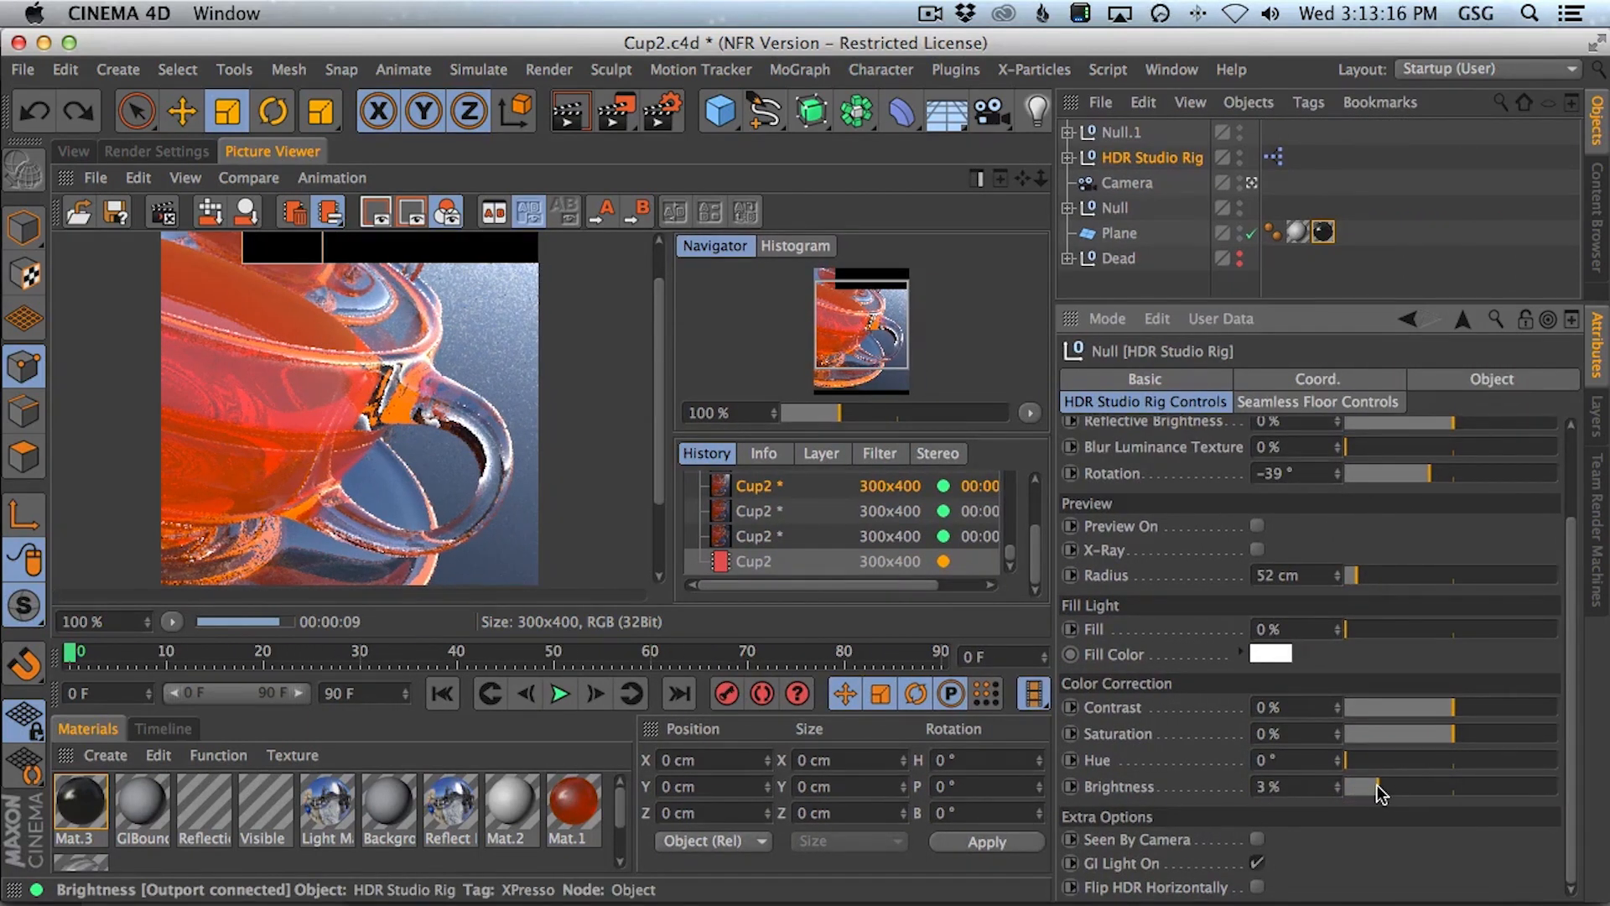
drag(1380, 793, 1374, 792)
key(shift+r)
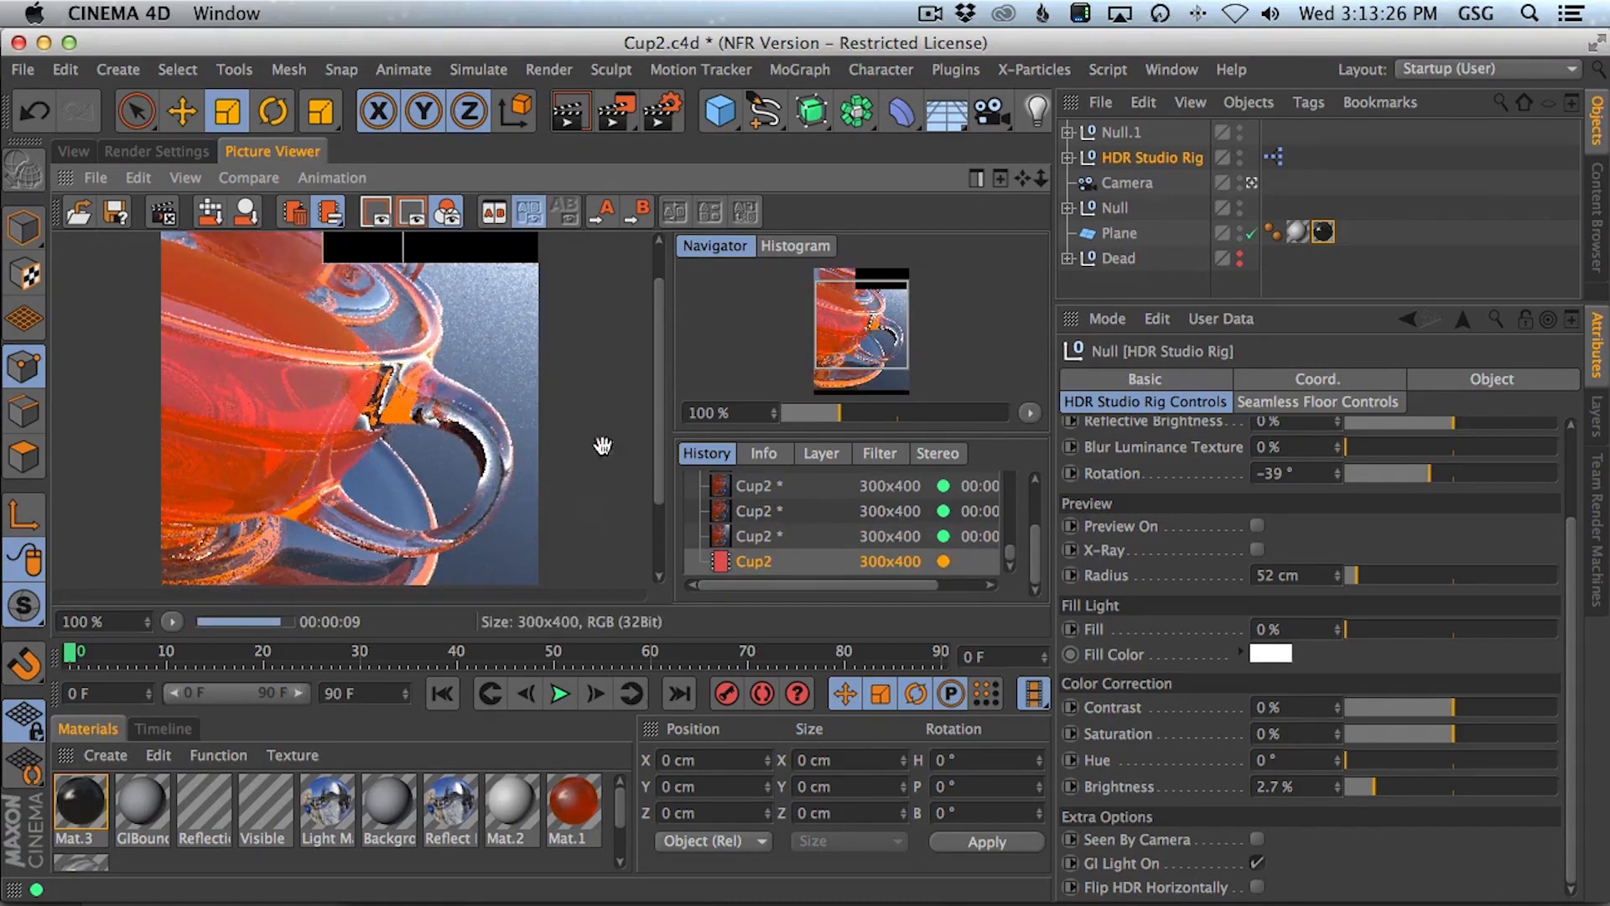
- Render the scene again and inspect the cup and saucer up close, then the whole image at 50 % zoom
click(73, 152)
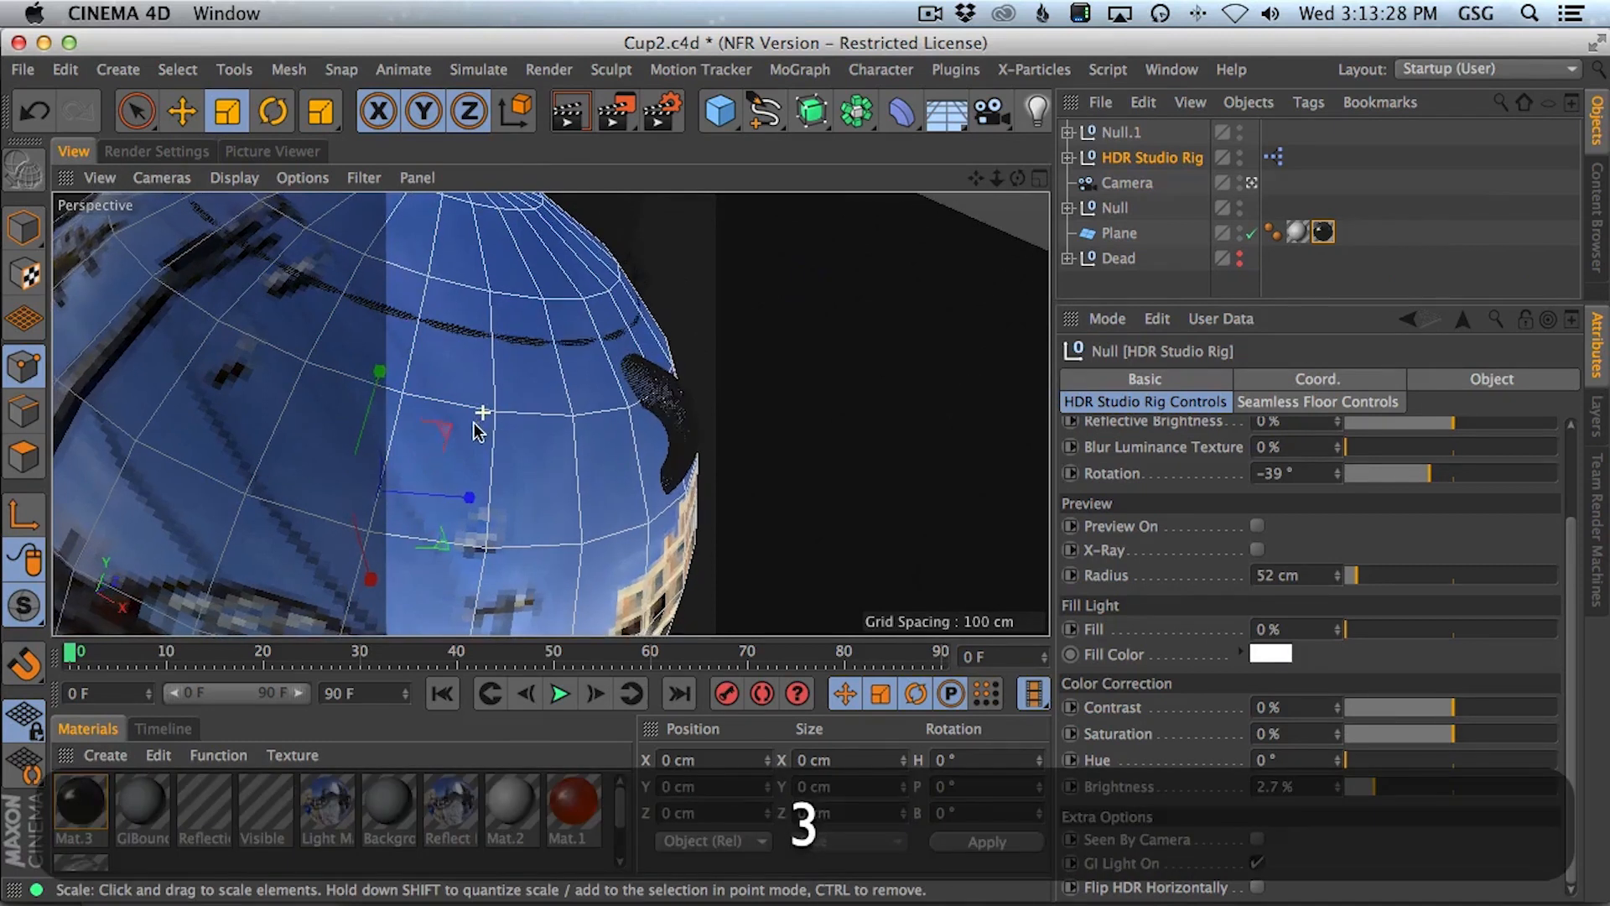
key(shift+r)
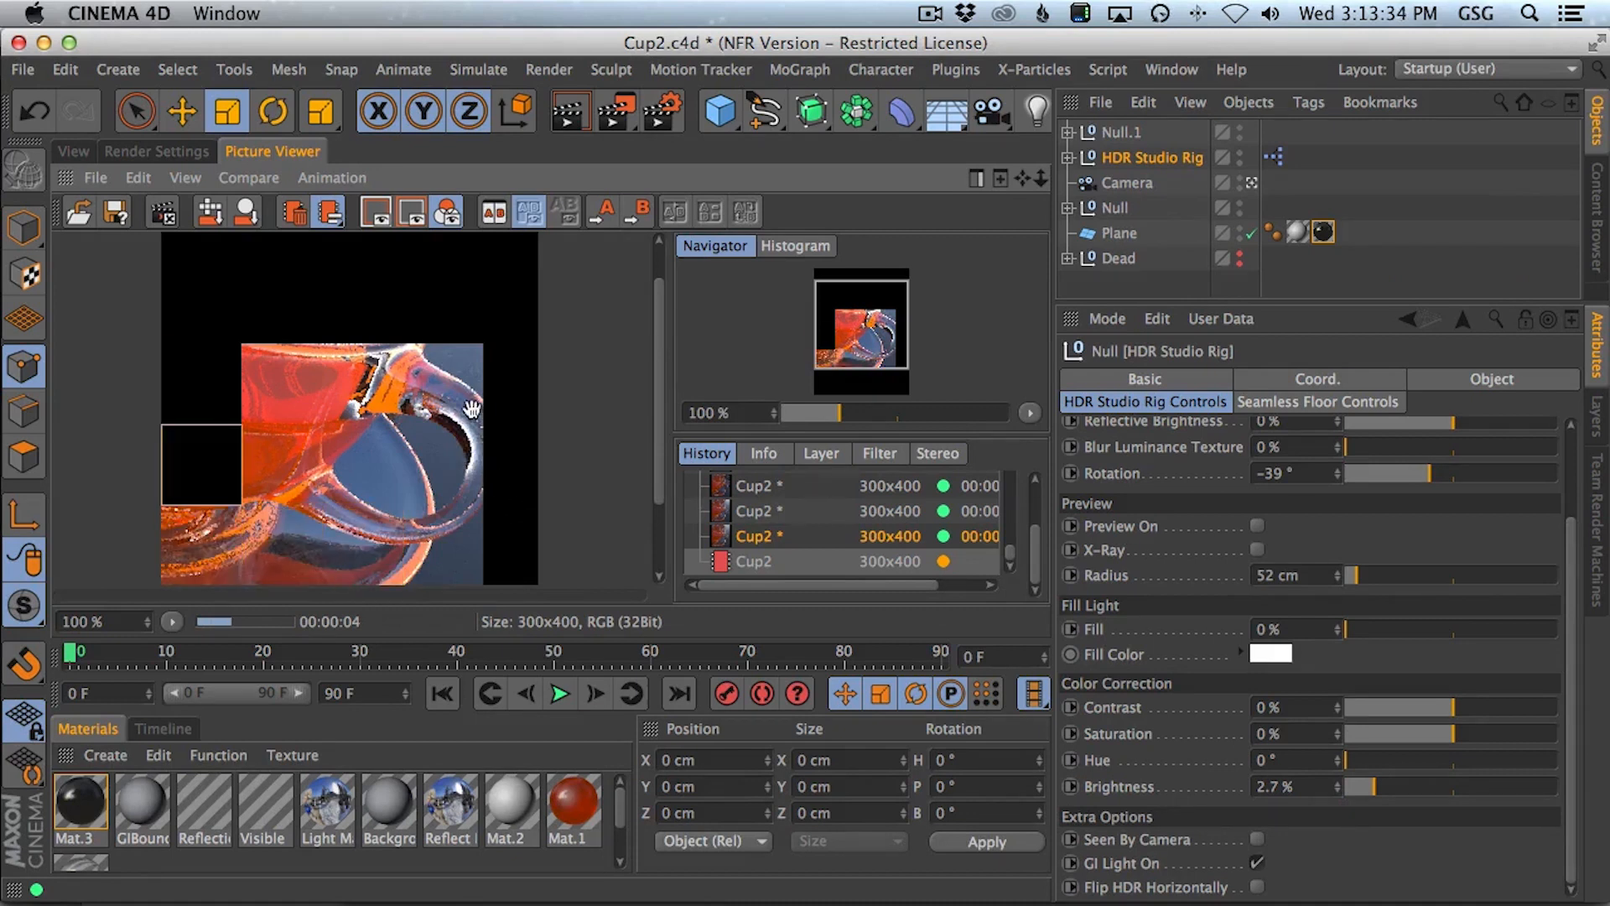
drag(473, 480, 509, 284)
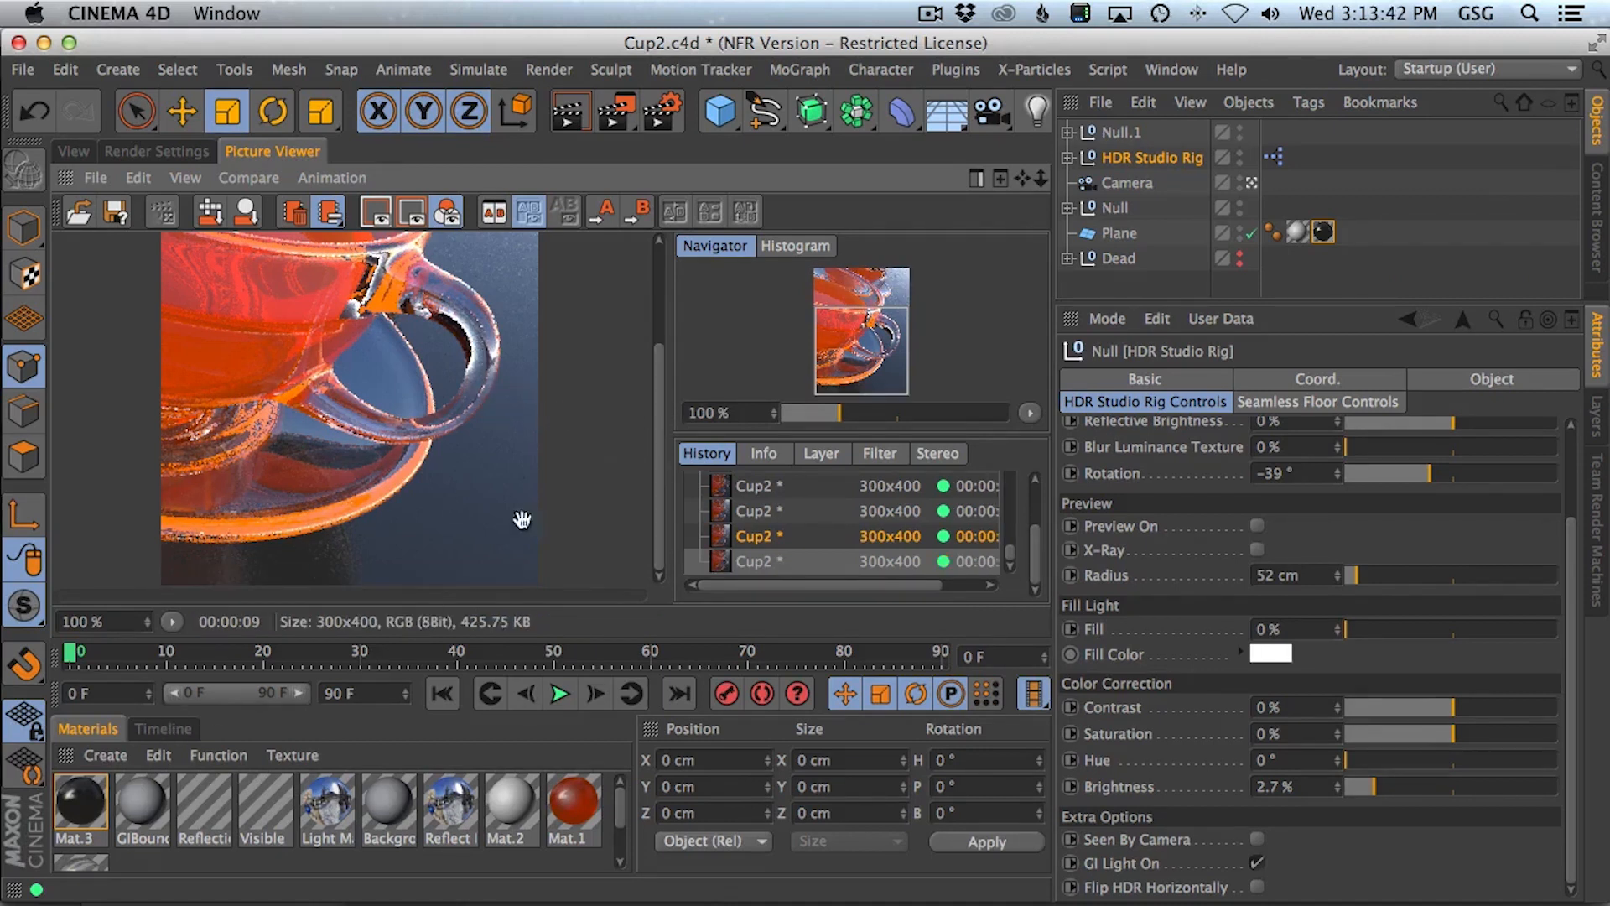
drag(661, 423, 682, 230)
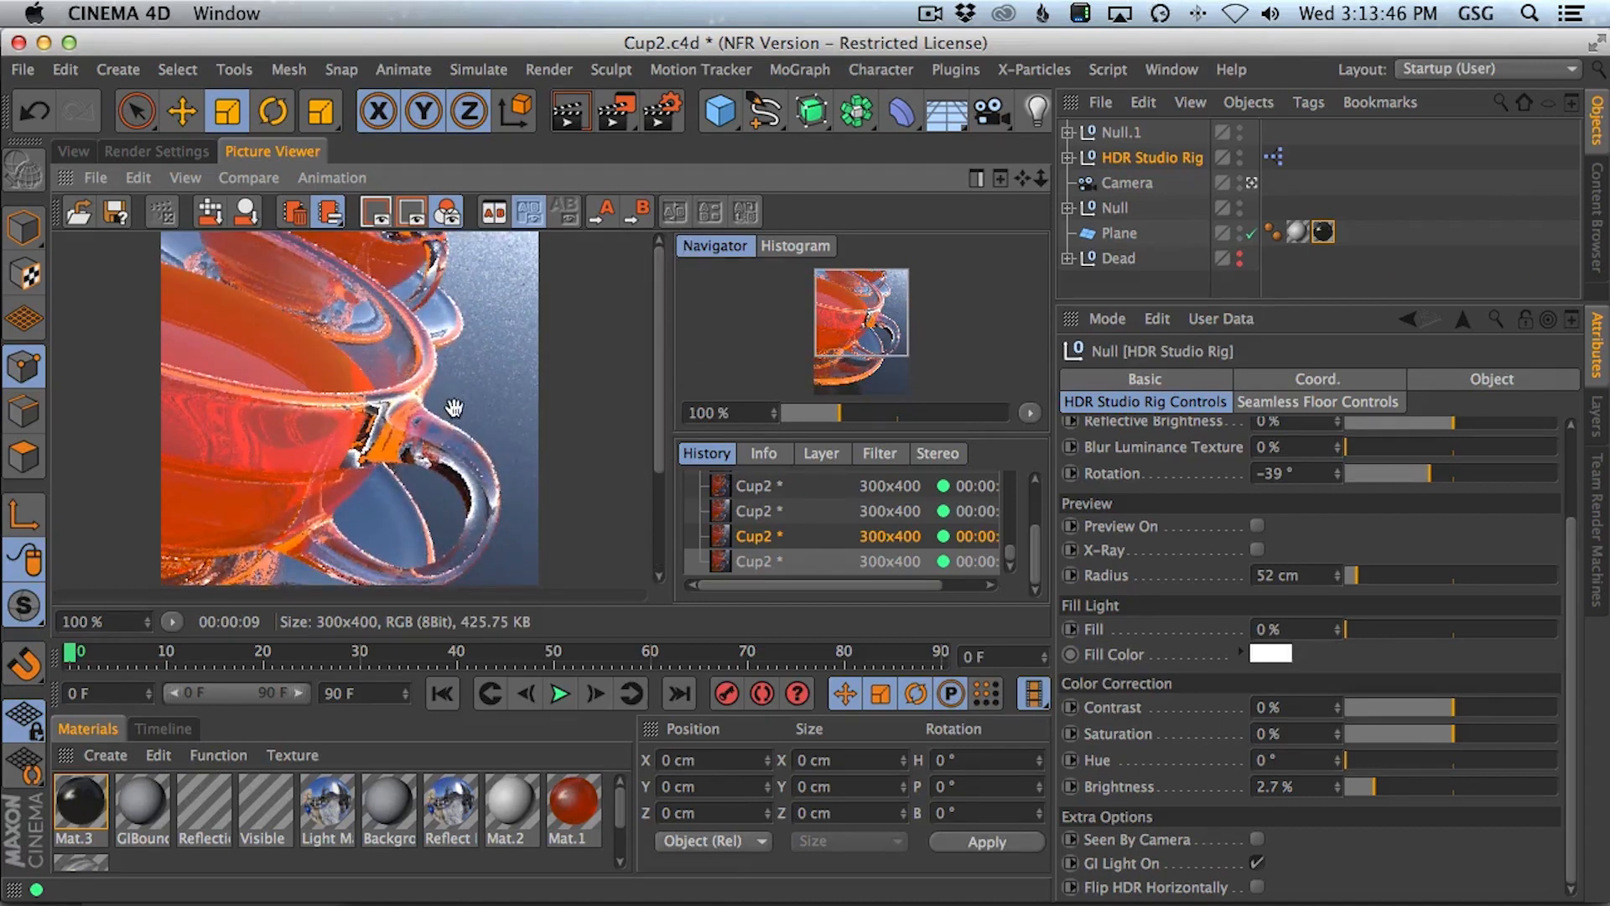
click(125, 618)
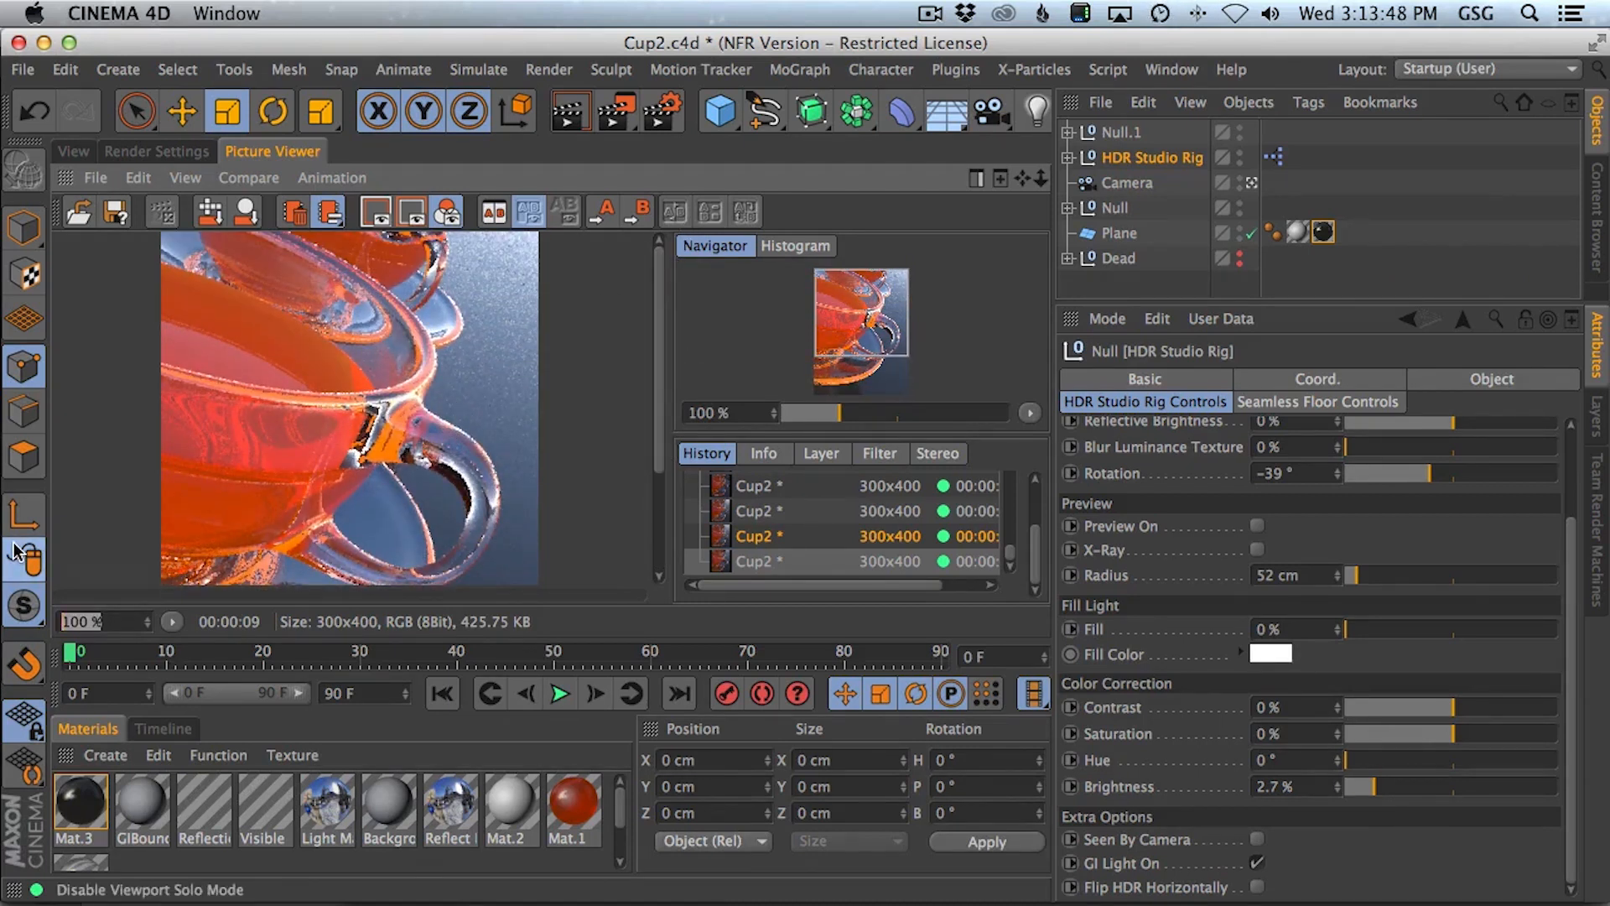
text(50)
key(Return)
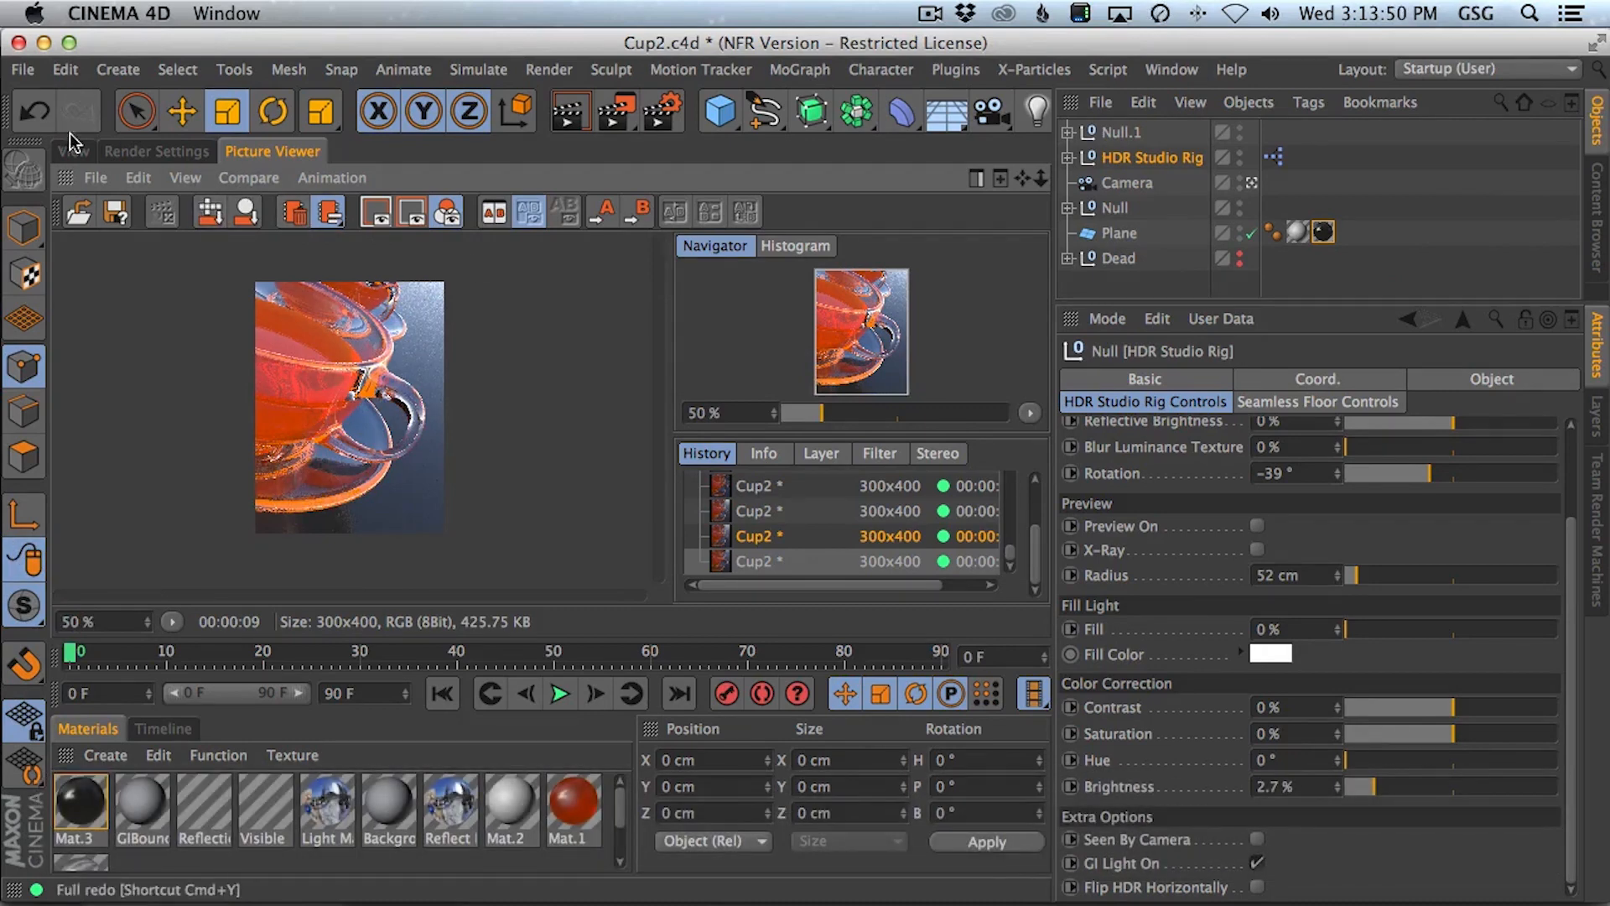
- Switch to the Behance teacup page in Safari and study the reference's glass and tea colors, then return to CINEMA 4D
key(super+Tab)
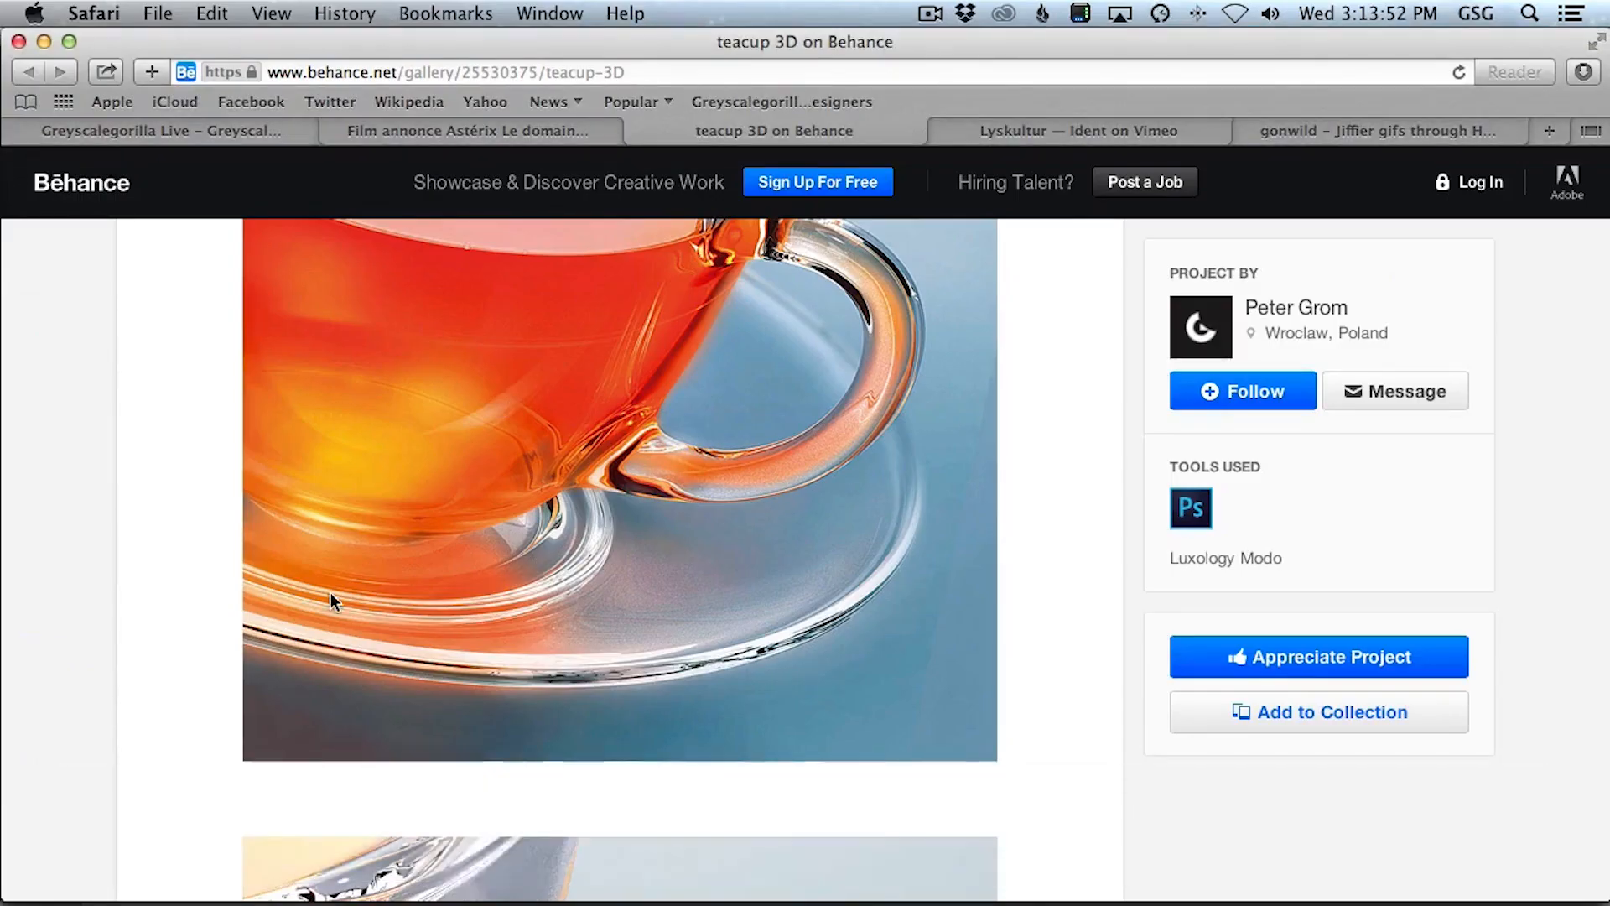
scroll(330, 594, down, 6)
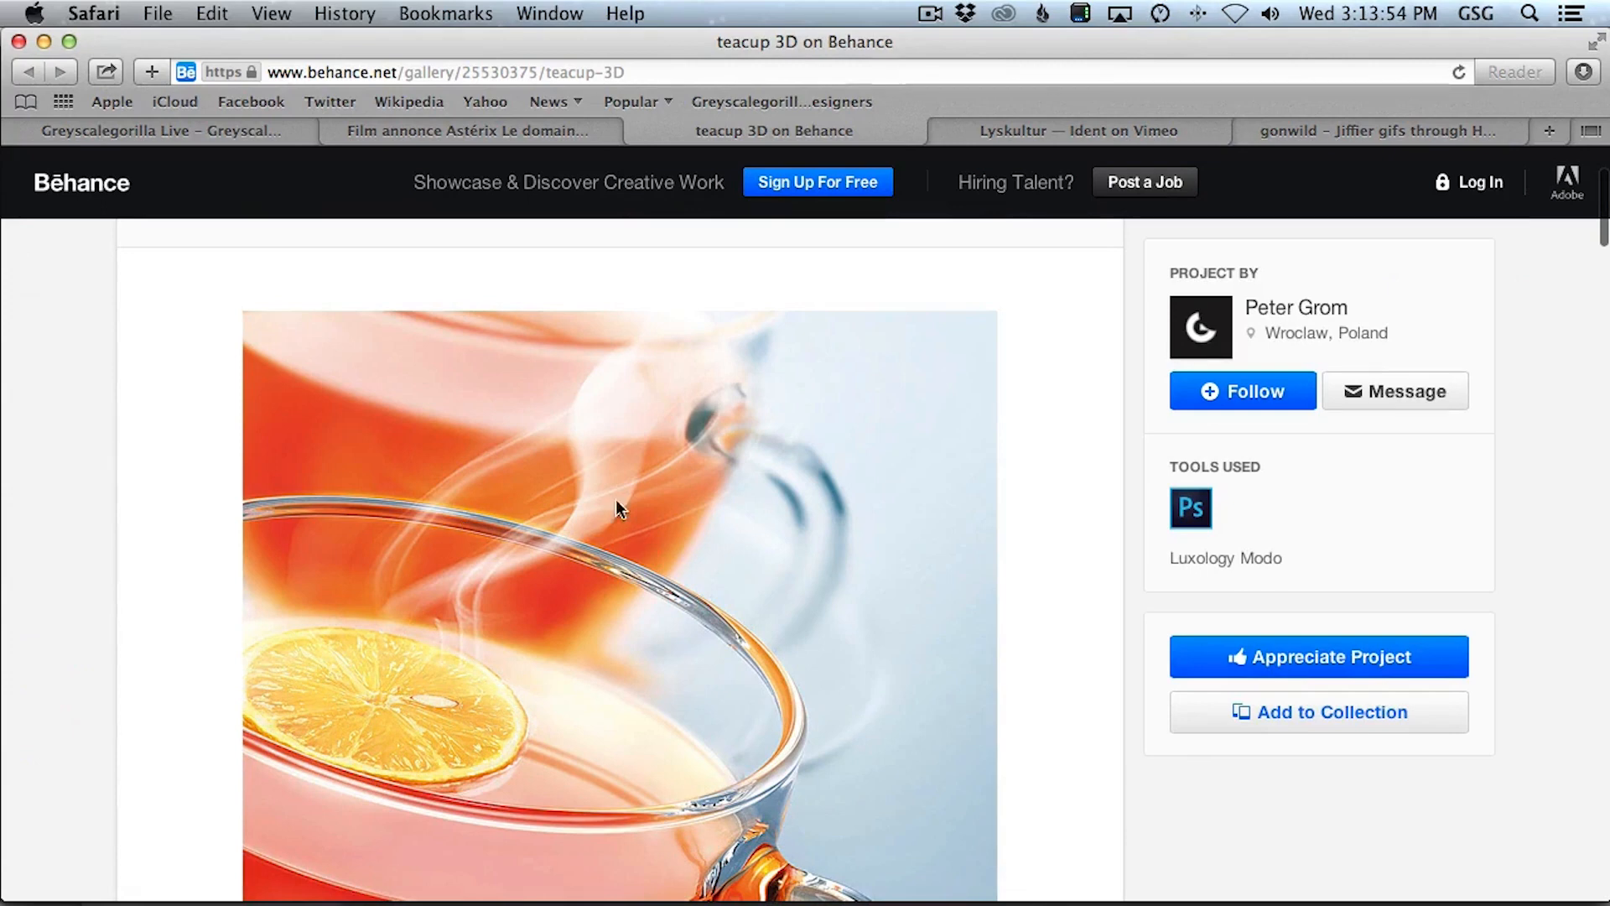
key(super+Tab)
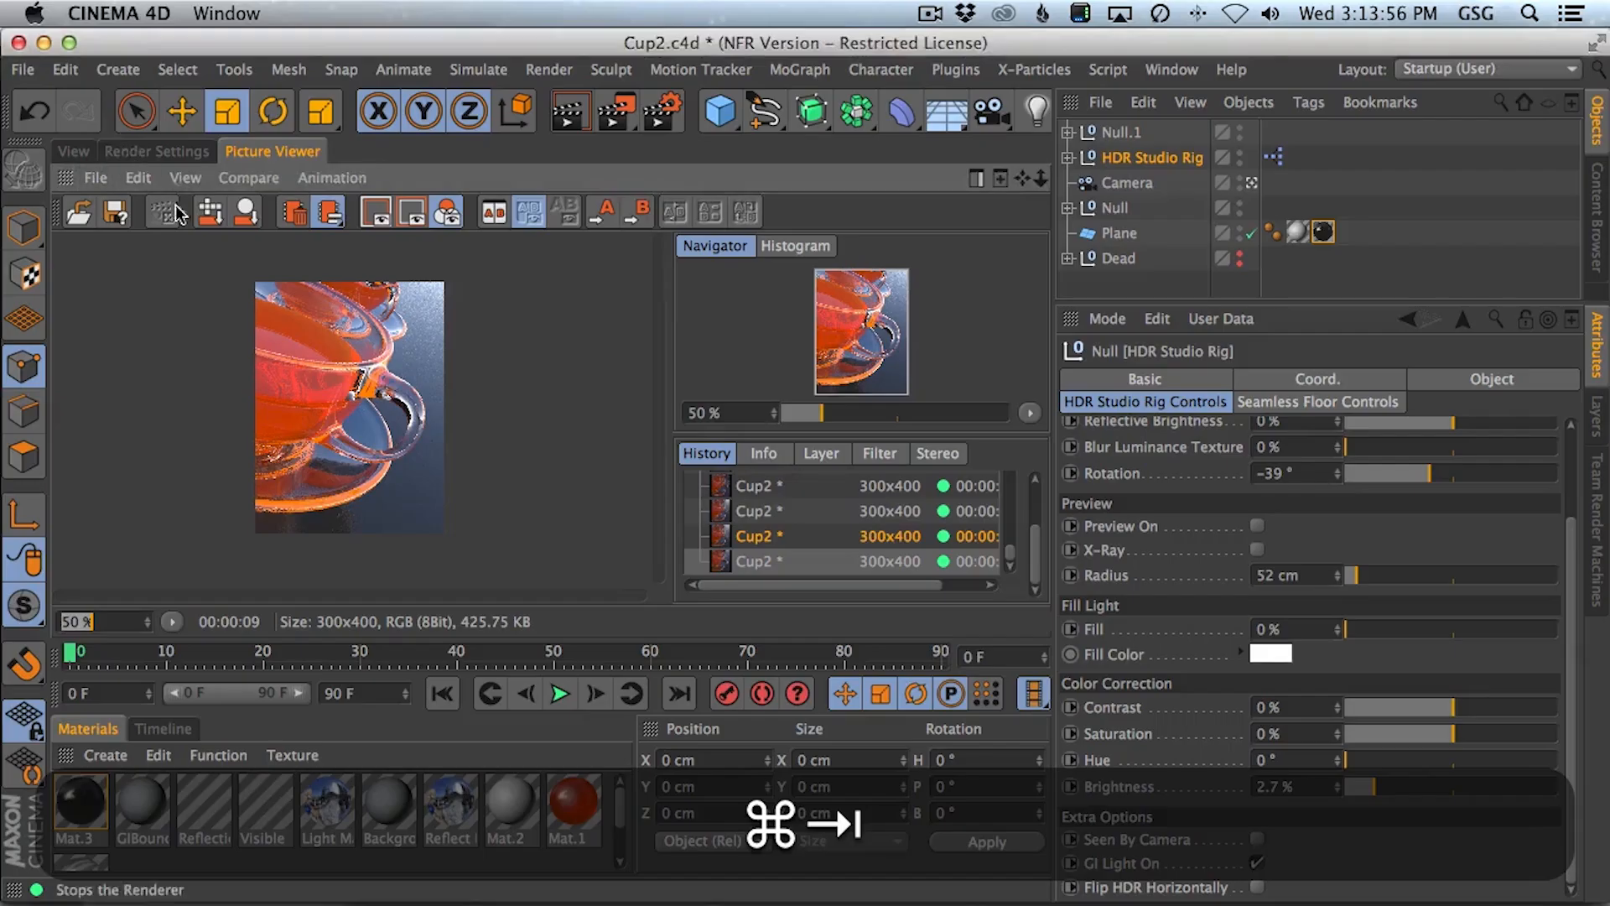
- Set Mat.1's Luminance brightness to 42 % and start a new test render
double_click(574, 805)
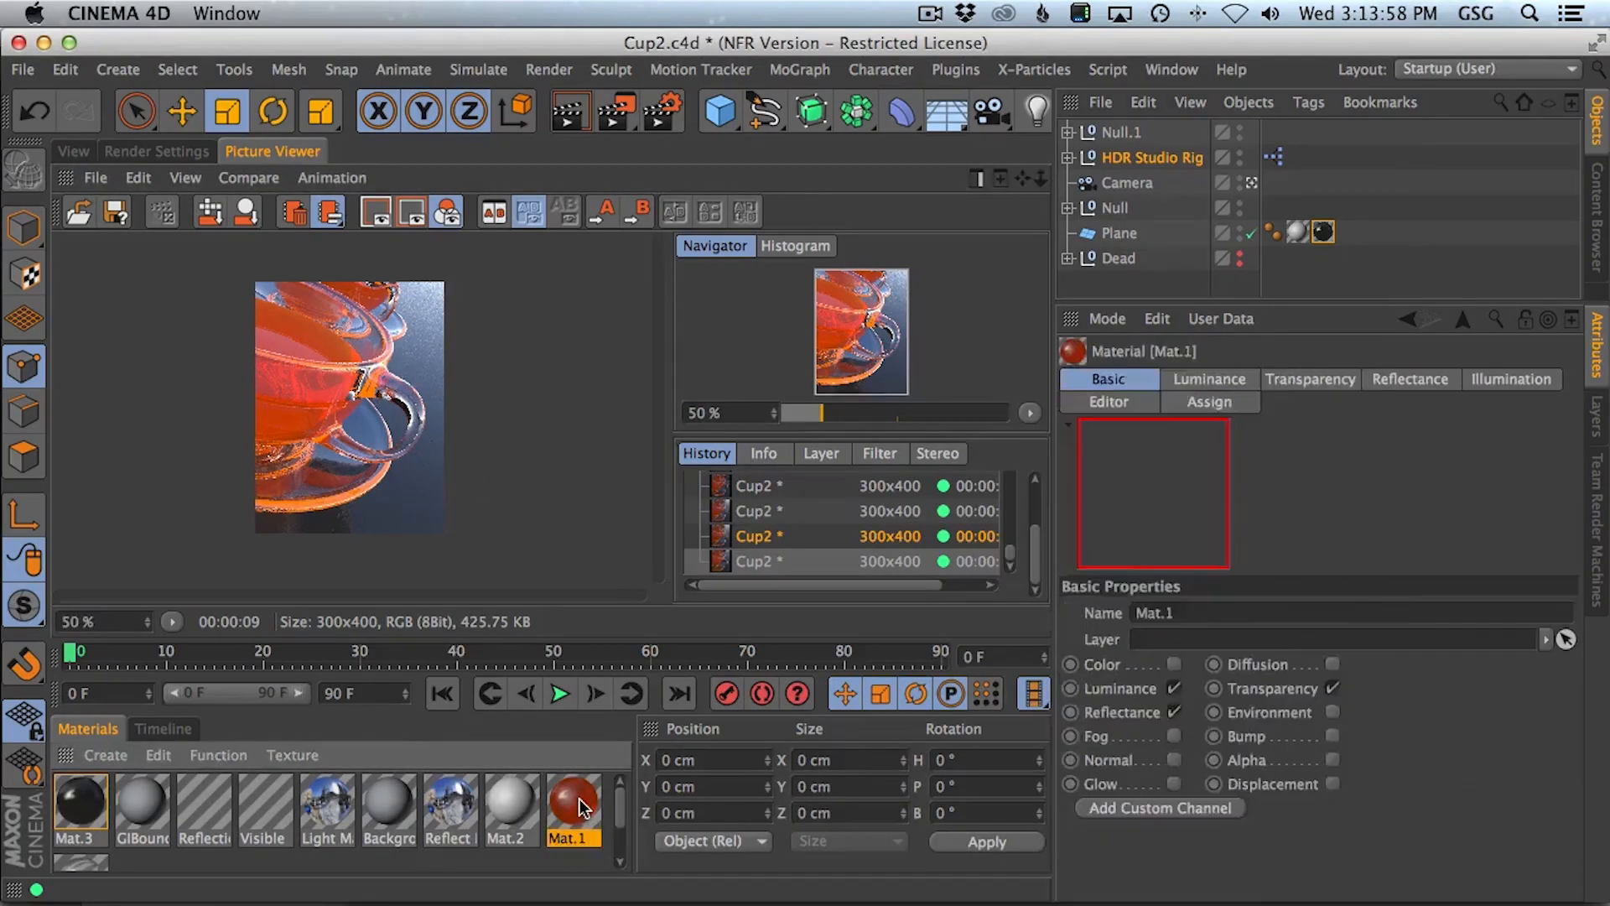
click(438, 417)
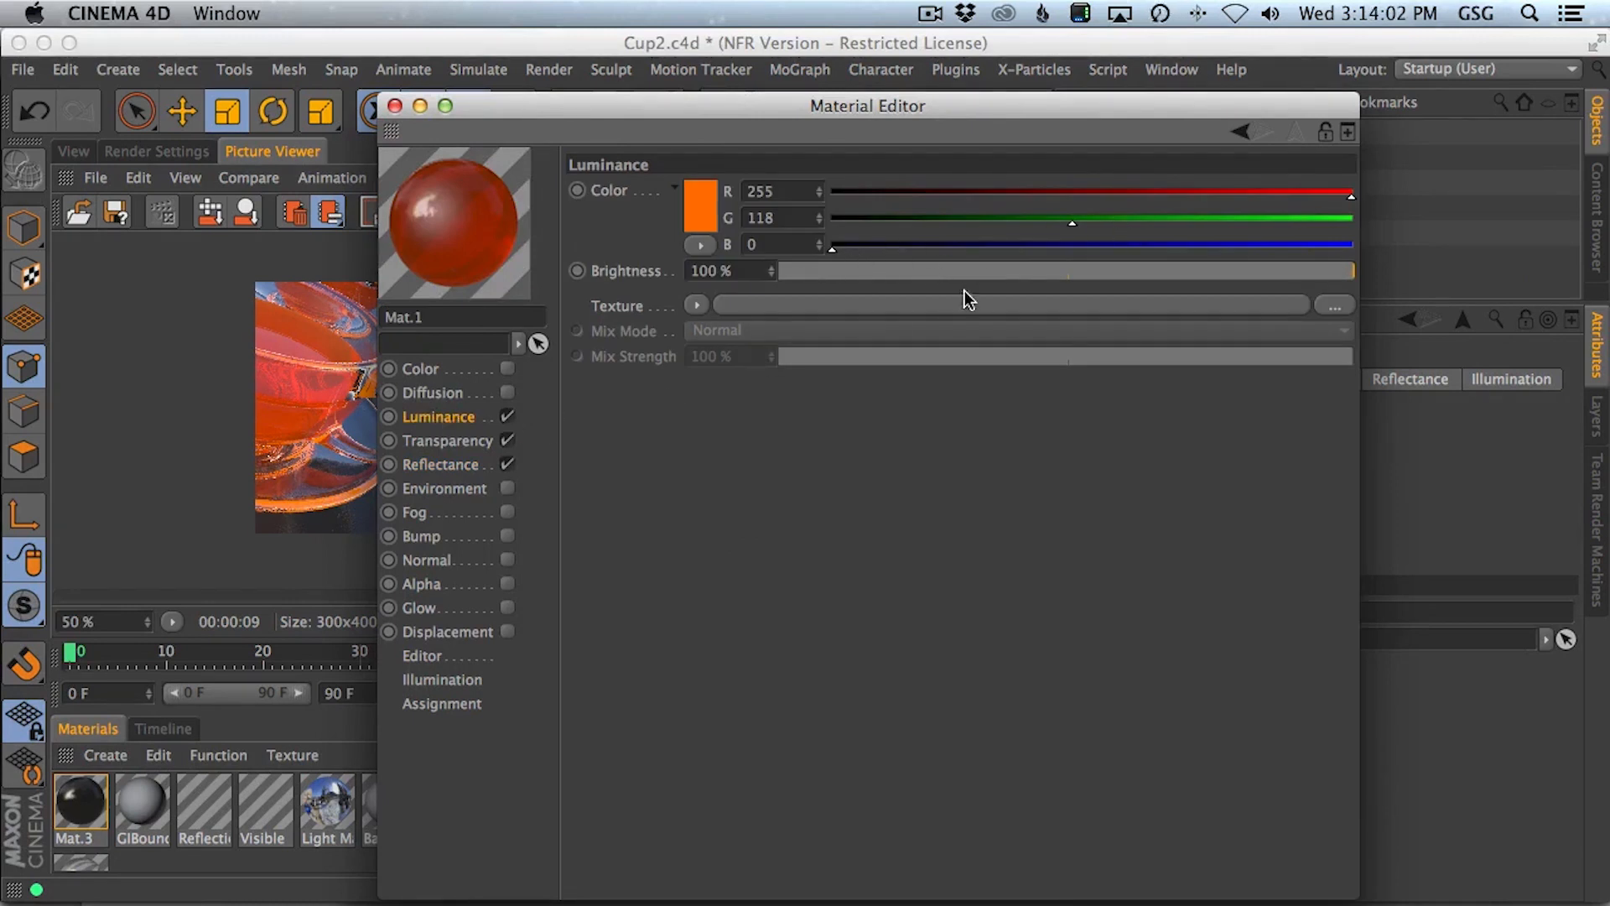
click(1021, 270)
key(shift+r)
- Move the Material Editor clear of the render history and compare the new render with the previous one
drag(620, 110, 852, 182)
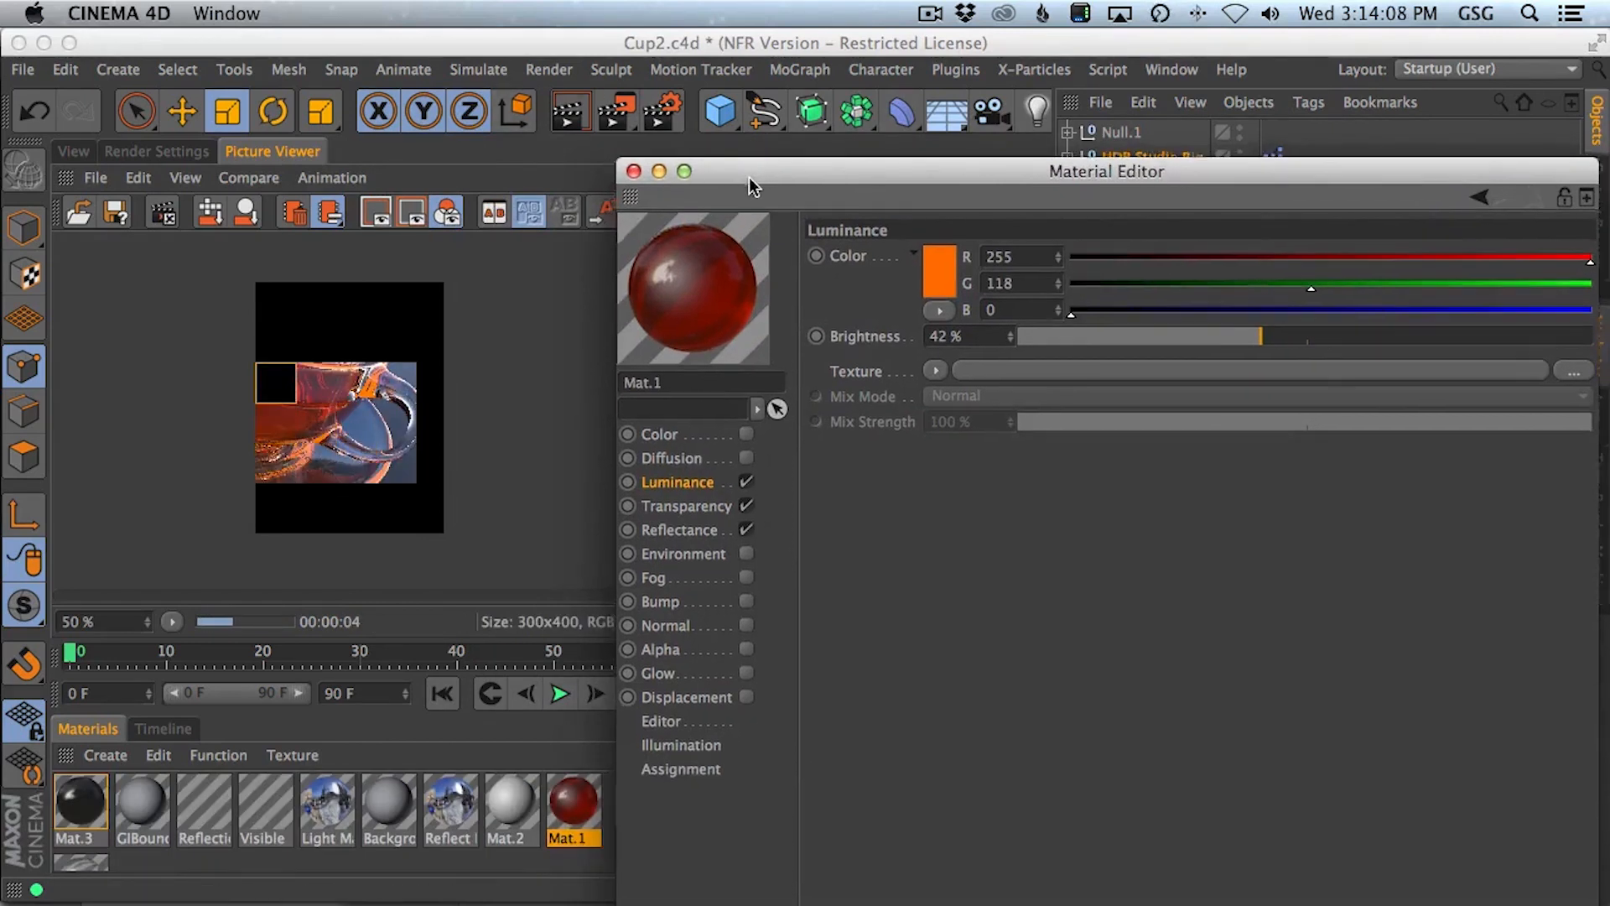
drag(746, 179, 983, 253)
click(776, 541)
click(772, 560)
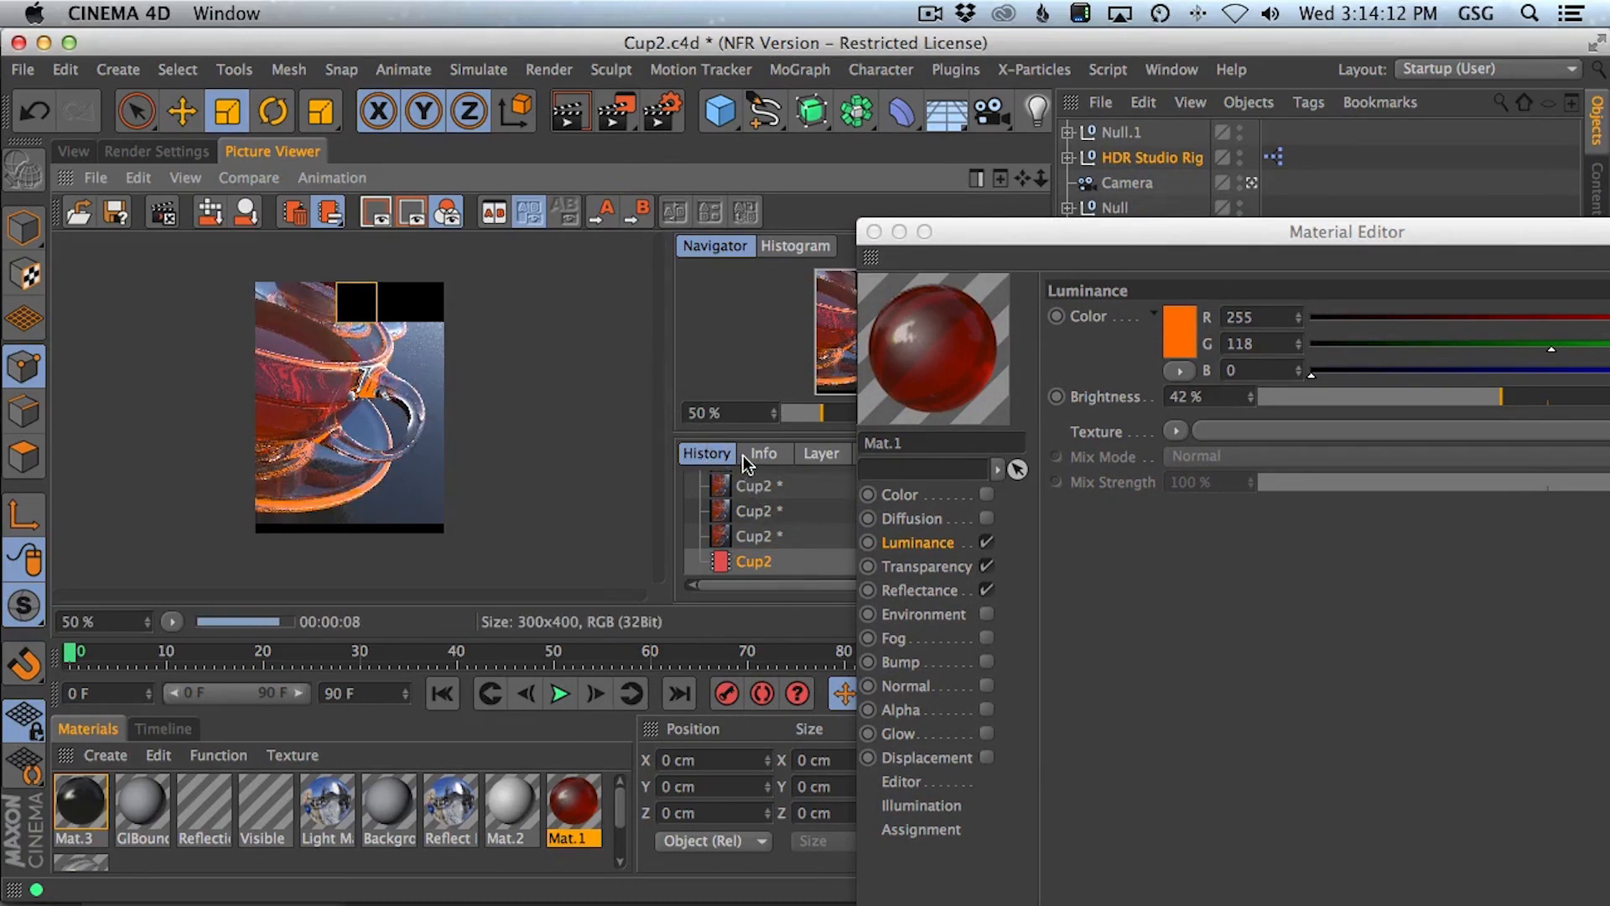
drag(995, 236, 991, 171)
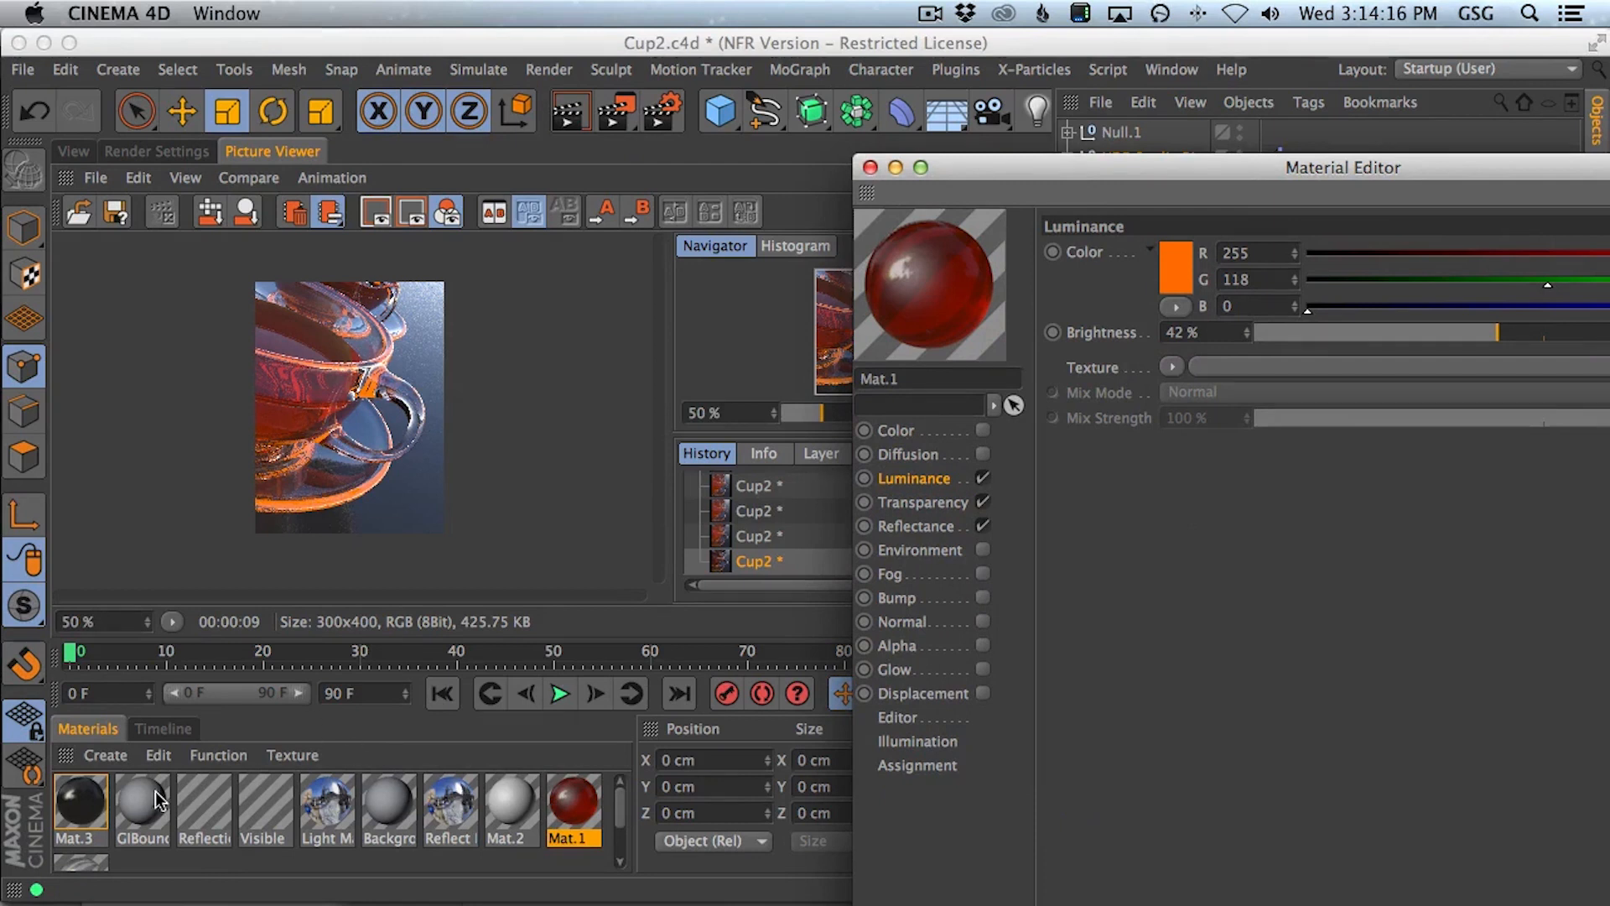
- Set the Exit Color of Mat's Transparency reflectance layer to a dark red sampled from the rendered cup, and render again
drag(620, 801, 619, 835)
double_click(81, 822)
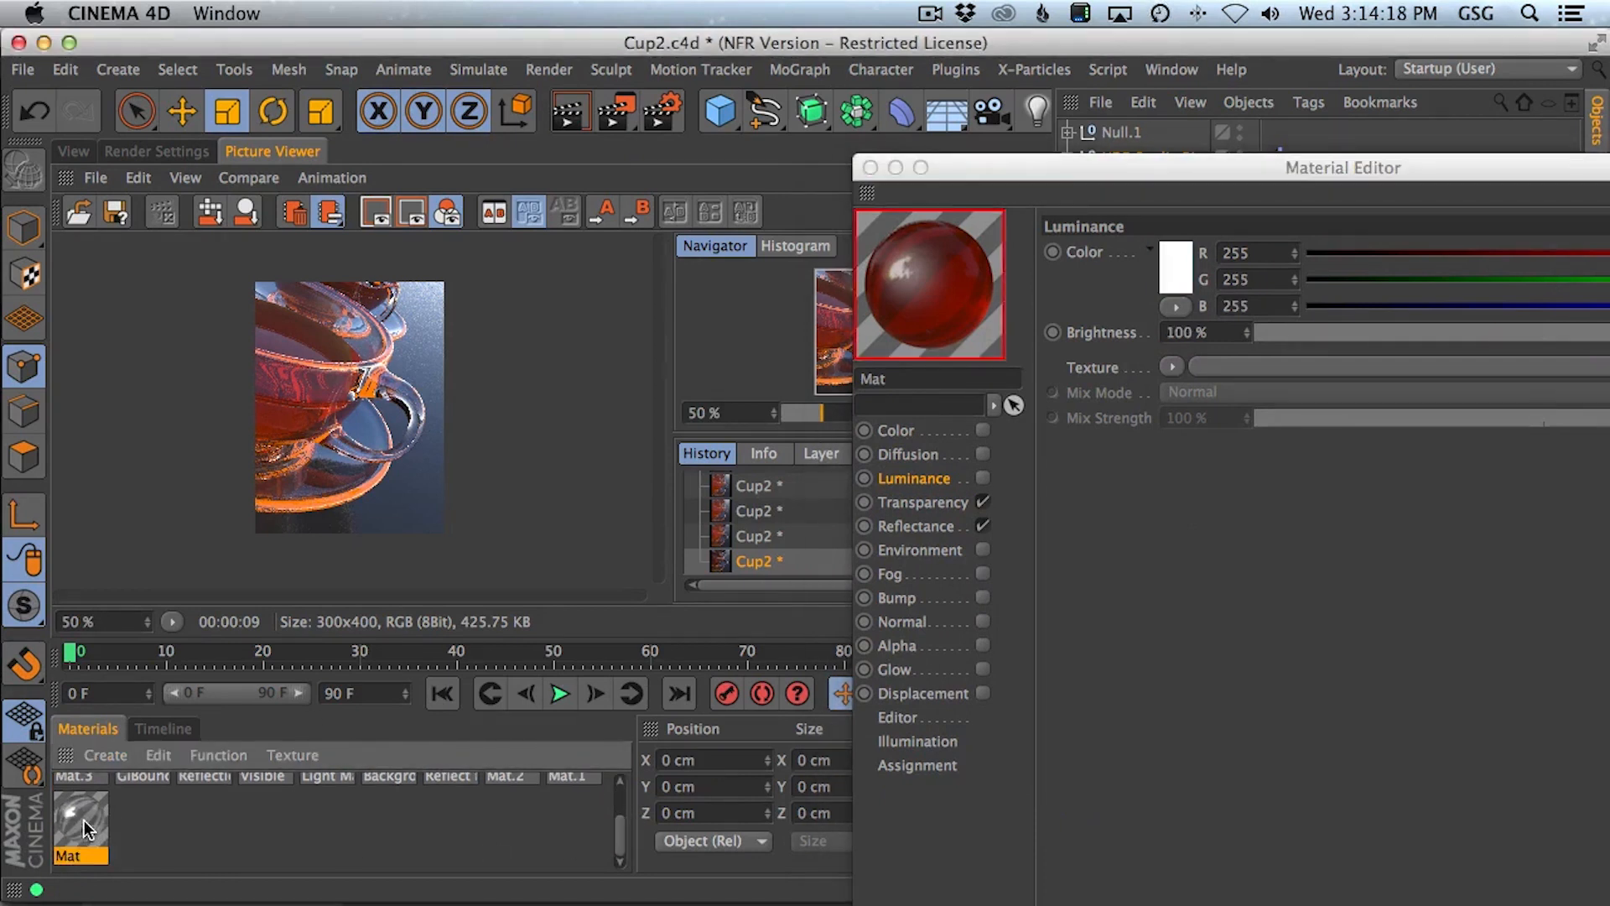
click(916, 526)
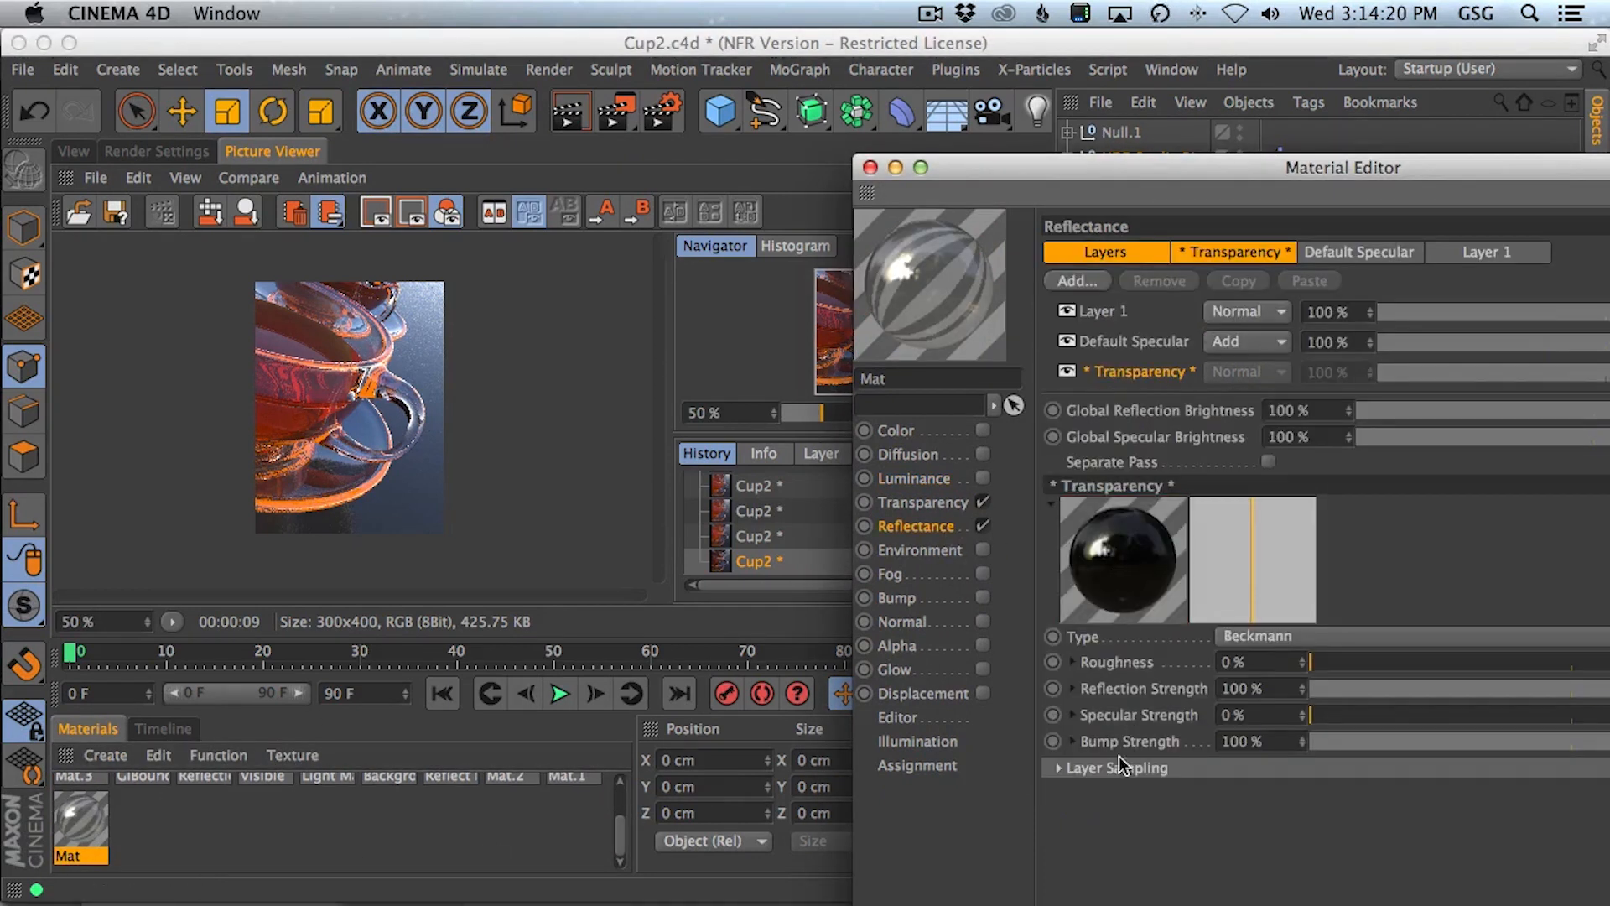
click(1058, 768)
click(1256, 872)
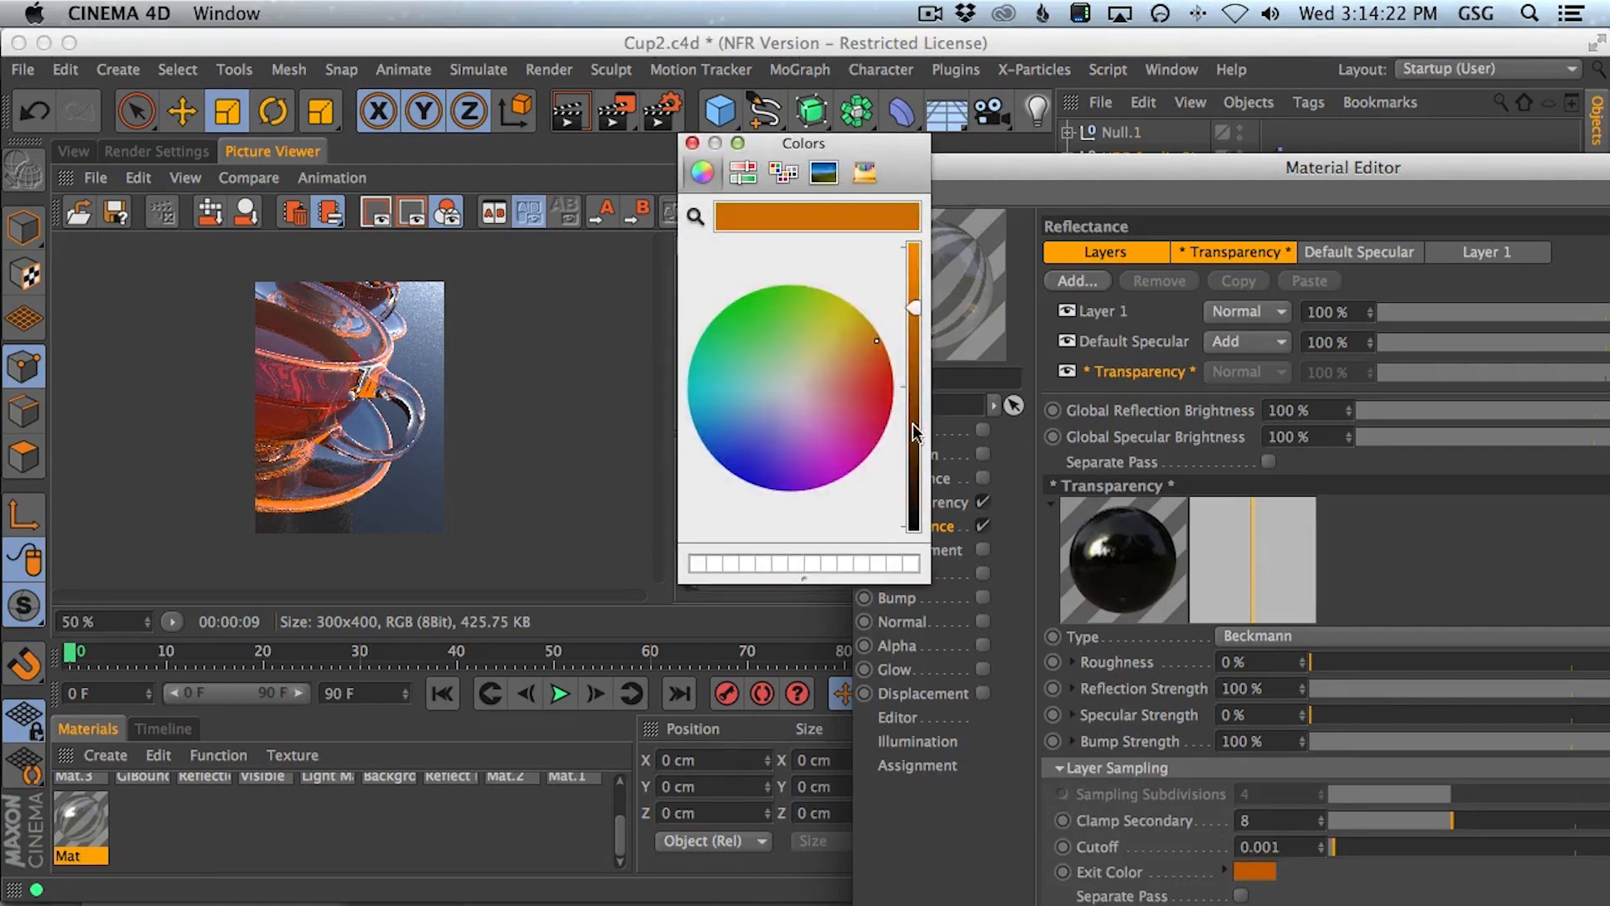
click(695, 216)
click(284, 423)
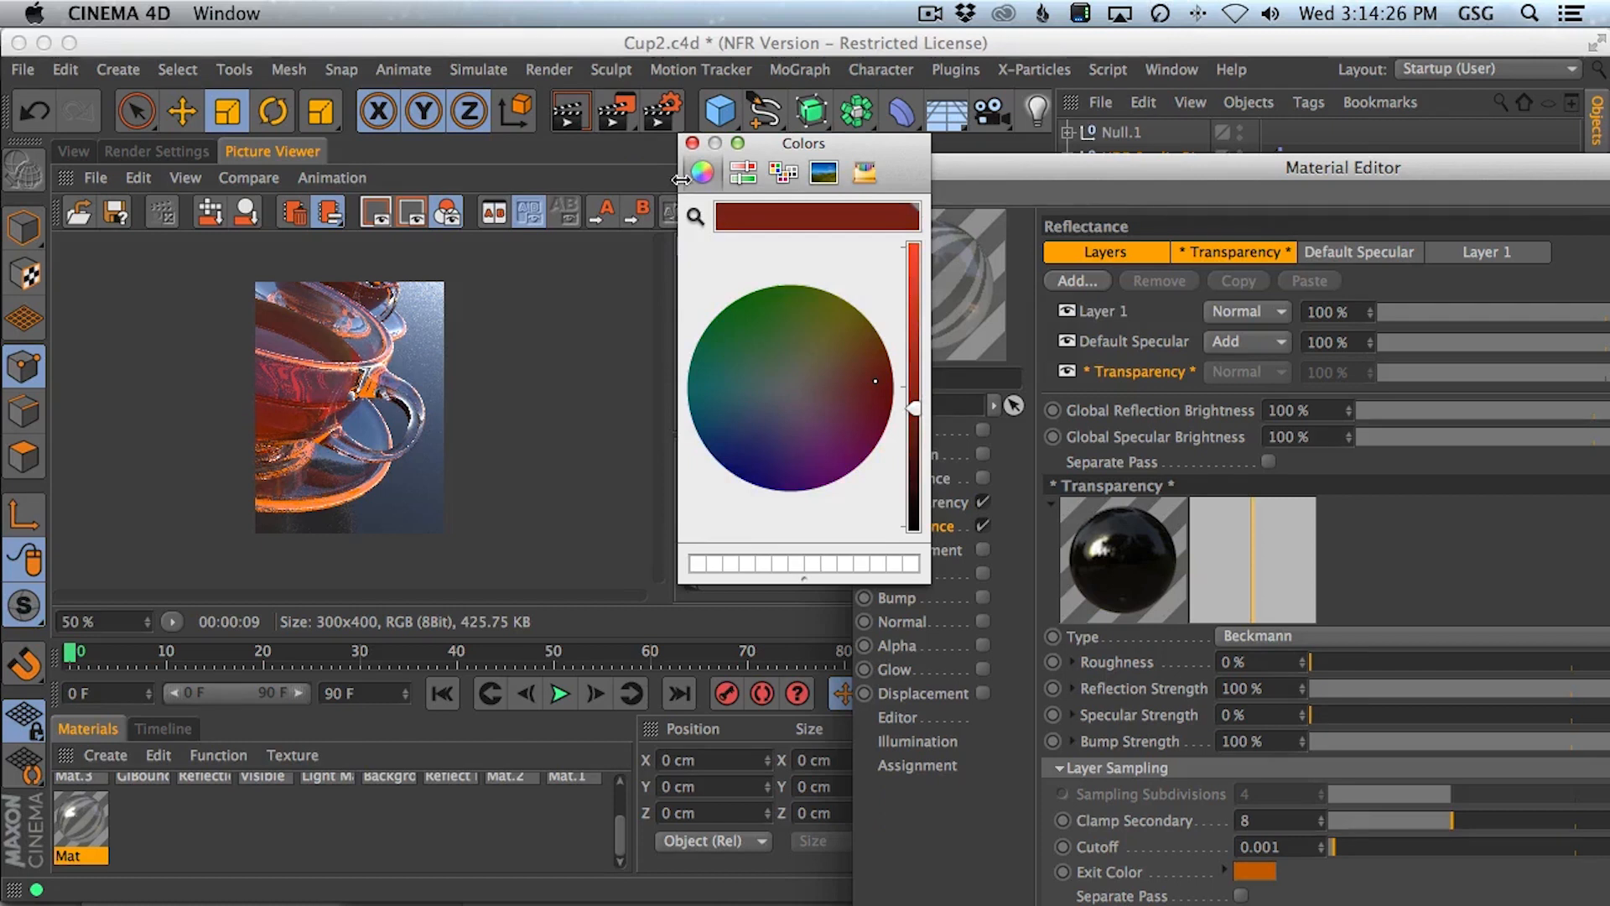
click(693, 142)
key(shift+r)
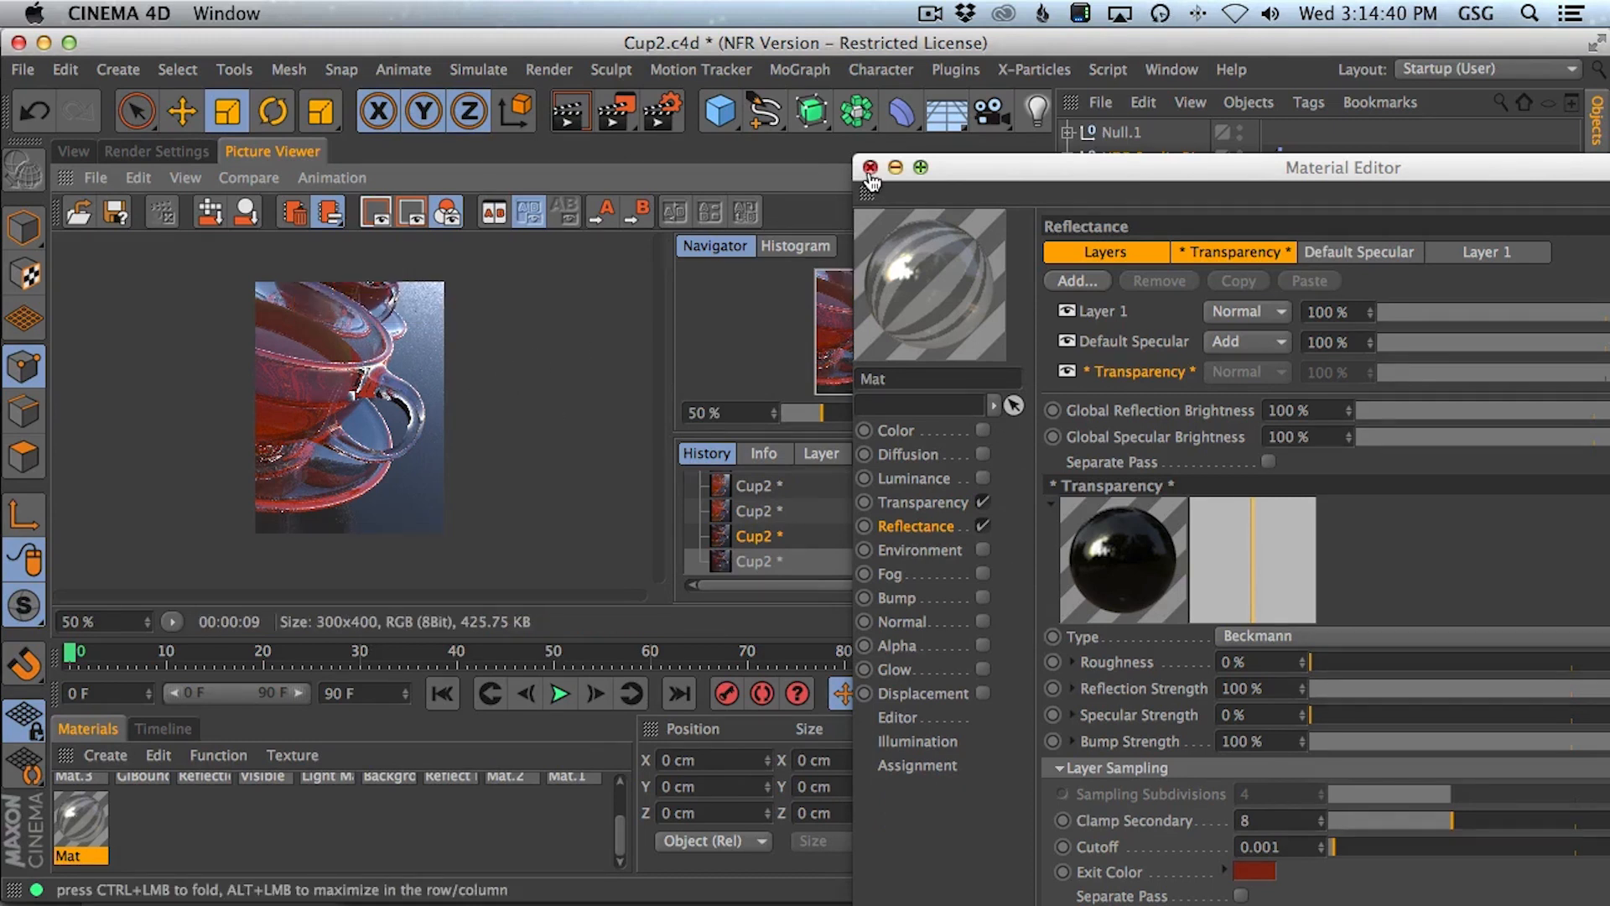
- Set Mat.1's Luminance brightness to 19 % and start another test render
click(923, 502)
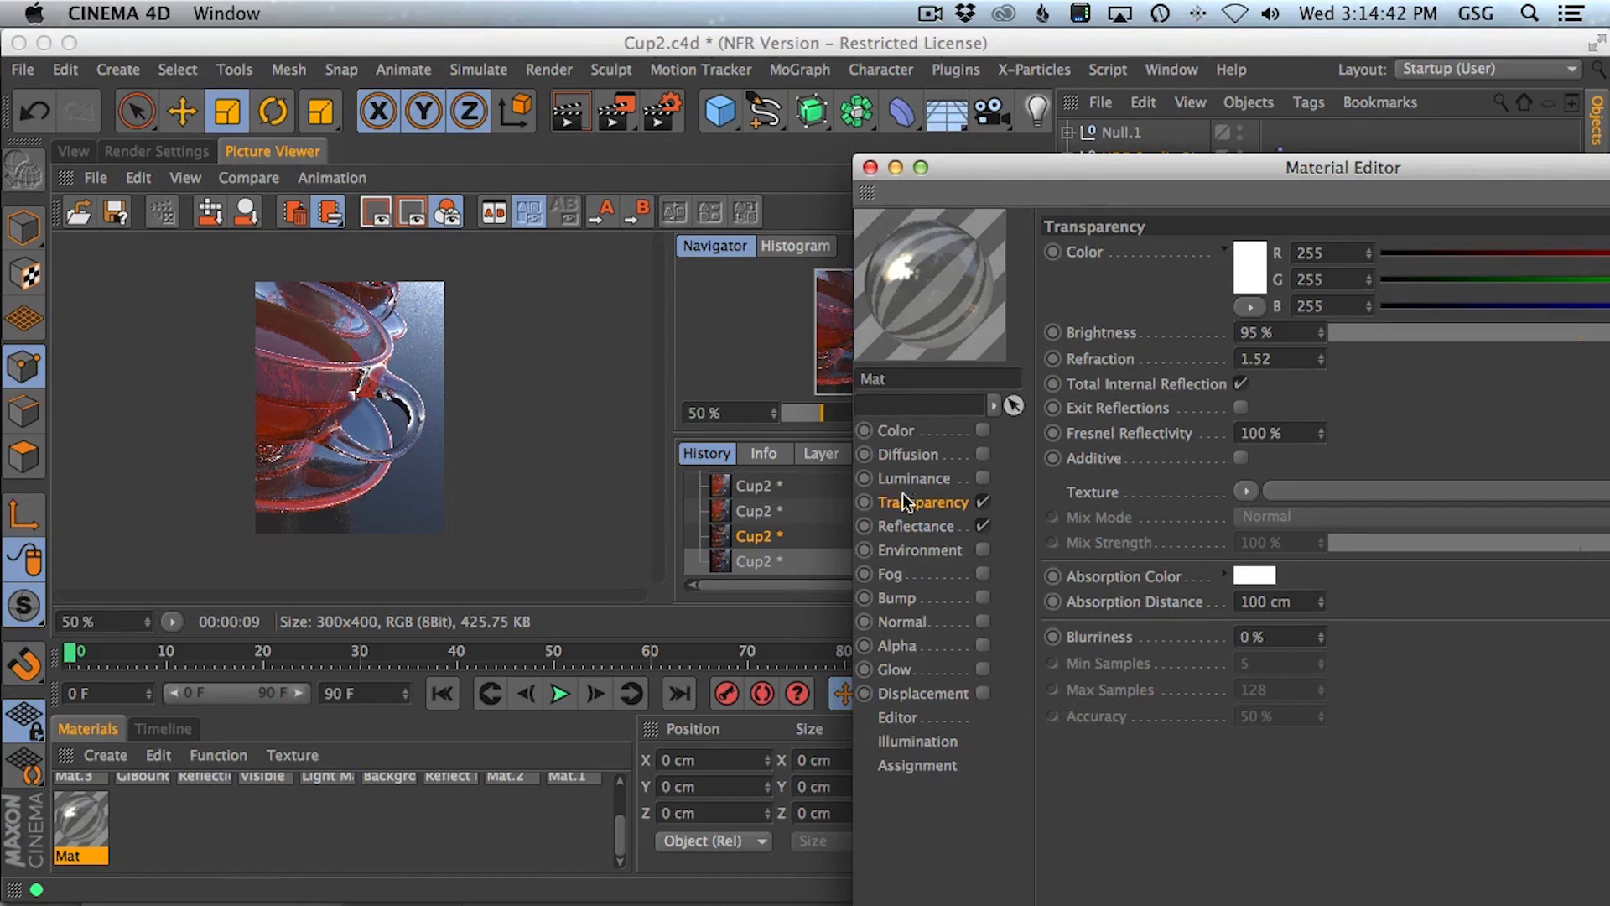
drag(622, 833, 623, 791)
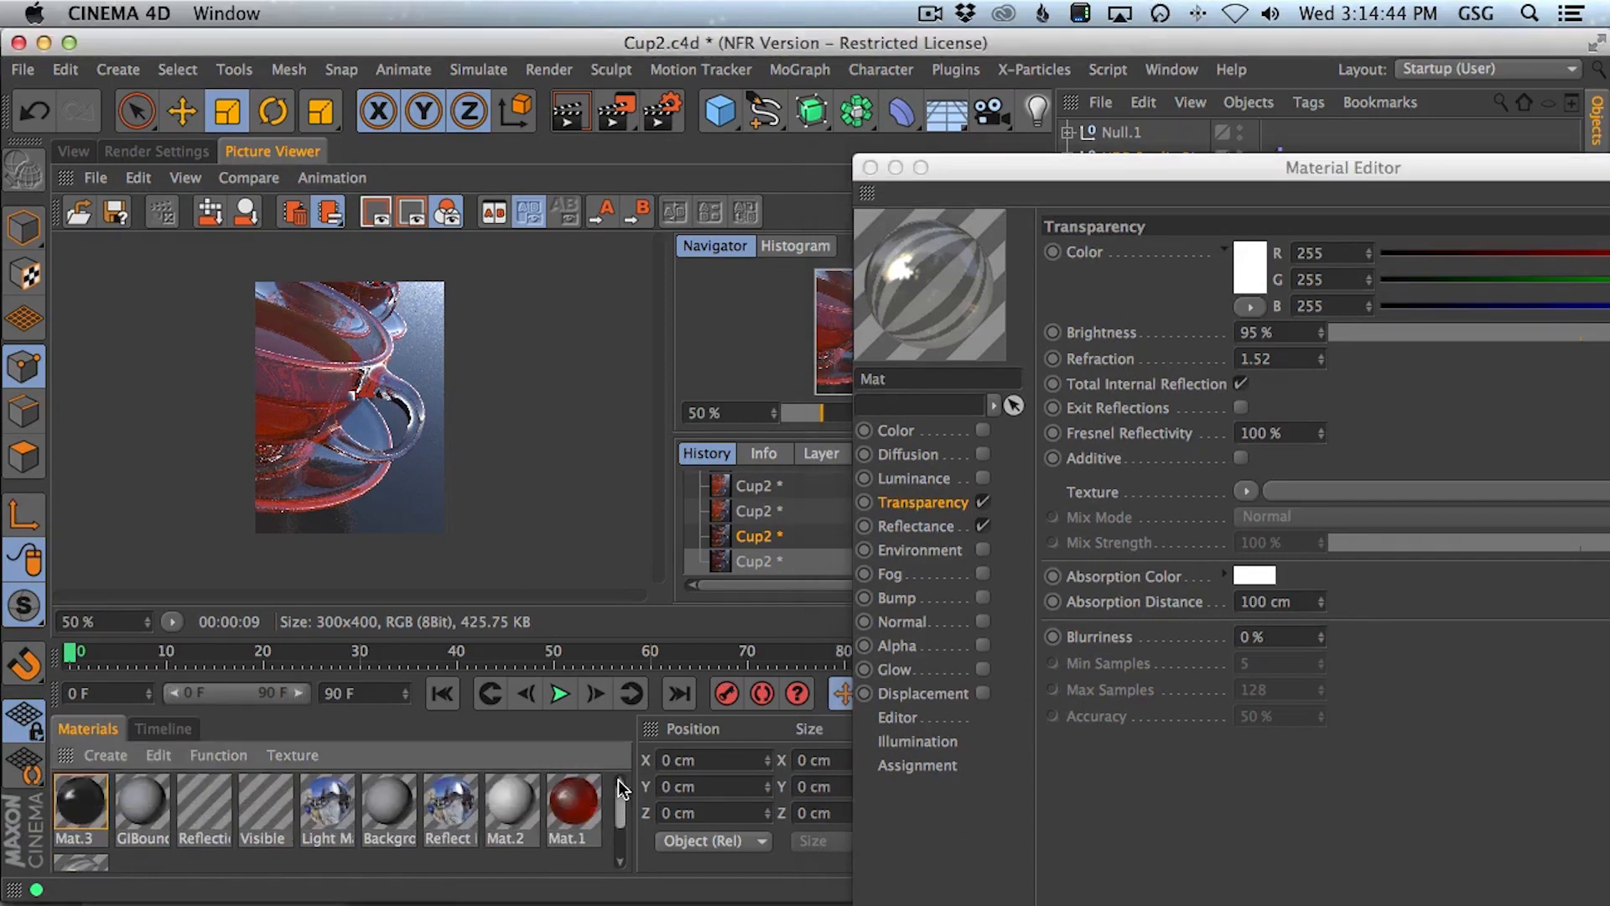
double_click(572, 799)
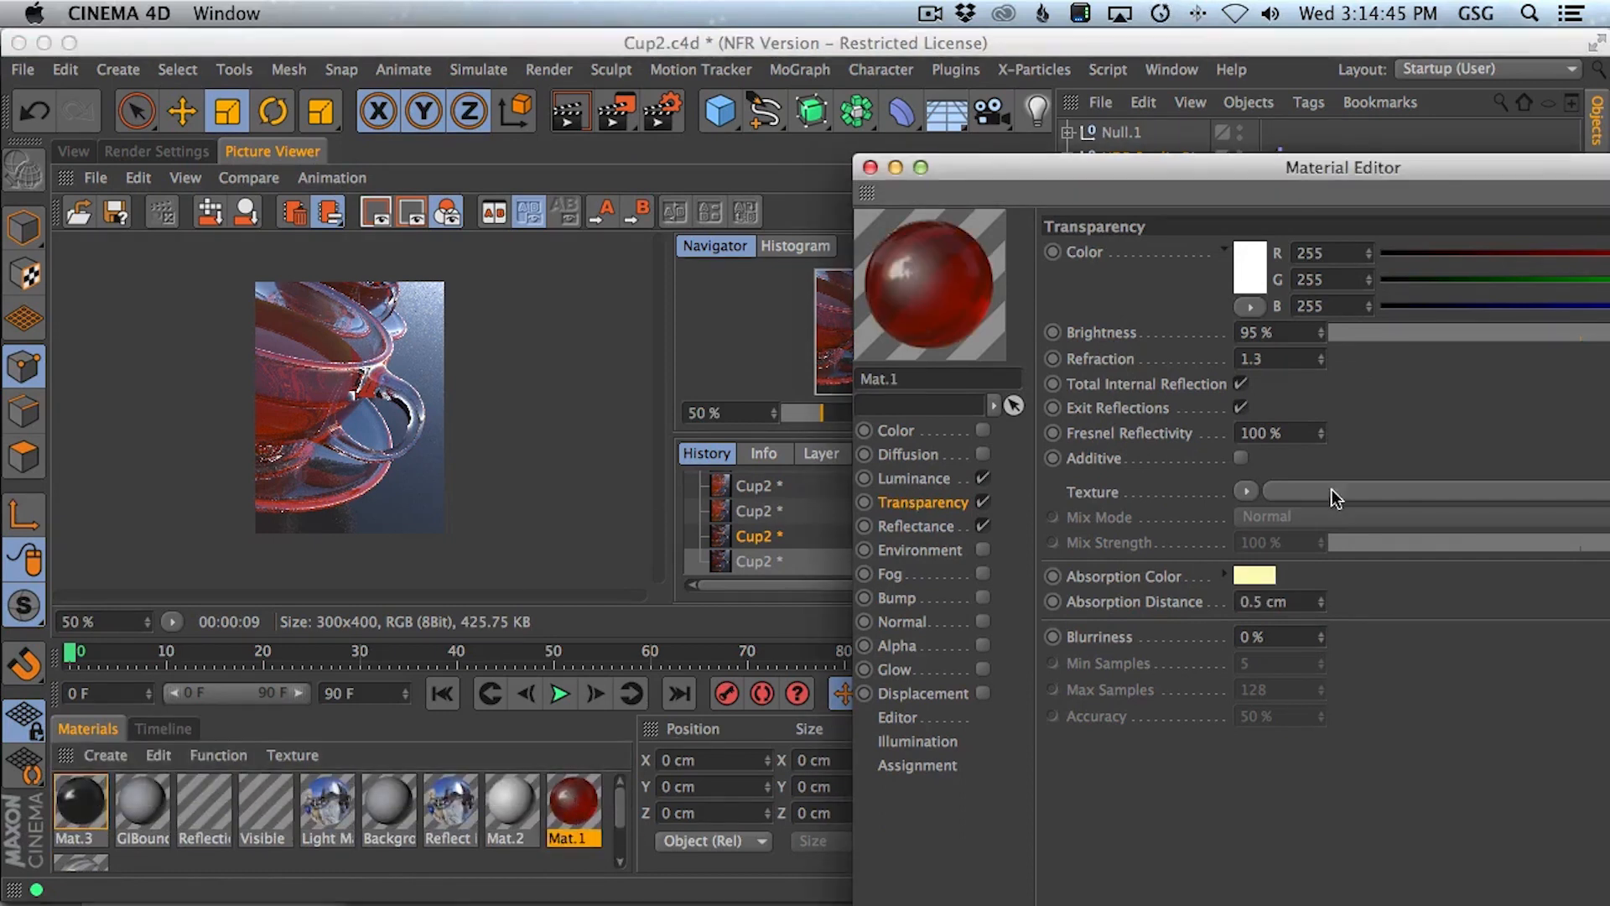
click(899, 478)
drag(1421, 332, 1380, 340)
key(shift+r)
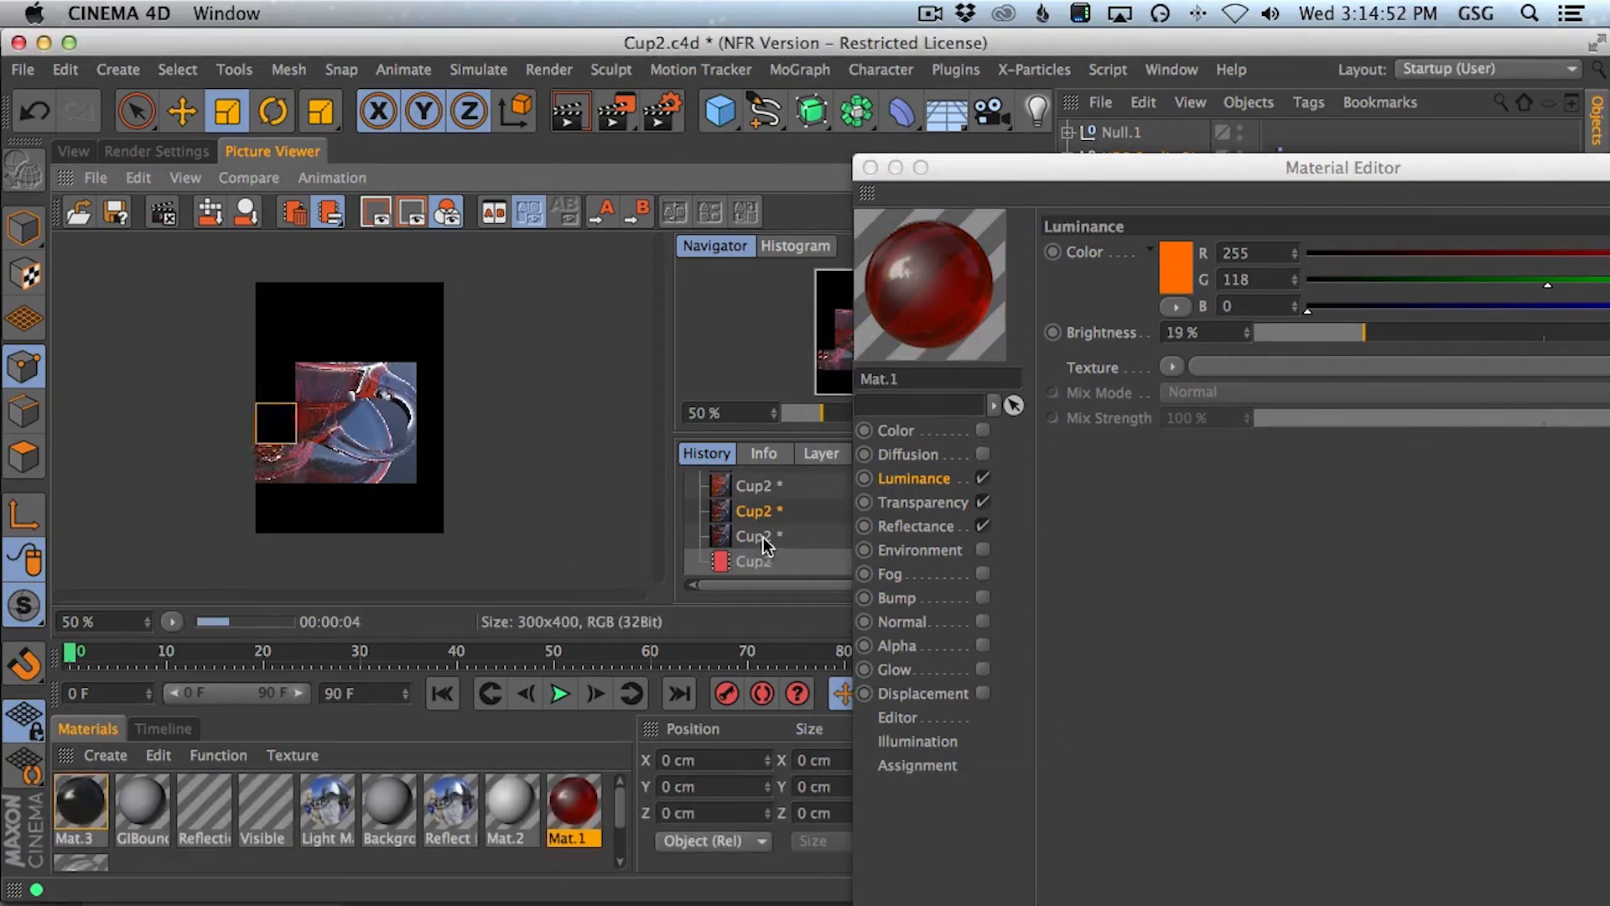
- Flip between the newest render and the earlier ones in the history, then close the Material Editor
key(Down)
key(Down)
key(Up)
key(Down)
key(Up)
key(Down)
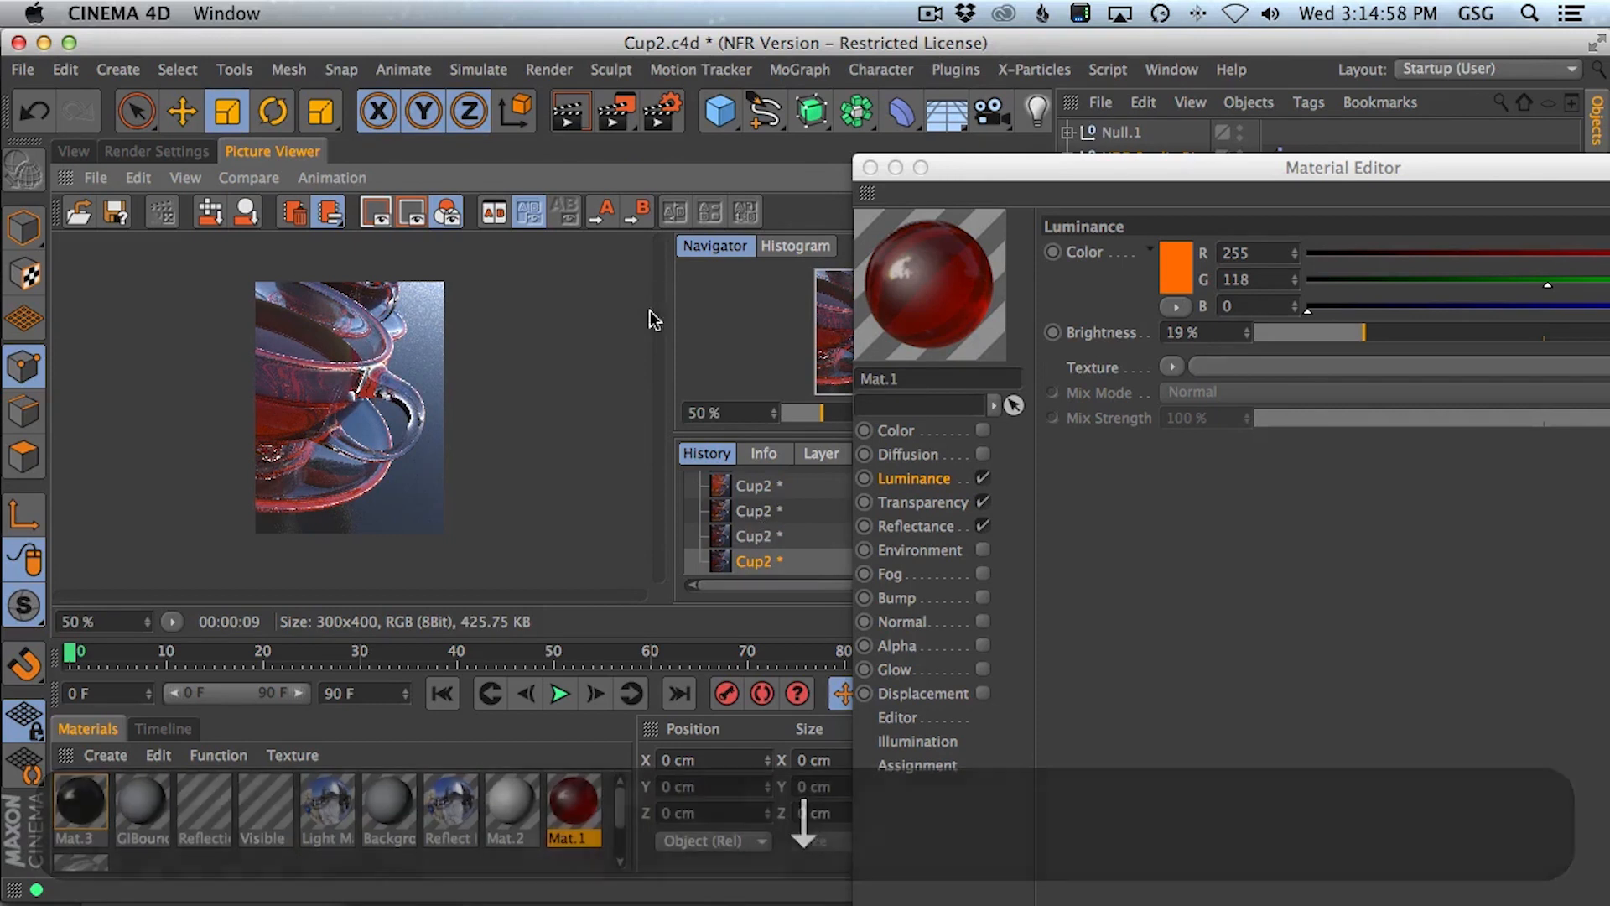
click(870, 167)
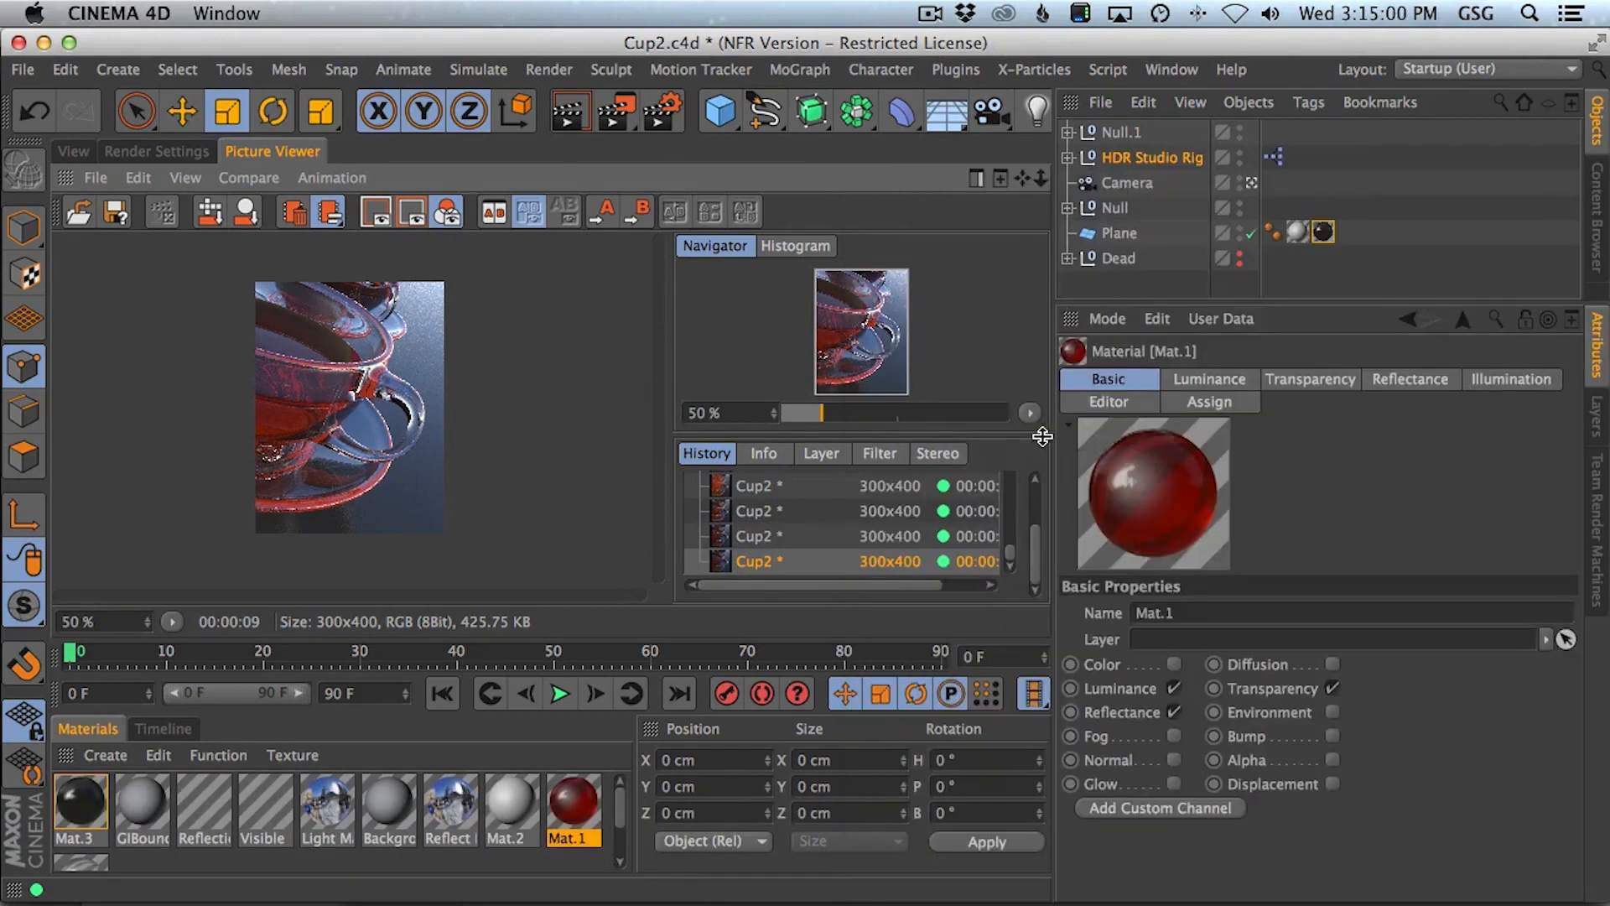
- Compare the render with the Picture Viewer's image filter disabled and enabled, leaving the filter enabled
click(880, 454)
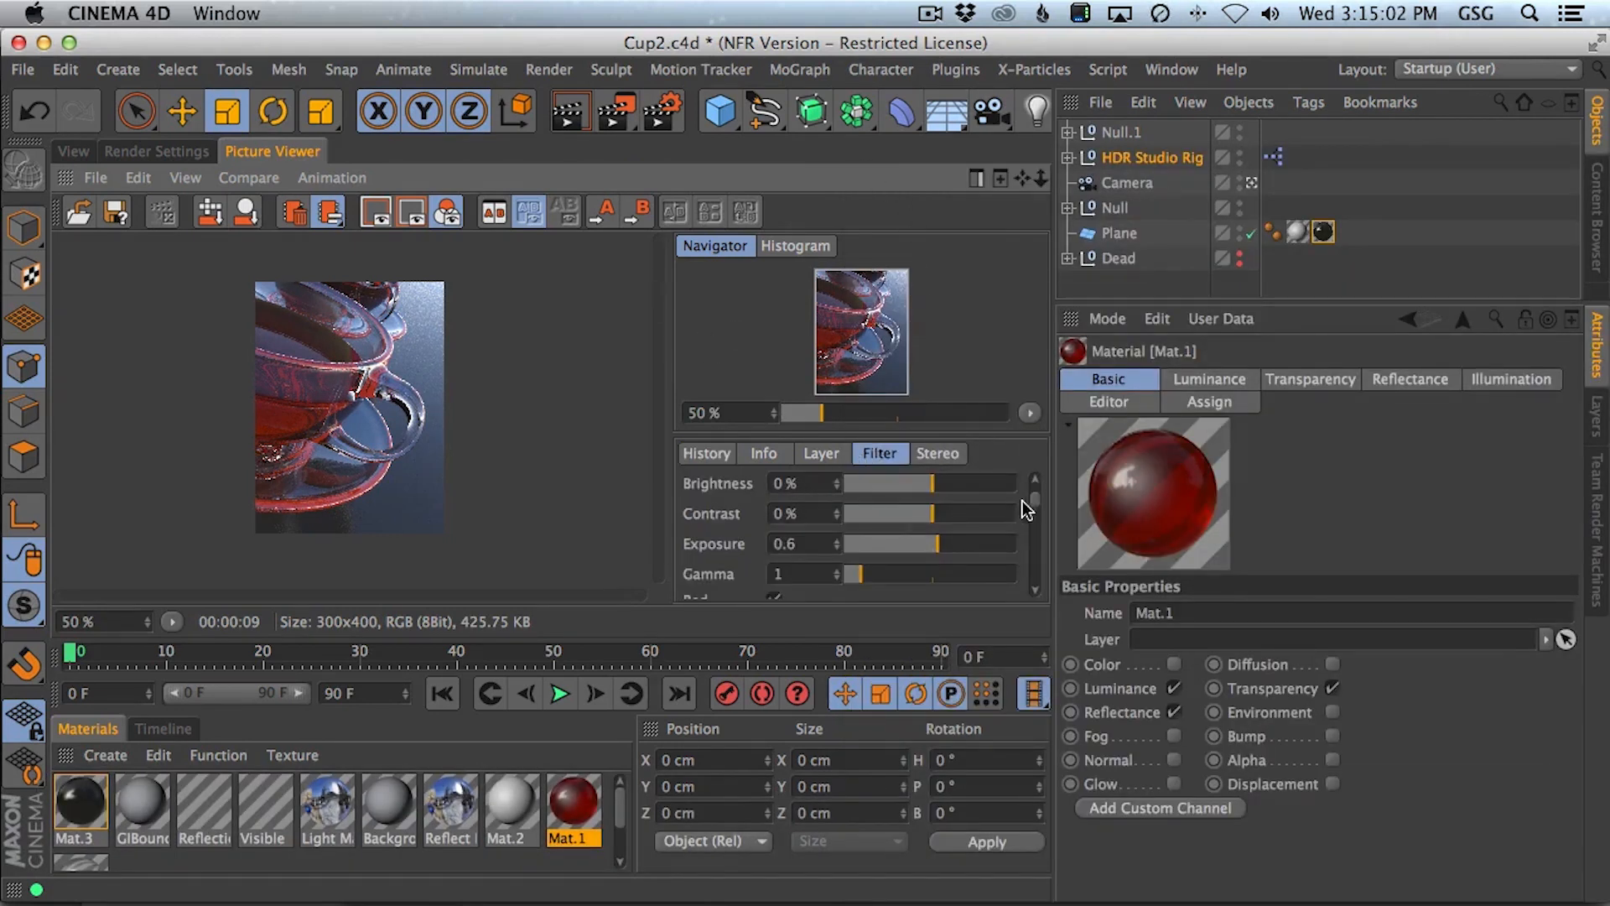
scroll(1030, 500, up, 3)
click(690, 509)
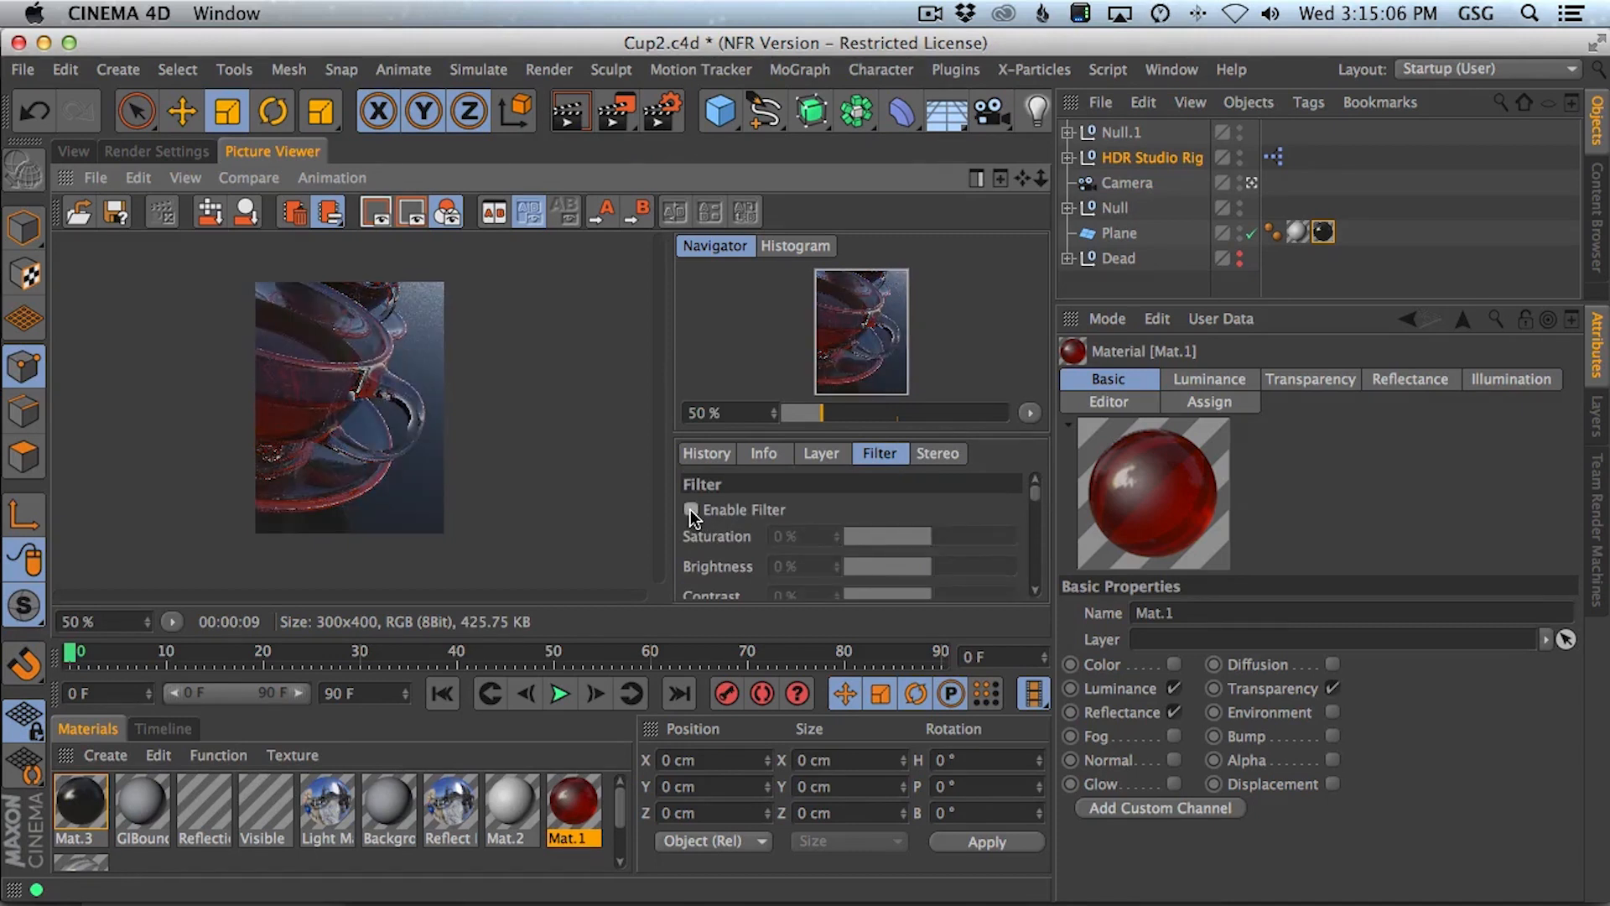
click(690, 509)
click(690, 509)
click(691, 510)
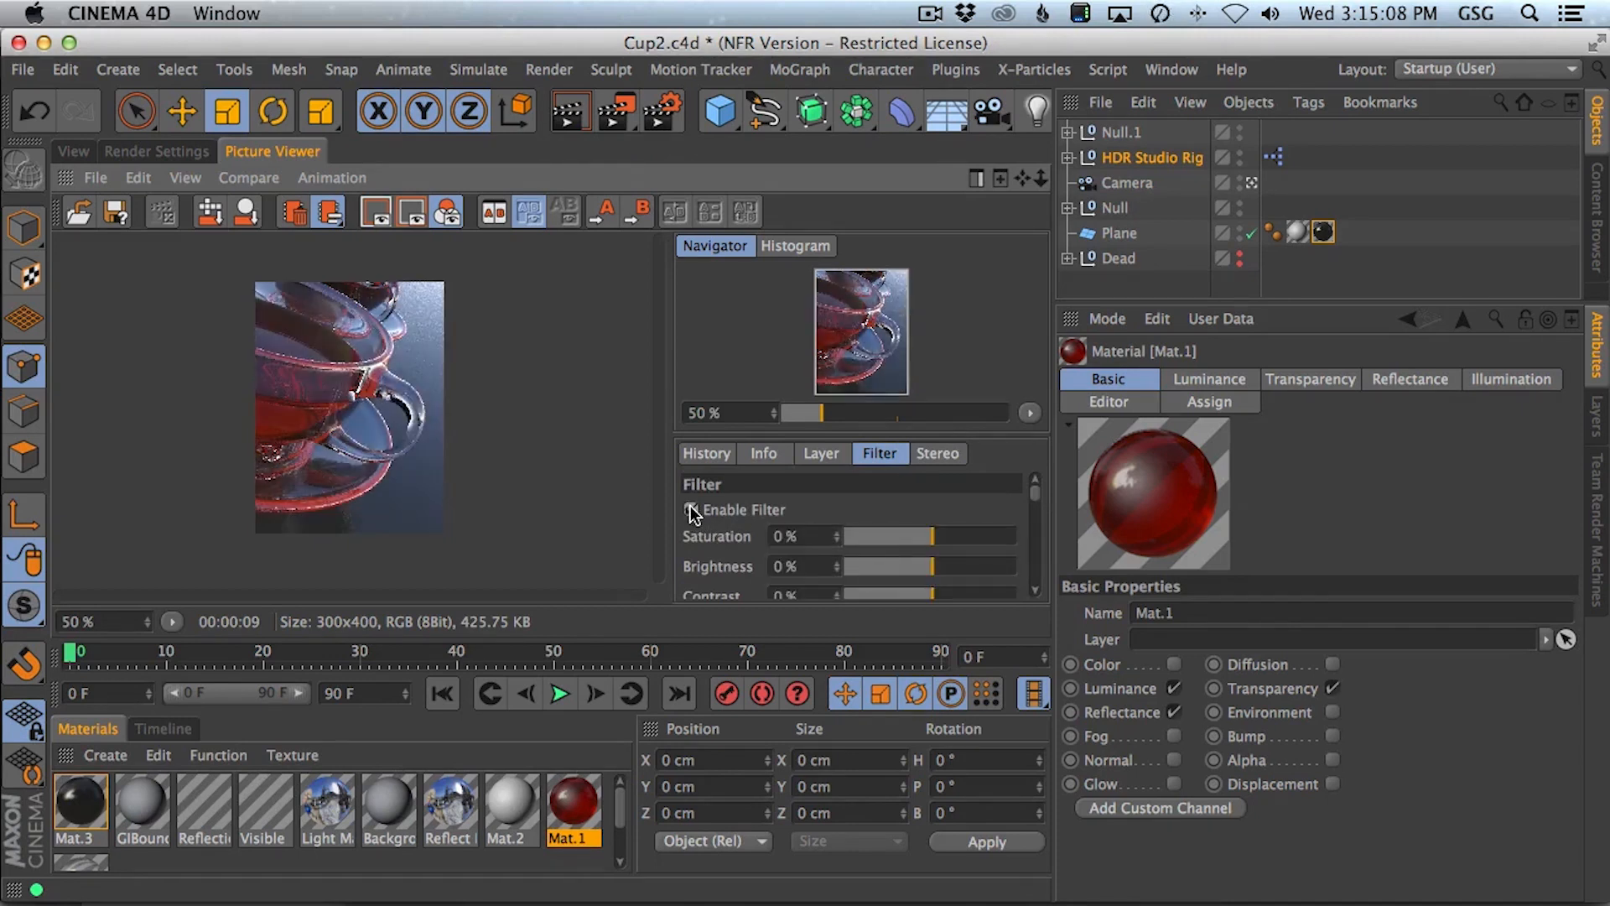
click(690, 509)
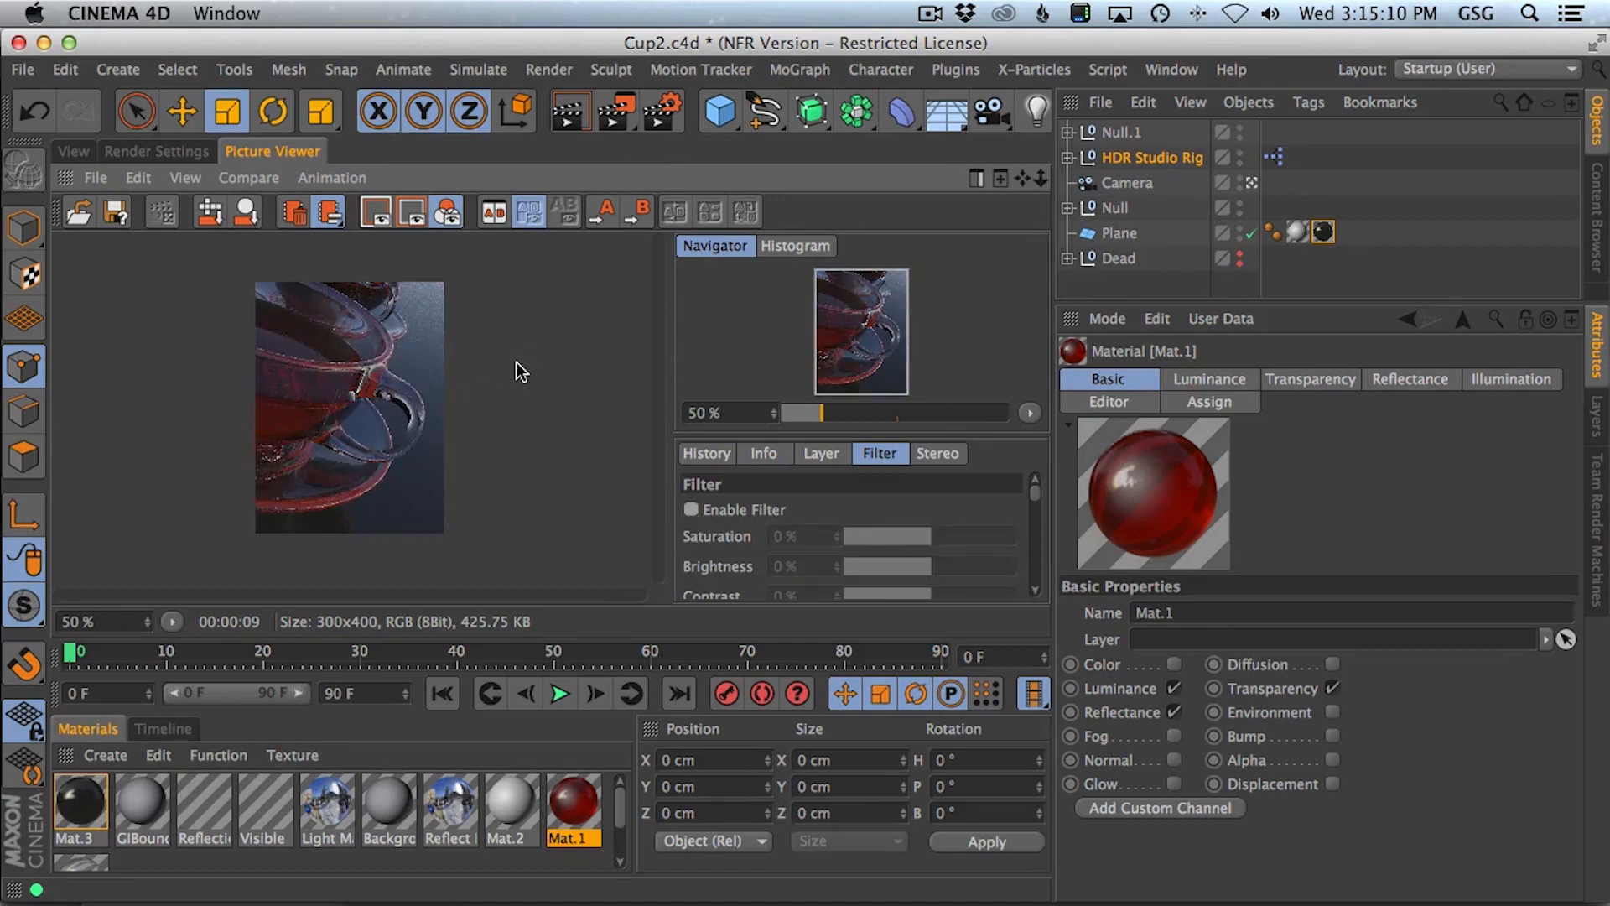
click(690, 509)
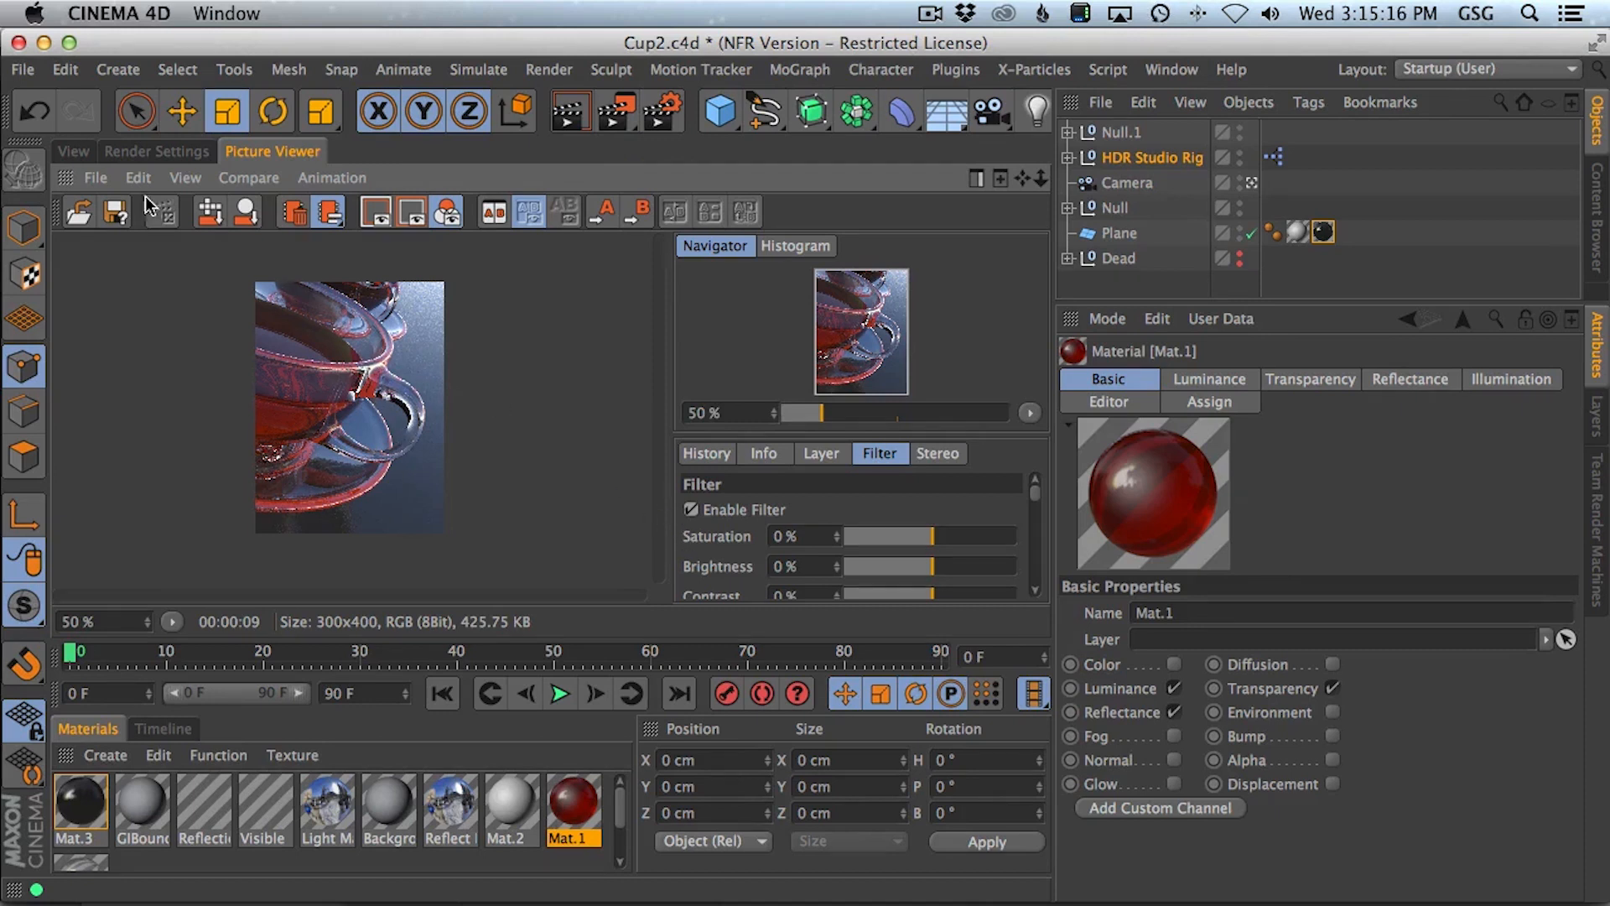
- Return to the perspective viewport, select the HDR Studio Rig and set the display to Gouraud Shading
click(71, 152)
click(1155, 158)
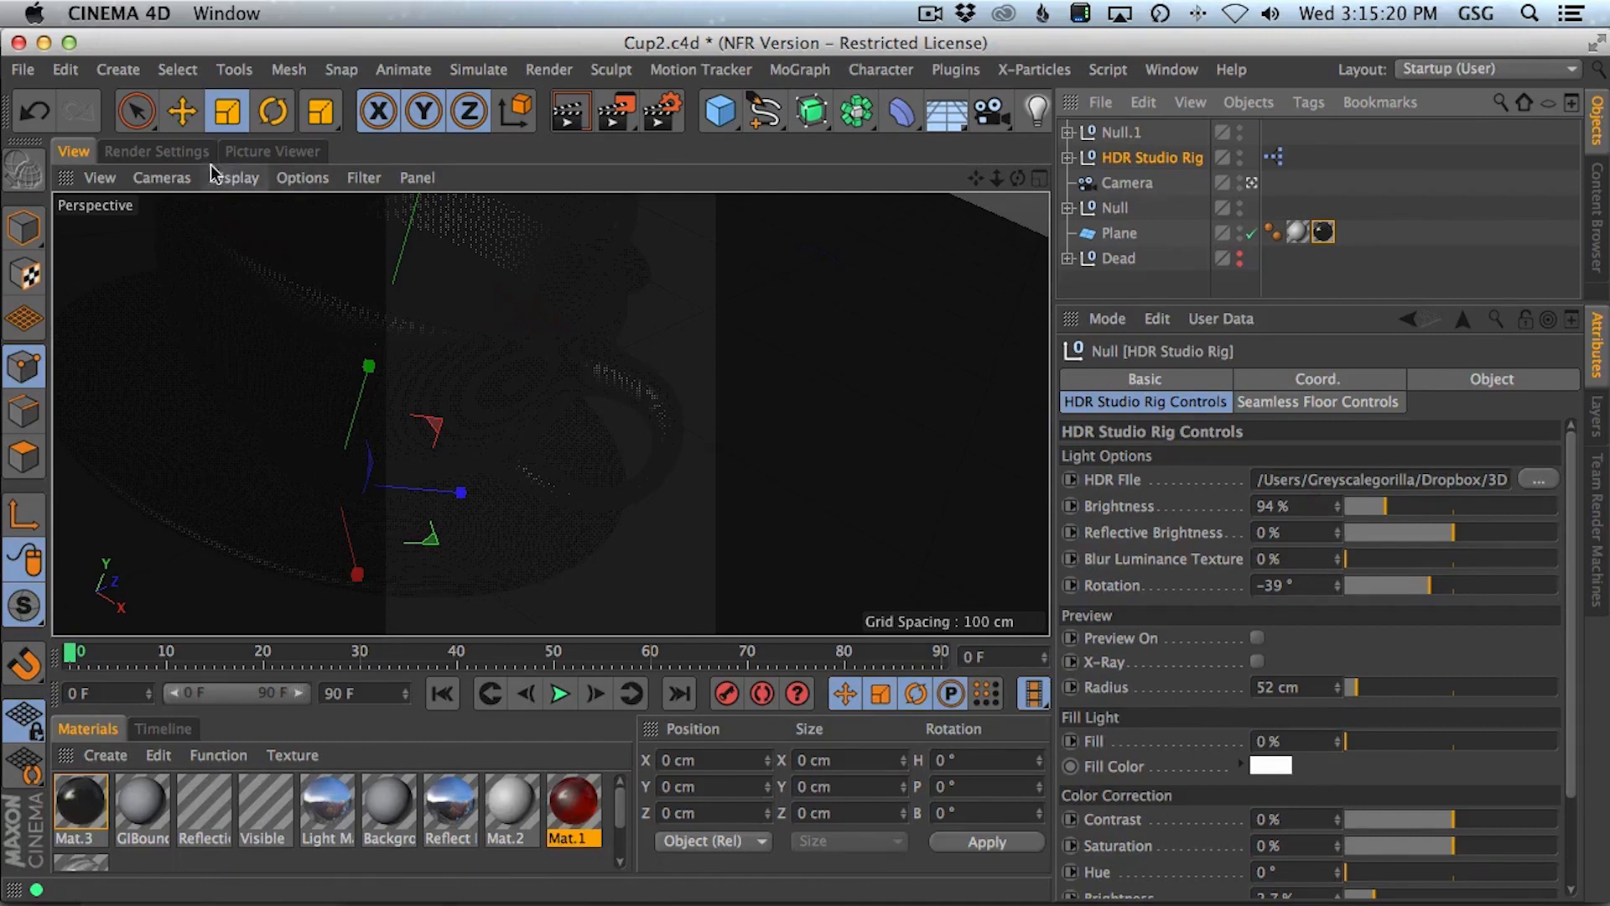
click(235, 179)
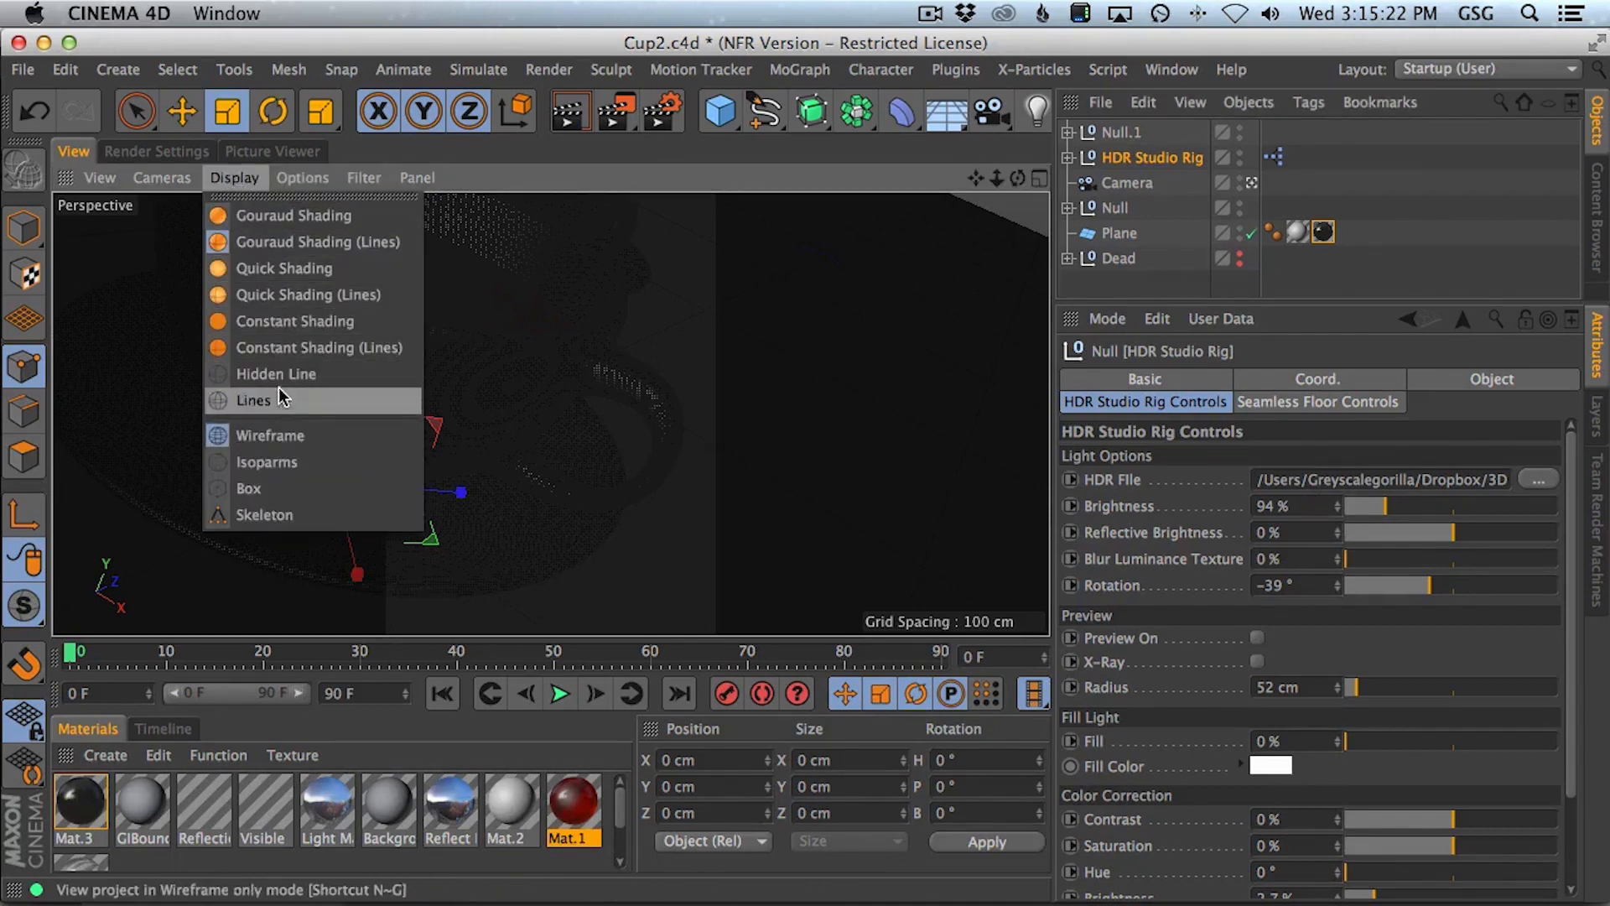
click(284, 217)
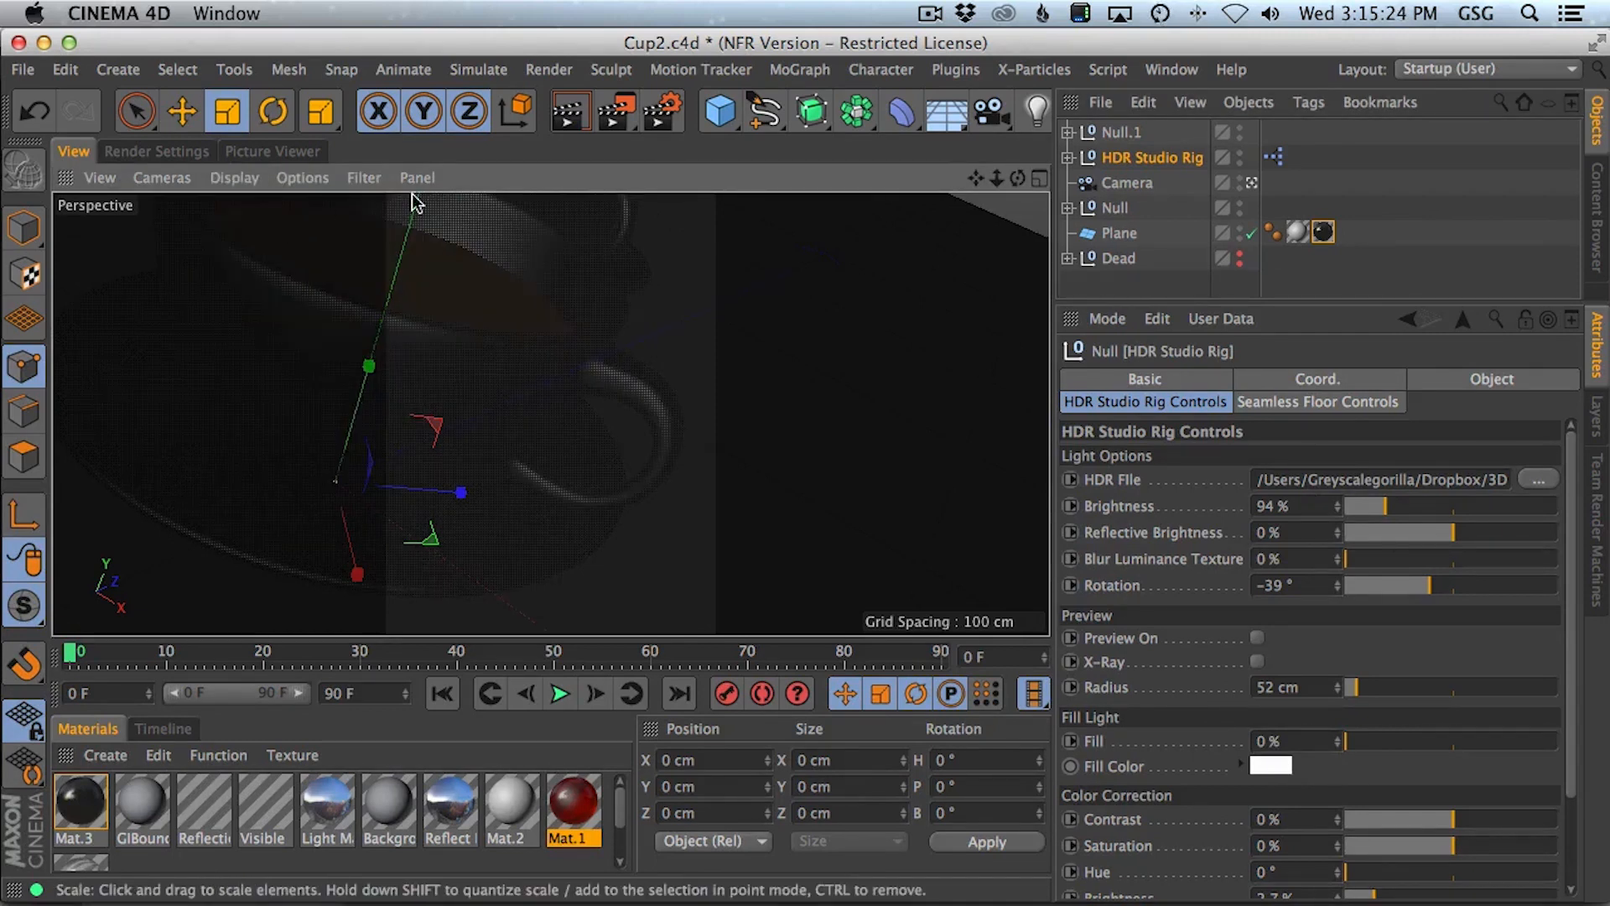
- Try lighting the cup with a new omni light moved upward along its Y axis, and delete the light again
click(1038, 110)
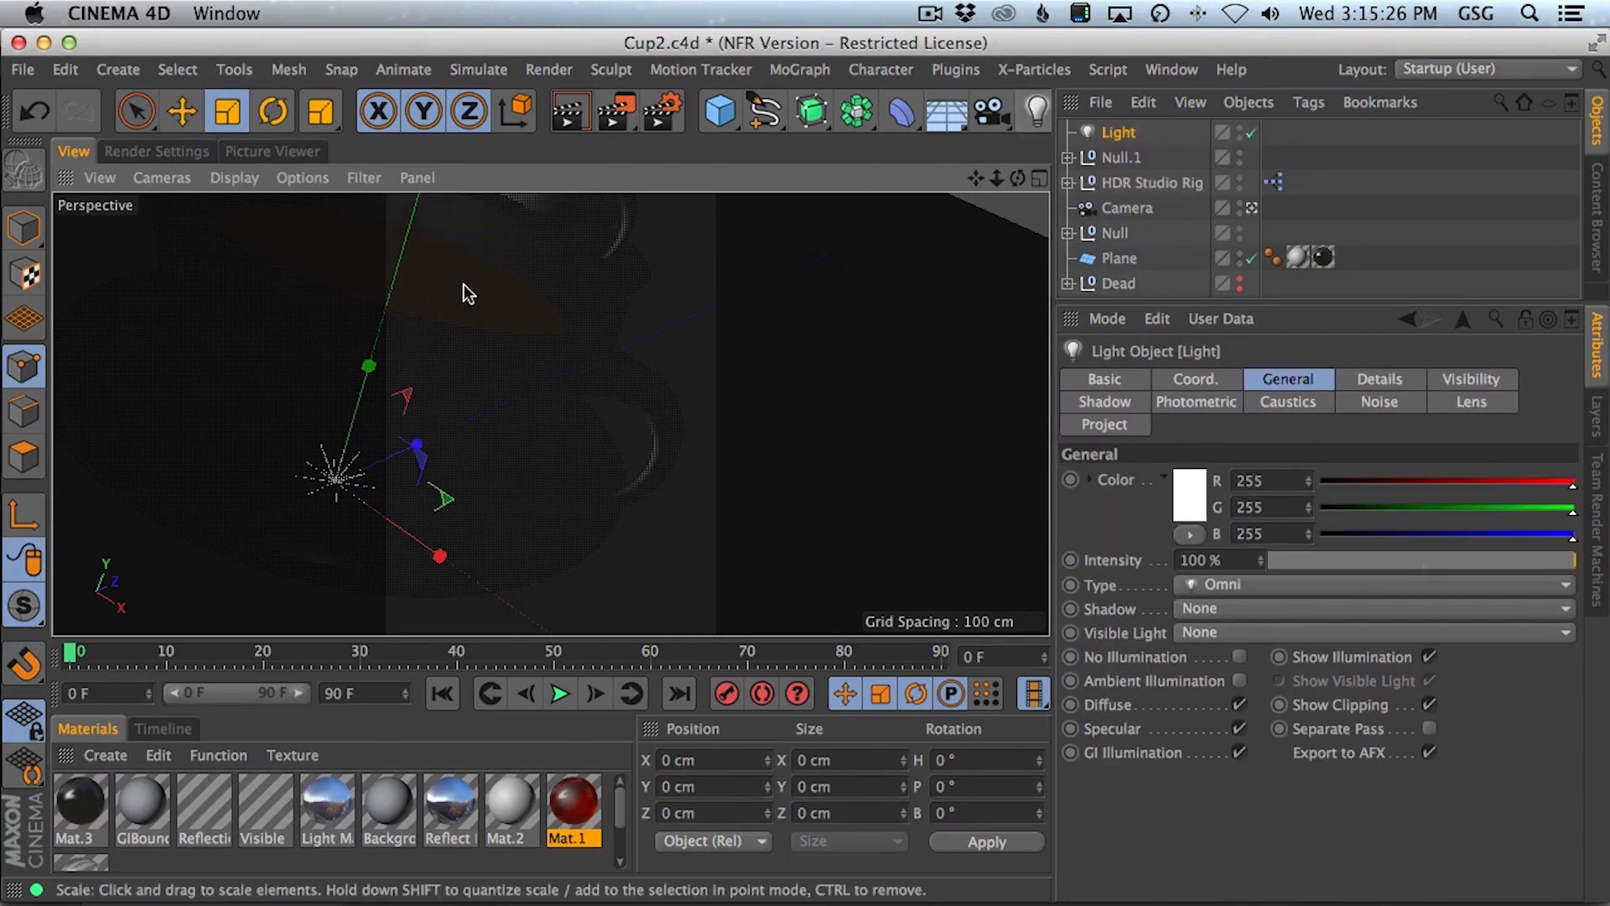
click(182, 110)
drag(368, 365, 474, 198)
click(1106, 133)
key(BackSpace)
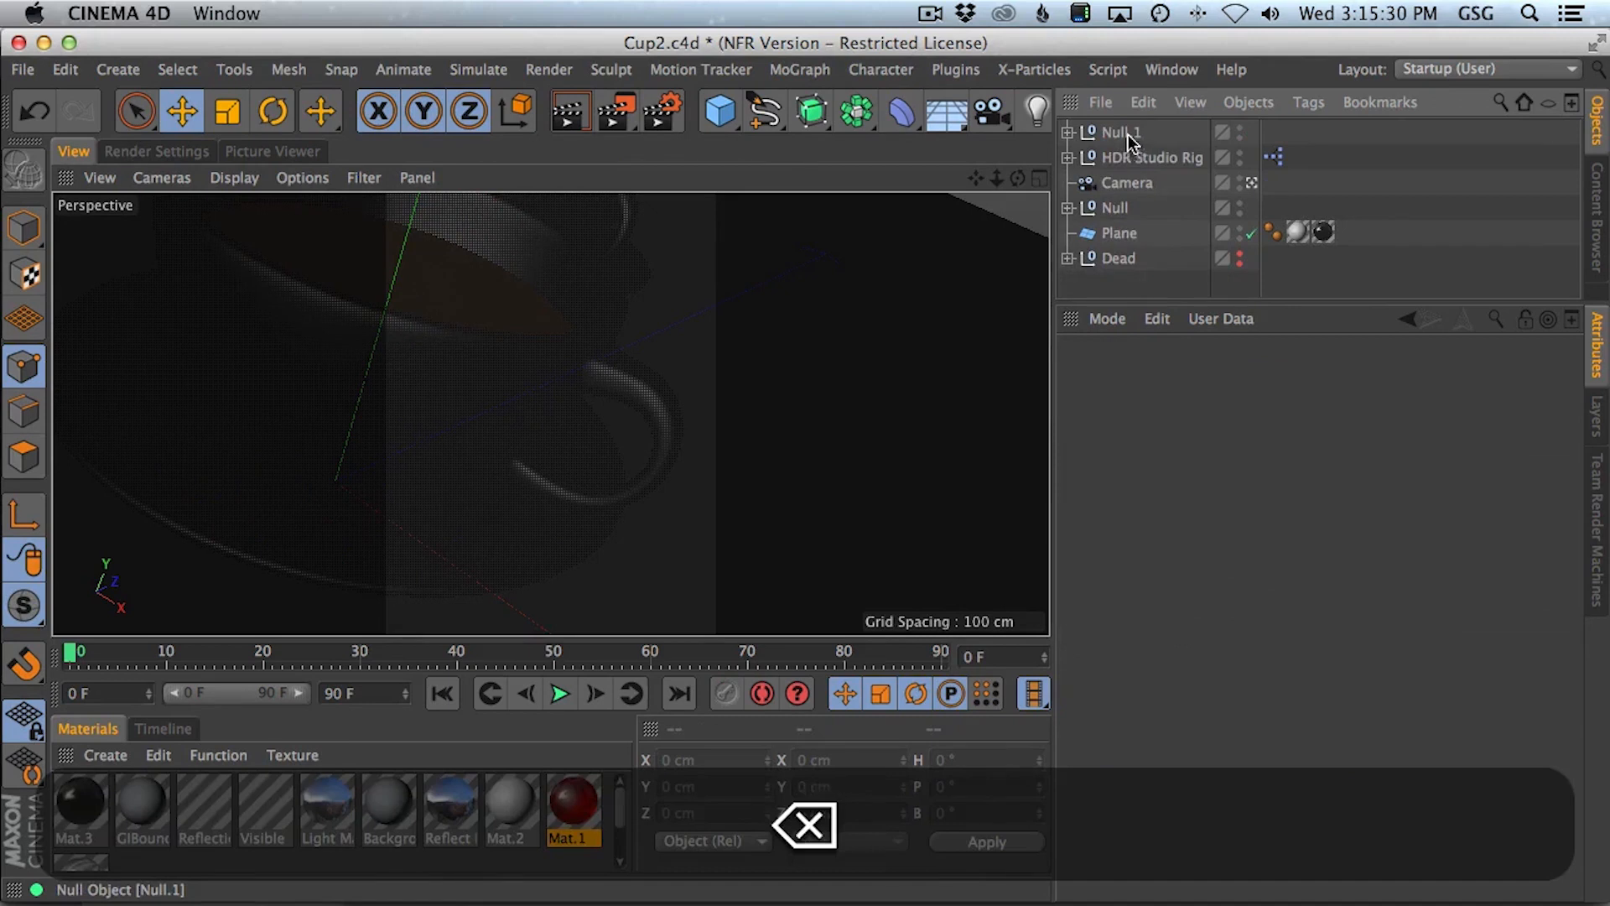
- Try Constant Shading in the viewport, then switch the display back to Gouraud Shading (Lines)
click(238, 180)
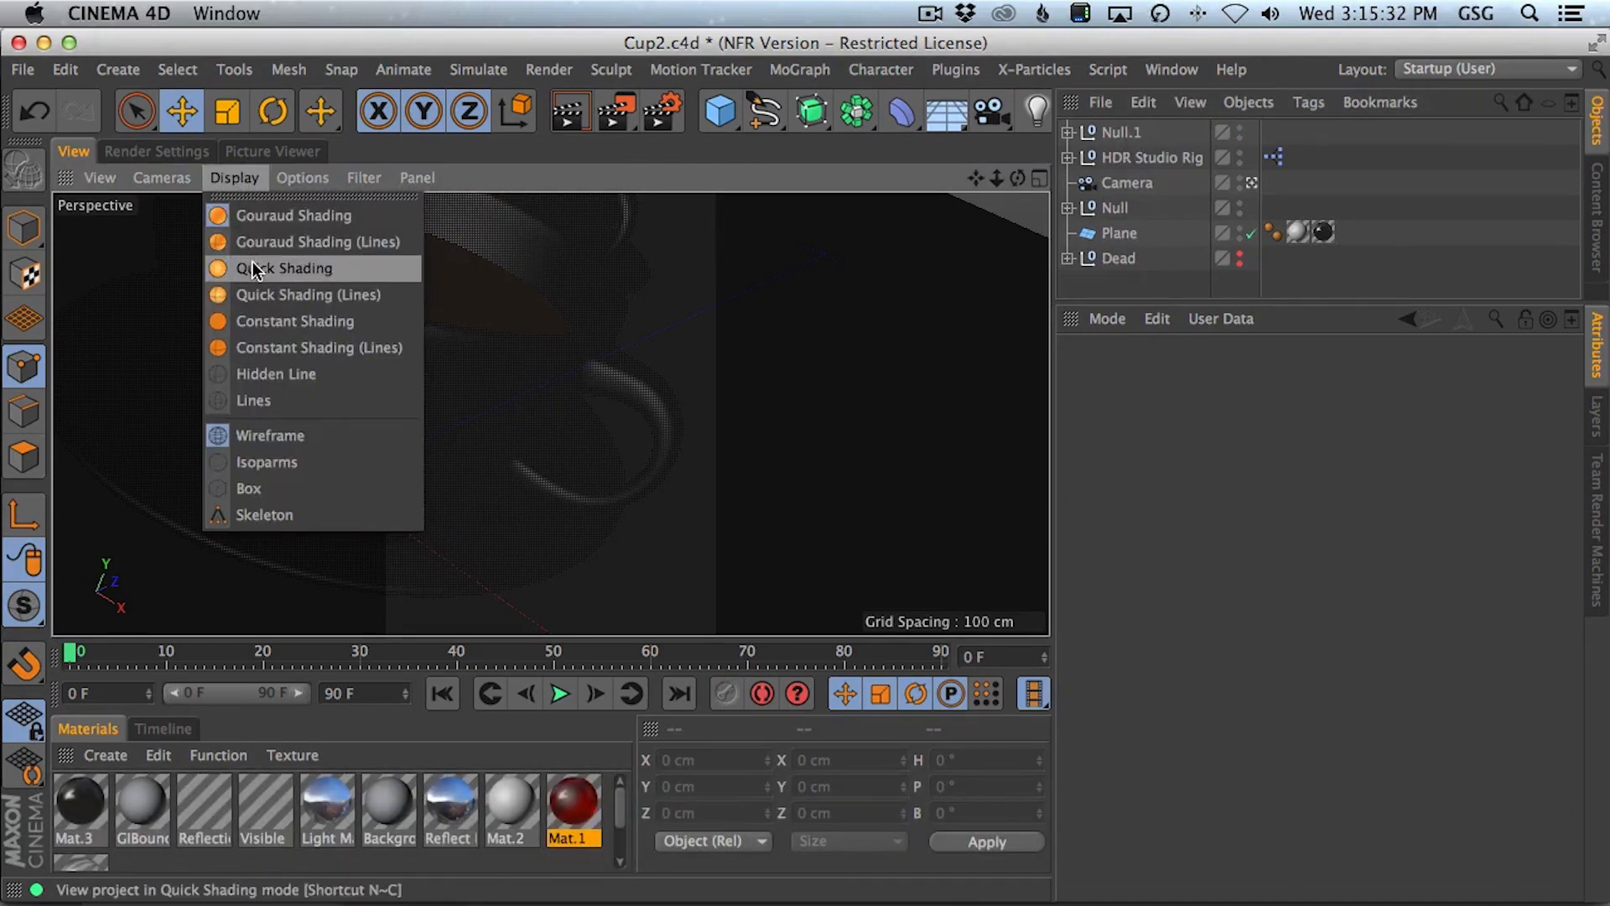
click(257, 318)
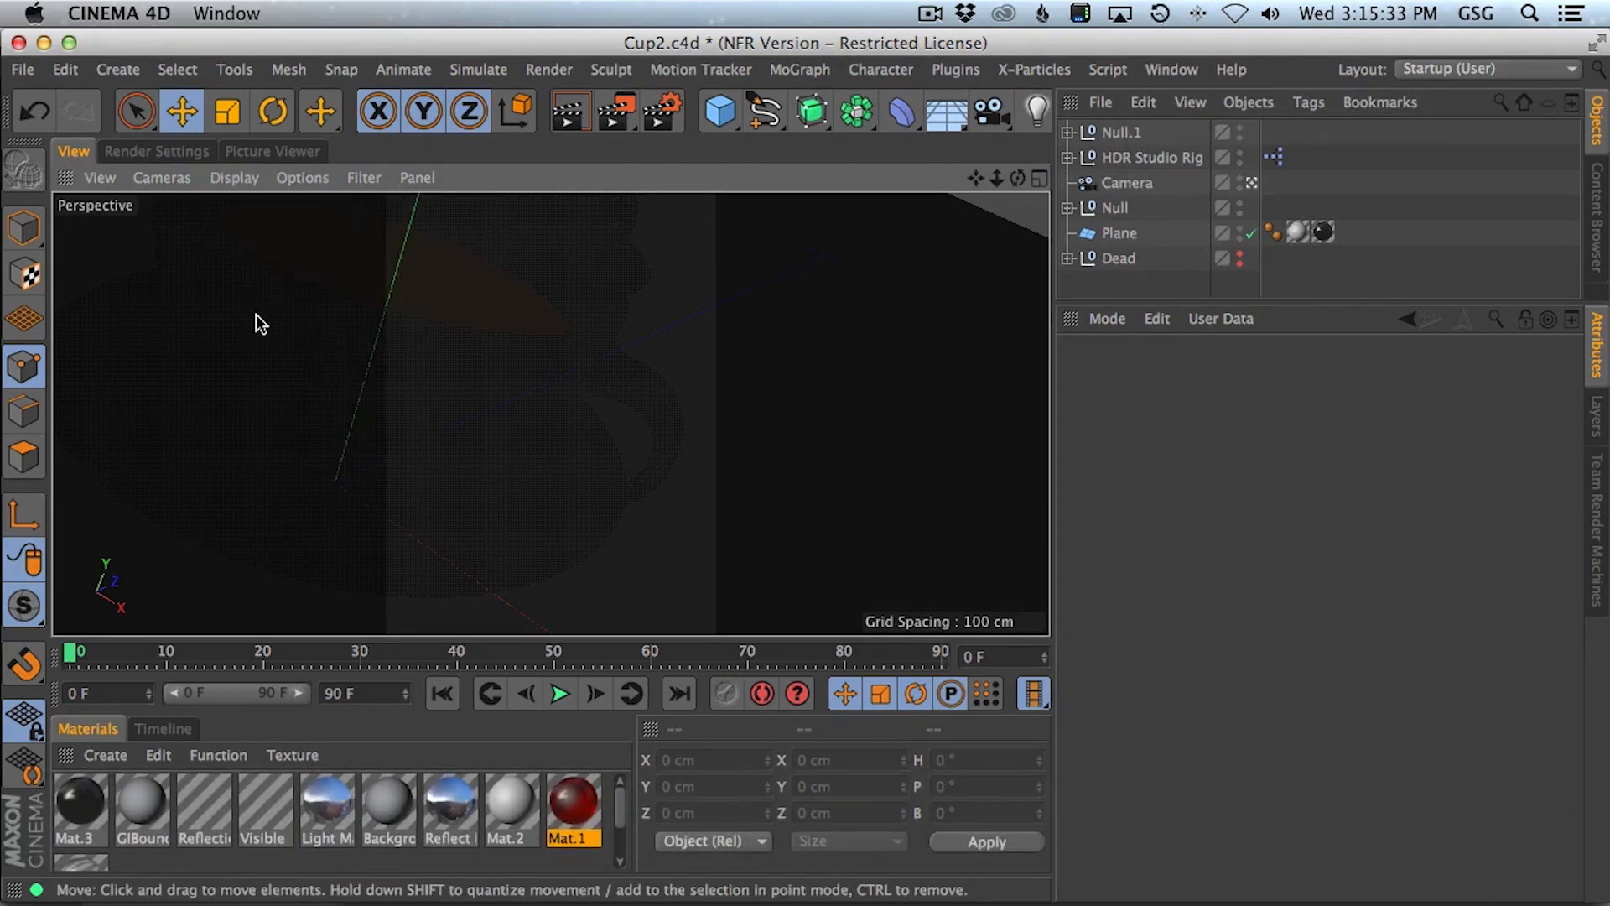
click(238, 178)
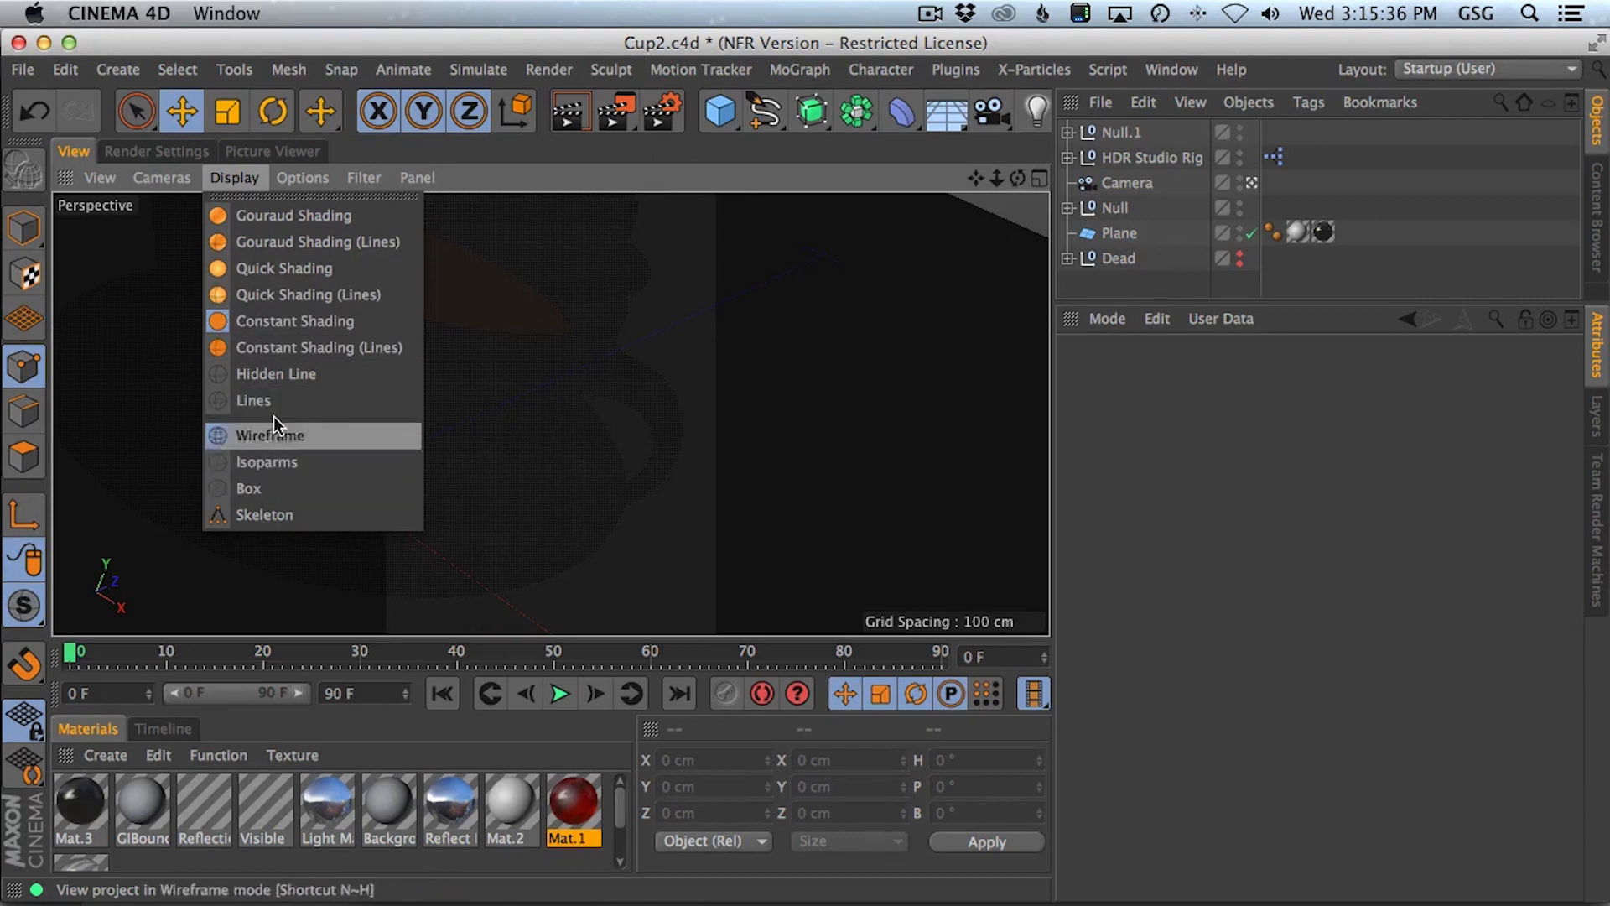
click(259, 219)
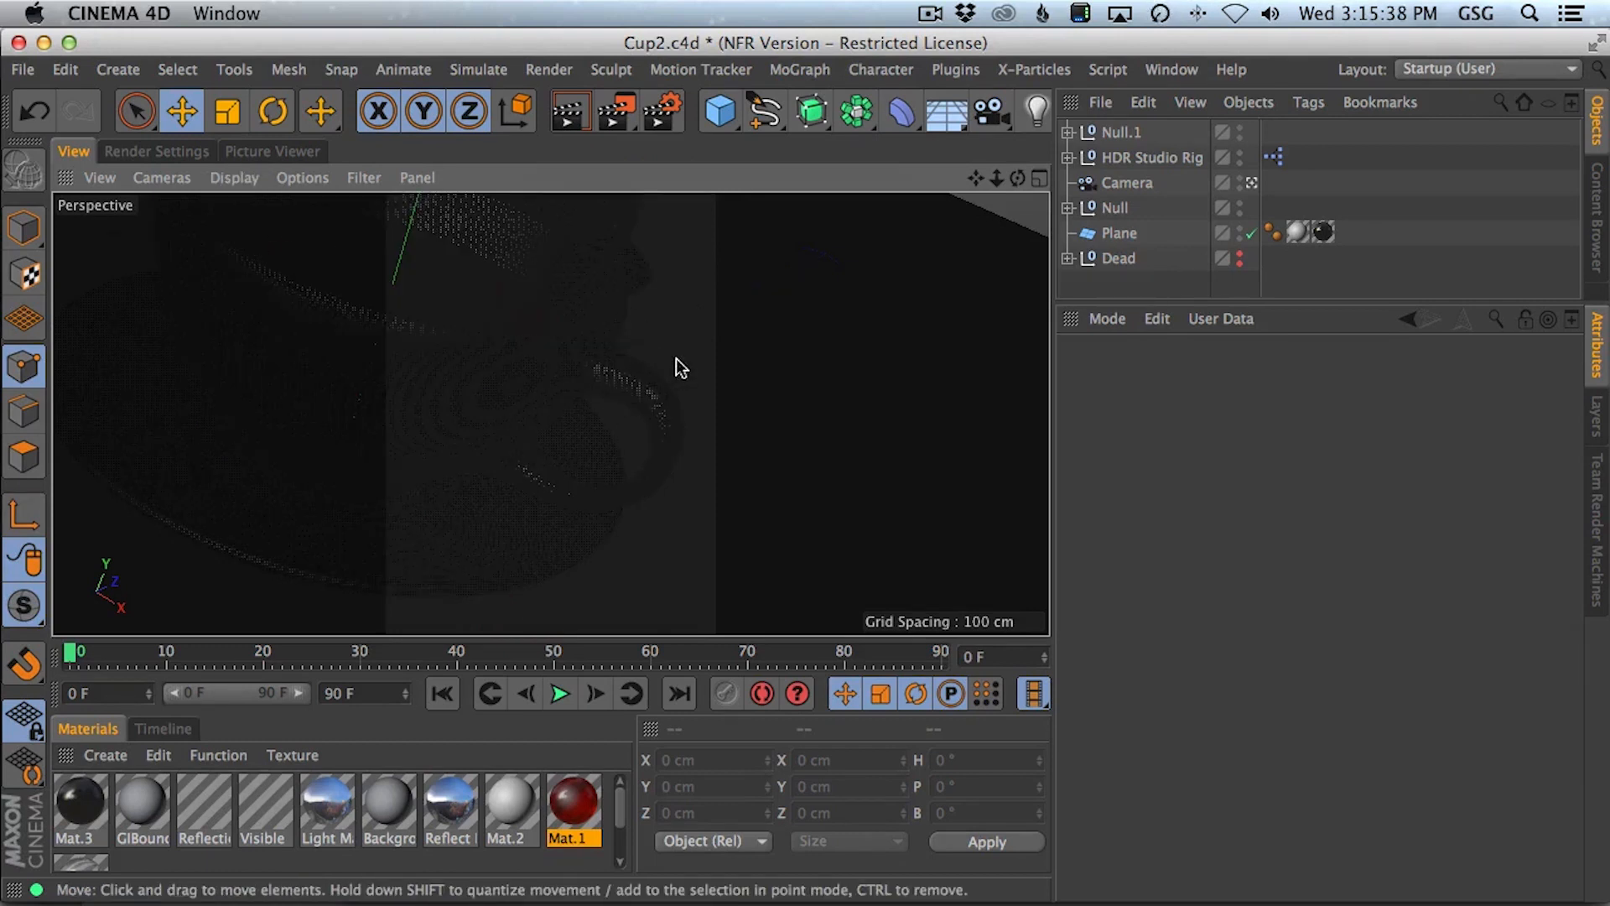
- Turn off the display of textures in the perspective viewport
click(235, 178)
mouse_move(186, 182)
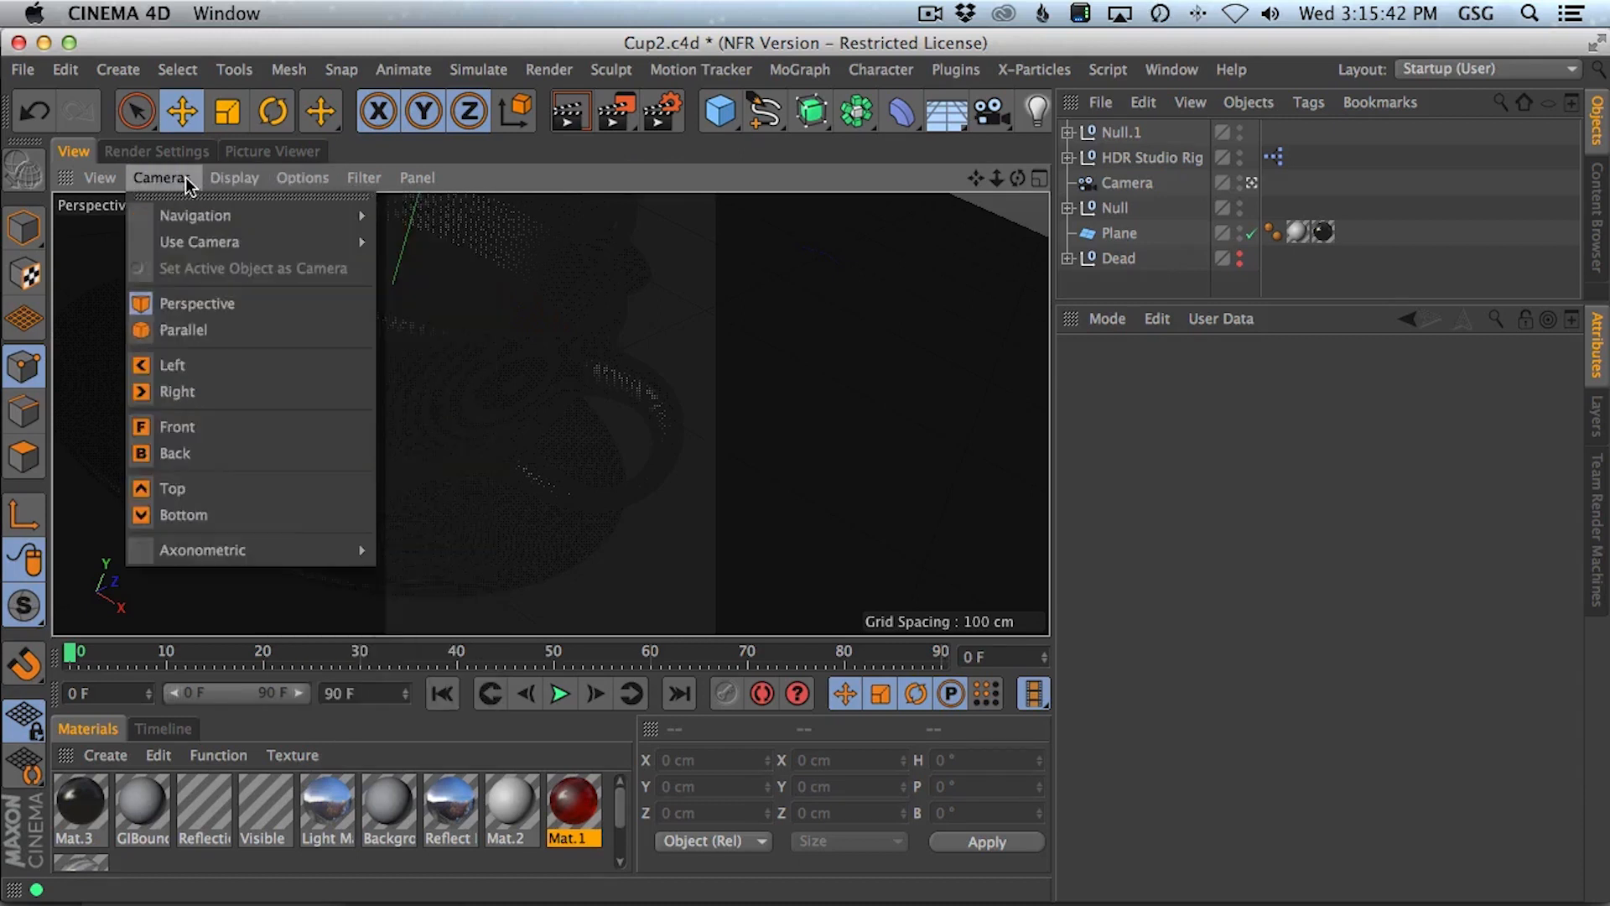
mouse_move(364, 178)
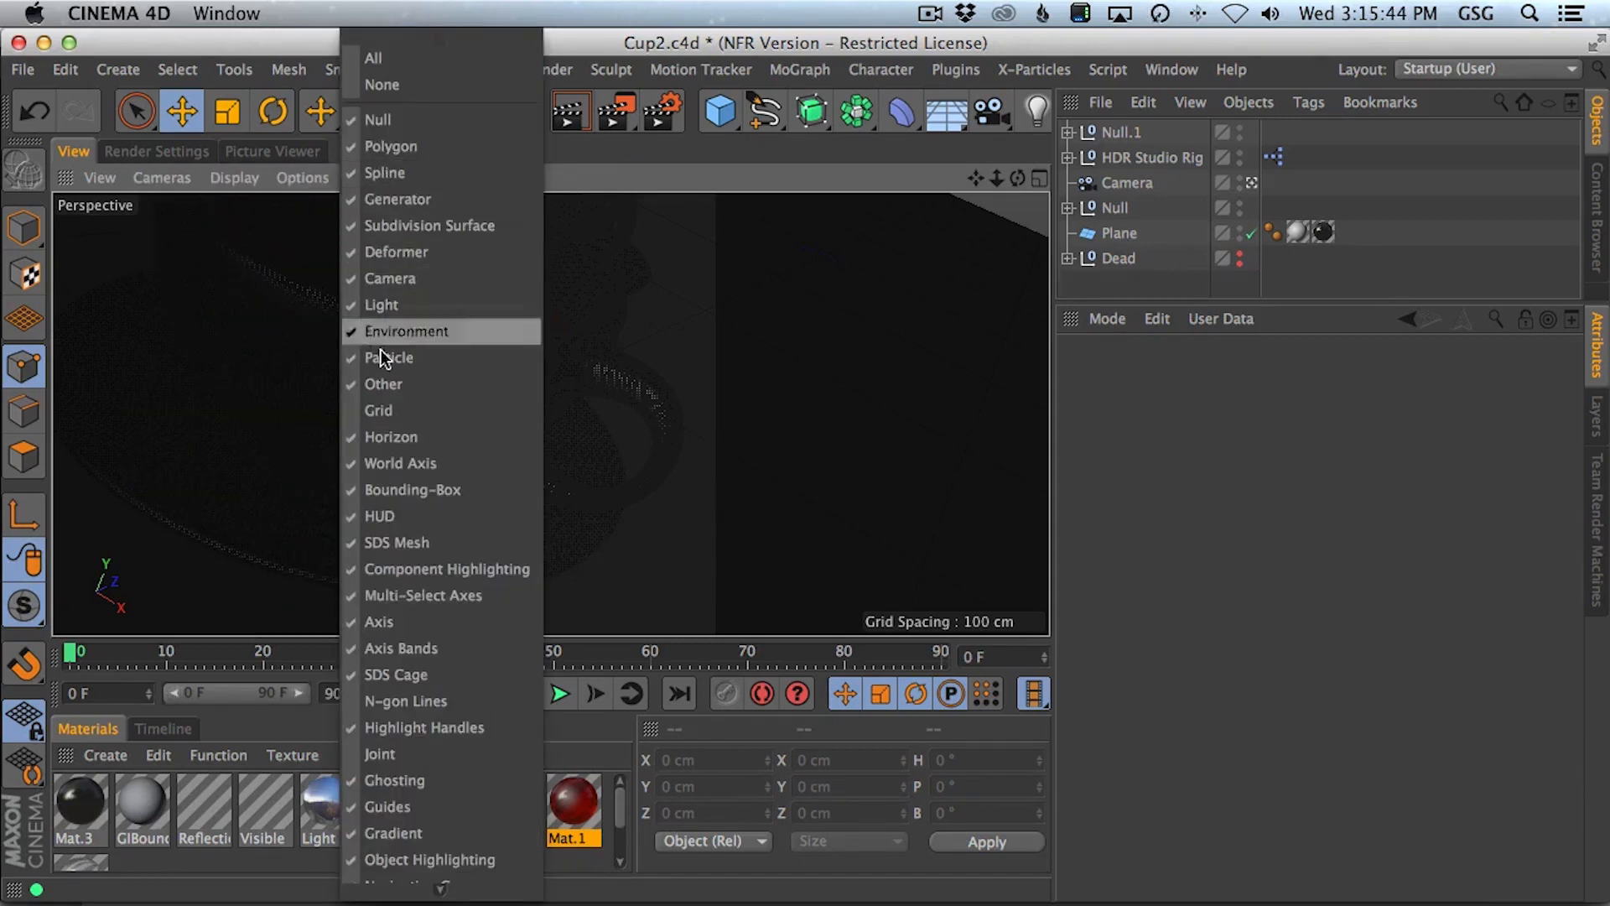
mouse_move(289, 177)
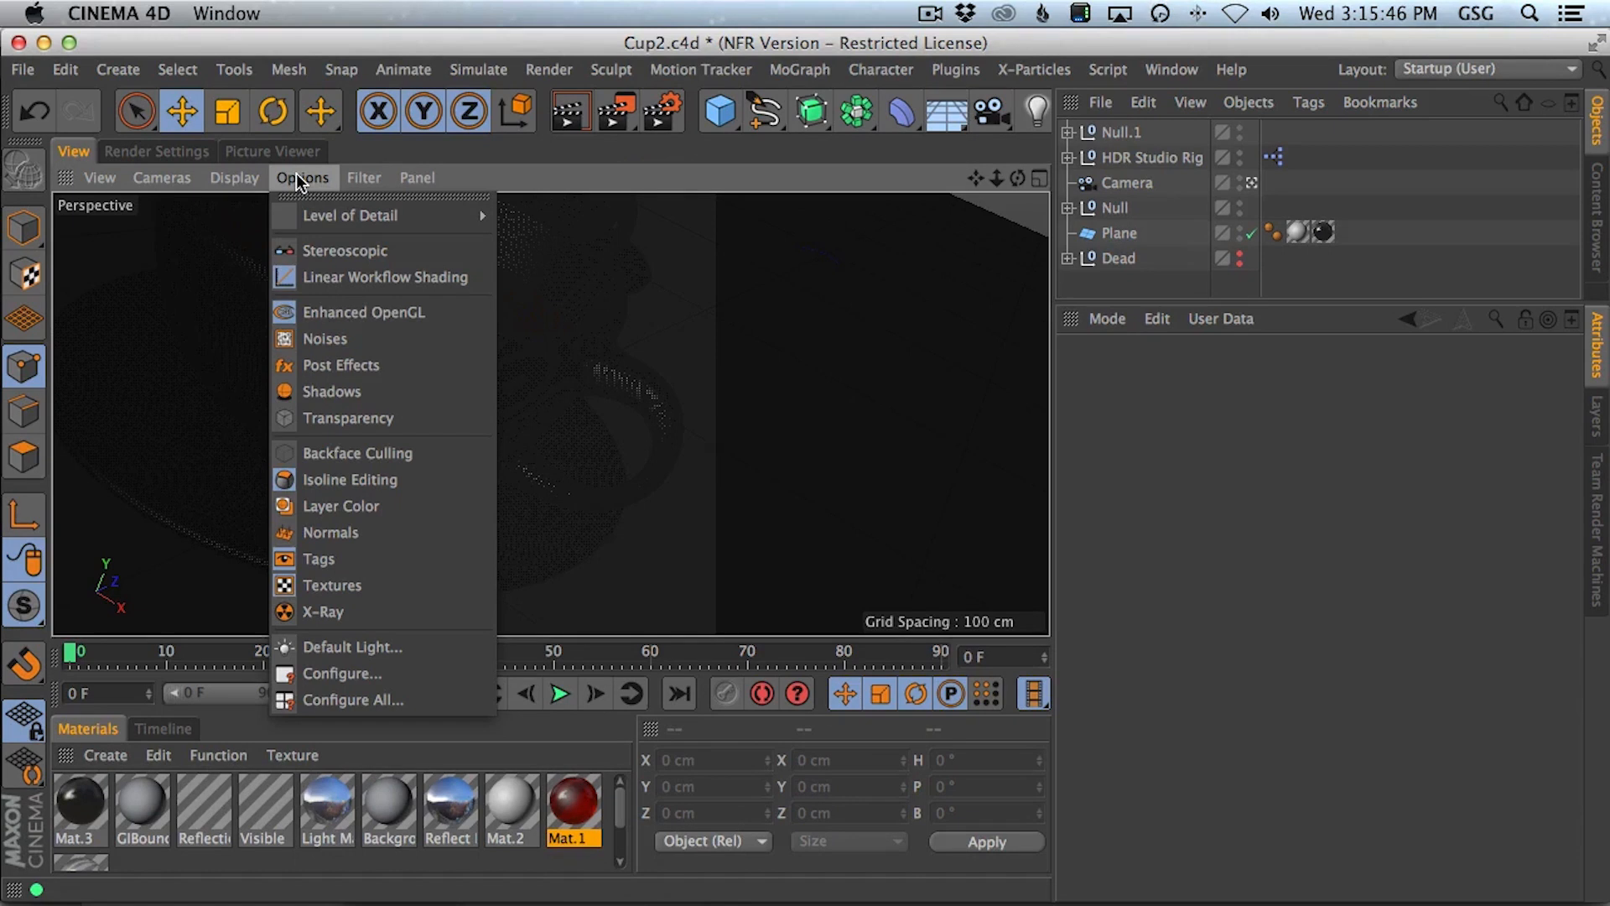
click(353, 586)
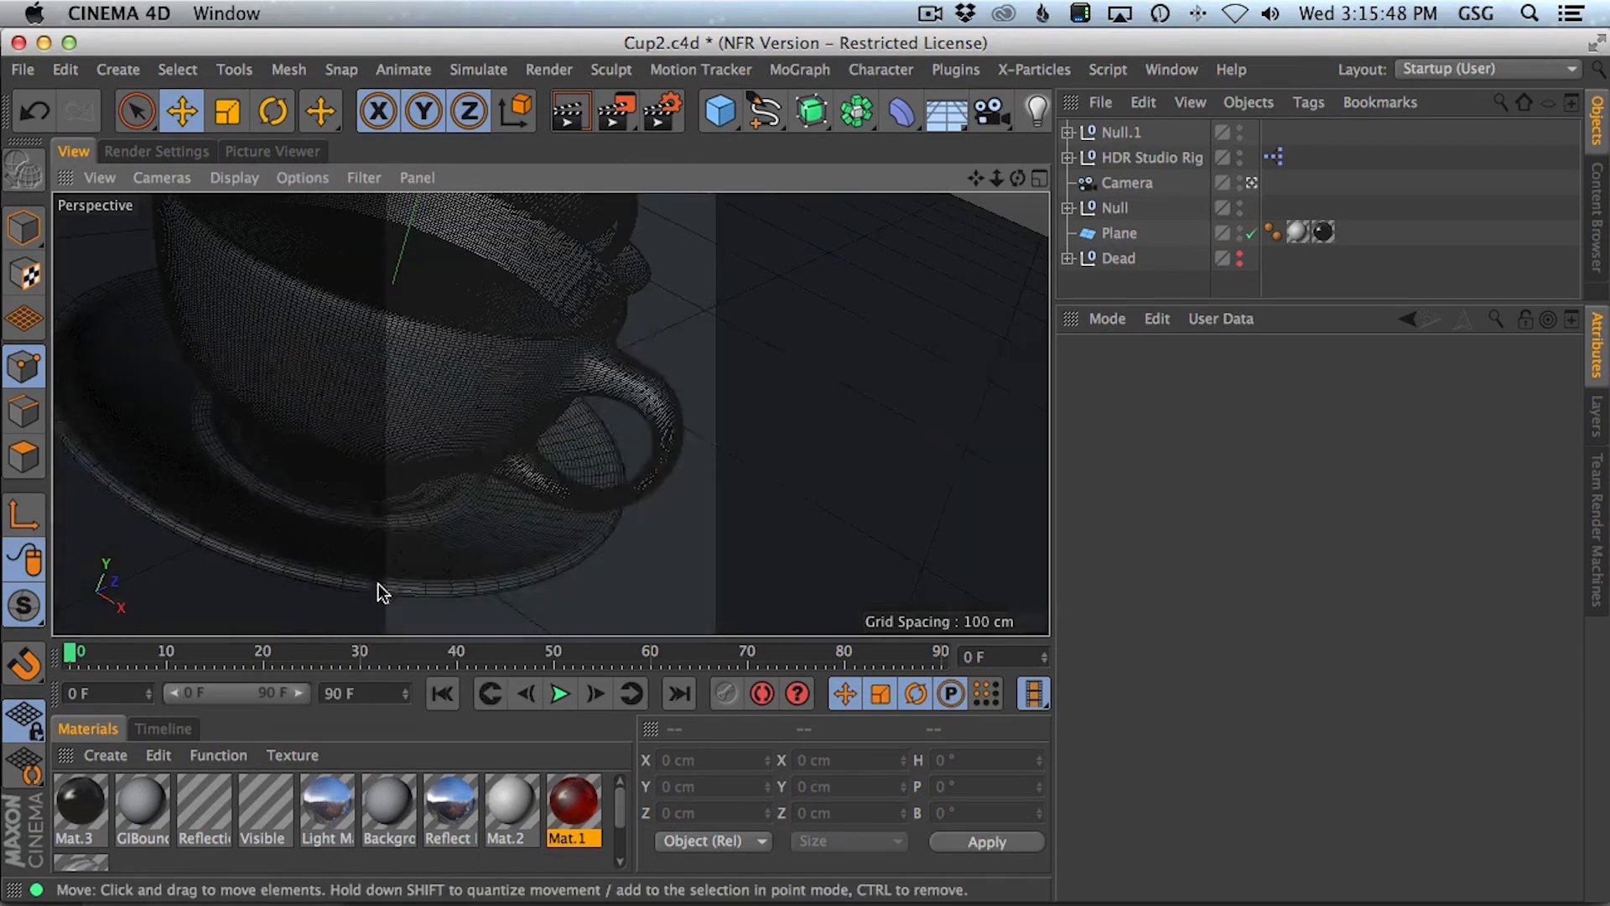
- Reframe the shot through the active camera to bring more of the cup and its saucer into the render area
key(2)
mouse_move(507, 415)
mouse_down()
mouse_move(485, 477)
mouse_move(520, 421)
mouse_move(537, 429)
mouse_move(471, 421)
mouse_move(485, 406)
mouse_move(550, 416)
mouse_move(528, 430)
mouse_move(507, 411)
mouse_move(524, 424)
mouse_up()
key(1)
key(3)
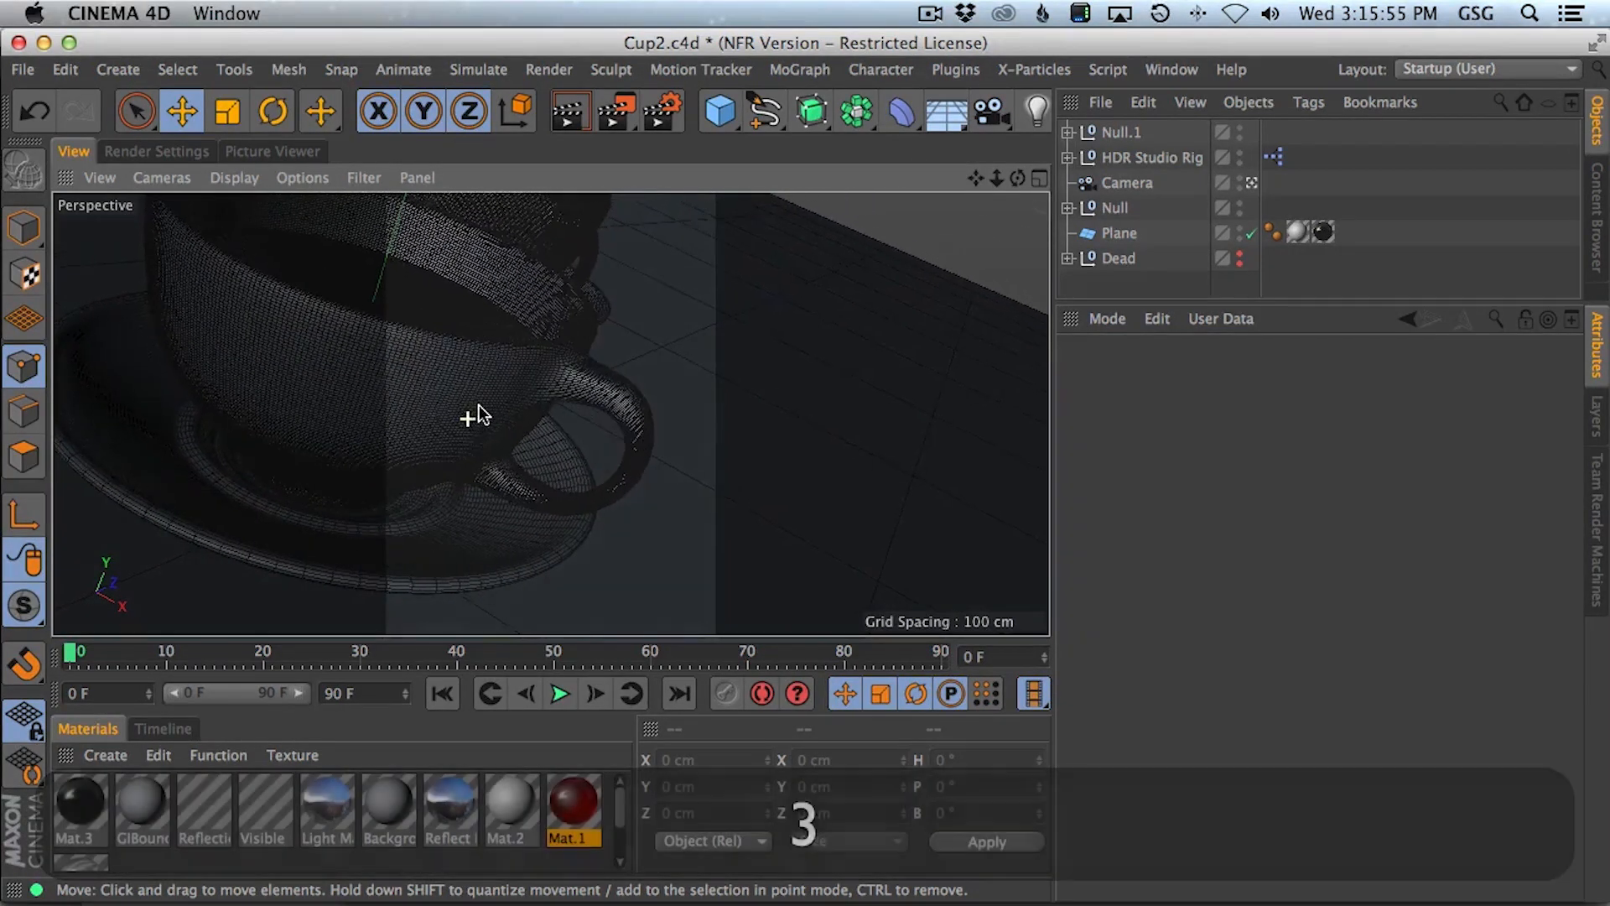
key(2)
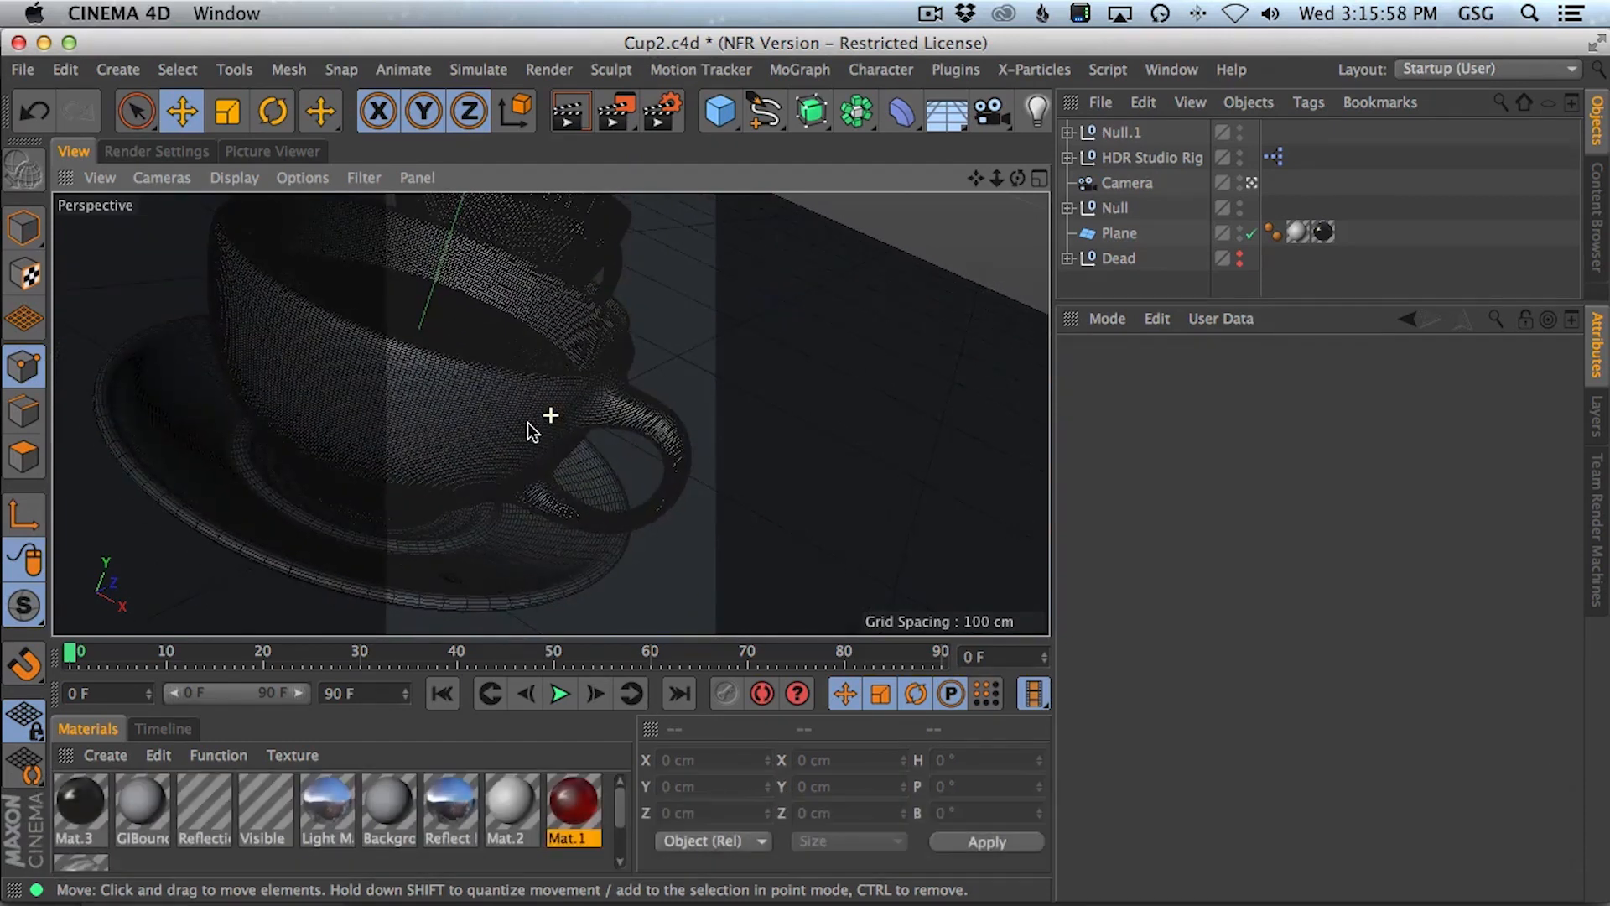
key(3)
key(1)
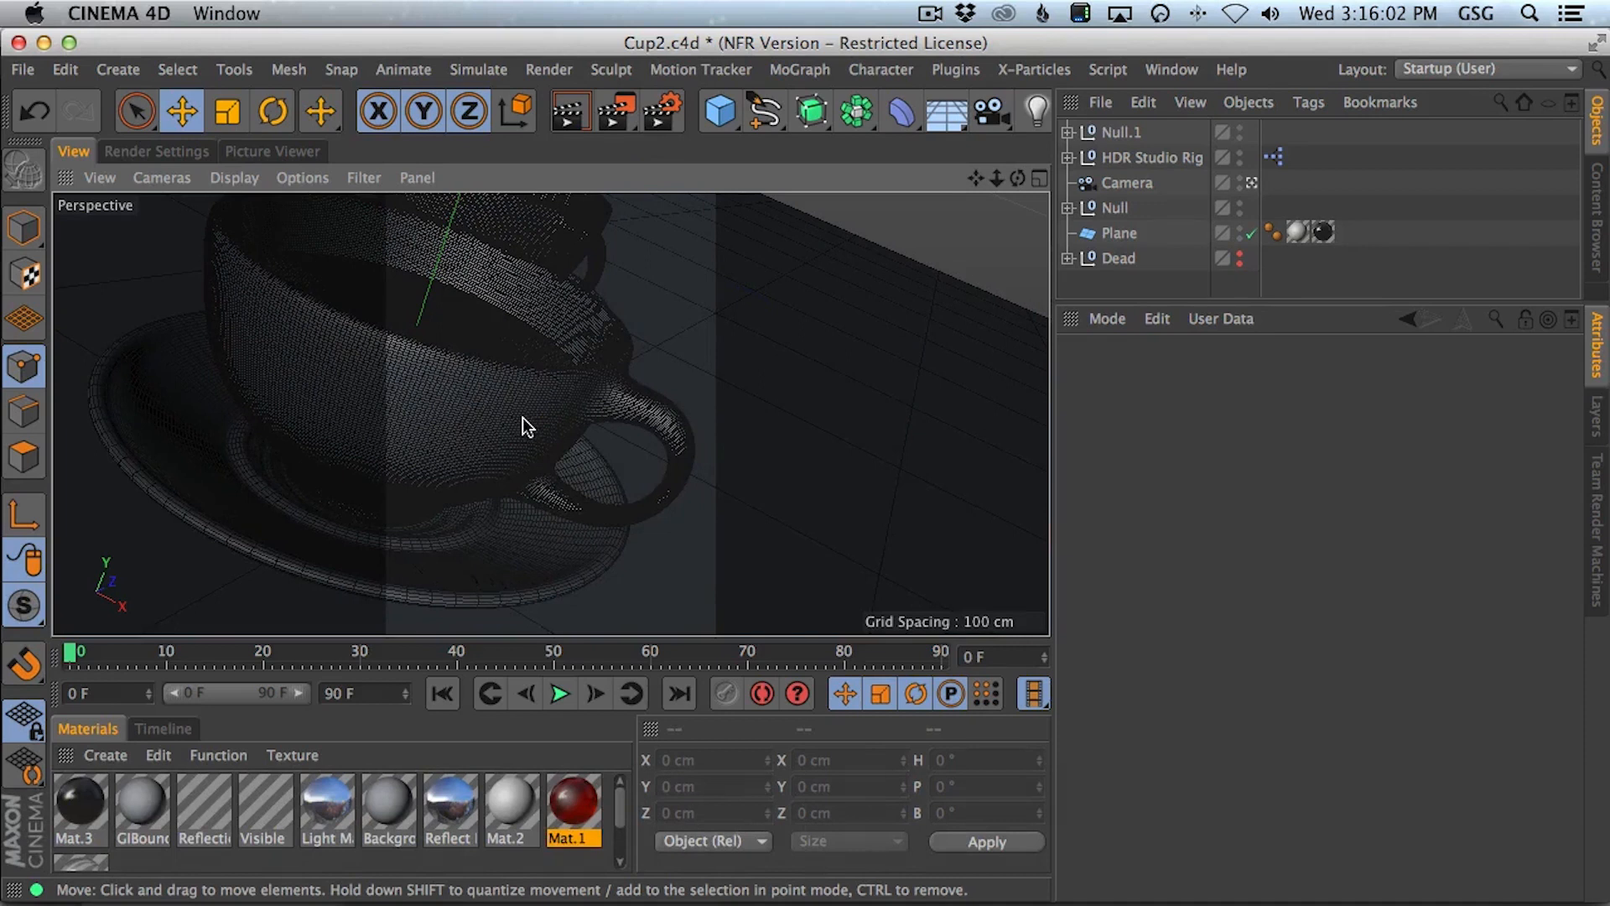
- Set the Camera's bank rotation (R.B) to -18°
click(1126, 187)
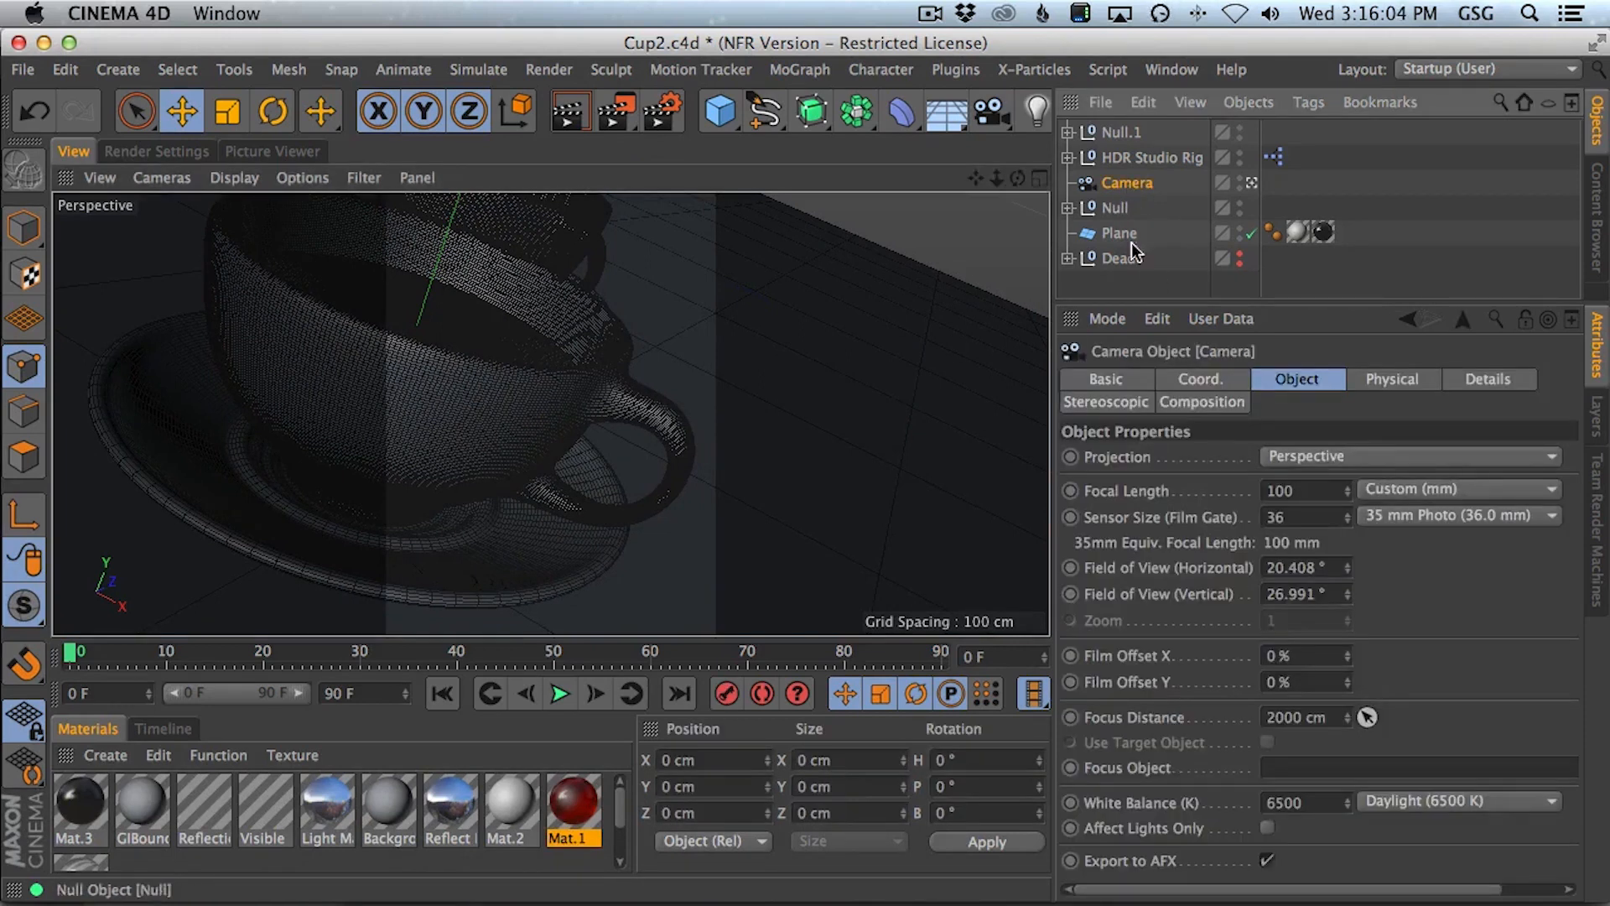
click(1201, 378)
click(1492, 503)
text(-1)
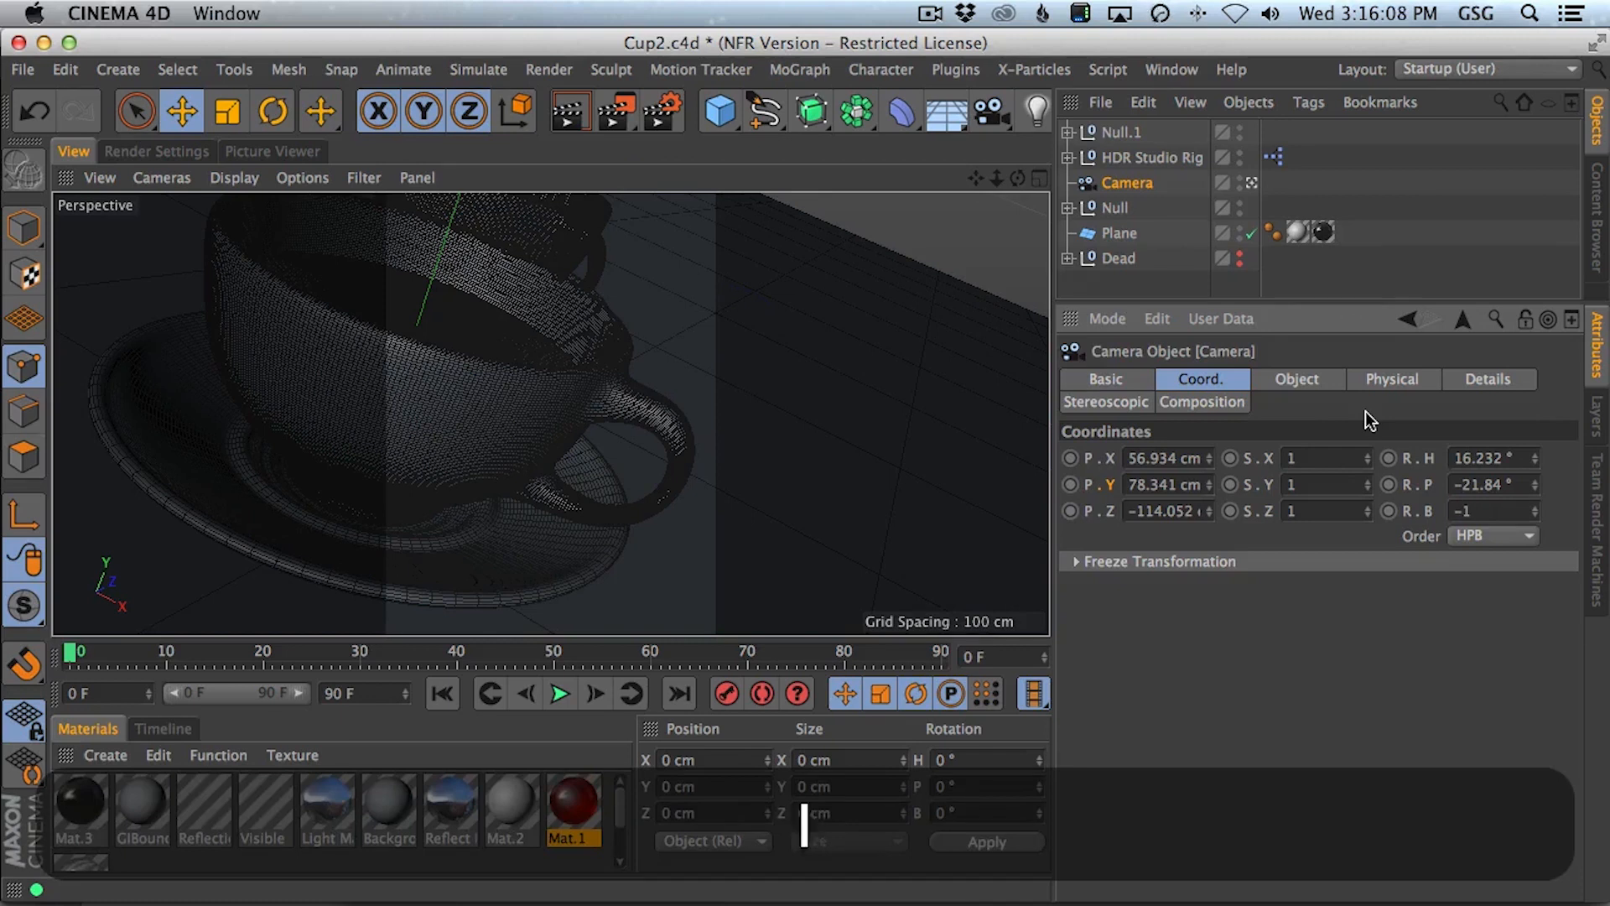
text(8)
key(Return)
- Orbit and pull back the camera slightly to frame the cup and saucer, and render the shot to the Picture Viewer
drag(344, 453, 506, 416)
key(2)
key(3)
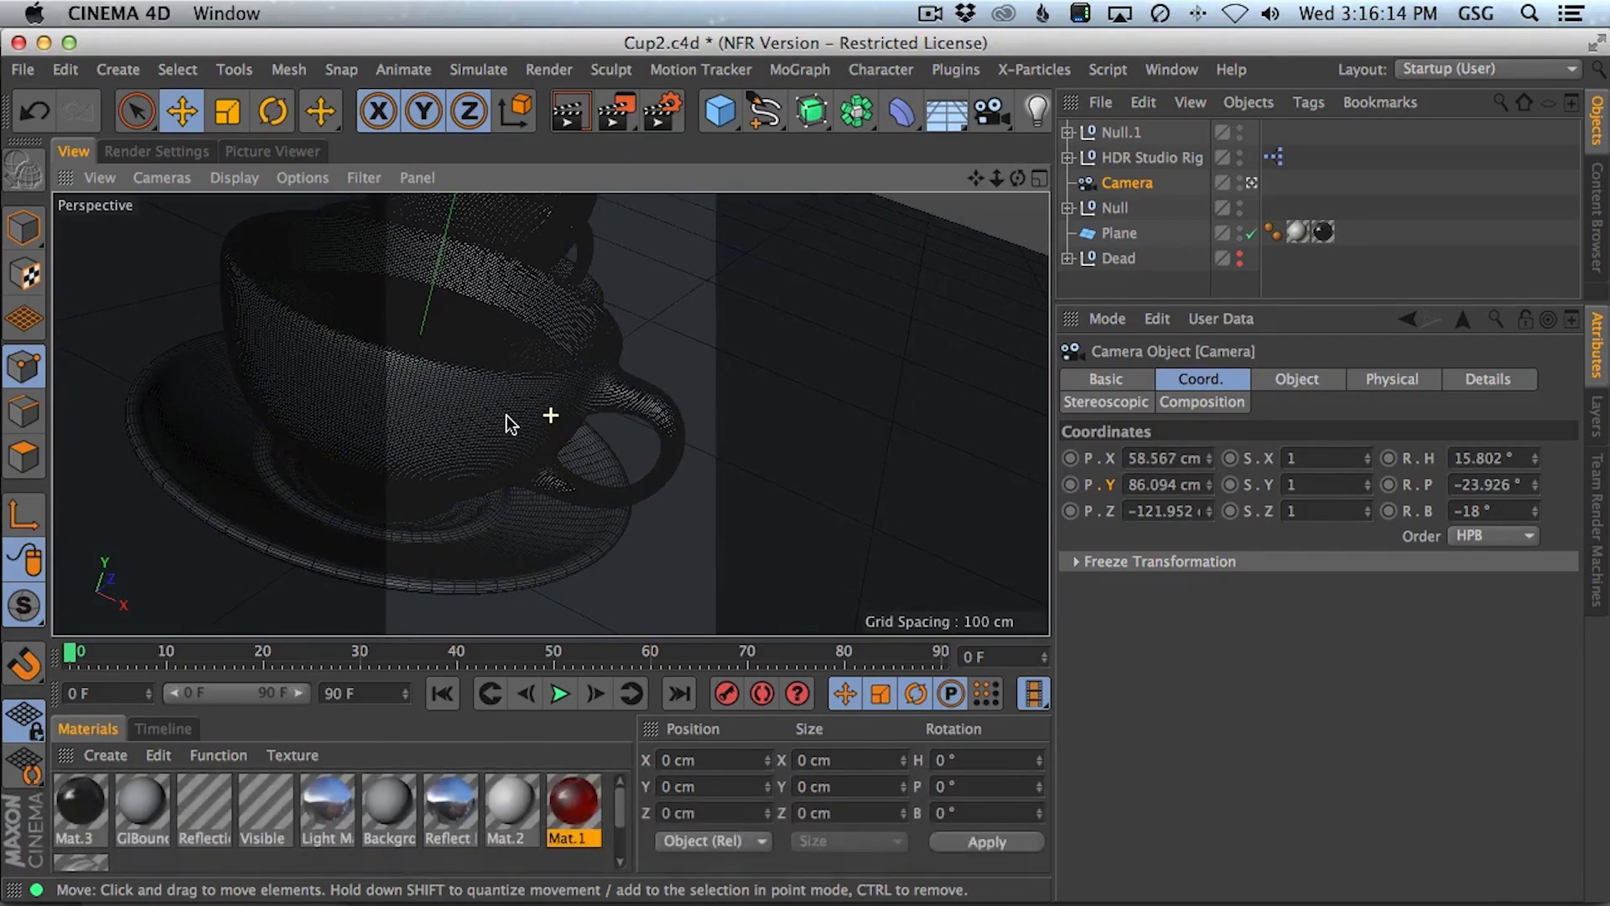
key(shift+r)
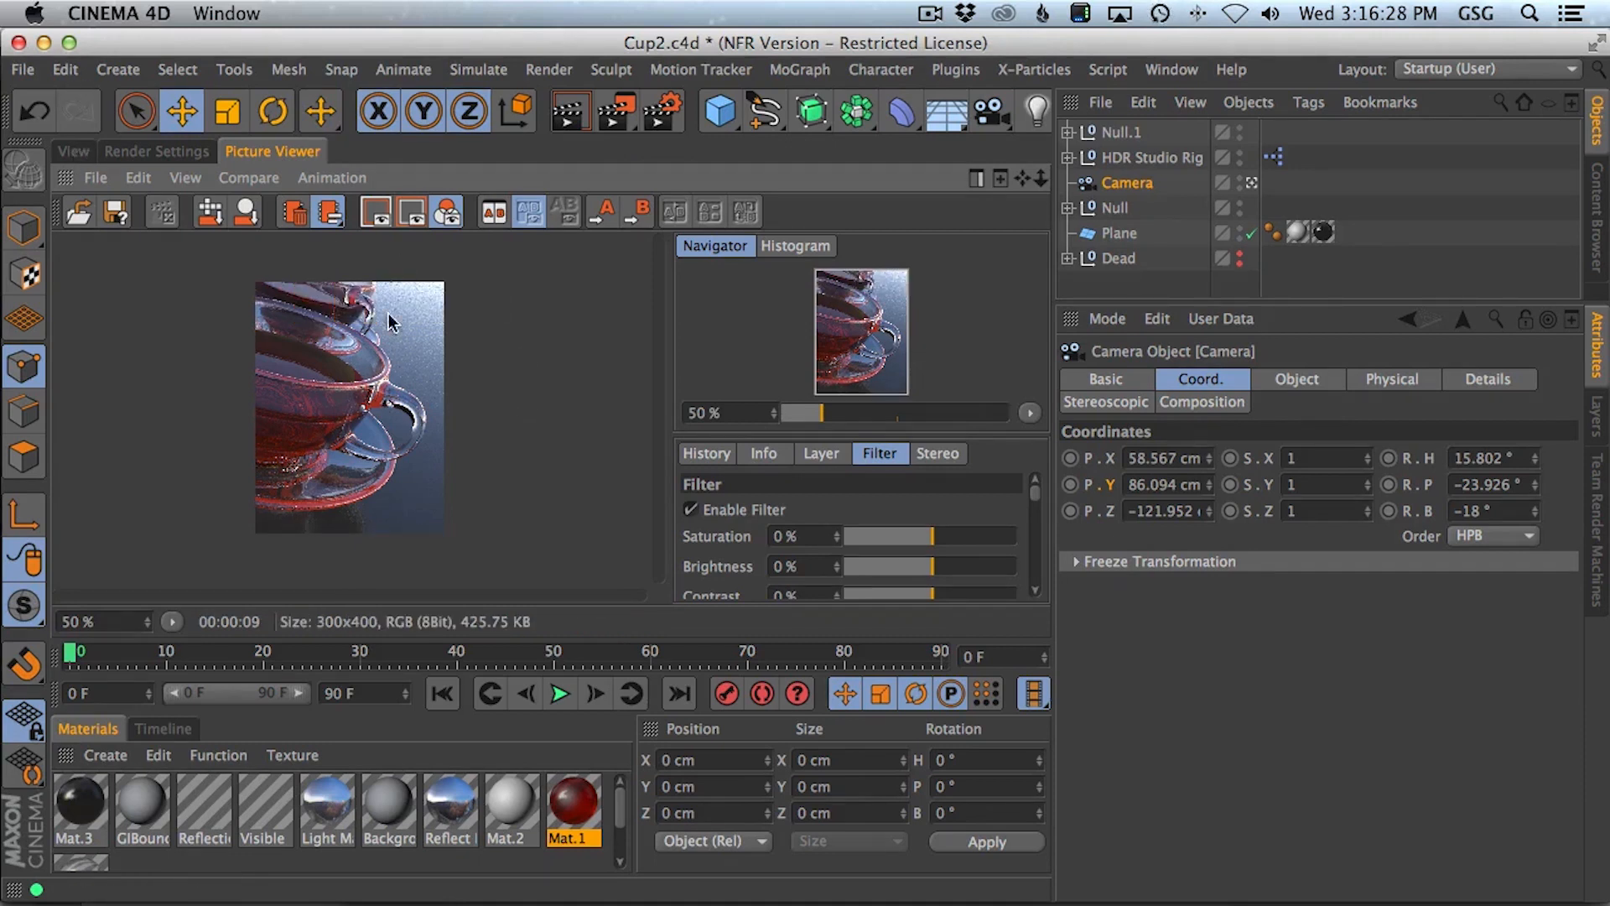
- Return to the perspective viewport and review the Camera's physical and object properties
click(74, 151)
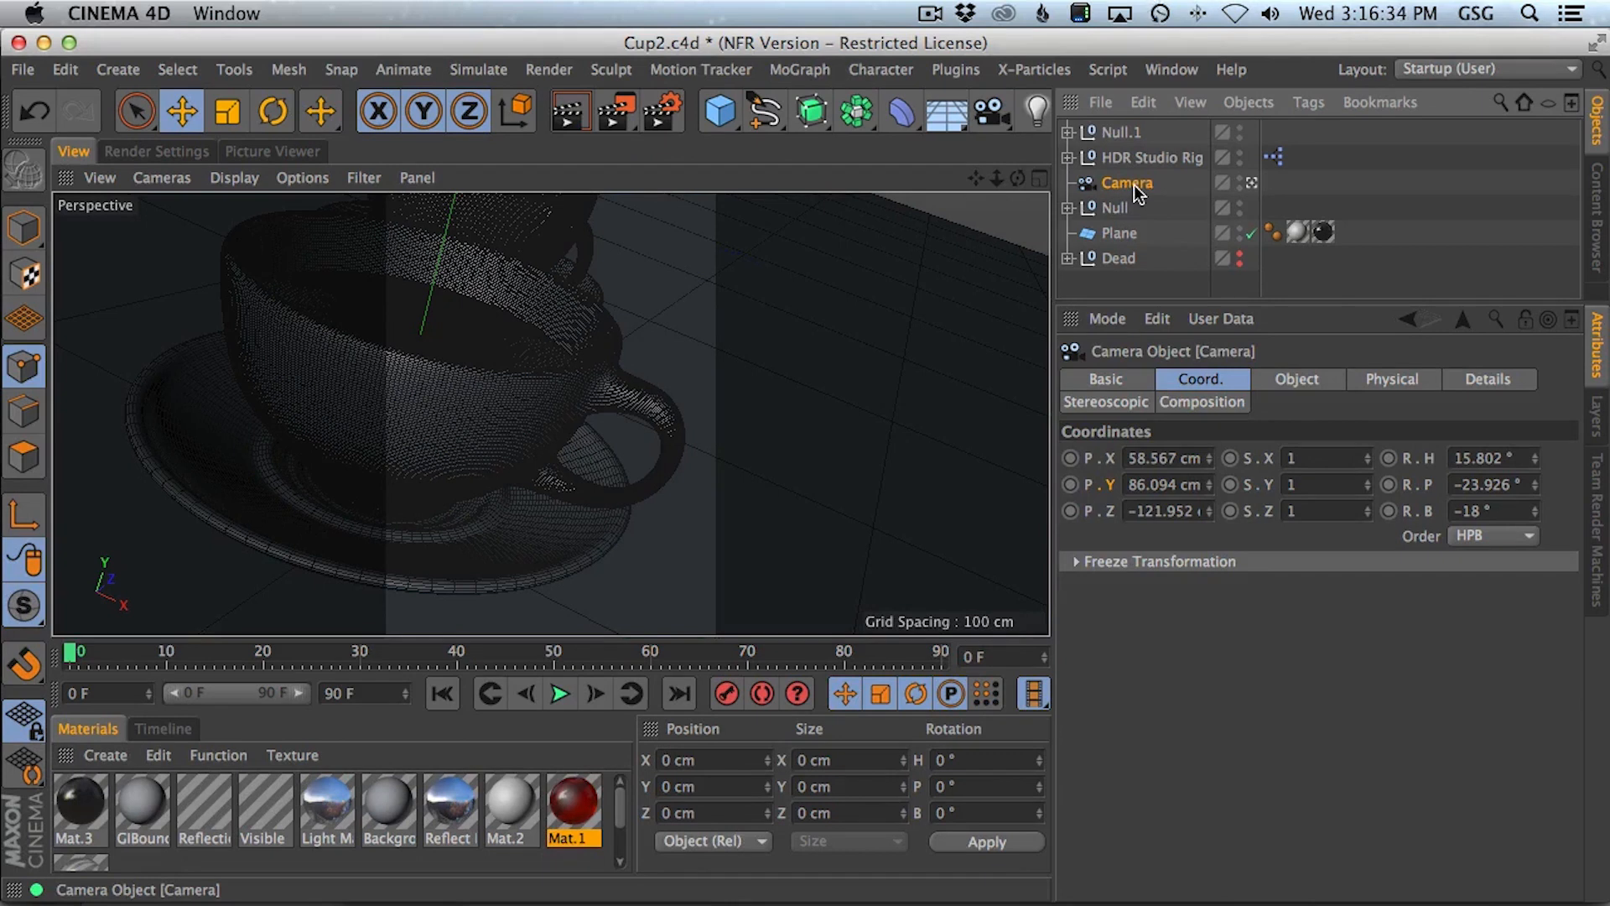
click(1395, 382)
scroll(1426, 672, down, 3)
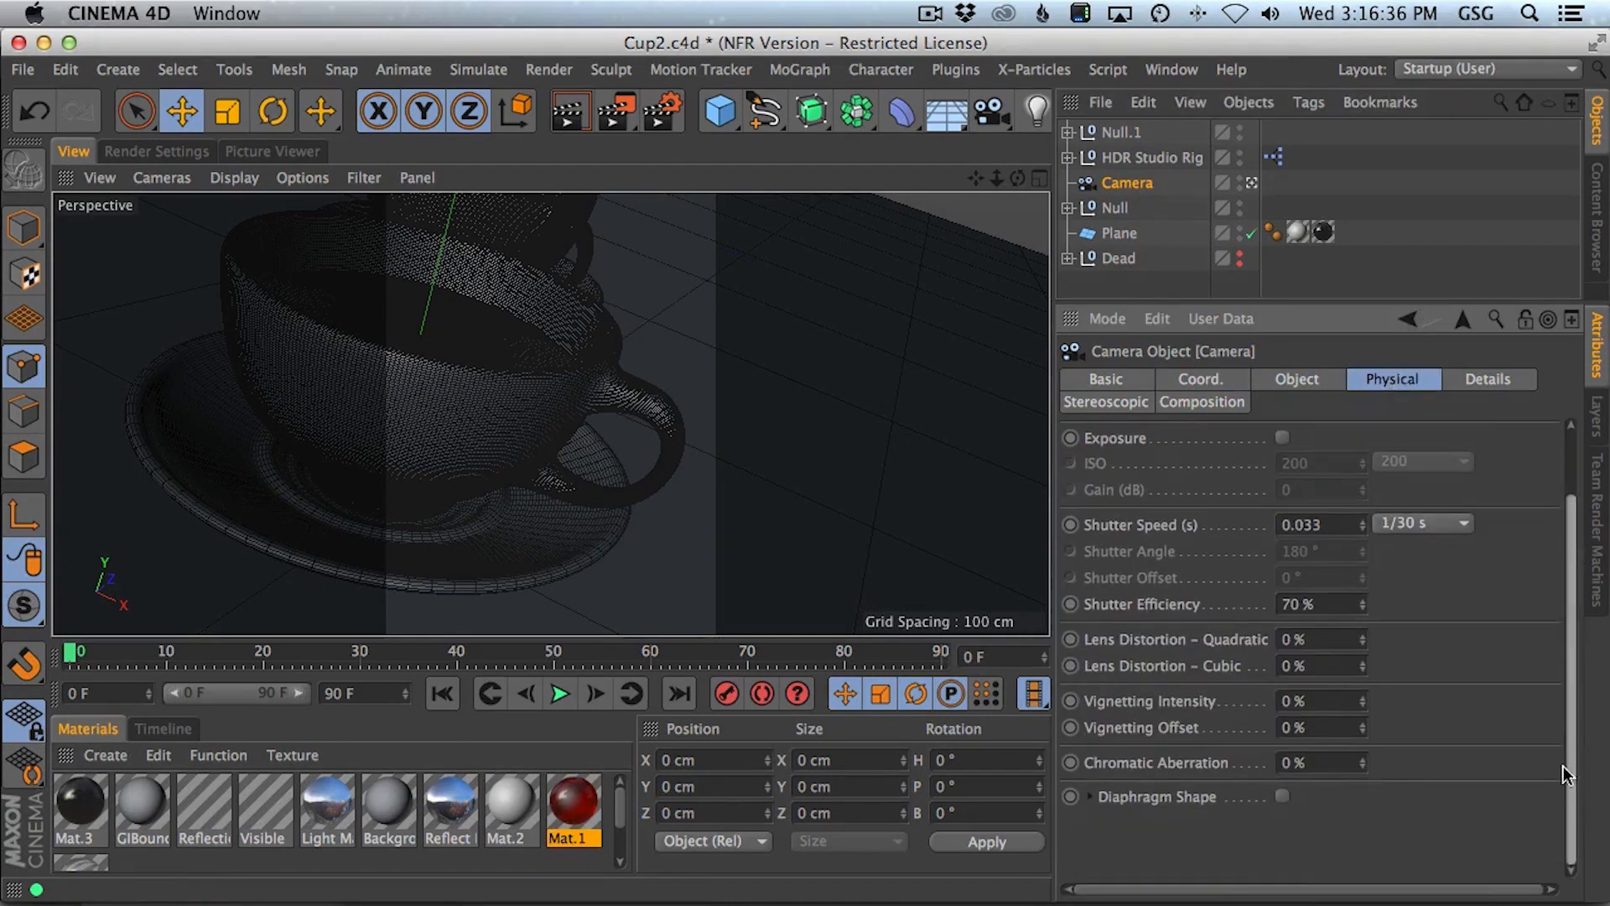
click(1307, 380)
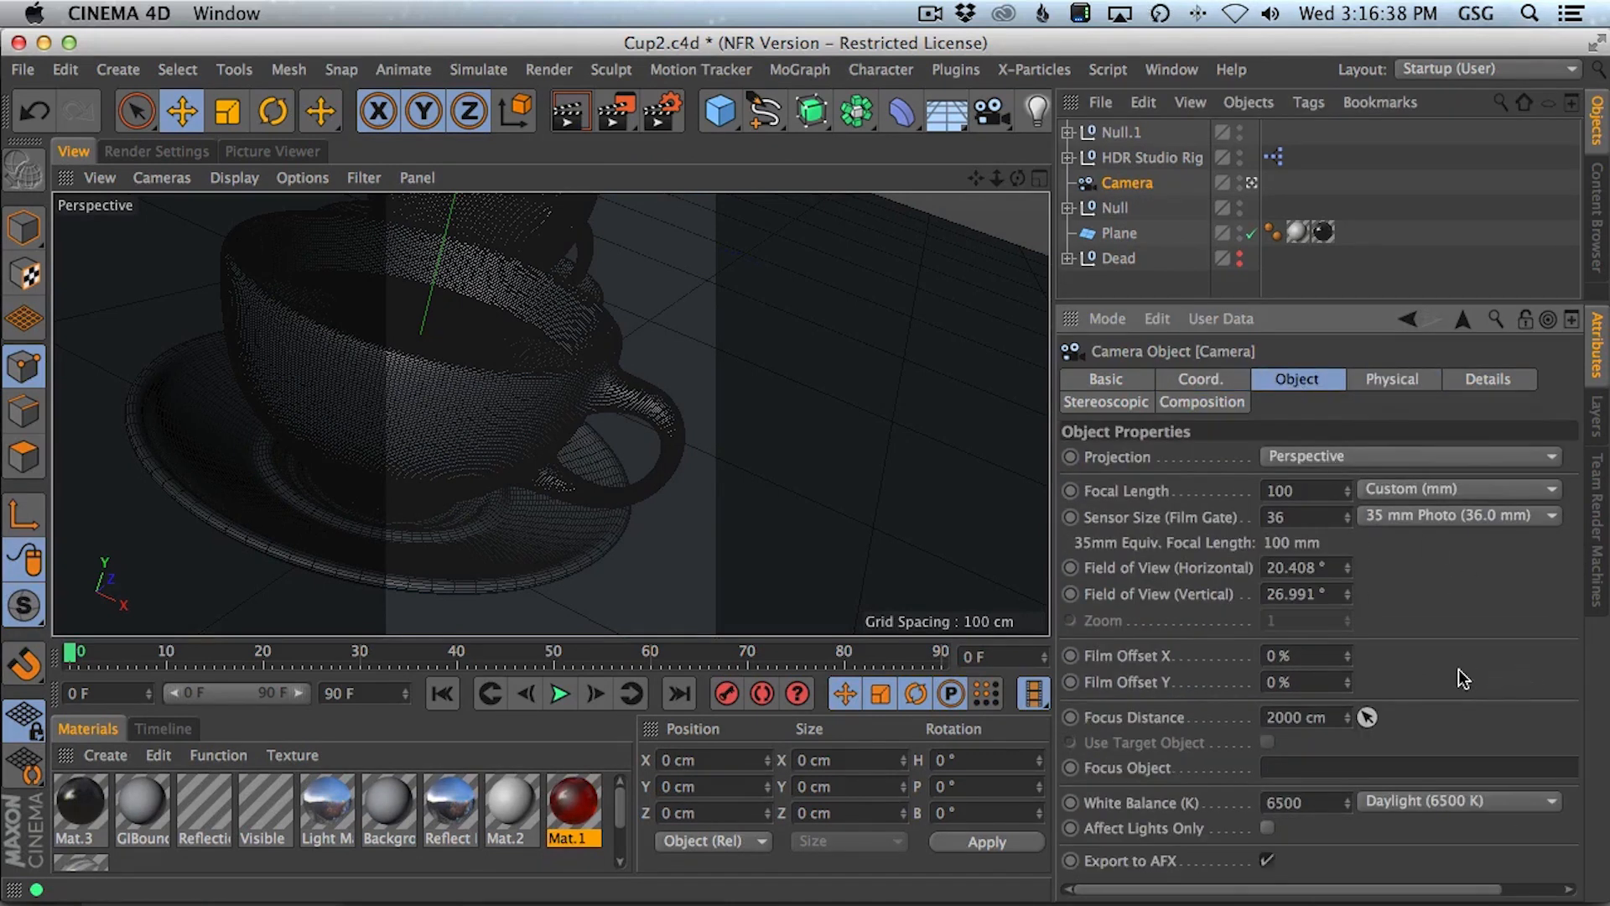
- Switch to the Behance teacup page in Safari, examine the reference's focus and blur against the viewport framing, and return to Cinema 4D
key(super+Tab)
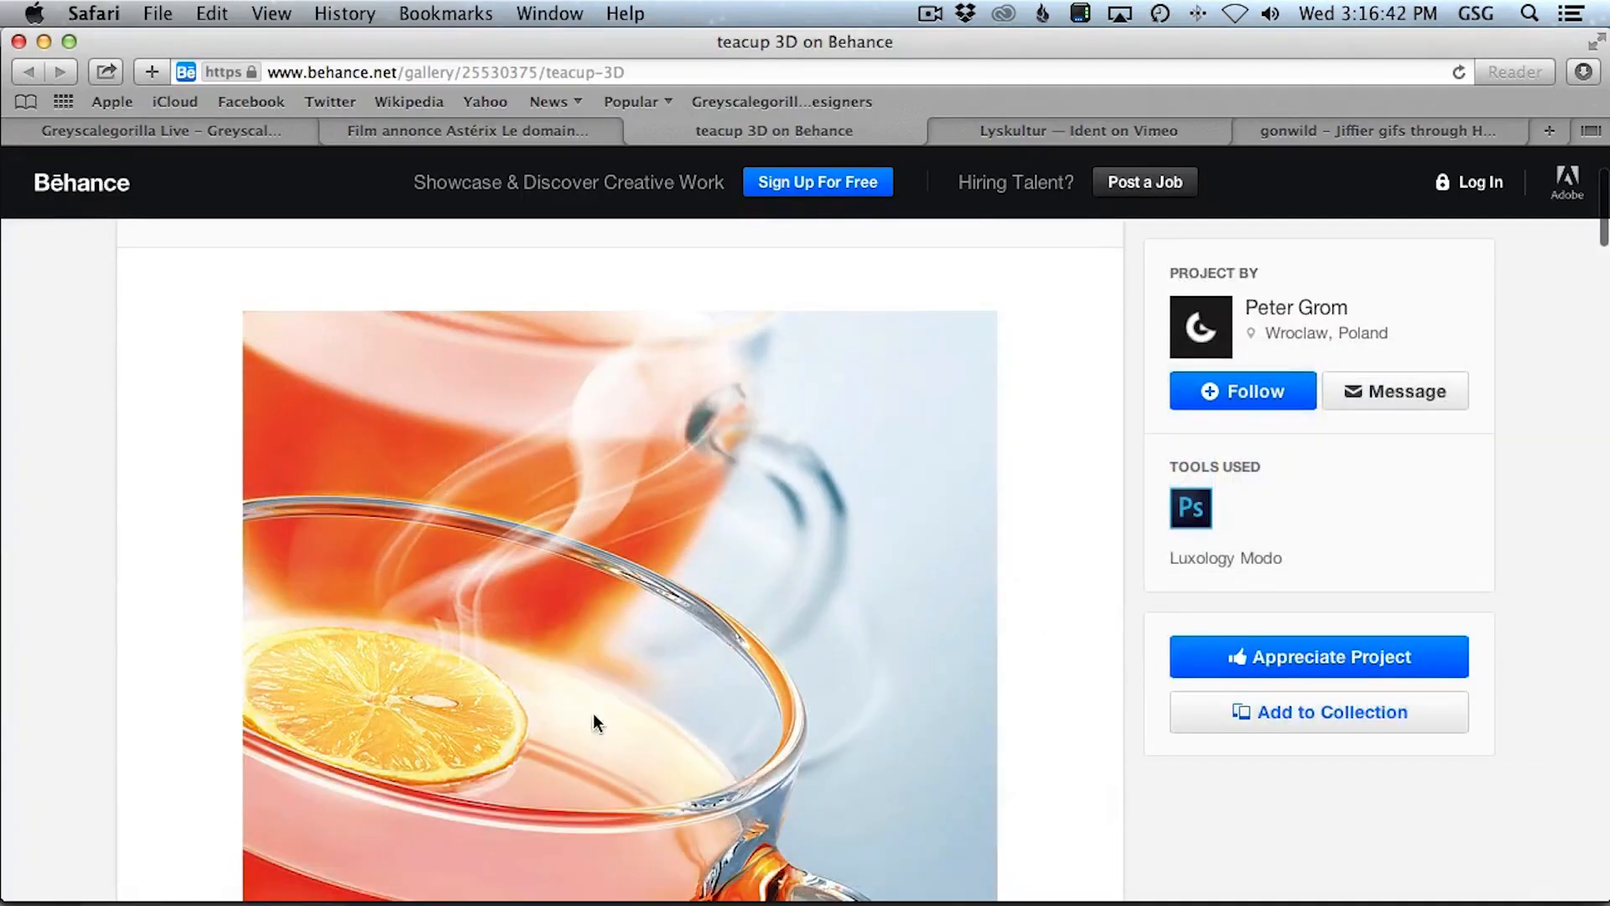
scroll(550, 713, down, 3)
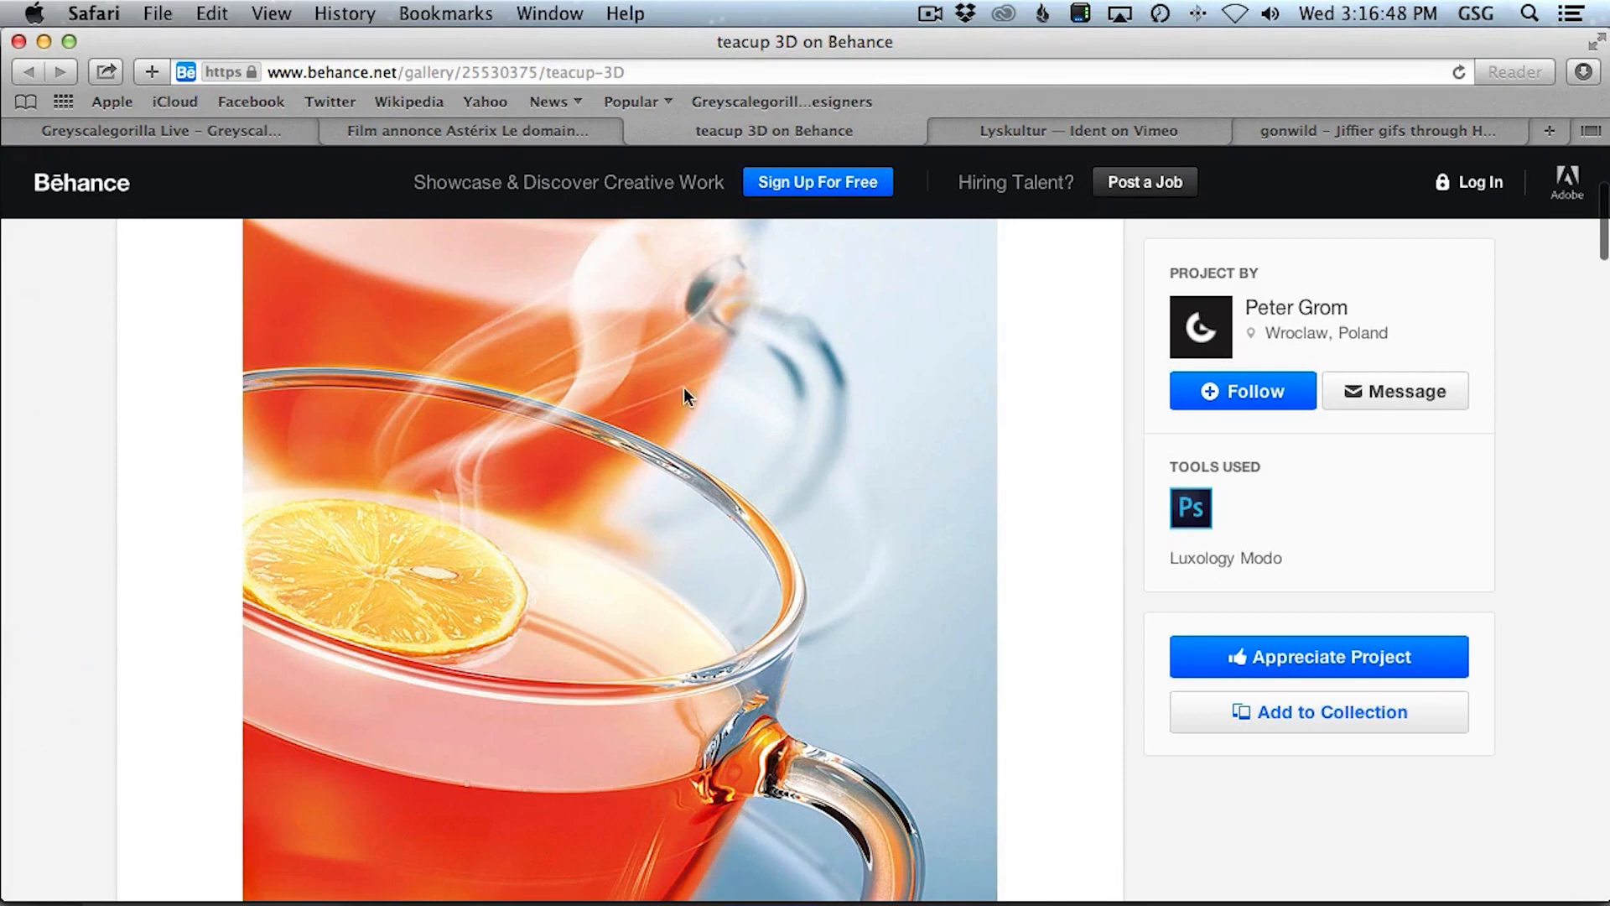
scroll(678, 382, down, 5)
scroll(683, 389, up, 7)
scroll(683, 389, down, 5)
scroll(683, 395, up, 6)
scroll(682, 394, down, 9)
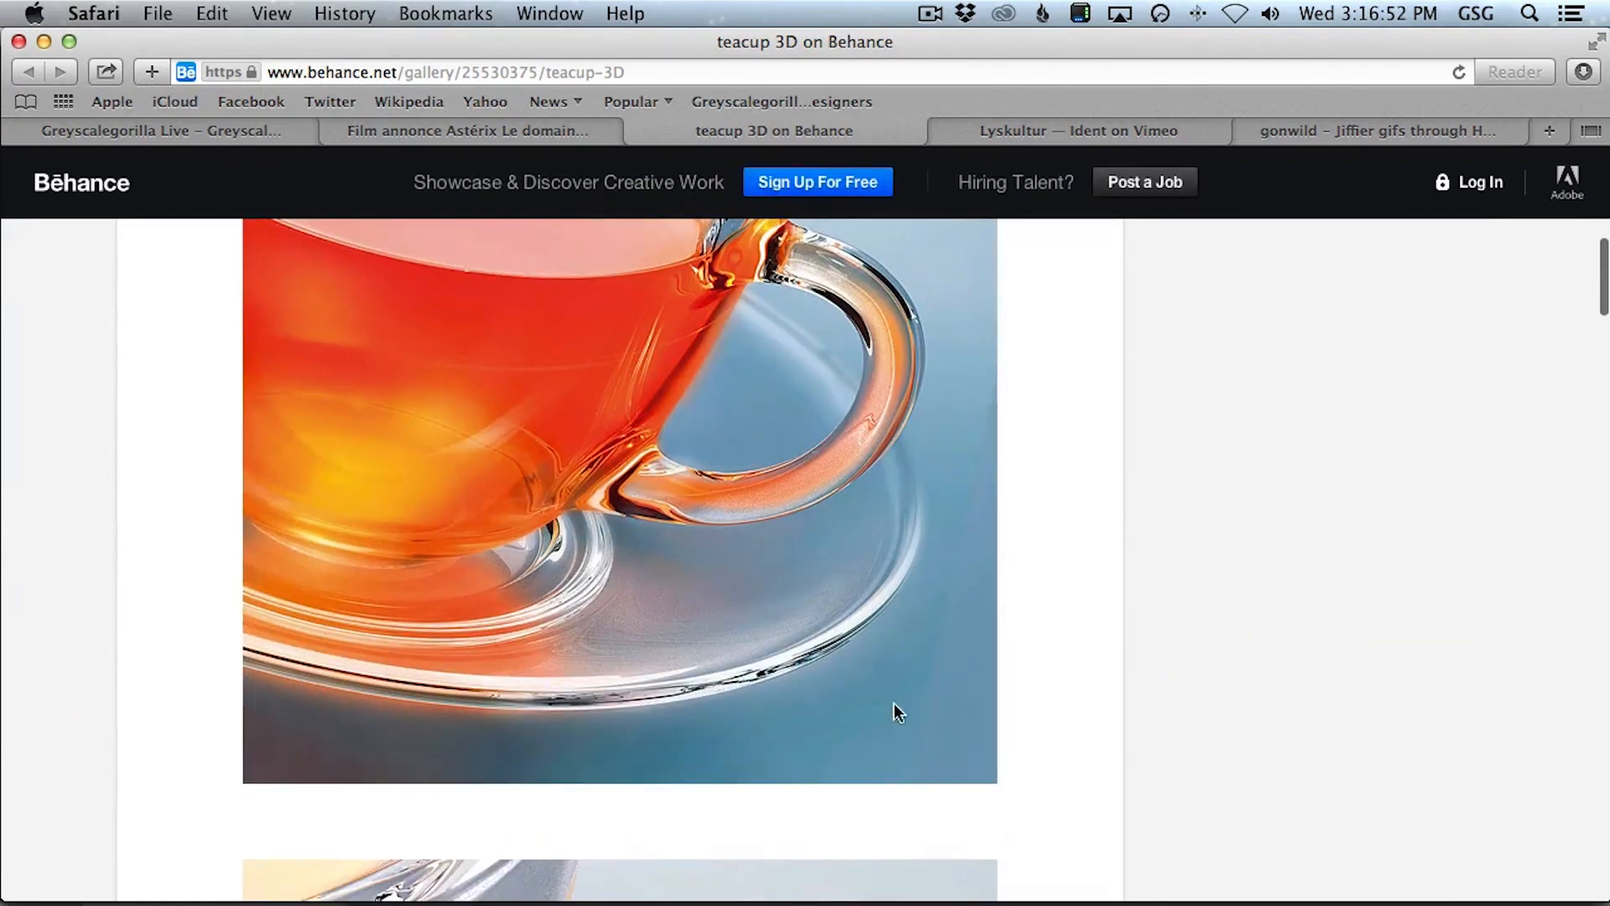
scroll(596, 661, up, 10)
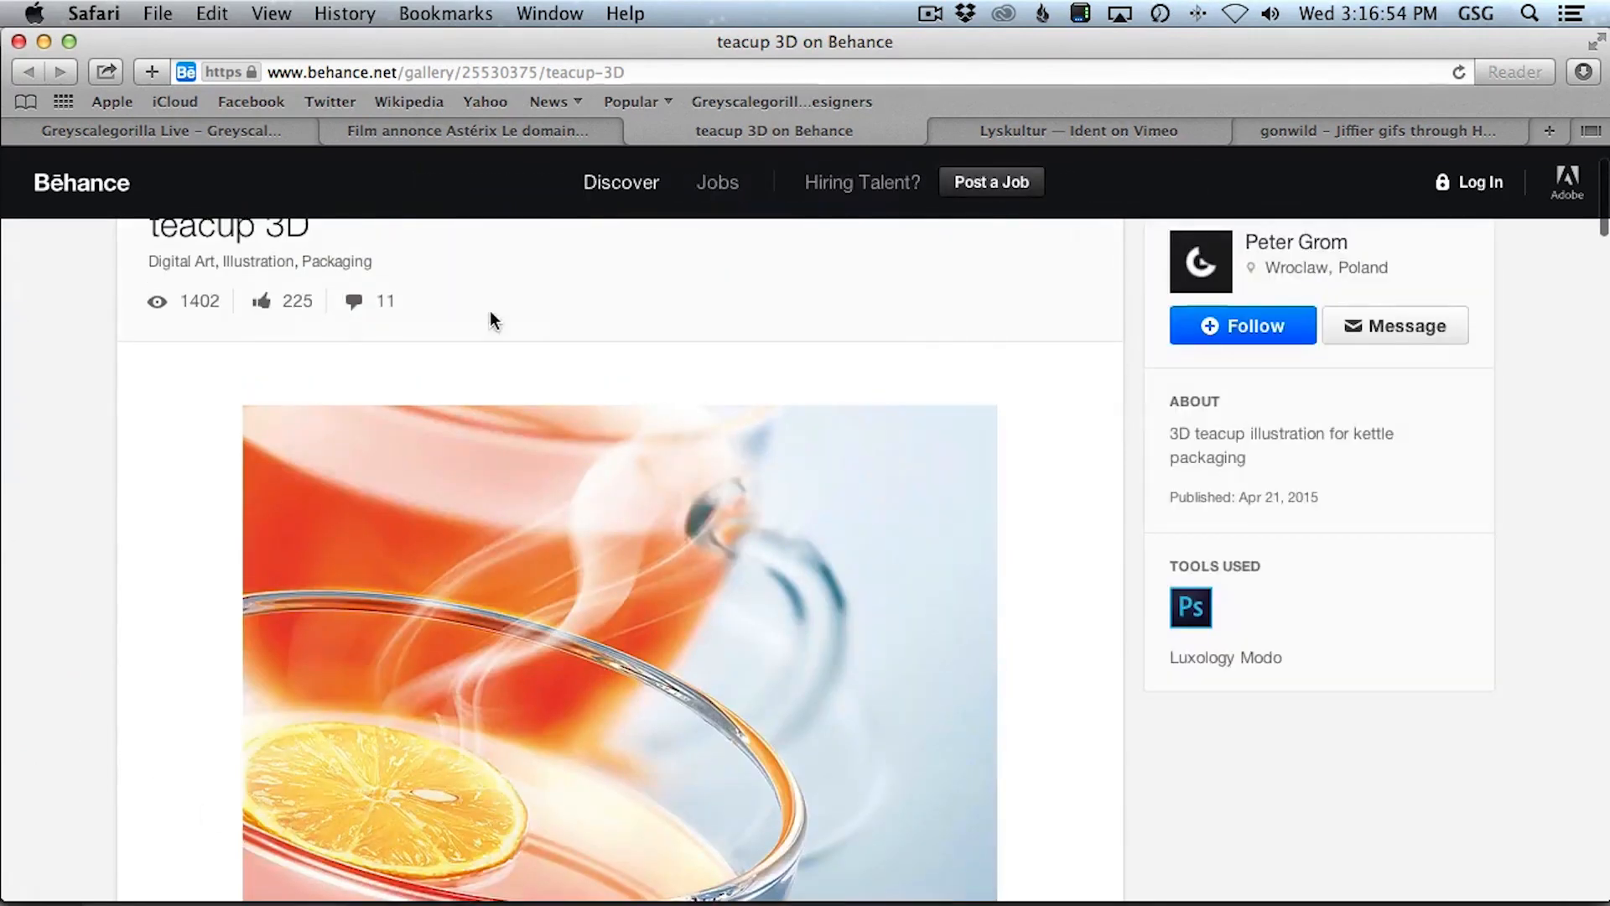
key(super+Tab)
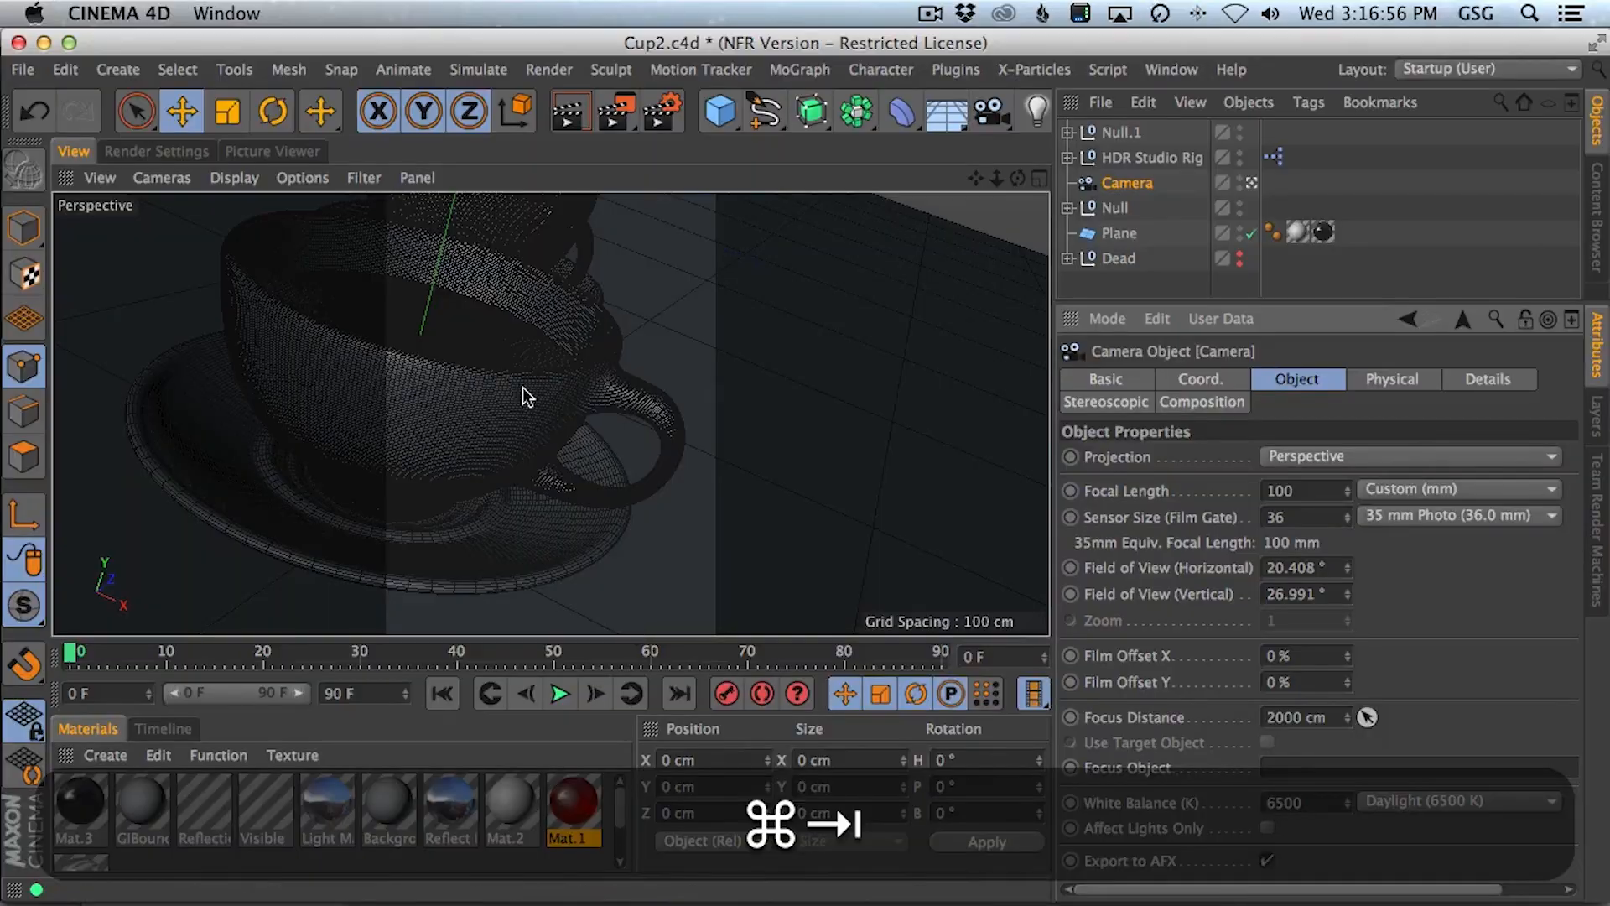
key(super+Tab)
scroll(436, 647, down, 5)
scroll(436, 647, up, 7)
key(super+Tab)
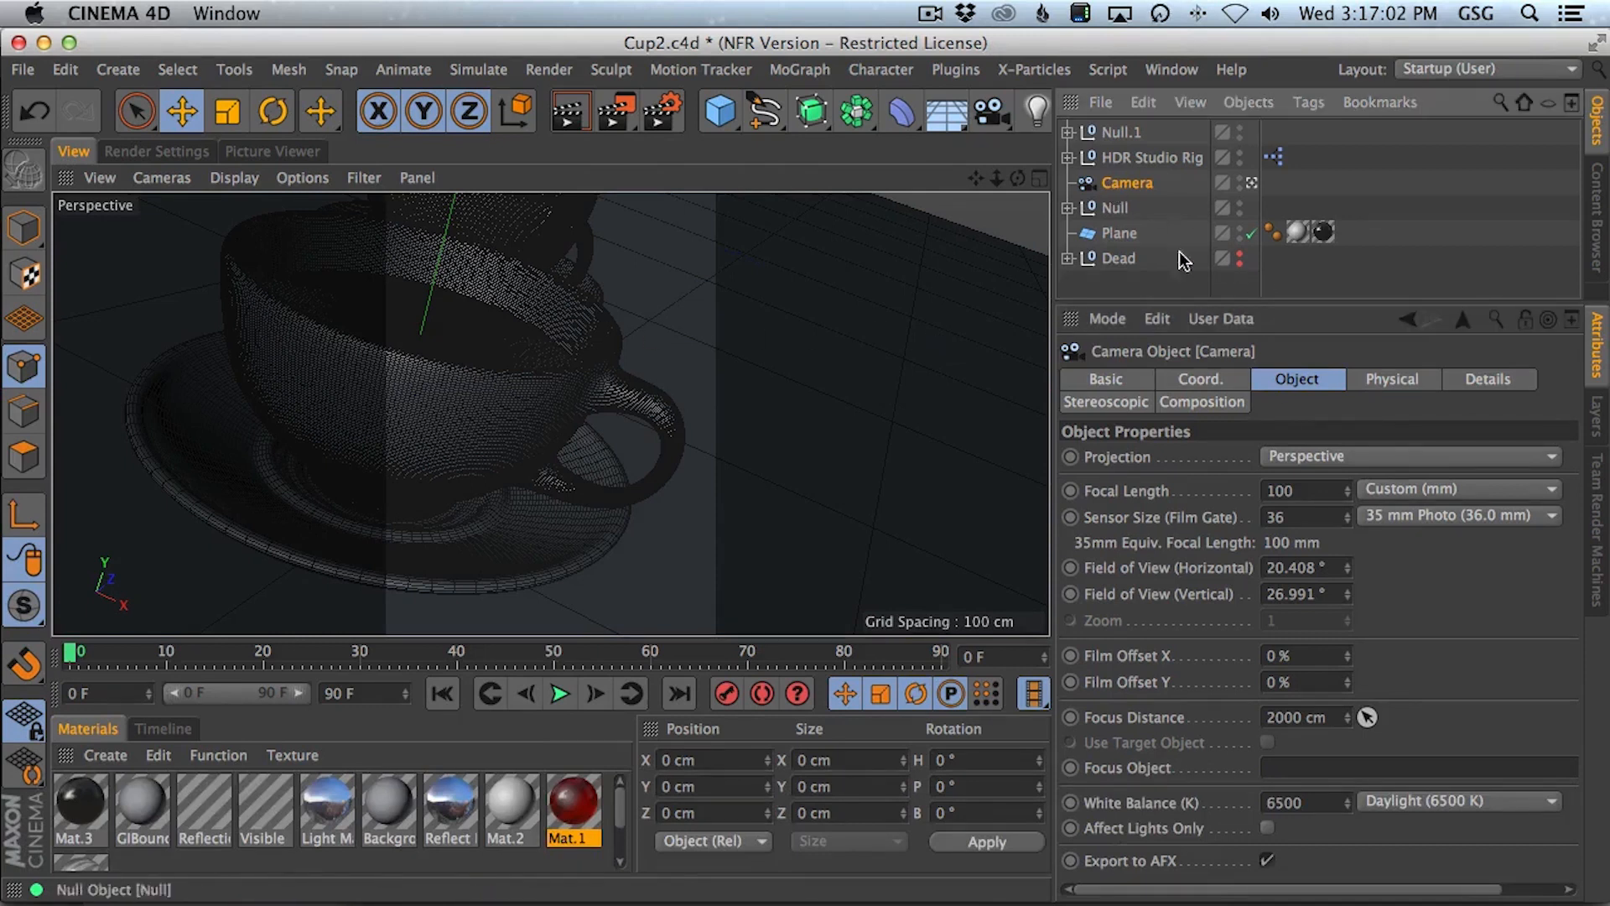
- Pick the camera's focus distance at the cup's rim near the handle, about 127 cm, and set the F-Stop to 1
drag(591, 369, 597, 381)
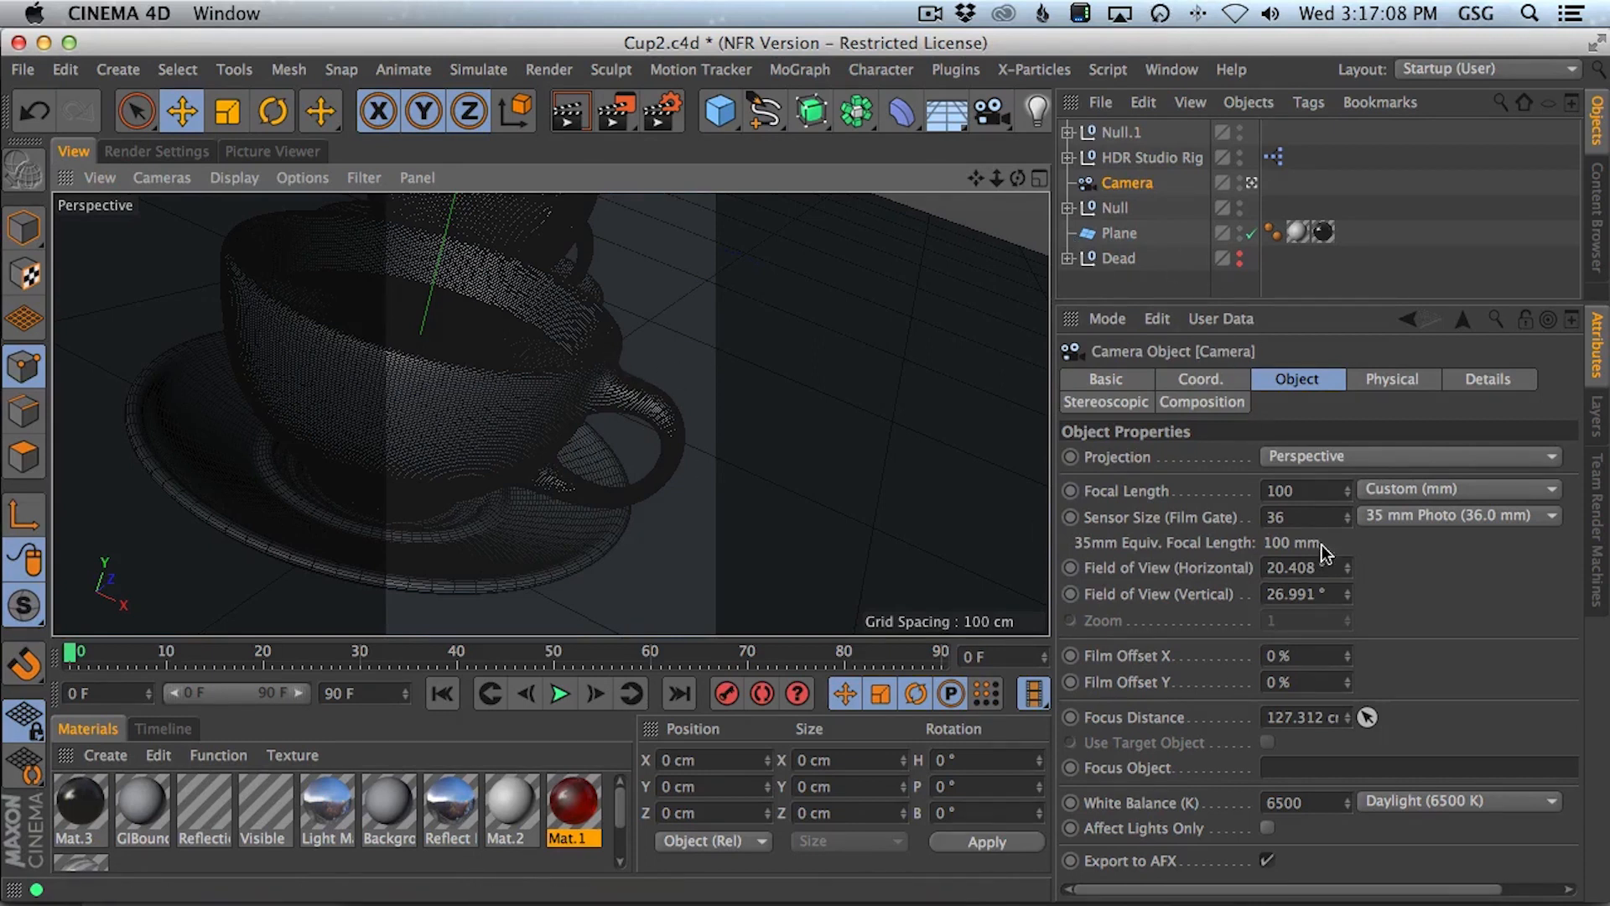
click(1385, 378)
text(1)
key(Return)
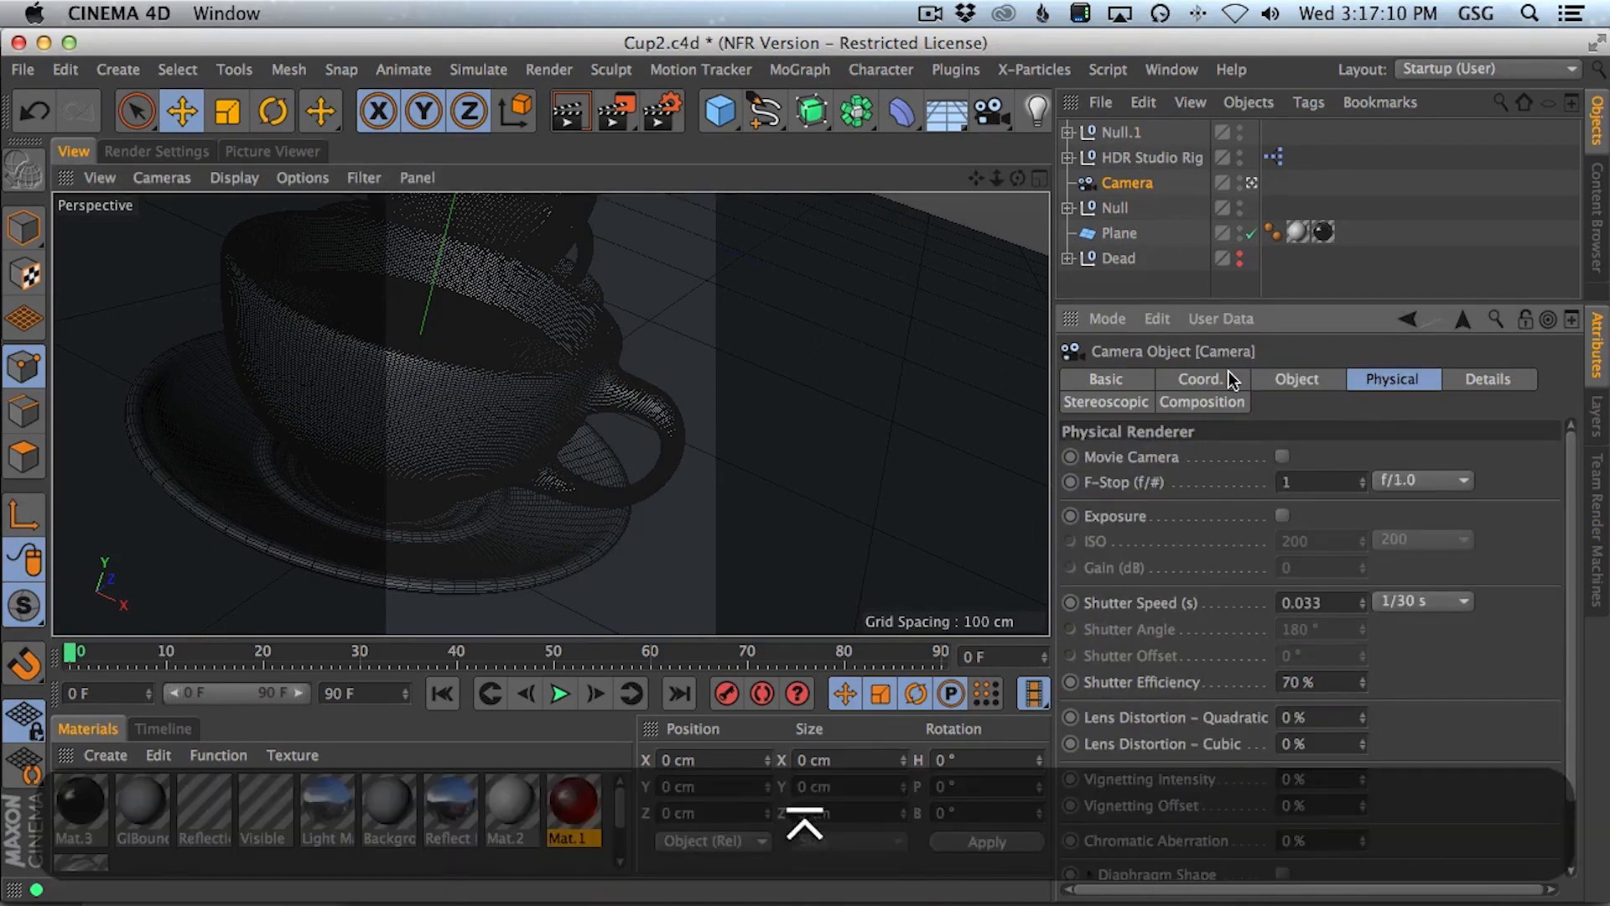
- Enable Depth Of Field in the Physical renderer settings and render the shot to the Picture Viewer
click(167, 152)
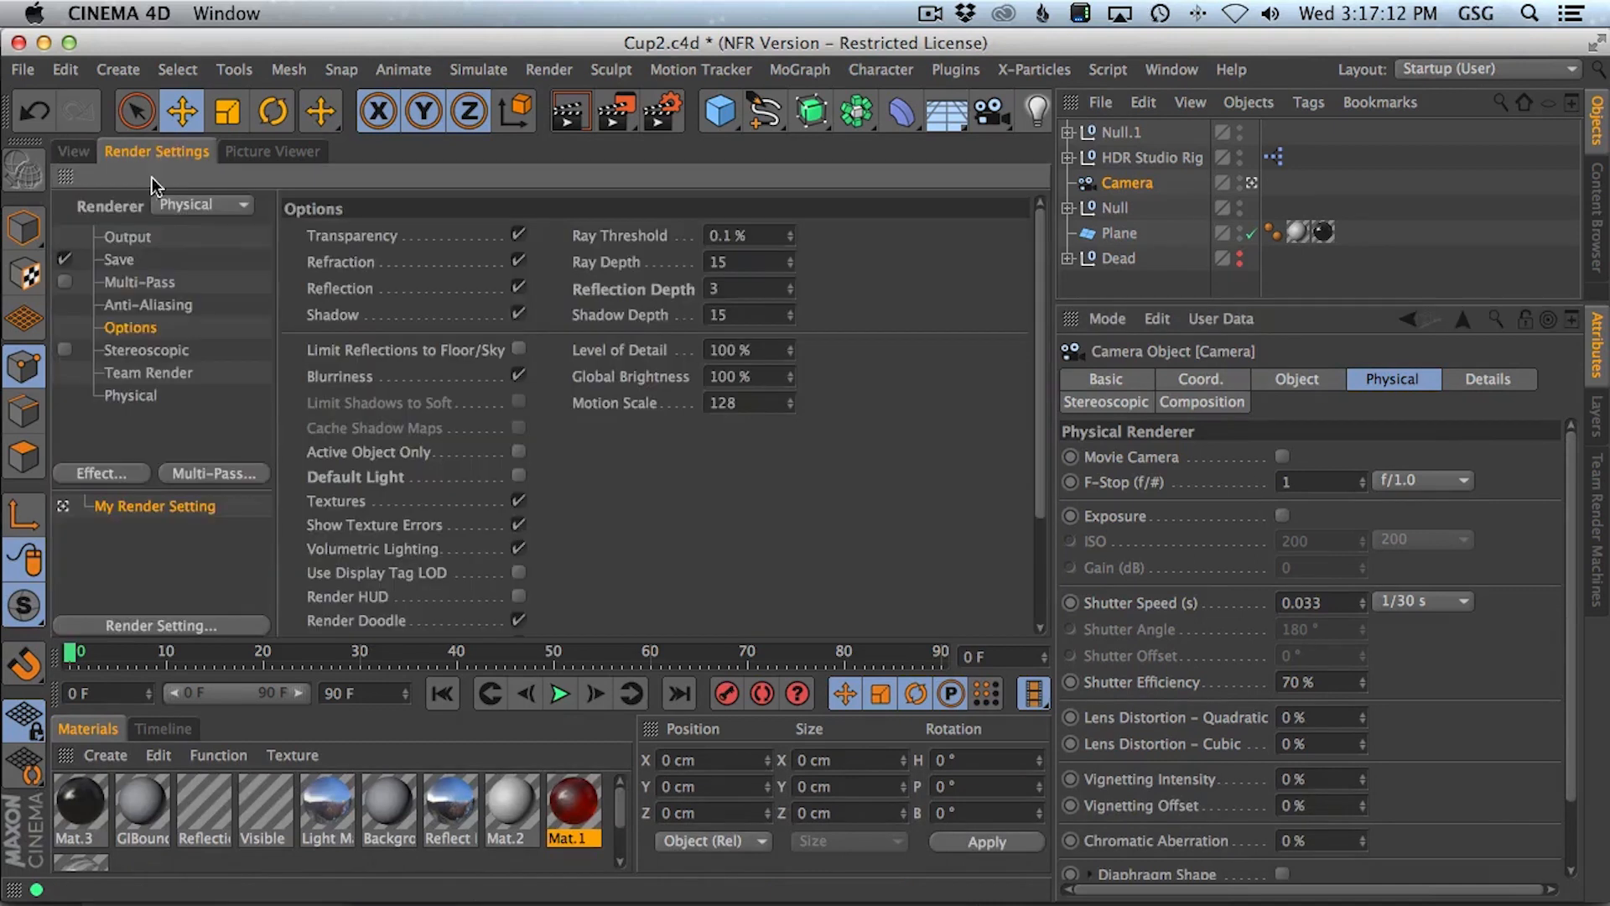
click(133, 396)
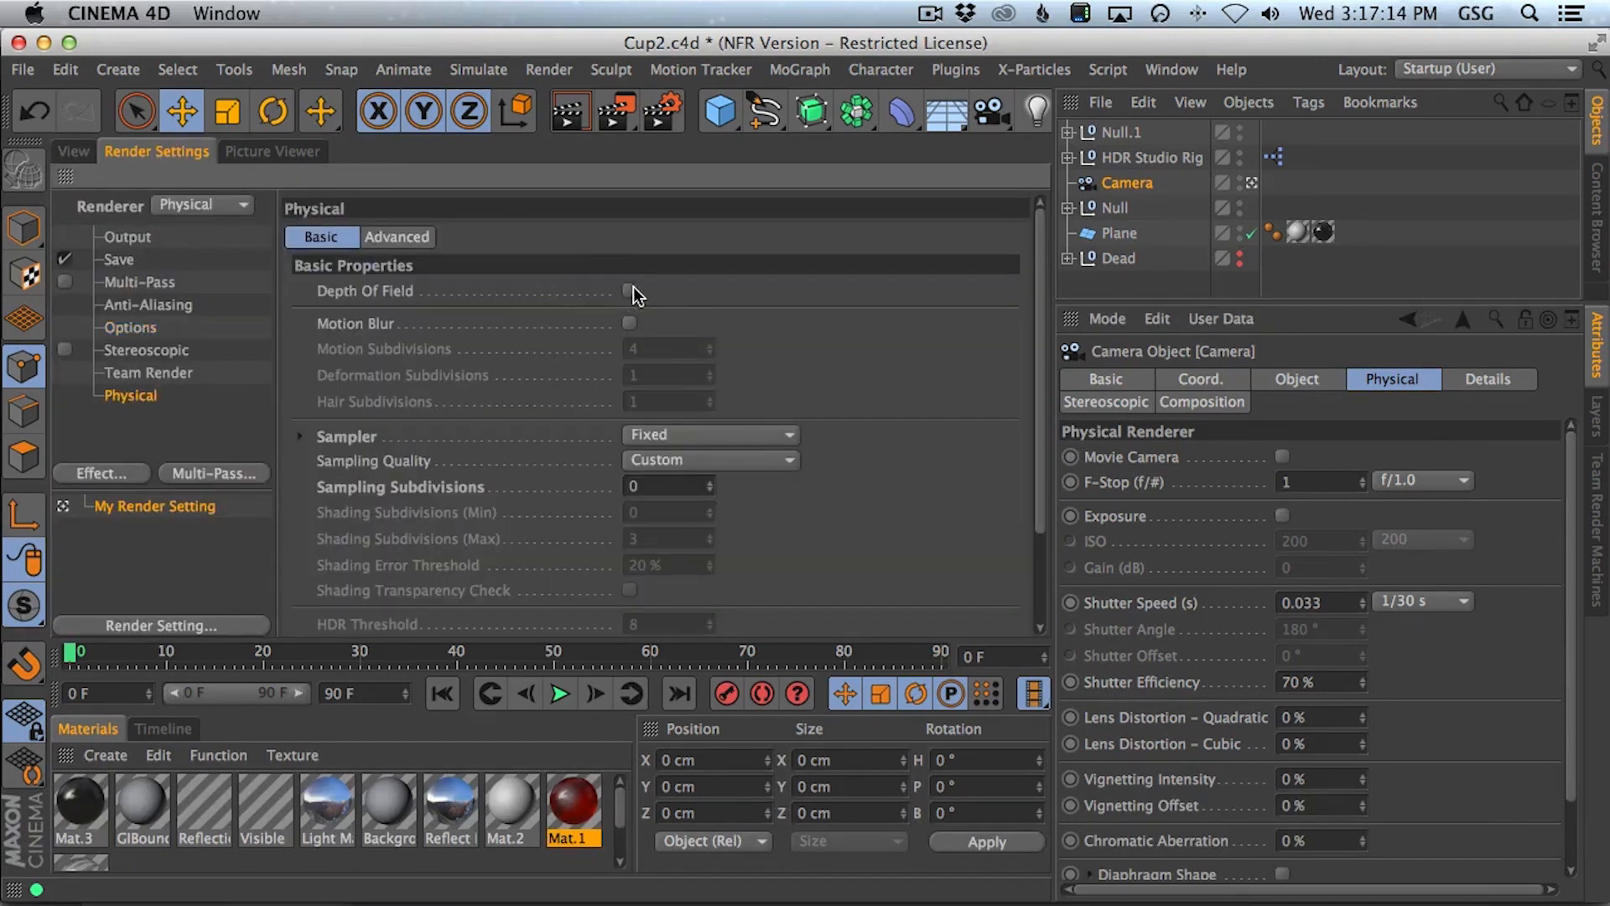
key(shift+r)
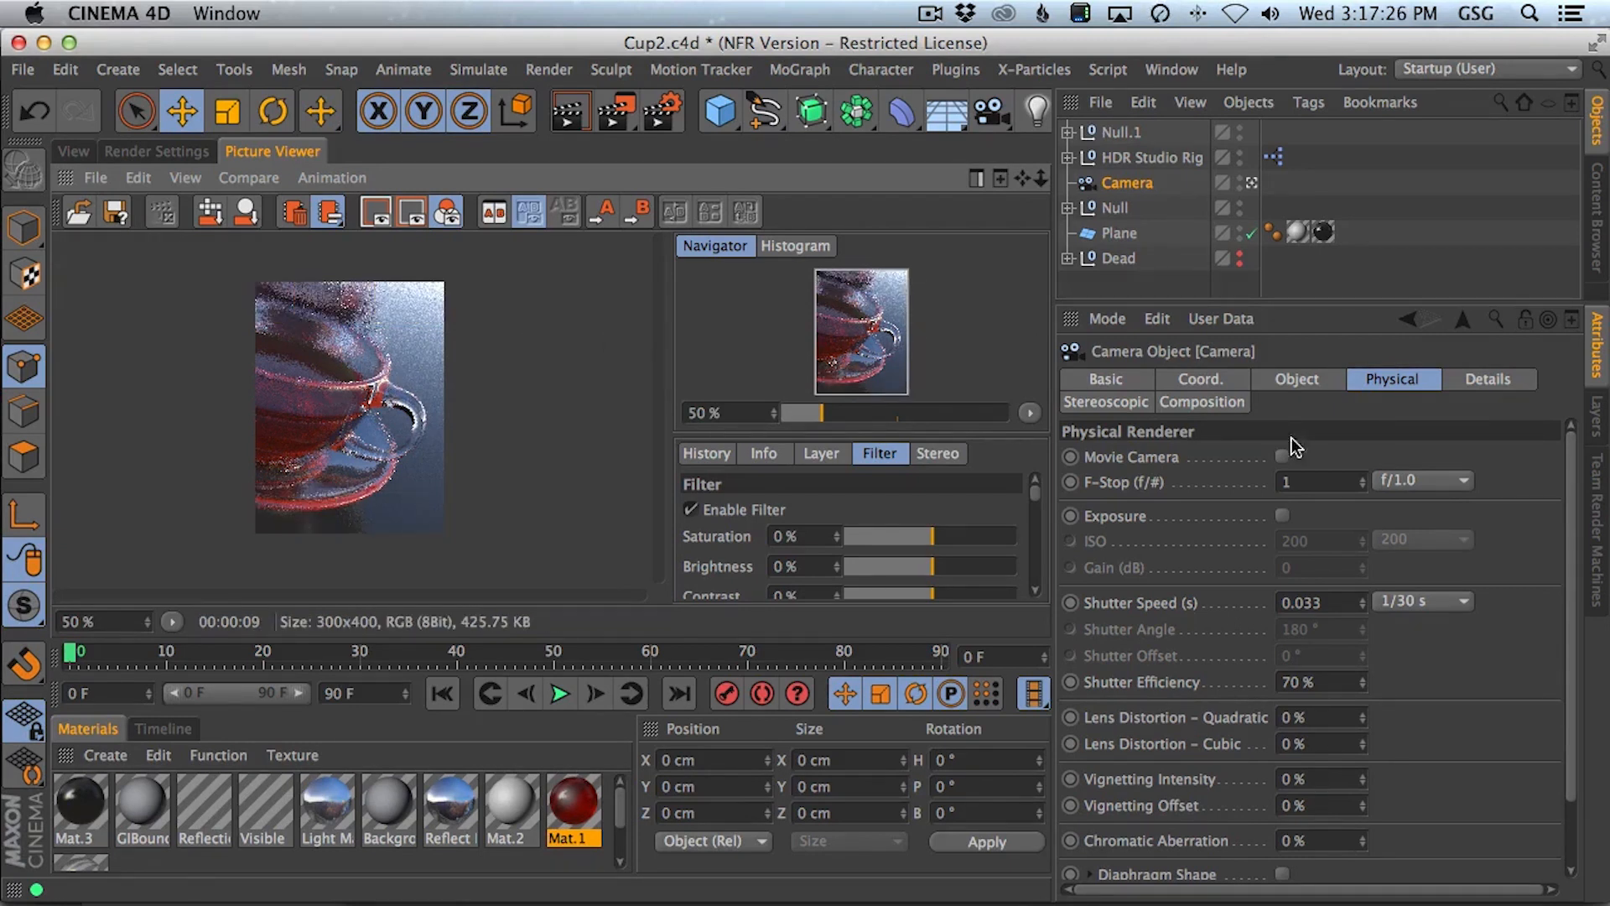
- Set the camera's F-Stop to 2 and render another test
click(1284, 482)
text(2)
key(Return)
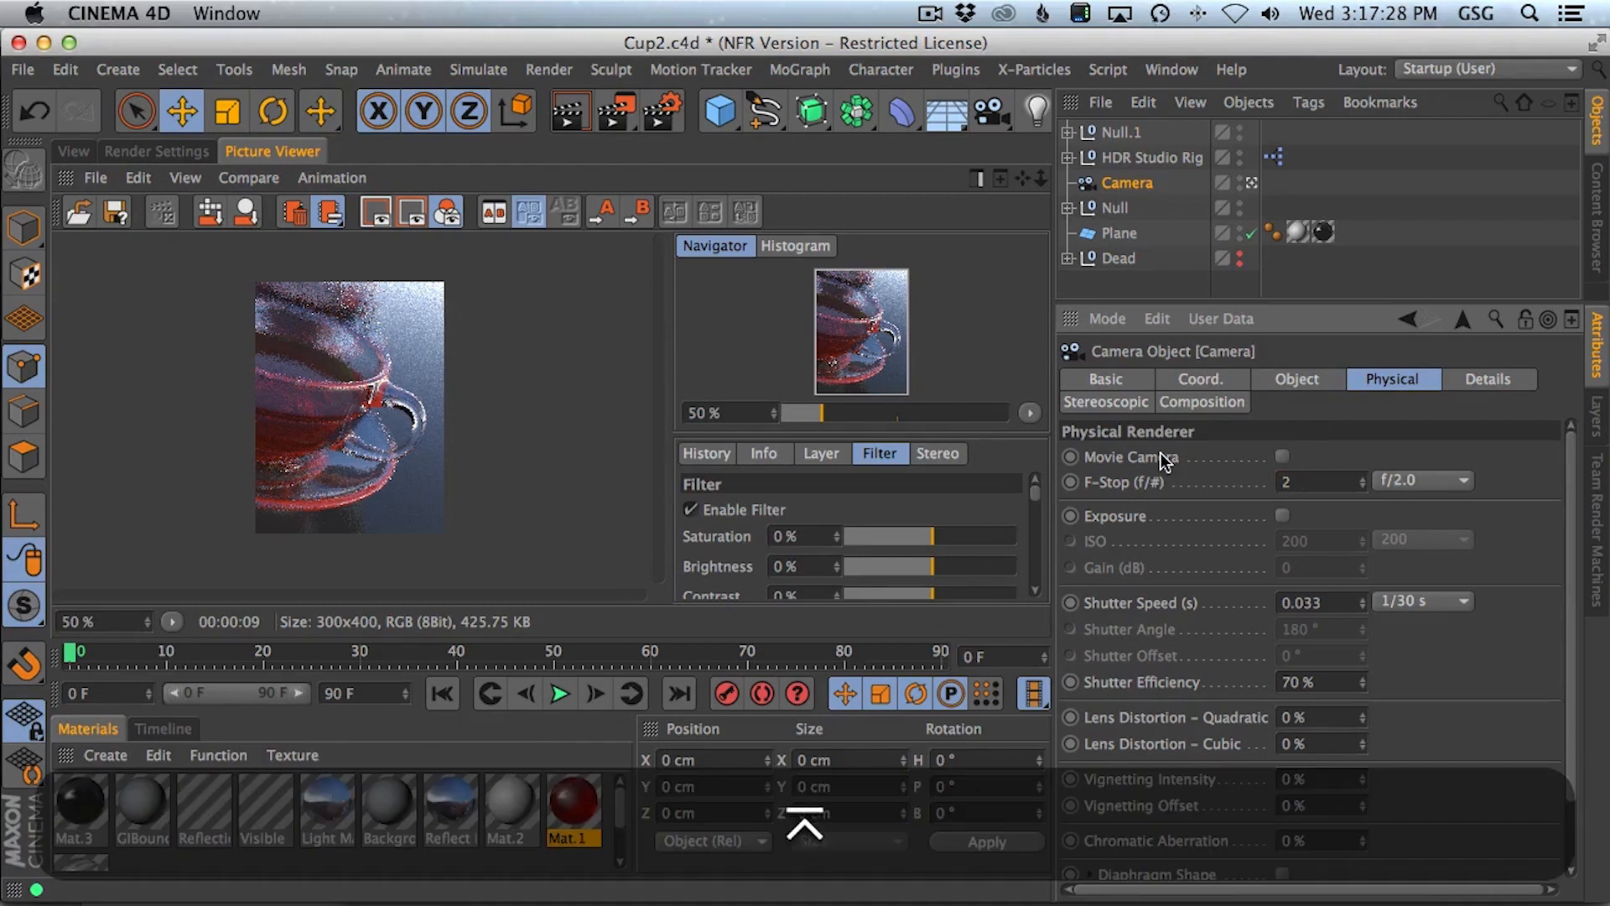
key(shift+r)
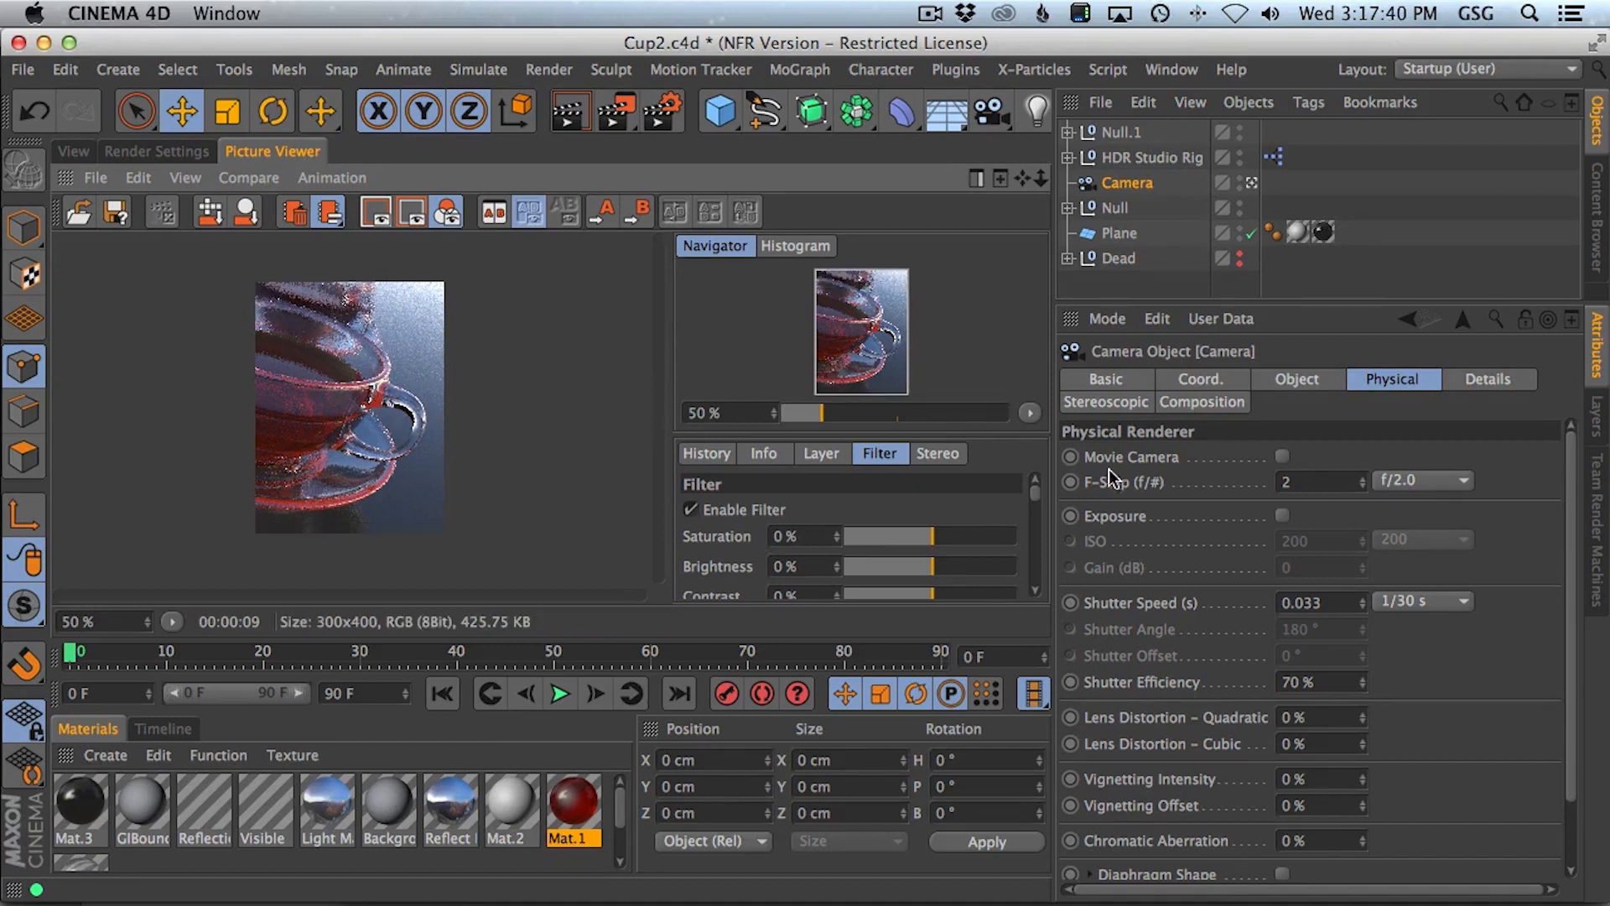
- Render a new test with the camera's F-Stop set to 4 and view the image at 100%
drag(1322, 488, 1186, 456)
text(4)
key(Return)
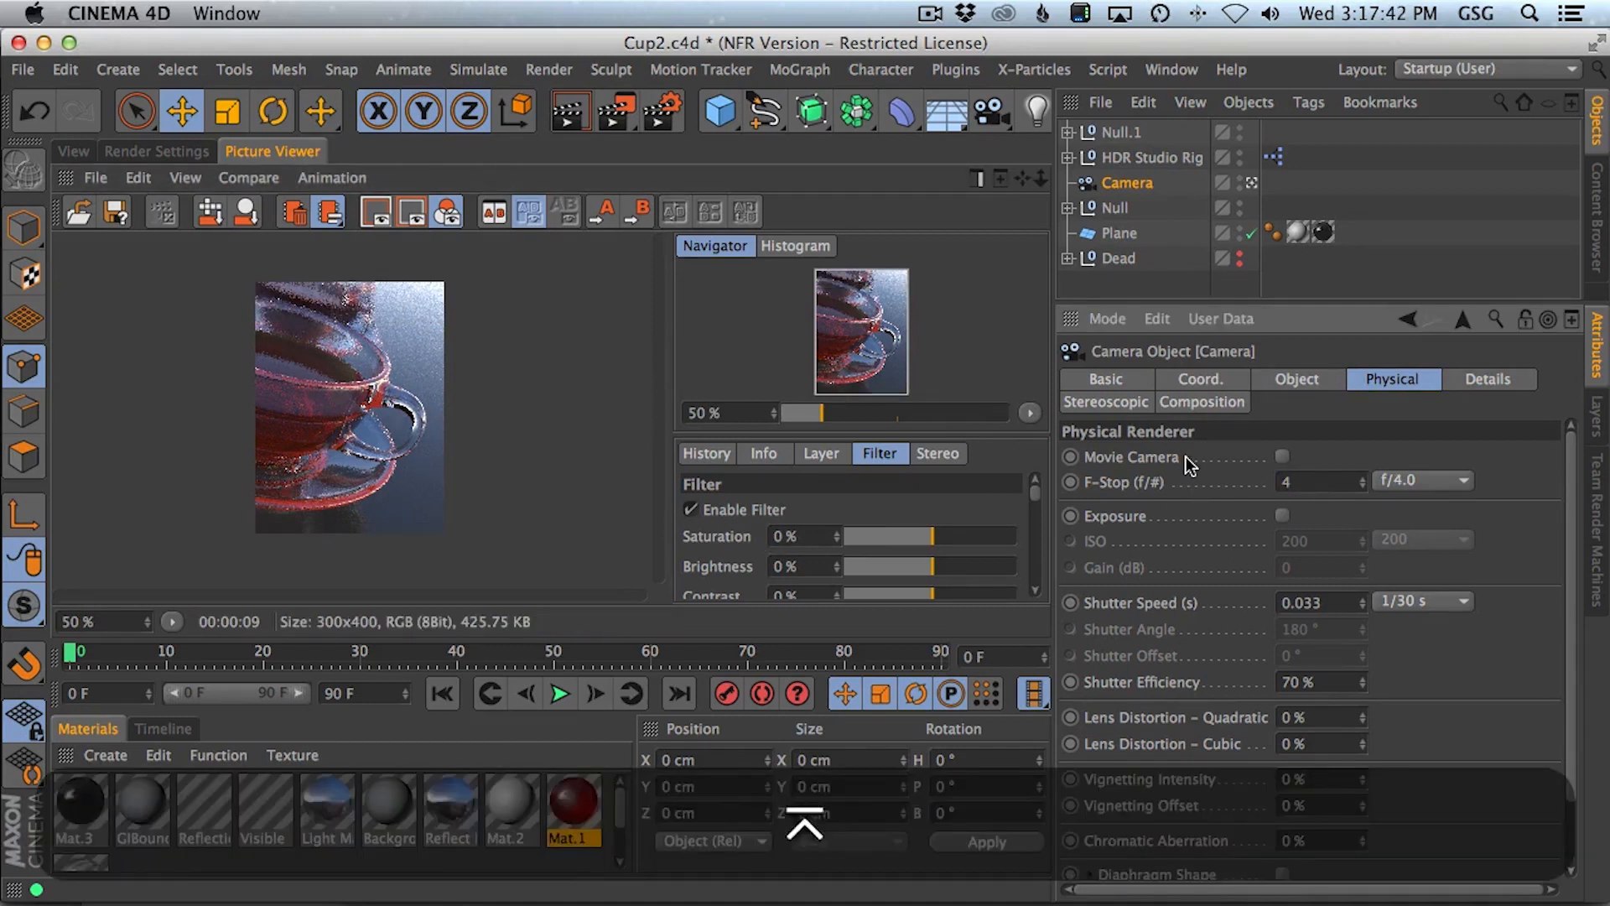
key(shift+r)
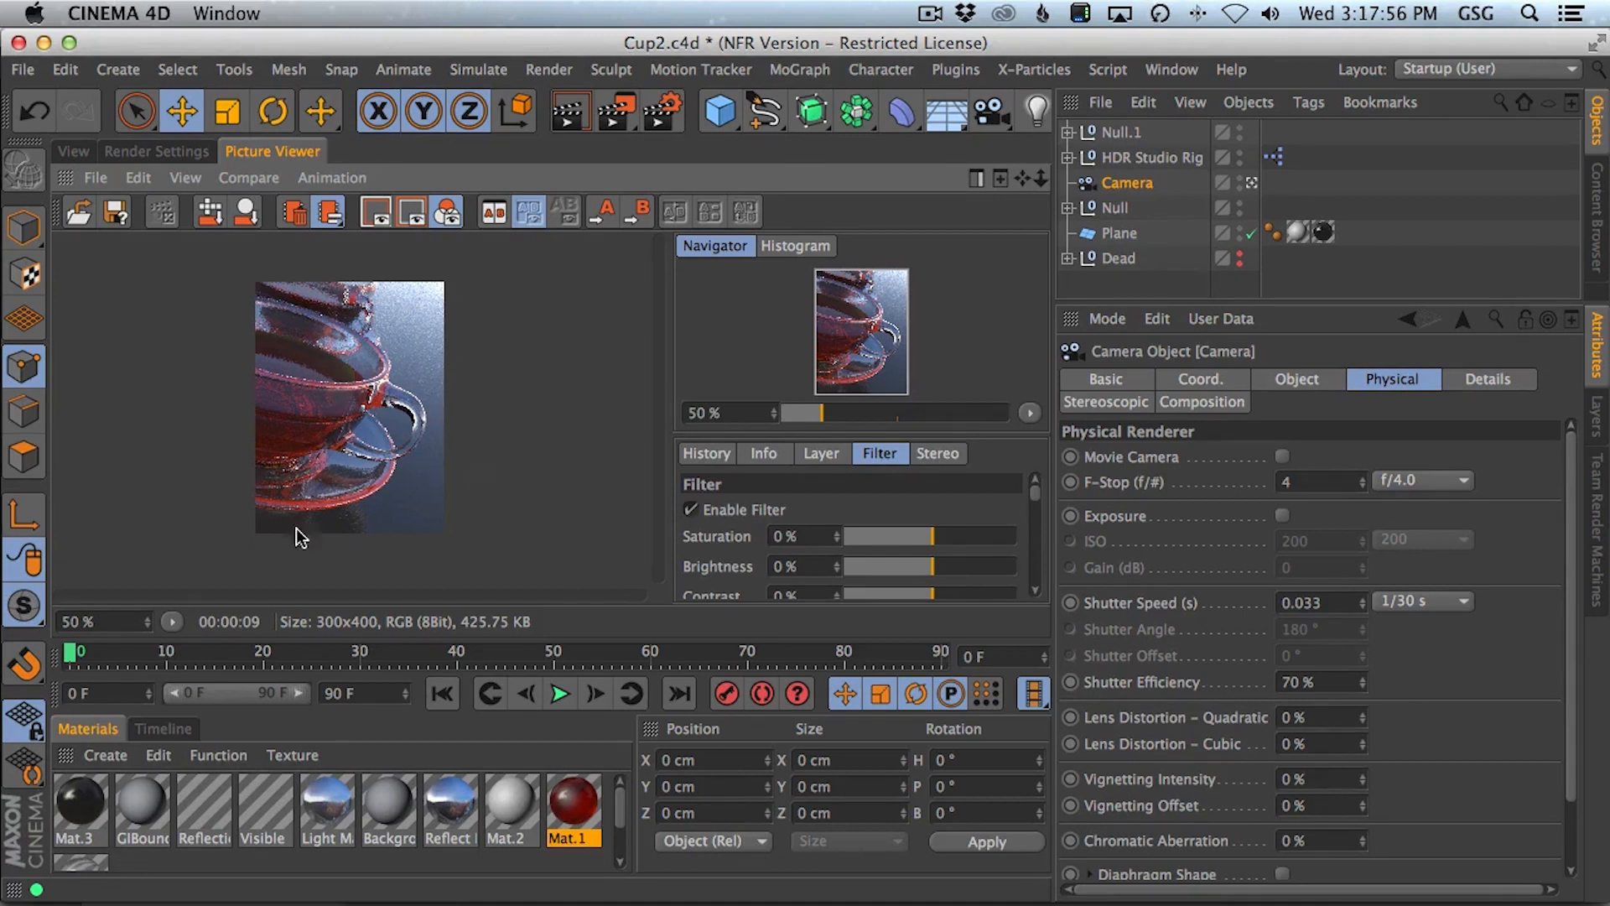
text(100)
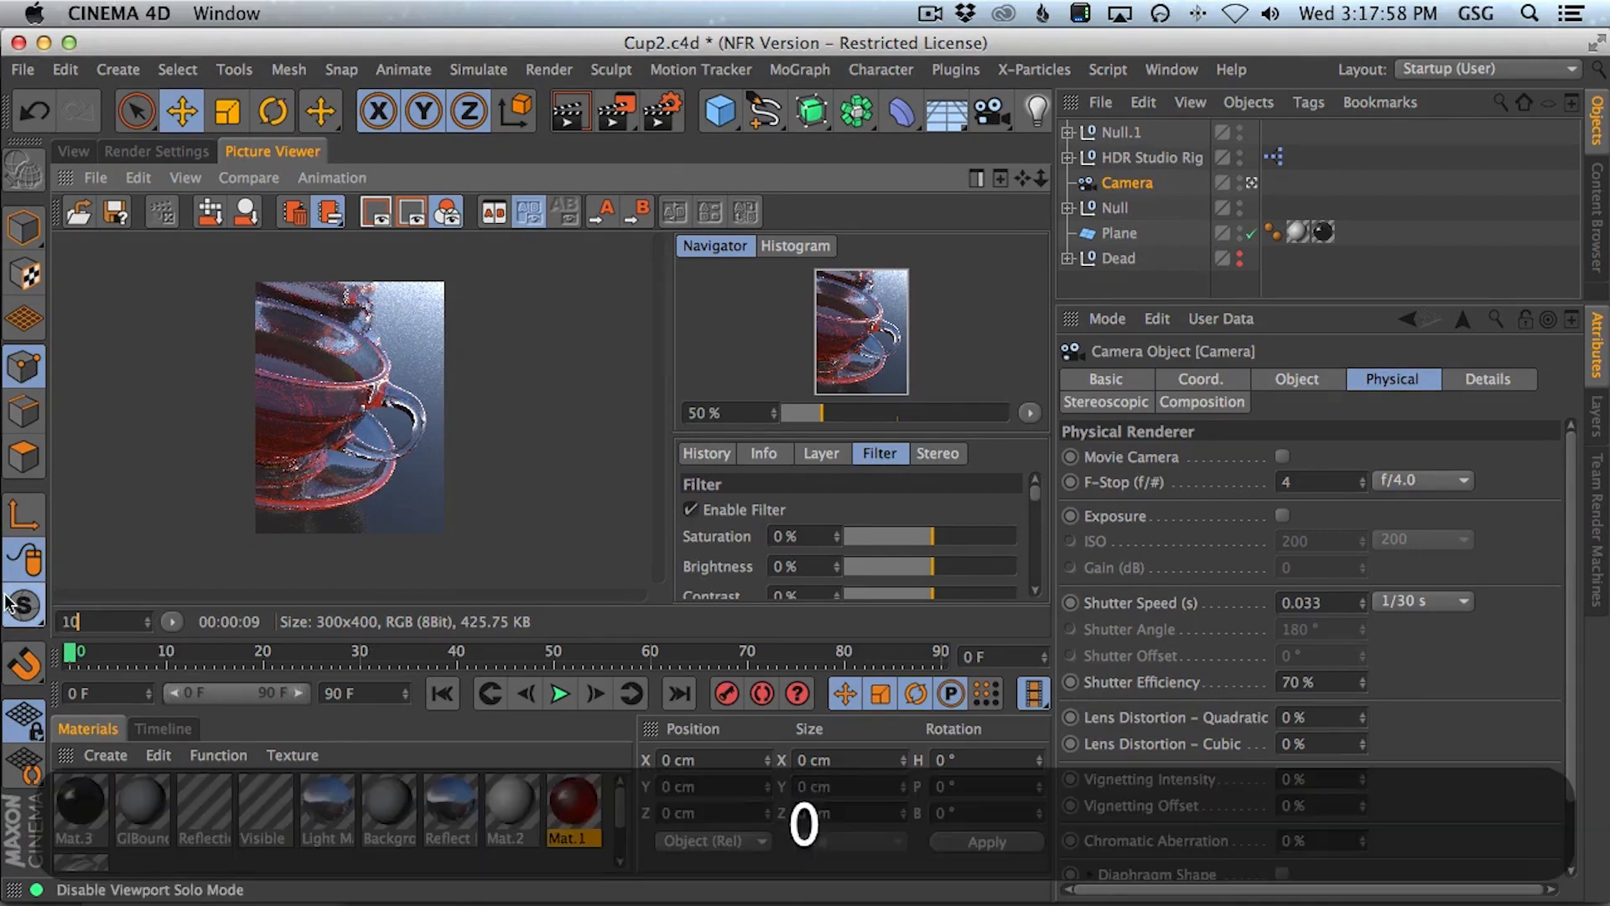
key(Return)
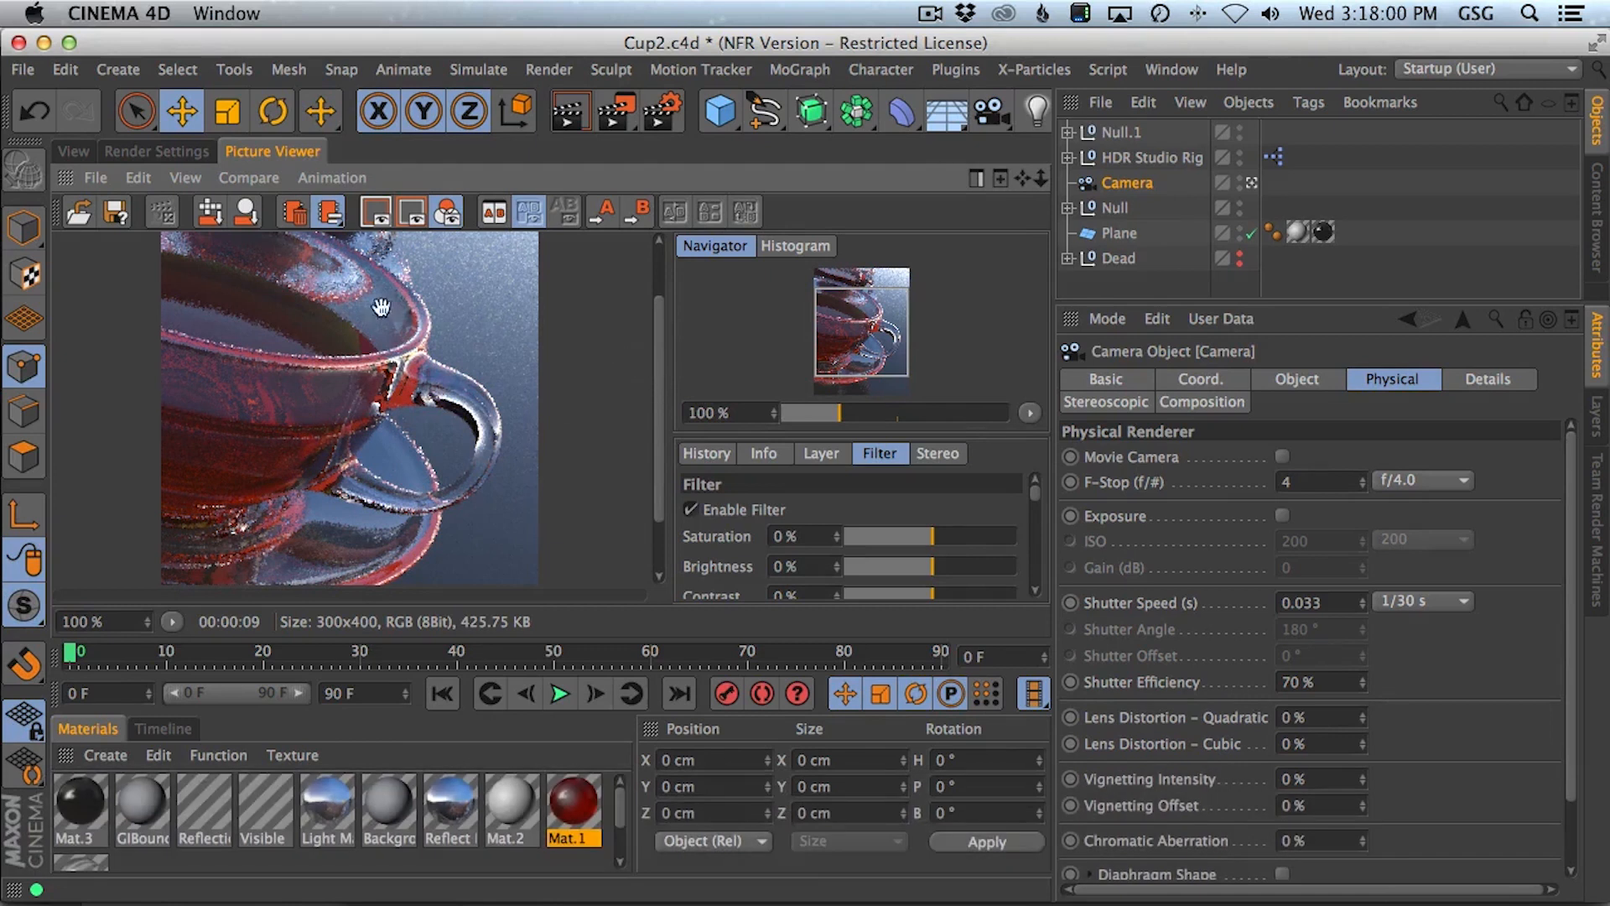
- Raise the Physical renderer's Sampling Subdivisions to 3 and render the shot again
click(143, 154)
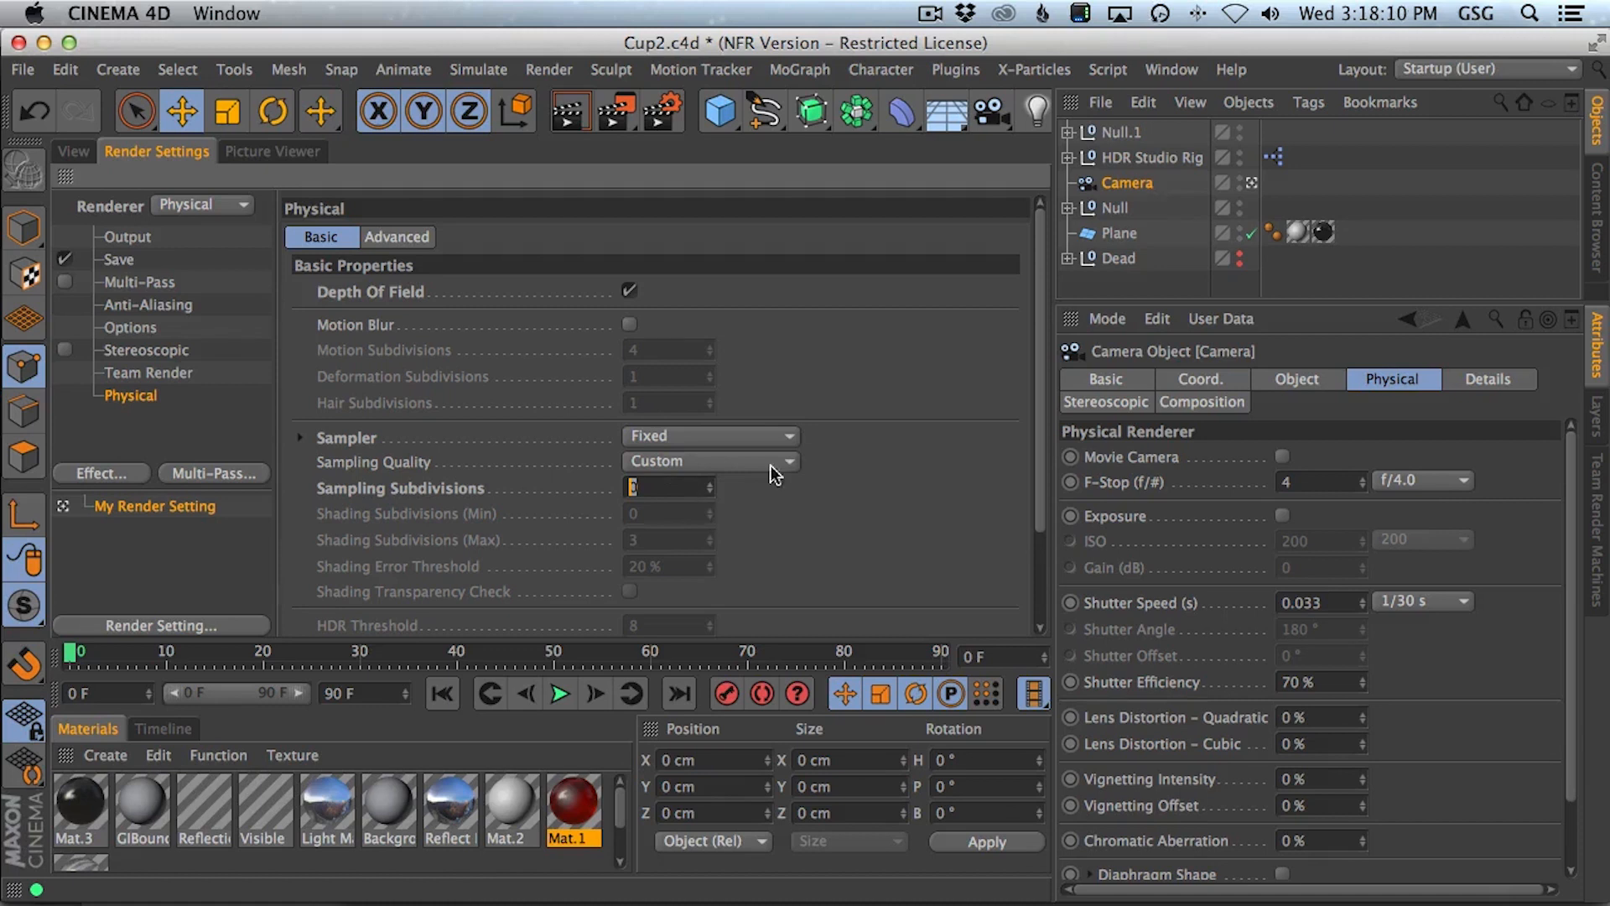
mouse_move(1042, 332)
mouse_down()
mouse_move(1059, 484)
mouse_move(1037, 354)
mouse_up()
scroll(642, 448, down, 3)
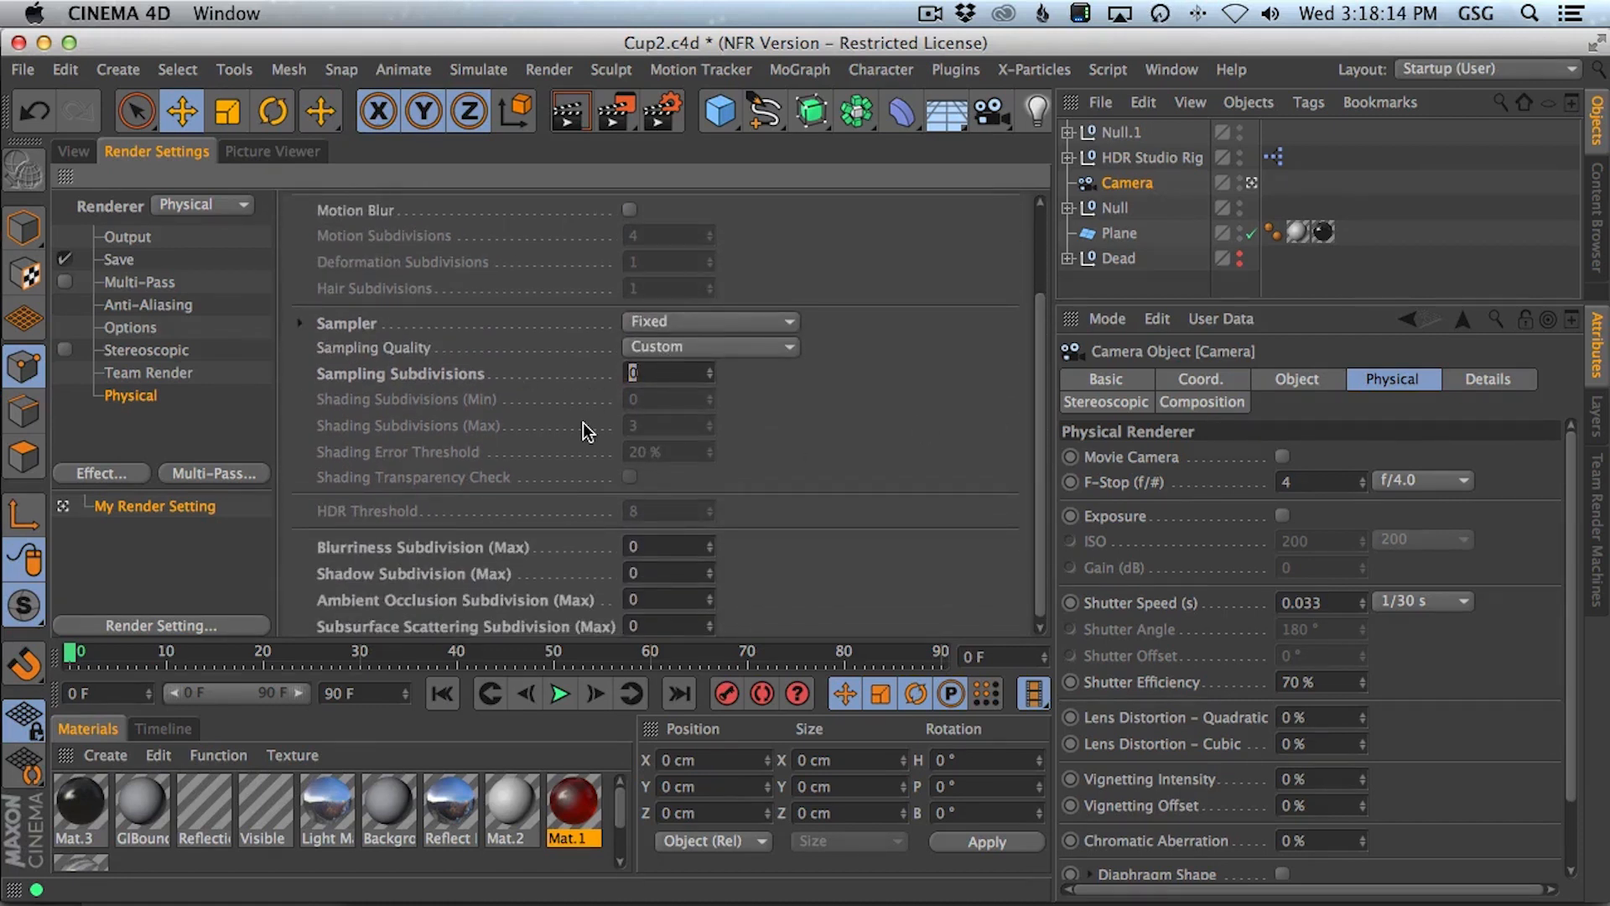
text(3)
key(Return)
key(shift+r)
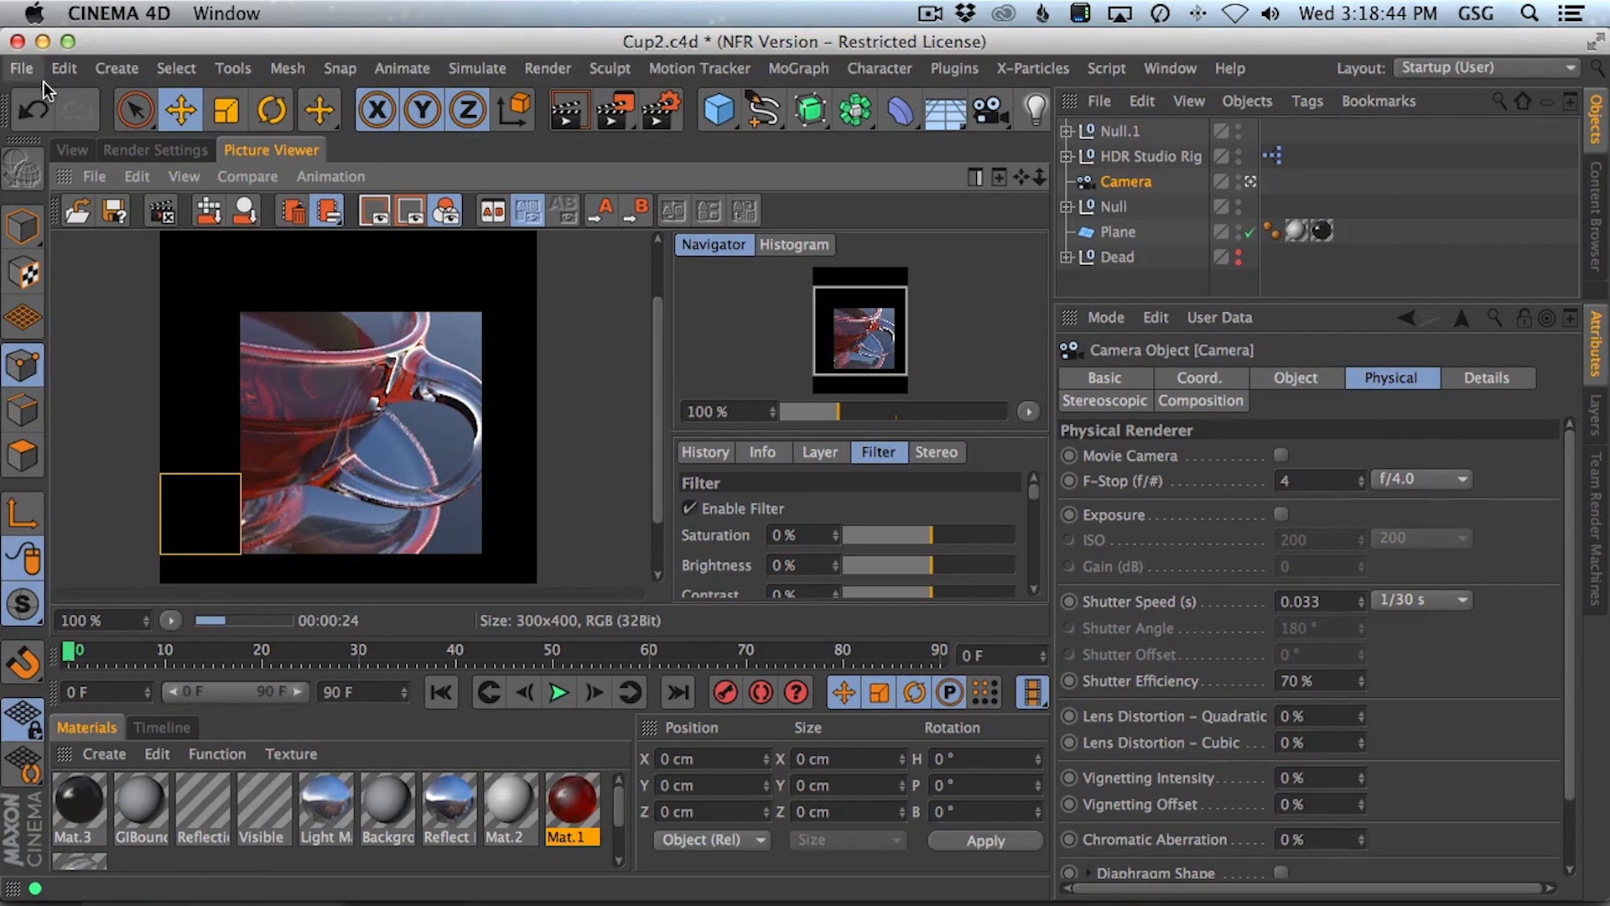
- Save the project as a new version named Cup3.c4d in the 4-29 folder
key(shift+super+s)
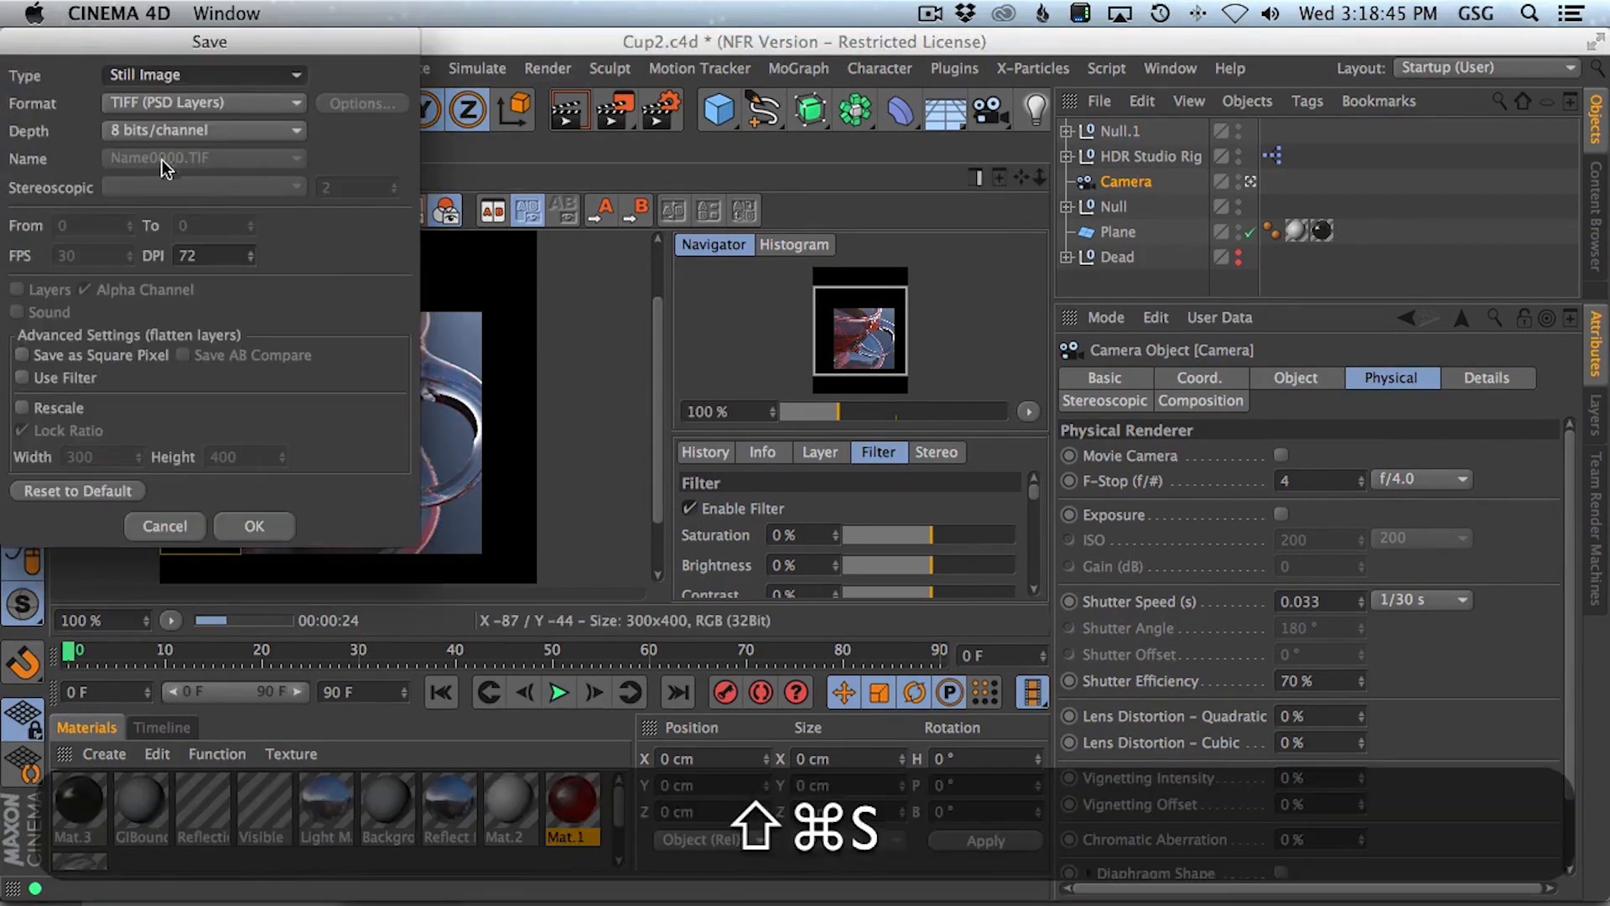
click(164, 526)
click(72, 149)
key(shift+super+s)
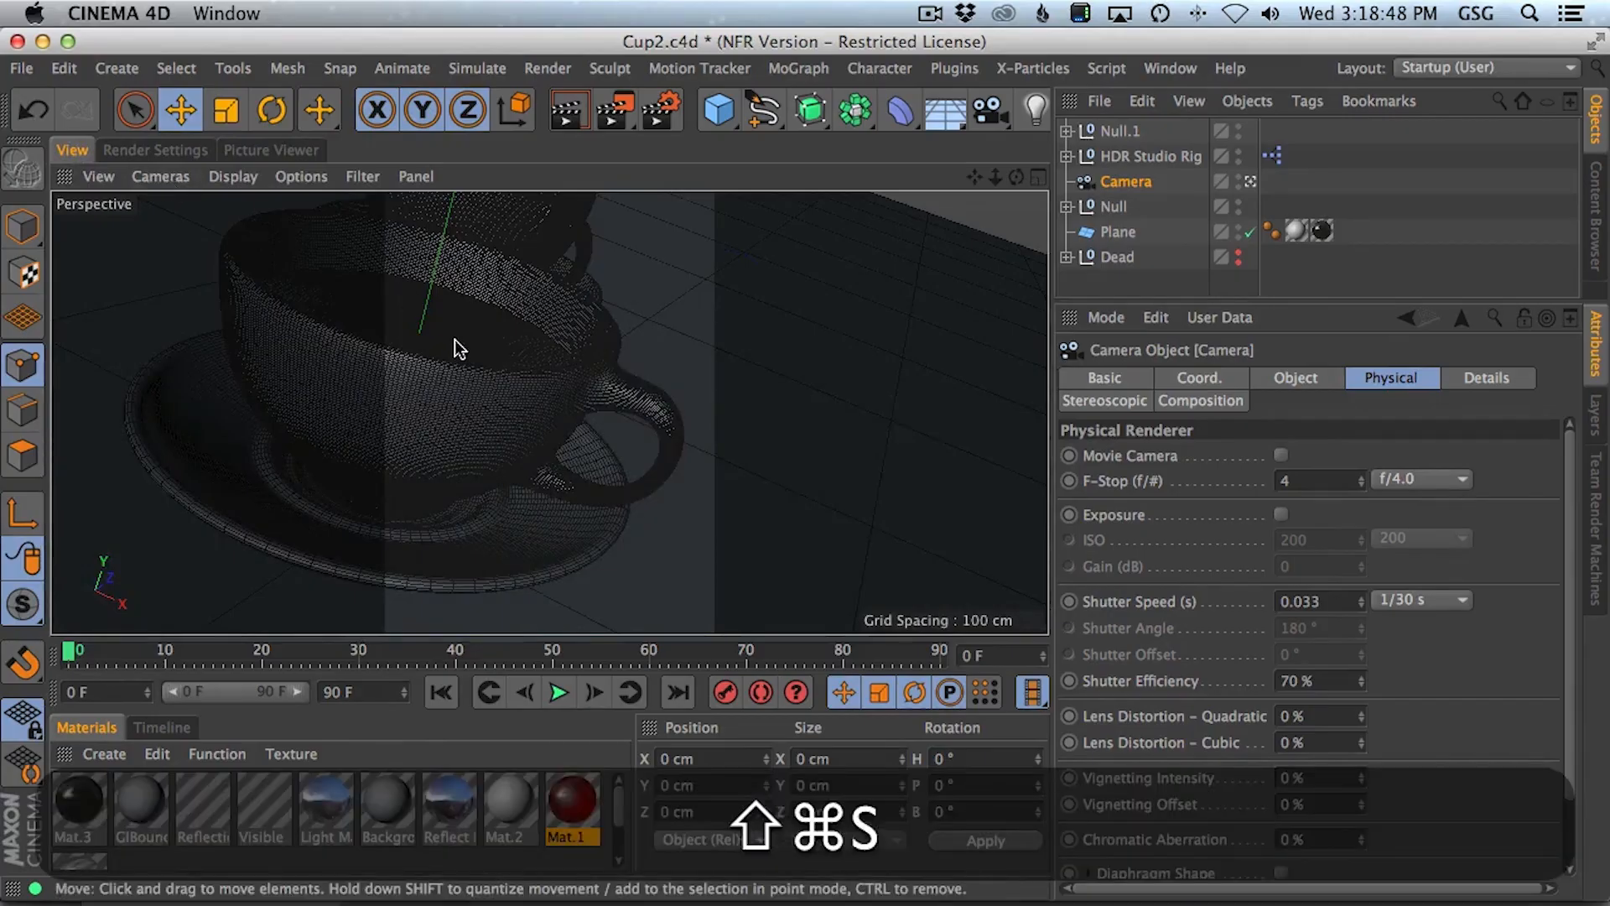
click(693, 99)
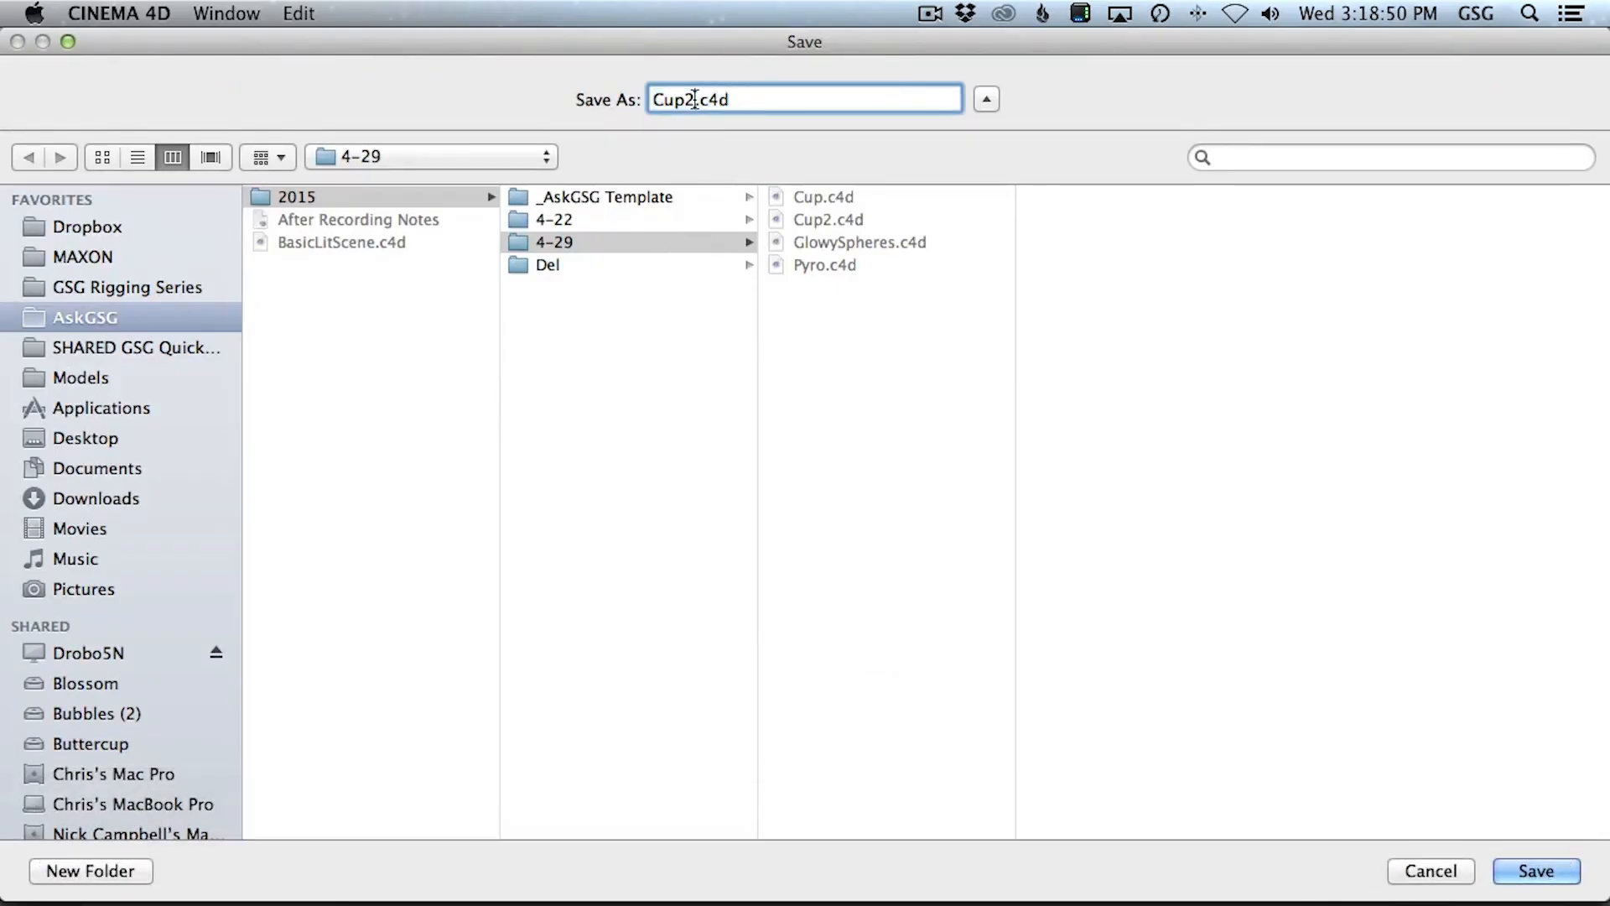
key(BackSpace)
text(3)
key(Return)
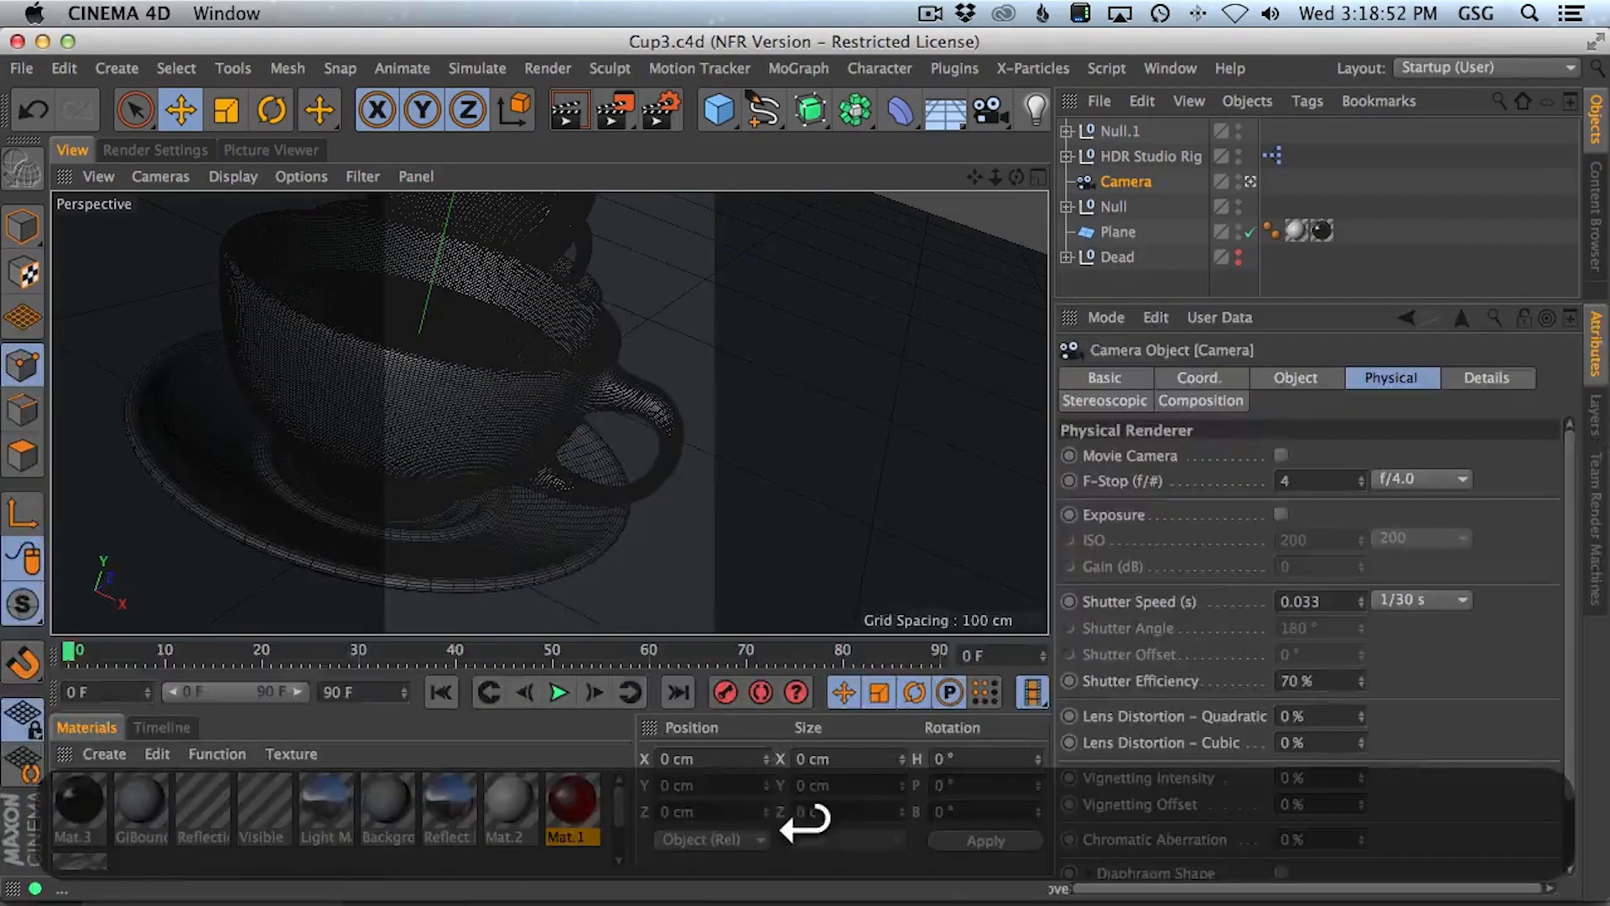
- Switch to Safari to check the Behance teacup reference, then return to Cinema 4D and inspect the render in progress
key(super+Tab)
key(super+Tab)
key(super+Tab)
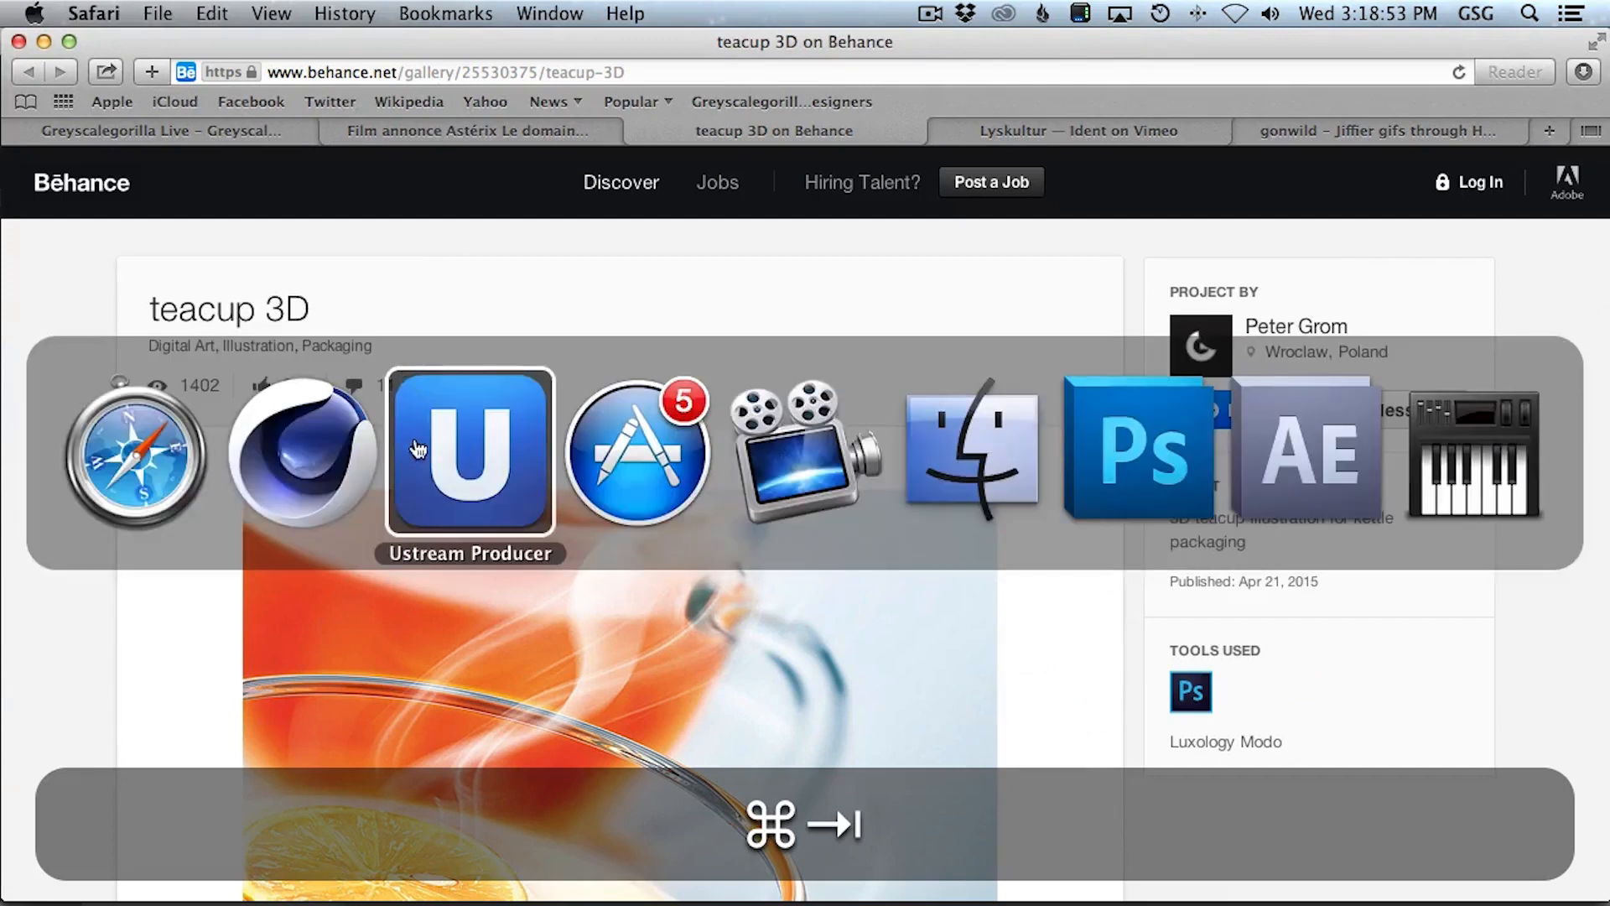
click(307, 461)
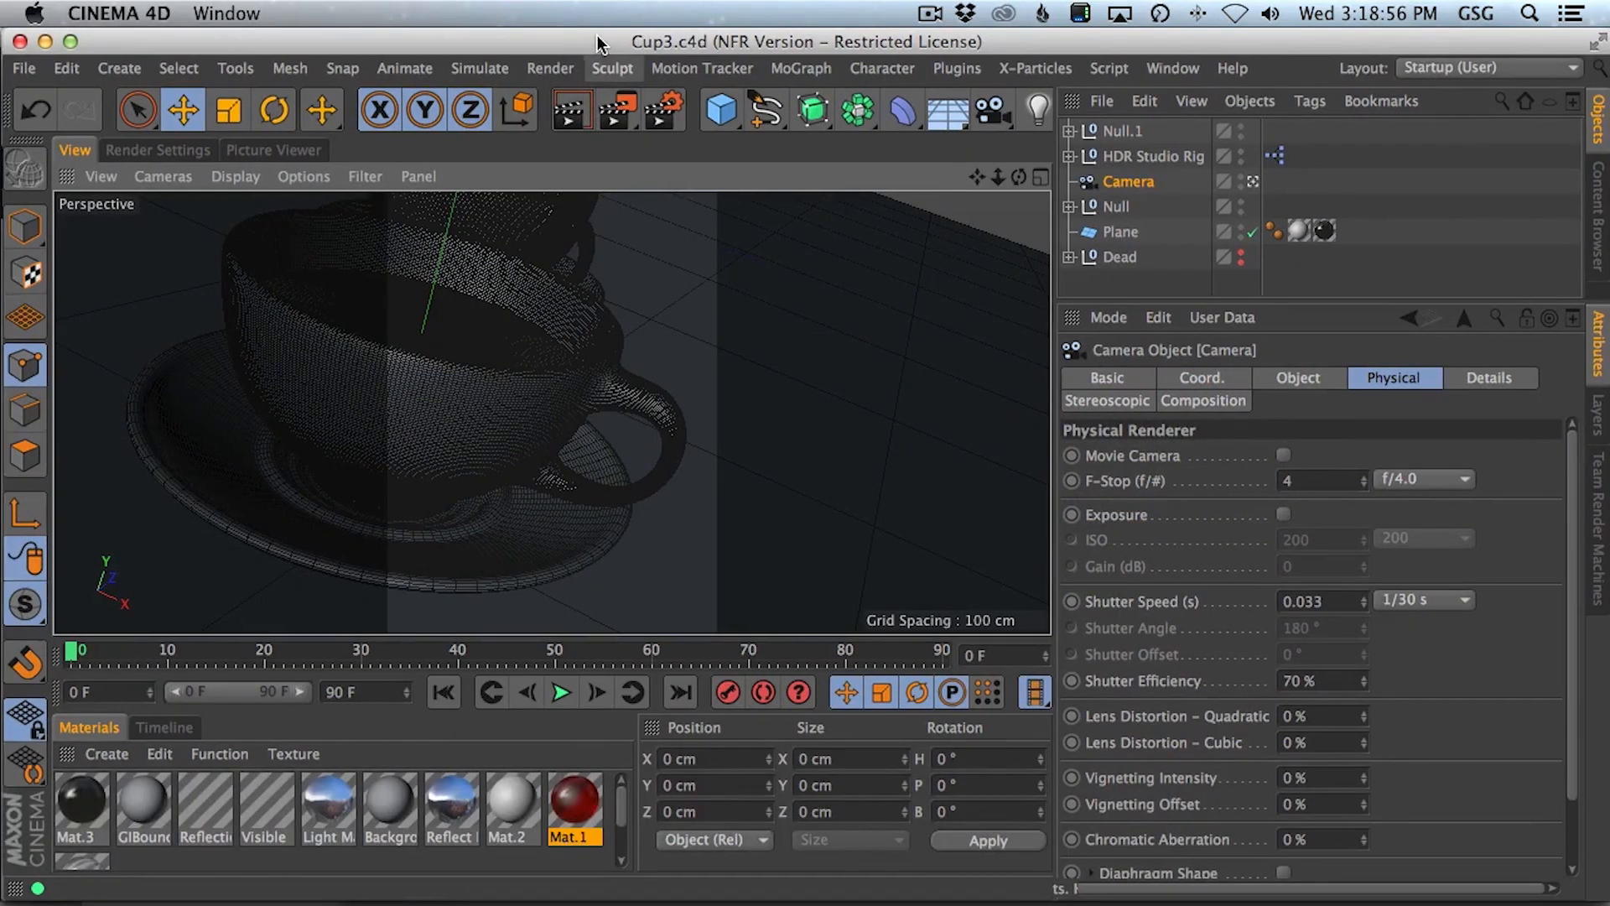
click(160, 149)
click(260, 150)
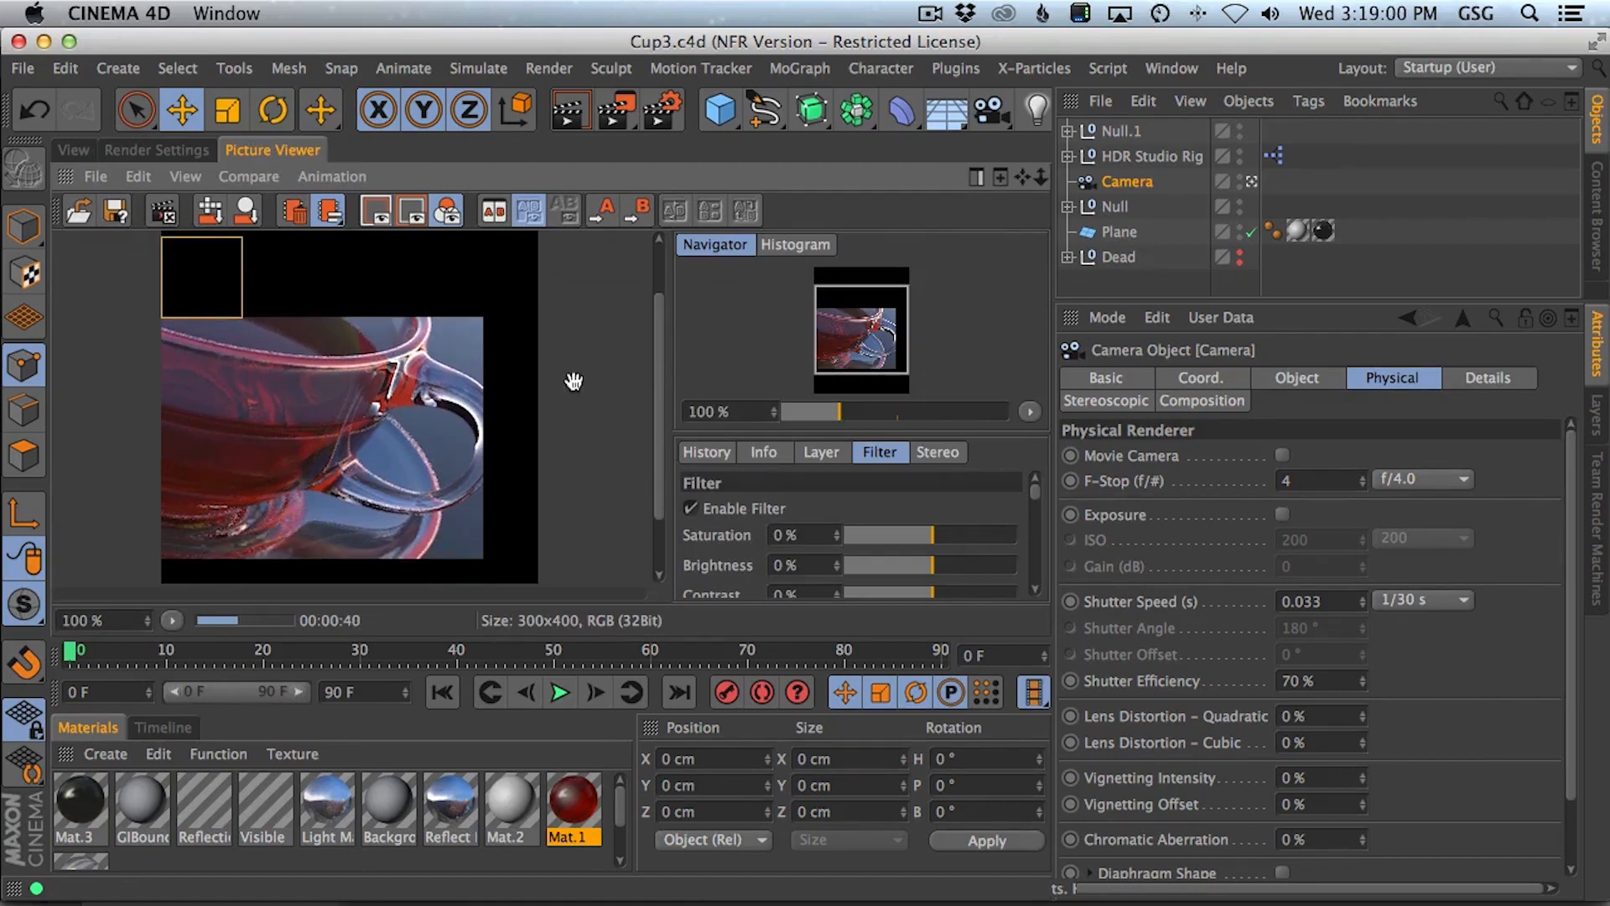
mouse_move(663, 320)
mouse_down()
mouse_move(668, 354)
mouse_move(662, 331)
mouse_up()
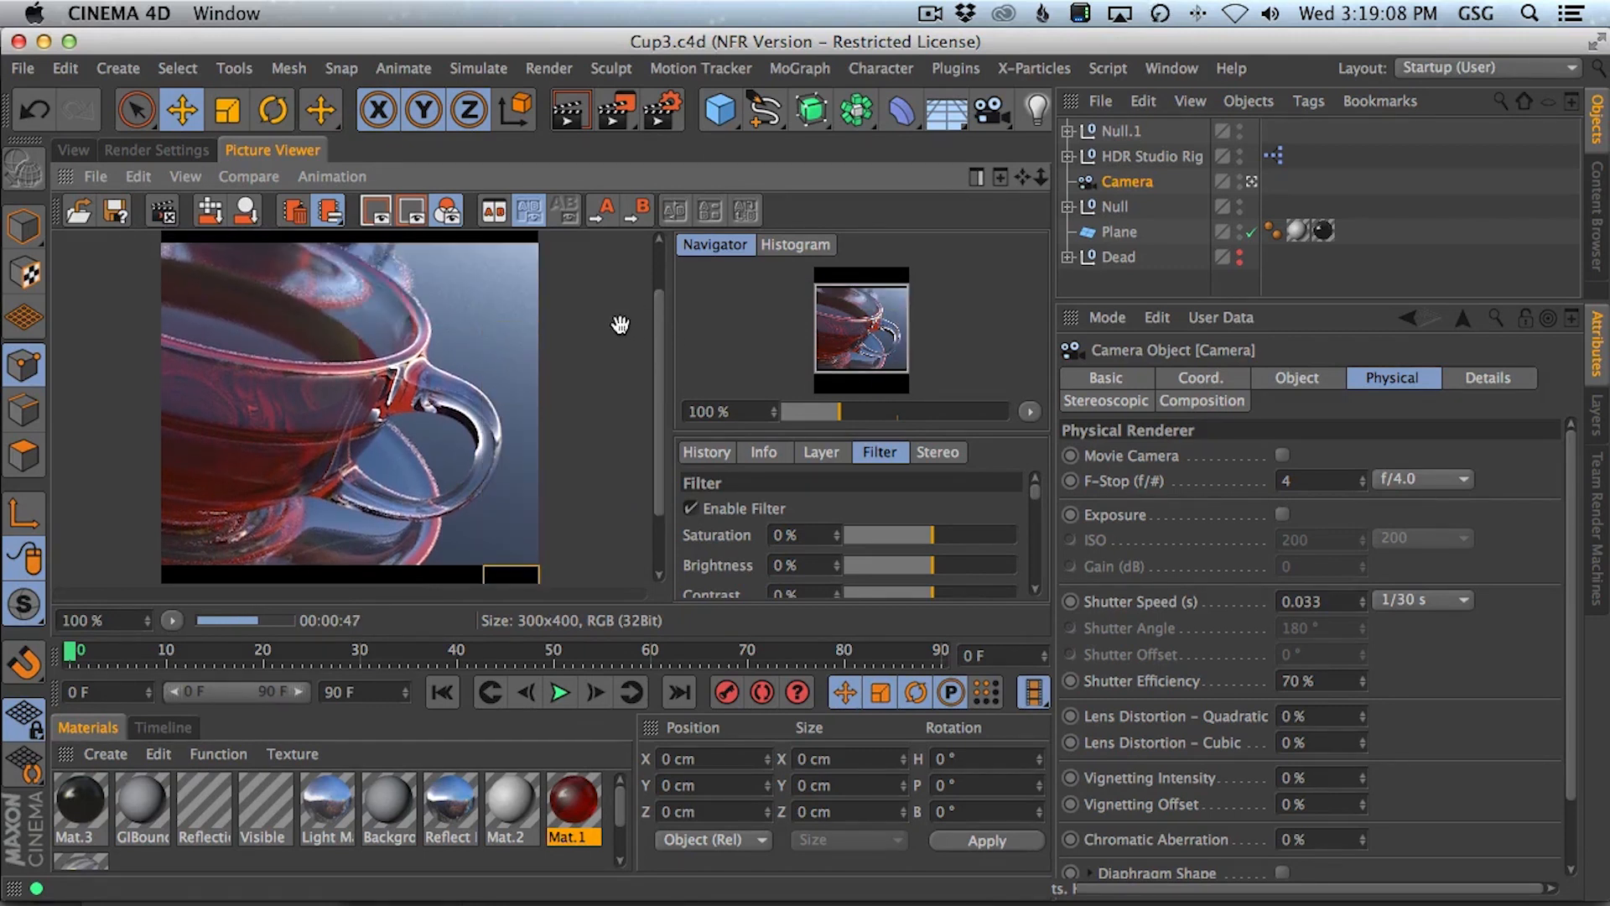
- Add an Overhead Softbox light to the scene from the preset library
click(74, 151)
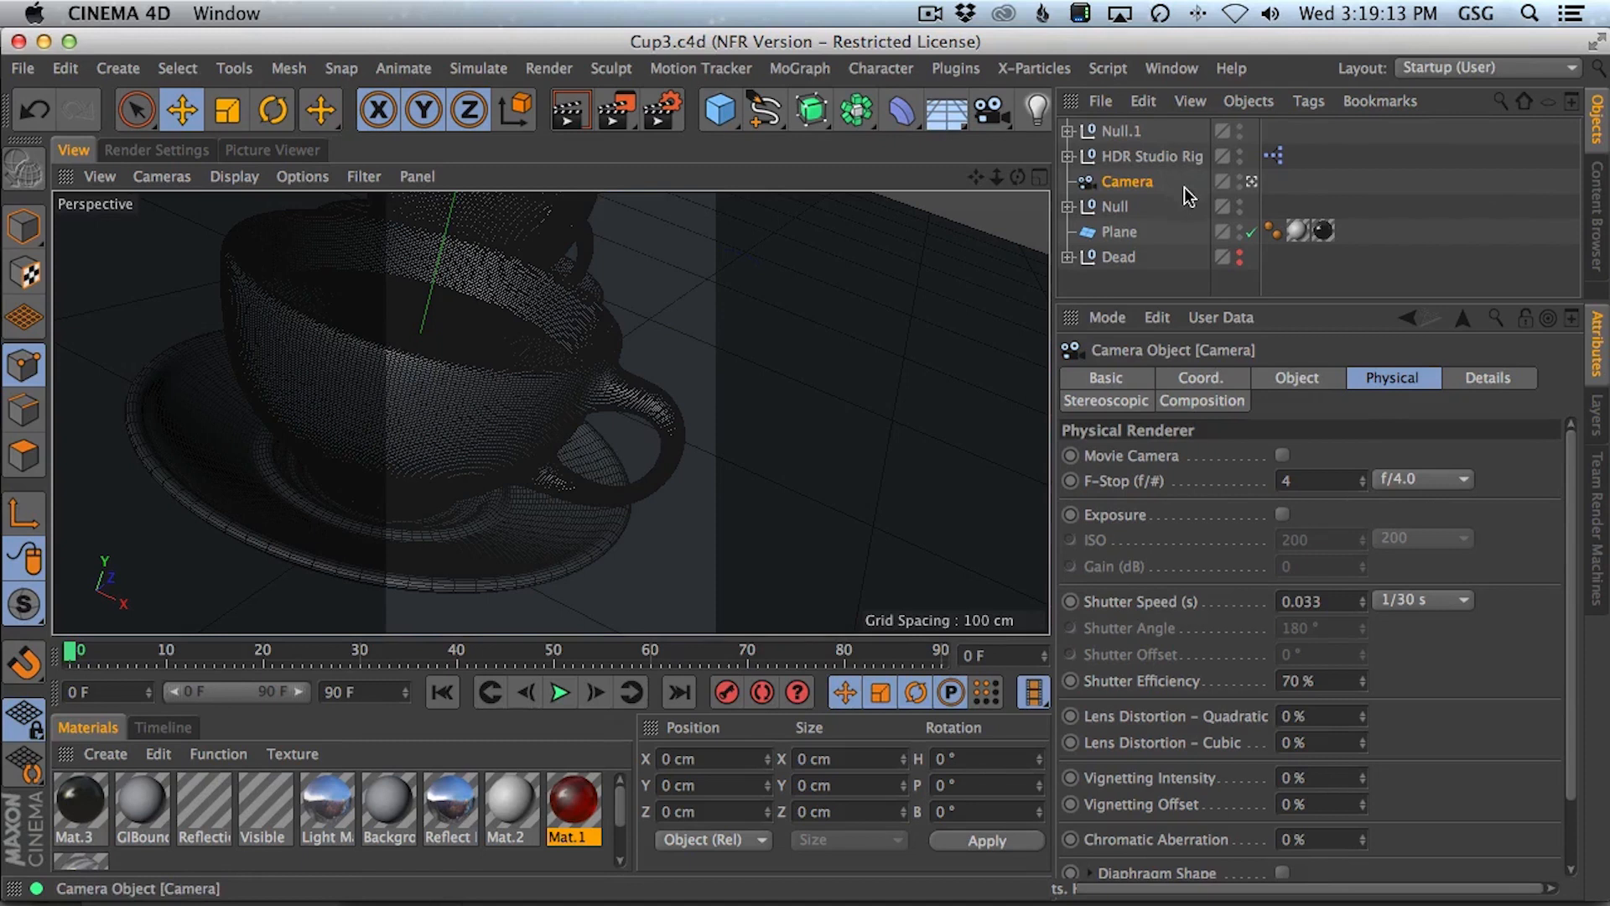
click(1598, 201)
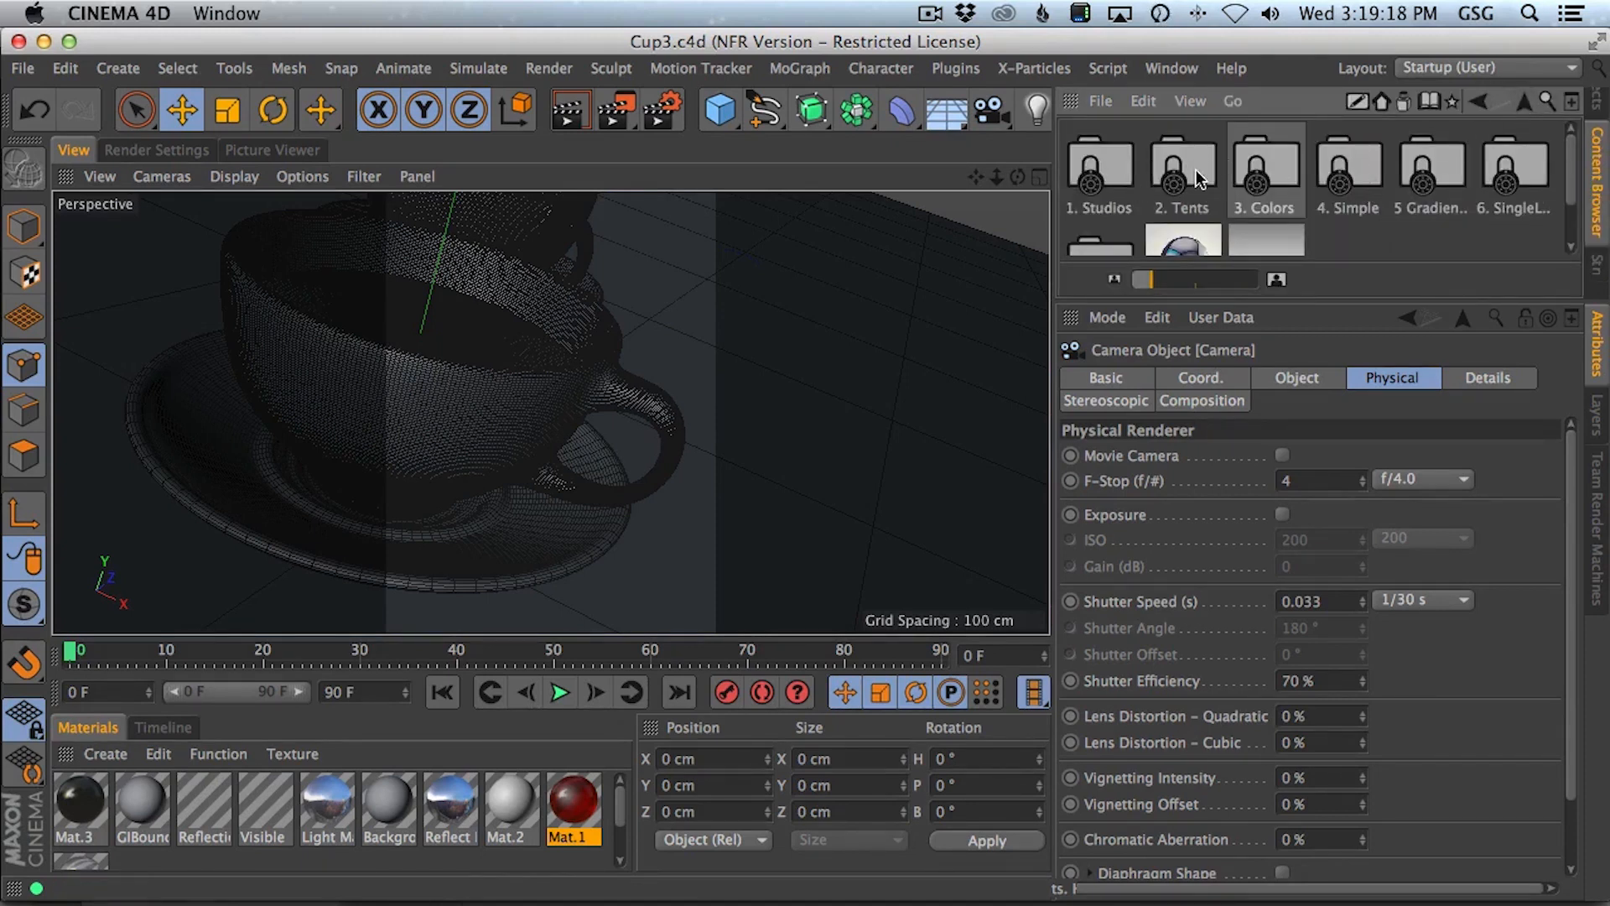
click(1526, 100)
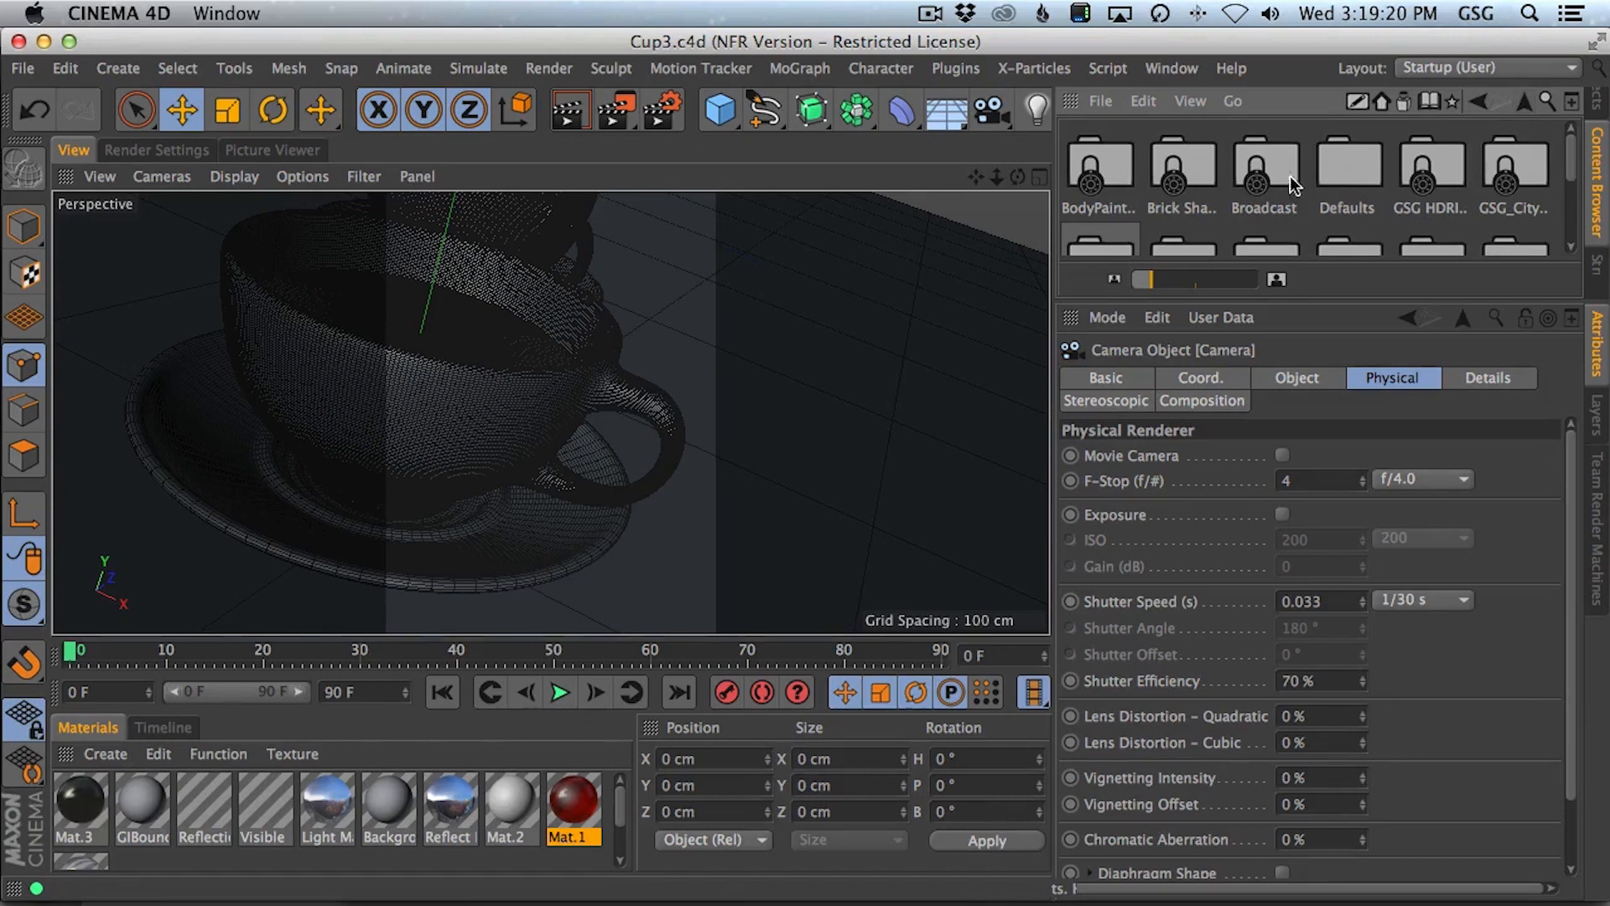
scroll(1437, 216, down, 2)
double_click(1158, 168)
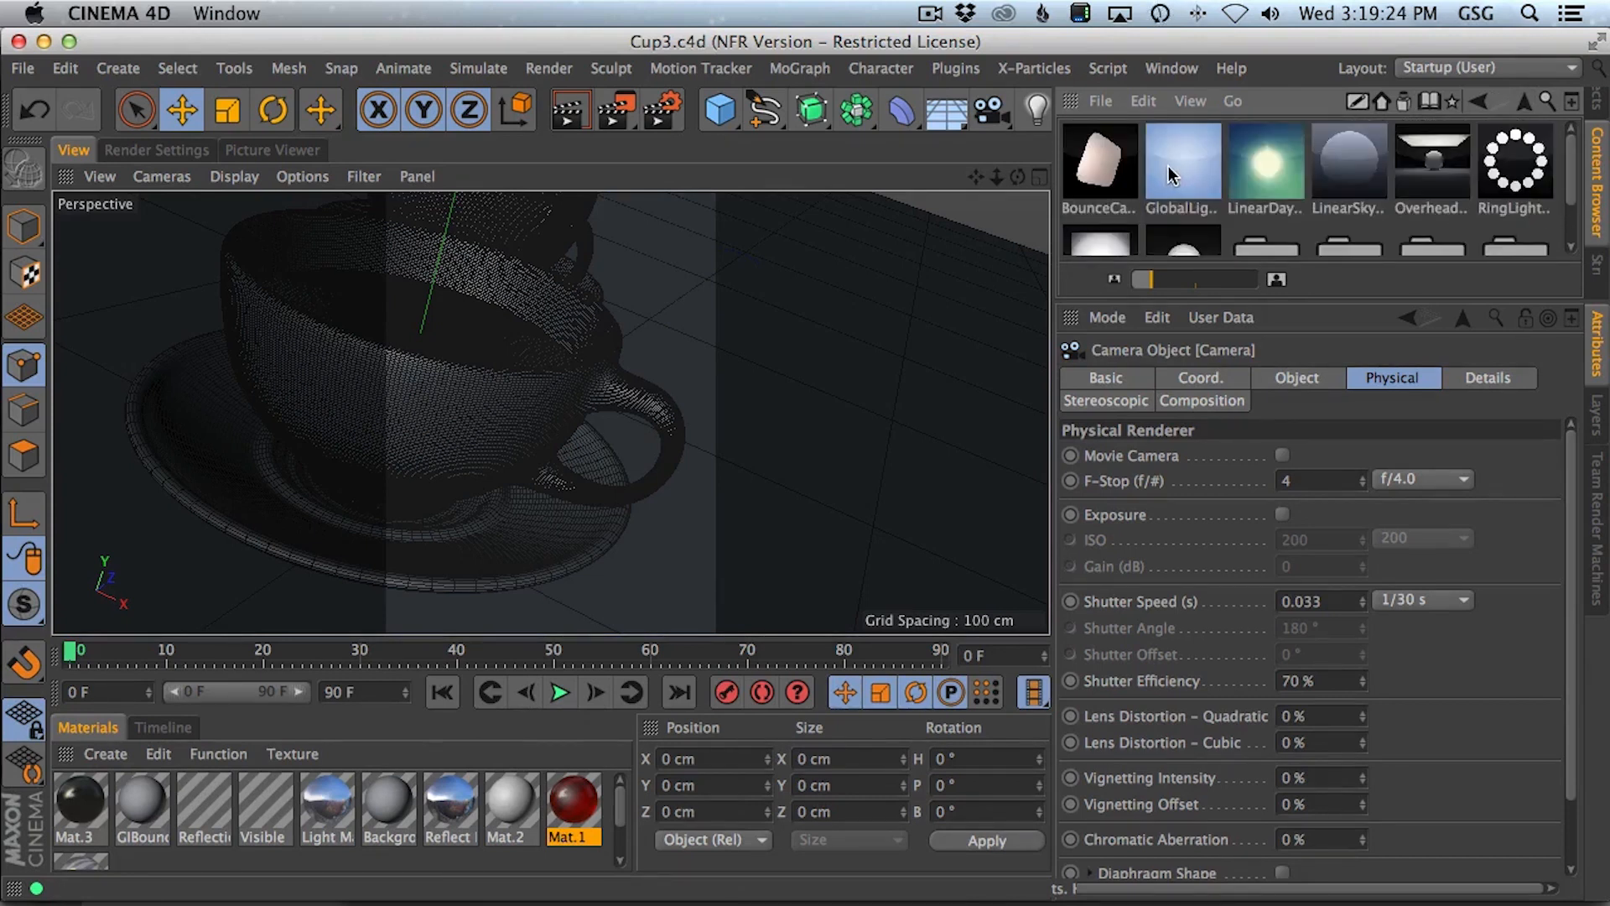
double_click(1430, 172)
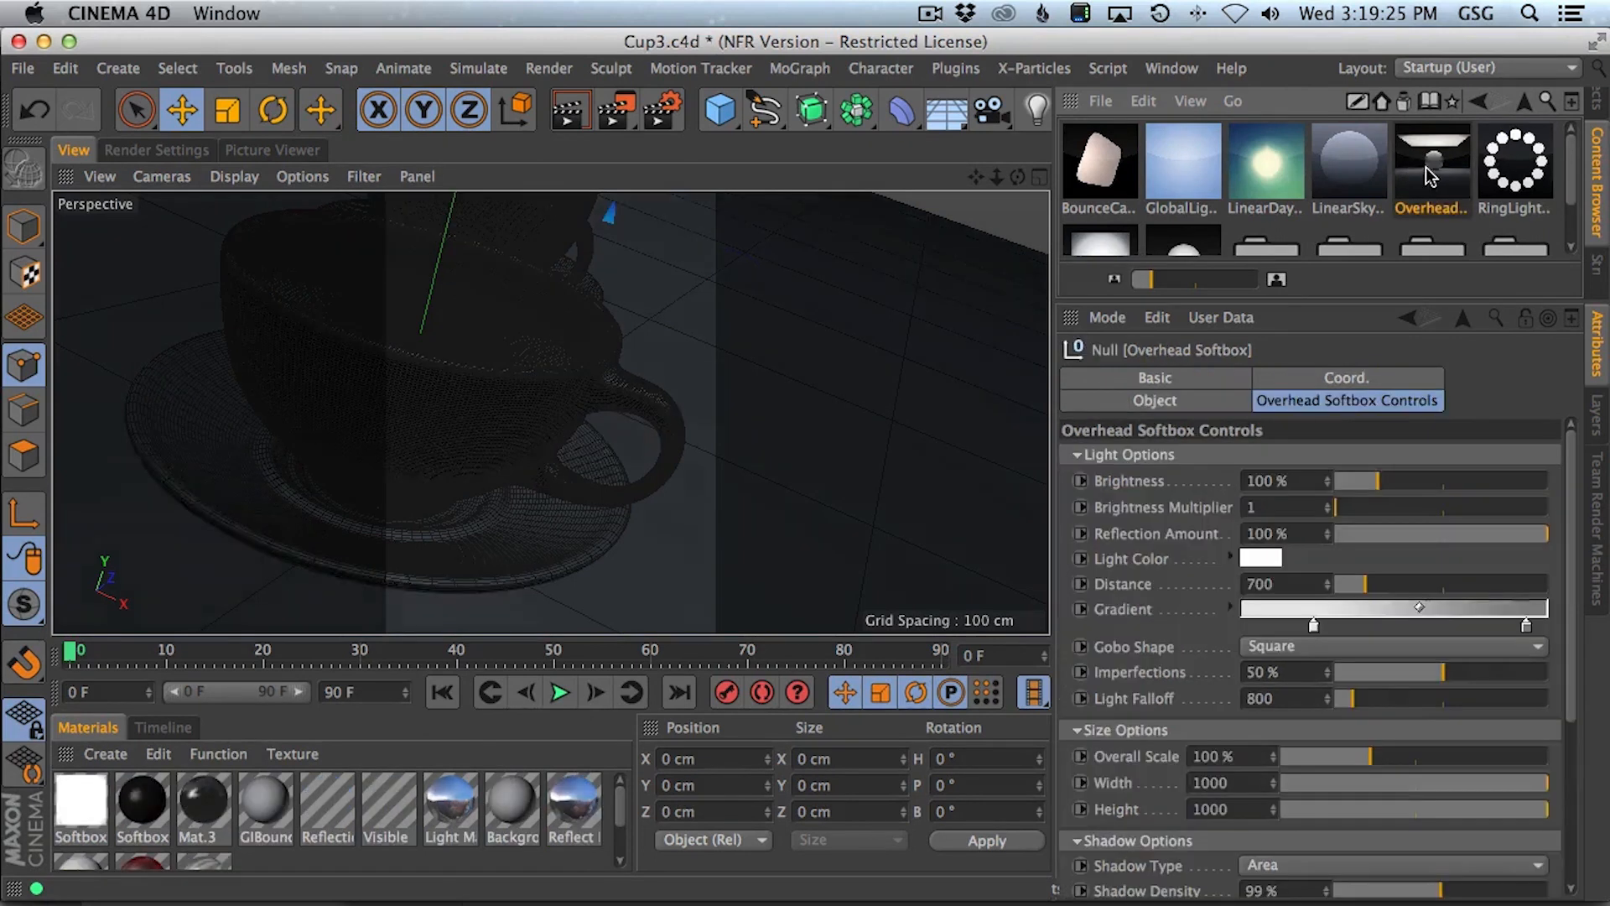
click(1598, 108)
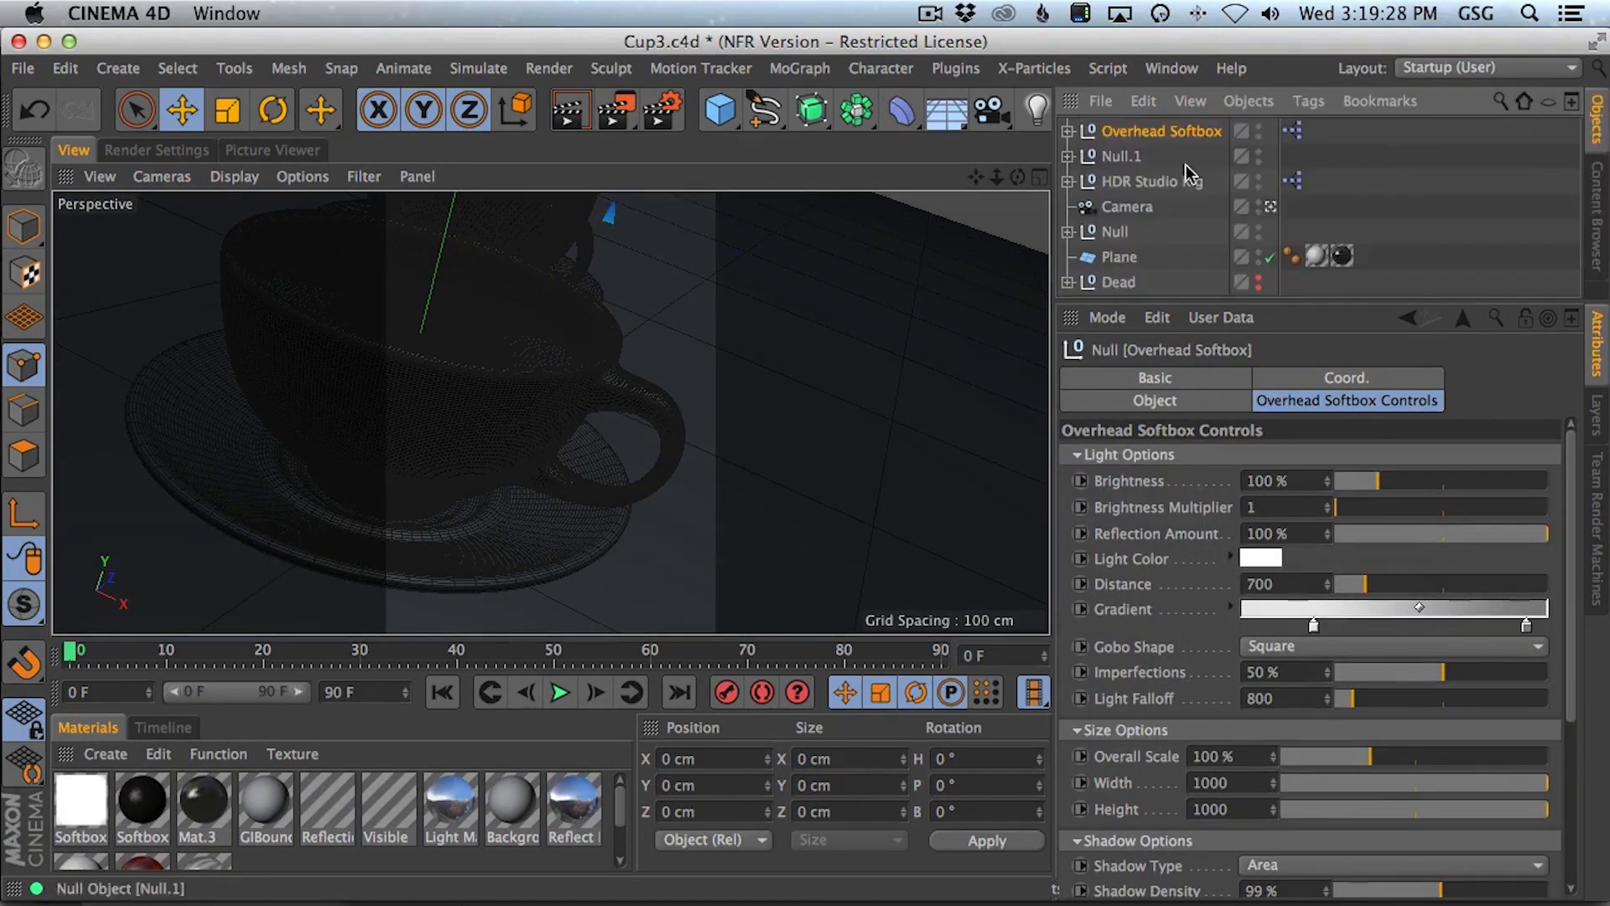
- Leave the camera view, lower the Overhead Softbox closer above the cups, and return to the camera view
click(1271, 207)
key(2)
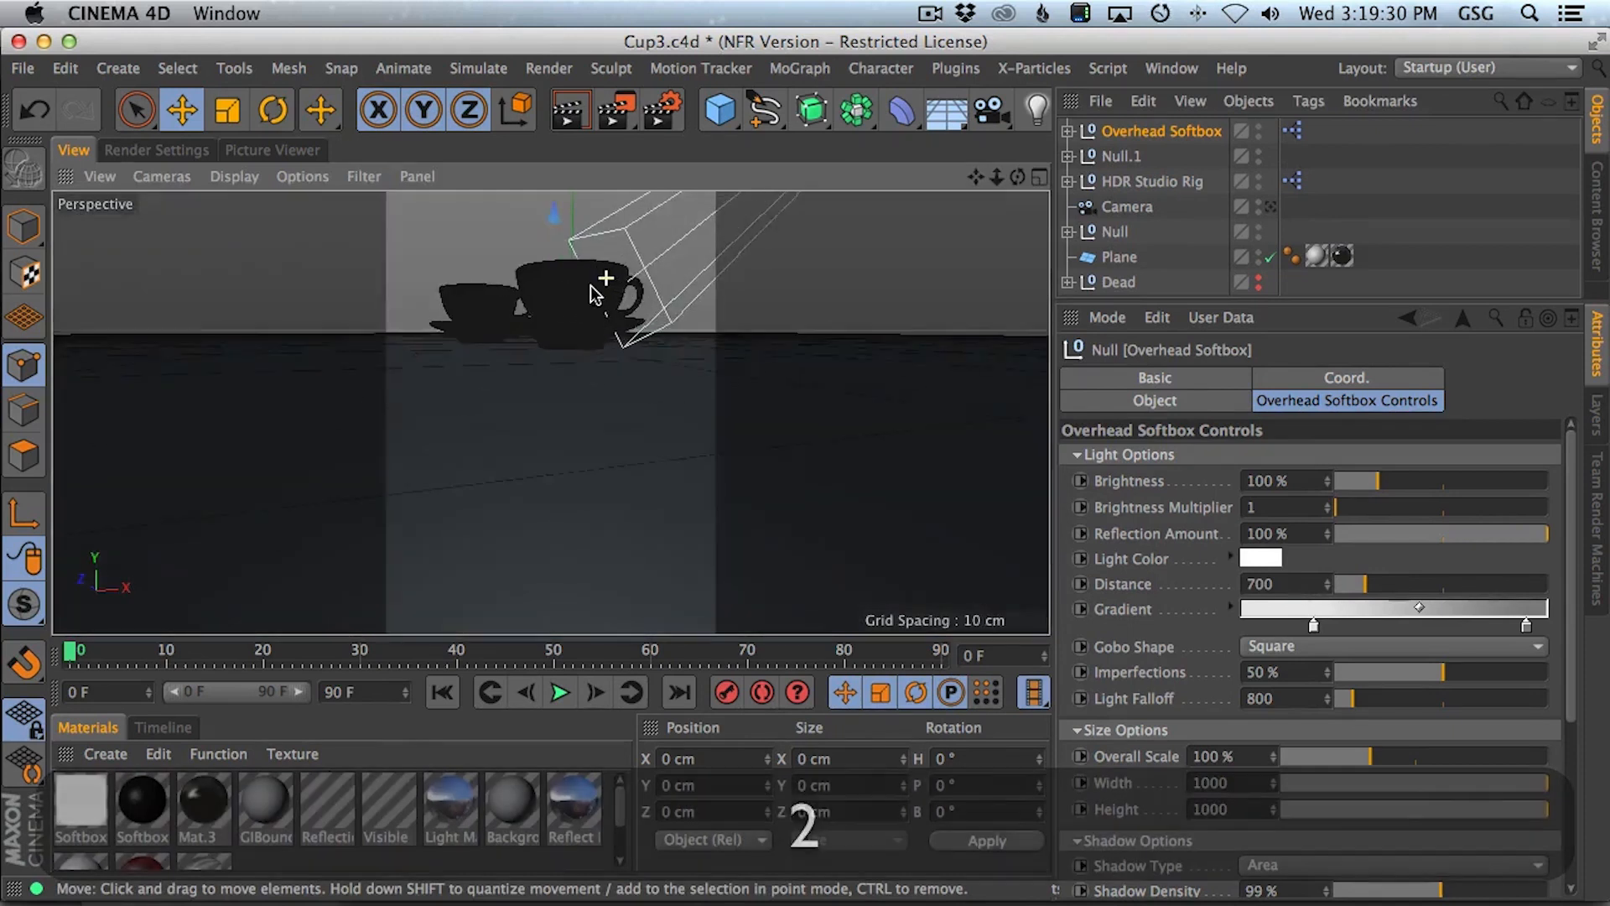
drag(596, 294, 563, 453)
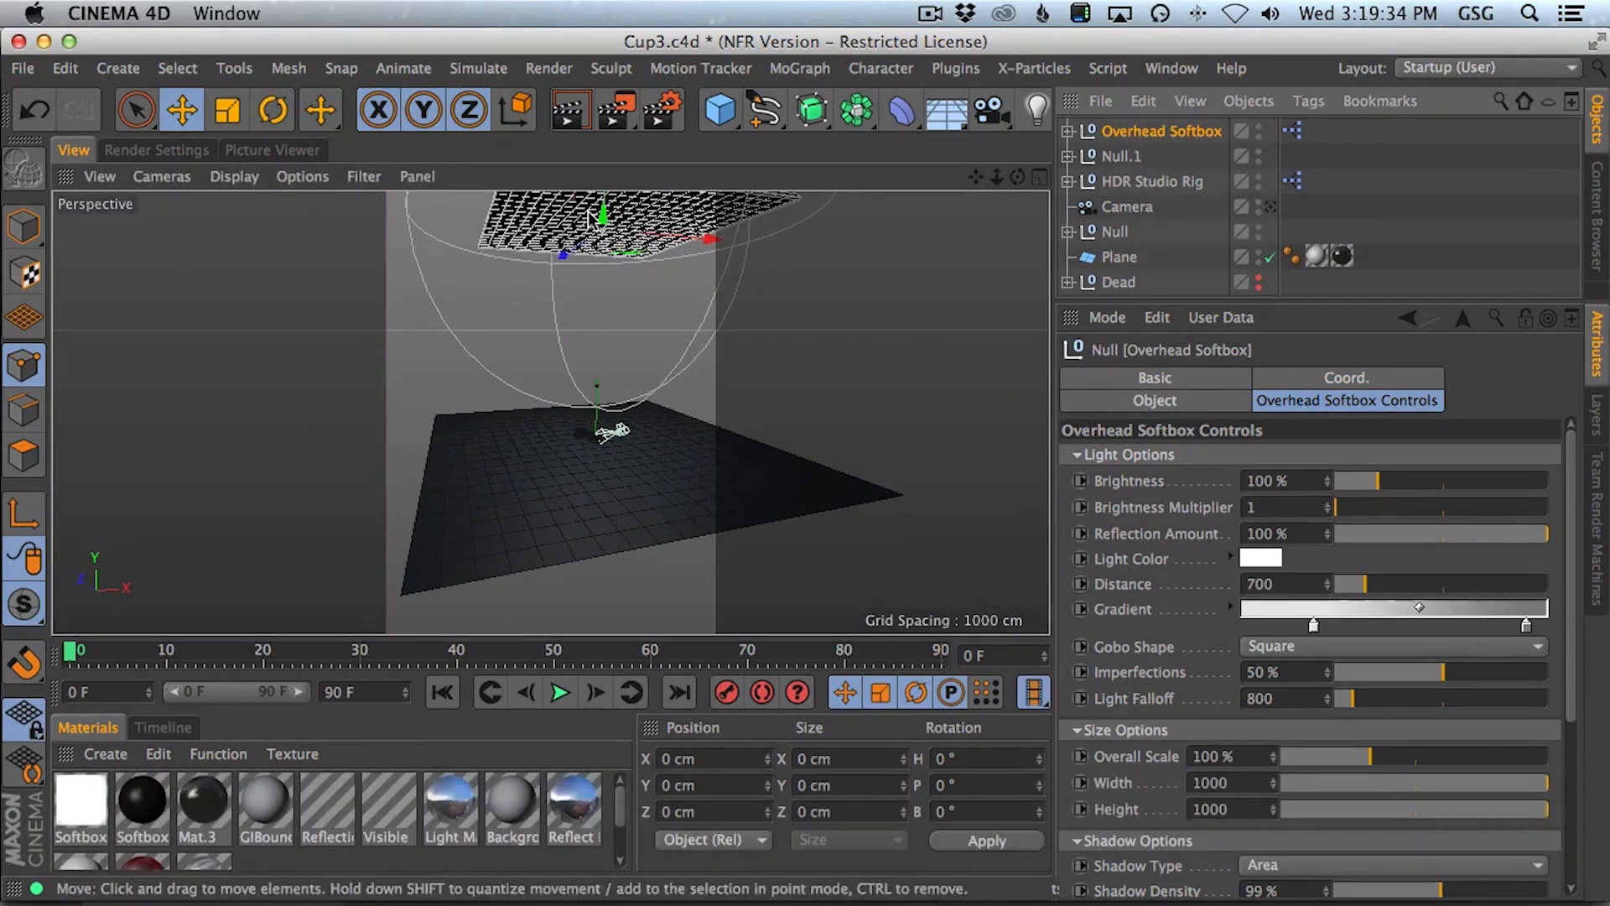
drag(603, 217, 605, 319)
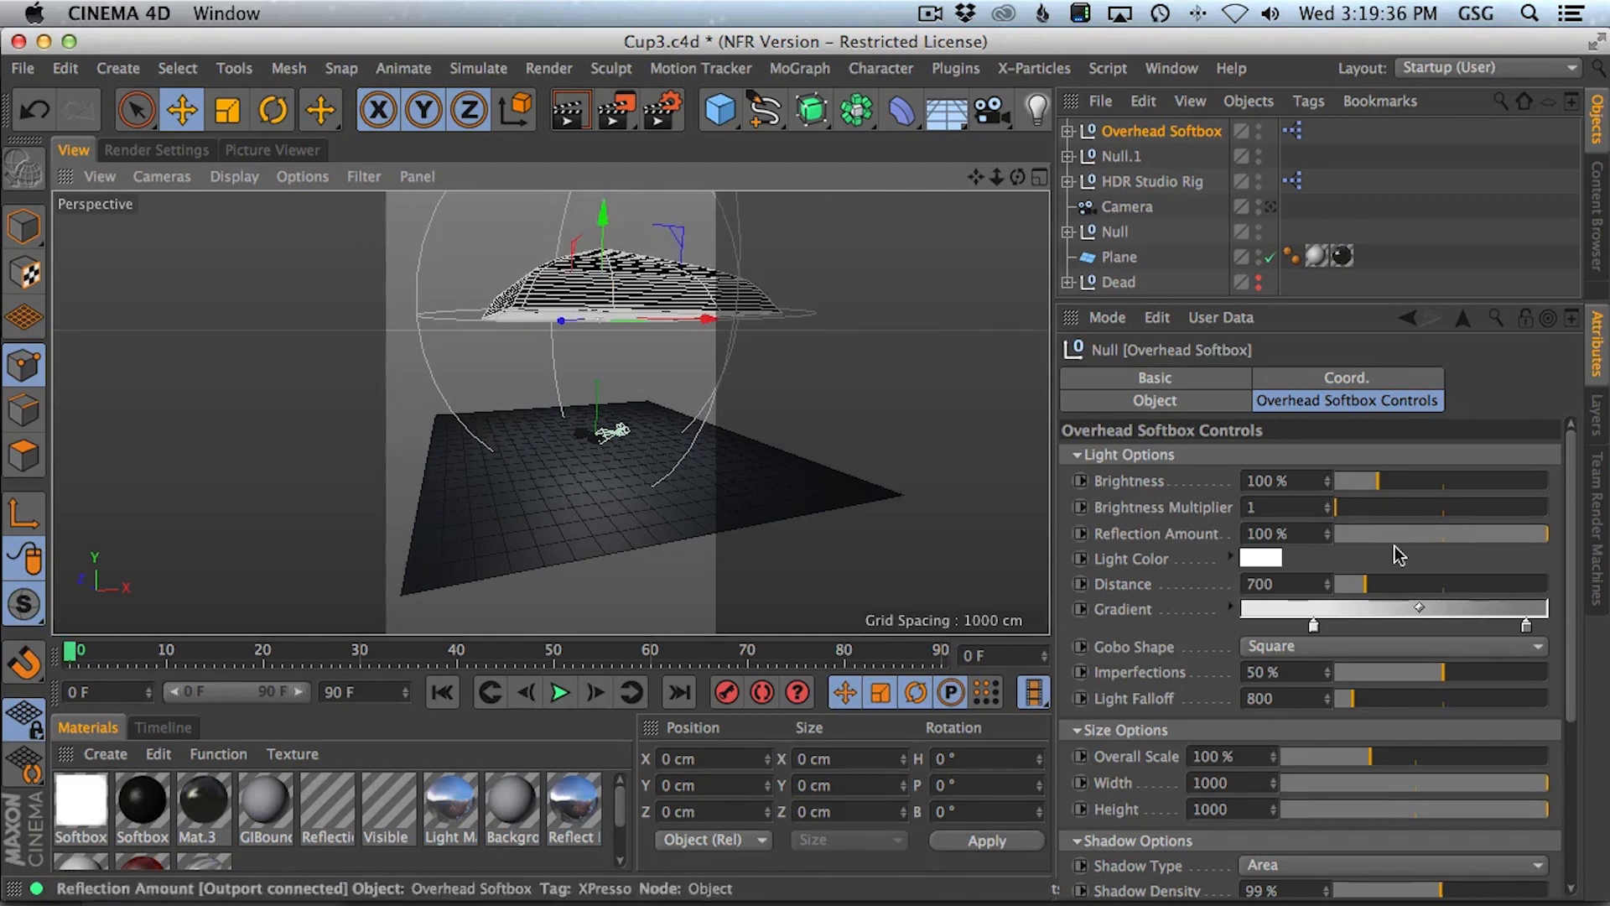
scroll(1538, 798, down, 5)
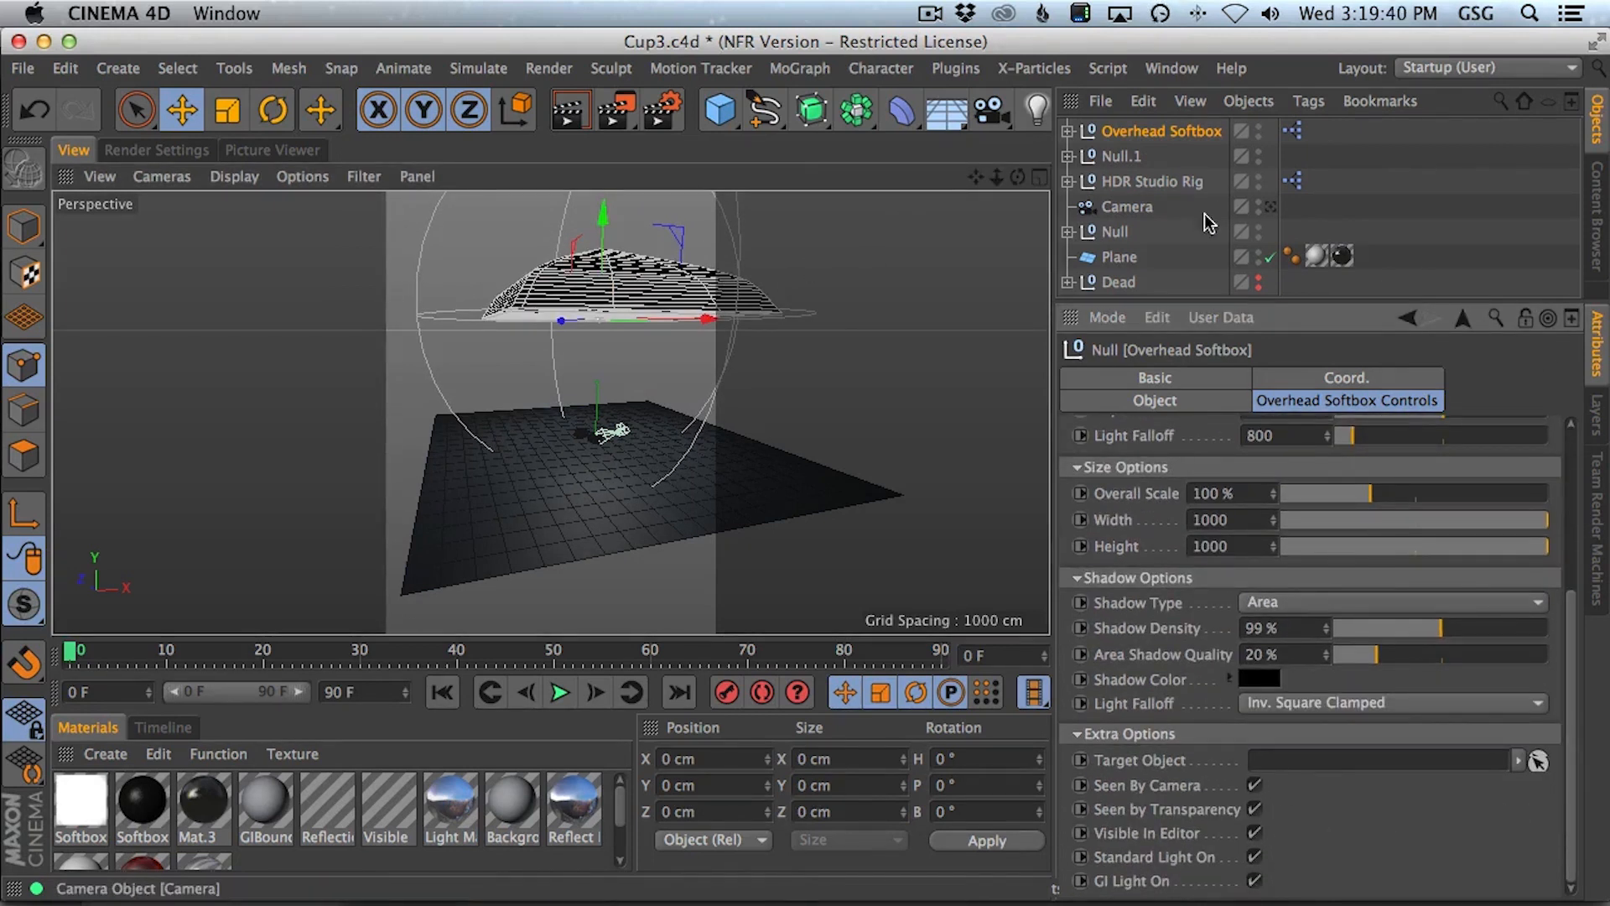
click(1271, 207)
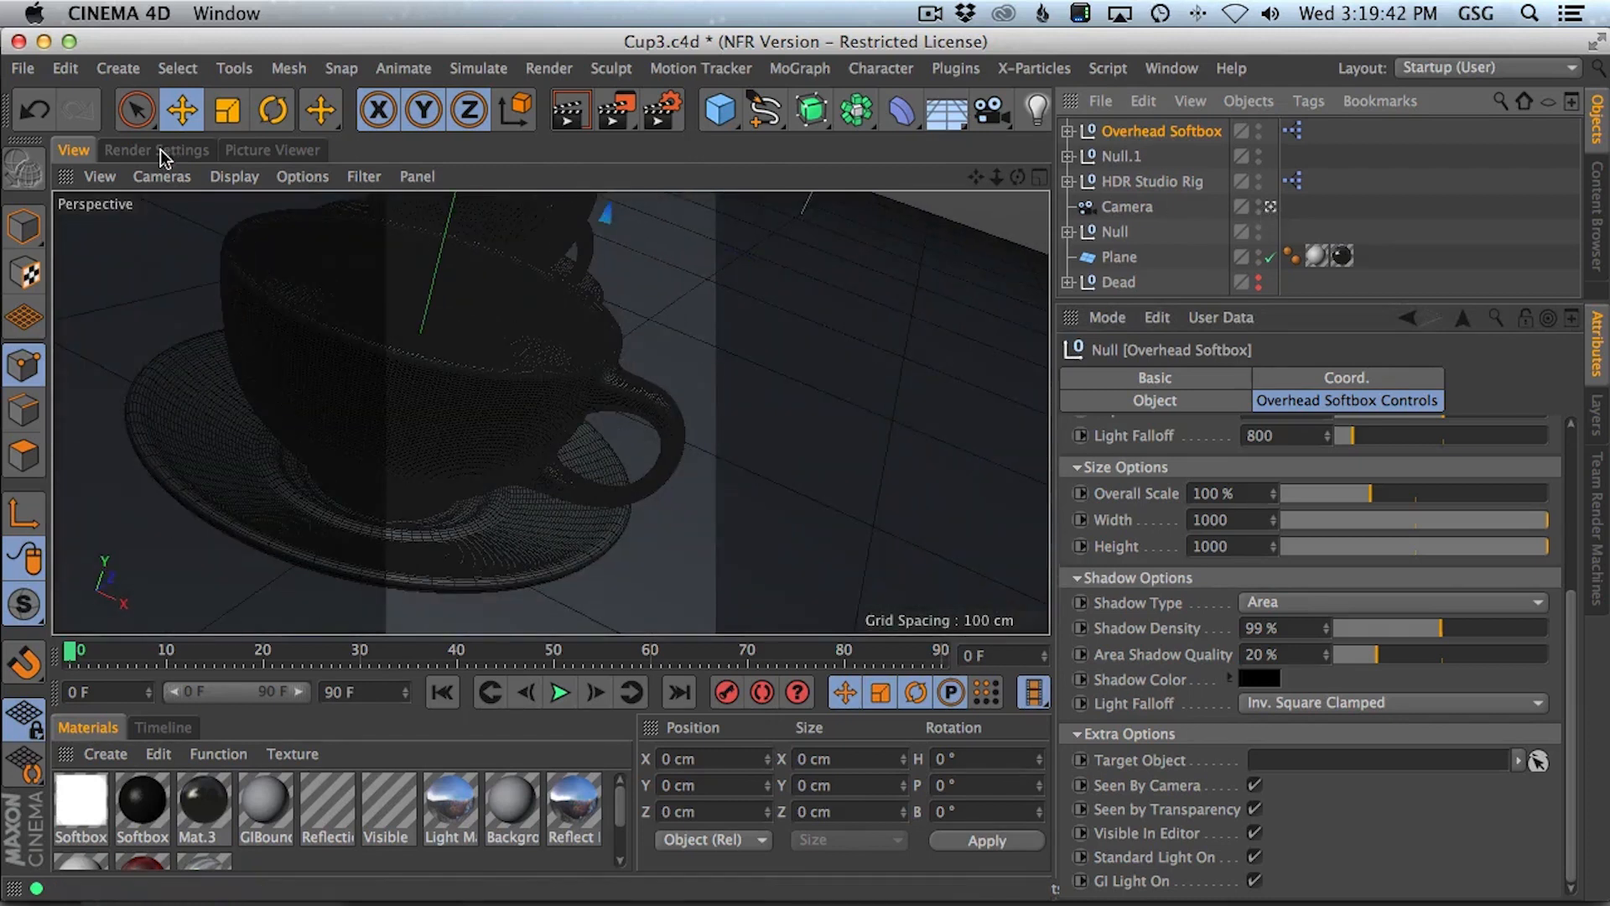
- Set the Physical renderer's Sampling Subdivisions to 0 and render the shot with the overhead light
click(177, 150)
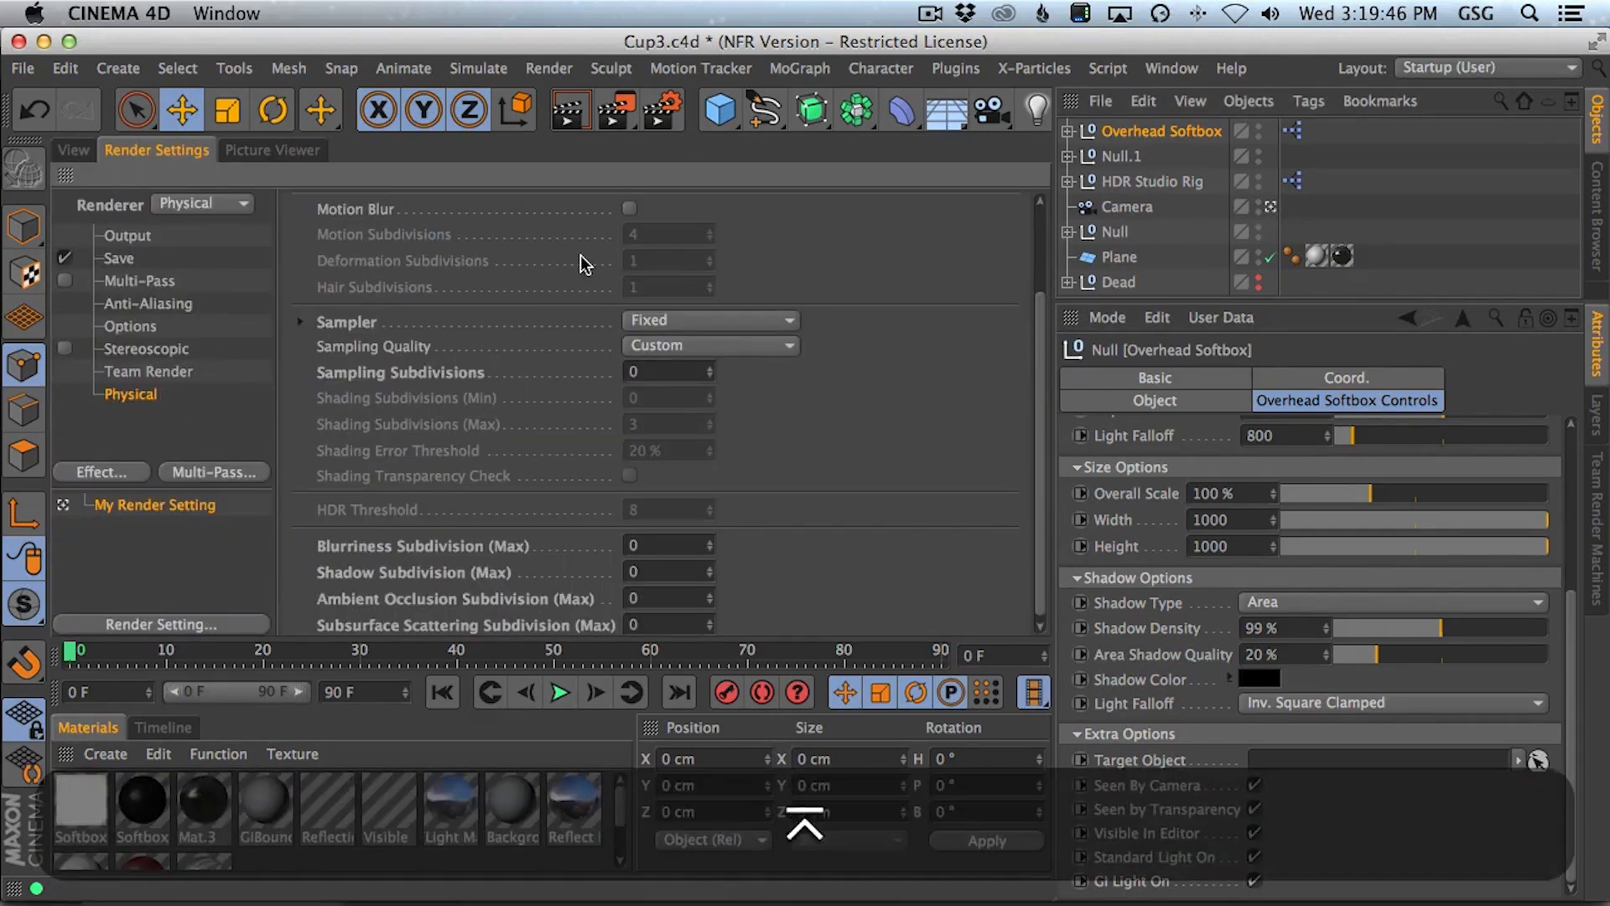
click(254, 154)
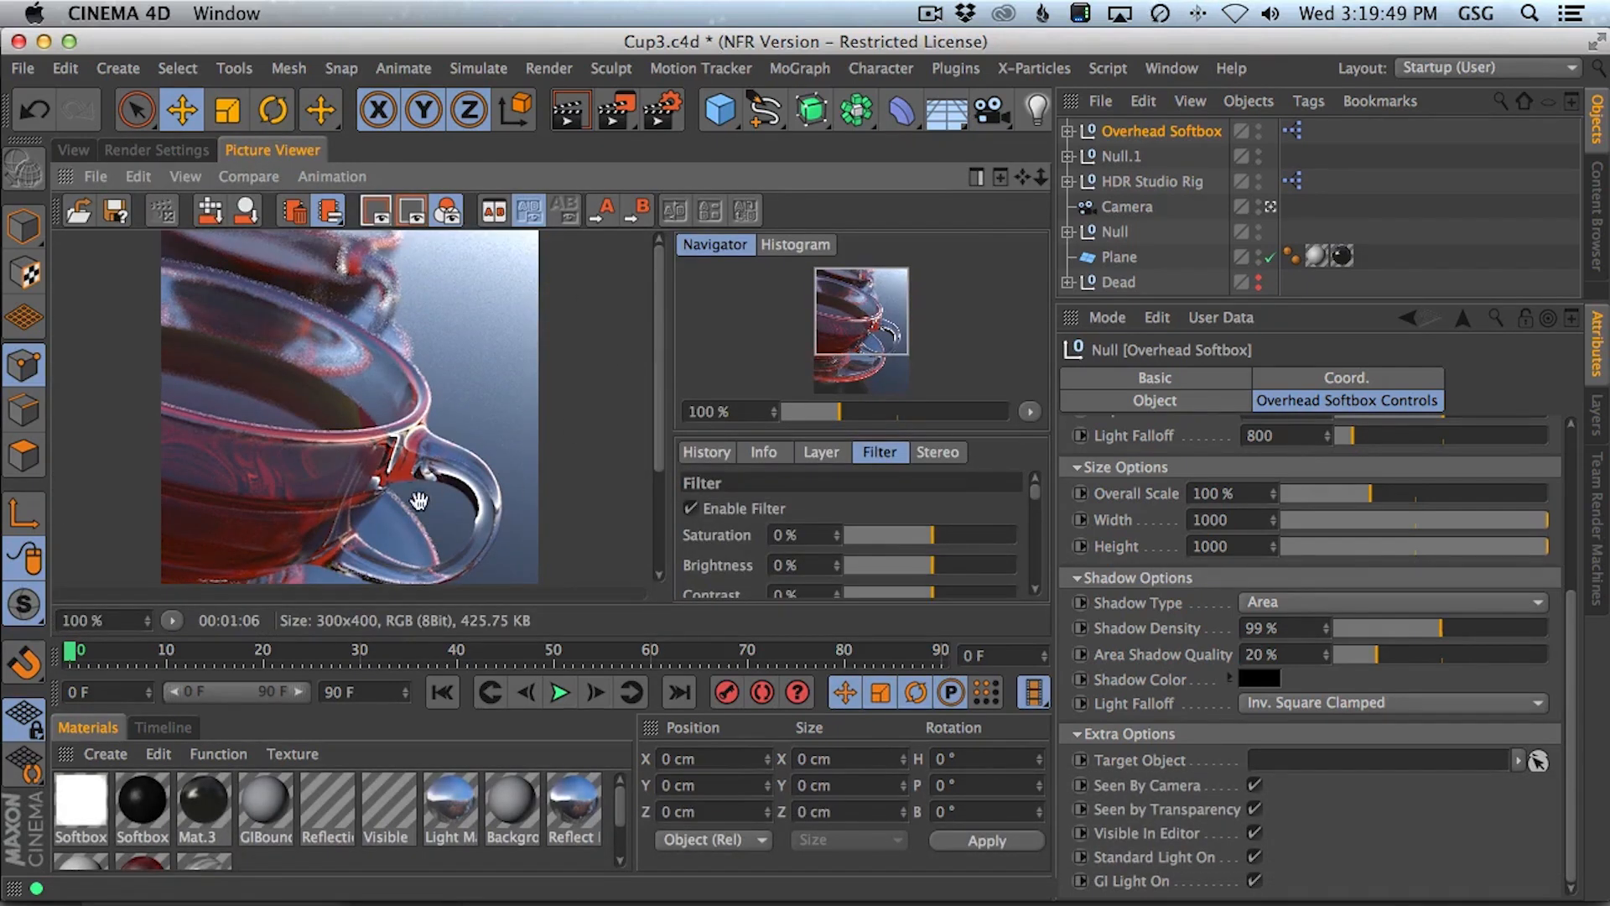
key(shift+r)
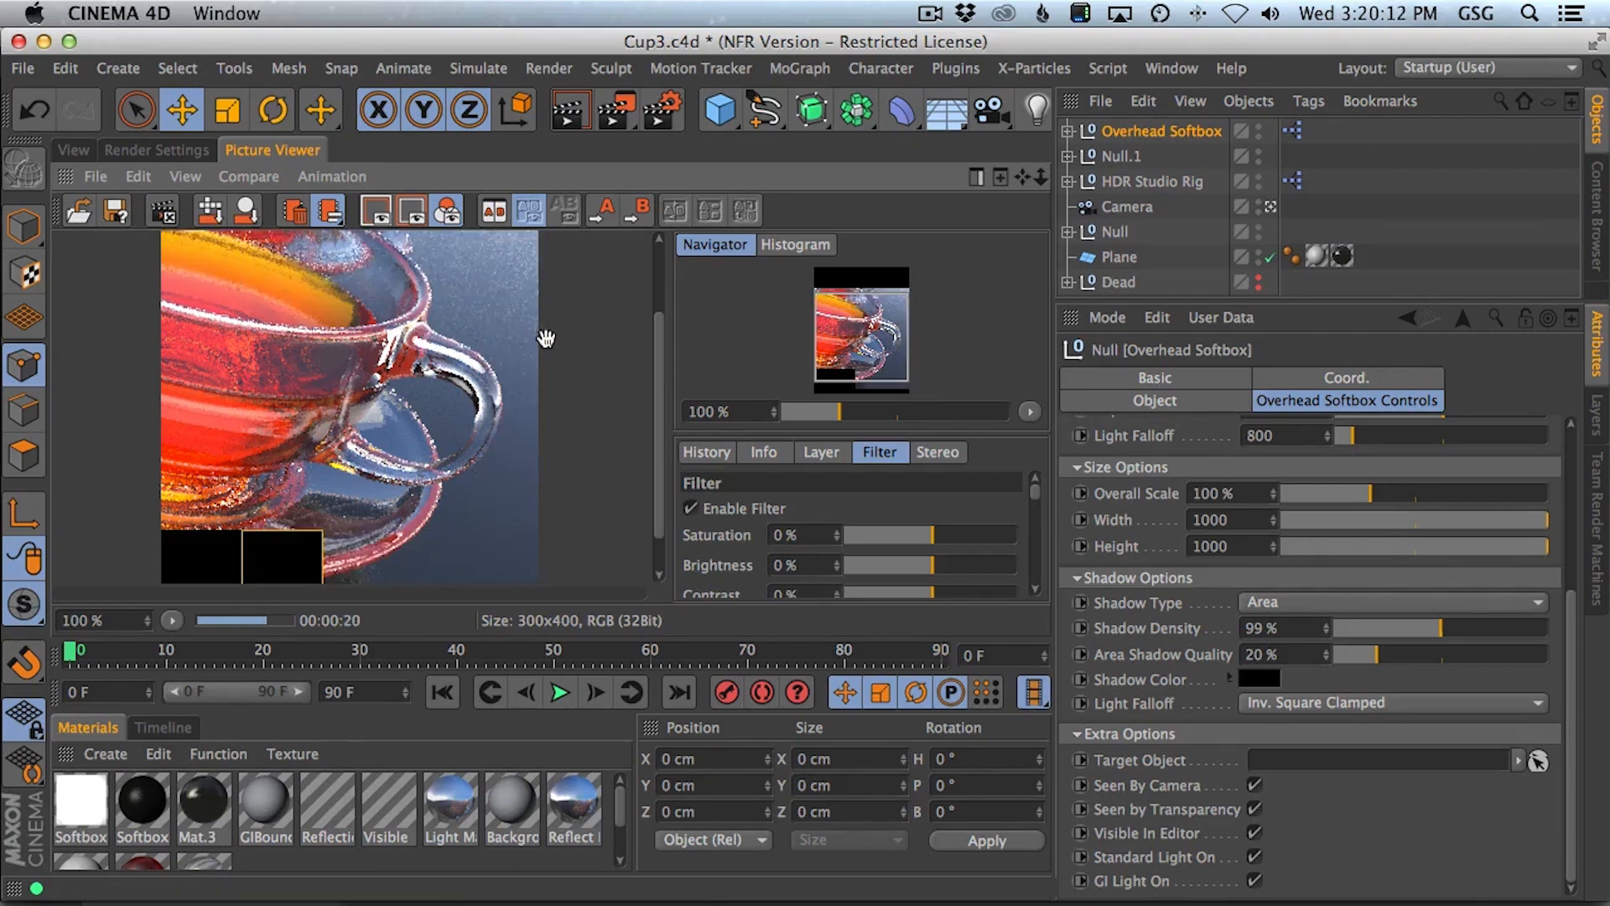
drag(559, 460, 557, 299)
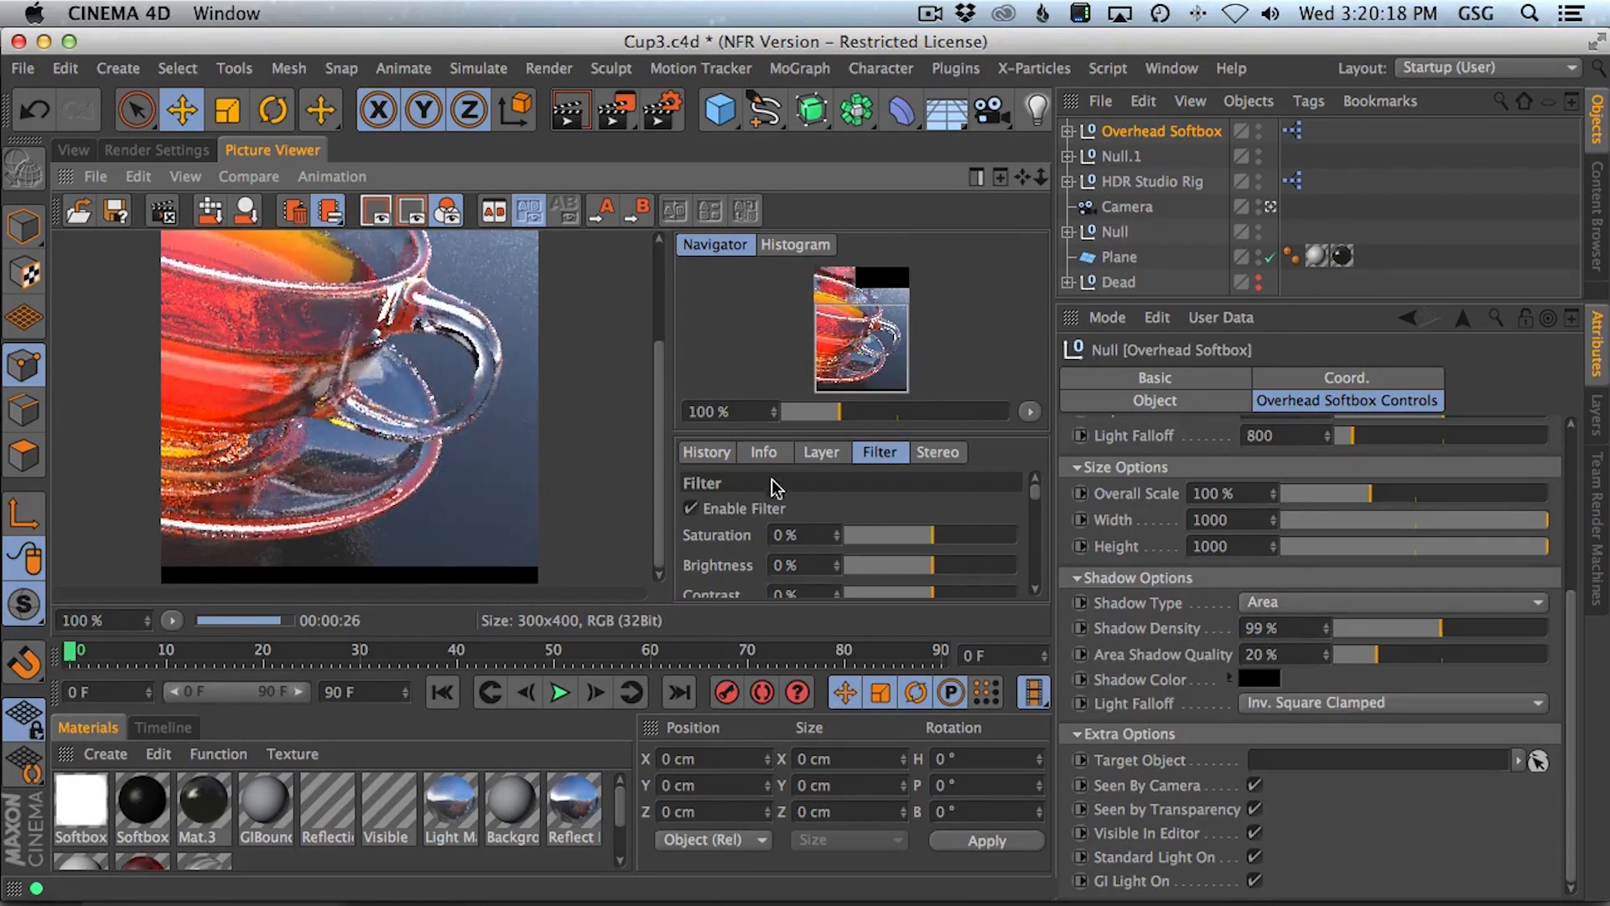
- Compare the new Cup3 render with the previous Cup2 render in the render history
click(707, 452)
drag(1040, 513, 1029, 613)
click(778, 533)
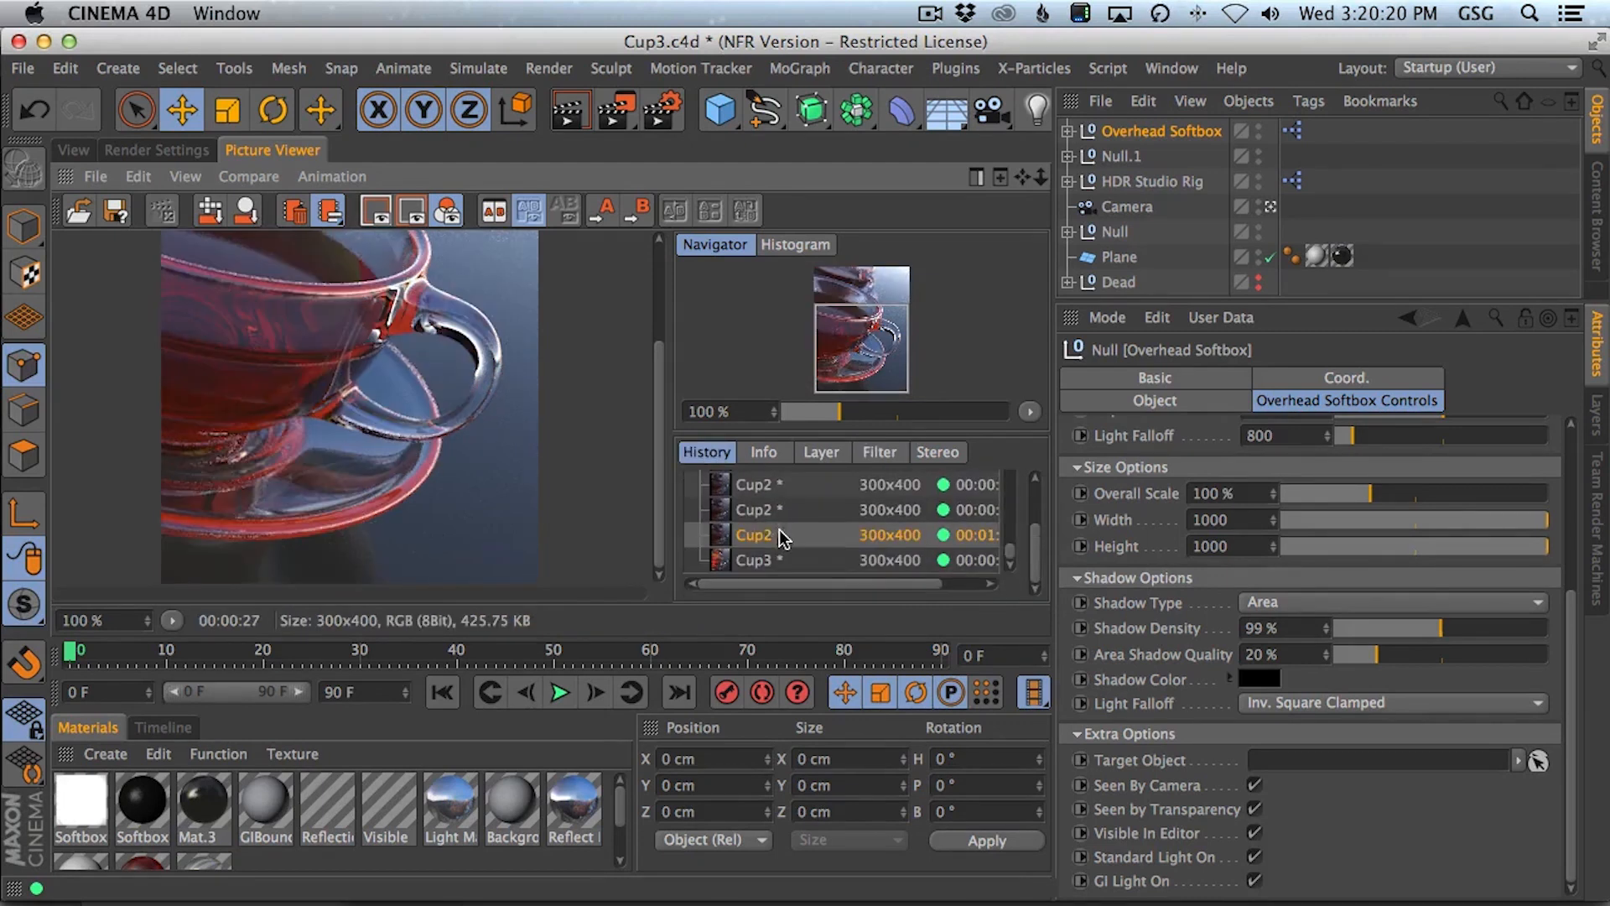
key(Down)
key(Up)
key(Down)
key(Up)
key(Down)
key(Up)
key(Down)
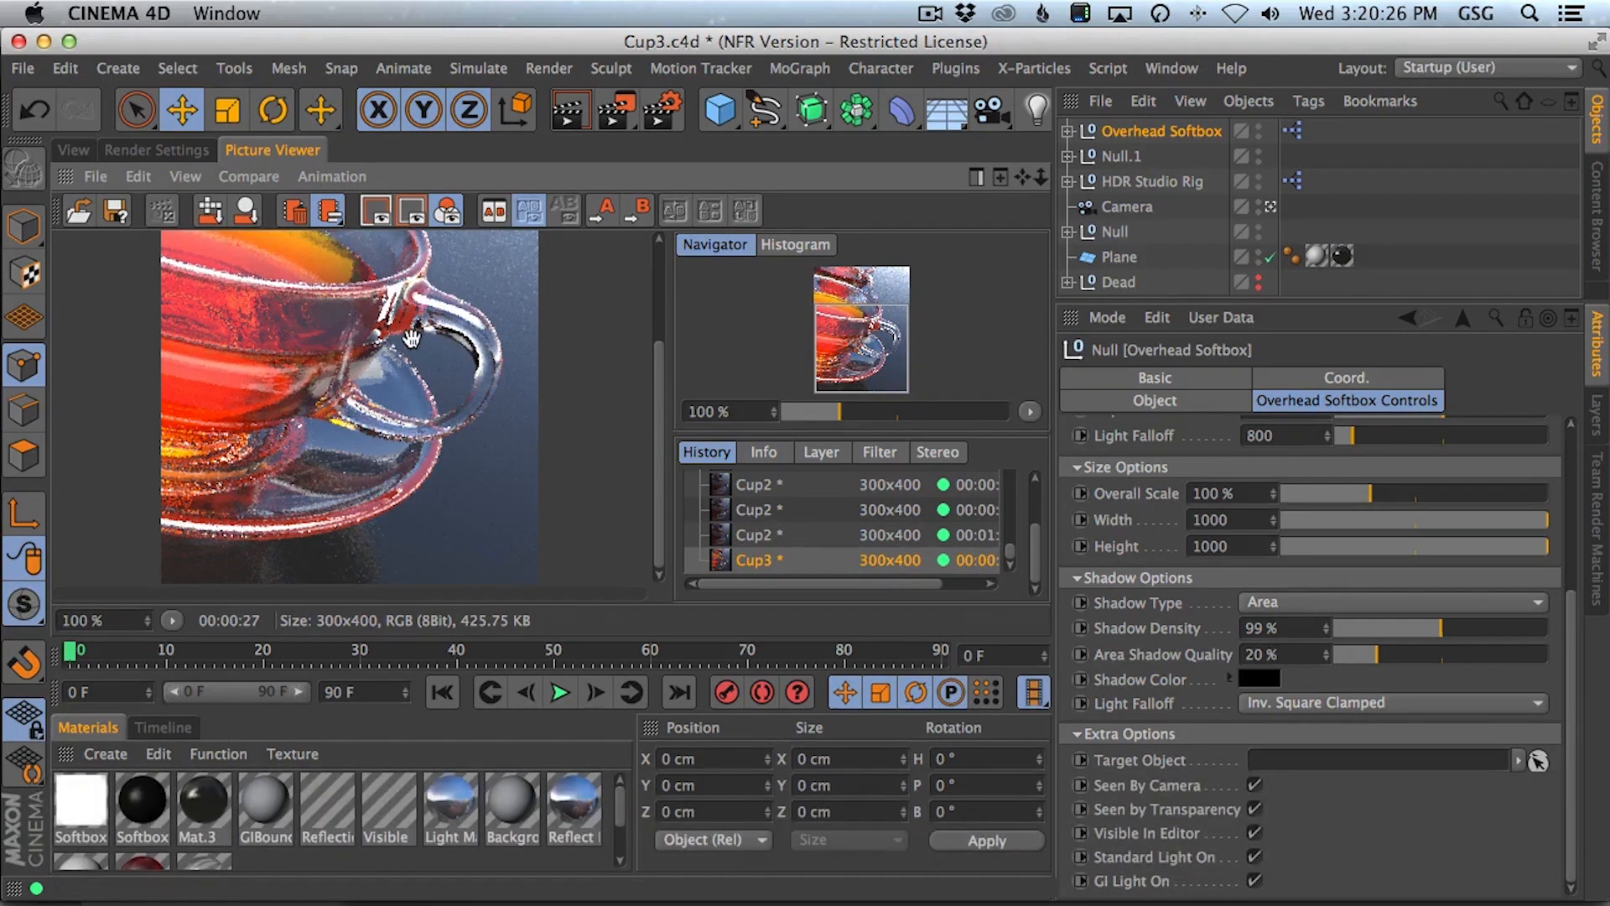
key(Up)
key(Down)
key(Up)
key(Down)
key(Up)
key(Down)
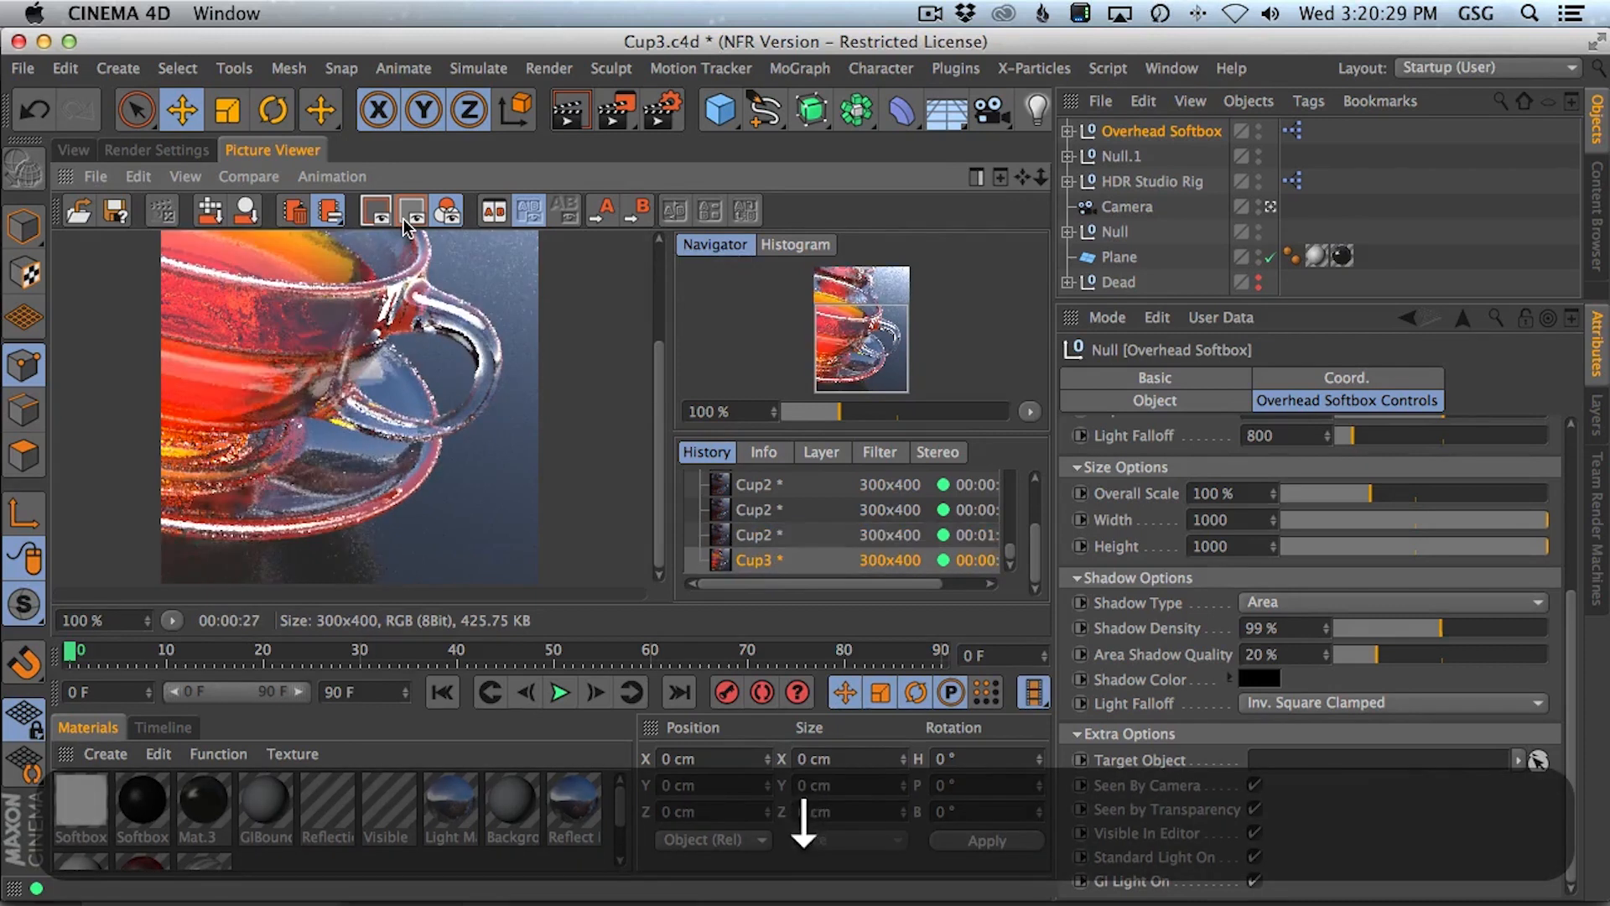
- Set the Overhead Softbox's width to 1132 and height to 1257, and change its Gobo Shape to Circle
click(73, 150)
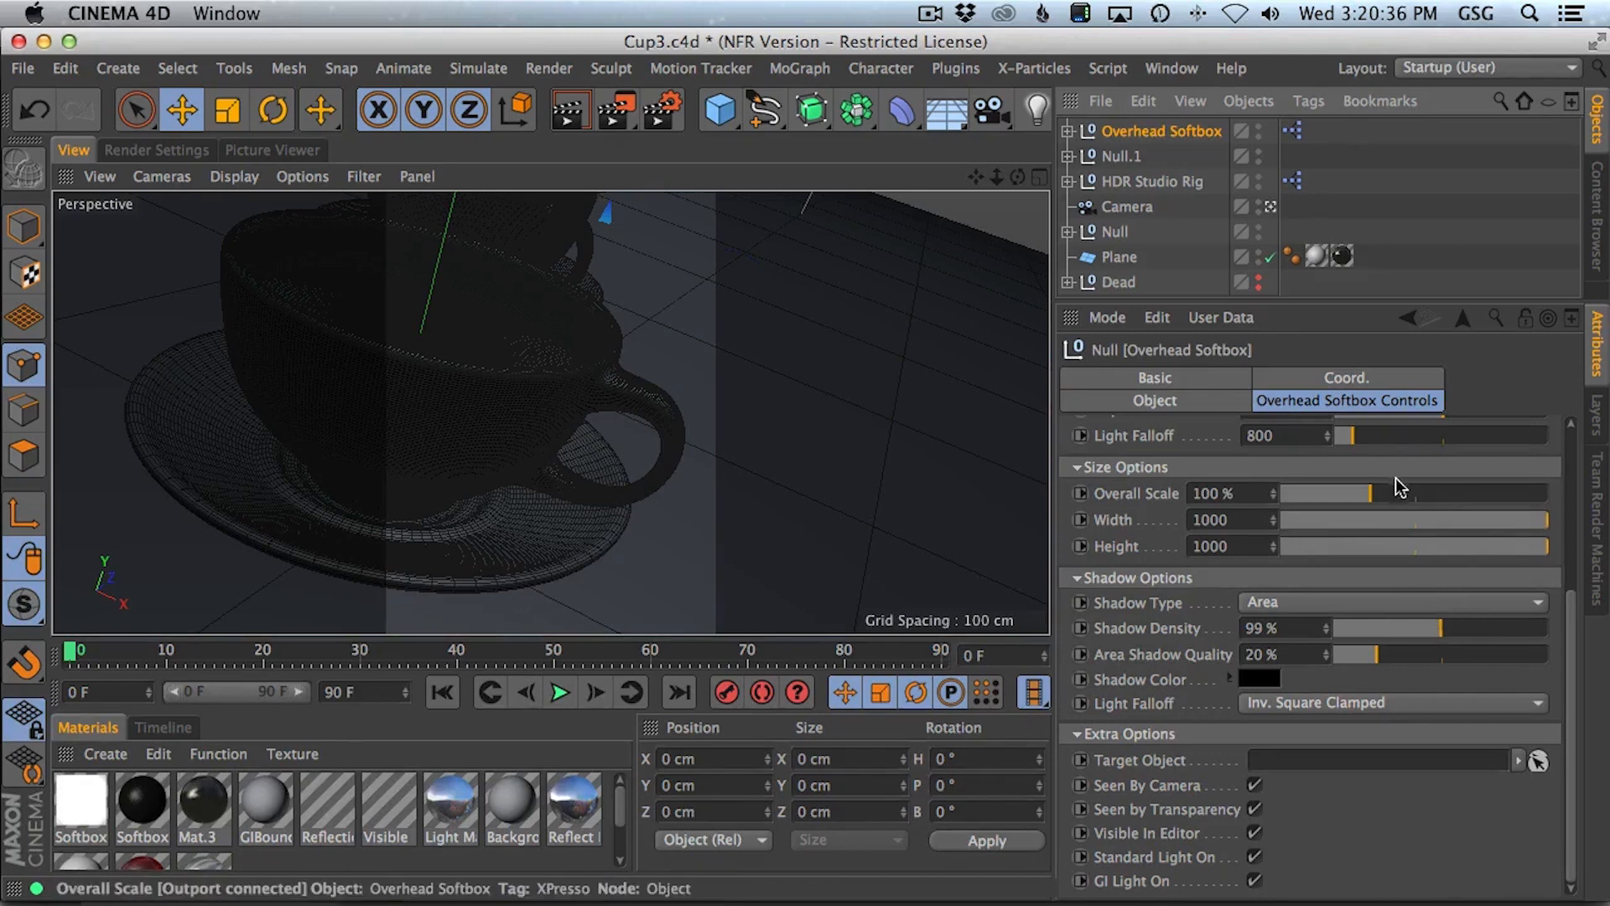
drag(1273, 520, 1273, 536)
scroll(1574, 592, up, 2)
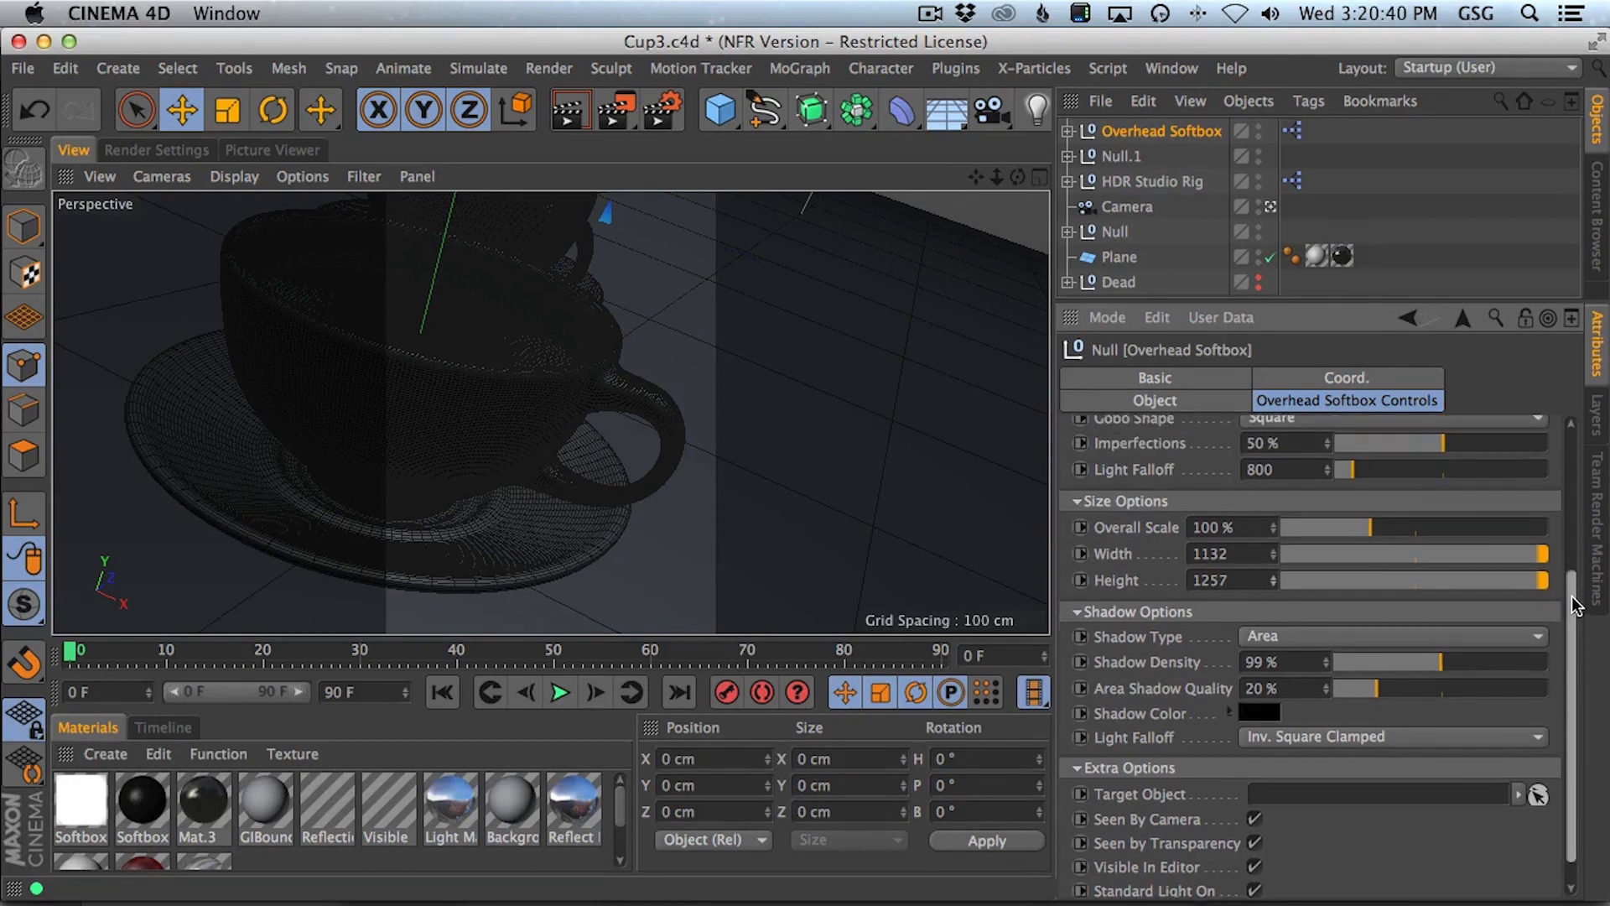
click(1299, 438)
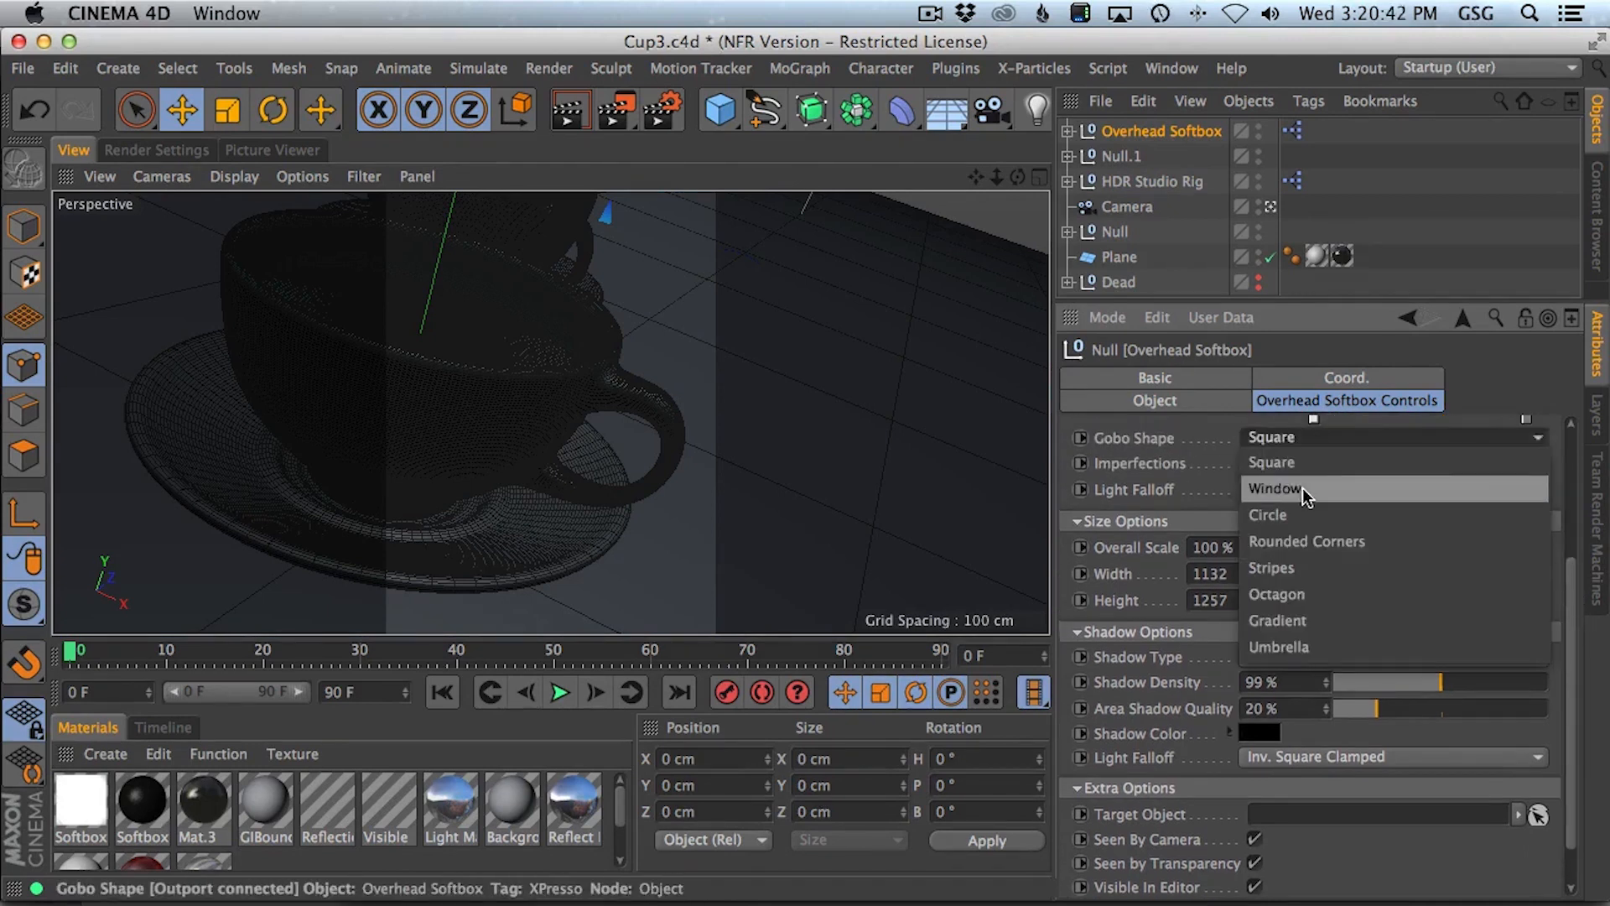
click(1305, 514)
- Render the shot with the circular softbox and compare it with the previous render, checking the cup's rim, handle and saucer
key(shift+r)
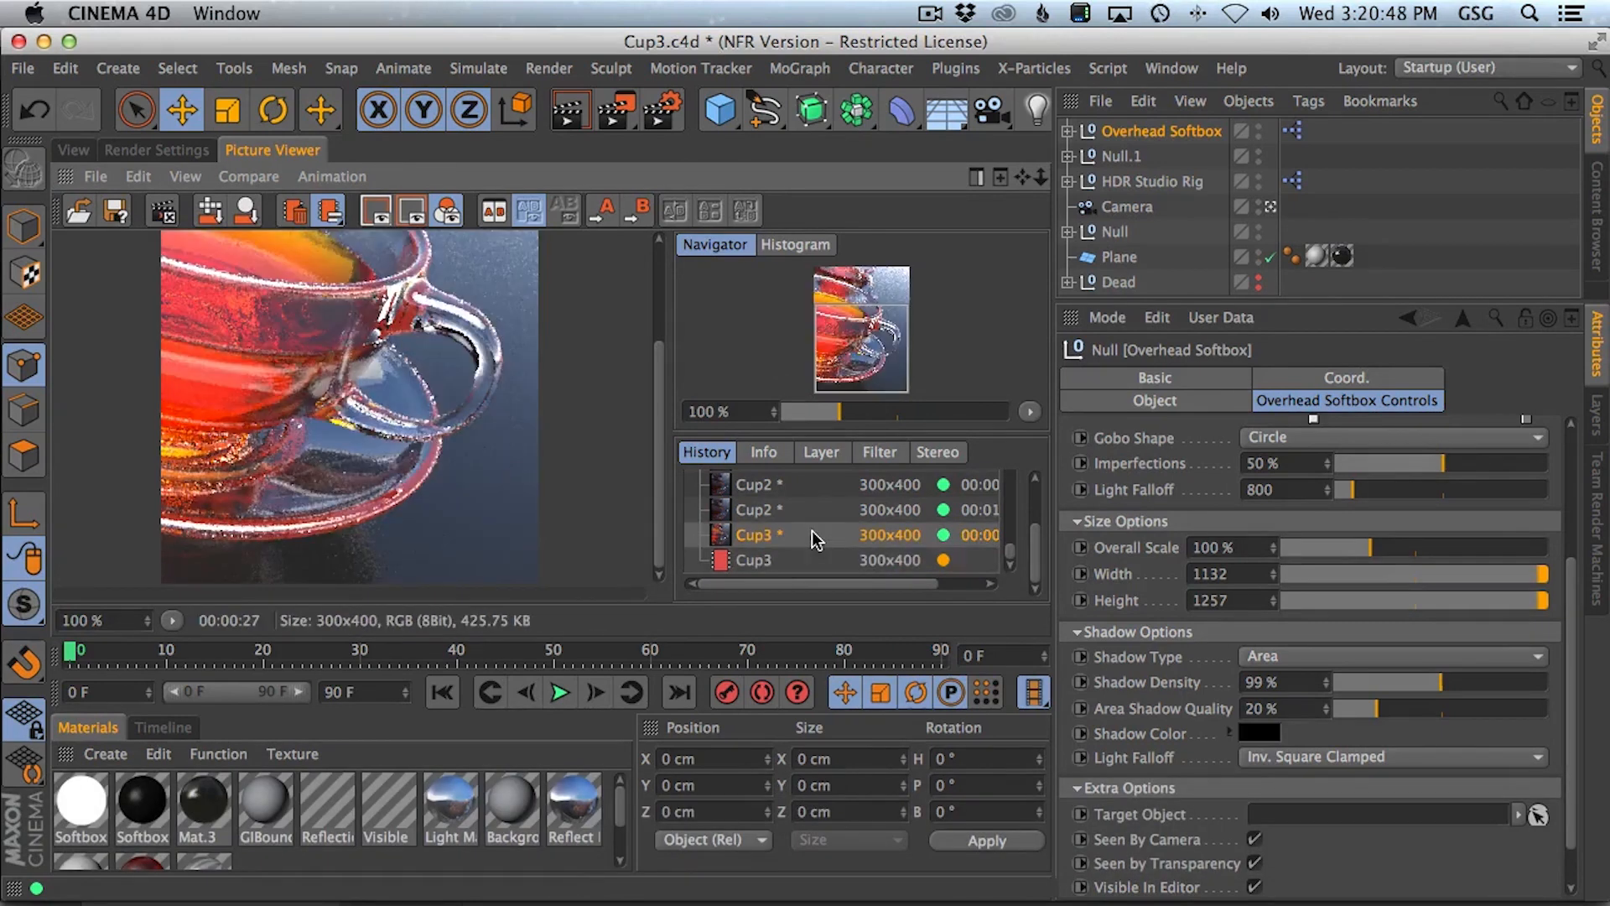
key(Down)
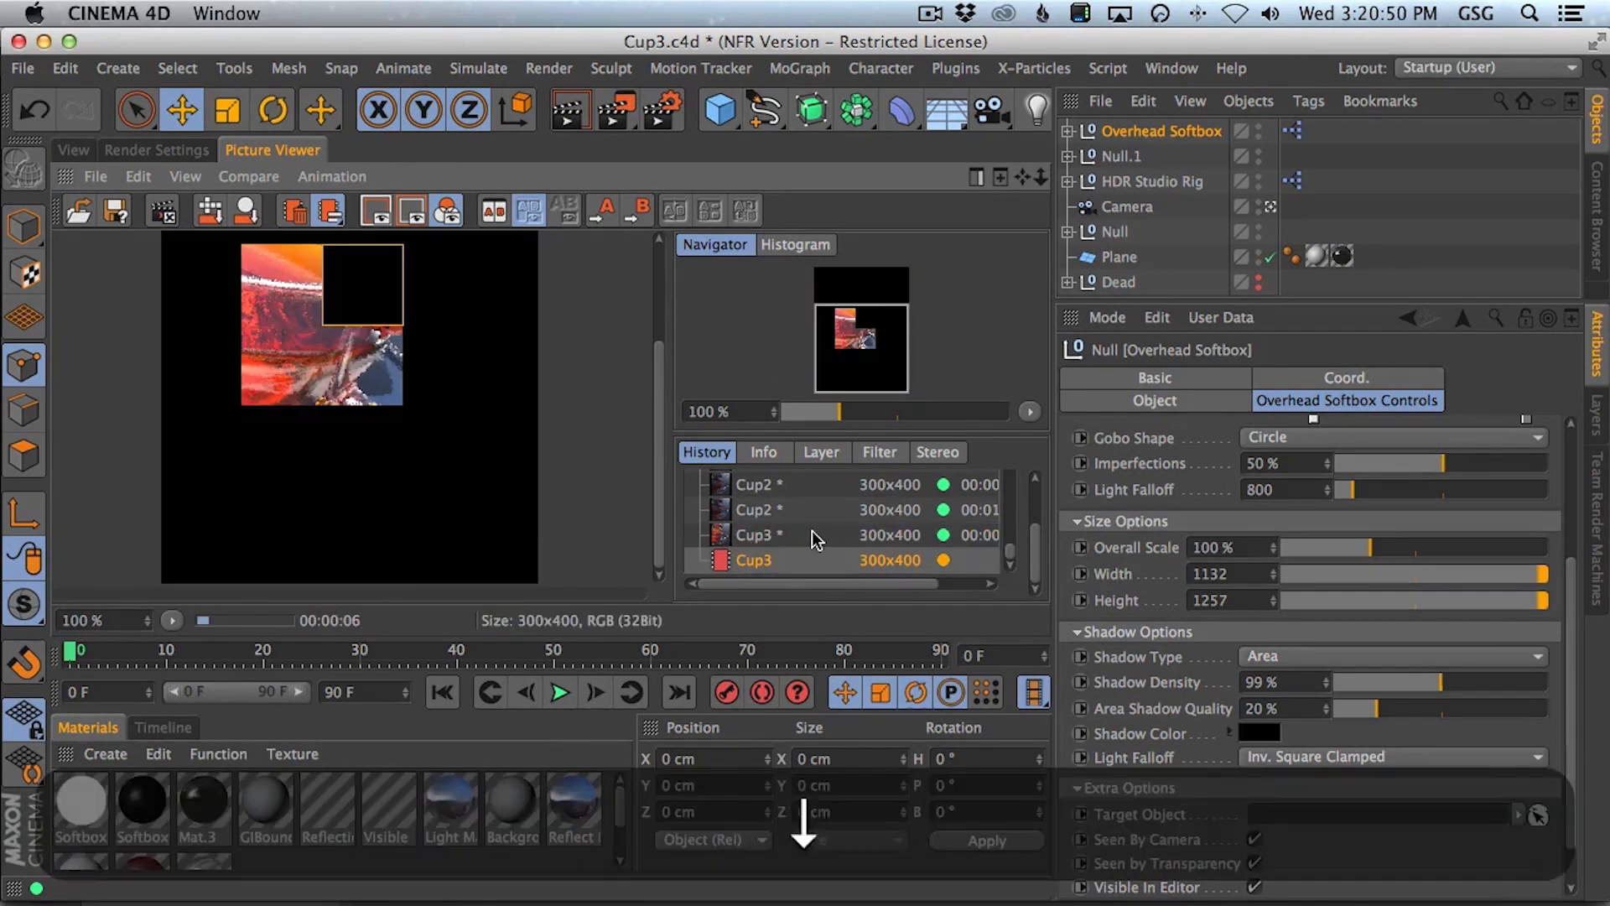
key(Up)
key(Down)
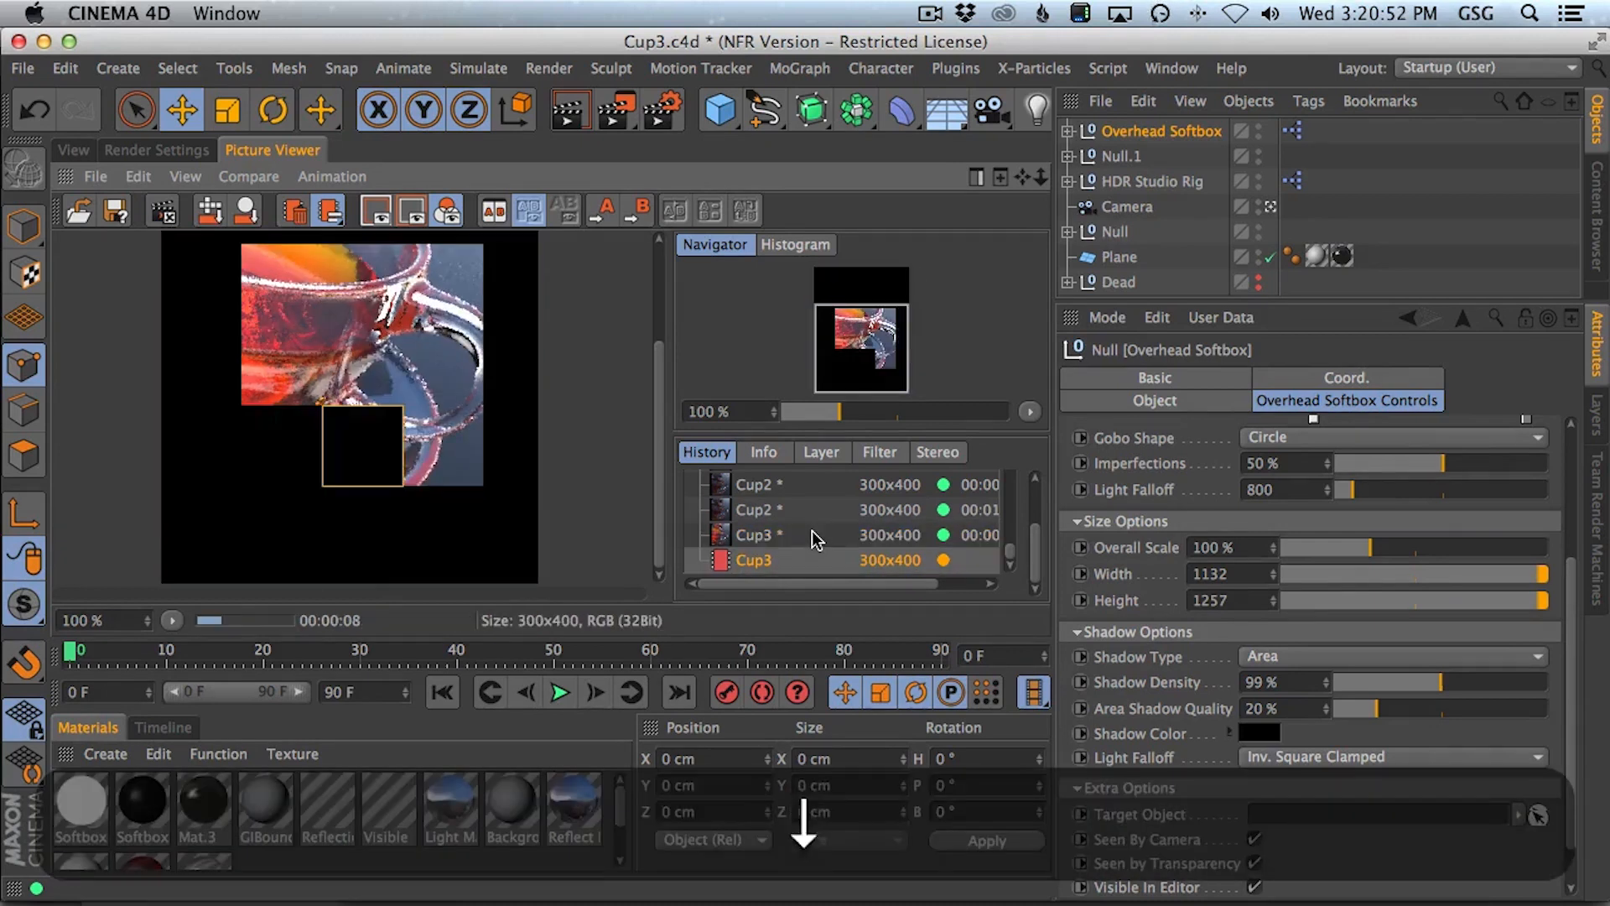
key(Up)
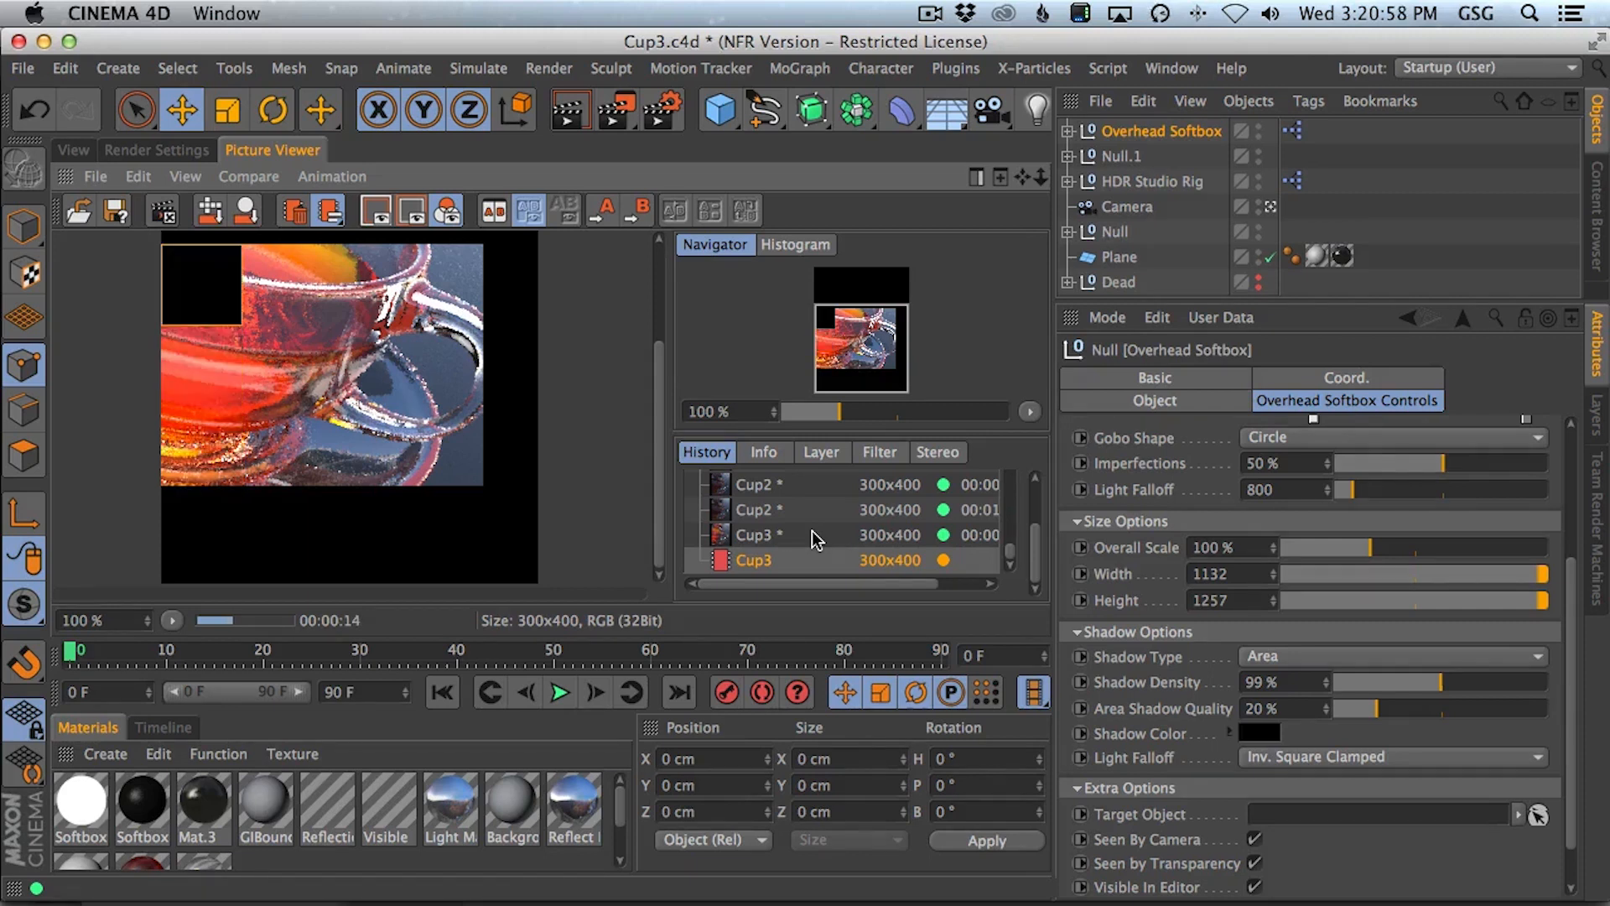
drag(405, 310, 398, 549)
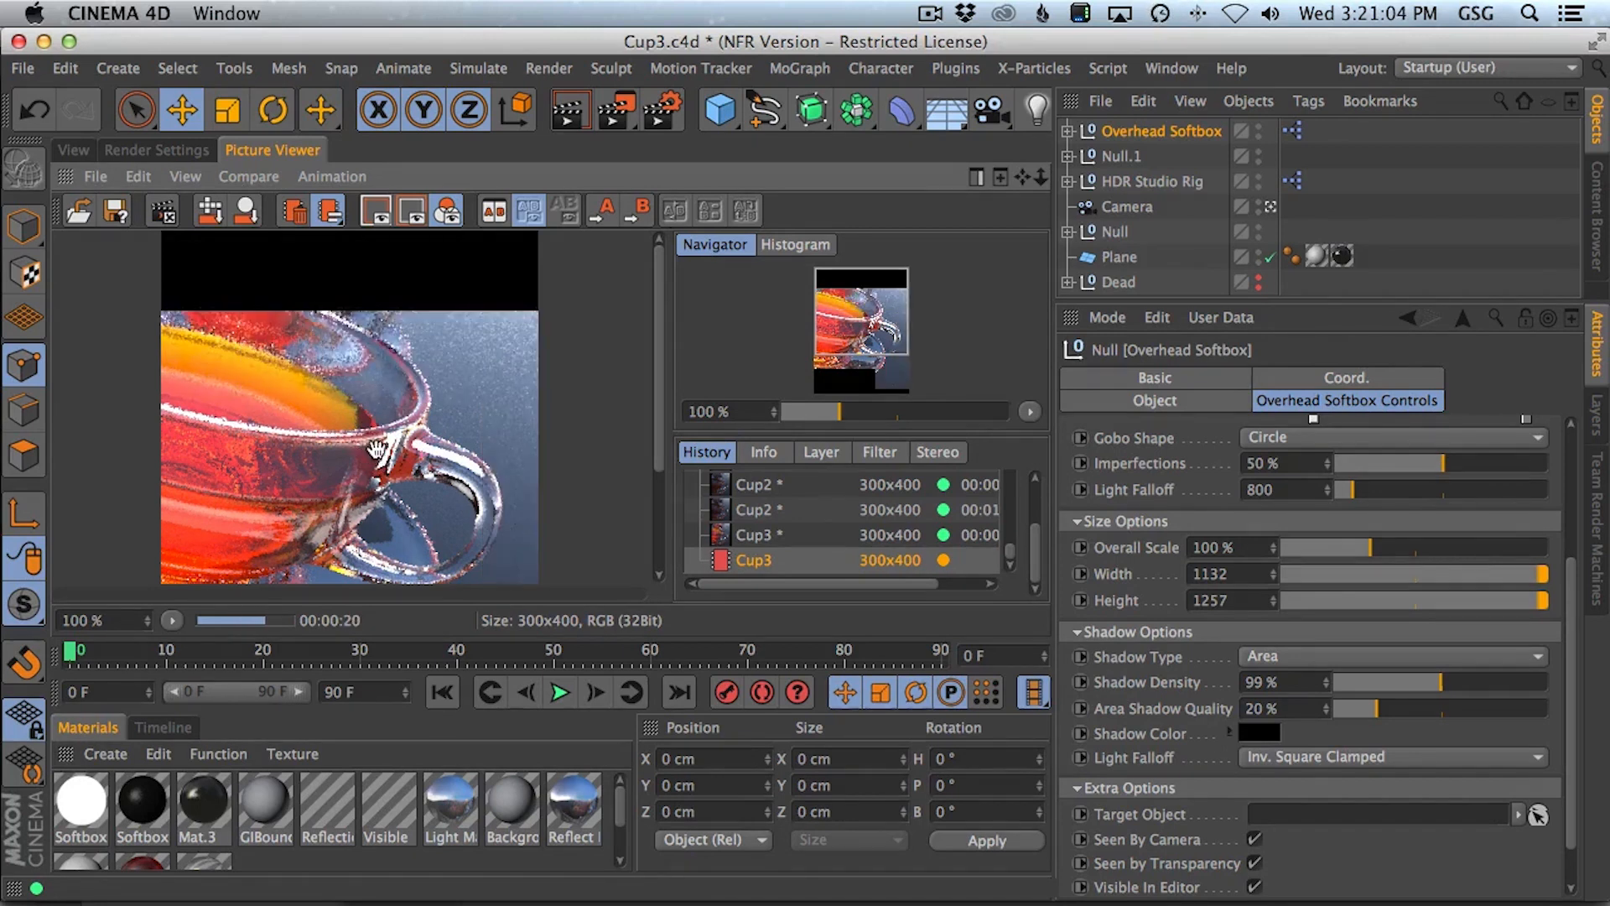
drag(384, 488, 390, 230)
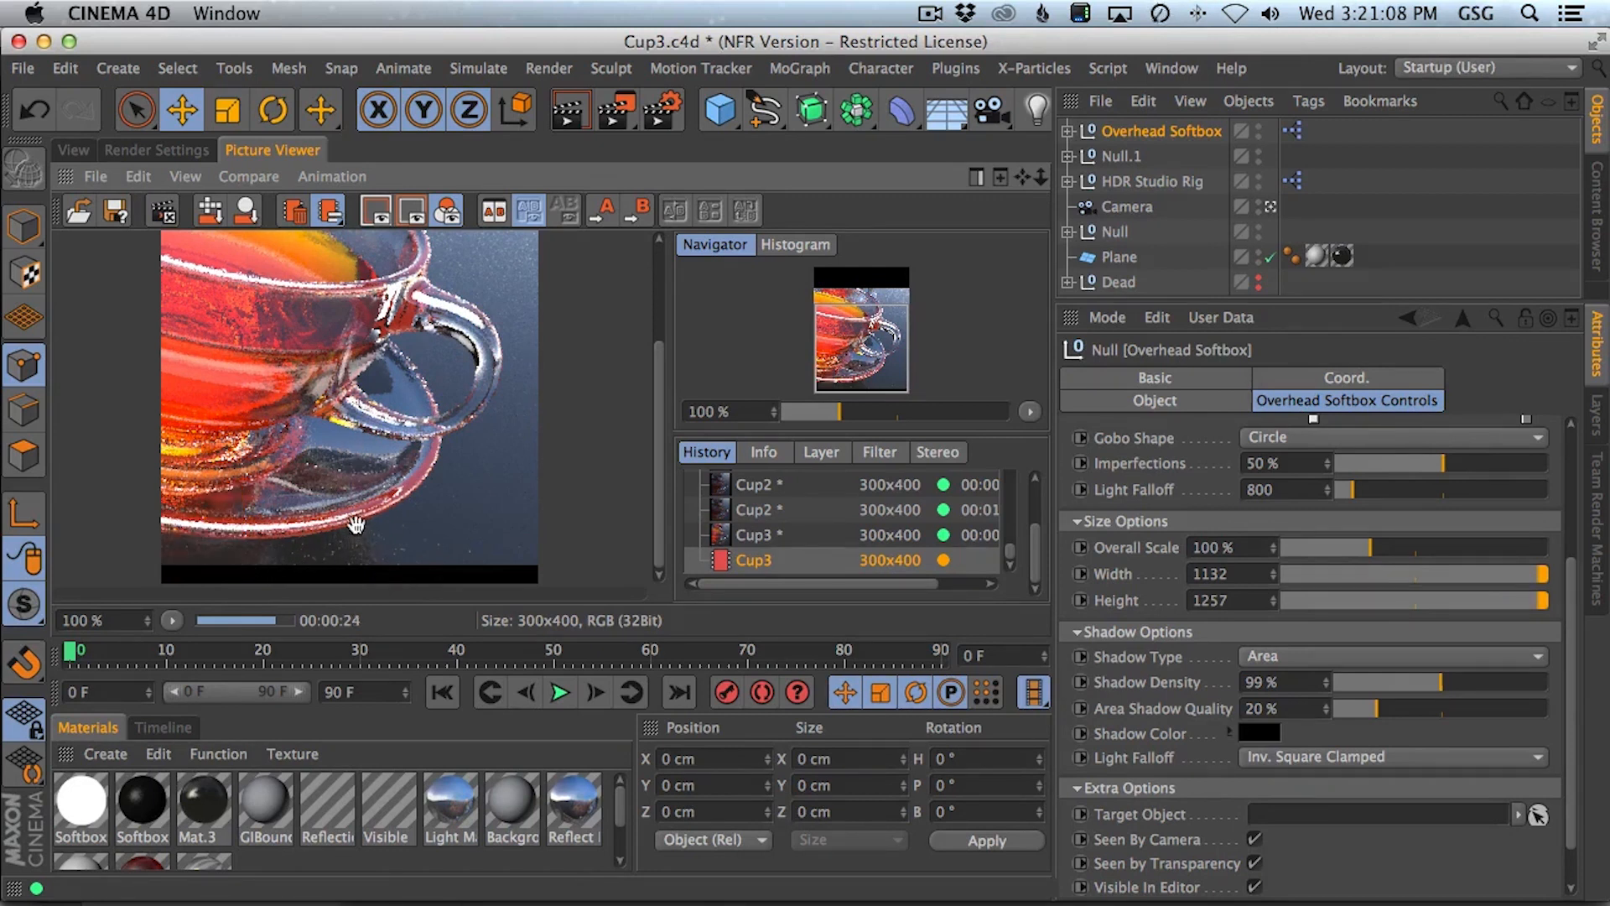
- Examine the finished circular-softbox render across the cup's rim, tea surface and handle
drag(366, 323, 315, 501)
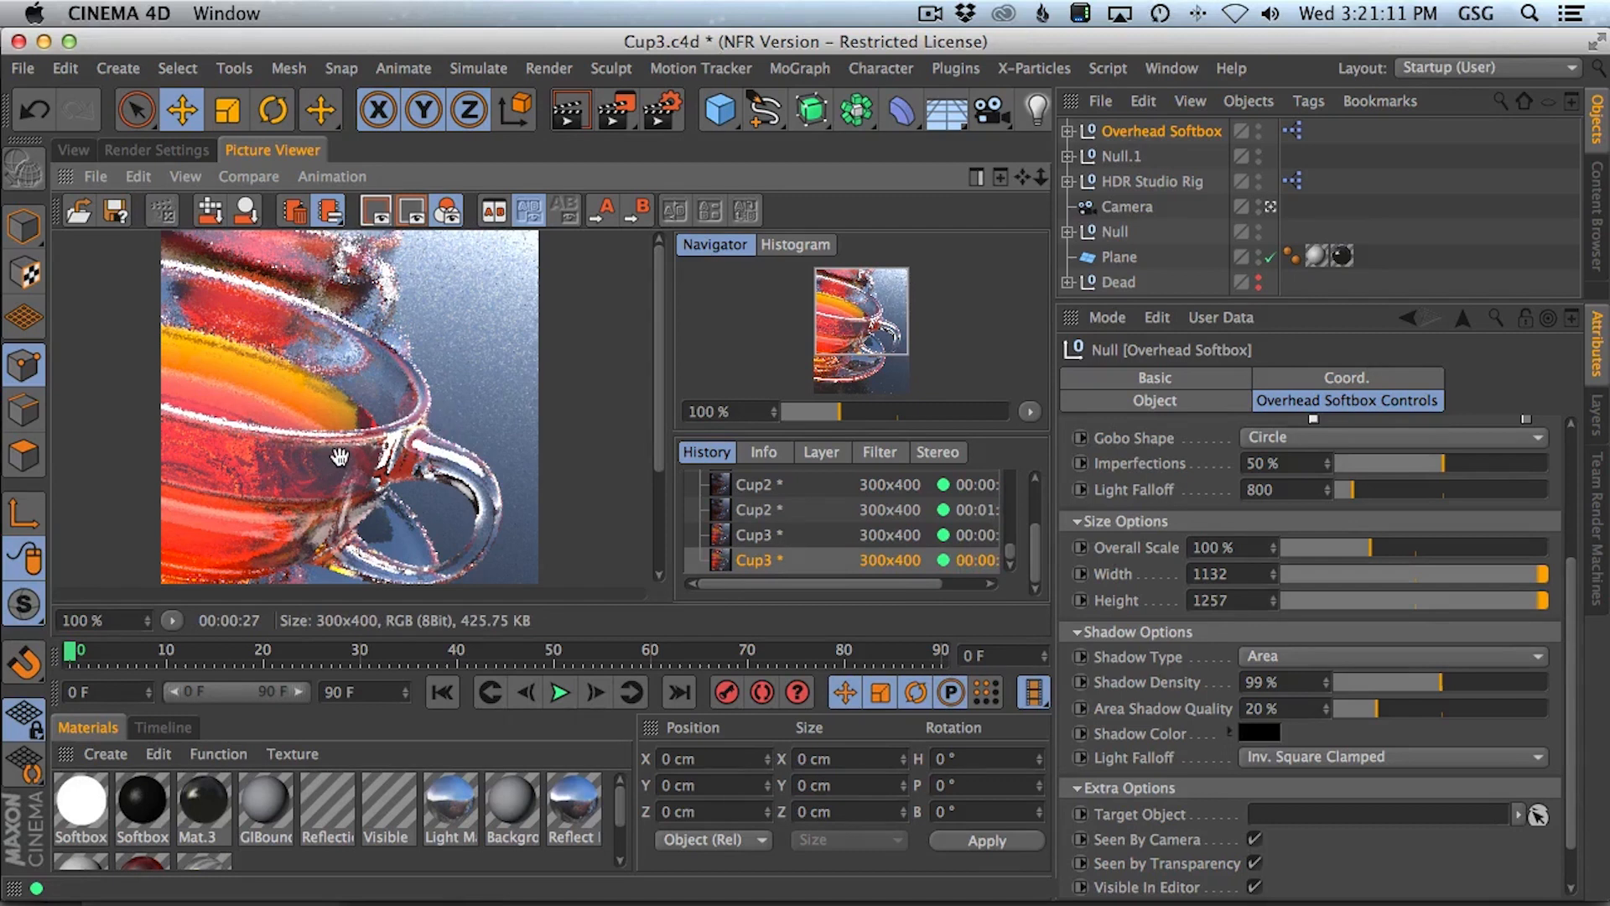
drag(335, 440, 338, 444)
drag(537, 375, 580, 440)
- Check the Custom Number of Render Threads setting in the Renderer preferences
click(178, 151)
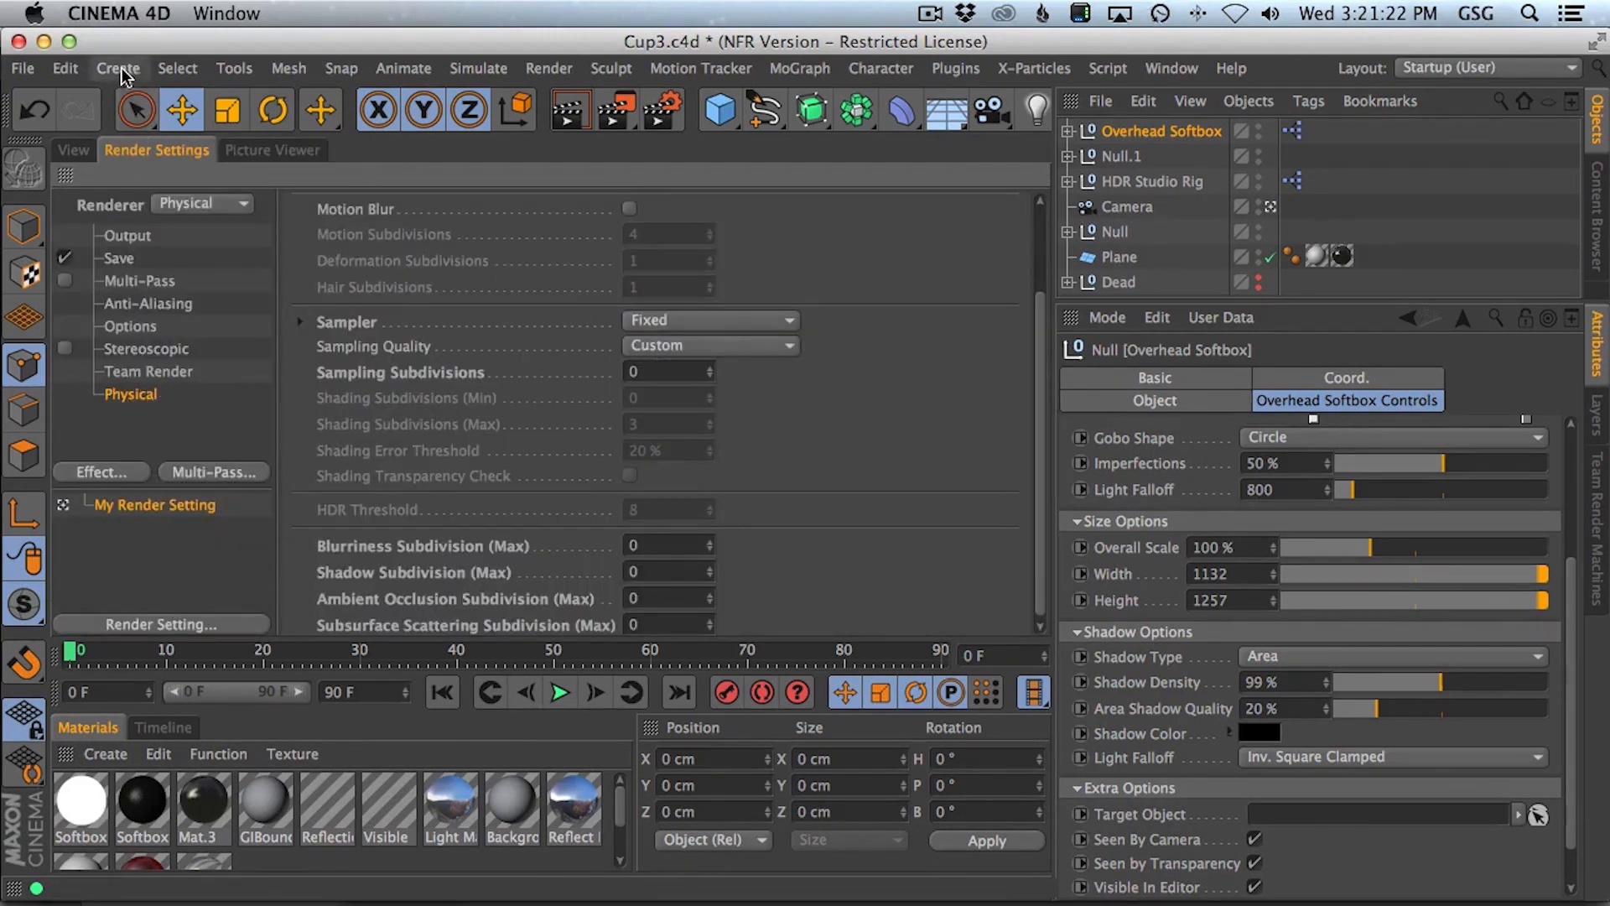
click(77, 70)
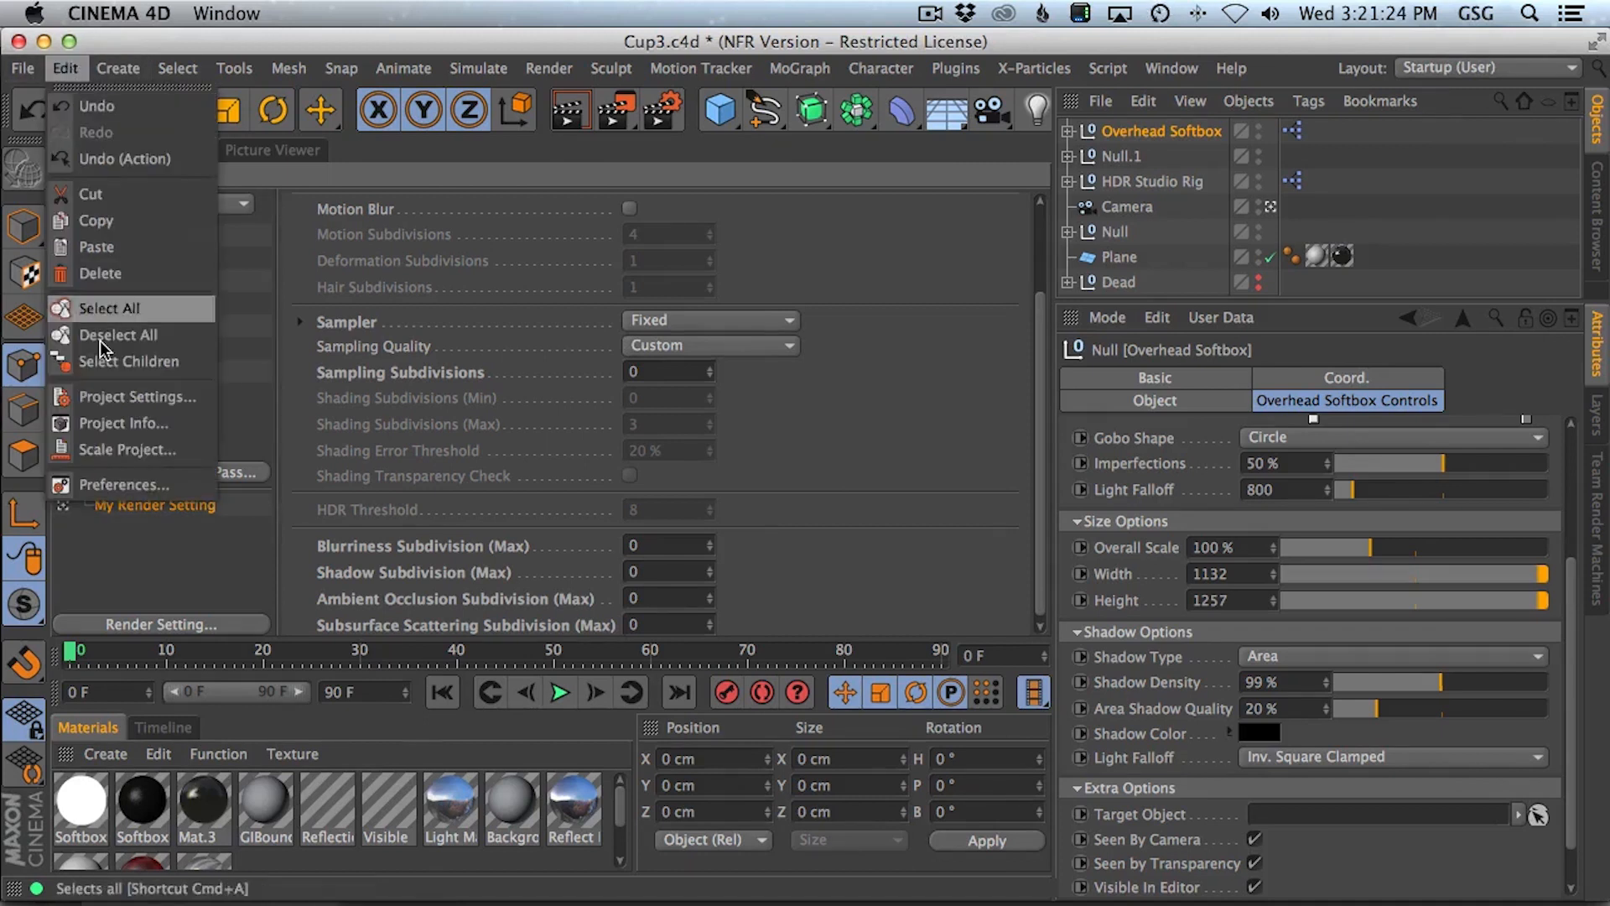
click(123, 485)
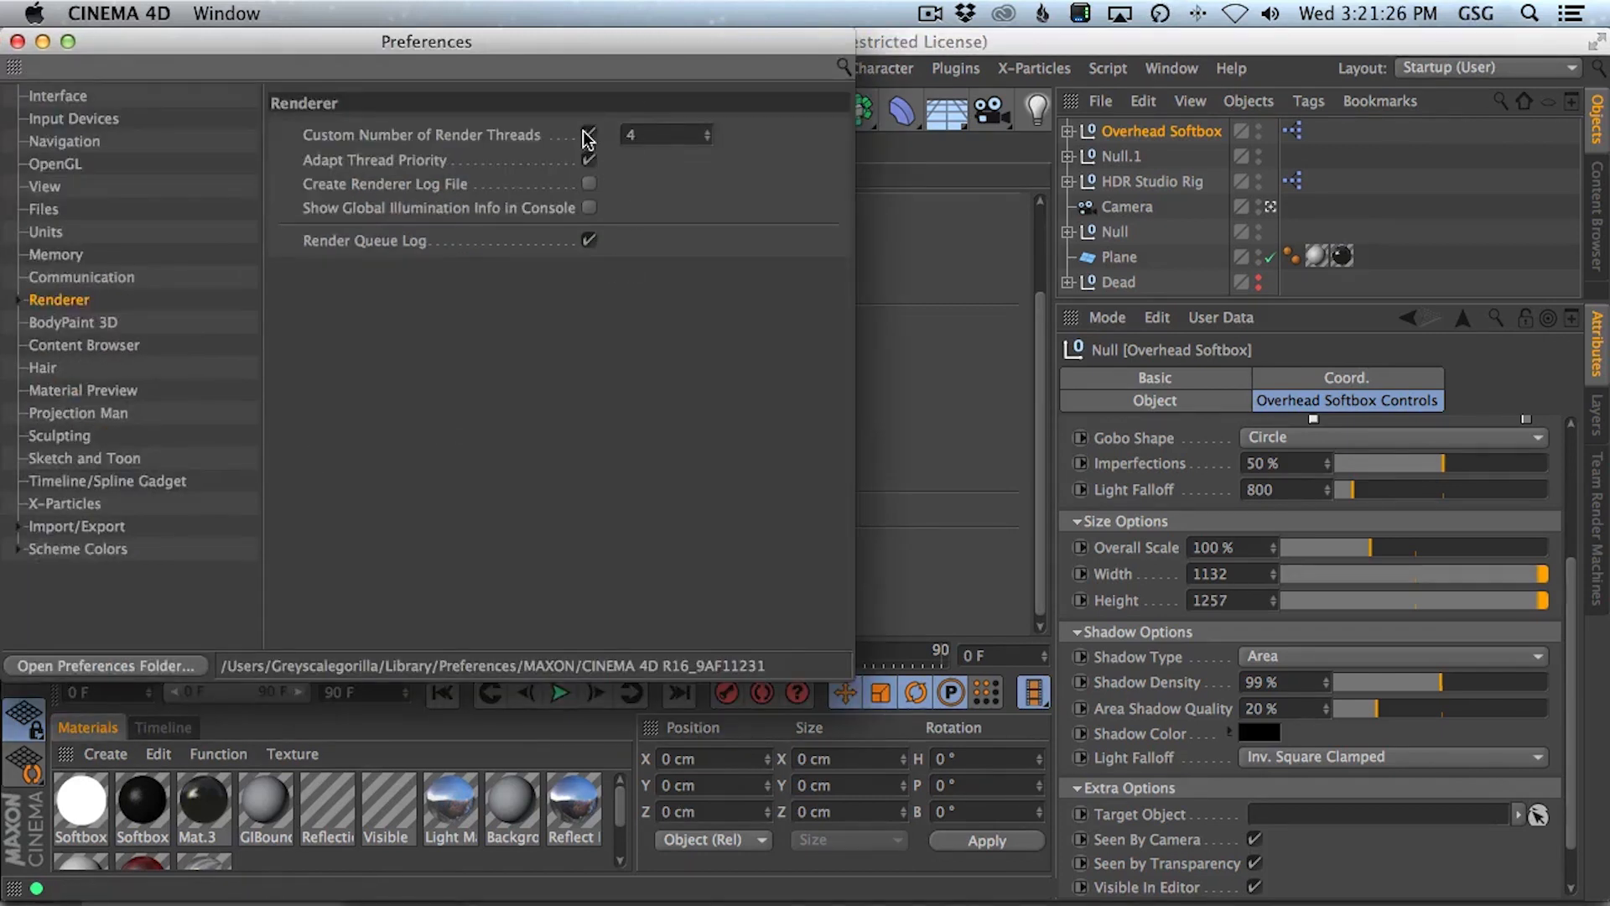
double_click(642, 132)
drag(655, 51, 685, 157)
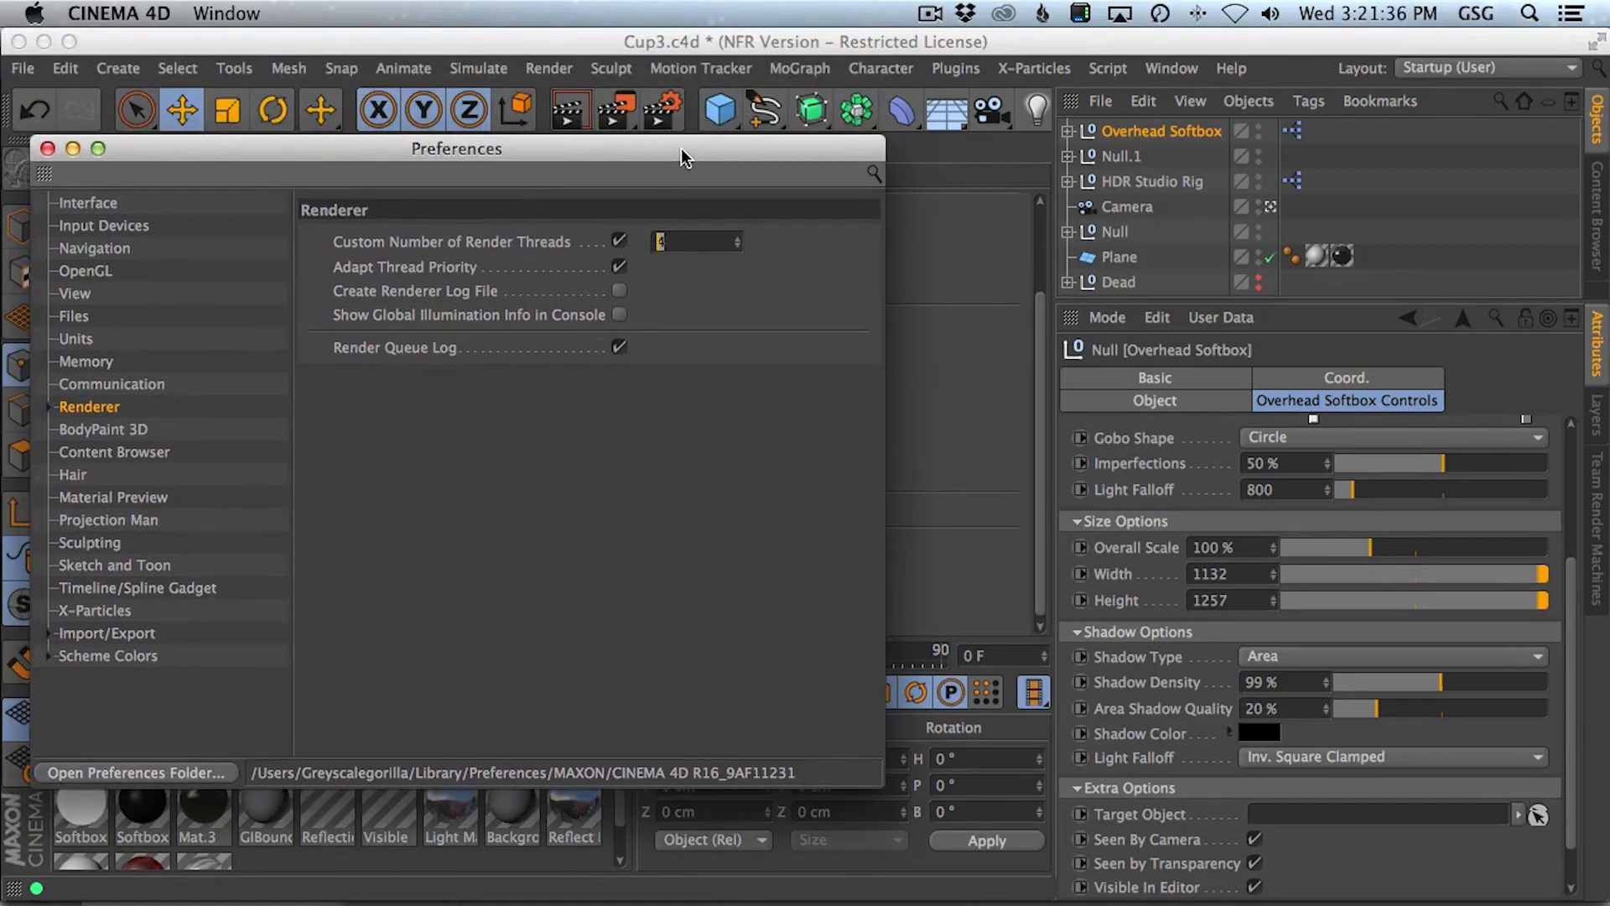
click(47, 149)
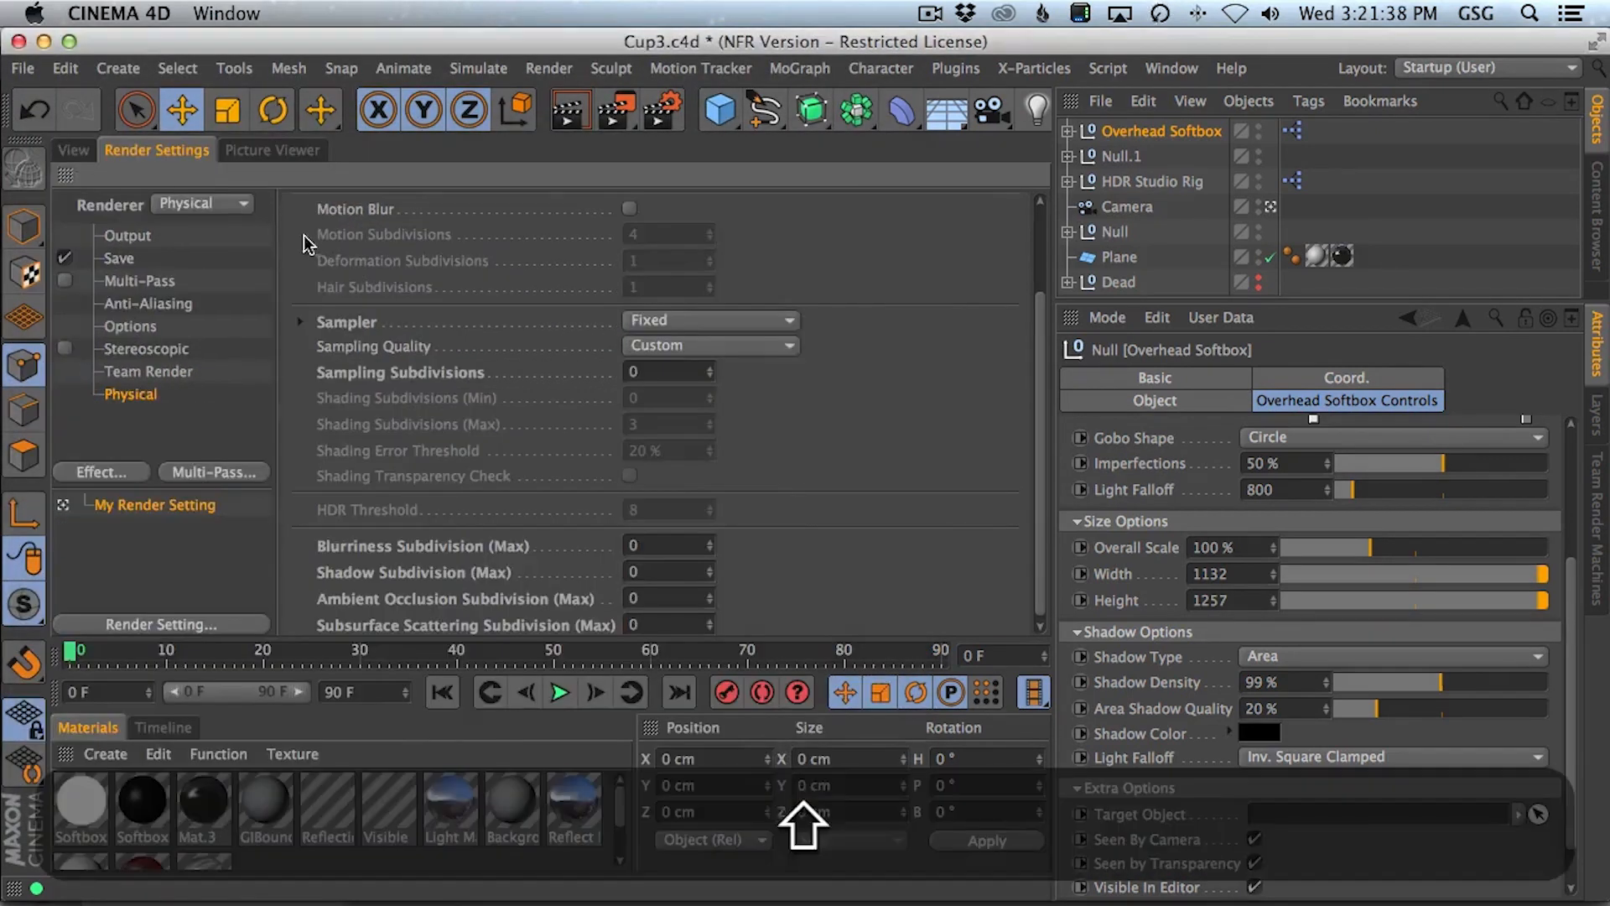
- Render the shot again, checking the CPU load in Ustream Producer while it runs
key(shift+r)
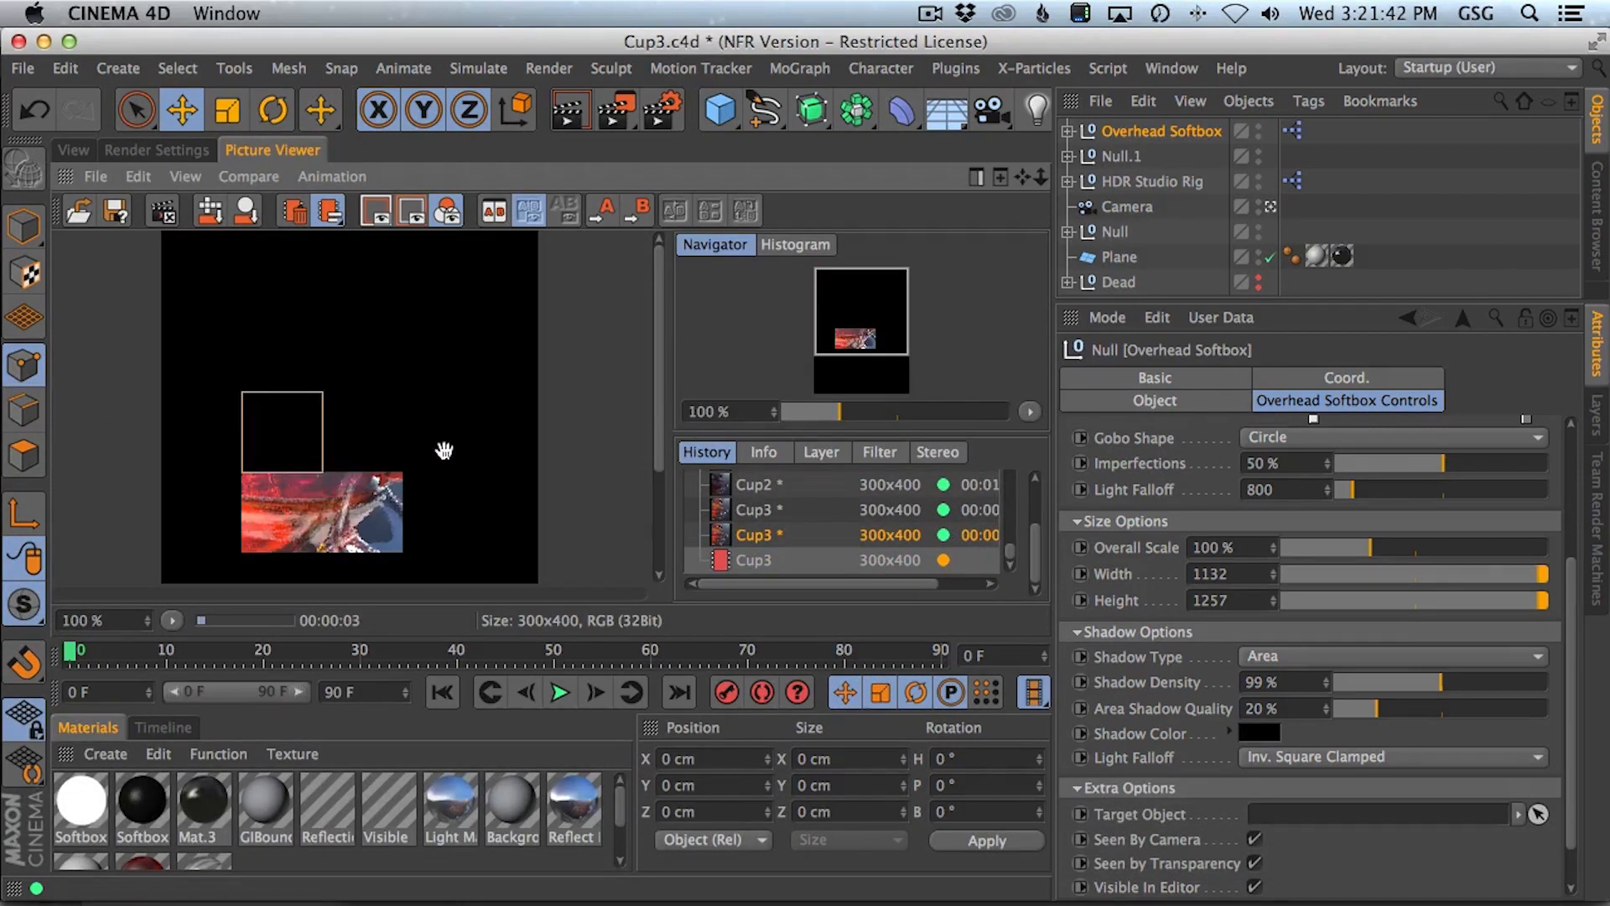
key(super+Tab)
key(super+Tab)
key(super+Tab)
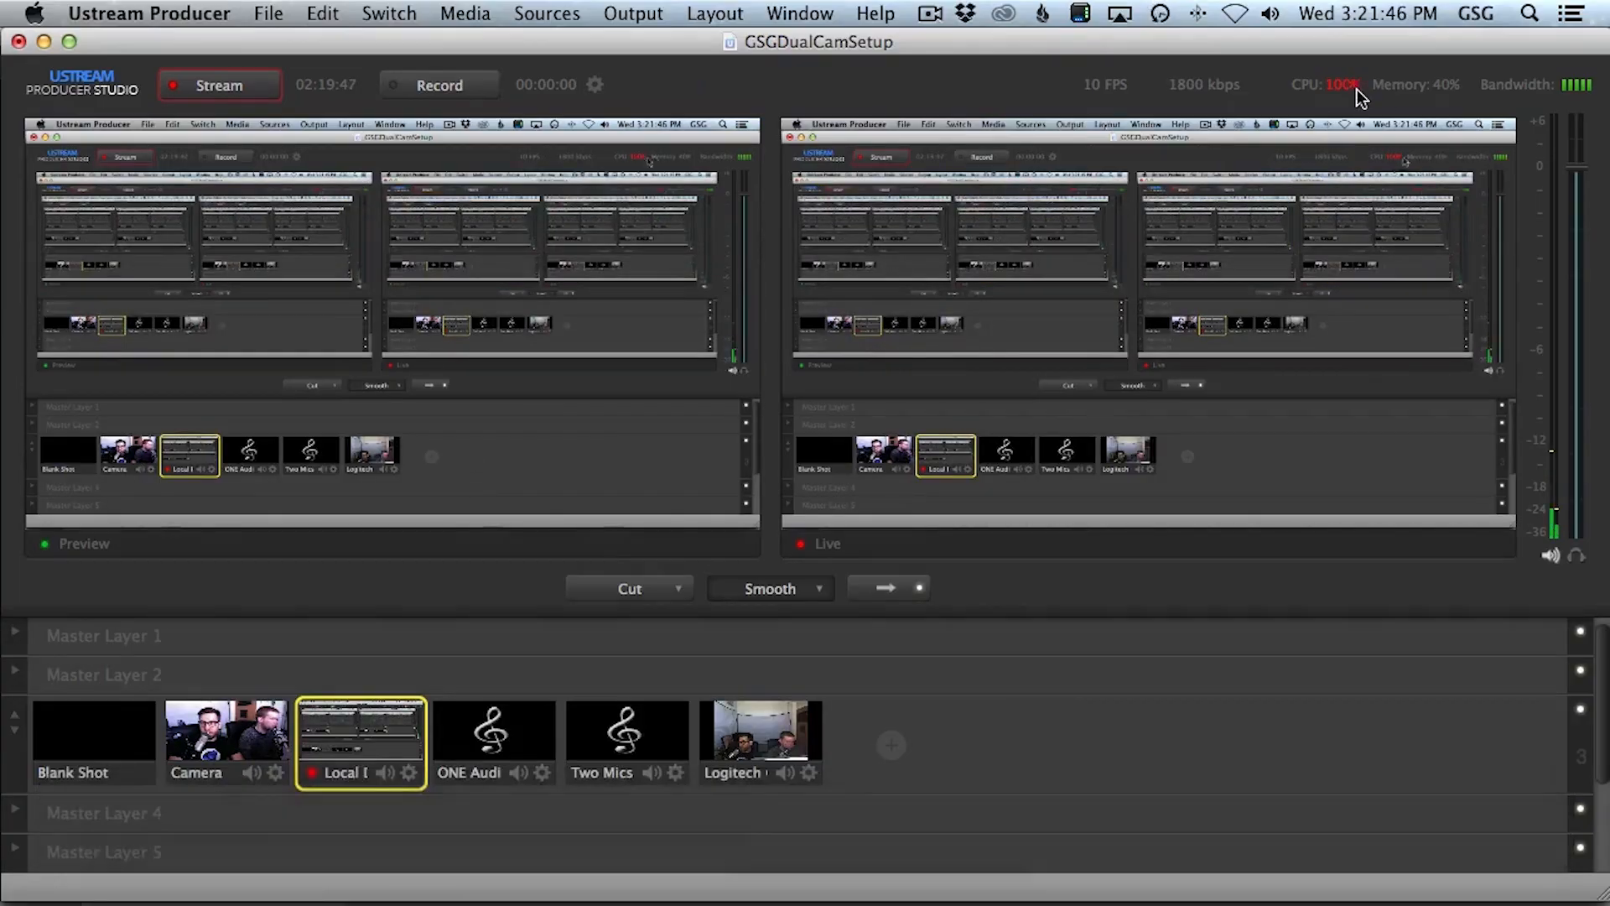
key(super+Tab)
key(super+Tab)
key(super+Tab)
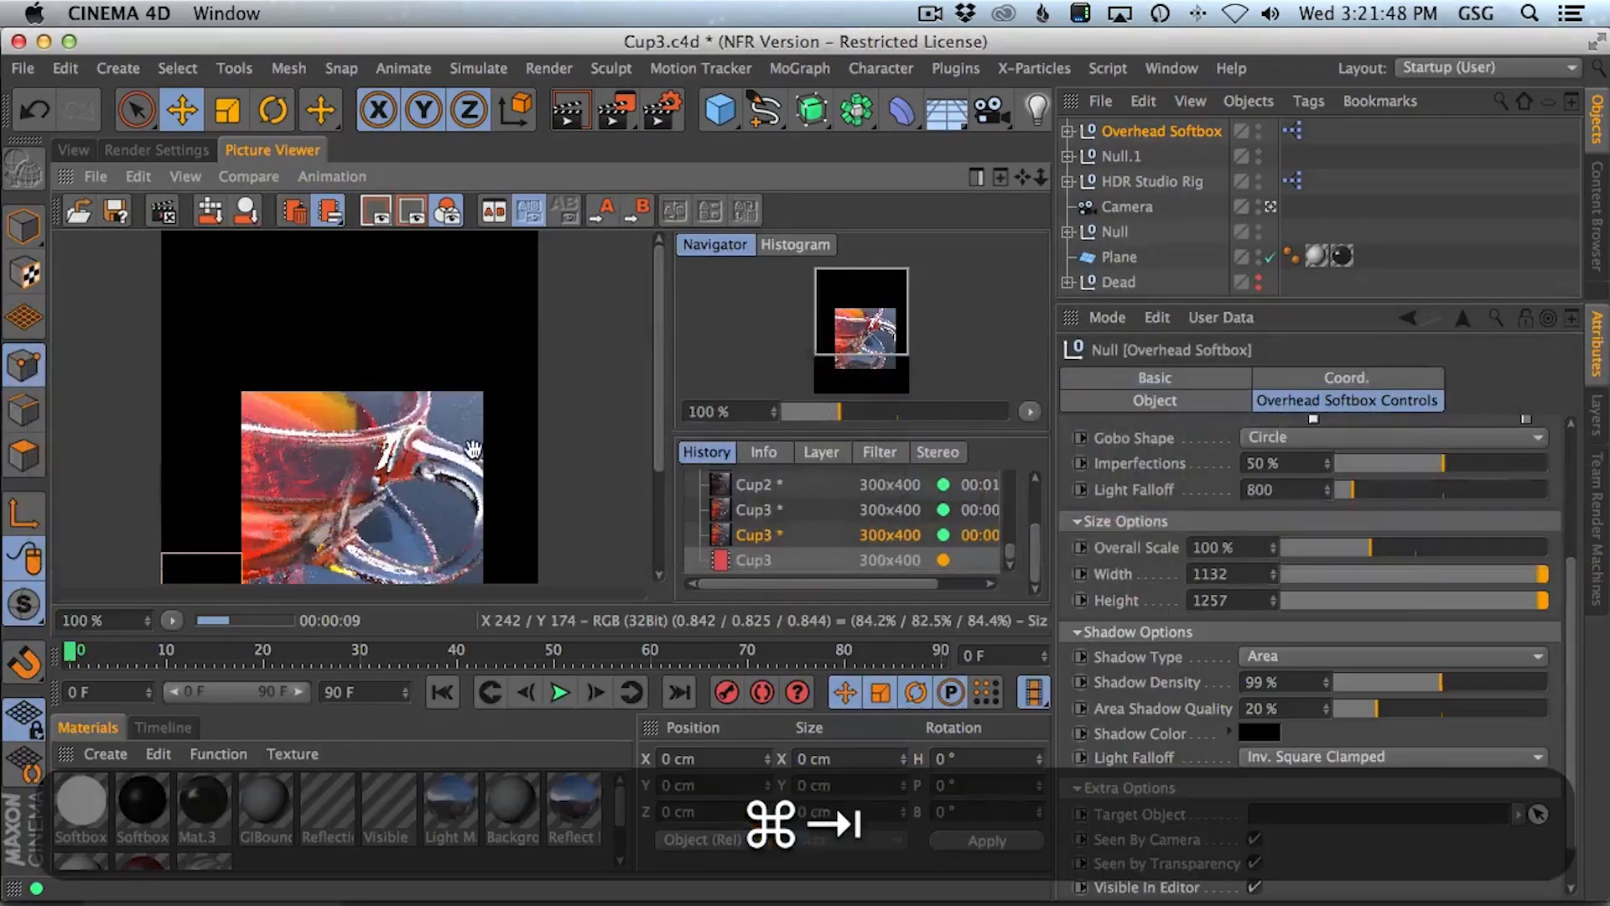
drag(547, 423, 562, 342)
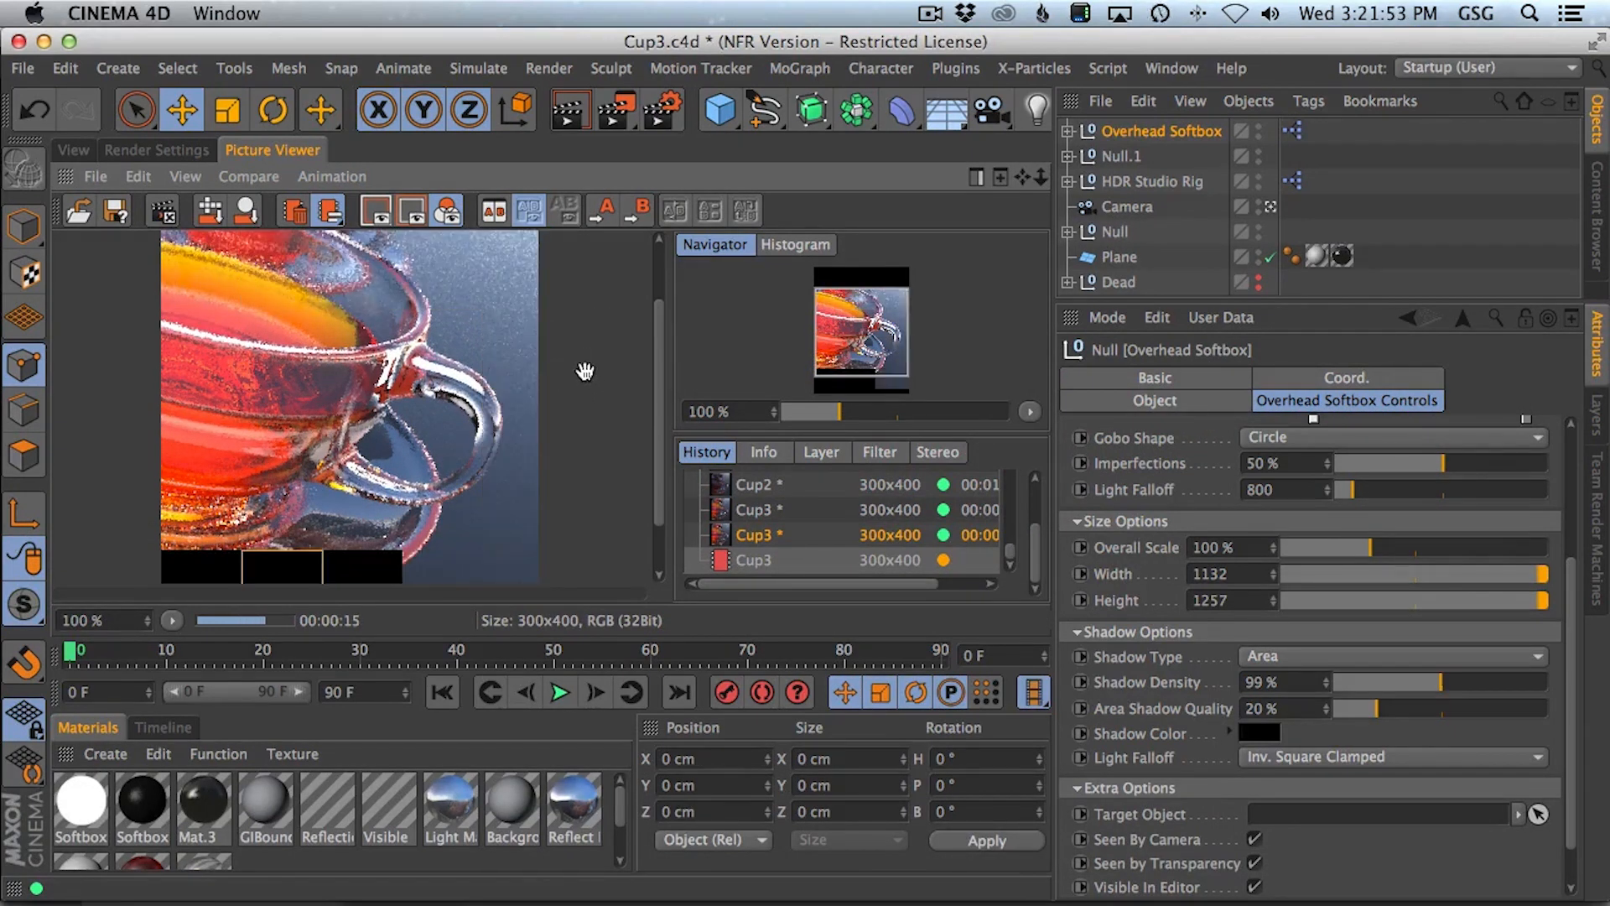
drag(579, 340, 581, 419)
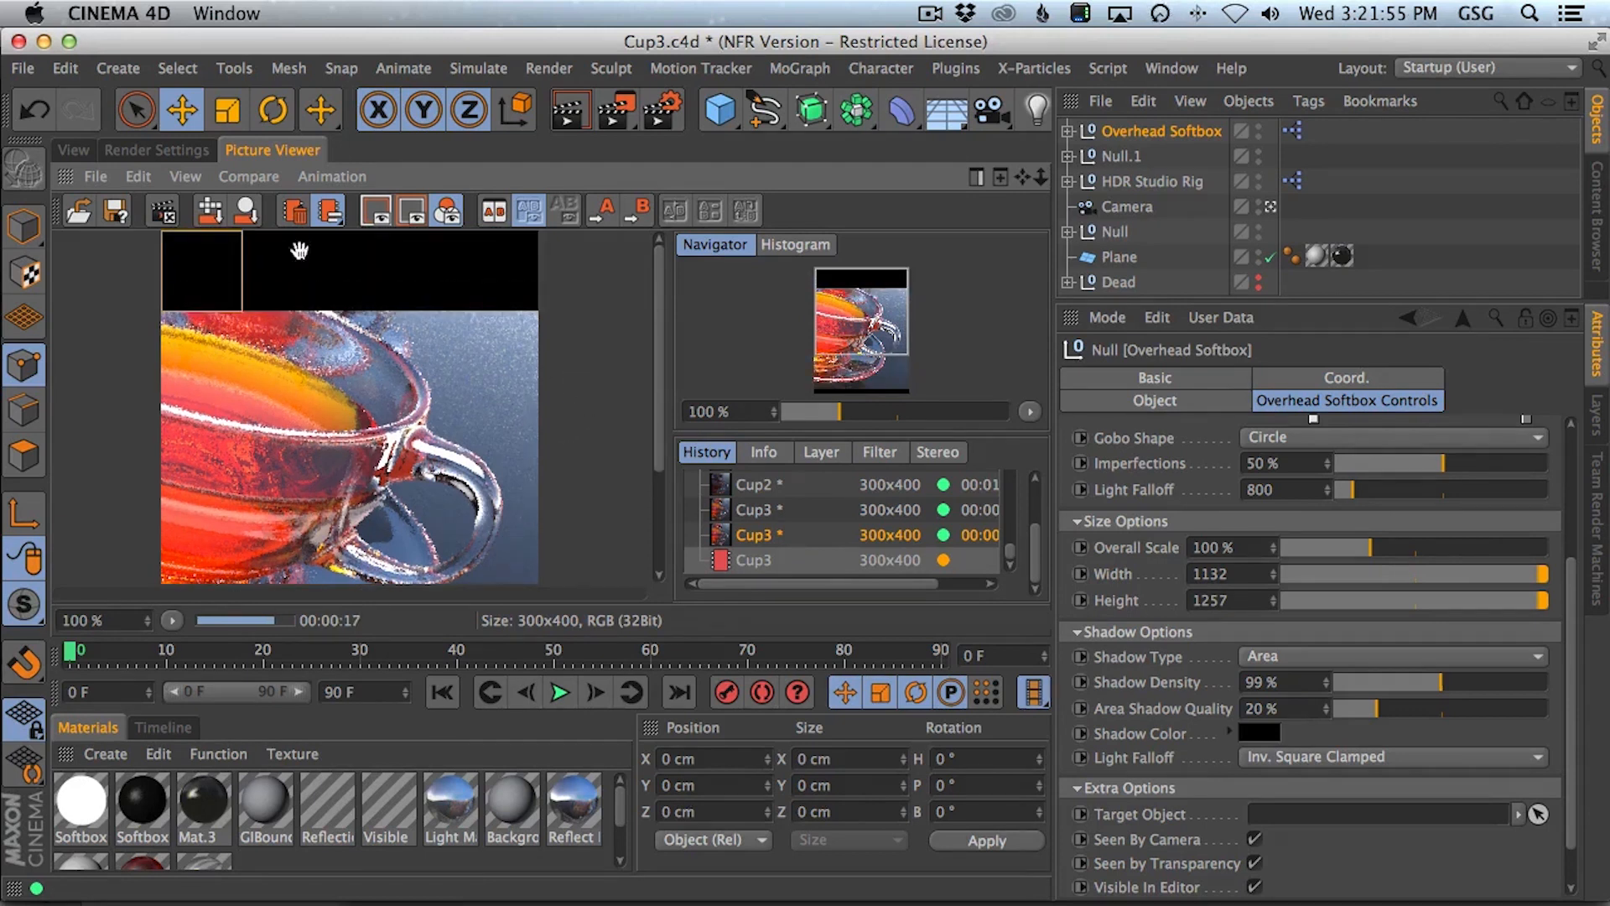
- Set the Physical renderer's Sampling Subdivisions to 4 and start a new render of the cup
click(179, 151)
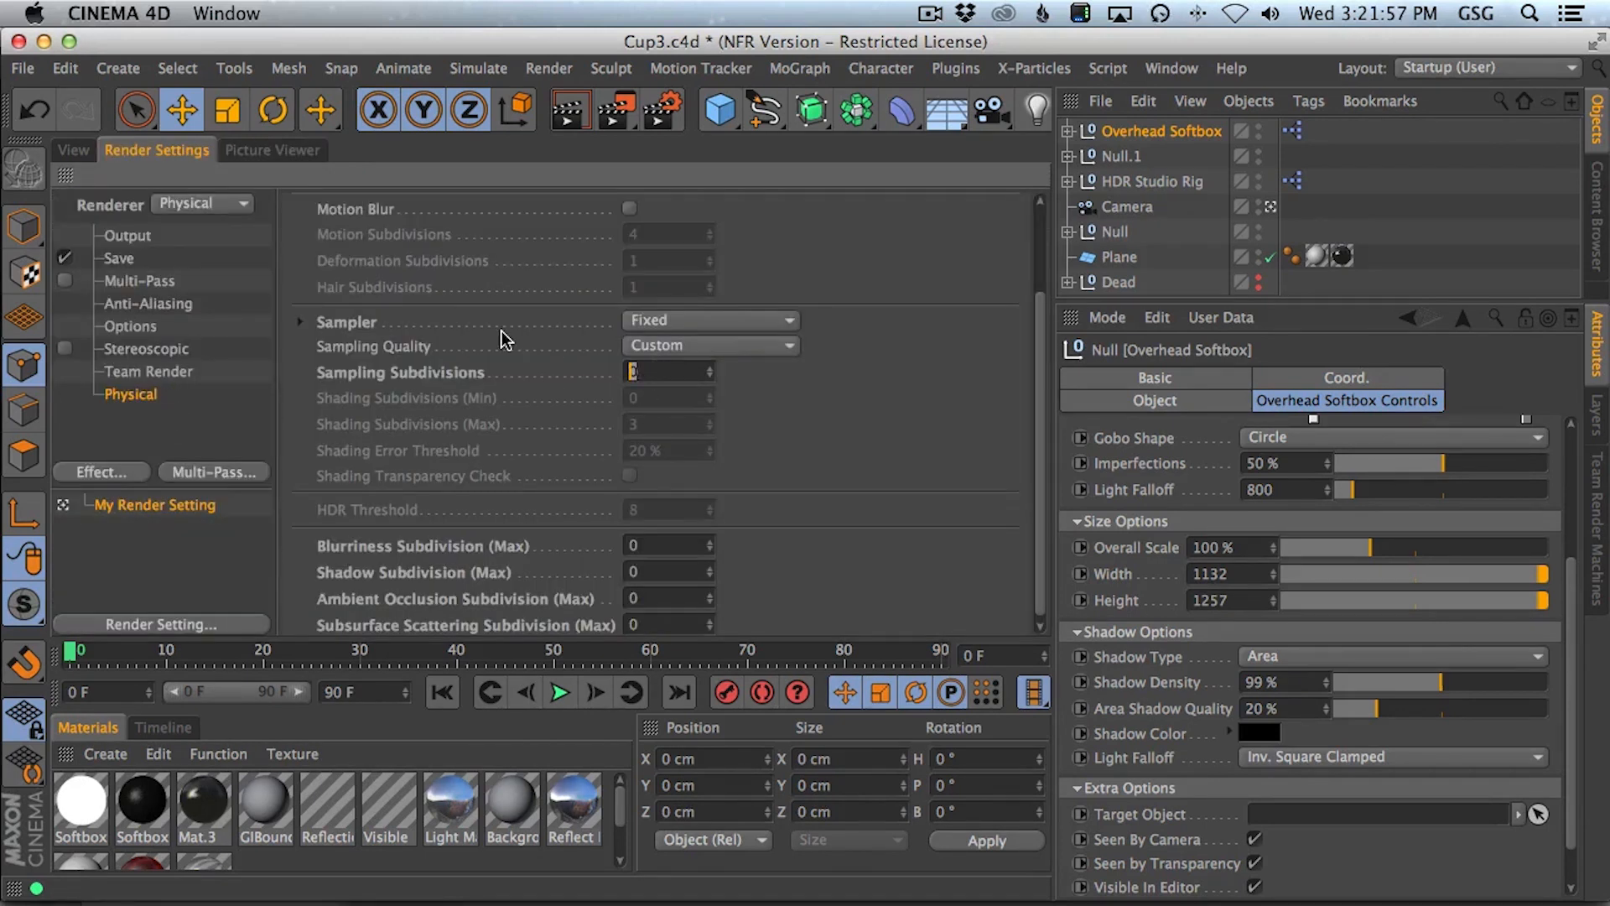
text(4)
key(shift+r)
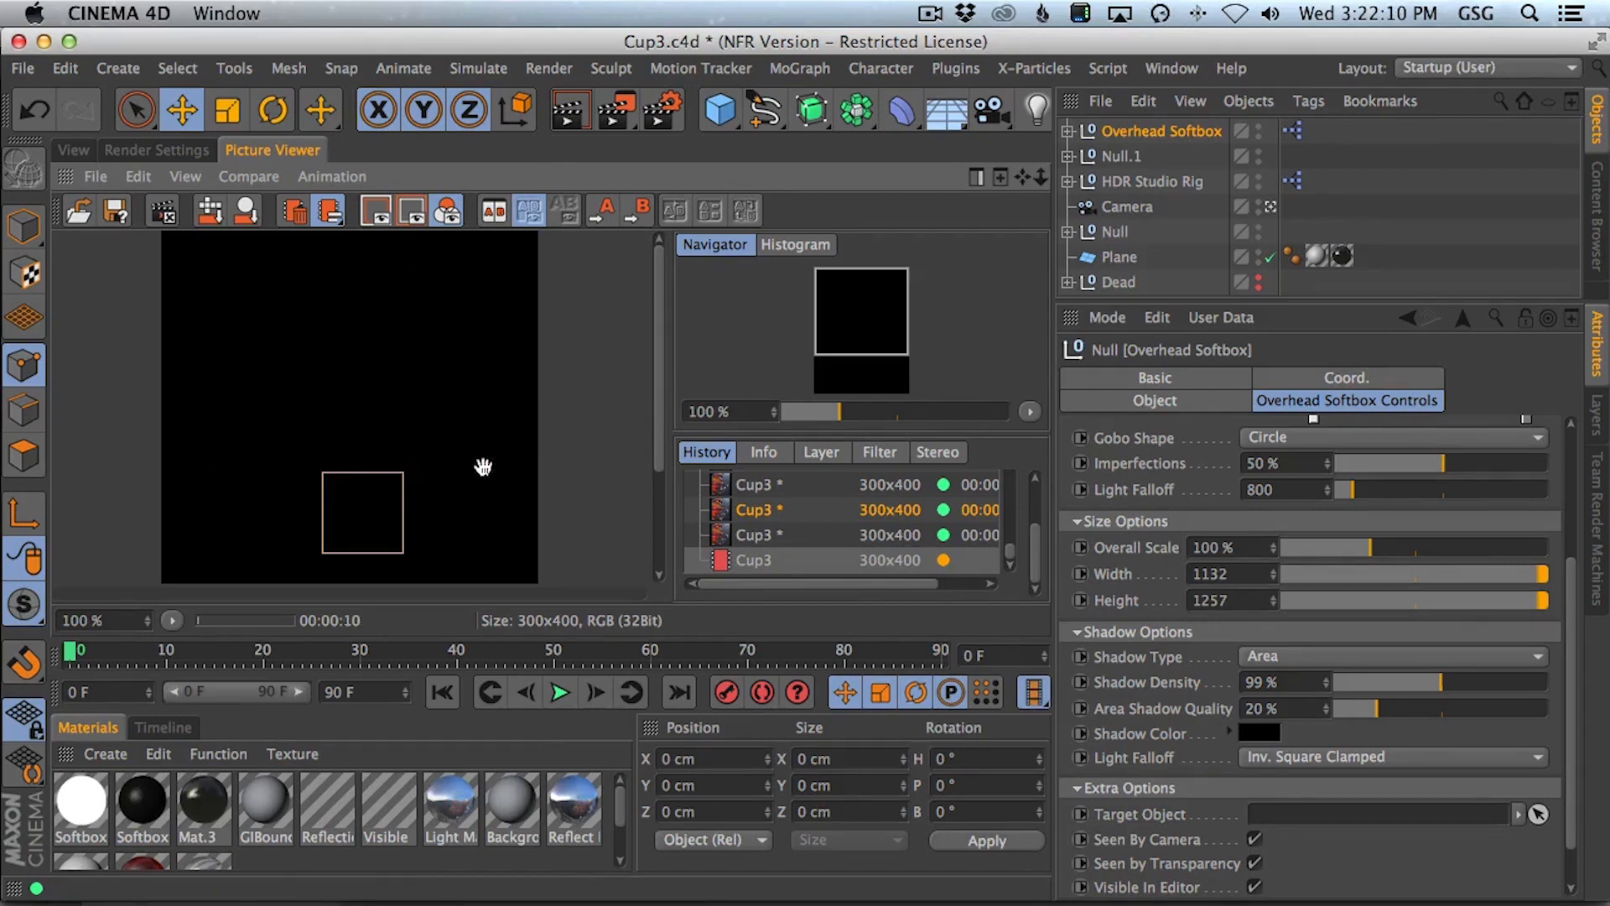
scroll(665, 373, down, 2)
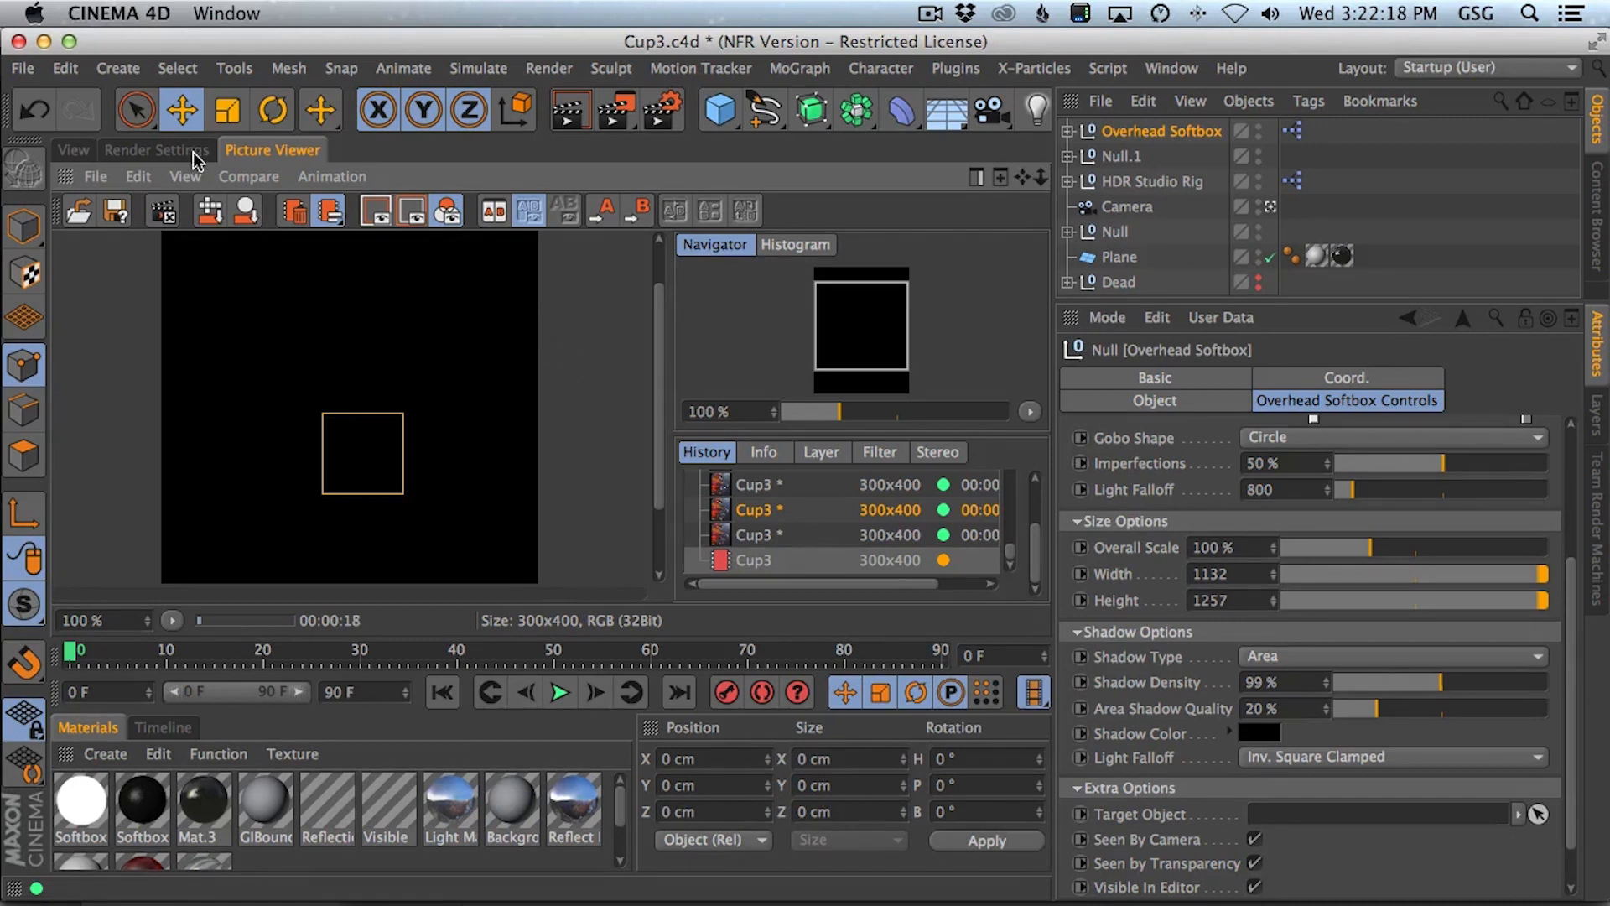
- Try the Adaptive sampler for the Physical renderer and return the Sampler to Fixed
click(156, 150)
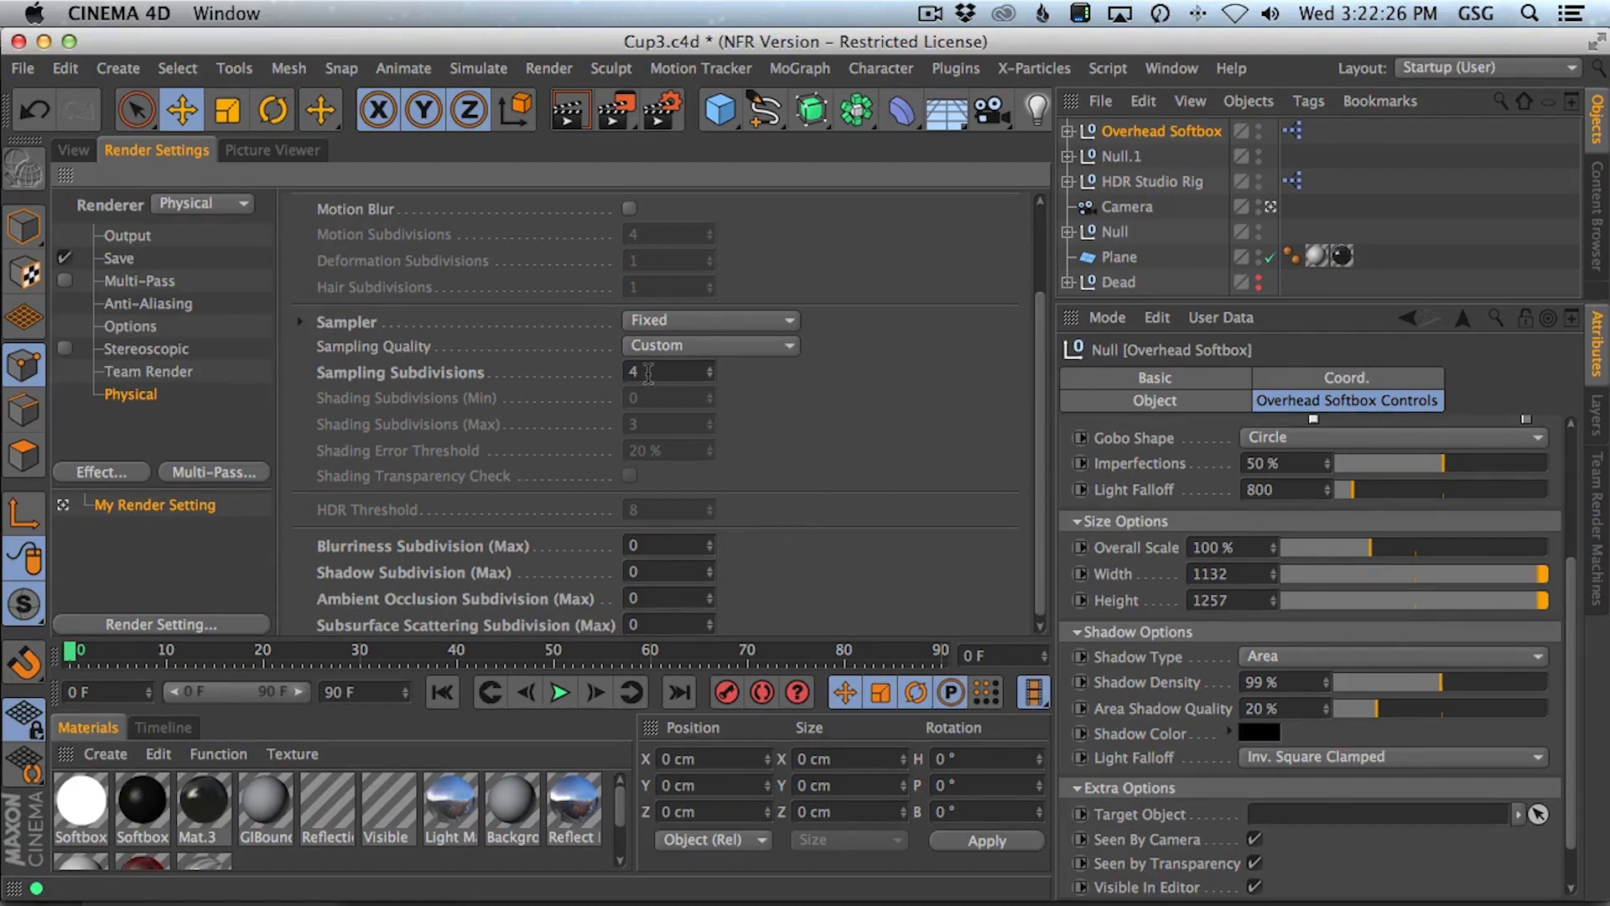
click(651, 320)
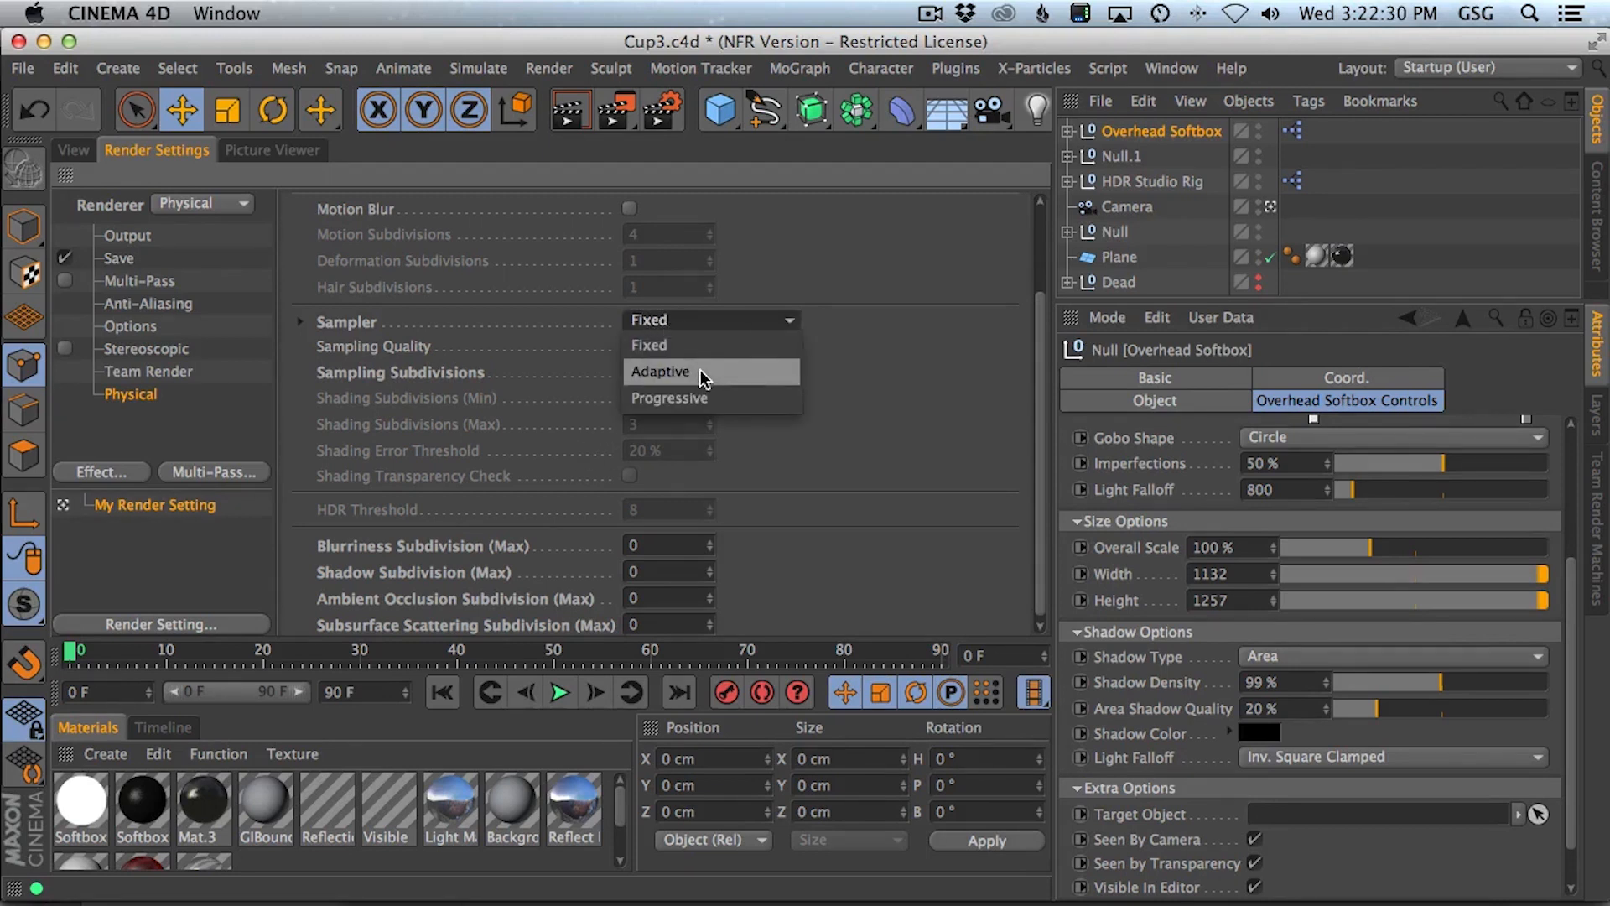
click(703, 372)
click(684, 322)
click(693, 349)
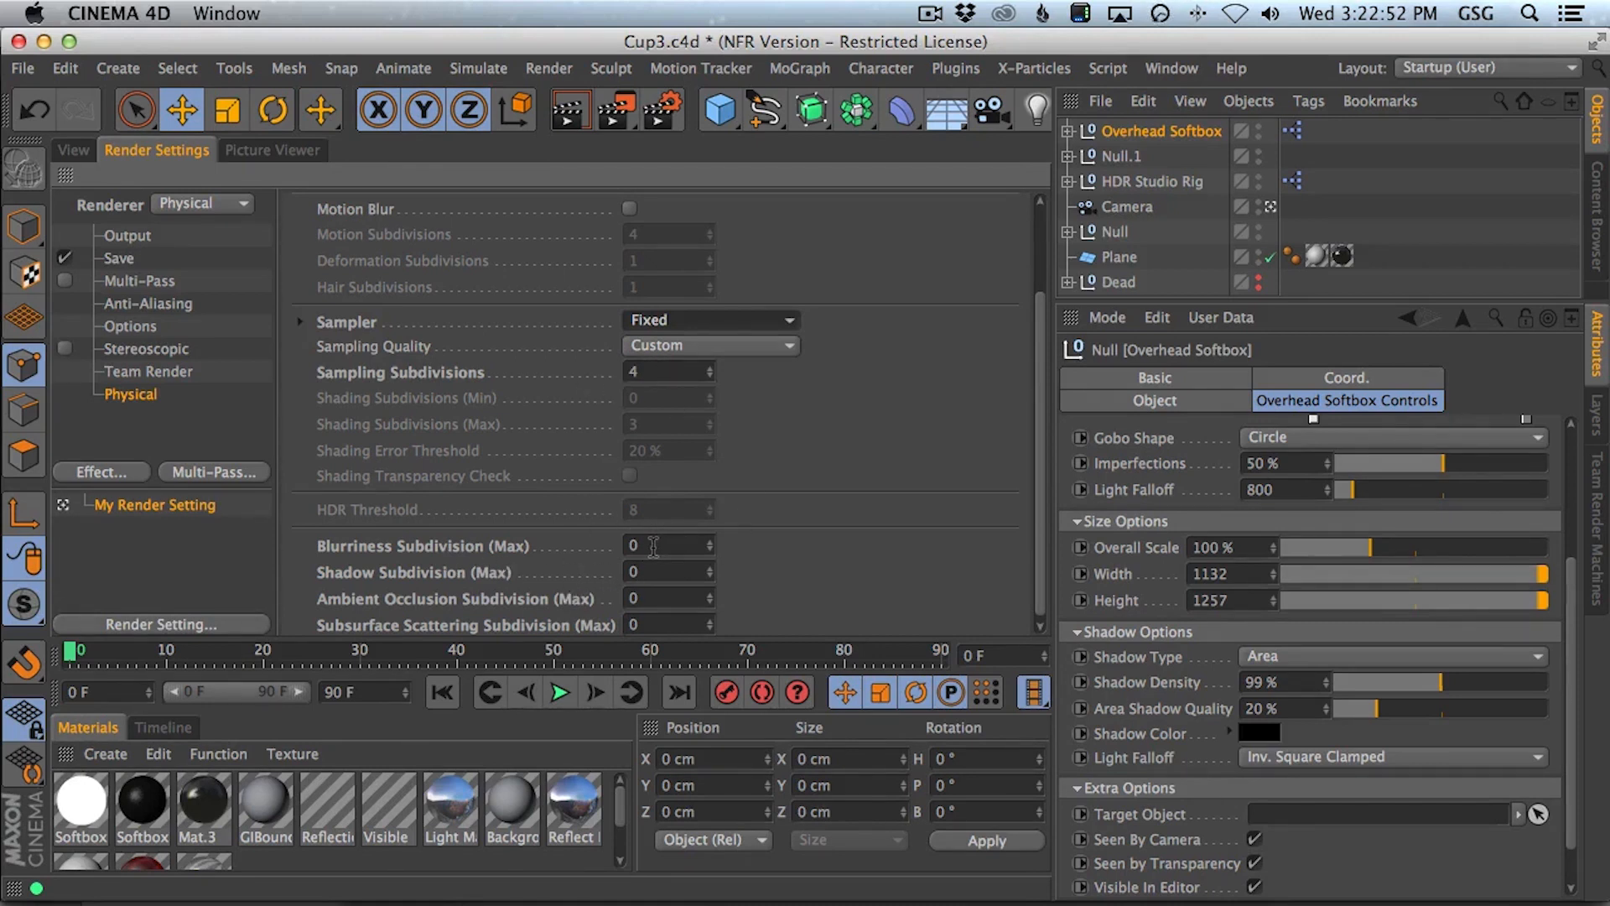
- Review the Physical sampling and blurriness subdivision settings alongside the running render's glass and handle detail
click(653, 545)
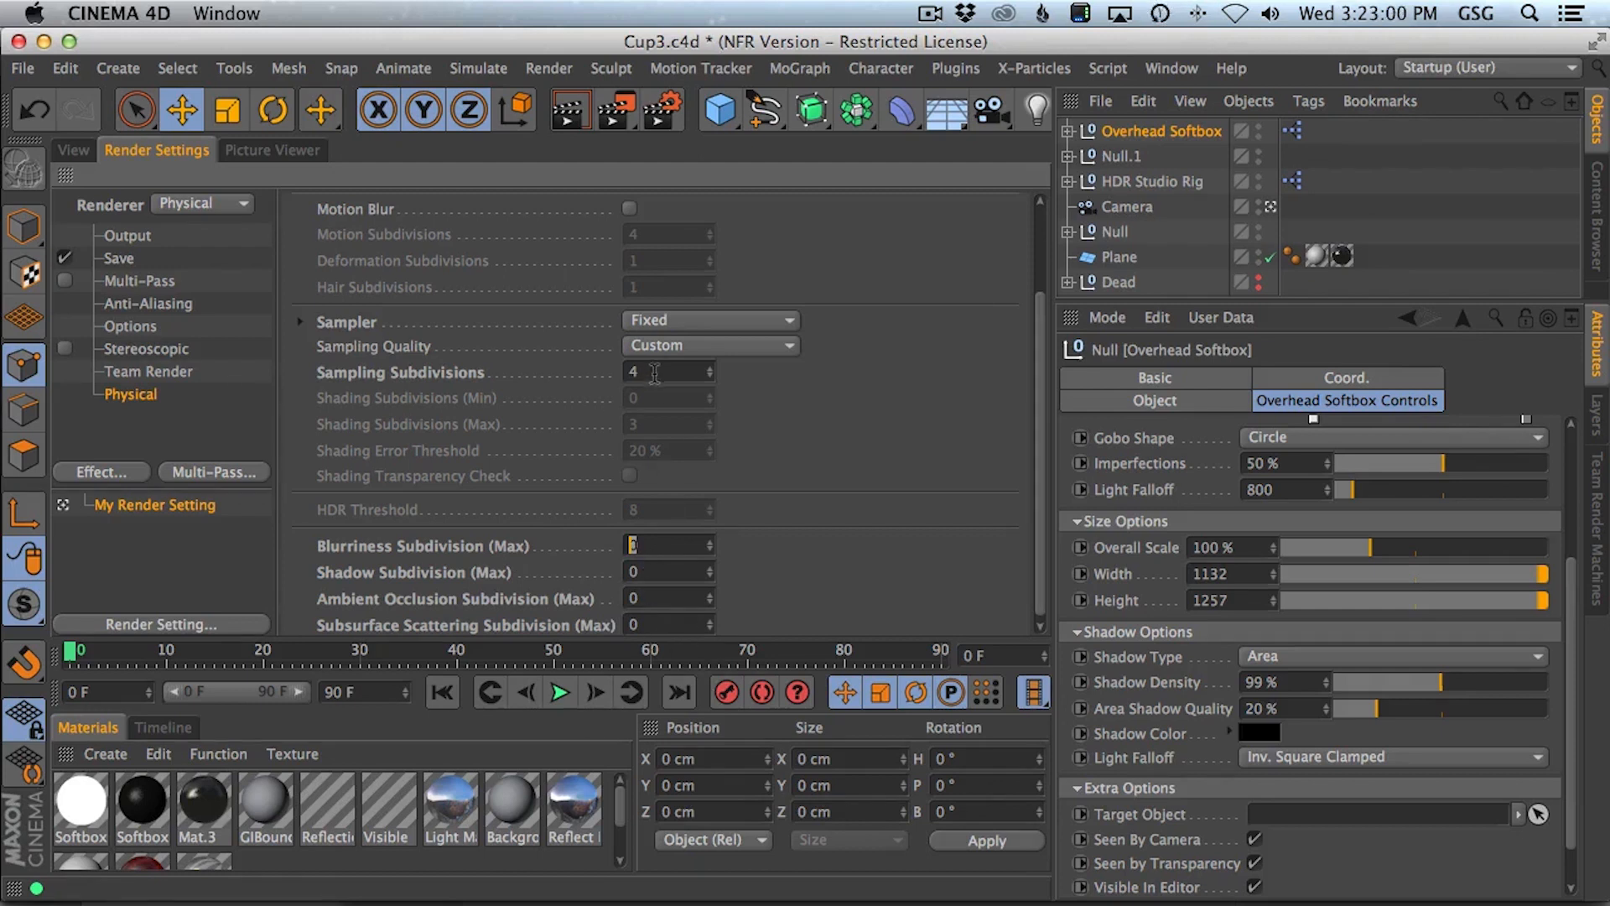
click(282, 158)
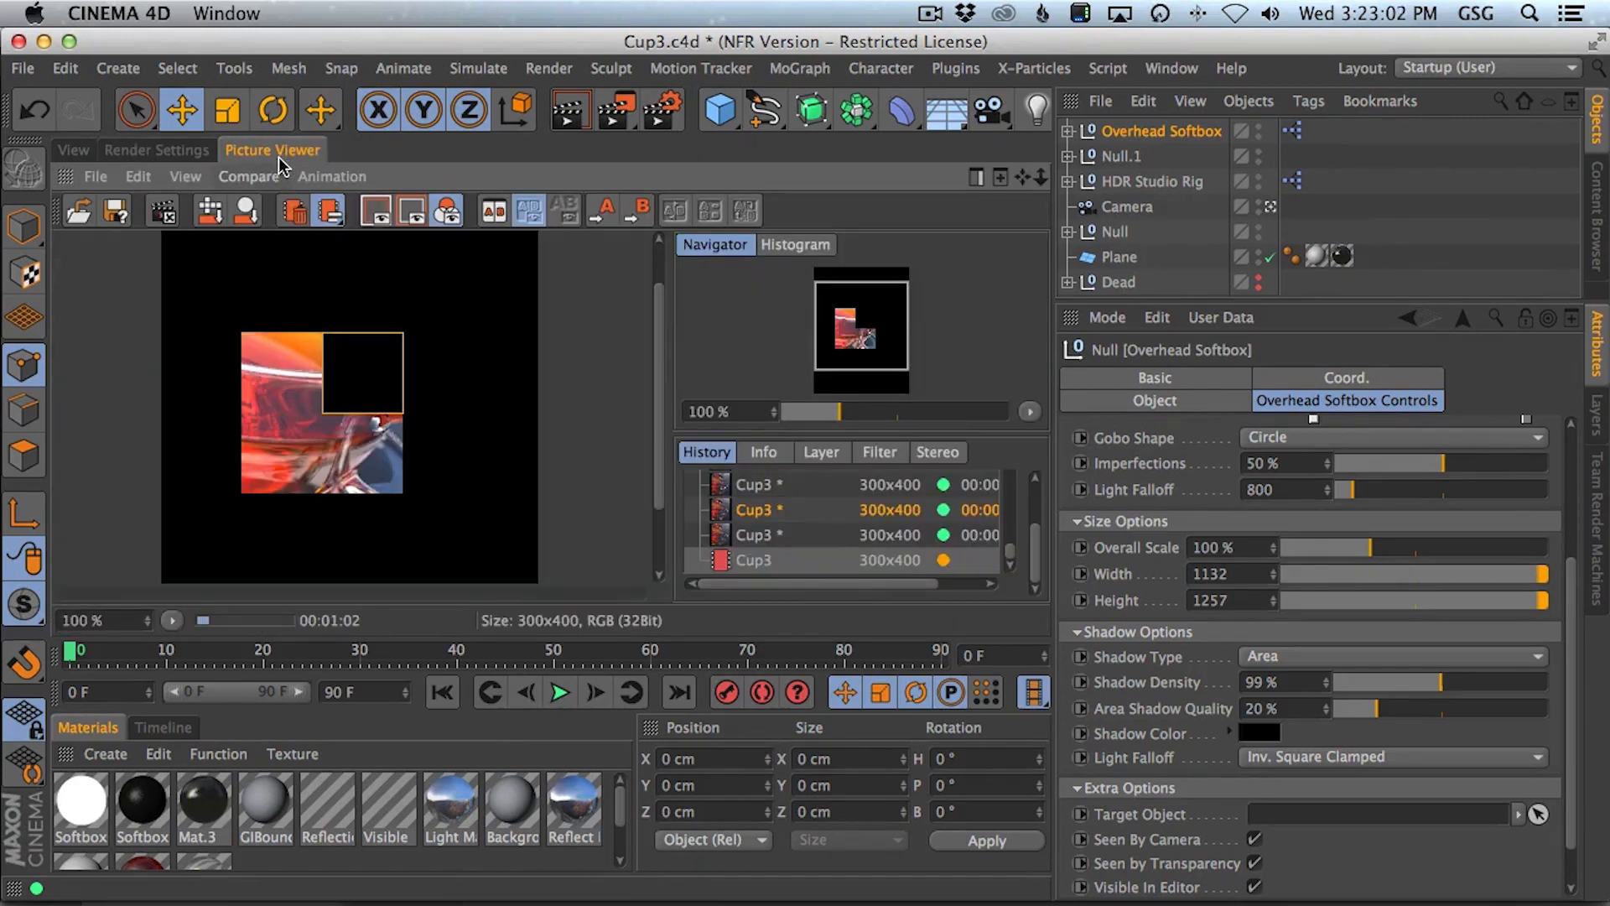
click(196, 150)
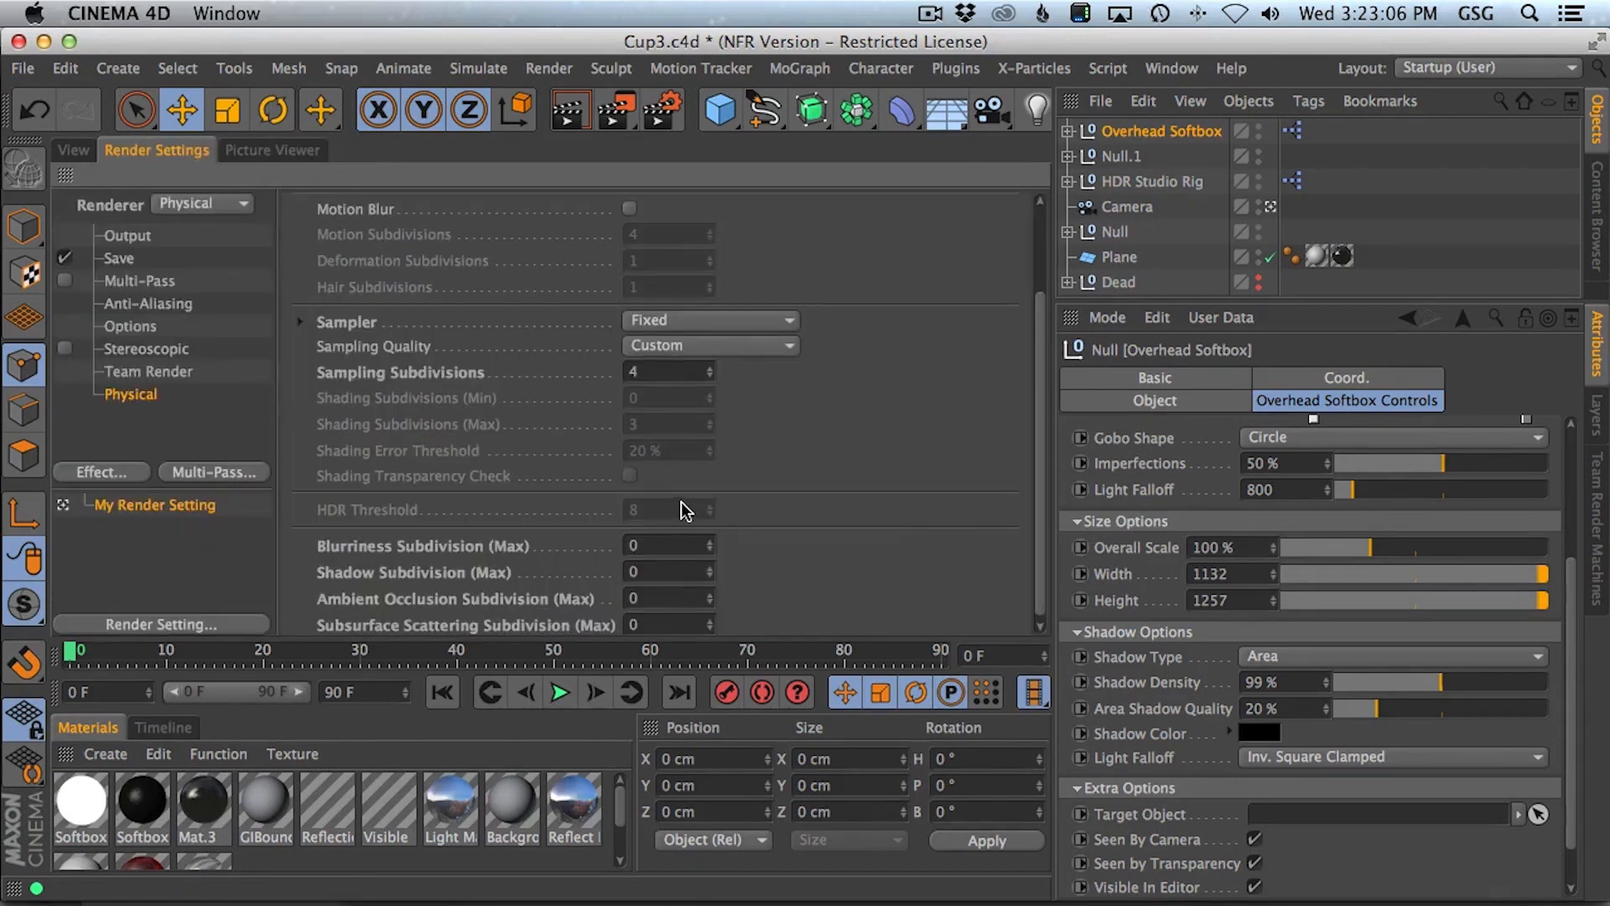
click(282, 151)
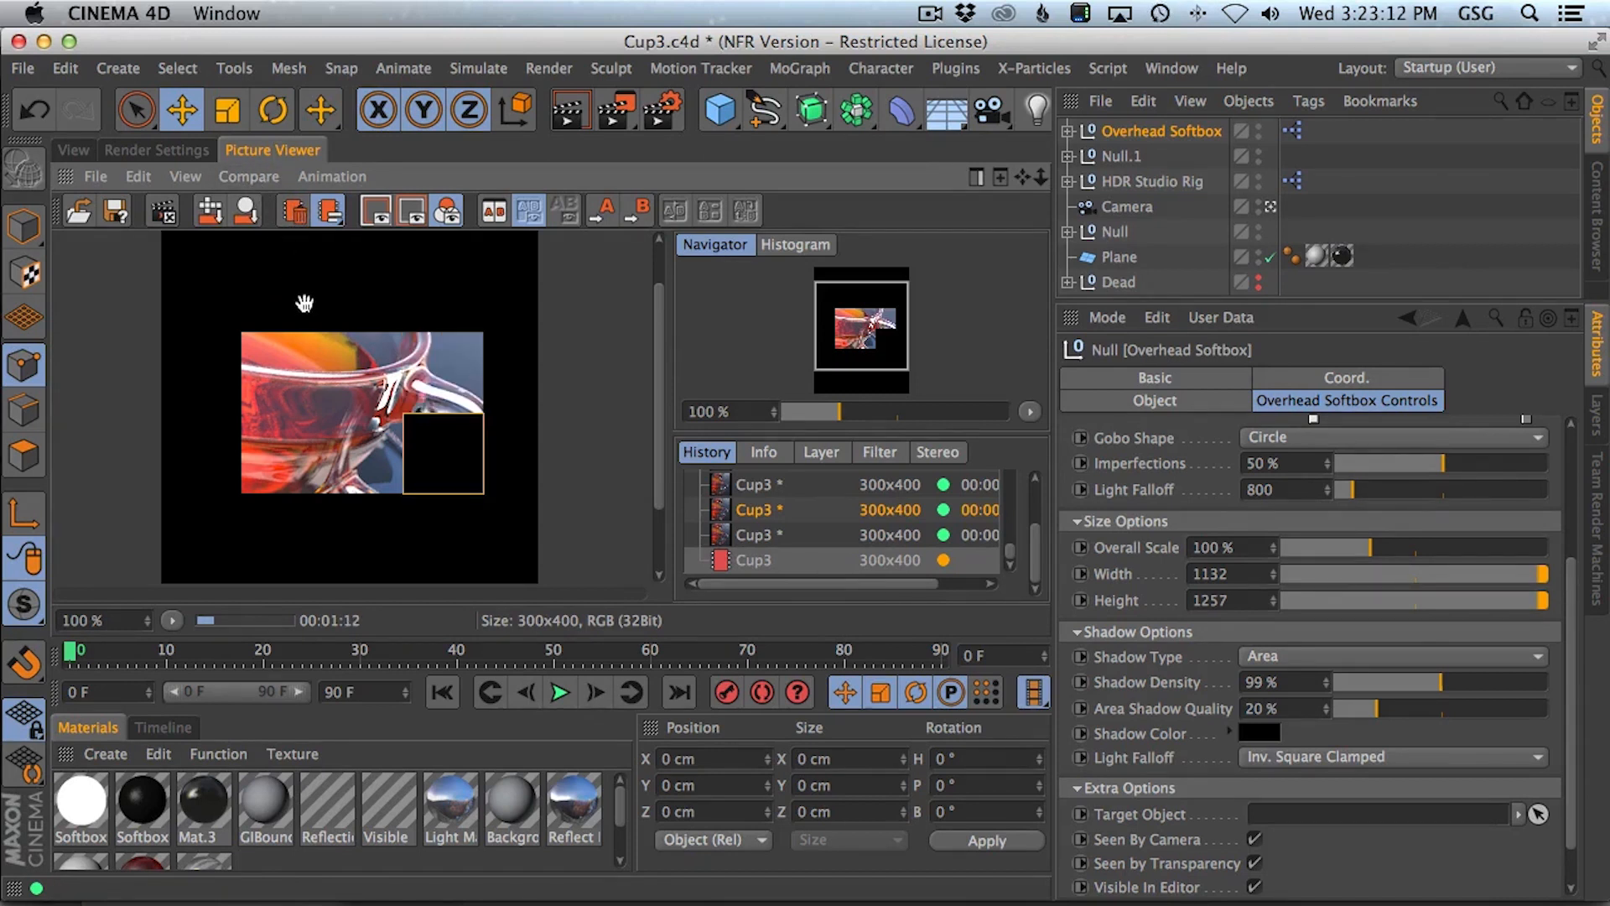
drag(366, 381, 372, 374)
drag(379, 331, 381, 324)
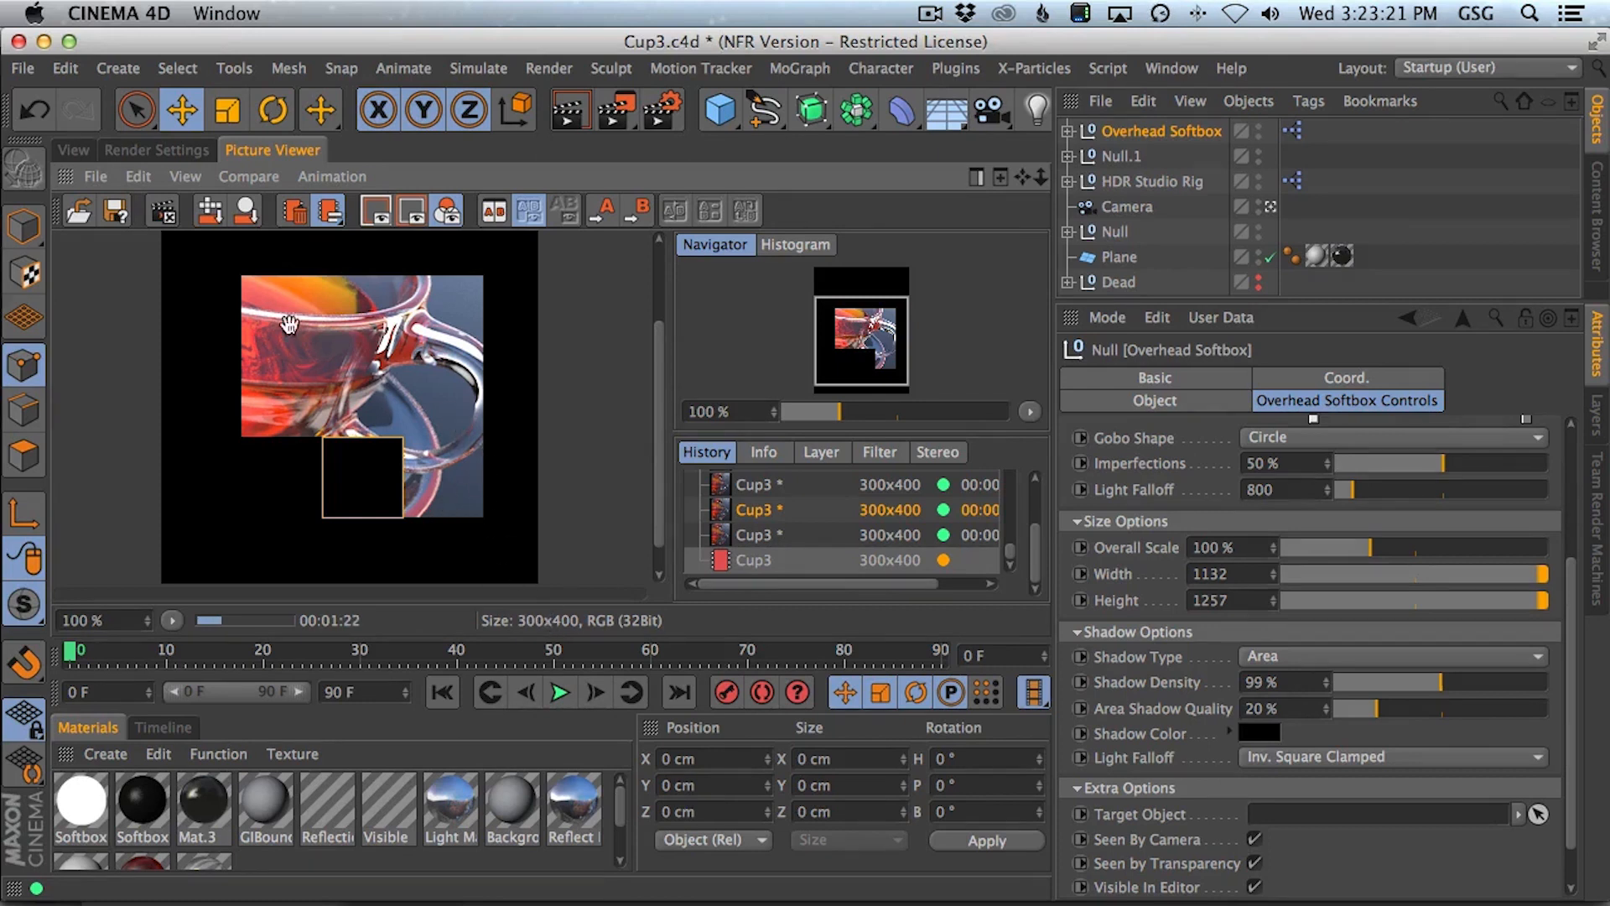
click(186, 153)
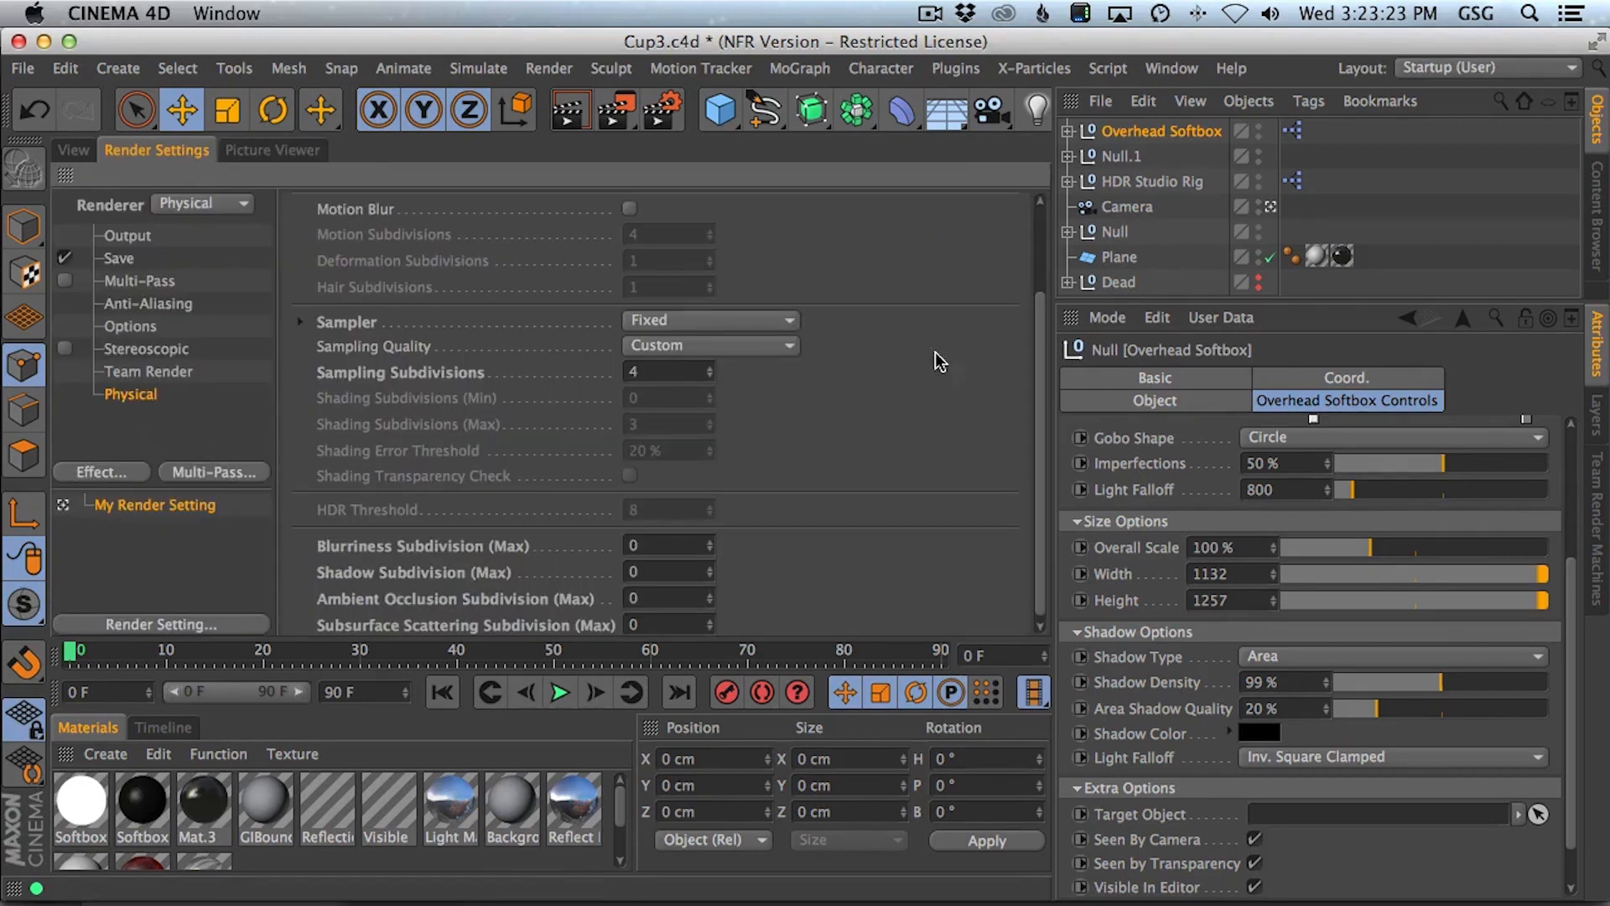
drag(1037, 315, 1032, 470)
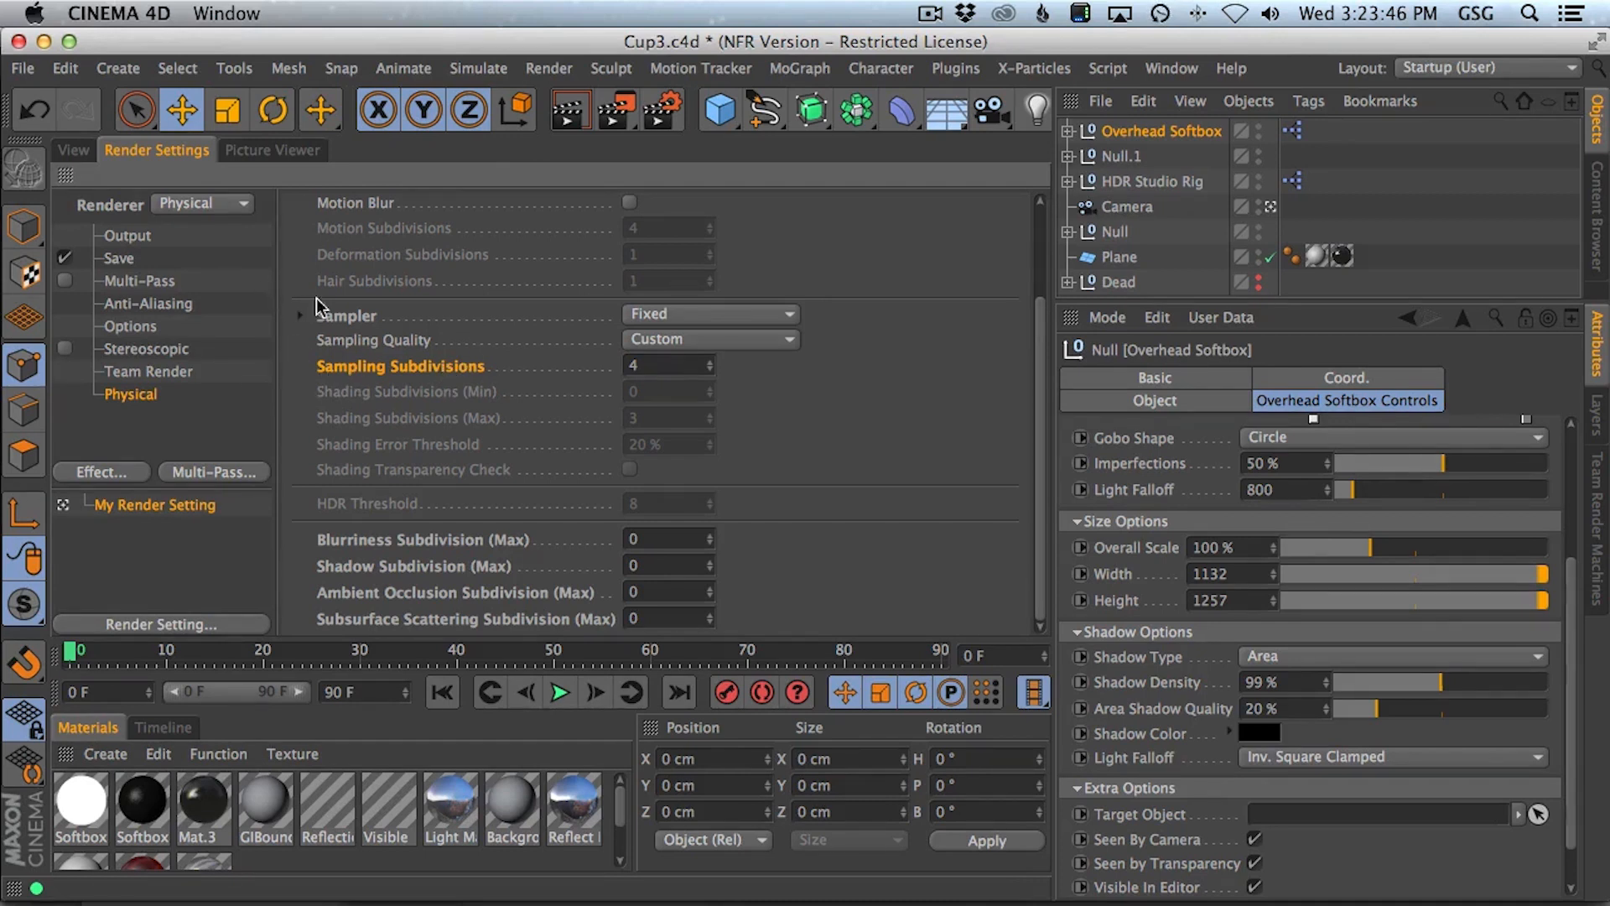
click(255, 151)
drag(443, 378, 504, 372)
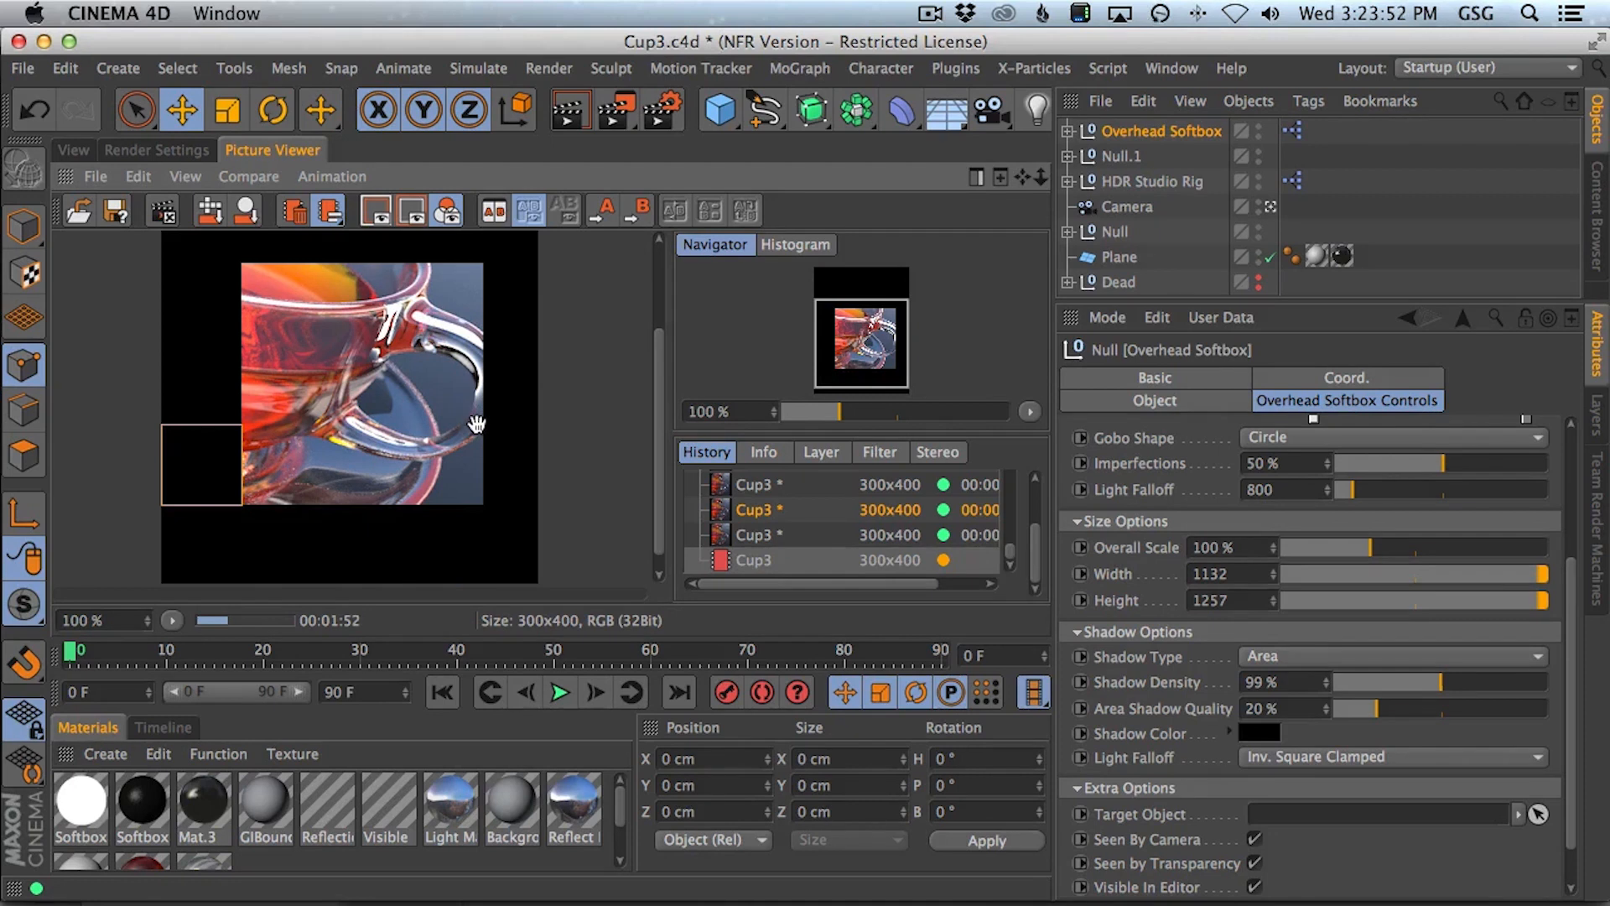
drag(500, 370, 521, 572)
drag(654, 331, 661, 461)
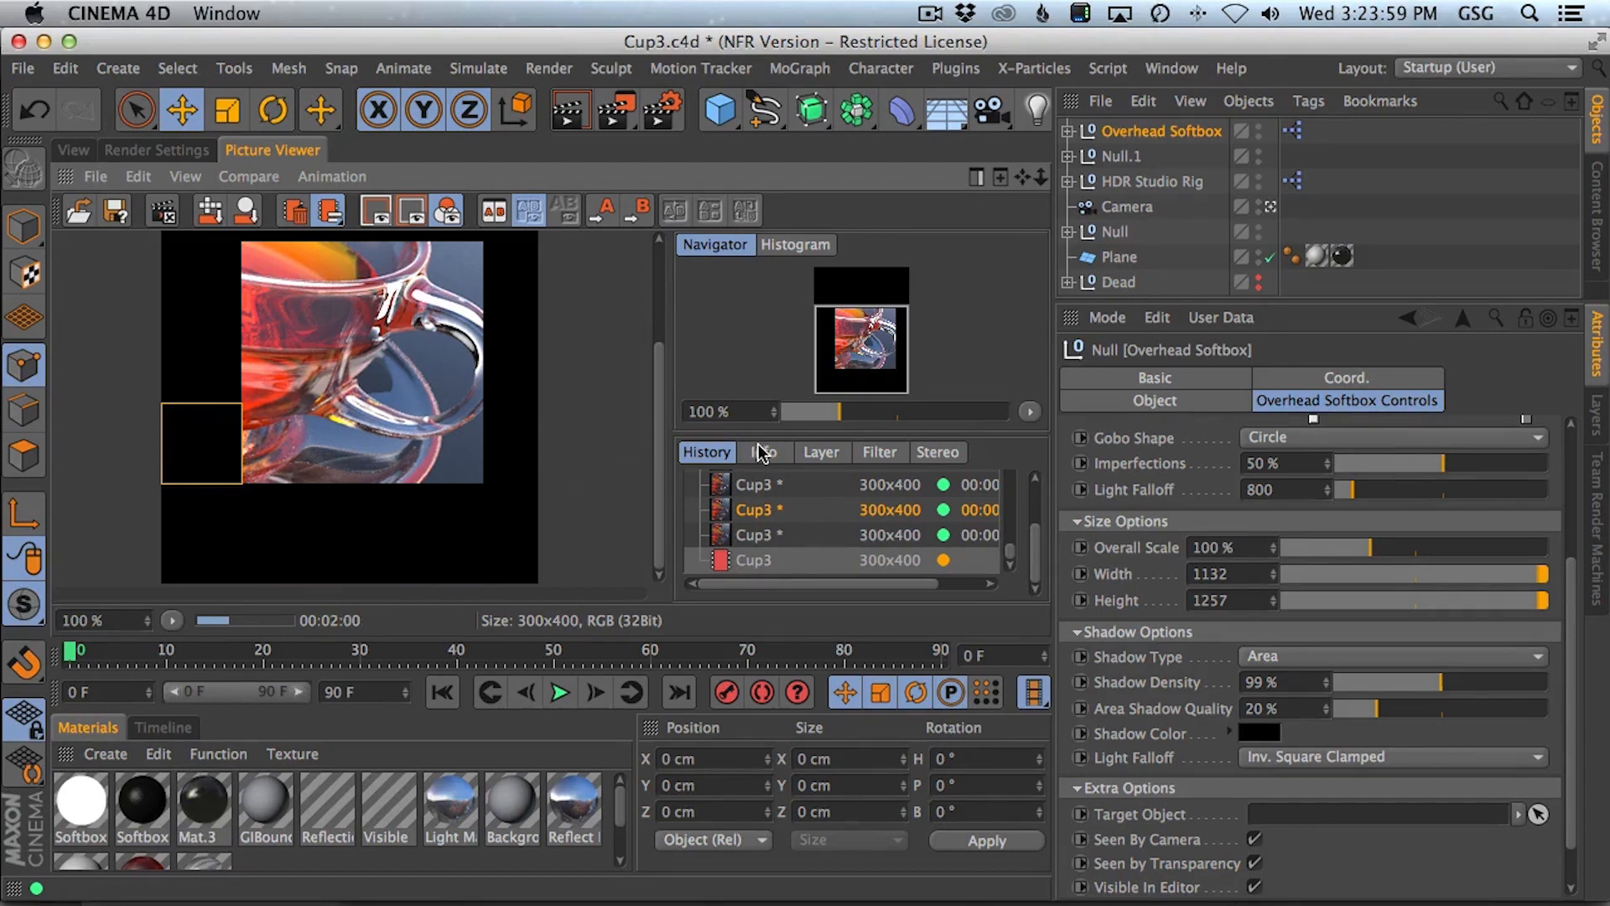
- Compare the running render with the image filter on and off, leaving the filter disabled
click(889, 455)
scroll(1033, 508, up, 2)
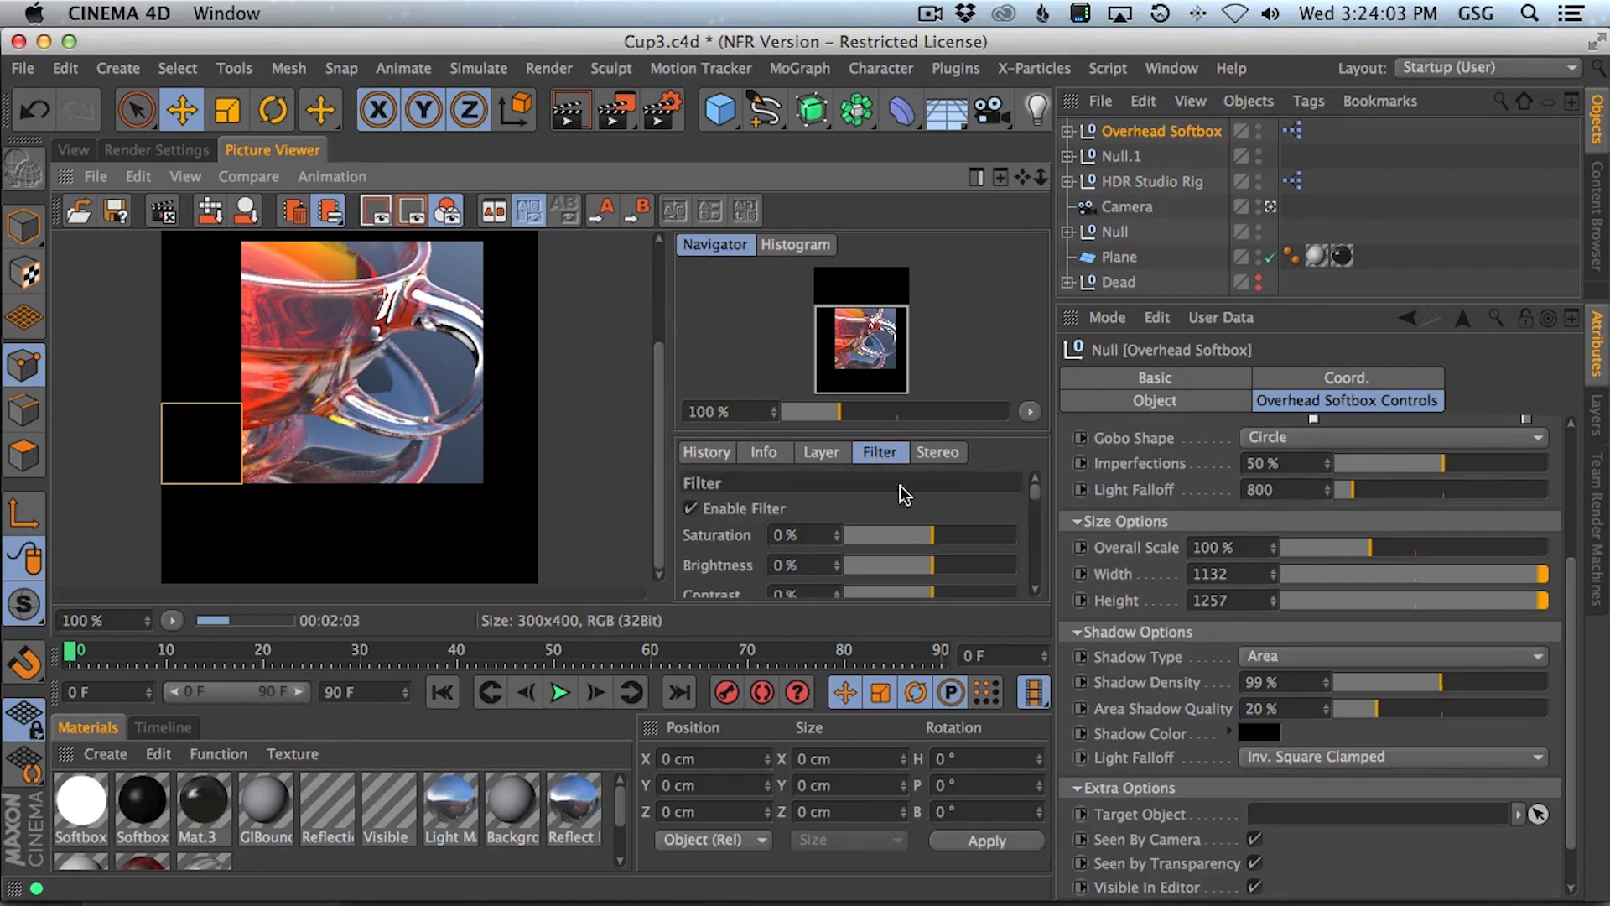
click(693, 509)
click(693, 509)
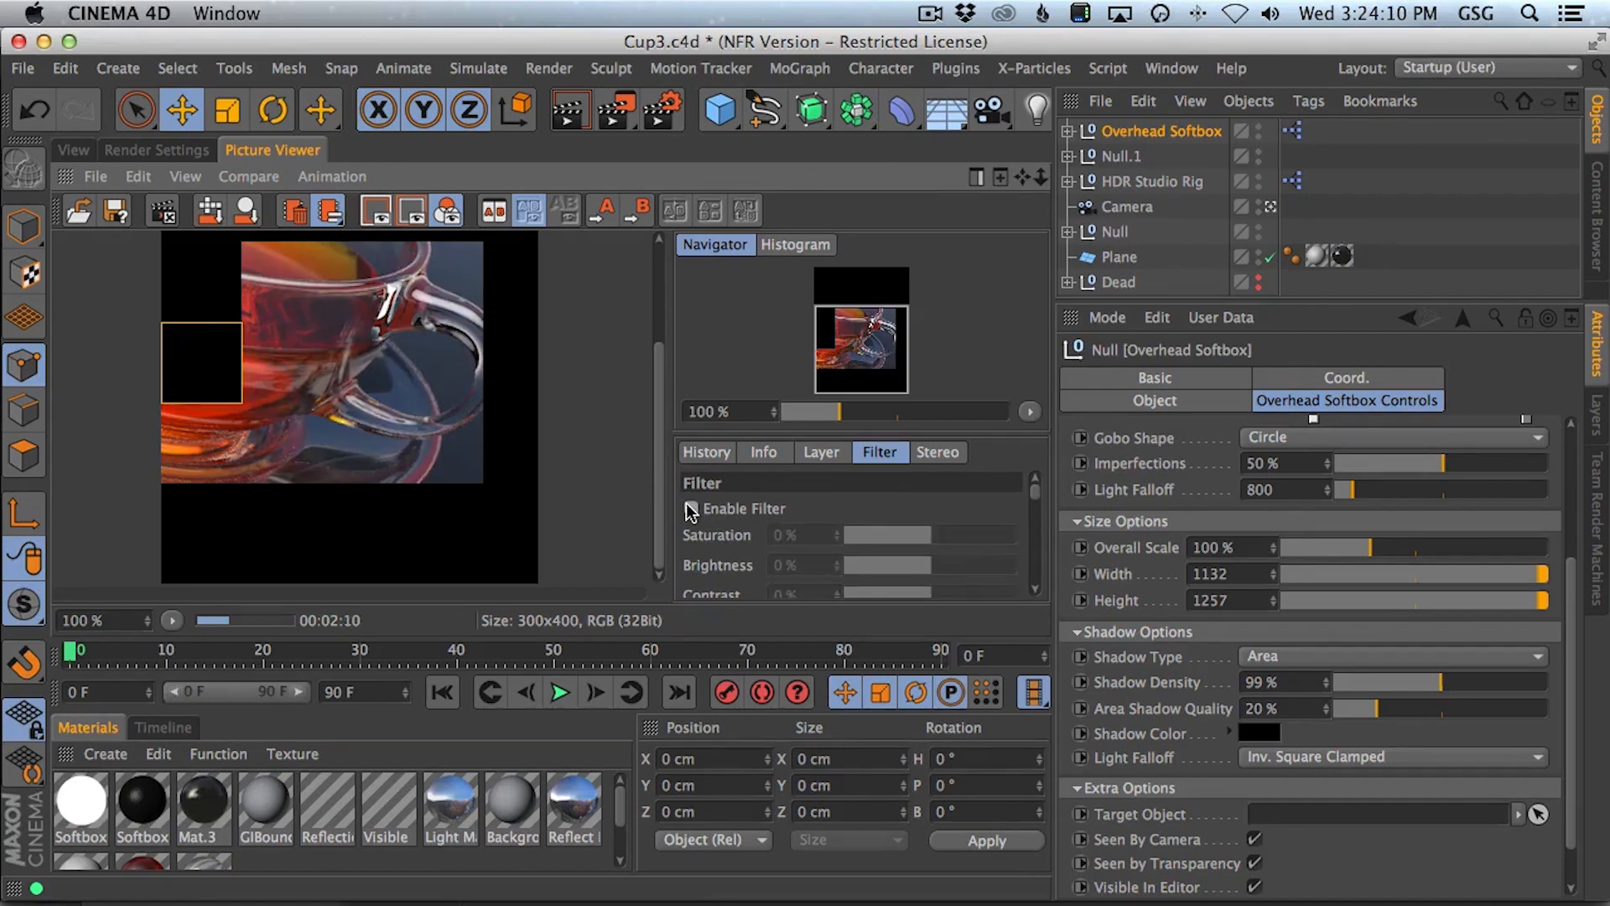
click(692, 509)
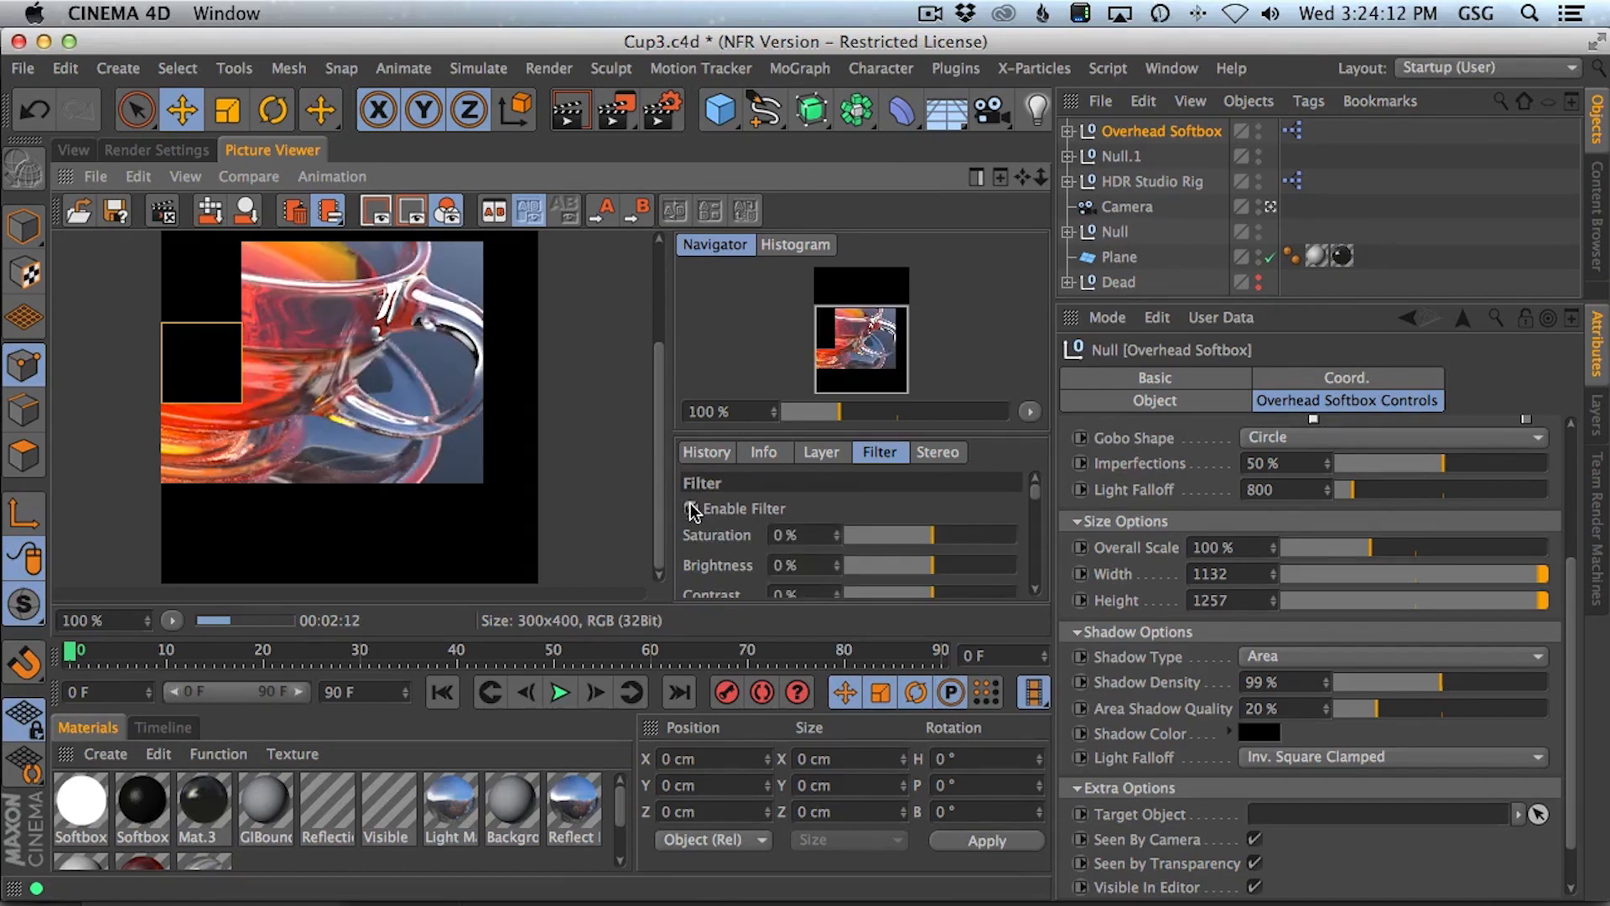
click(692, 509)
click(693, 510)
click(692, 509)
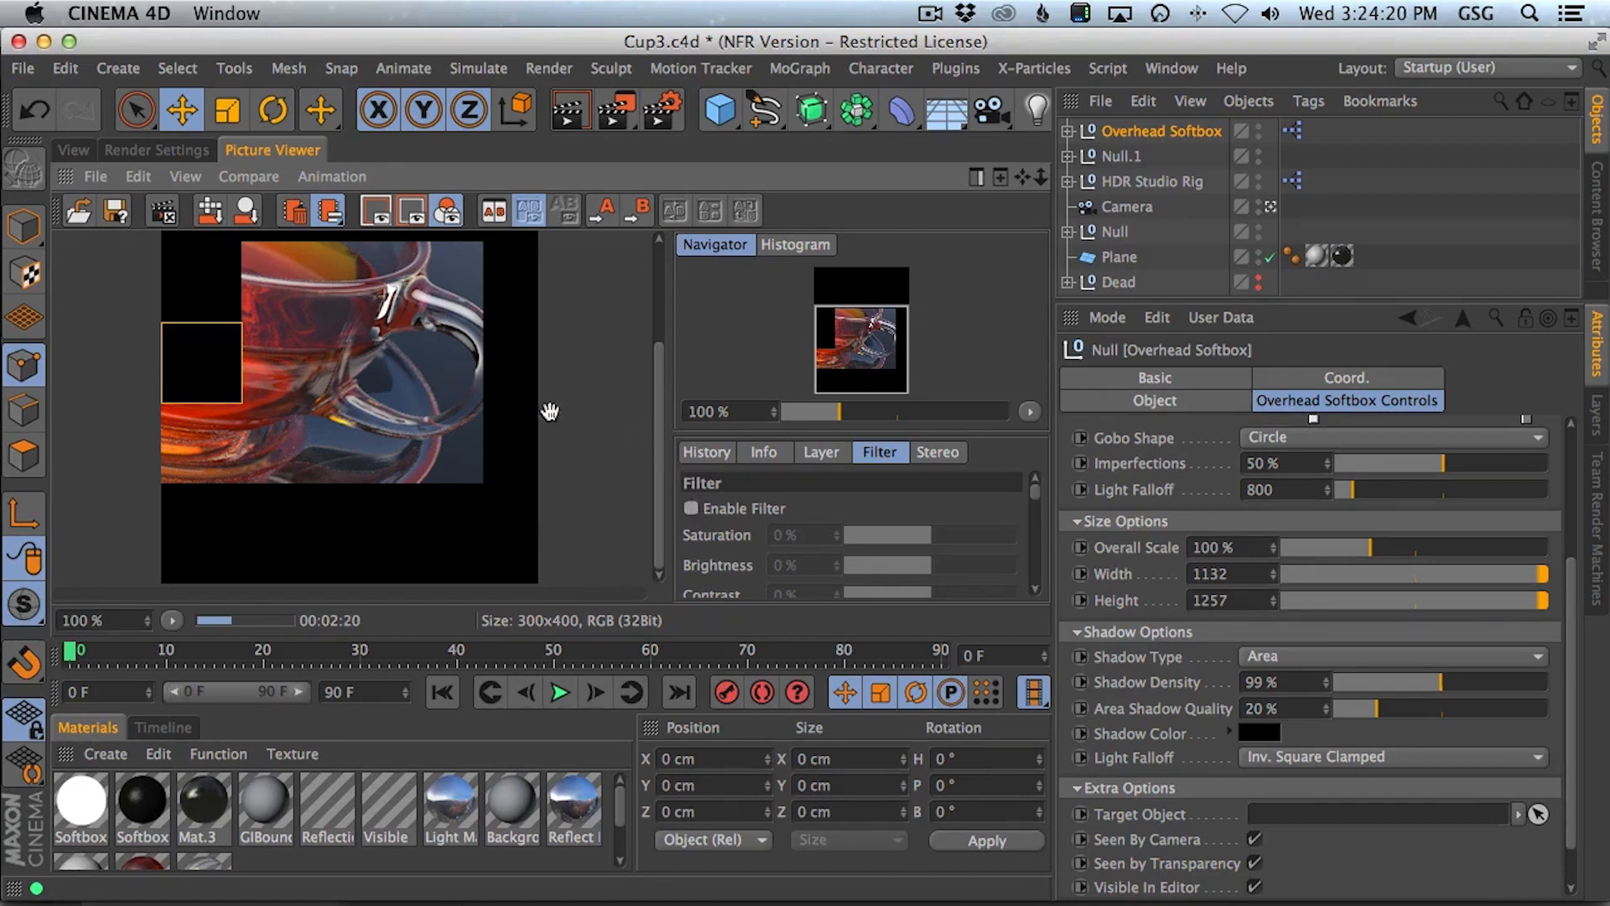
drag(661, 383, 661, 415)
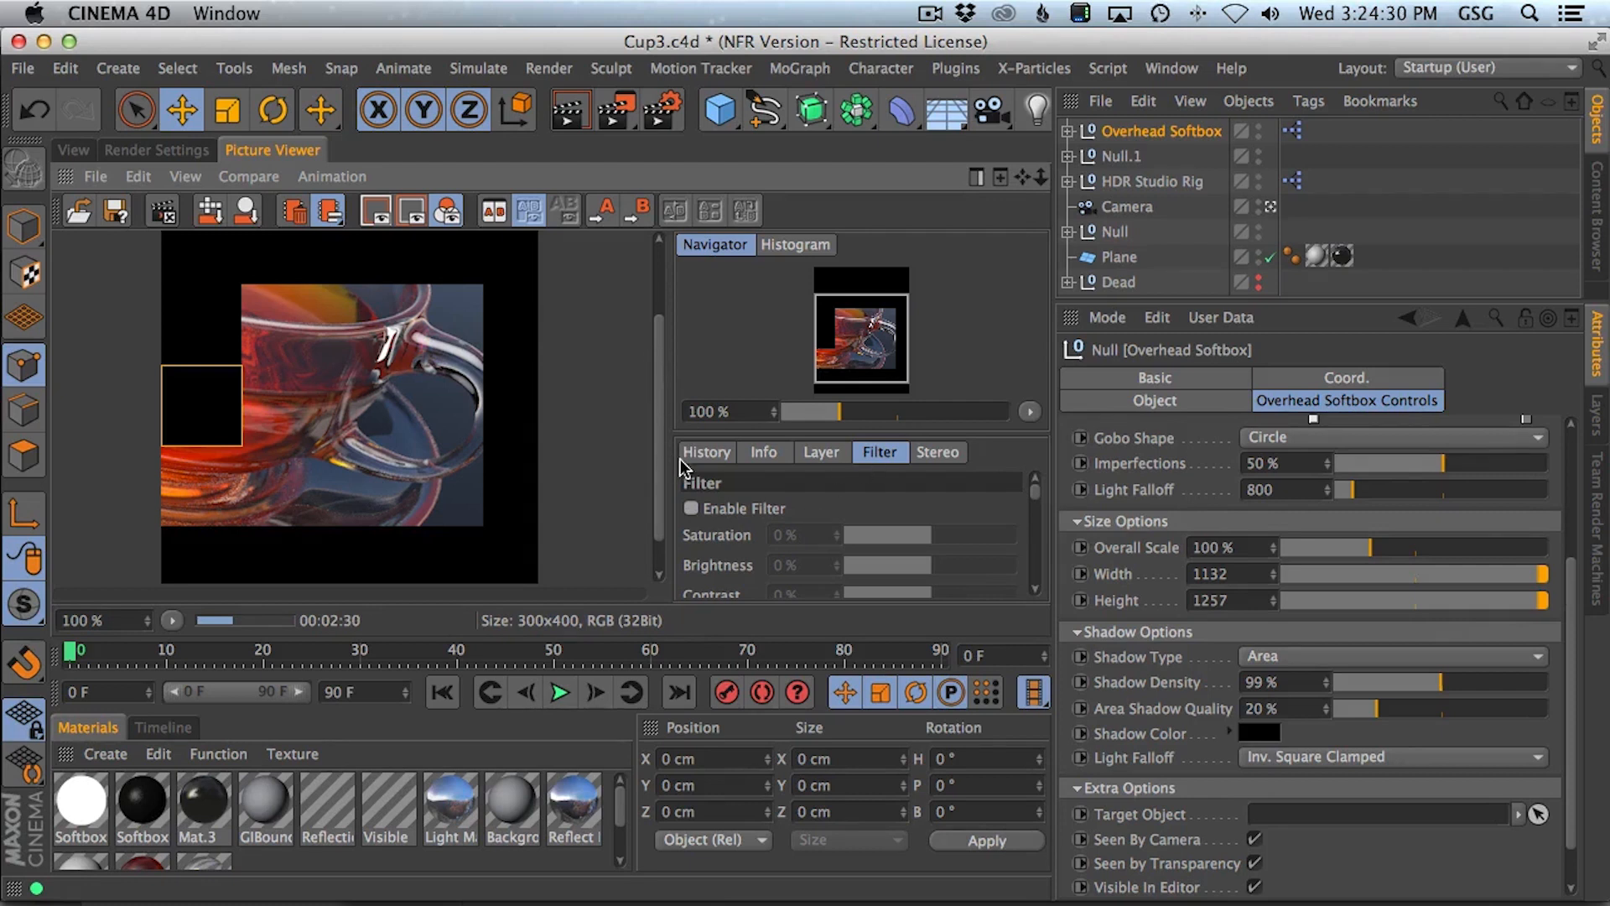
- Display the latest finished Cup3 render from the render history and examine the cup and saucer
click(729, 455)
scroll(1030, 534, down, 2)
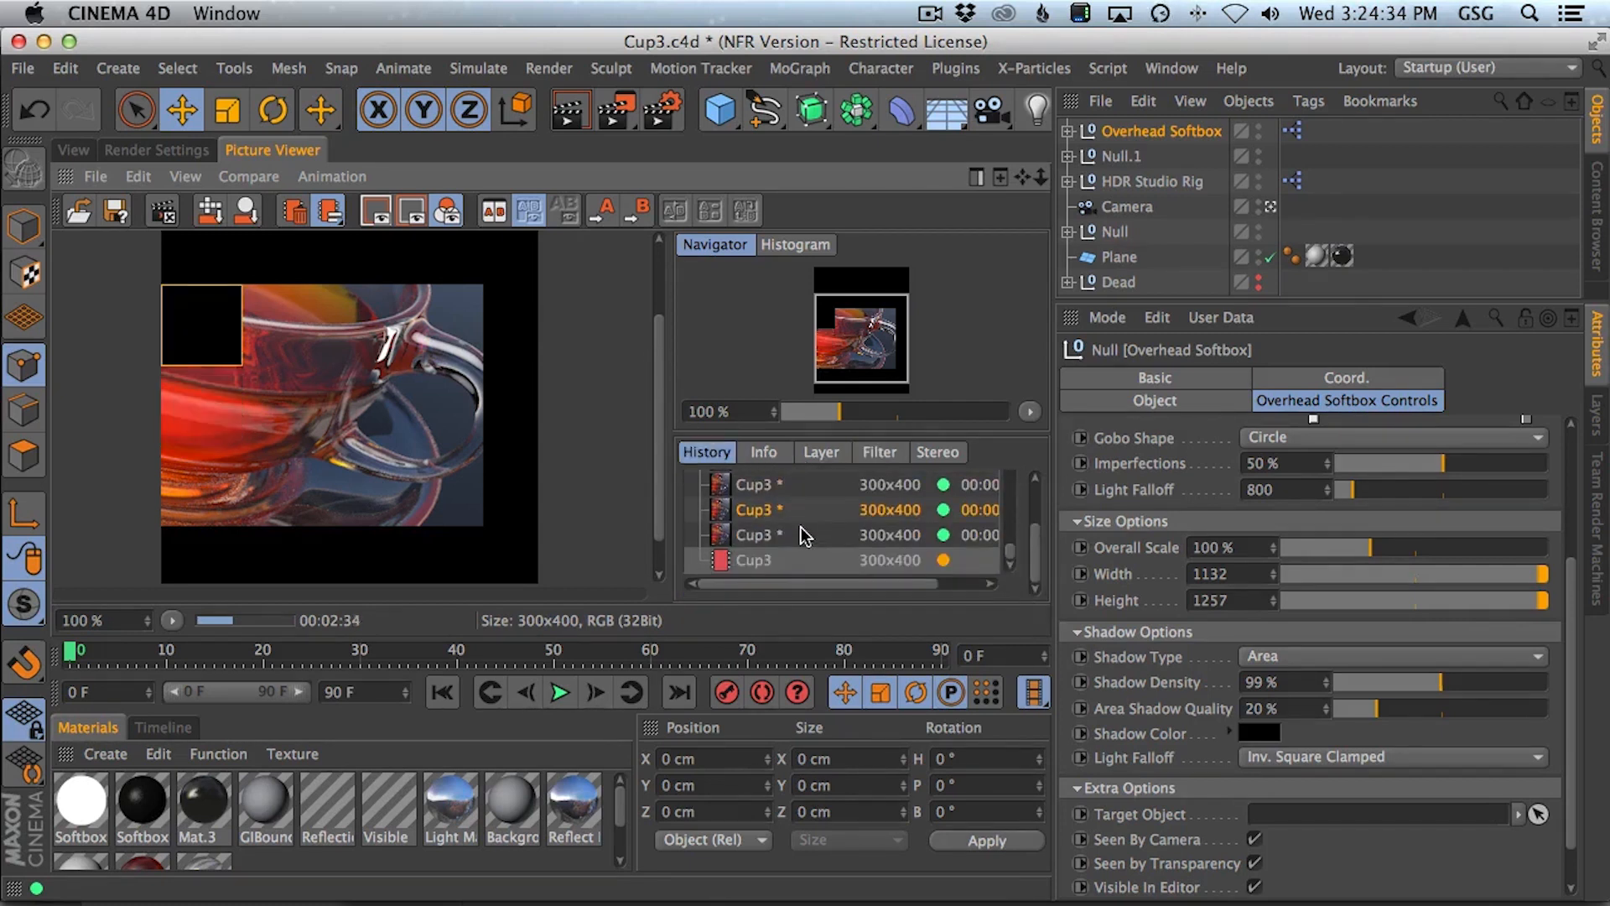
drag(549, 423, 546, 378)
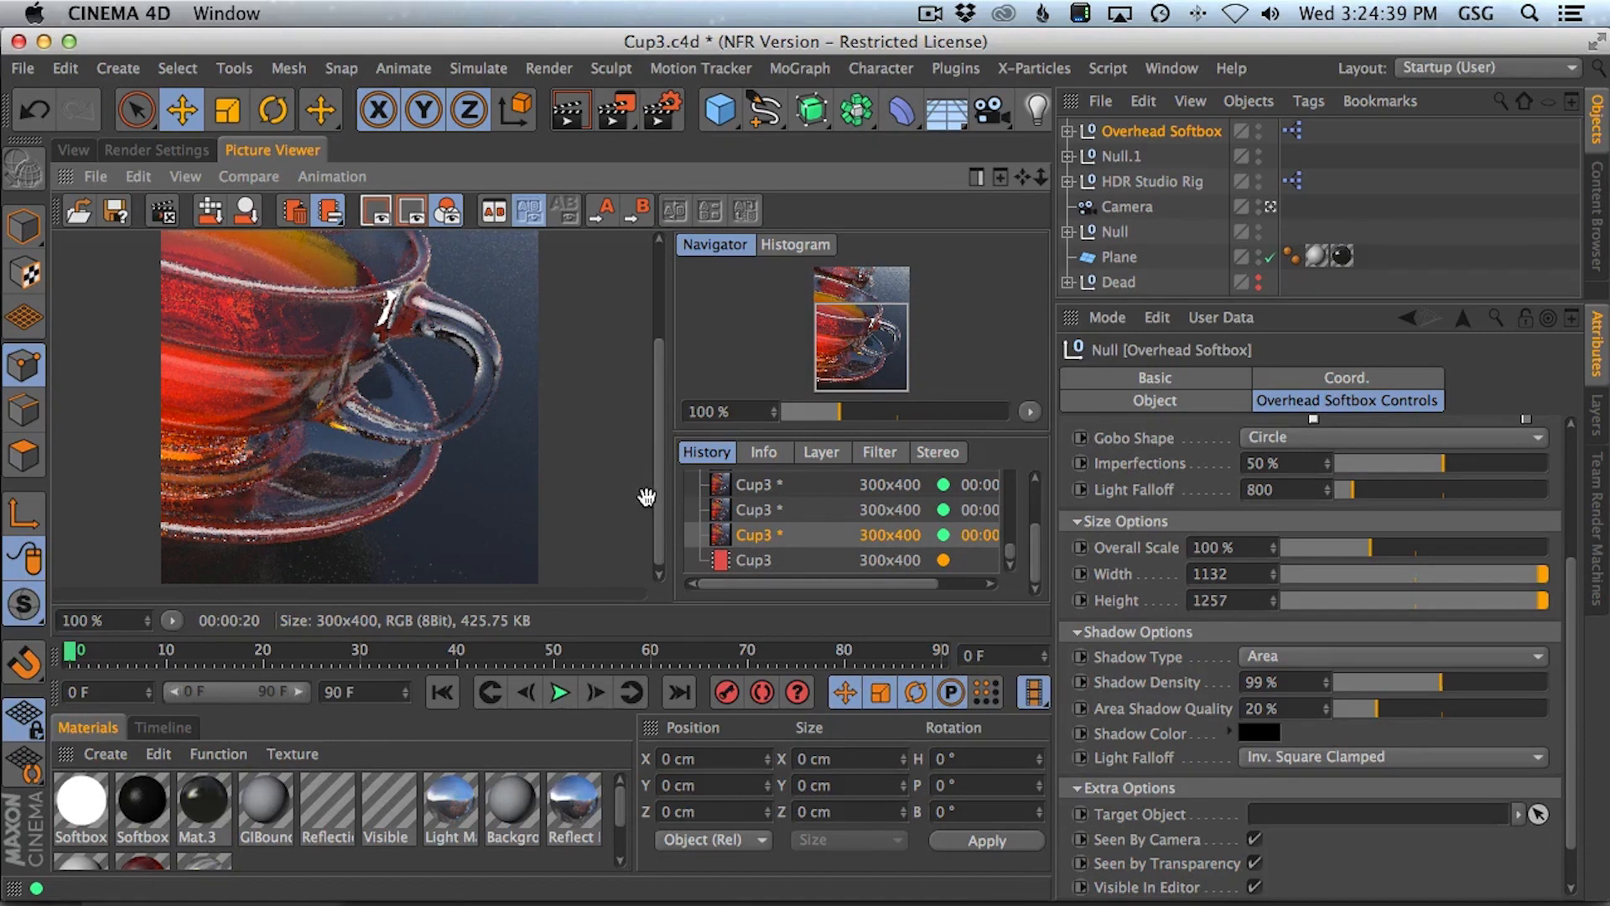
- Copy the displayed Cup3 render from the Picture Viewer
click(100, 177)
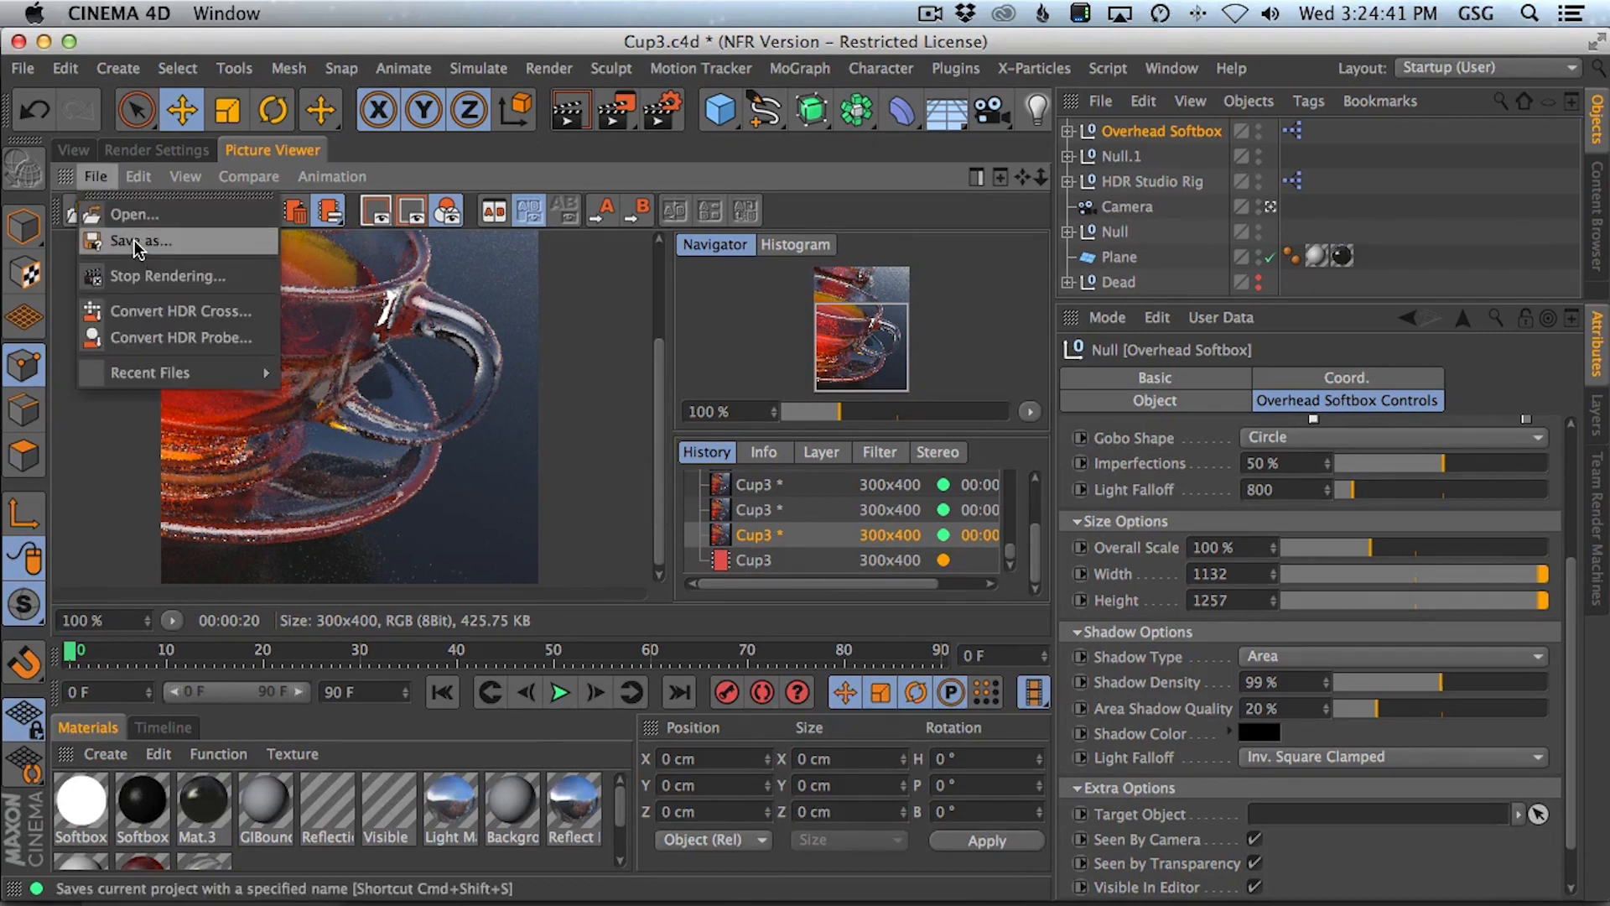
click(587, 360)
click(99, 178)
mouse_move(142, 181)
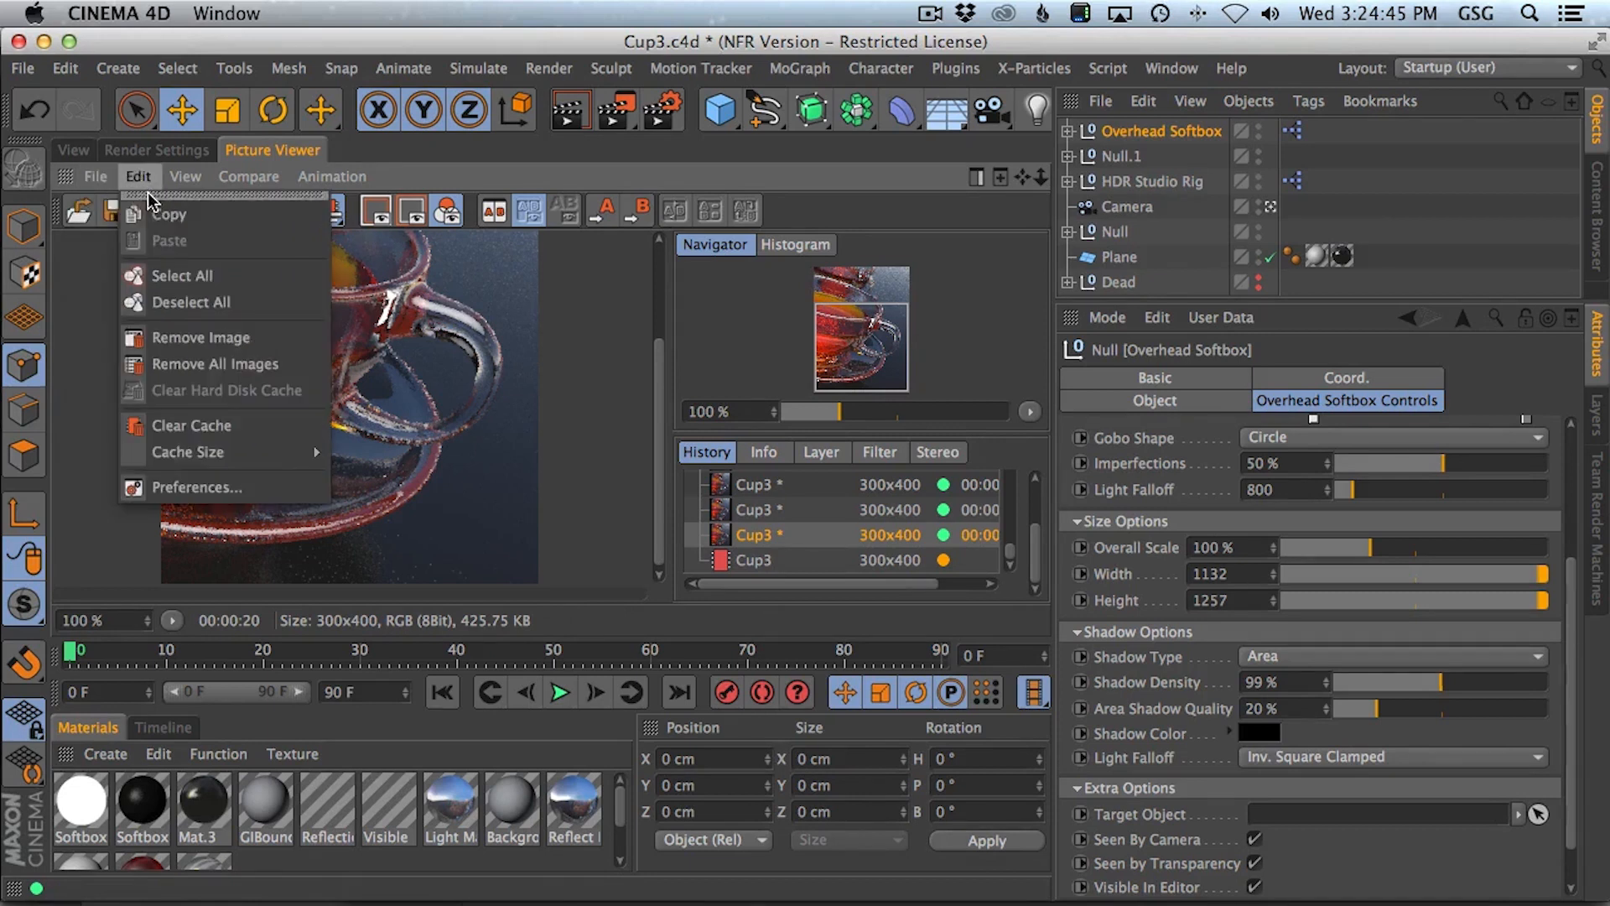
click(163, 215)
- Switch to Photoshop and paste the copied render into a new 300 x 400 pixel RGB document at 72 pixels/inch
key(super+Tab)
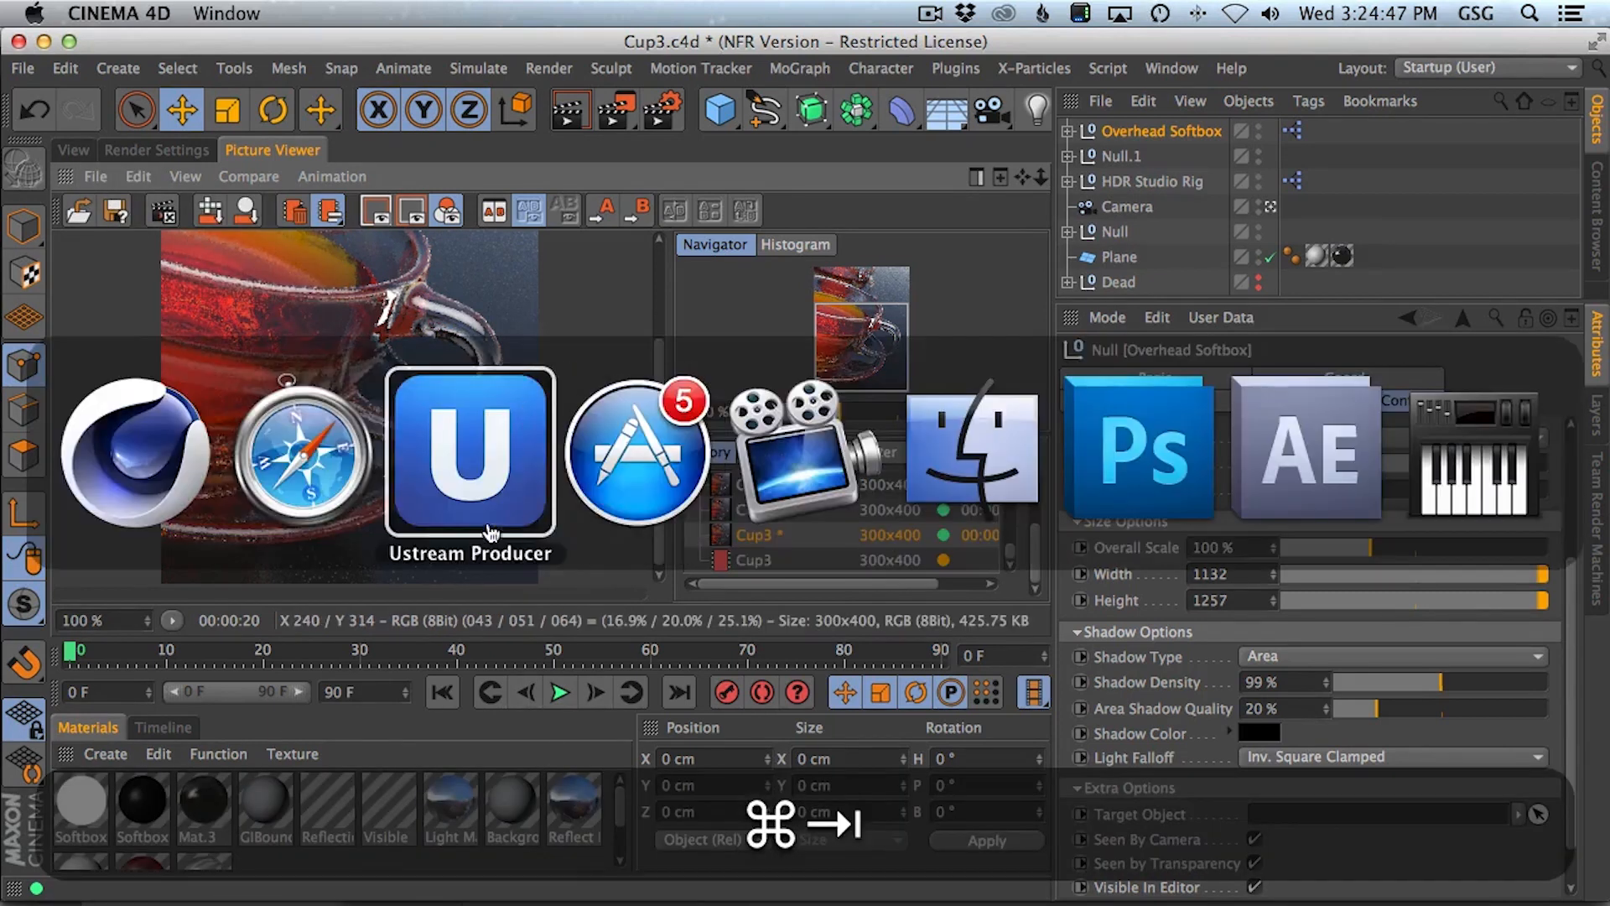
click(1105, 481)
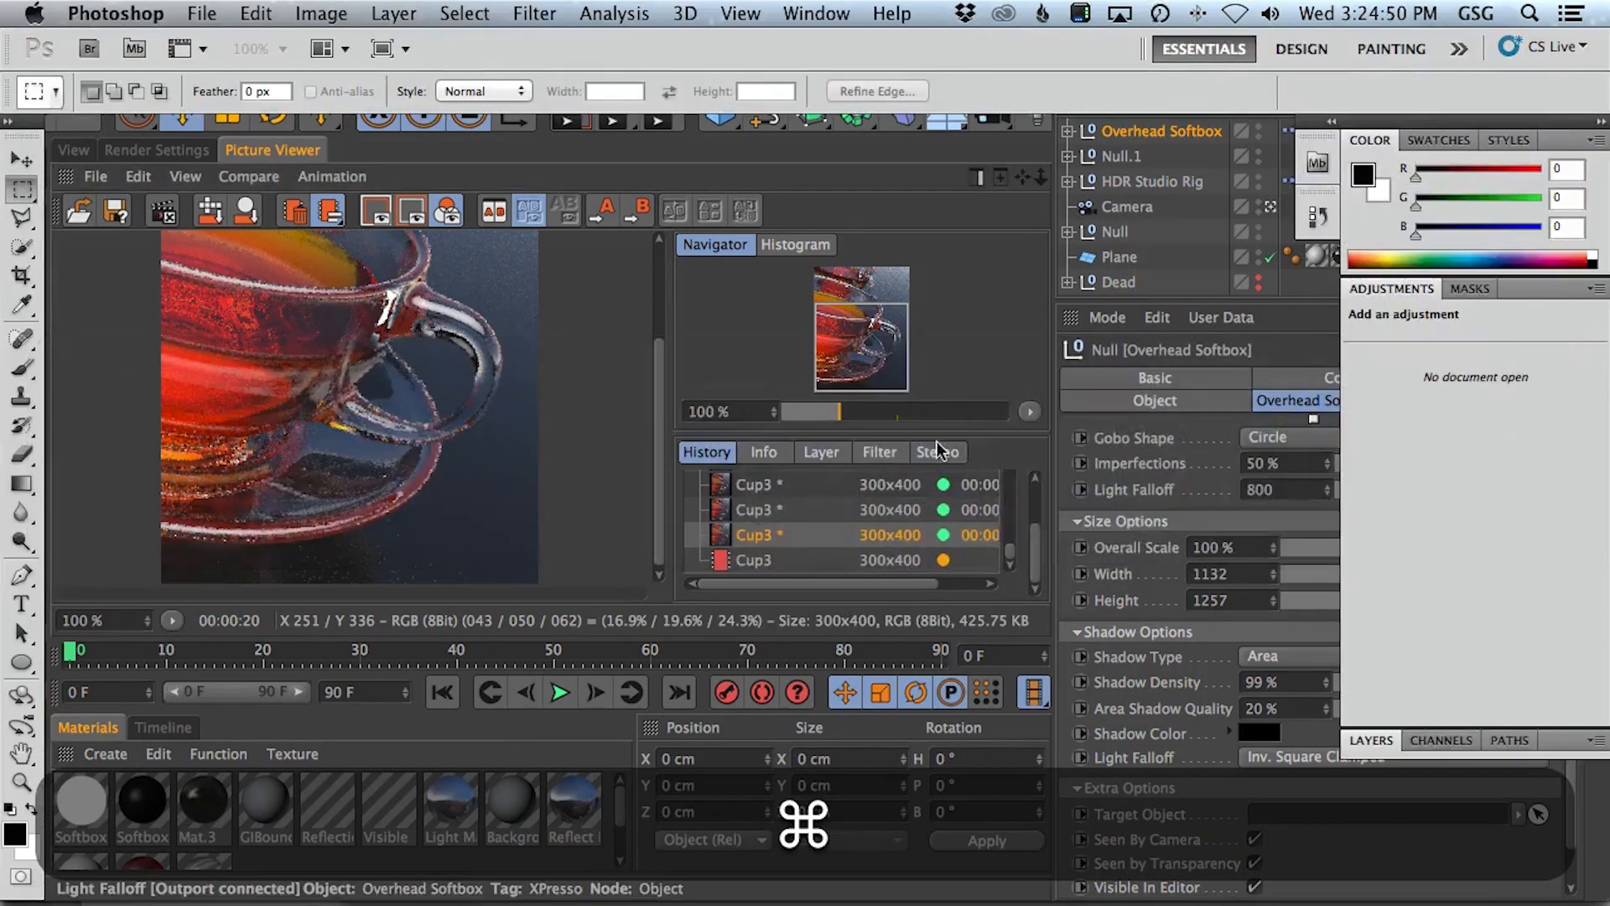
key(super+n)
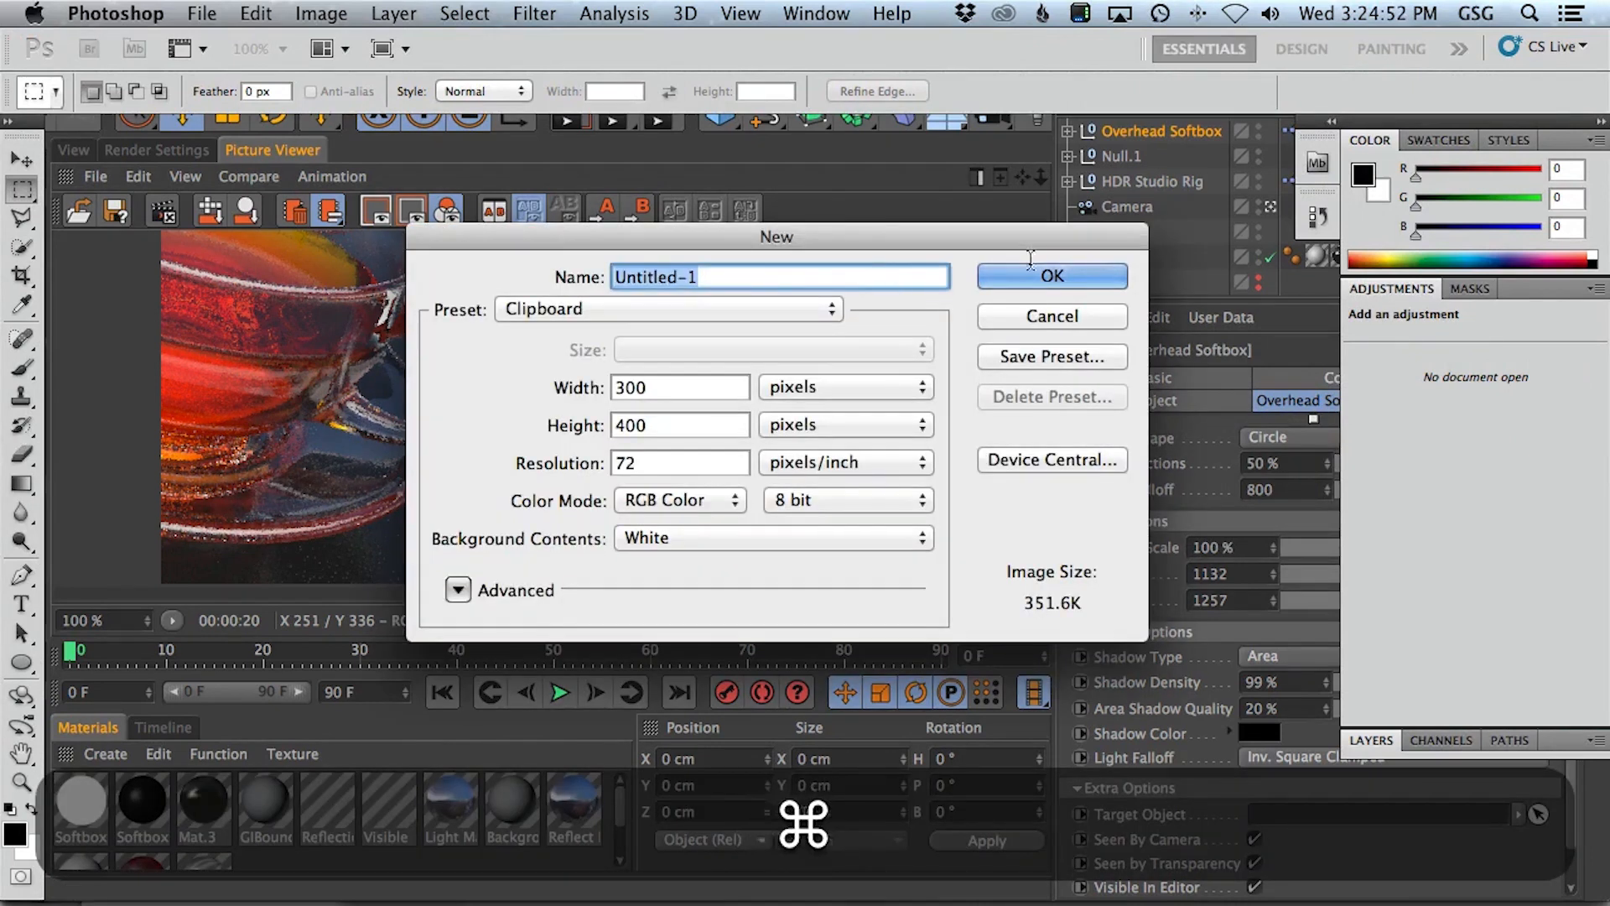
click(1033, 273)
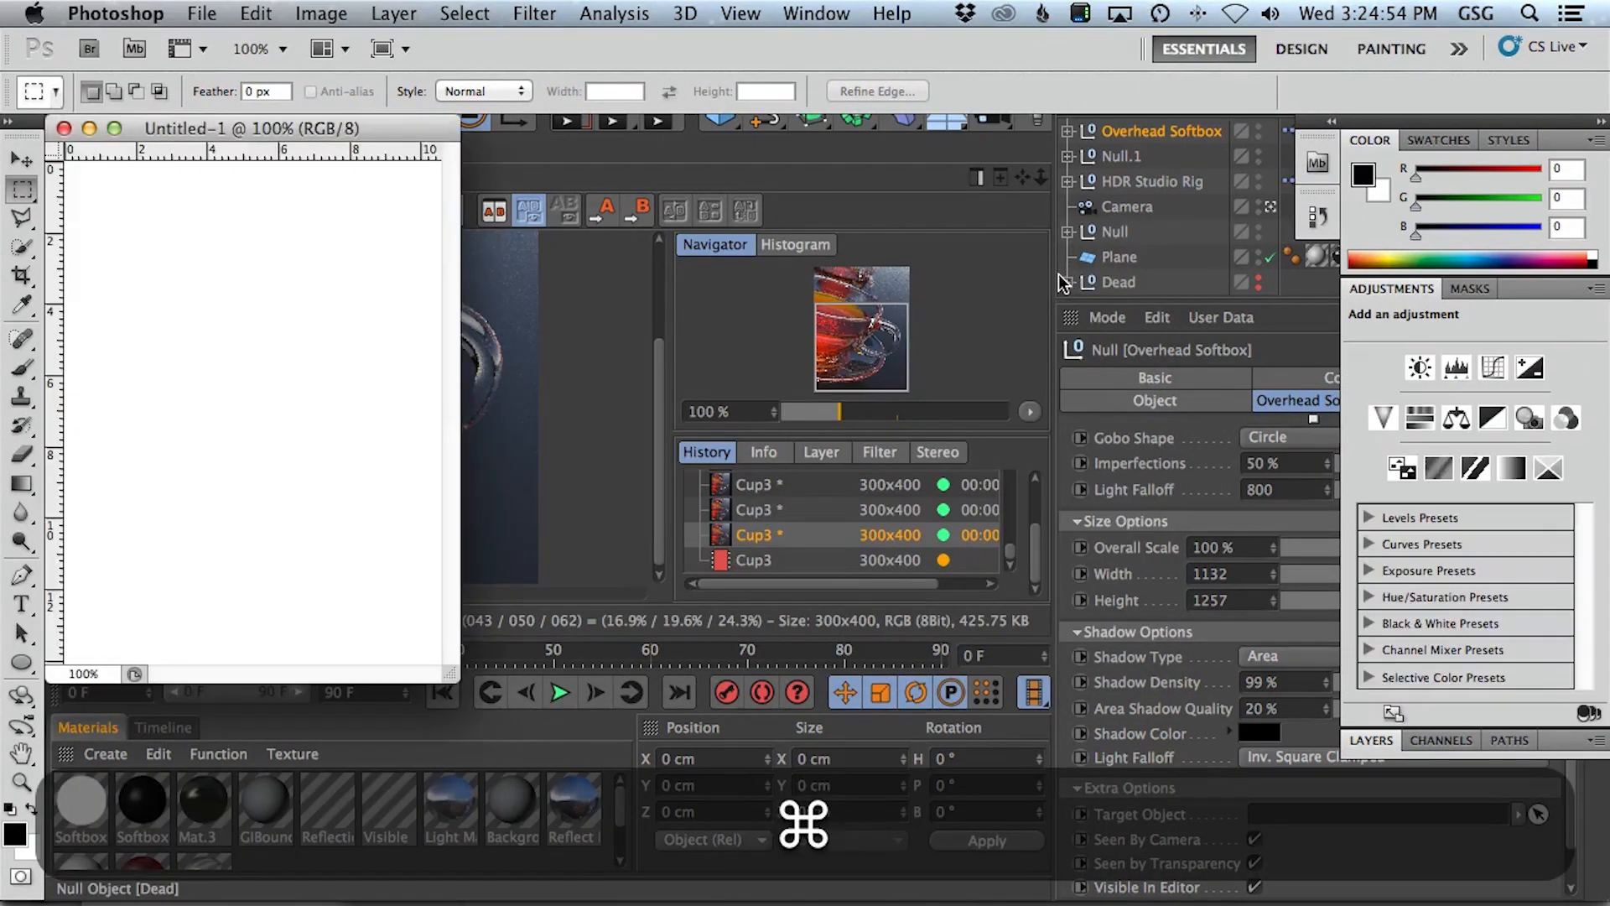
key(super+v)
drag(404, 150, 811, 199)
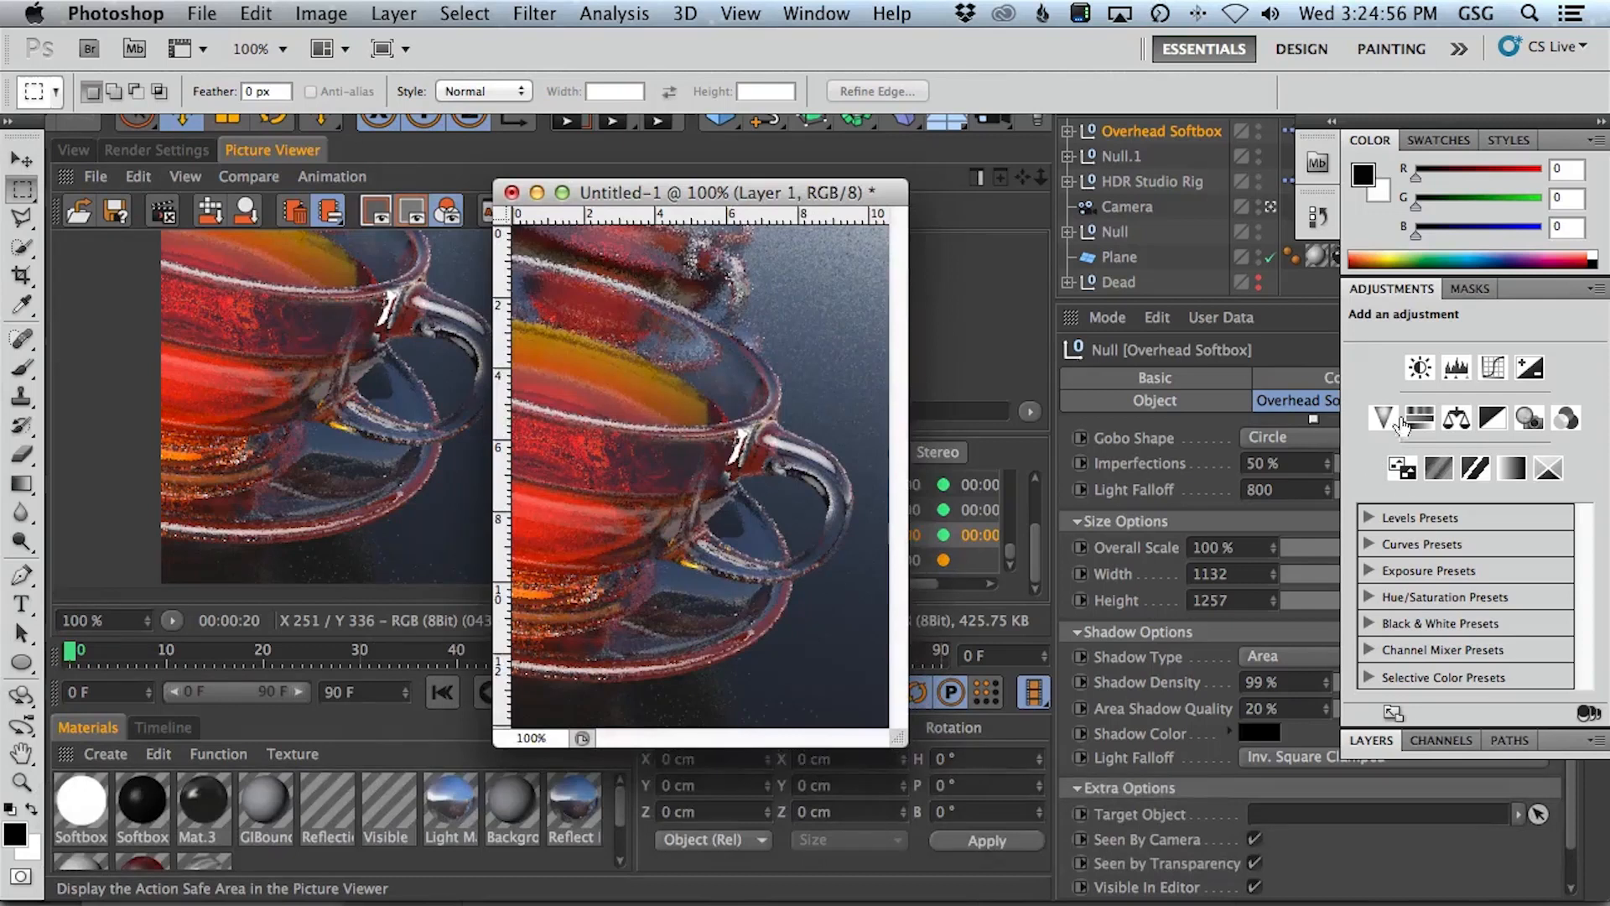
- Add a Levels adjustment layer above the pasted render and brighten the midtones to 1.39
click(1376, 744)
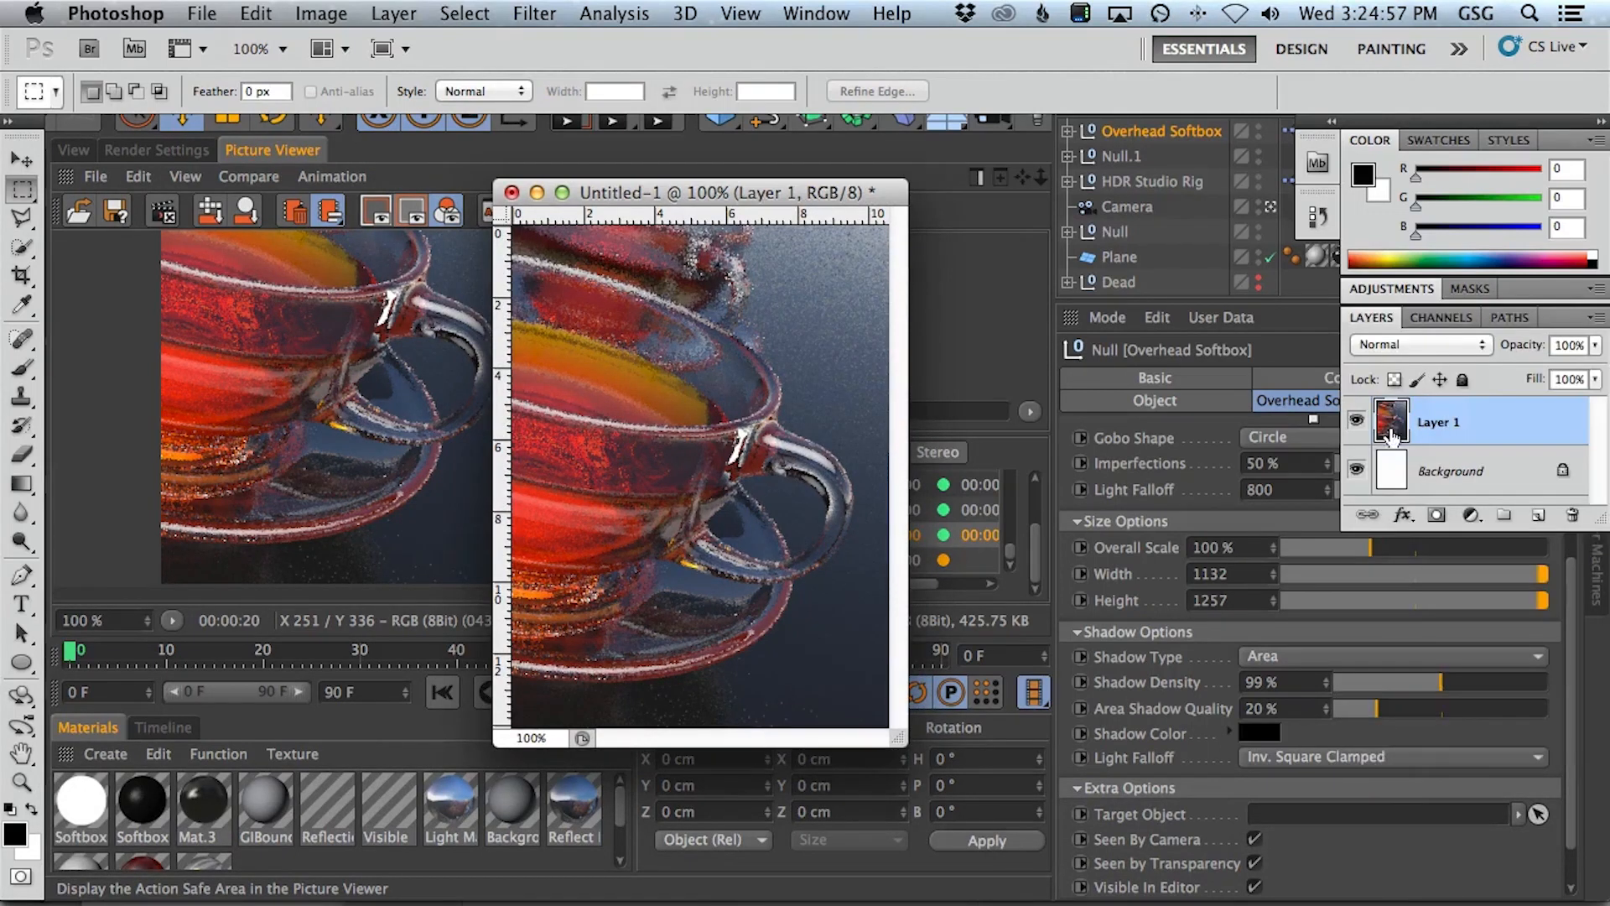
click(1470, 515)
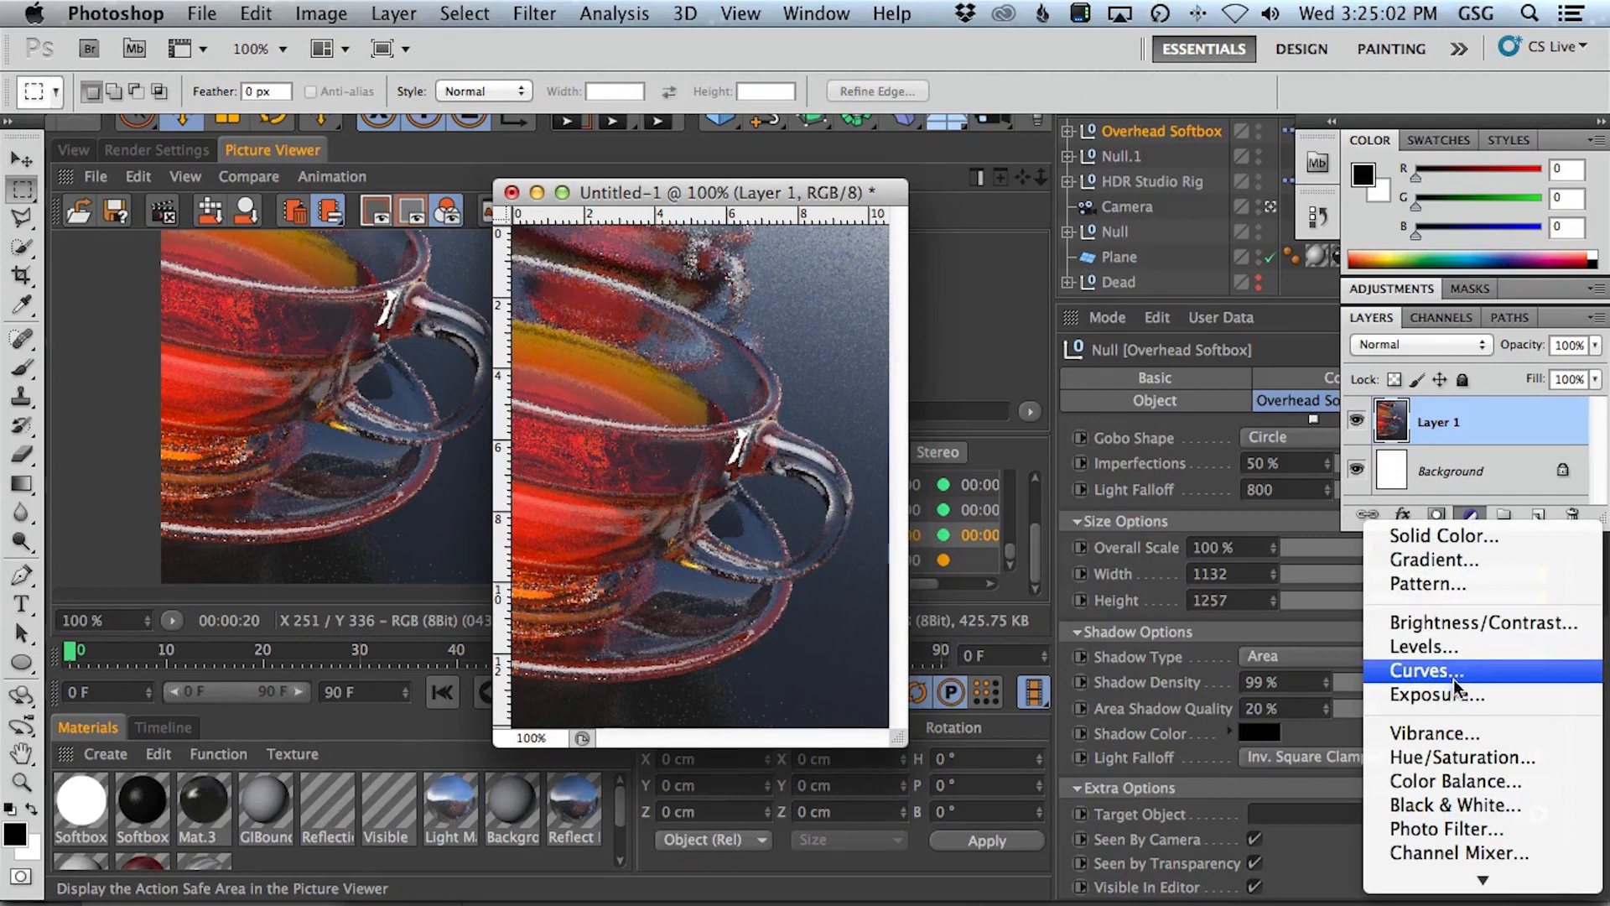
click(1451, 646)
drag(1497, 513, 1470, 525)
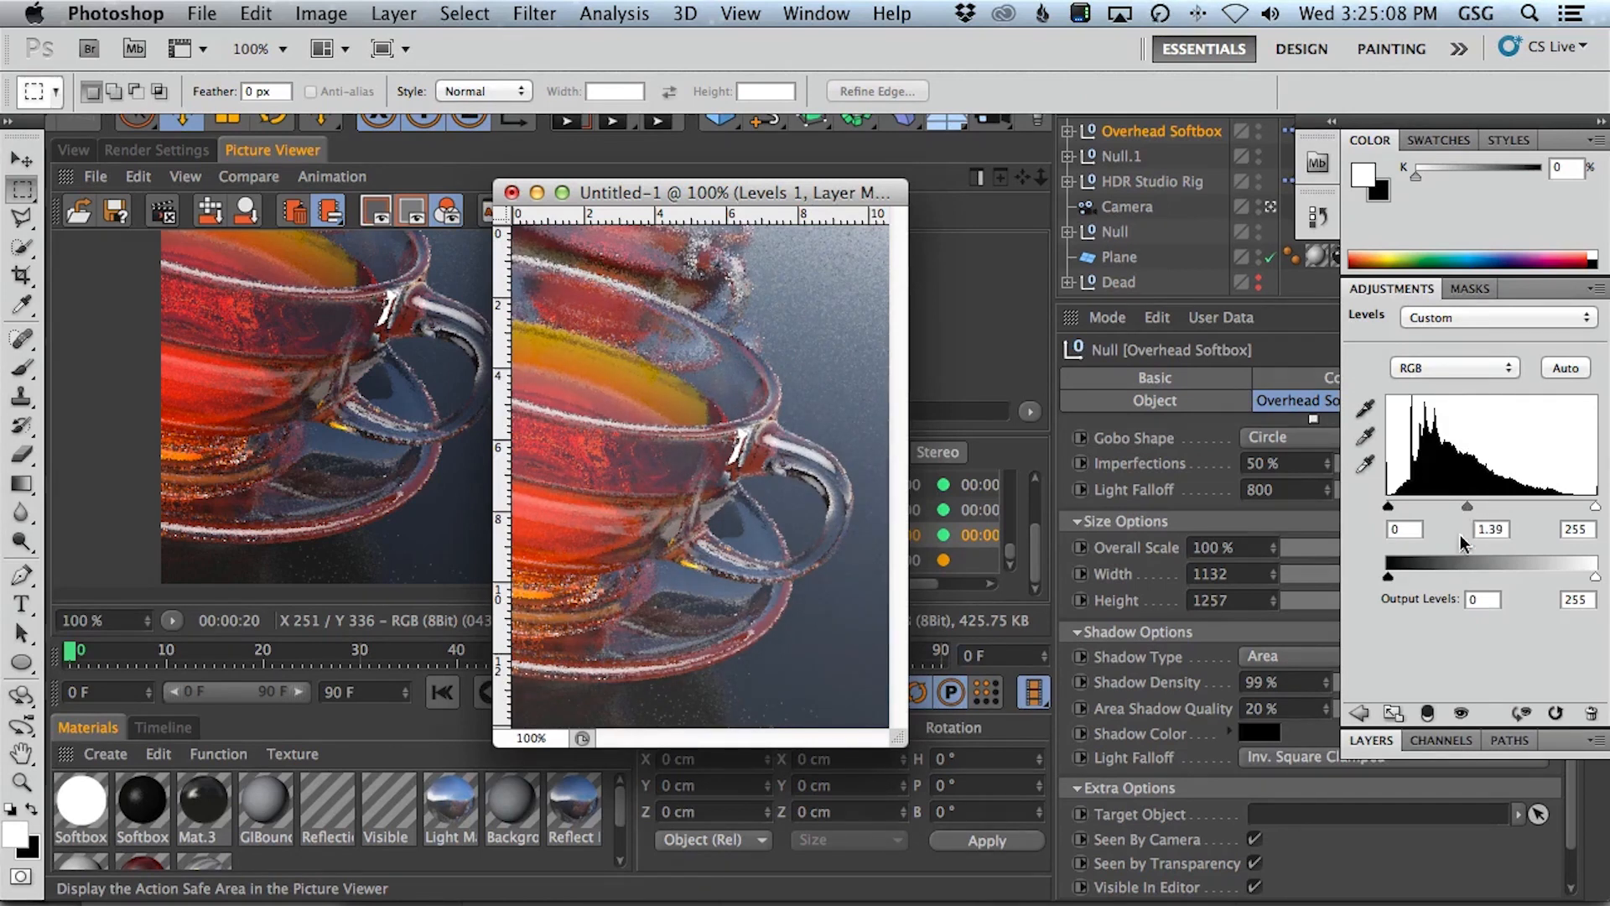
- Add a Curves adjustment layer with points at about input 61, output 62 and input 167, output 210
click(1374, 741)
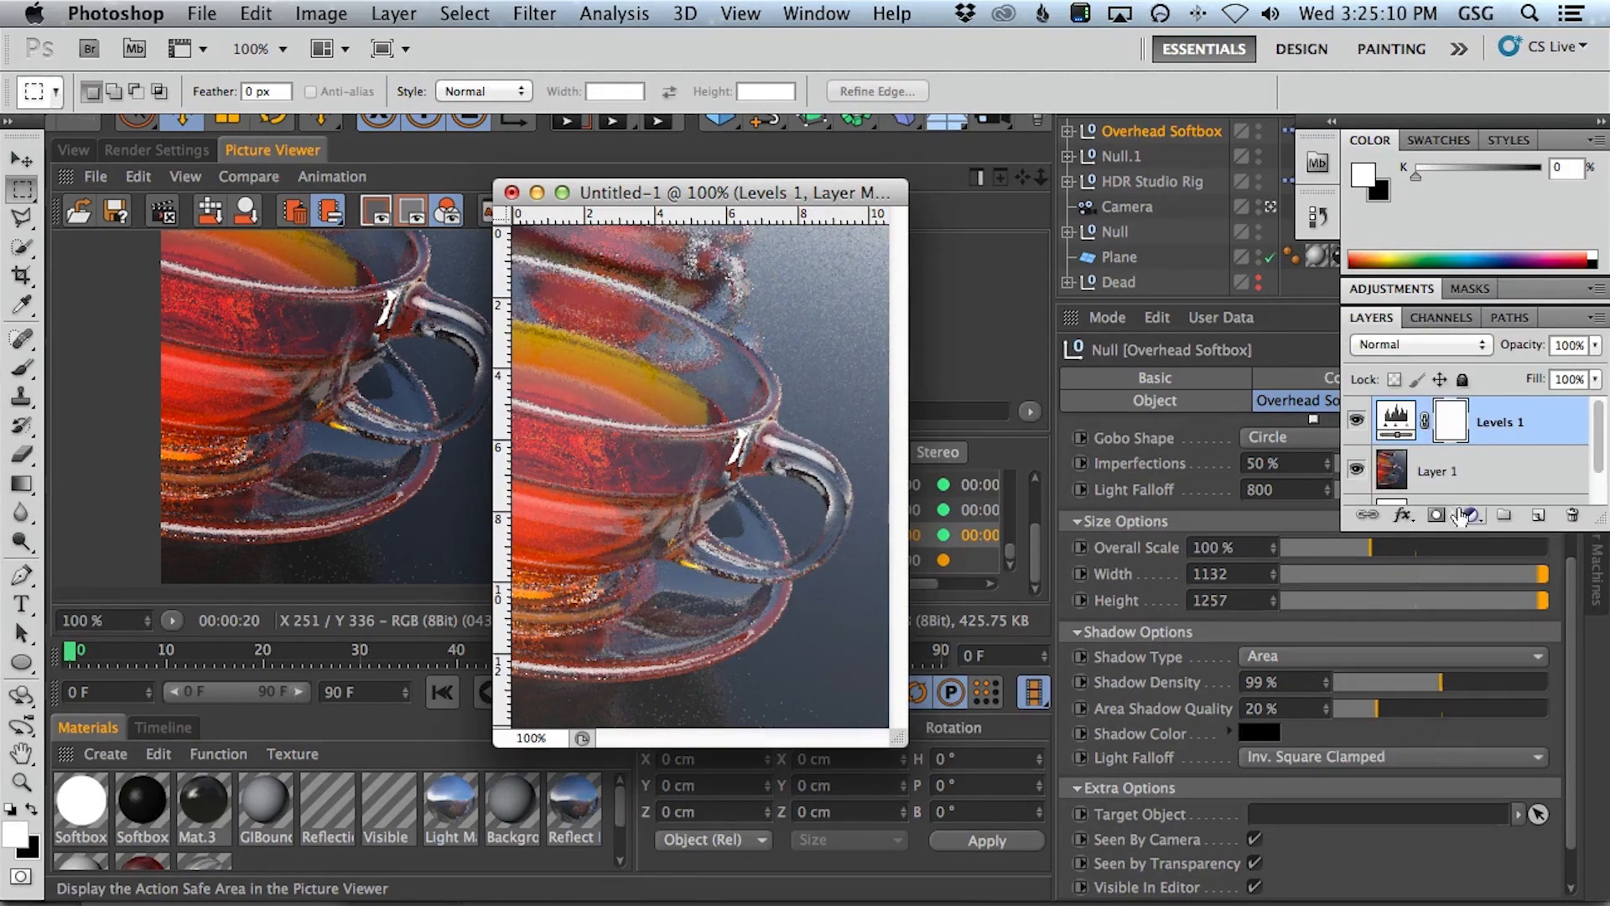
click(1470, 516)
click(1426, 573)
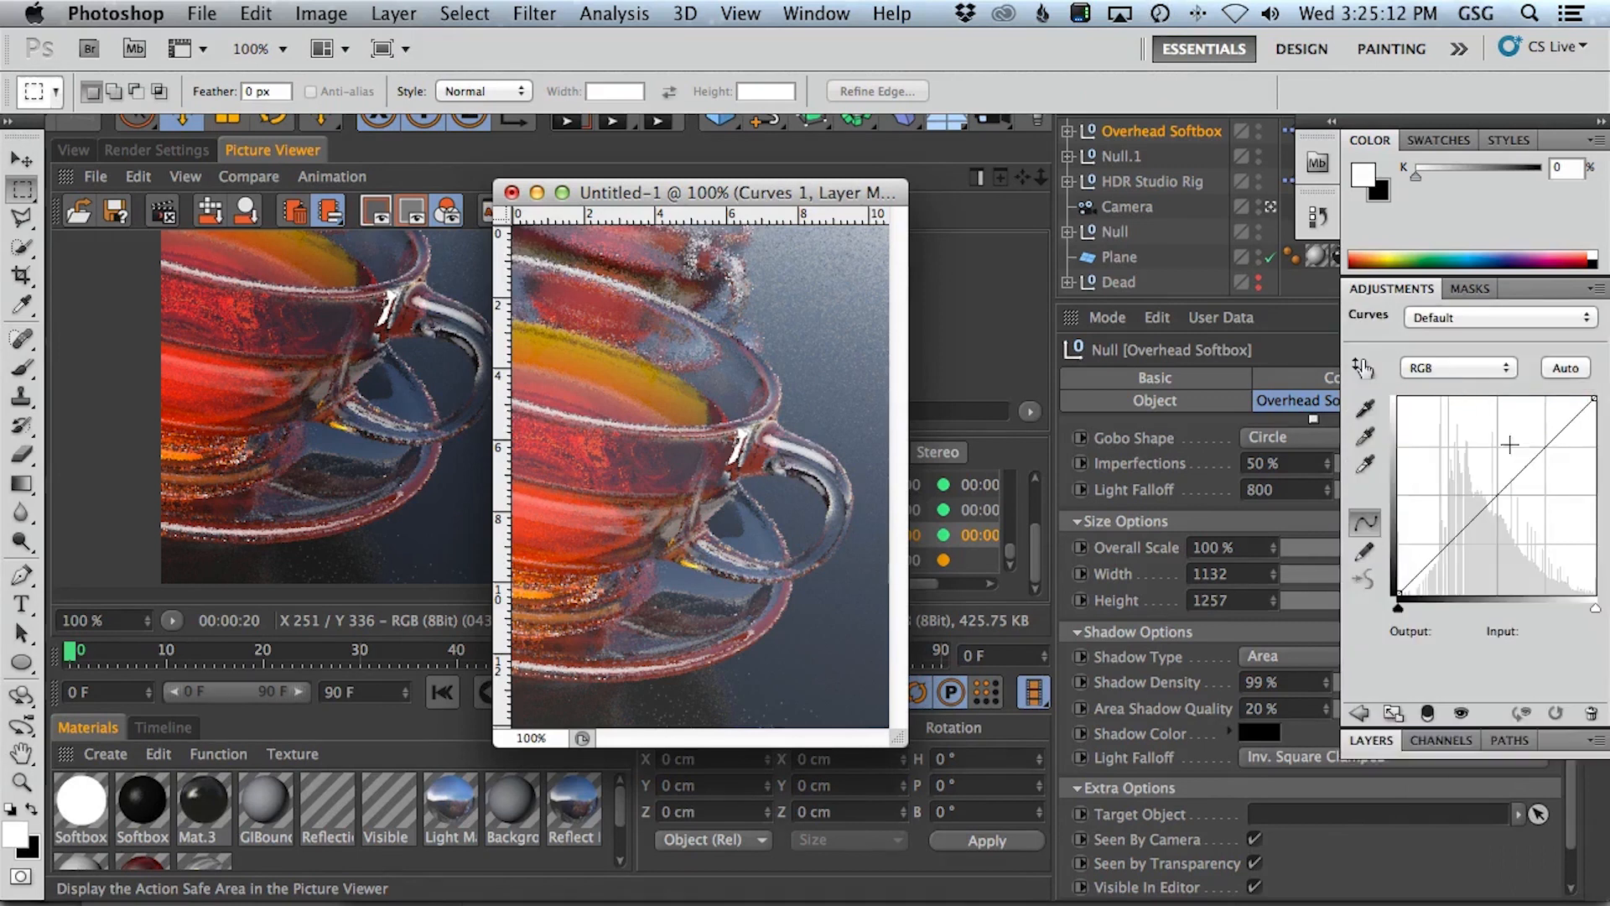
drag(1538, 453, 1537, 435)
drag(1445, 531, 1446, 546)
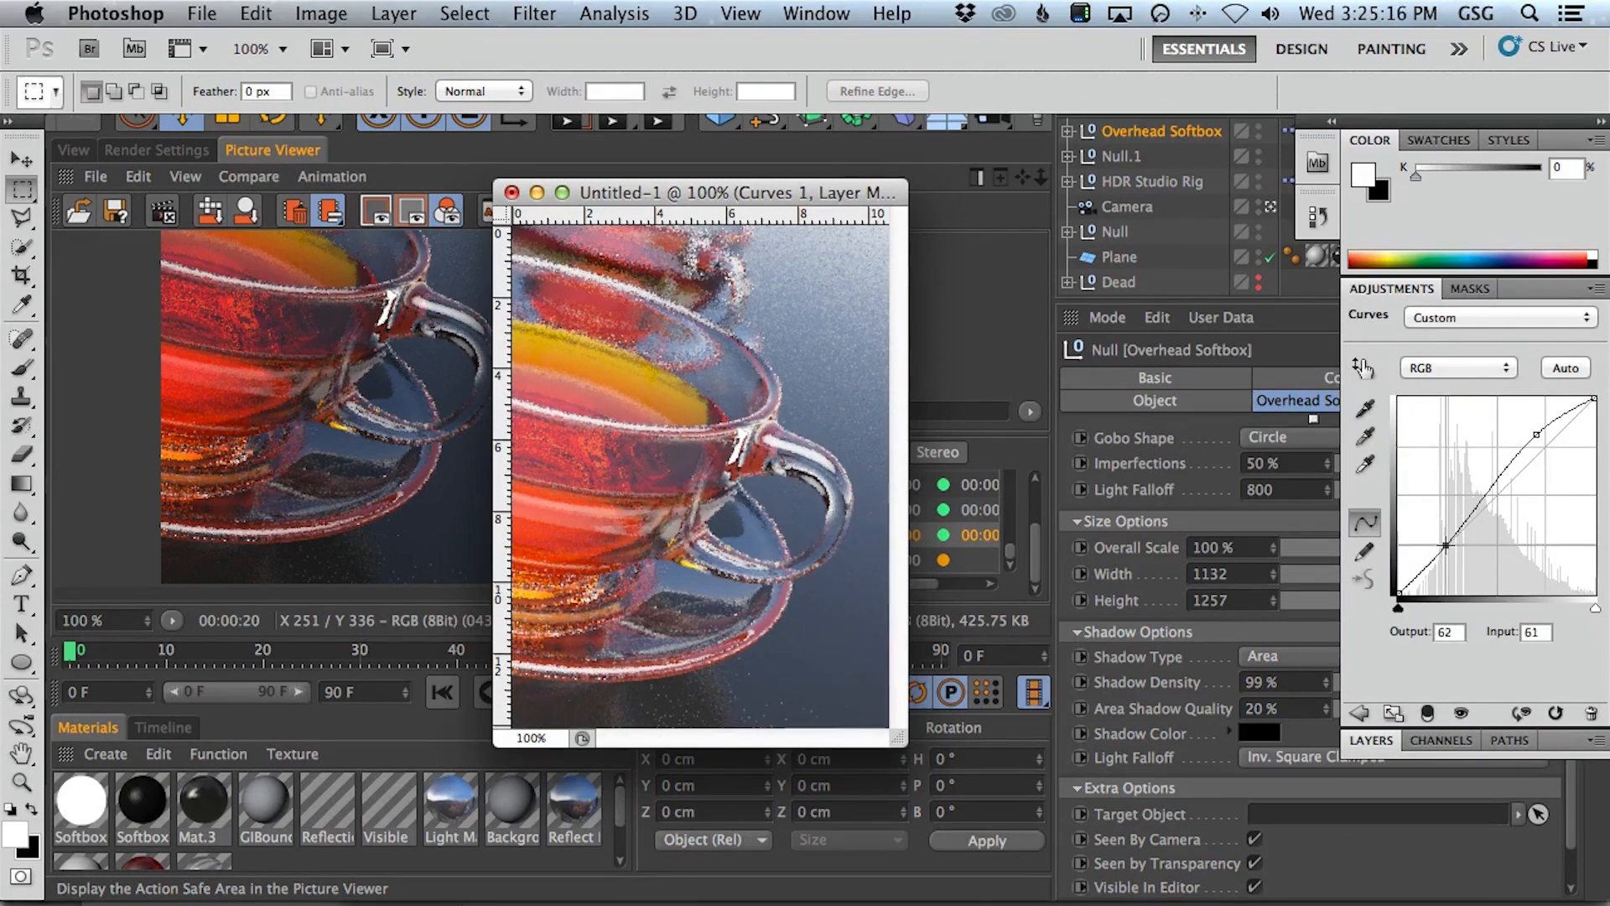
drag(1536, 435, 1528, 433)
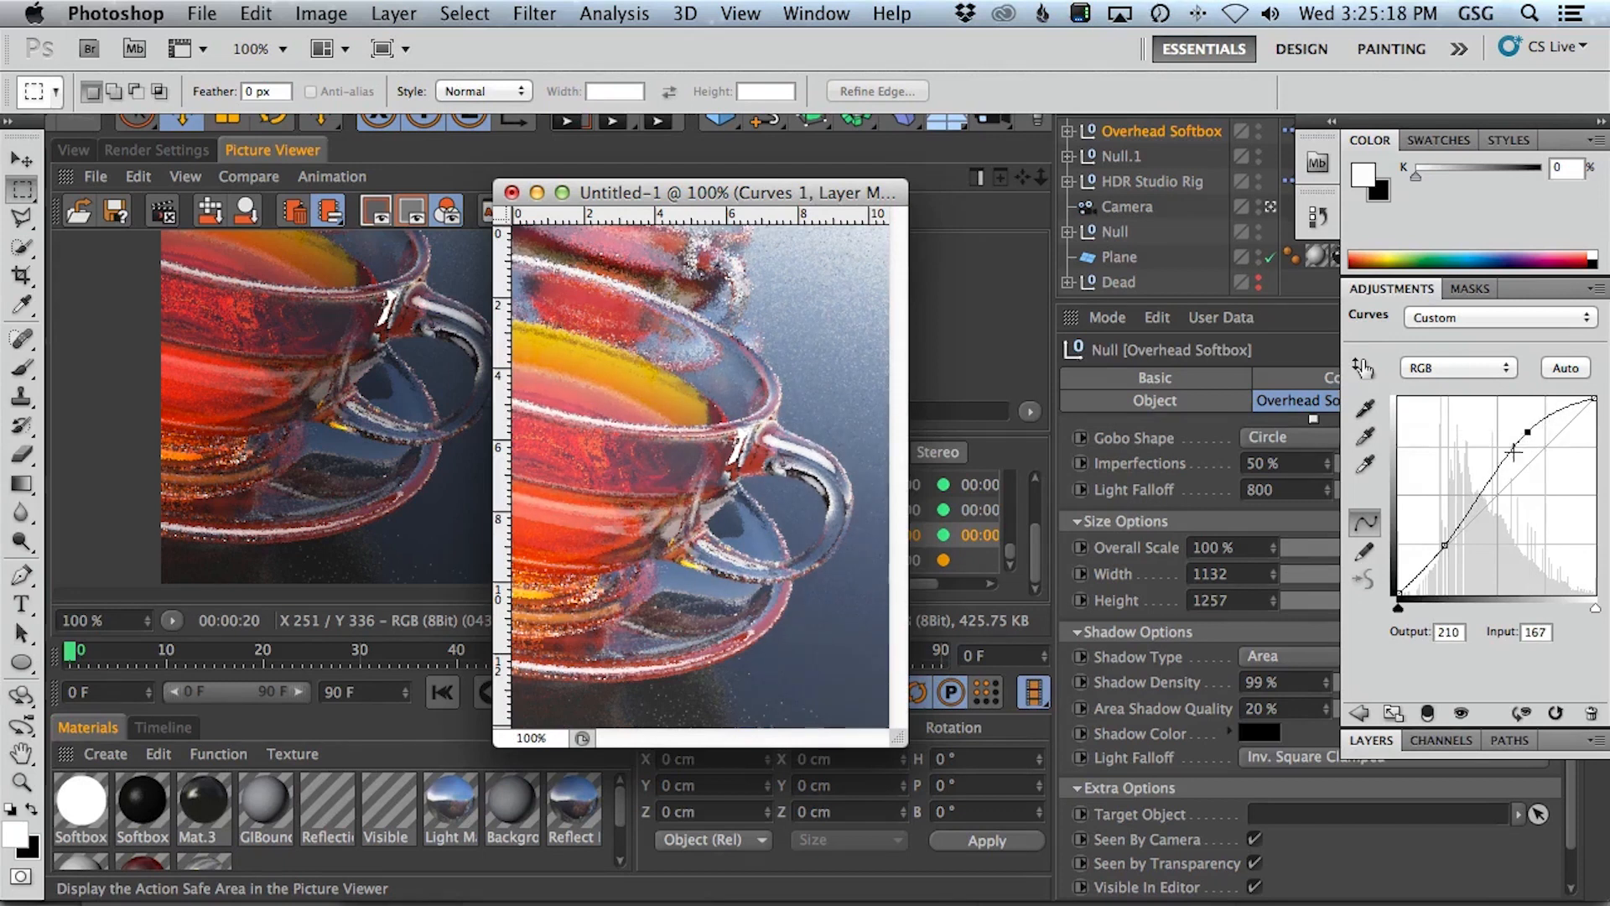
- Hide the Curves and Levels layers and add an Exposure adjustment layer with exposure set to +1.50
click(1382, 743)
drag(1356, 421, 1356, 470)
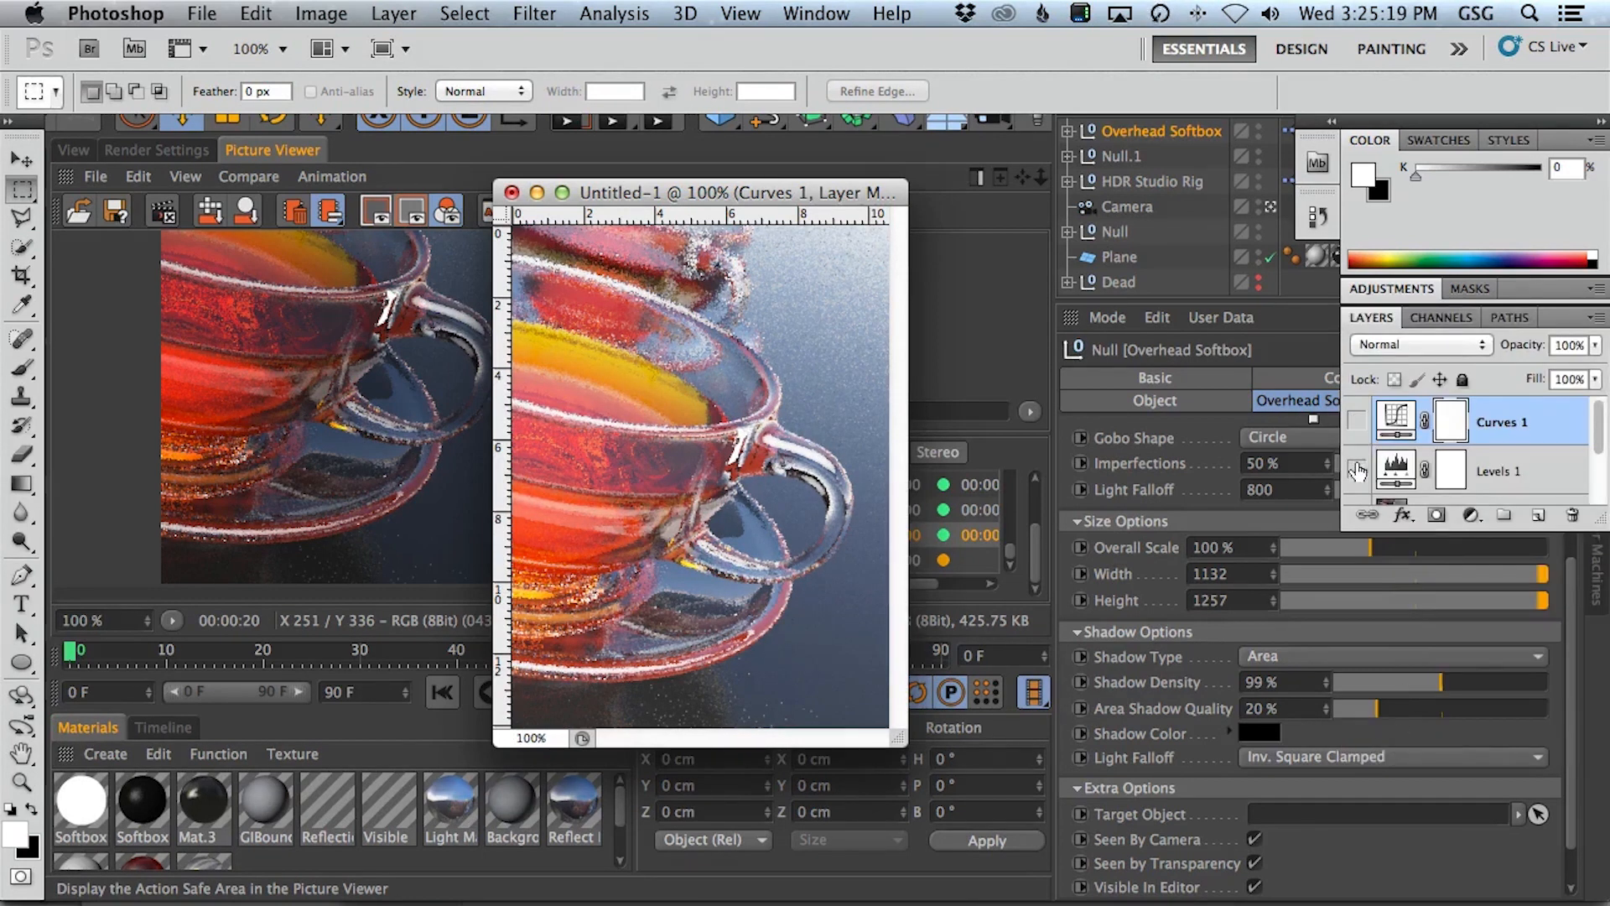
click(1473, 515)
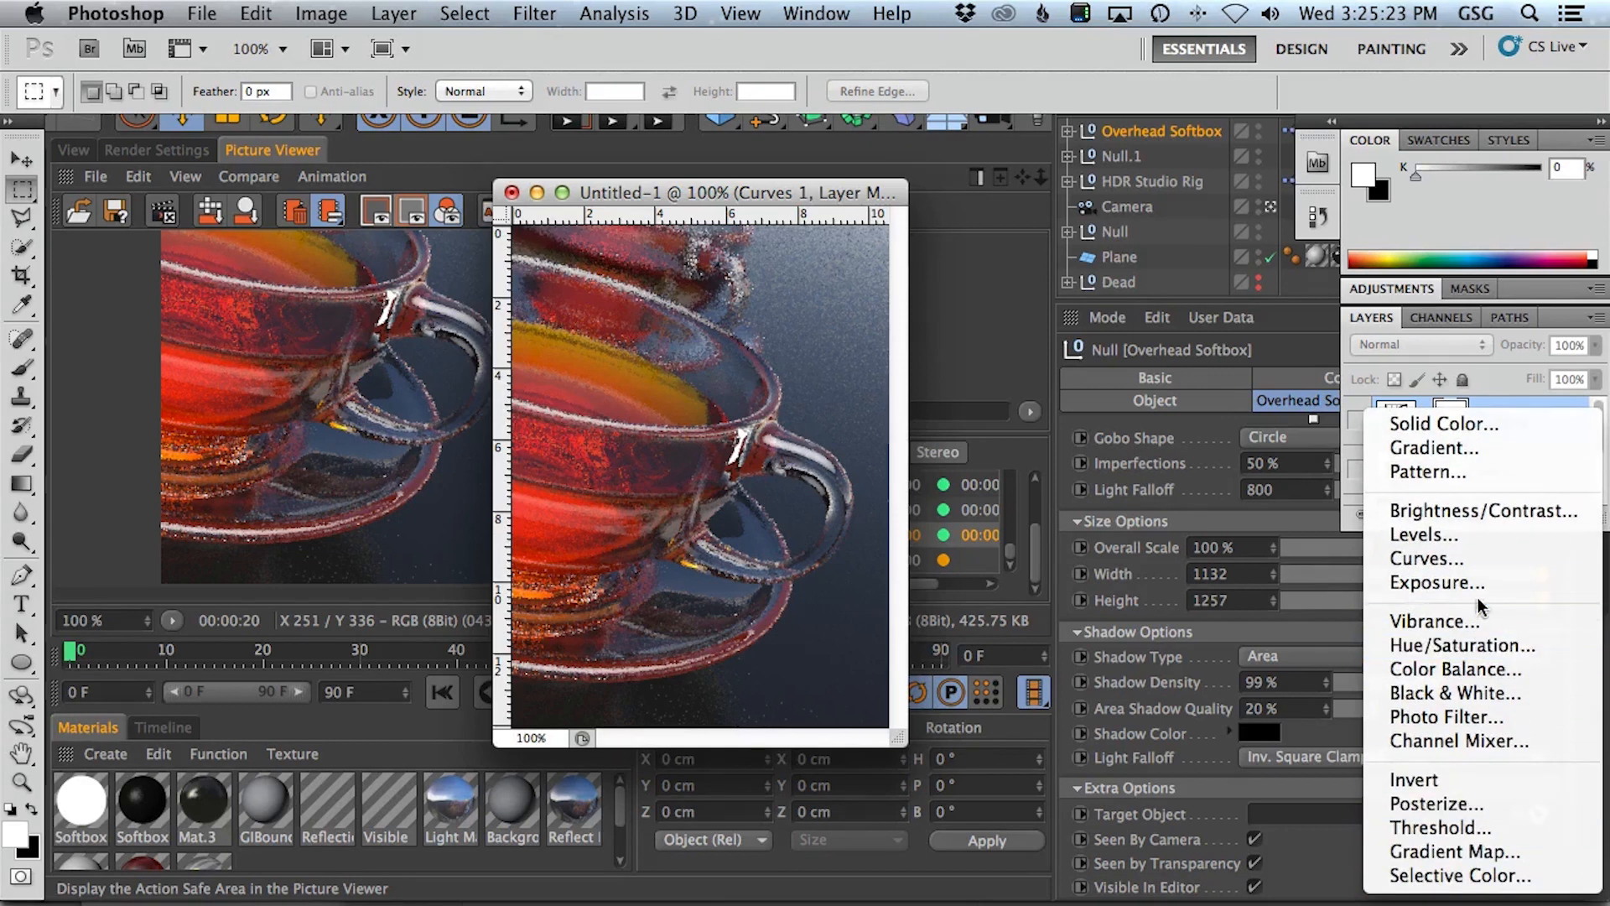
click(1479, 590)
drag(1480, 384, 1501, 389)
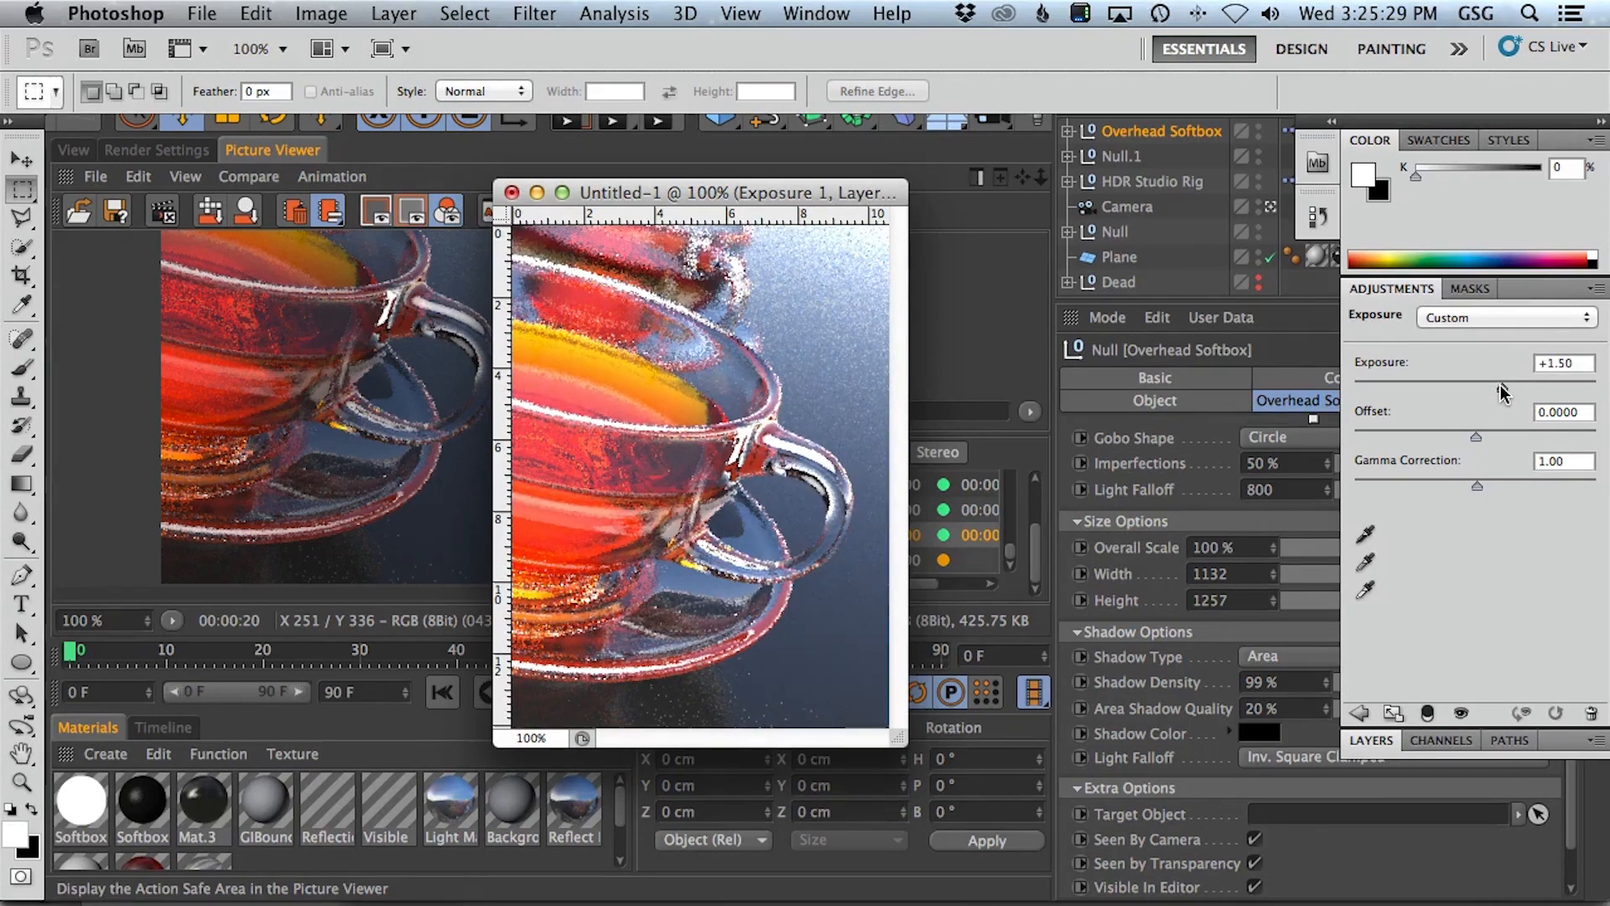
drag(1502, 390, 1503, 387)
- Review the document's channels and its color mode and bit-depth options
click(1441, 741)
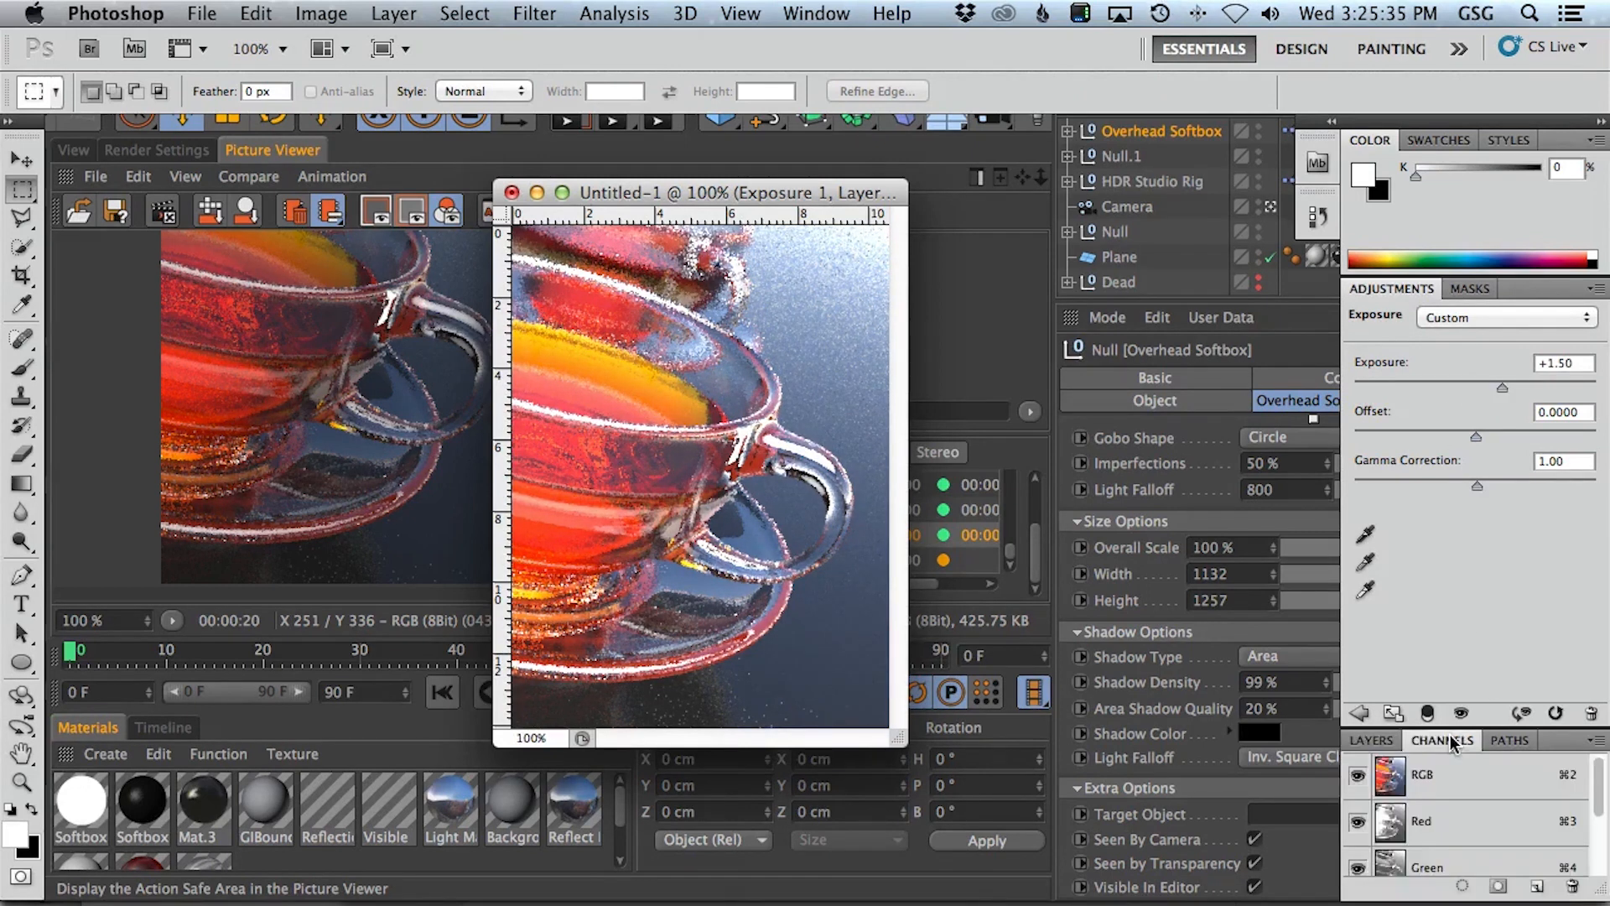
click(1375, 740)
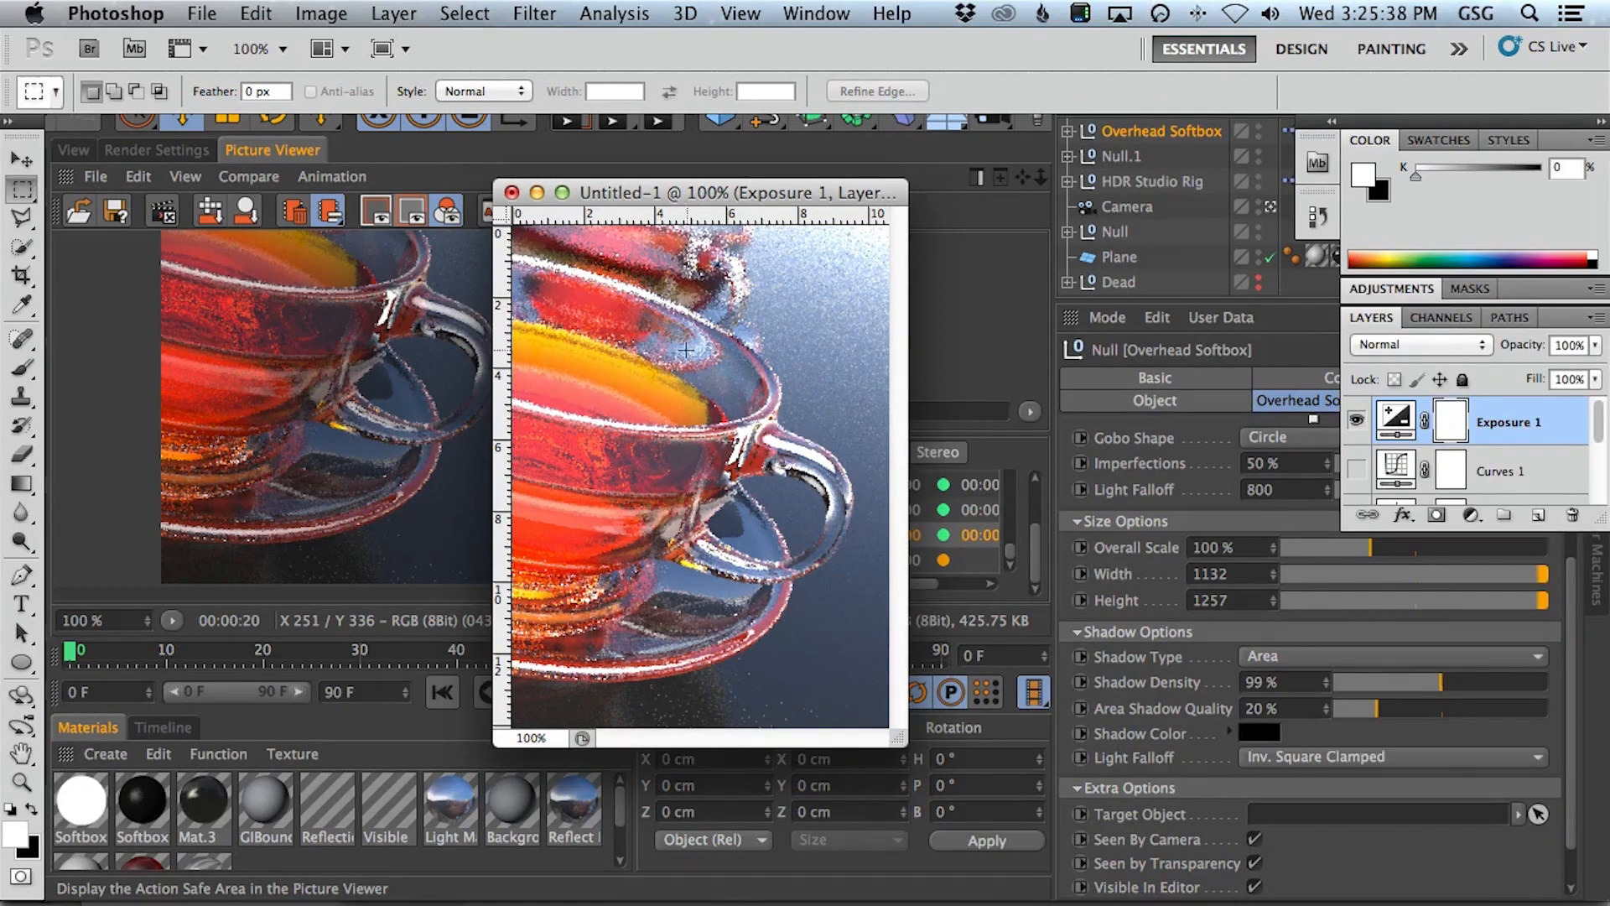
click(321, 13)
mouse_move(351, 47)
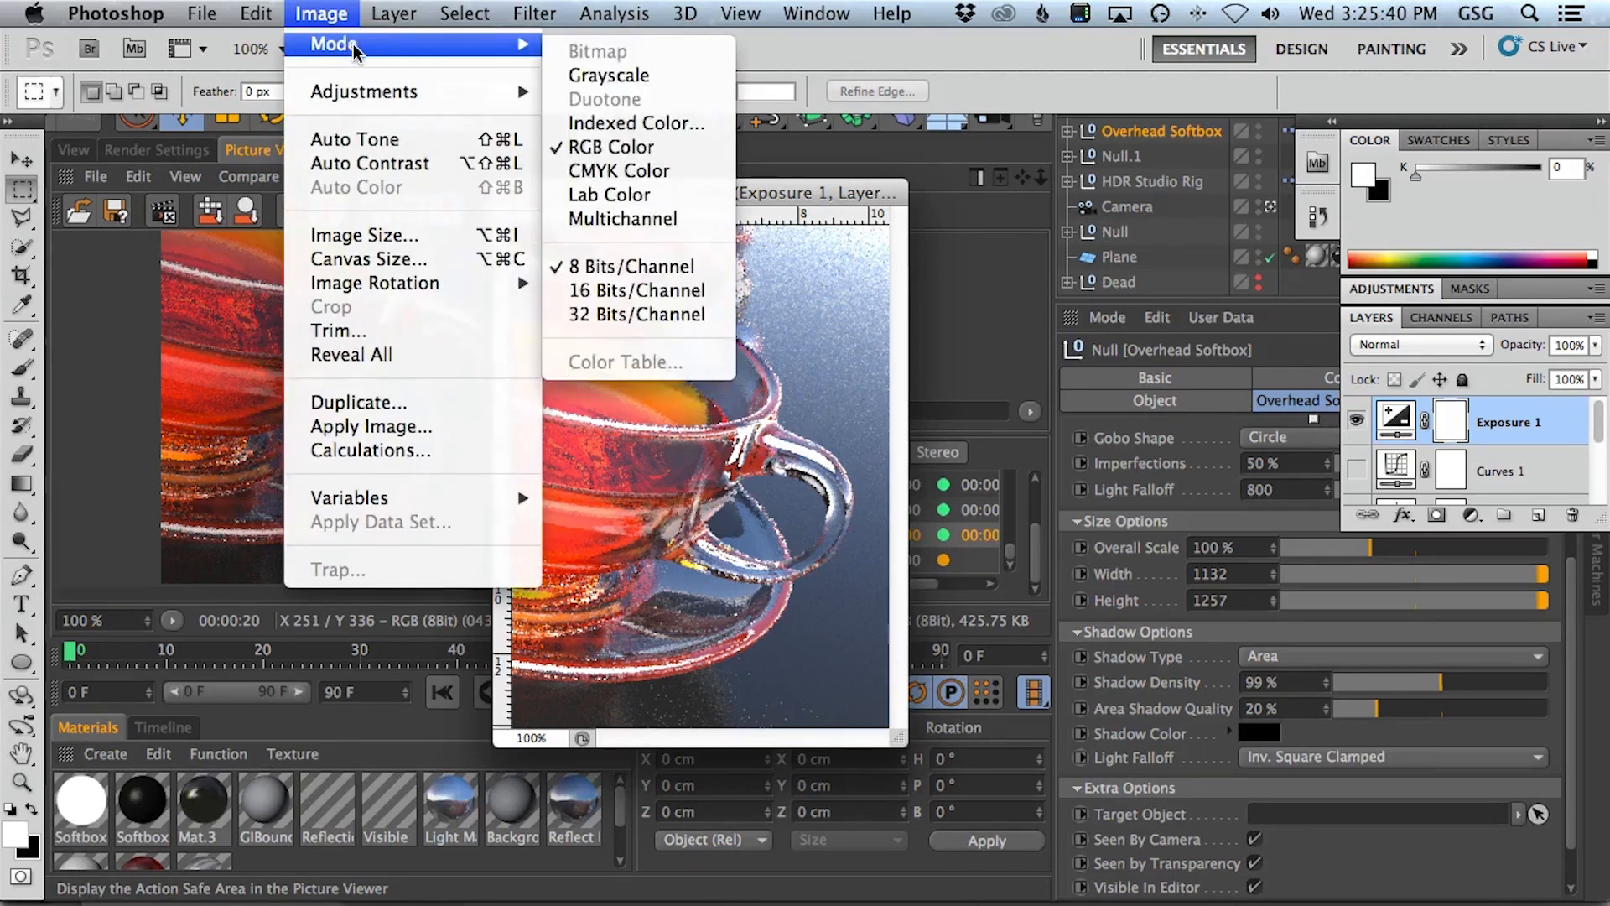
drag(811, 199, 837, 207)
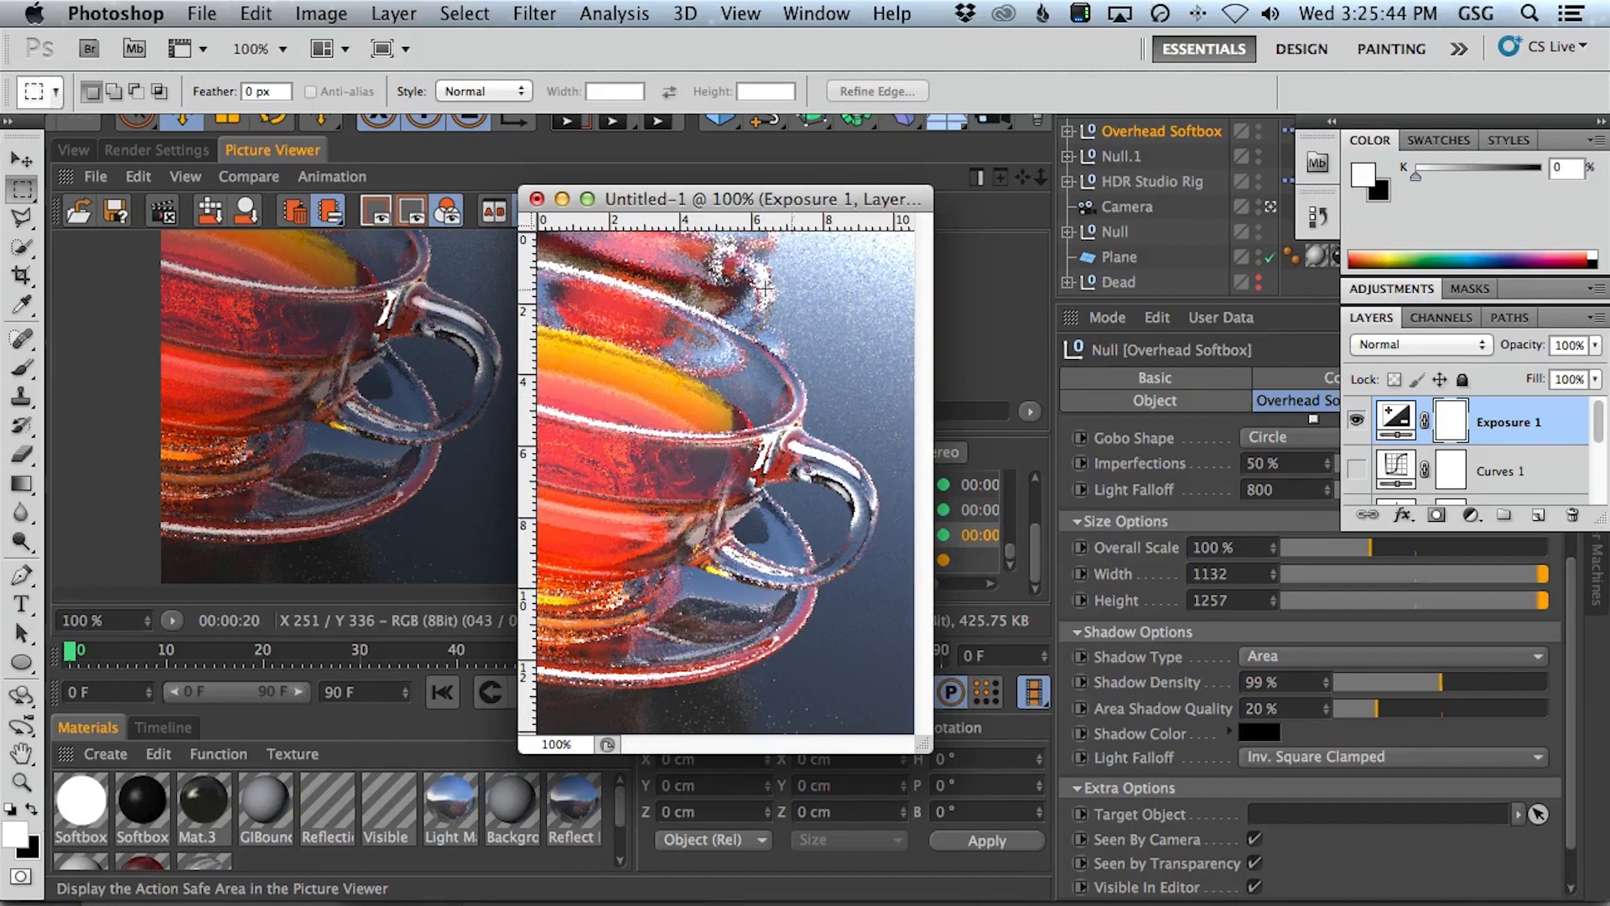
drag(762, 210, 766, 216)
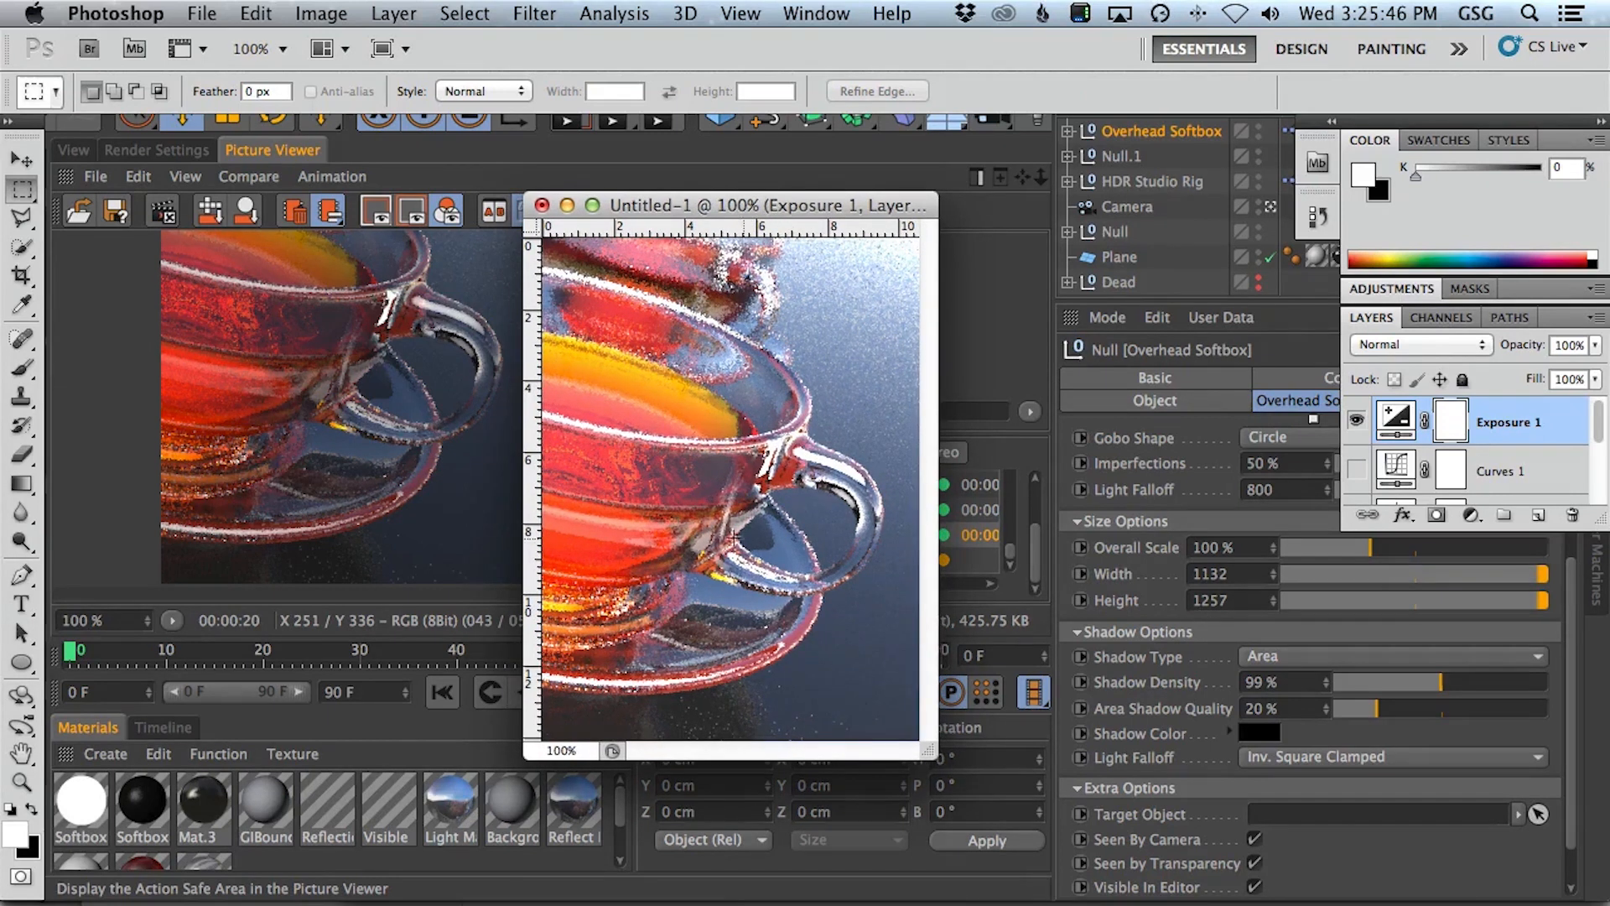
- Show the Curves layer above Exposure, lift its black point and reshape it through about 63 to 69 and 165 to 194
drag(1395, 474, 1392, 428)
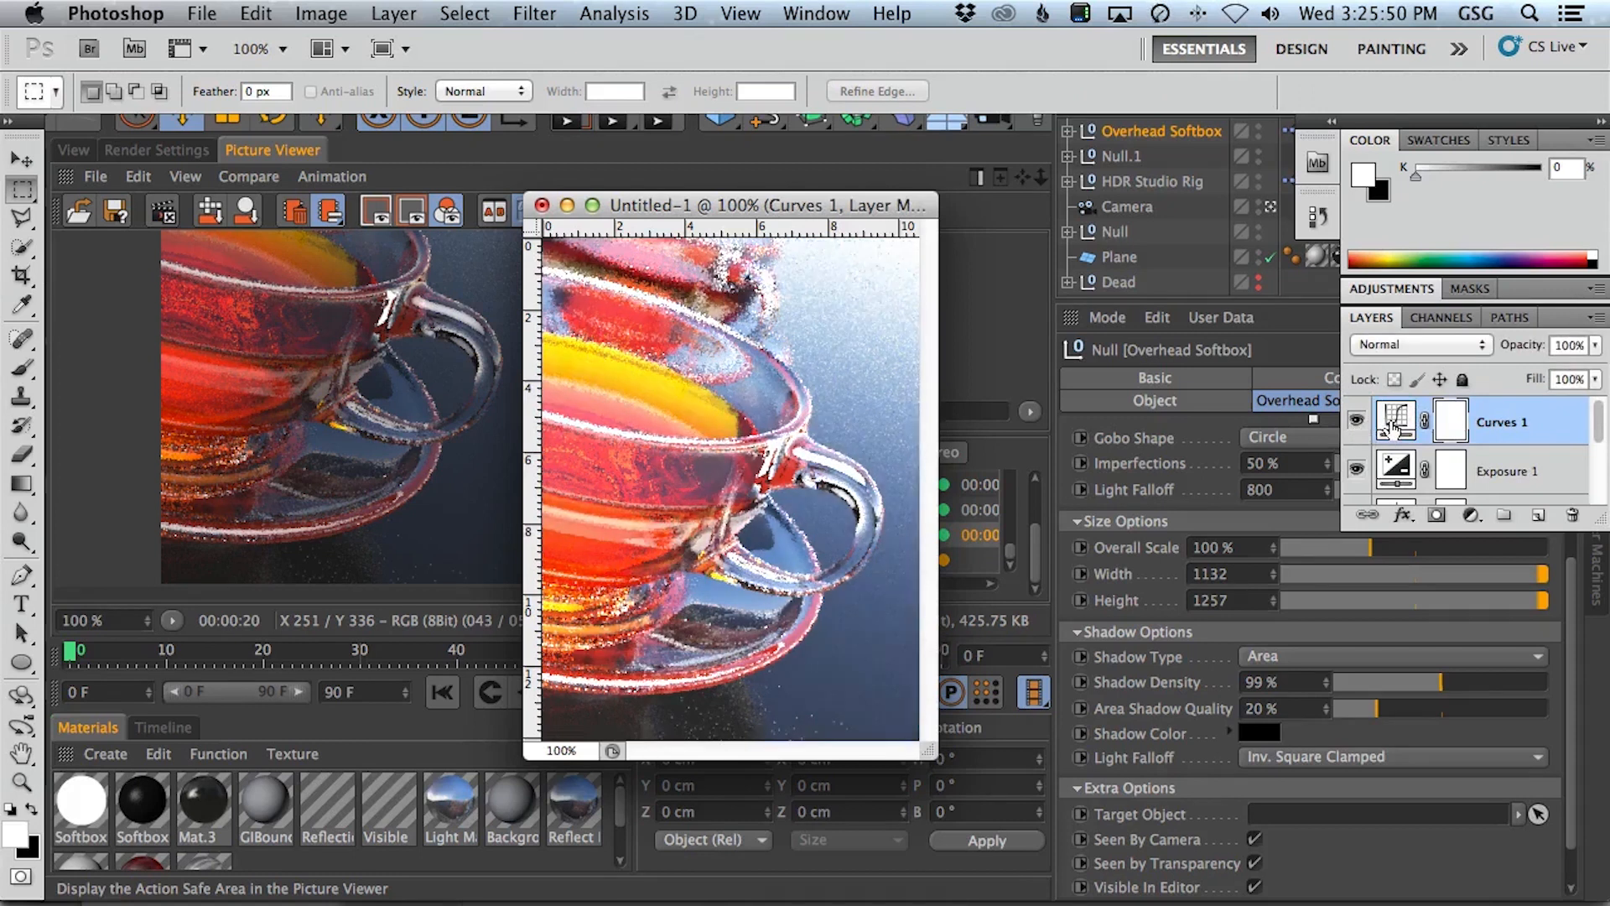
double_click(1394, 428)
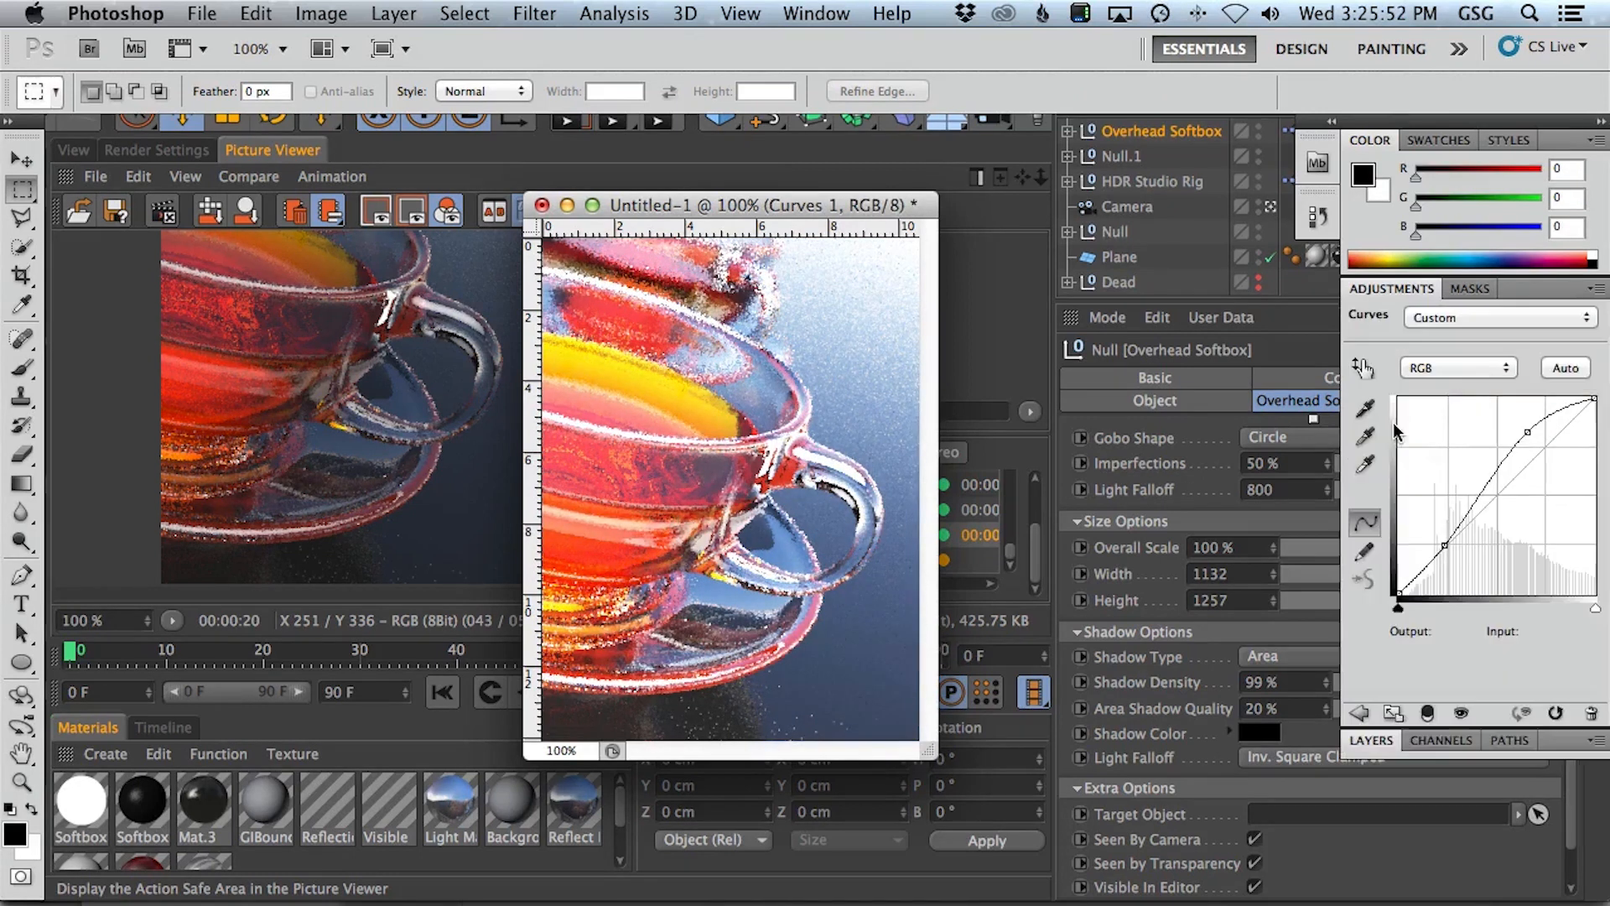
drag(1445, 545, 1451, 548)
drag(1528, 432, 1530, 446)
drag(1453, 548, 1451, 535)
drag(1399, 591, 1446, 541)
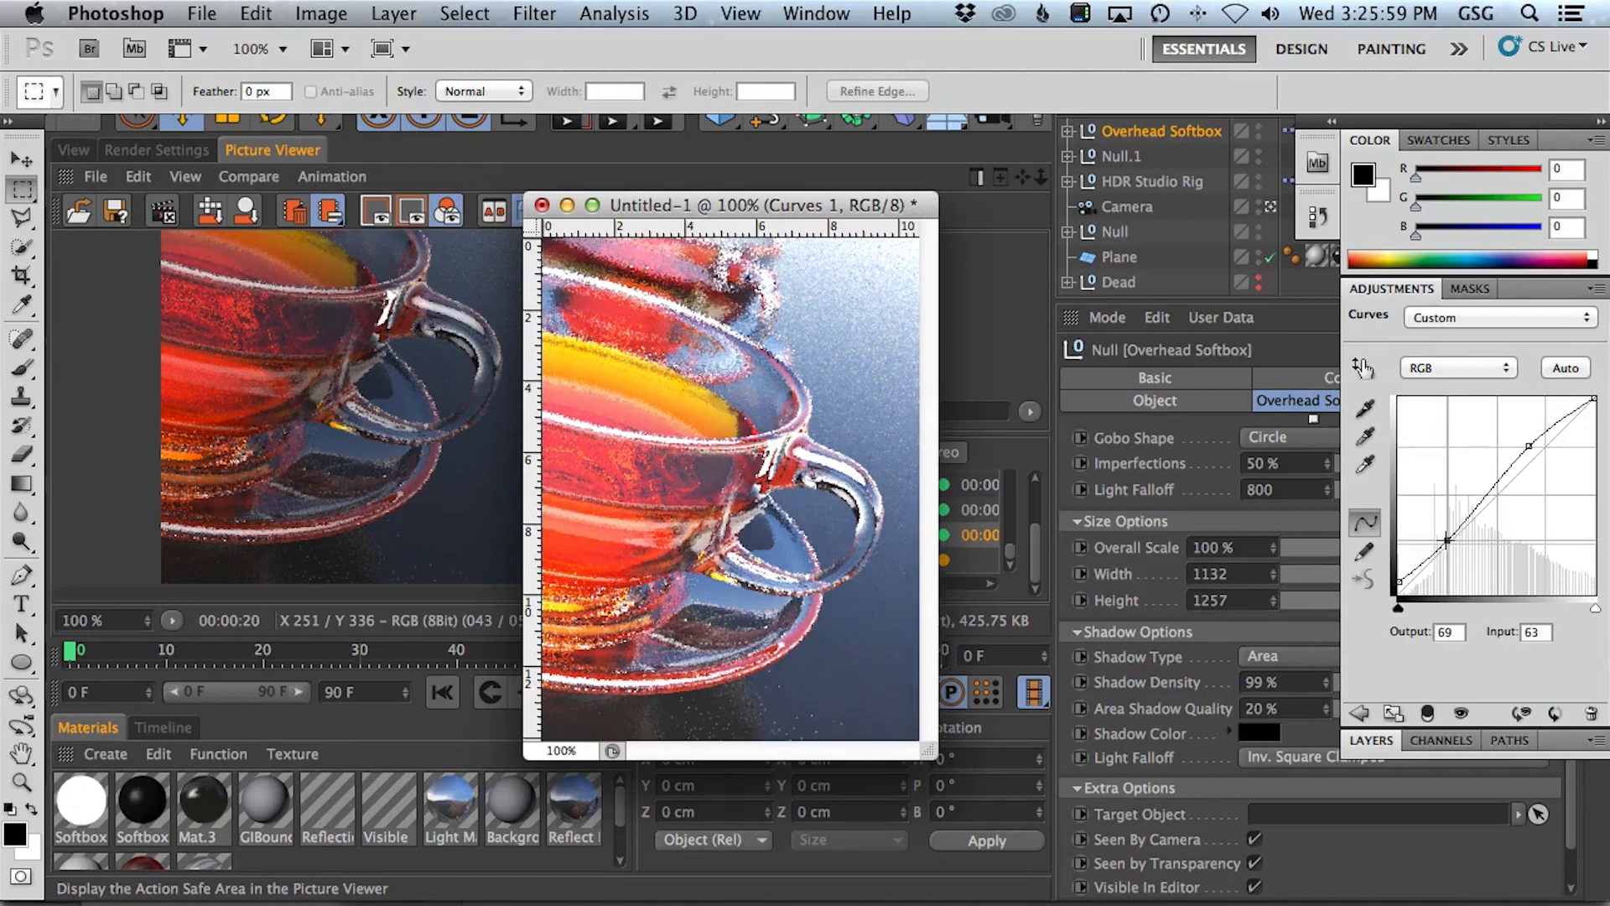
drag(1528, 445, 1526, 444)
- Compare the graded cup image with the original render at 33.3% and 100% zoom
drag(803, 209, 730, 186)
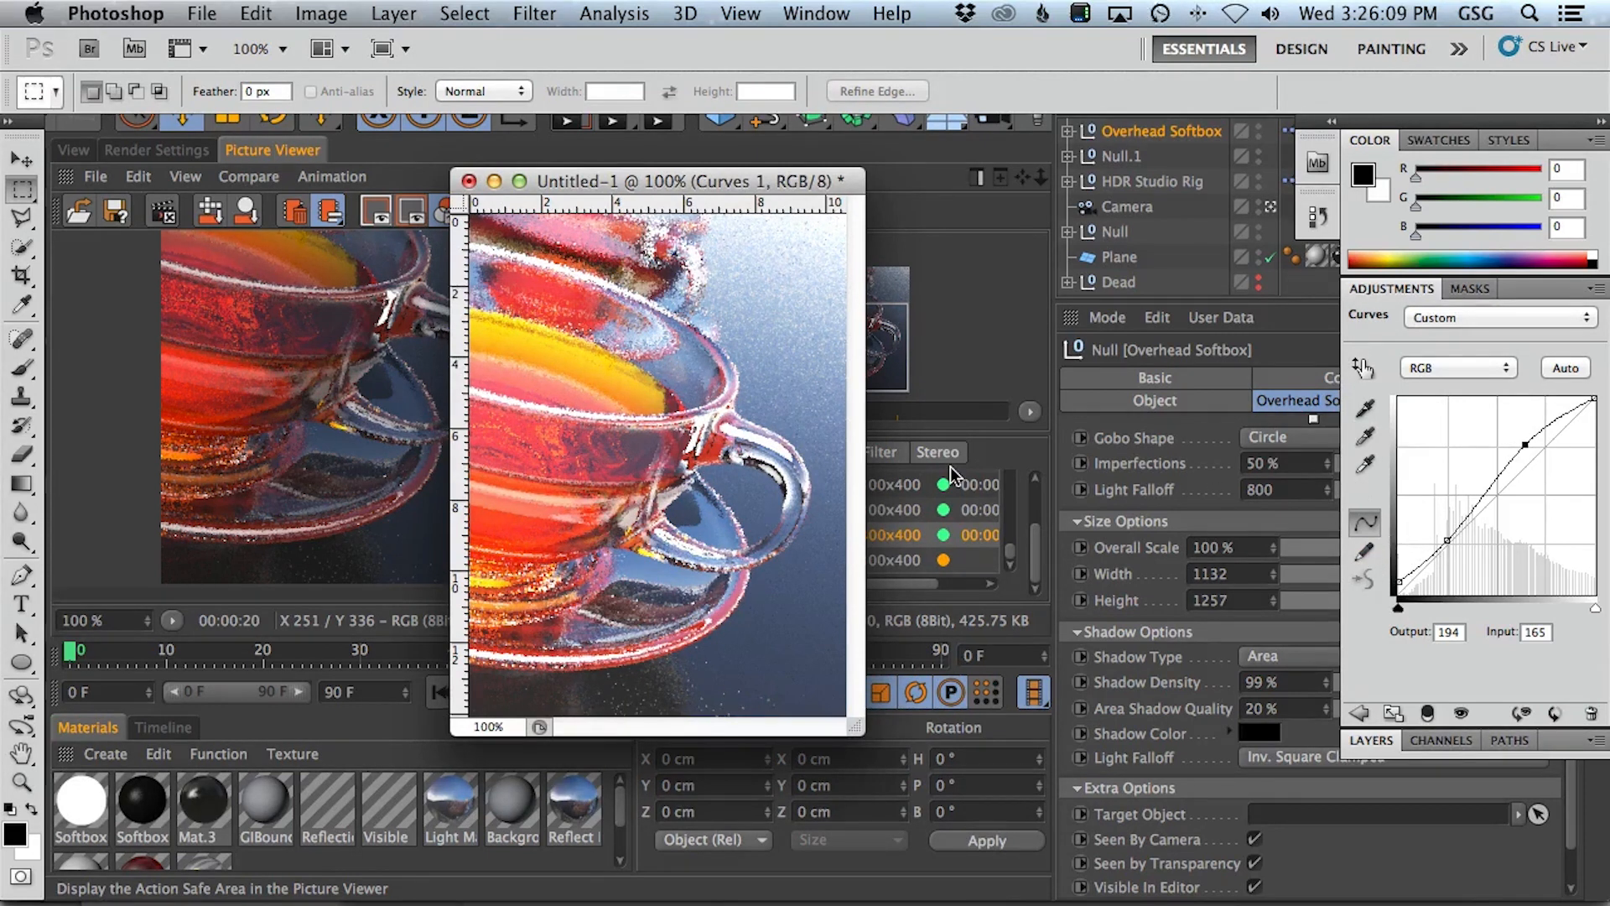
key(super+minus)
key(super+minus)
key(super+minus)
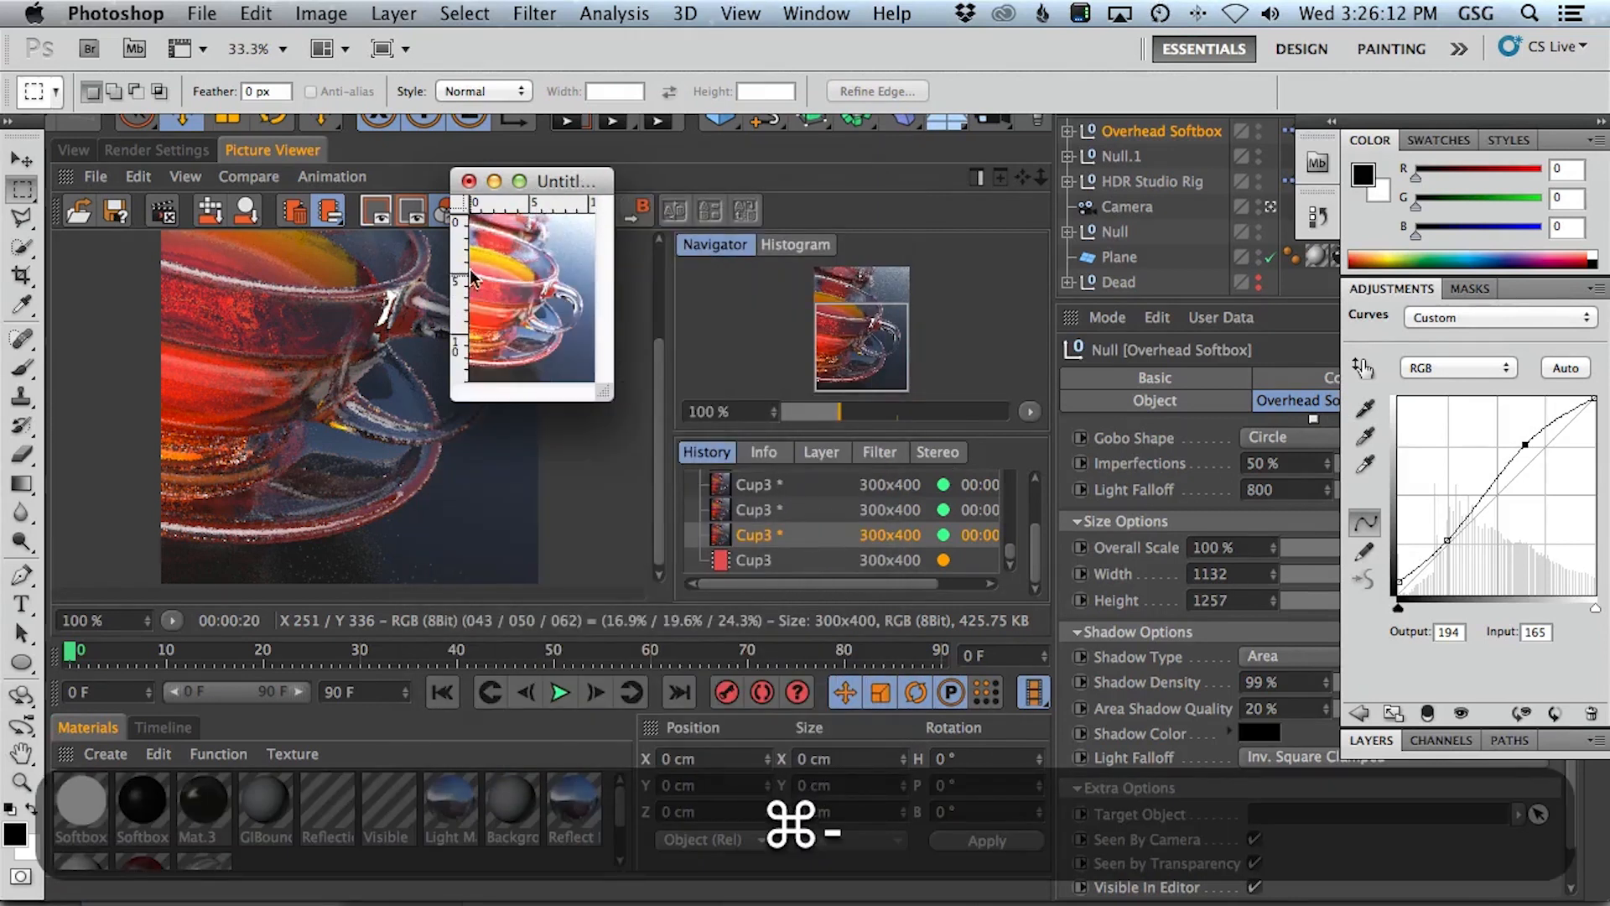
drag(550, 181, 782, 284)
drag(839, 494, 1008, 660)
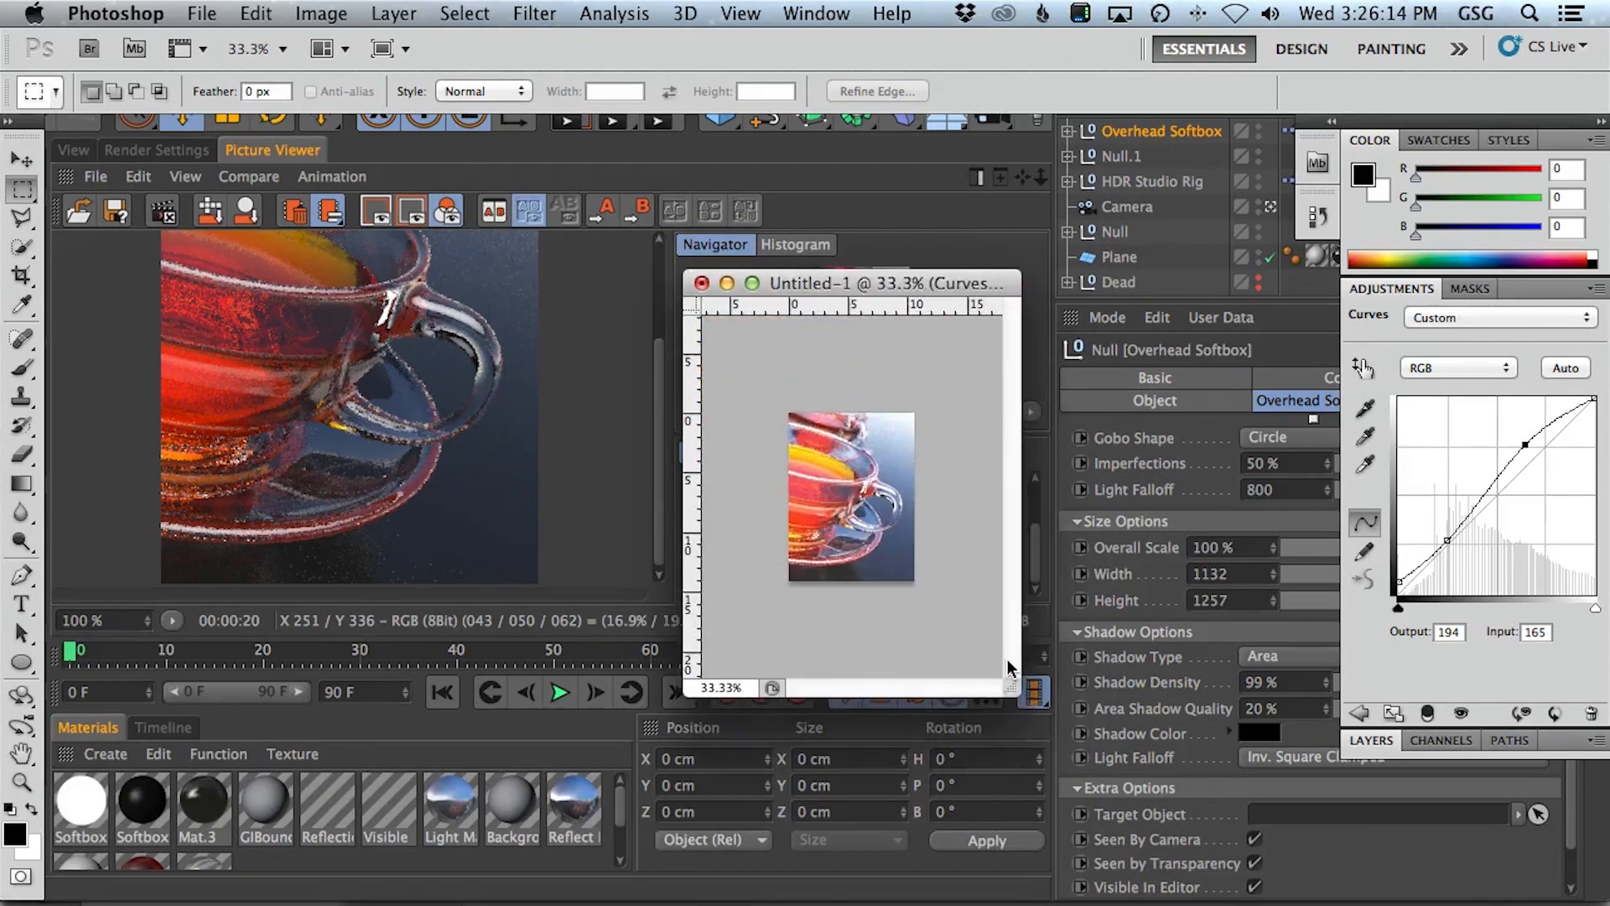
key(super+equal)
key(super+equal)
key(super+equal)
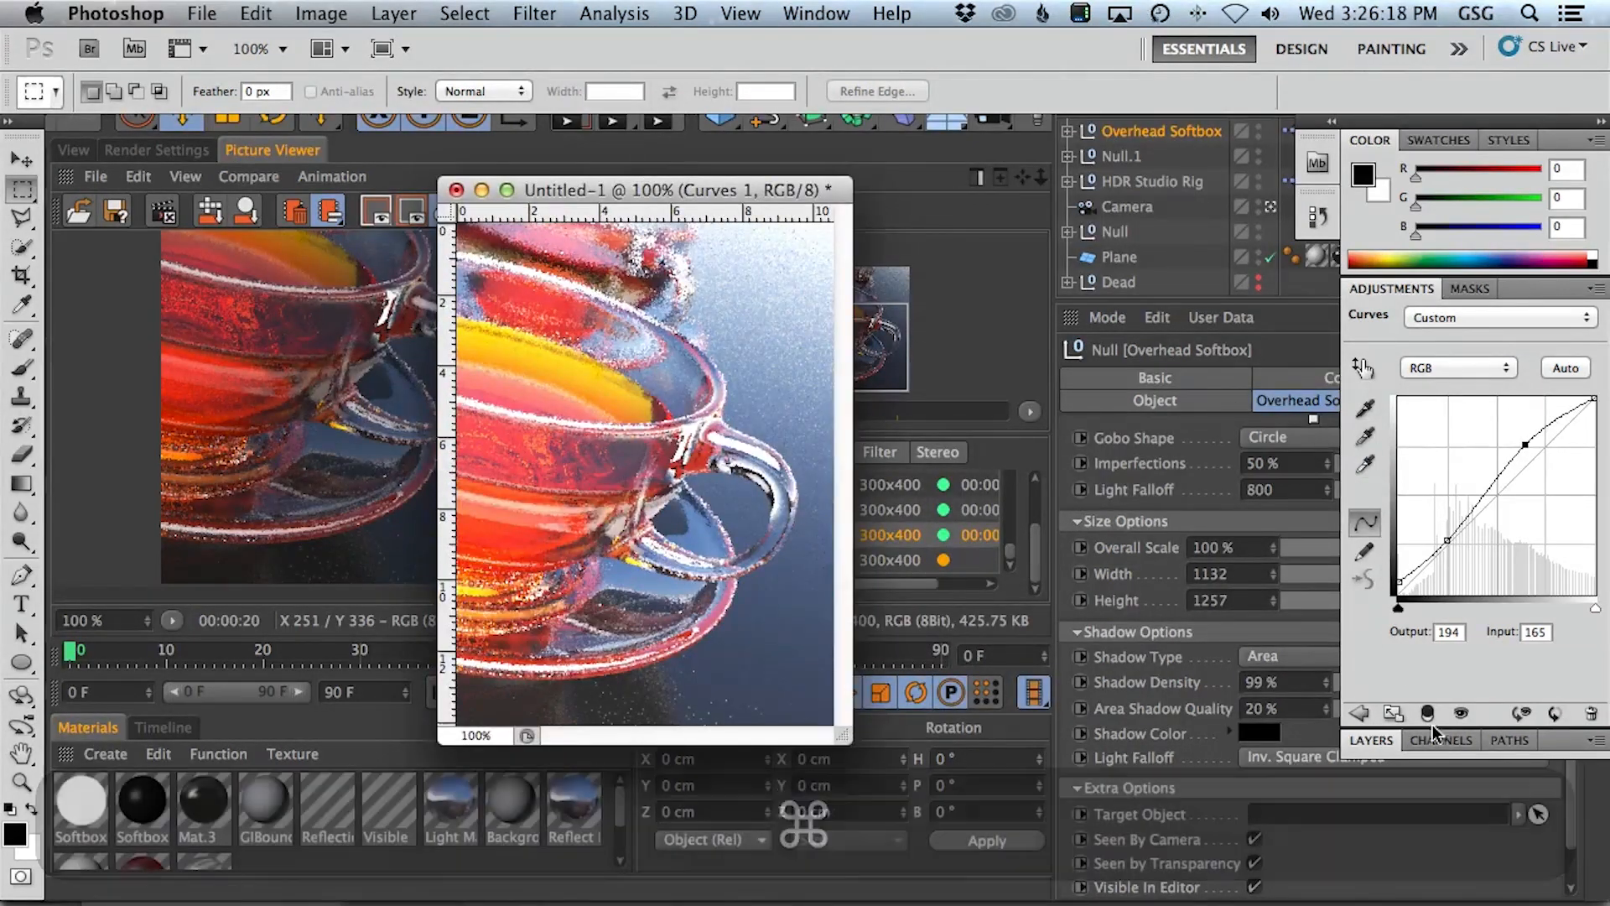
- Add a Hue/Saturation adjustment layer above Curves, test the saturation at +100 and set it to -12
click(1373, 741)
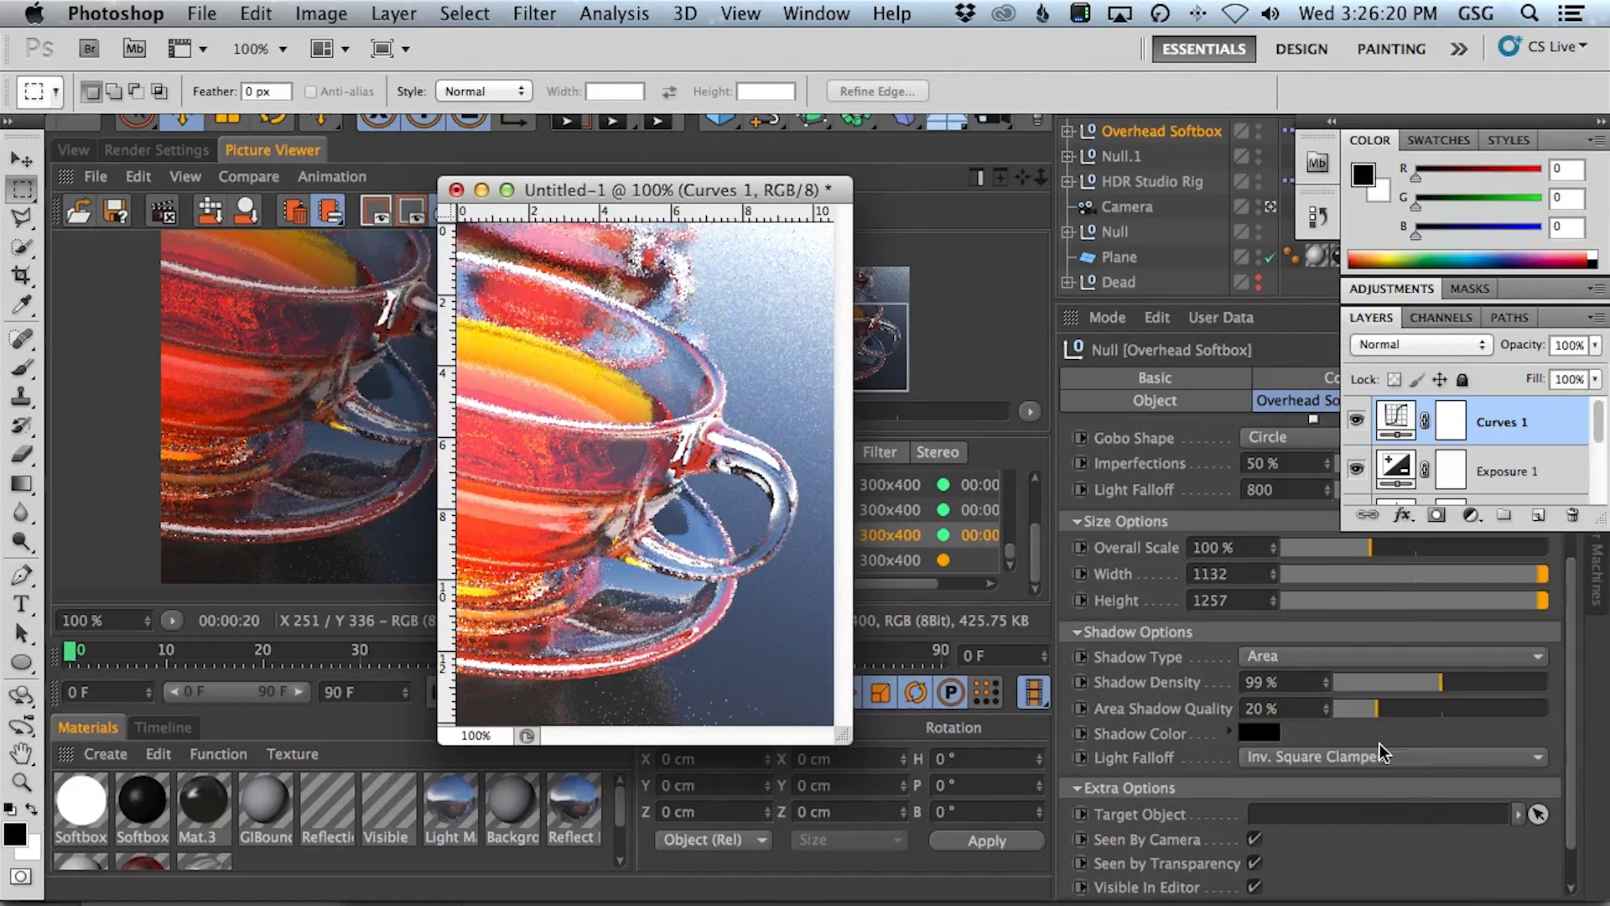
click(1476, 515)
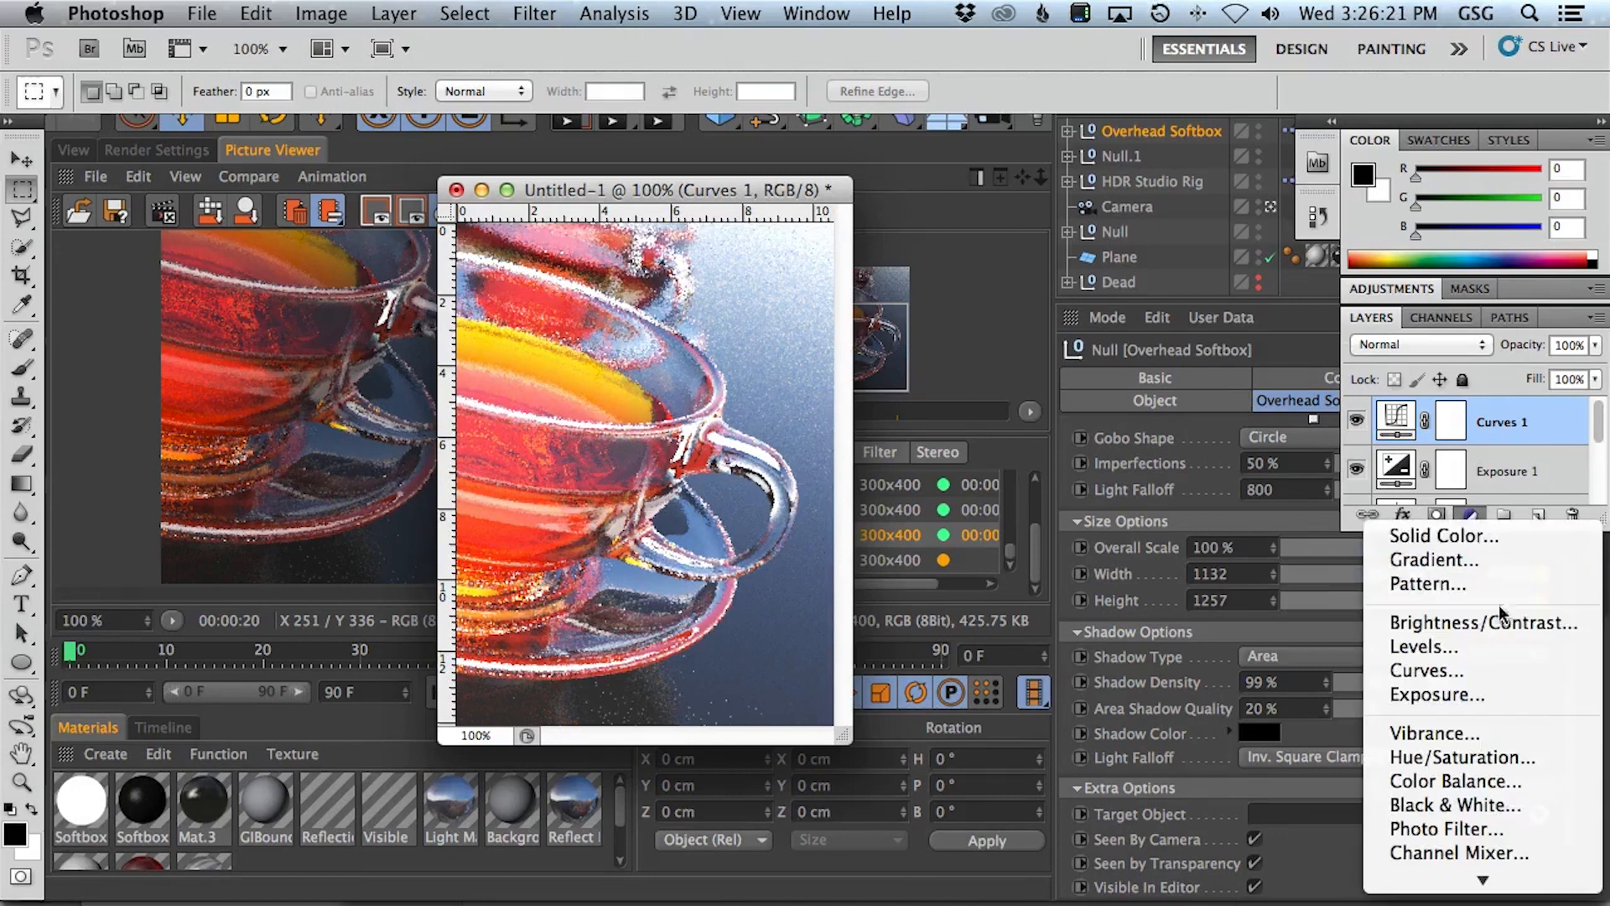
click(1487, 754)
drag(1477, 435, 1607, 474)
key(cmd+z)
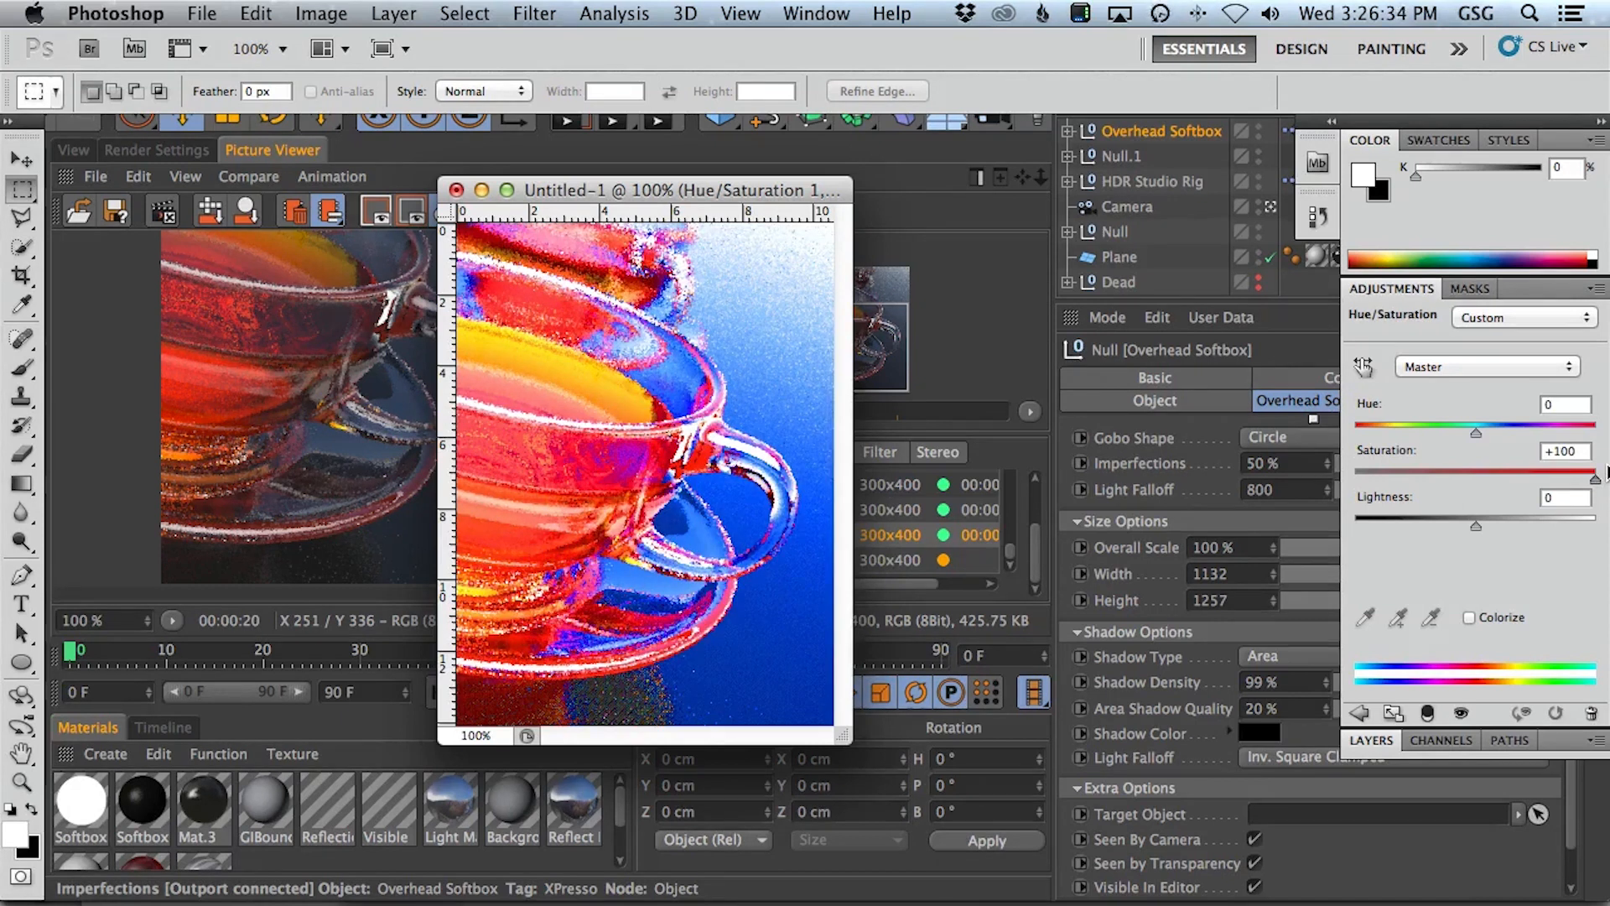
drag(1605, 474, 1460, 488)
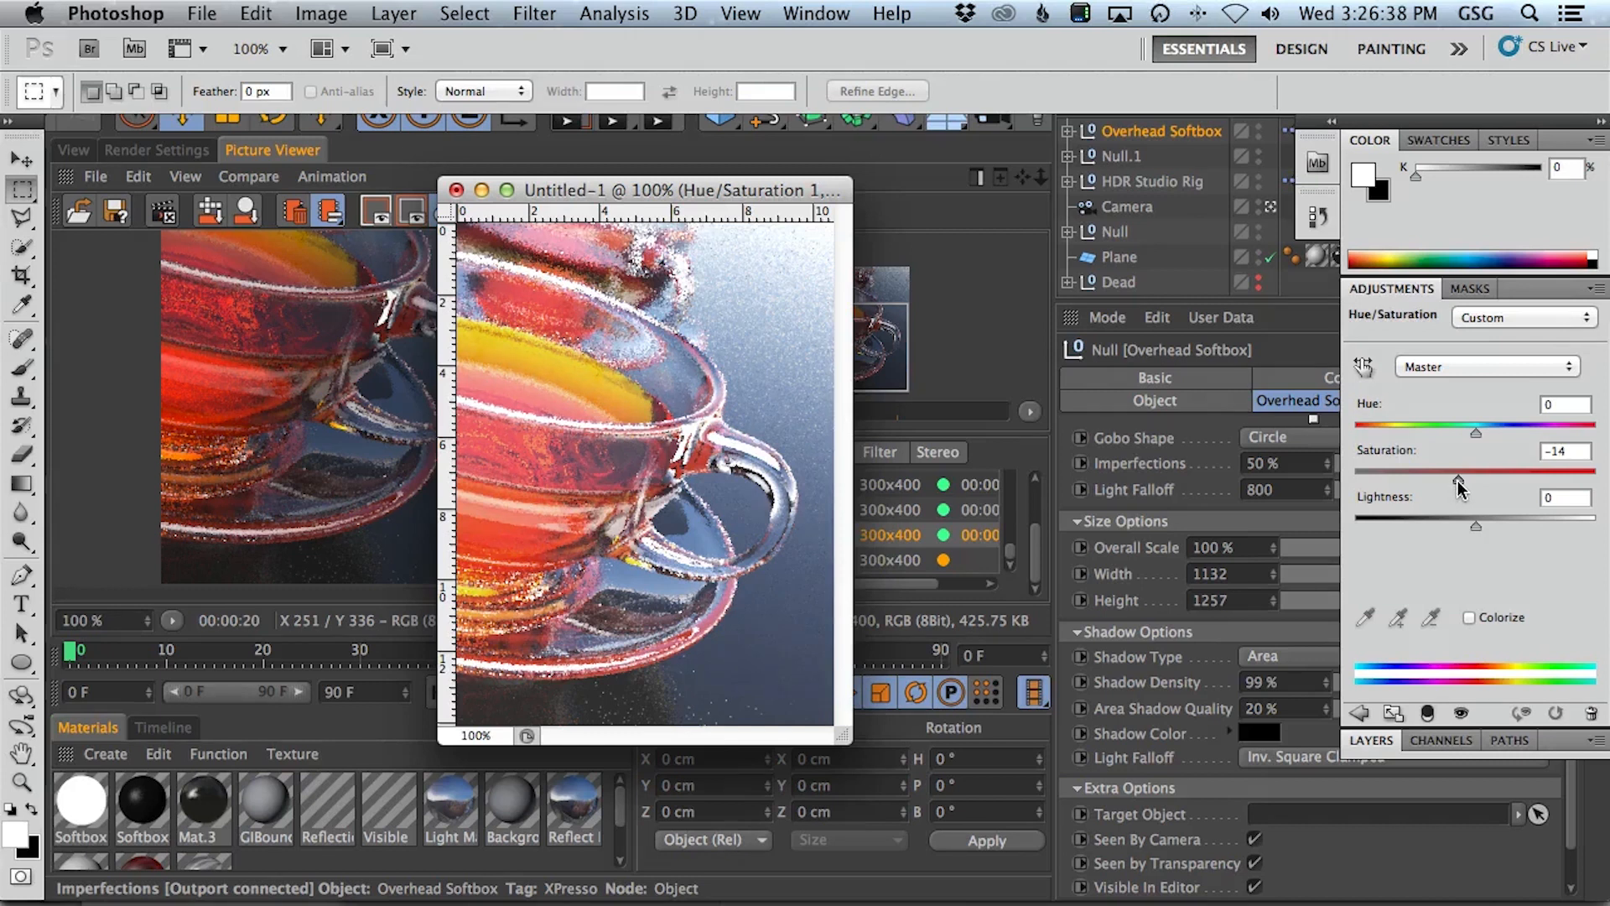
drag(1460, 479, 1458, 480)
click(1438, 741)
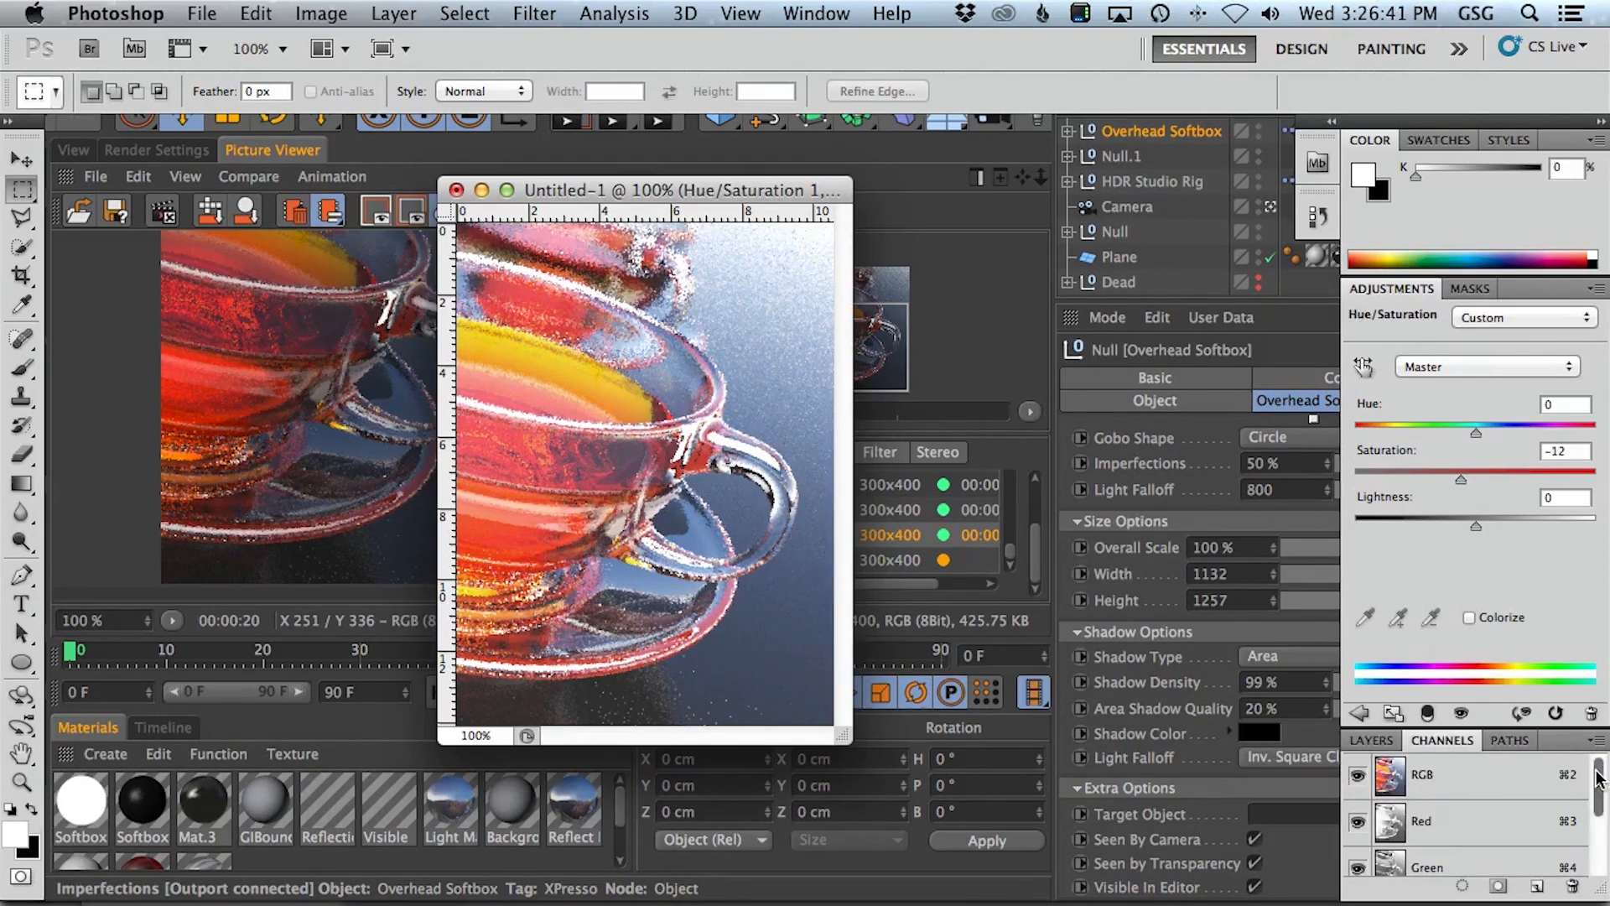
click(1371, 740)
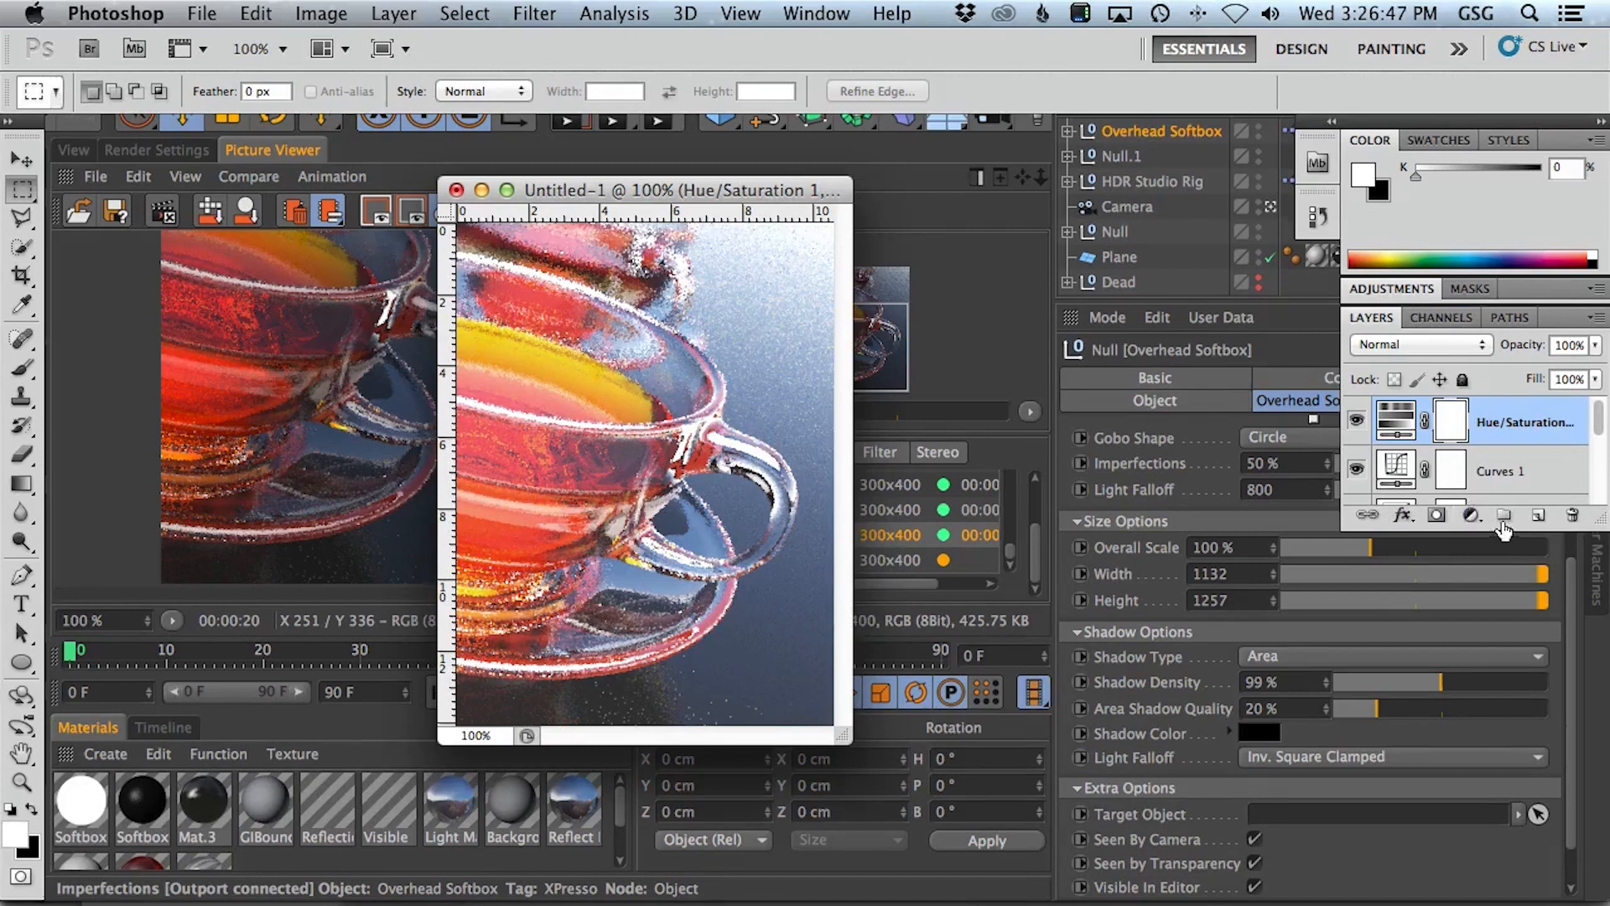
- Add a new layer above Hue/Saturation, draw a reversed radial gradient at 60% opacity across the cup and set its blending to Multiply
drag(1605, 526, 1605, 781)
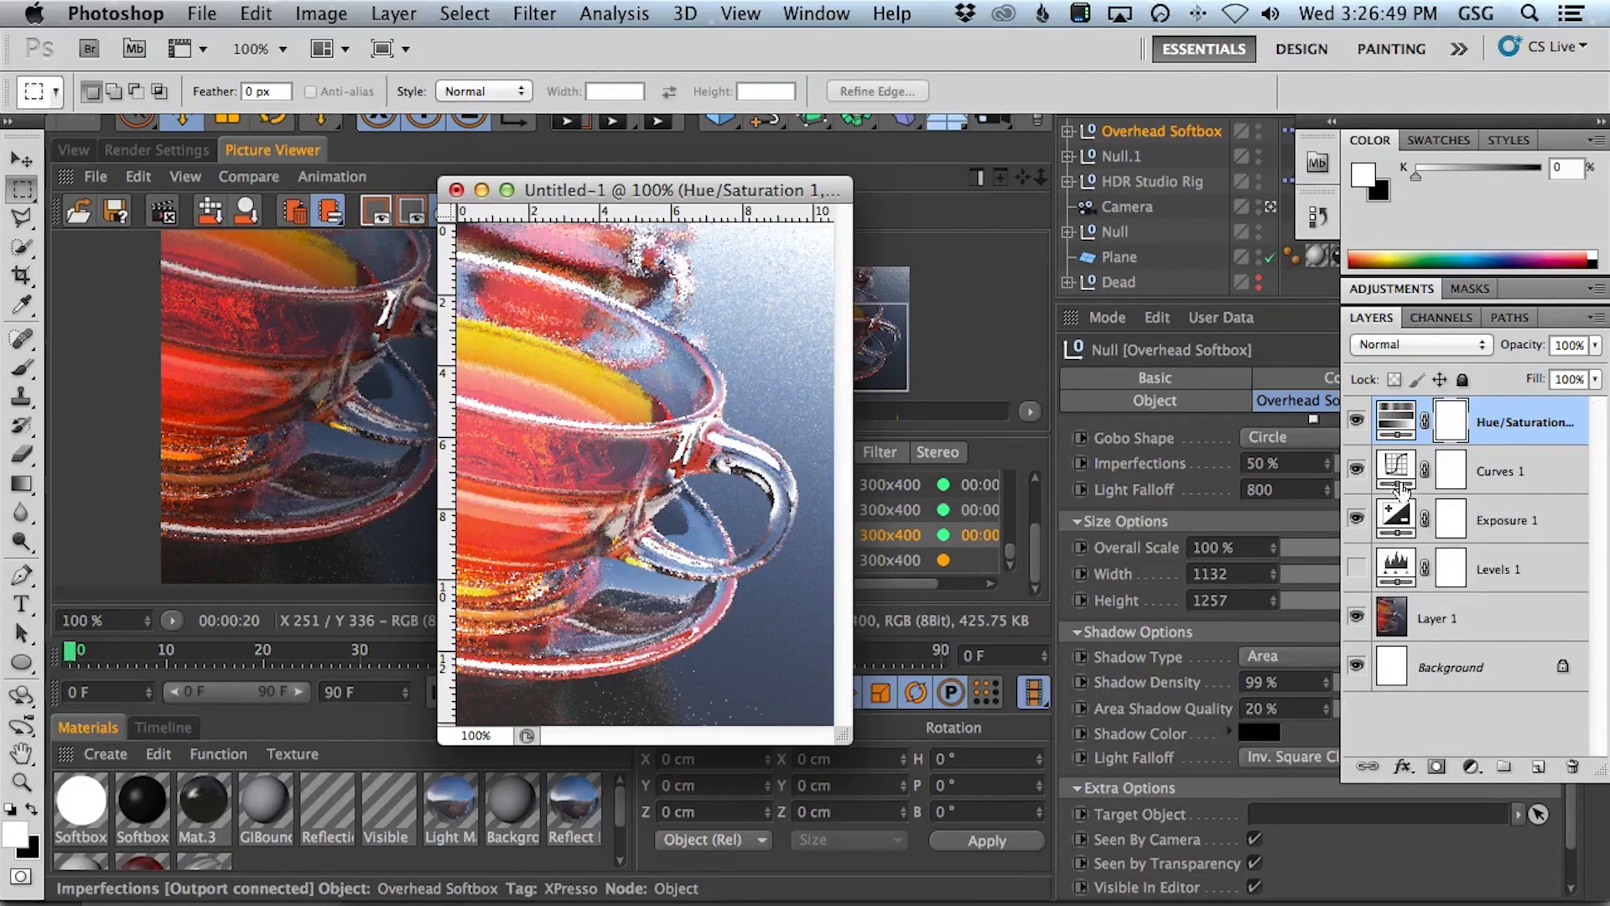
click(1539, 766)
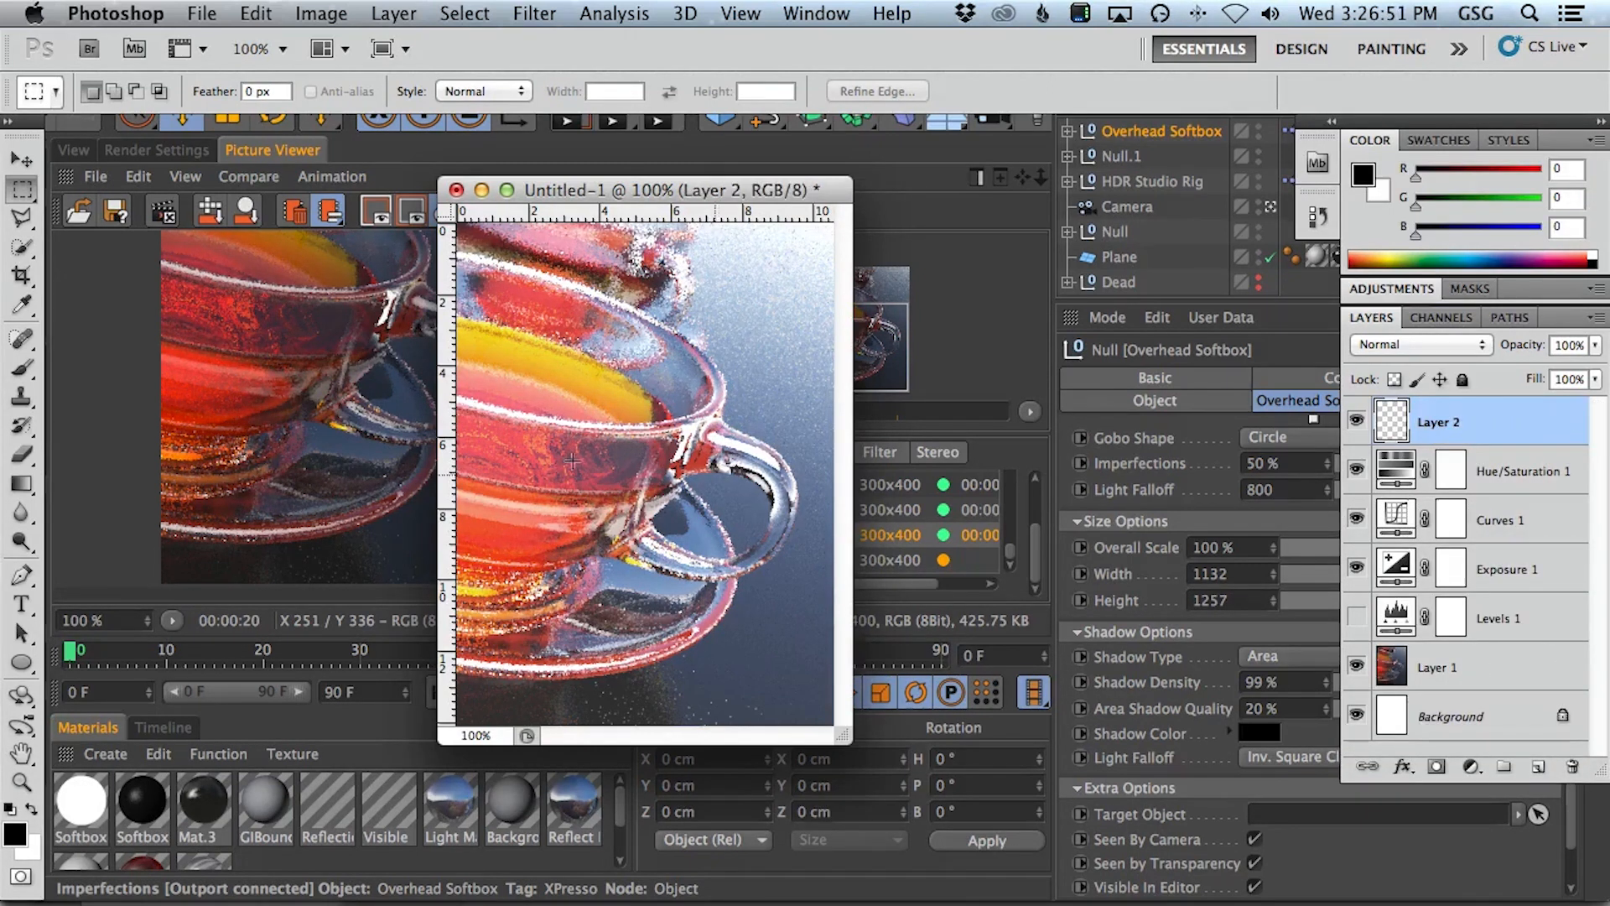
click(22, 487)
drag(661, 421, 453, 705)
click(1431, 345)
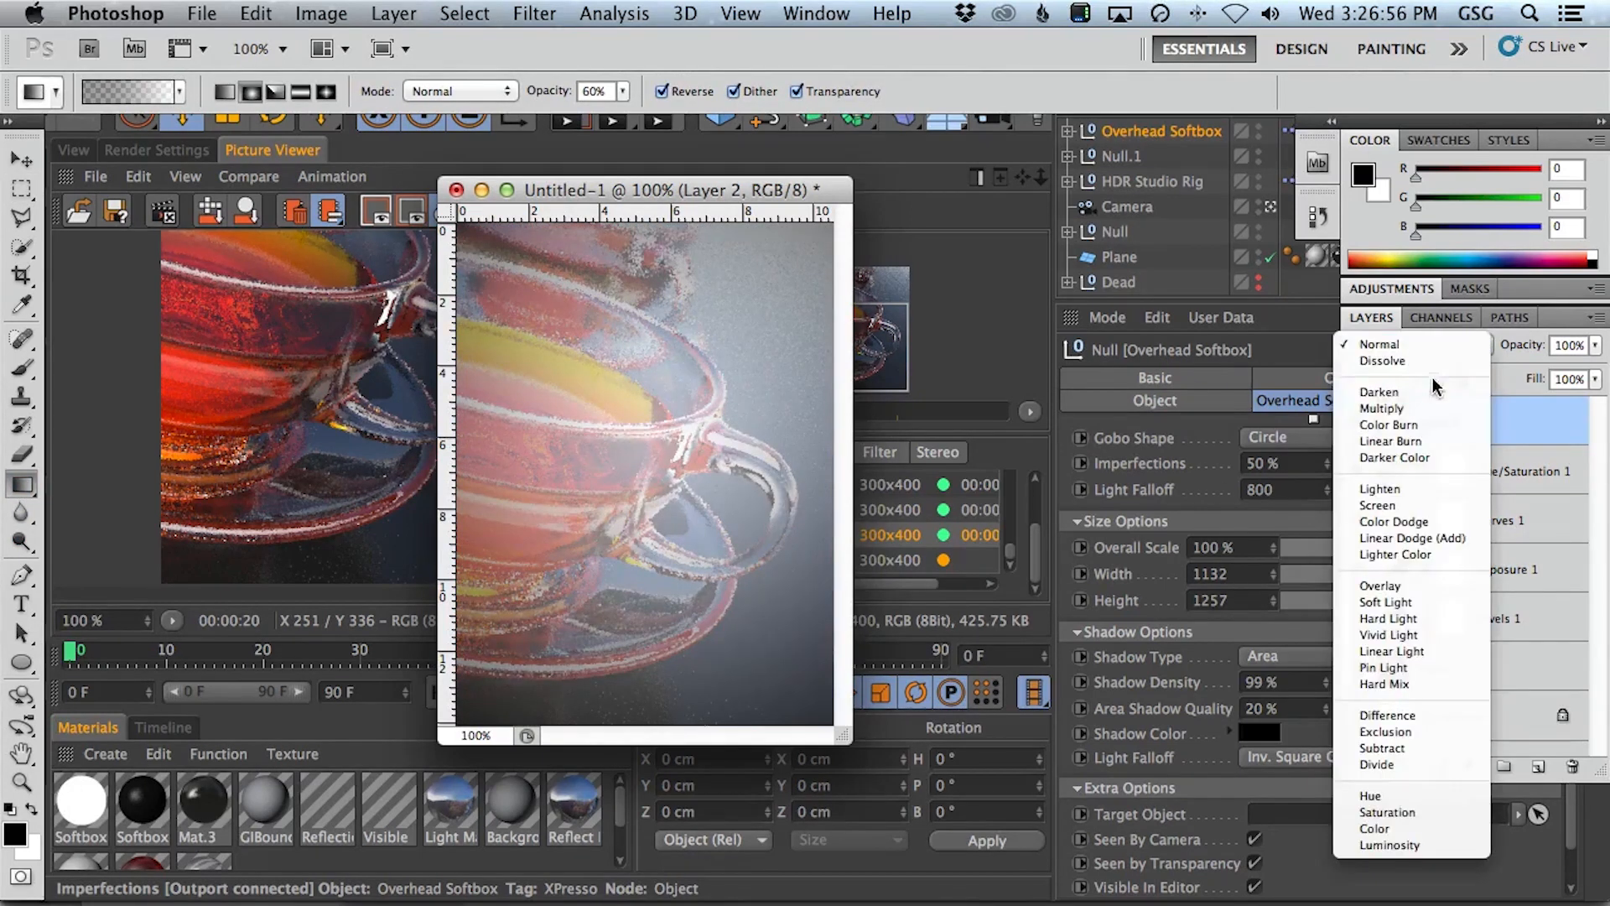
click(1432, 407)
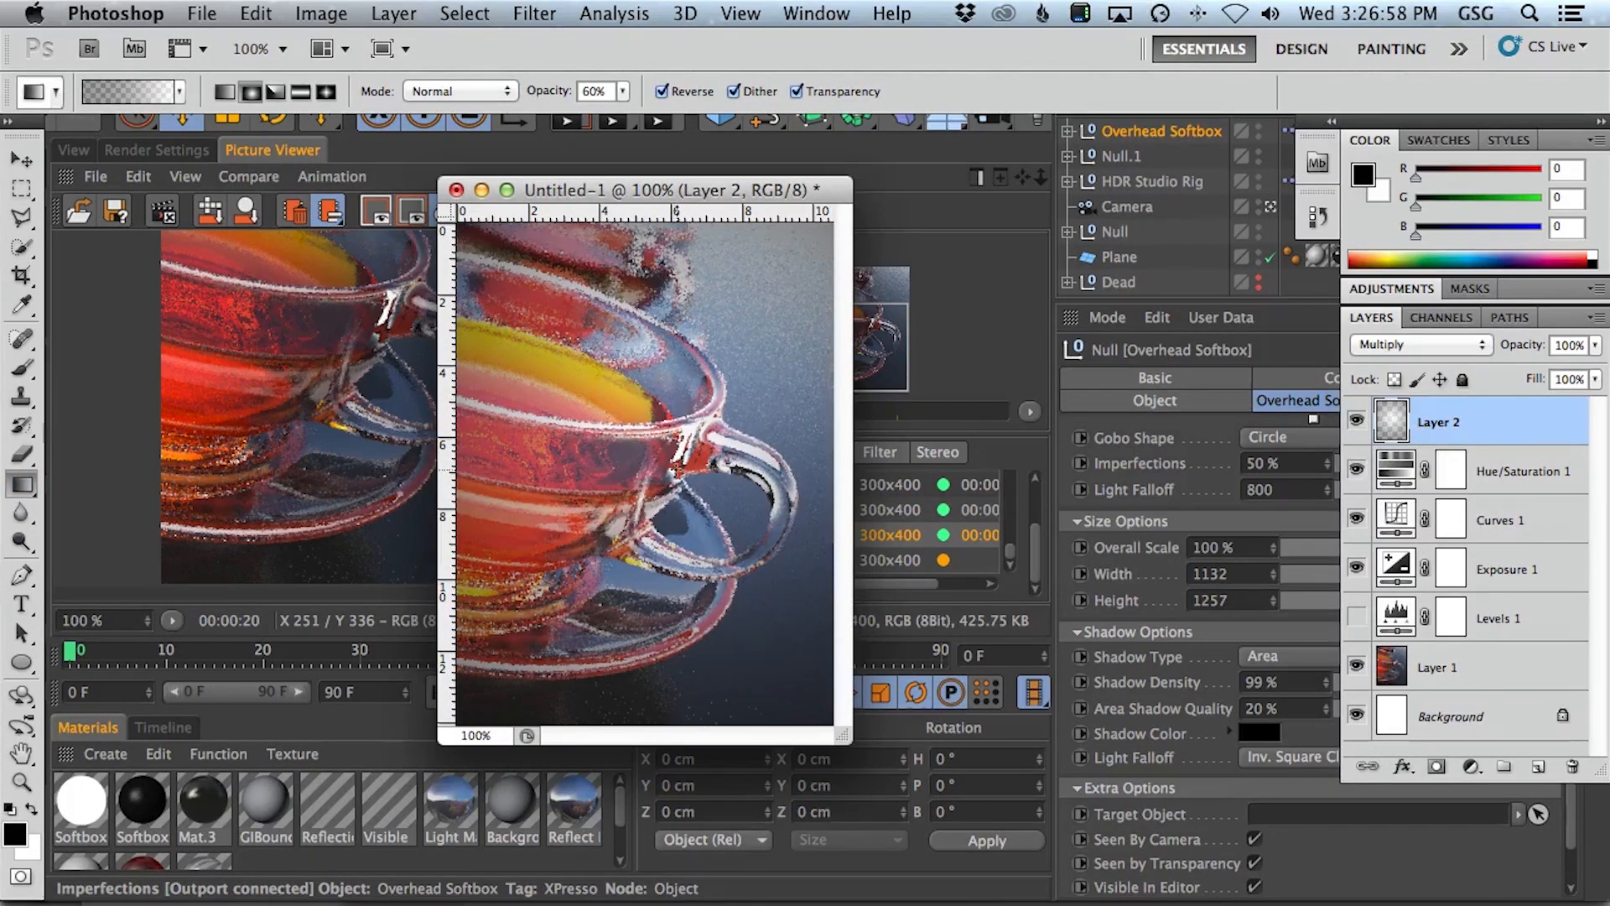
- Check the gradient layer's effect by hiding and showing it, and move it between the Exposure and Curves layers
click(1356, 421)
click(1356, 421)
drag(1413, 445, 1406, 525)
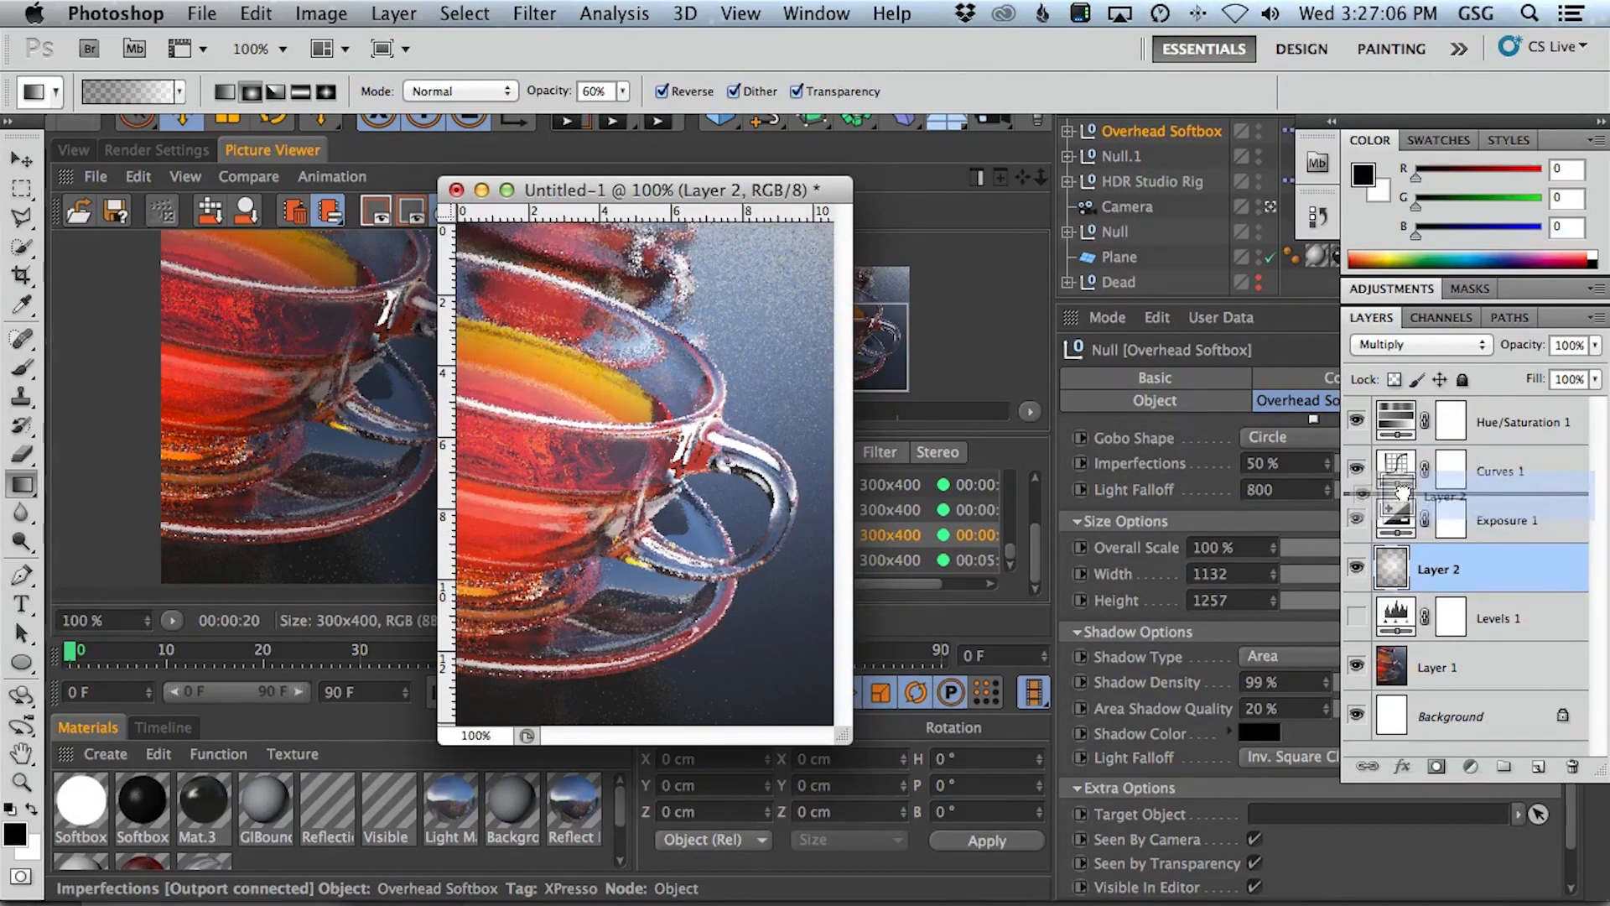
click(1398, 472)
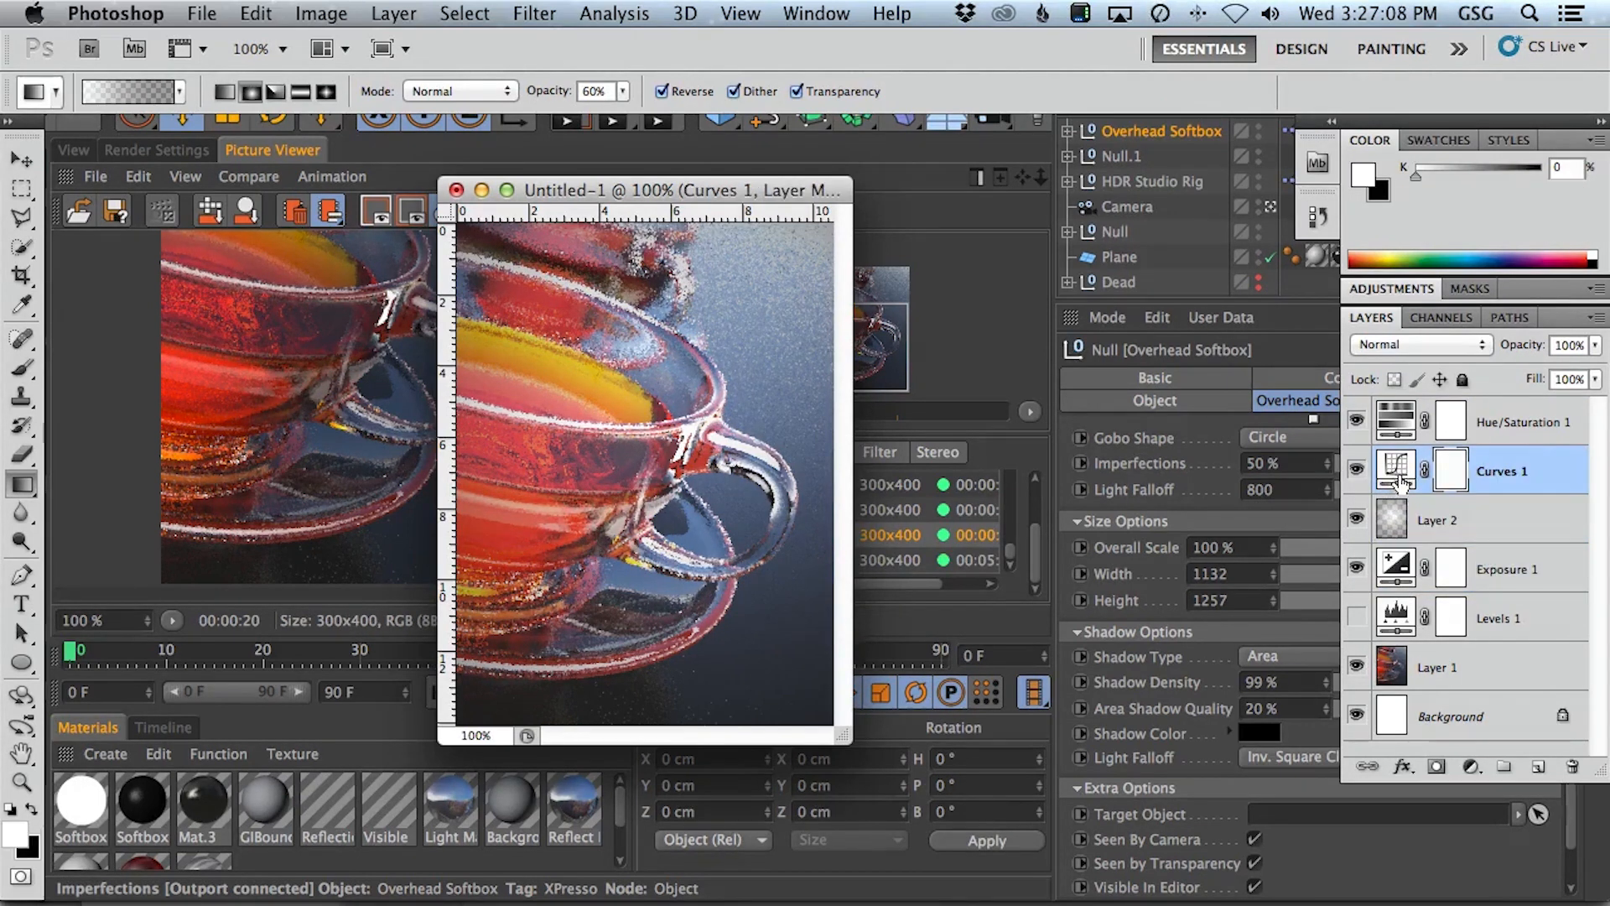
- Compare the image with the Exposure, gradient and Curves layers individually hidden and shown
click(1356, 568)
click(1356, 568)
click(1394, 523)
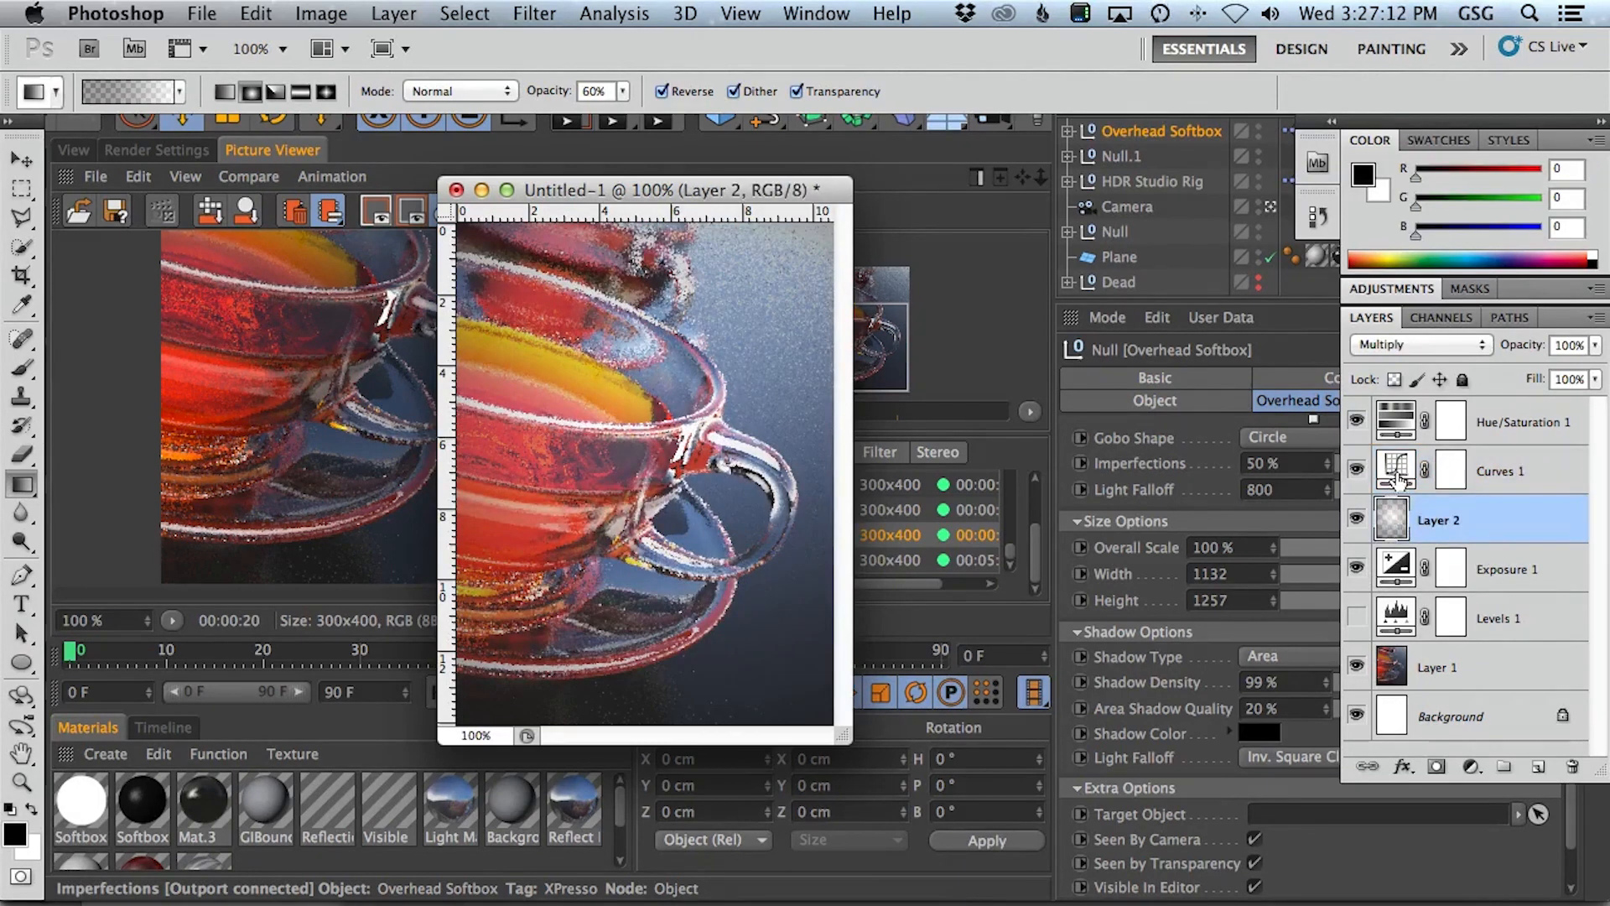
click(1357, 520)
click(1358, 522)
click(1357, 468)
- Brighten the Curves layer's RGB curve by setting its points to input 158, output 199 and input 63, output 74
click(1399, 470)
click(1397, 469)
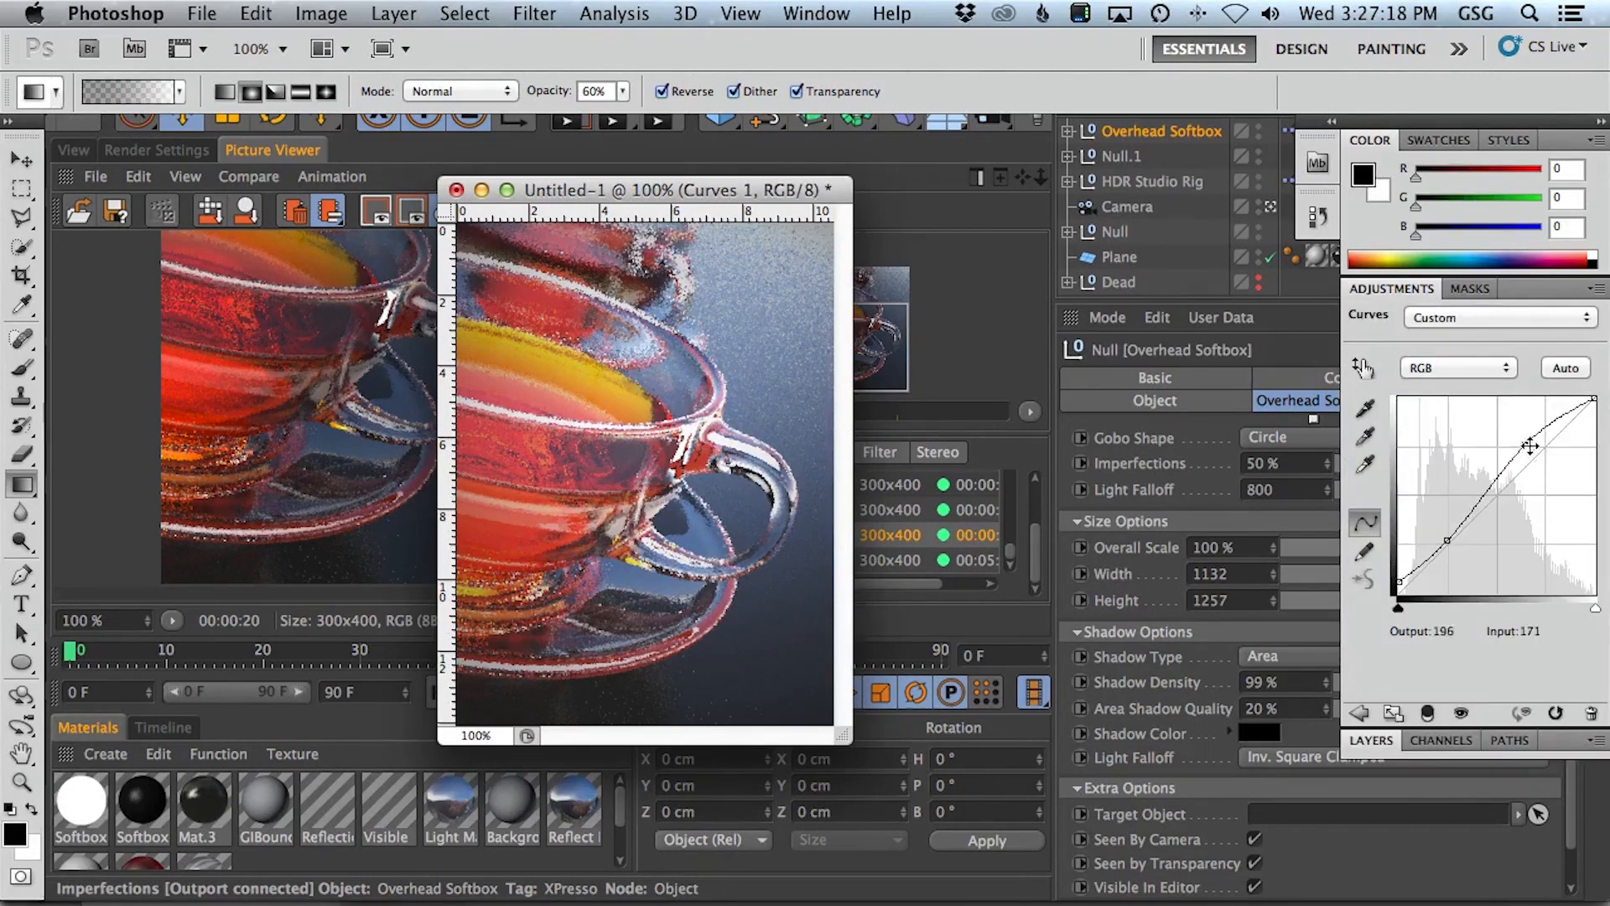
drag(1523, 440, 1520, 440)
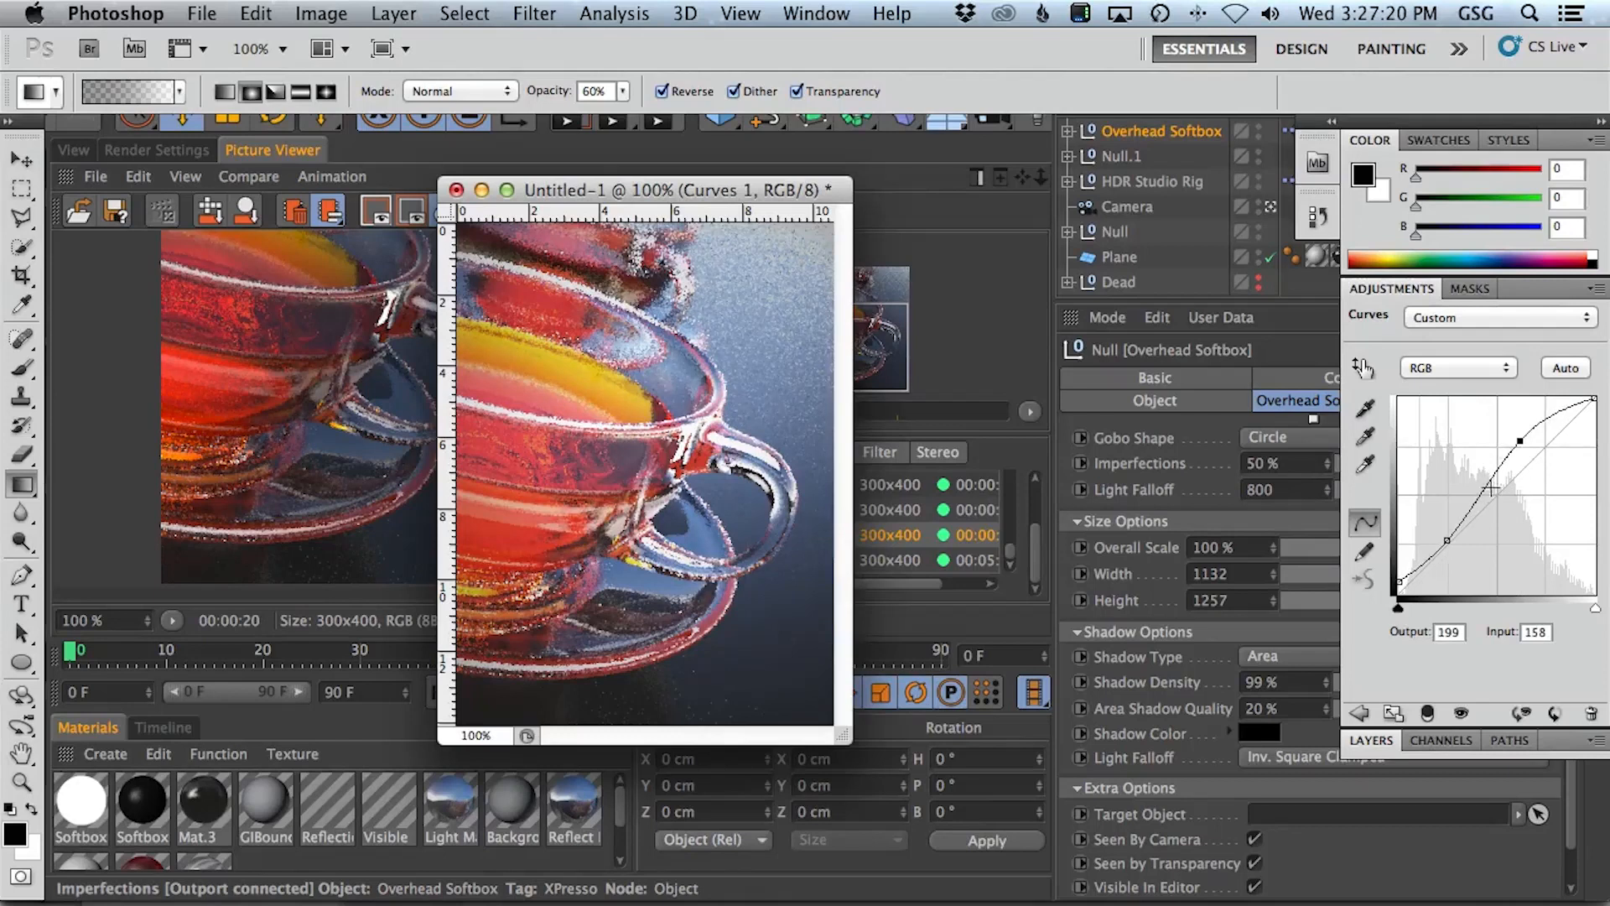
drag(1445, 543, 1447, 536)
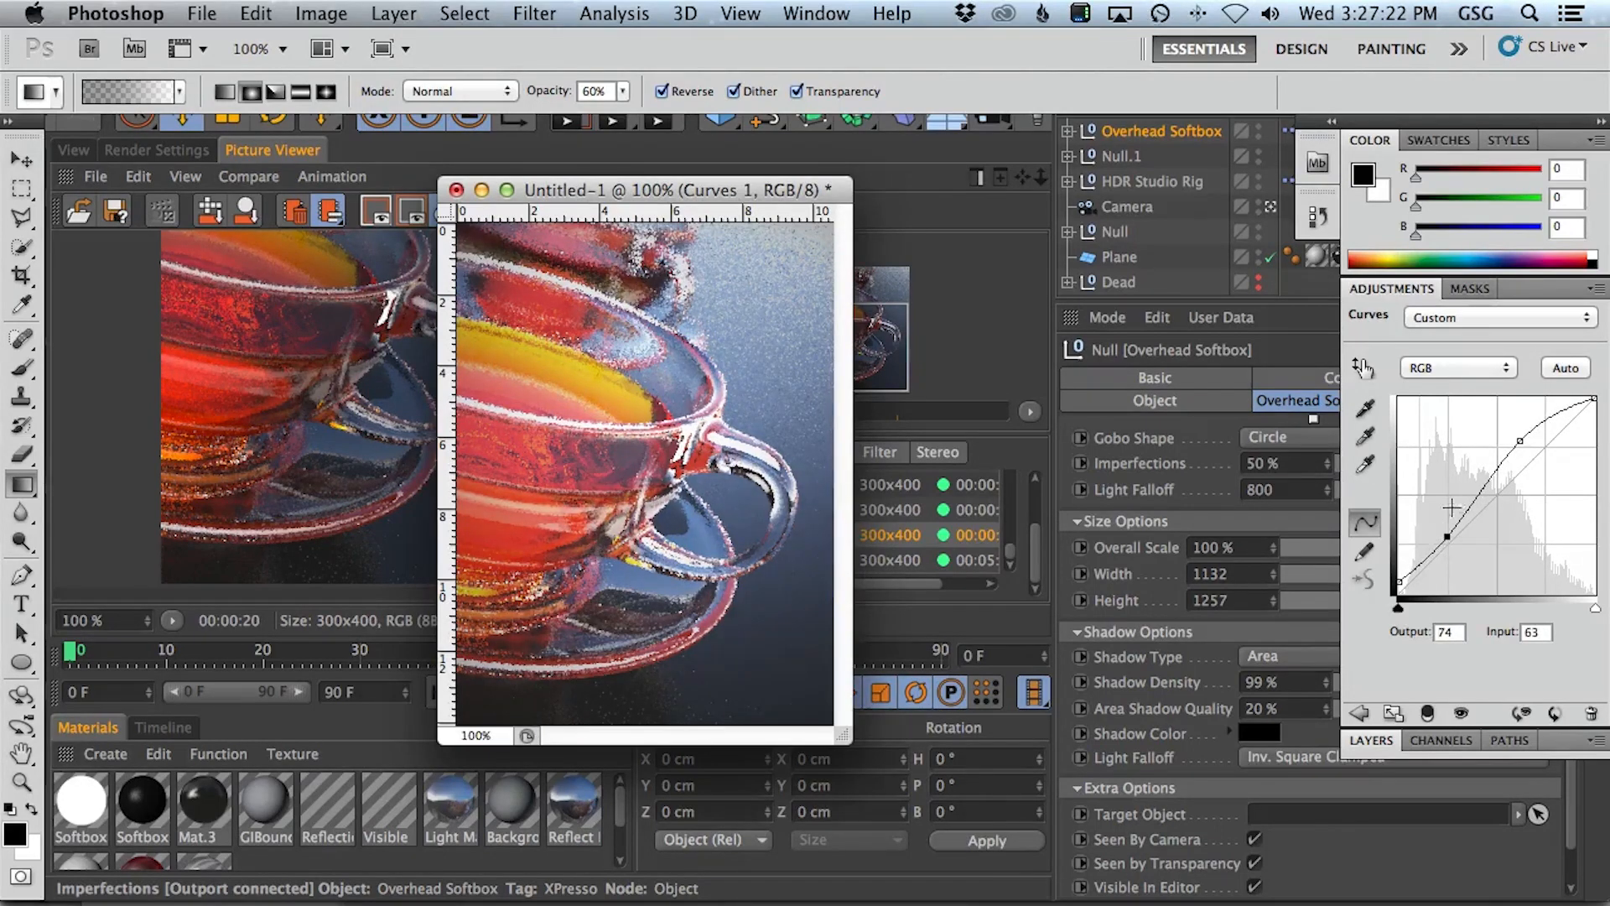
- Raise the Blue curve's black point to output 16 and lower its white point in the Curves layer
click(1459, 370)
click(1457, 416)
drag(1398, 593, 1392, 578)
drag(1595, 401, 1600, 414)
drag(1397, 583, 1399, 579)
drag(803, 197, 845, 219)
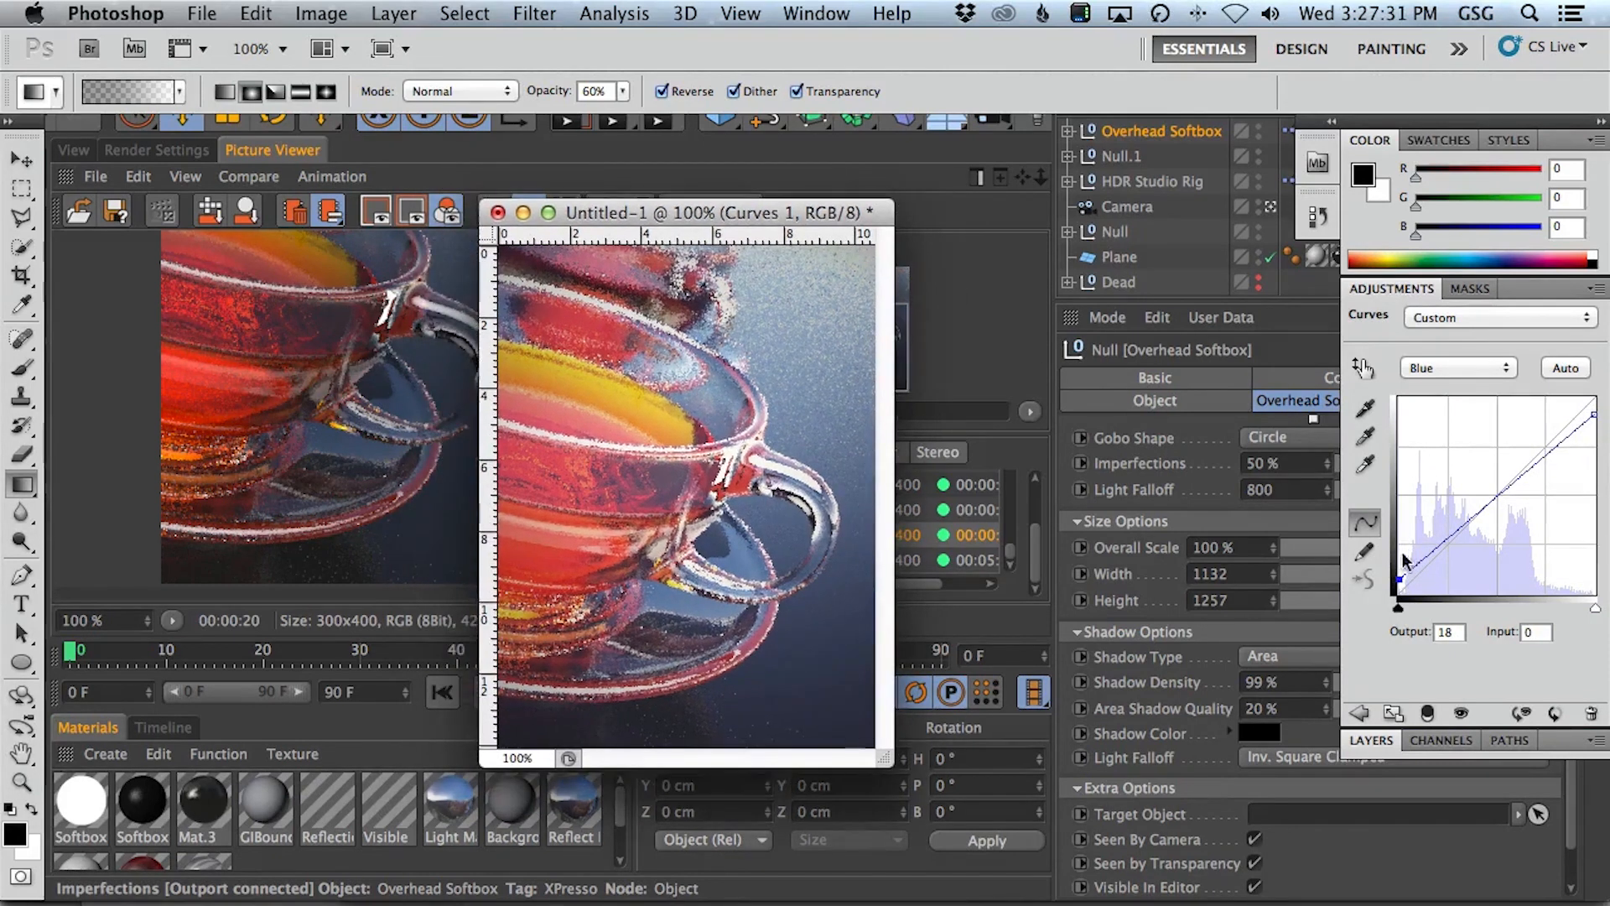
drag(1392, 574, 1396, 580)
- Enlarge the document window so the whole cup image has canvas around it, and reposition it over the Cinema 4D window
drag(749, 207, 787, 191)
drag(924, 739, 1179, 860)
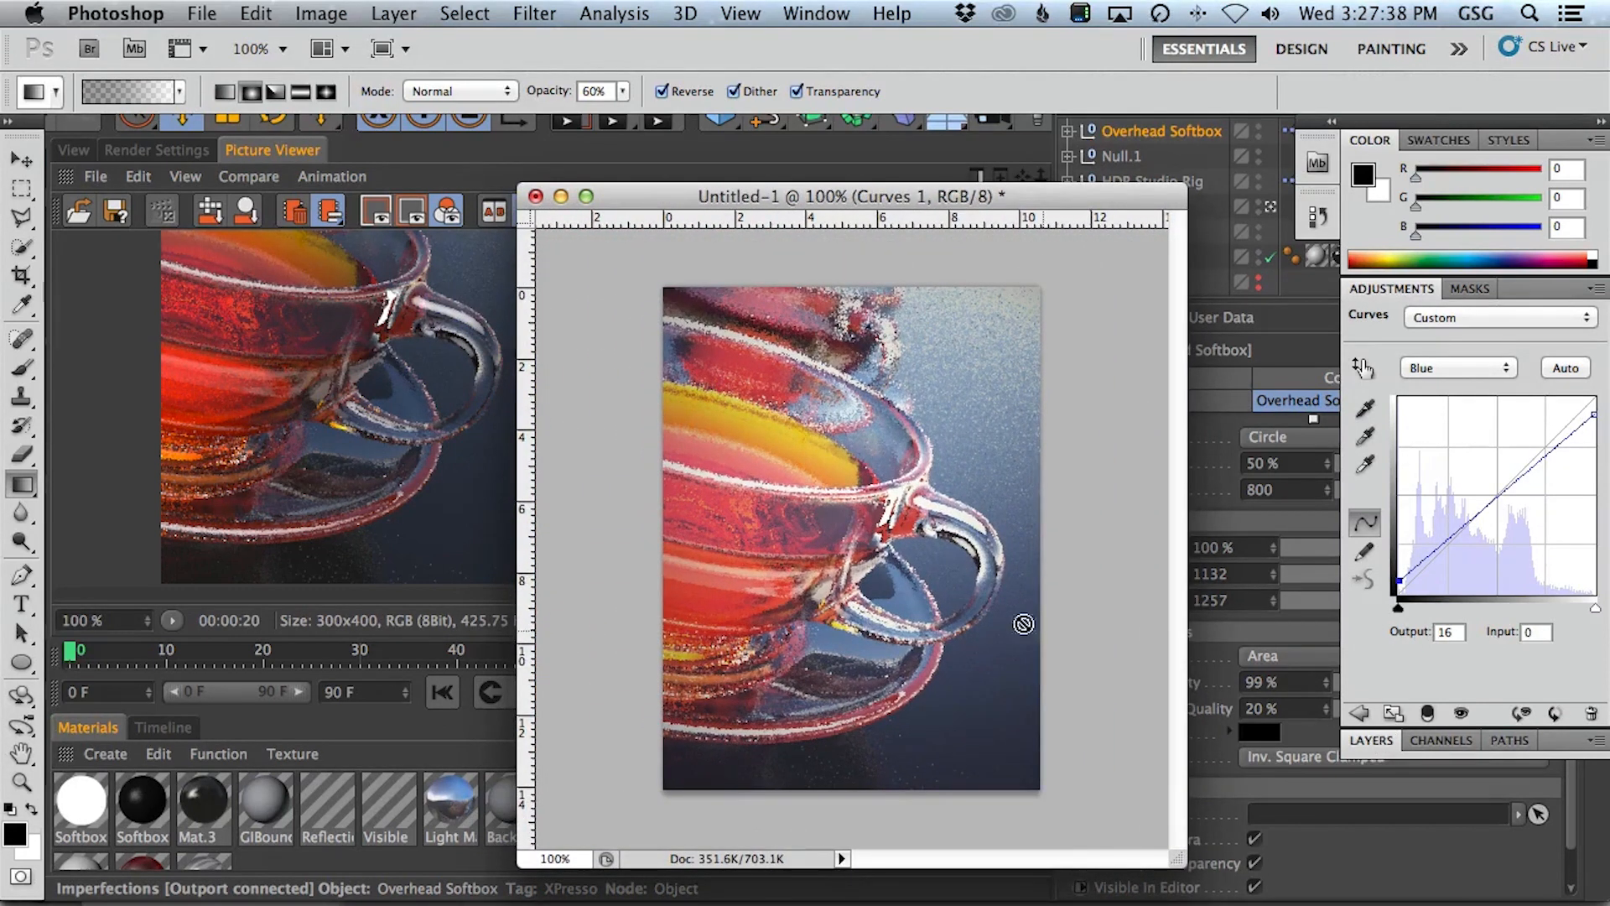
drag(1000, 199, 990, 186)
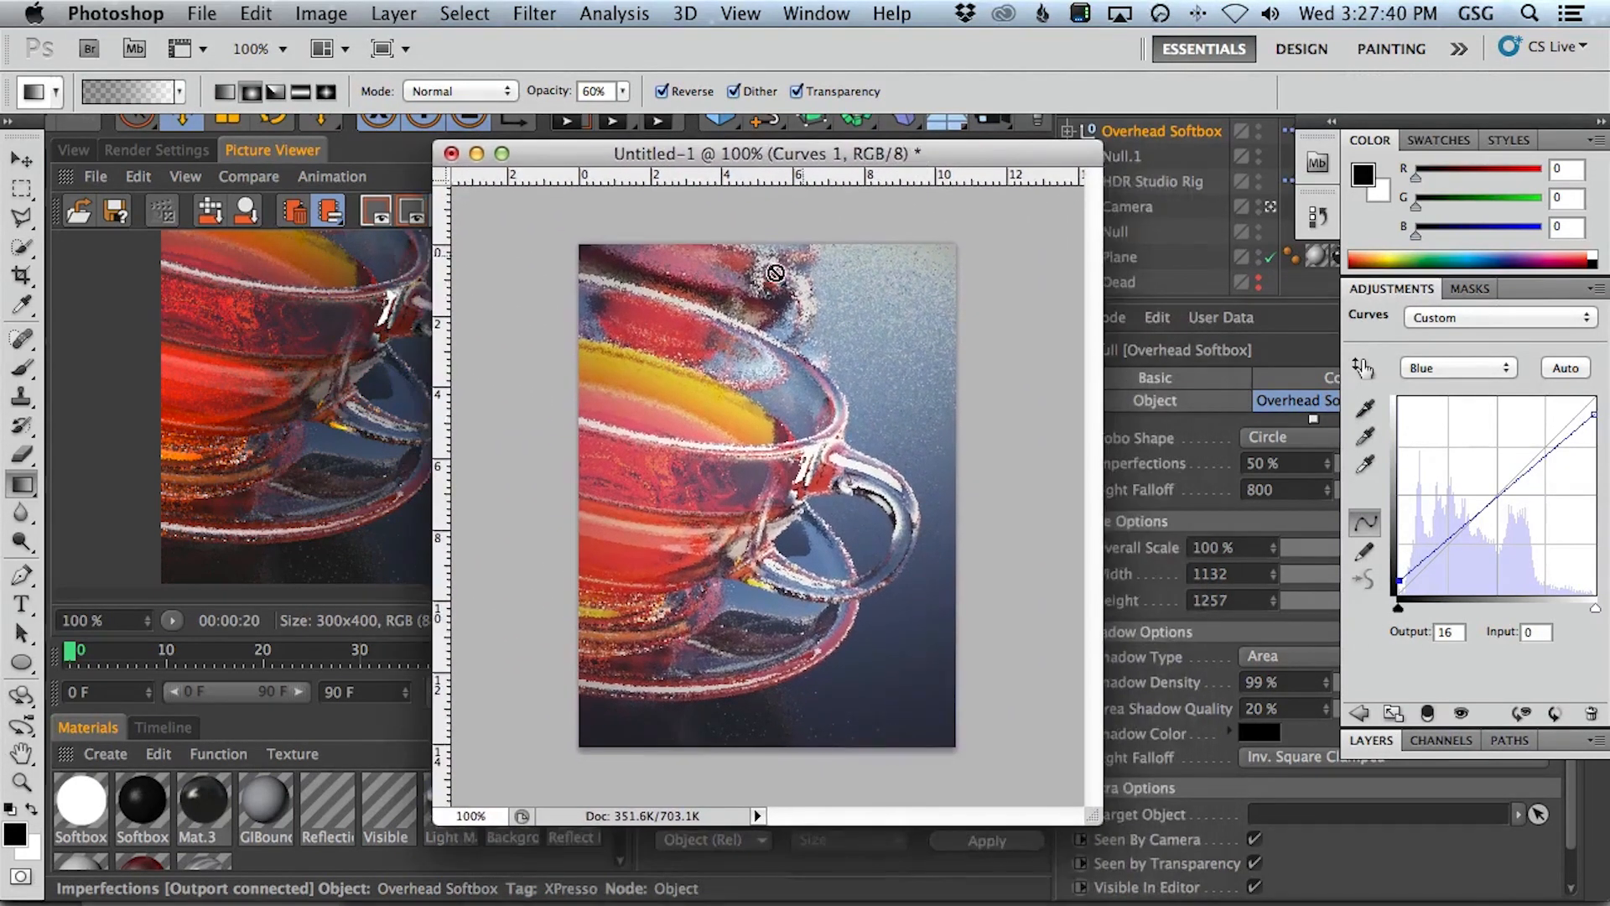
- Switch to Cinema 4D, copy the last finished render in the Picture Viewer history and paste it into the Photoshop document
click(411, 289)
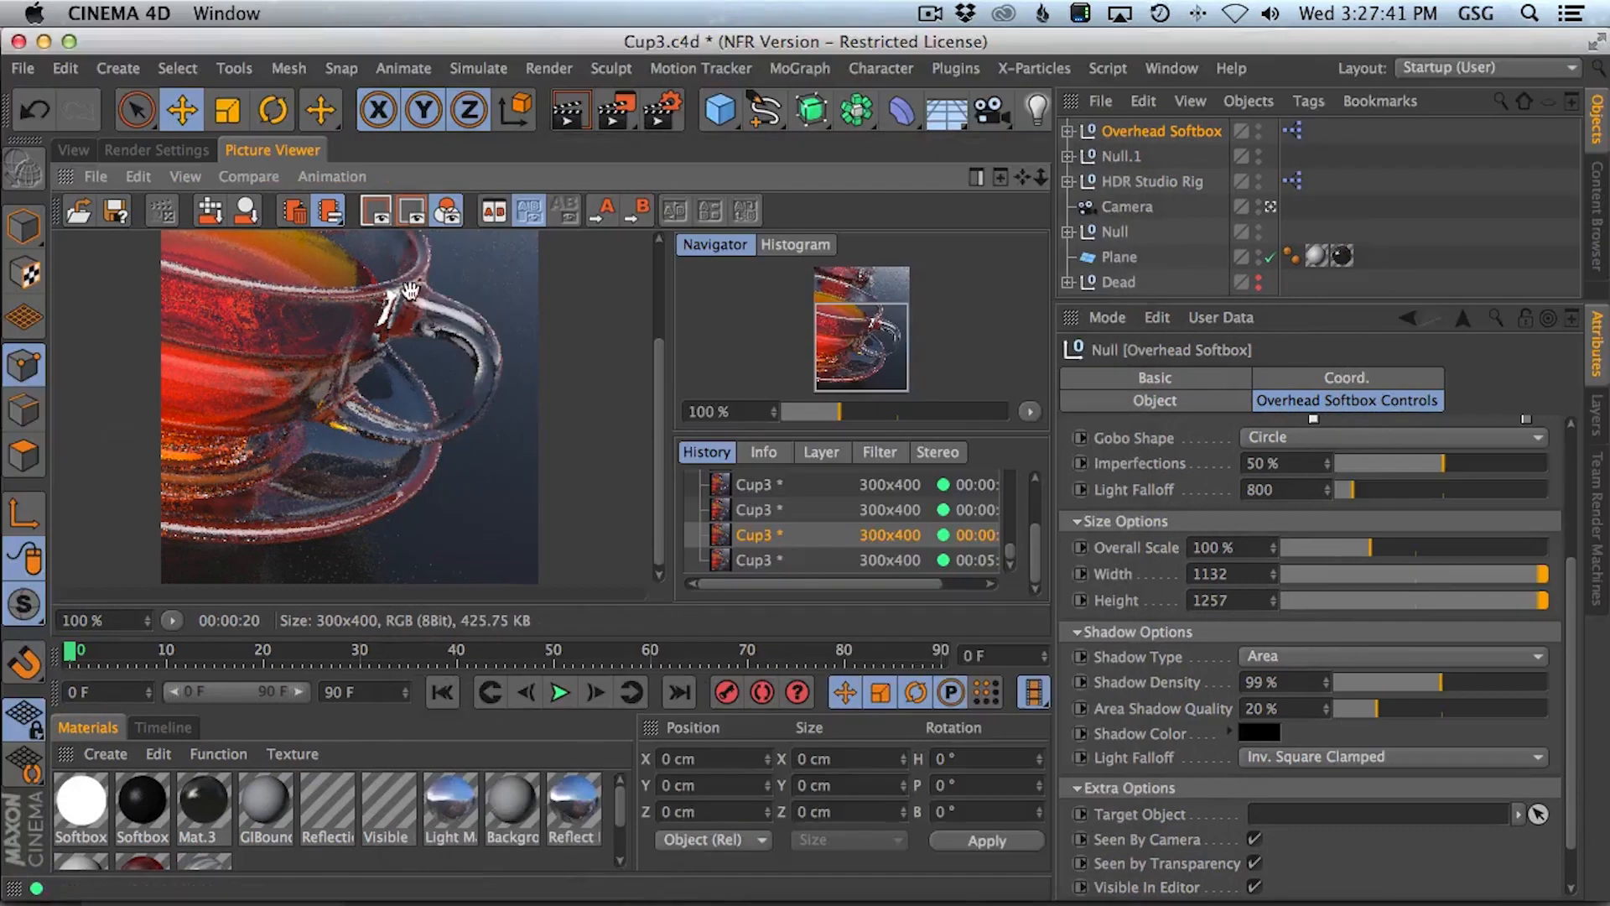
click(843, 561)
drag(580, 363, 518, 663)
drag(541, 363, 537, 277)
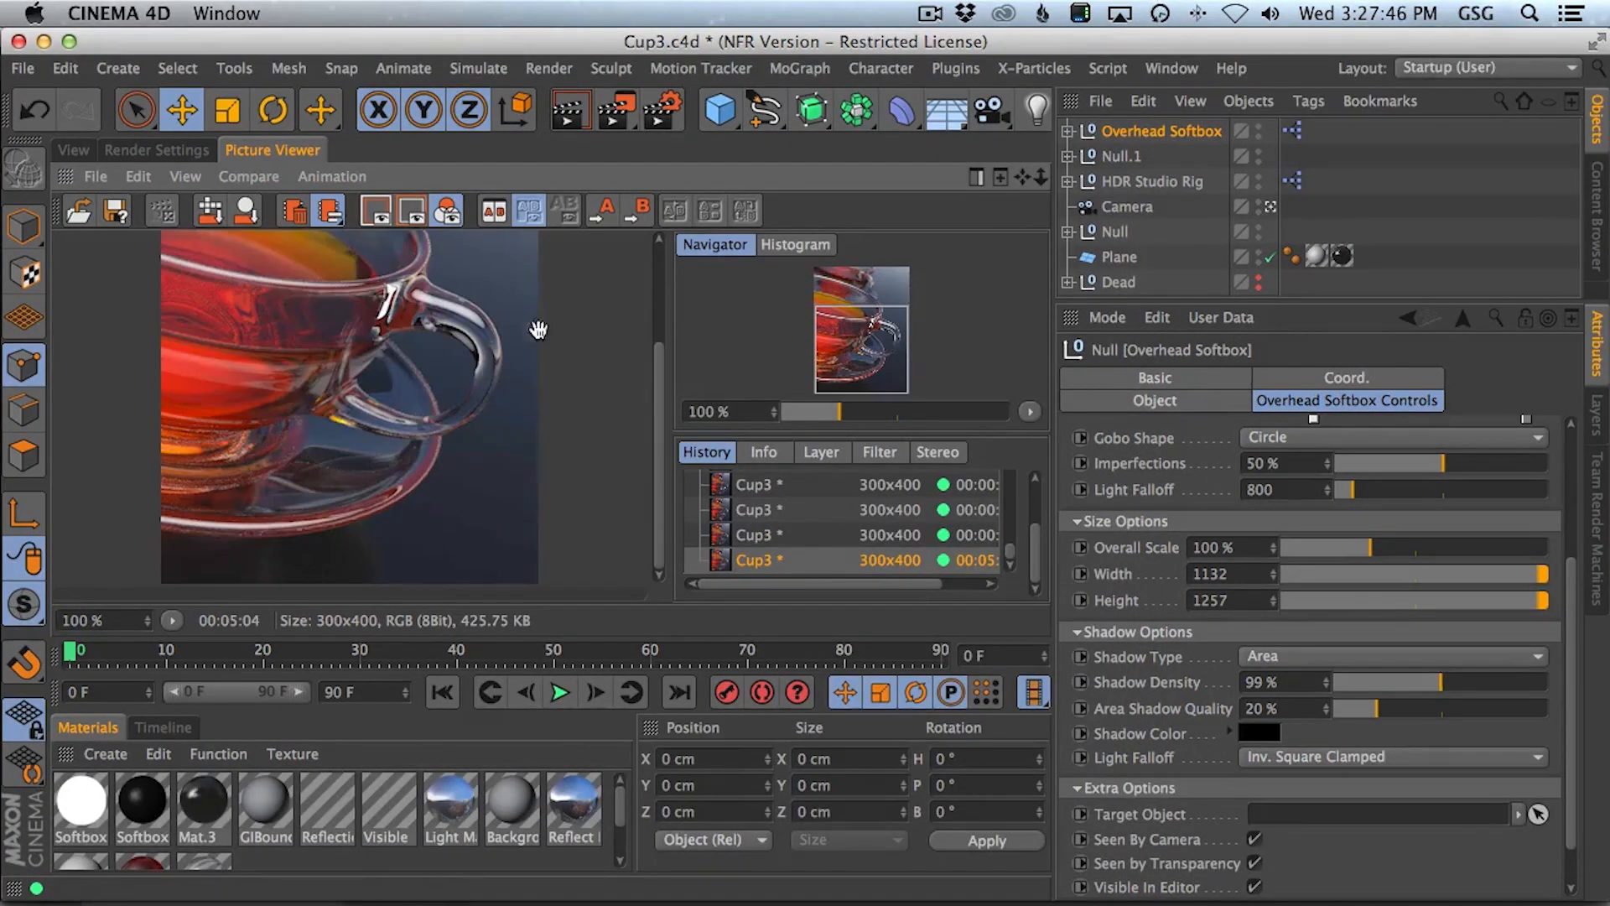
click(142, 178)
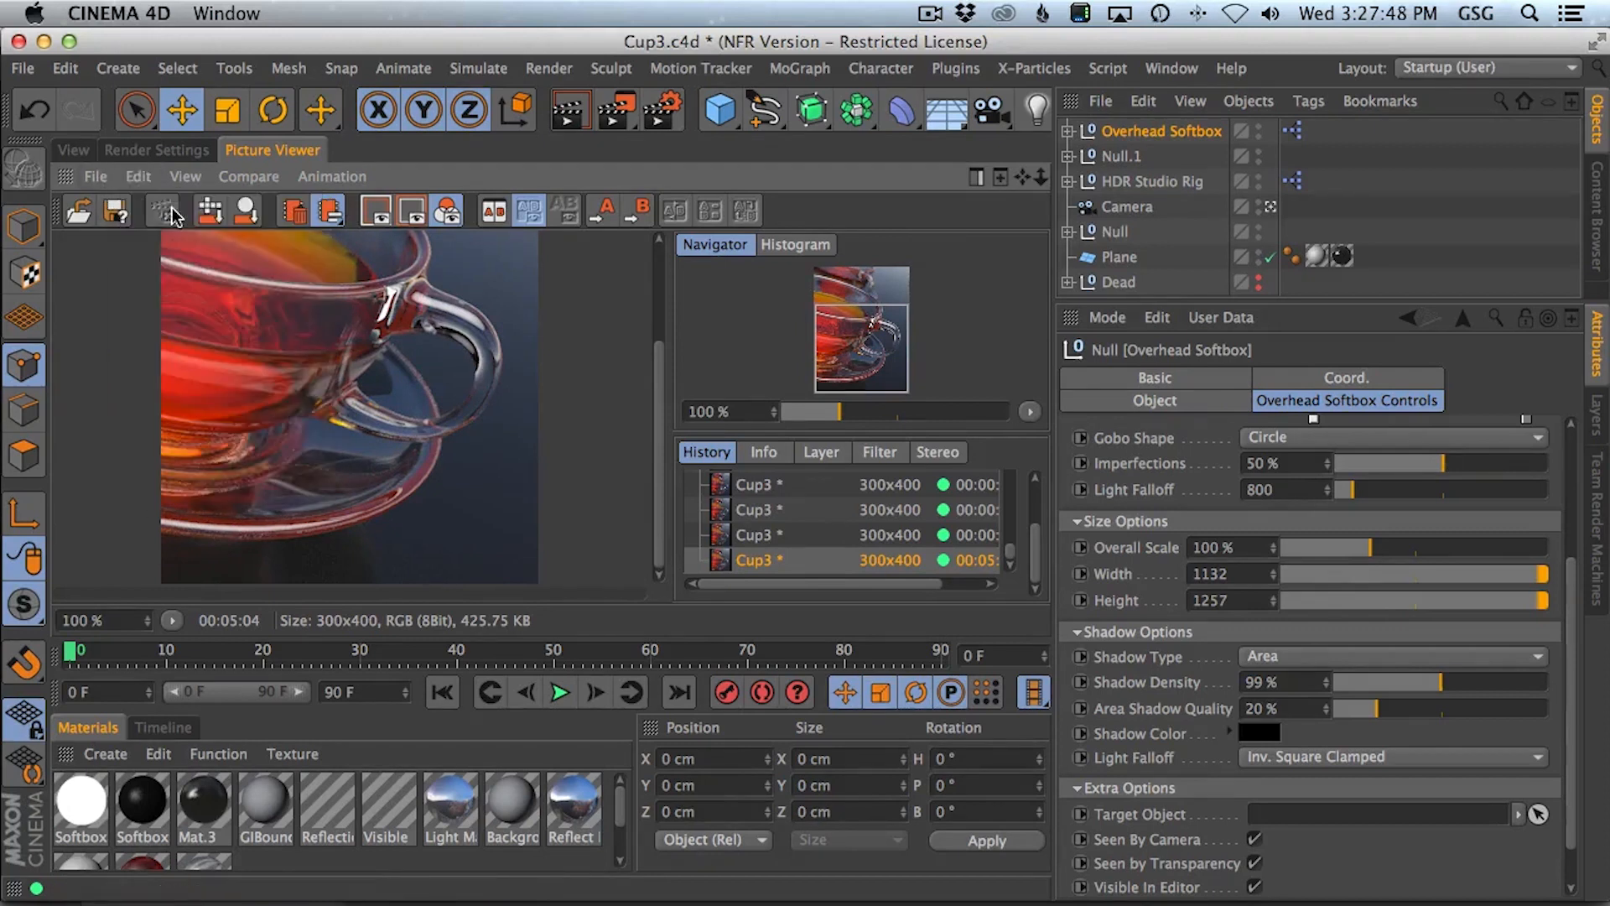
click(168, 215)
key(super+Tab)
key(super+v)
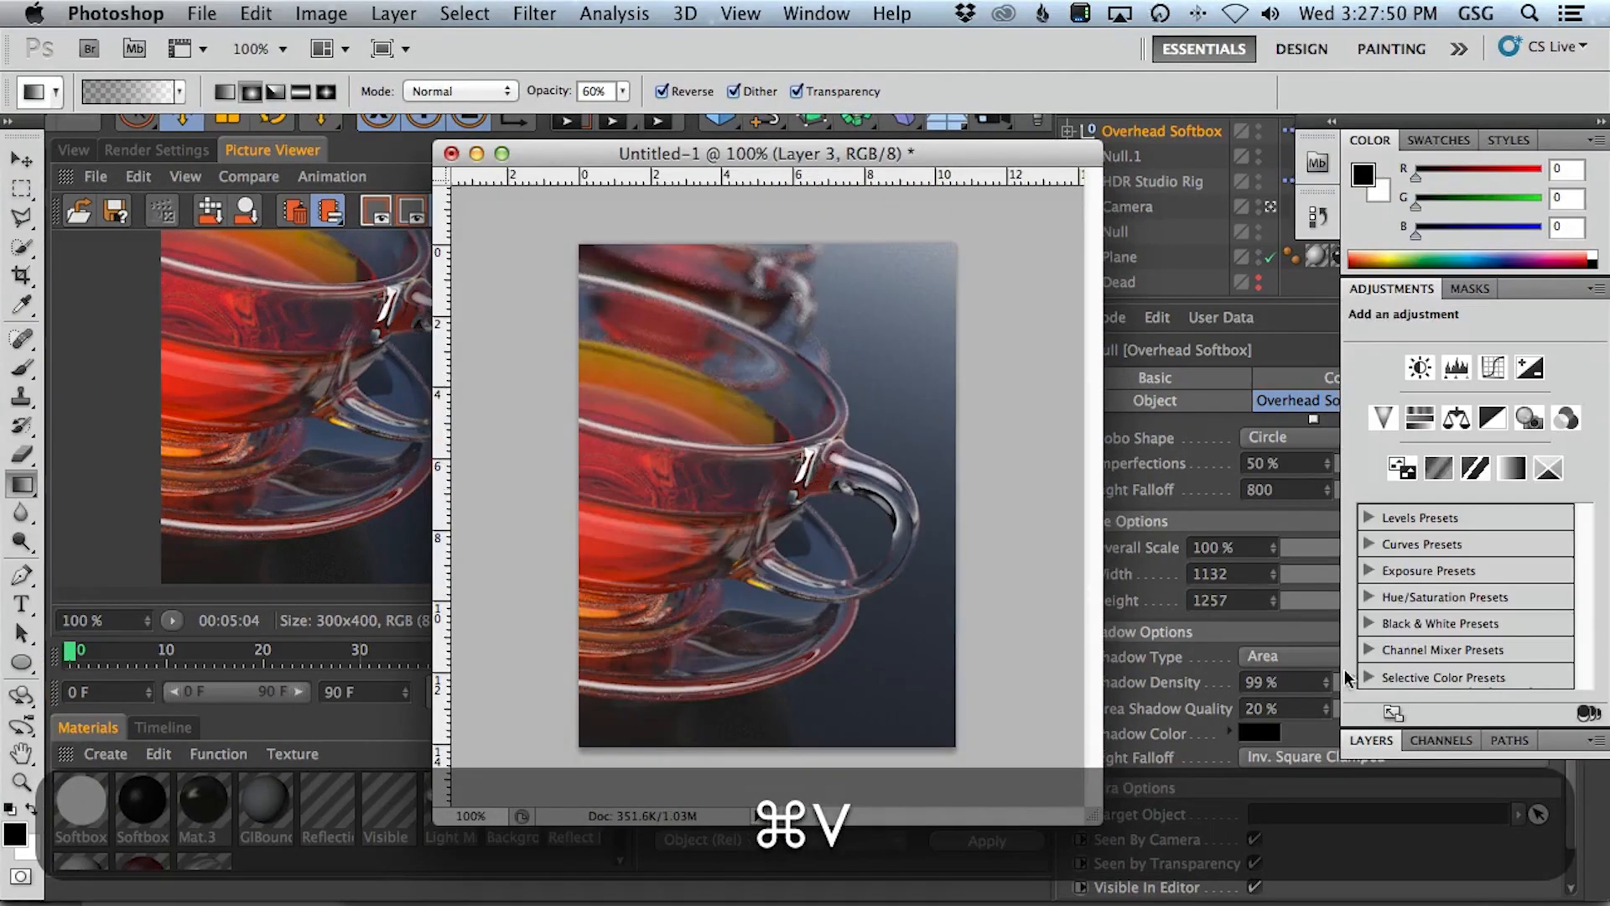
- Expand the layer list and move the pasted render beneath all adjustment layers, directly above Layer 1
click(1371, 739)
drag(1574, 530, 1577, 899)
drag(1396, 474, 1396, 665)
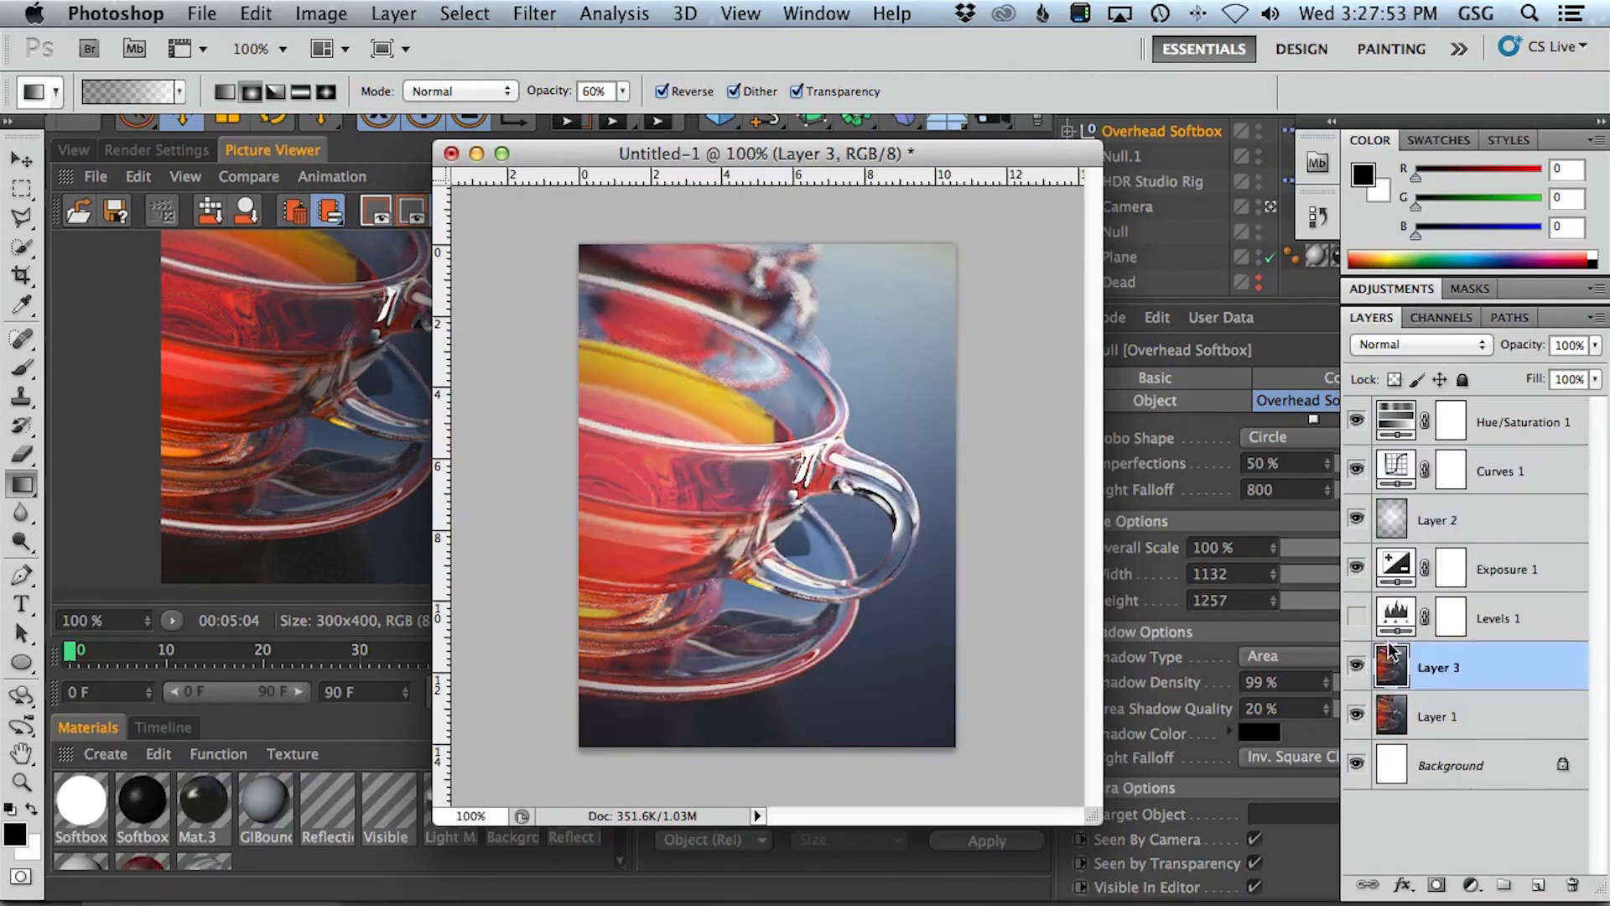
- View the graded image full screen with the panels shown, and compare the new render with the grainy one by toggling Layer 3
key(f)
key(f)
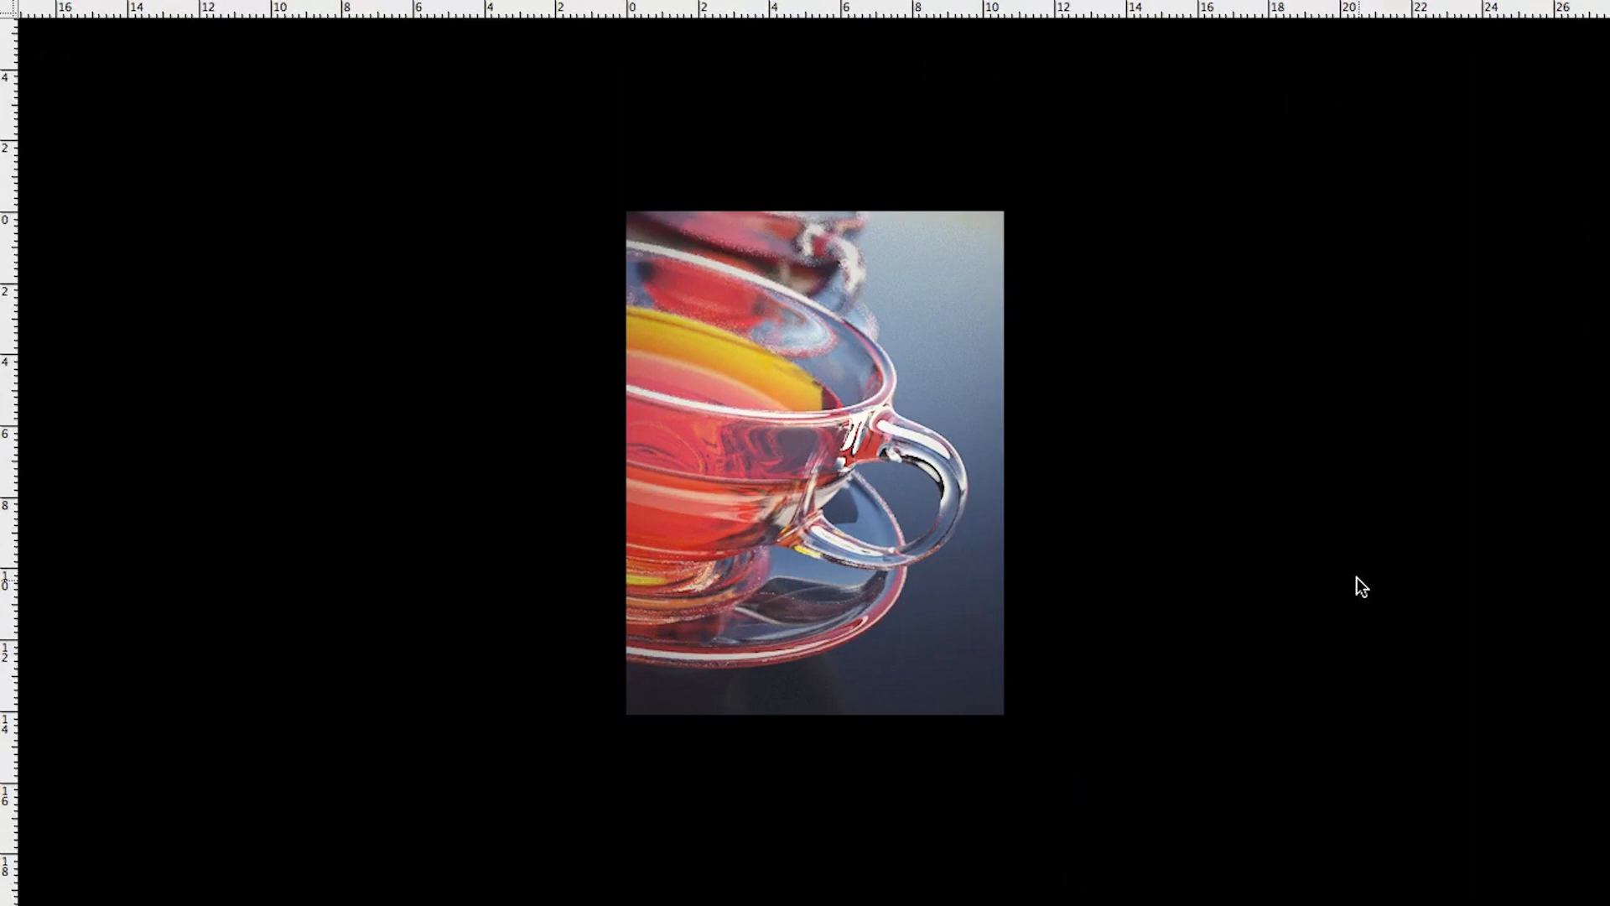
key(Tab)
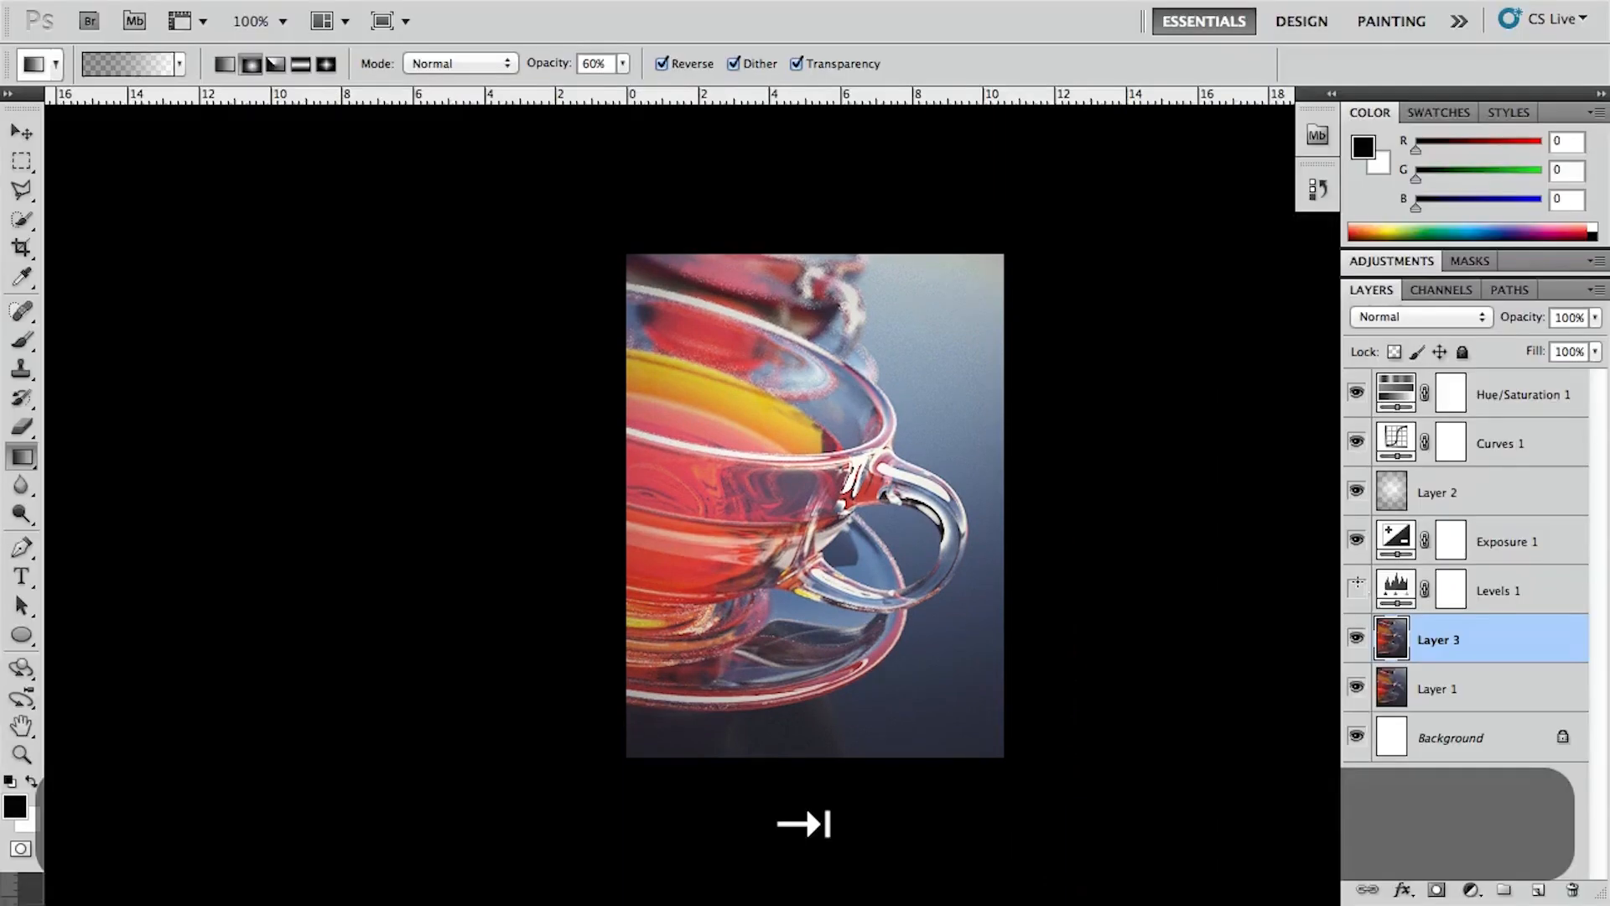
click(1357, 639)
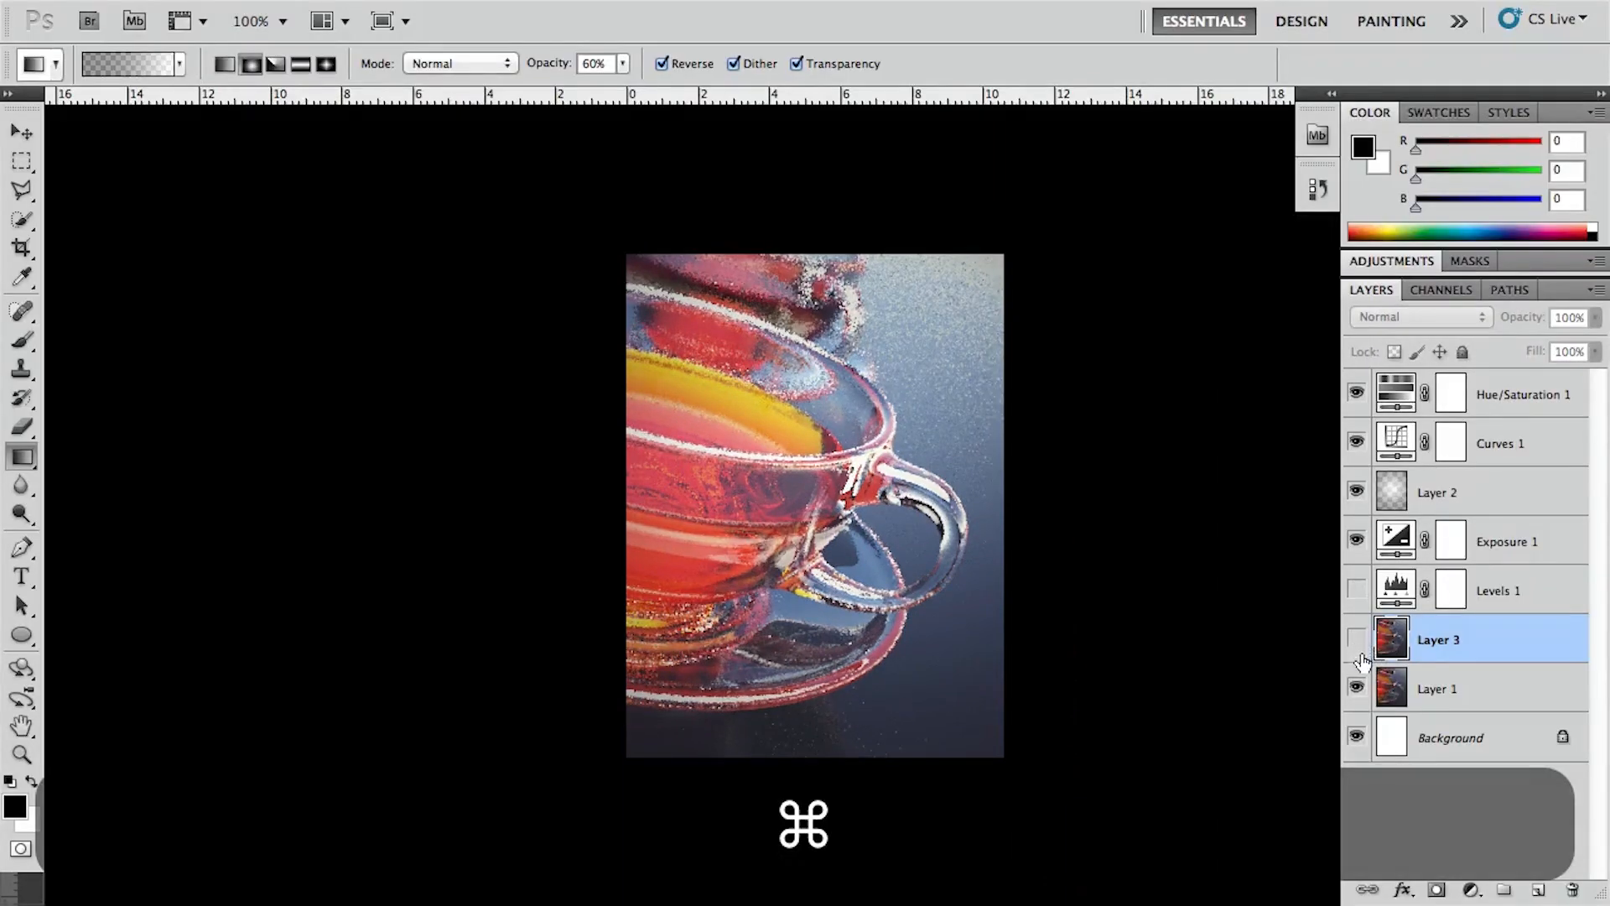
click(1358, 641)
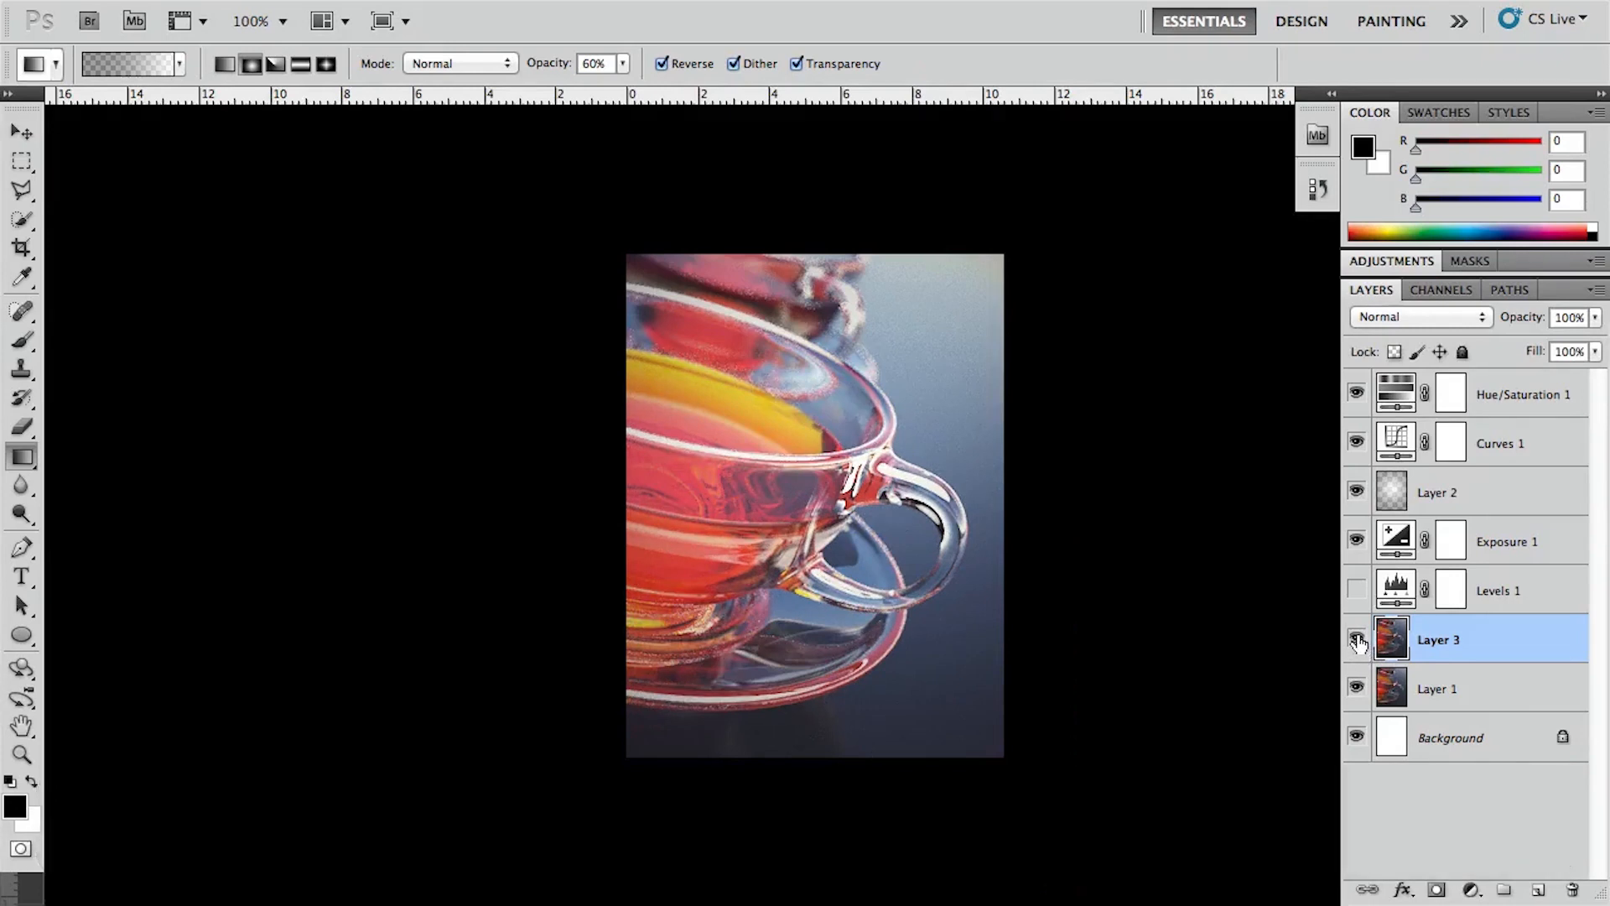
- Compare the ungraded Layer 3 on its own with the full grade twice, and return to the windowed view
alt+super+click(1358, 641)
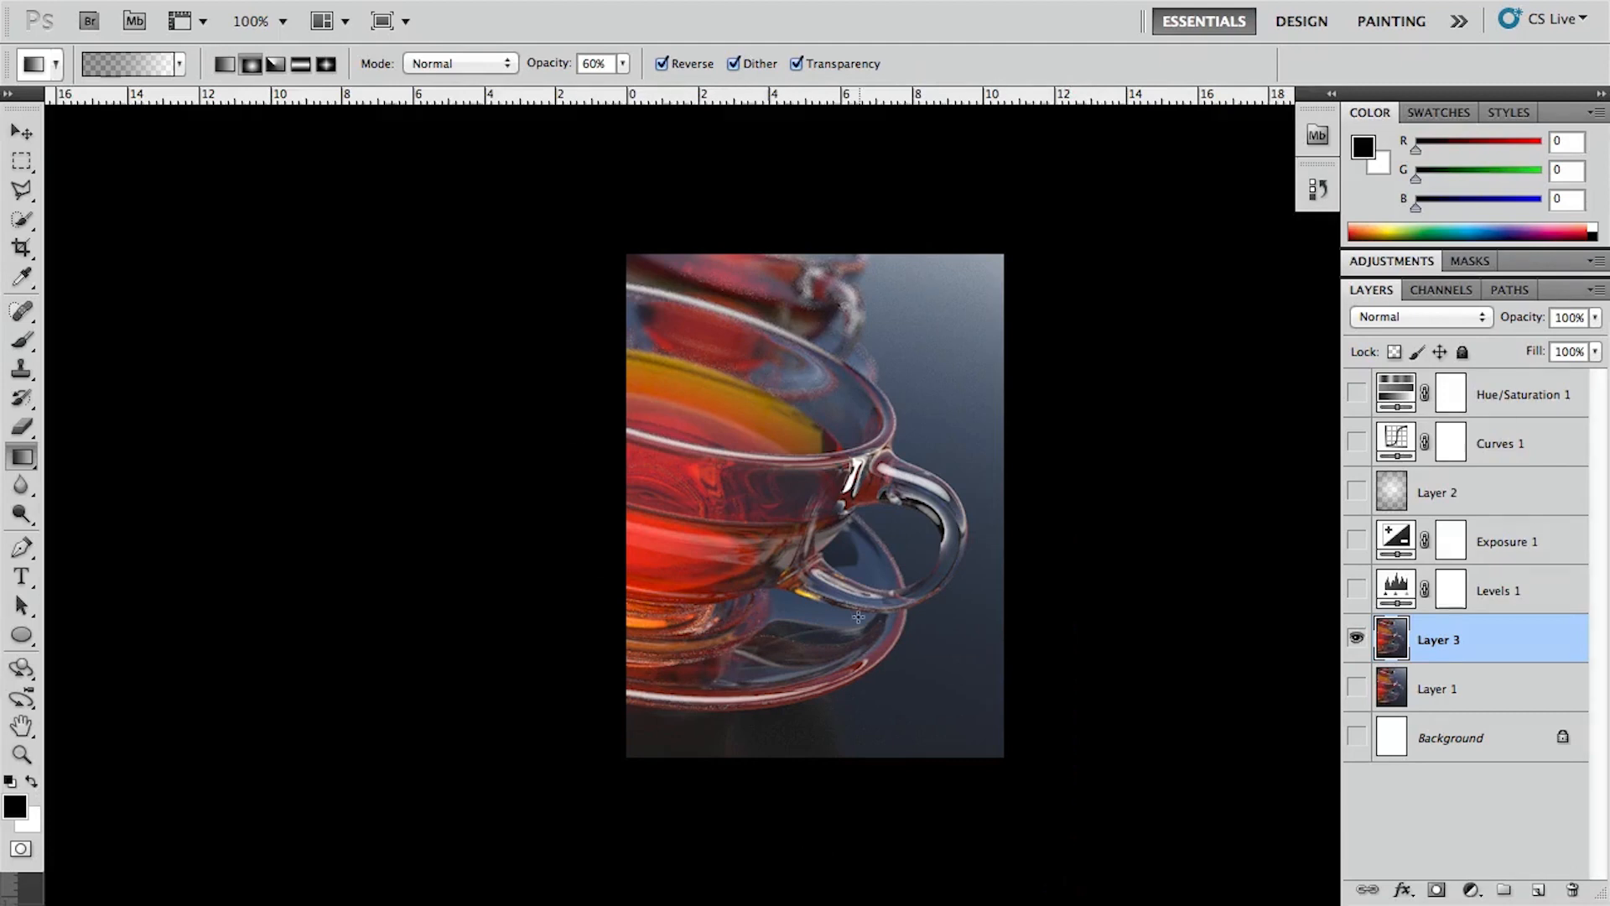
alt+click(1357, 639)
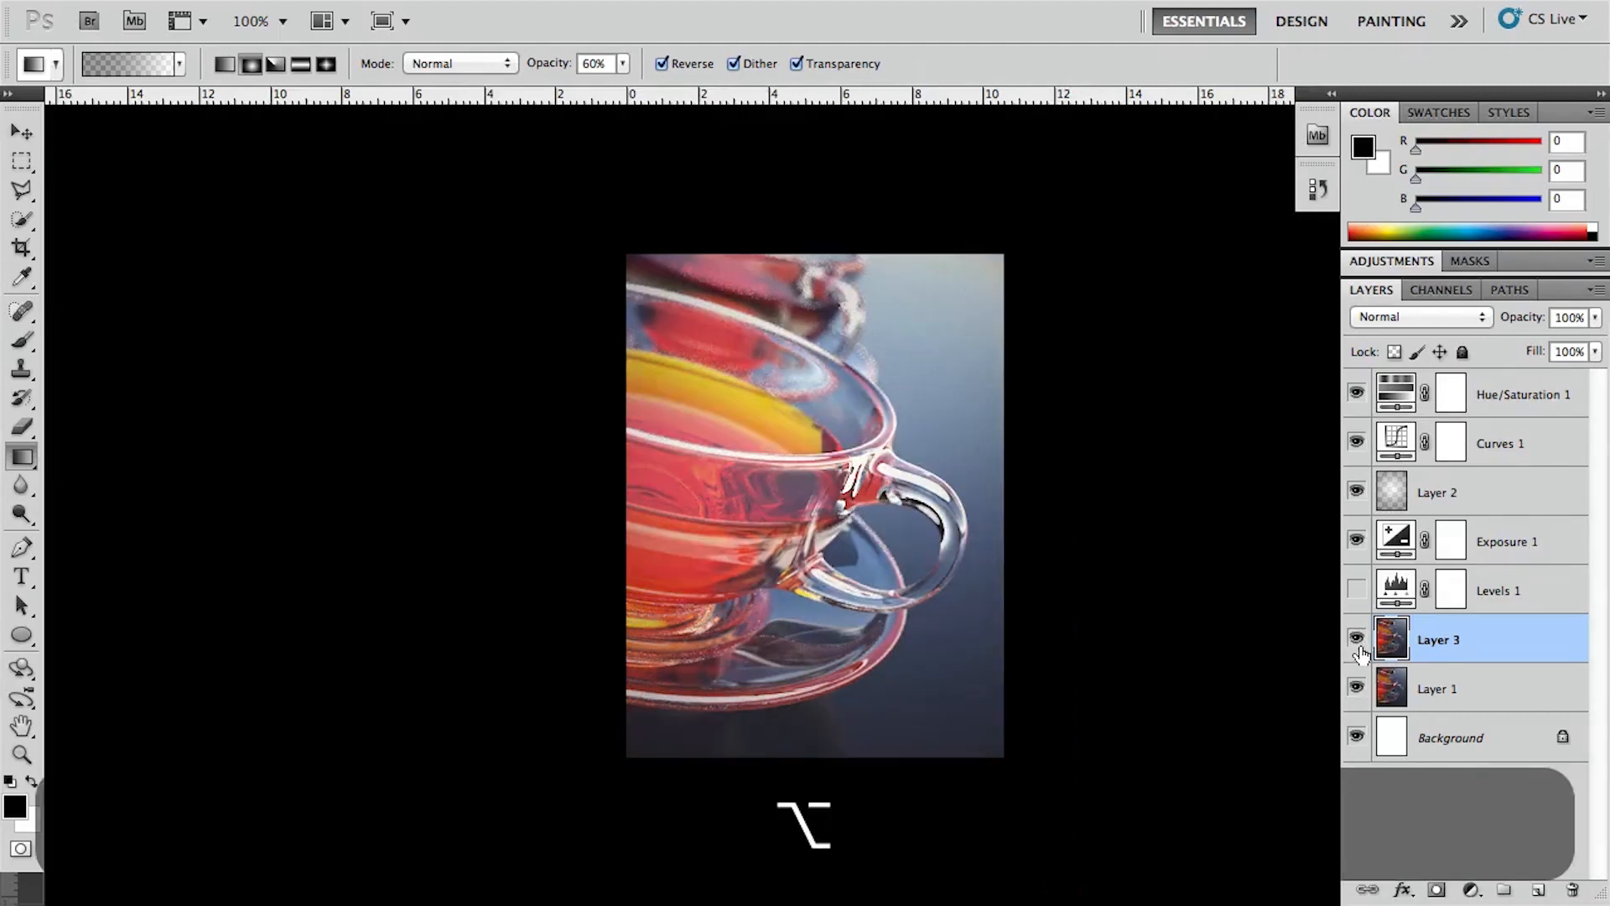
alt+click(1358, 641)
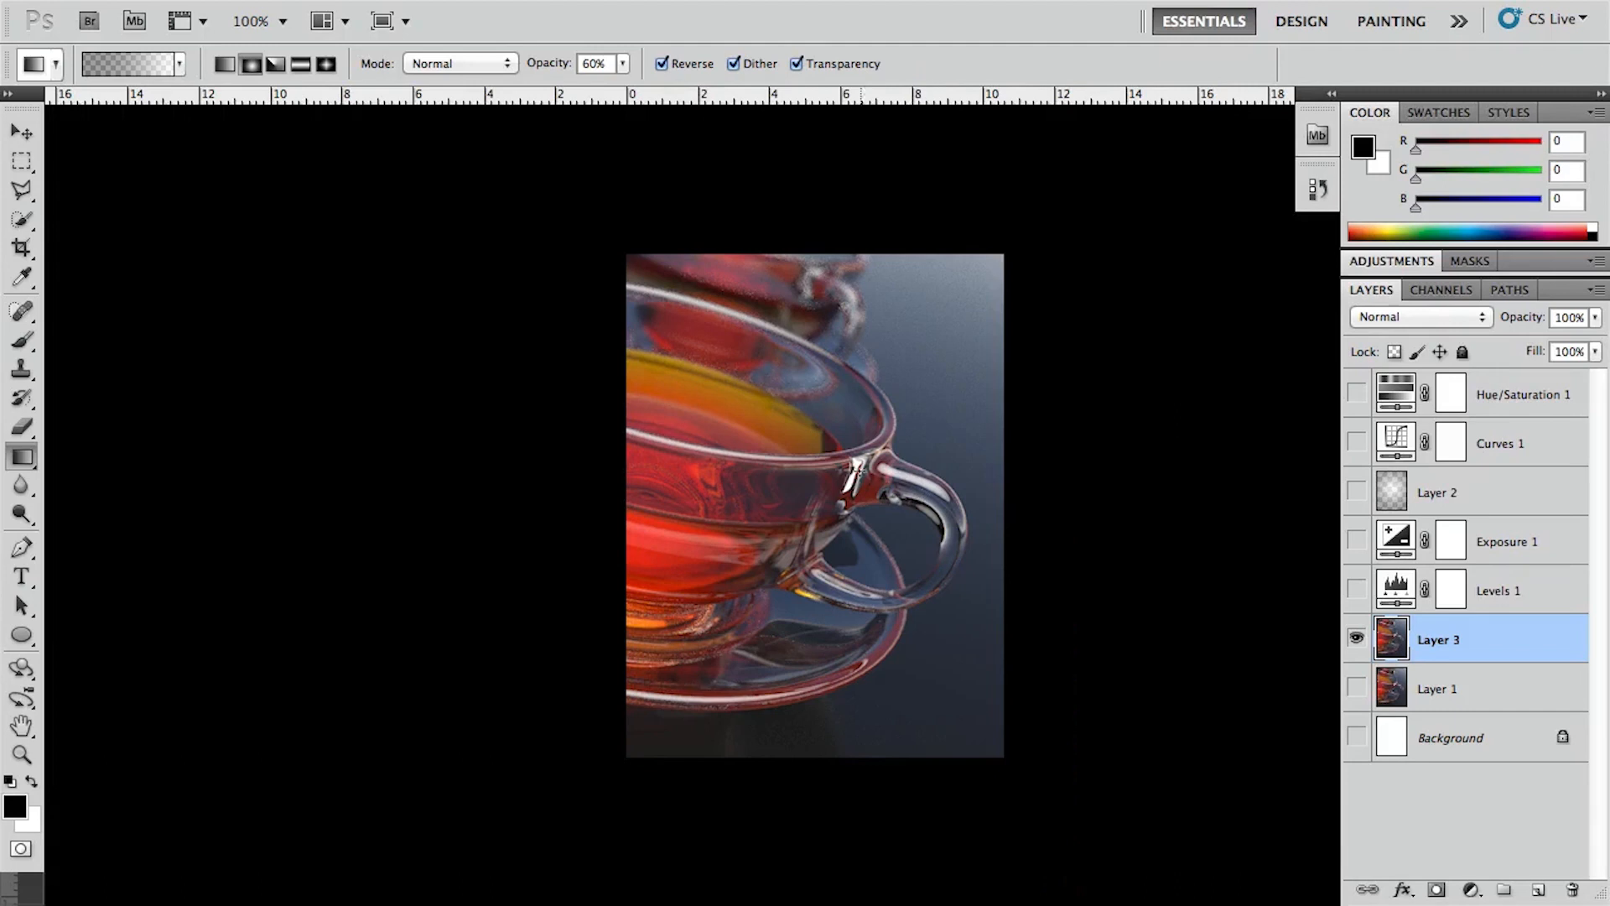
alt+click(1356, 639)
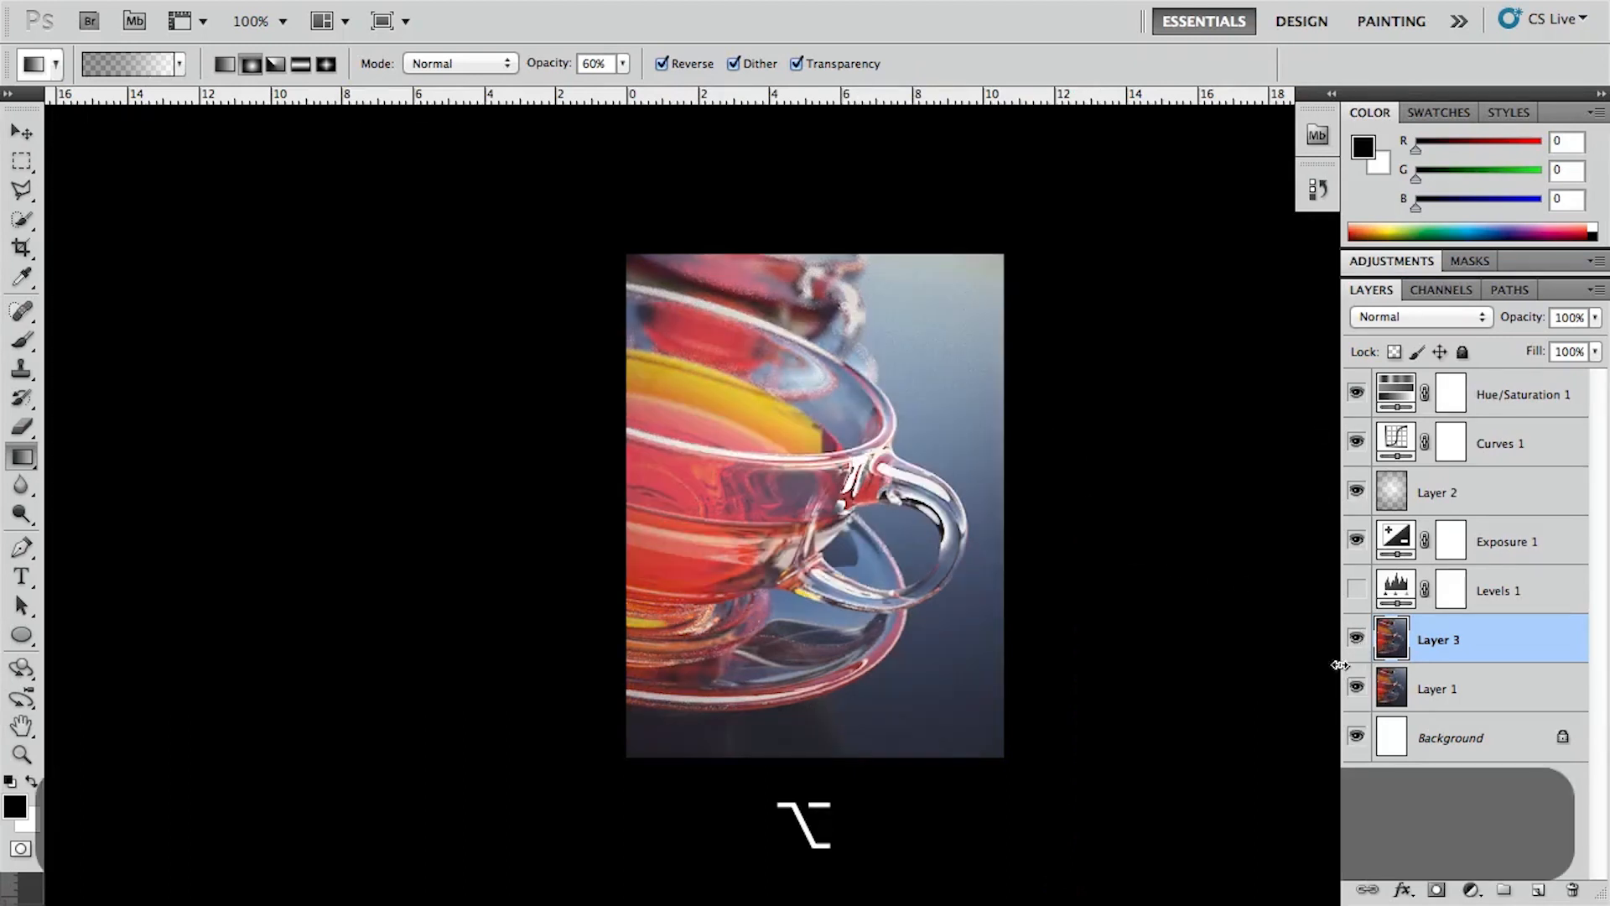
key(f)
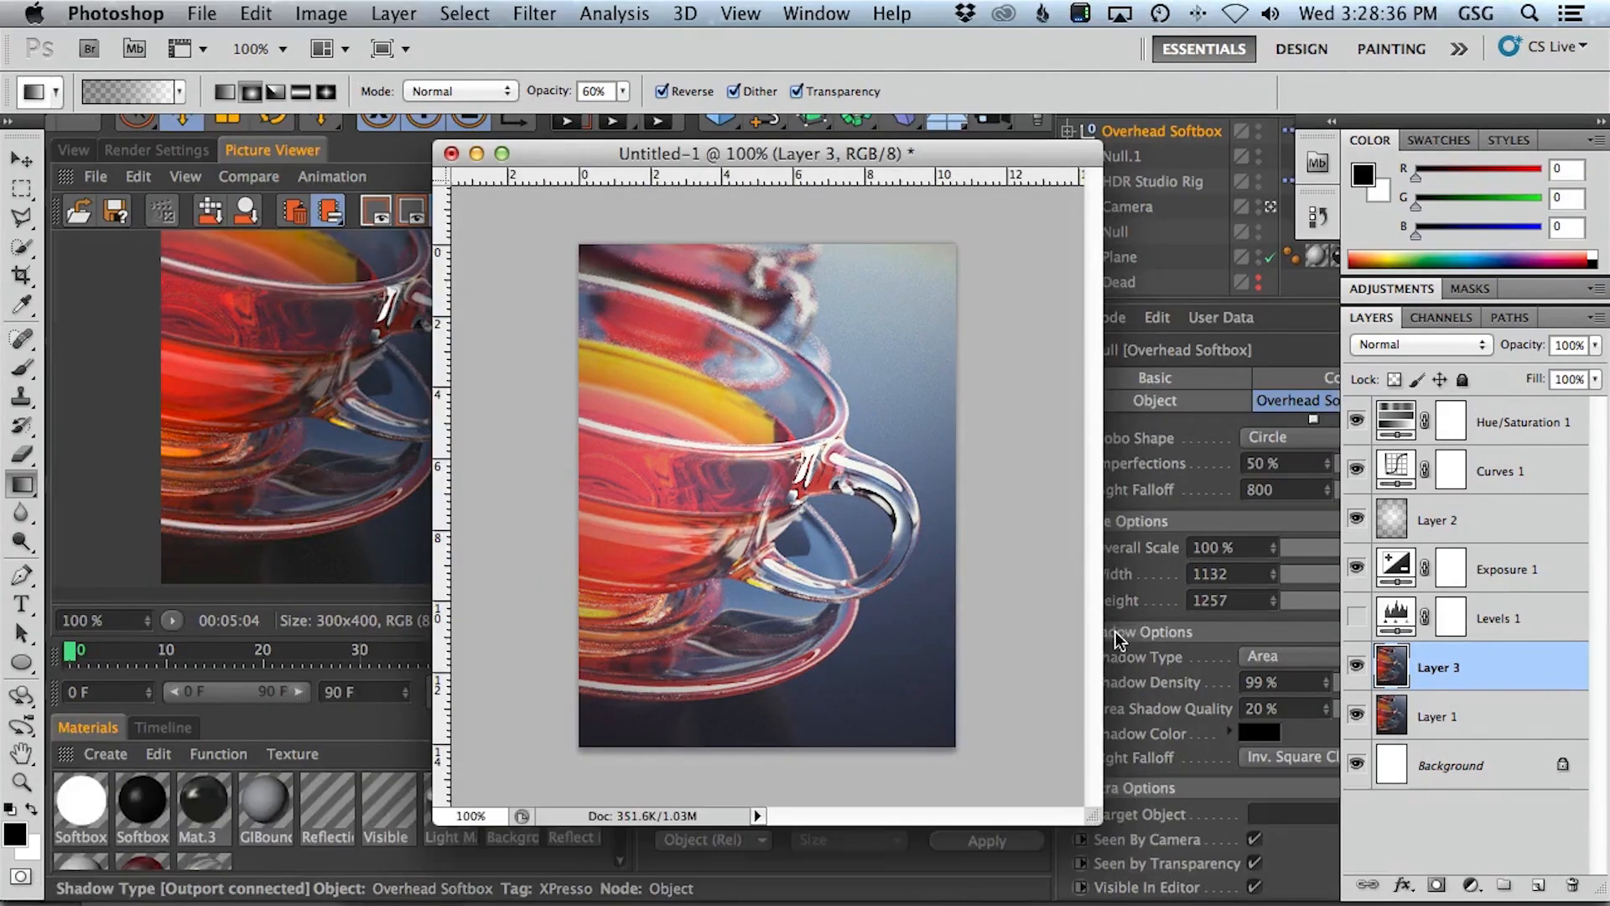
drag(713, 154, 686, 156)
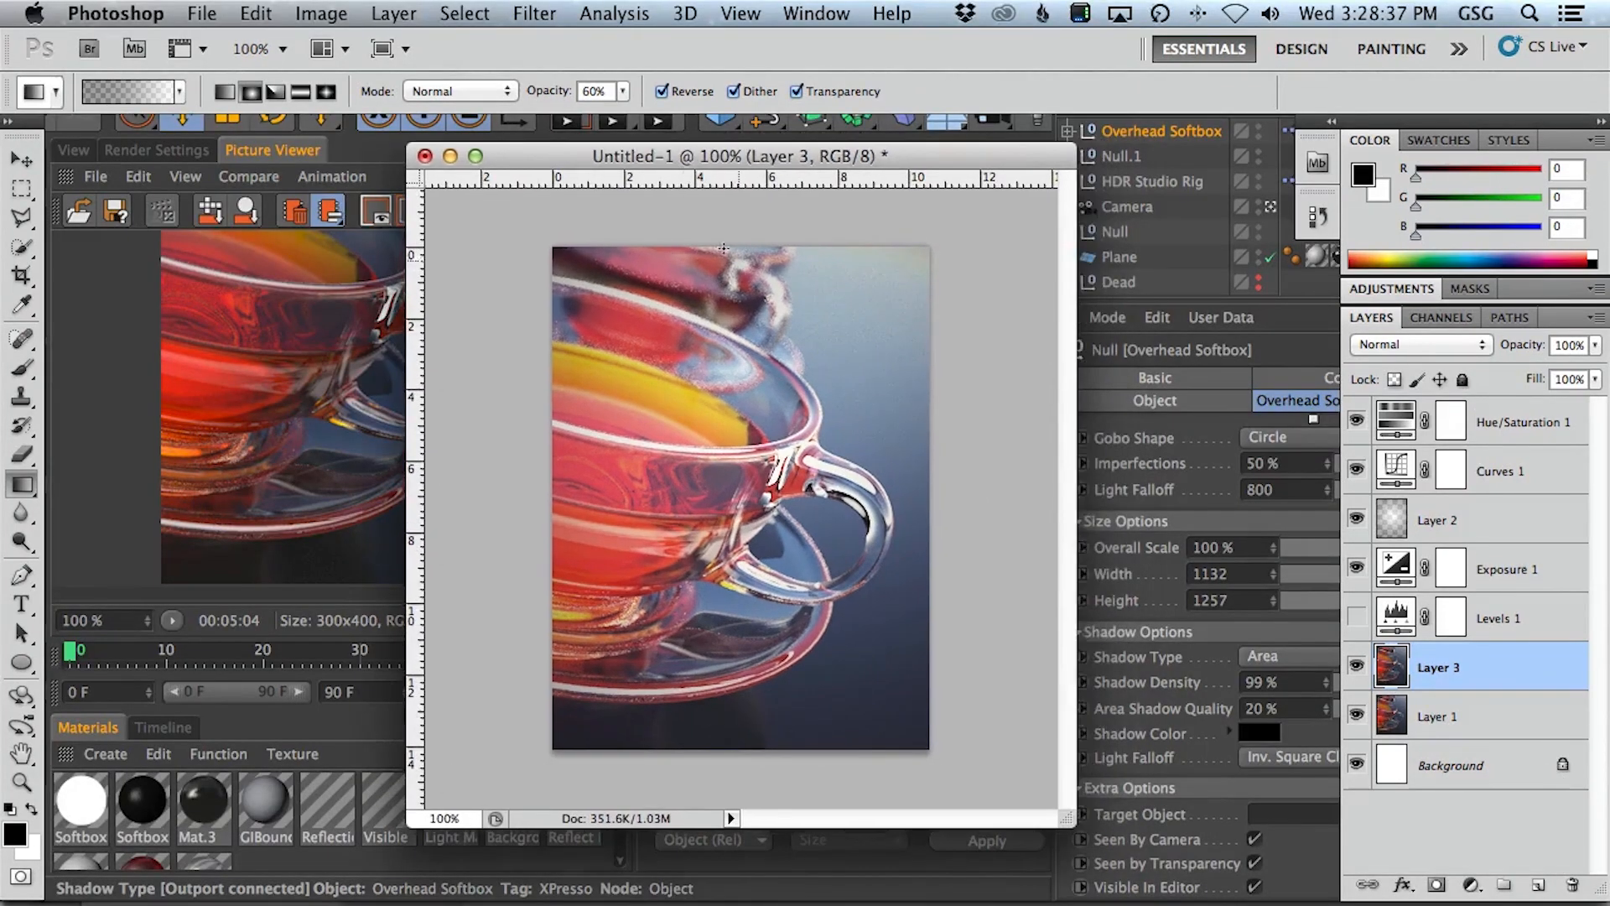